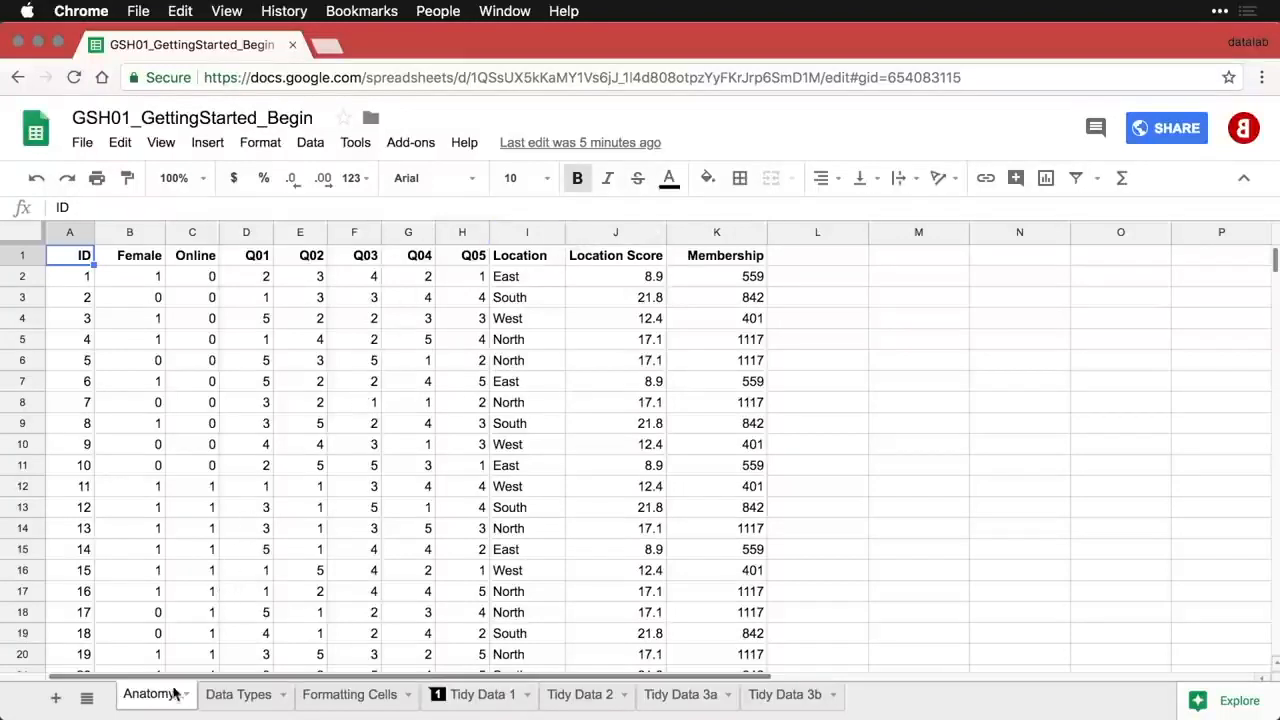
# - Look through the Data Types, Formatting Cells and Tidy Data 1 sheets, then return to Anatomy
pyautogui.click(239, 697)
pyautogui.click(337, 700)
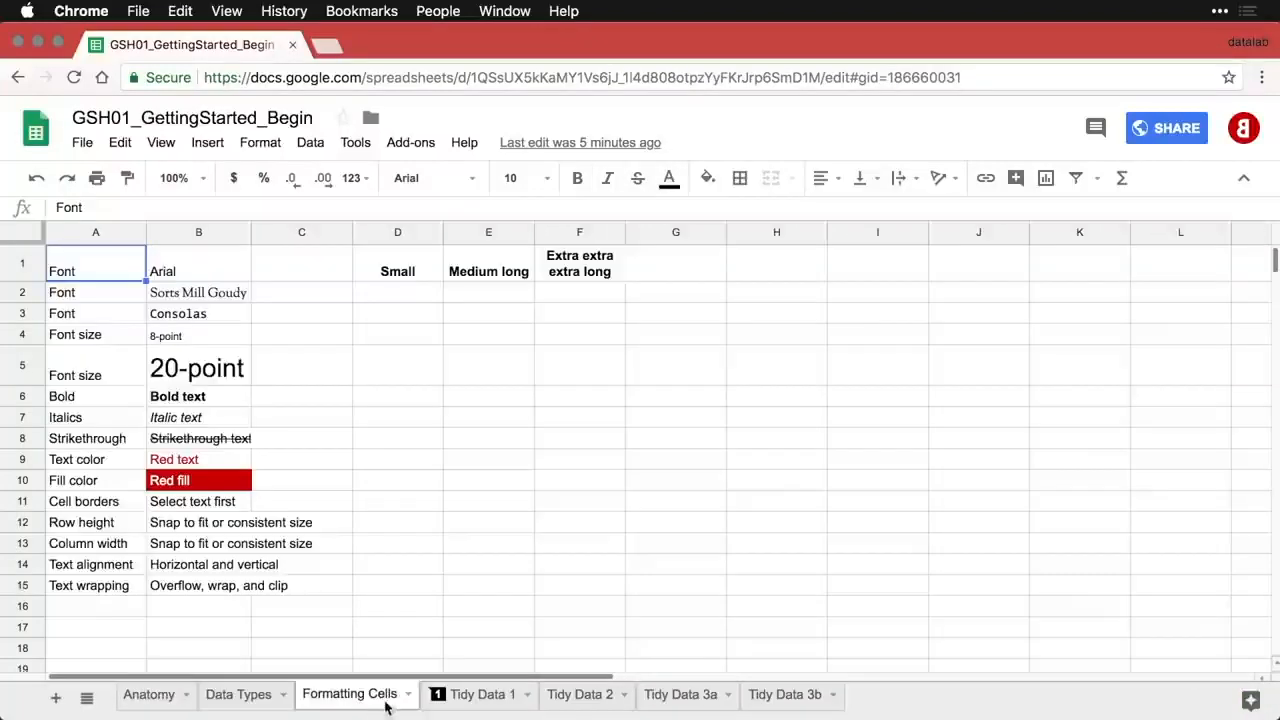
pyautogui.click(485, 702)
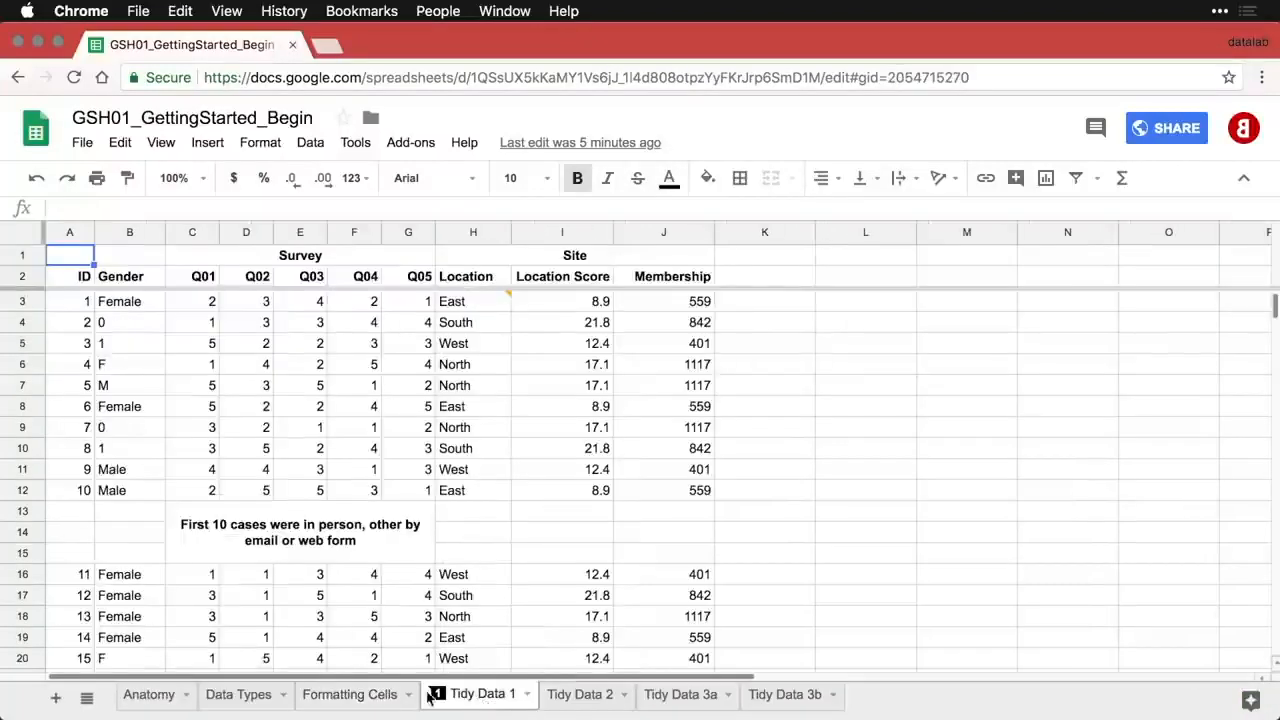
pyautogui.click(150, 697)
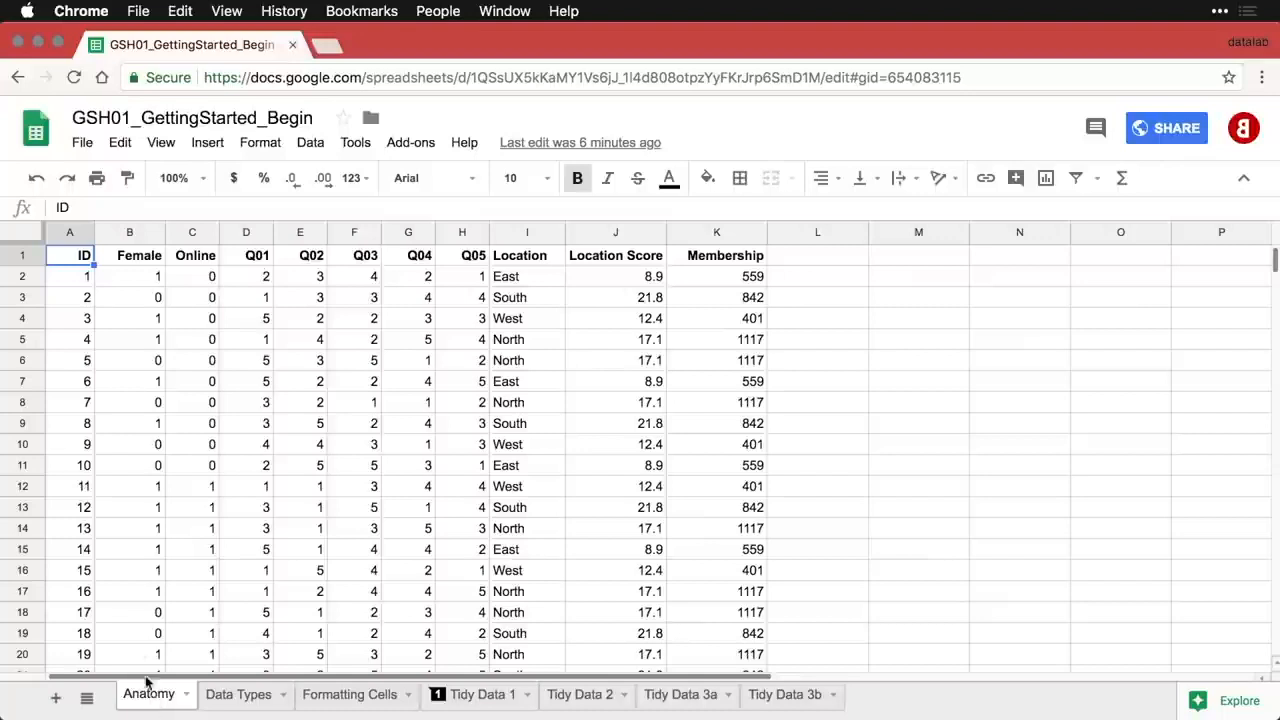
# - Select the ID, Online and Q01 columns, the header and first rows, then cells B2, C3, B6 and A4
pyautogui.moveTo(67, 238); pyautogui.dragTo(163, 244)
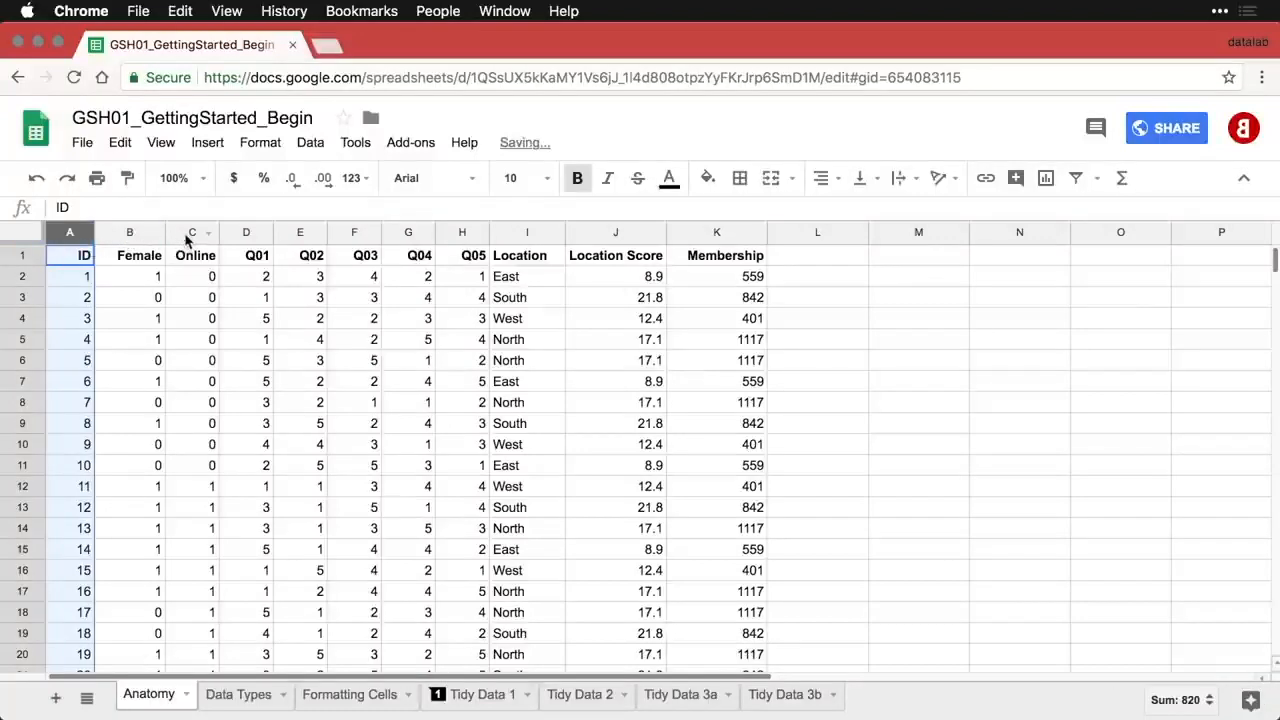
pyautogui.click(186, 234)
pyautogui.click(249, 236)
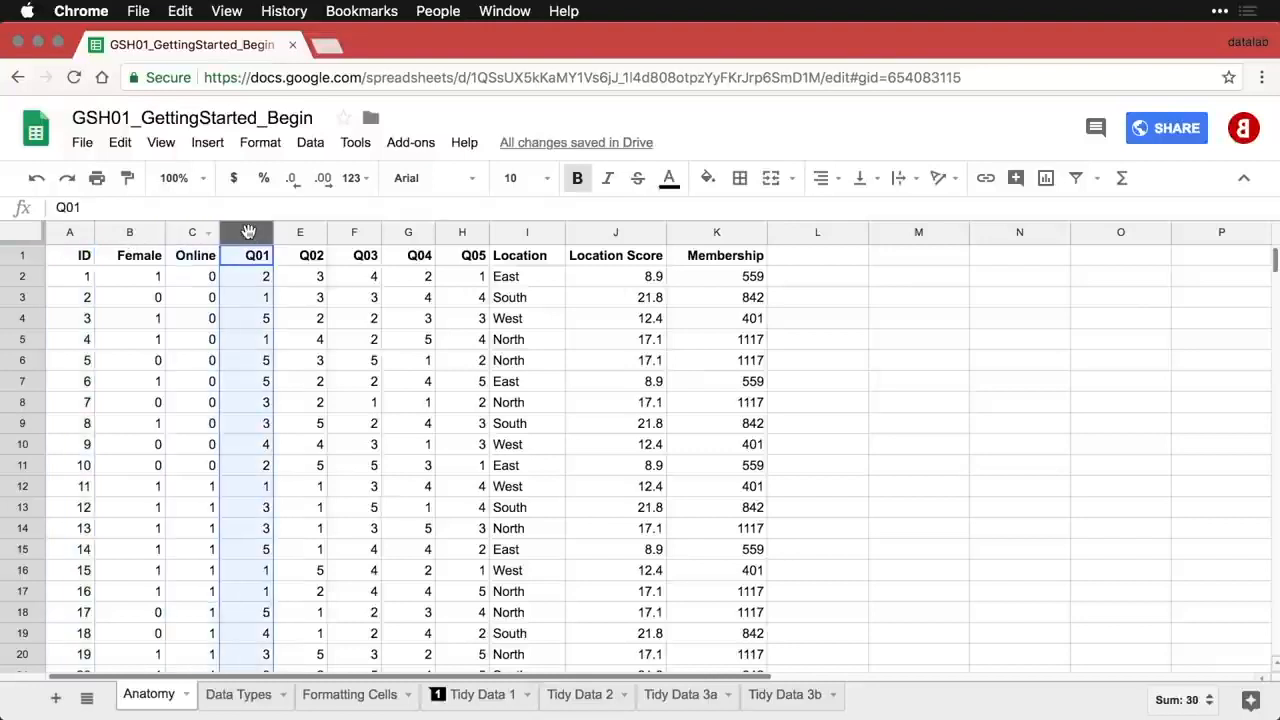
pyautogui.click(20, 255)
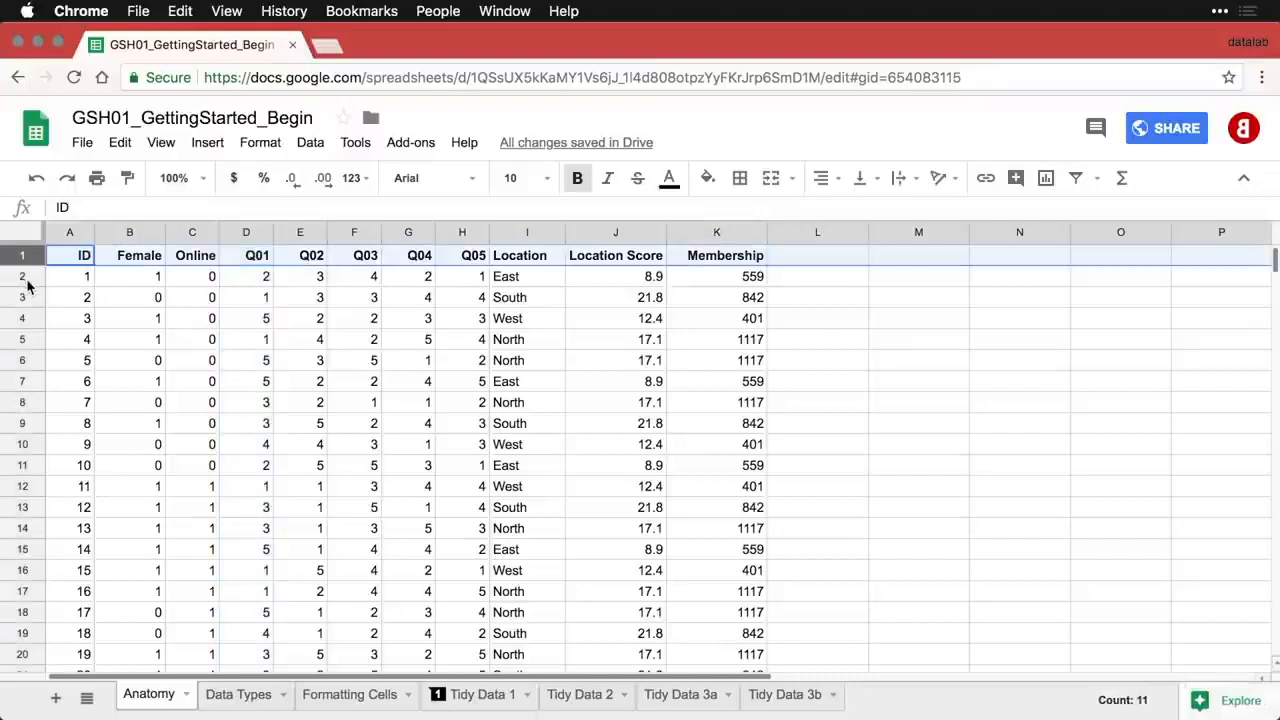
pyautogui.click(23, 280)
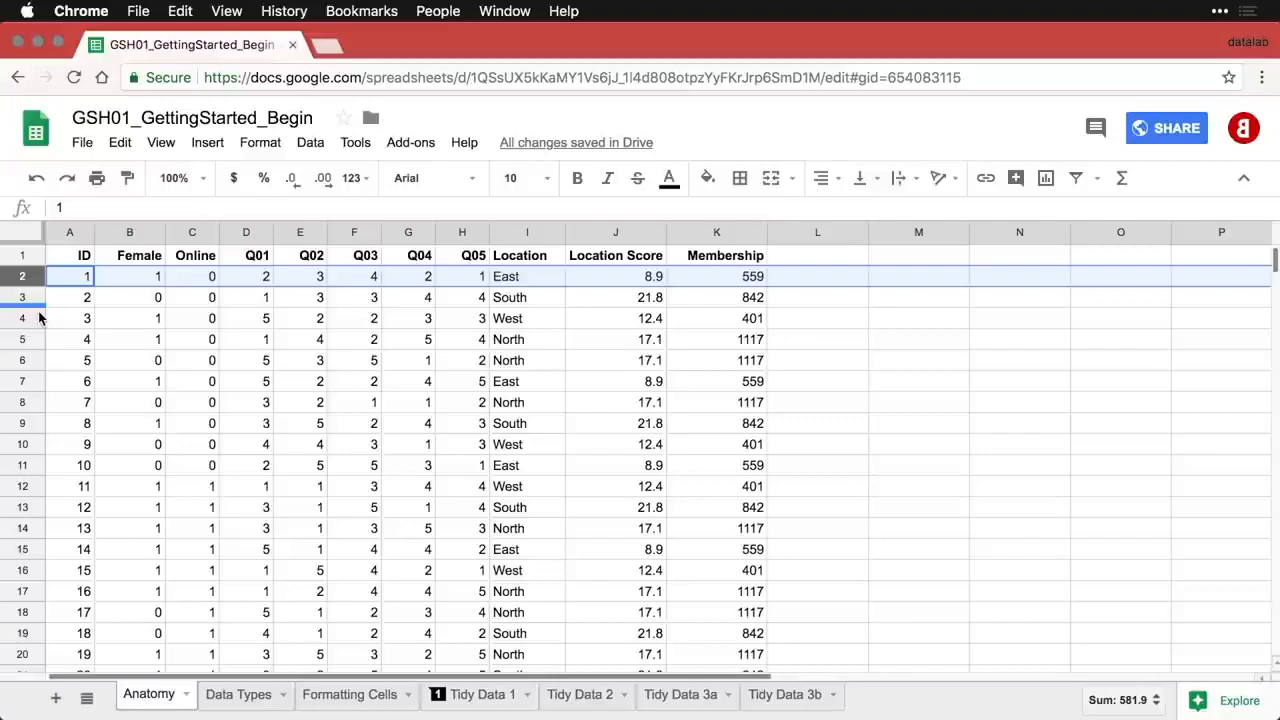
pyautogui.click(131, 283)
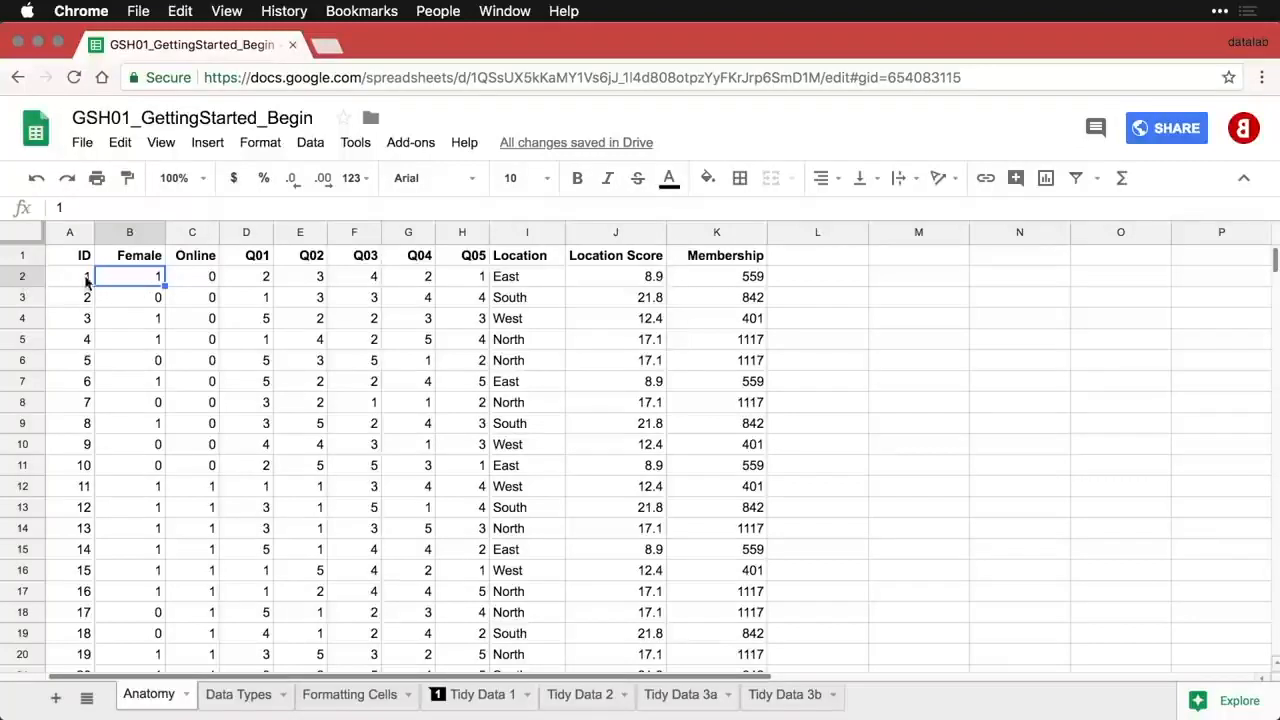
pyautogui.click(196, 299)
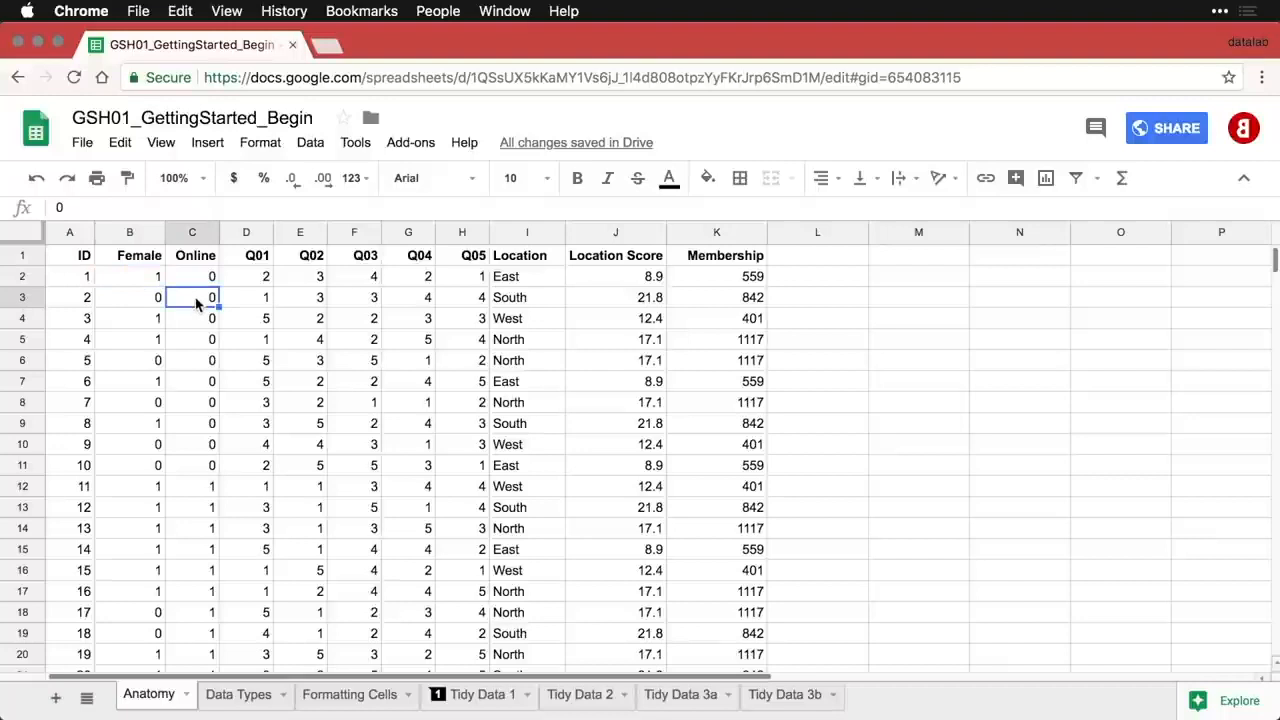
pyautogui.click(147, 362)
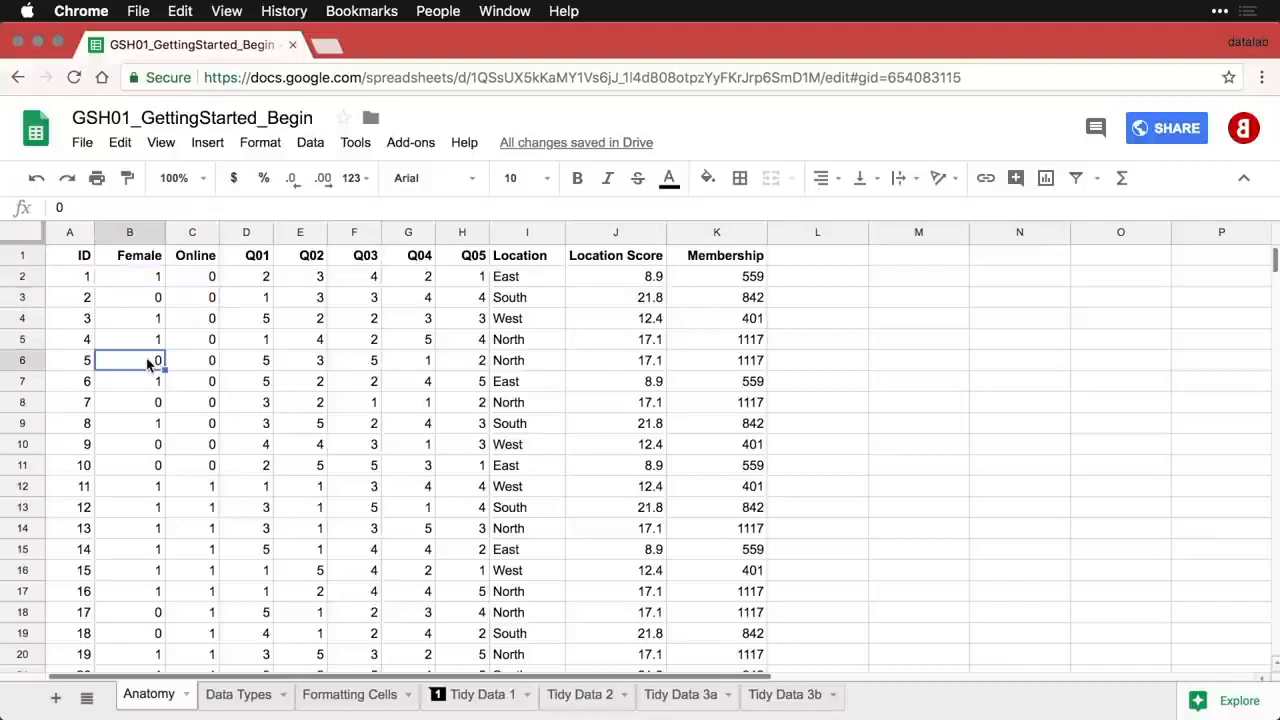
pyautogui.click(85, 320)
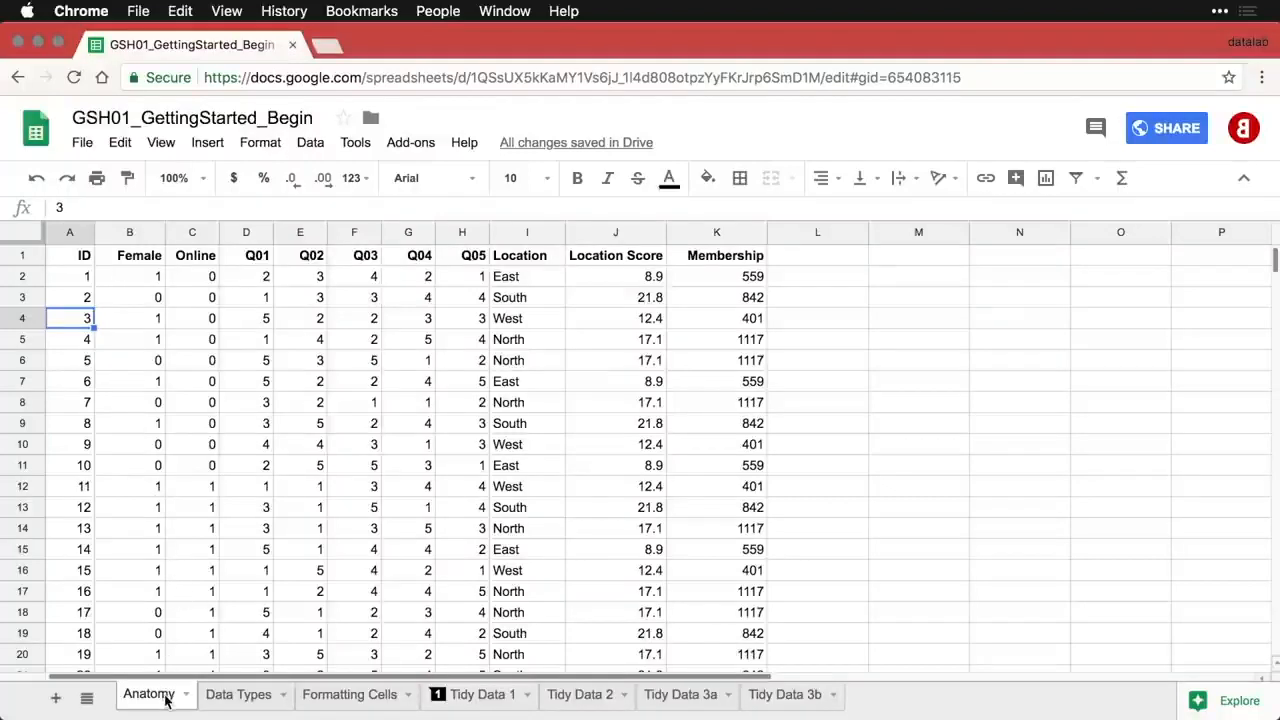
# - Glance at the Data Types and Formatting Cells sheets again, then come back to Anatomy
pyautogui.click(232, 704)
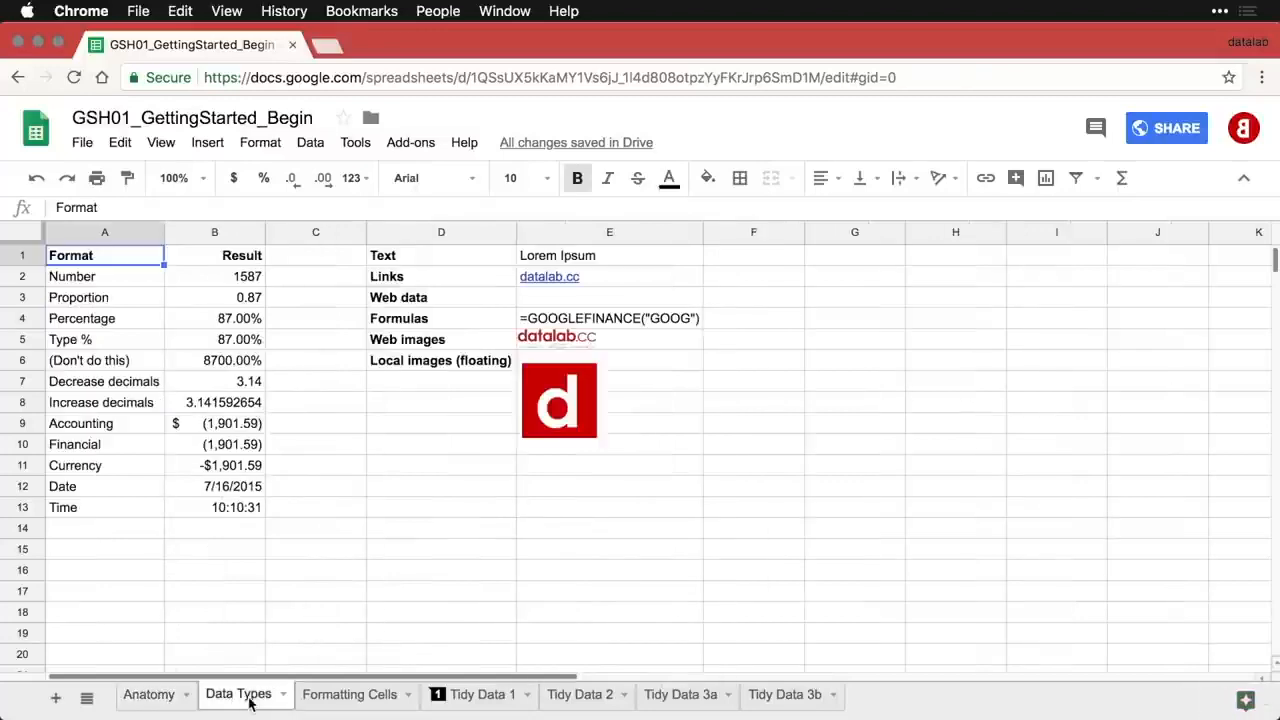
pyautogui.click(326, 698)
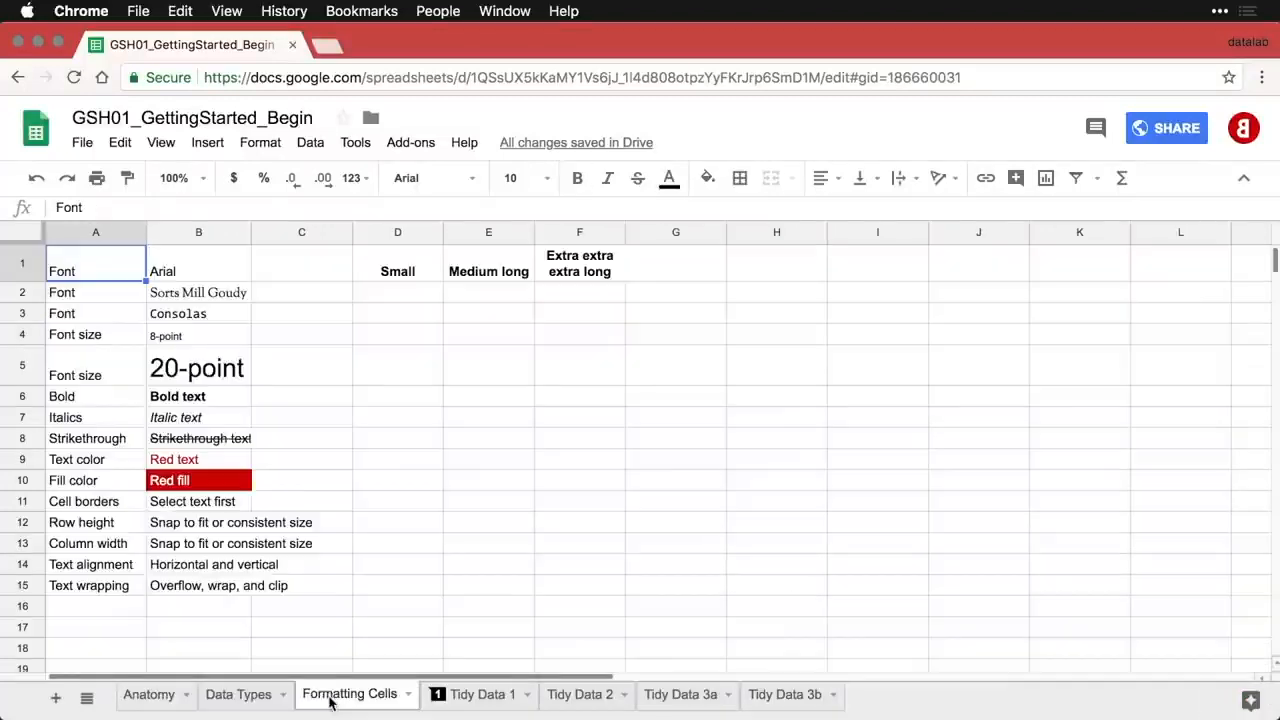
pyautogui.click(165, 702)
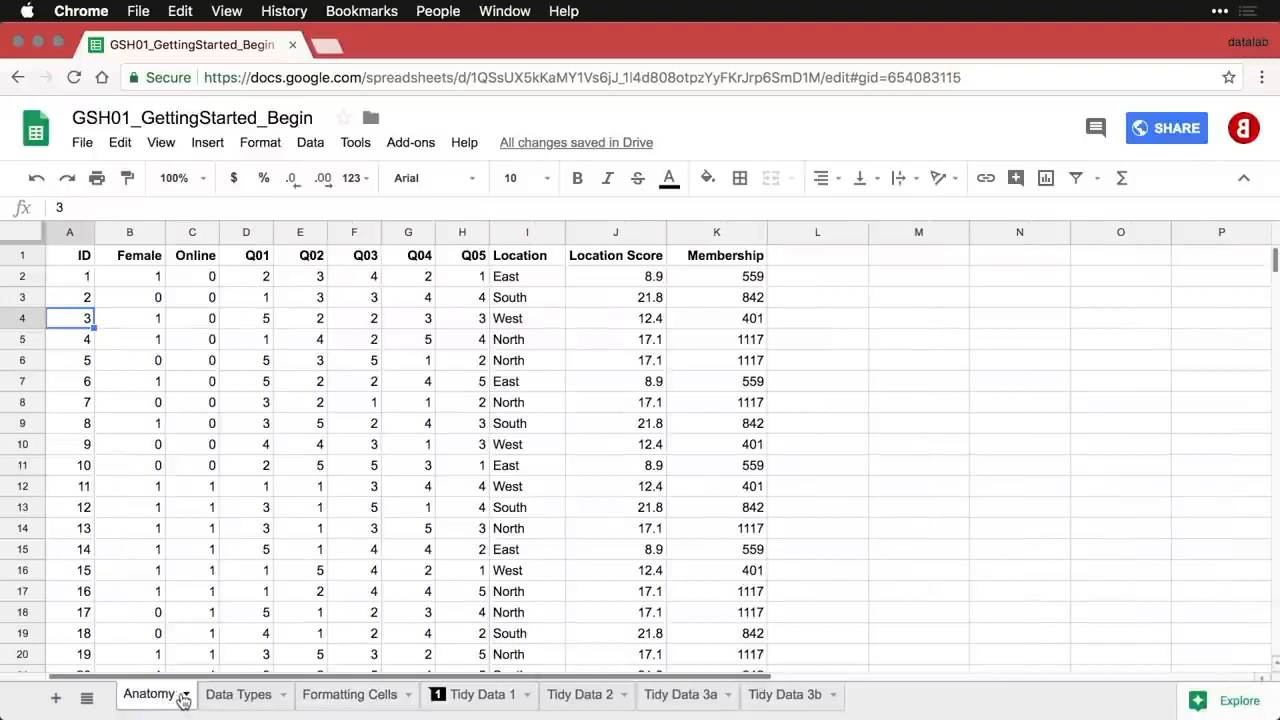
# - Colour the Anatomy tab red, remove the colour again, and view the list of all sheets
pyautogui.click(186, 697)
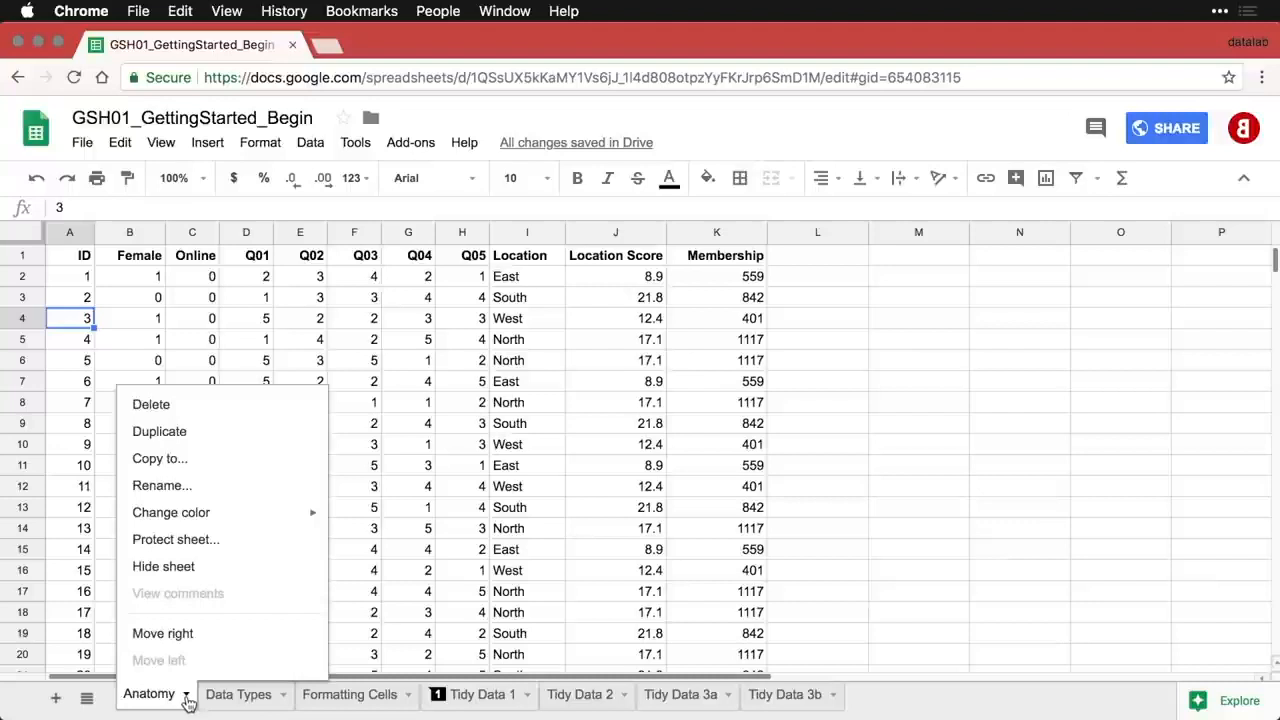
pyautogui.moveTo(246, 522)
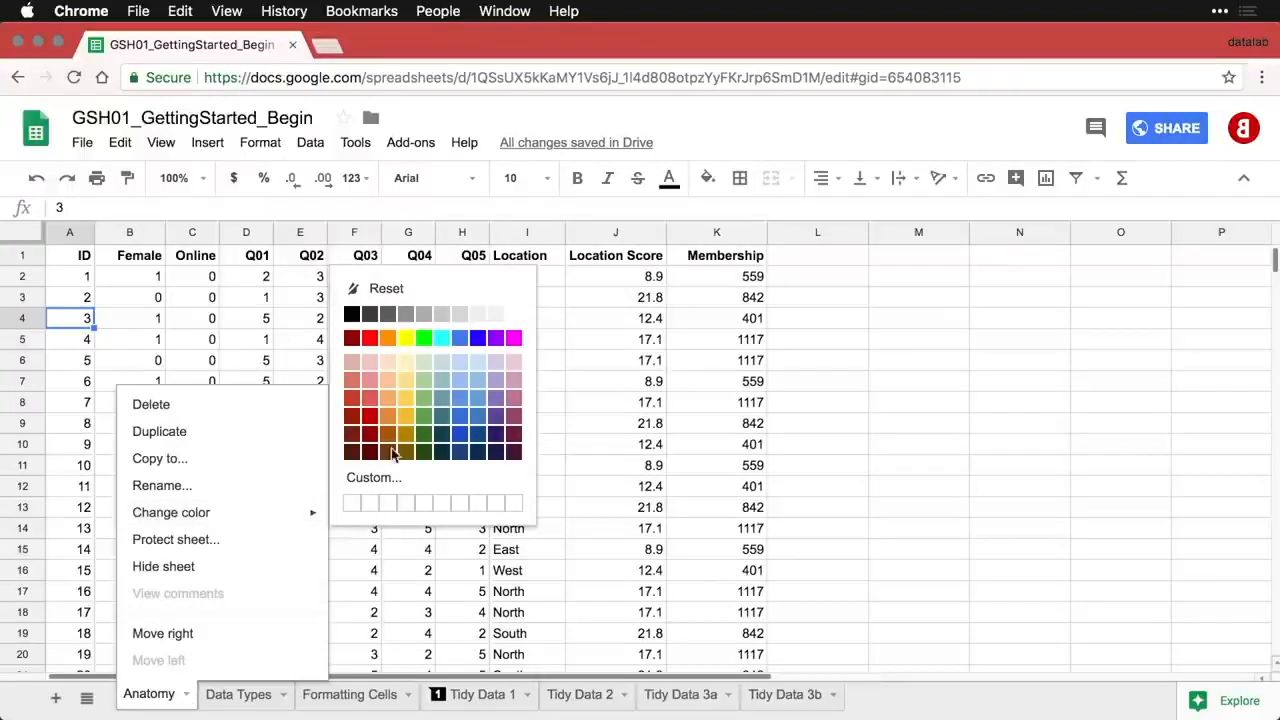
pyautogui.click(369, 338)
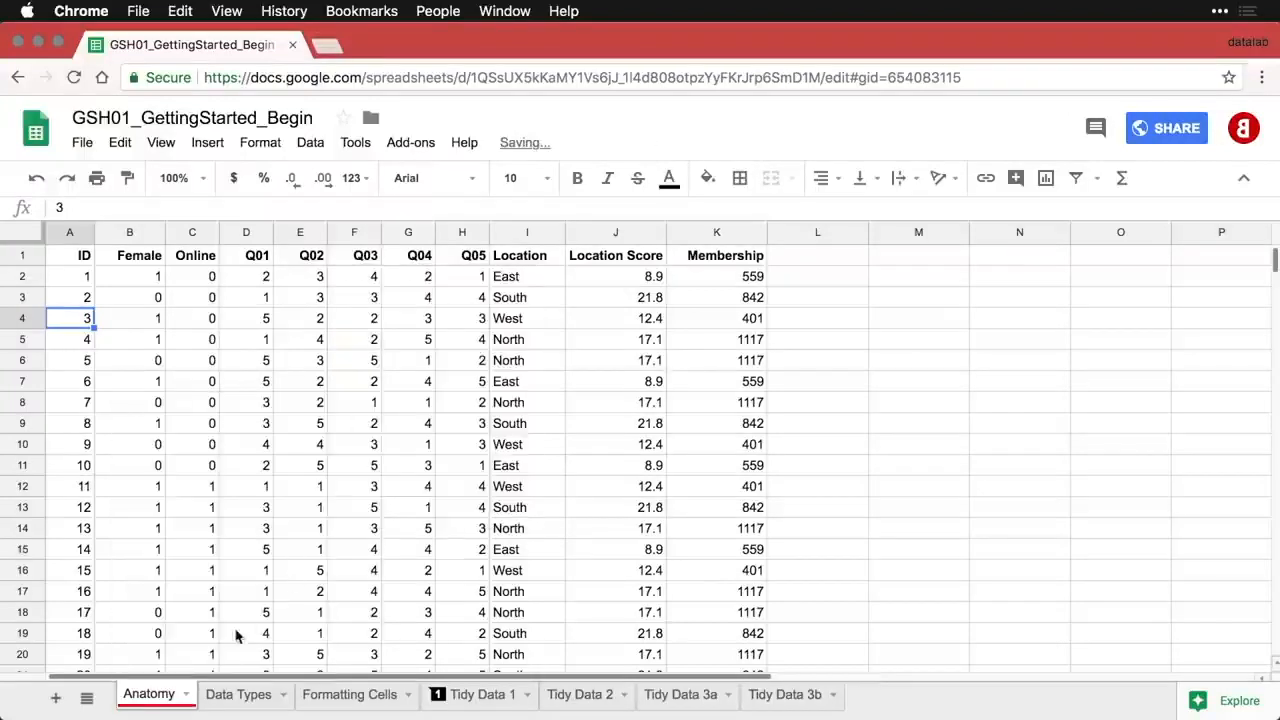
pyautogui.click(190, 696)
pyautogui.moveTo(243, 523)
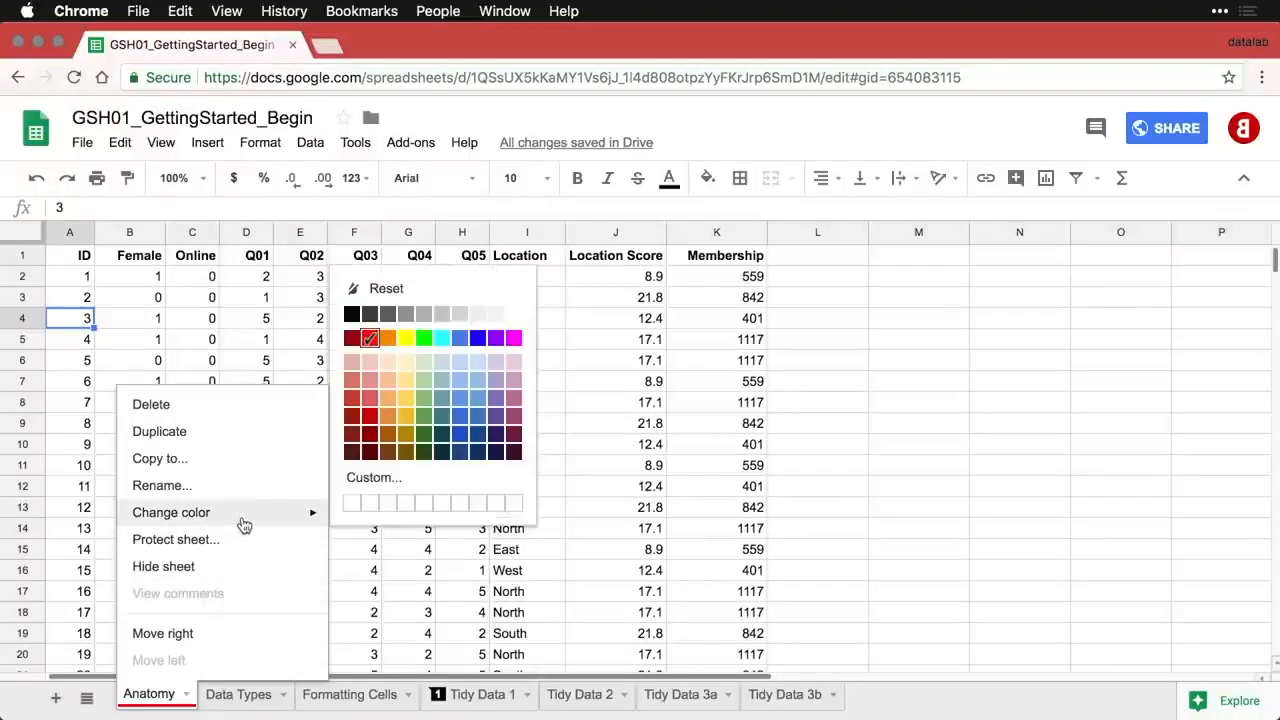
pyautogui.click(398, 291)
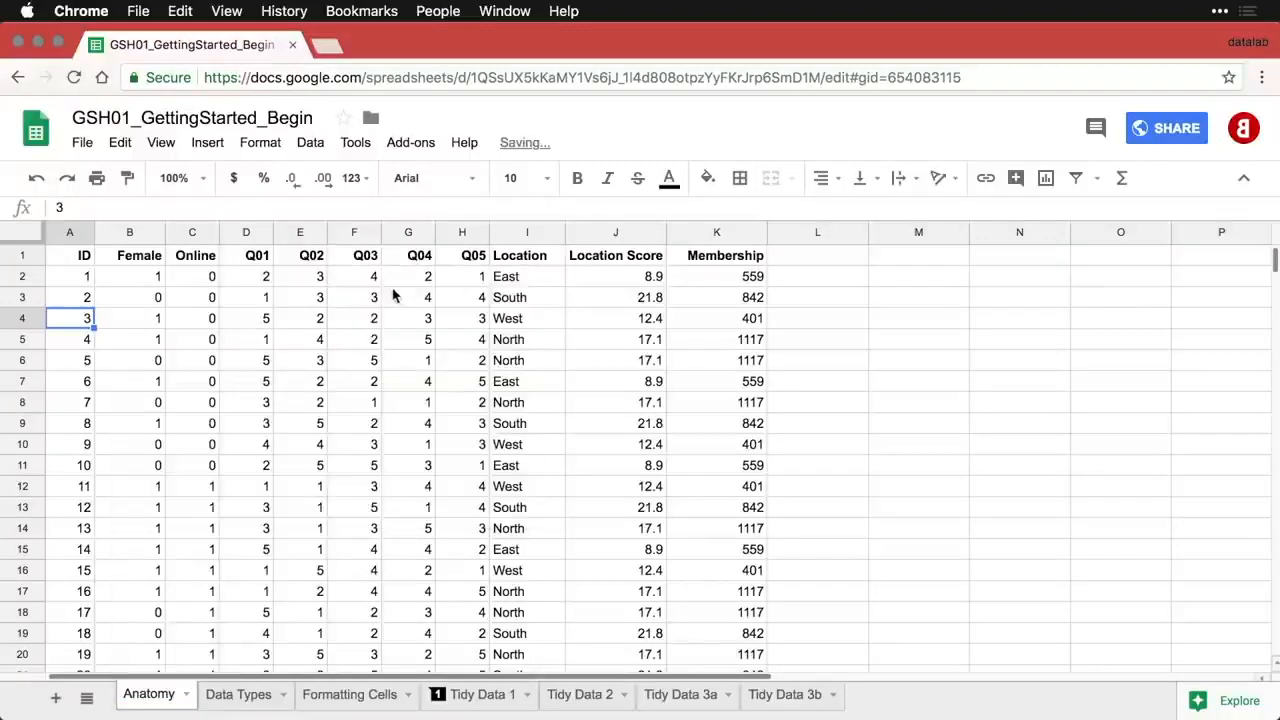
pyautogui.click(87, 699)
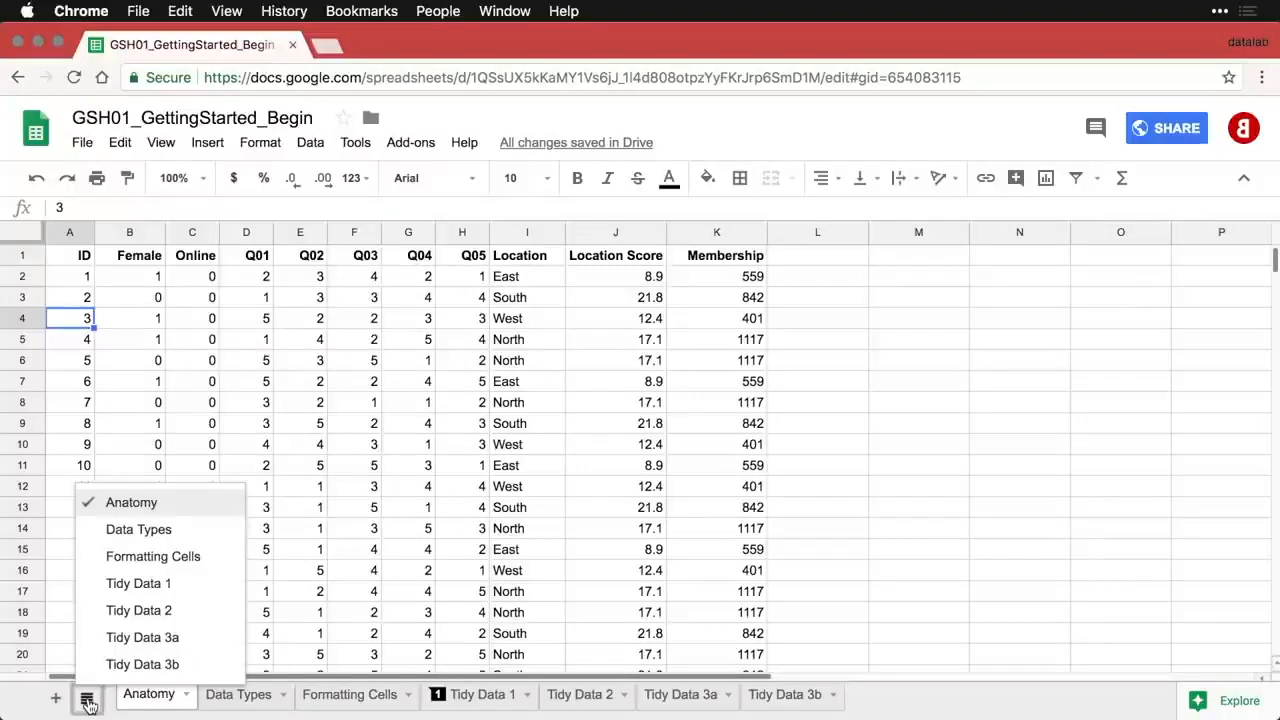
pyautogui.click(87, 702)
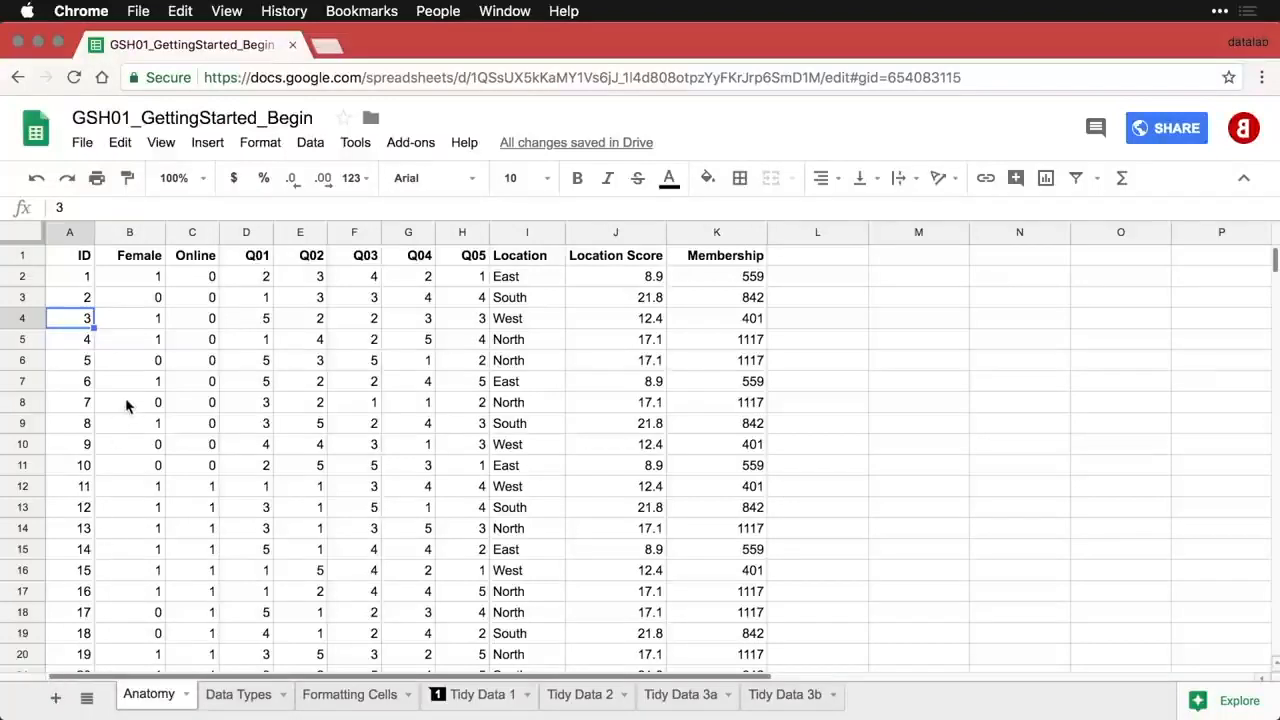
# - Freeze row 1 so the header stays visible while scrolling
pyautogui.click(85, 255)
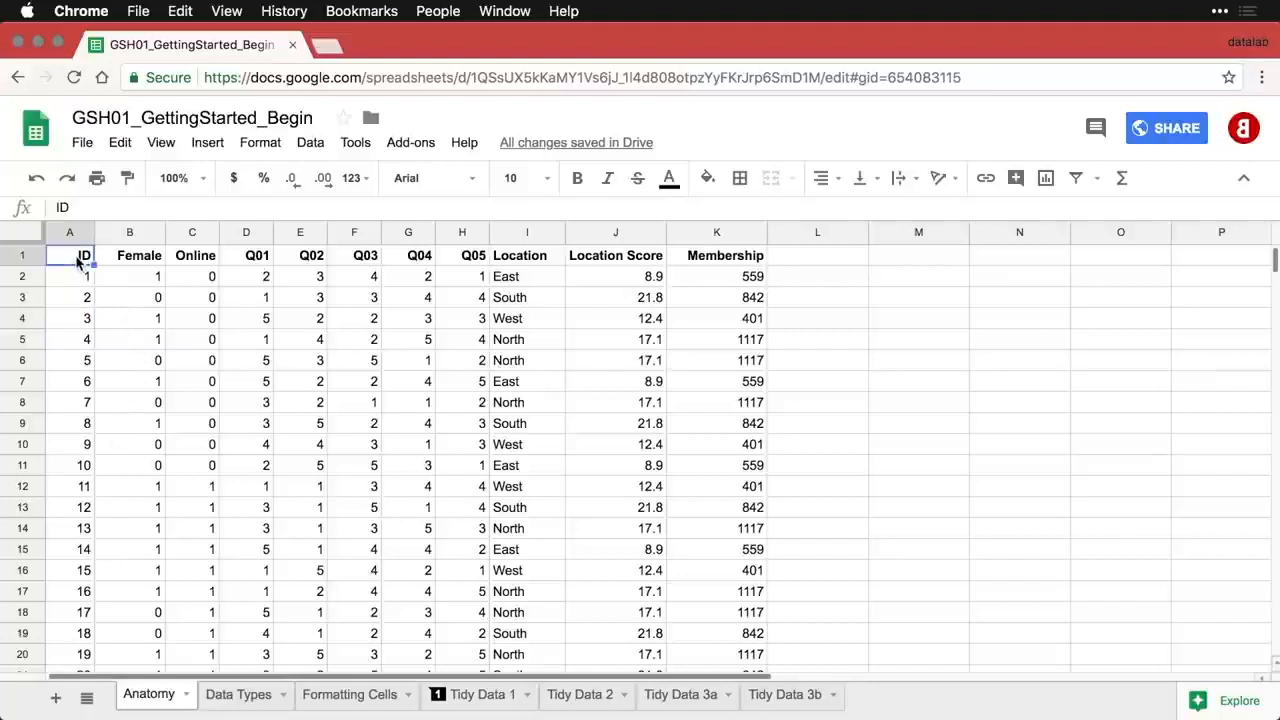
pyautogui.click(22, 256)
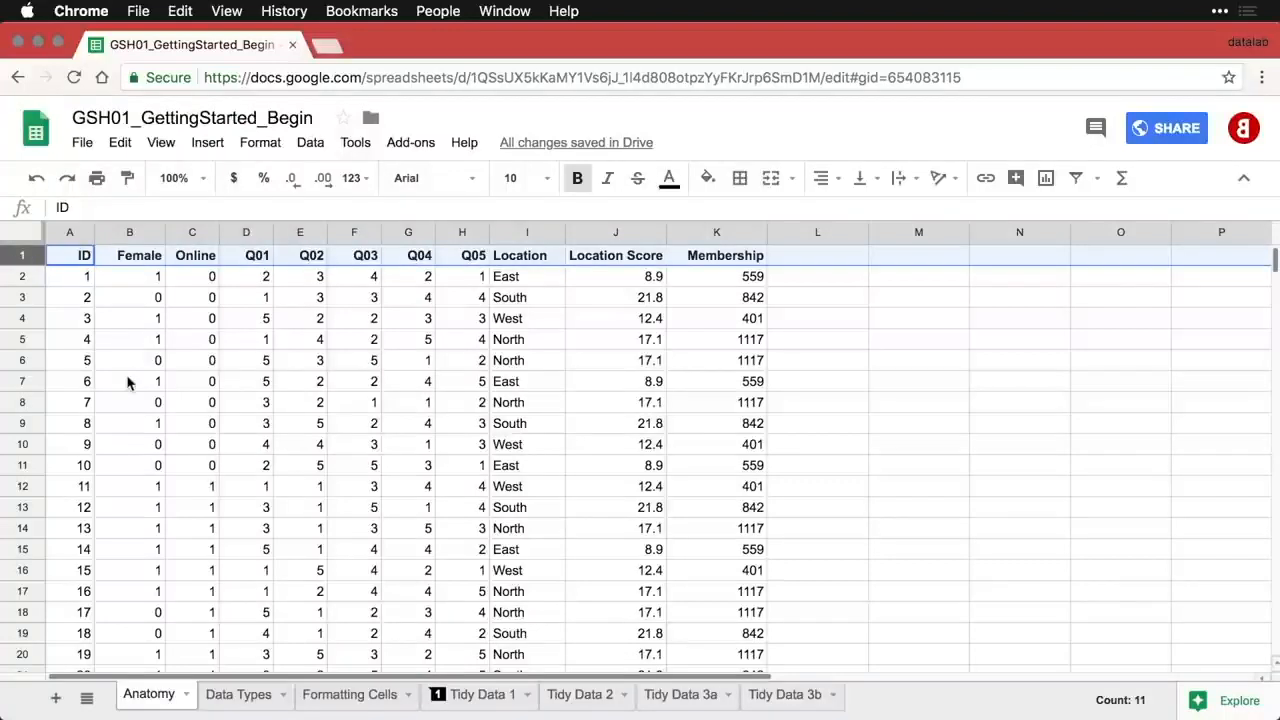
pyautogui.scroll(-2, 127, 381)
pyautogui.scroll(2, 127, 381)
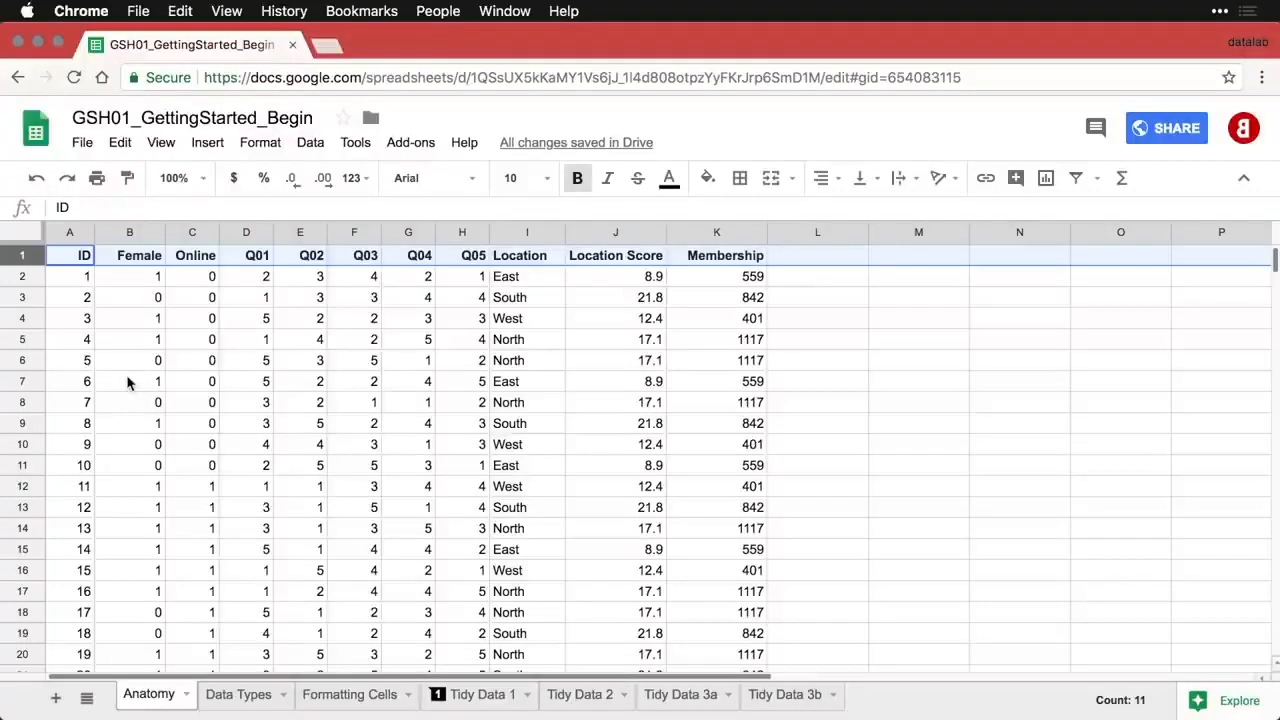
pyautogui.click(162, 145)
pyautogui.moveTo(171, 177)
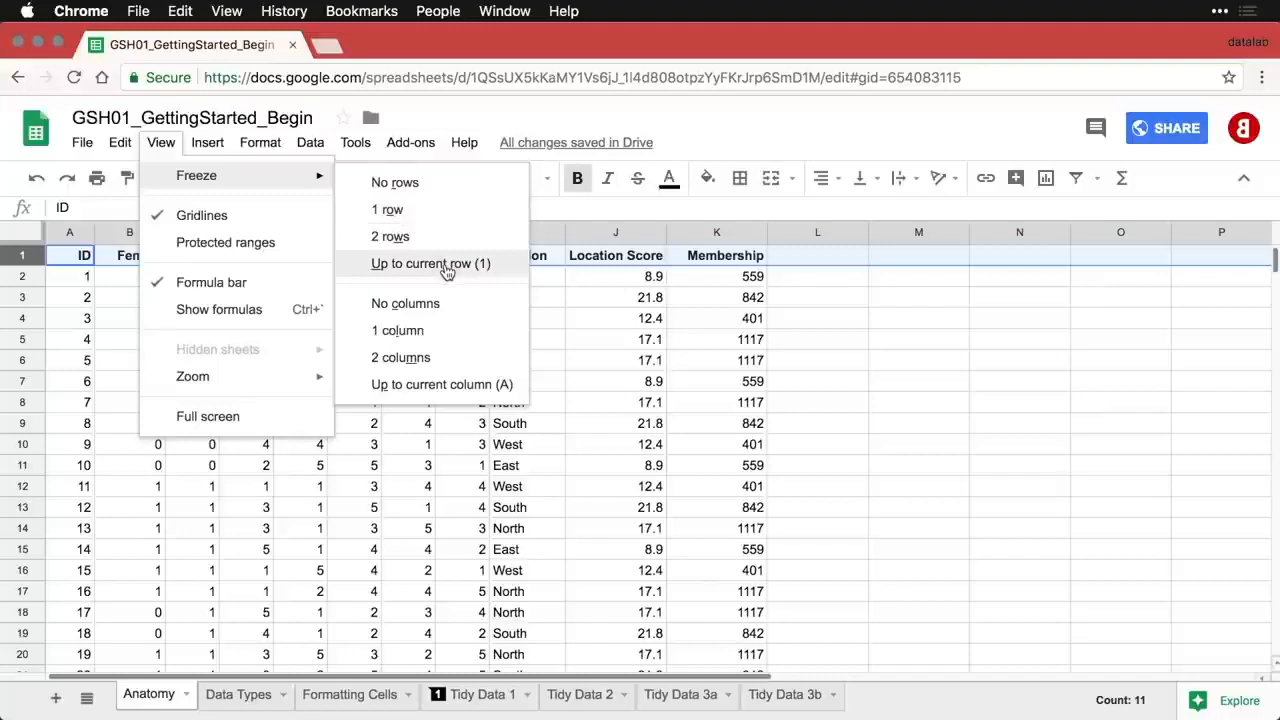
pyautogui.click(405, 447)
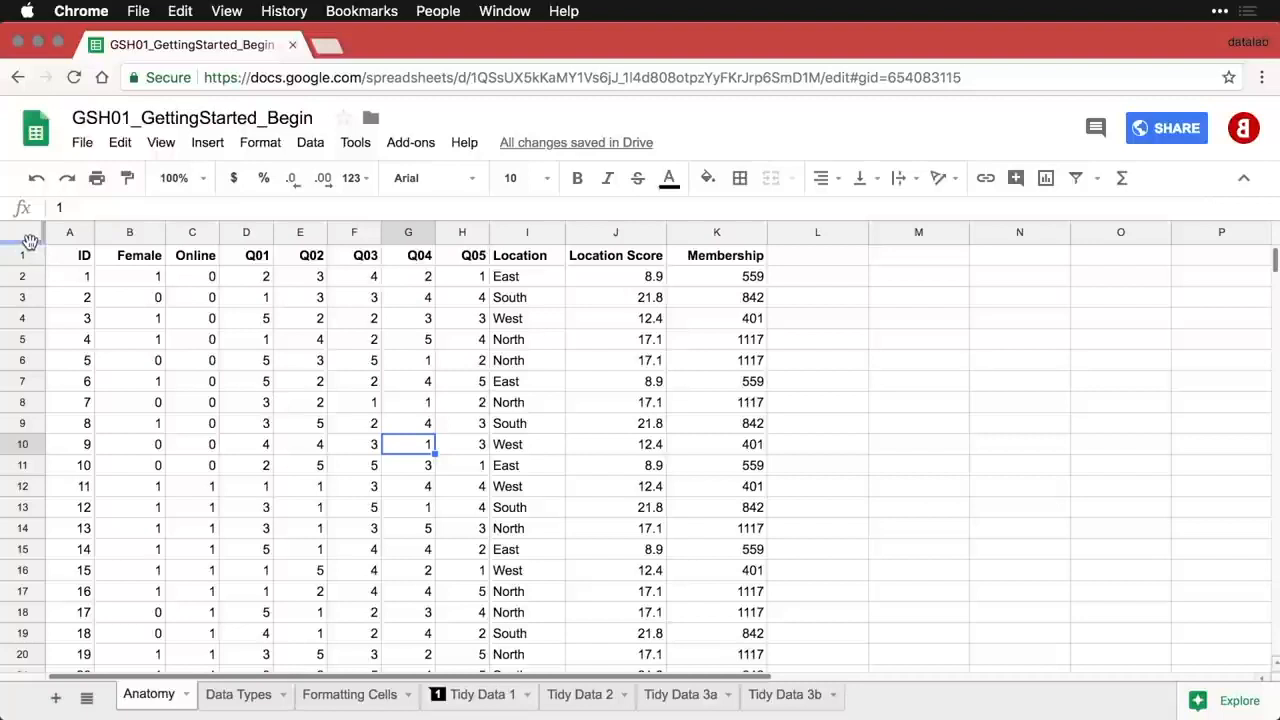
pyautogui.moveTo(30, 241); pyautogui.dragTo(30, 270)
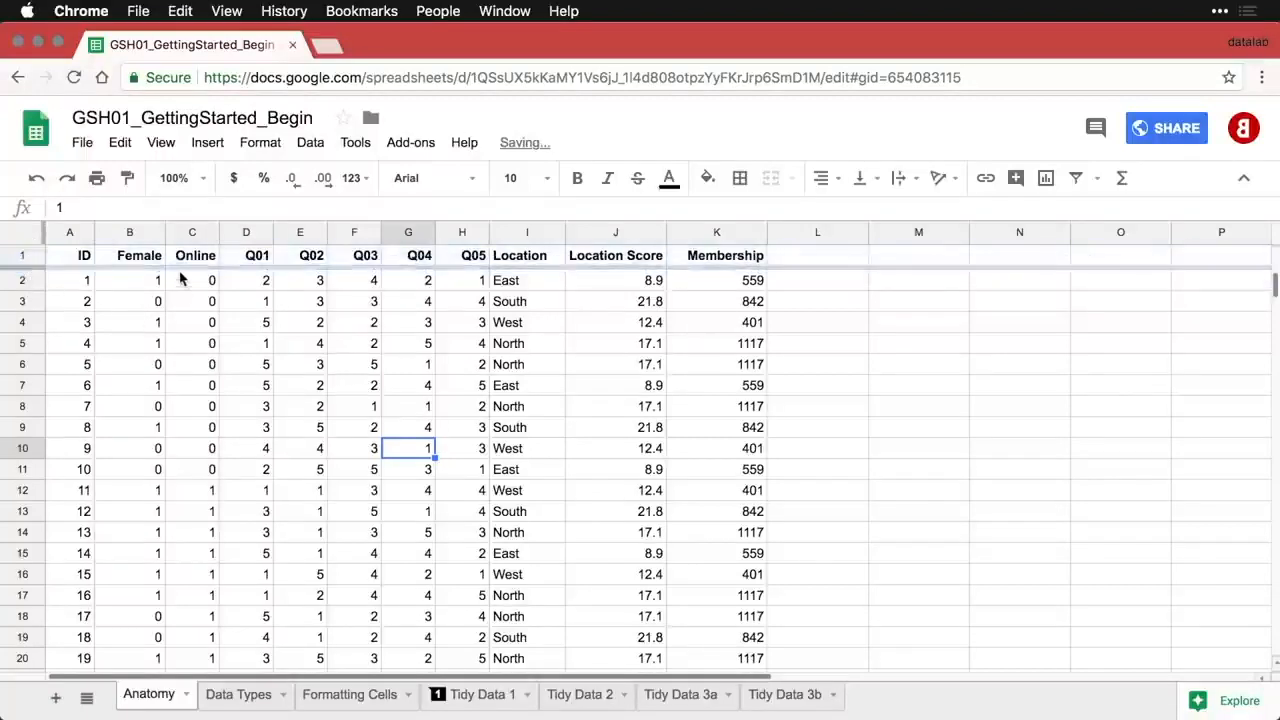
# - Freeze the ID column A alongside the header row and check it by scrolling sideways
pyautogui.scroll(-3, 160, 325)
pyautogui.scroll(3, 160, 325)
pyautogui.scroll(1, 160, 325)
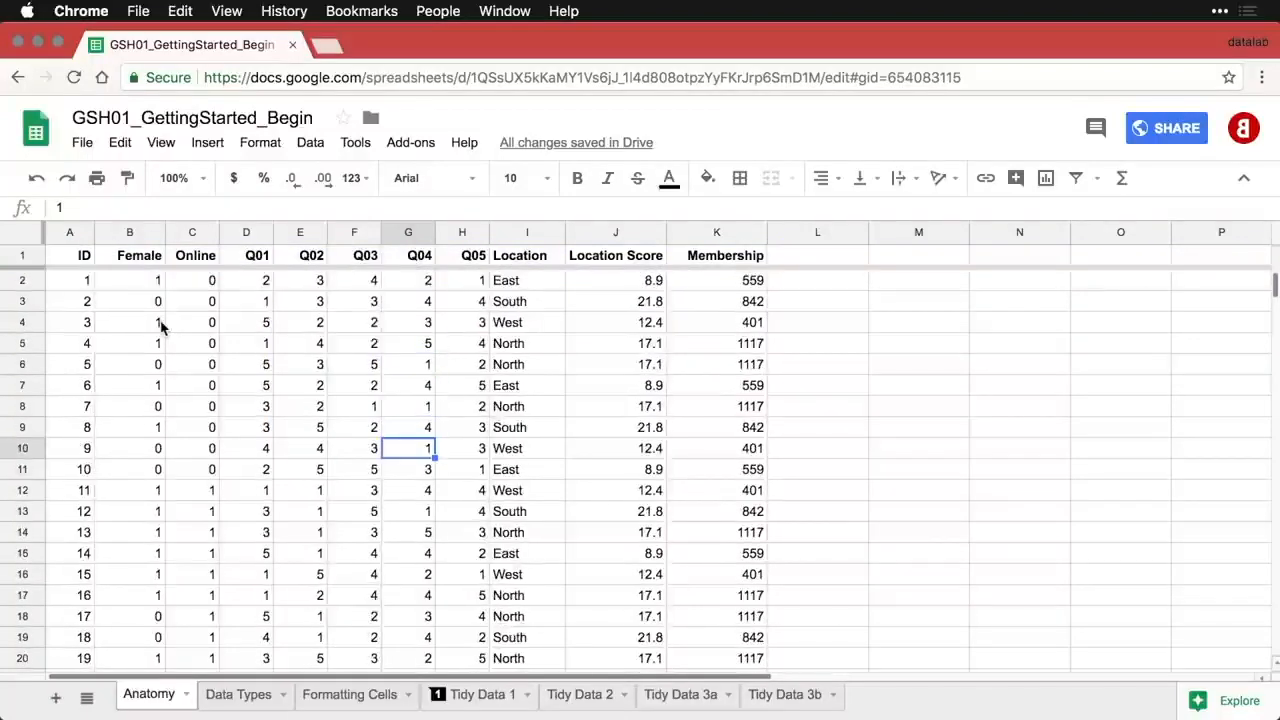
pyautogui.click(74, 289)
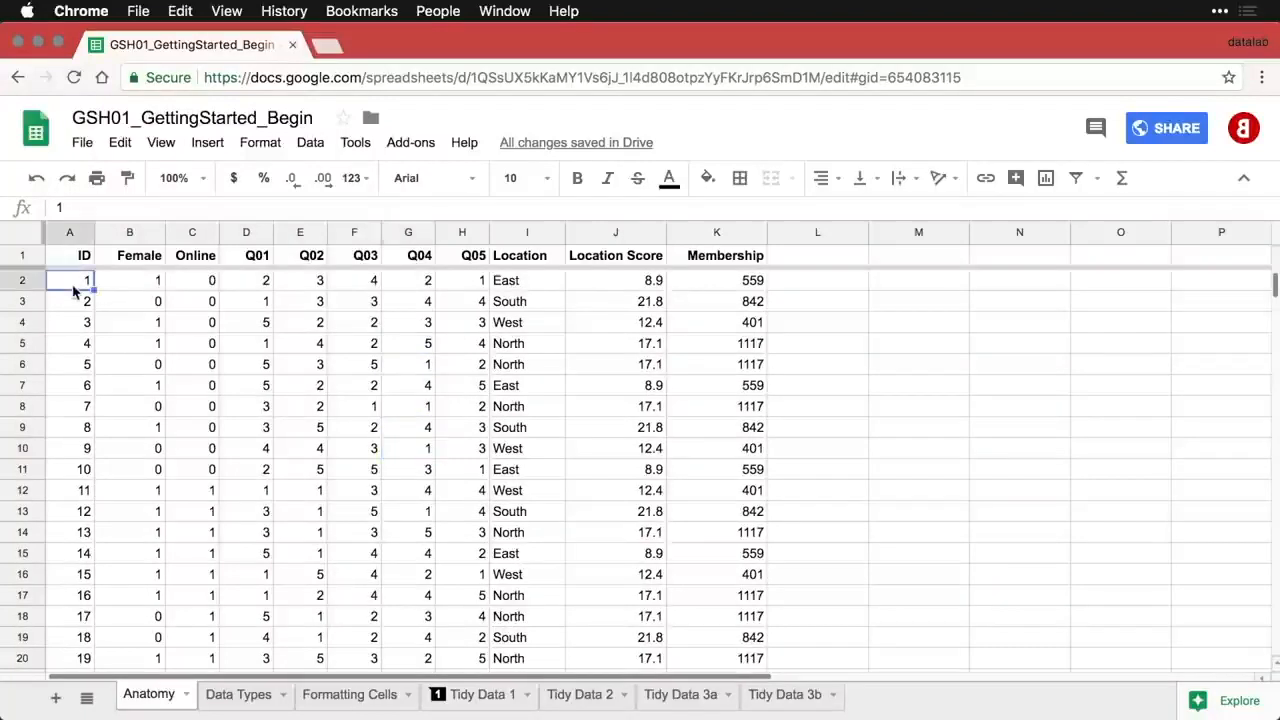
pyautogui.click(60, 233)
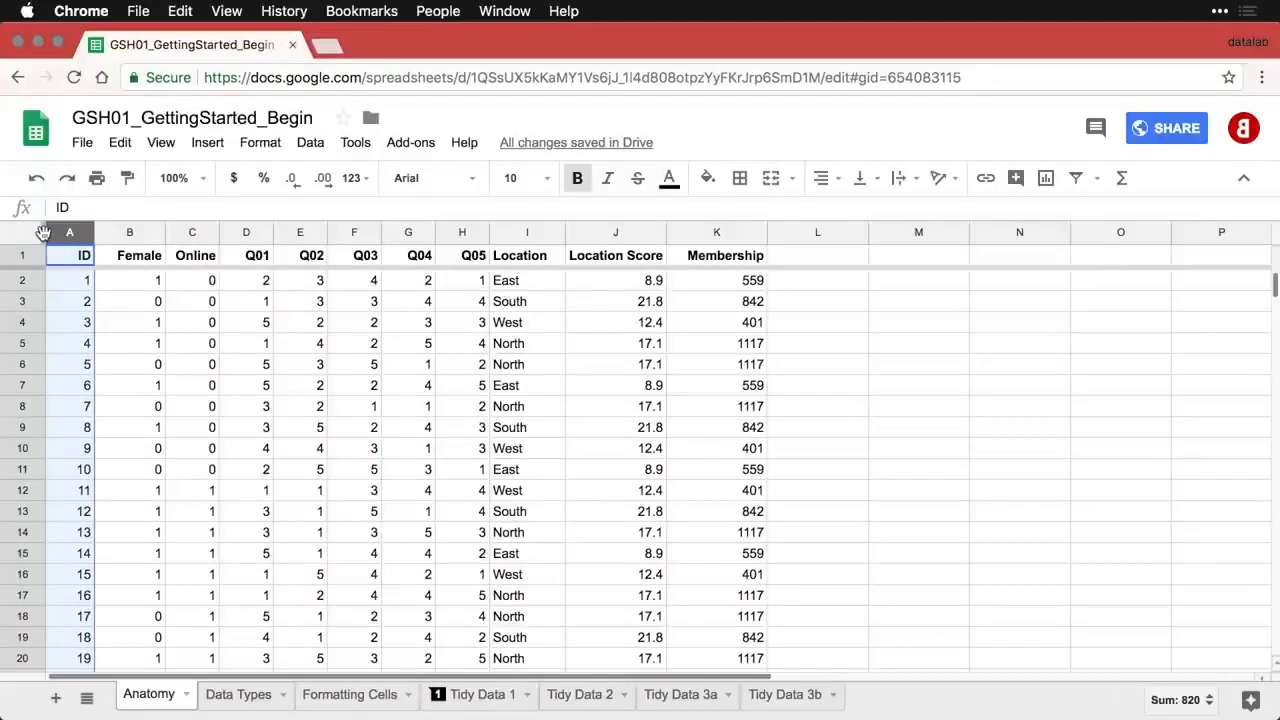
pyautogui.moveTo(95, 232); pyautogui.dragTo(99, 232)
pyautogui.hscroll(5, 305, 408)
pyautogui.hscroll(-5, 305, 408)
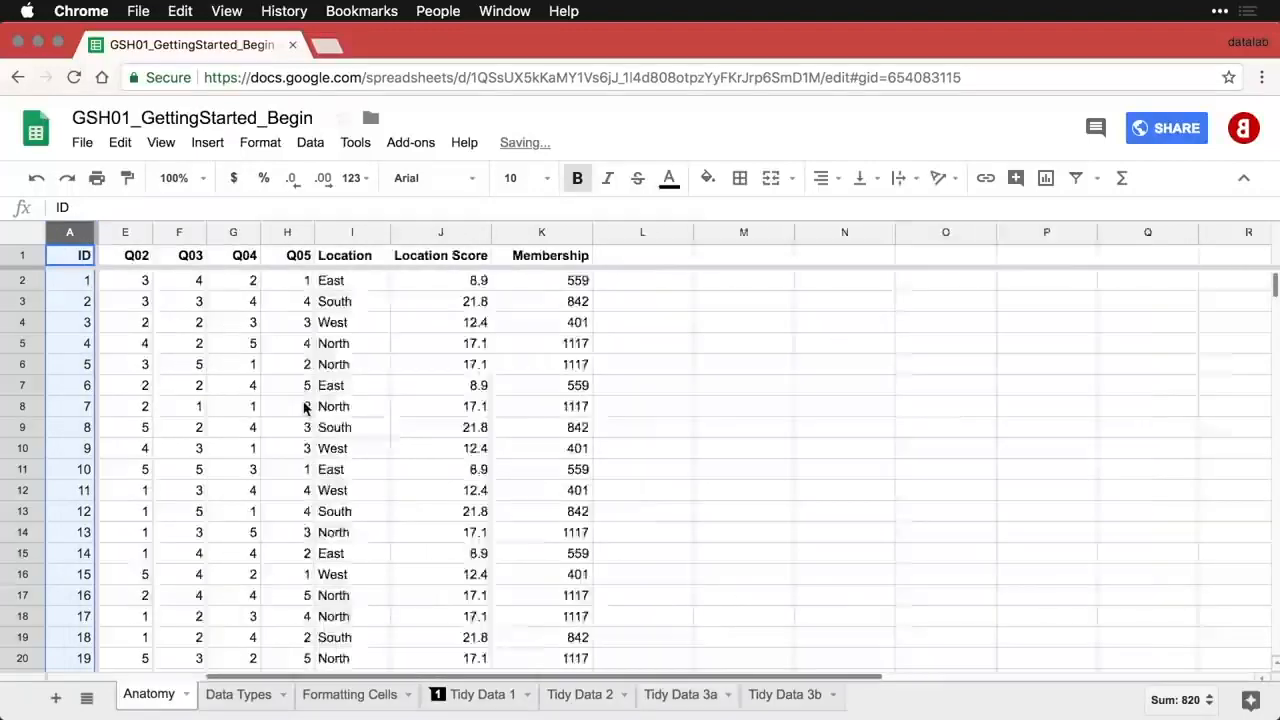
pyautogui.click(72, 259)
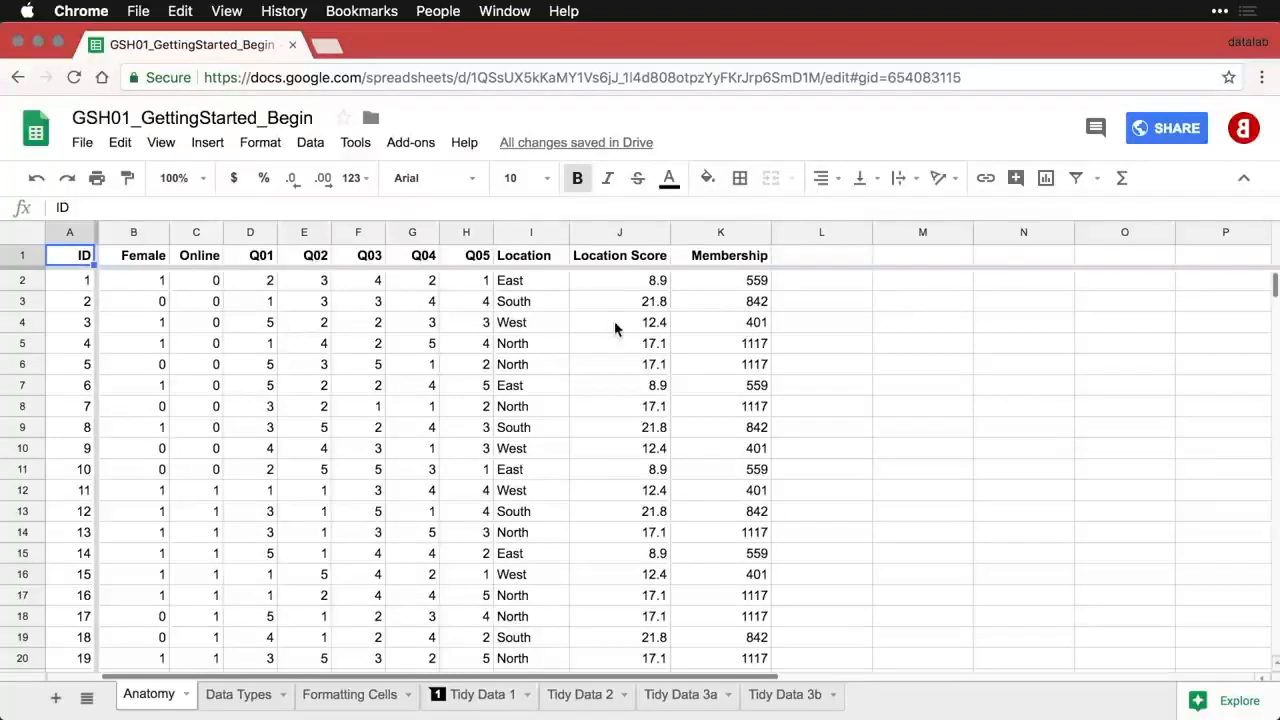
# - Sort the sheet by the Location Score column, A to Z
pyautogui.click(660, 235)
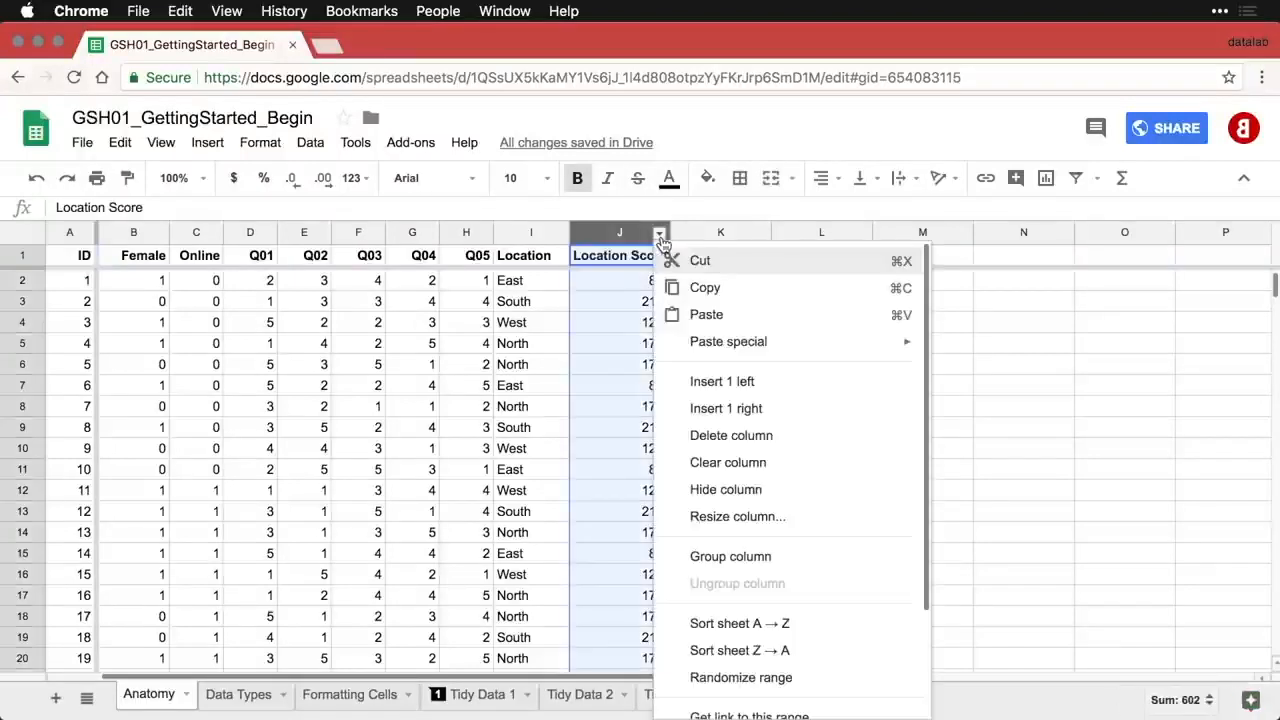
pyautogui.scroll(-3, 726, 410)
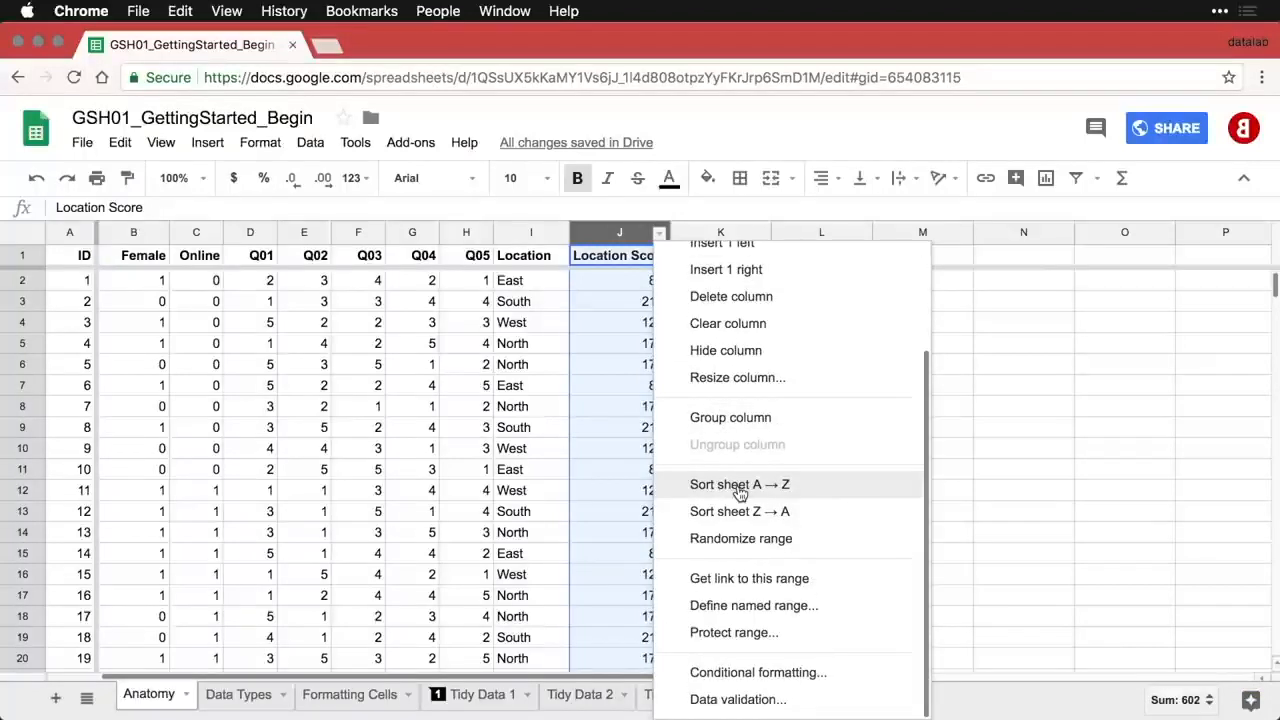
pyautogui.click(740, 490)
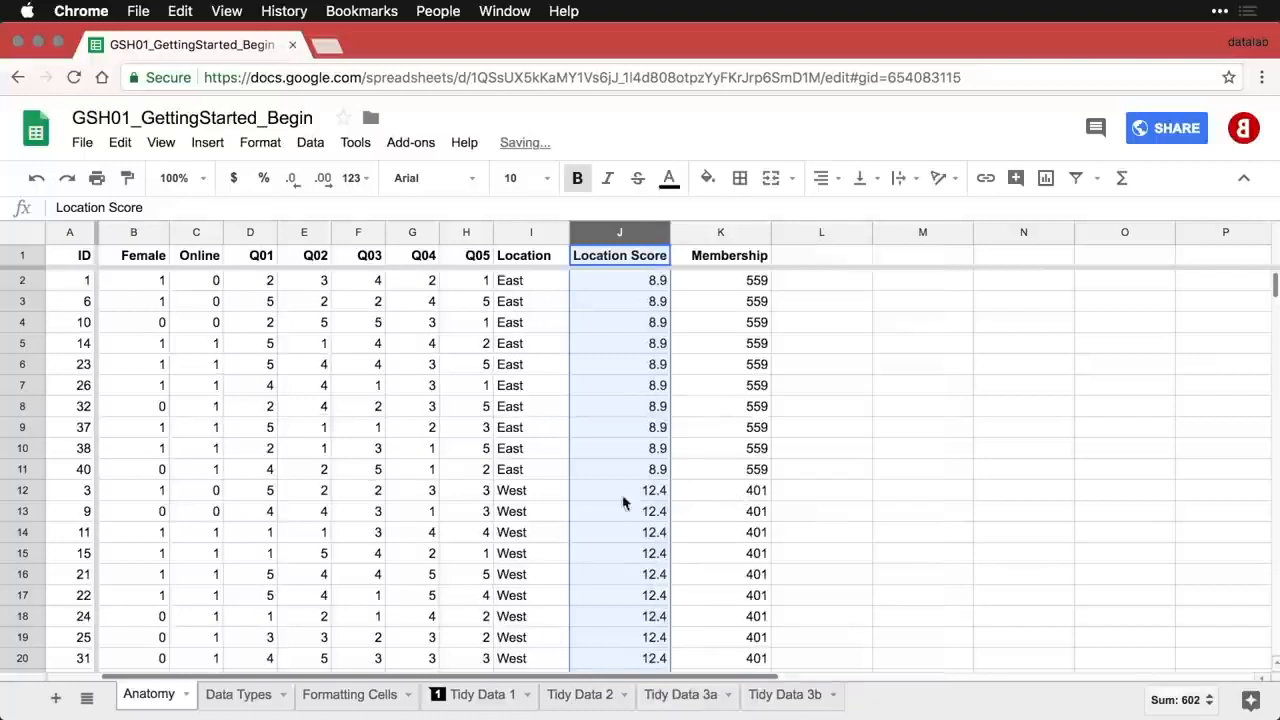
pyautogui.click(560, 510)
# - Sort the sheet by the ID column, A to Z, to restore the original order
pyautogui.scroll(-5, 630, 500)
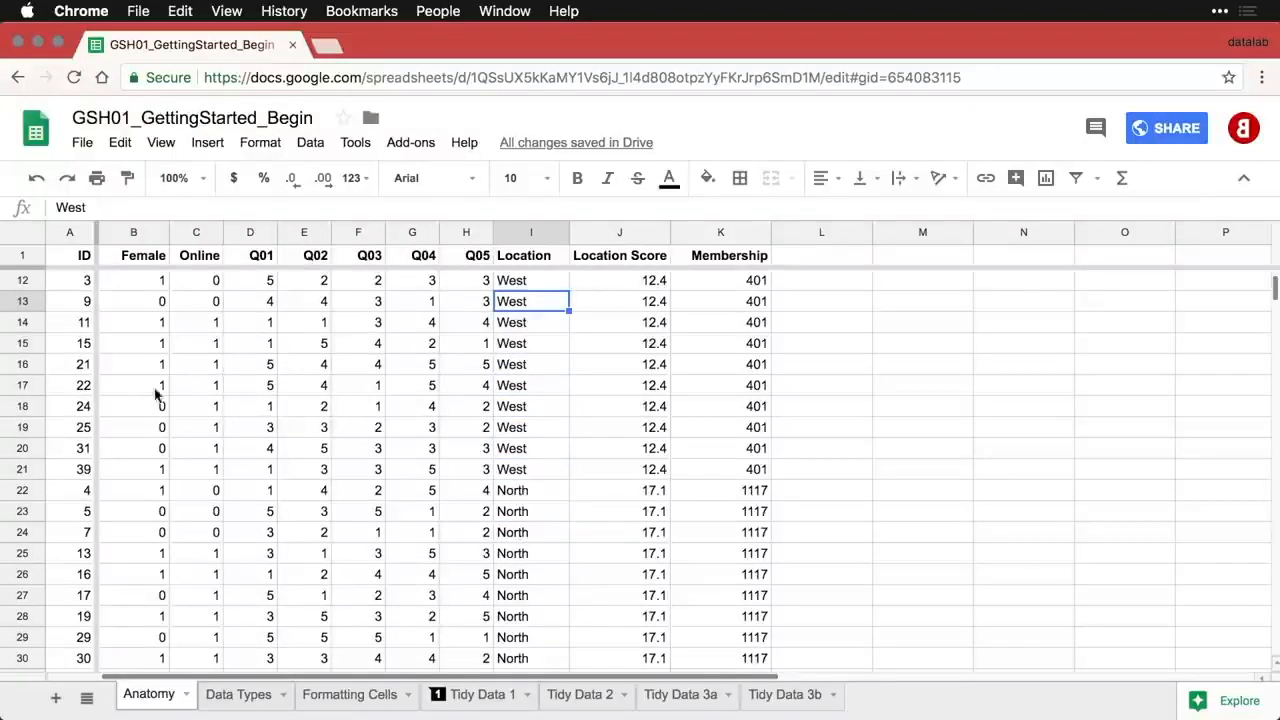
pyautogui.click(84, 236)
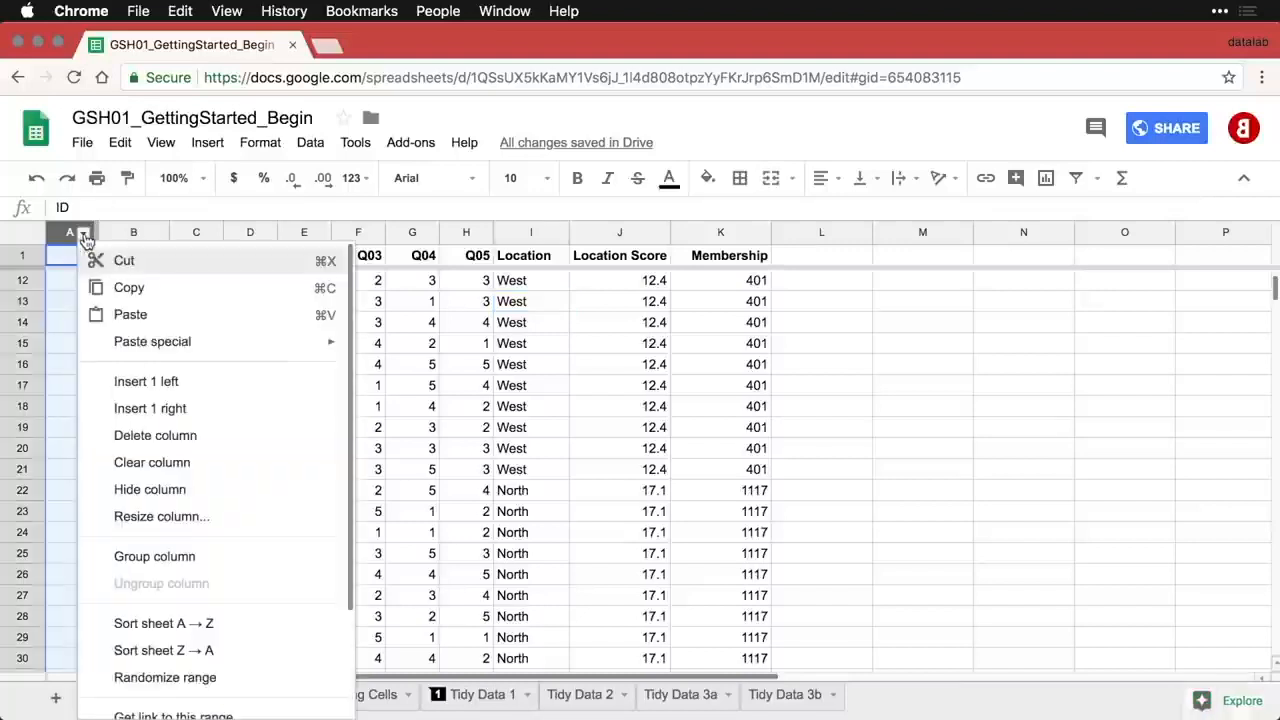
pyautogui.click(200, 624)
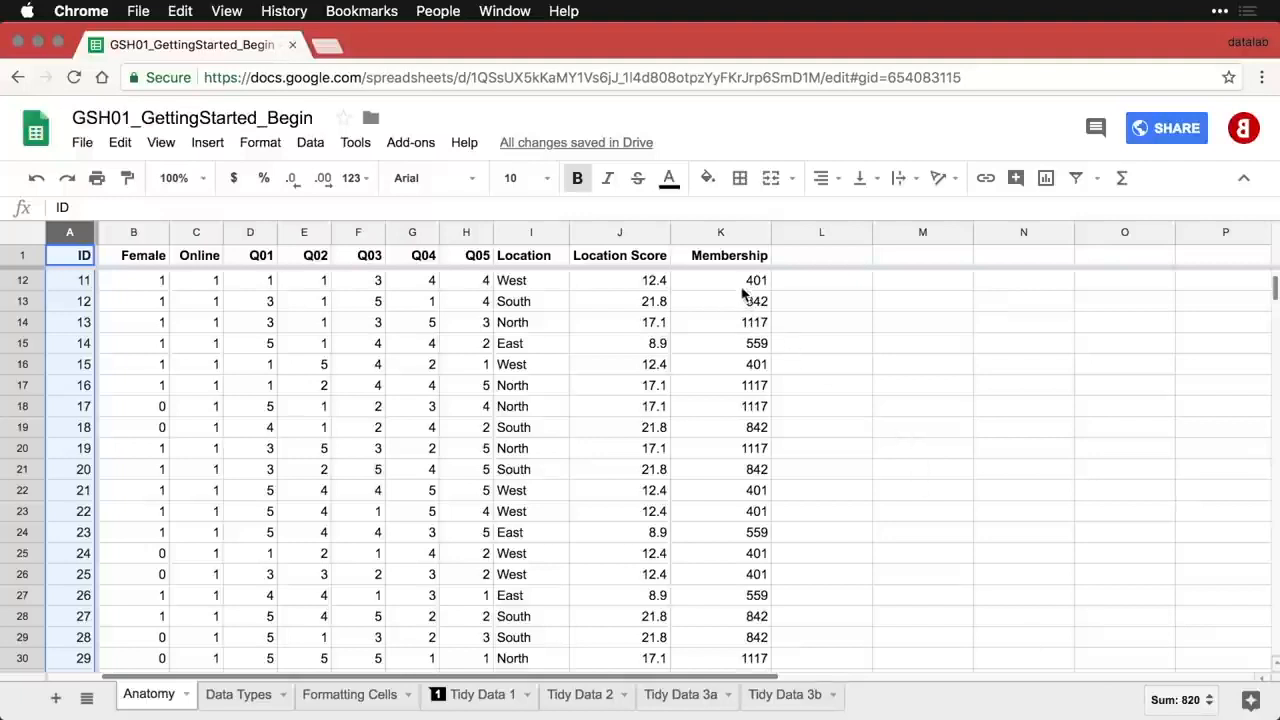
# - Select Membership values K12:K20 and view their sum and other statistics in the status bar
pyautogui.moveTo(742, 285); pyautogui.dragTo(731, 465)
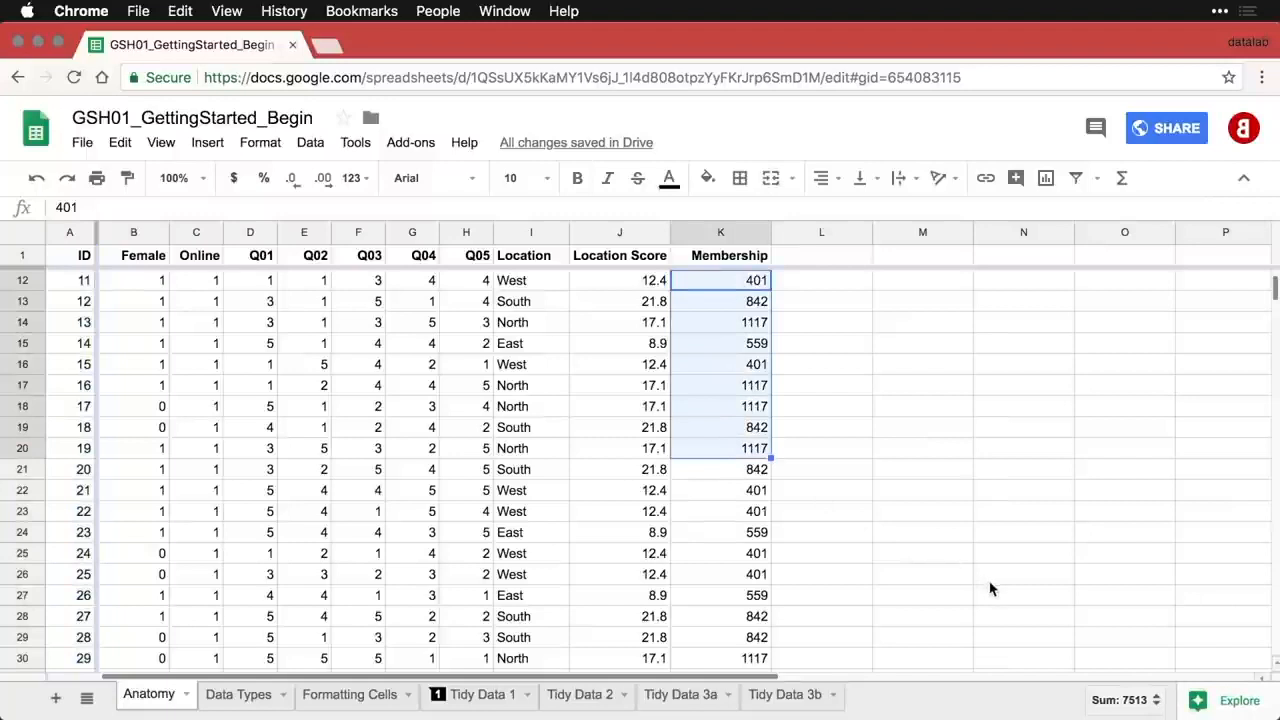
pyautogui.click(1155, 706)
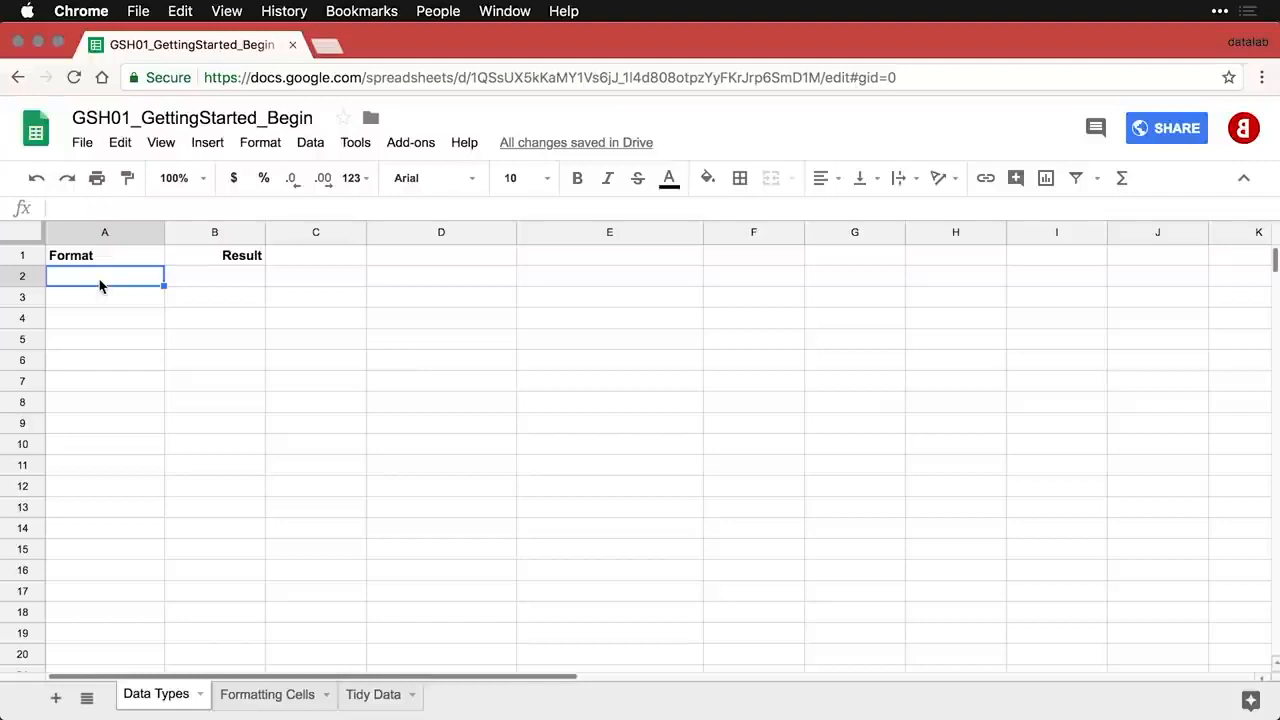
# - Paste the Number (1587) and Proportion (0.87) example rows into rows 2 and 3
pyautogui.write('Number\t1587')
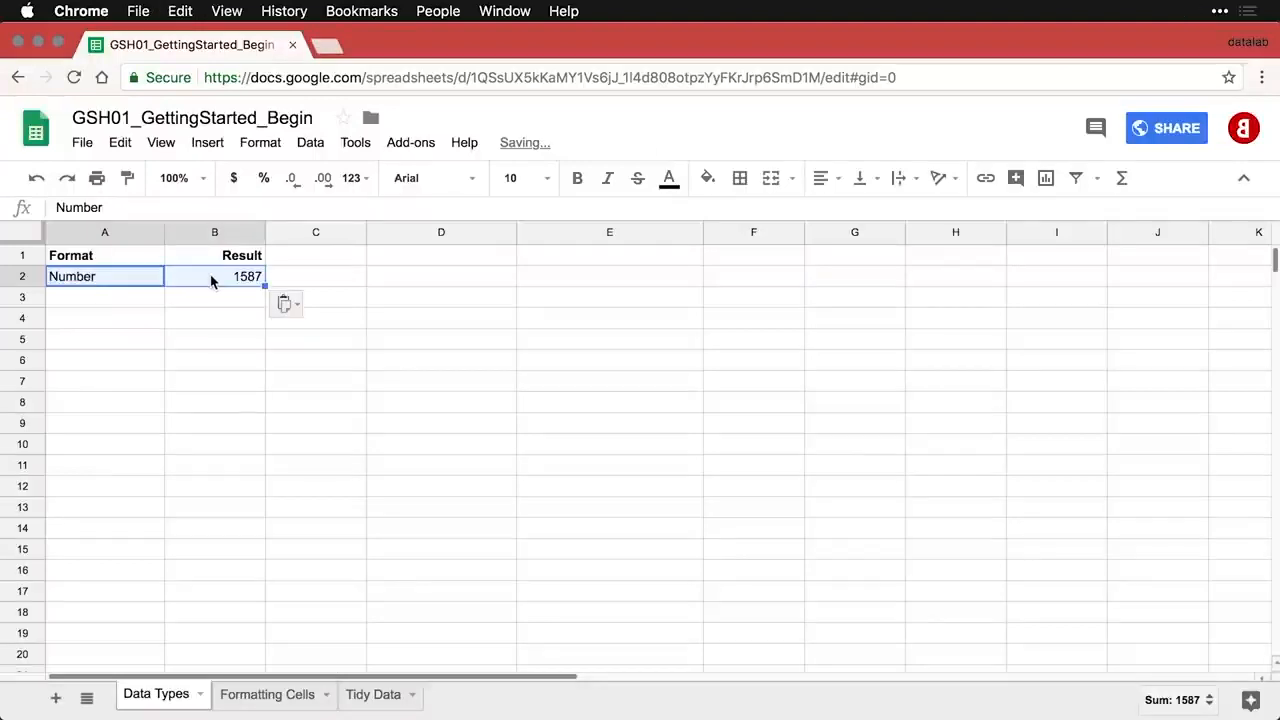
pyautogui.click(211, 279)
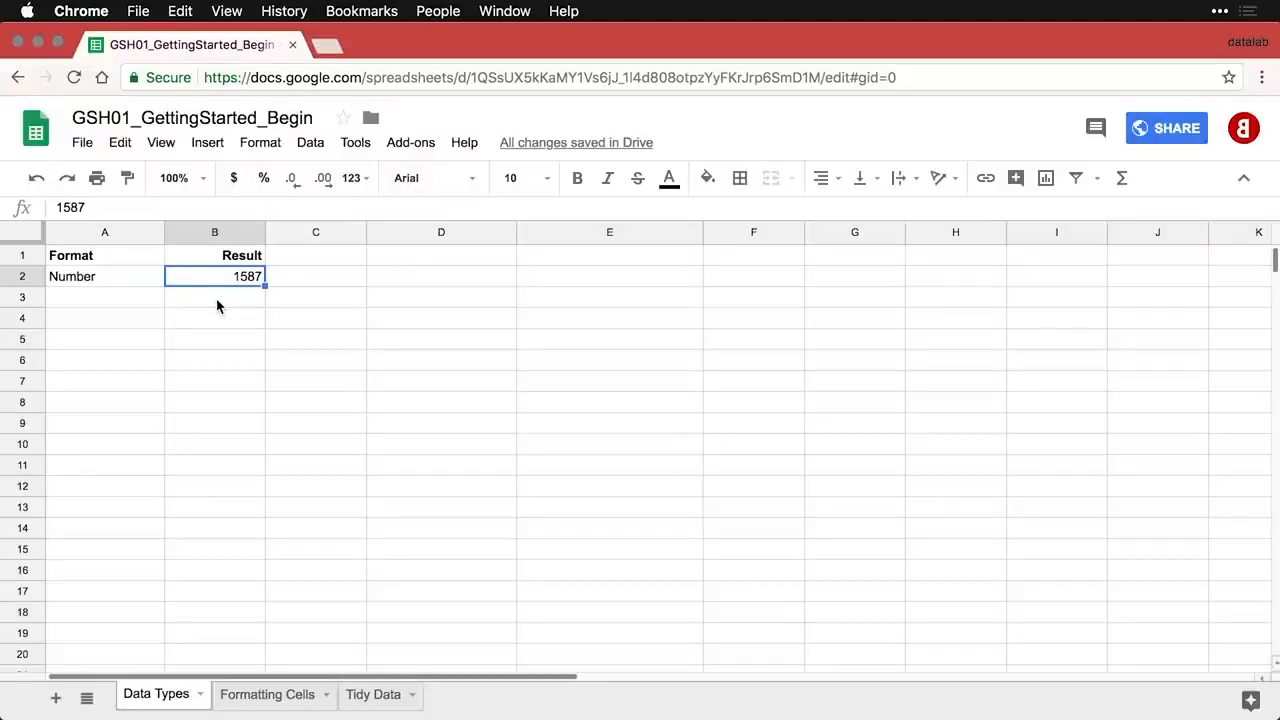
pyautogui.click(124, 301)
pyautogui.write('Proportion\t0.87')
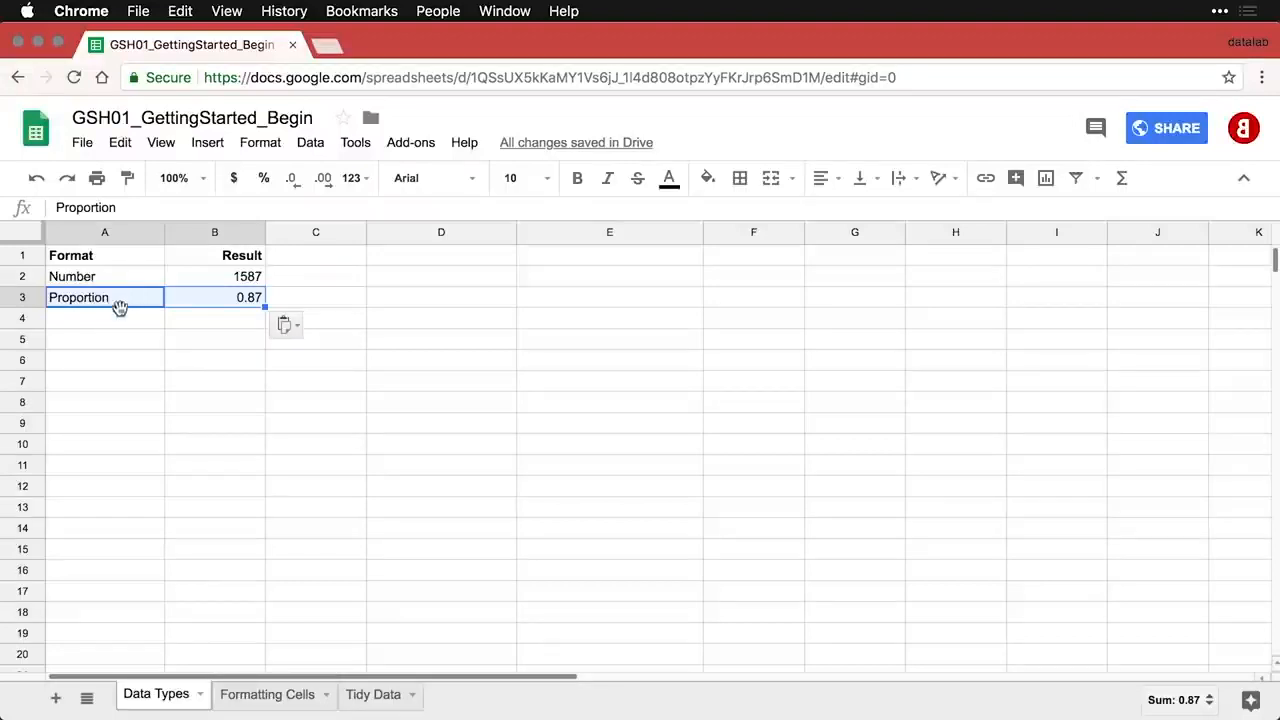
# - Add the Percentage row and format its 0.87 as 87.00%
pyautogui.click(120, 317)
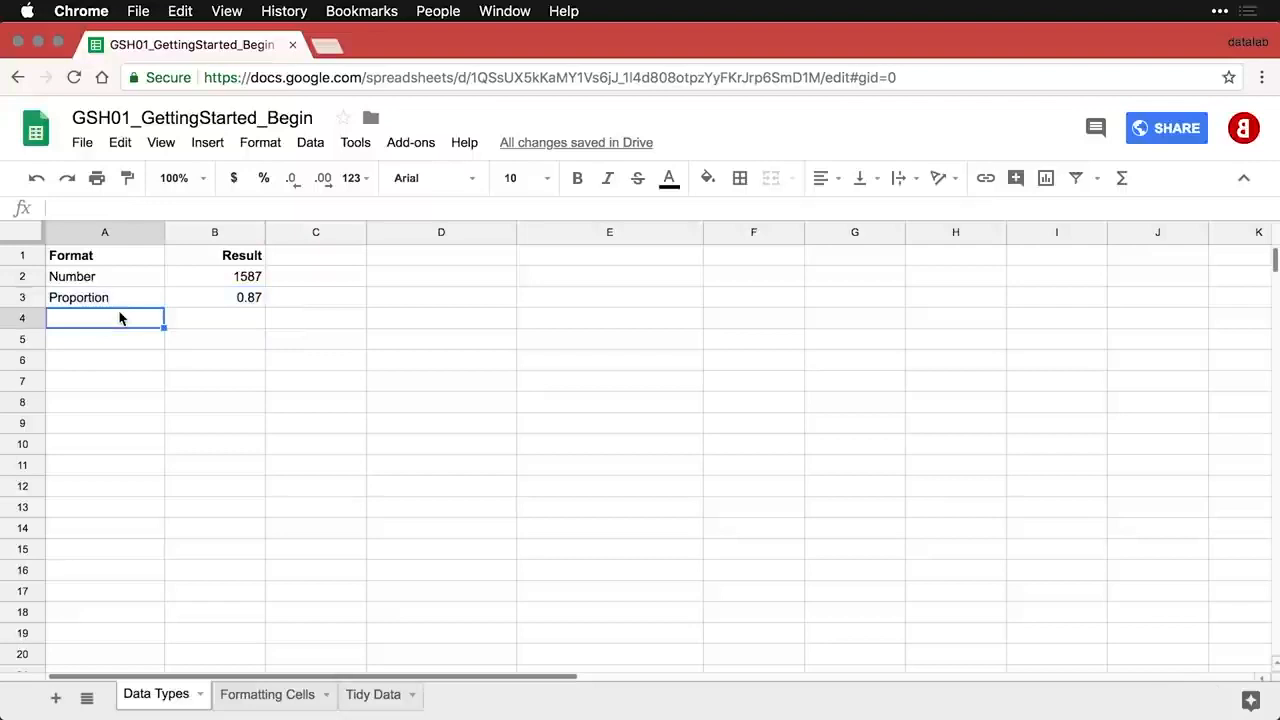
pyautogui.write('Percentage\t0.87')
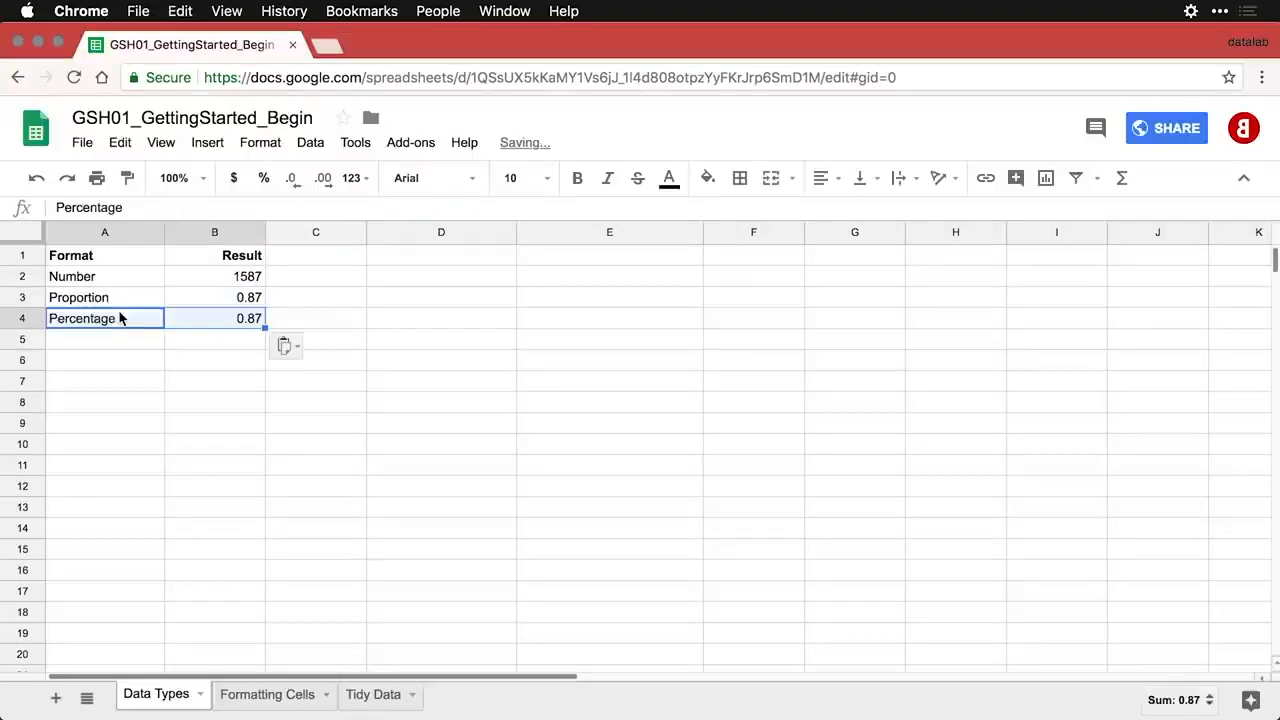
pyautogui.click(237, 322)
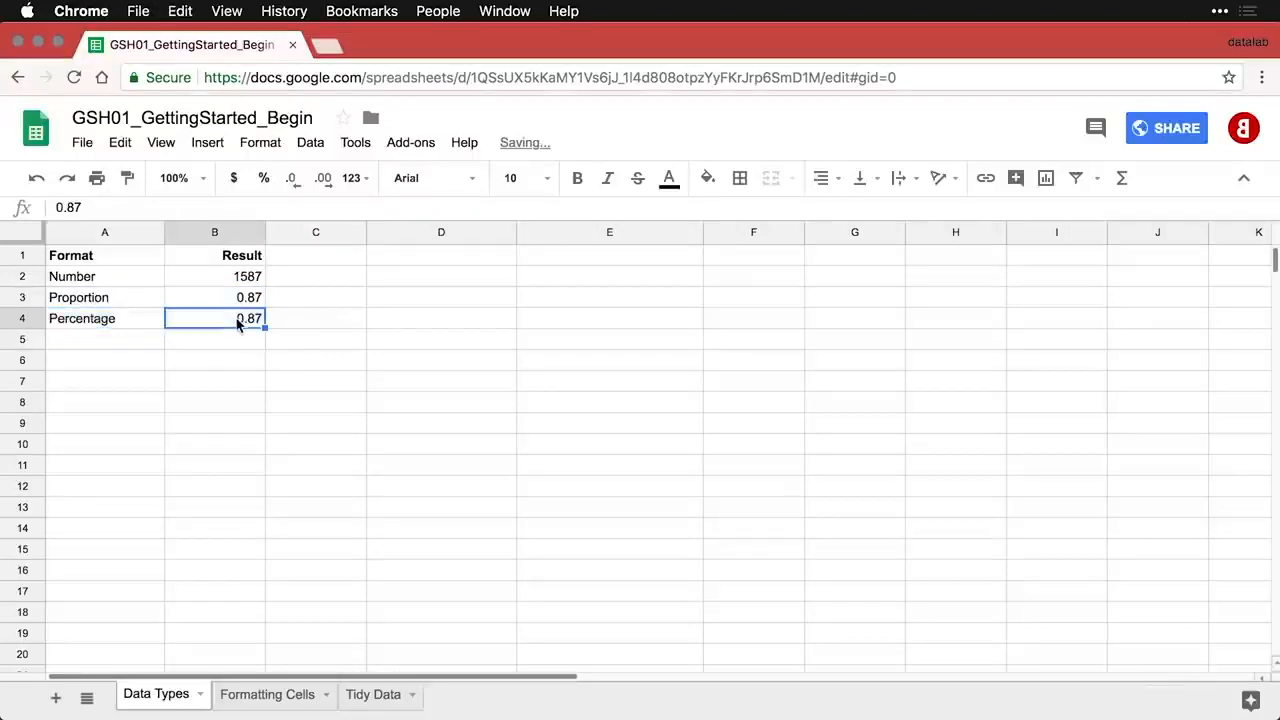
pyautogui.click(264, 180)
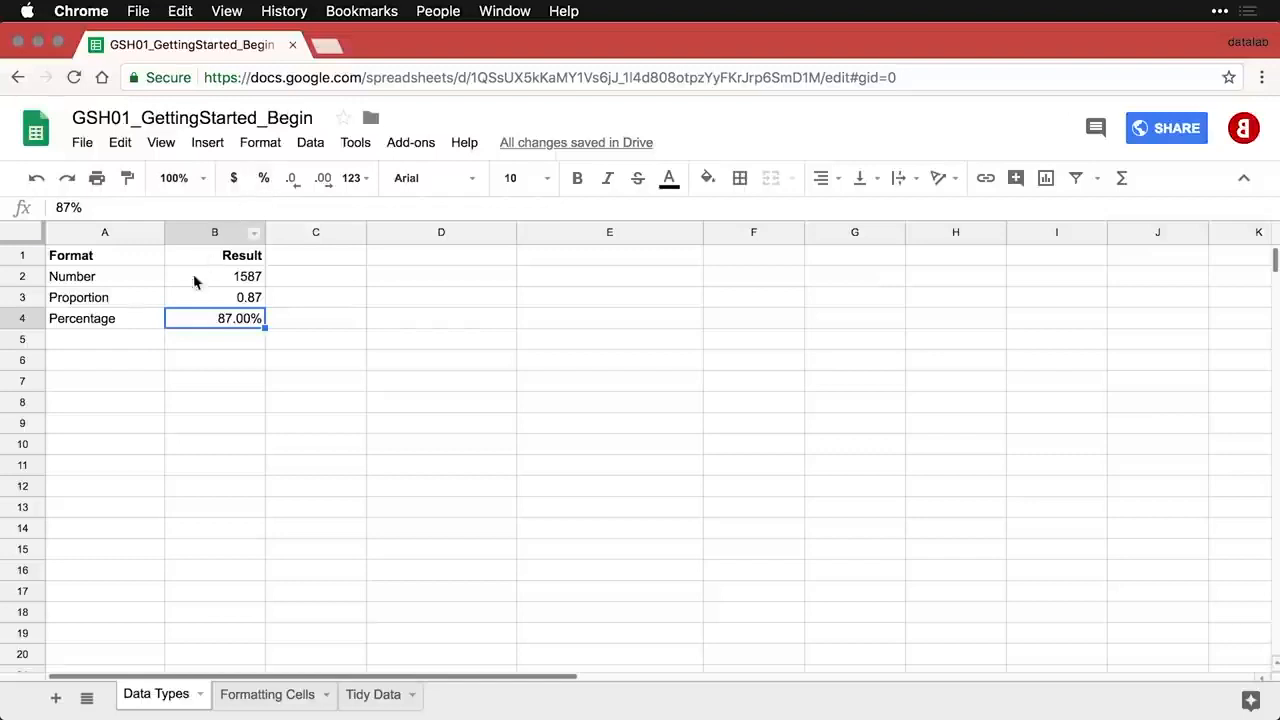
# - Add the Type % row, entering 87% in B5 with percent formatting
pyautogui.click(123, 343)
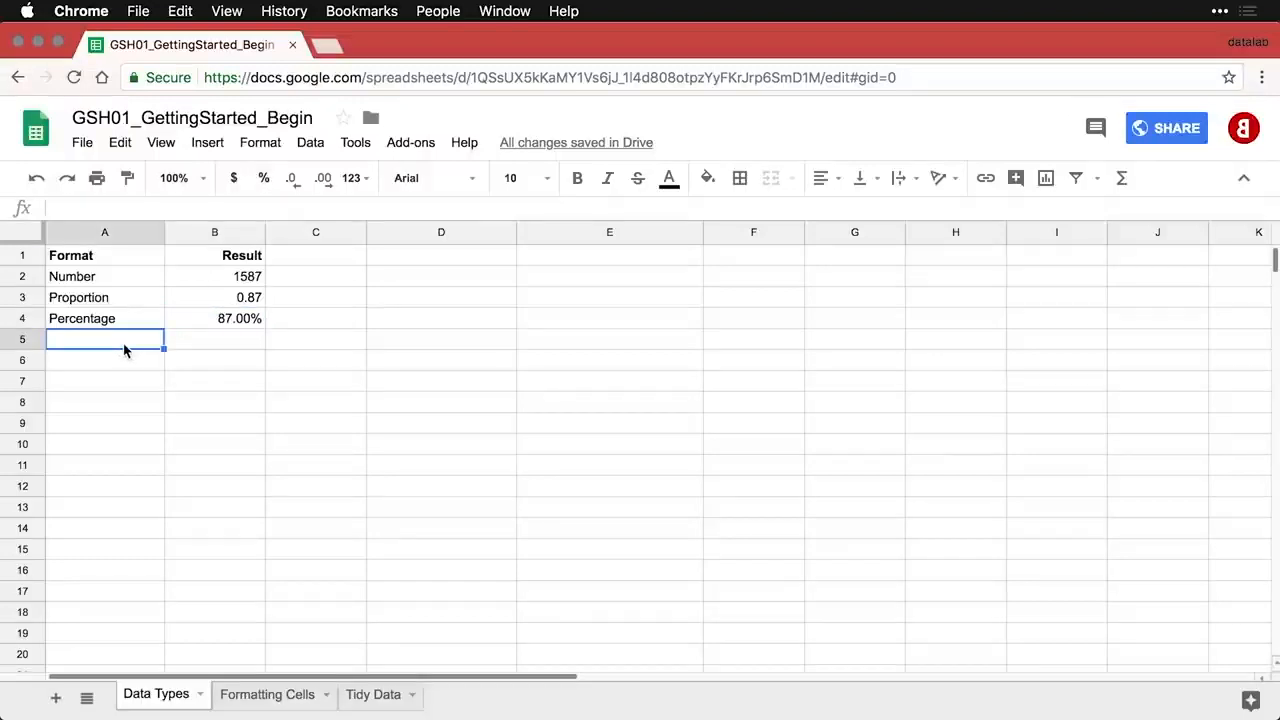
pyautogui.write('Type %\t0.87')
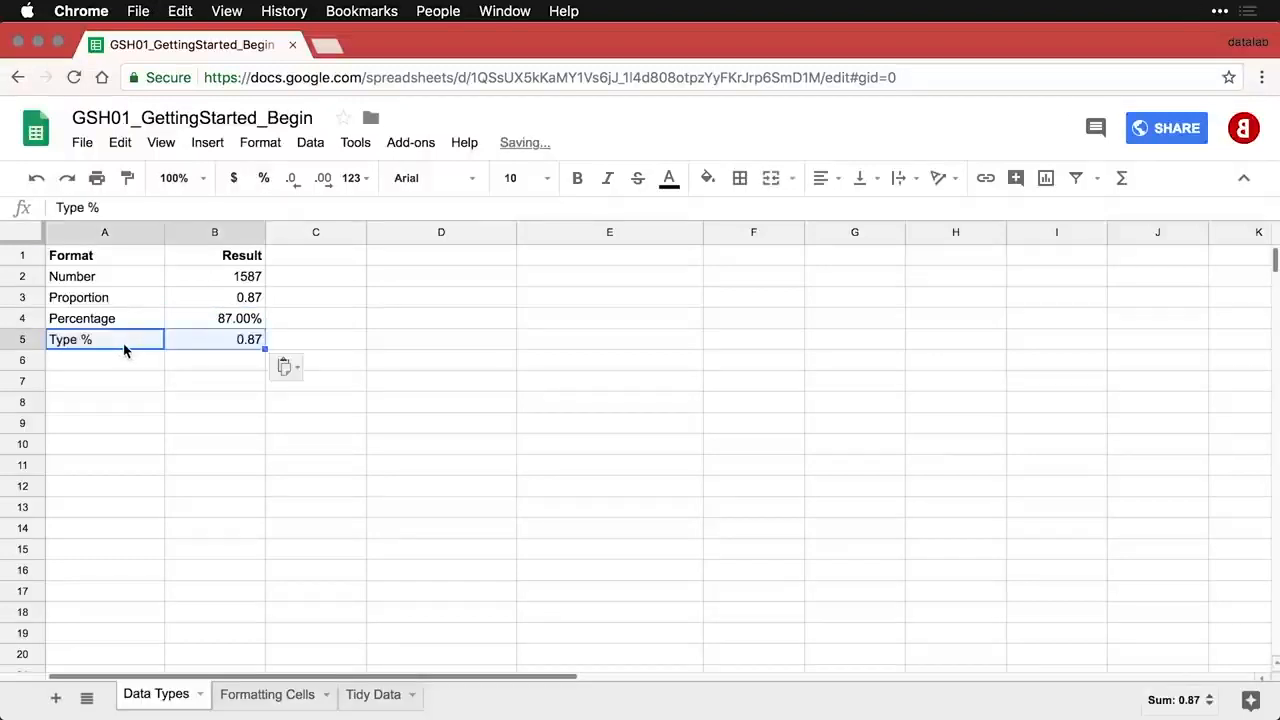
pyautogui.click(214, 347)
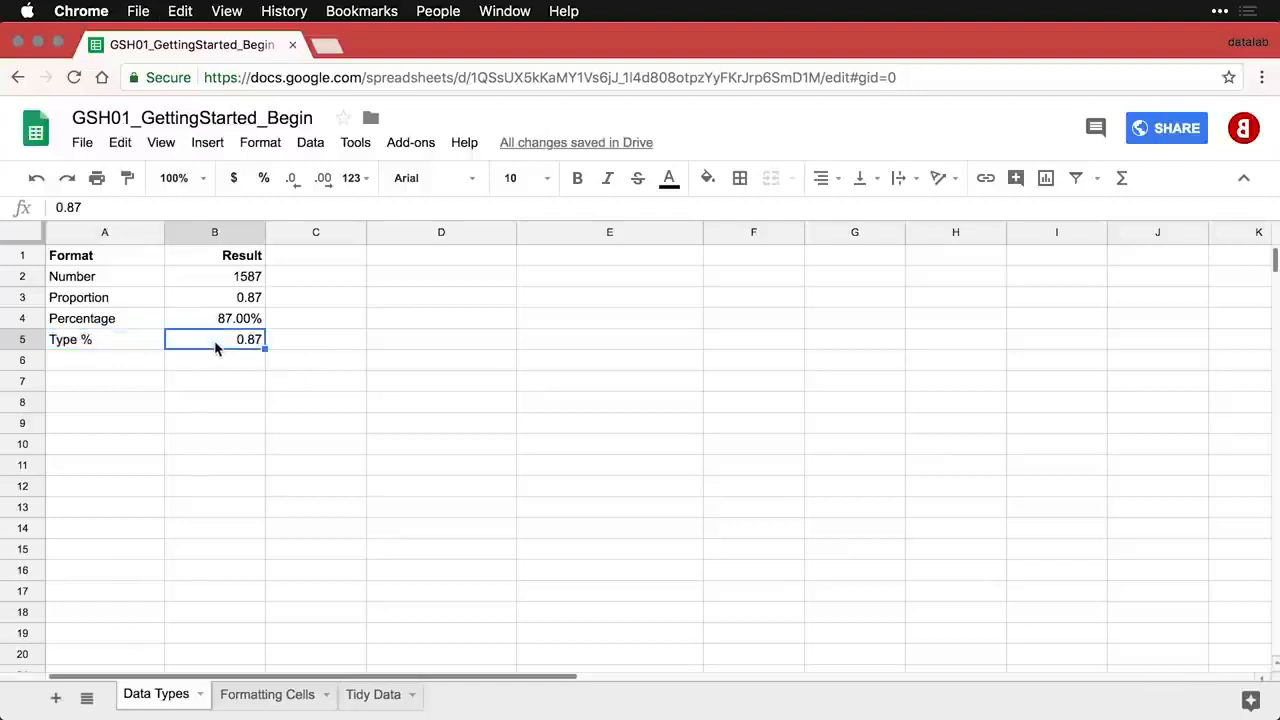
pyautogui.write('87/')
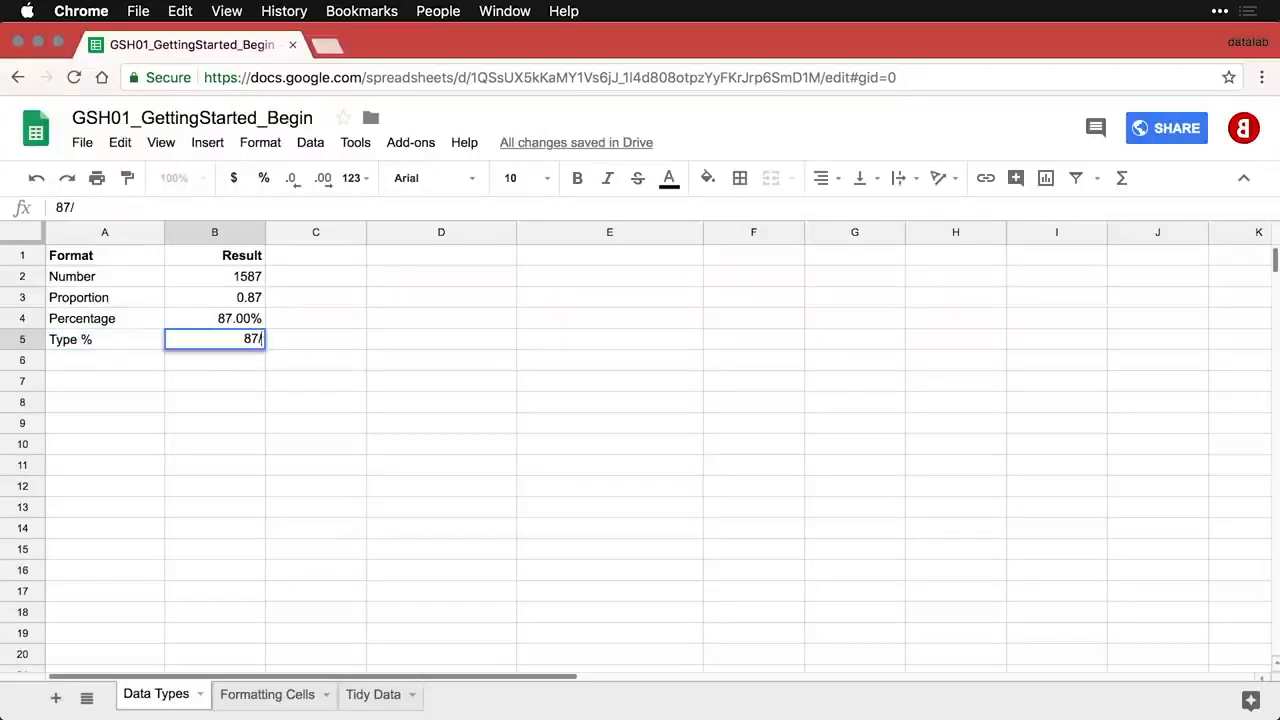
pyautogui.press('BackSpace')
pyautogui.write('%')
pyautogui.press('Return')
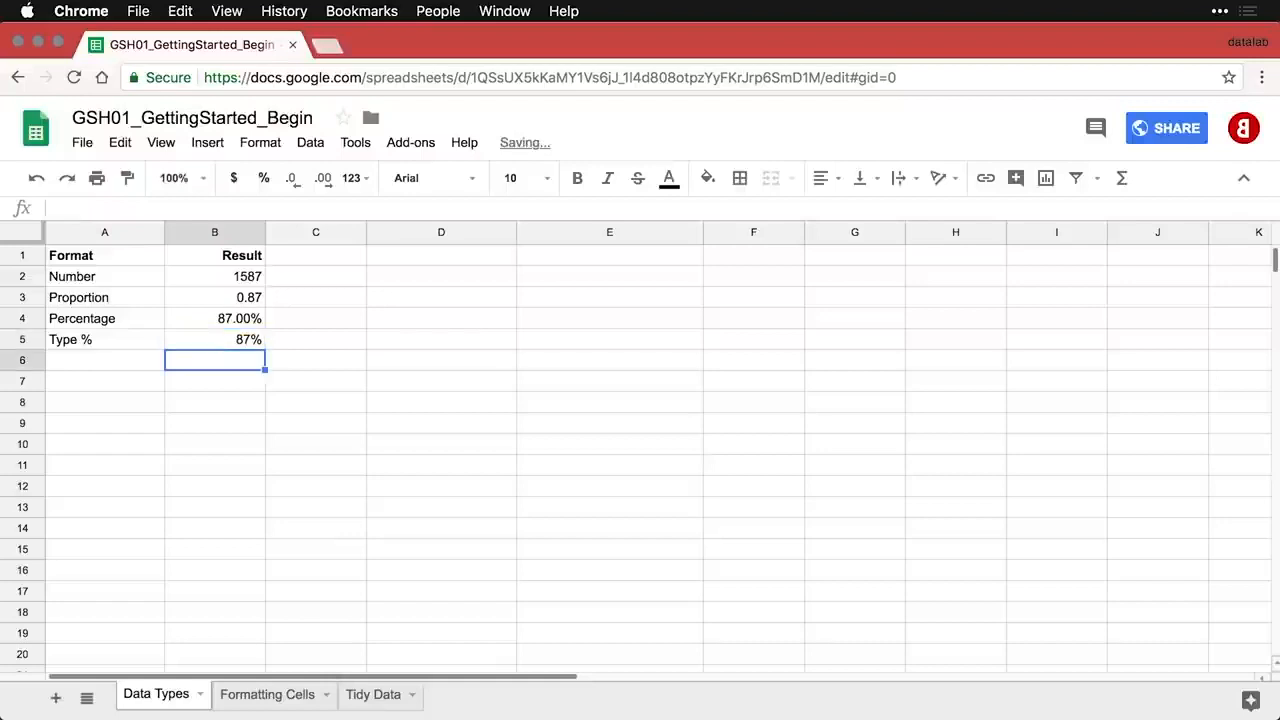
pyautogui.press('Up')
pyautogui.click(265, 180)
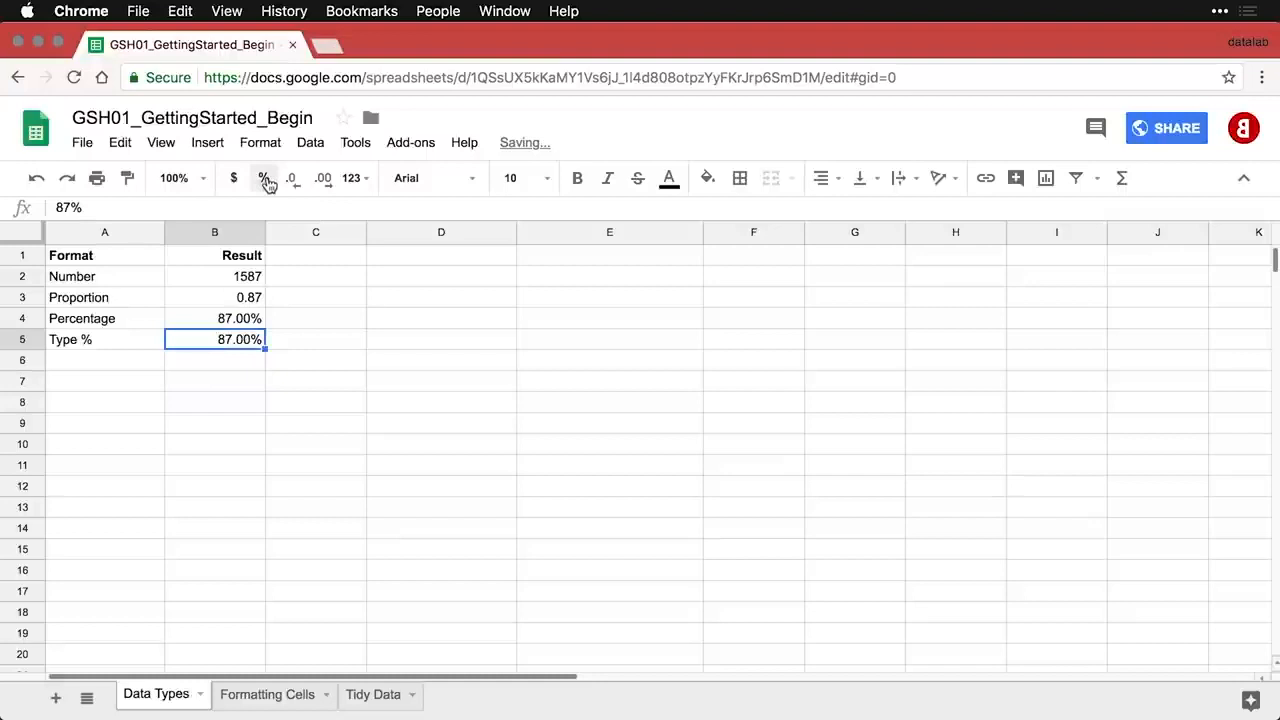
# - Add the (Don't do this) row, percent-formatting 87 so it shows 8700.00%
pyautogui.click(112, 372)
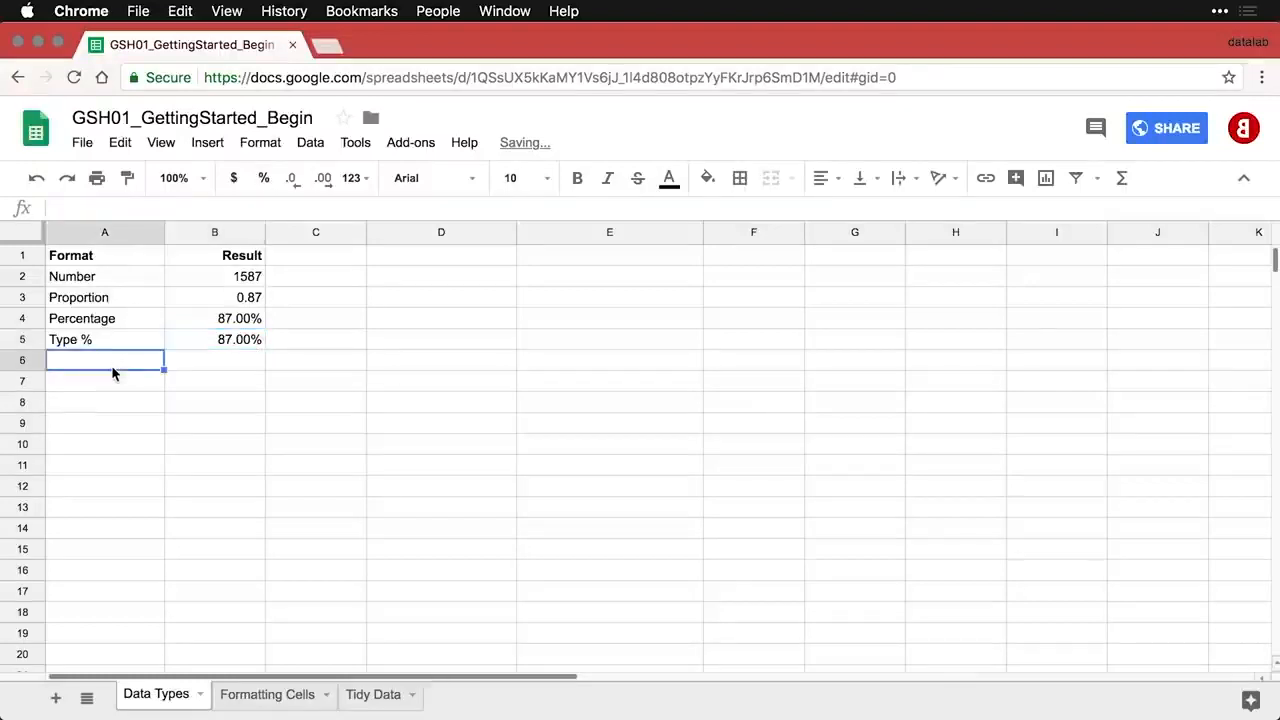
pyautogui.write("(Don't do this)\t87")
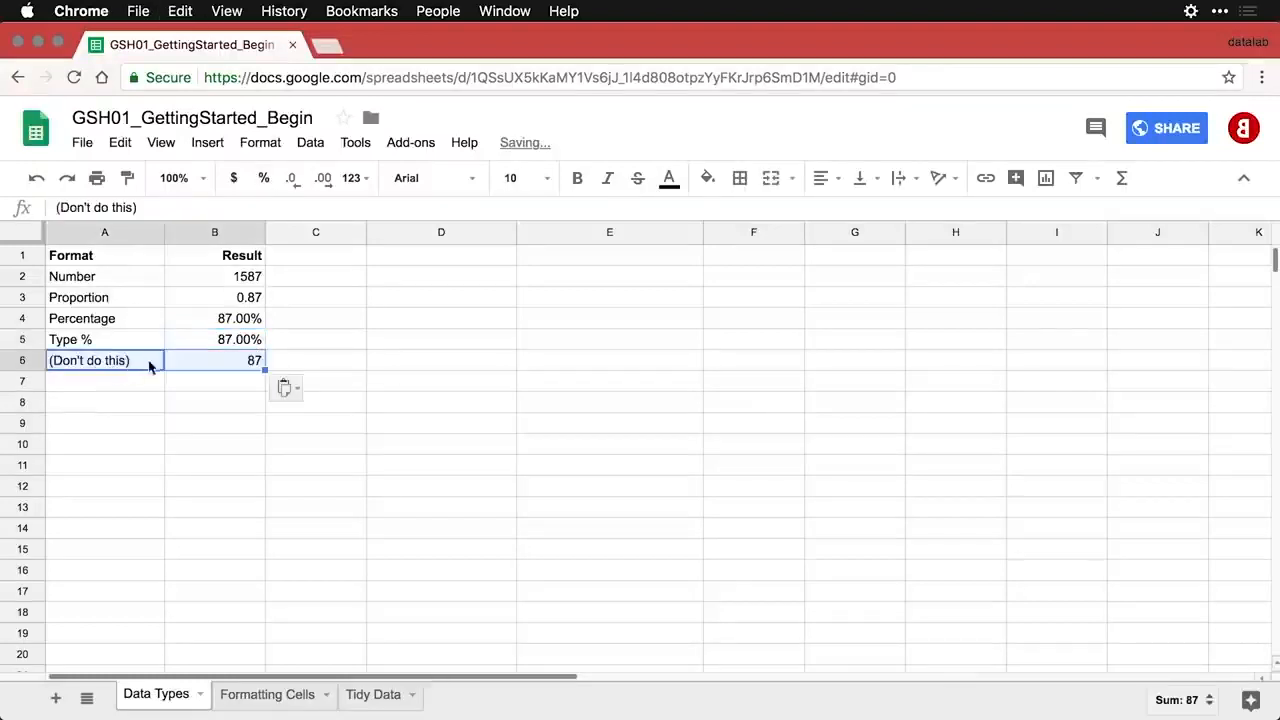
pyautogui.click(233, 366)
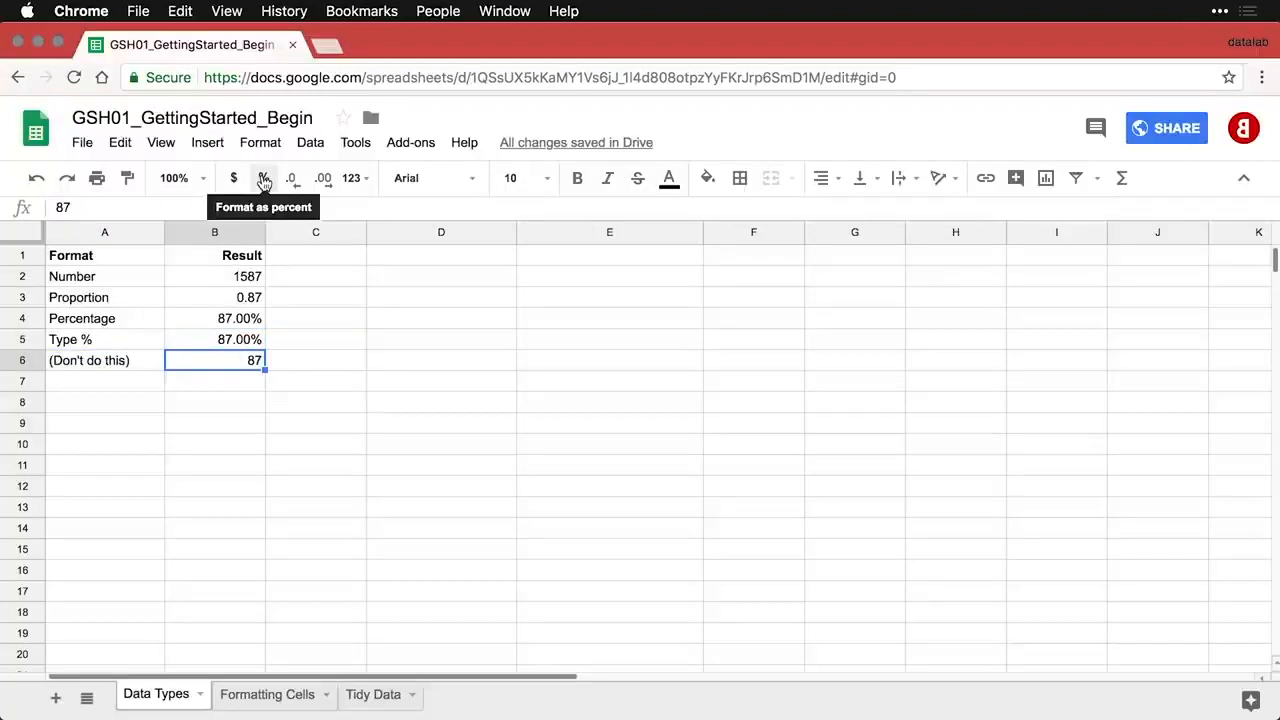
pyautogui.click(263, 180)
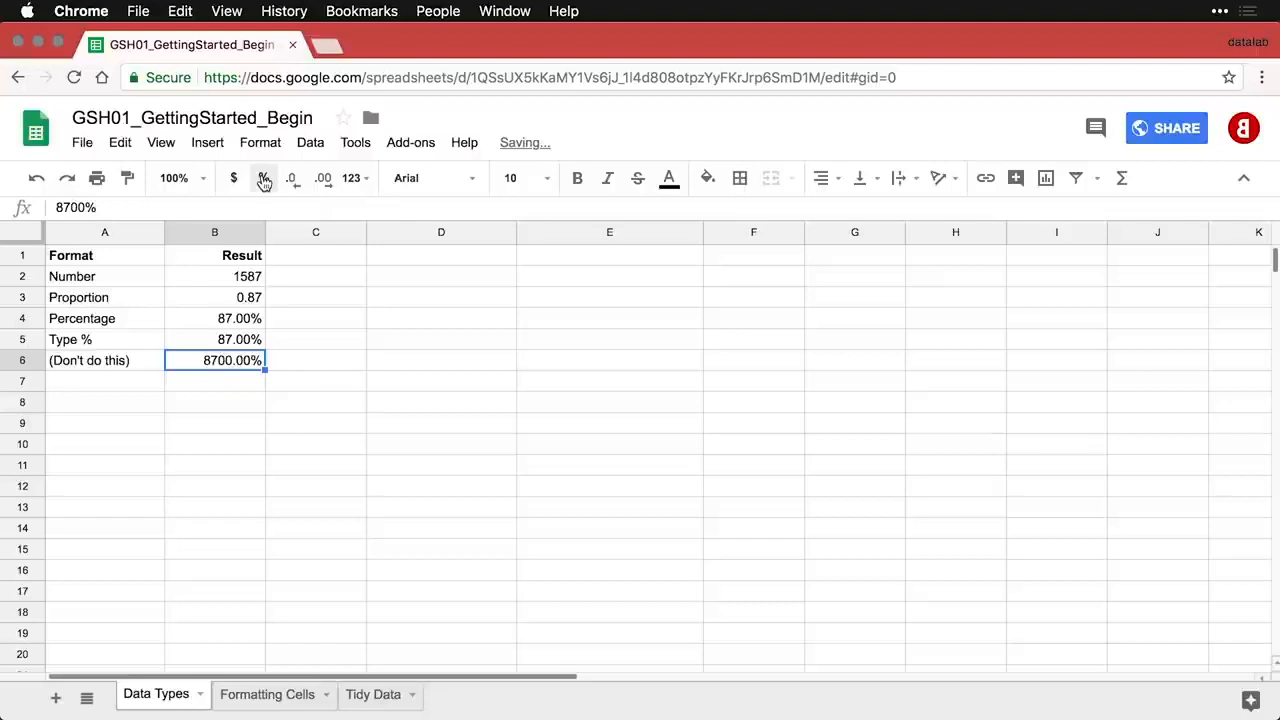
pyautogui.click(143, 387)
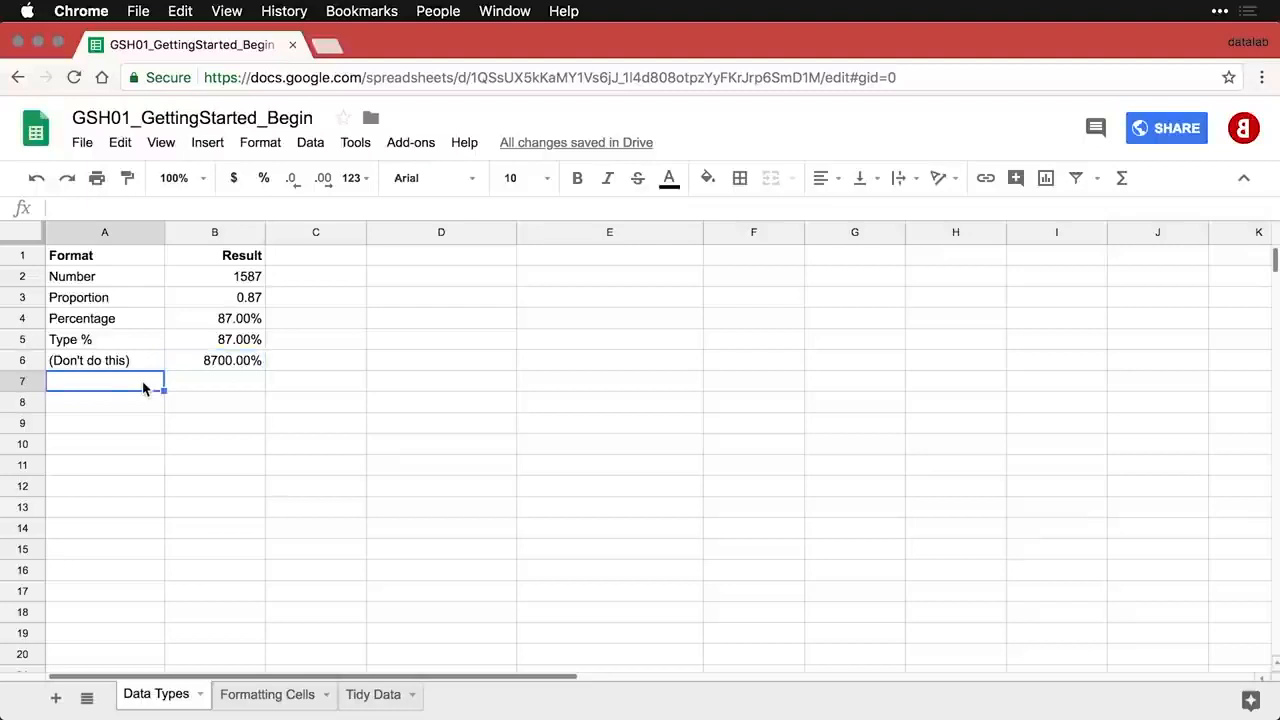
# - Add the Decrease decimals row and trim pi in B7 to 3.14
pyautogui.write('Decrease decimals\t3.14159')
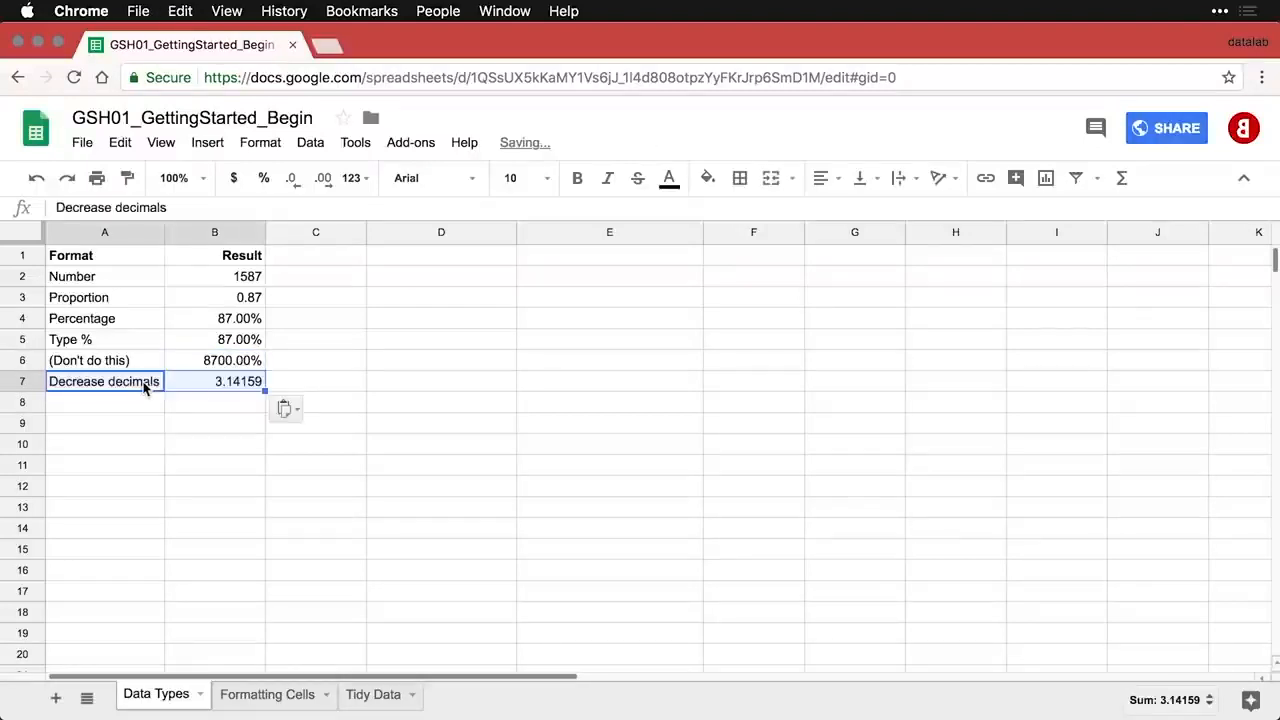
pyautogui.click(230, 385)
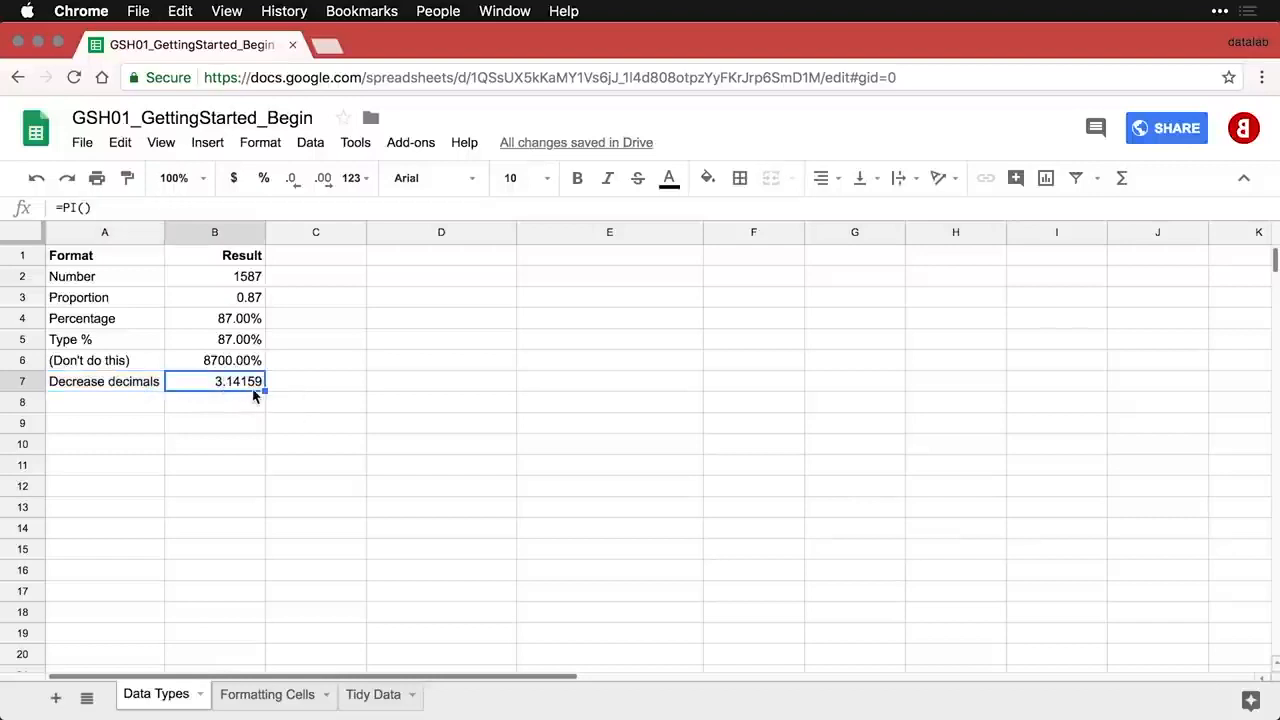
pyautogui.click(294, 180)
pyautogui.click(294, 180)
pyautogui.click(294, 180)
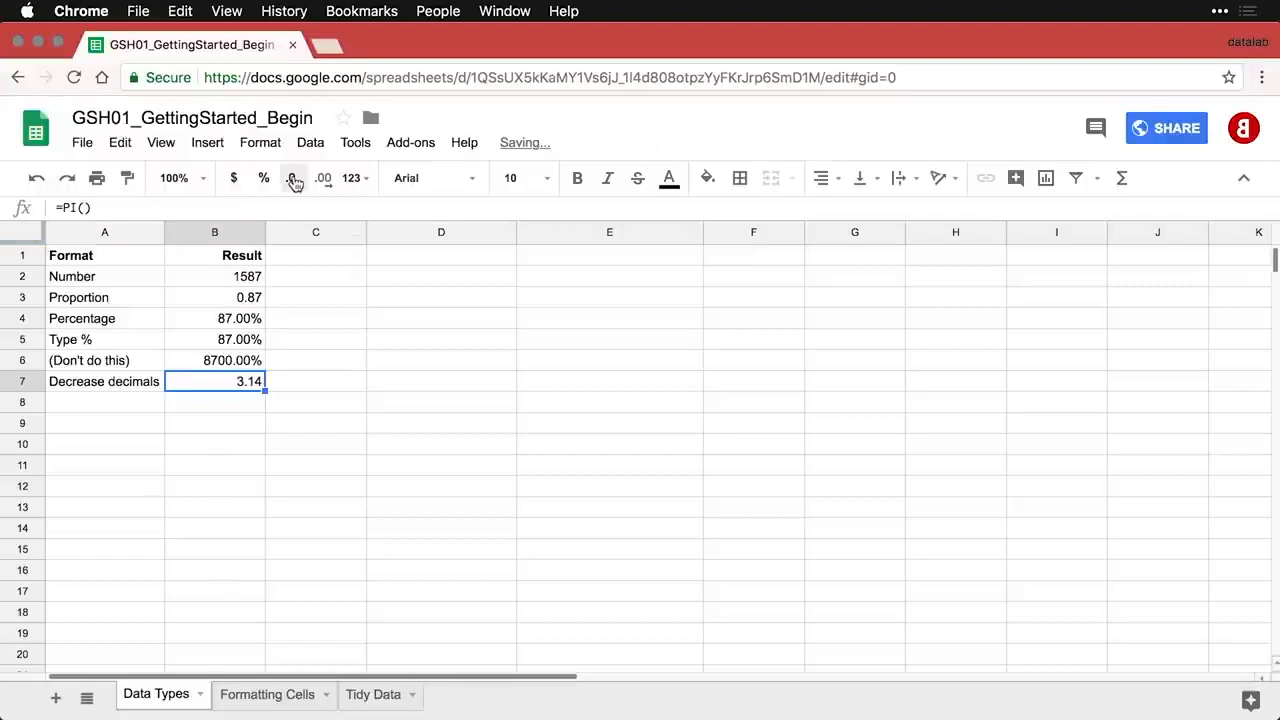
# - Add the Increase decimals row showing pi as 3.141592654, then paste the Accounting row
pyautogui.click(147, 408)
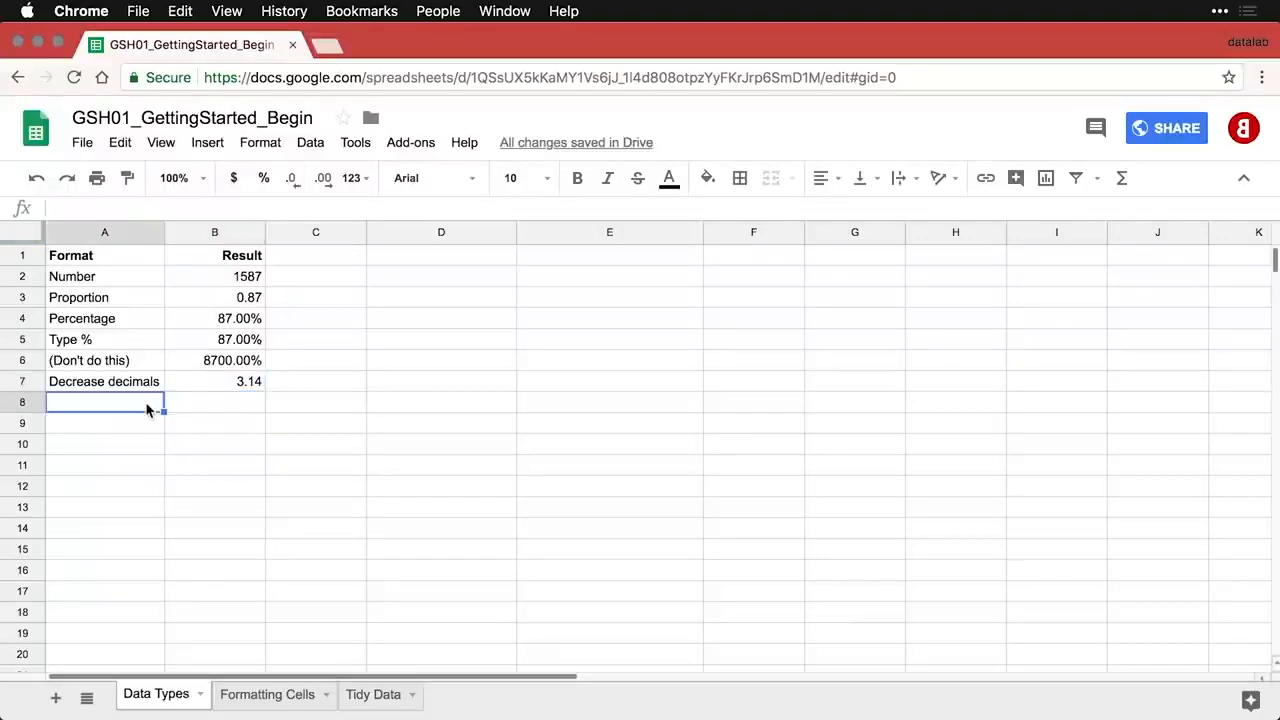
pyautogui.write('Increase decimals\t3.141593')
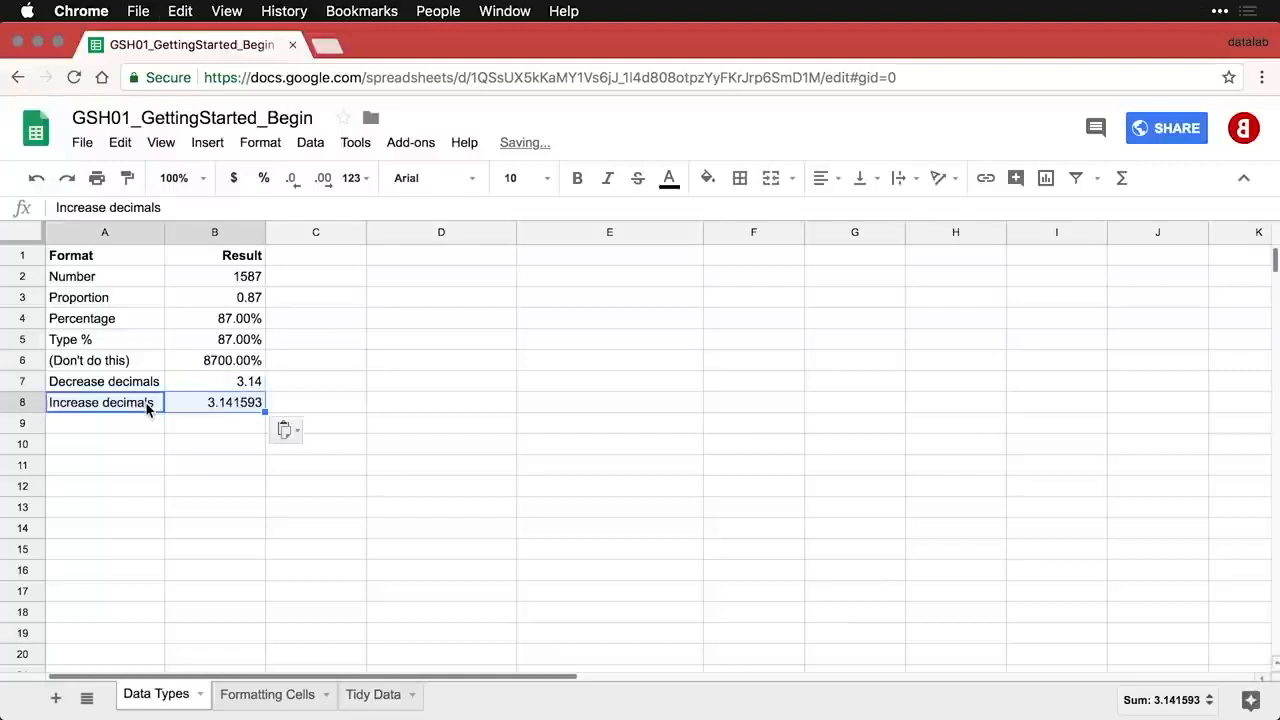
pyautogui.click(222, 406)
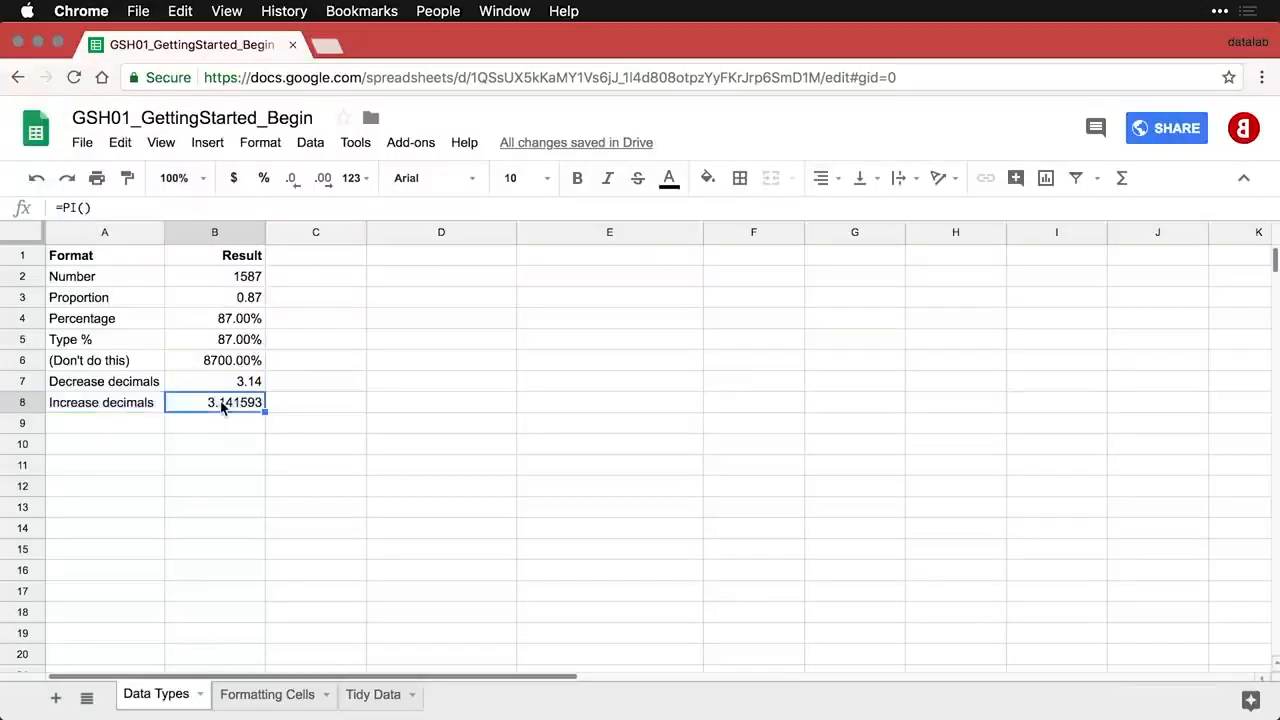
pyautogui.click(323, 180)
pyautogui.click(323, 180)
pyautogui.click(323, 180)
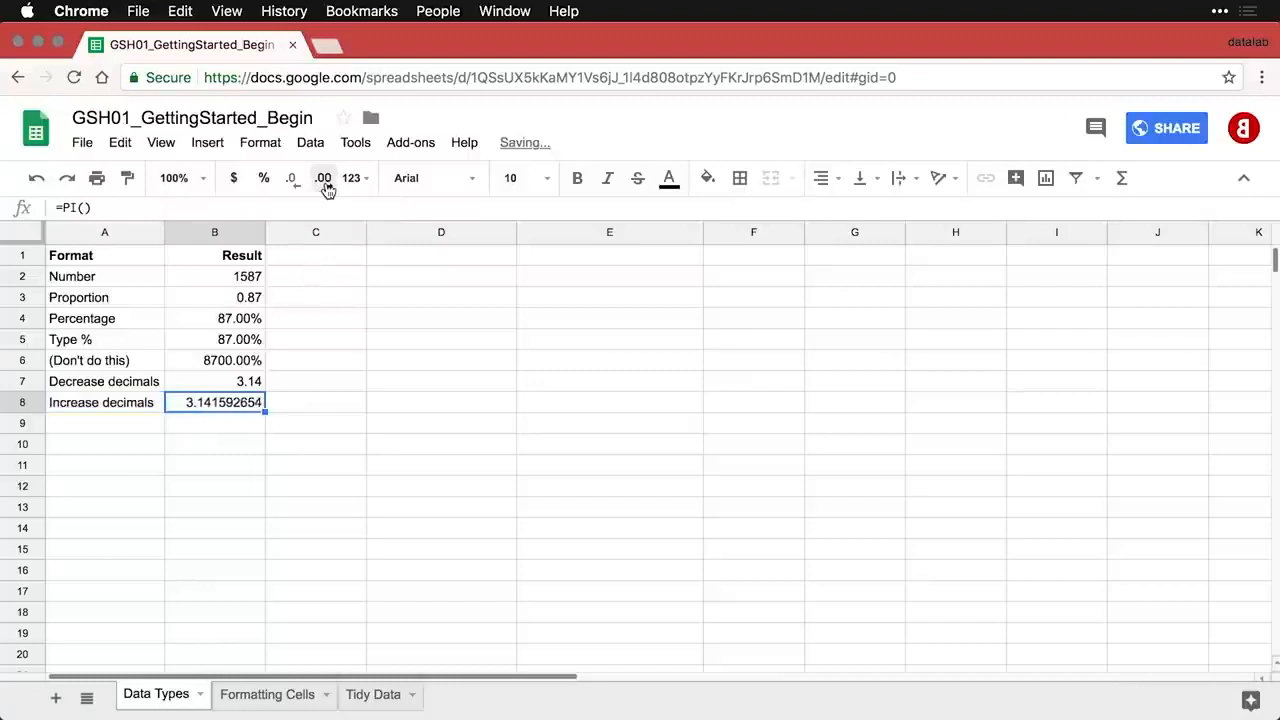
pyautogui.click(153, 428)
pyautogui.write('Accounting\t1901.59')
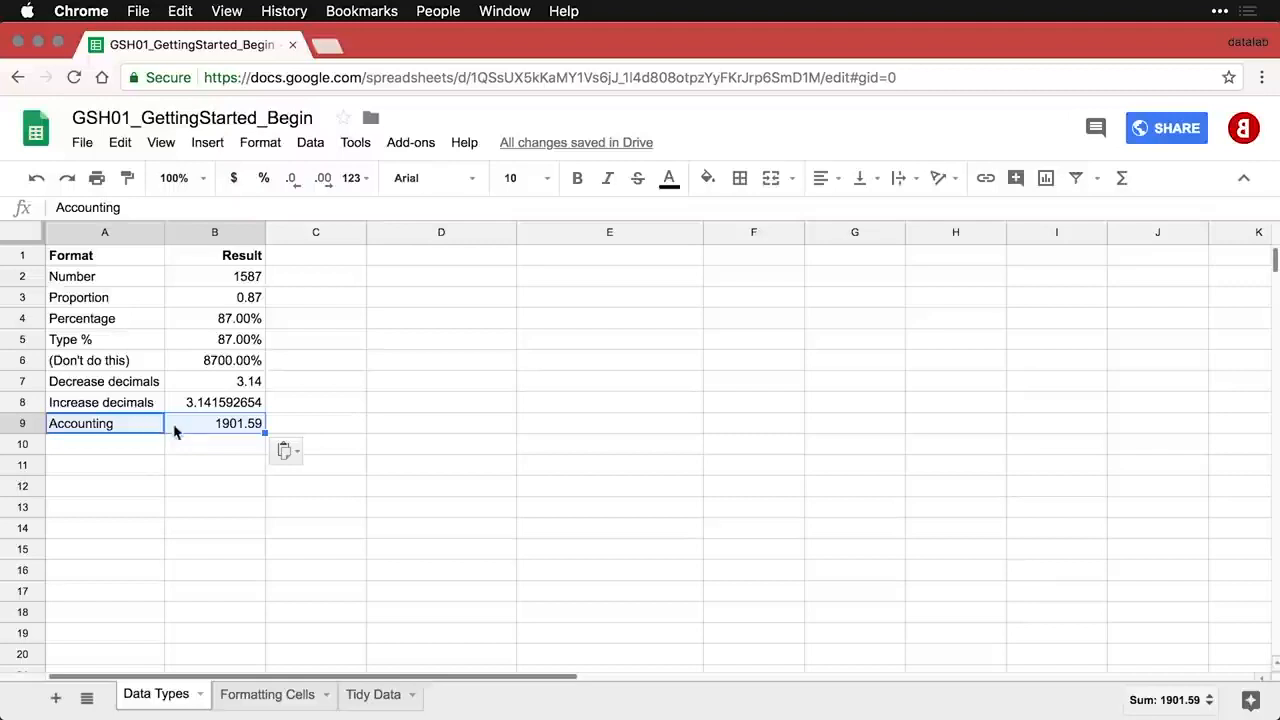
# - Apply Accounting number format to the 1901.59 value in B9
pyautogui.click(222, 425)
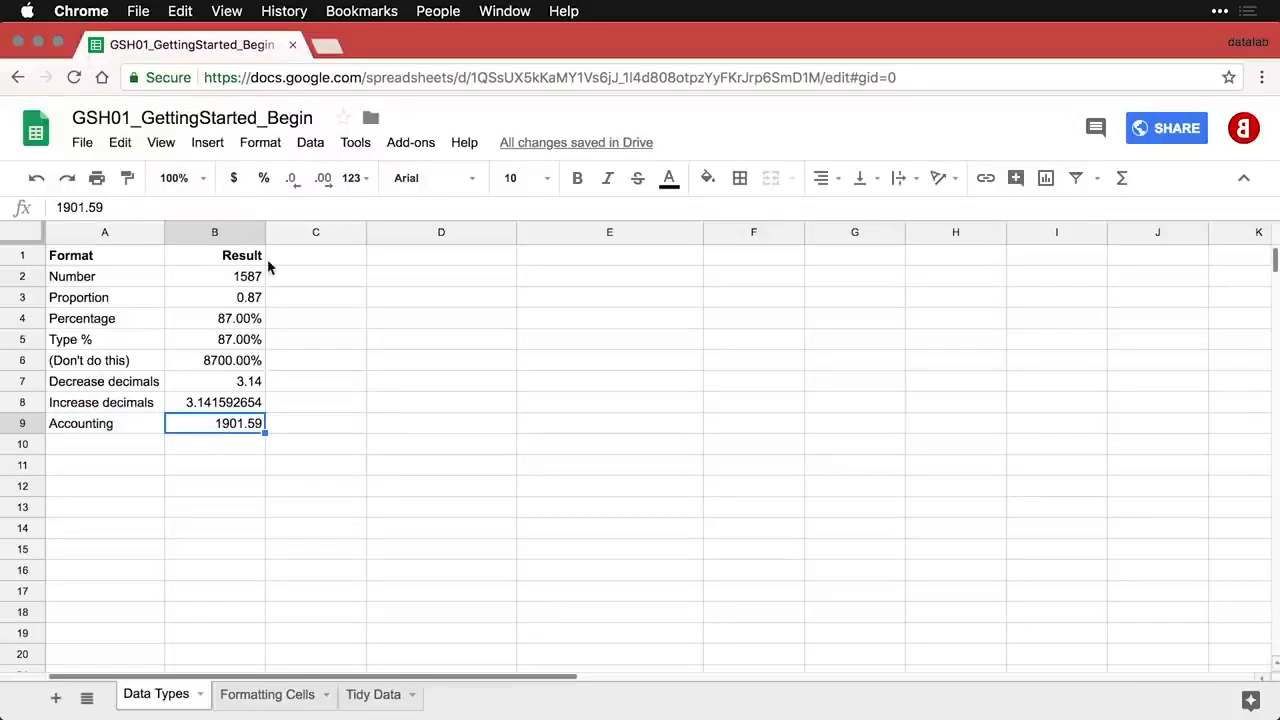
pyautogui.click(268, 150)
pyautogui.moveTo(265, 174)
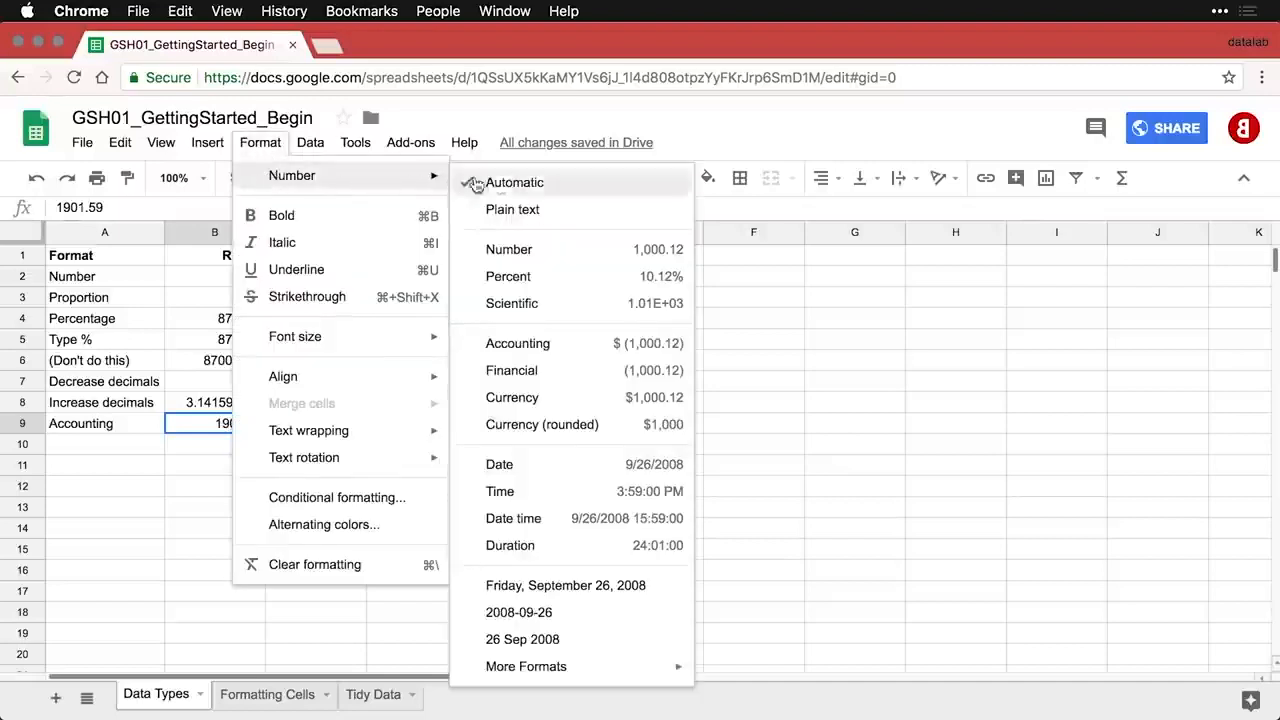
pyautogui.click(547, 350)
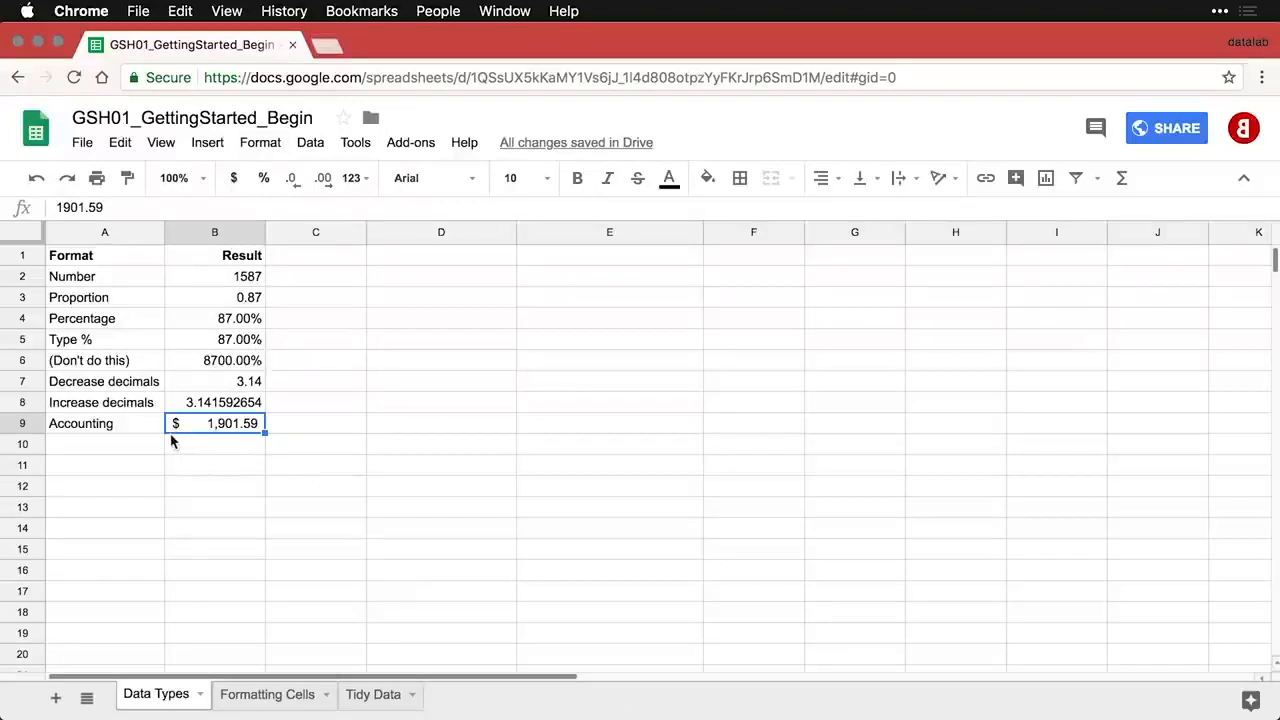
# - Add the Financial row in row 10 and give its 1901.59 Financial format
pyautogui.click(139, 450)
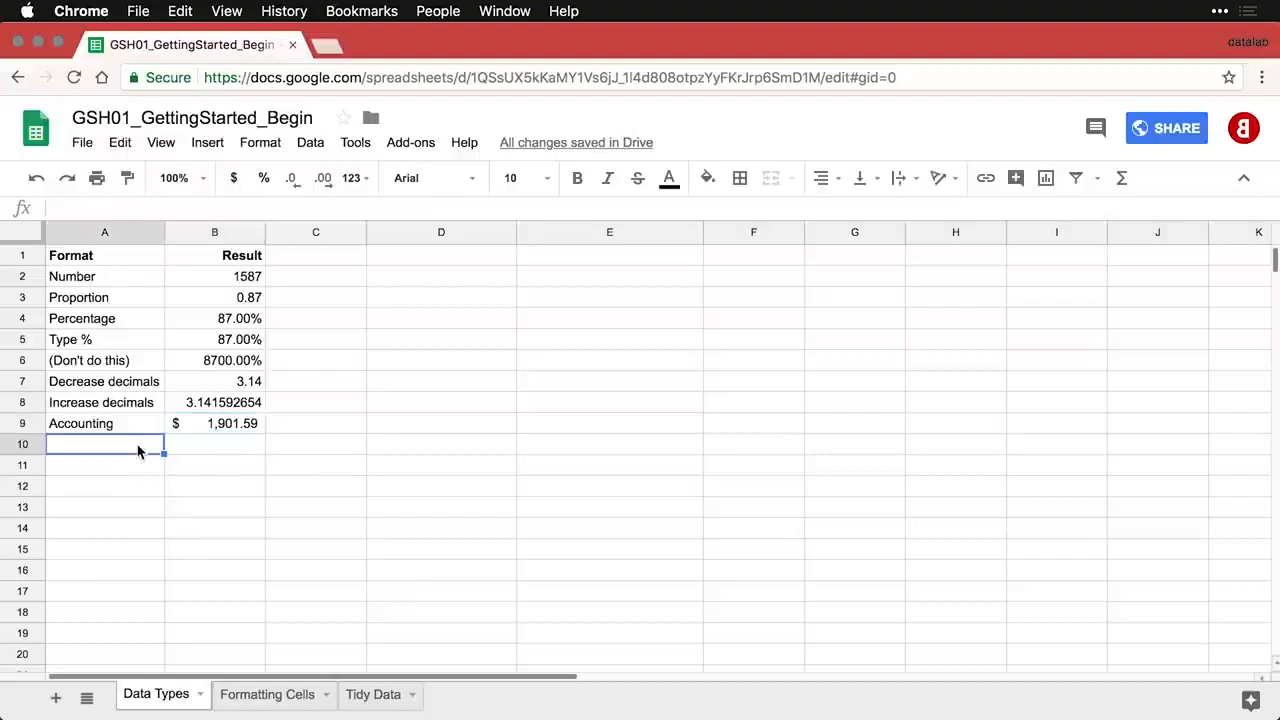
pyautogui.write('Financial\t1901.59')
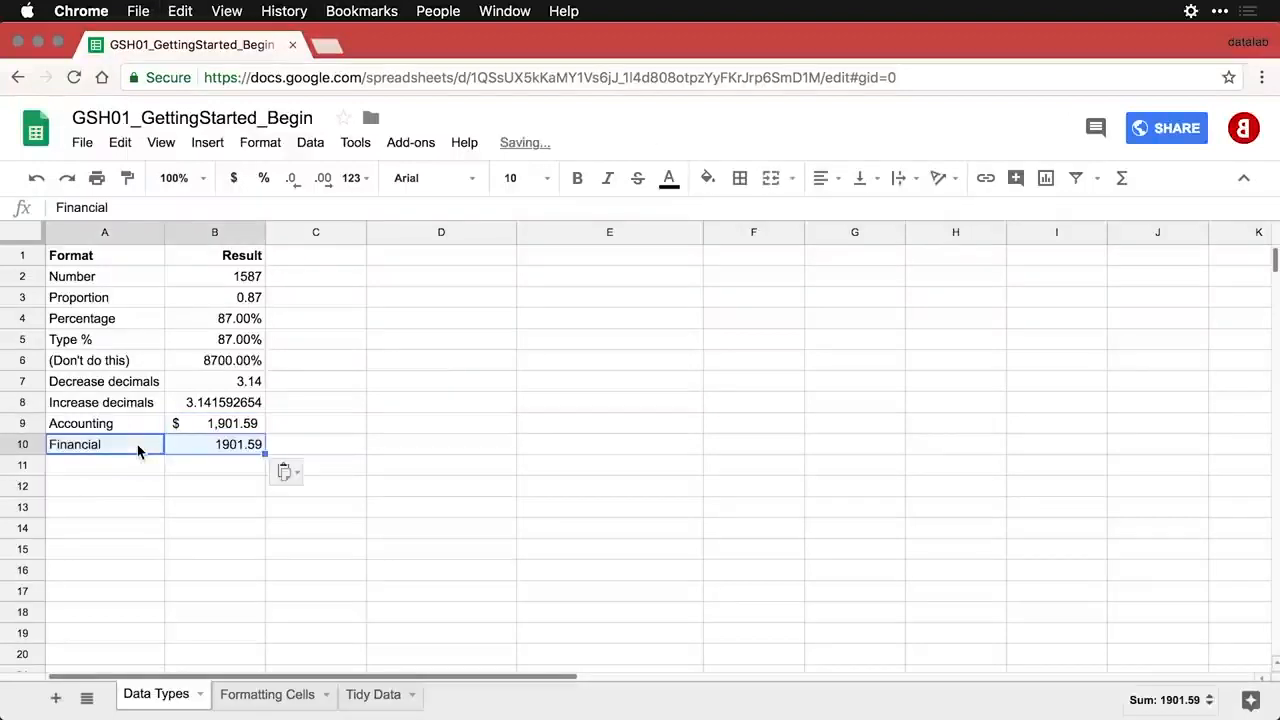
pyautogui.click(244, 448)
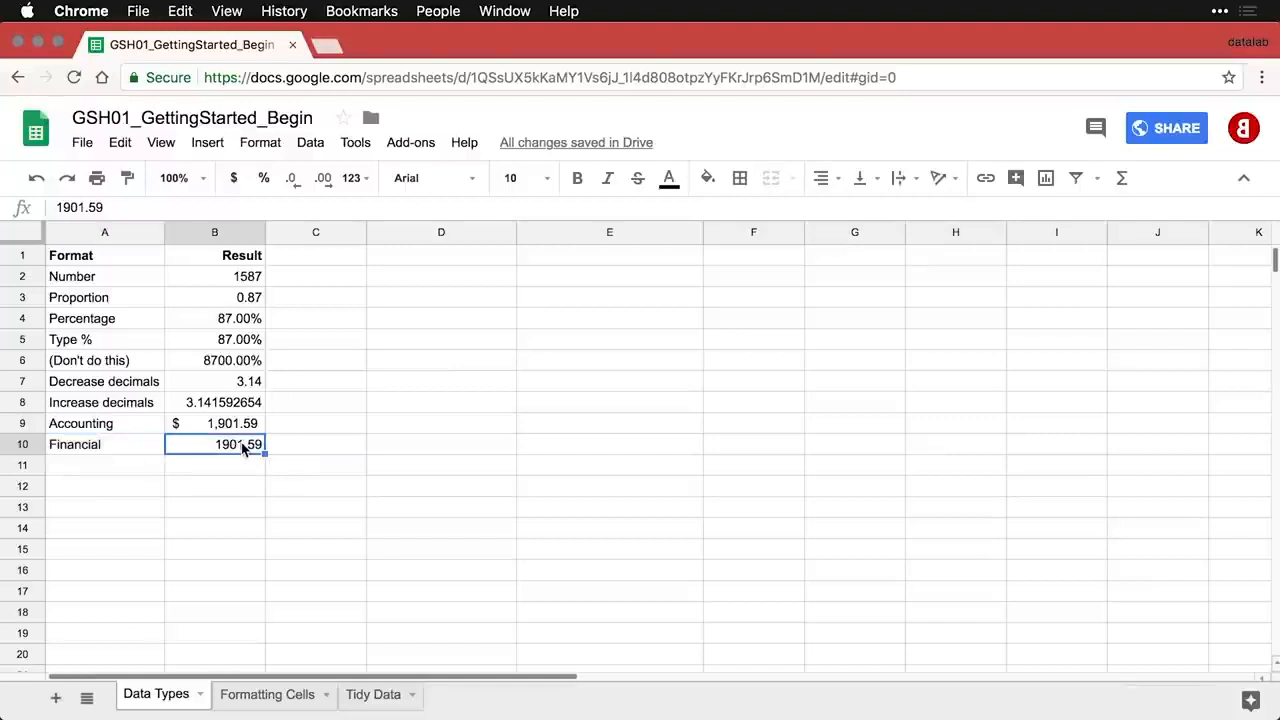
pyautogui.click(268, 148)
pyautogui.moveTo(305, 177)
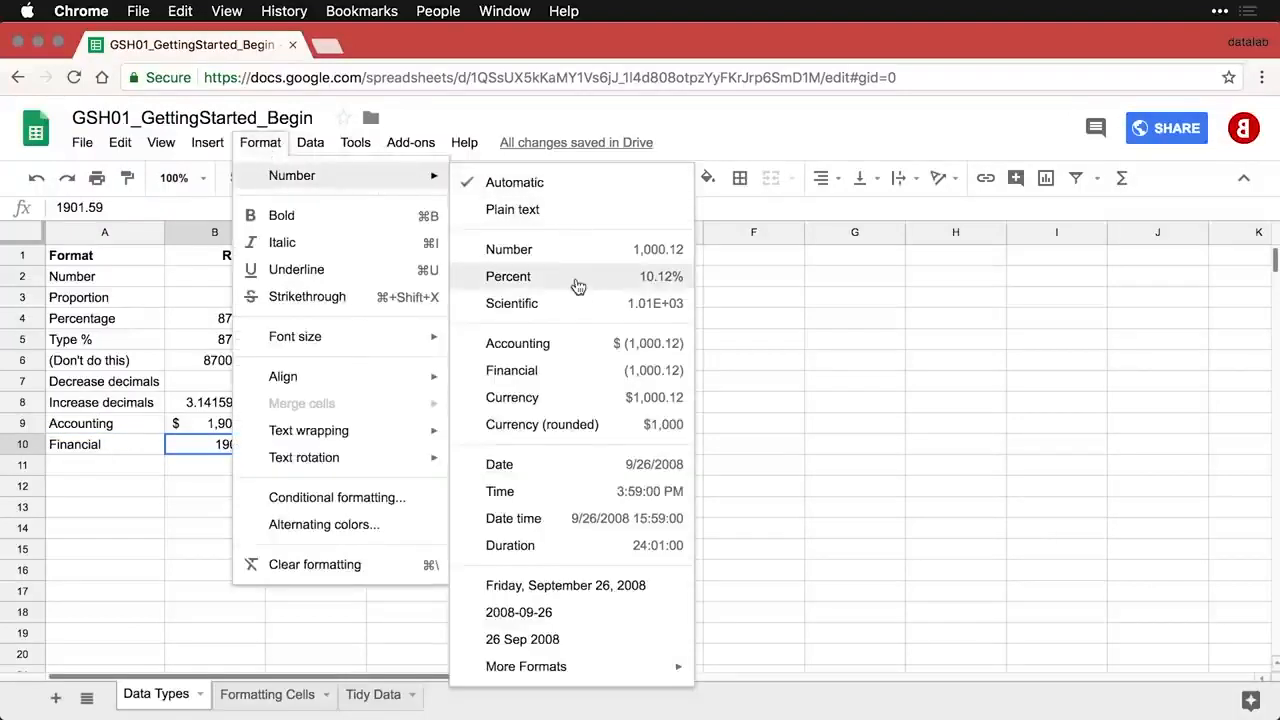
pyautogui.click(574, 372)
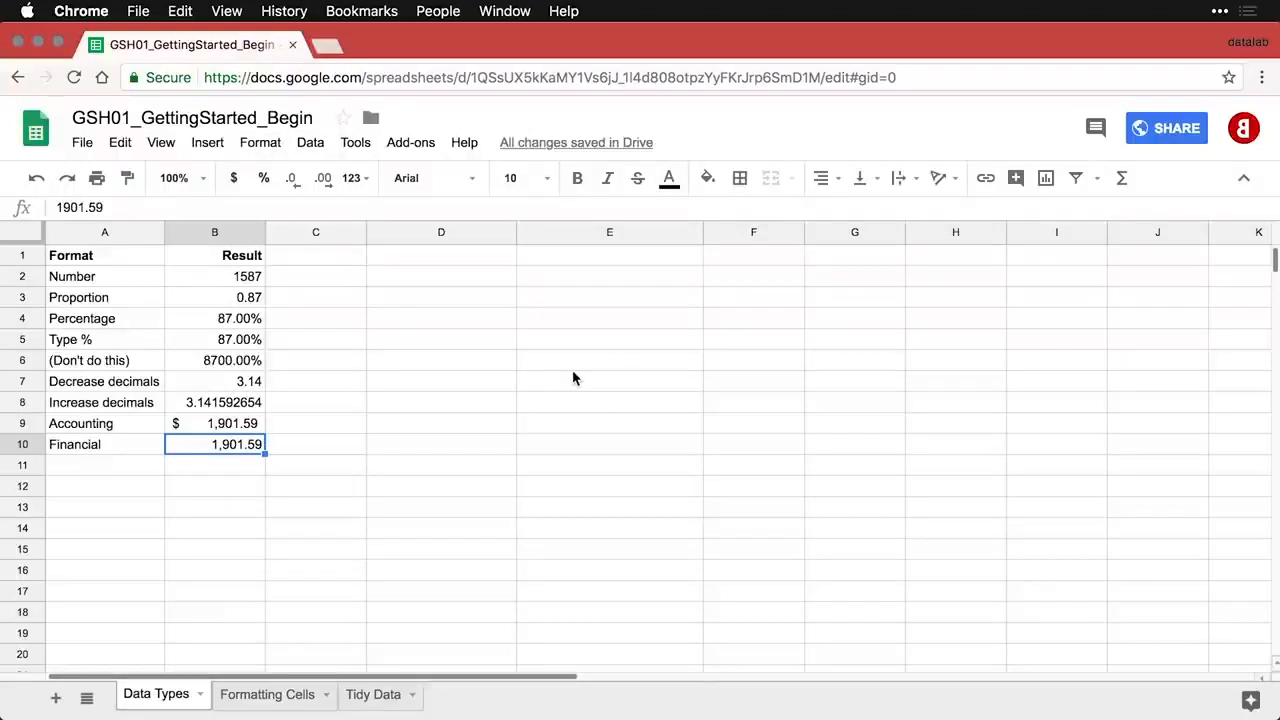
# - Add the Currency row in row 11 and give its 1901.59 Currency format
pyautogui.click(138, 474)
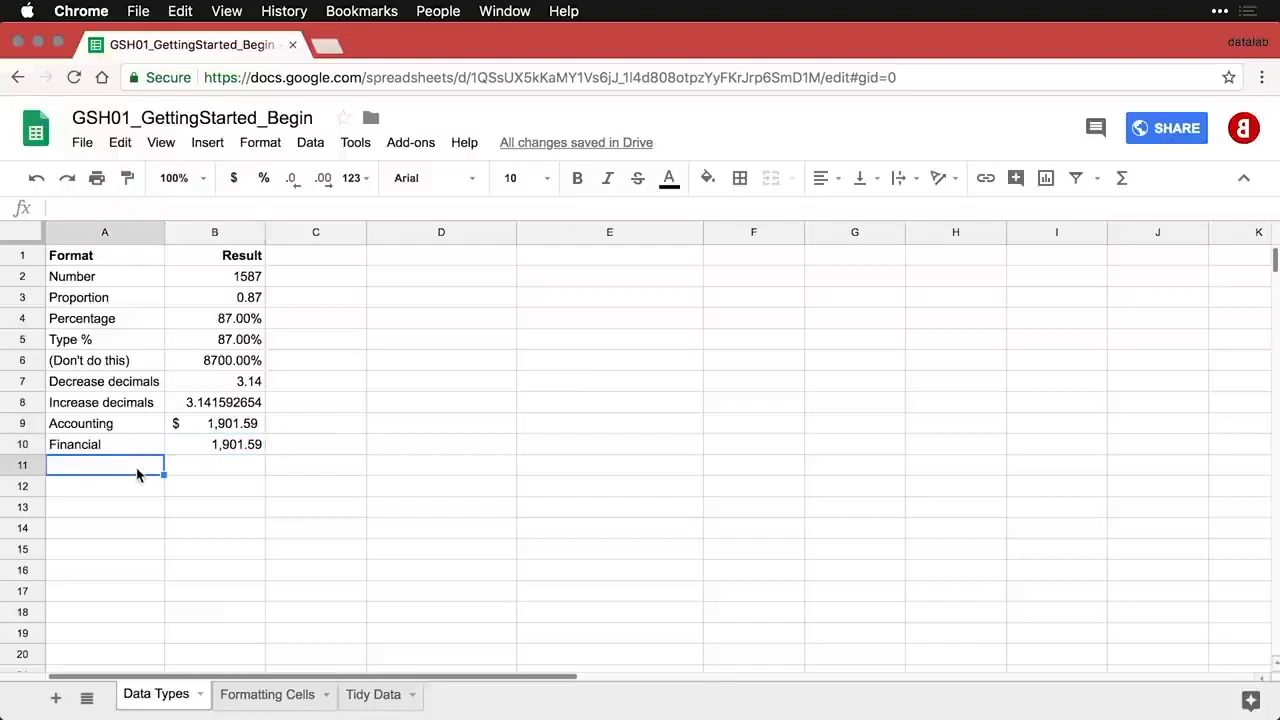
pyautogui.write('Currency\t1901.59')
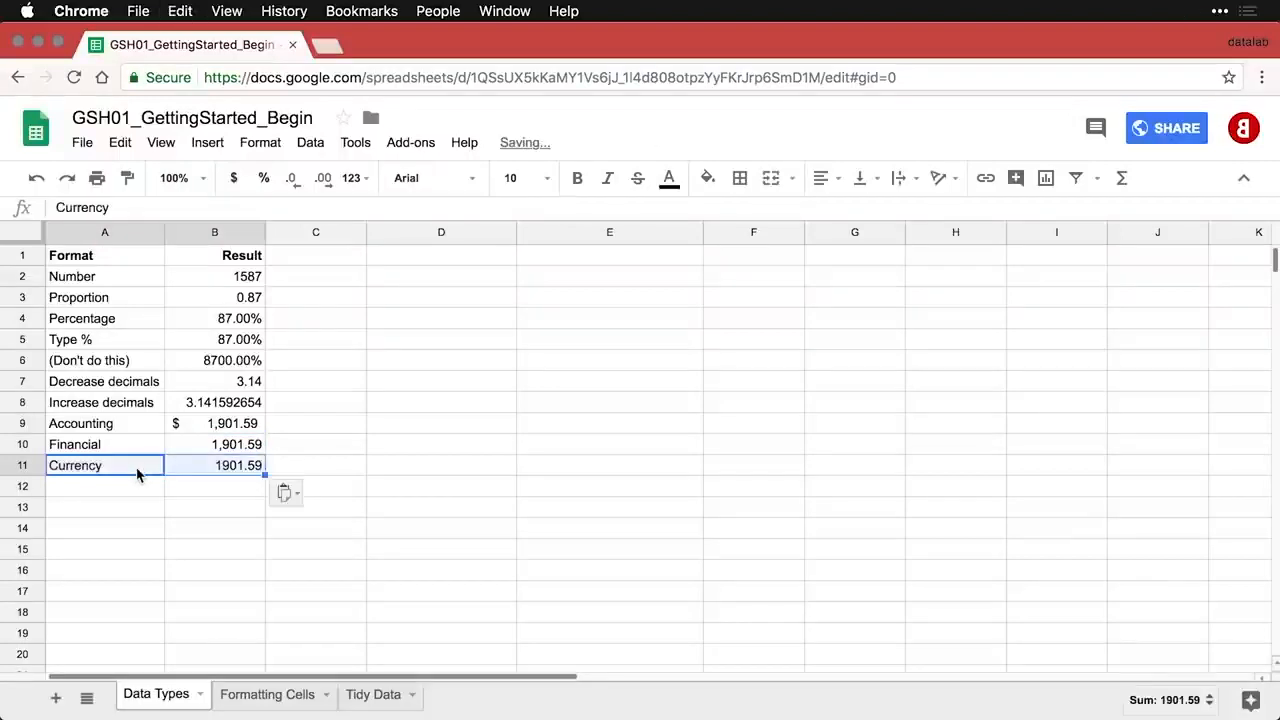
pyautogui.click(205, 475)
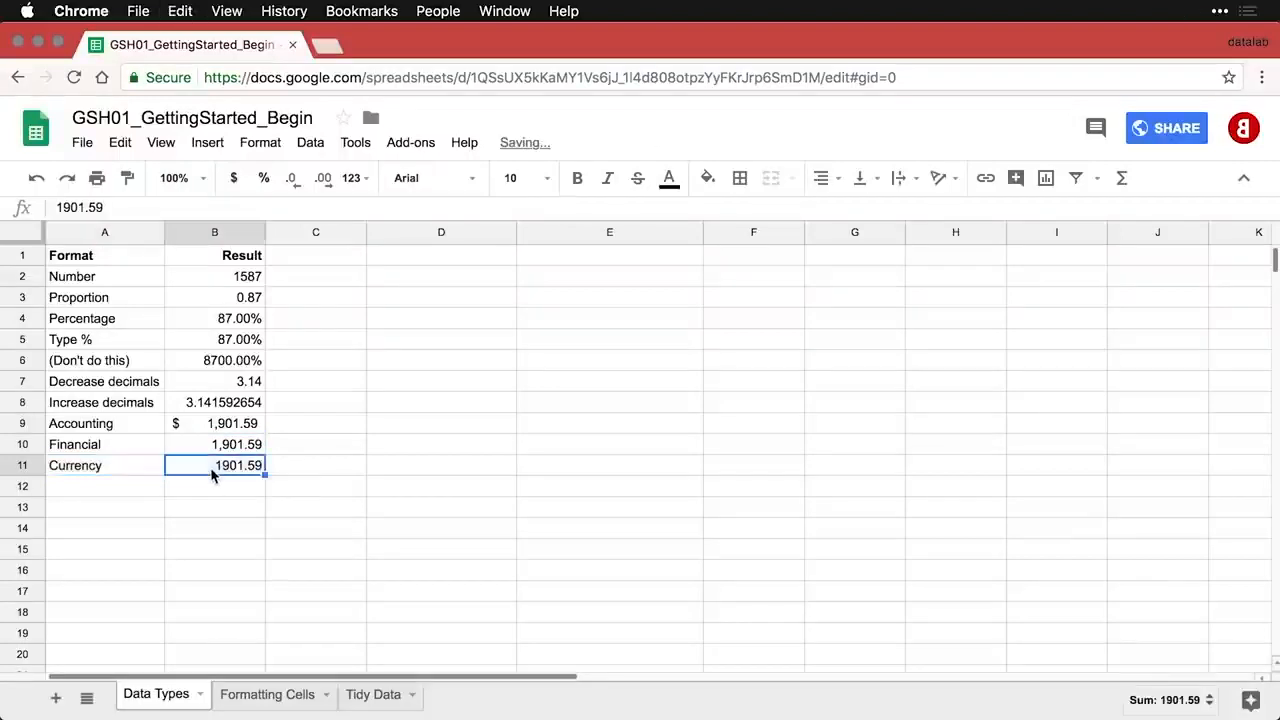
pyautogui.click(262, 145)
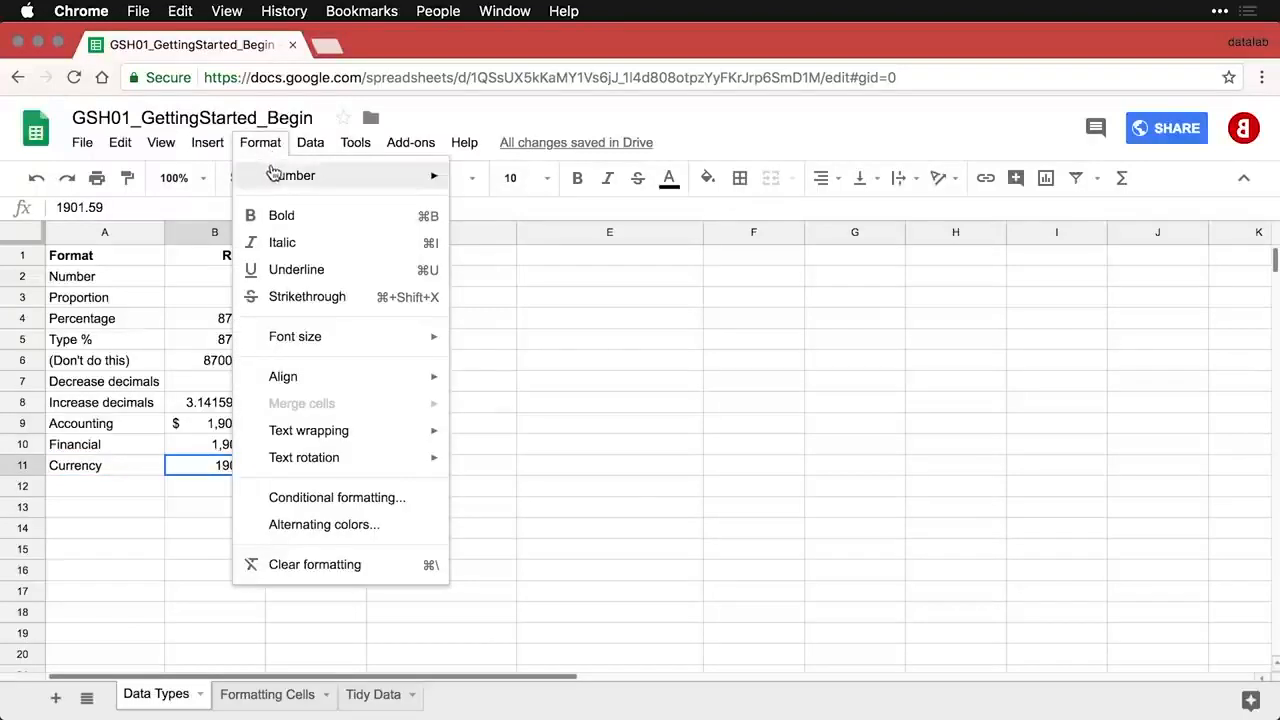
pyautogui.moveTo(274, 177)
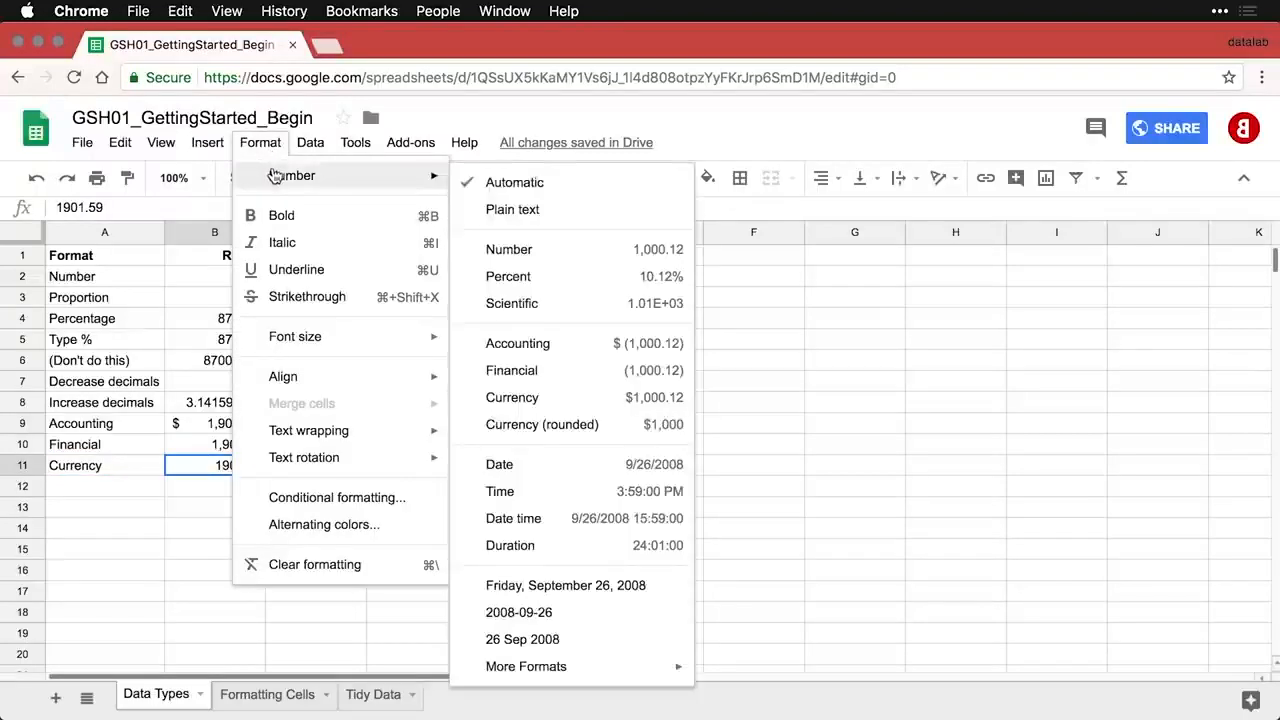
pyautogui.click(585, 400)
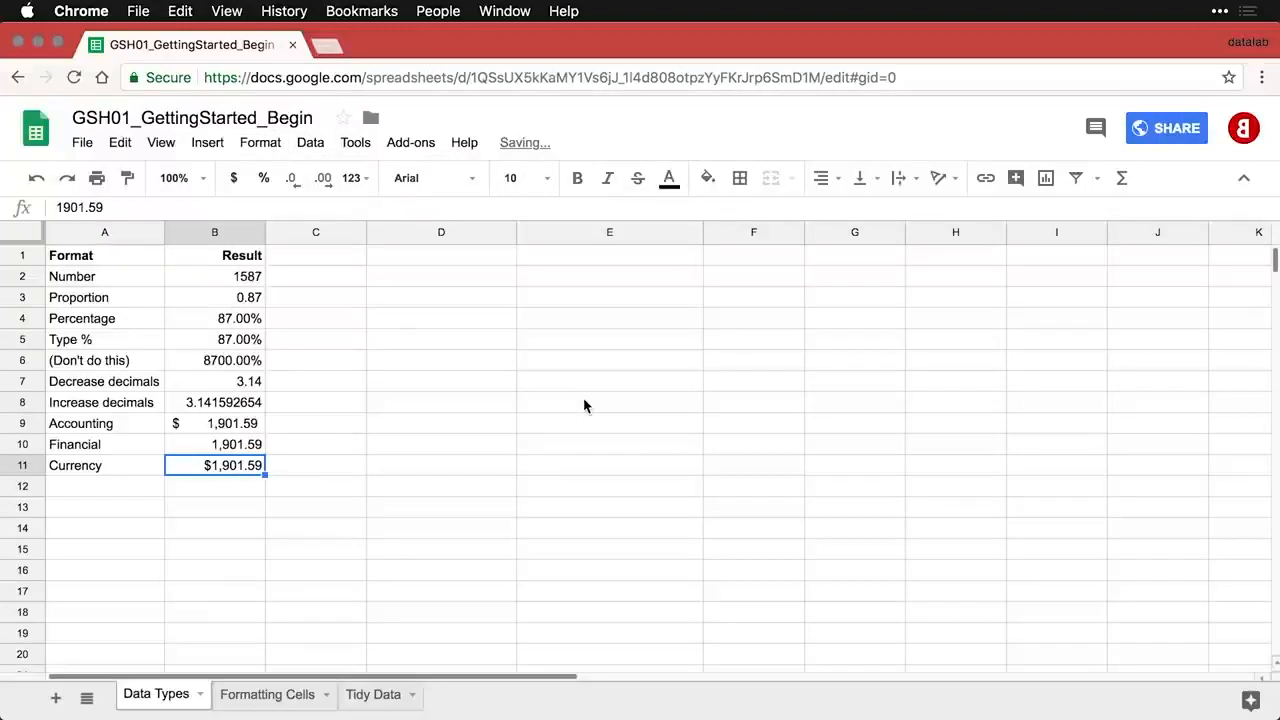
# - Make the B9, B10 and B11 values negative by adding a minus sign to each
pyautogui.click(234, 489)
pyautogui.moveTo(250, 428); pyautogui.dragTo(241, 472)
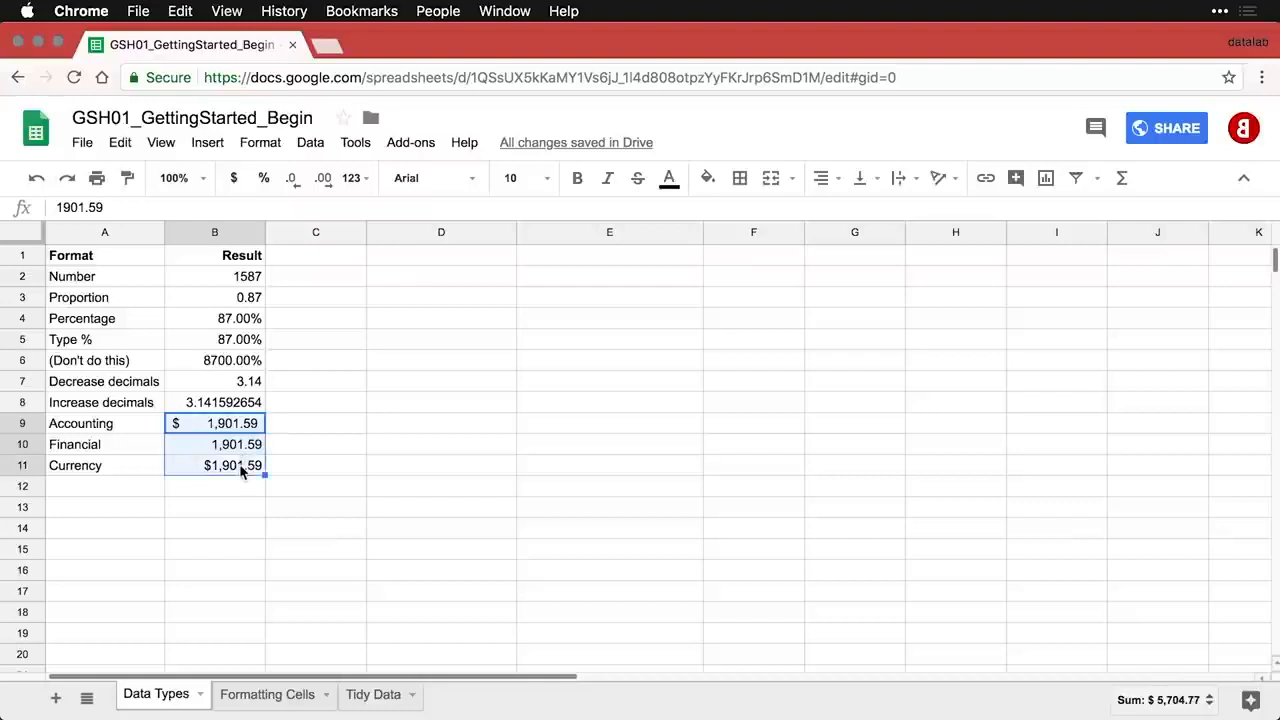
pyautogui.click(209, 428)
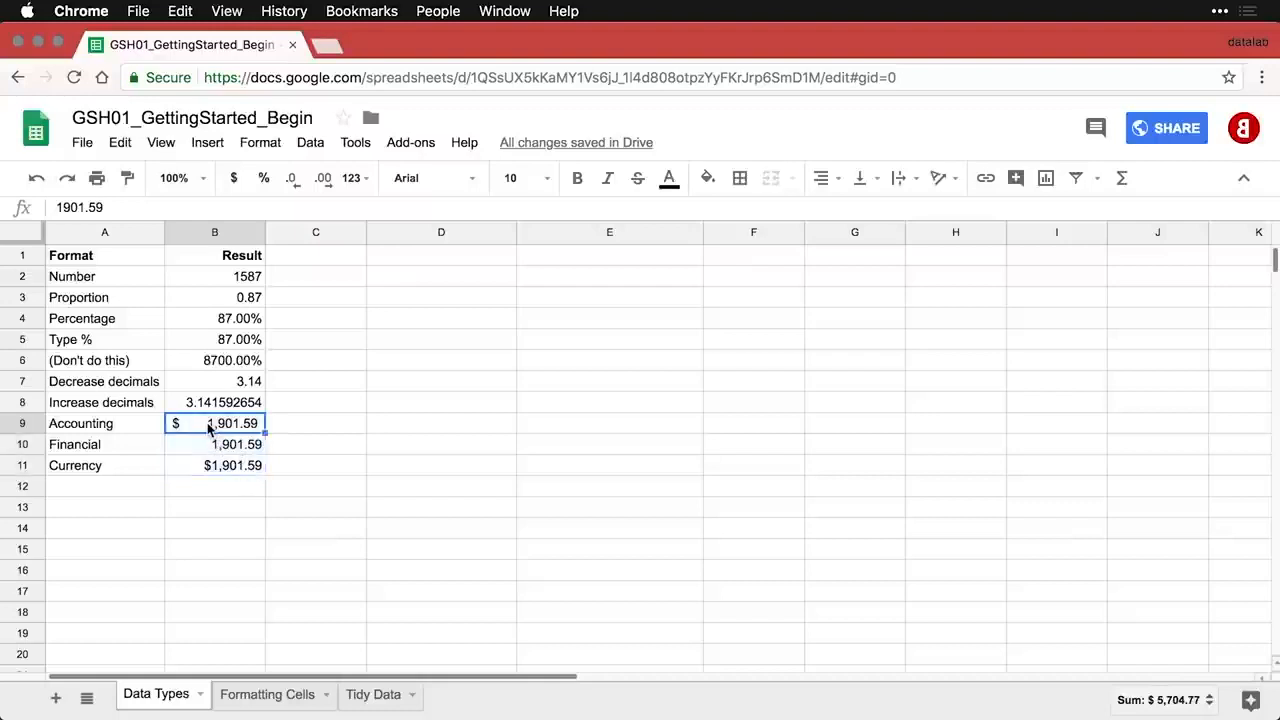
pyautogui.doubleClick(209, 428)
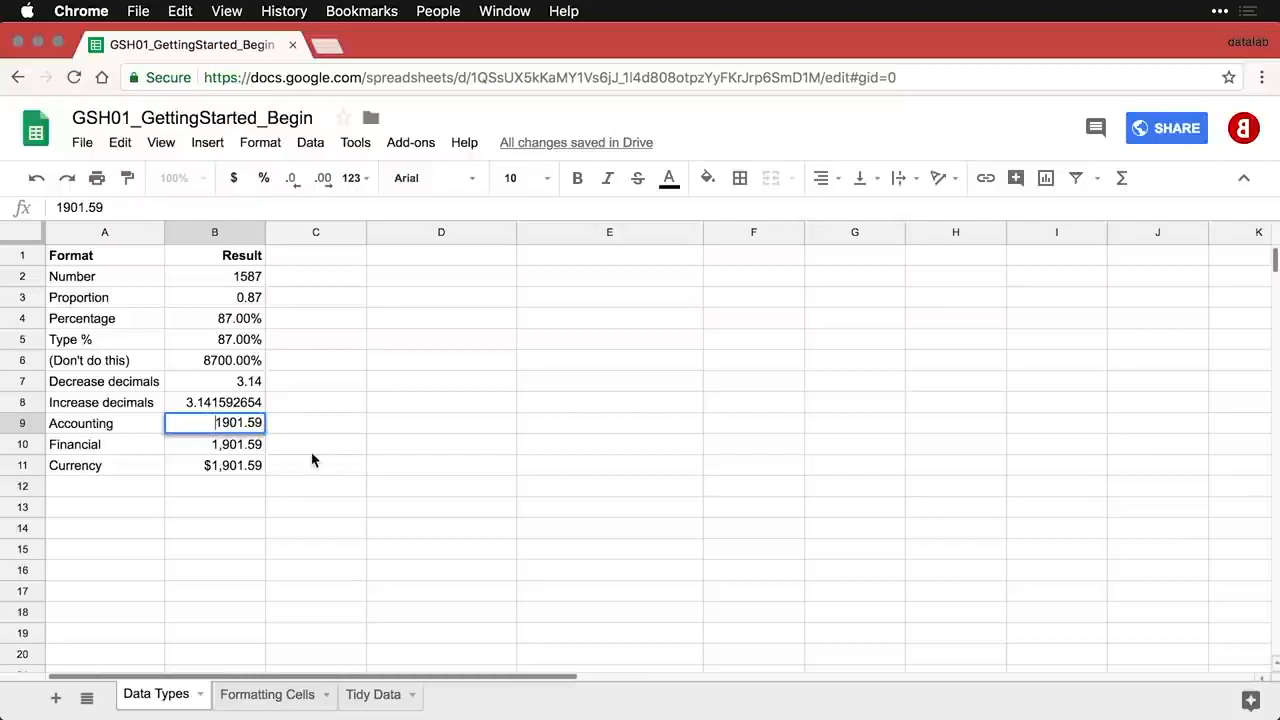
pyautogui.write('-')
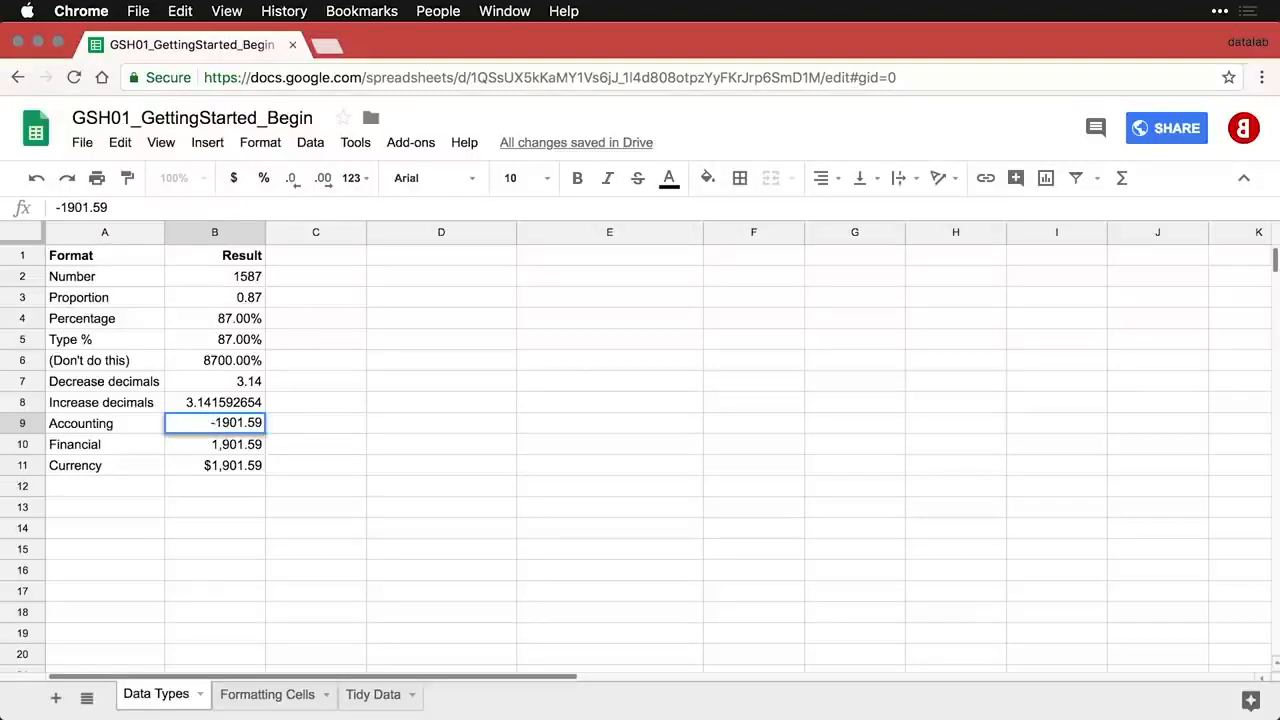
pyautogui.press('Return')
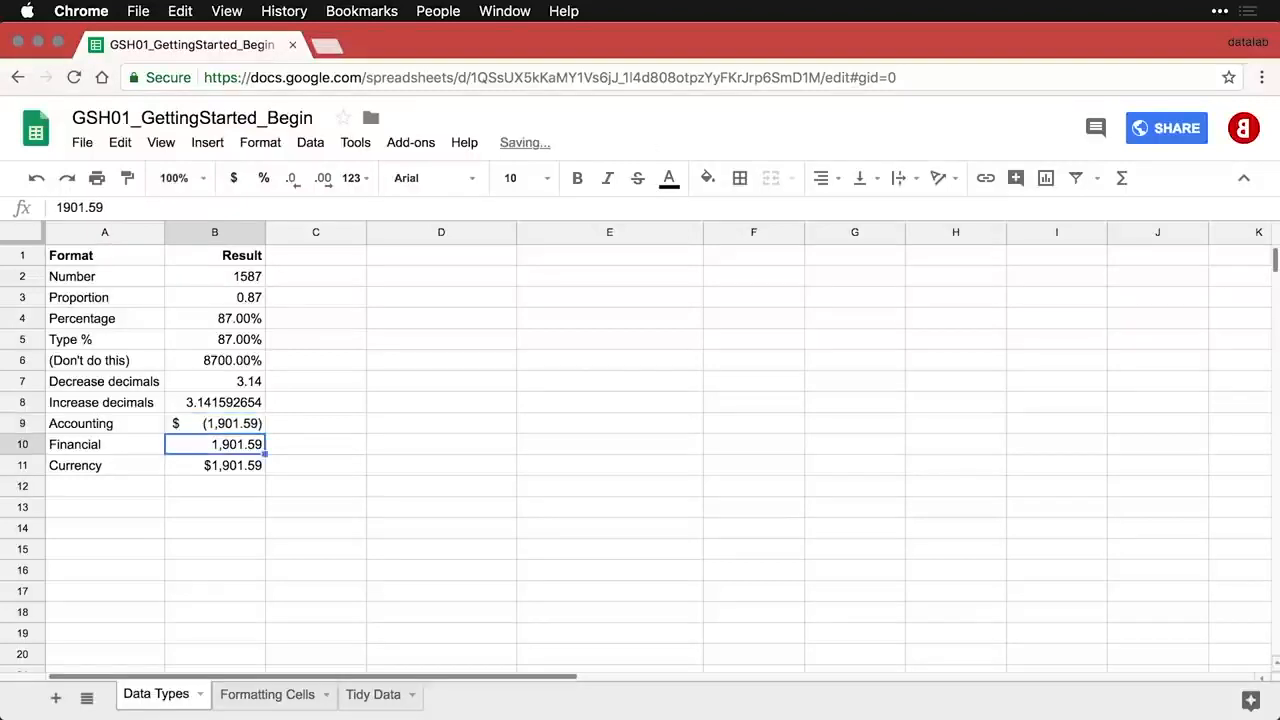
pyautogui.doubleClick(216, 449)
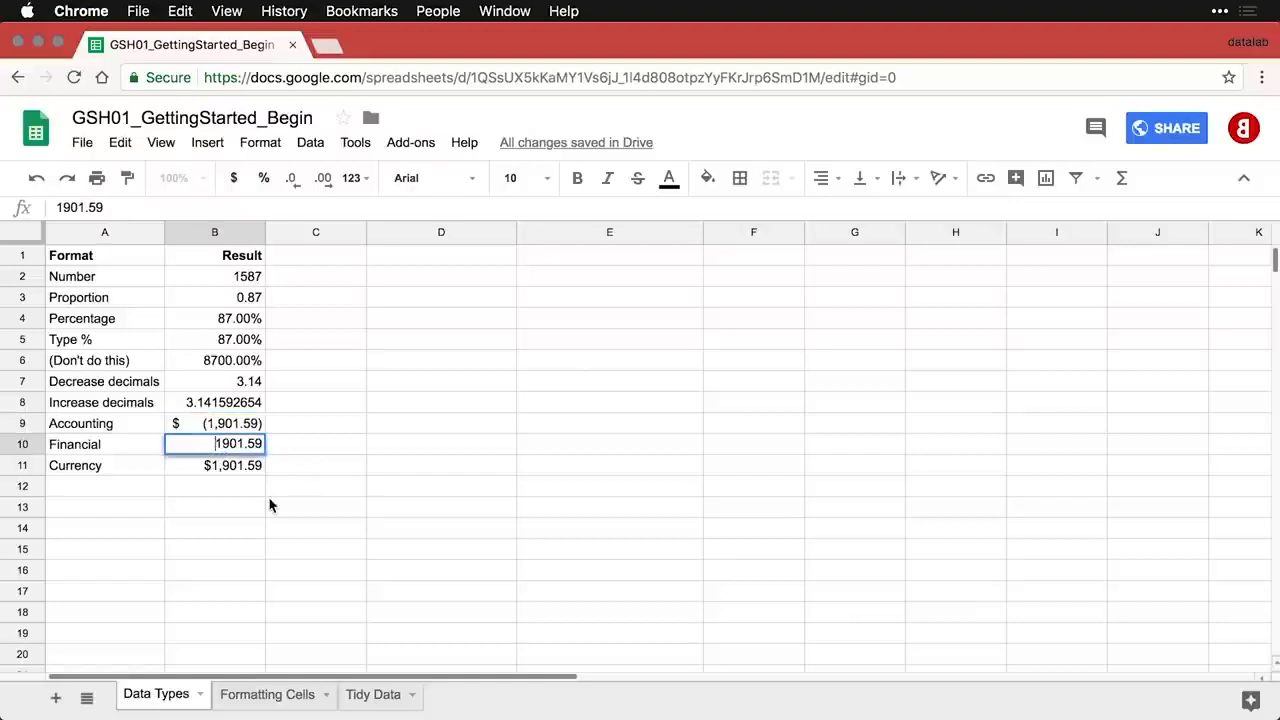
pyautogui.write('-')
pyautogui.press('Return')
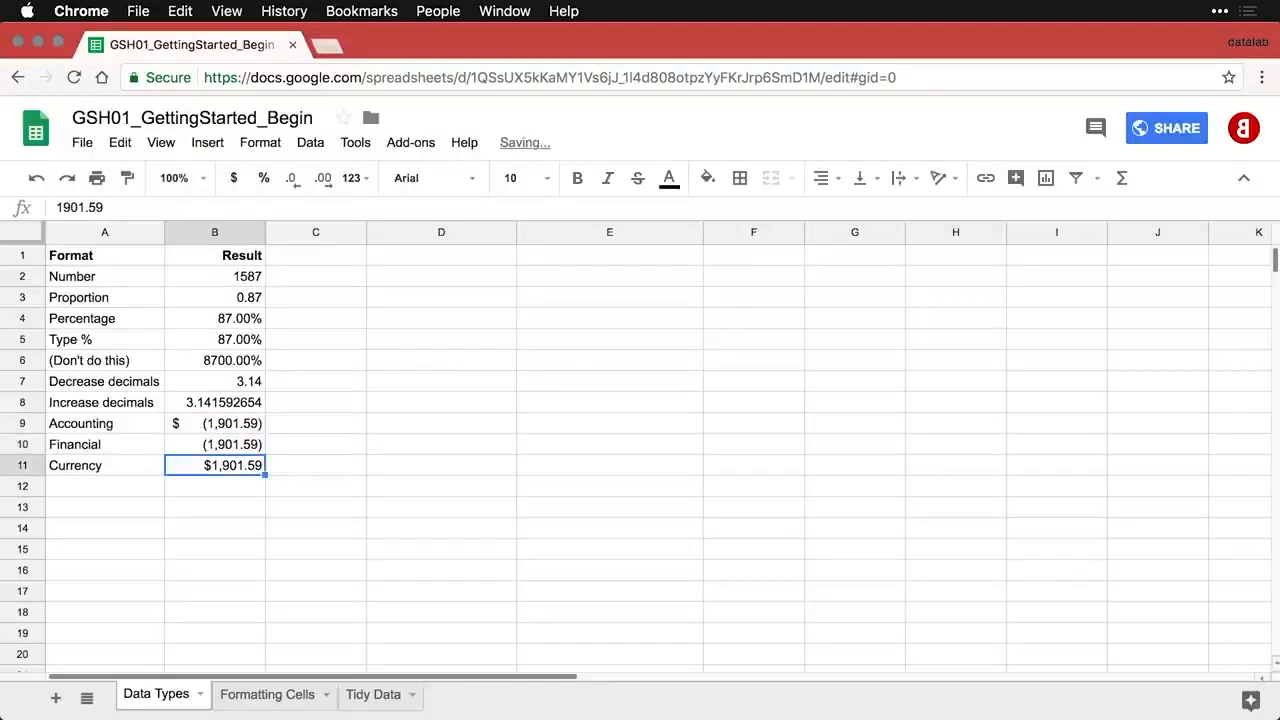
pyautogui.doubleClick(217, 466)
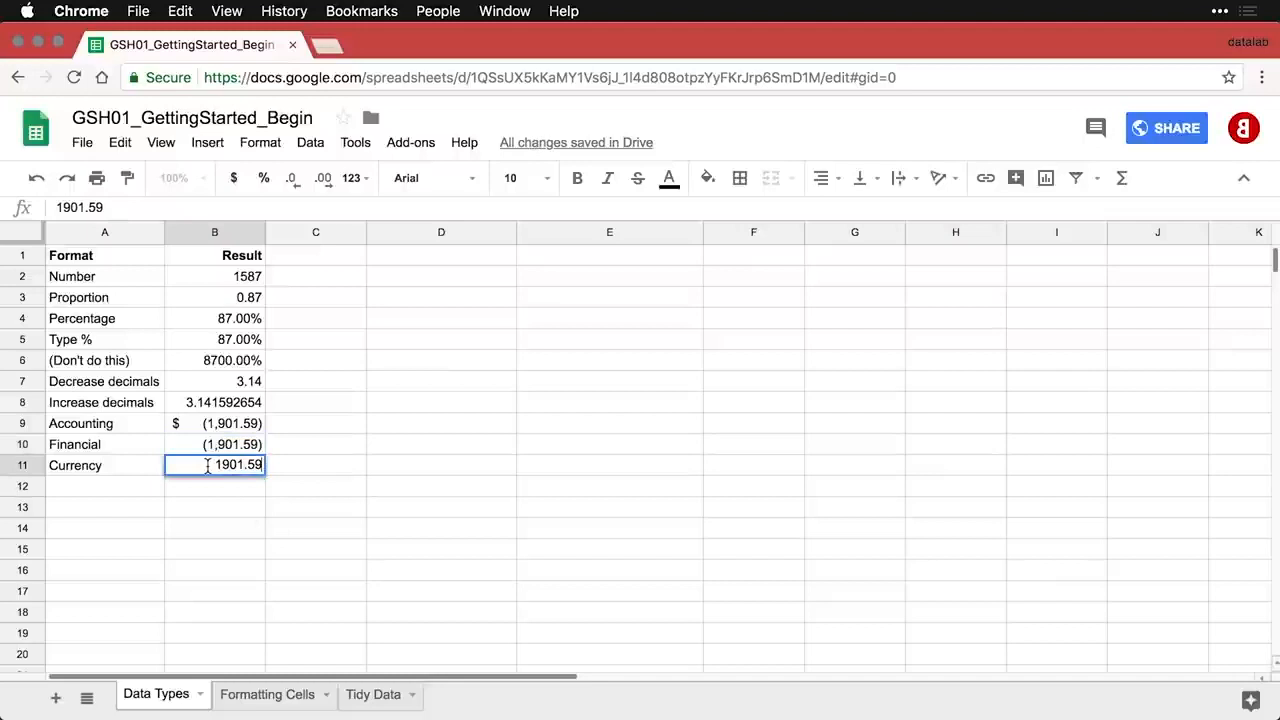
pyautogui.write('-')
pyautogui.press('Return')
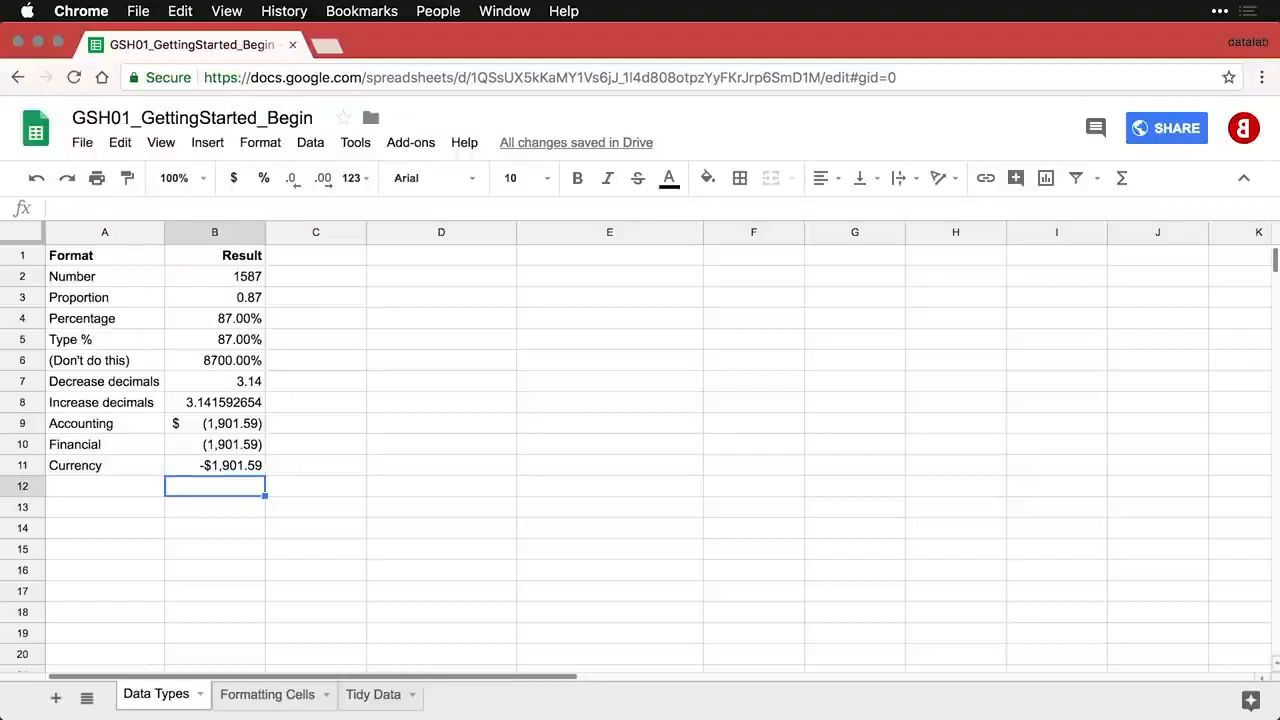
pyautogui.press('Left')
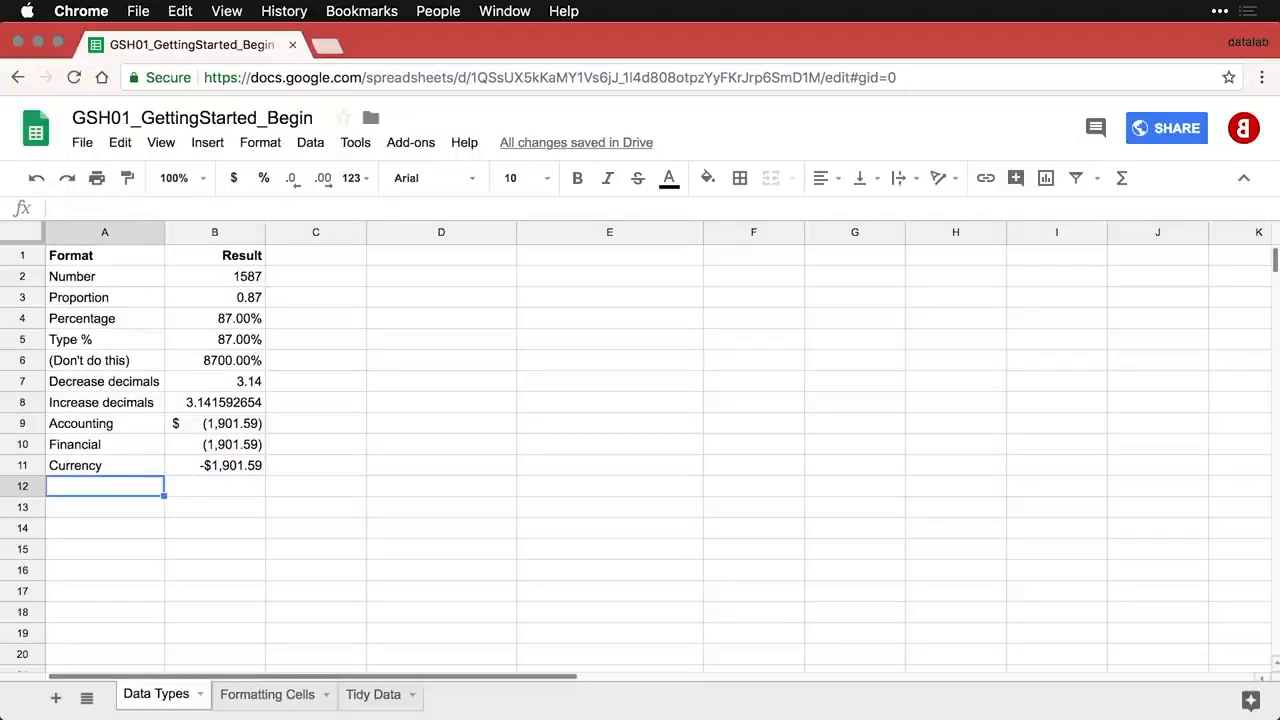
# - Paste the Date row (7/16/2015) into row 12 and the Time row (10:10:31) into row 13
pyautogui.write('Date\t7/16/2015')
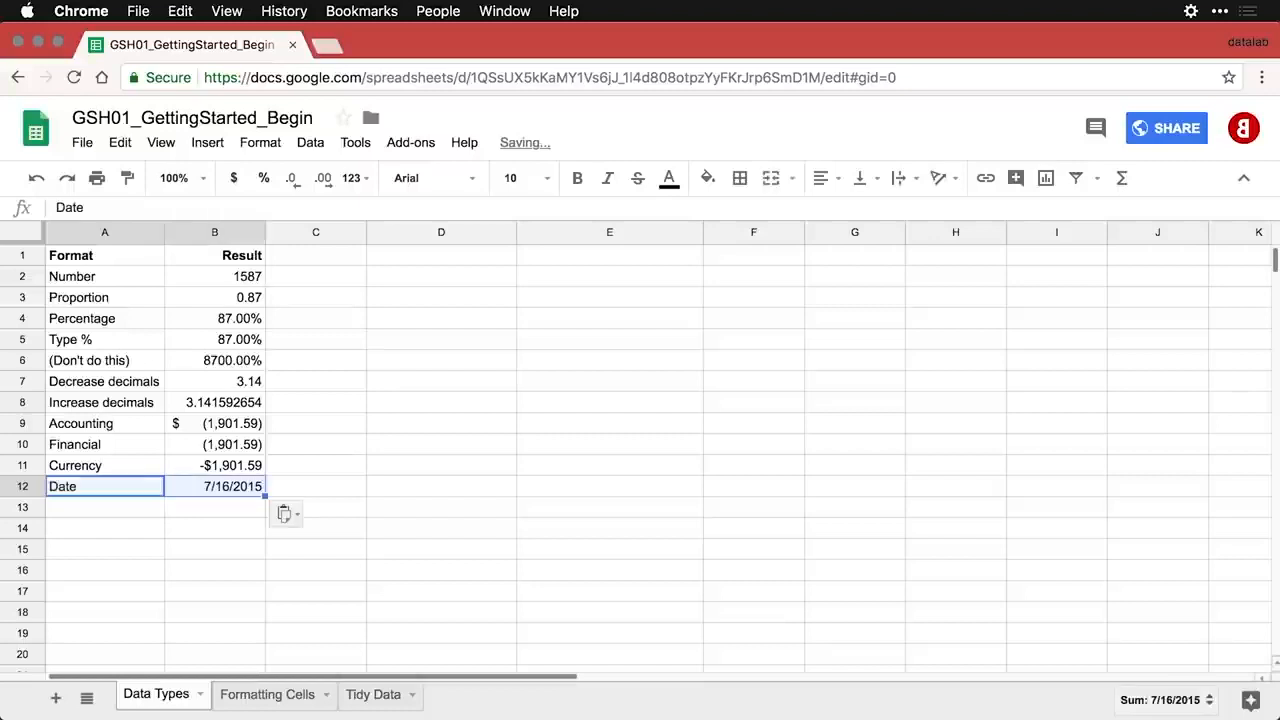
pyautogui.click(236, 487)
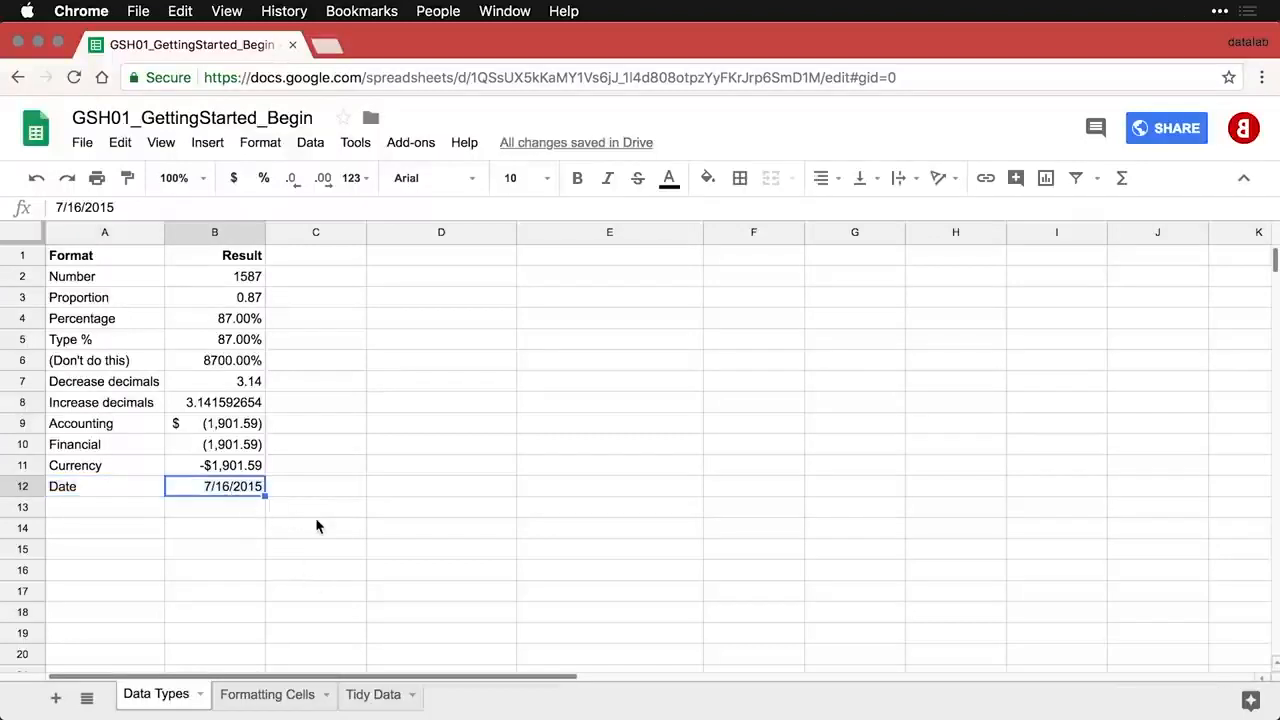
pyautogui.click(140, 511)
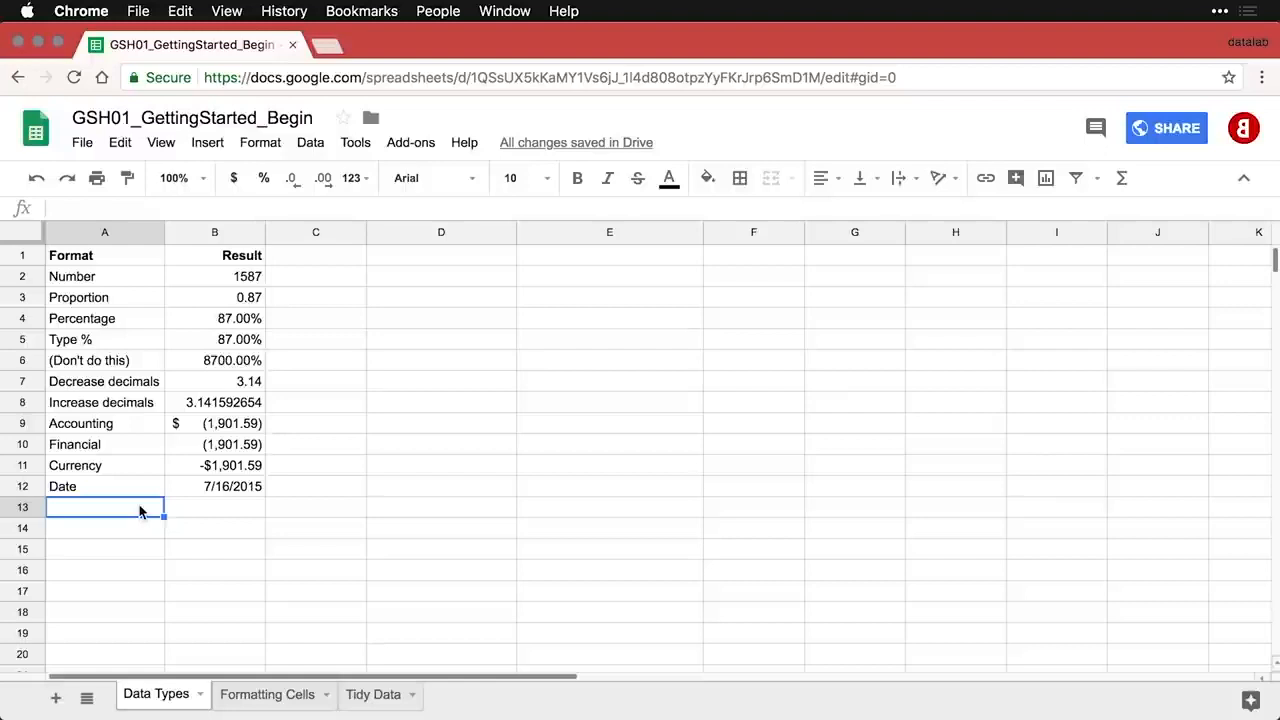
pyautogui.write('Time\t10:10:31')
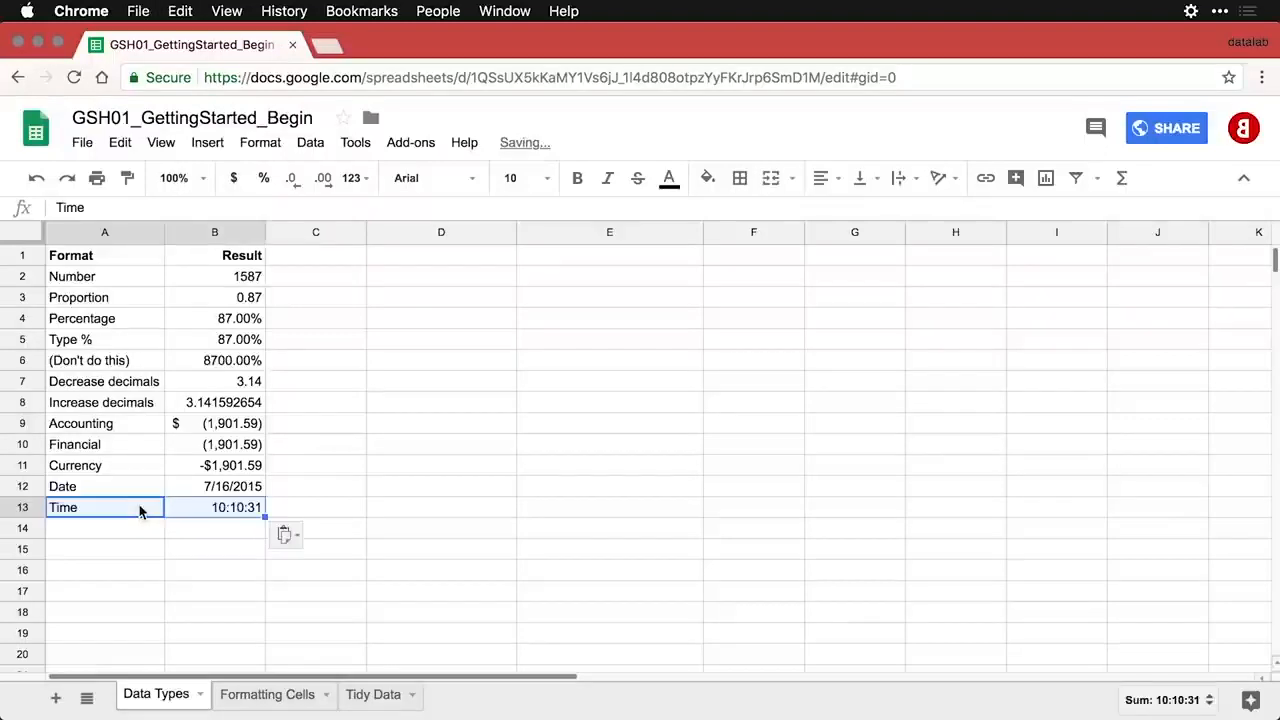
pyautogui.click(200, 518)
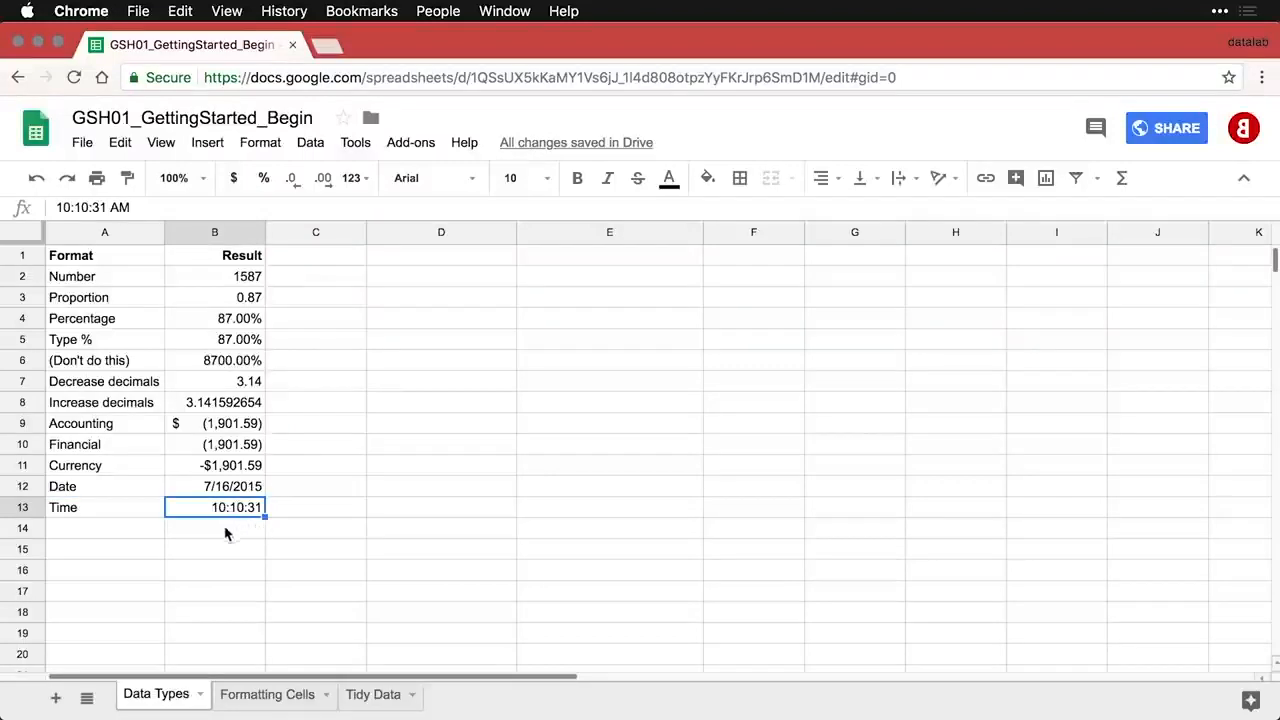
# - Paste the Text / Lorem Ipsum example into D1:E1
pyautogui.click(397, 260)
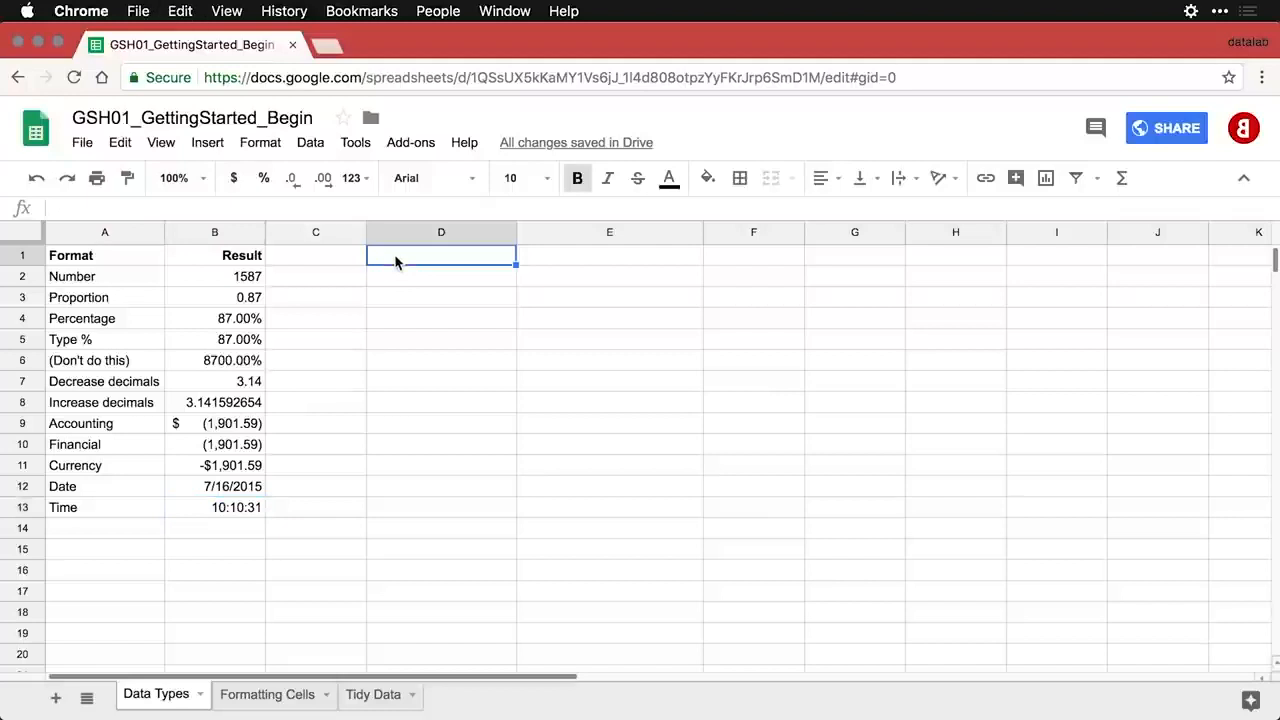
pyautogui.write('Text\tLorem Ipsum')
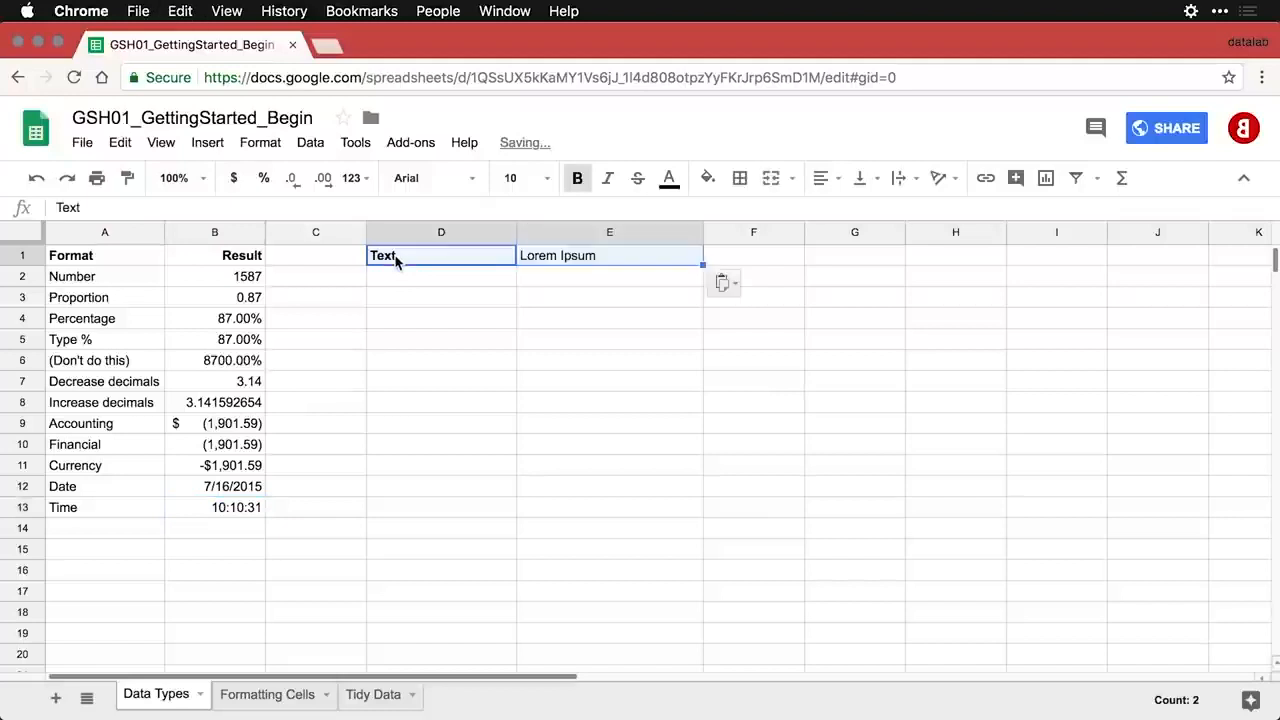
pyautogui.click(600, 264)
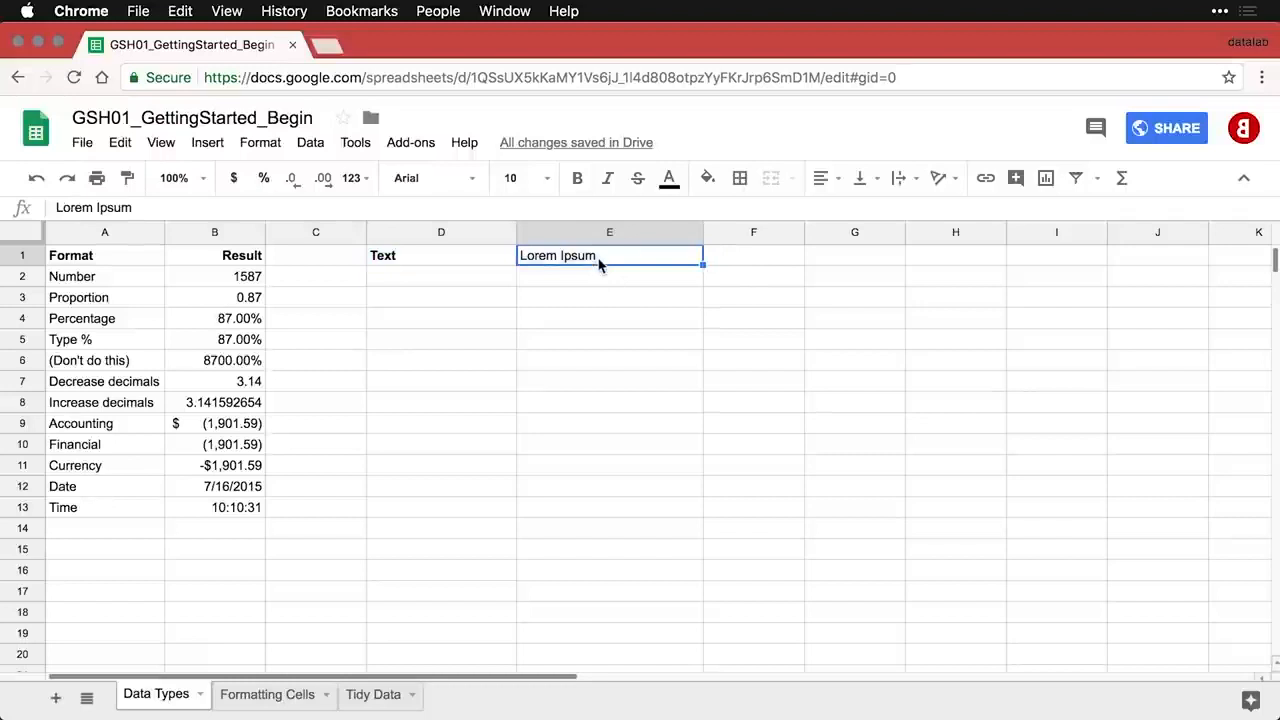
# - Paste the Links example into D2:E2, making datalab.cc a live link
pyautogui.click(463, 289)
pyautogui.write('Links\tdatalab.cc')
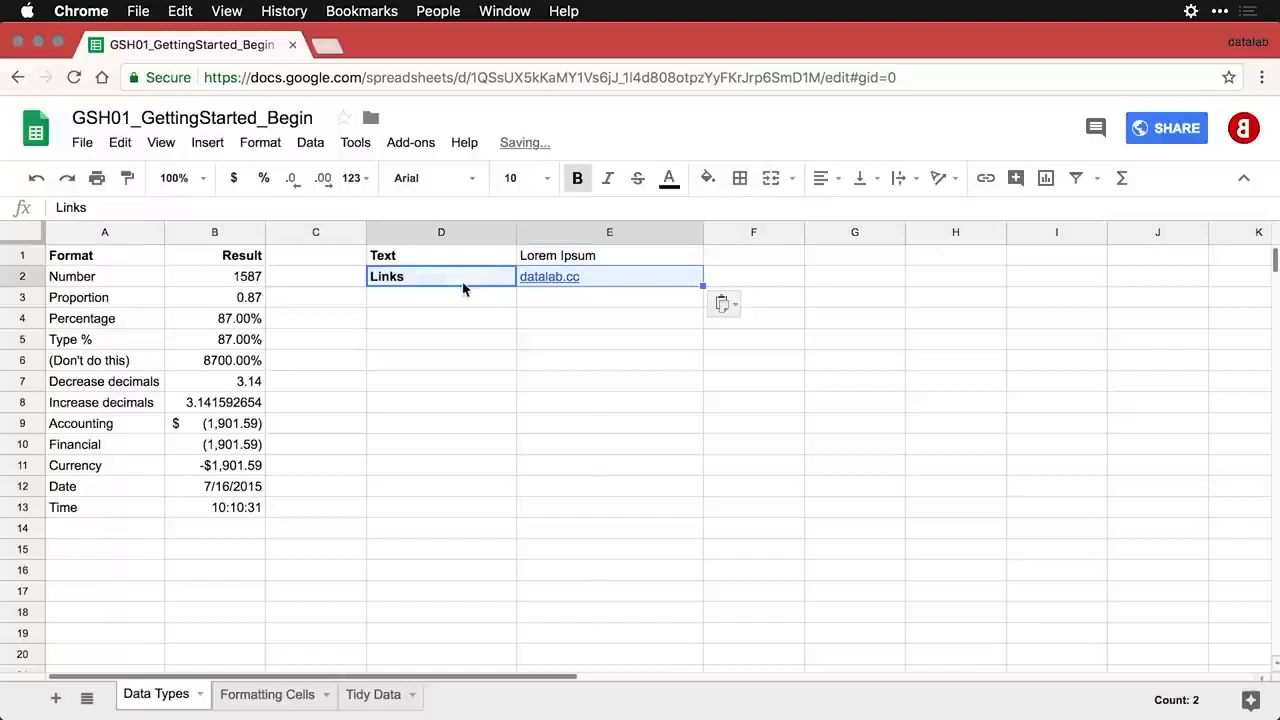
pyautogui.click(463, 289)
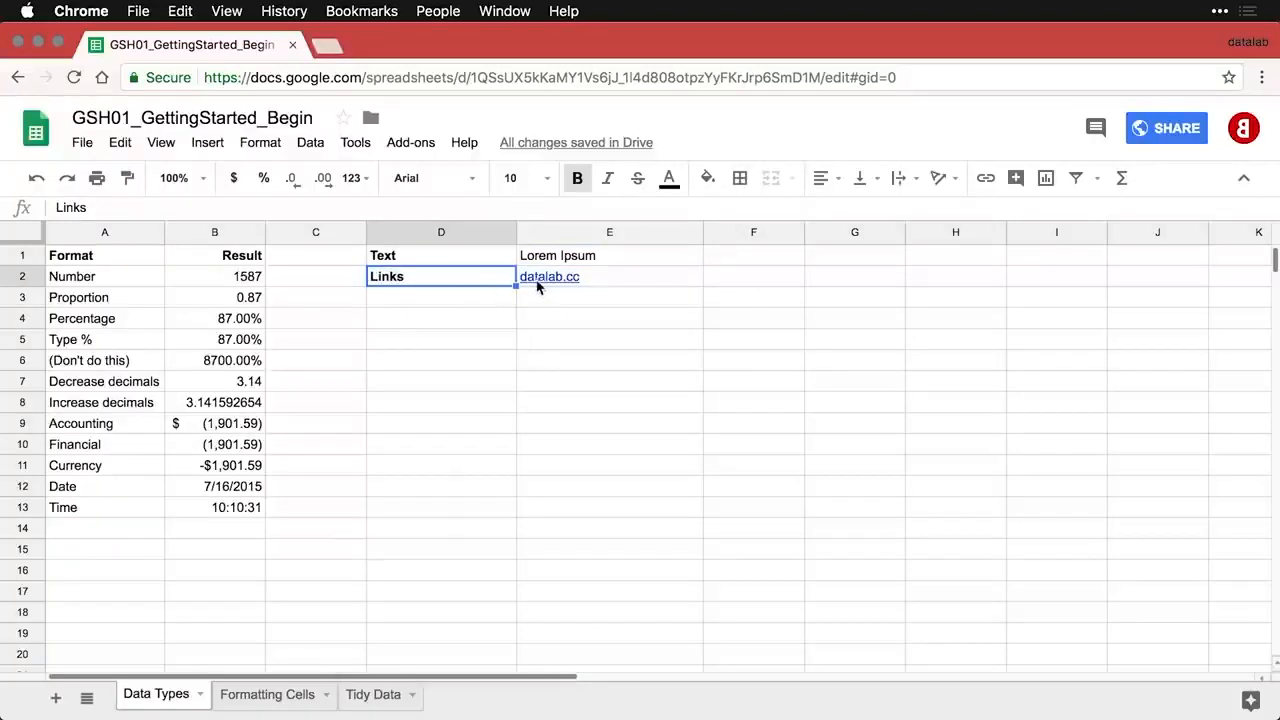
pyautogui.moveTo(572, 286)
pyautogui.click(600, 287)
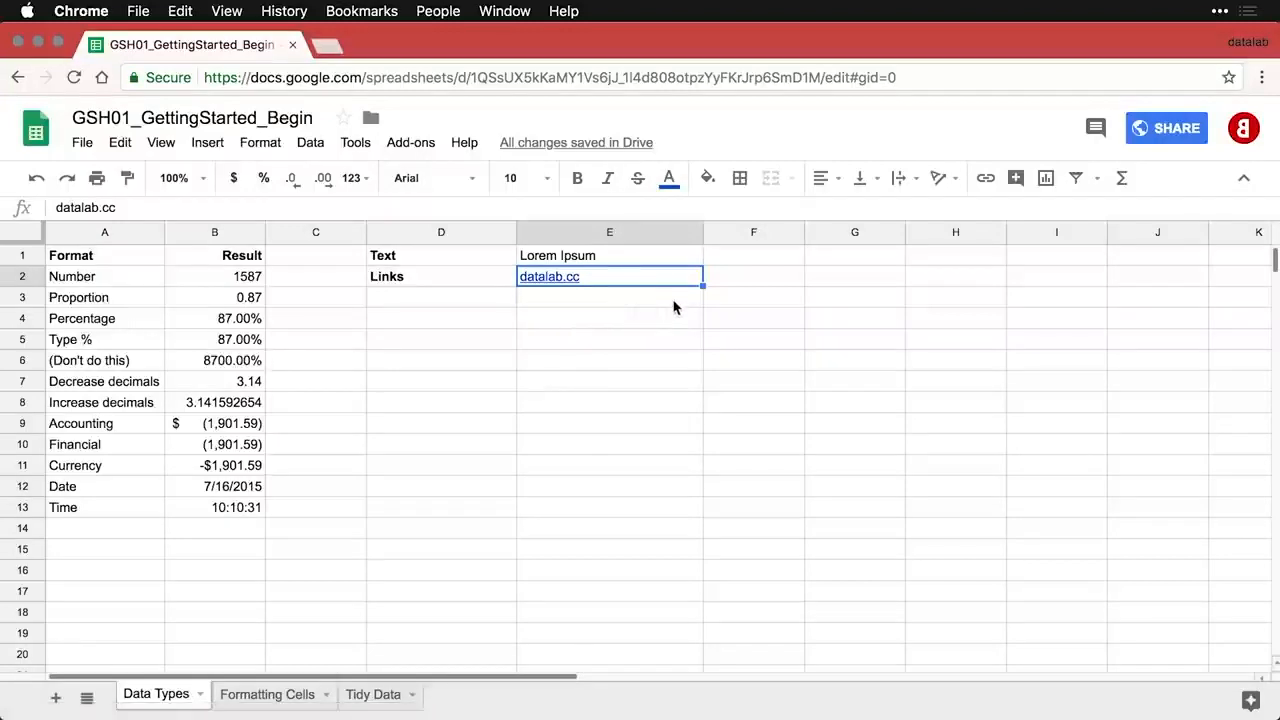
pyautogui.moveTo(576, 292)
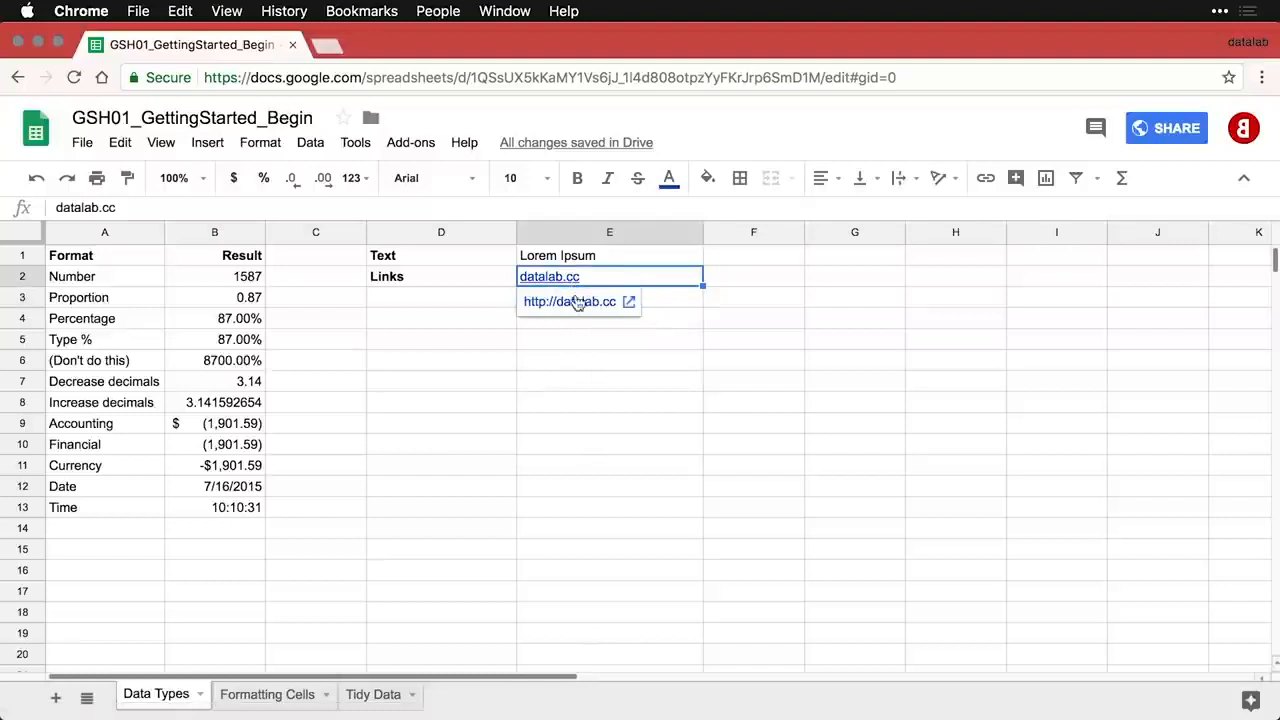
pyautogui.click(578, 303)
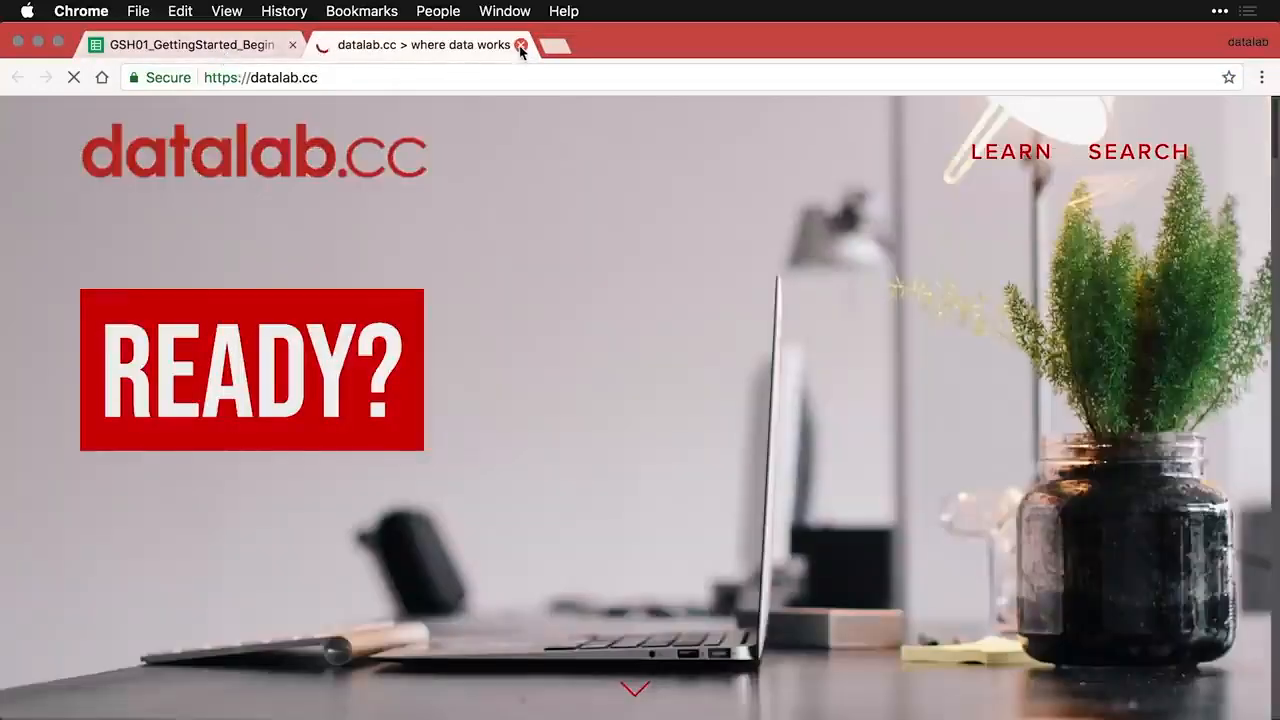
pyautogui.click(520, 46)
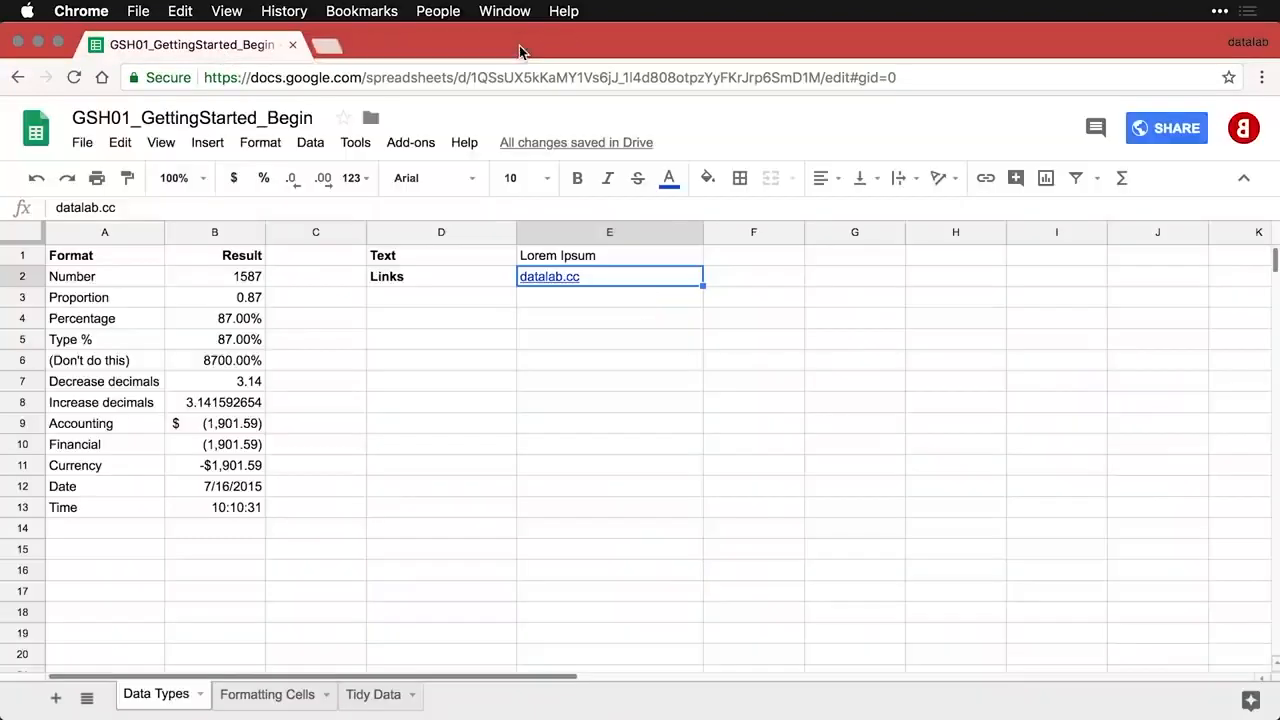
# - Paste the Web data row with =GOOGLEFINANCE("GOOG") into D3:E3 and inspect its formula
pyautogui.click(423, 296)
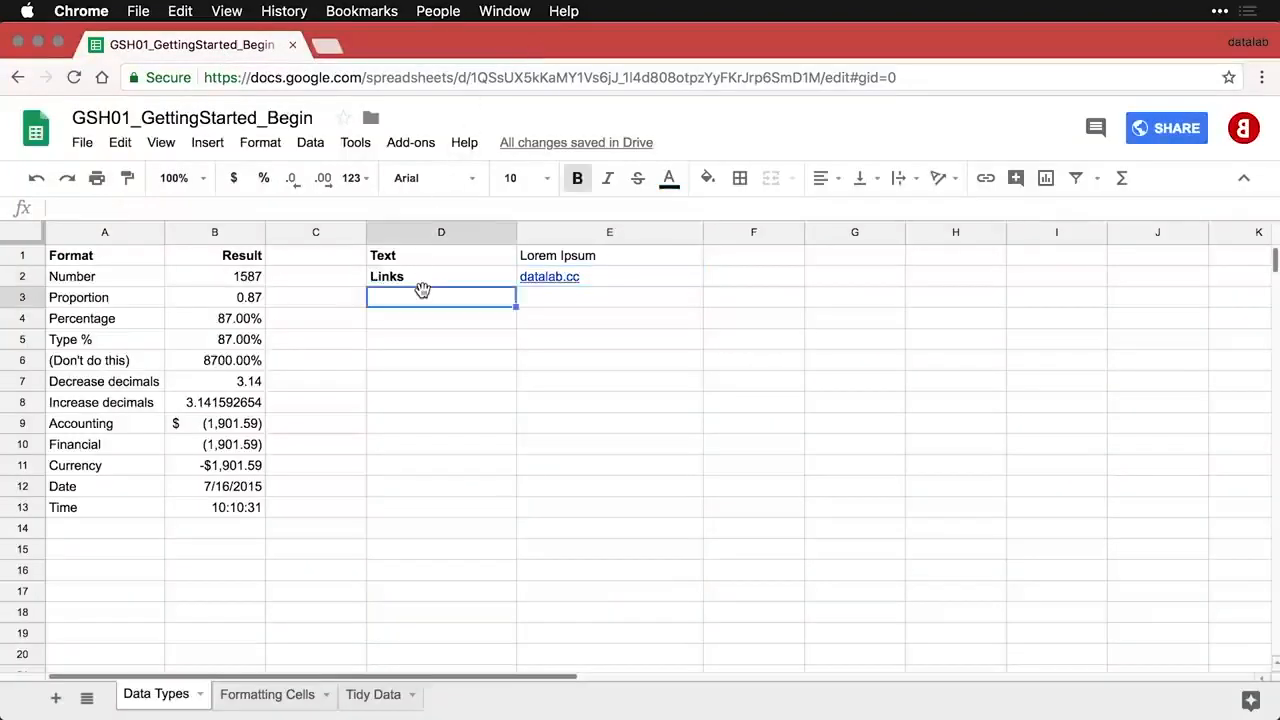
pyautogui.write('Web data')
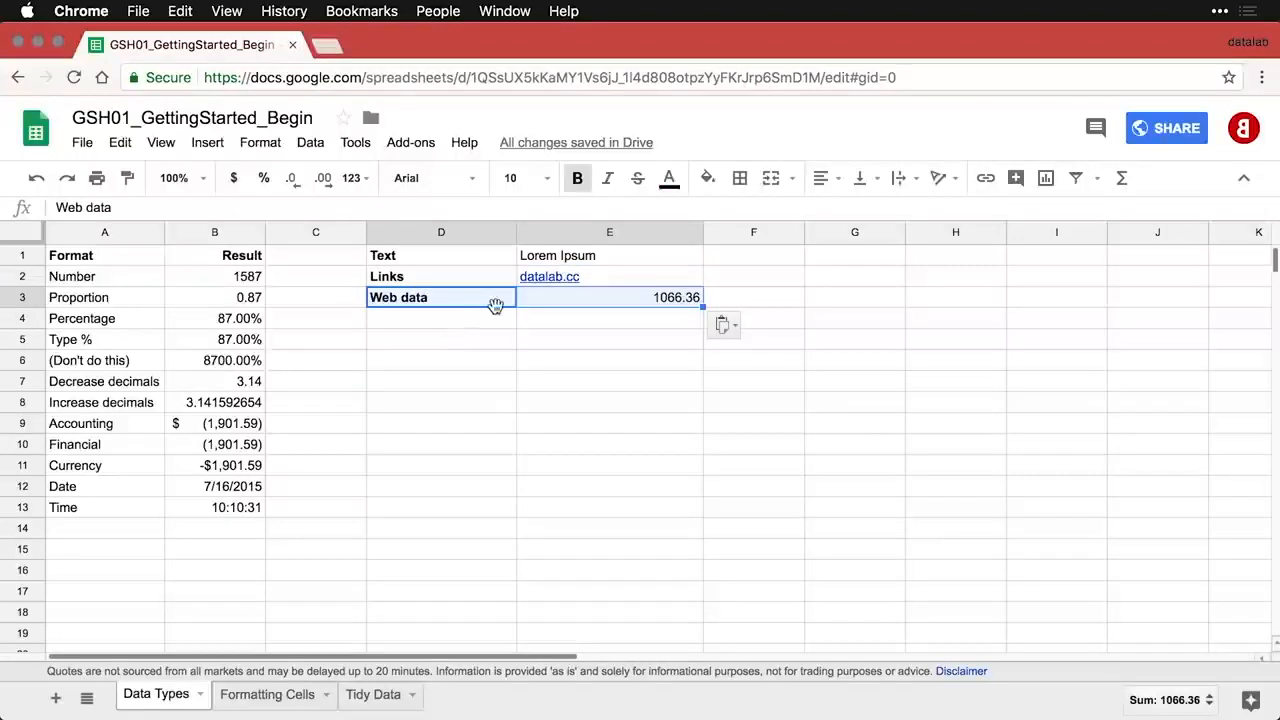
pyautogui.click(634, 302)
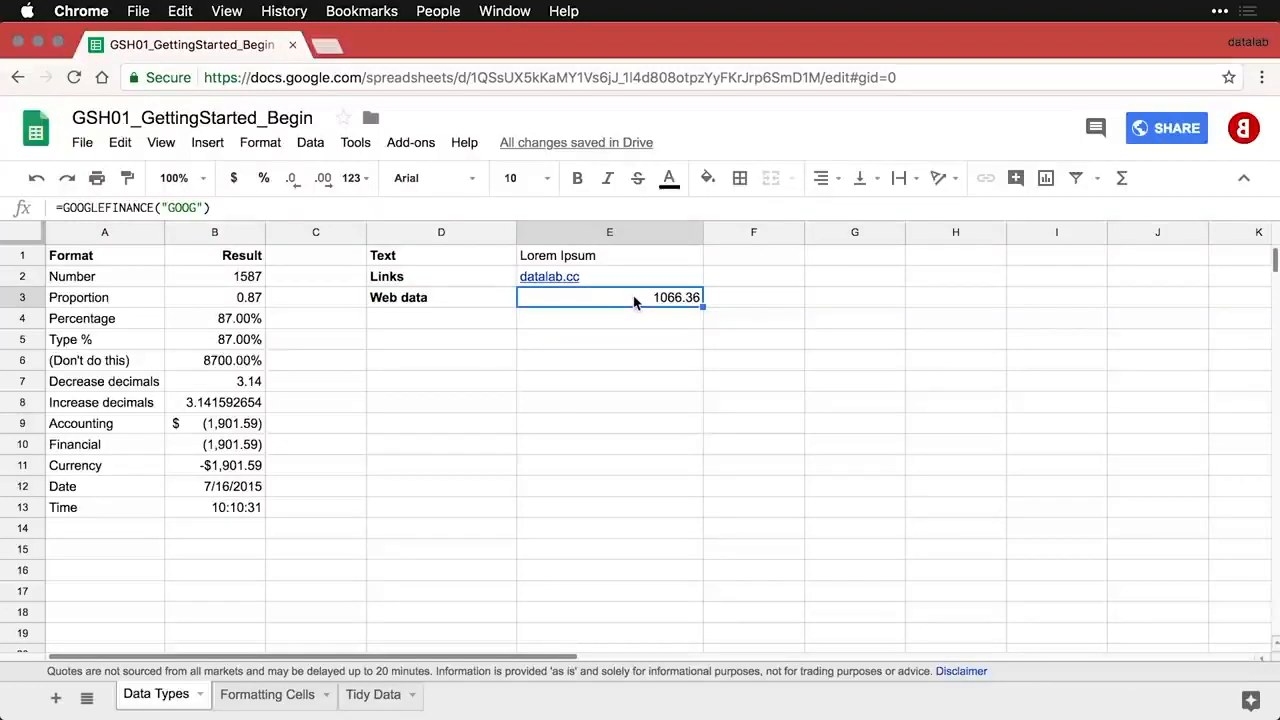
pyautogui.doubleClick(634, 302)
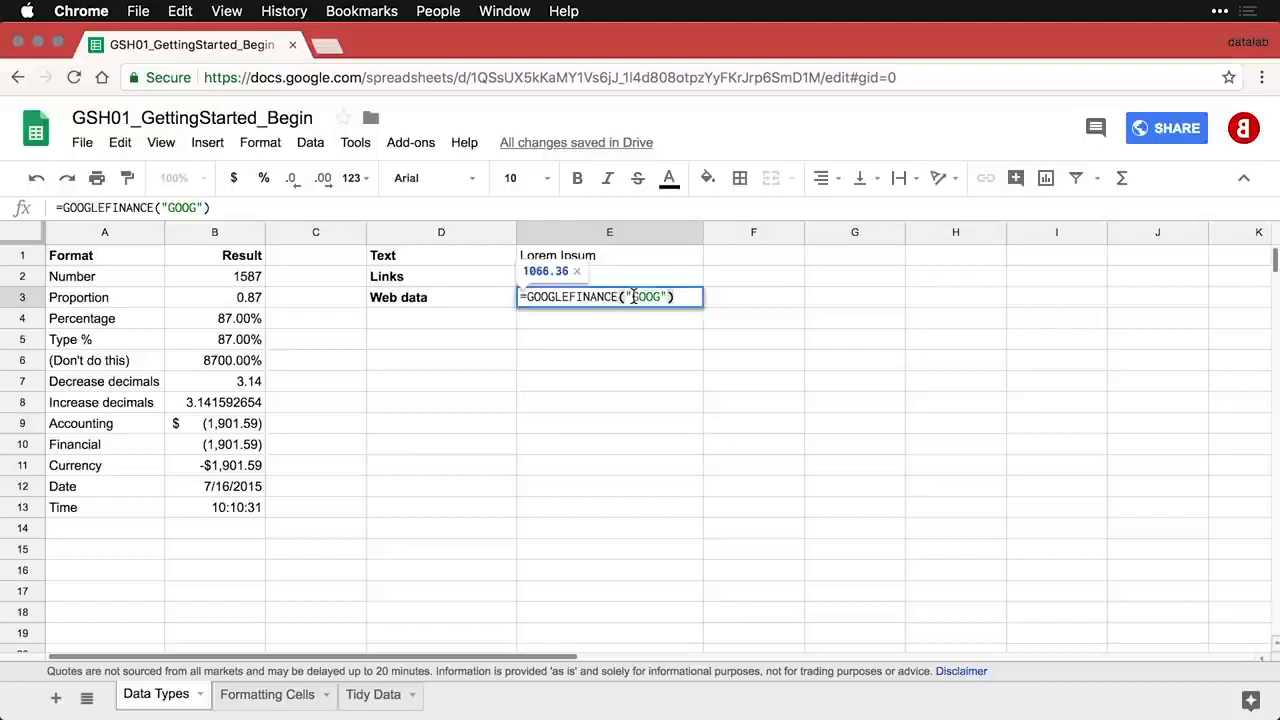
pyautogui.press('Return')
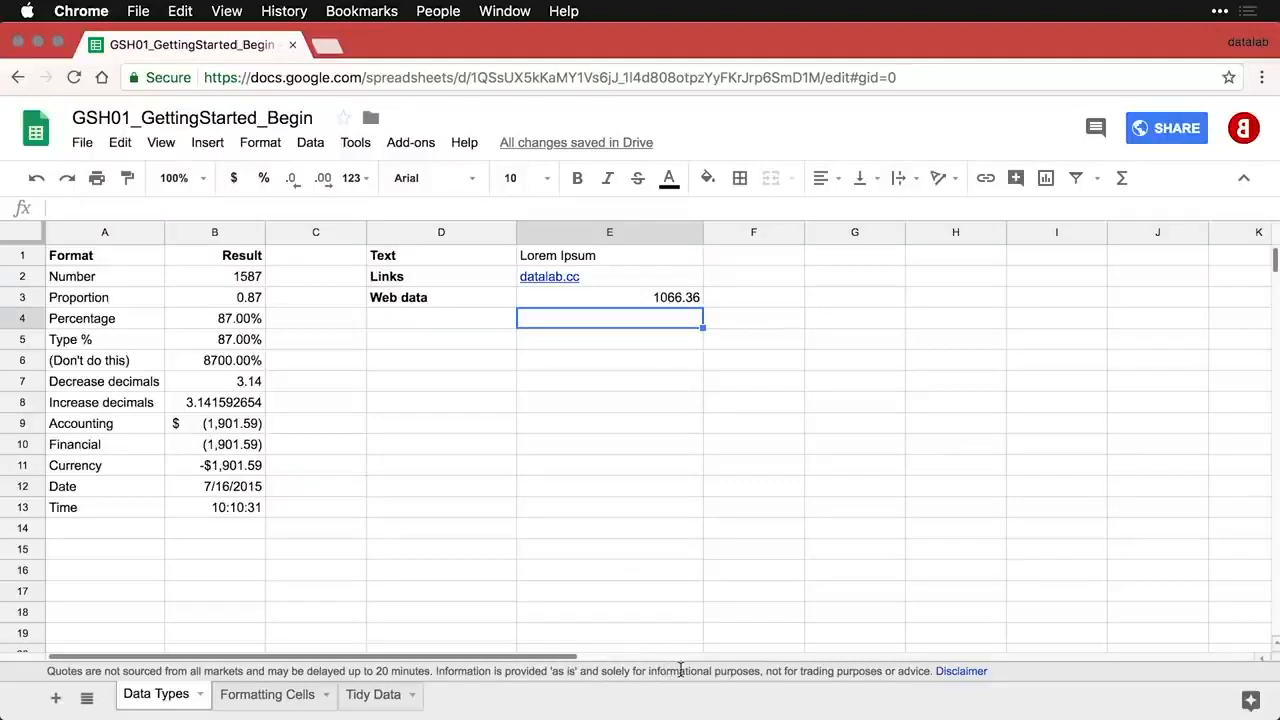
pyautogui.click(647, 306)
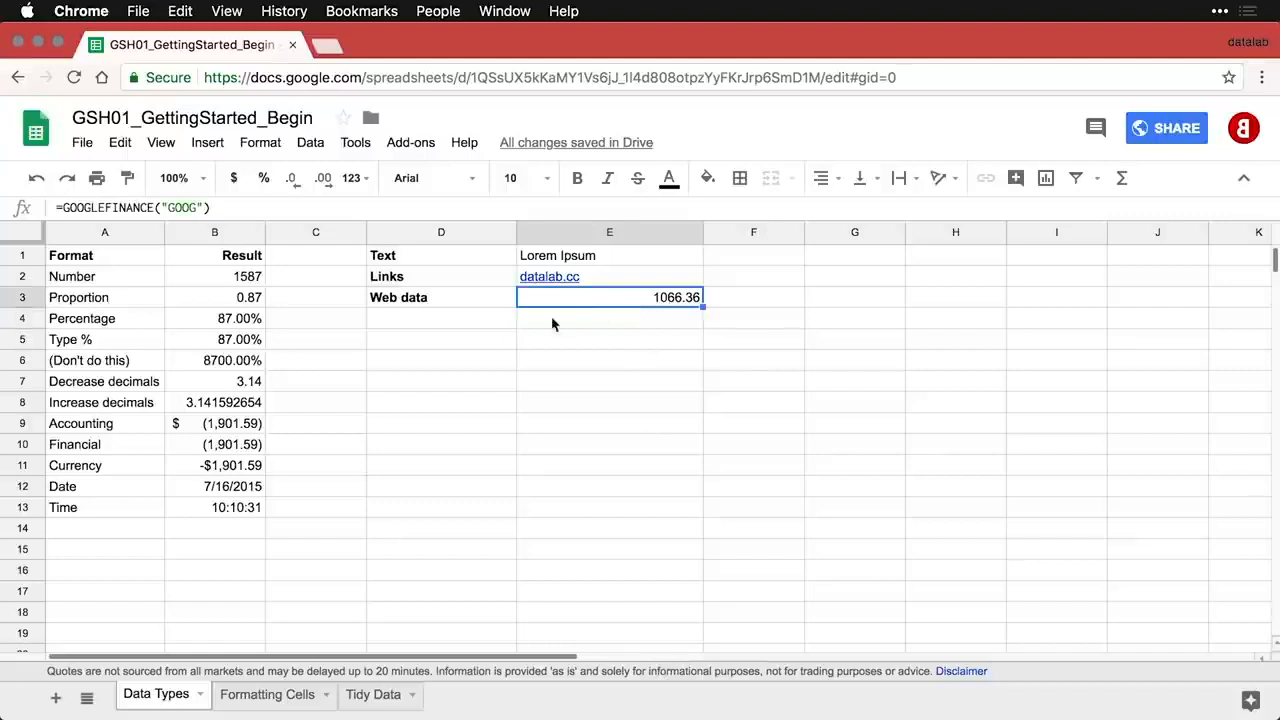
# - Paste the Formulas row into D4:E4, showing the GOOGLEFINANCE formula as text
pyautogui.click(487, 322)
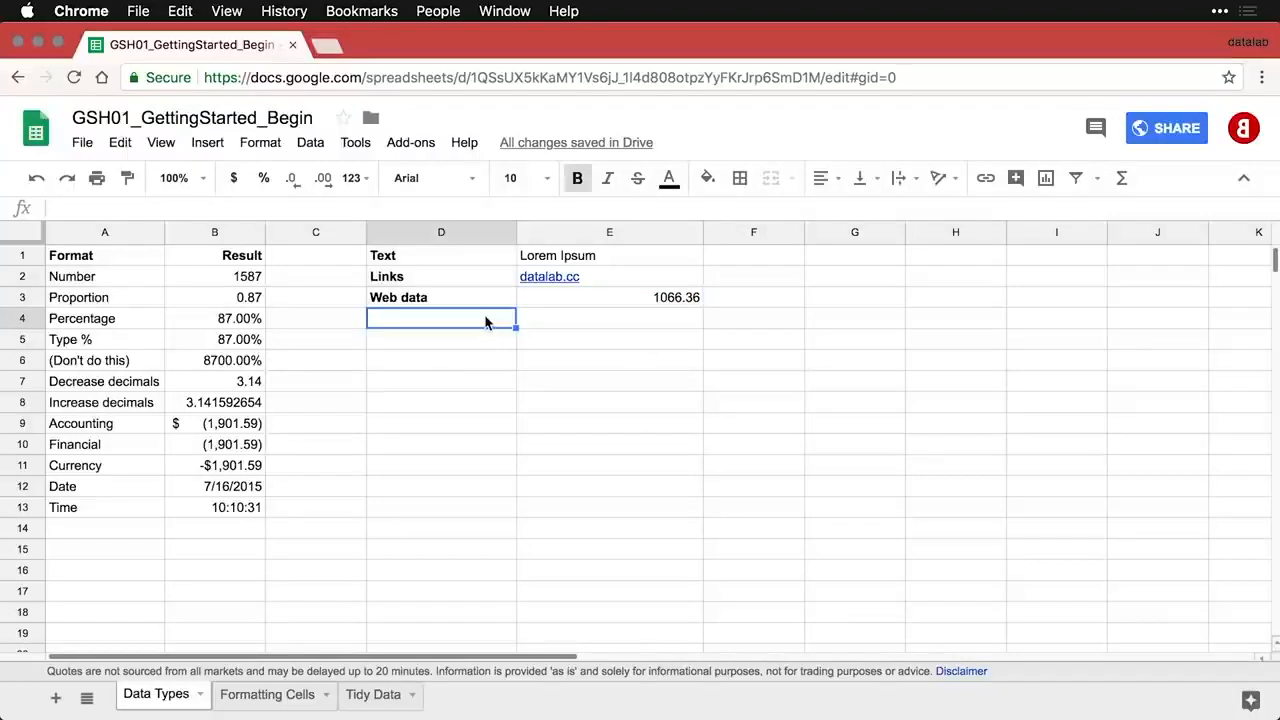
pyautogui.write('Formulas\t=GOOGLEFINANCE("GOOG")')
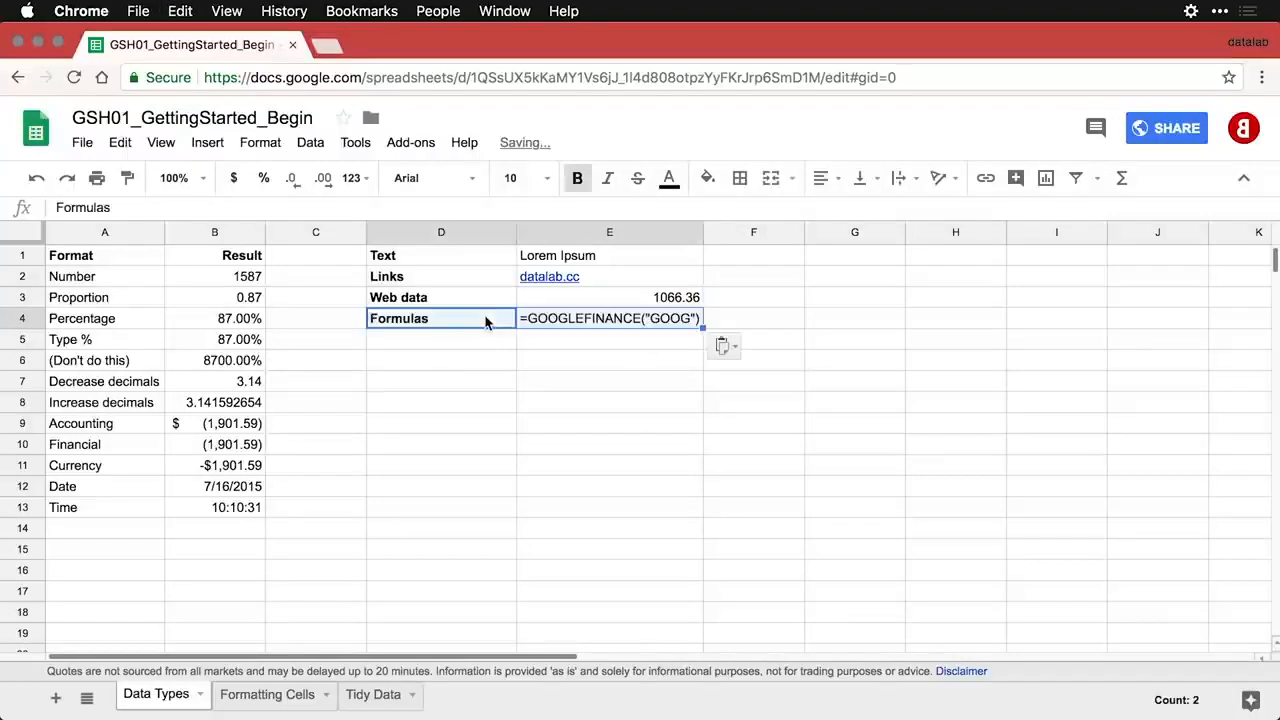
pyautogui.click(650, 300)
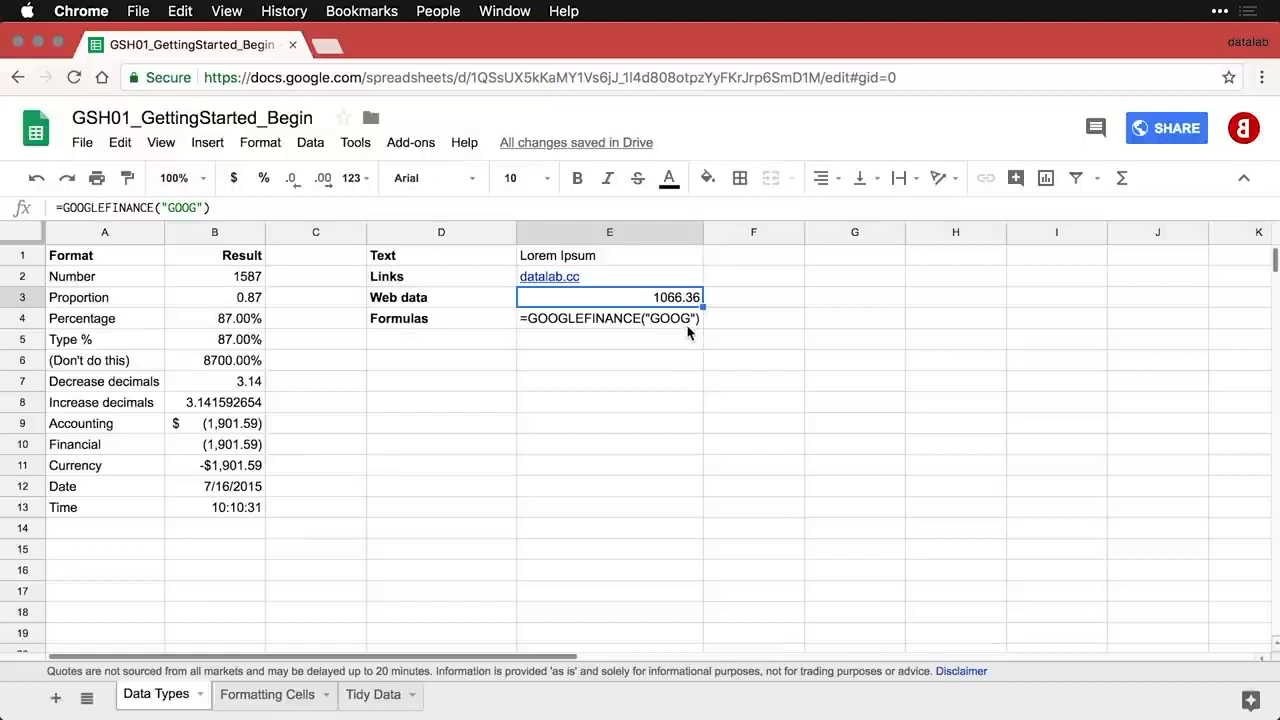
pyautogui.click(459, 352)
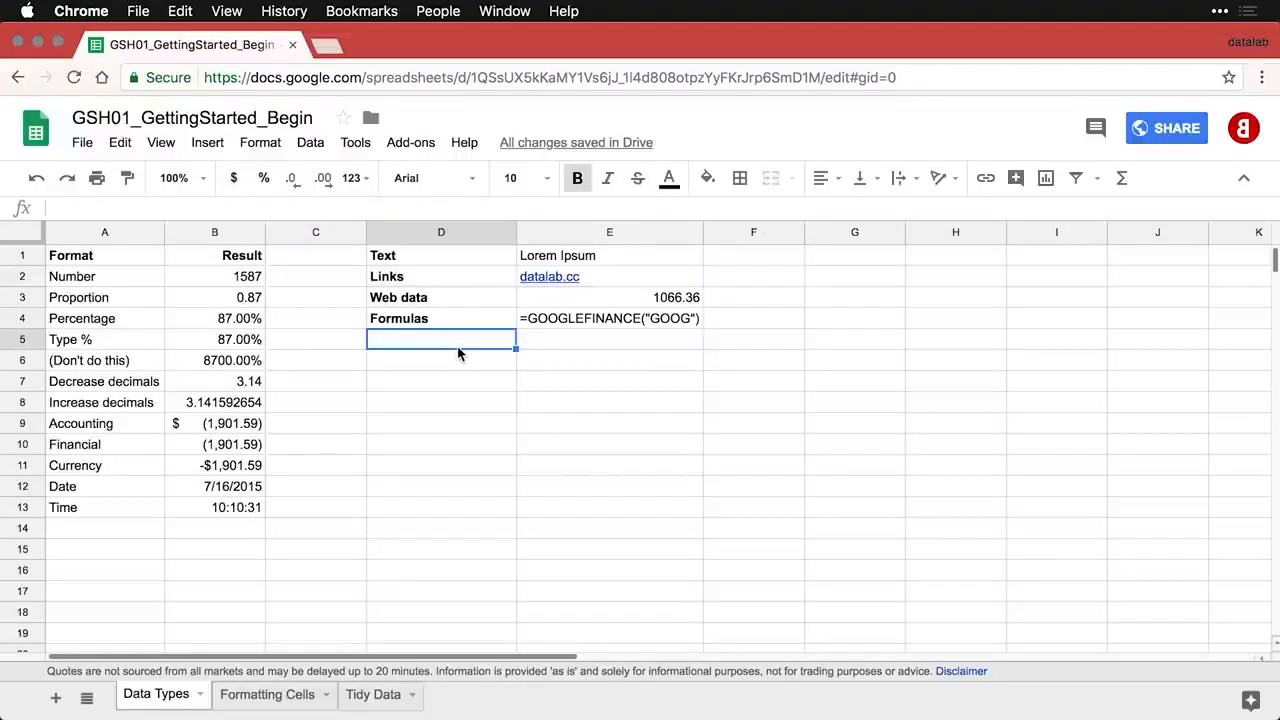
# - Paste the Web images row showing the datalab.cc logo via an =image() formula into D5:E5
pyautogui.press('super+v')
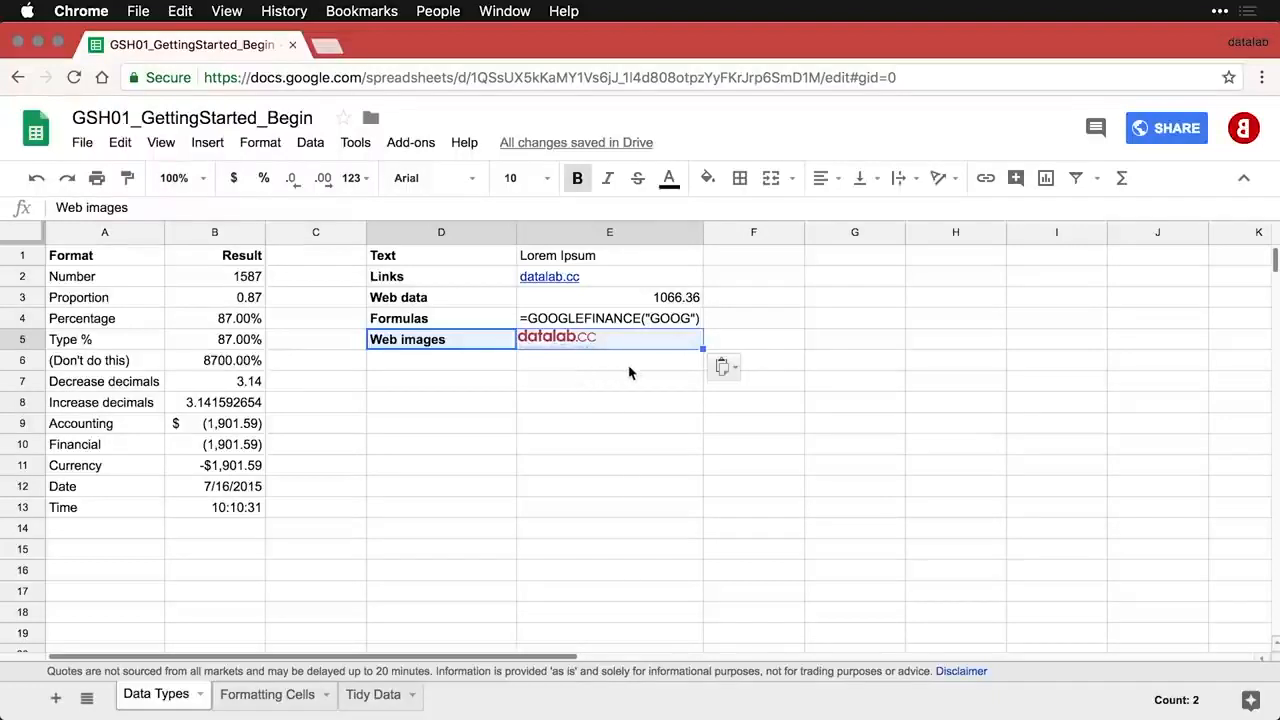
pyautogui.click(660, 363)
pyautogui.click(672, 347)
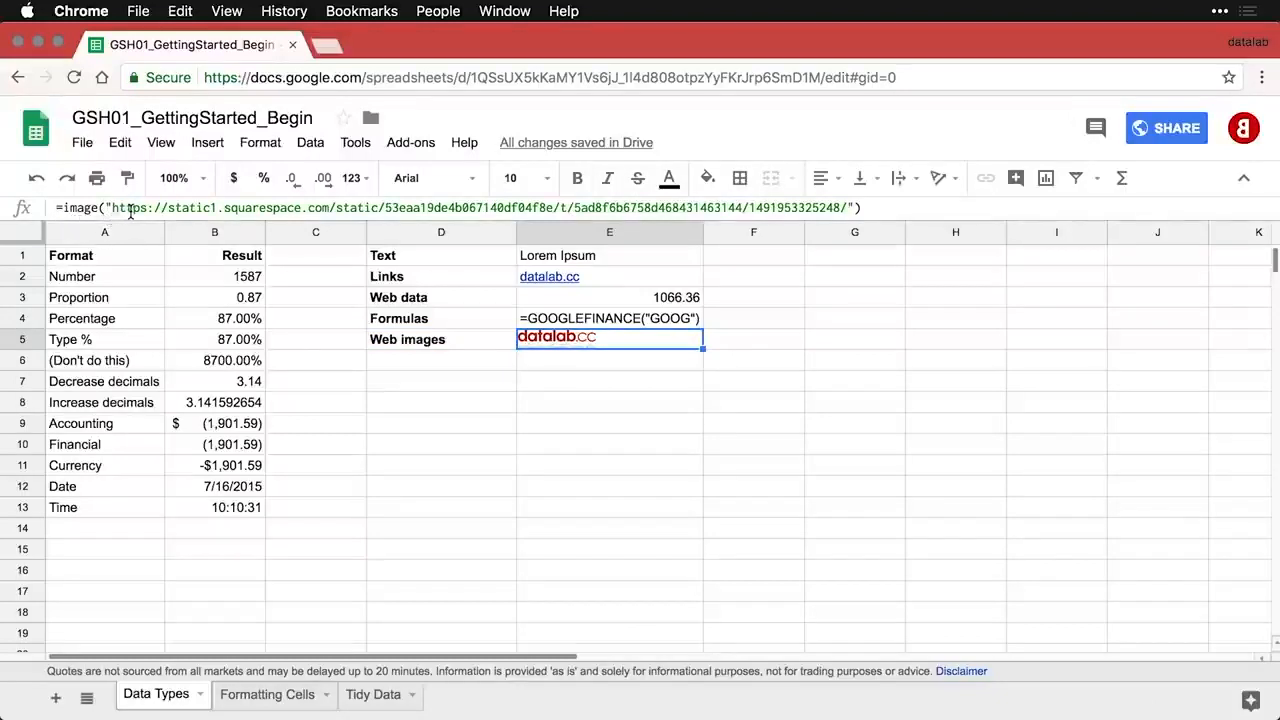
# - Try a taller row 5, undo it, and paste the Local images (floating) label into D6
pyautogui.click(24, 340)
pyautogui.moveTo(25, 347); pyautogui.dragTo(25, 374)
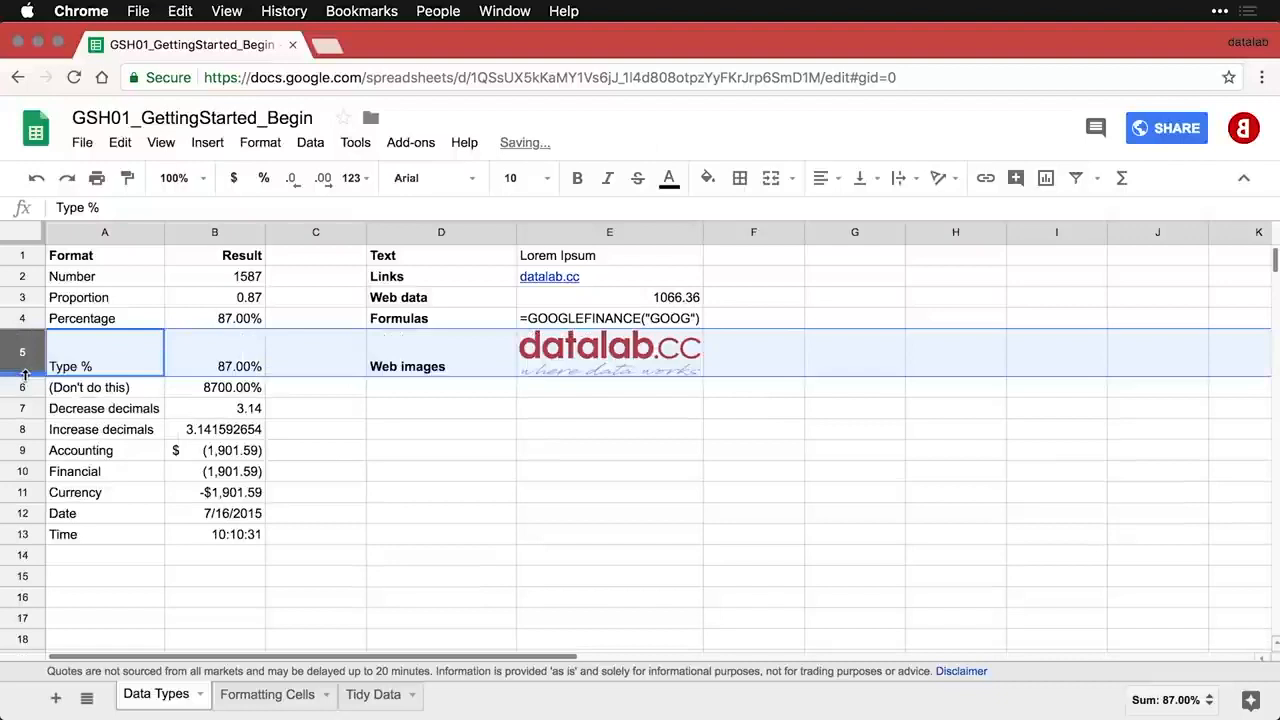
pyautogui.click(553, 423)
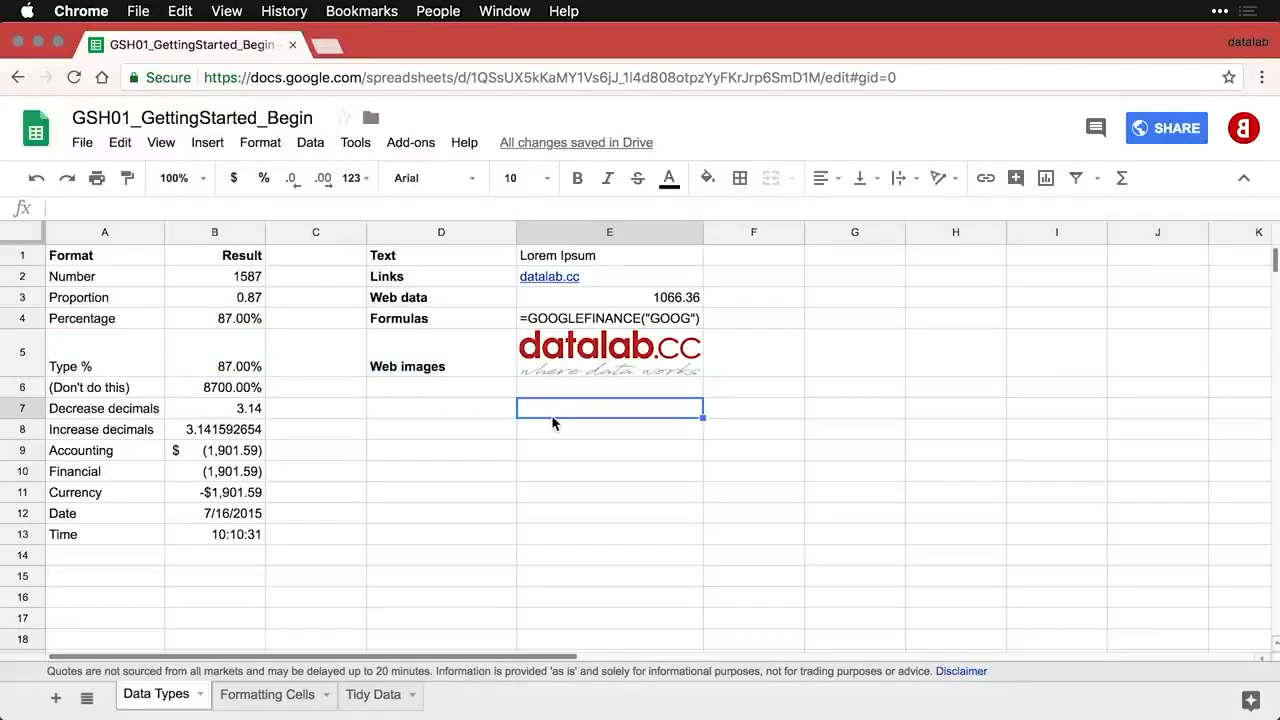
pyautogui.press('super+z')
pyautogui.click(449, 366)
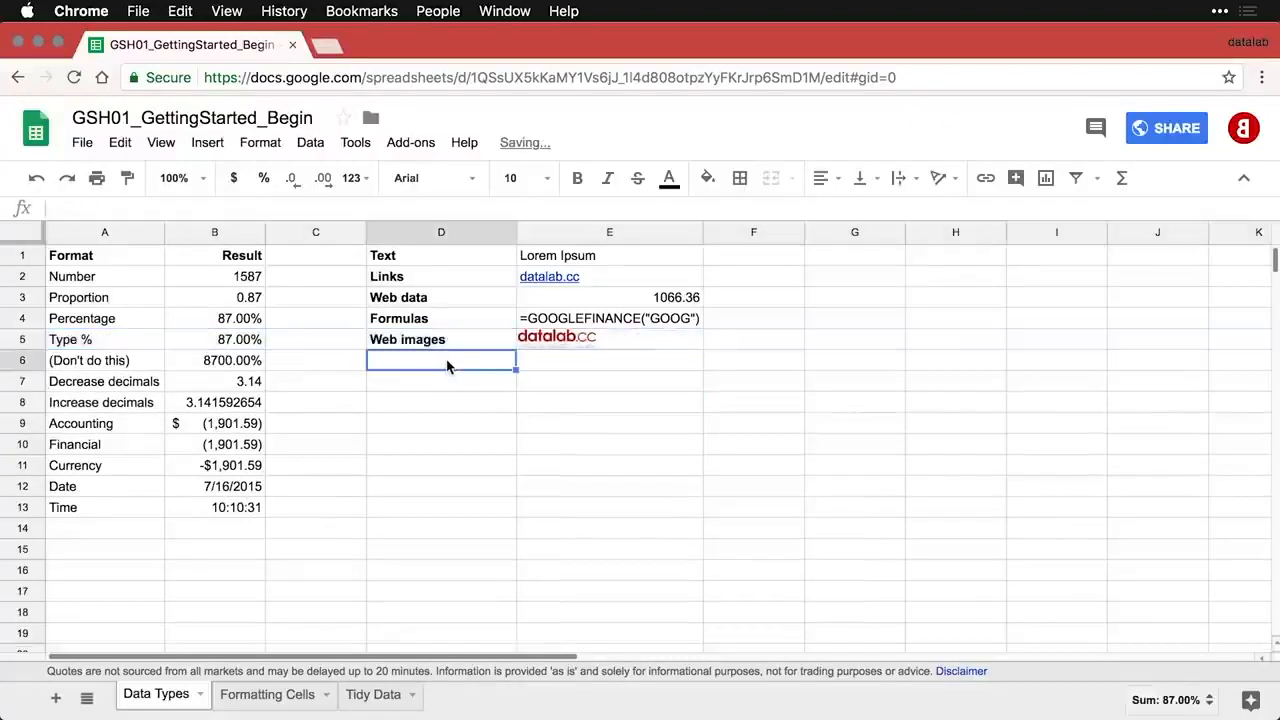
pyautogui.write('Local images (floating)')
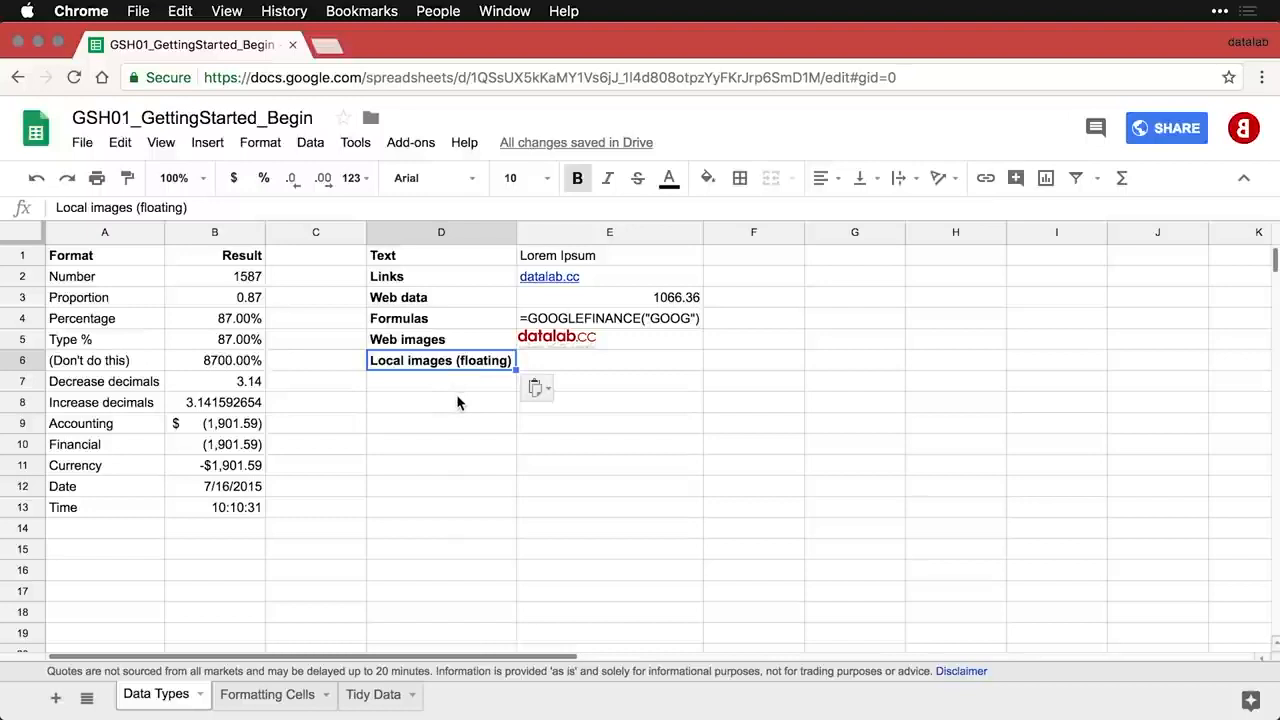
# - Insert the datalab PNG icon from the Desktop as a floating image by E6
pyautogui.click(582, 365)
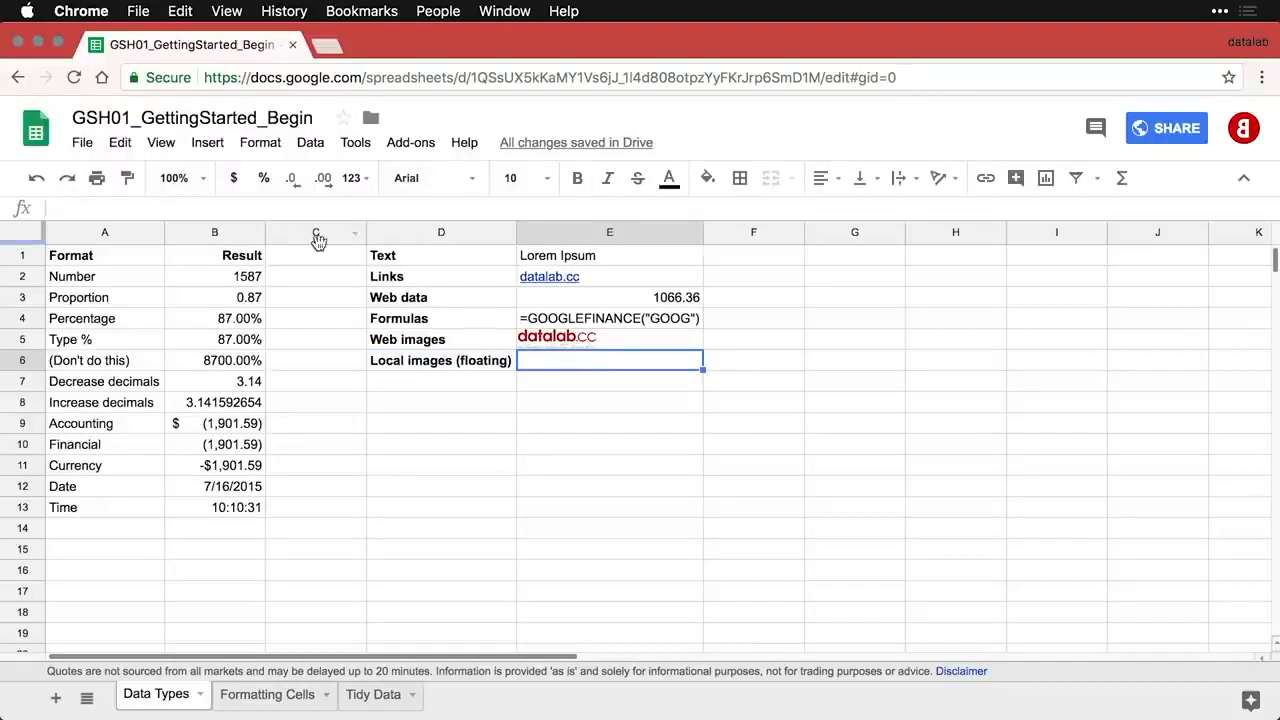
pyautogui.click(214, 145)
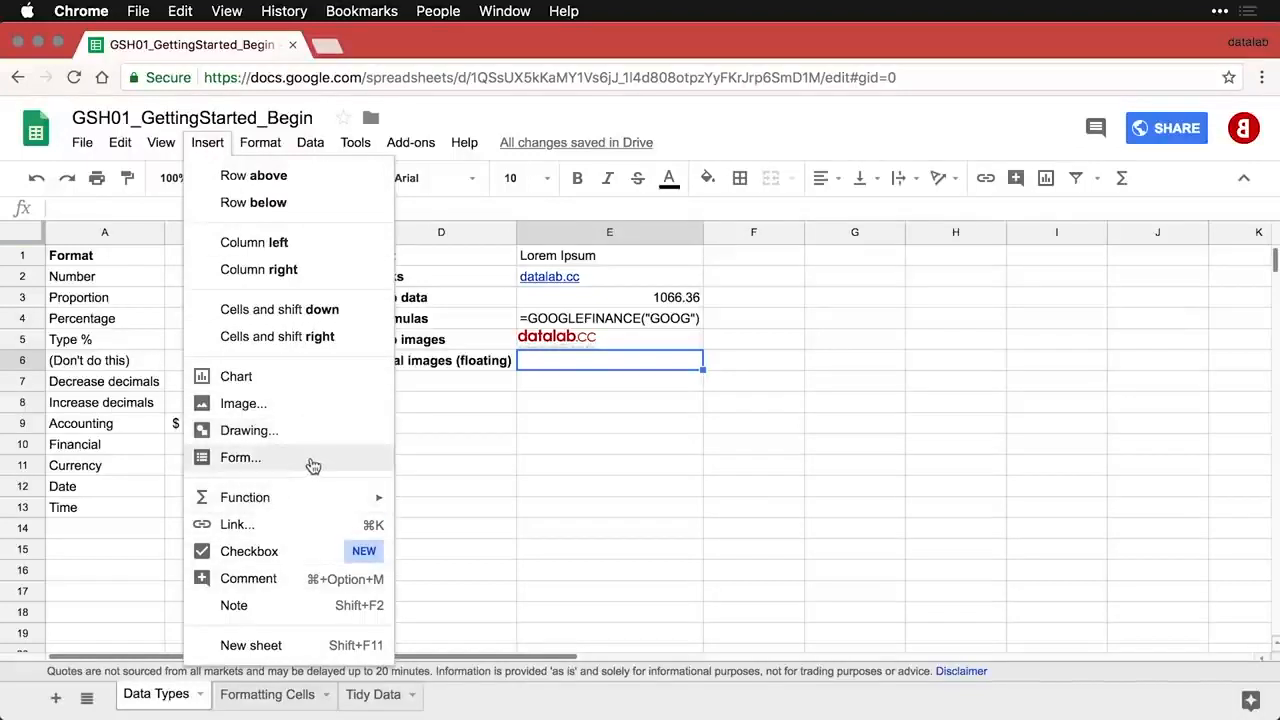
pyautogui.click(310, 405)
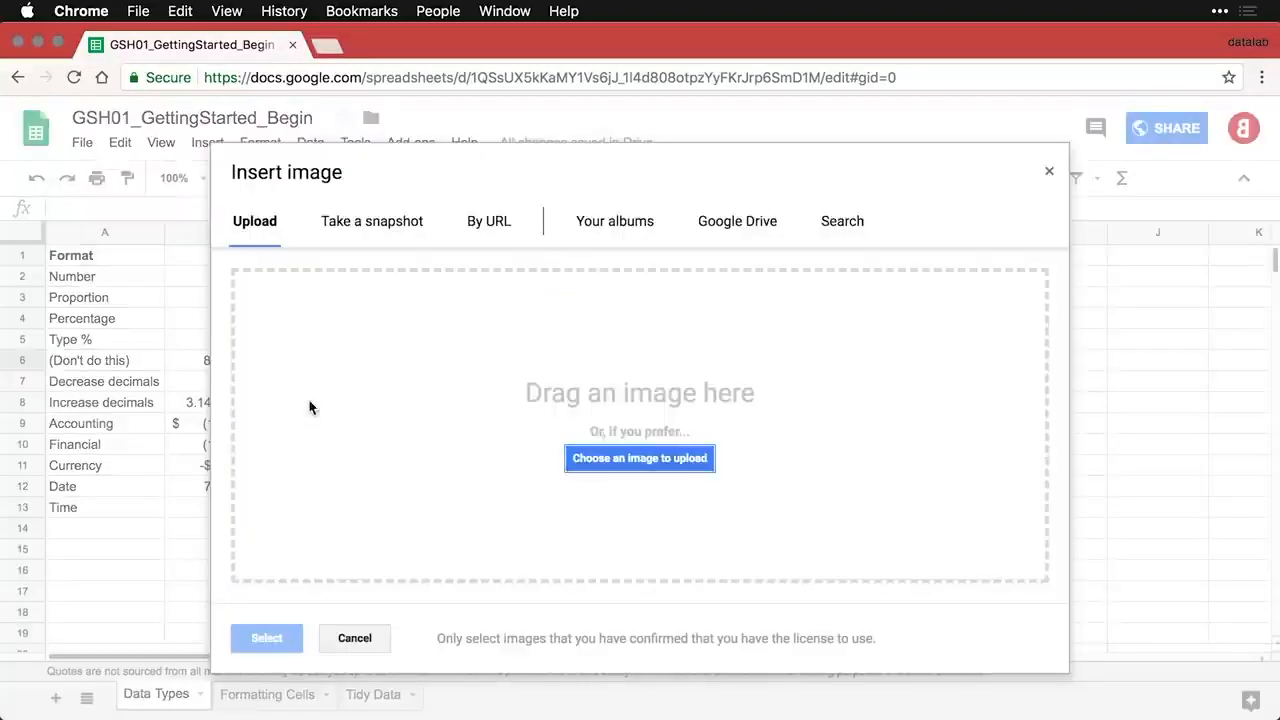
pyautogui.click(636, 460)
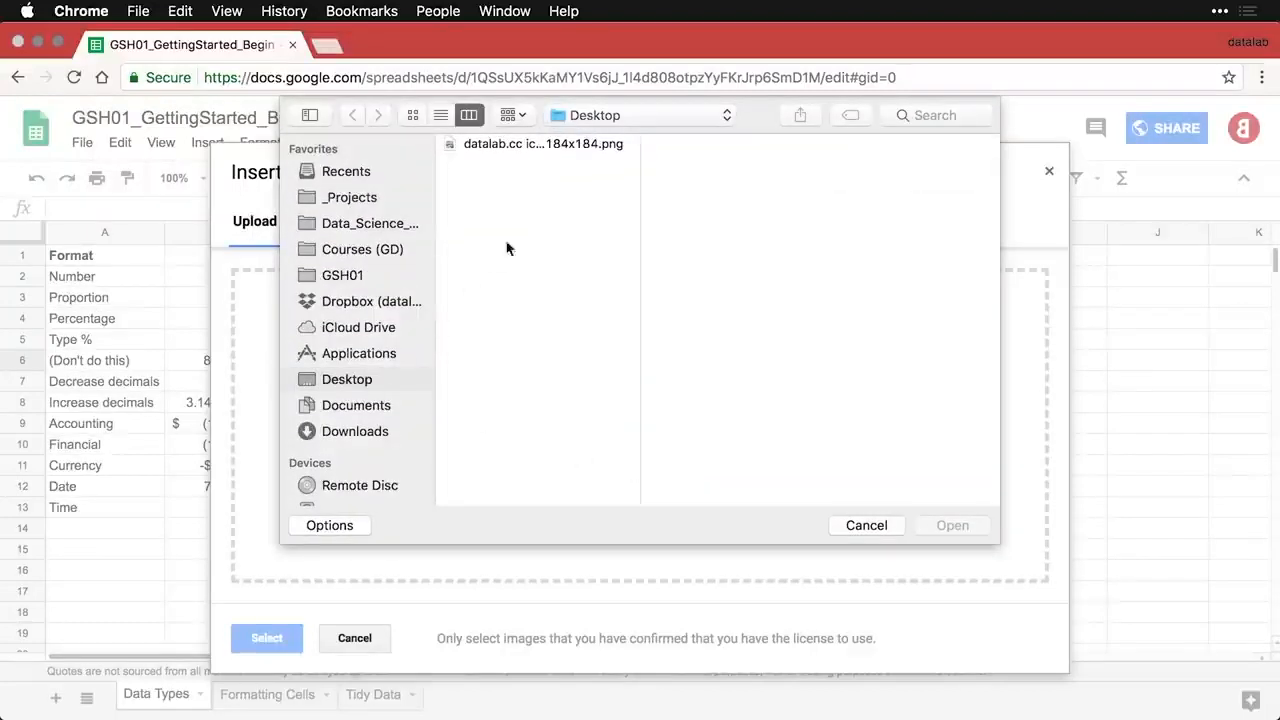
pyautogui.doubleClick(503, 145)
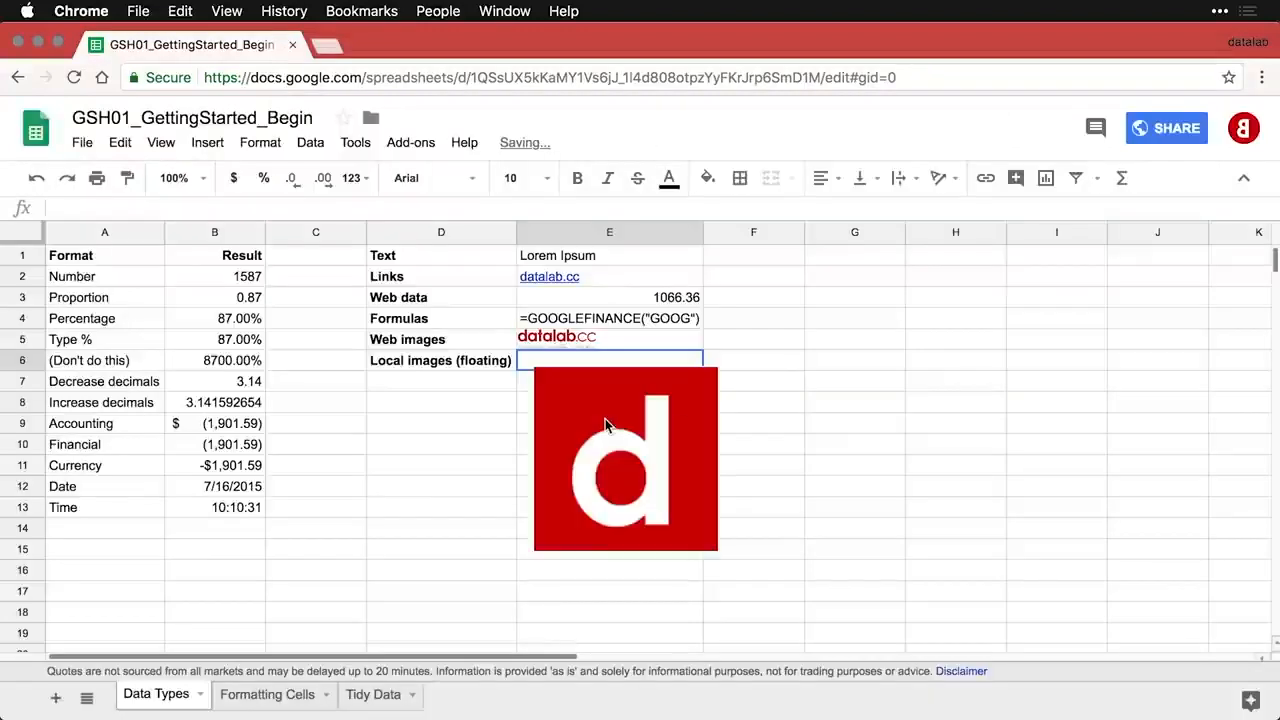
# - Align the floating datalab image to E6's left edge, shrink it, and show E5's image formula
pyautogui.click(651, 395)
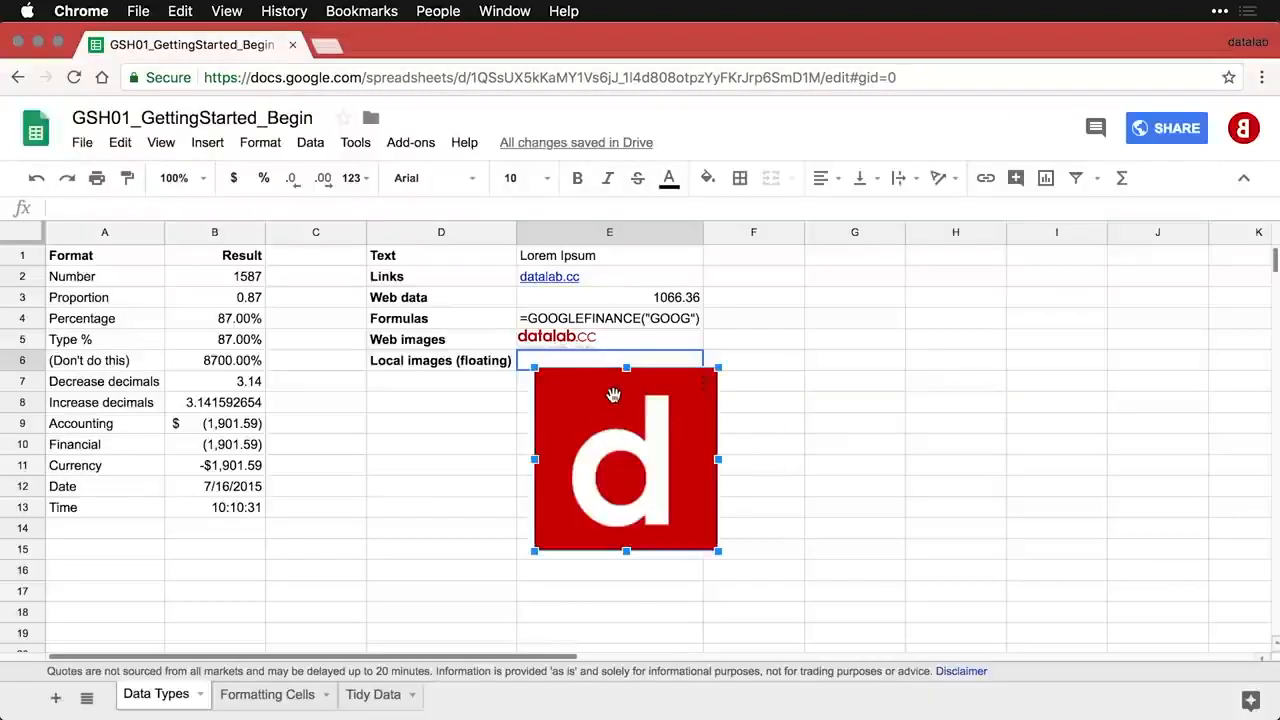
pyautogui.moveTo(613, 395)
pyautogui.mouseDown()
pyautogui.moveTo(718, 402)
pyautogui.moveTo(601, 391)
pyautogui.mouseUp()
pyautogui.moveTo(706, 547); pyautogui.dragTo(598, 440)
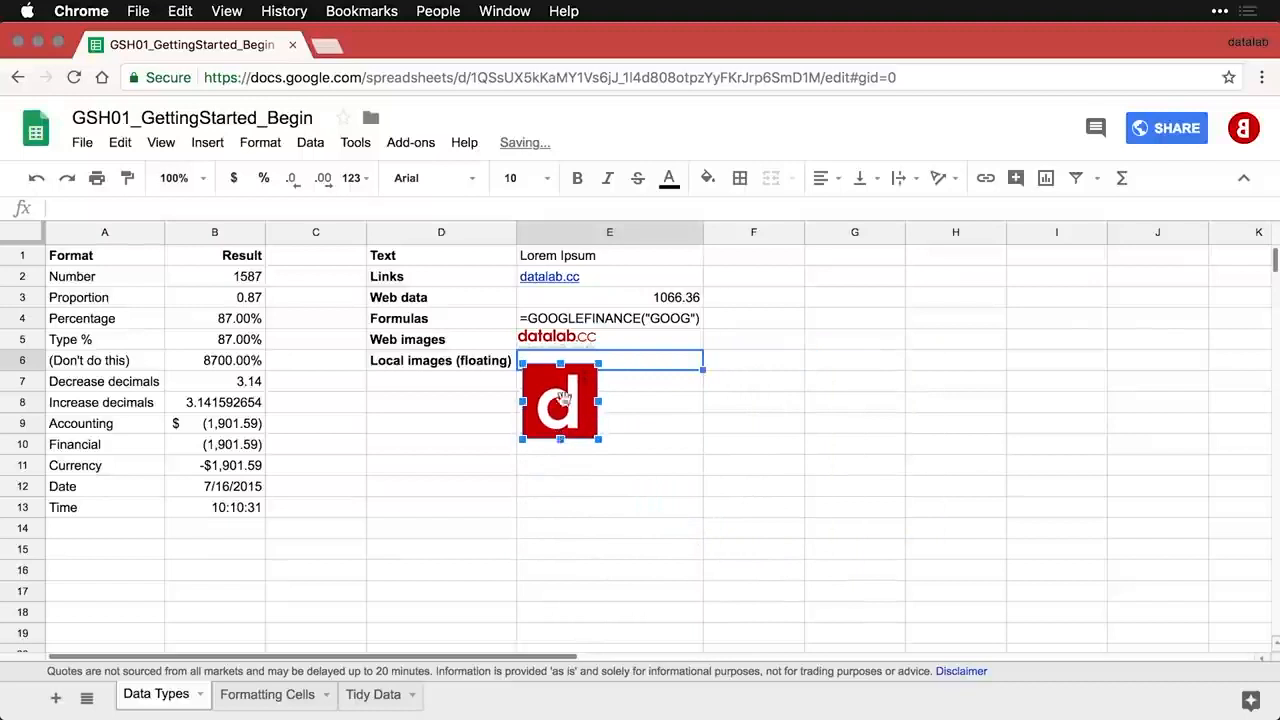
pyautogui.click(631, 412)
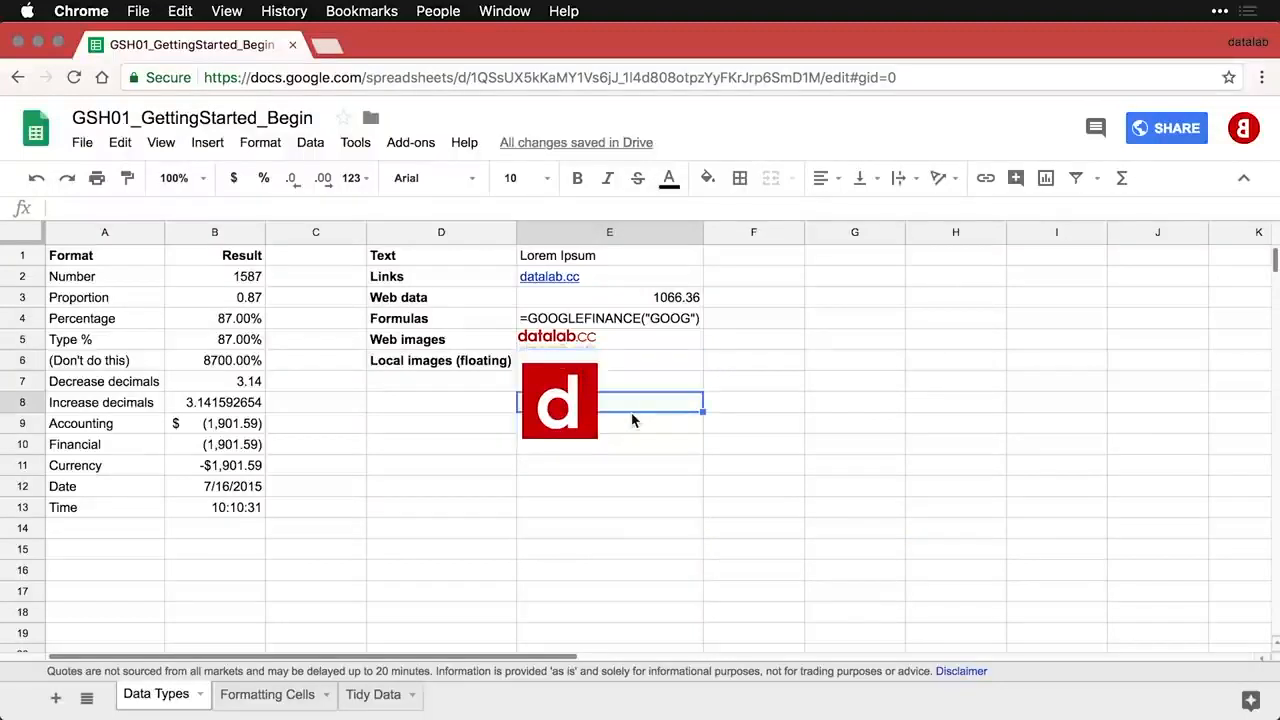
pyautogui.click(626, 341)
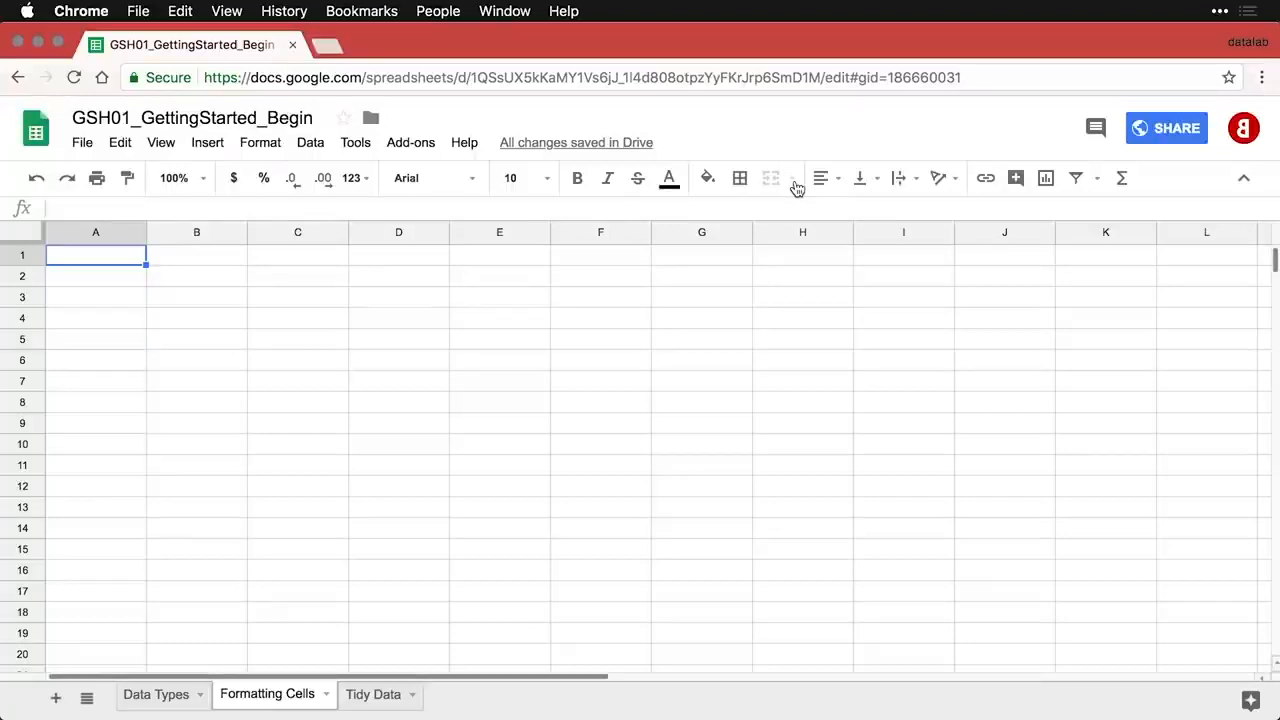
# - Paste the Font / Arial example row into row 1 of the Formatting Cells sheet
pyautogui.write('Font\tArial')
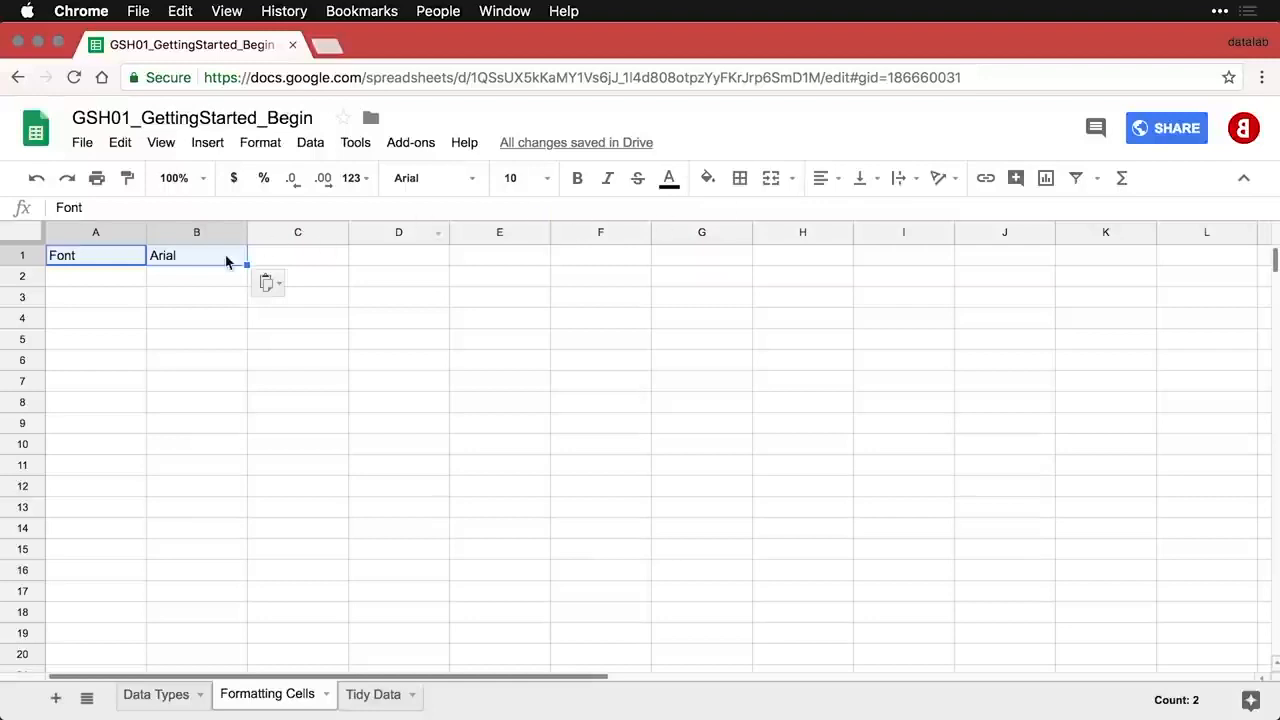
# - Add the Font / Sorts Mill Goudy row in that typeface and widen column B
pyautogui.click(123, 279)
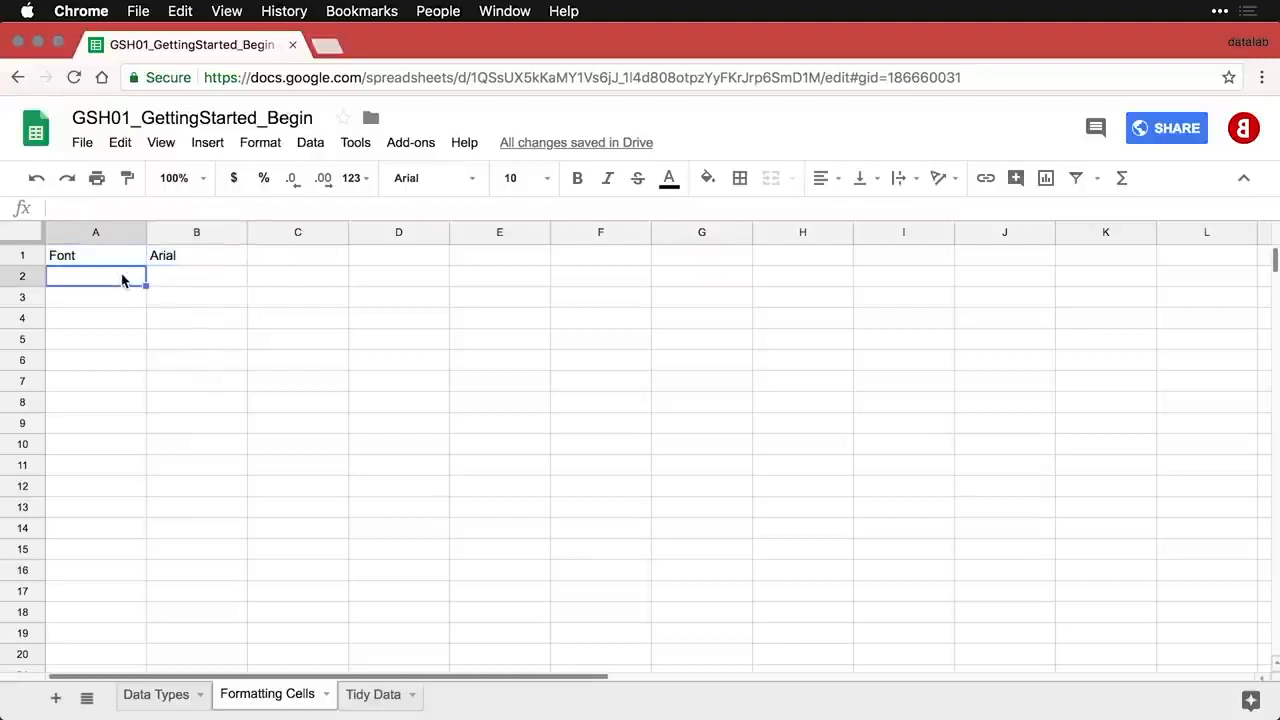
pyautogui.write('Font\tSorts Mill Goudy')
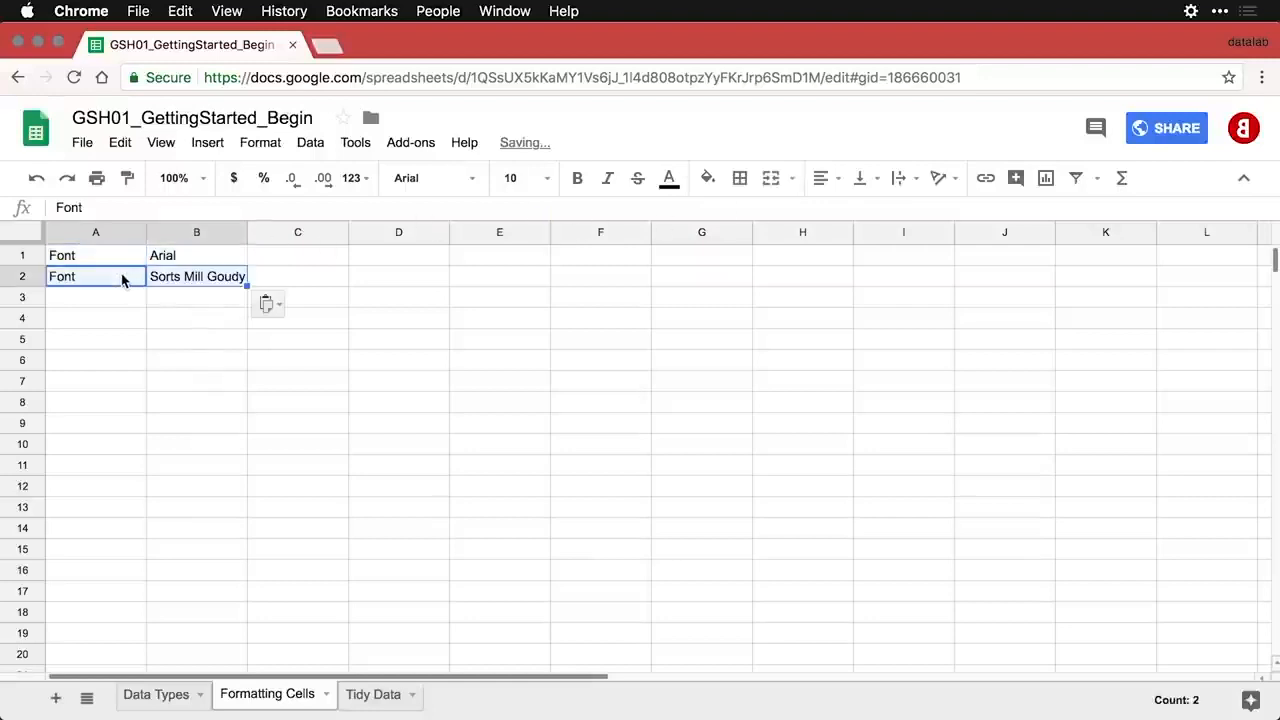
pyautogui.click(192, 278)
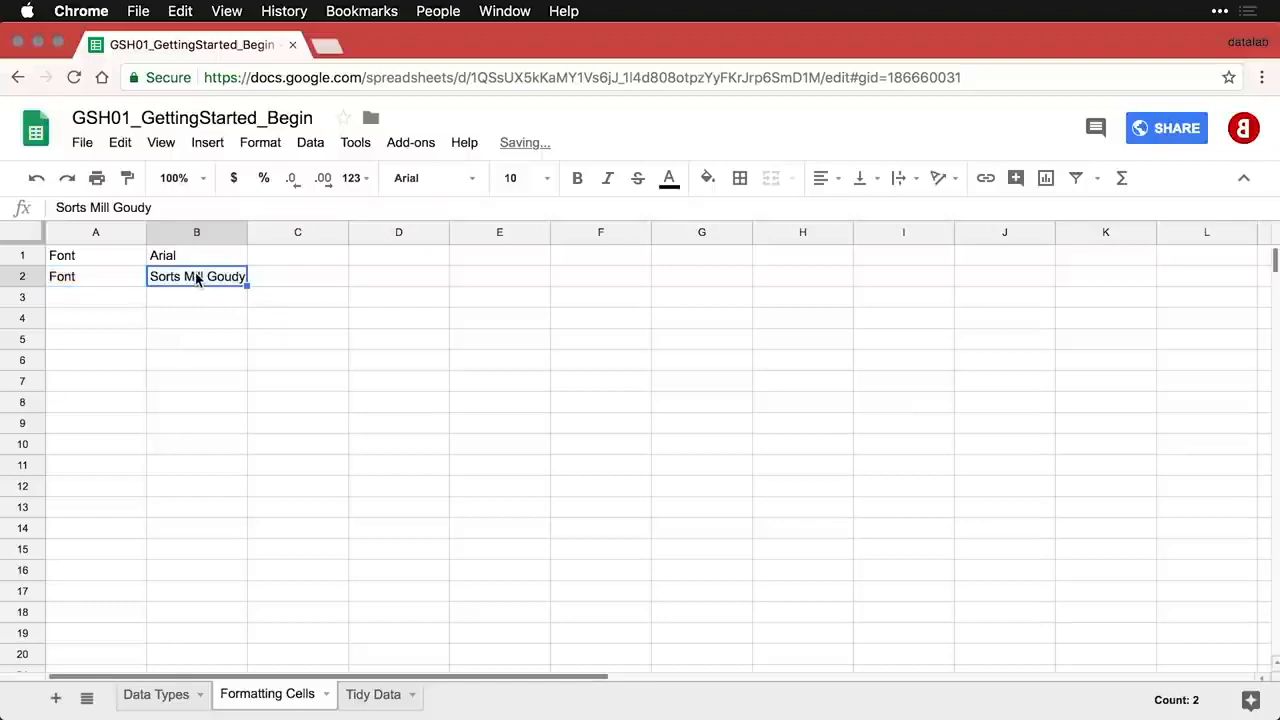
pyautogui.click(474, 180)
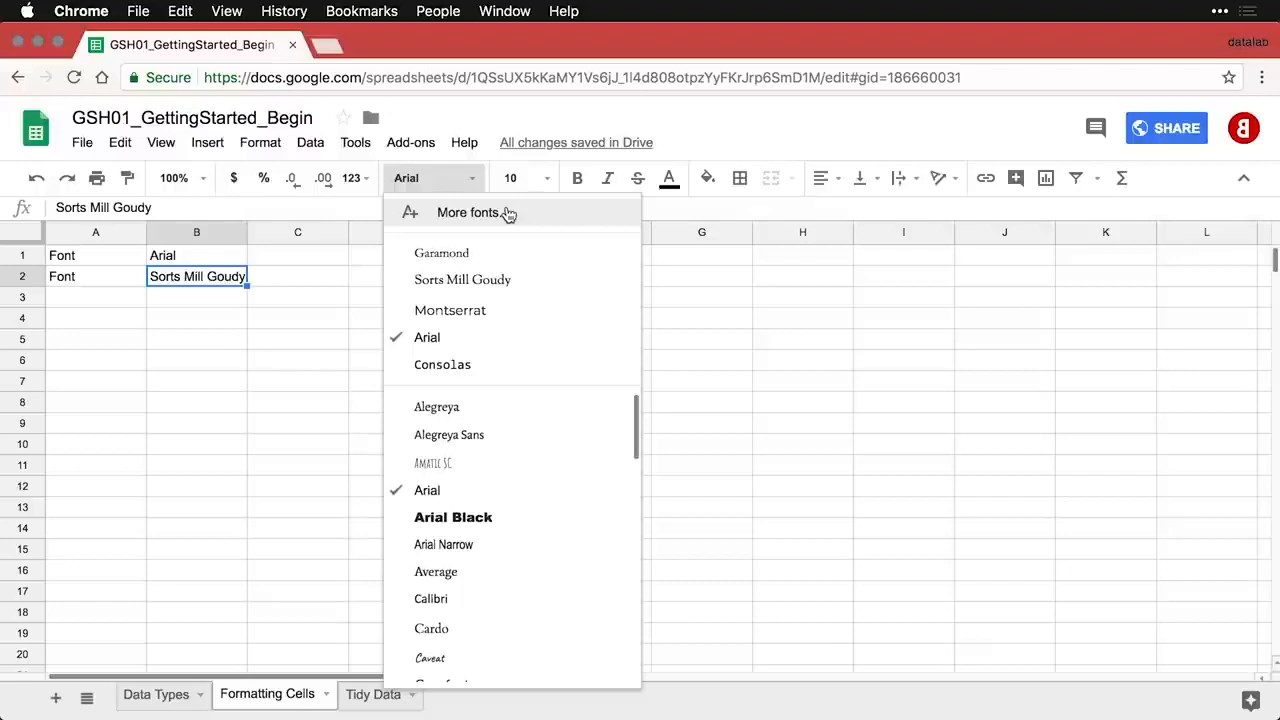
pyautogui.click(521, 280)
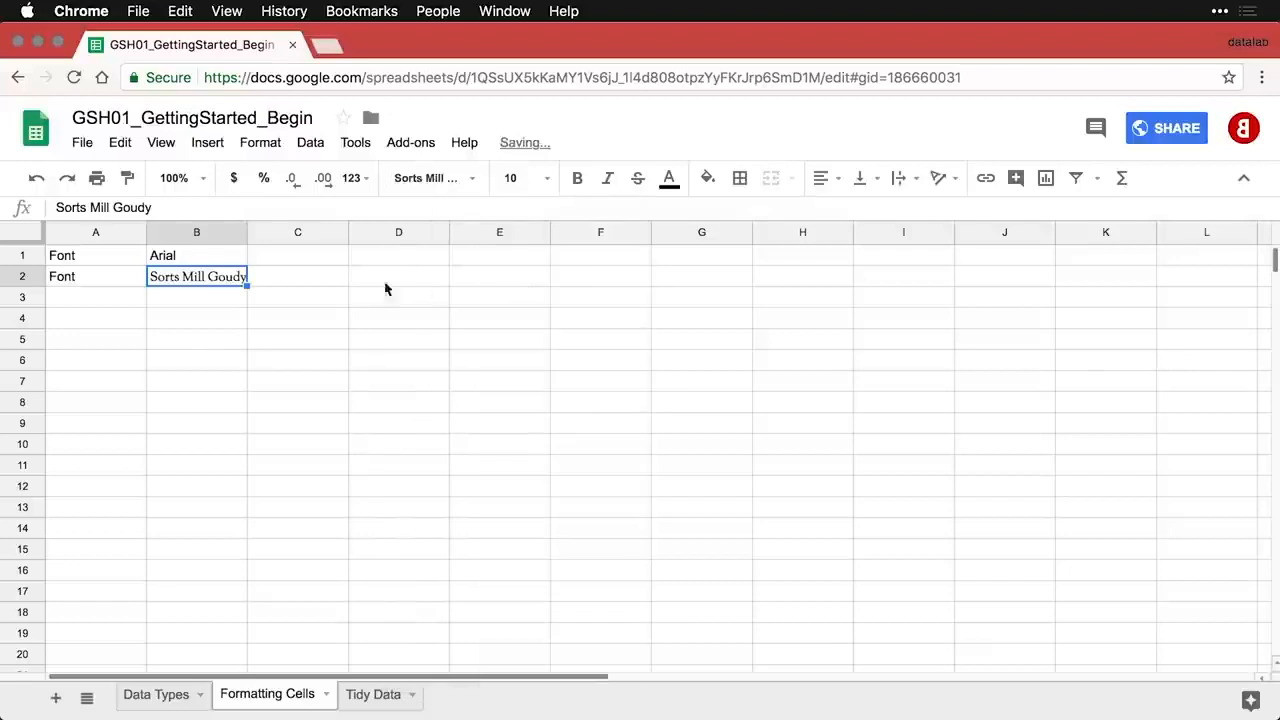
pyautogui.moveTo(250, 240); pyautogui.dragTo(251, 234)
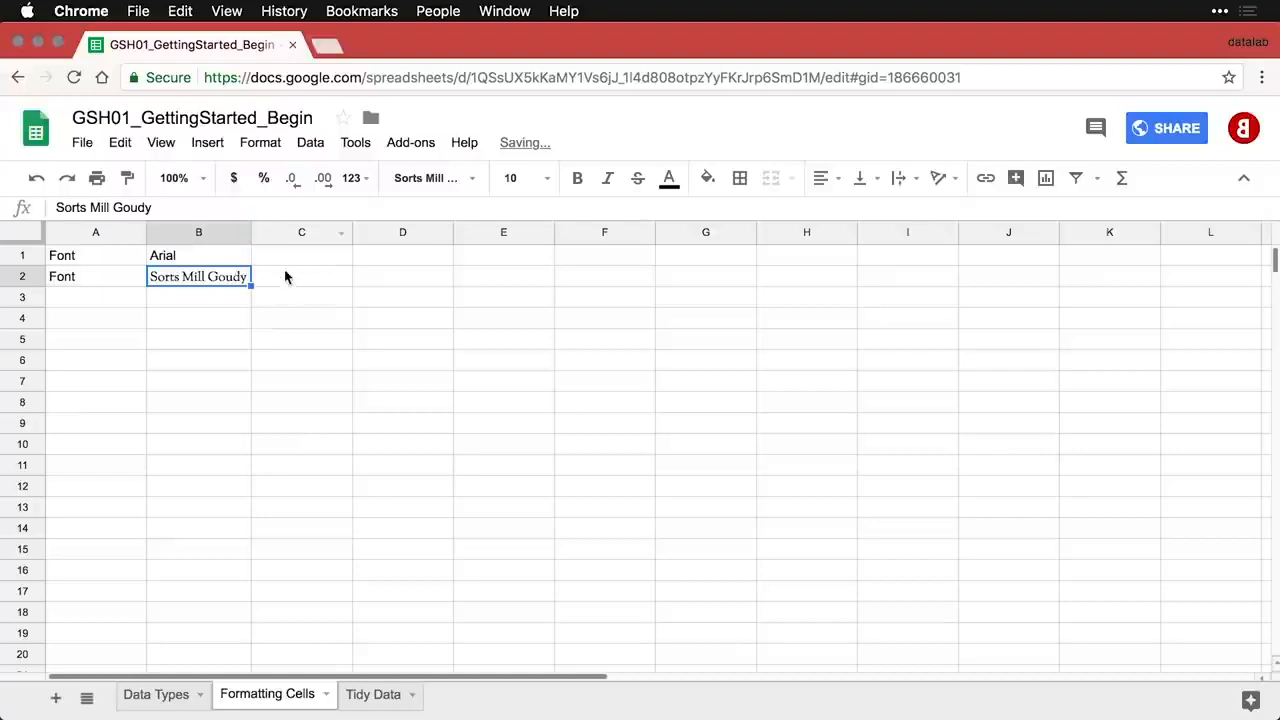
# - Add the Font / Consolas row in Consolas, then paste the Font size / 8-point row into row 4
pyautogui.click(103, 302)
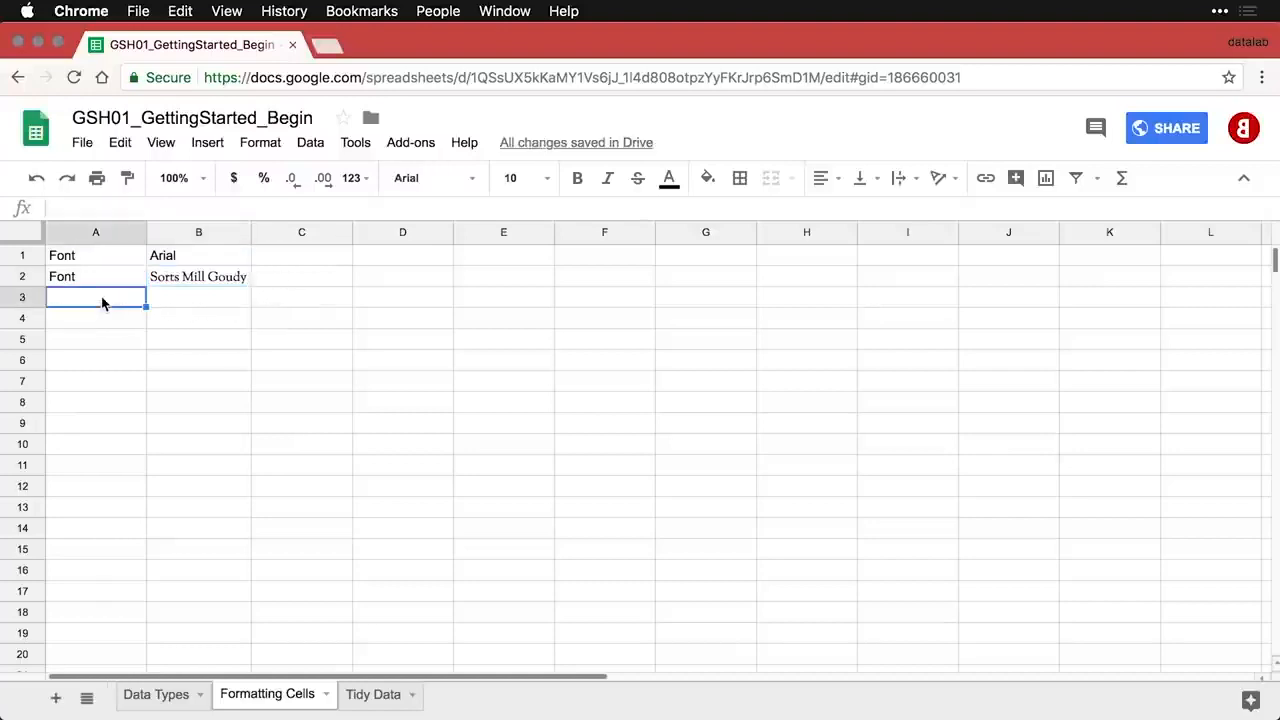
pyautogui.write('Font\tConsolas')
pyautogui.click(190, 302)
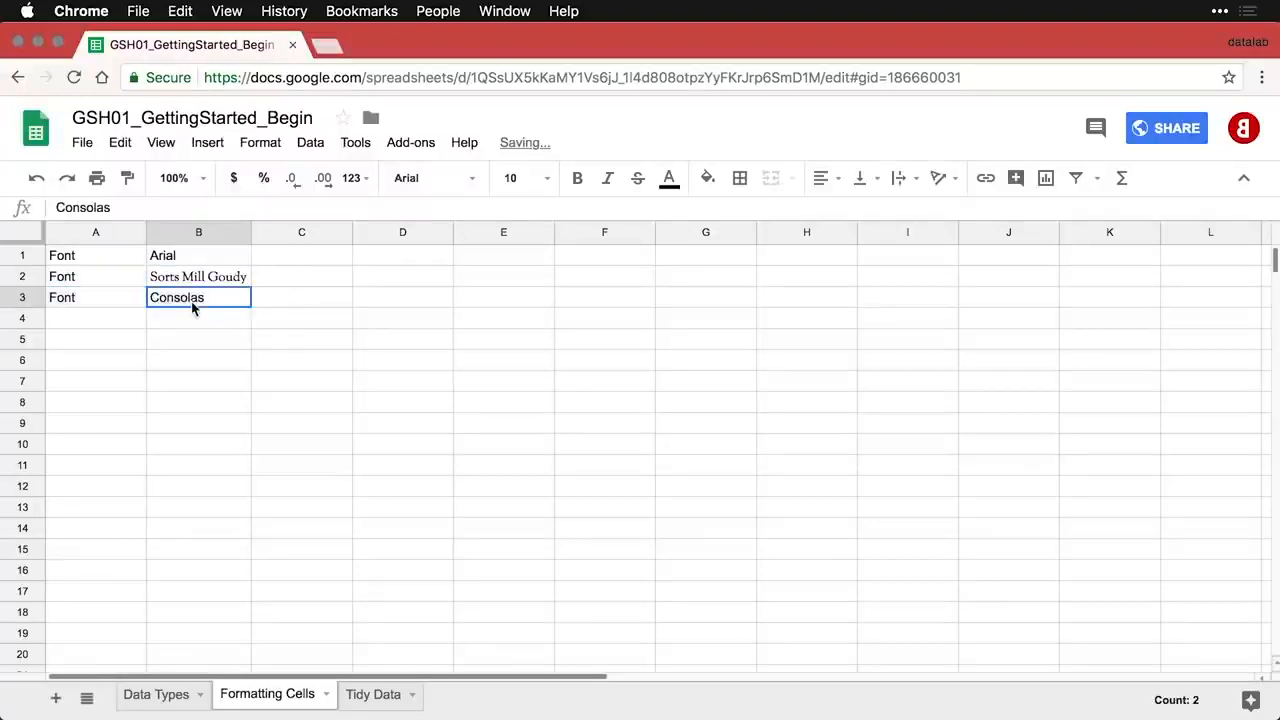
pyautogui.click(470, 179)
pyautogui.click(479, 365)
pyautogui.click(119, 318)
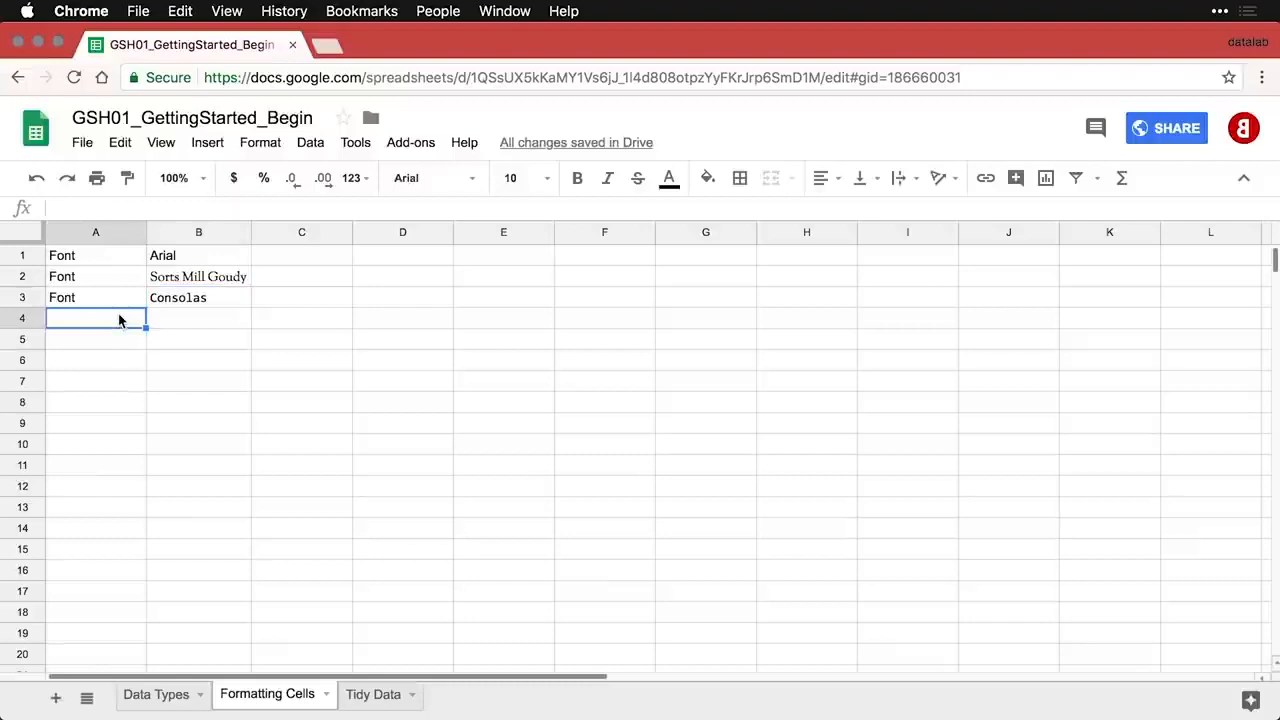
pyautogui.write('Font size\t8-point')
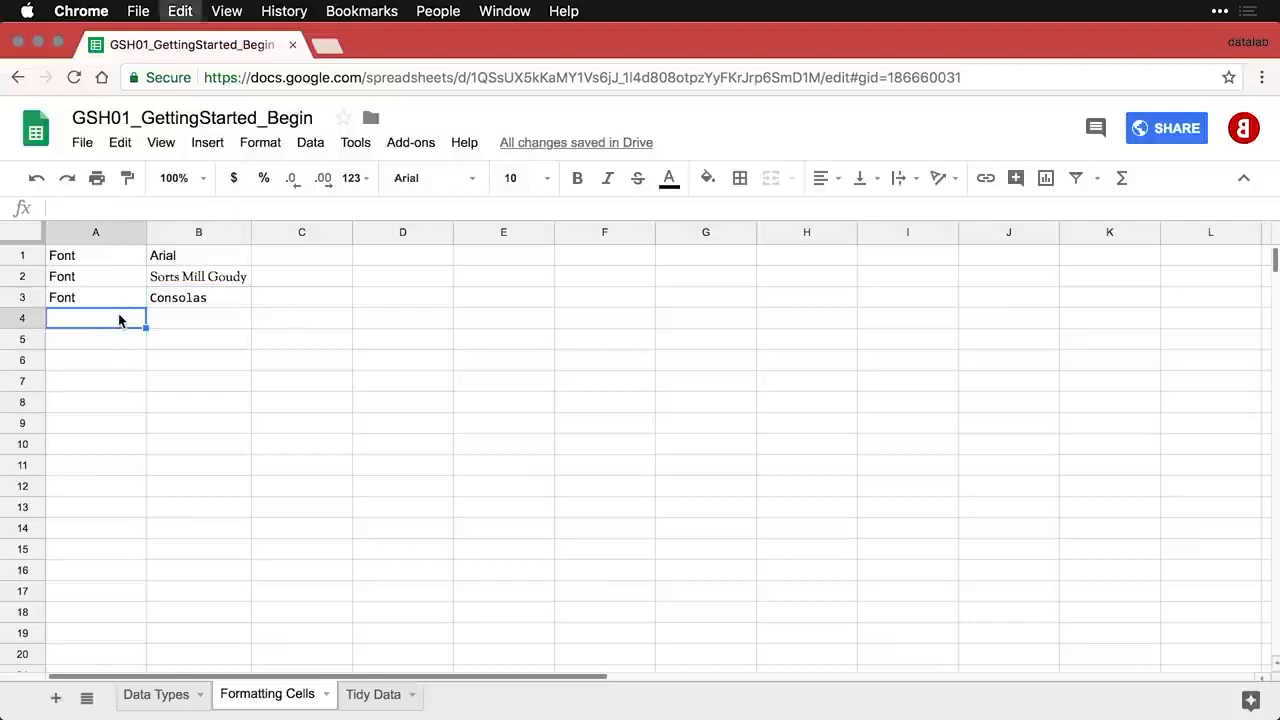
# - Set the 8-point sample in B4 to font size 8
pyautogui.click(183, 321)
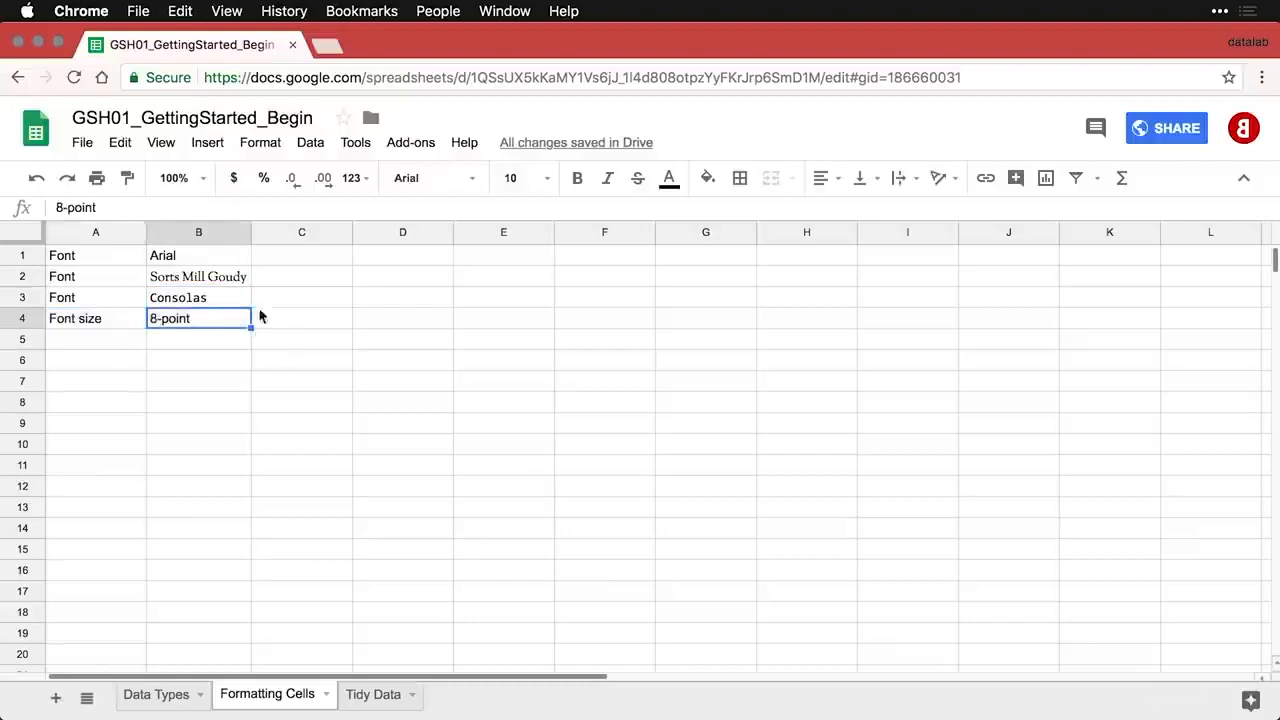
pyautogui.click(549, 180)
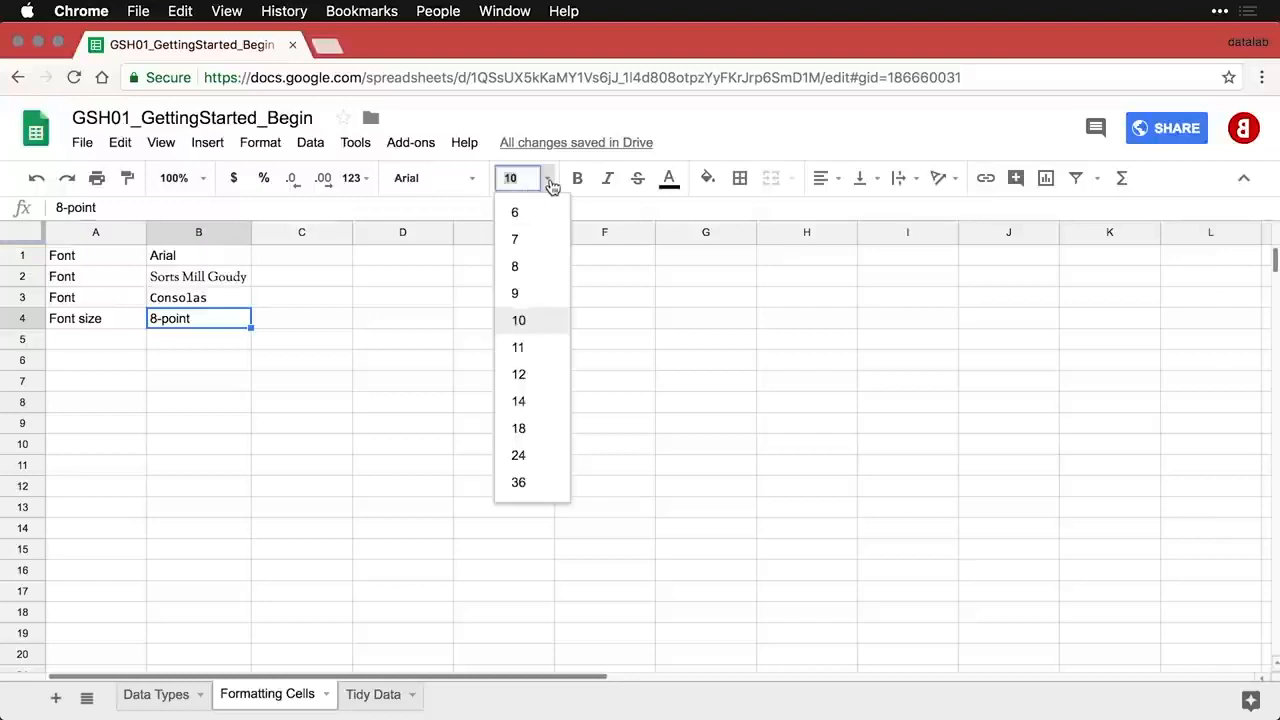
pyautogui.click(517, 266)
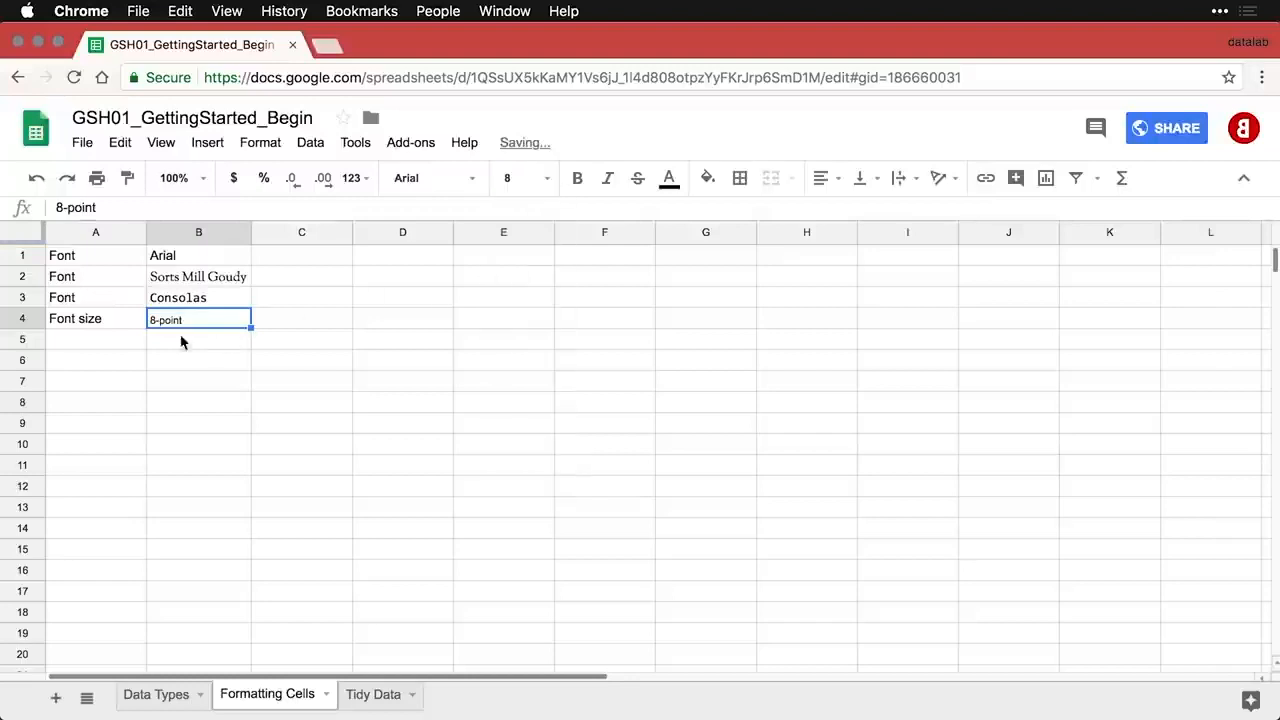
# - Add the Font size / 20-point row with B5 at size 20, then paste the Bold row
pyautogui.click(120, 346)
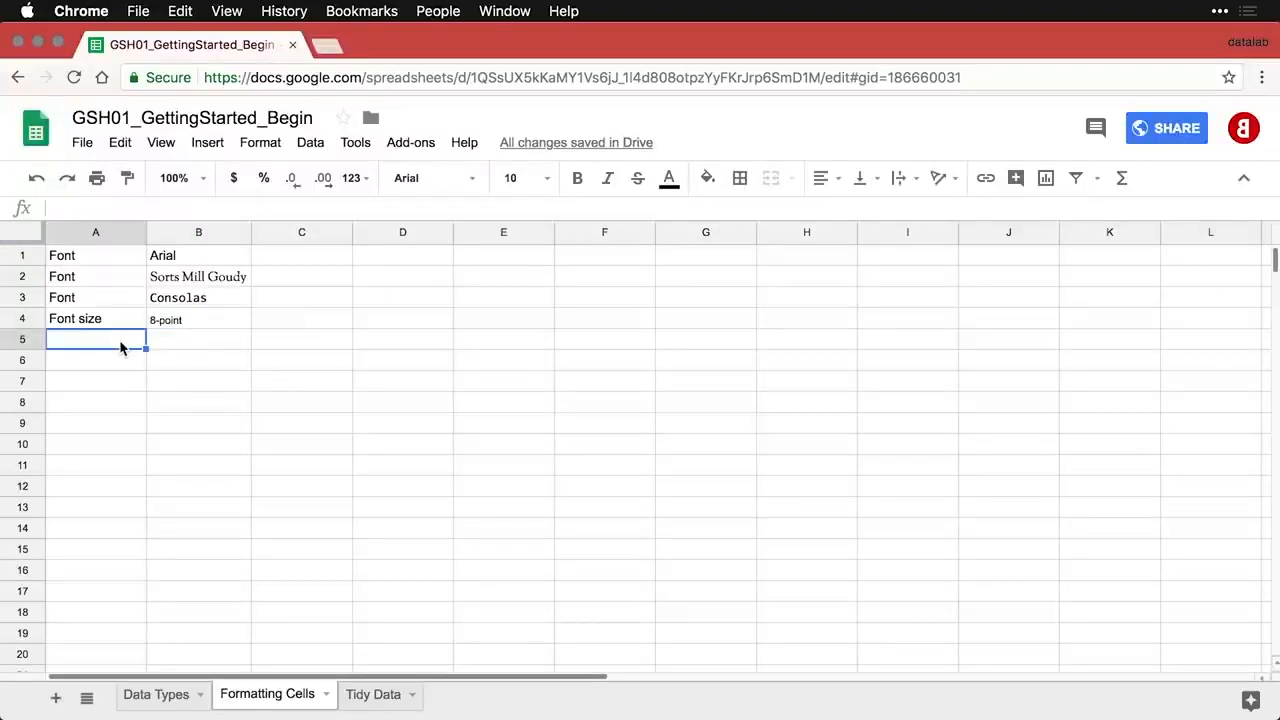
pyautogui.write('Font size\t20-point')
pyautogui.click(180, 344)
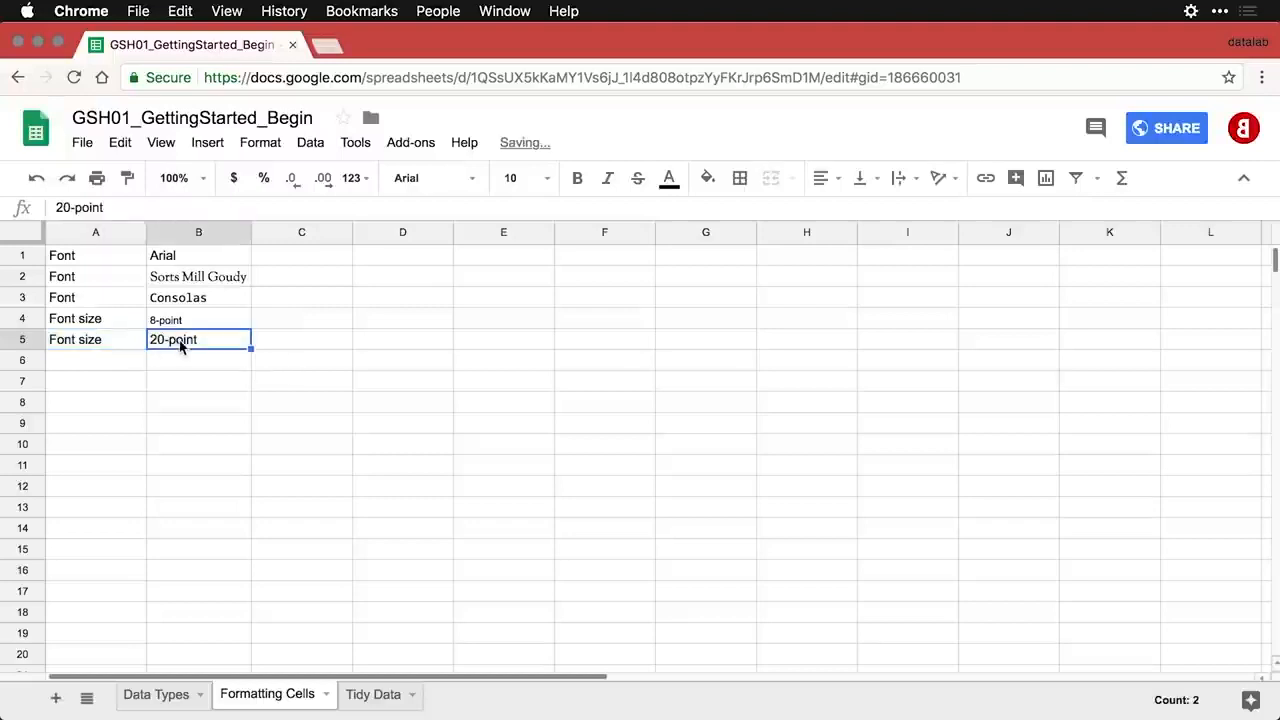
pyautogui.click(548, 178)
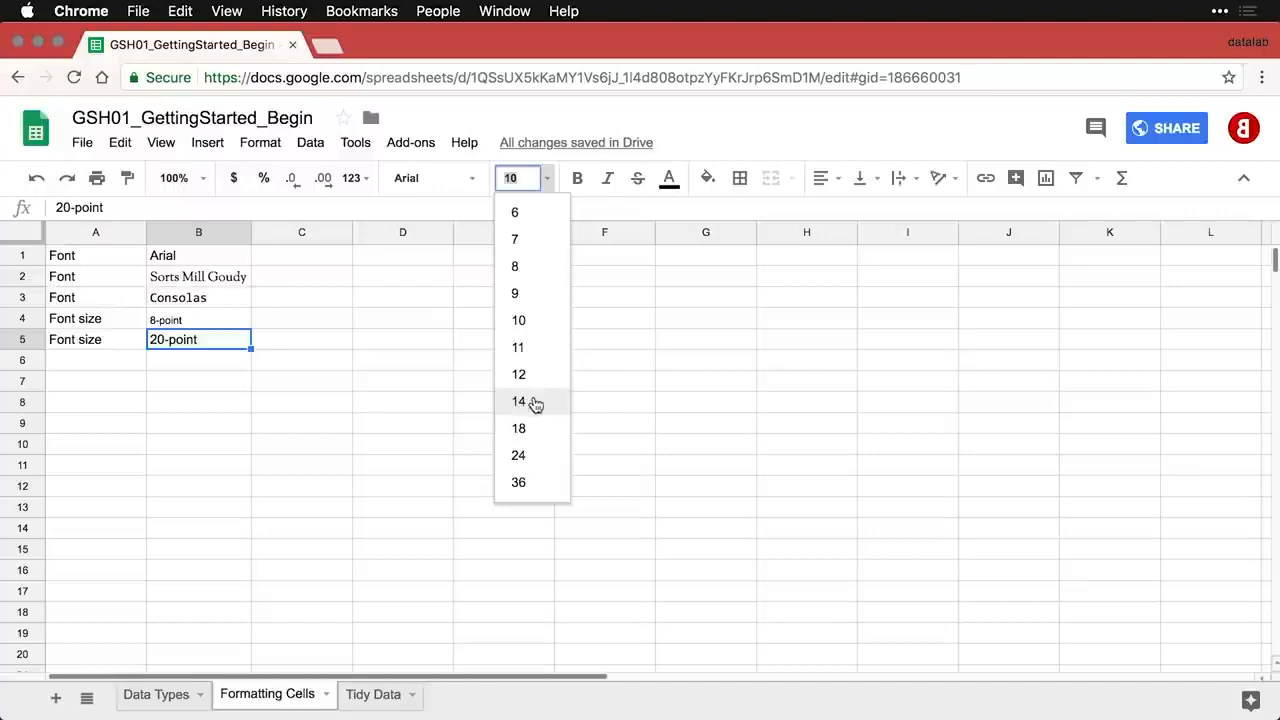
pyautogui.click(526, 455)
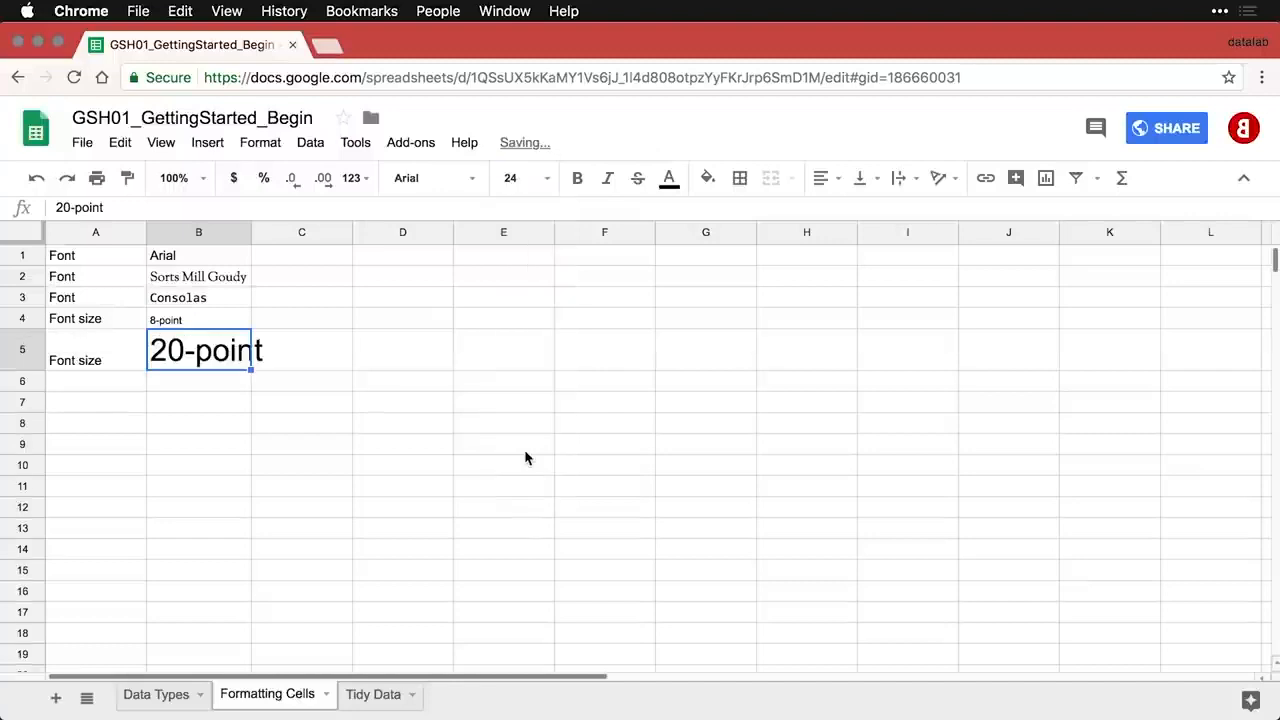
pyautogui.click(516, 178)
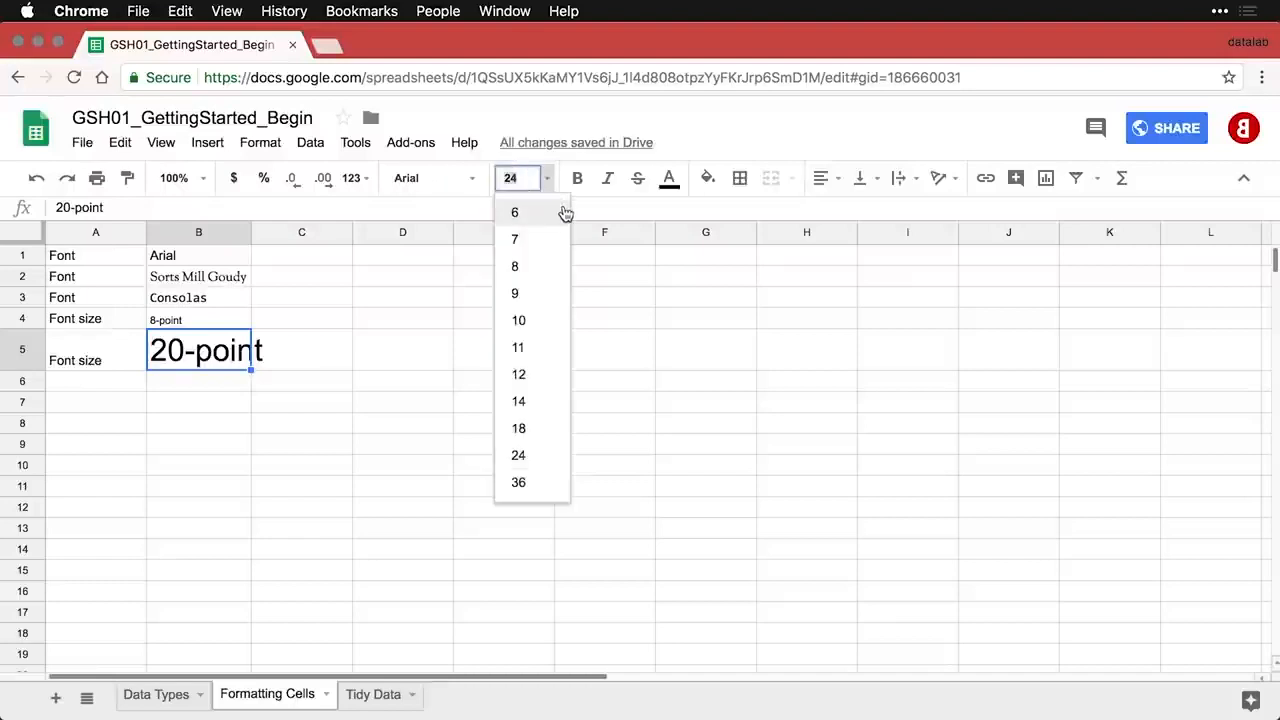
pyautogui.write('20')
pyautogui.press('Return')
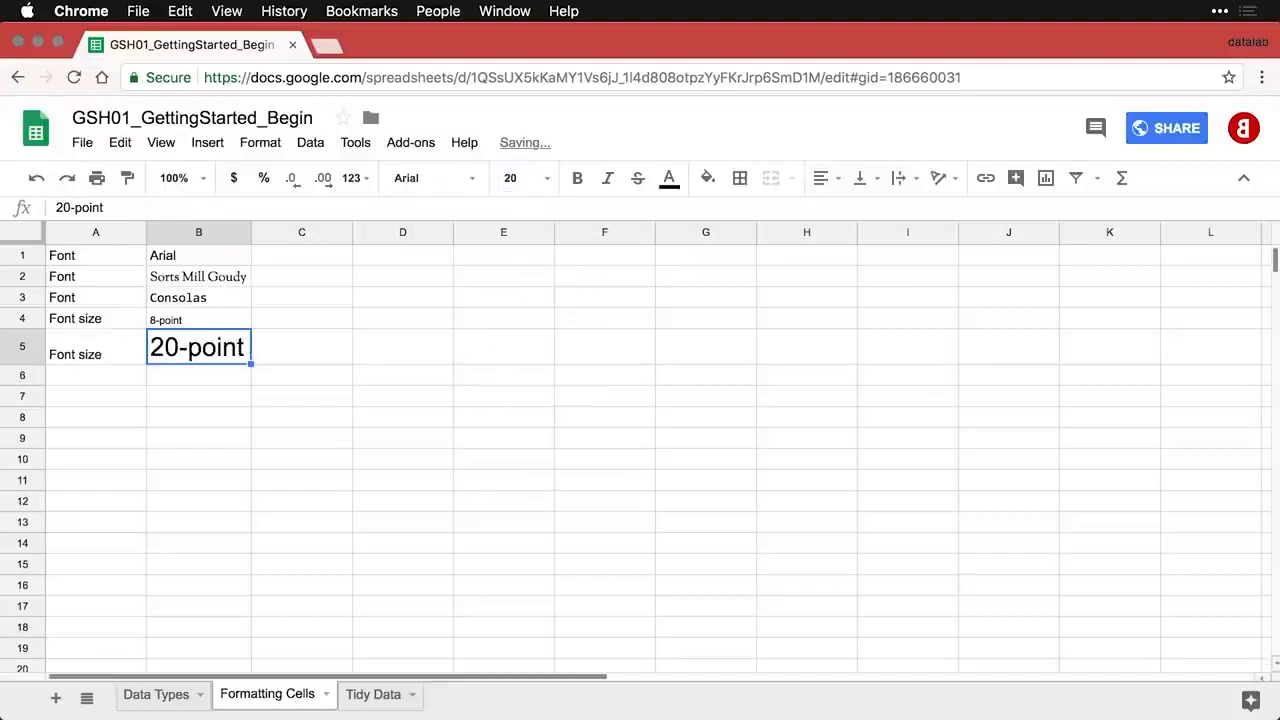
pyautogui.click(117, 378)
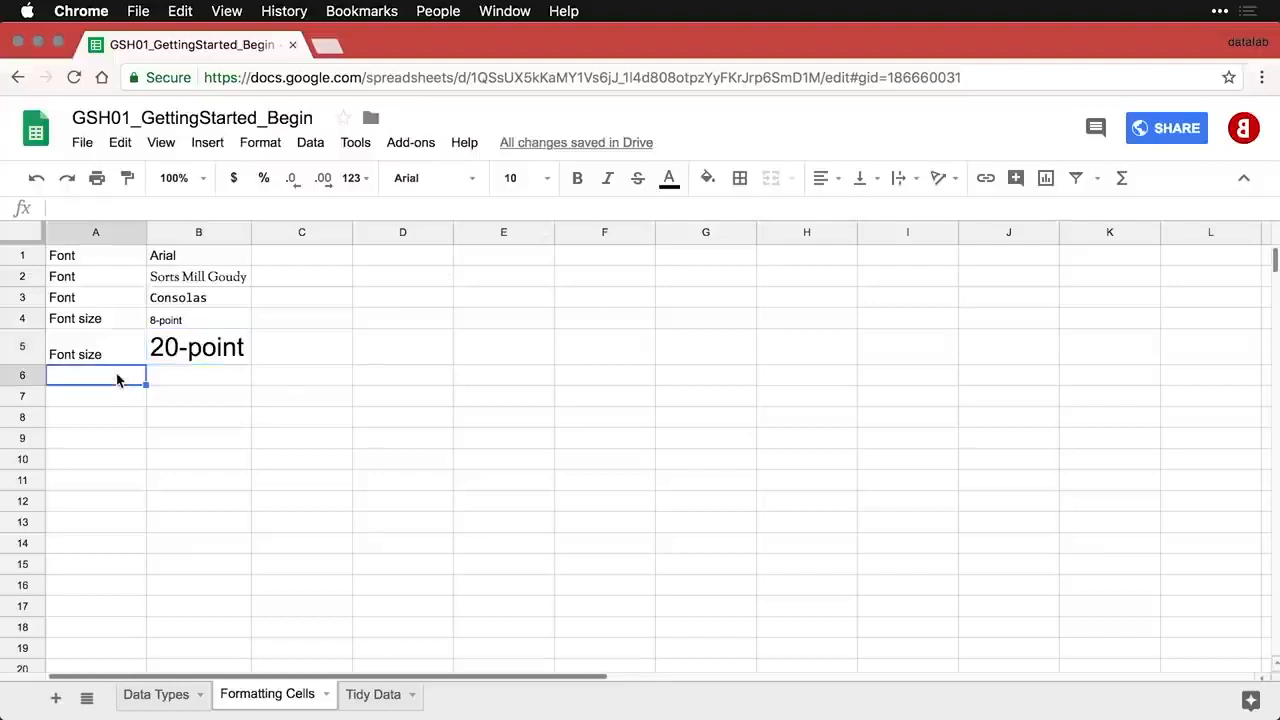
pyautogui.write('Bold\tBold text')
# - Make the Bold text sample bold and add the Italics row with italic B7
pyautogui.click(178, 380)
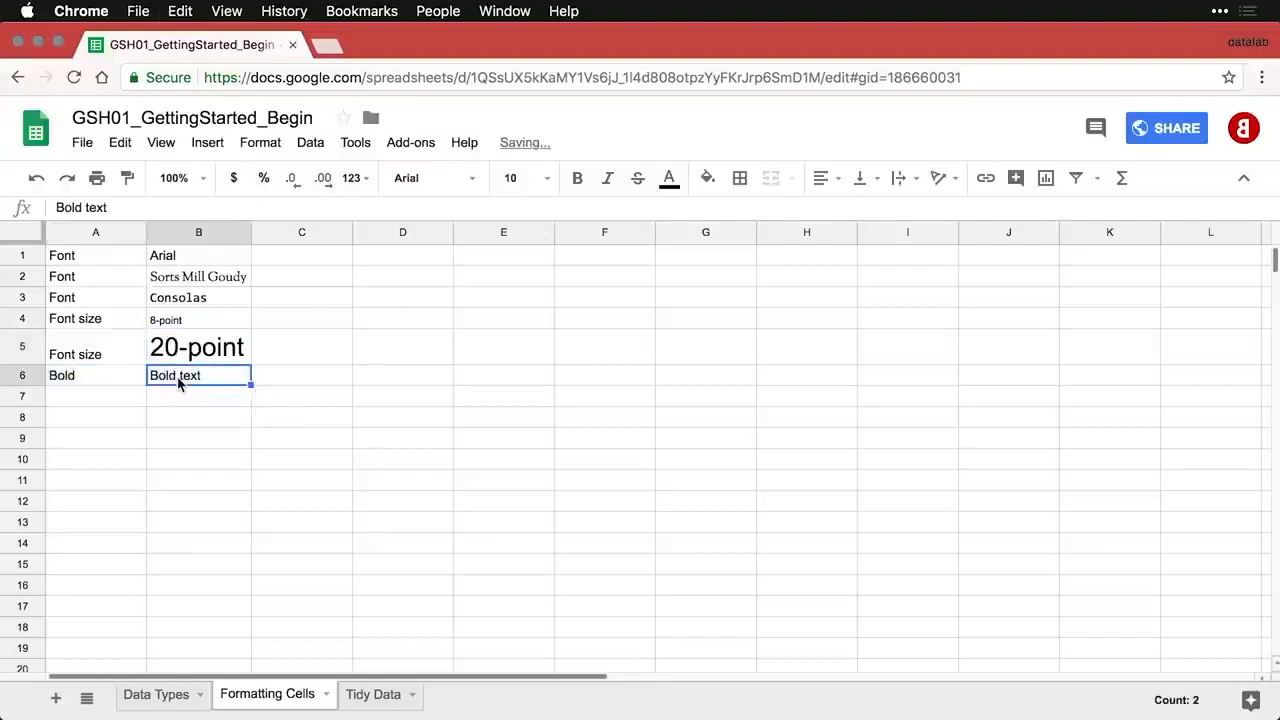
pyautogui.press('super+b')
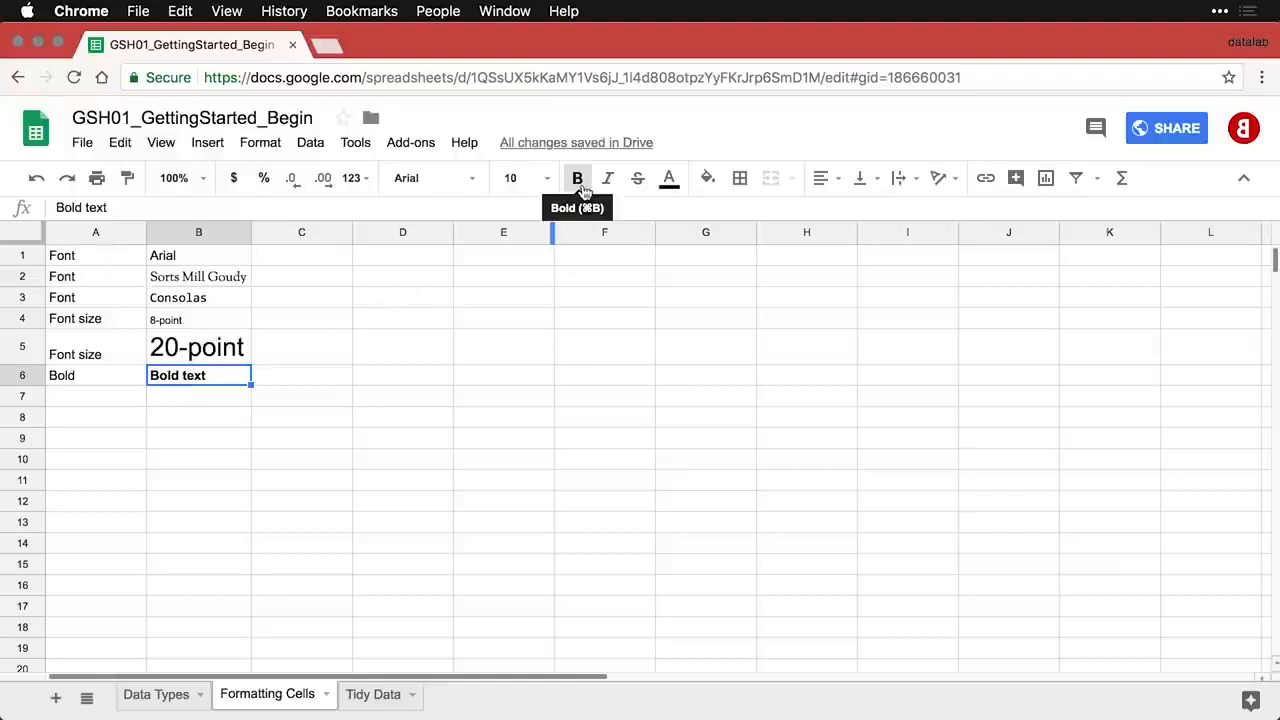
pyautogui.click(115, 400)
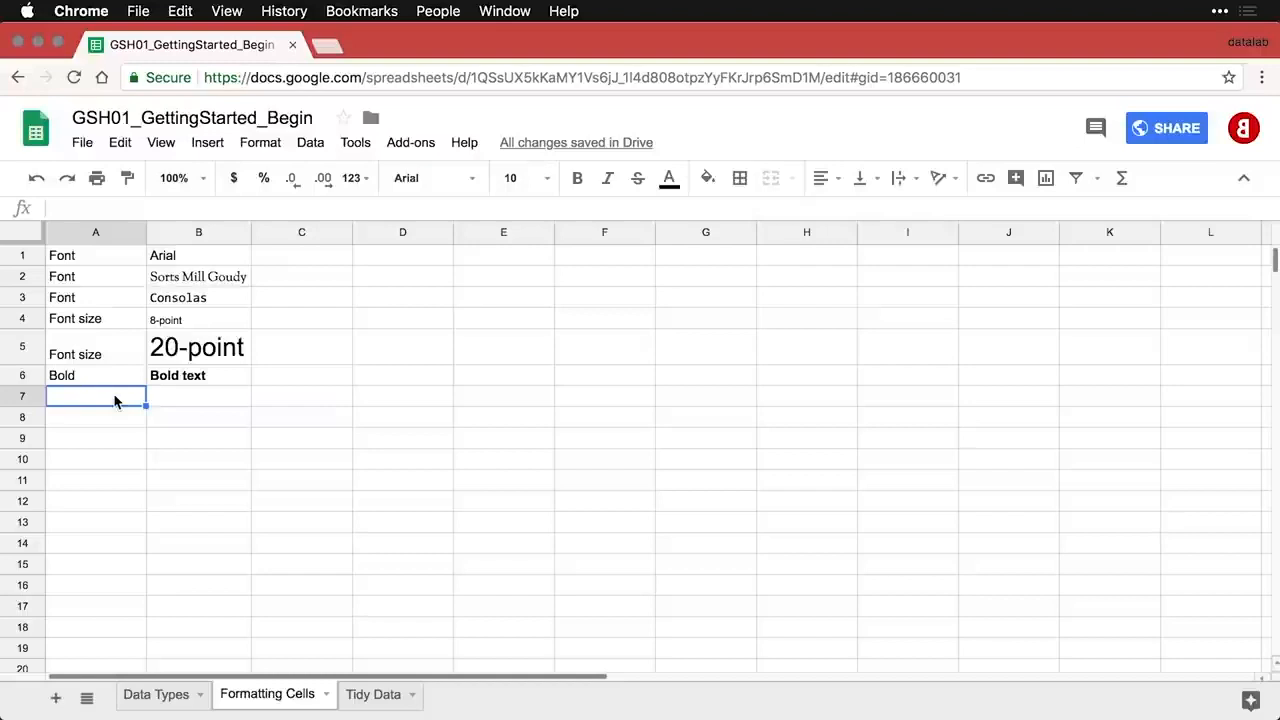
pyautogui.write('Italics\tItalic text')
pyautogui.click(180, 401)
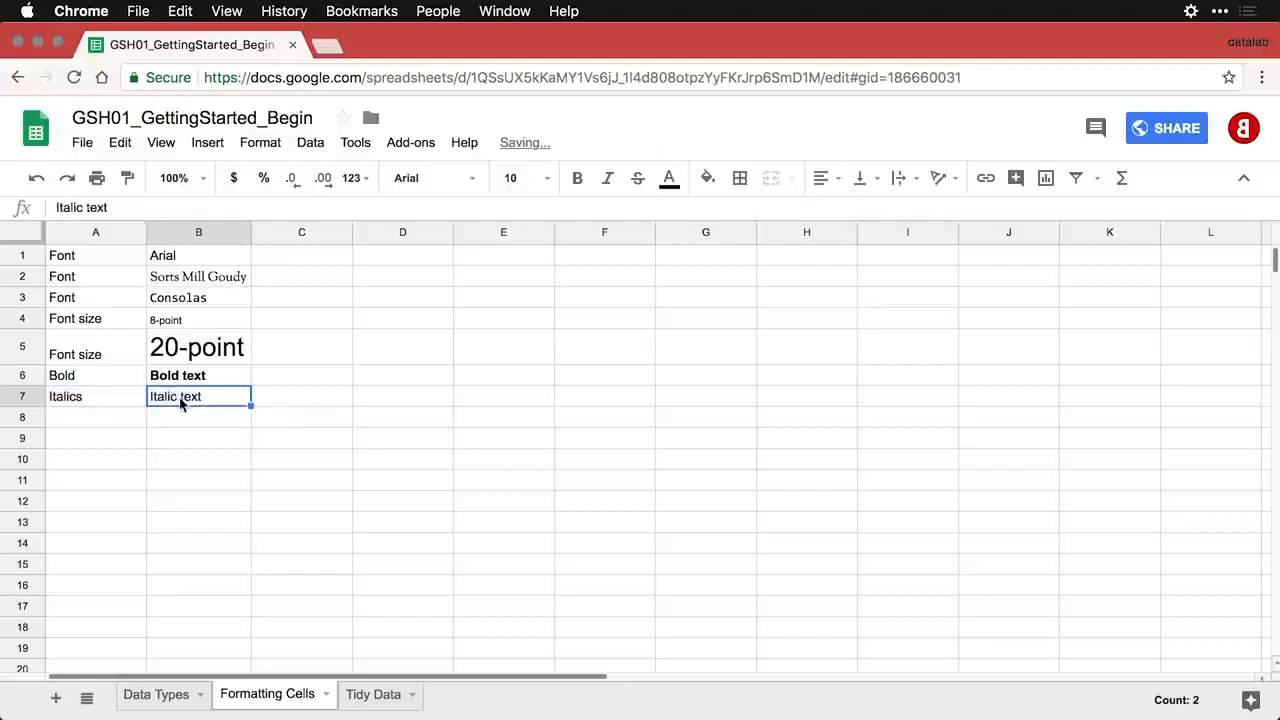
pyautogui.click(607, 178)
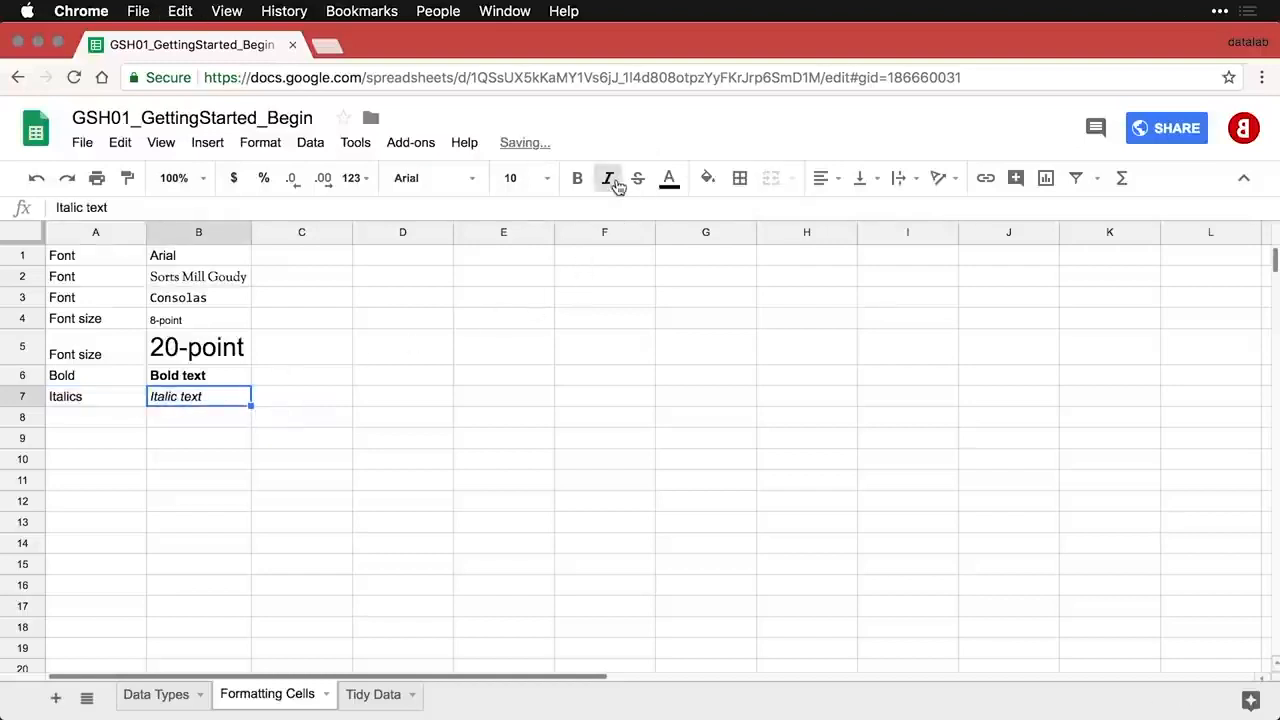
# - Add the Strikethrough row with struck-through B8, then paste the Text color / Red text row
pyautogui.click(113, 424)
pyautogui.write('Strikethrough\tStrikethrough text')
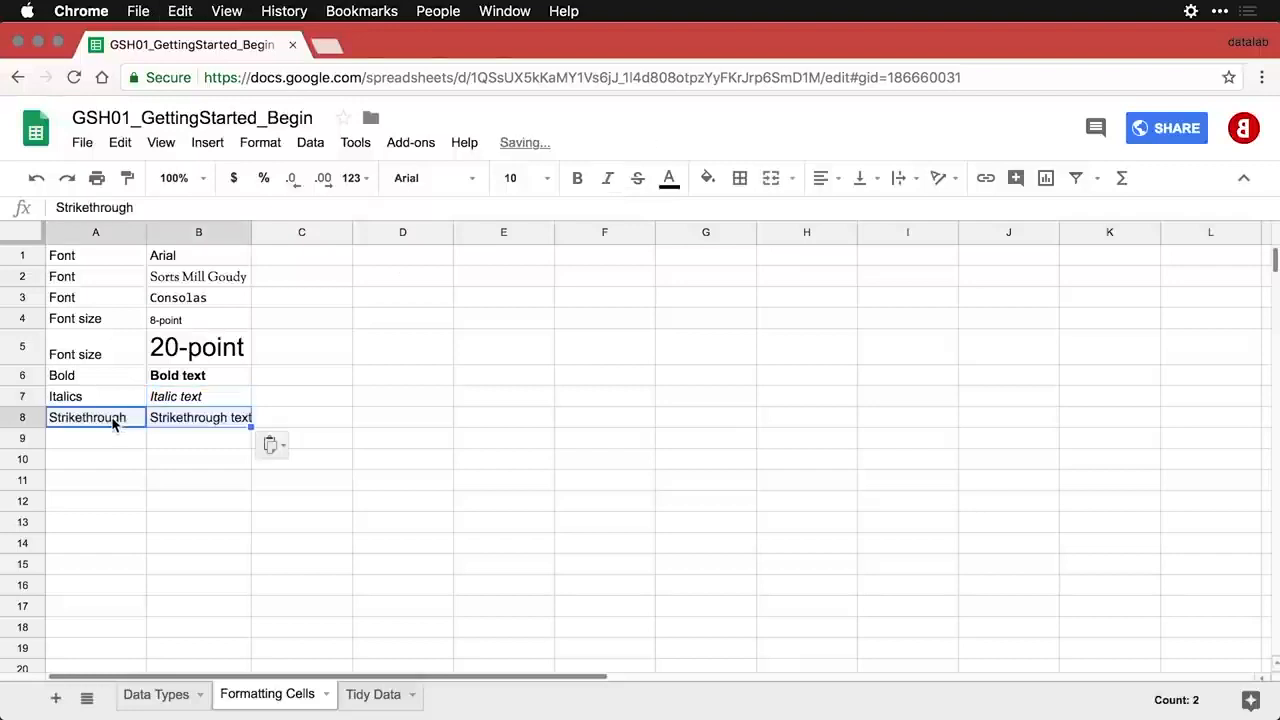
pyautogui.click(195, 415)
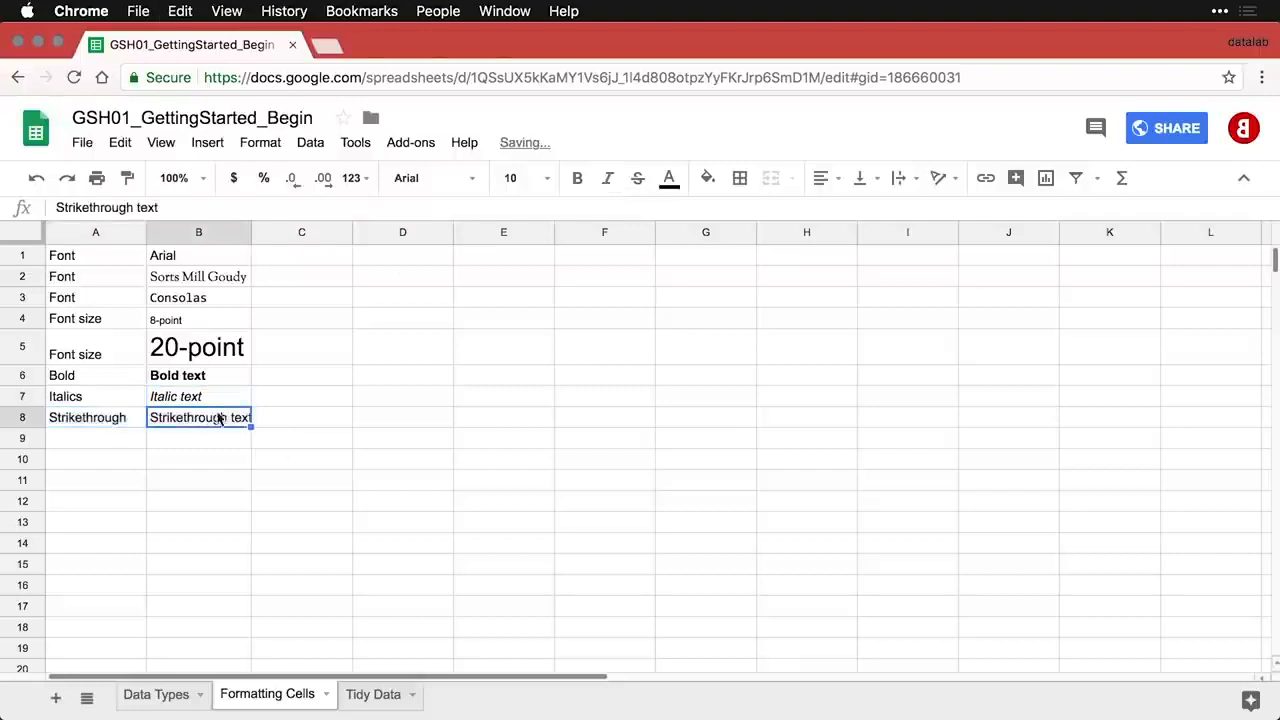
pyautogui.click(638, 180)
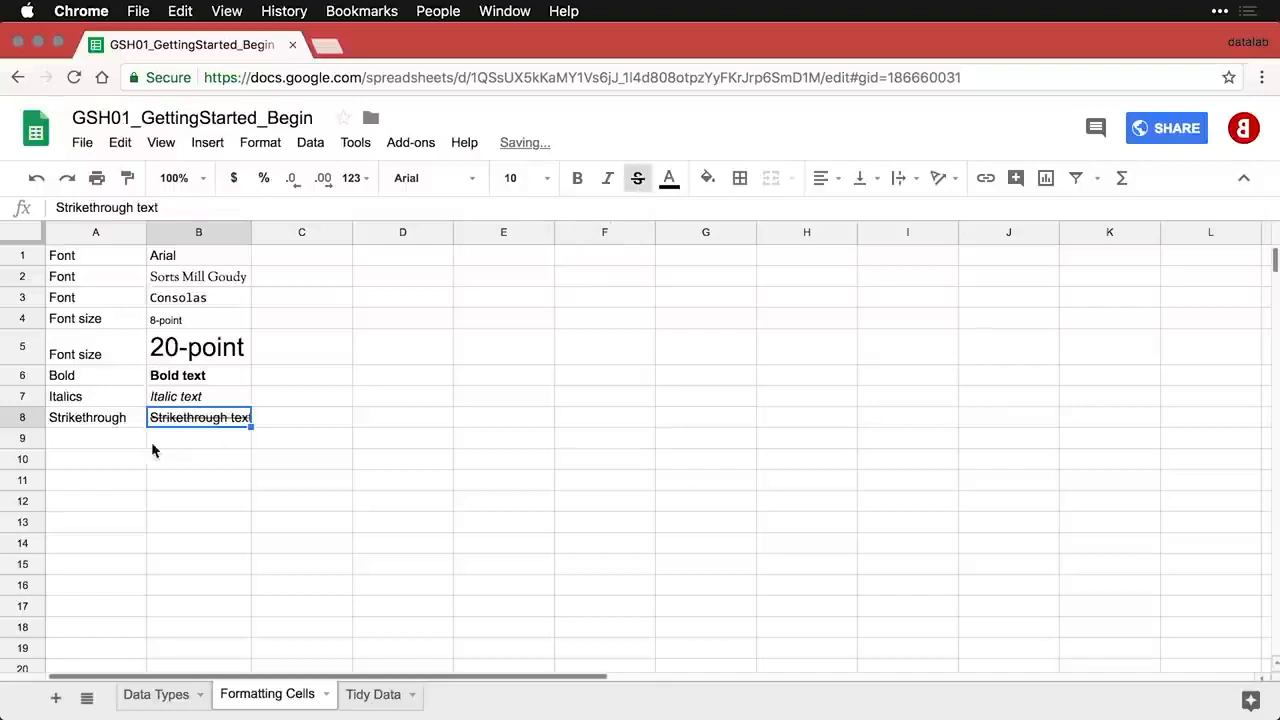
pyautogui.click(113, 446)
pyautogui.write('Text color\tRed text')
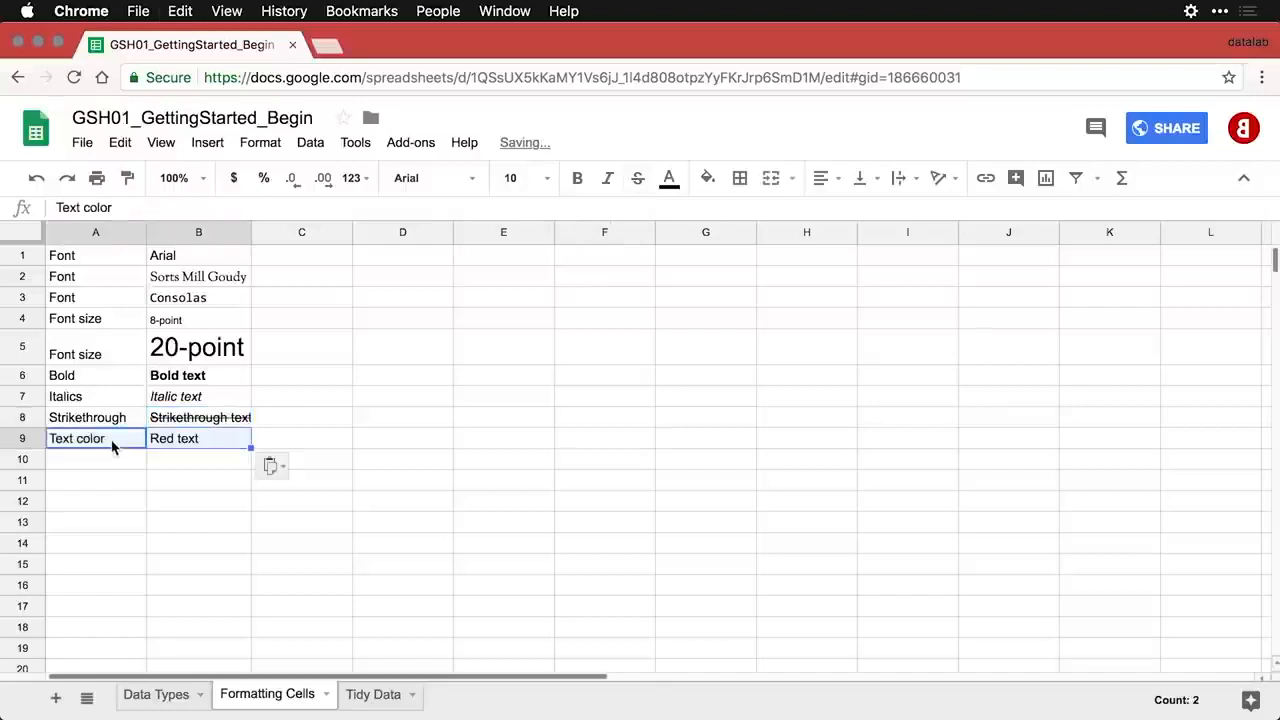
# - Color the Red text sample in B9 dark red
pyautogui.click(181, 443)
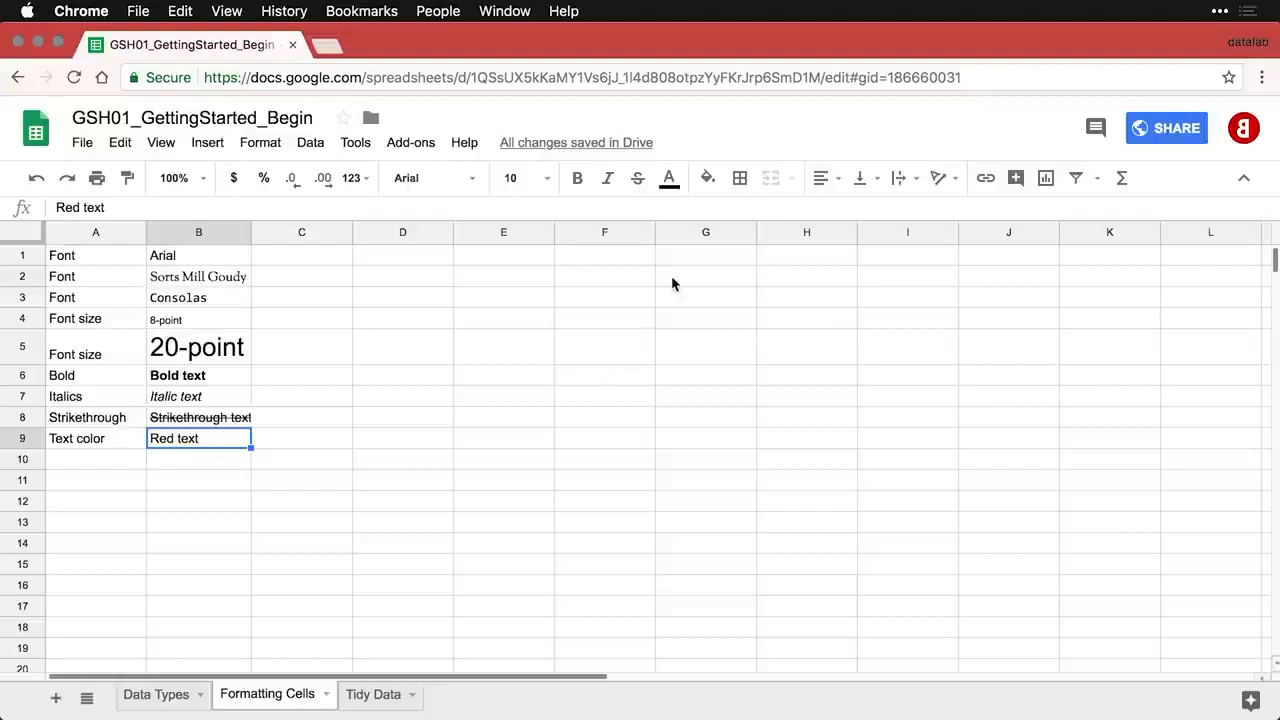
pyautogui.click(682, 183)
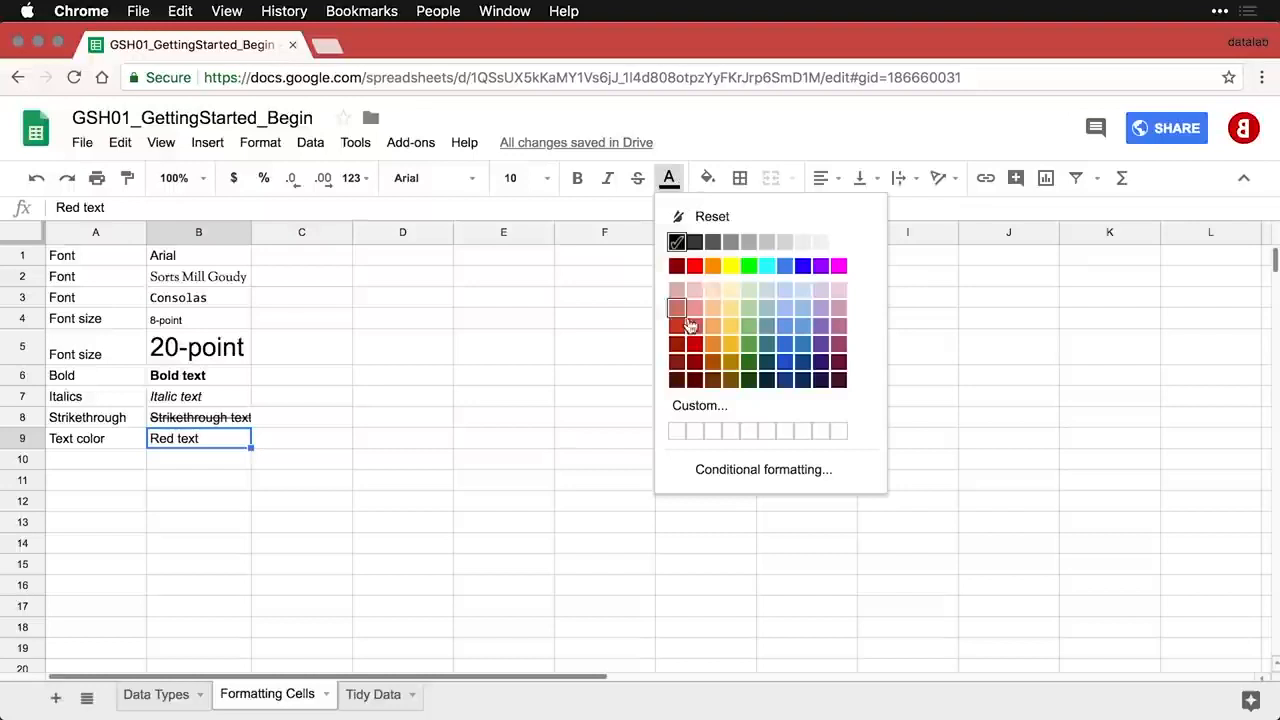
pyautogui.click(700, 351)
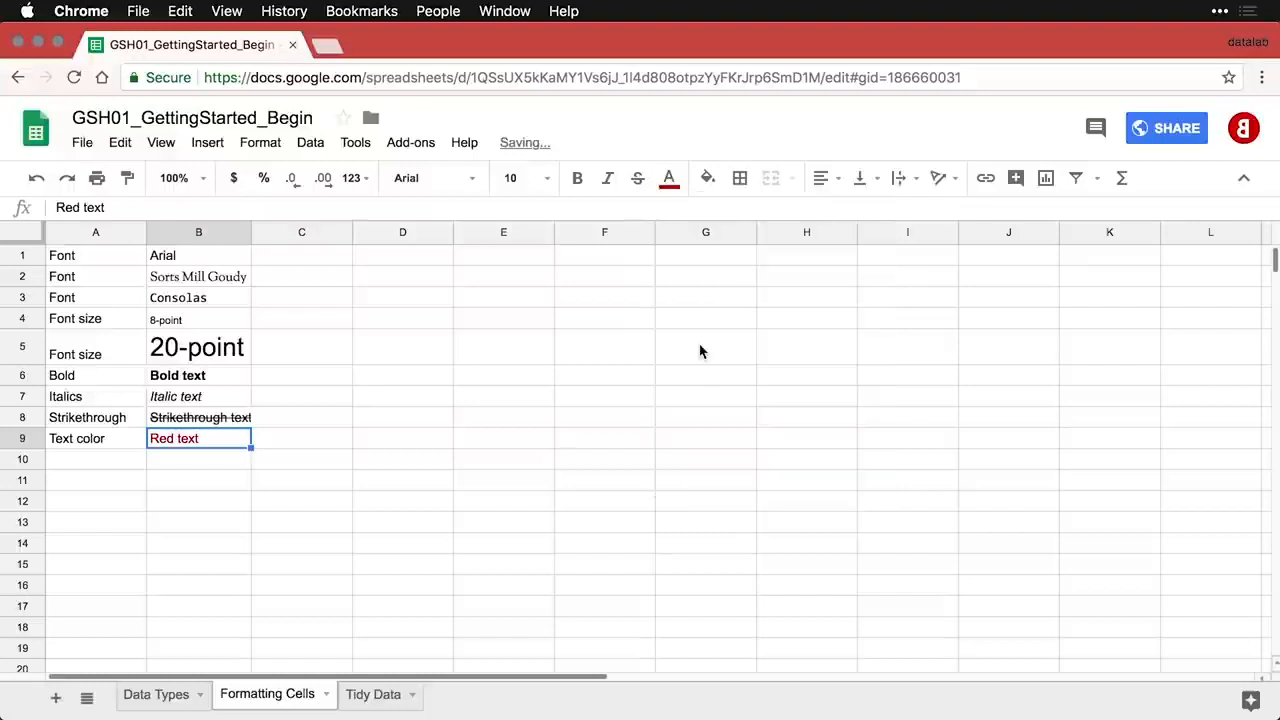
# - Paste the Fill color row into A10:B10 and give Red fill a red background with white text
pyautogui.click(105, 462)
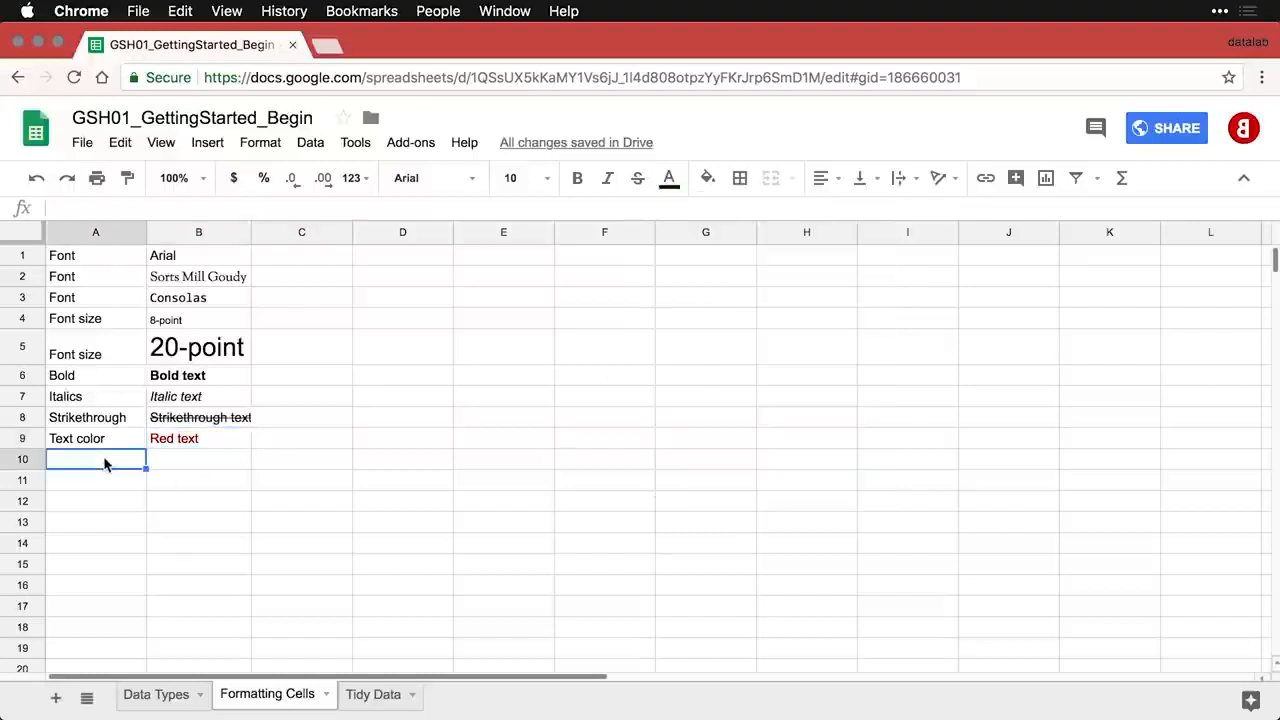
pyautogui.write('Fill color\tRed fill')
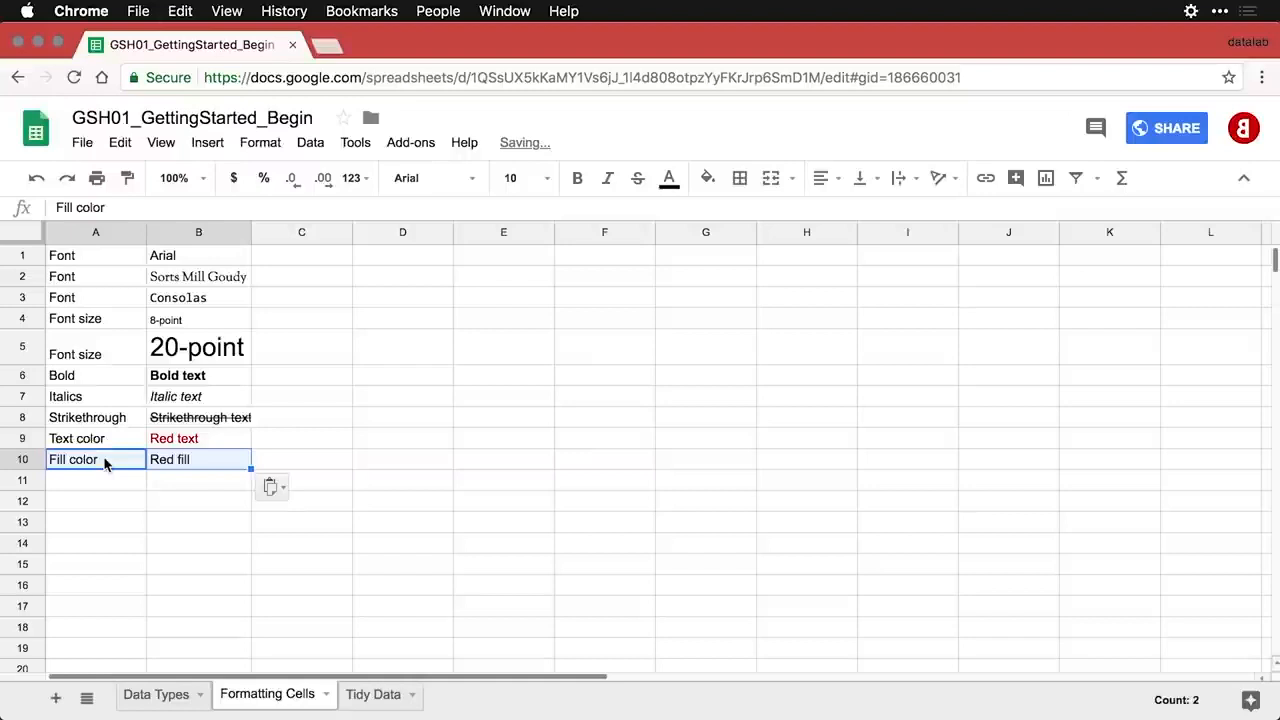
pyautogui.click(208, 460)
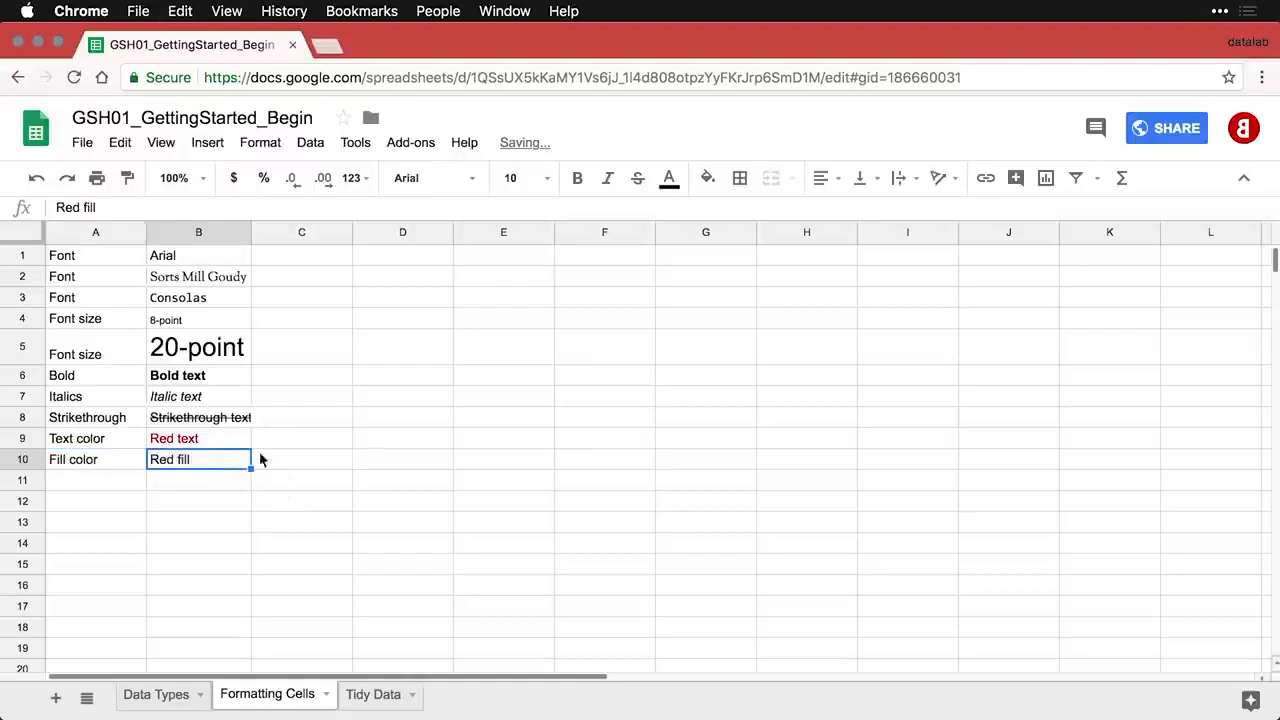
pyautogui.click(718, 179)
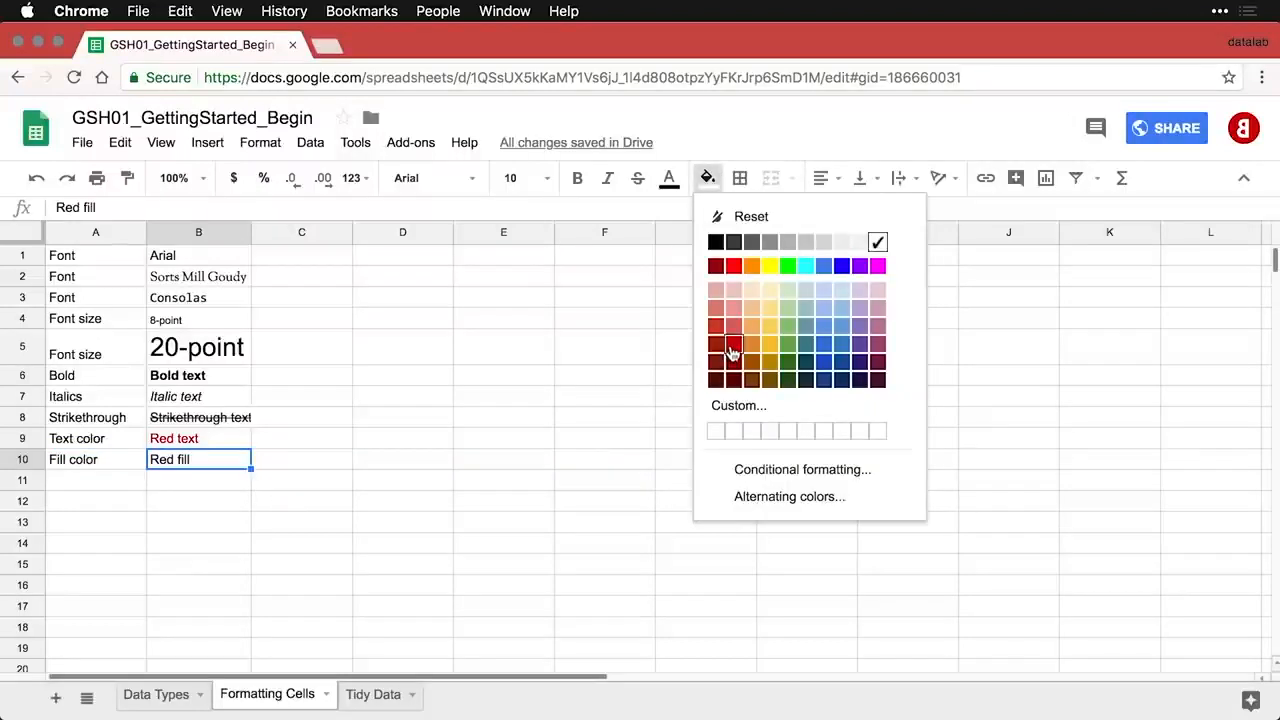
pyautogui.click(732, 347)
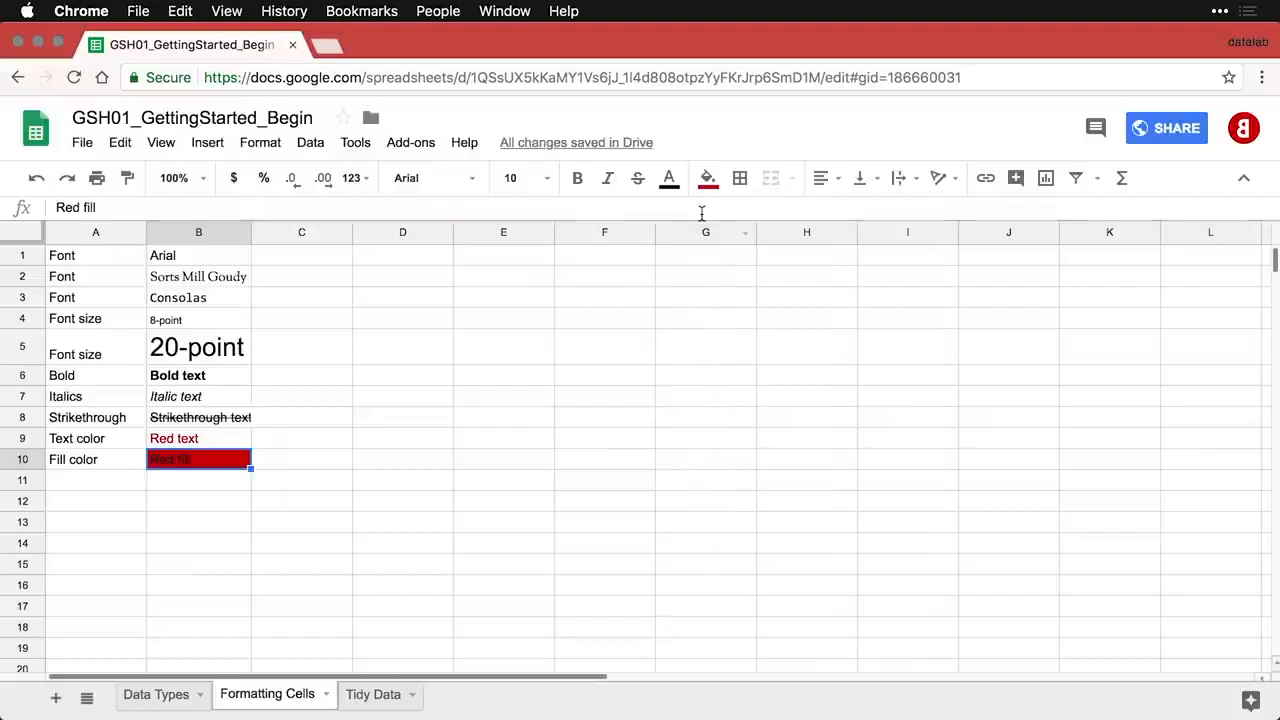
pyautogui.click(672, 182)
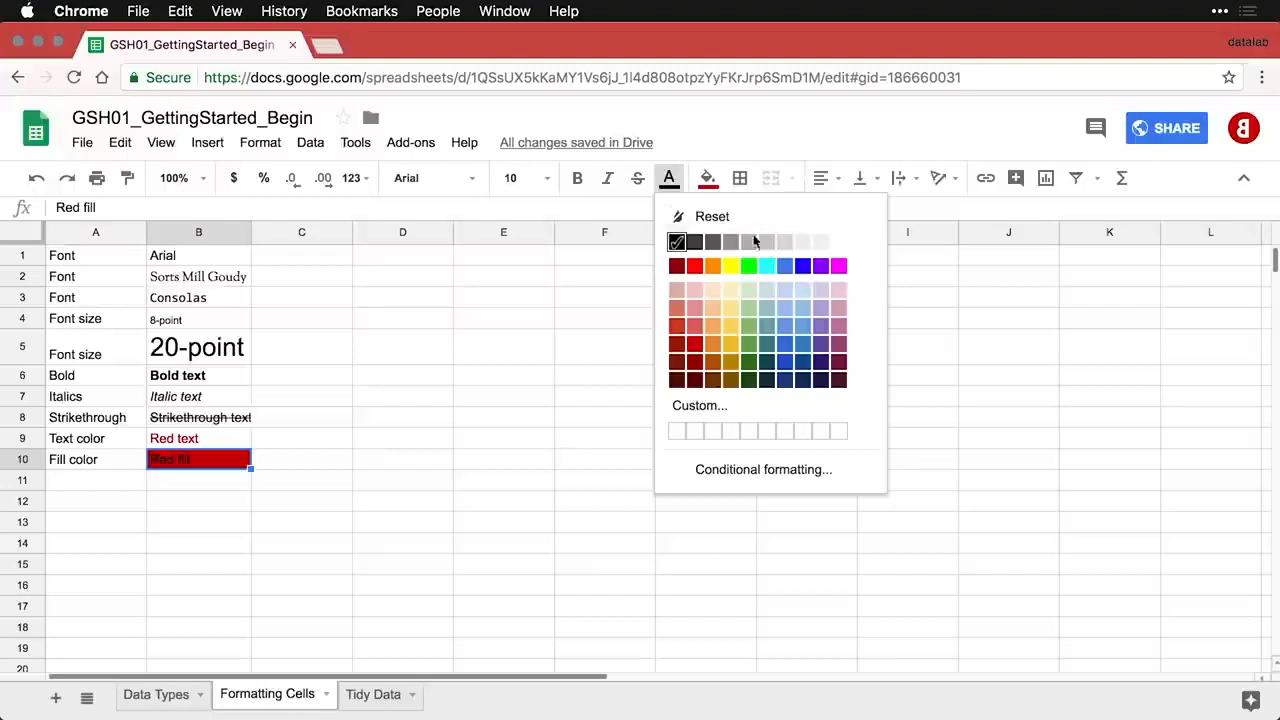
pyautogui.click(838, 244)
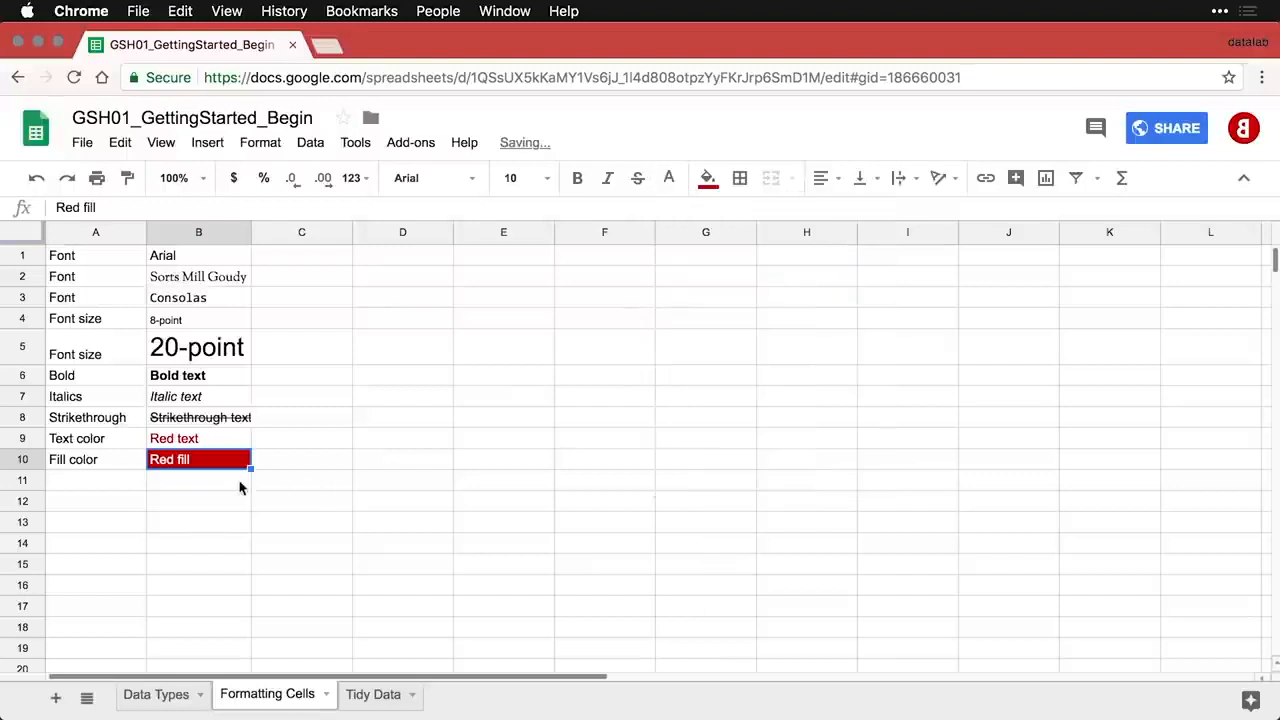
pyautogui.click(120, 488)
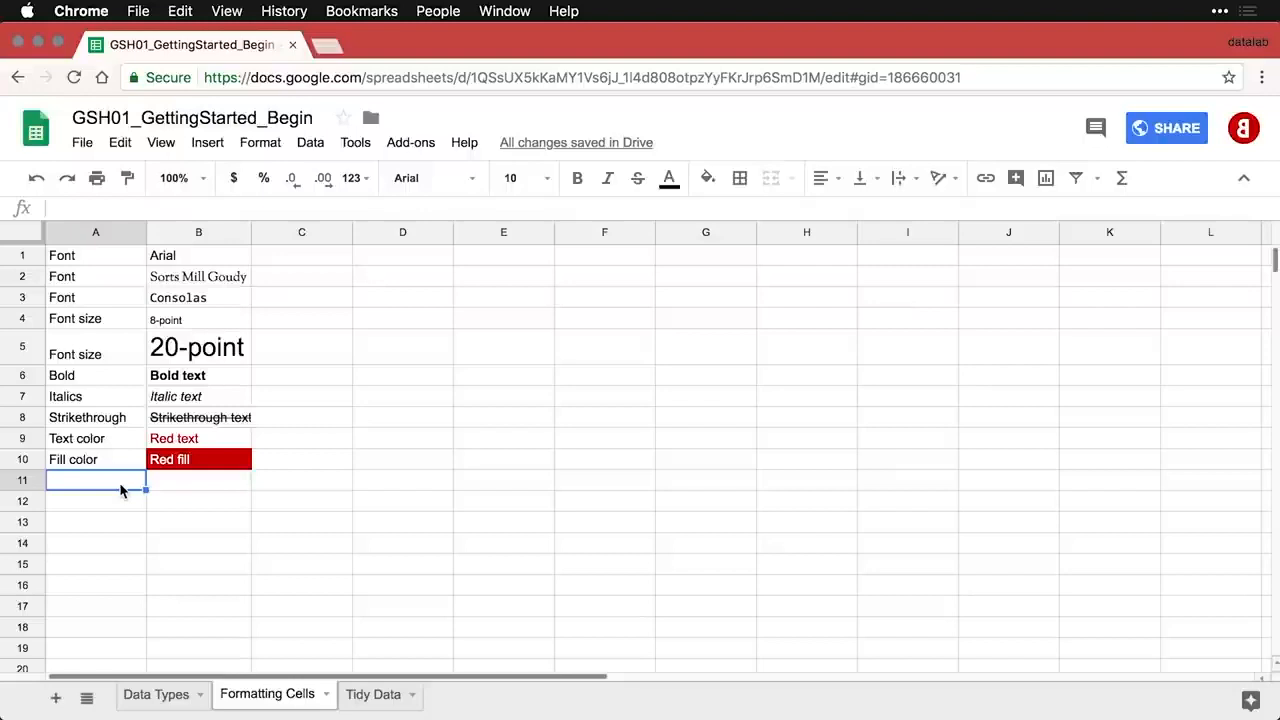
# - Paste the Cell borders / Select text first row into A11:B11 and select the examples table
pyautogui.write('Cell borders\tSelect text first')
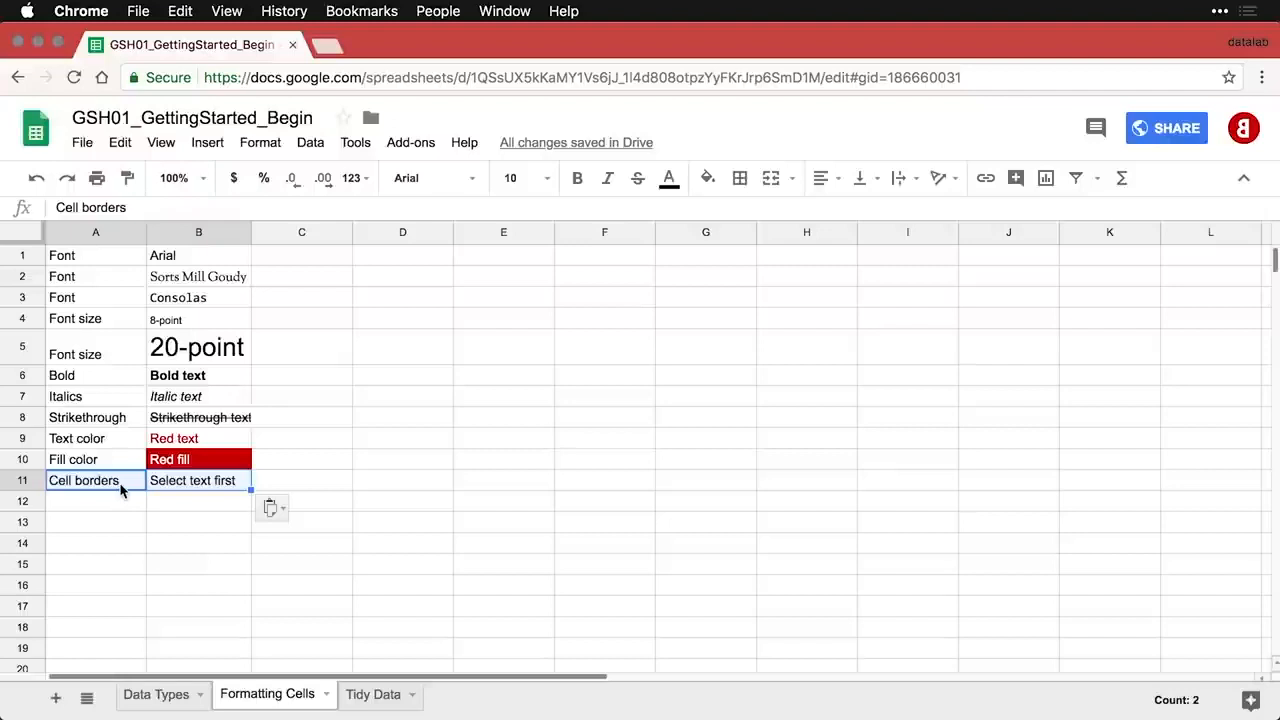
pyautogui.moveTo(80, 258); pyautogui.dragTo(211, 489)
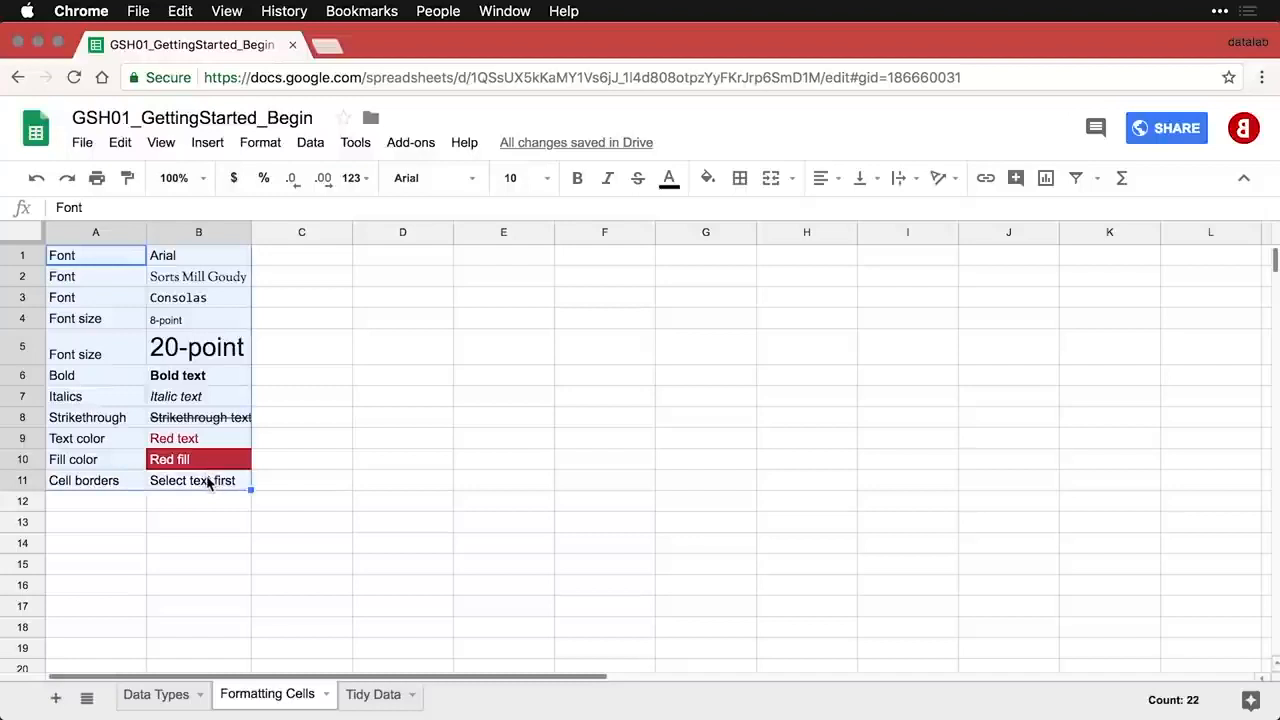
pyautogui.click(742, 182)
pyautogui.click(747, 222)
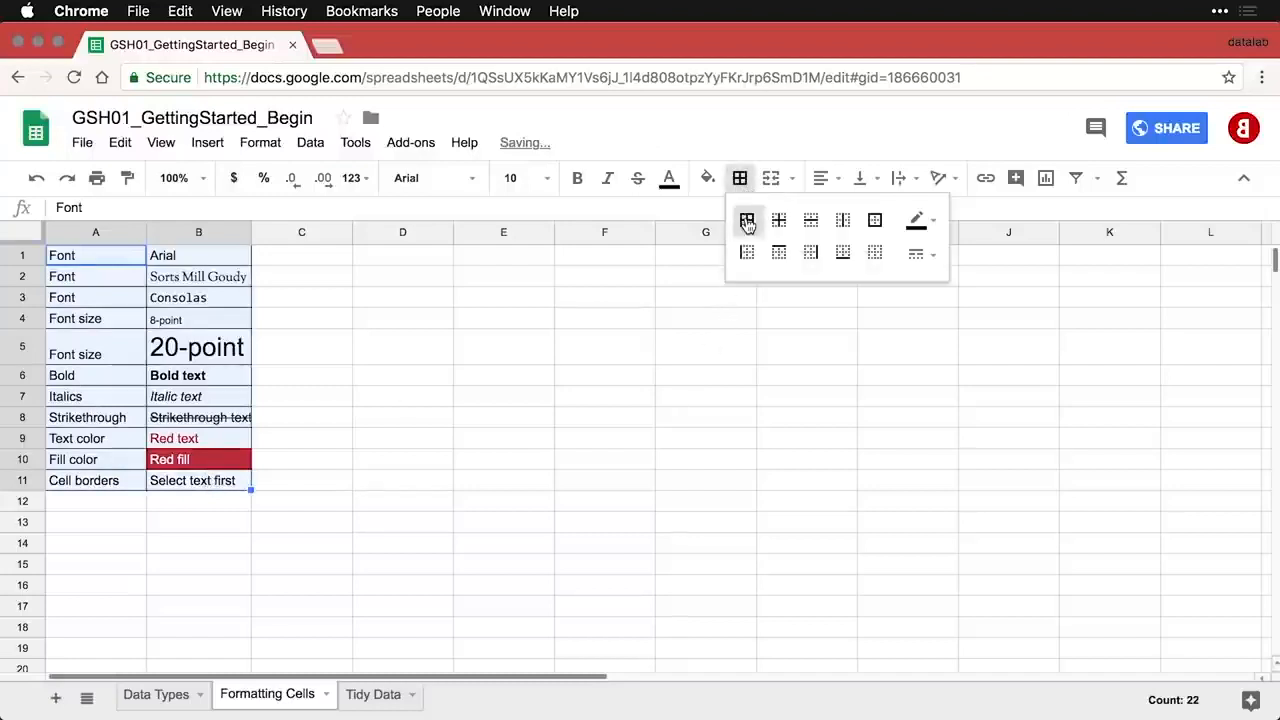
pyautogui.click(505, 468)
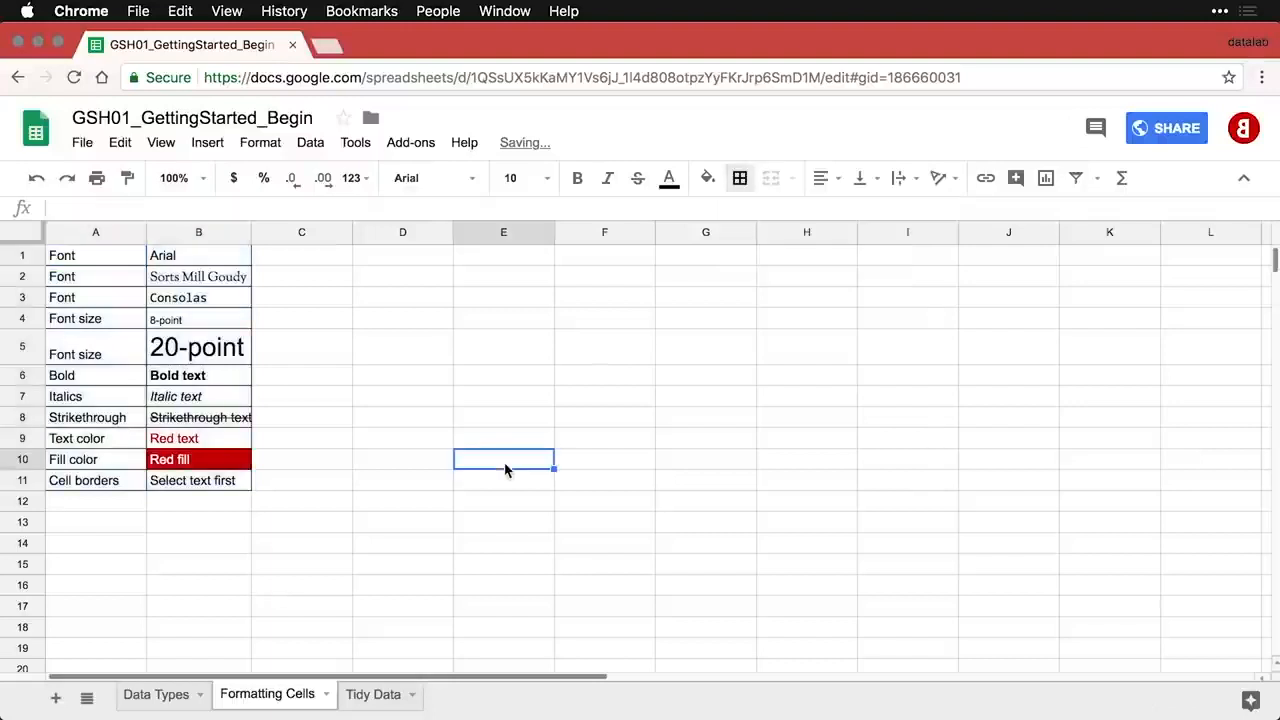
pyautogui.press('super+z')
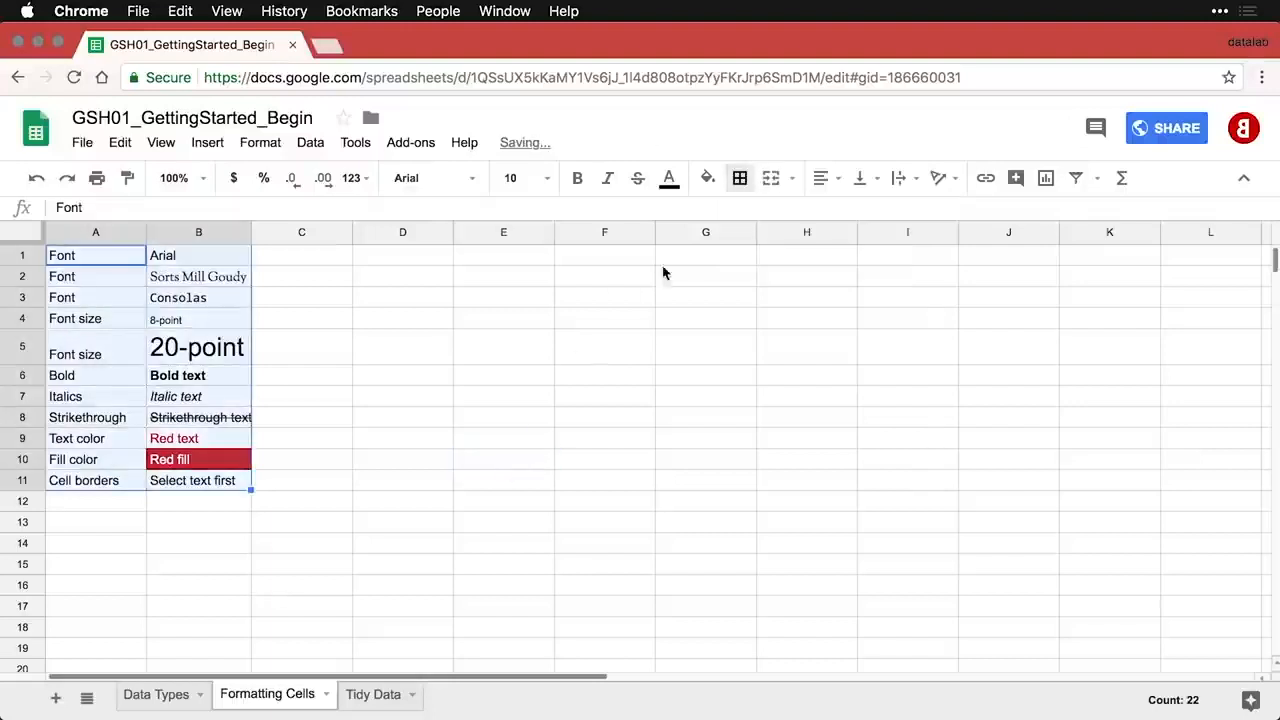
pyautogui.click(745, 186)
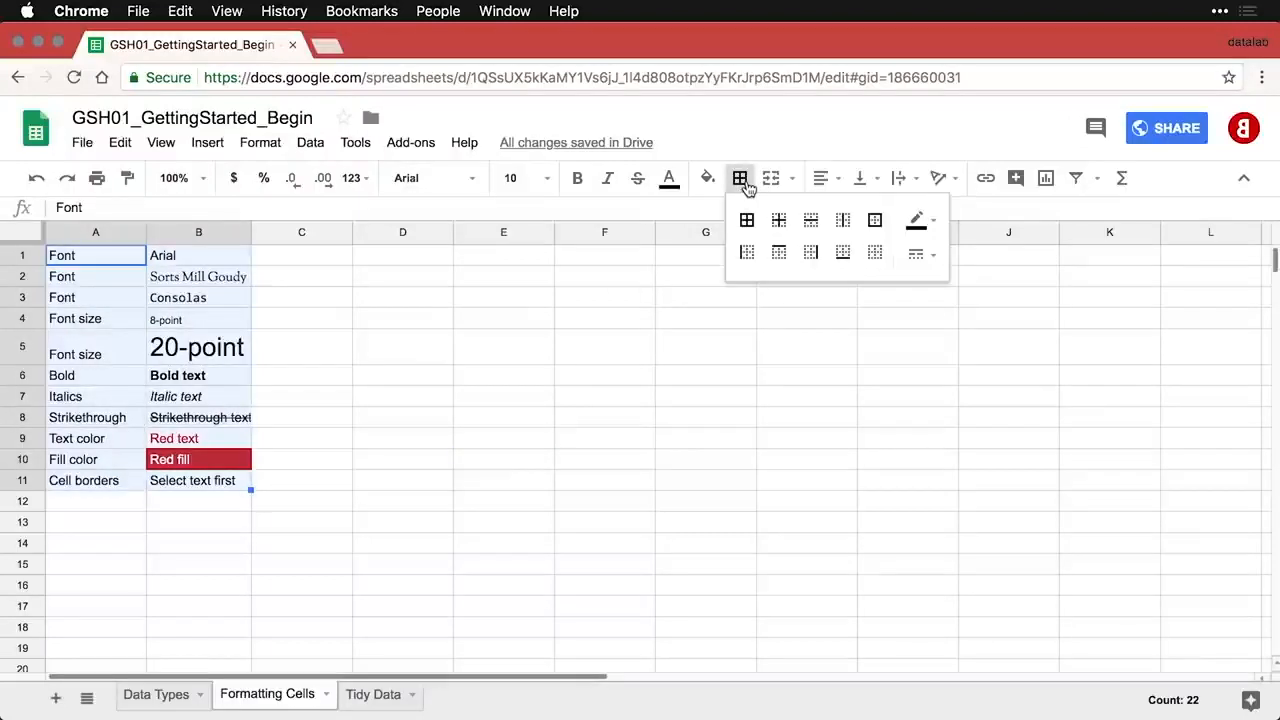
pyautogui.click(810, 221)
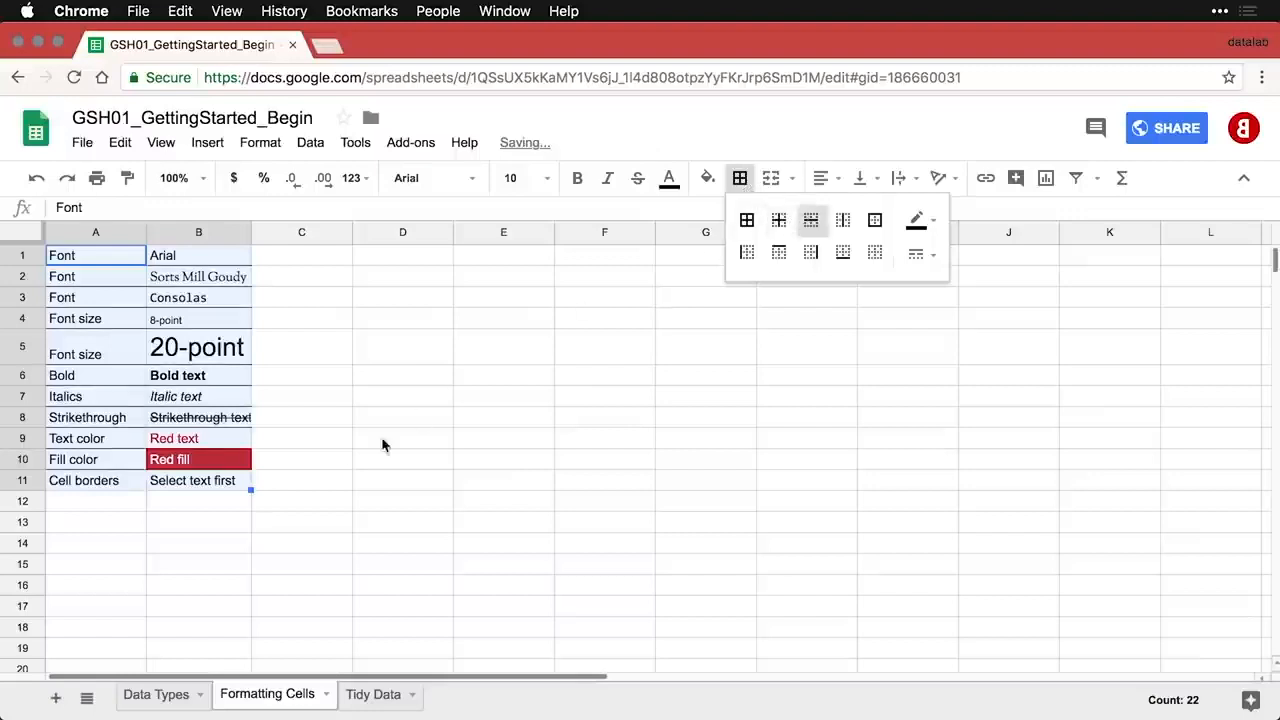
pyautogui.click(345, 466)
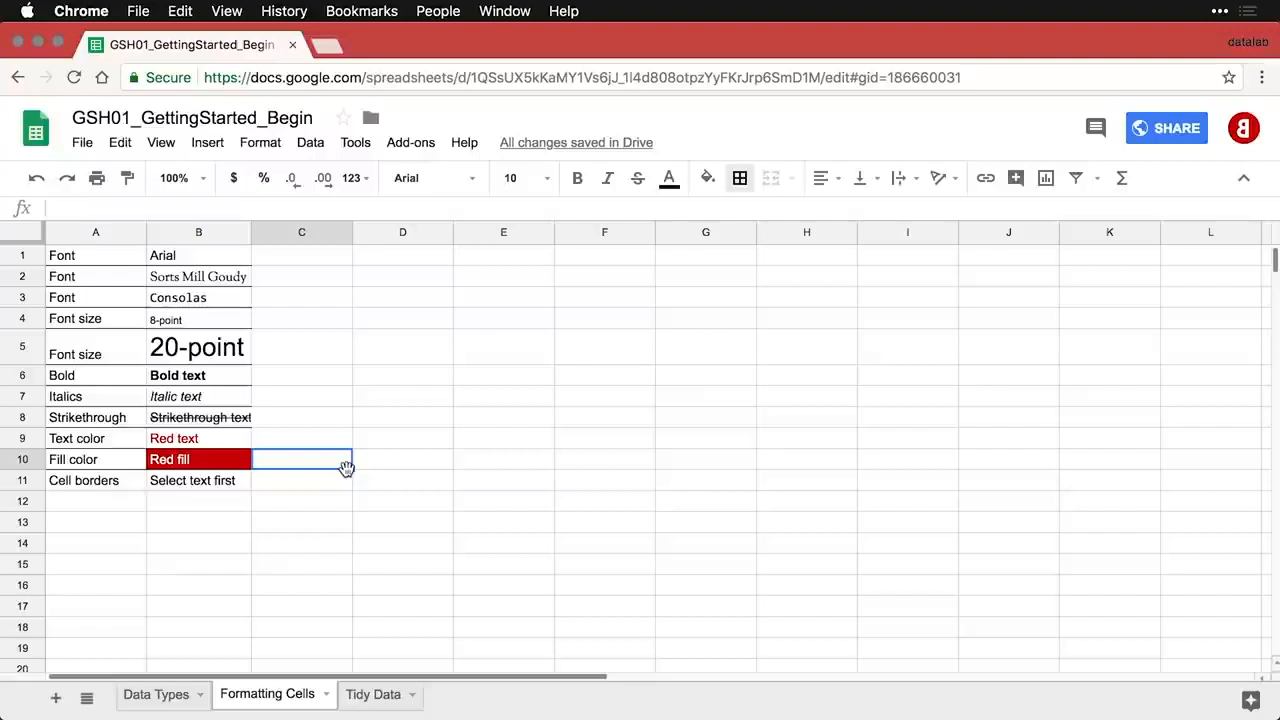
pyautogui.press('super+a')
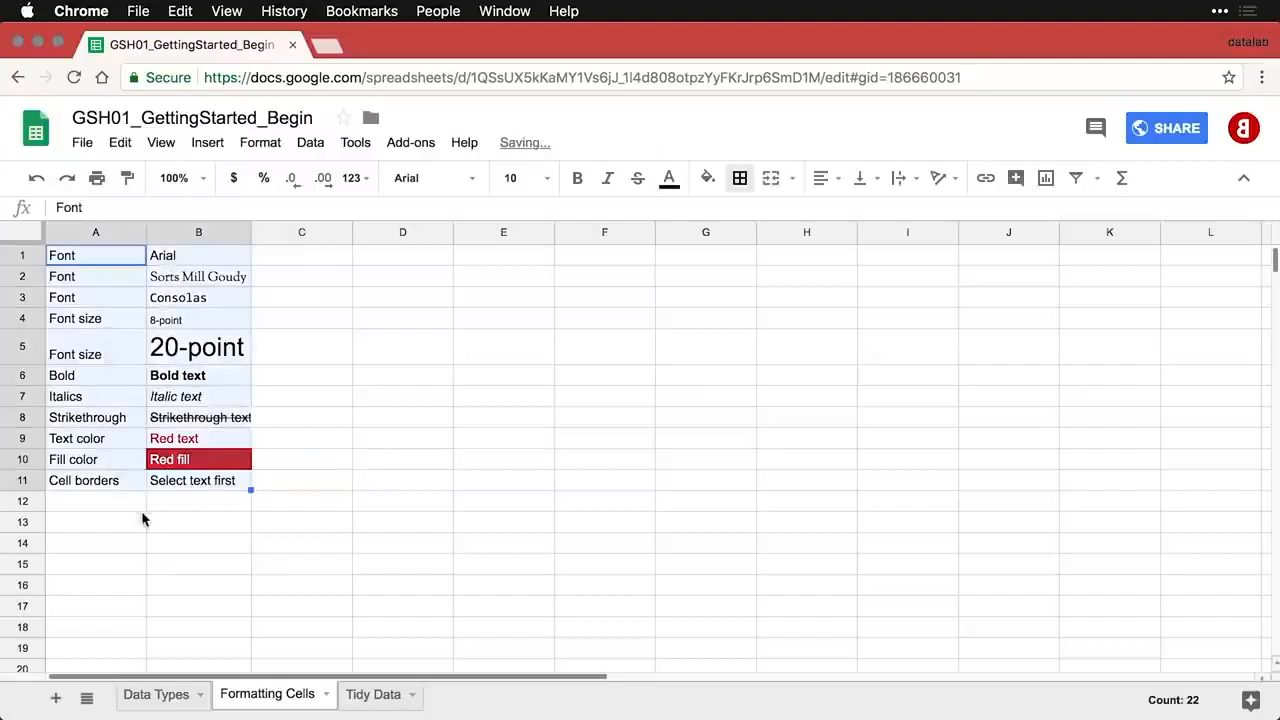
pyautogui.click(97, 502)
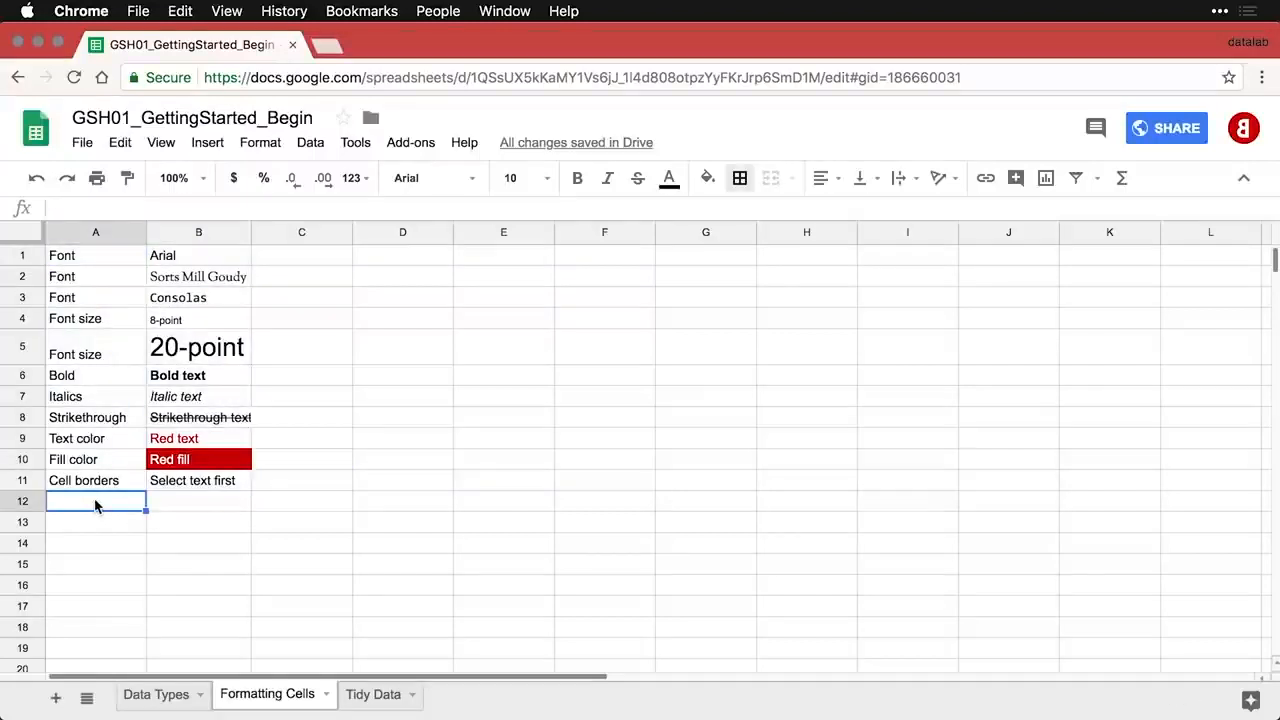
# - Paste the Row height and Column width rows into rows 12–13 and make row 5 slightly taller
pyautogui.write('Row height\tSnap to fit or consistent size')
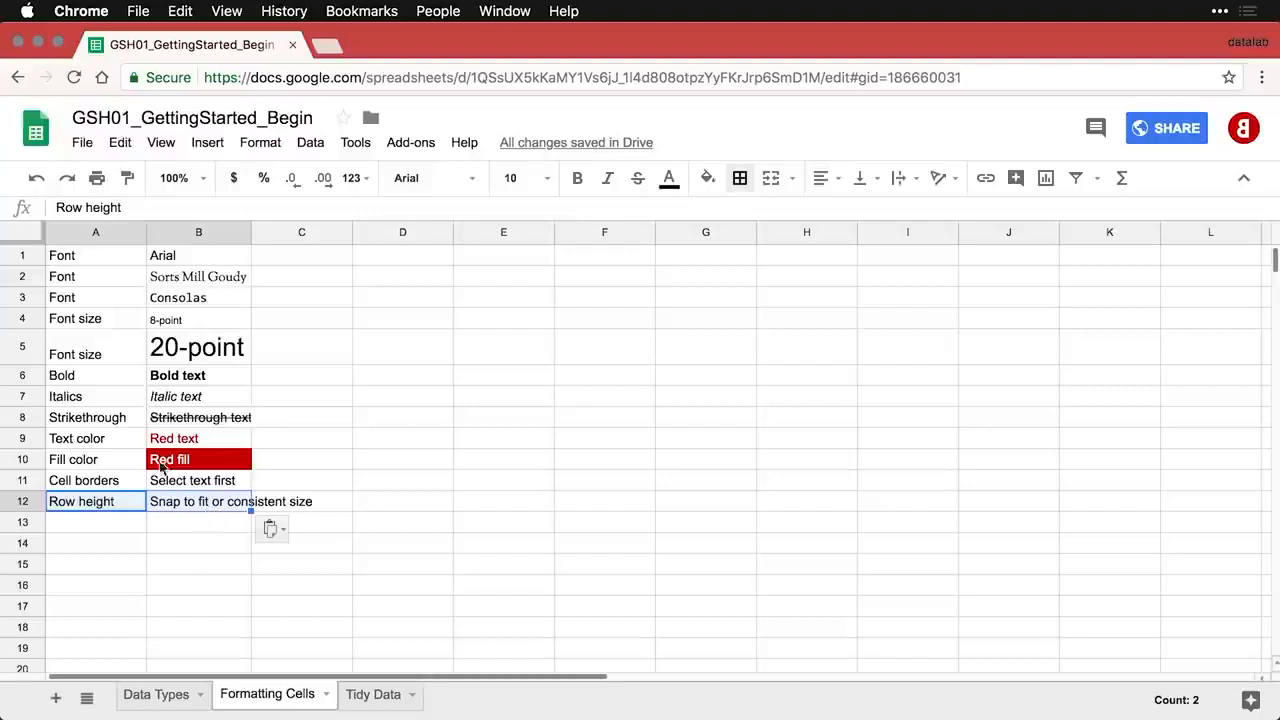
pyautogui.click(23, 345)
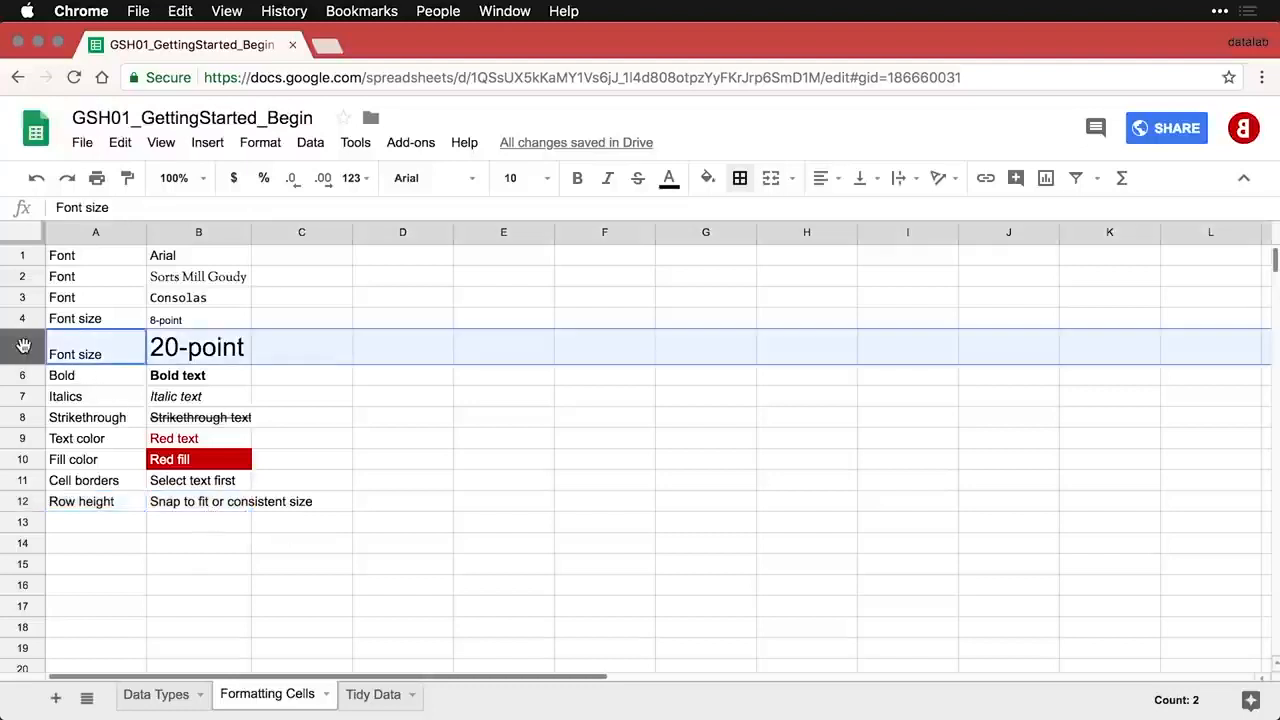
pyautogui.moveTo(28, 364)
pyautogui.mouseDown()
pyautogui.moveTo(31, 430)
pyautogui.moveTo(25, 366)
pyautogui.mouseUp()
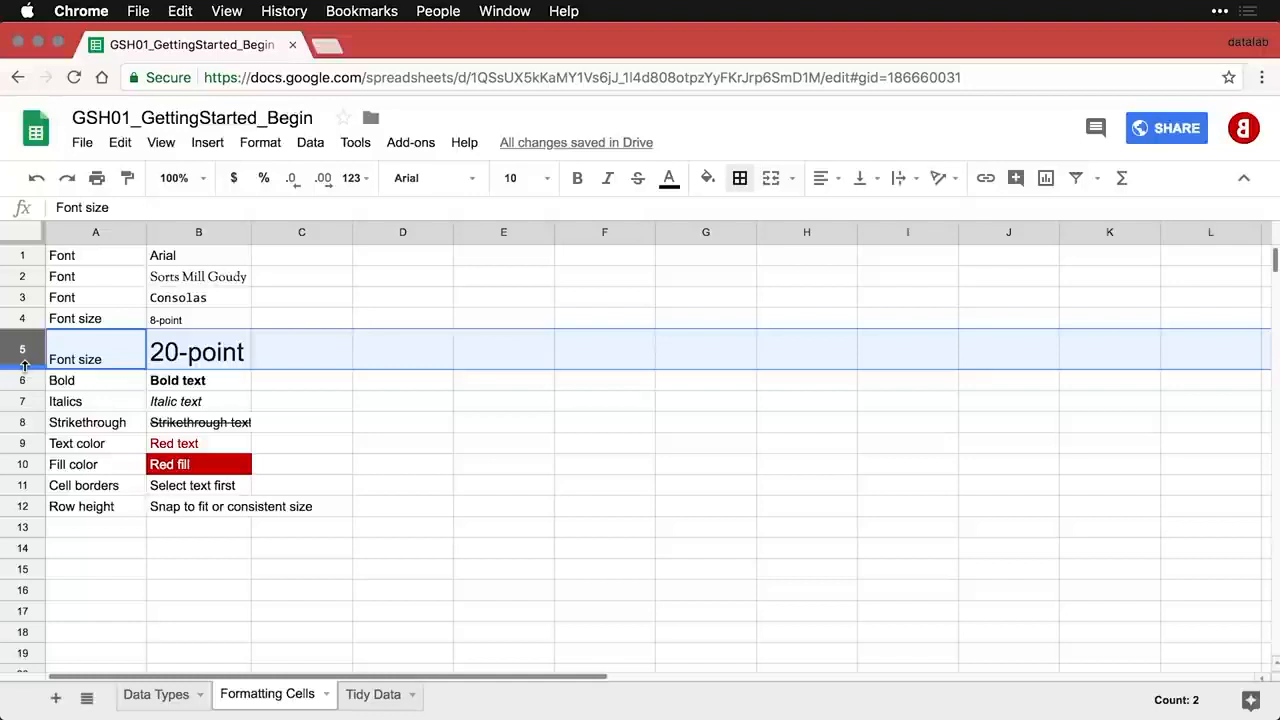
pyautogui.click(101, 535)
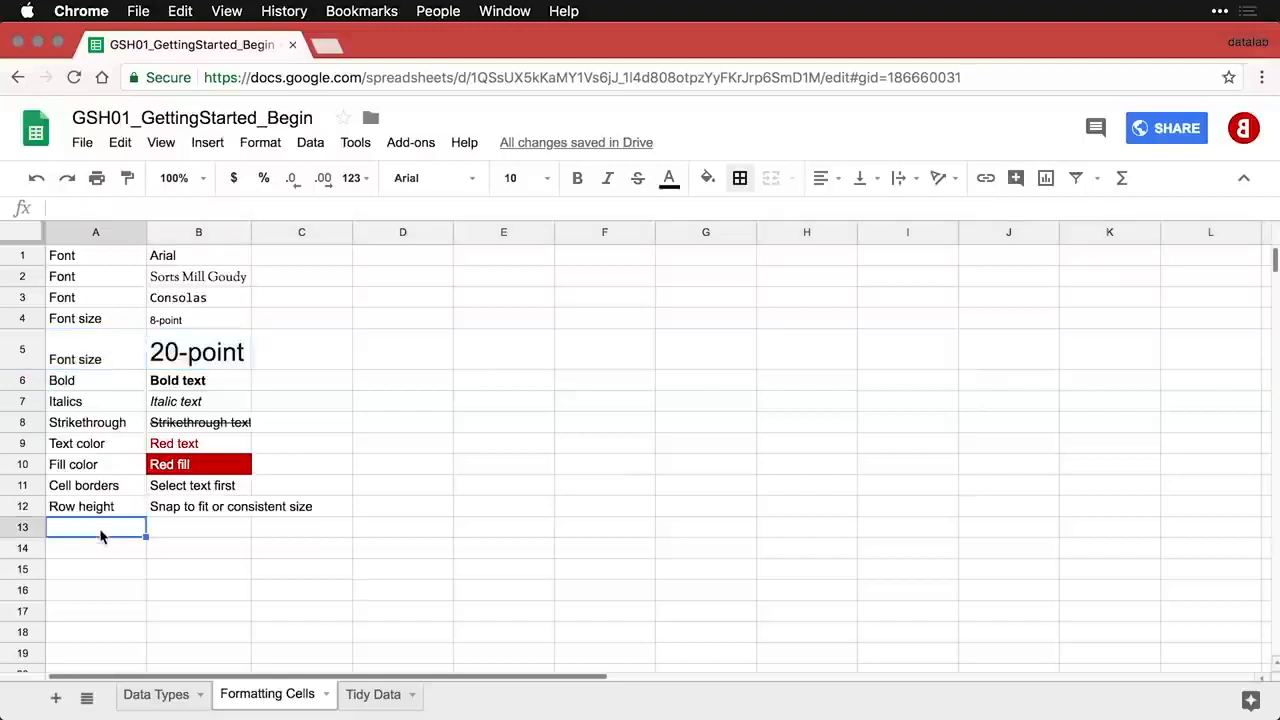
pyautogui.write('Column width\tSnap to fit or consistent size')
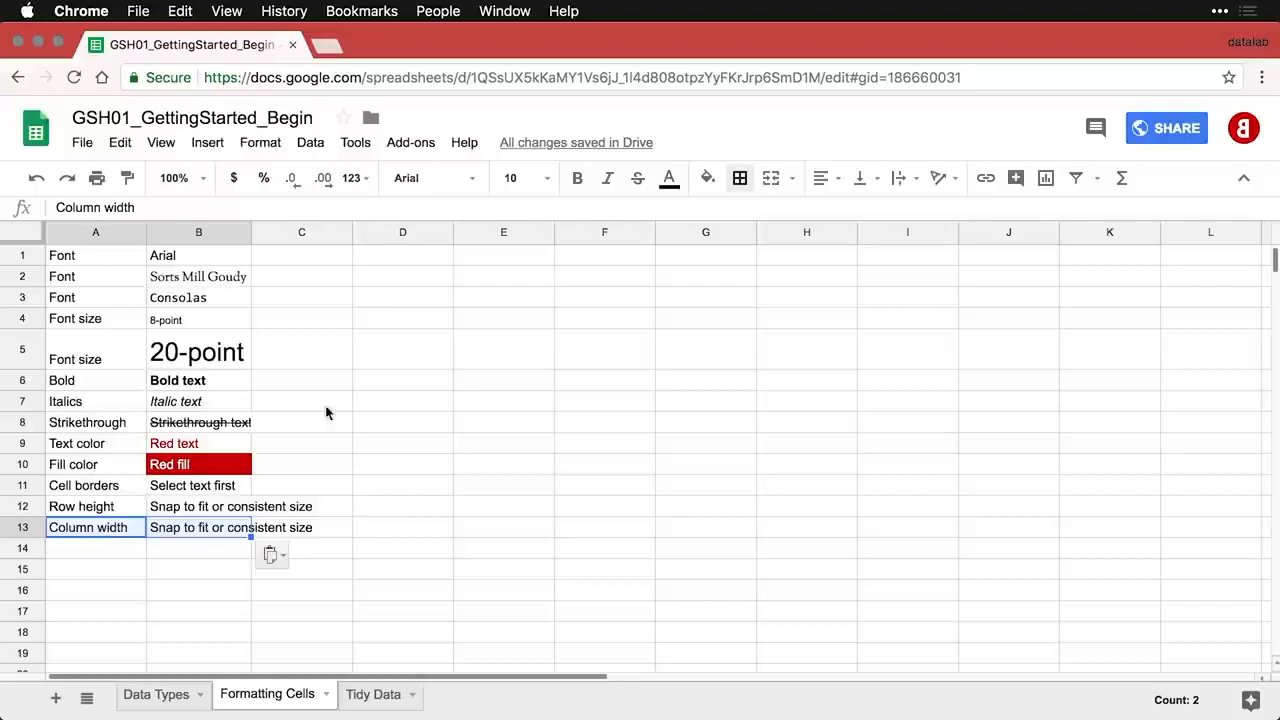
pyautogui.click(424, 258)
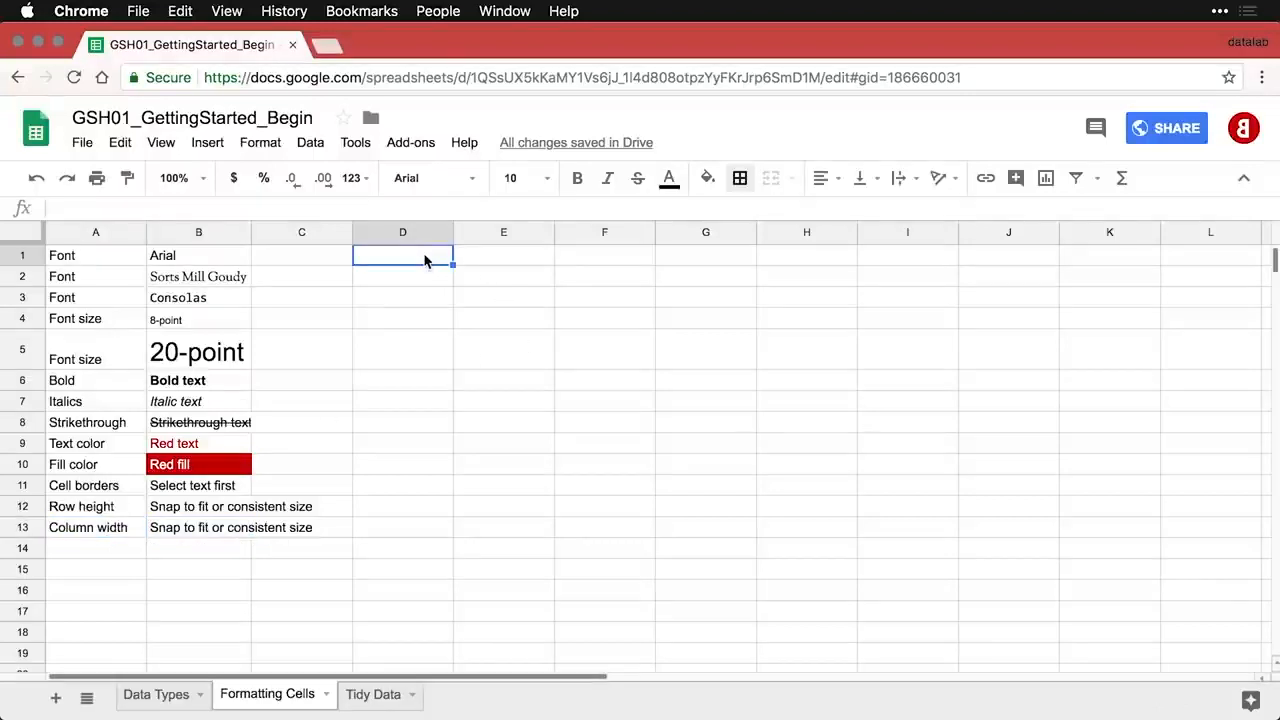
# - Paste bold Small, Medium long and Extra-extra-extra long samples into D1:F1
pyautogui.write('Small\tMedium long\tExtra-extra-extra long')
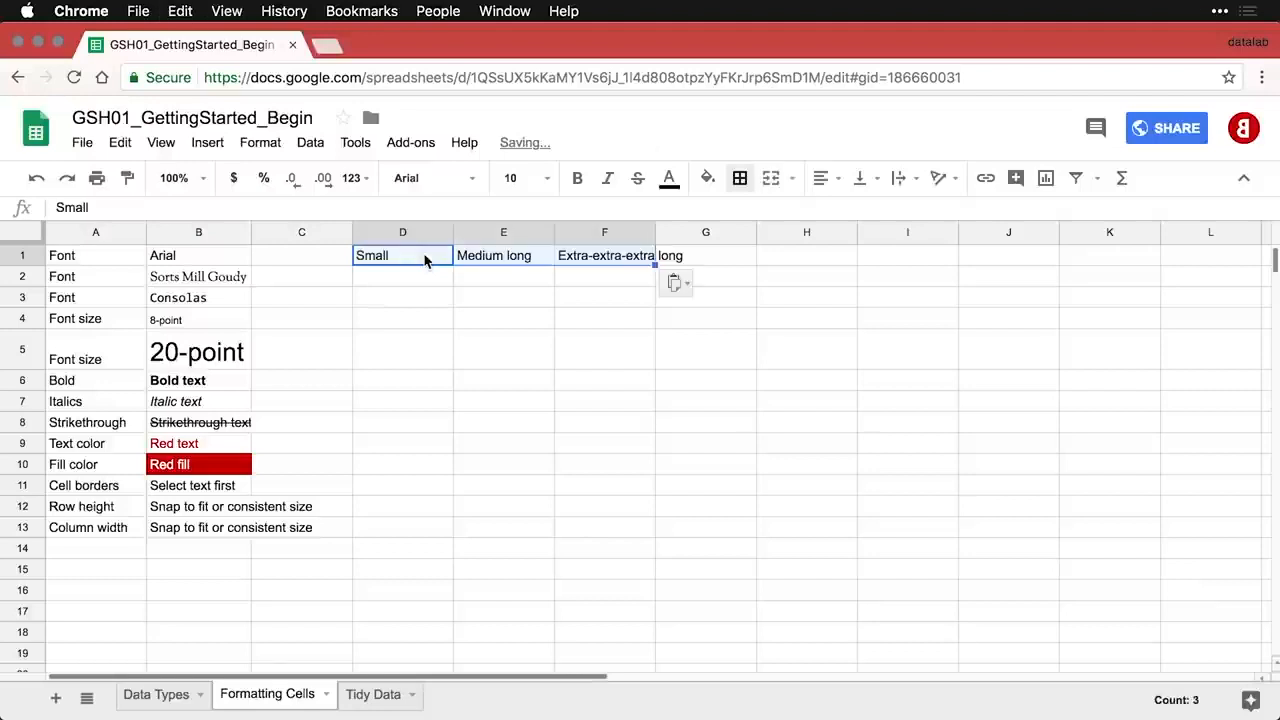
pyautogui.click(425, 297)
pyautogui.moveTo(410, 256); pyautogui.dragTo(567, 262)
pyautogui.press('super+b')
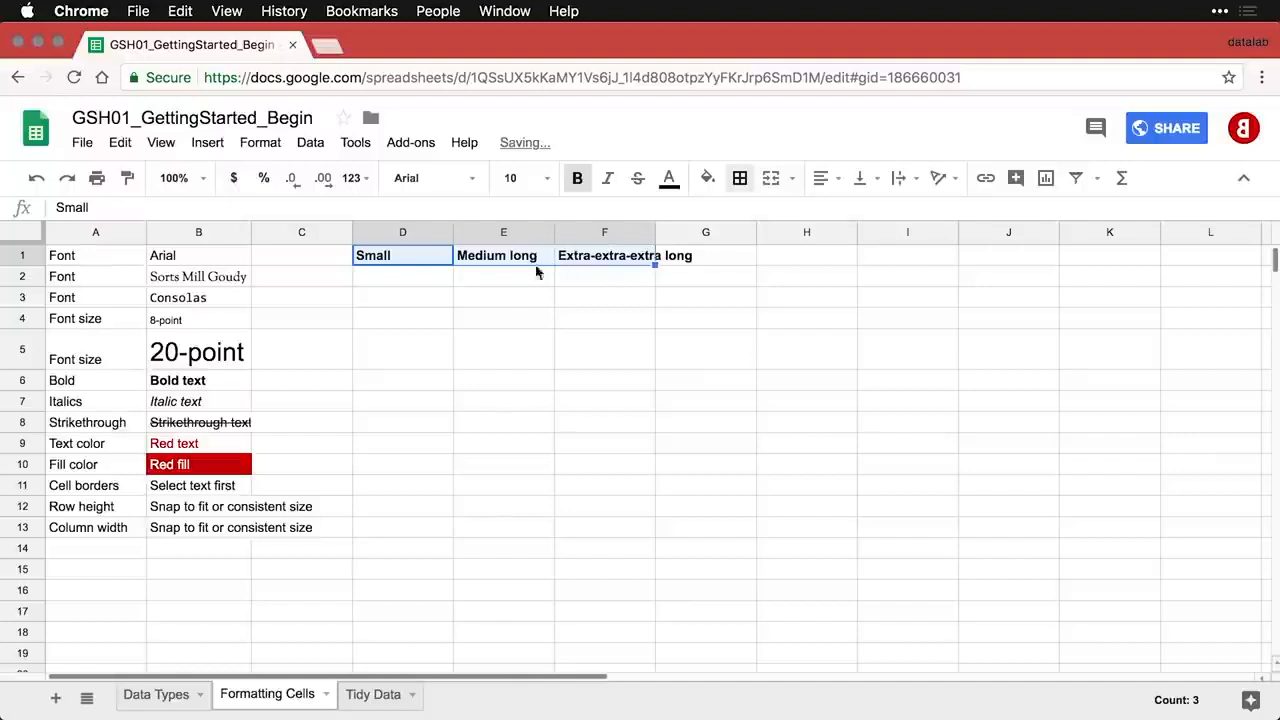
pyautogui.click(510, 286)
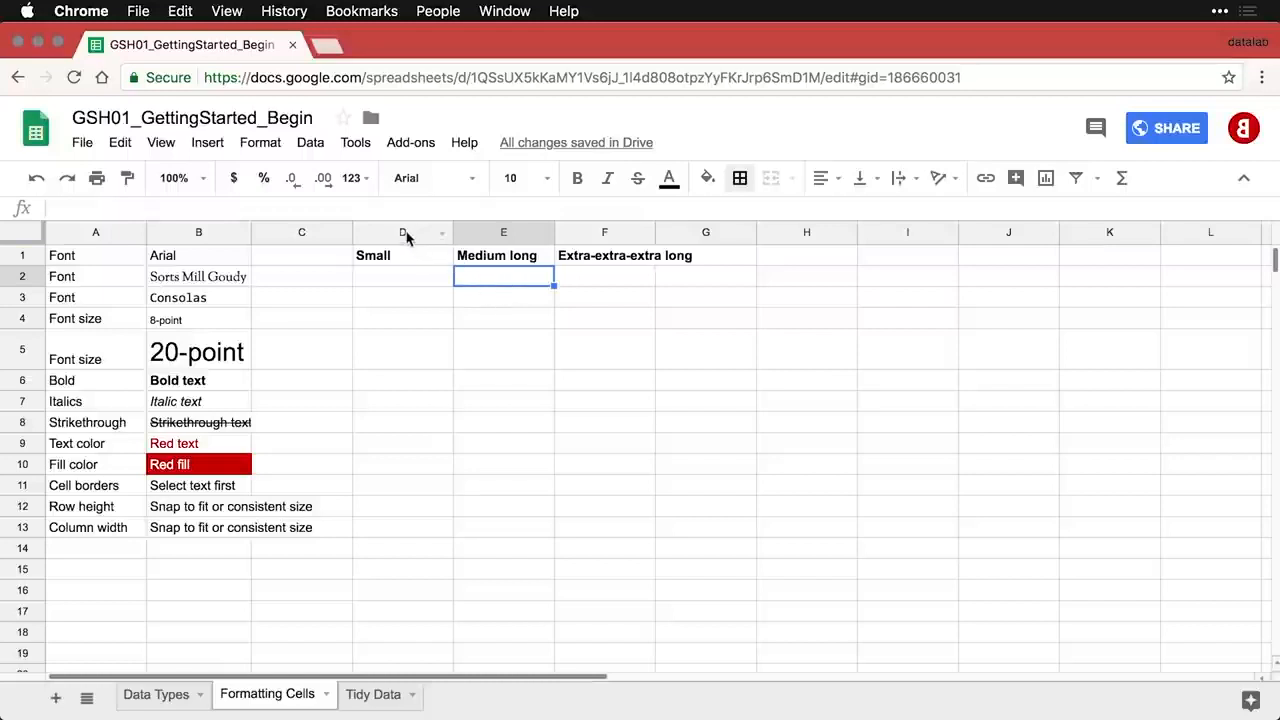
# - Give columns D–F one equal wider width and paste the Text alignment row into A14
pyautogui.moveTo(406, 236); pyautogui.dragTo(620, 236)
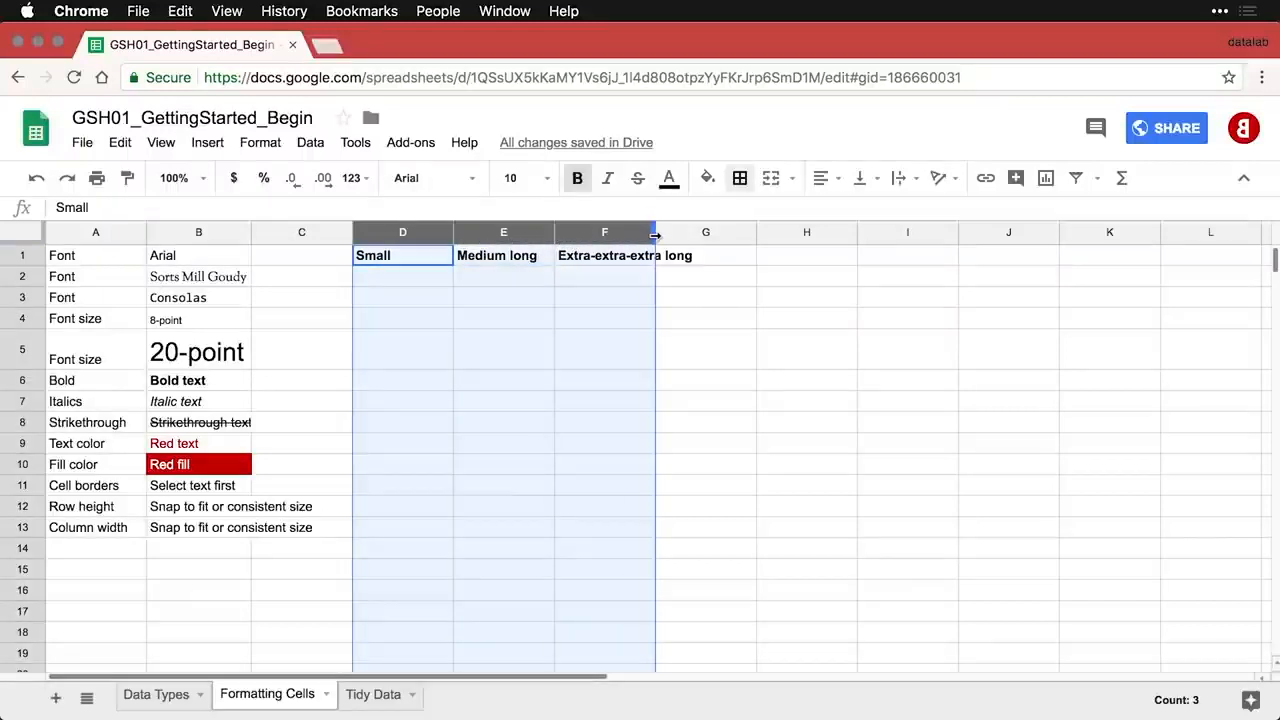
pyautogui.doubleClick(655, 235)
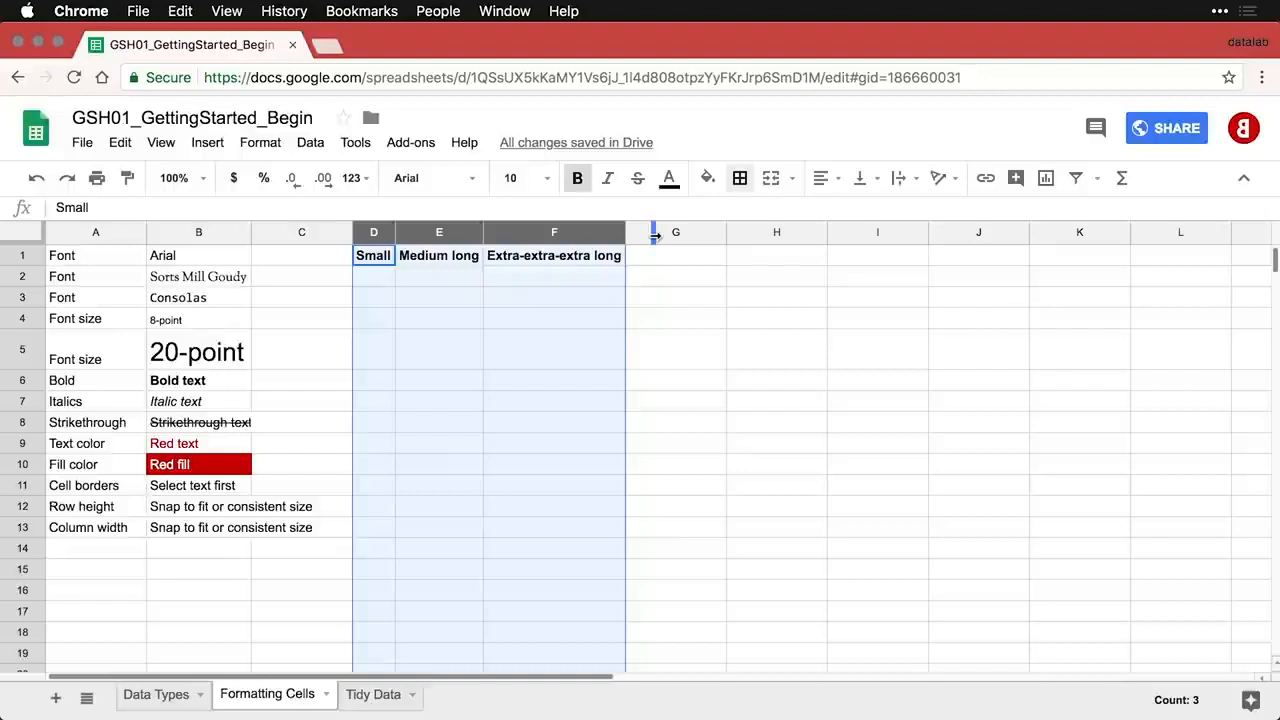
pyautogui.click(437, 284)
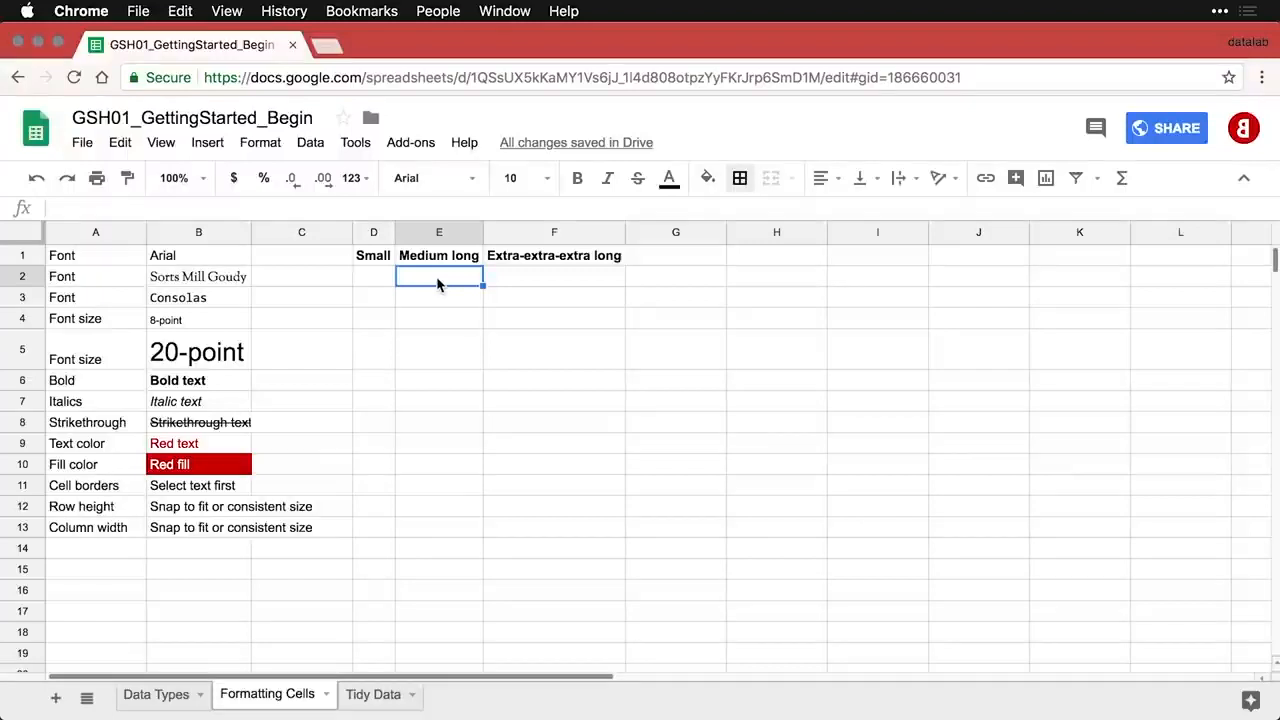
pyautogui.click(372, 233)
pyautogui.moveTo(372, 233); pyautogui.dragTo(540, 236)
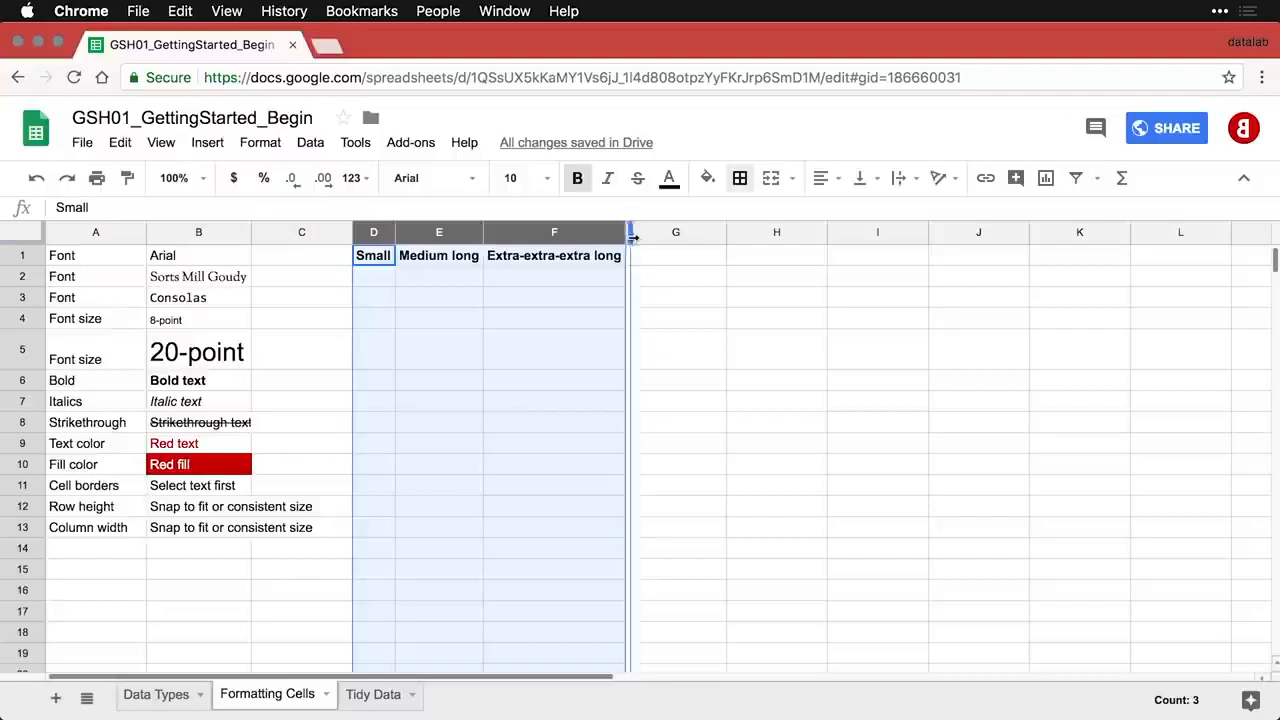
pyautogui.moveTo(626, 240); pyautogui.dragTo(627, 239)
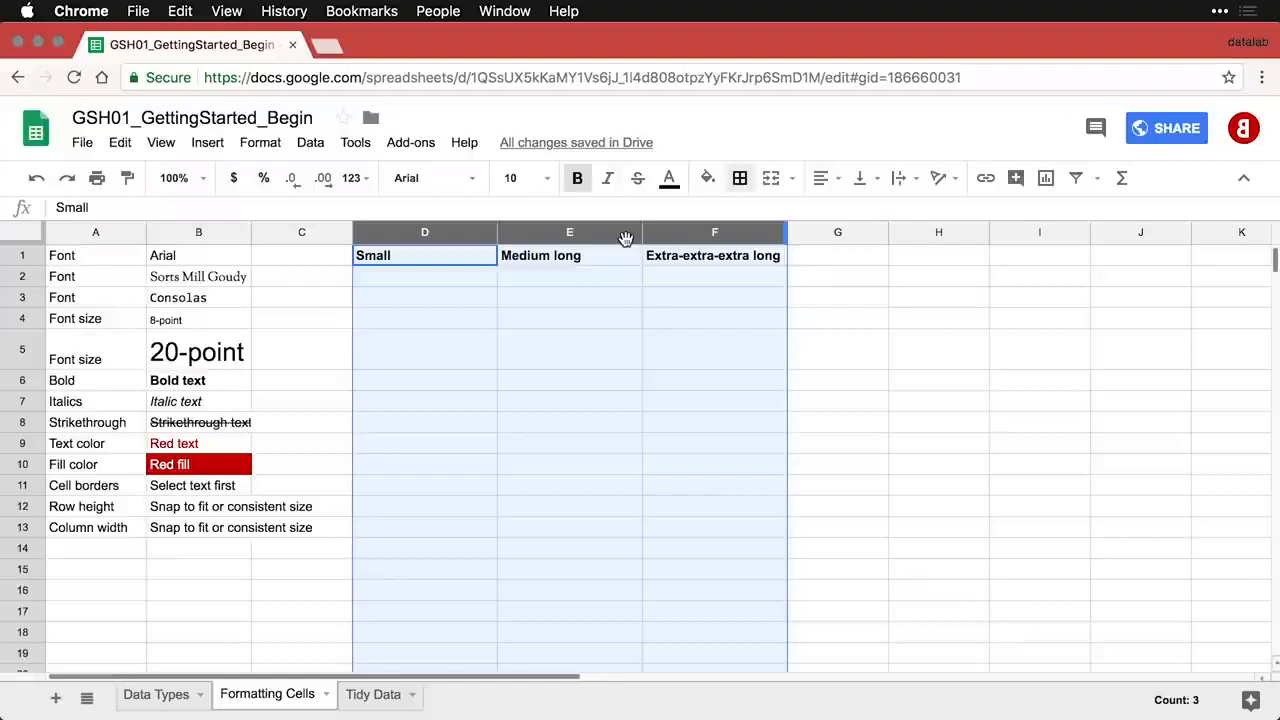
pyautogui.click(97, 553)
pyautogui.write('Text alignment\tHorizontal and vertical')
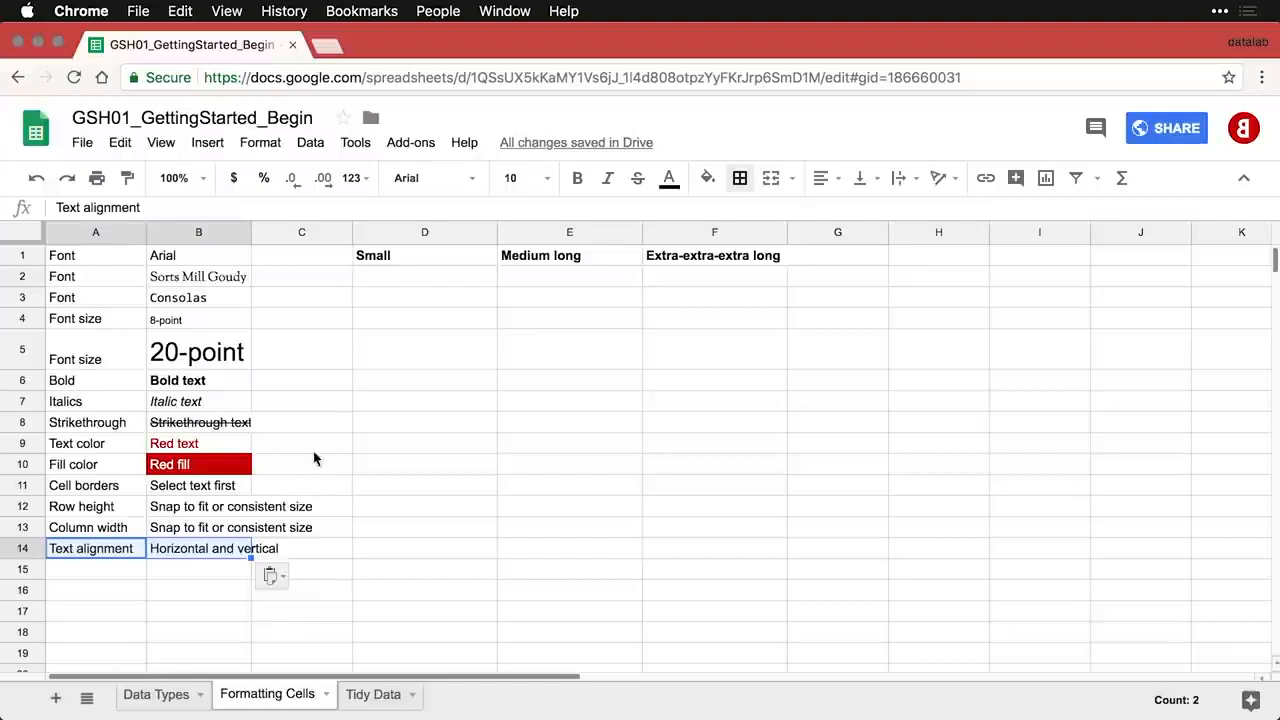
# - Try centre and right alignment on the column A labels, then return them to left
pyautogui.click(100, 232)
pyautogui.click(820, 180)
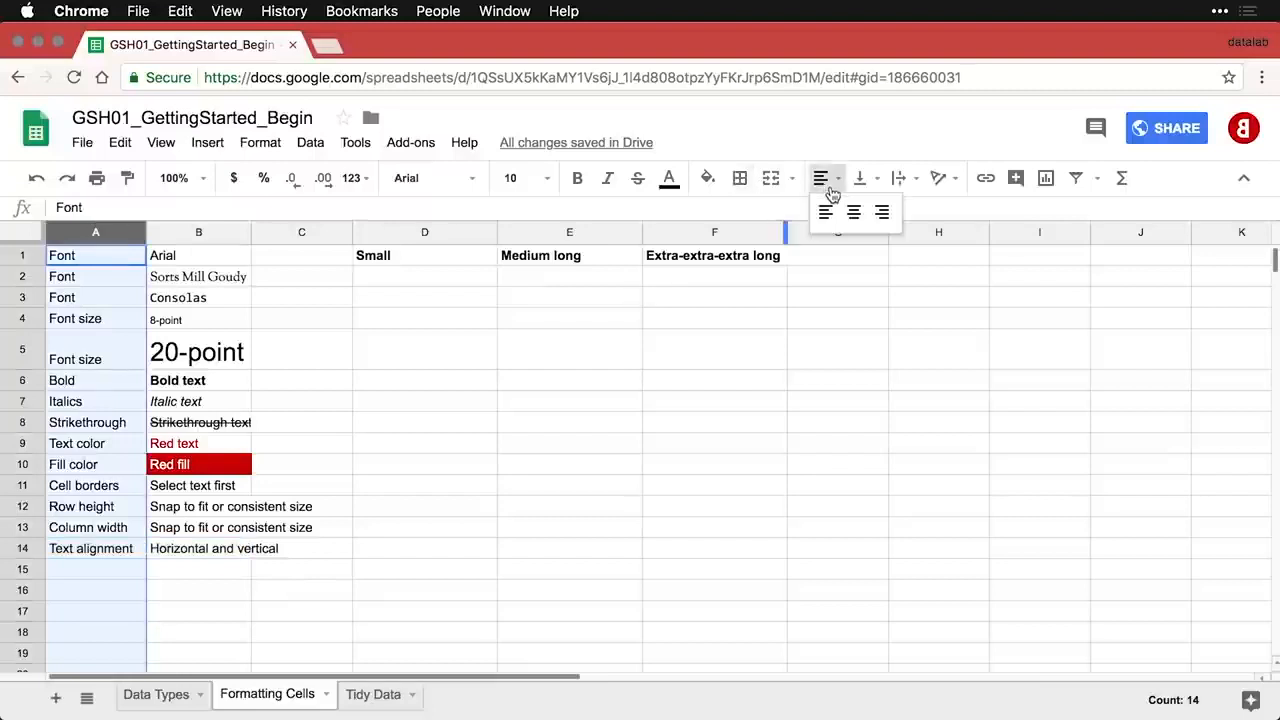
pyautogui.click(855, 214)
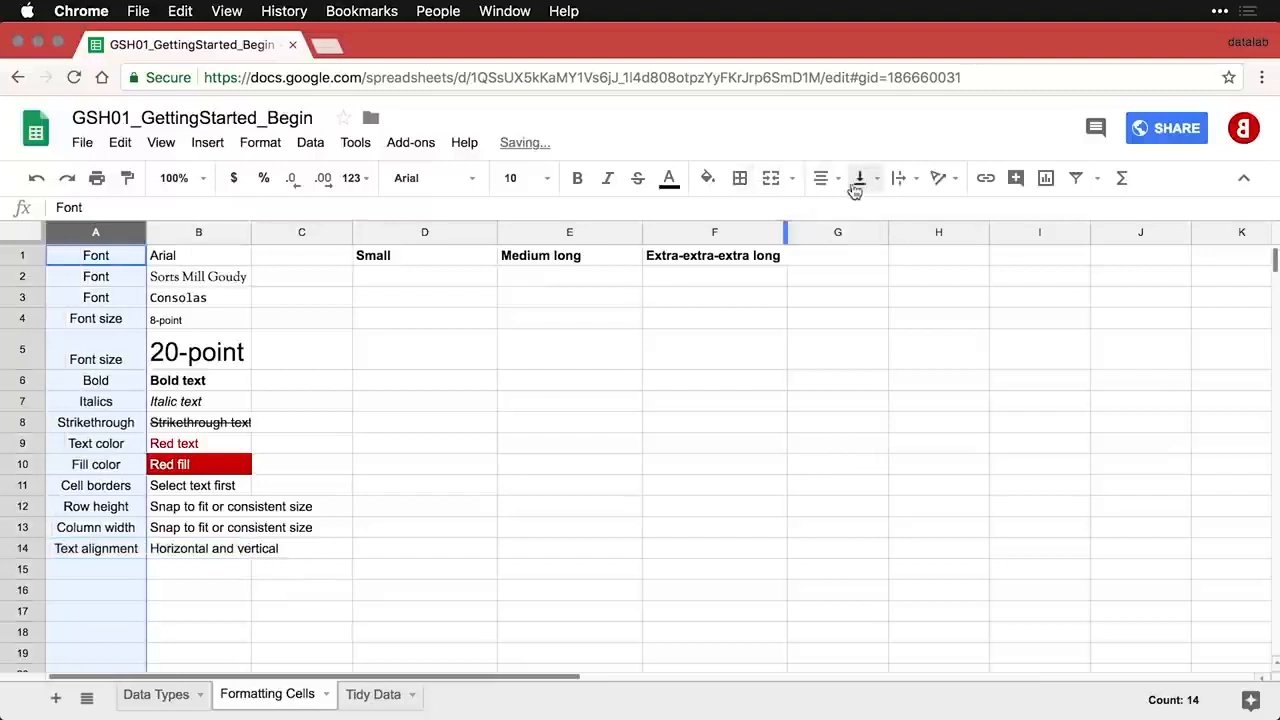
pyautogui.click(826, 180)
pyautogui.click(881, 212)
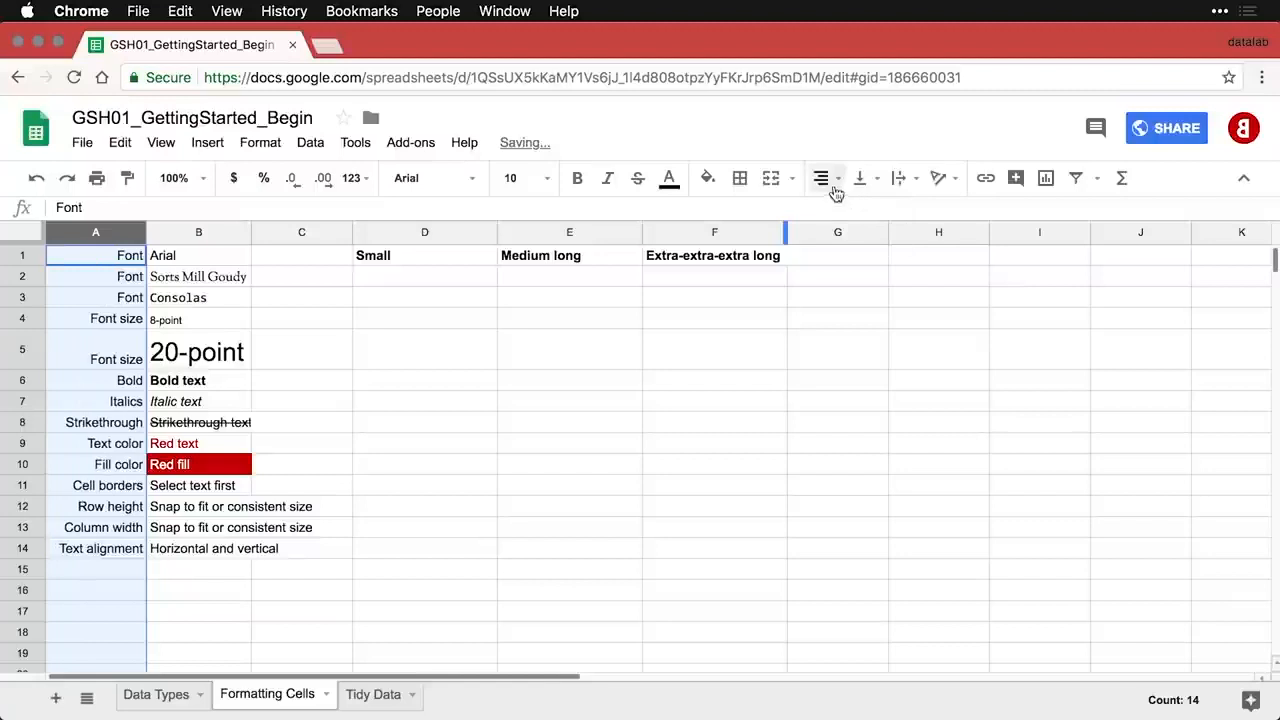
pyautogui.click(822, 184)
pyautogui.click(825, 211)
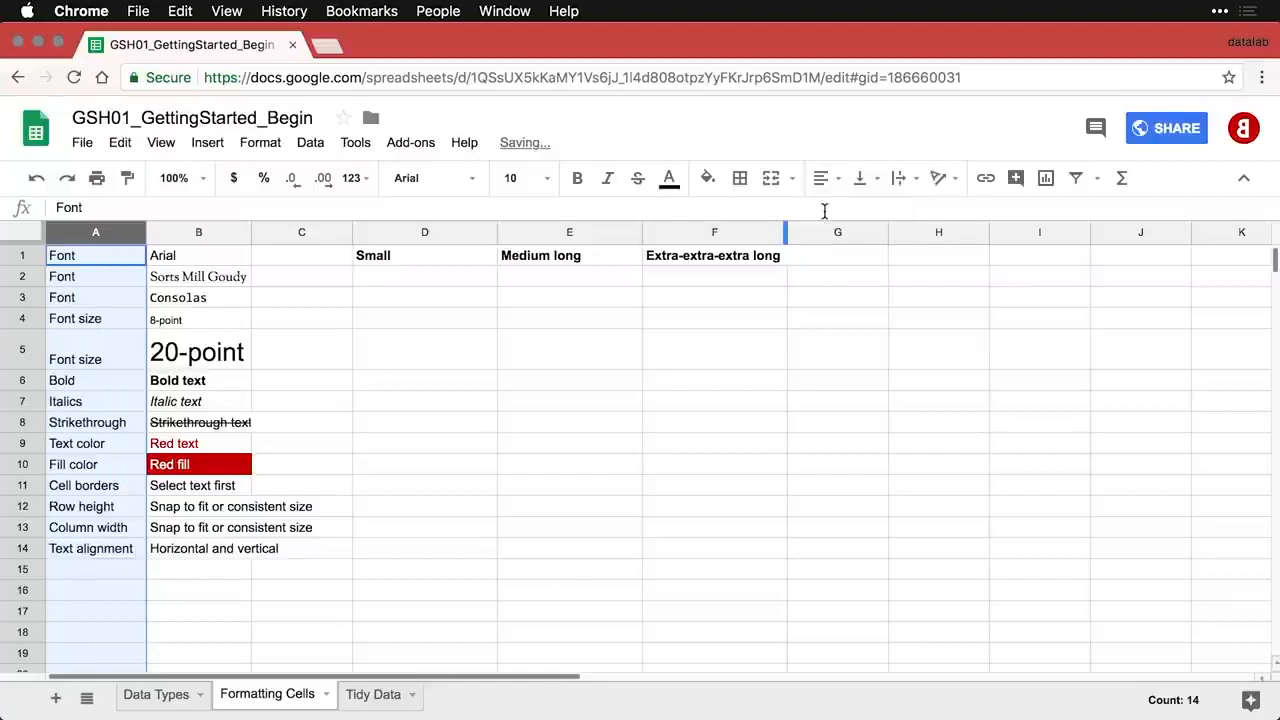
# - Horizontally centre the headings across columns D to F
pyautogui.moveTo(415, 232); pyautogui.dragTo(670, 255)
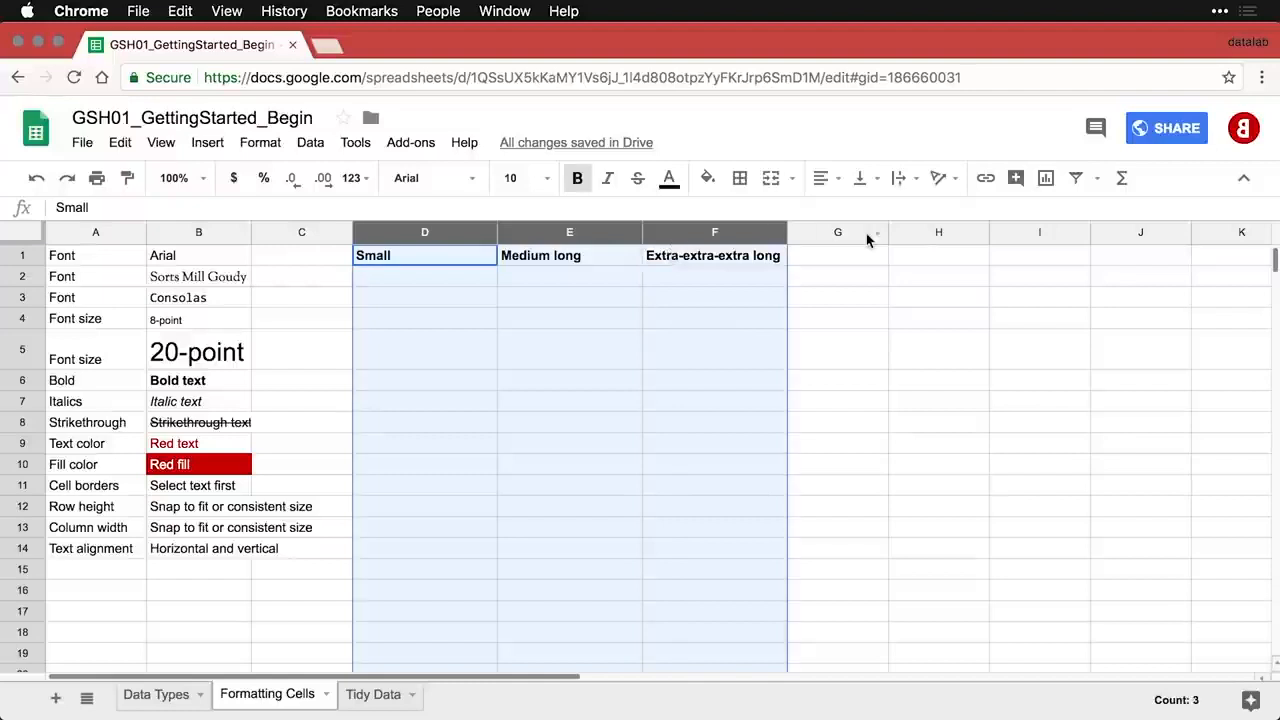
pyautogui.click(829, 184)
pyautogui.click(853, 212)
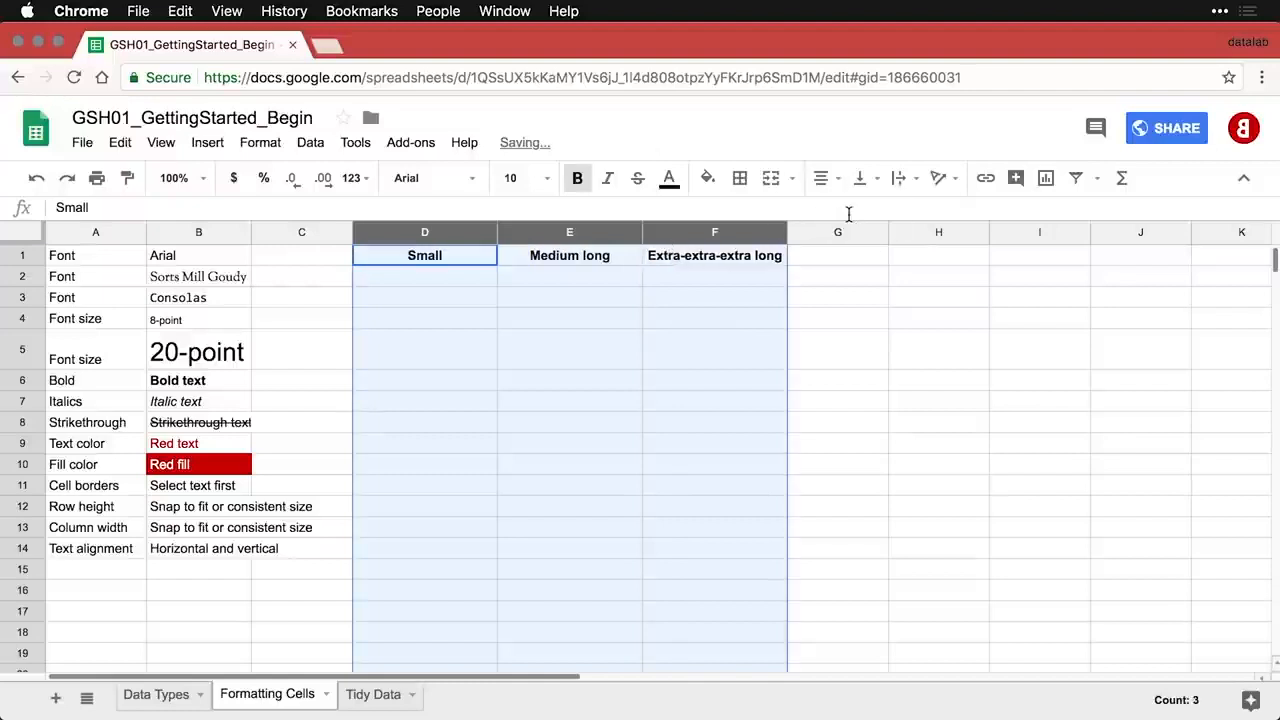
pyautogui.click(677, 300)
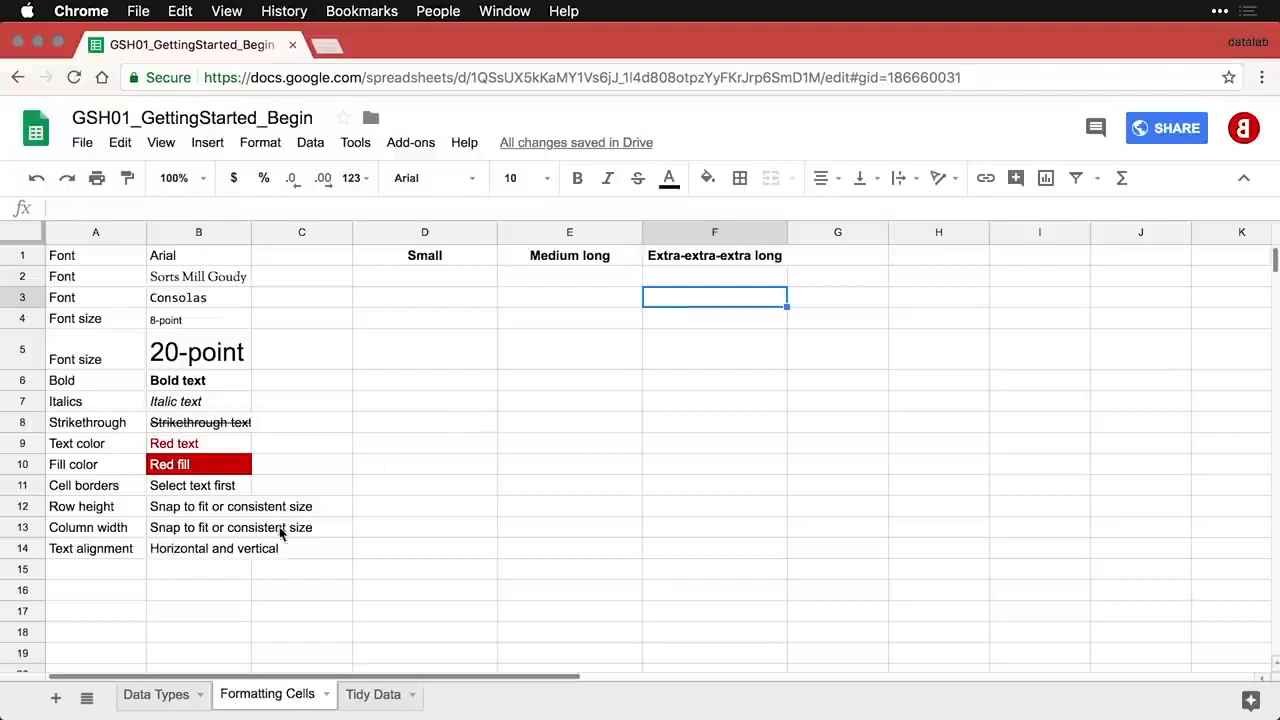
pyautogui.click(116, 569)
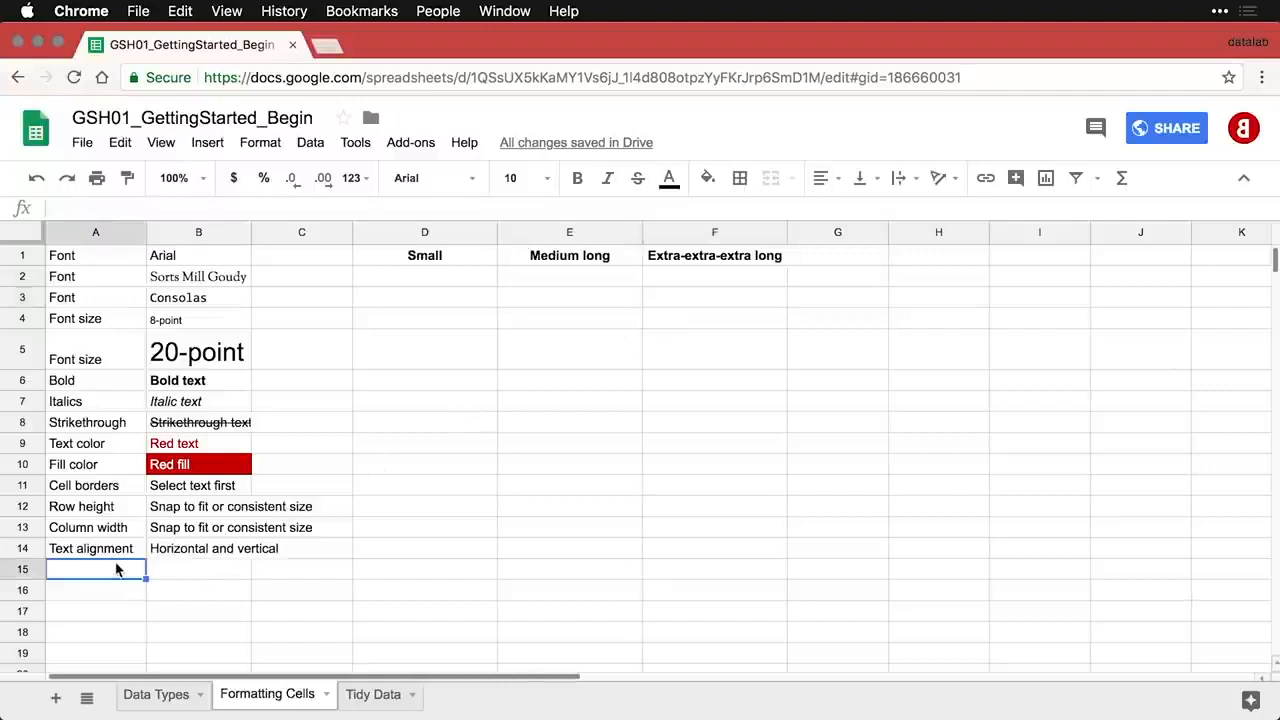
# - Paste the Text wrapping row into A15:B15 and narrow columns D to F
pyautogui.write('Text wrapping\tOverflow, wrap, and clip')
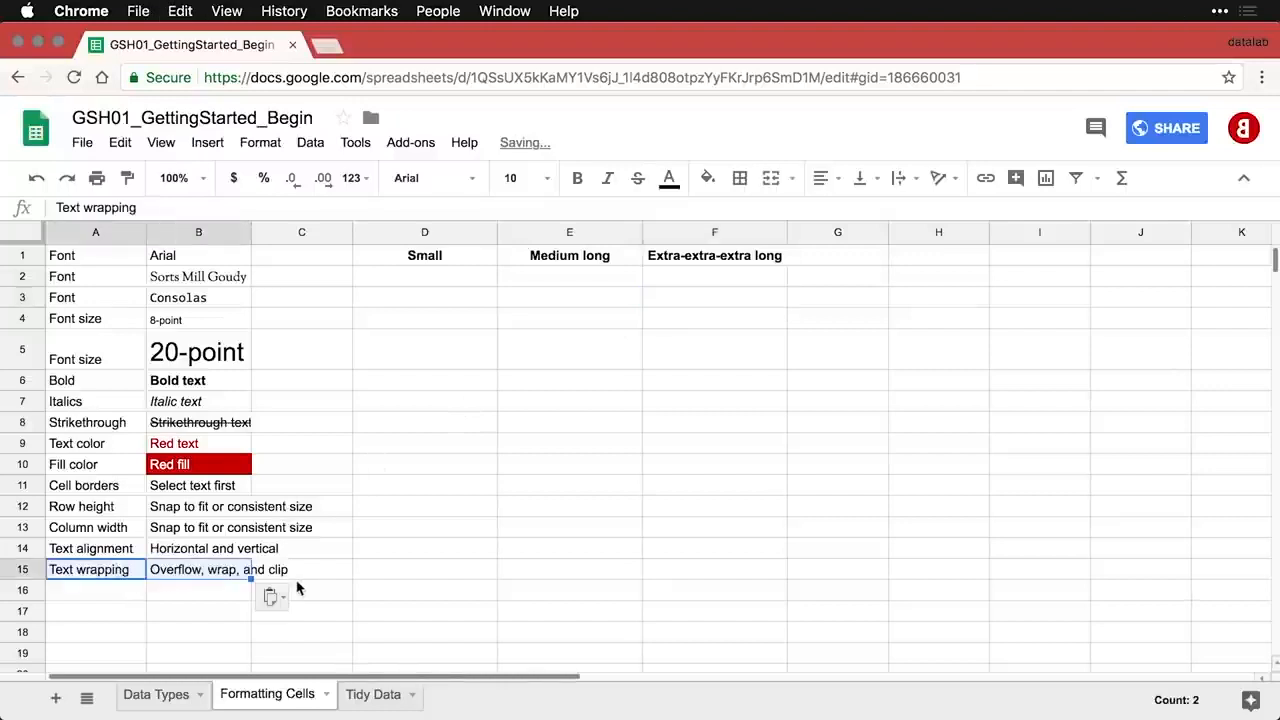
pyautogui.click(199, 582)
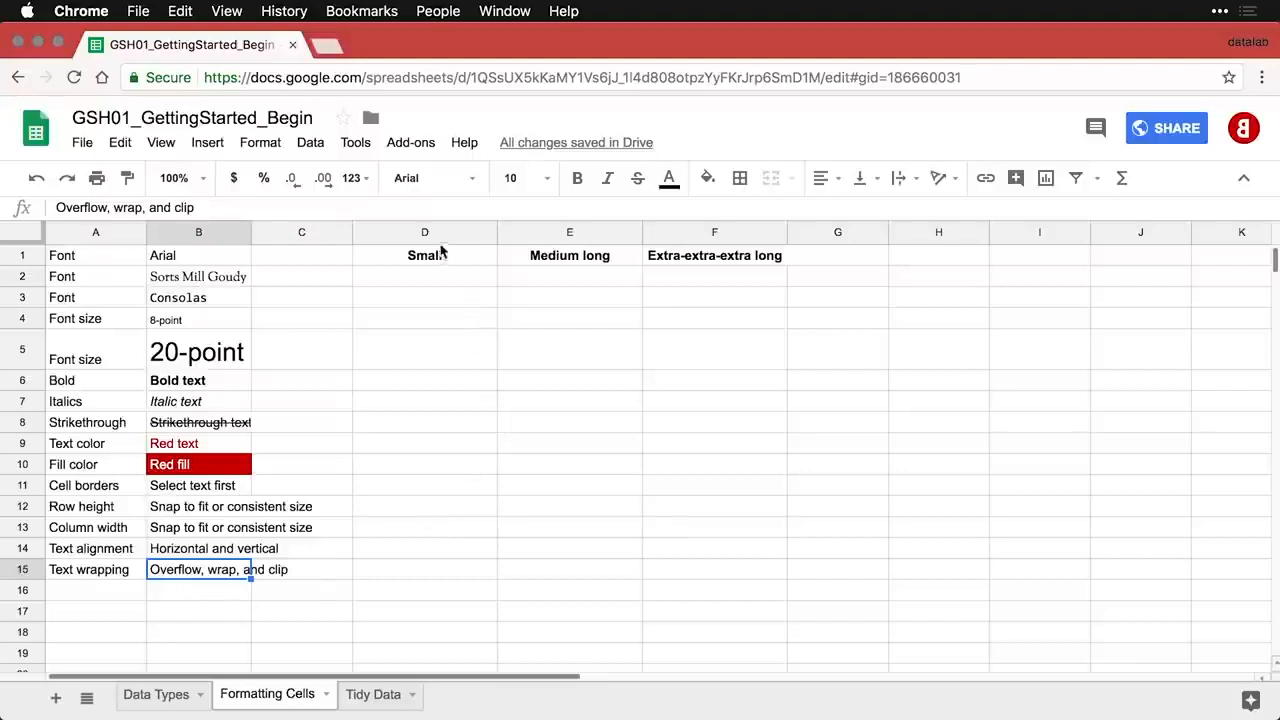
pyautogui.moveTo(425, 232); pyautogui.dragTo(668, 236)
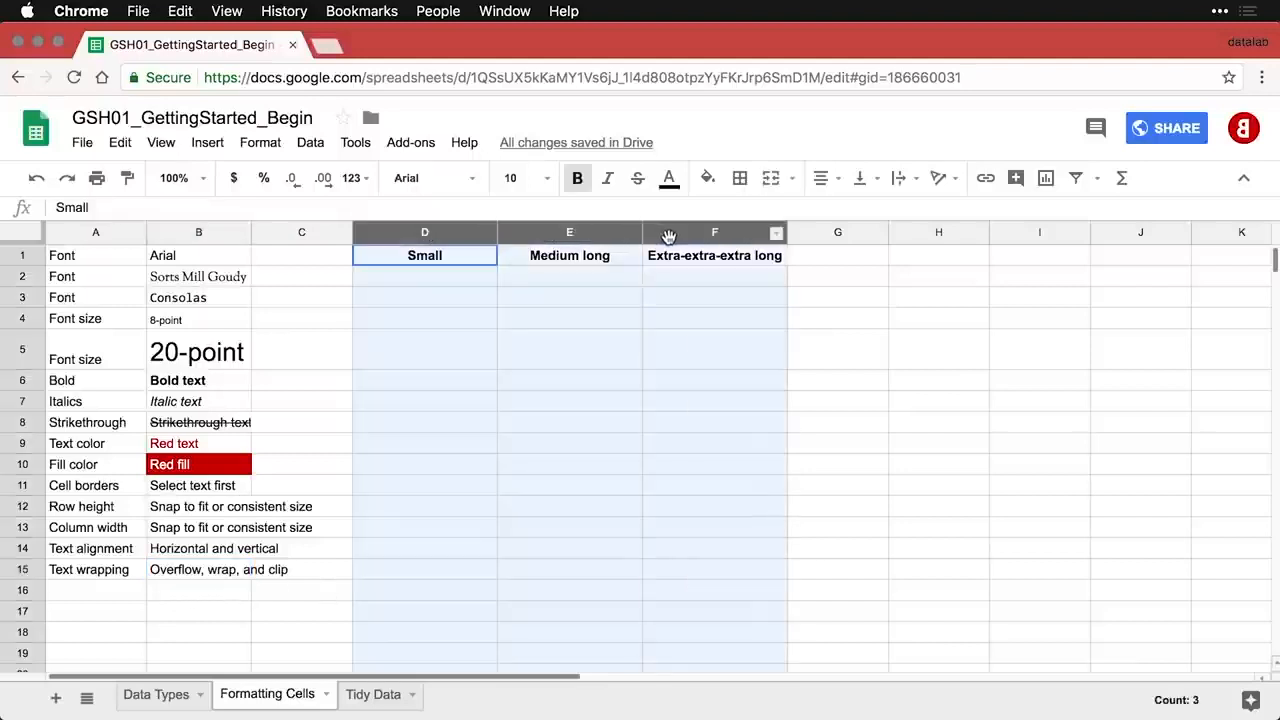
pyautogui.moveTo(788, 237); pyautogui.dragTo(731, 240)
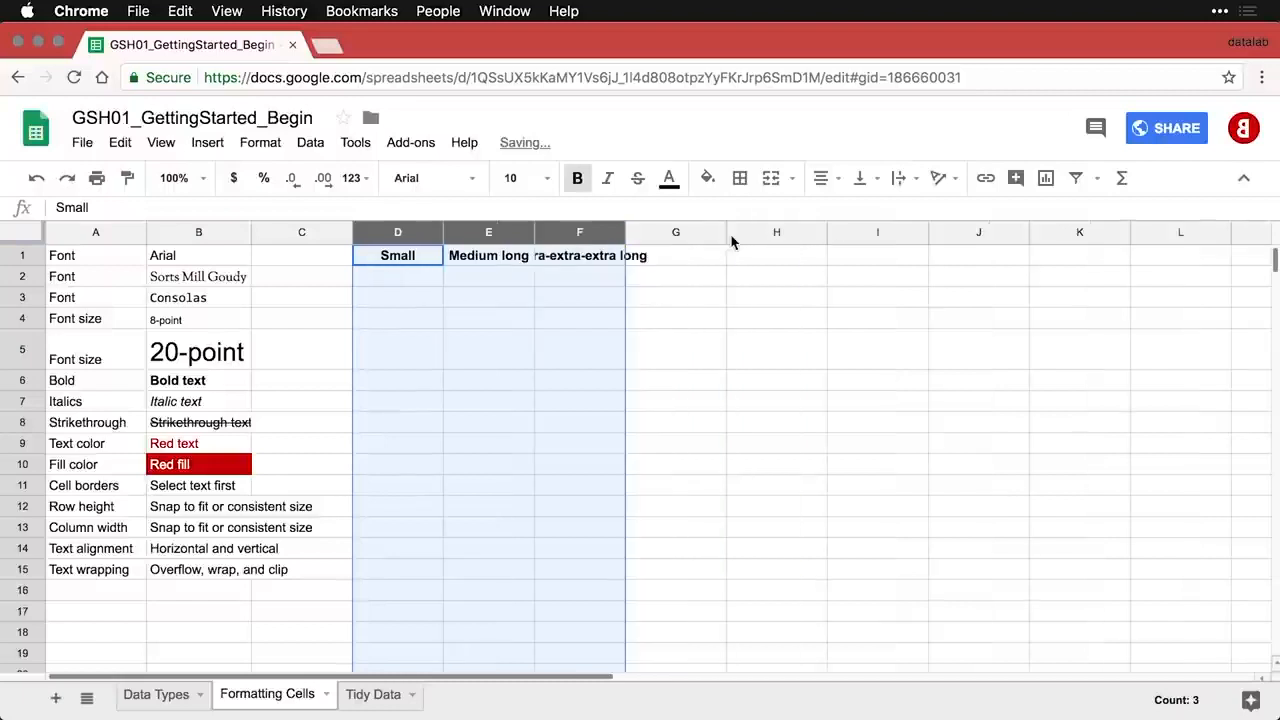
# - Set F1 to wrap and change its heading to 'Extra extra extra long'
pyautogui.click(587, 262)
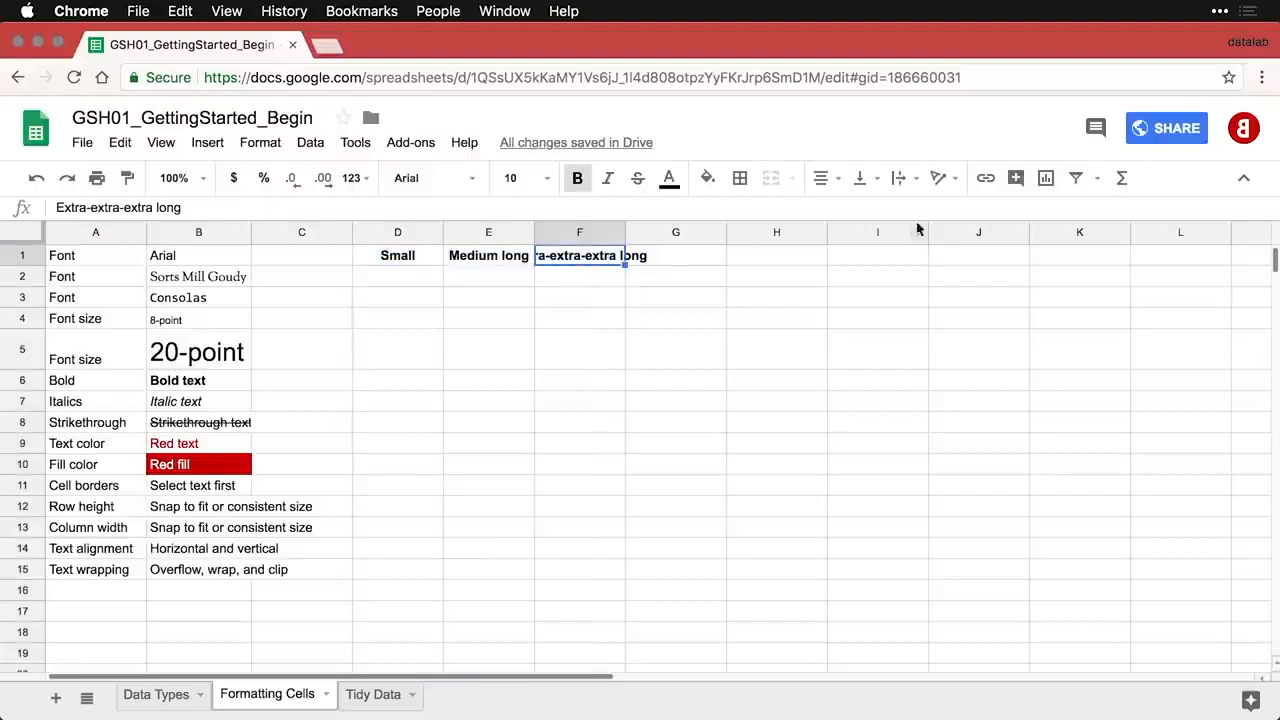
pyautogui.click(917, 182)
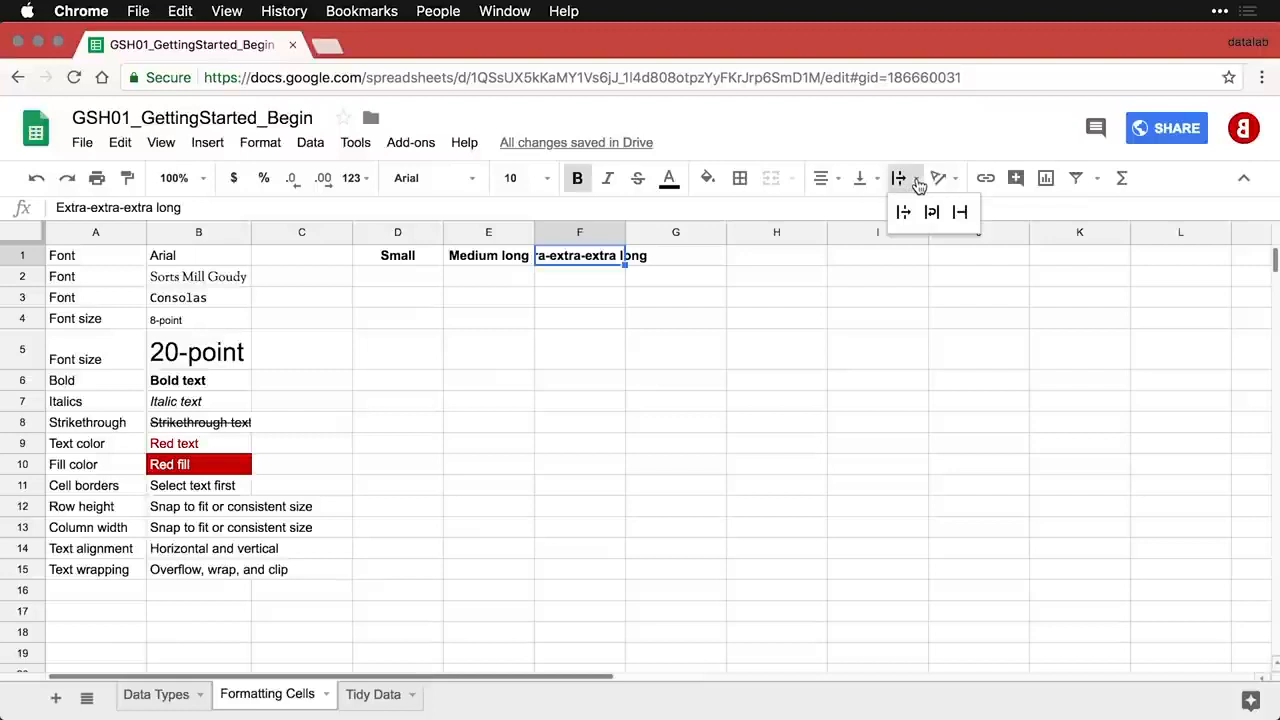
pyautogui.click(931, 213)
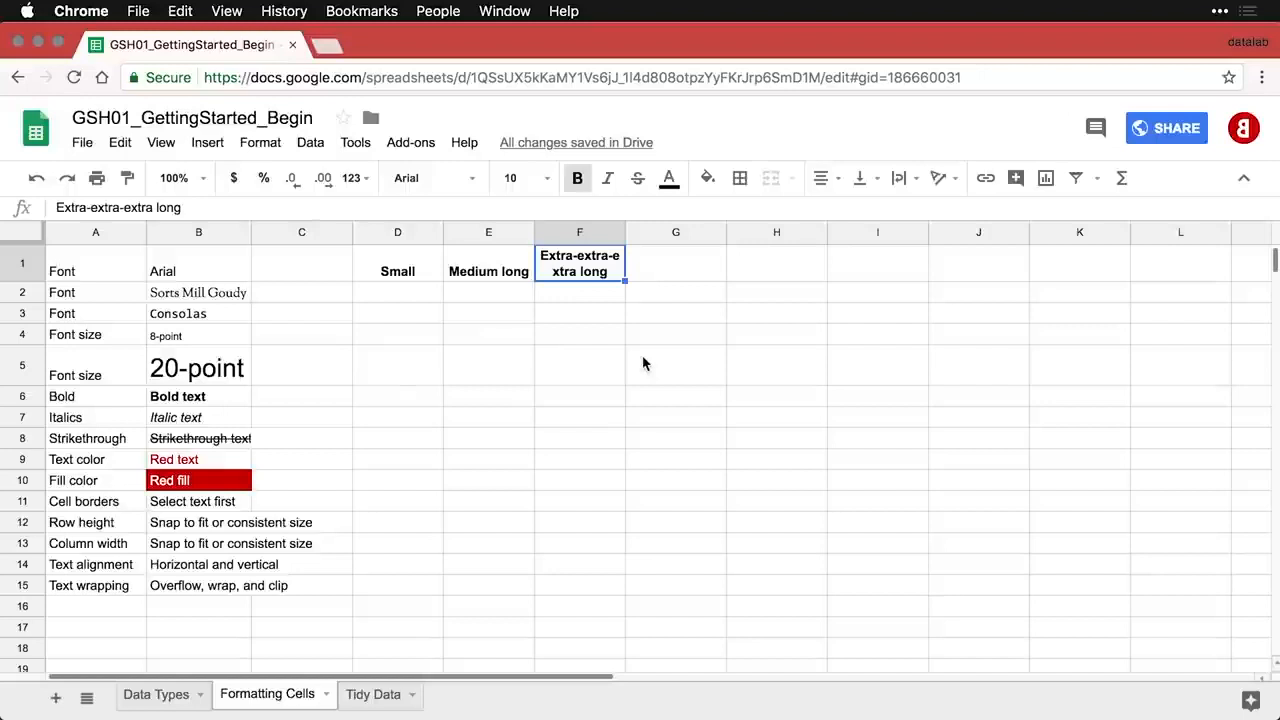
pyautogui.doubleClick(609, 258)
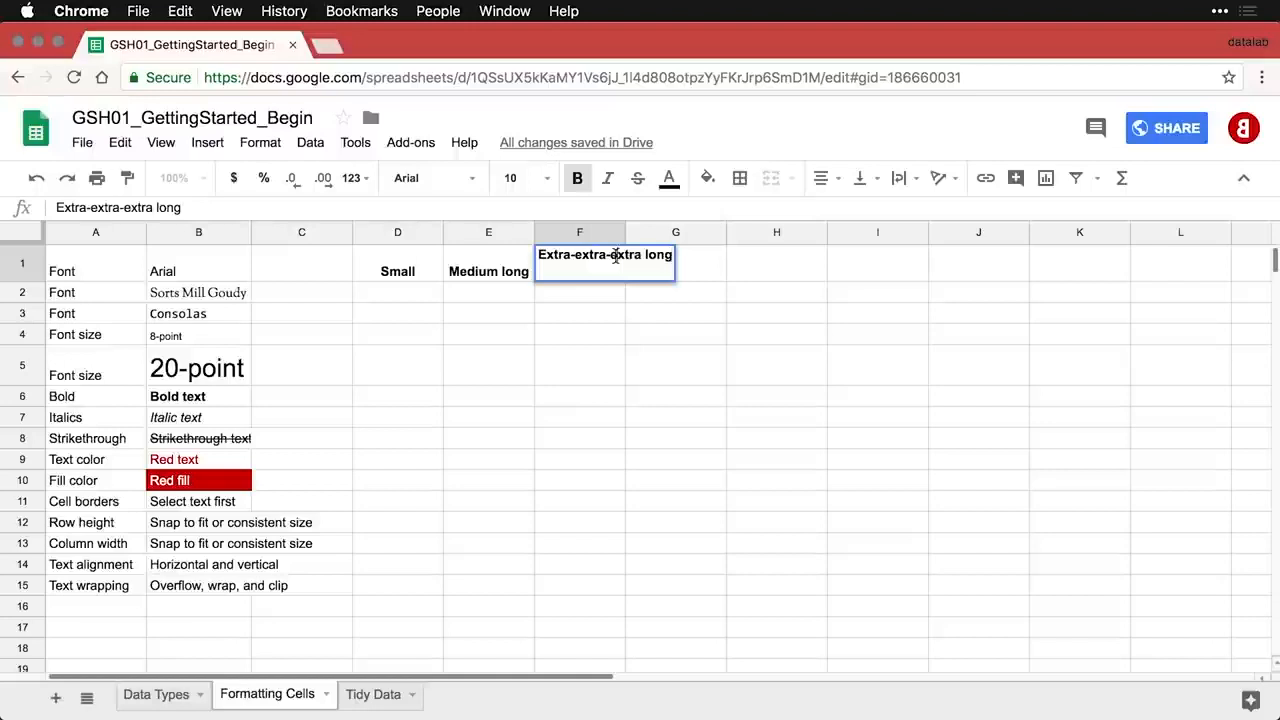
pyautogui.press('BackSpace')
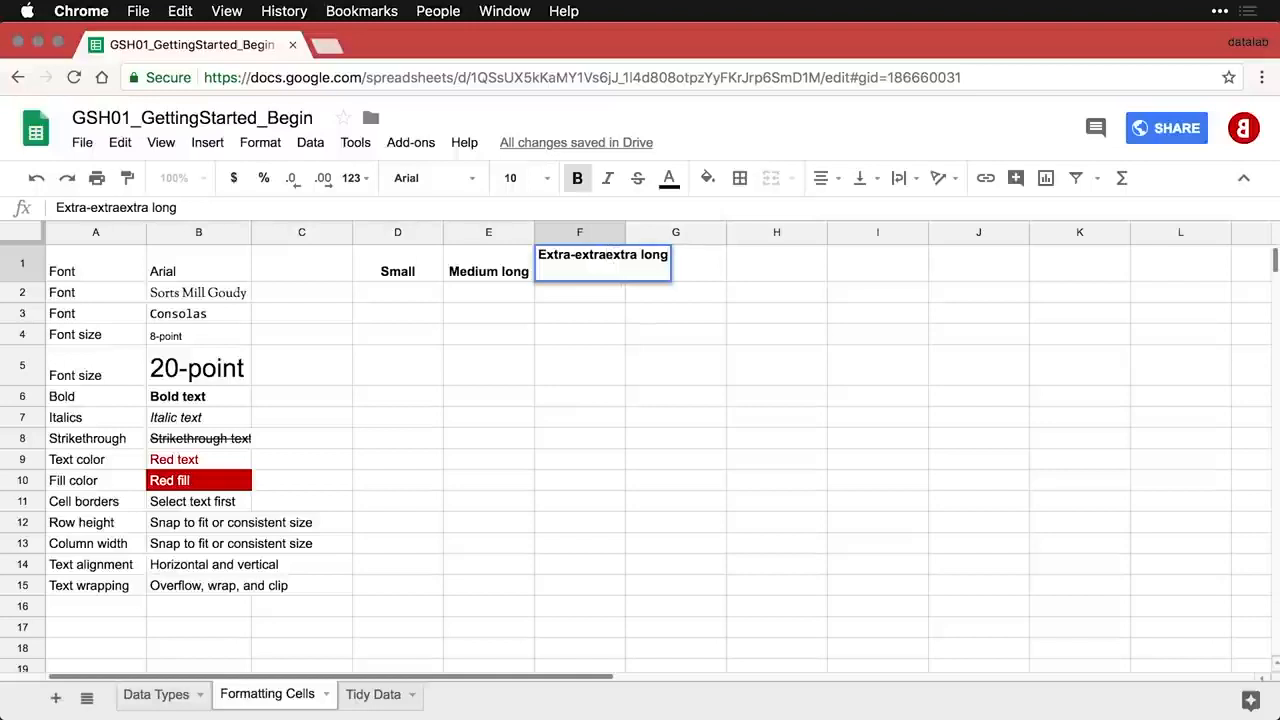
pyautogui.press('Left')
pyautogui.press('Left')
pyautogui.press('Left')
pyautogui.press('Left')
pyautogui.press('Left')
pyautogui.press('Left')
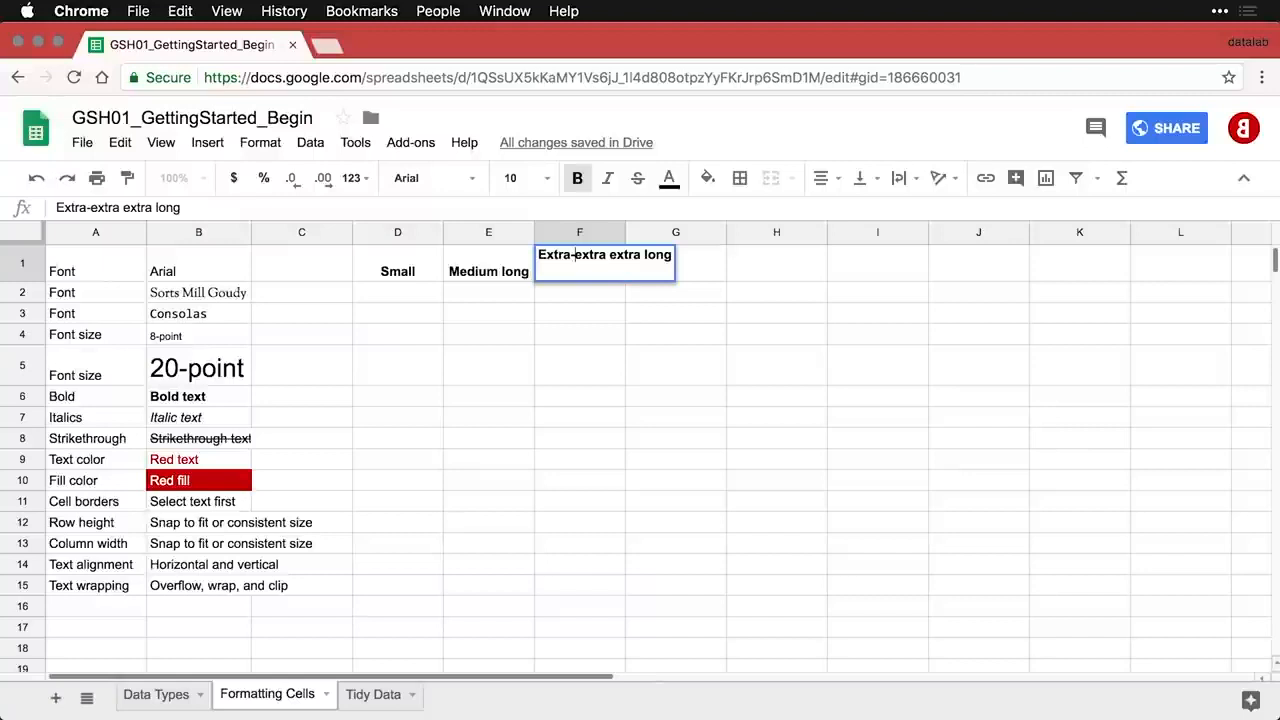
pyautogui.press('BackSpace')
pyautogui.press('Return')
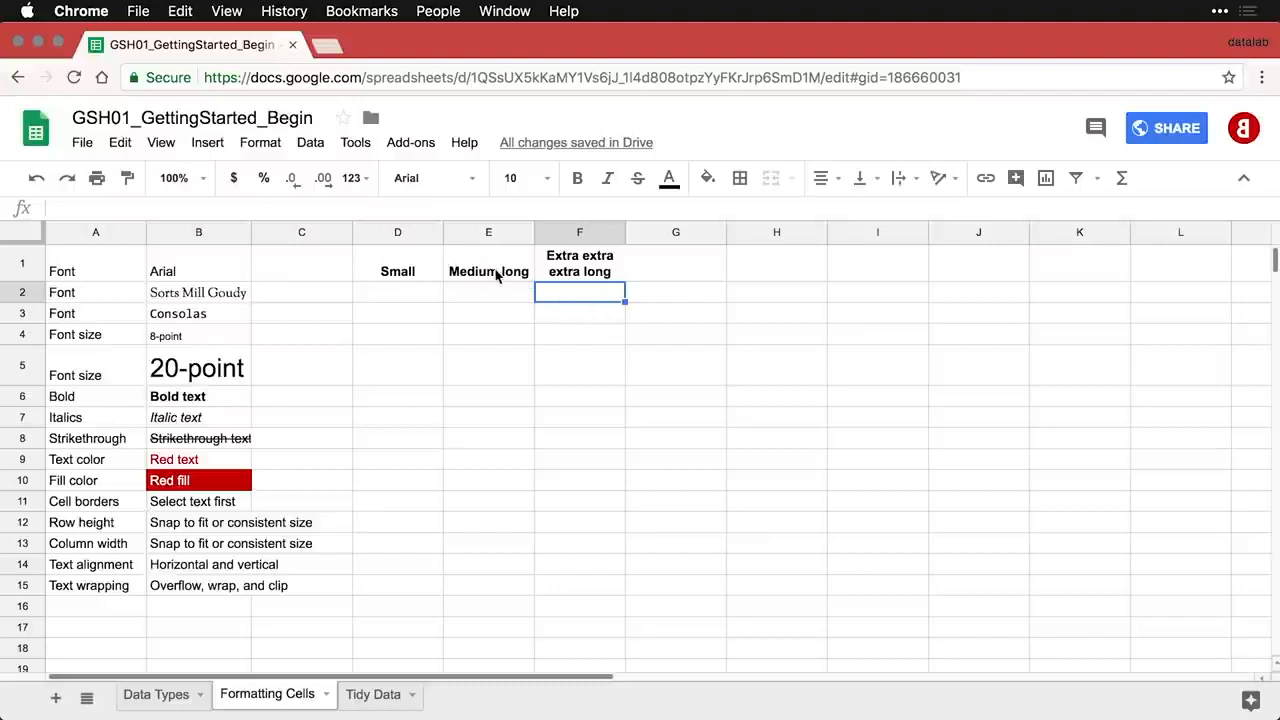
pyautogui.moveTo(498, 276); pyautogui.dragTo(437, 268)
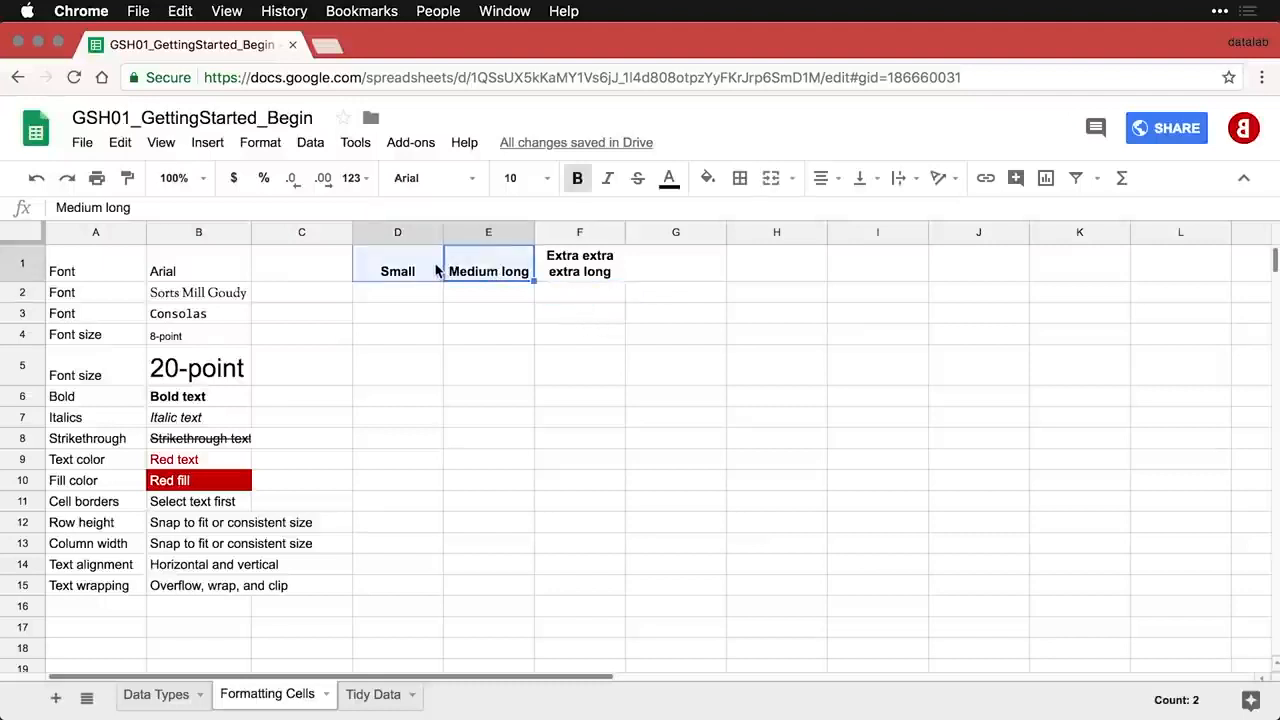
# - Apply top, then middle, then bottom vertical alignment to the D1:E1 headings
pyautogui.click(876, 186)
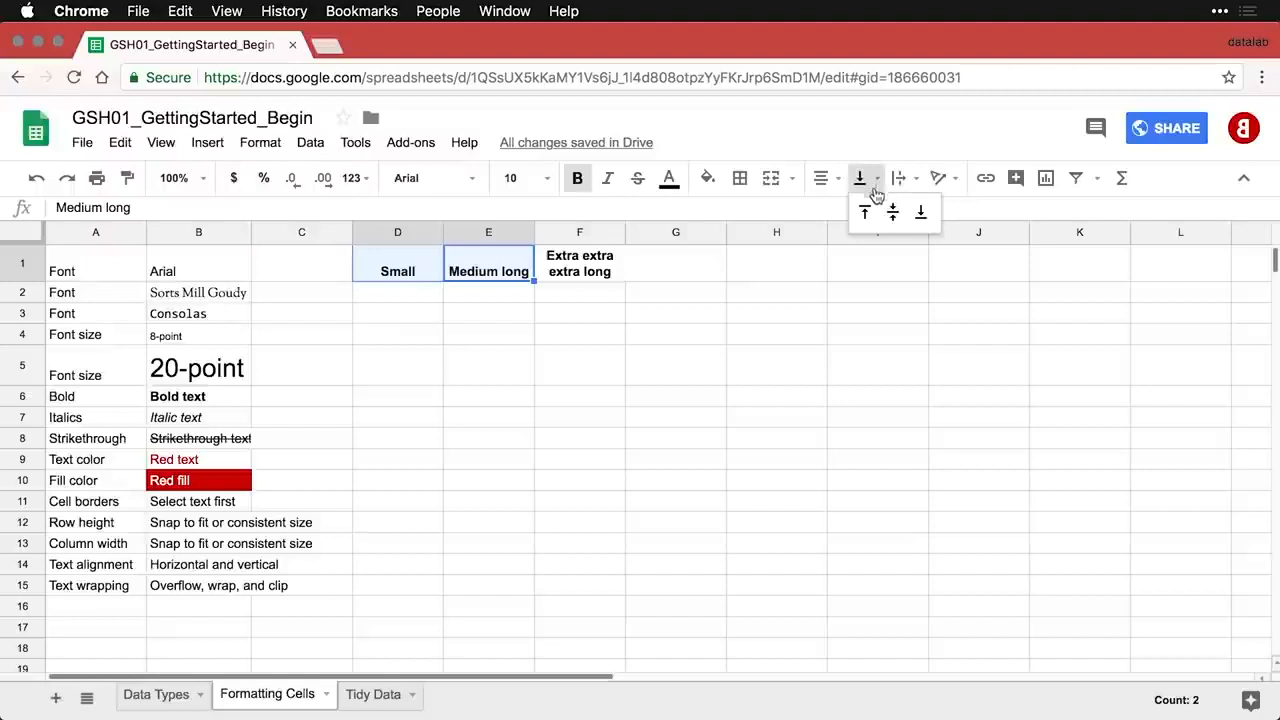
pyautogui.click(863, 212)
pyautogui.click(880, 186)
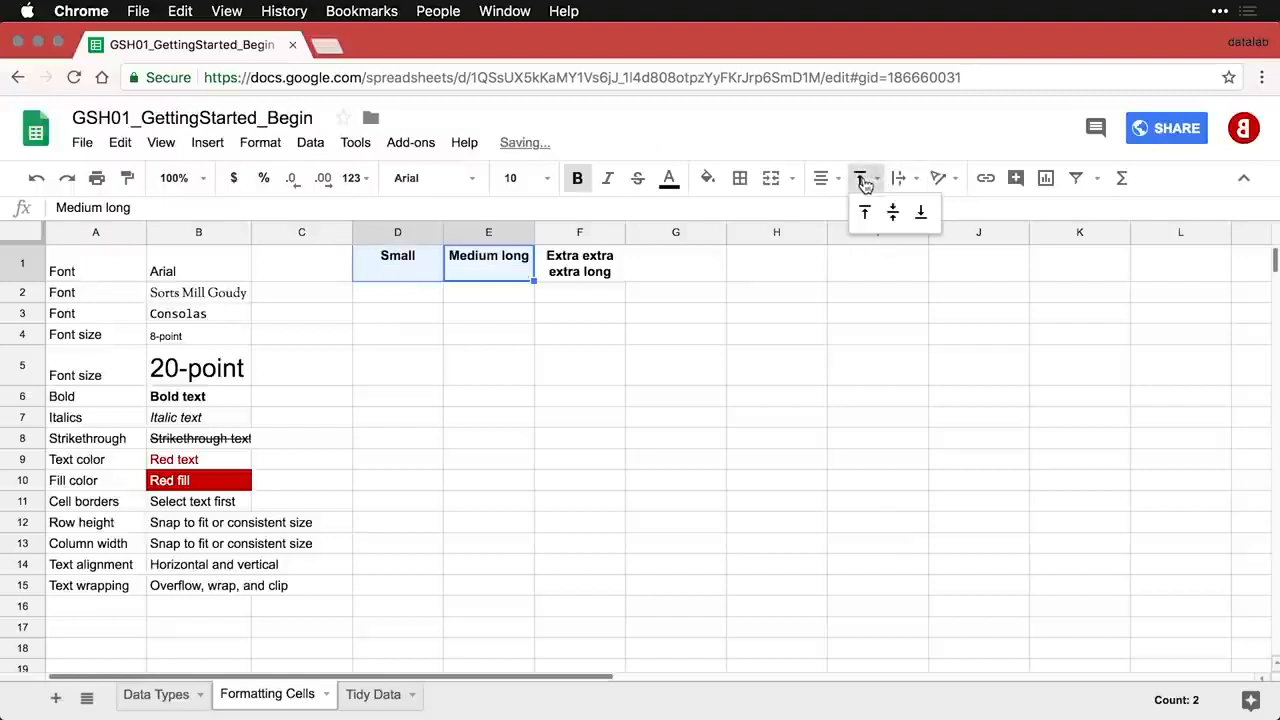
pyautogui.click(890, 213)
pyautogui.click(880, 186)
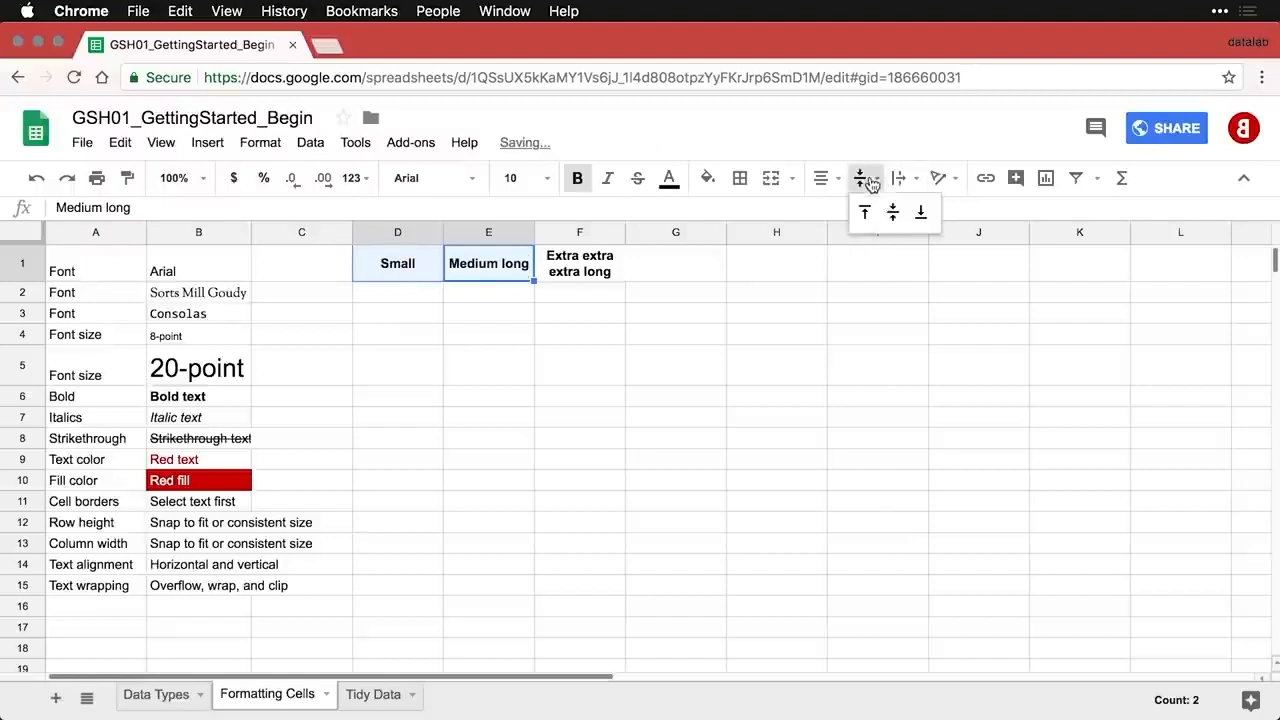
pyautogui.click(922, 213)
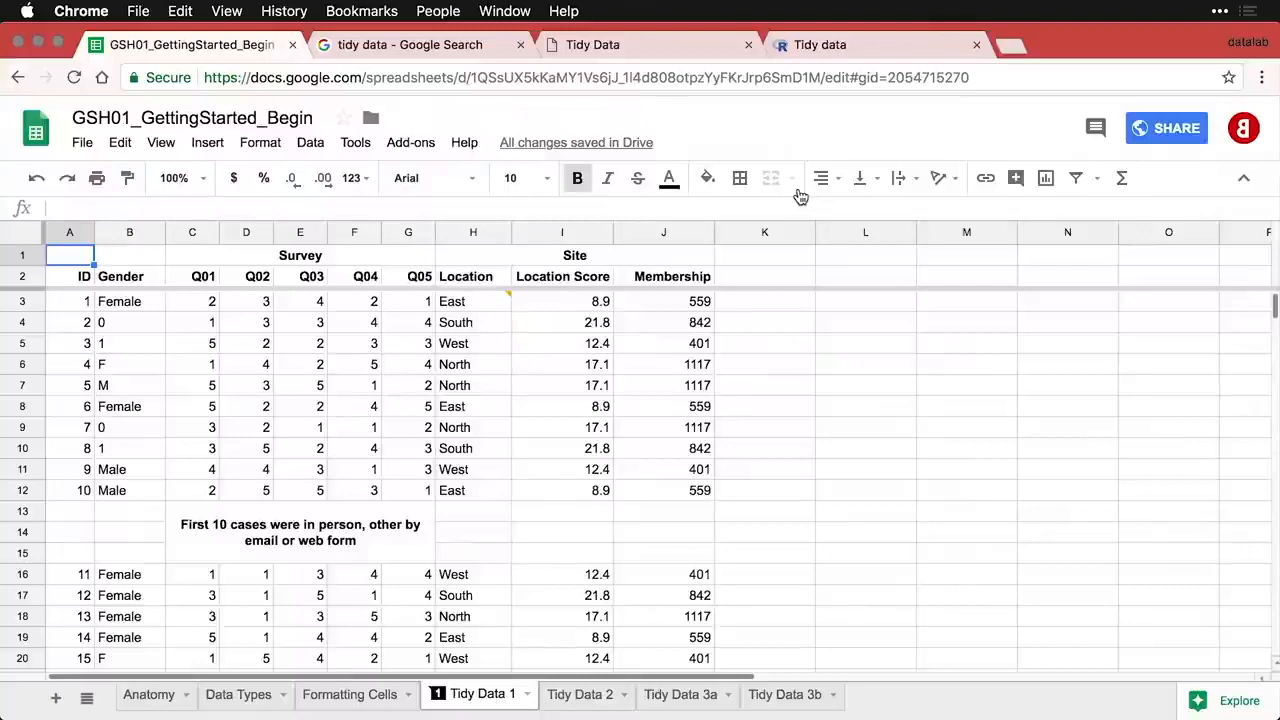
# - Check the tidy data search results and scroll the Tidy Data paper, then view the CRAN vignette
pyautogui.click(455, 50)
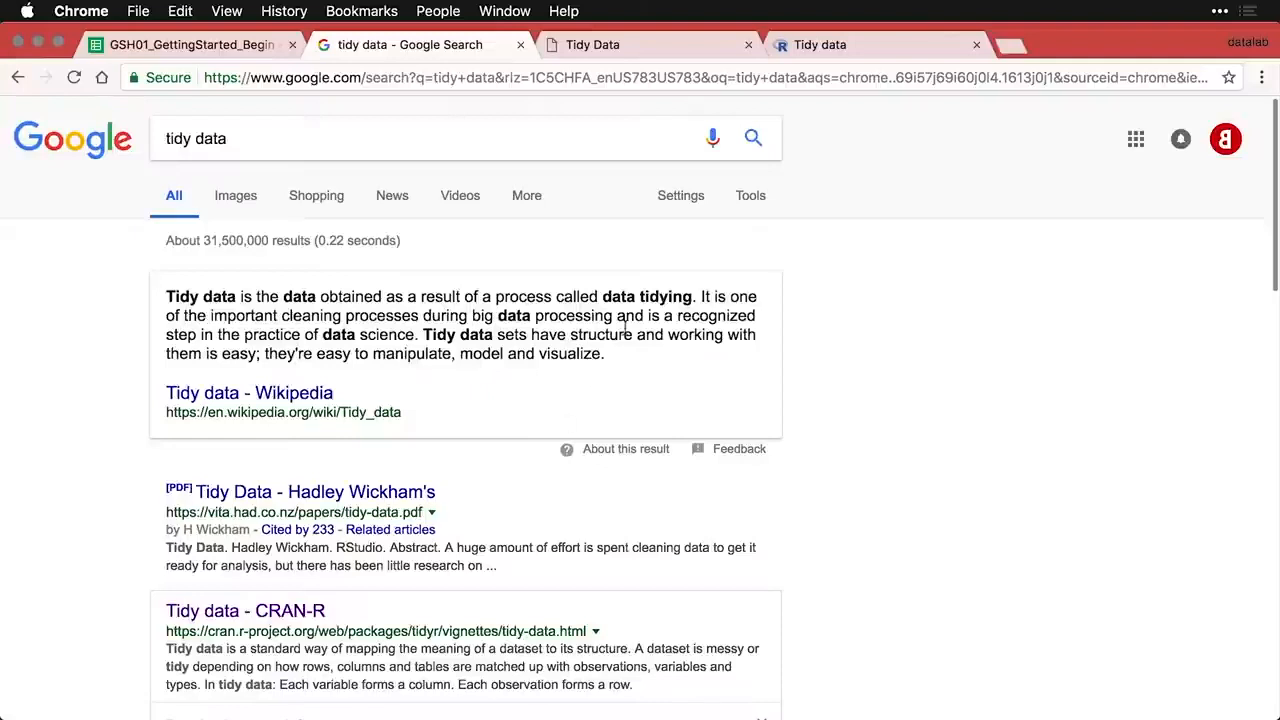
pyautogui.click(674, 48)
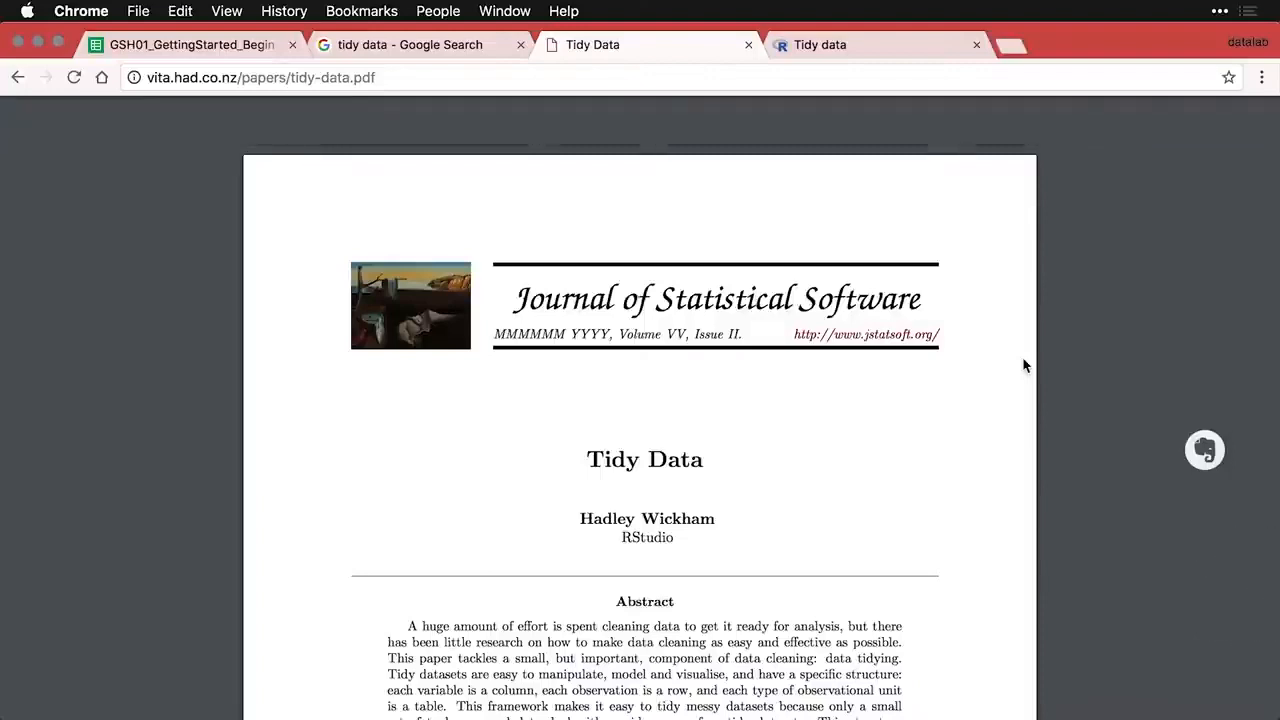
pyautogui.scroll(-10, 1023, 365)
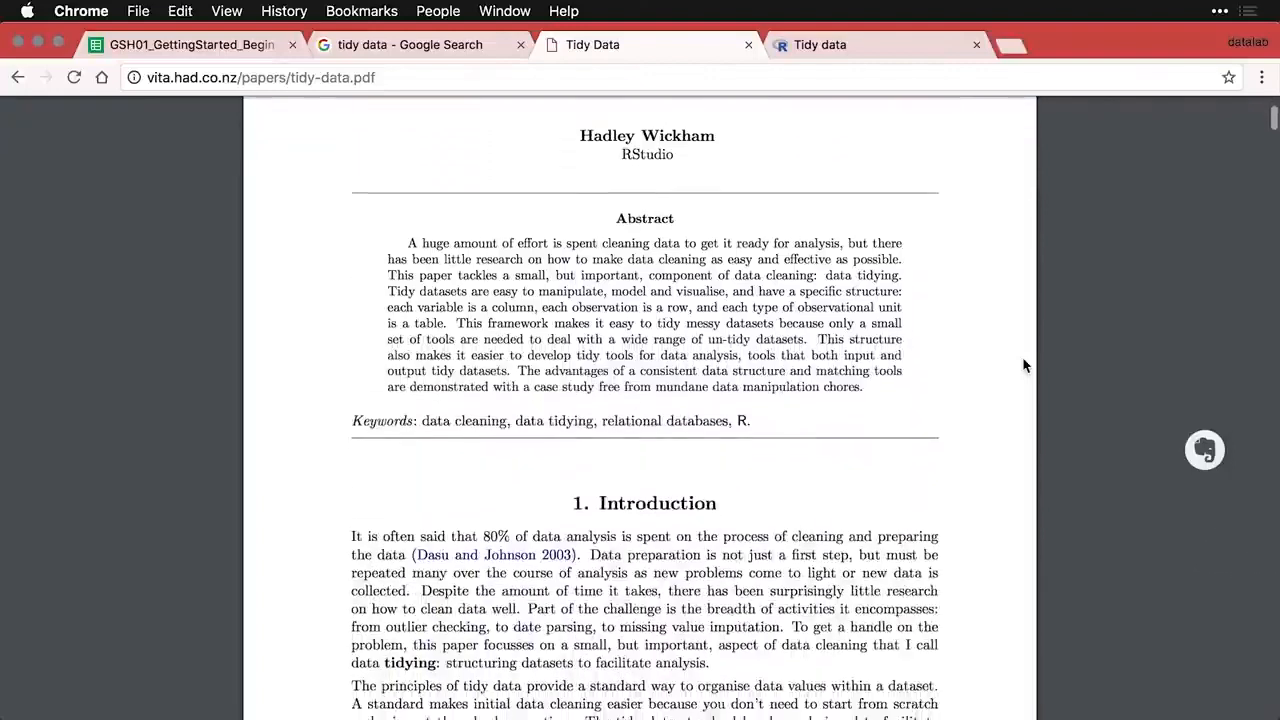
pyautogui.scroll(-5, 1023, 365)
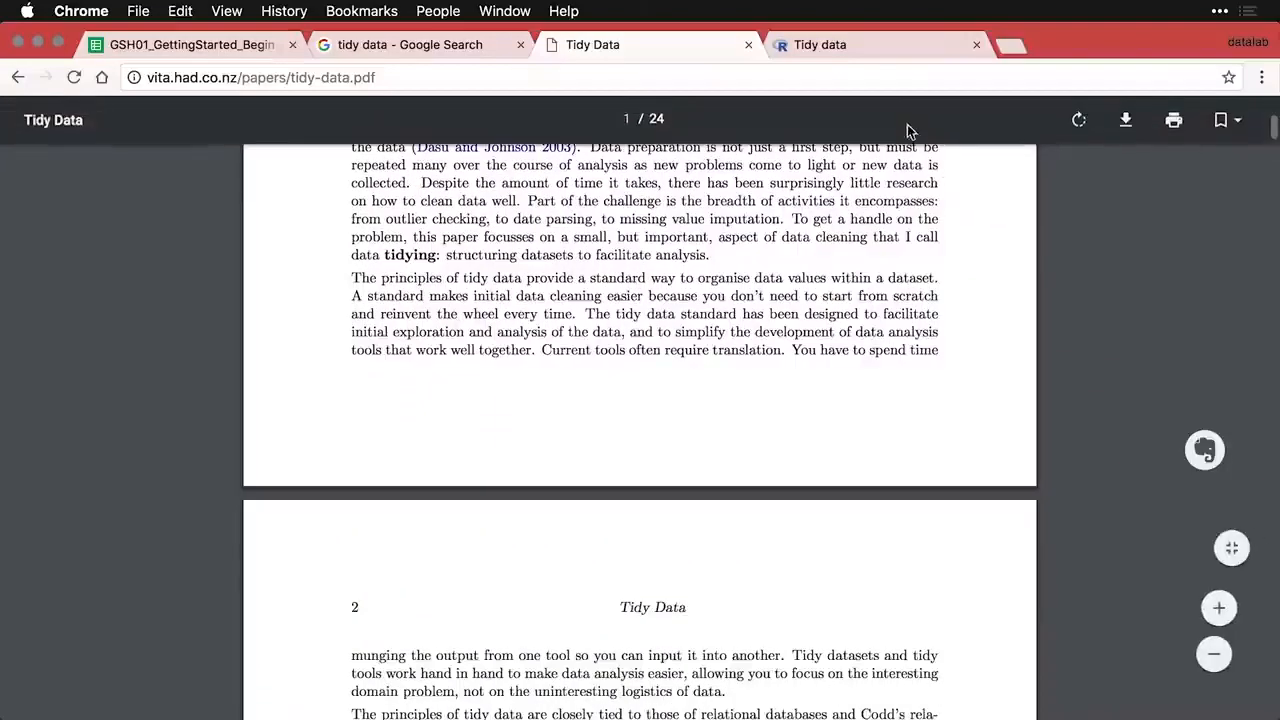
pyautogui.click(871, 50)
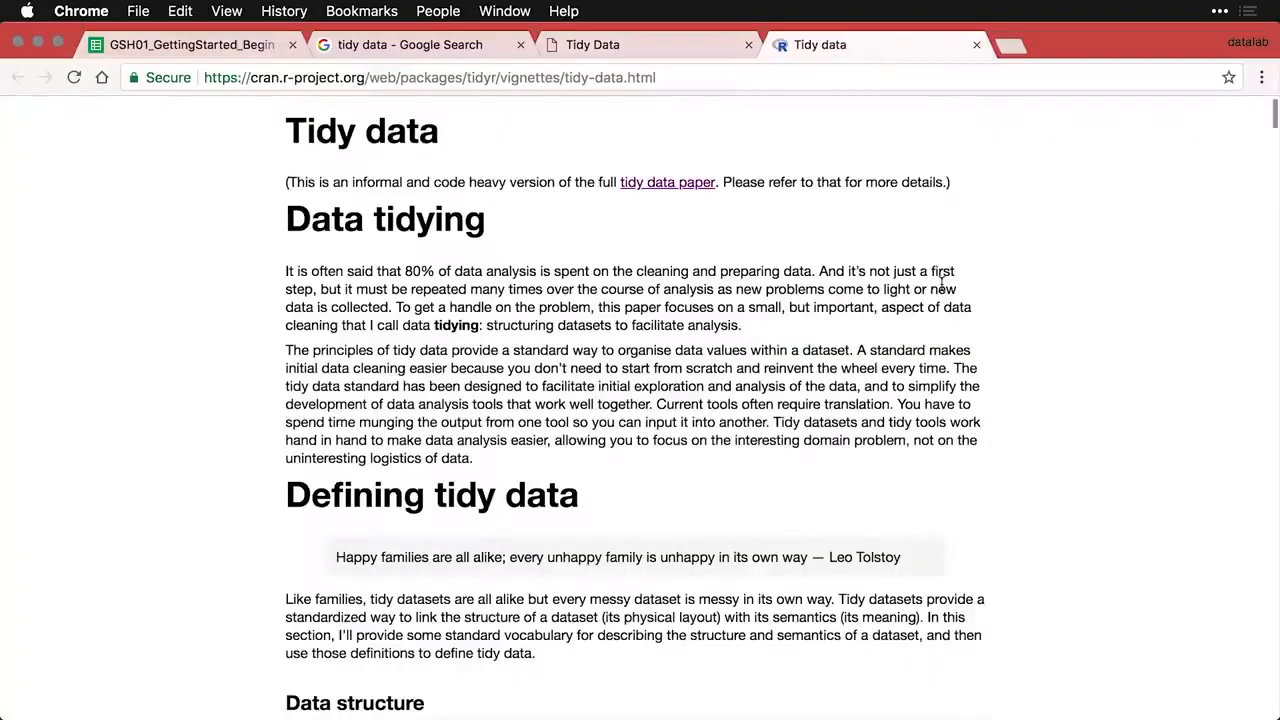
# - Scroll through the tidyr vignette's structure and semantics sections, then return to GSH01_GettingStarted
pyautogui.scroll(-10, 941, 285)
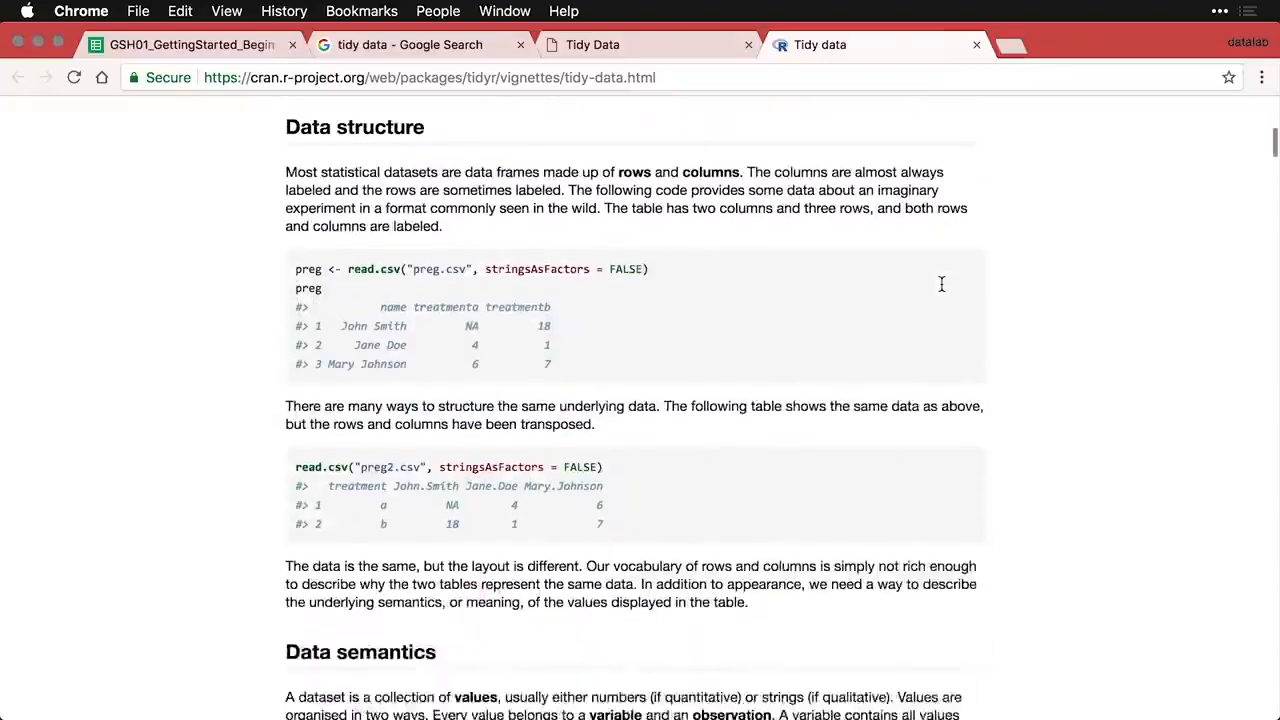
pyautogui.scroll(-12, 941, 285)
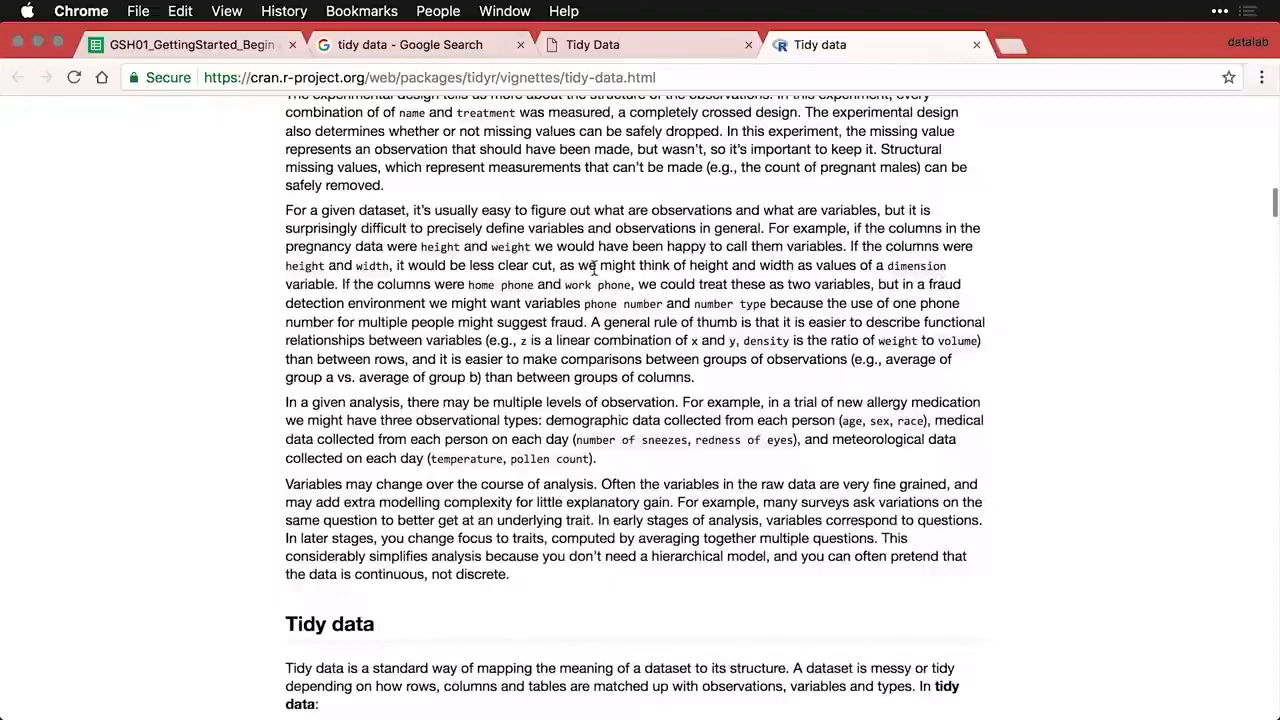
pyautogui.click(214, 52)
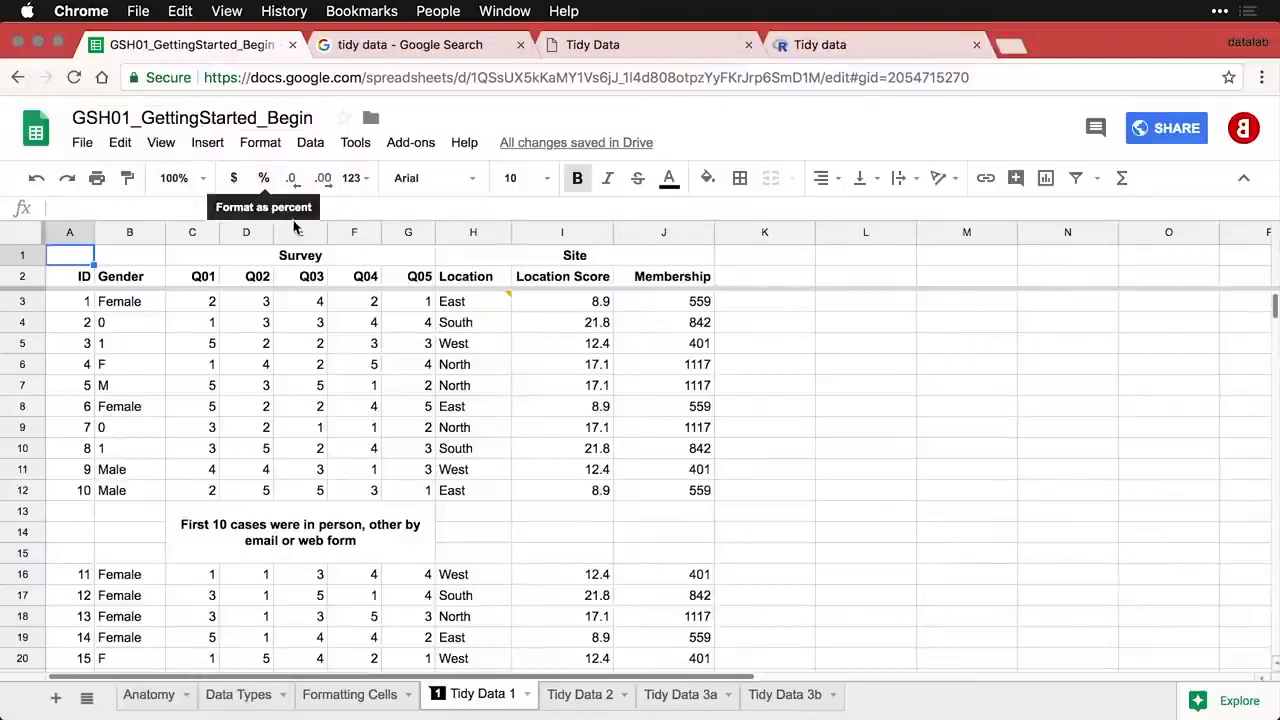
# - Inspect the merged Survey, Site and in-person note cells on Tidy Data 1
pyautogui.click(313, 263)
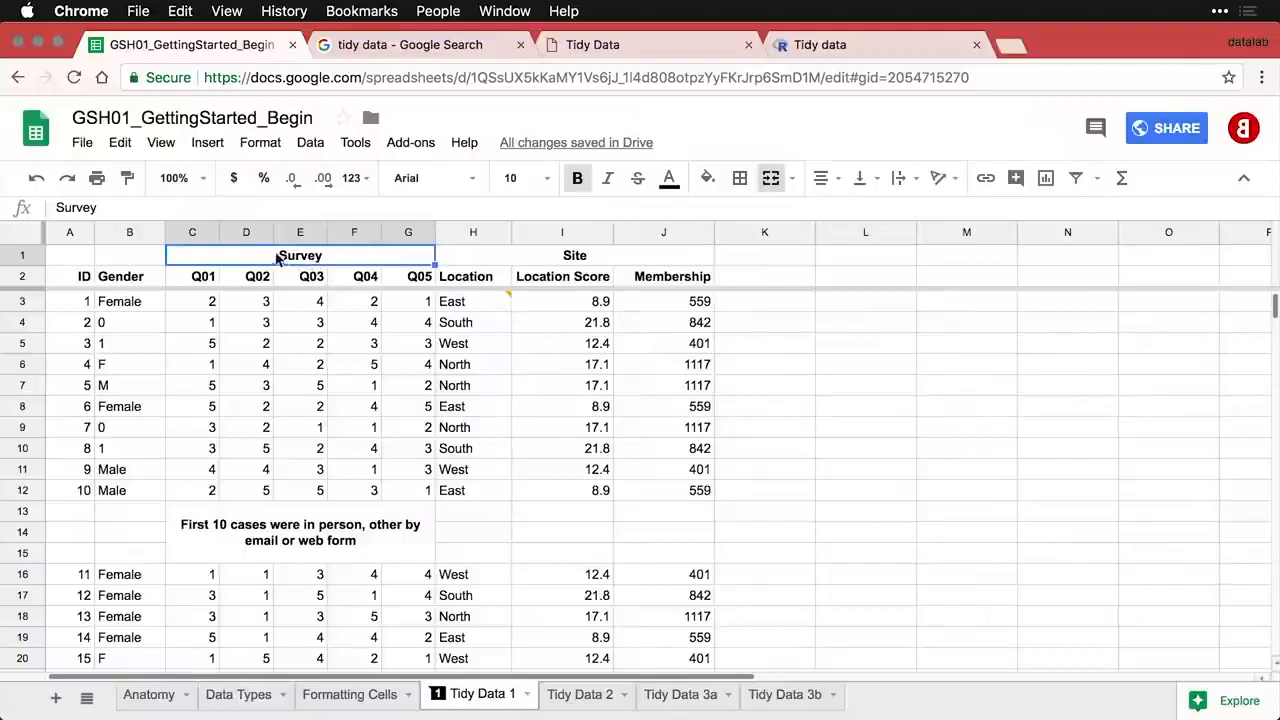
pyautogui.click(572, 262)
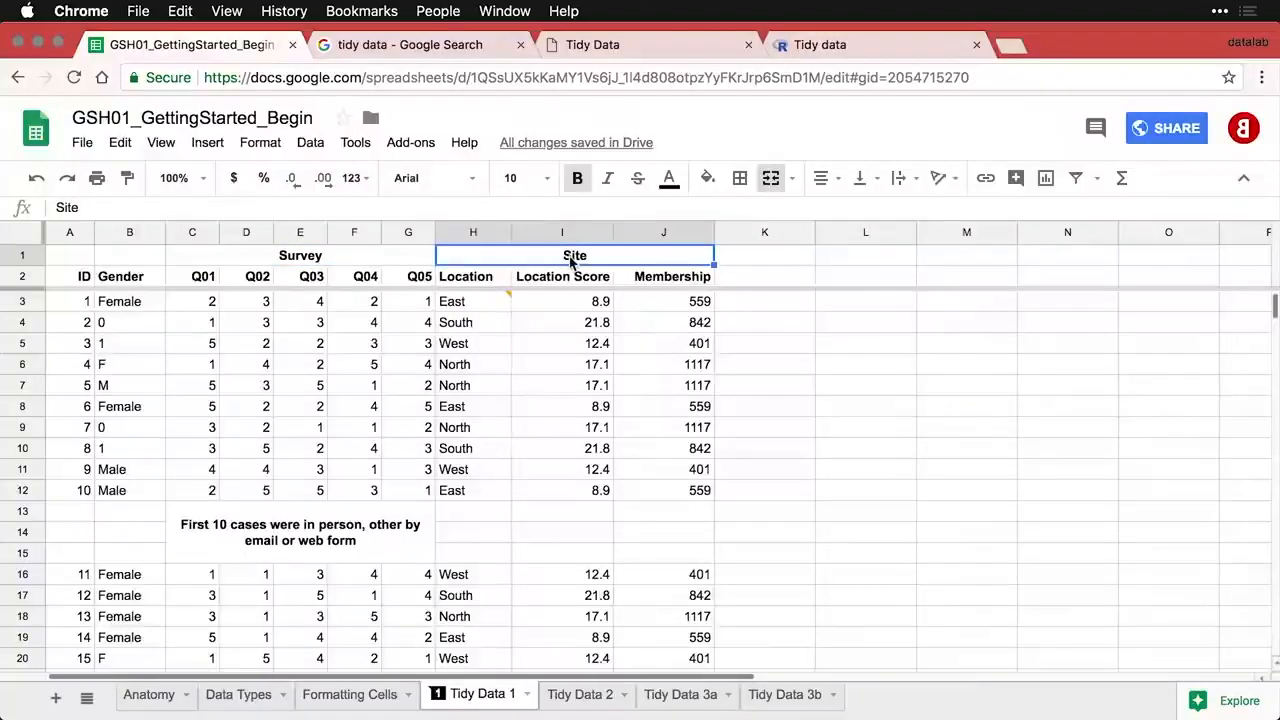
pyautogui.click(386, 540)
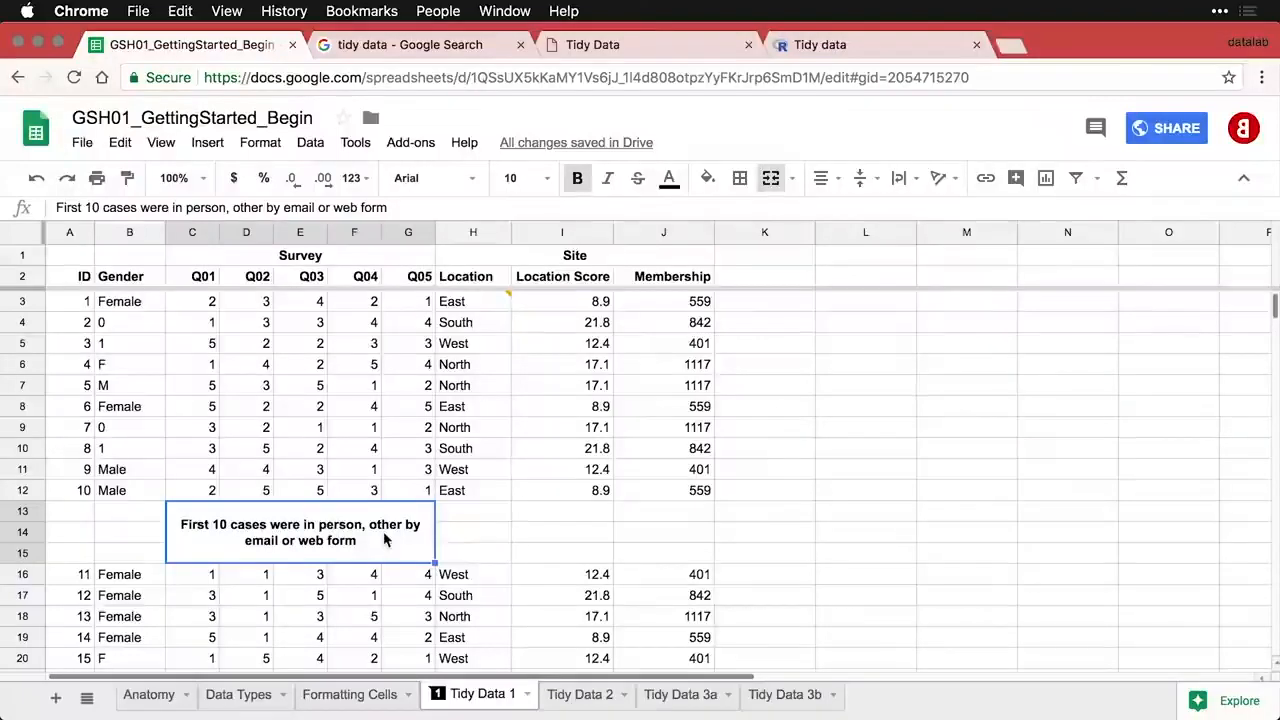
# - Toggle bold off and on for column F, then try dragging Q04–Q05 to the right
pyautogui.click(353, 233)
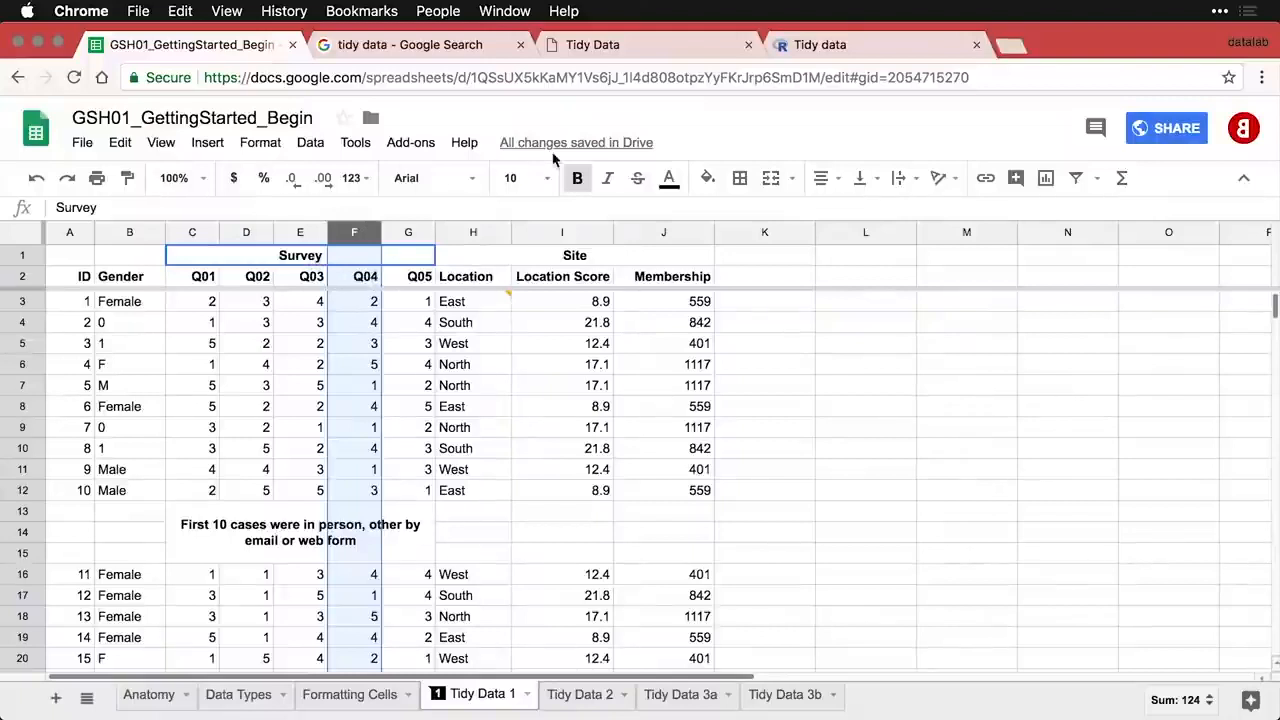
pyautogui.click(577, 179)
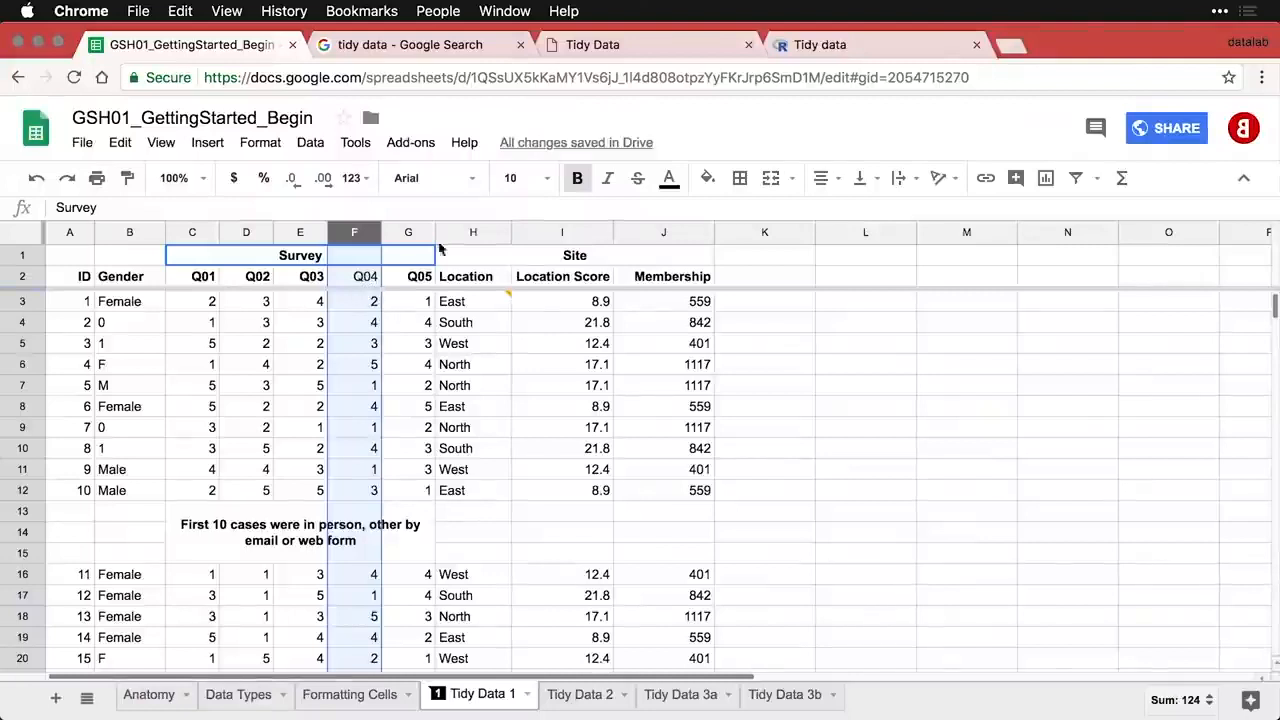
pyautogui.click(582, 182)
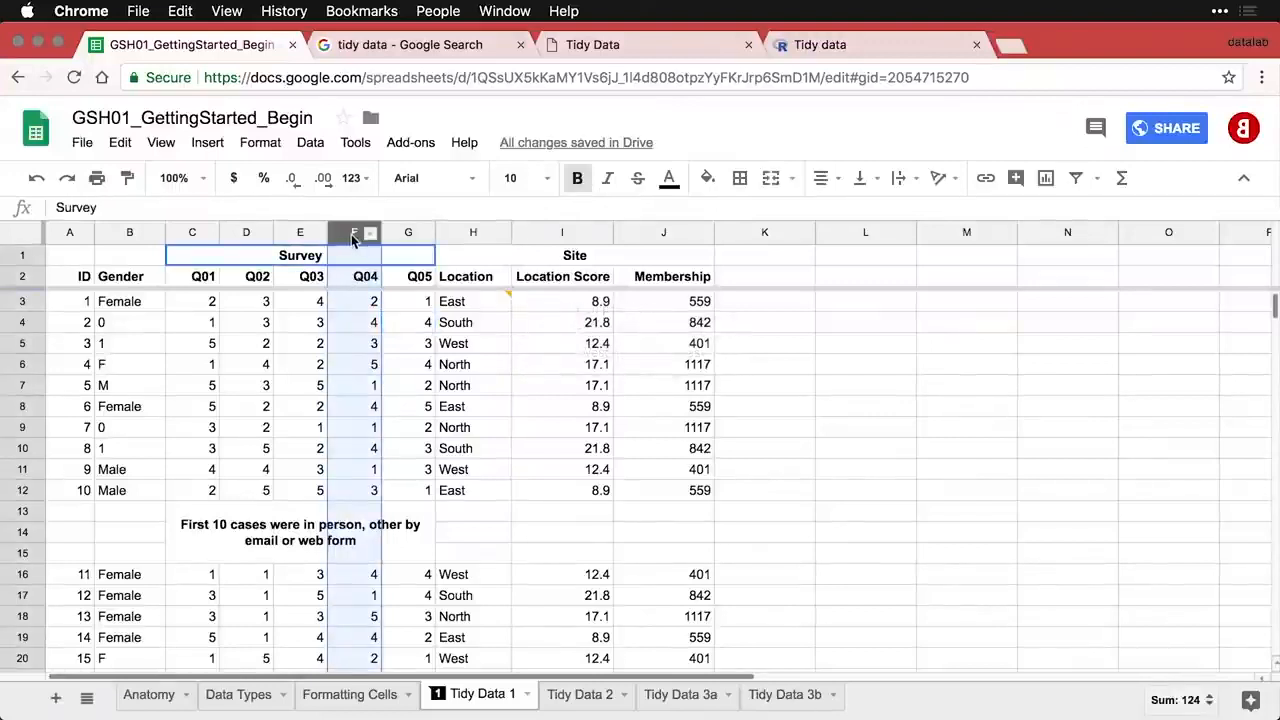
pyautogui.moveTo(360, 235); pyautogui.dragTo(435, 232)
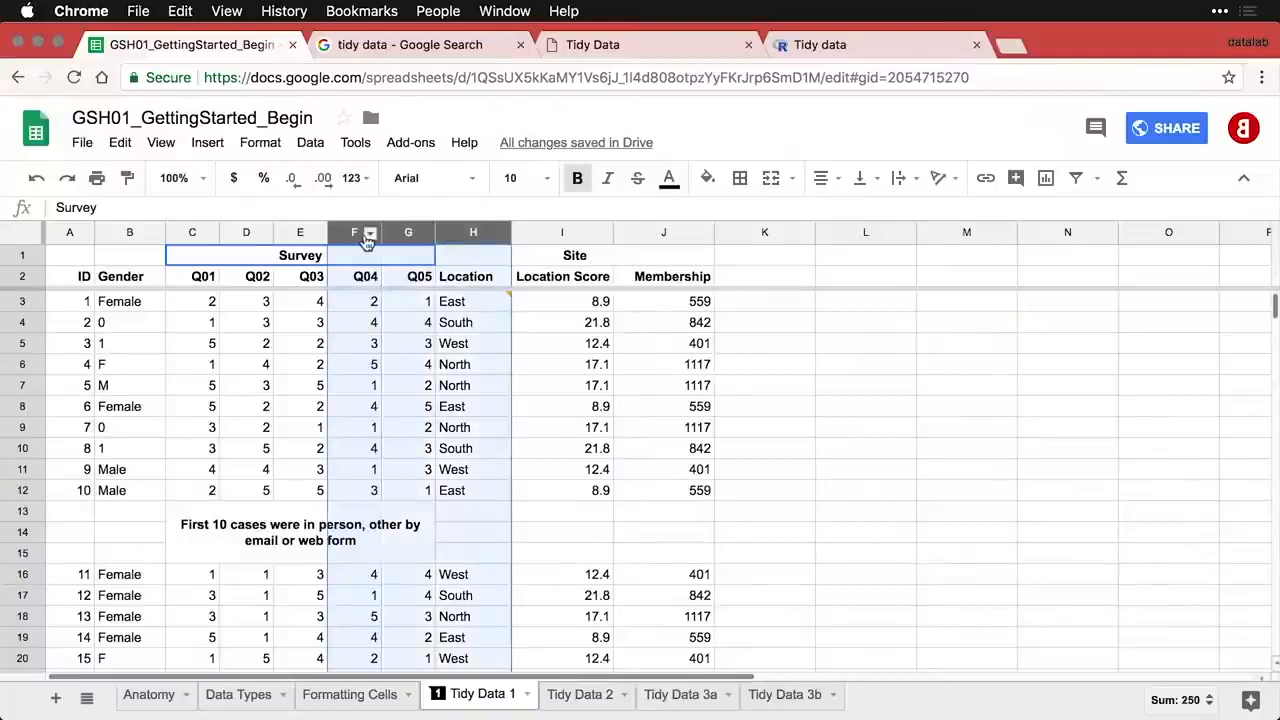
pyautogui.moveTo(345, 232); pyautogui.dragTo(760, 232)
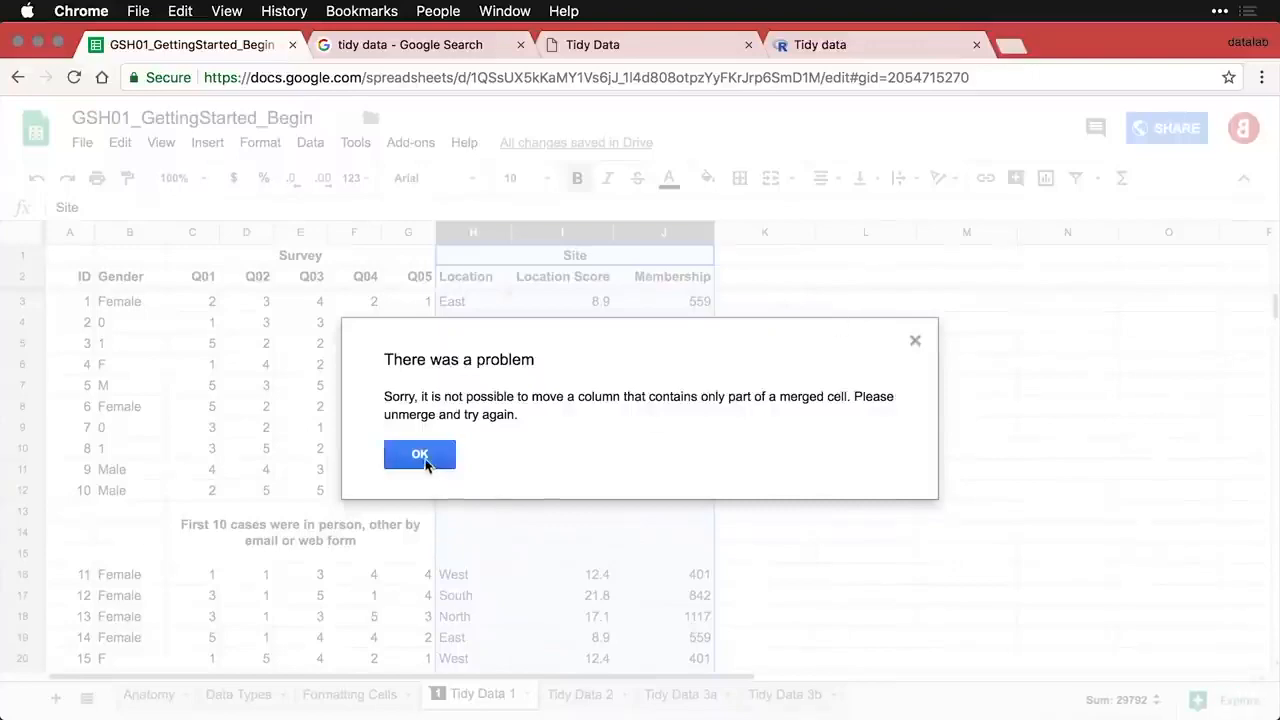
# - Close the merged-cell warning and recheck the merged Survey heading and in-person note
pyautogui.click(426, 460)
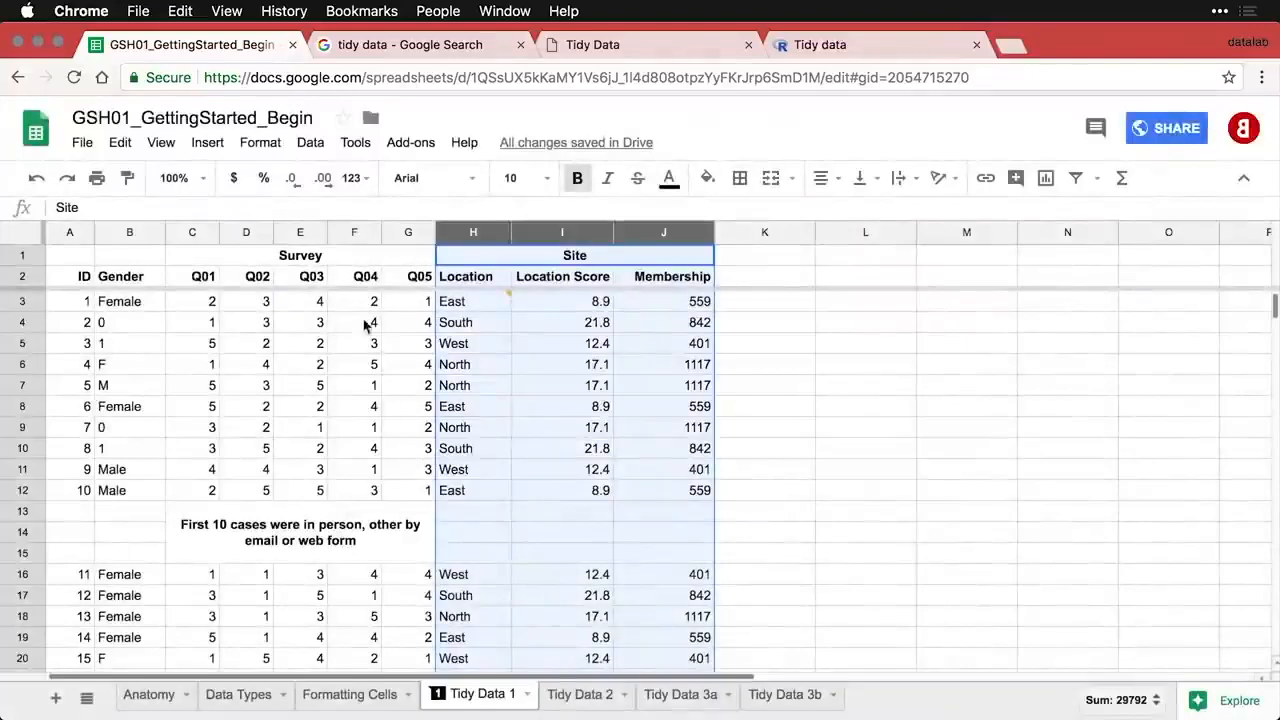
pyautogui.click(313, 262)
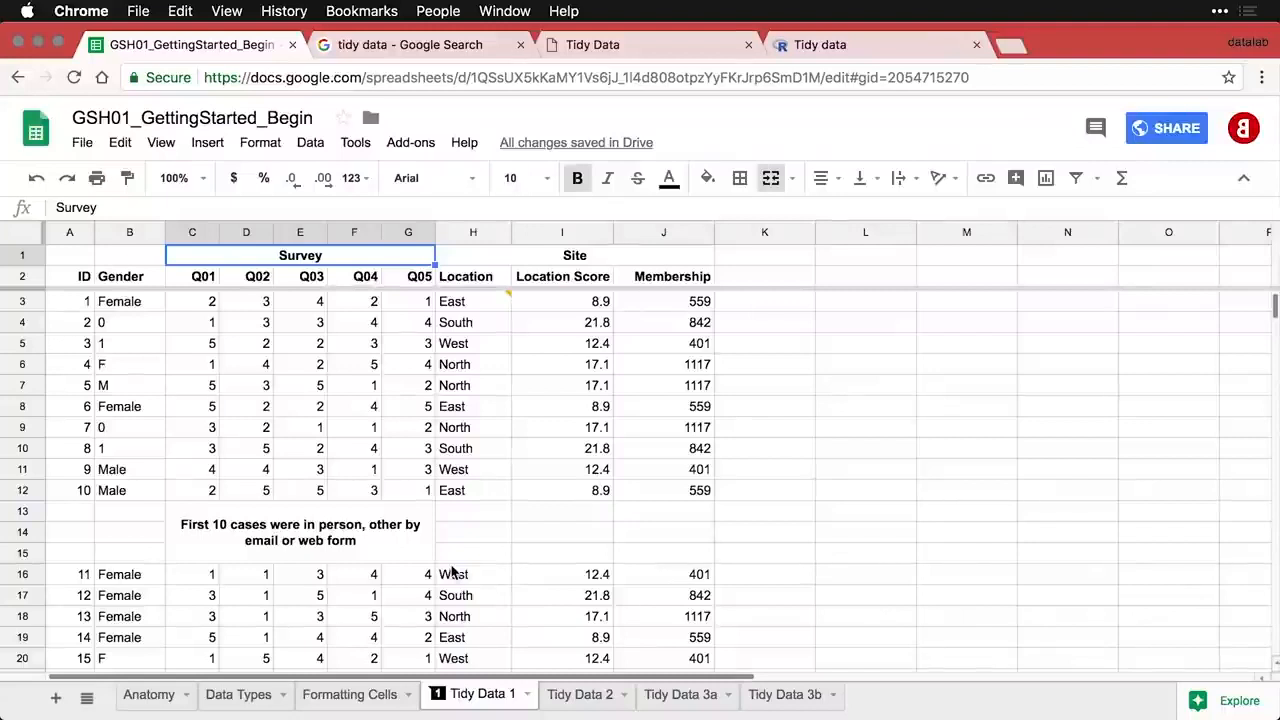
pyautogui.click(322, 536)
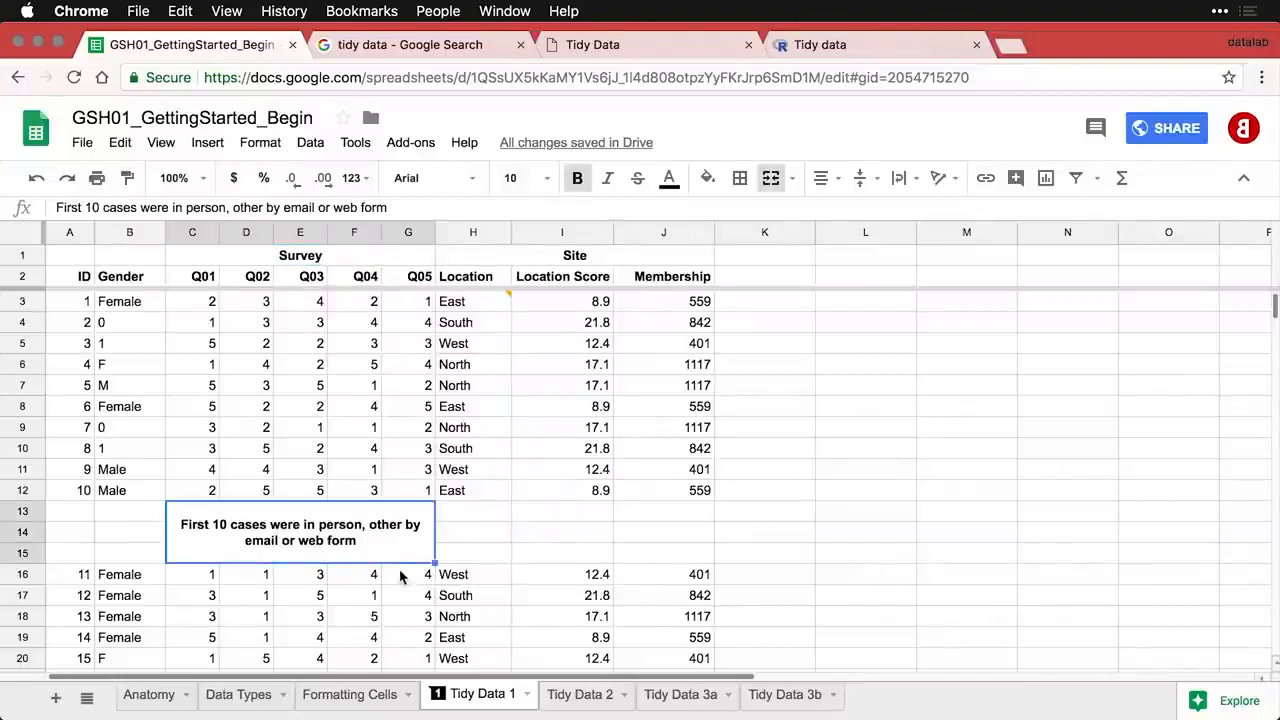
pyautogui.moveTo(504, 315)
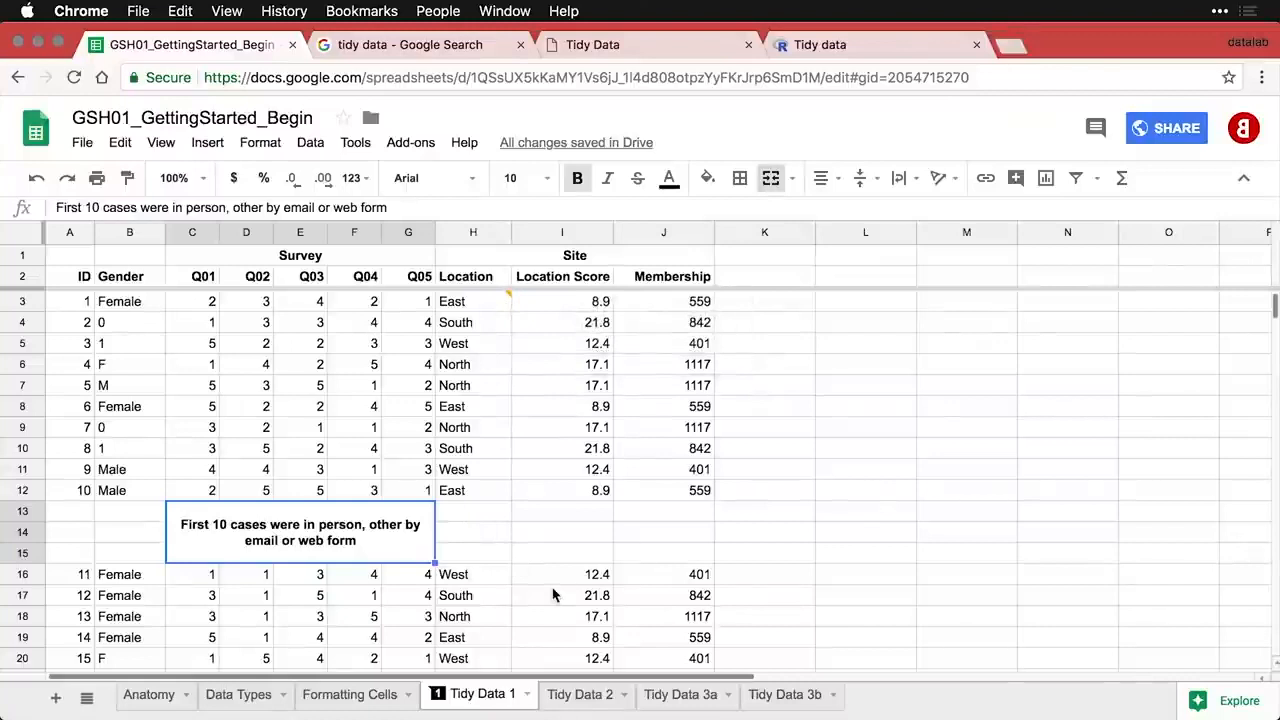
# - On Tidy Data 2, inspect the In person Method entries, East in I2 and Gender column, then open Tidy Data 3a
pyautogui.click(594, 696)
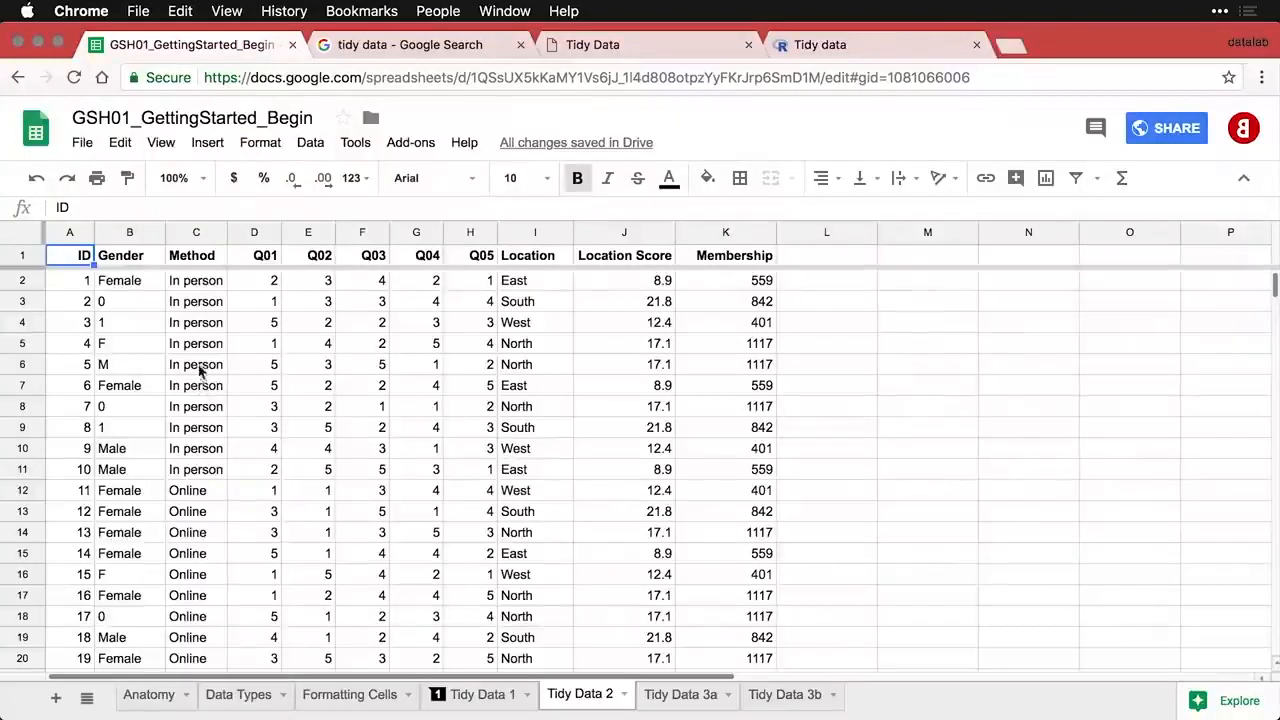
pyautogui.moveTo(188, 282); pyautogui.dragTo(210, 470)
pyautogui.scroll(-5, 215, 567)
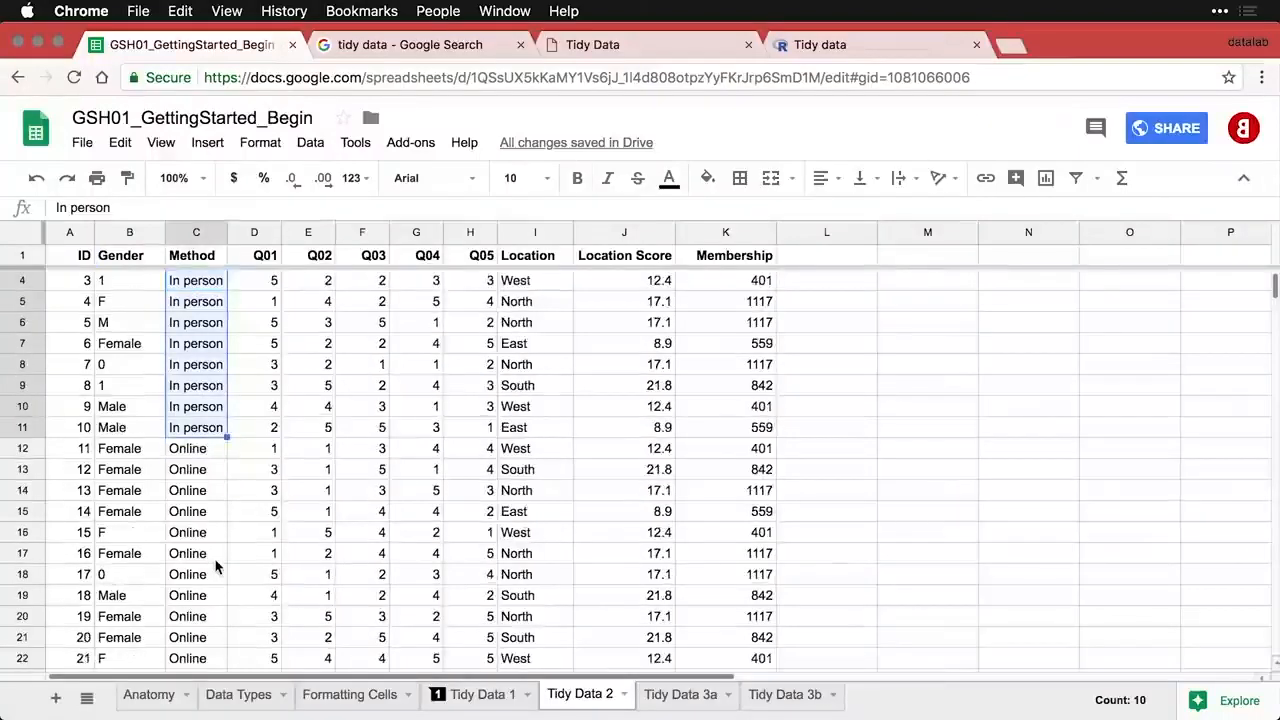
pyautogui.scroll(3, 215, 567)
pyautogui.scroll(2, 215, 567)
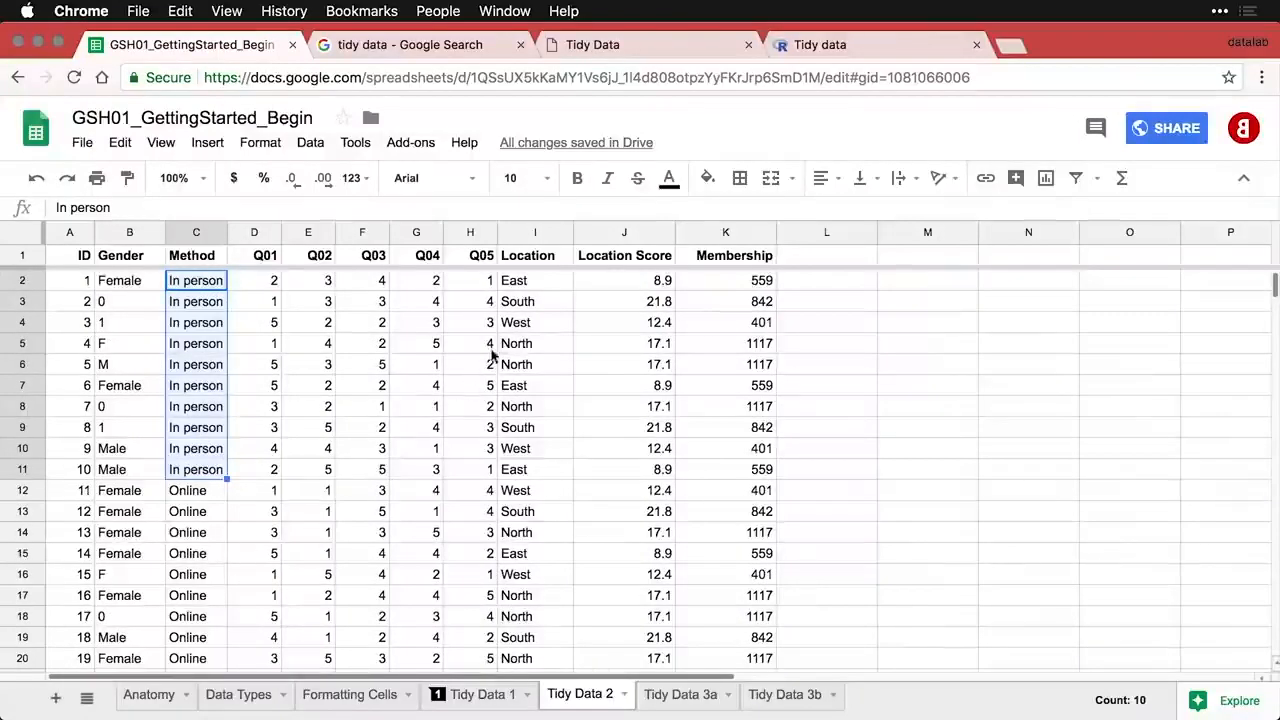
pyautogui.click(527, 283)
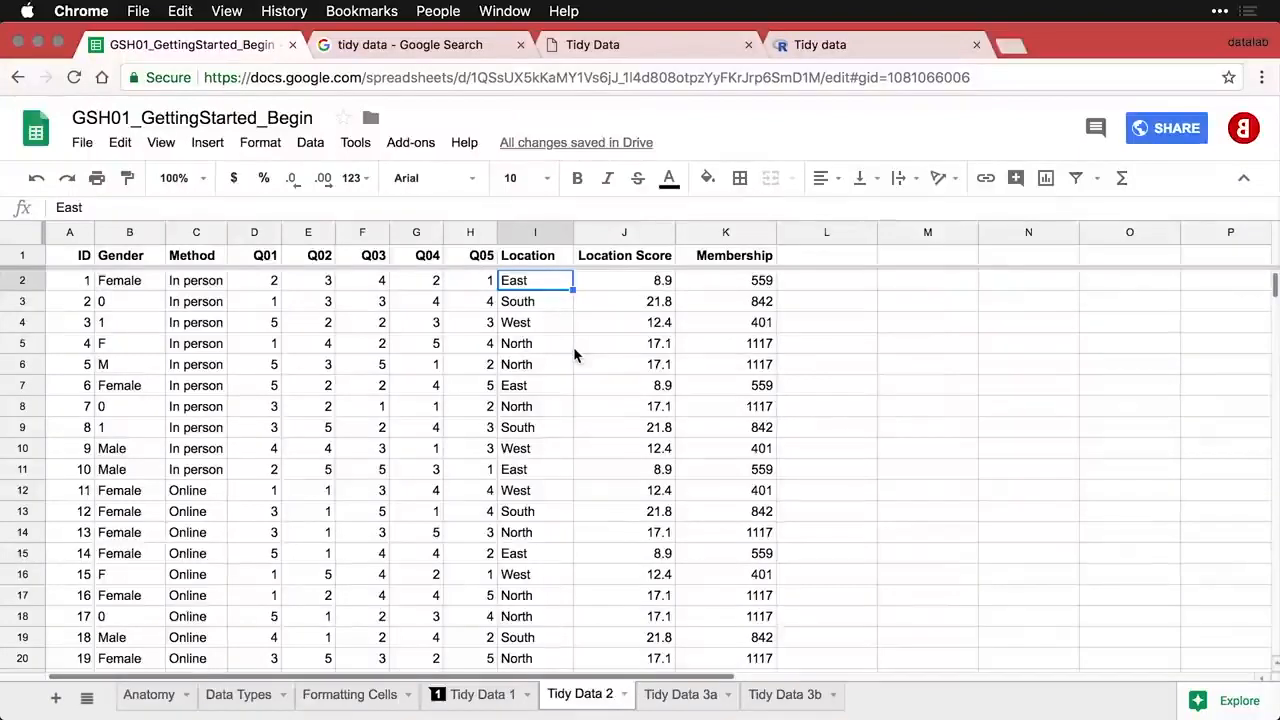
pyautogui.click(115, 232)
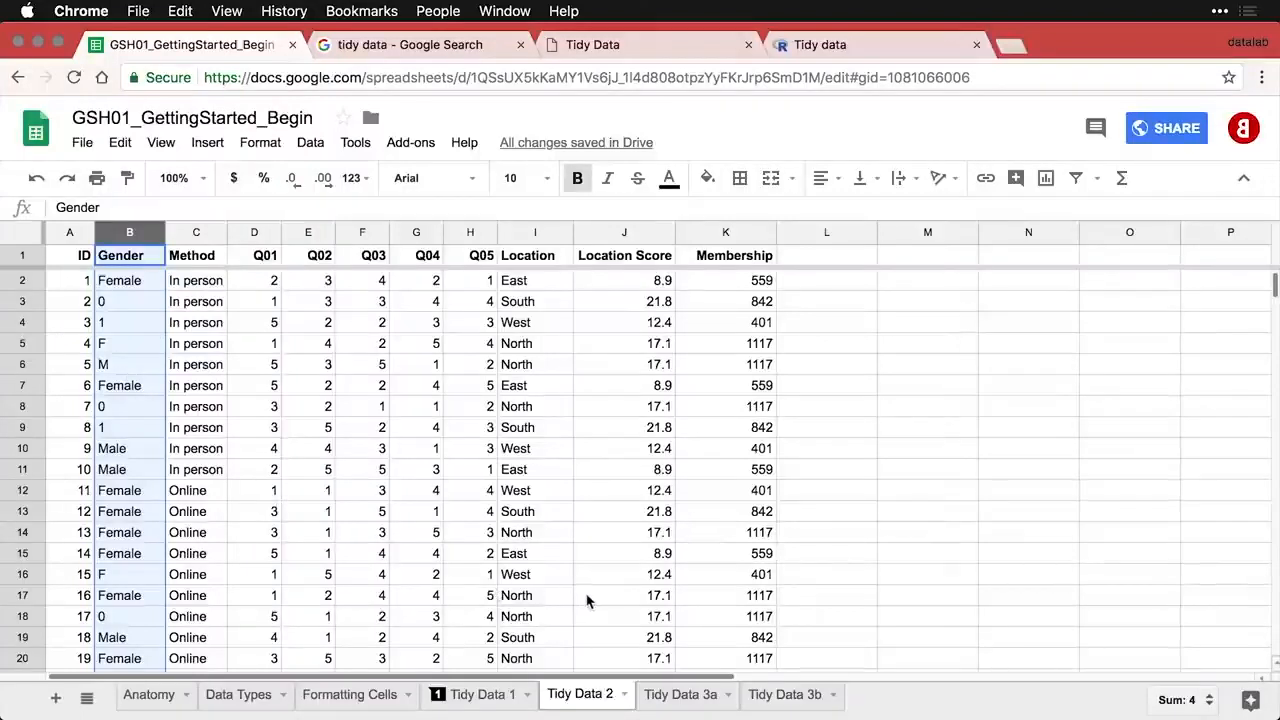
pyautogui.click(695, 706)
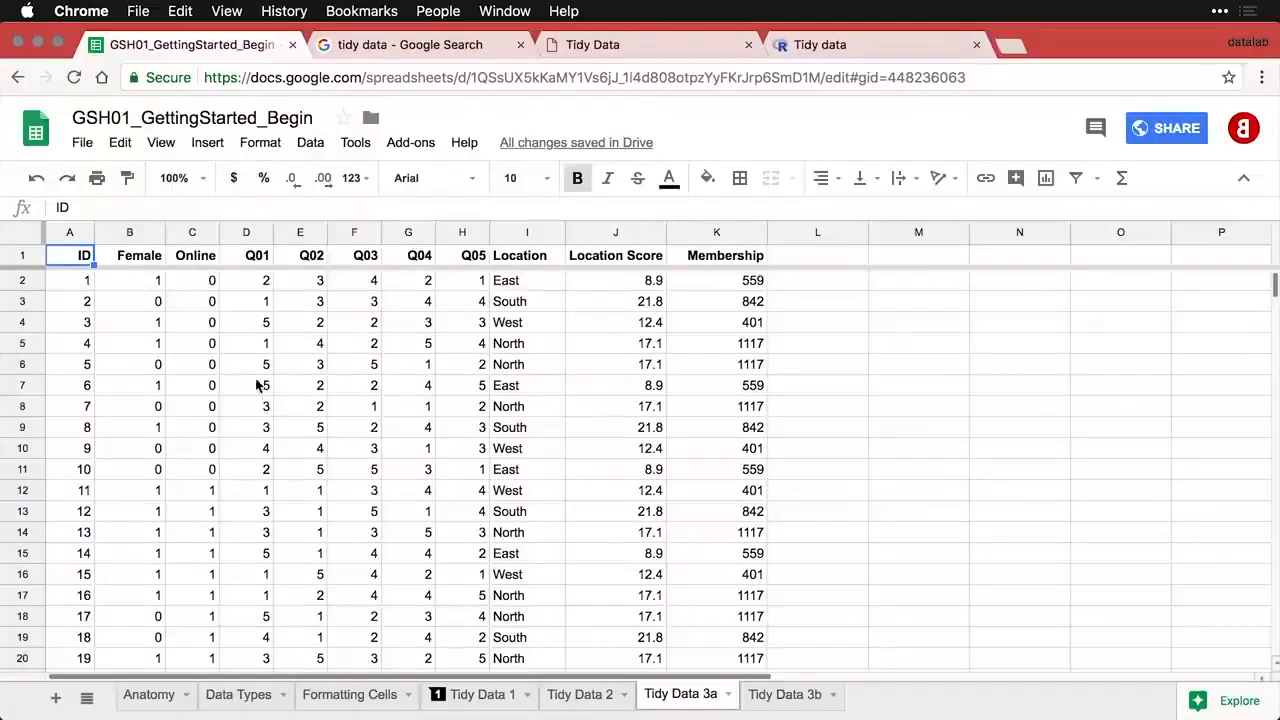
pyautogui.click(130, 233)
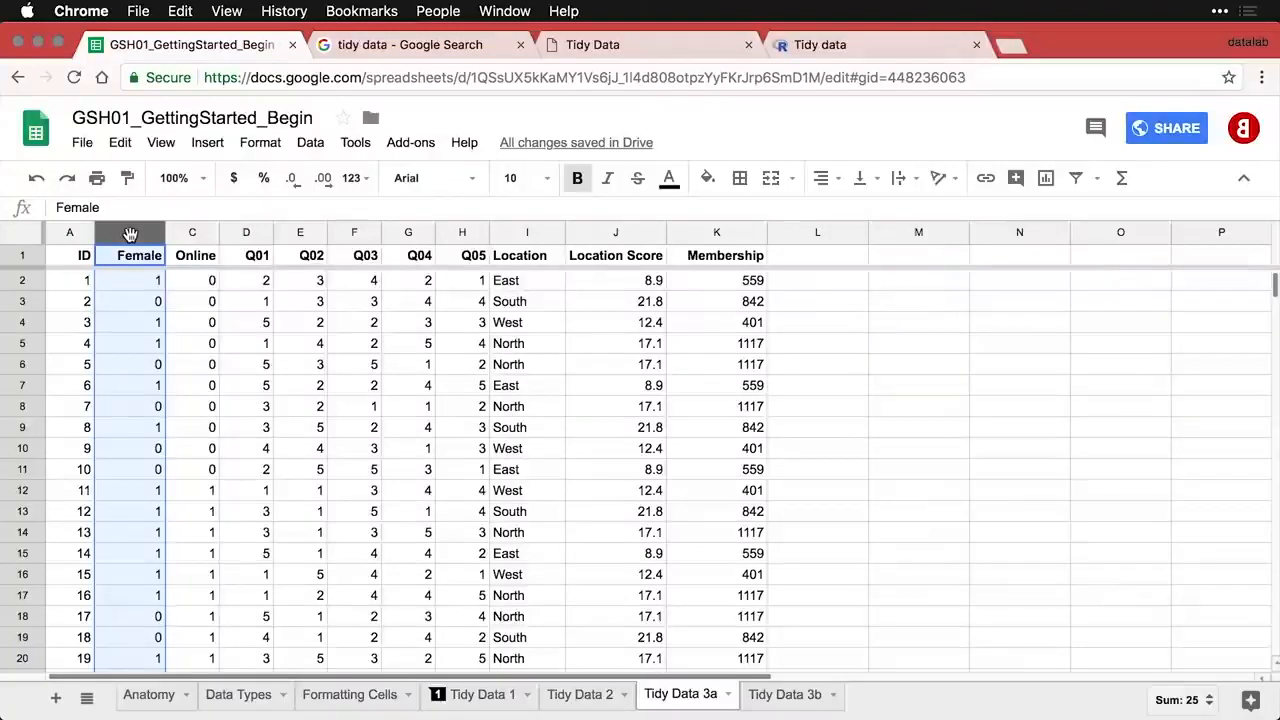
pyautogui.click(153, 285)
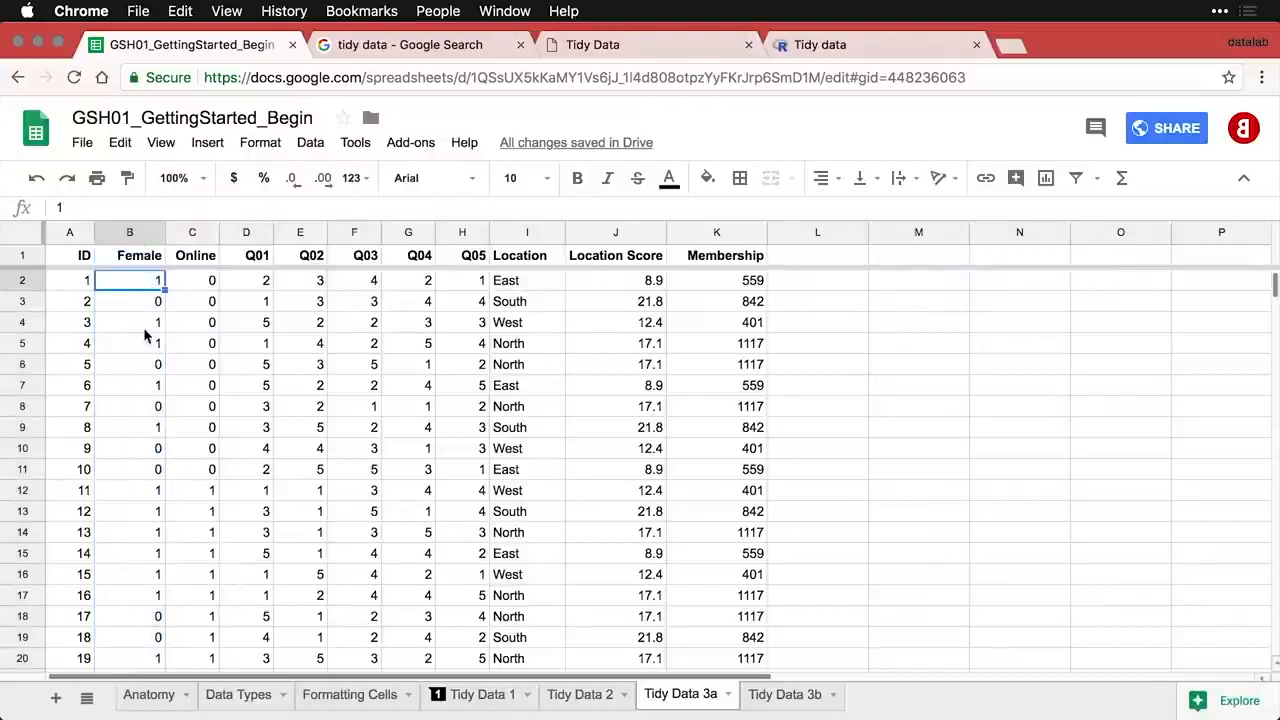
pyautogui.click(146, 310)
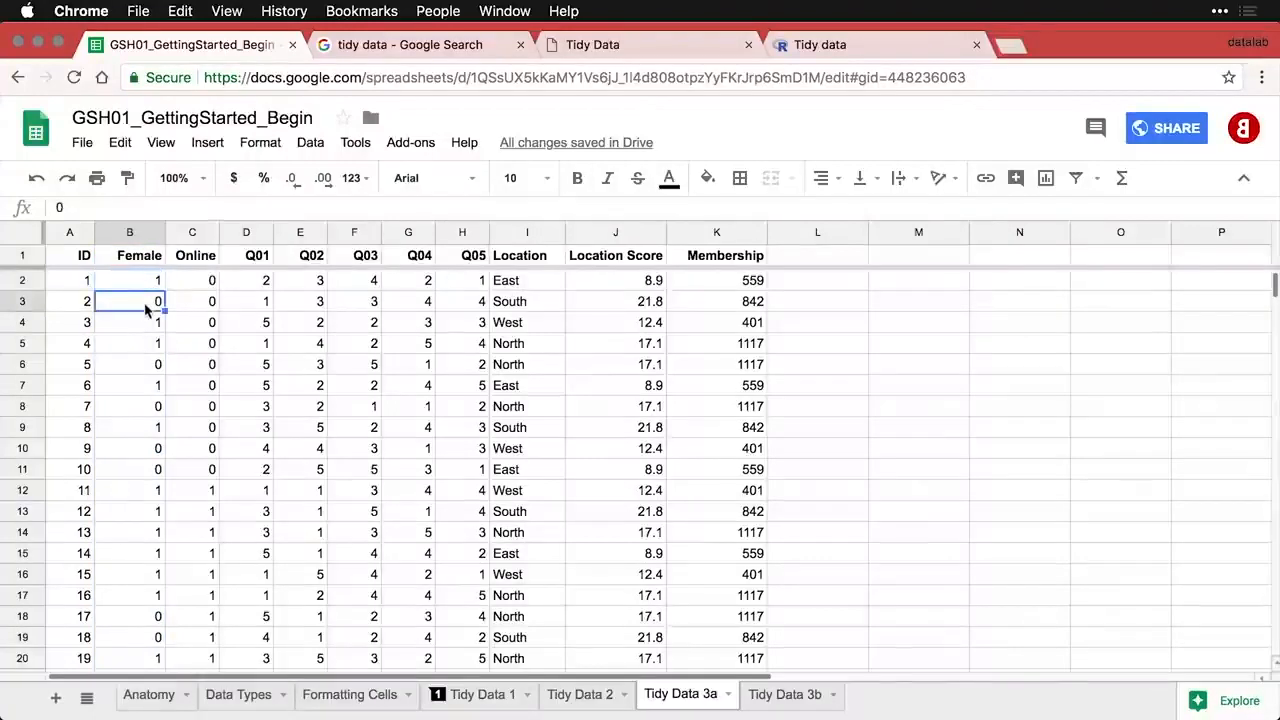
pyautogui.click(196, 232)
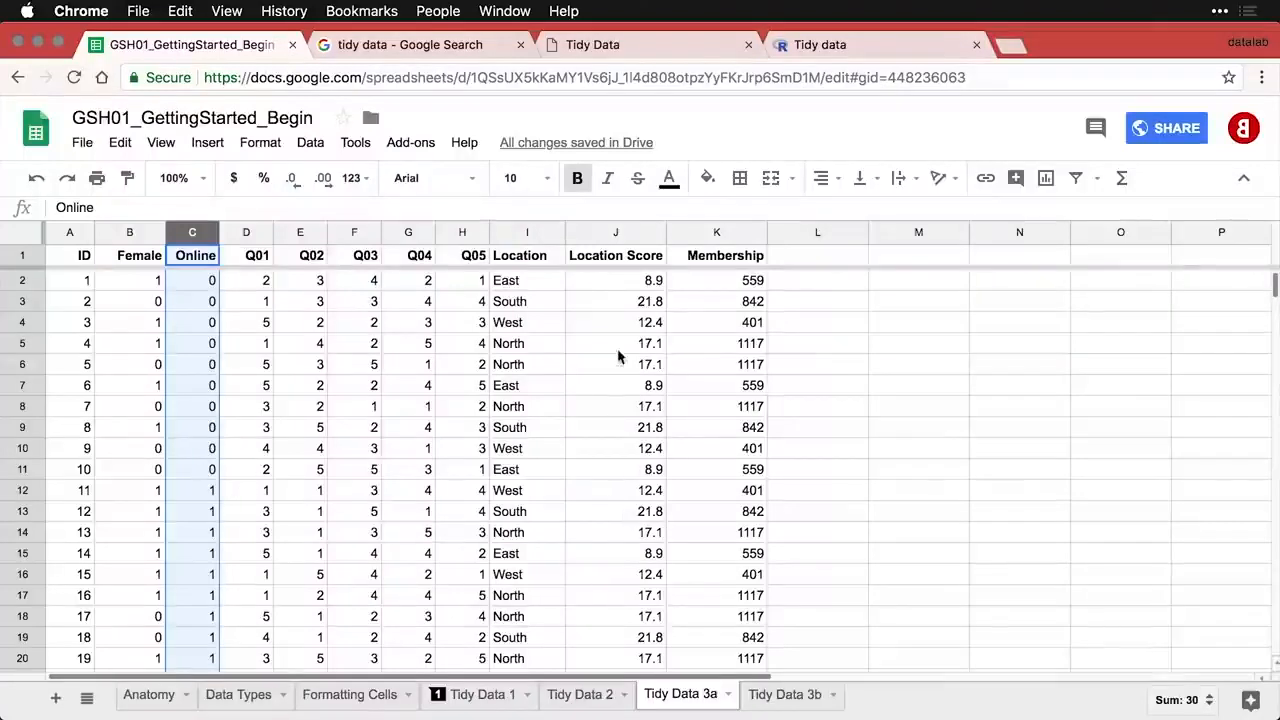
pyautogui.click(609, 232)
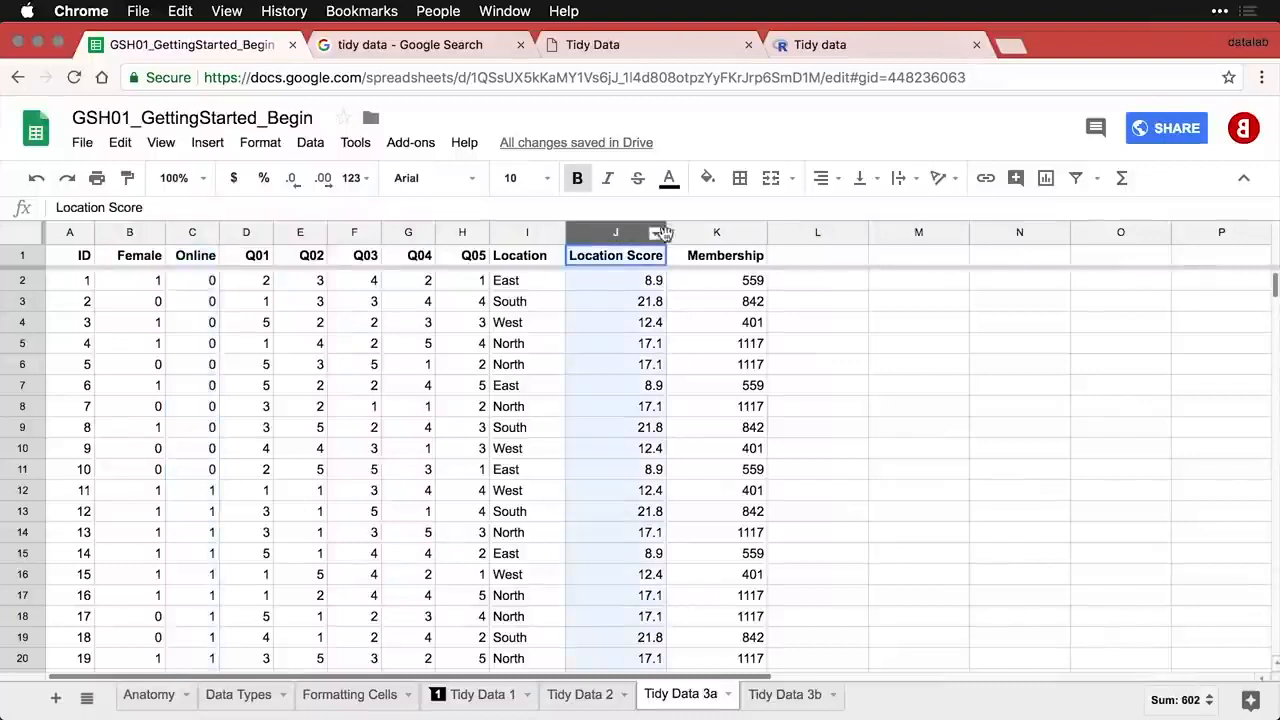
pyautogui.keyDown('shift'); pyautogui.click(697, 234); pyautogui.keyUp('shift')
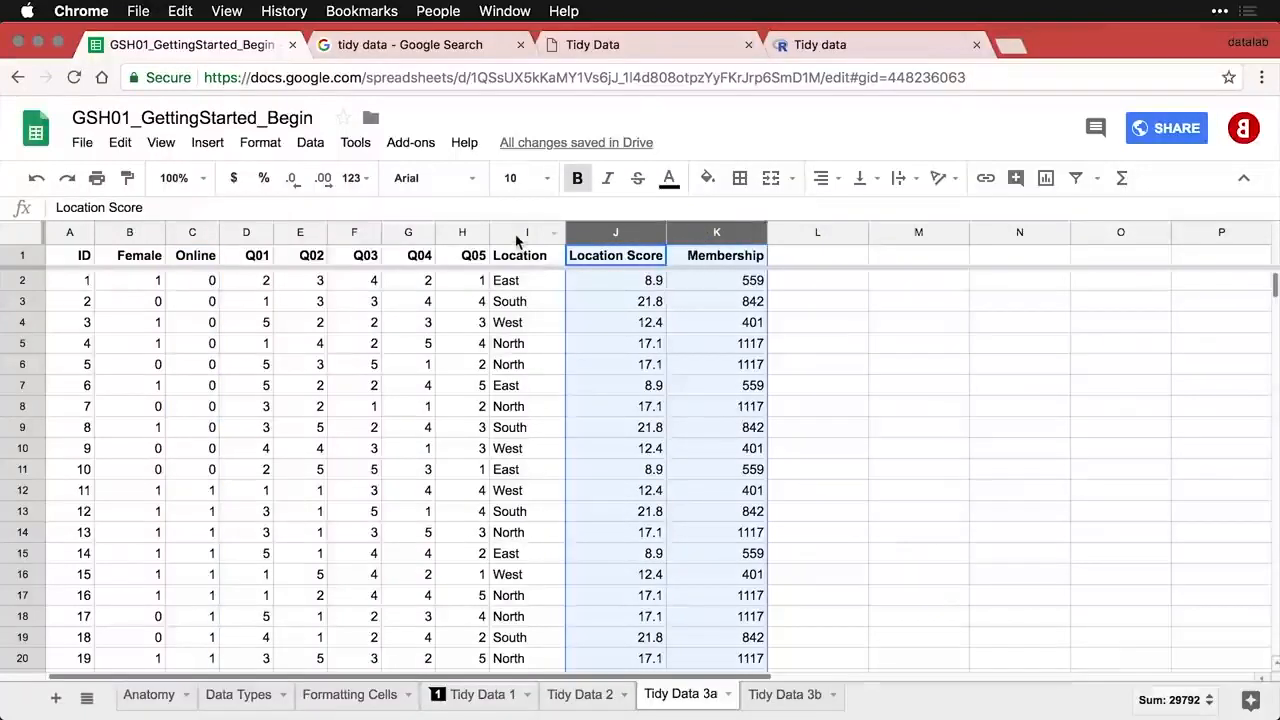
pyautogui.click(517, 234)
pyautogui.keyDown('shift'); pyautogui.click(640, 234); pyautogui.keyUp('shift')
pyautogui.keyDown('shift'); pyautogui.click(673, 234); pyautogui.keyUp('shift')
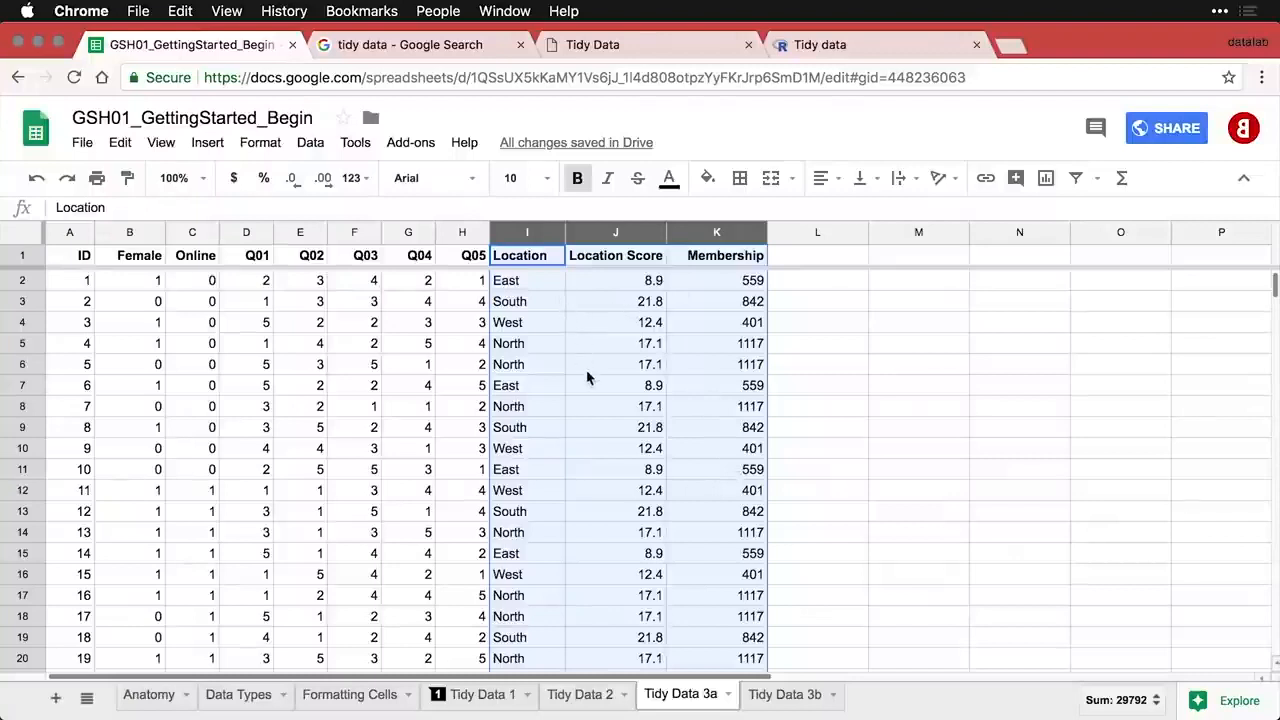
# - Switch to Tidy Data 3b and select the location lookup table A1:C5
pyautogui.click(790, 700)
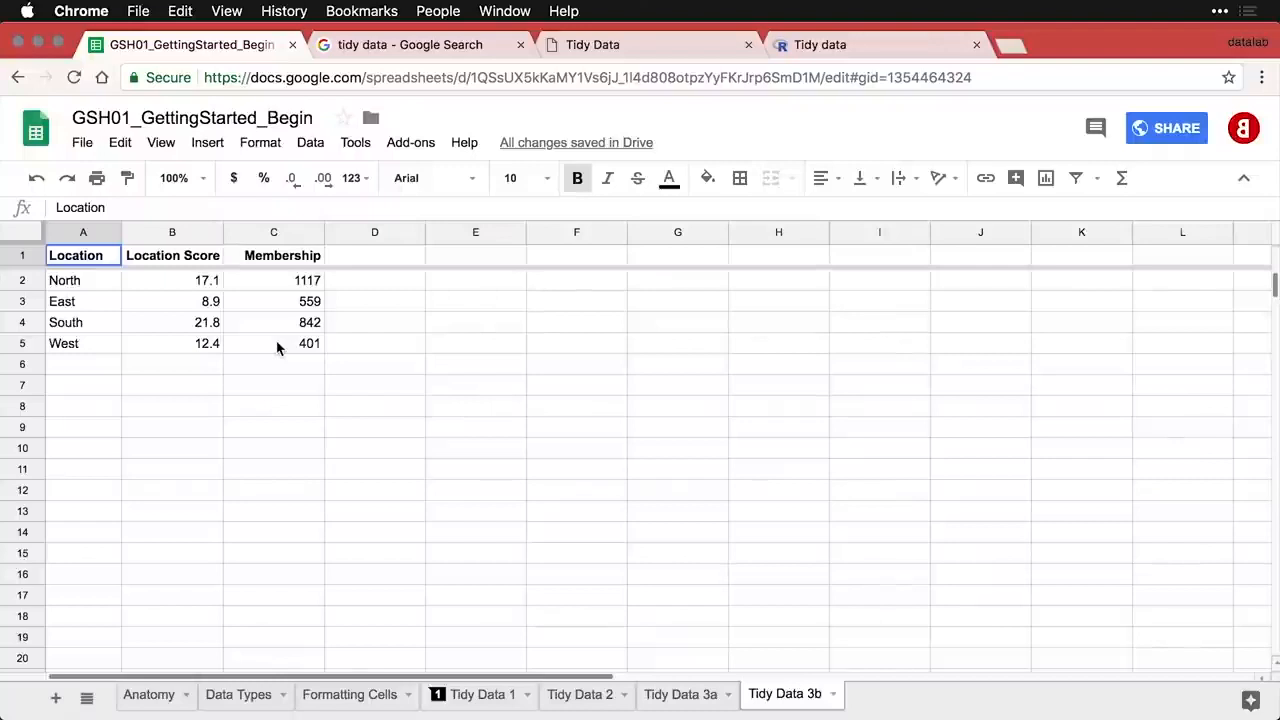
pyautogui.moveTo(277, 347); pyautogui.dragTo(112, 260)
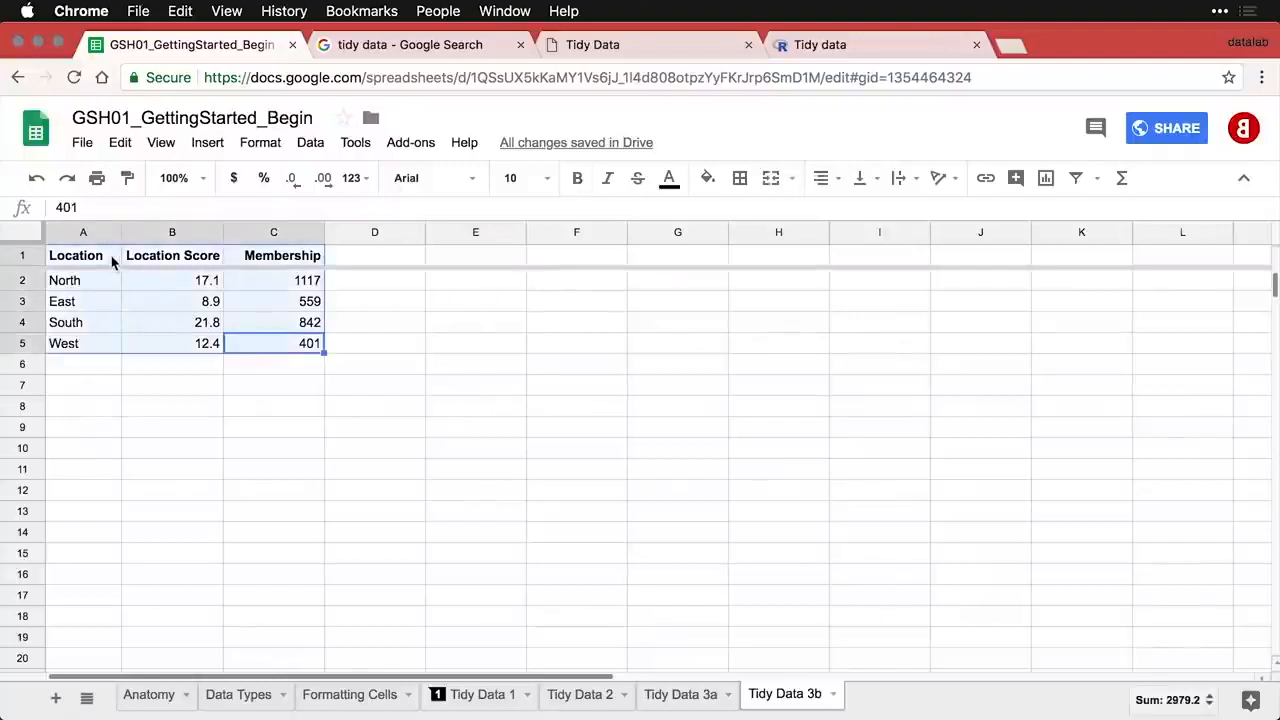
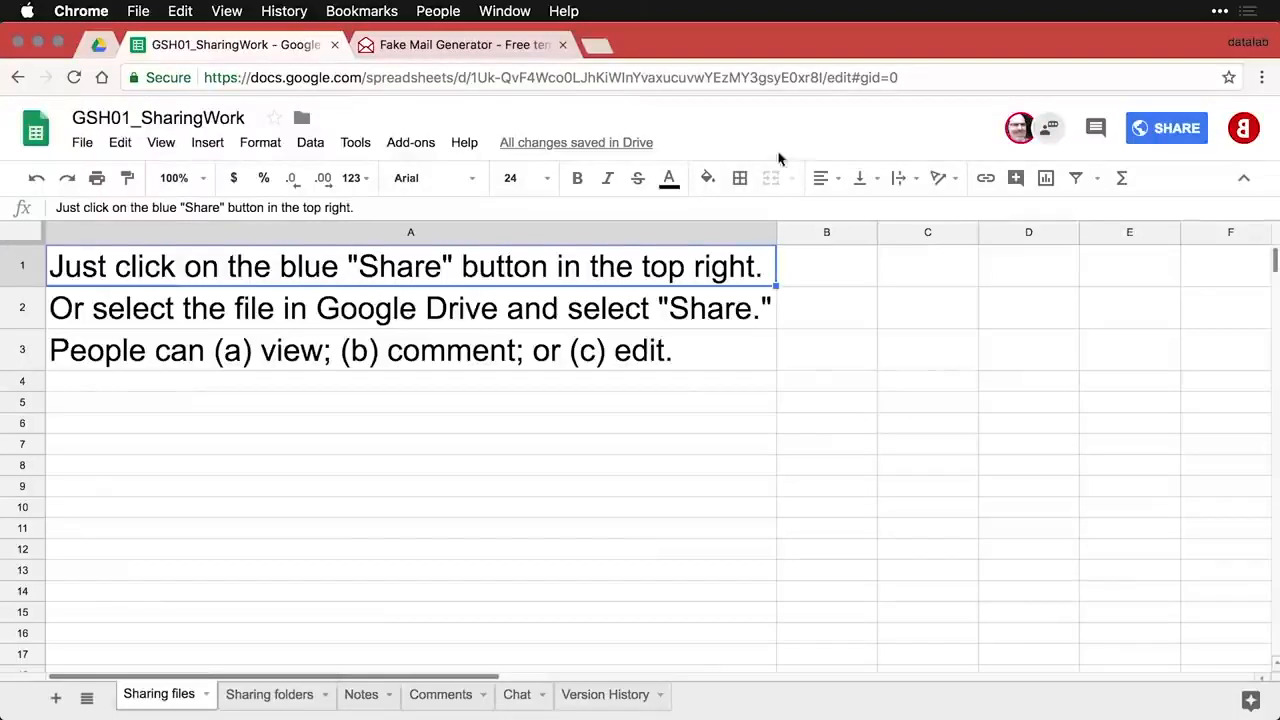
# - Add one recipient to the spreadsheet's share list by pasting their e-mail address
pyautogui.click(1176, 130)
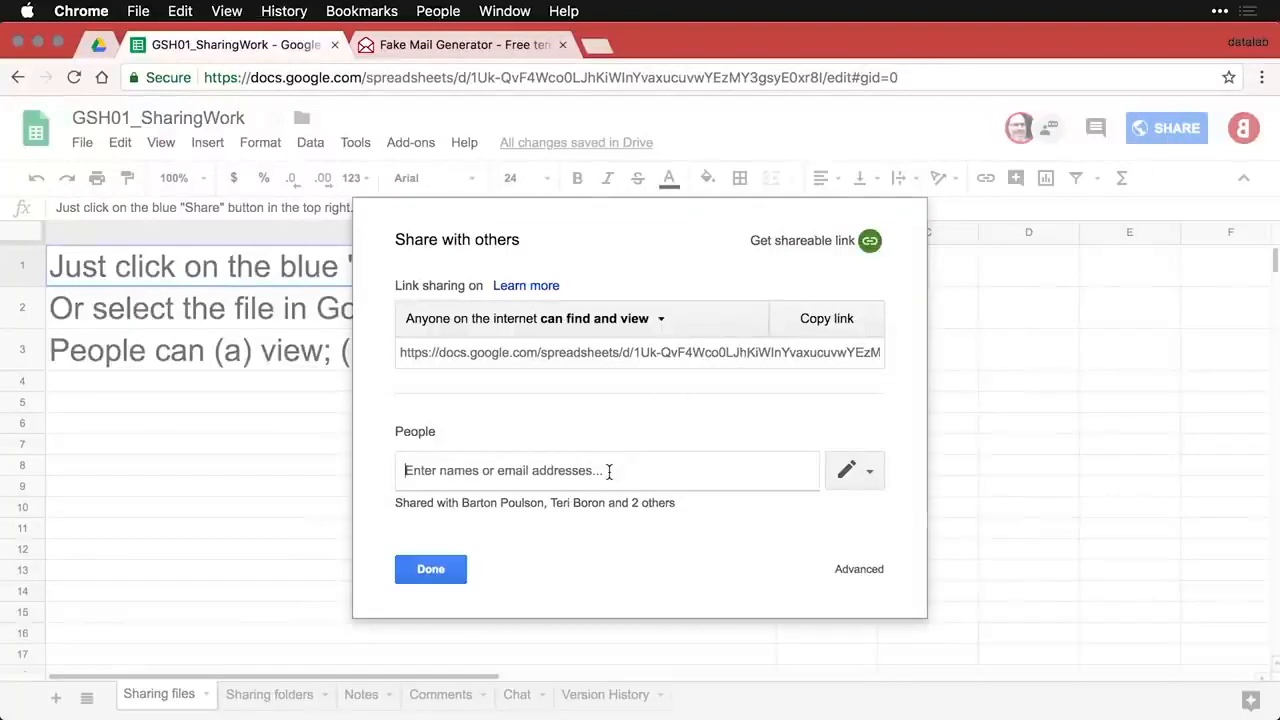
pyautogui.press('super+v')
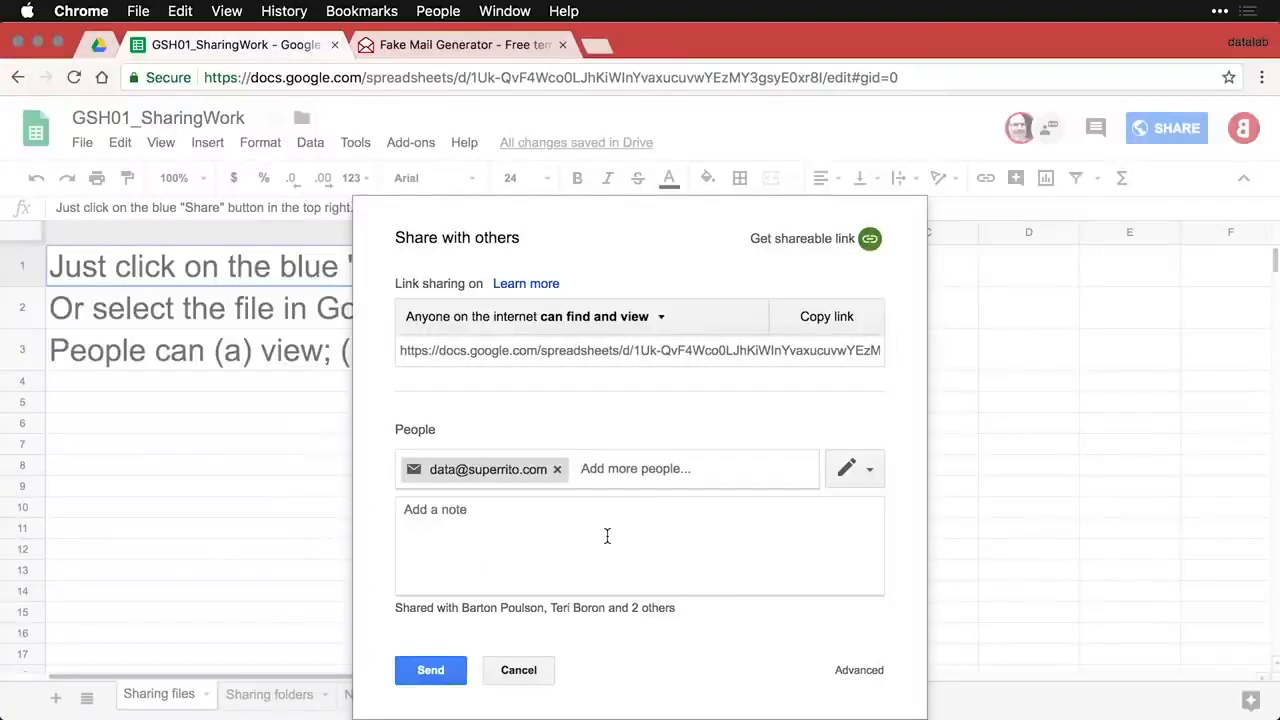
pyautogui.click(870, 470)
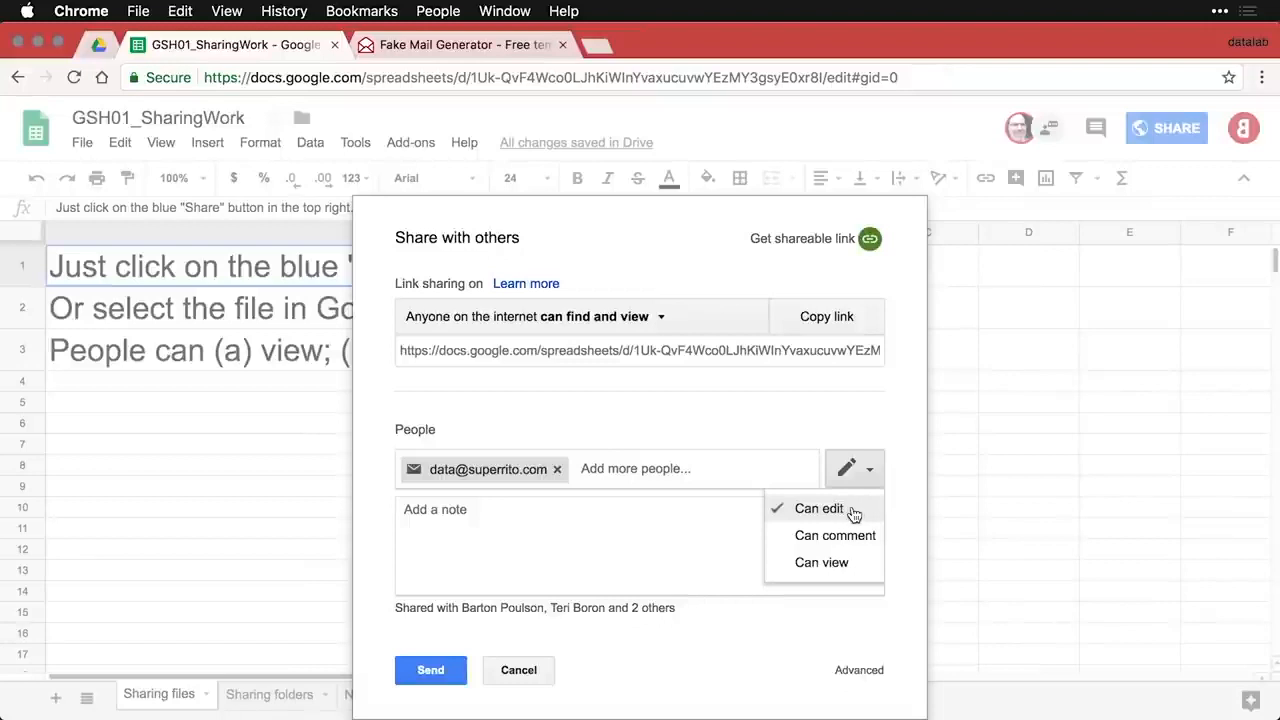
# - Set the recipient to Can view and add the note 'Here is the document.' plus a signature
pyautogui.click(855, 576)
pyautogui.click(722, 549)
pyautogui.write('Here i')
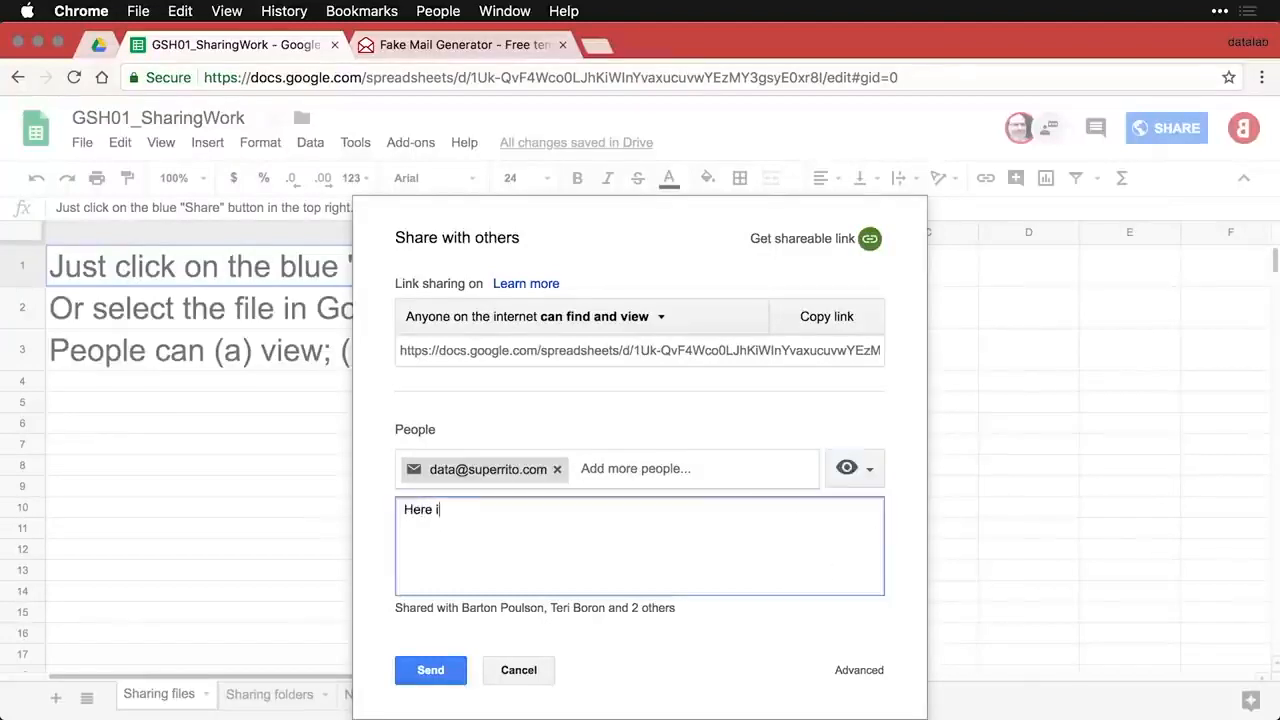
pyautogui.write('s the docum')
pyautogui.press('BackSpace')
pyautogui.write('ument. ')
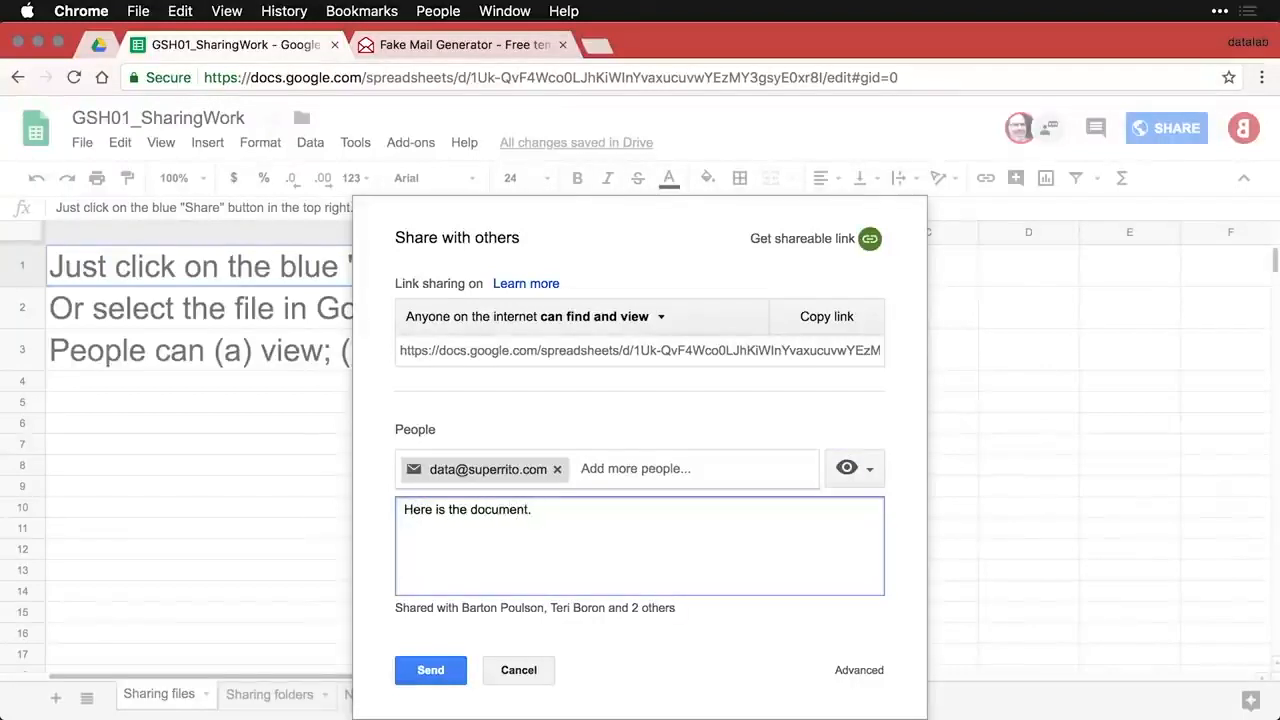
pyautogui.write('Bart')
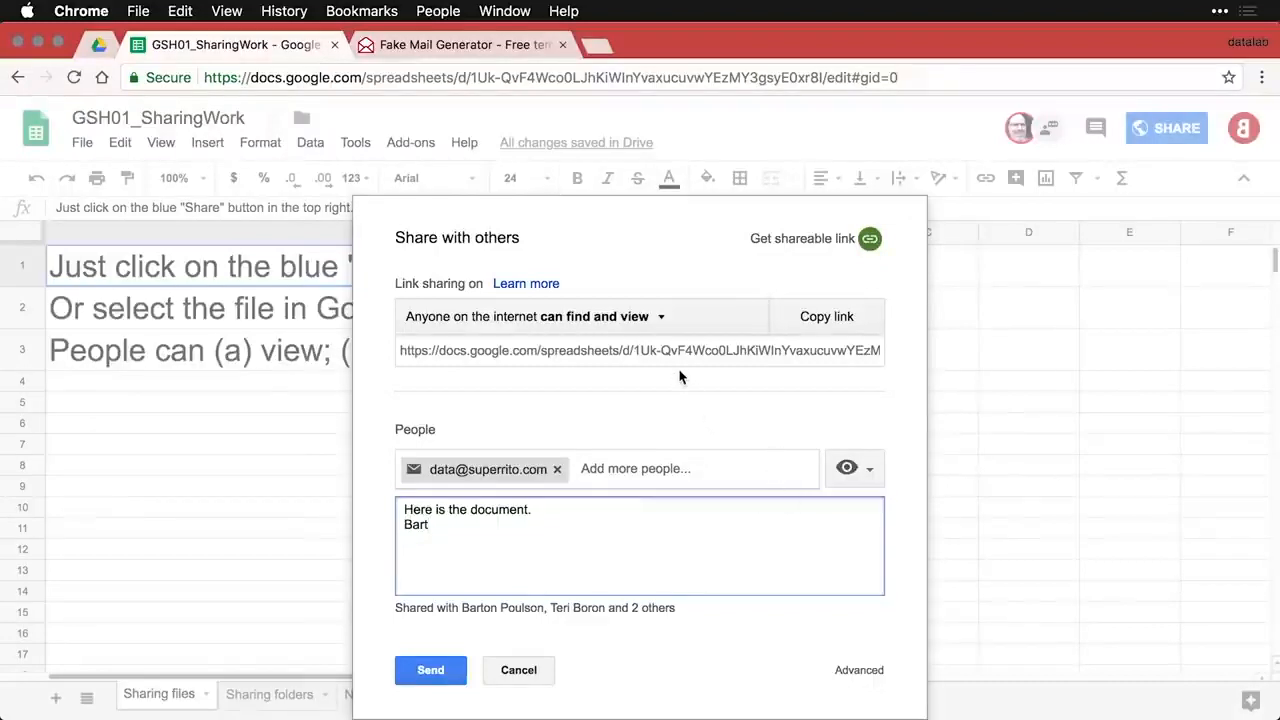
pyautogui.click(646, 322)
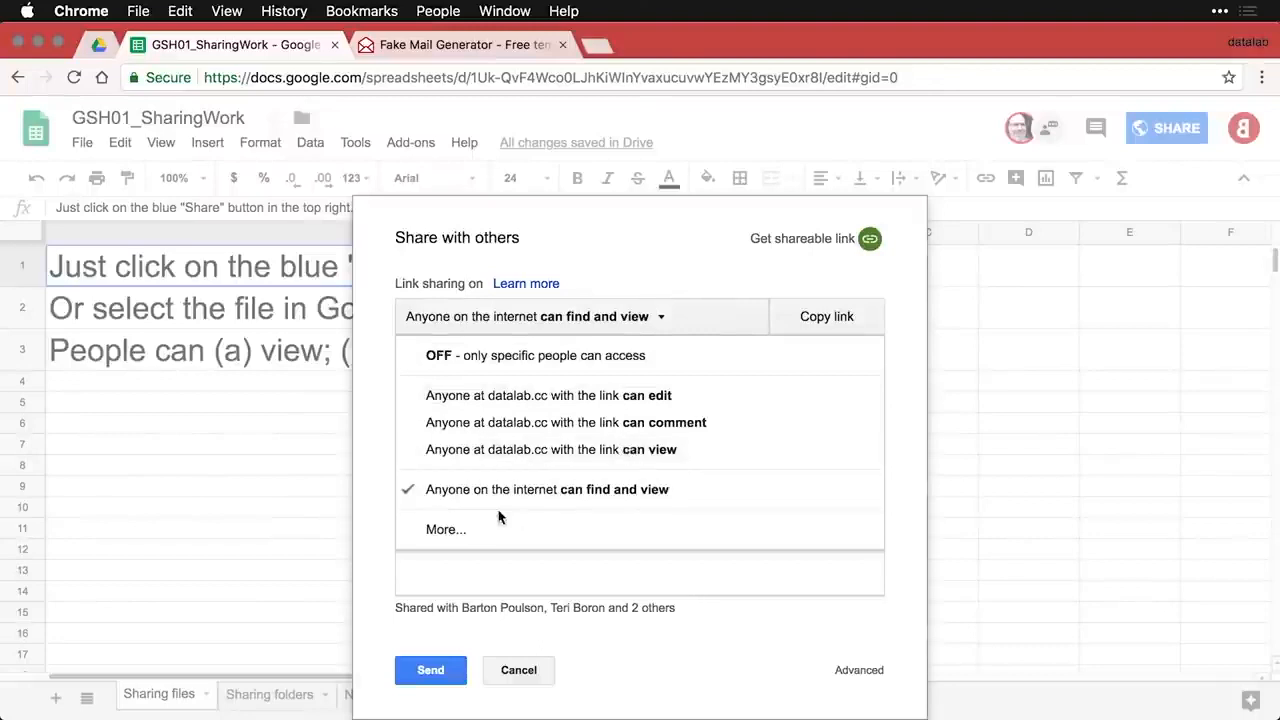
pyautogui.click(442, 530)
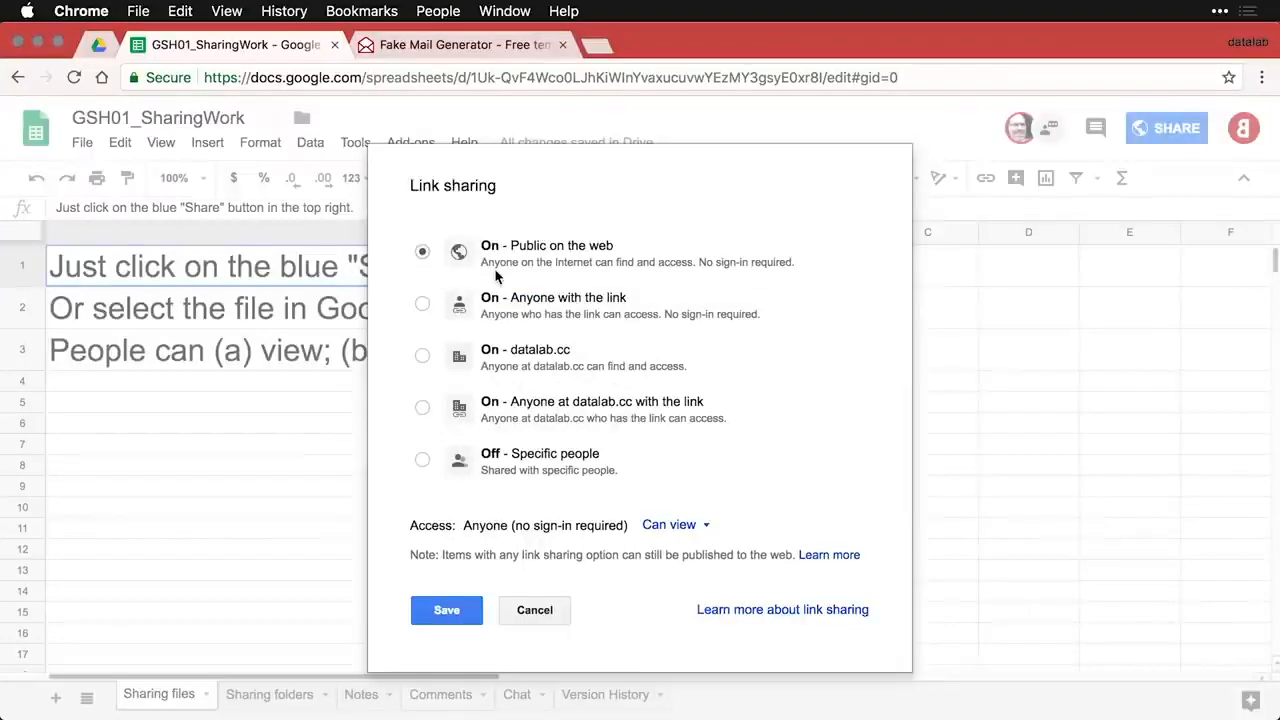
pyautogui.click(709, 533)
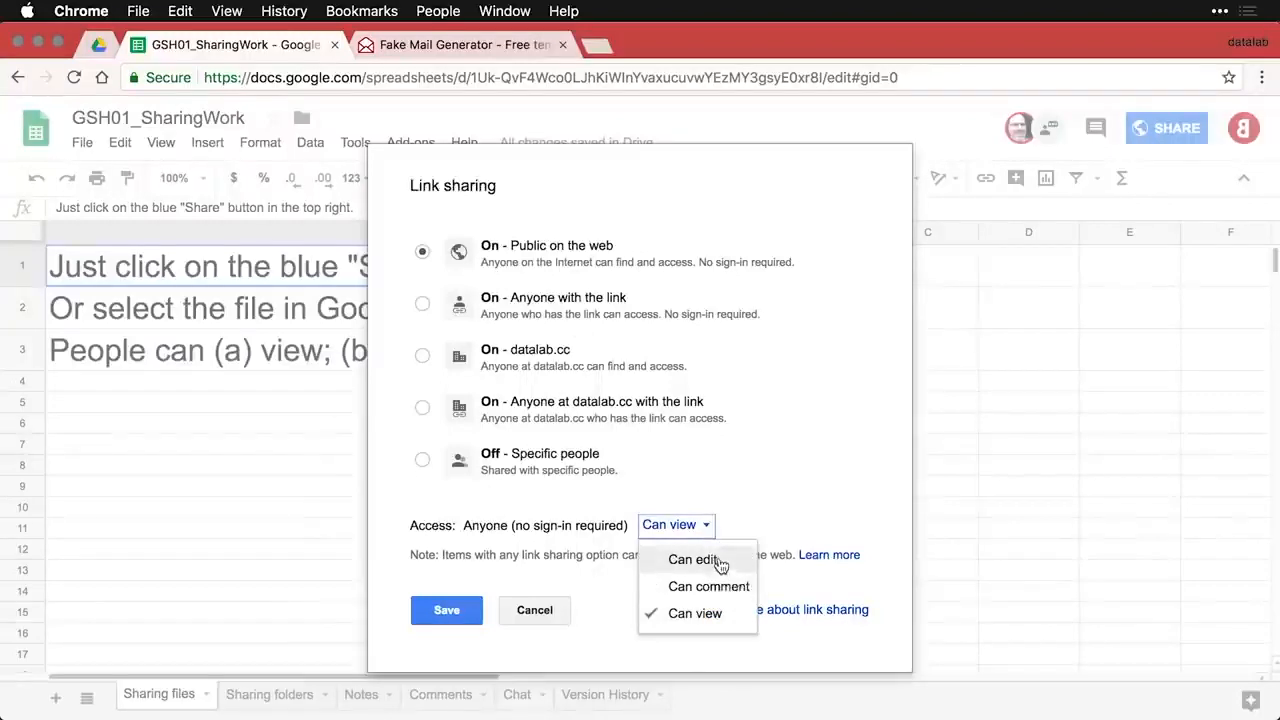
pyautogui.click(760, 518)
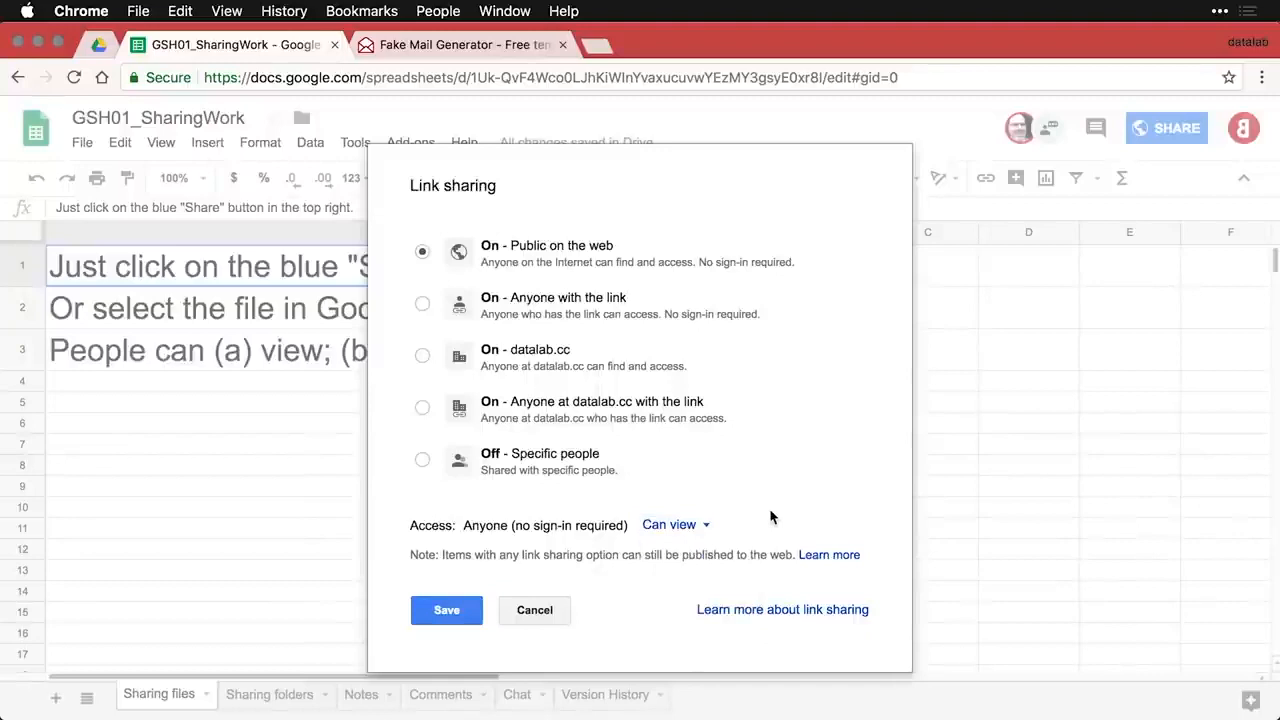
pyautogui.click(449, 610)
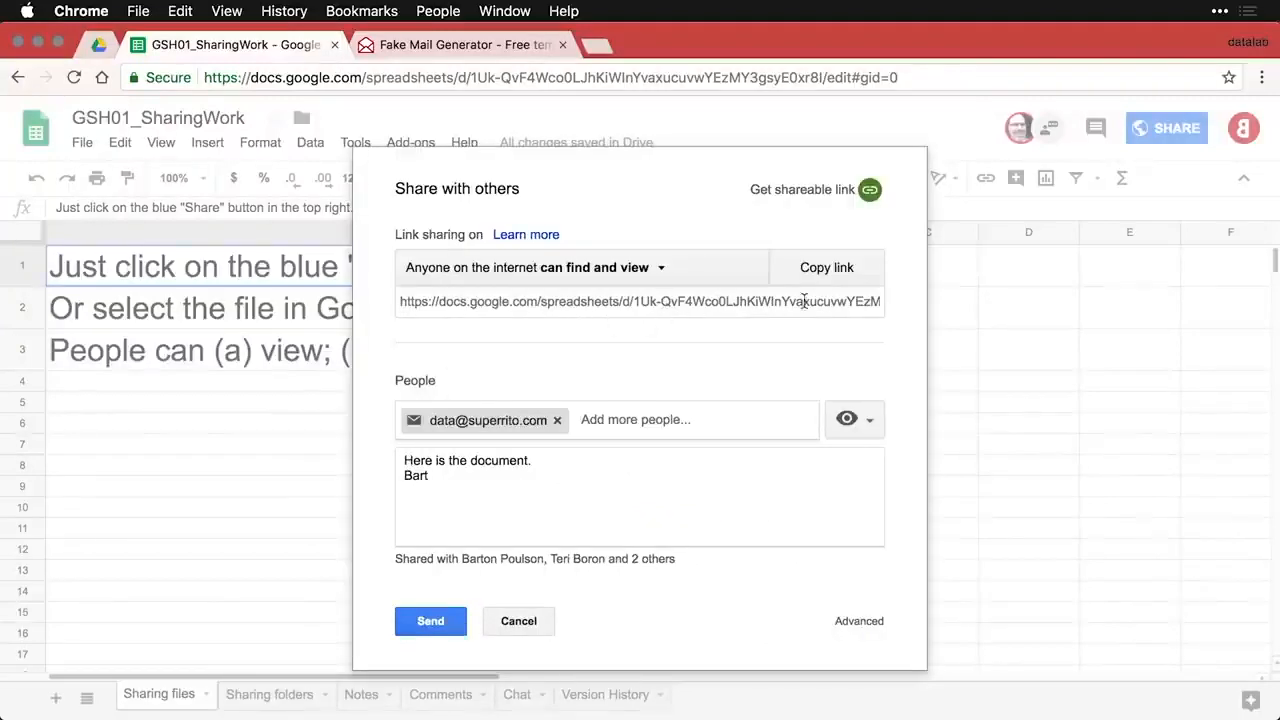
pyautogui.click(842, 273)
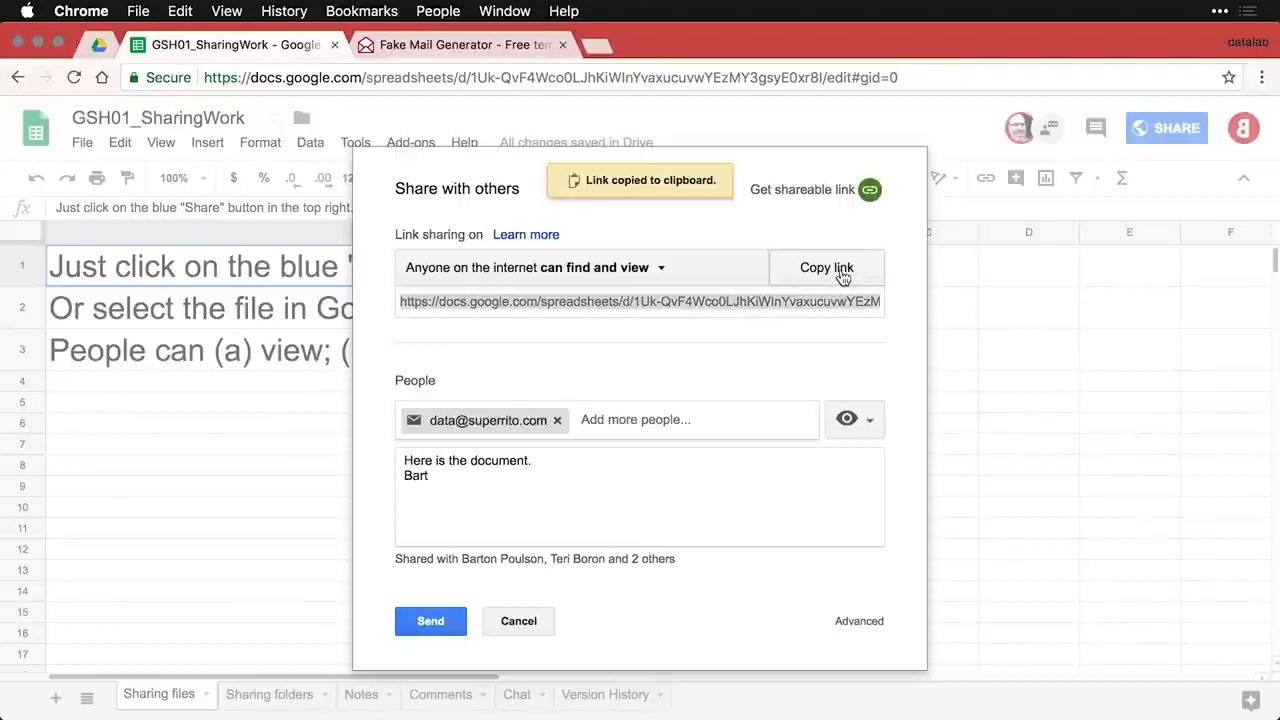
# - Load the copied spreadsheet link in a new incognito window with Cmd+V
pyautogui.press('super+shift+n')
pyautogui.press('super+v')
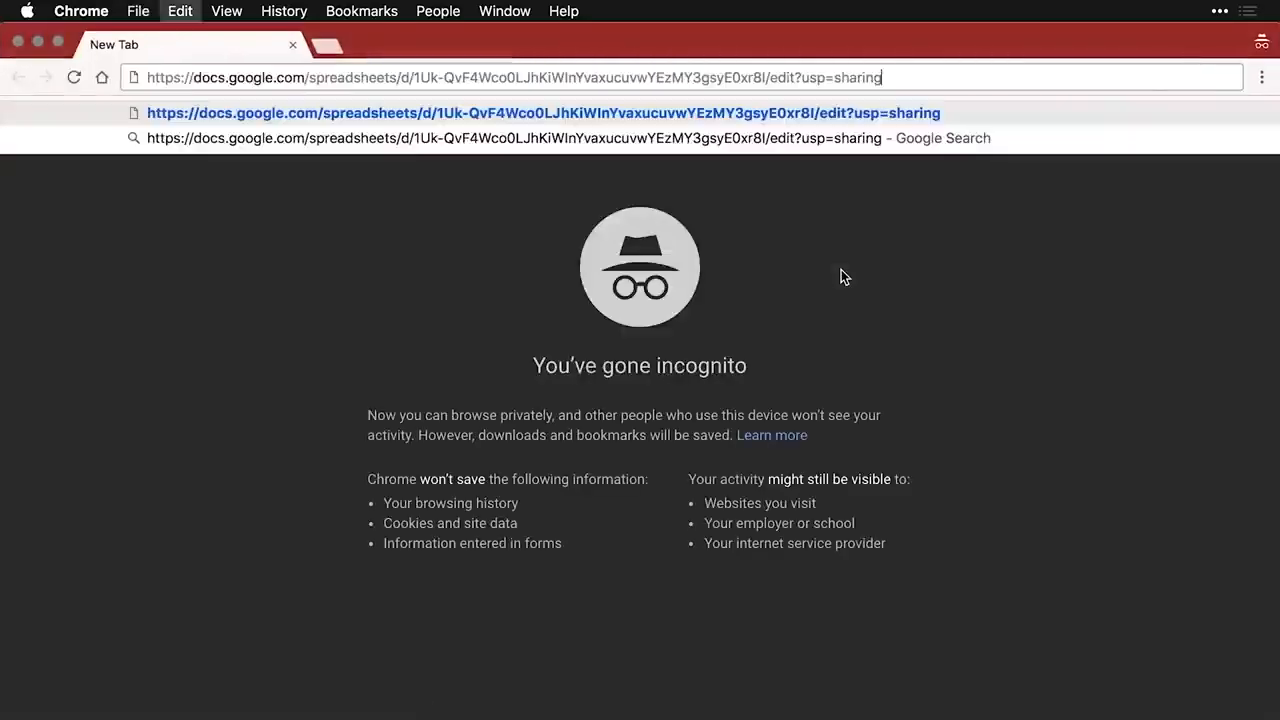
pyautogui.press('Return')
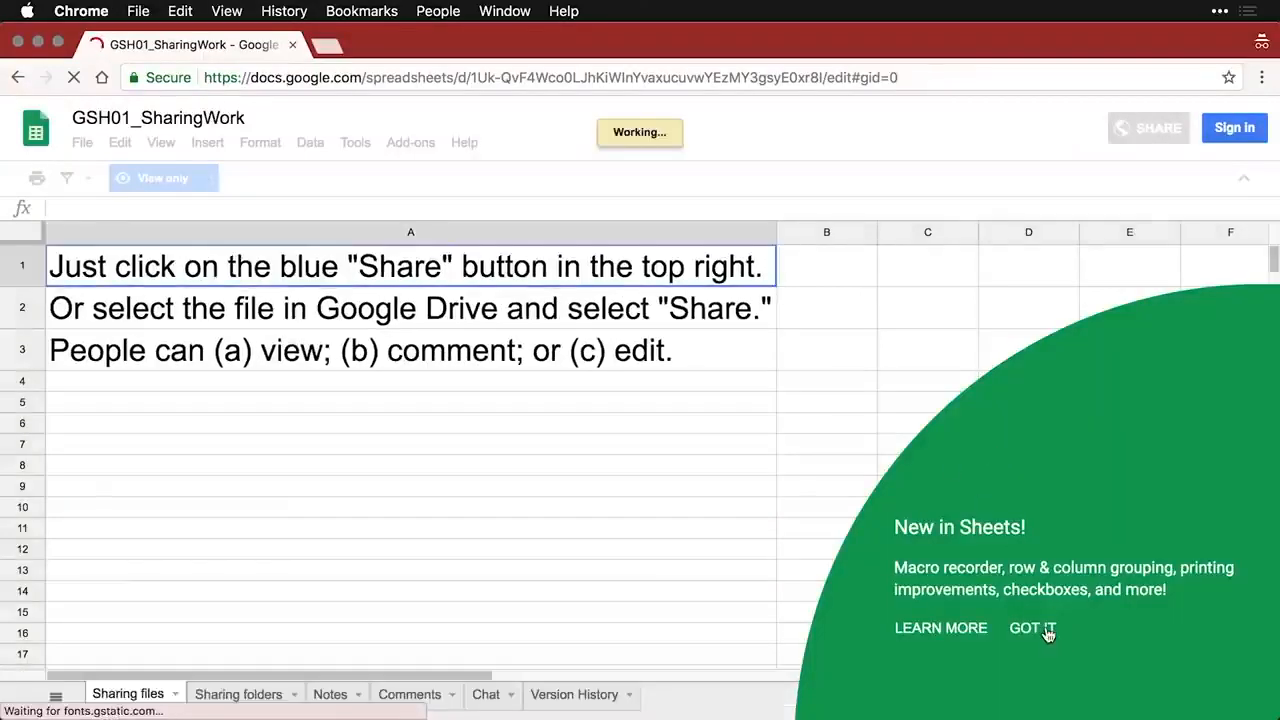
# - As an anonymous viewer, confirm View only mode and check the File > Download as options
pyautogui.click(1046, 630)
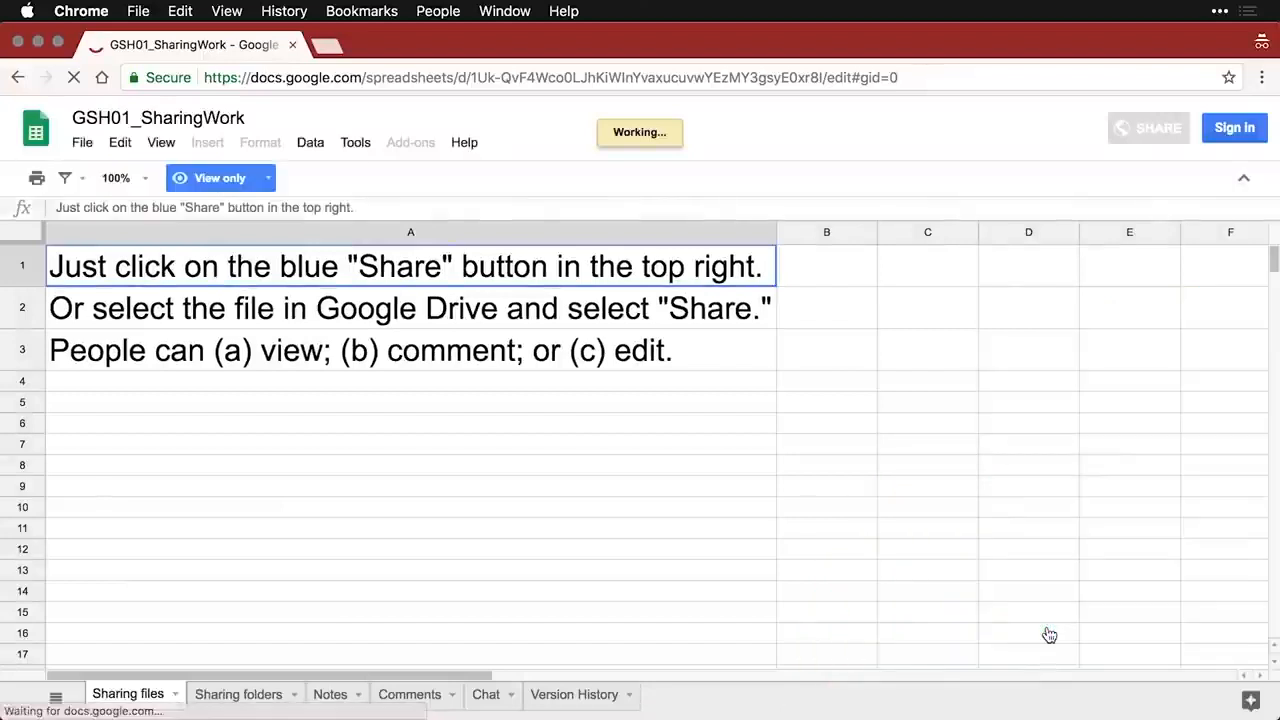
pyautogui.click(262, 185)
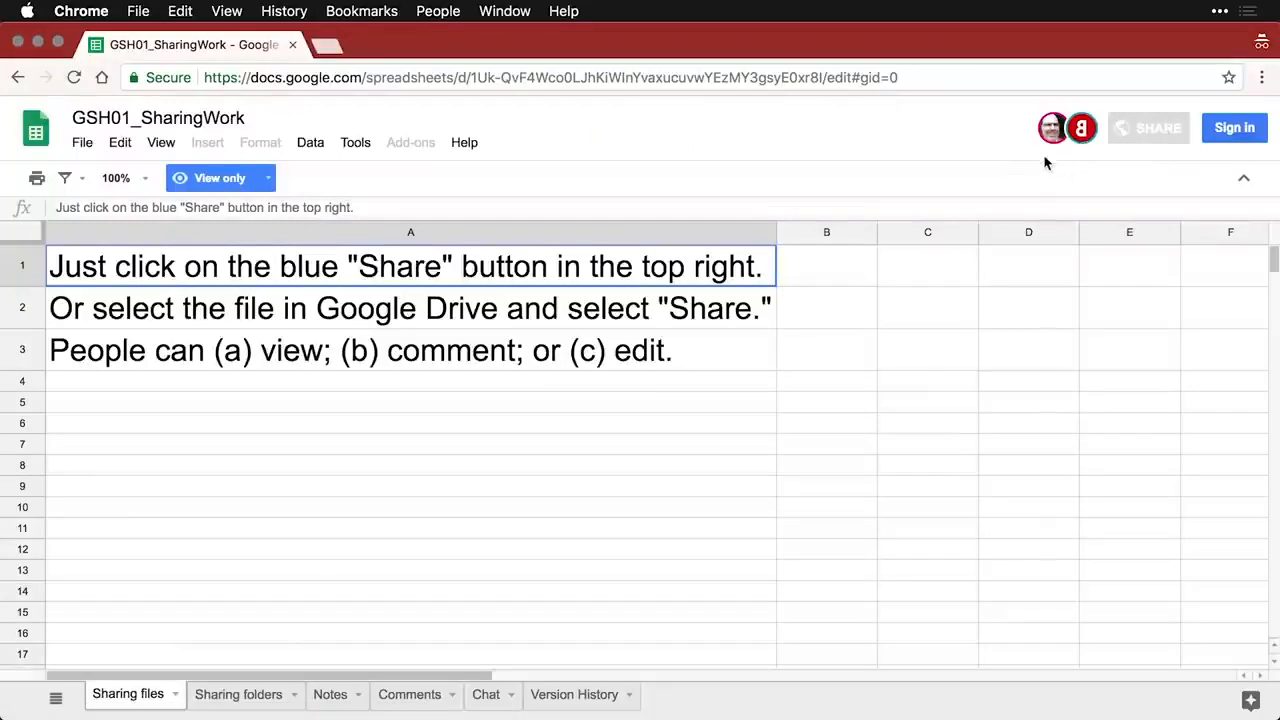
pyautogui.click(82, 145)
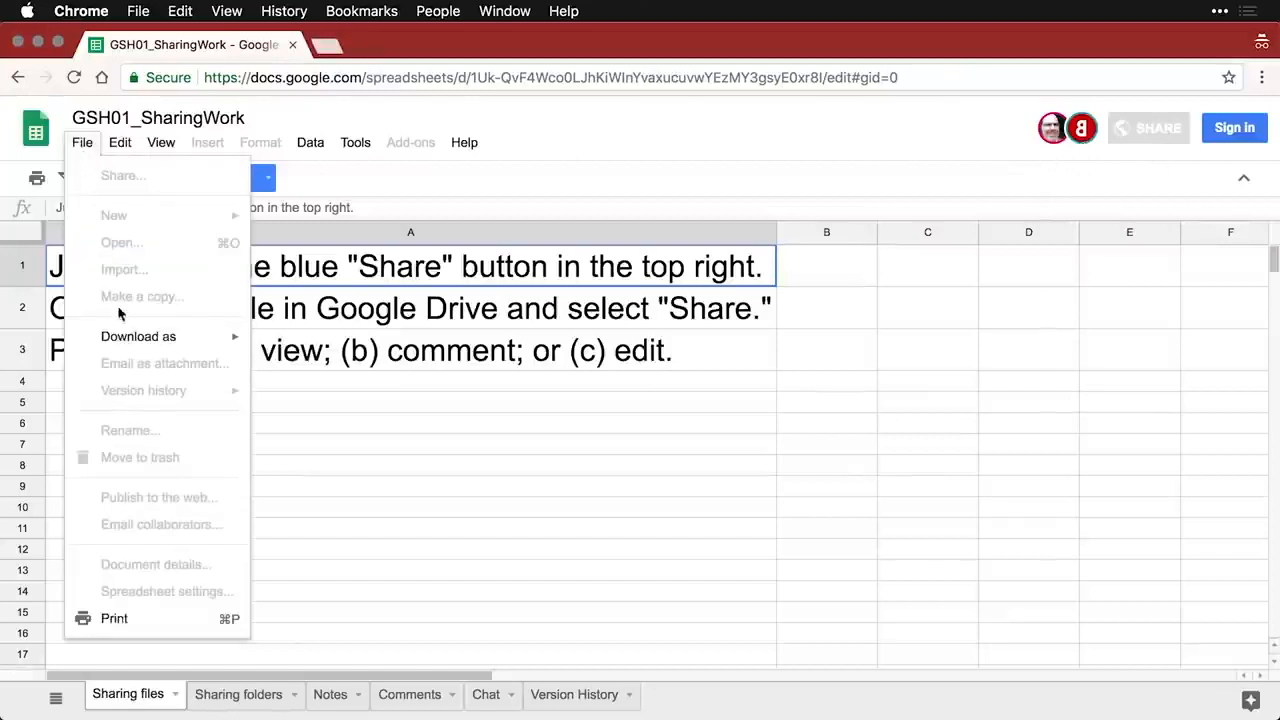
pyautogui.moveTo(130, 342)
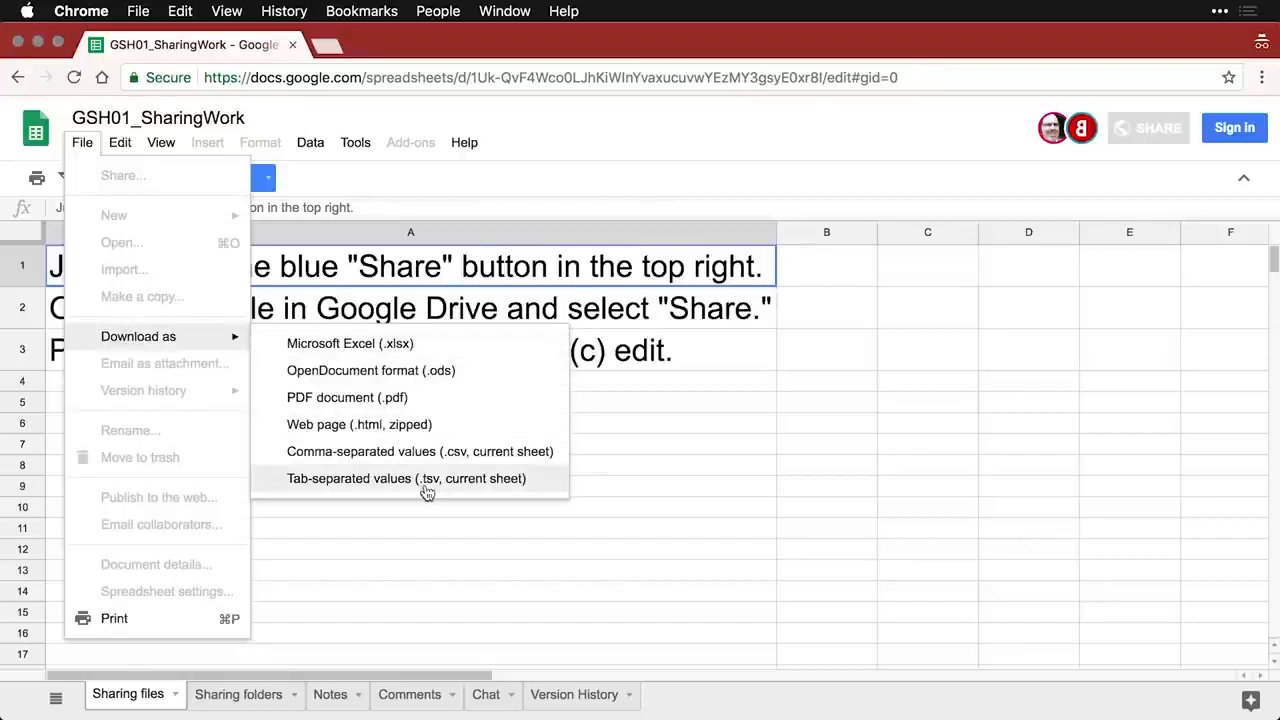
pyautogui.click(468, 584)
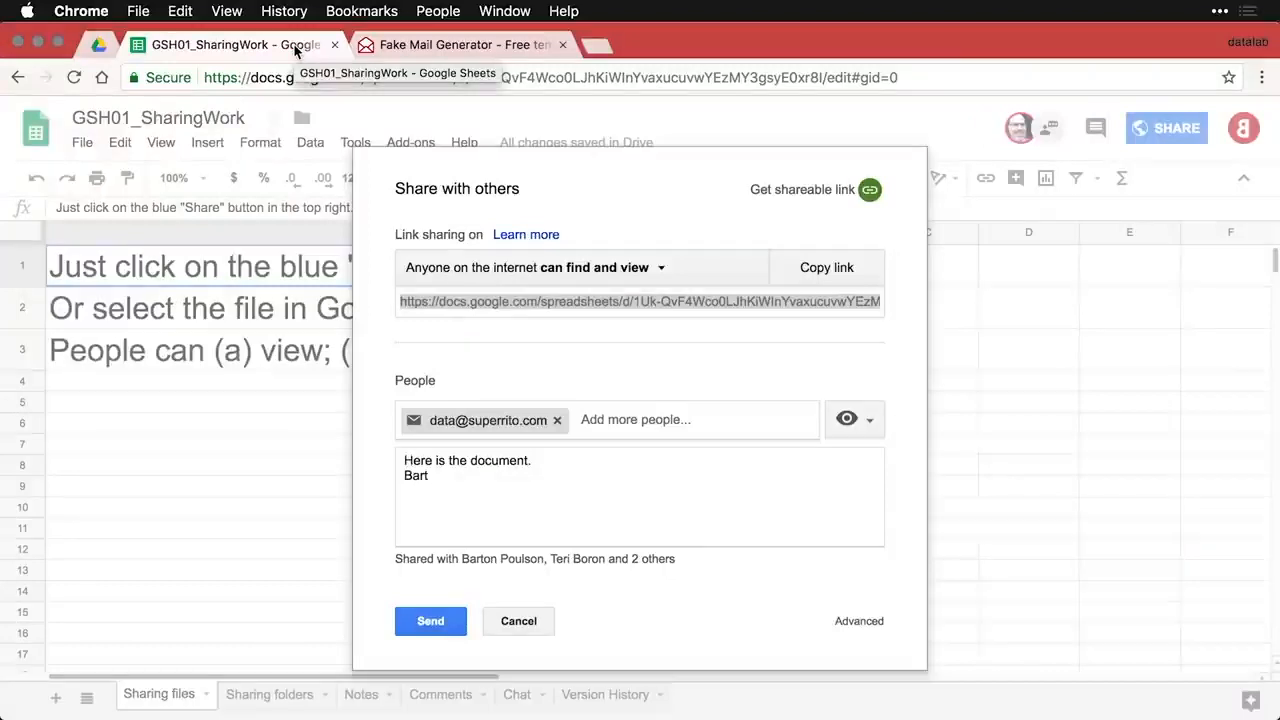
# - Remove the pending recipient, cancel the invitation, and close the share dialog with Done
pyautogui.click(557, 421)
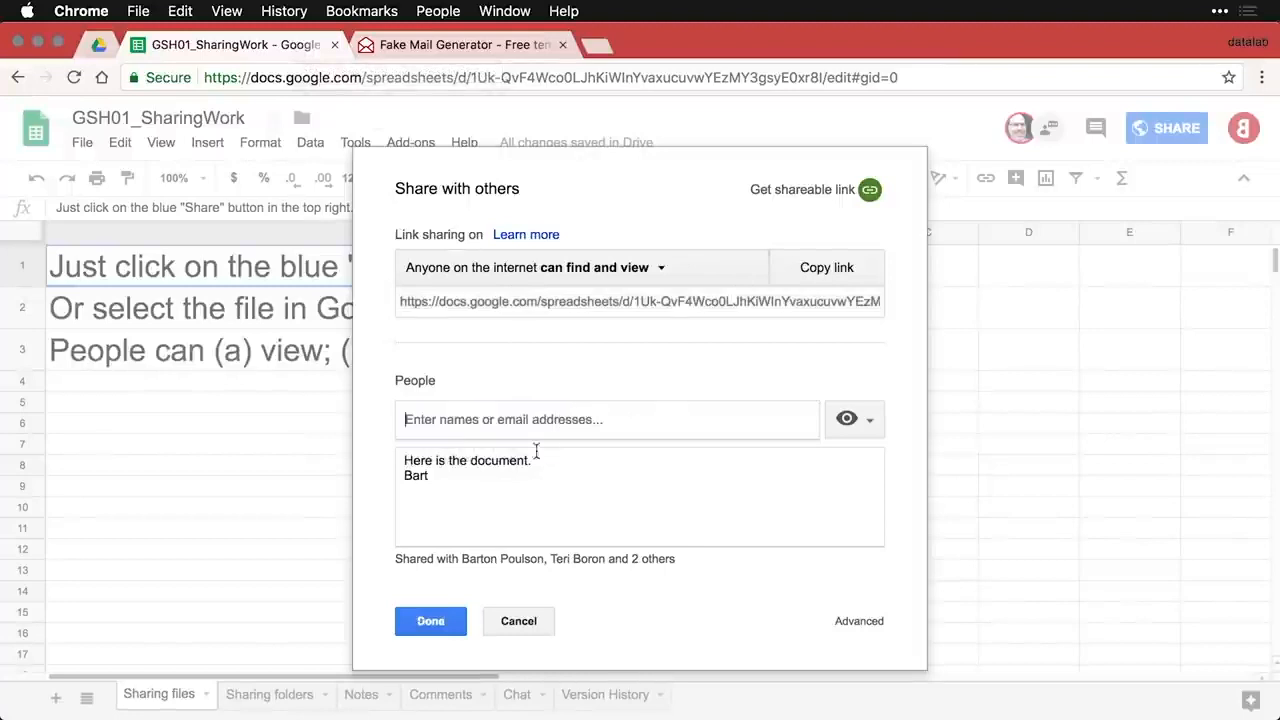
pyautogui.click(527, 621)
pyautogui.click(440, 522)
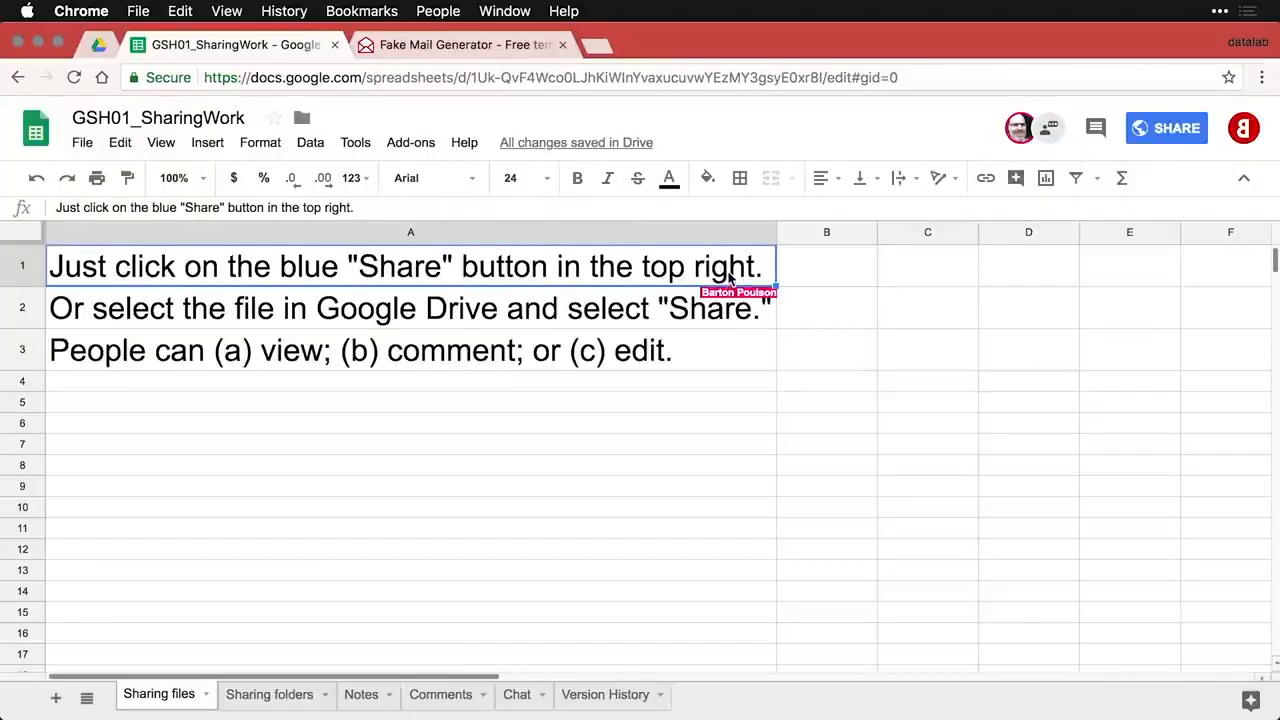
# - Select cell A3 about view, comment or edit access, then switch to the other browser window
pyautogui.click(726, 358)
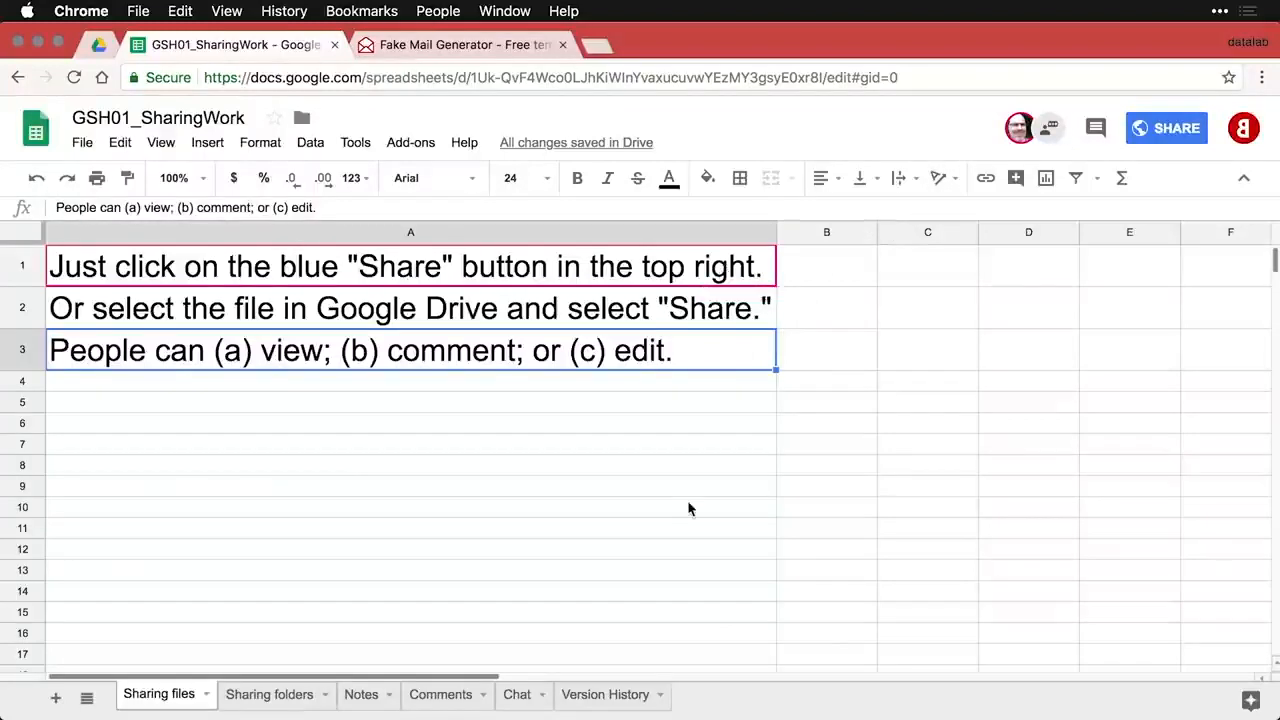
pyautogui.press('super+grave')
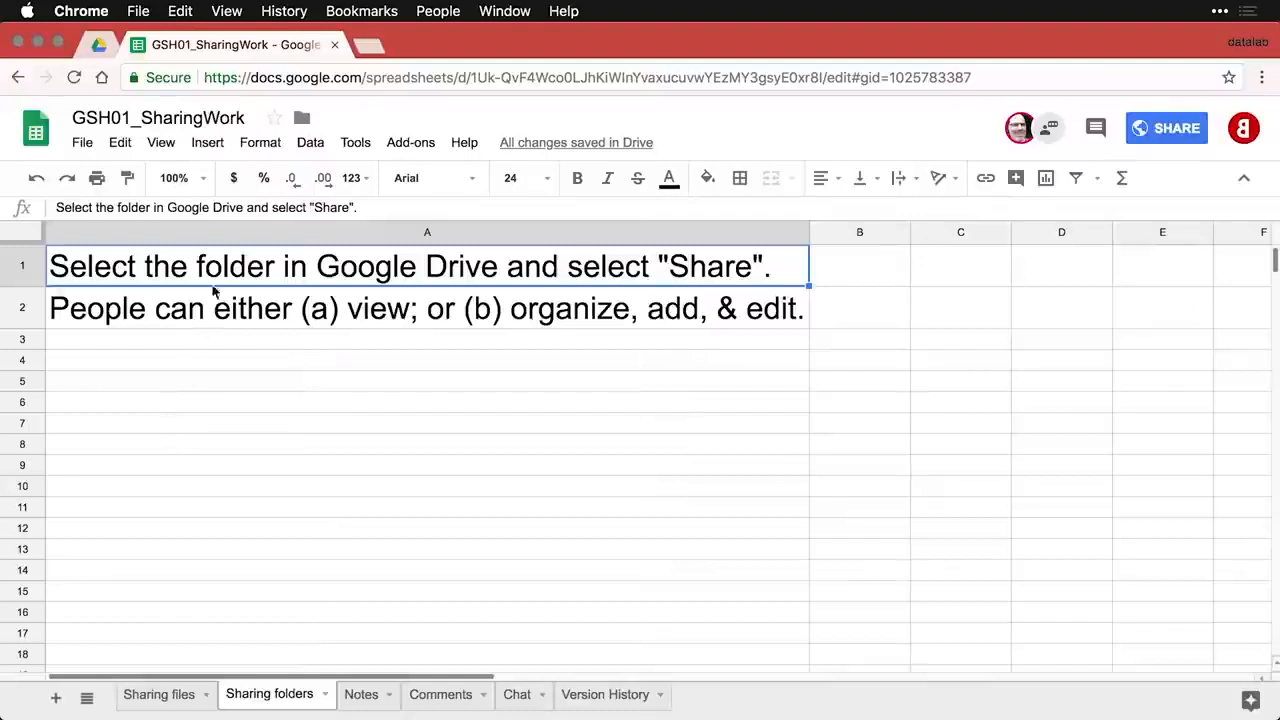
# - From the Drive folder listing, open Share settings for the GSH01_SharingFolders folder
pyautogui.click(100, 47)
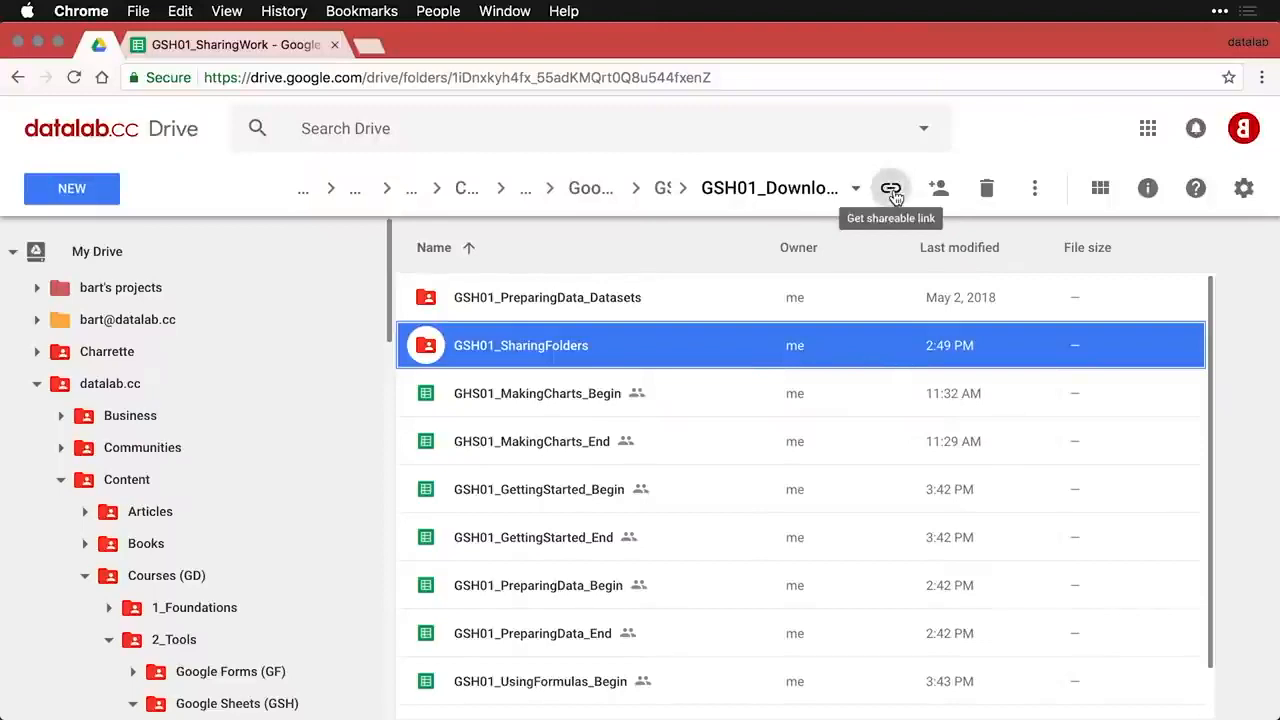
pyautogui.rightClick(850, 345)
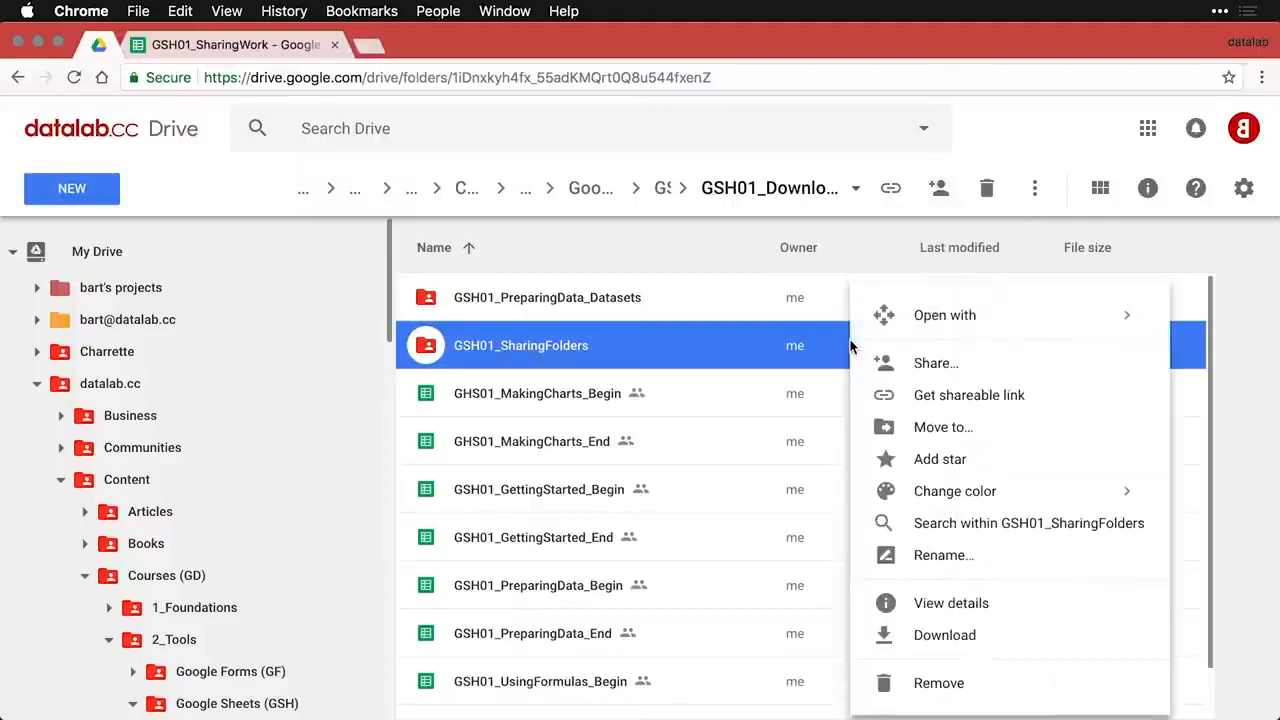
pyautogui.click(931, 365)
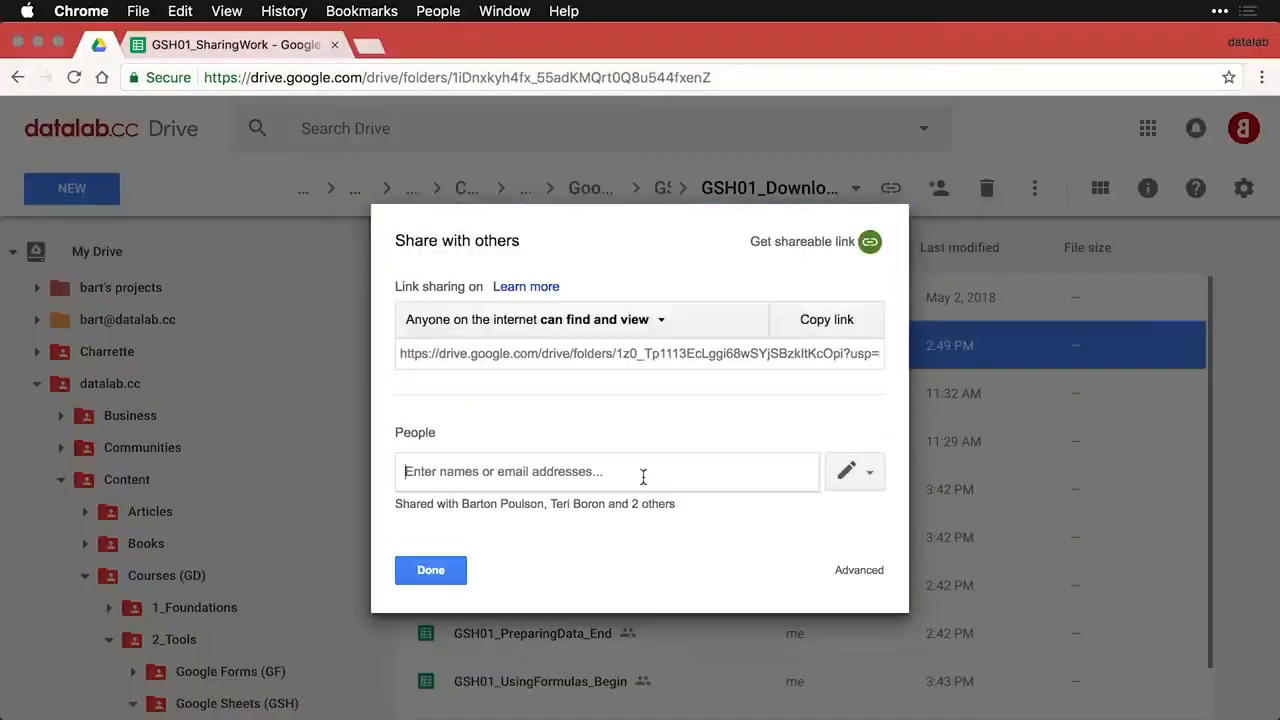
# - Review the folder's link-sharing access levels without changes, then copy its public view-only link
pyautogui.click(643, 321)
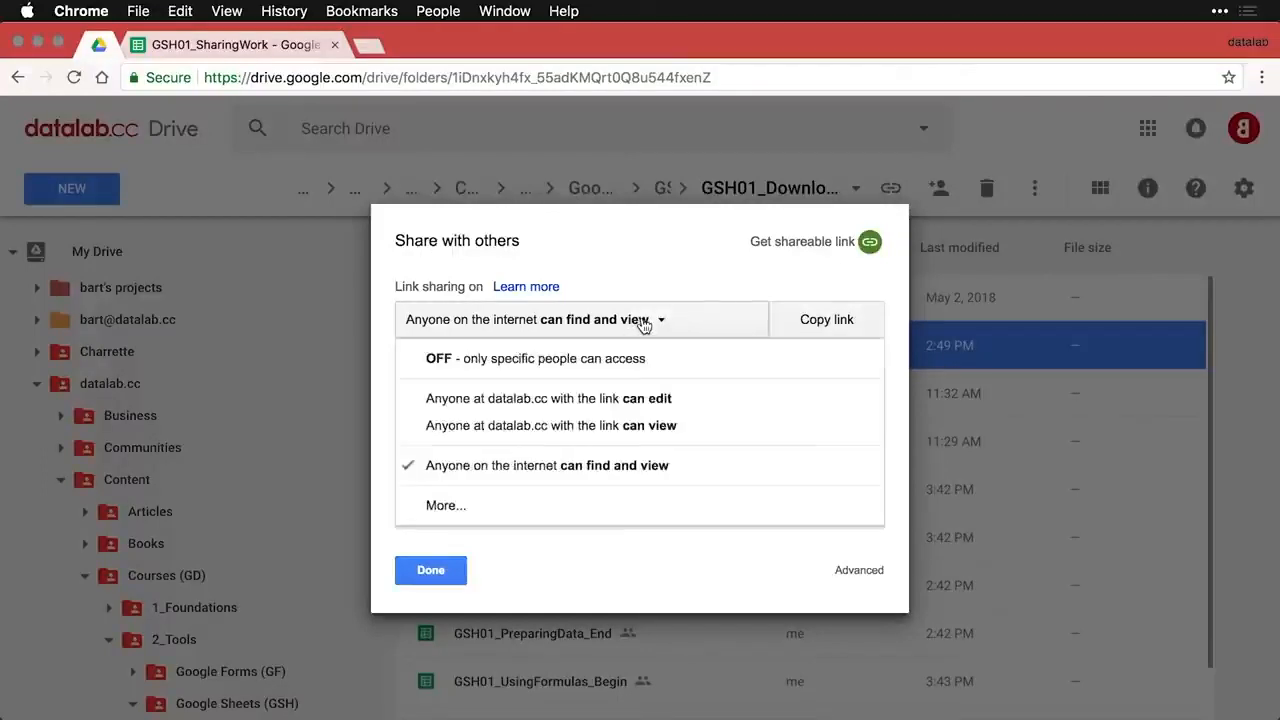
pyautogui.click(520, 510)
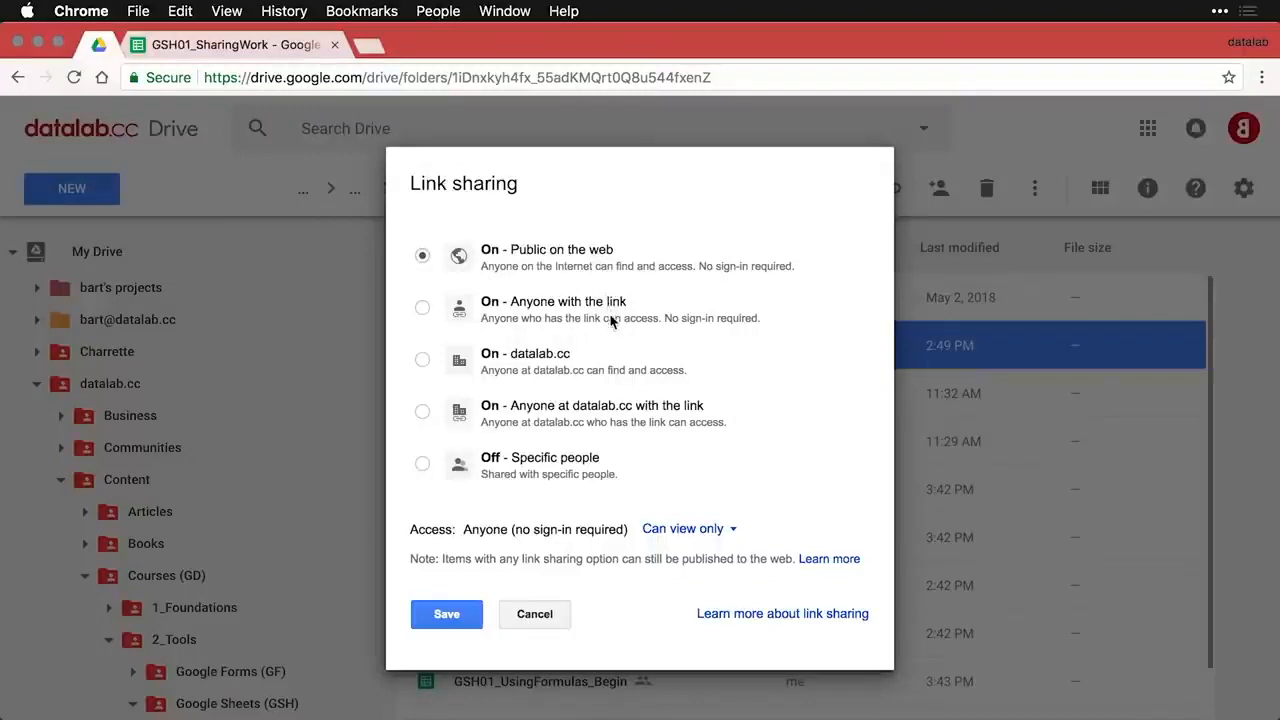
pyautogui.click(730, 531)
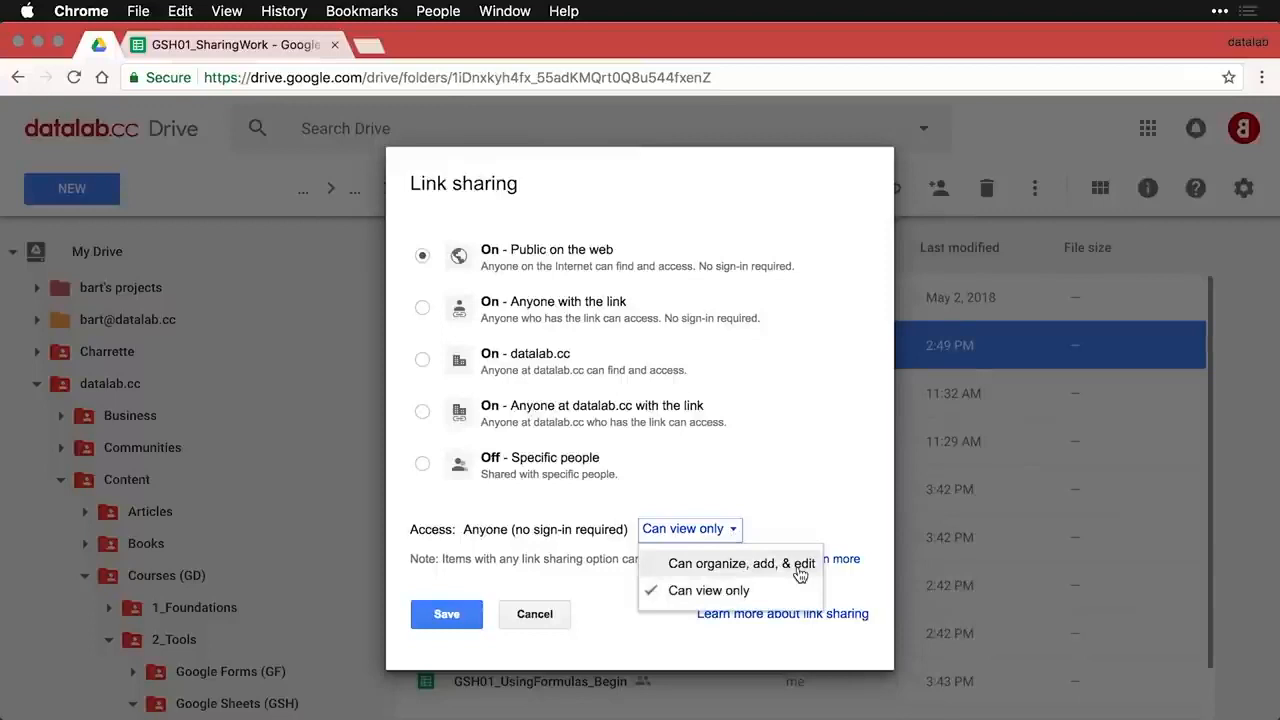
pyautogui.click(807, 479)
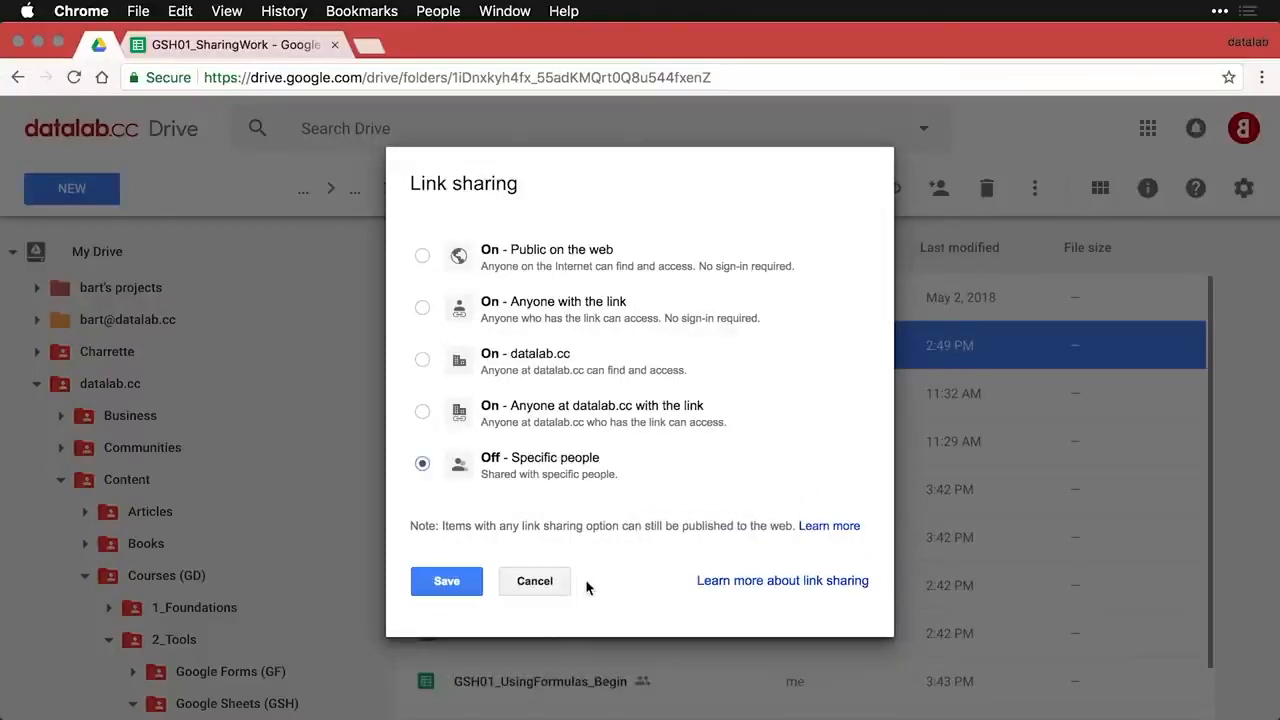
pyautogui.click(552, 586)
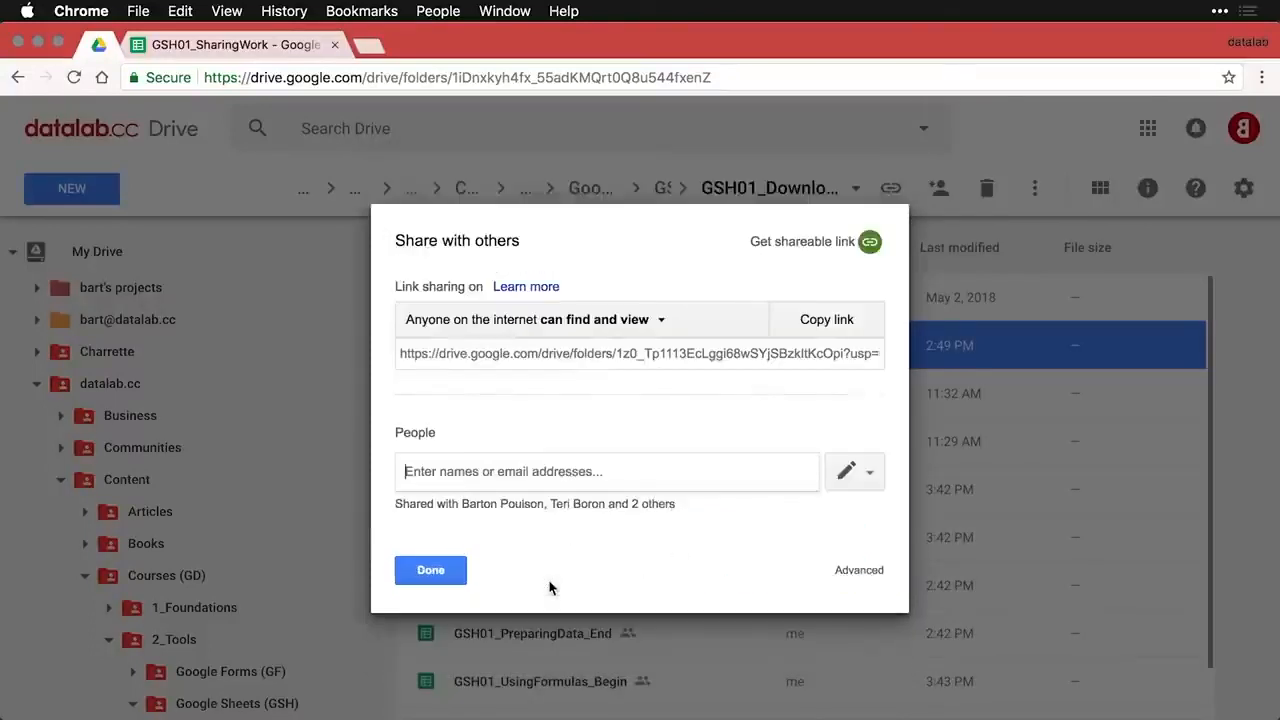
pyautogui.click(824, 326)
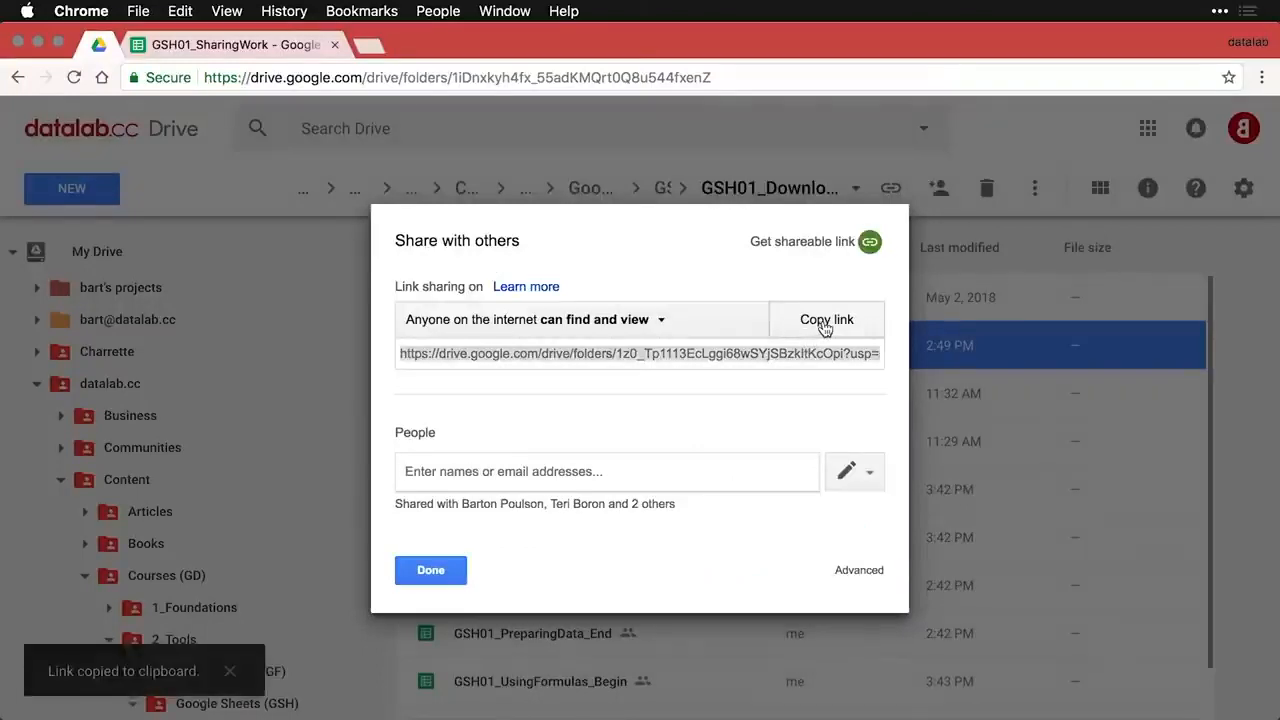
# - Load the copied folder link in a new incognito window
pyautogui.press('super+shift+n')
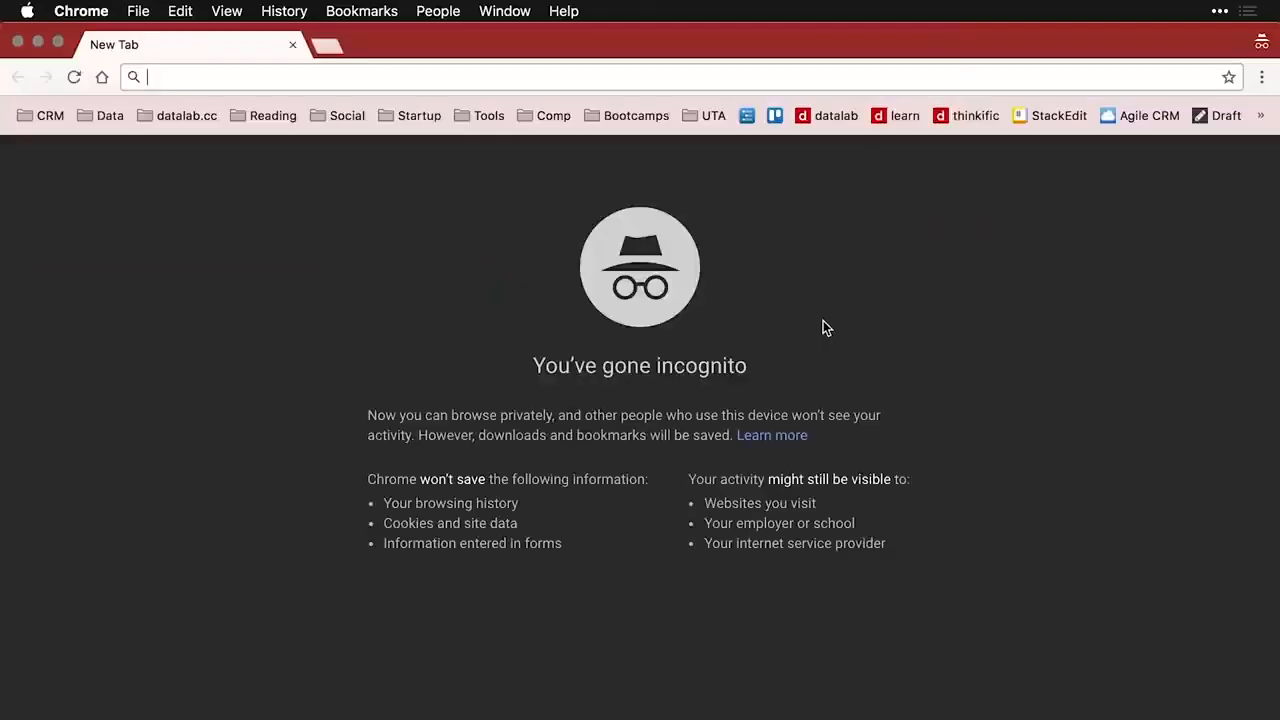
pyautogui.press('super+v')
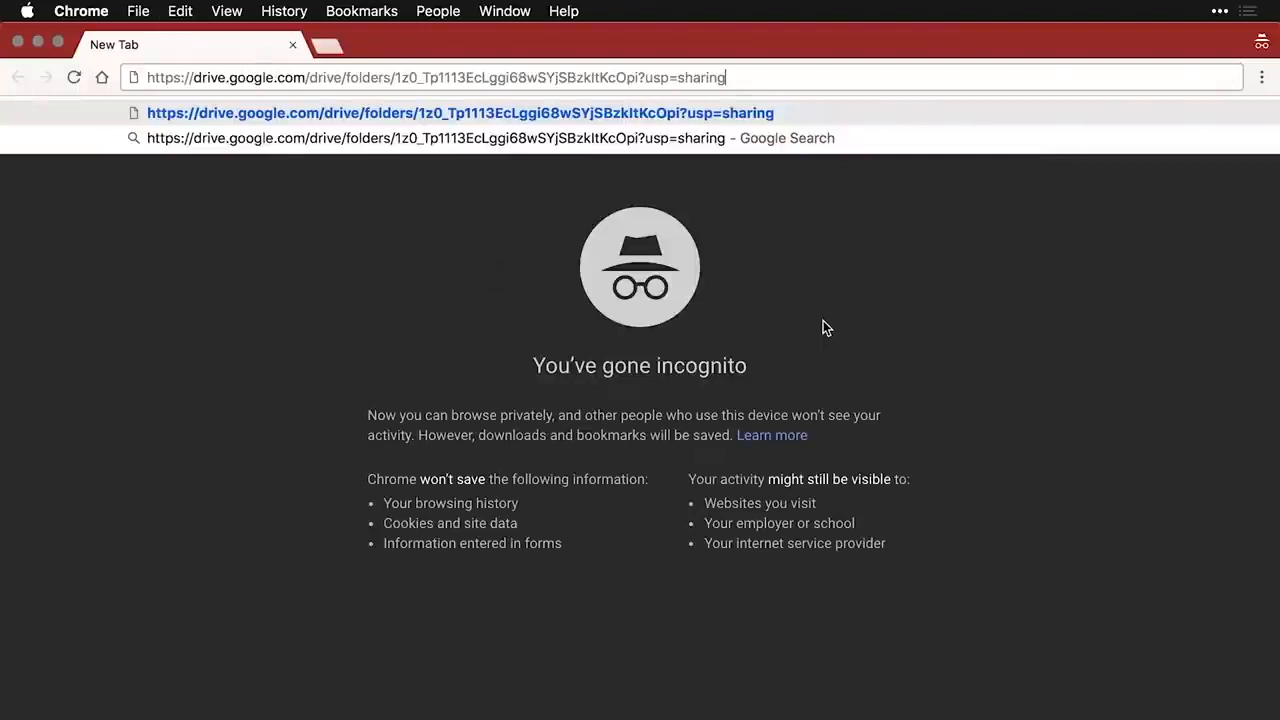
pyautogui.press('Return')
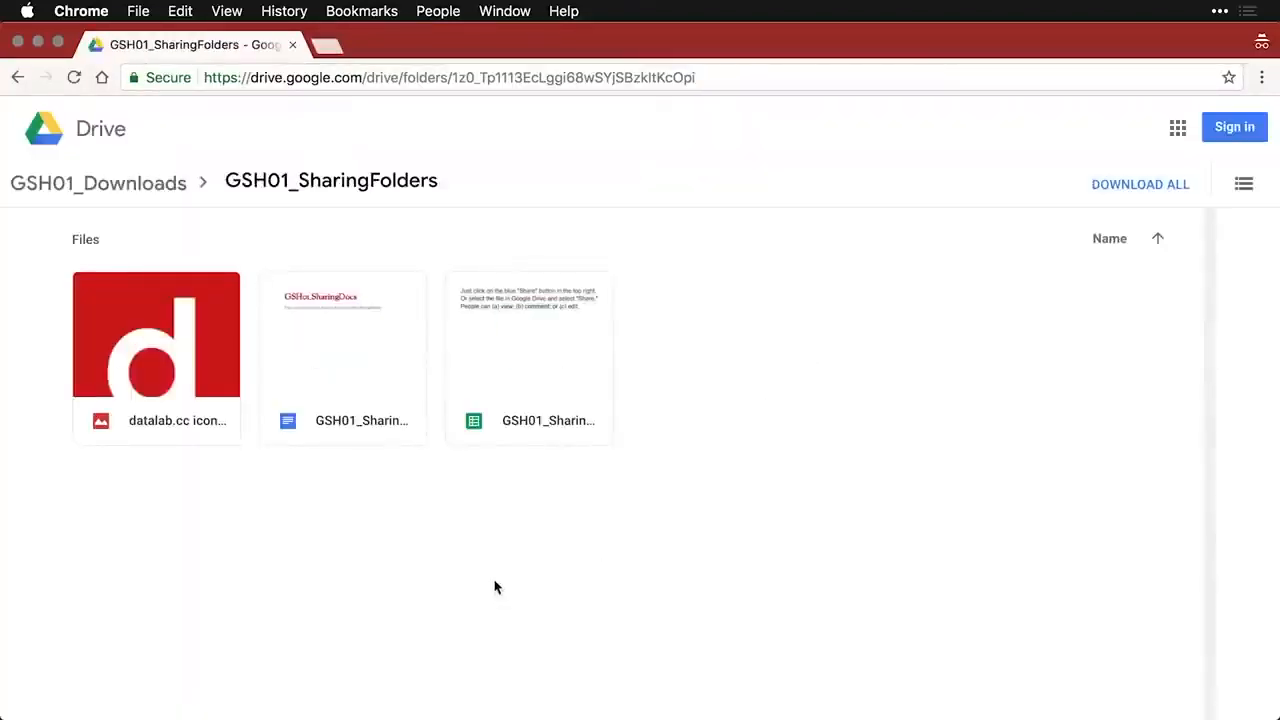
# - Preview the datalab.cc image, open and close GSH01_SharingDocs, then open GSH01_SharingWork
pyautogui.click(181, 370)
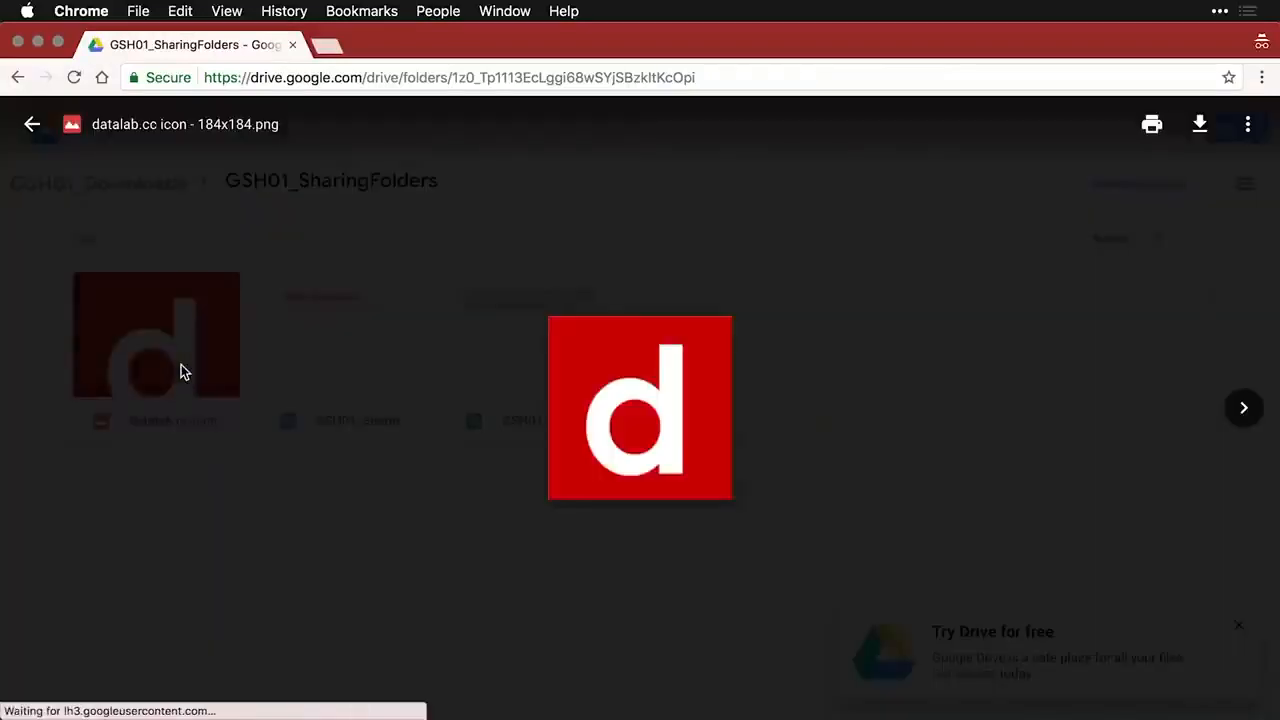
pyautogui.click(331, 534)
pyautogui.doubleClick(356, 346)
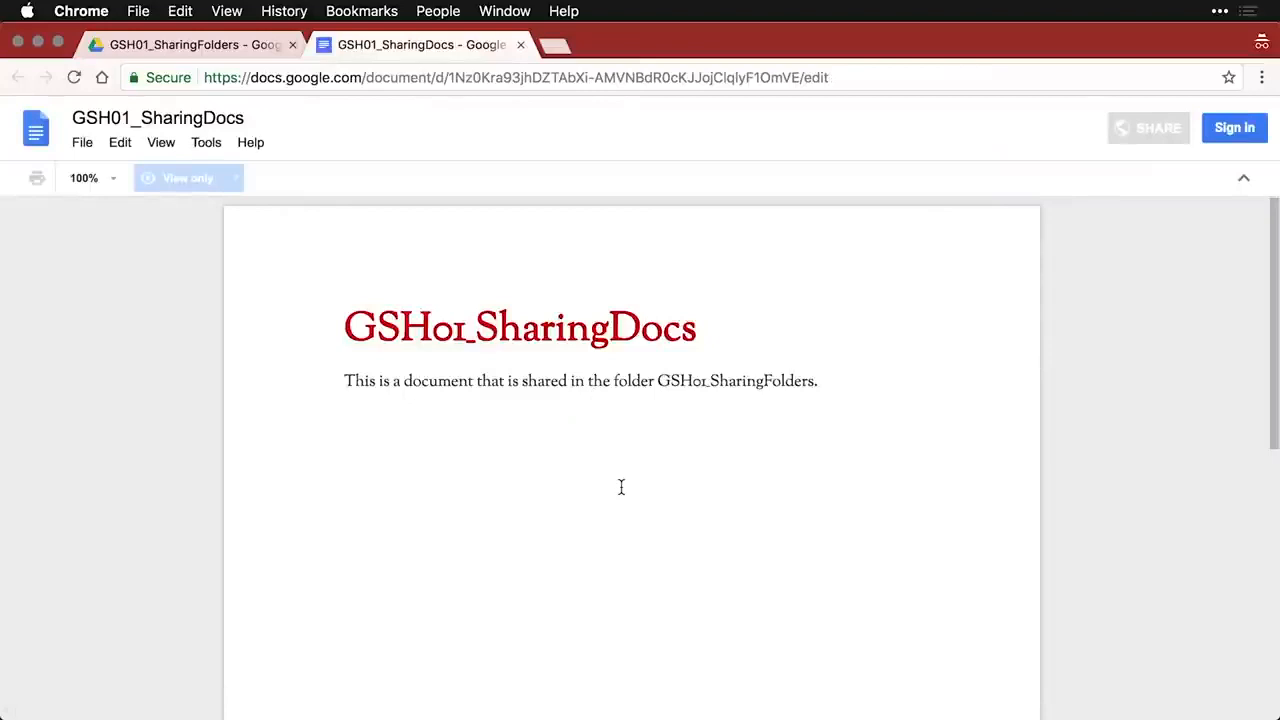
pyautogui.press('super+w')
pyautogui.doubleClick(574, 371)
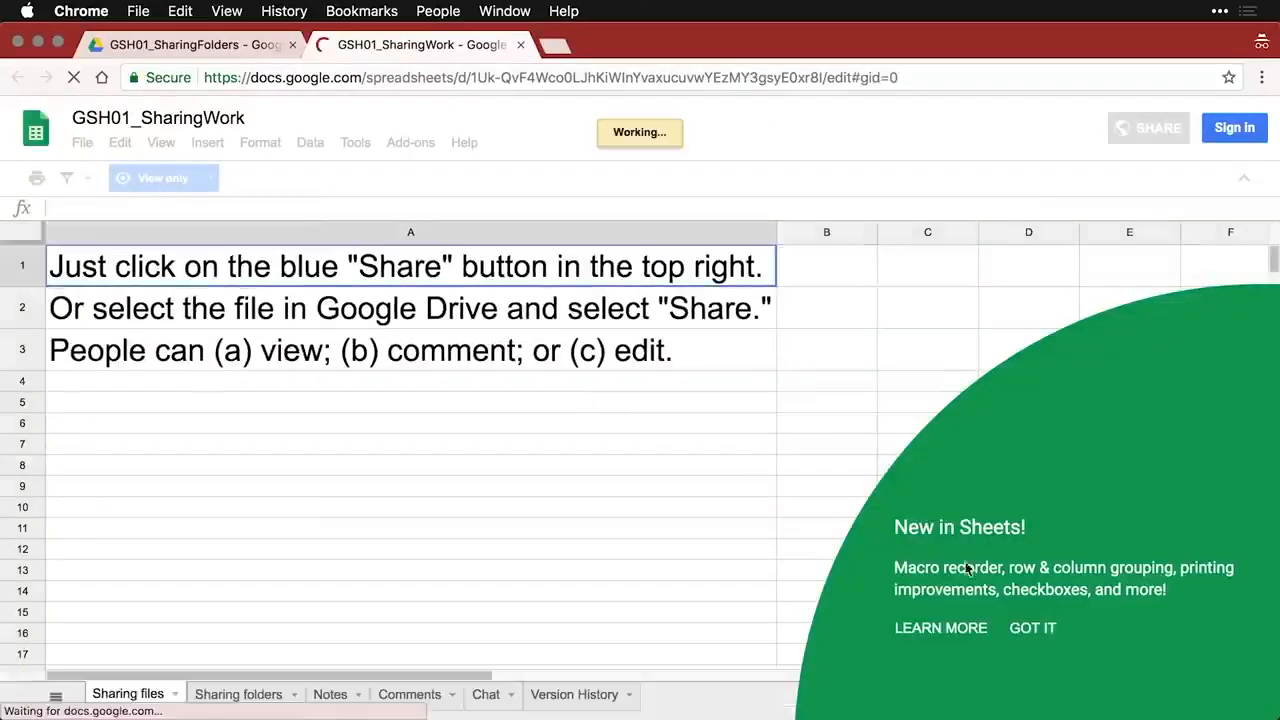
# - Dismiss the announcement, review the viewer's Download as formats, and close the incognito spreadsheet tab
pyautogui.click(1033, 630)
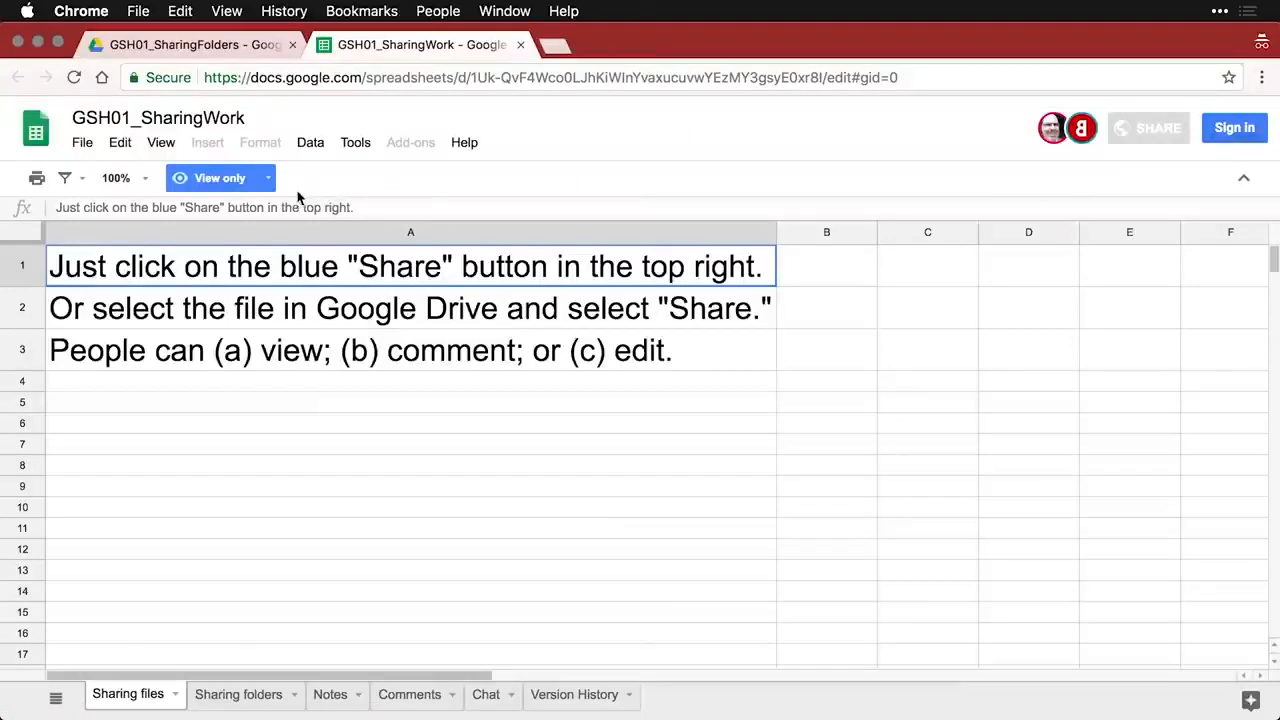
pyautogui.click(81, 146)
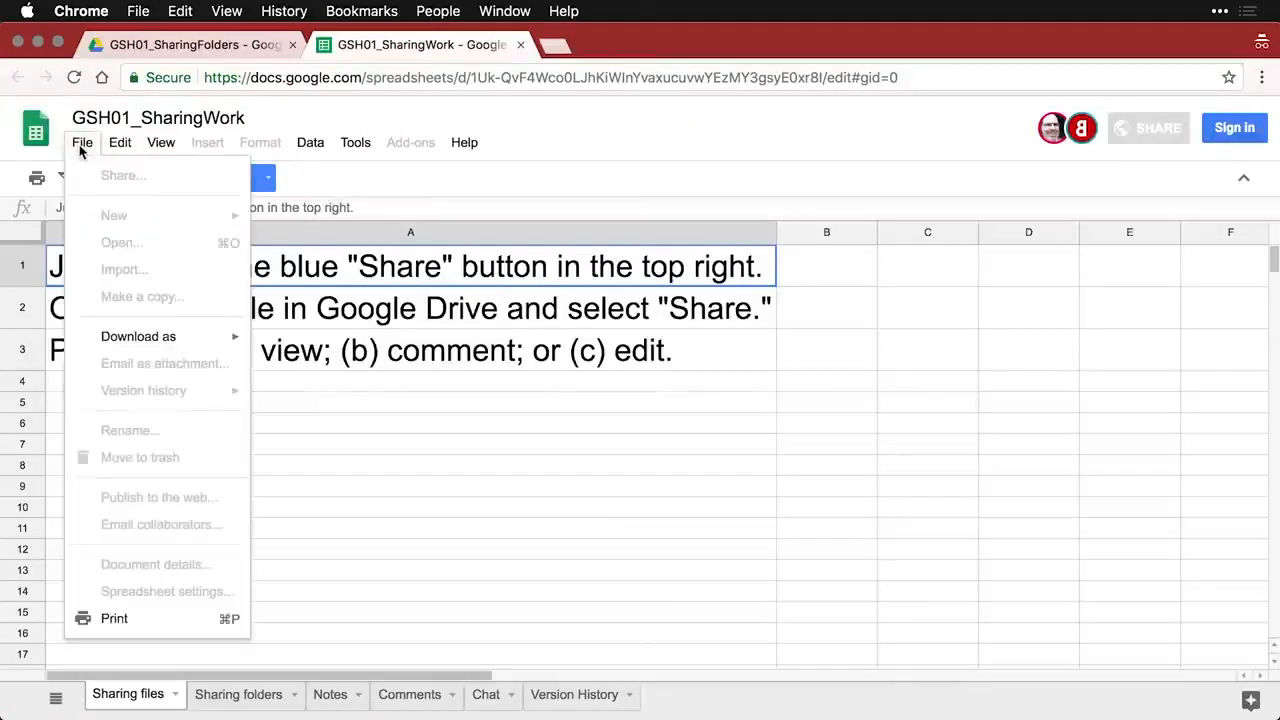
pyautogui.moveTo(168, 345)
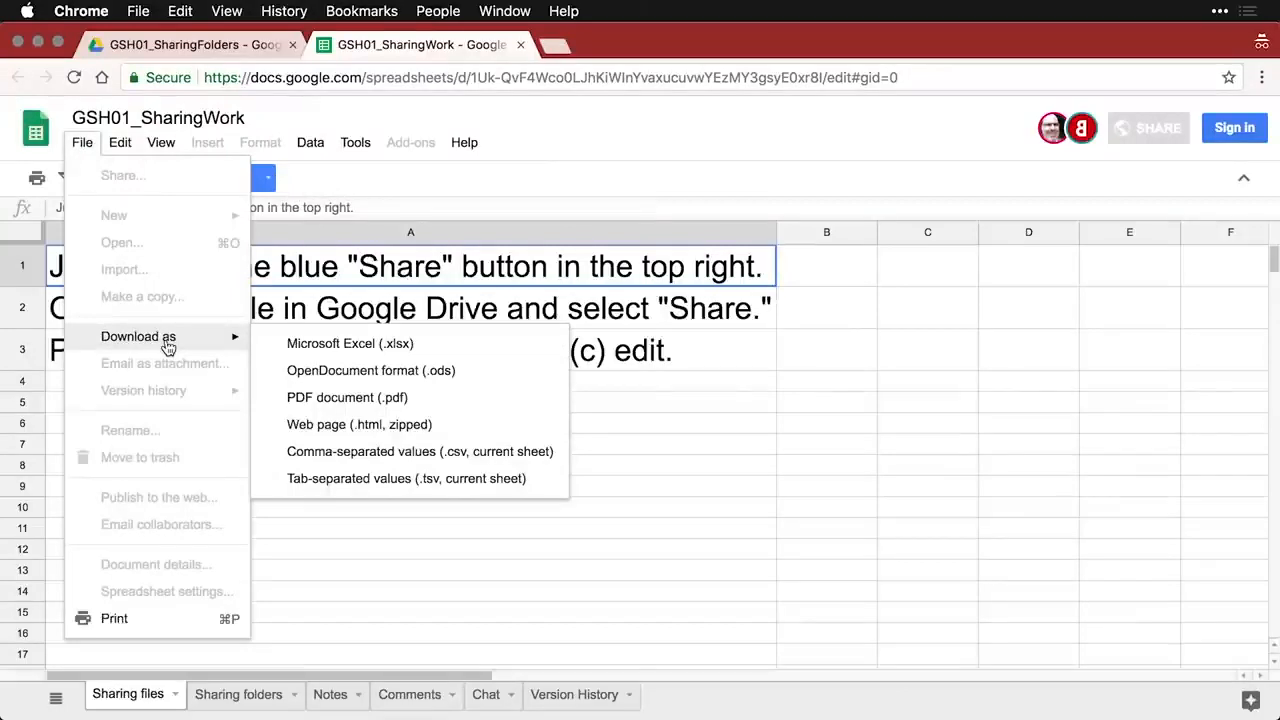
pyautogui.click(520, 45)
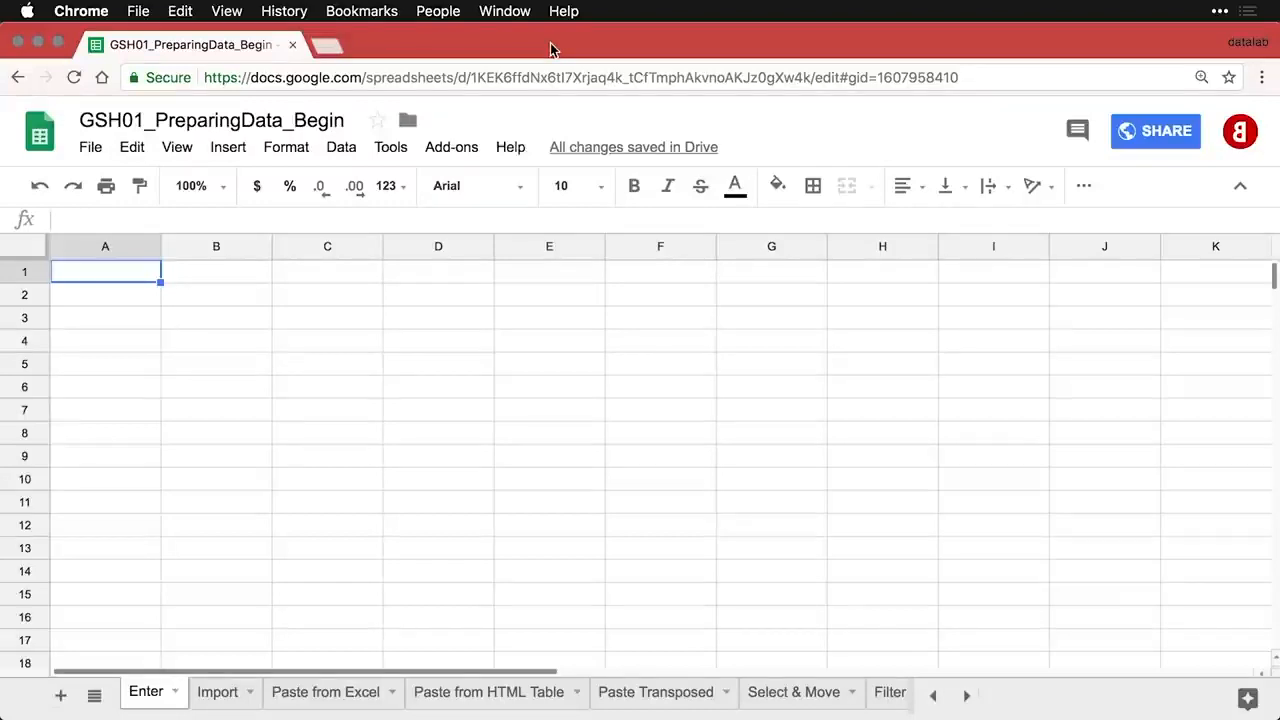
# - Enter the headers ID, Q01 and Q02 in cells A1, B1 and C1
pyautogui.write('ID')
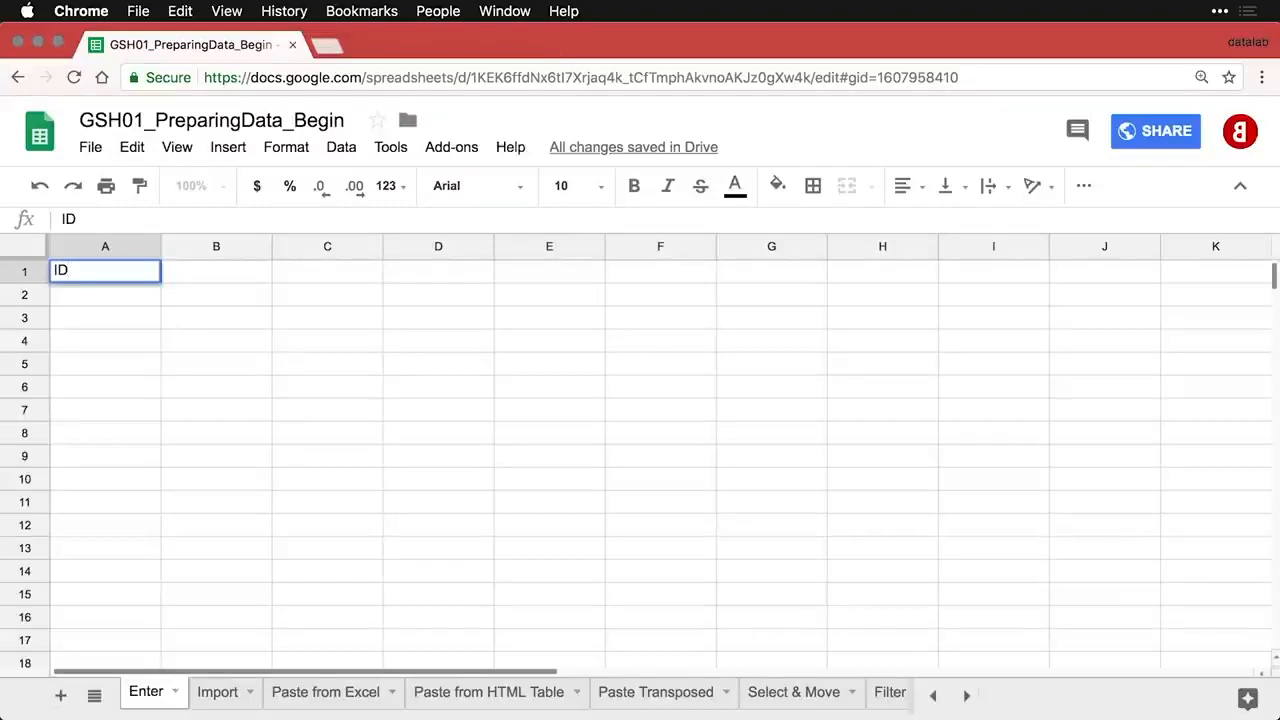
pyautogui.press('Tab')
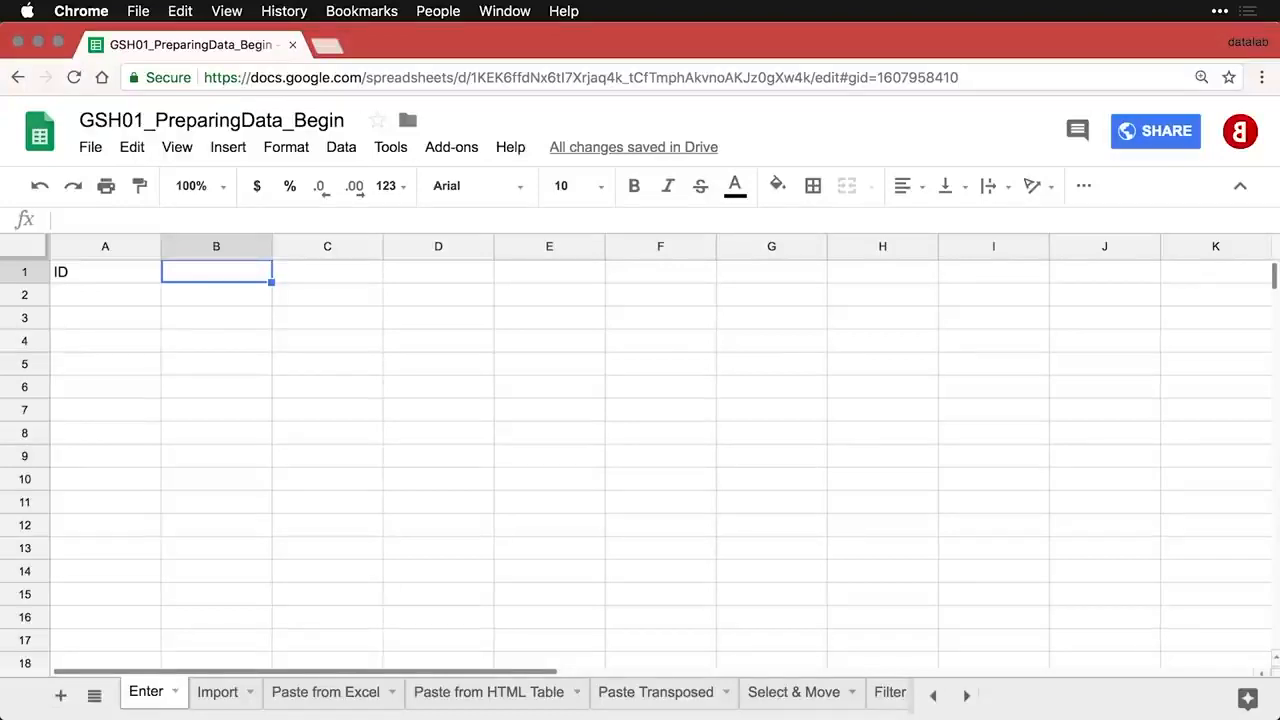
pyautogui.write('Q')
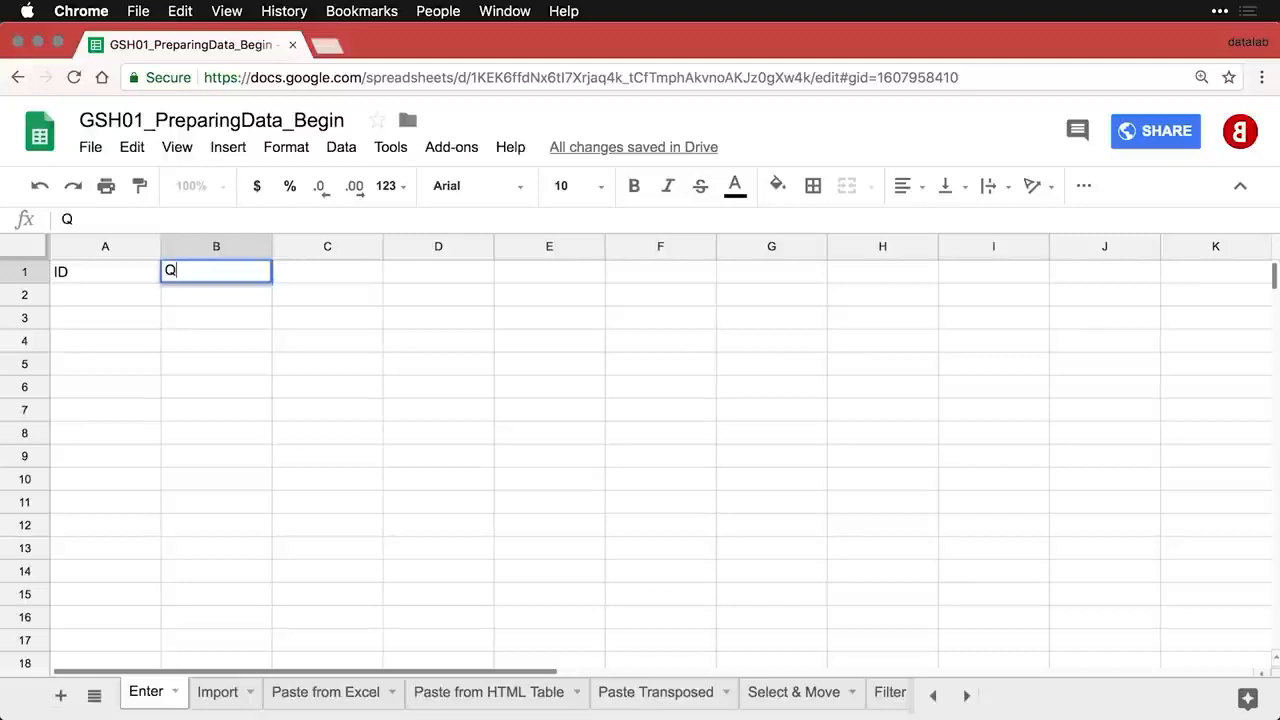
pyautogui.write('01')
pyautogui.press('Tab')
pyautogui.write('Q02')
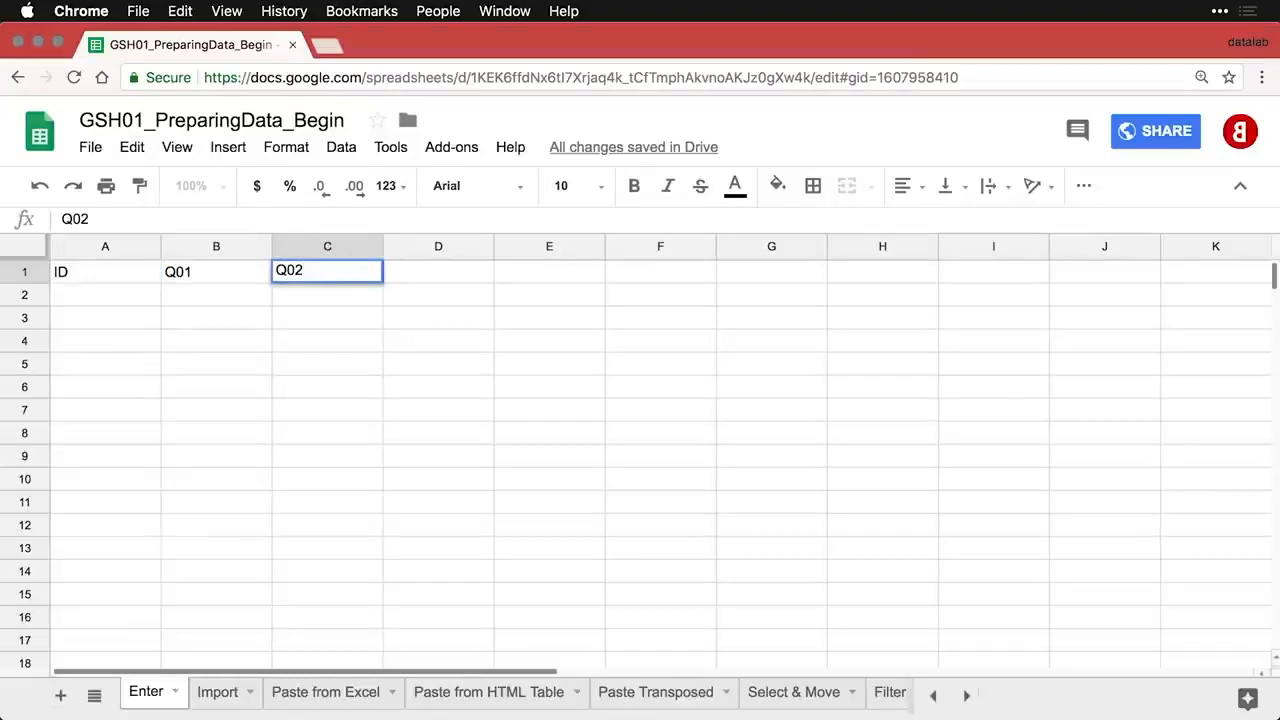
pyautogui.press('Tab')
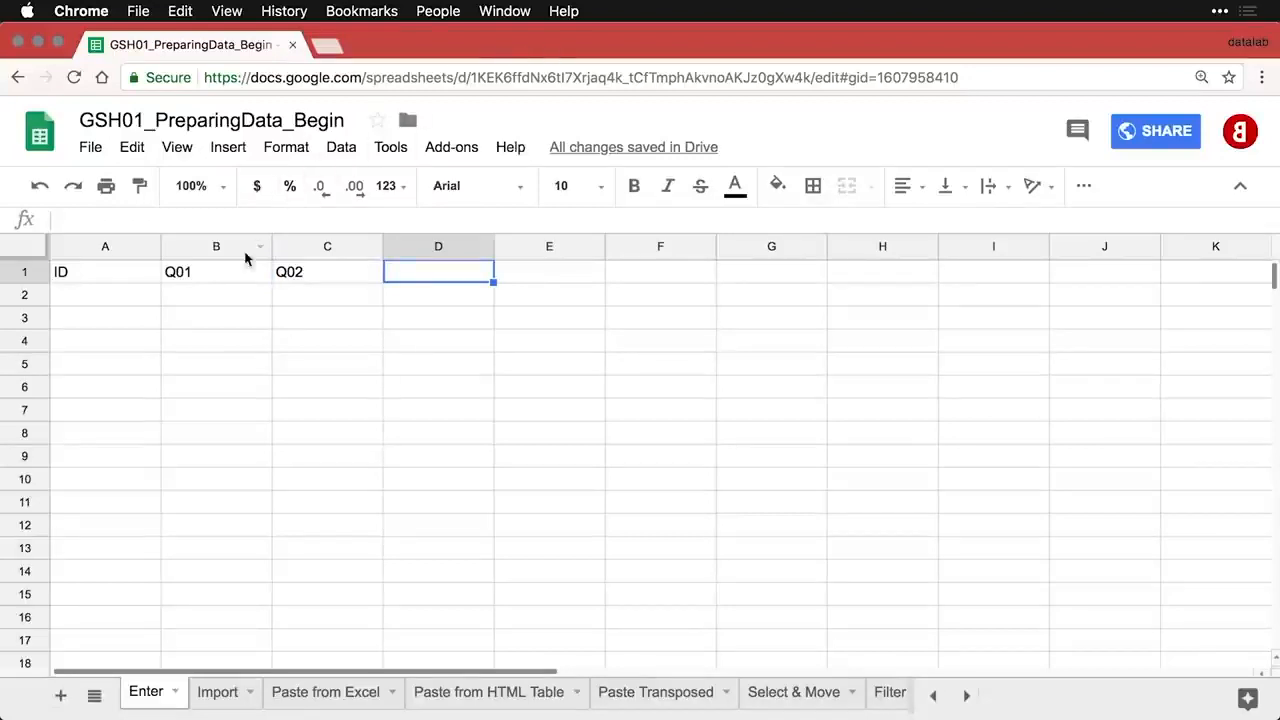
# - Extend the Q01–Q02 headers with the fill handle to add Q03 through Q08 in D1:I1
pyautogui.click(203, 278)
pyautogui.moveTo(203, 278); pyautogui.dragTo(300, 277)
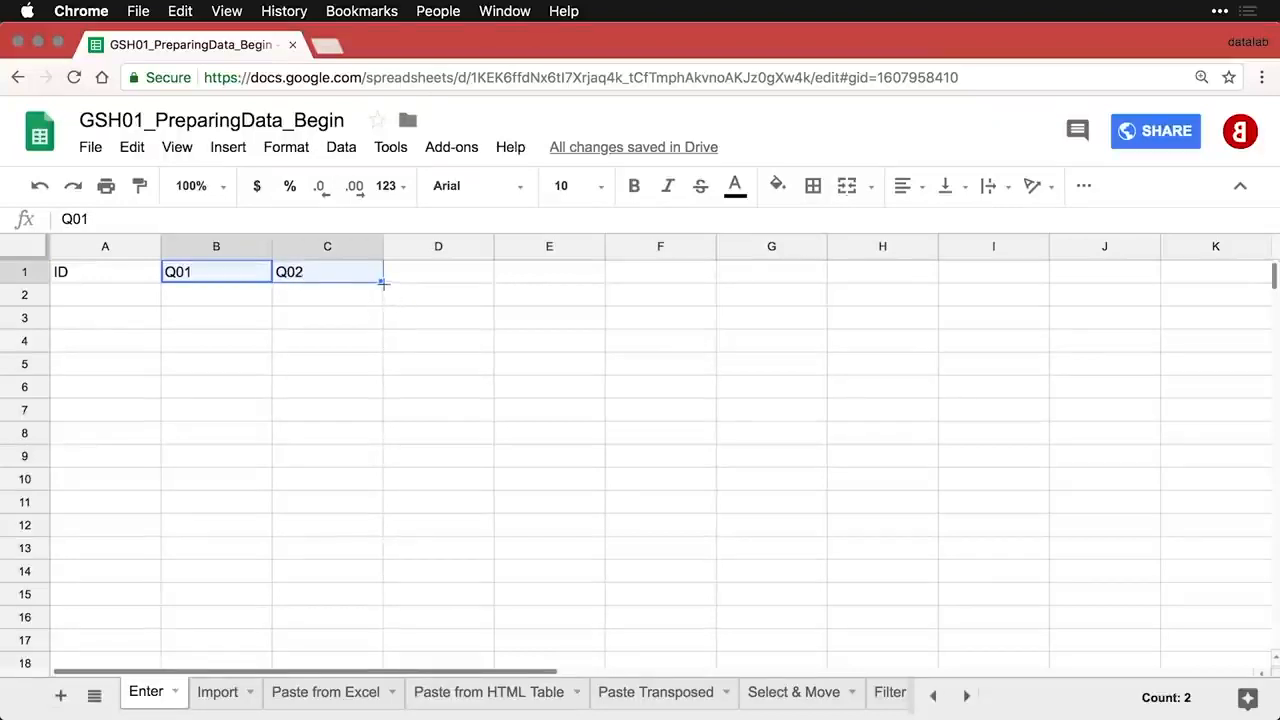
pyautogui.moveTo(382, 283); pyautogui.dragTo(1004, 284)
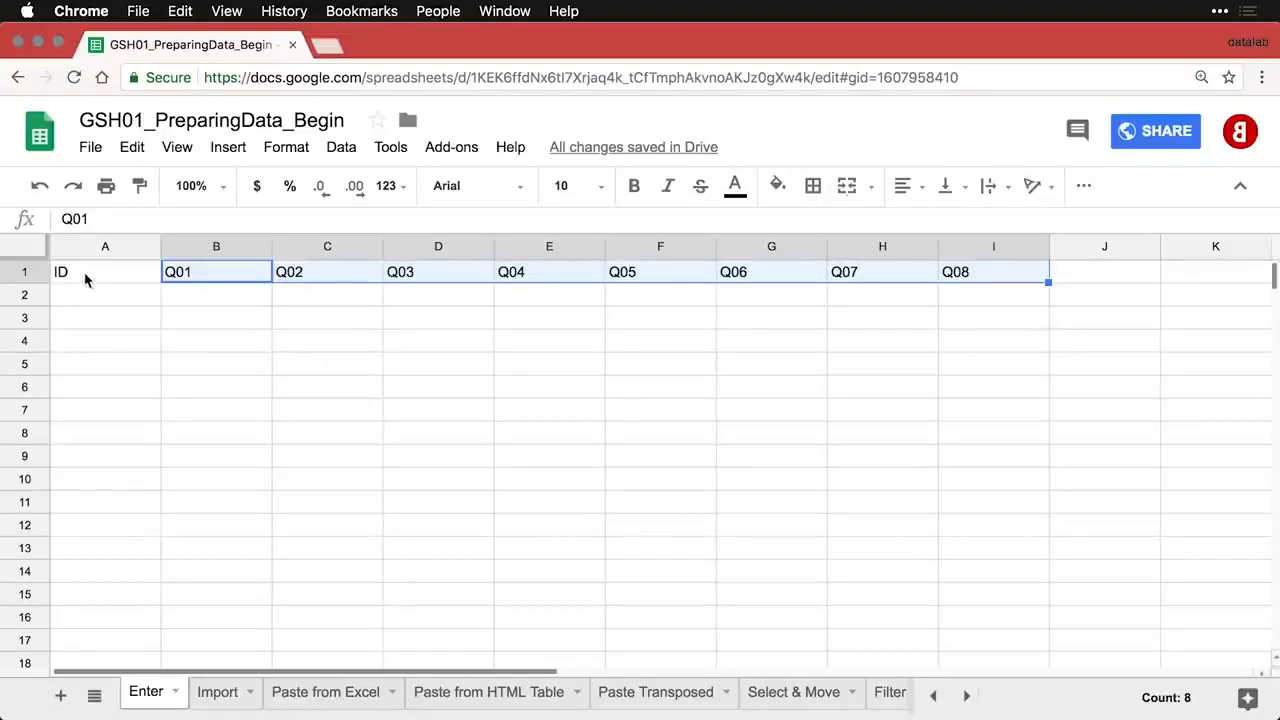
# - Bold row 1 and centre-align the contents of the whole sheet
pyautogui.click(24, 273)
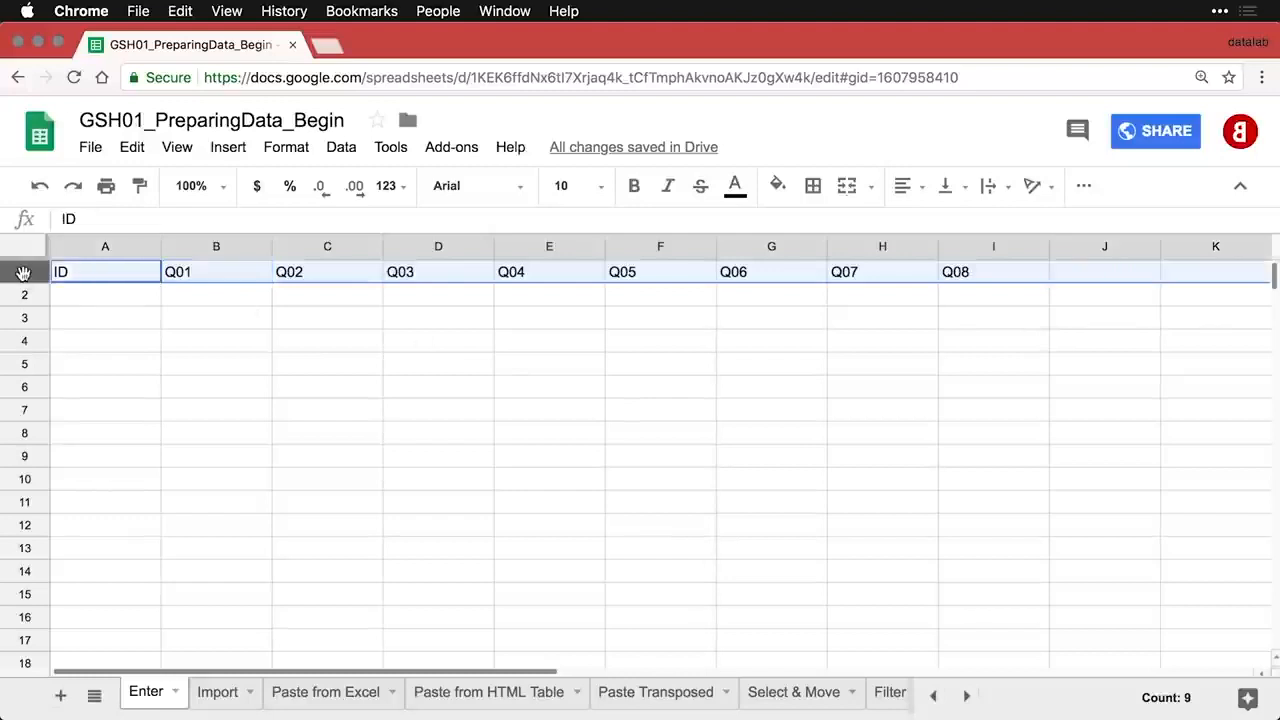
pyautogui.press('super+b')
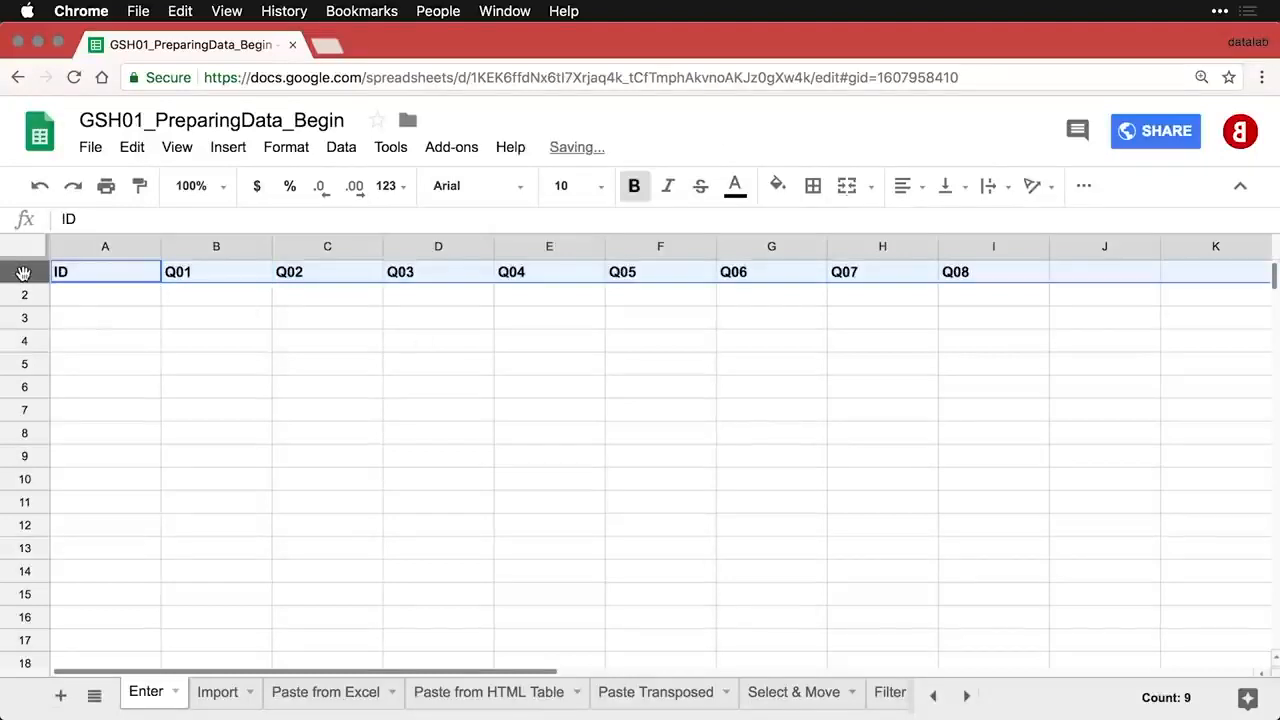
pyautogui.click(24, 250)
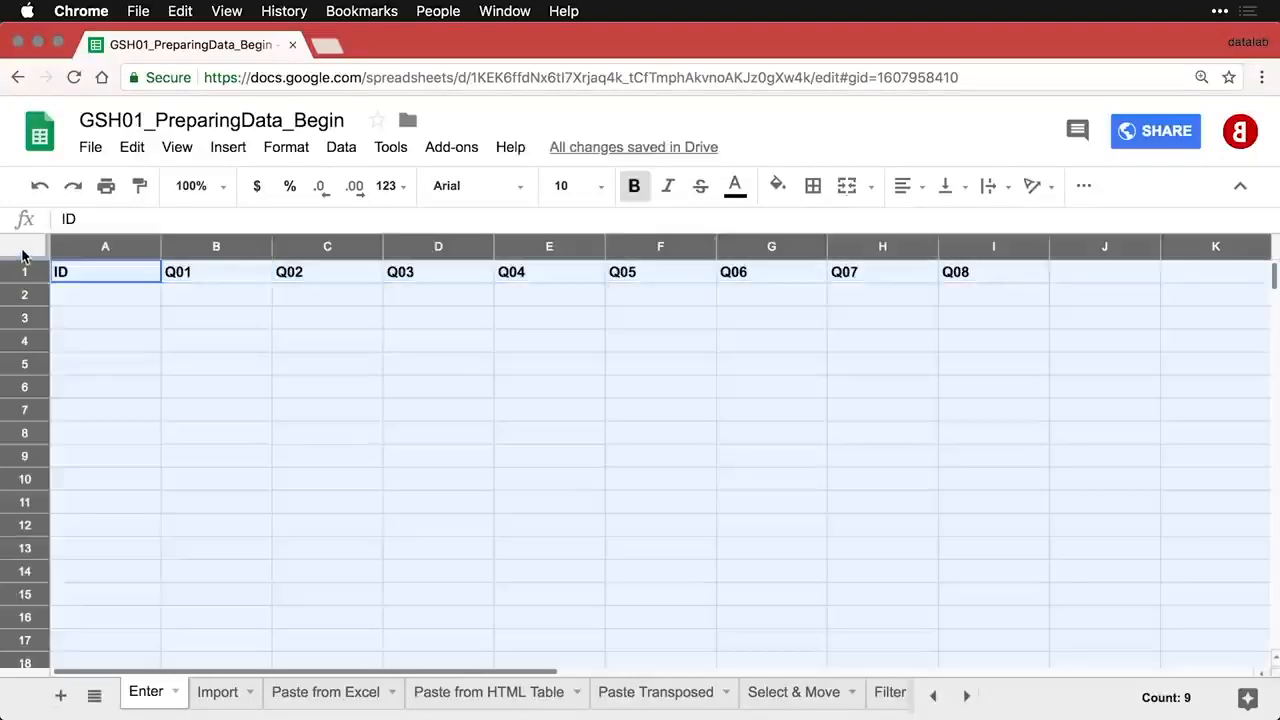
pyautogui.click(903, 186)
pyautogui.click(940, 226)
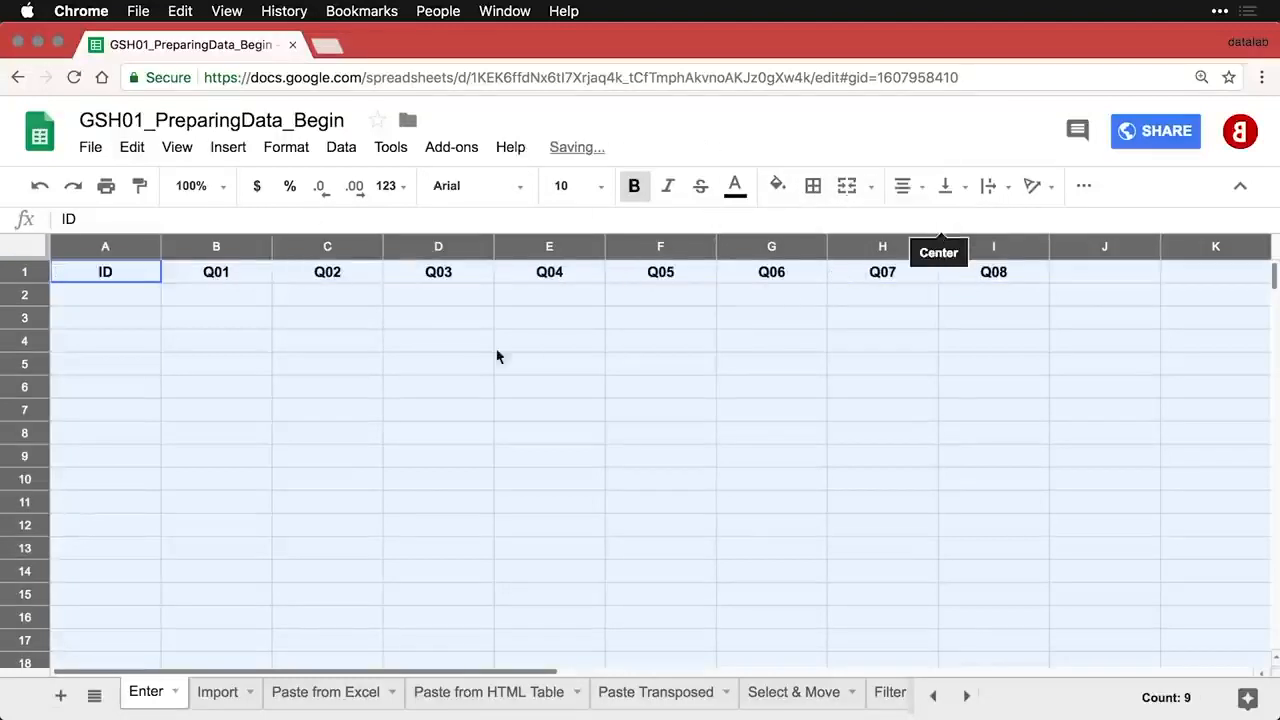
pyautogui.click(230, 350)
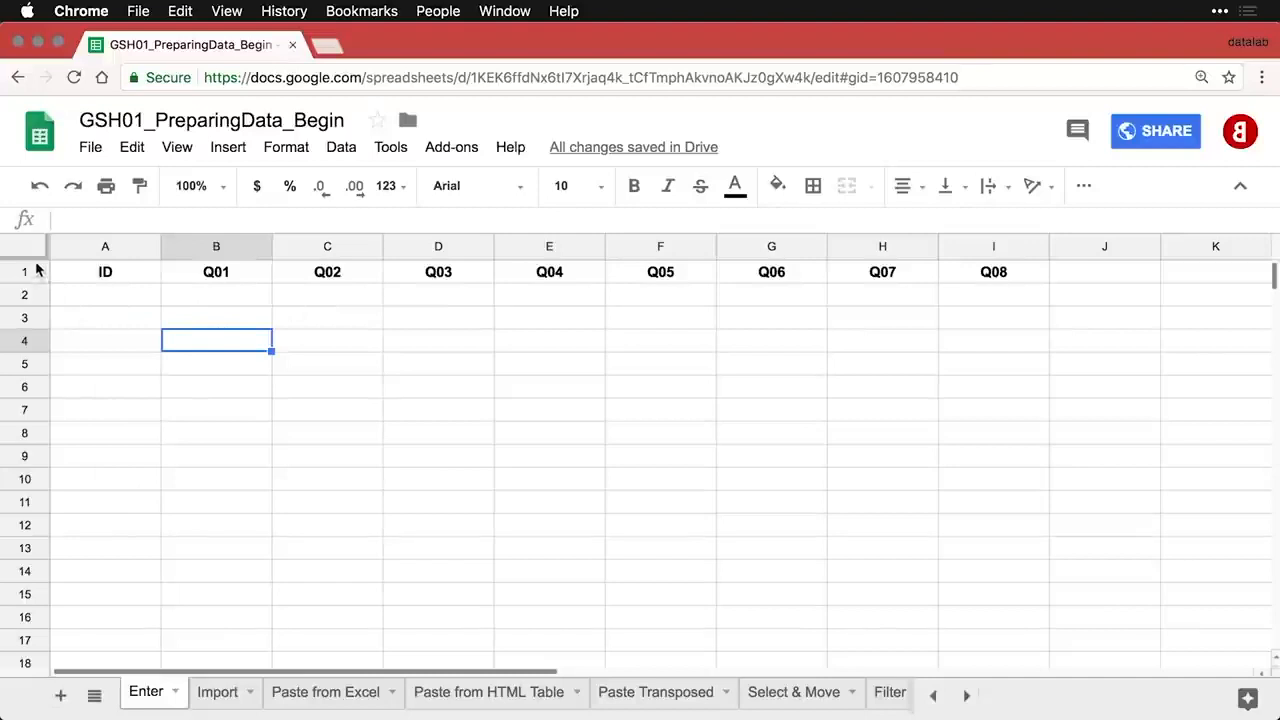
# - Freeze row 1 so the headers stay visible
pyautogui.moveTo(35, 258); pyautogui.dragTo(35, 284)
pyautogui.scroll(-4, 114, 360)
pyautogui.scroll(4, 115, 361)
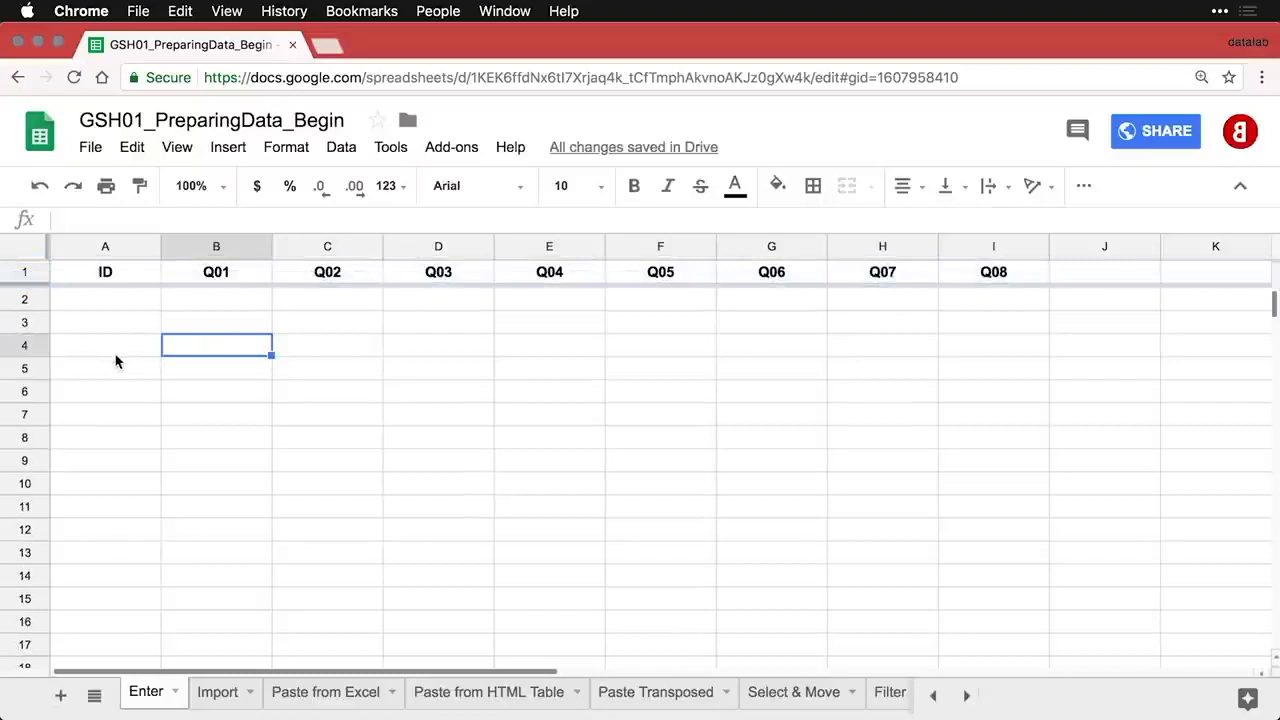
# - Enter IDs 1, 2, 3 in A2:A4 and fill the series down to 14 in A15
pyautogui.click(122, 300)
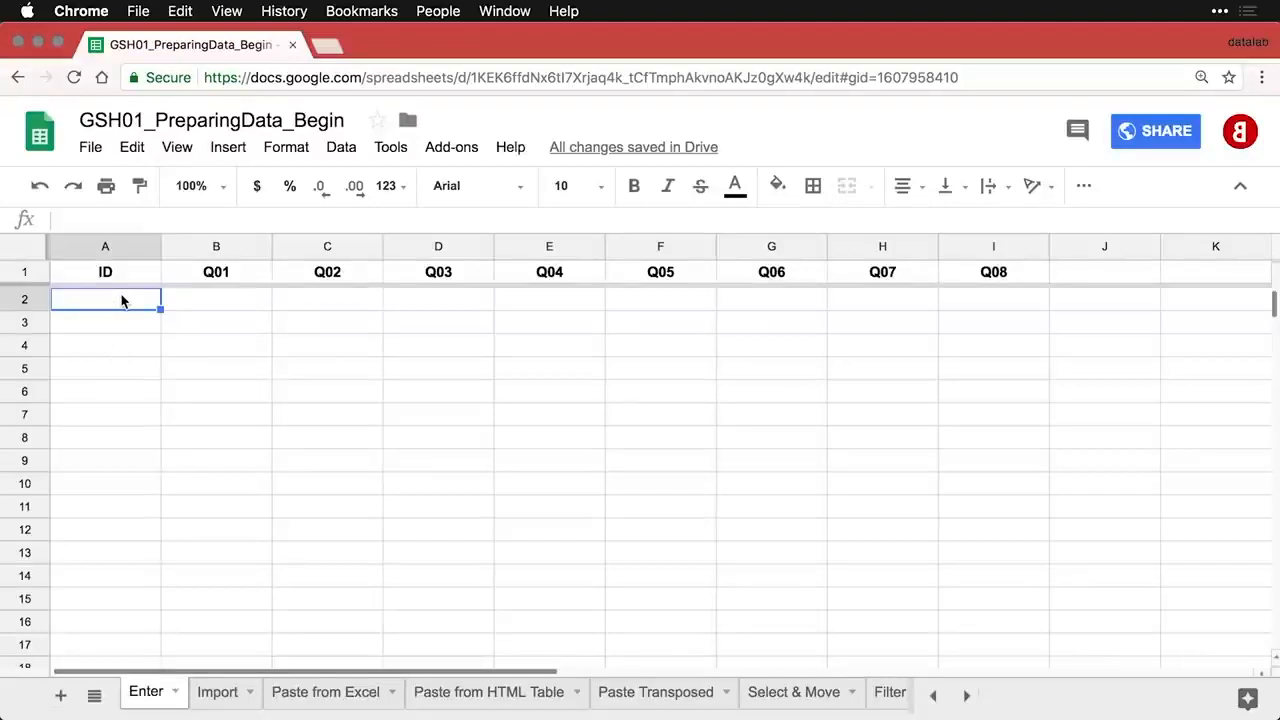
pyautogui.write('1')
pyautogui.press('Return')
pyautogui.write('2')
pyautogui.press('Return')
pyautogui.write('3')
pyautogui.press('Return')
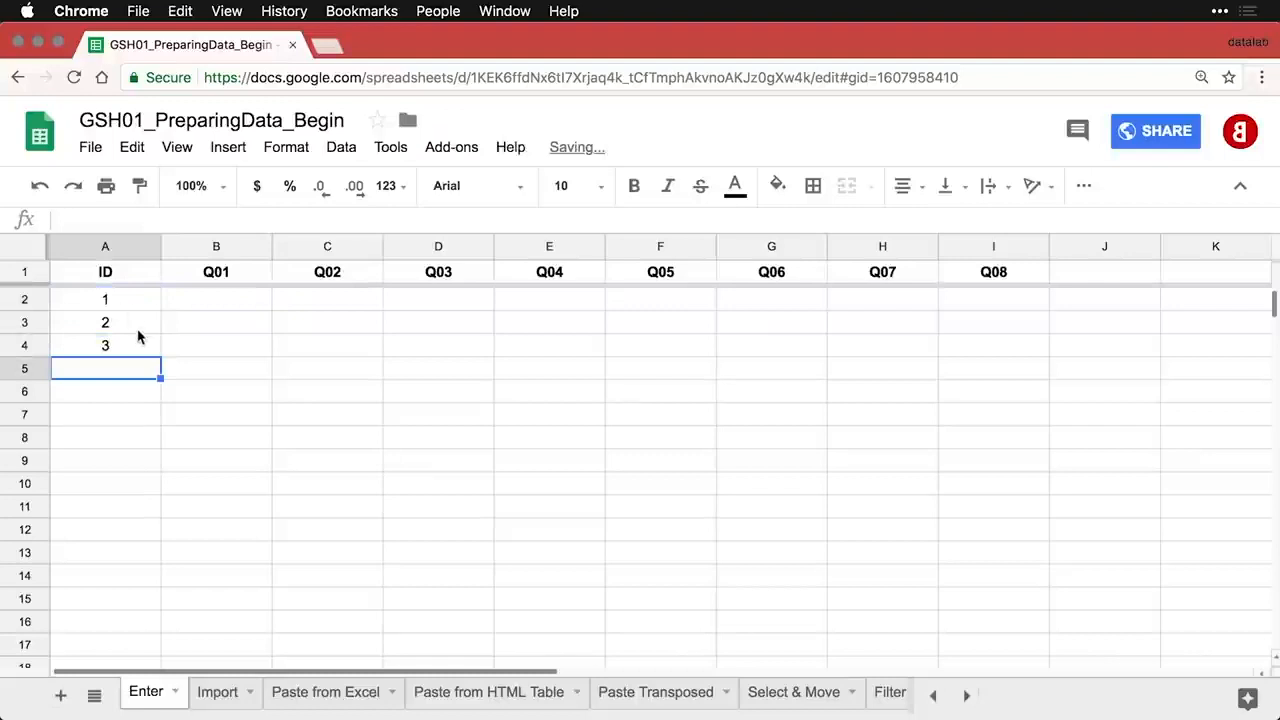
pyautogui.click(118, 303)
pyautogui.moveTo(118, 303); pyautogui.dragTo(147, 611)
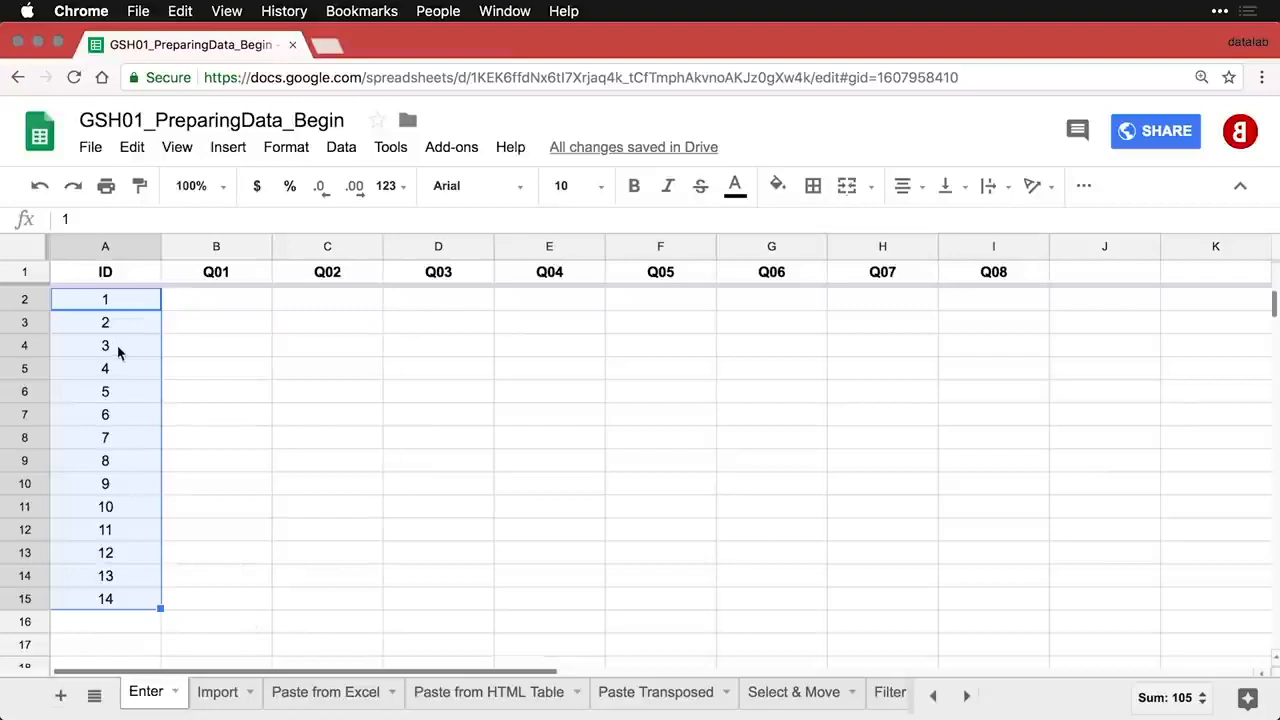
# - Enter 101 and 102 in A2:A3 and fill the series down to 107 in A8
pyautogui.click(101, 305)
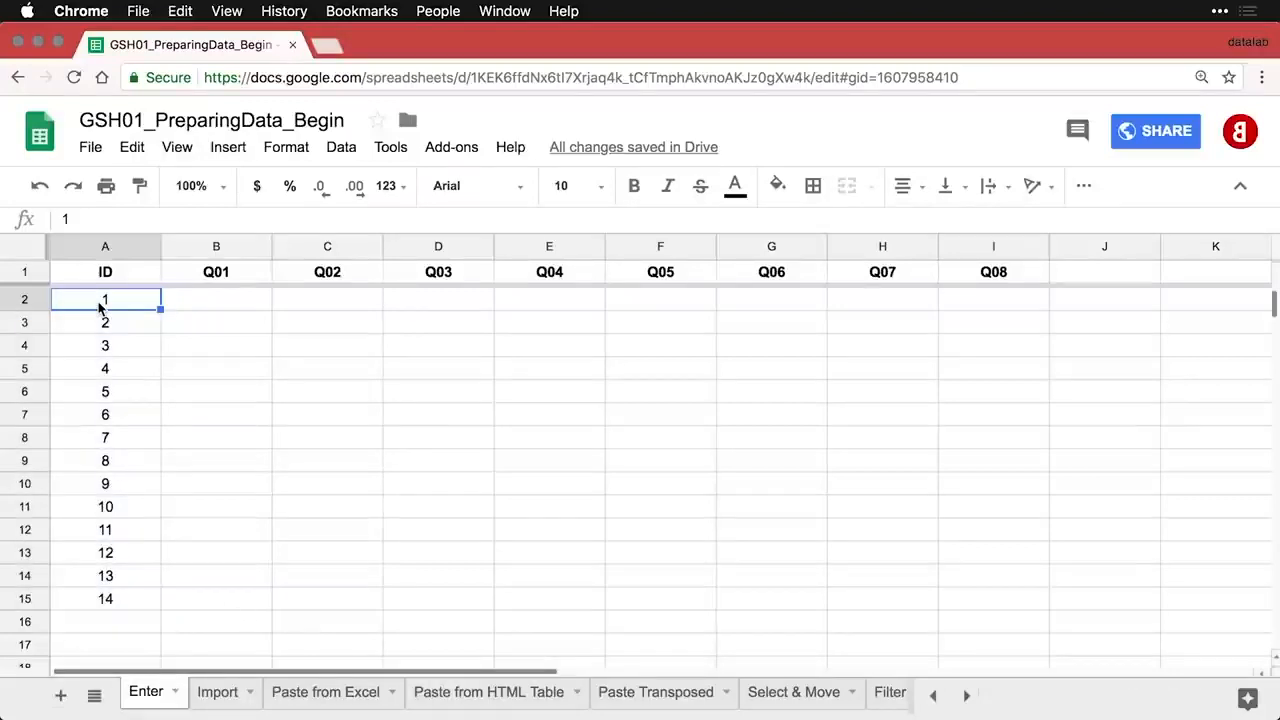
pyautogui.write('101')
pyautogui.press('Return')
pyautogui.write('102')
pyautogui.press('Return')
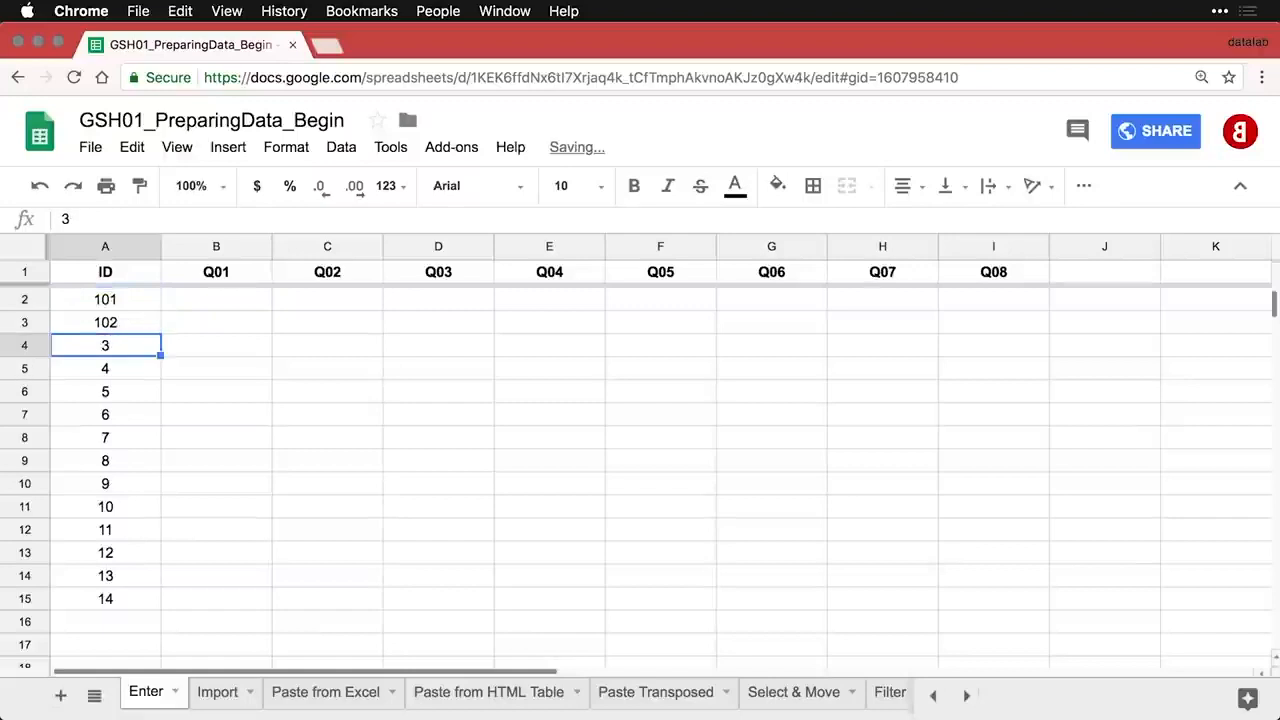
pyautogui.click(114, 304)
pyautogui.moveTo(114, 317); pyautogui.dragTo(150, 437)
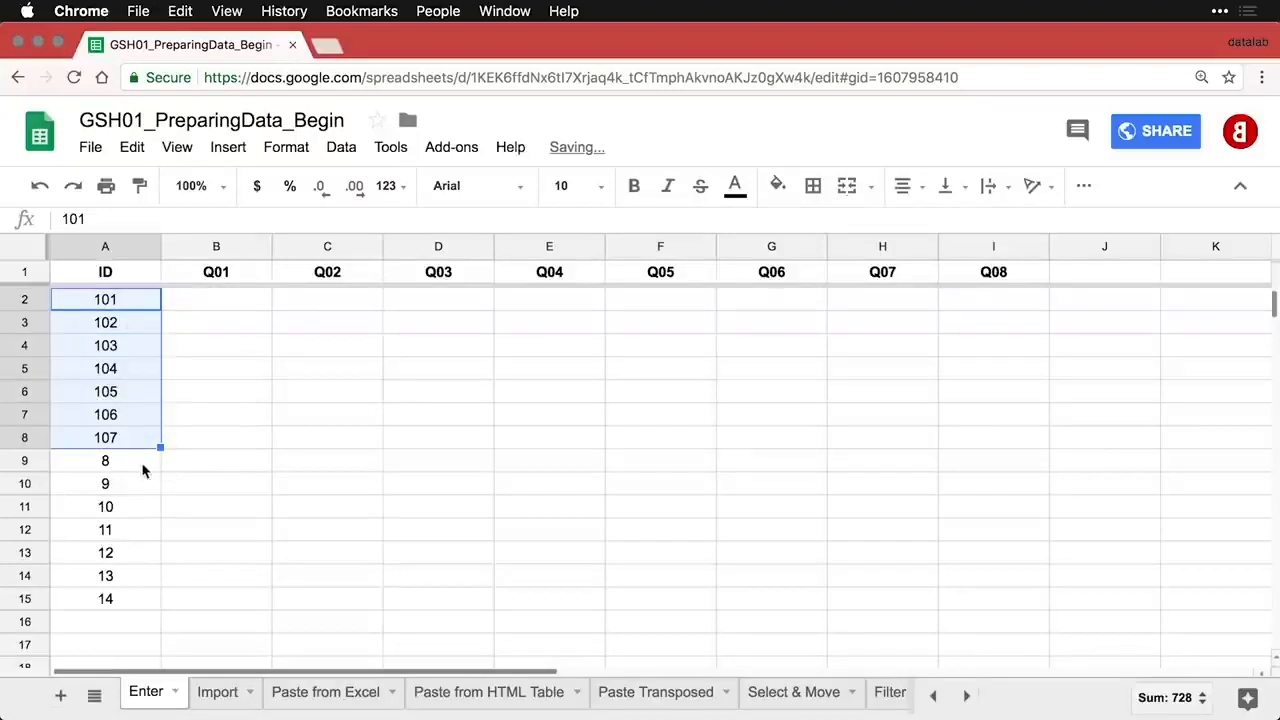
pyautogui.click(130, 468)
# - Enter 201 and 202 in A9:A10 and fill the series down to 207 in A15
pyautogui.write('201')
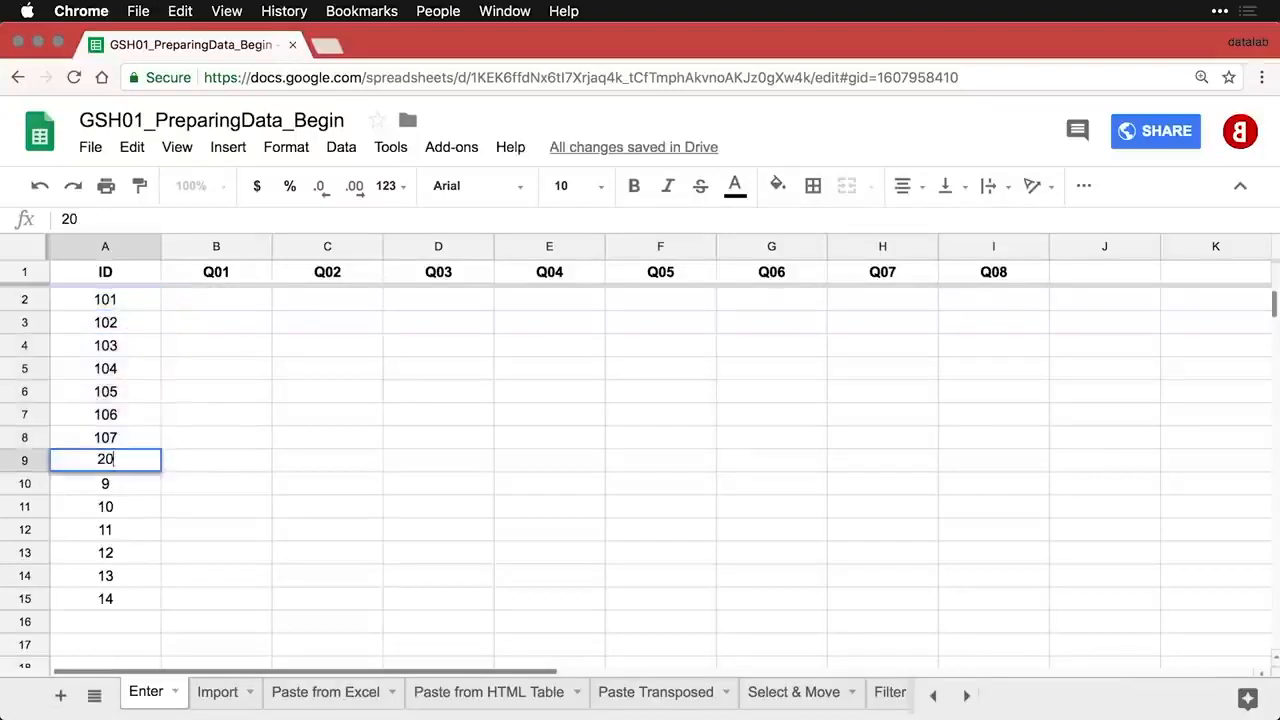
pyautogui.press('Return')
pyautogui.write('202')
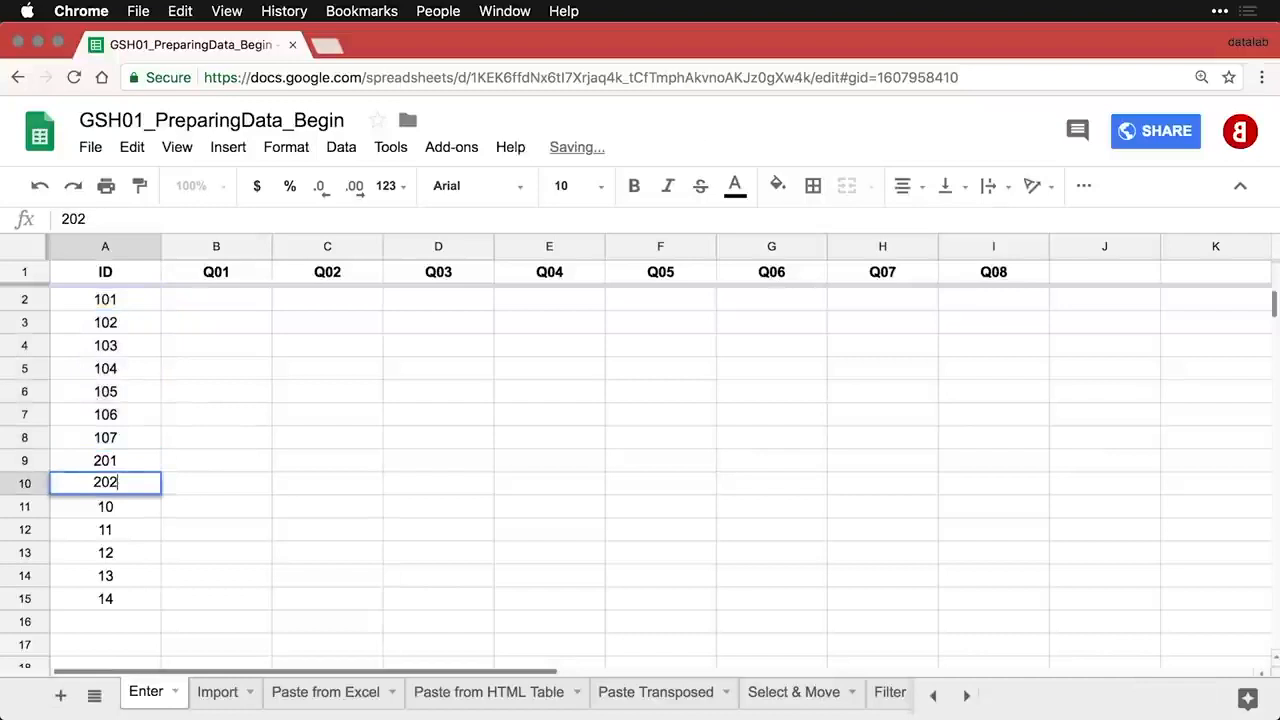
pyautogui.press('Return')
pyautogui.moveTo(106, 467); pyautogui.dragTo(106, 484)
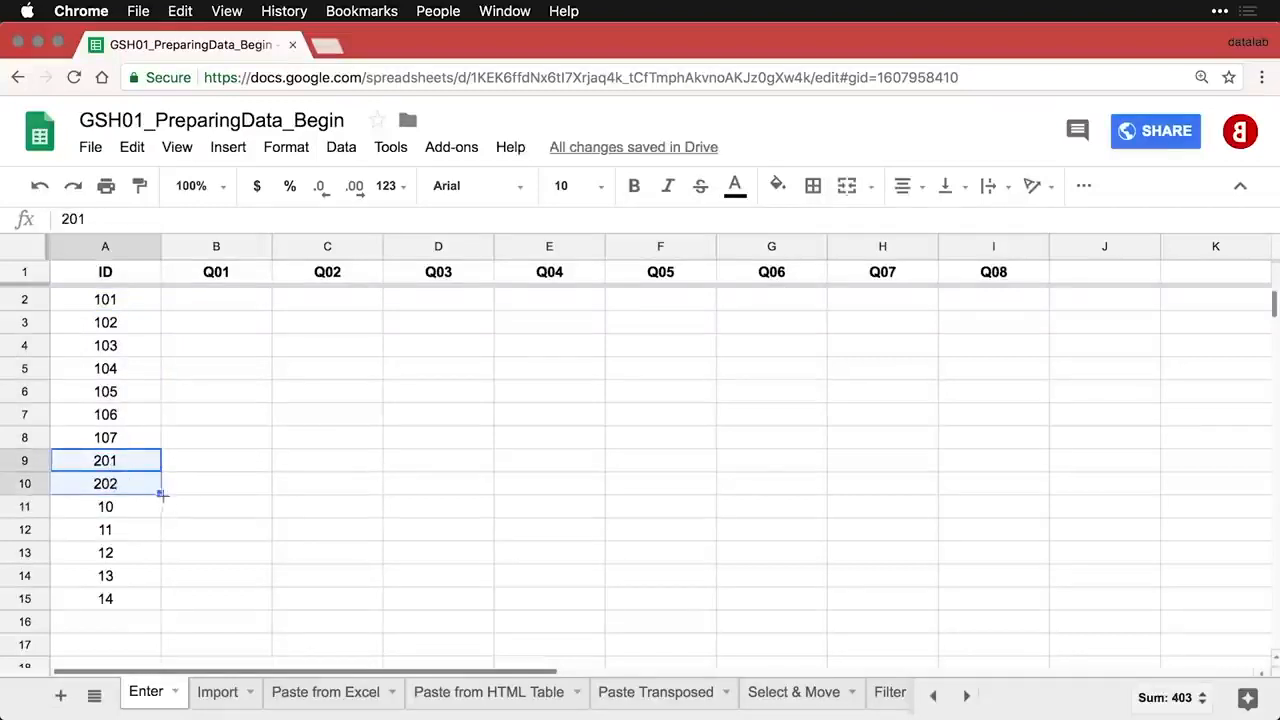
pyautogui.moveTo(160, 493); pyautogui.dragTo(155, 605)
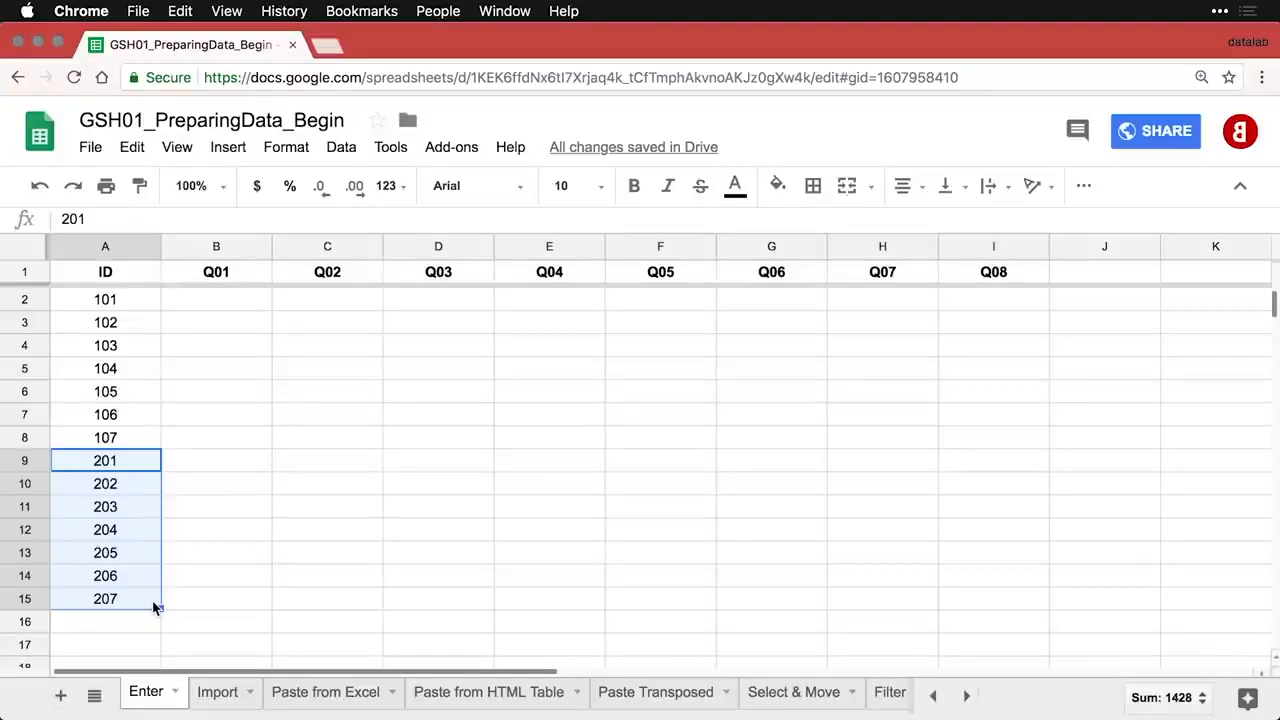
# - Enter ID 101's answers 7, 9, 4, 6, 7, 1, 2, 4 across B2:I2
pyautogui.click(219, 305)
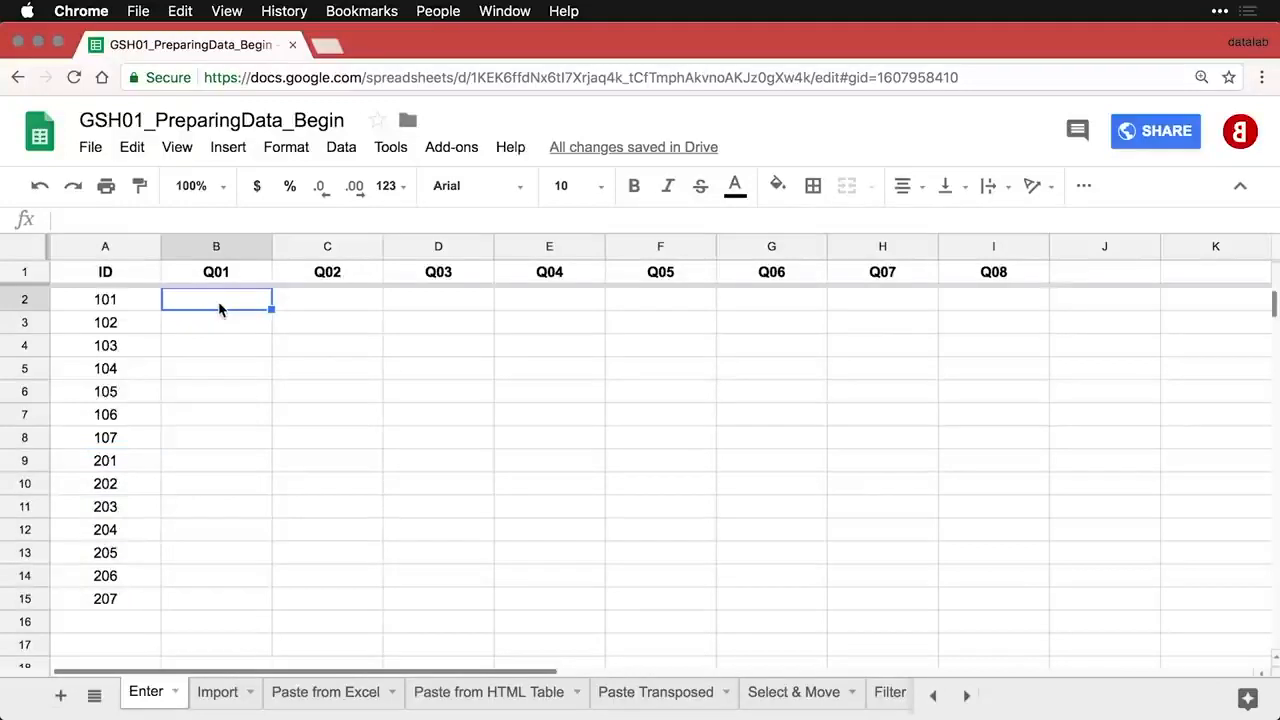
pyautogui.write('7')
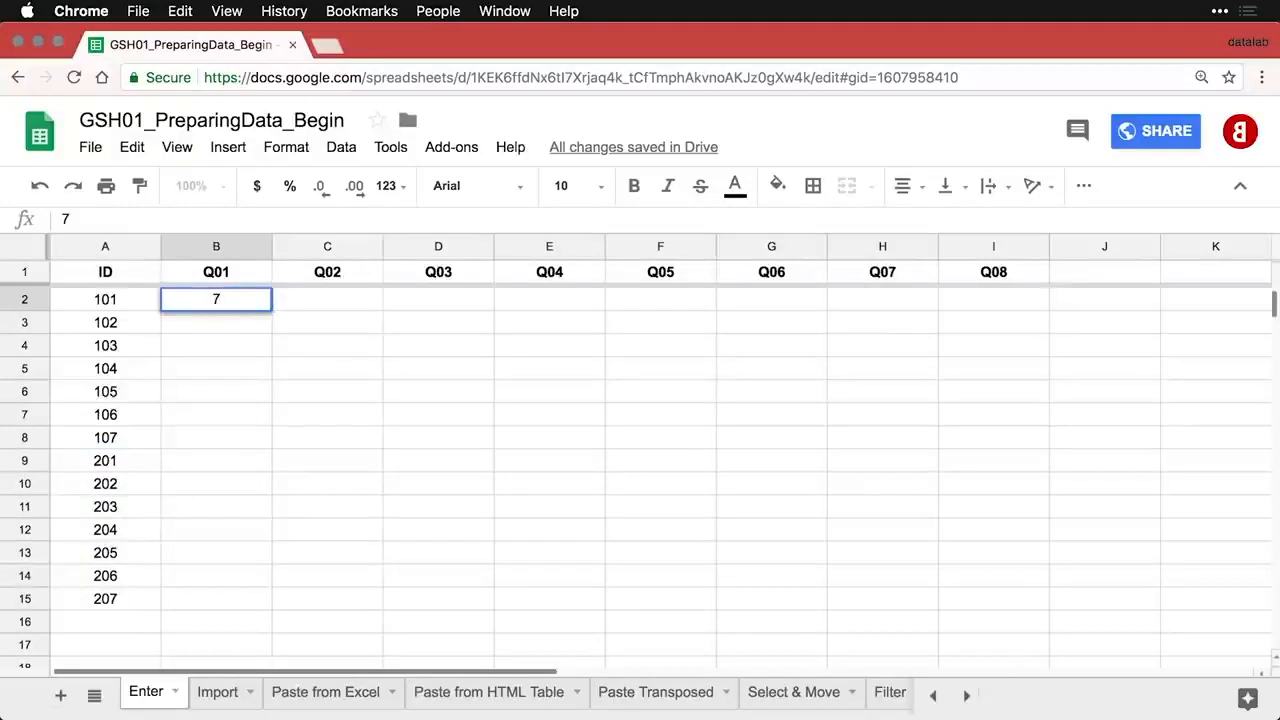
pyautogui.press('Tab')
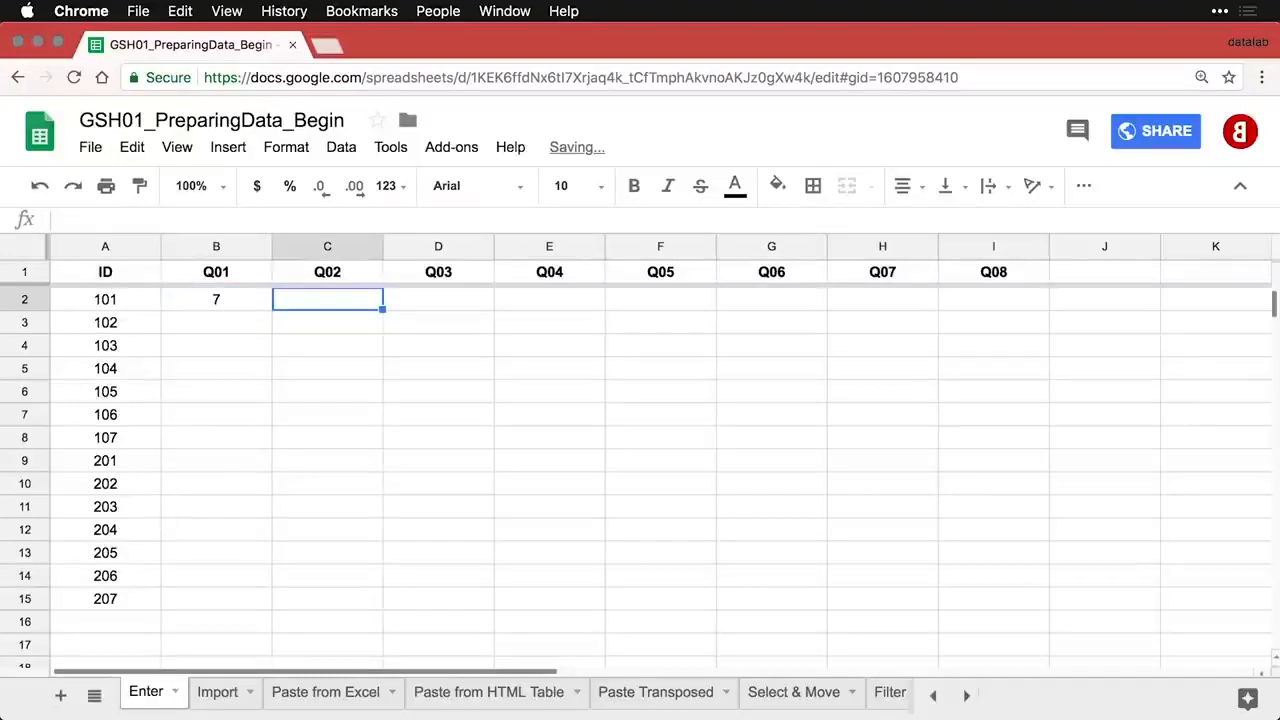
pyautogui.write('9')
pyautogui.press('Tab')
pyautogui.write('4')
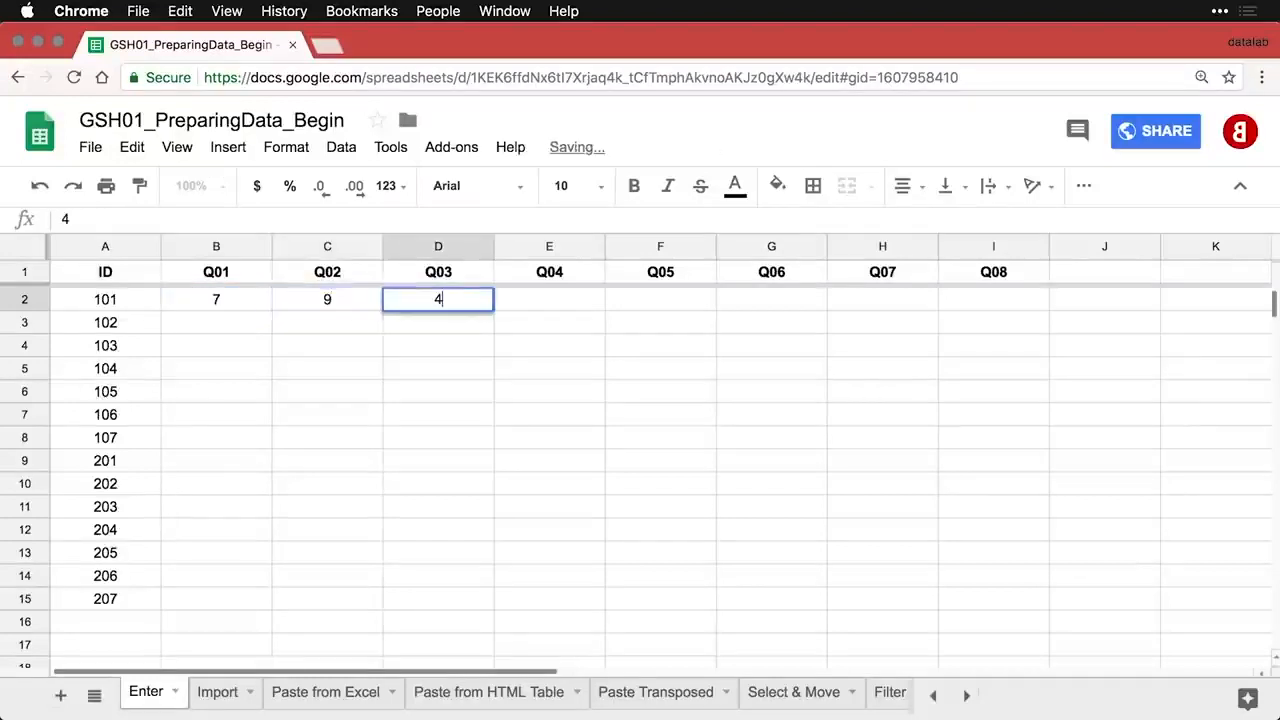
pyautogui.press('Tab')
pyautogui.write('6')
pyautogui.press('Tab')
pyautogui.write('7')
pyautogui.press('Tab')
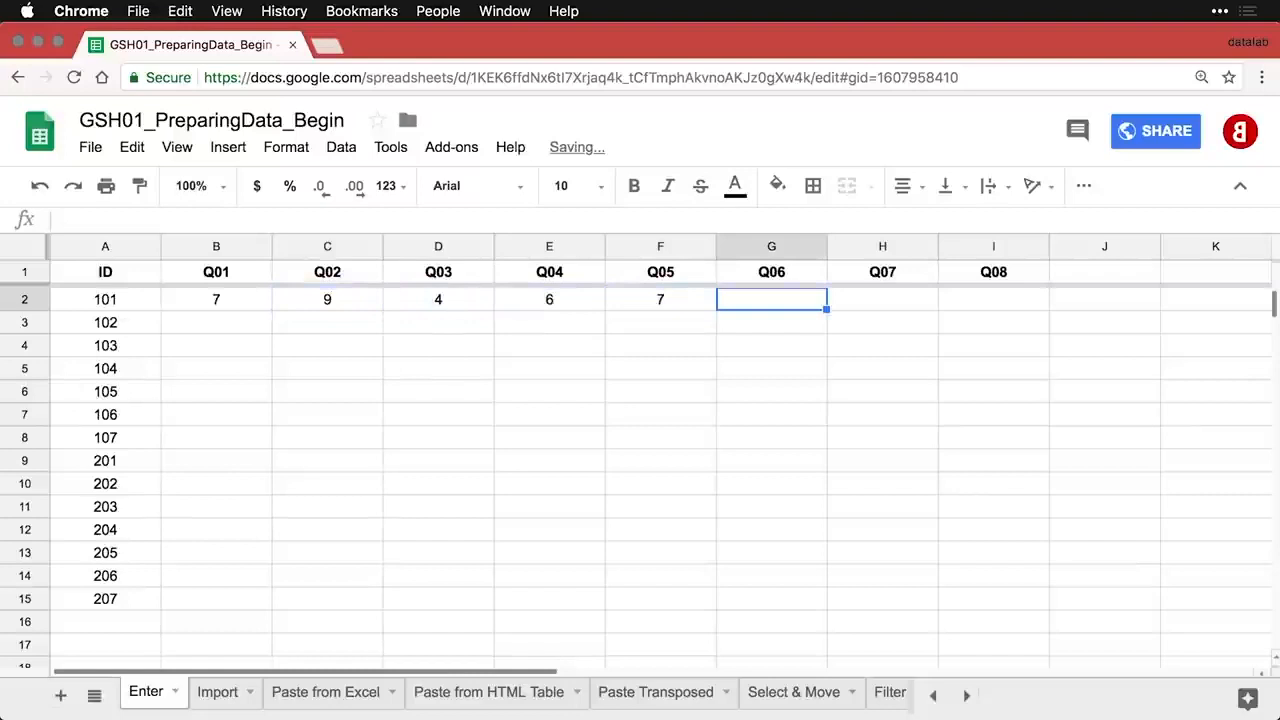
pyautogui.write('1')
pyautogui.press('Tab')
pyautogui.write('2')
pyautogui.press('Tab')
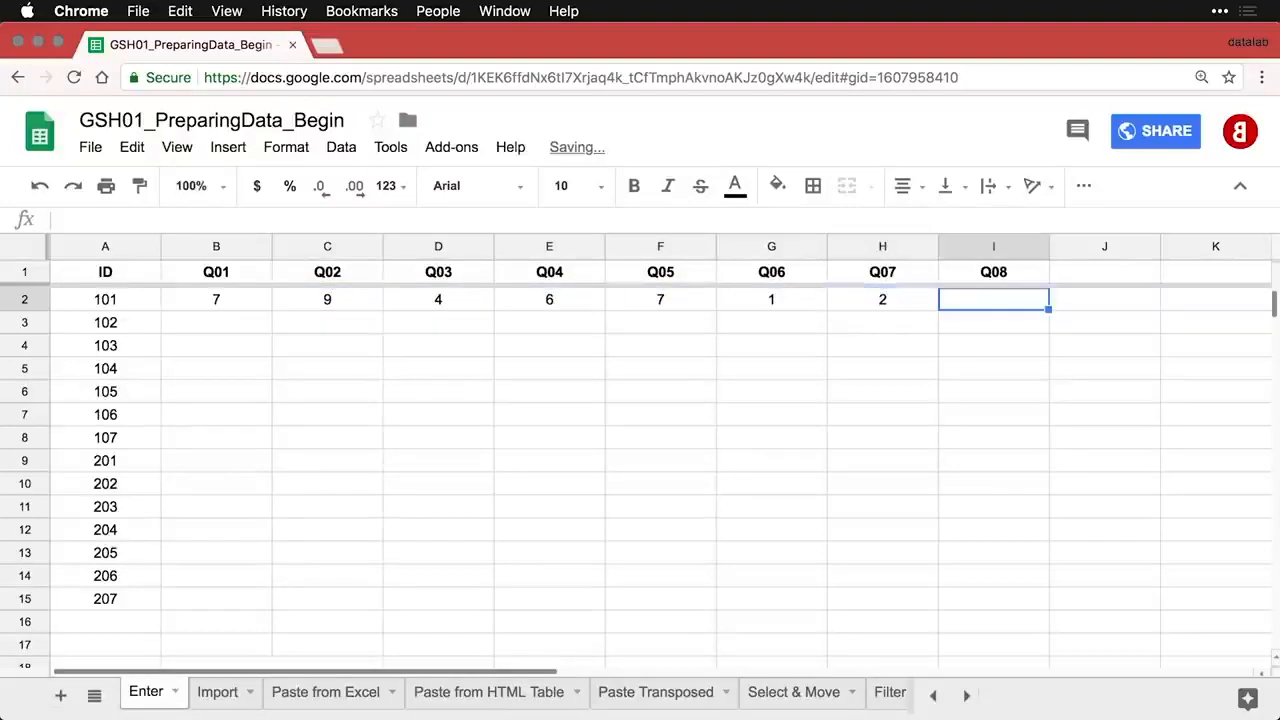
pyautogui.write('4')
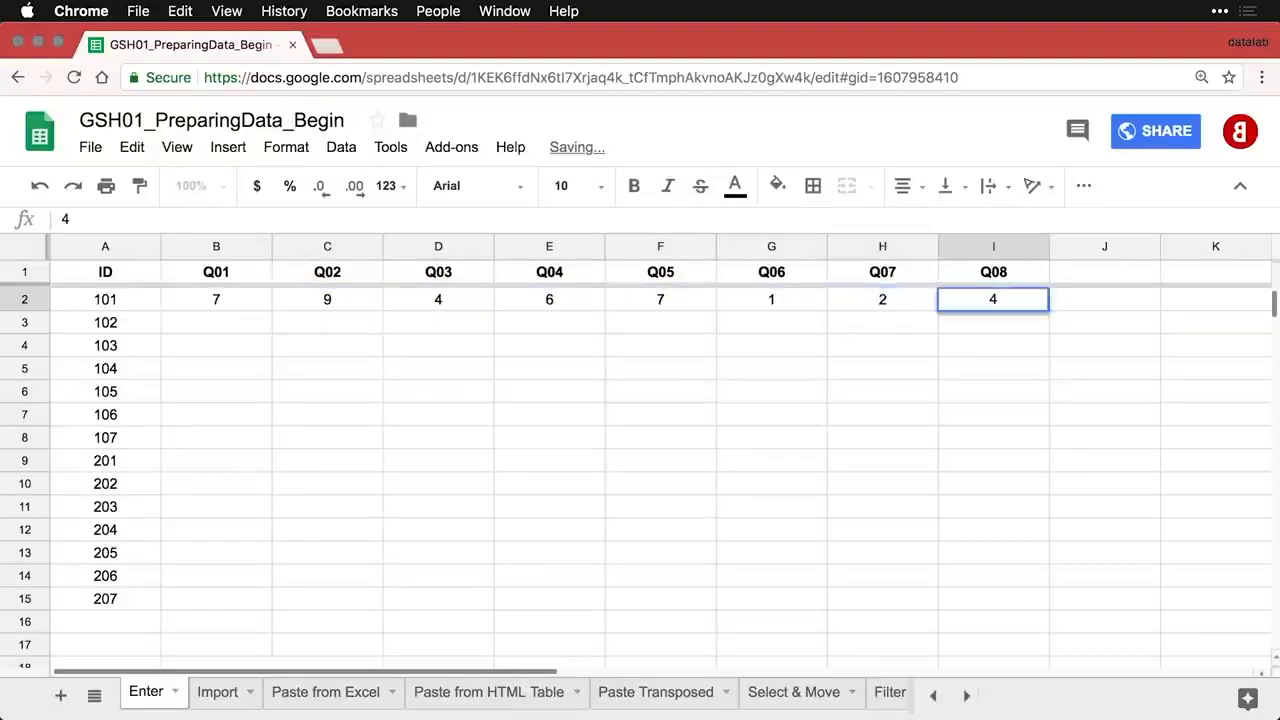
pyautogui.press('Return')
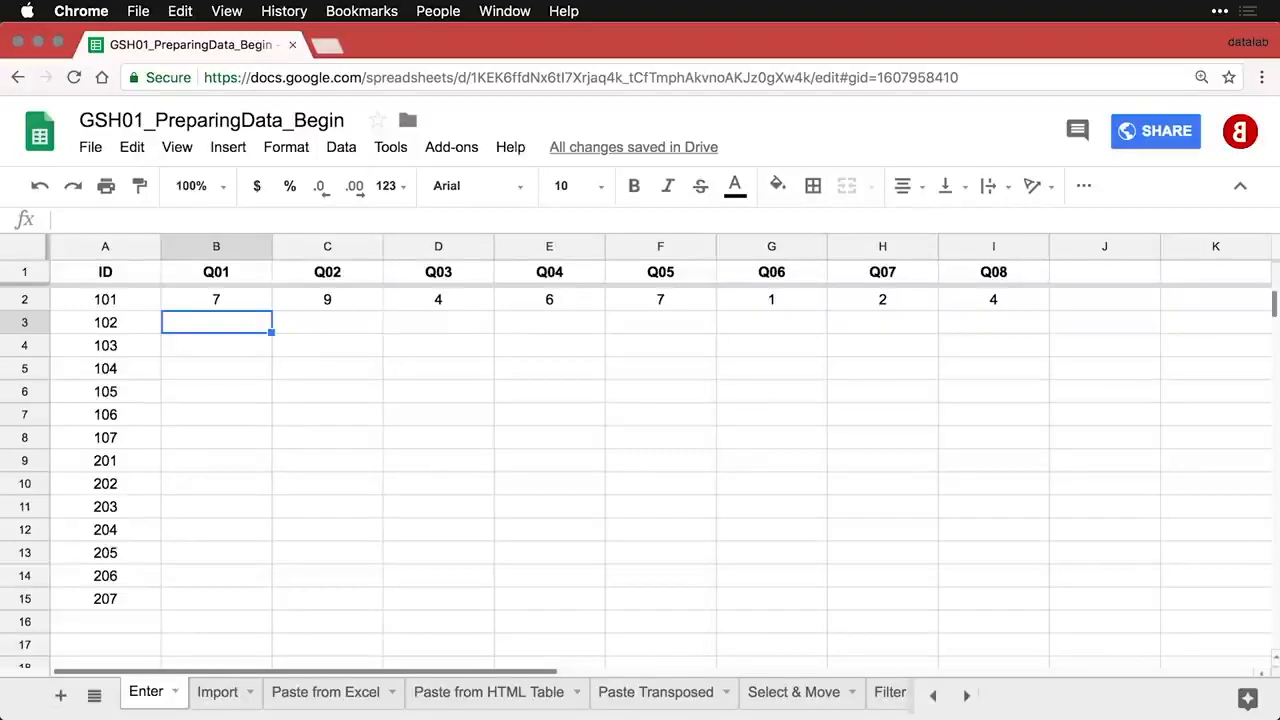
# - Type 'Eight' into C3, ID 102's Q02 answer cell
pyautogui.click(327, 322)
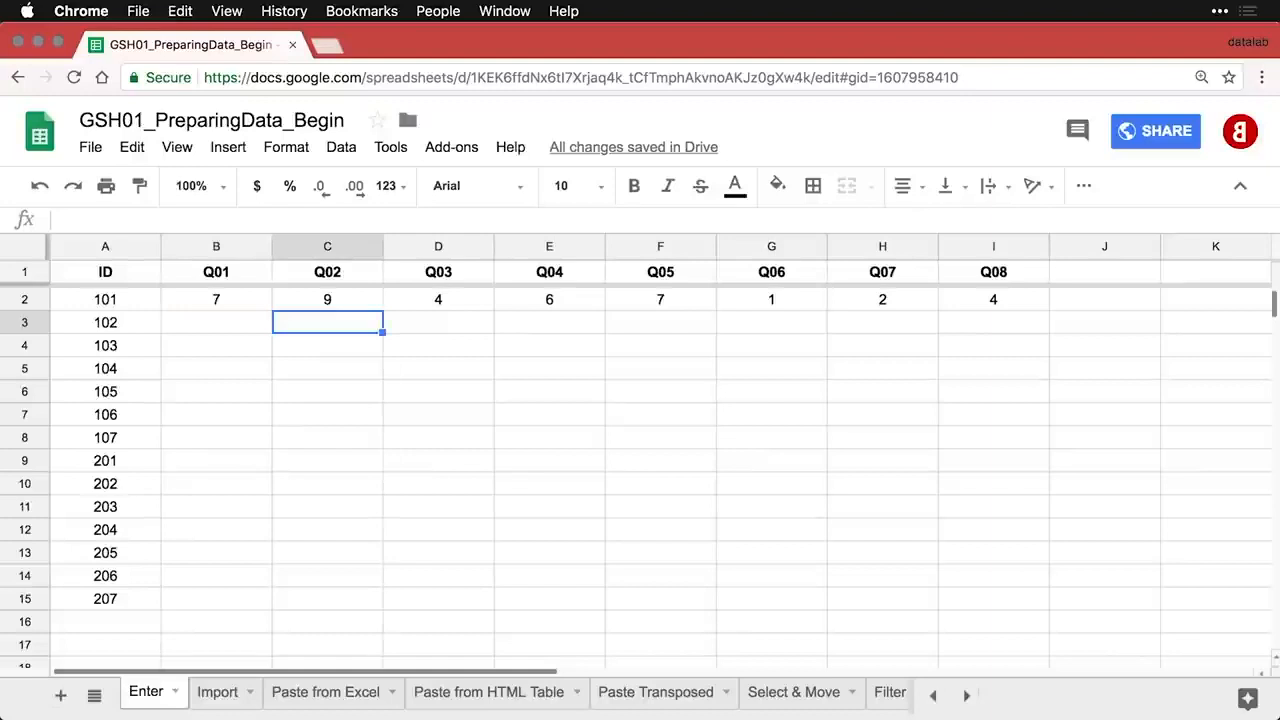
pyautogui.write('Eight')
pyautogui.press('Tab')
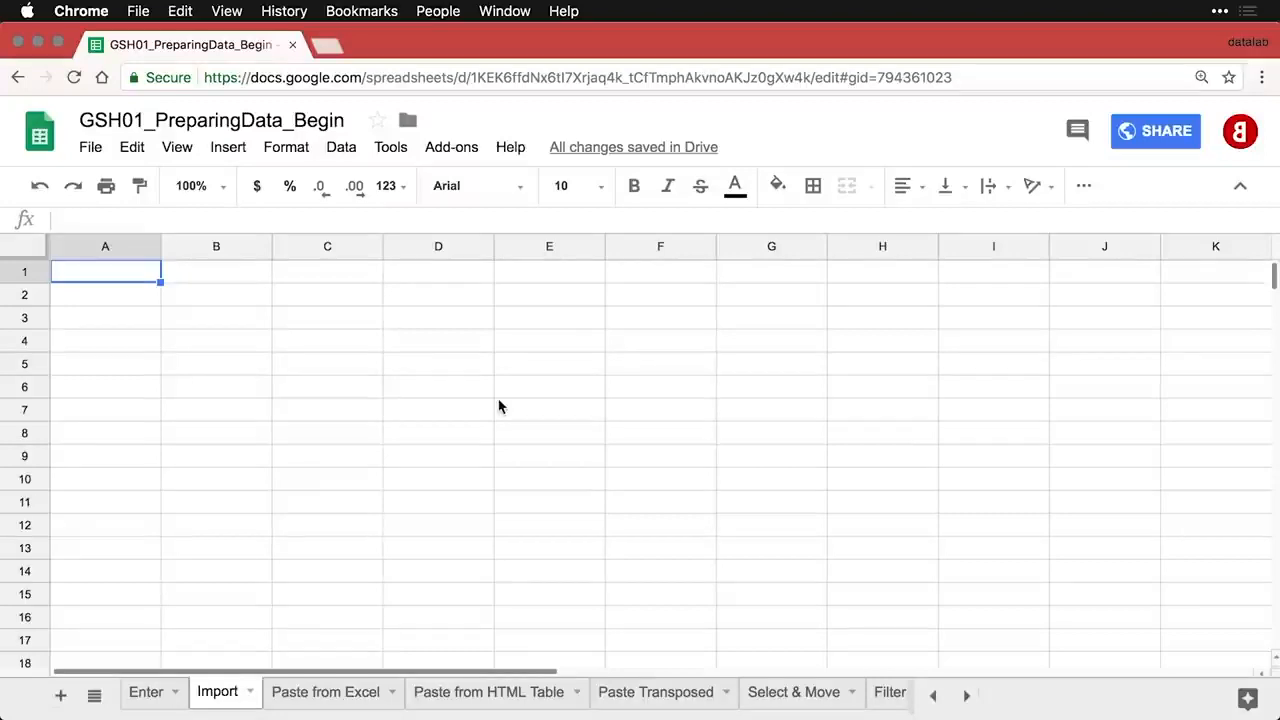
# - Open File > Import on its Upload page, then switch over to Path Finder
pyautogui.click(92, 149)
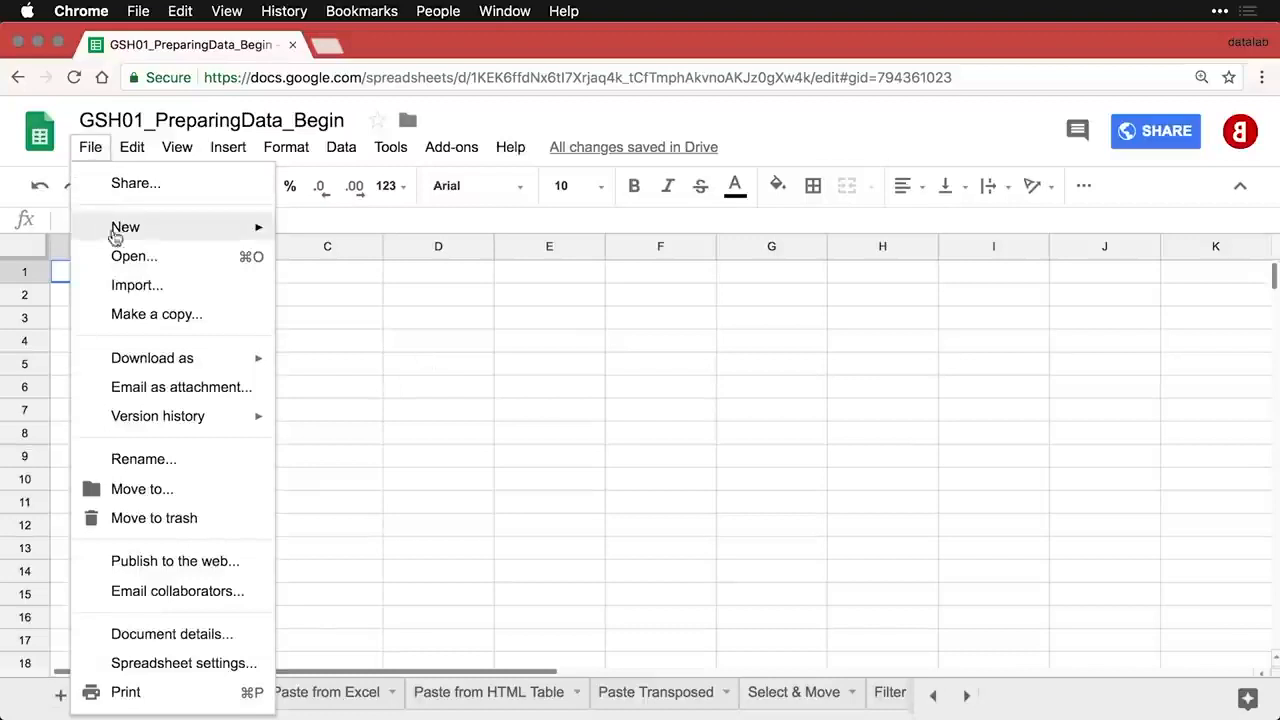
pyautogui.click(135, 288)
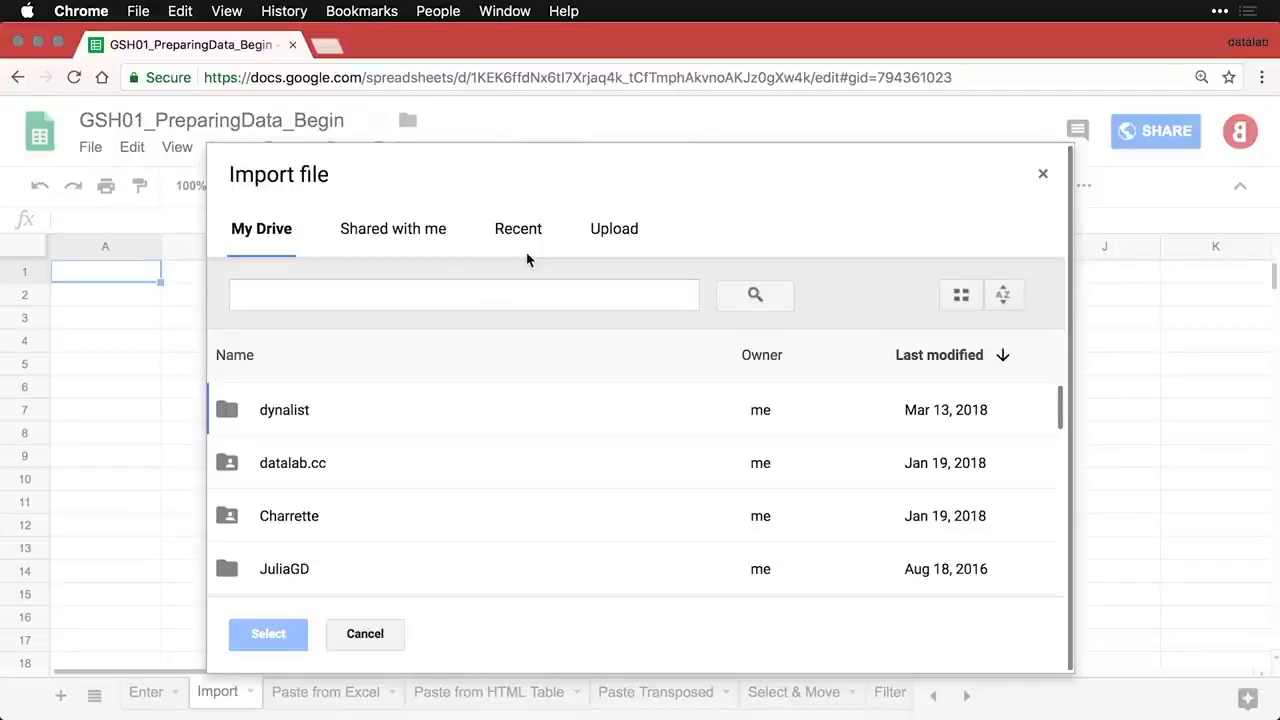
pyautogui.click(613, 232)
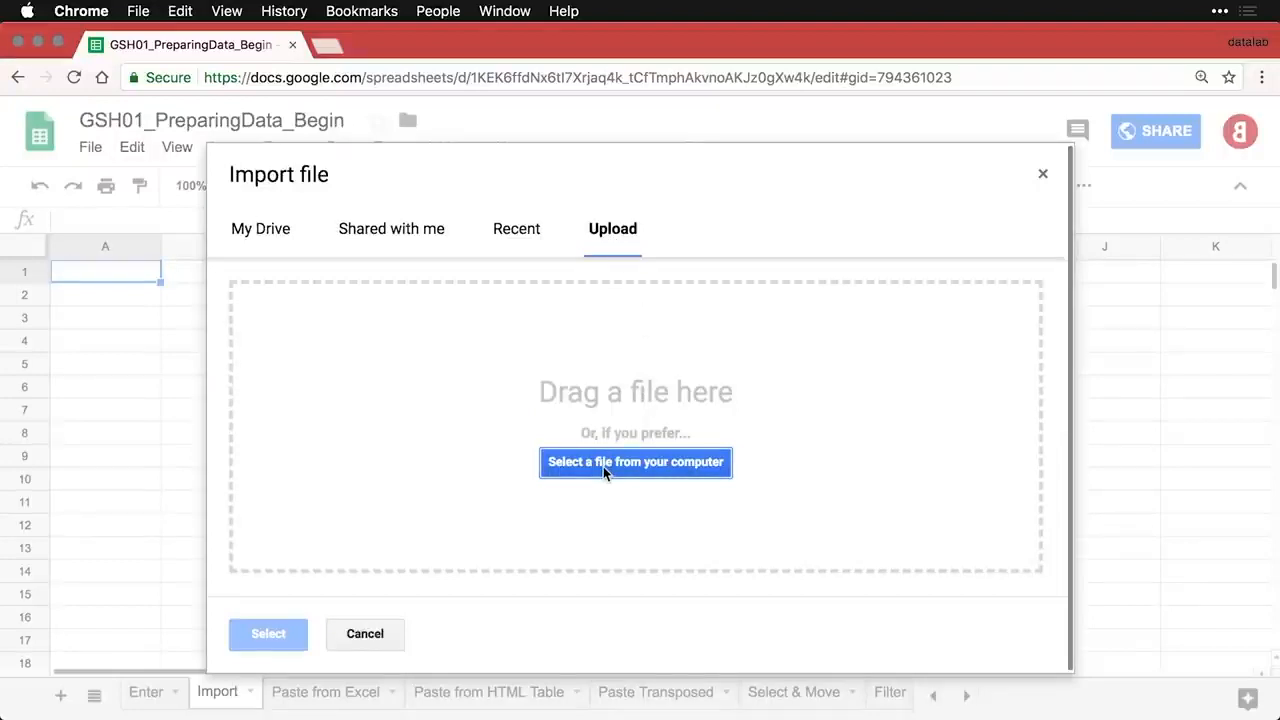
pyautogui.press('super+Tab')
pyautogui.press('super+Tab')
pyautogui.press('super+Tab')
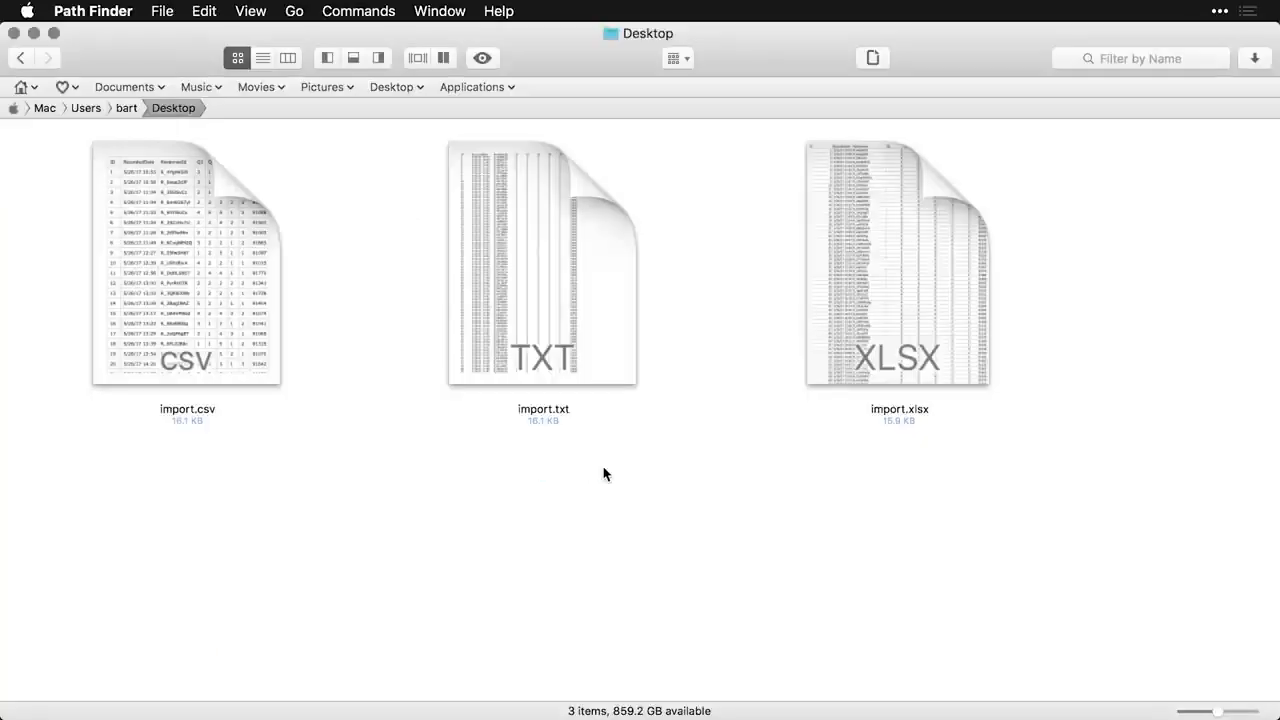
# - Quick Look import.xlsx, import.csv and import.txt in turn, then return to Chrome's import dialog
pyautogui.click(856, 286)
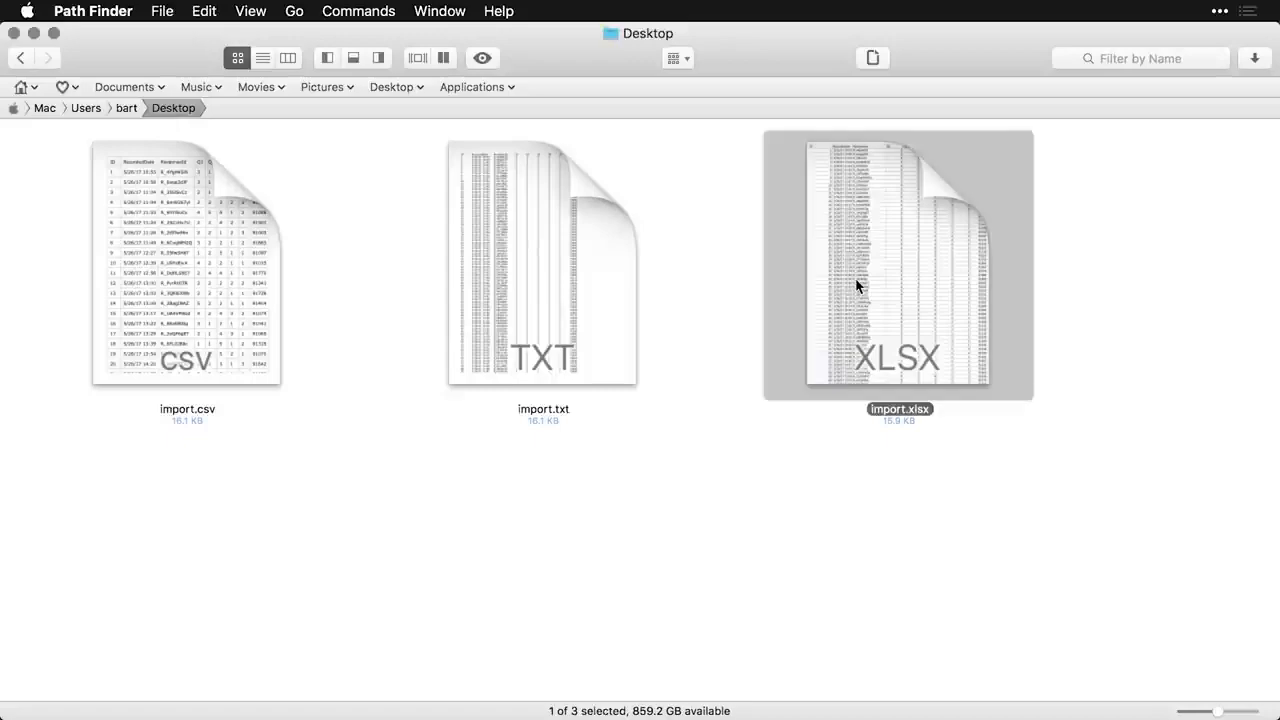
pyautogui.press('space')
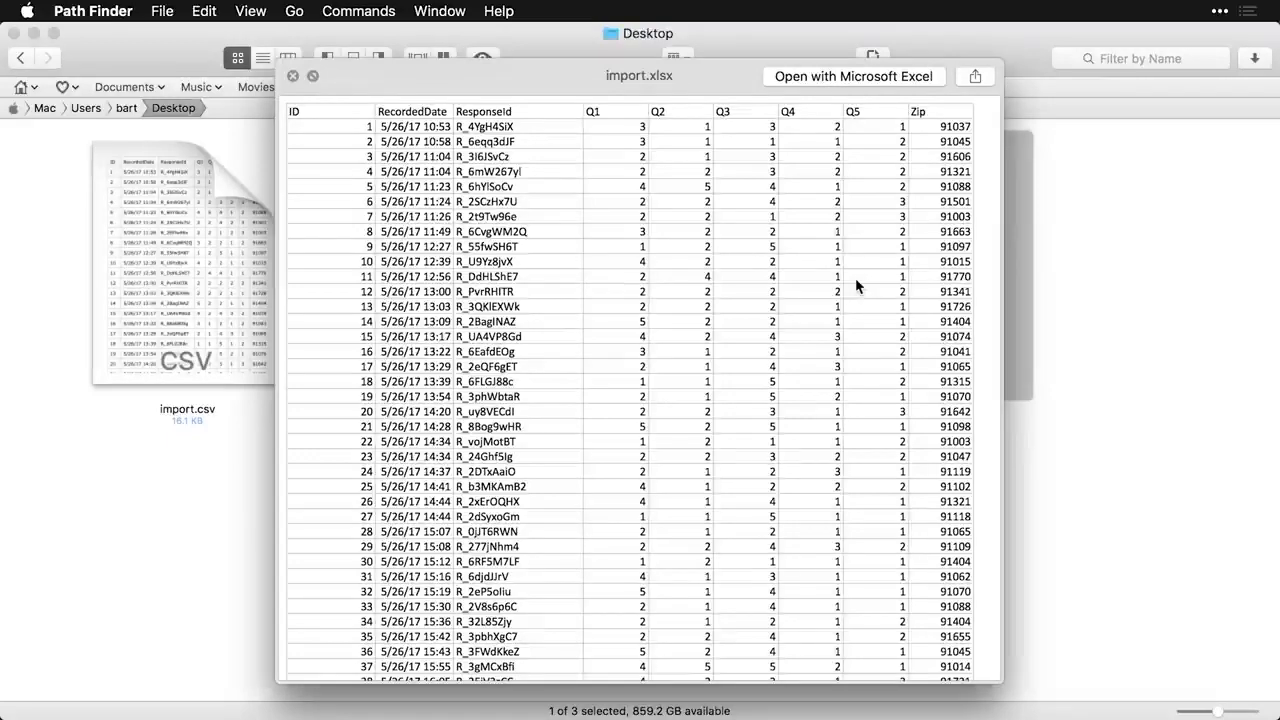
pyautogui.press('space')
pyautogui.click(184, 293)
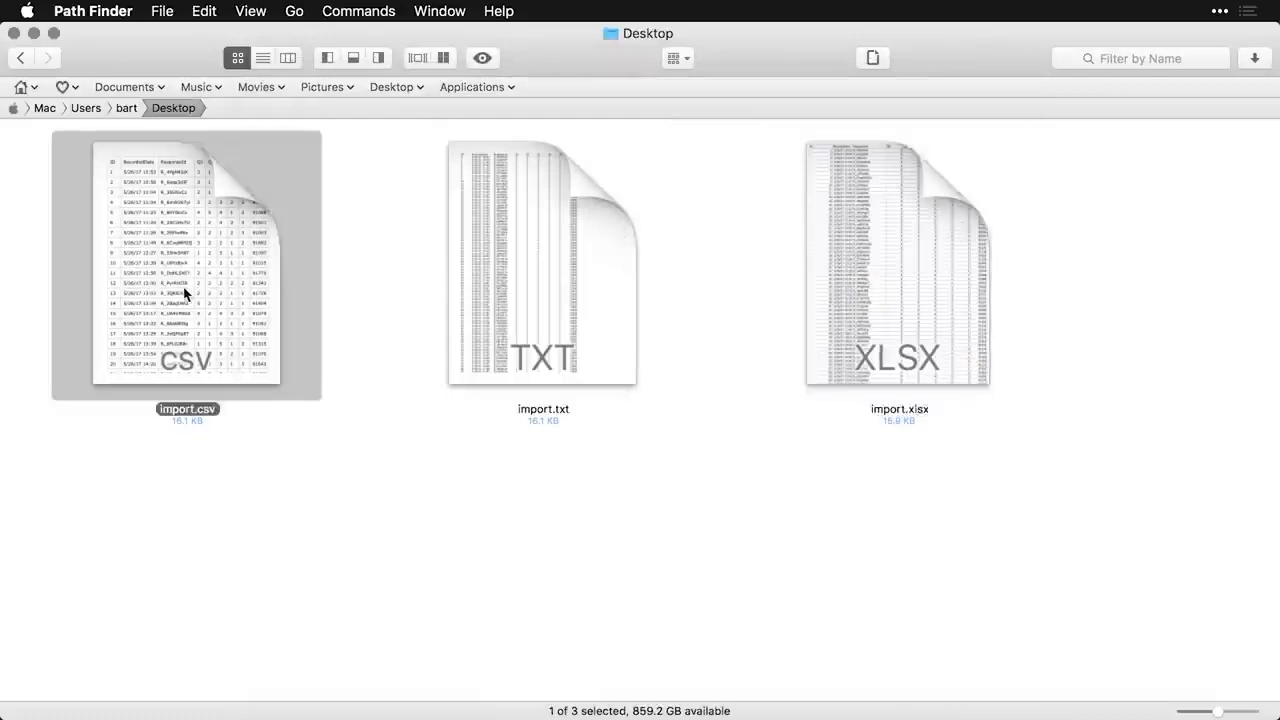
pyautogui.press('space')
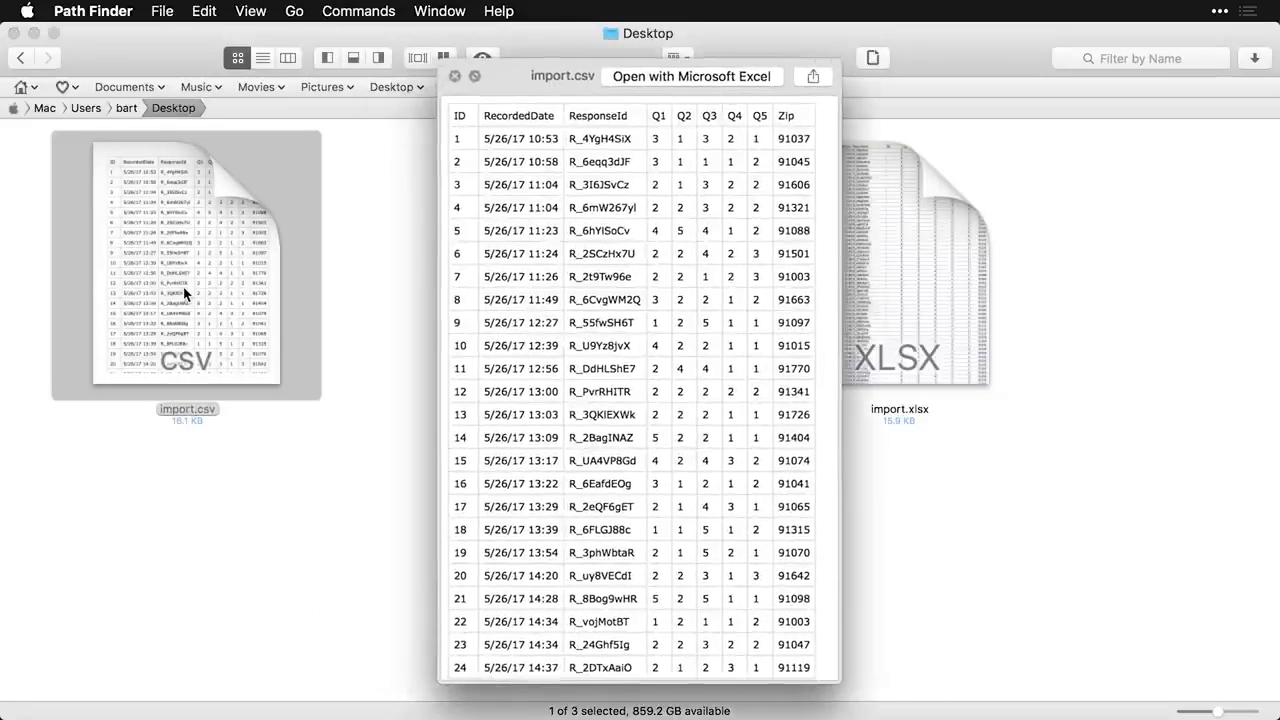
pyautogui.press('space')
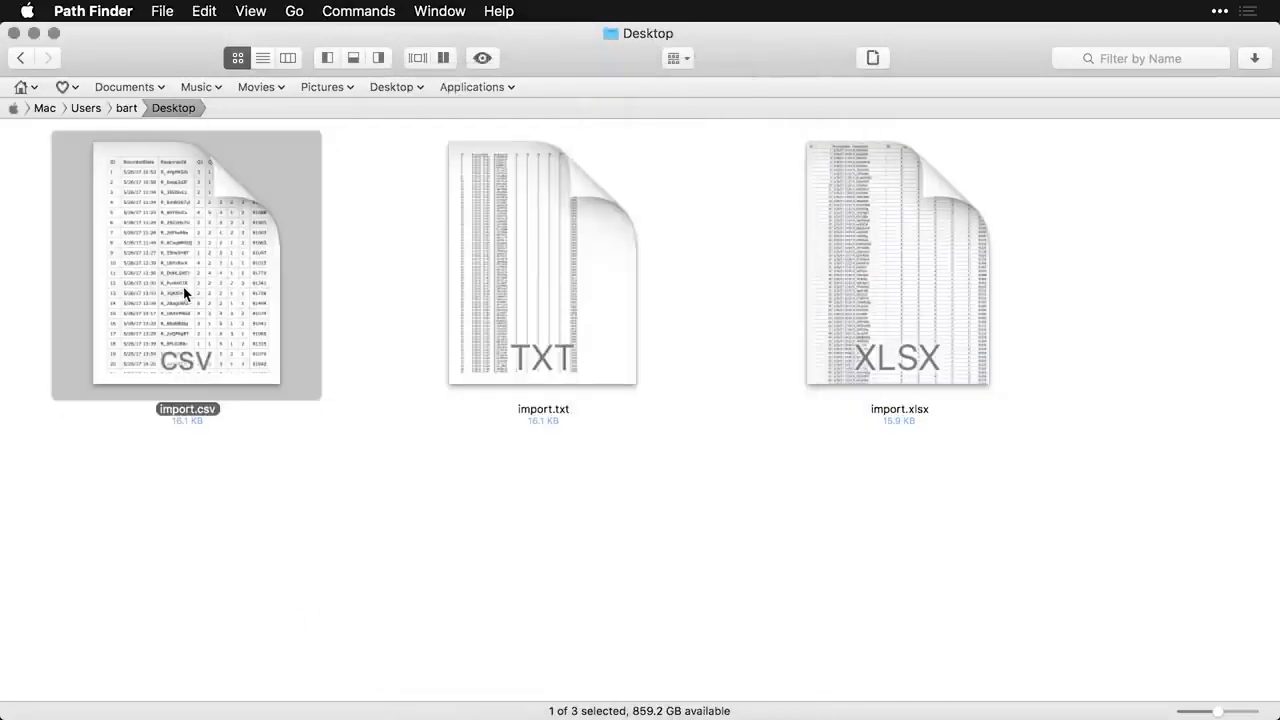
pyautogui.click(529, 262)
pyautogui.press('space')
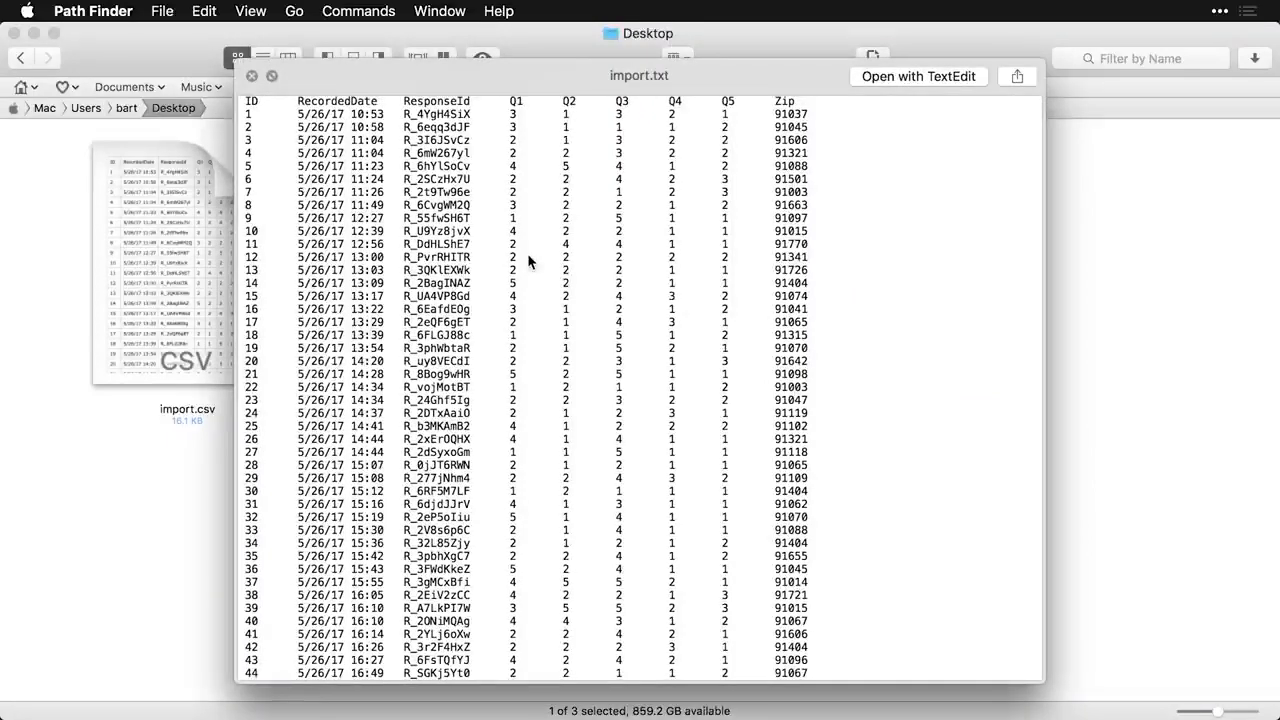
pyautogui.press('space')
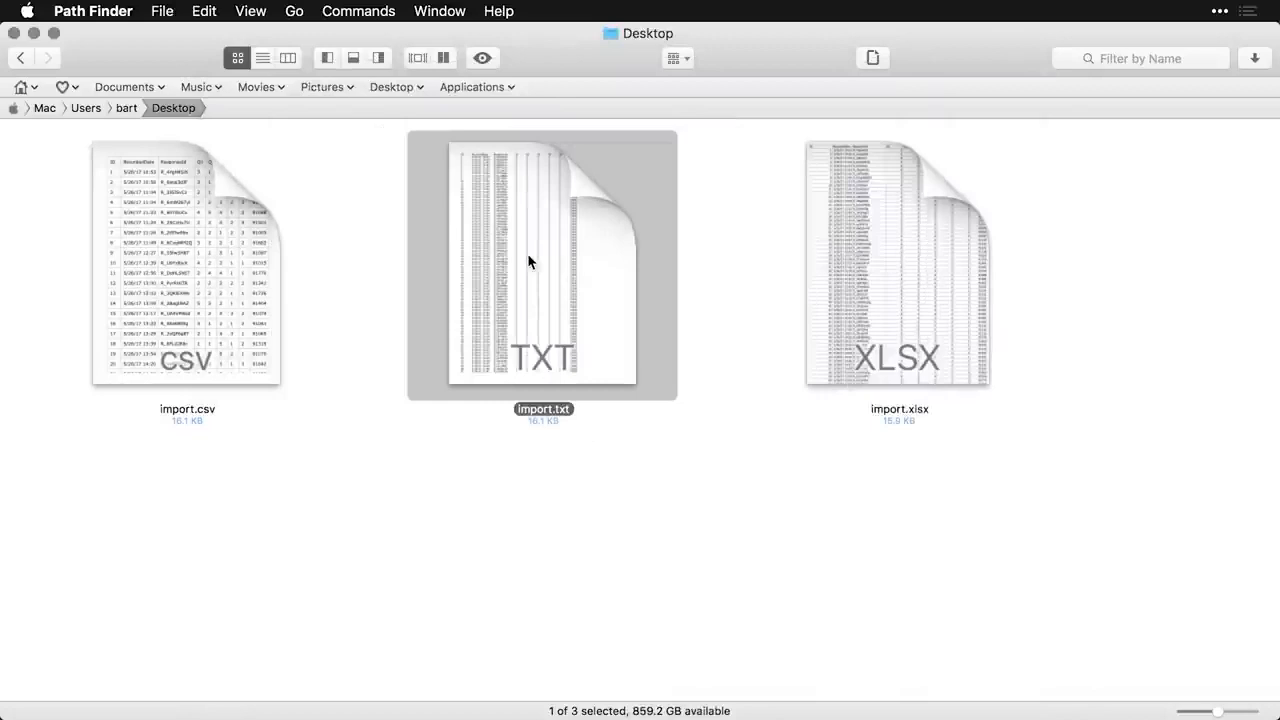
pyautogui.press('super+Tab')
pyautogui.press('super+Tab')
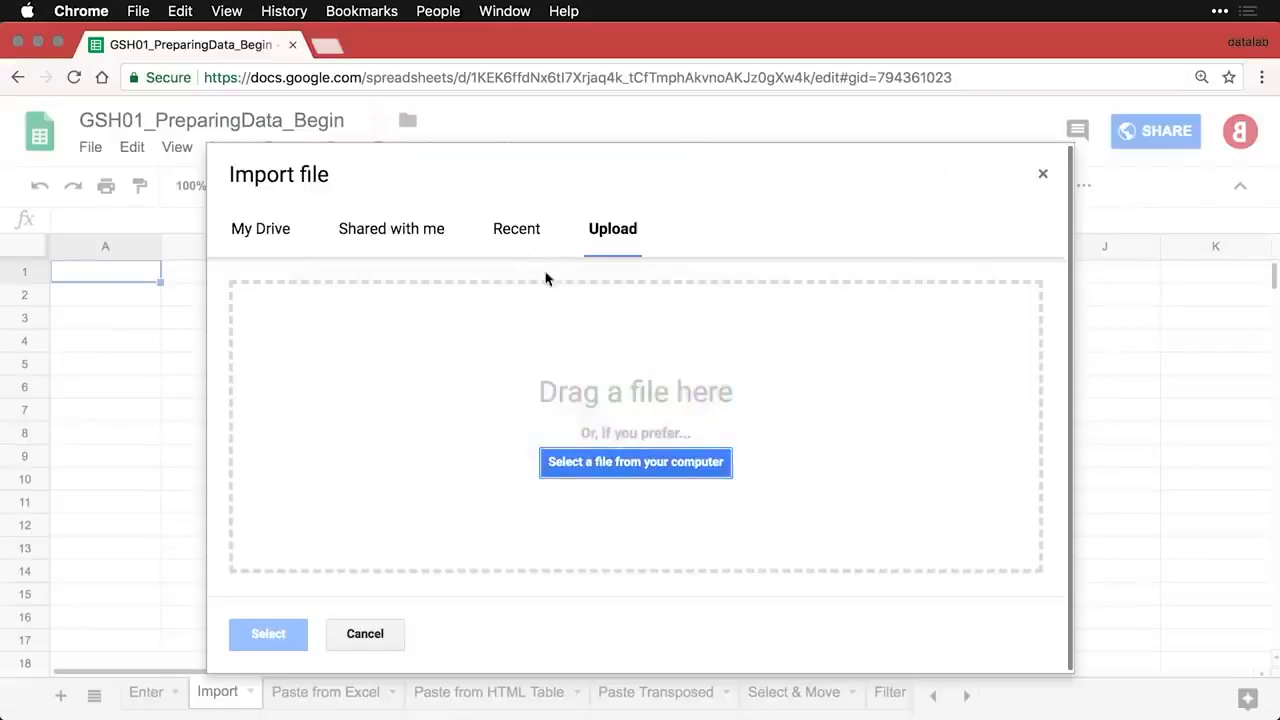
# - Upload import.csv from the Desktop and import it with Replace current sheet
pyautogui.click(659, 470)
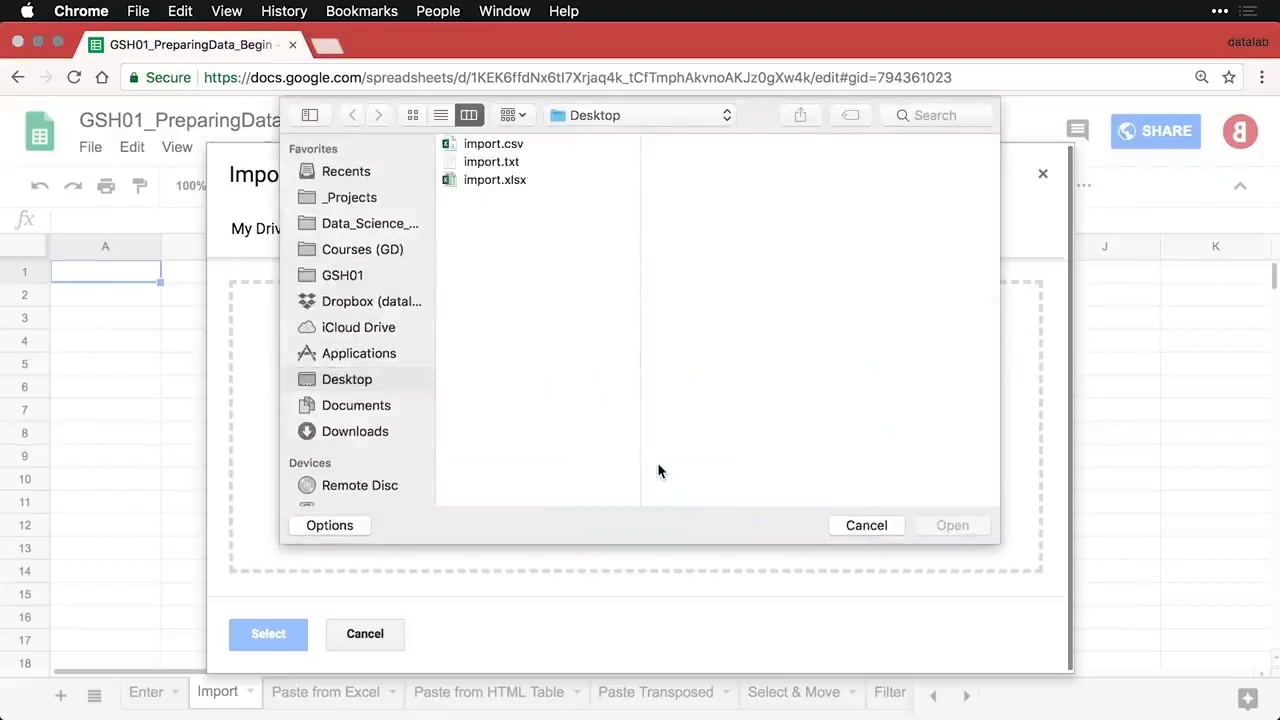
pyautogui.click(496, 146)
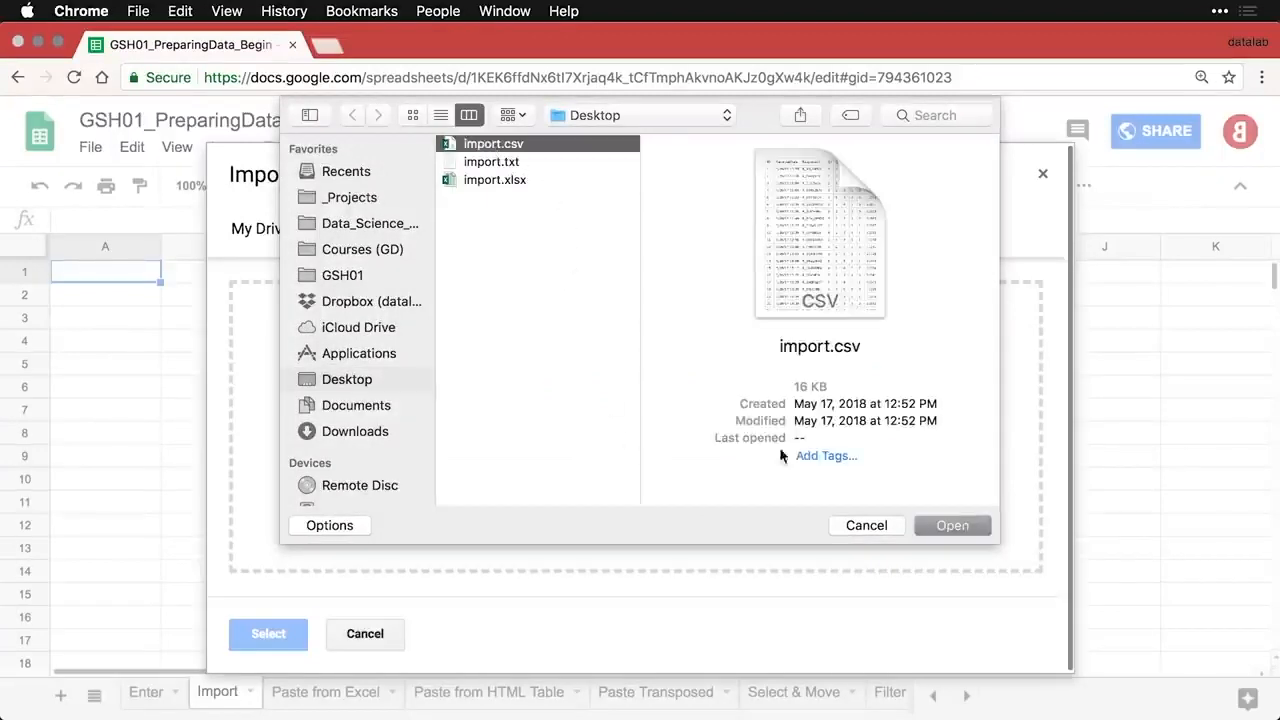
pyautogui.click(952, 526)
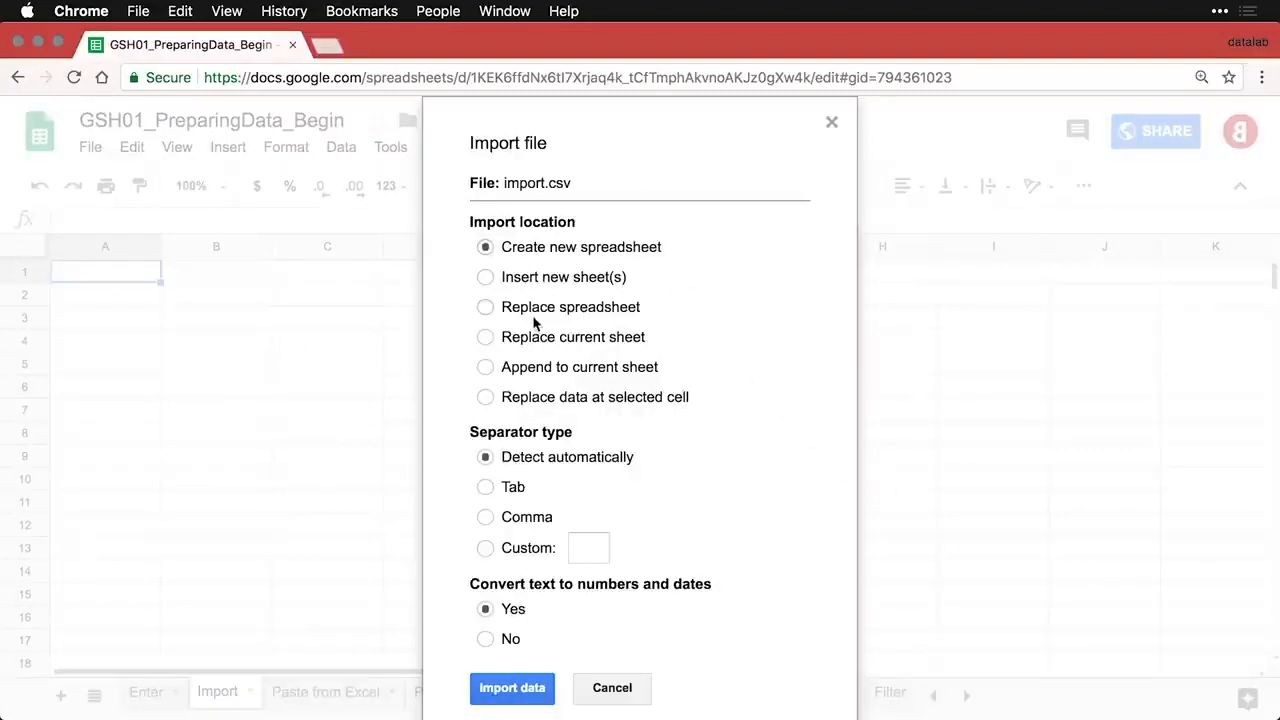
pyautogui.click(486, 339)
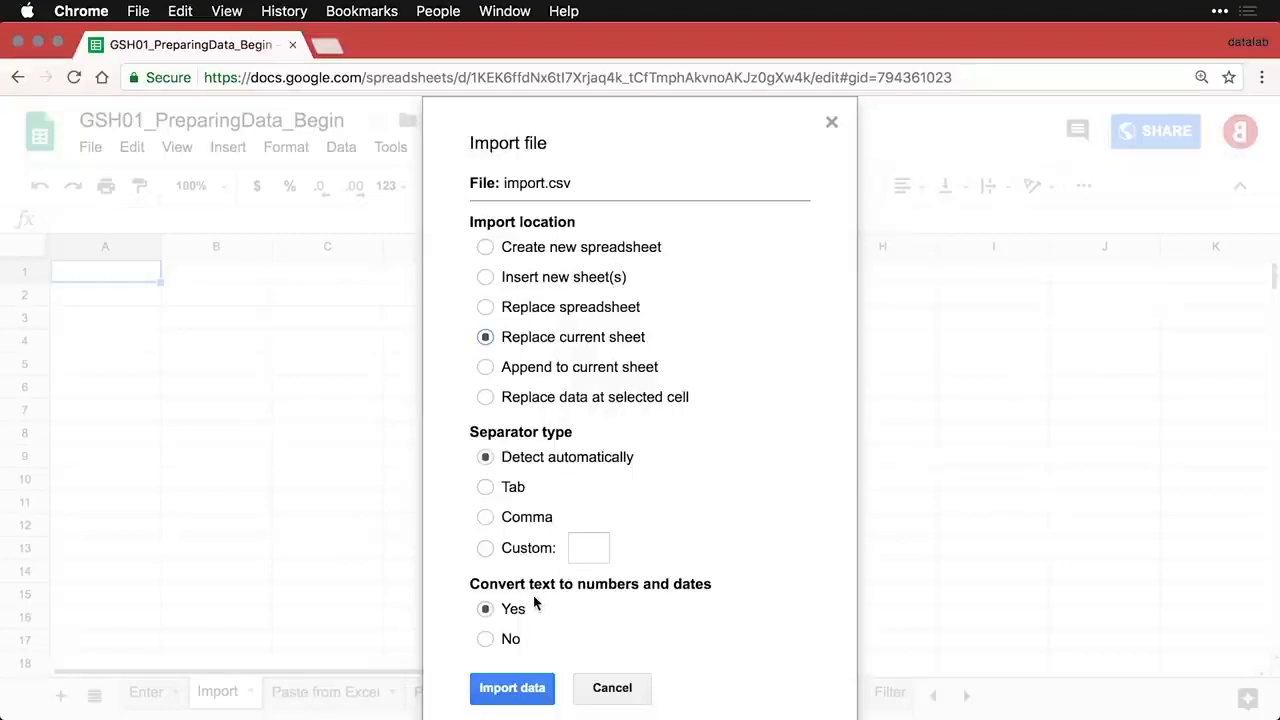
pyautogui.click(510, 690)
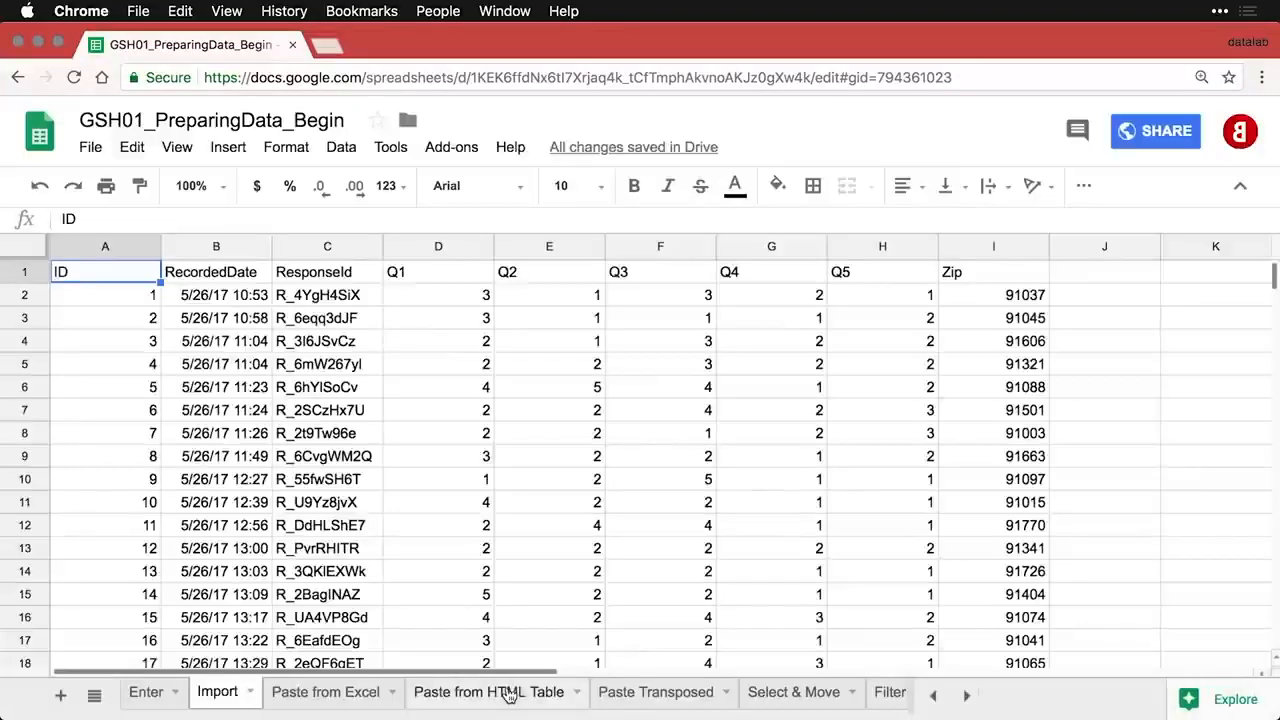
# - Freeze the header row of the imported data
pyautogui.click(110, 295)
pyautogui.scroll(-10, 306, 369)
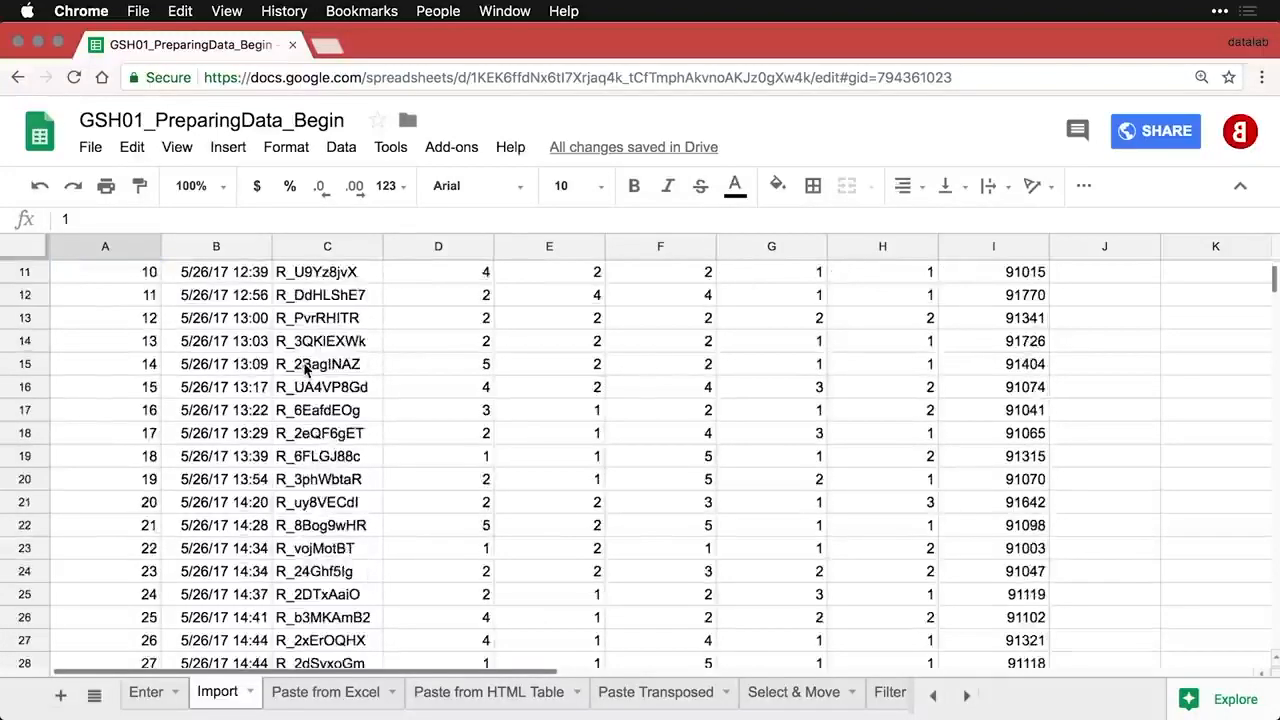
pyautogui.scroll(10, 306, 369)
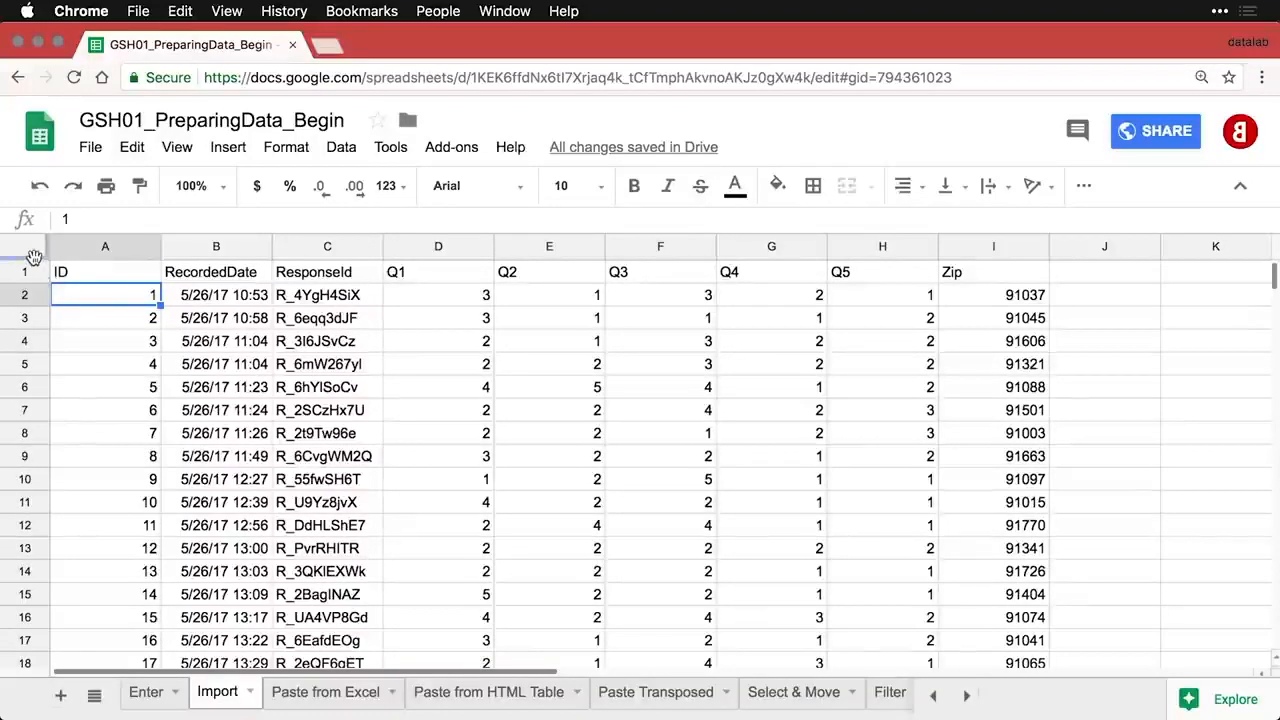
pyautogui.moveTo(33, 258); pyautogui.dragTo(34, 287)
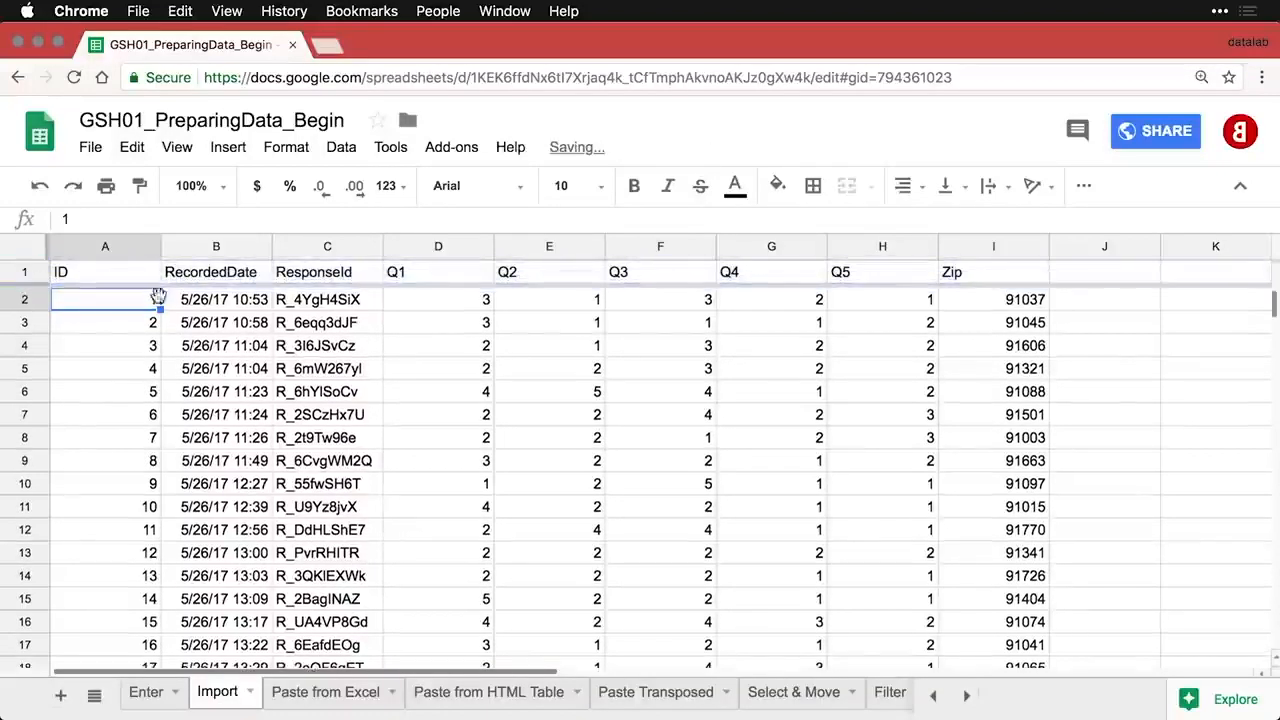
pyautogui.scroll(-5, 310, 360)
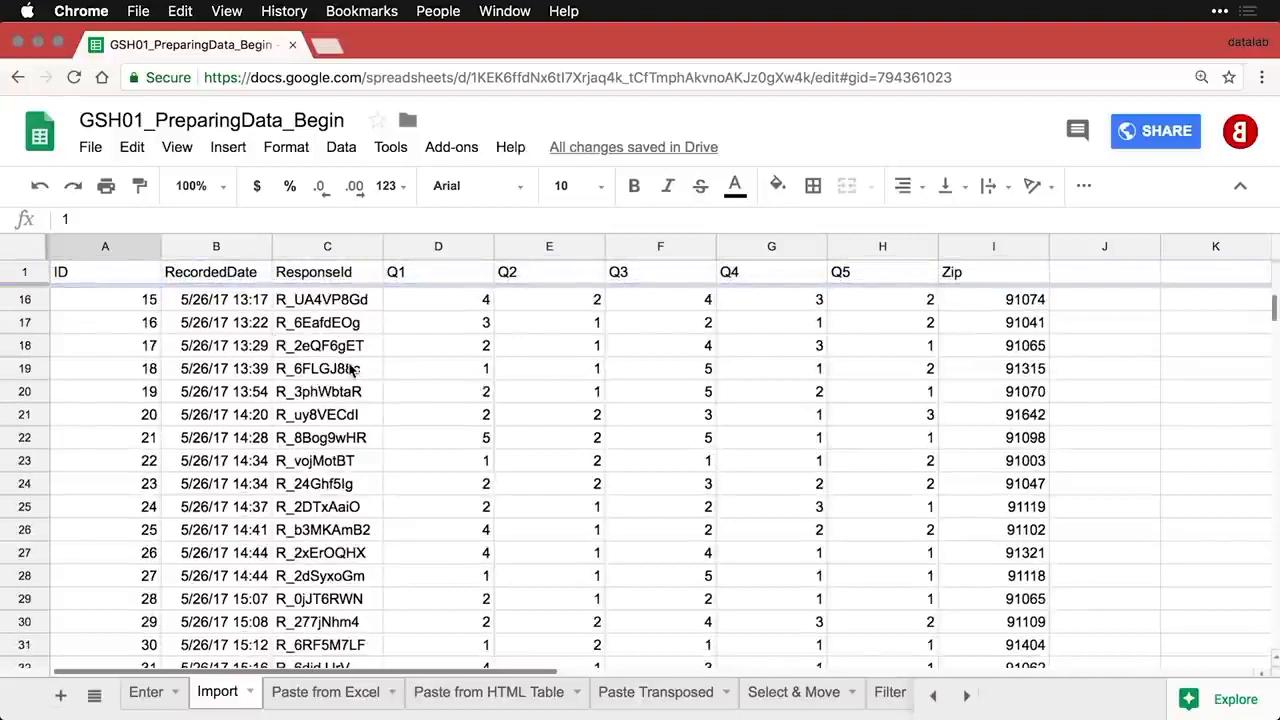
# - Right-align the whole sheet, then left-align the RecordedDate and ResponseId columns
pyautogui.click(435, 244)
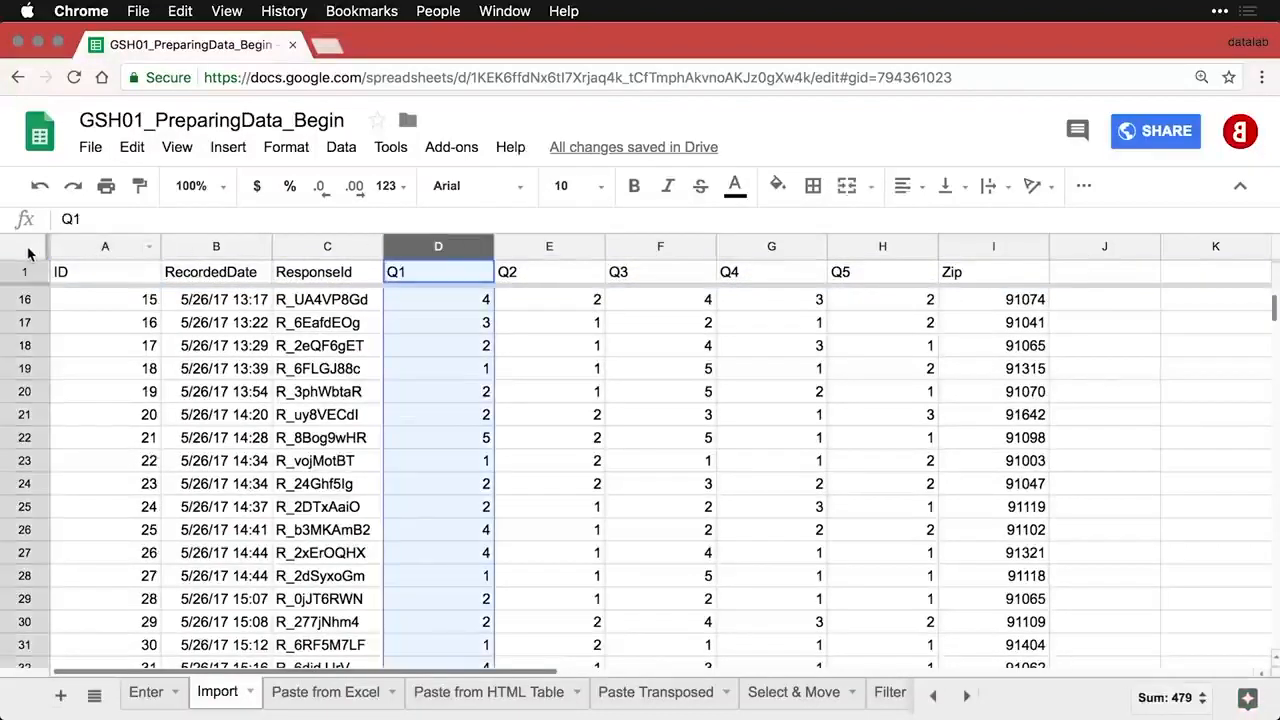
pyautogui.click(30, 253)
pyautogui.click(906, 186)
pyautogui.click(970, 223)
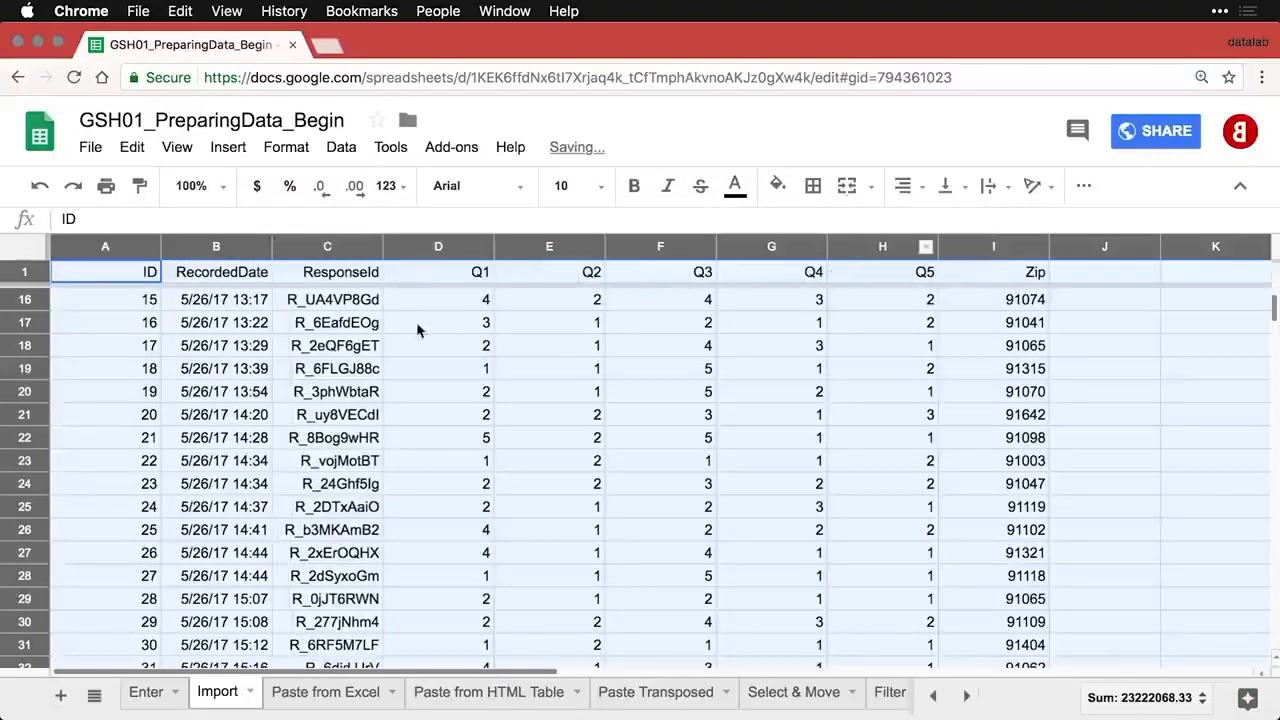
pyautogui.moveTo(222, 257); pyautogui.dragTo(327, 248)
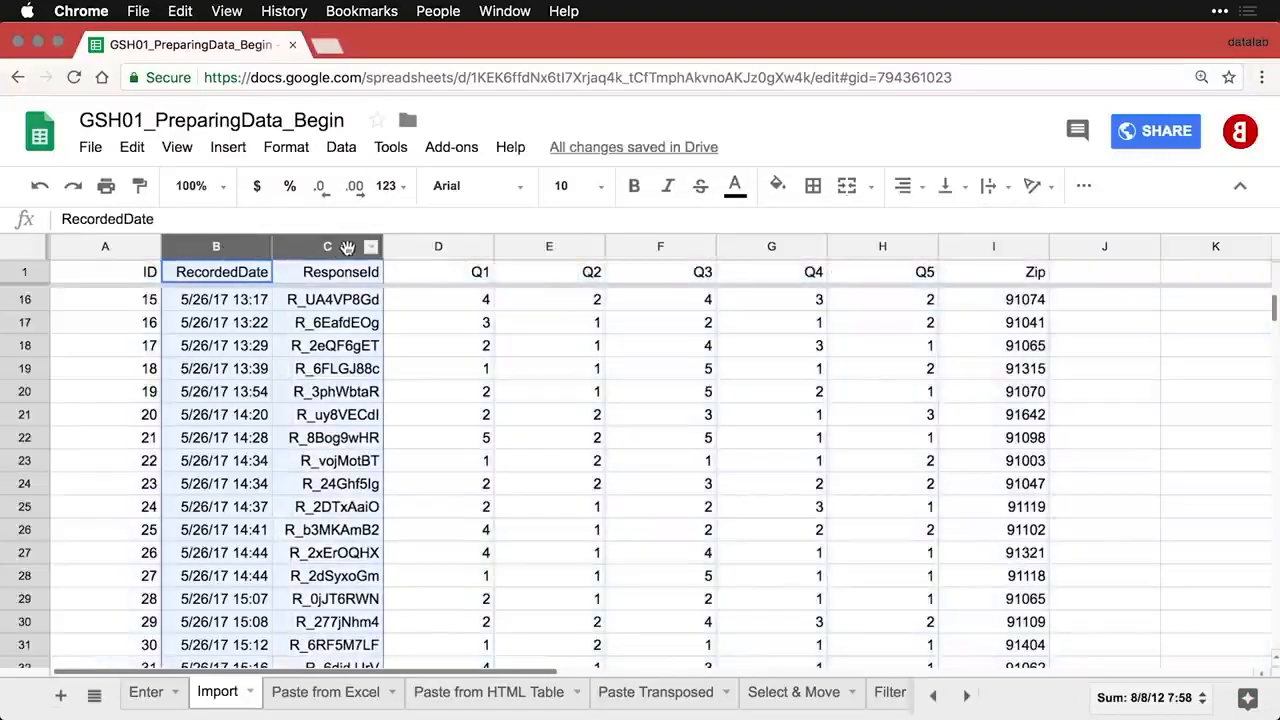
pyautogui.click(906, 186)
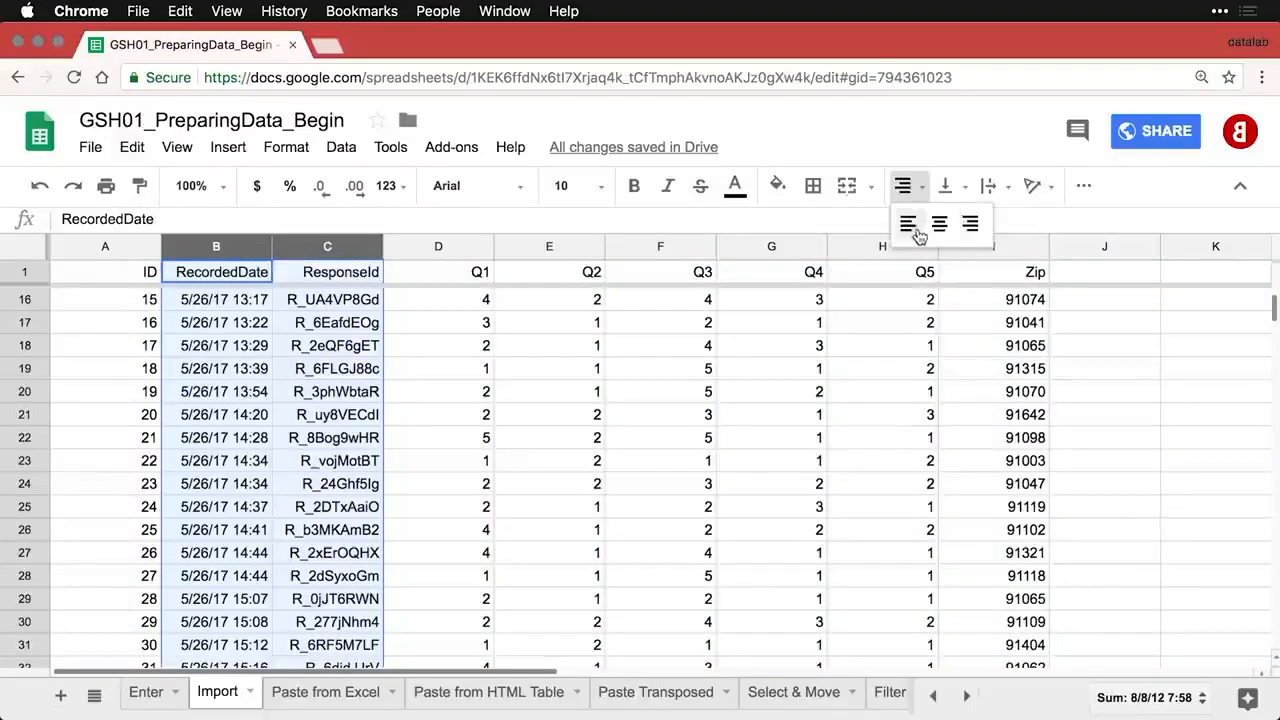
pyautogui.click(916, 228)
pyautogui.click(738, 398)
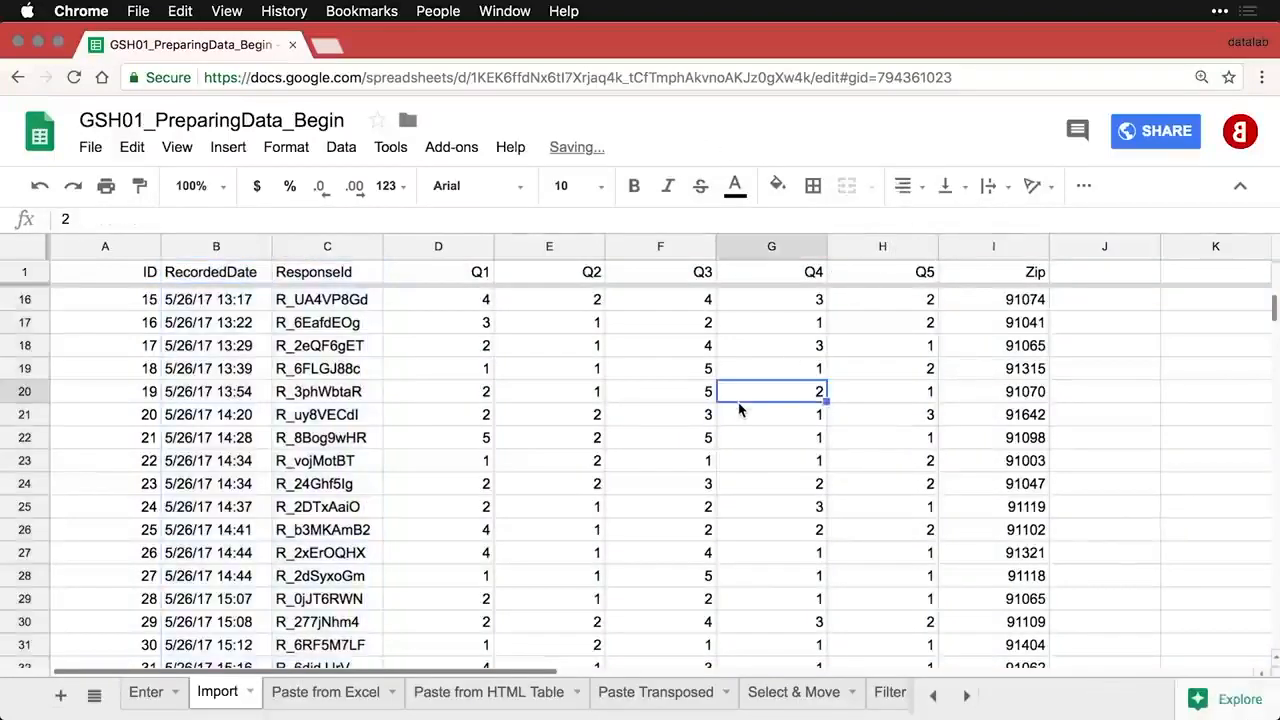
# - Scroll through the data and go to the Paste from Excel sheet
pyautogui.scroll(-1, 740, 410)
pyautogui.scroll(-10, 738, 408)
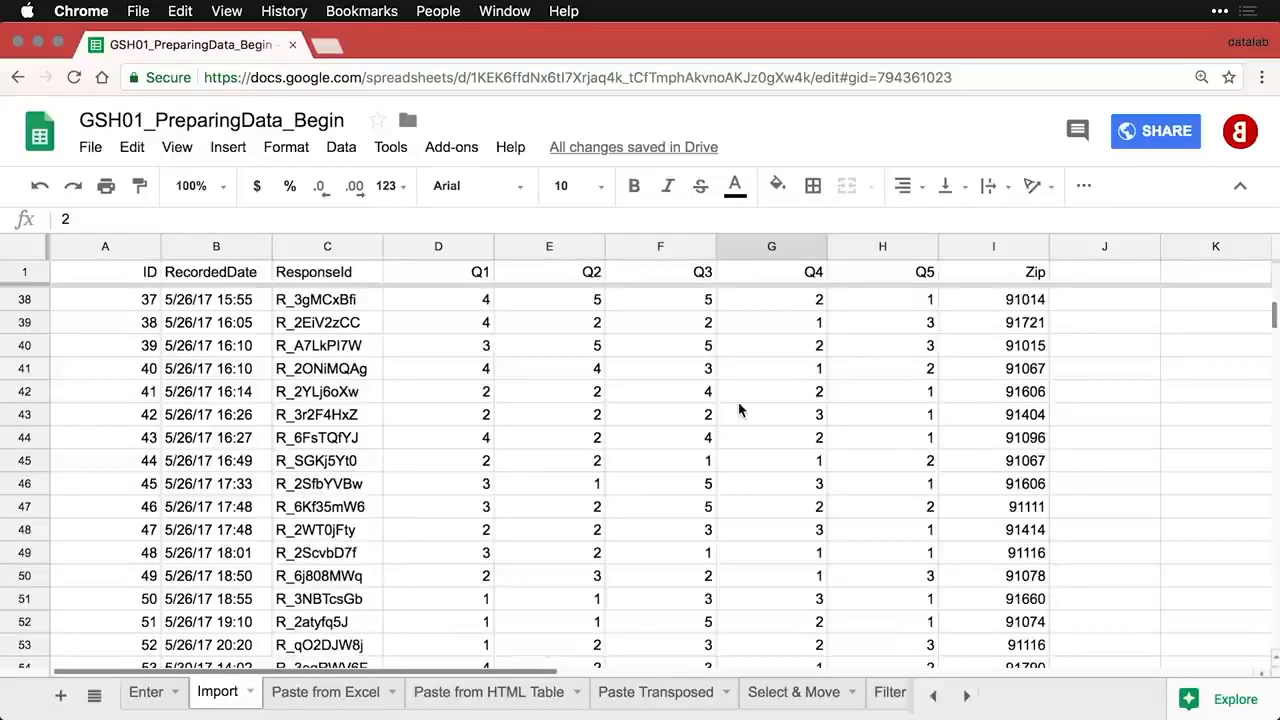
pyautogui.click(325, 692)
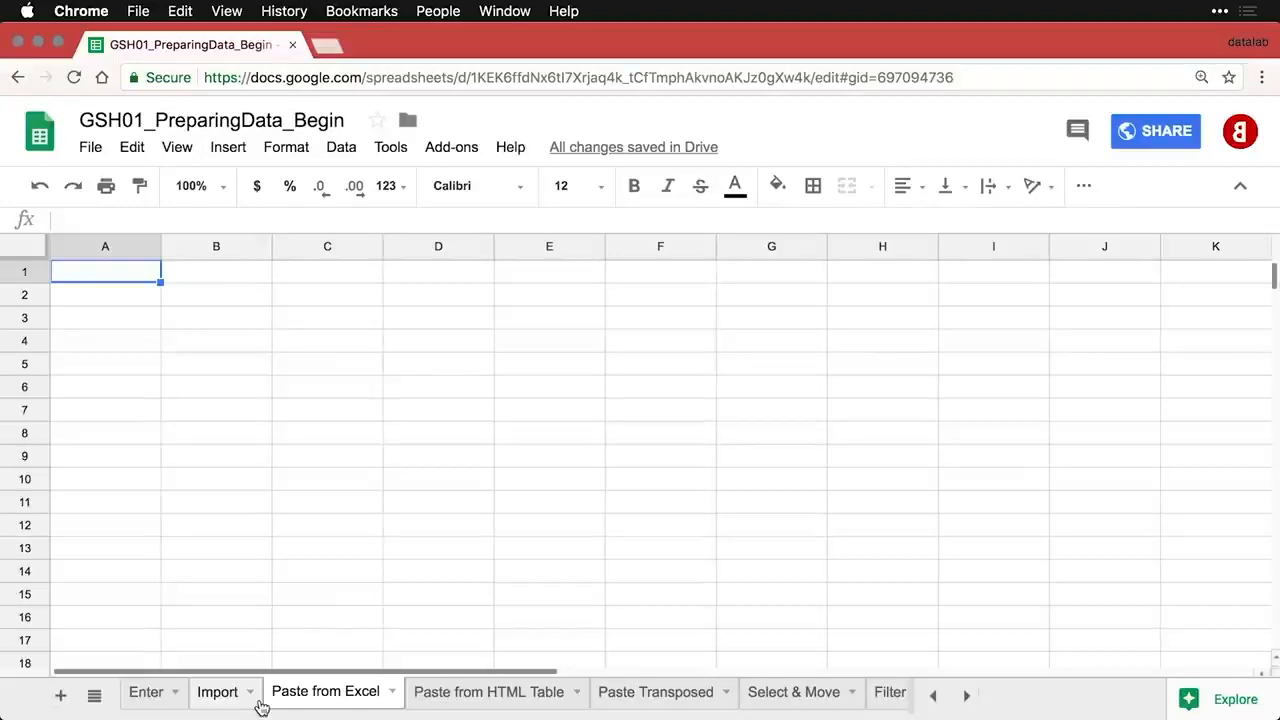
# - Copy the Excel import workbook's data A1:I174 and return to Chrome
pyautogui.press('super+Tab')
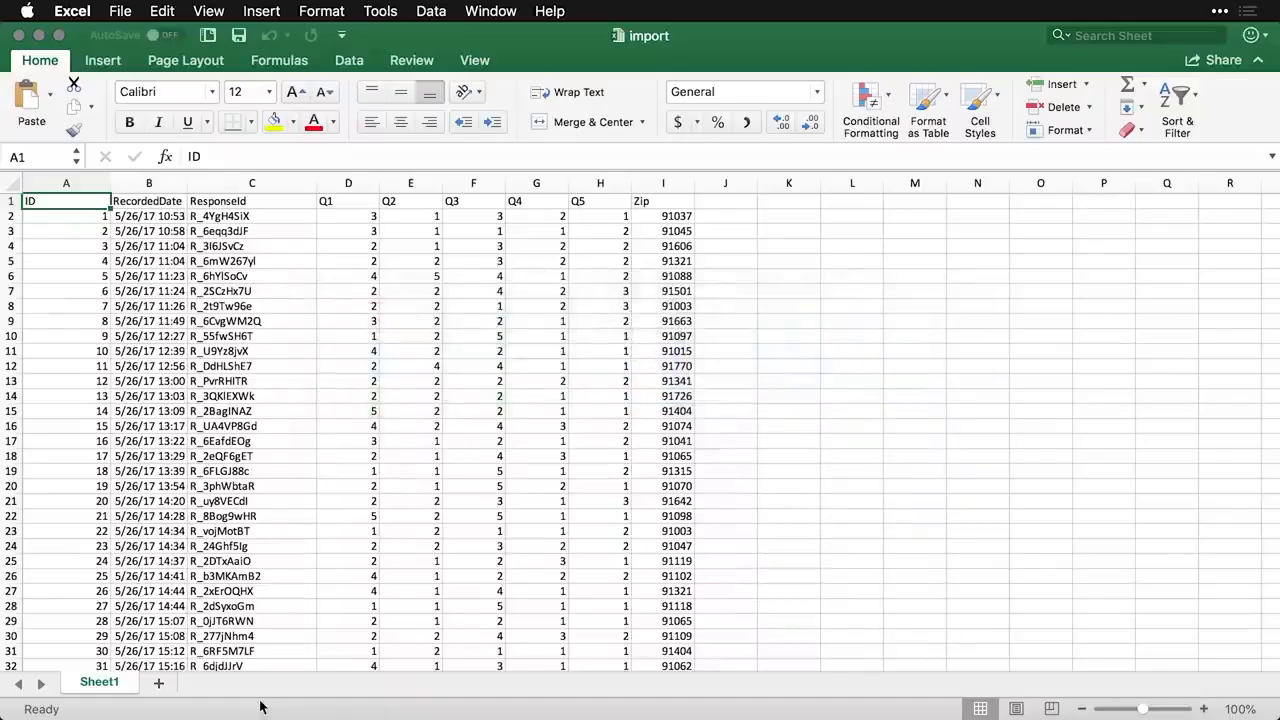
pyautogui.scroll(-10, 337, 580)
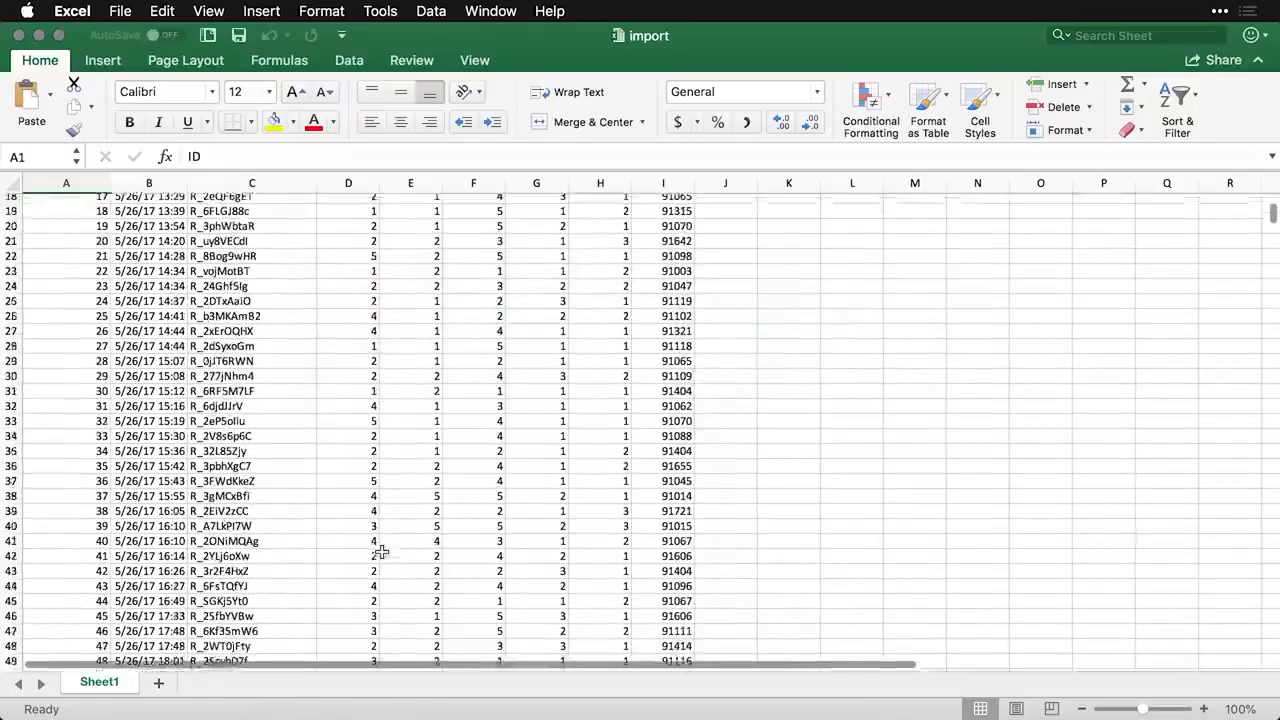
pyautogui.scroll(-8, 381, 551)
pyautogui.scroll(18, 381, 551)
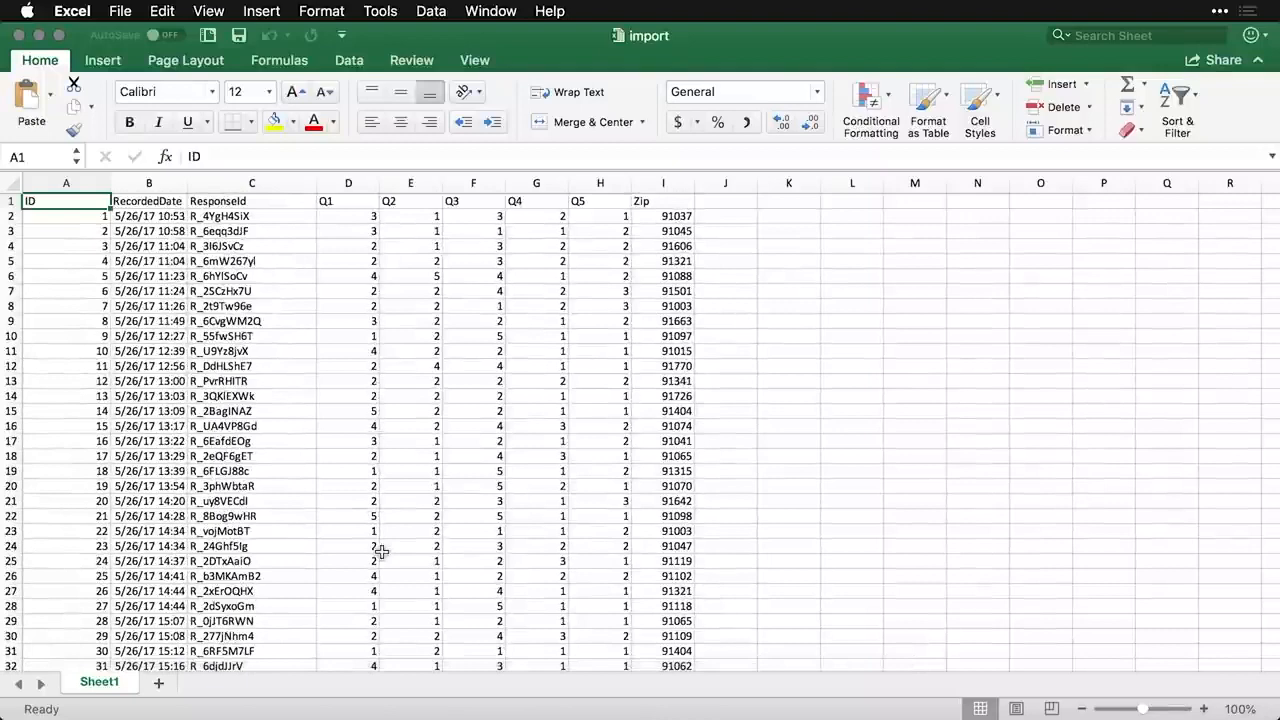
pyautogui.hotkey('ctrl', 'shift', 'End')
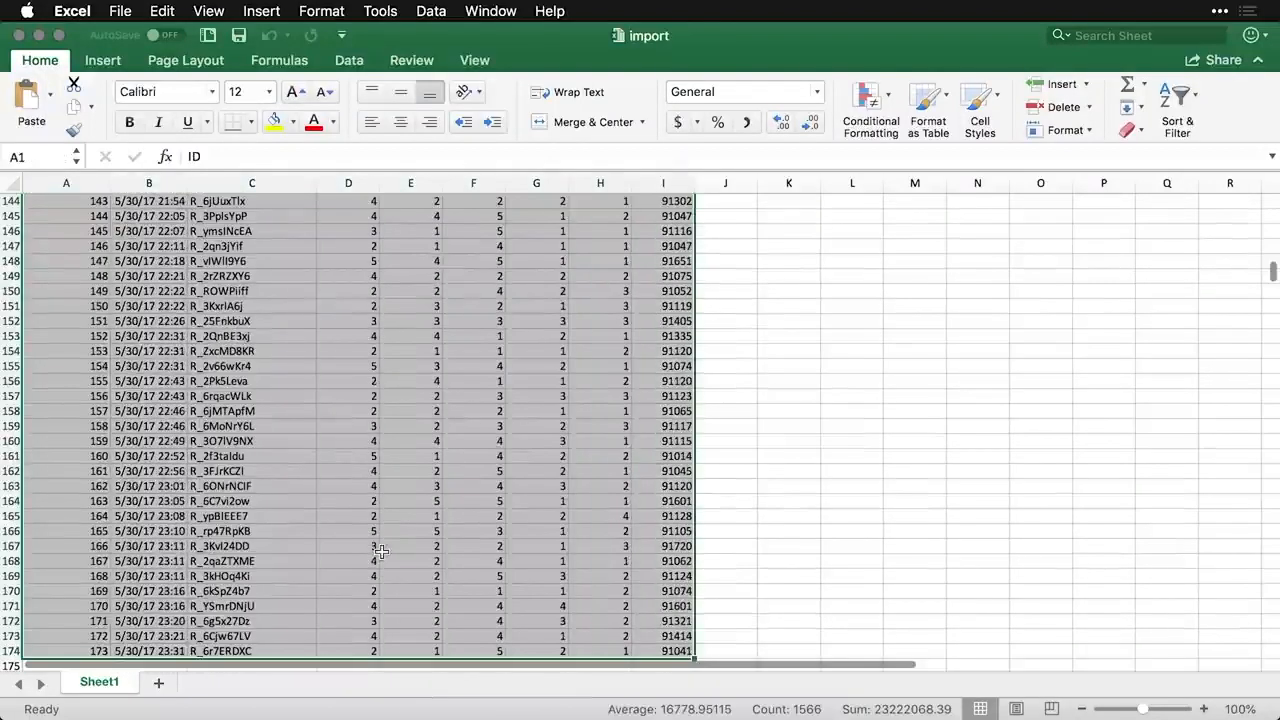
pyautogui.press('super+c')
pyautogui.scroll(10, 381, 551)
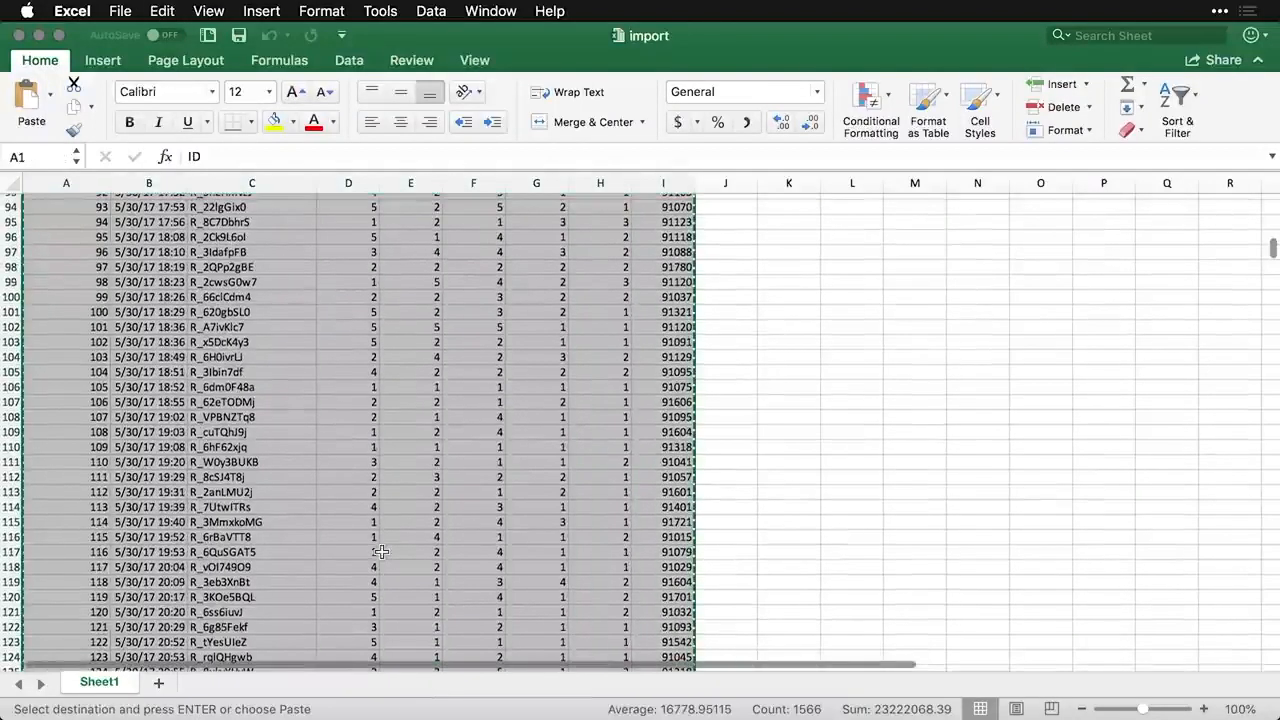
pyautogui.press('super+Tab')
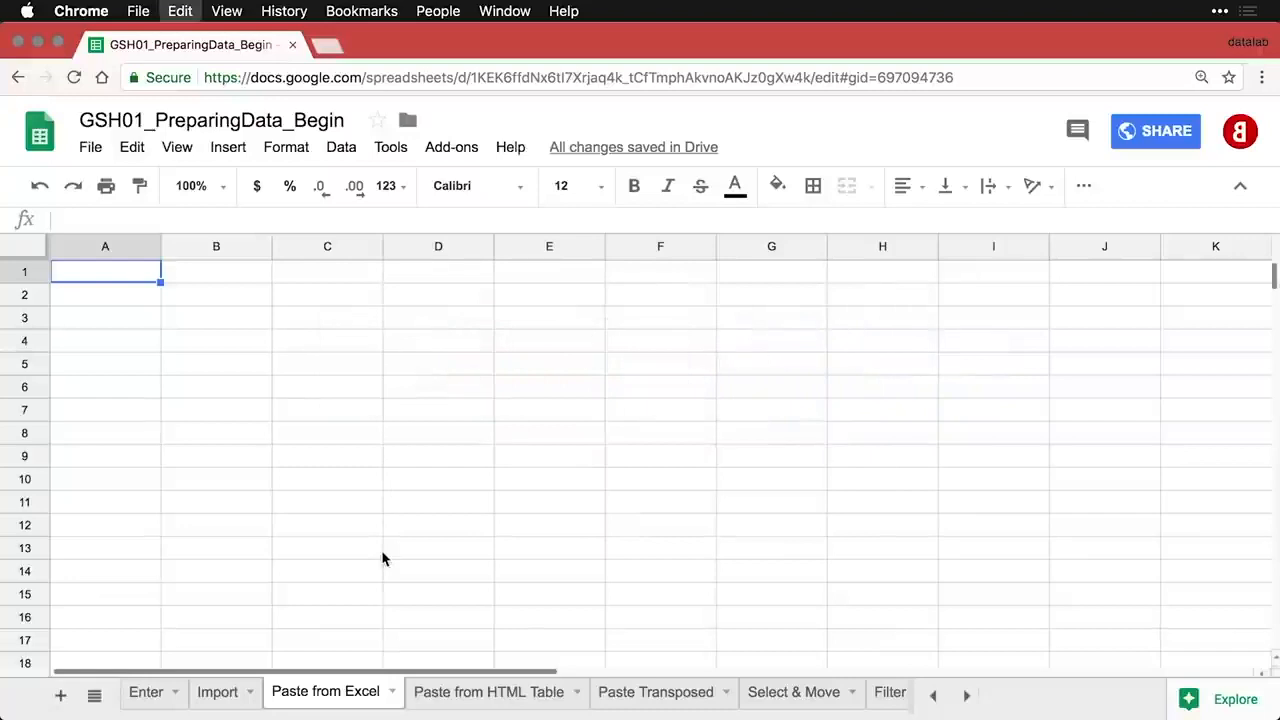
# - Paste the Excel data at A1, then open the Nobel laureates Wikipedia link from the Paste from HTML Table sheet
pyautogui.press('super+v')
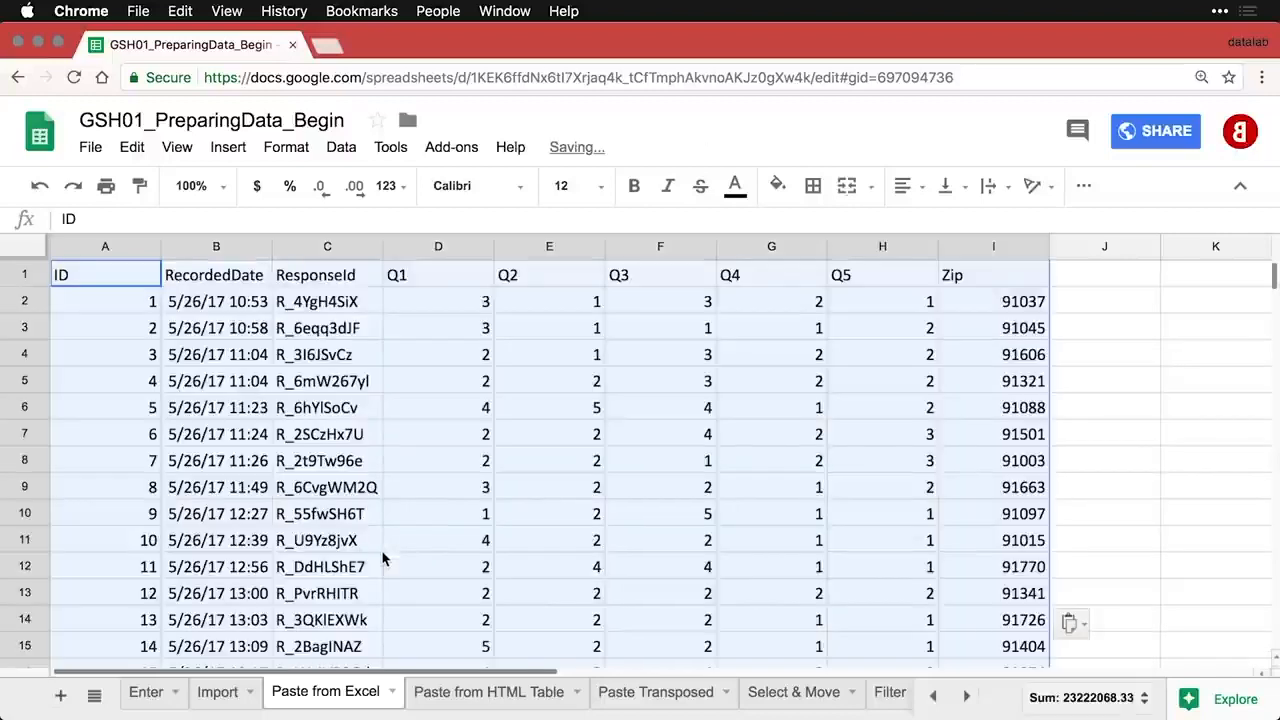
pyautogui.click(479, 430)
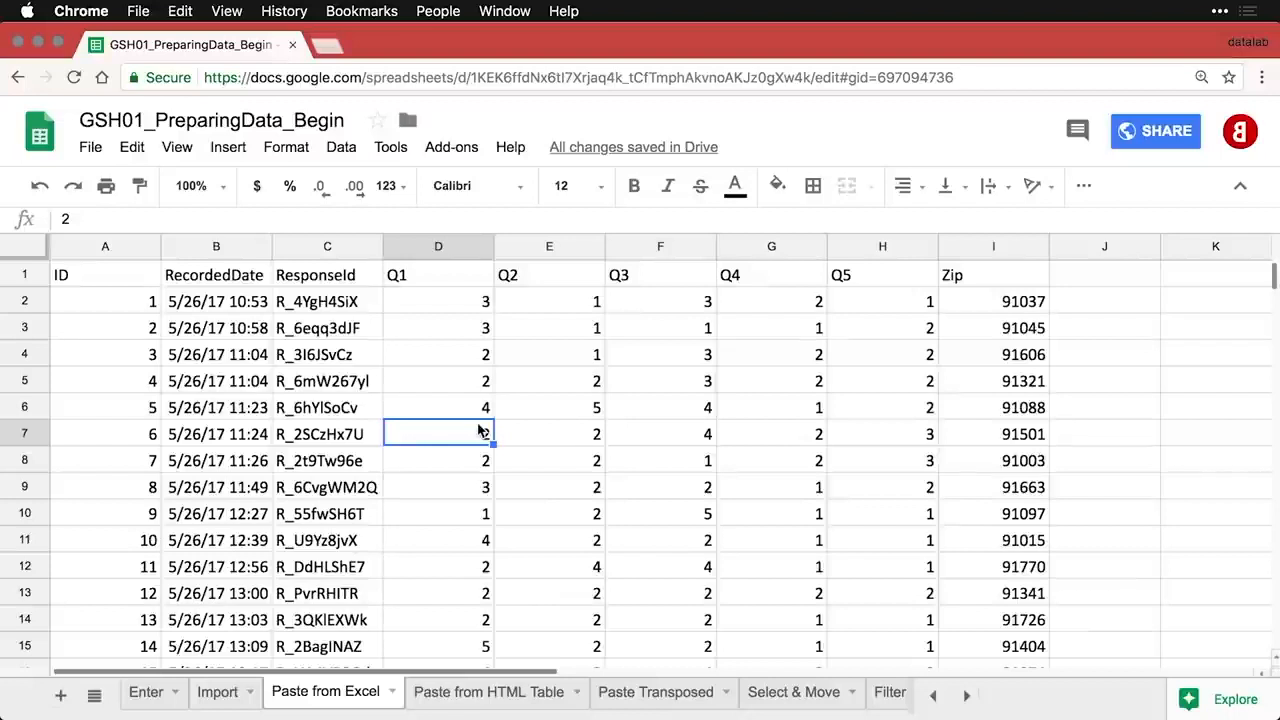
pyautogui.click(490, 692)
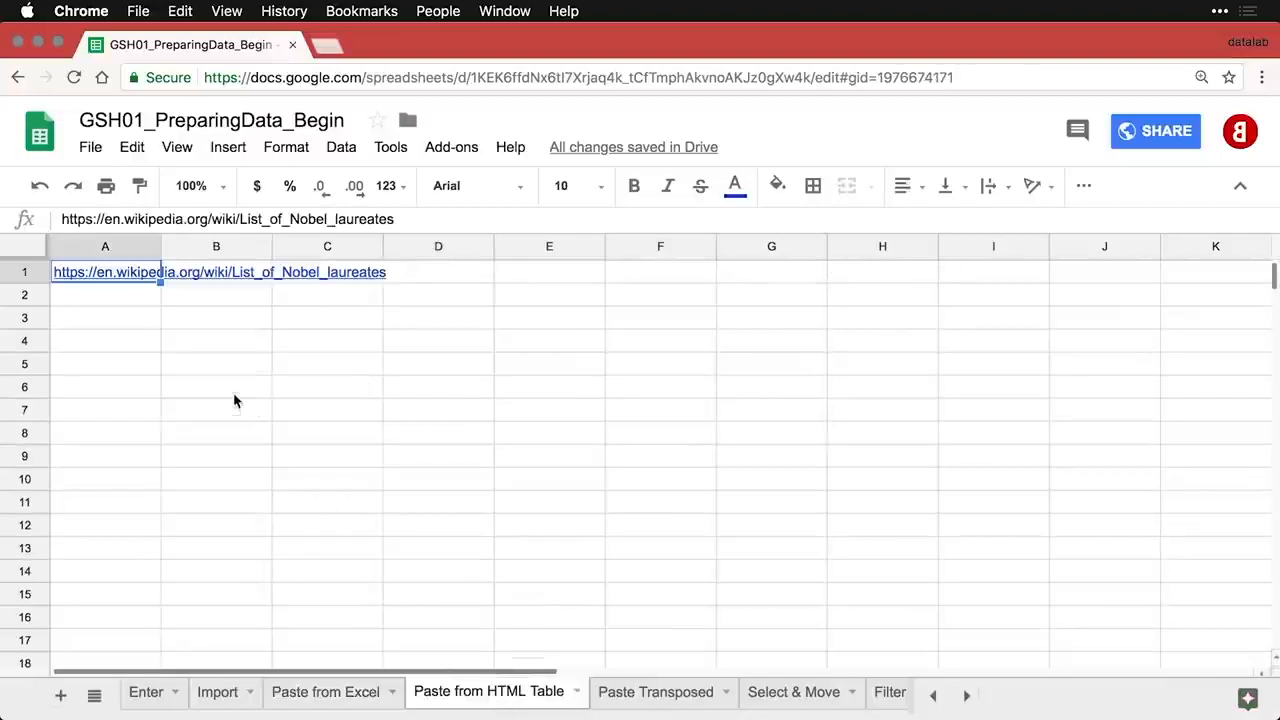
pyautogui.click(133, 279)
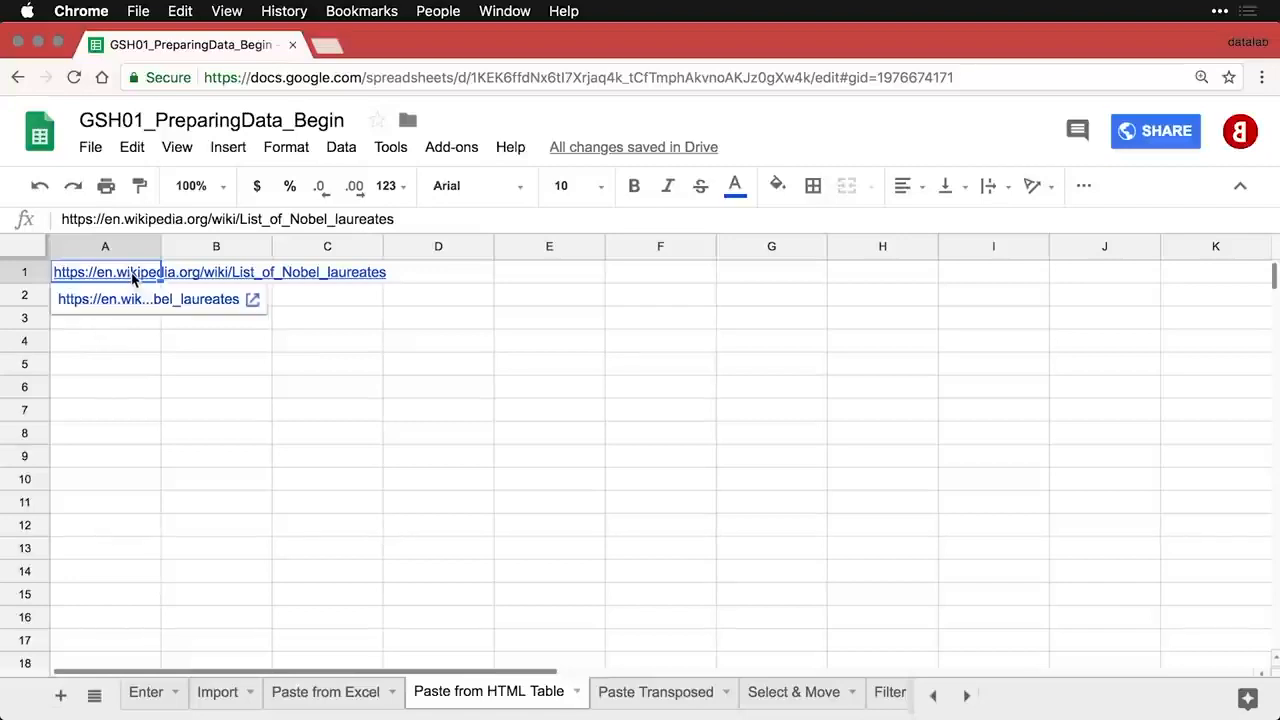
pyautogui.click(131, 301)
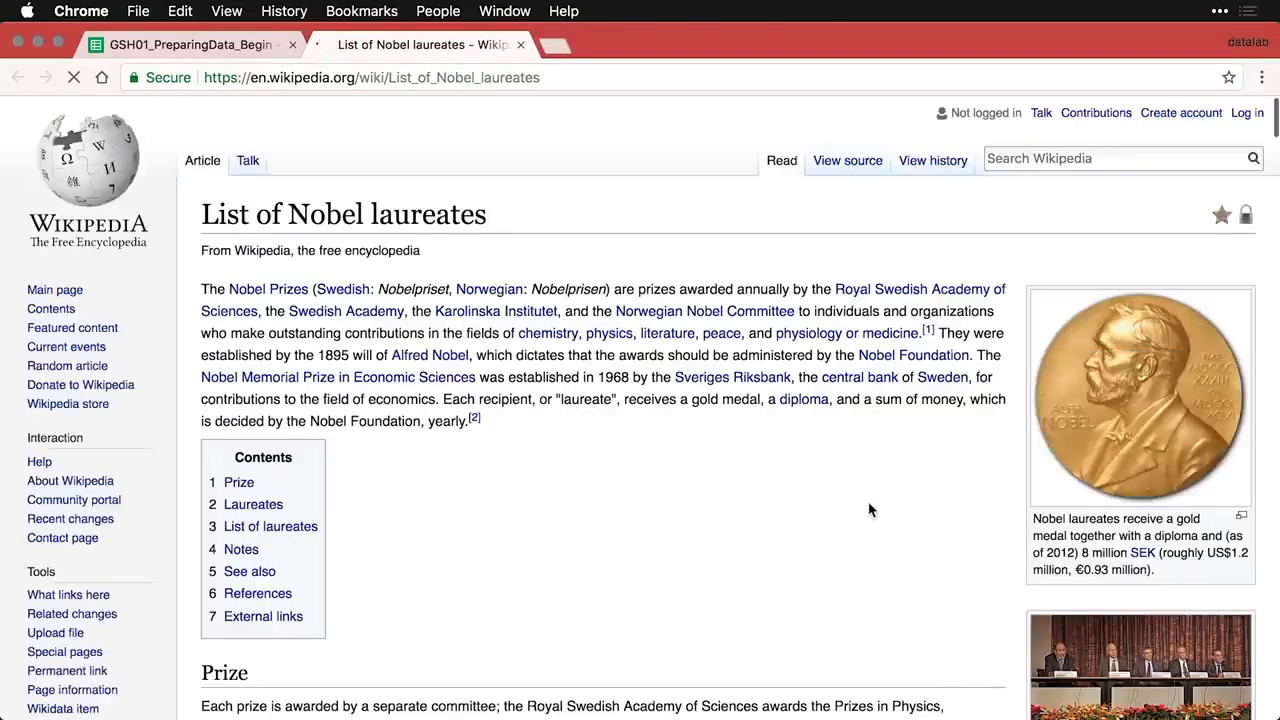
# - Select the whole Wikipedia Nobel laureates table from its last rows upward, then return to the spreadsheet
pyautogui.scroll(-4, 868, 510)
pyautogui.scroll(-5, 868, 510)
pyautogui.scroll(-2, 868, 510)
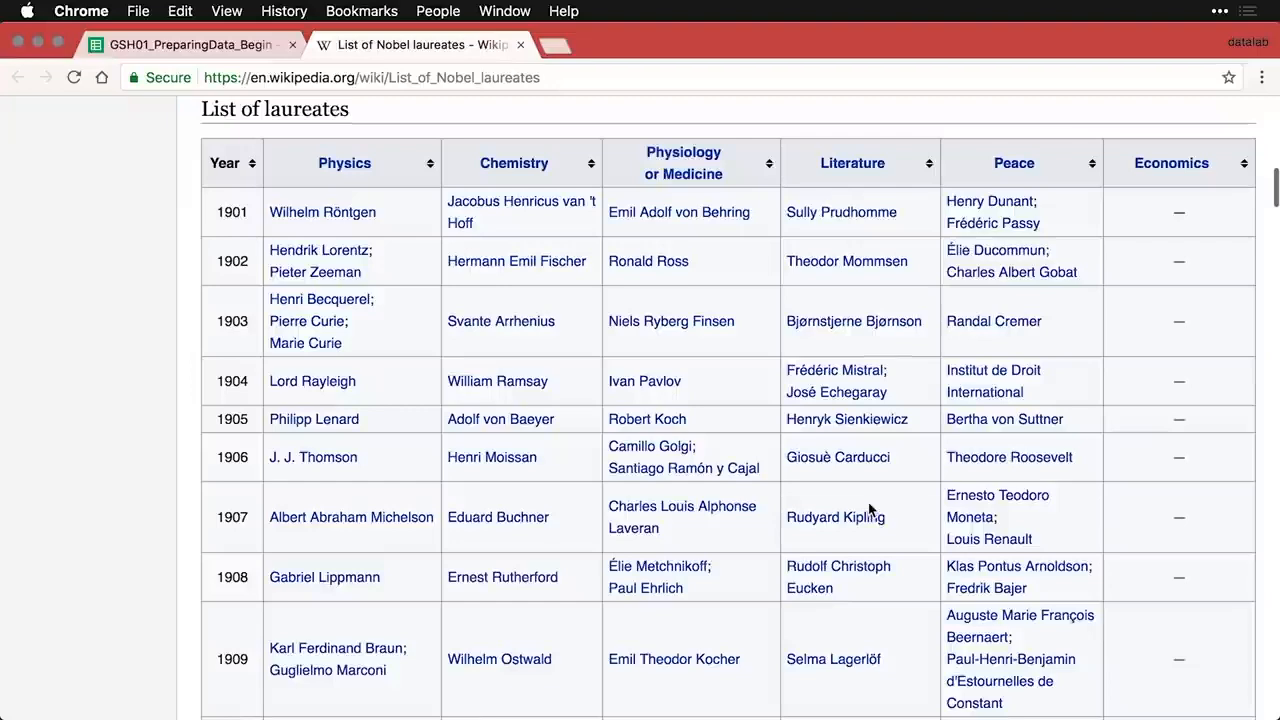
pyautogui.scroll(-14, 868, 510)
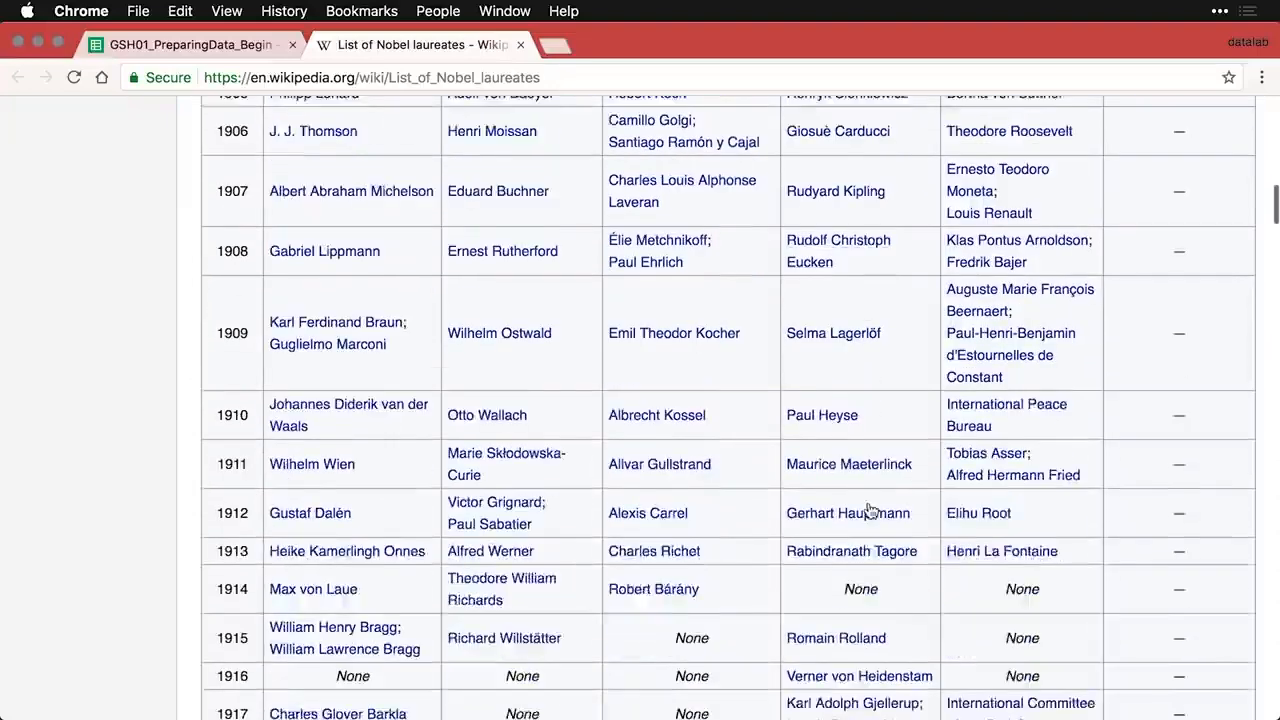
pyautogui.scroll(-15, 868, 510)
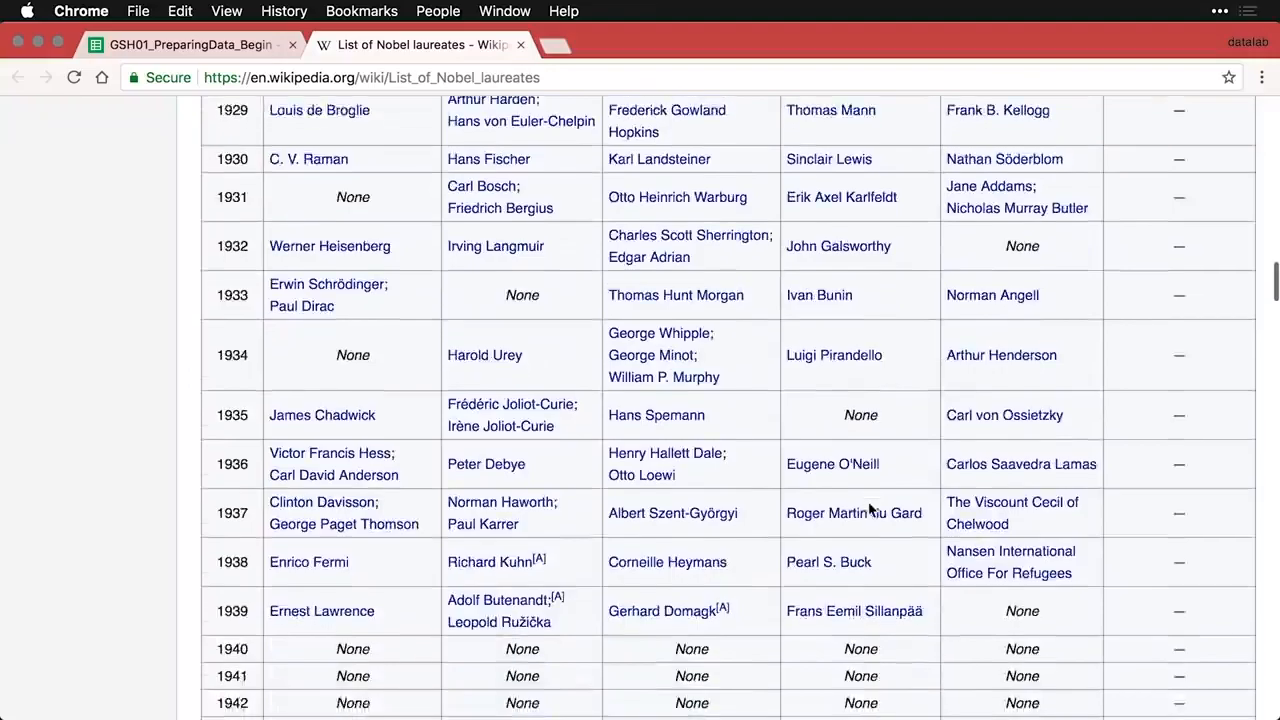
pyautogui.scroll(-15, 868, 510)
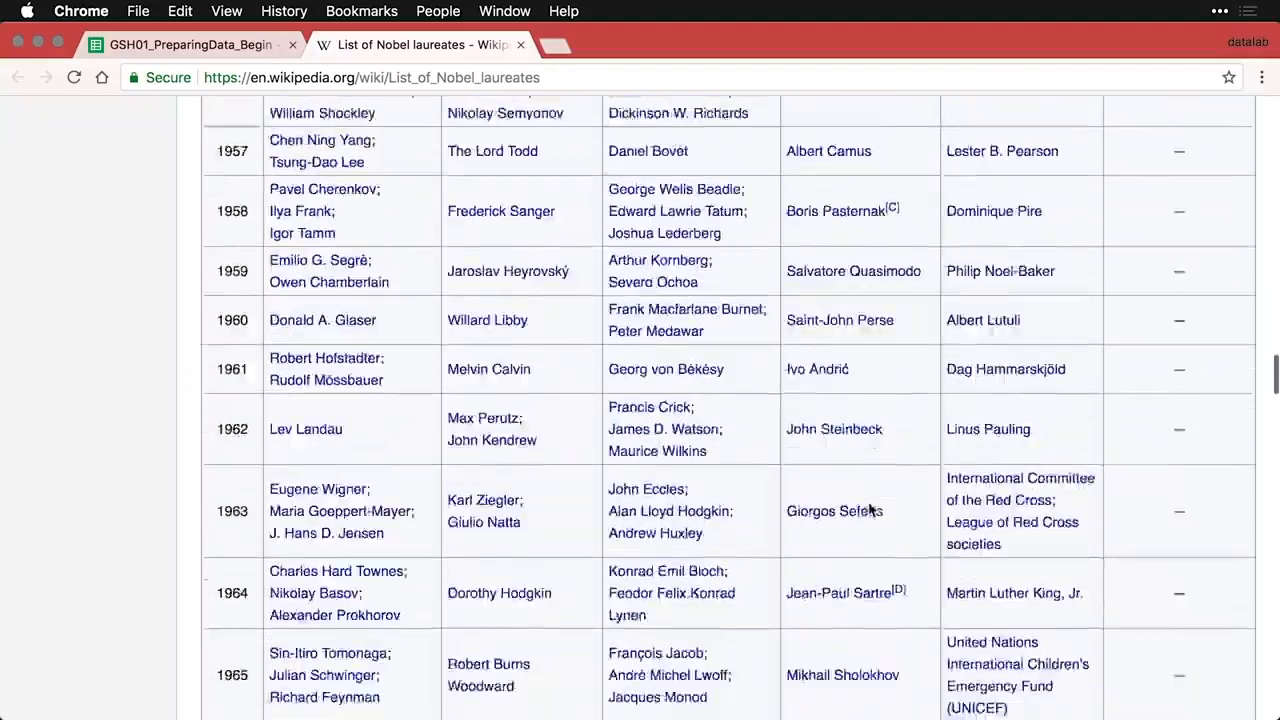
pyautogui.scroll(-11, 868, 510)
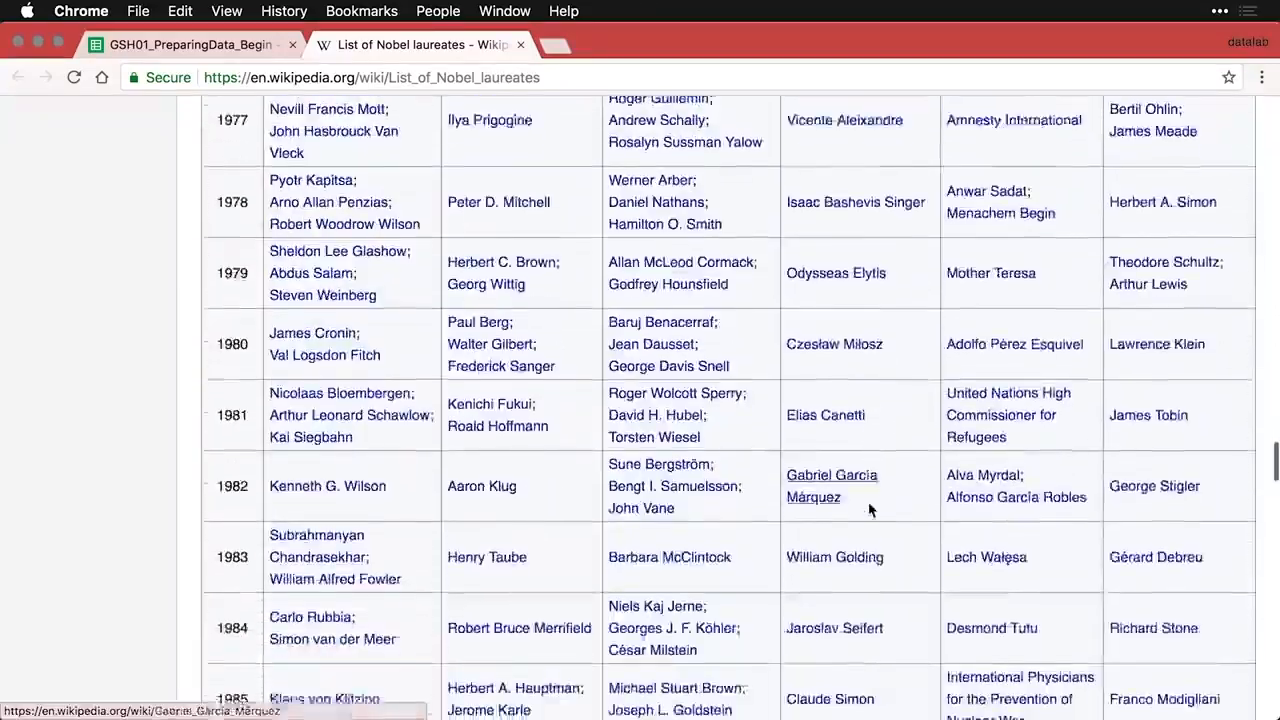
pyautogui.scroll(-7, 868, 510)
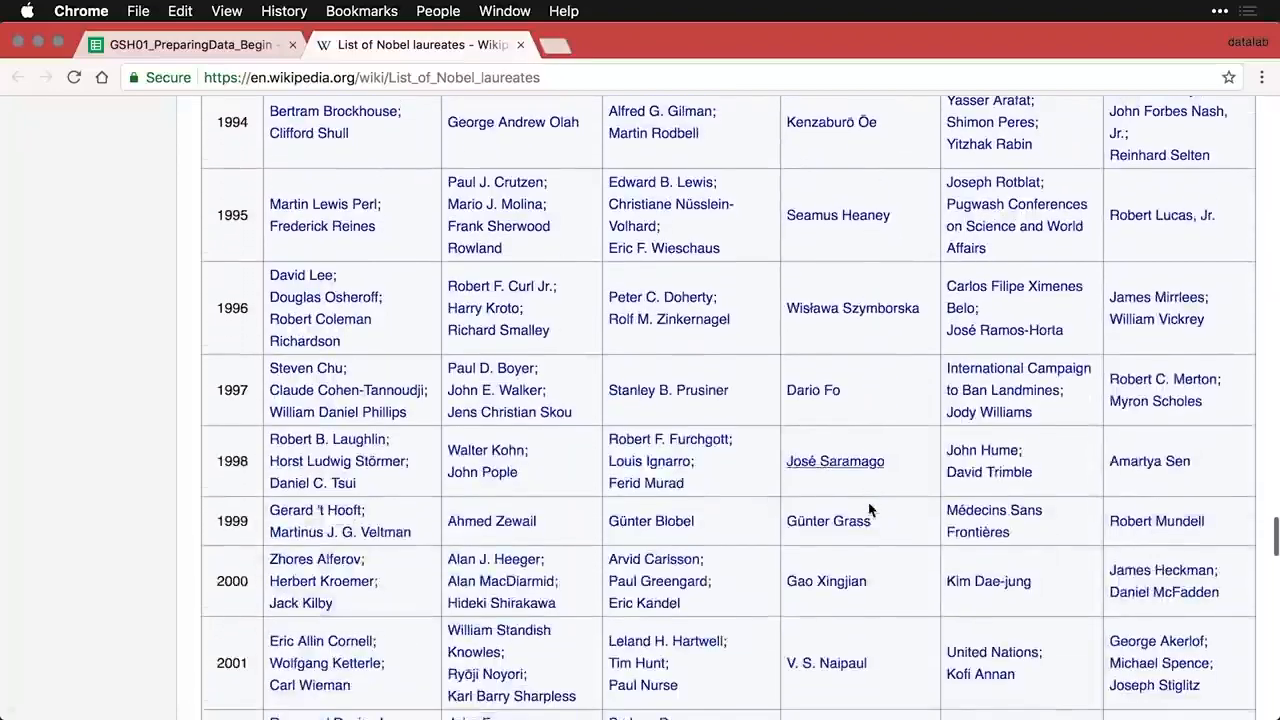
pyautogui.scroll(-9, 868, 510)
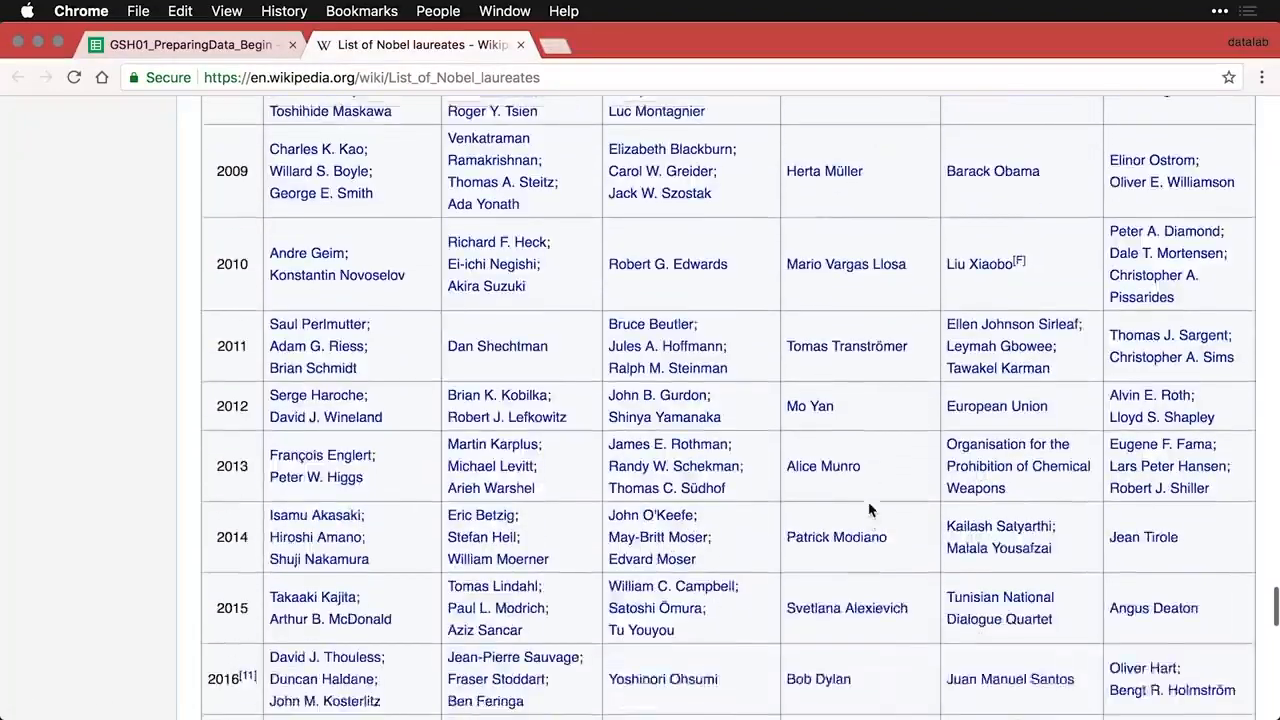
pyautogui.scroll(-1, 868, 510)
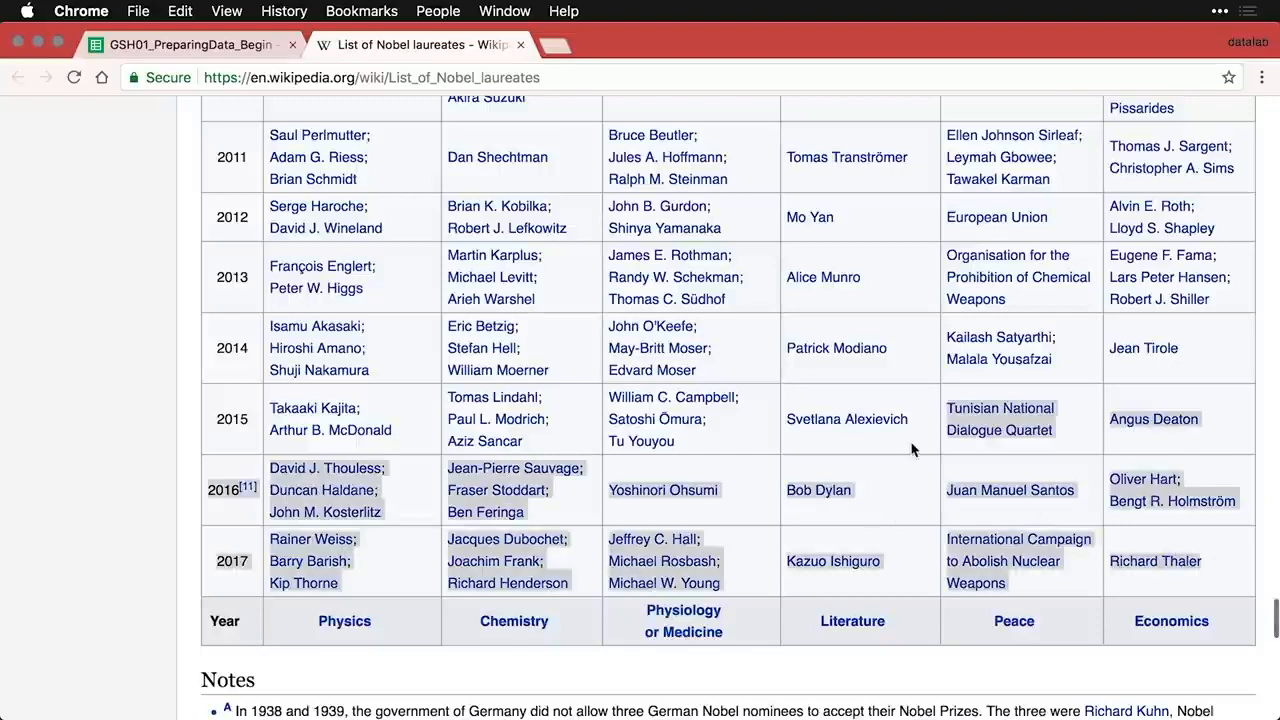
pyautogui.moveTo(912, 449); pyautogui.dragTo(606, 333)
pyautogui.moveTo(393, 210); pyautogui.dragTo(214, 148)
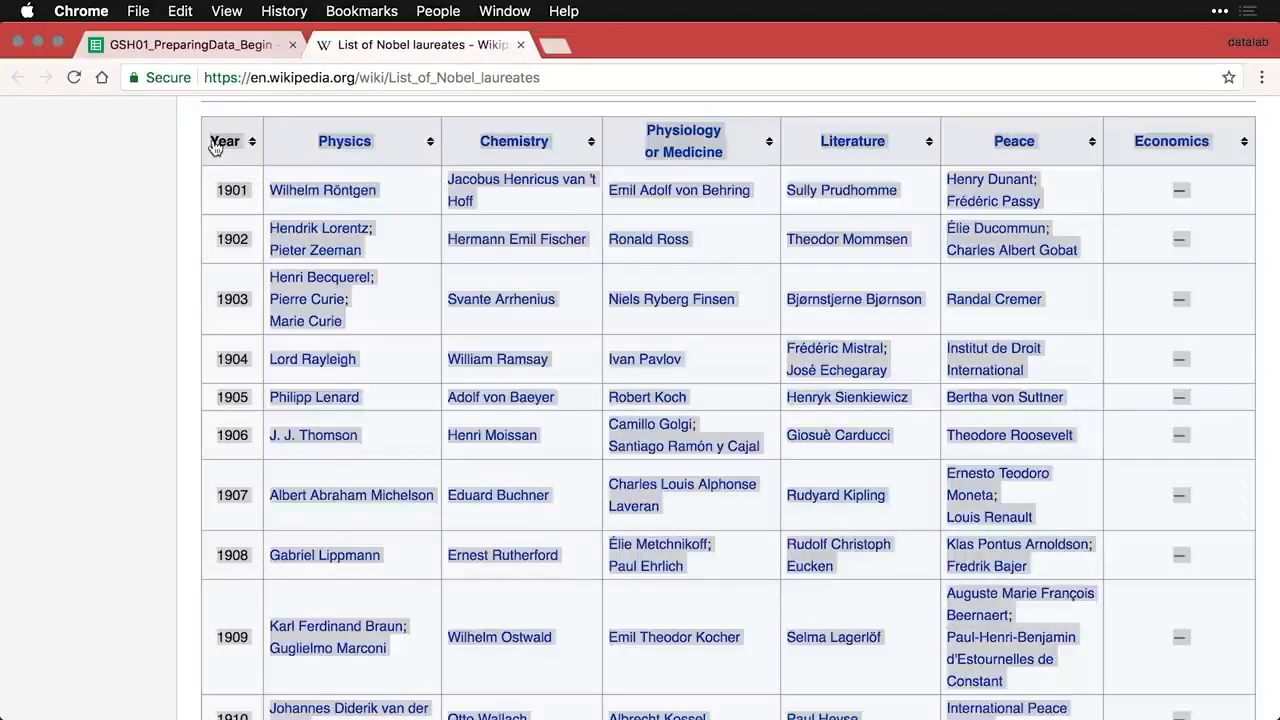
pyautogui.click(199, 45)
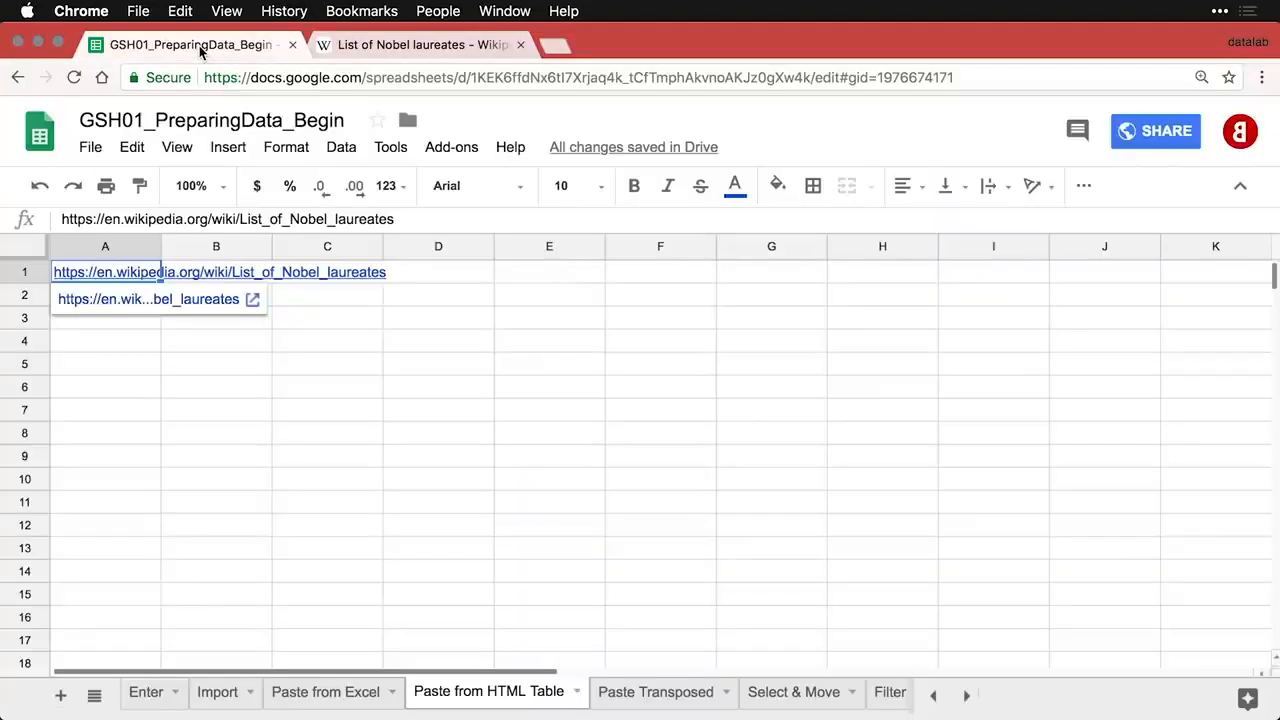
# - Paste the laureates table at A2 as values only, then select the URL row 1
pyautogui.click(130, 300)
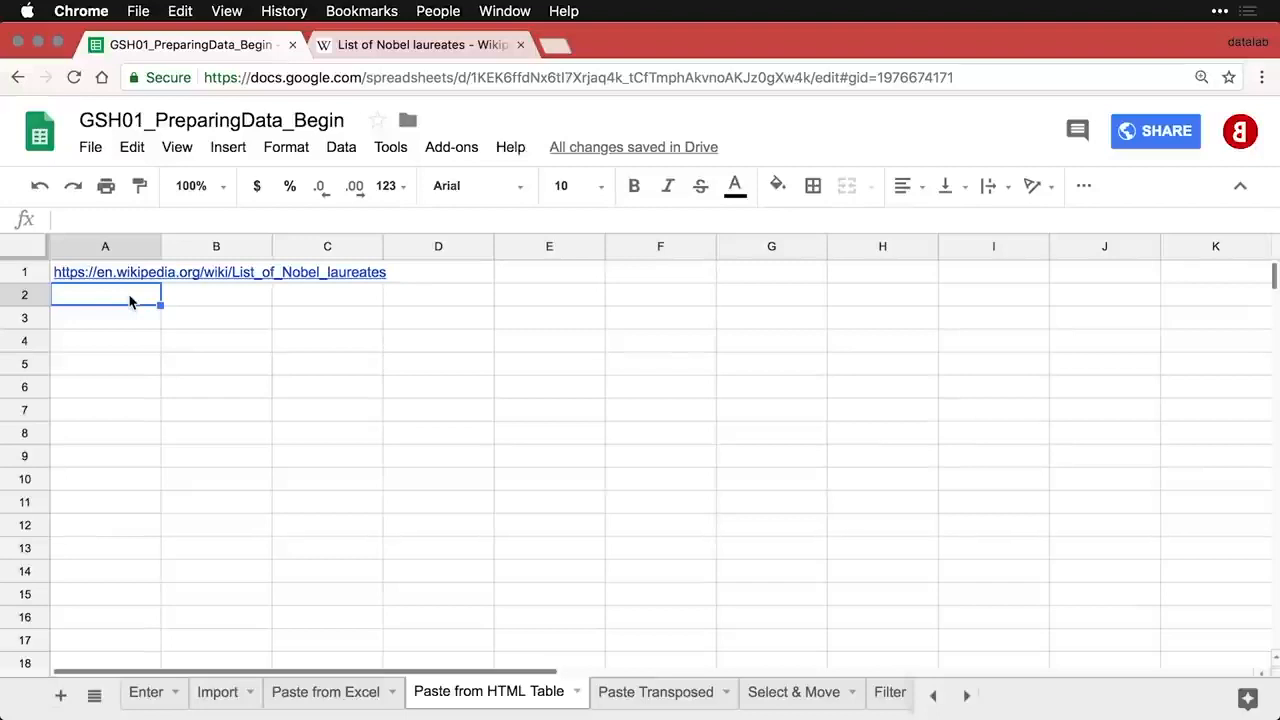
pyautogui.press('super+v')
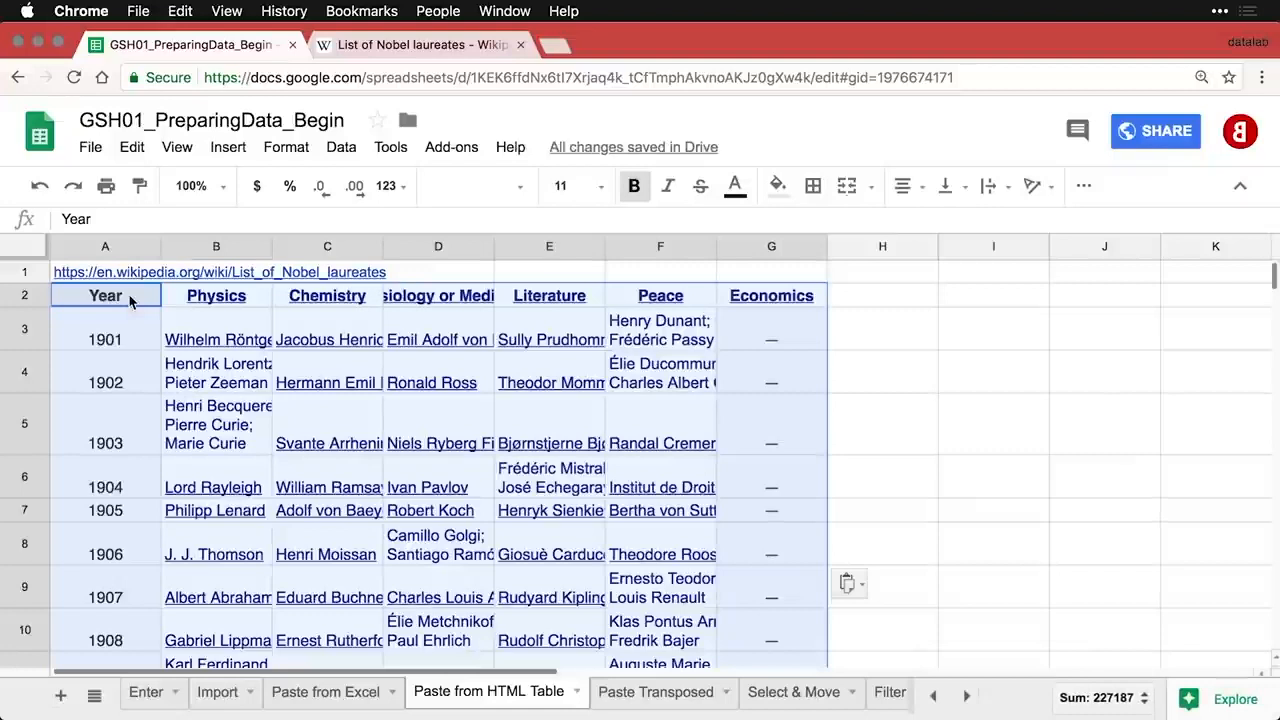
pyautogui.moveTo(204, 347)
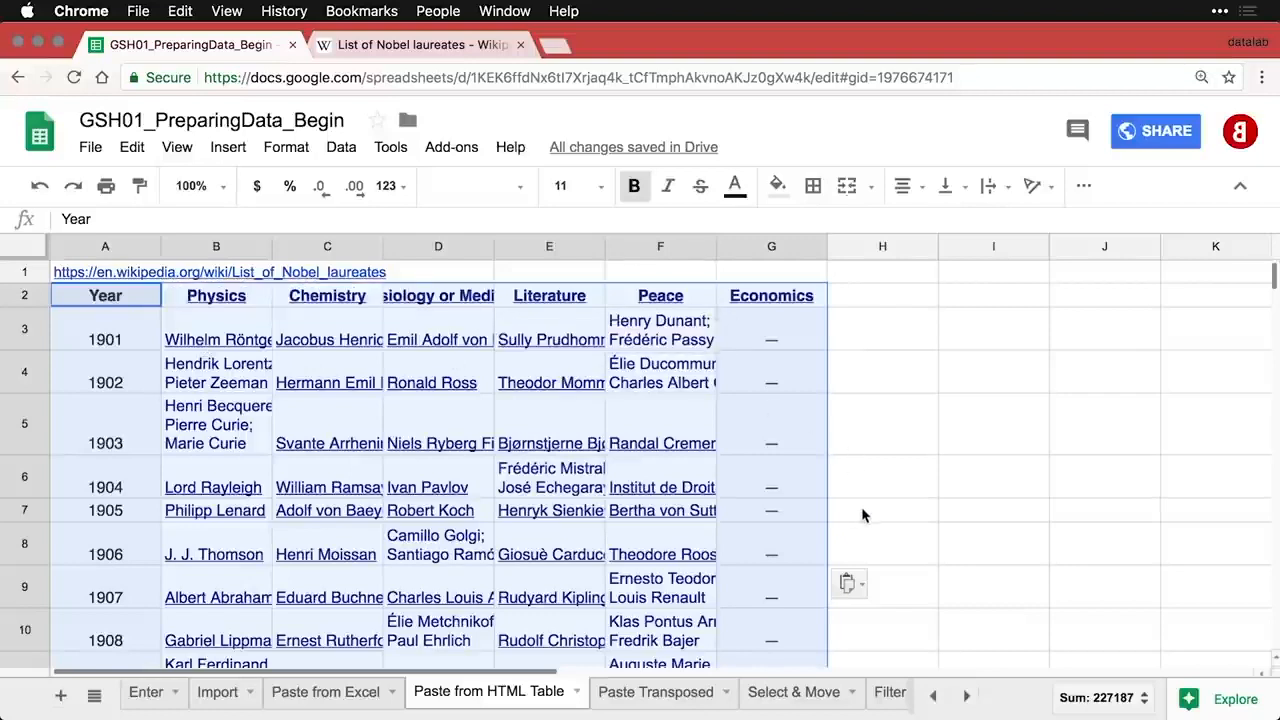
pyautogui.click(856, 590)
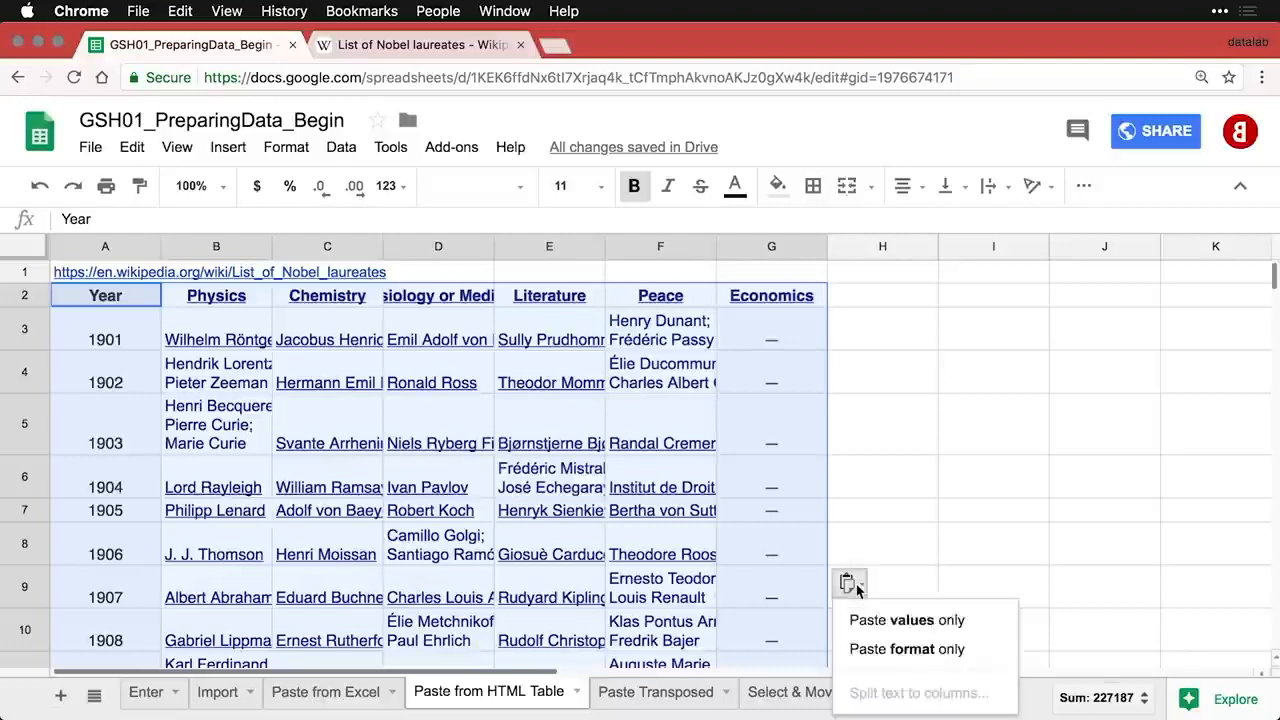
pyautogui.click(896, 621)
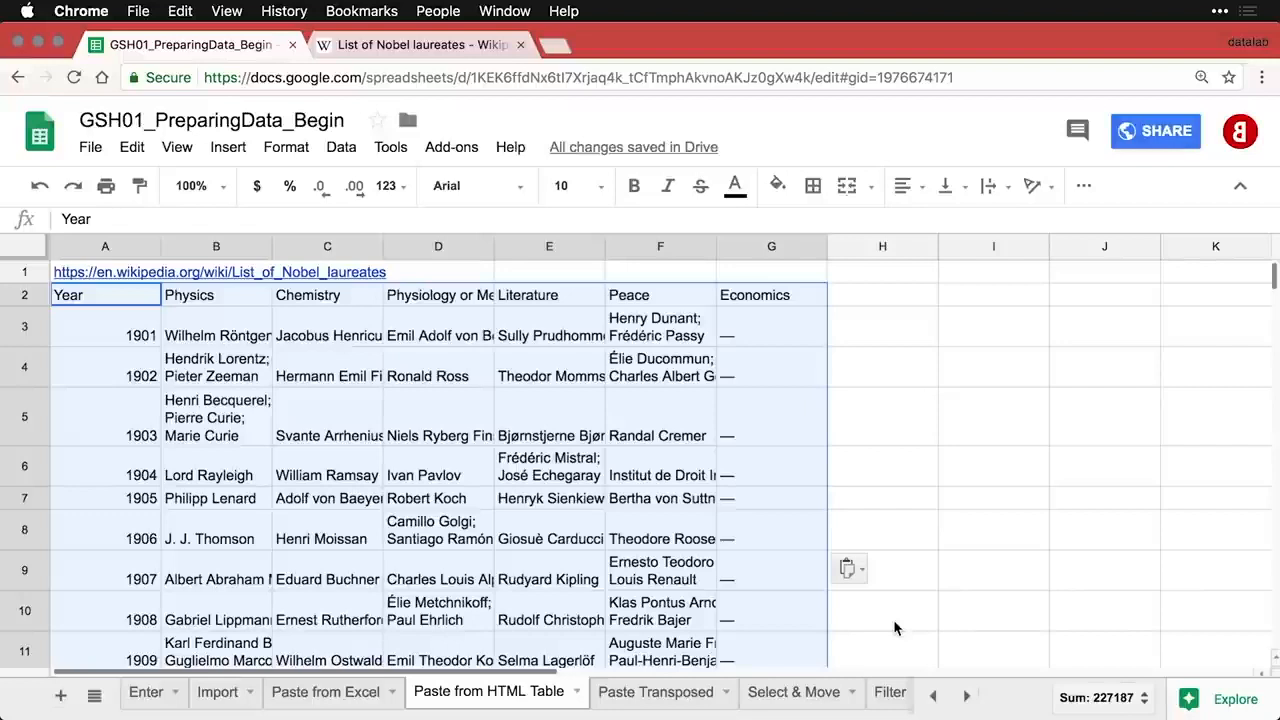
pyautogui.click(28, 270)
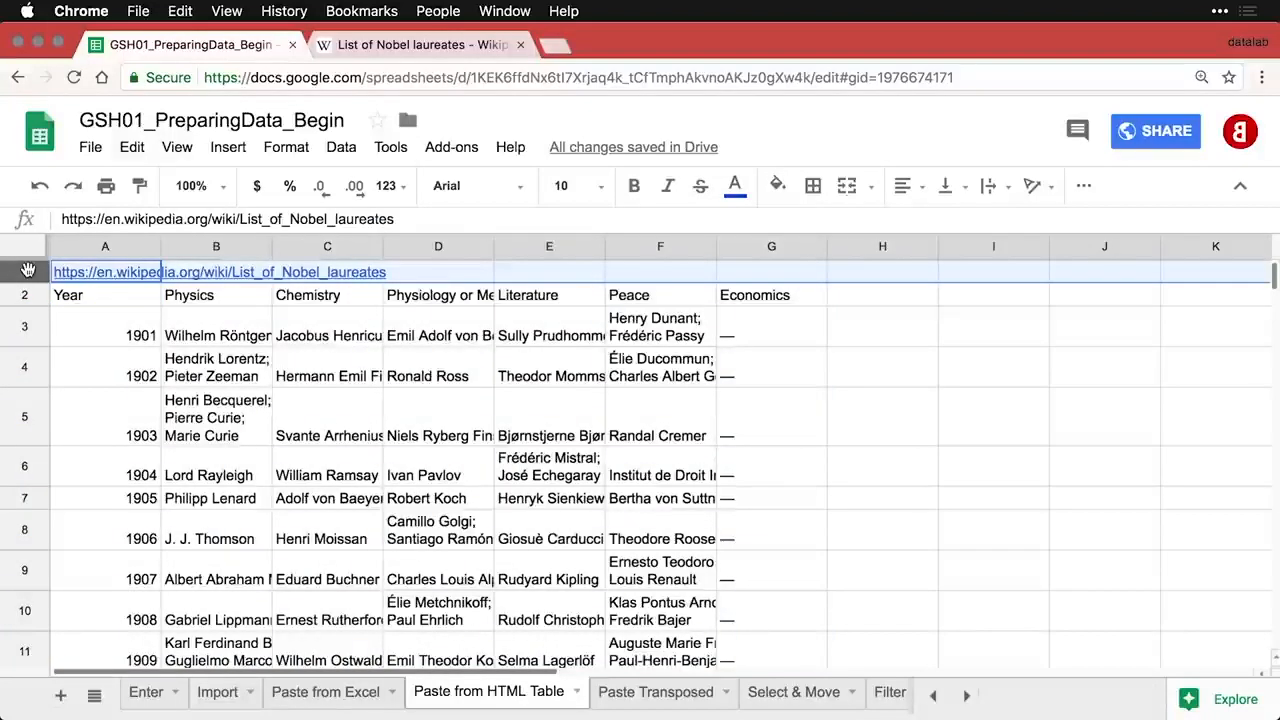
pyautogui.rightClick(28, 270)
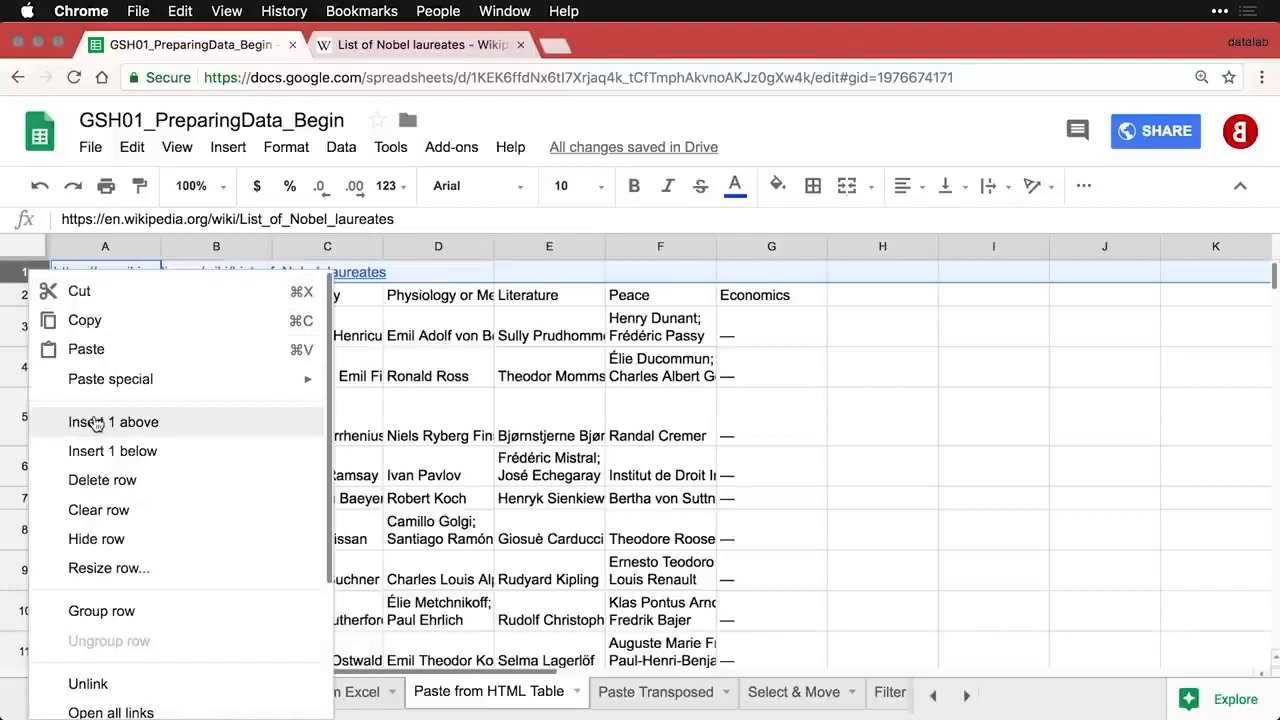
# - Delete the URL row, then freeze and bold the Year header row
pyautogui.click(102, 480)
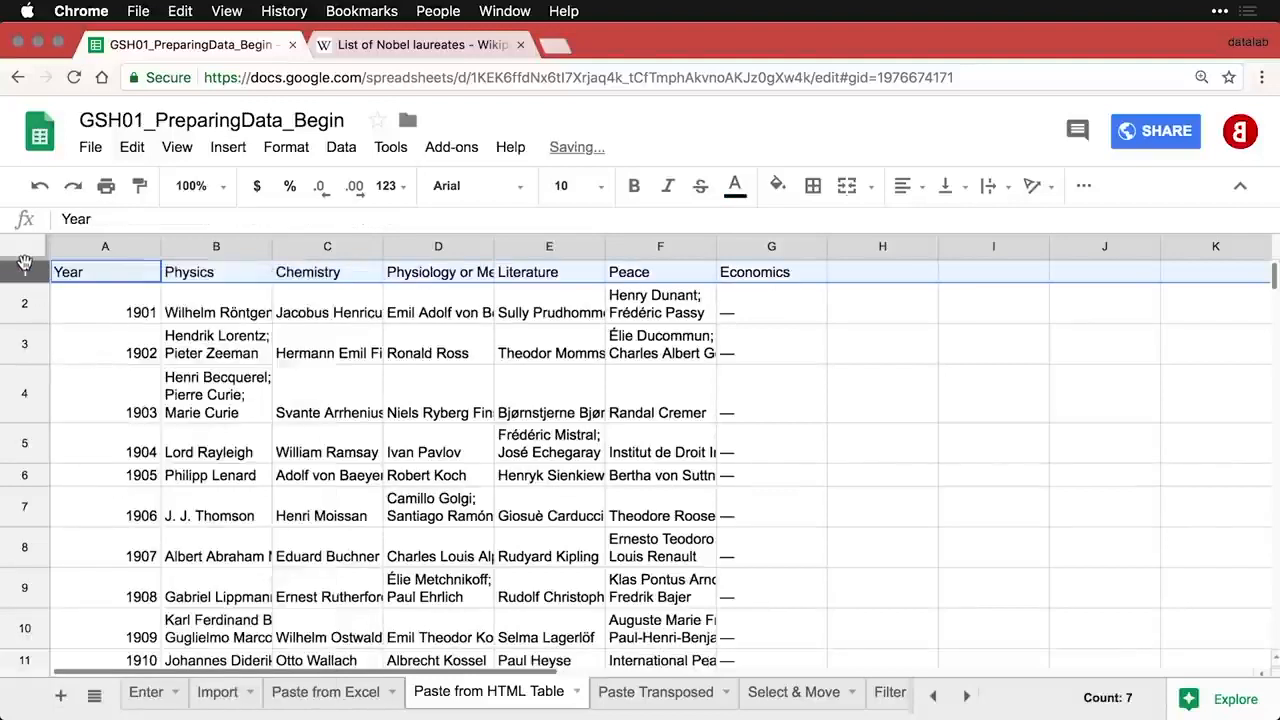
pyautogui.moveTo(25, 264); pyautogui.dragTo(25, 283)
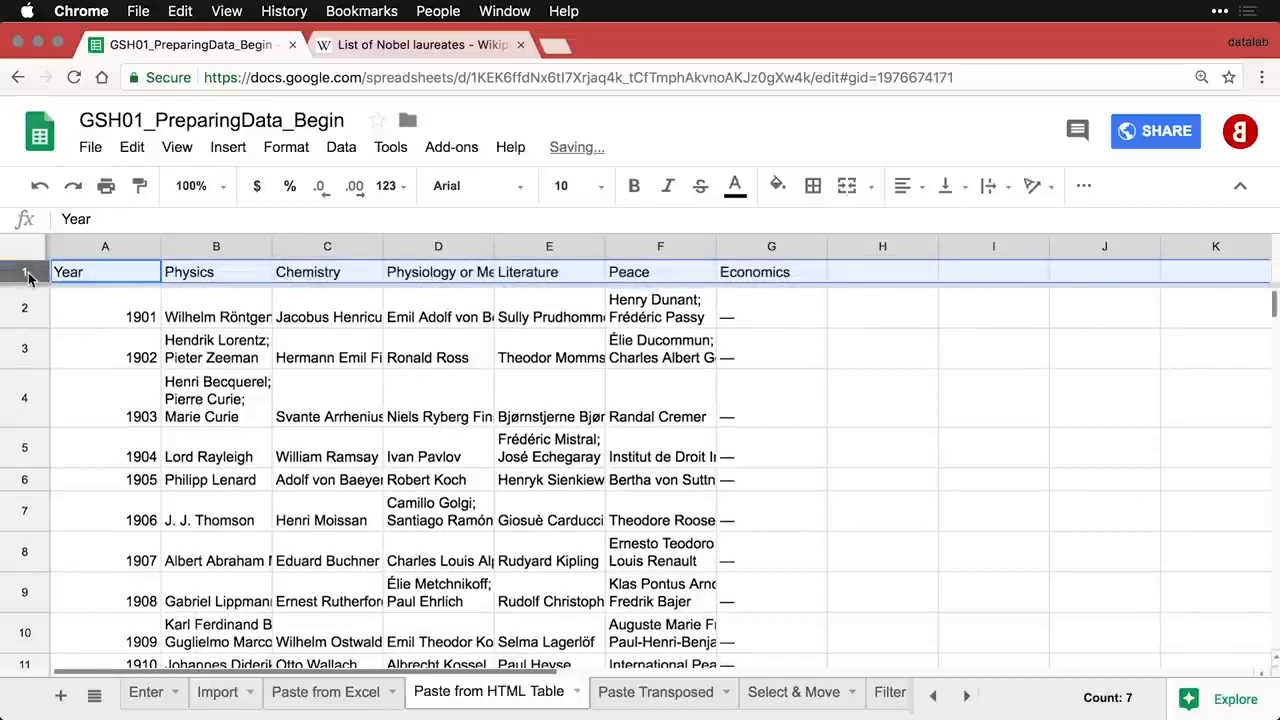
pyautogui.press('super+b')
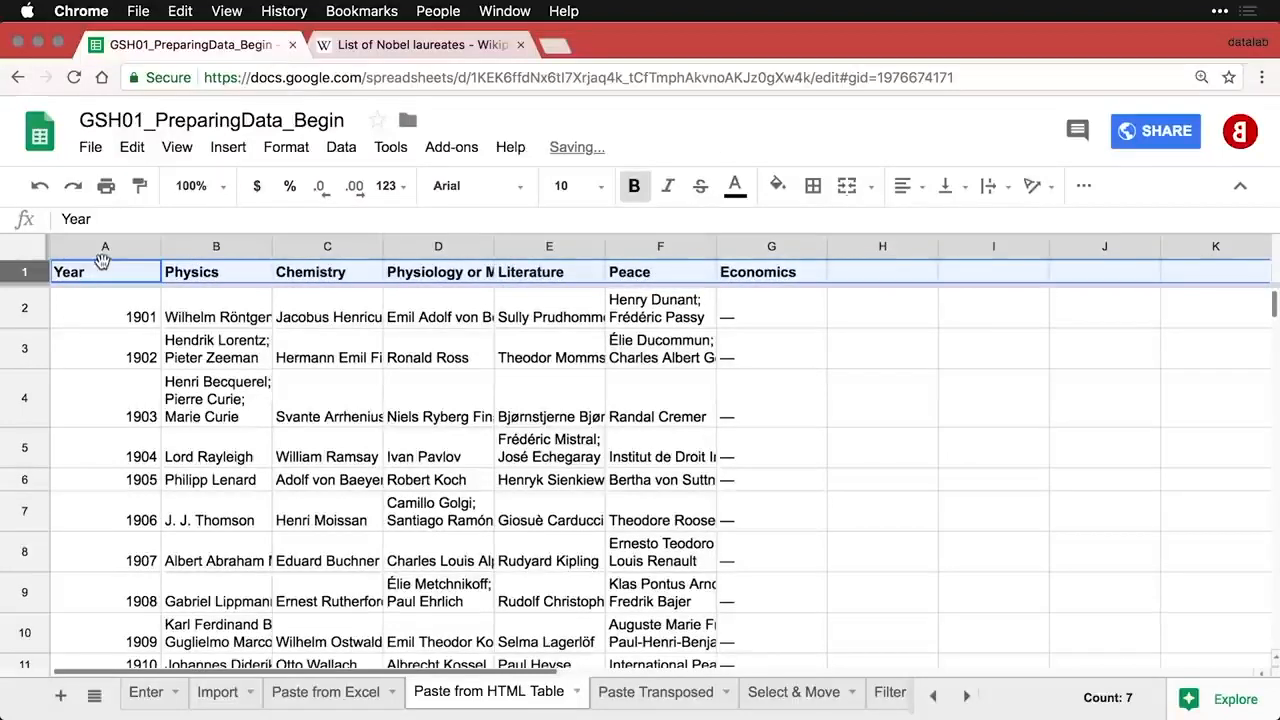
# - Autofit the laureates table's columns to their contents
pyautogui.moveTo(97, 250); pyautogui.dragTo(828, 246)
pyautogui.doubleClick(828, 246)
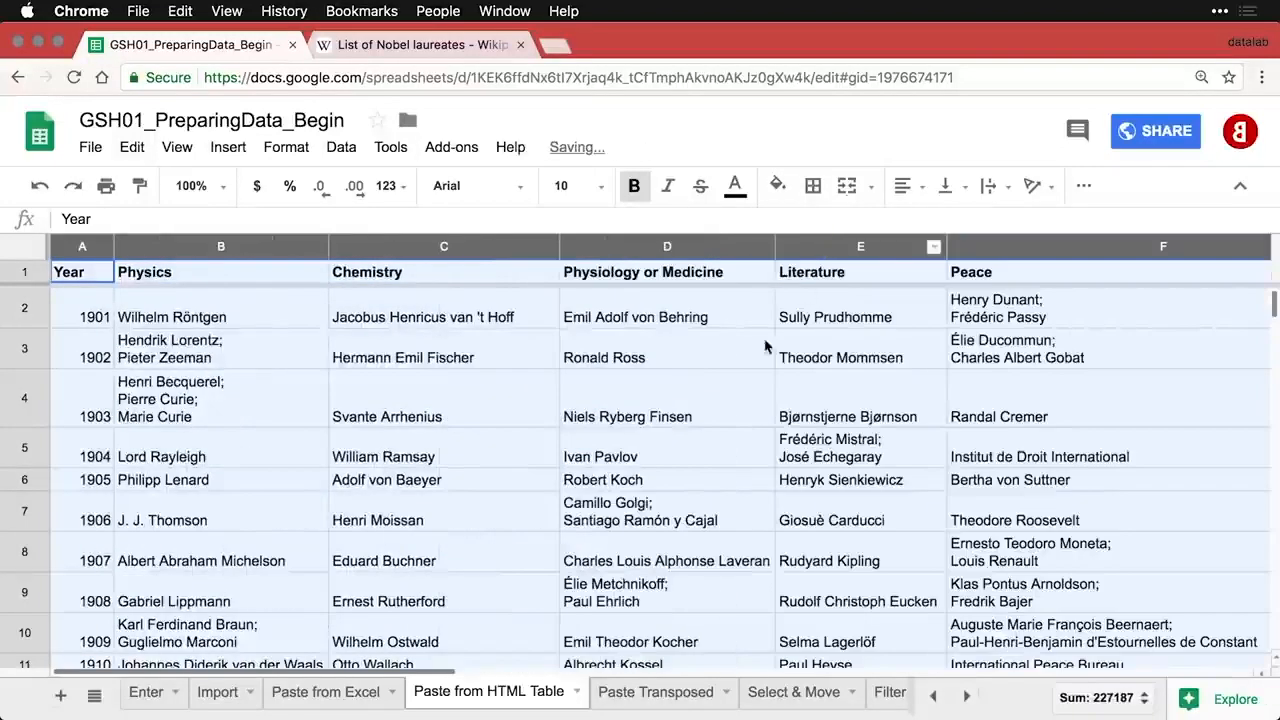
pyautogui.click(676, 461)
pyautogui.hscroll(10, 676, 461)
pyautogui.hscroll(-10, 676, 461)
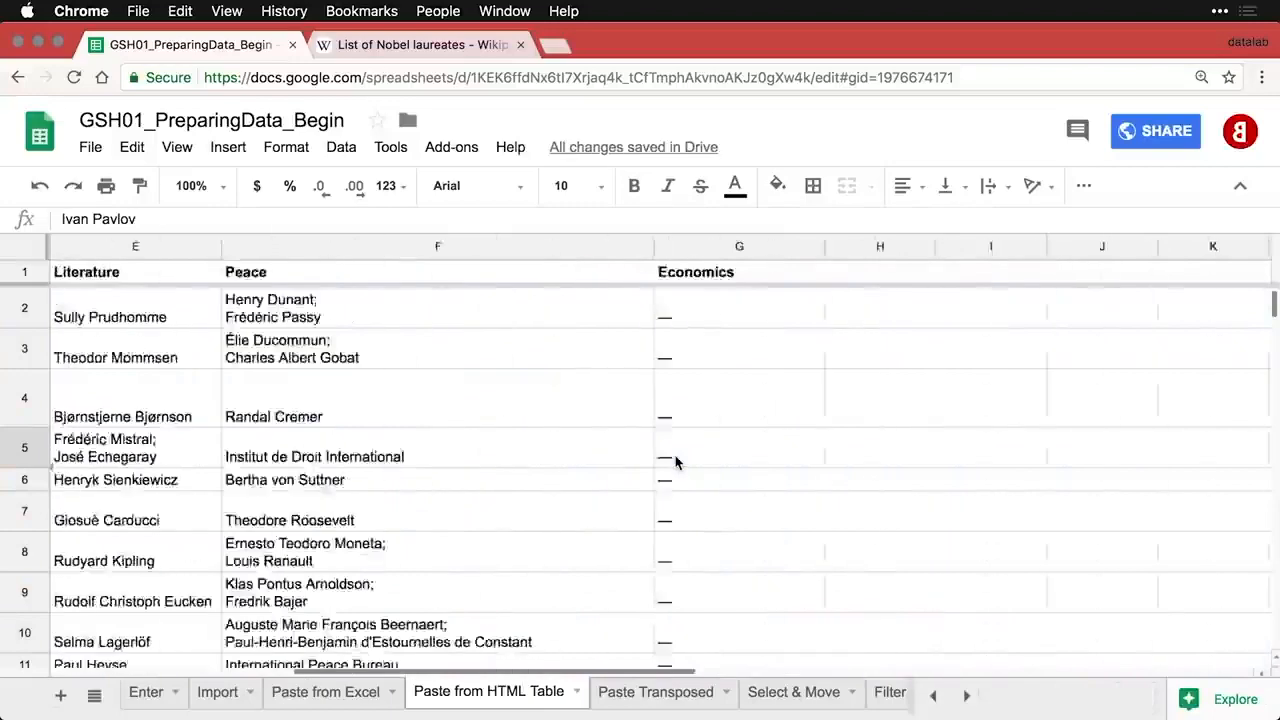
pyautogui.scroll(-5, 676, 461)
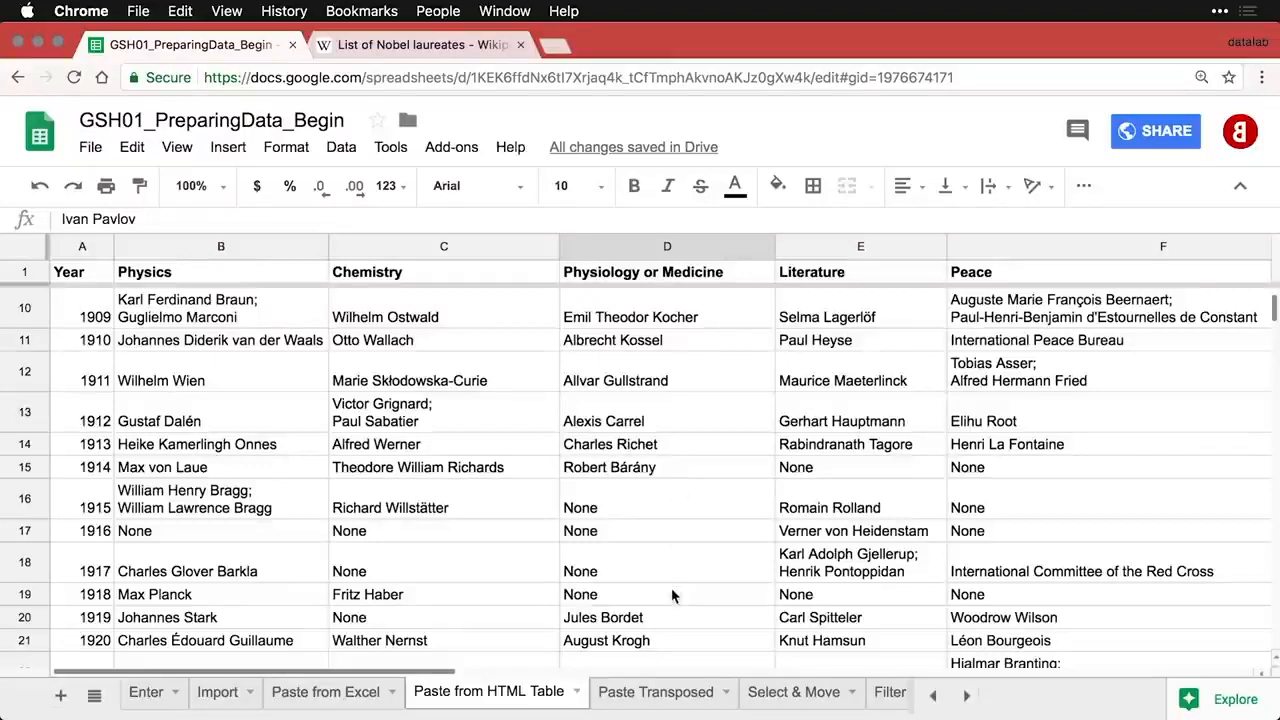
pyautogui.click(657, 697)
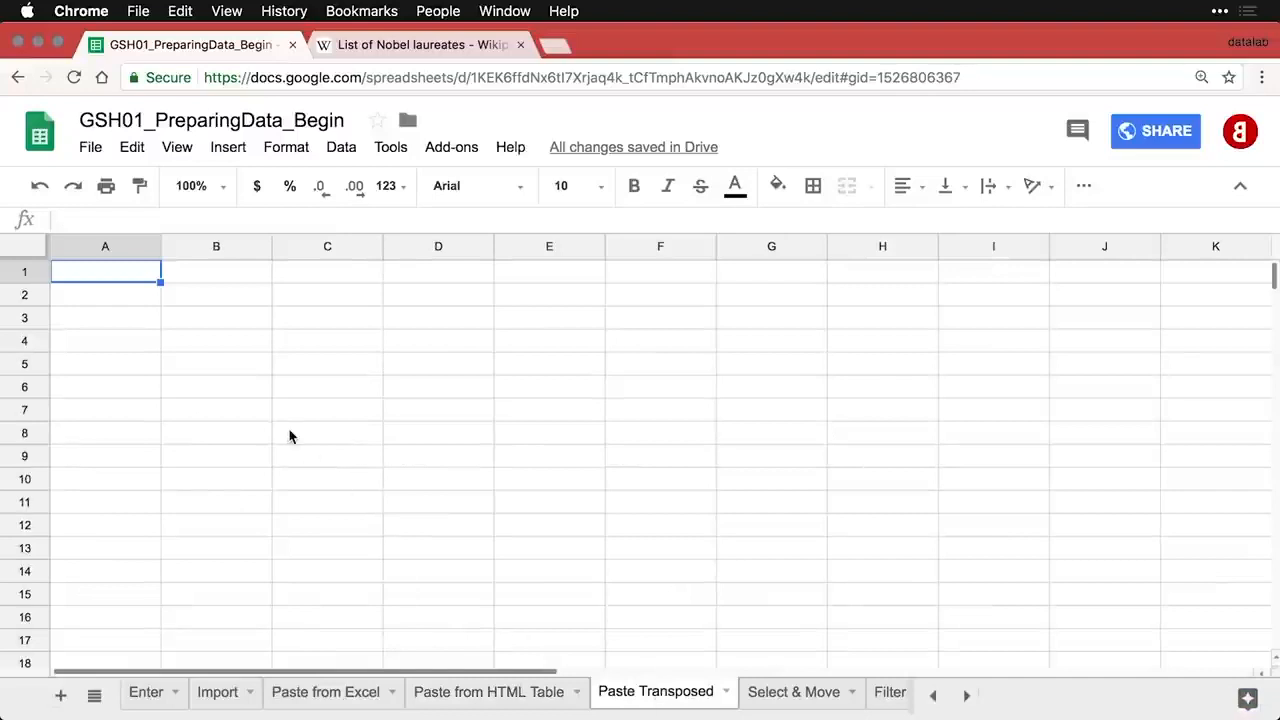
# - Enter Sunday and Monday in A1:A2 and fill the weekdays down to Saturday in A7
pyautogui.write('Sunday')
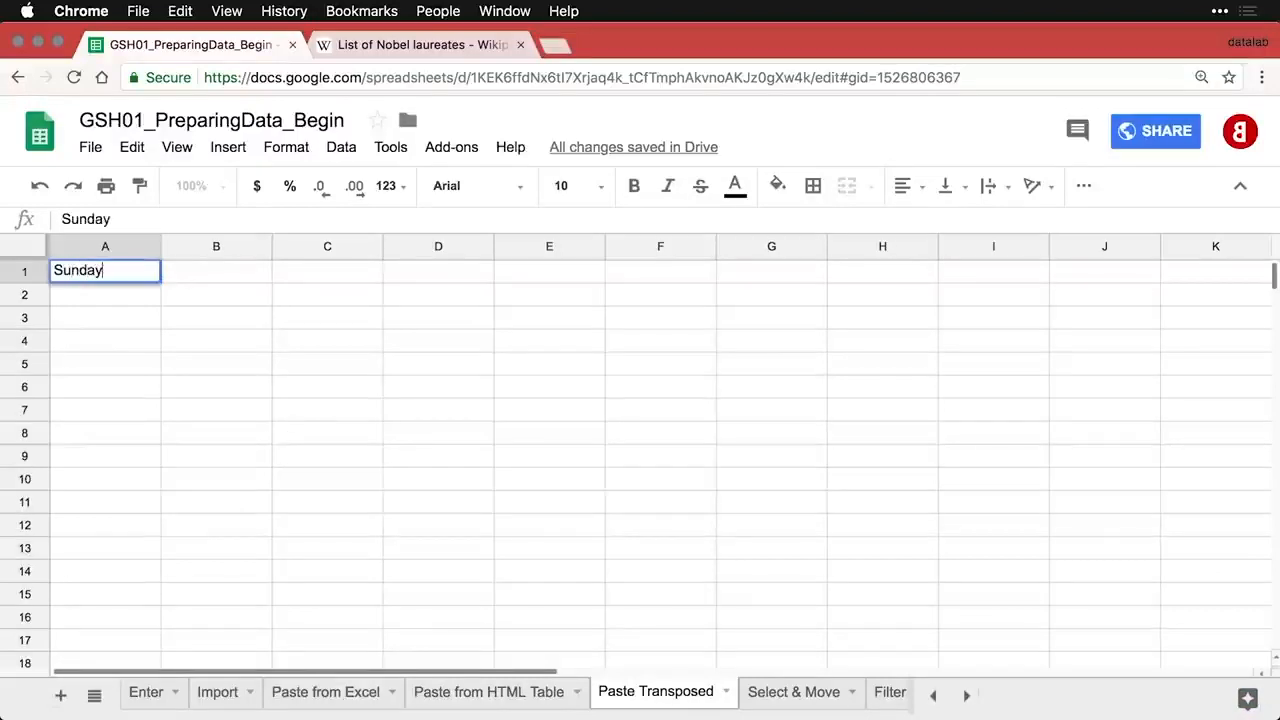
pyautogui.press('Return')
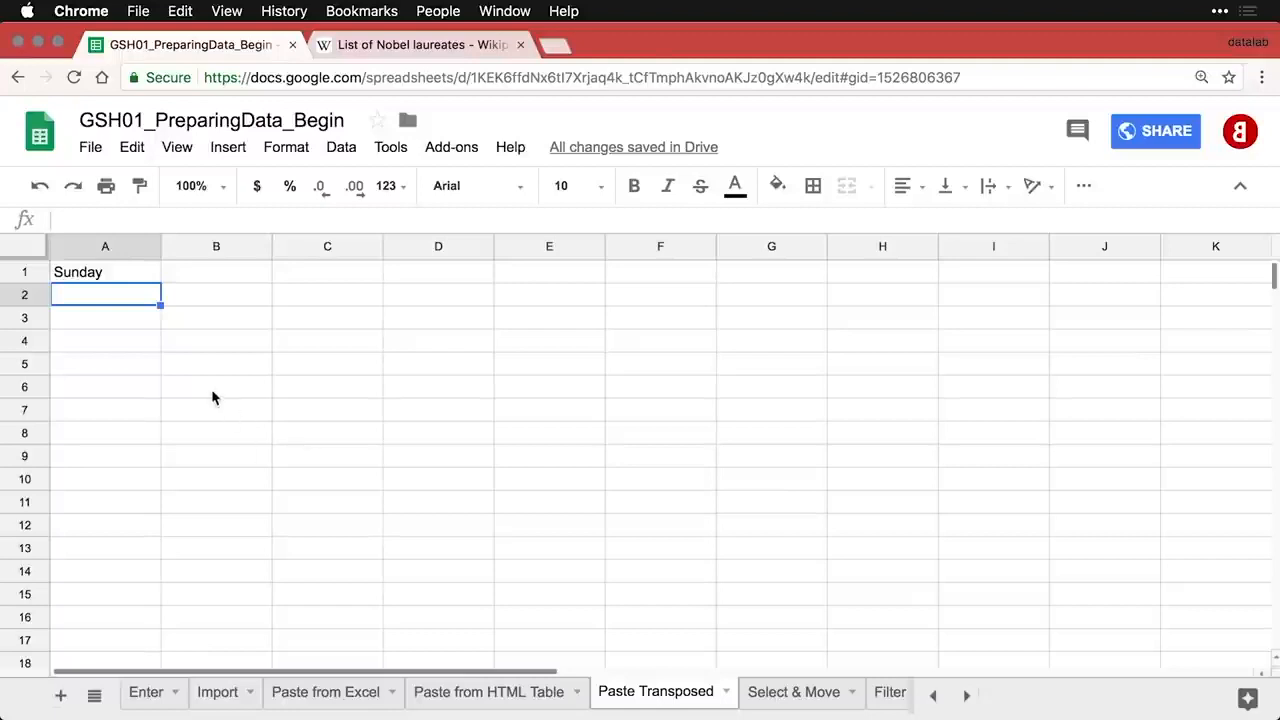
pyautogui.write("Monday'")
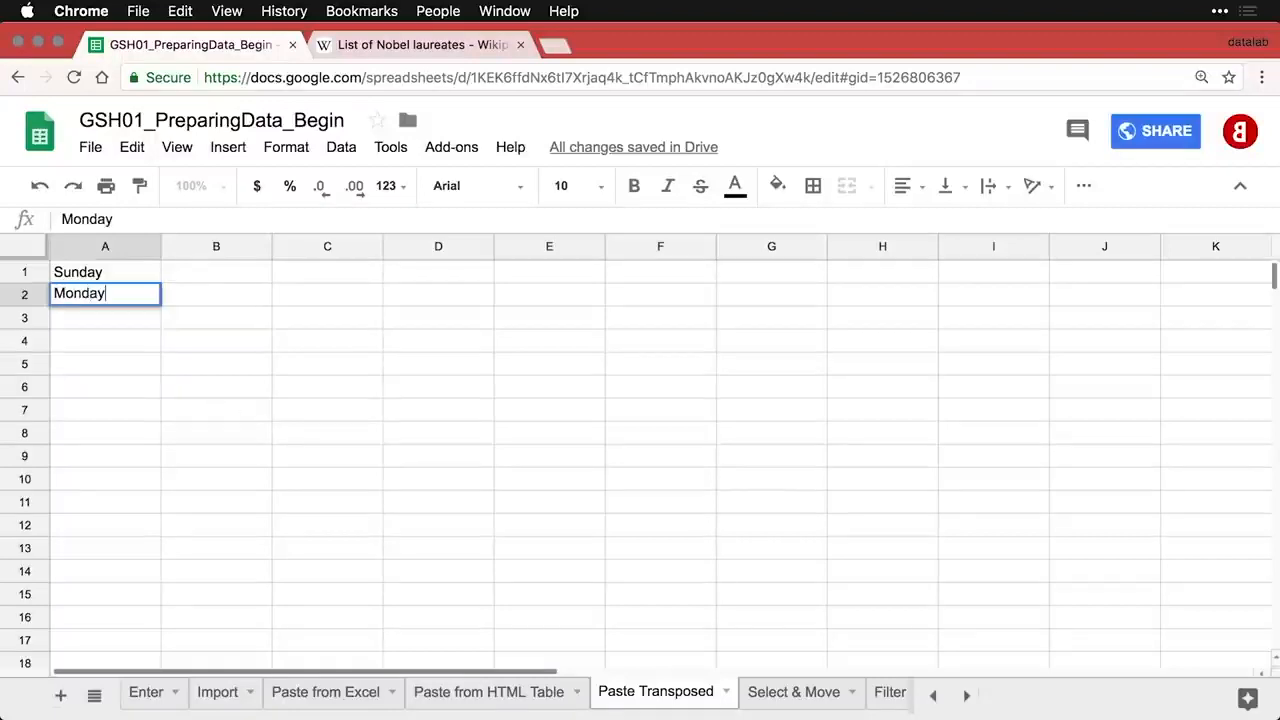
pyautogui.press('Return')
pyautogui.press('Up')
pyautogui.press('Up')
pyautogui.hotkey('shift', 'Down')
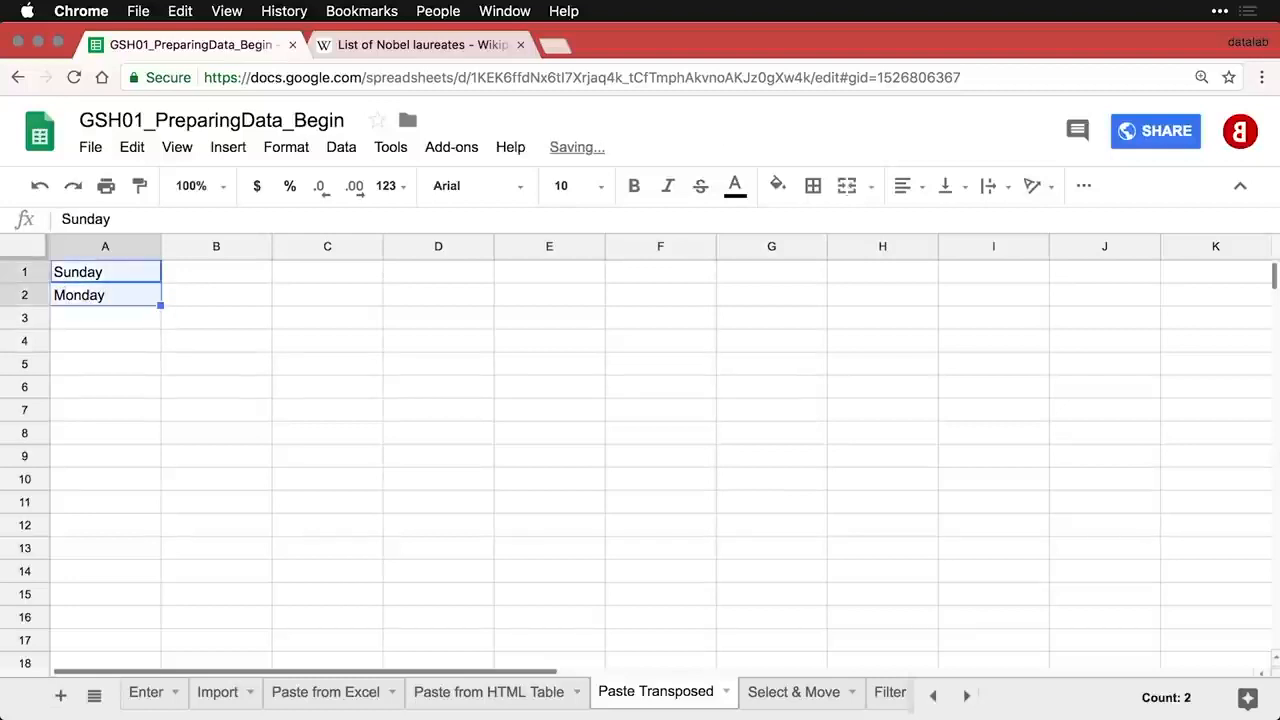
pyautogui.moveTo(160, 306); pyautogui.dragTo(150, 413)
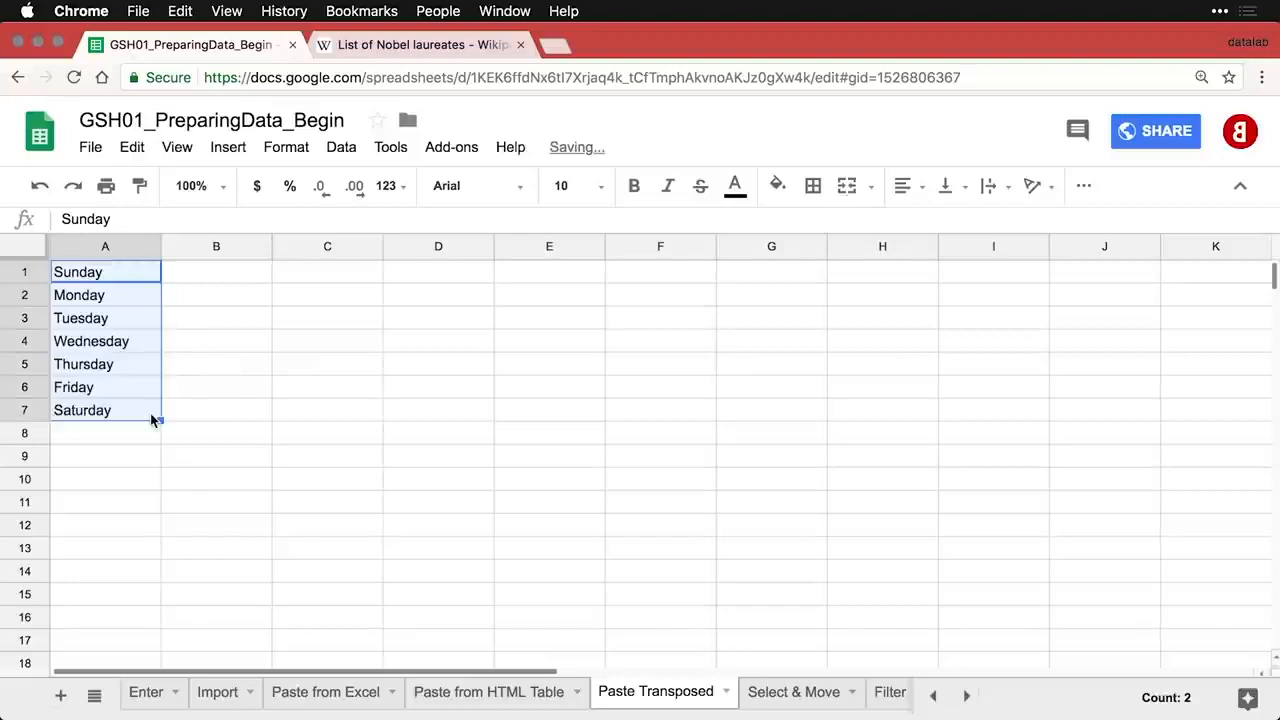
pyautogui.click(109, 443)
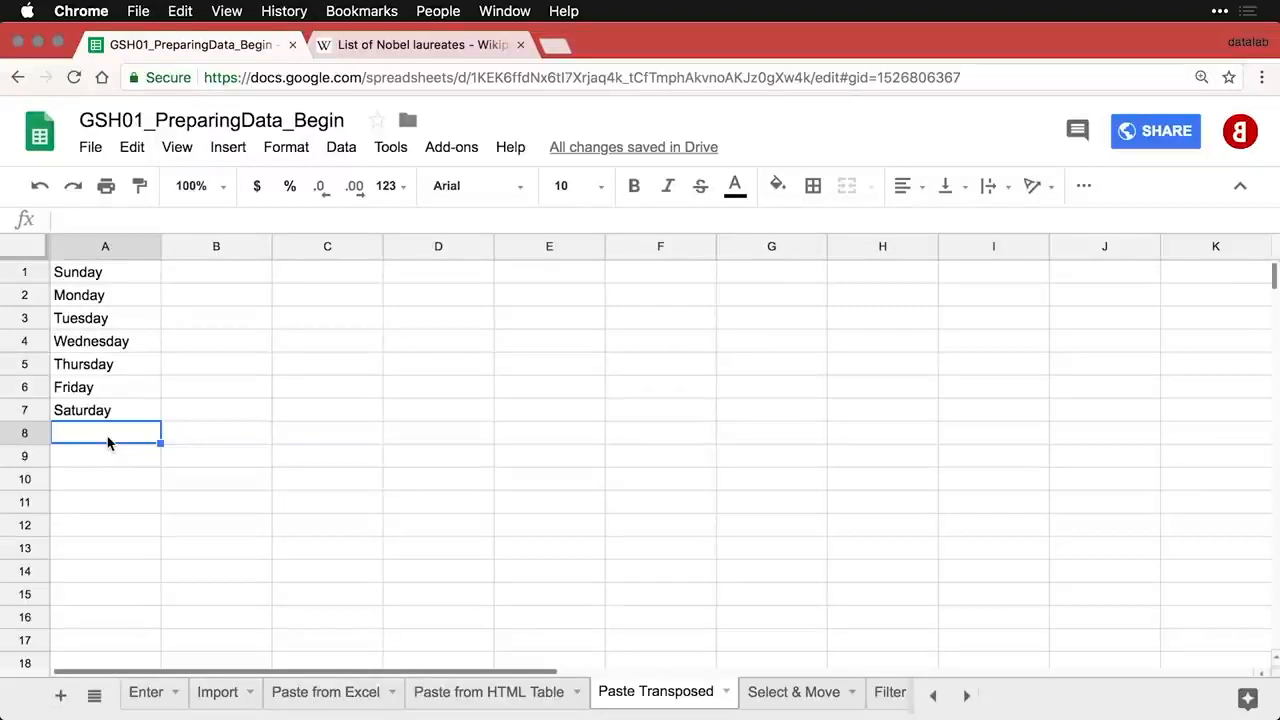
# - Copy the weekday list in A1:A7 and select C1 as the destination
pyautogui.moveTo(107, 274); pyautogui.dragTo(107, 414)
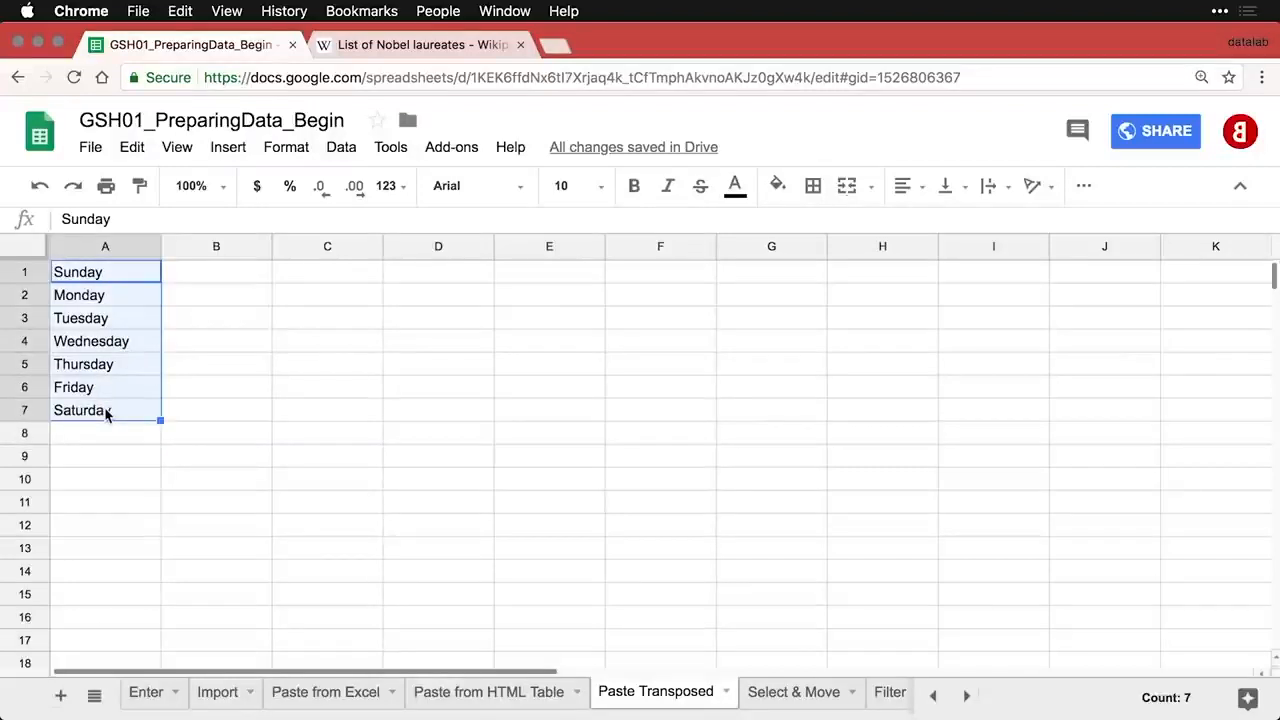
pyautogui.press('super+c')
pyautogui.click(309, 278)
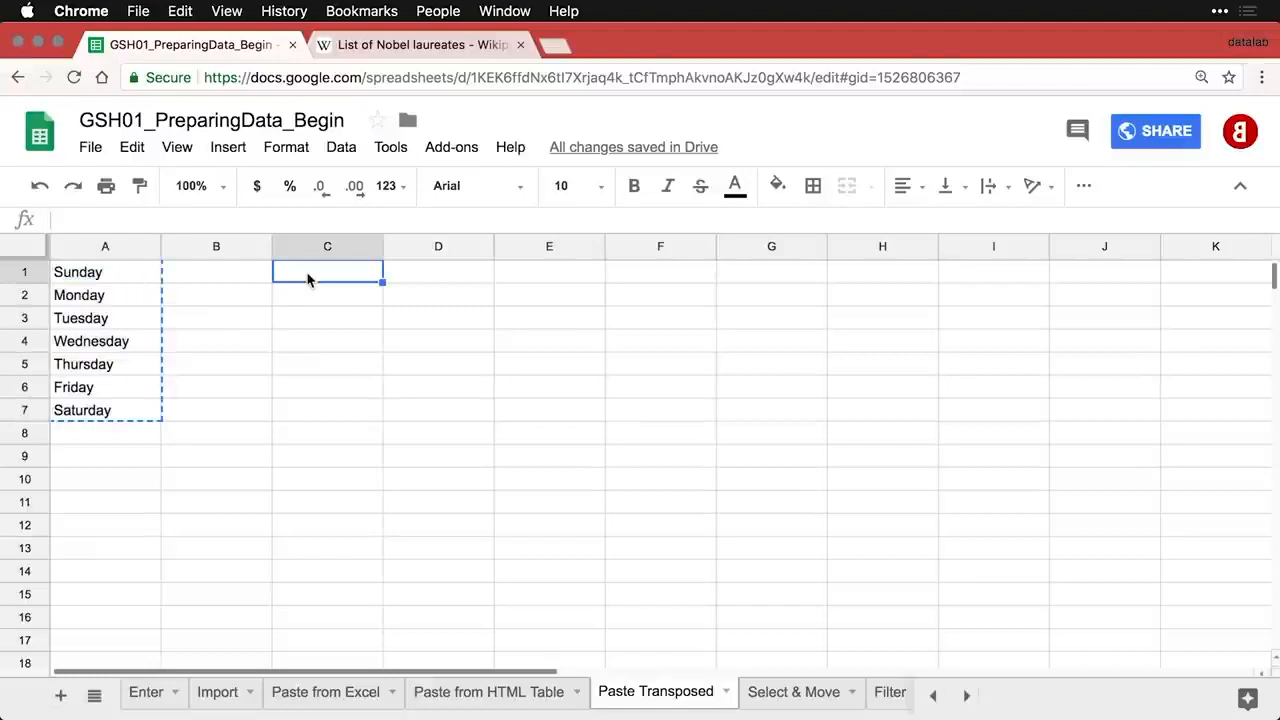
# - Paste the weekdays transposed across C1:I1 with Paste special
pyautogui.rightClick(308, 279)
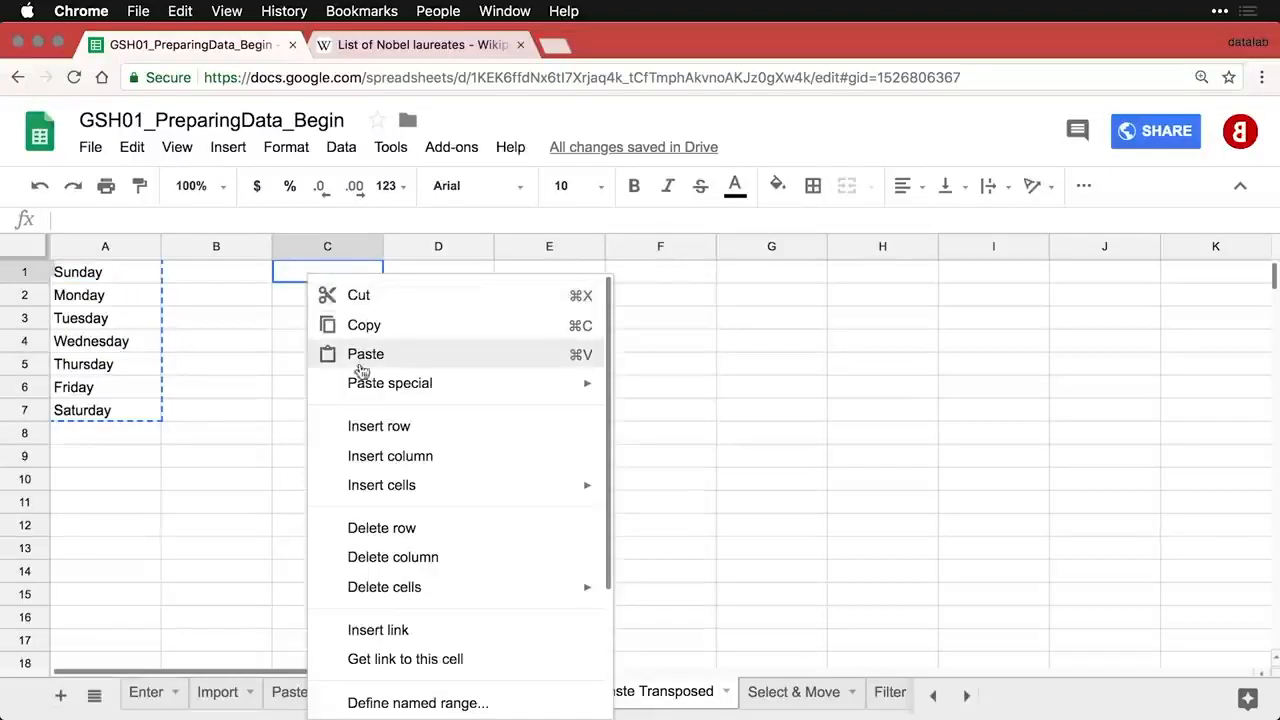
pyautogui.moveTo(366, 381)
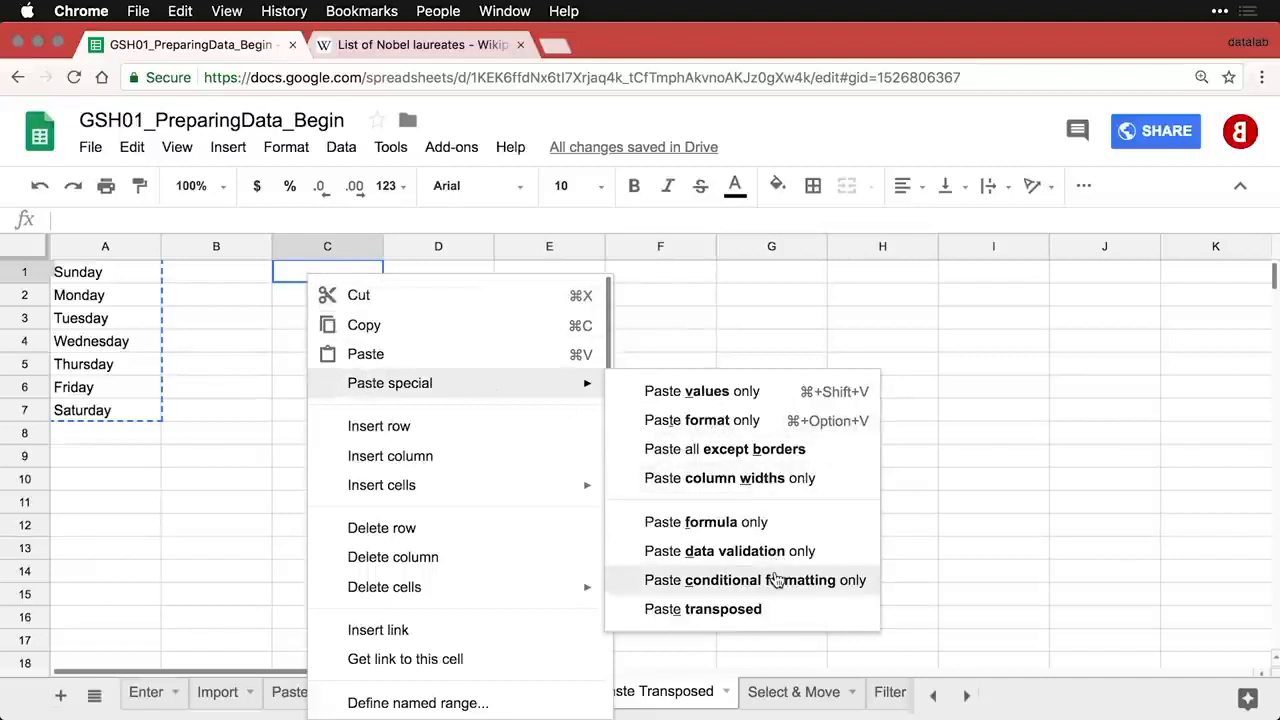
pyautogui.click(748, 624)
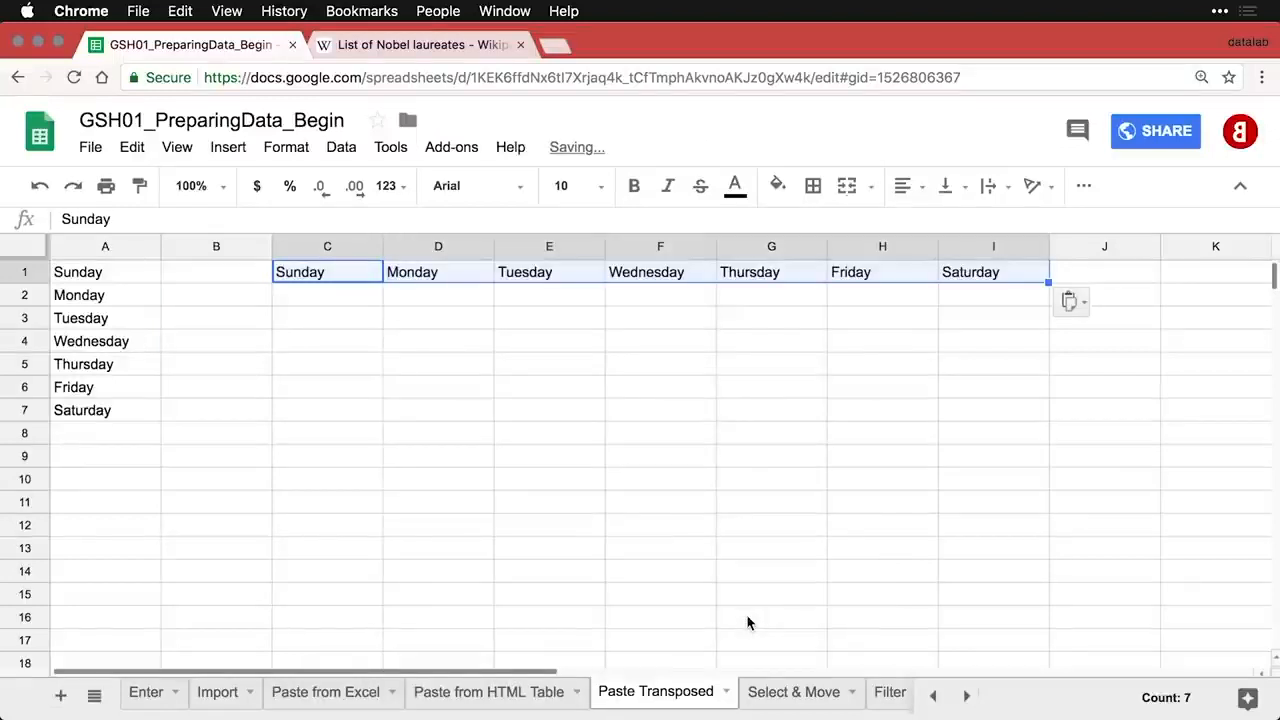
pyautogui.click(908, 323)
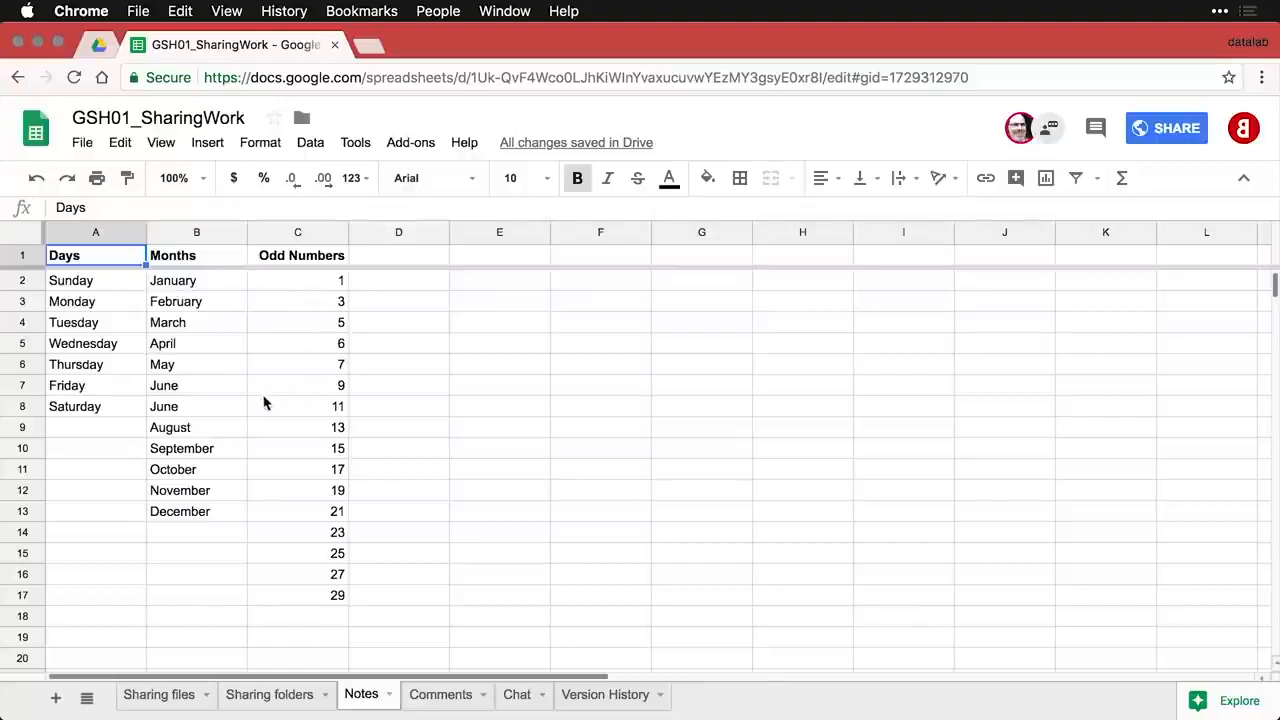
# - Add the note 'June appears twice.' to cell B8 via Insert > Note
pyautogui.click(209, 412)
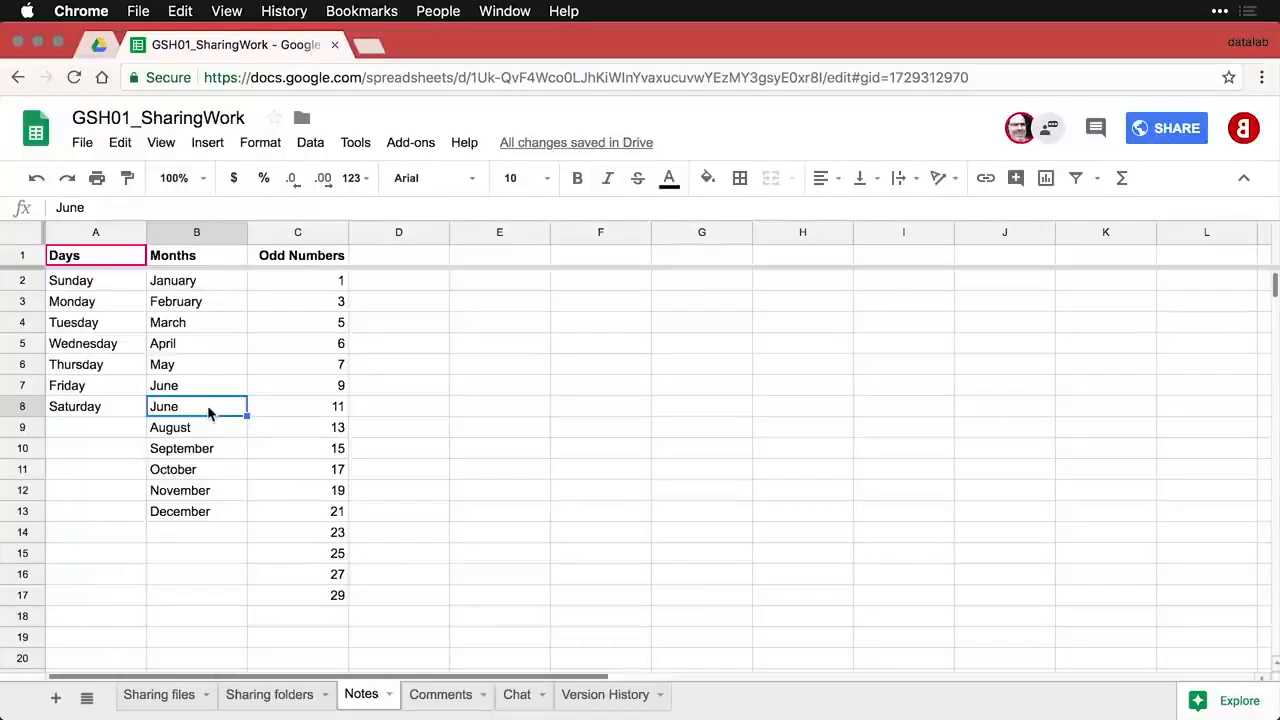
pyautogui.rightClick(209, 412)
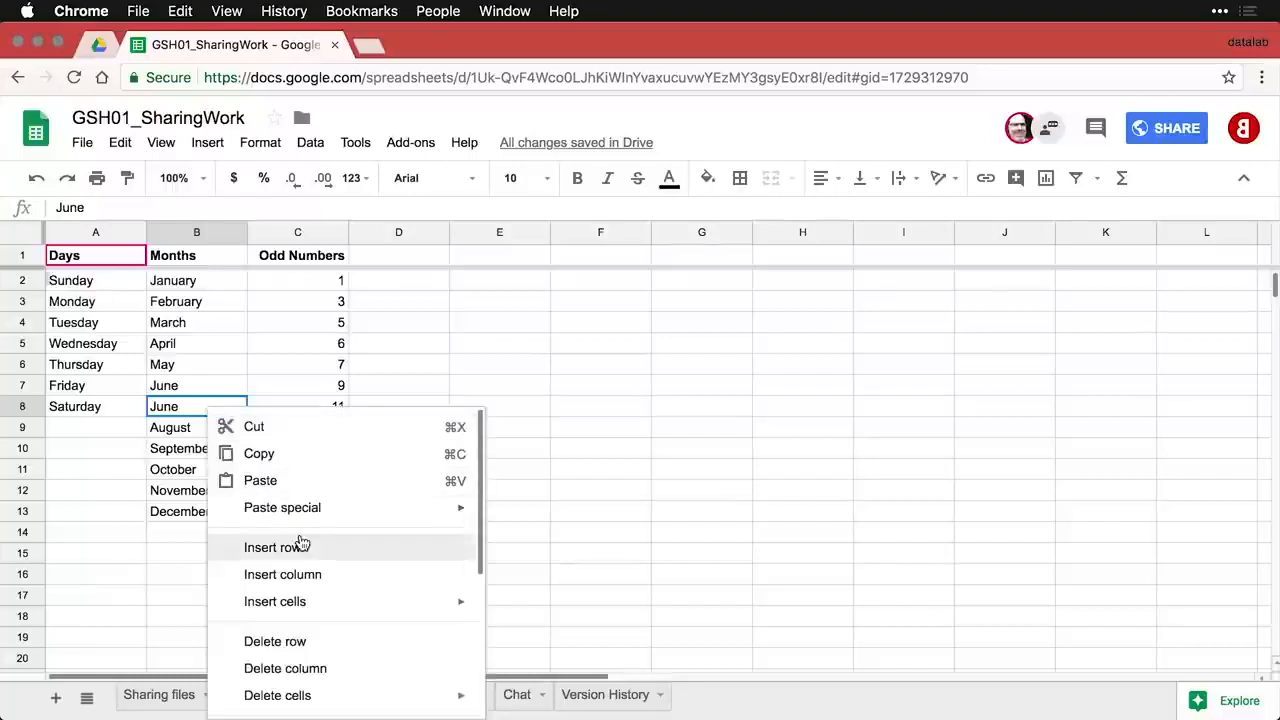
pyautogui.scroll(-5, 300, 542)
pyautogui.scroll(-2, 300, 542)
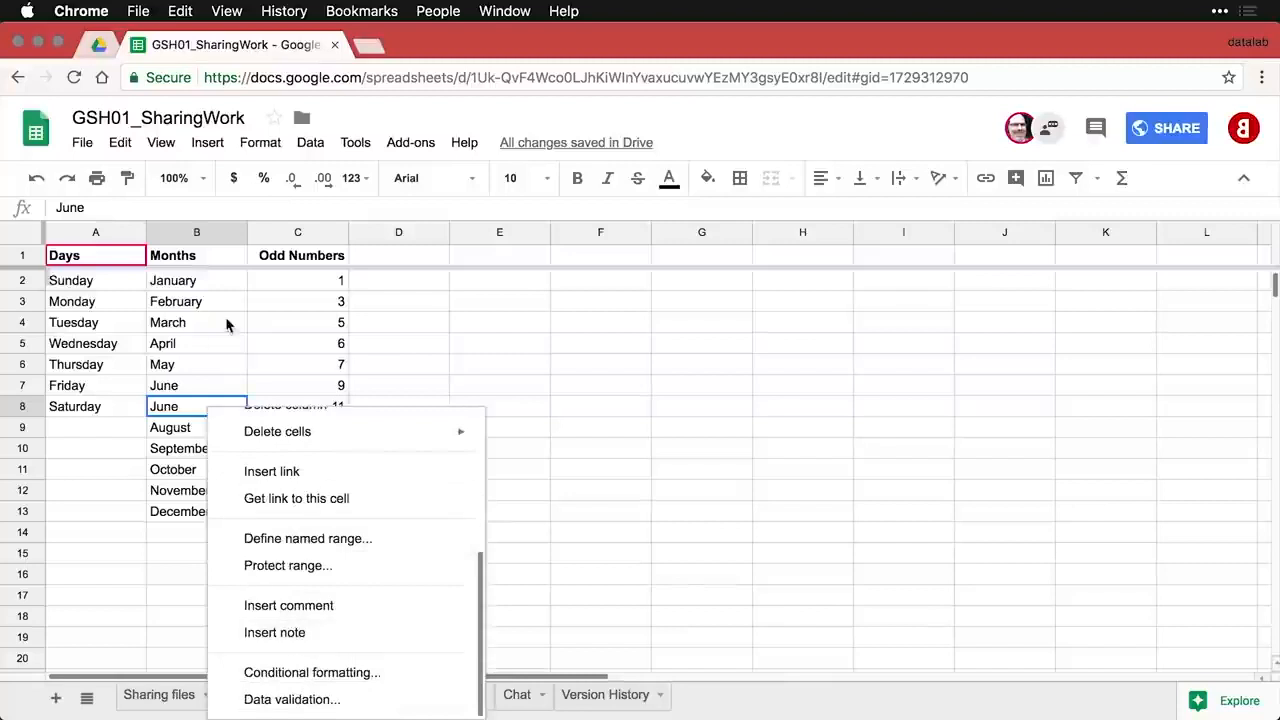
pyautogui.click(207, 143)
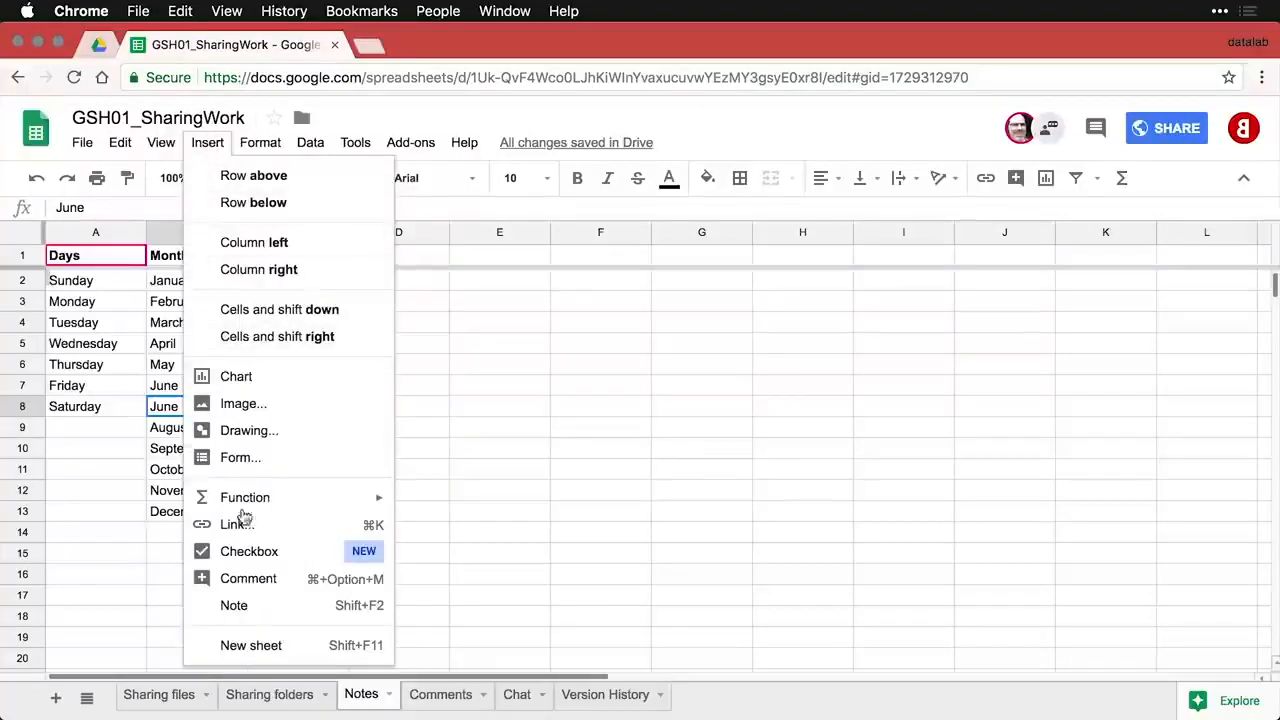
pyautogui.click(249, 605)
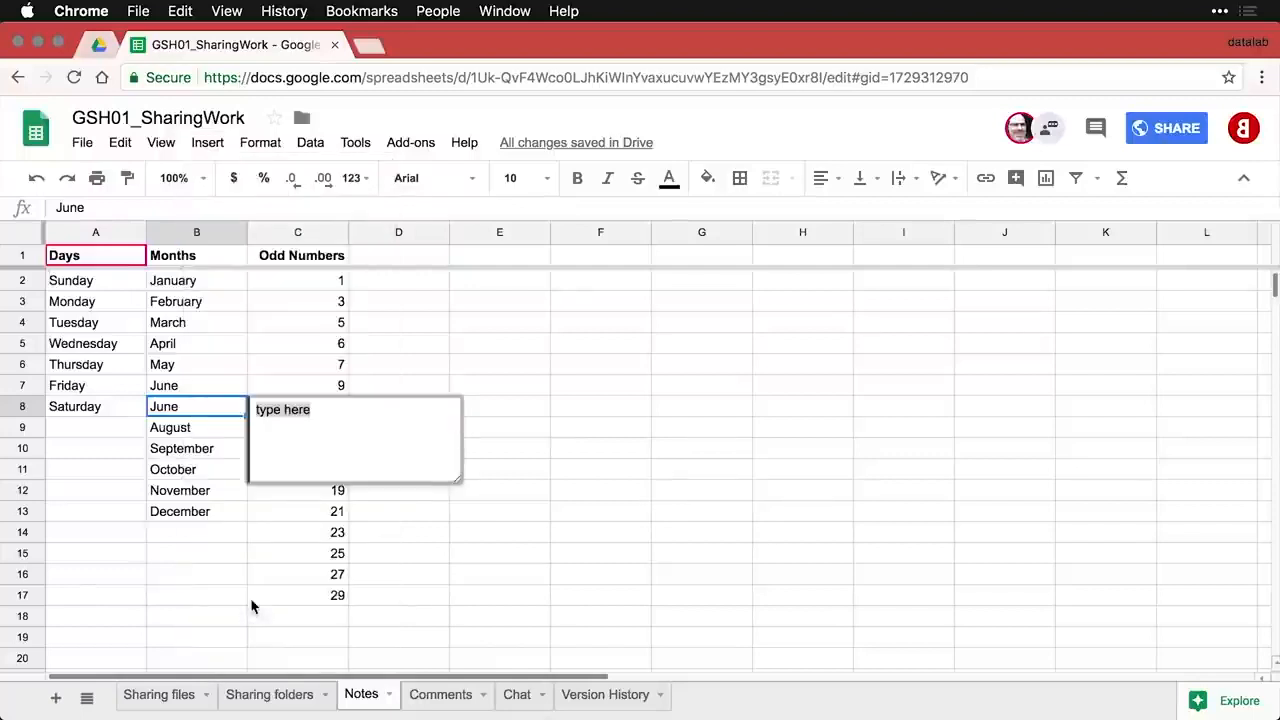
pyautogui.write('June appears twice.')
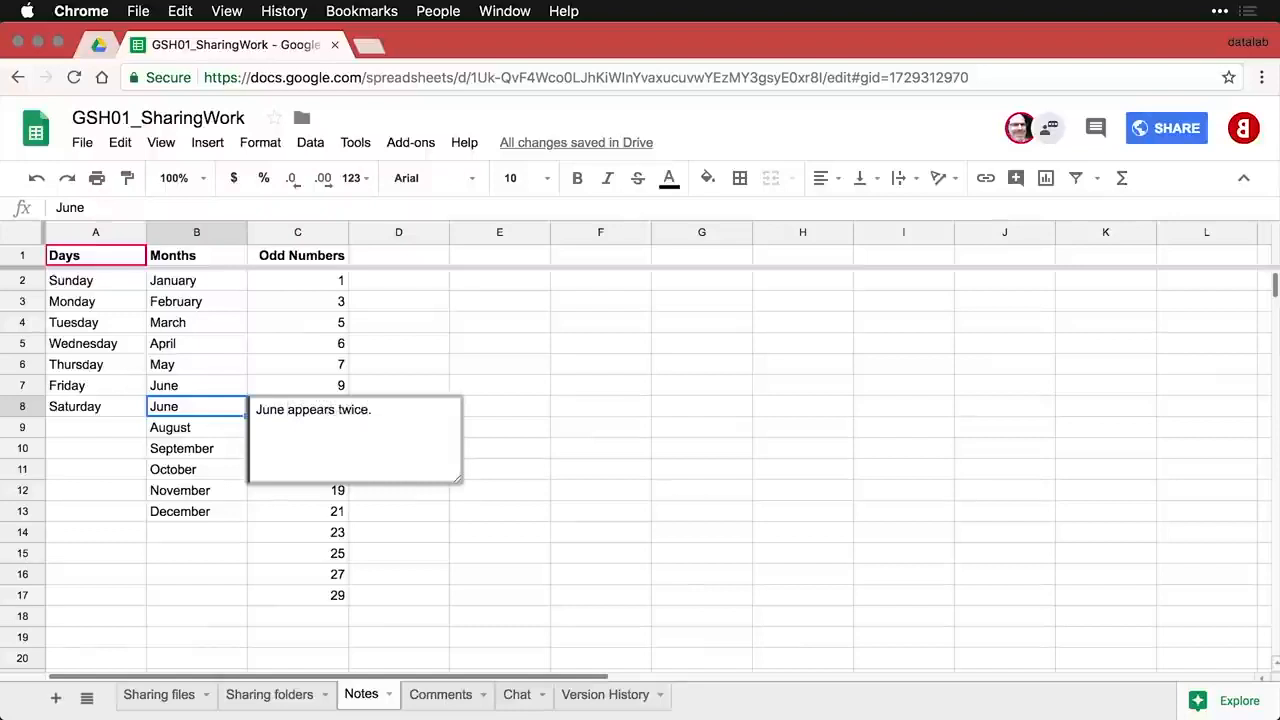
pyautogui.click(197, 392)
pyautogui.click(210, 511)
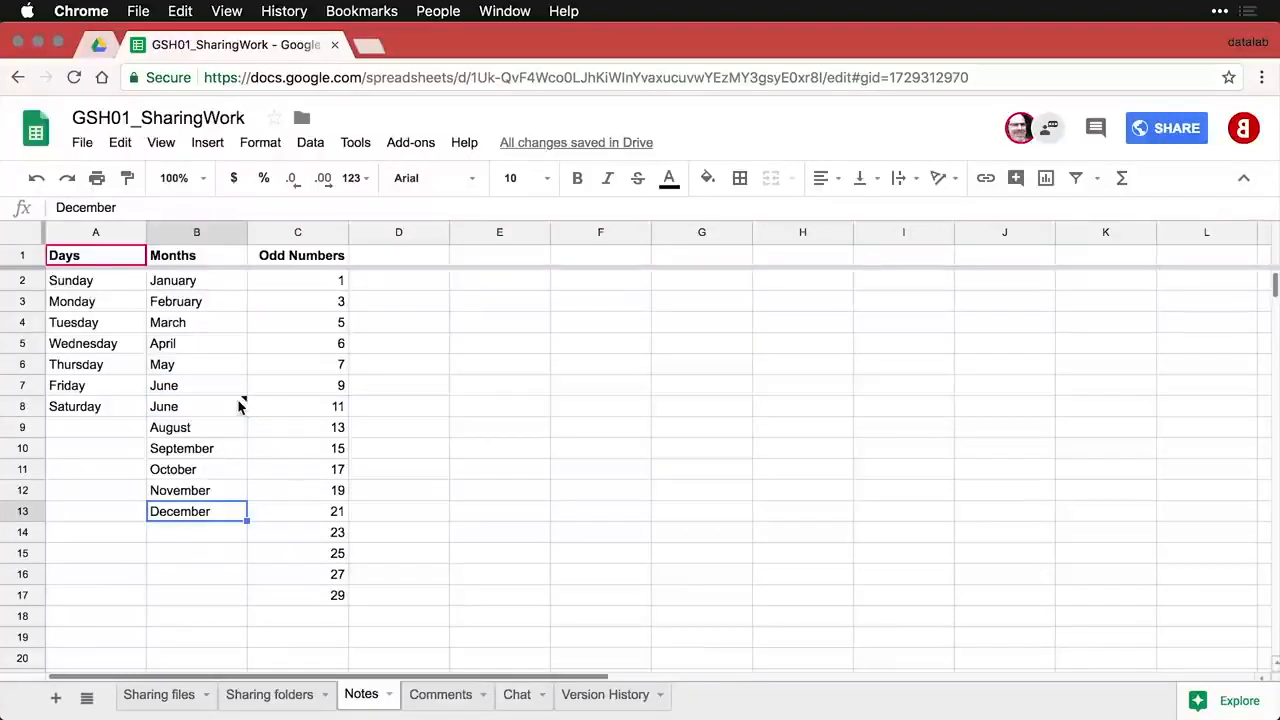
pyautogui.moveTo(240, 406)
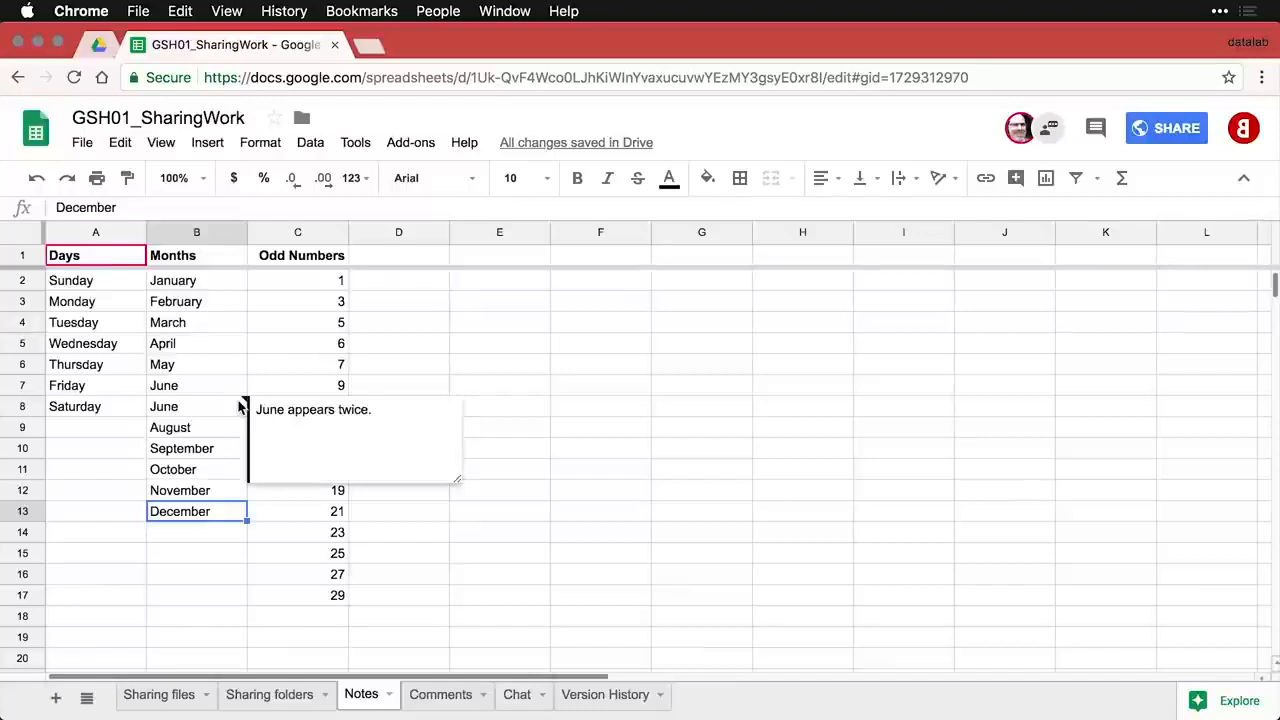
pyautogui.click(258, 369)
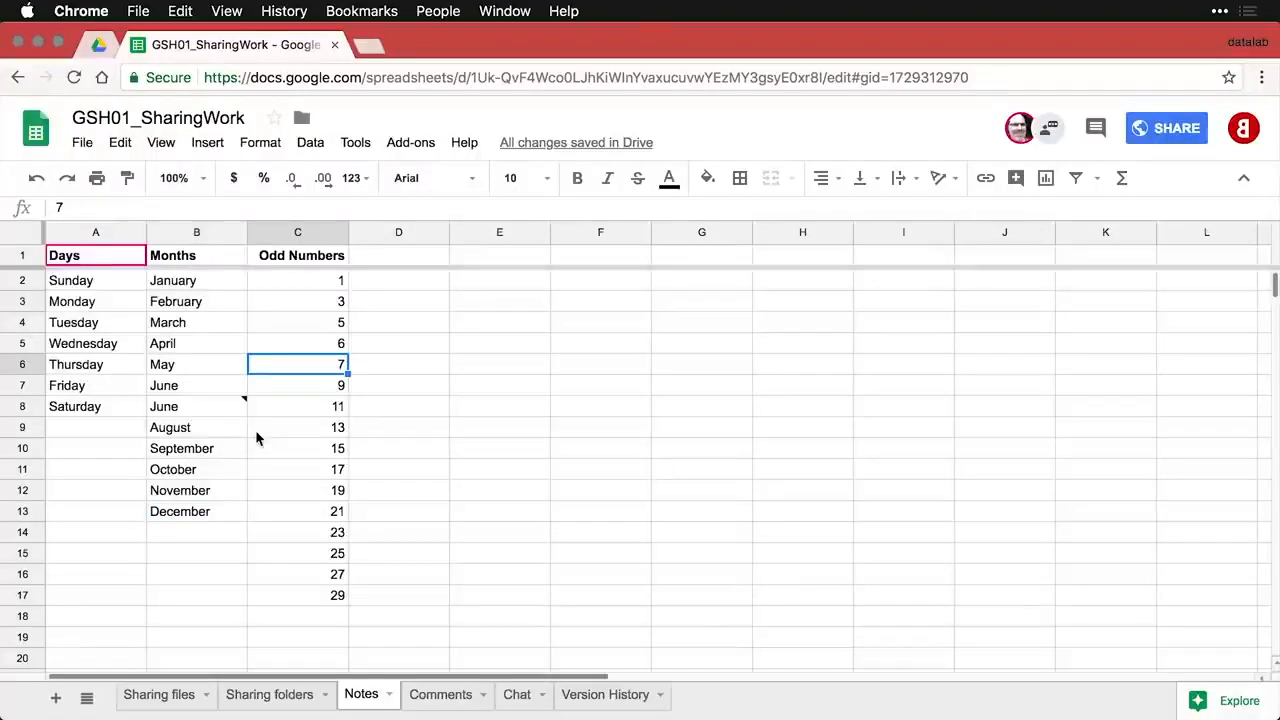
# - Compare the June note in both Chrome windows, ending on the collaborator's Comments sheet
pyautogui.press('super+grave')
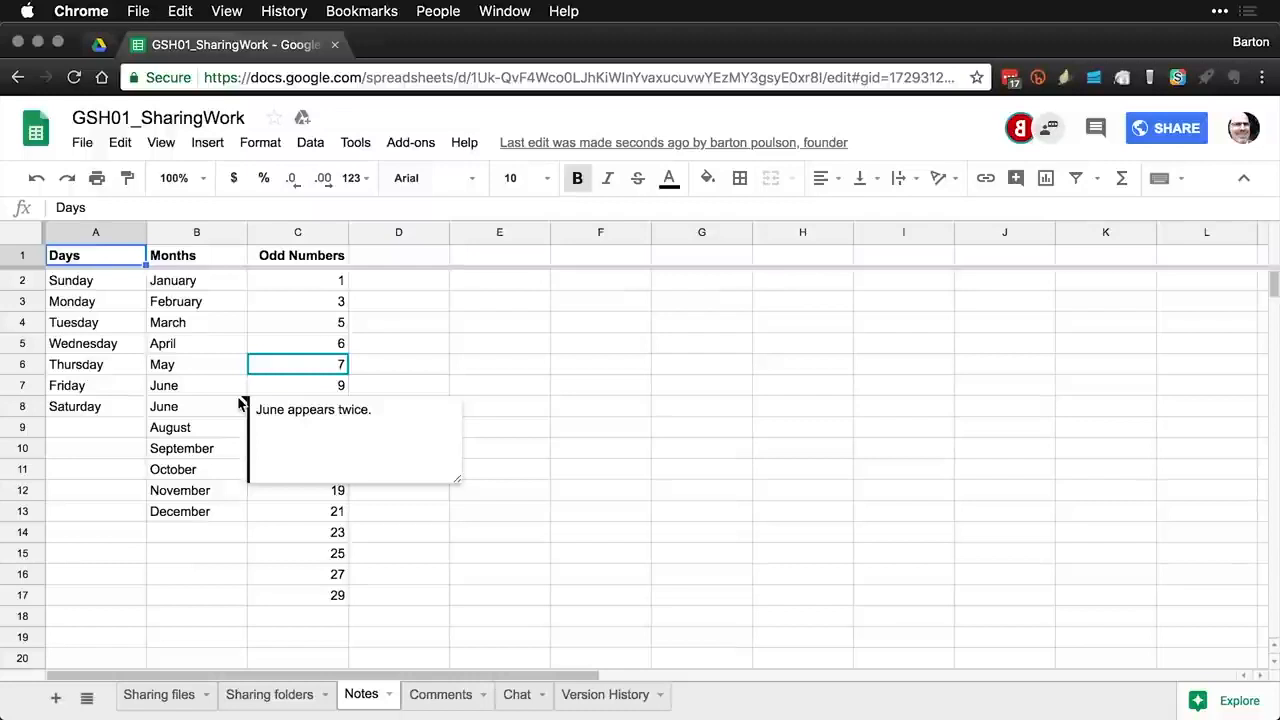
pyautogui.press('super+grave')
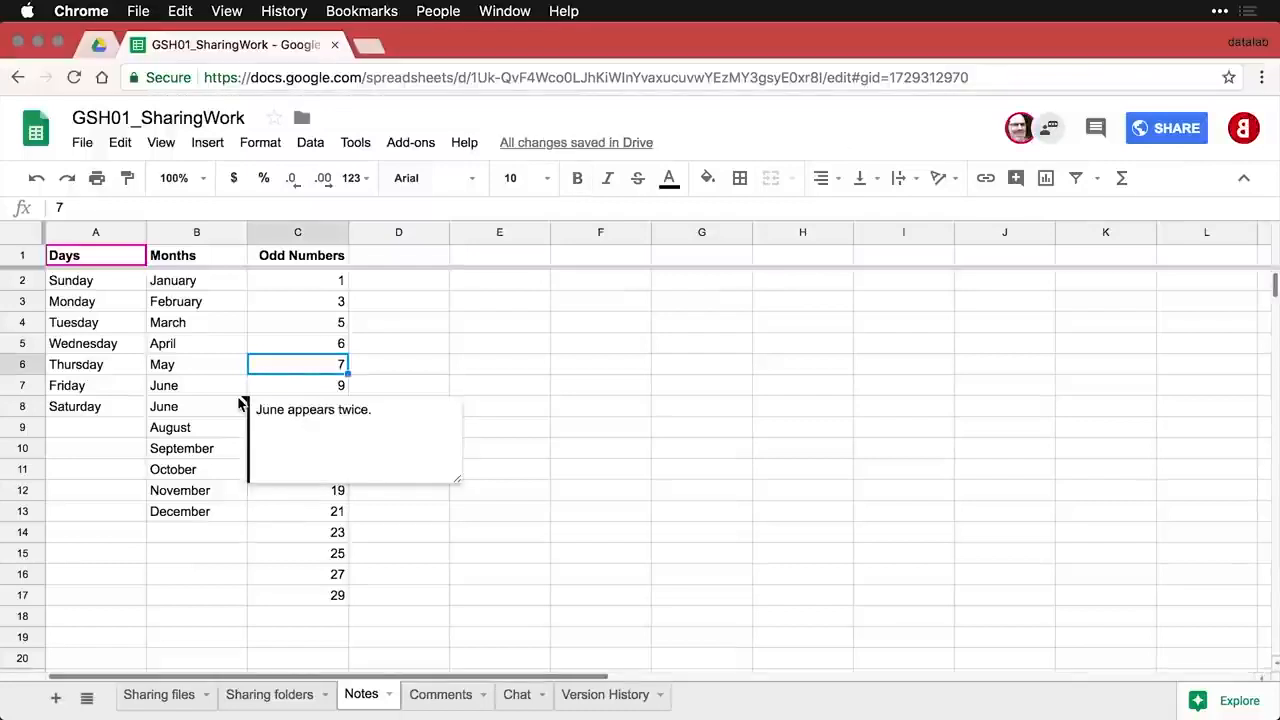
pyautogui.click(345, 340)
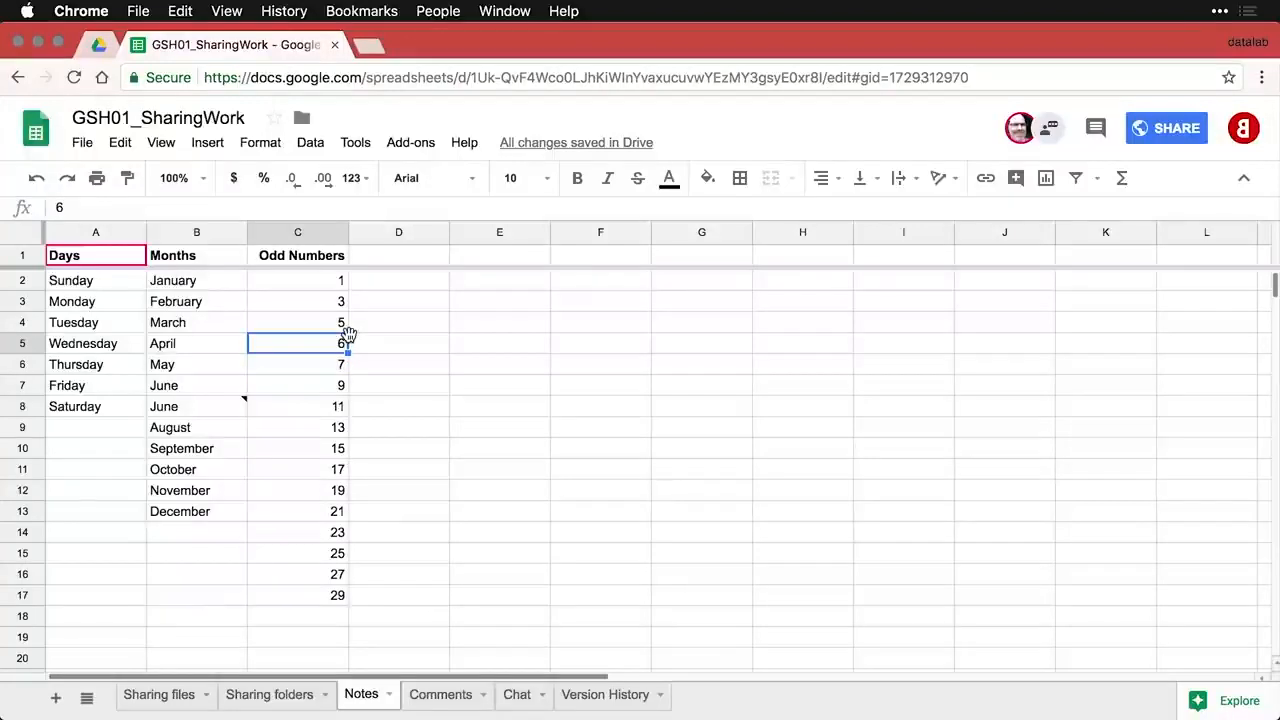
pyautogui.press('super+grave')
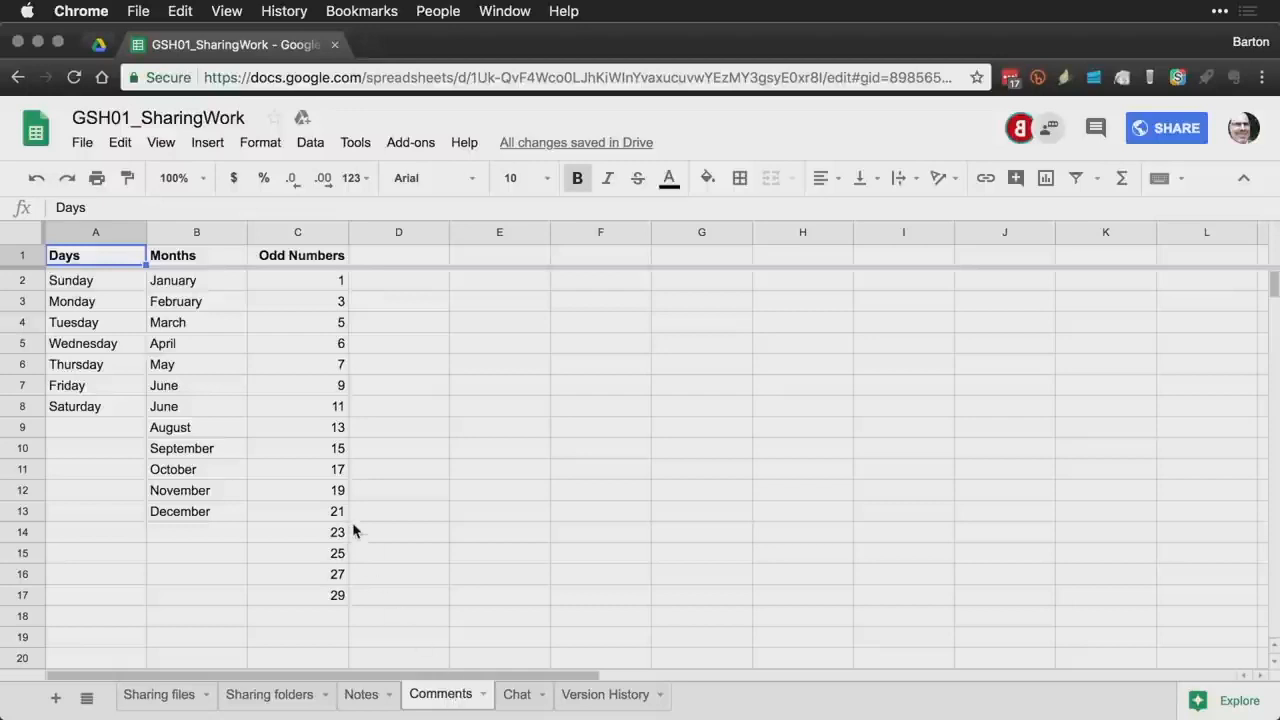
# - Comment 'Why is this repeated?' on the June in cell B8
pyautogui.click(207, 412)
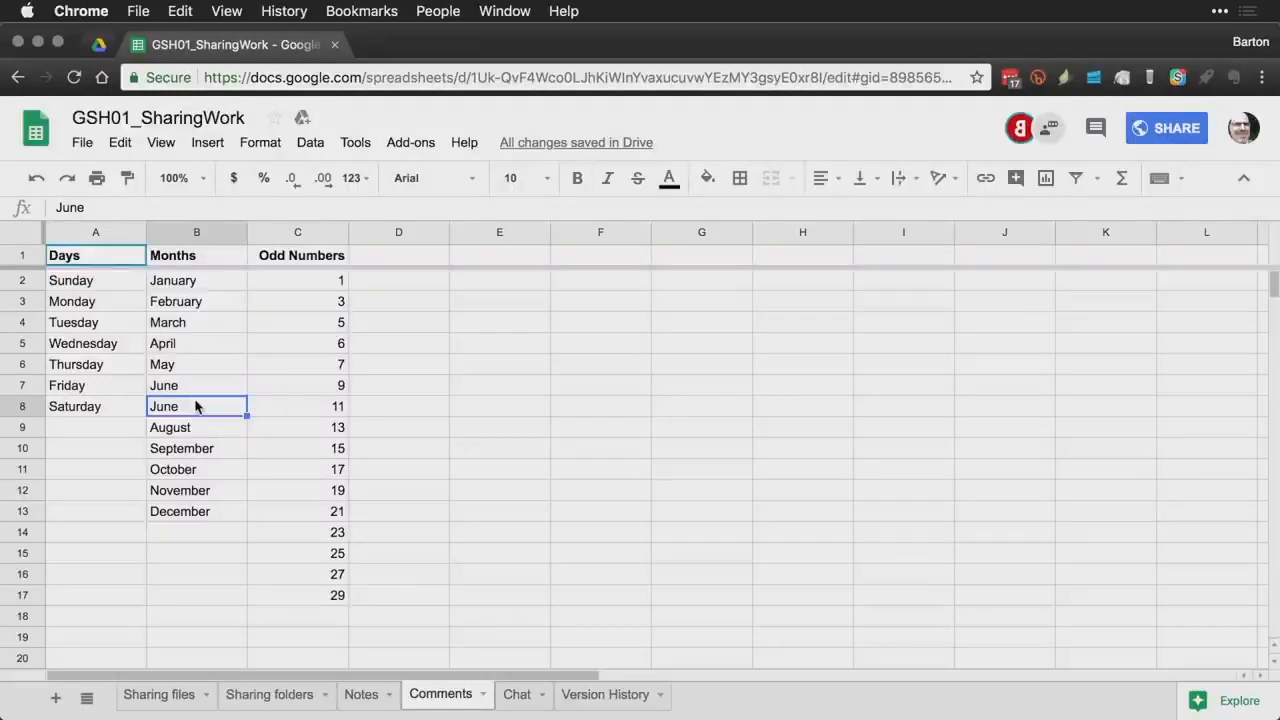
pyautogui.click(207, 142)
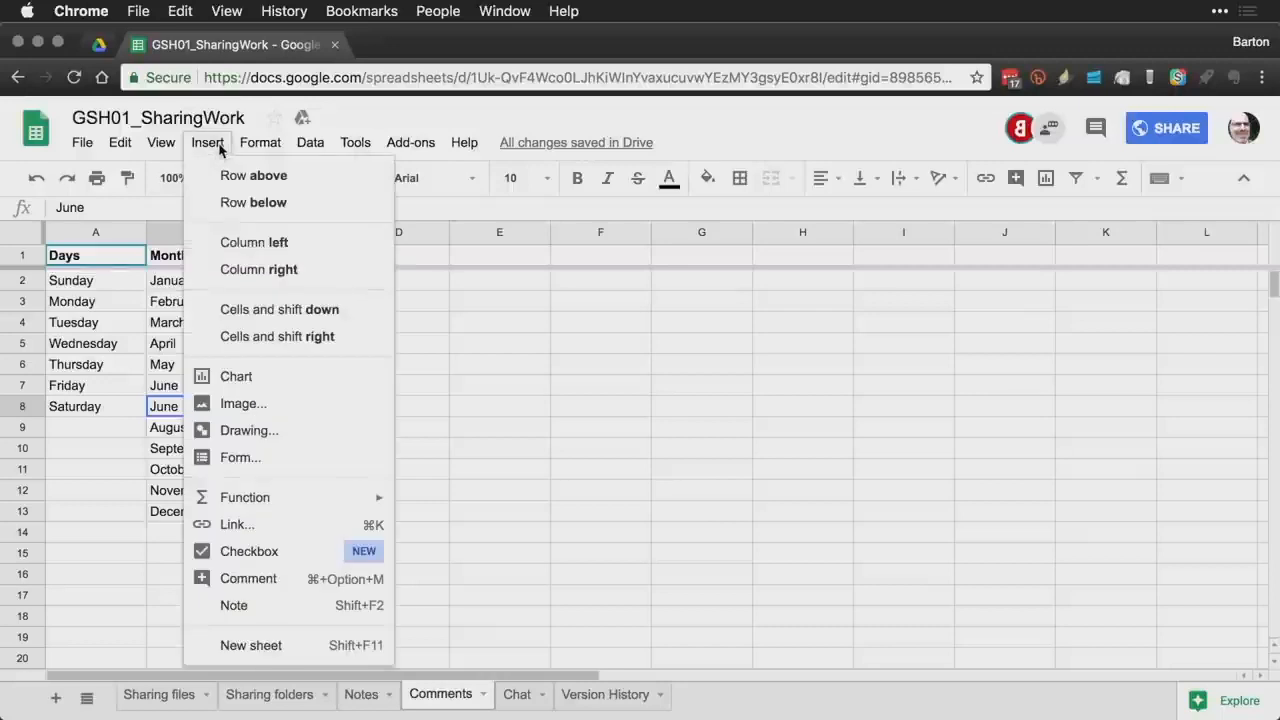
pyautogui.click(412, 580)
pyautogui.click(198, 408)
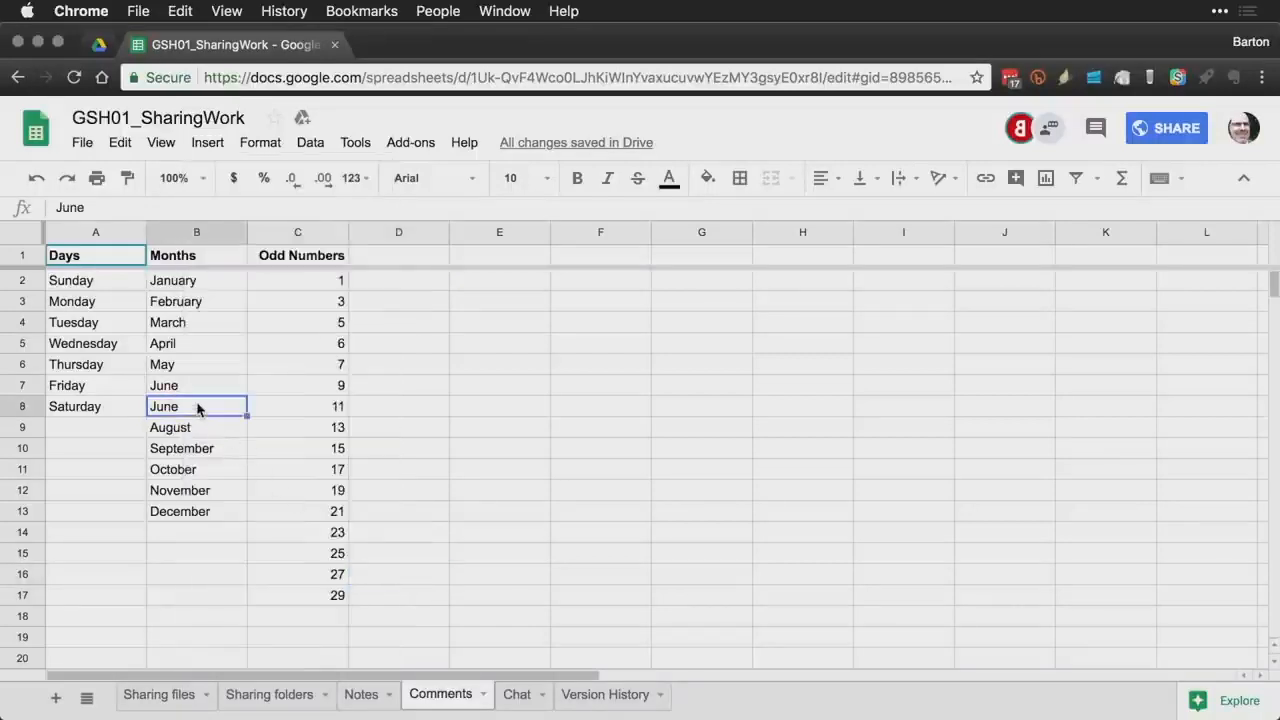
pyautogui.rightClick(198, 408)
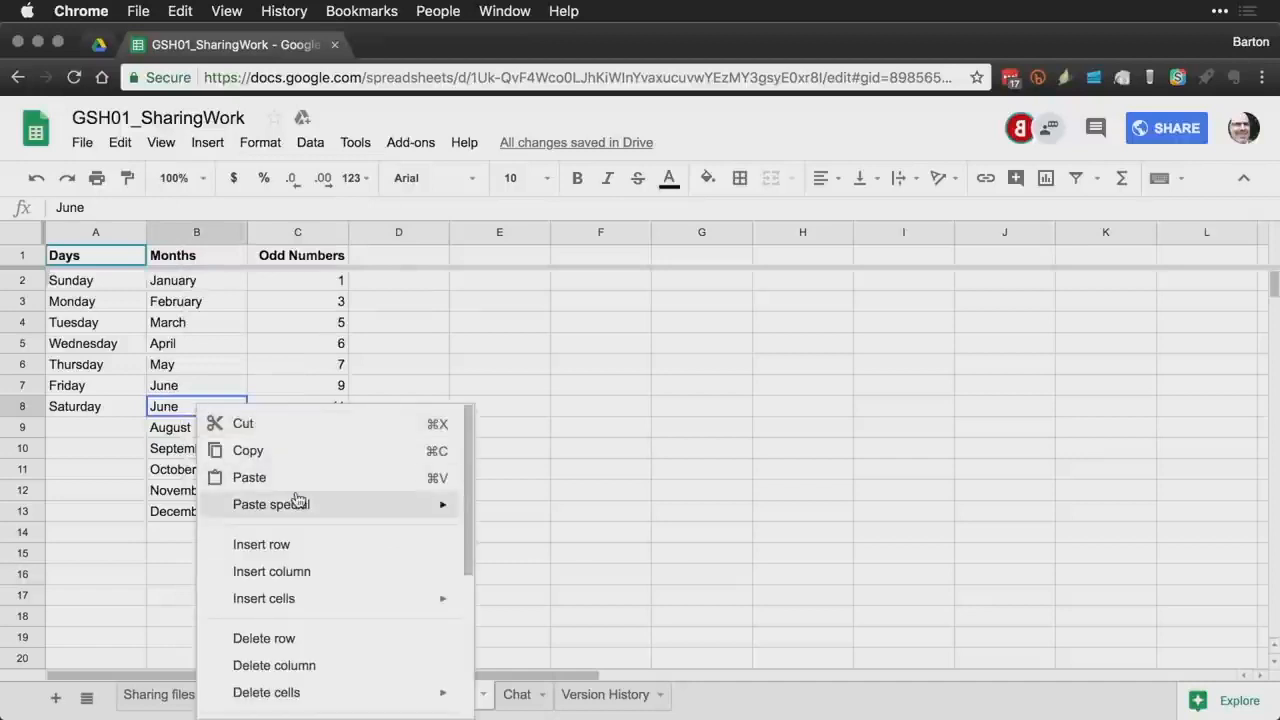
pyautogui.scroll(-5, 300, 498)
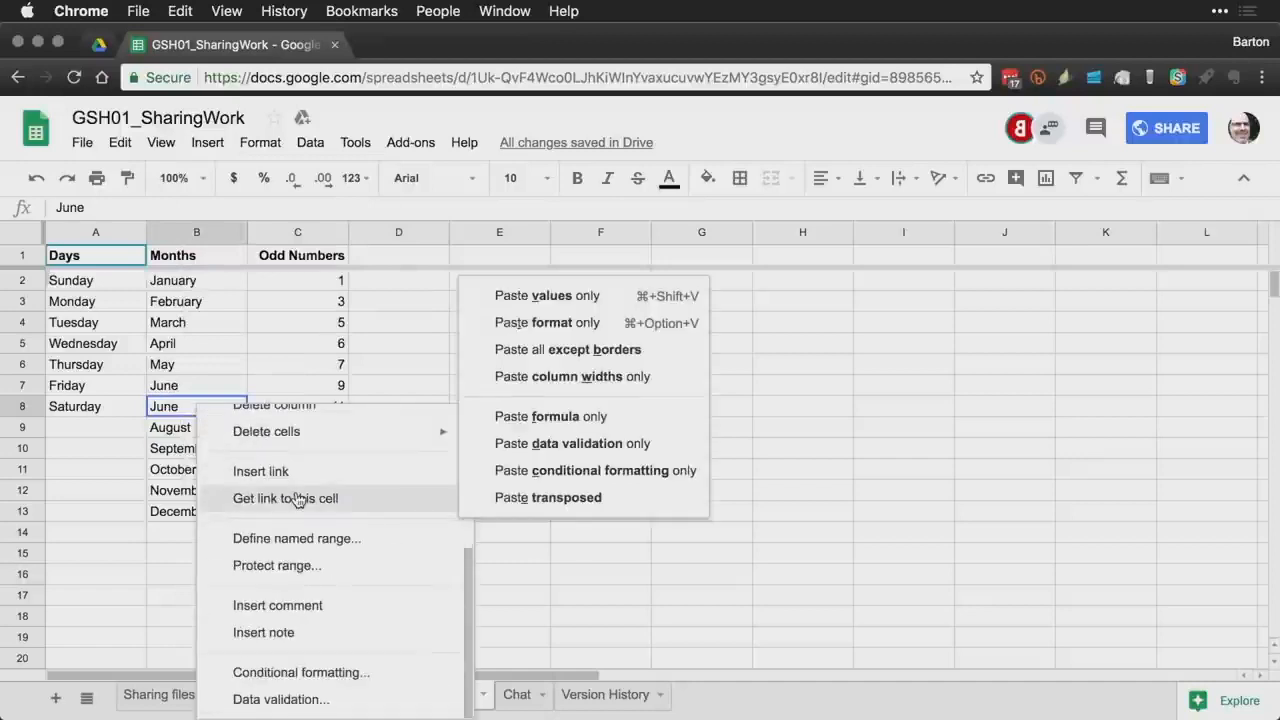
pyautogui.click(305, 606)
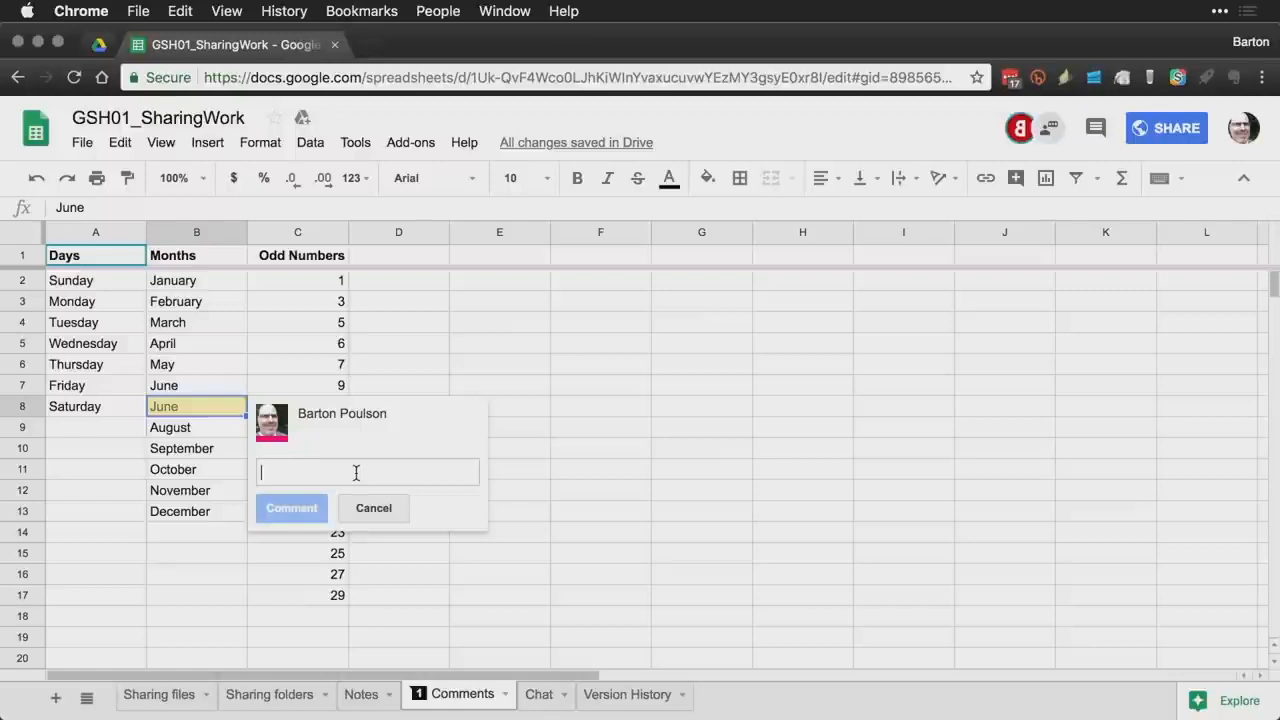
pyautogui.write('Why is this ')
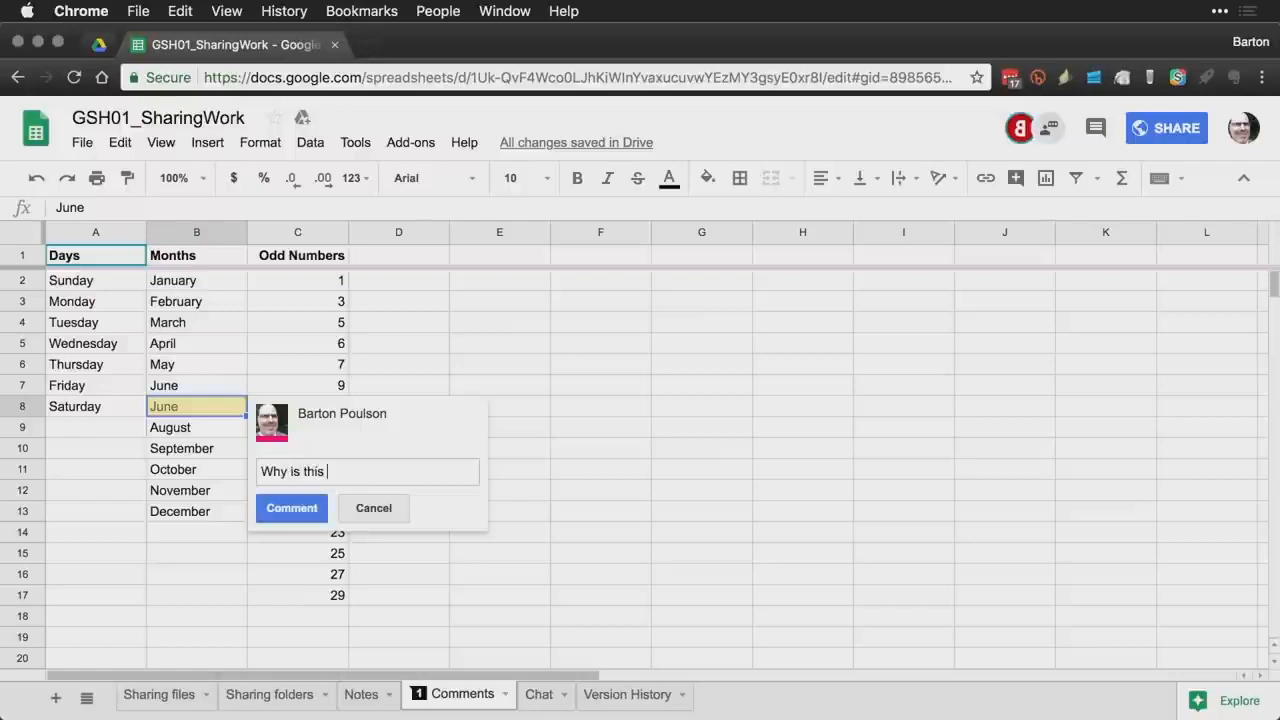
pyautogui.write('repeated?')
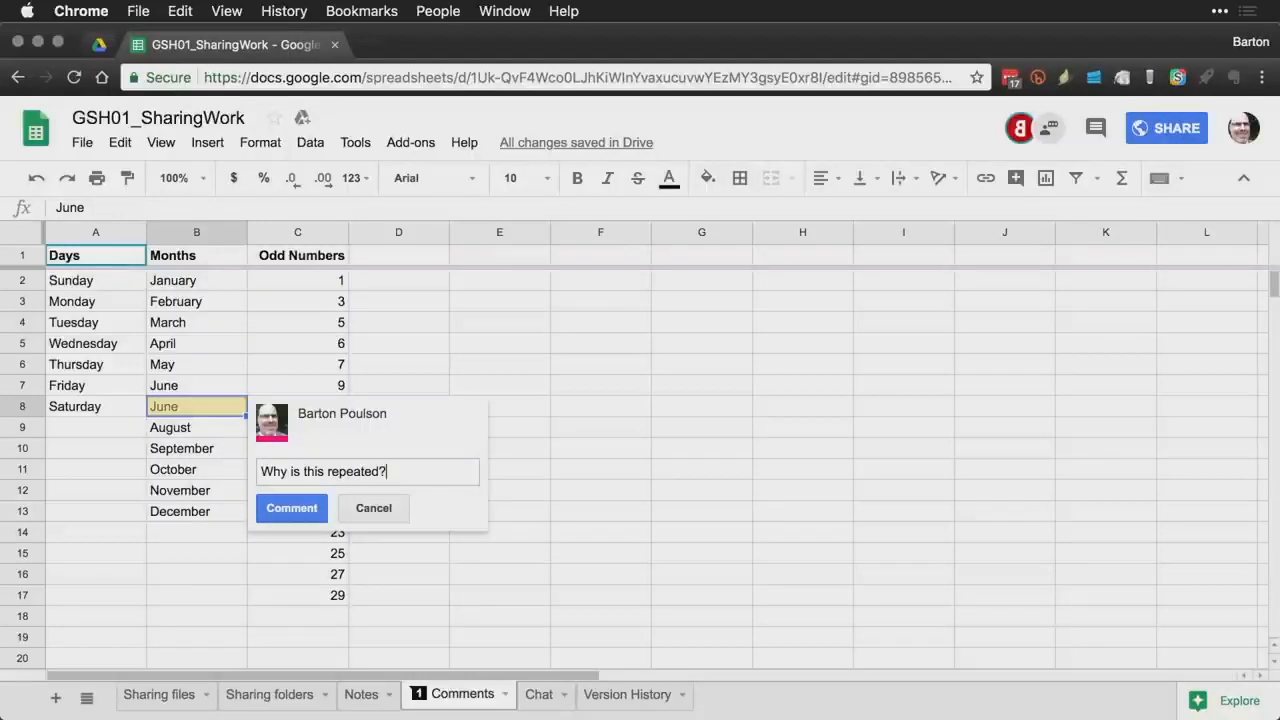
pyautogui.press('super+Return')
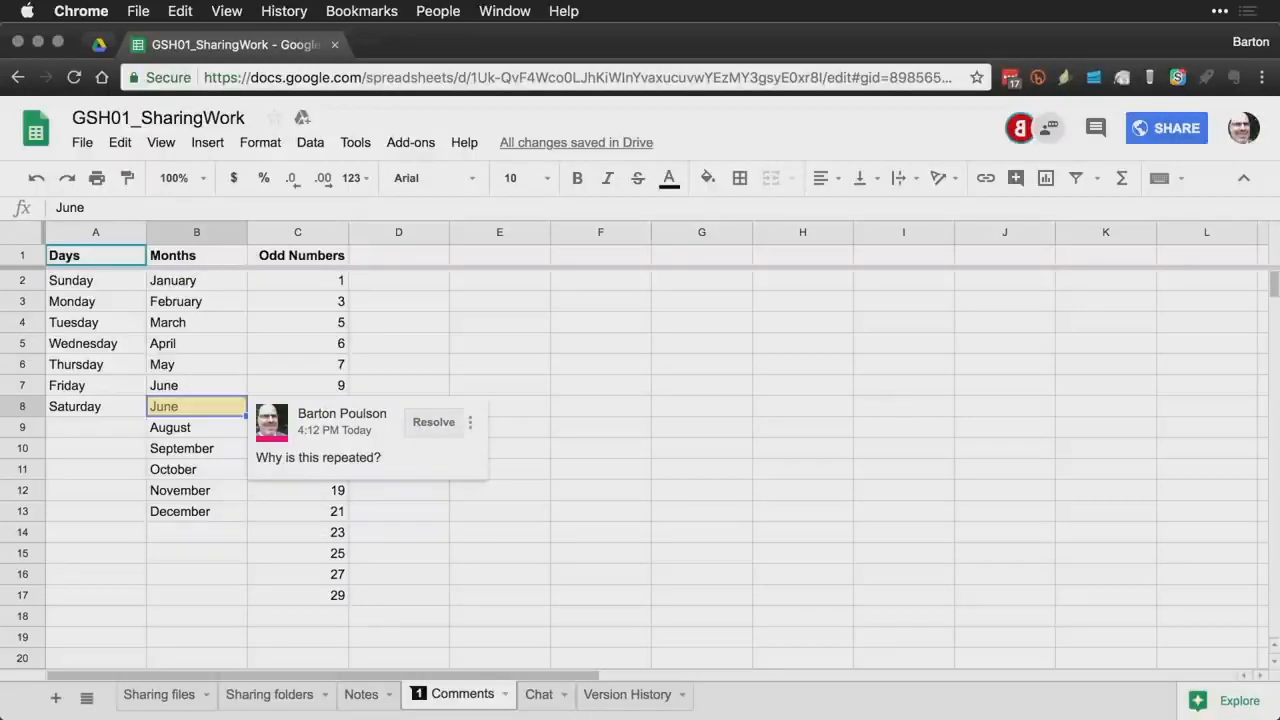
# - In the other window, pin open the B8 comment thread to show its Reply box
pyautogui.press('super+grave')
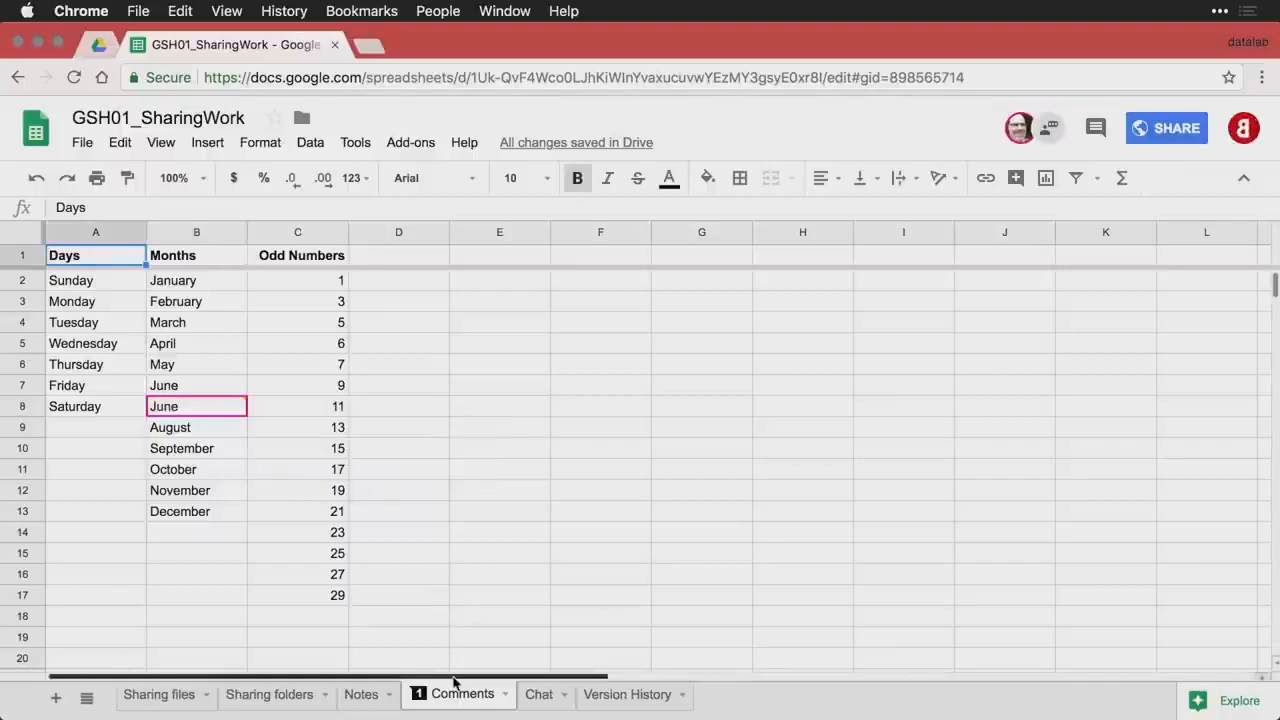
pyautogui.click(420, 697)
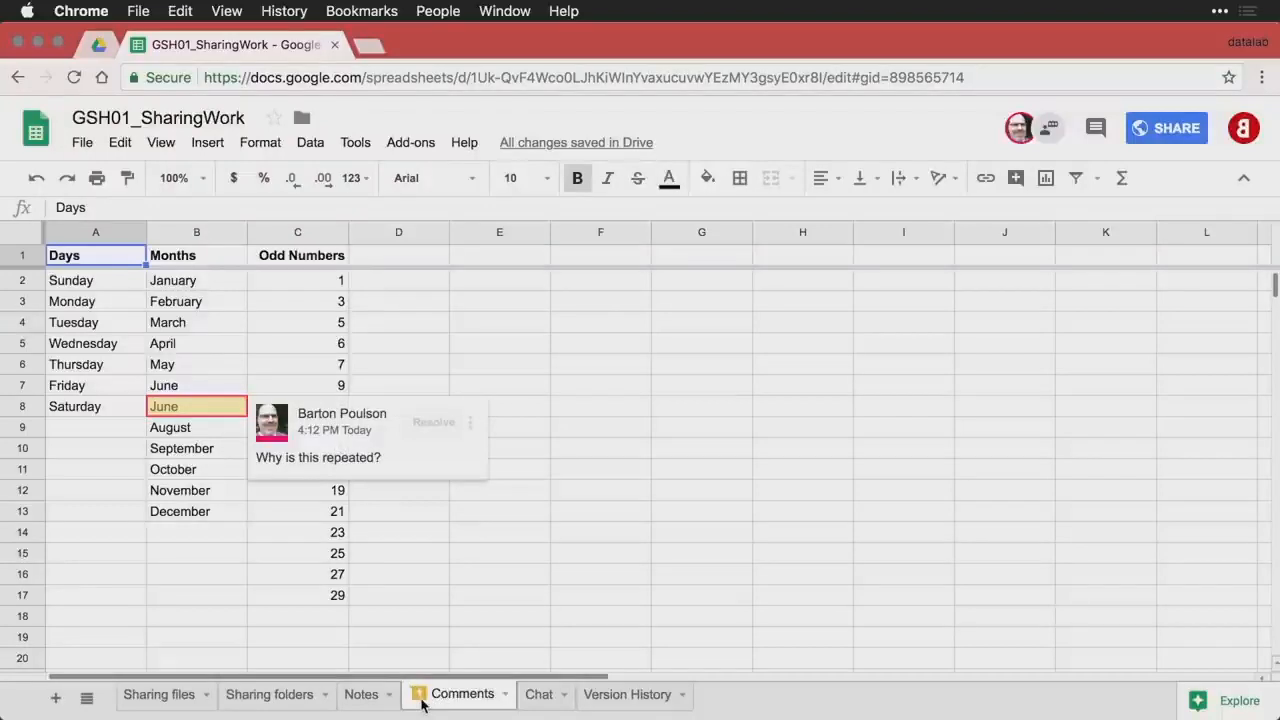
pyautogui.click(420, 697)
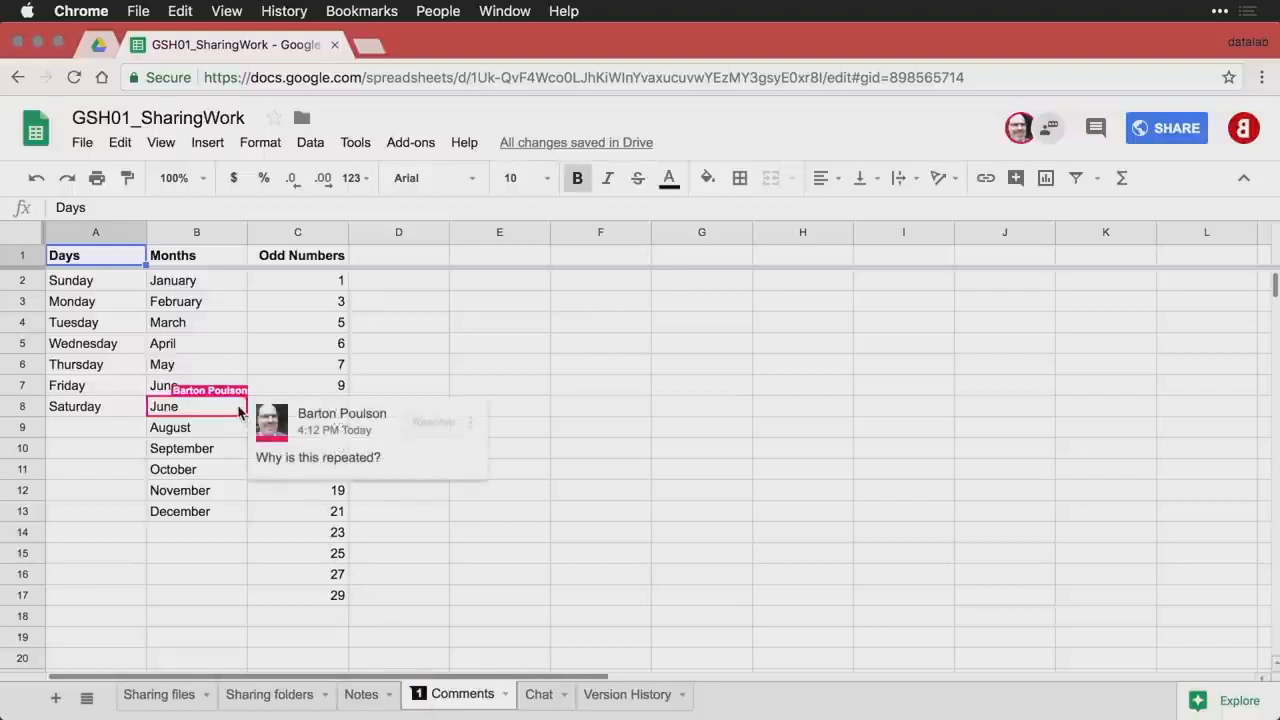
pyautogui.click(349, 463)
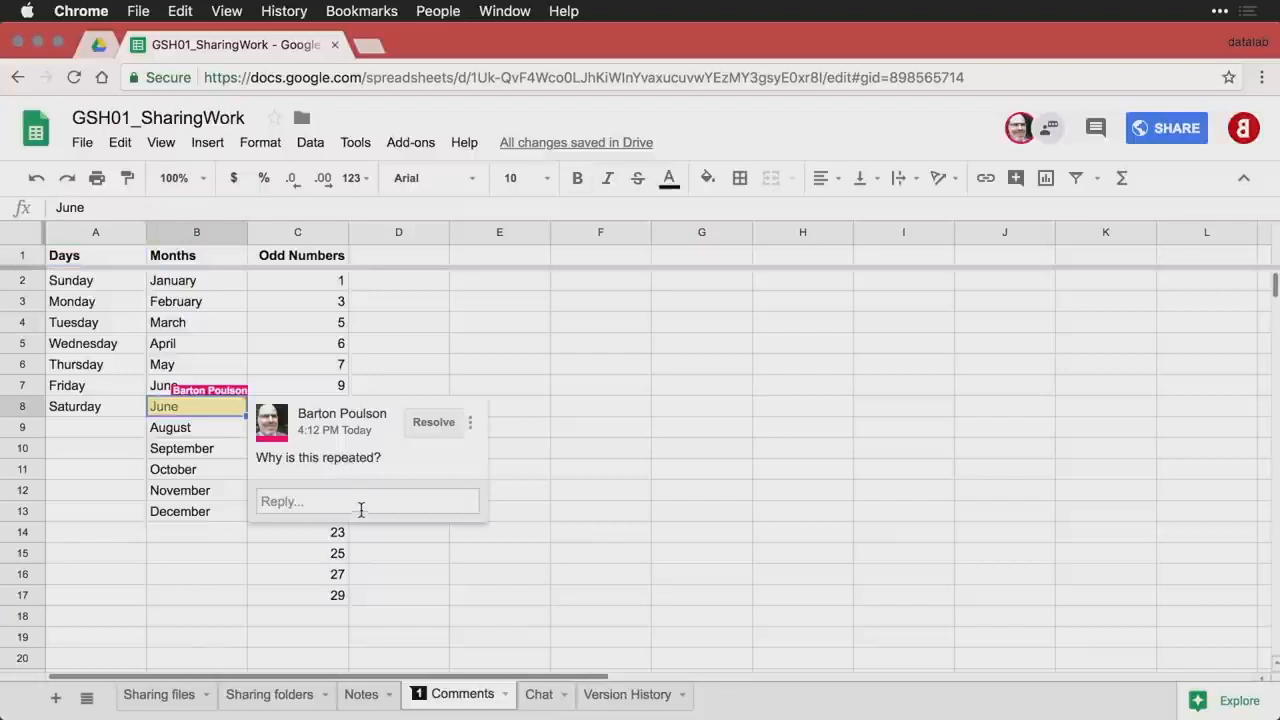
# - Reply to the B8 comment with 'Because June was so good we wanted it twice.'
pyautogui.click(361, 503)
pyautogui.write('Bec')
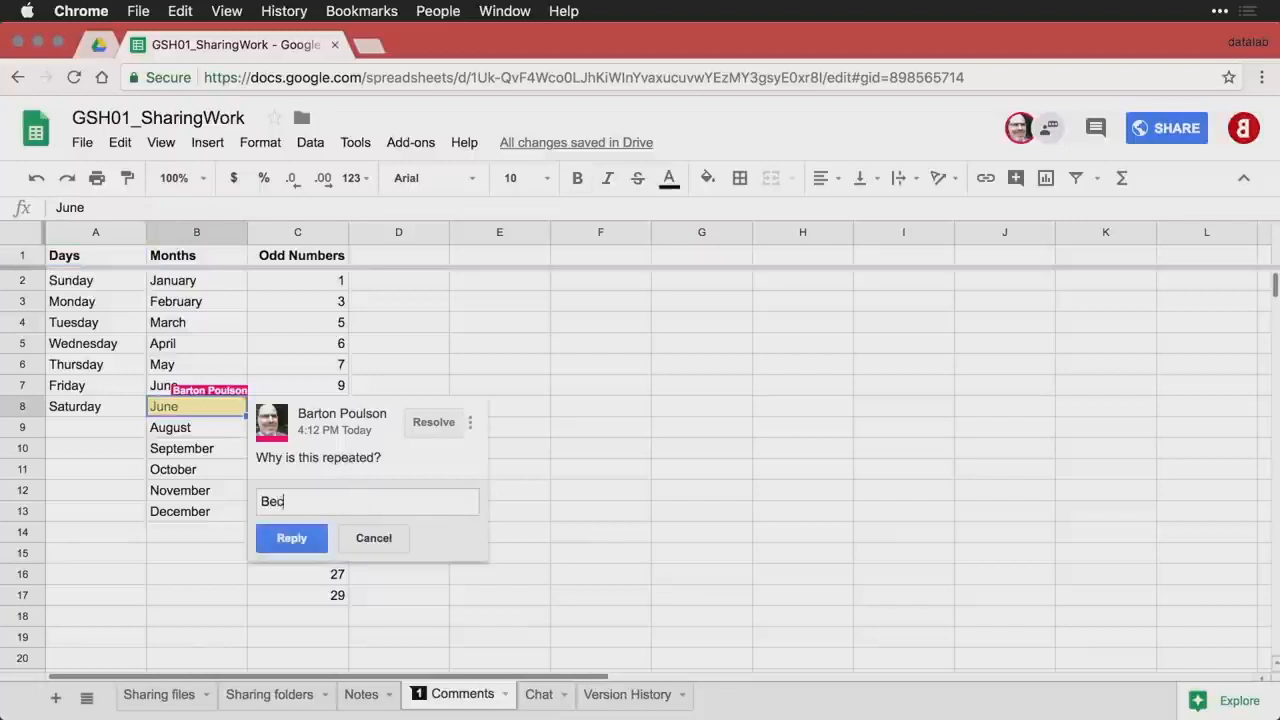
pyautogui.write('ause June wa')
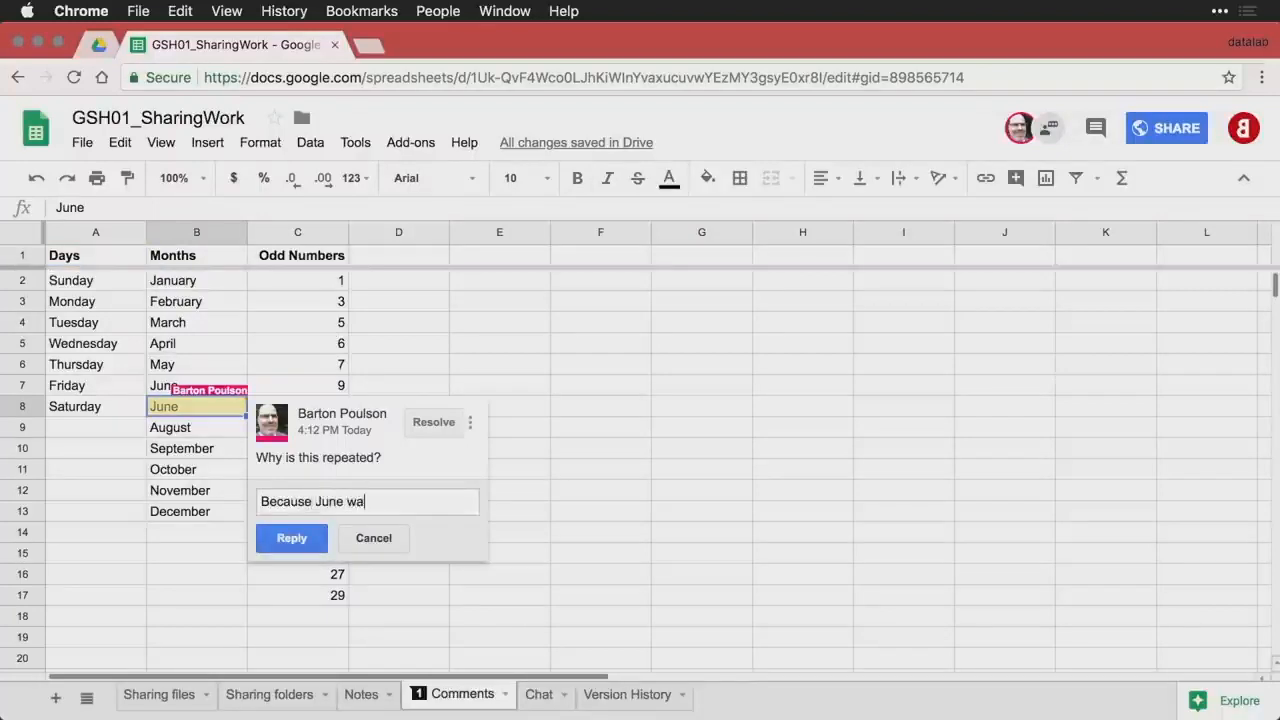
pyautogui.write('s so good we wanted it twice.')
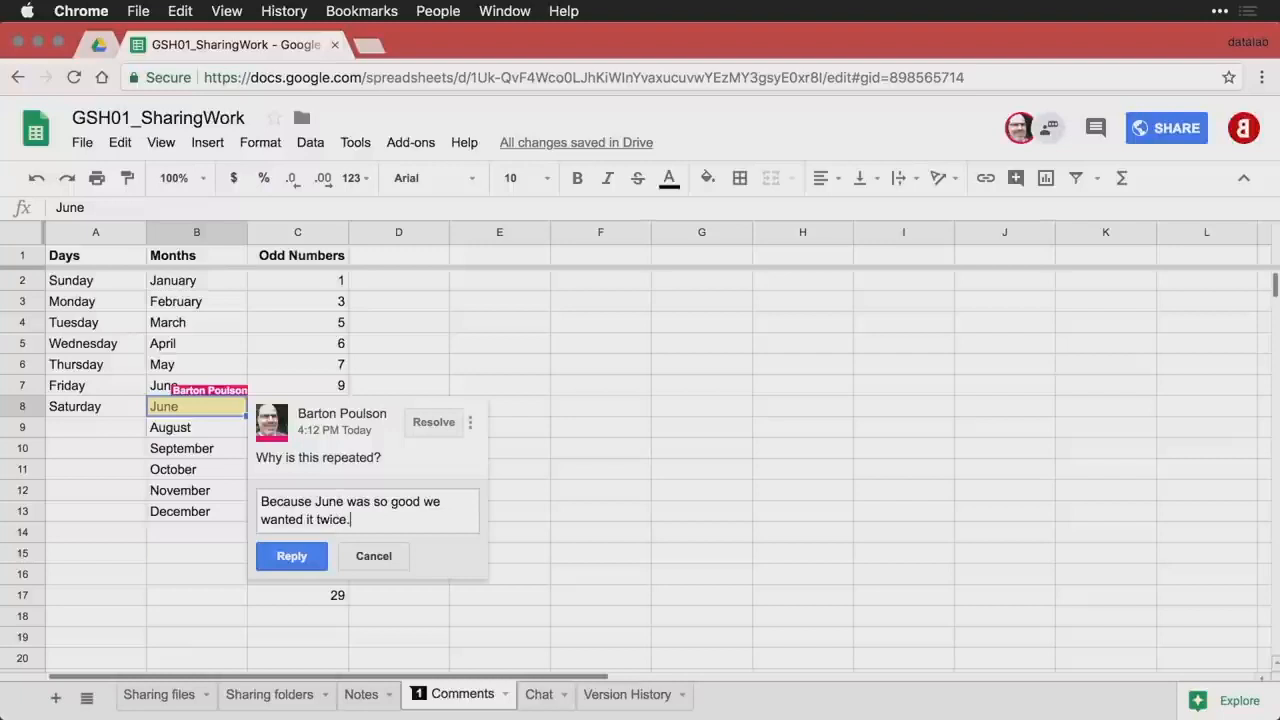
pyautogui.click(302, 556)
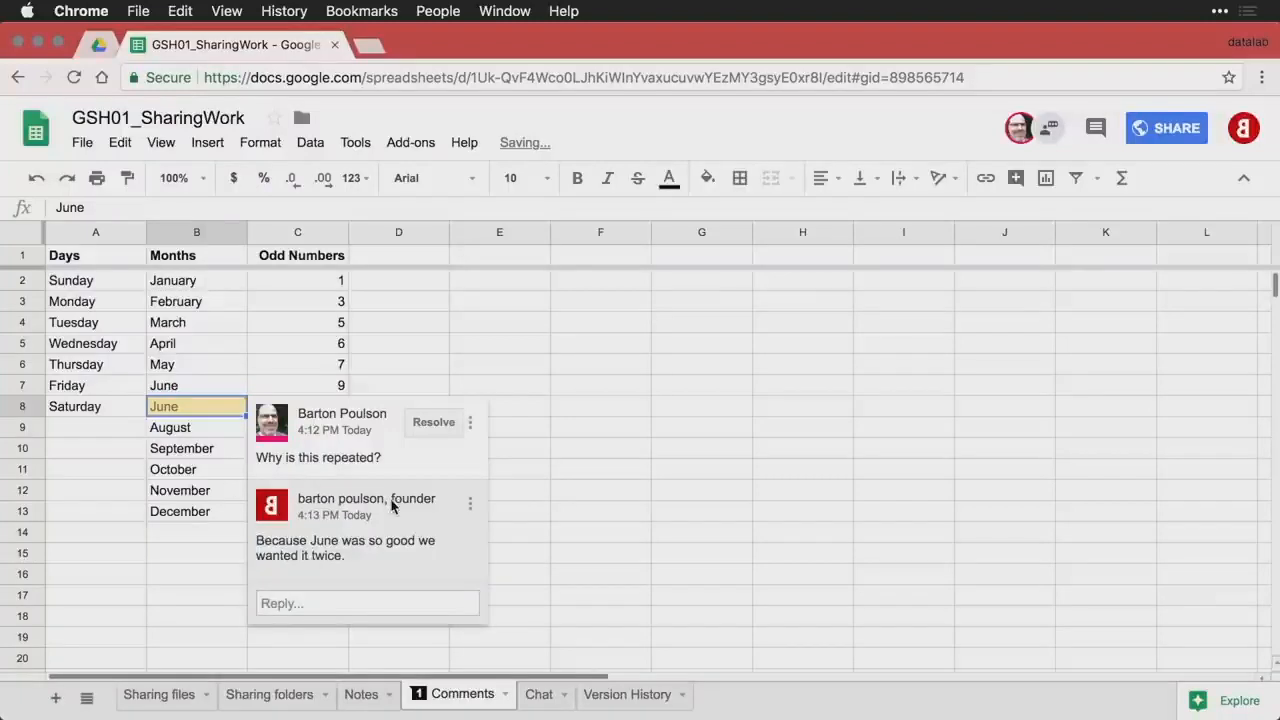
pyautogui.moveTo(392, 505)
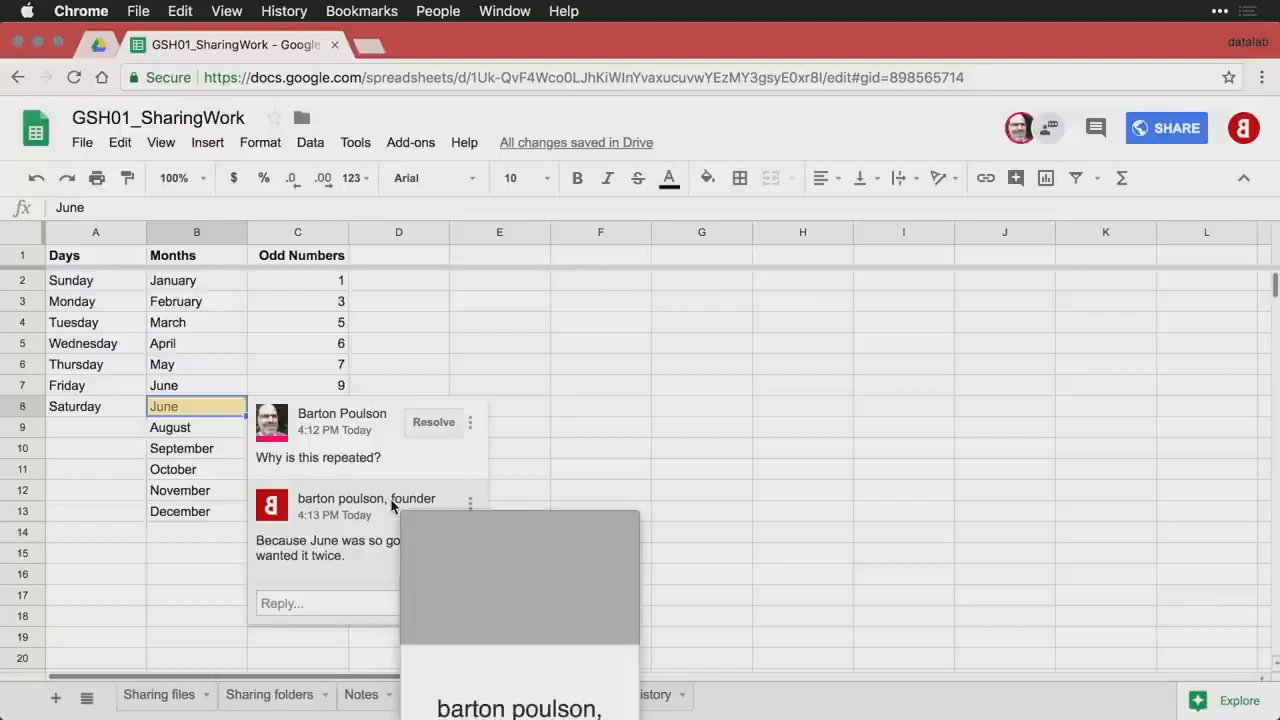
pyautogui.press('super+grave')
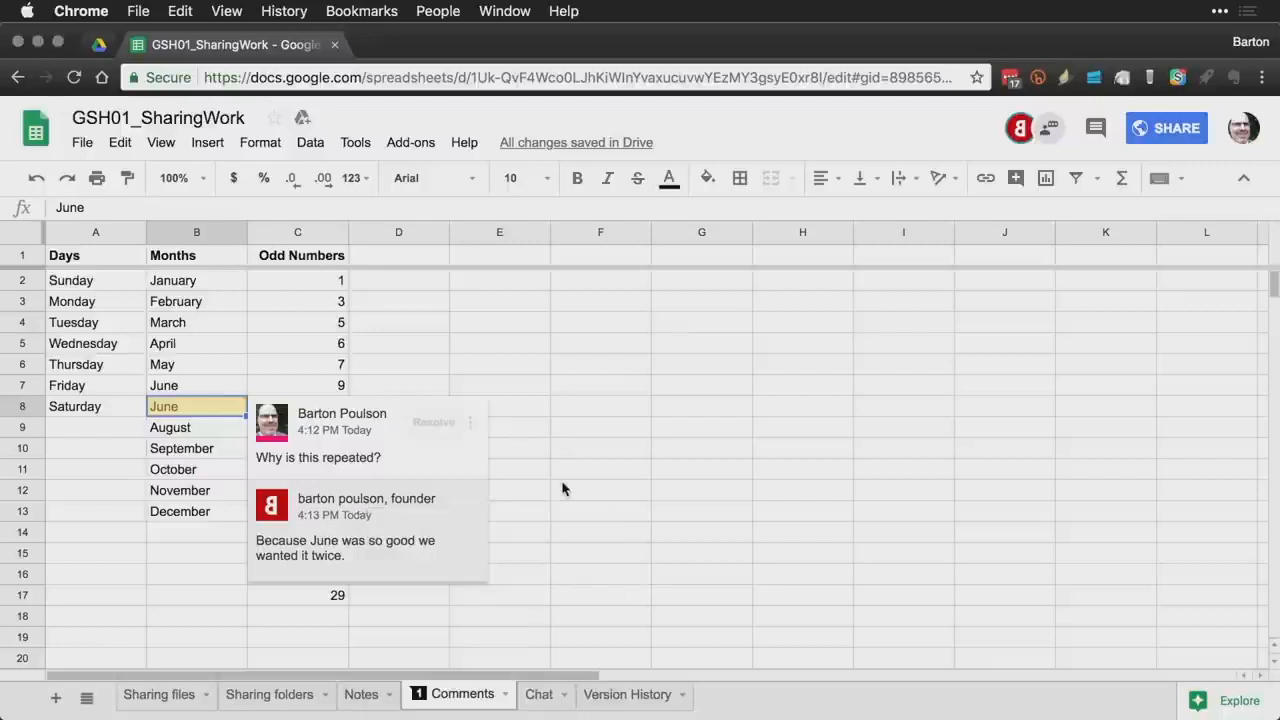
pyautogui.click(383, 556)
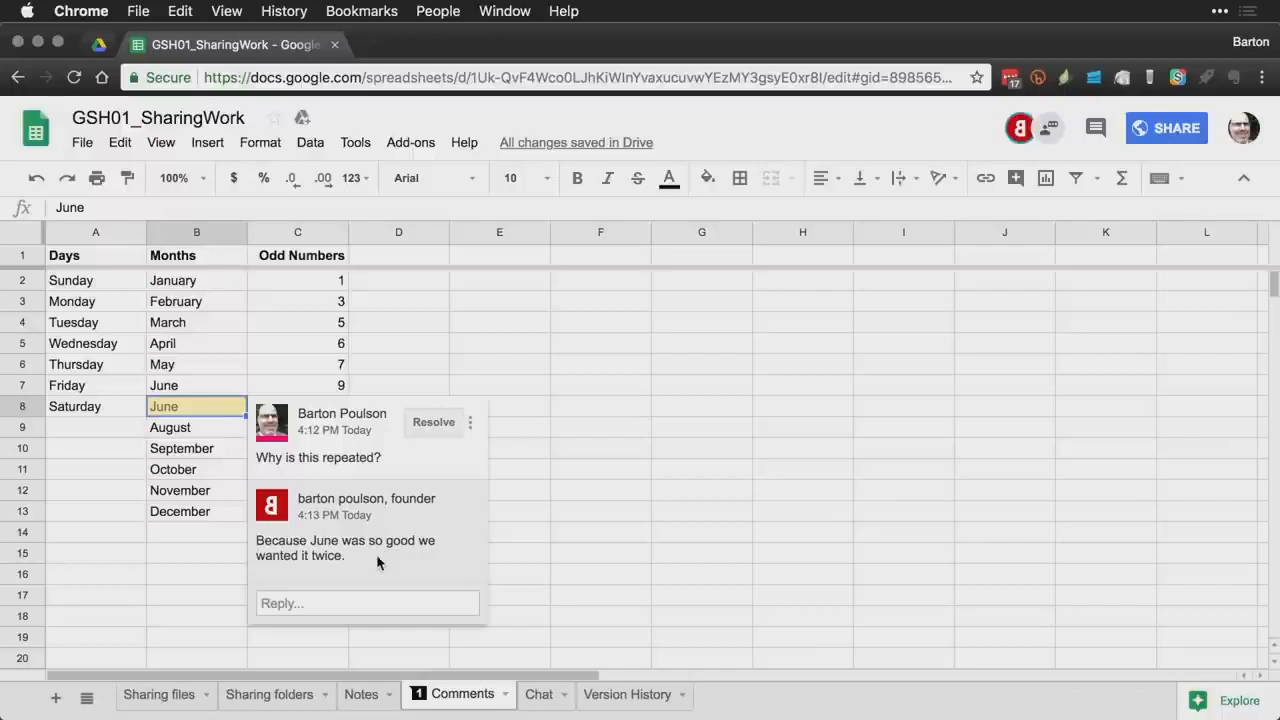
pyautogui.click(346, 603)
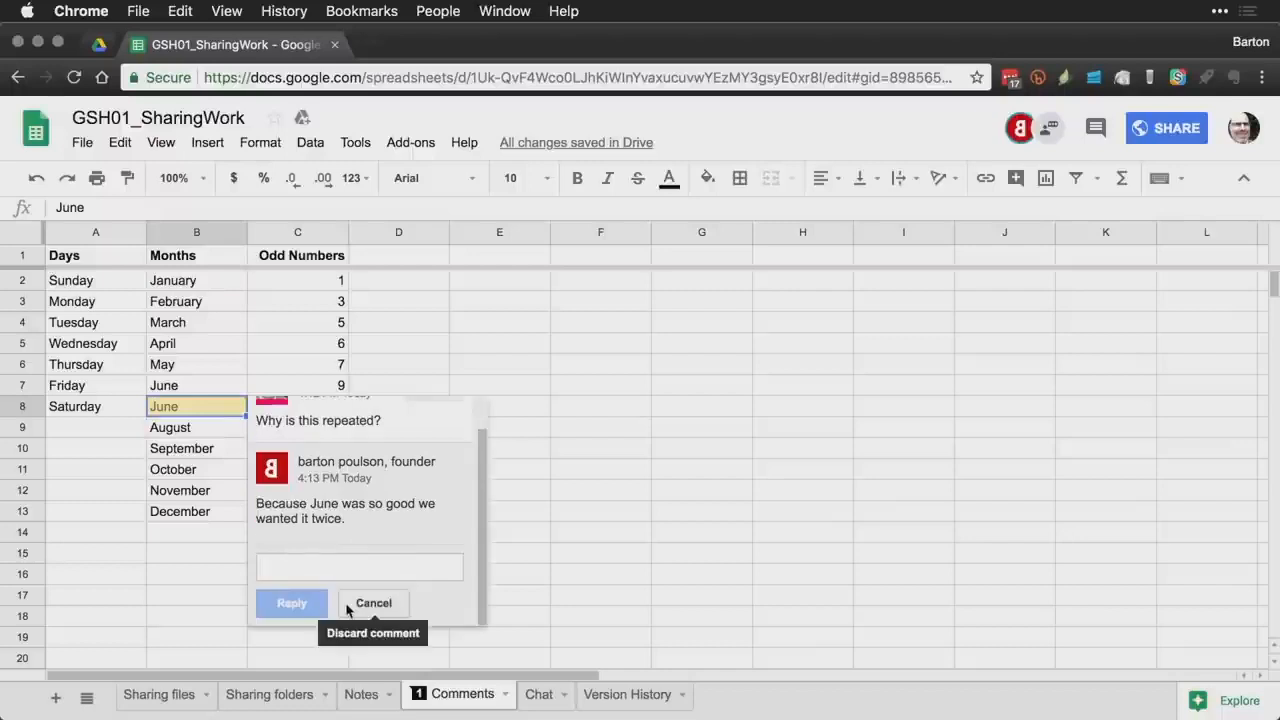
pyautogui.press('BackSpace')
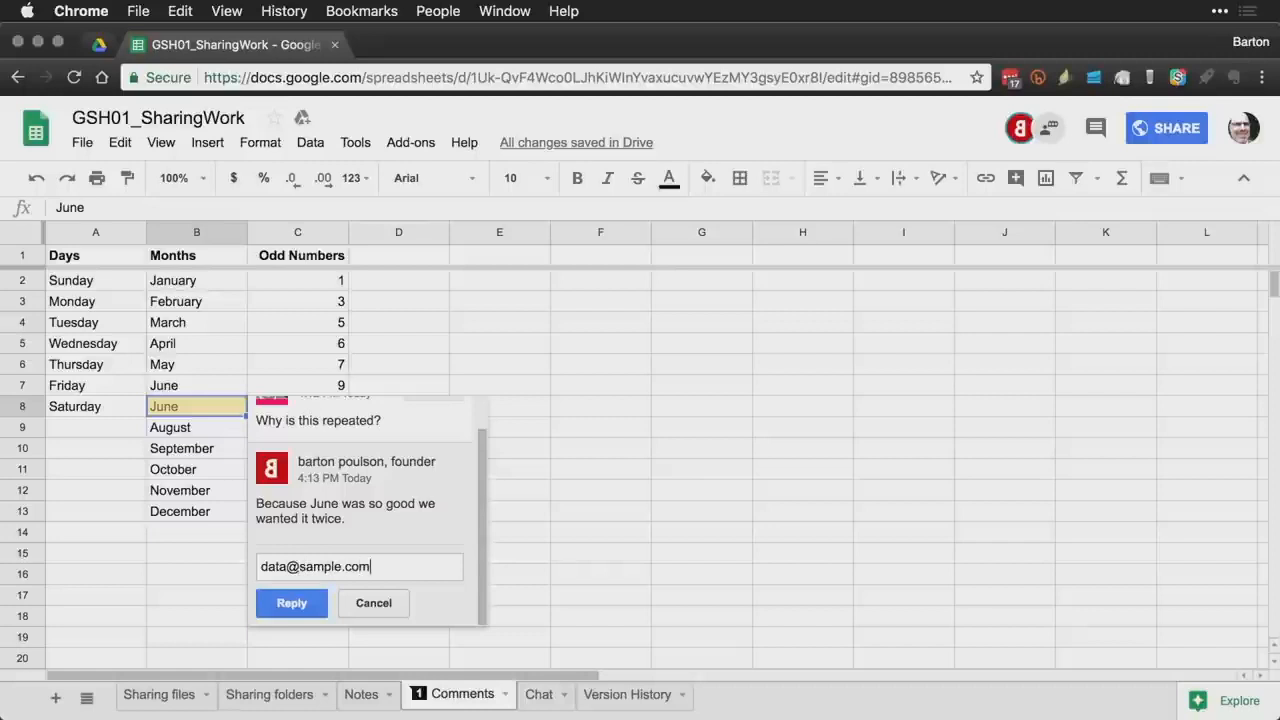
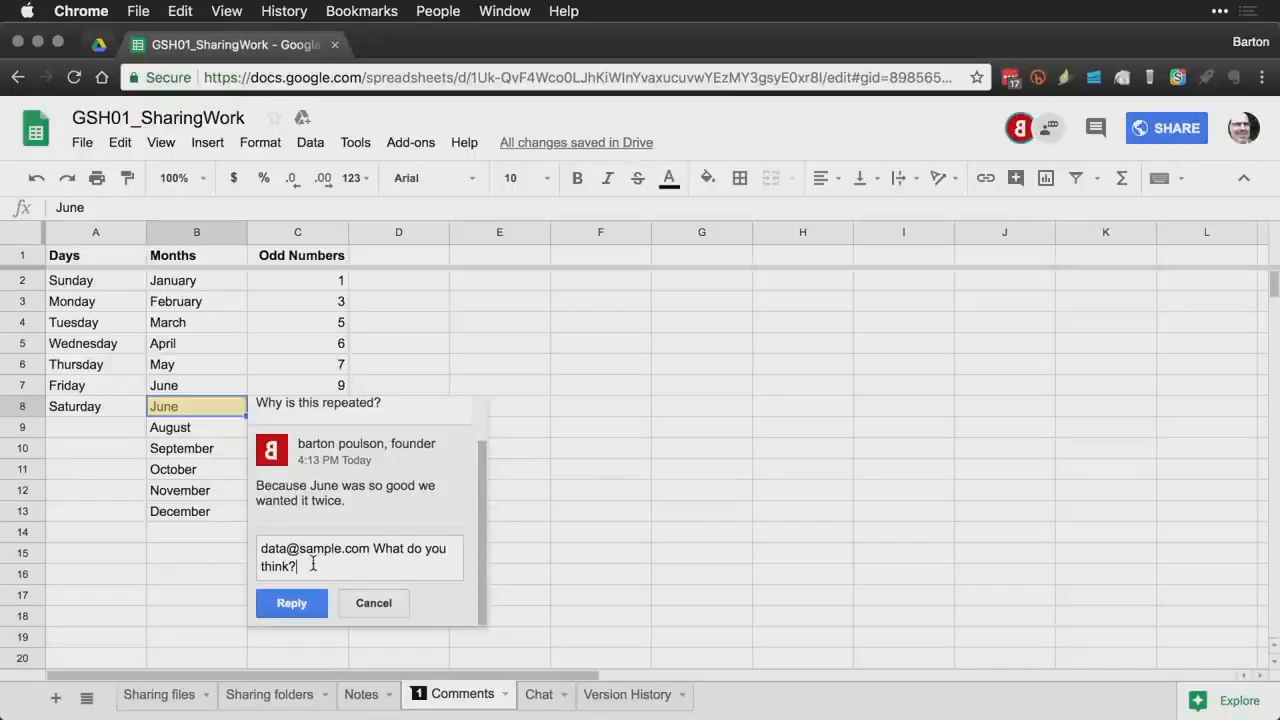
pyautogui.click(375, 606)
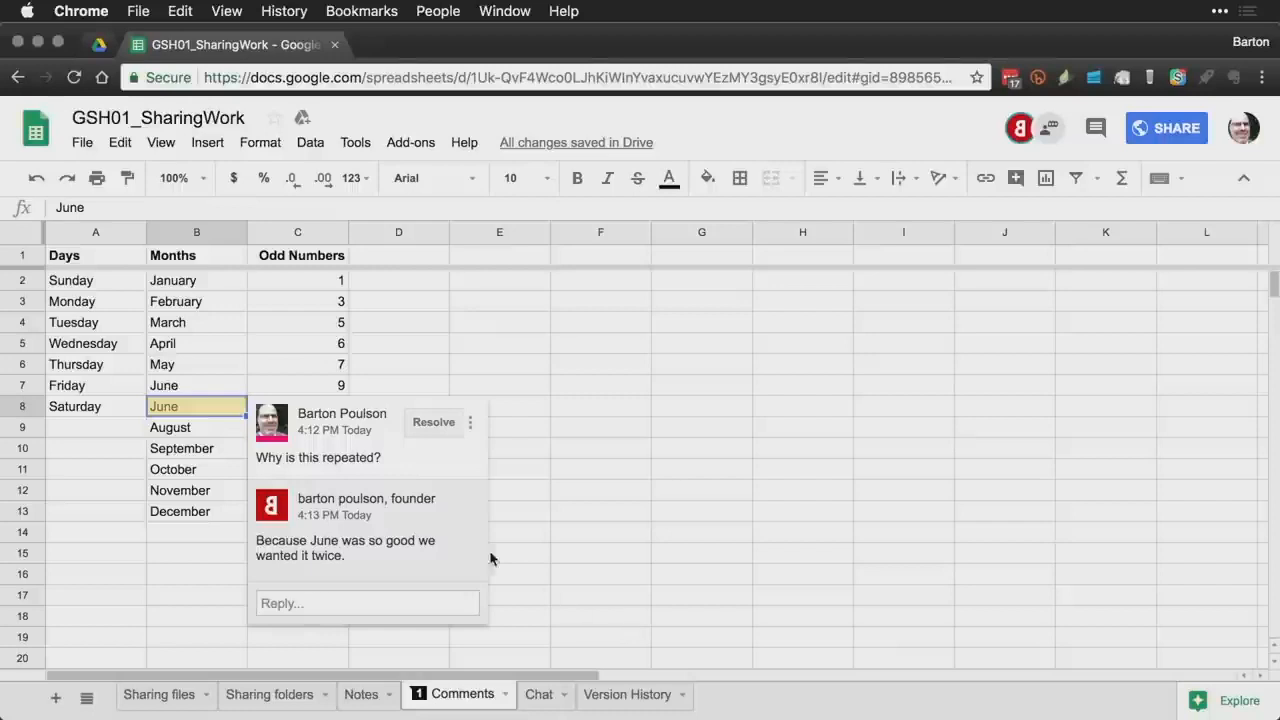
# - Change cell B8 from June to July
pyautogui.click(188, 414)
pyautogui.write('July')
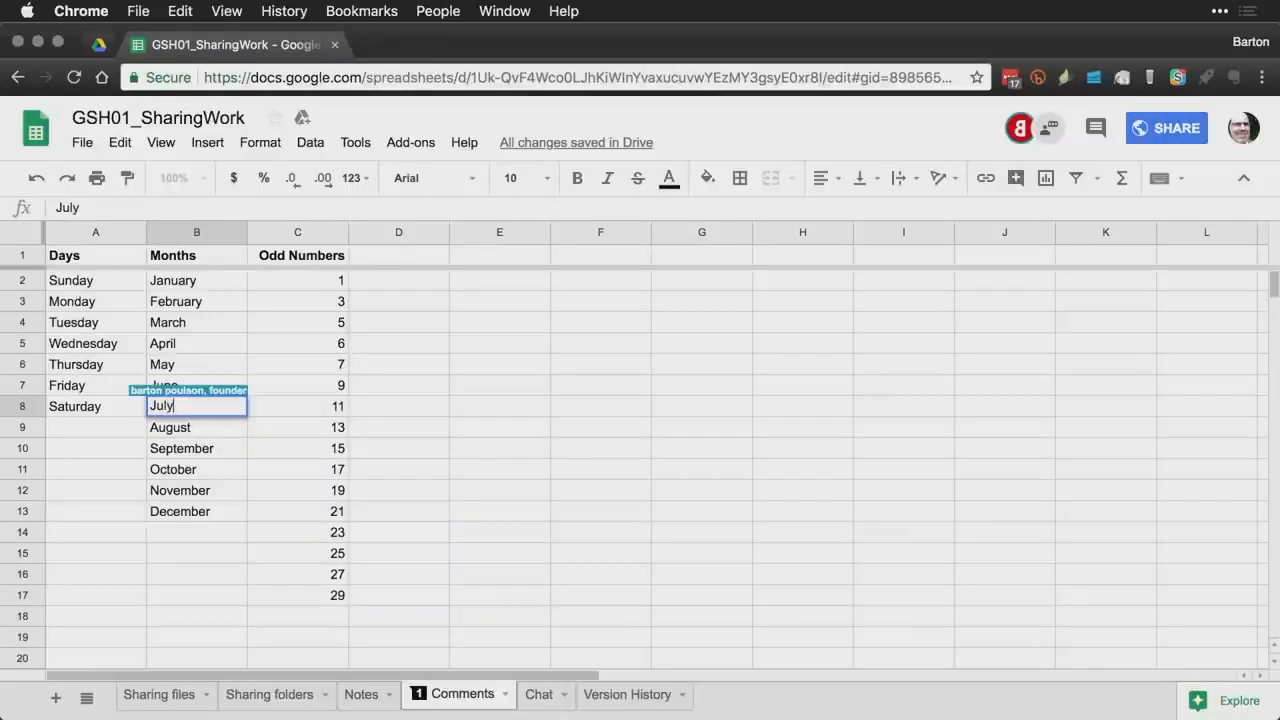
pyautogui.press('Return')
# - Resolve the B8 comment thread and return to the first collaborator's window
pyautogui.moveTo(234, 418)
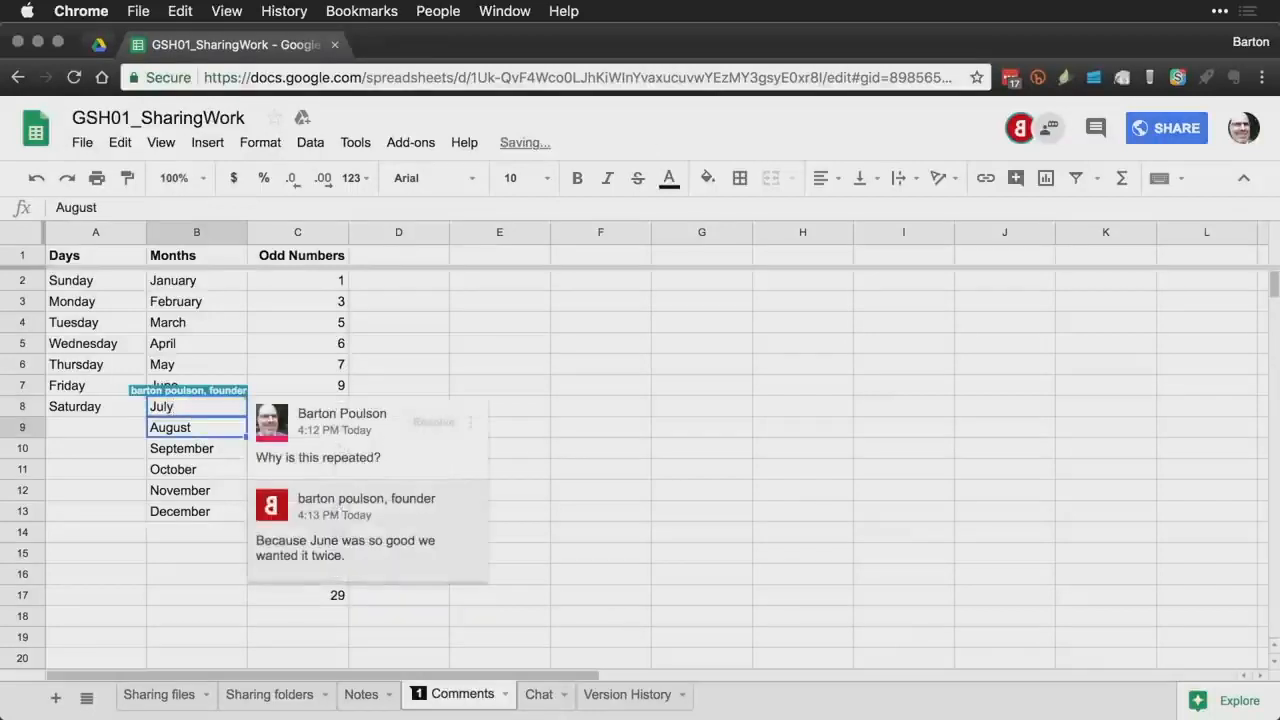
pyautogui.click(232, 413)
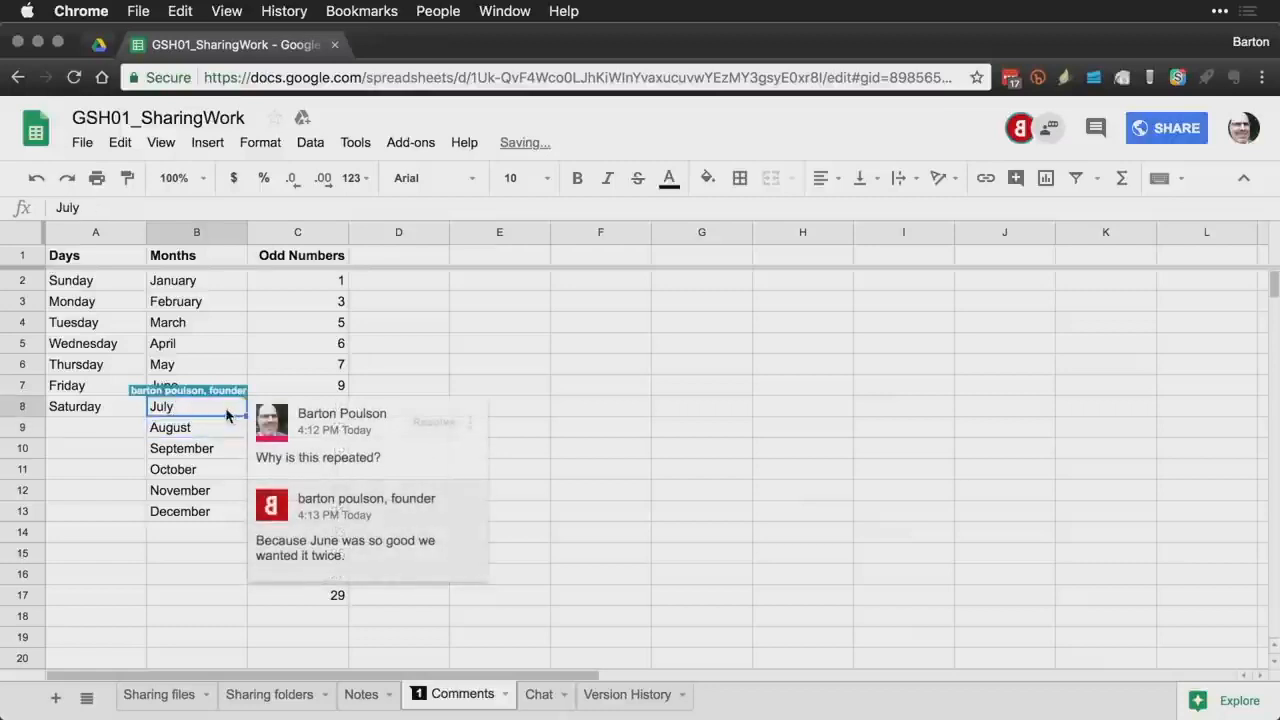
pyautogui.click(434, 422)
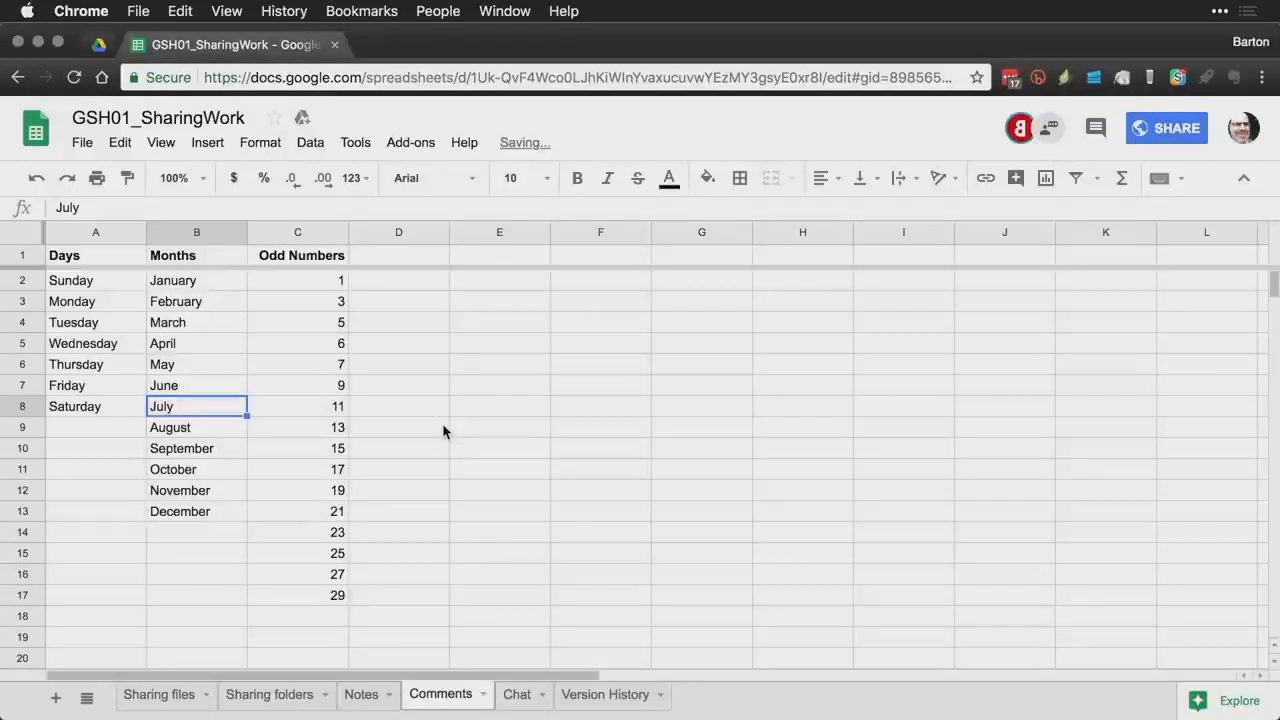
pyautogui.press('super+grave')
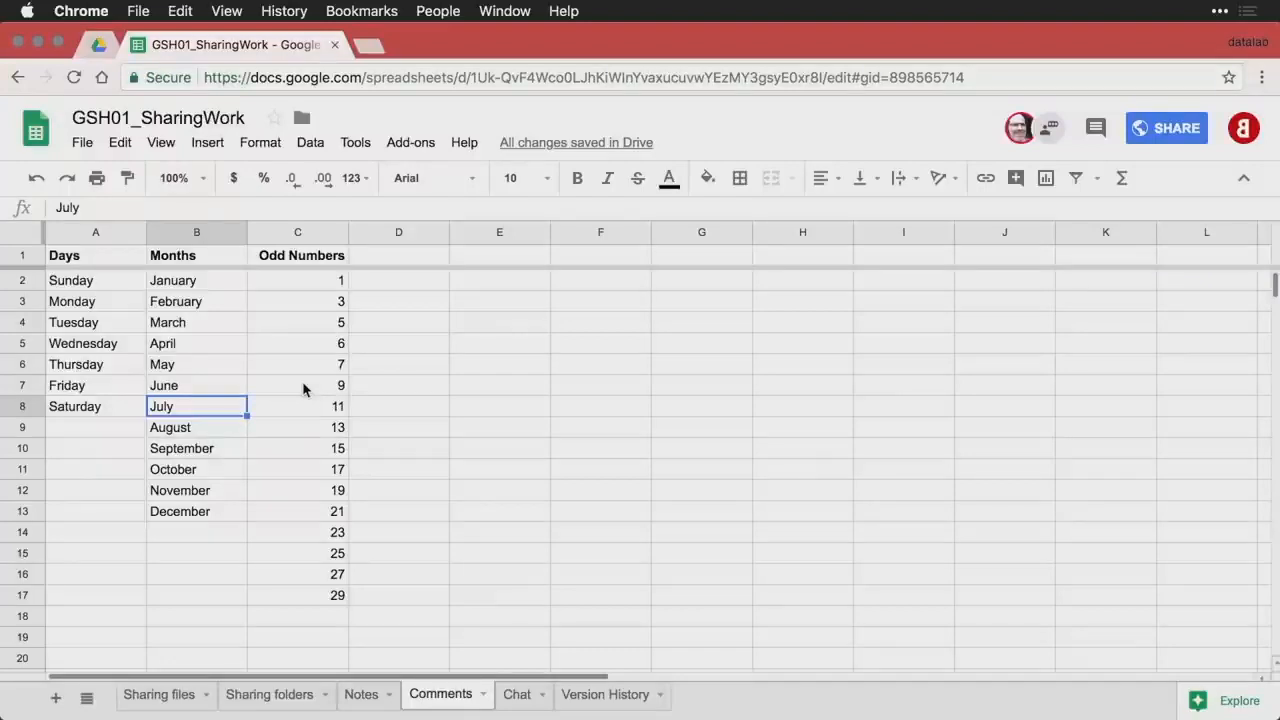
# - Comment 'This should not be here... it's not odd.' on the 6 in cell C5
pyautogui.click(329, 347)
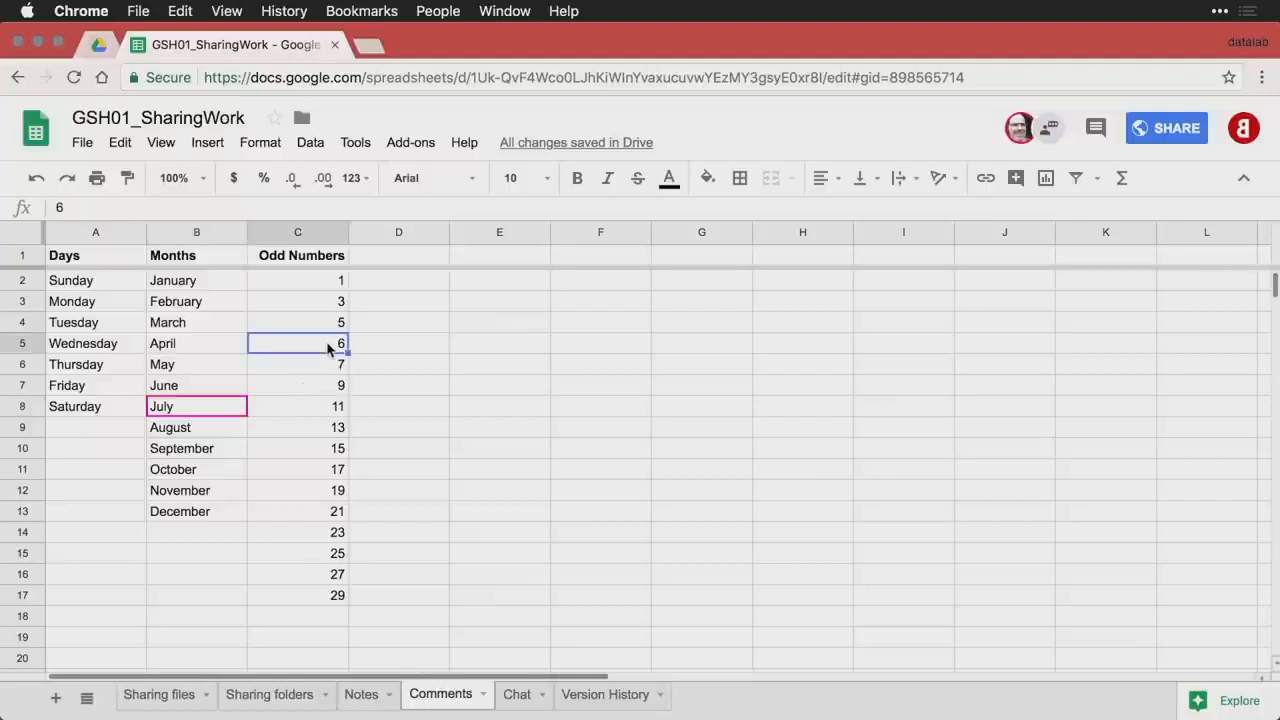
pyautogui.rightClick(329, 347)
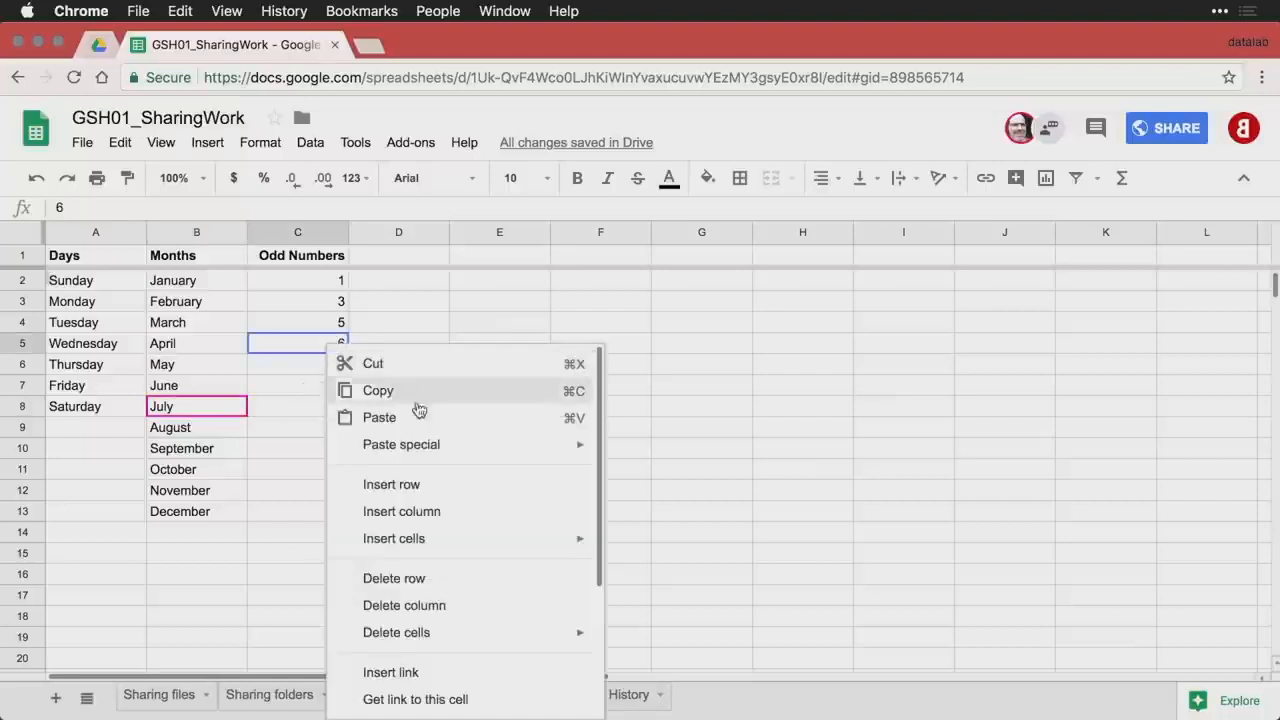
pyautogui.scroll(-3, 457, 514)
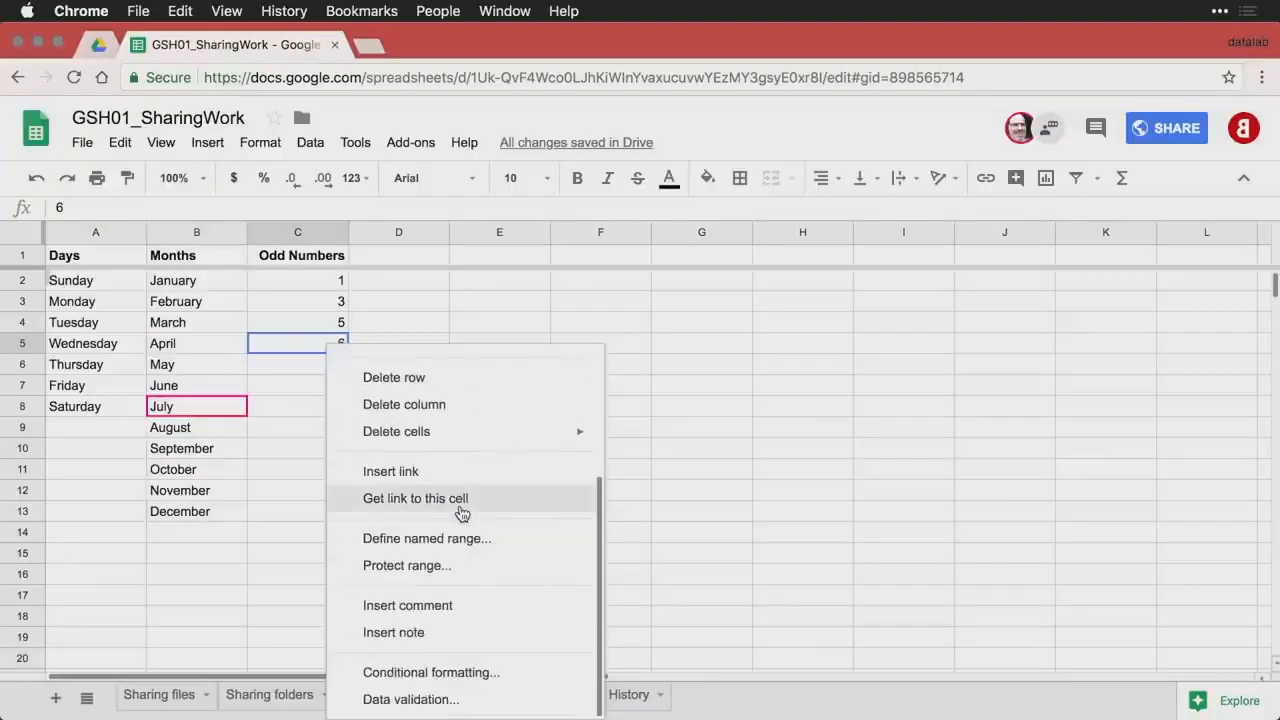
pyautogui.click(453, 605)
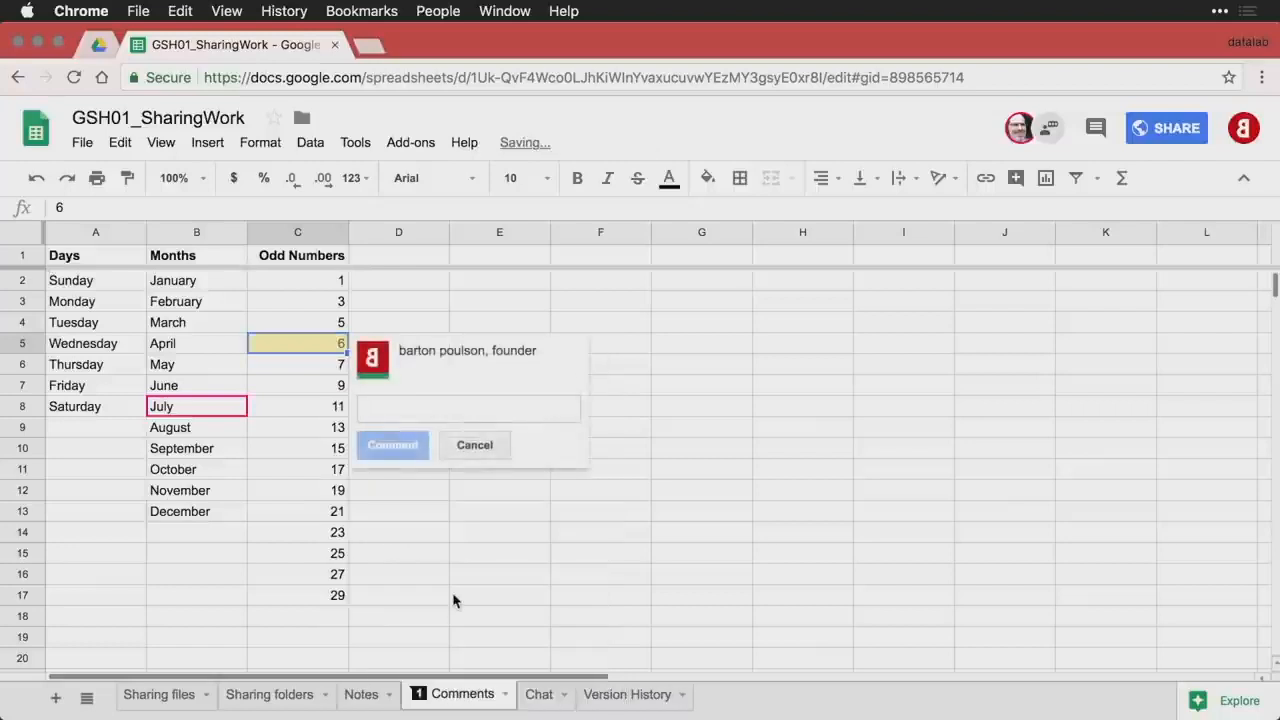
pyautogui.write('This should ')
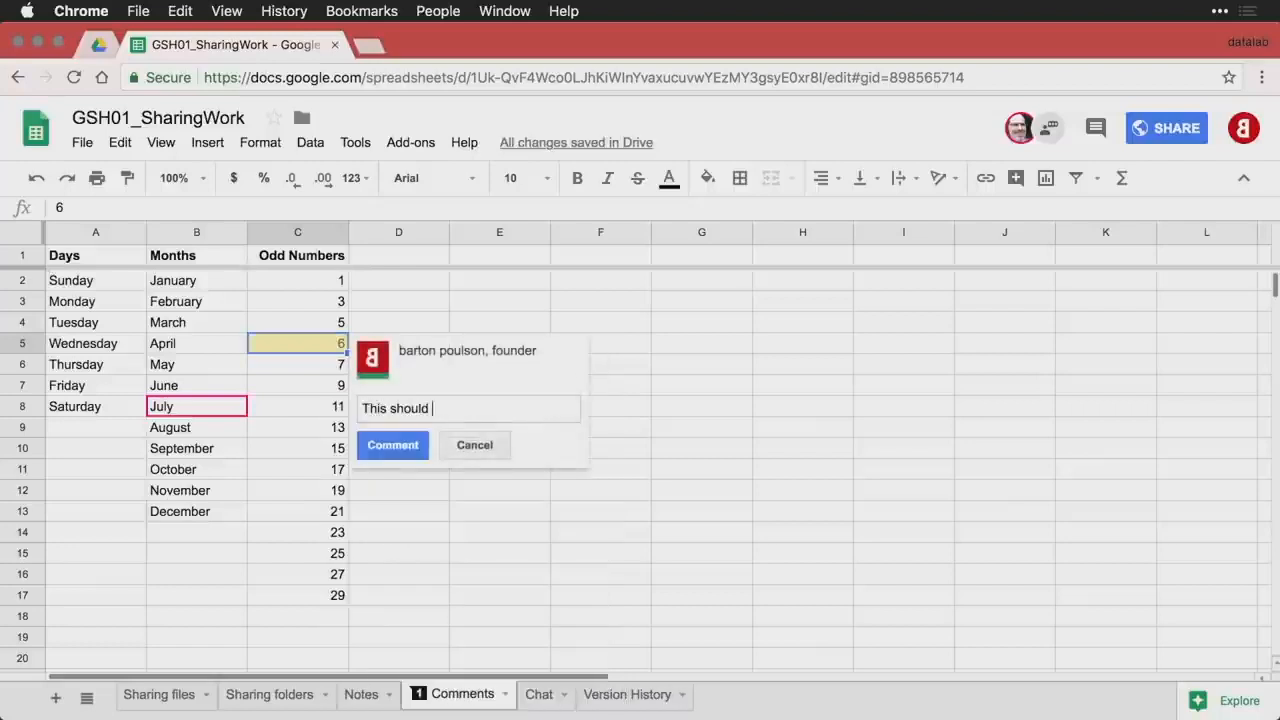
pyautogui.write("not be here... it's no")
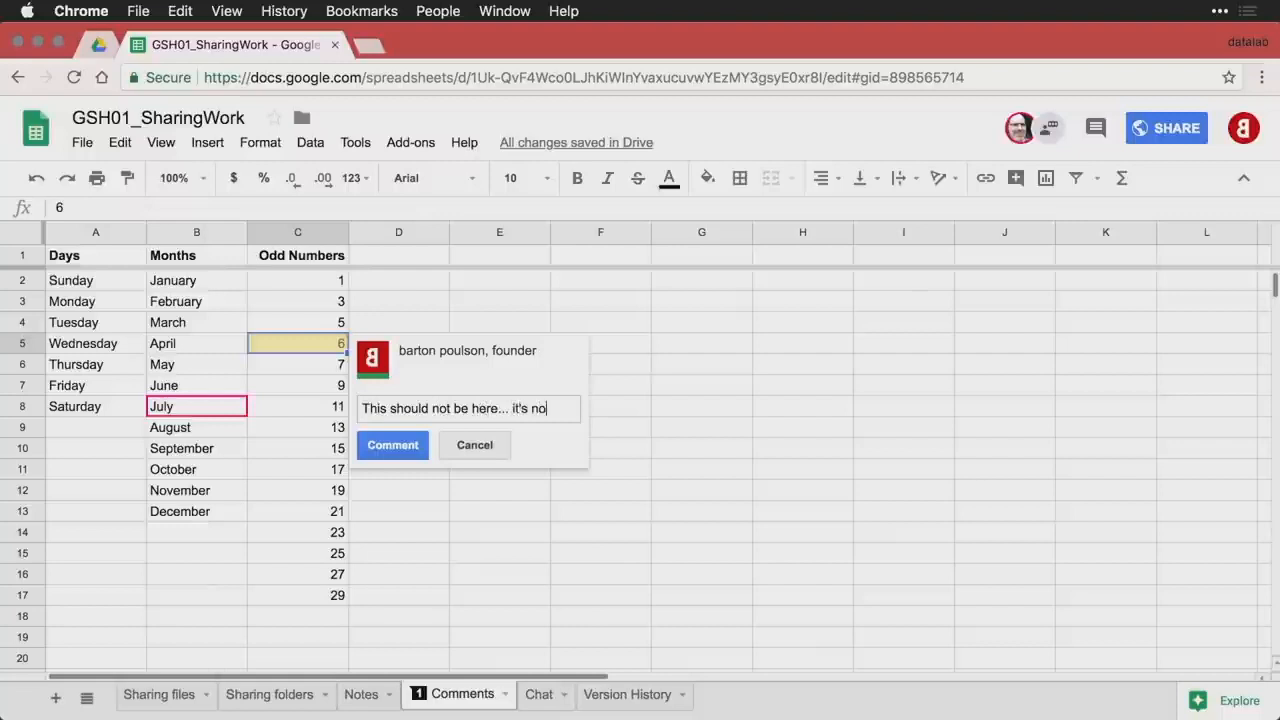
pyautogui.write('t odd.')
pyautogui.press('super+Return')
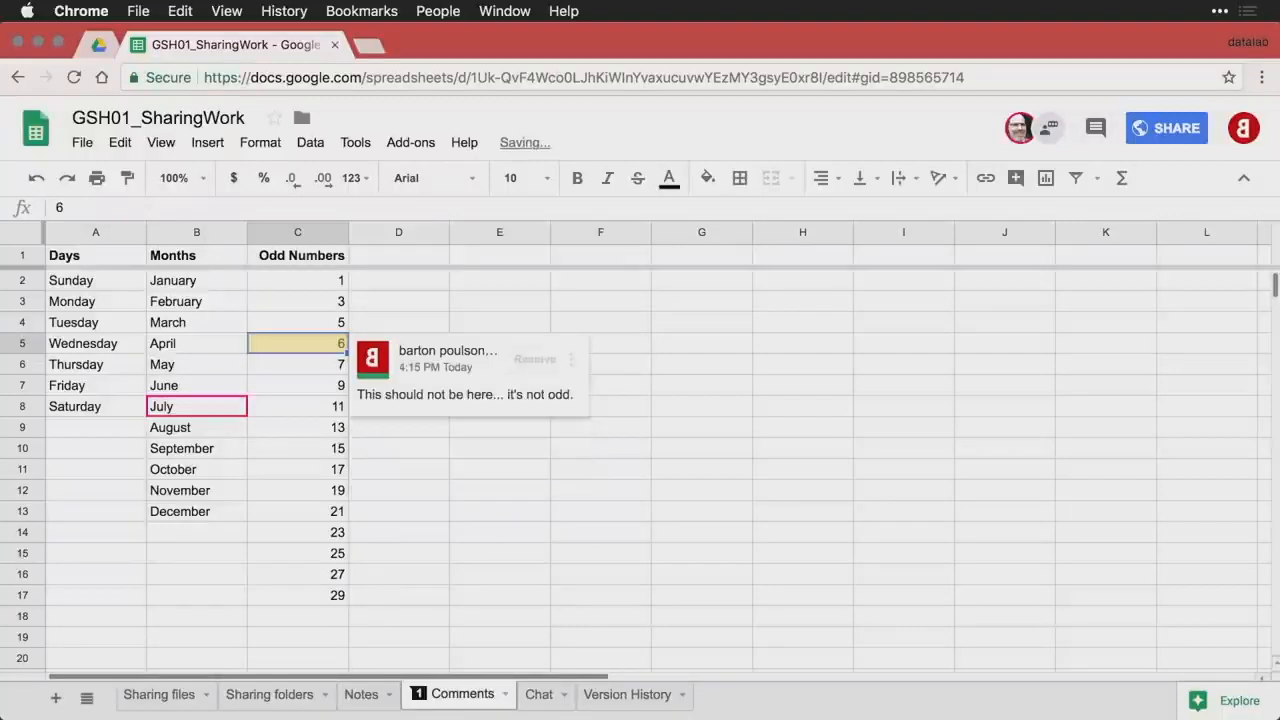
pyautogui.click(346, 466)
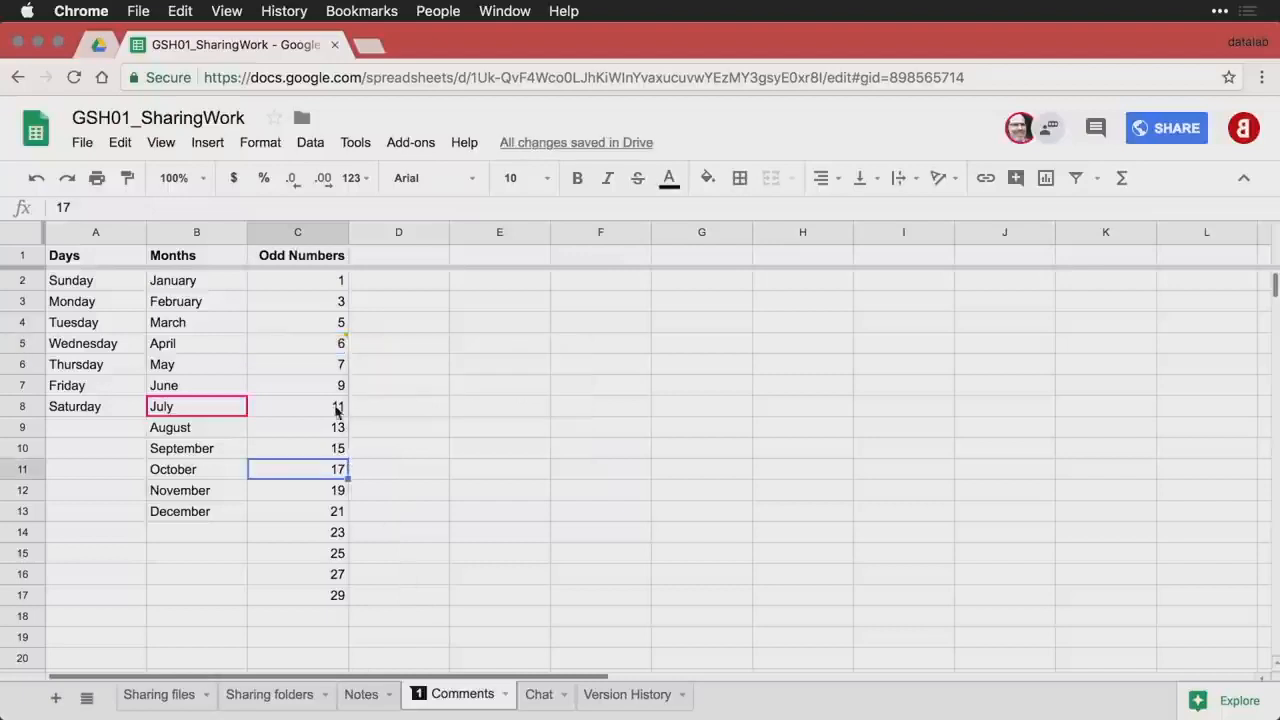
# - Bring up the Chat sheet of the workbook
pyautogui.moveTo(338, 347)
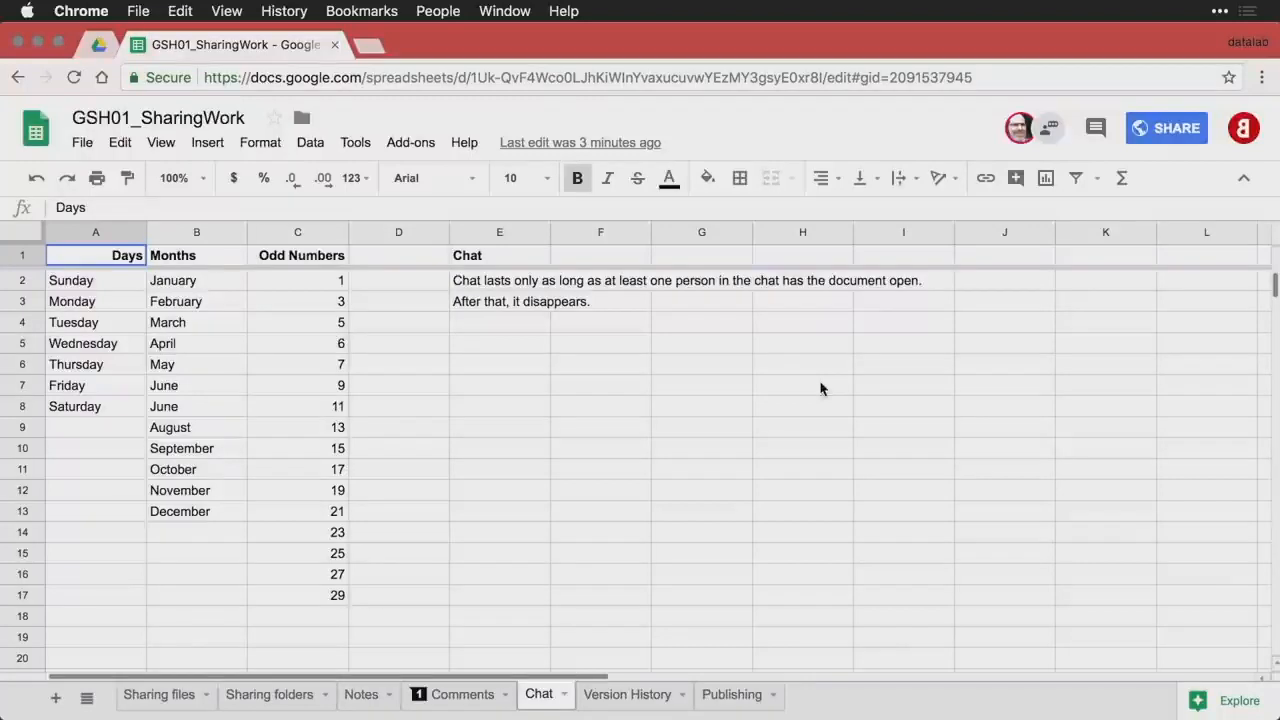
# - Send 'Hello!' in the GSH01_SharingWork document chat
pyautogui.click(1053, 135)
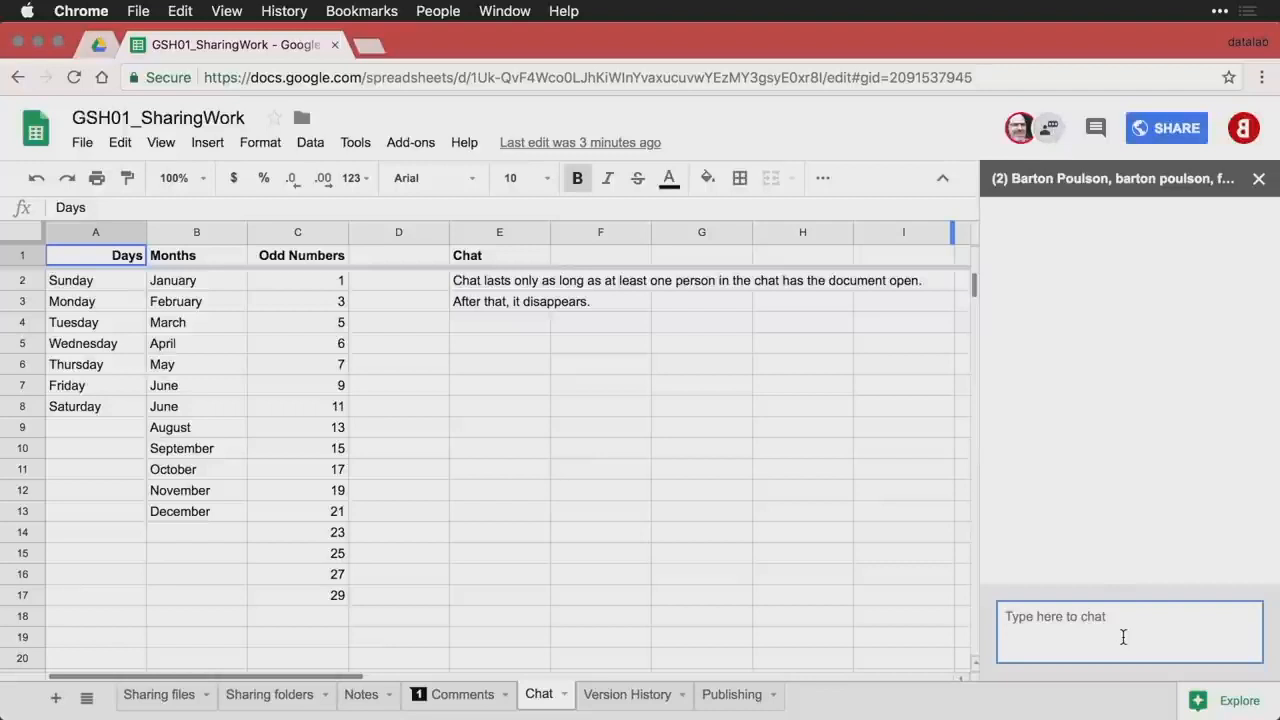
pyautogui.write('Hello!')
pyautogui.press('Return')
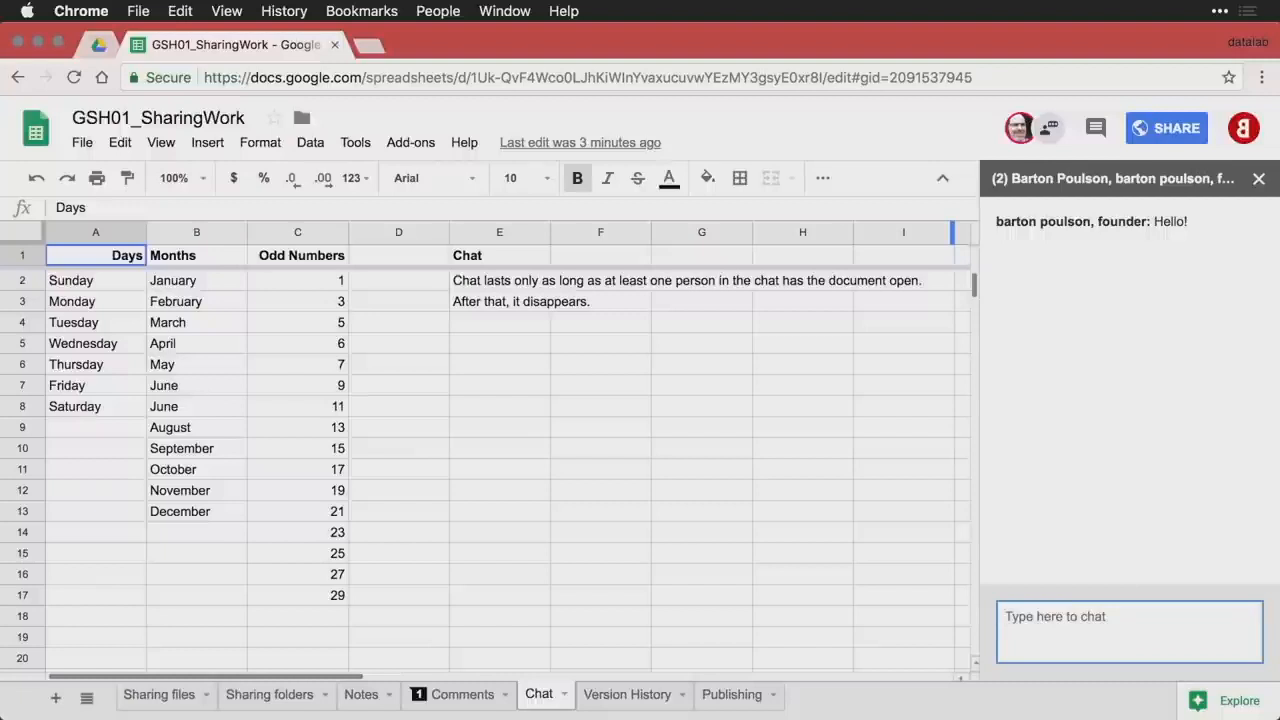
# - From the second collaborator's window, reply in chat with 'Here I am. What's up?'
pyautogui.press('super+grave')
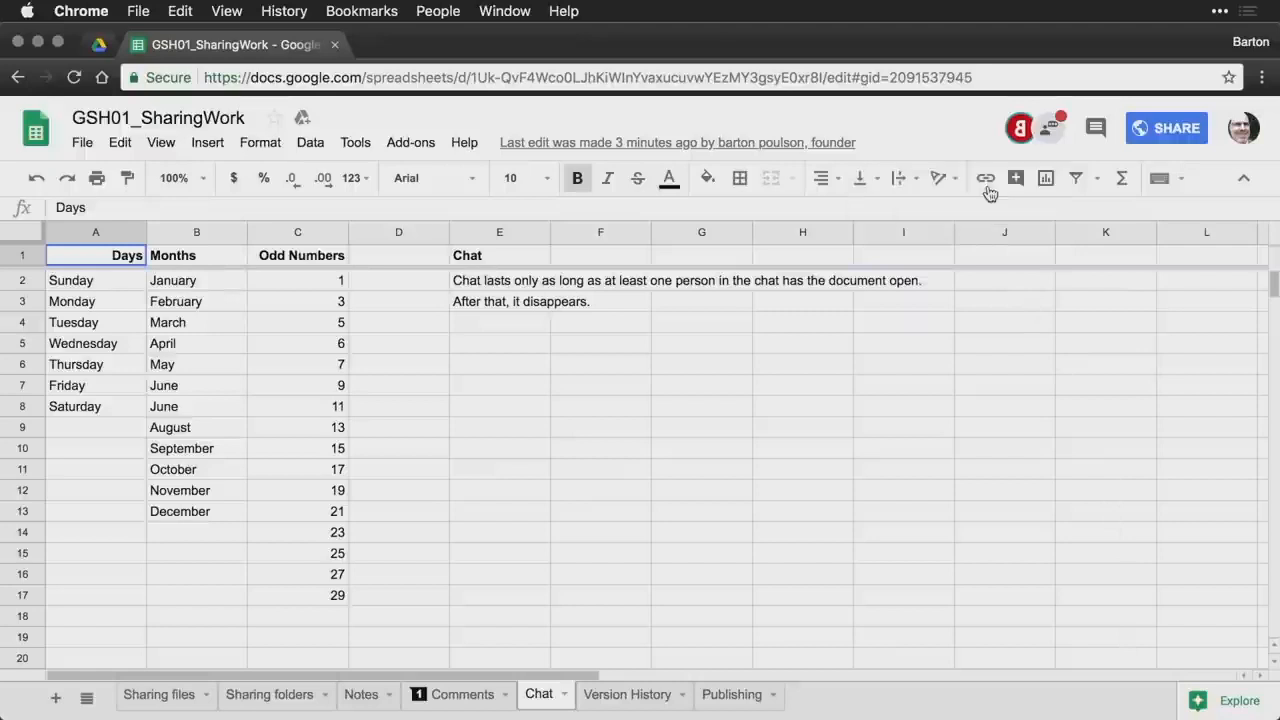
pyautogui.click(1054, 135)
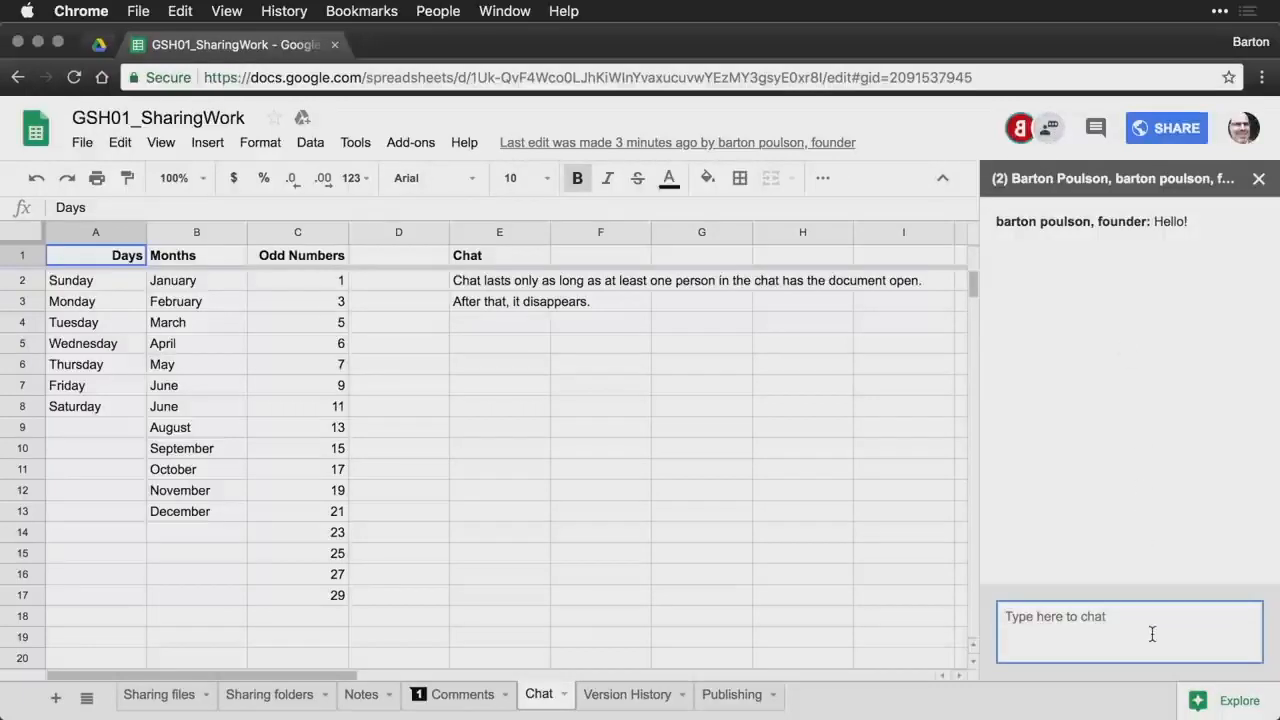
pyautogui.write("Here I am. What's up?")
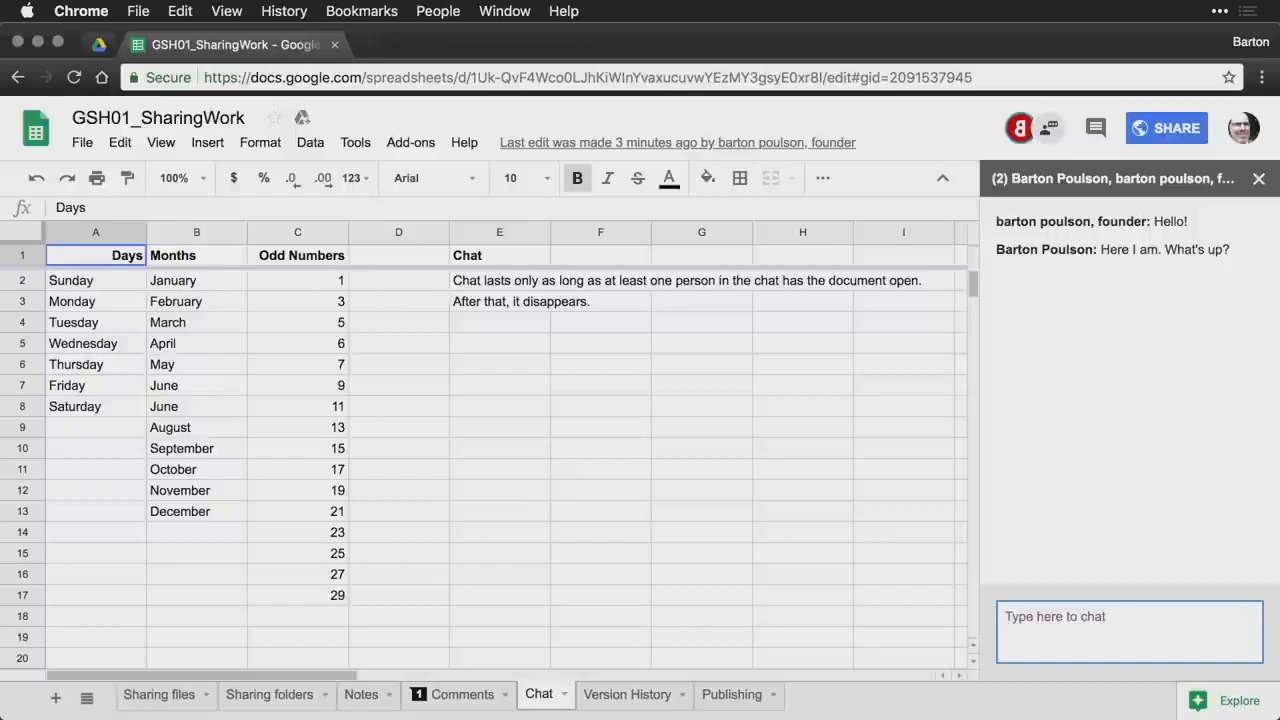
pyautogui.press('super+grave')
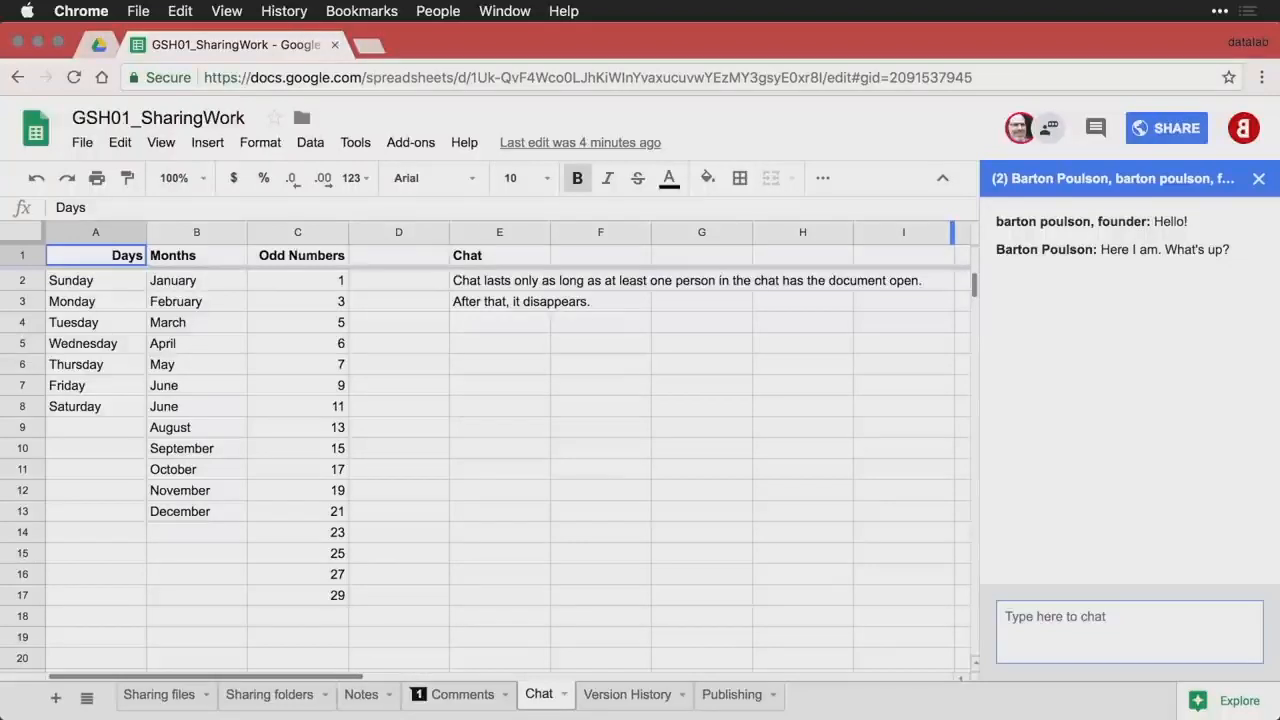
pyautogui.press('super+grave')
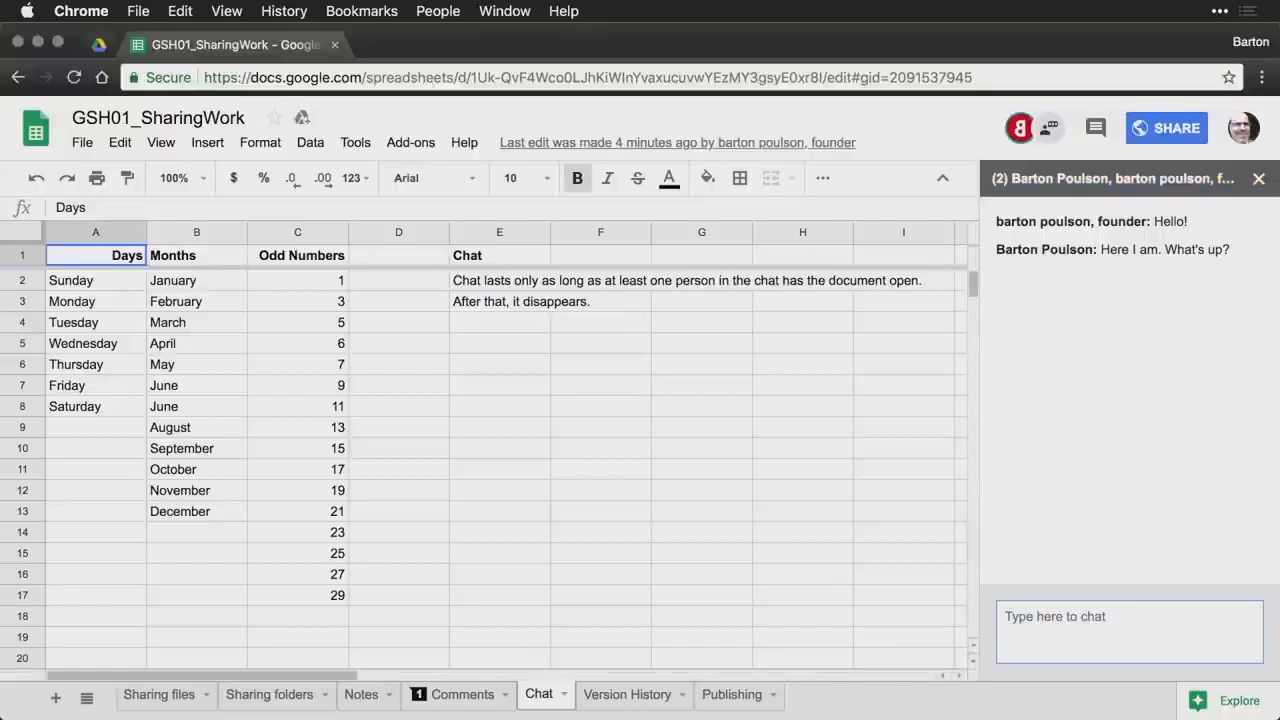
# - Close the GSH01_SharingWork spreadsheet in both collaborators' windows and reopen a browser tab
pyautogui.click(336, 46)
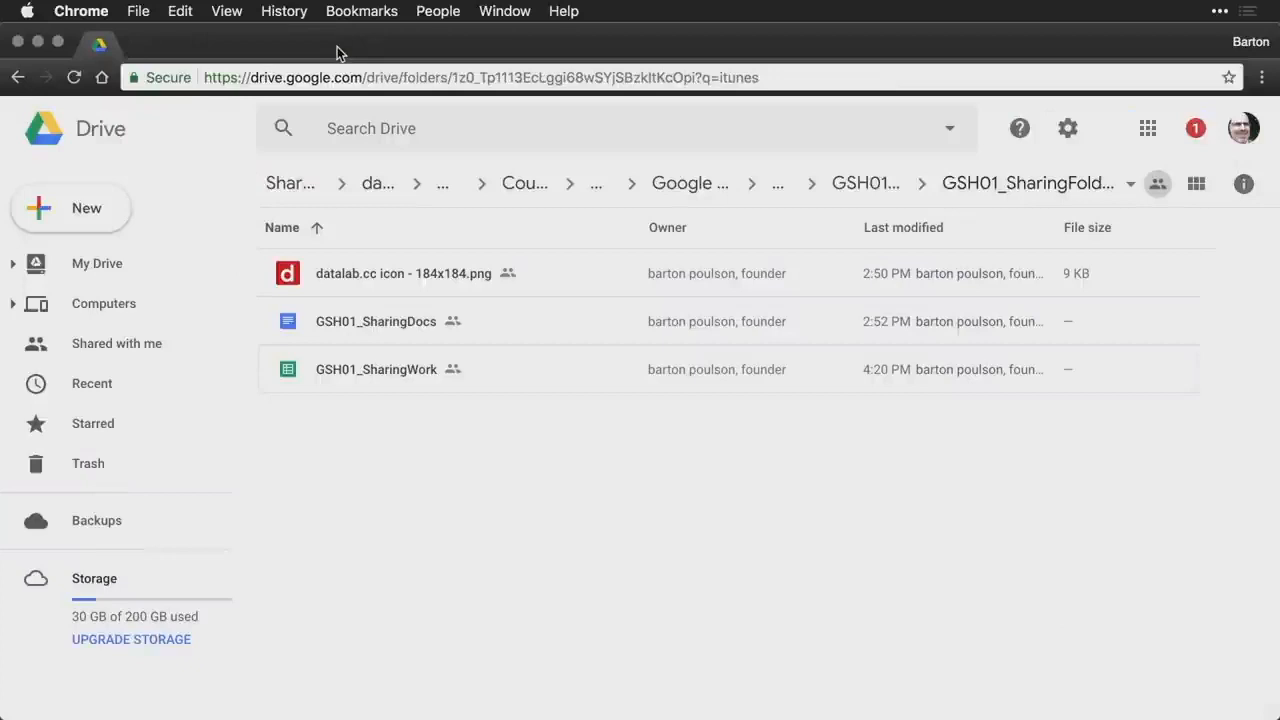
pyautogui.press('super+grave')
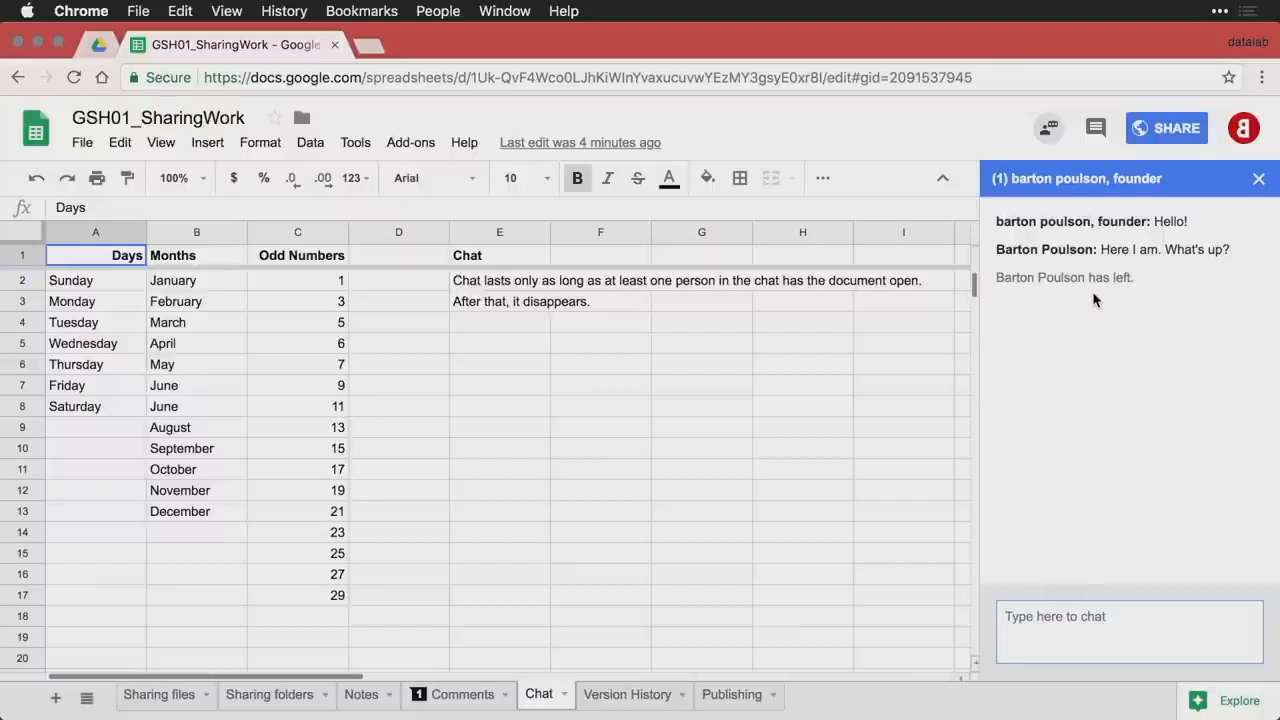
pyautogui.click(335, 45)
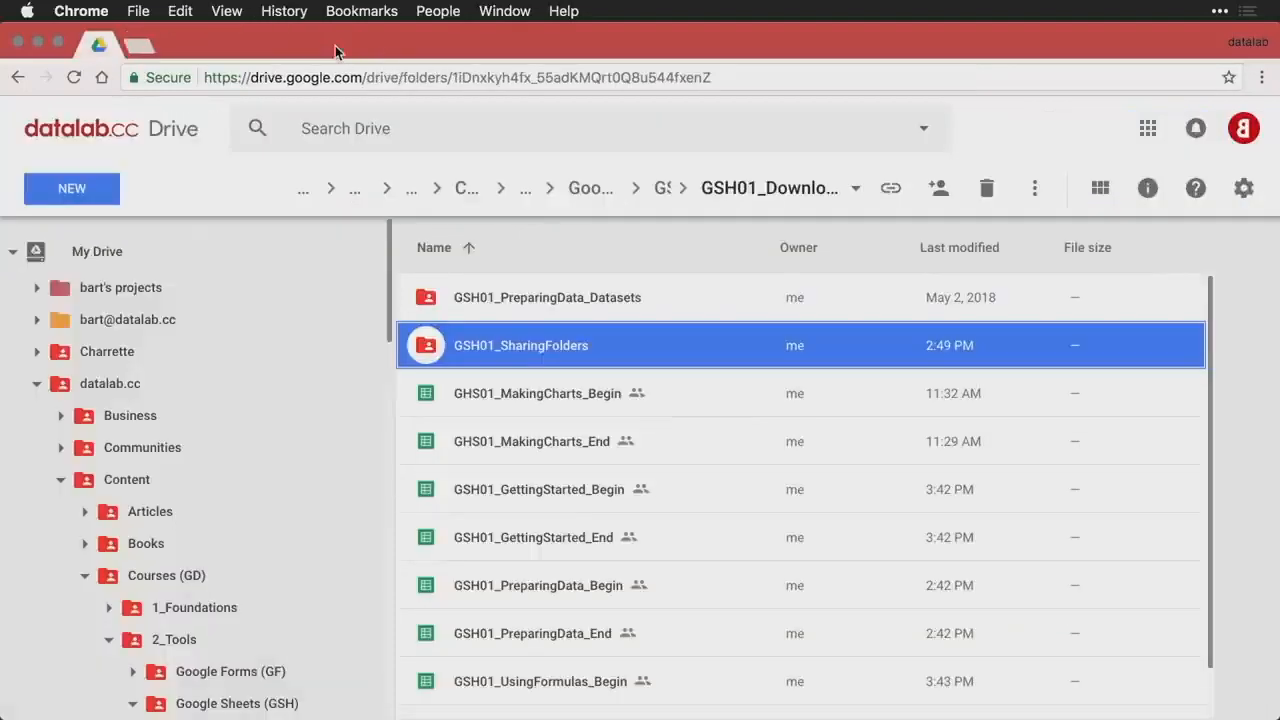
pyautogui.press('super+shift+t')
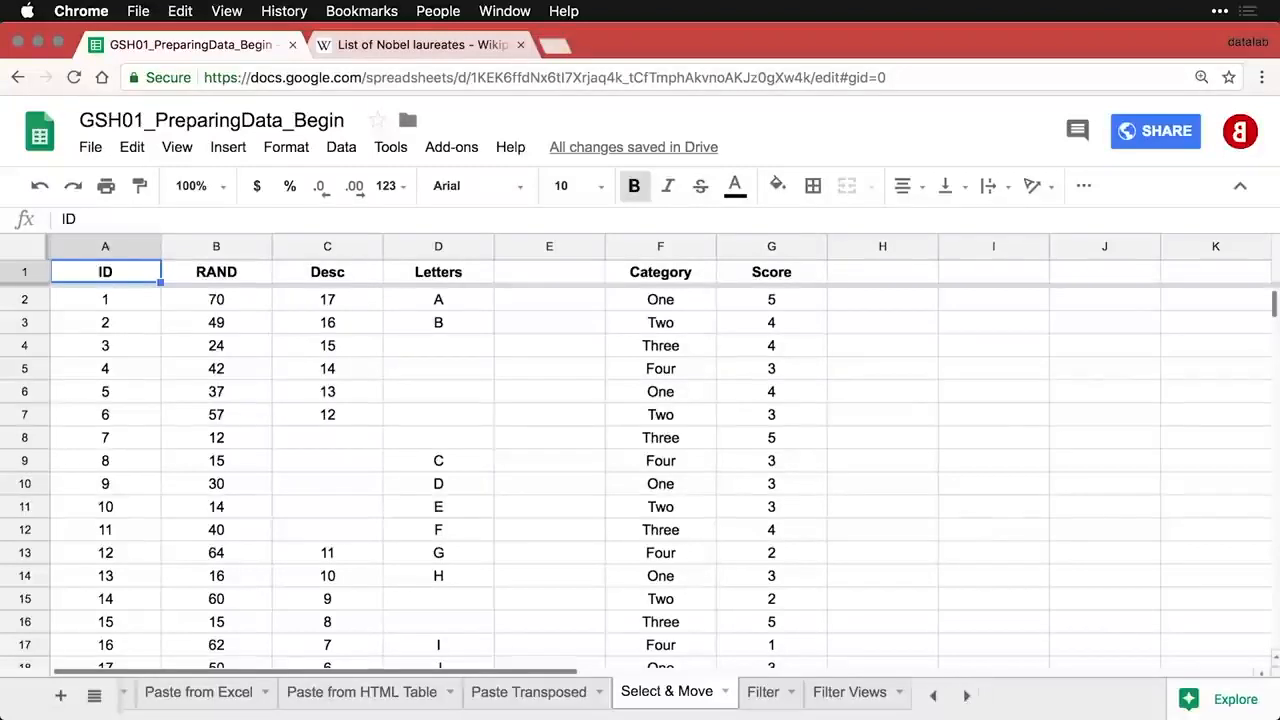
# - Select single cells C5 and B3, then step the active cell around with arrow keys
pyautogui.click(326, 378)
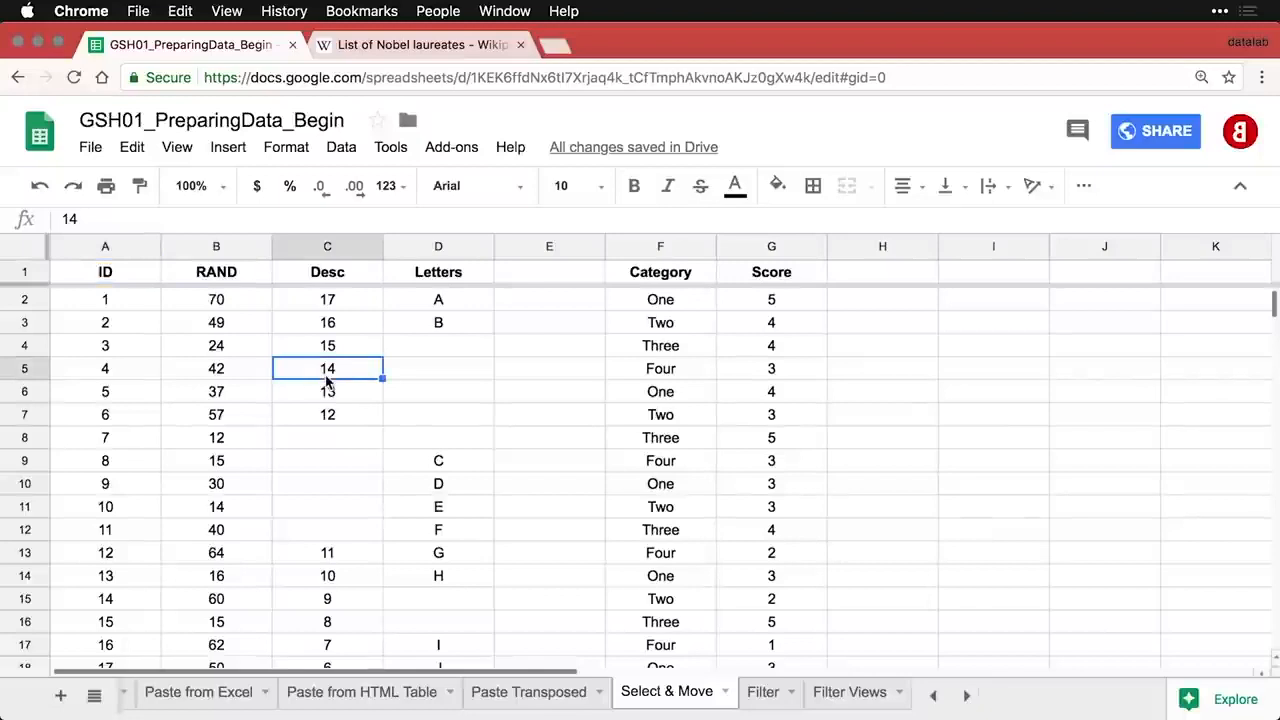
pyautogui.click(200, 330)
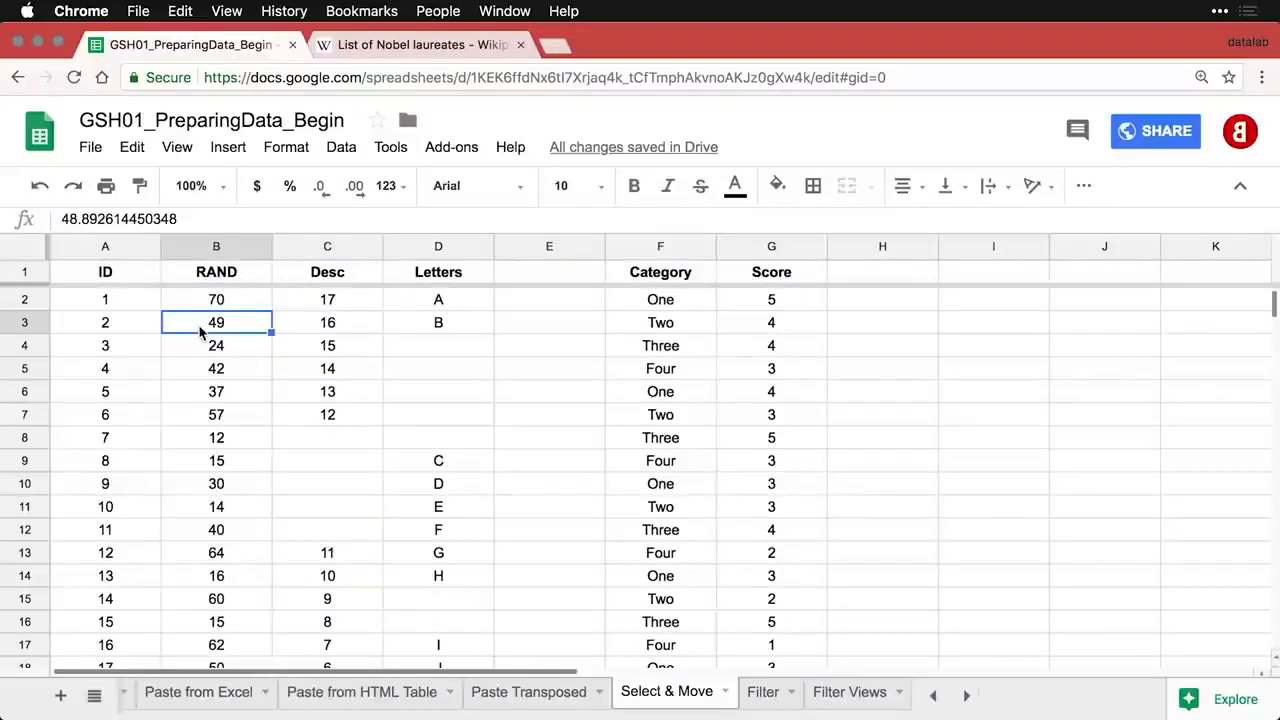
pyautogui.press('Down')
pyautogui.press('Right')
pyautogui.press('Down')
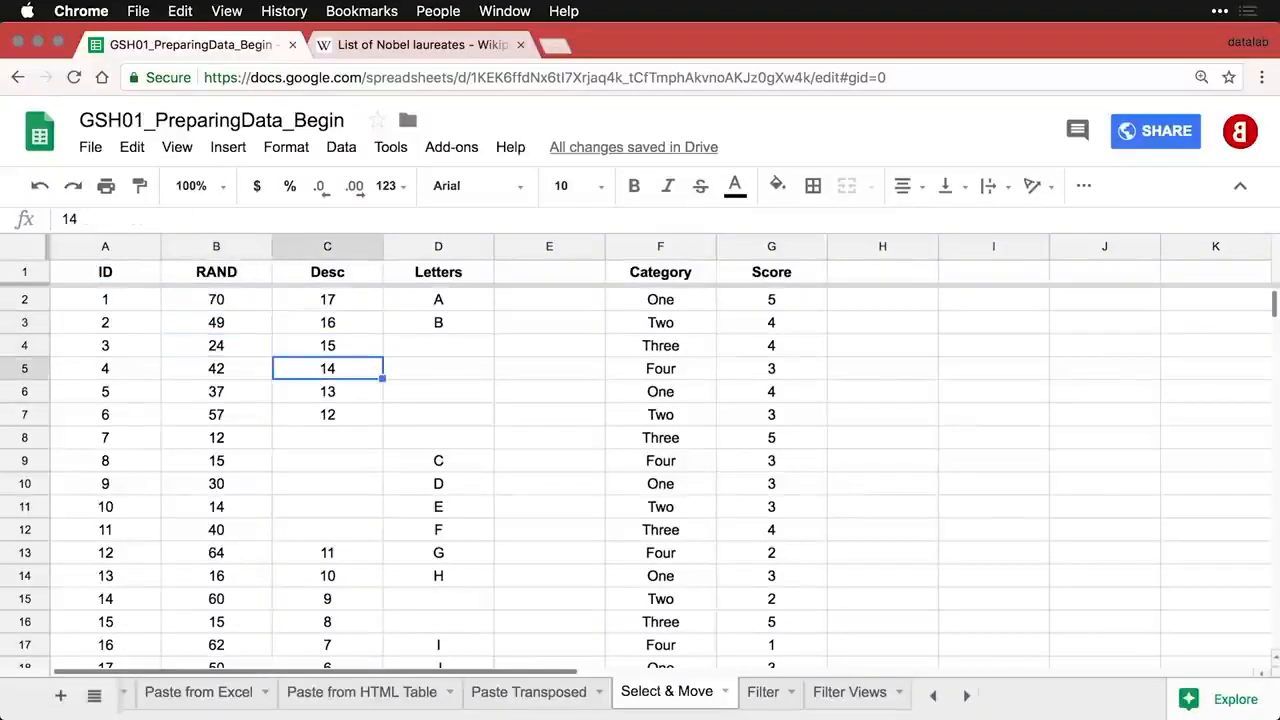
pyautogui.press('Down')
pyautogui.press('Left')
pyautogui.press('Left')
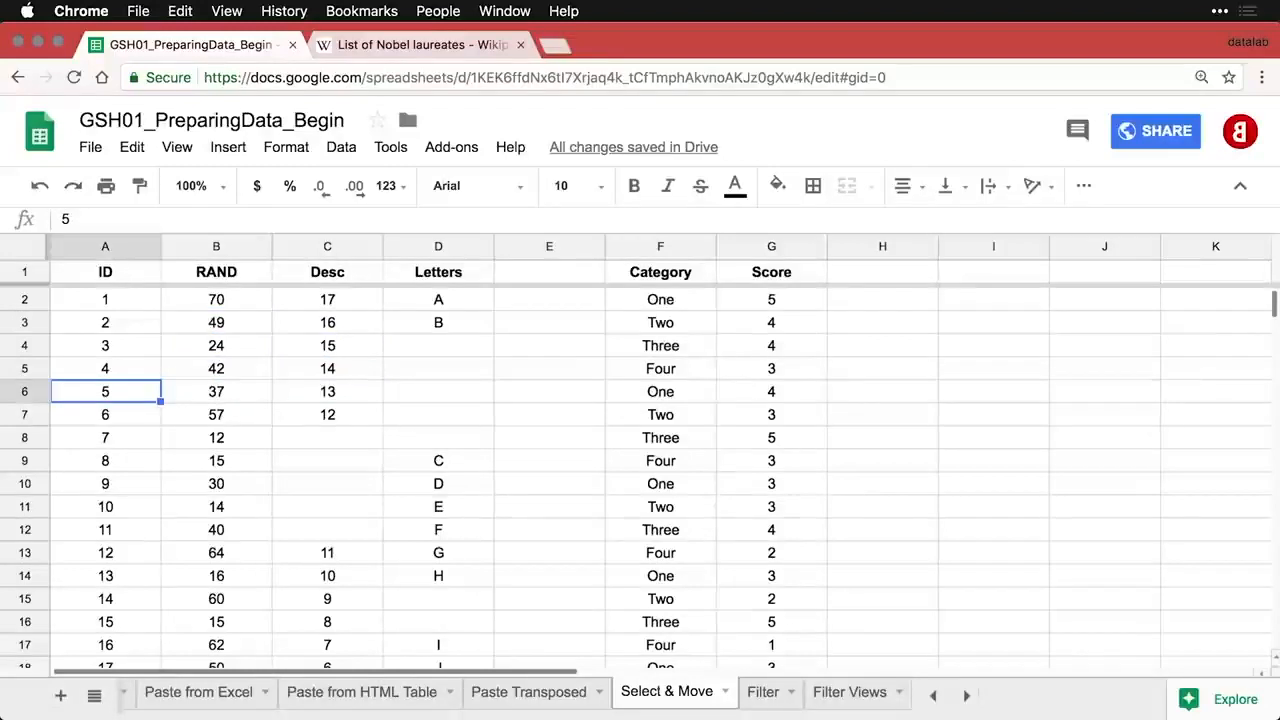
# - Select columns A, B, C, then B–D, then rows 4, 7, and 4–10
pyautogui.click(109, 245)
pyautogui.click(229, 250)
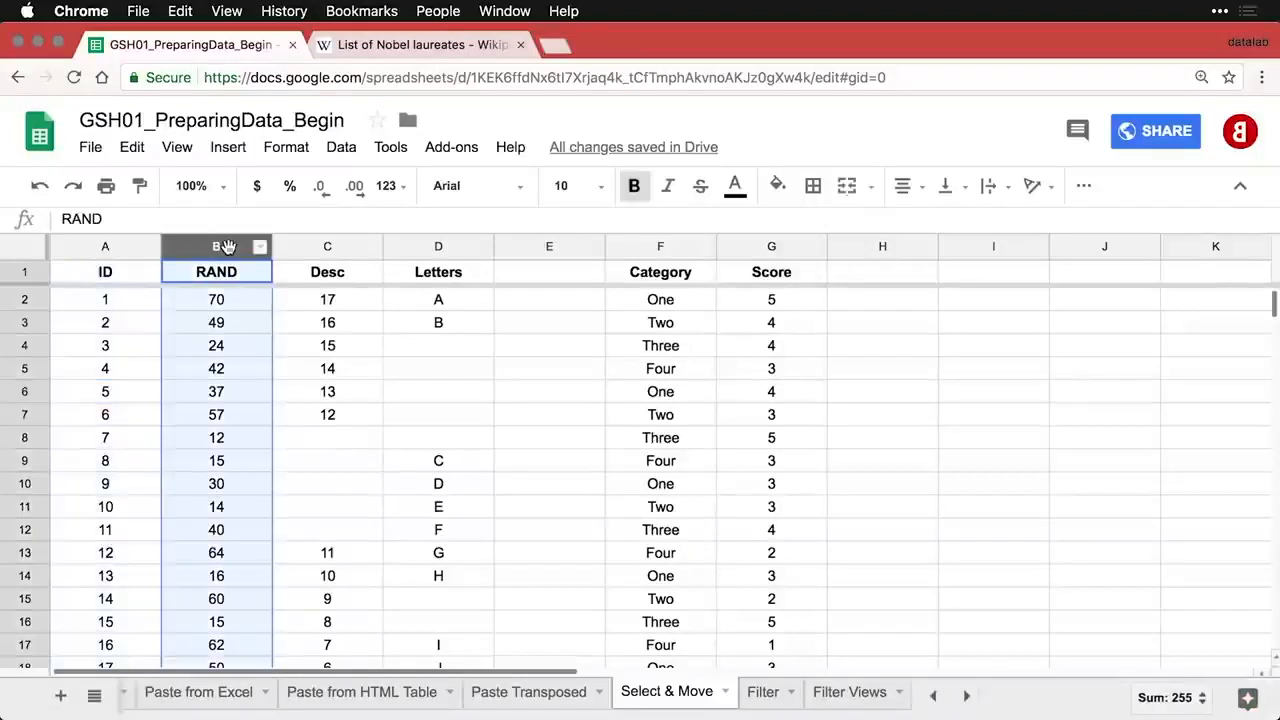
pyautogui.click(331, 250)
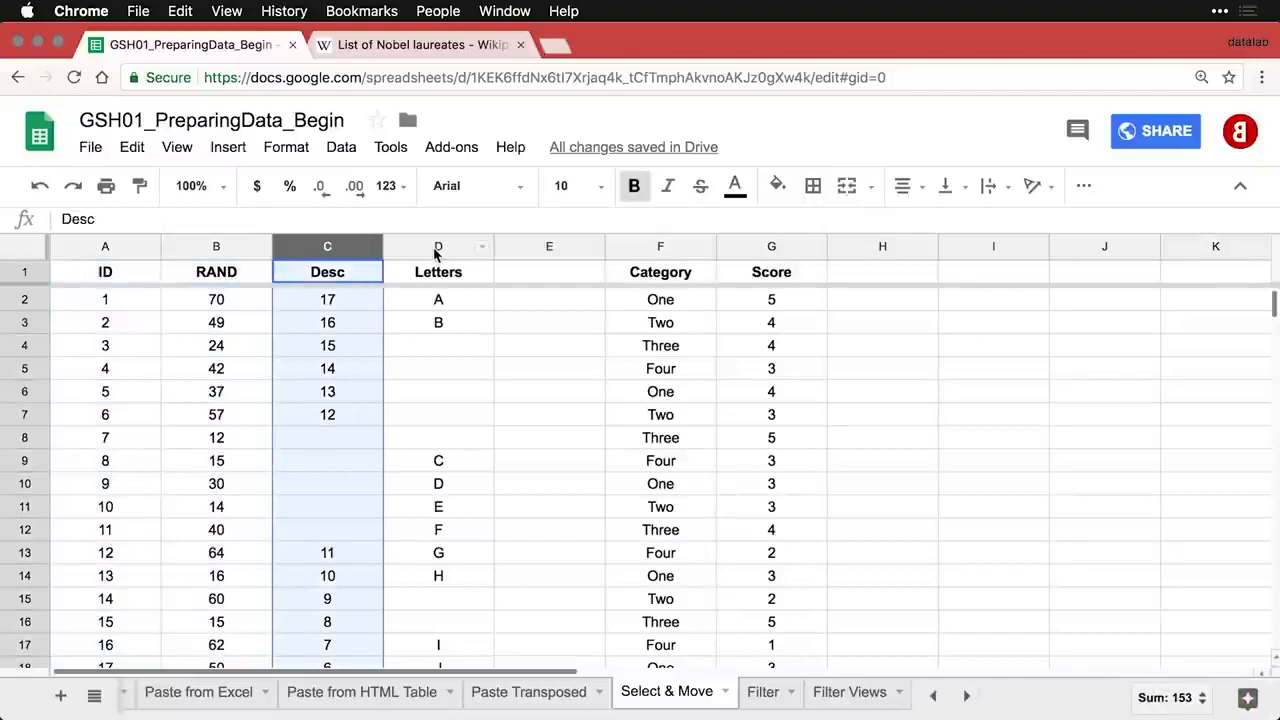
pyautogui.moveTo(437, 250); pyautogui.dragTo(219, 250)
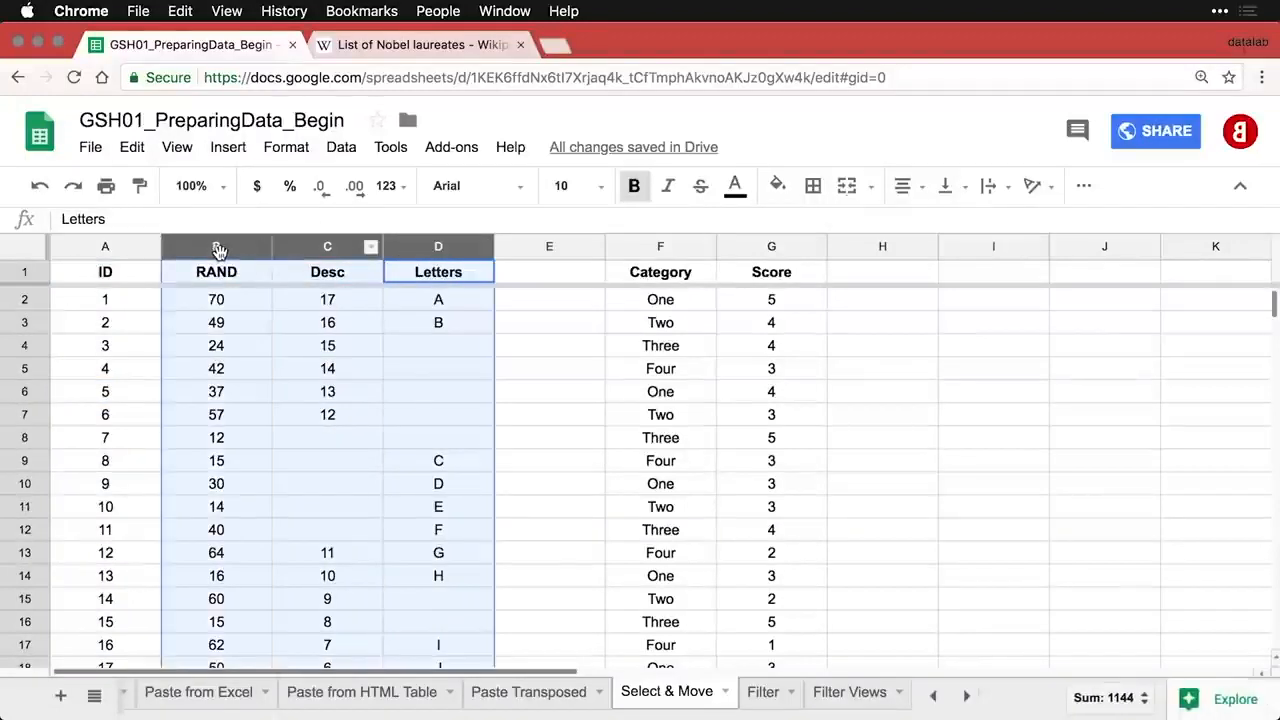
pyautogui.click(26, 346)
pyautogui.click(28, 413)
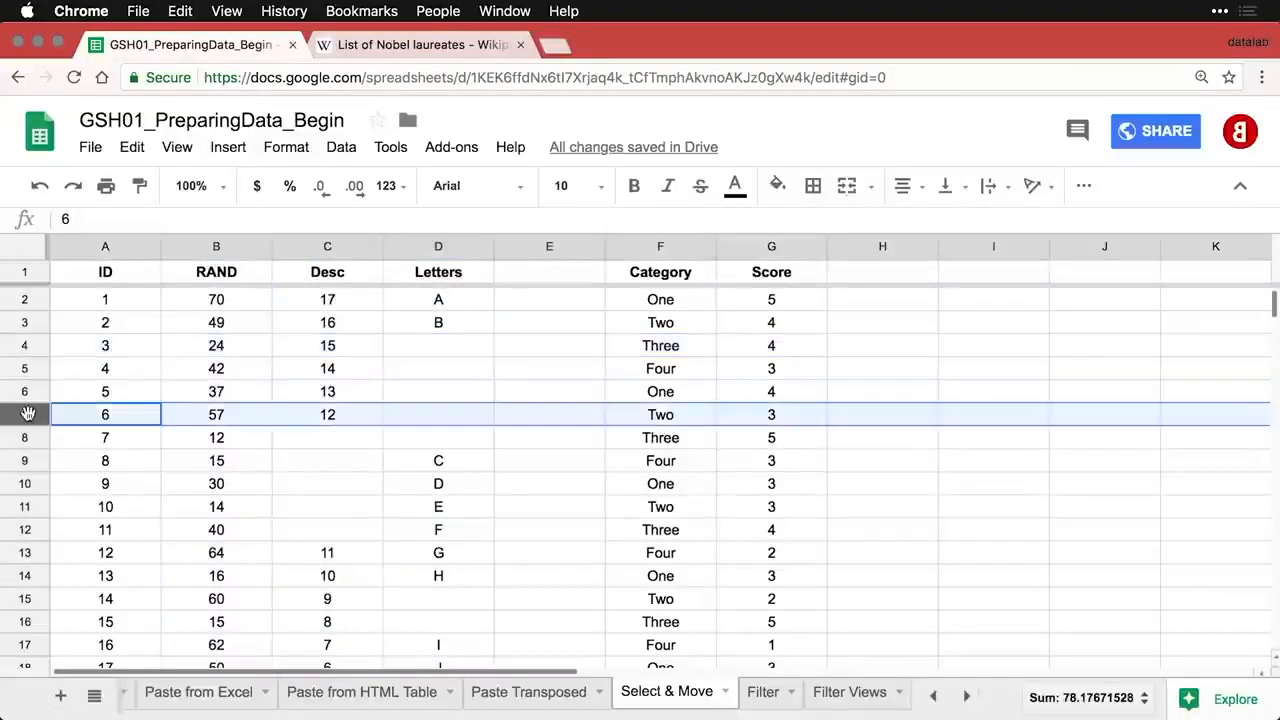
pyautogui.moveTo(26, 346); pyautogui.dragTo(22, 503)
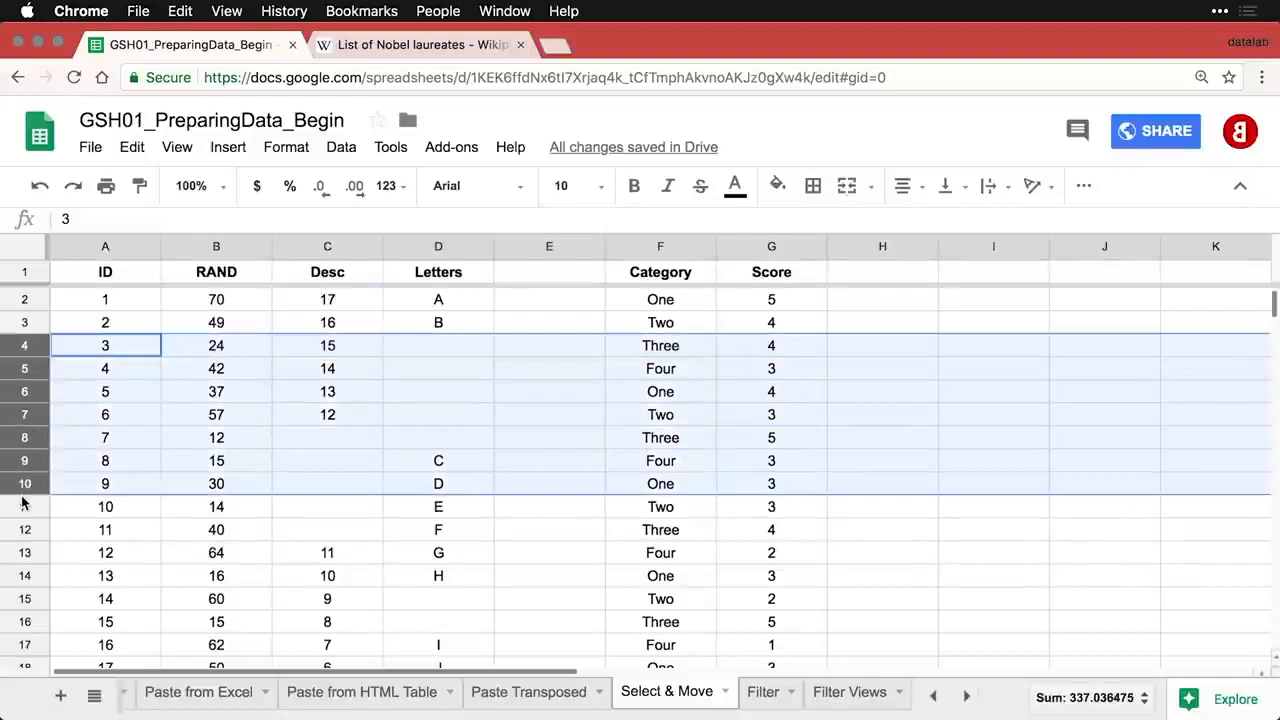
# - Select the whole sheet, reduce the selection to A1, and go full screen
pyautogui.click(25, 250)
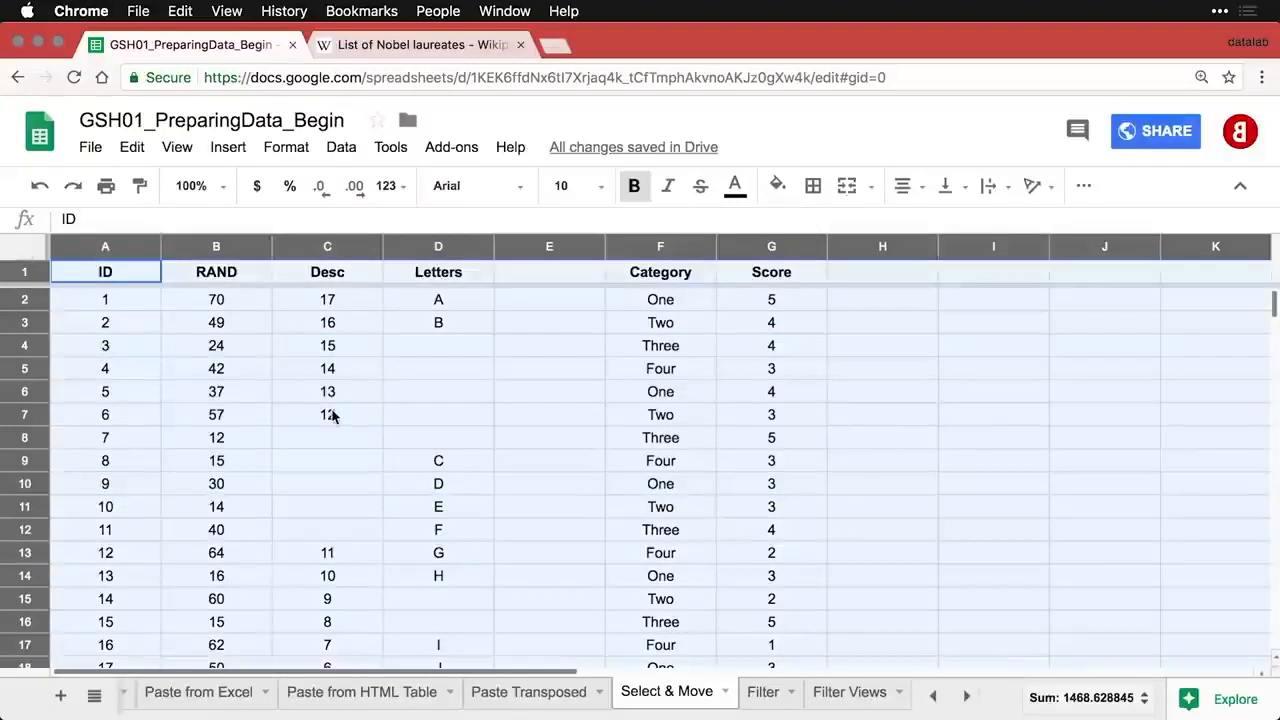
pyautogui.scroll(-5, 332, 415)
pyautogui.scroll(5, 332, 415)
pyautogui.press('super+Home')
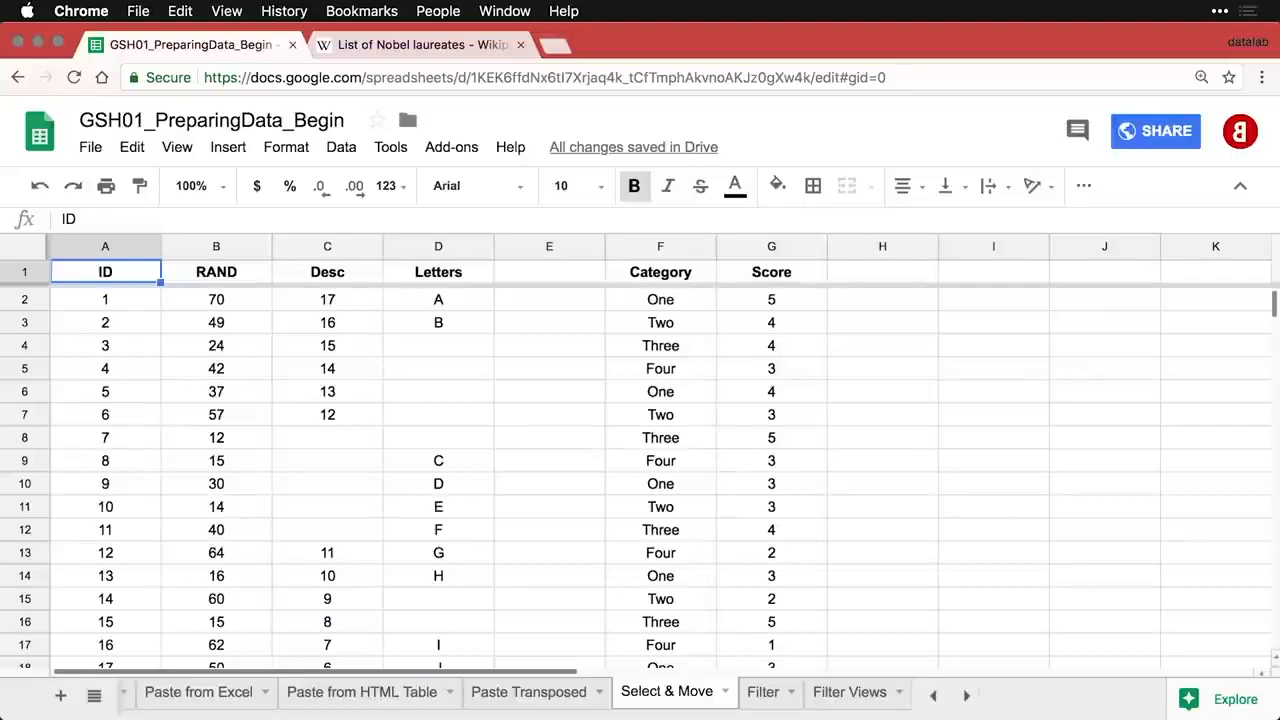
pyautogui.press('ctrl+super+f')
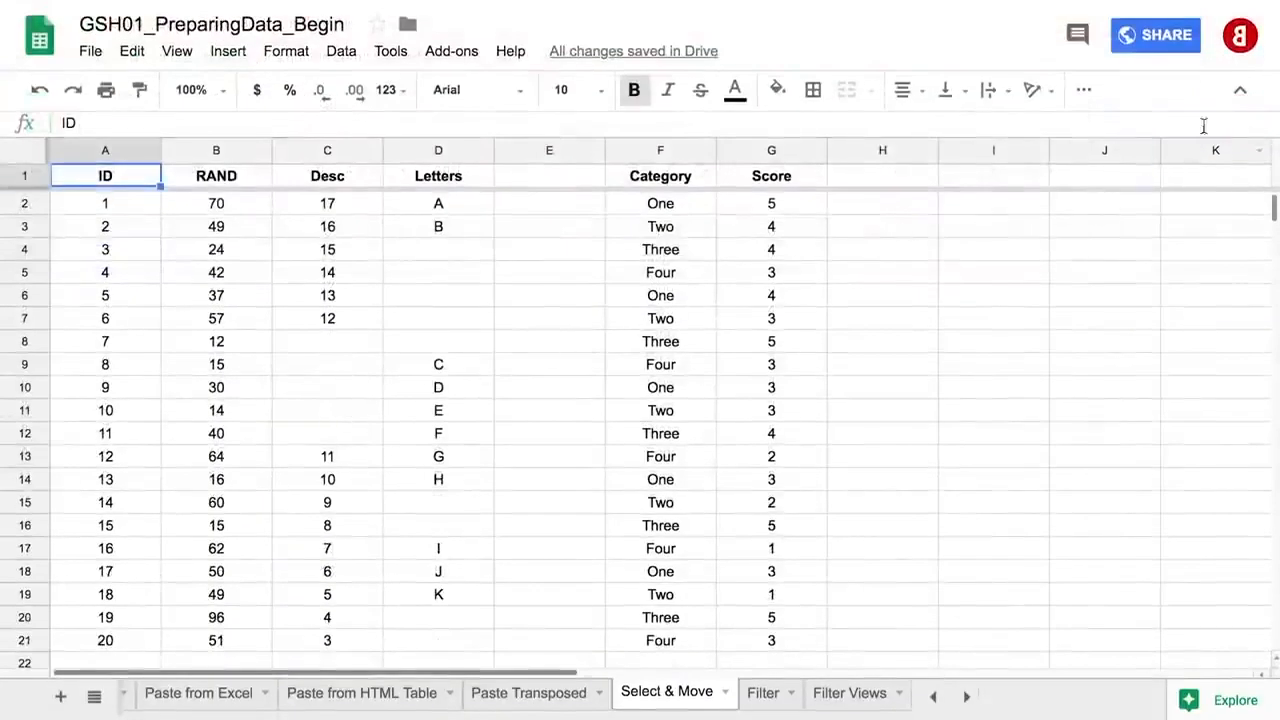
# - Hide the menus and select row 22, cell C21, then column A's data A1:A21
pyautogui.click(1240, 97)
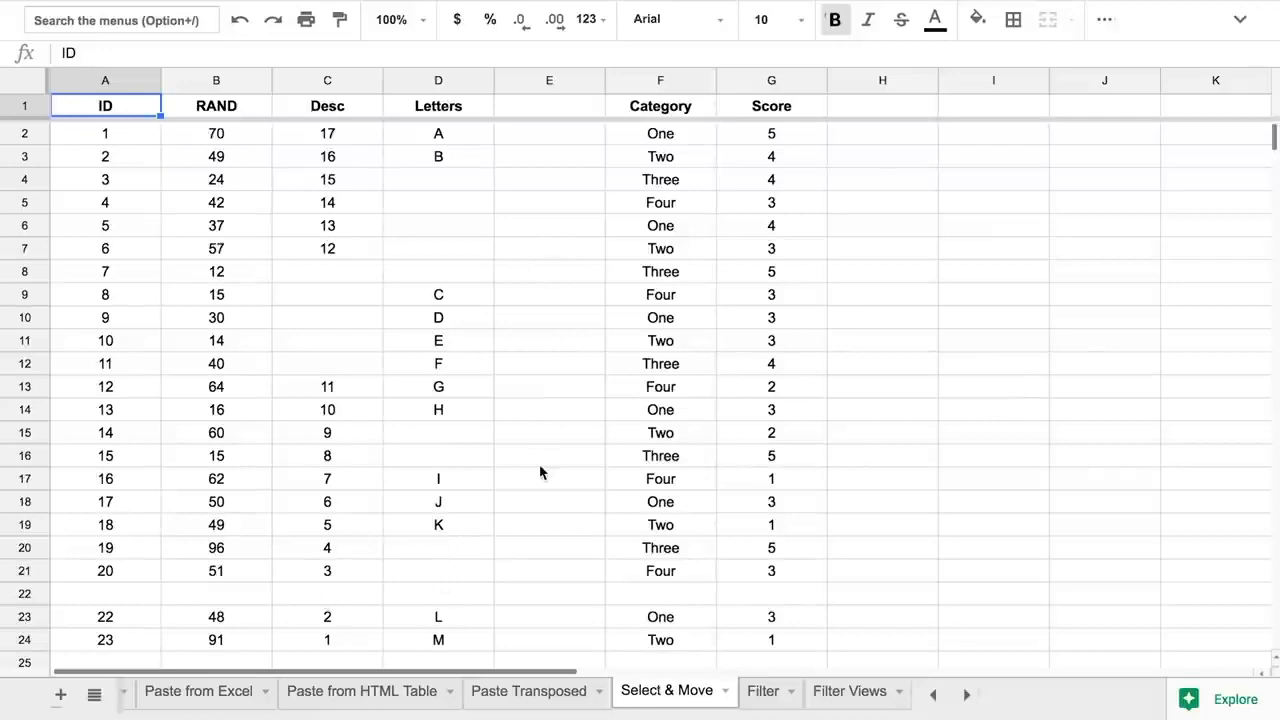
pyautogui.click(24, 593)
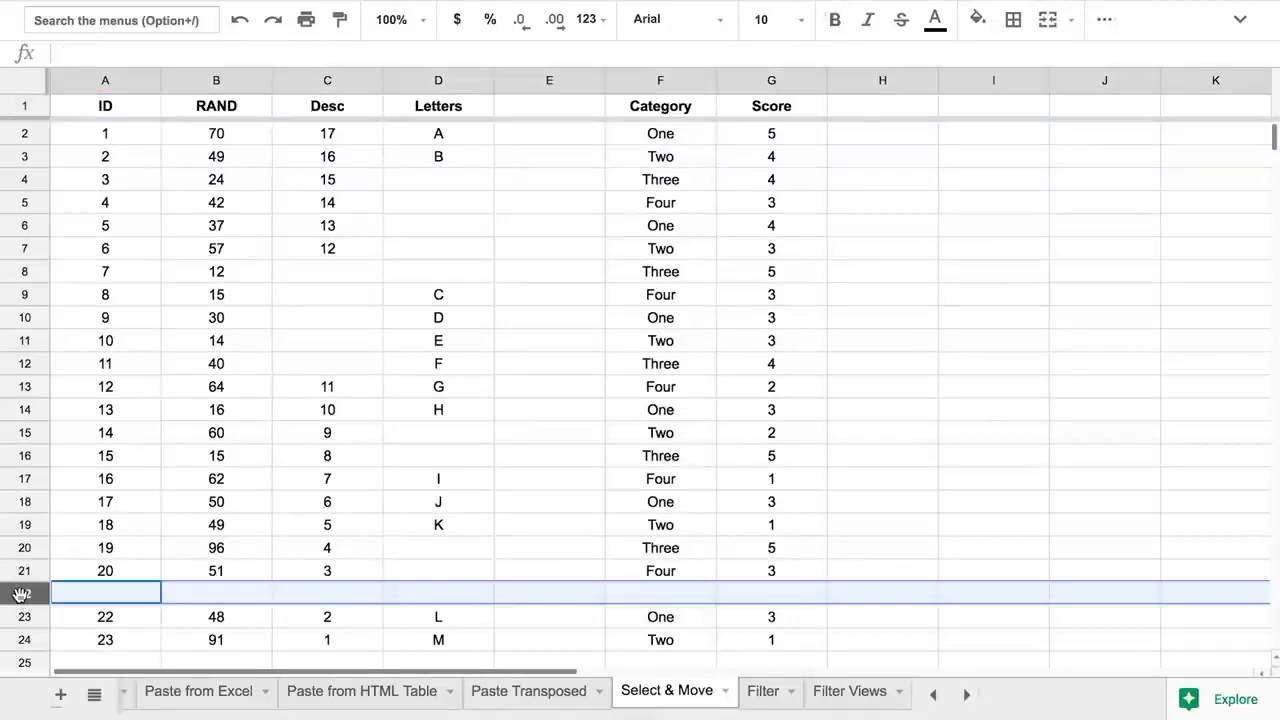
pyautogui.click(323, 566)
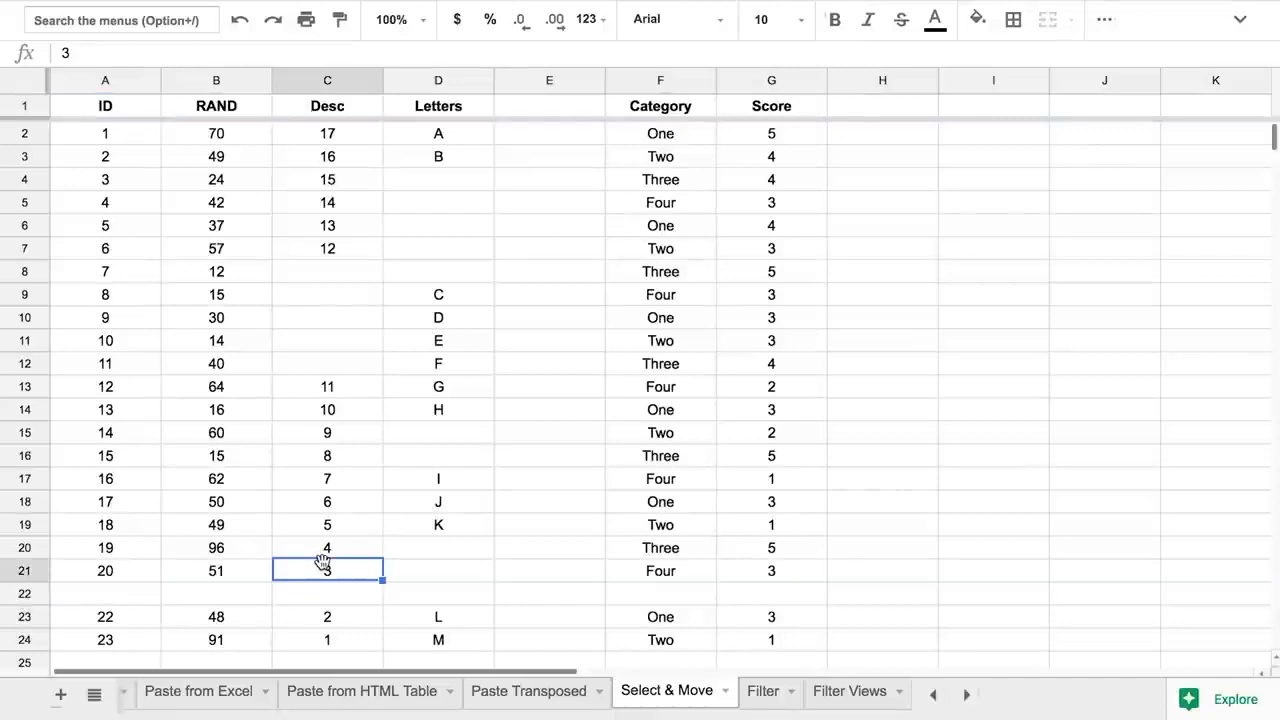
pyautogui.click(111, 232)
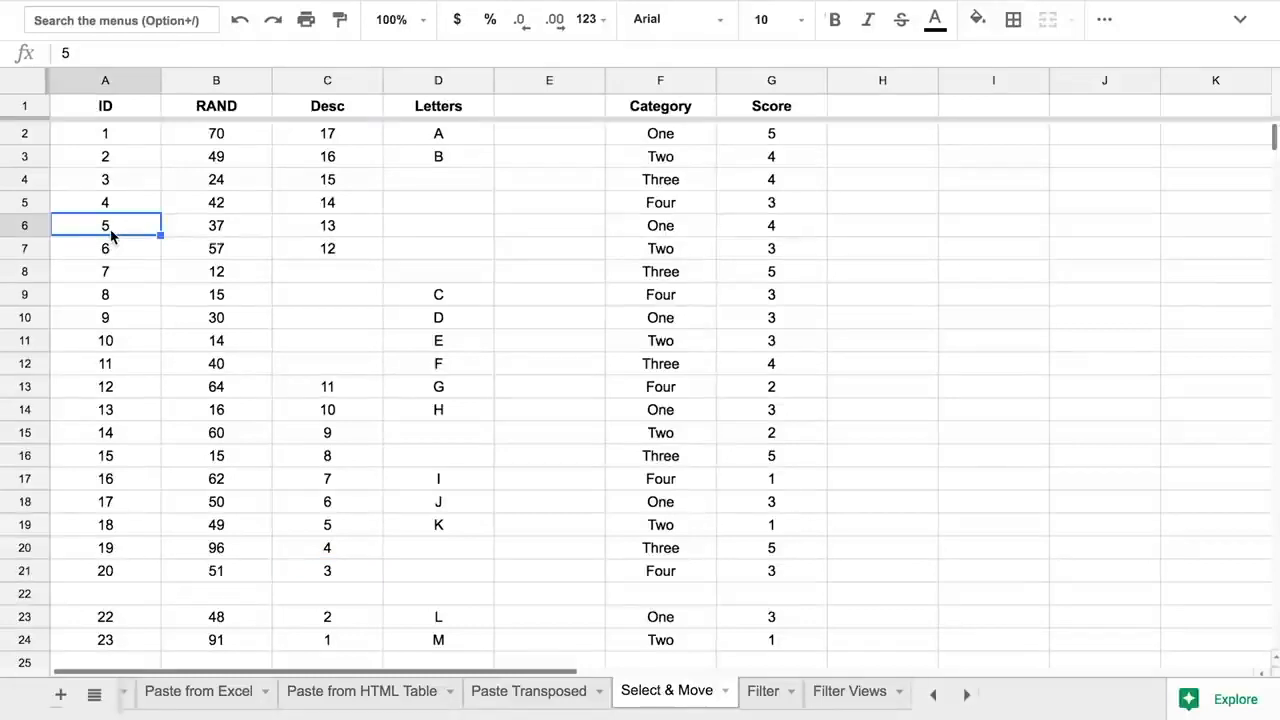
pyautogui.hotkey('ctrl', 'space')
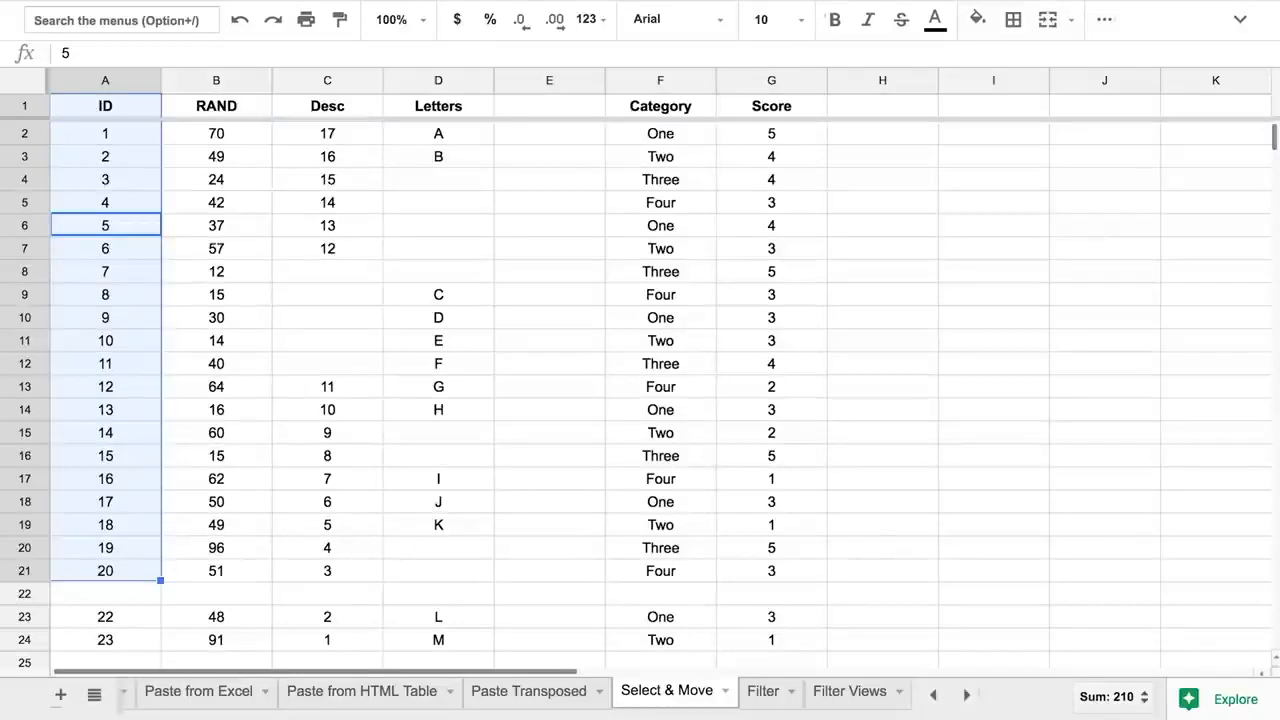
# - Put an X in empty cell E22, then select the ID values up from A12
pyautogui.click(30, 594)
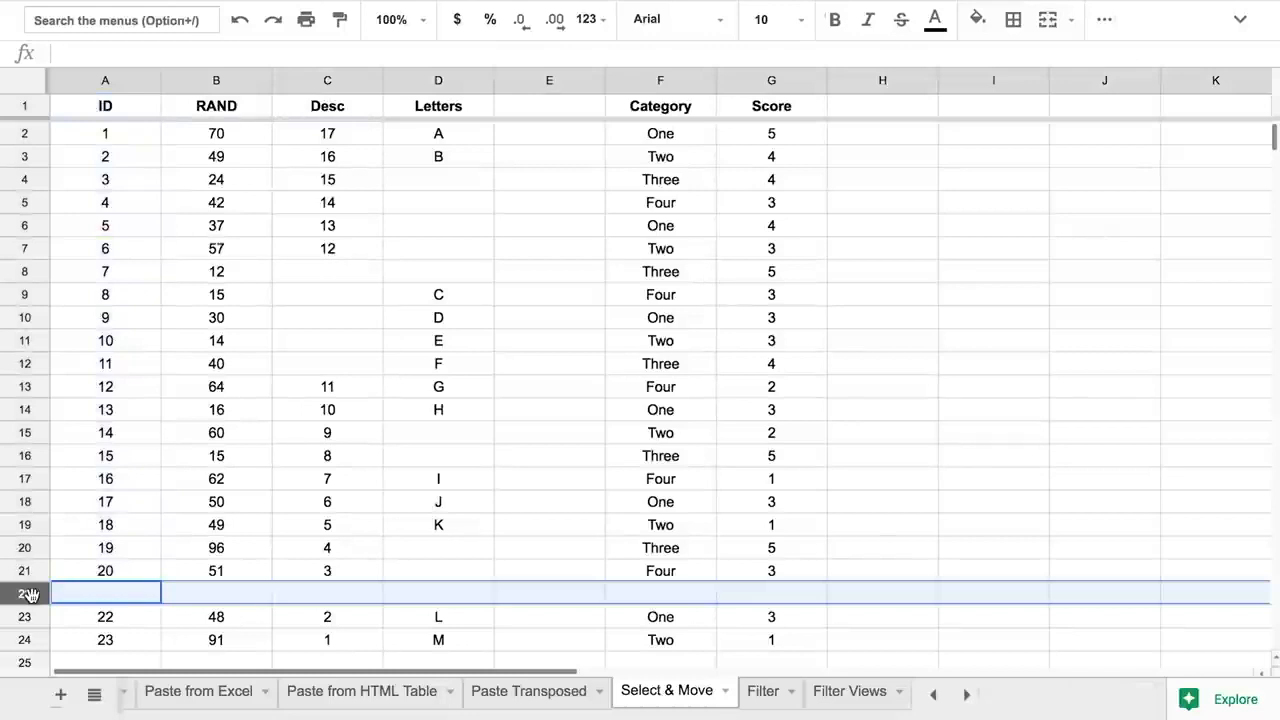
pyautogui.click(554, 594)
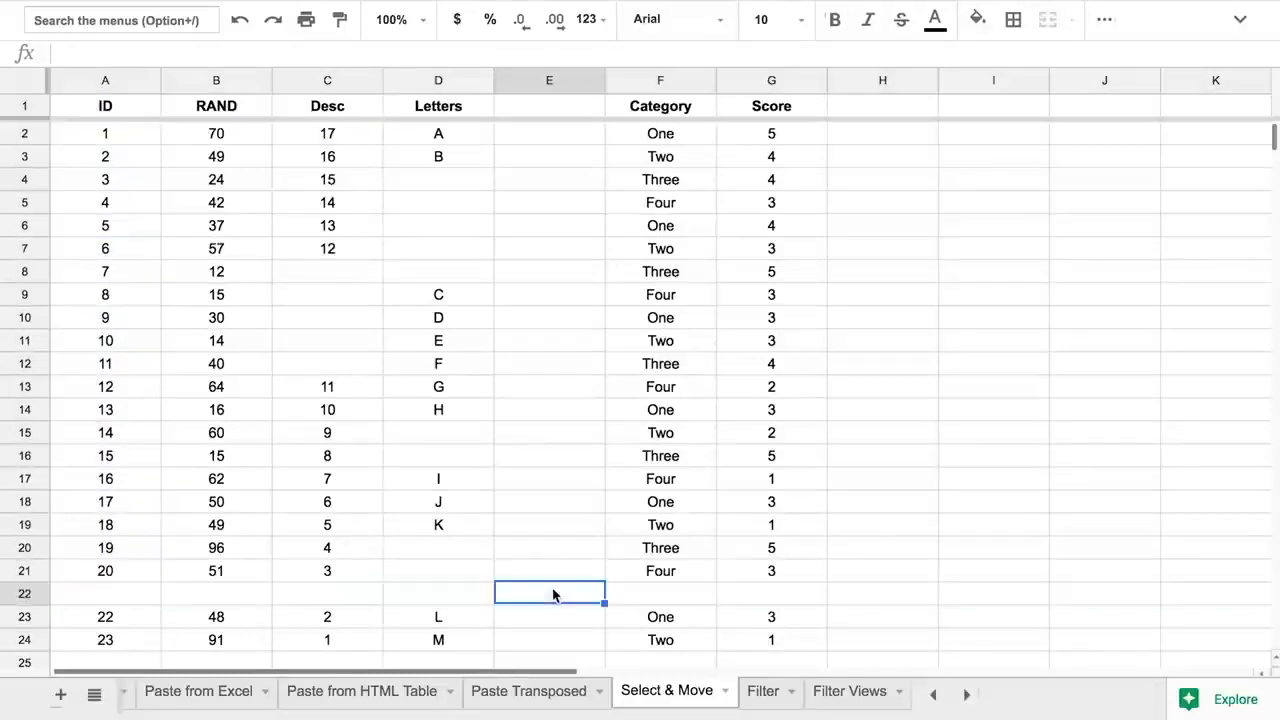
pyautogui.write('X')
pyautogui.click(135, 368)
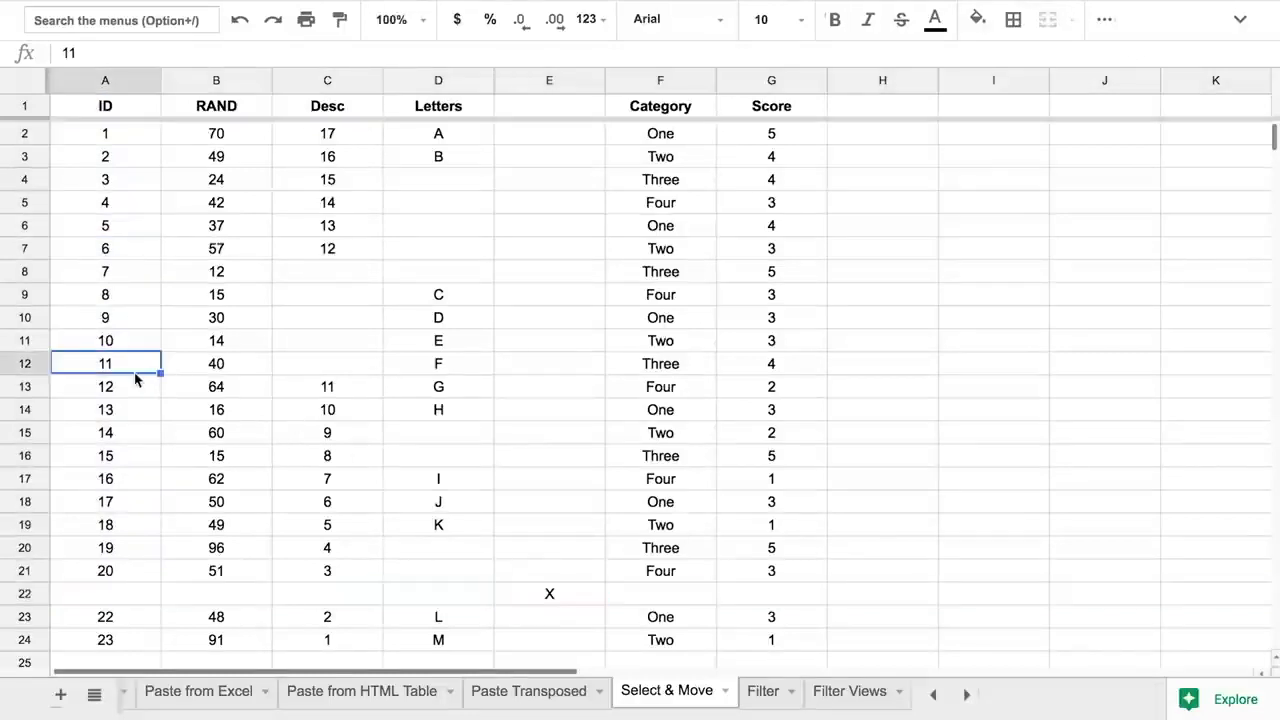
pyautogui.hotkey('ctrl', 'space')
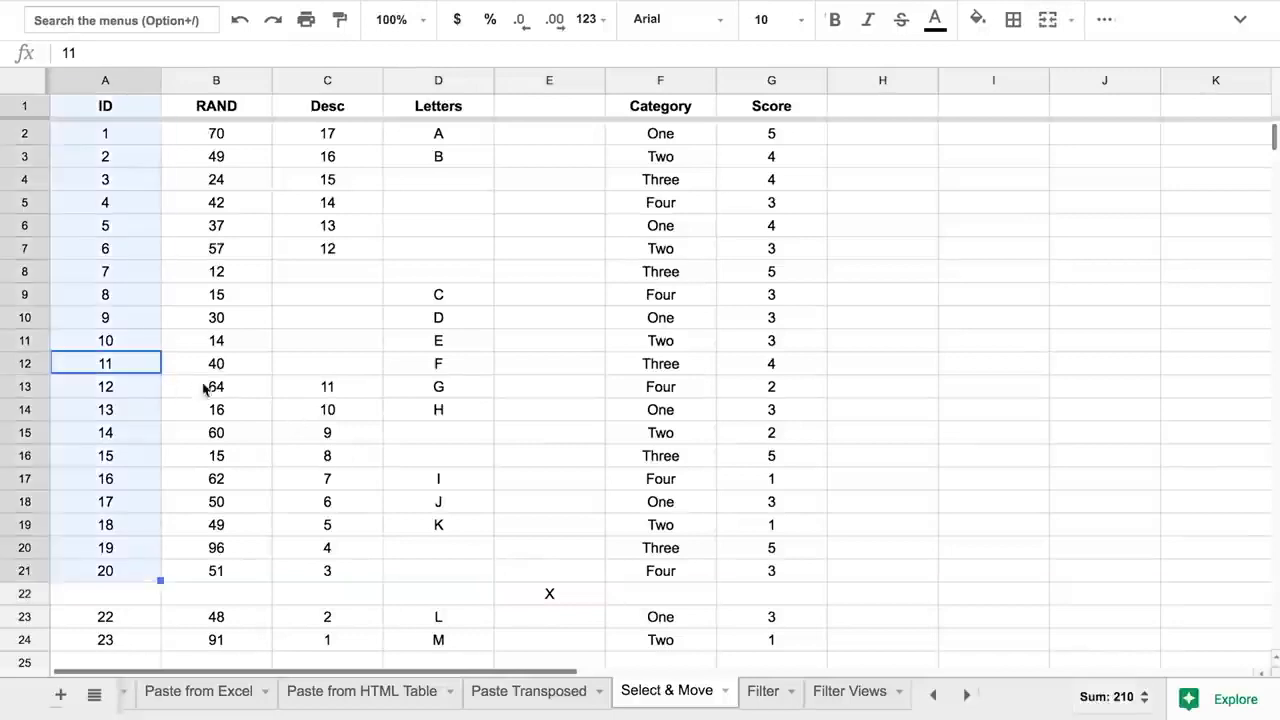
# - Enter the heading X in cell E1
pyautogui.click(580, 588)
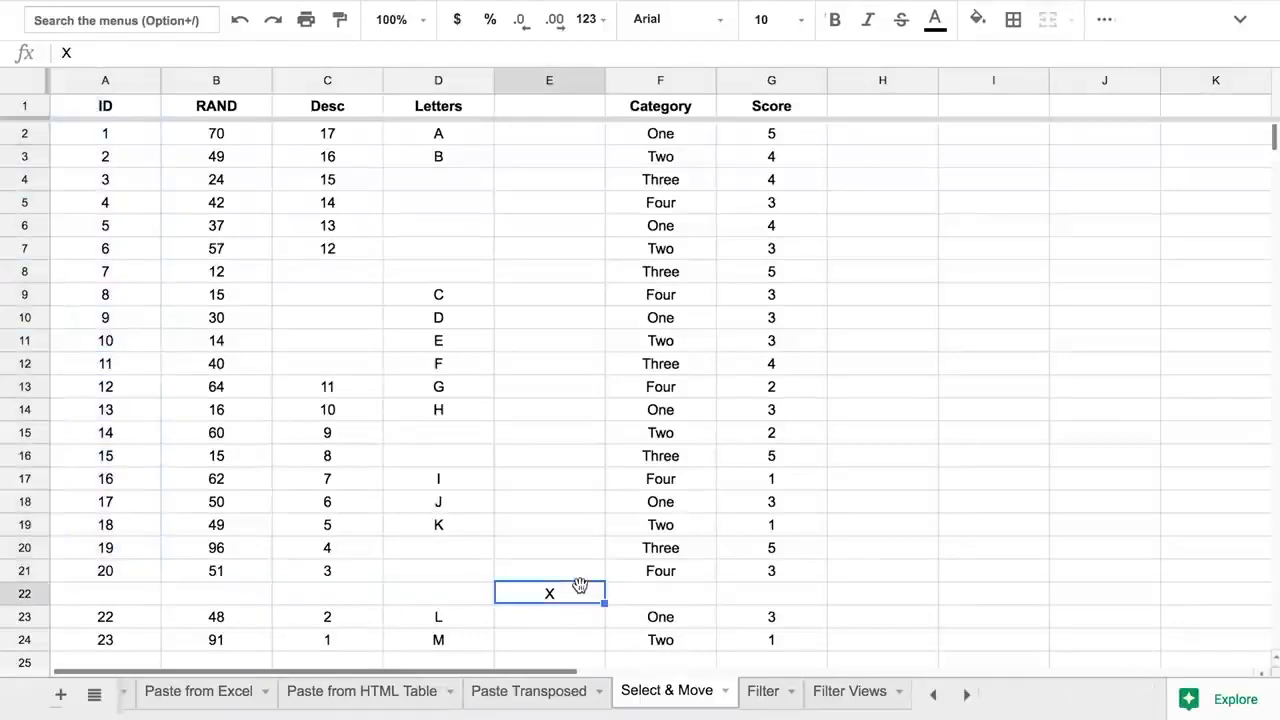
pyautogui.click(561, 107)
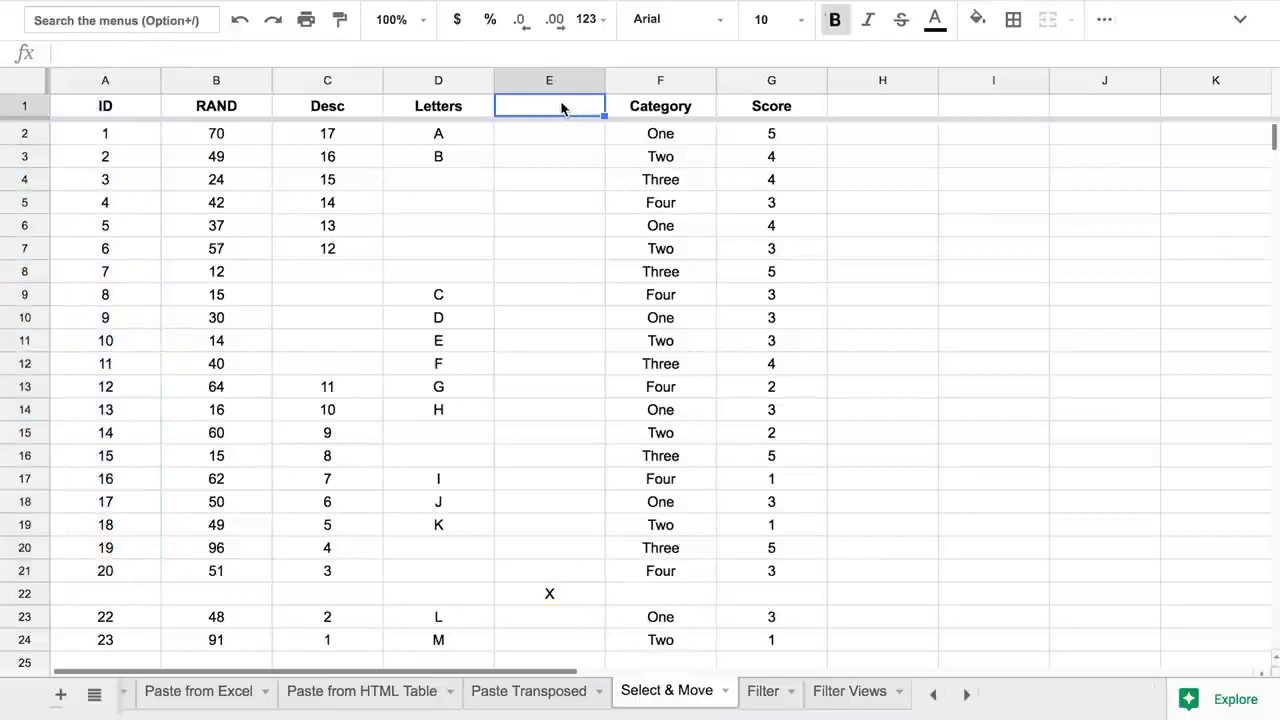
pyautogui.write('X')
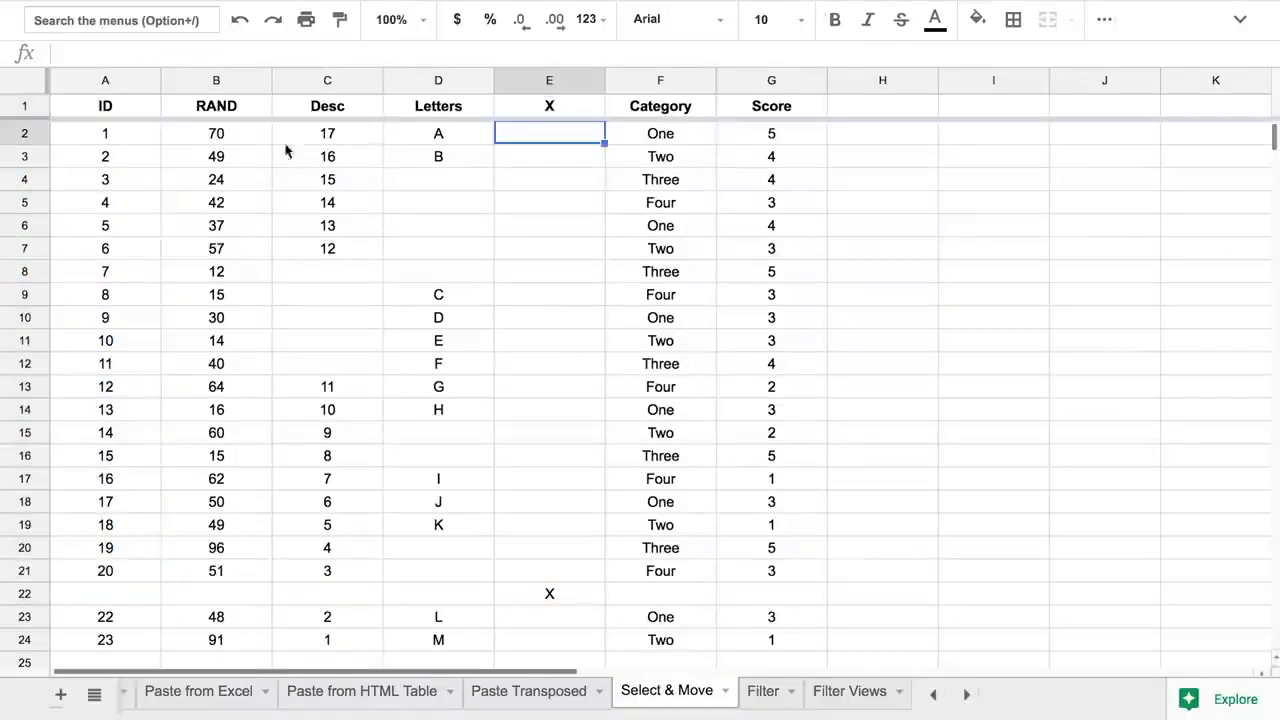
pyautogui.click(128, 212)
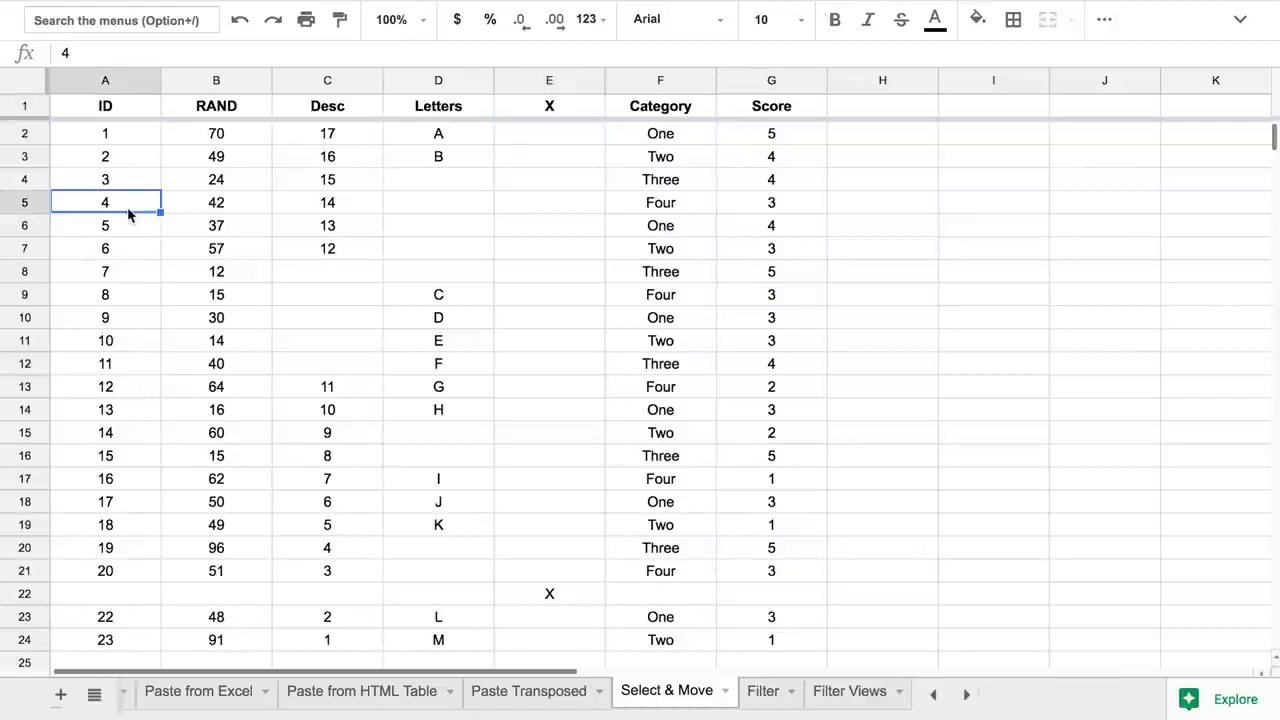
# - Select the ID column's data, then the RAND column extended through Desc and Letters
pyautogui.hotkey('ctrl', 'space')
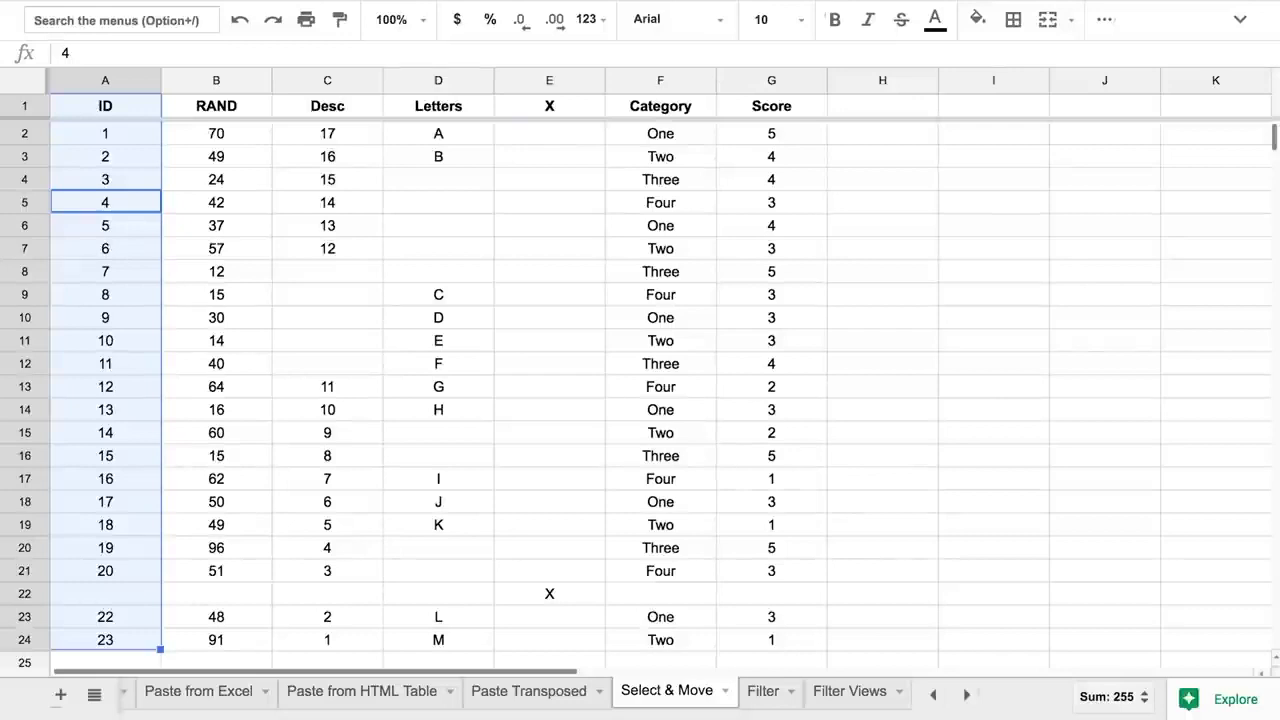
pyautogui.press('Right')
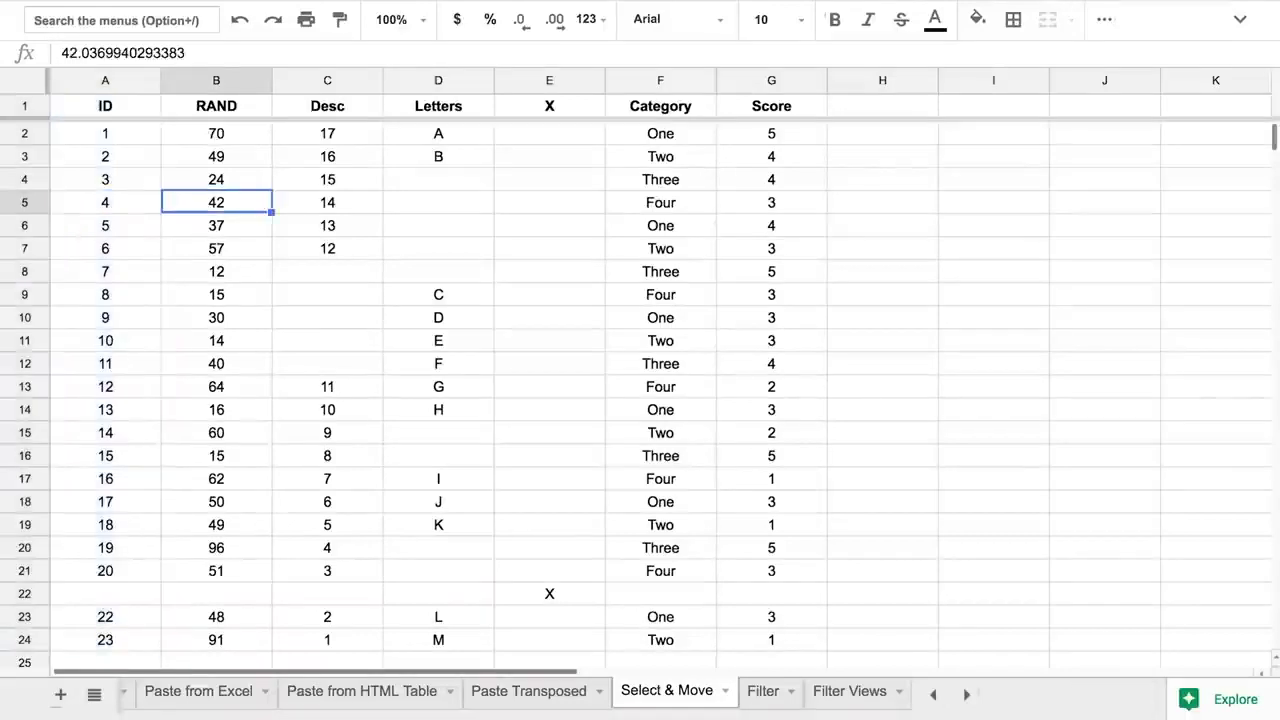
pyautogui.hotkey('ctrl', 'space')
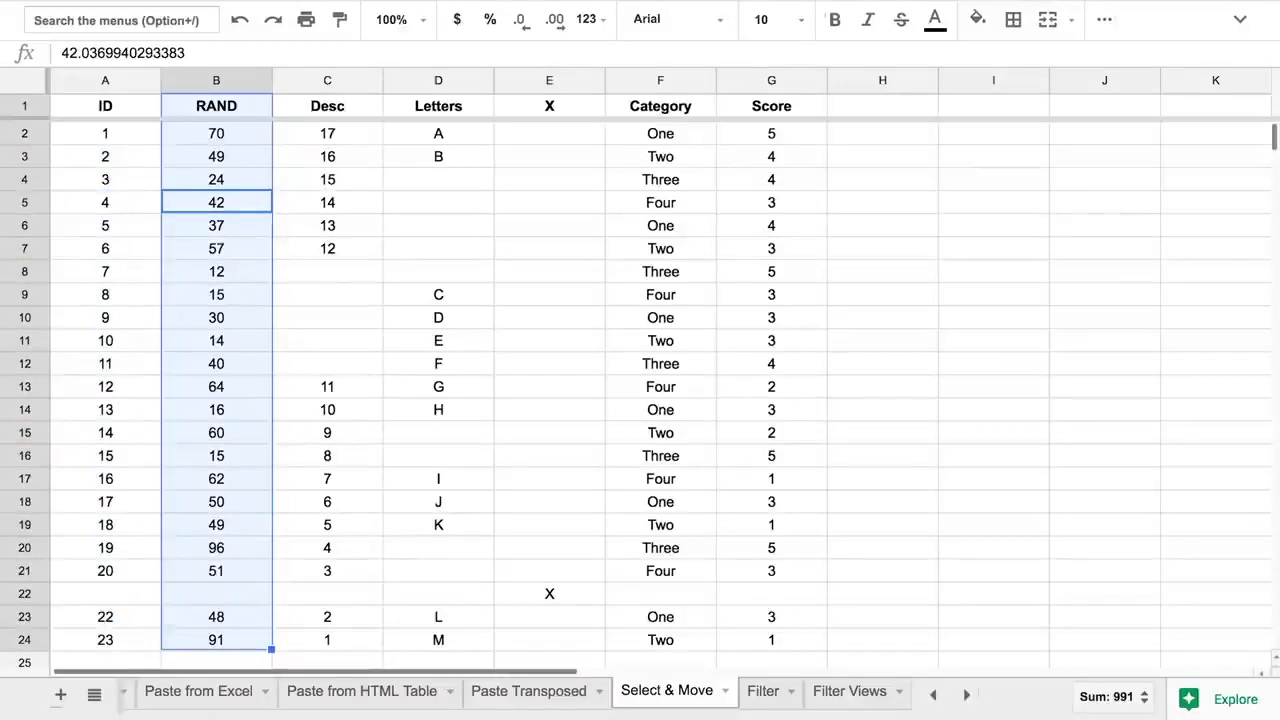
pyautogui.hotkey('shift', 'Right')
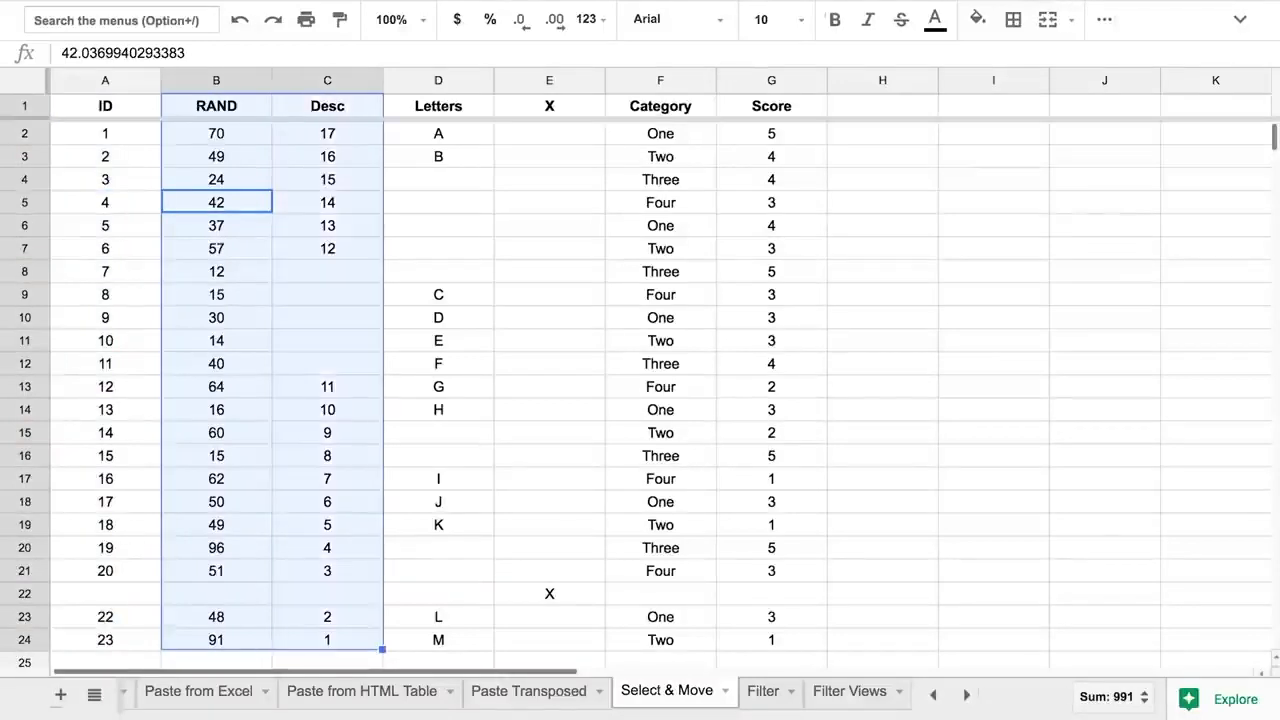
pyautogui.hotkey('shift', 'Left')
pyautogui.hotkey('shift', 'Left')
pyautogui.hotkey('shift', 'Right')
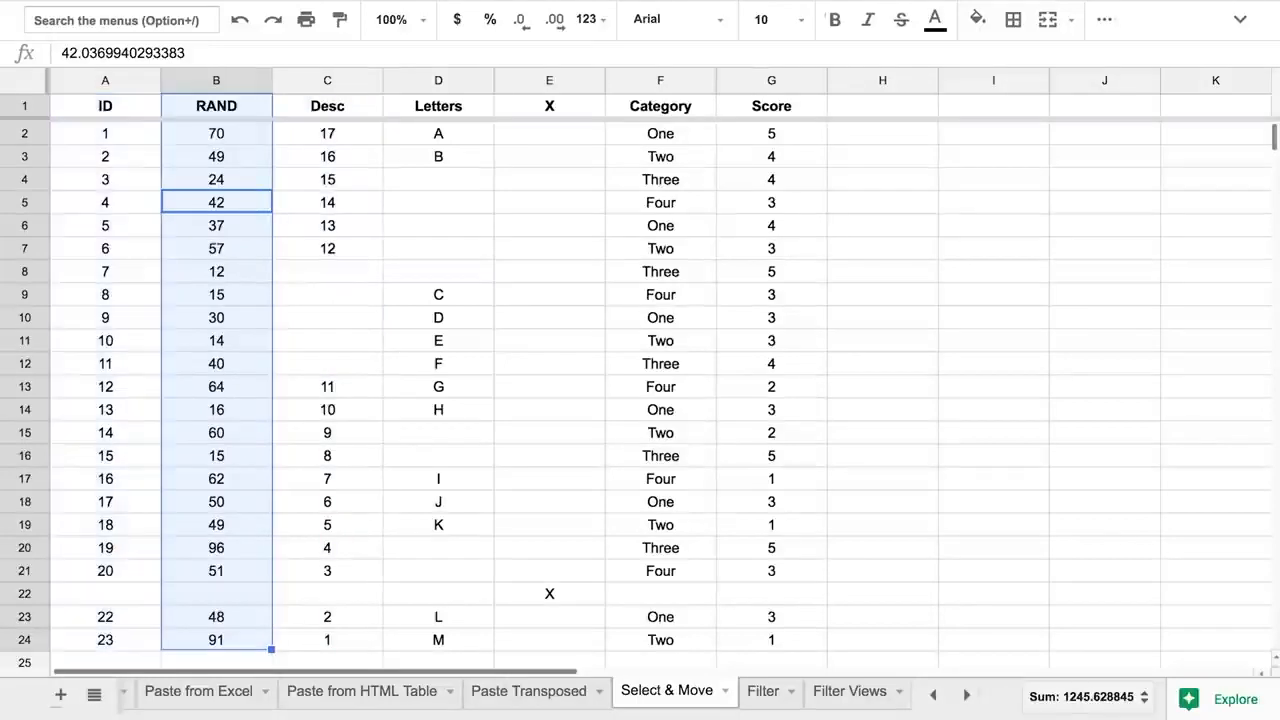
pyautogui.hotkey('shift', 'Right')
pyautogui.hotkey('shift', 'Right')
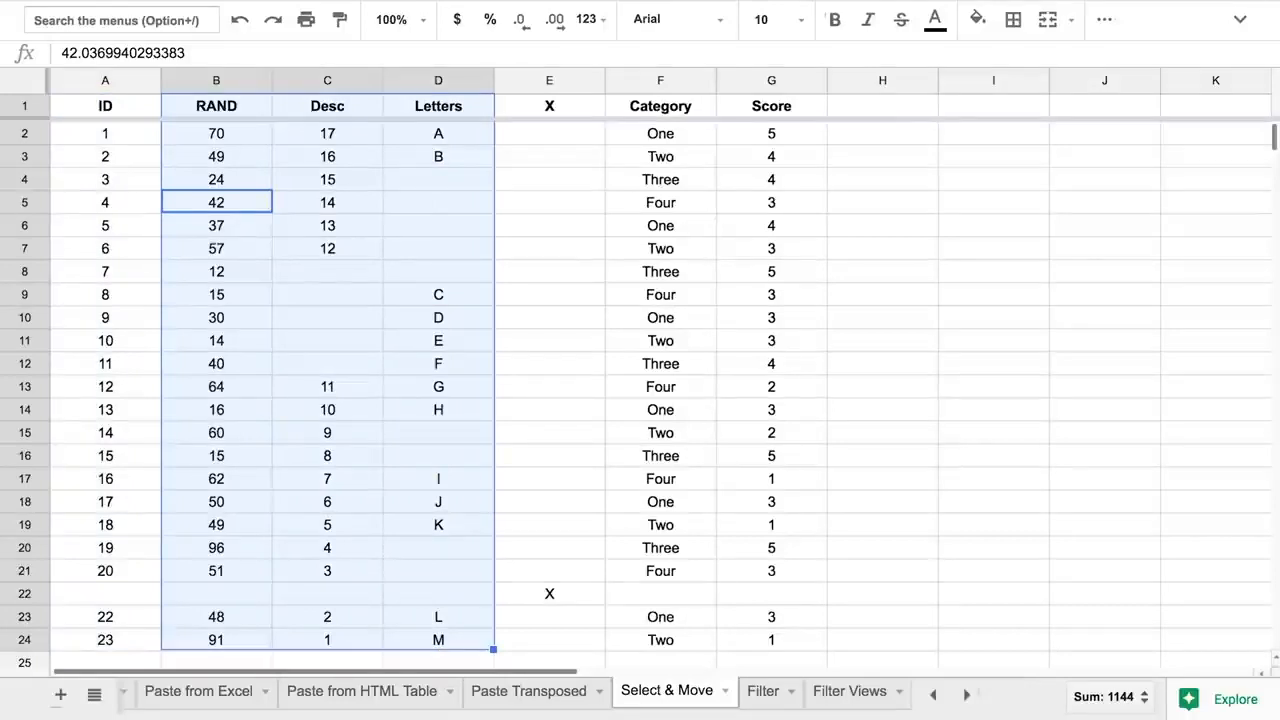
# - Select row 5's data across columns A–G and extend it to A3:G5
pyautogui.click(136, 194)
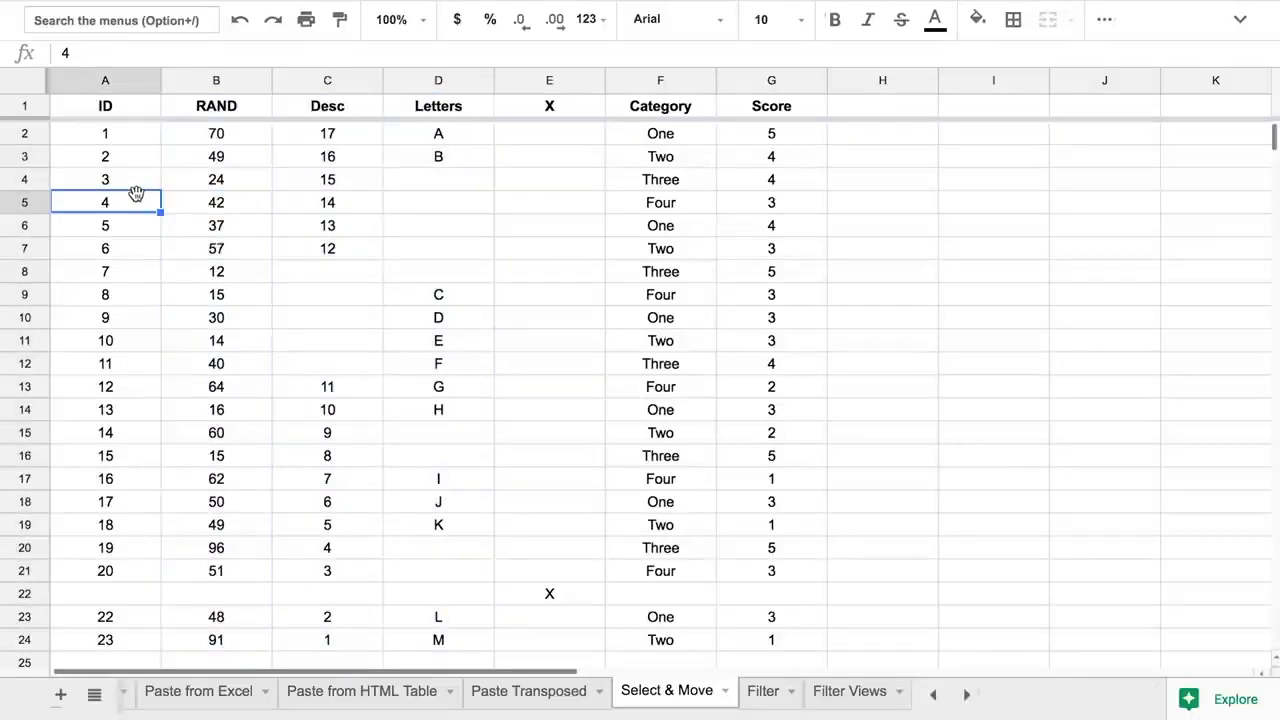
pyautogui.hotkey('shift', 'space')
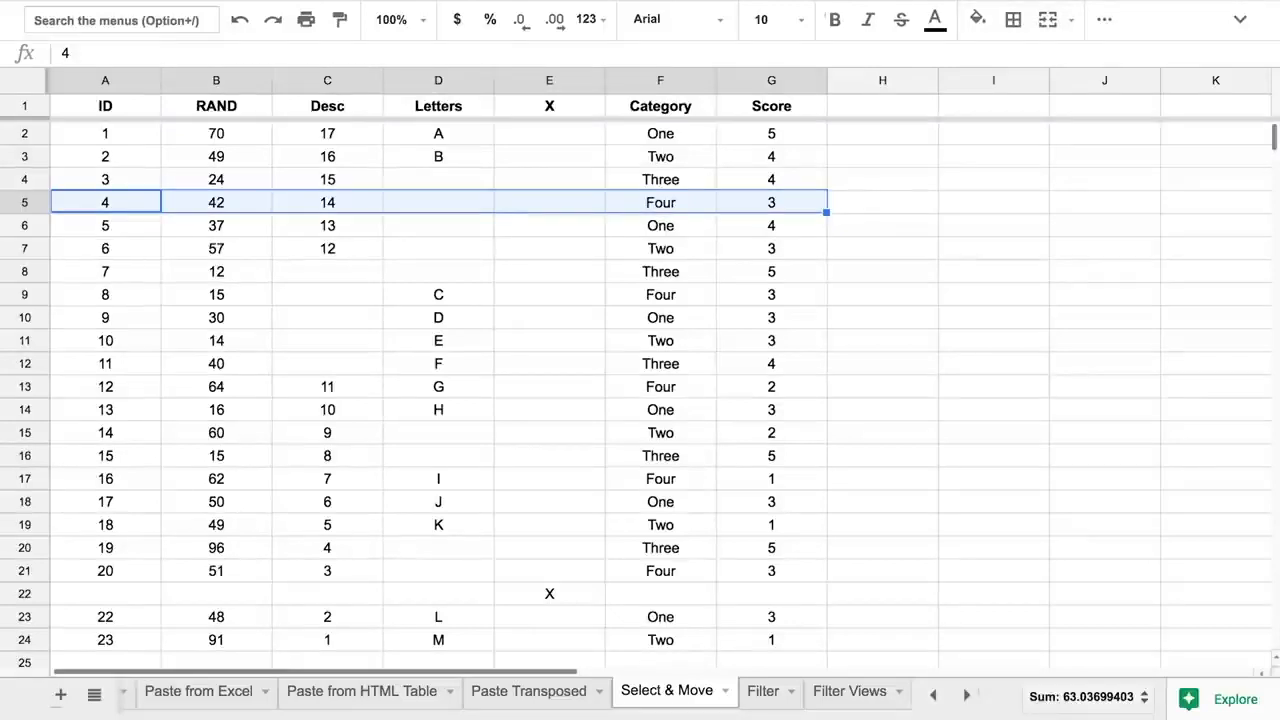
pyautogui.hotkey('shift', 'Down')
pyautogui.hotkey('shift', 'Down')
pyautogui.hotkey('shift', 'Down')
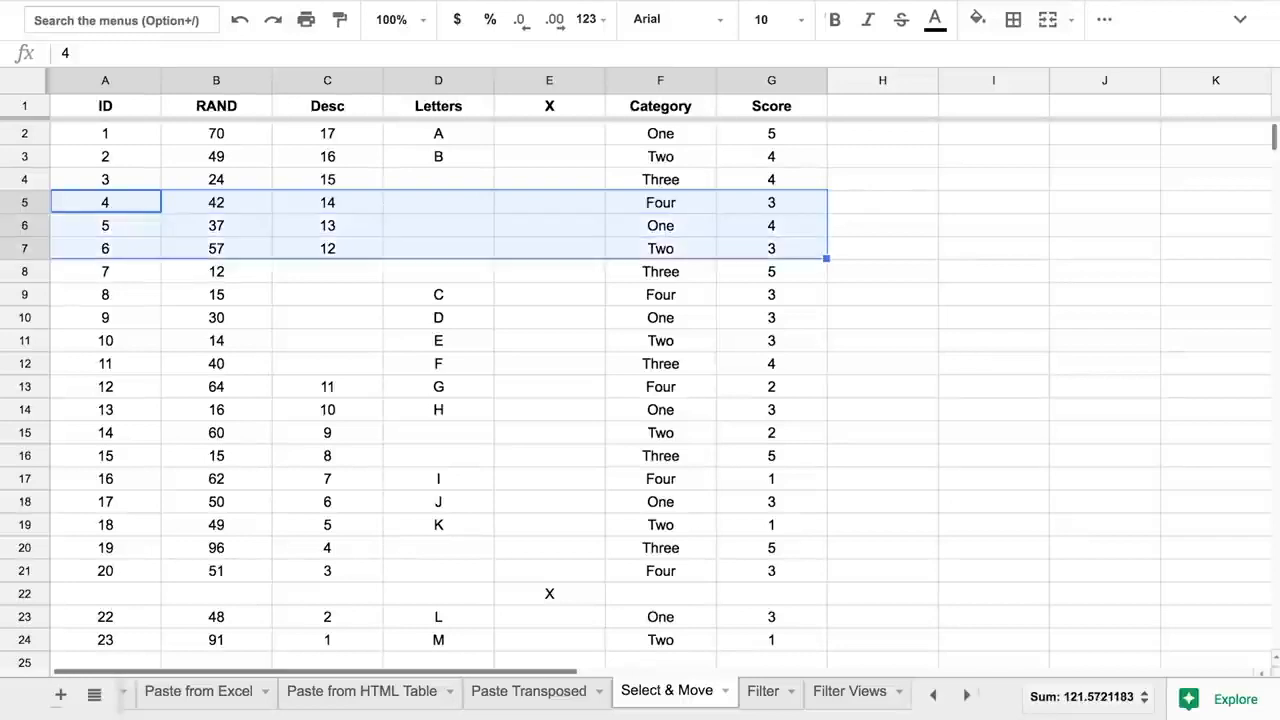
pyautogui.hotkey('shift', 'Up')
pyautogui.hotkey('shift', 'Up')
pyautogui.hotkey('shift', 'Up')
pyautogui.hotkey('shift', 'Up')
pyautogui.hotkey('shift', 'Up')
pyautogui.hotkey('shift', 'Up')
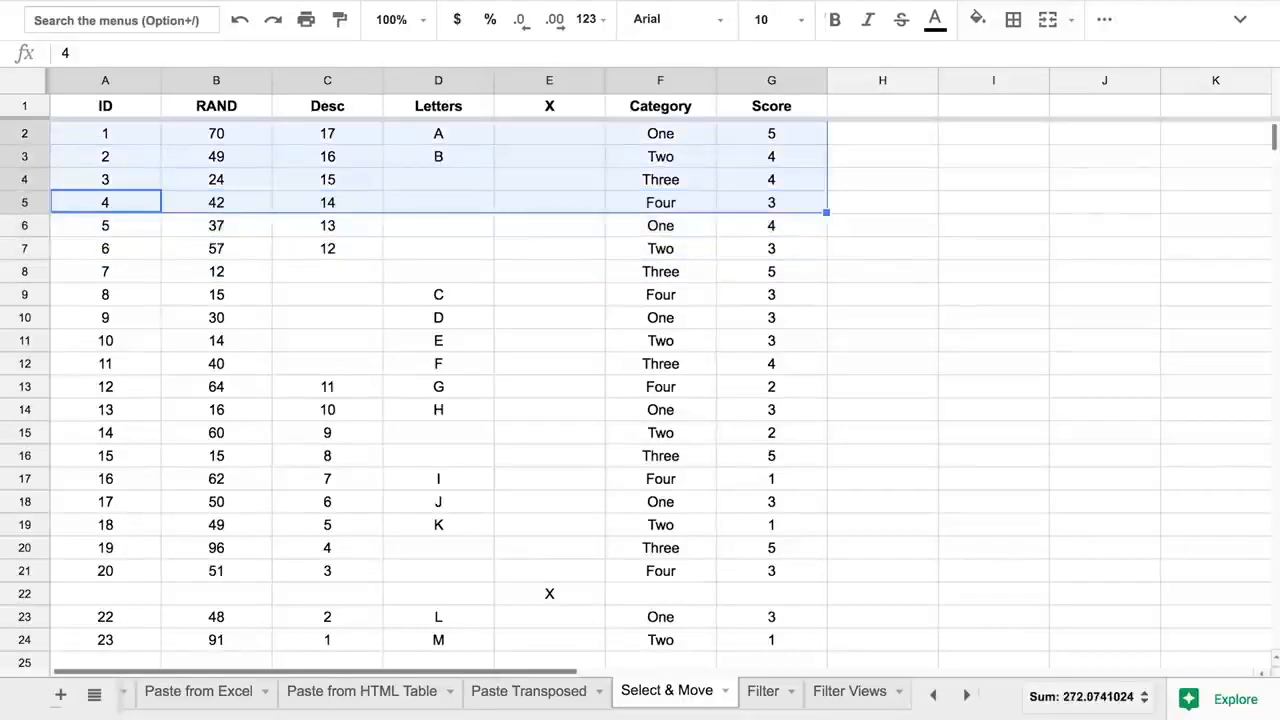
pyautogui.hotkey('shift', 'Down')
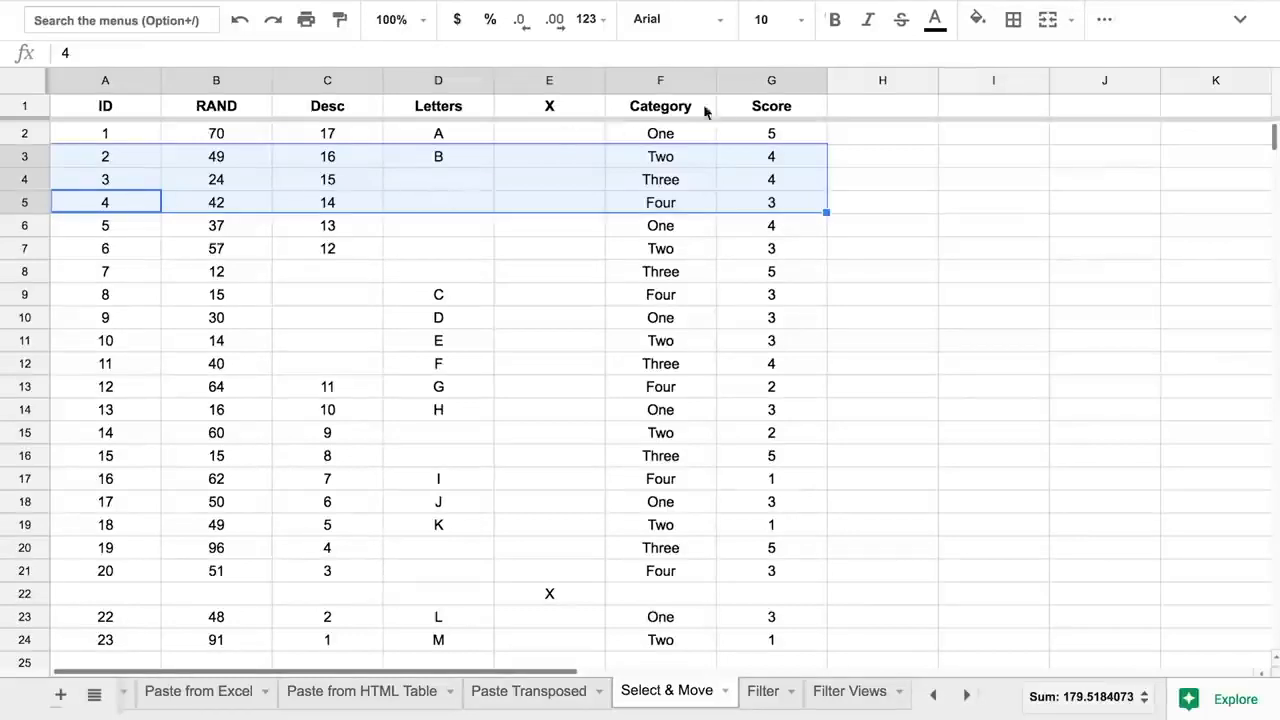
pyautogui.click(779, 79)
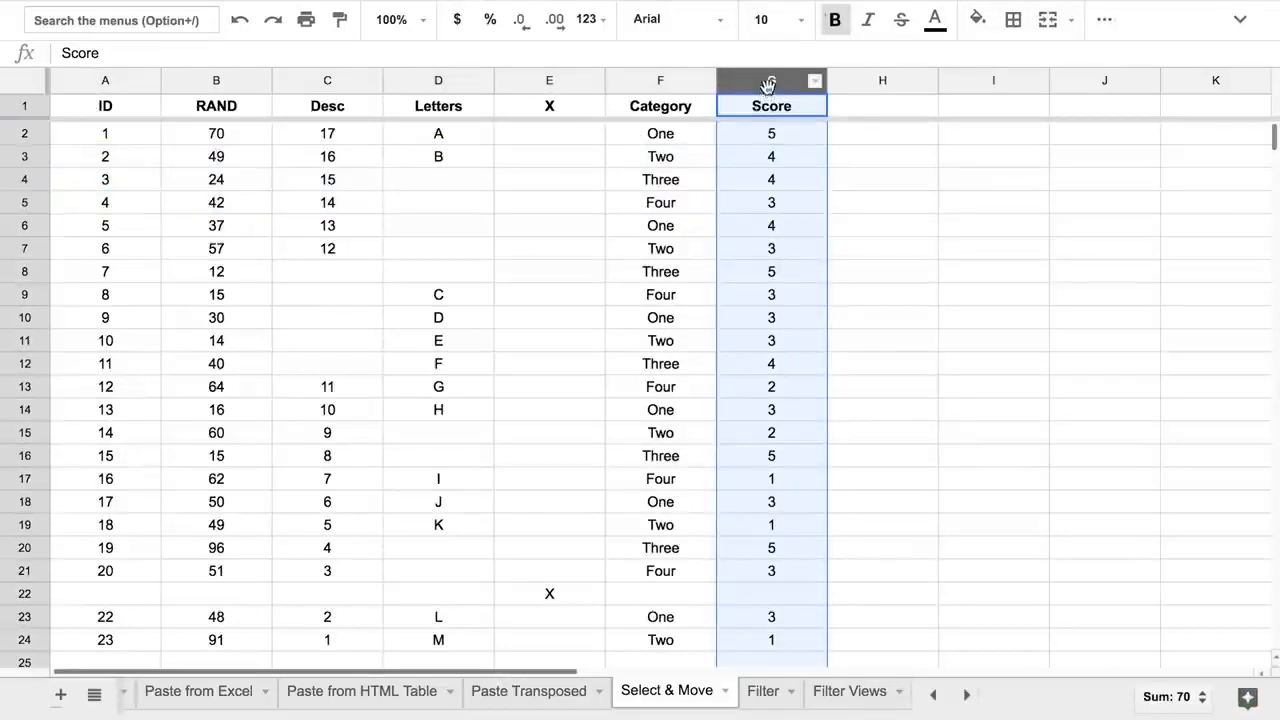
pyautogui.moveTo(767, 83); pyautogui.dragTo(690, 85)
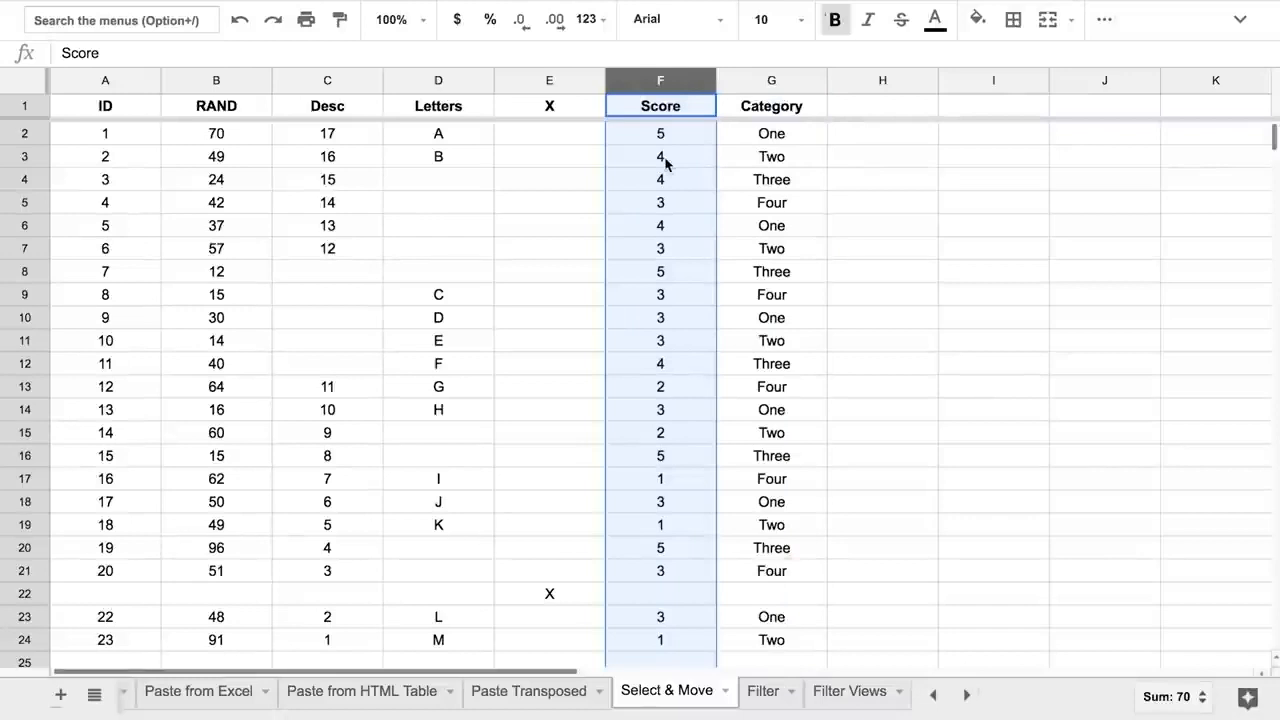
pyautogui.hotkey('ctrl', 'z')
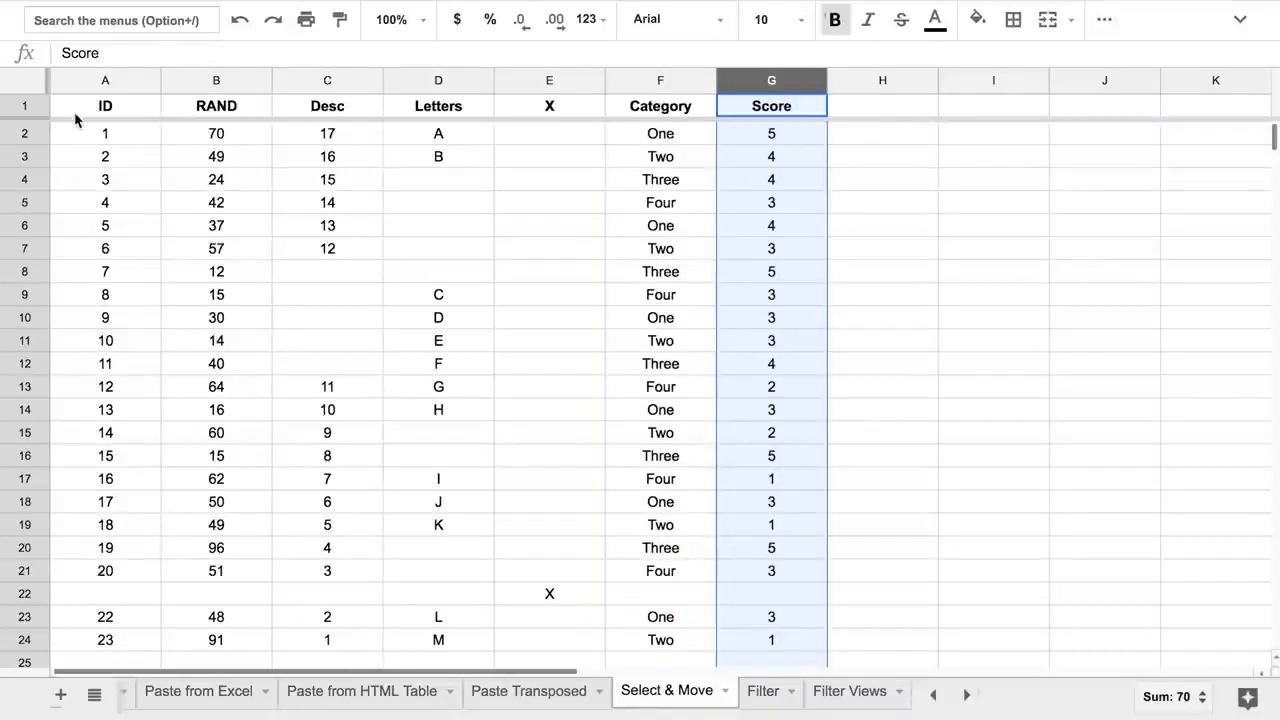
pyautogui.click(24, 136)
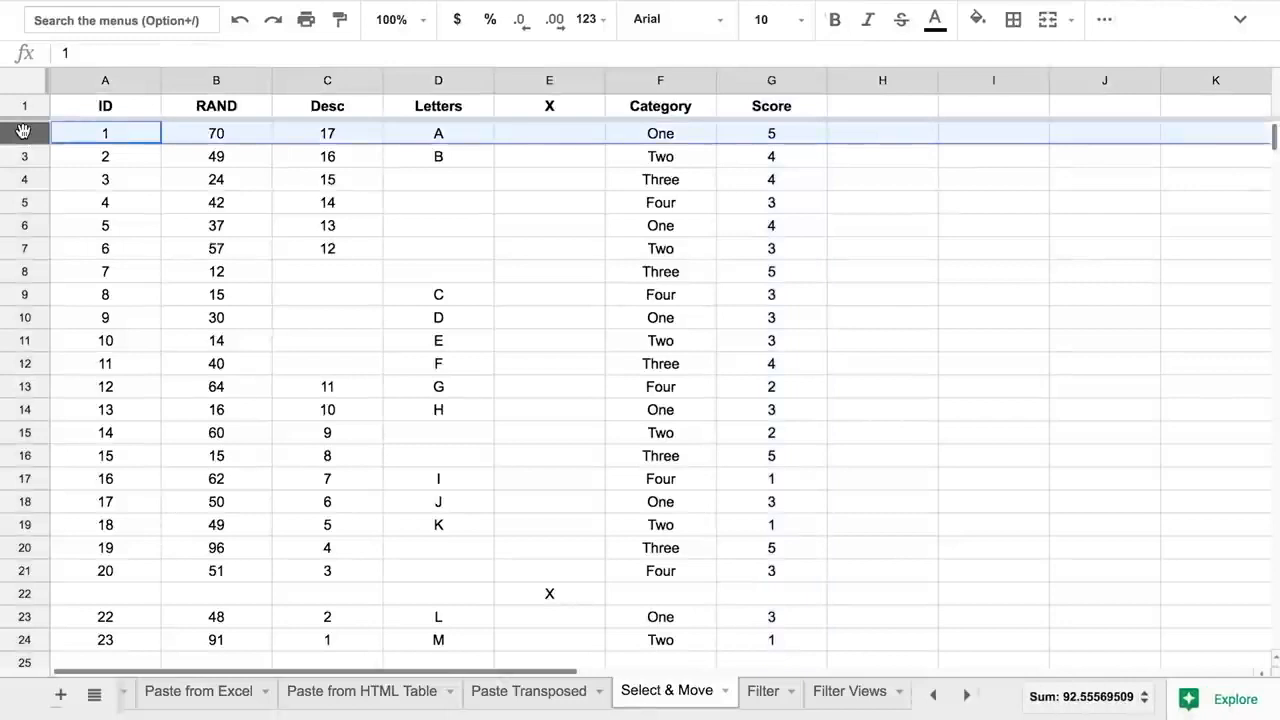
pyautogui.hotkey('shift', 'Down')
pyautogui.hotkey('shift', 'Down')
pyautogui.hotkey('shift', 'Down')
pyautogui.hotkey('shift', 'Down')
pyautogui.hotkey('shift', 'Down')
pyautogui.hotkey('shift', 'Down')
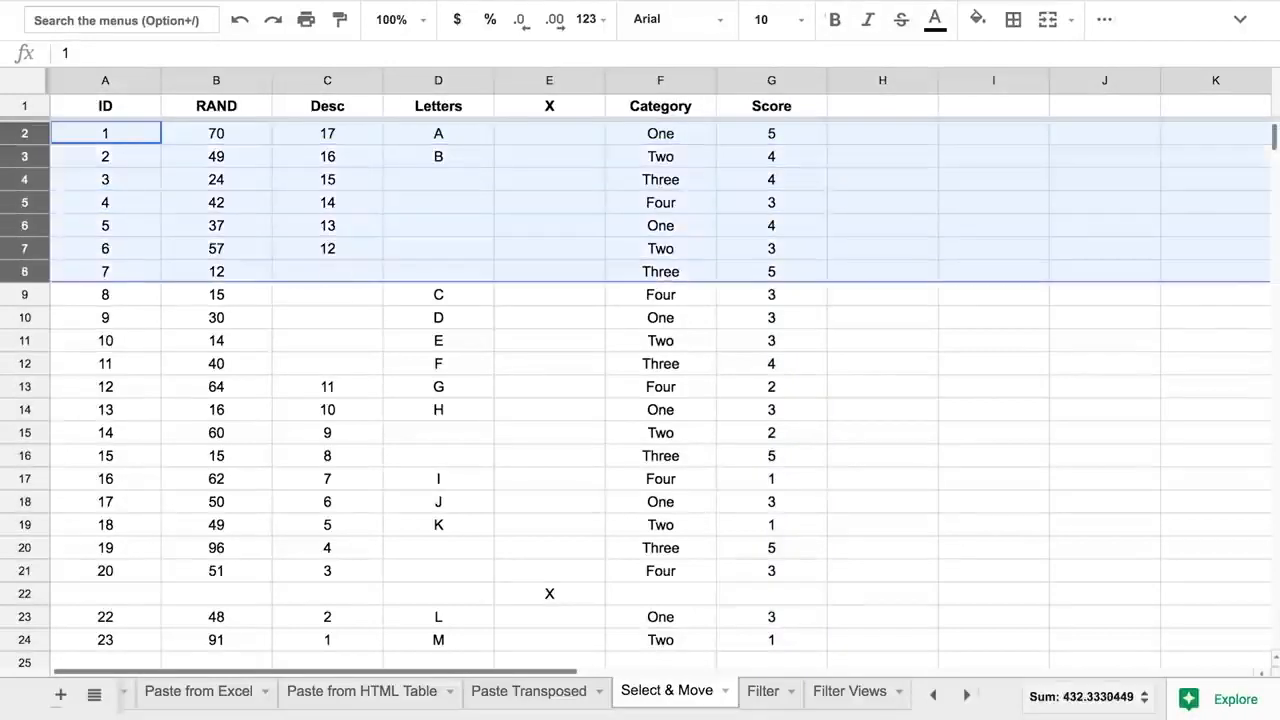
pyautogui.moveTo(28, 270); pyautogui.dragTo(20, 477)
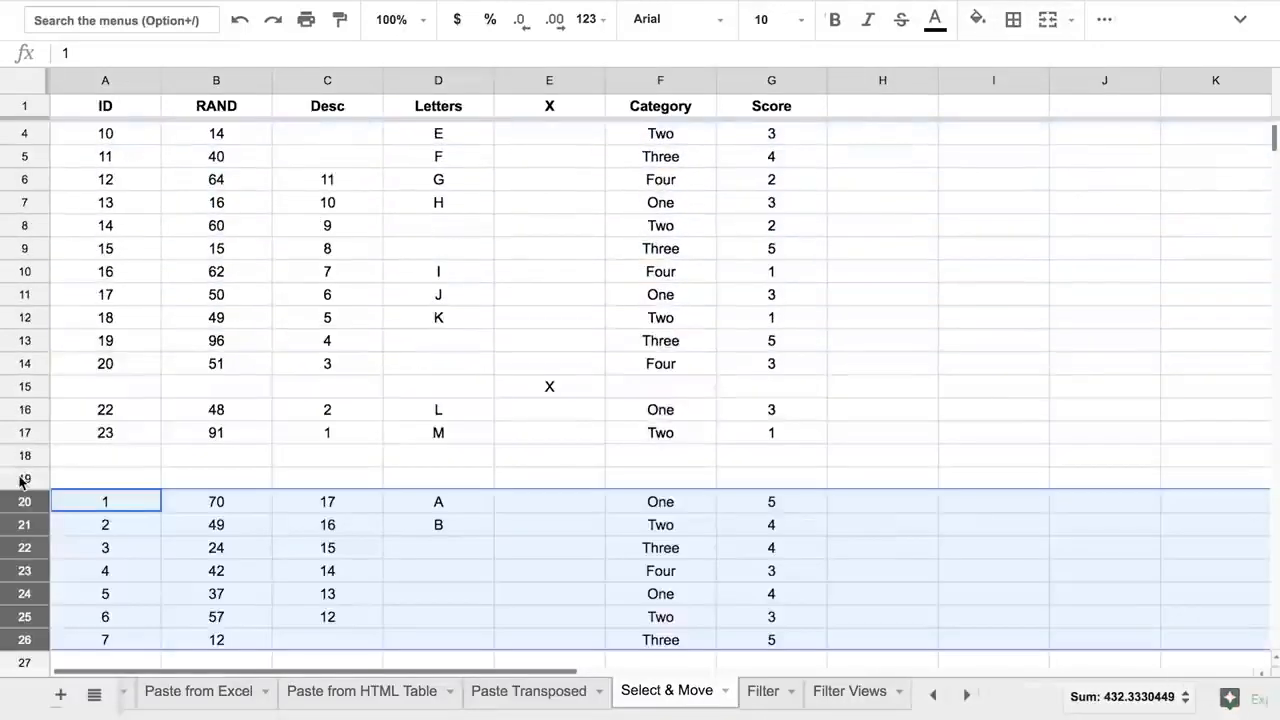
pyautogui.click(181, 446)
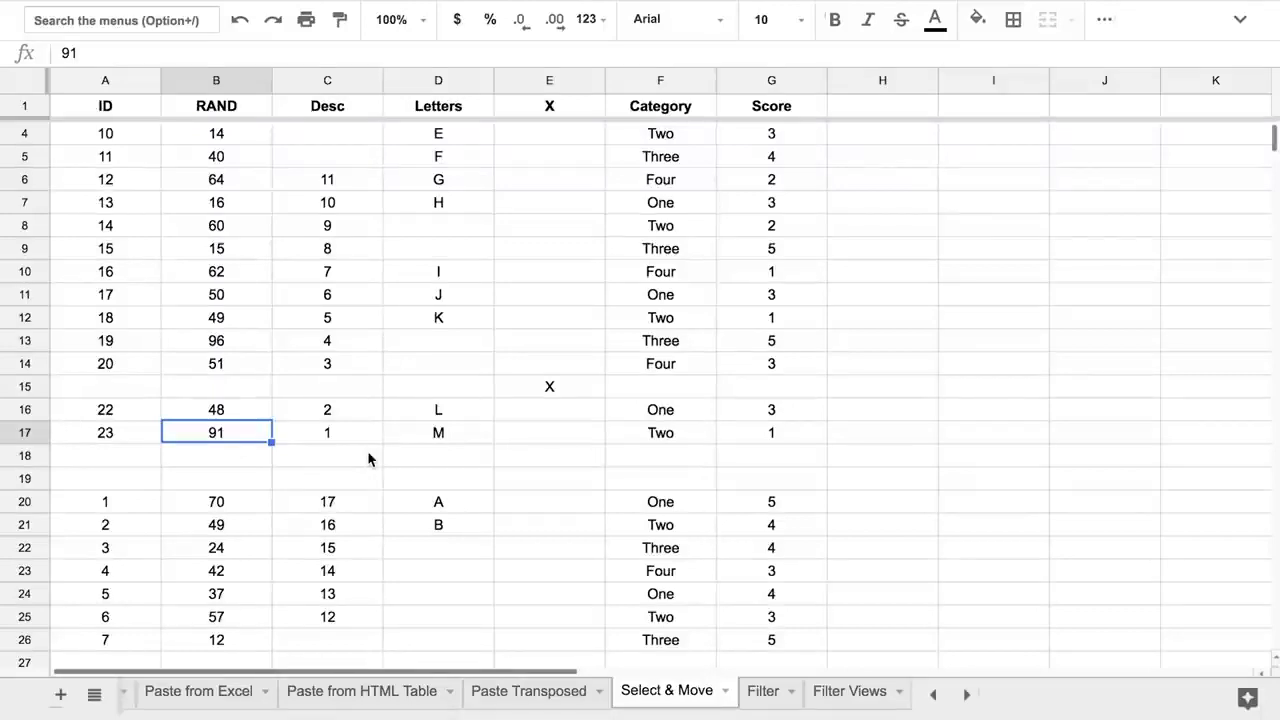
pyautogui.press('super+z')
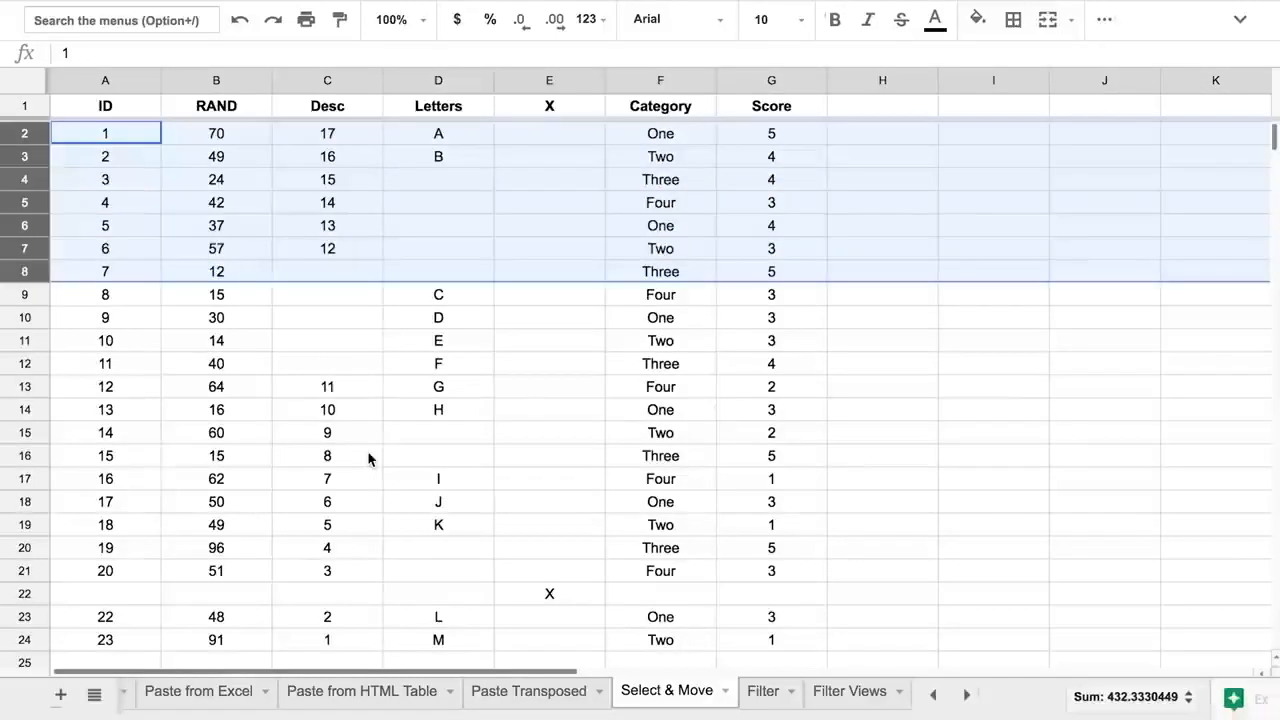
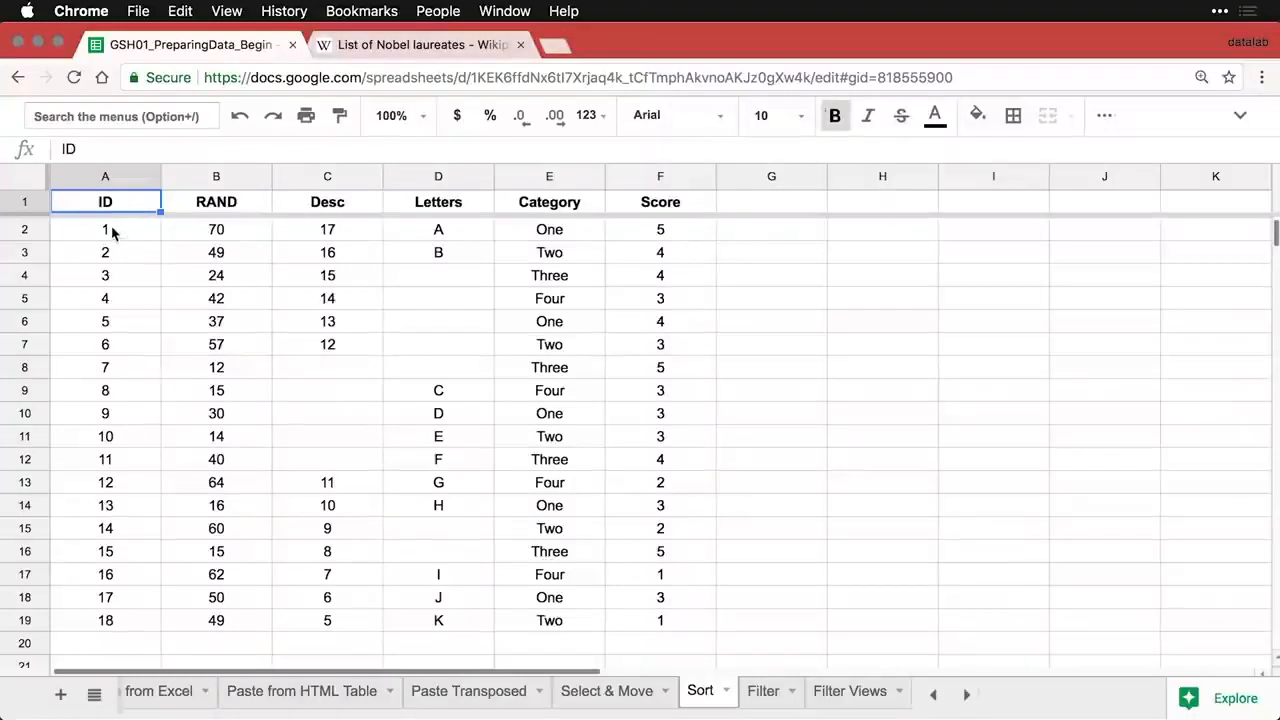
# - Sort the whole Sort sheet by RAND, Z → A, so values run from 70 down to 12
pyautogui.click(116, 238)
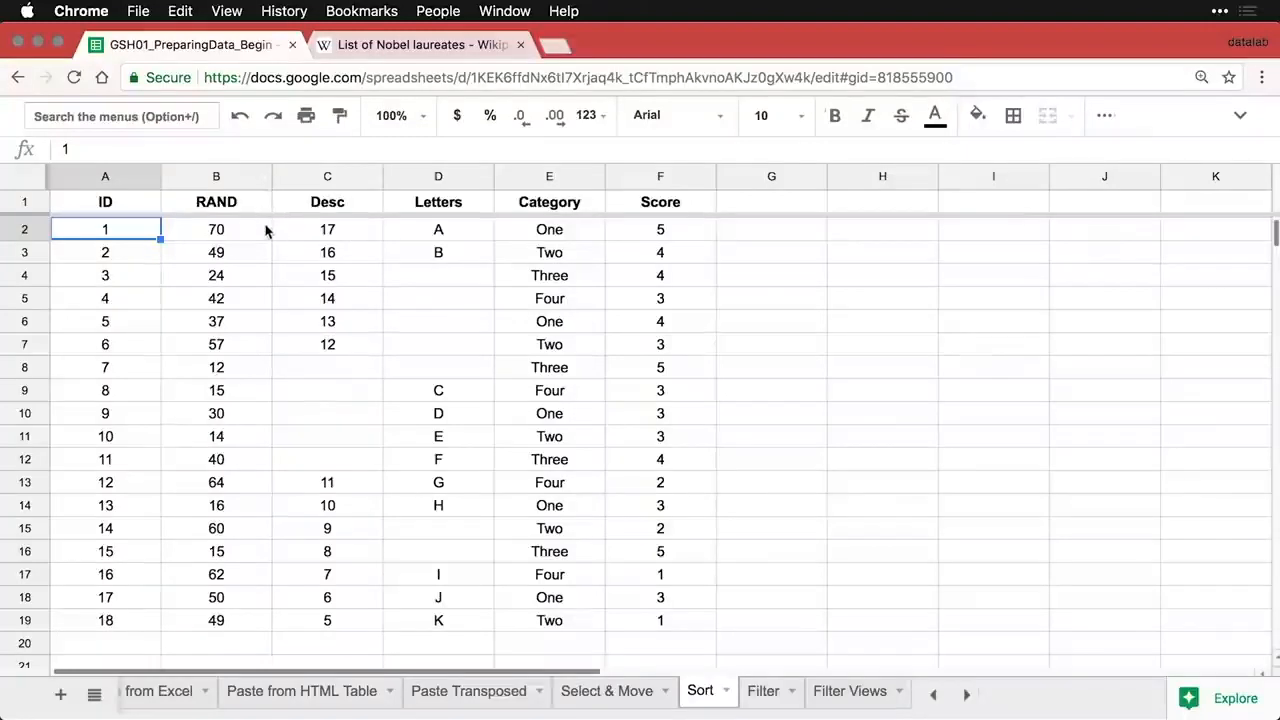
pyautogui.click(260, 177)
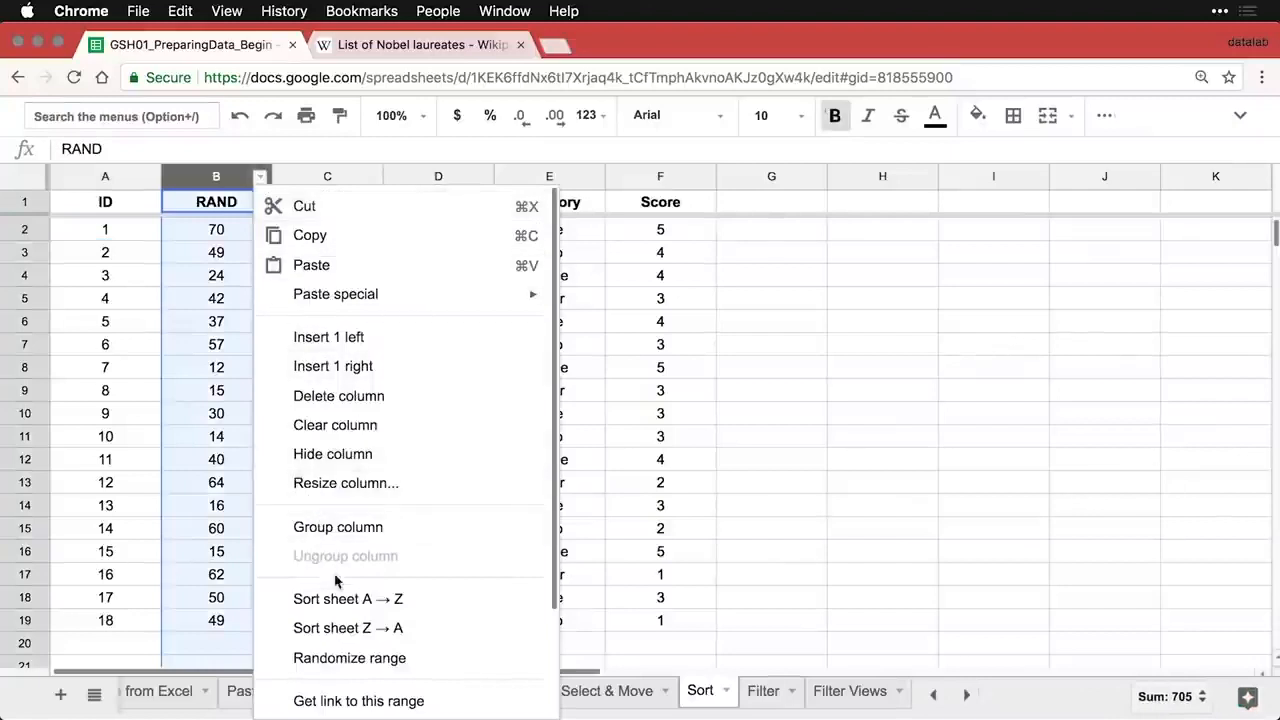
pyautogui.click(437, 630)
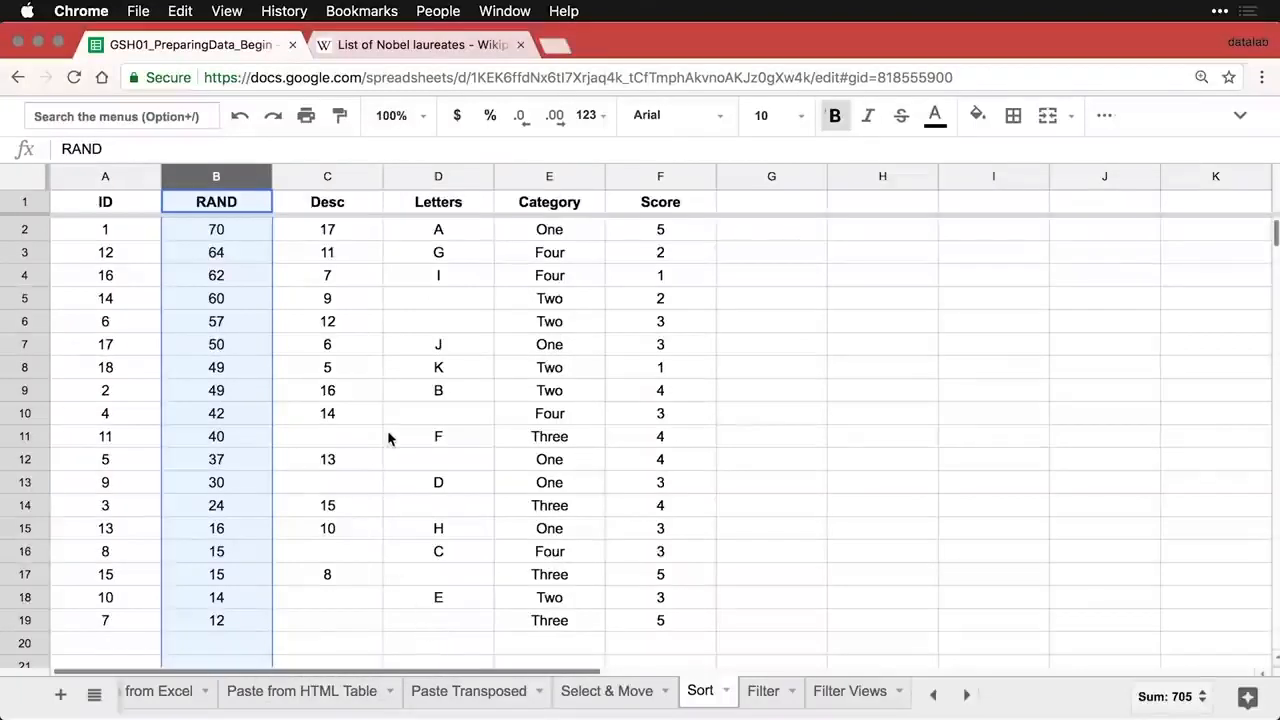
pyautogui.click(108, 231)
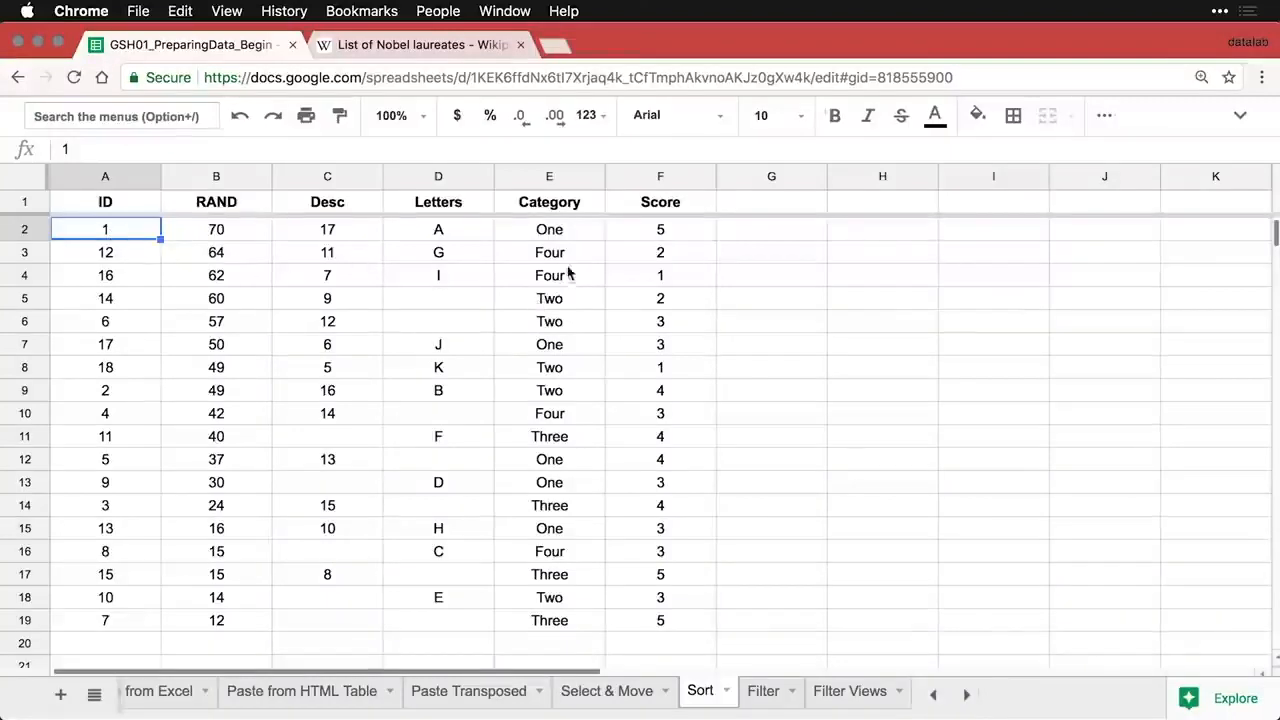
# - Sort the sheet A → Z by Category, then by Score, then by Category again
pyautogui.rightClick(591, 185)
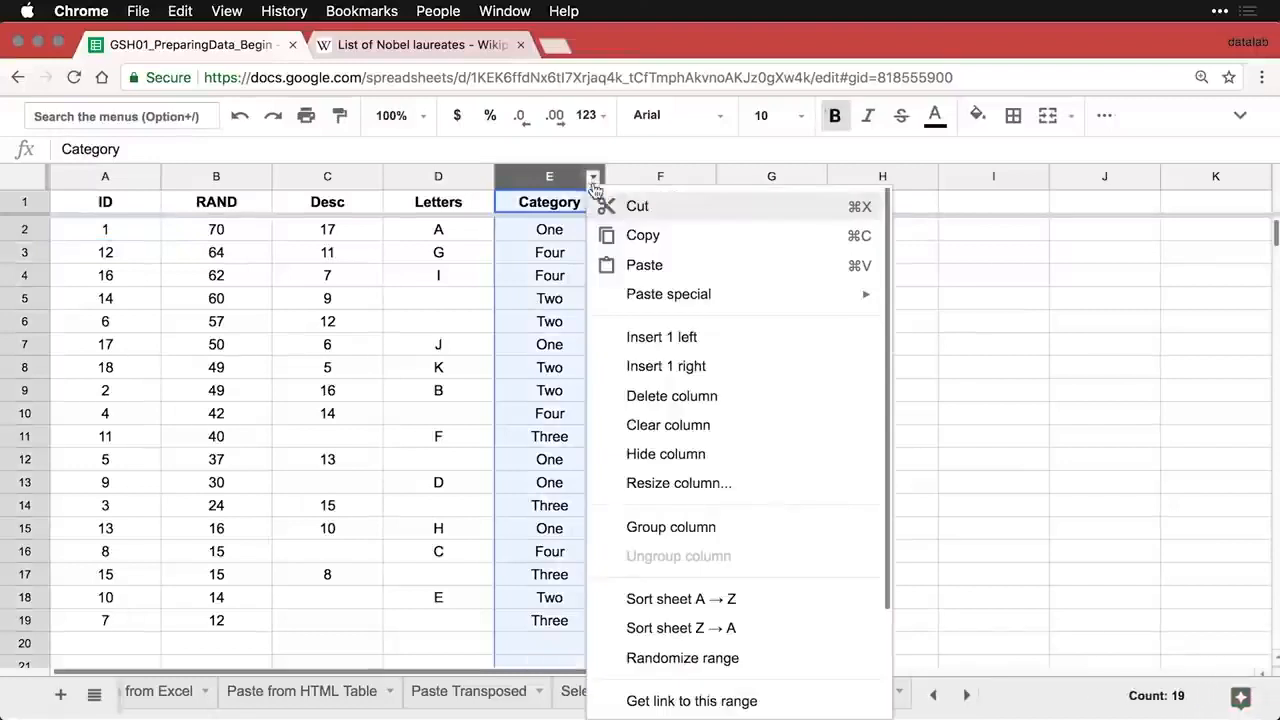
pyautogui.click(670, 606)
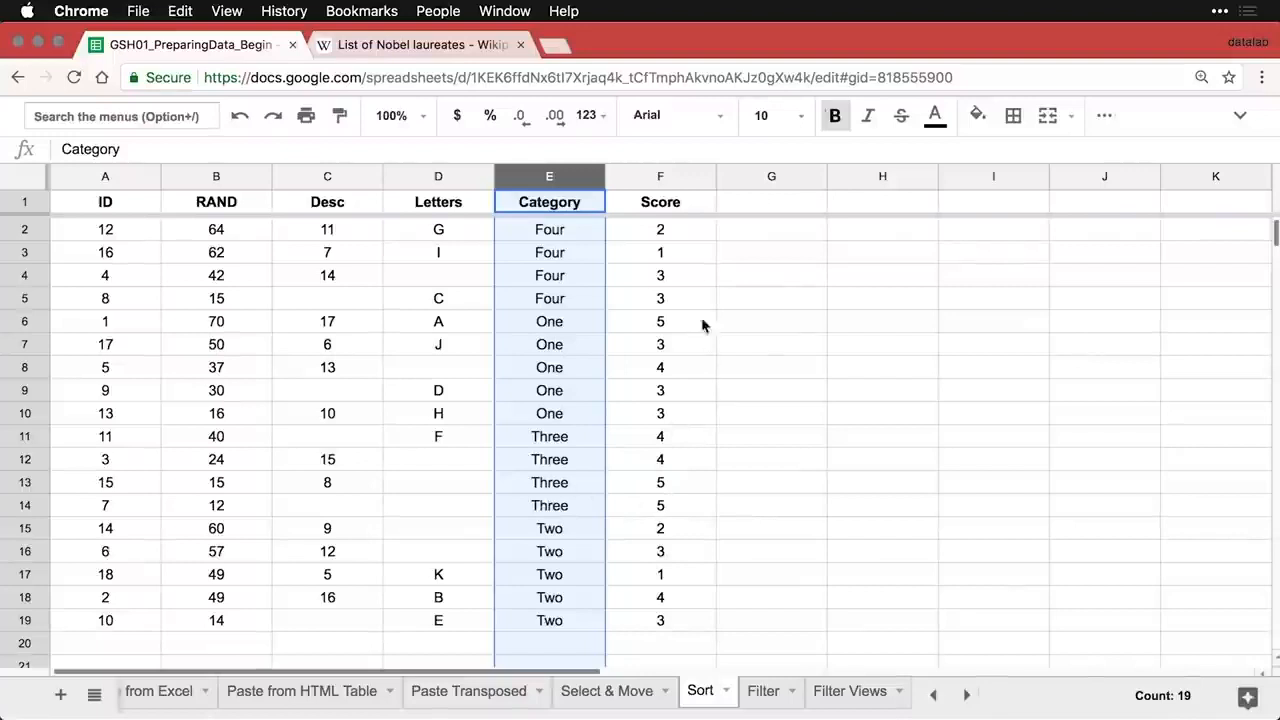
pyautogui.click(705, 180)
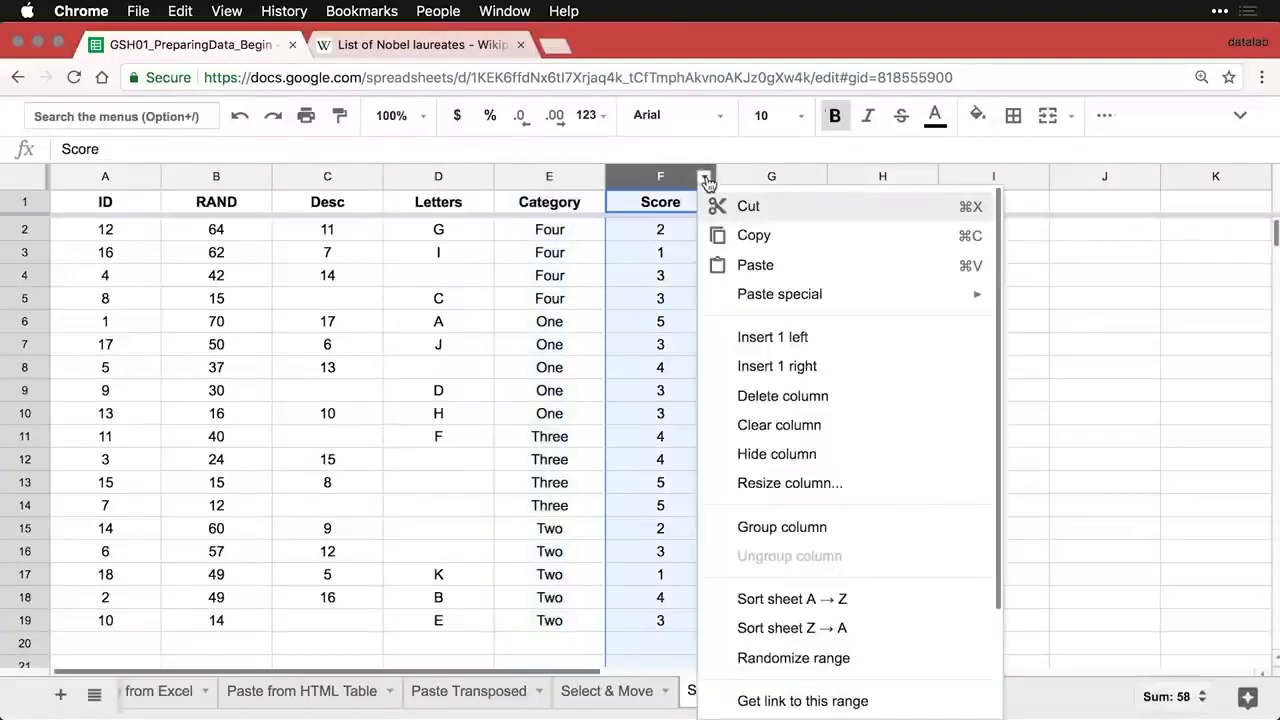
pyautogui.click(773, 600)
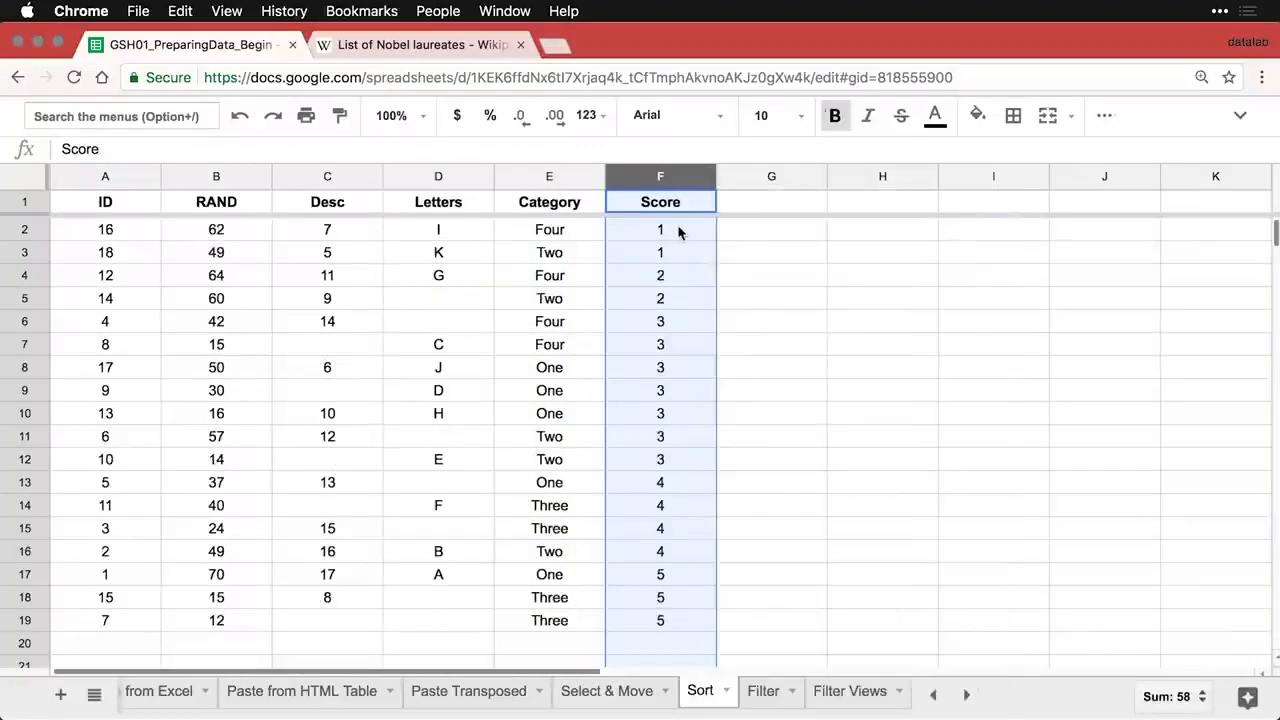
pyautogui.click(595, 180)
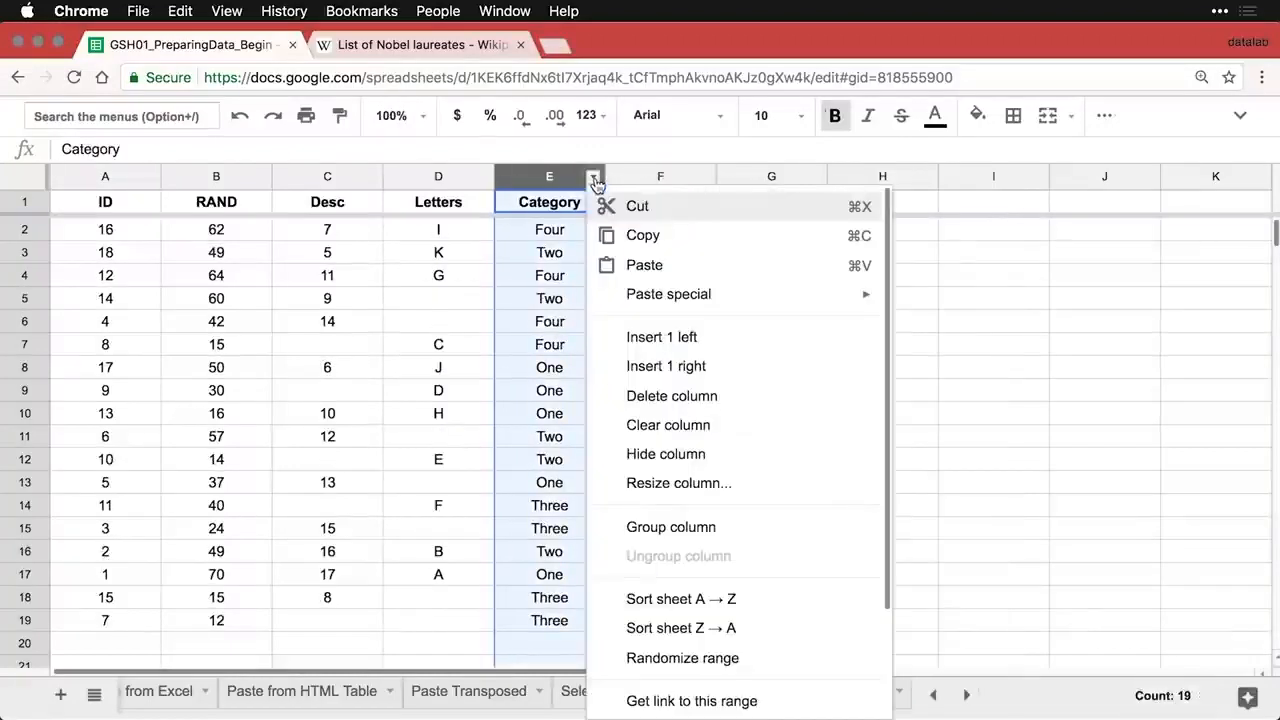
pyautogui.click(671, 599)
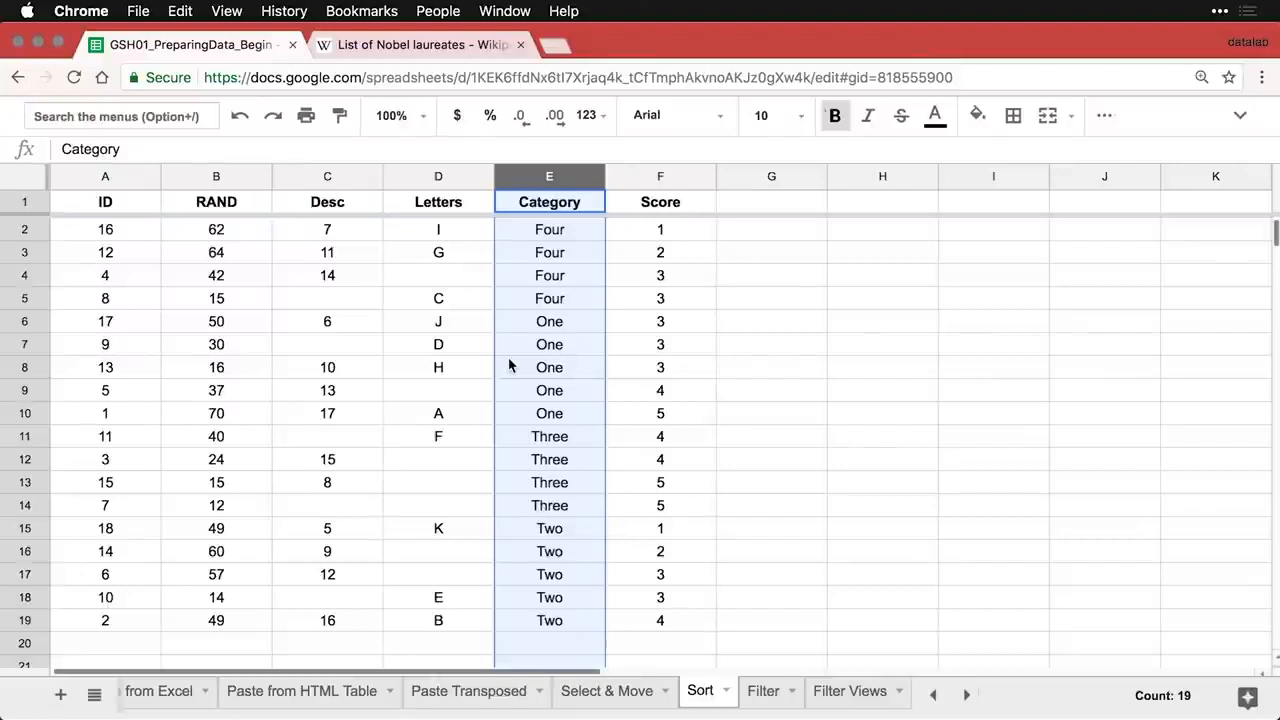
# - Restore ID order by sorting on column A A → Z, then switch to the Filter sheet
pyautogui.click(110, 233)
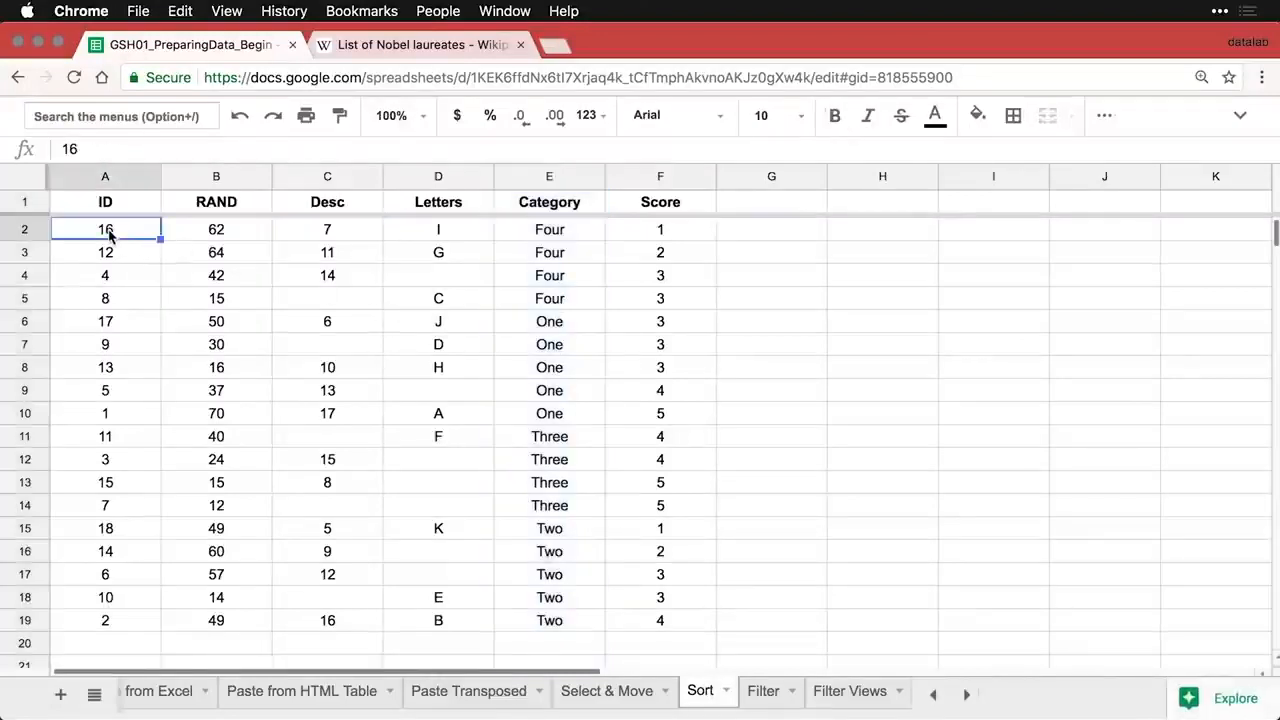
pyautogui.click(149, 179)
pyautogui.click(238, 596)
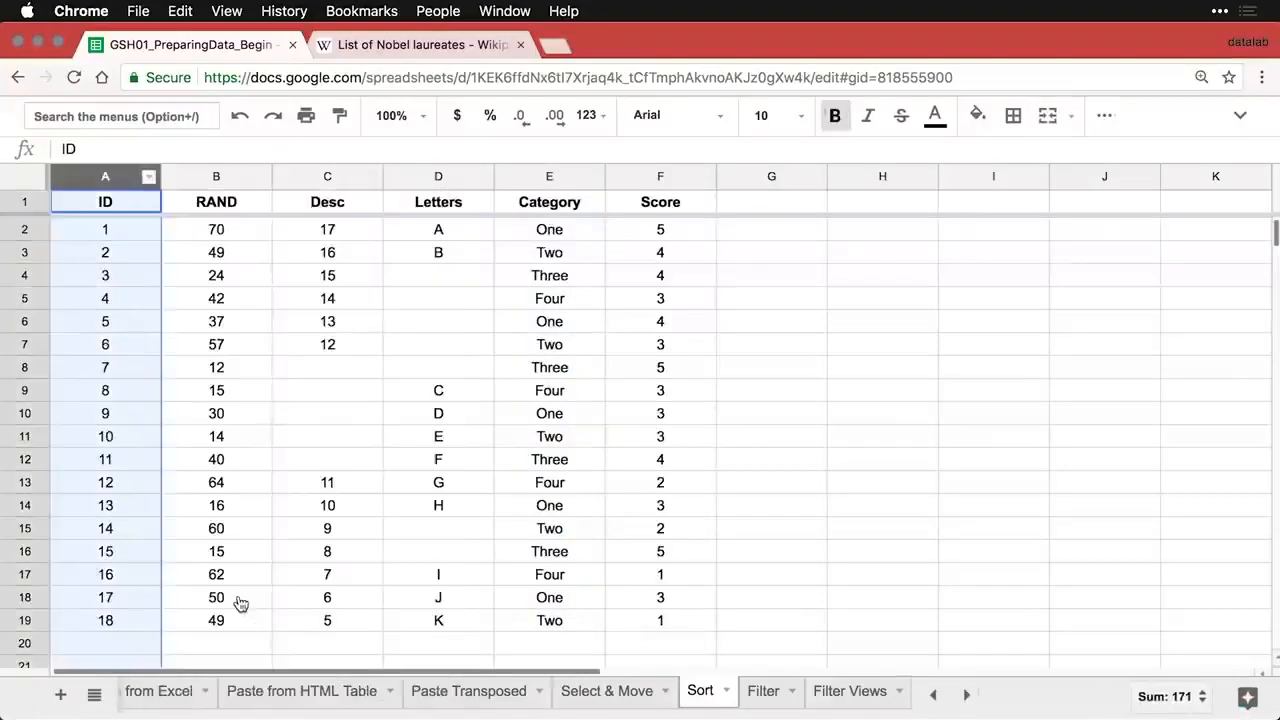
pyautogui.click(142, 490)
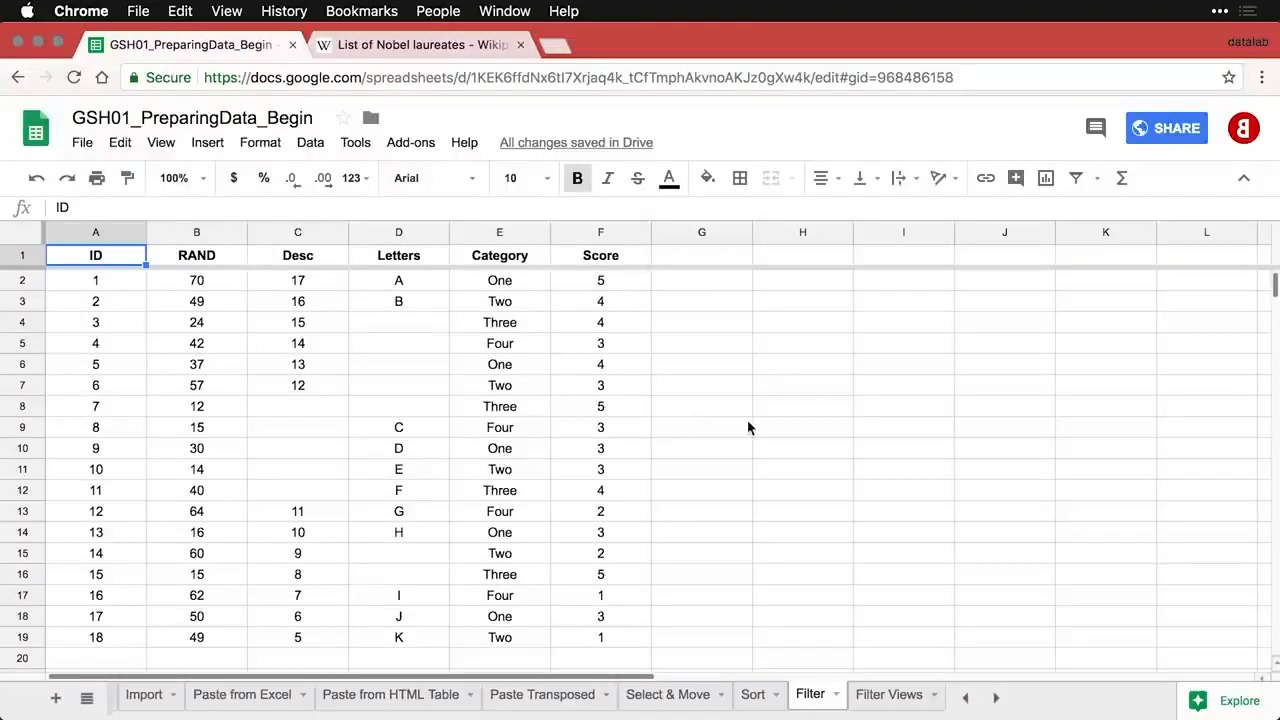
# - Add a filter to the table and show only rows with Category One or Three
pyautogui.click(1077, 179)
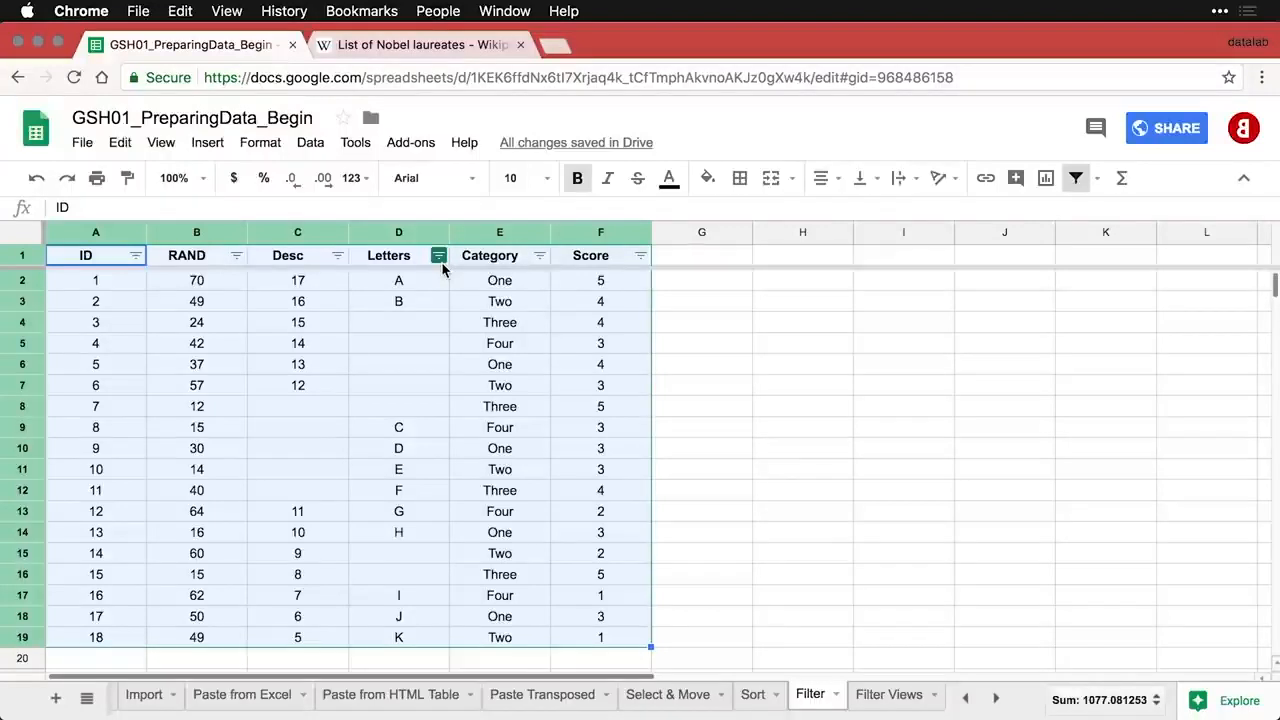
pyautogui.click(539, 257)
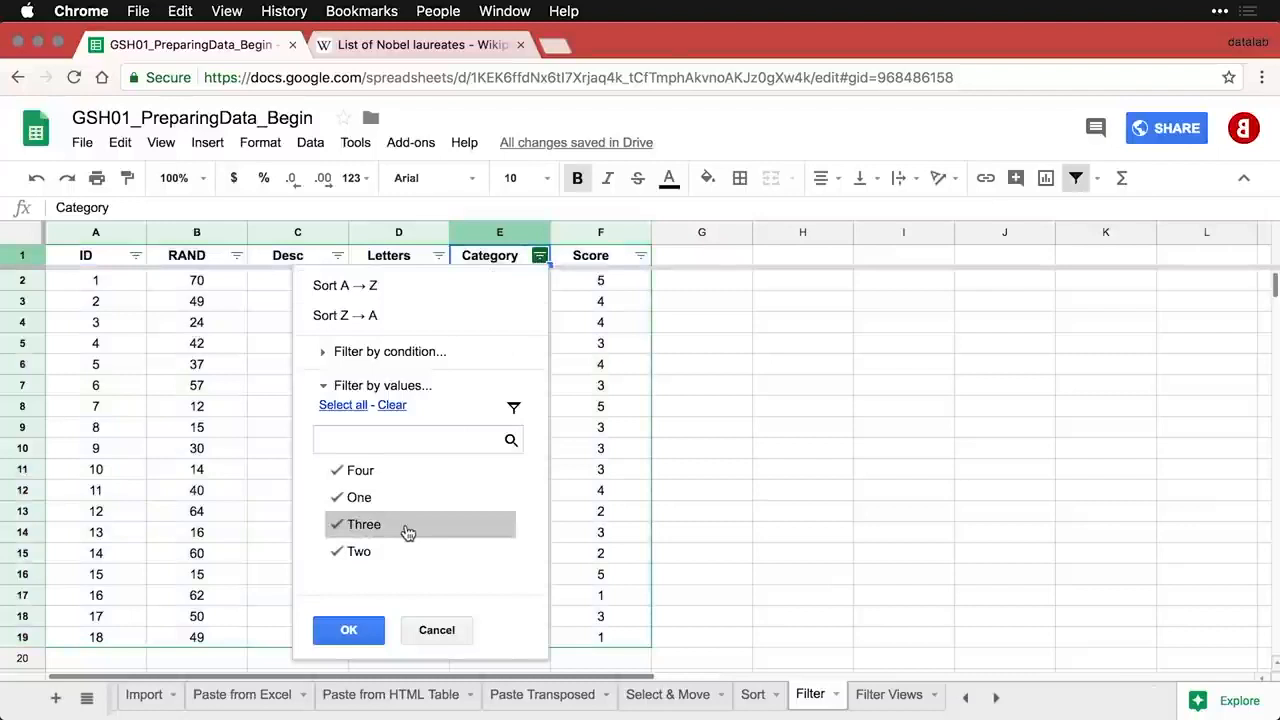
pyautogui.click(339, 477)
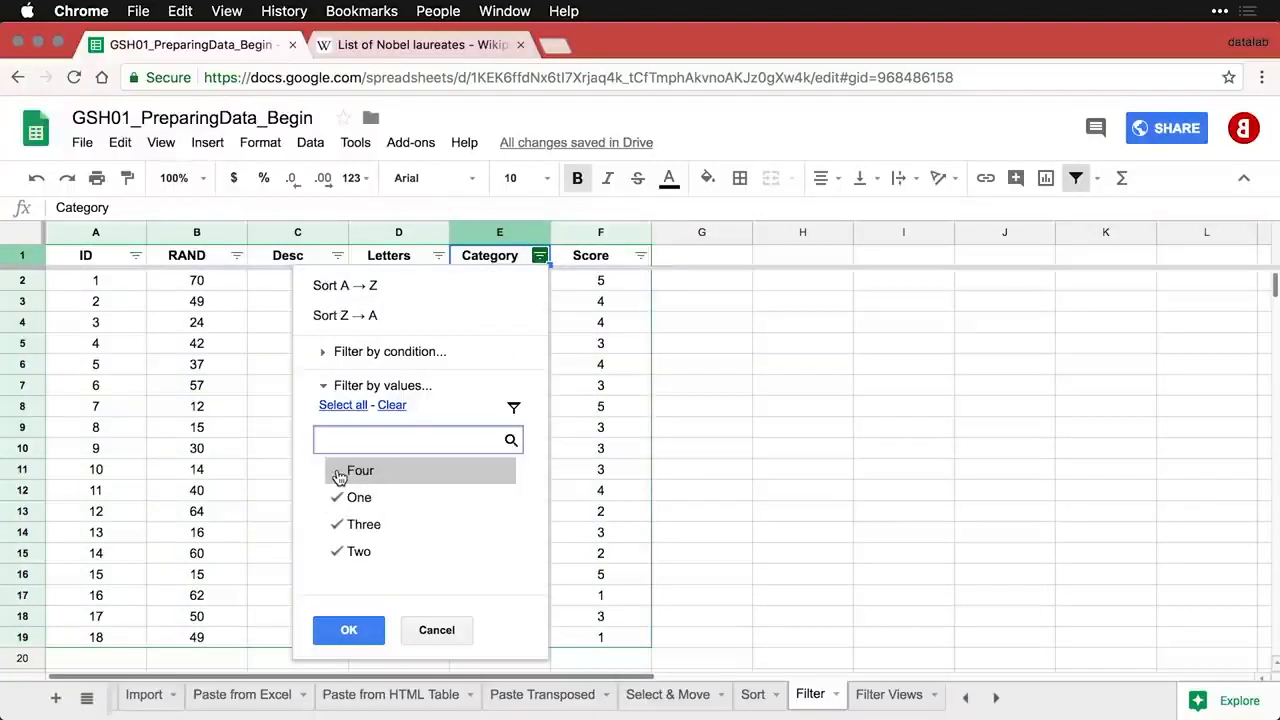
pyautogui.click(336, 555)
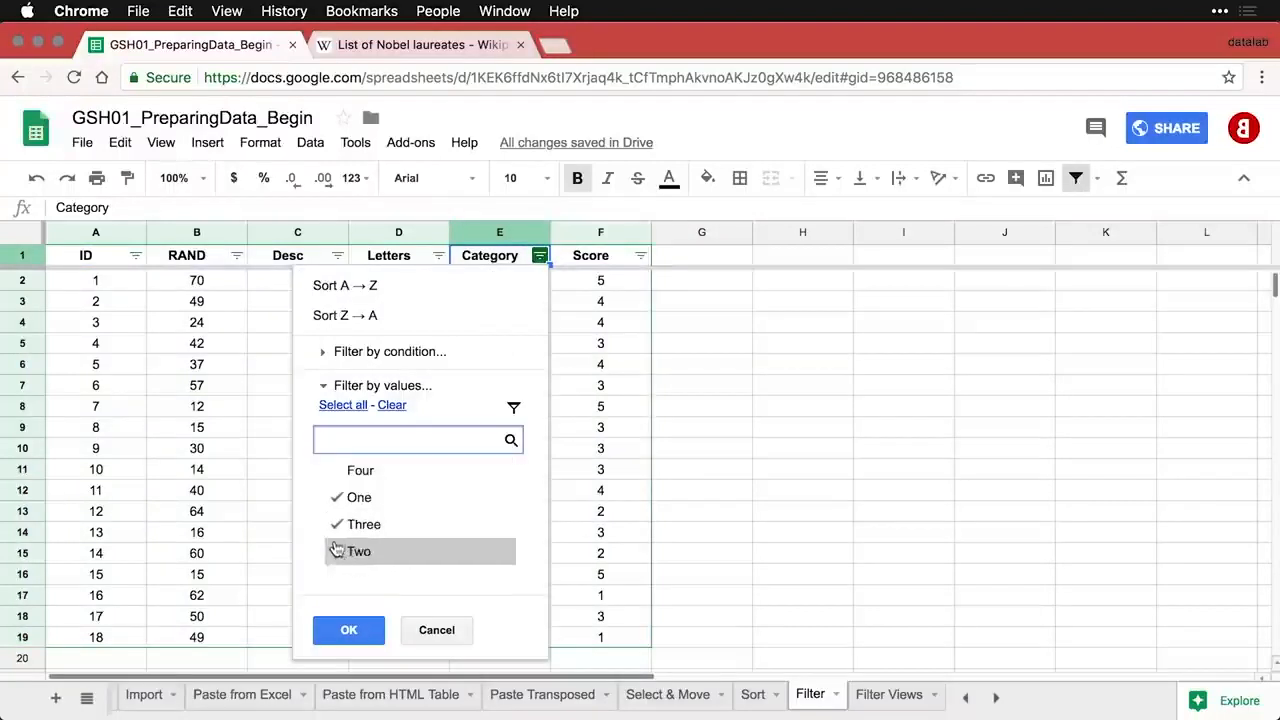
pyautogui.click(360, 409)
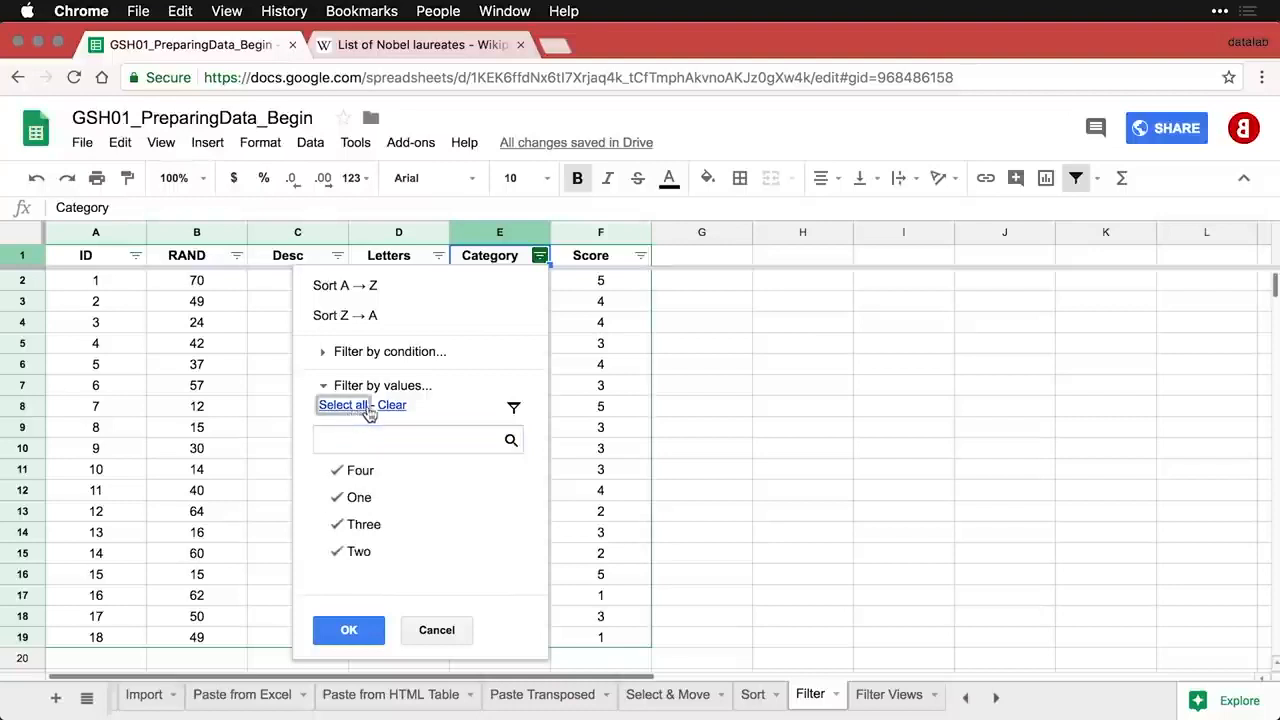
pyautogui.click(391, 405)
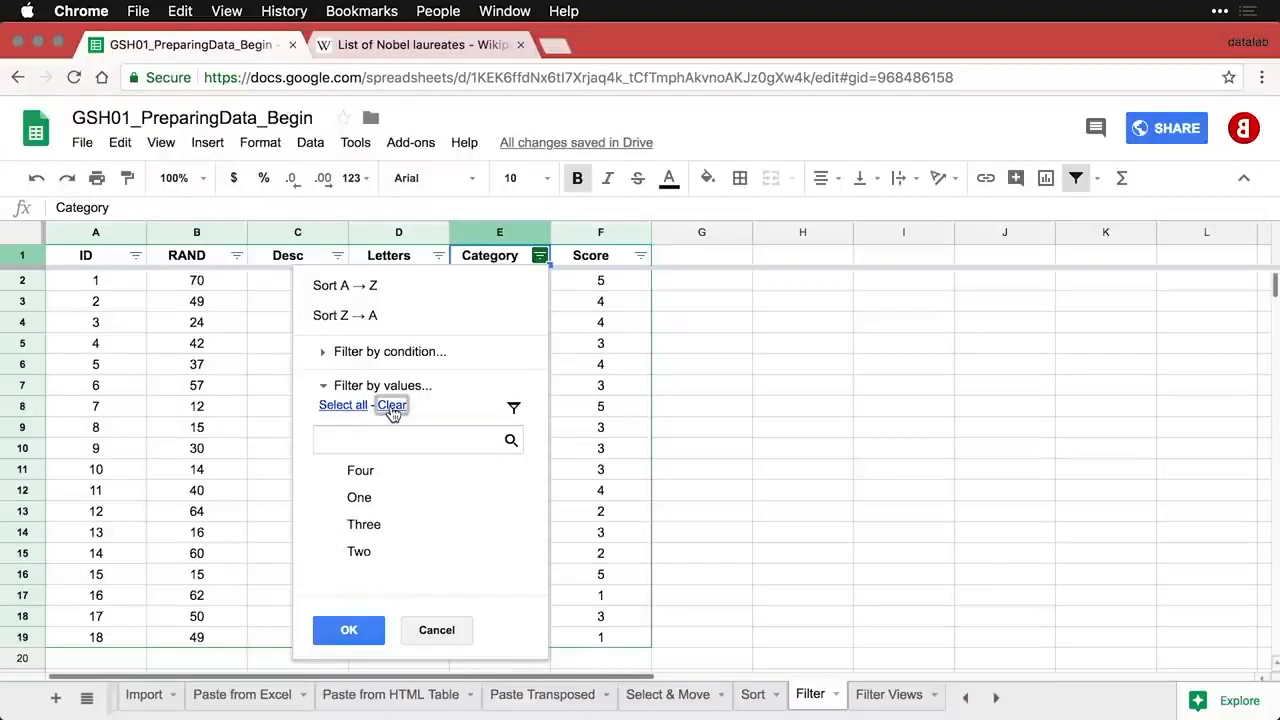
pyautogui.click(340, 500)
pyautogui.click(341, 527)
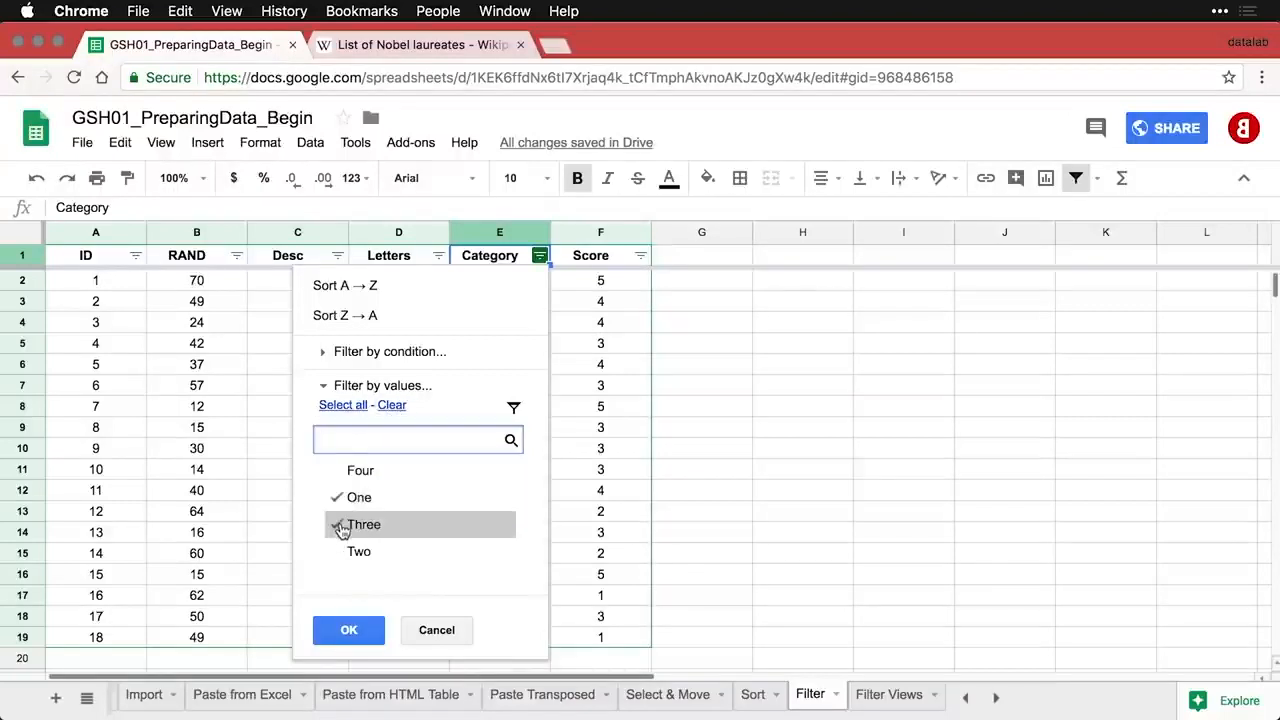
pyautogui.click(349, 630)
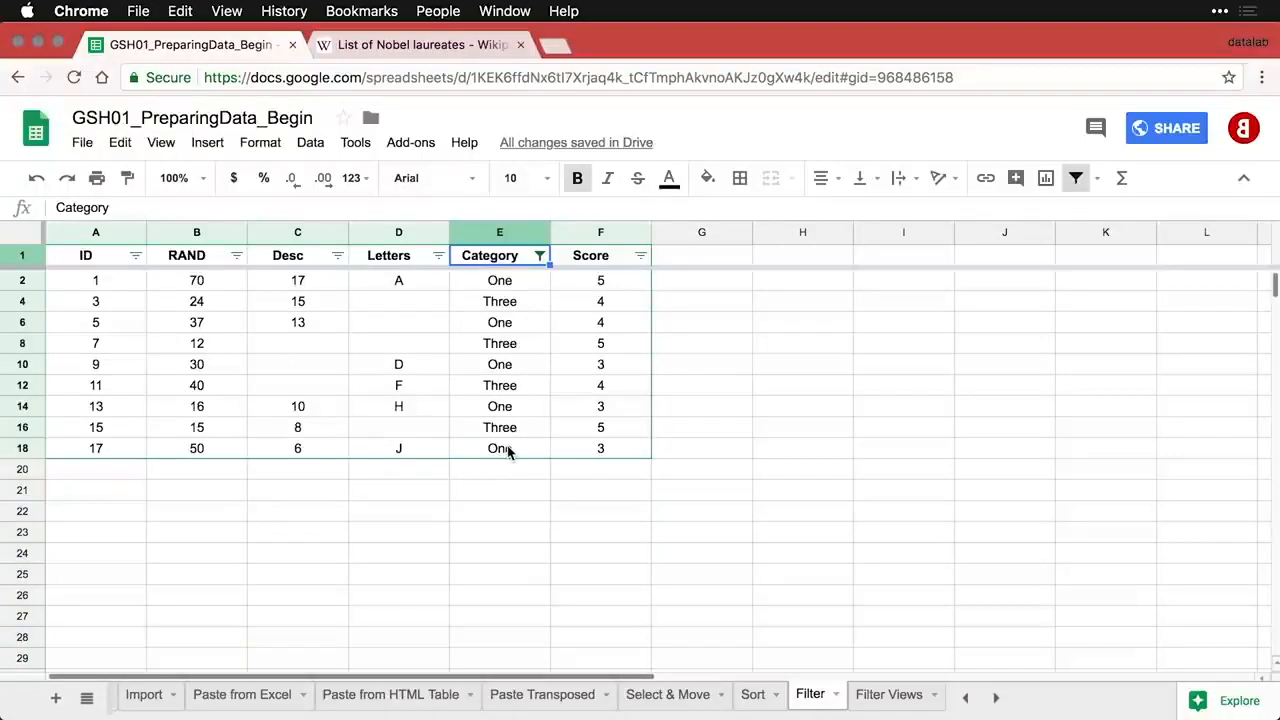
# - Filter the Score column by the condition greater than 3
pyautogui.click(640, 257)
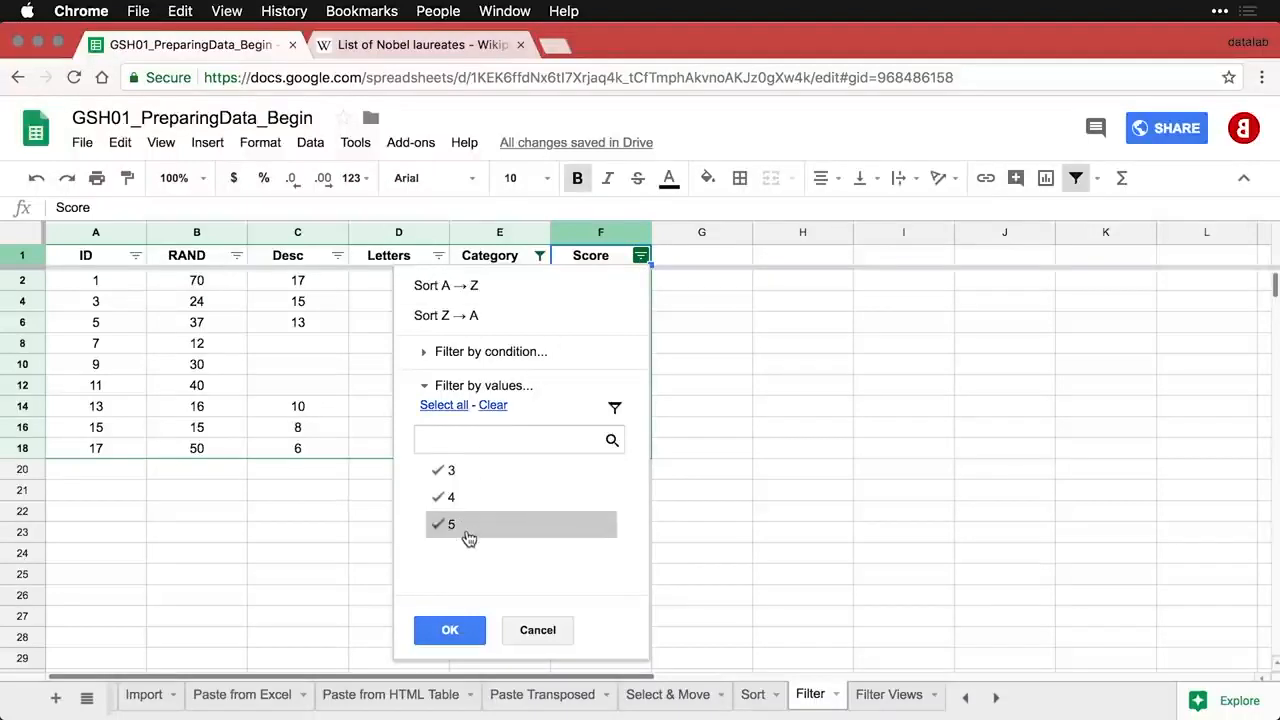
pyautogui.click(510, 352)
pyautogui.click(514, 382)
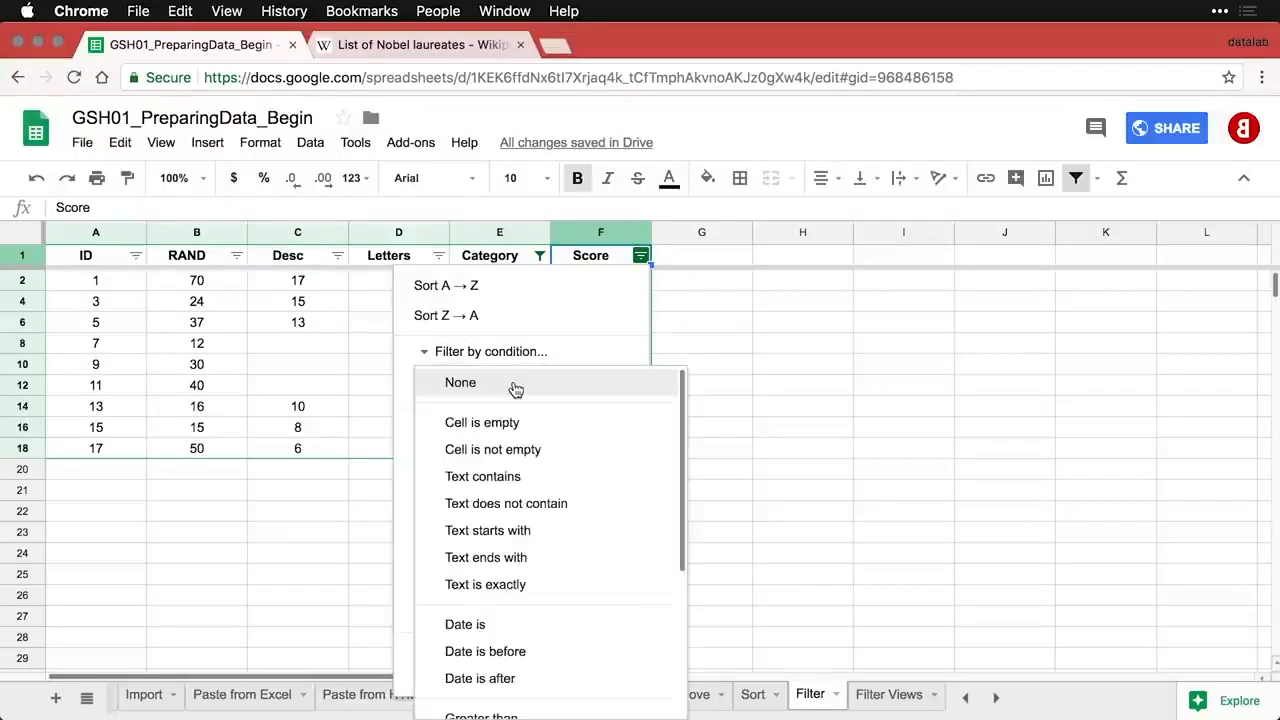
pyautogui.scroll(-5, 546, 471)
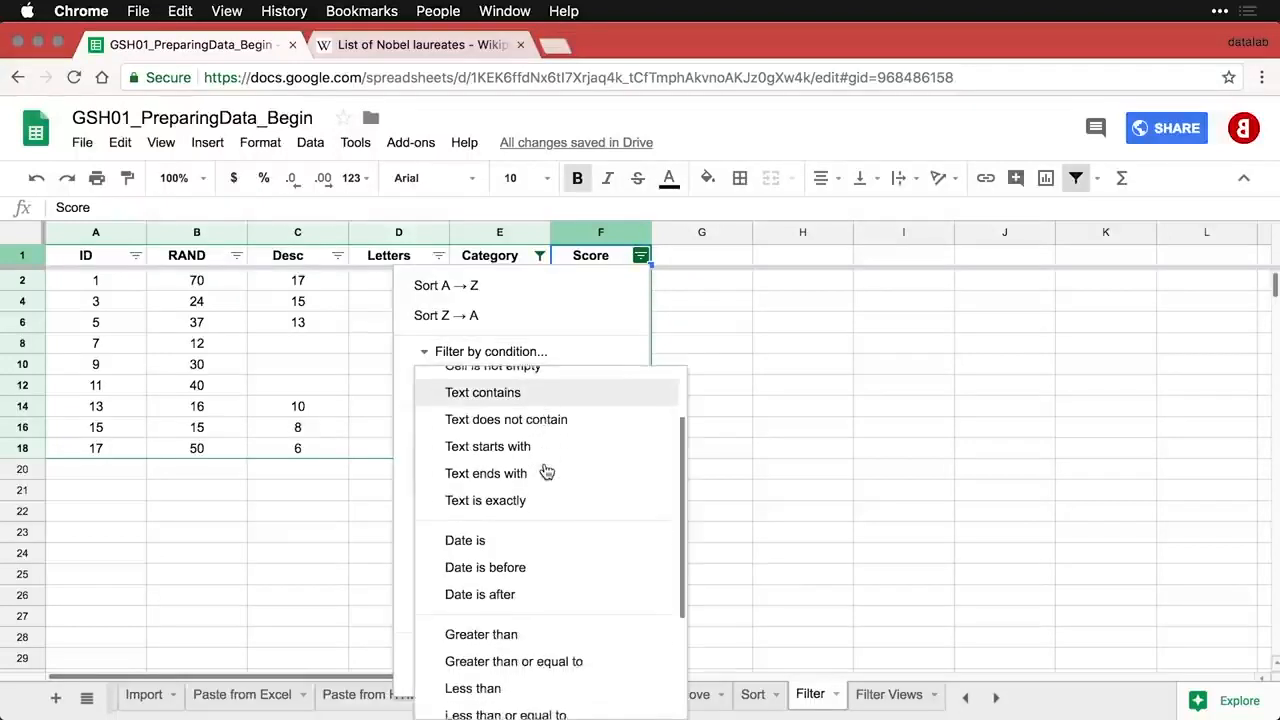
pyautogui.scroll(-3, 546, 471)
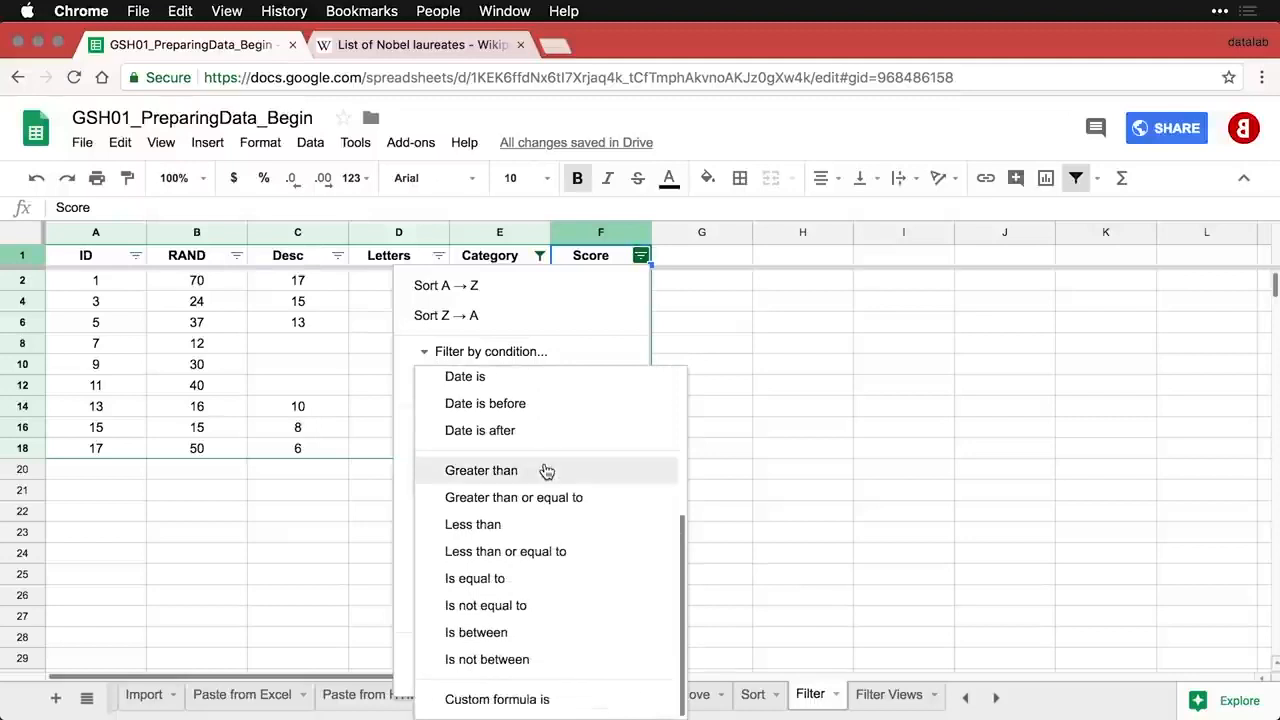
pyautogui.click(484, 471)
pyautogui.click(516, 421)
pyautogui.write('3')
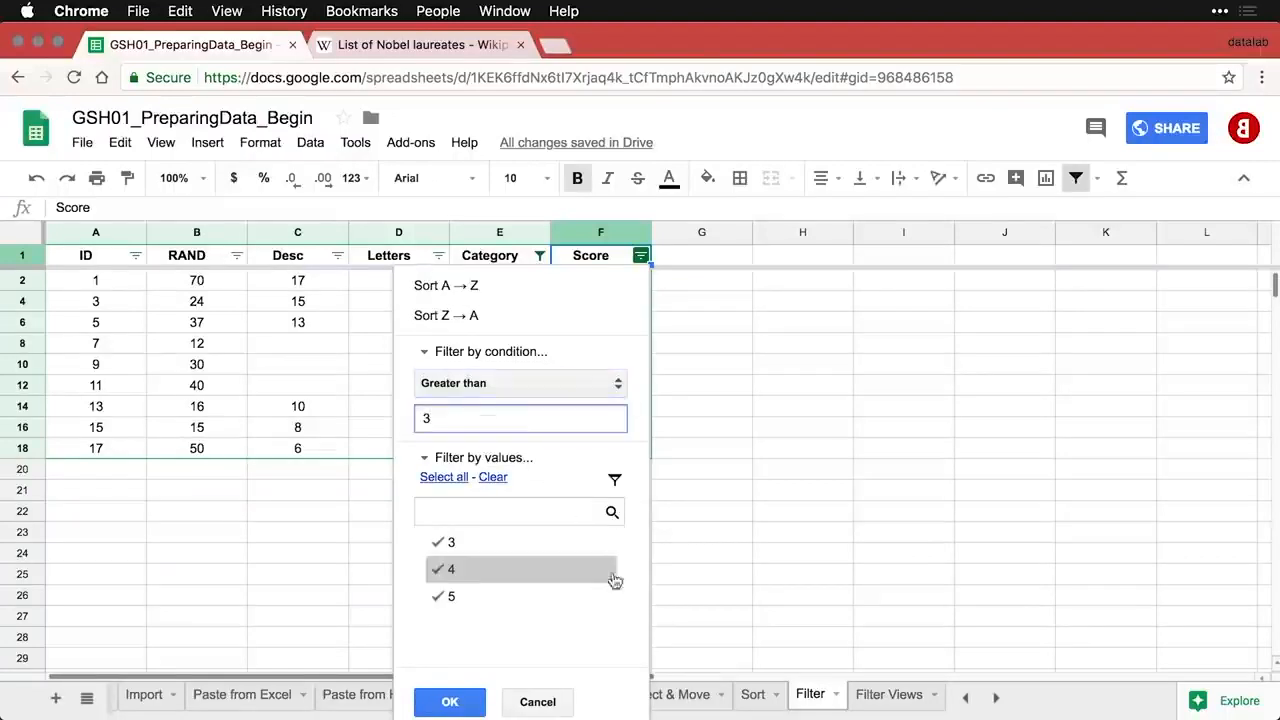
pyautogui.click(450, 702)
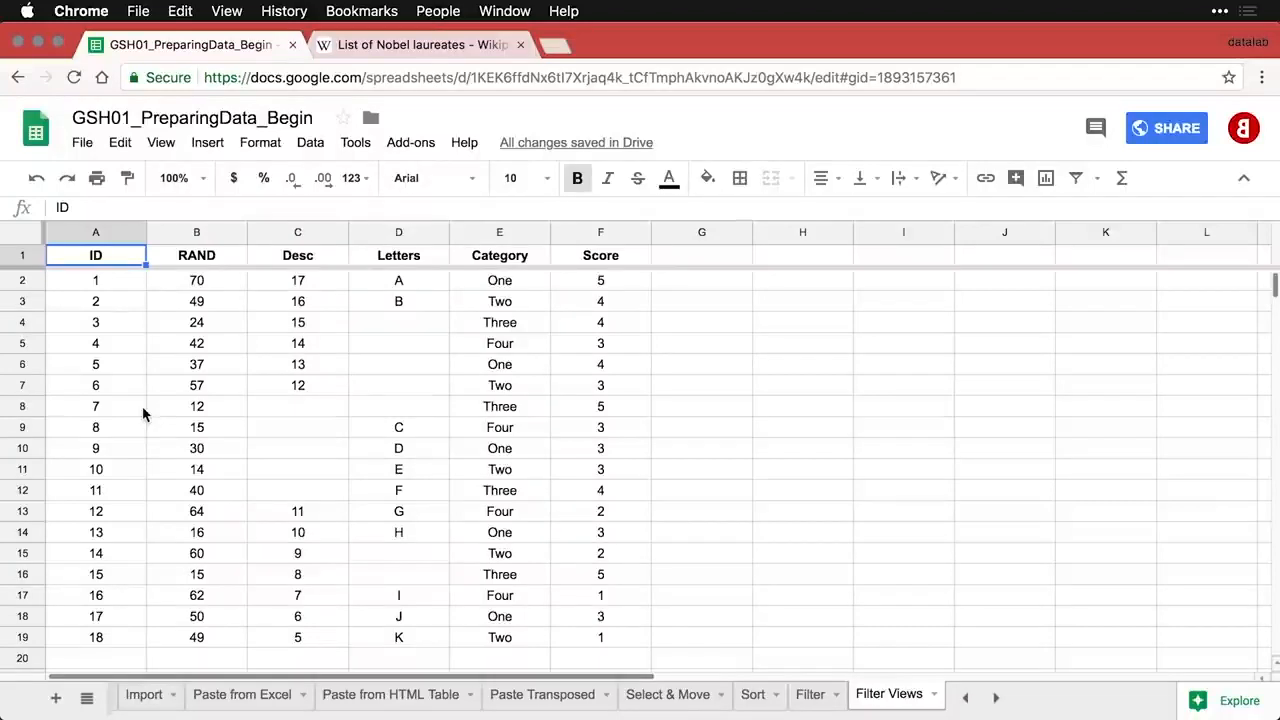
# - Create a new filter view, Filter 1, covering A1:F19 on the Filter Views sheet
pyautogui.click(1076, 180)
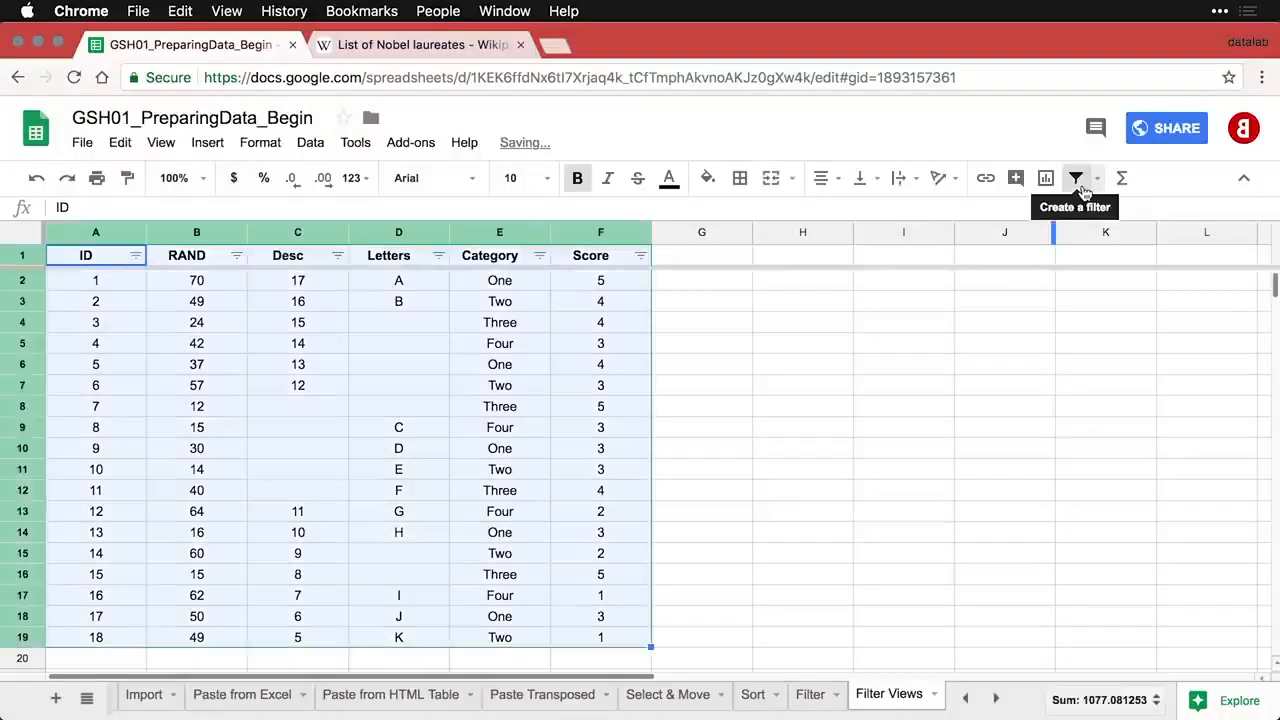
pyautogui.click(1082, 189)
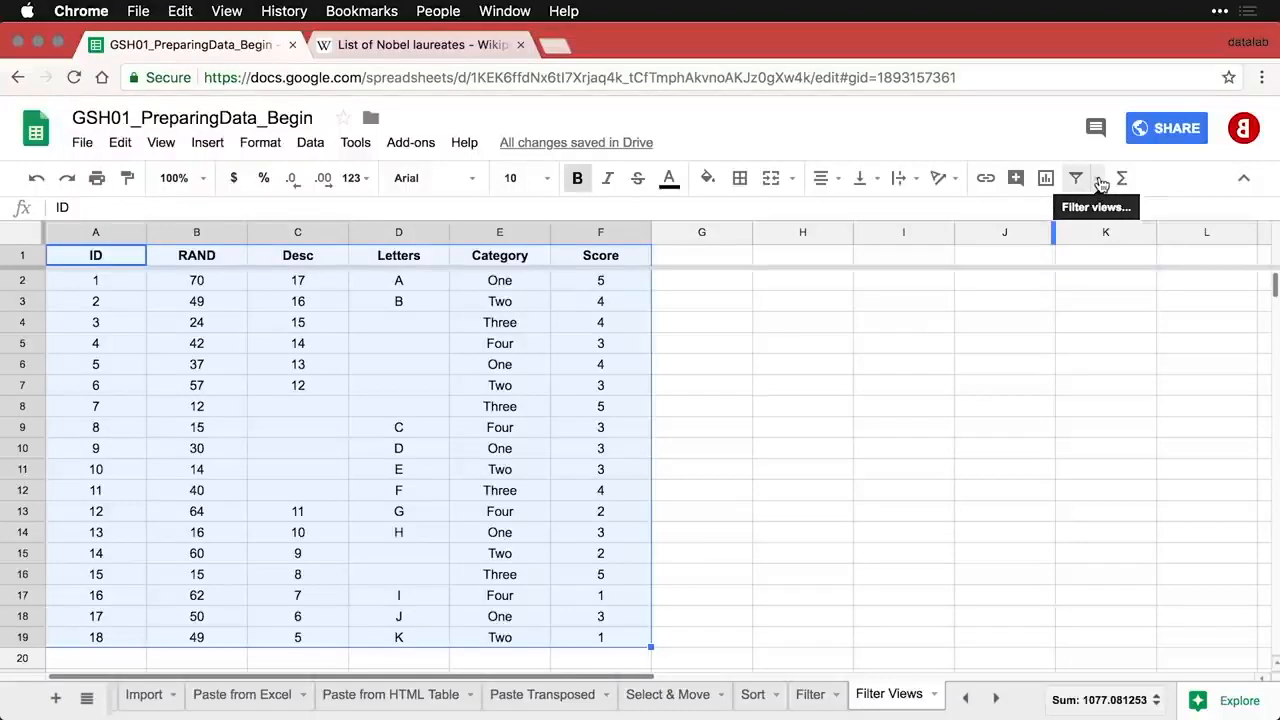
pyautogui.click(1099, 180)
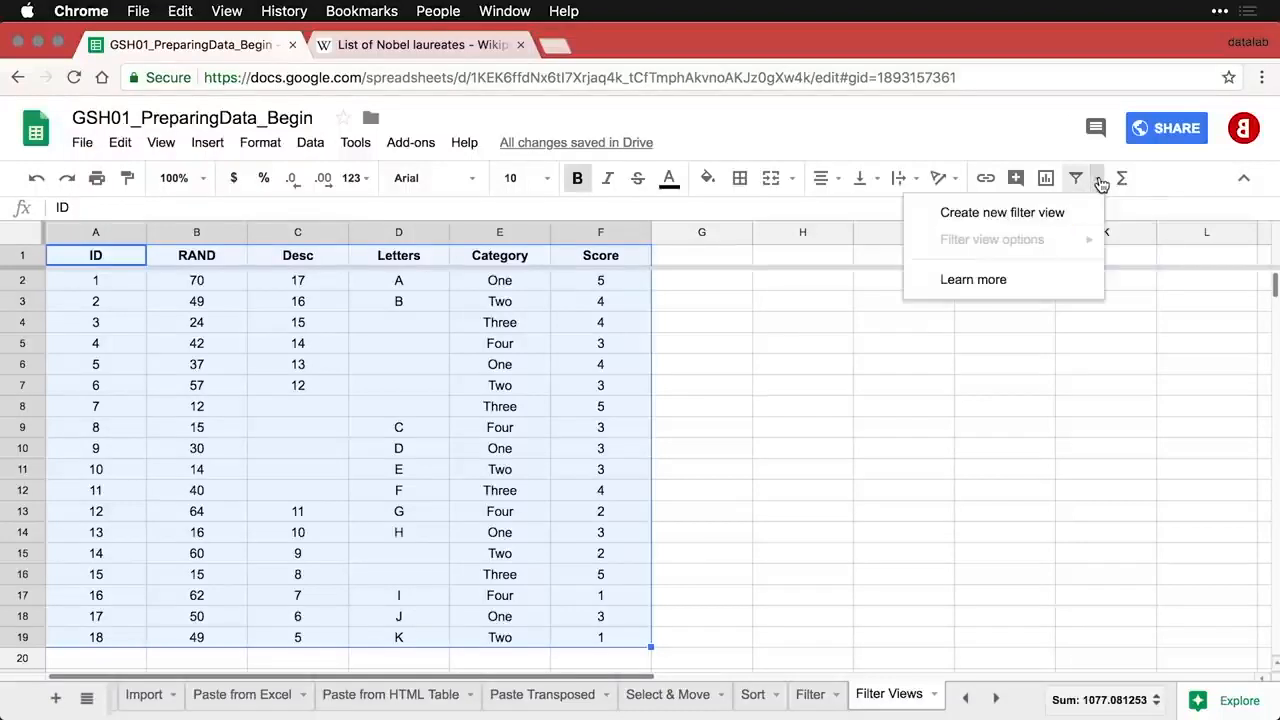
pyautogui.click(1068, 214)
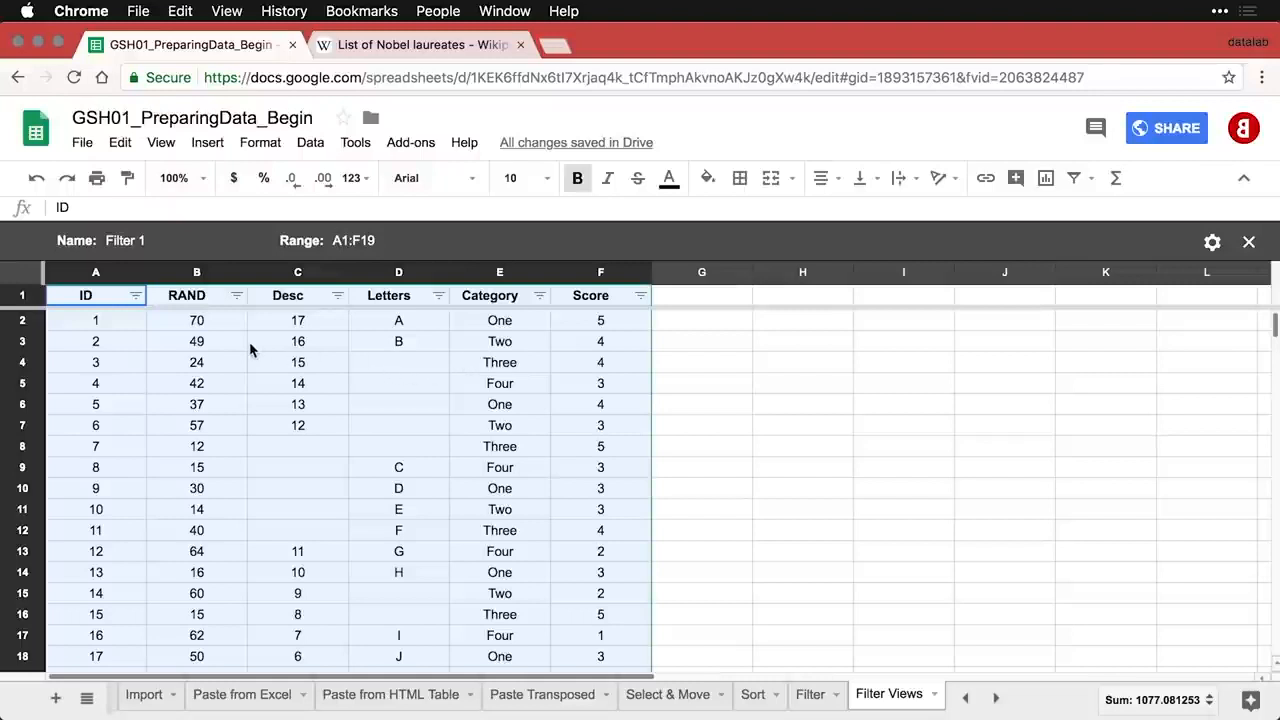
# - Filter the ID column with the condition less than or equal to 10, leaving IDs 1–10
pyautogui.click(136, 296)
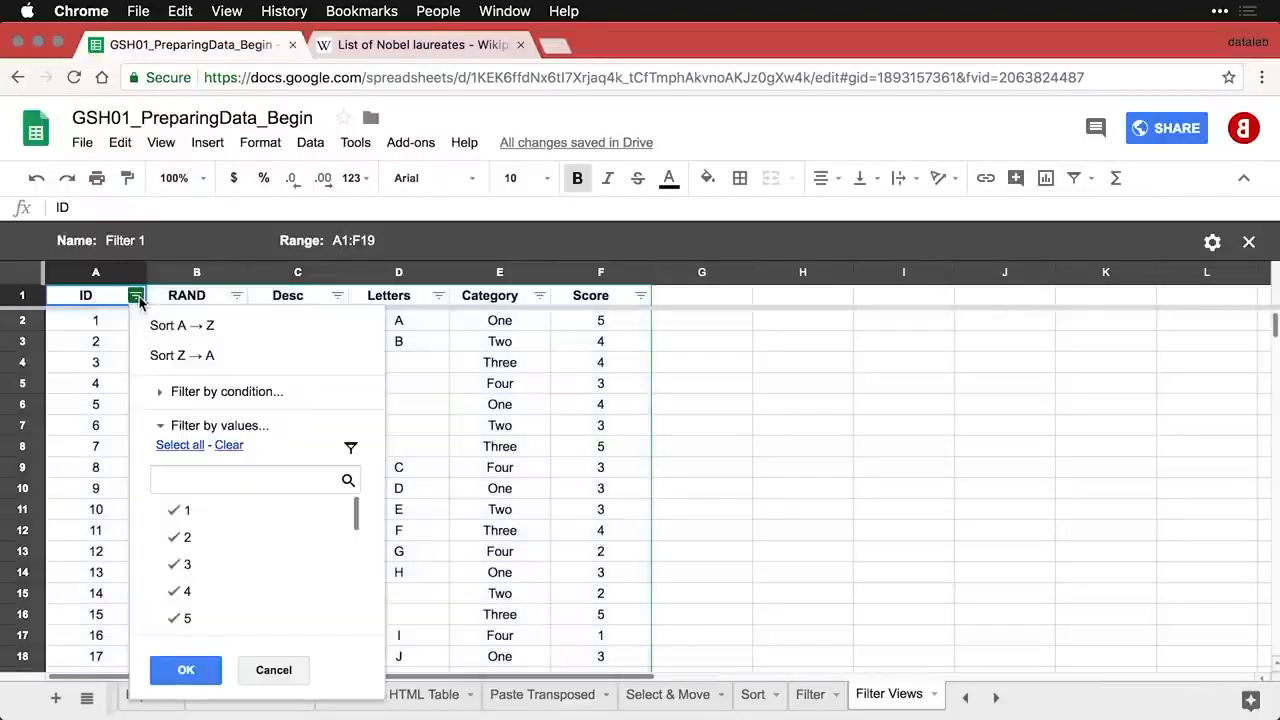
pyautogui.click(226, 392)
pyautogui.click(231, 425)
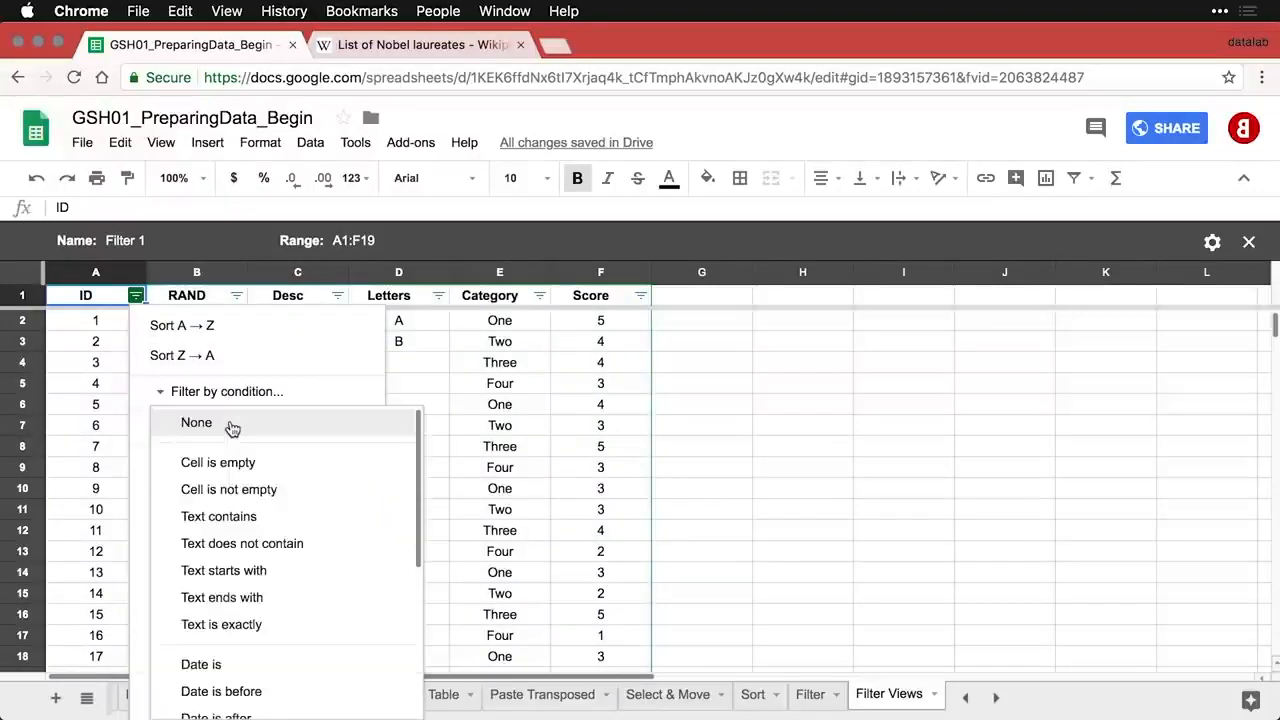
pyautogui.scroll(-2, 248, 520)
pyautogui.scroll(-3, 248, 520)
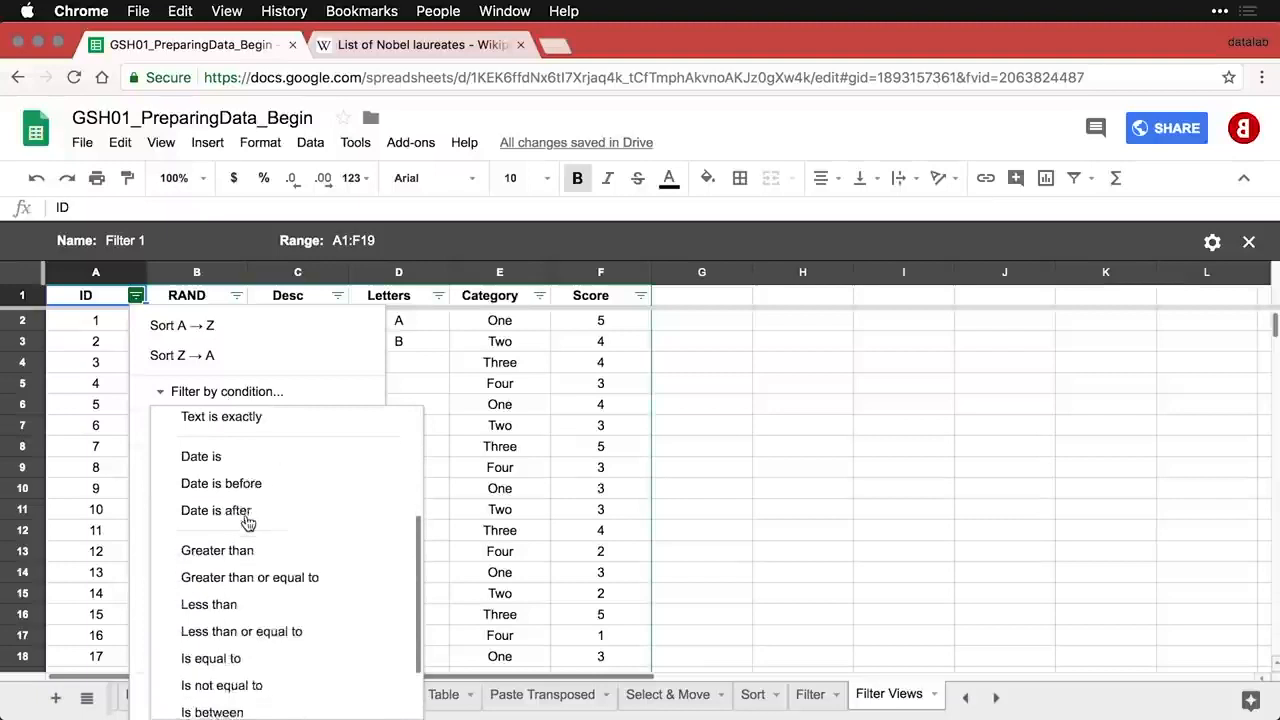
pyautogui.click(247, 597)
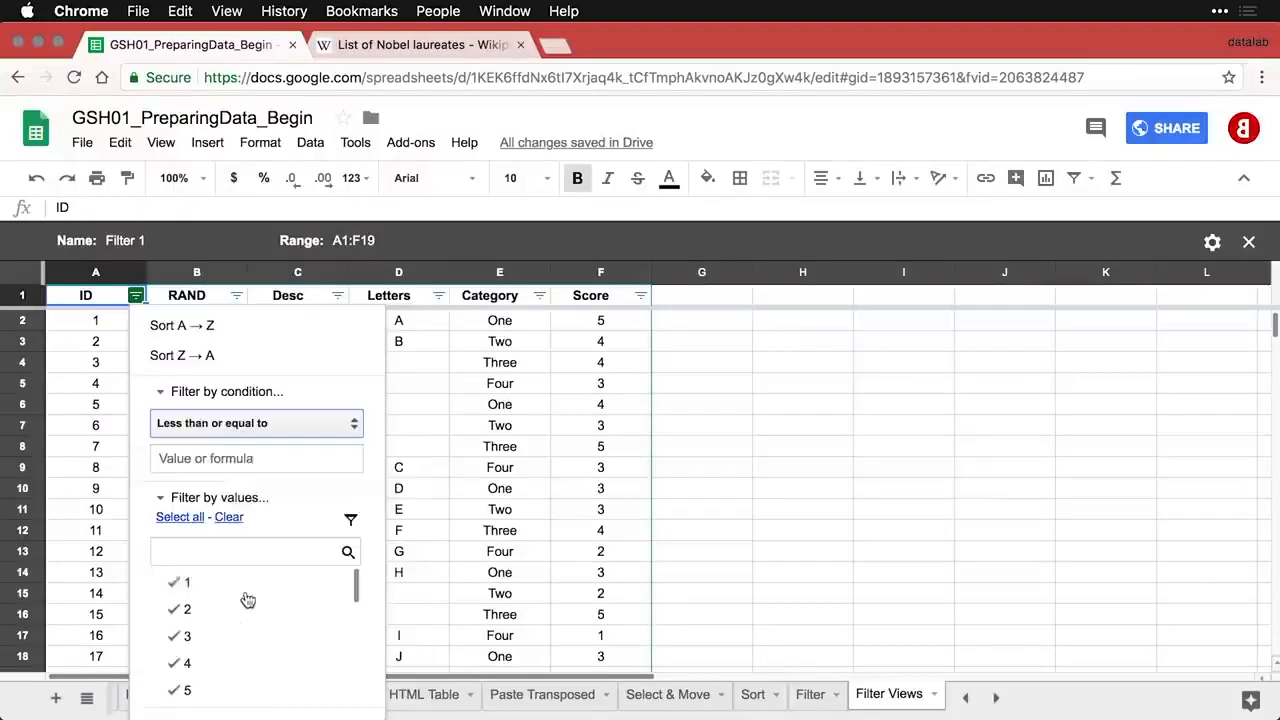
pyautogui.click(230, 459)
pyautogui.write('10')
pyautogui.scroll(-1, 343, 388)
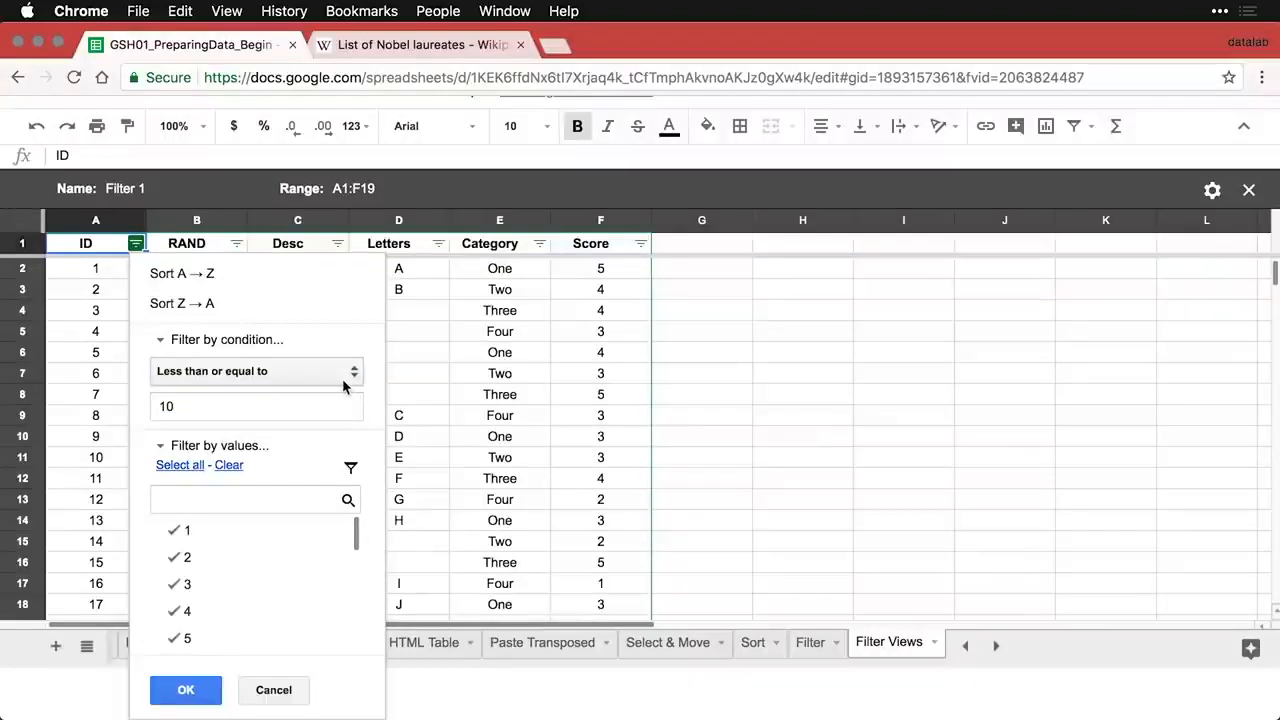
pyautogui.click(186, 692)
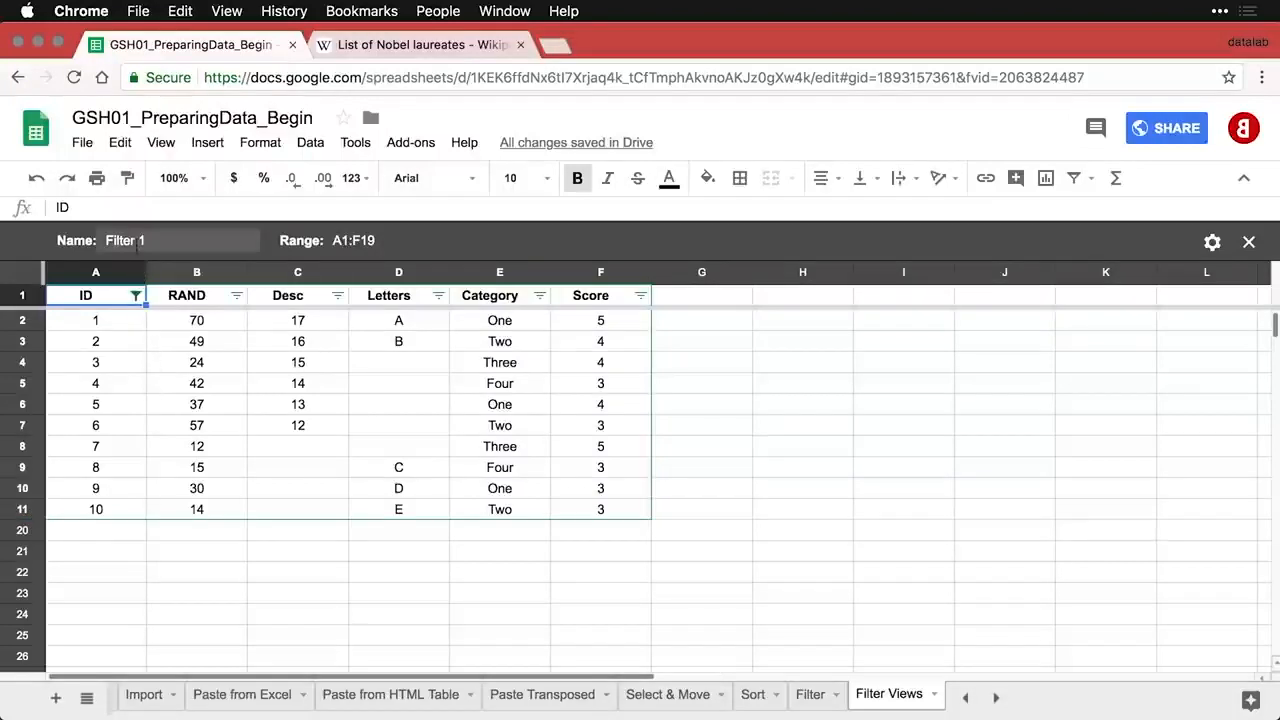
# - Rename the filter view from Filter 1 to 'First 10 Cases'
pyautogui.click(135, 241)
pyautogui.press('super+a')
pyautogui.write('Les')
pyautogui.press('BackSpace')
pyautogui.press('BackSpace')
pyautogui.press('BackSpace')
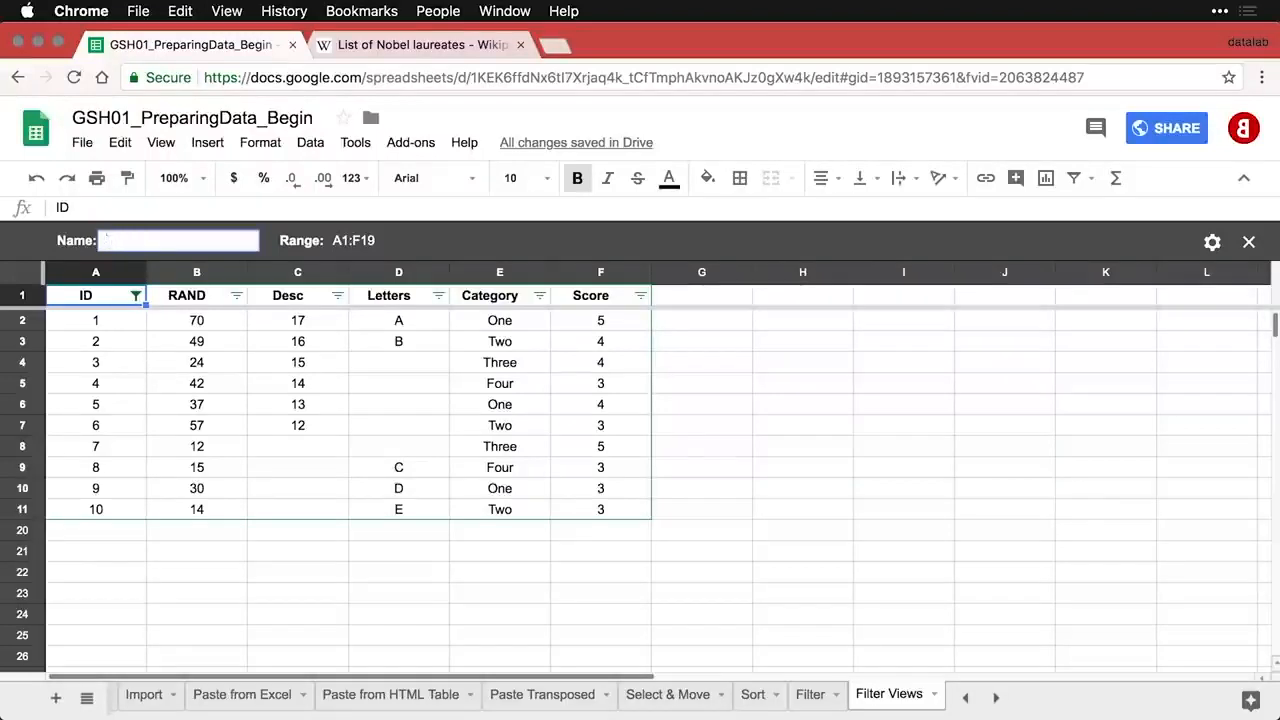
pyautogui.write('First 10 Cases')
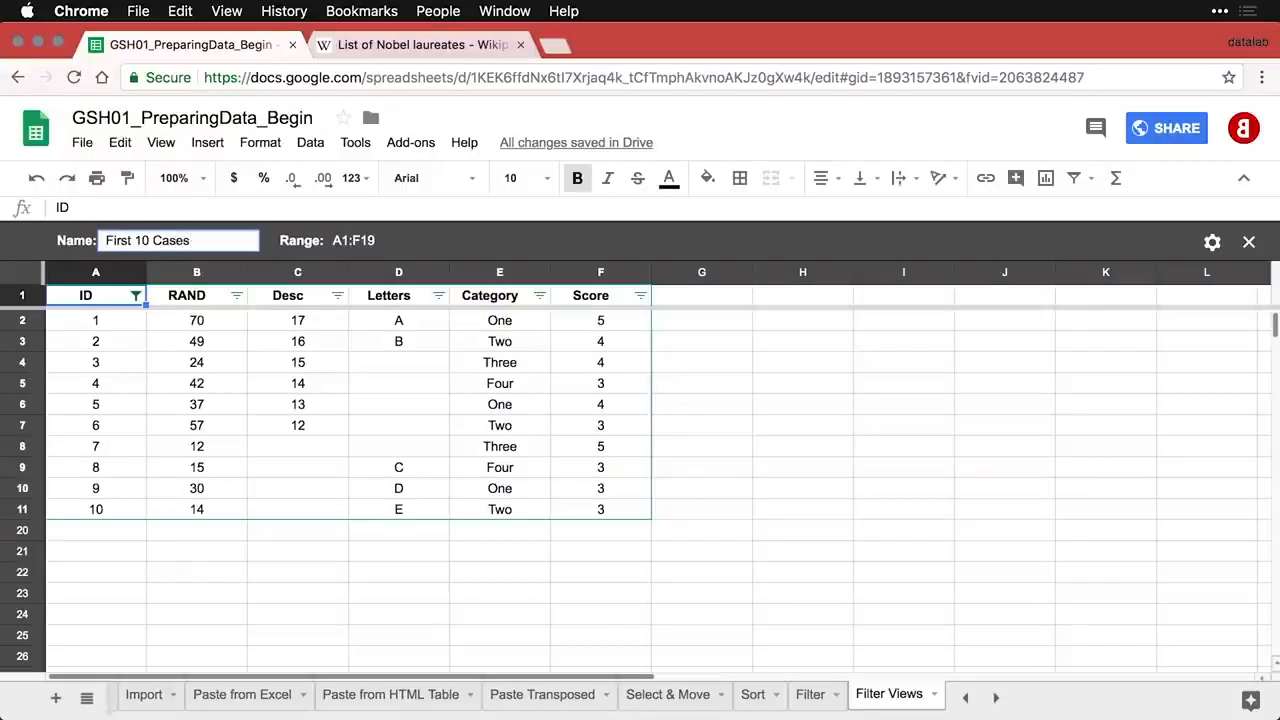
pyautogui.press('Return')
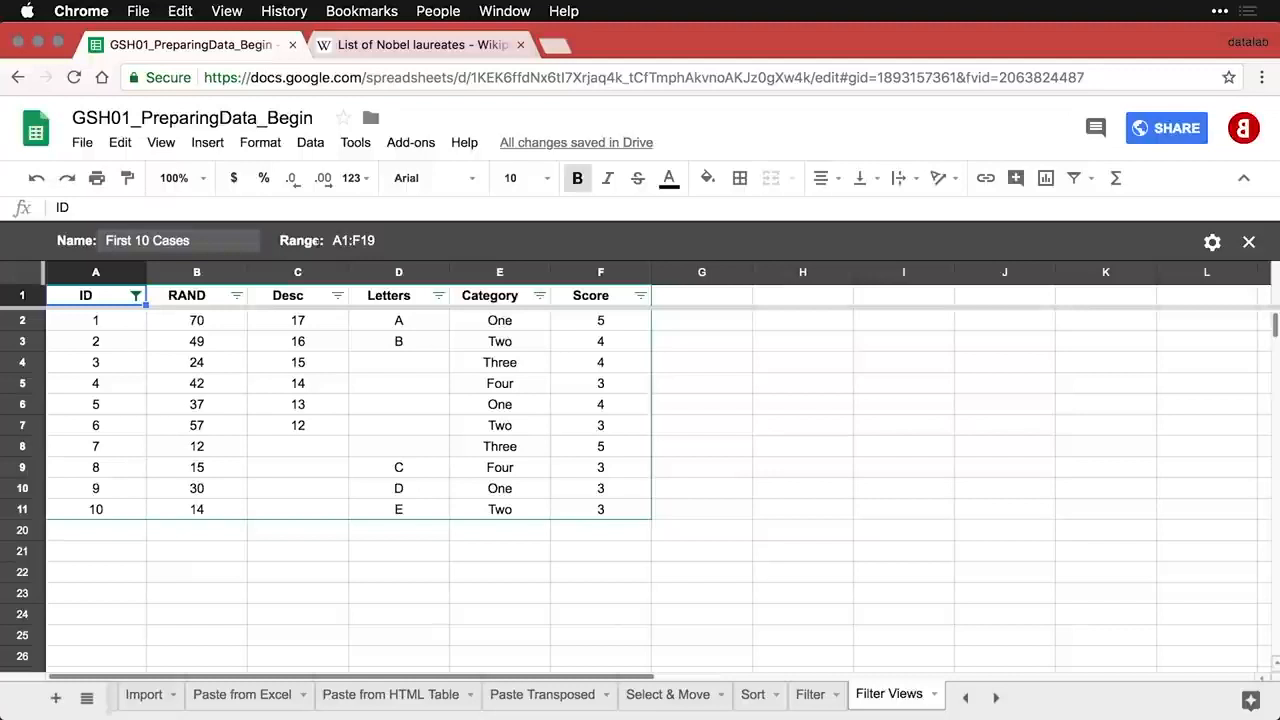
pyautogui.click(1093, 182)
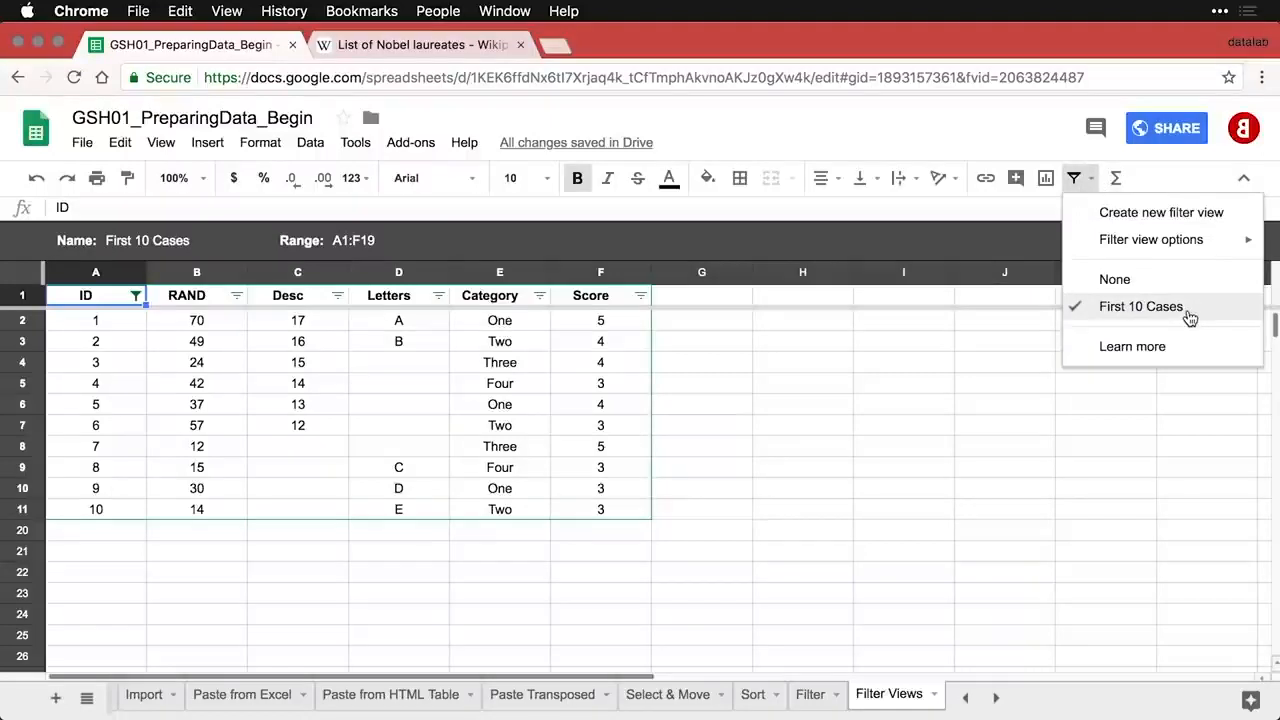
# - Exit First 10 Cases to no filter view, then create another new filter view over A1:F19
pyautogui.click(1134, 285)
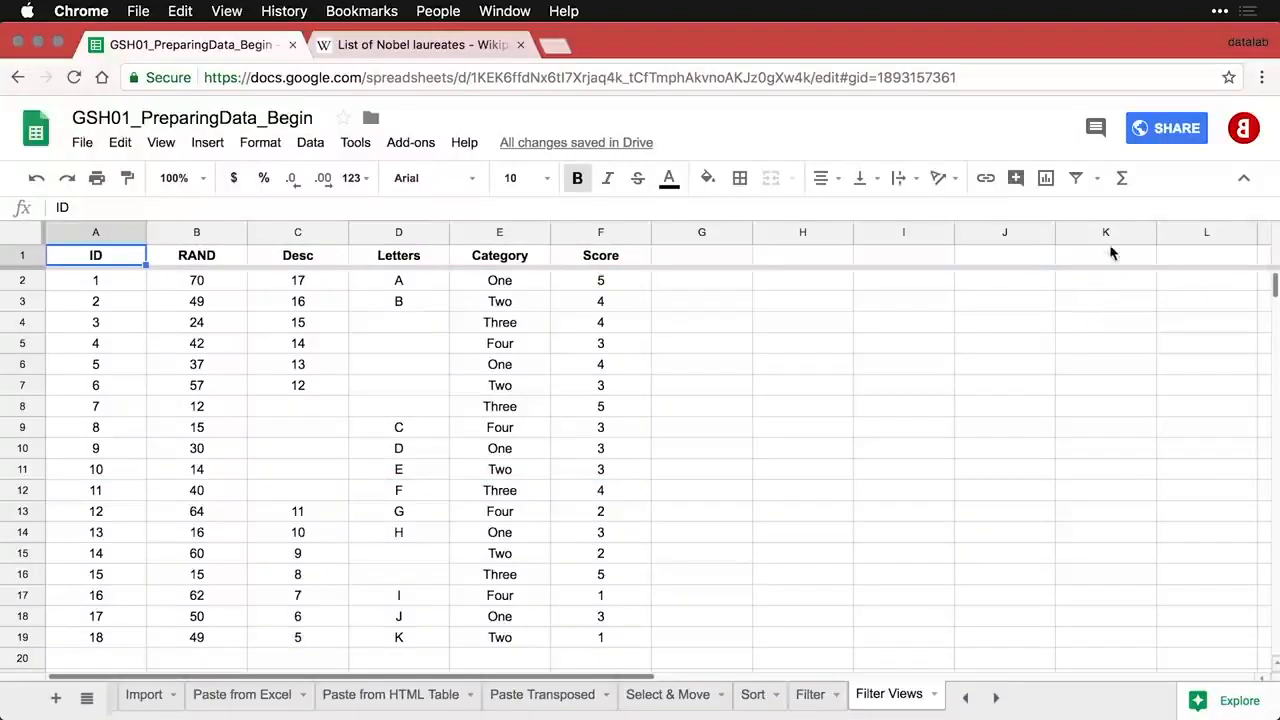
pyautogui.click(1098, 179)
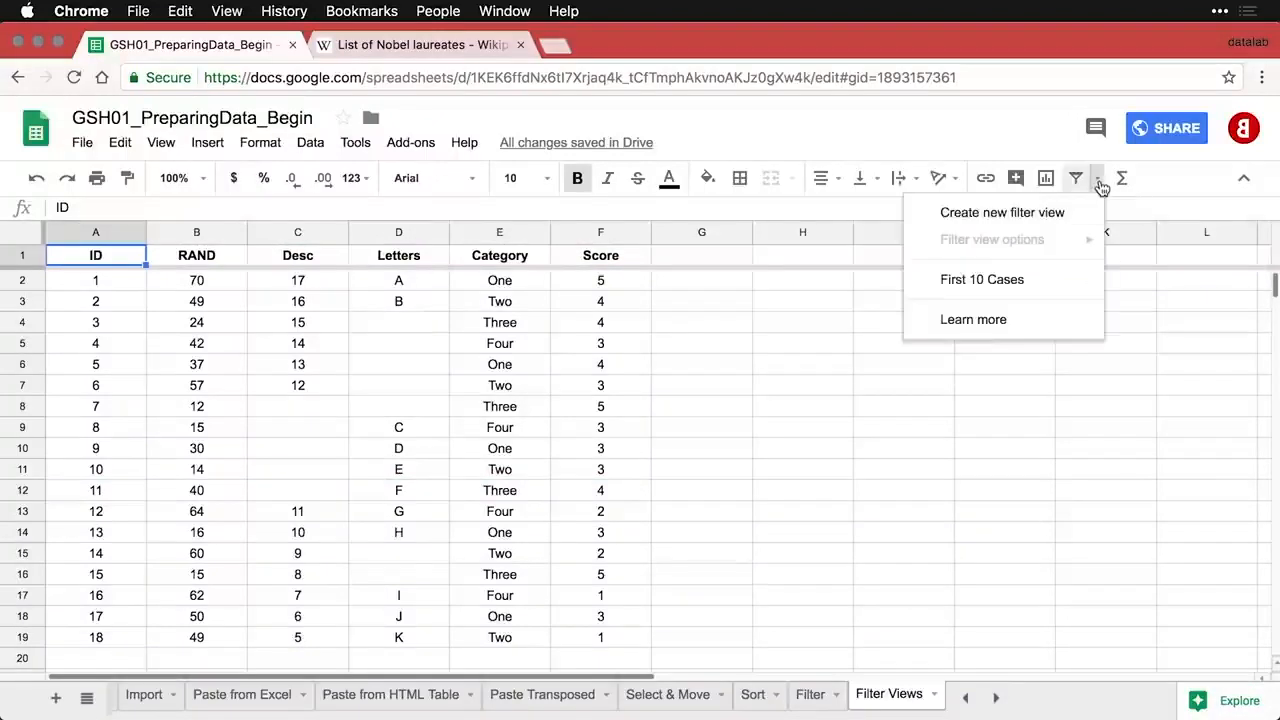
pyautogui.click(1066, 212)
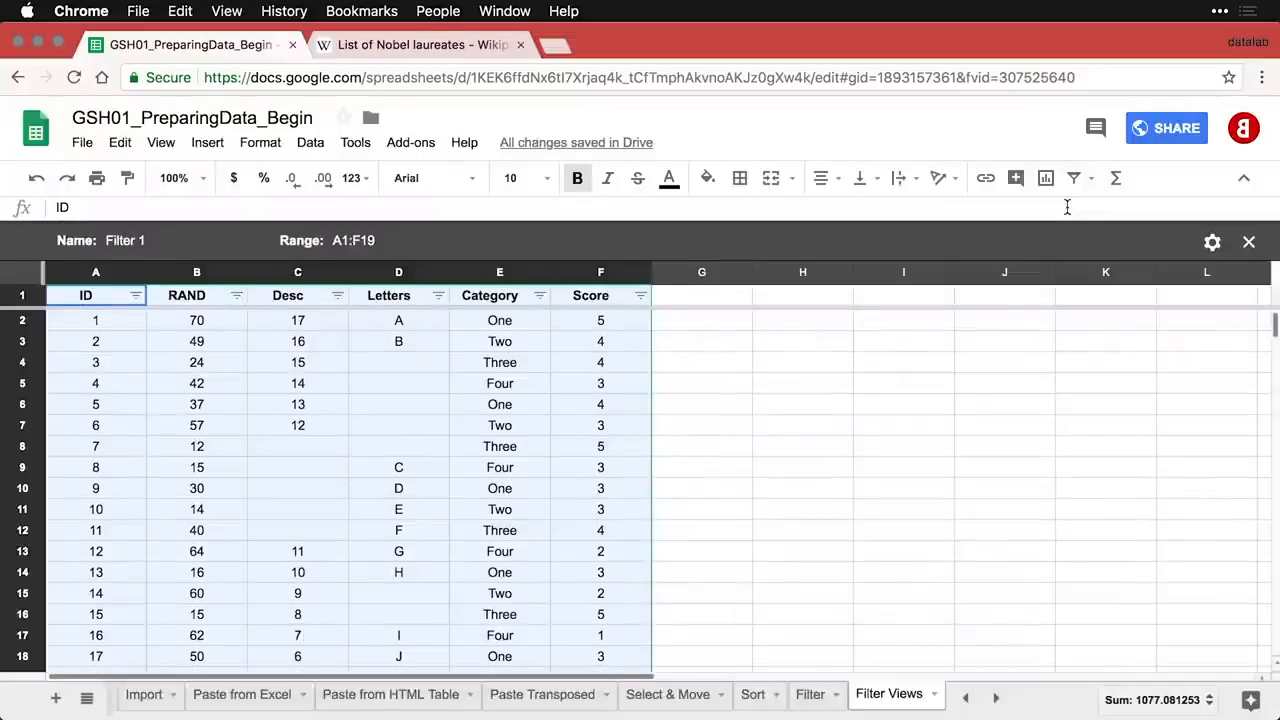
# - Exclude Four and Two from the Category filter, keeping One and Three
pyautogui.click(541, 298)
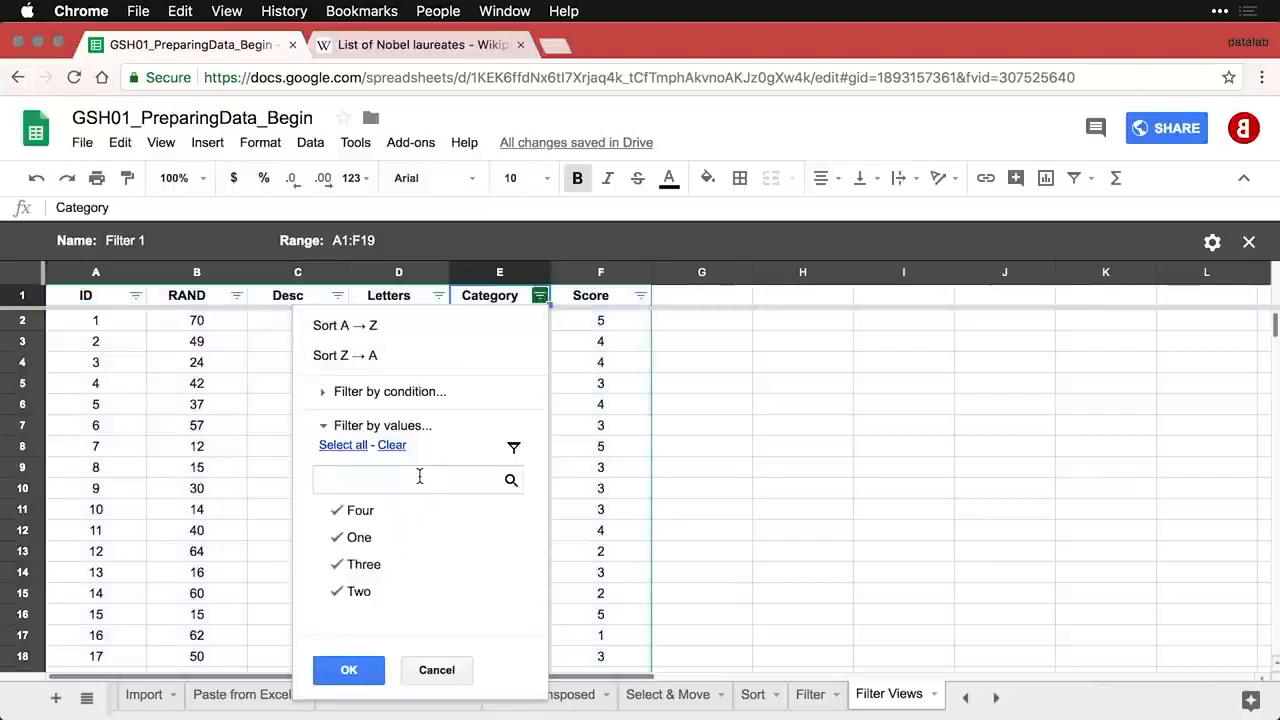
pyautogui.click(338, 510)
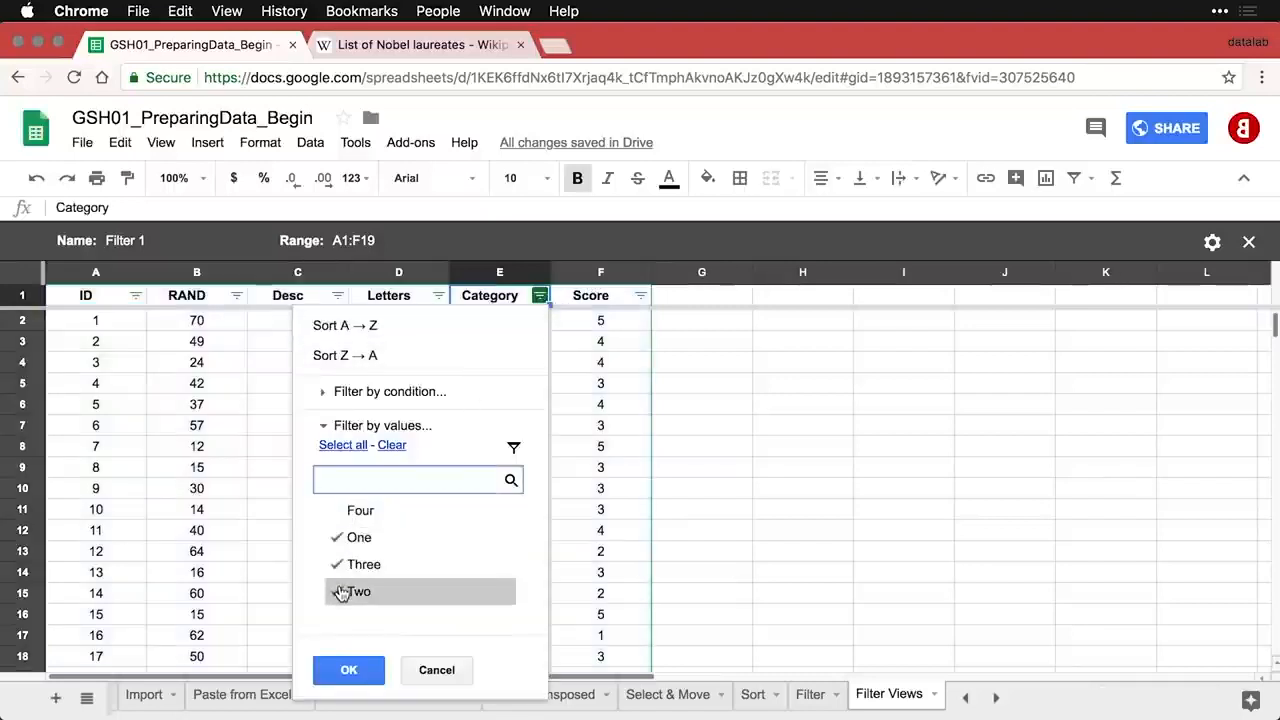
pyautogui.click(340, 592)
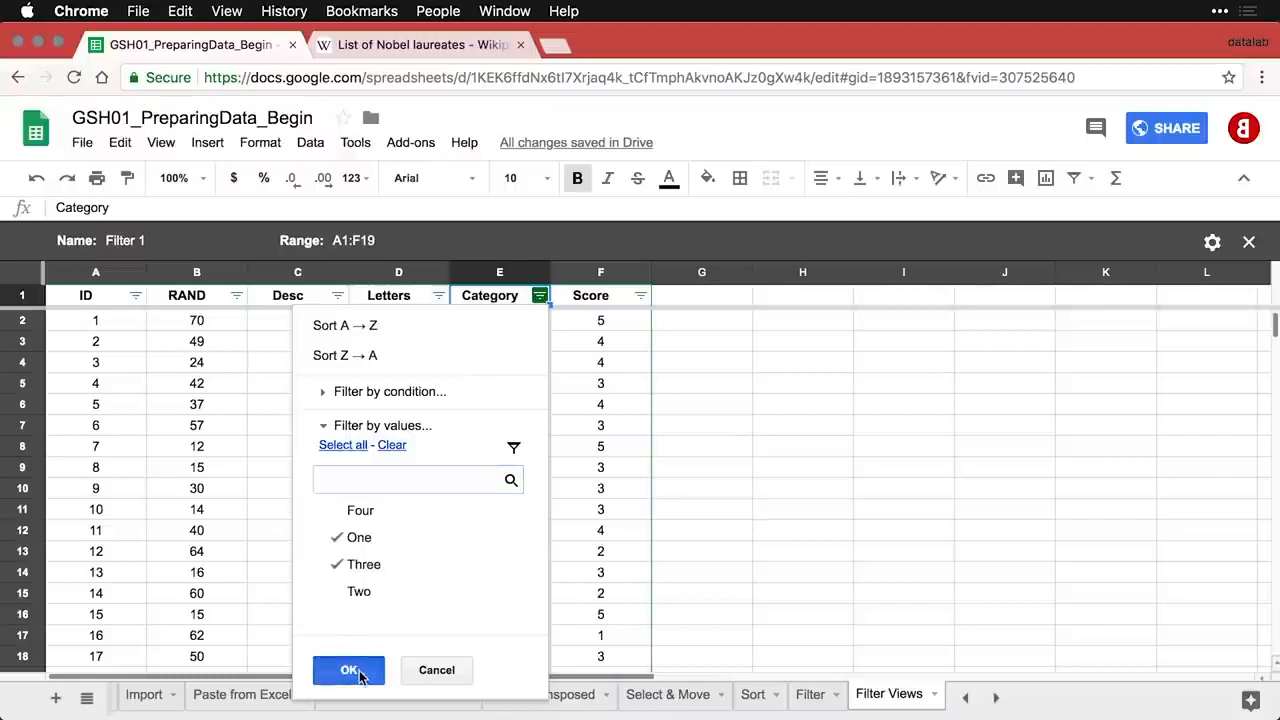
pyautogui.click(350, 671)
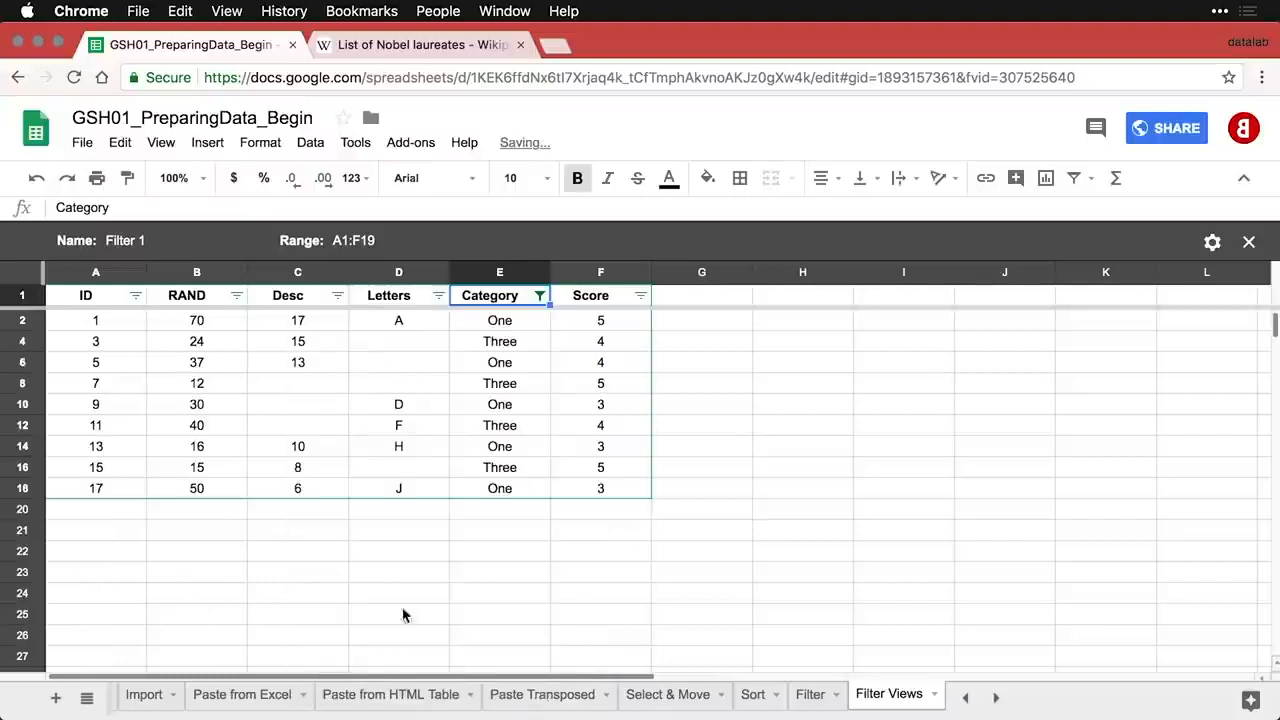
# - Filter the Score column by the condition greater than 3
pyautogui.click(640, 295)
pyautogui.click(538, 393)
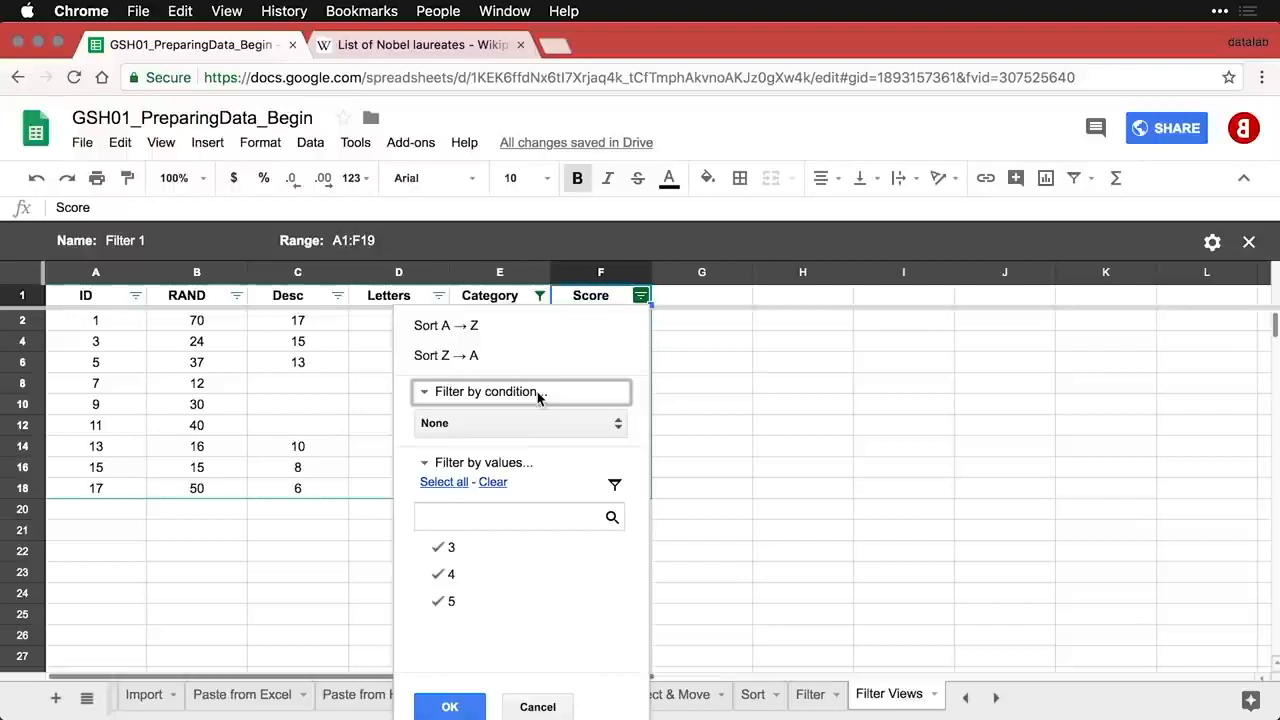
pyautogui.click(505, 428)
pyautogui.scroll(-5, 514, 590)
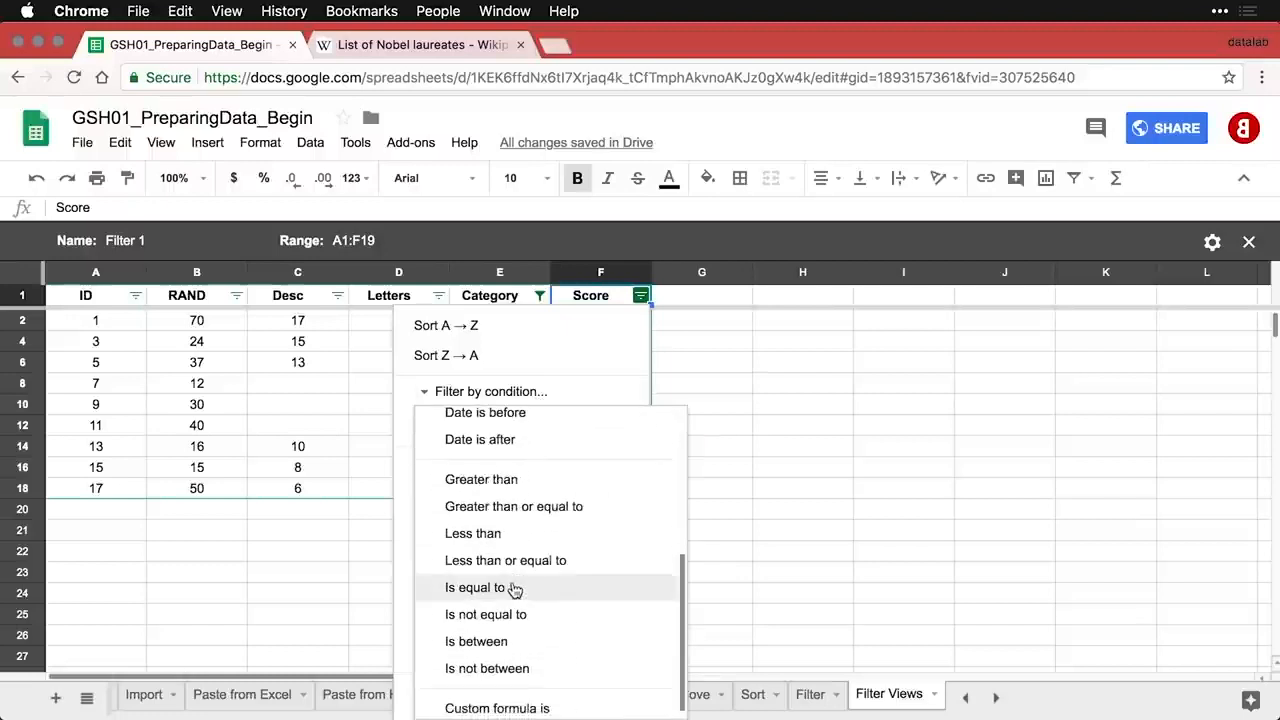
pyautogui.click(516, 479)
pyautogui.click(487, 456)
pyautogui.write('3')
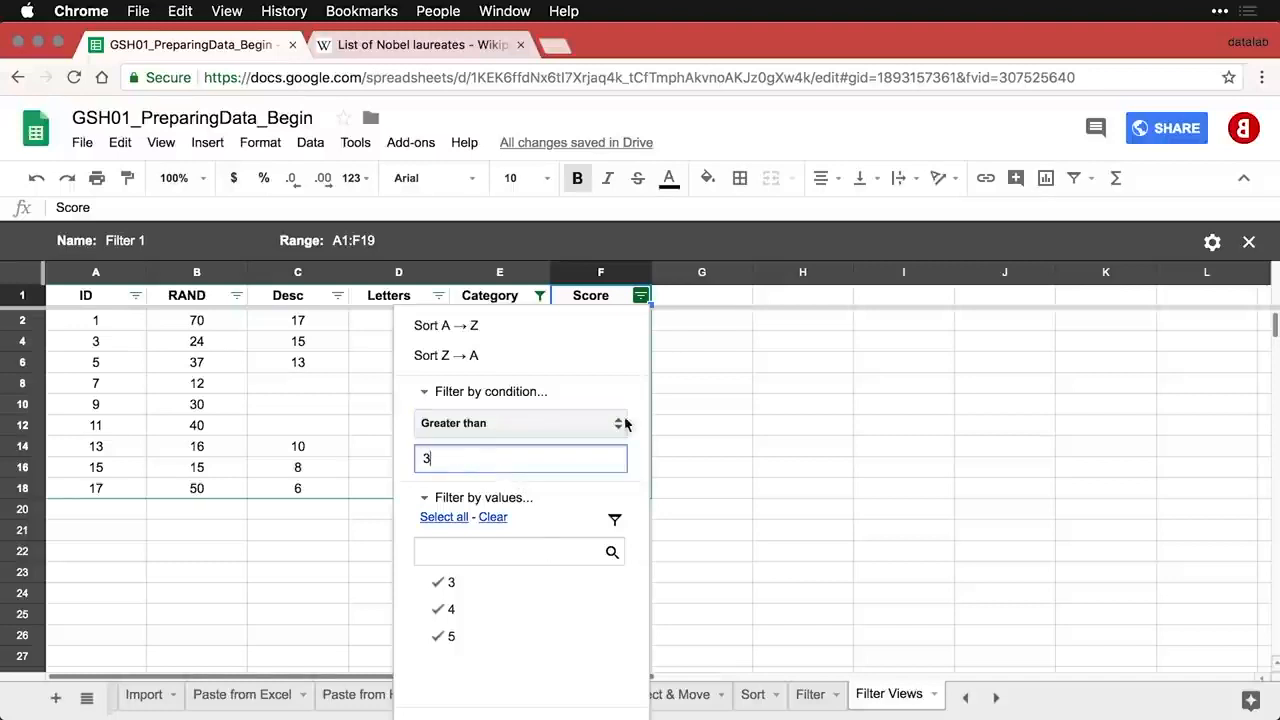
pyautogui.scroll(-1, 547, 549)
pyautogui.click(450, 689)
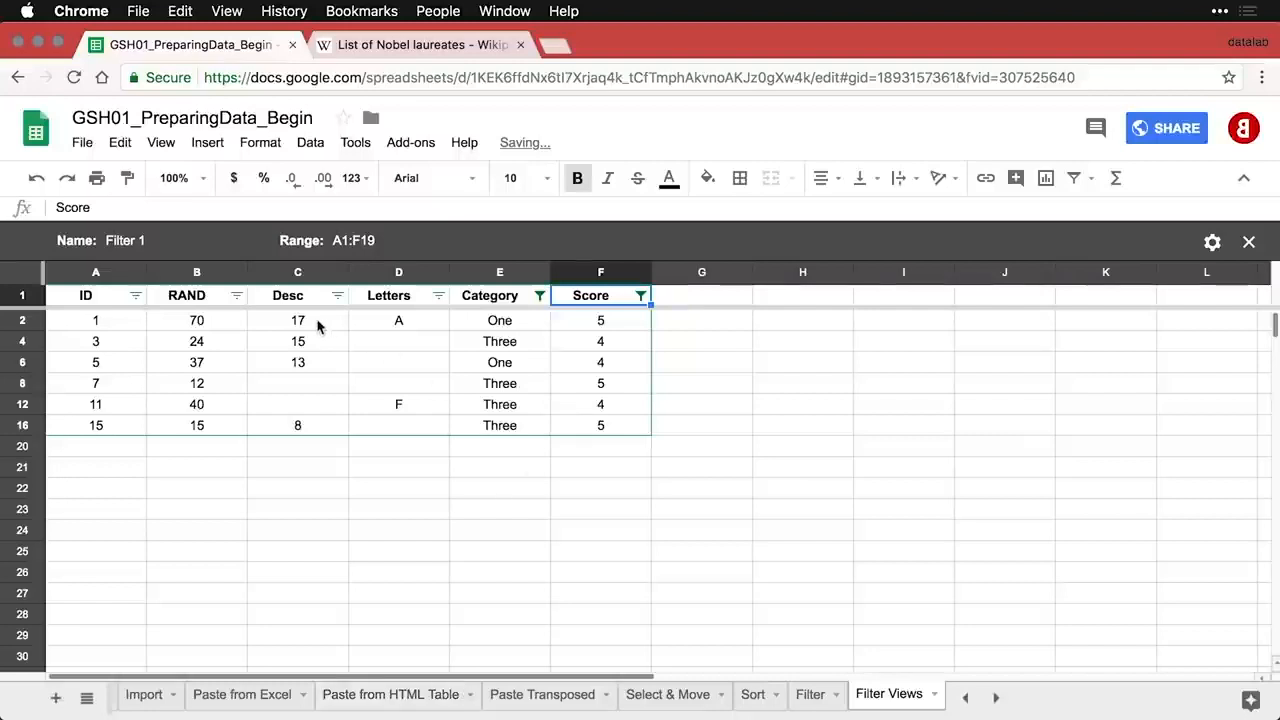
# - Replace the filter view's default name with 'Category 1& 3, Score > 3'
pyautogui.click(133, 242)
pyautogui.press('super+a')
pyautogui.write('Cat')
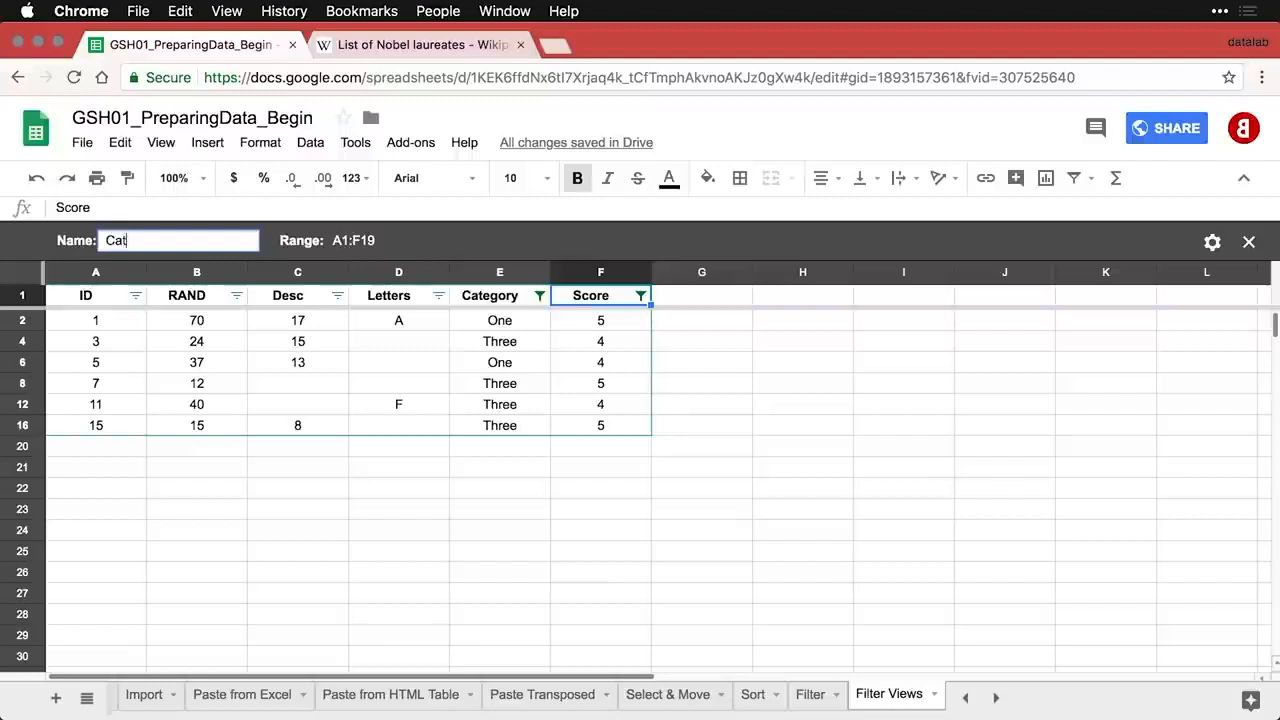
pyautogui.write('egory 1& 3, Score > 3')
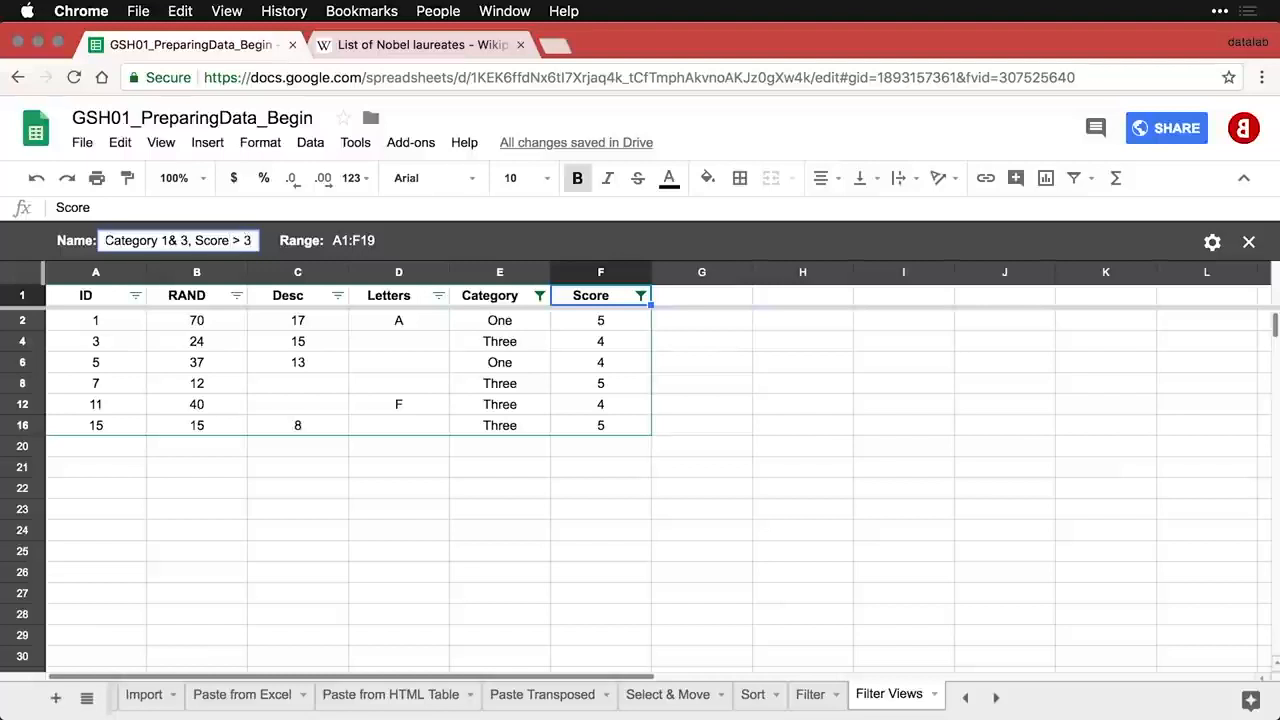
pyautogui.press('Return')
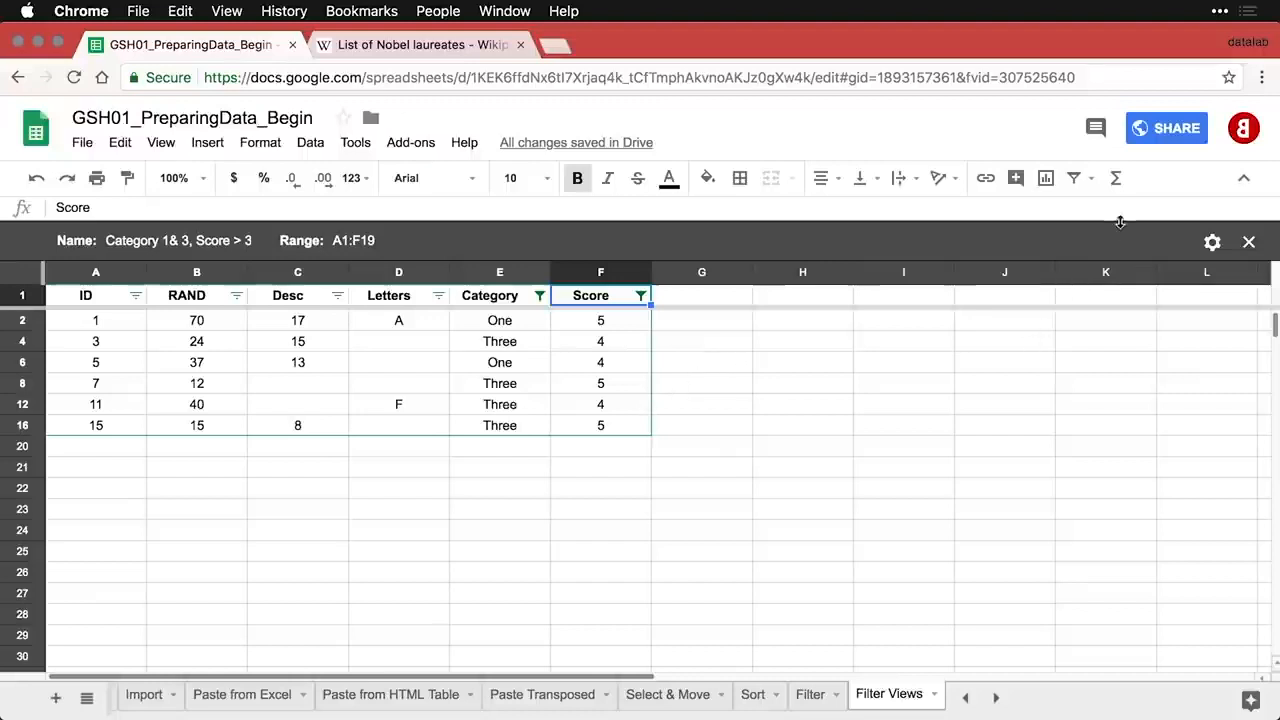
# - Switch to the First 10 Cases view, then Category 1& 3, Score > 3, then None
pyautogui.click(1093, 180)
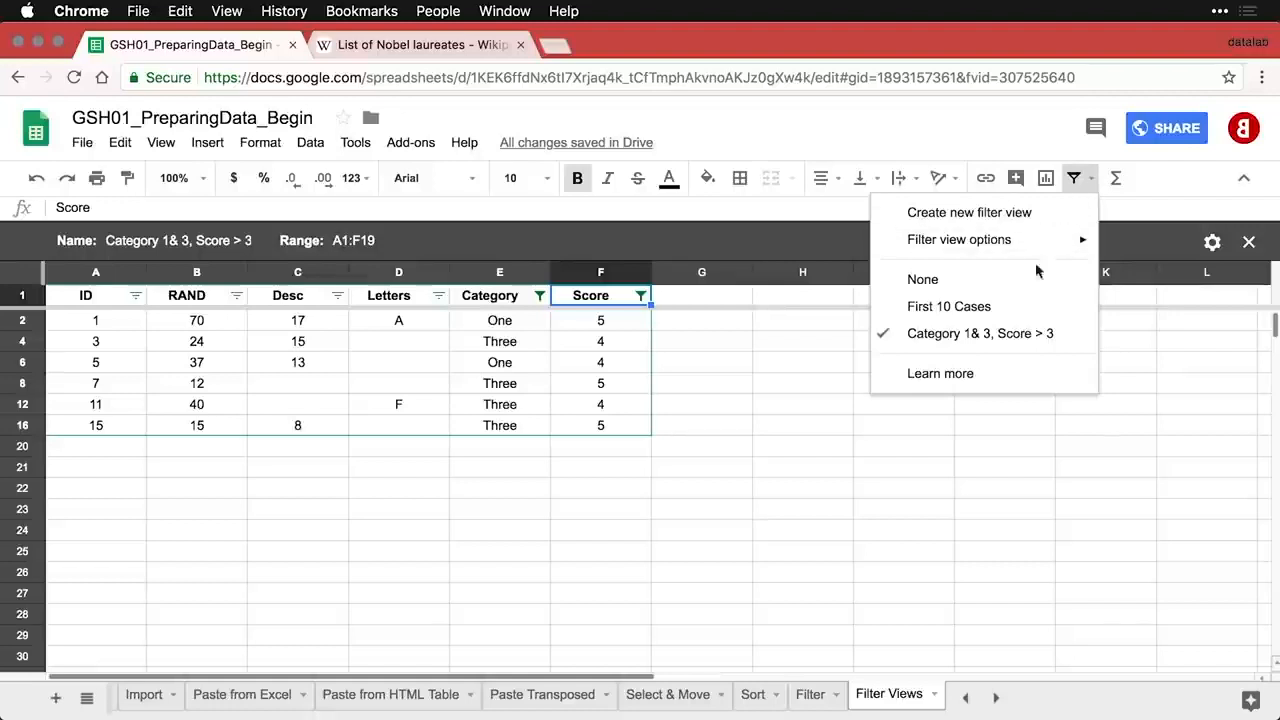
pyautogui.click(1012, 308)
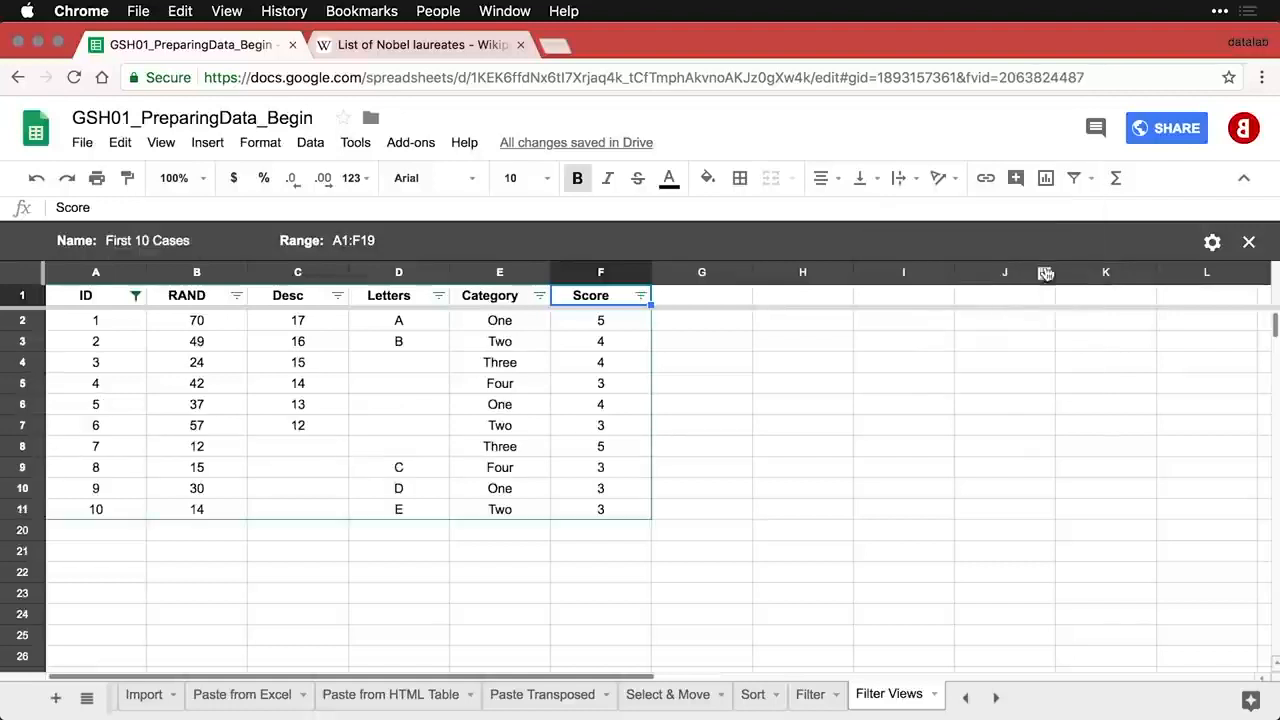
pyautogui.click(1093, 179)
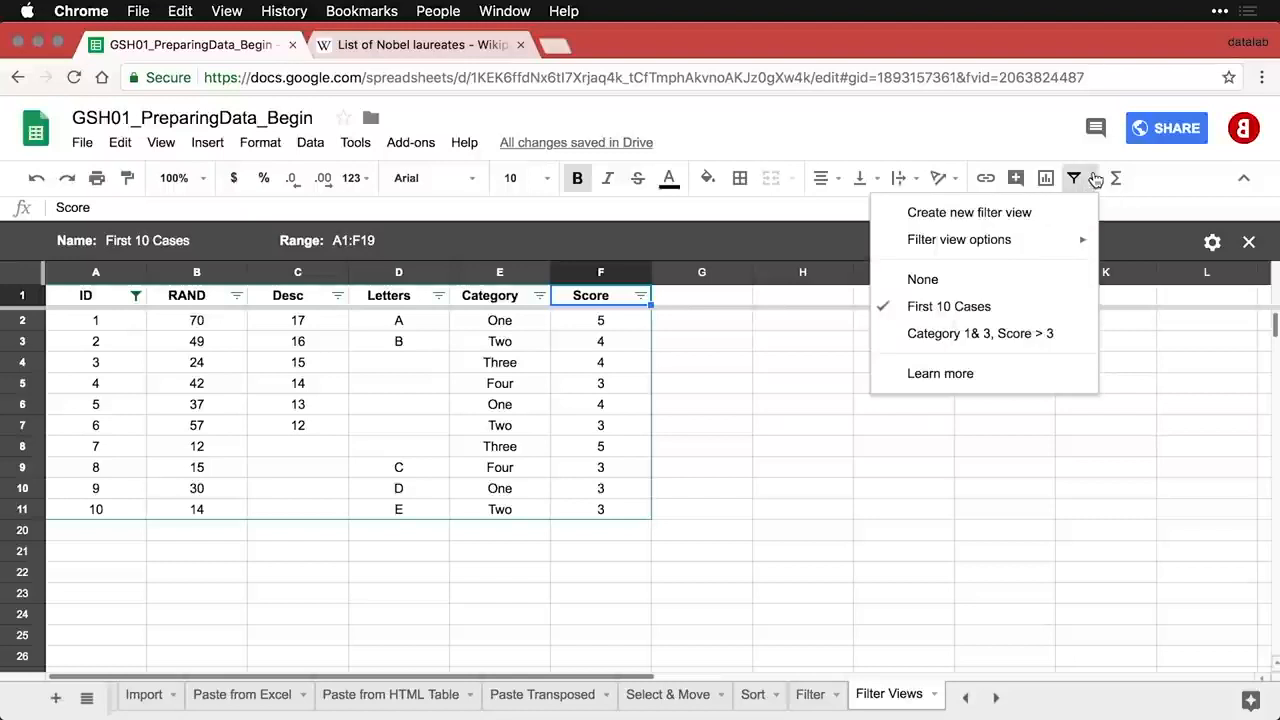
pyautogui.click(1031, 336)
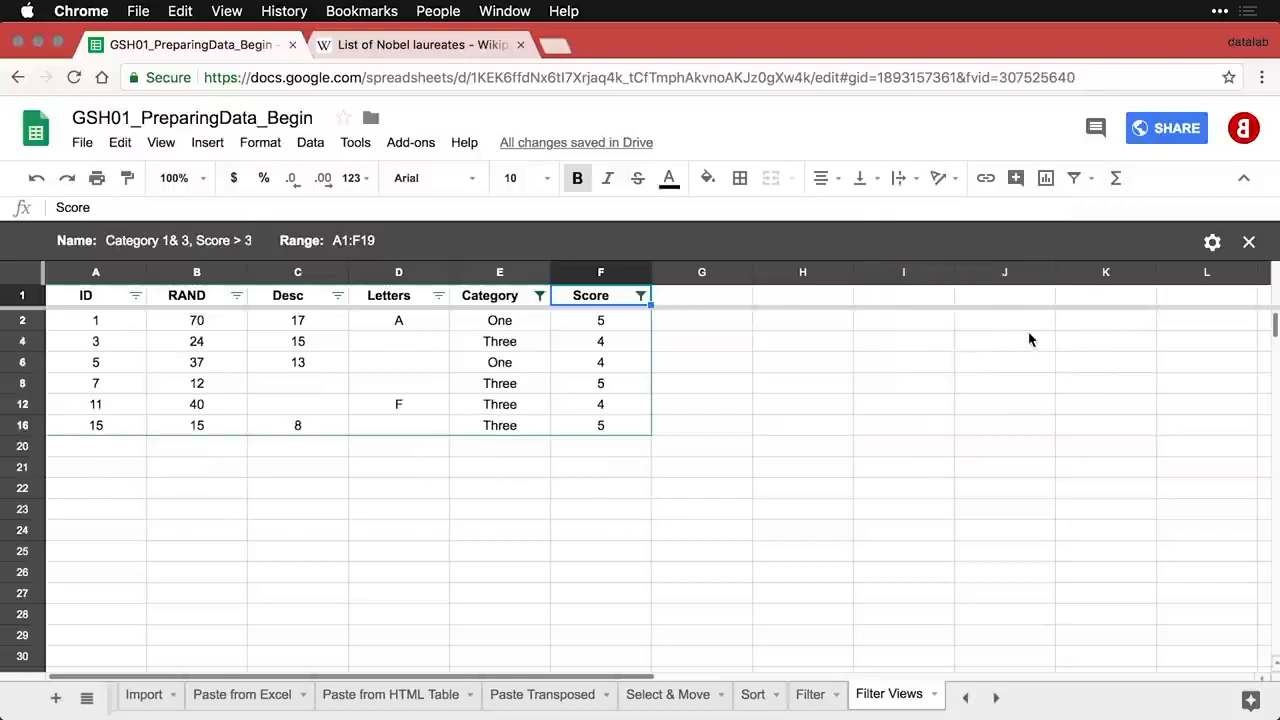
pyautogui.click(1093, 179)
pyautogui.click(1032, 280)
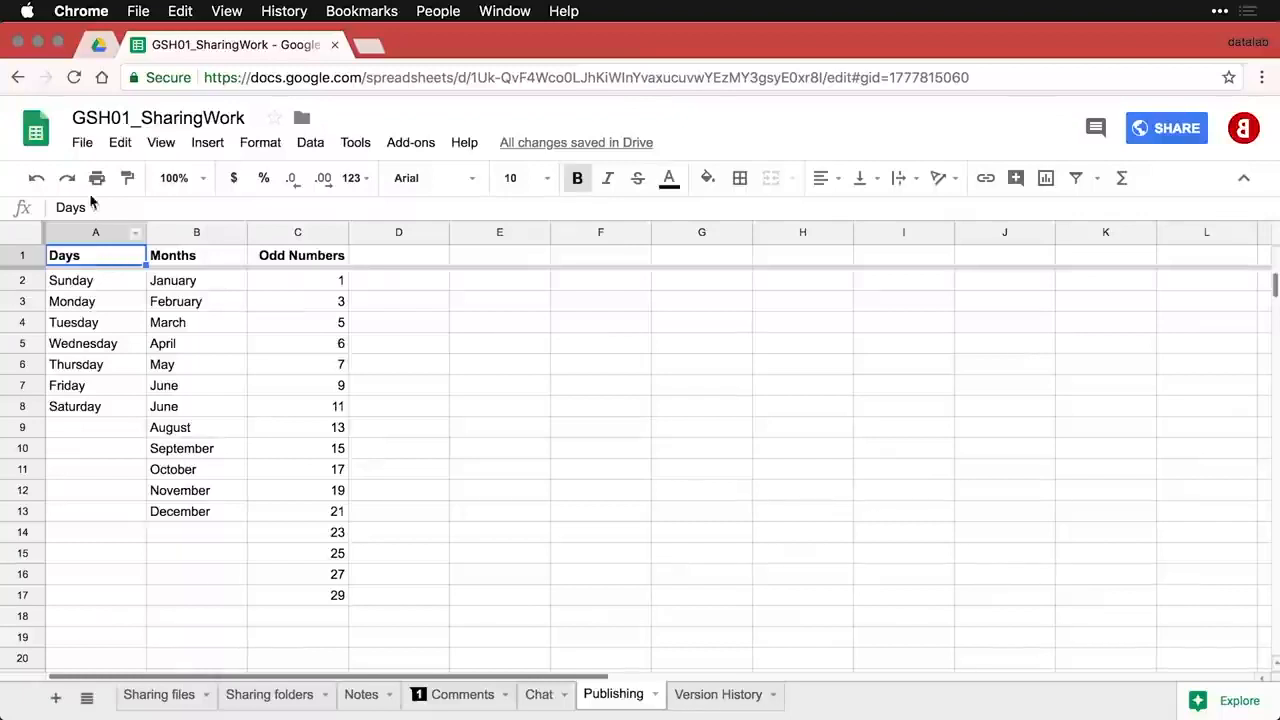
# - Publish the Entire Document as a Web page from File > Publish to the web, and confirm
pyautogui.click(84, 143)
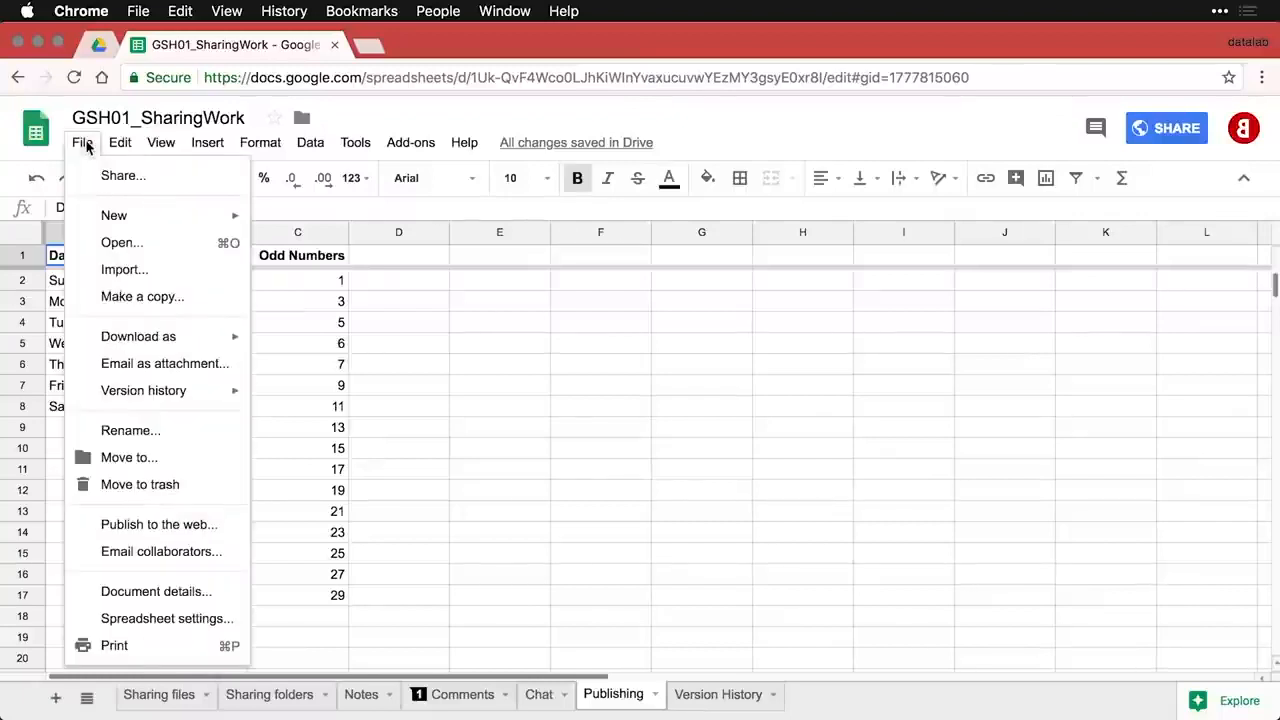
pyautogui.click(232, 525)
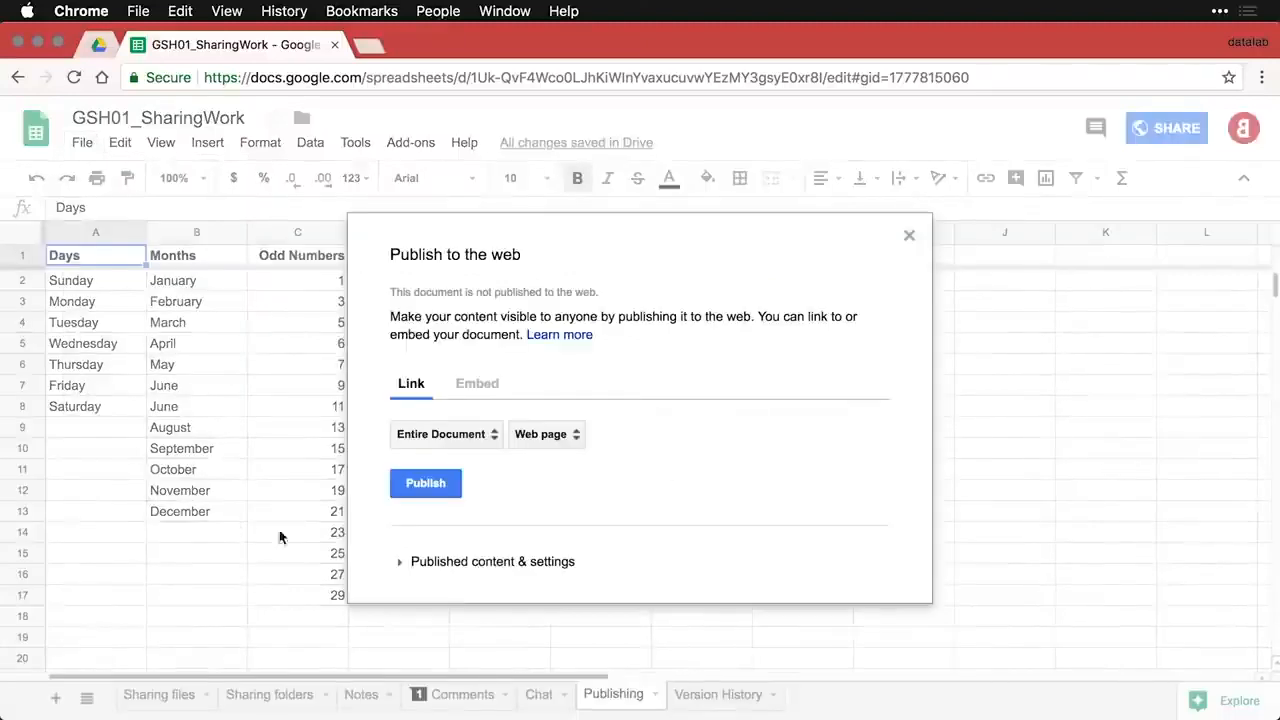
pyautogui.click(492, 436)
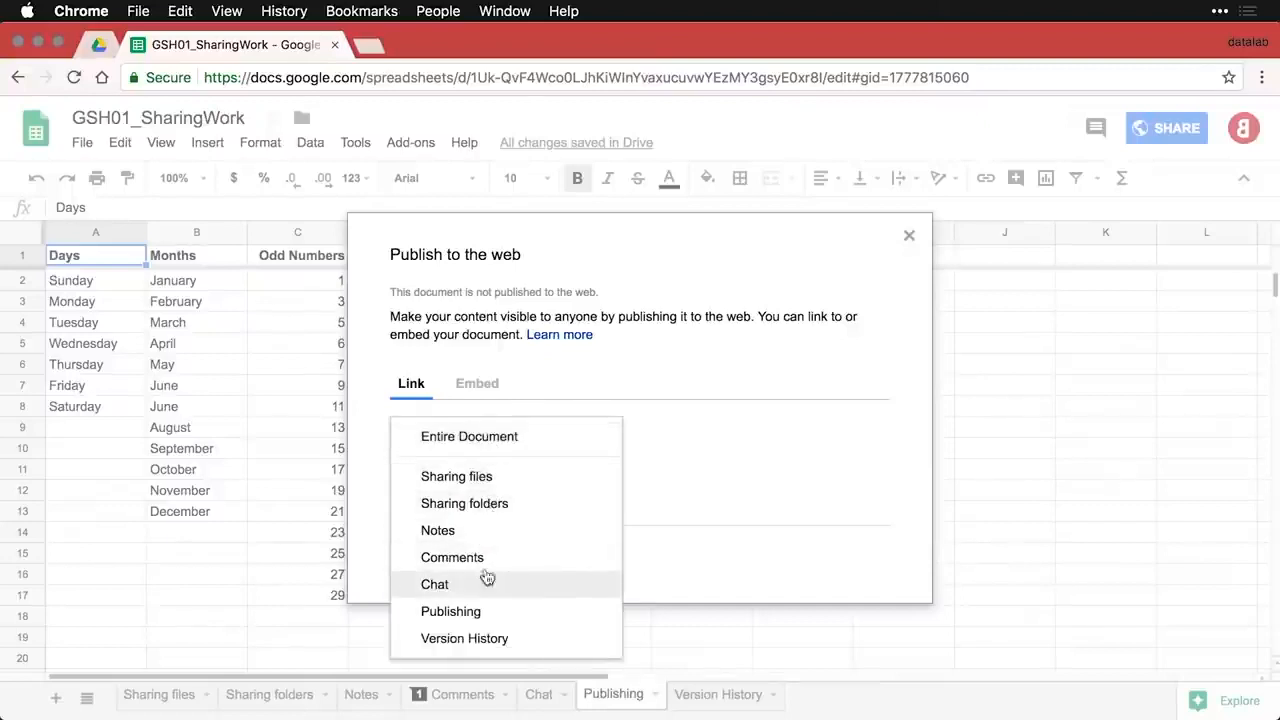
pyautogui.click(470, 440)
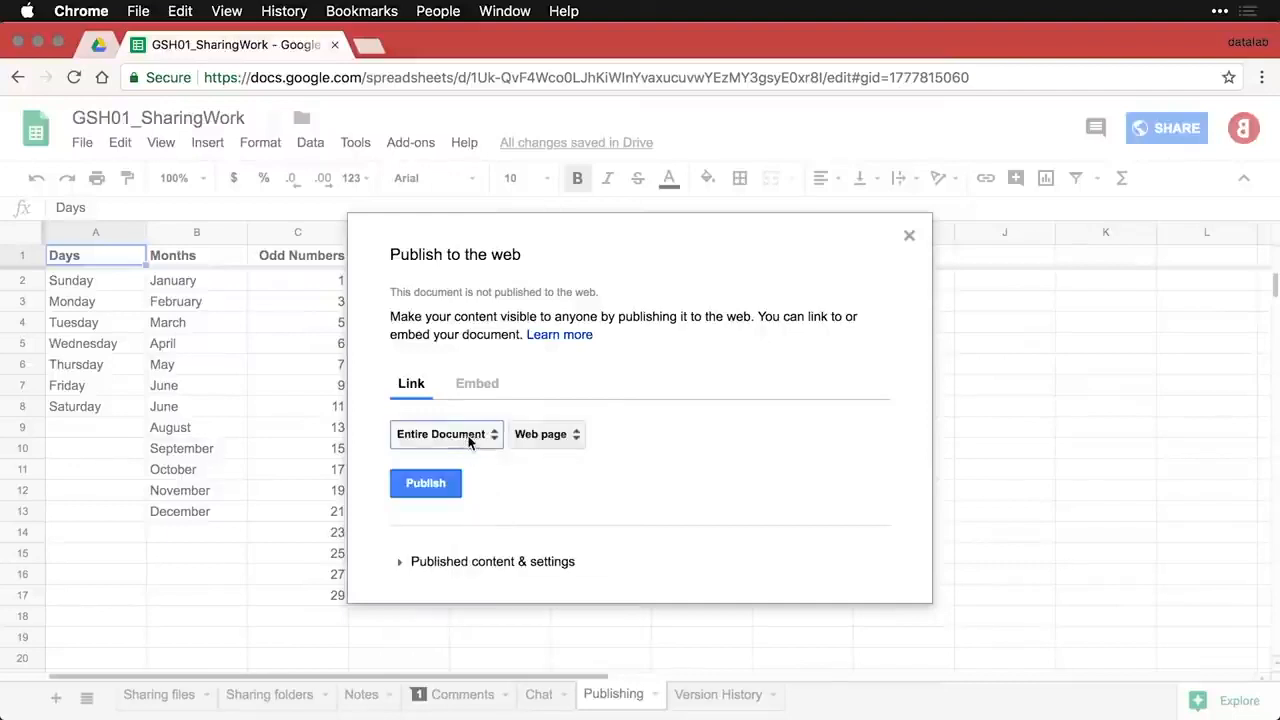
pyautogui.click(577, 437)
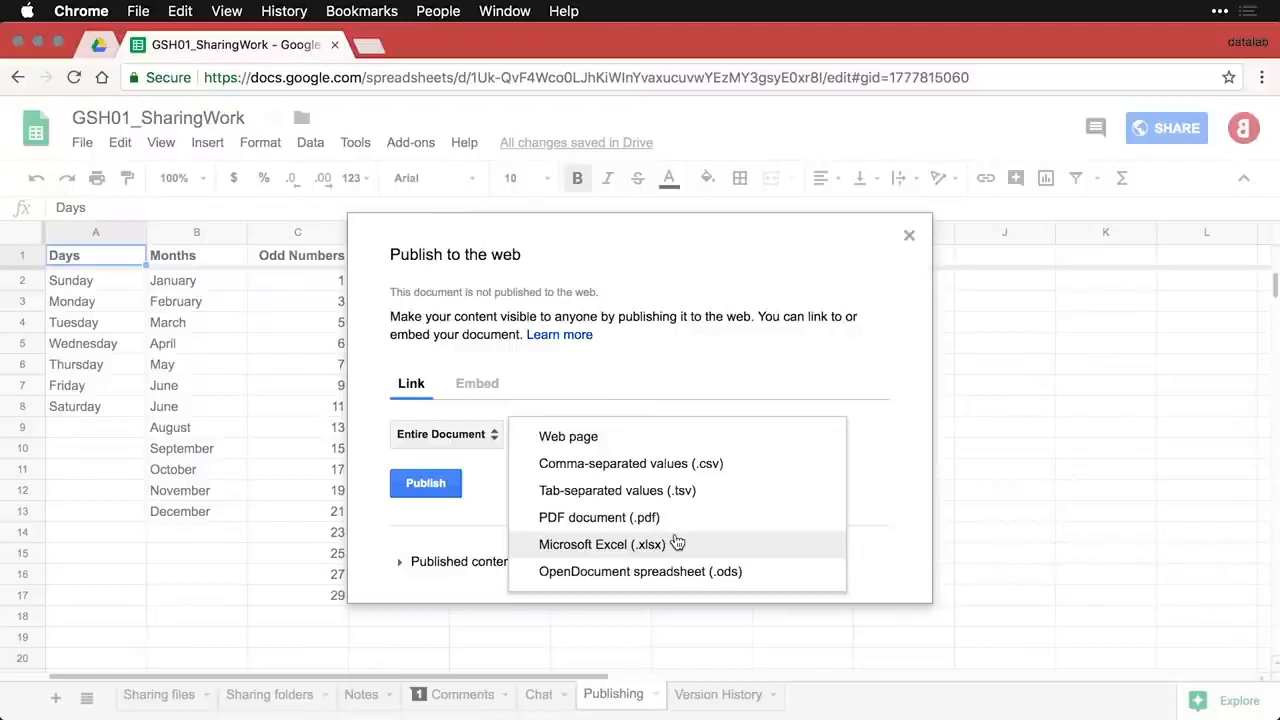
pyautogui.click(891, 468)
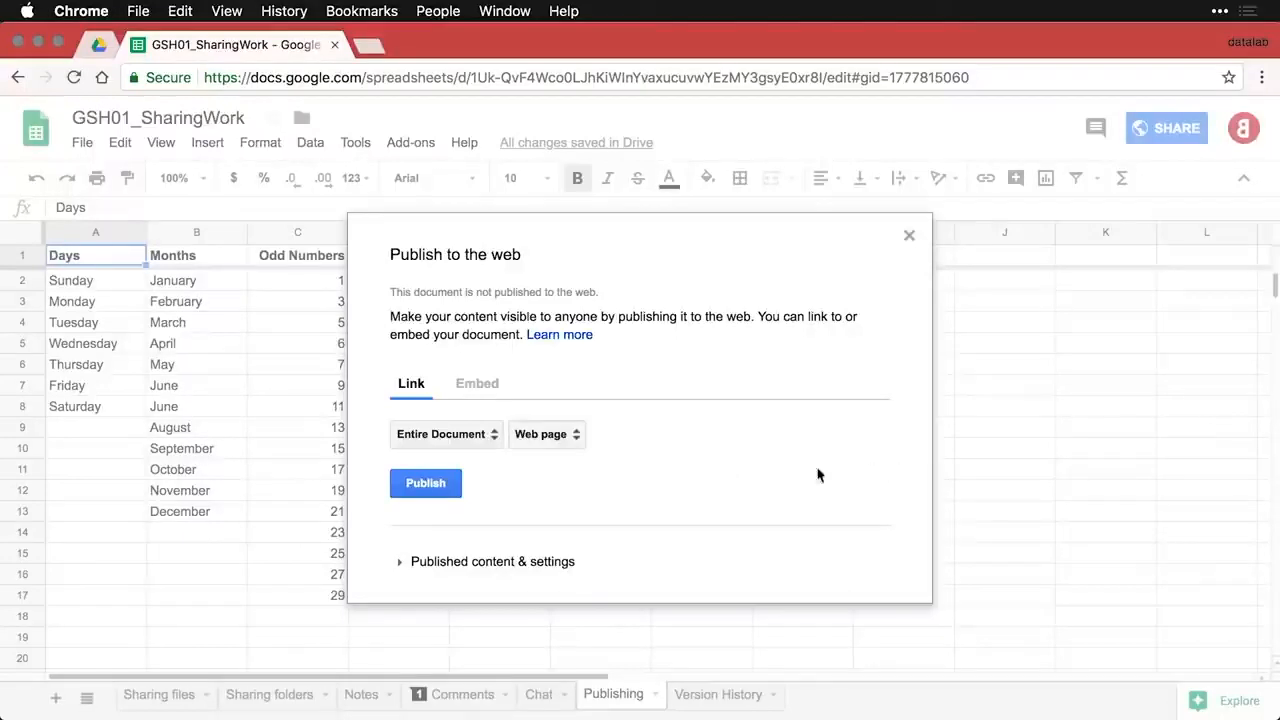
pyautogui.click(427, 484)
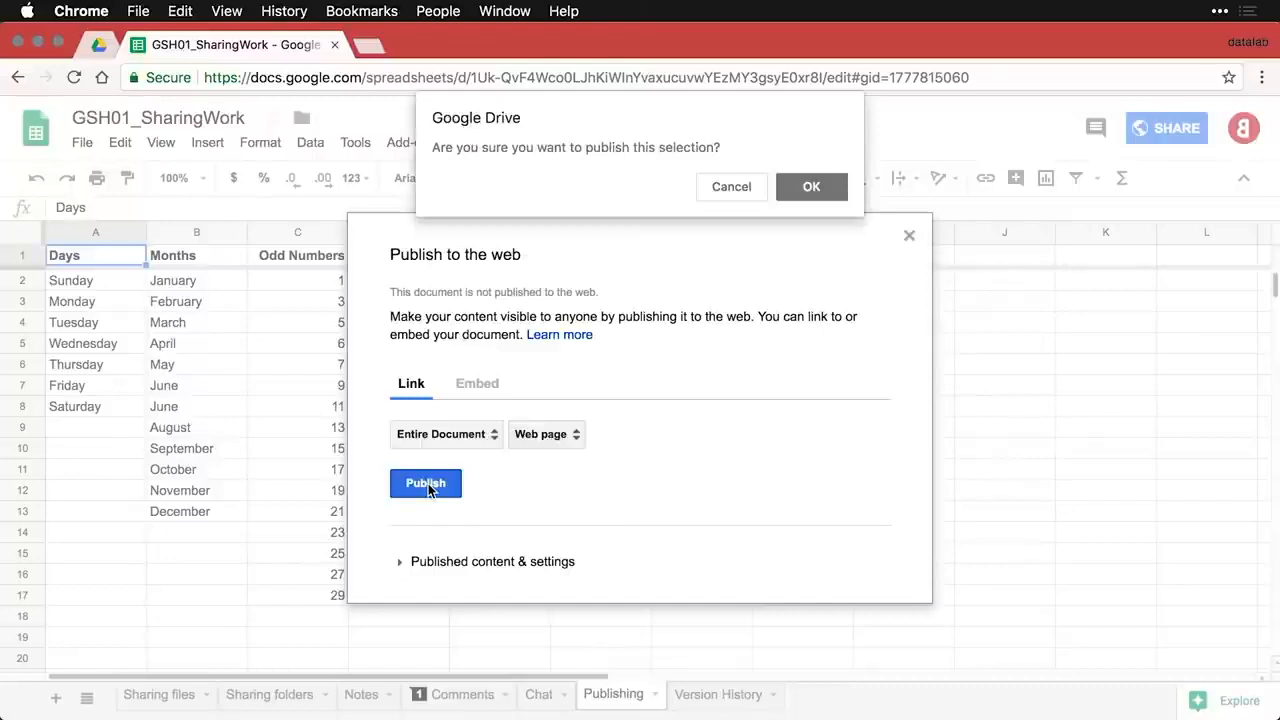
pyautogui.click(823, 189)
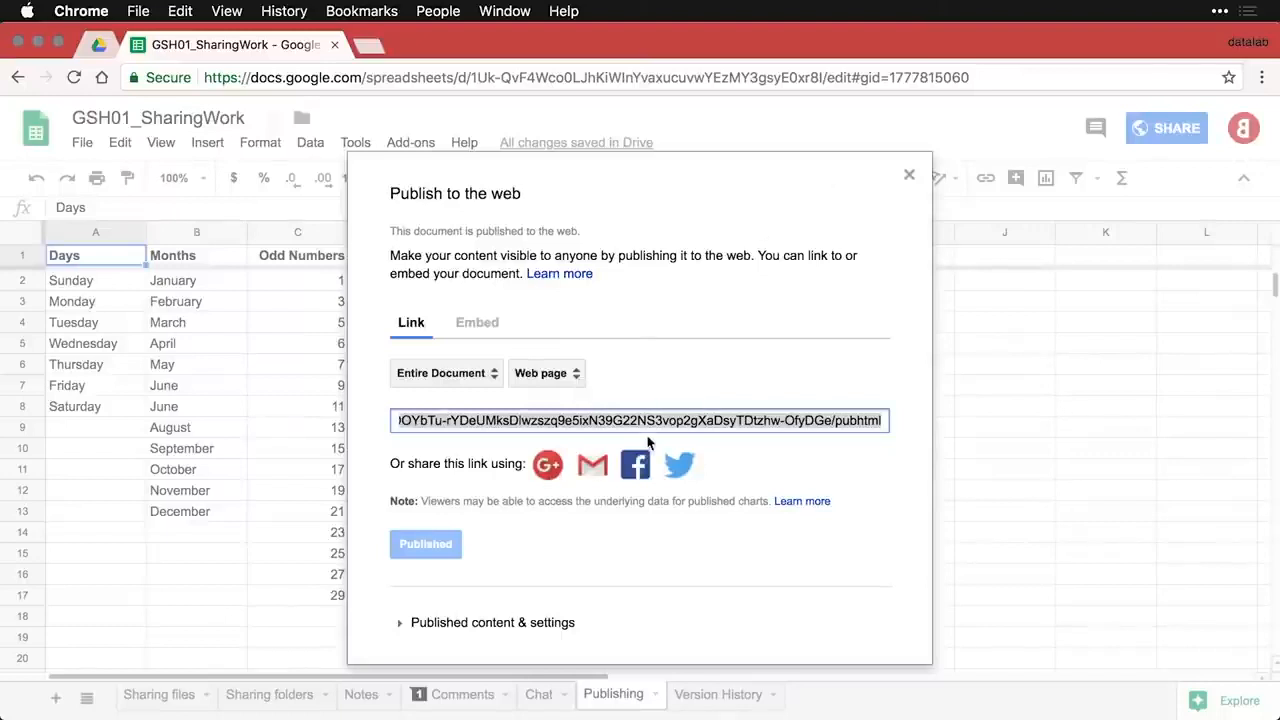
# - Load the pasted published link in a new incognito window
pyautogui.press('super+shift+n')
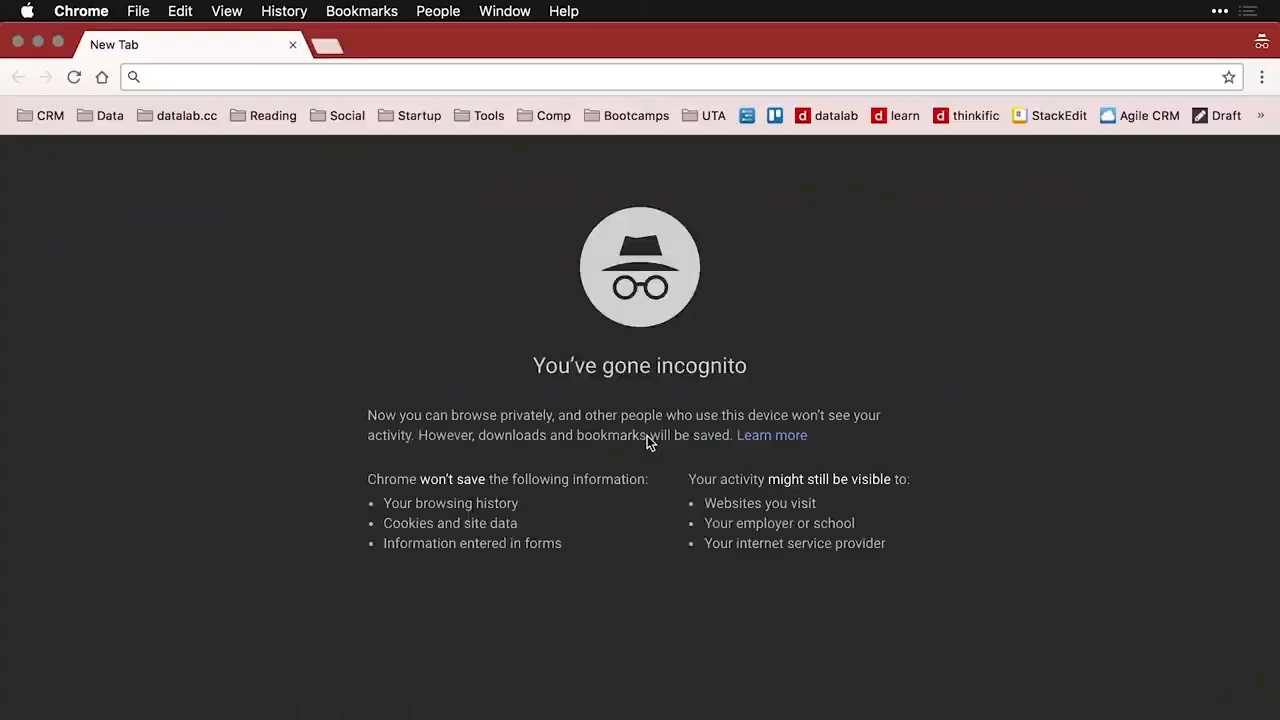
pyautogui.write('https://docs.google.com/spreadsheets/d/e/2PACX-1vS0posdyVGciiLoyAwhYOOYbTu-rYDeUMksDlwzszq9e5ixN39G22NS3vop2gXaDsyTDtzhw-OfyDGe/pubhtml')
pyautogui.press('Return')
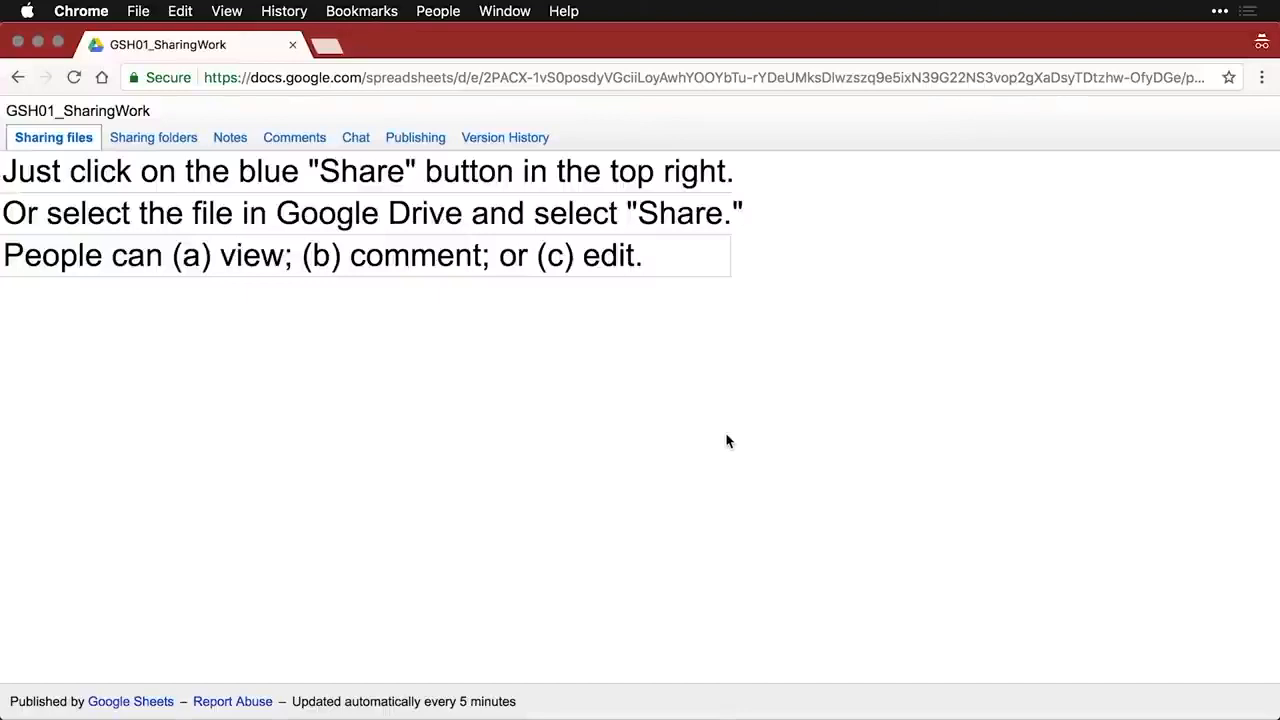
# - Browse the published Sharing folders, Notes, Comments, Chat, Publishing and Version History sheets
pyautogui.click(167, 142)
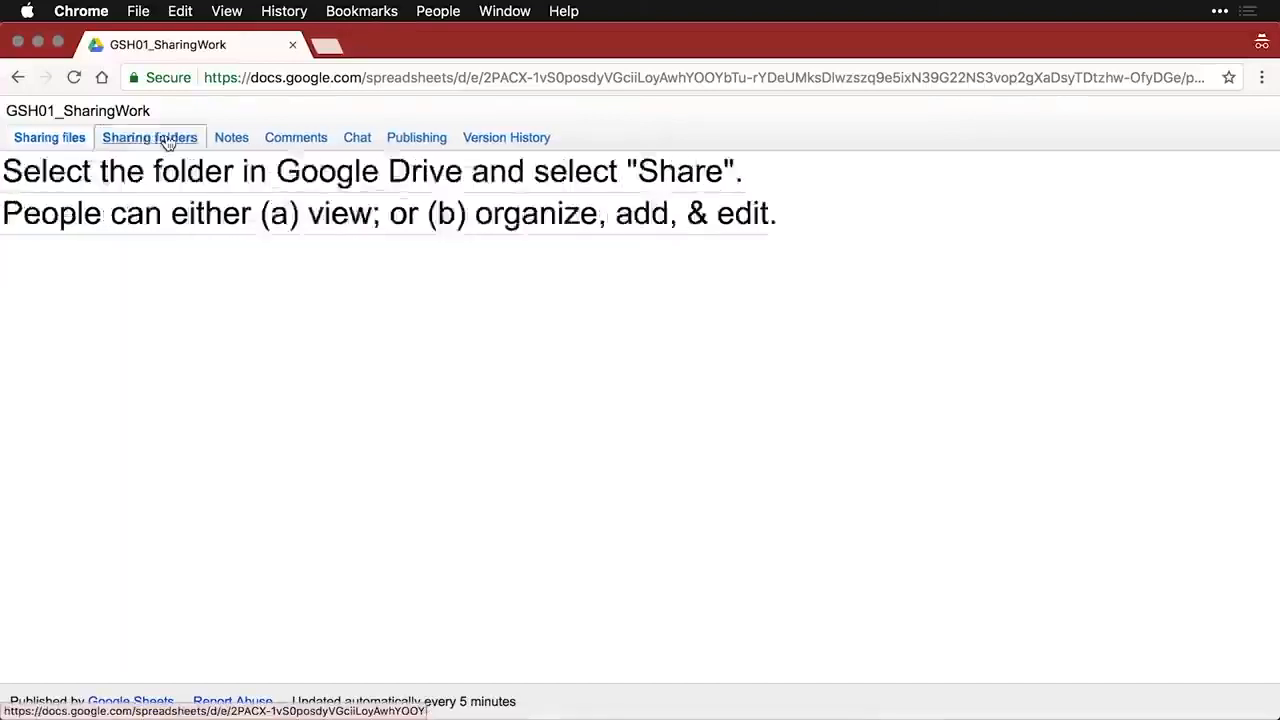
pyautogui.click(234, 142)
pyautogui.click(288, 142)
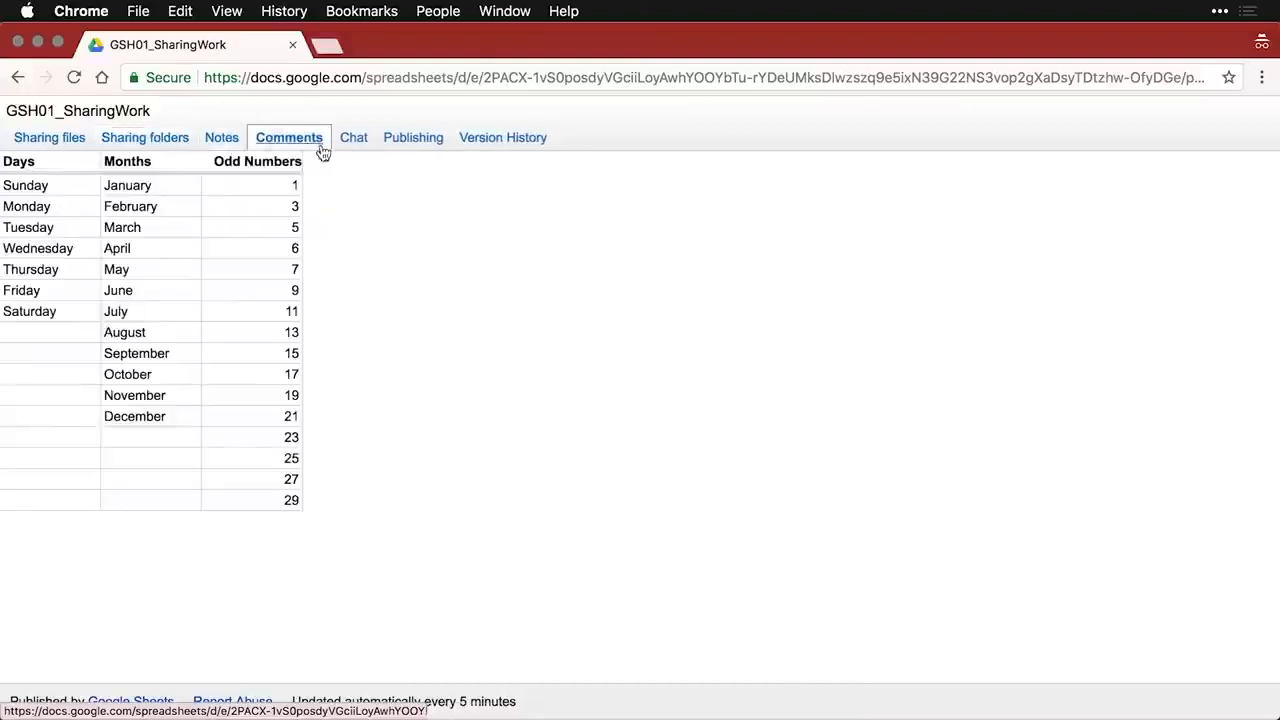
pyautogui.click(362, 143)
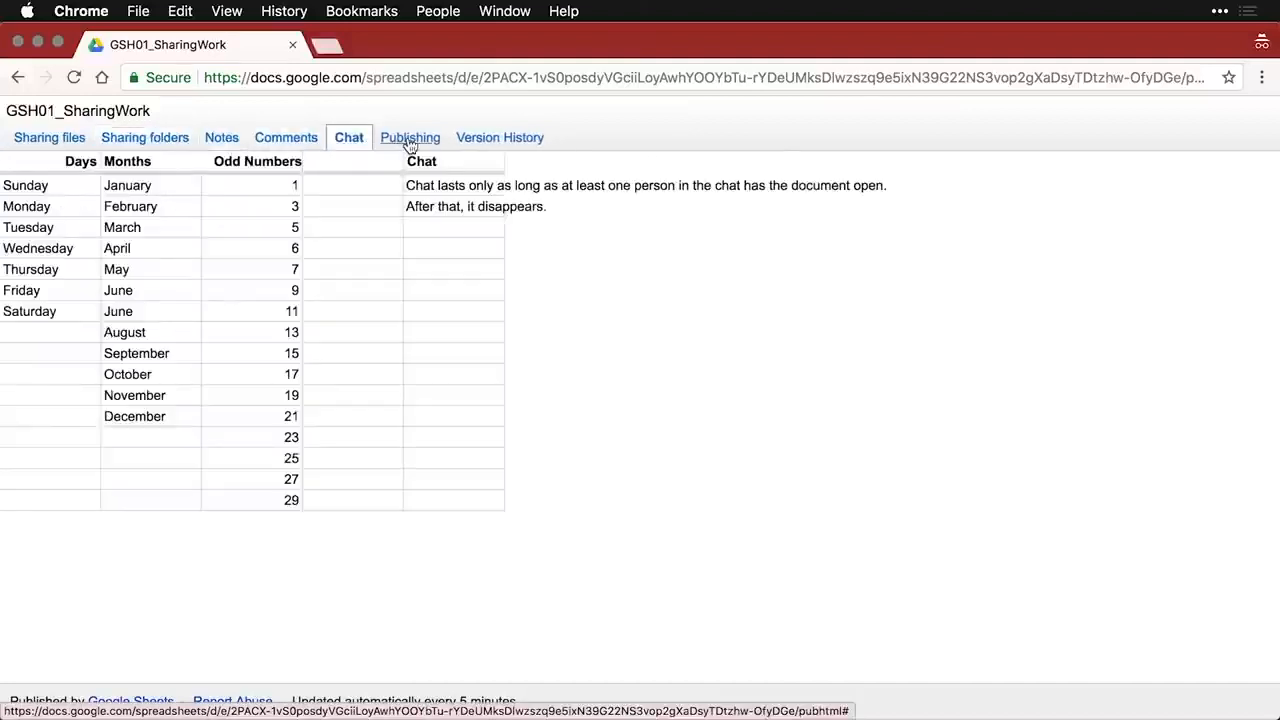
pyautogui.click(410, 143)
pyautogui.click(490, 143)
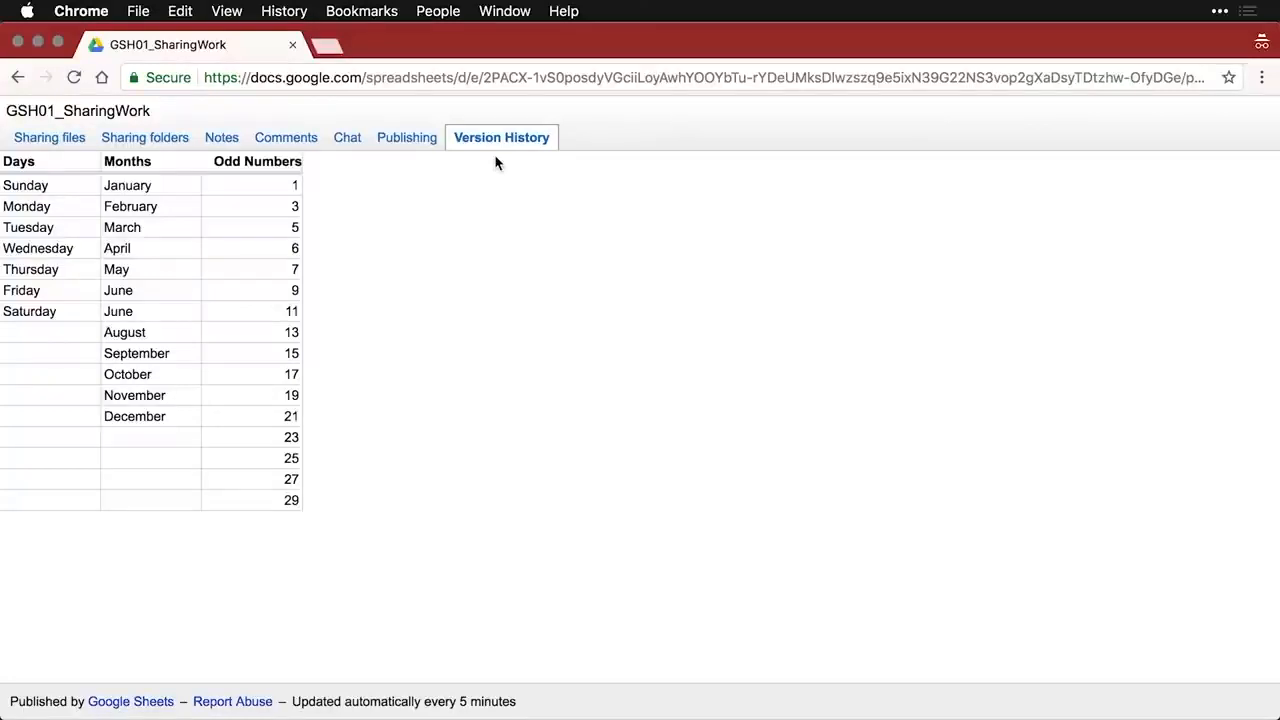
# - Close the published page tab and view the Embed code in the Publish dialog
pyautogui.click(292, 45)
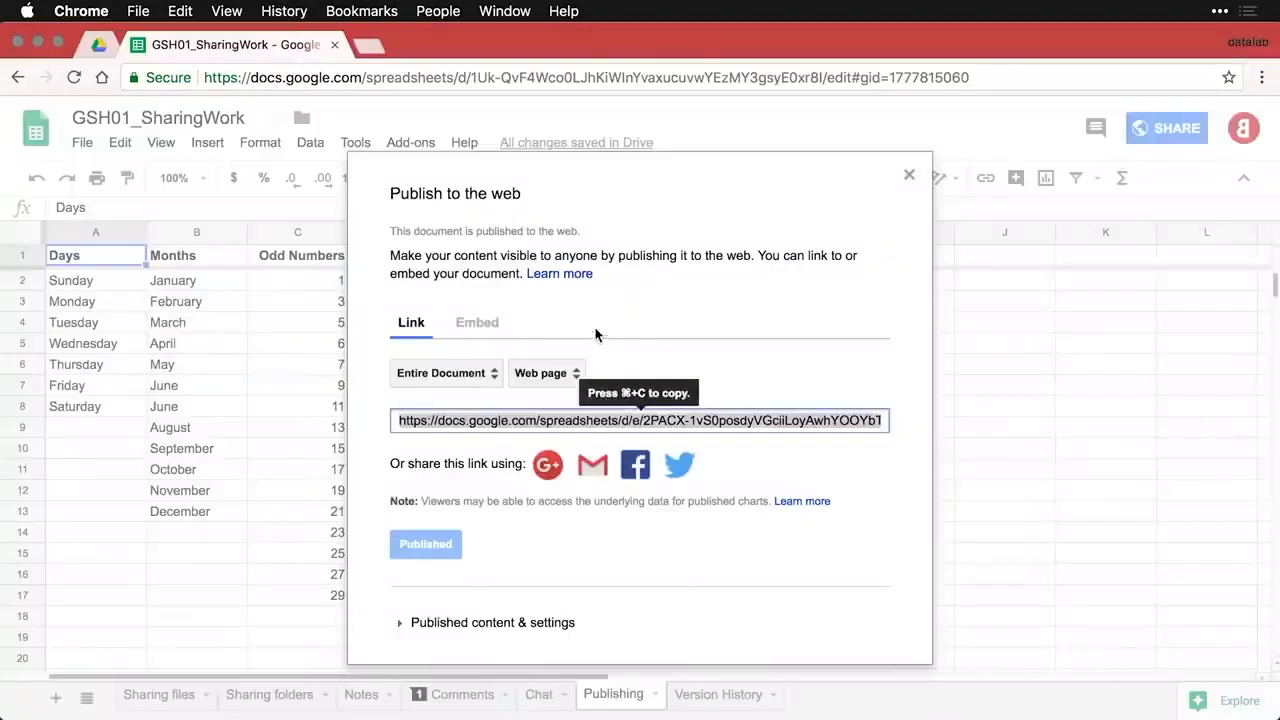
pyautogui.click(490, 330)
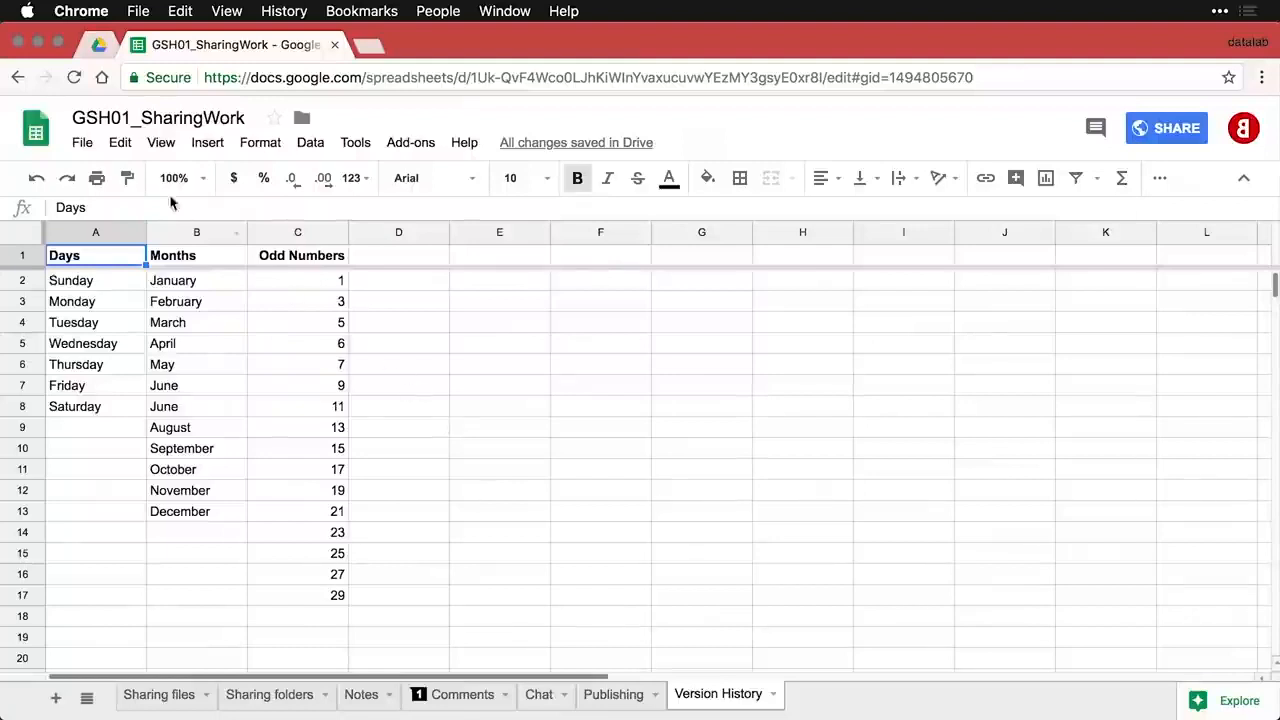
# - Open the version history through File > Version history and expand, then collapse, Draft 01
pyautogui.click(82, 145)
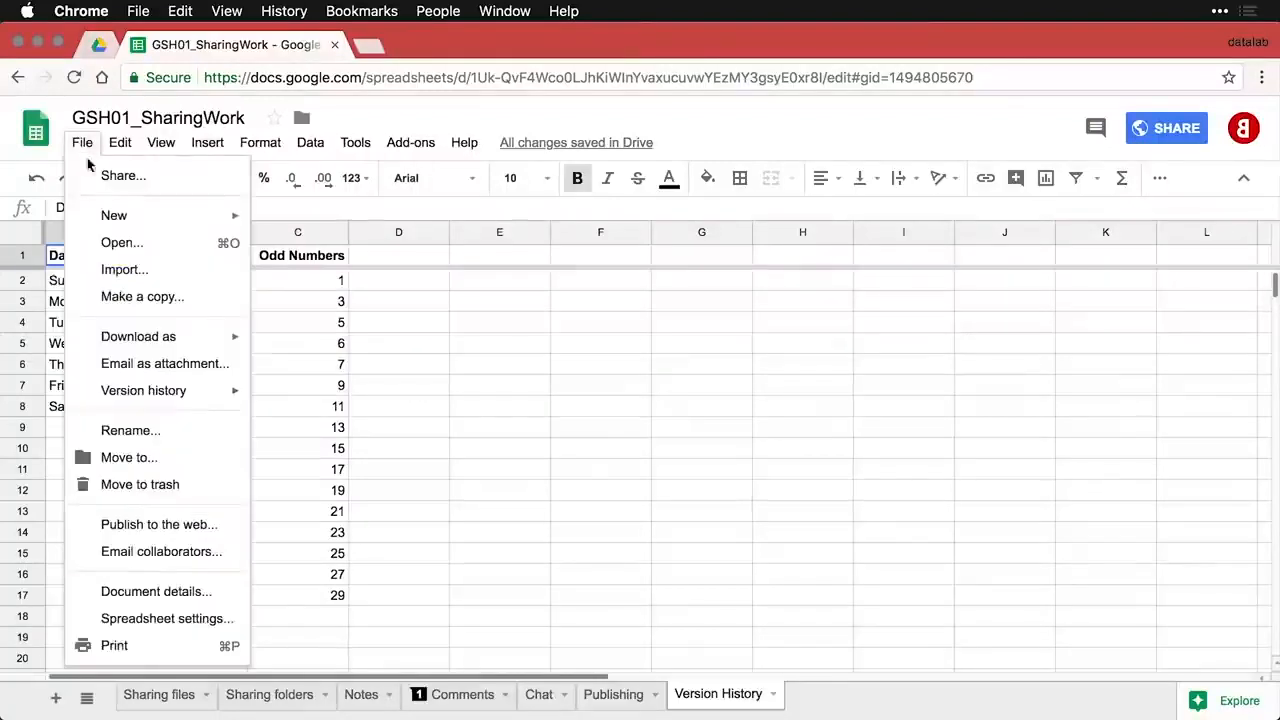
pyautogui.moveTo(202, 400)
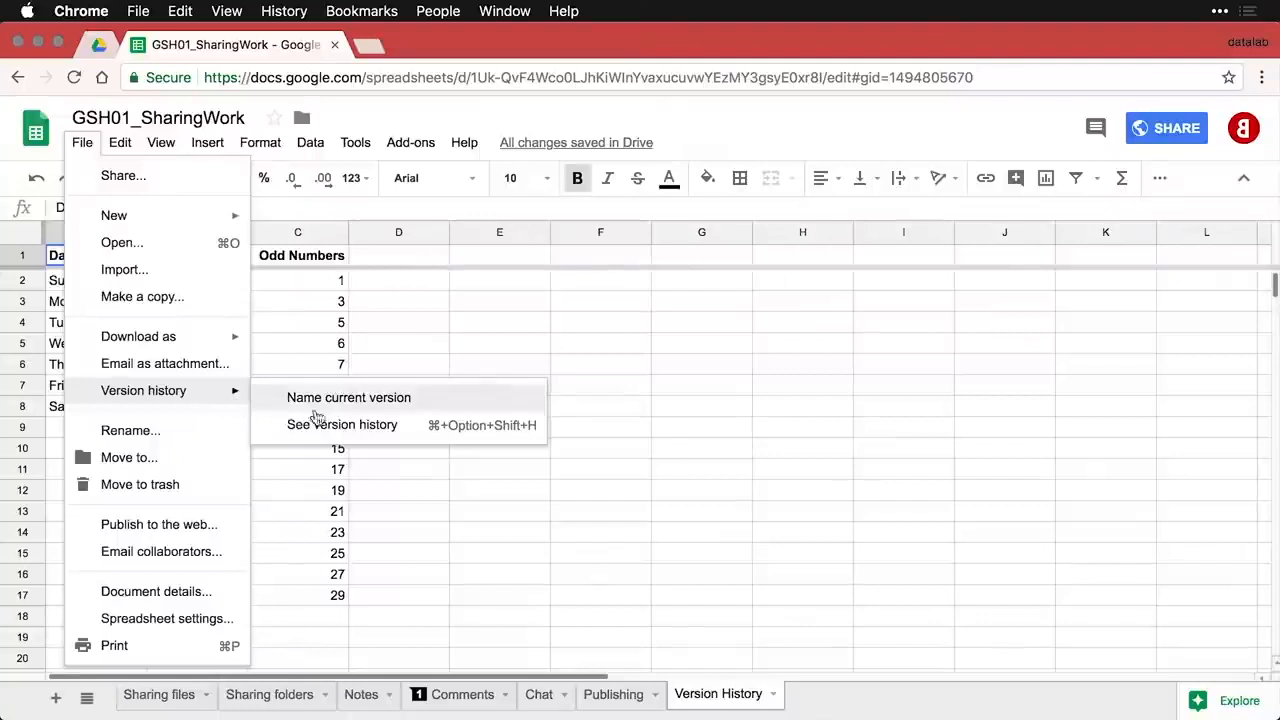
pyautogui.click(403, 425)
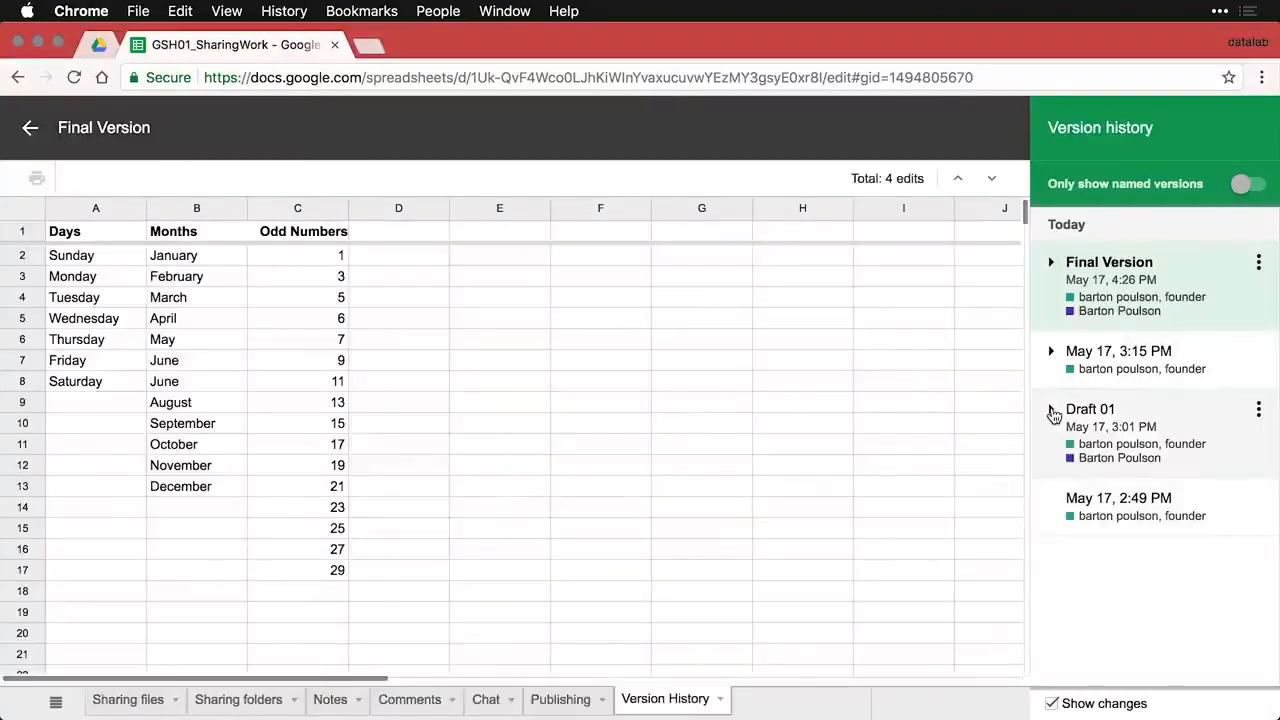
pyautogui.click(1051, 410)
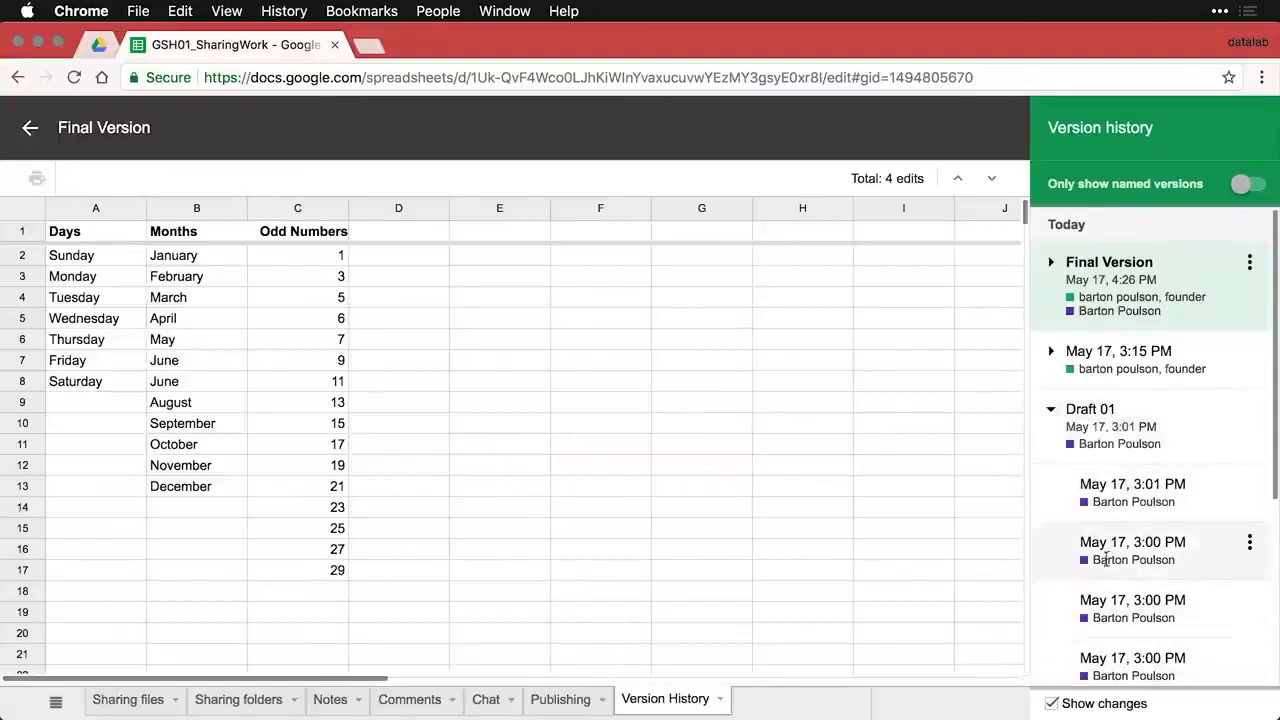
pyautogui.click(1052, 412)
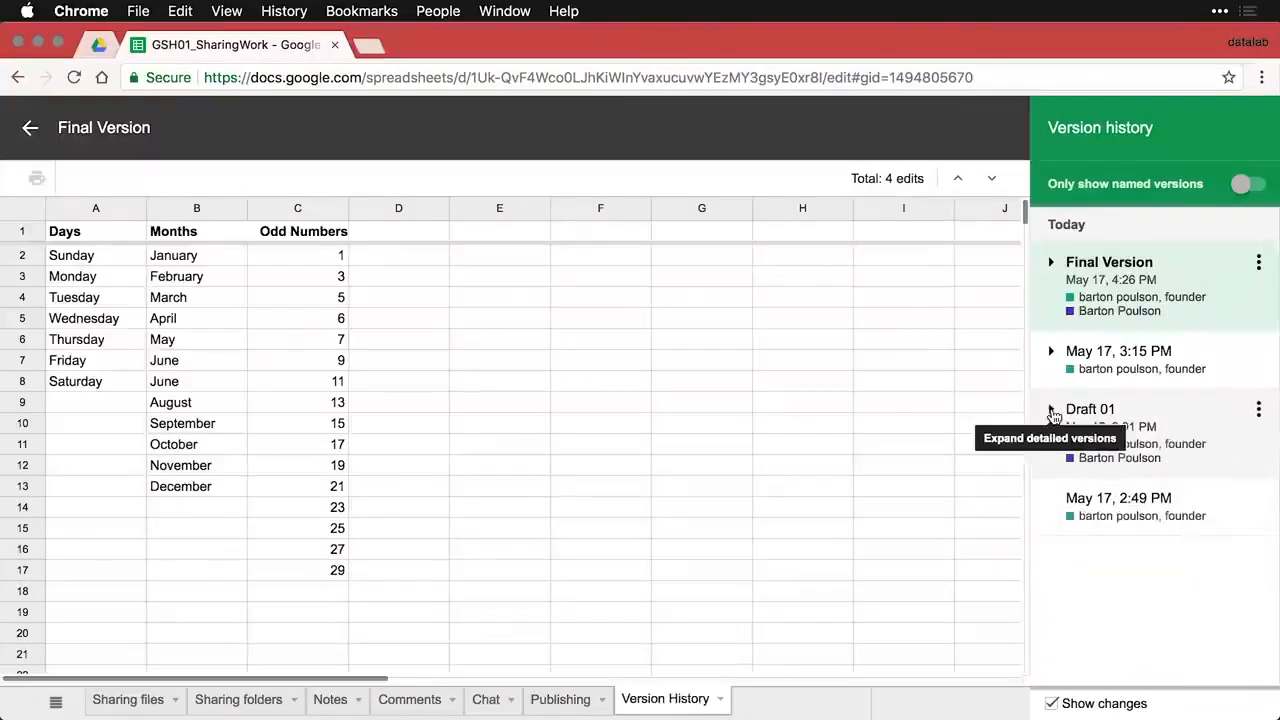
# - Toggle named-only versions and Show changes, then preview Draft 01 on its Notes sheet
pyautogui.click(1246, 186)
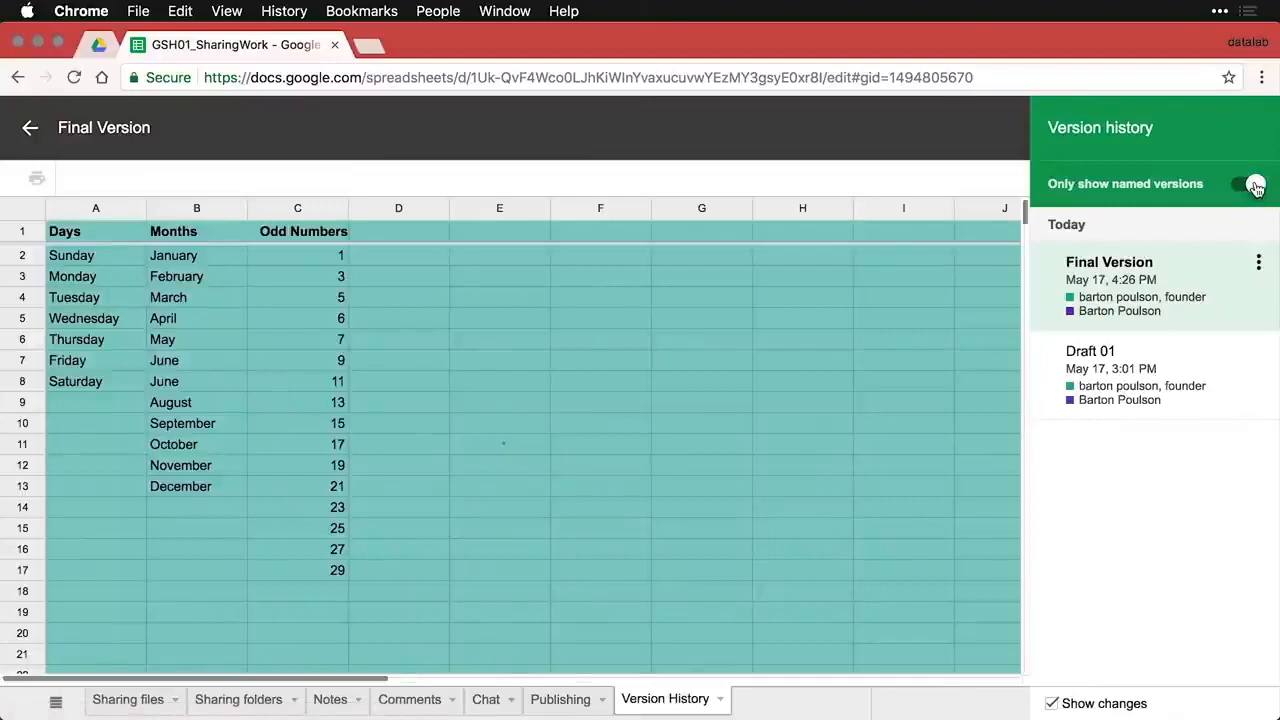
pyautogui.click(1052, 704)
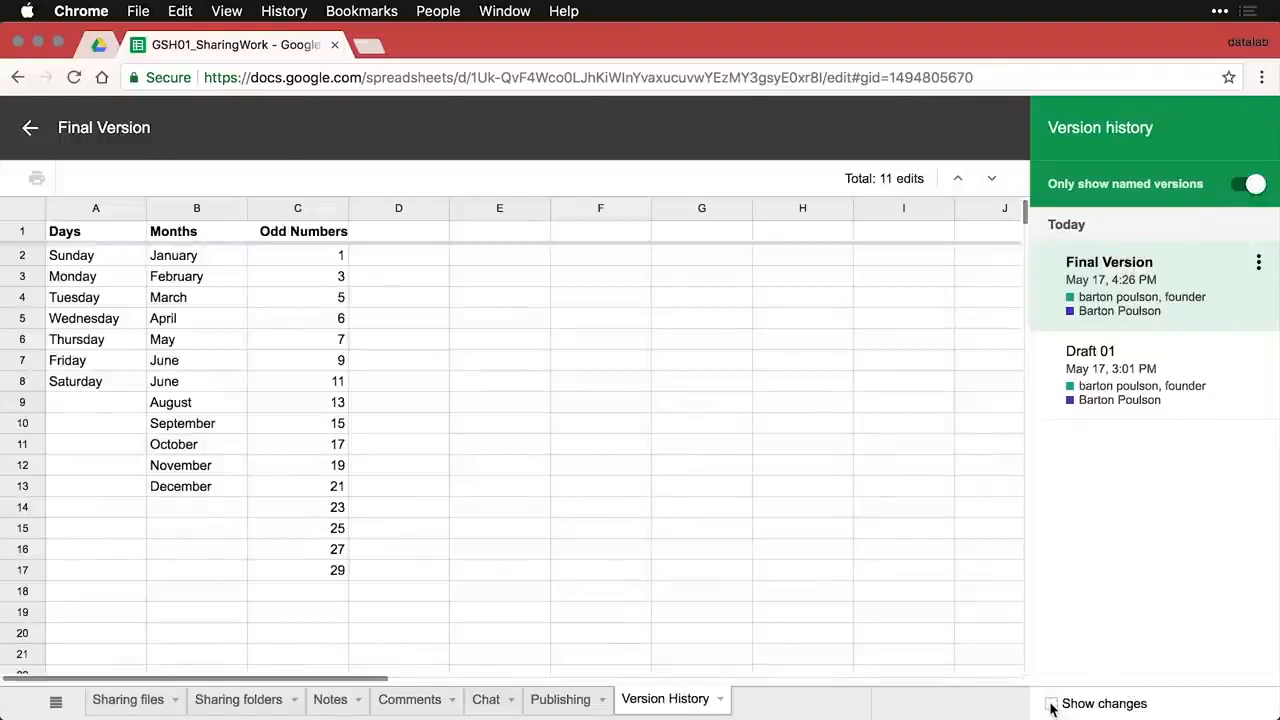
pyautogui.click(1052, 705)
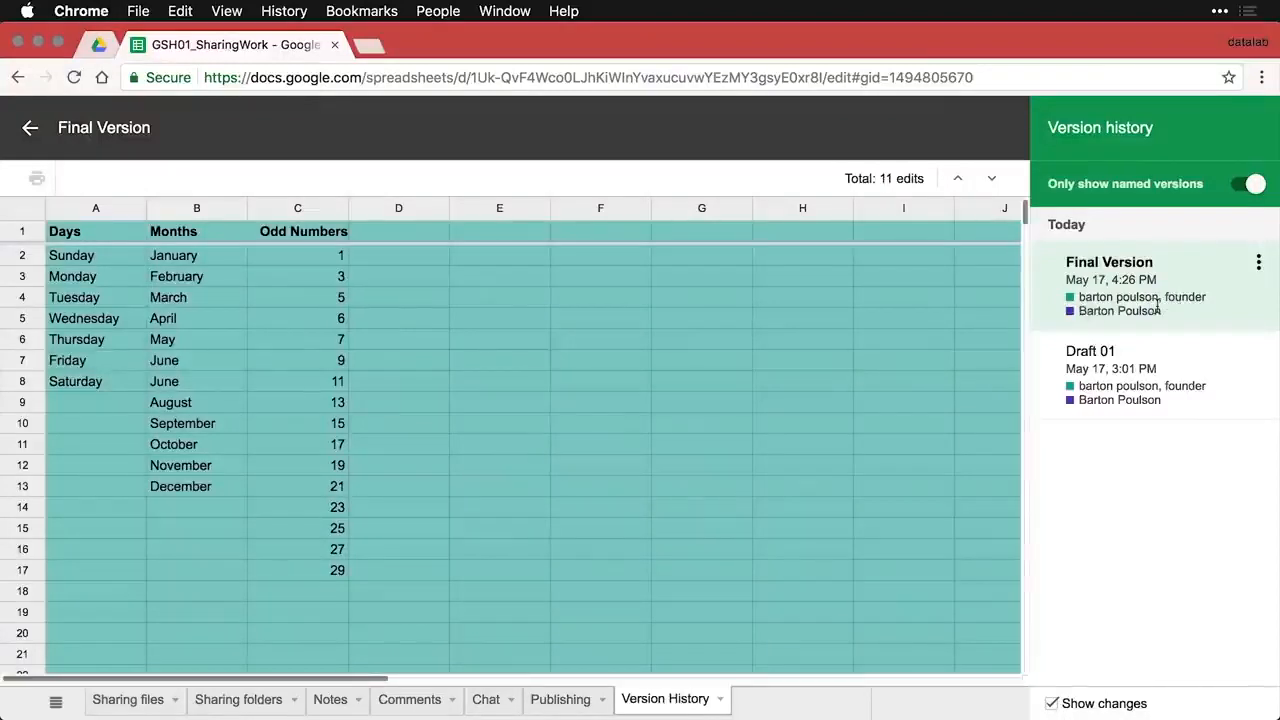
pyautogui.click(1252, 185)
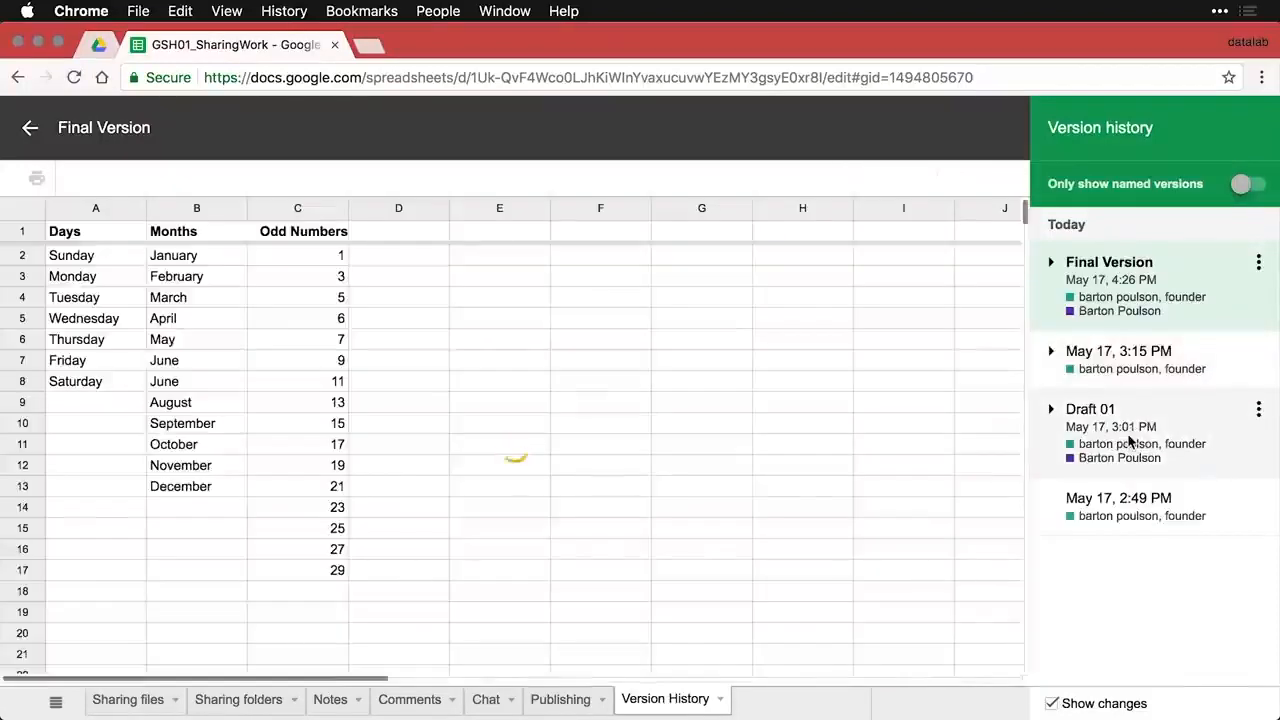
pyautogui.click(1130, 441)
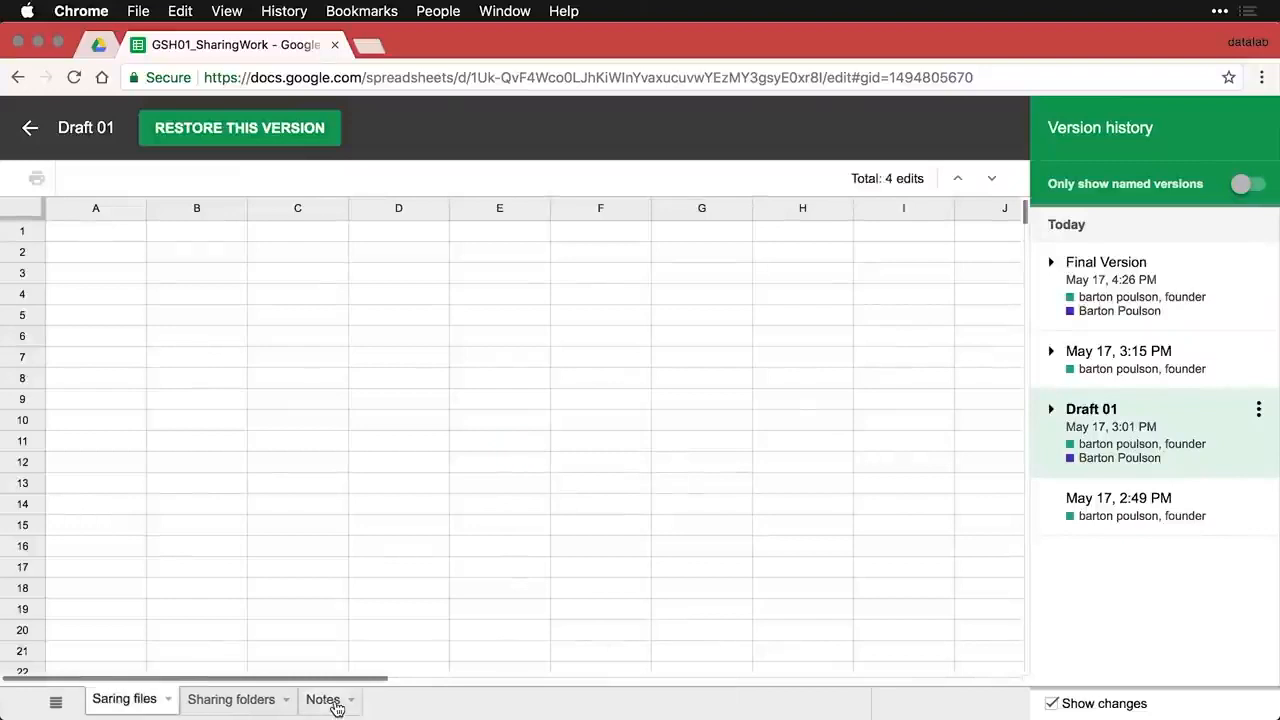
pyautogui.click(336, 704)
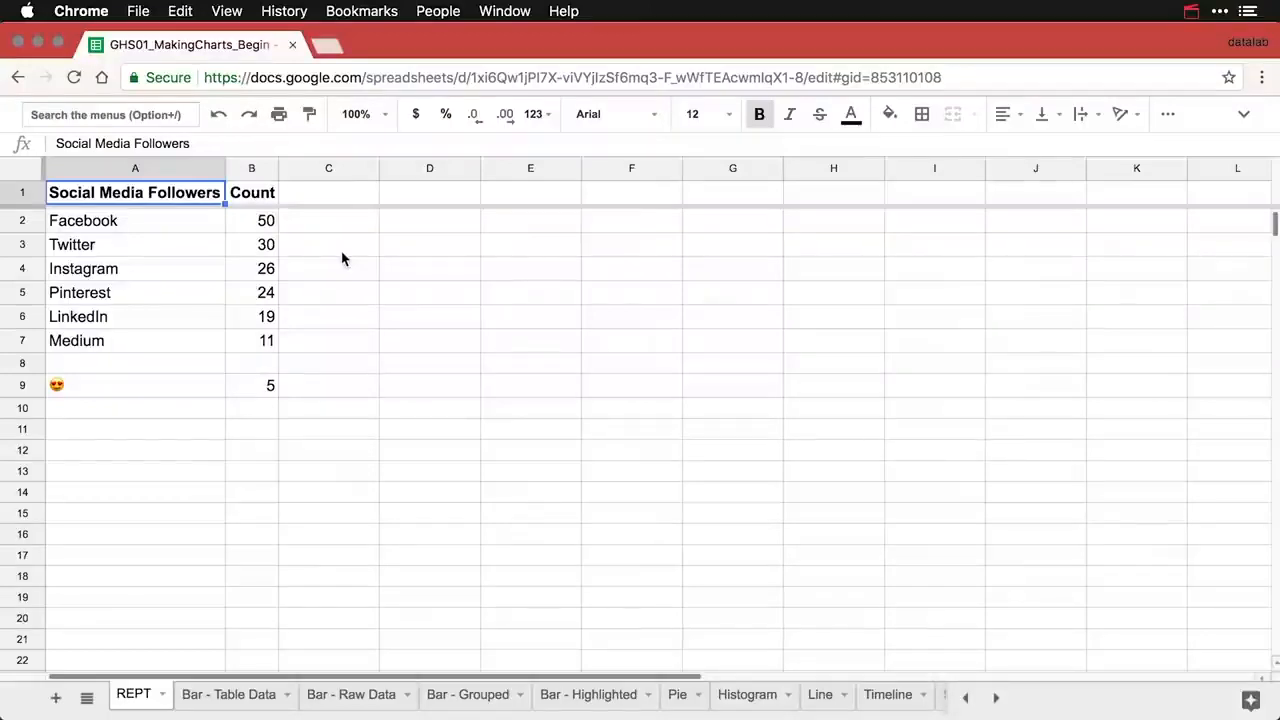
# - Add the header 'Chart' in cell C1
pyautogui.click(339, 197)
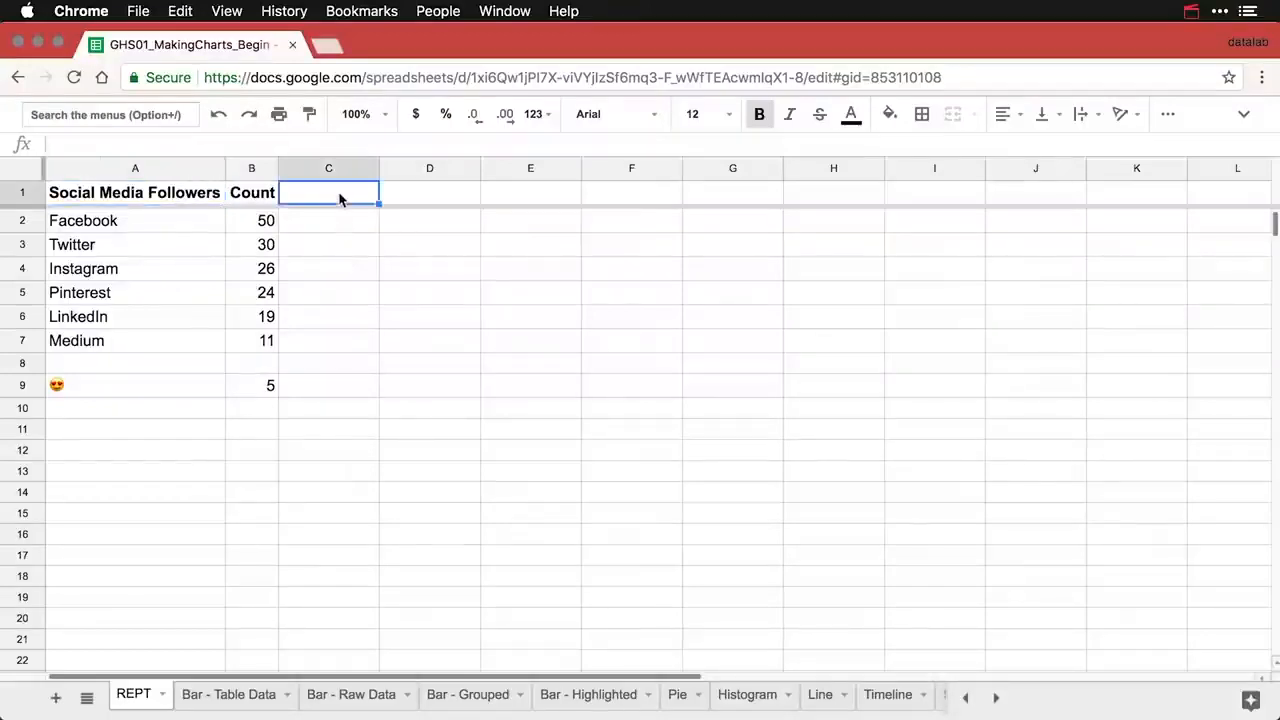
pyautogui.write('Chart')
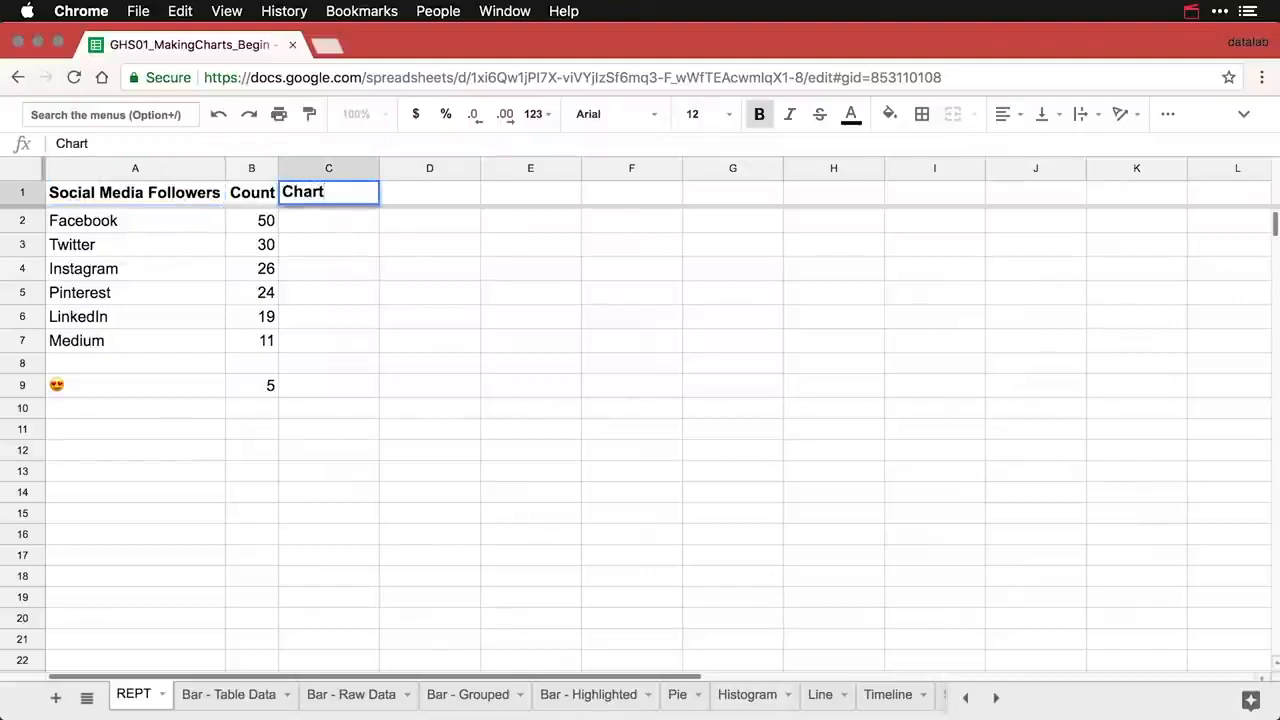
pyautogui.press('Return')
# - Enter the formula =REPT("|", B2) in C2
pyautogui.write('=')
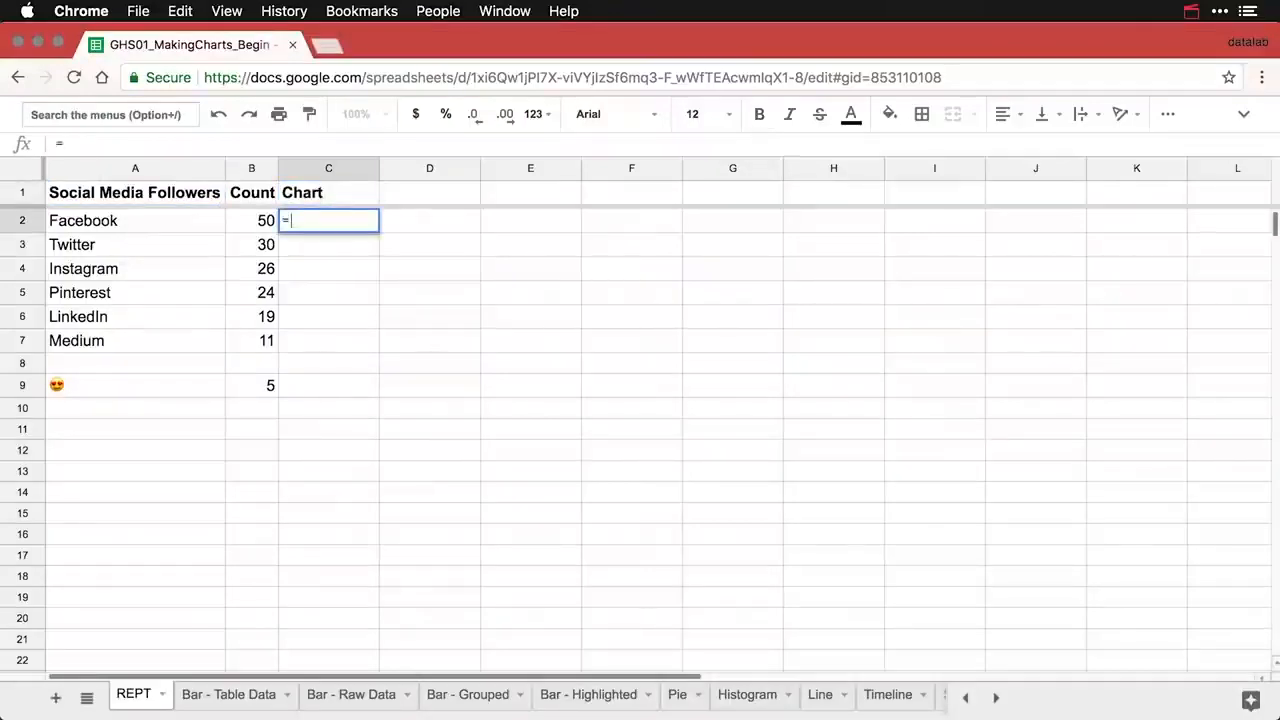
pyautogui.write('REPT')
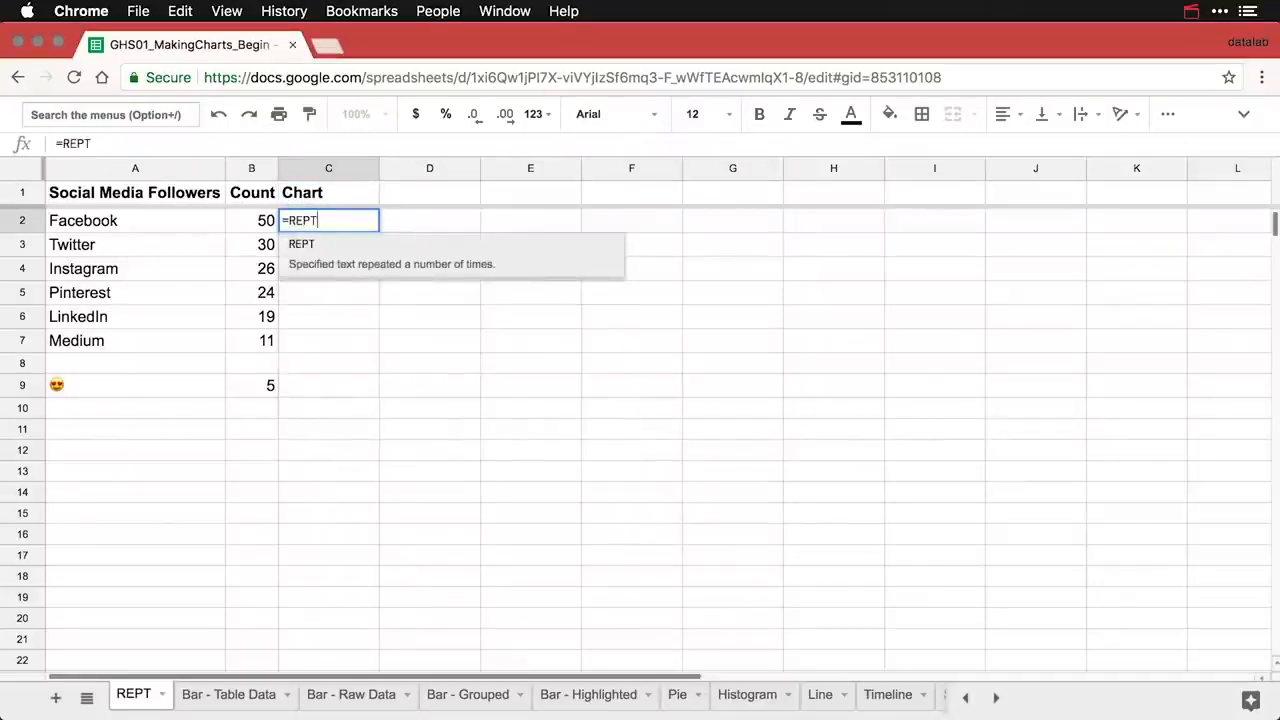
pyautogui.click(305, 246)
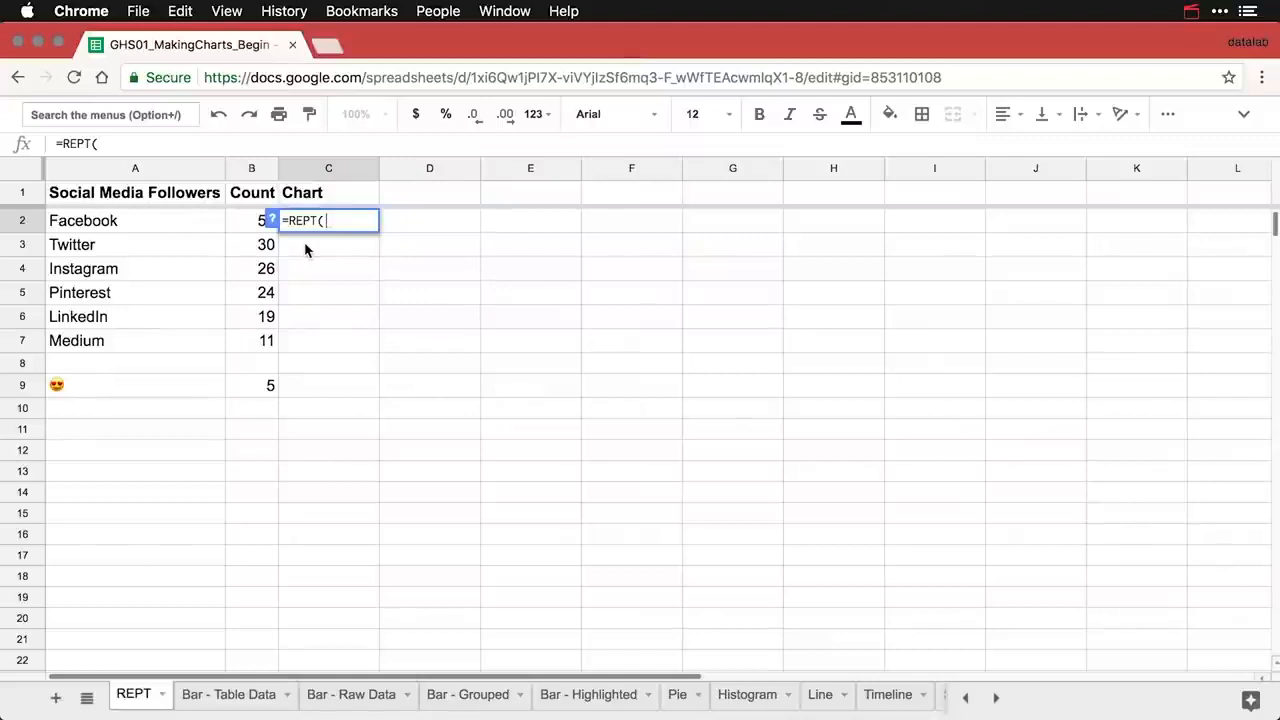
pyautogui.write('"')
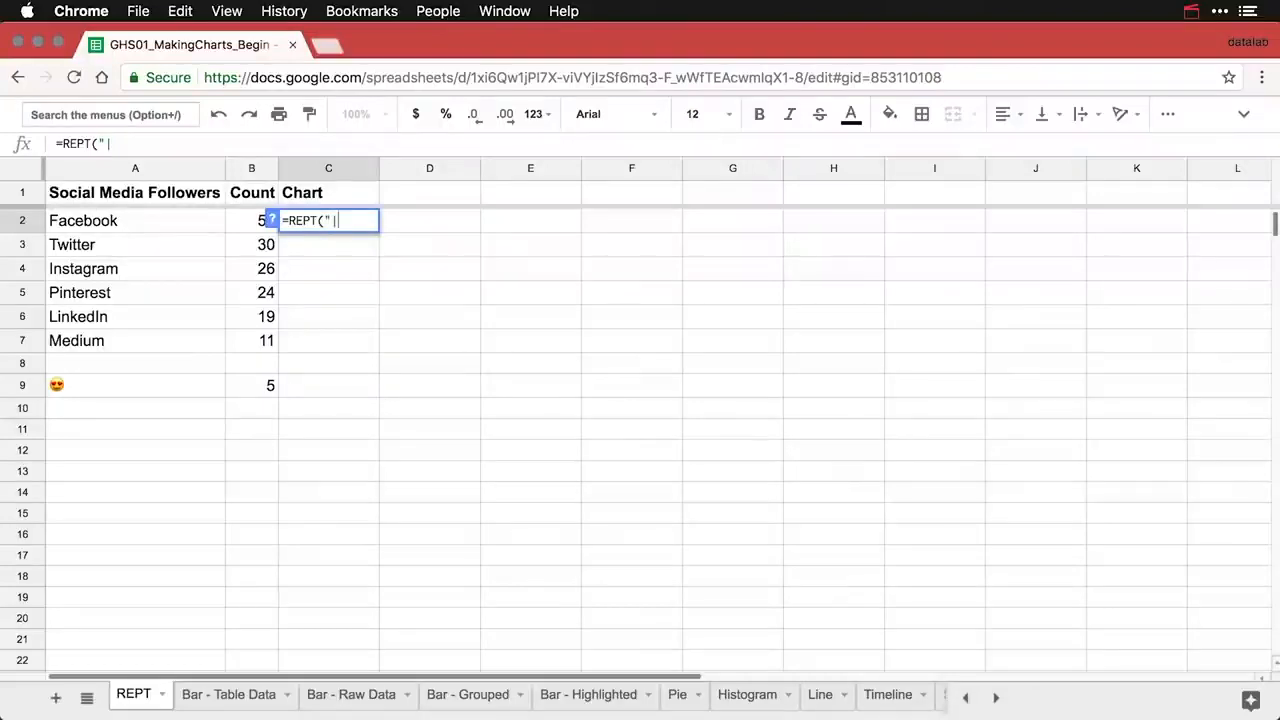
pyautogui.write('|",')
pyautogui.click(253, 226)
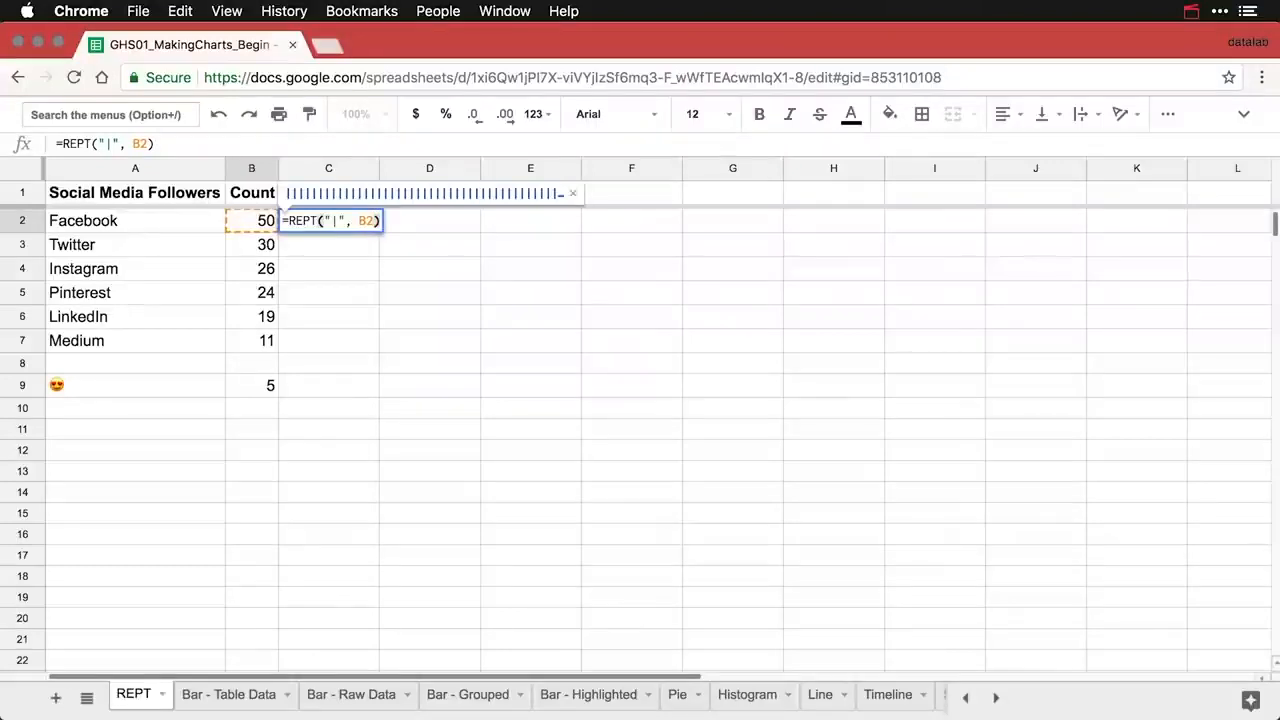
pyautogui.press('Return')
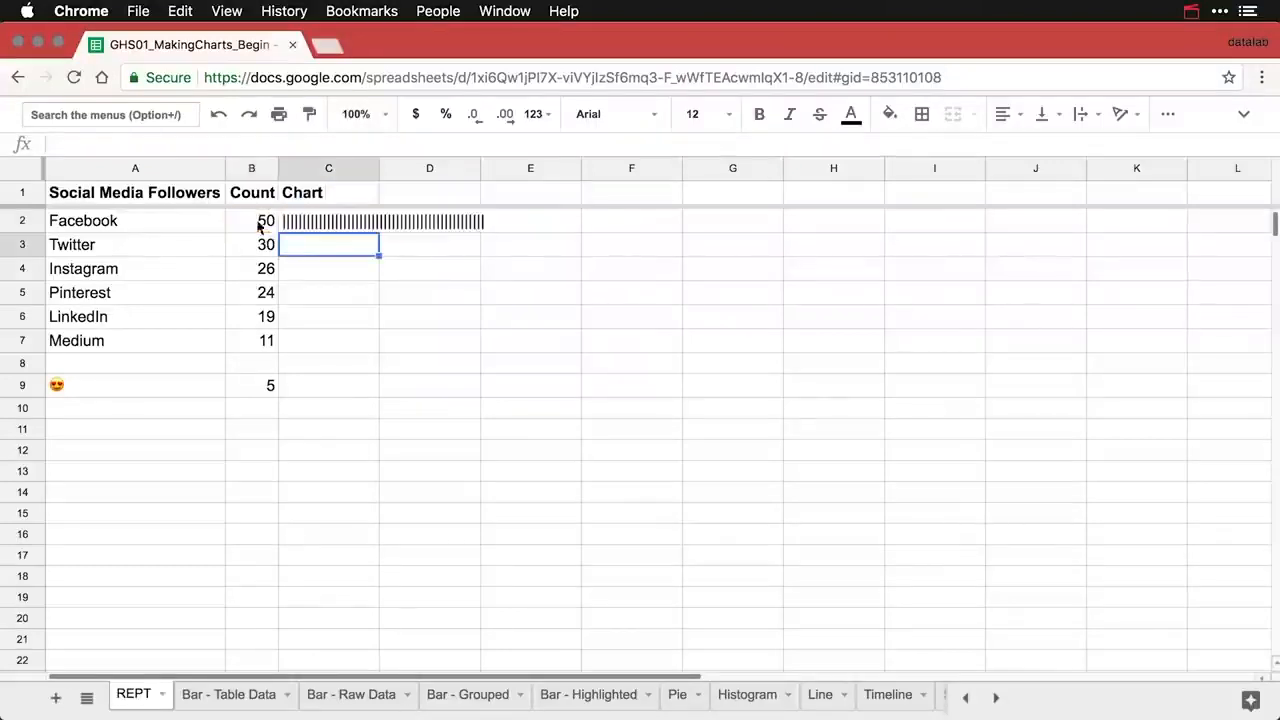
# - Autofit column C and fill the bar formula down to C7
pyautogui.doubleClick(378, 170)
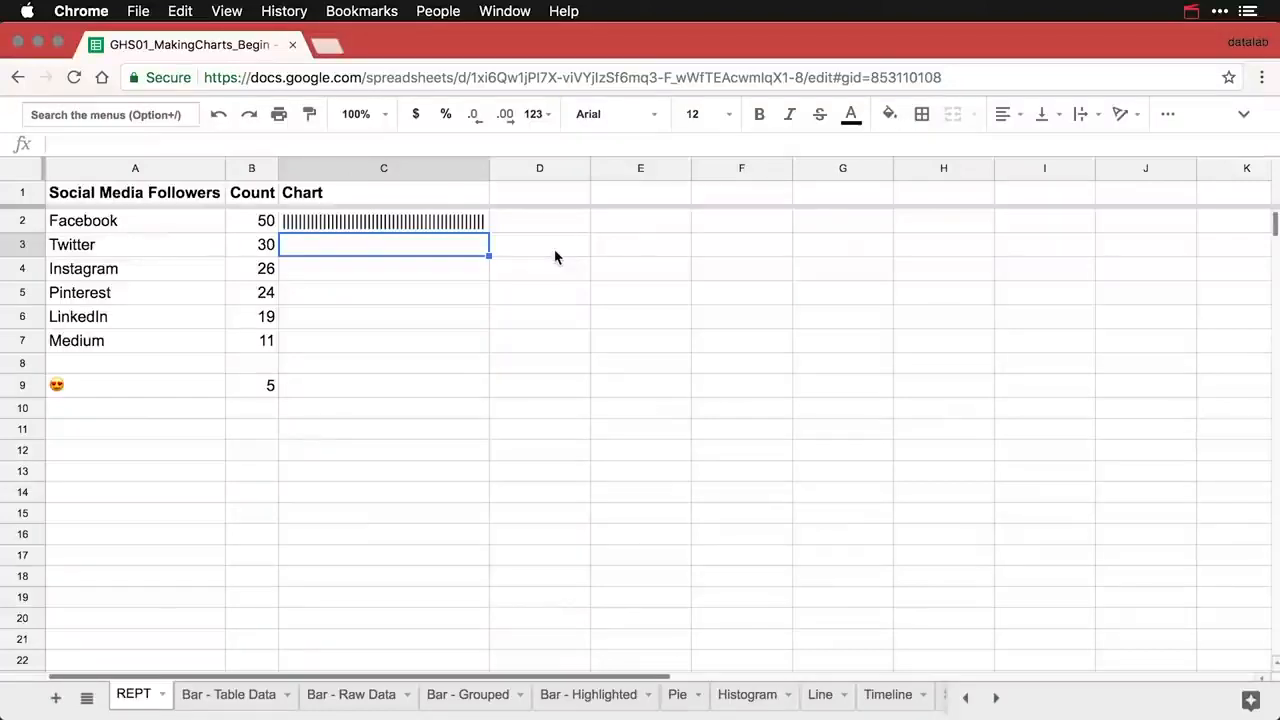
pyautogui.click(466, 226)
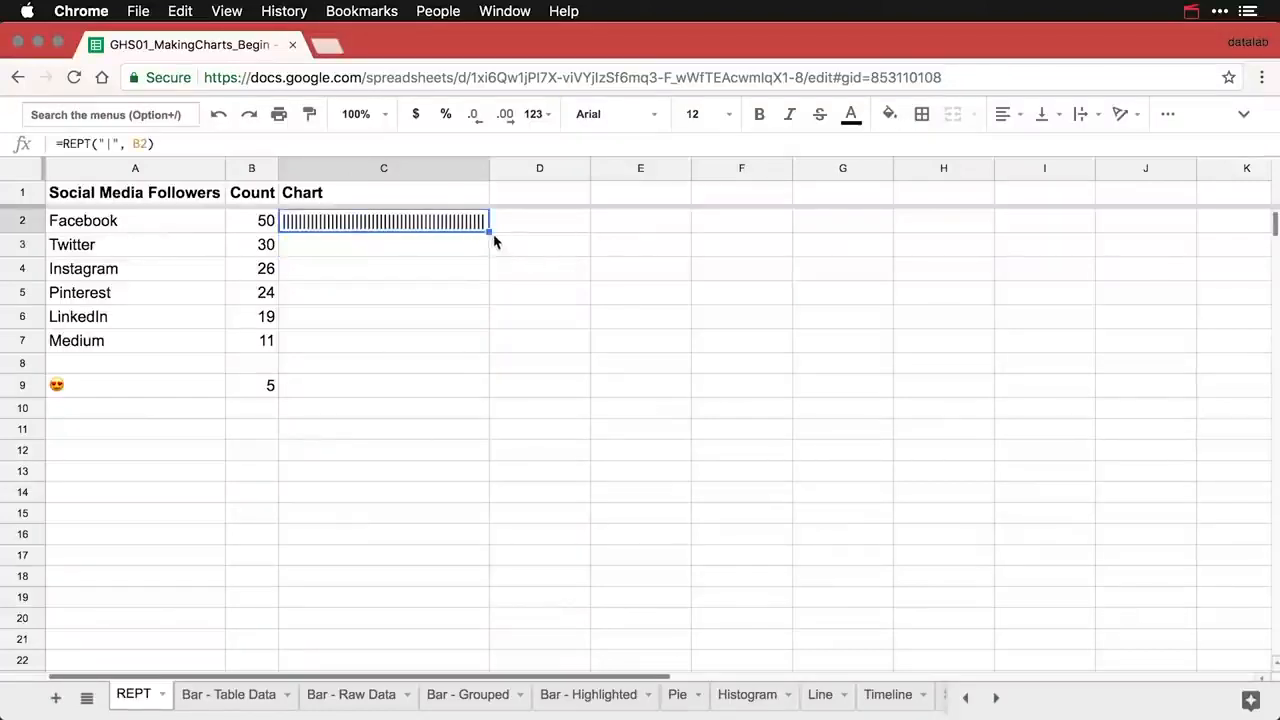
pyautogui.moveTo(489, 232); pyautogui.dragTo(474, 347)
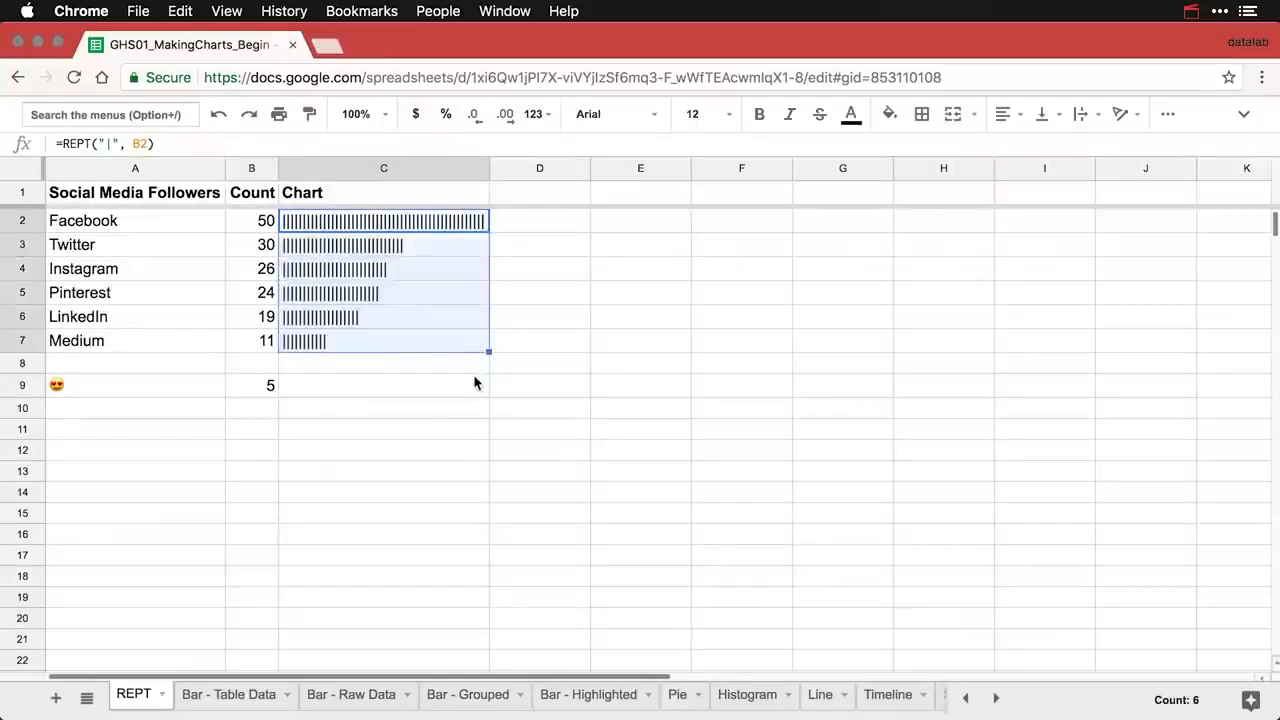
# - Make the text of the Instagram row (row 4) dark red
pyautogui.click(424, 362)
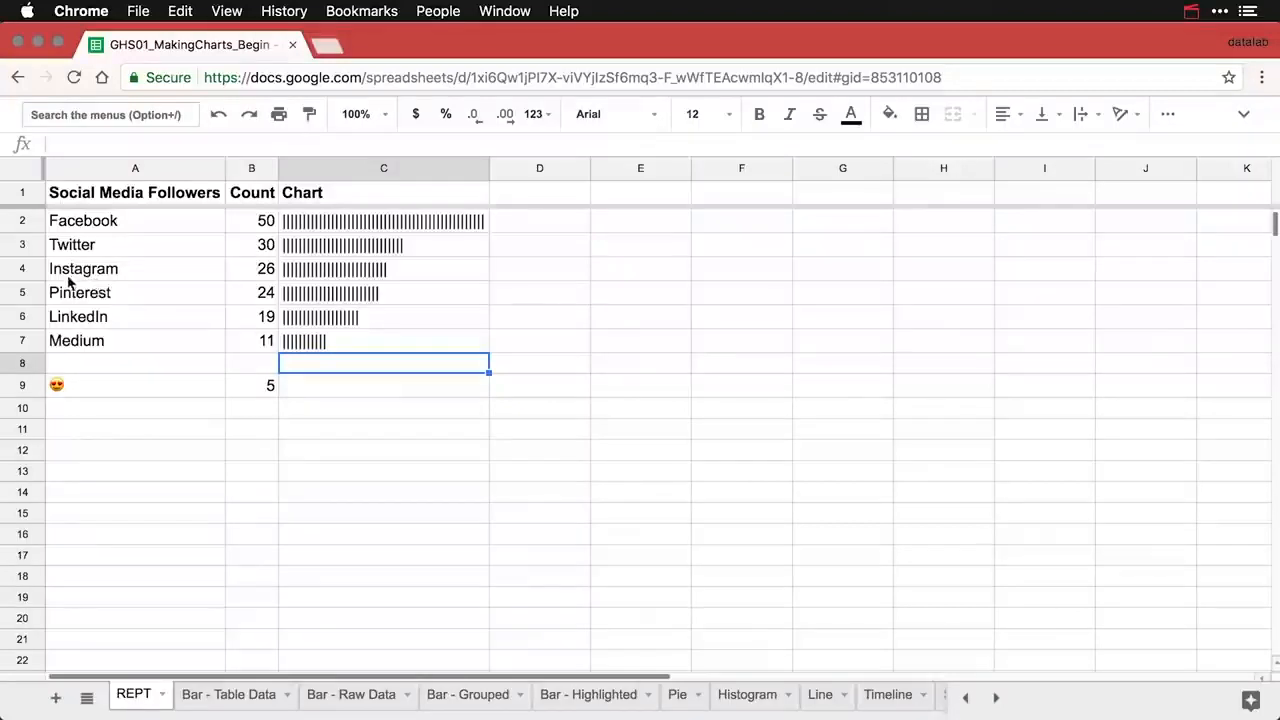
pyautogui.click(24, 268)
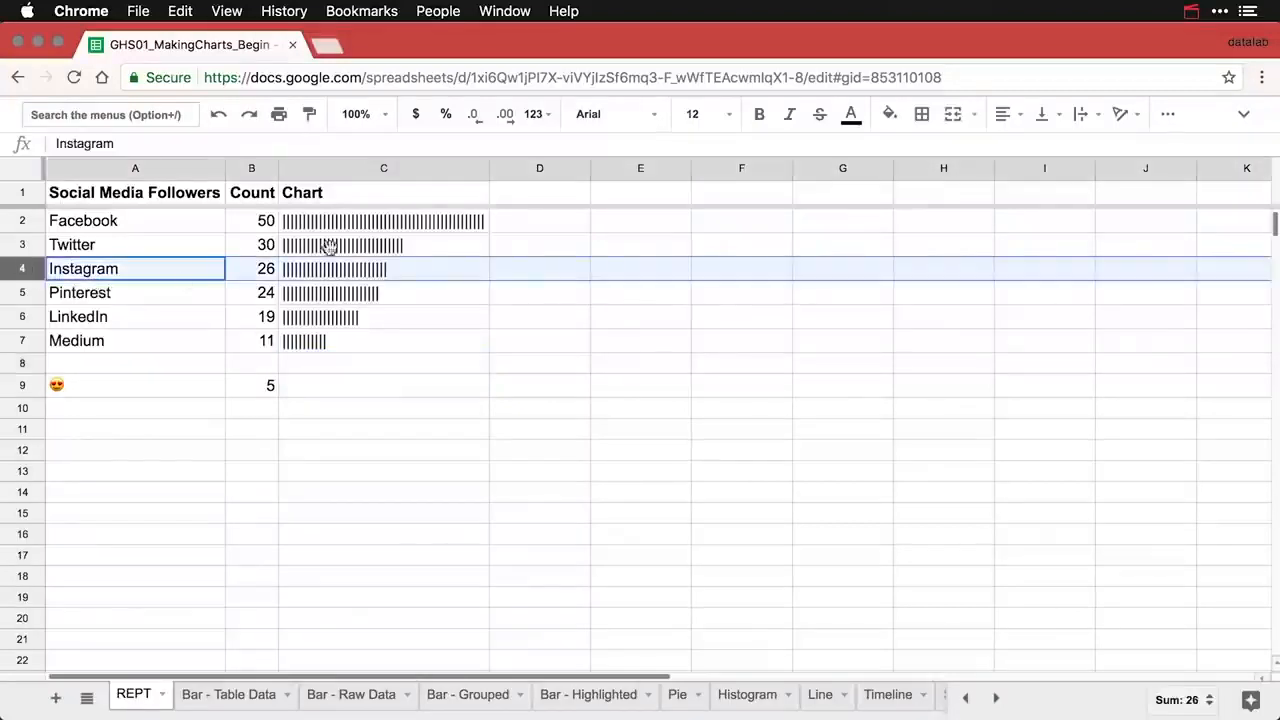
pyautogui.click(862, 121)
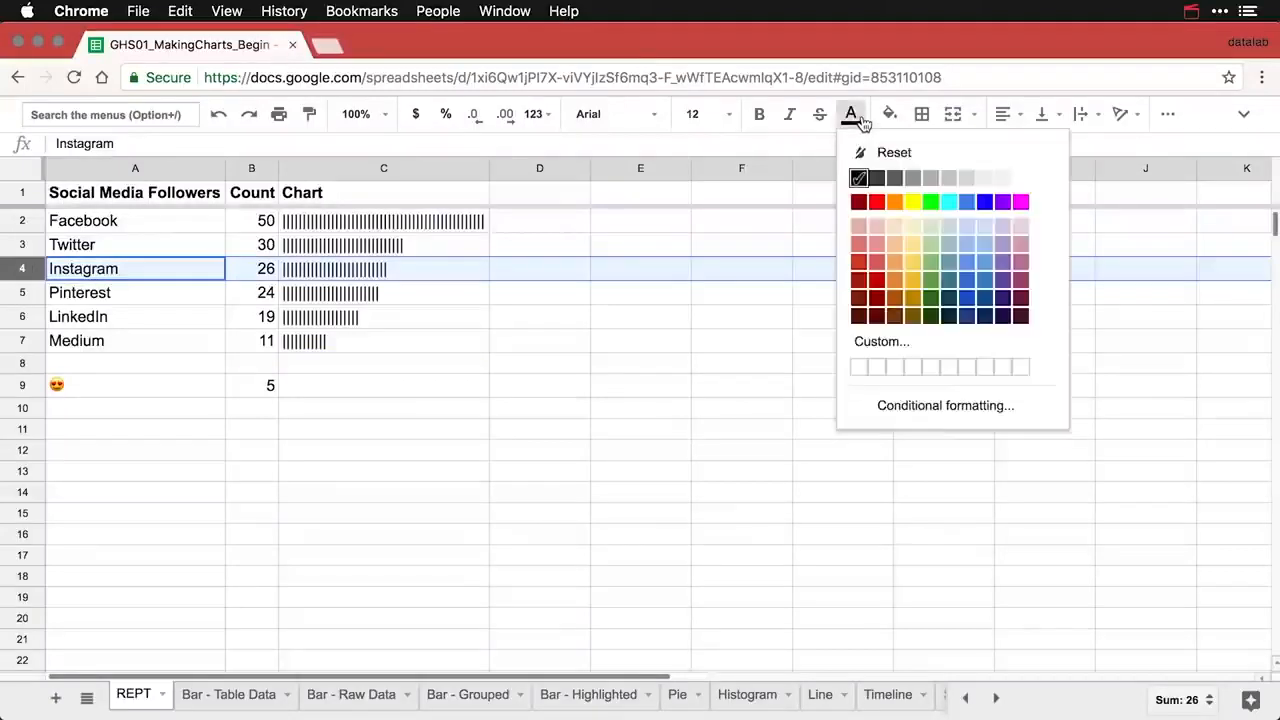
pyautogui.click(878, 284)
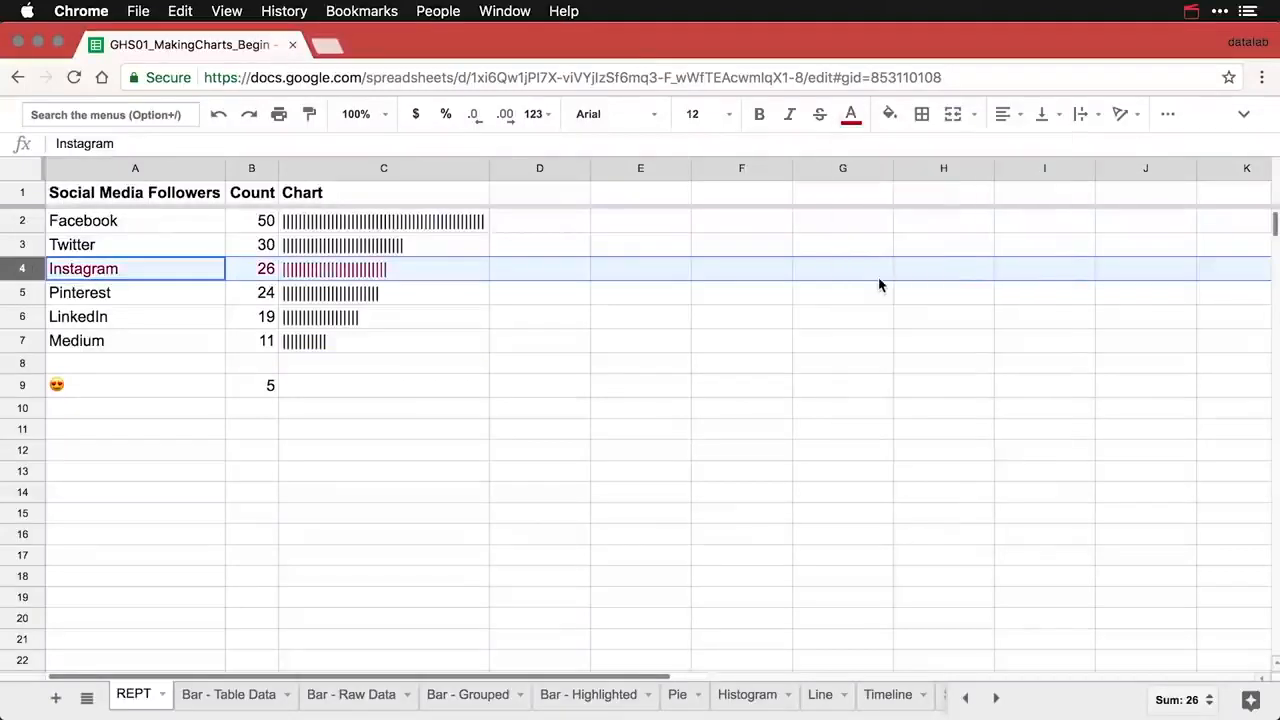
# - Copy the bar formula from C7 into C9
pyautogui.click(443, 326)
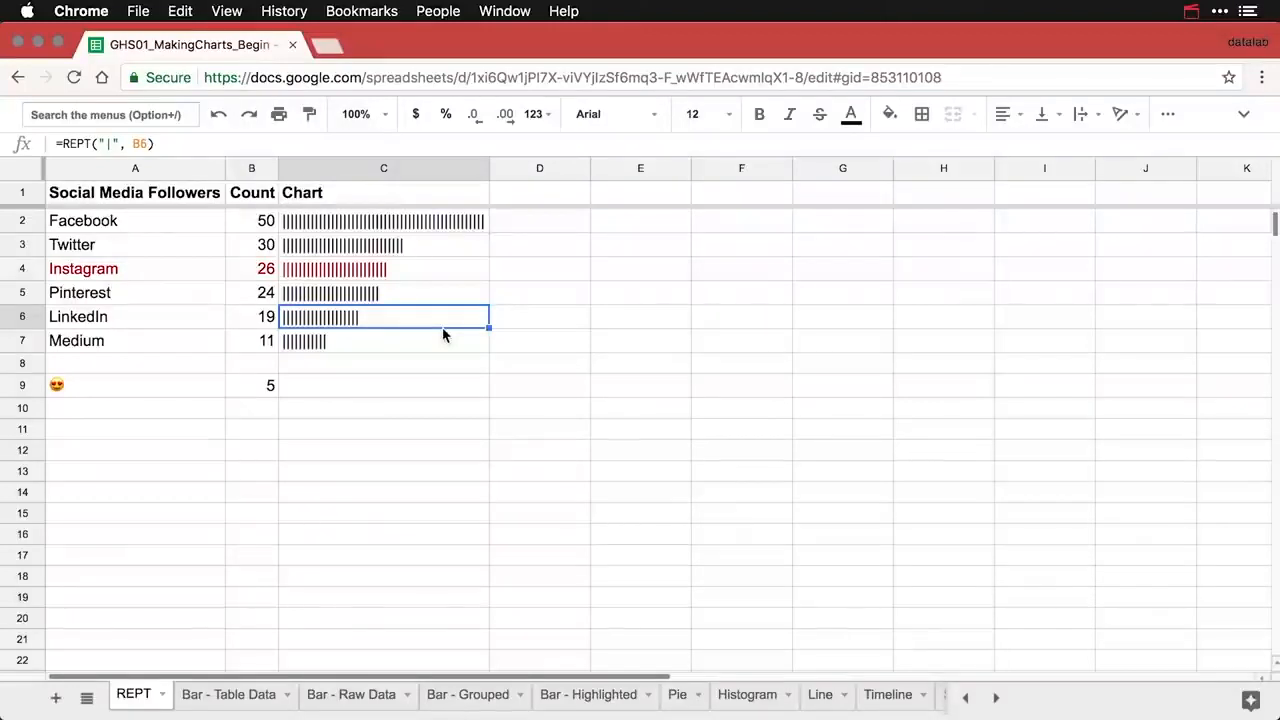
pyautogui.click(391, 345)
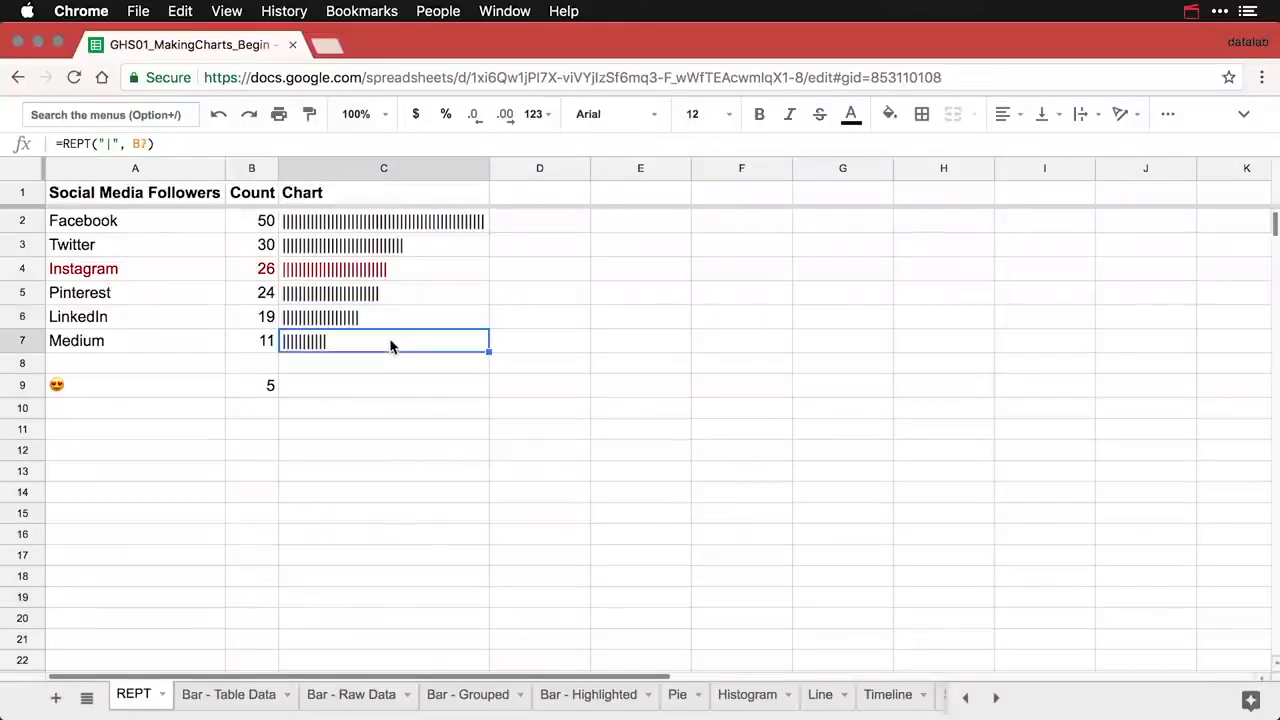
pyautogui.press('super+c')
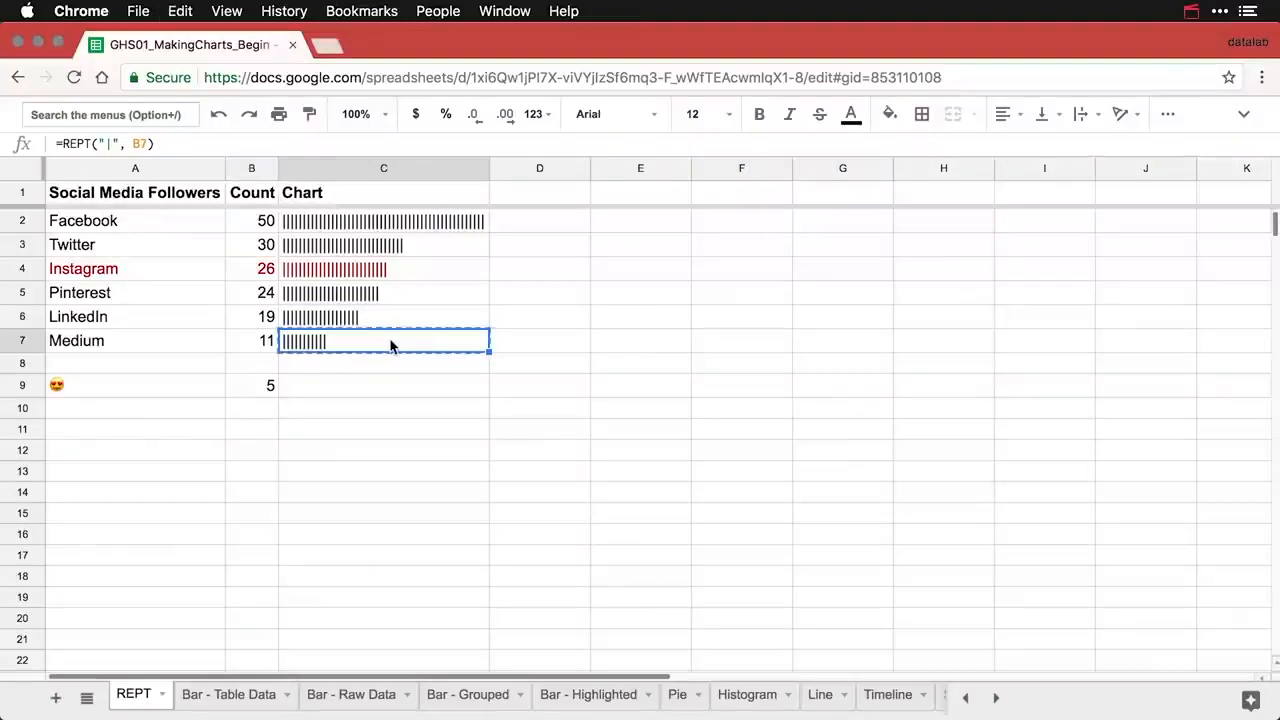
pyautogui.press('Down')
pyautogui.press('Down')
pyautogui.press('super+v')
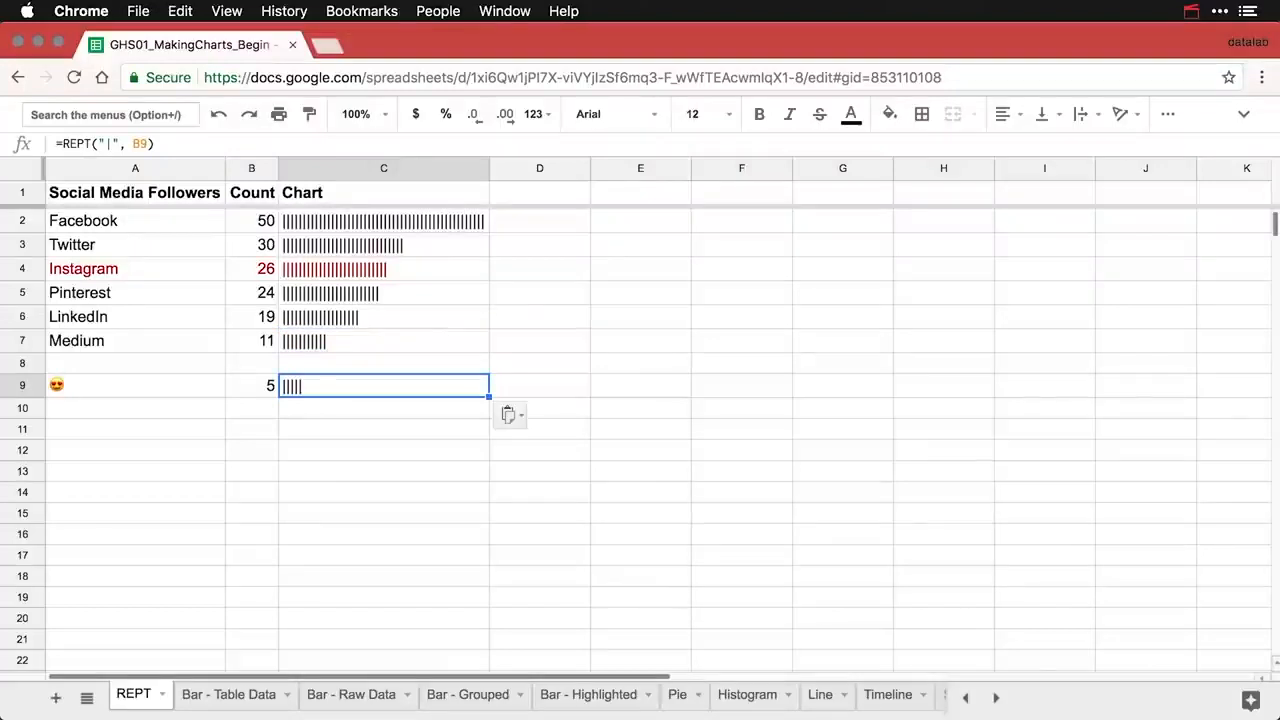
# - Replace the pipe in C9's REPT formula with the 😍 emoji copied from A9
pyautogui.click(131, 388)
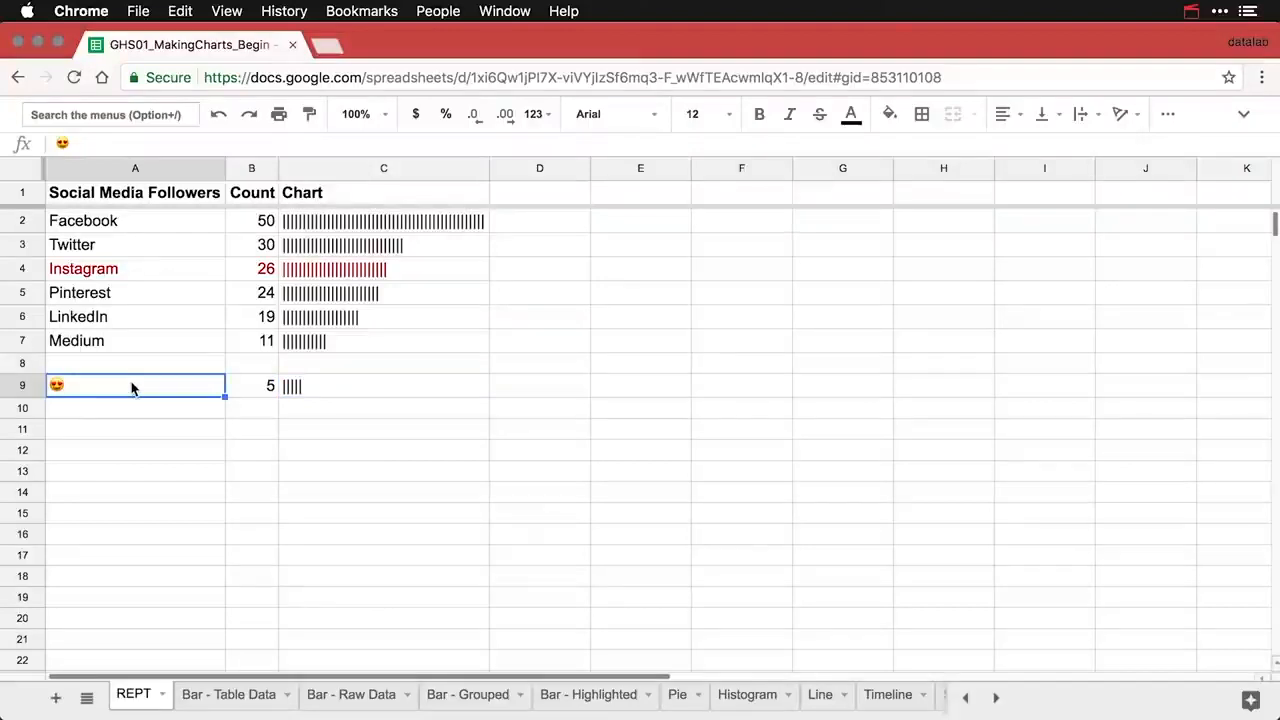
pyautogui.press('super+c')
pyautogui.click(294, 386)
pyautogui.doubleClick(294, 386)
pyautogui.click(338, 386)
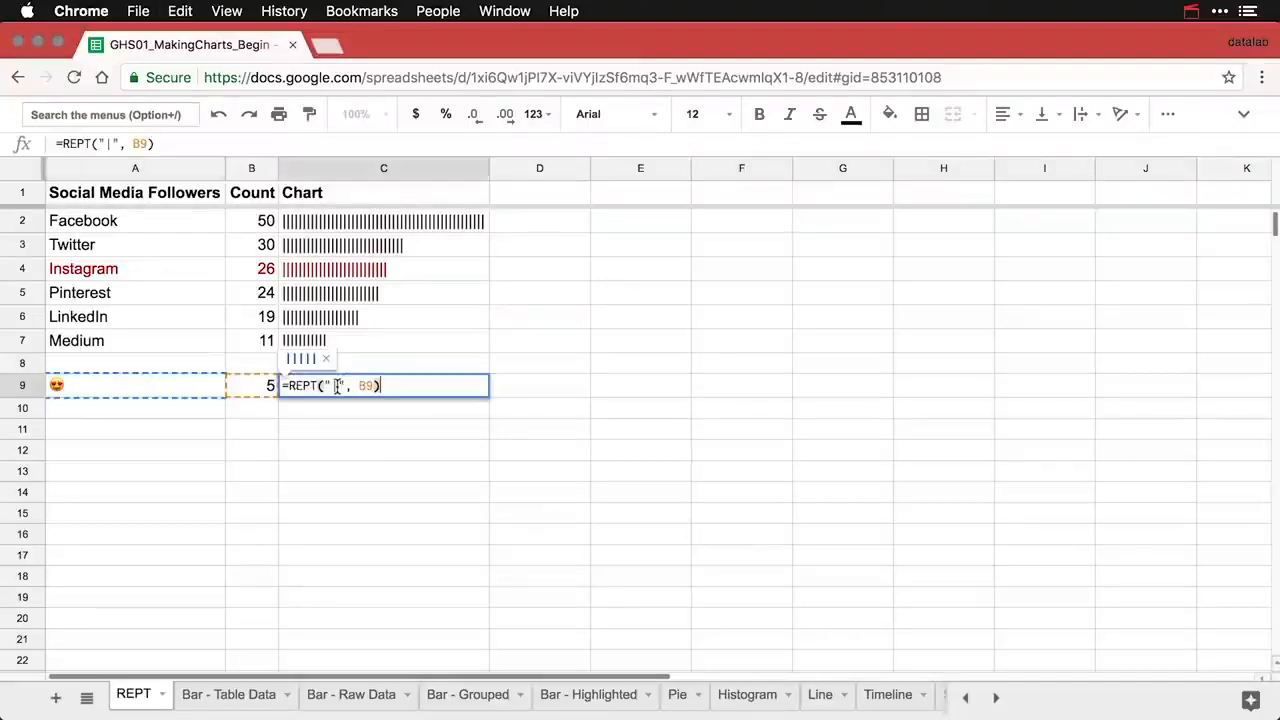
pyautogui.press('BackSpace')
pyautogui.press('super+v')
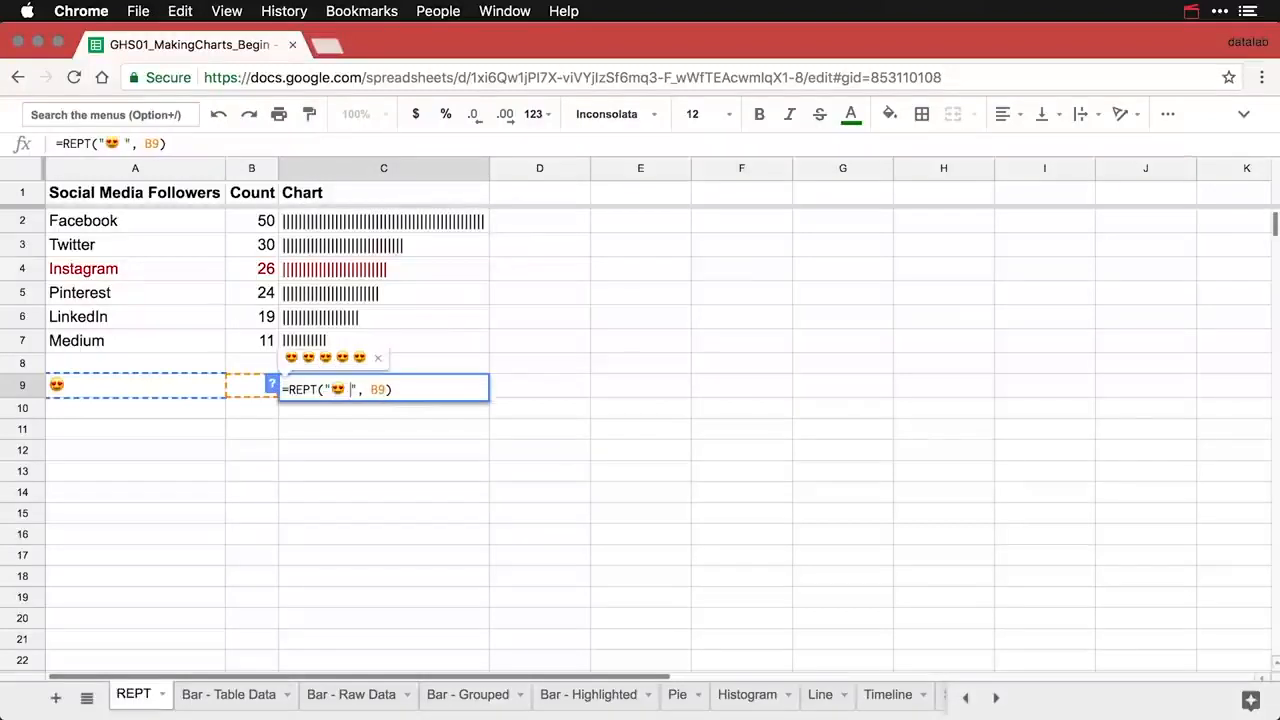
pyautogui.press('Return')
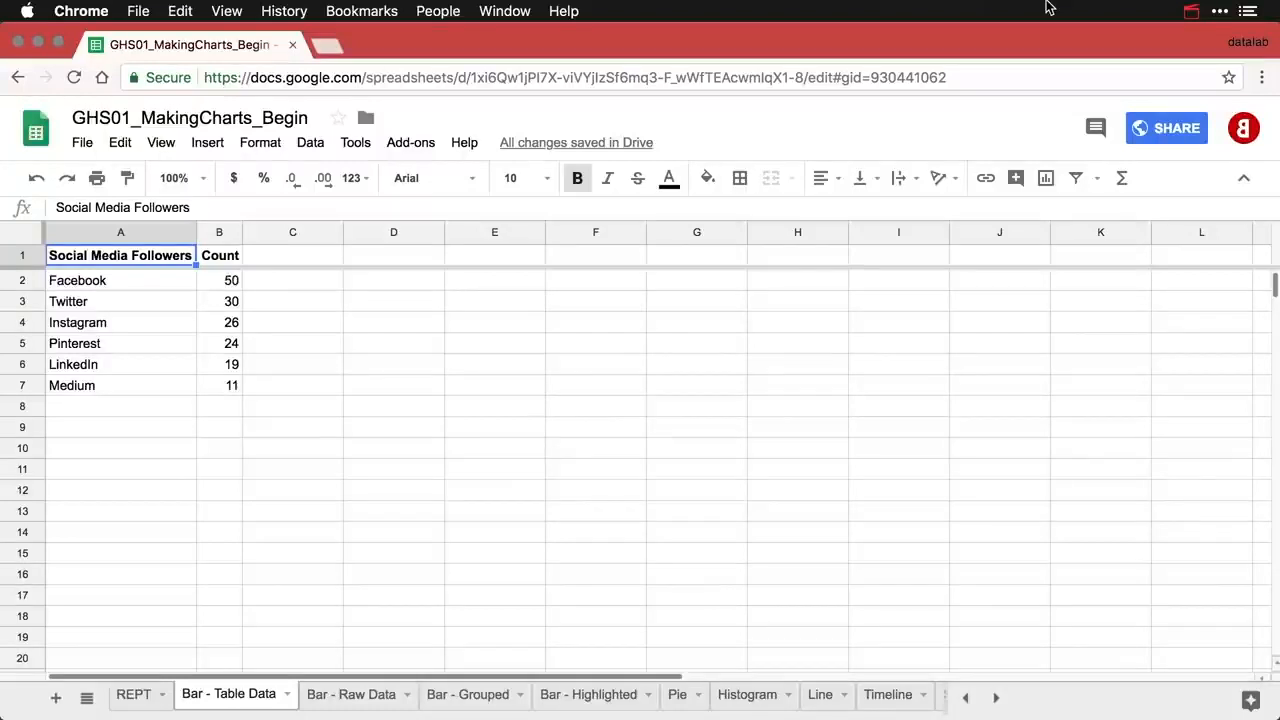
# - Insert a column chart of the follower table and move it right of the data
pyautogui.click(1046, 180)
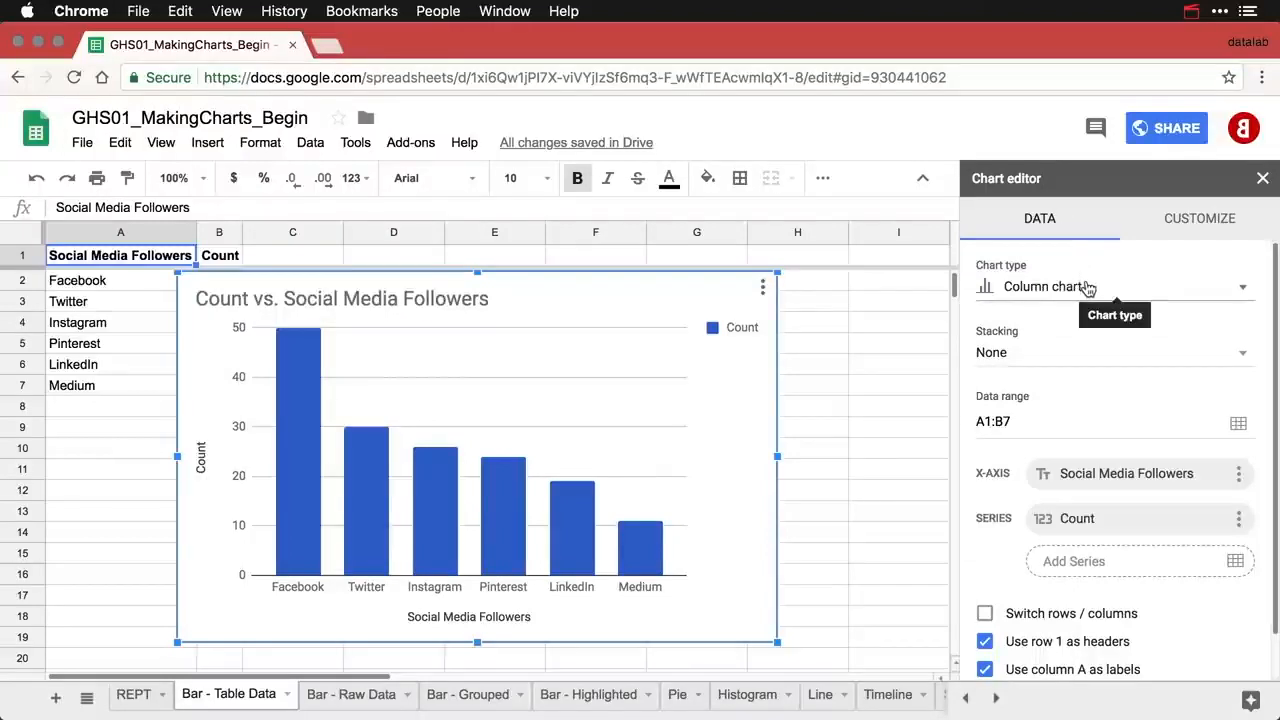
pyautogui.click(1088, 287)
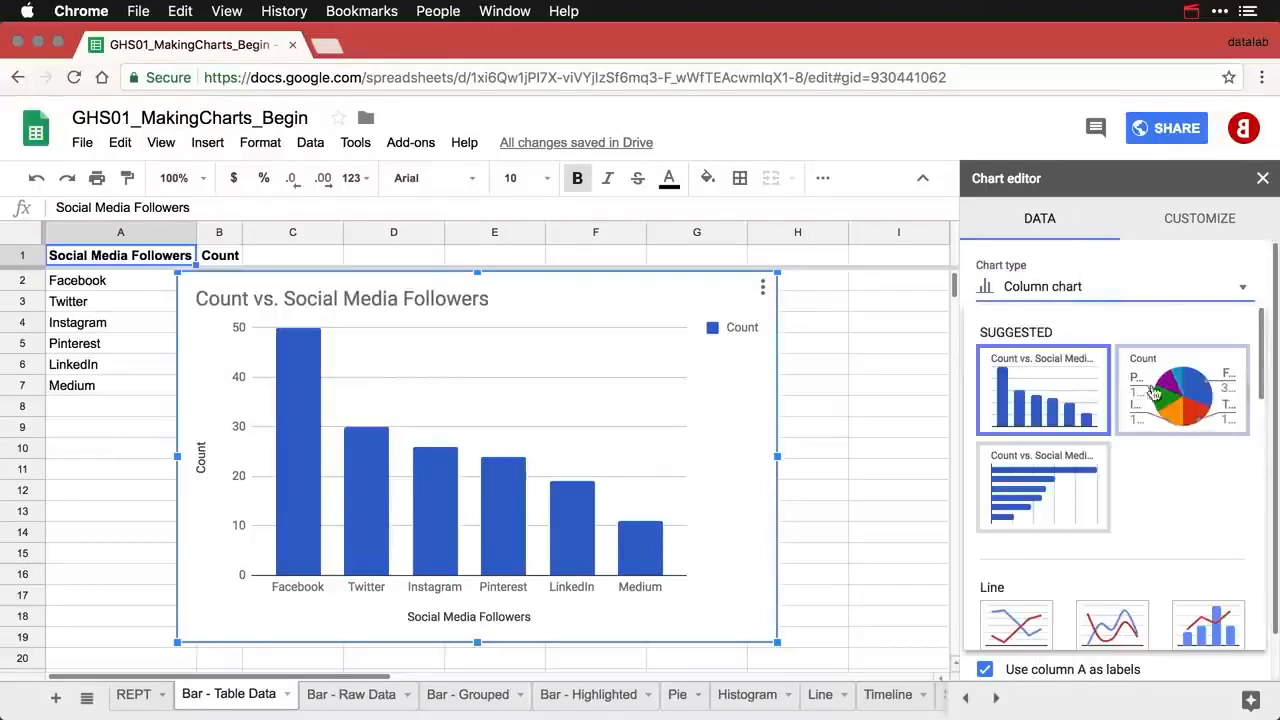
pyautogui.click(723, 421)
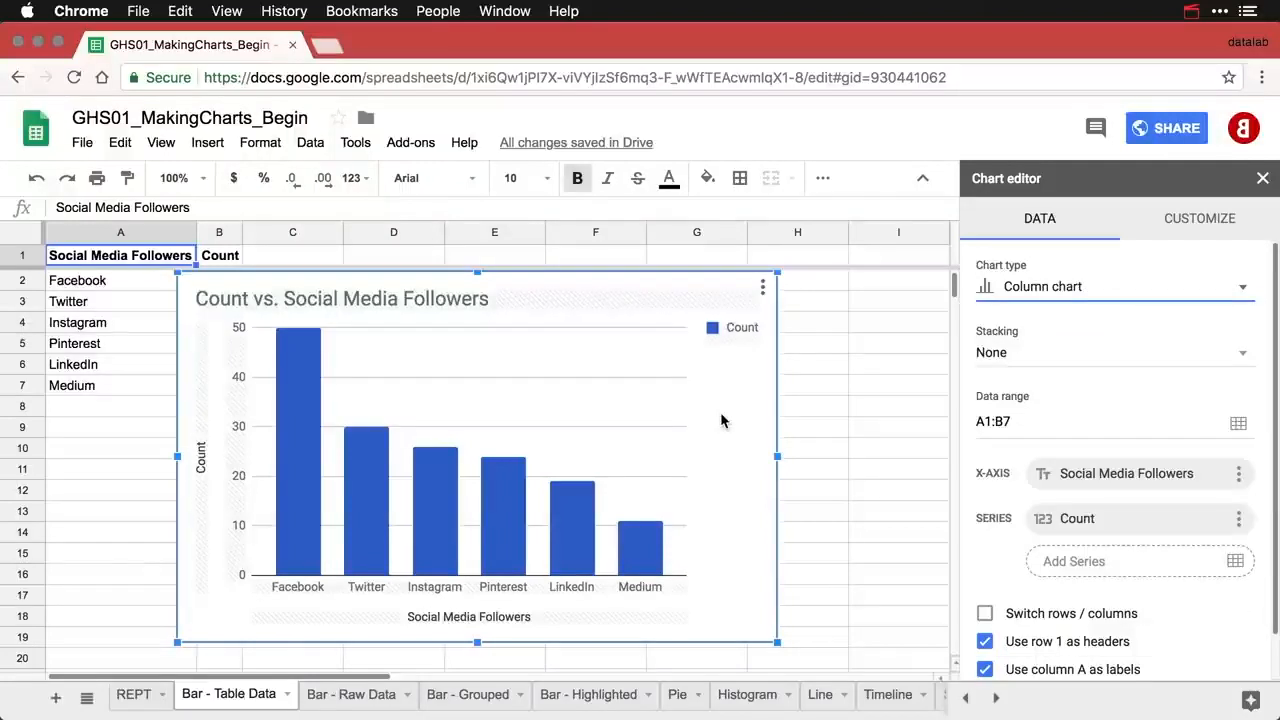
pyautogui.moveTo(410, 285); pyautogui.dragTo(480, 291)
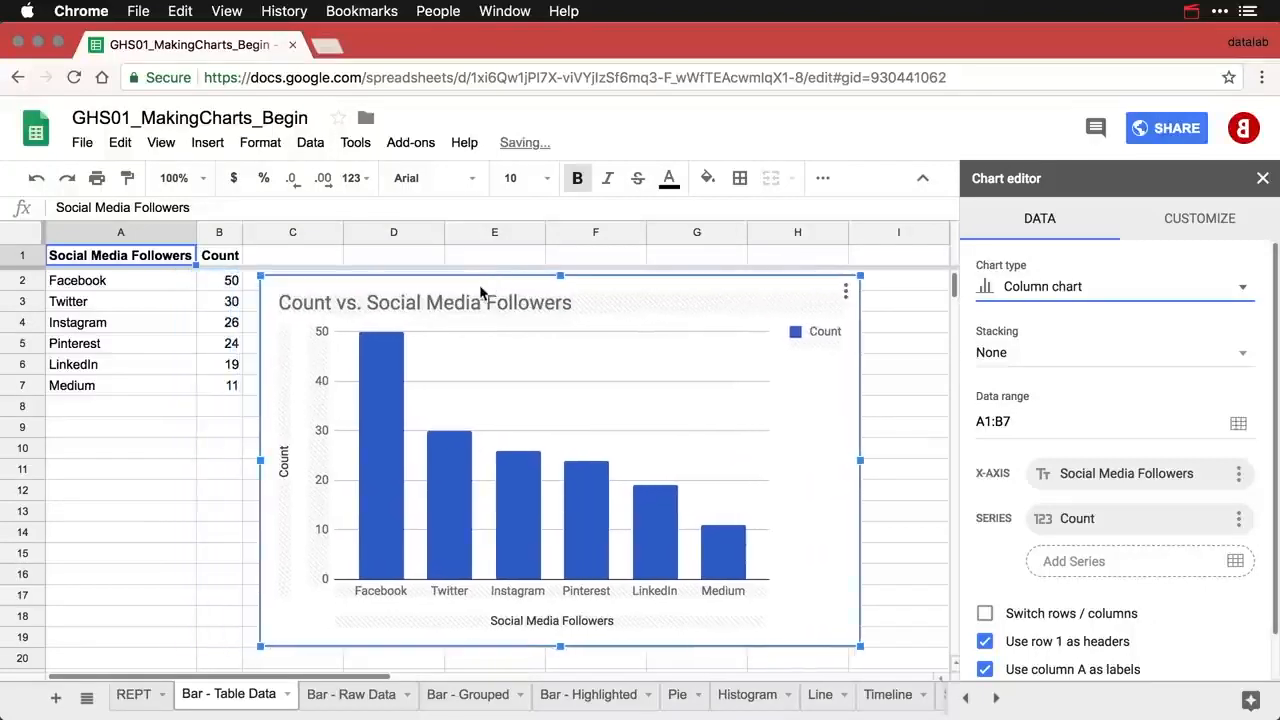
# - Change the chart title to 'Social Media Followers by Platform'
pyautogui.click(371, 307)
pyautogui.click(351, 301)
pyautogui.press('BackSpace')
pyautogui.press('BackSpace')
pyautogui.press('BackSpace')
pyautogui.press('BackSpace')
pyautogui.press('BackSpace')
pyautogui.press('BackSpace')
pyautogui.press('BackSpace')
pyautogui.press('BackSpace')
pyautogui.press('BackSpace')
pyautogui.press('BackSpace')
pyautogui.press('End')
pyautogui.write('by Platform')
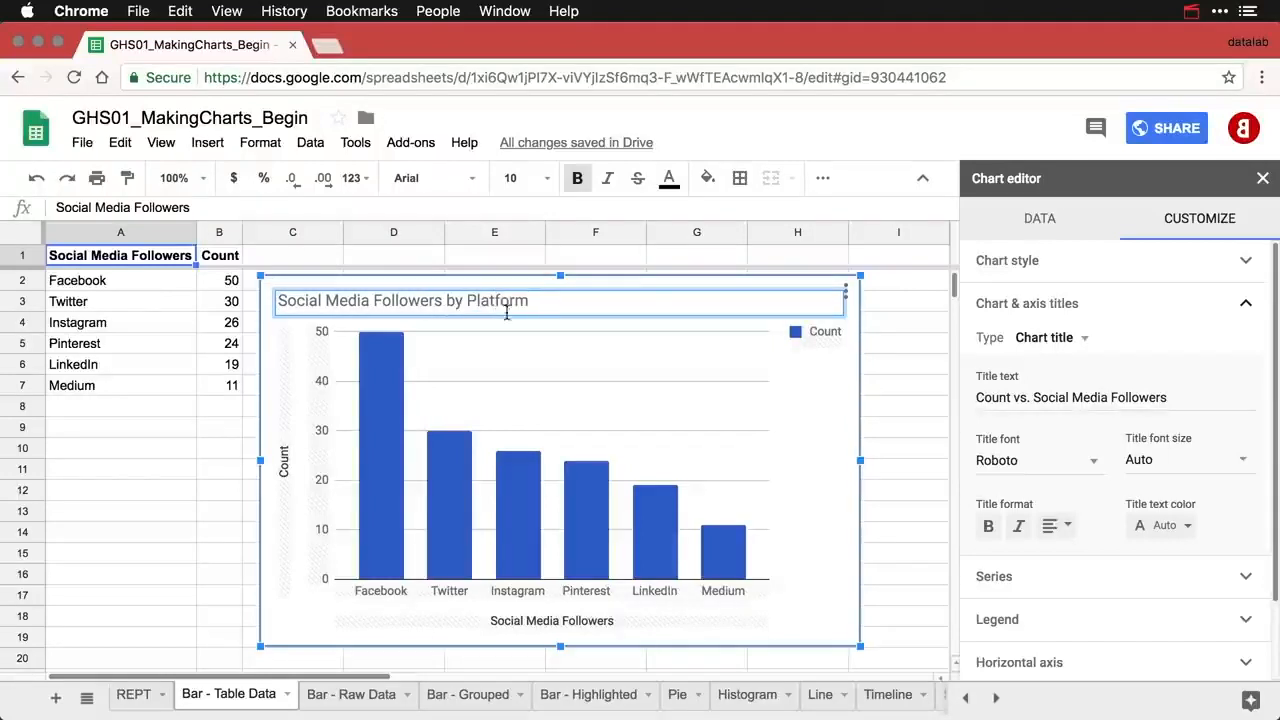
# - Set the chart legend position to None
pyautogui.click(825, 341)
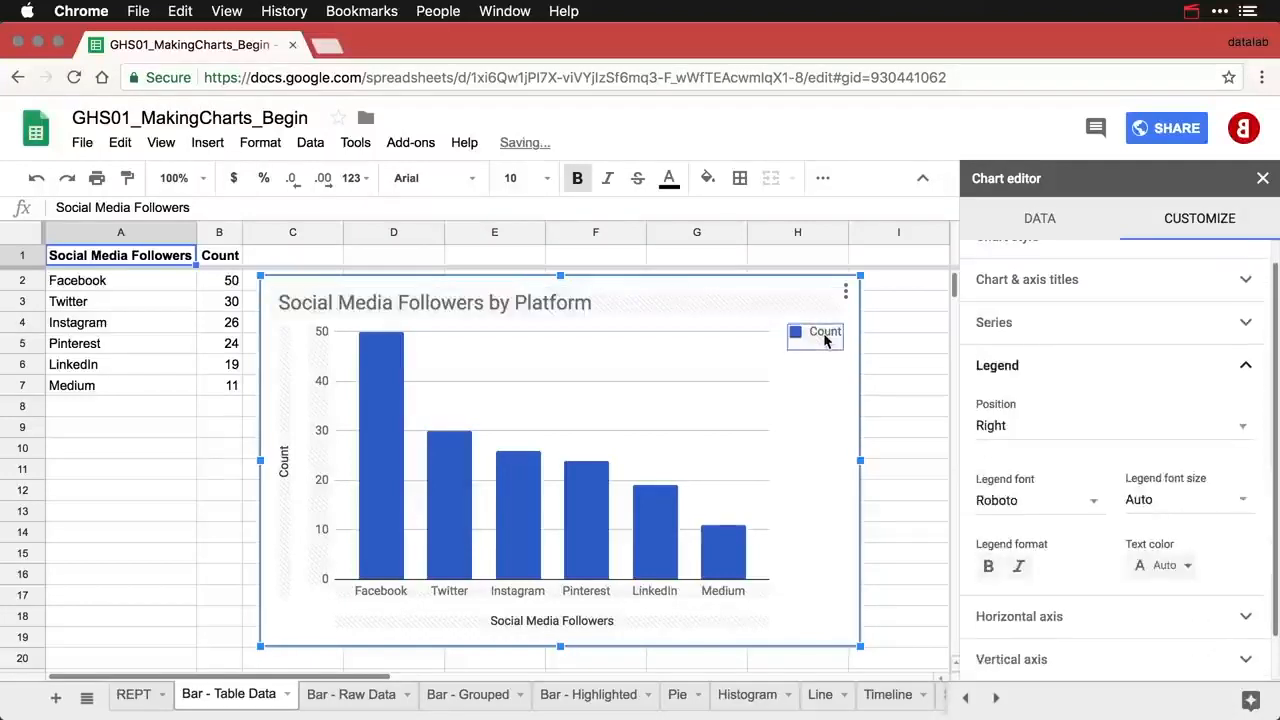
pyautogui.click(1024, 432)
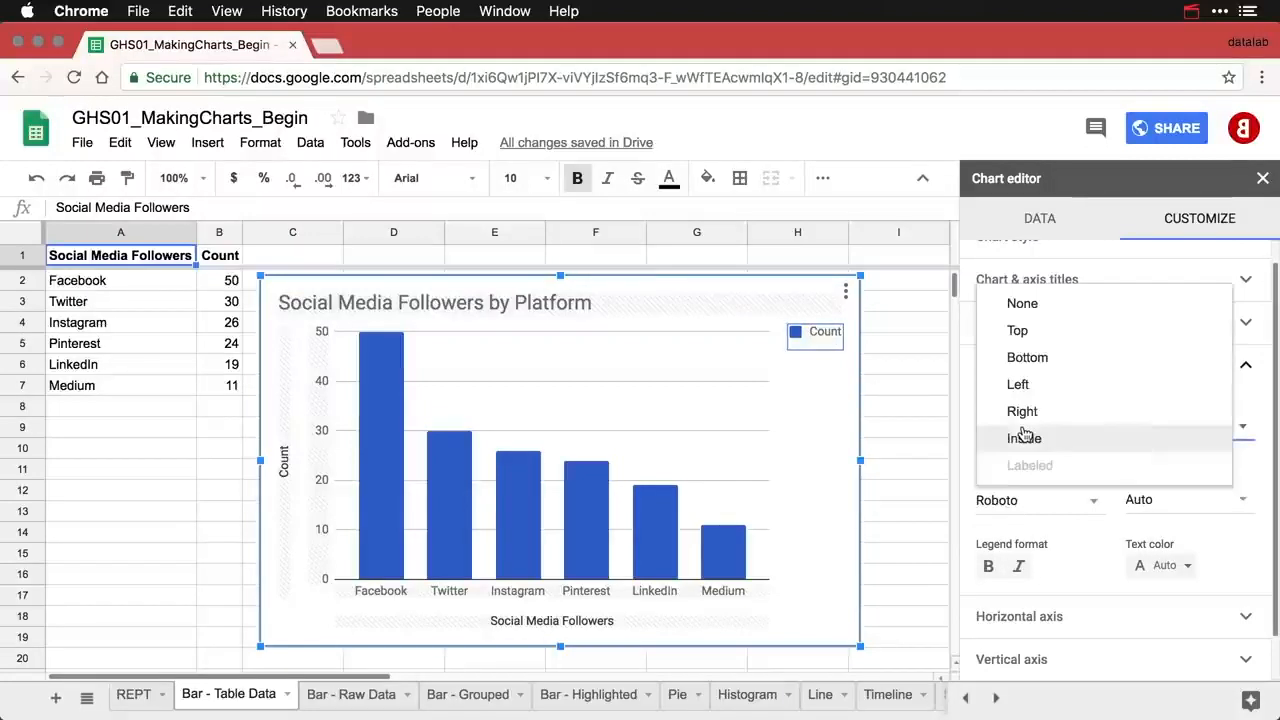
pyautogui.click(1037, 305)
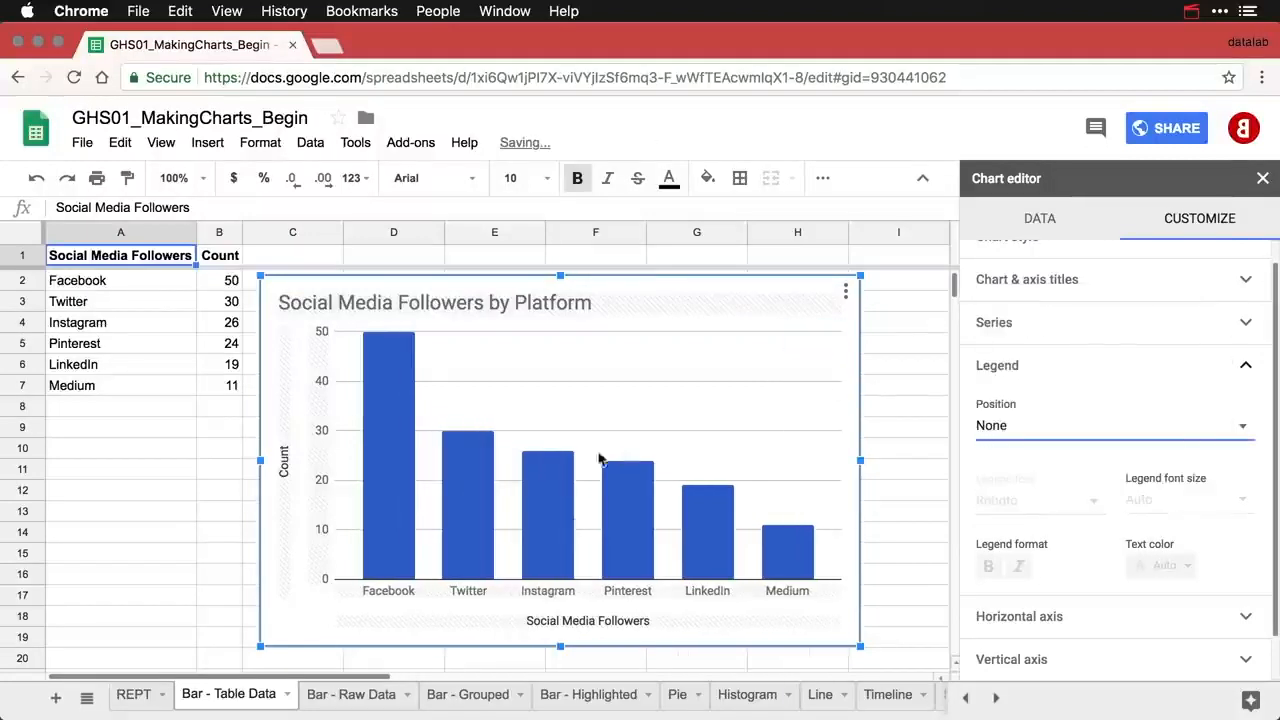
# - Rename the vertical axis title from Count to Followers and clear the horizontal axis title
pyautogui.click(285, 470)
pyautogui.doubleClick(1000, 373)
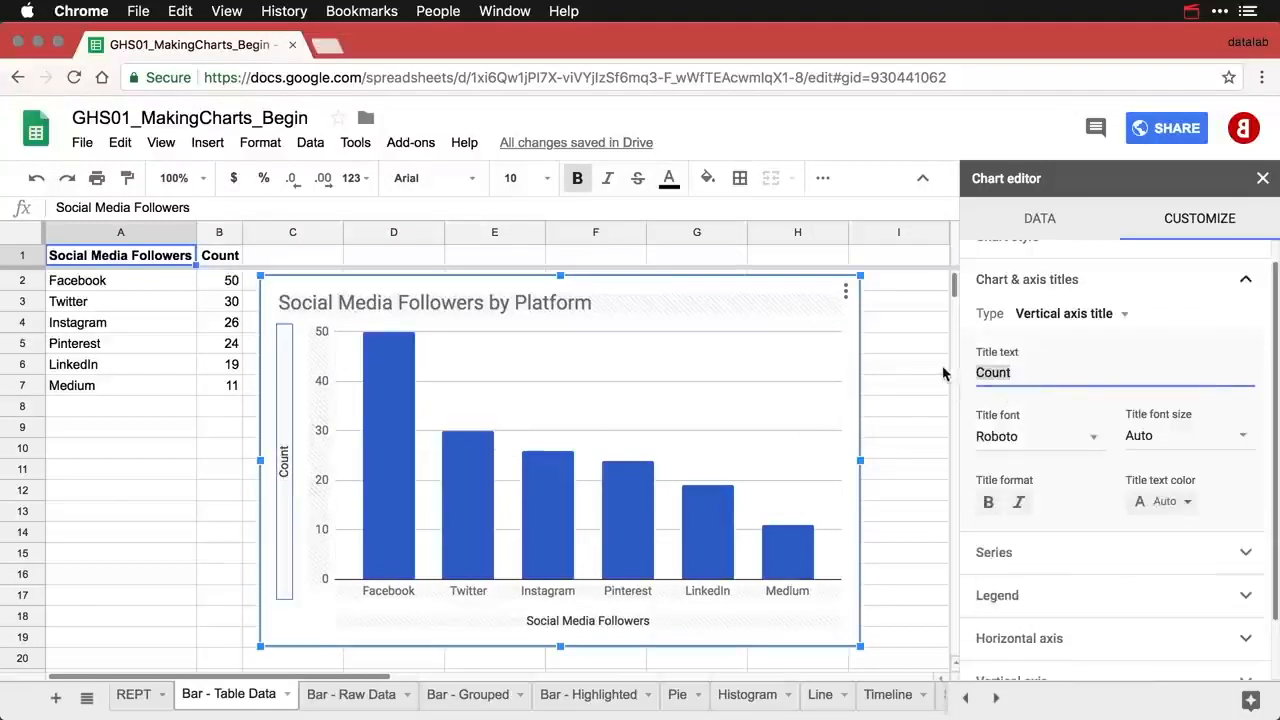
pyautogui.write('Followers')
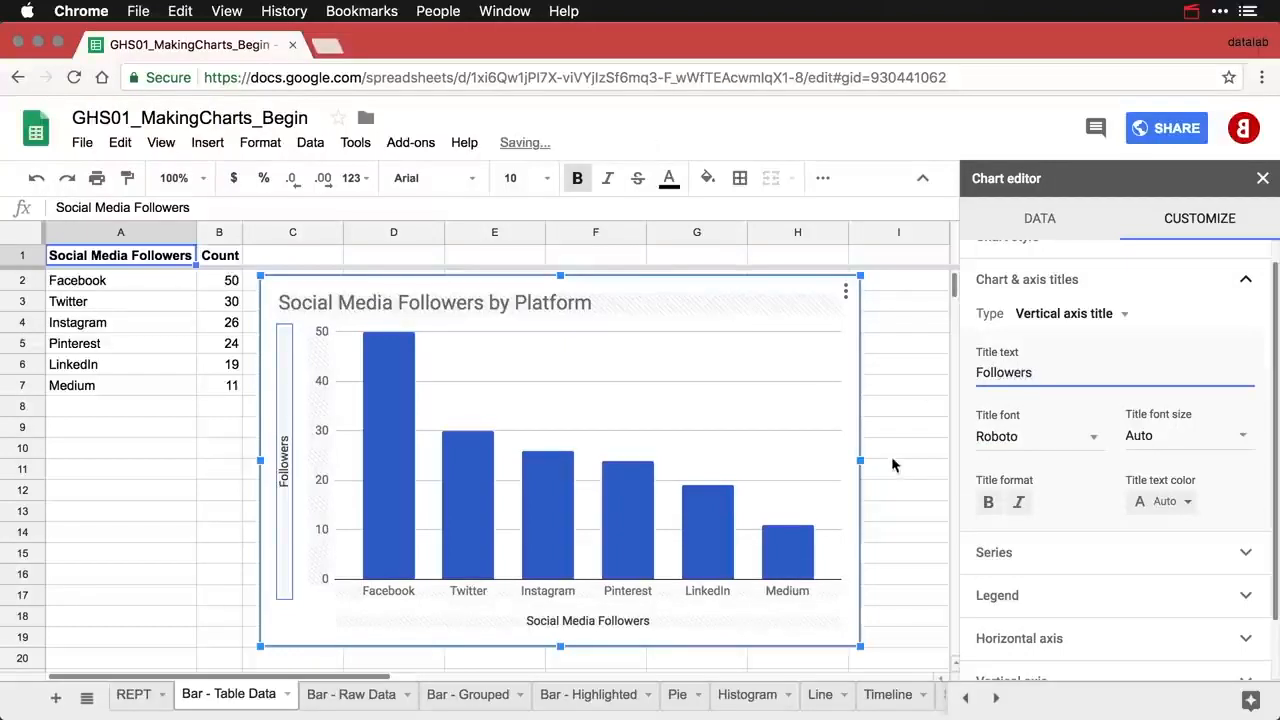
pyautogui.click(635, 622)
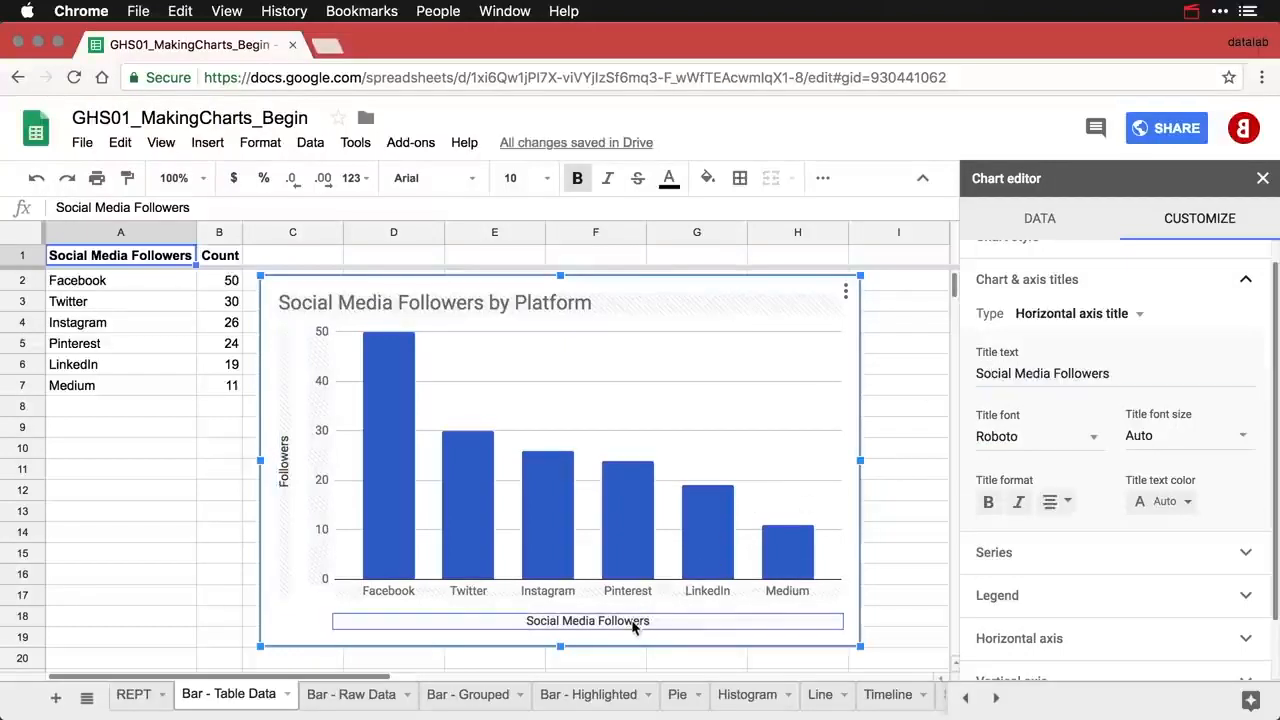
pyautogui.tripleClick(1122, 374)
pyautogui.press('BackSpace')
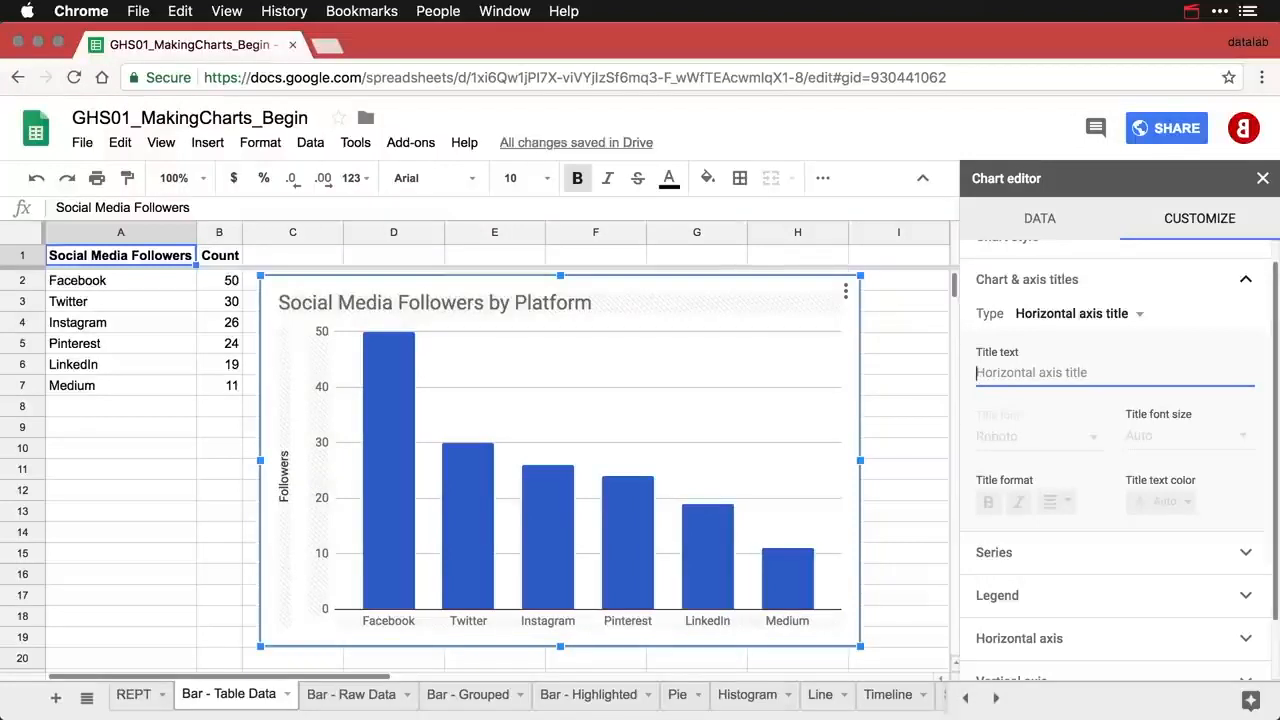
# - Color the Count series bars dark red 1
pyautogui.click(713, 555)
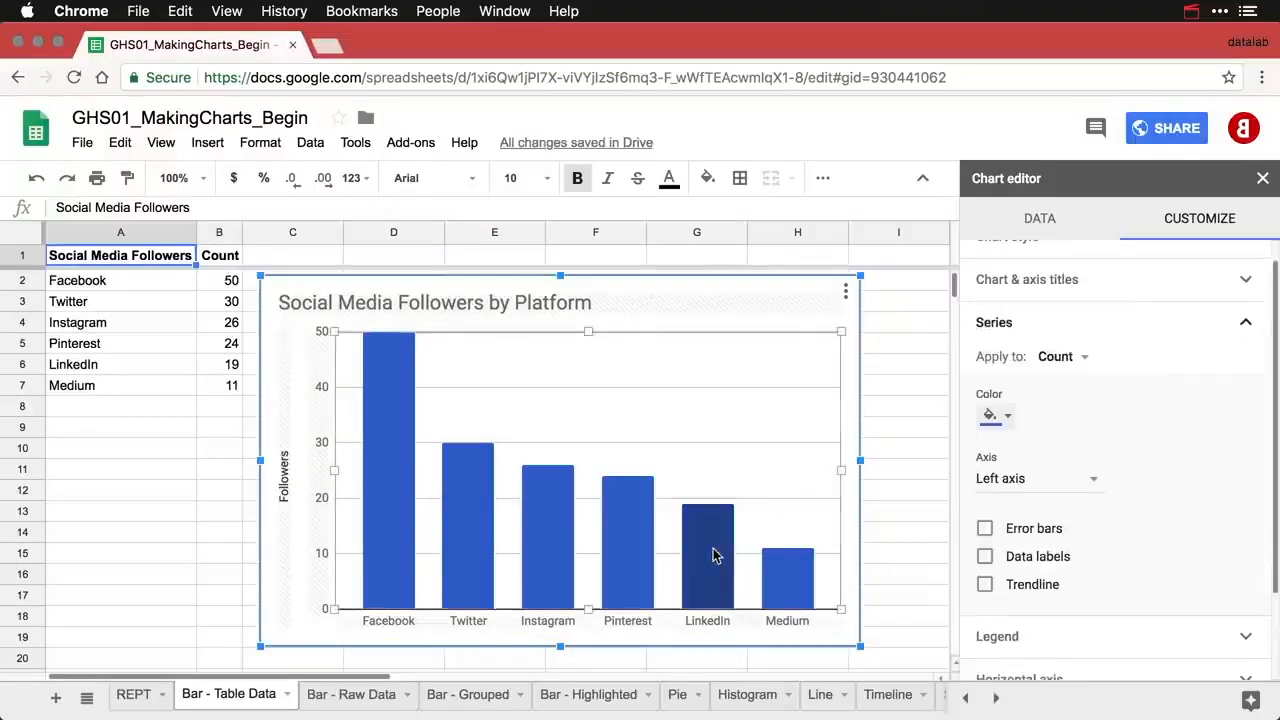
pyautogui.click(1008, 417)
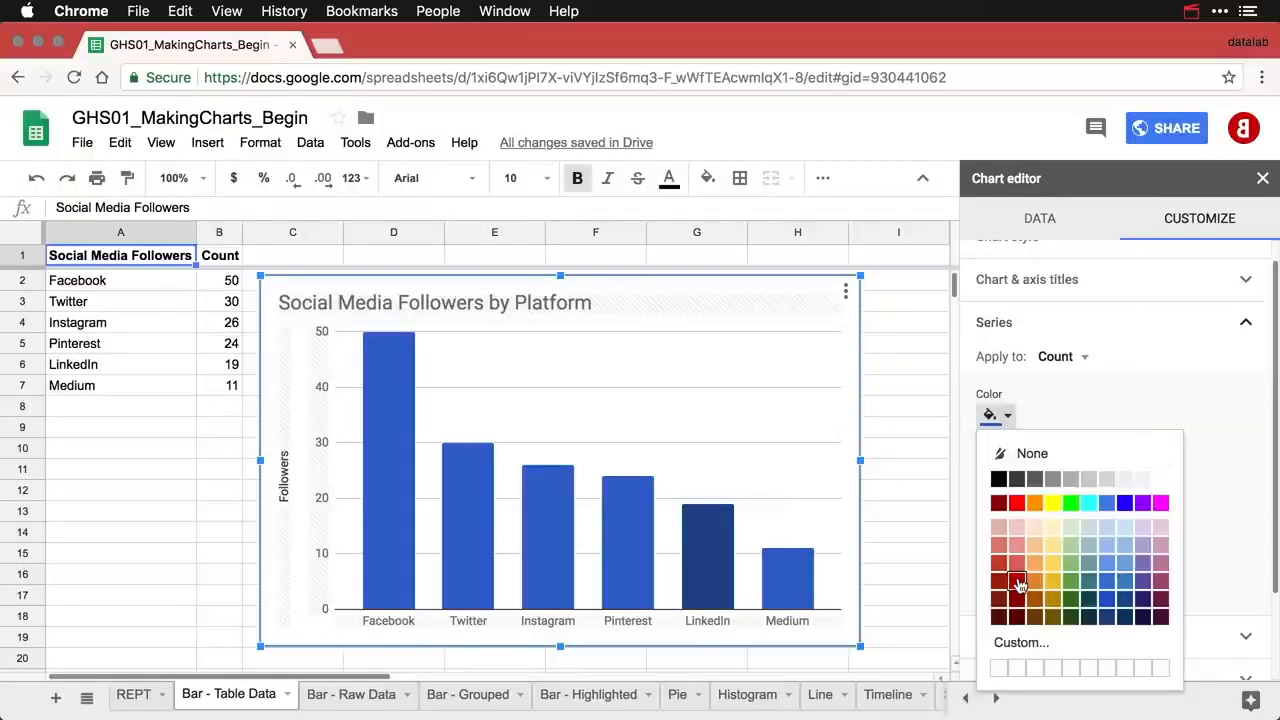
pyautogui.click(1019, 584)
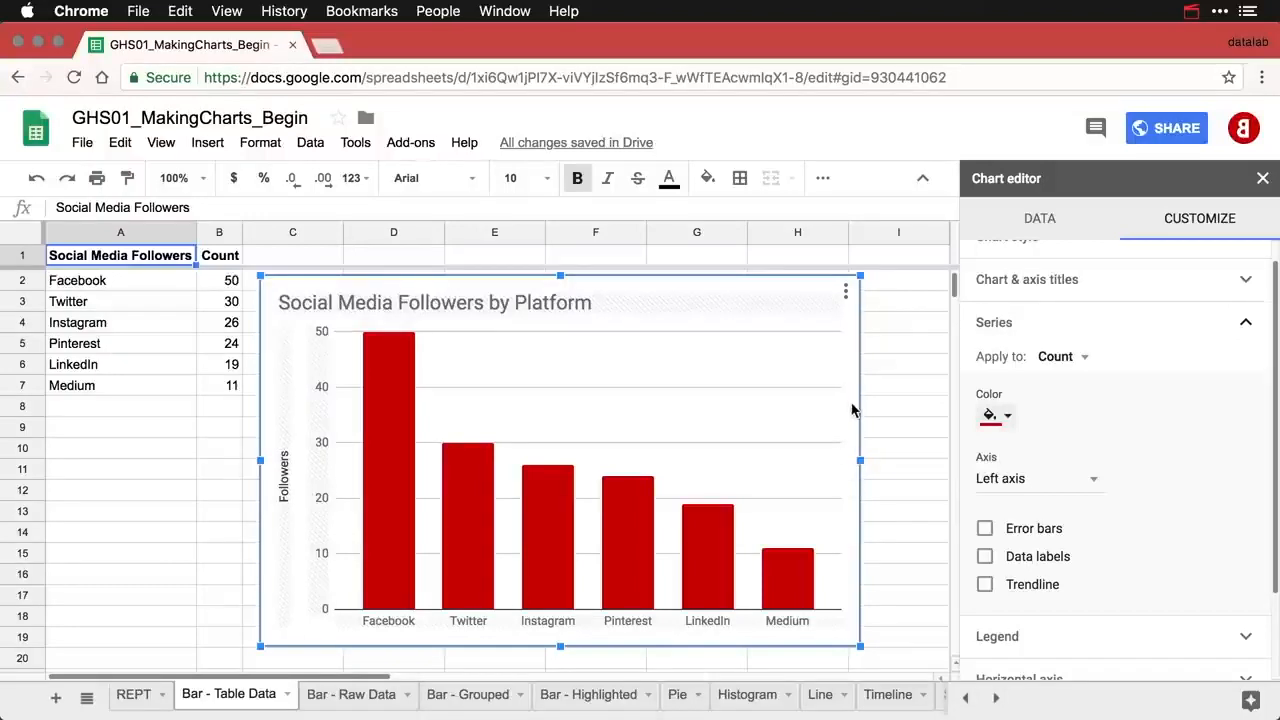
# - Copy the dark red chart, paste a duplicate, and drag it below the original
pyautogui.click(846, 291)
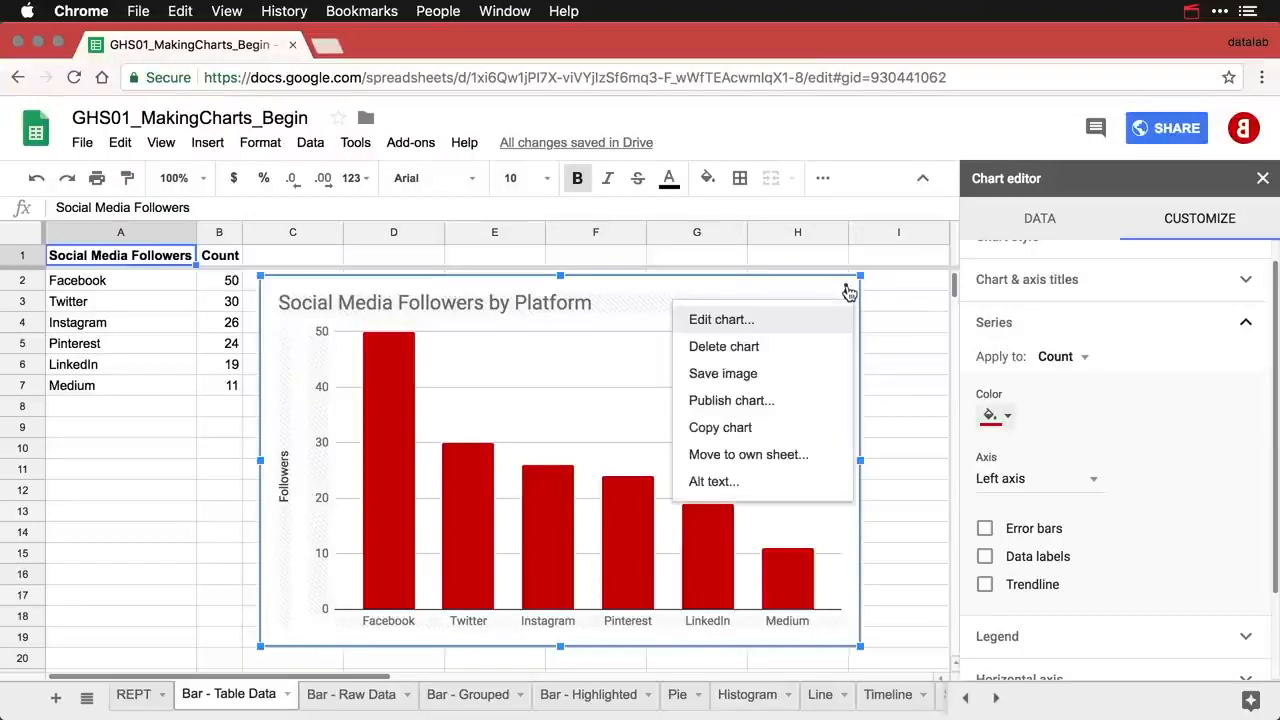
pyautogui.click(758, 428)
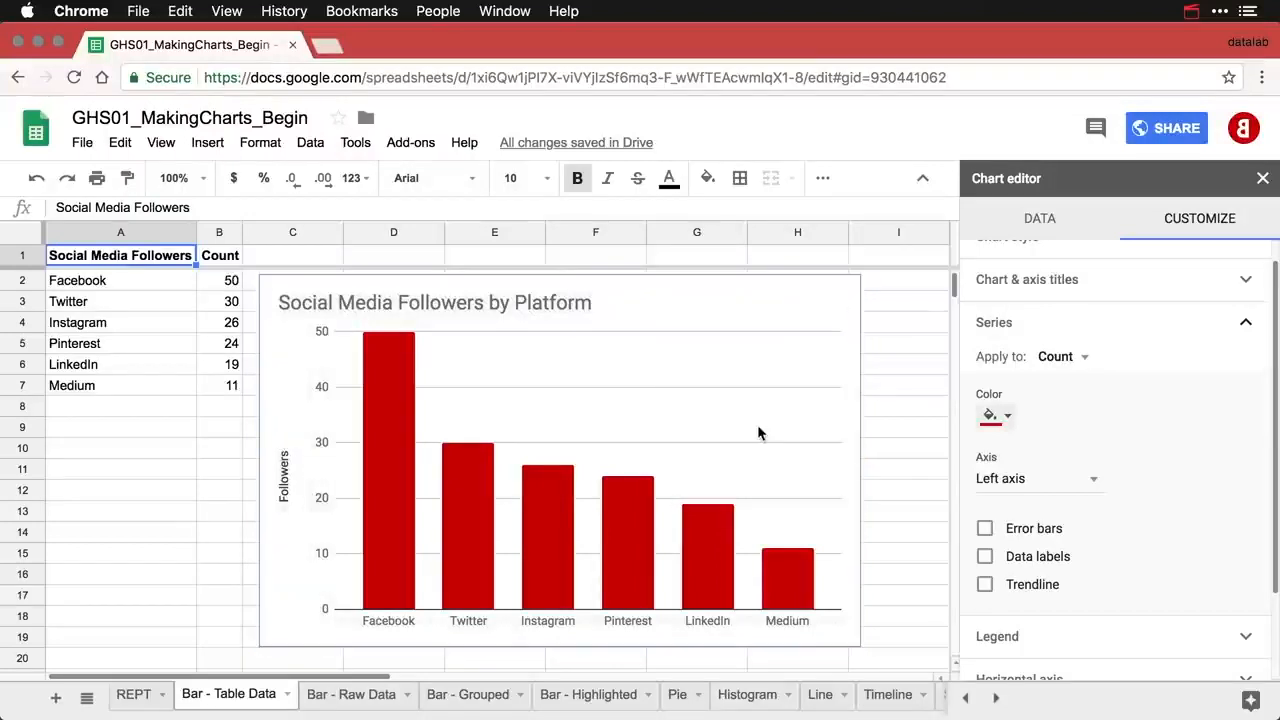
pyautogui.press('super+v')
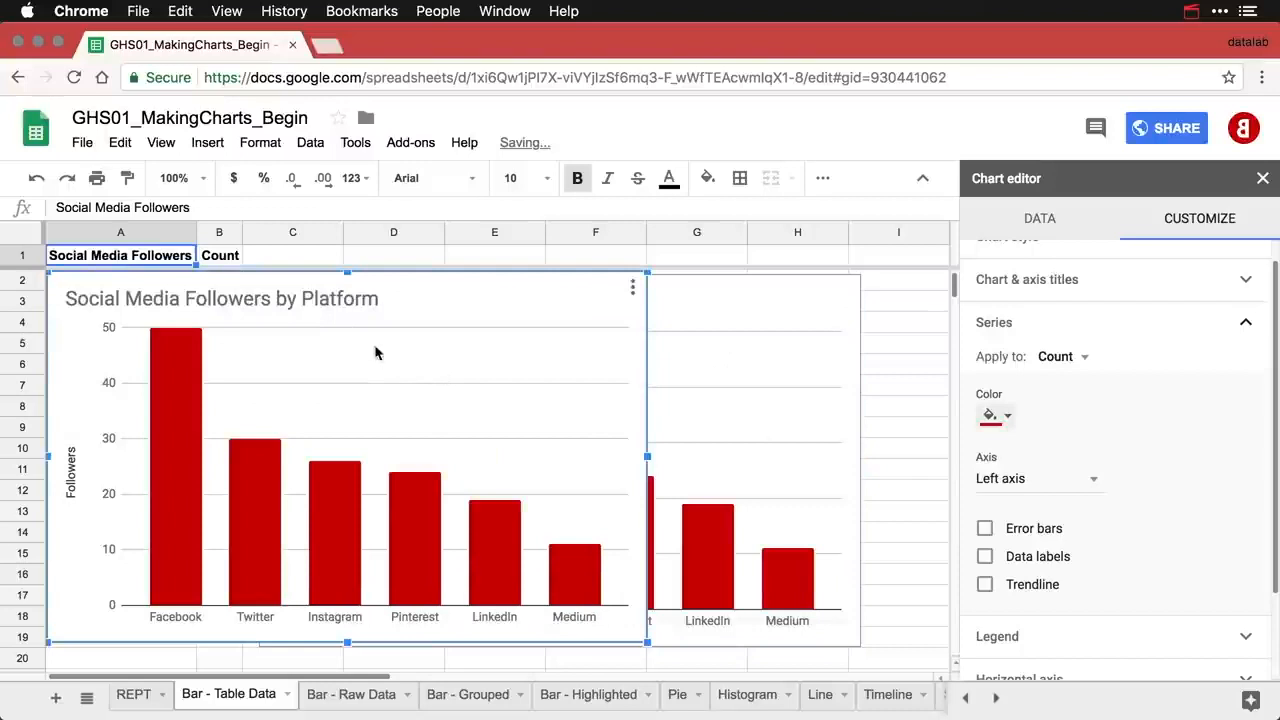
pyautogui.moveTo(398, 290); pyautogui.dragTo(614, 665)
pyautogui.scroll(-5, 600, 546)
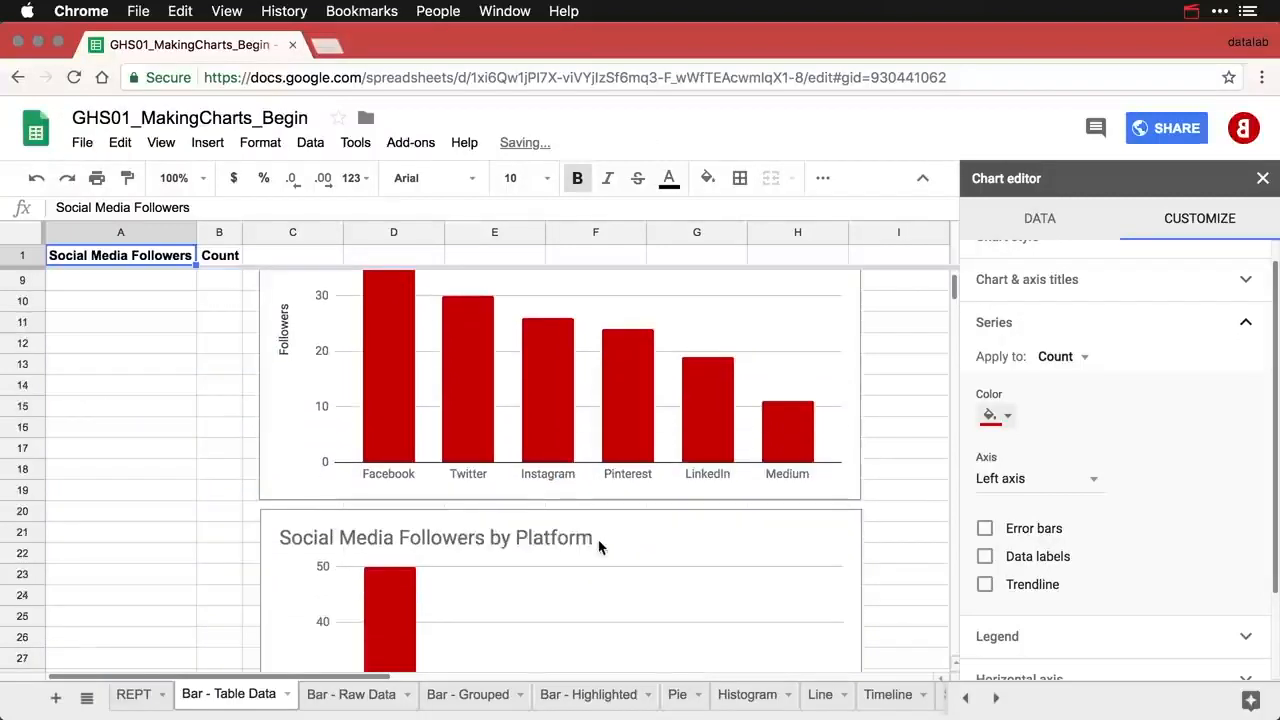
pyautogui.scroll(-5, 600, 546)
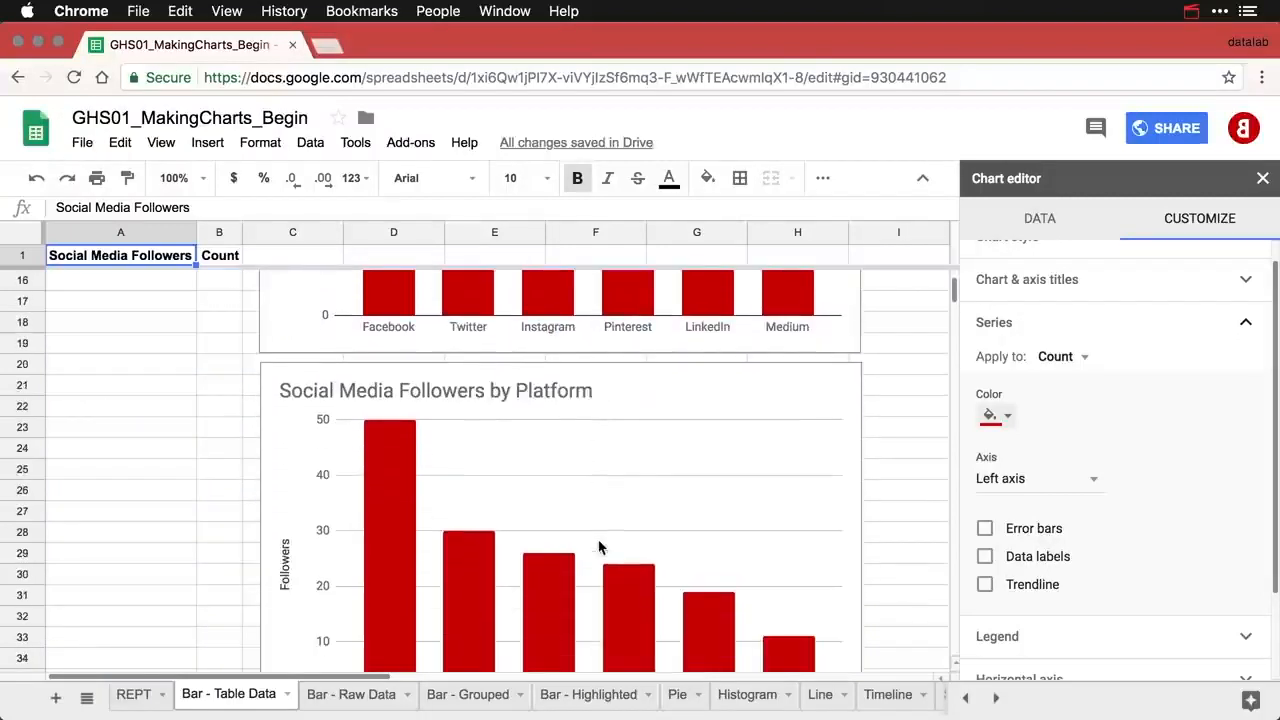
pyautogui.scroll(-2, 600, 546)
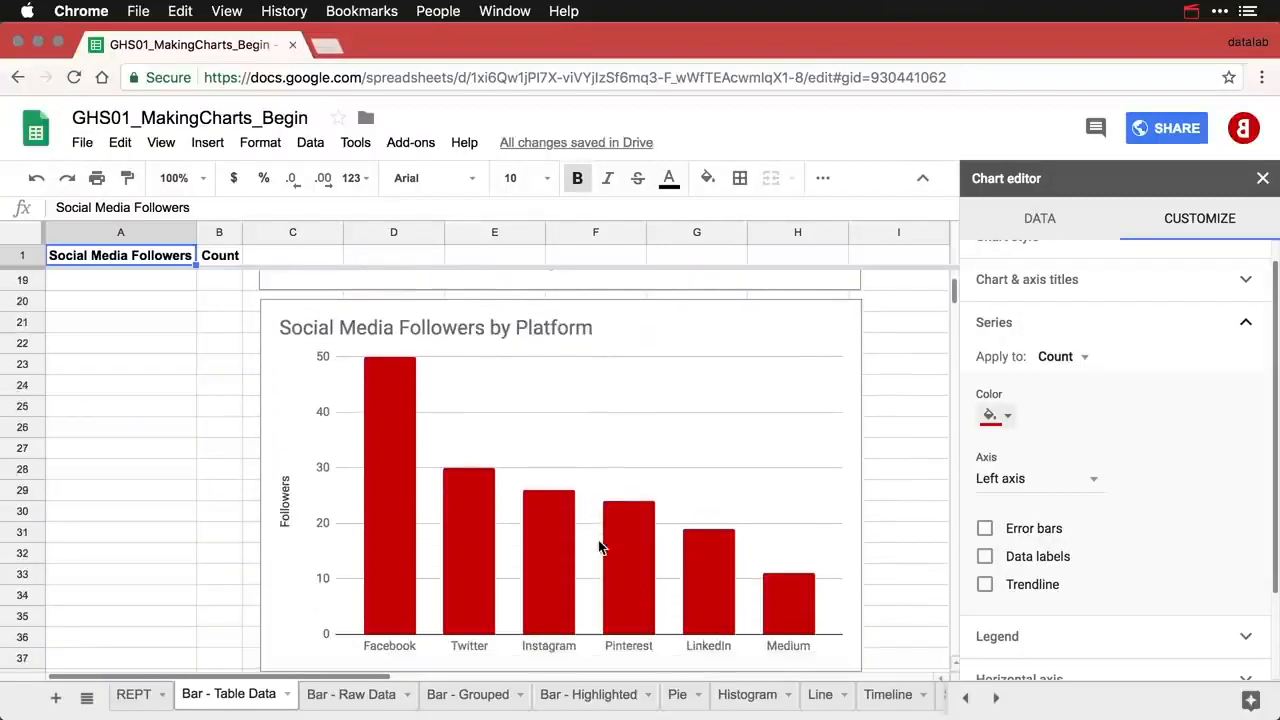
# - Change the copied chart's type to a horizontal Bar chart
pyautogui.click(797, 318)
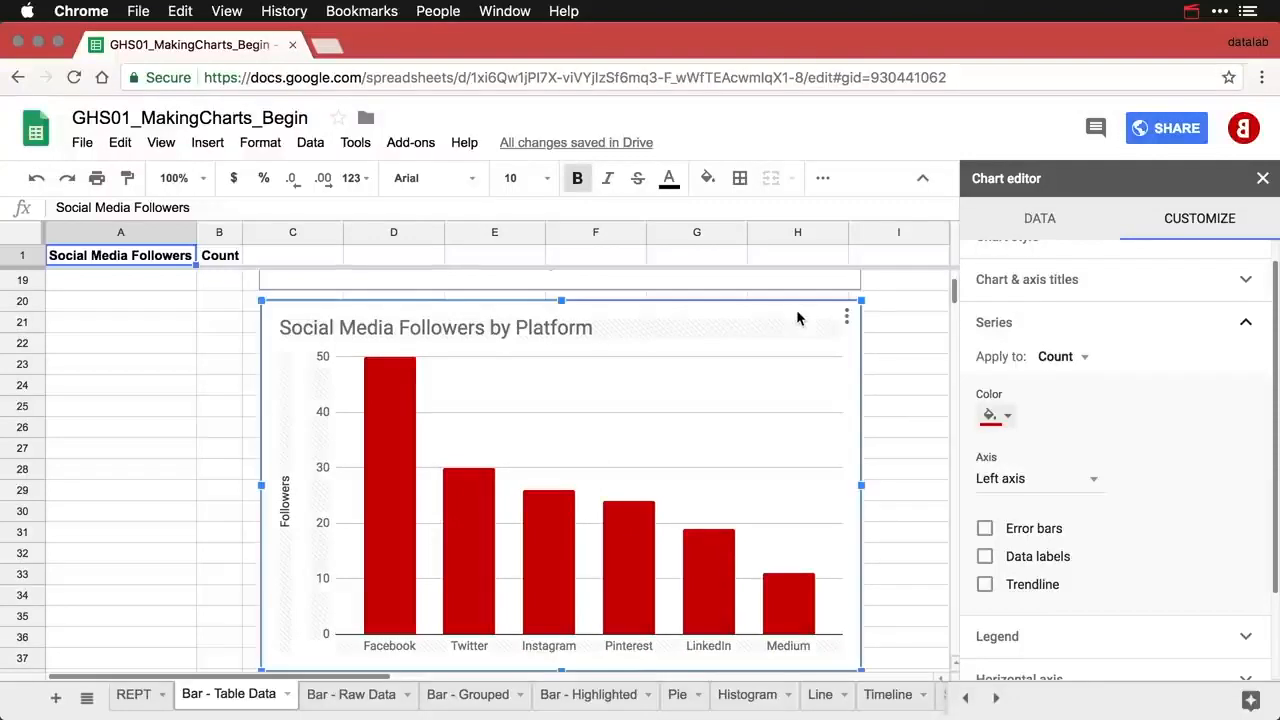
pyautogui.scroll(1, 1112, 288)
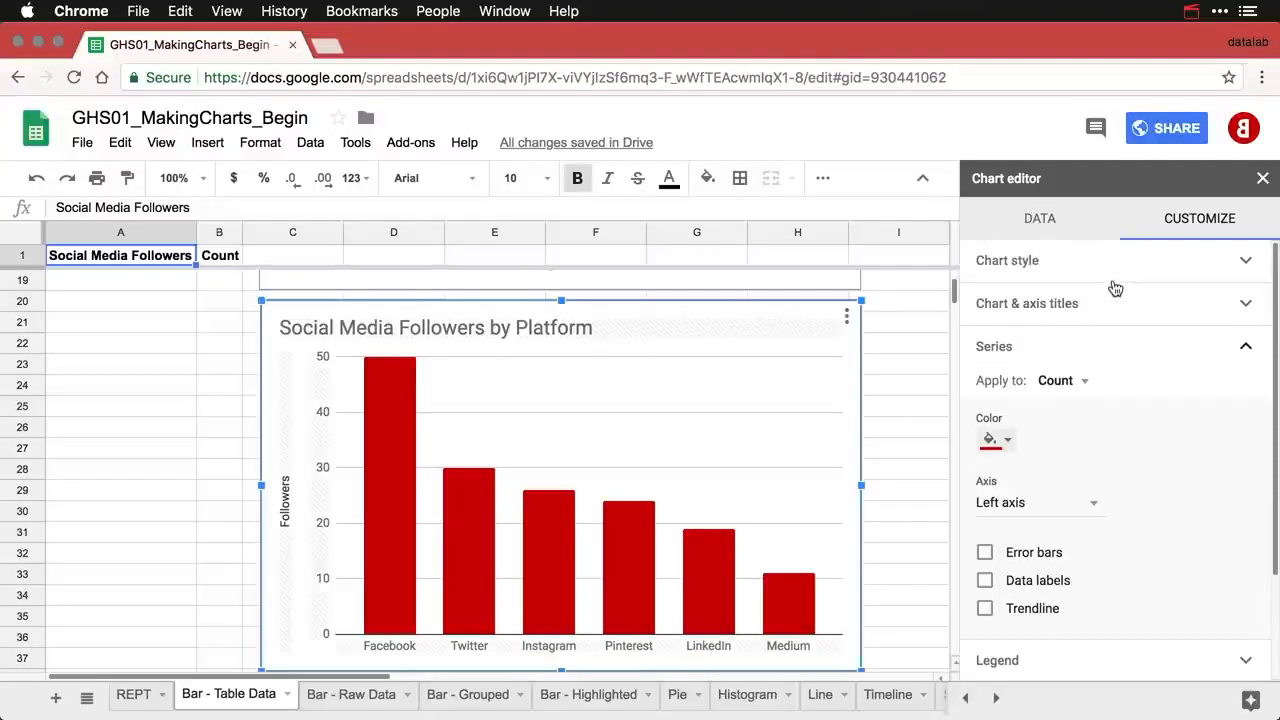
pyautogui.click(1042, 222)
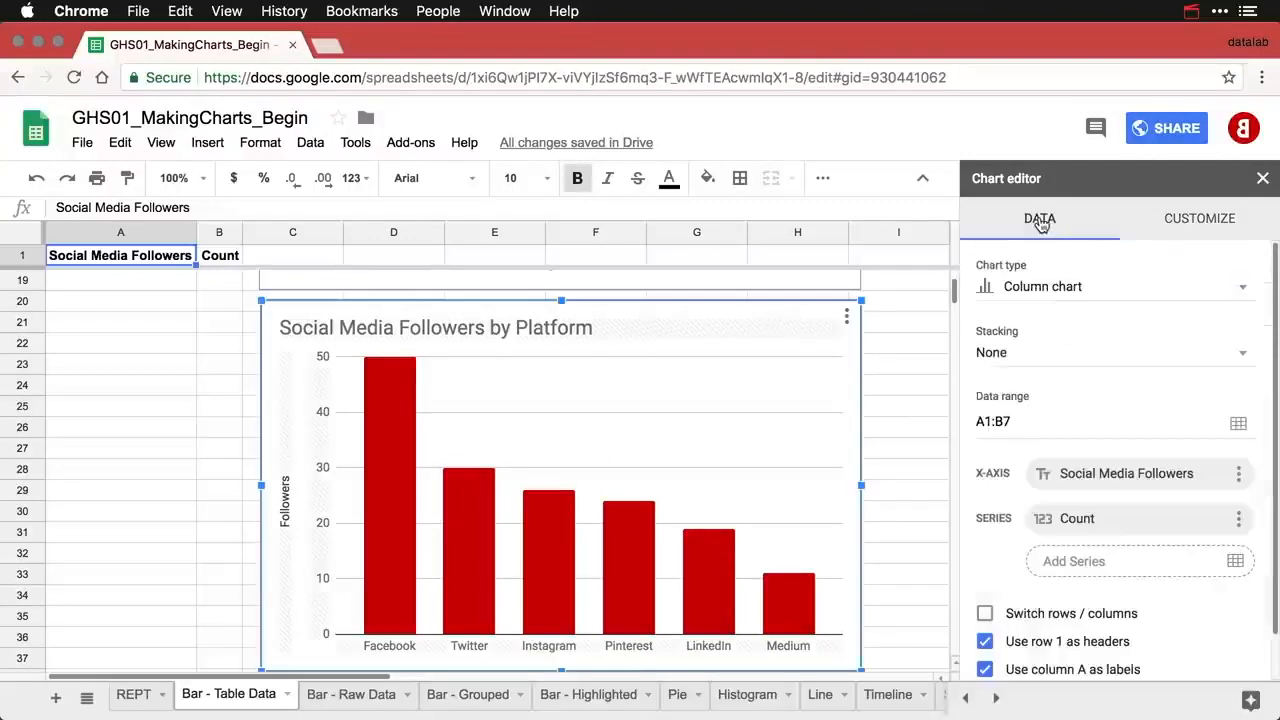
pyautogui.click(1058, 288)
pyautogui.click(1042, 502)
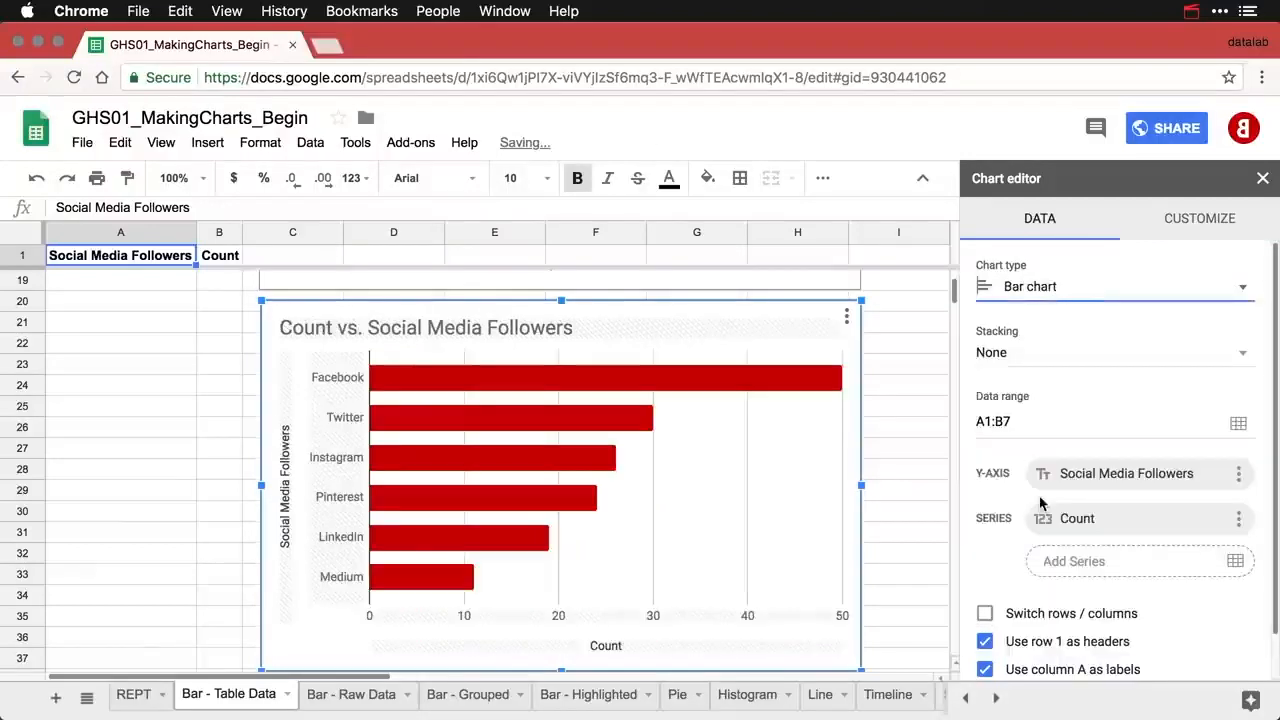
# - Edit the chart title, removing 'Count vs.' and typing 'by Platform'
pyautogui.doubleClick(369, 330)
pyautogui.click(349, 326)
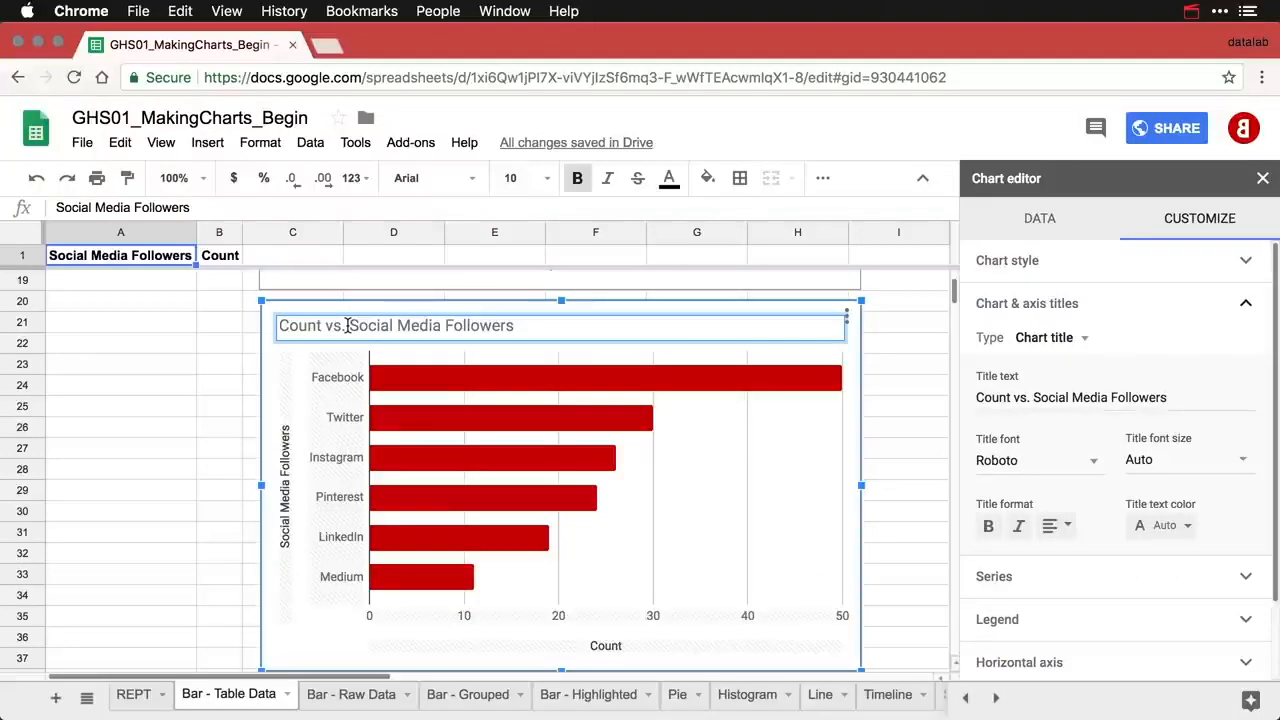
pyautogui.press('BackSpace')
pyautogui.press('BackSpace')
pyautogui.press('BackSpace')
pyautogui.press('BackSpace')
pyautogui.press('BackSpace')
pyautogui.press('BackSpace')
pyautogui.press('BackSpace')
pyautogui.press('BackSpace')
pyautogui.press('BackSpace')
pyautogui.press('BackSpace')
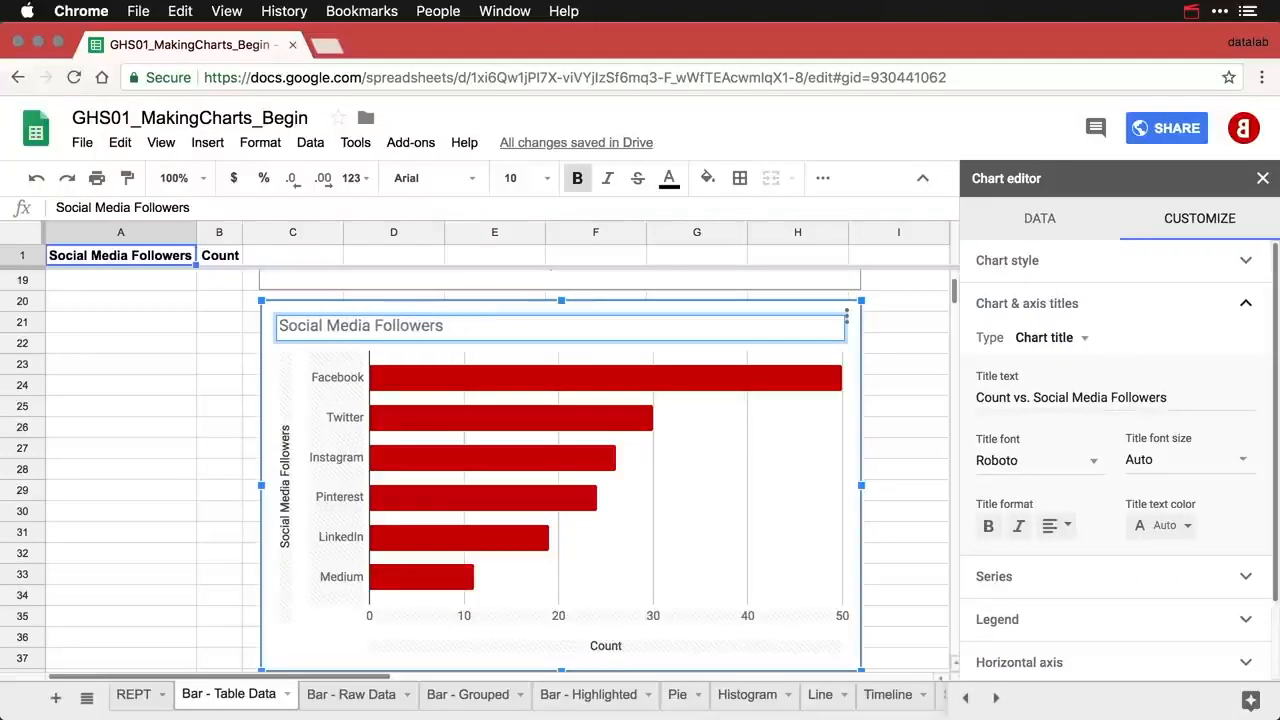
pyautogui.write('by Plat')
pyautogui.write('fo')
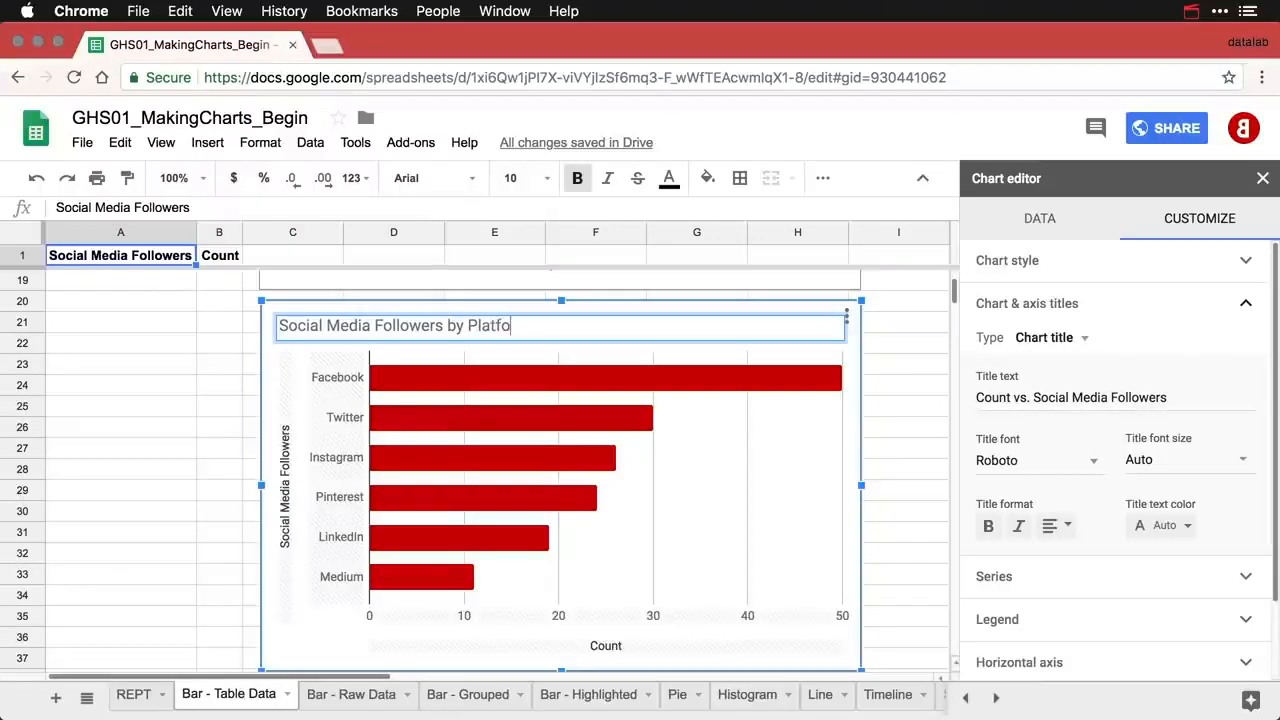
pyautogui.write('rm')
# - Delete the bar chart's vertical axis title text
pyautogui.click(285, 474)
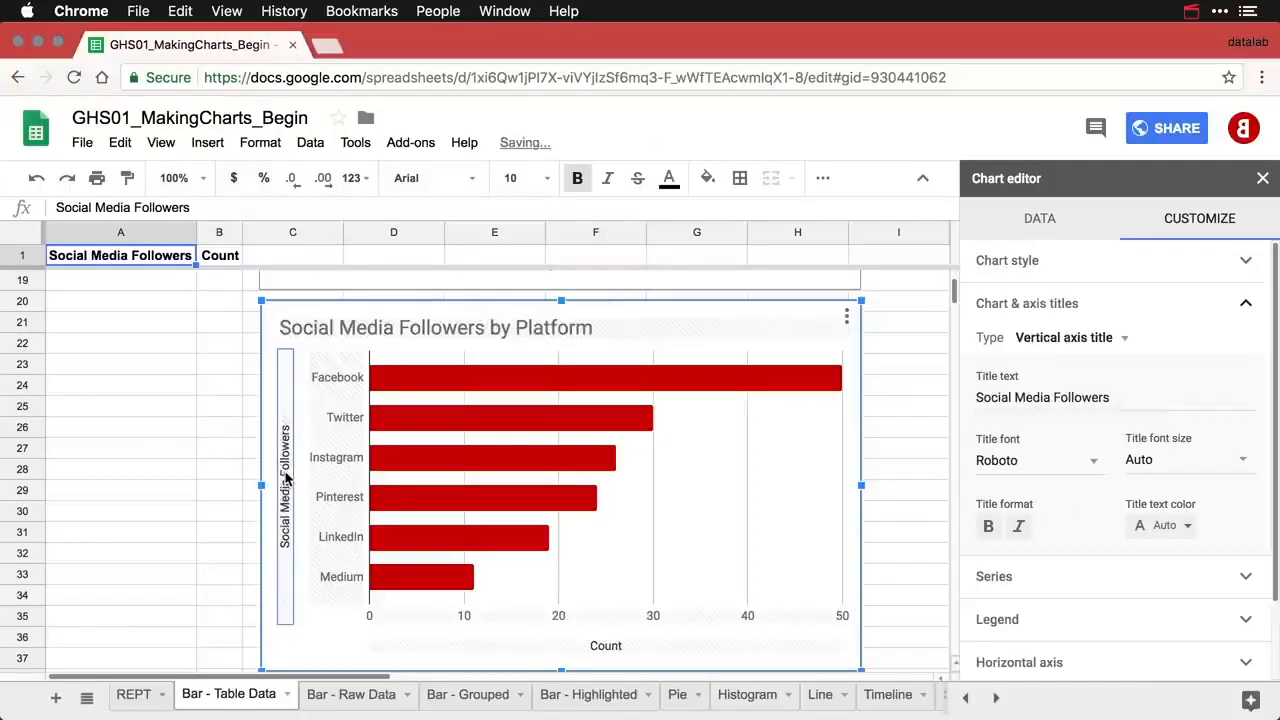
pyautogui.doubleClick(1129, 394)
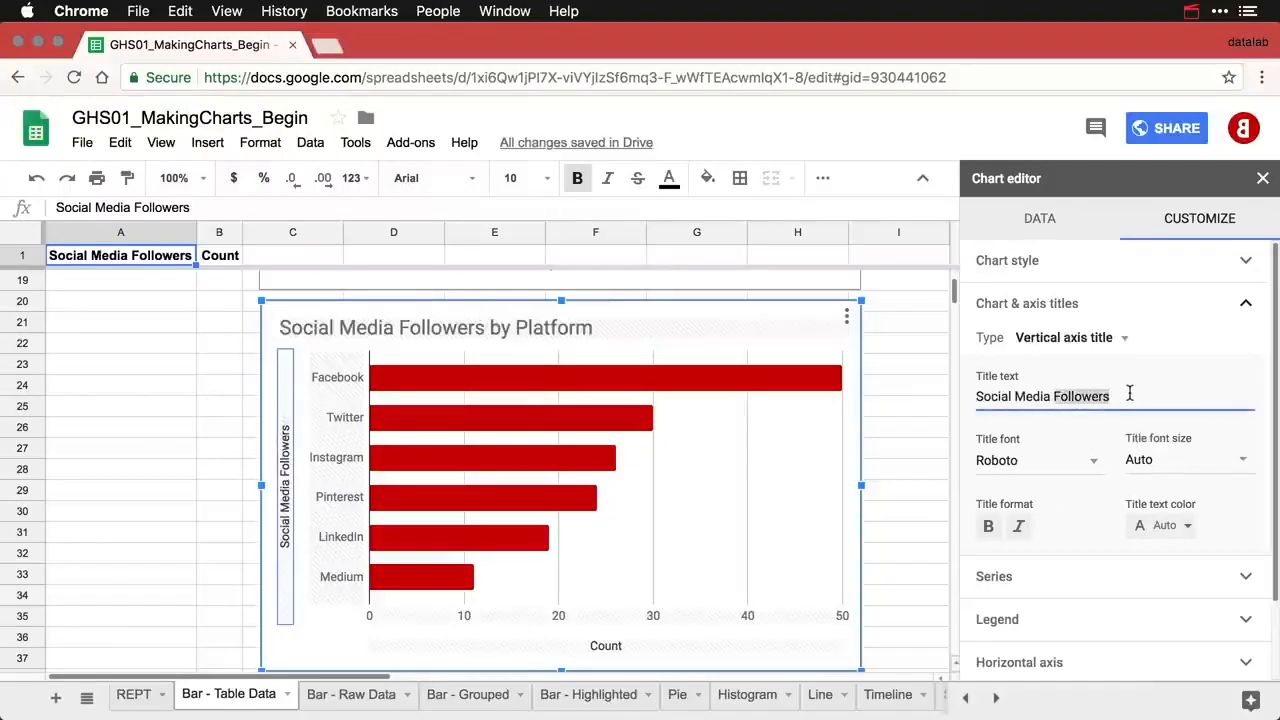
pyautogui.hotkey('ctrl', 'a')
pyautogui.press('BackSpace')
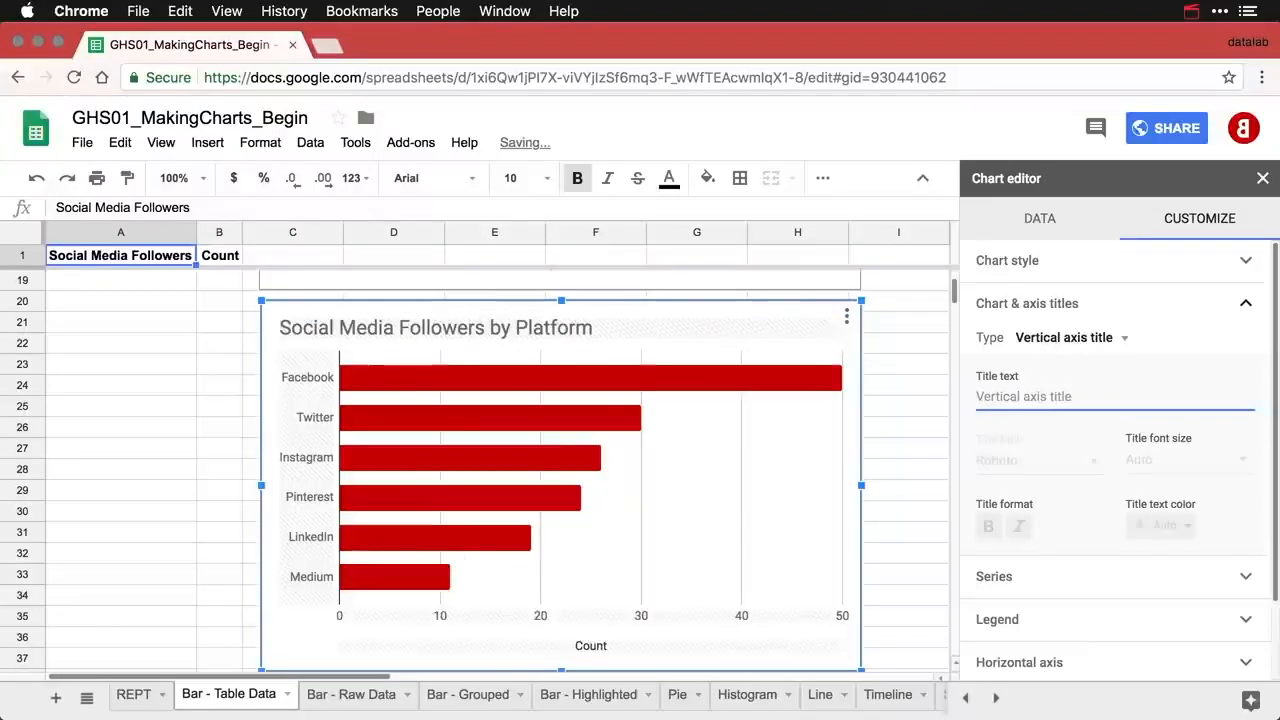
# - Replace the horizontal axis title Count with Followers, then deselect the chart
pyautogui.click(595, 650)
pyautogui.doubleClick(1024, 395)
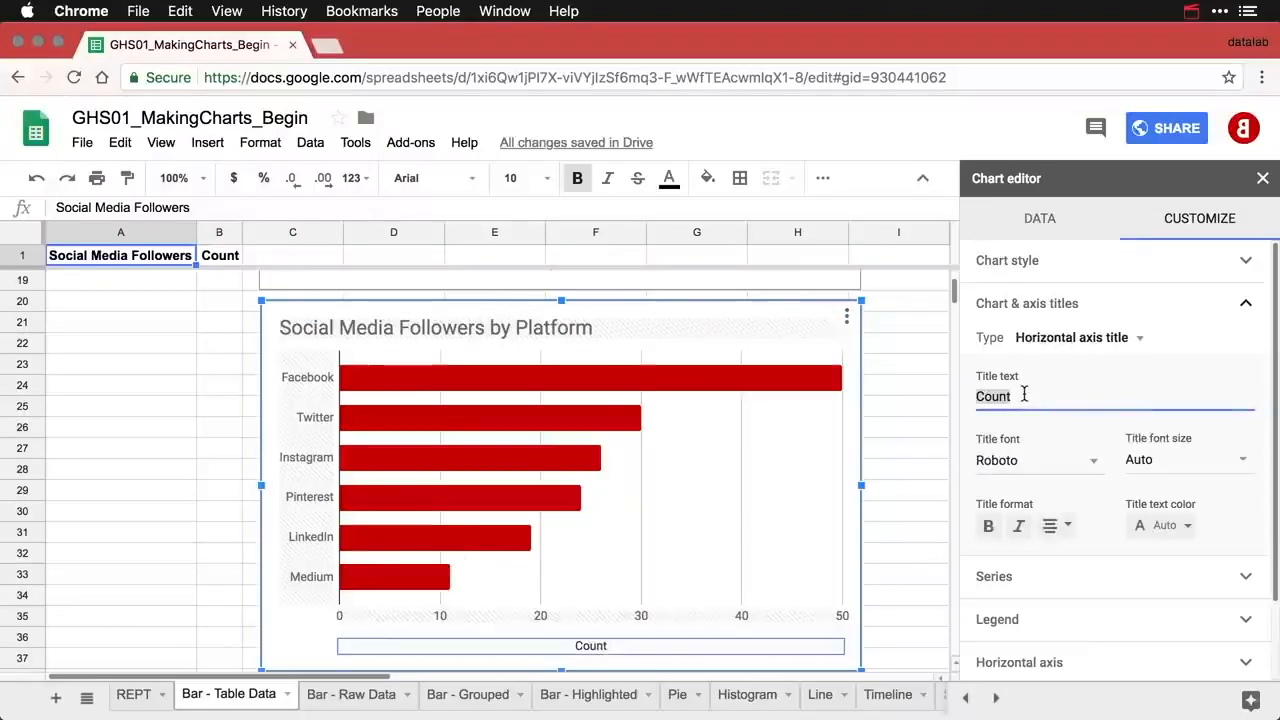
pyautogui.write('Followers')
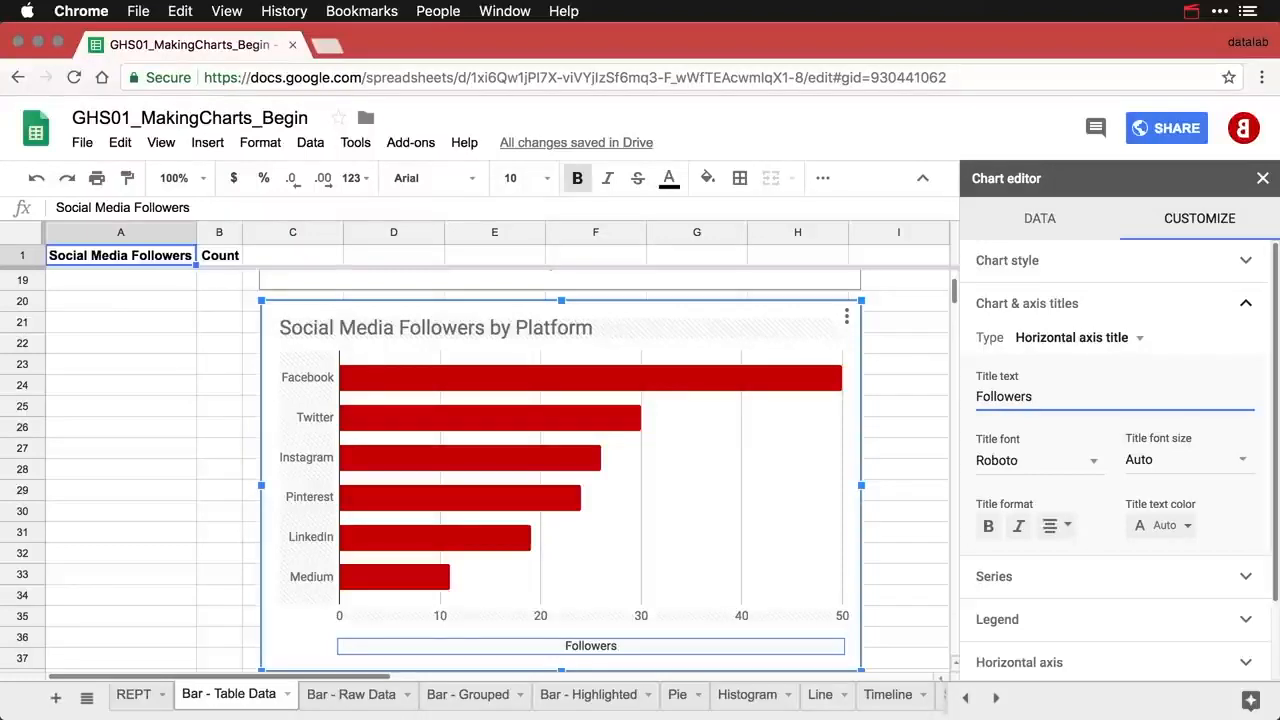
pyautogui.click(209, 429)
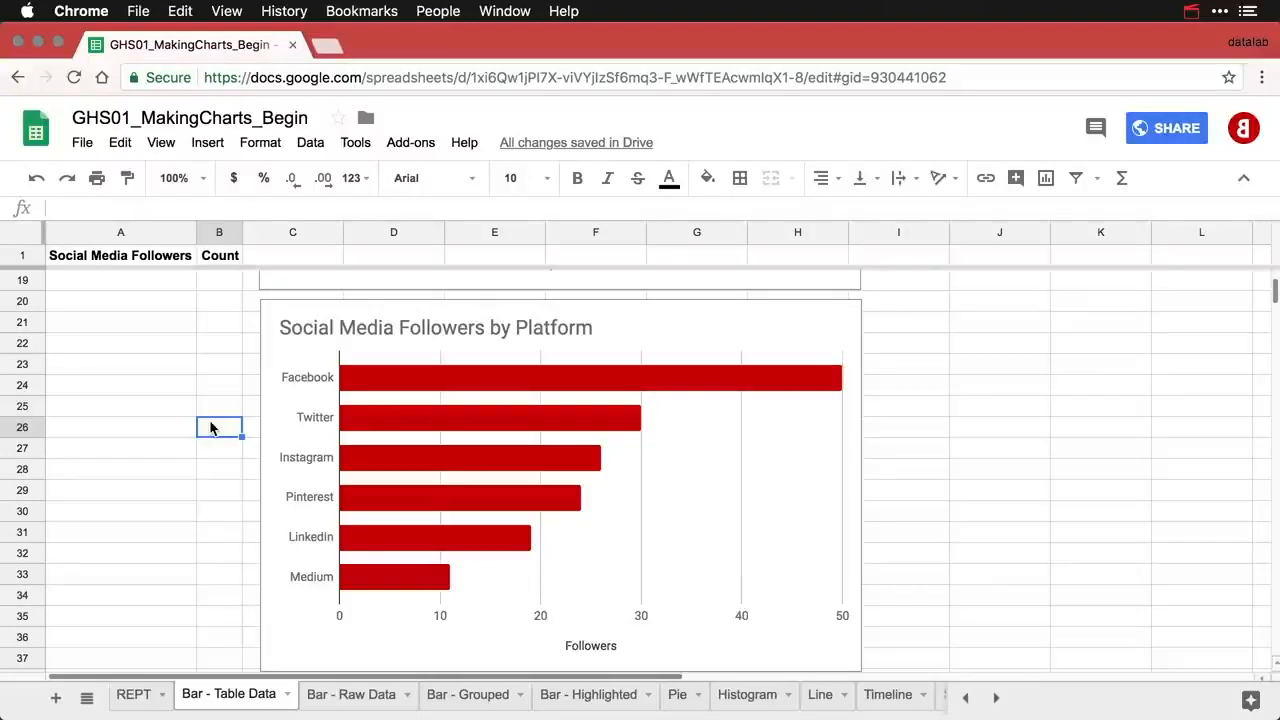
# - Scroll through the column A list of platform names on Bar - Raw Data
pyautogui.scroll(6, 210, 427)
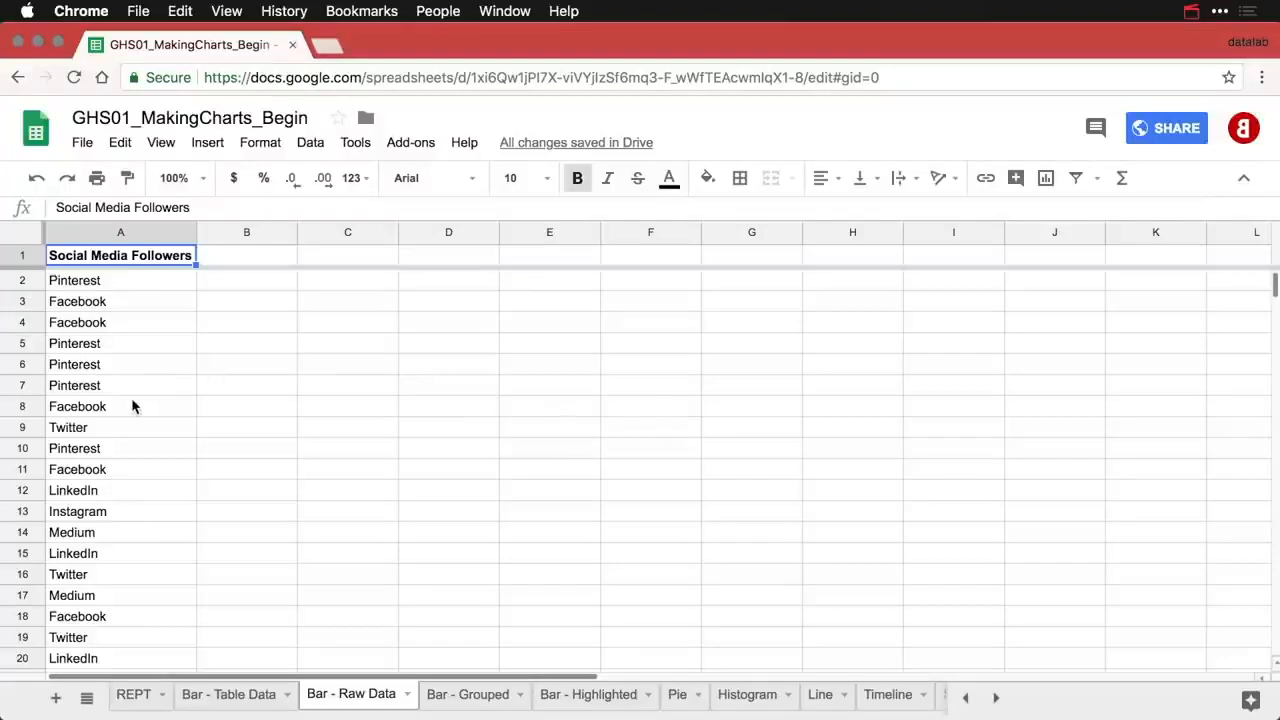
pyautogui.scroll(-5, 133, 405)
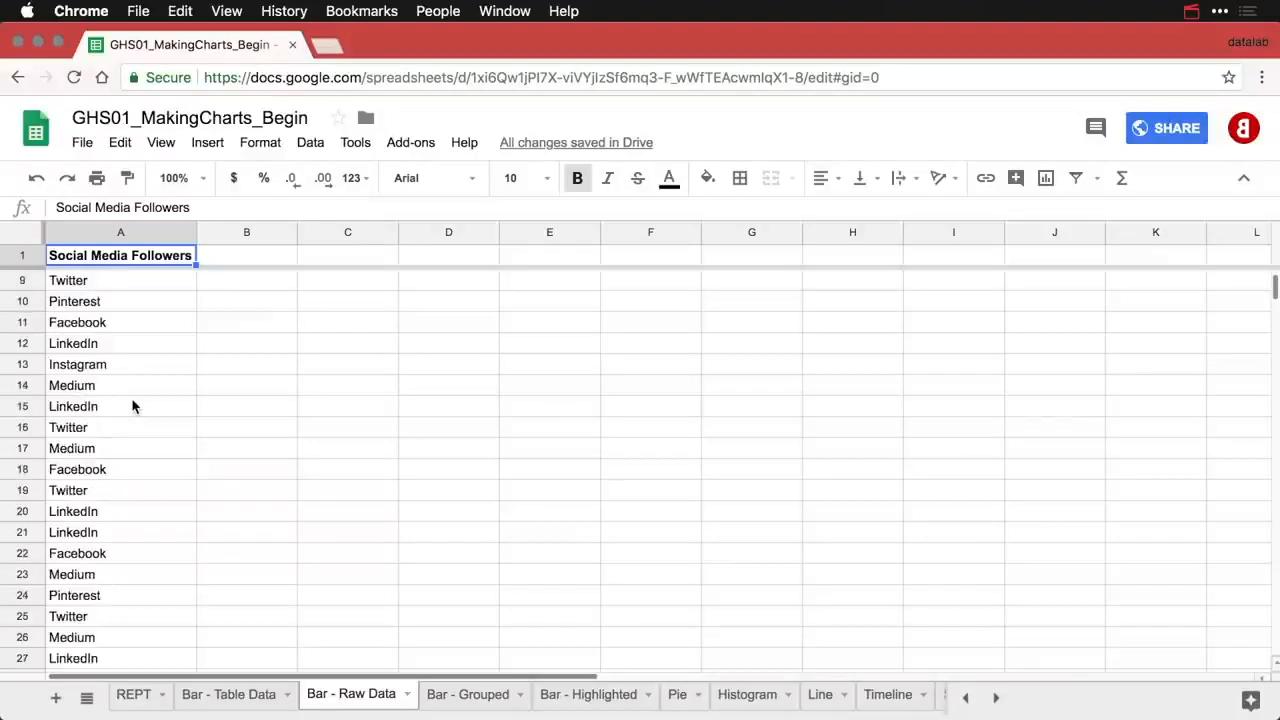
pyautogui.scroll(-3, 133, 405)
pyautogui.scroll(6, 133, 405)
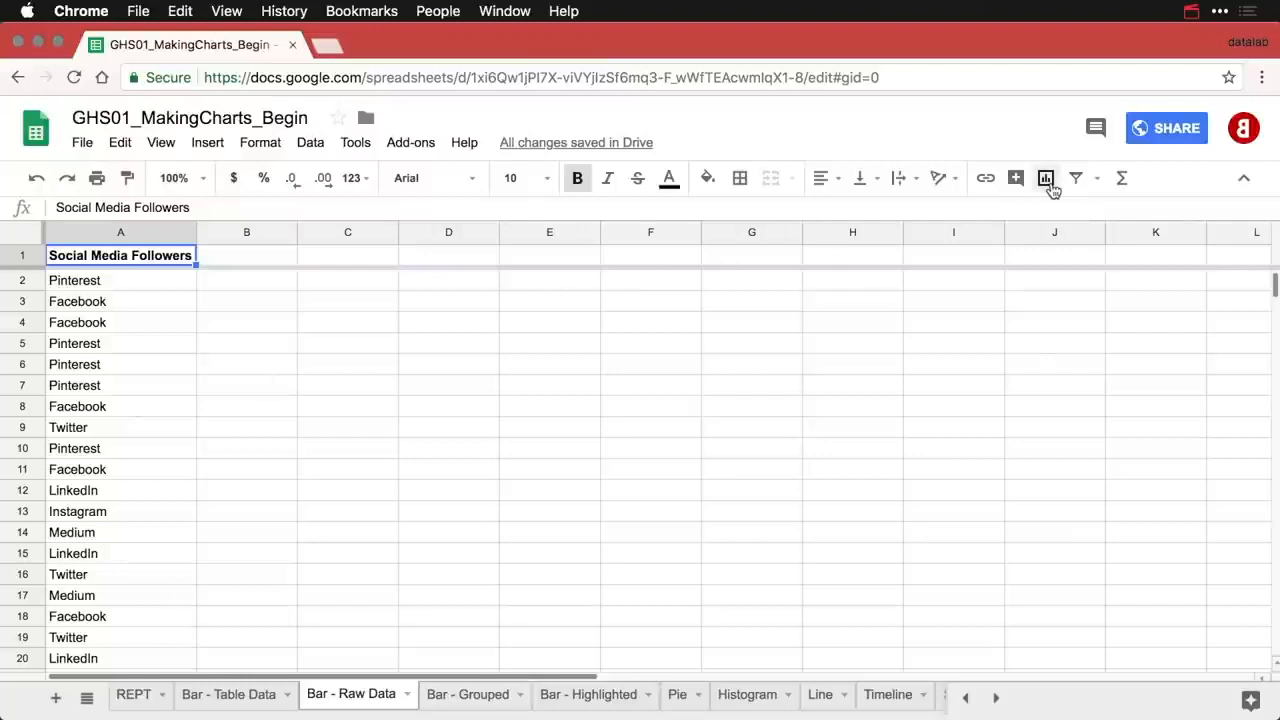
# - Insert a column chart of A1:A161, nudge it right, and retitle it 'Social Media Followers by Platform'
pyautogui.click(1046, 178)
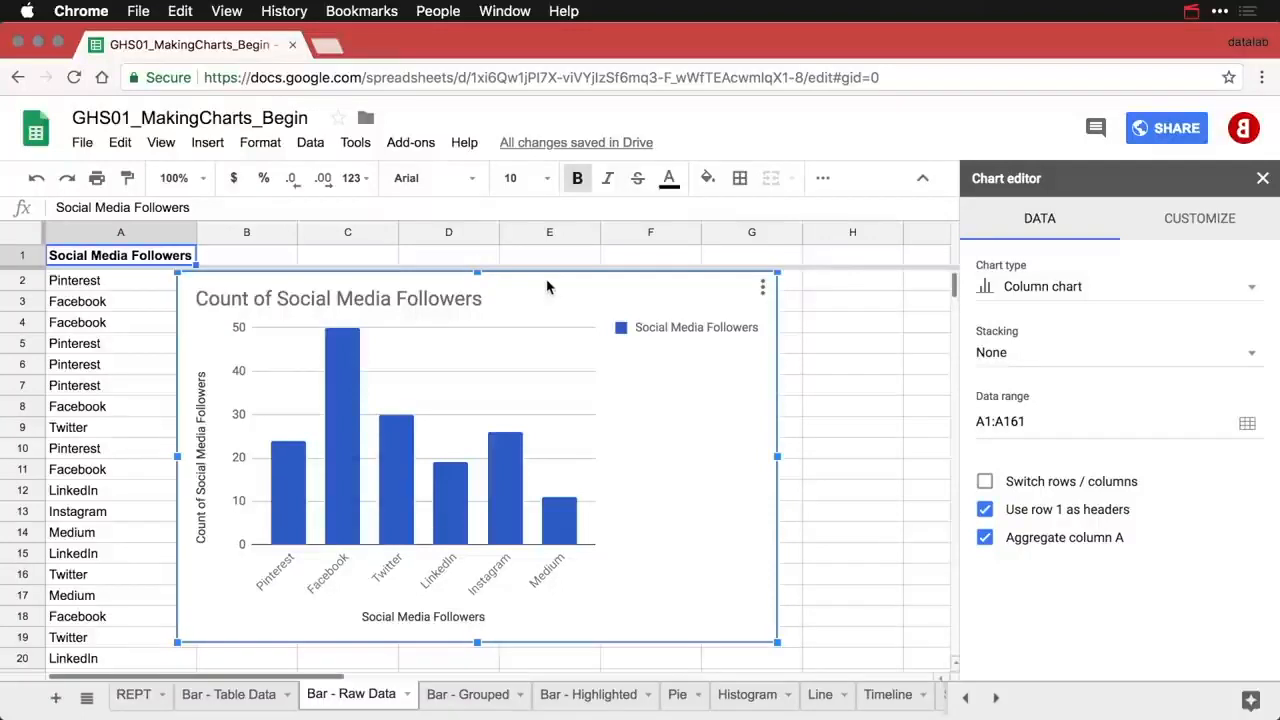
pyautogui.moveTo(547, 287); pyautogui.dragTo(578, 292)
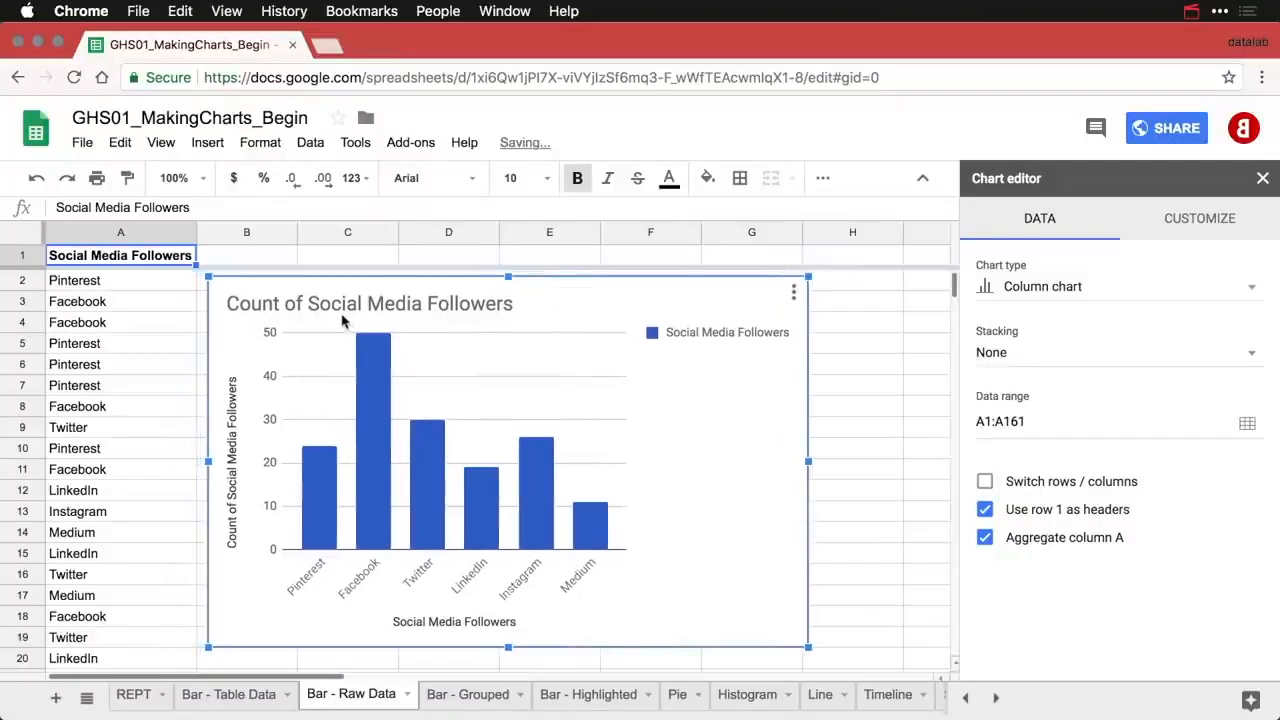
pyautogui.doubleClick(306, 305)
pyautogui.click(306, 303)
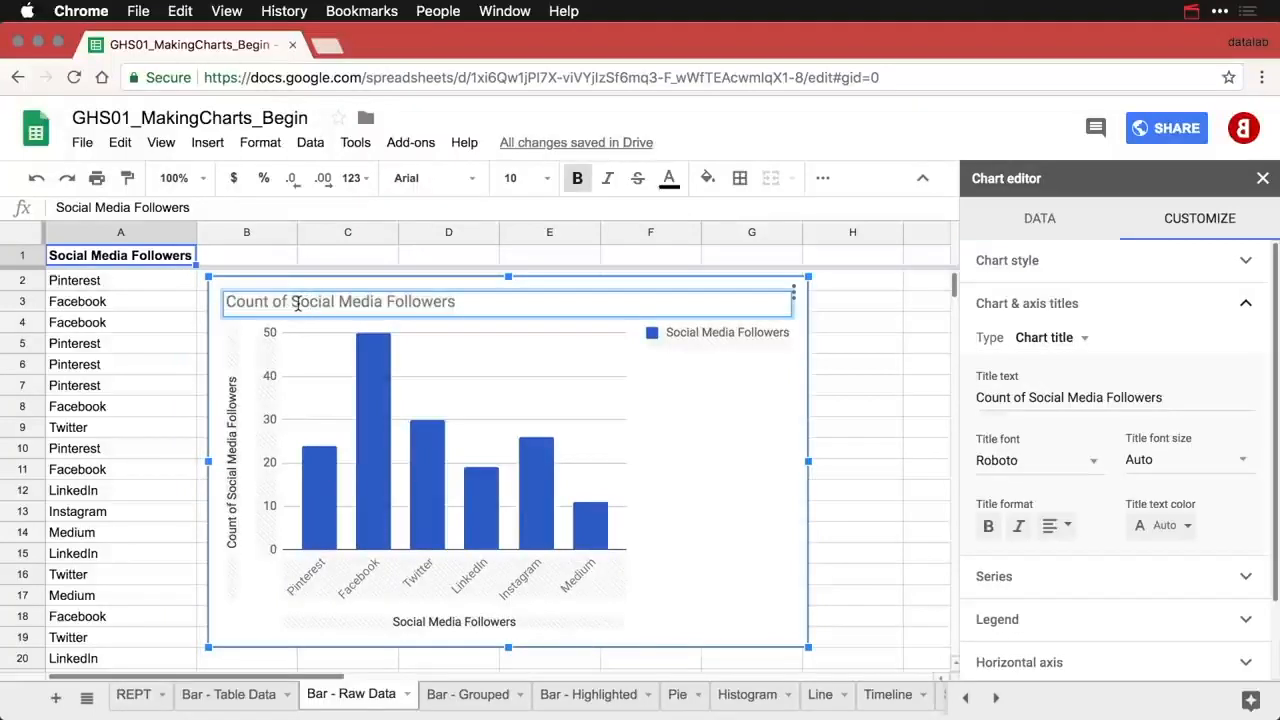
pyautogui.press('BackSpace')
pyautogui.press('BackSpace')
pyautogui.press('BackSpace')
pyautogui.press('BackSpace')
pyautogui.press('BackSpace')
pyautogui.press('BackSpace')
pyautogui.press('BackSpace')
pyautogui.press('BackSpace')
pyautogui.press('BackSpace')
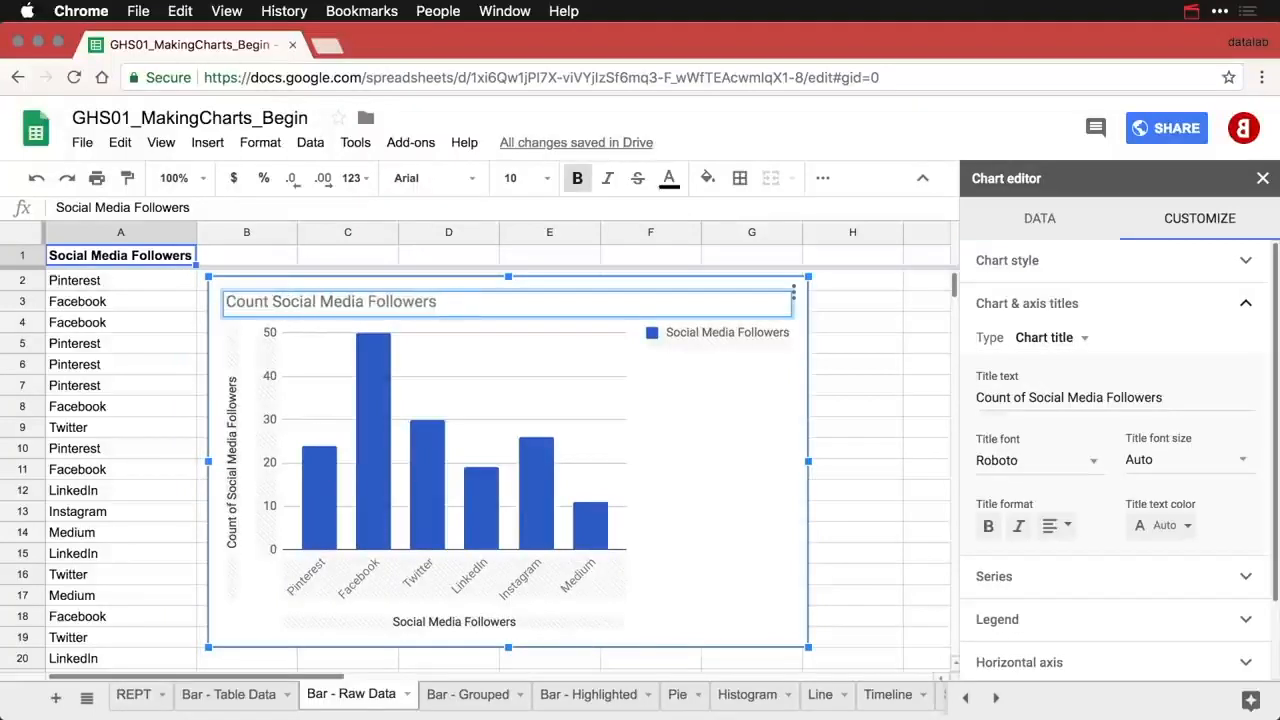
pyautogui.write('by Pl')
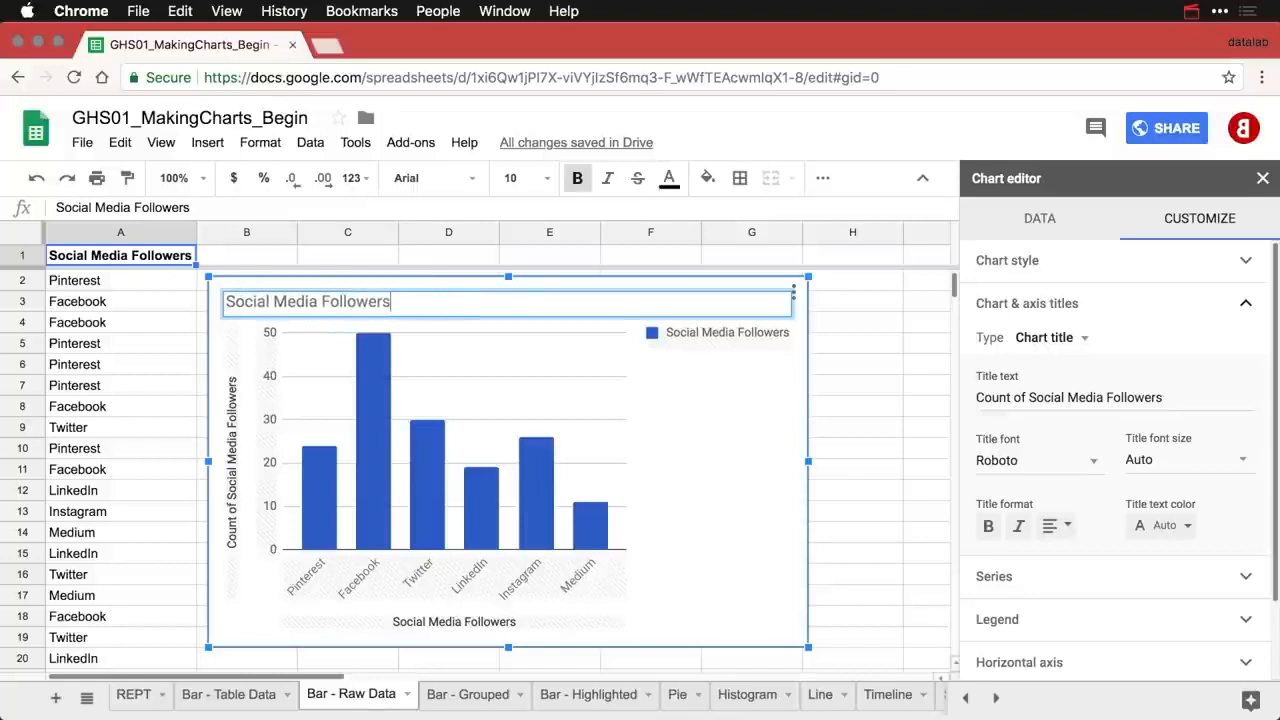
pyautogui.write('atform')
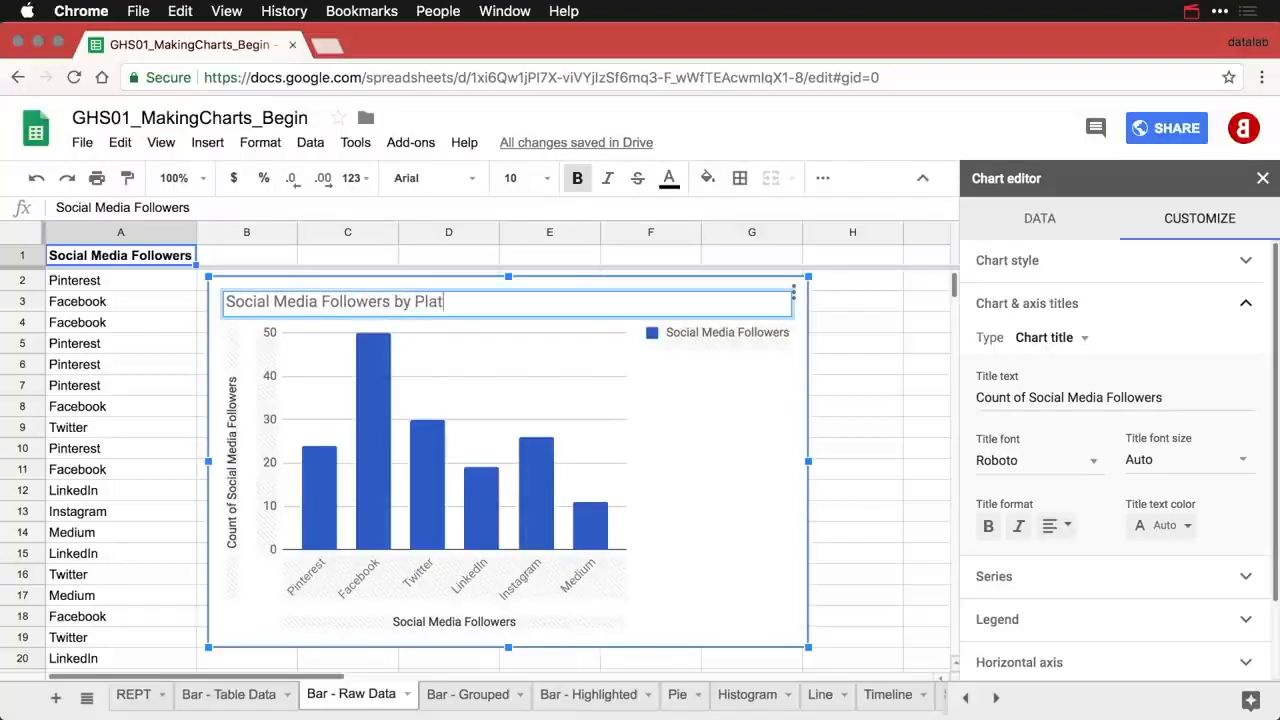
# - Set the raw-data chart's legend position to None
pyautogui.click(717, 339)
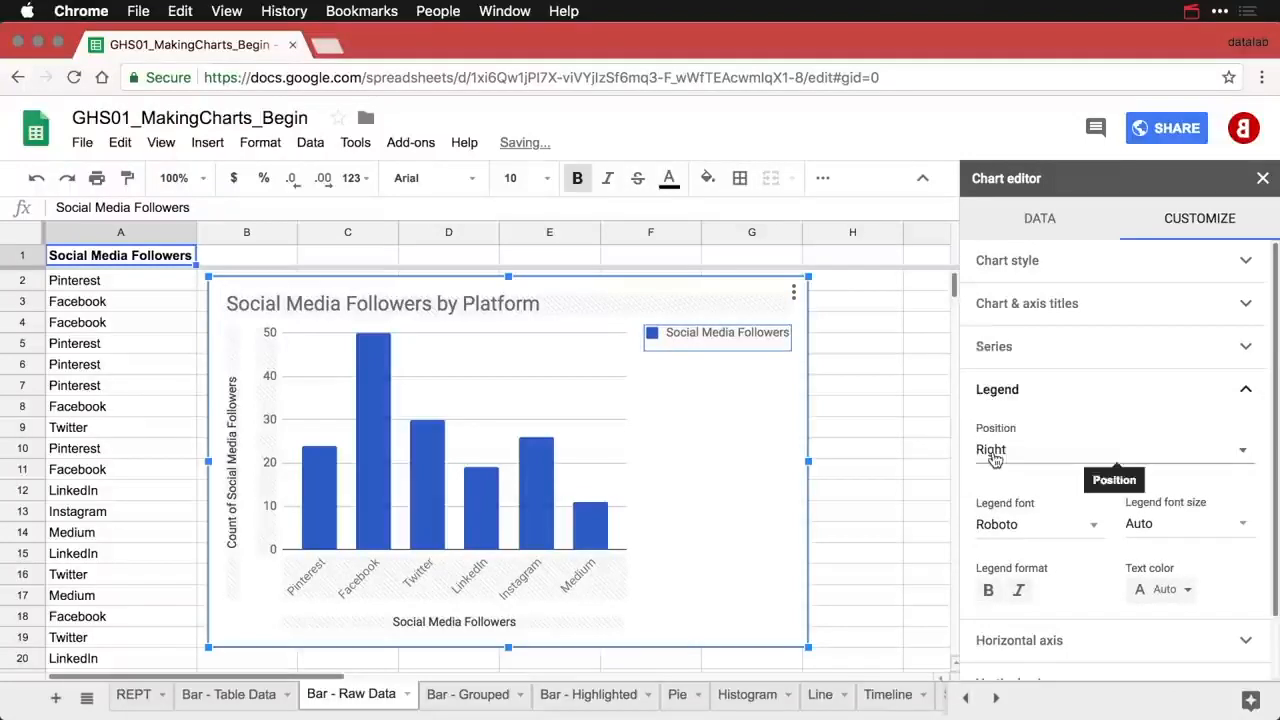
pyautogui.click(992, 450)
pyautogui.click(1034, 334)
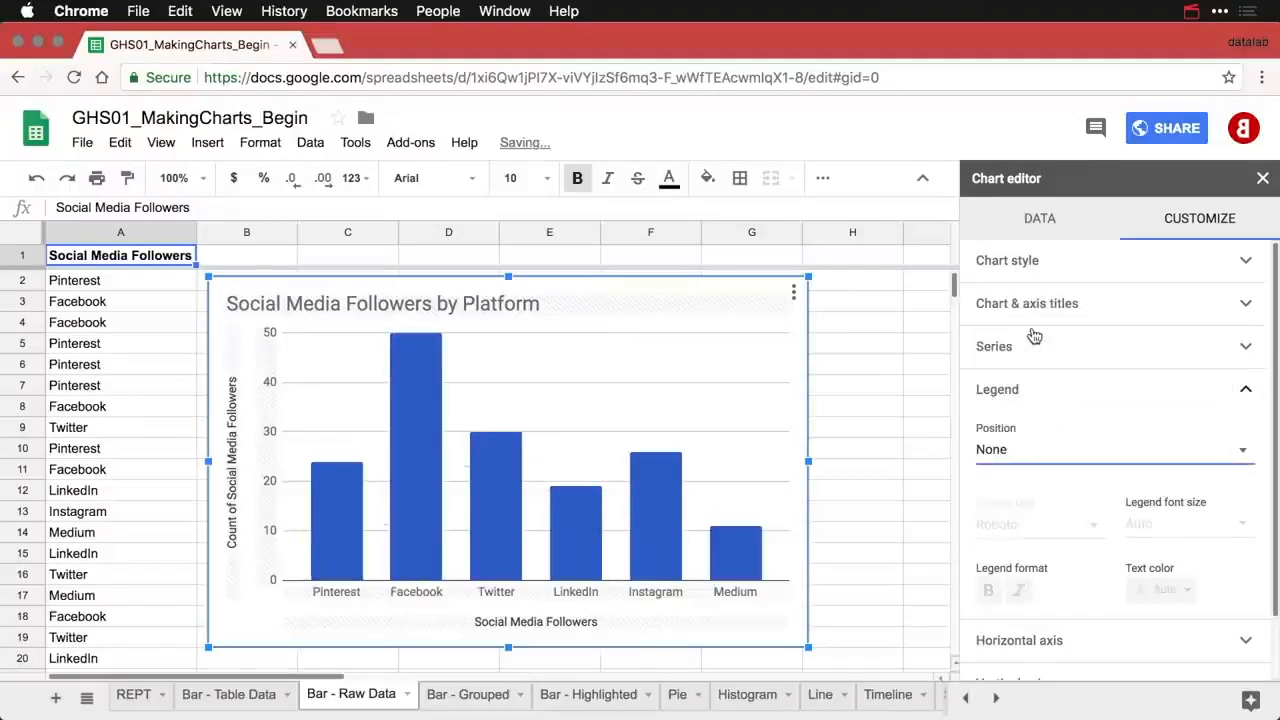
# - Trim the vertical axis title to Followers and clear the horizontal axis title
pyautogui.click(235, 478)
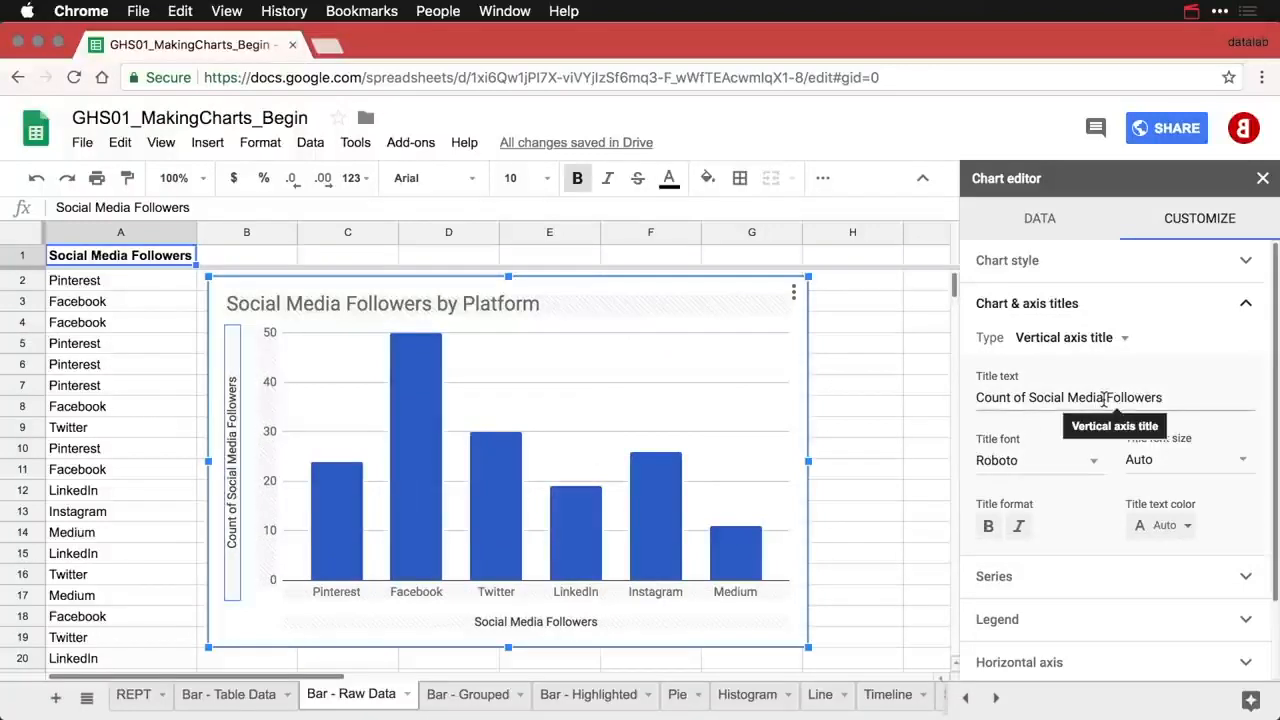
pyautogui.moveTo(1108, 397); pyautogui.dragTo(950, 396)
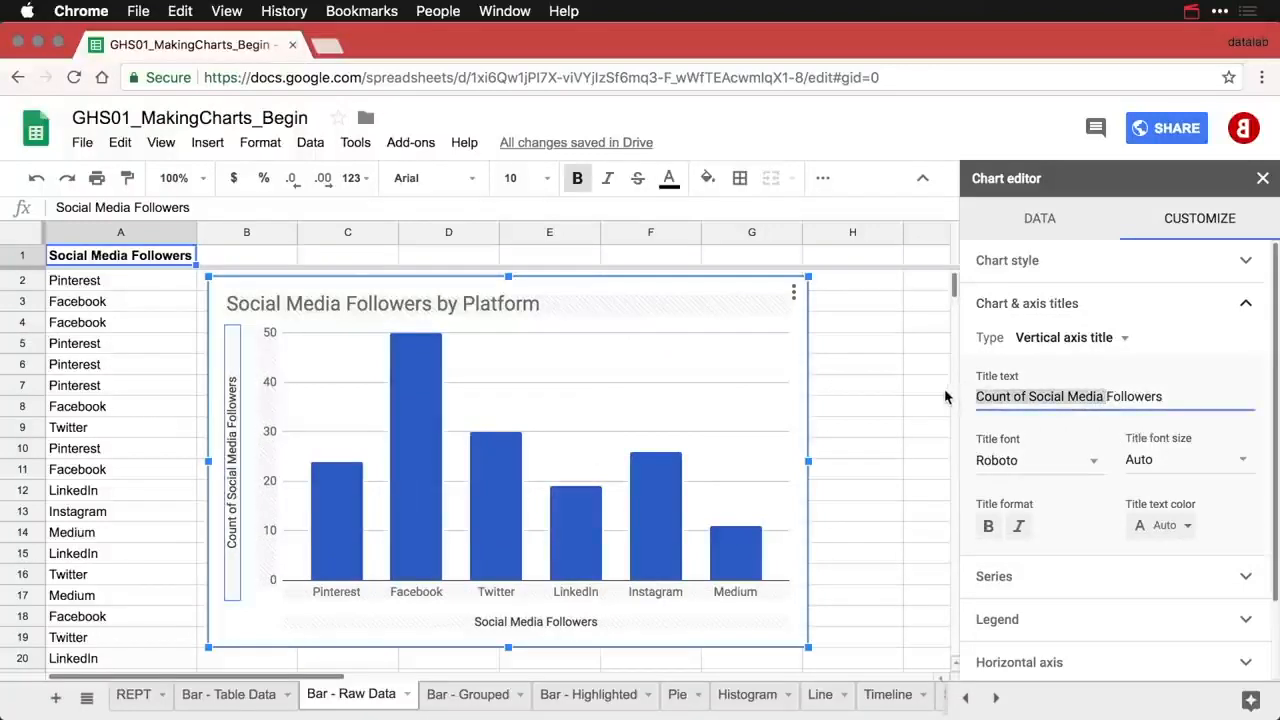
pyautogui.press('BackSpace')
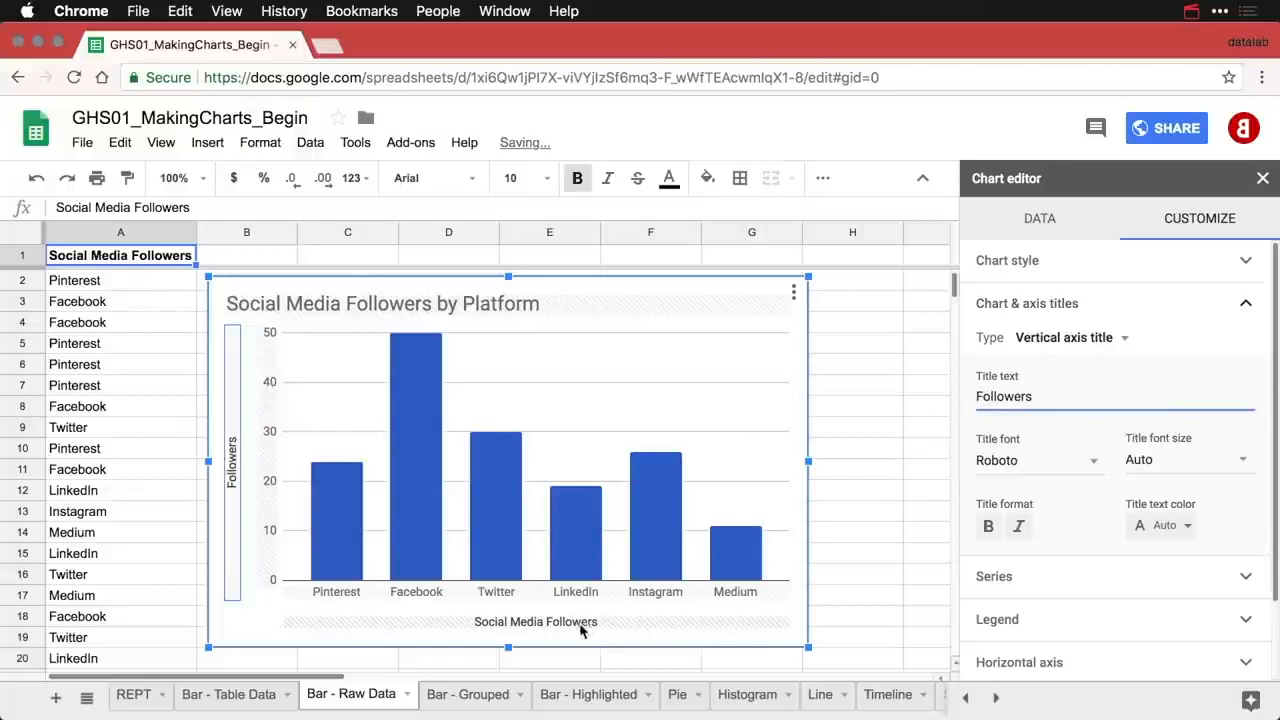
pyautogui.click(580, 624)
pyautogui.tripleClick(1064, 396)
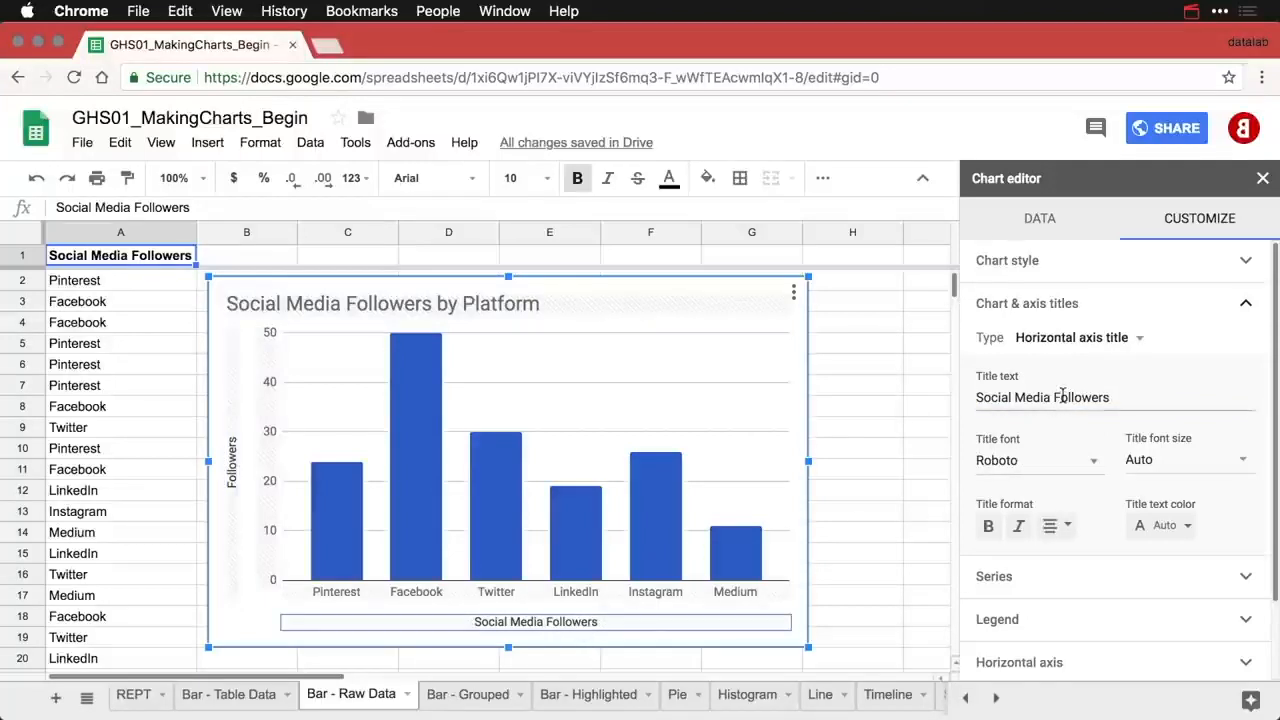
pyautogui.press('BackSpace')
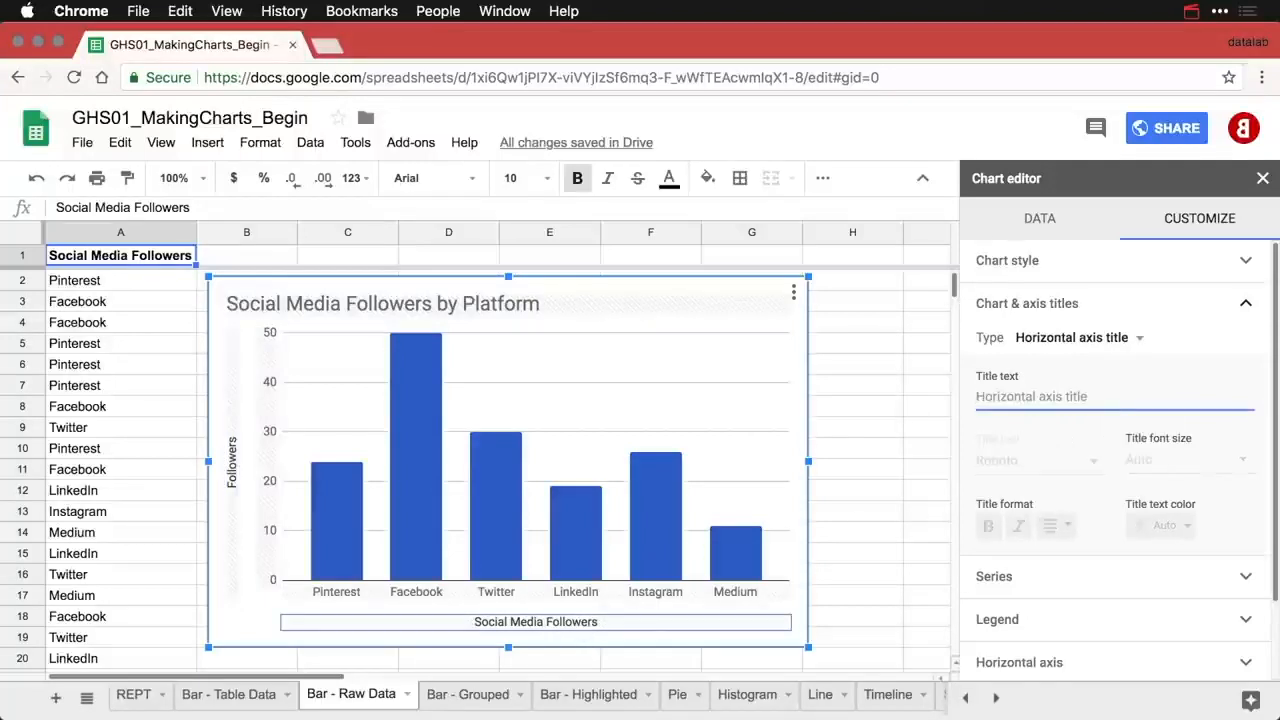
pyautogui.click(845, 427)
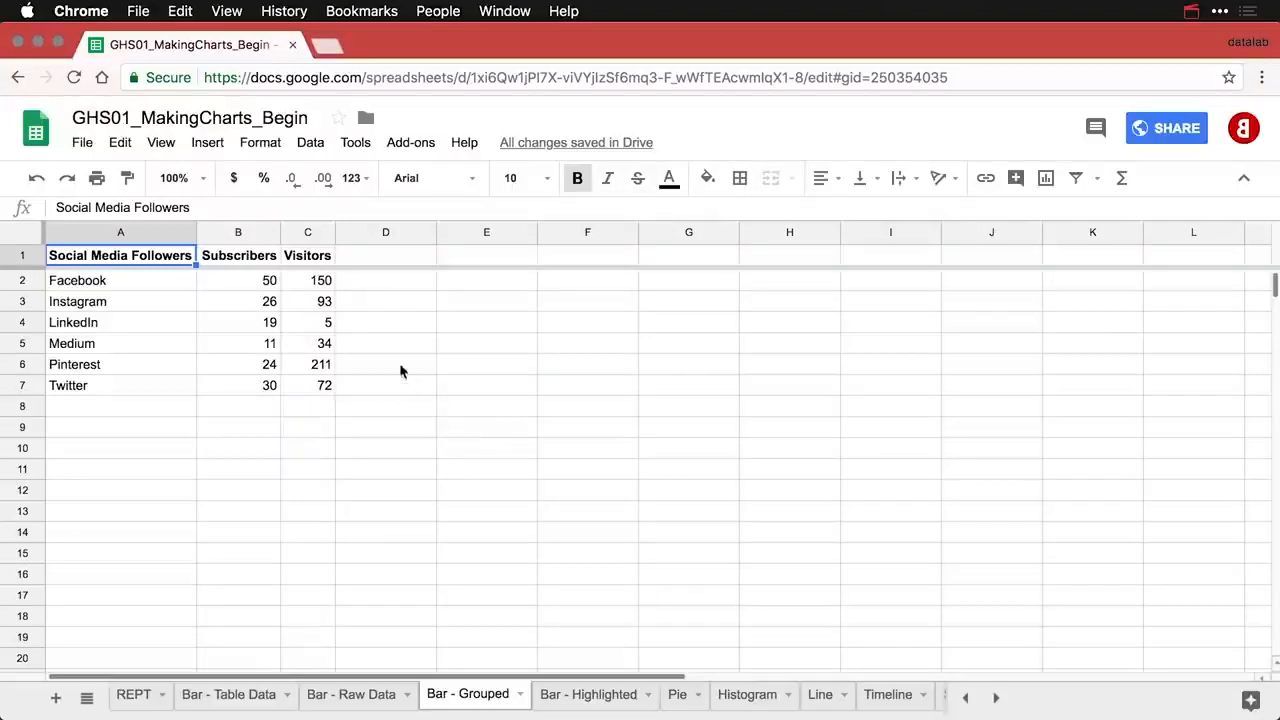
pyautogui.click(245, 258)
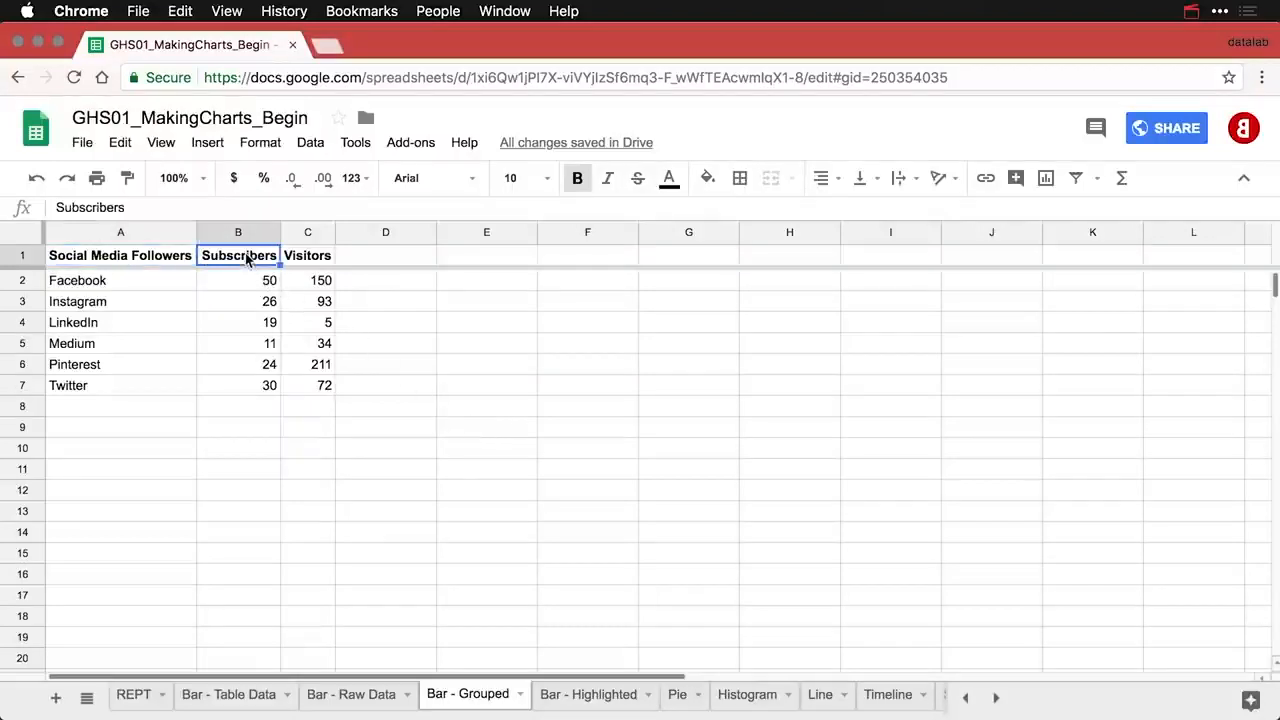
pyautogui.click(326, 258)
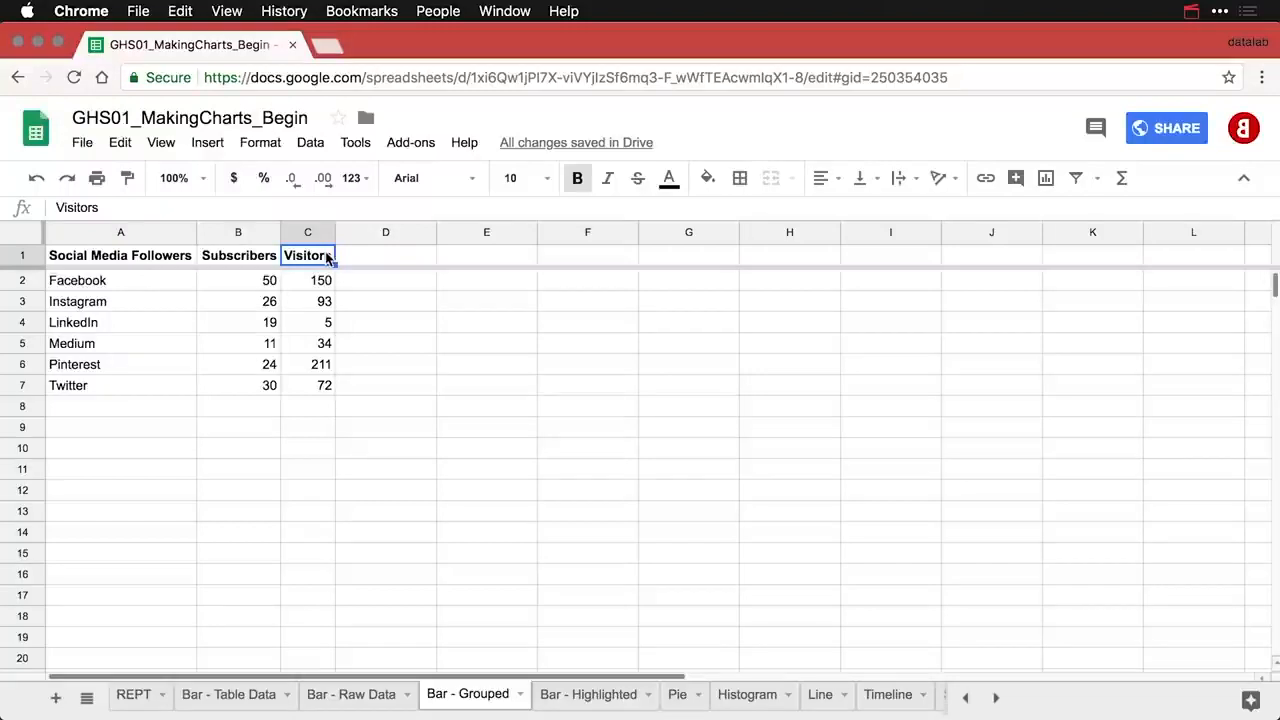
pyautogui.click(172, 257)
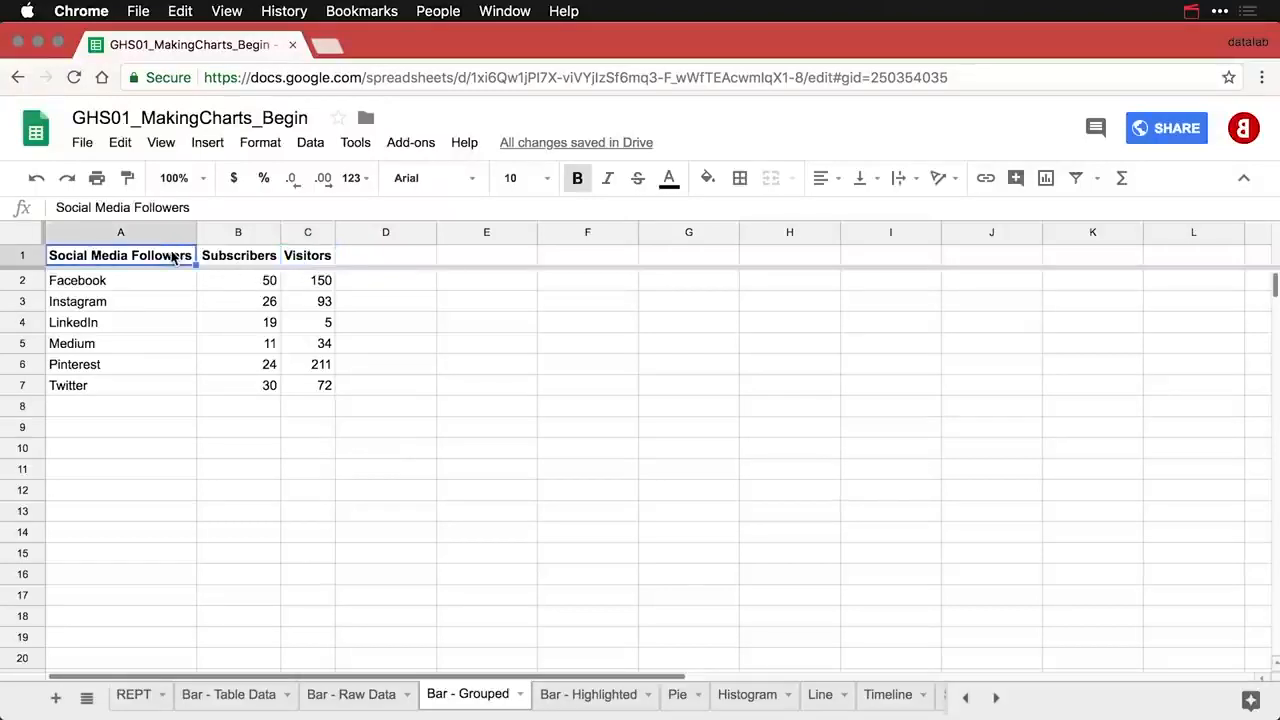
# - Insert a Subscribers and Visitors column chart and shift it right of the table
pyautogui.click(1046, 178)
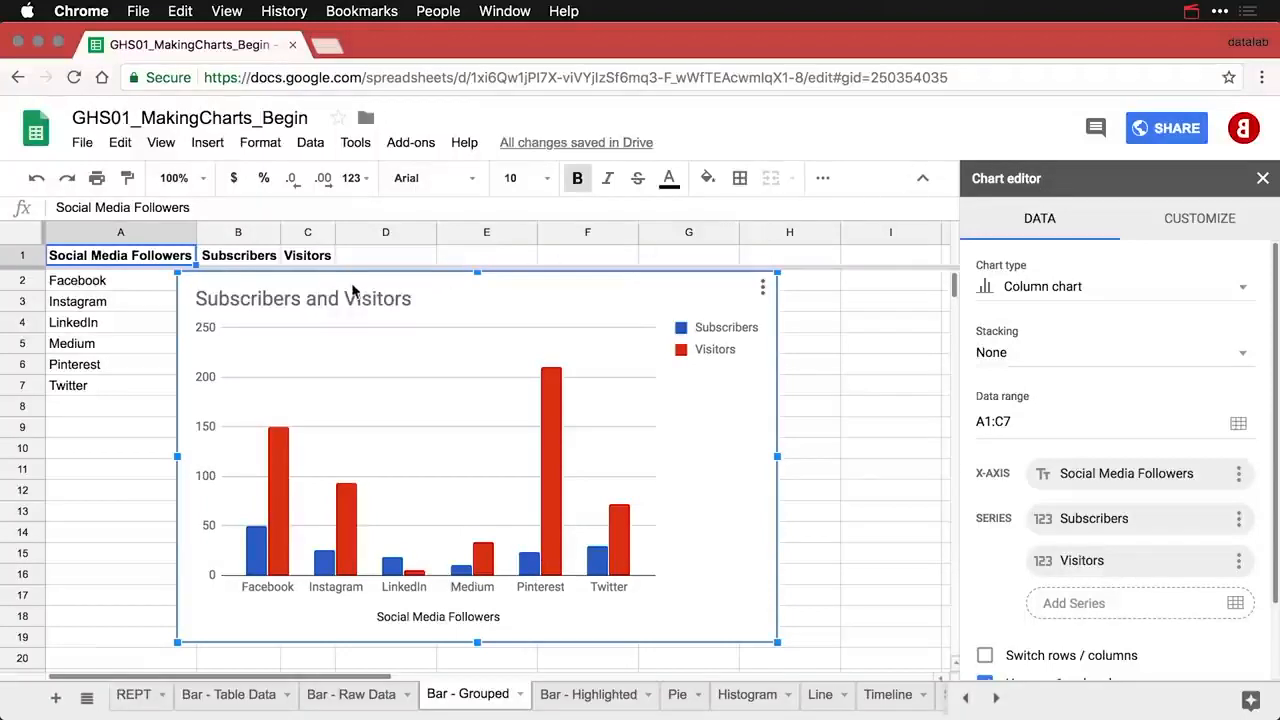
pyautogui.moveTo(343, 284); pyautogui.dragTo(503, 288)
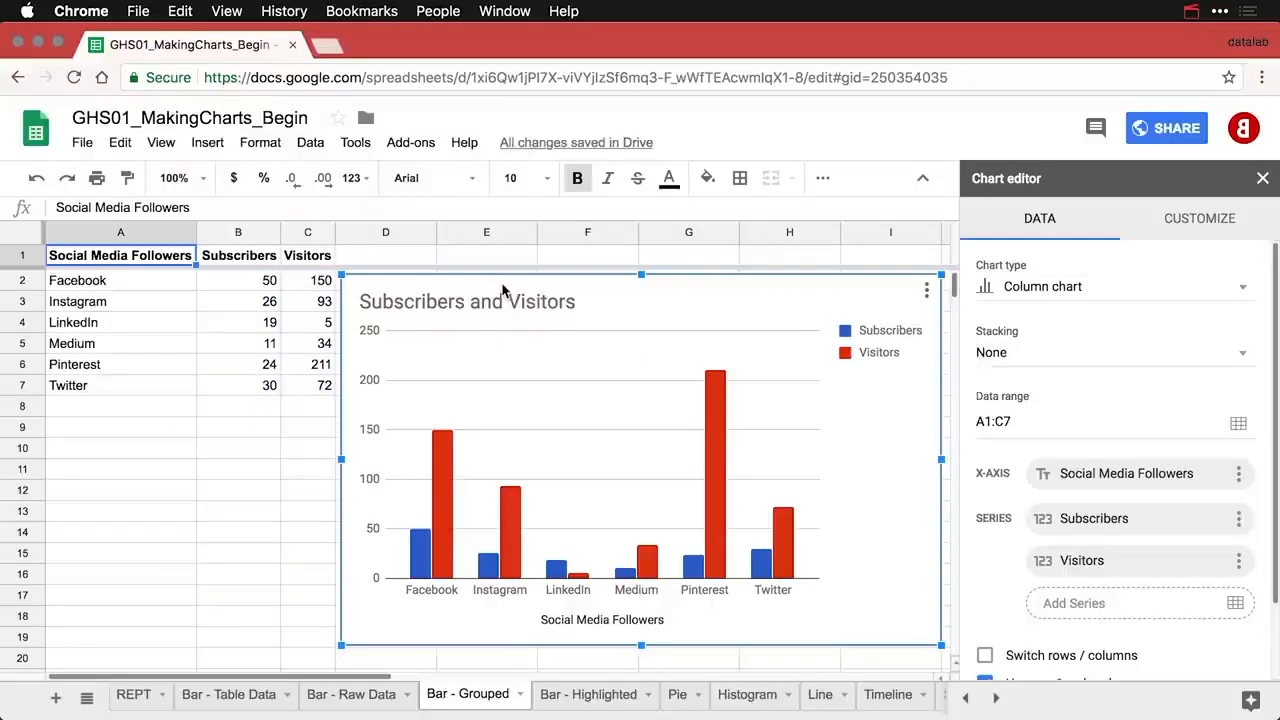
# - Append 'by Platform' so the title reads 'Subscribers and Visitors by Platform'
pyautogui.click(556, 305)
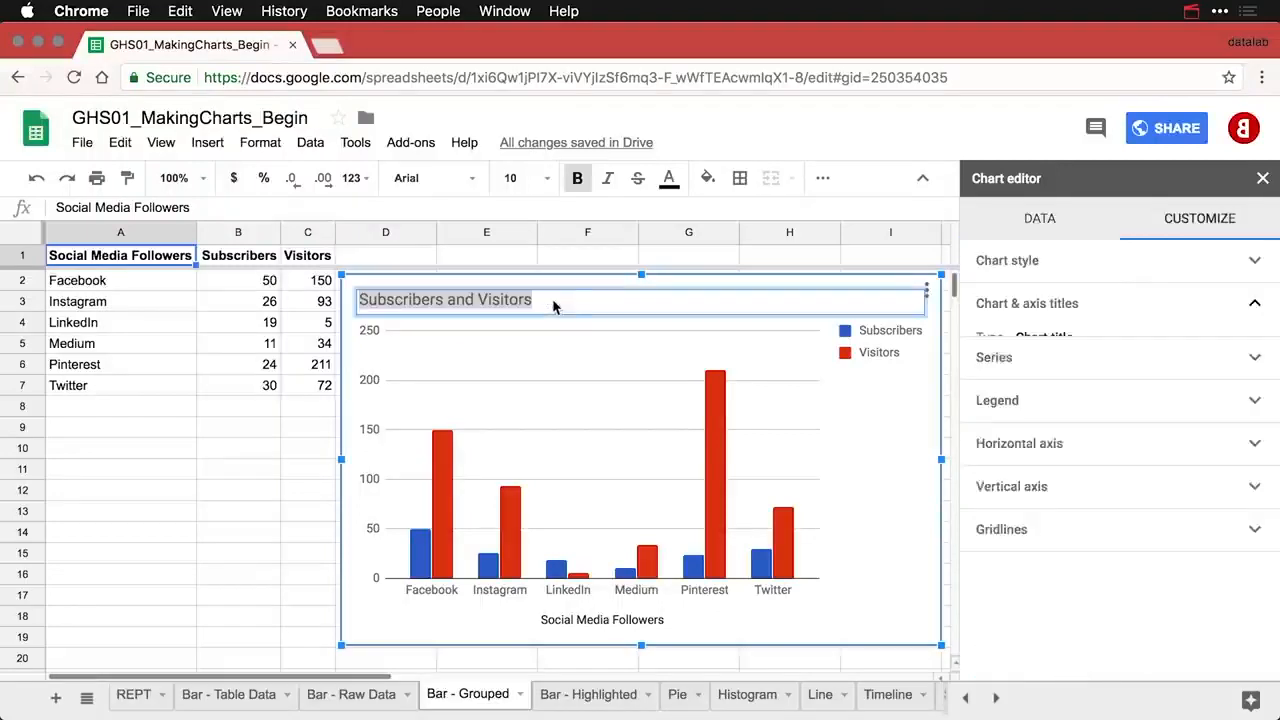
pyautogui.click(580, 299)
pyautogui.write('by ')
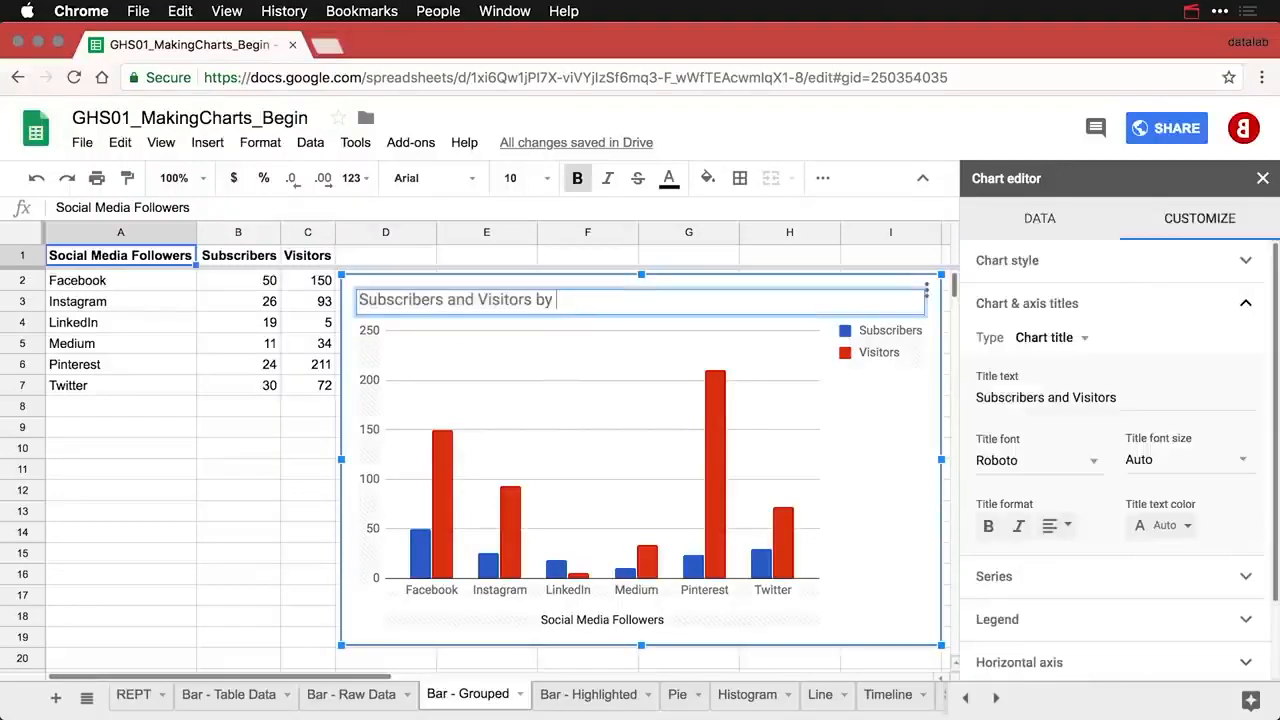
pyautogui.write('Platform')
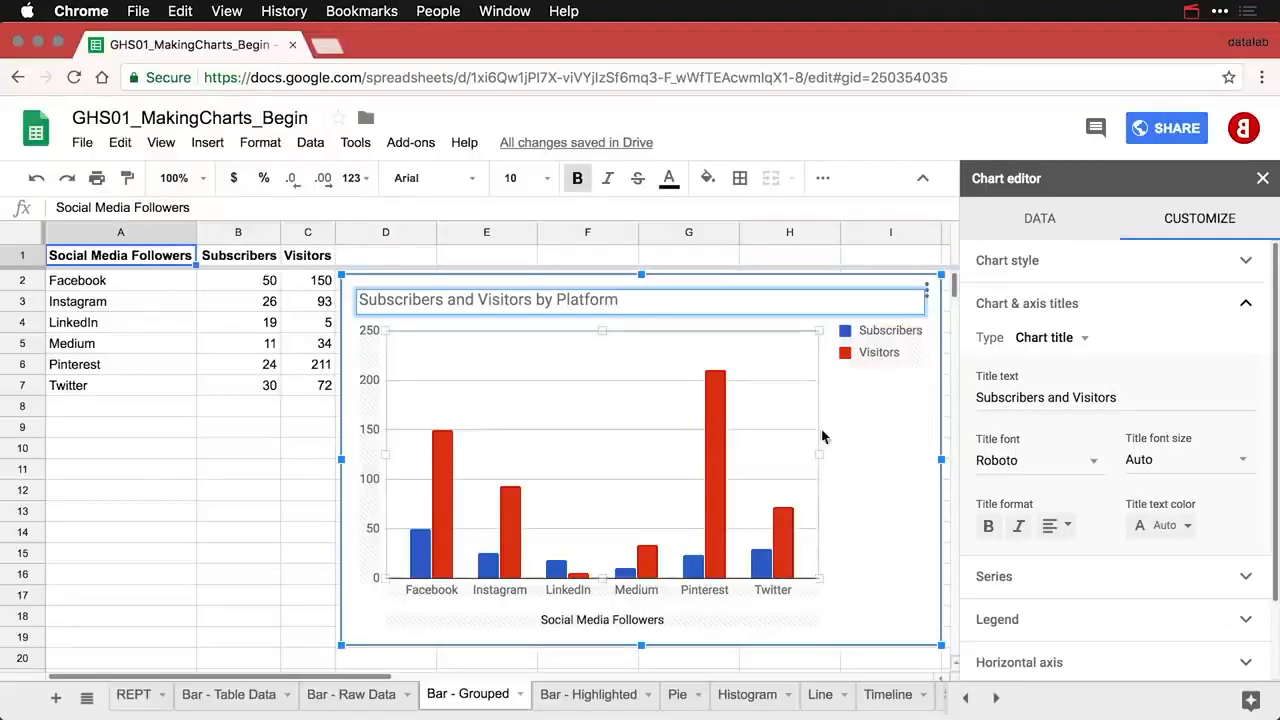
pyautogui.click(878, 443)
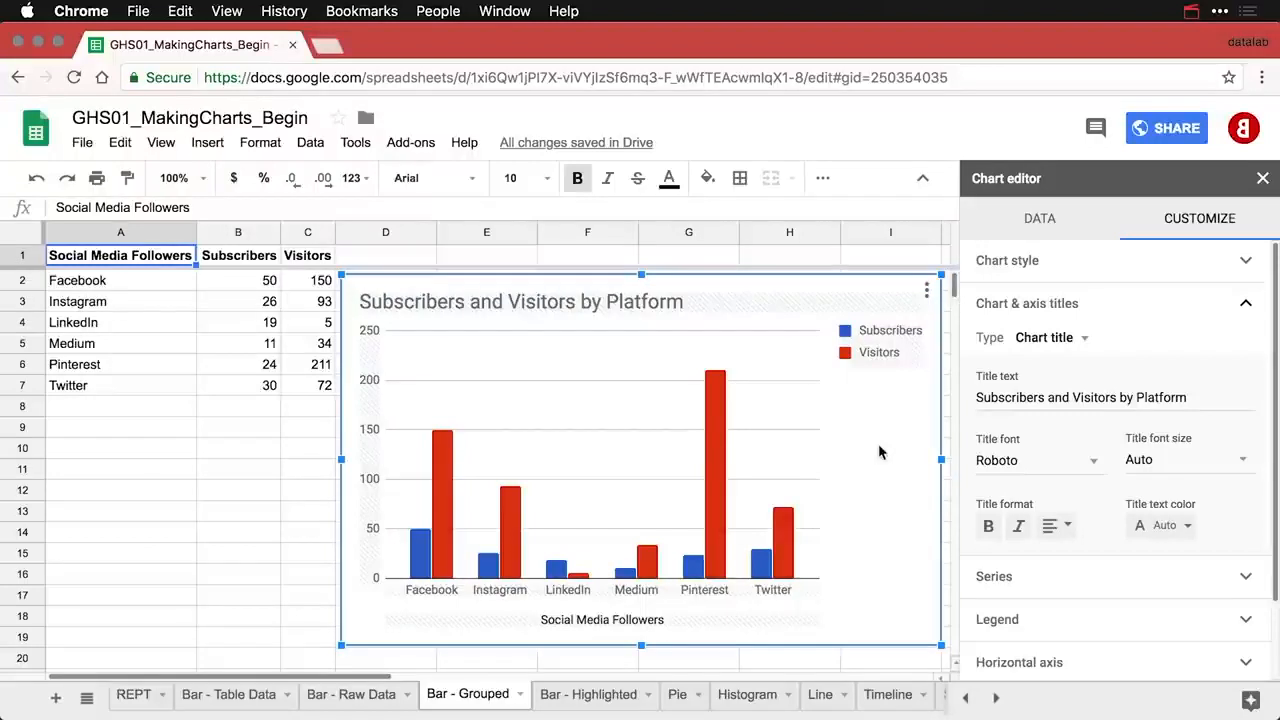
pyautogui.click(893, 355)
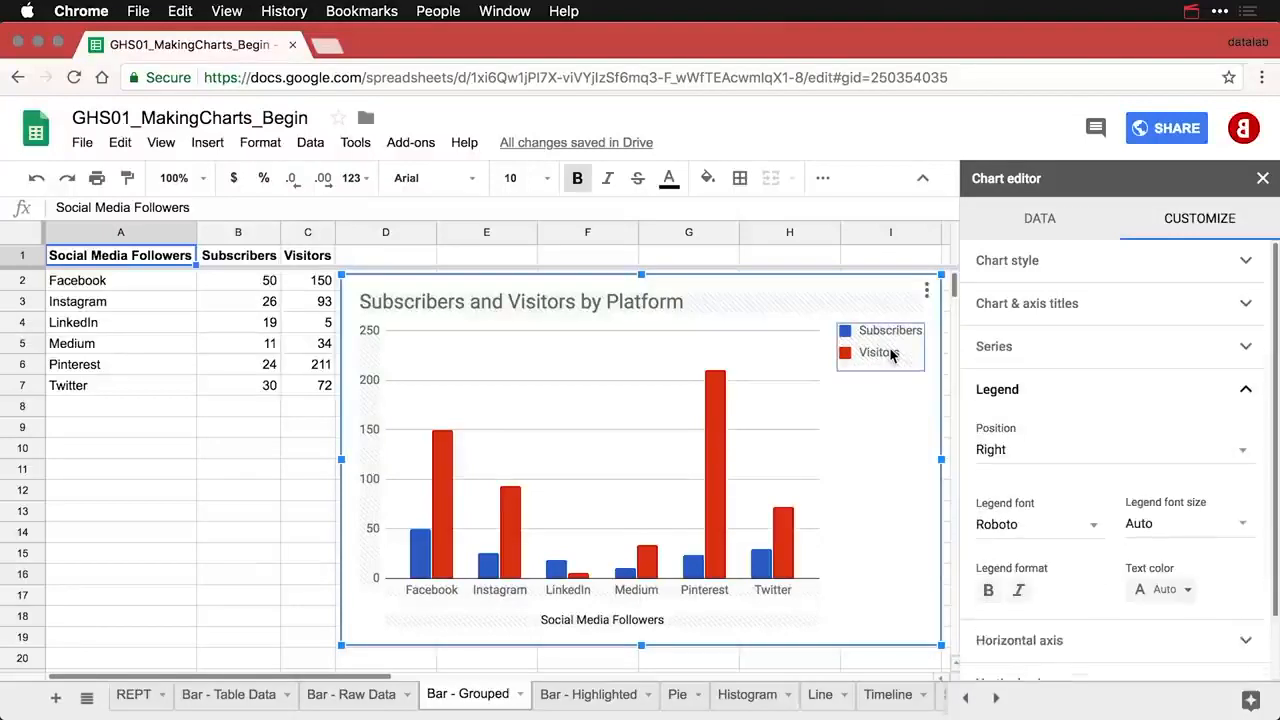
# - Move the chart legend to the bottom and delete the horizontal axis title
pyautogui.click(1019, 453)
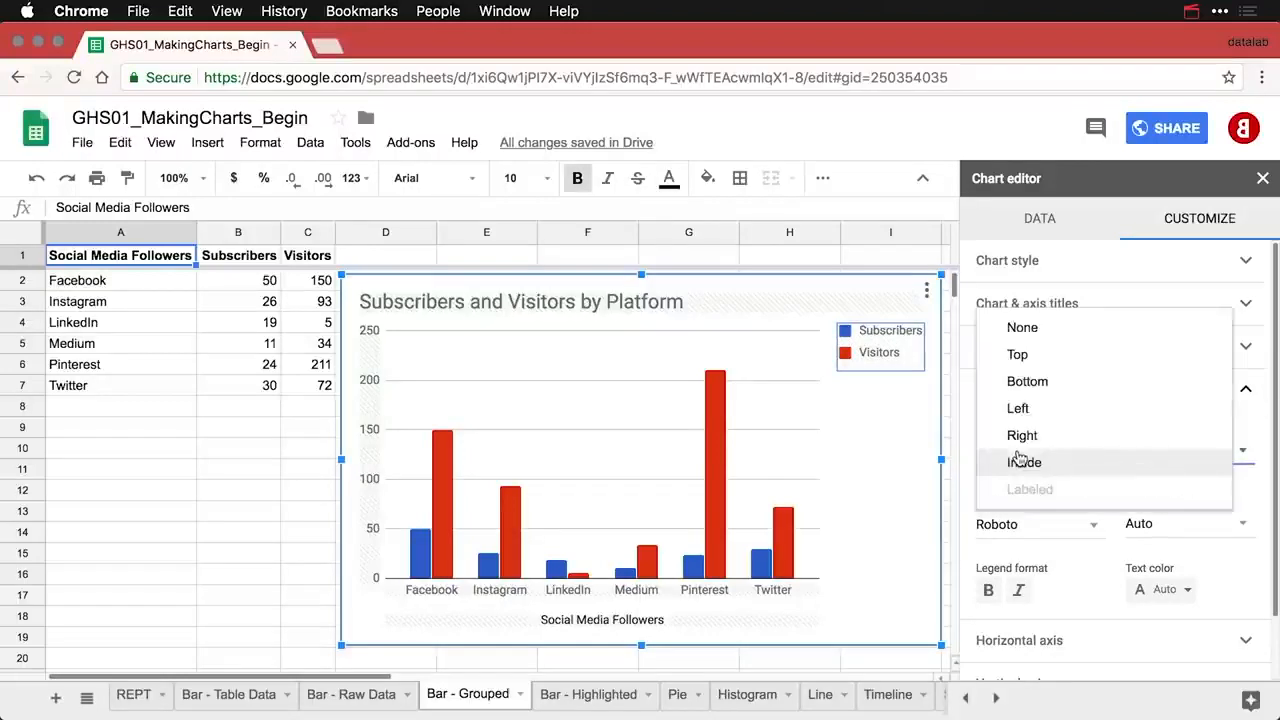
pyautogui.click(1040, 379)
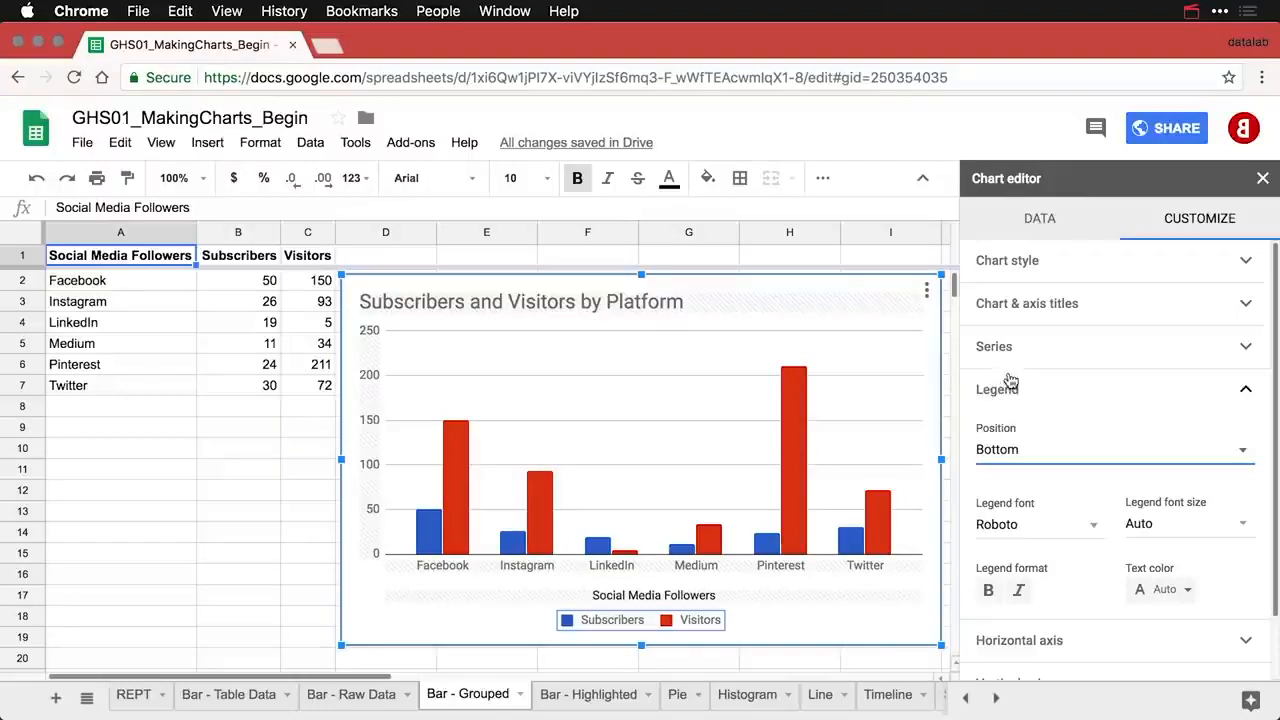
pyautogui.click(686, 597)
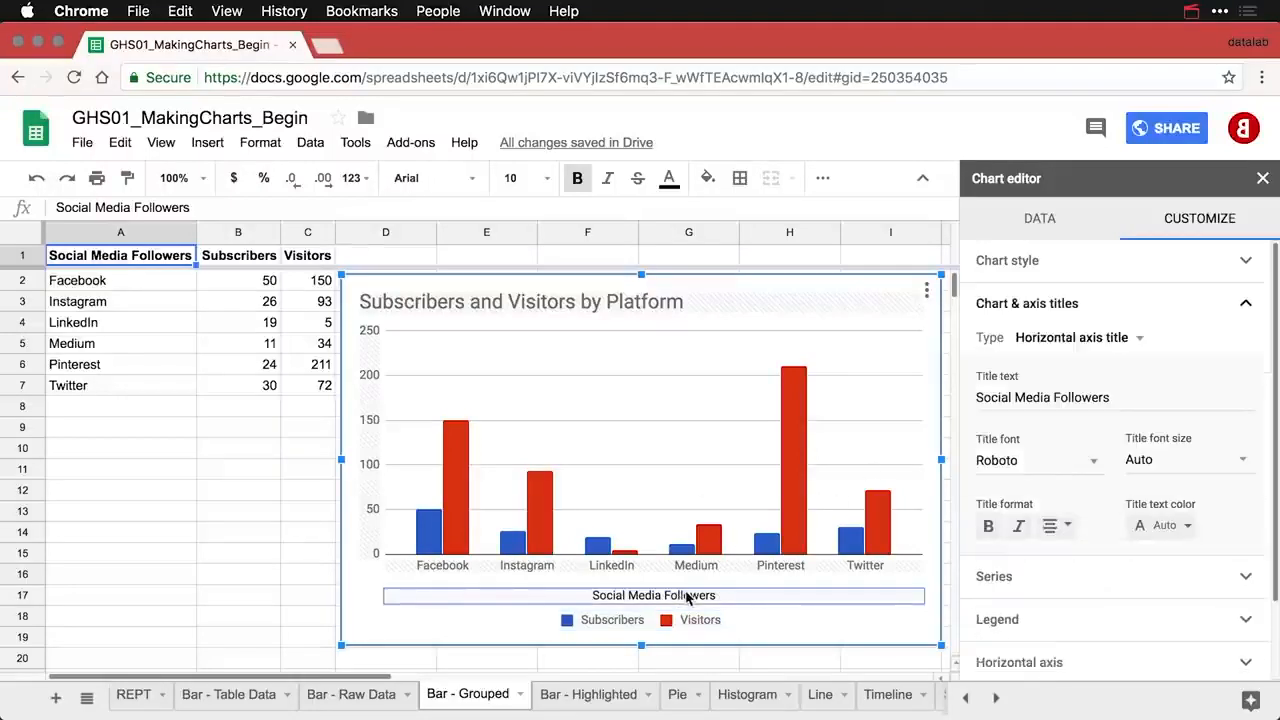
pyautogui.click(1079, 392)
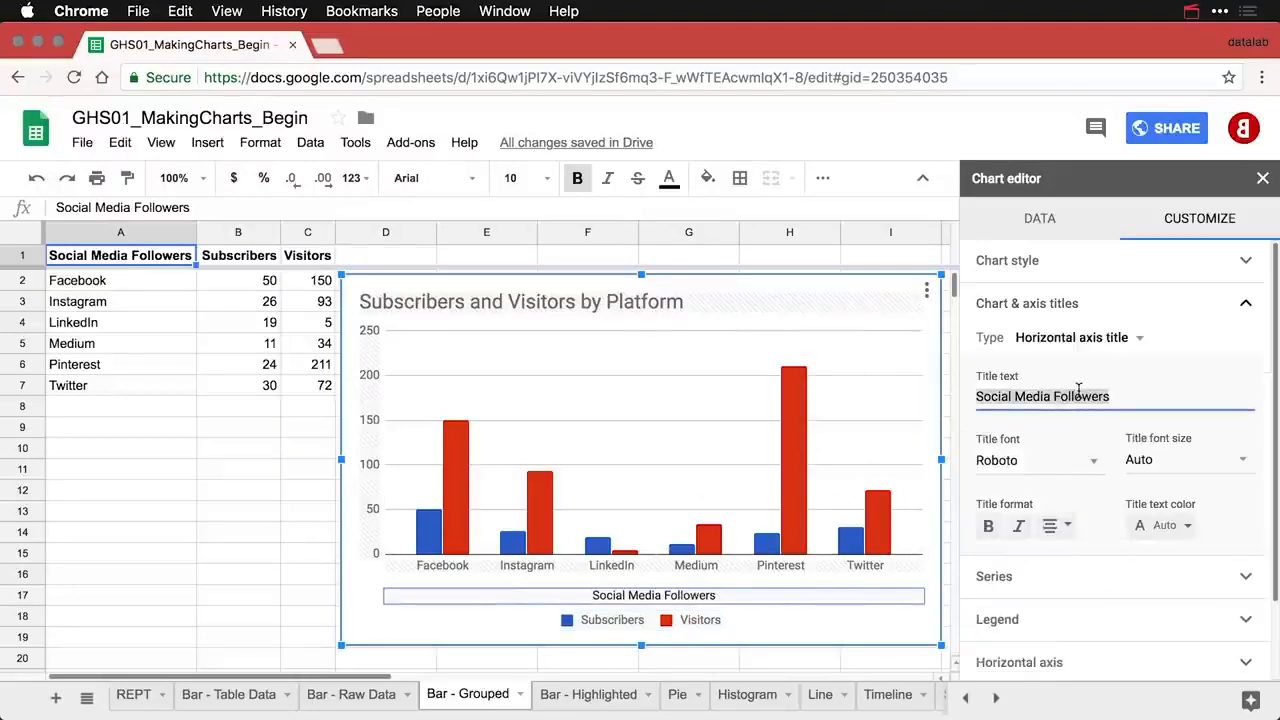
pyautogui.press('BackSpace')
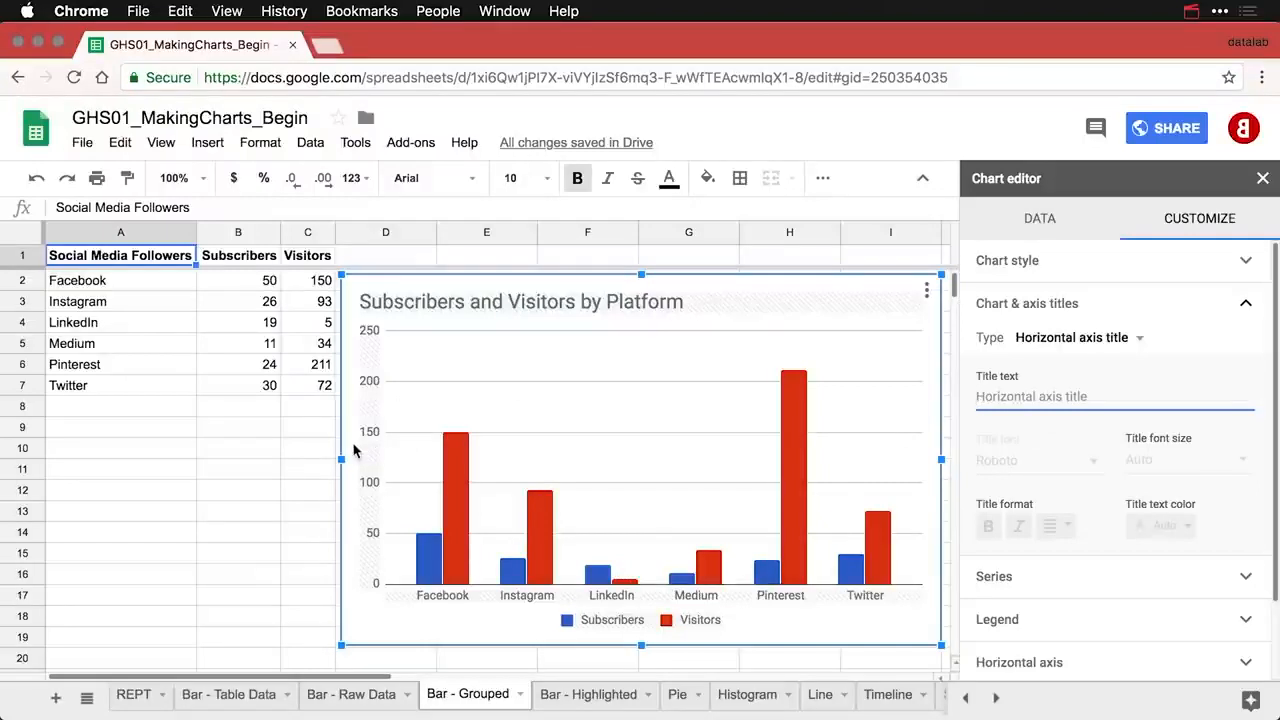
# - Title the vertical axis 'Followers'
pyautogui.click(1096, 341)
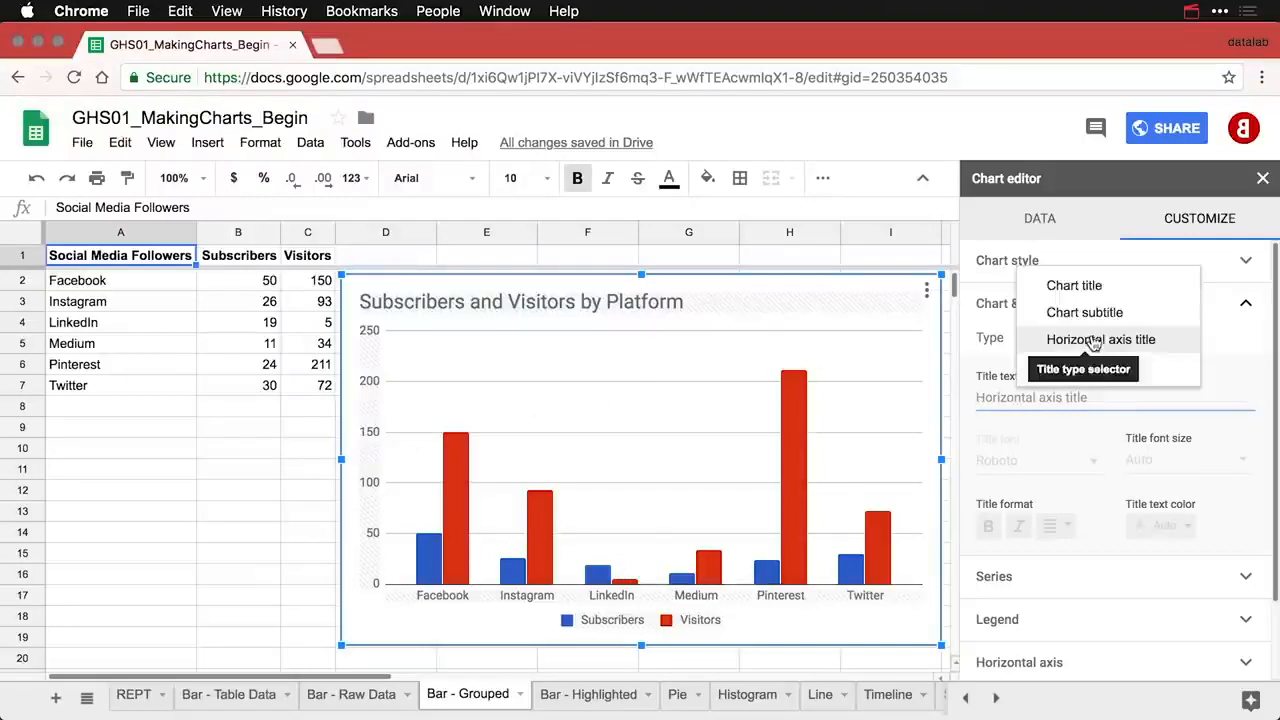
pyautogui.click(1093, 368)
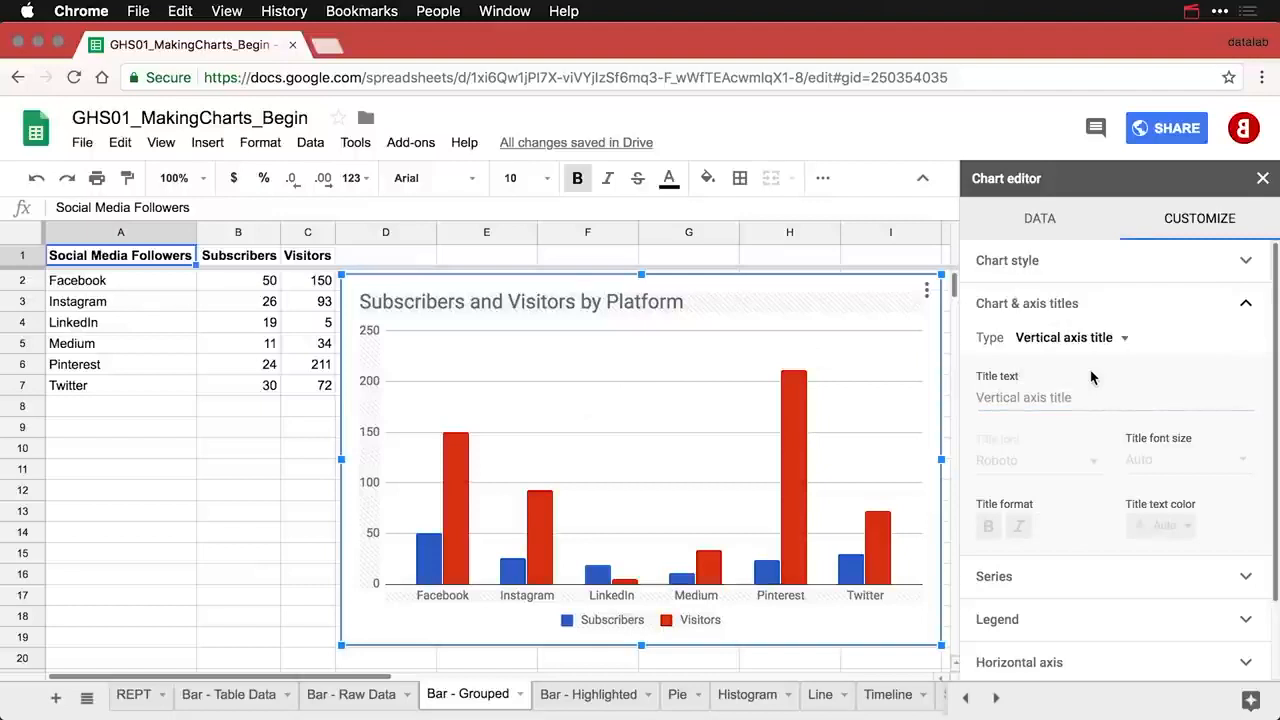
pyautogui.click(1047, 399)
pyautogui.write('Followers')
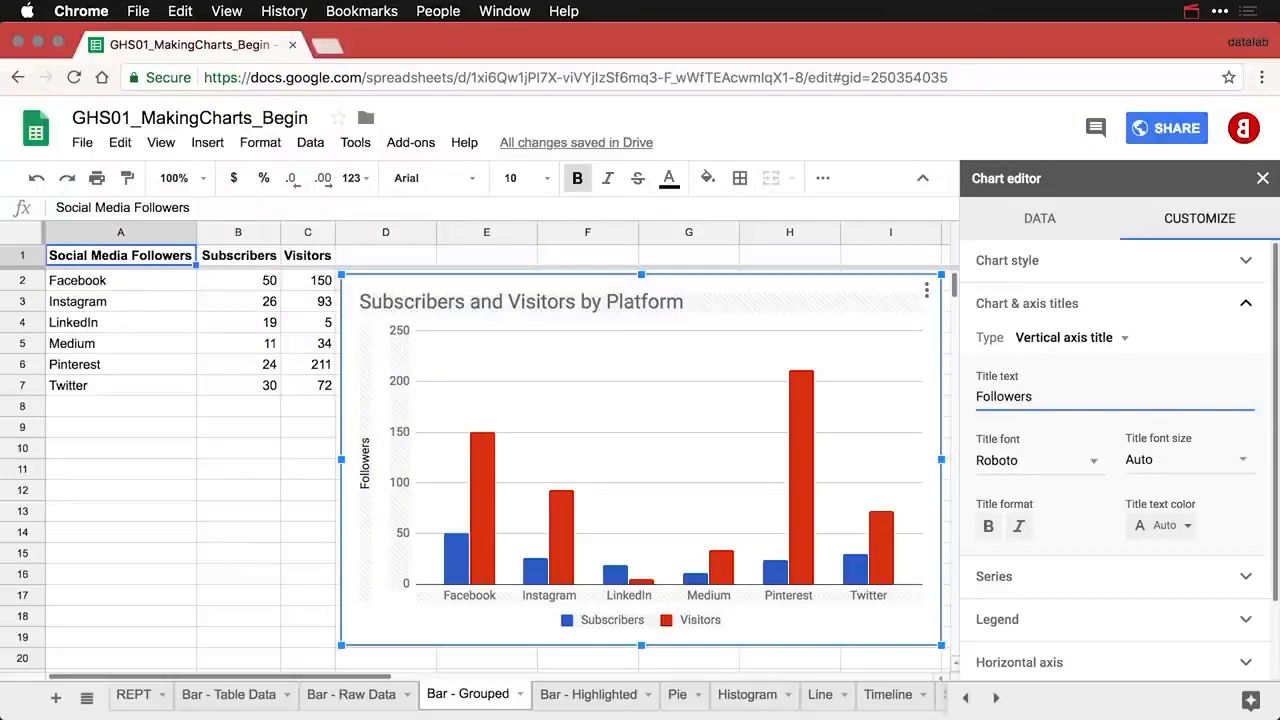
# - Click cell C9 to close the chart editor and deselect the grouped chart
pyautogui.click(307, 436)
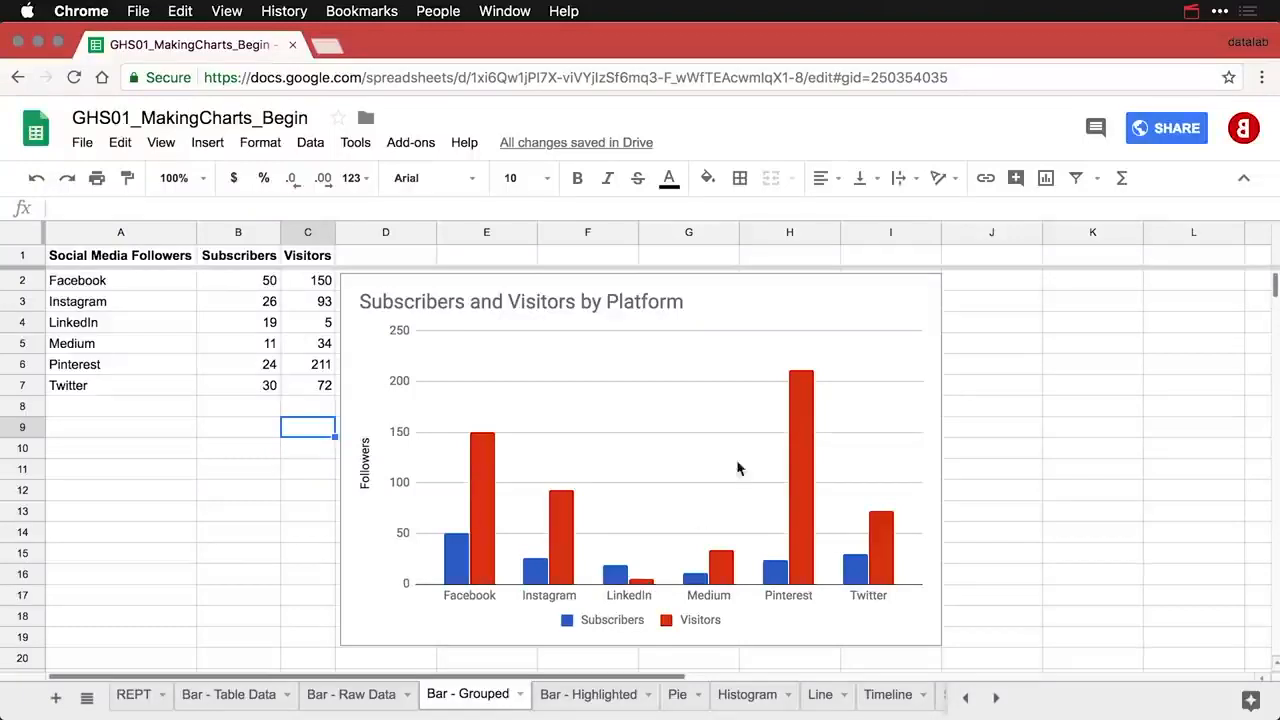
# - Copy the grouped chart, paste it, and drag the copy below the original
pyautogui.click(913, 294)
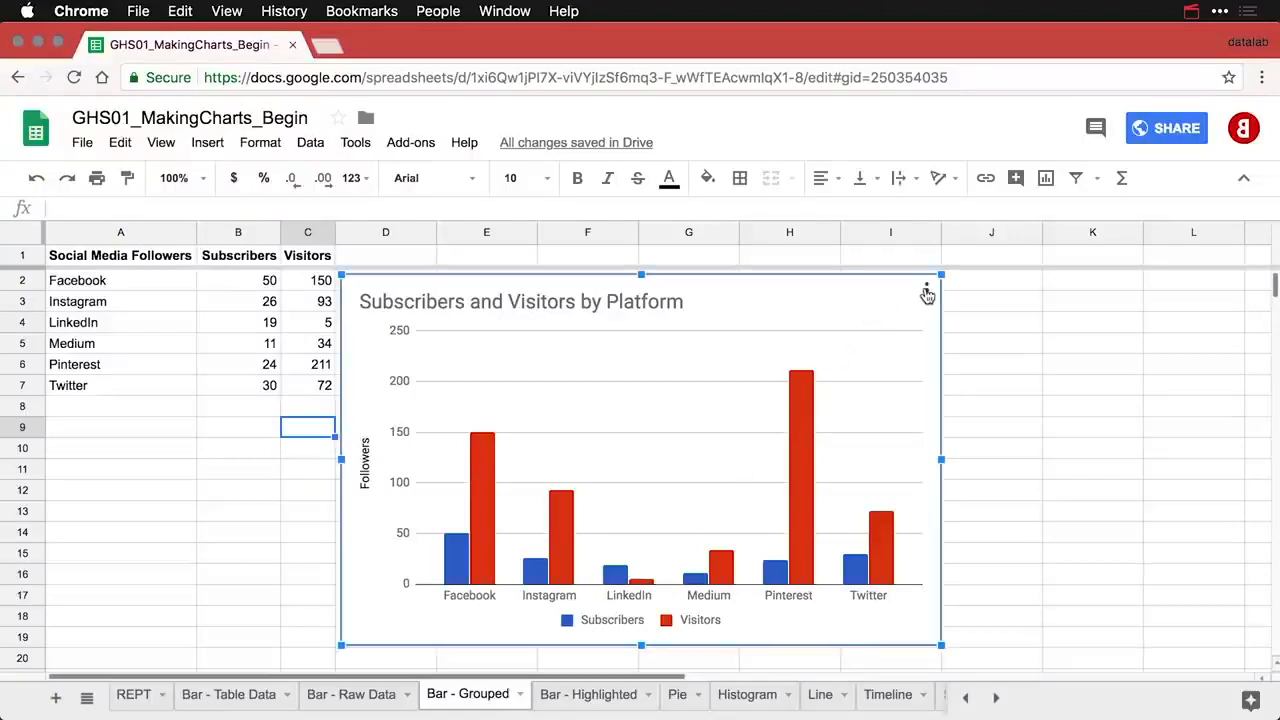
pyautogui.click(927, 291)
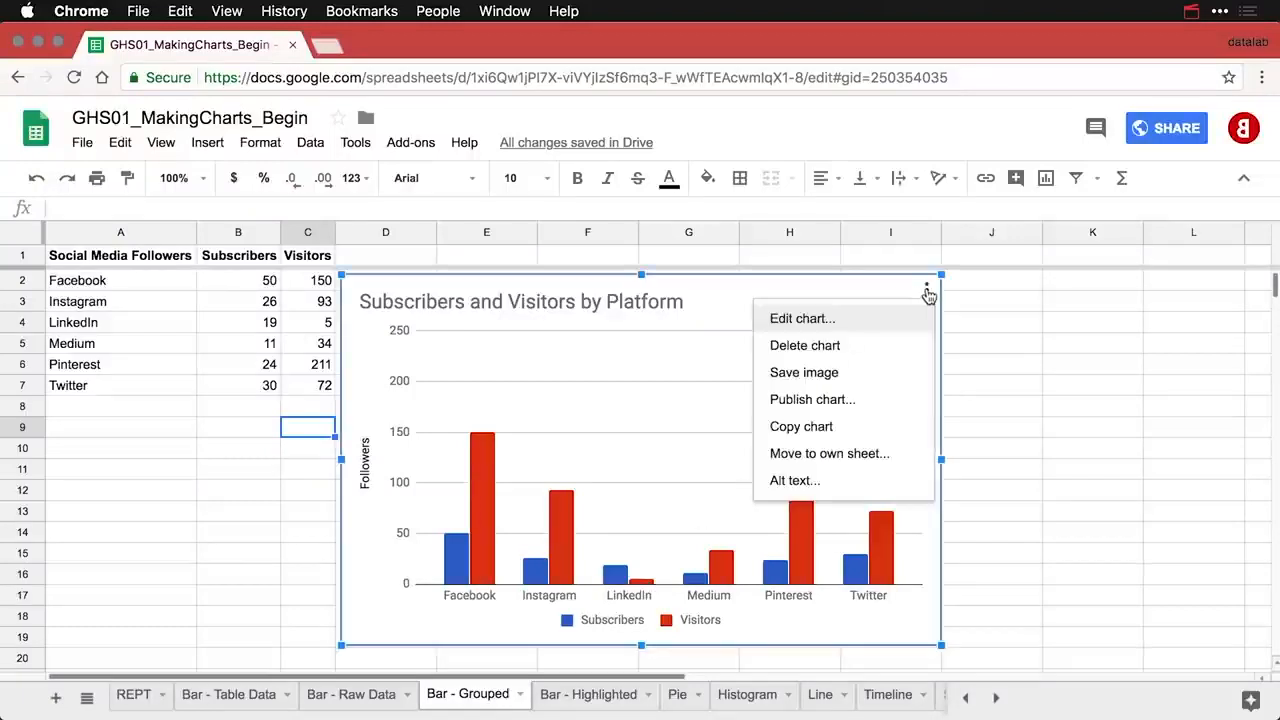
pyautogui.click(842, 430)
pyautogui.press('super+v')
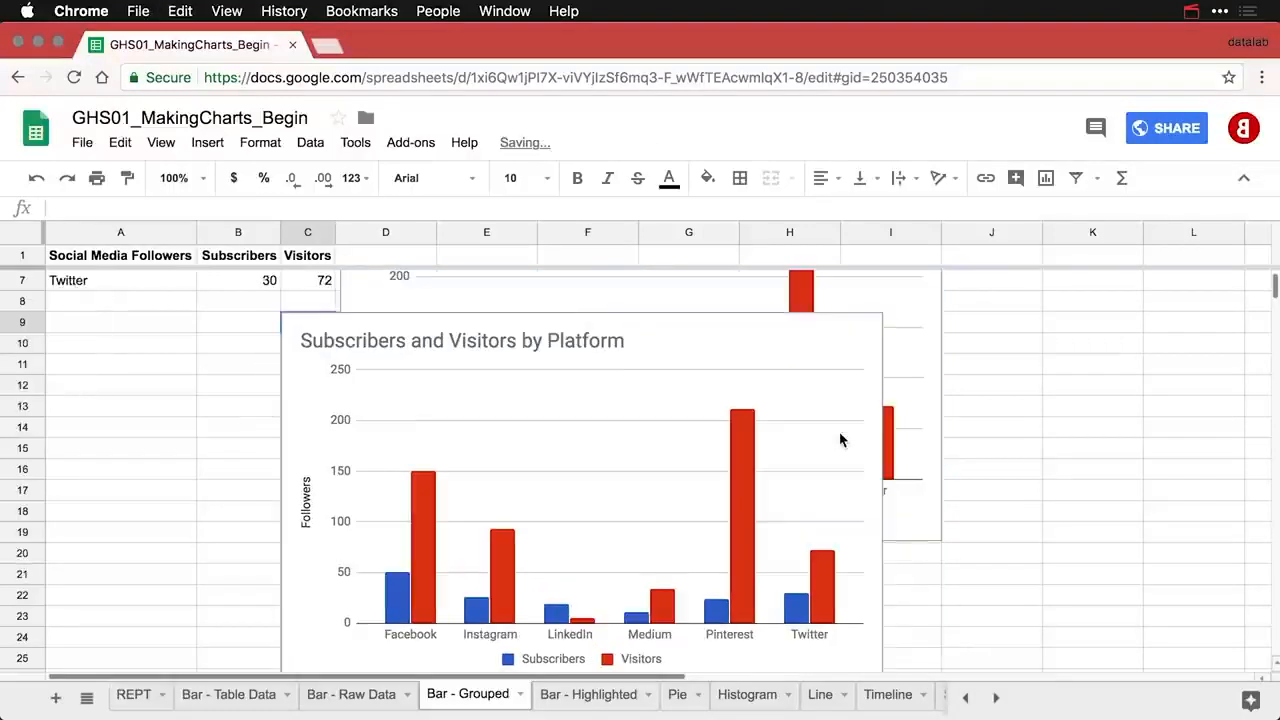
pyautogui.click(298, 328)
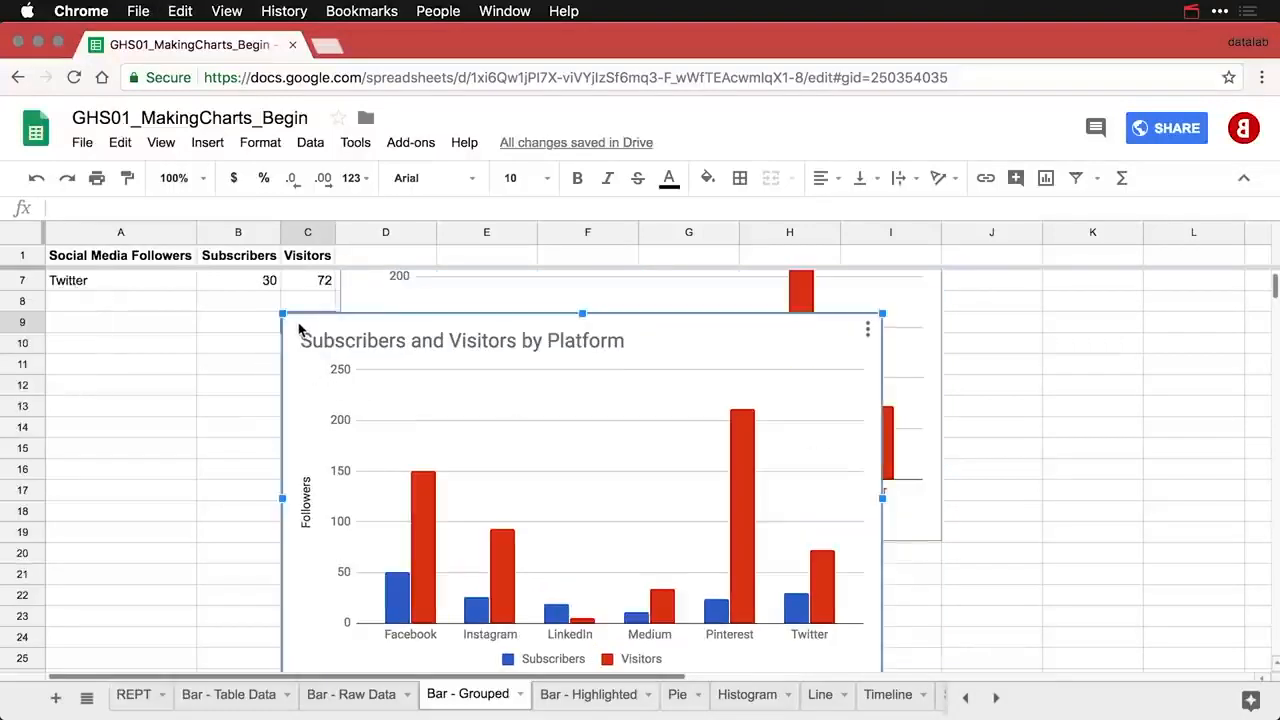
pyautogui.moveTo(298, 328); pyautogui.dragTo(359, 564)
# - Open the copied chart's chart editor
pyautogui.scroll(-5, 360, 566)
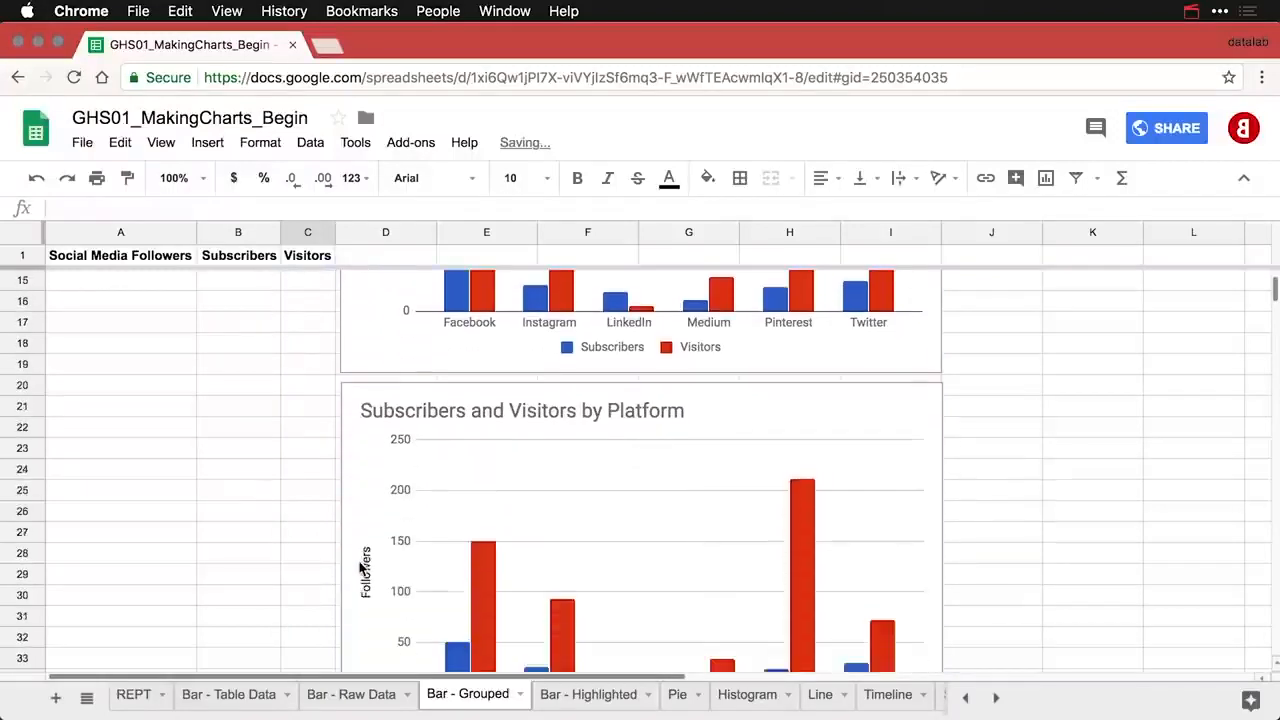
pyautogui.scroll(-2, 362, 567)
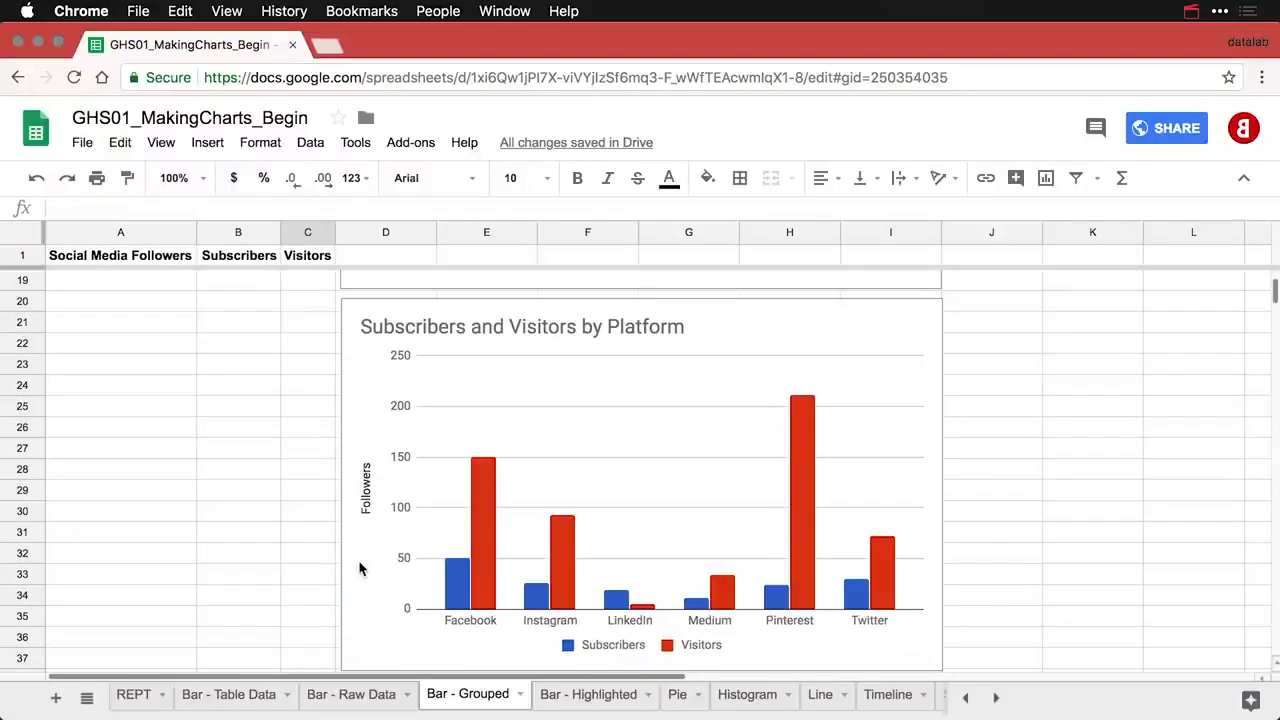
pyautogui.doubleClick(816, 321)
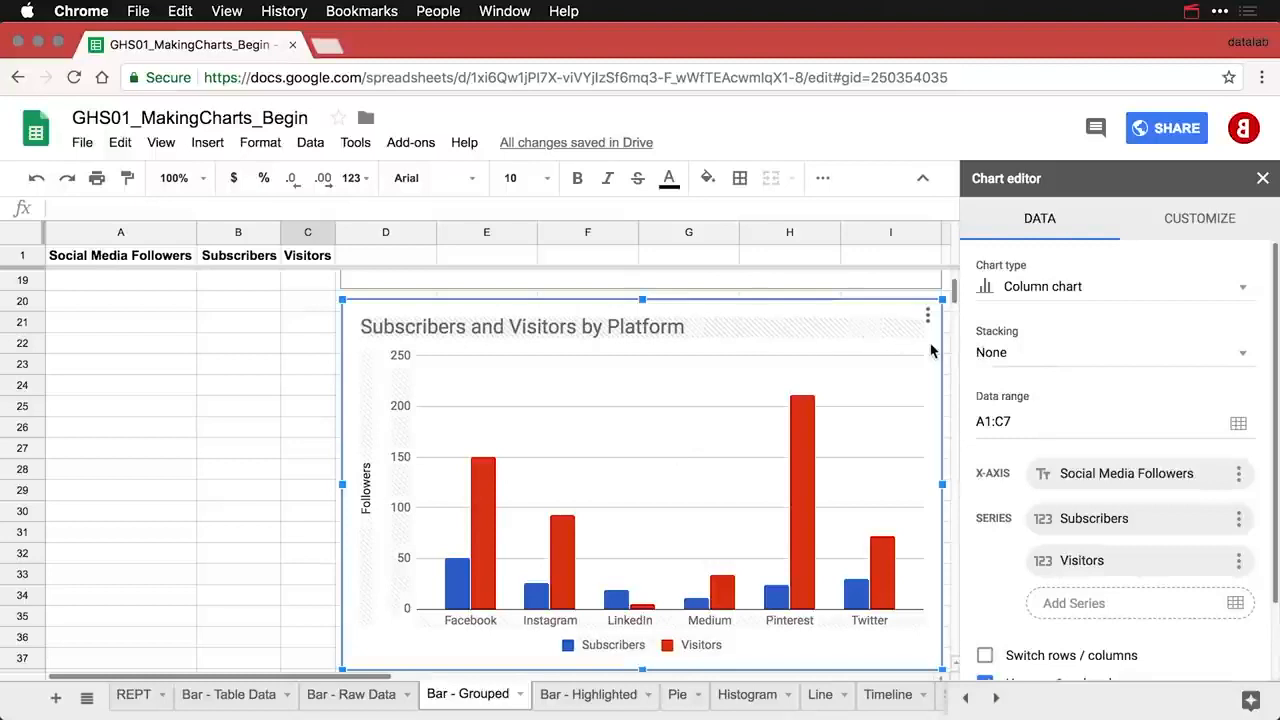
# - Set the copy's stacking to Standard and its legend position to Right, then close the editor
pyautogui.click(1028, 357)
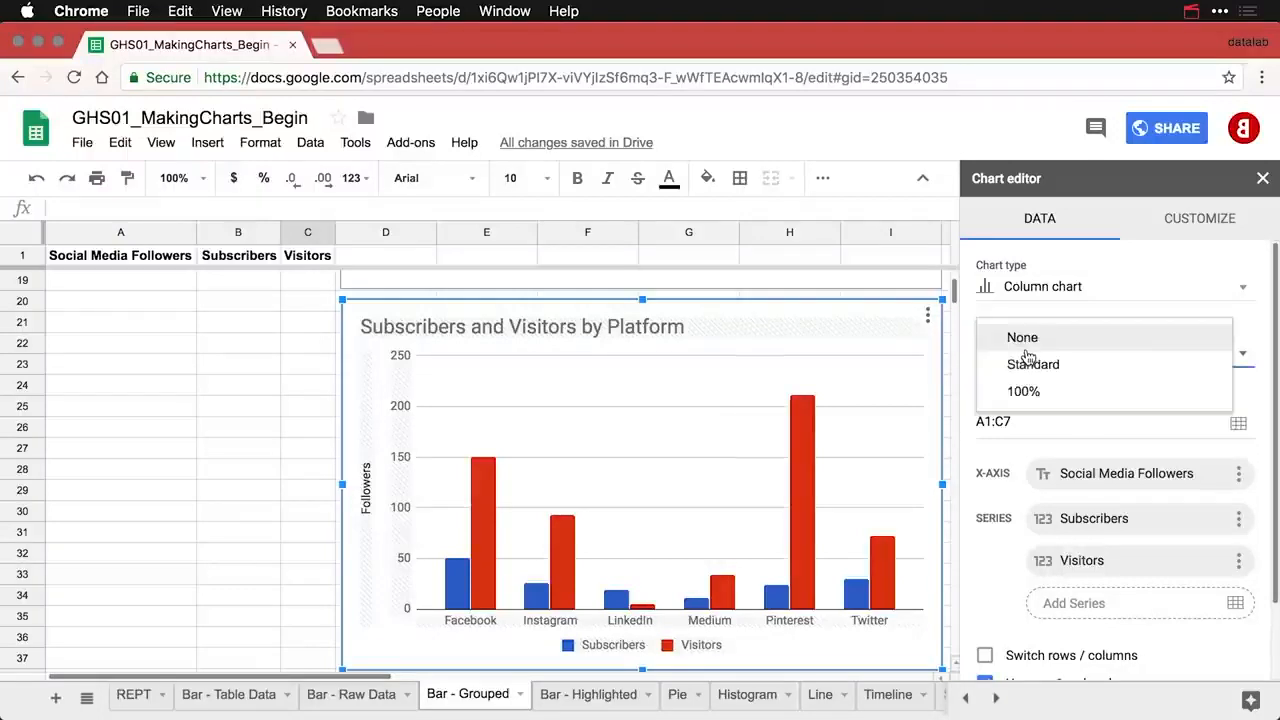
pyautogui.click(1030, 370)
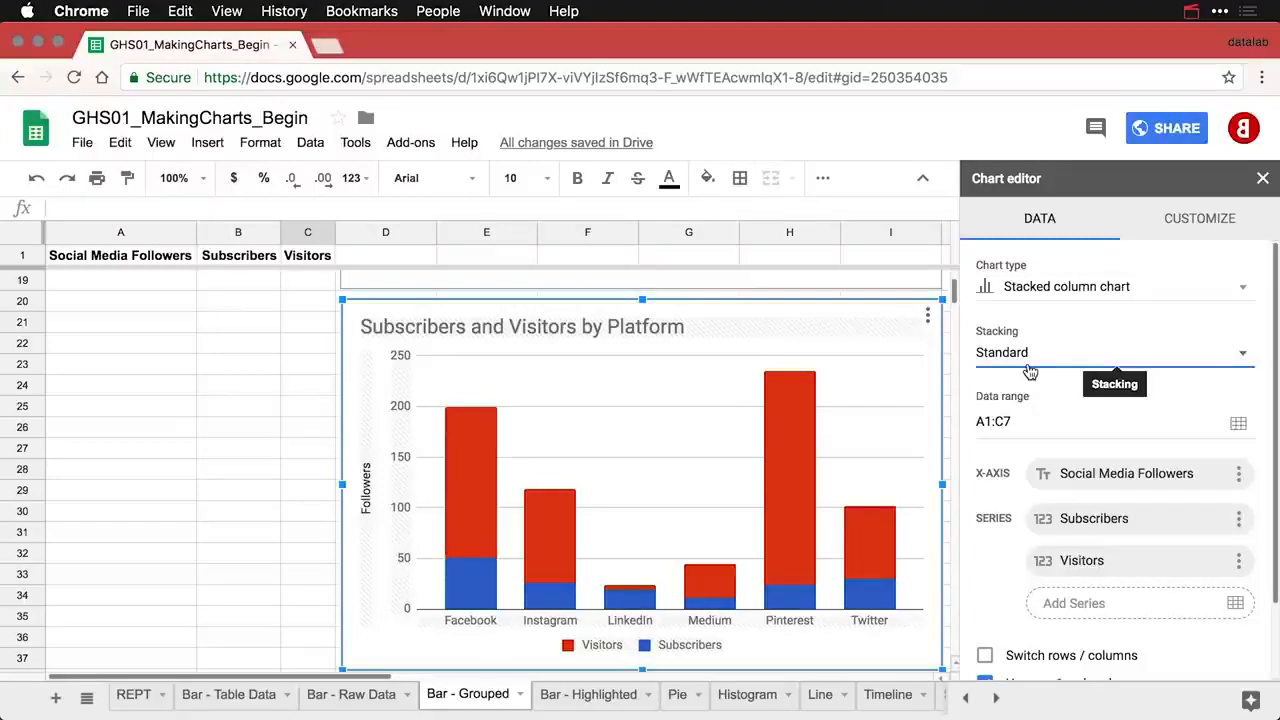
pyautogui.click(667, 650)
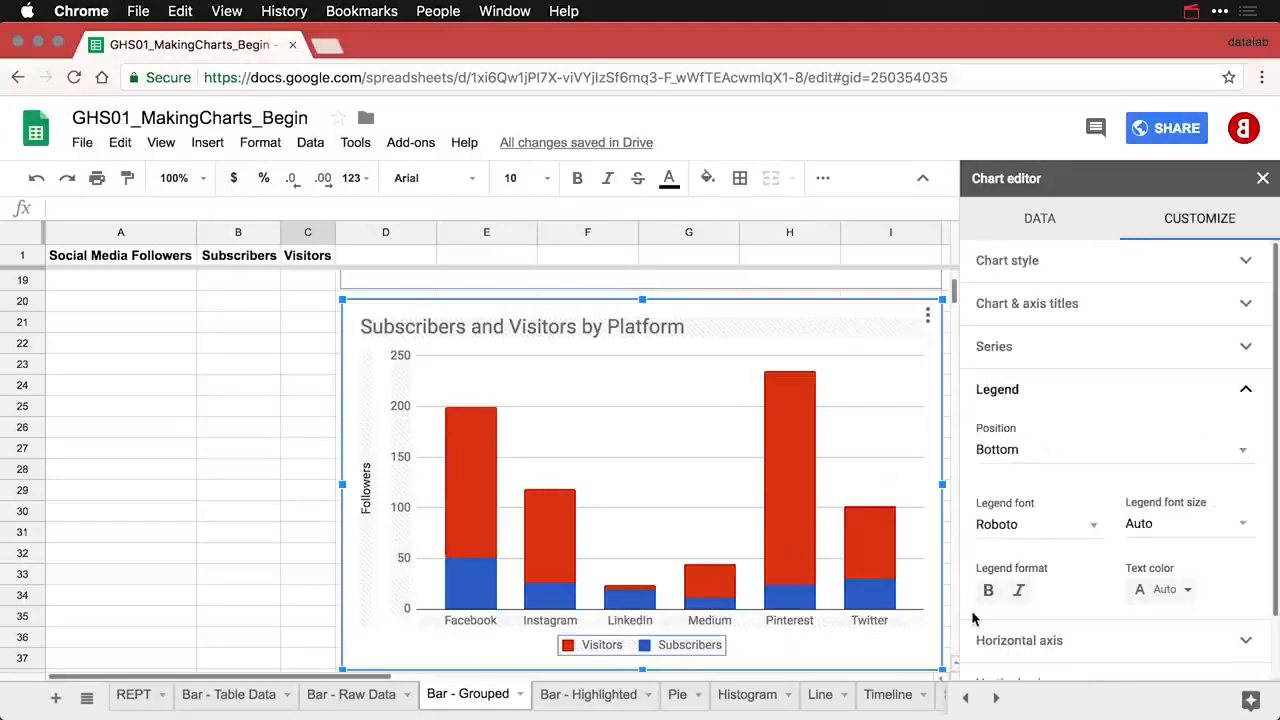
pyautogui.click(1068, 450)
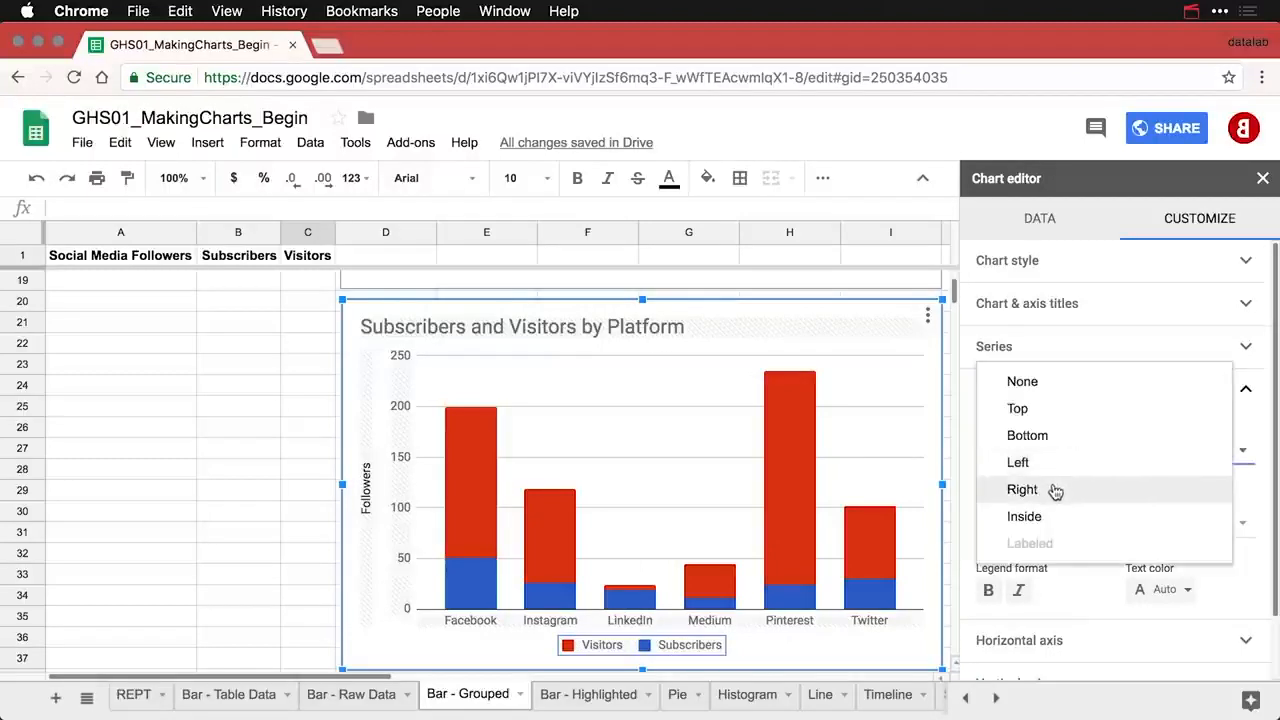
pyautogui.click(1055, 489)
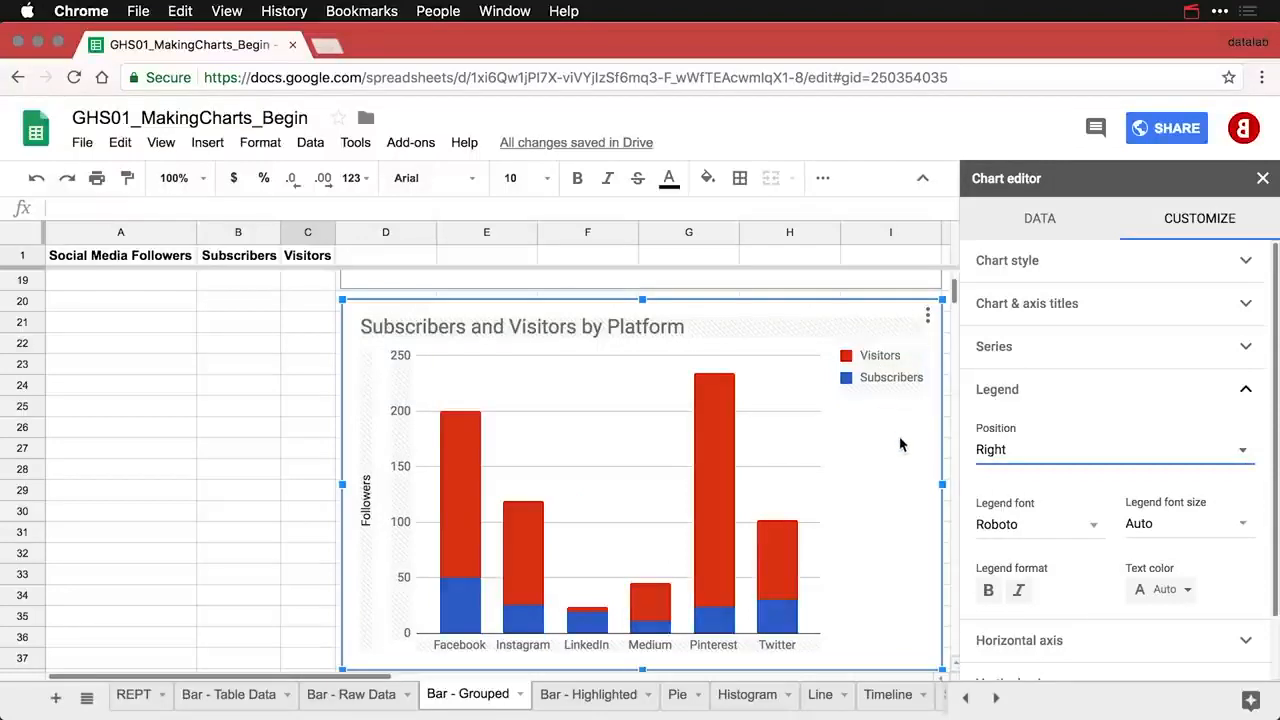
pyautogui.click(302, 374)
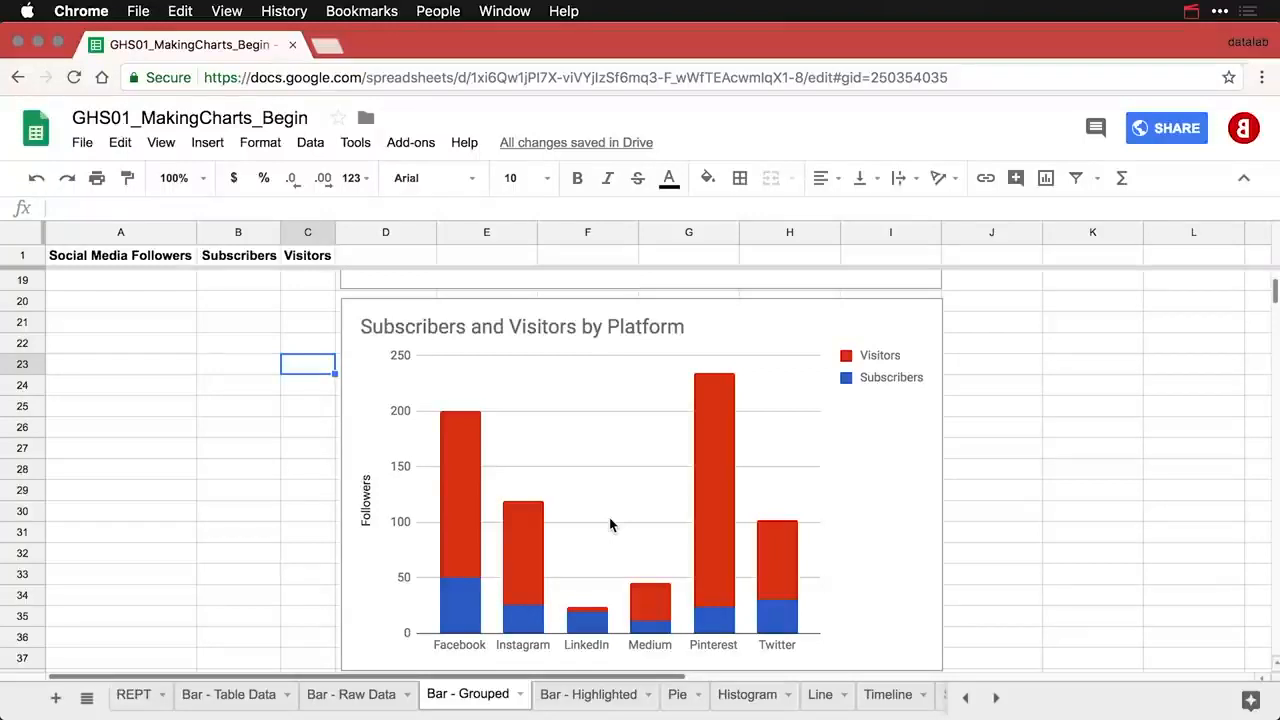
# - Copy the stacked chart, paste it, and drag the copy below it
pyautogui.click(899, 320)
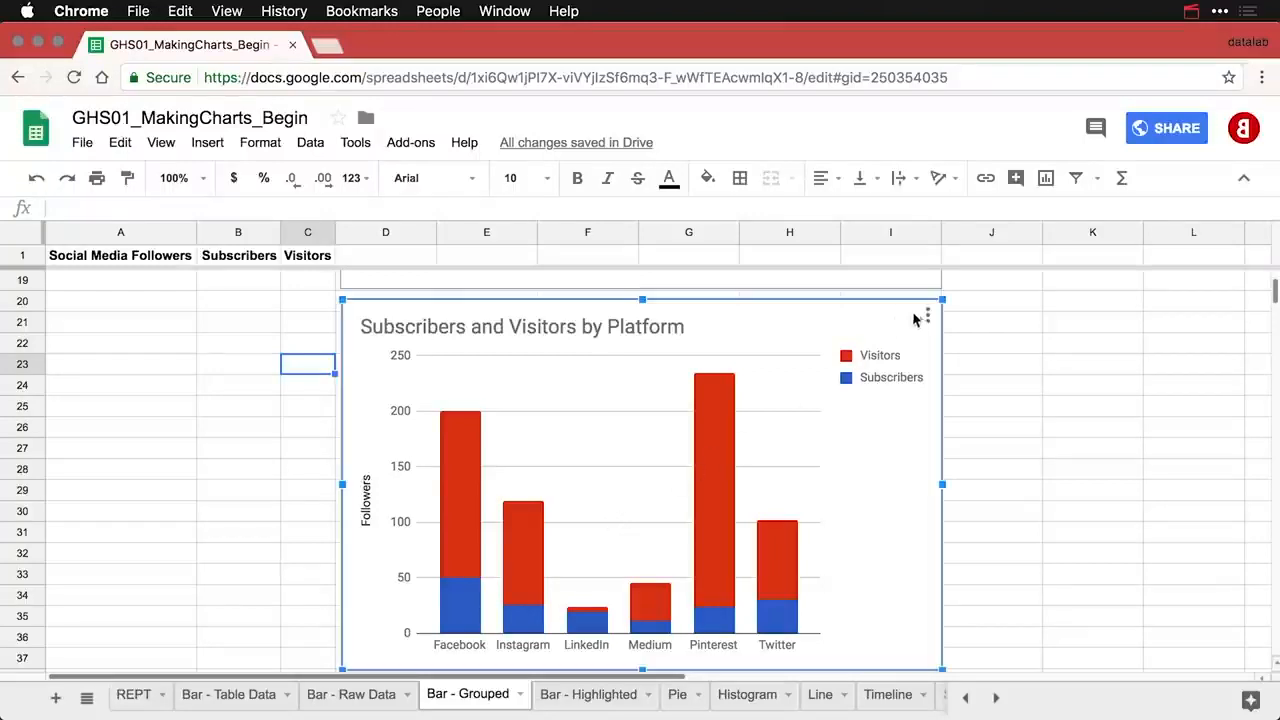
pyautogui.click(927, 316)
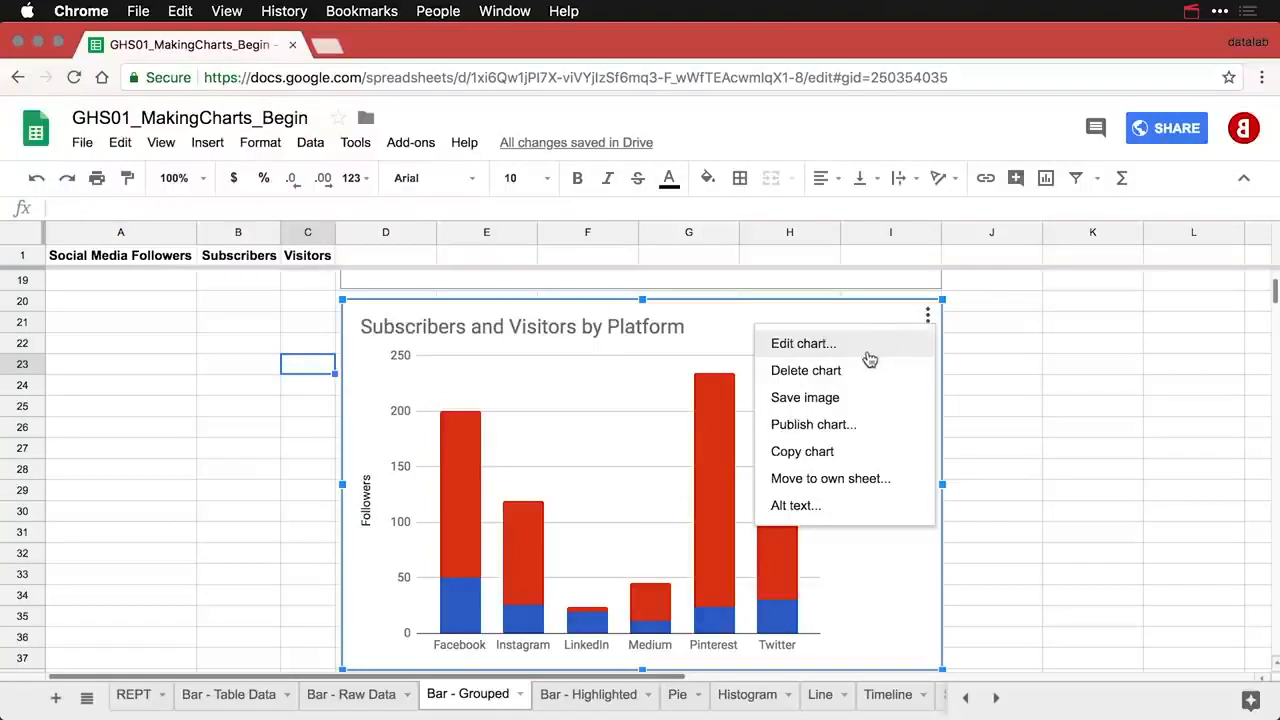
pyautogui.click(826, 453)
pyautogui.press('super+v')
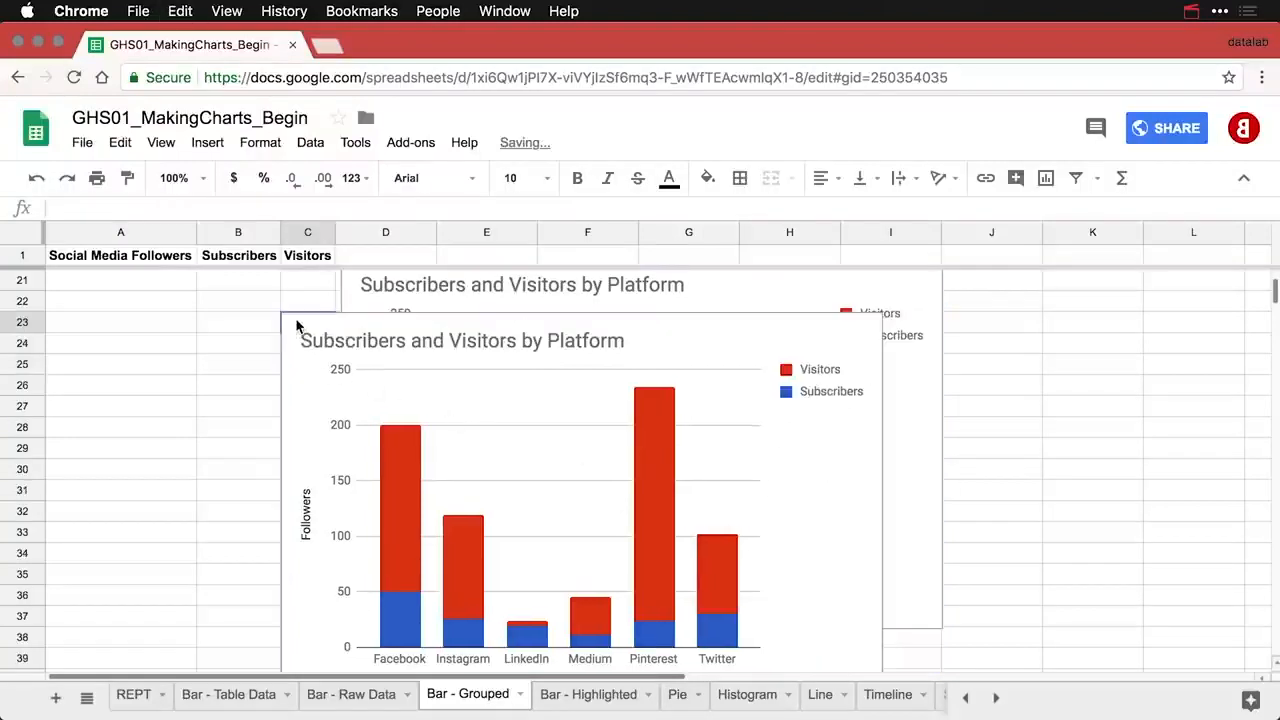
pyautogui.click(296, 326)
pyautogui.moveTo(296, 326); pyautogui.dragTo(354, 650)
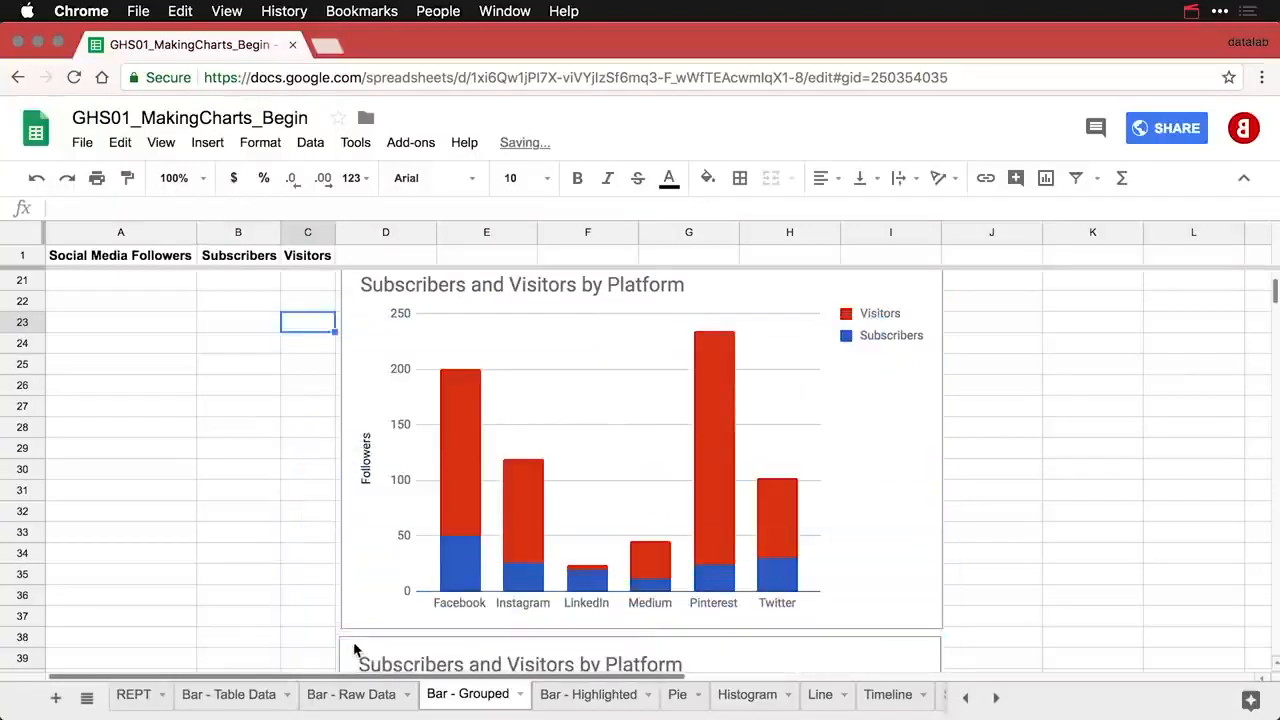
# - Open the new copy's chart editor
pyautogui.scroll(-5, 354, 650)
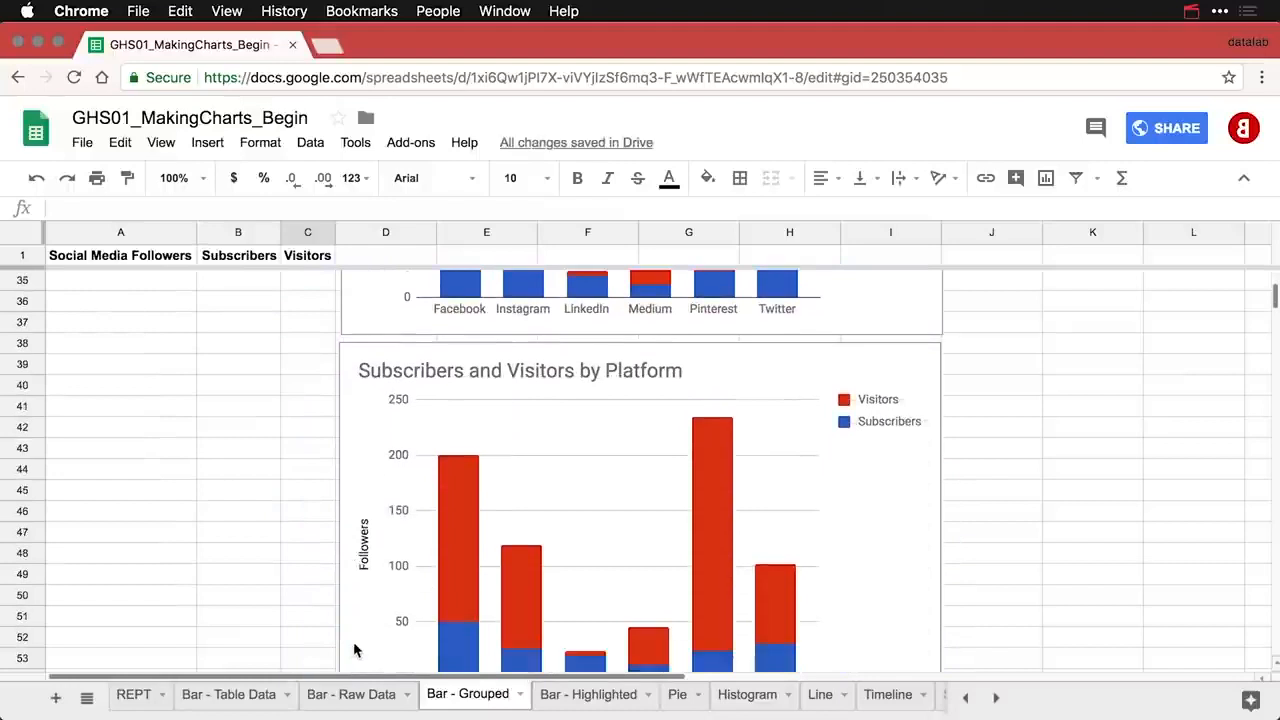
pyautogui.scroll(-2, 354, 650)
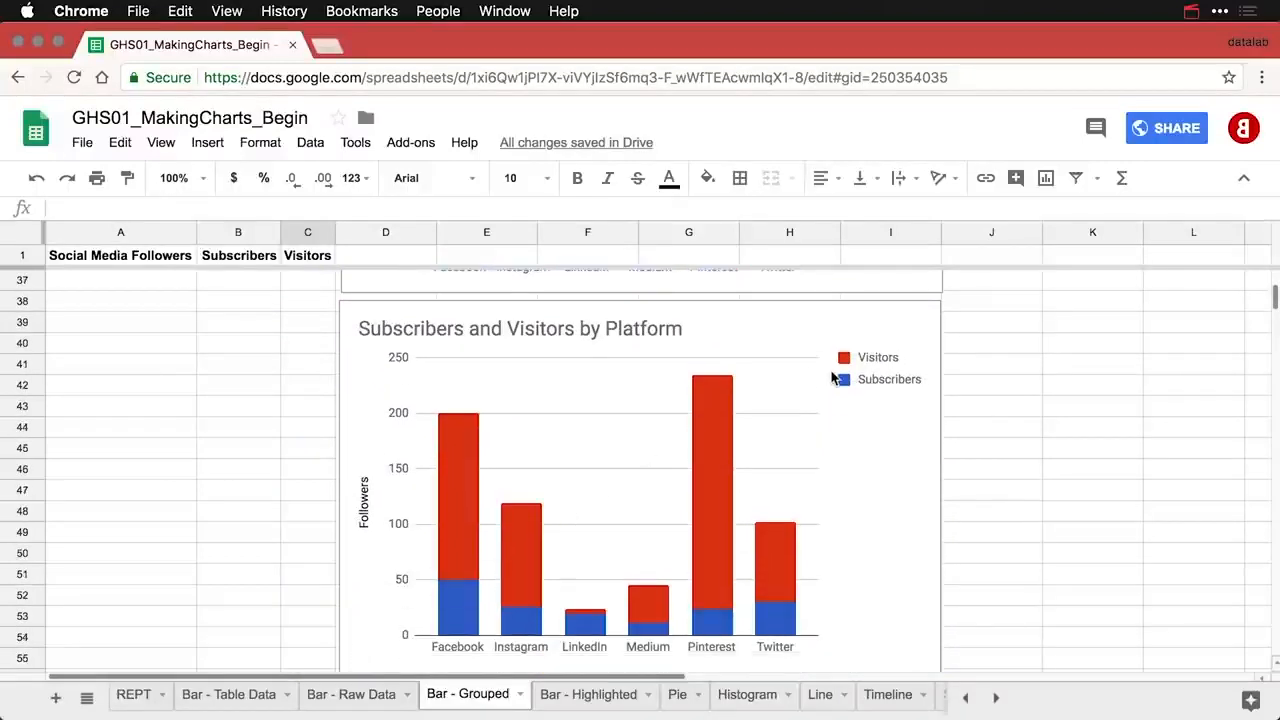
pyautogui.scroll(-1, 831, 377)
pyautogui.doubleClick(832, 291)
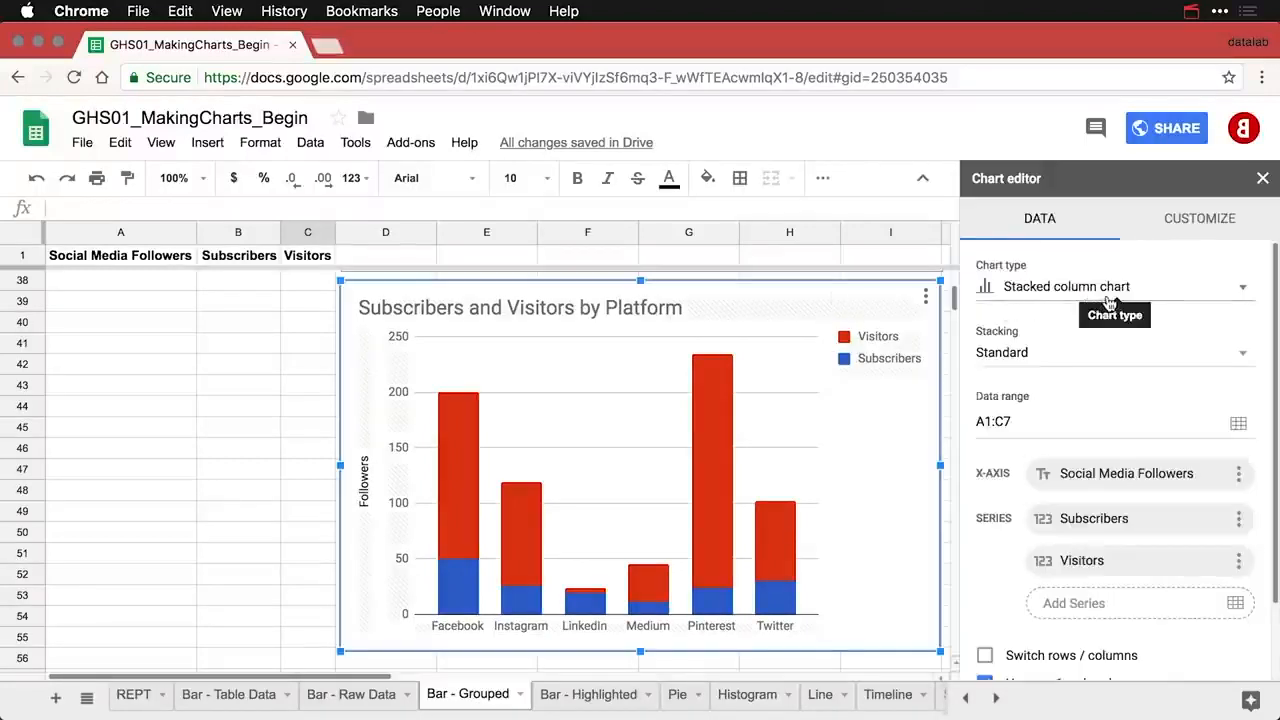
# - Change the copy to a stacked bar chart with 100% stacking
pyautogui.click(1075, 290)
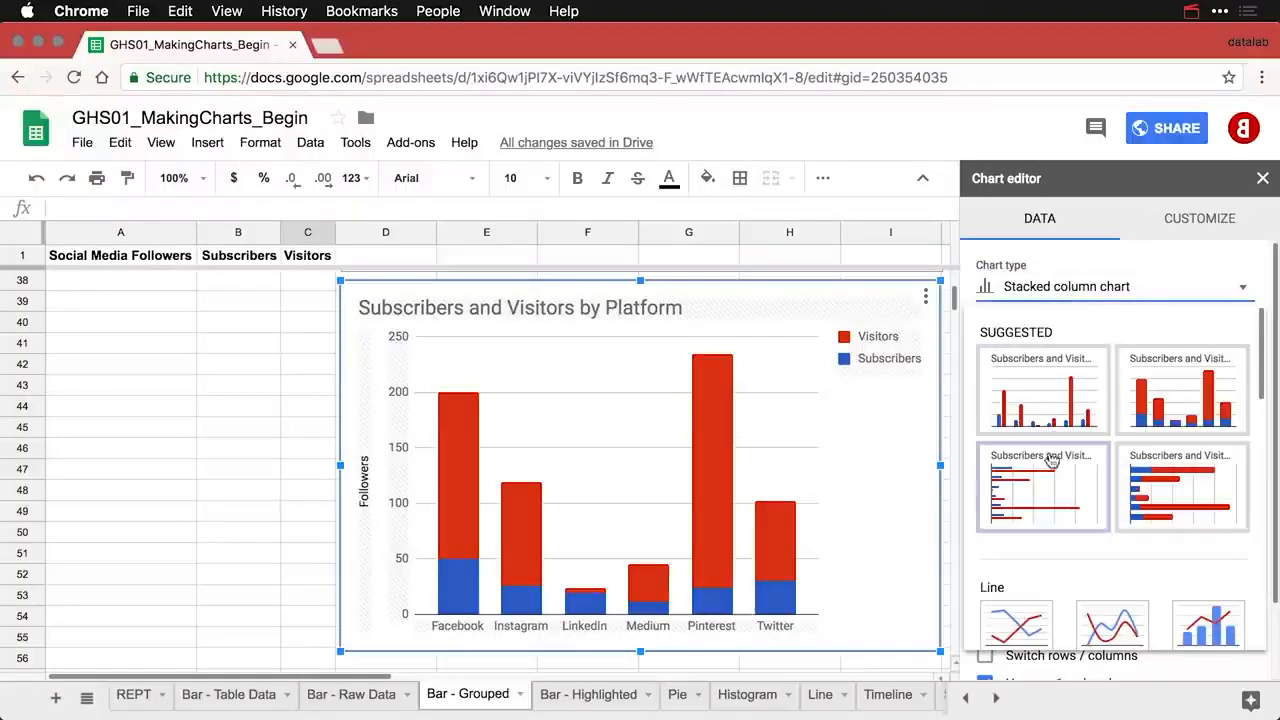
pyautogui.click(1158, 490)
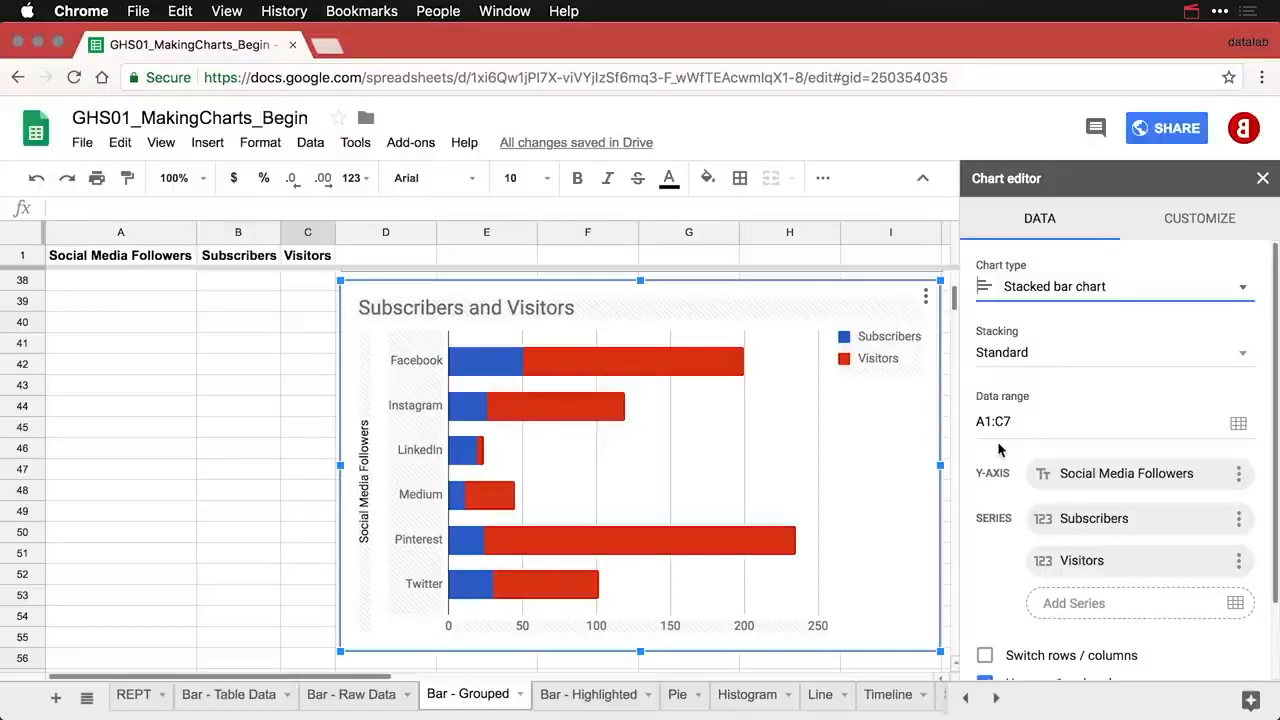
pyautogui.click(1041, 361)
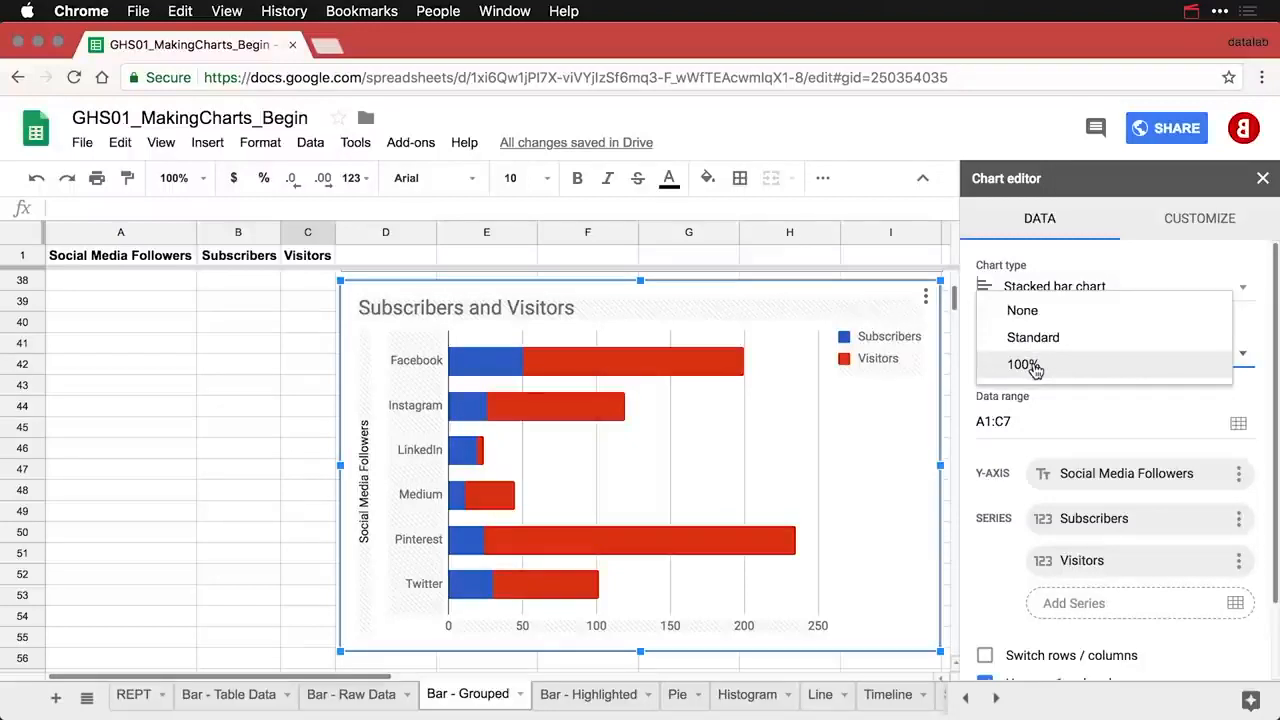
pyautogui.click(1036, 368)
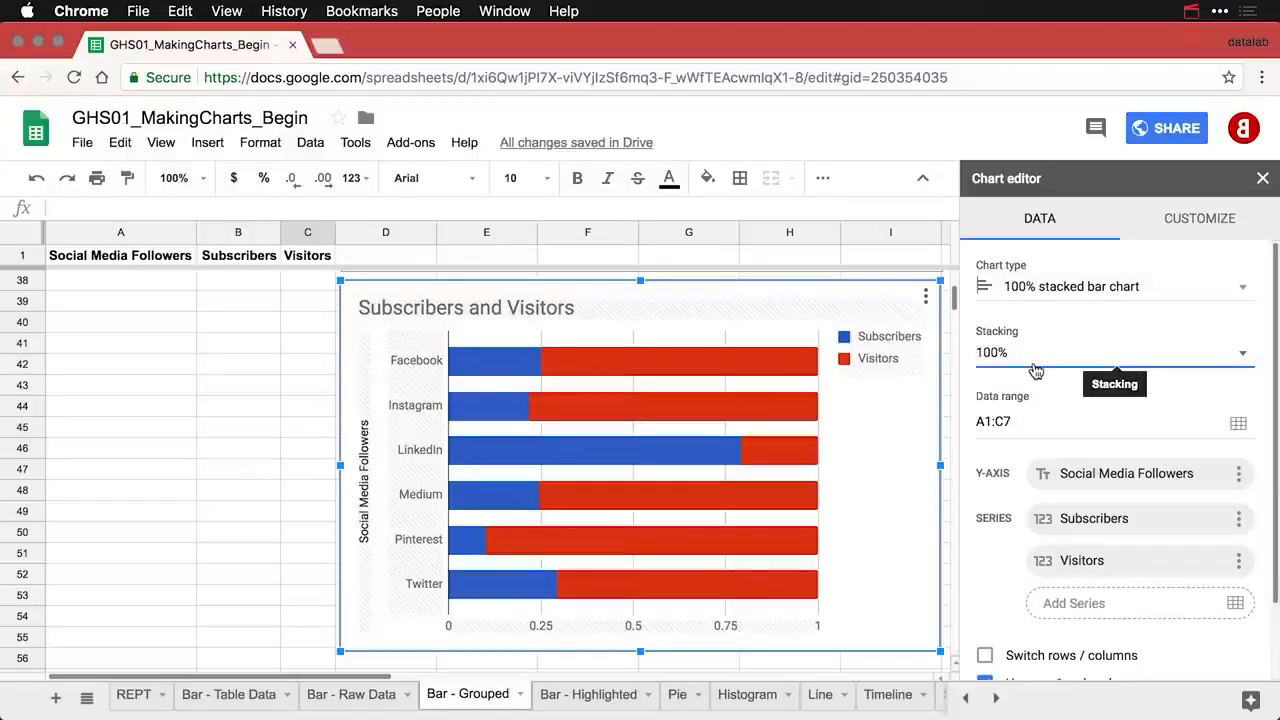
pyautogui.click(1036, 370)
pyautogui.click(1042, 318)
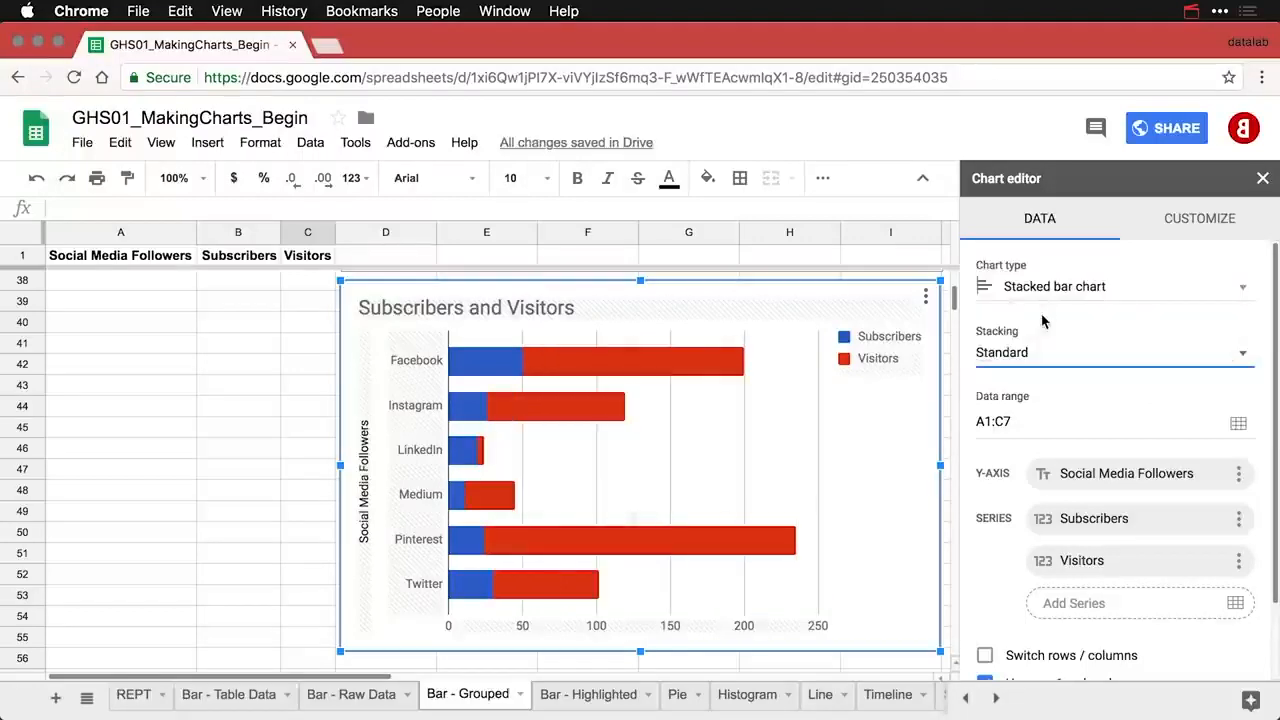
pyautogui.click(1033, 360)
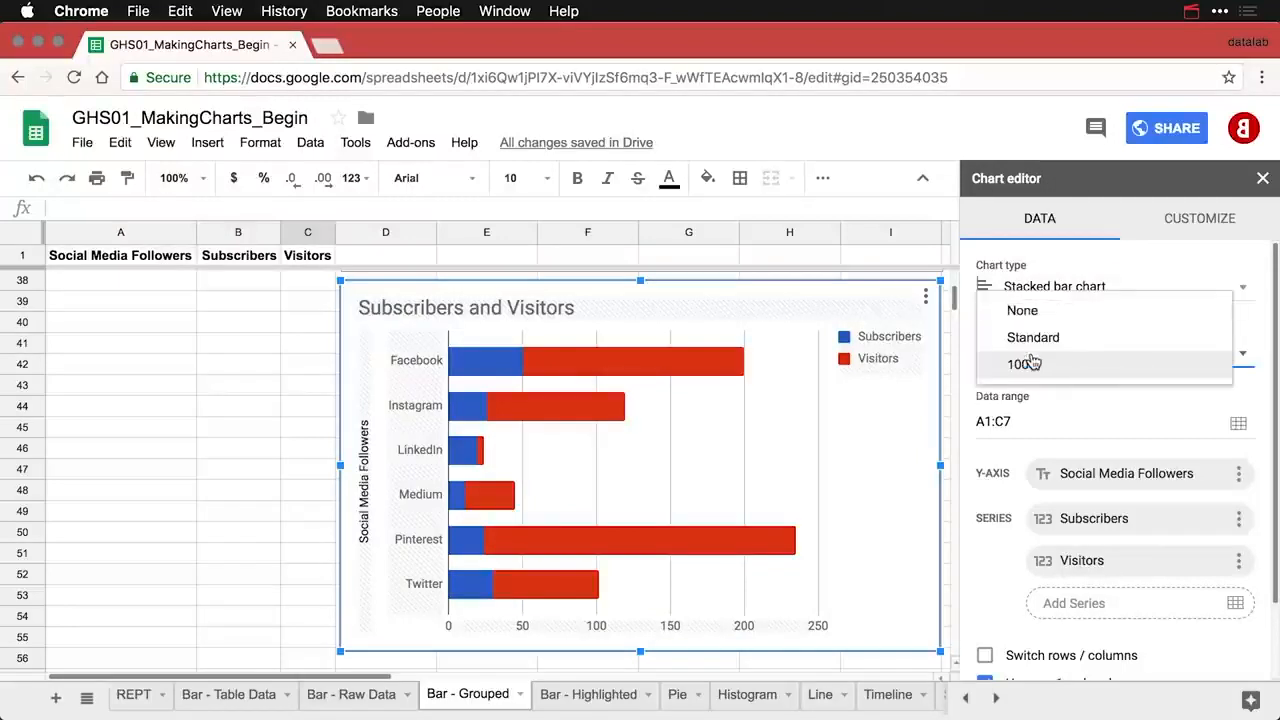
pyautogui.click(1036, 345)
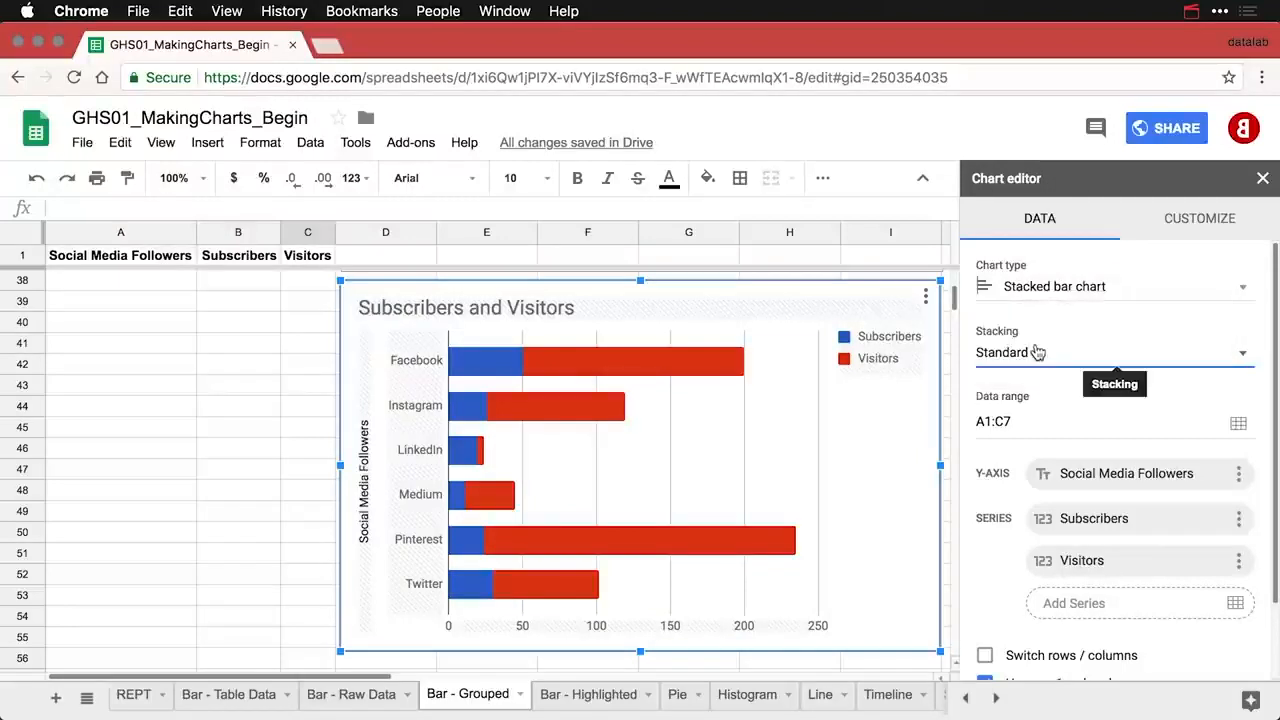
pyautogui.click(1031, 355)
pyautogui.click(1024, 366)
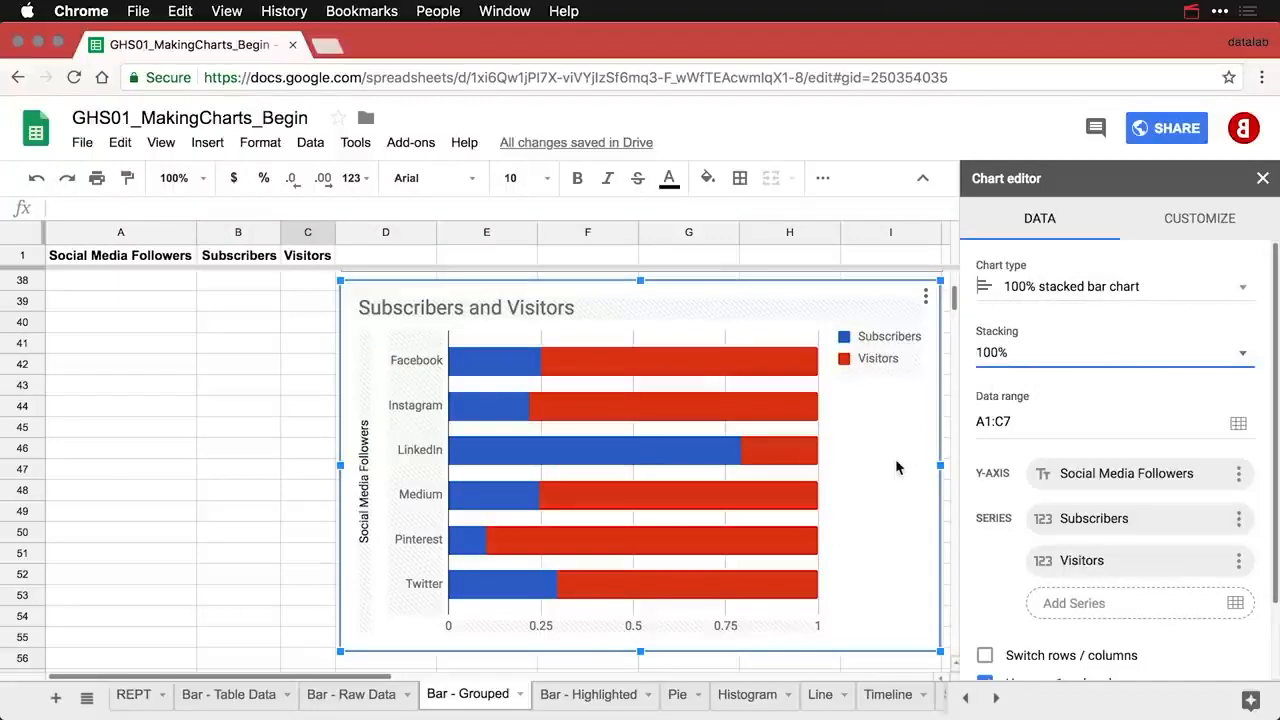
pyautogui.moveTo(470, 551)
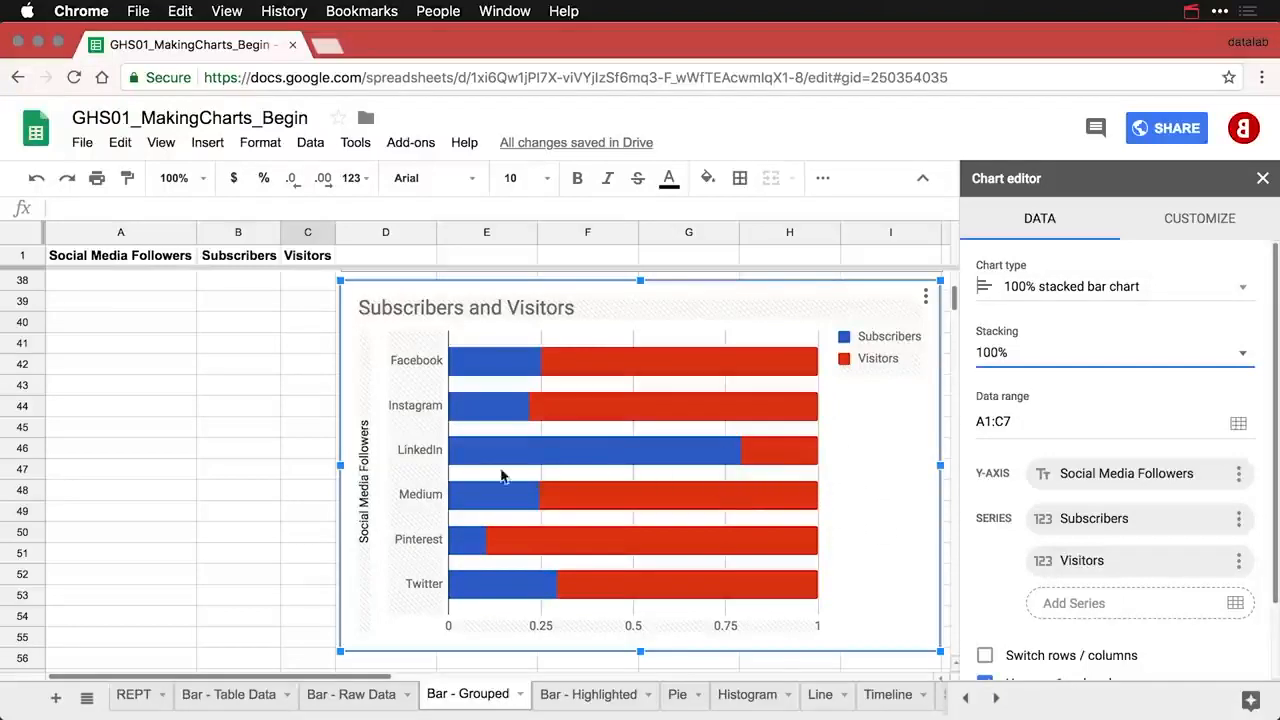
# - Delete the vertical axis title
pyautogui.click(362, 505)
pyautogui.click(1014, 398)
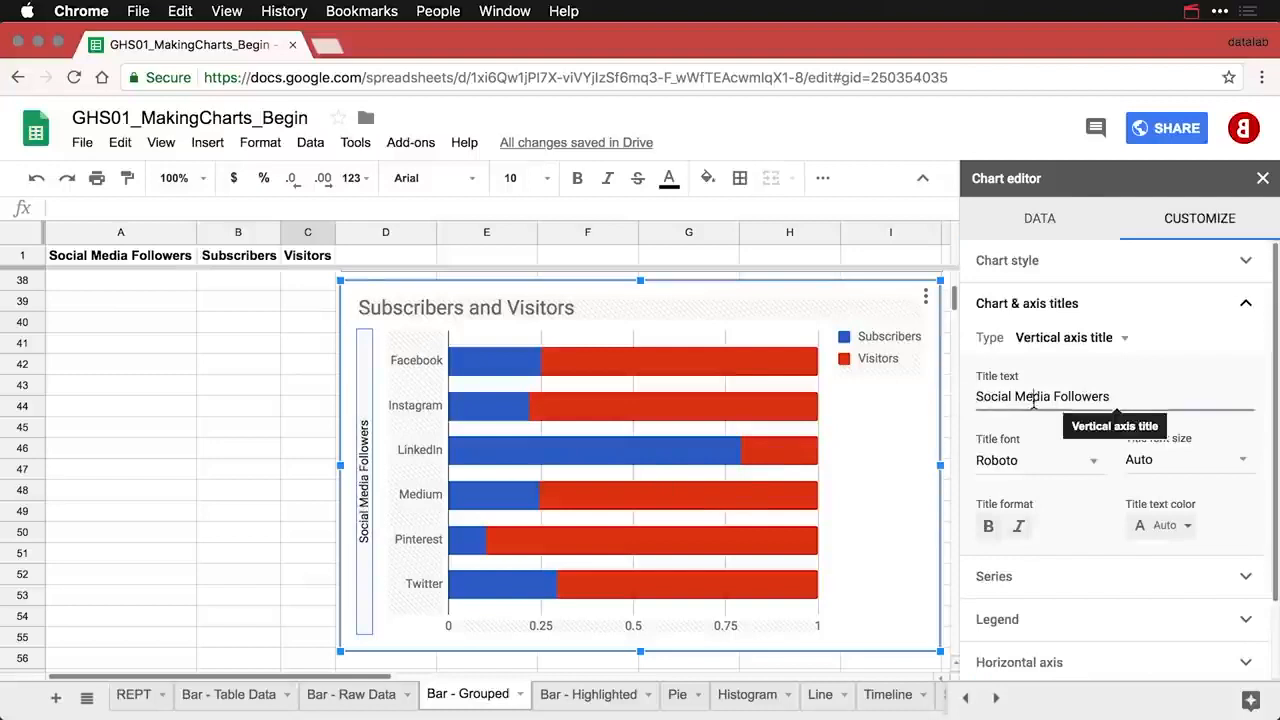
pyautogui.press('BackSpace')
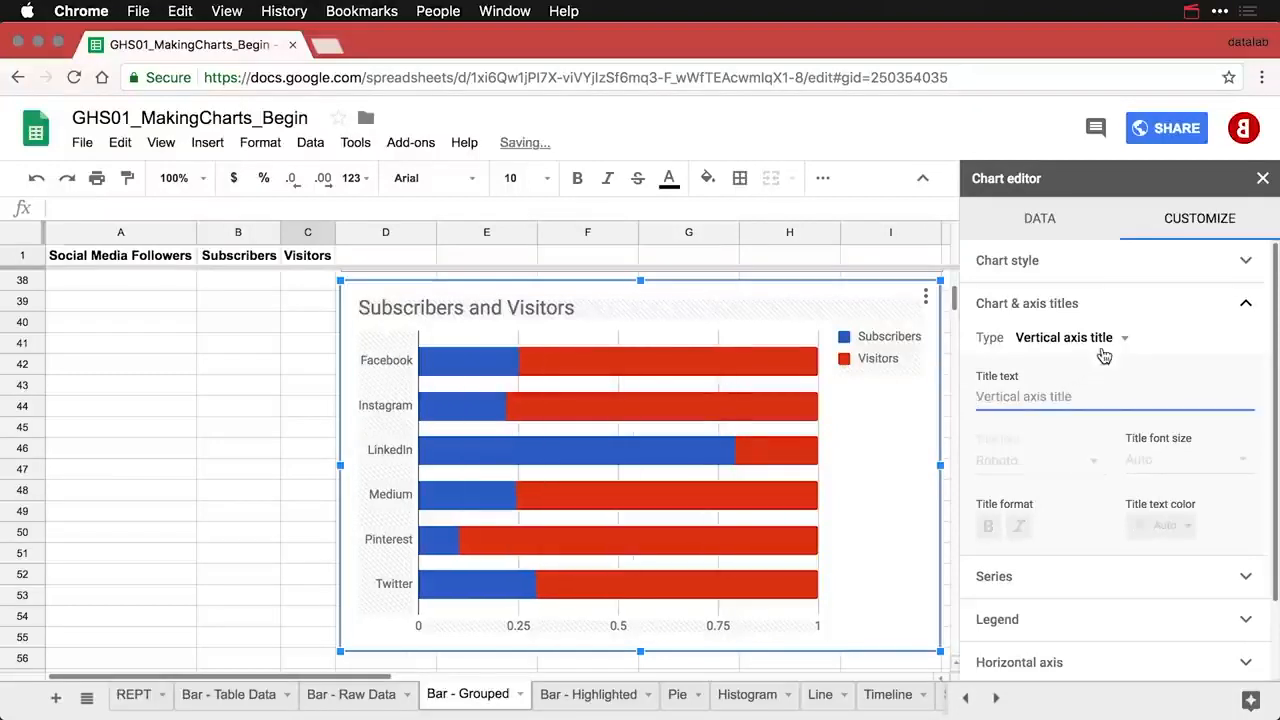
# - Title the horizontal axis 'Proportions of Followers'
pyautogui.click(1100, 340)
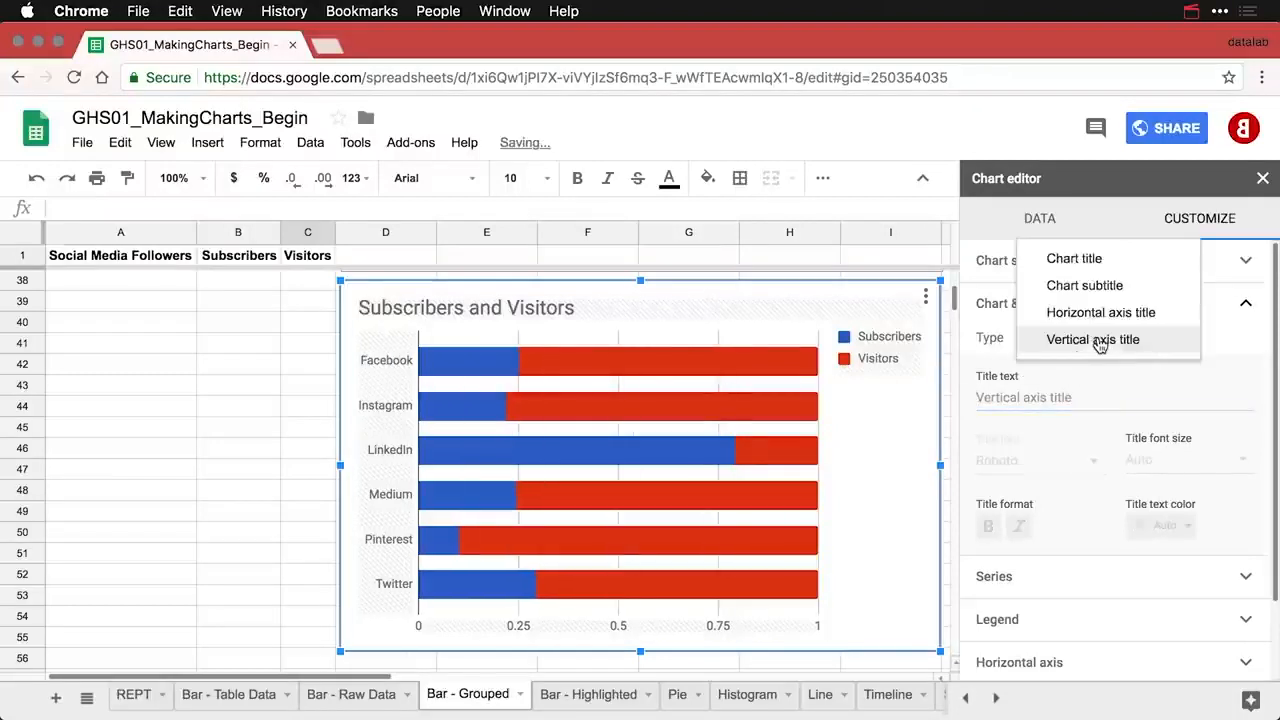
pyautogui.click(1100, 314)
pyautogui.click(1055, 397)
pyautogui.write('Propo')
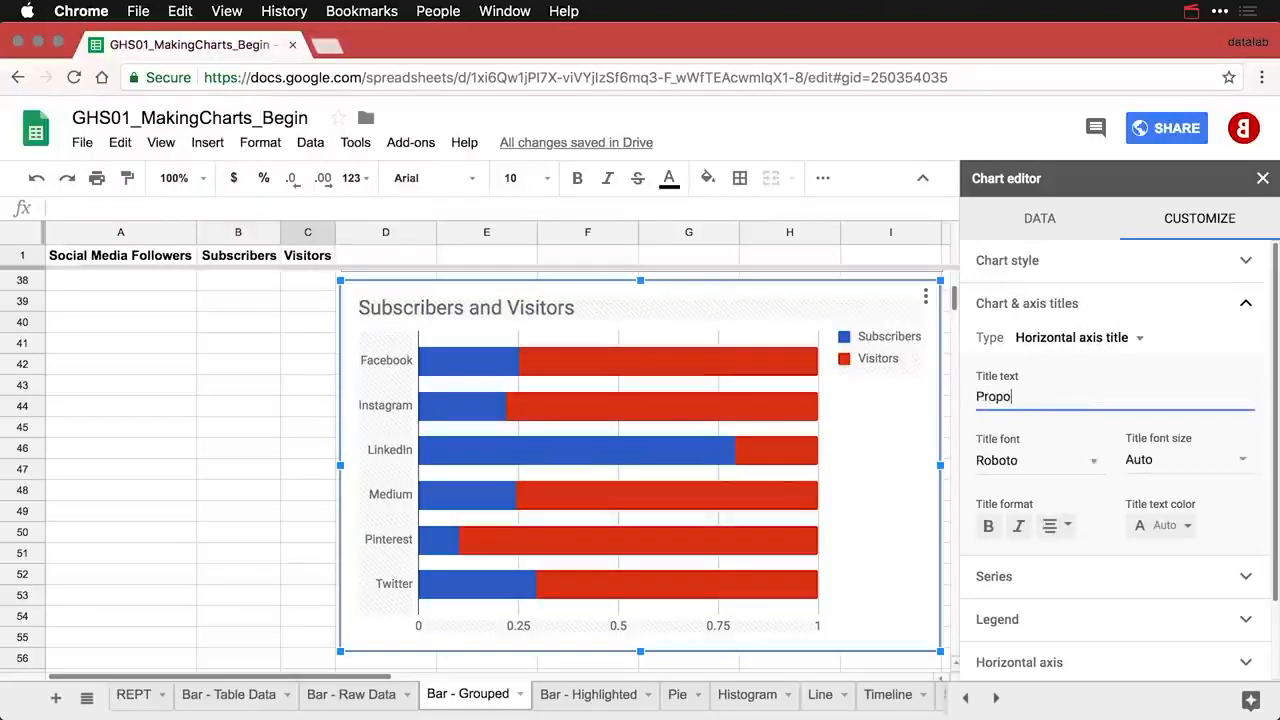
pyautogui.write('rtions of Followers')
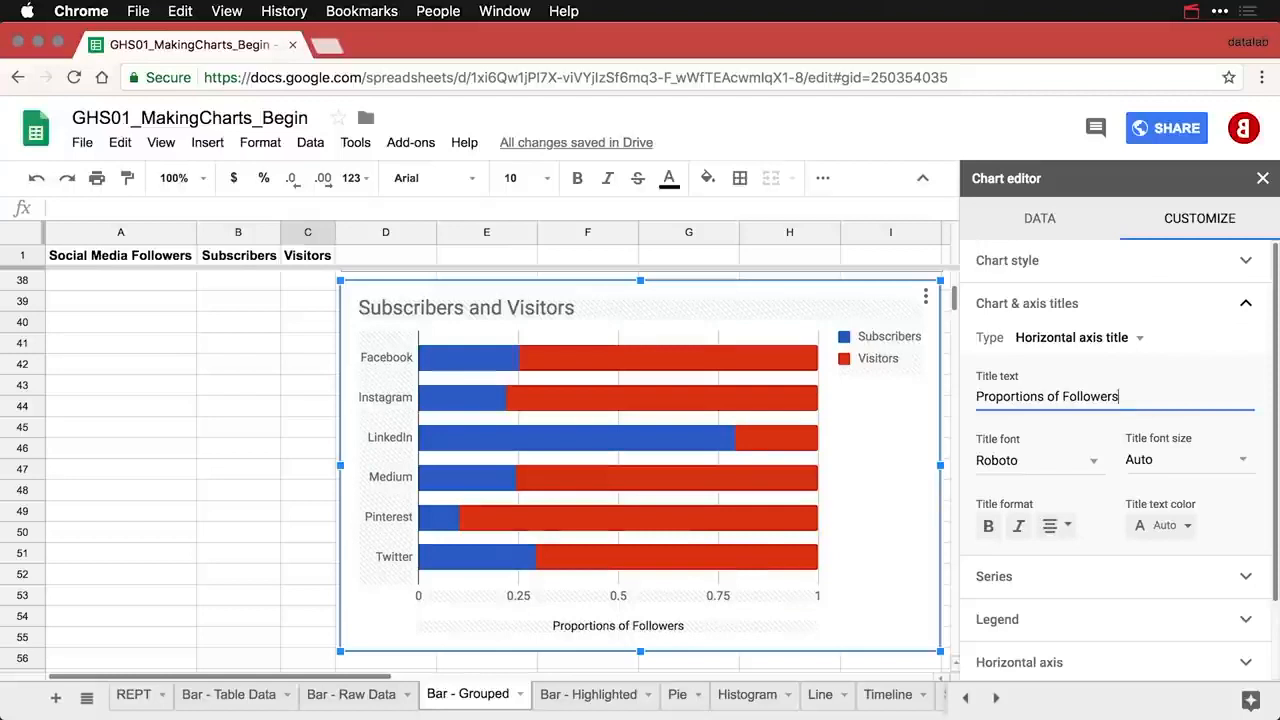
# - Move the legend to the bottom and open the Visitors series settings
pyautogui.click(878, 358)
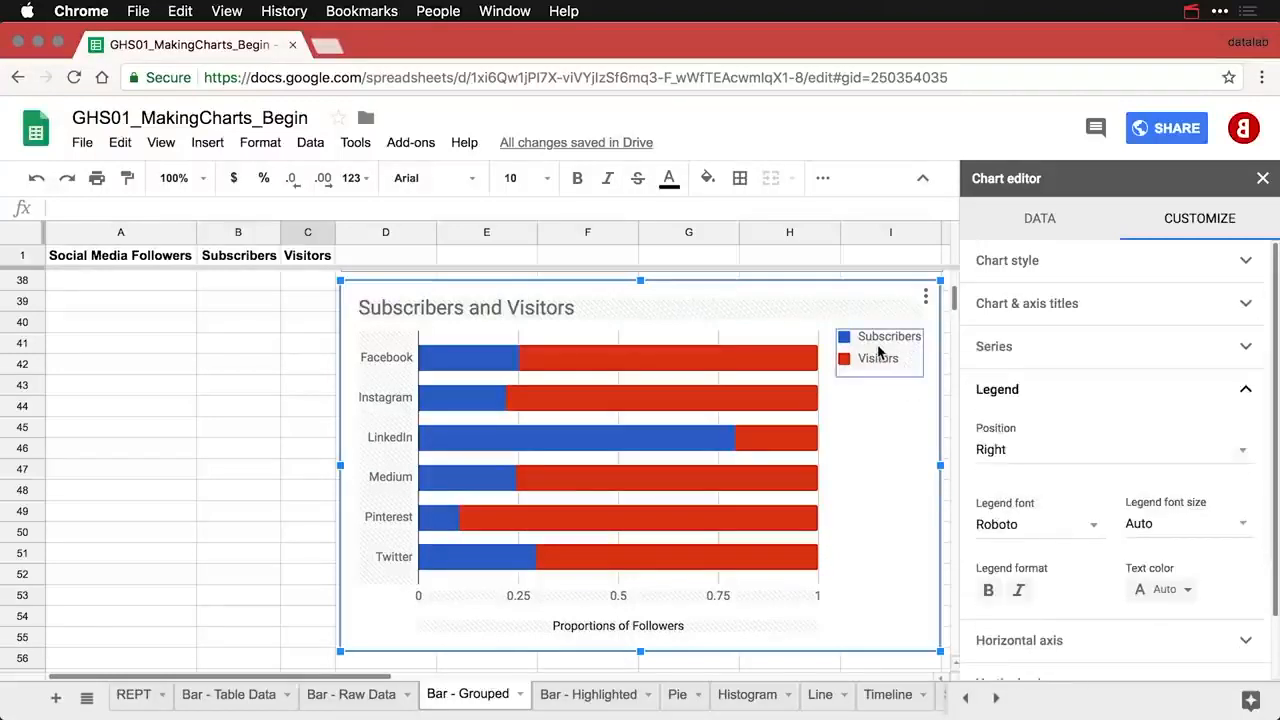
pyautogui.click(1003, 445)
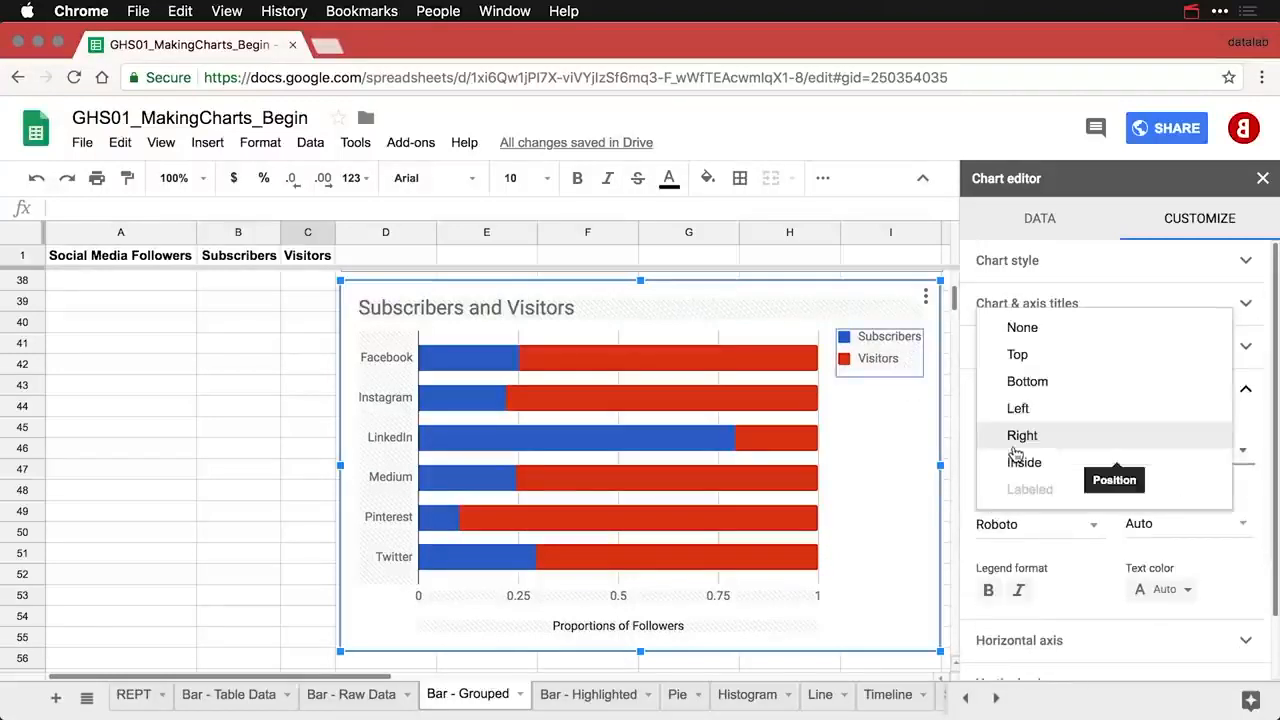
pyautogui.click(1027, 382)
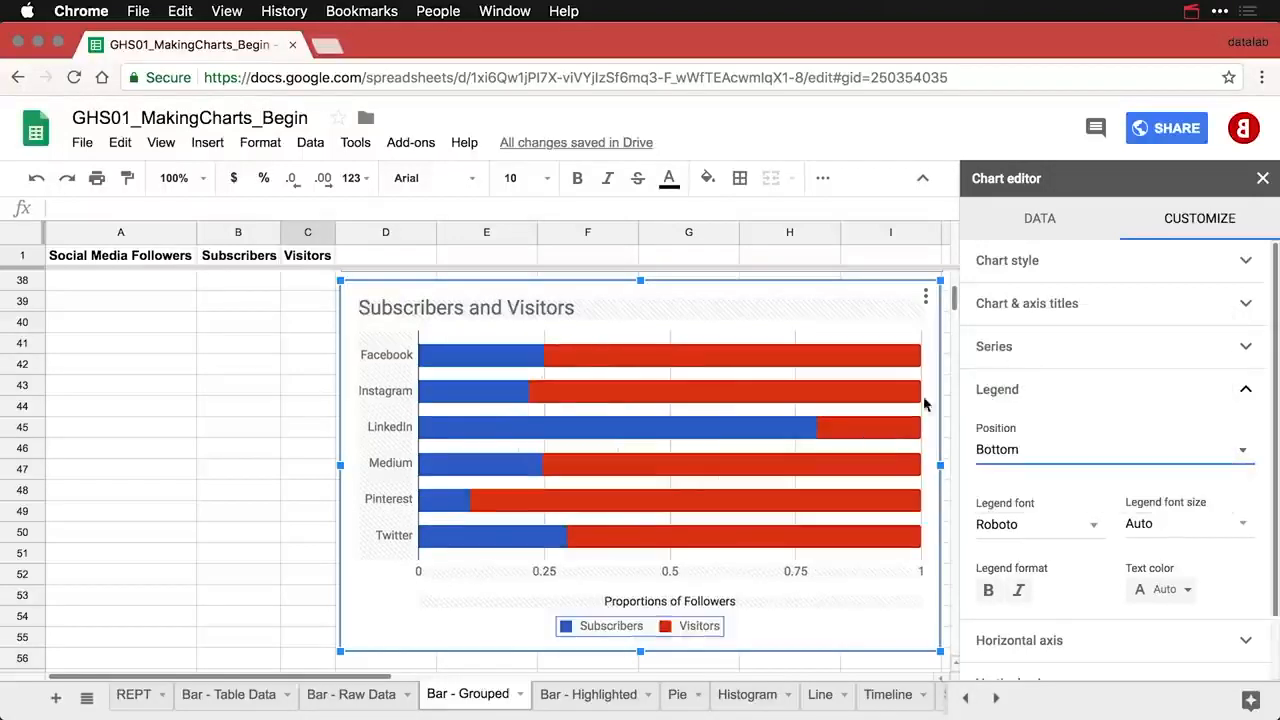
pyautogui.click(733, 355)
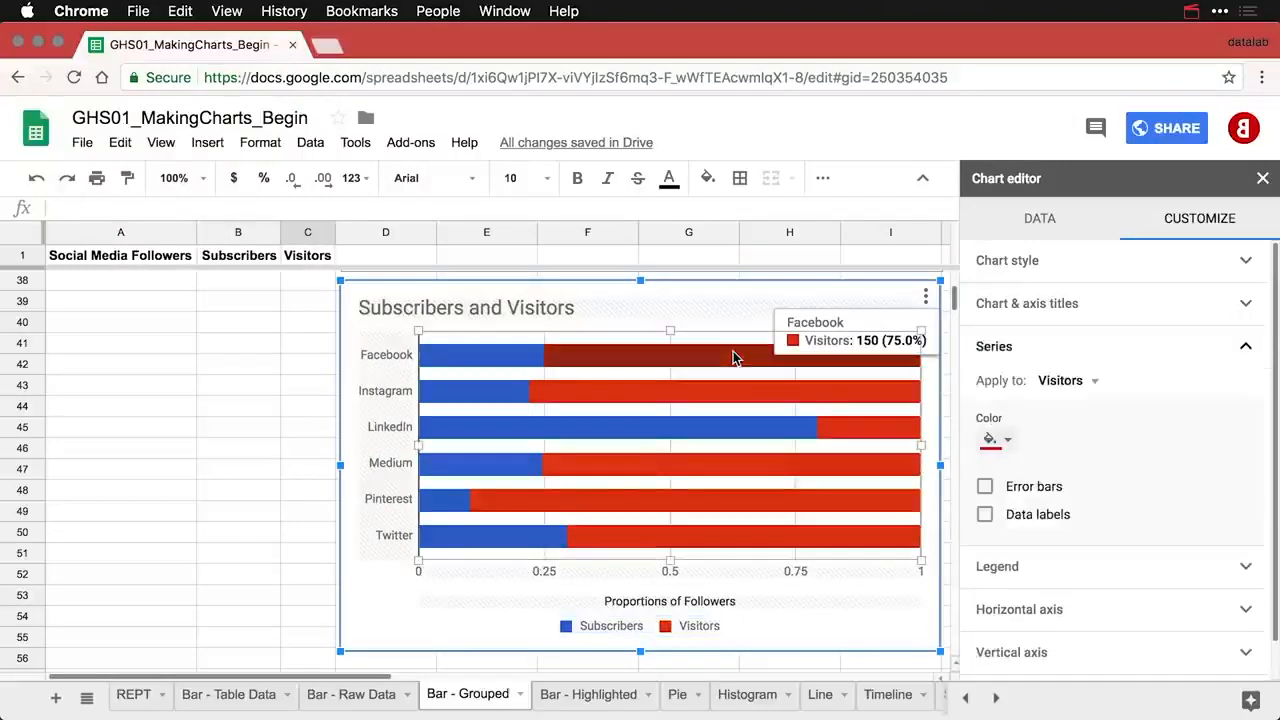
# - Colour the Visitors bars light grey and close the chart editor
pyautogui.click(1004, 440)
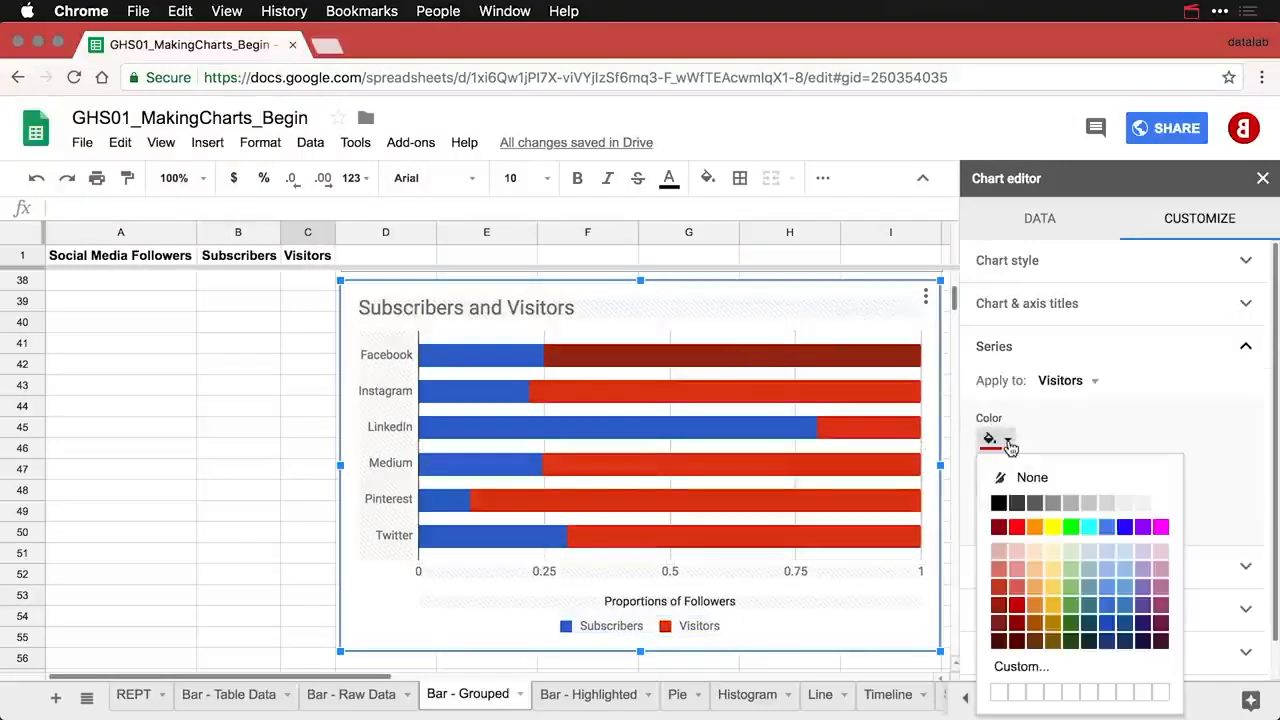
pyautogui.click(1089, 504)
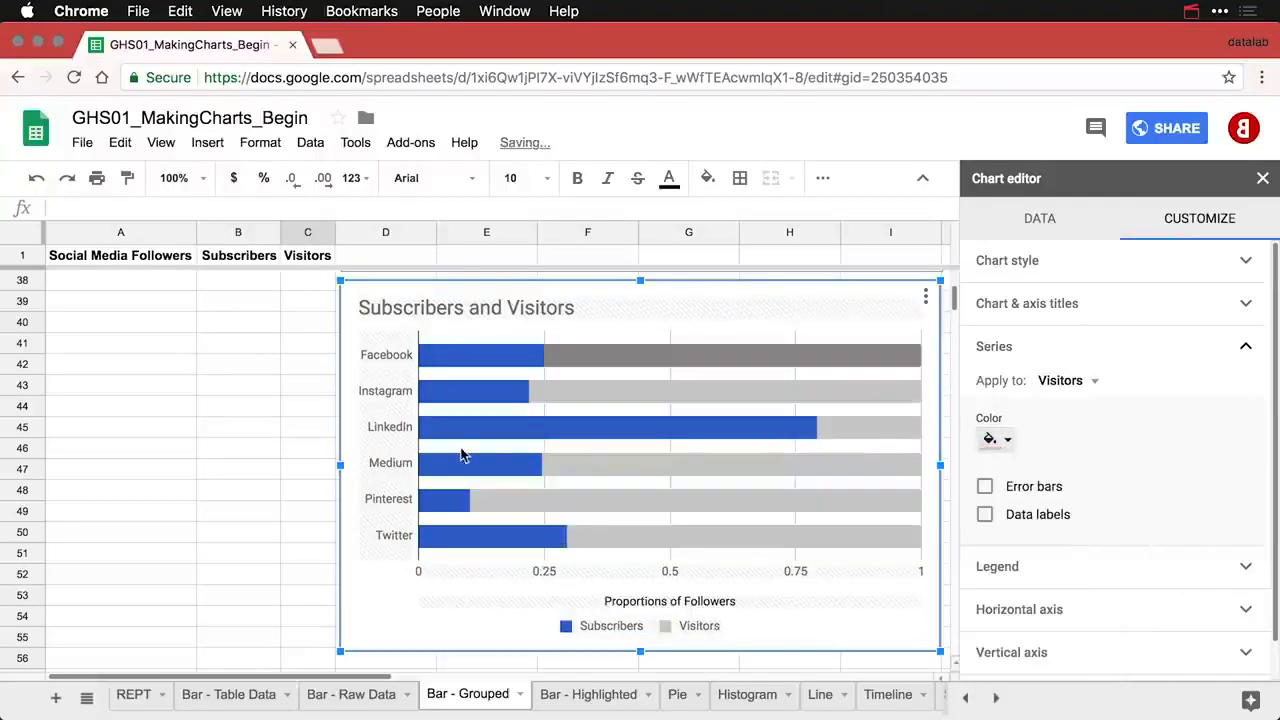
pyautogui.click(291, 432)
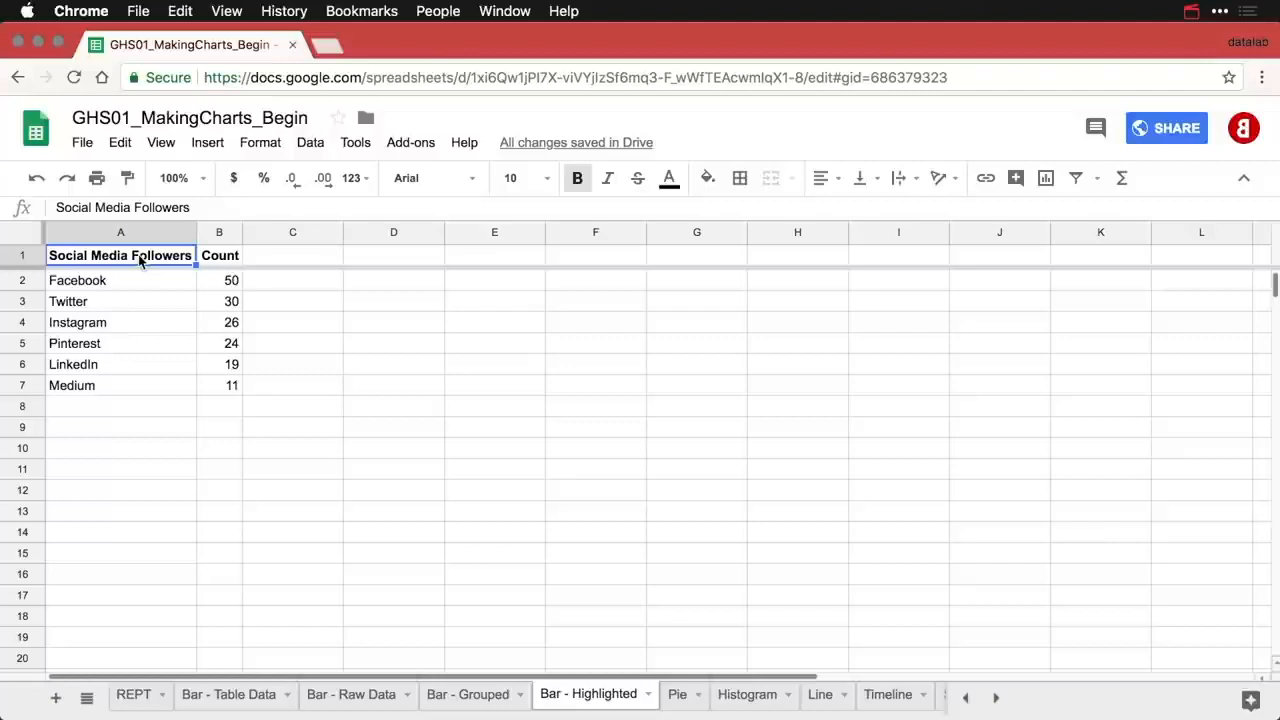
# - Add the header 'Highlight' in cell C1
pyautogui.press('Down')
pyautogui.press('Down')
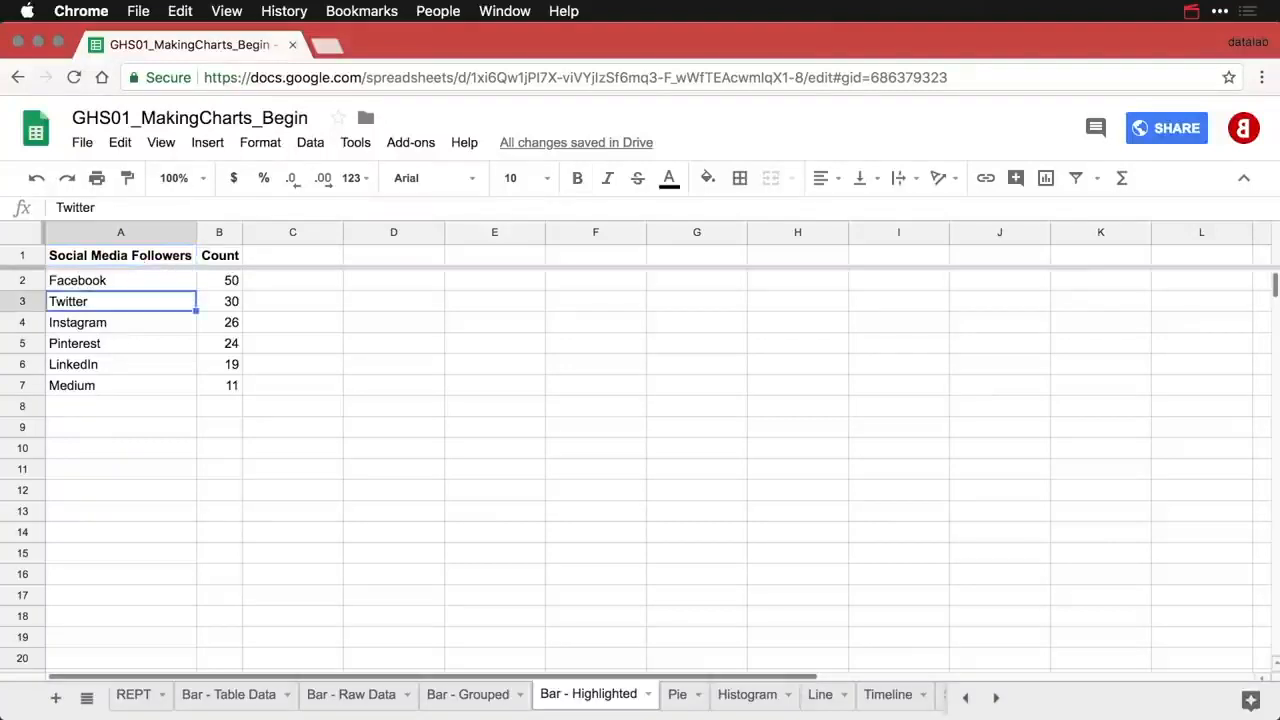
pyautogui.press('Down')
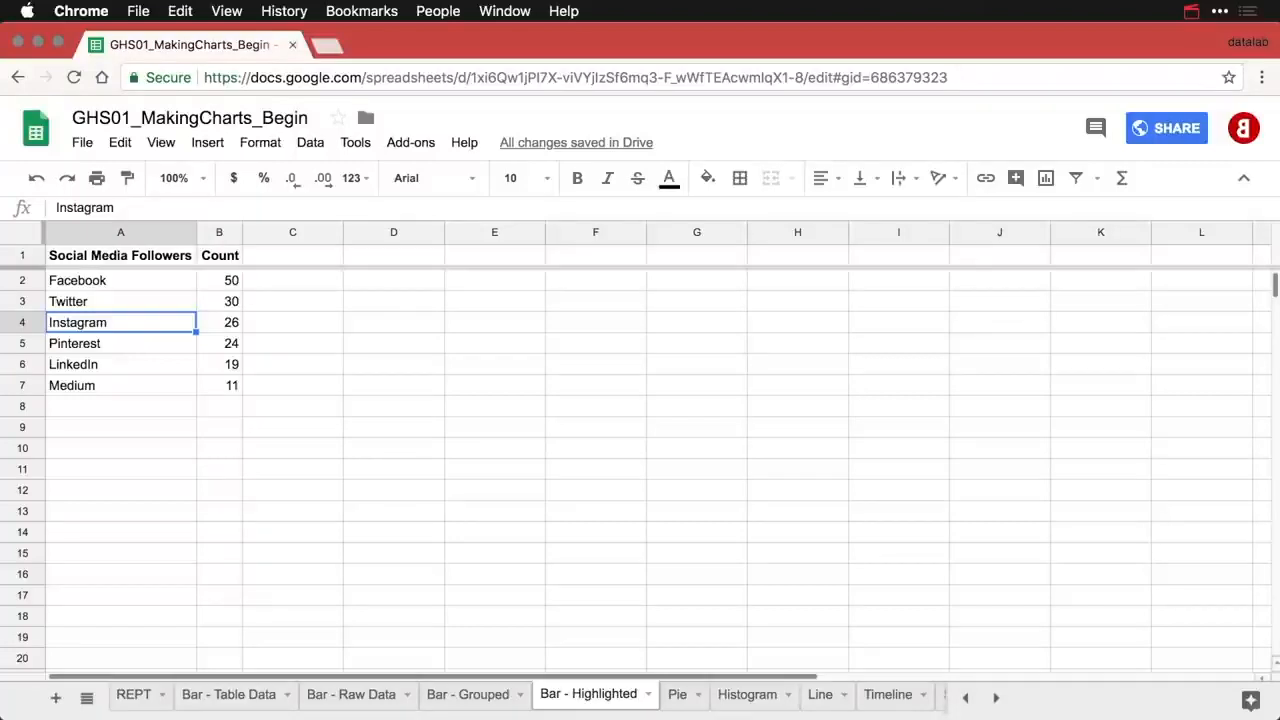
pyautogui.click(266, 260)
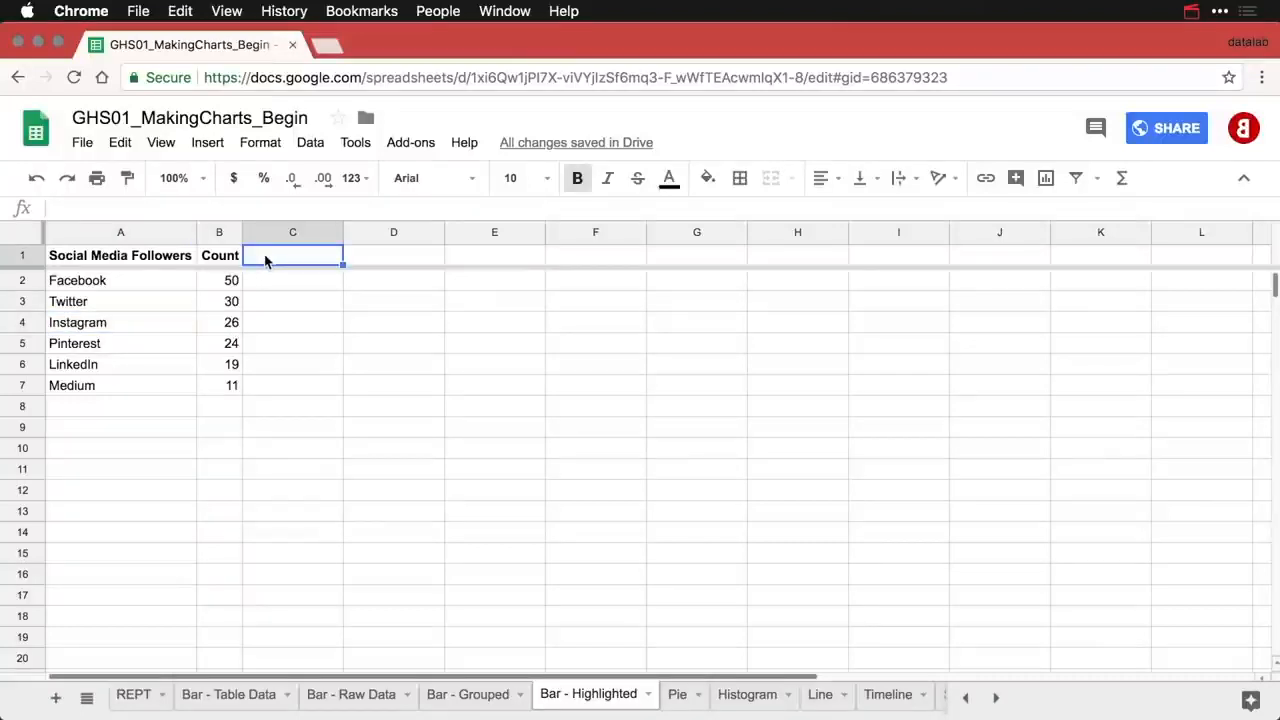
pyautogui.write('Highlight')
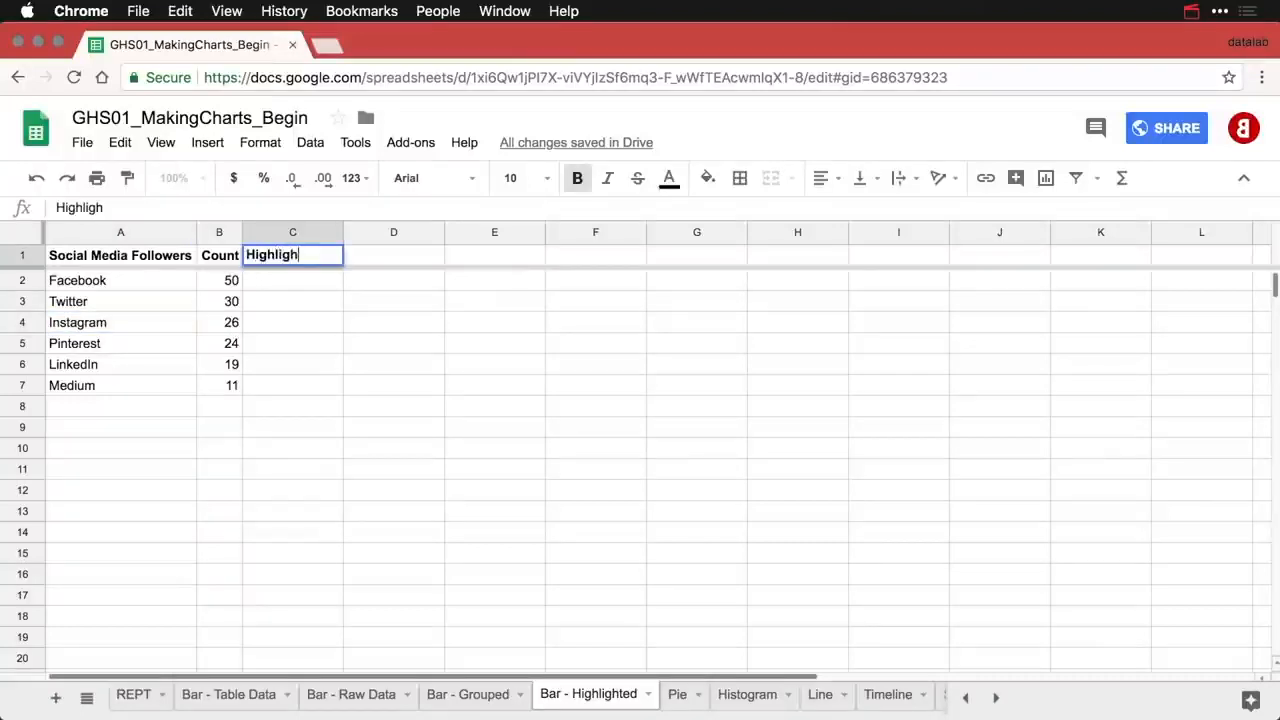
pyautogui.press('Down')
pyautogui.press('Down')
pyautogui.press('Down')
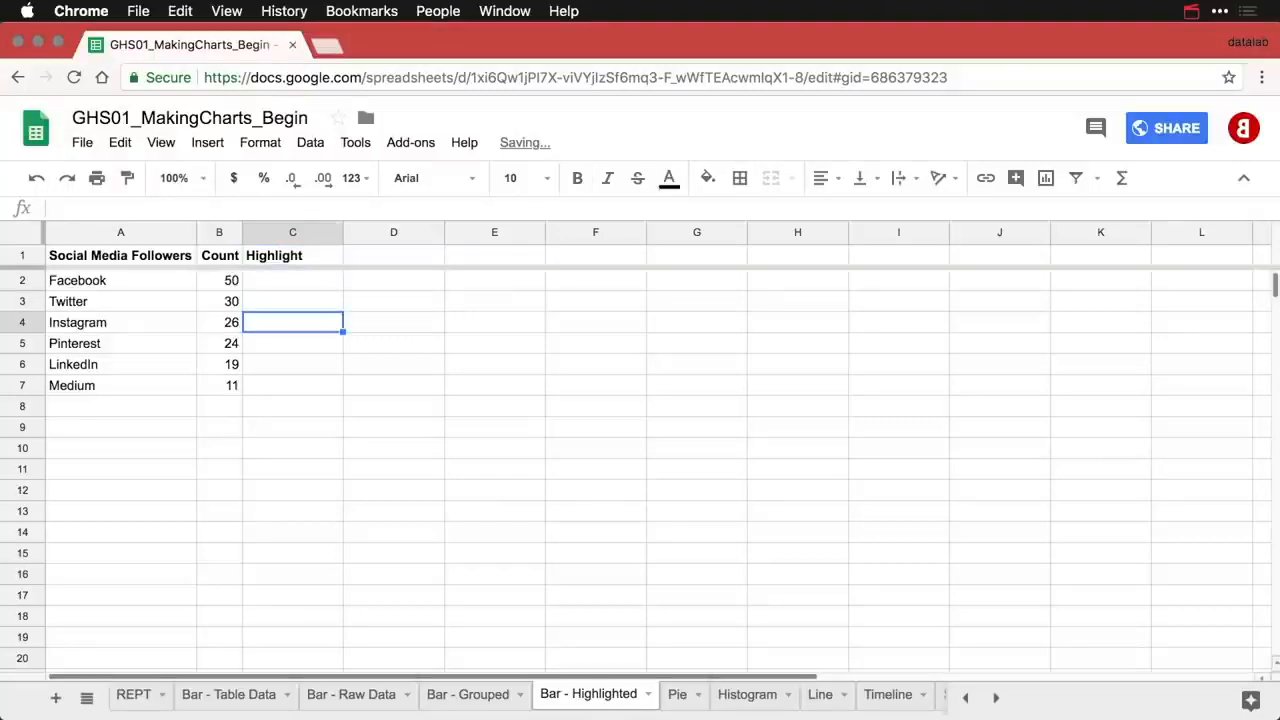
# - Move Instagram's count of 26 from B4 to C4, autofit column C, and select the table from A1
pyautogui.press('Left')
pyautogui.press('super+c')
pyautogui.press('Right')
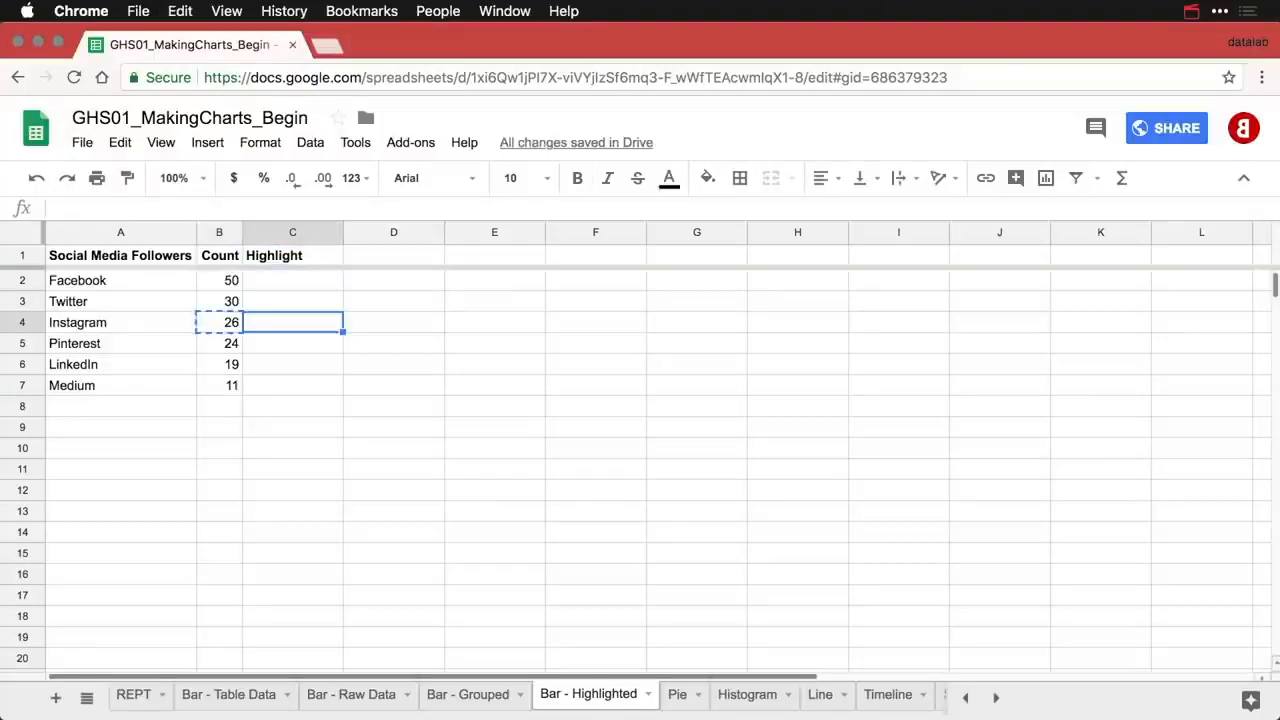
pyautogui.press('super+v')
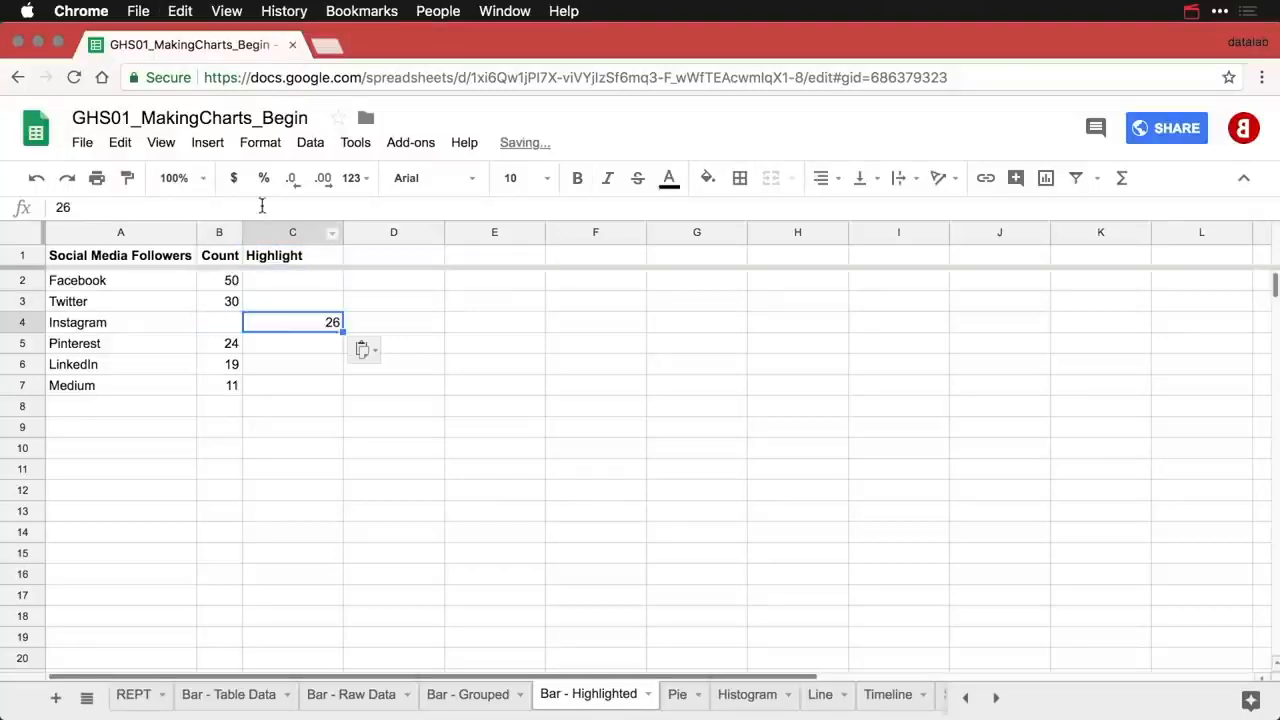
pyautogui.doubleClick(342, 231)
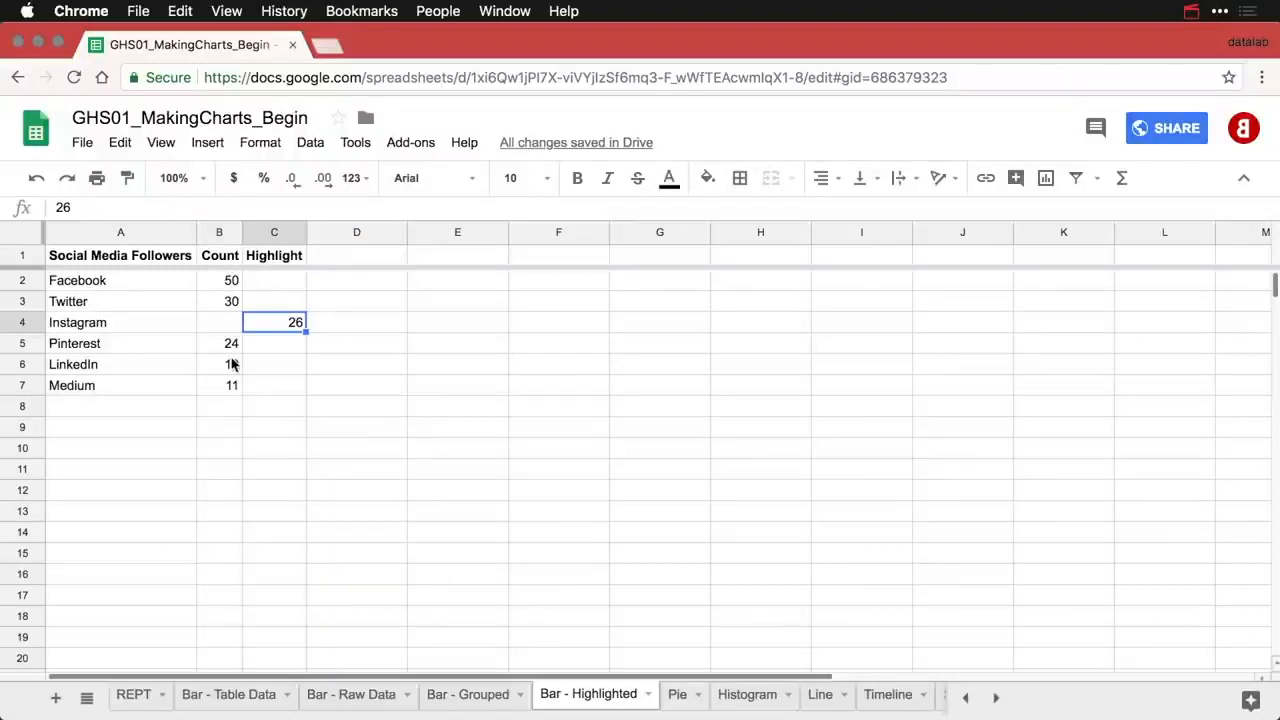
pyautogui.click(136, 262)
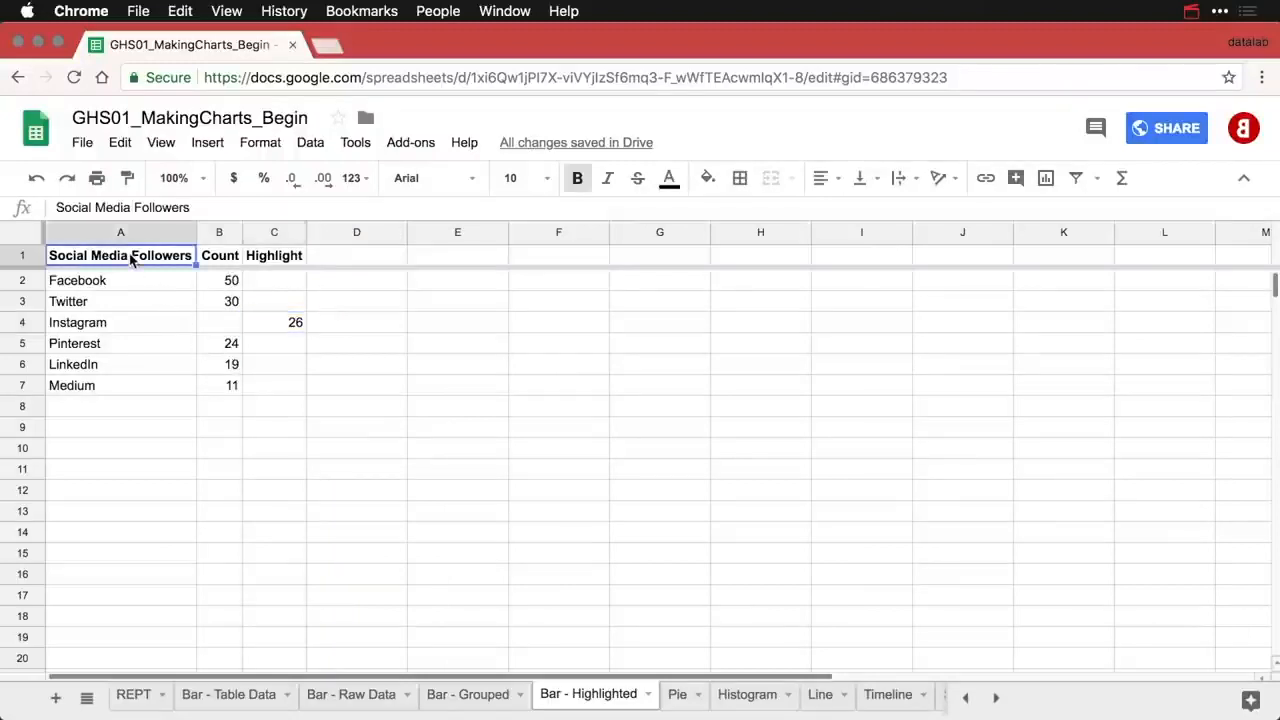
# - Insert a chart from the table, move it right of the data, and set stacking to Standard
pyautogui.click(1046, 180)
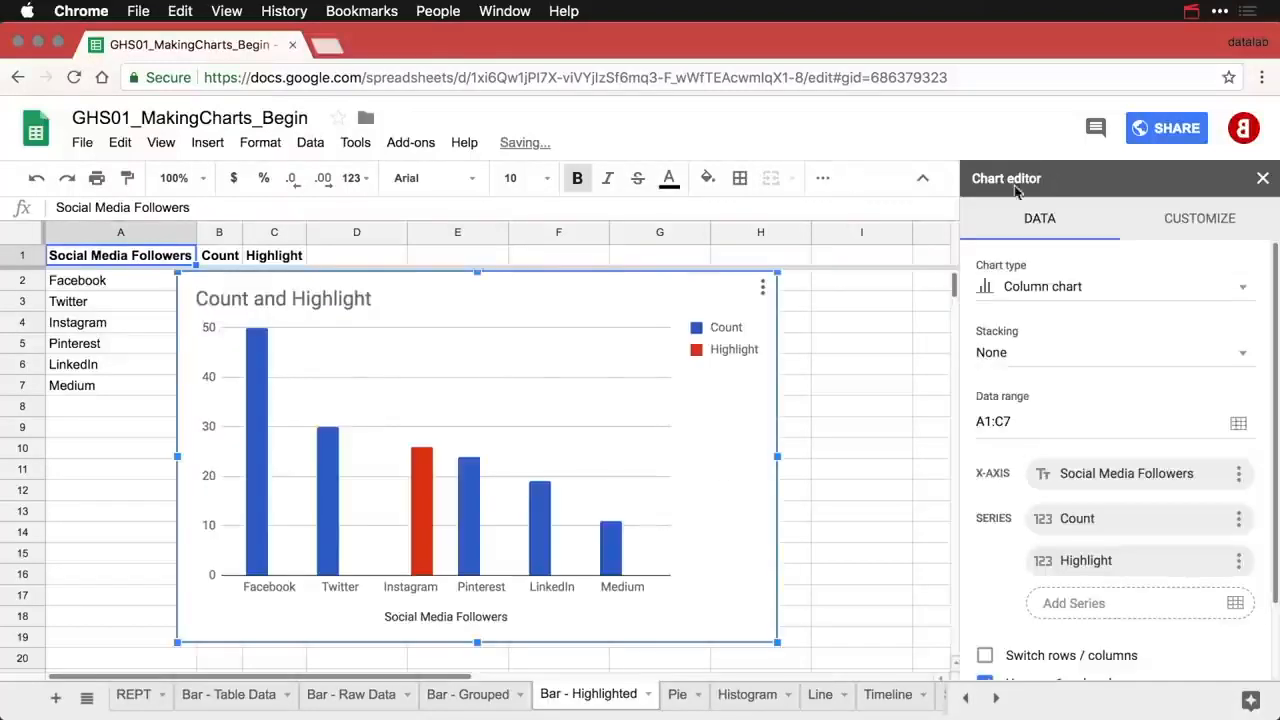
pyautogui.moveTo(440, 290); pyautogui.dragTo(570, 290)
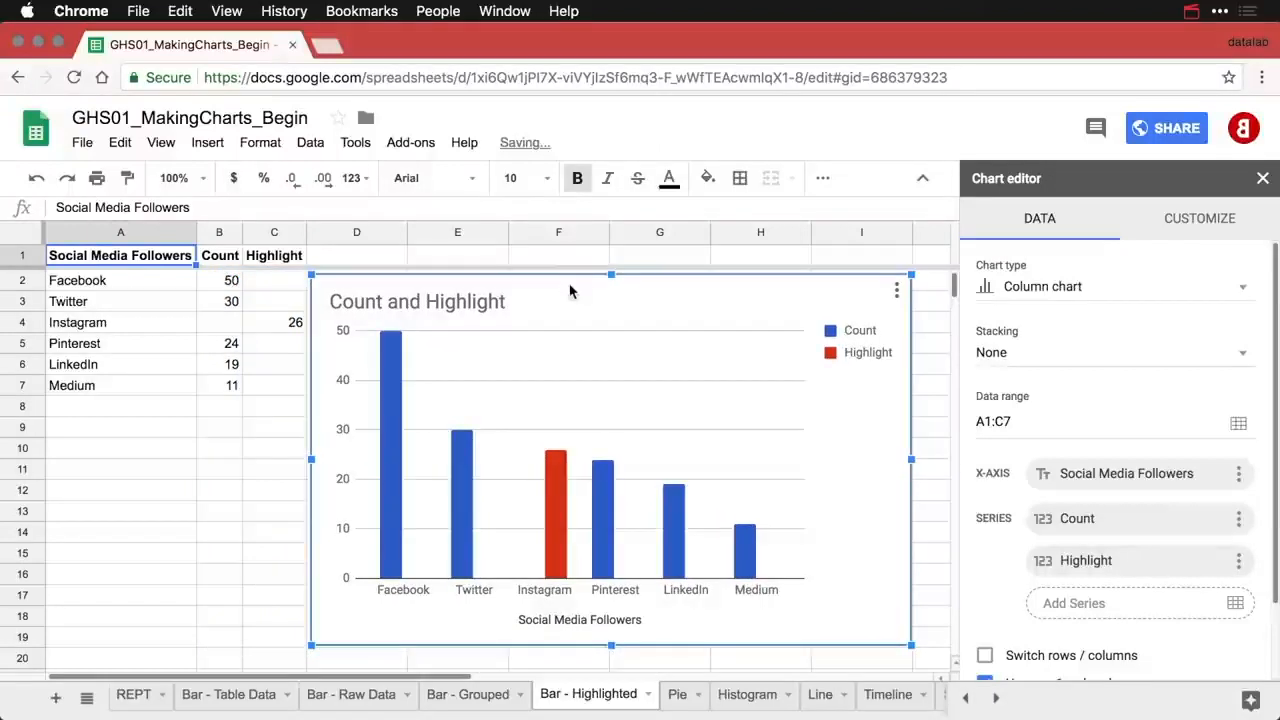
pyautogui.moveTo(457, 455)
pyautogui.moveTo(395, 530)
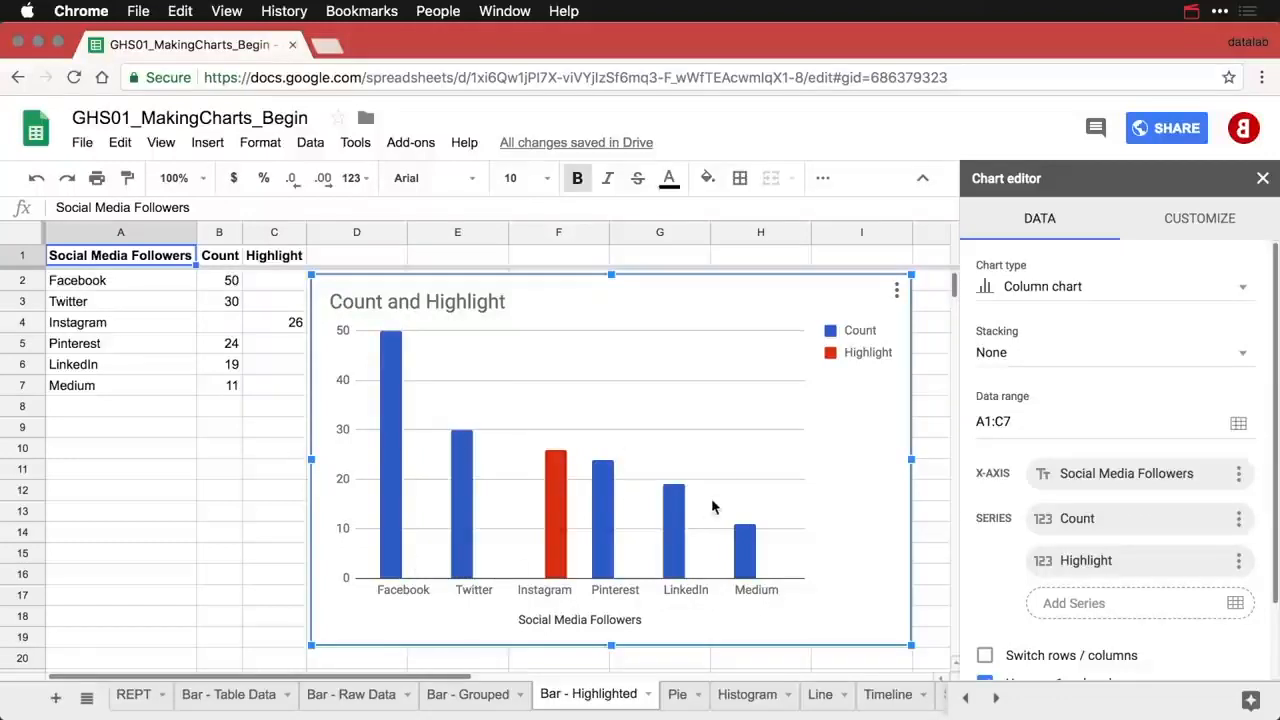
pyautogui.click(1056, 367)
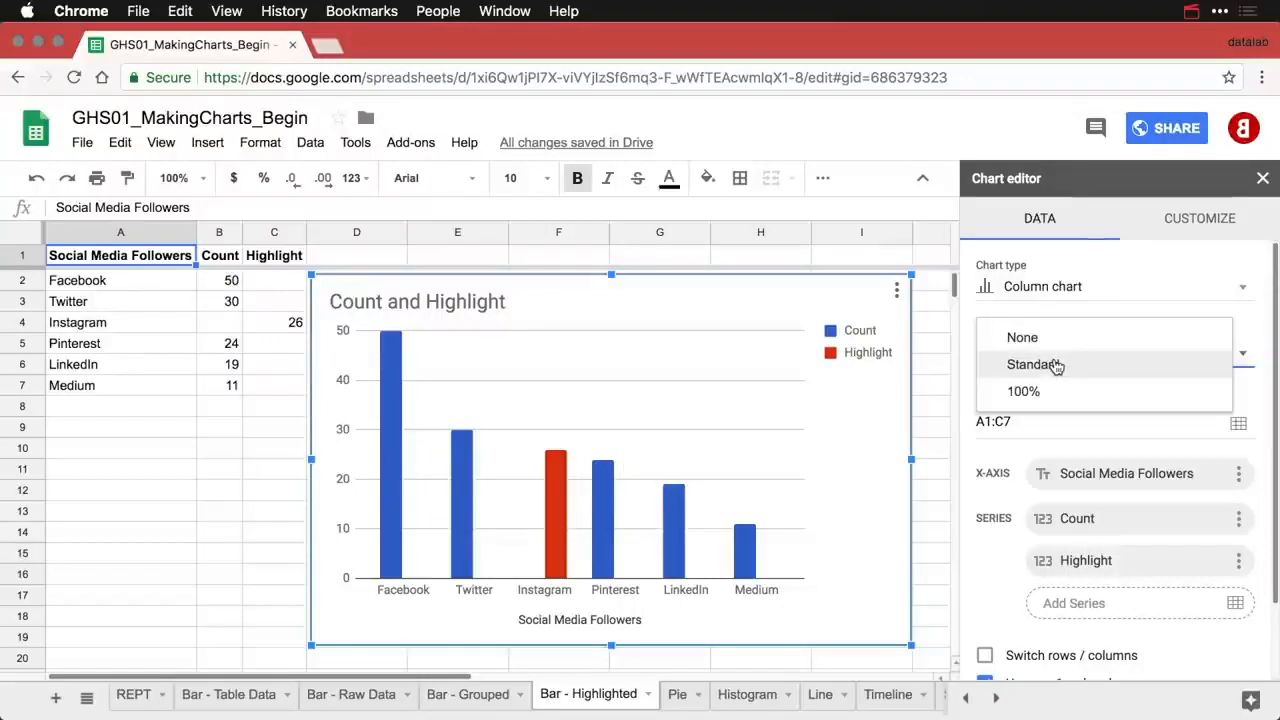
pyautogui.click(1056, 366)
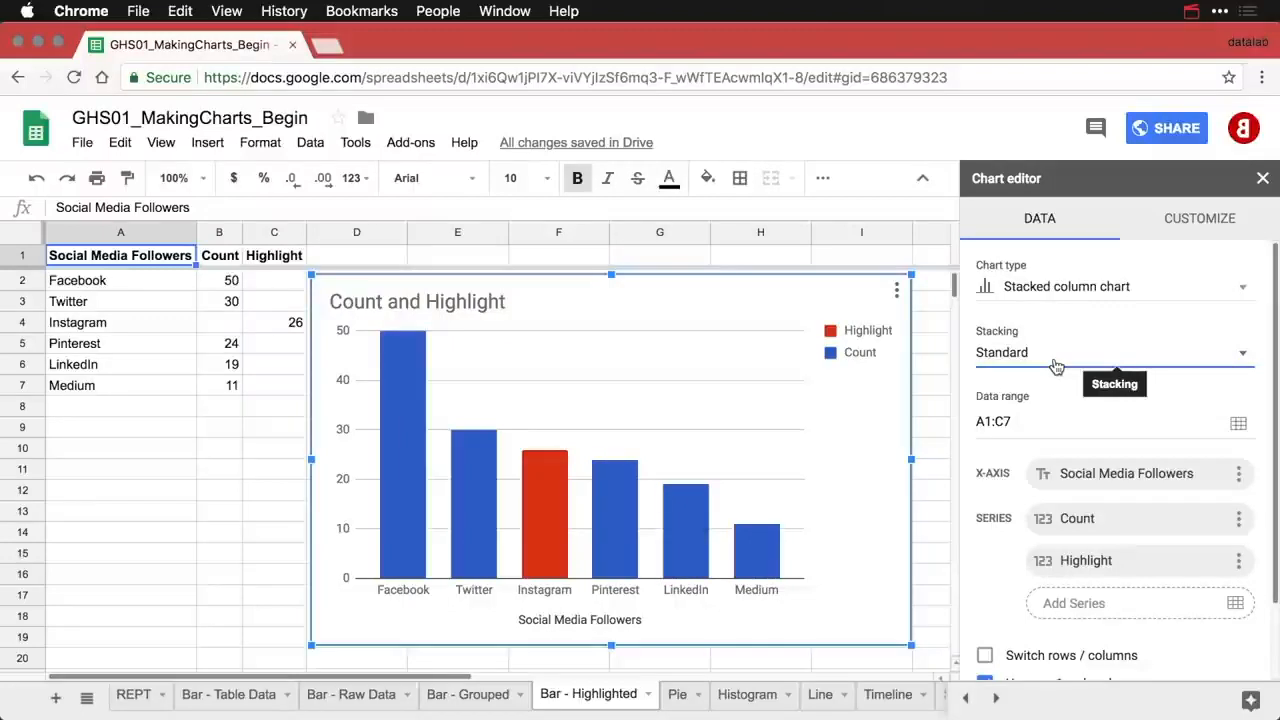
# - Set the chart's legend position to None
pyautogui.click(863, 355)
pyautogui.click(1023, 451)
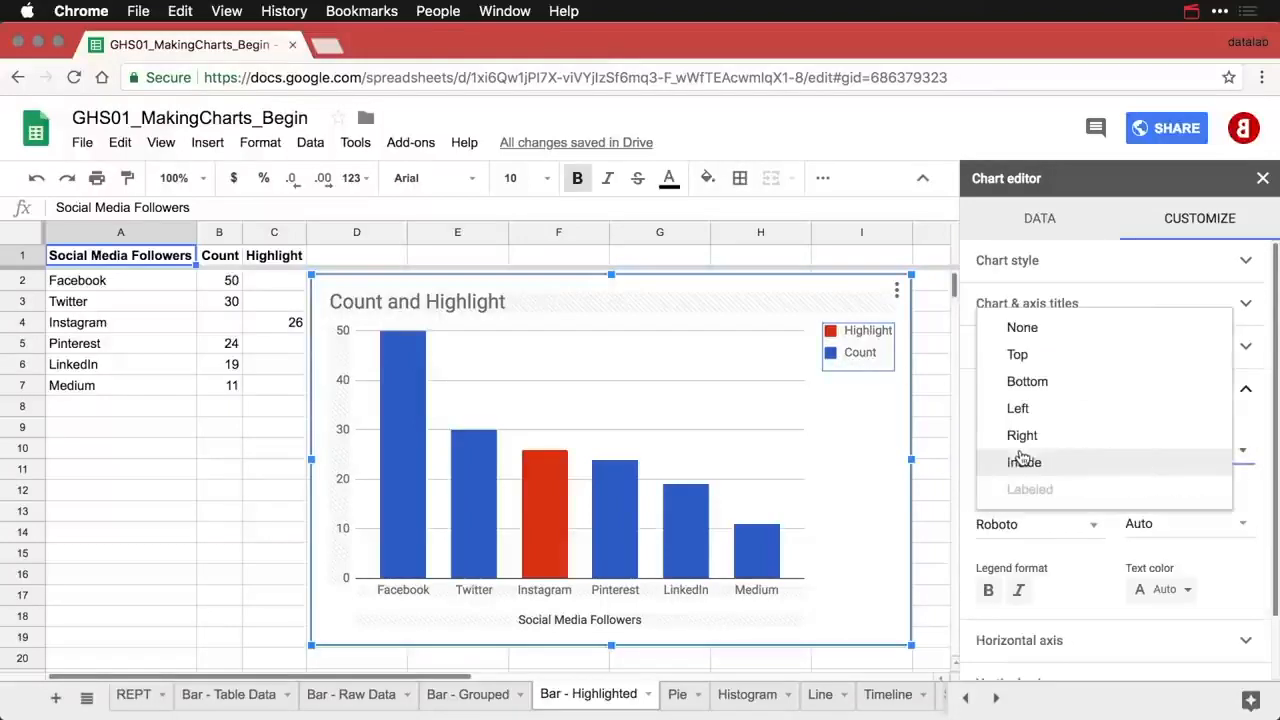
pyautogui.click(1044, 340)
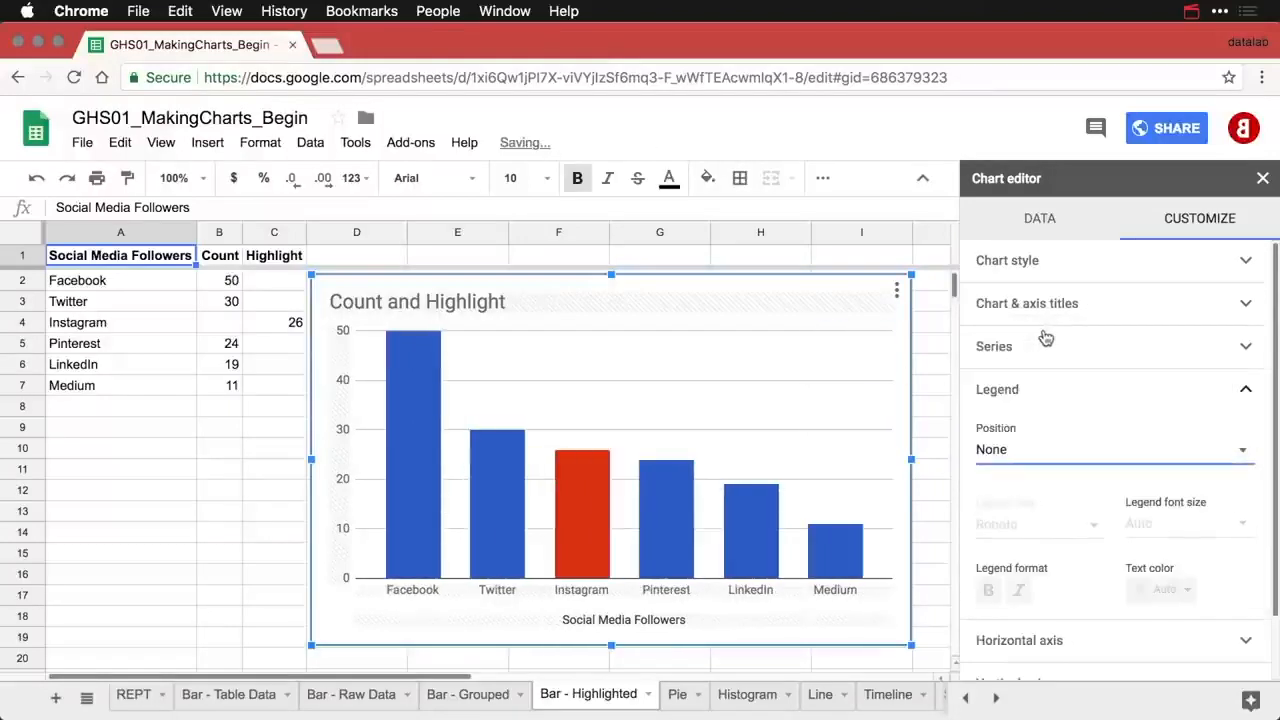
# - Retitle the chart 'Social Media Followers by Platform'
pyautogui.doubleClick(464, 303)
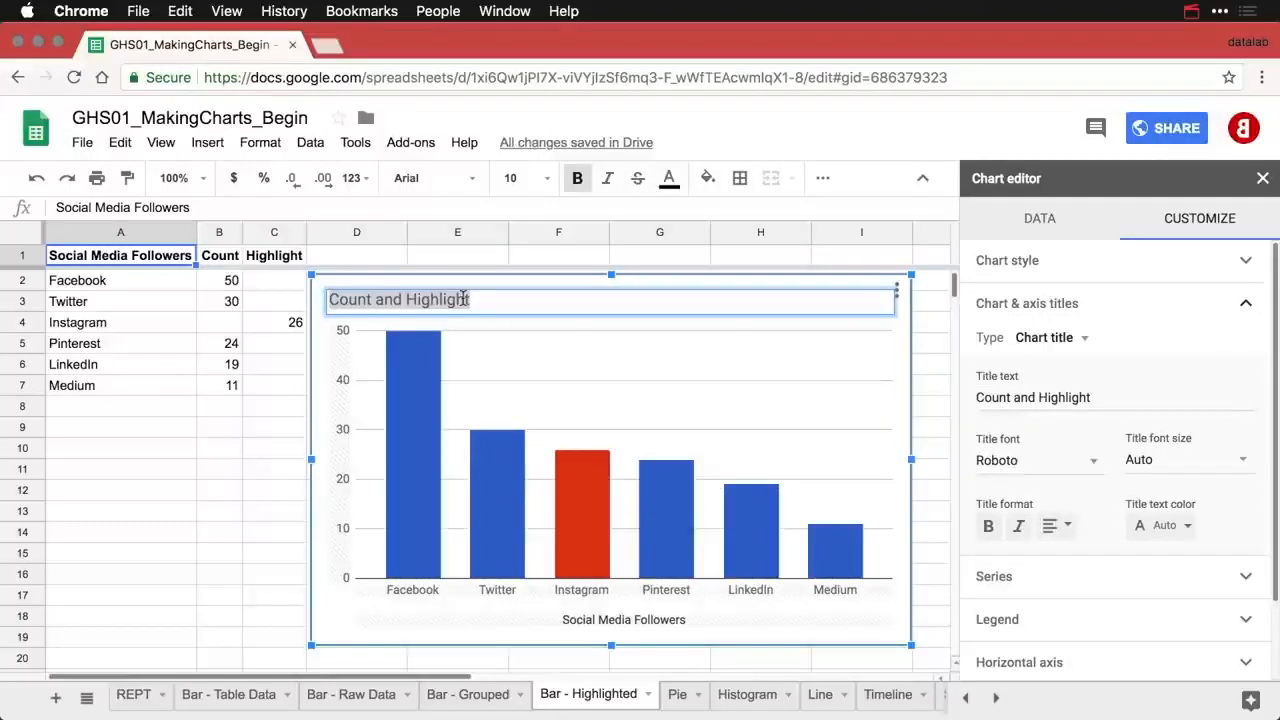
pyautogui.press('BackSpace')
pyautogui.write('Socia')
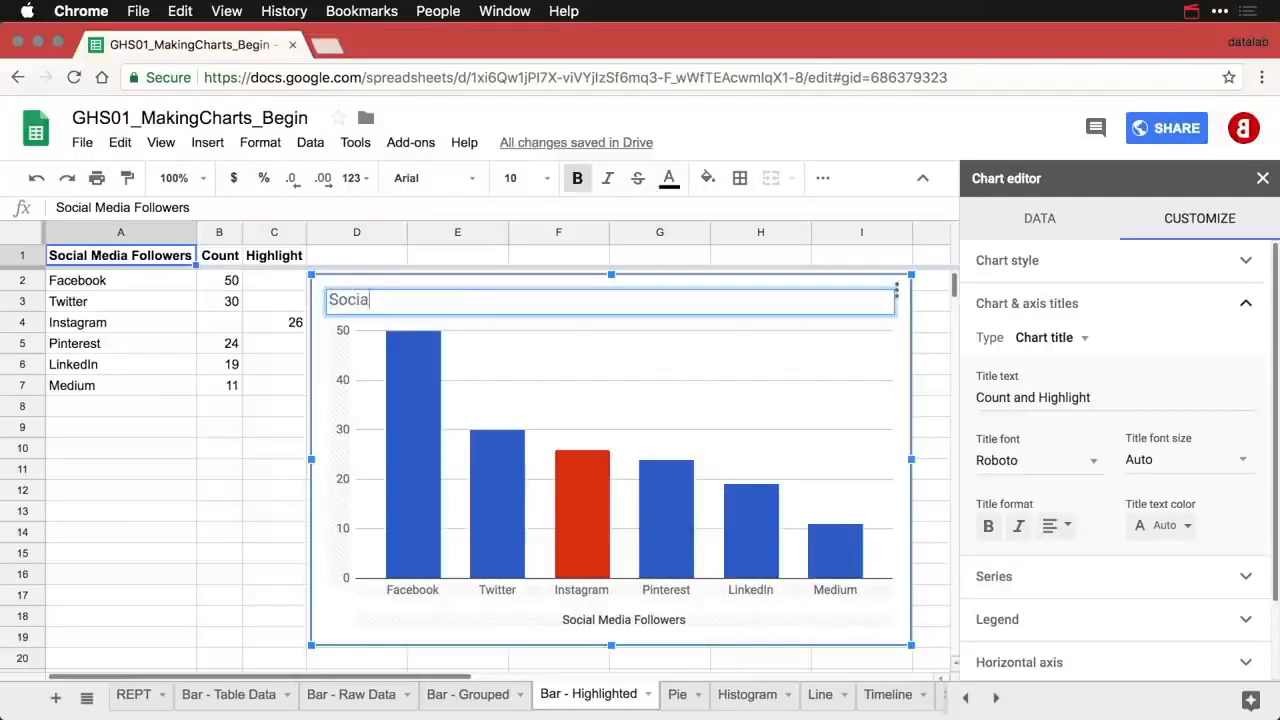
pyautogui.write('l Media Followers by Pla')
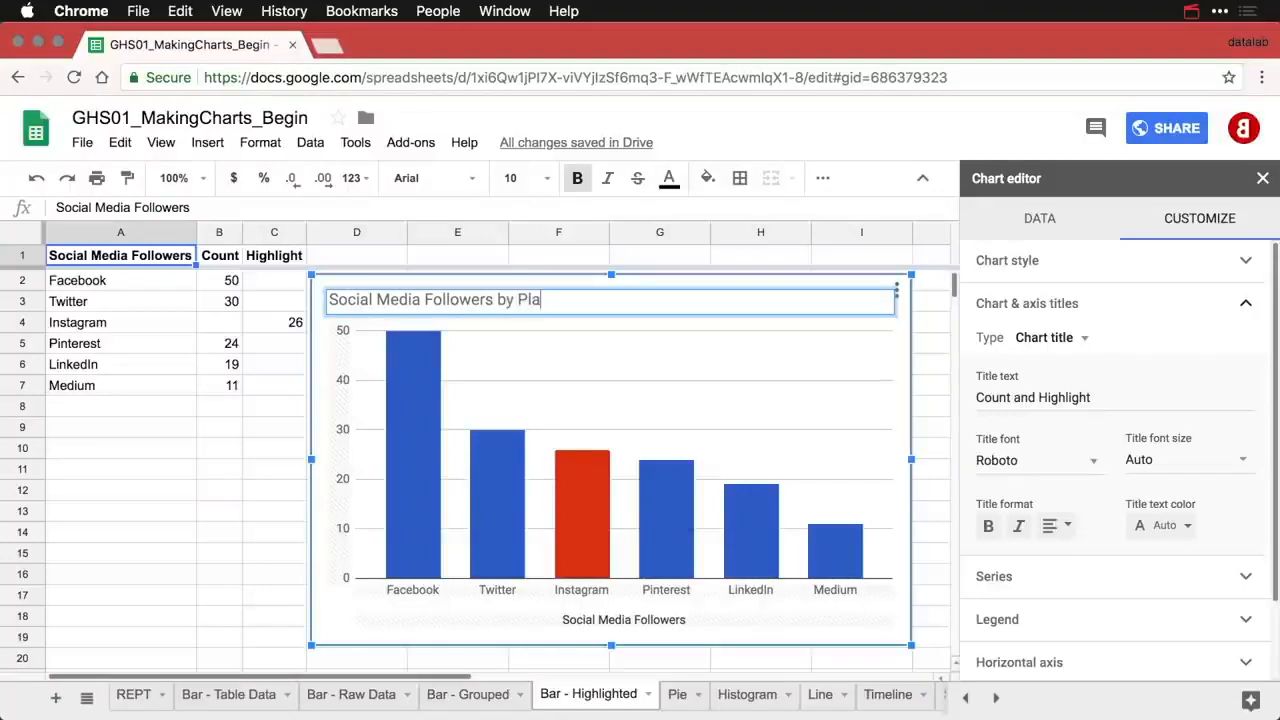
pyautogui.write('tform')
pyautogui.press('Return')
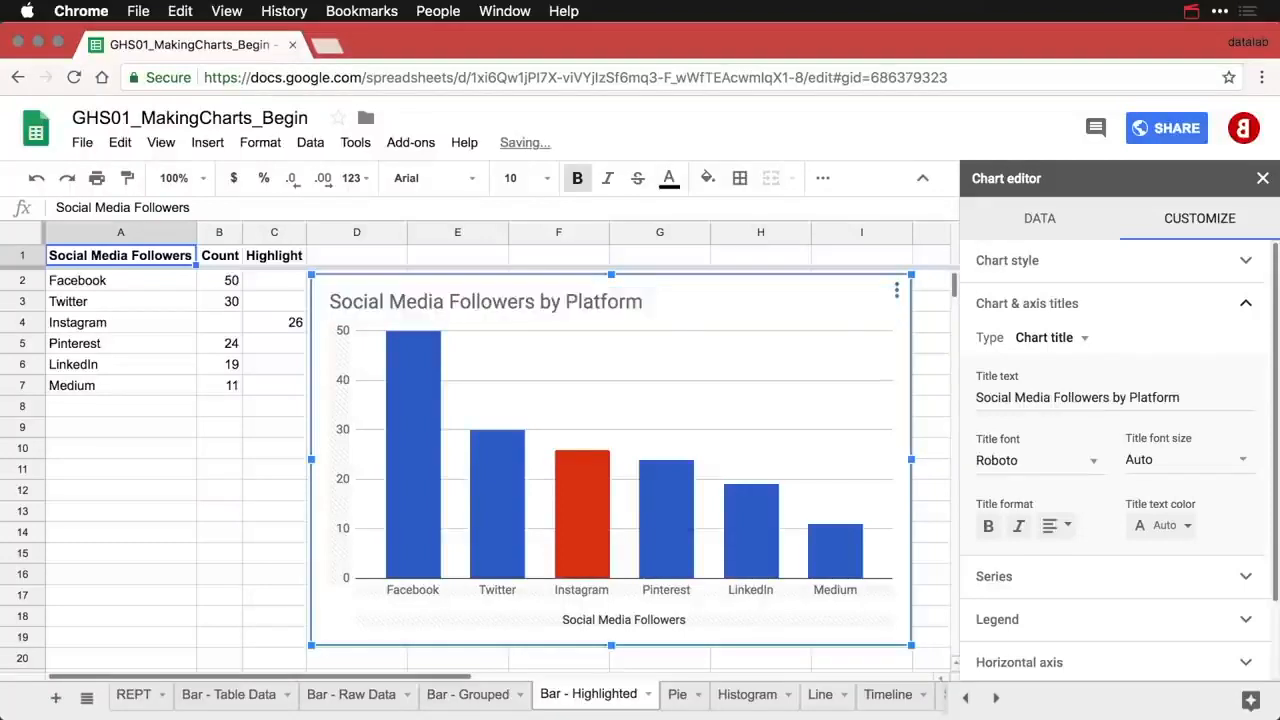
# - Delete the horizontal axis title text and deselect the chart
pyautogui.click(634, 622)
pyautogui.click(1026, 397)
pyautogui.press('BackSpace')
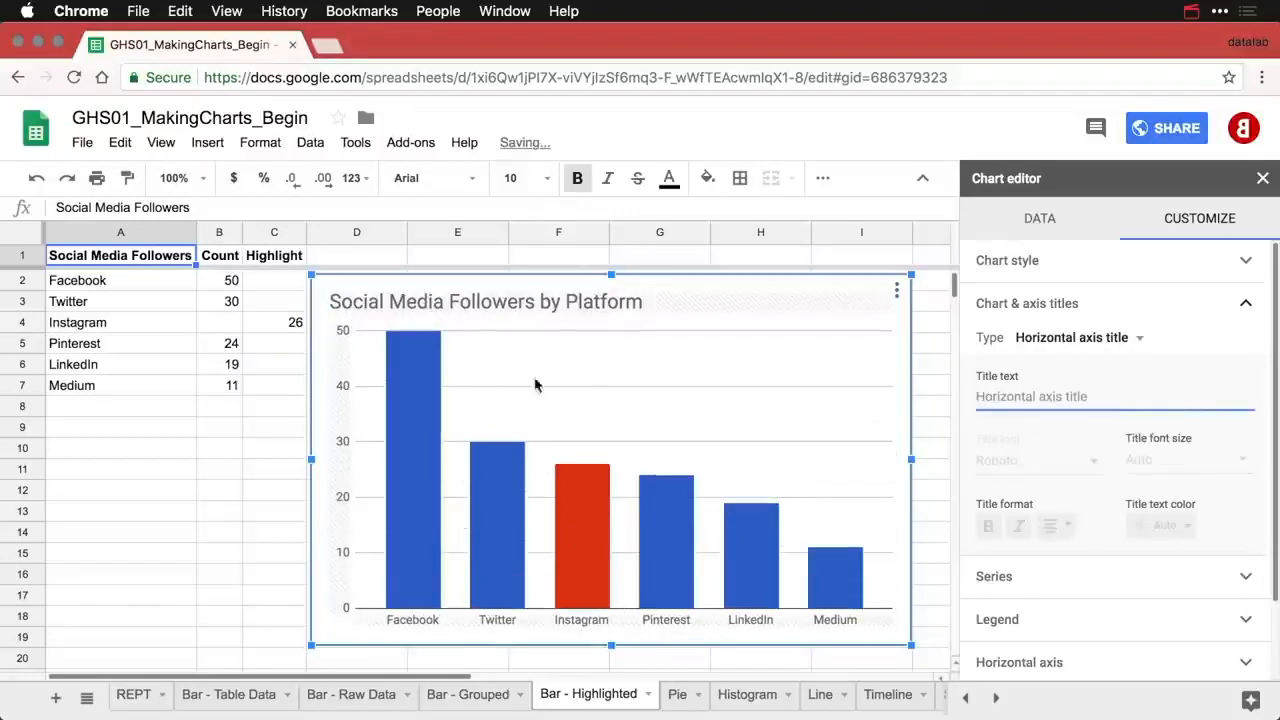
pyautogui.click(276, 436)
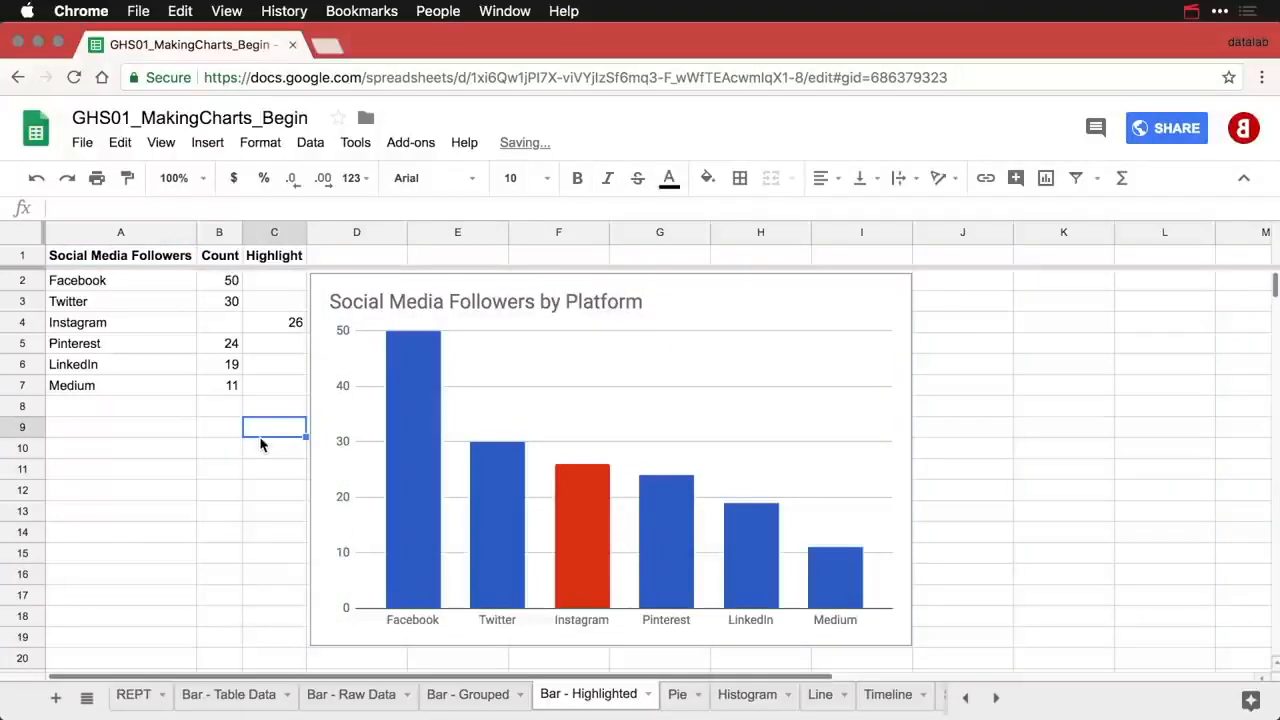
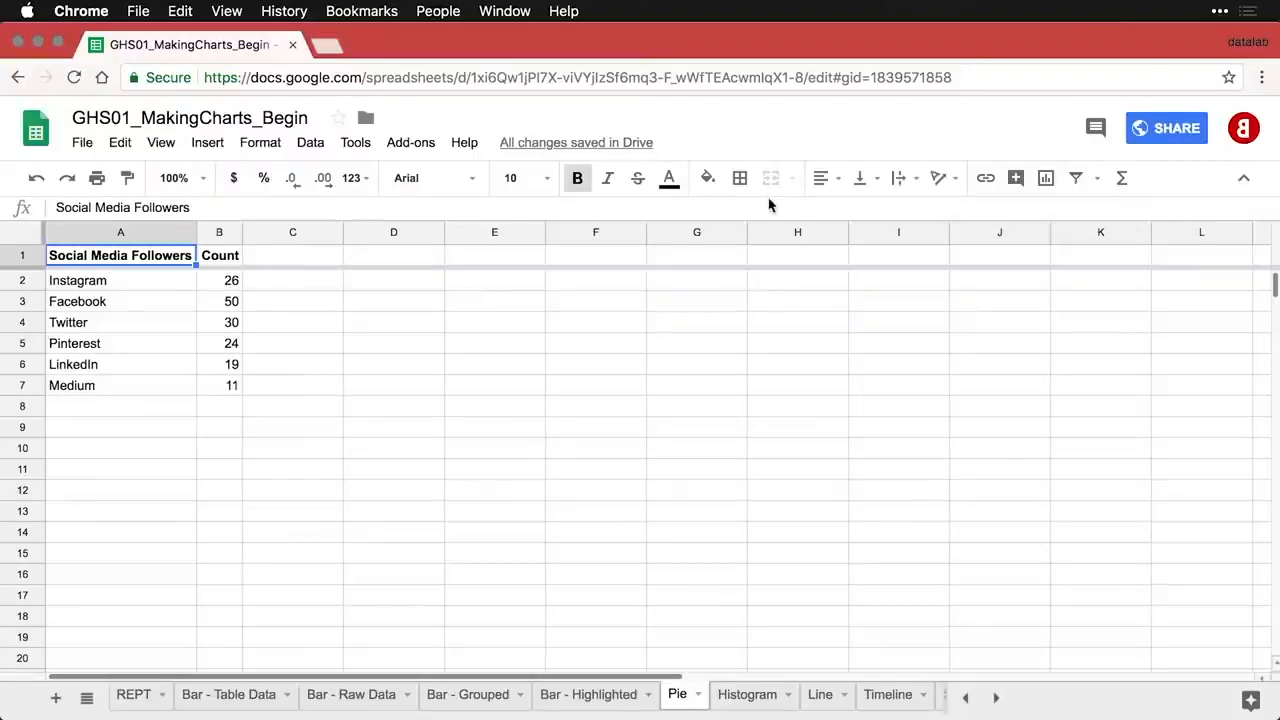
# - Insert a chart from the follower data, nudge it right, and switch it to a pie chart
pyautogui.click(1046, 180)
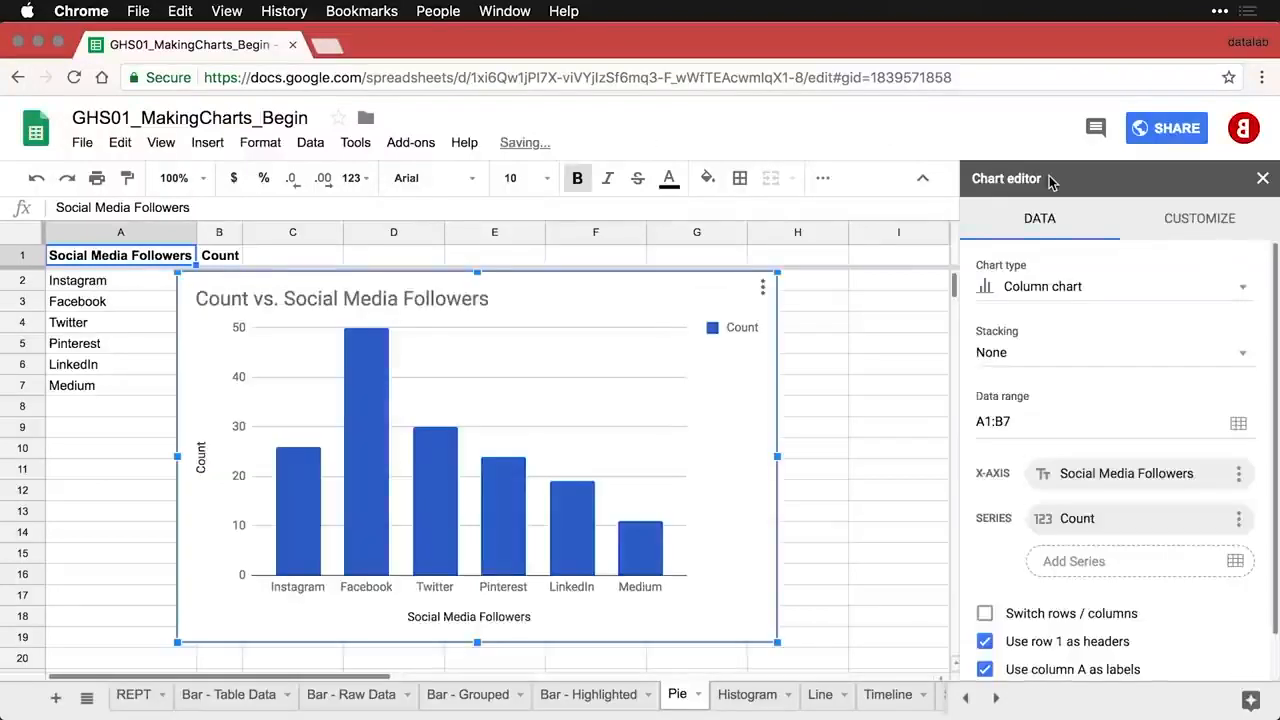
pyautogui.moveTo(579, 289); pyautogui.dragTo(657, 293)
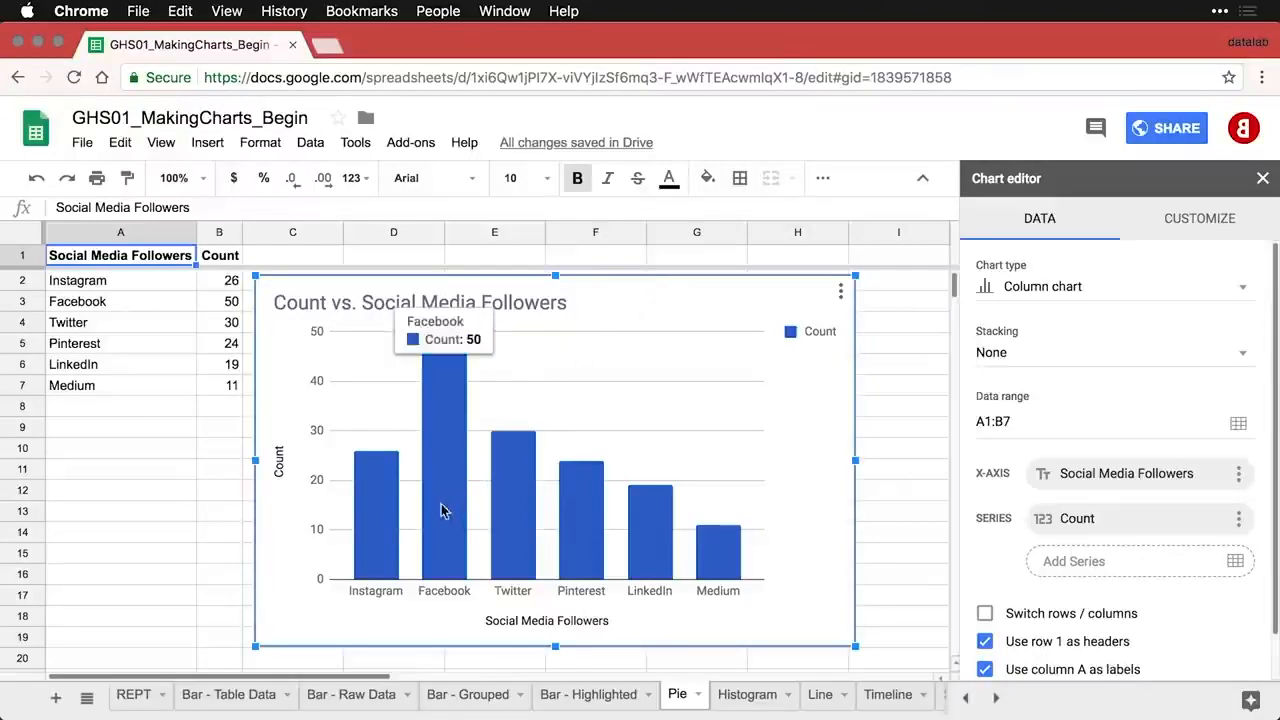
pyautogui.moveTo(391, 537)
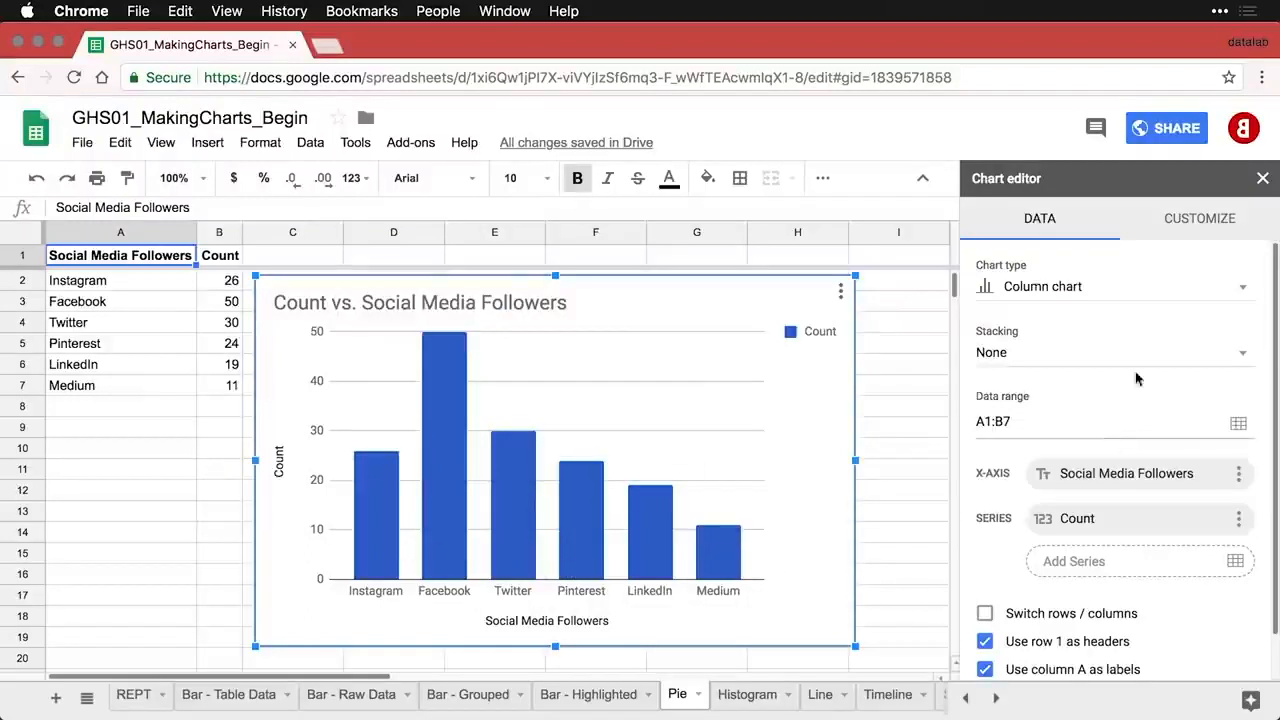
pyautogui.click(1174, 300)
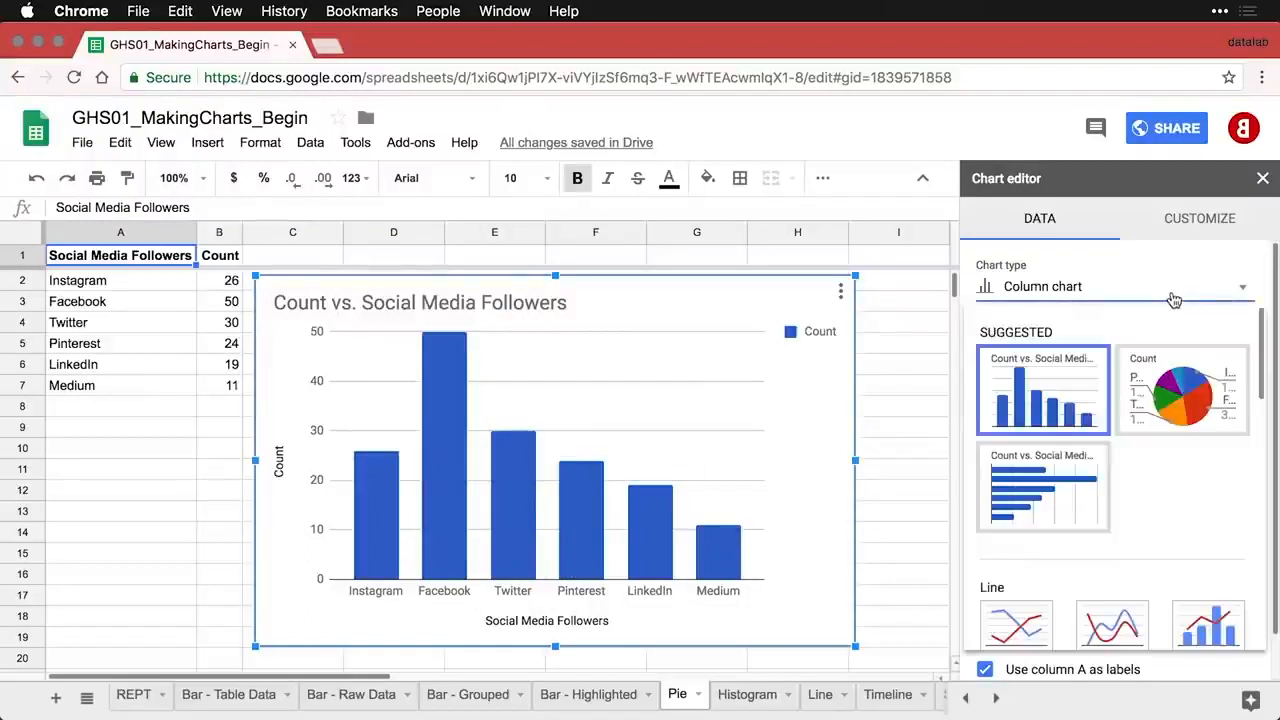
pyautogui.click(1175, 400)
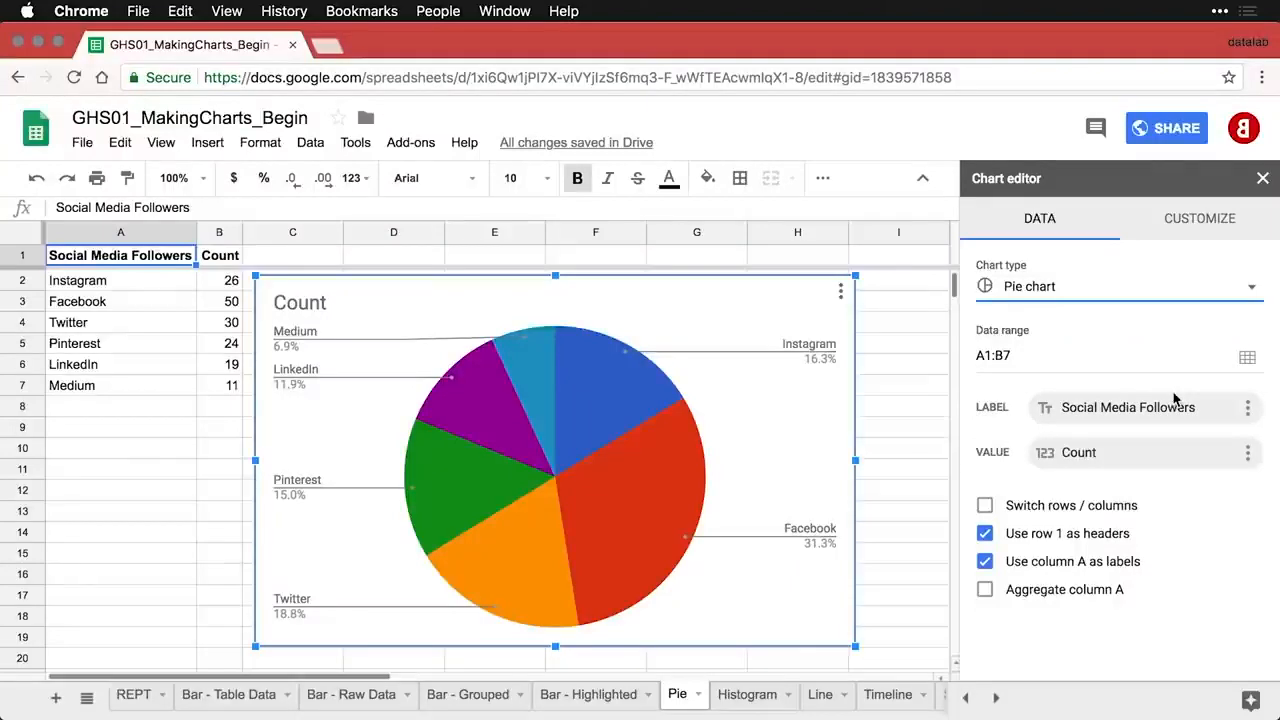
# - Replace the pie chart's title with 'Social Media Followers by Platform', fixing a typo along the way
pyautogui.doubleClick(305, 302)
pyautogui.write('Social')
pyautogui.write('Media fol')
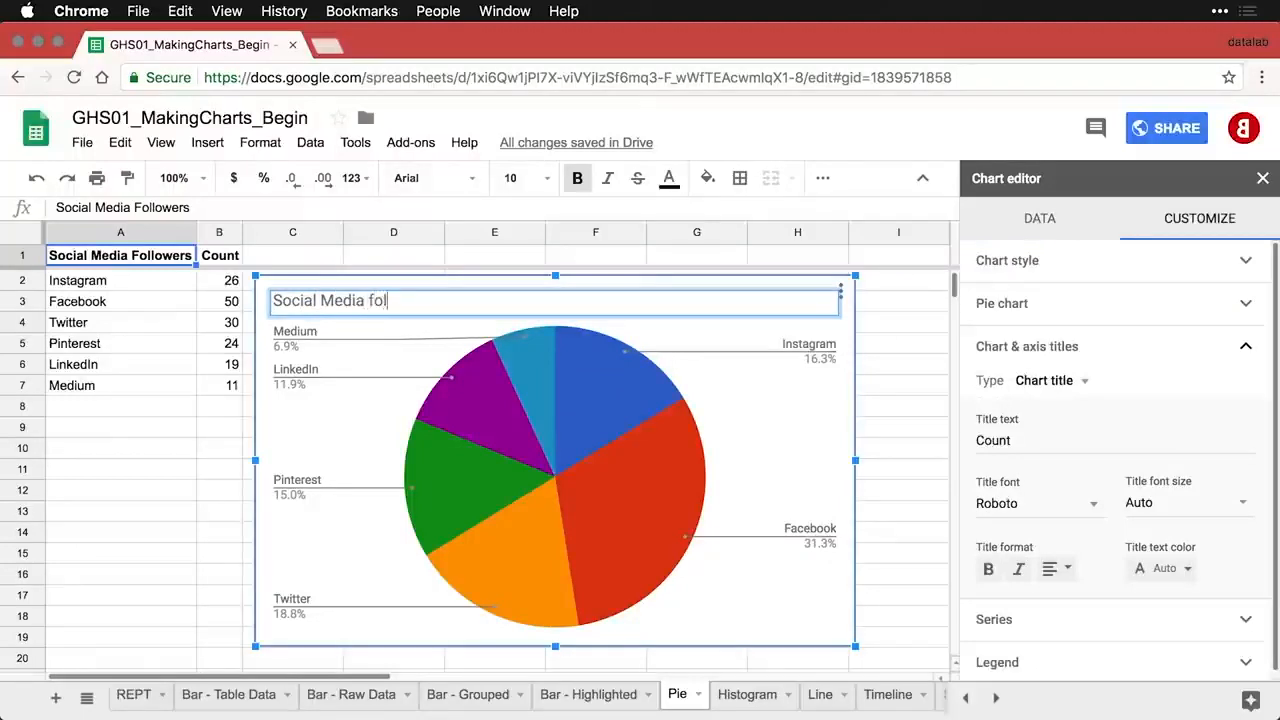
pyautogui.press('BackSpace')
pyautogui.press('BackSpace')
pyautogui.write('Followers by Platform')
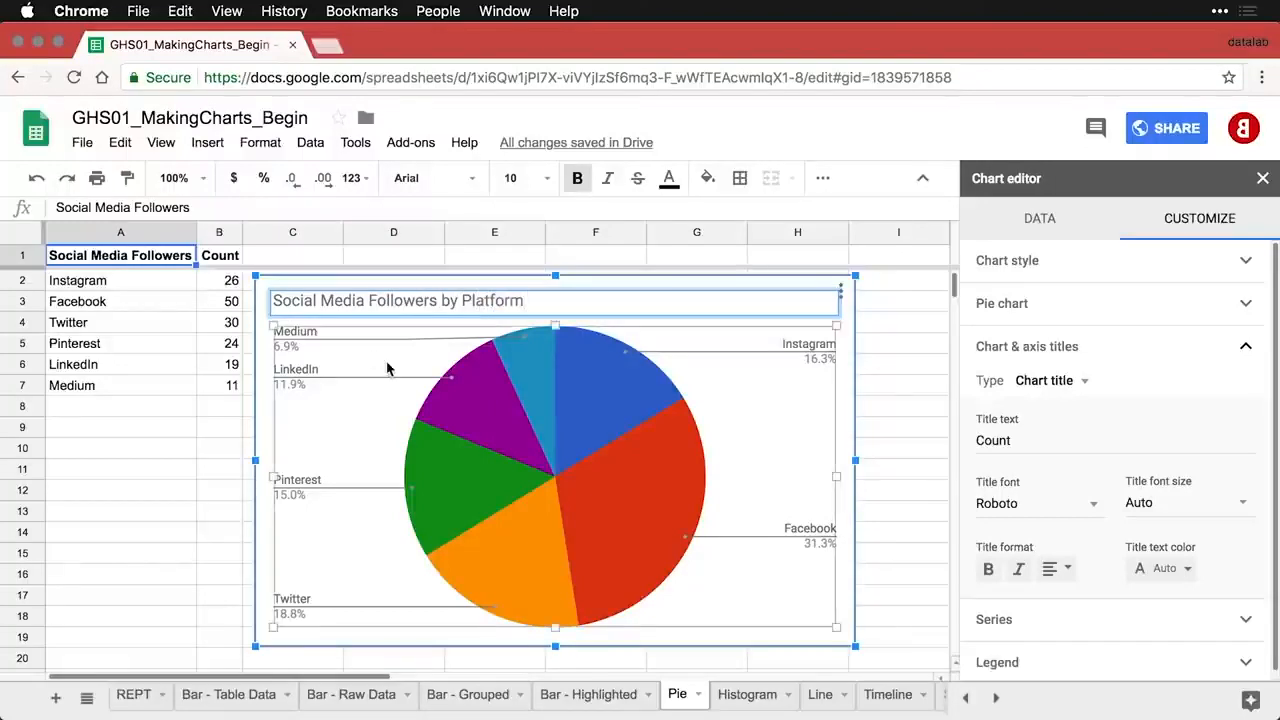
pyautogui.moveTo(558, 425)
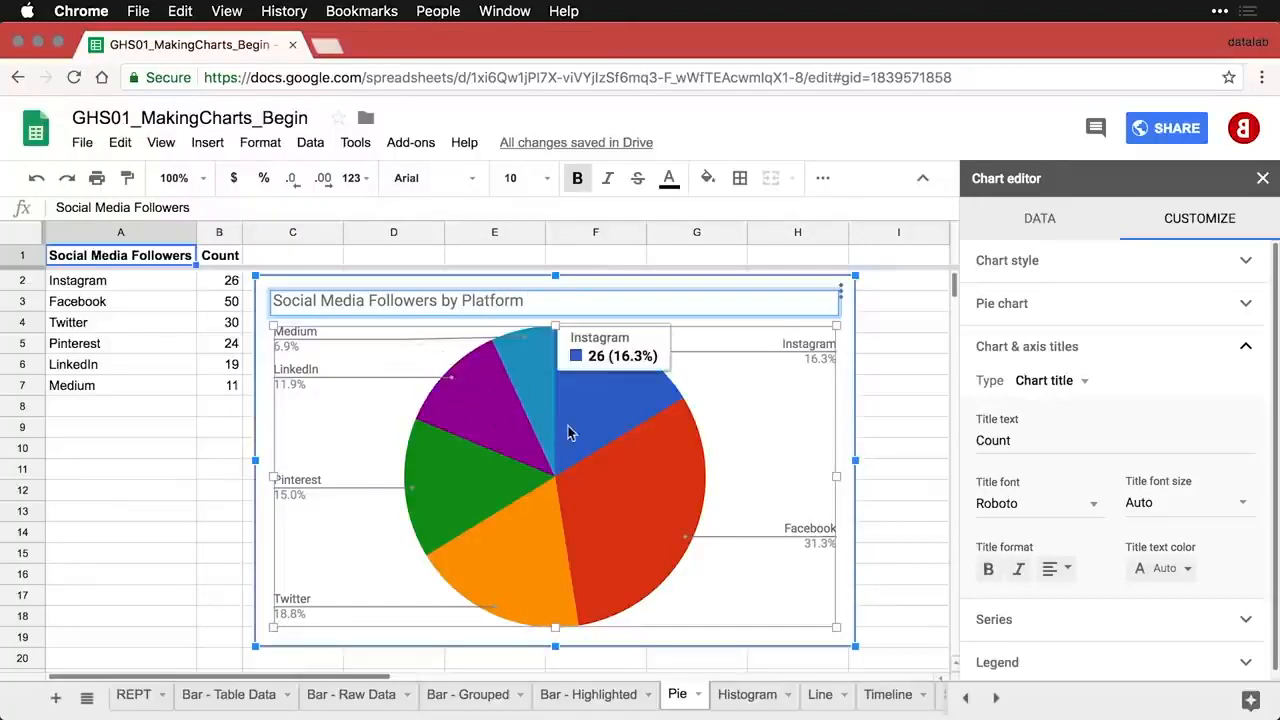
pyautogui.click(596, 432)
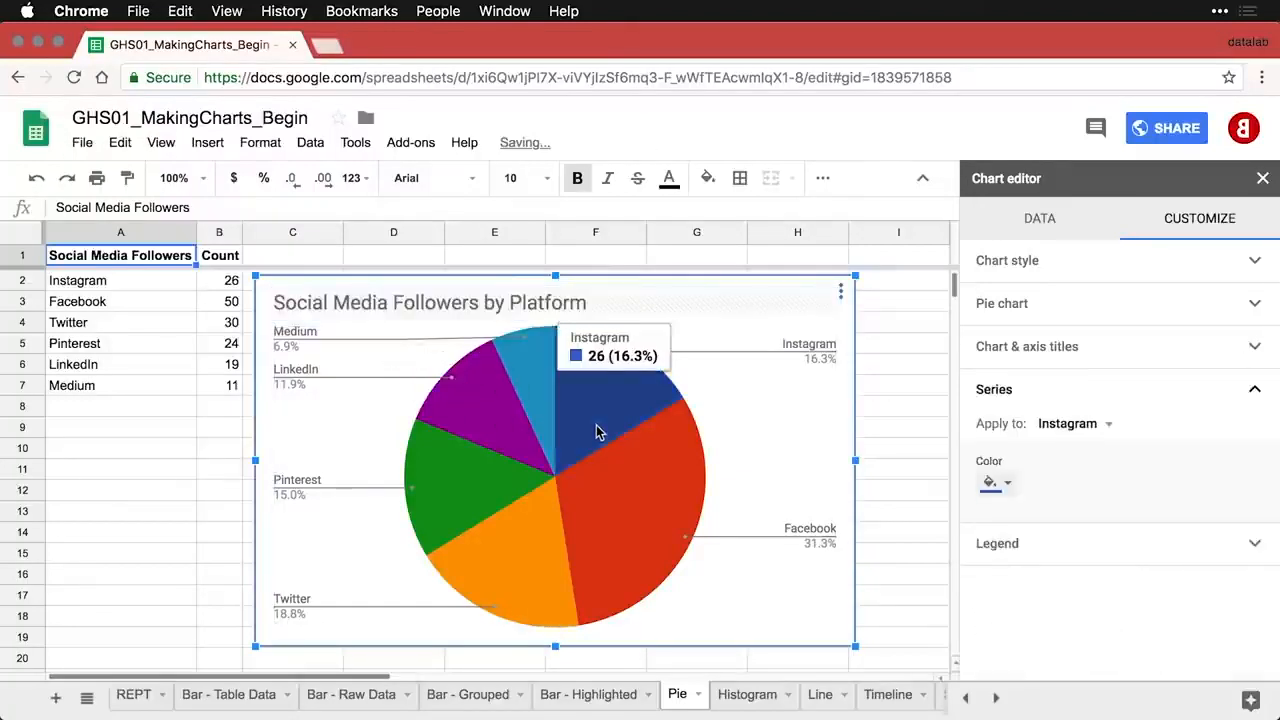
# - Set the pie chart's Slice label option to Label and close the Chart editor
pyautogui.click(1056, 311)
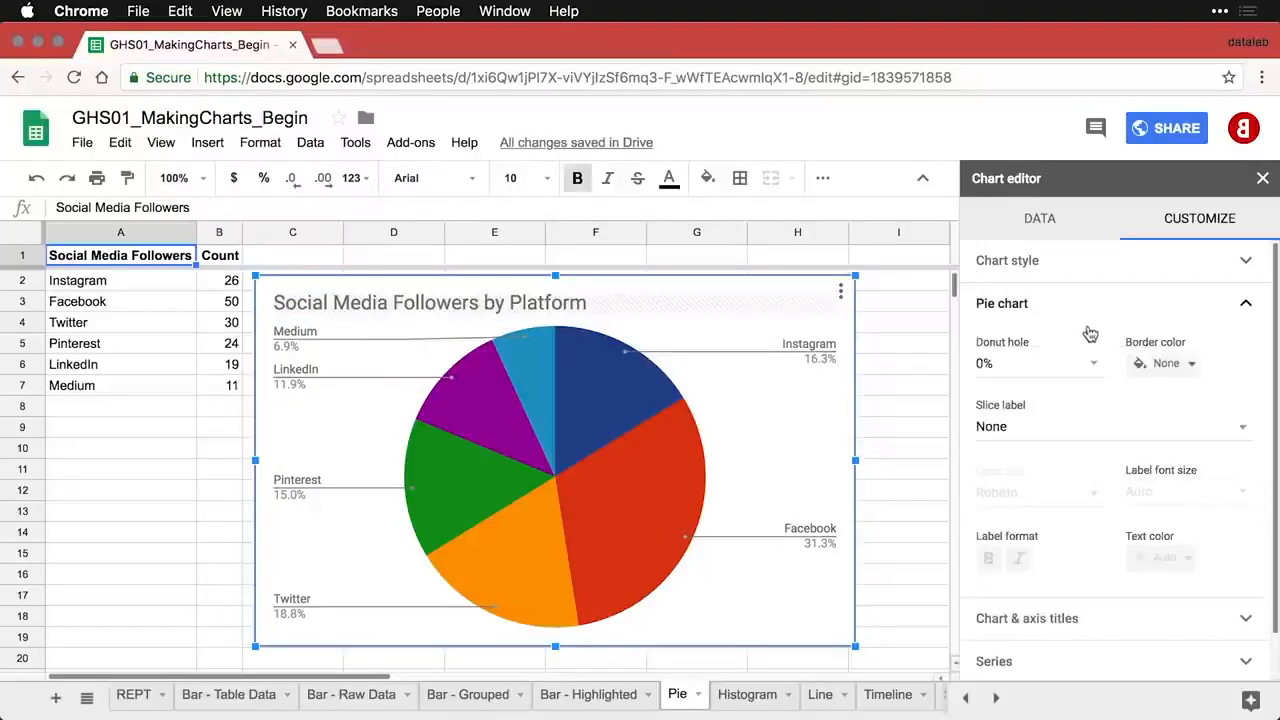
pyautogui.click(1035, 431)
pyautogui.click(1036, 436)
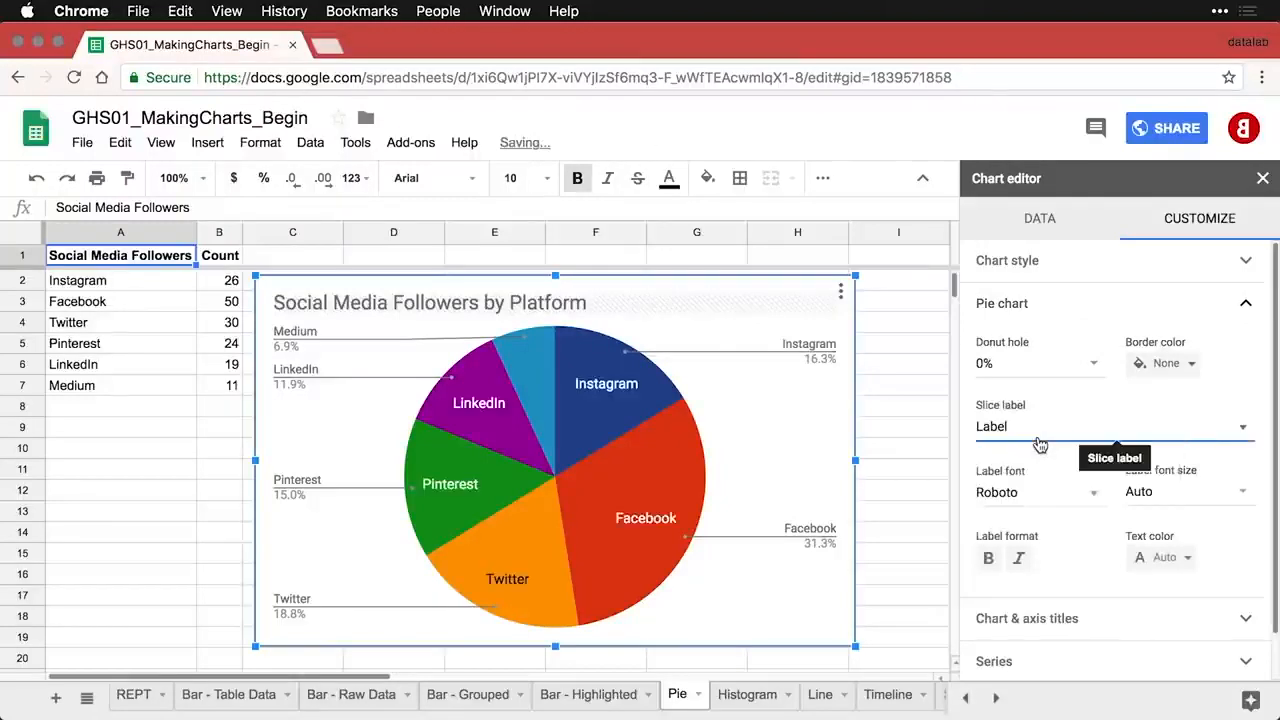
pyautogui.click(886, 412)
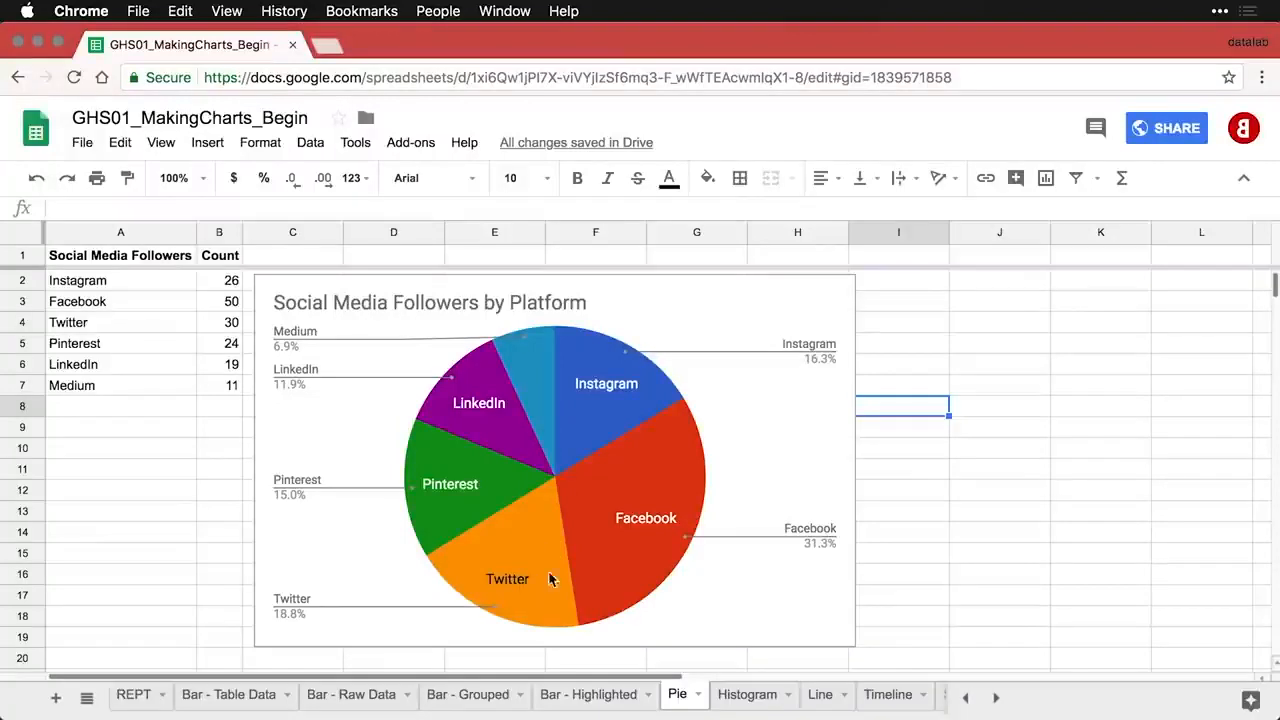
# - Make the pie slice labels white at font size 12, trying 14 first
pyautogui.click(640, 527)
pyautogui.doubleClick(640, 527)
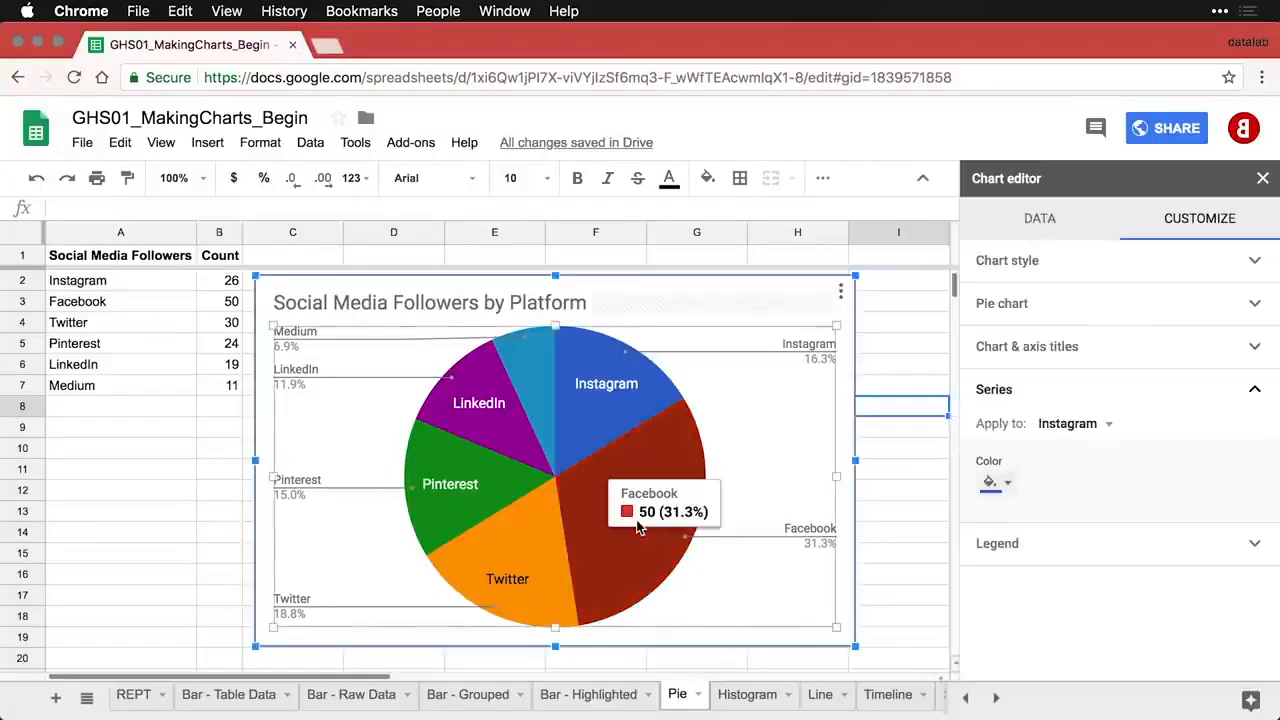
pyautogui.click(1085, 318)
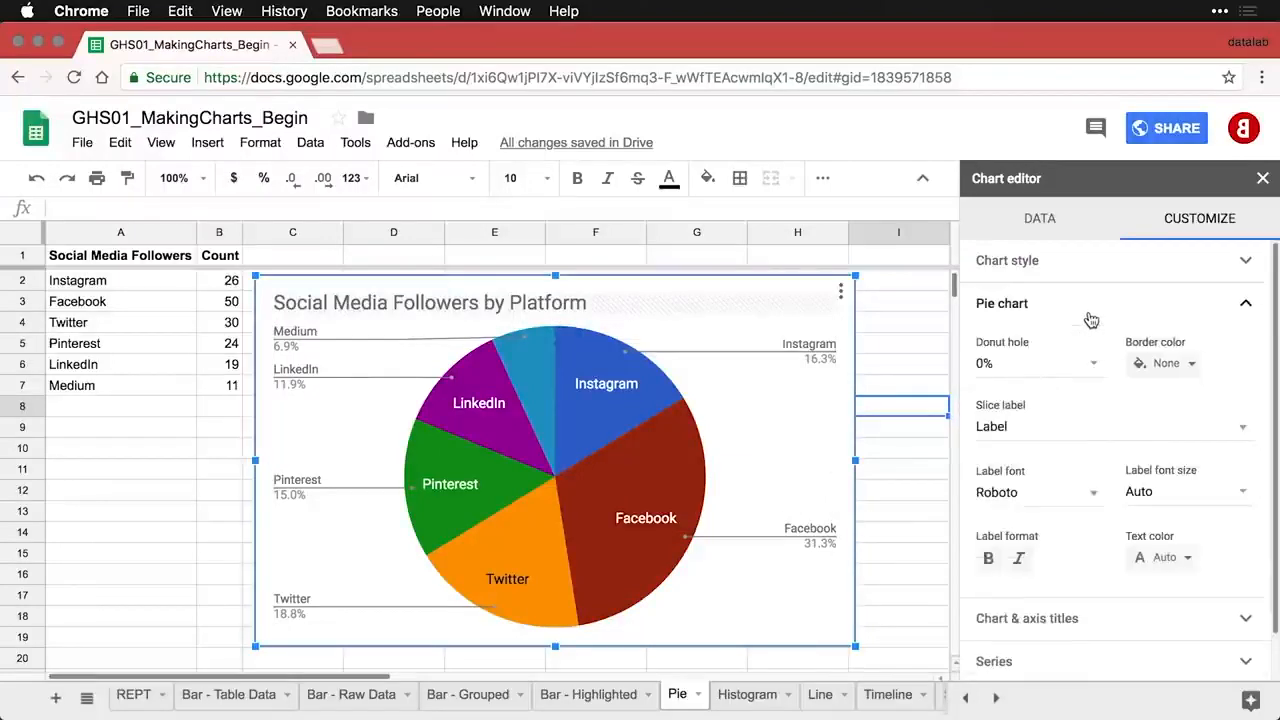
pyautogui.click(1243, 496)
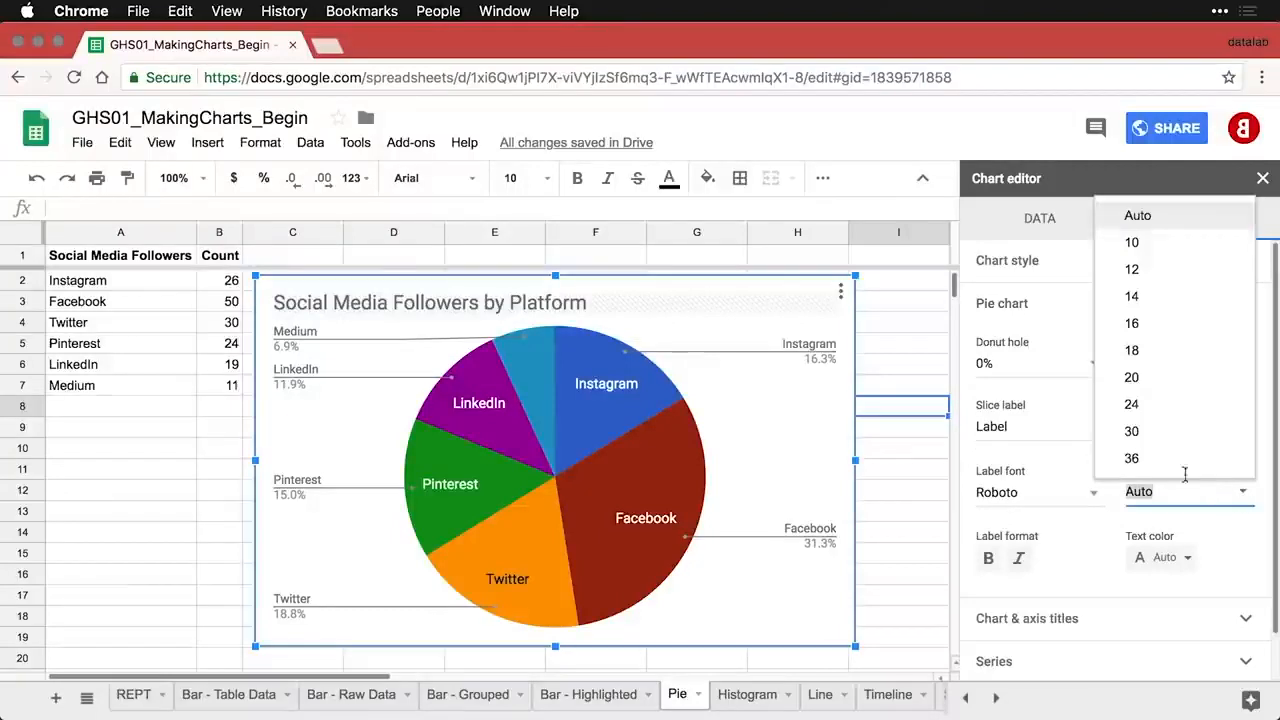
pyautogui.click(1166, 299)
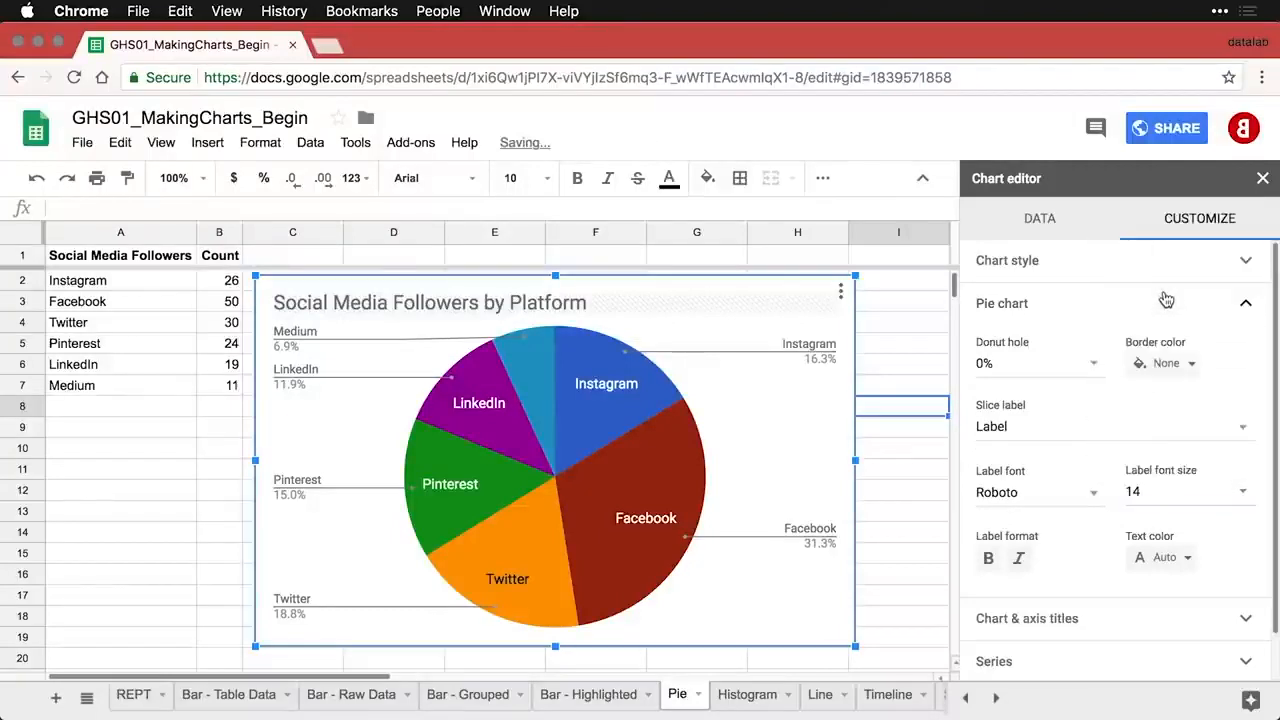
pyautogui.click(1241, 493)
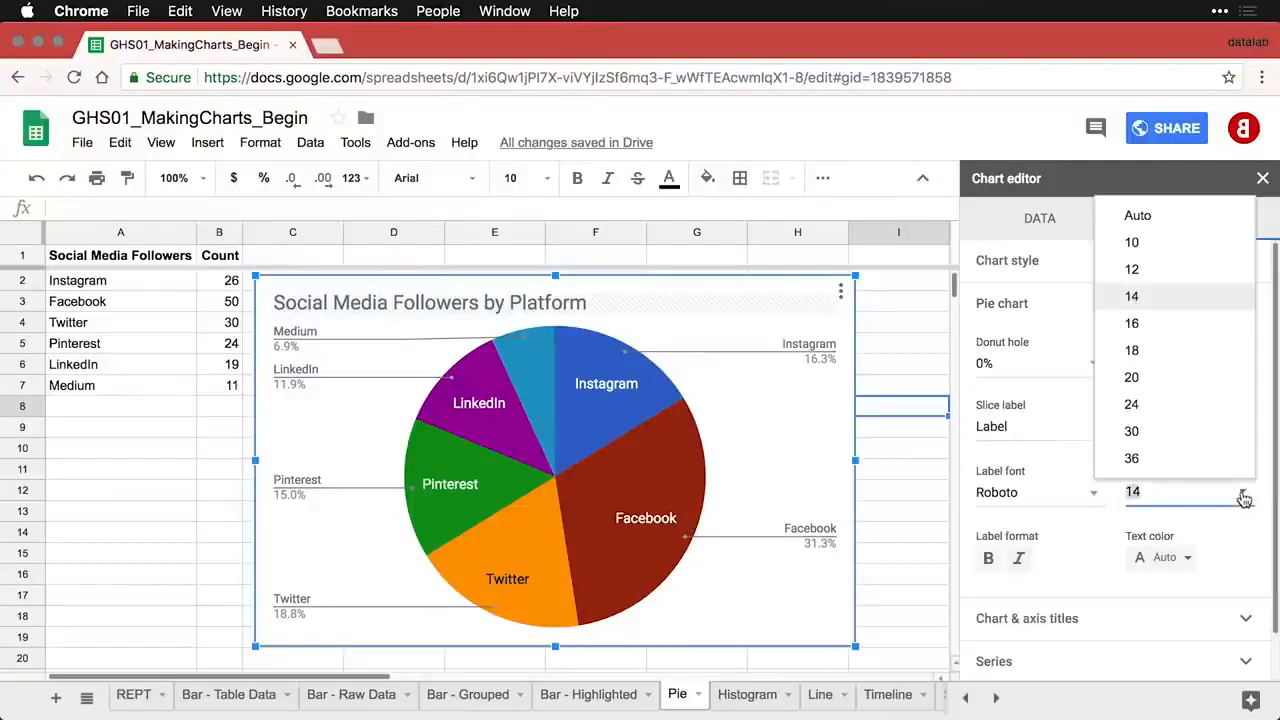
pyautogui.click(1161, 270)
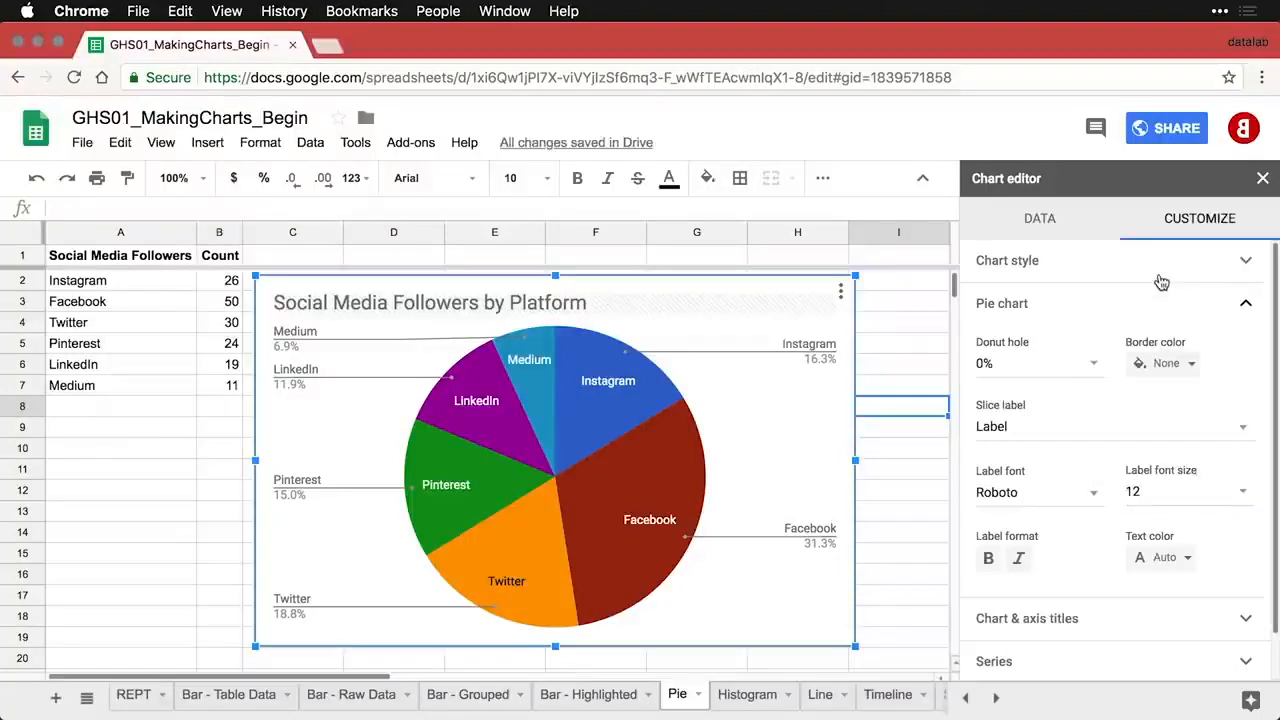
pyautogui.click(1186, 562)
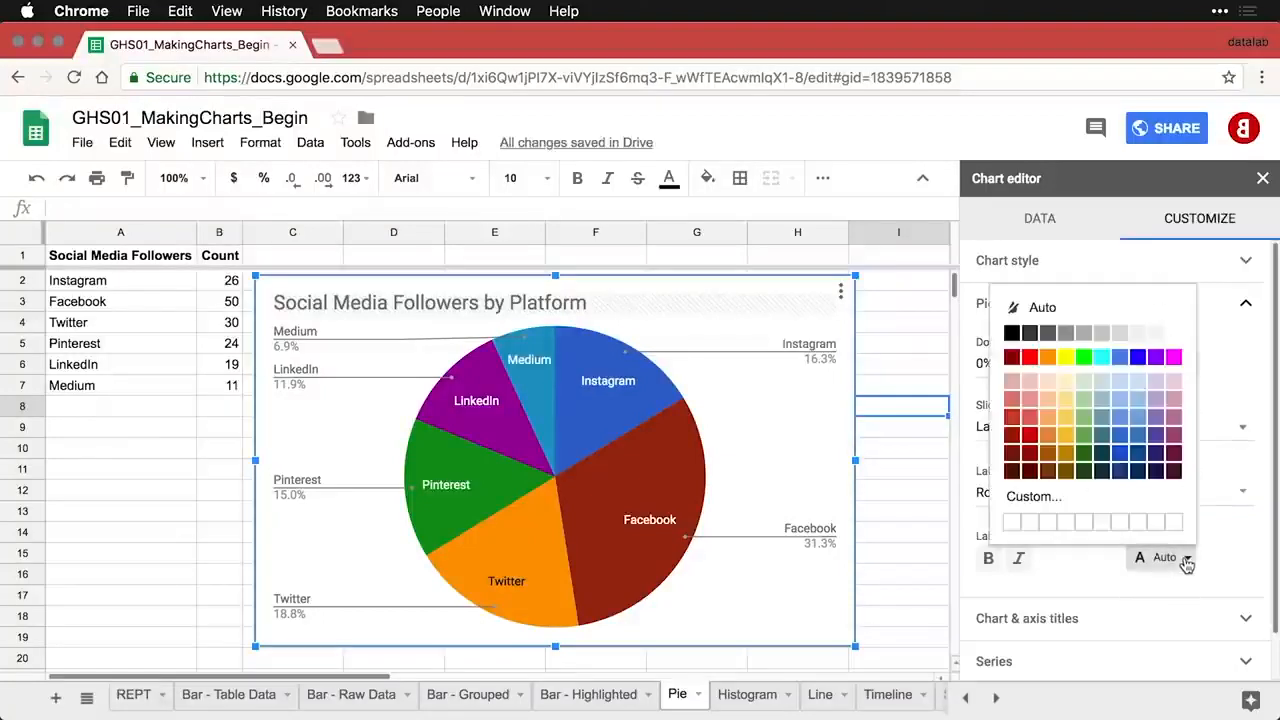
pyautogui.click(1175, 336)
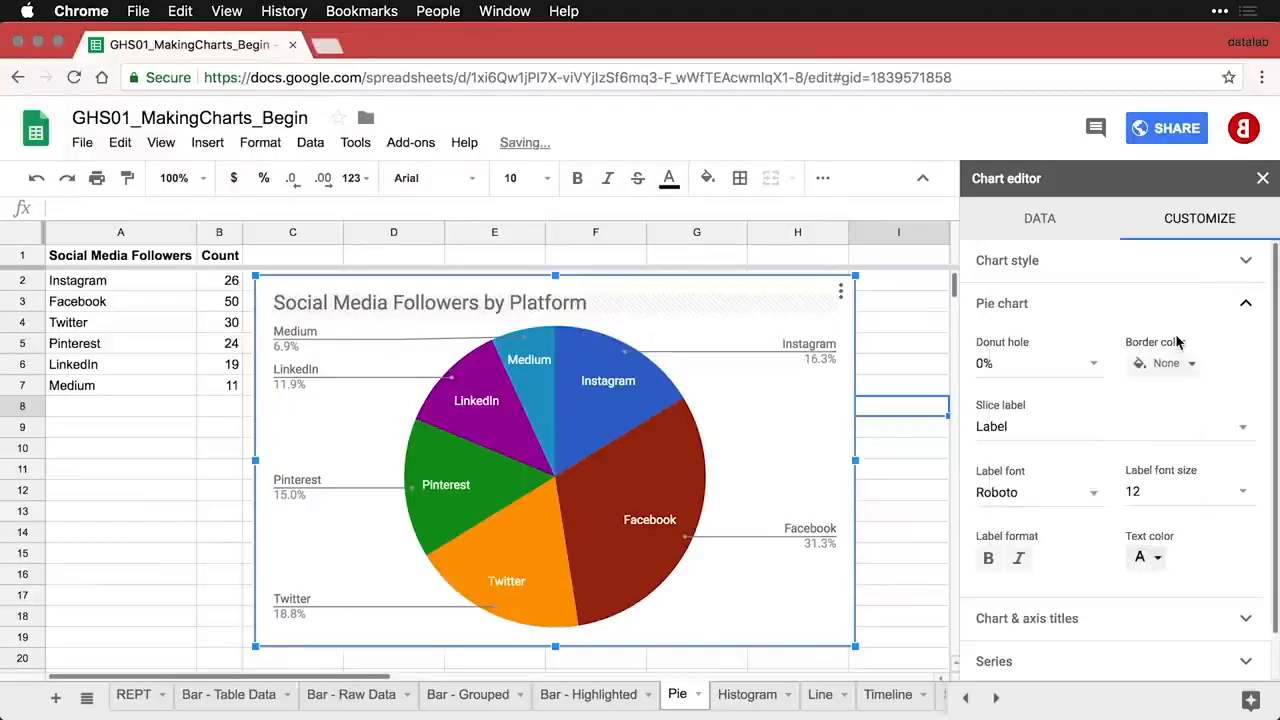
pyautogui.click(873, 474)
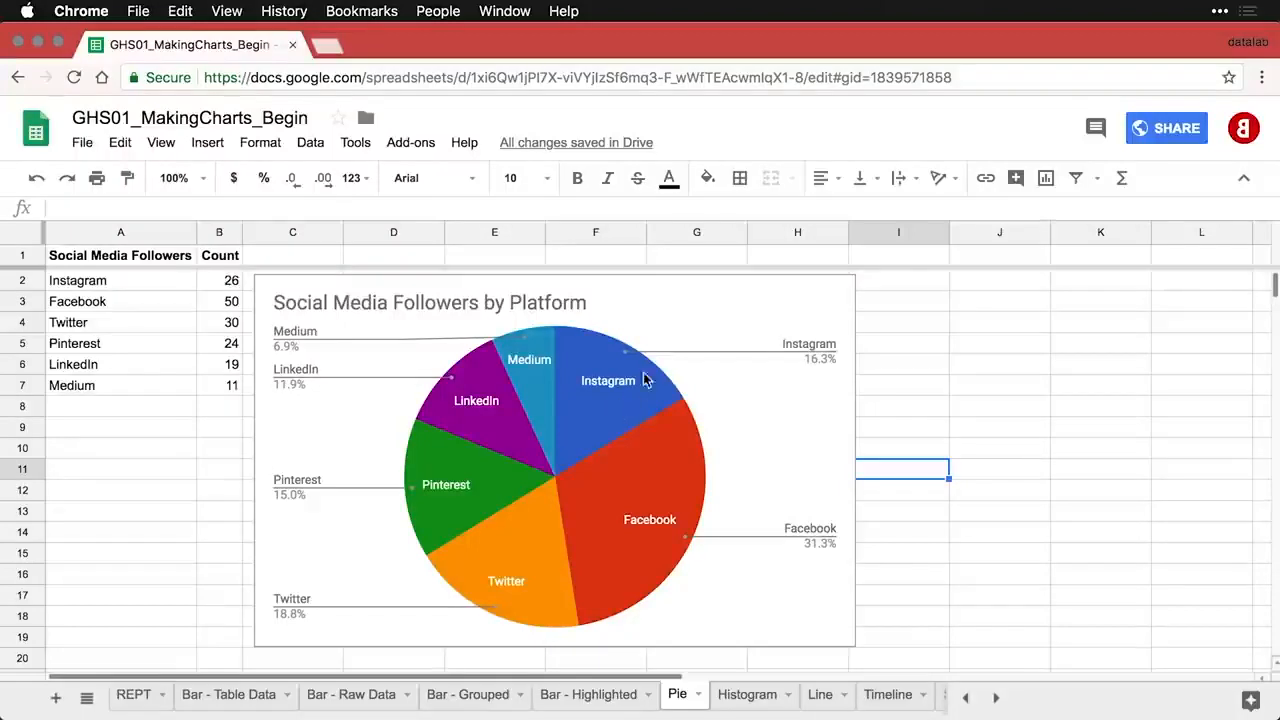
# - Copy the pie chart and place the pasted duplicate below the original, around C20
pyautogui.click(655, 290)
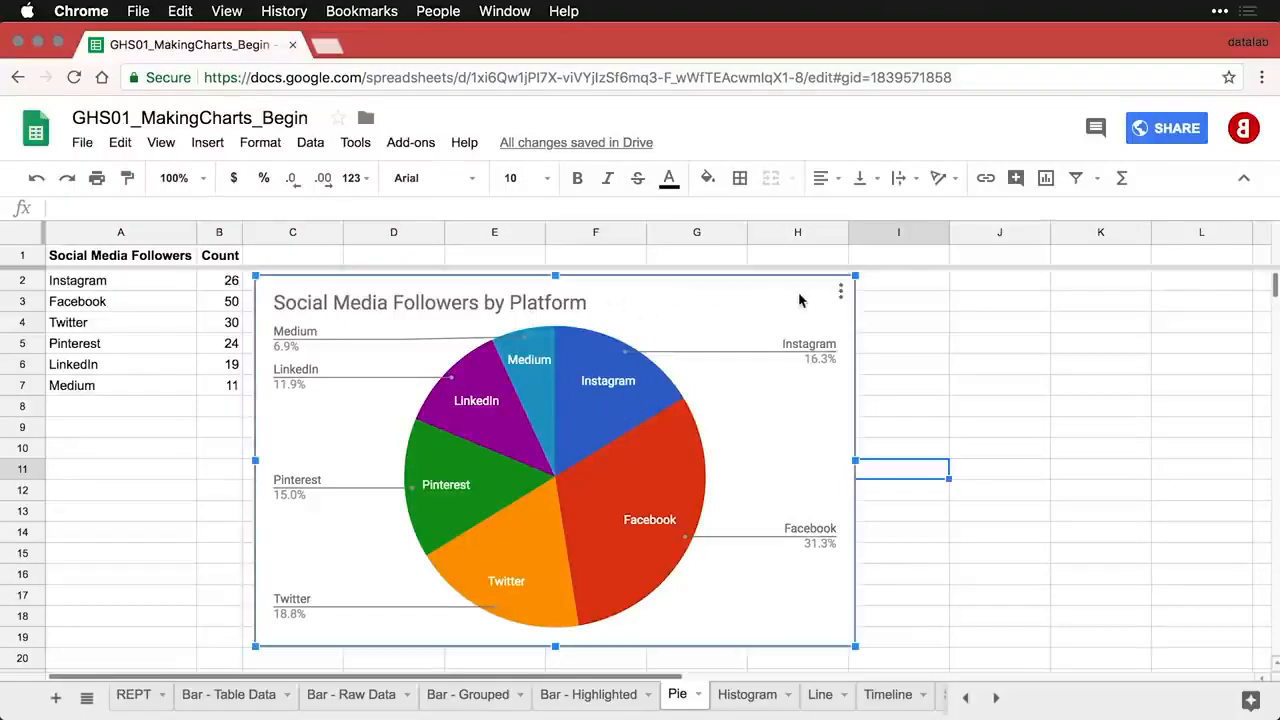
pyautogui.click(840, 291)
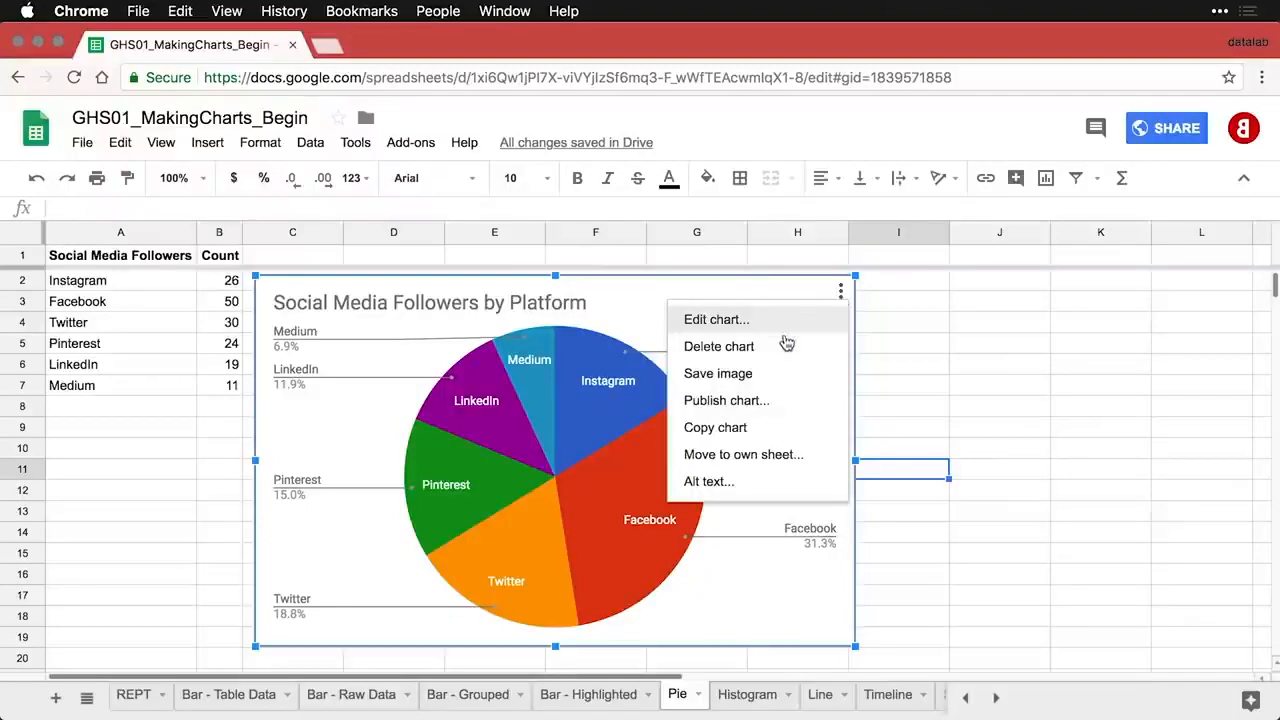
pyautogui.click(745, 430)
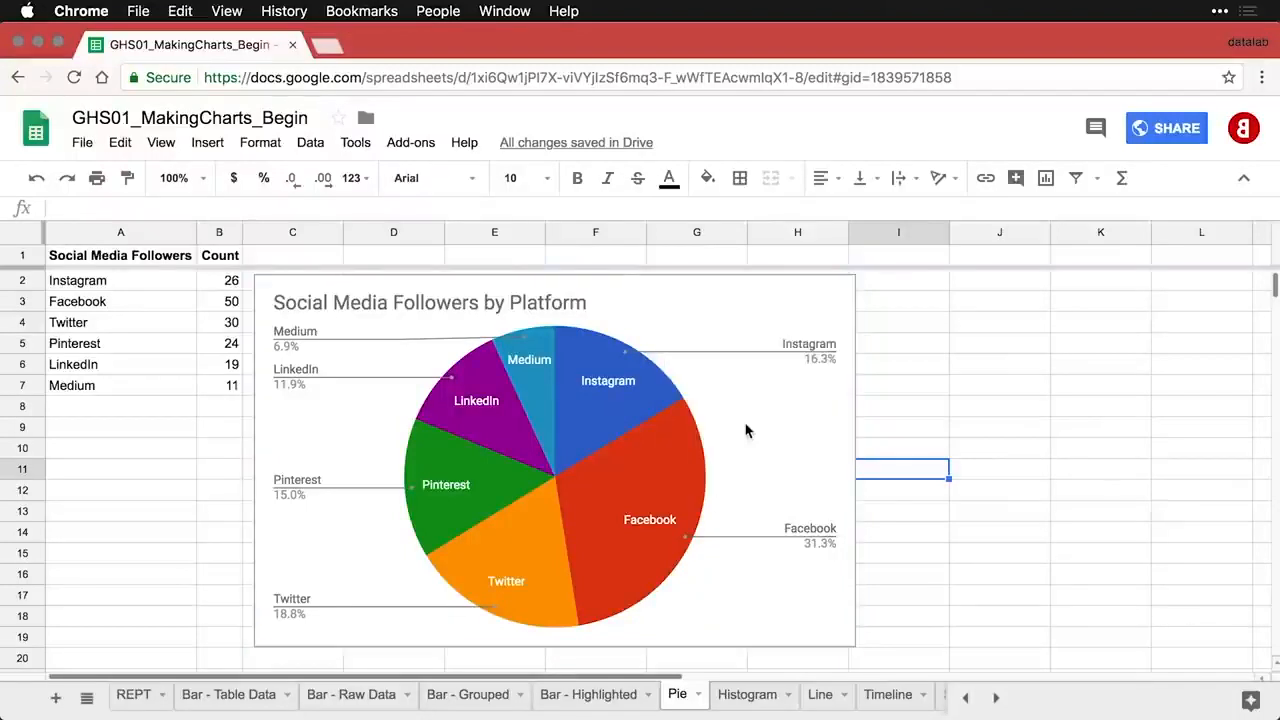
pyautogui.press('super+v')
pyautogui.click(995, 325)
pyautogui.moveTo(995, 325); pyautogui.dragTo(400, 527)
# - Scroll down to the copied pie chart and open its Chart editor
pyautogui.scroll(-3, 400, 527)
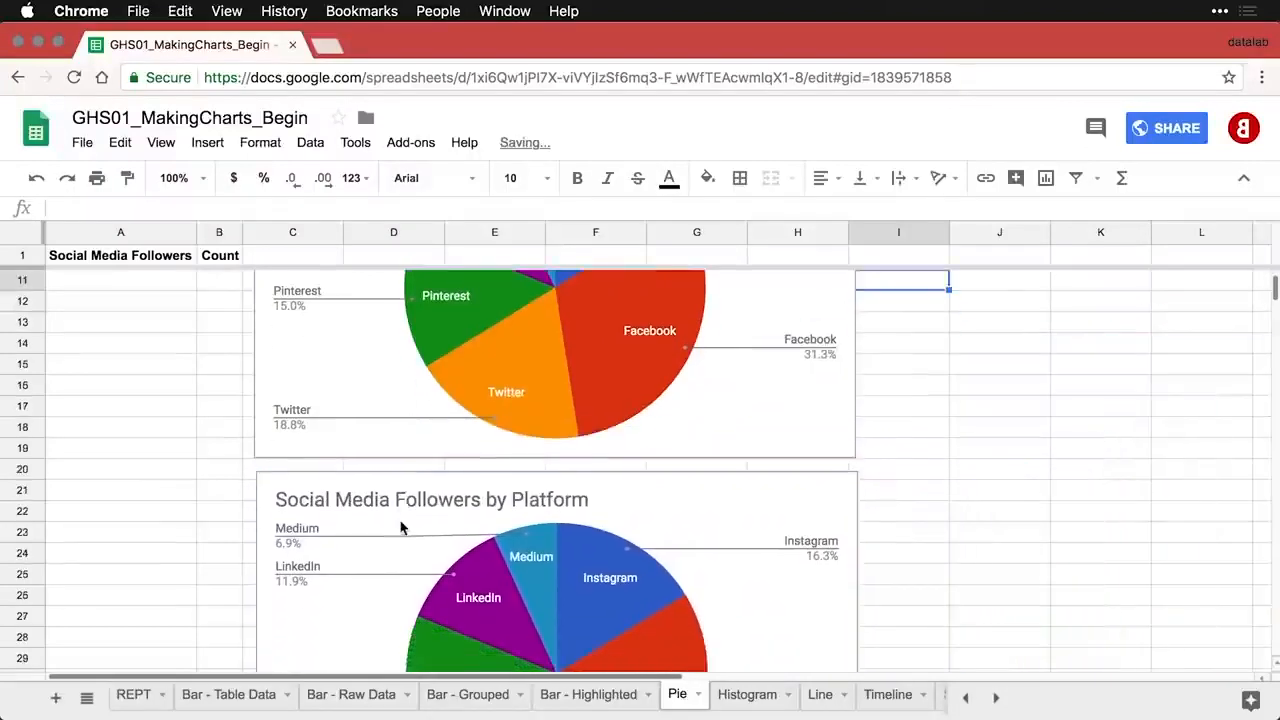
pyautogui.scroll(-2, 400, 527)
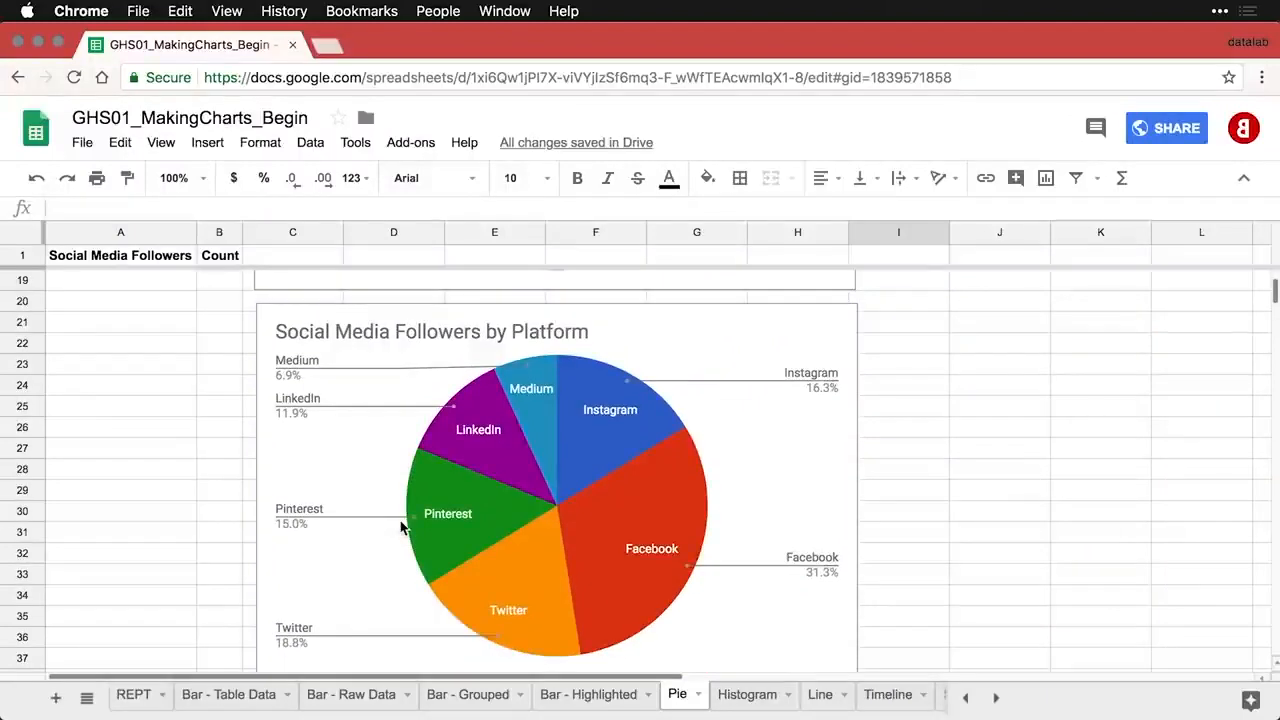
pyautogui.click(558, 502)
pyautogui.doubleClick(558, 500)
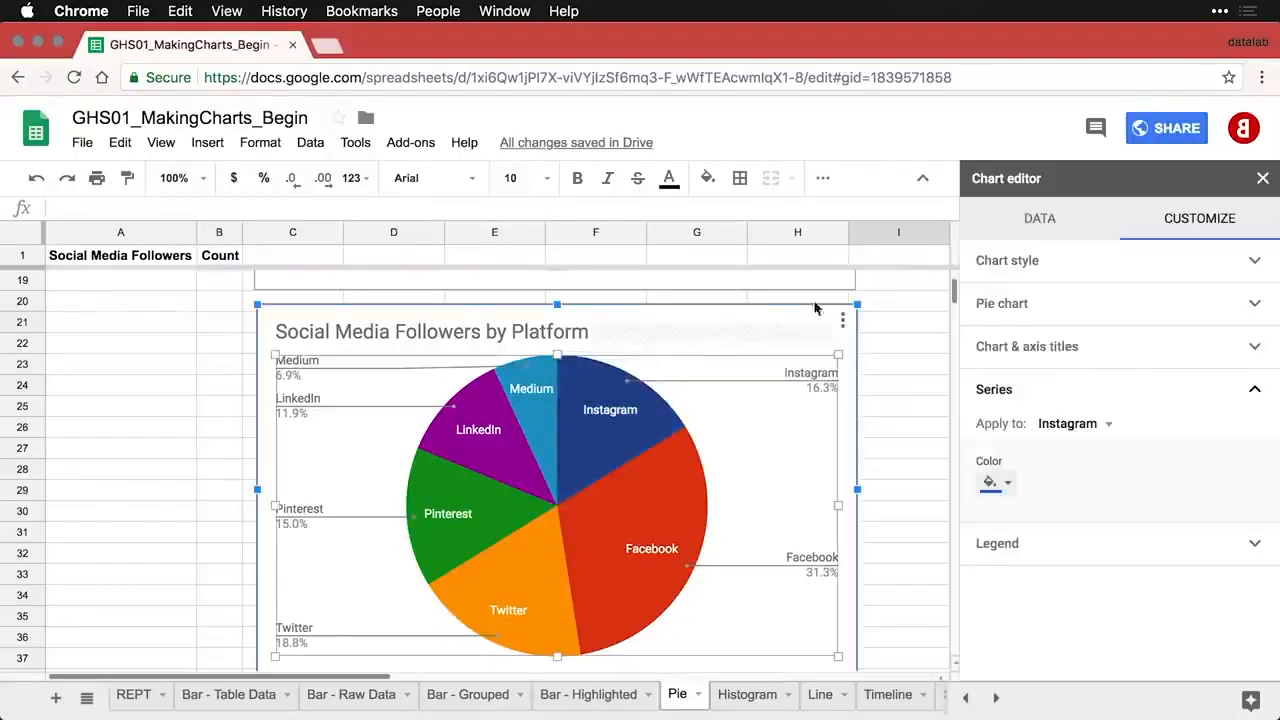
pyautogui.click(1038, 221)
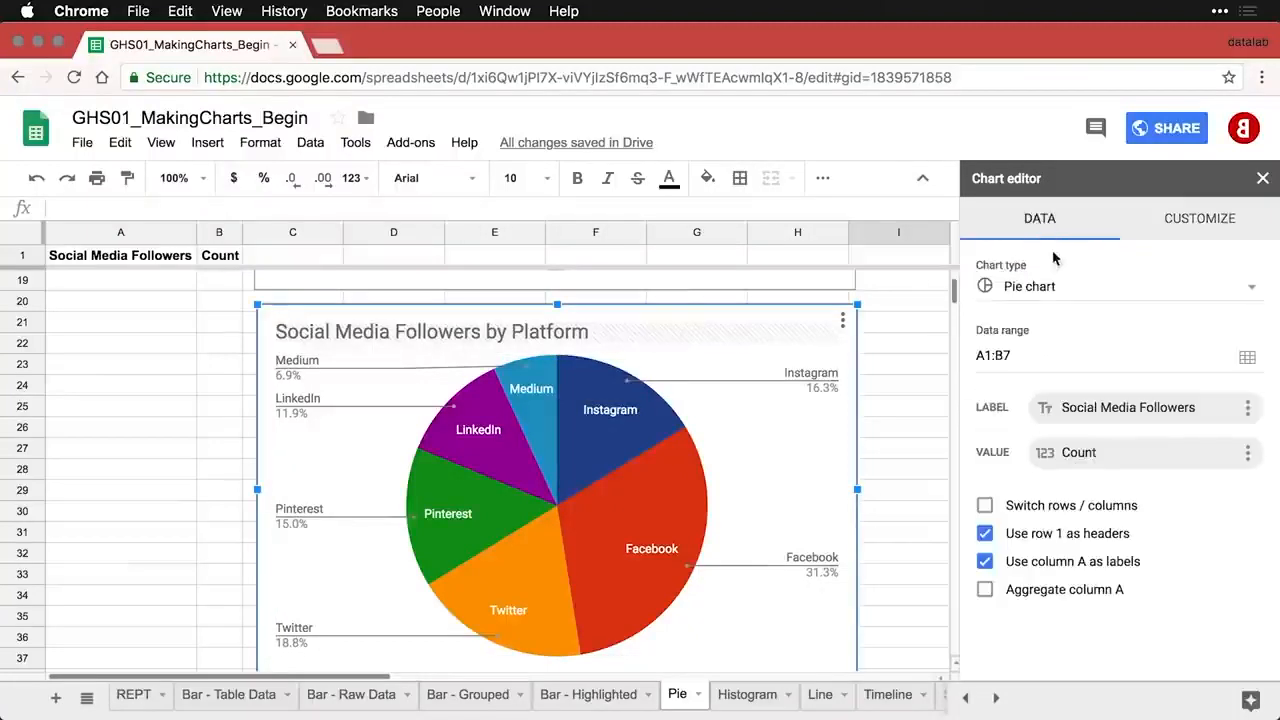
pyautogui.click(1042, 287)
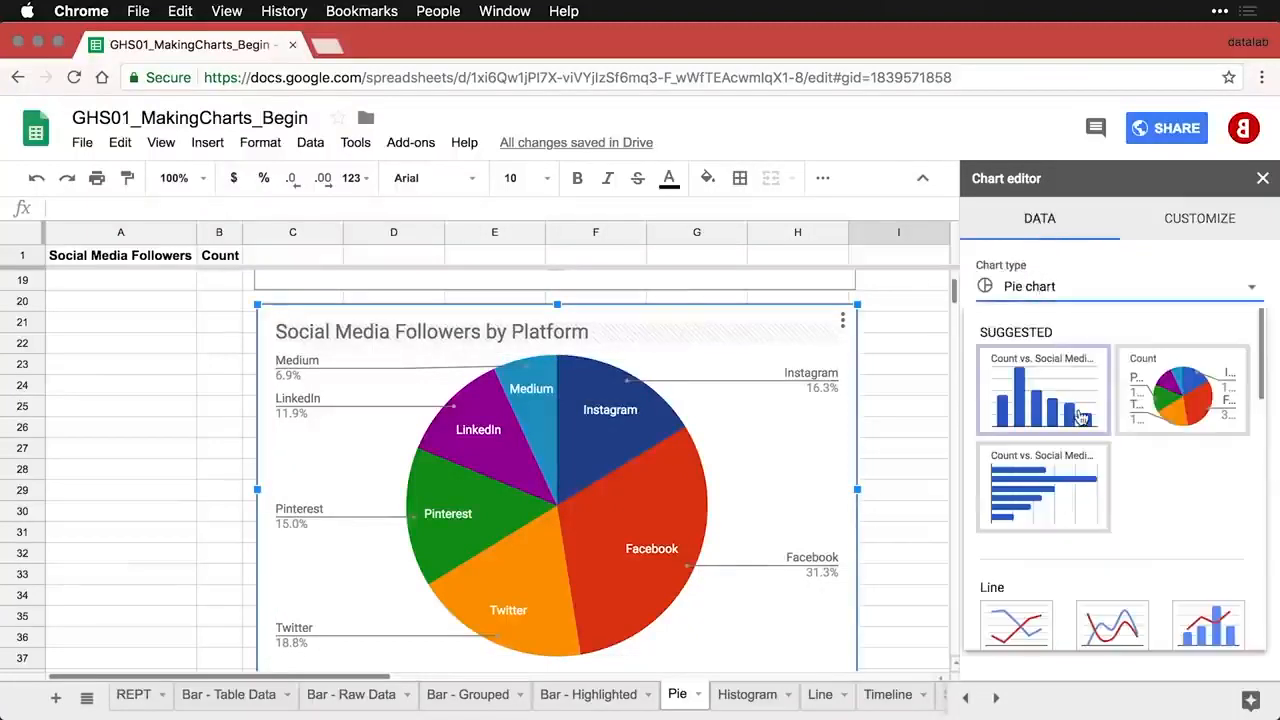
pyautogui.scroll(-5, 1080, 418)
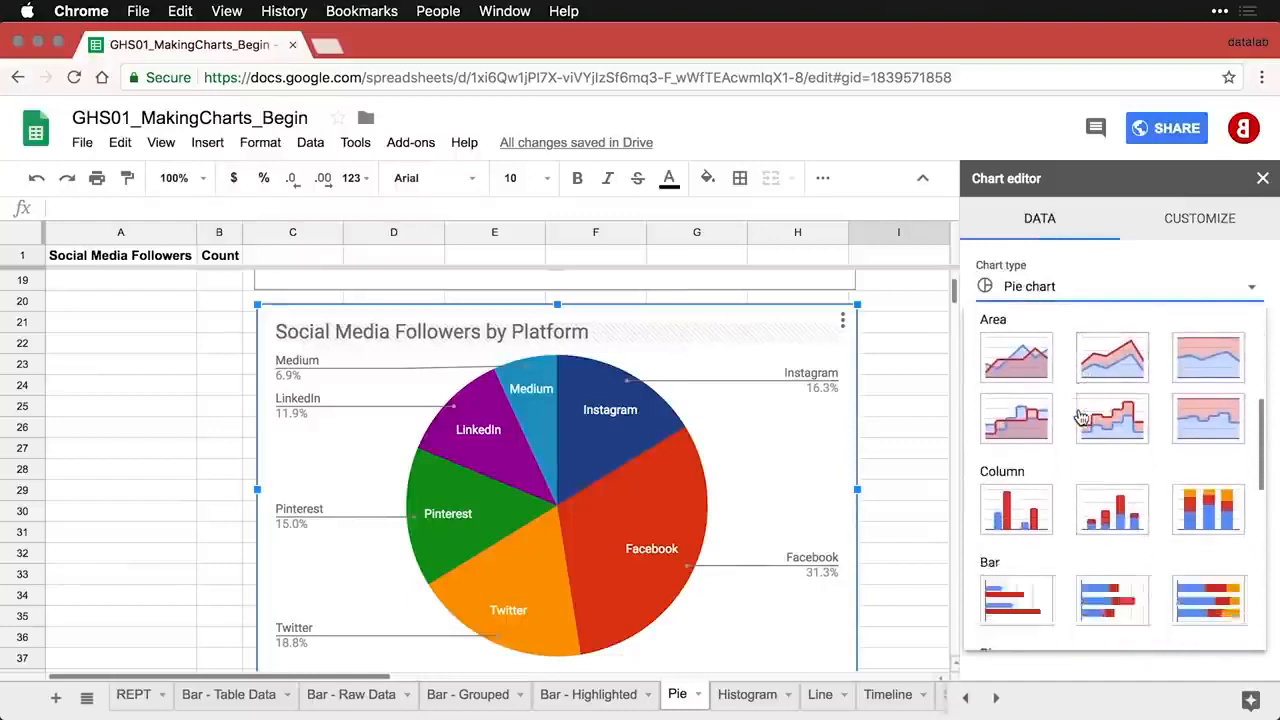
pyautogui.scroll(-3, 1080, 418)
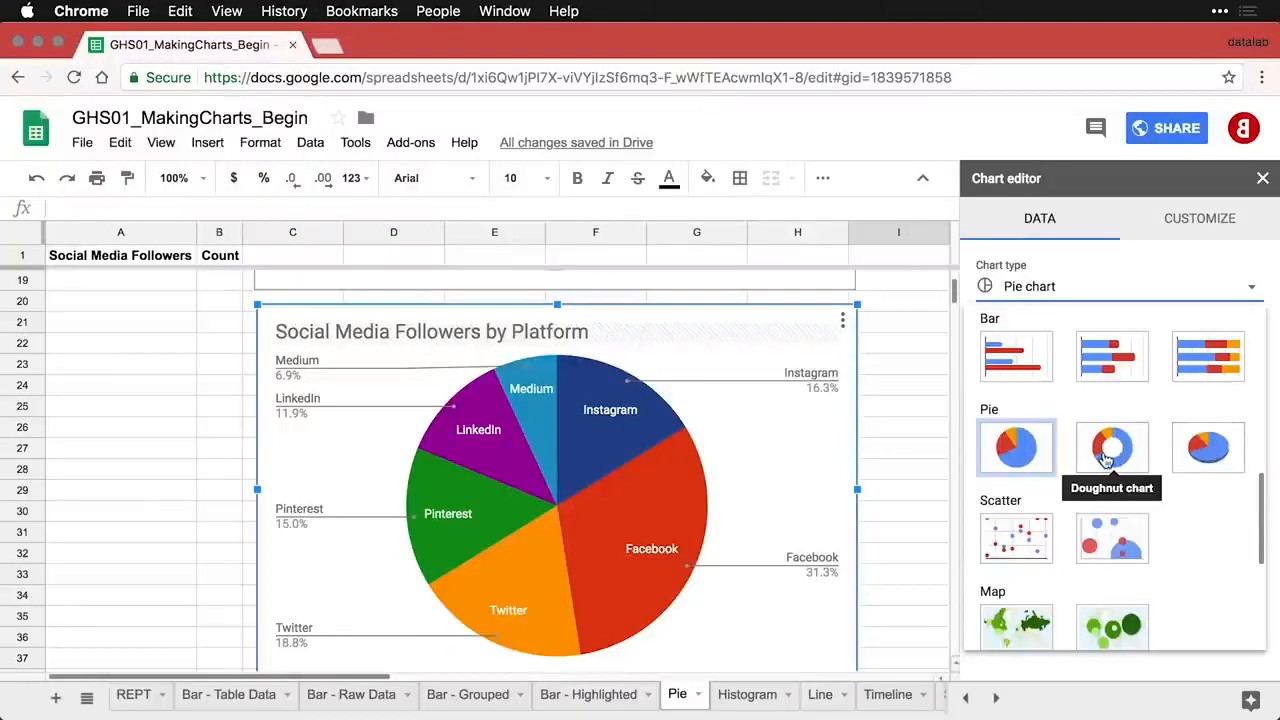
pyautogui.click(1201, 220)
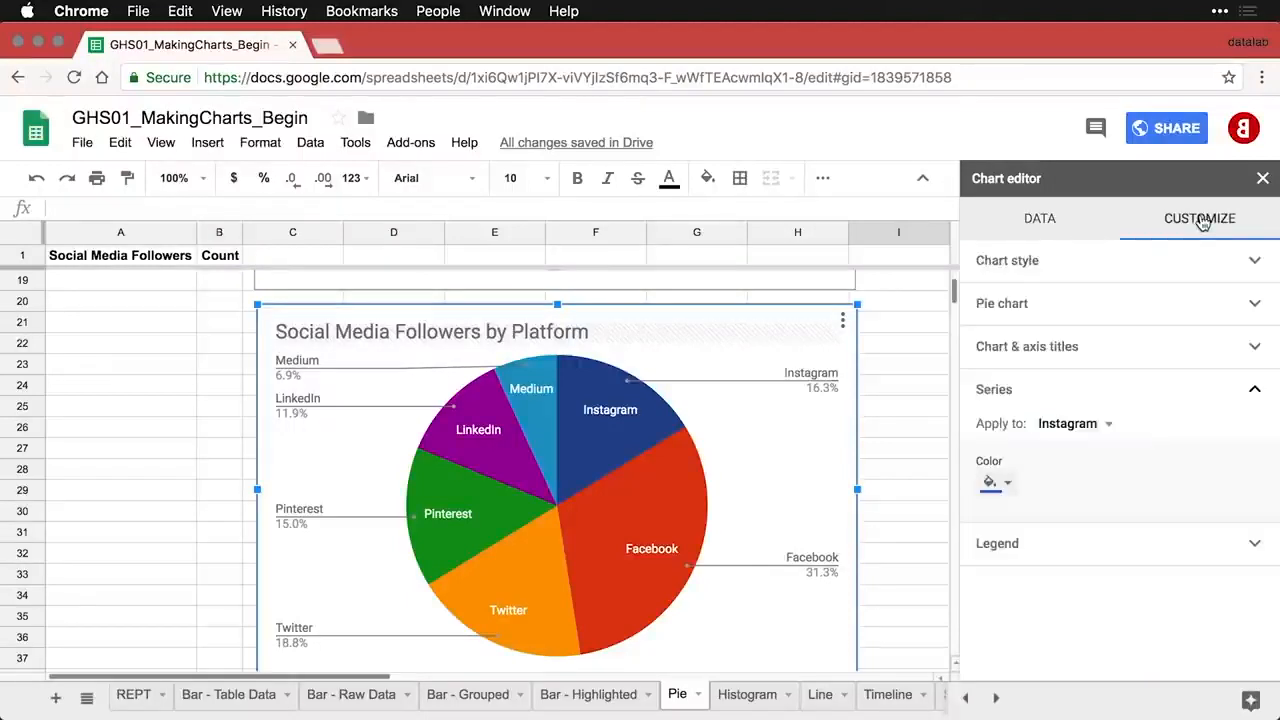
# - Give the copied pie chart a 50% donut hole, trying 25% first
pyautogui.click(1080, 308)
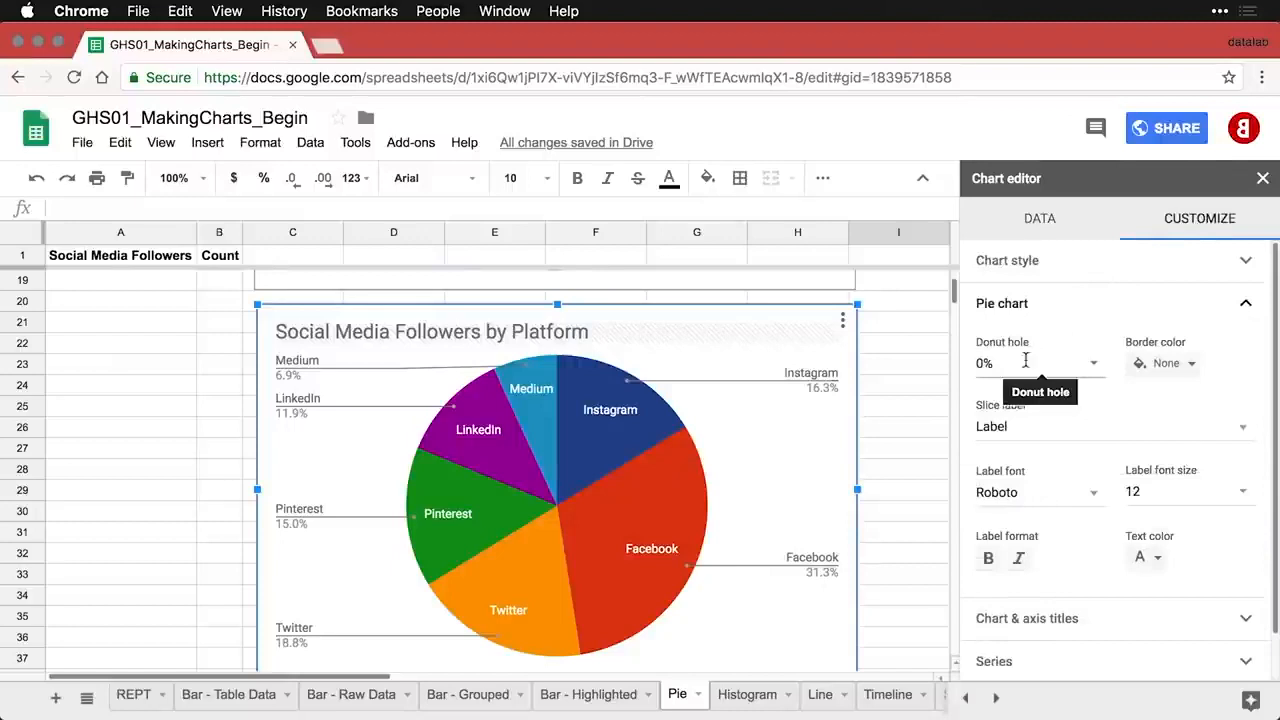
pyautogui.click(1090, 366)
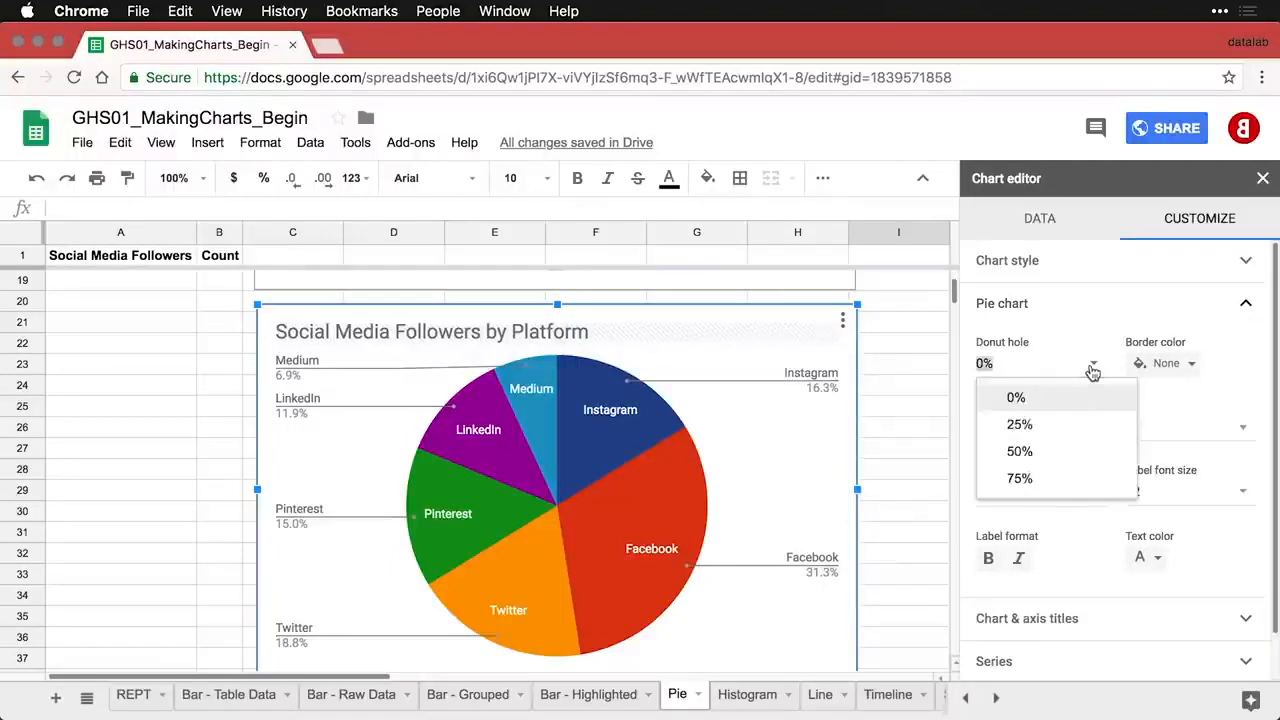
pyautogui.click(1072, 426)
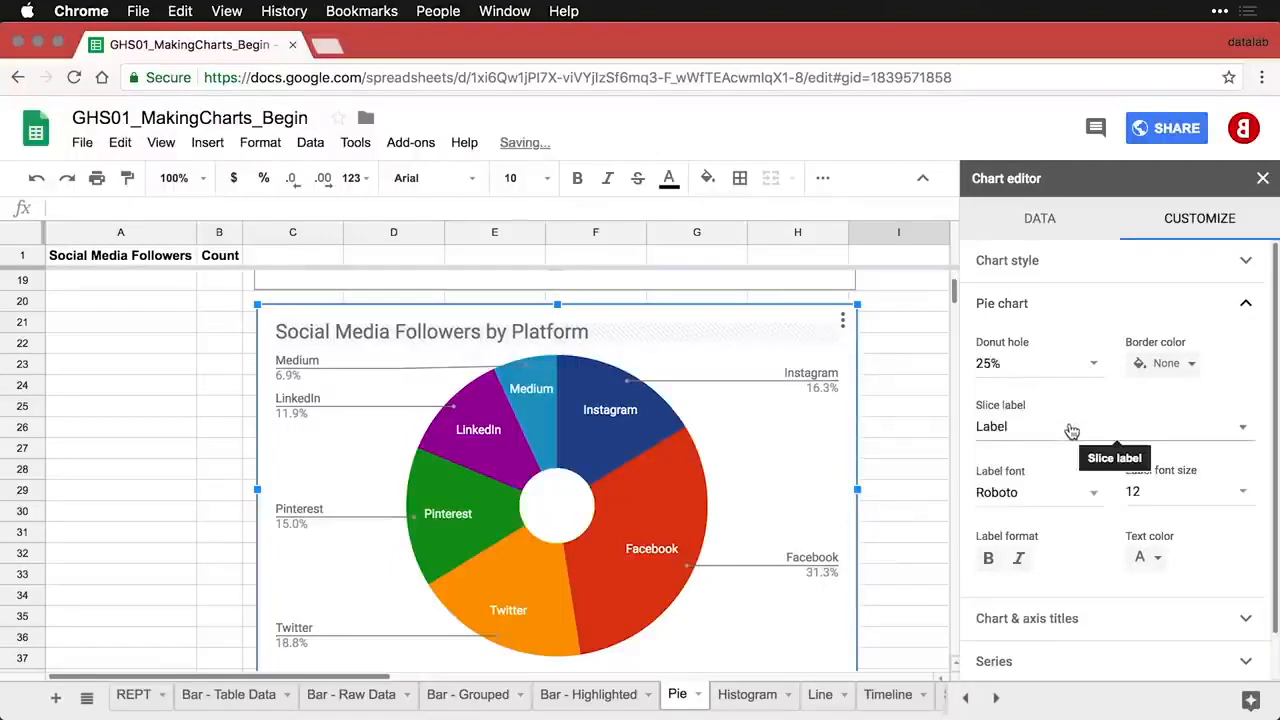
pyautogui.click(1091, 364)
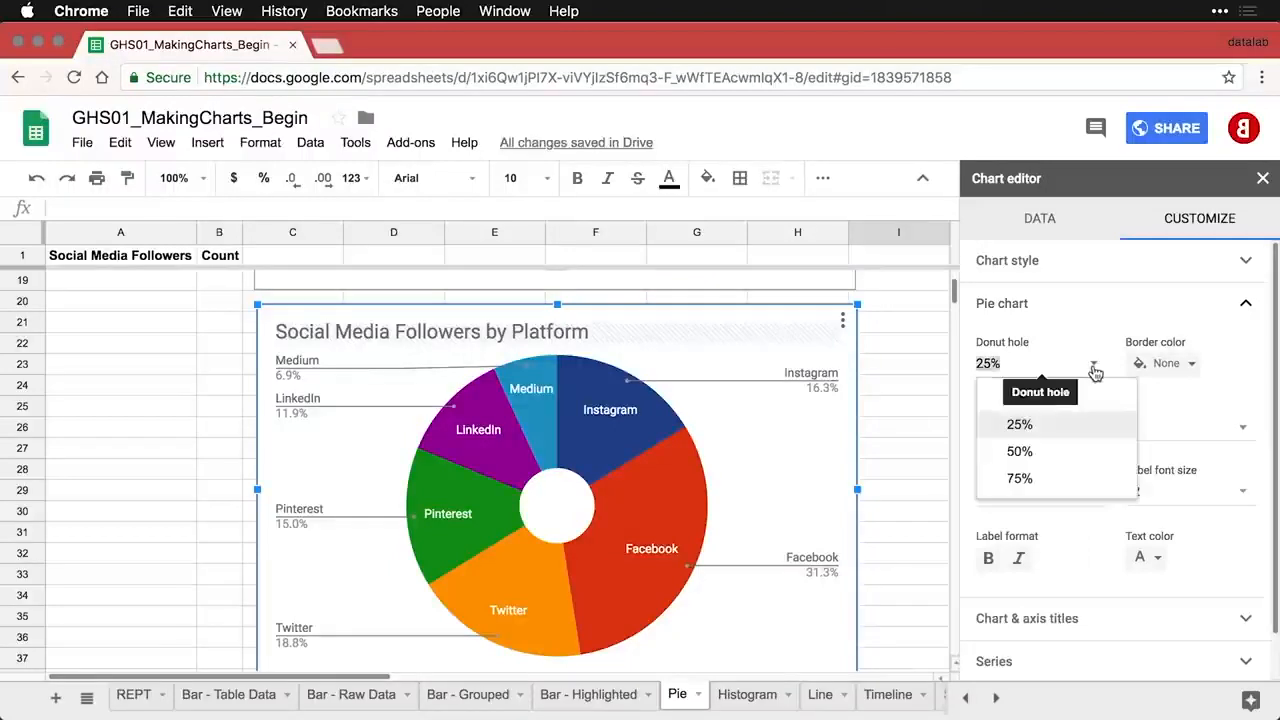
pyautogui.click(1060, 451)
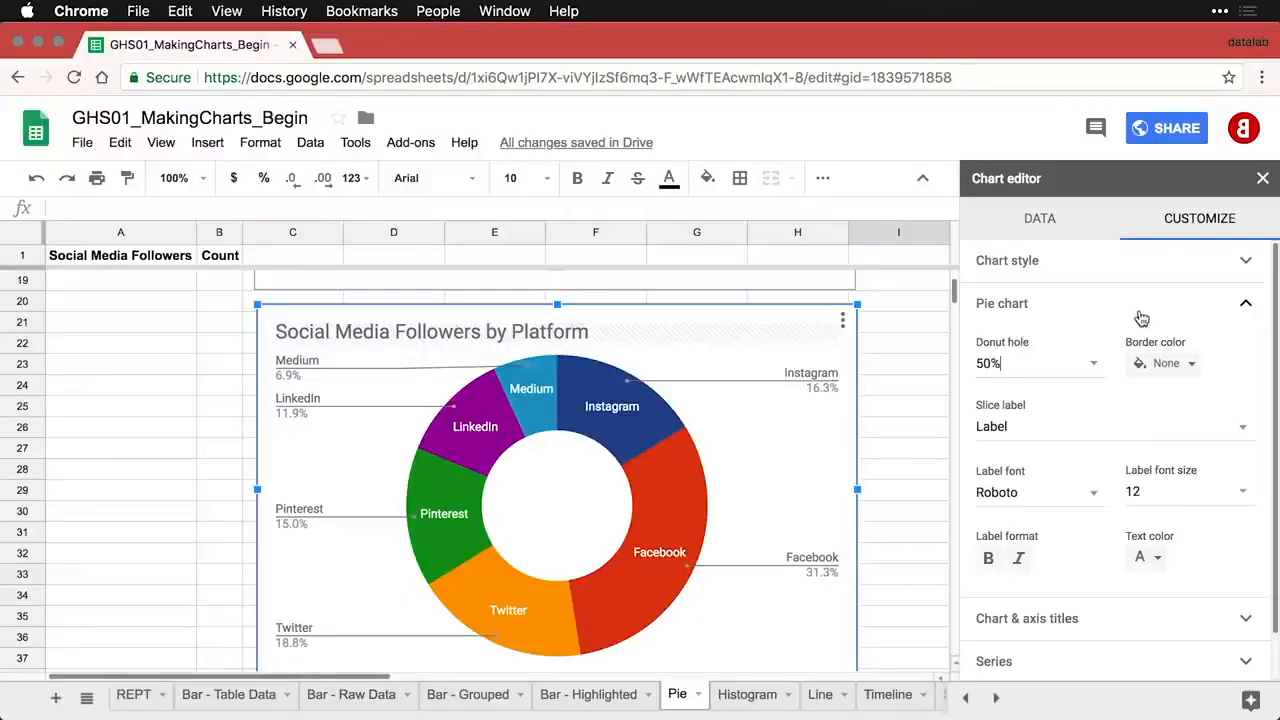
pyautogui.click(1172, 265)
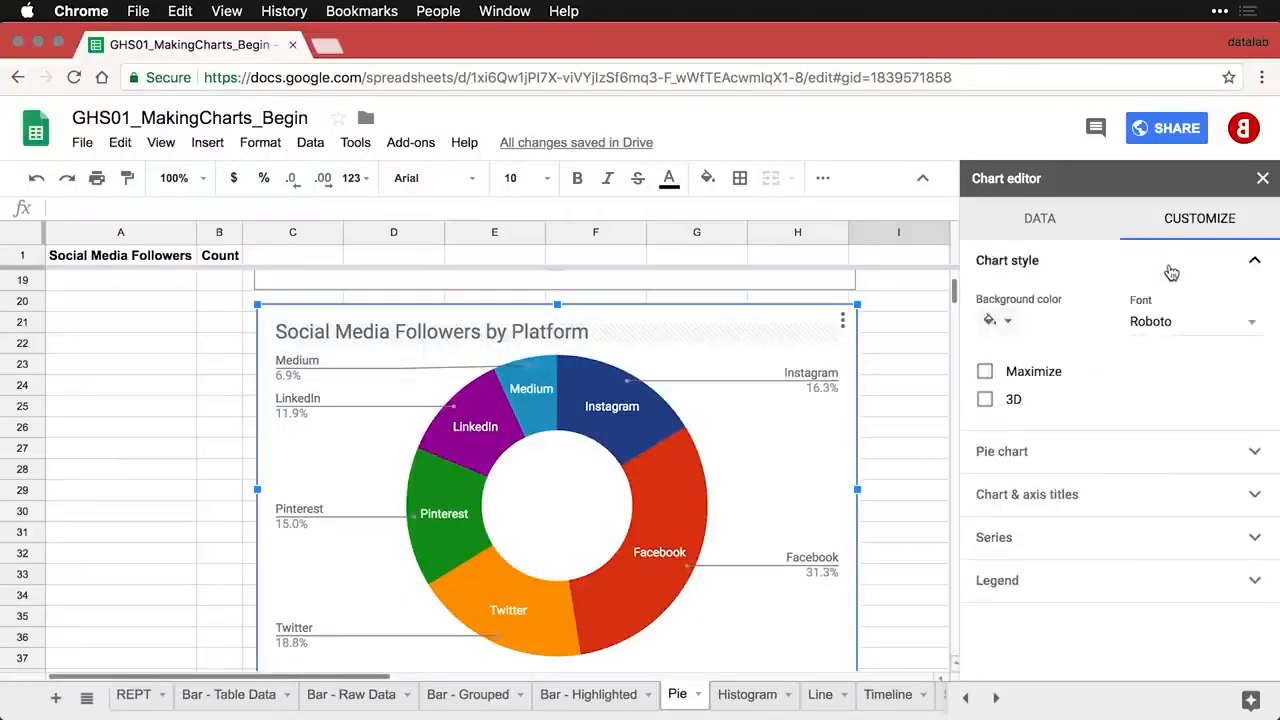
# - Maximize the donut within its chart area and set the legend position to None
pyautogui.click(985, 375)
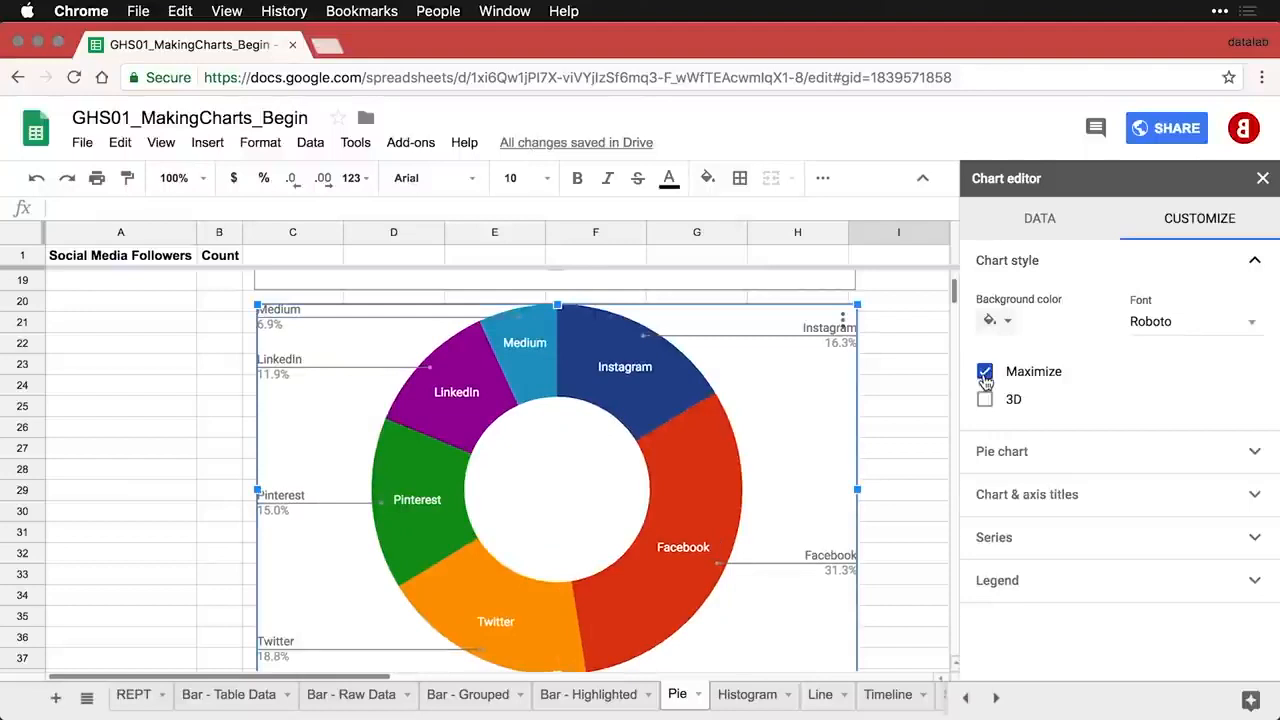
pyautogui.click(1005, 581)
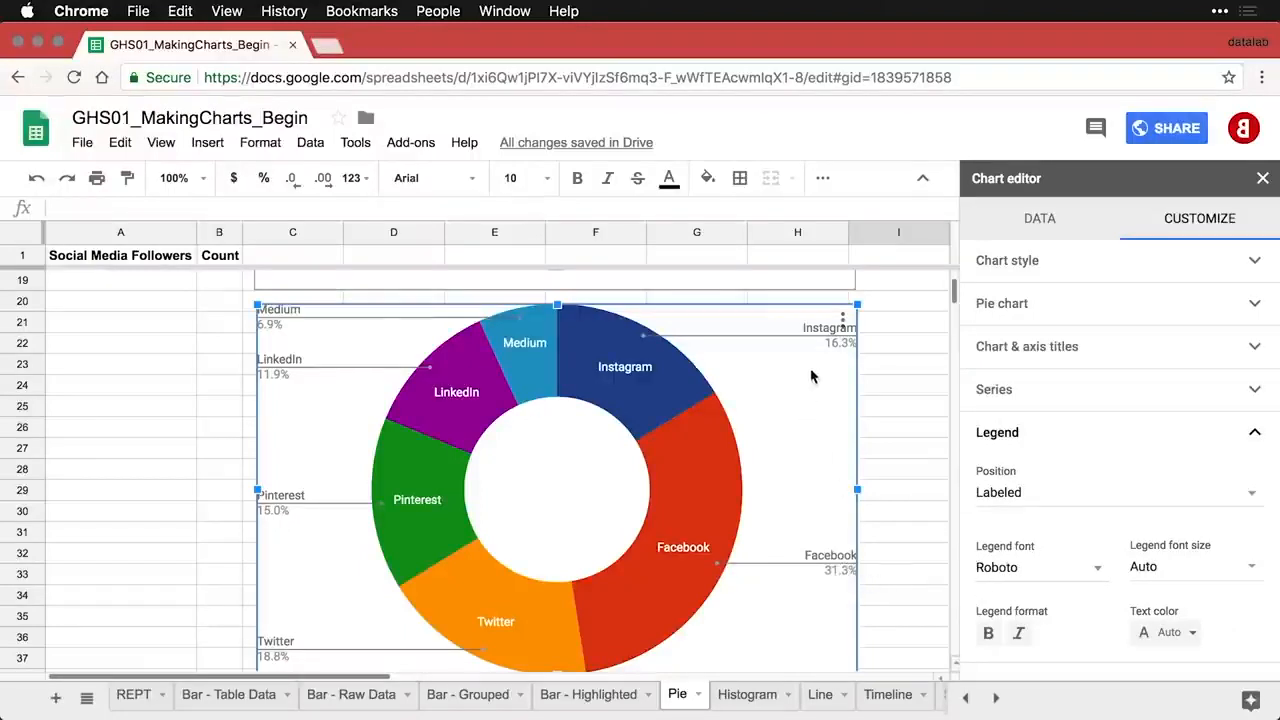
pyautogui.click(1030, 490)
pyautogui.click(1045, 318)
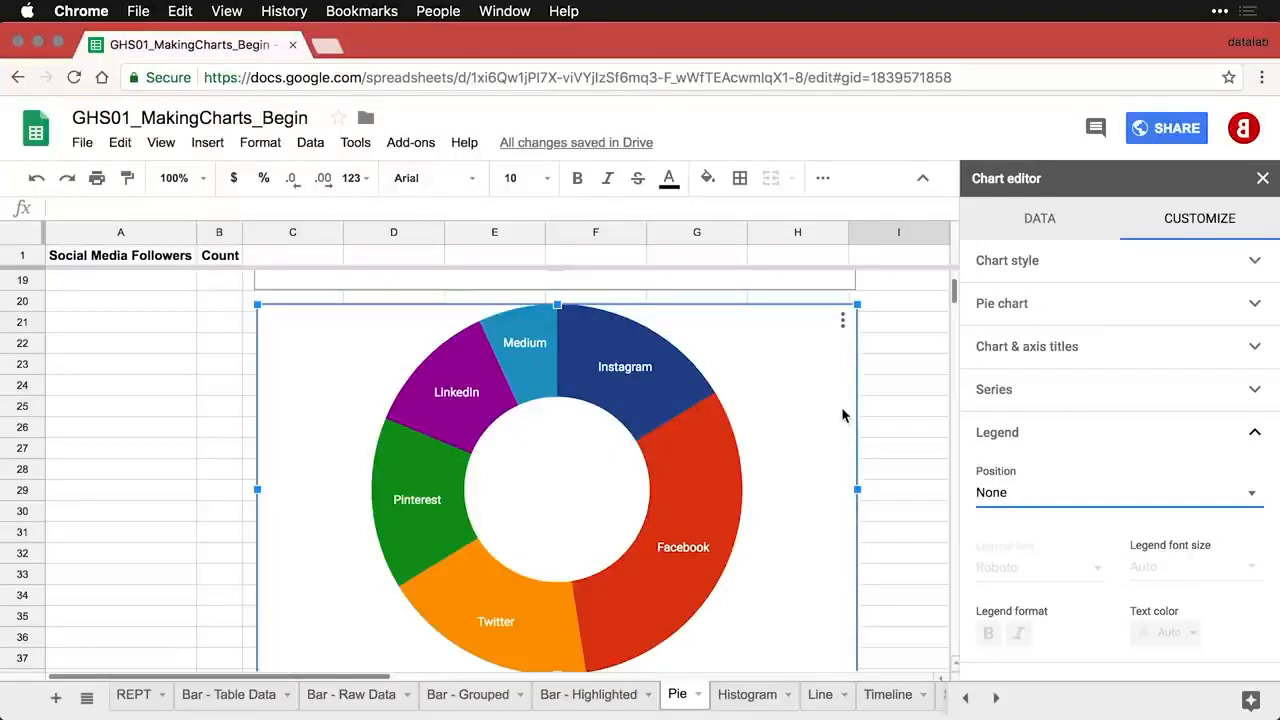
# - Colour the Instagram slice dark red and the Facebook and Twitter slices grey
pyautogui.click(670, 403)
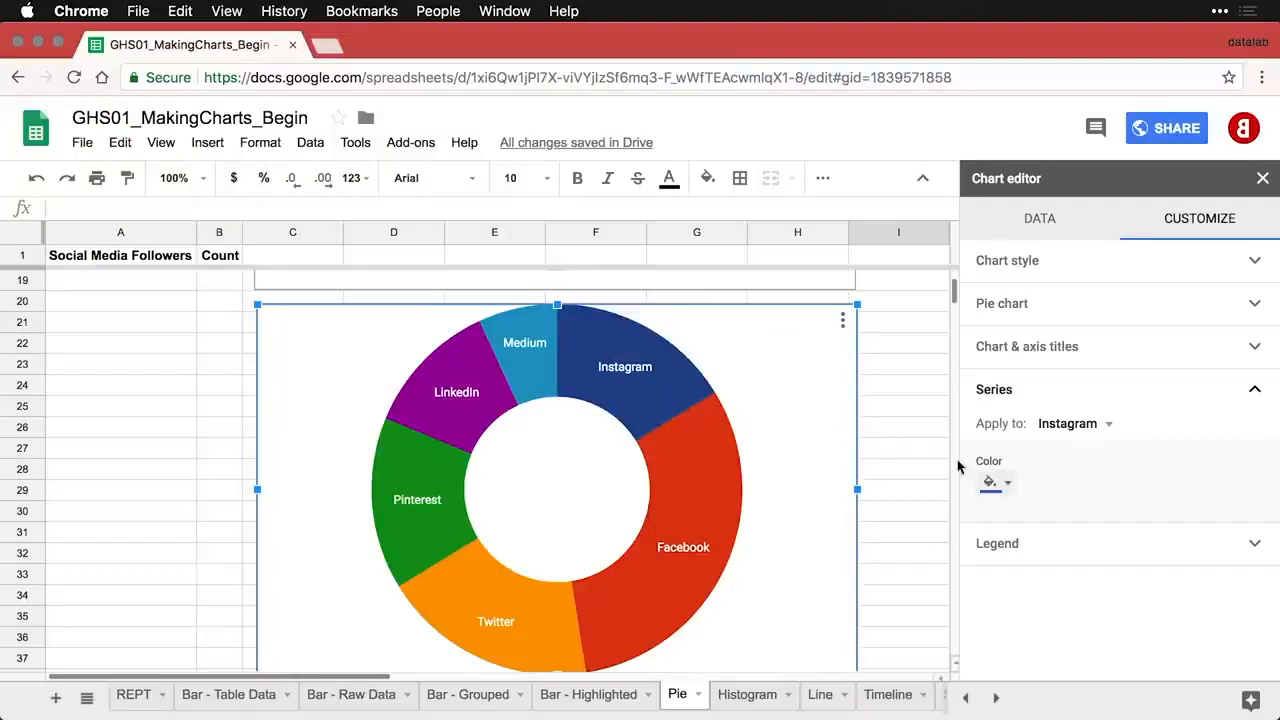
pyautogui.click(1007, 484)
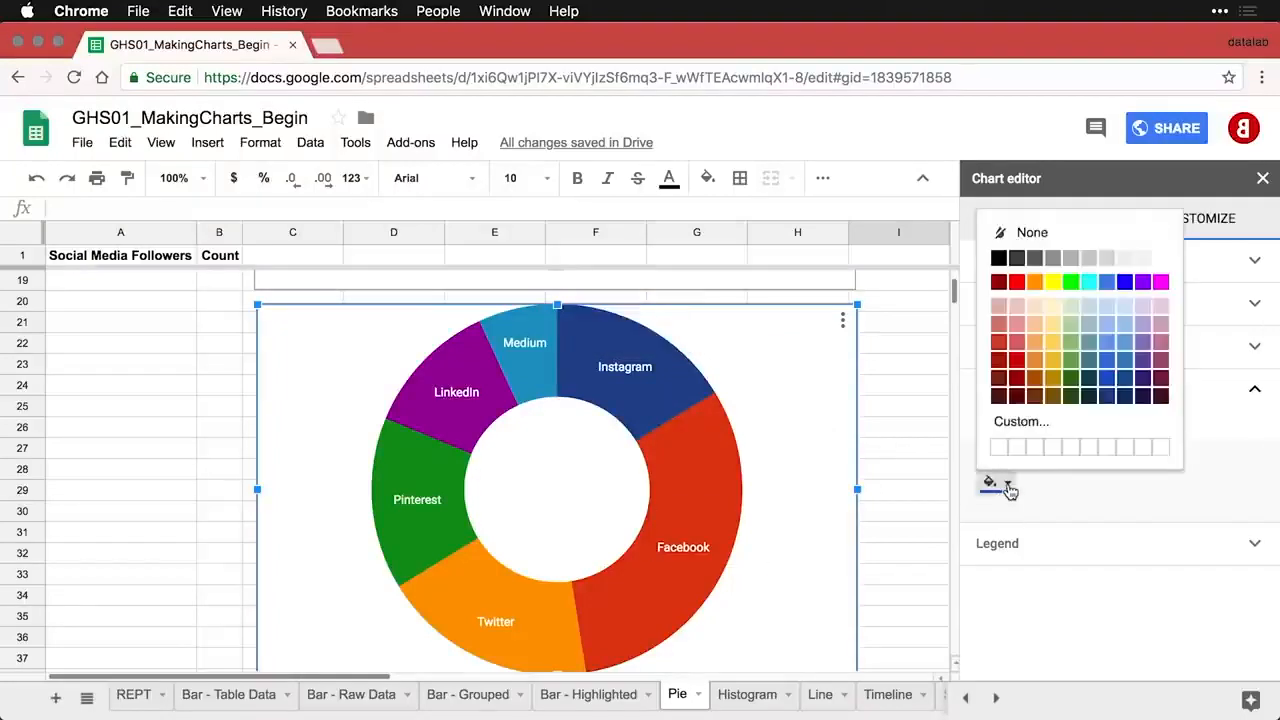
pyautogui.click(1023, 361)
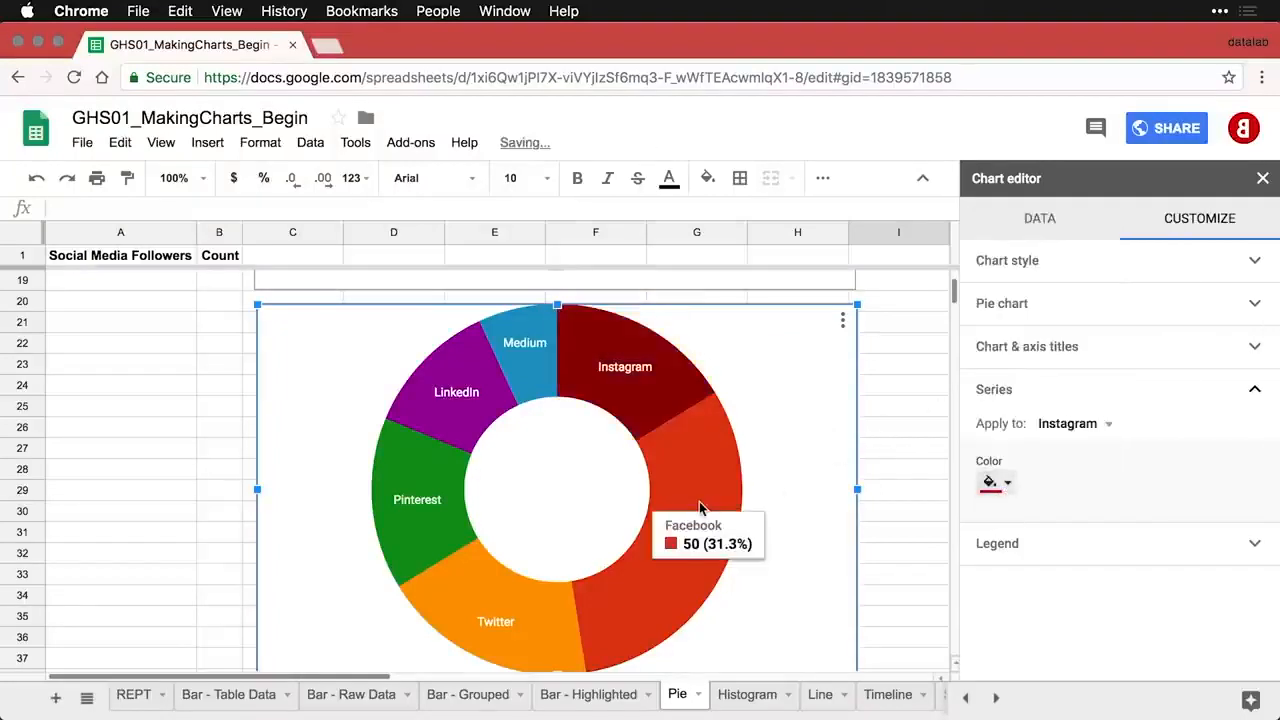
pyautogui.click(725, 490)
pyautogui.click(1007, 484)
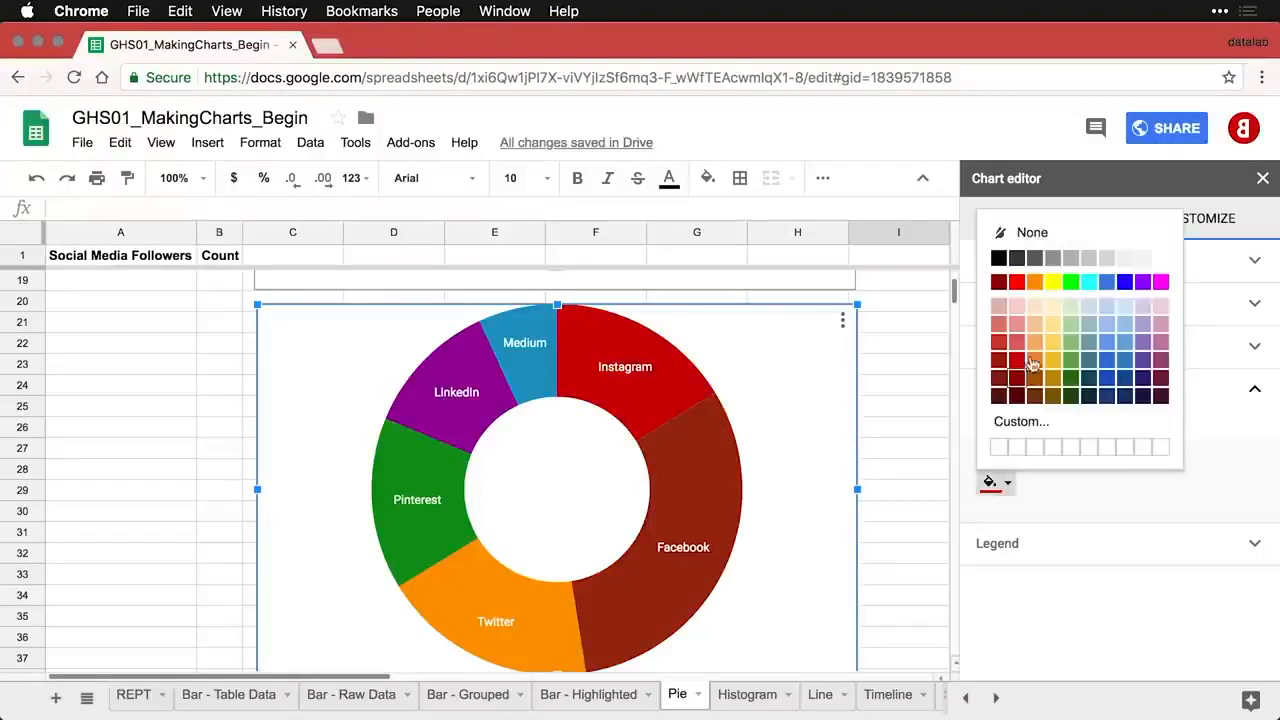
pyautogui.click(1071, 261)
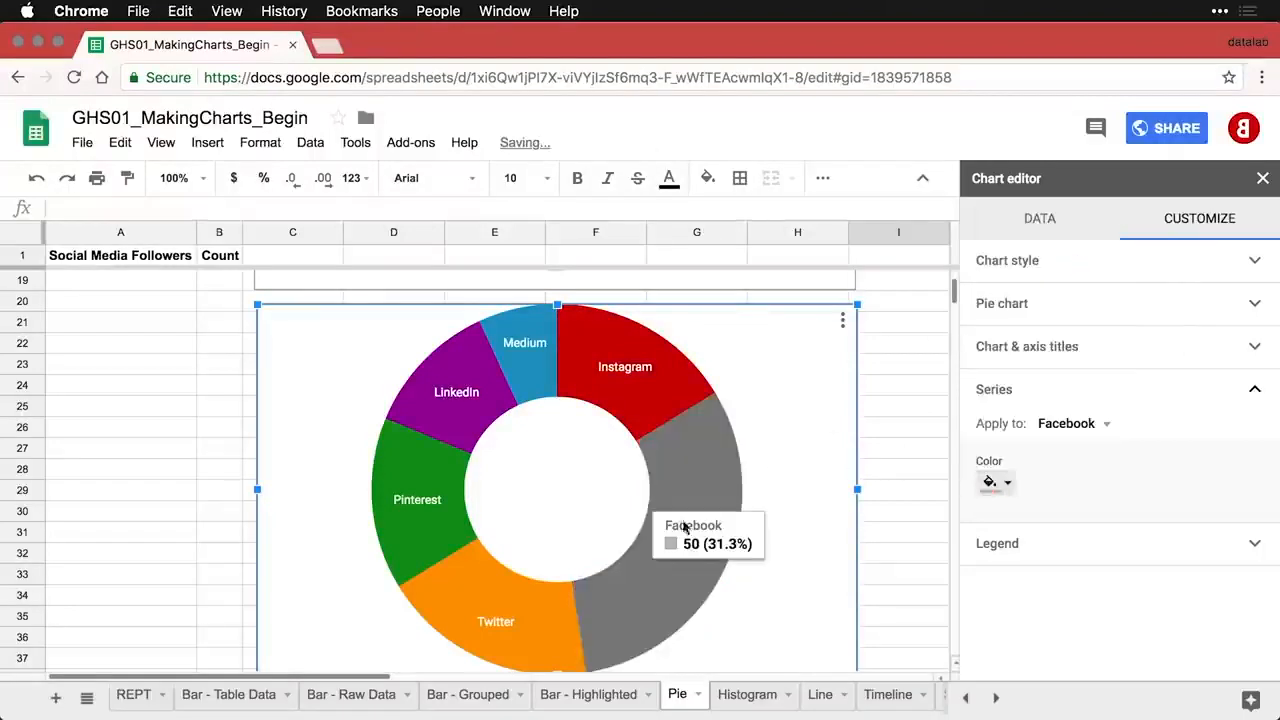
pyautogui.click(546, 630)
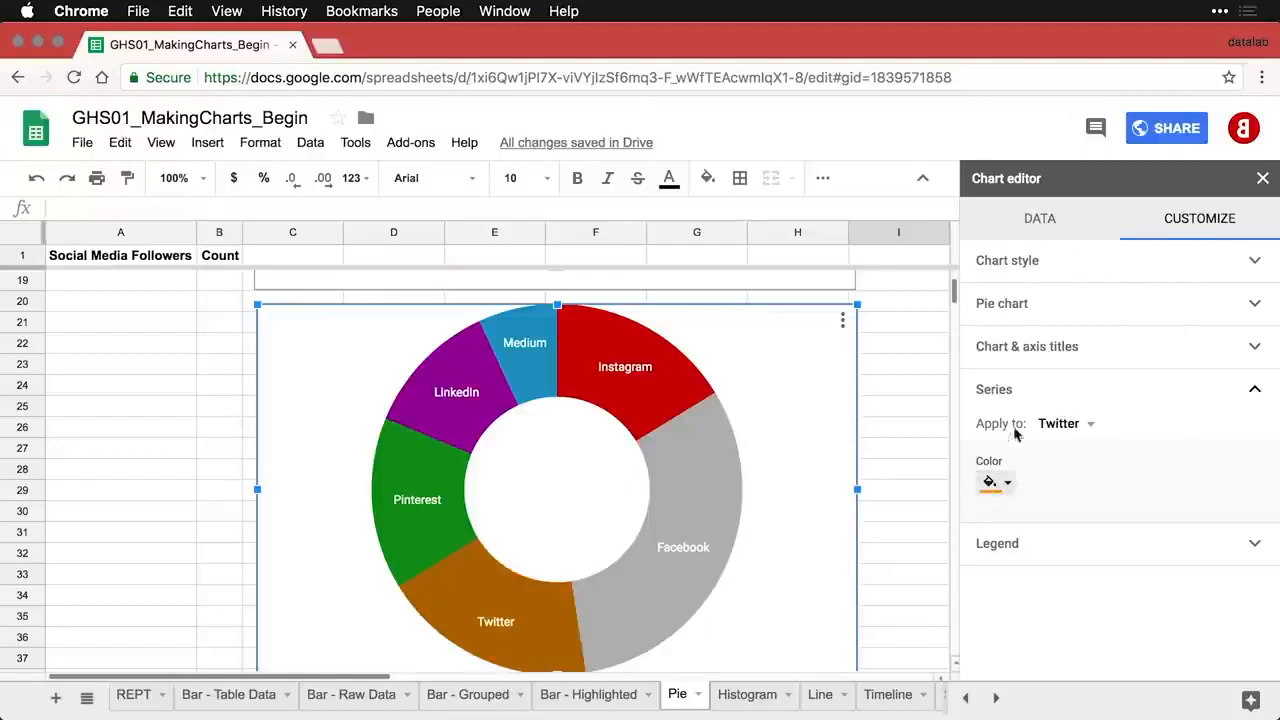
pyautogui.click(1006, 488)
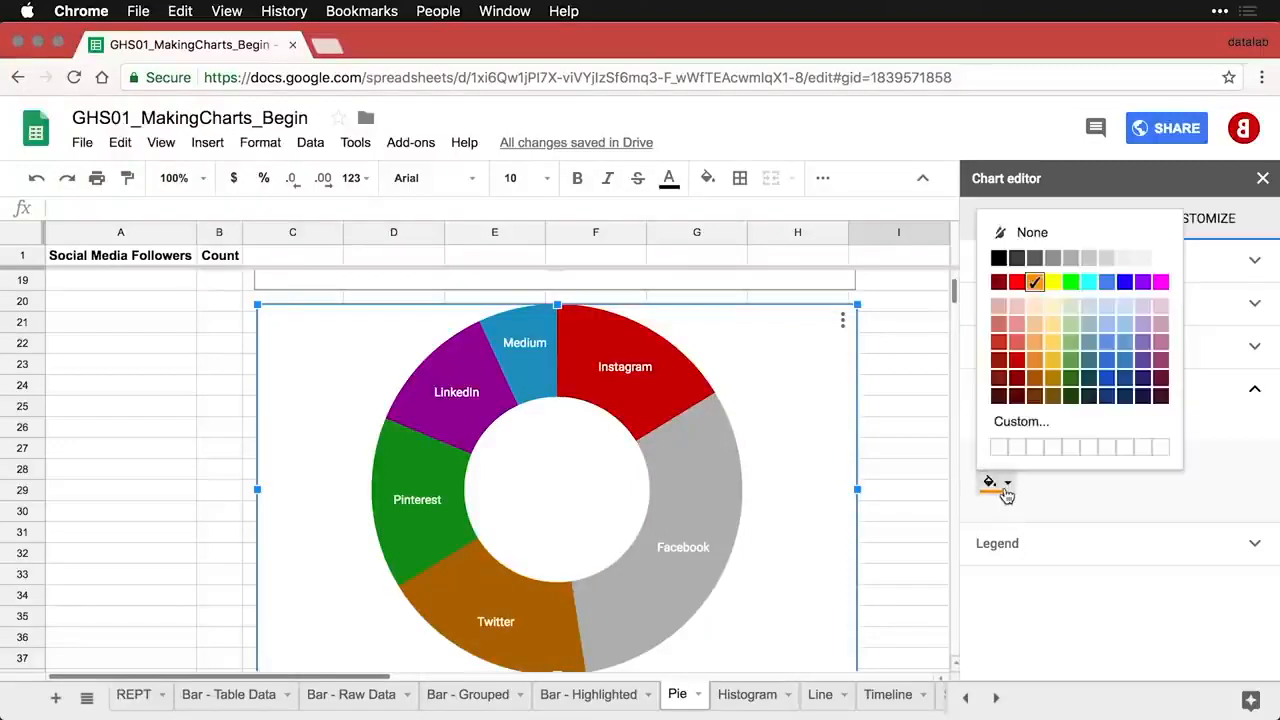
pyautogui.click(1035, 258)
# - Turn the Pinterest, LinkedIn and Medium slices grey and close the Chart editor
pyautogui.click(434, 532)
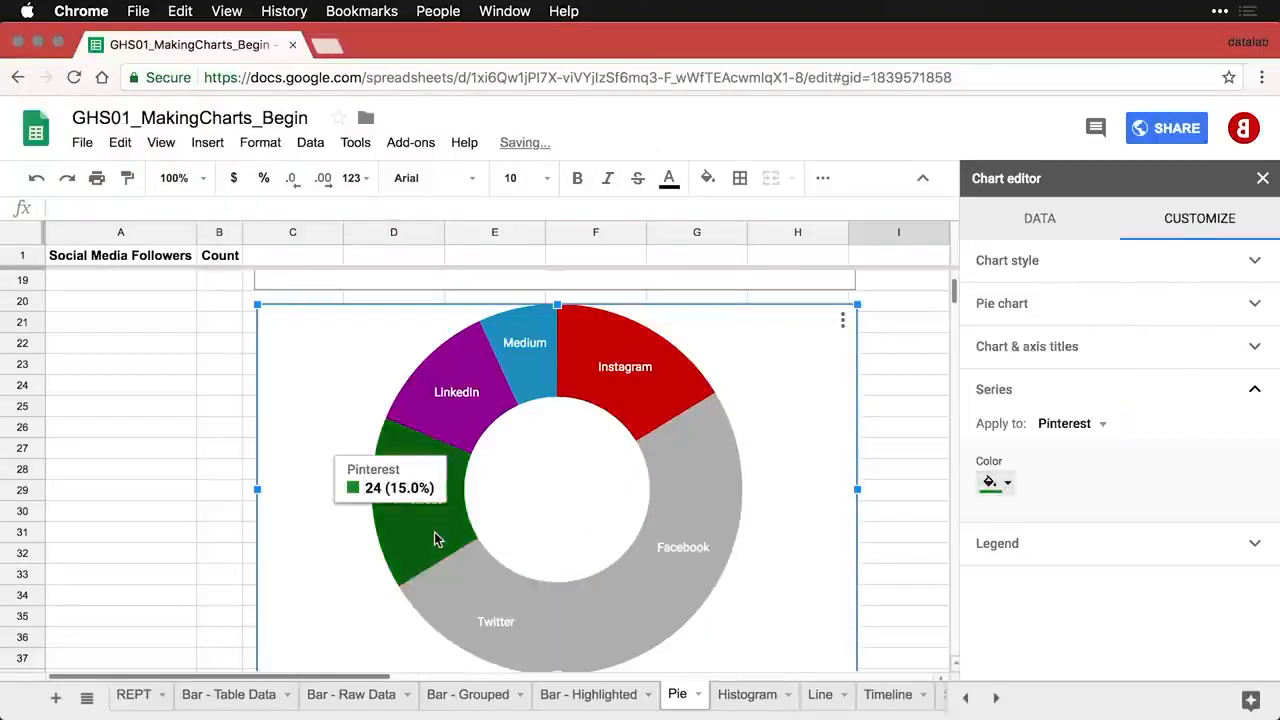
pyautogui.click(1010, 483)
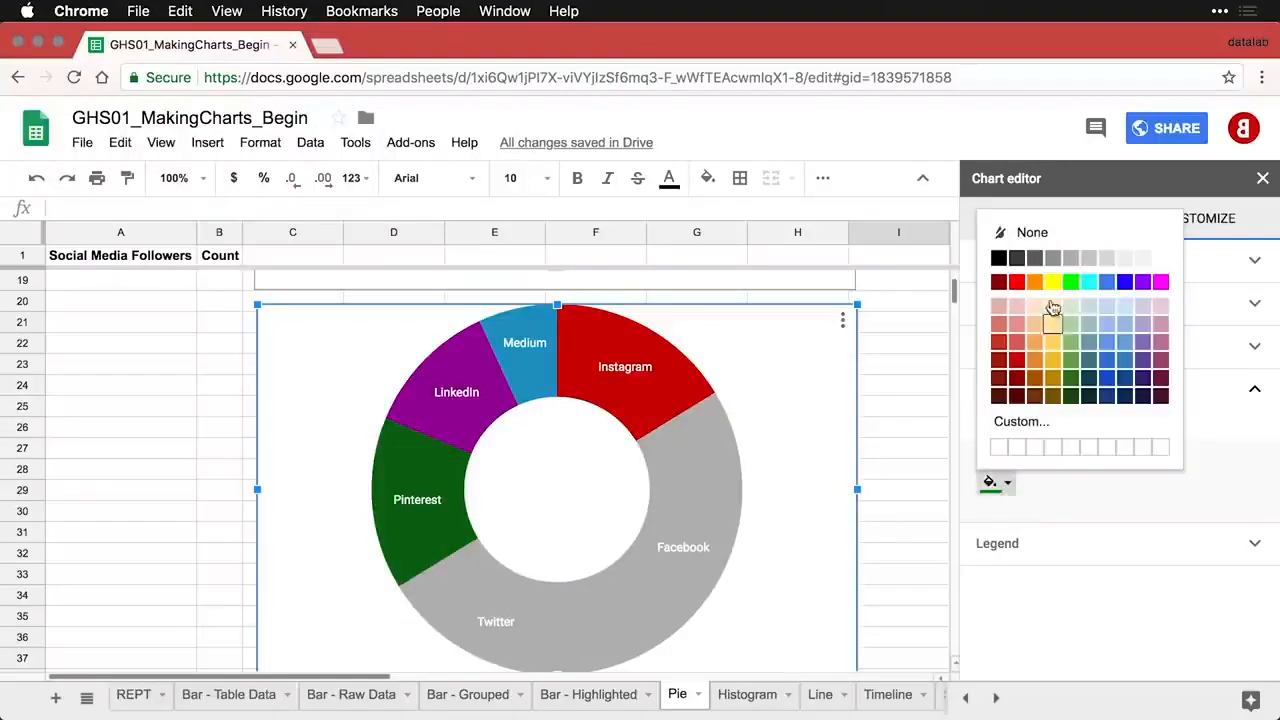
pyautogui.click(1068, 264)
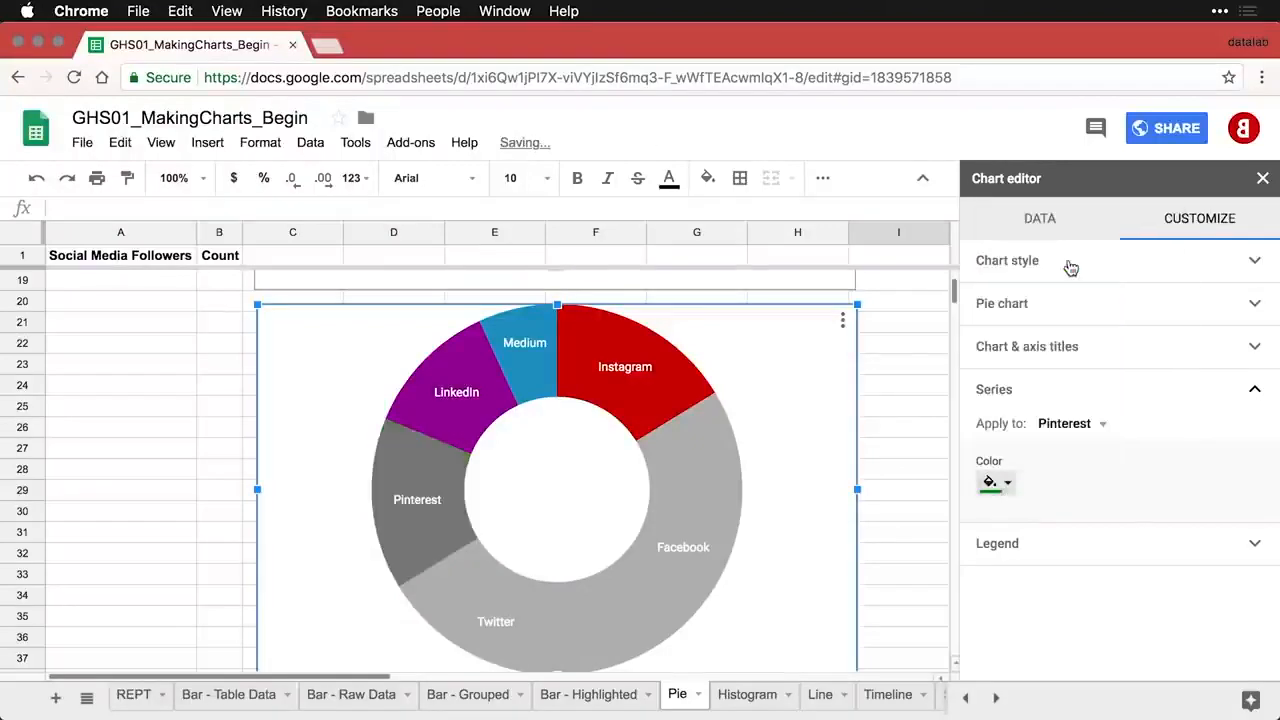
pyautogui.click(450, 425)
pyautogui.click(1002, 486)
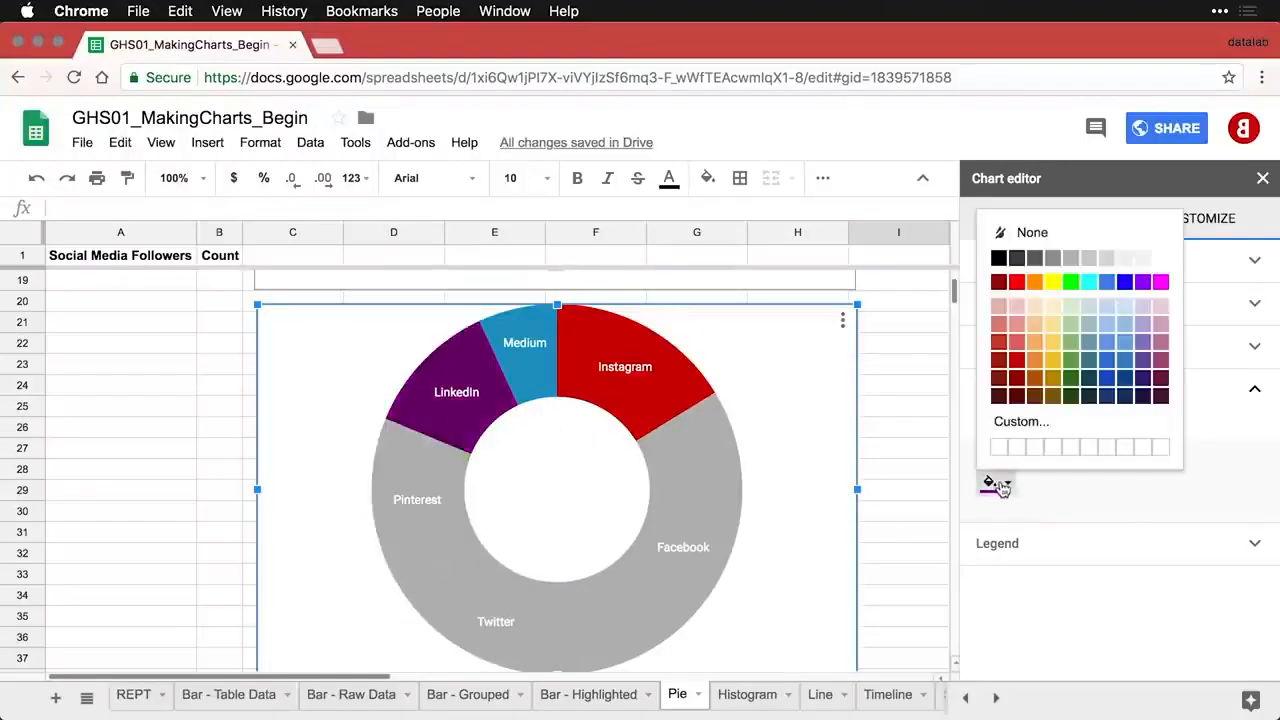
pyautogui.click(1068, 264)
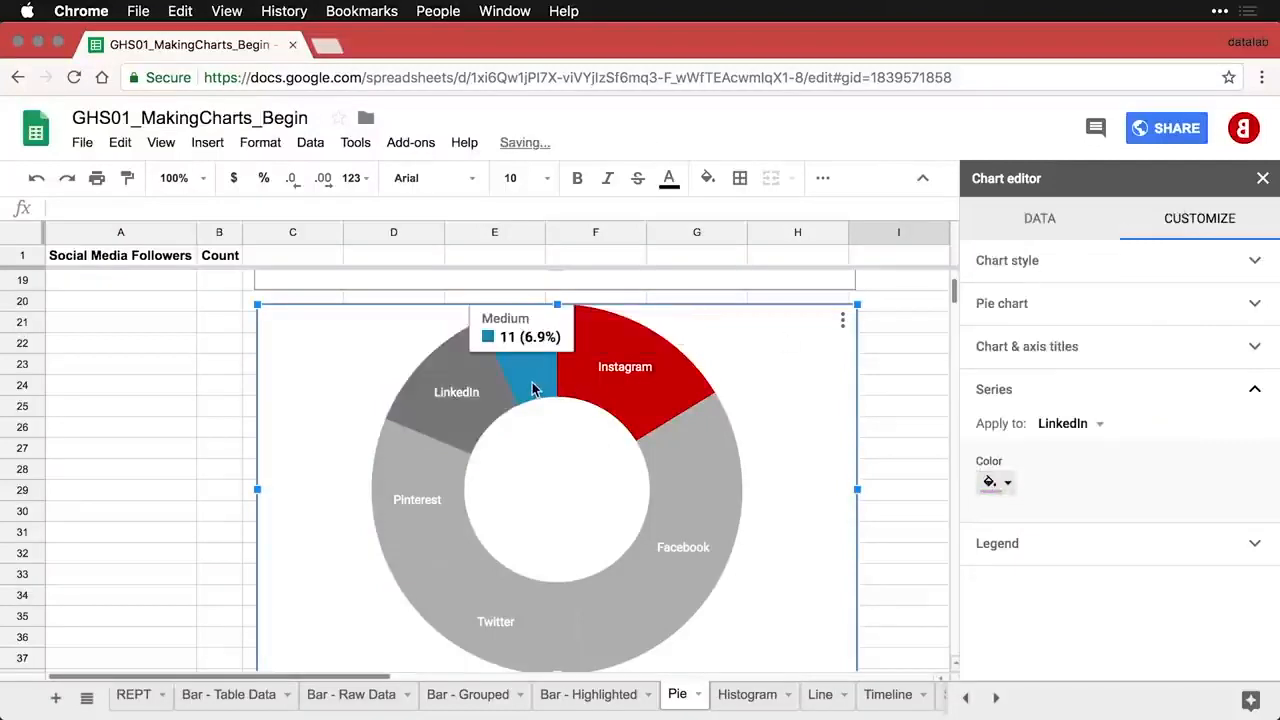
pyautogui.click(533, 389)
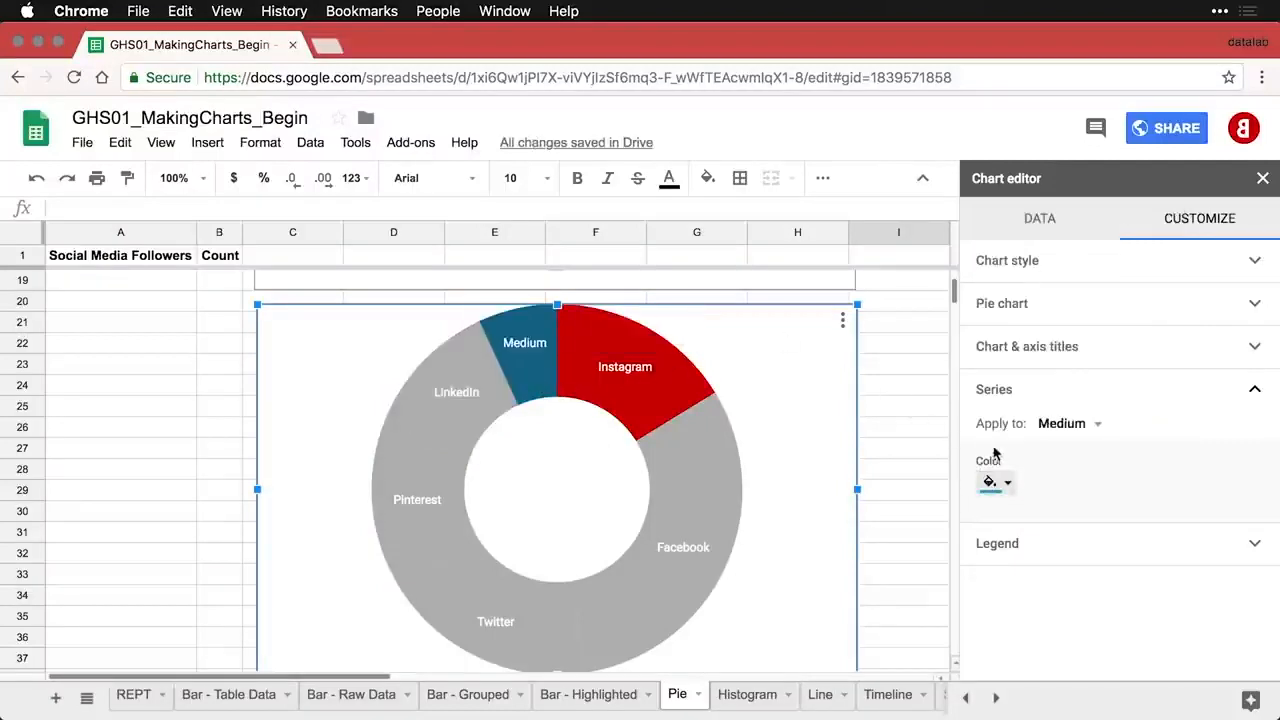
pyautogui.click(1007, 486)
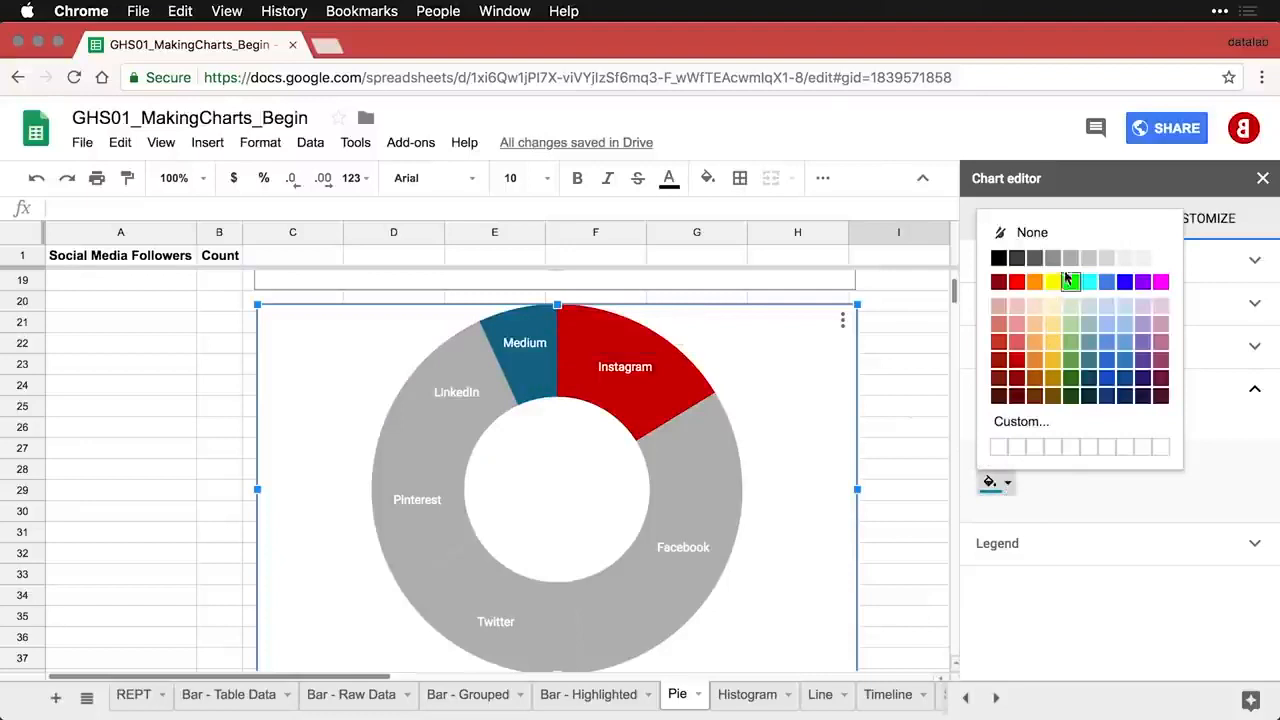
pyautogui.click(1070, 260)
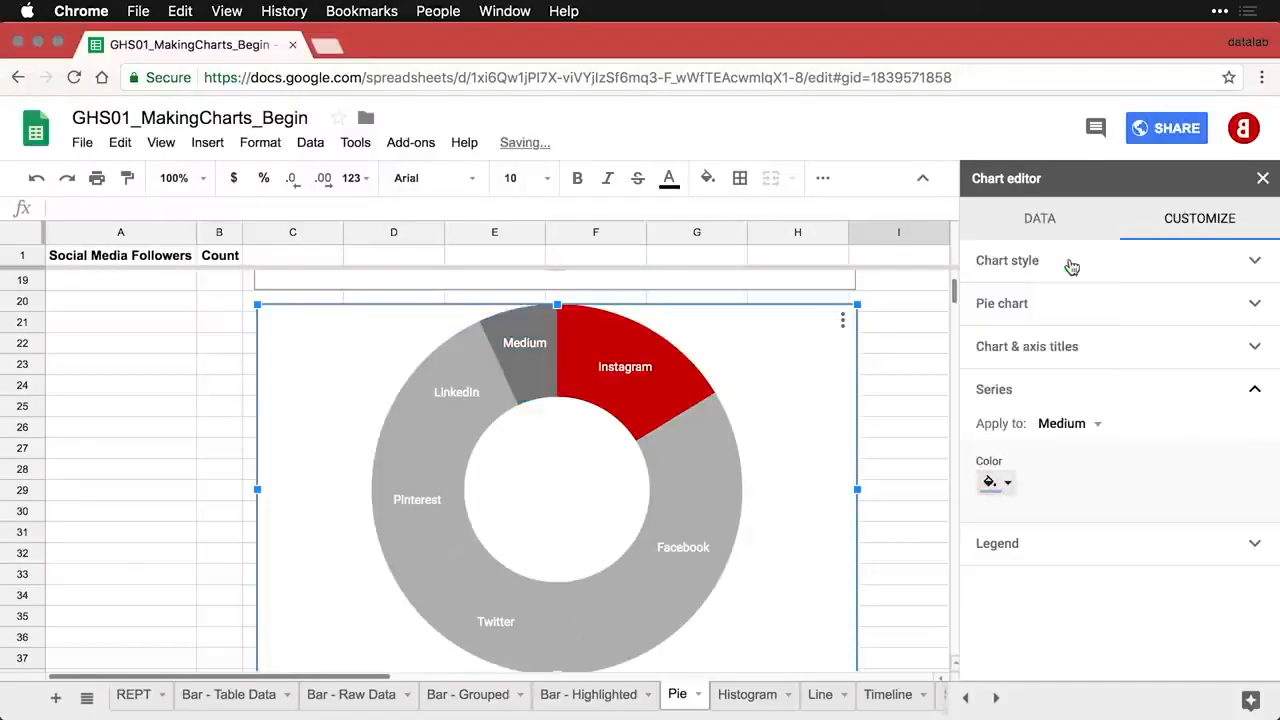
pyautogui.click(907, 500)
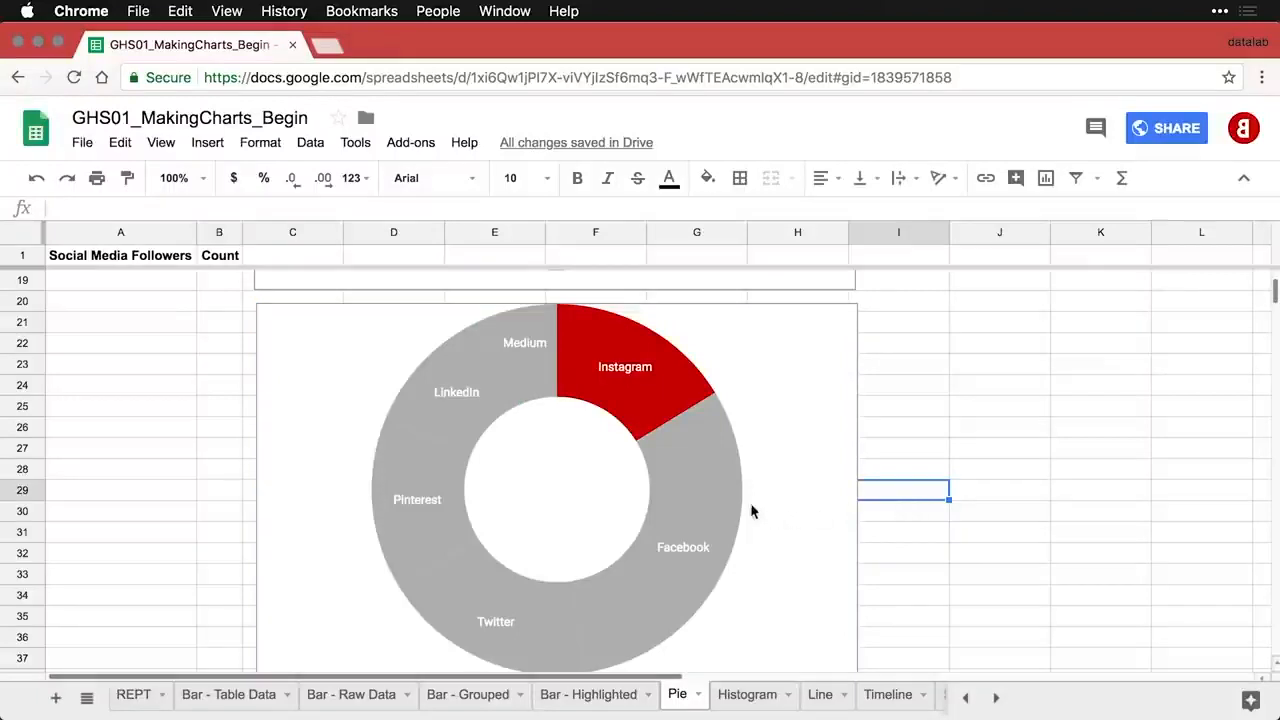
# - Give the donut chart's slices light gray borders
pyautogui.click(710, 500)
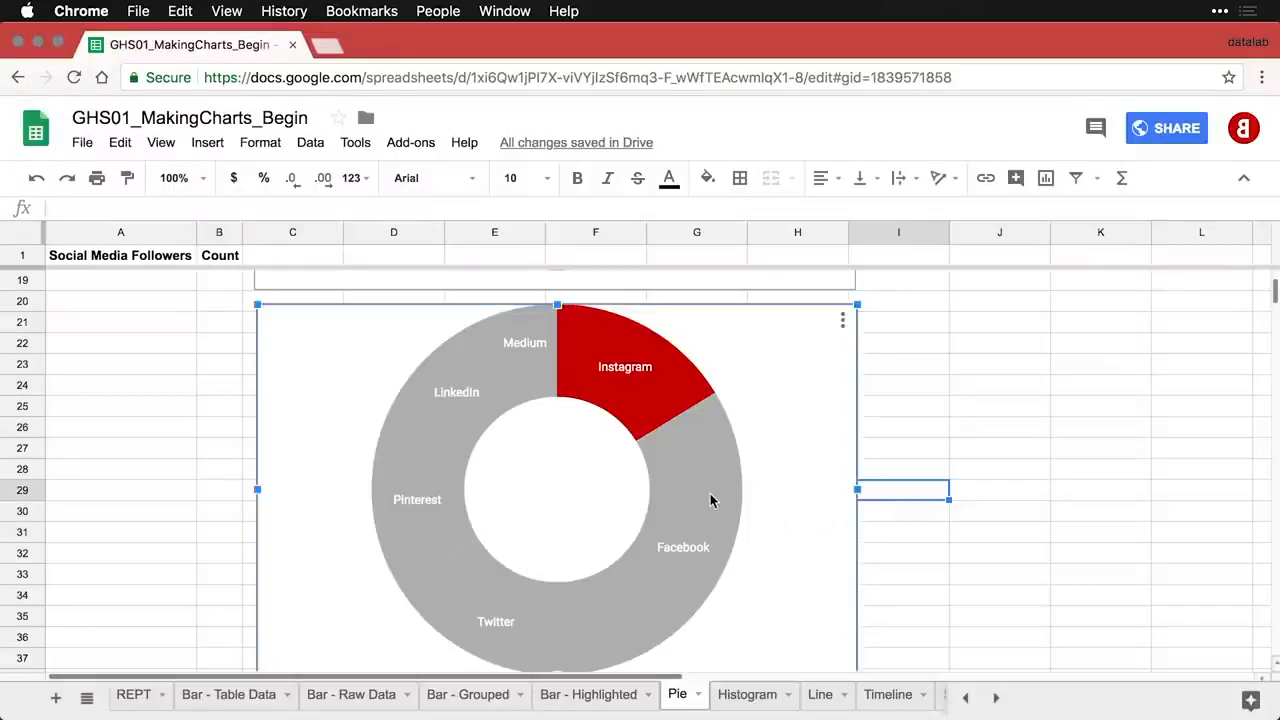
pyautogui.doubleClick(710, 495)
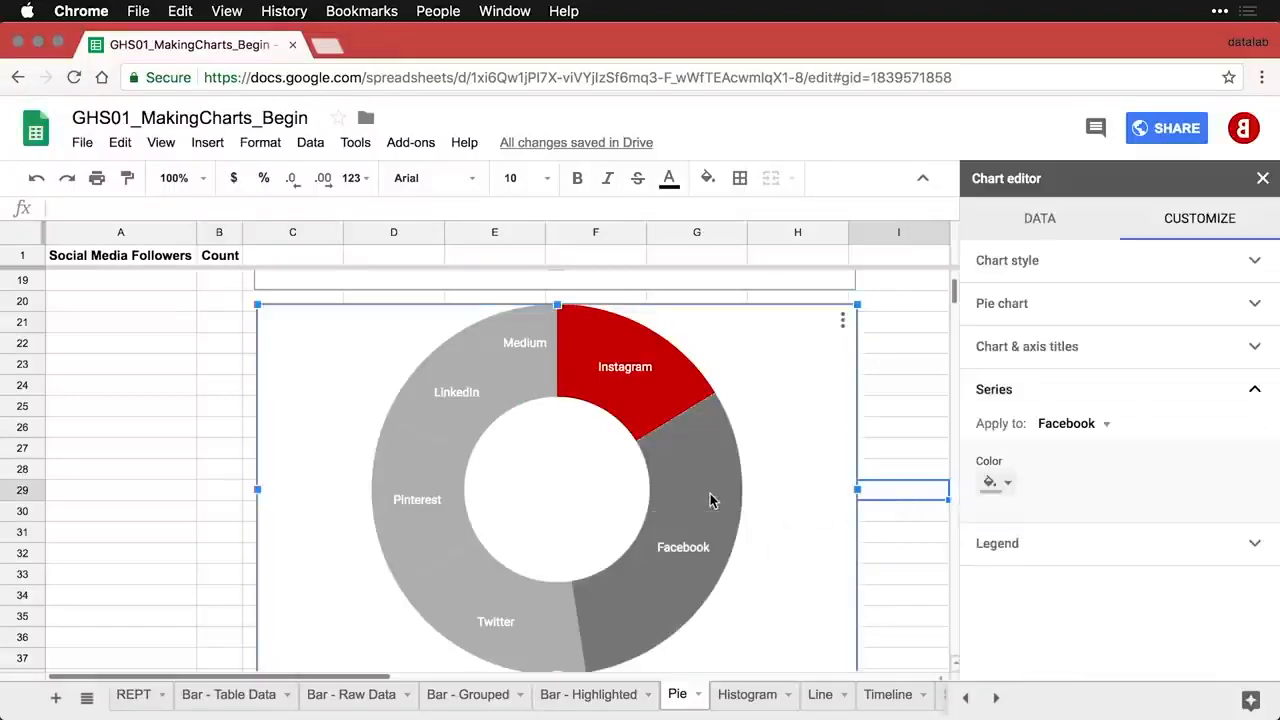
pyautogui.click(1110, 312)
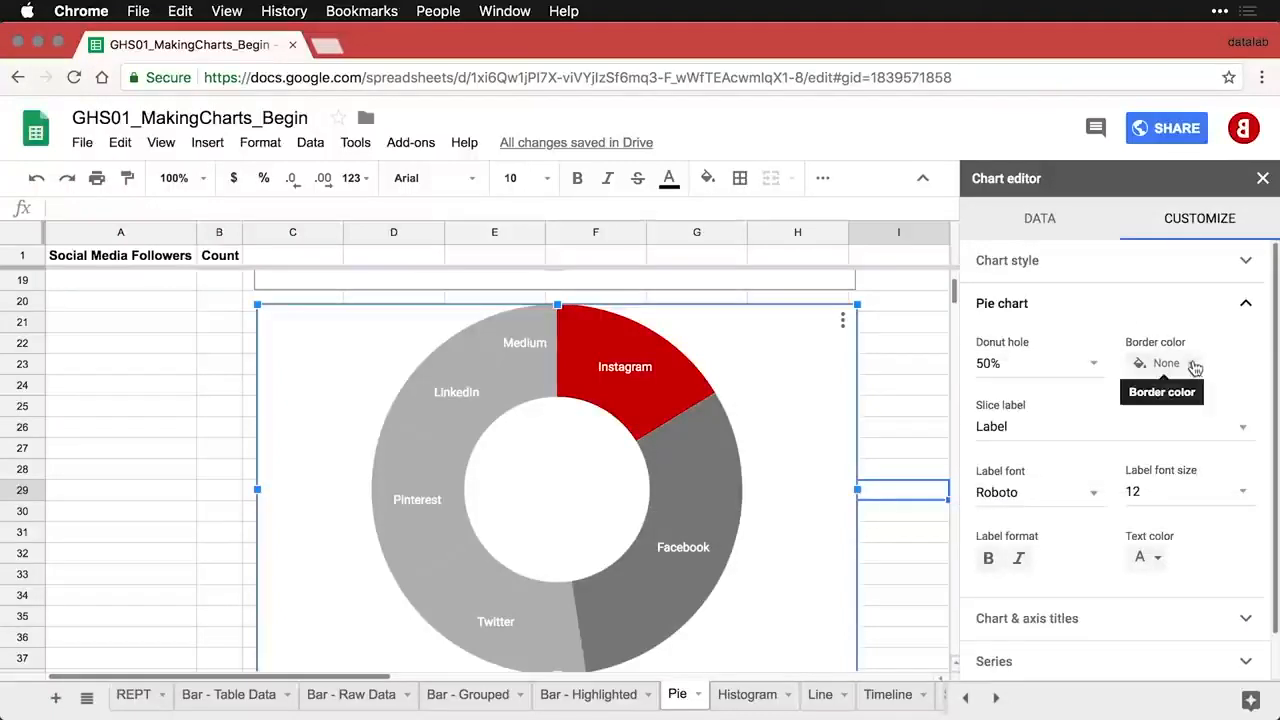
pyautogui.click(1190, 364)
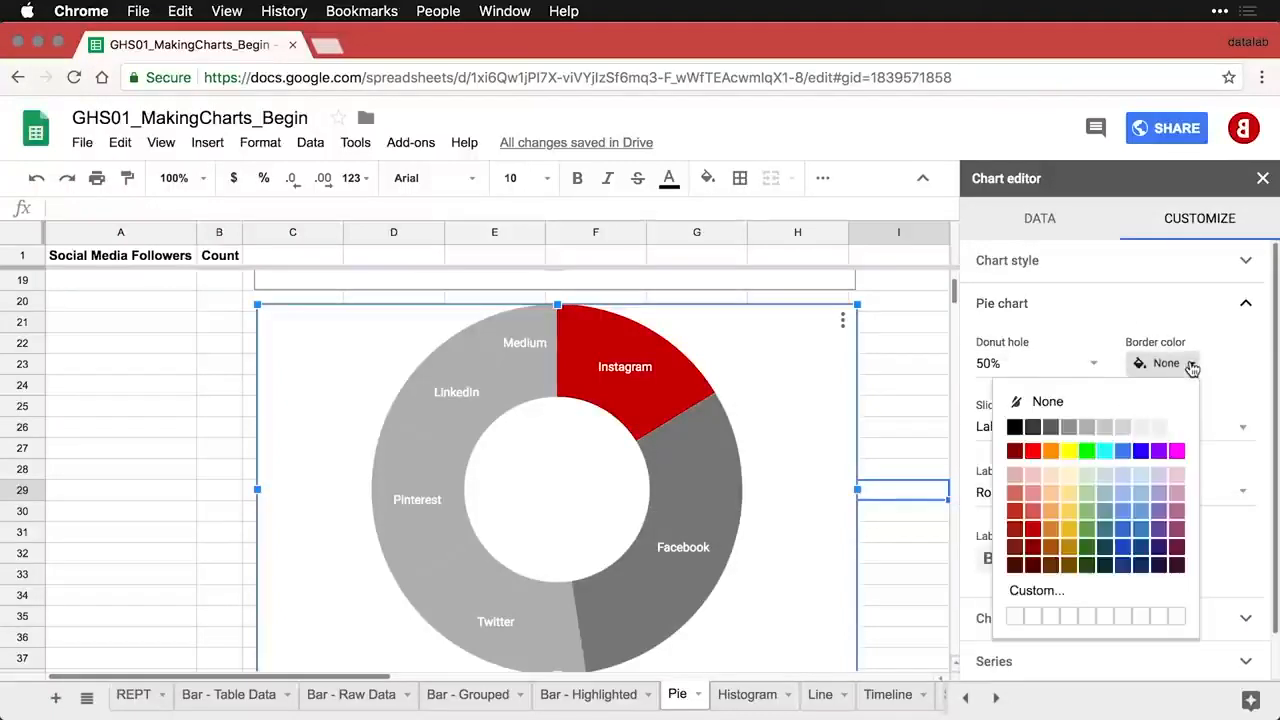
pyautogui.click(1141, 428)
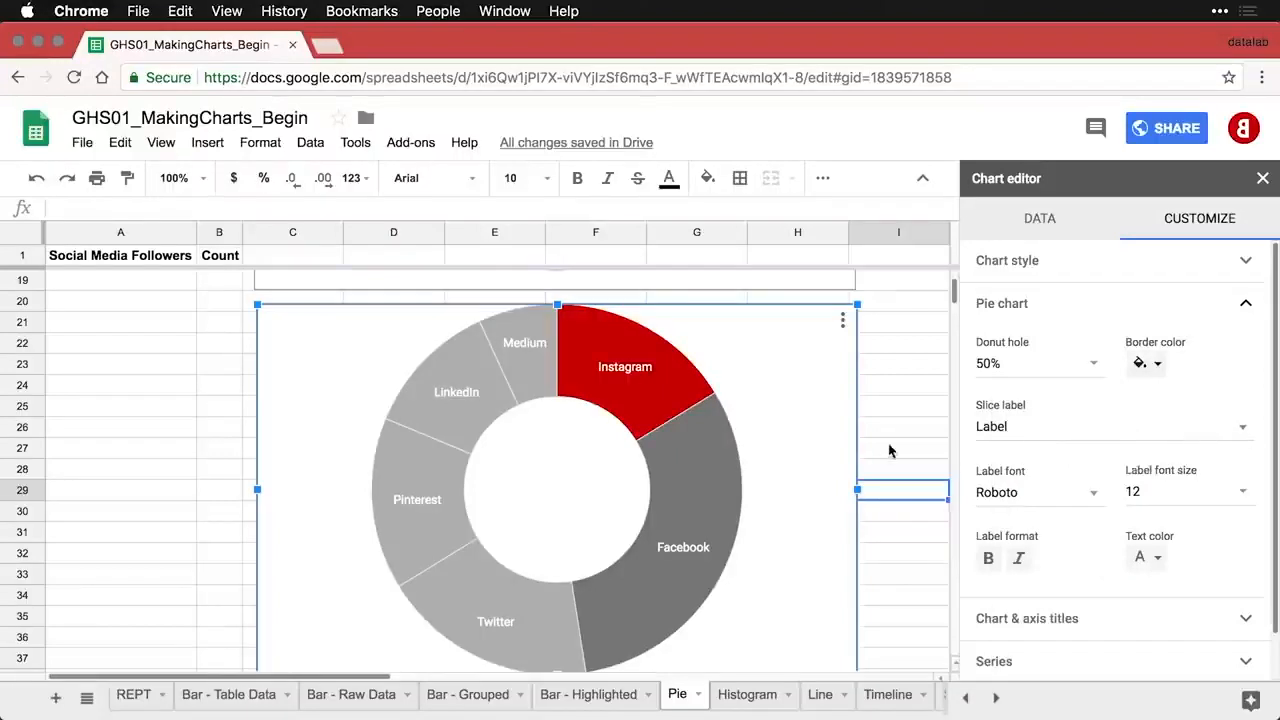
pyautogui.click(889, 408)
pyautogui.doubleClick(887, 404)
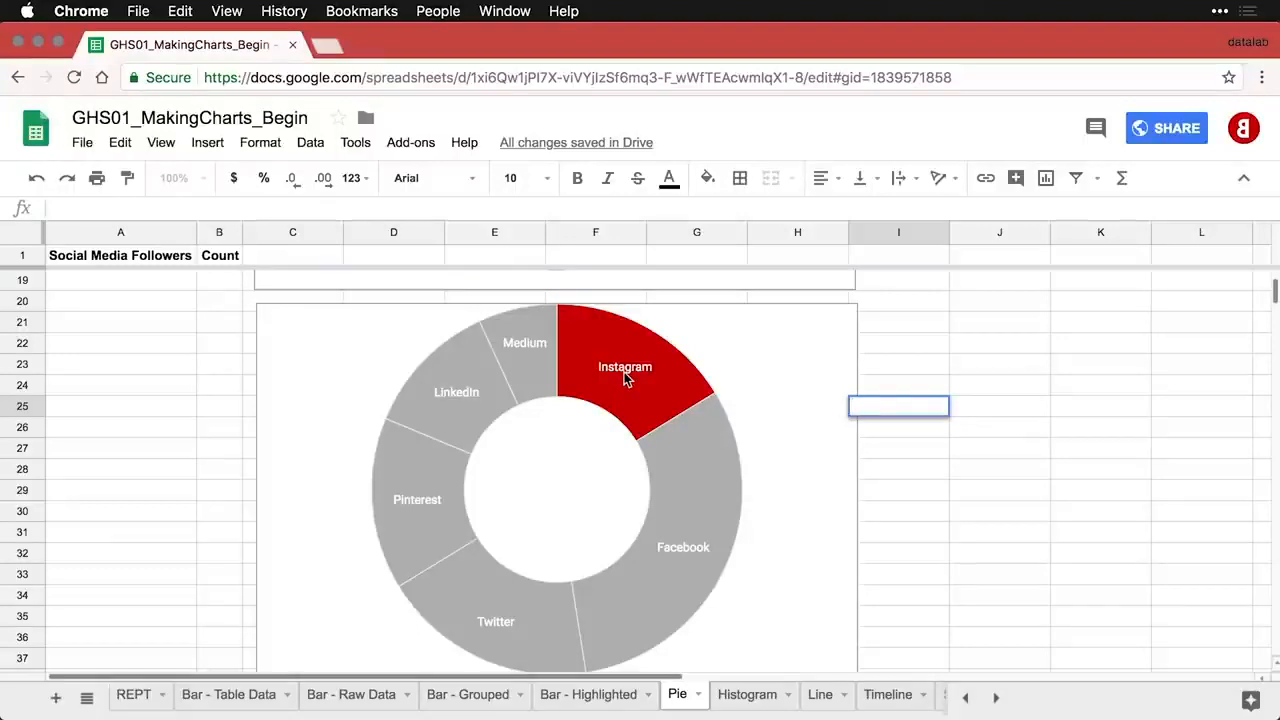
# - Scroll down the Pie sheet to the donut chart and open the Insert menu
pyautogui.scroll(8, 622, 380)
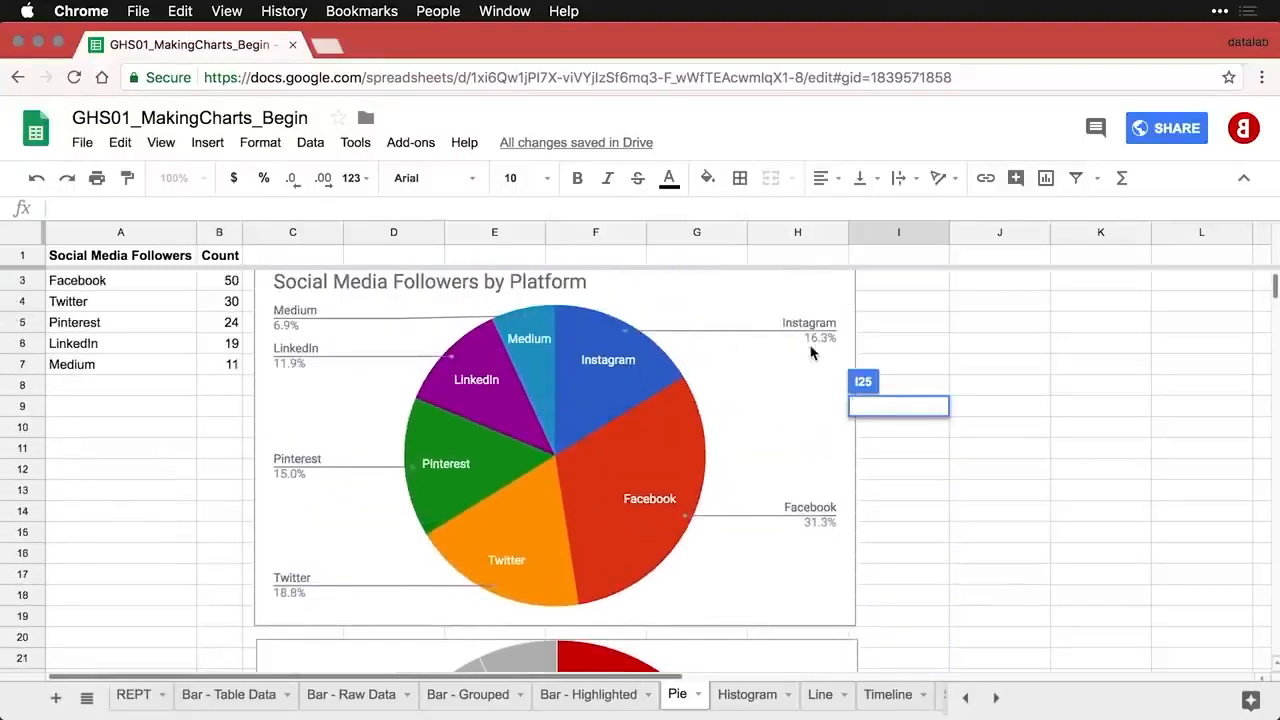
pyautogui.scroll(-1, 752, 428)
pyautogui.scroll(-5, 752, 428)
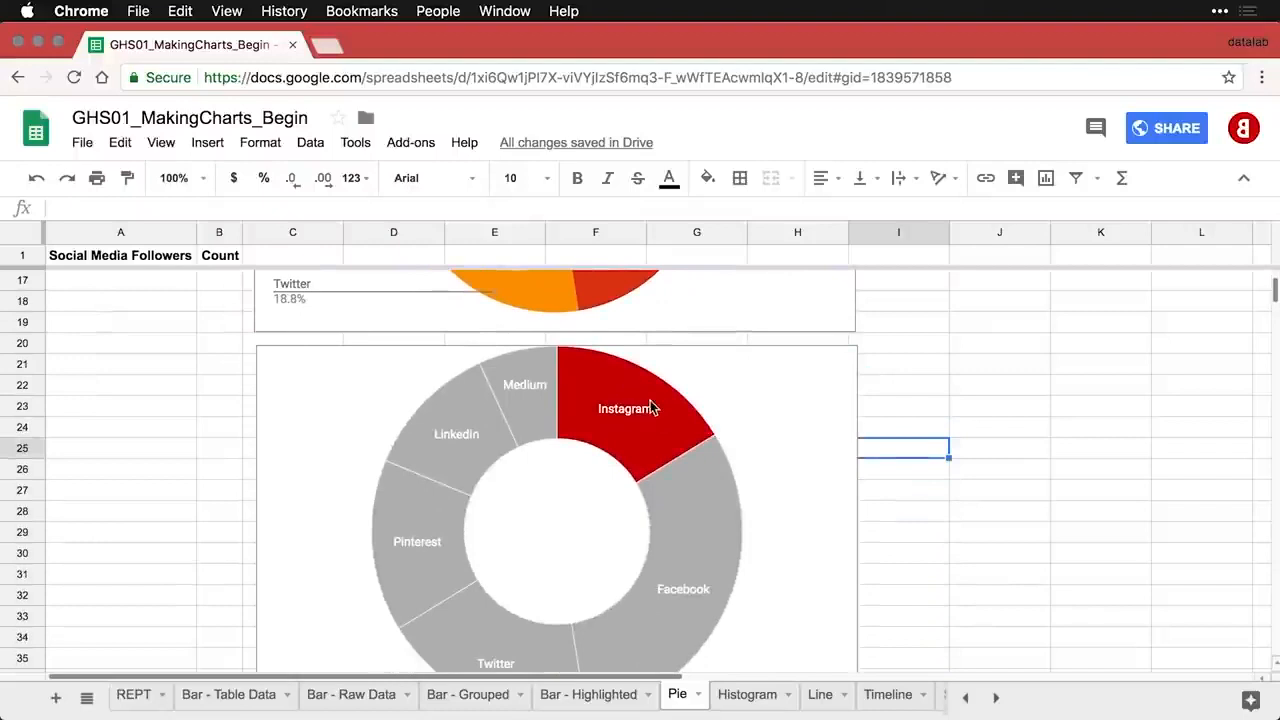
pyautogui.scroll(-1, 650, 405)
pyautogui.scroll(-1, 650, 405)
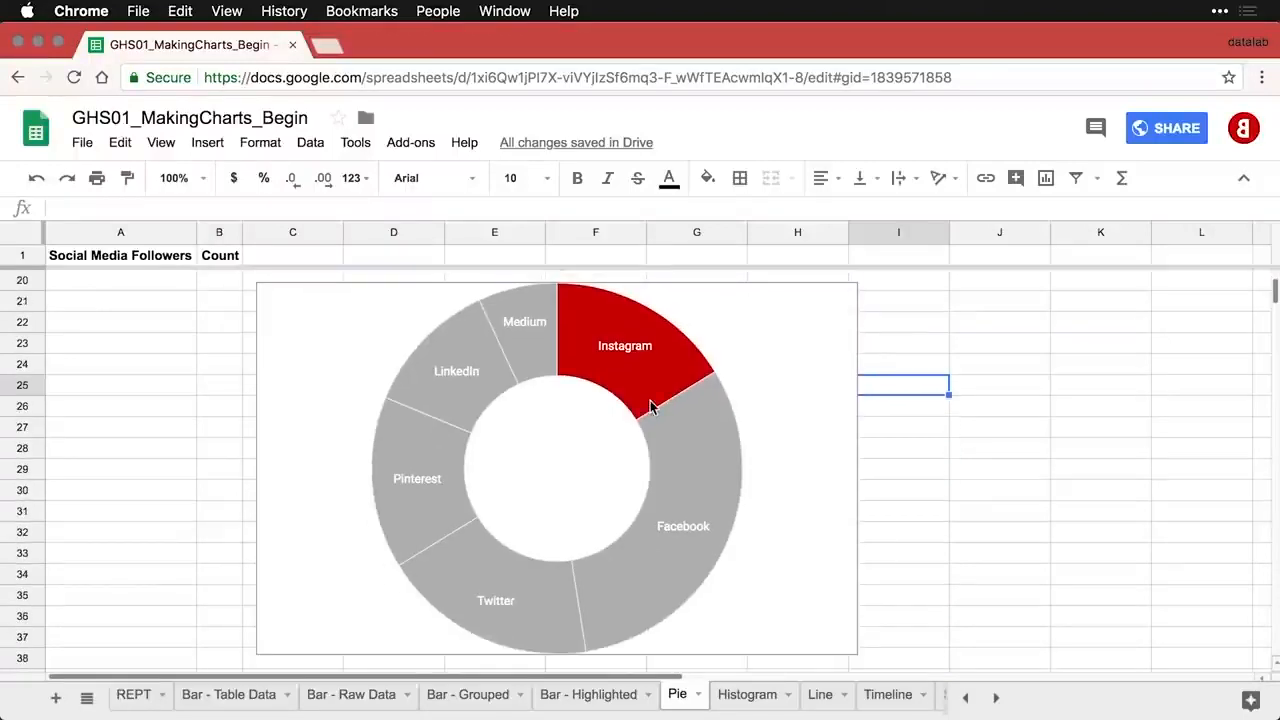
pyautogui.click(195, 146)
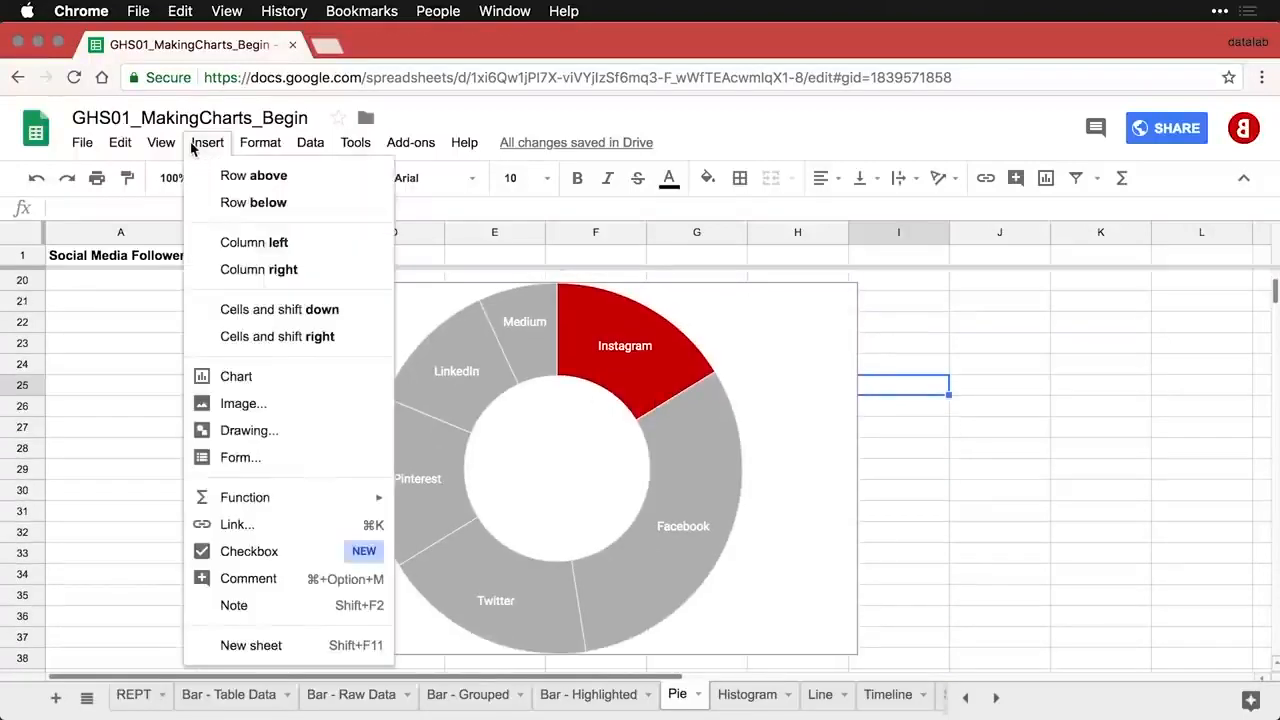
# - Start a new drawing and add a text box reading '16%'
pyautogui.click(253, 432)
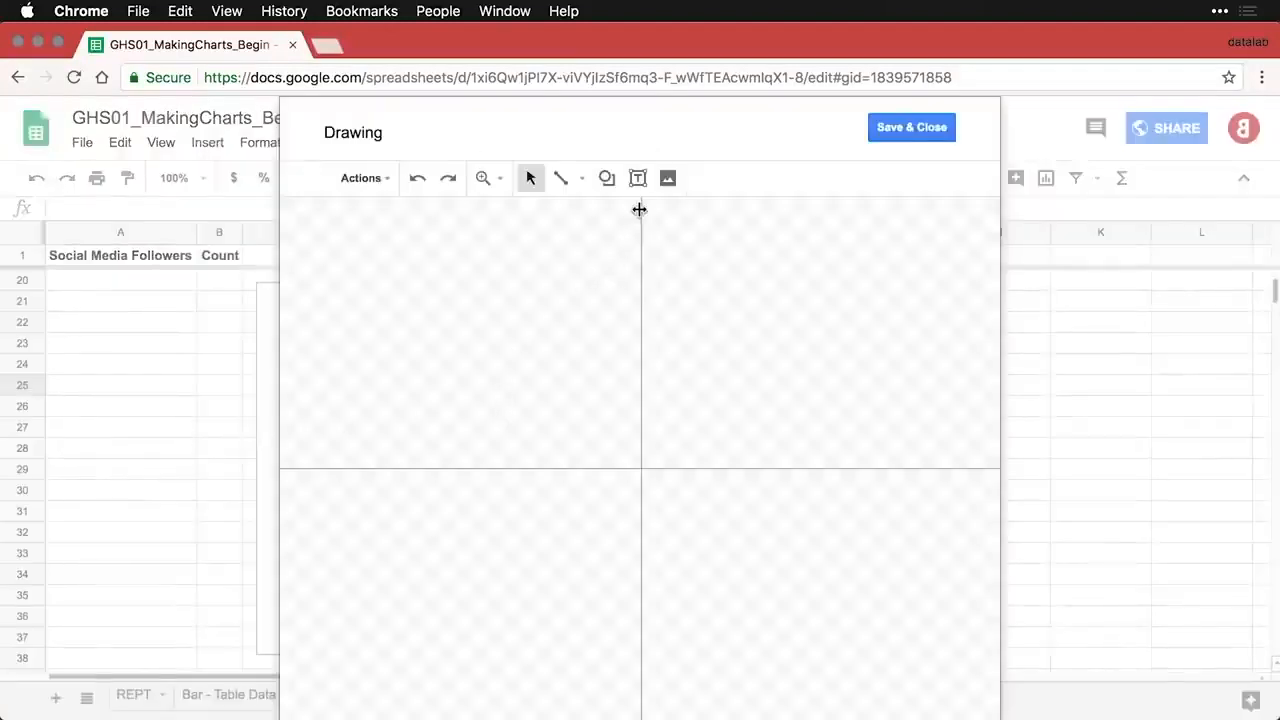
pyautogui.click(638, 180)
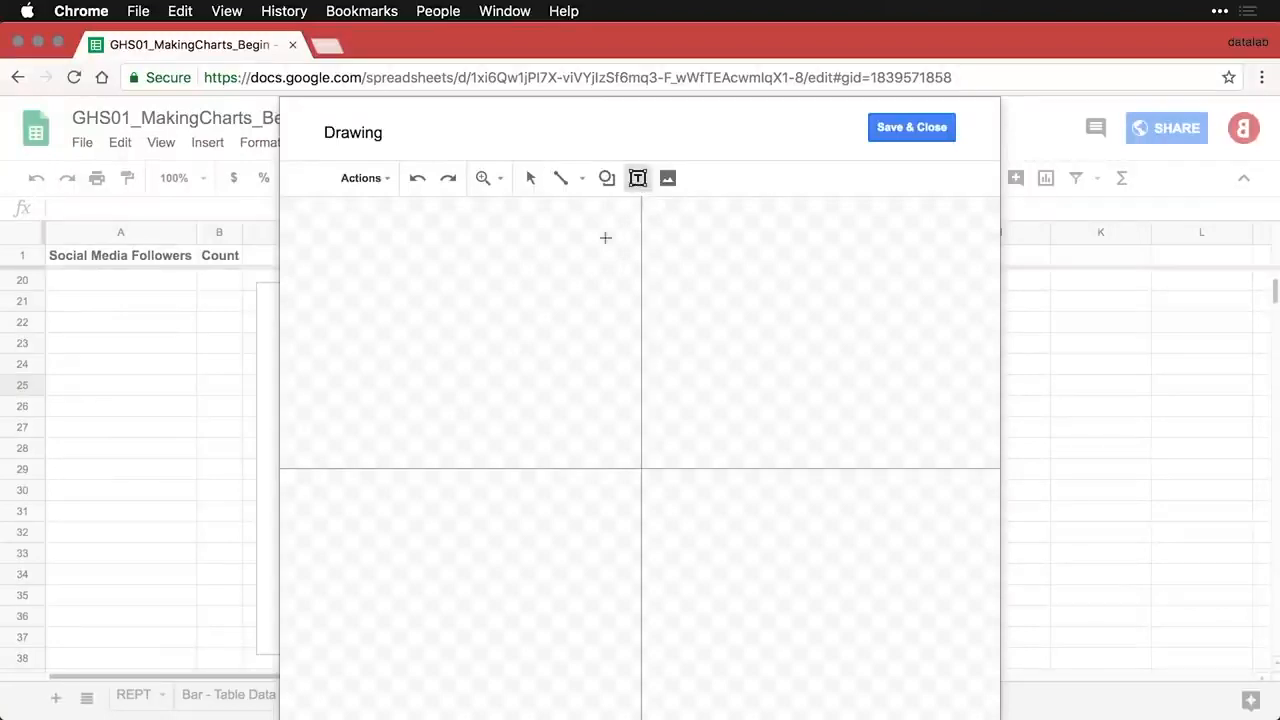
pyautogui.moveTo(425, 318); pyautogui.dragTo(627, 445)
pyautogui.write('16')
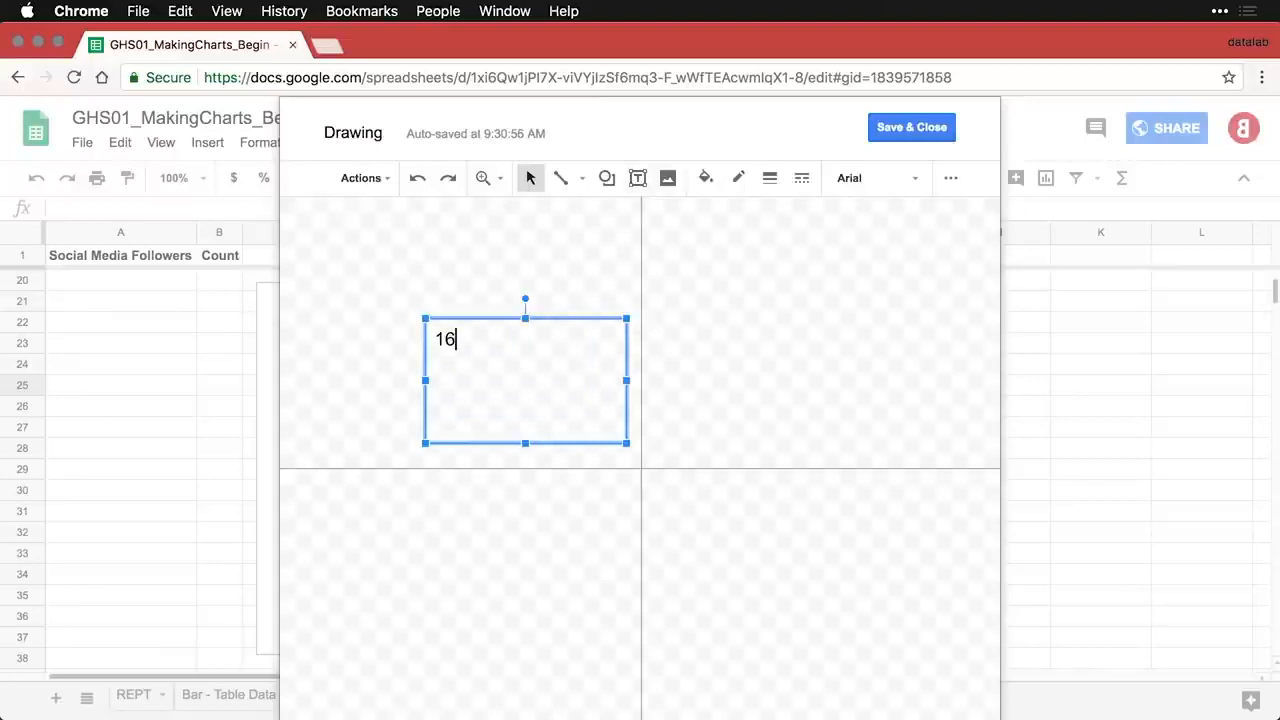
pyautogui.write('%')
# - Format the 16% text in Garamond at size 48 and shrink the box to fit
pyautogui.hotkey('ctrl', 'a')
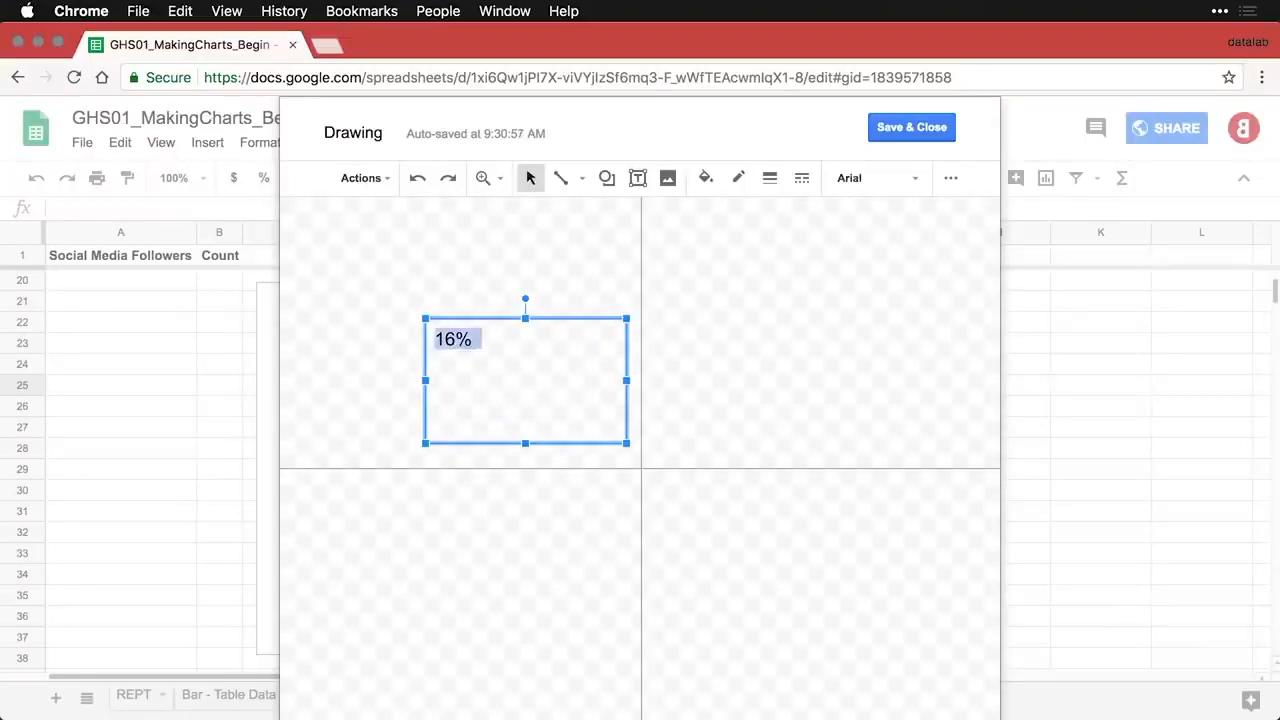
pyautogui.click(916, 182)
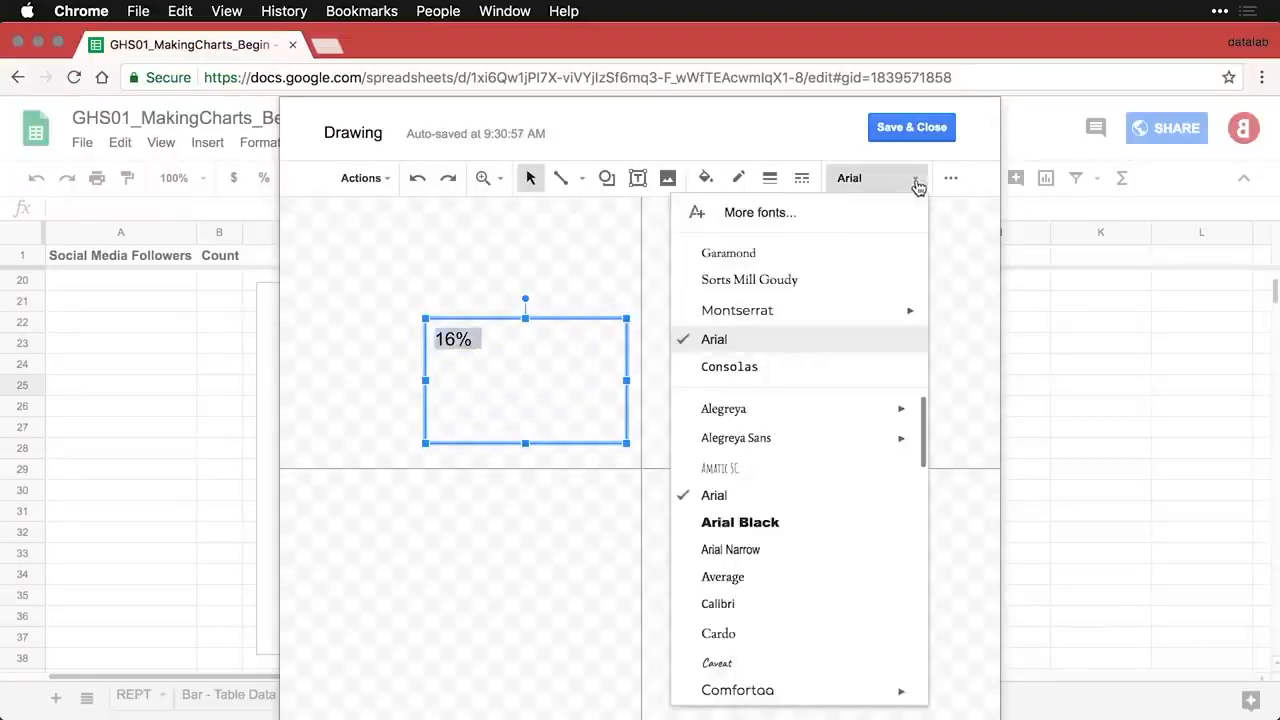
pyautogui.click(791, 256)
pyautogui.click(950, 186)
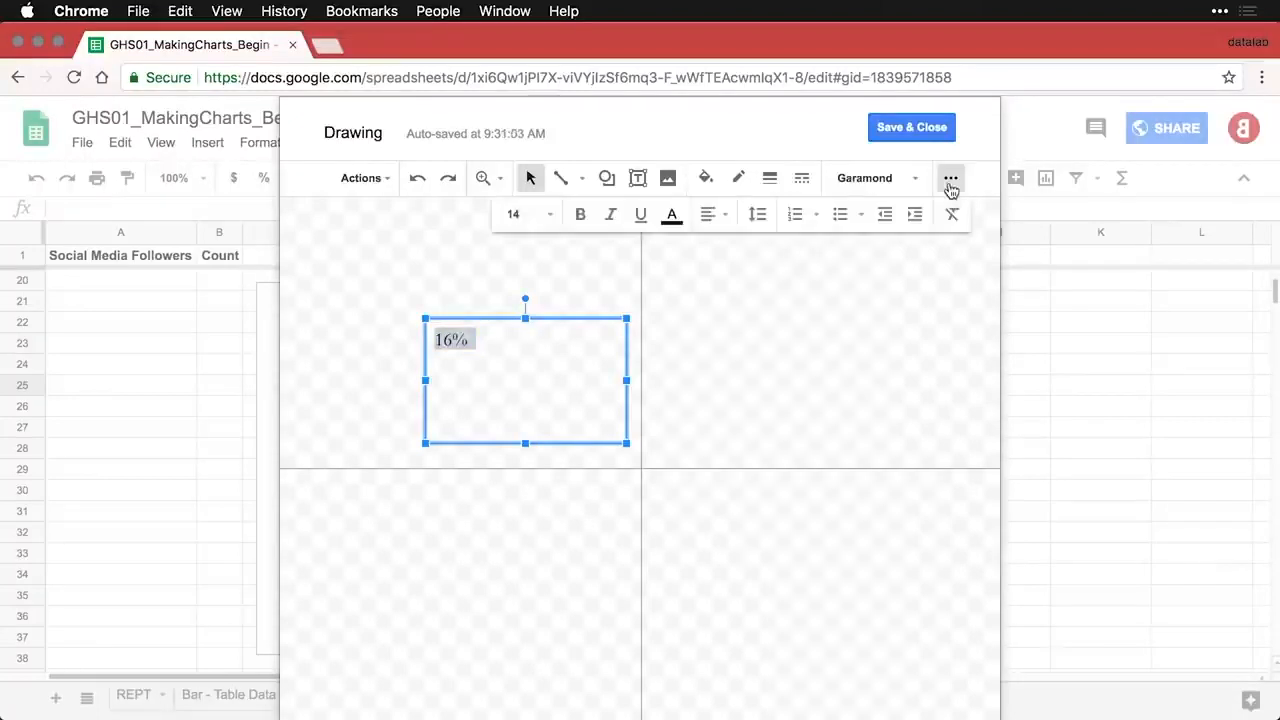
pyautogui.click(550, 216)
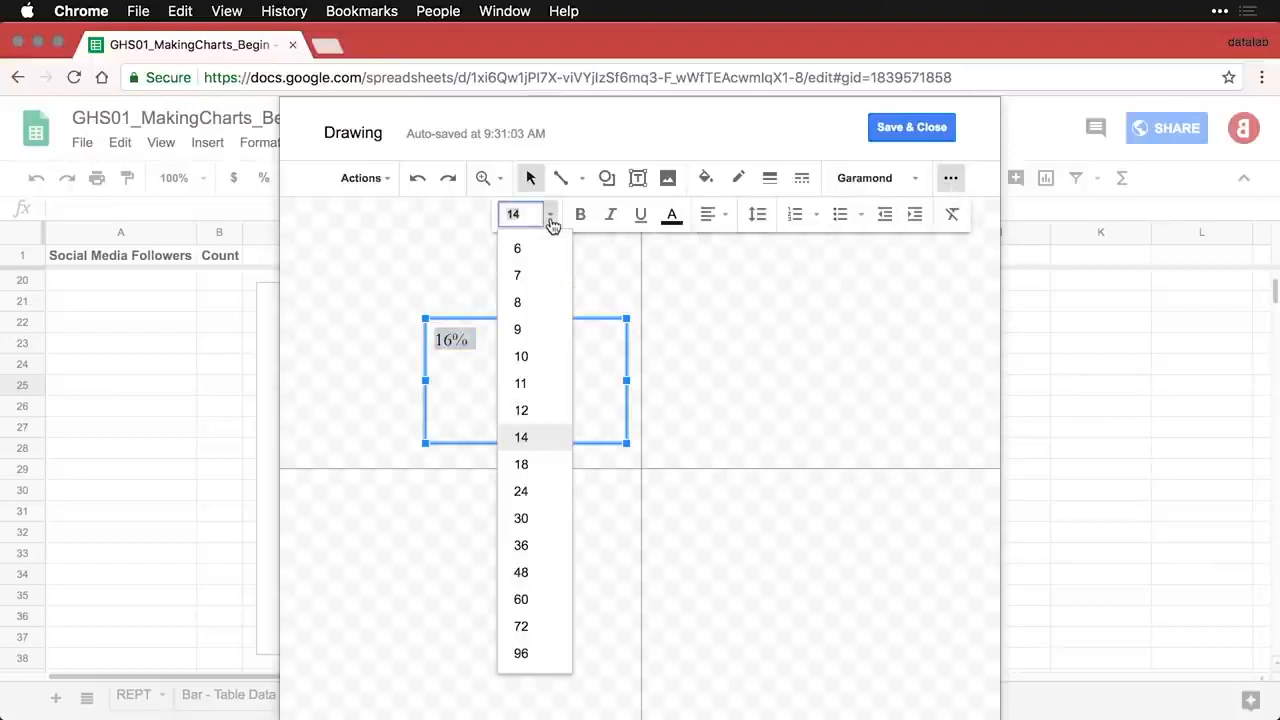
pyautogui.click(521, 572)
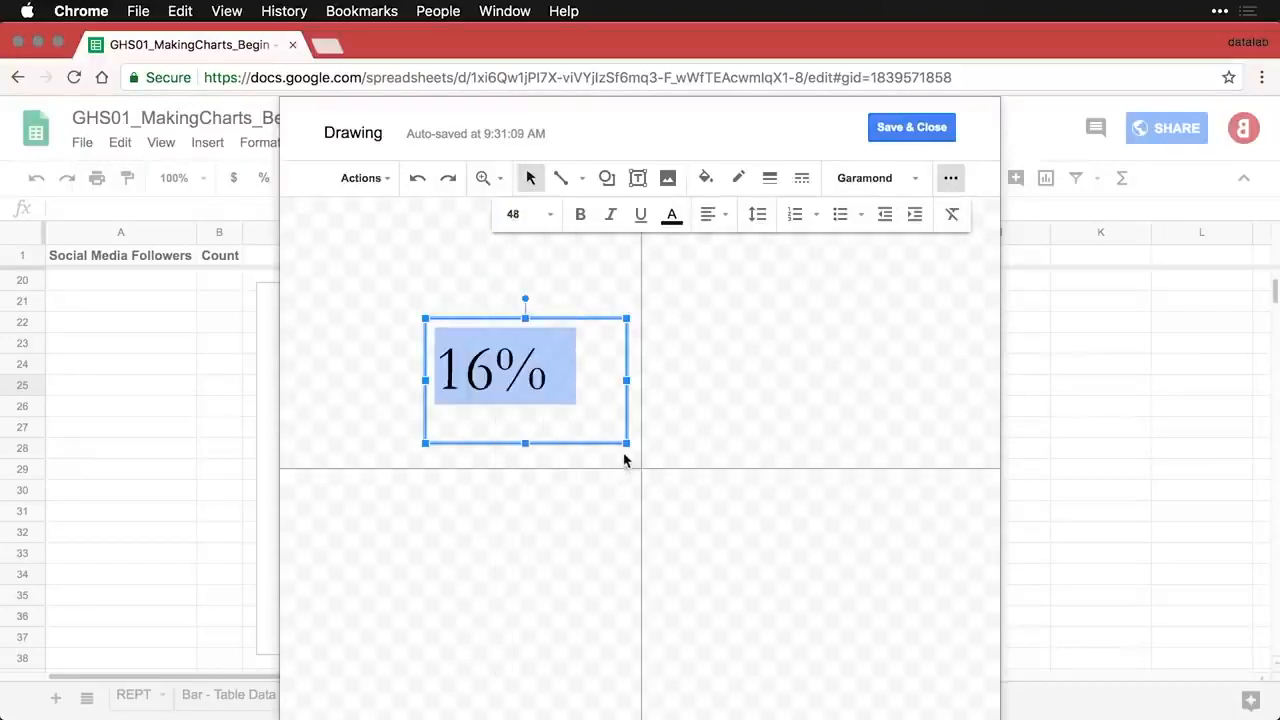
pyautogui.moveTo(627, 442); pyautogui.dragTo(575, 418)
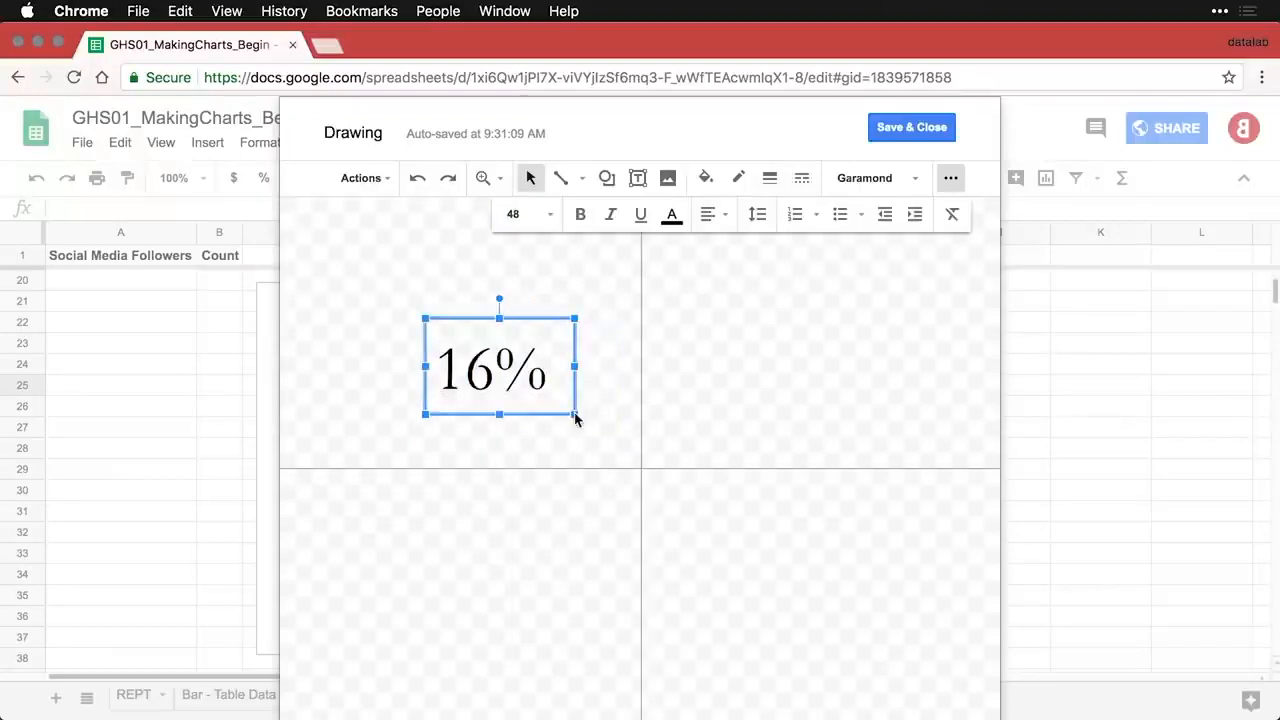
# - Save the drawing and position the 16% label in the centre of the donut hole
pyautogui.click(911, 128)
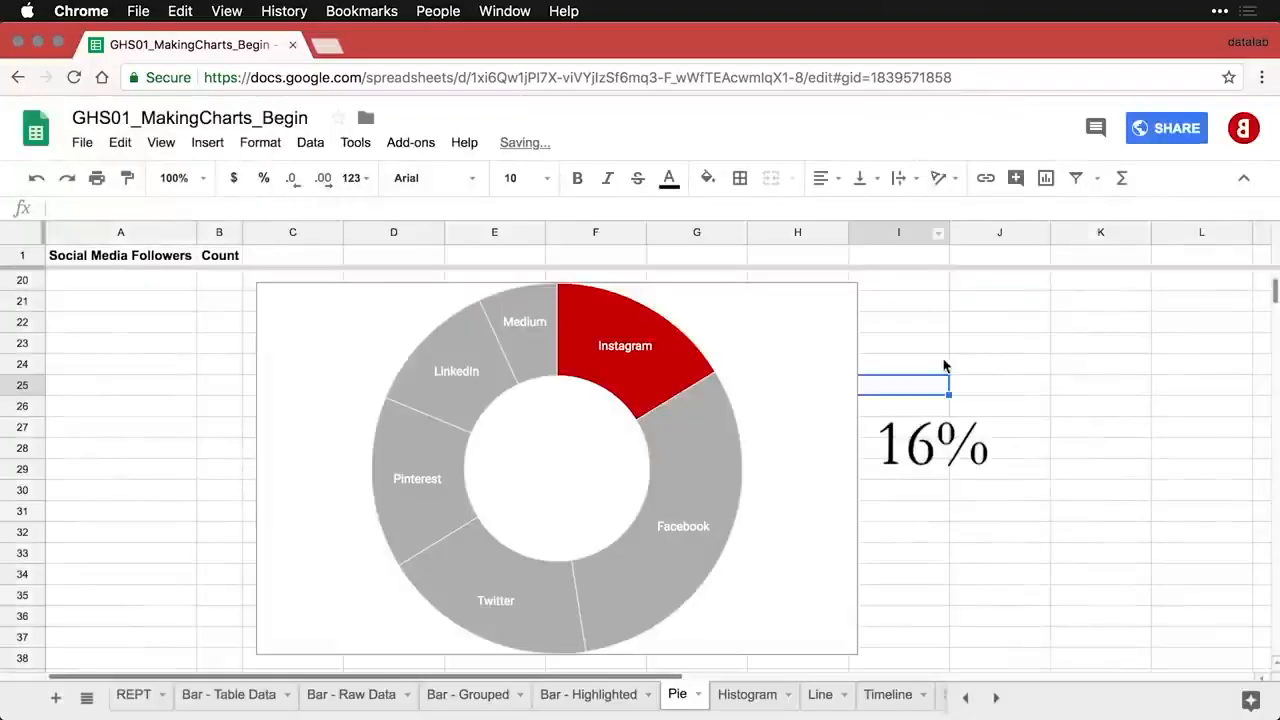
pyautogui.click(928, 452)
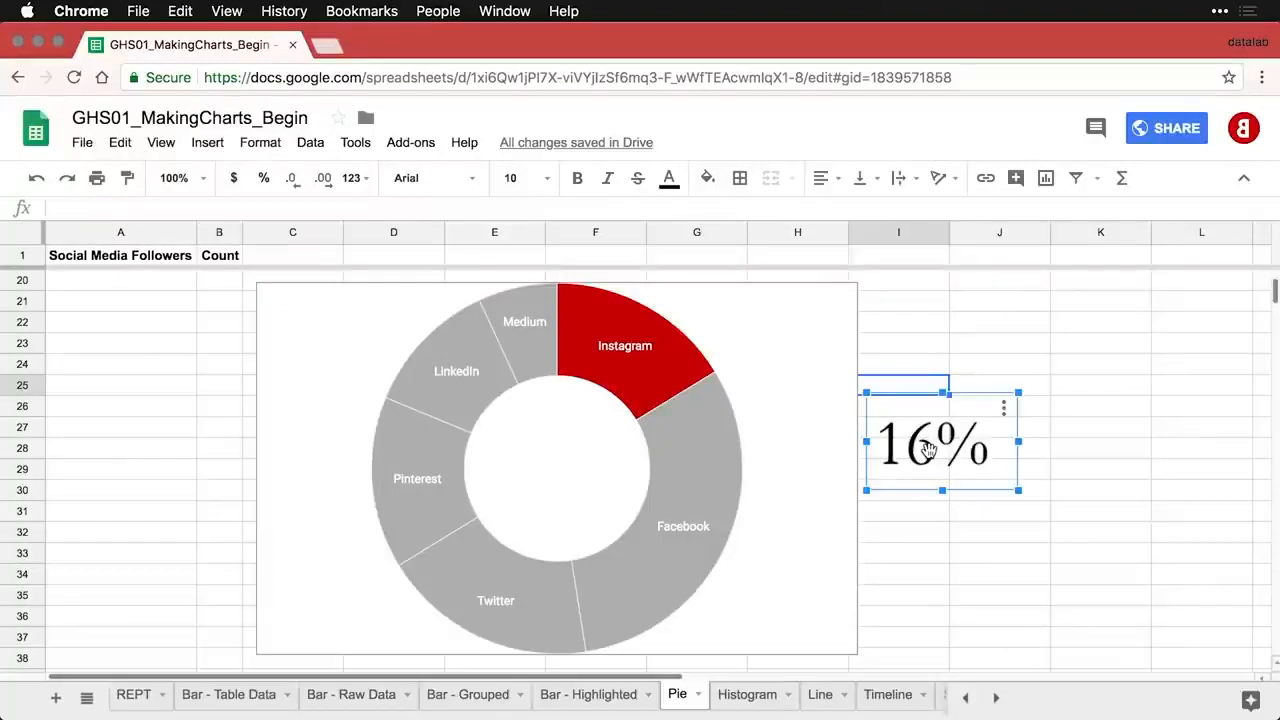
pyautogui.moveTo(928, 452)
pyautogui.mouseDown()
pyautogui.moveTo(545, 468)
pyautogui.moveTo(557, 468)
pyautogui.mouseUp()
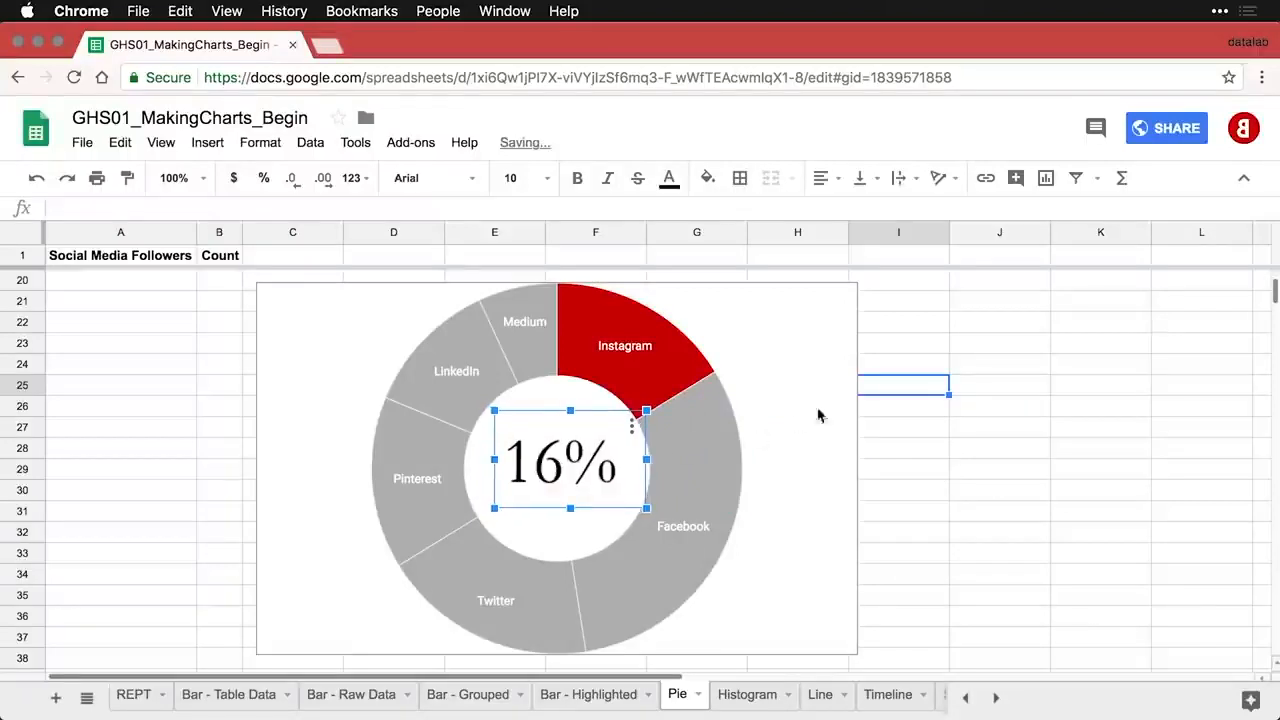
pyautogui.click(891, 428)
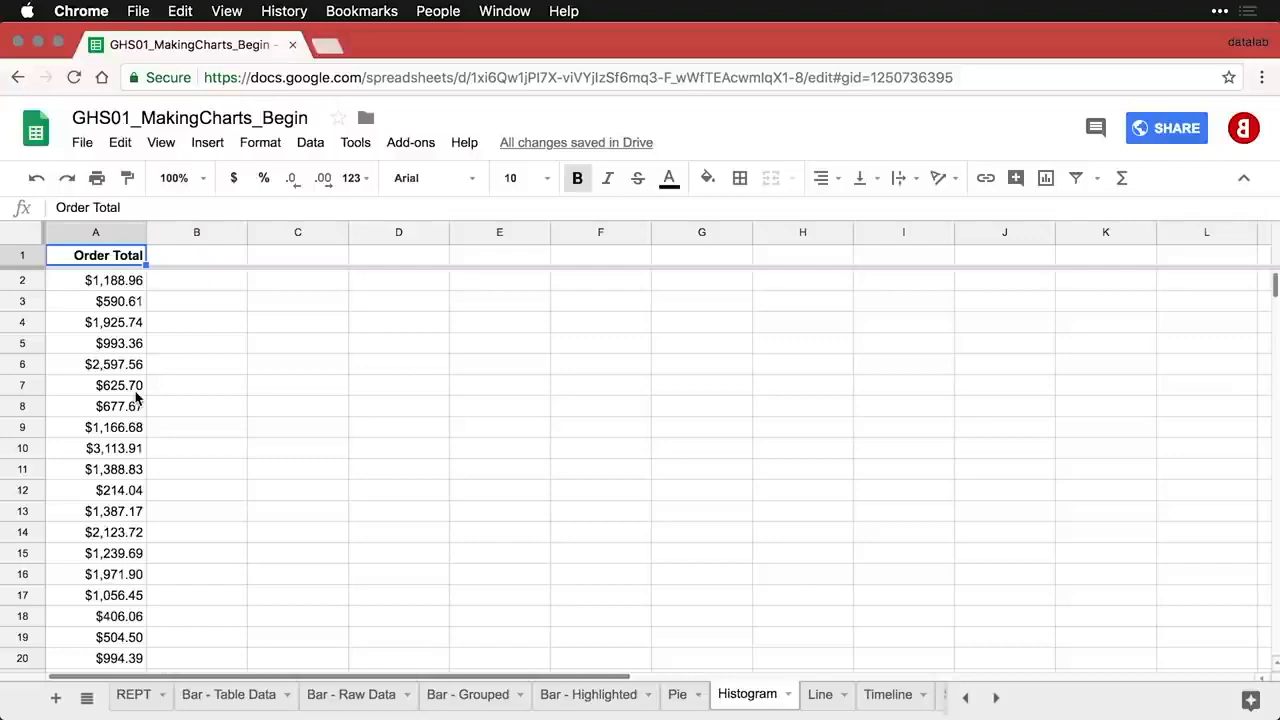
# - Review the Order Total column and insert a chart of A1:A113, which Sheets builds as a histogram
pyautogui.scroll(-10, 137, 397)
pyautogui.scroll(-3, 137, 397)
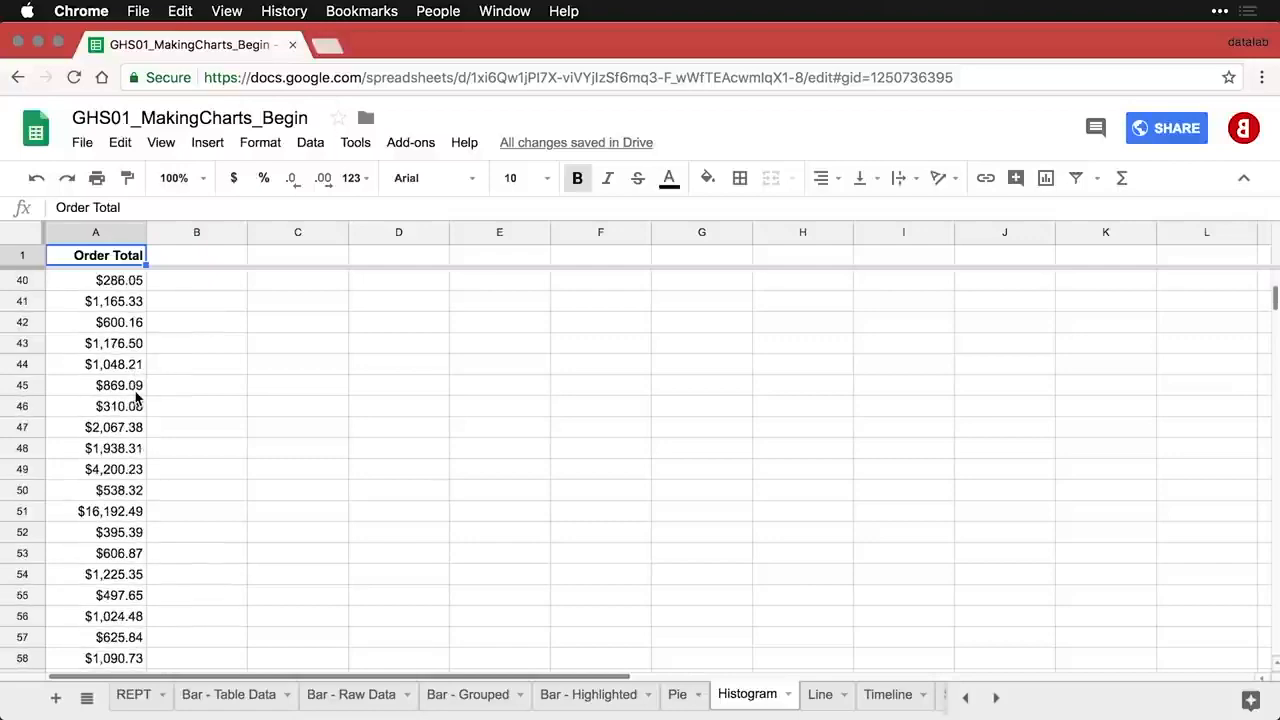
pyautogui.scroll(-12, 137, 397)
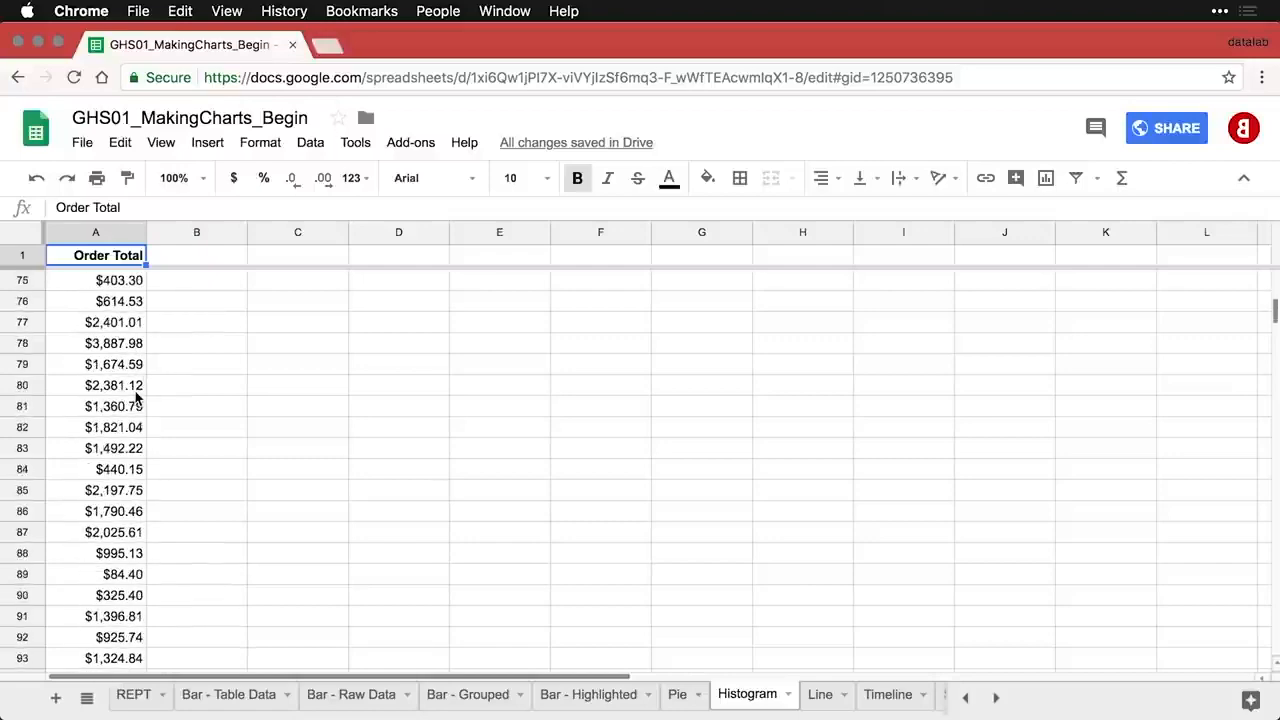
pyautogui.scroll(-10, 137, 397)
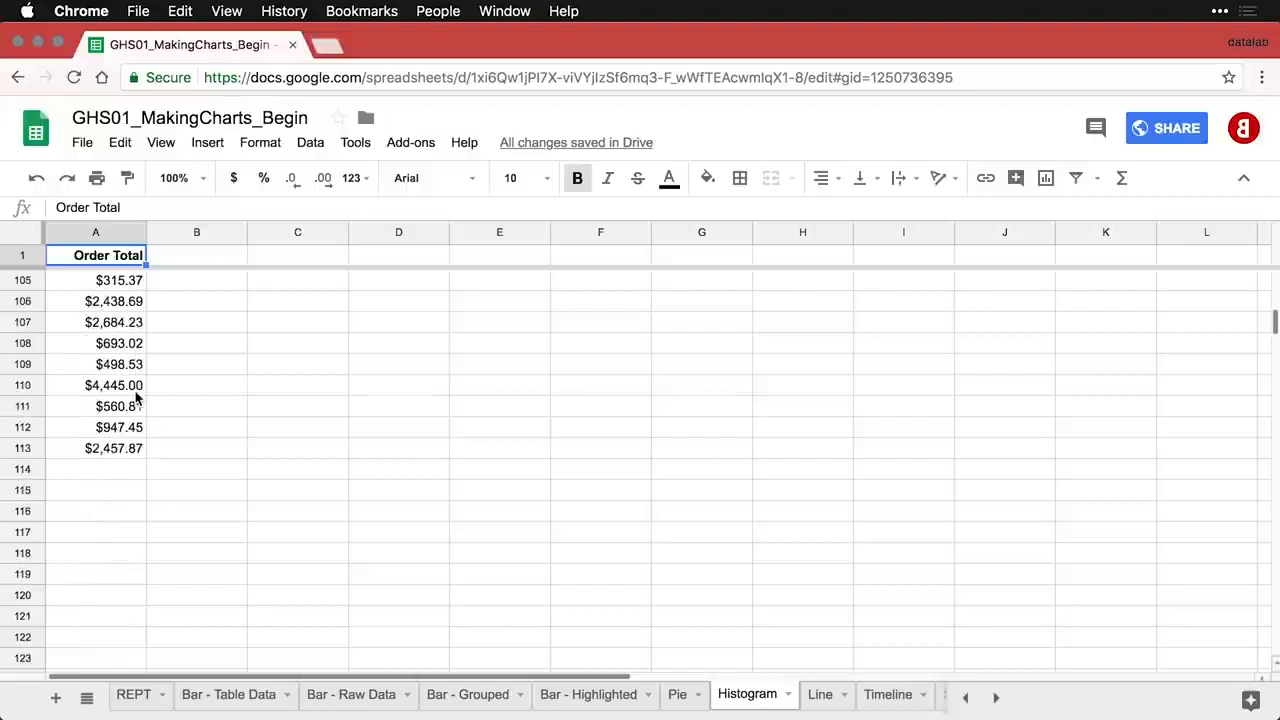
pyautogui.scroll(20, 137, 397)
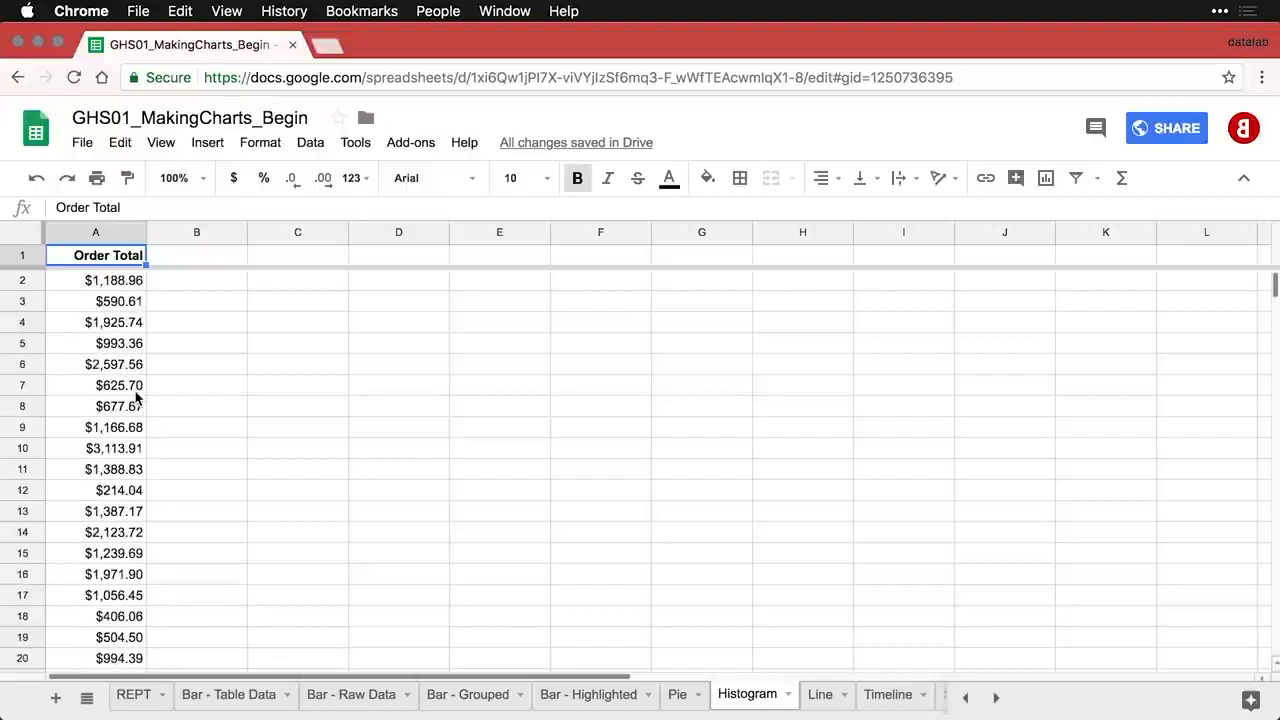
pyautogui.click(1047, 180)
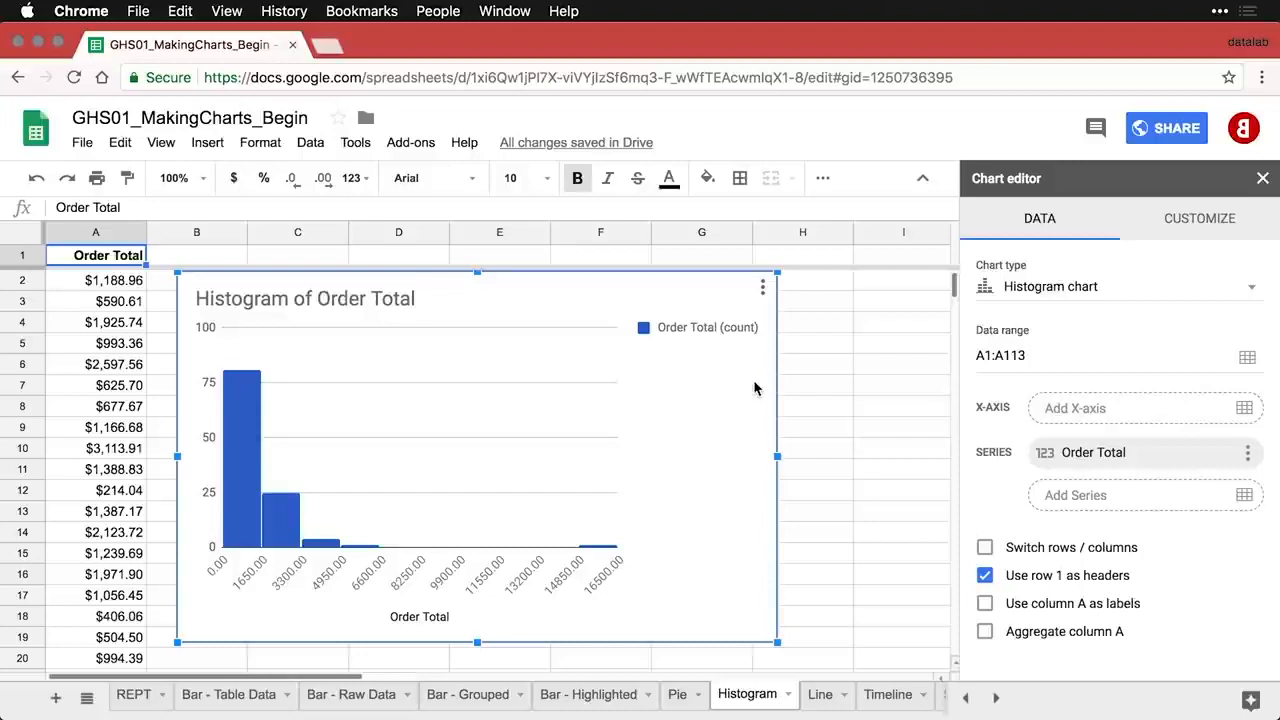
# - Set the histogram's legend position to None and close the Chart editor
pyautogui.click(703, 330)
pyautogui.click(1035, 497)
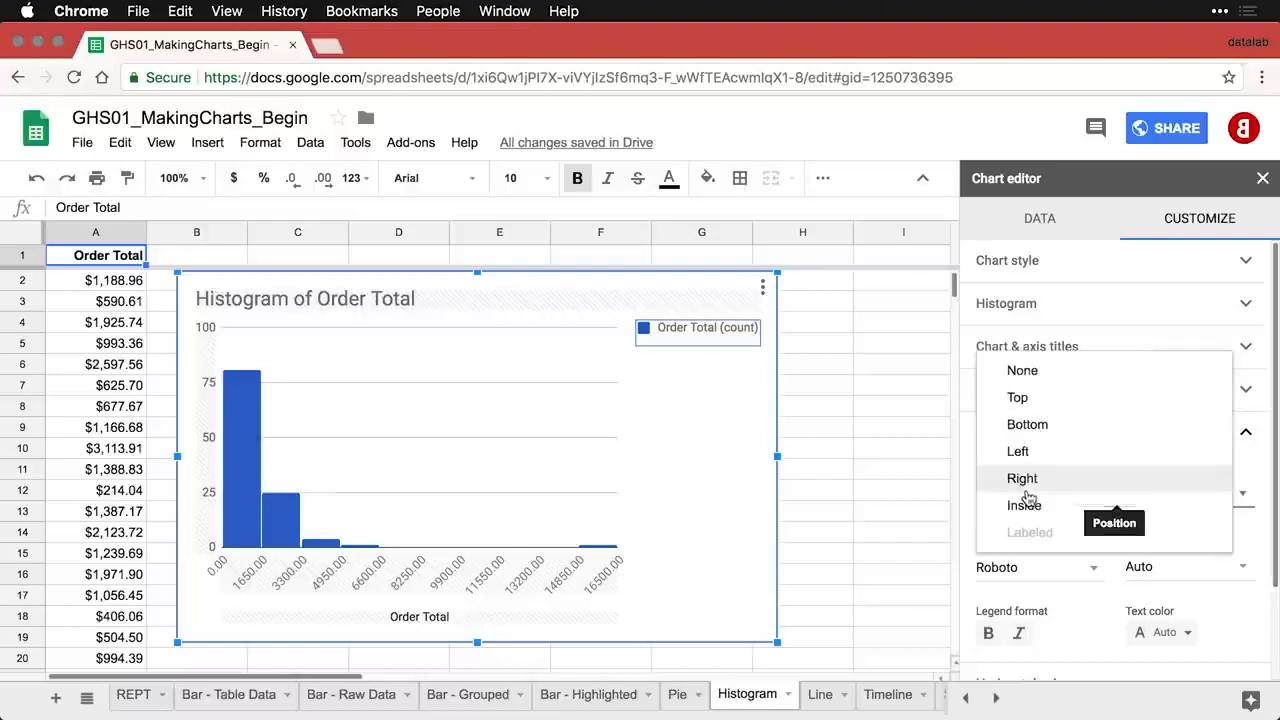
pyautogui.click(1050, 370)
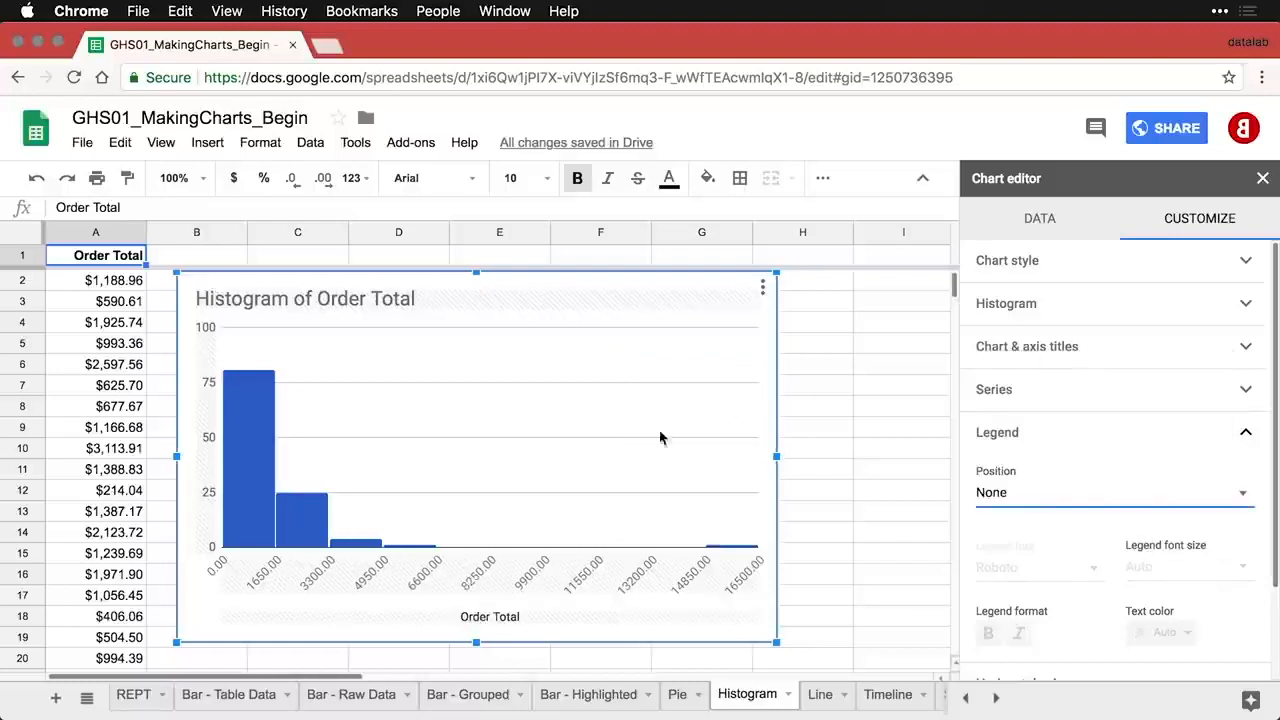
pyautogui.moveTo(243, 443)
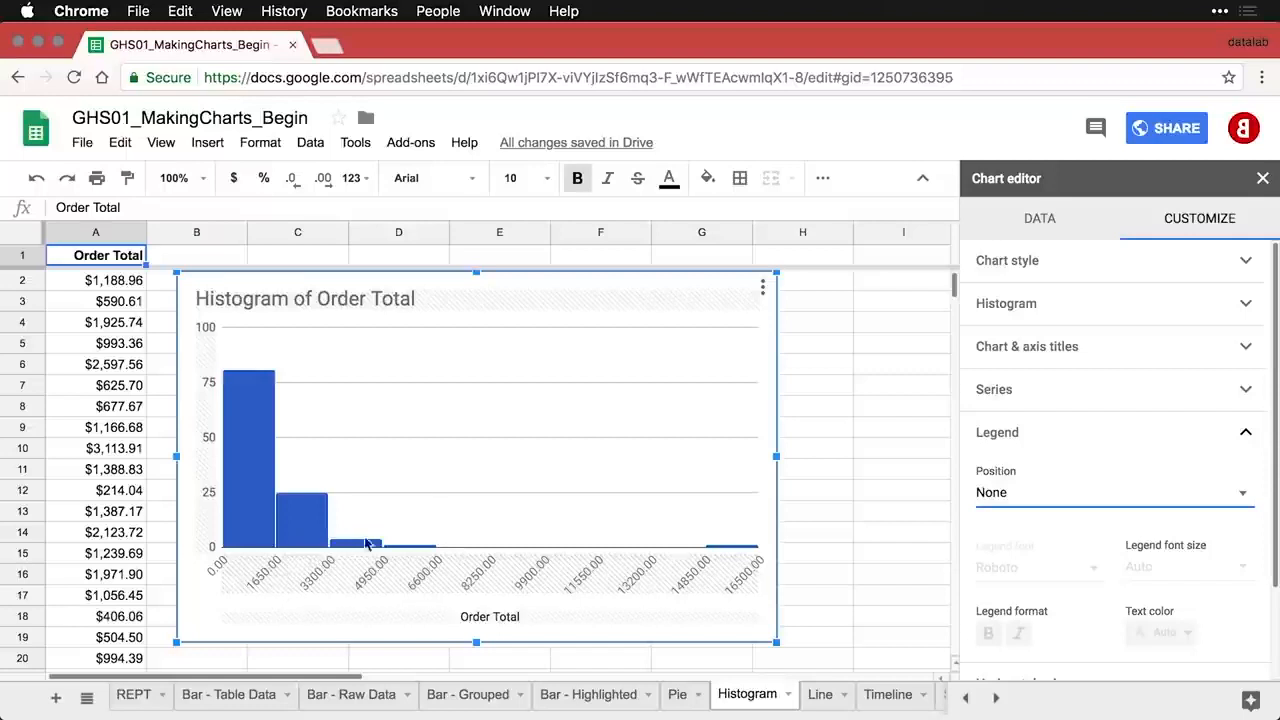
pyautogui.click(824, 540)
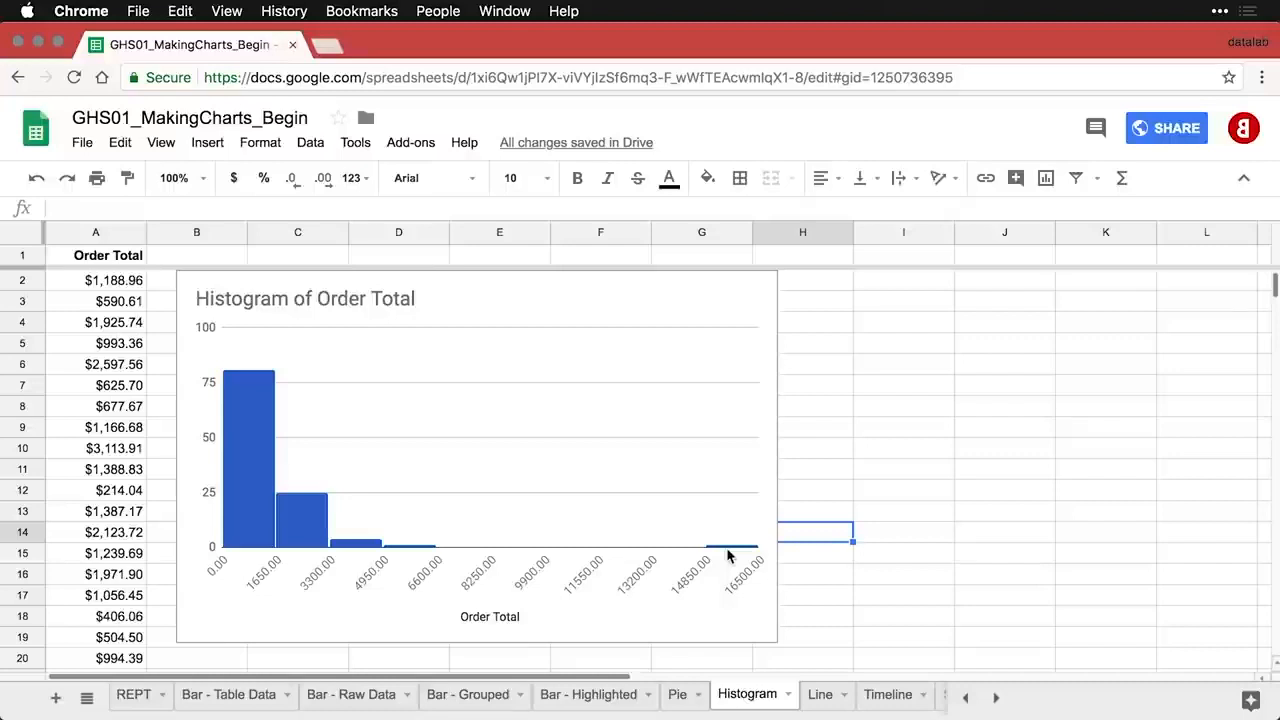
# - Color the histogram bars red
pyautogui.click(237, 406)
pyautogui.doubleClick(237, 406)
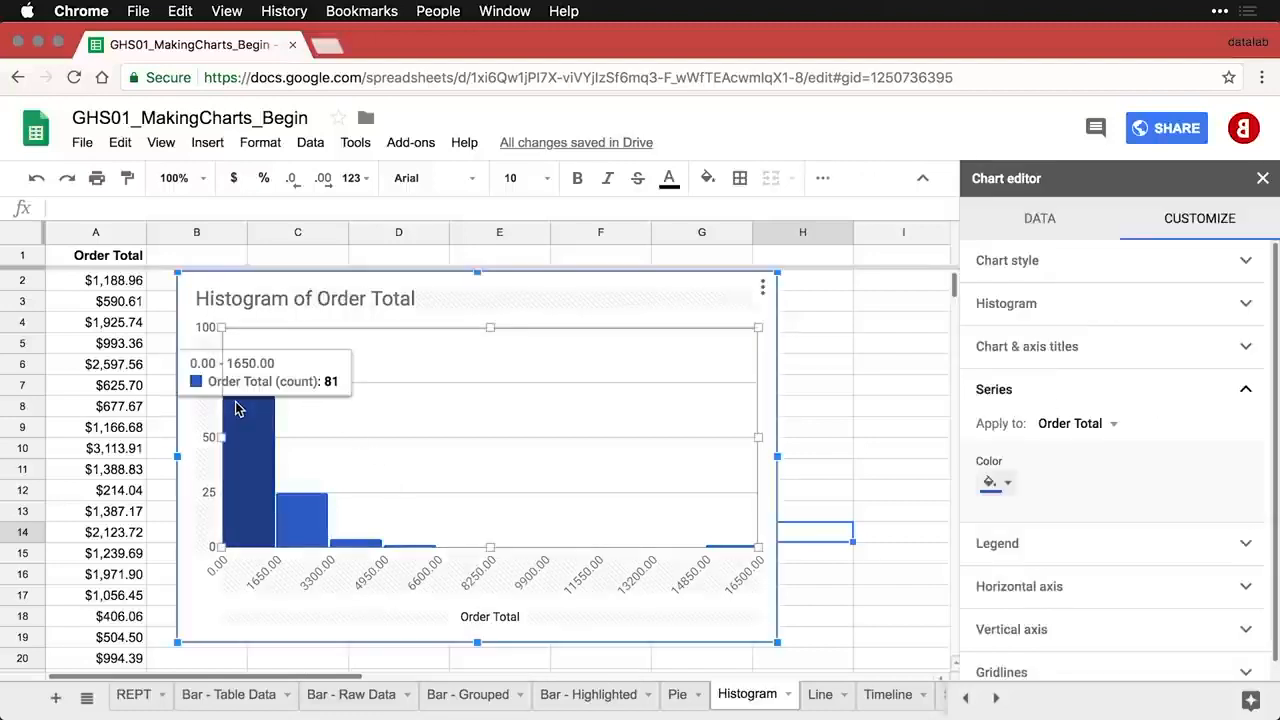
pyautogui.click(1004, 483)
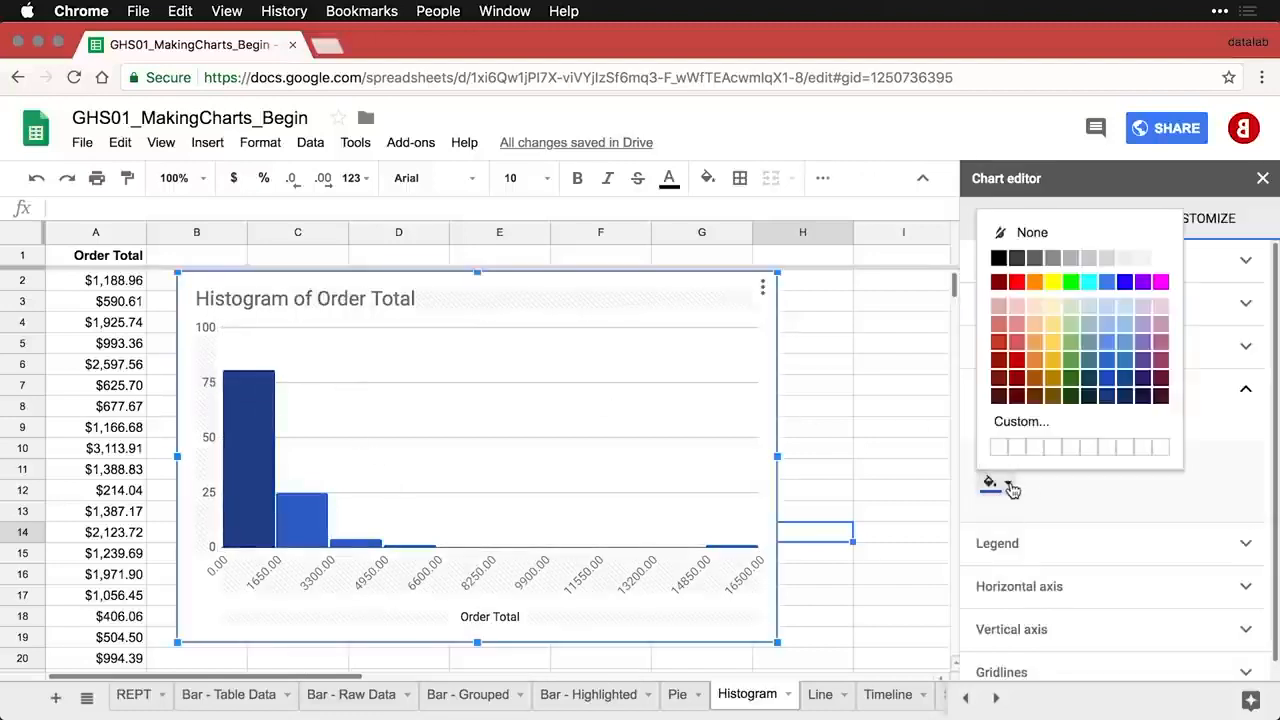
pyautogui.click(1017, 359)
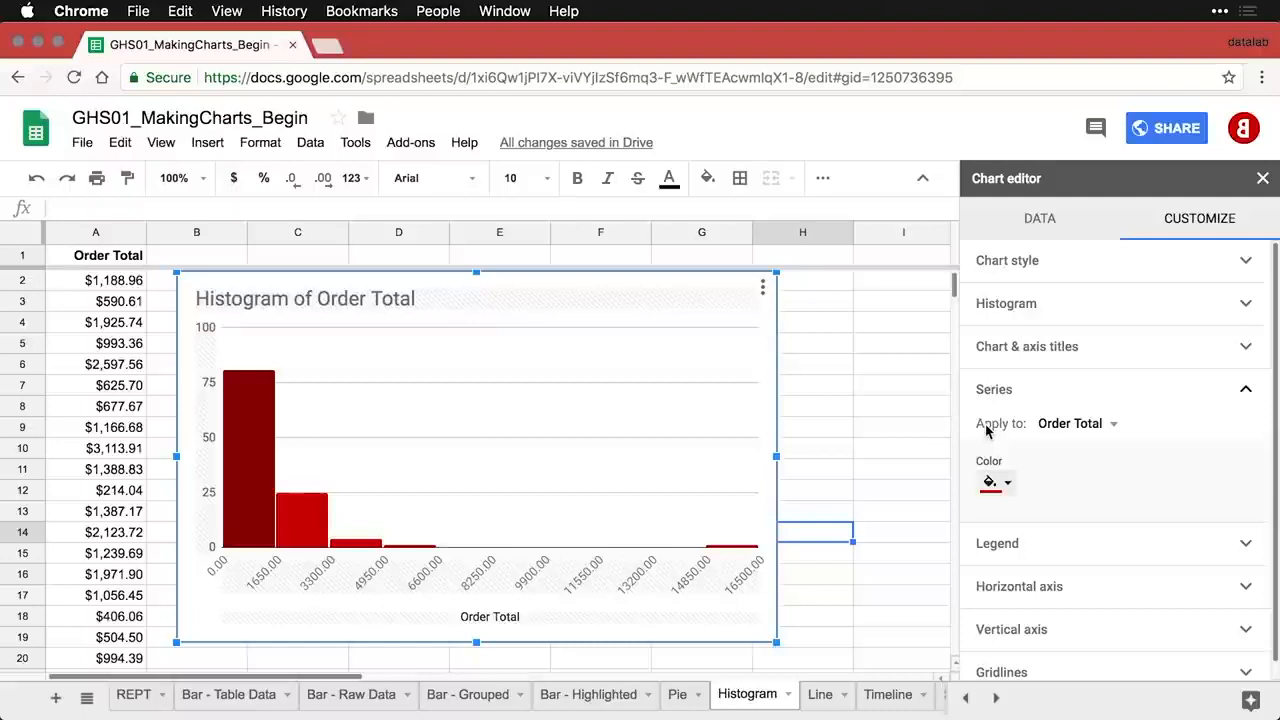
# - Set the histogram bucket size to 1000
pyautogui.click(1068, 312)
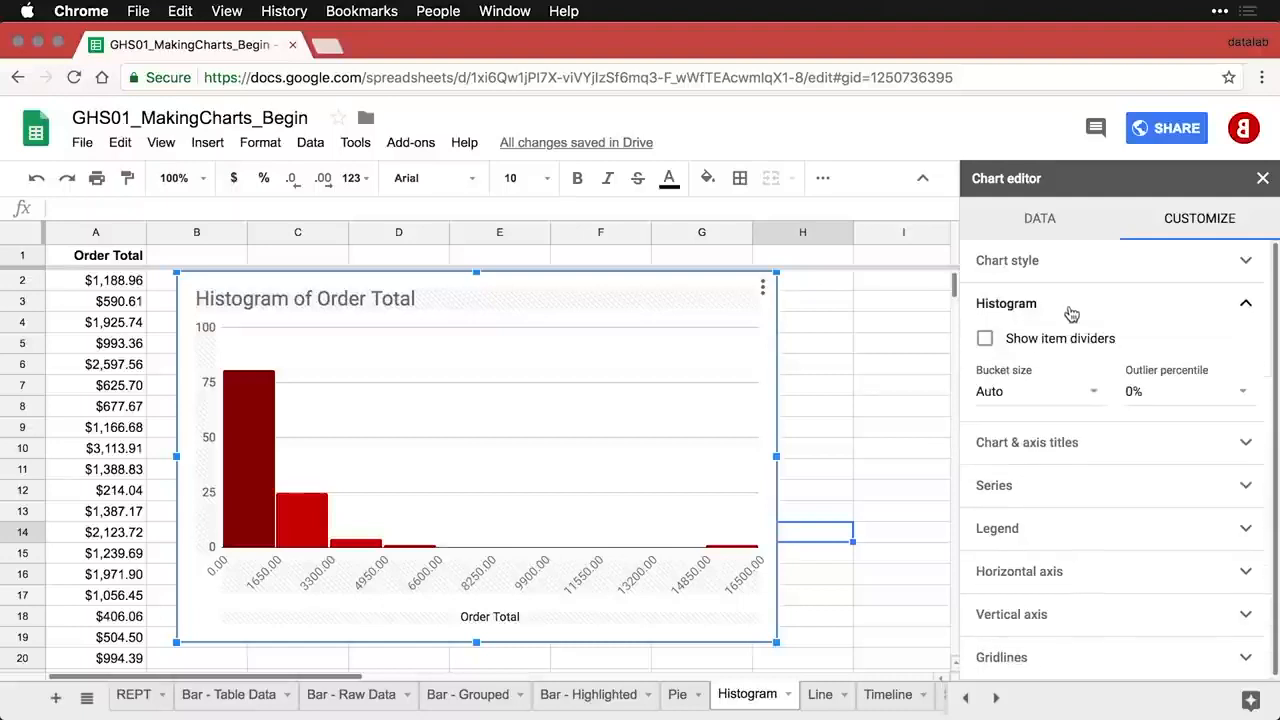
pyautogui.click(1015, 394)
pyautogui.write('1000')
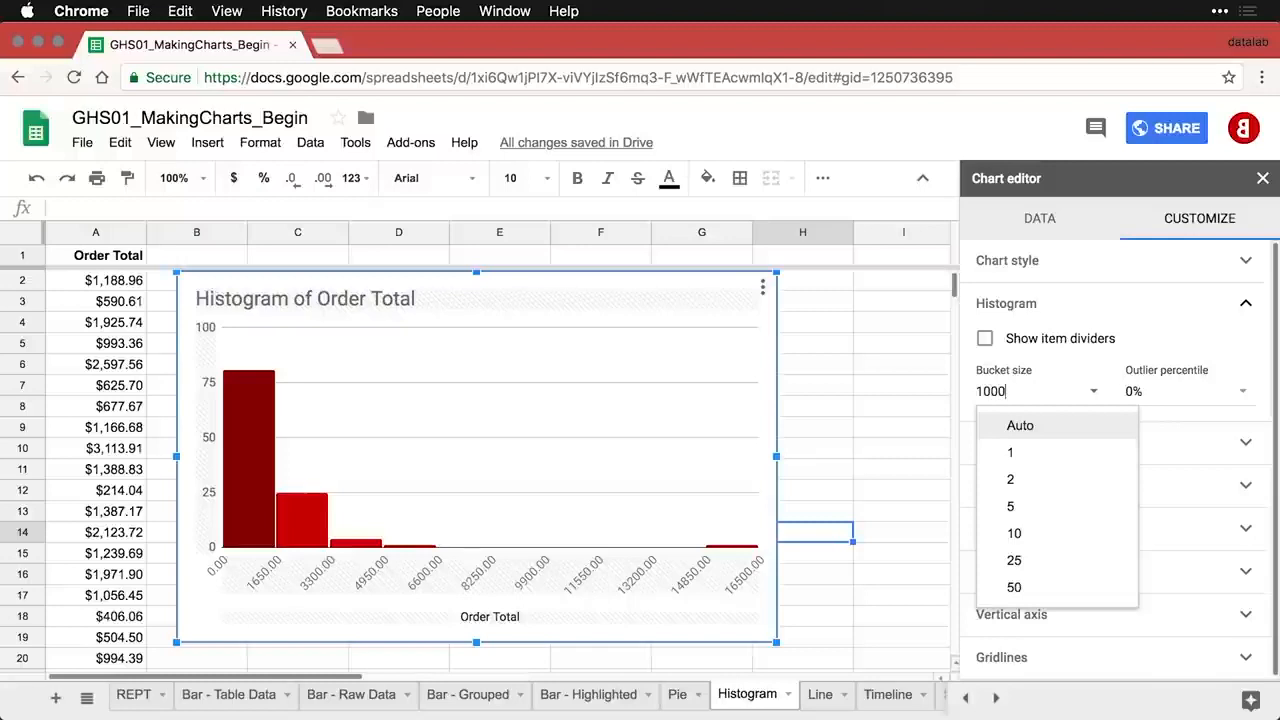
pyautogui.press('Return')
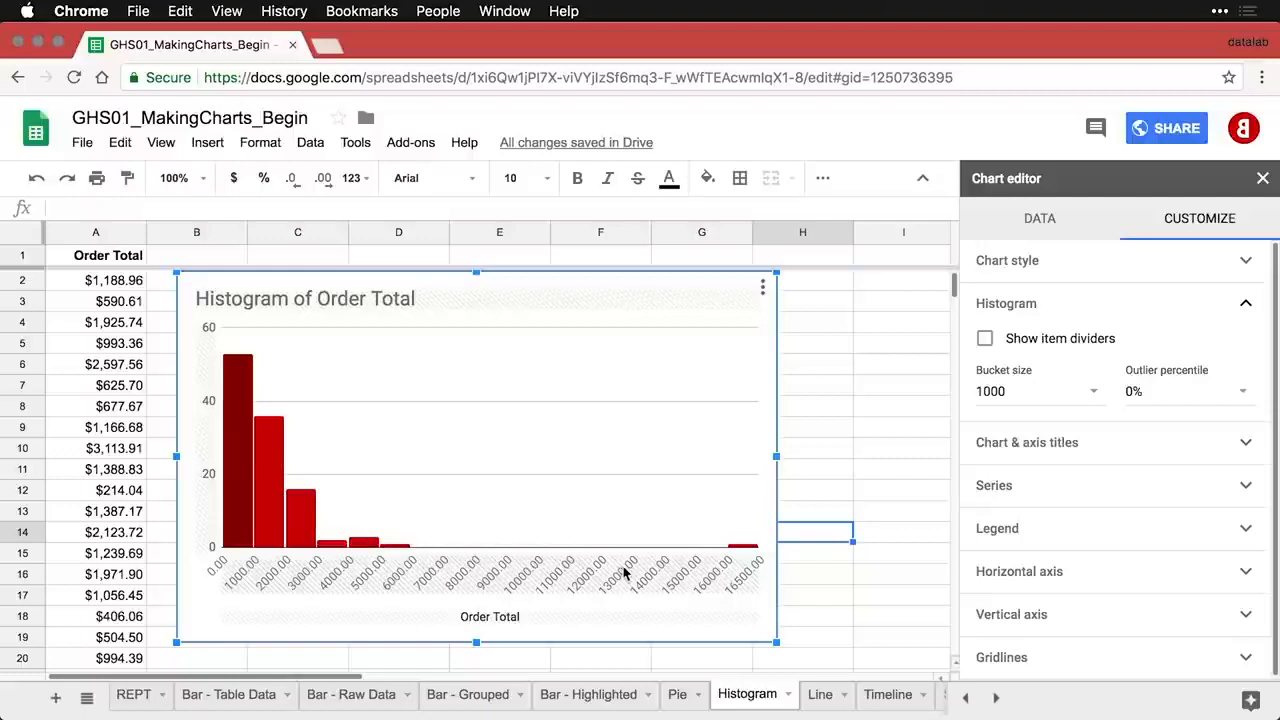
# - Slant the horizontal axis labels to 90° and close the Chart editor
pyautogui.click(700, 573)
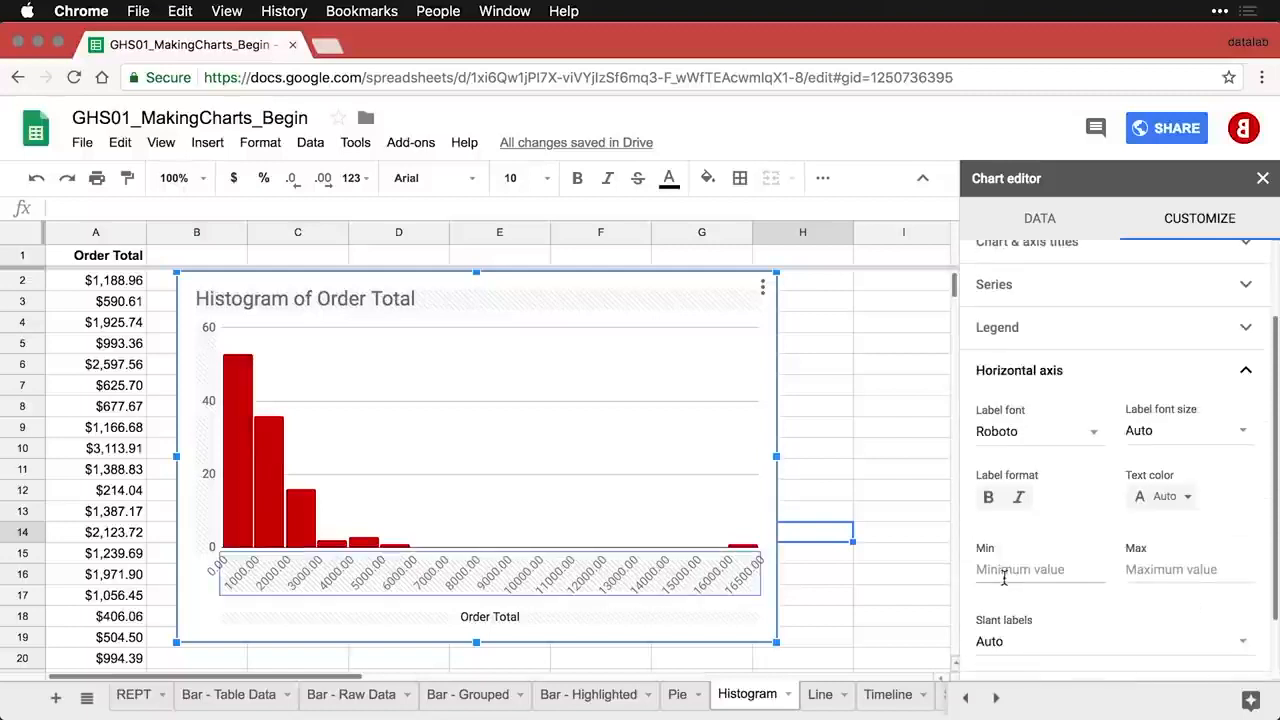
pyautogui.scroll(-2, 1080, 631)
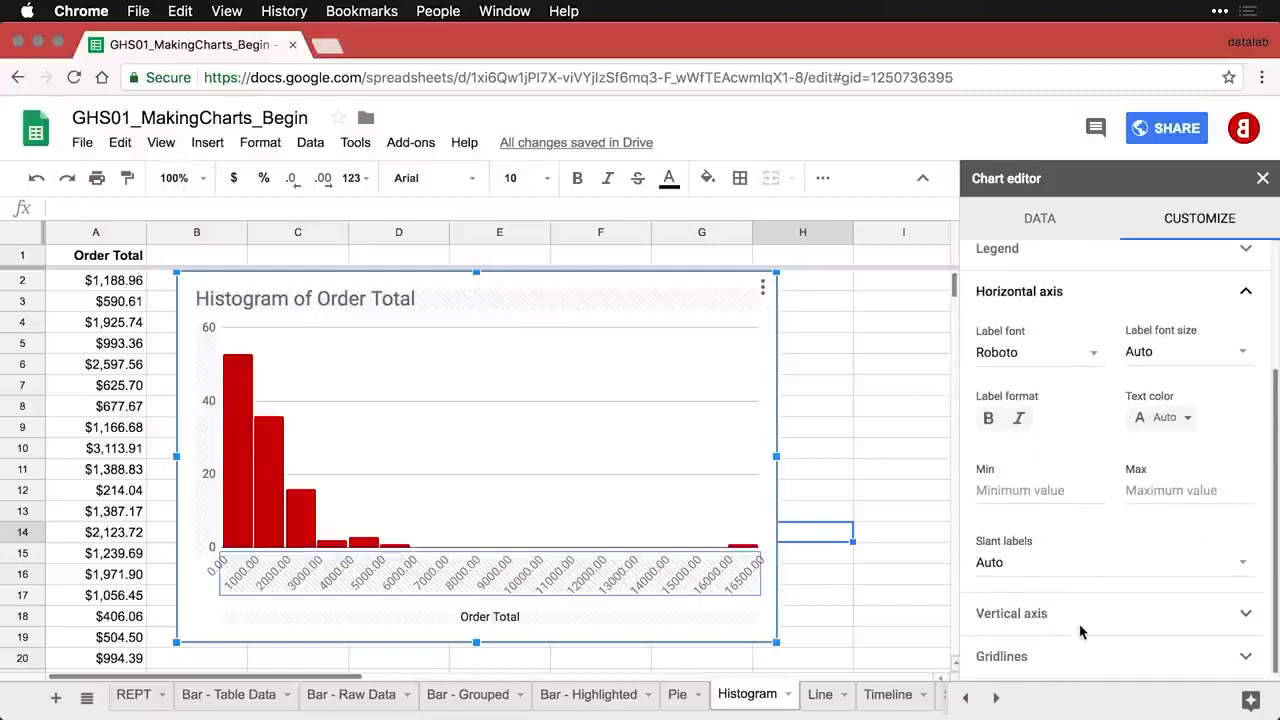
pyautogui.click(1241, 562)
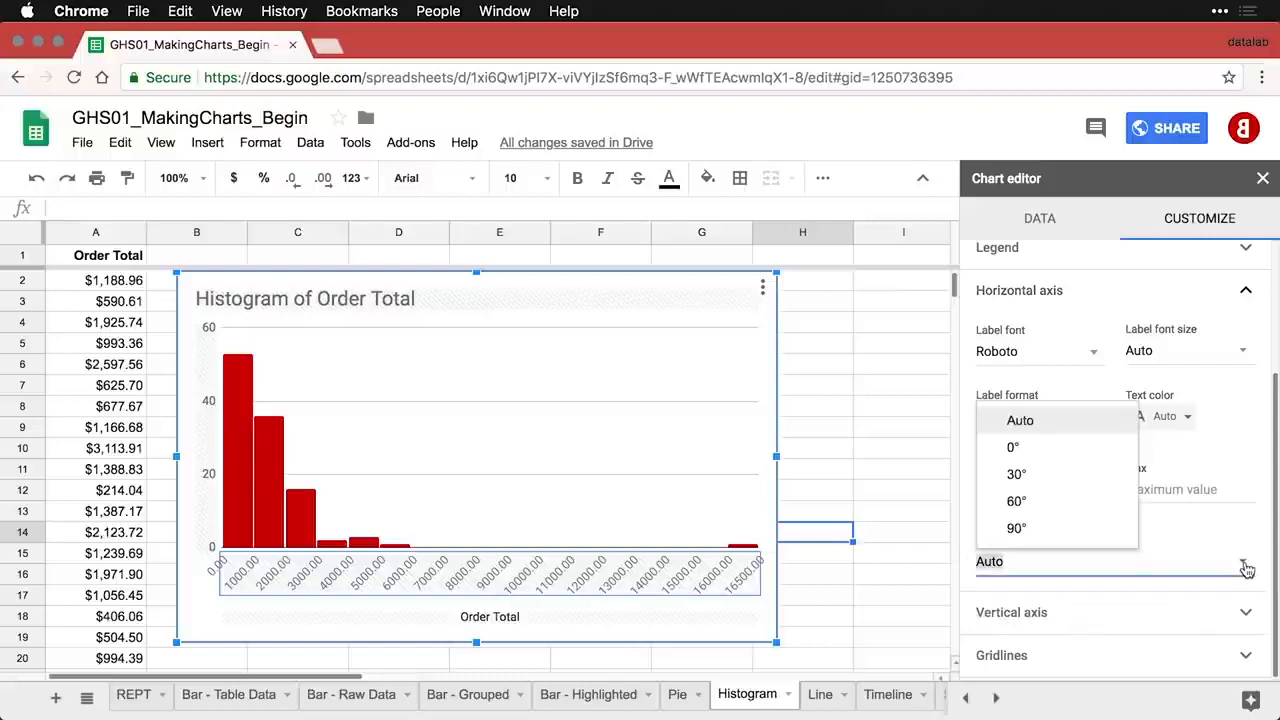
pyautogui.click(1027, 529)
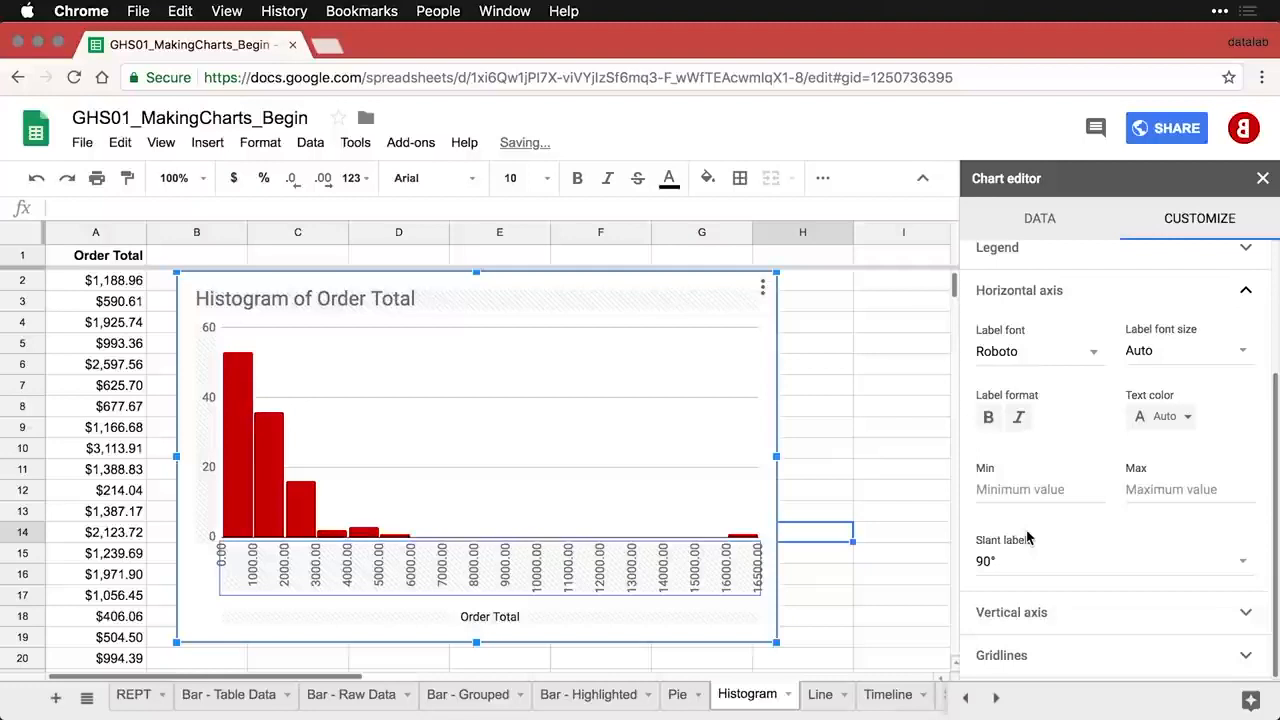
pyautogui.click(809, 457)
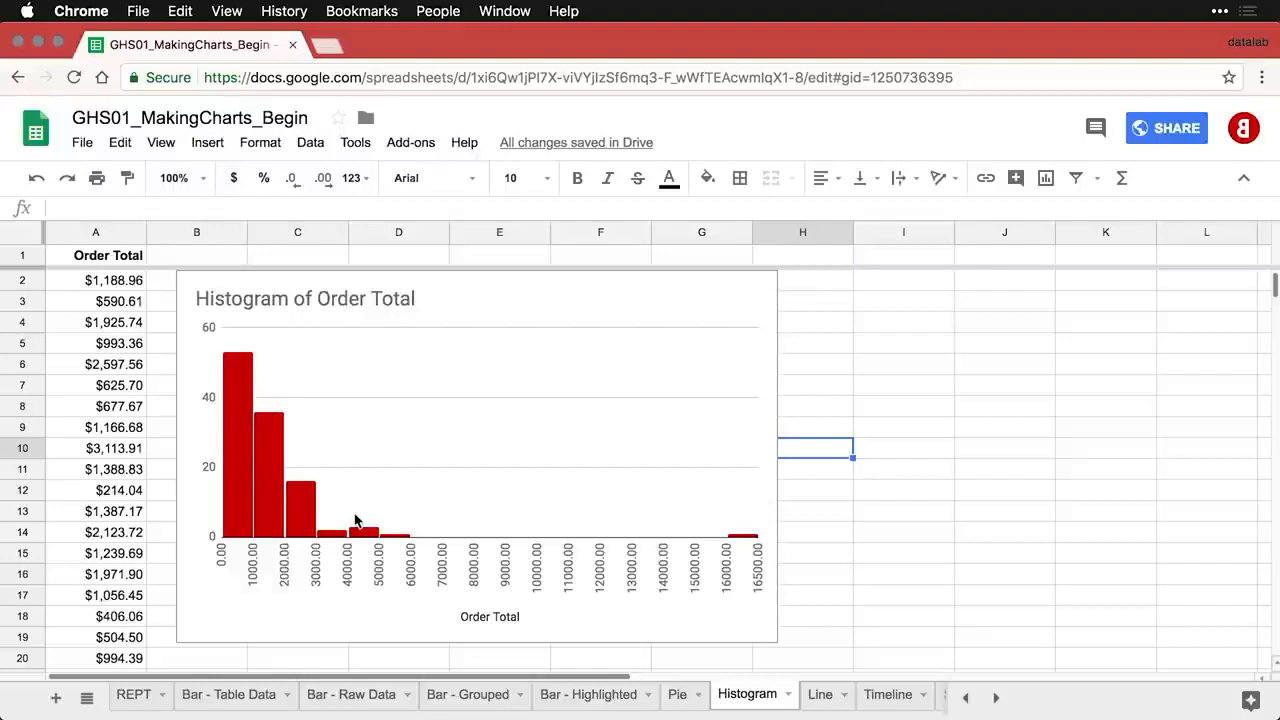
# - Set the Order Total histogram's outlier percentile to 1%
pyautogui.doubleClick(266, 490)
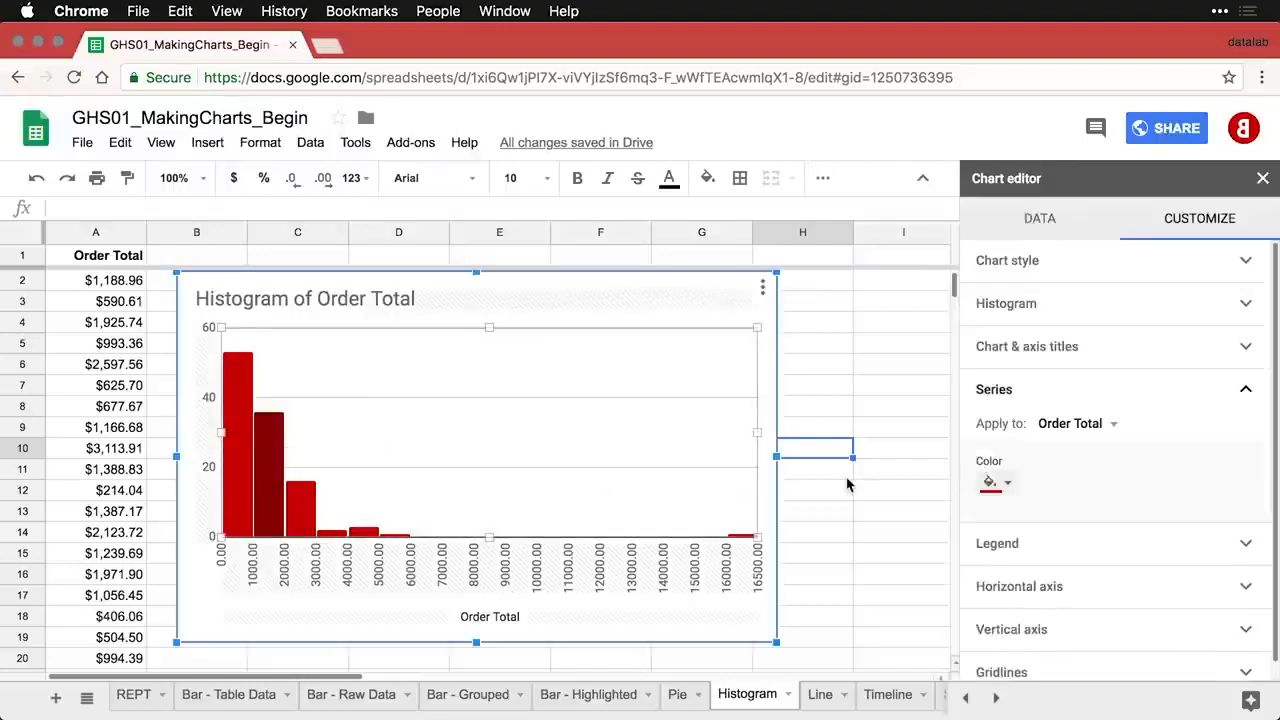
pyautogui.click(1109, 313)
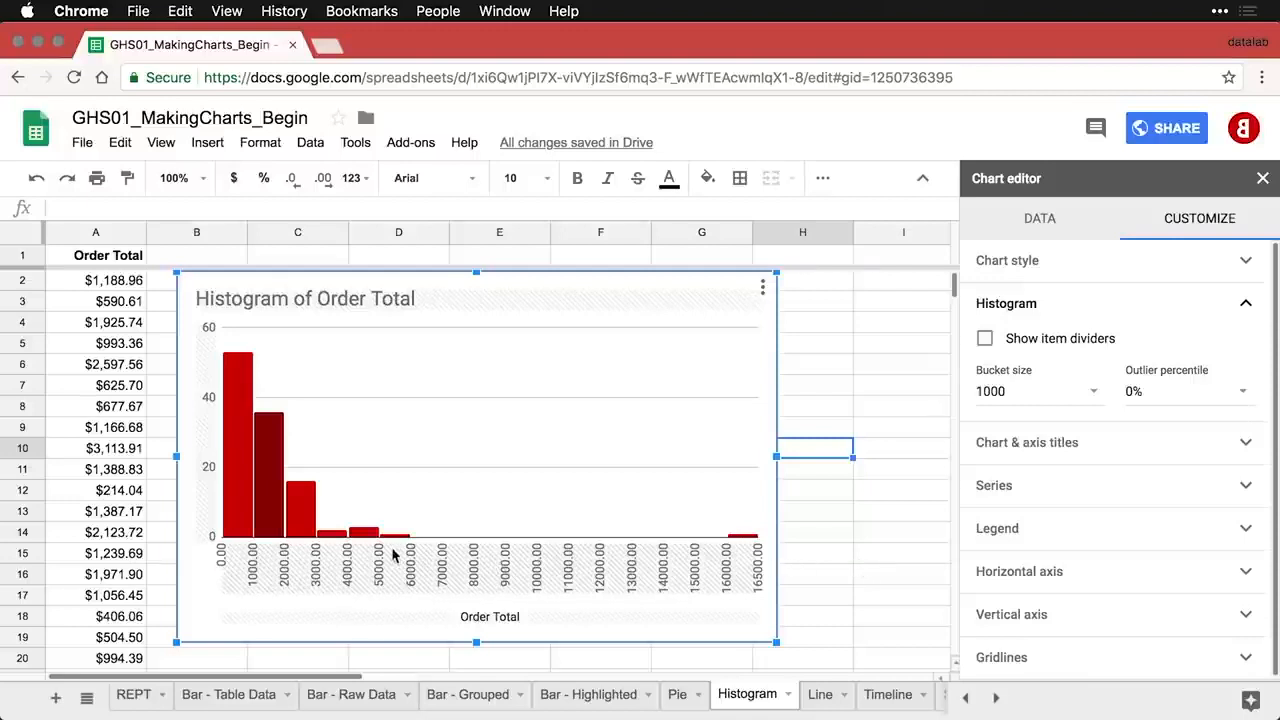
pyautogui.click(1242, 391)
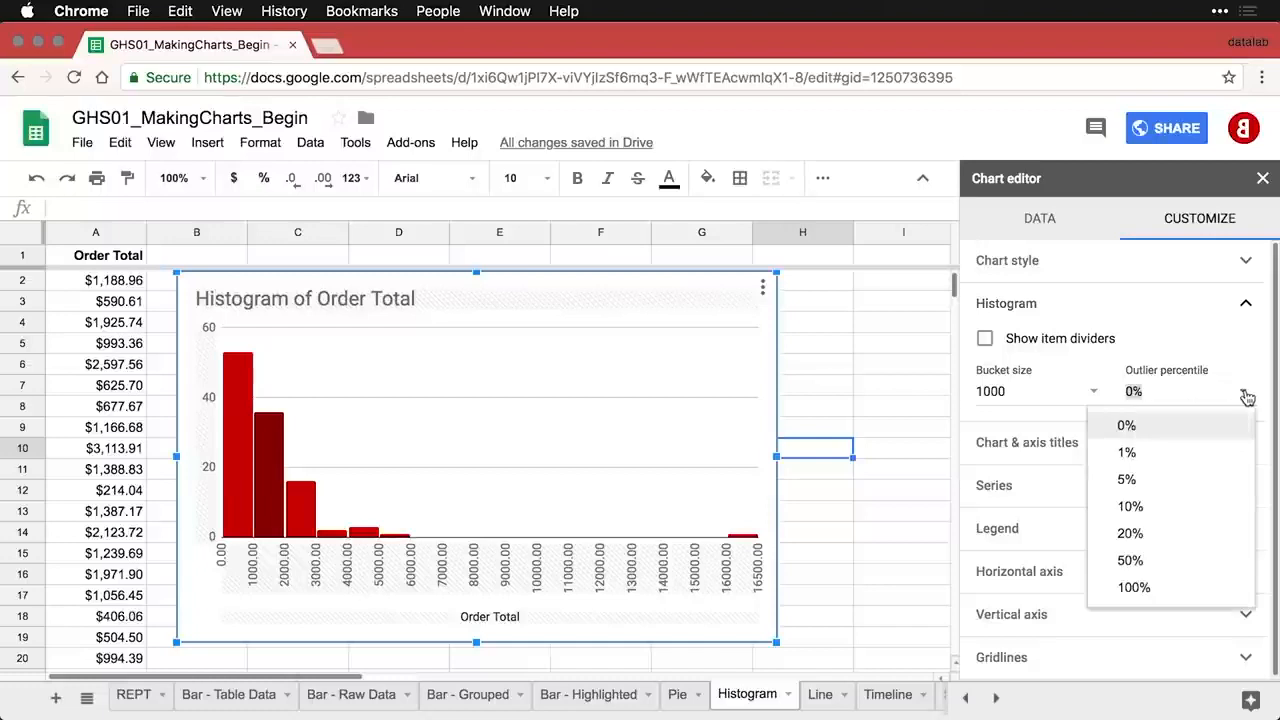
pyautogui.click(1166, 453)
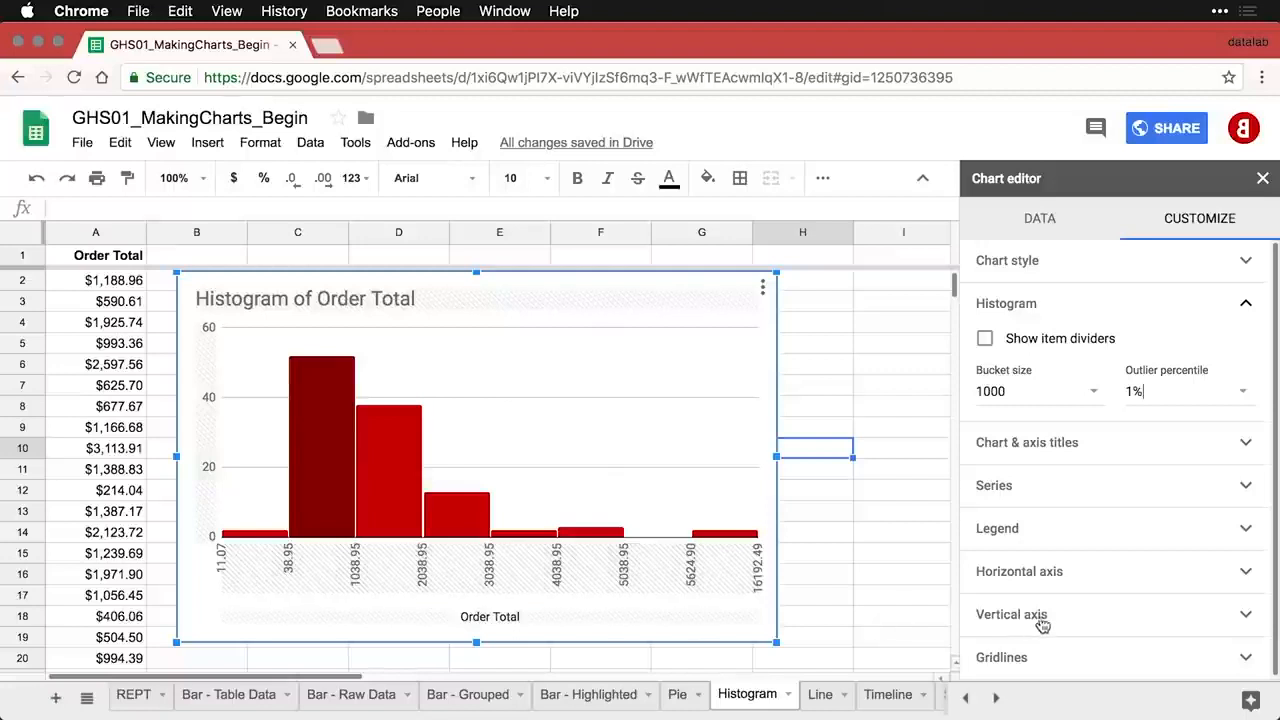
# - Set the horizontal axis minimum to 0 and close the Chart editor
pyautogui.click(1098, 582)
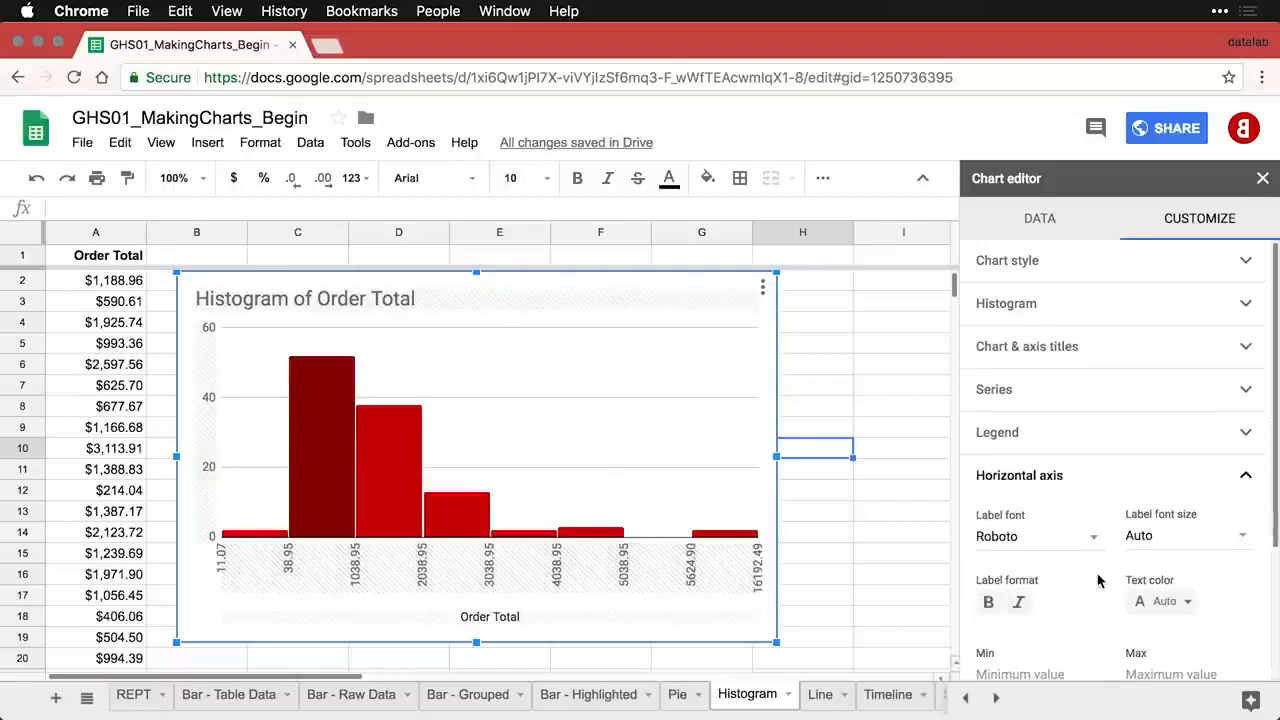
pyautogui.click(1000, 550)
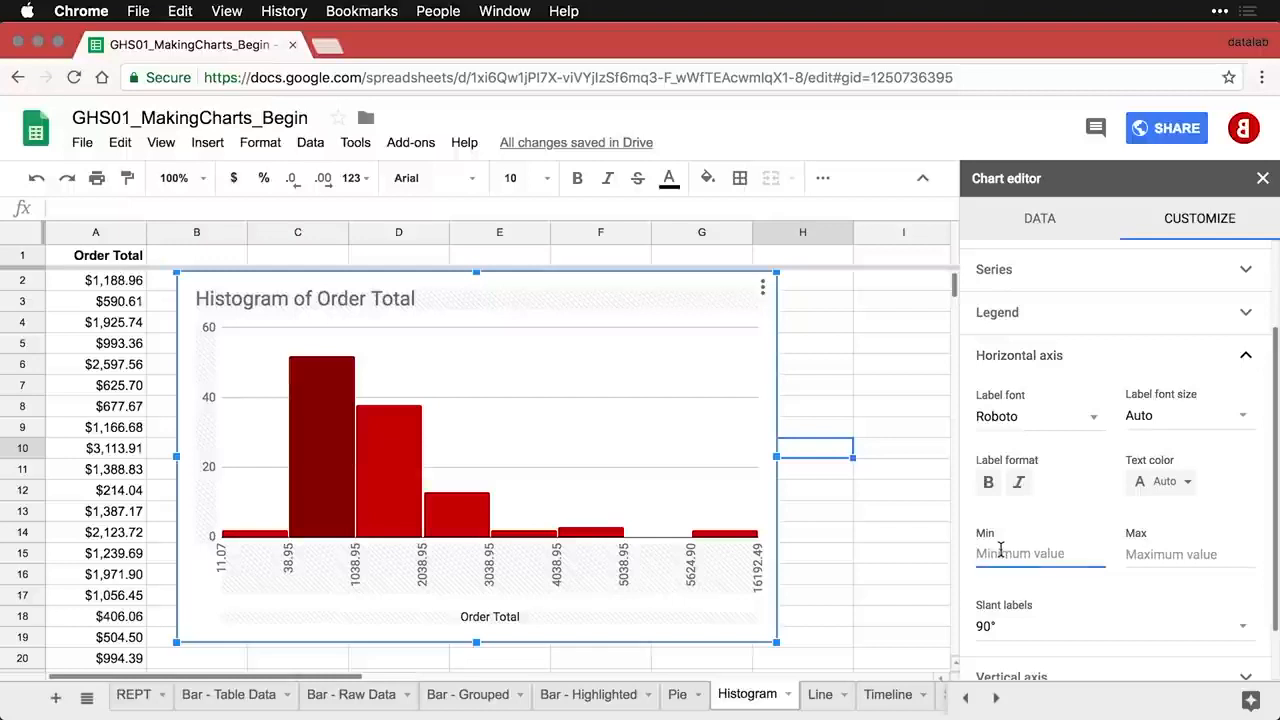
pyautogui.write('0')
pyautogui.click(1175, 554)
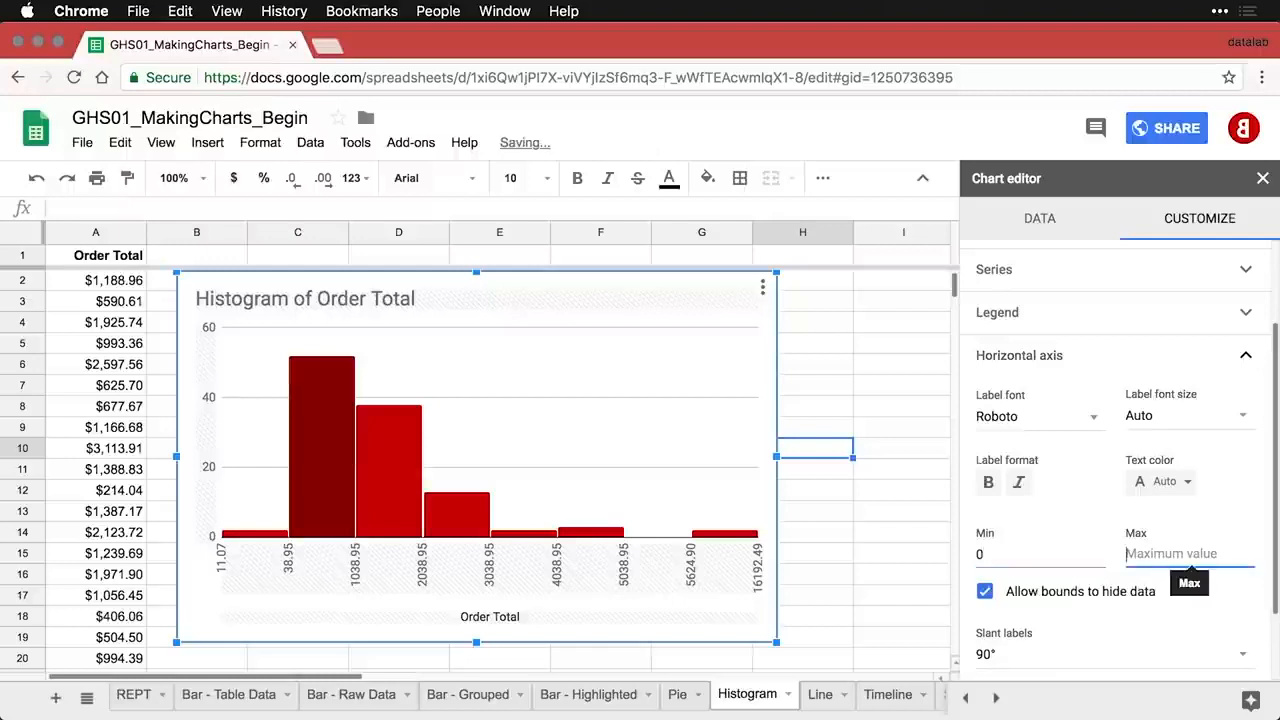
pyautogui.click(864, 567)
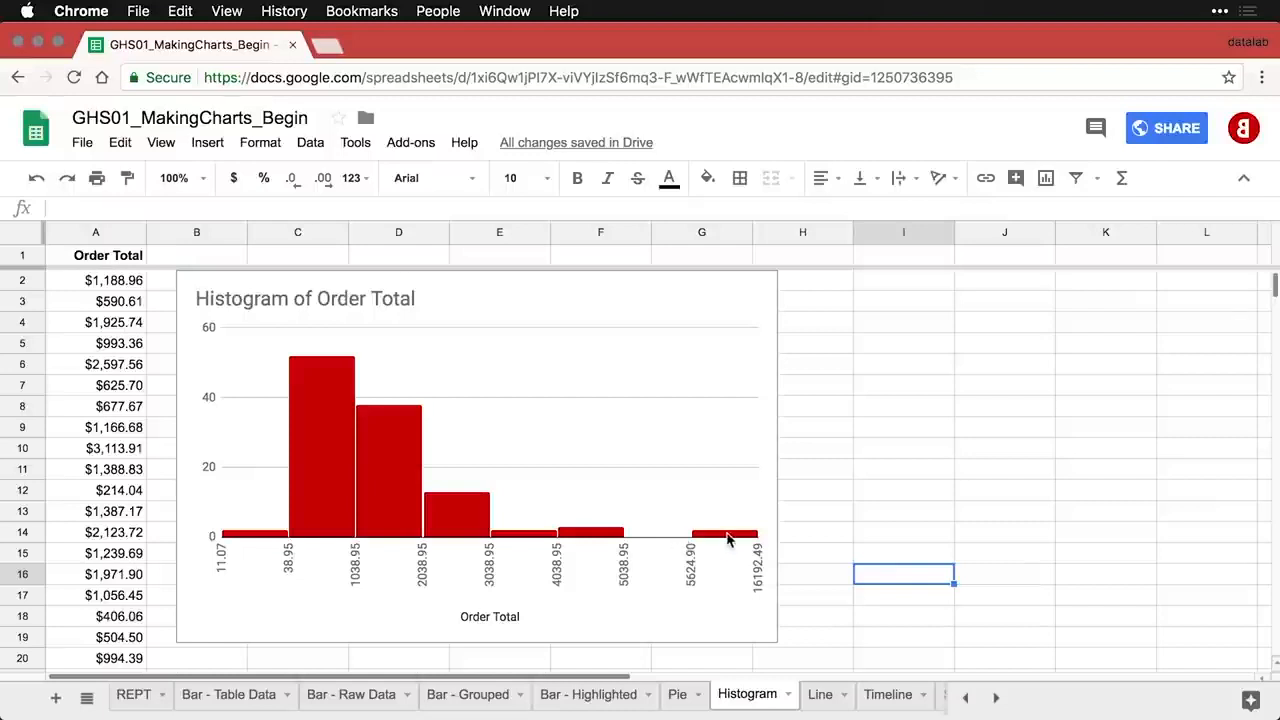
# - Try a 5% outlier percentile on the histogram, then undo it back to 1%
pyautogui.doubleClick(390, 470)
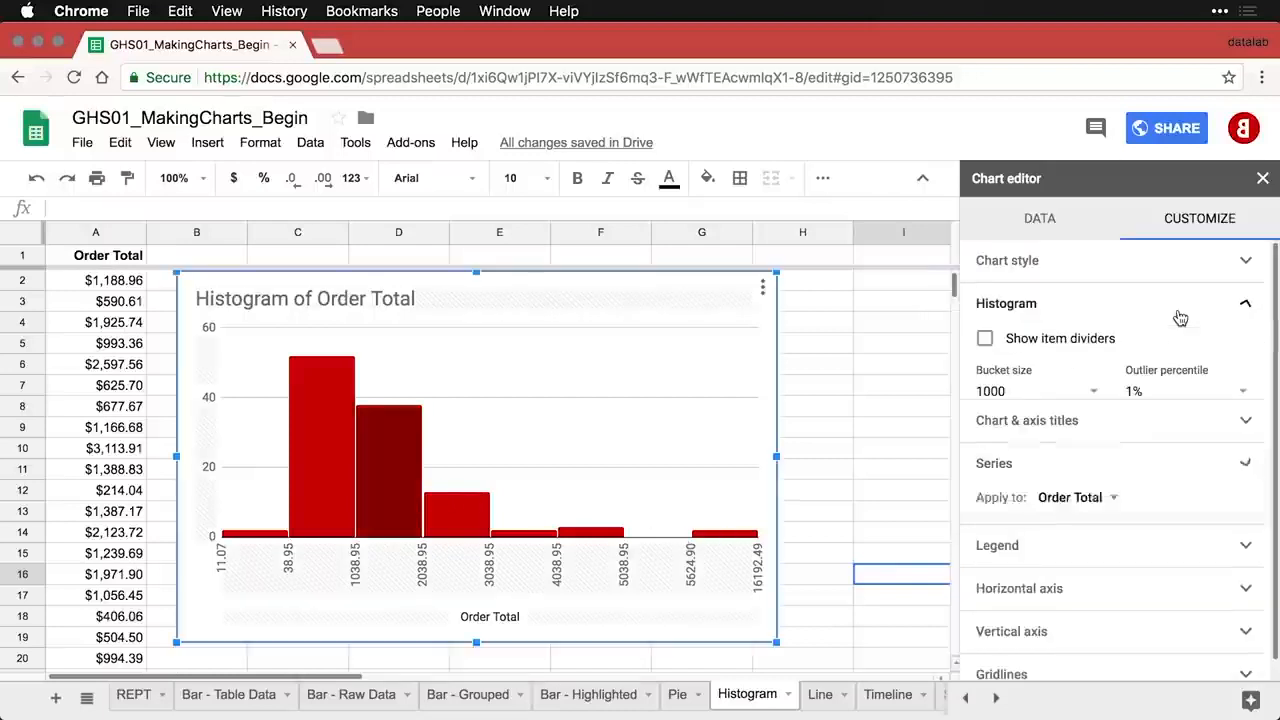
pyautogui.click(1240, 392)
pyautogui.click(1158, 479)
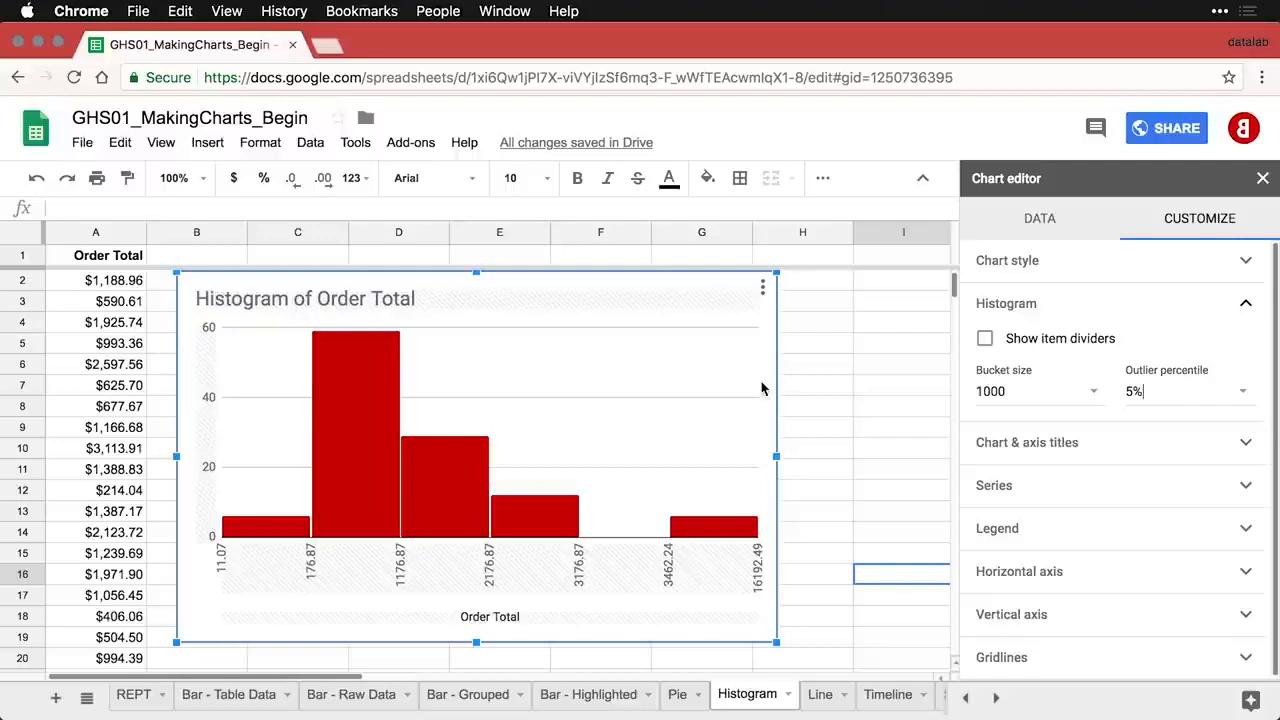
pyautogui.press('super+z')
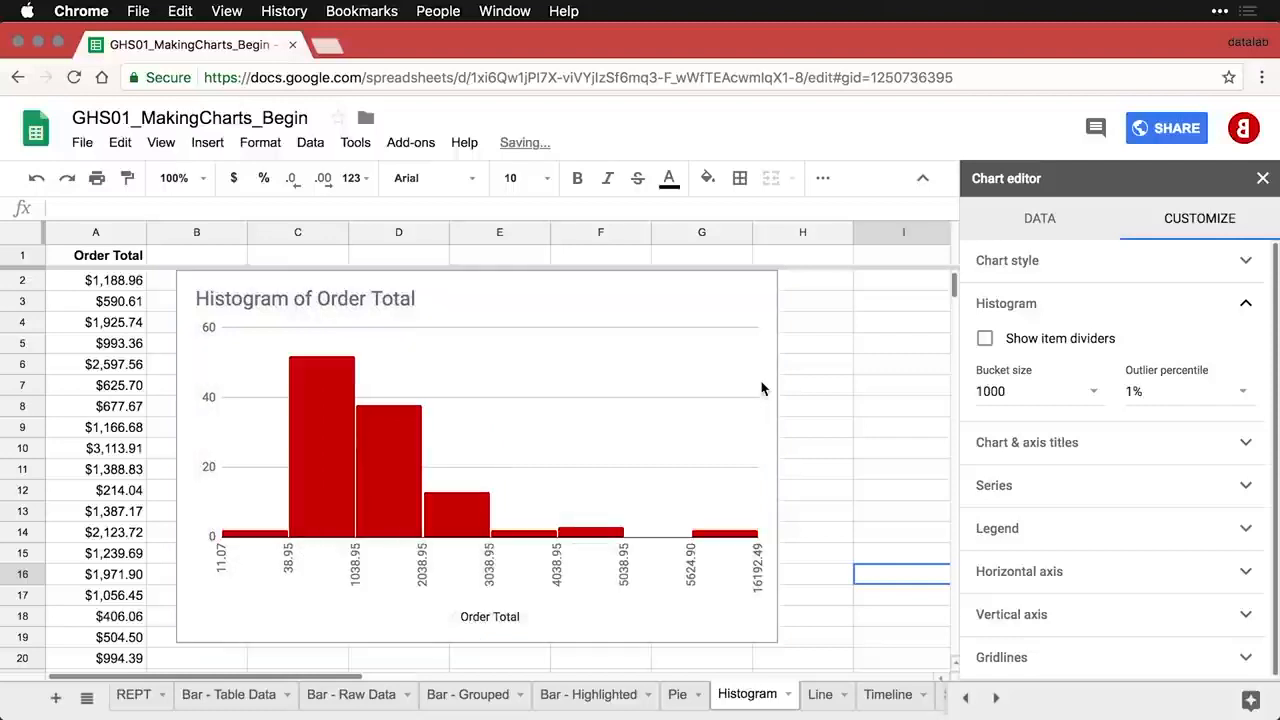
pyautogui.press('super+z')
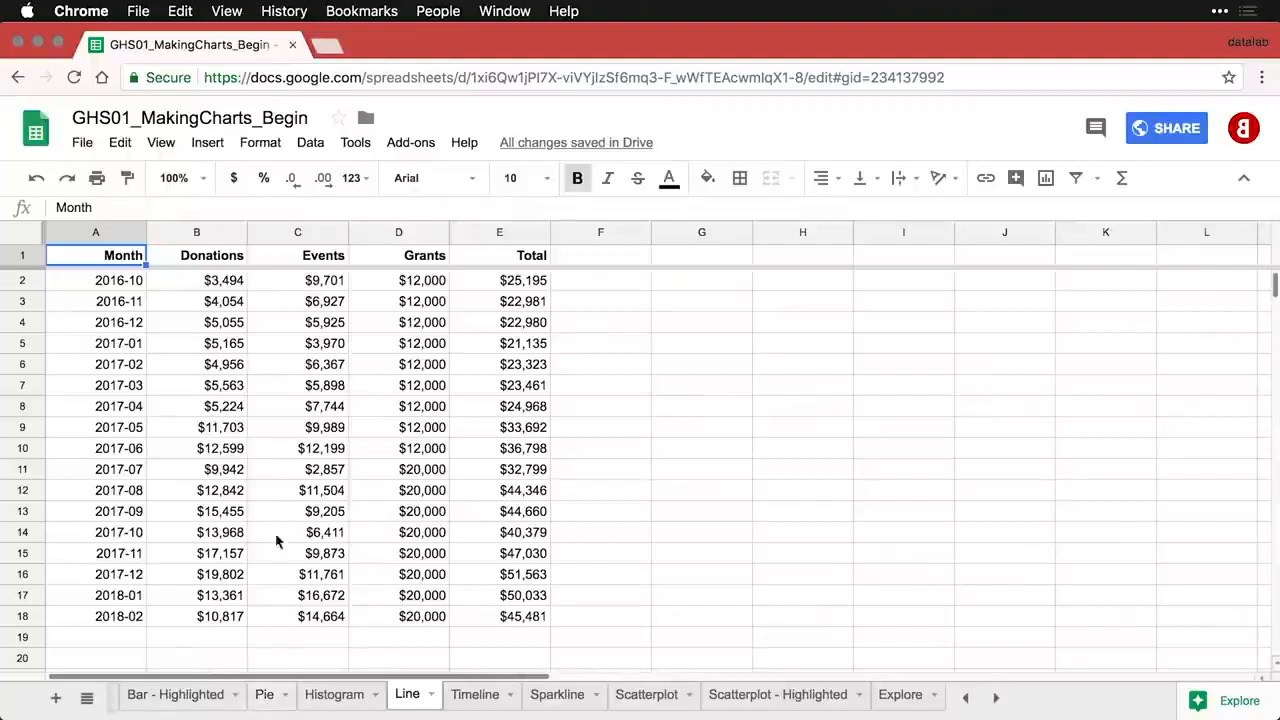
# - Check row 2's Donations, Events, Grants and Total values, then select columns A and B
pyautogui.click(186, 288)
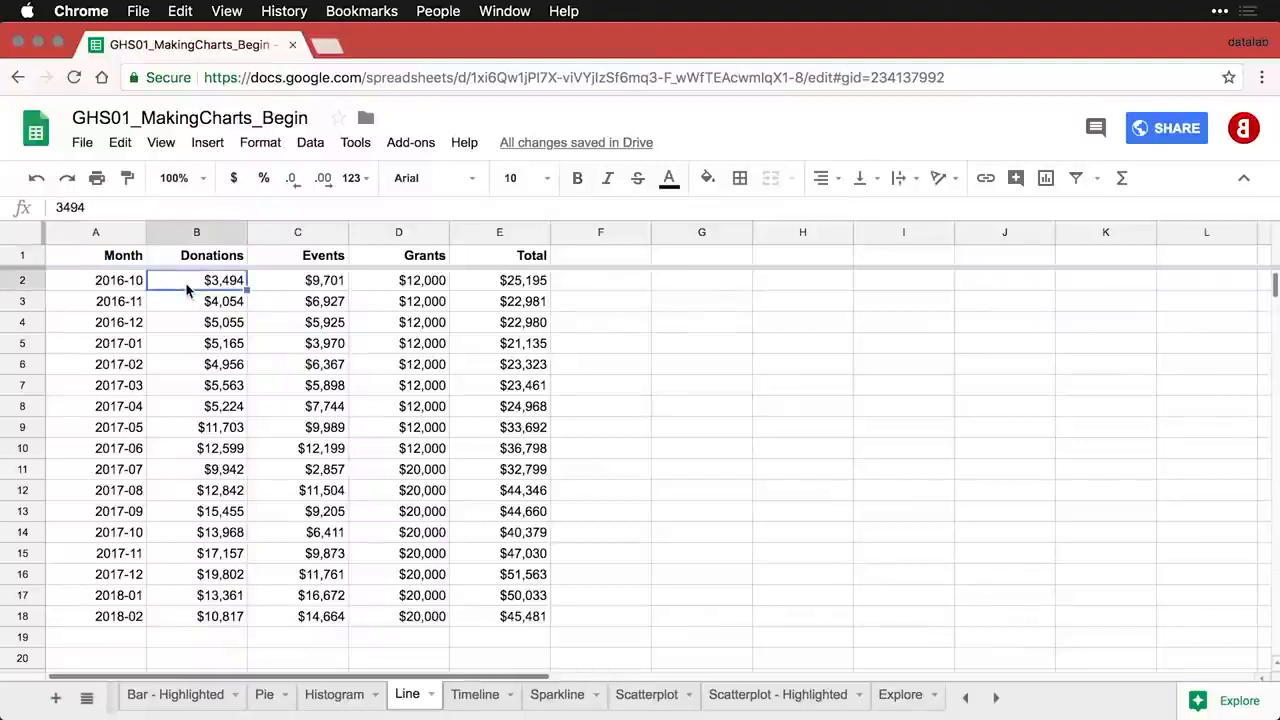
pyautogui.press('Right')
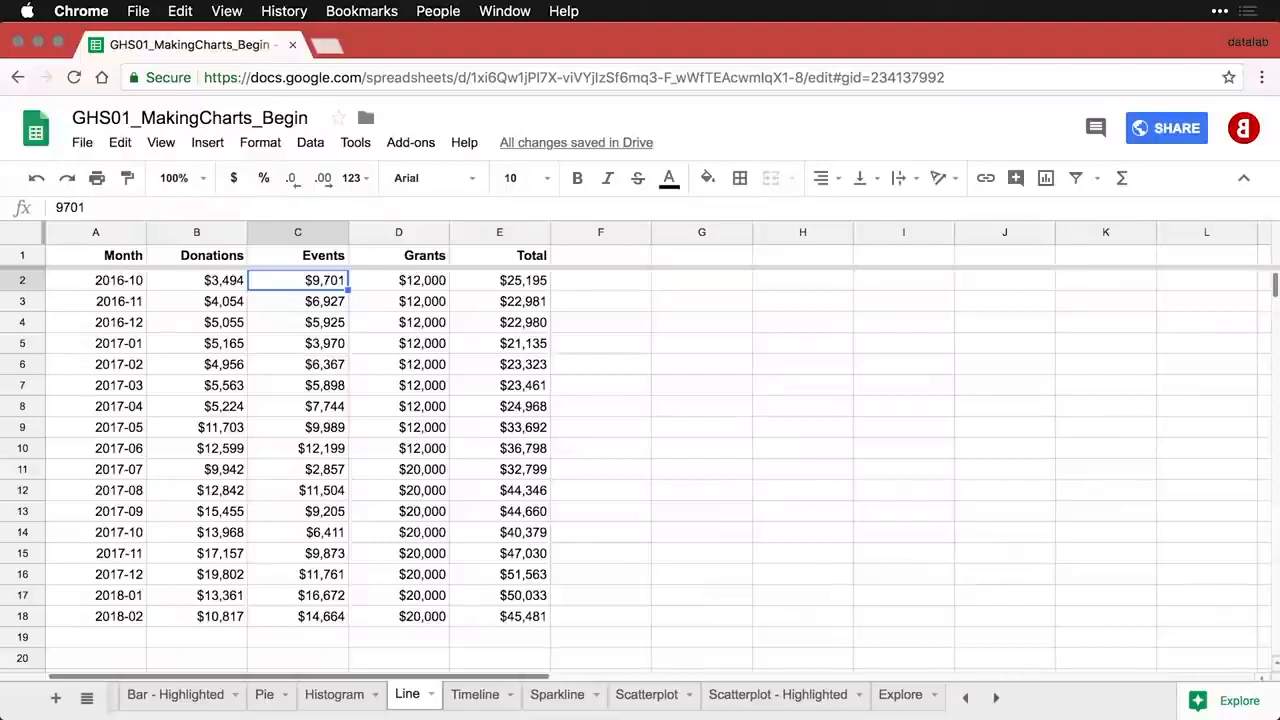
pyautogui.press('Right')
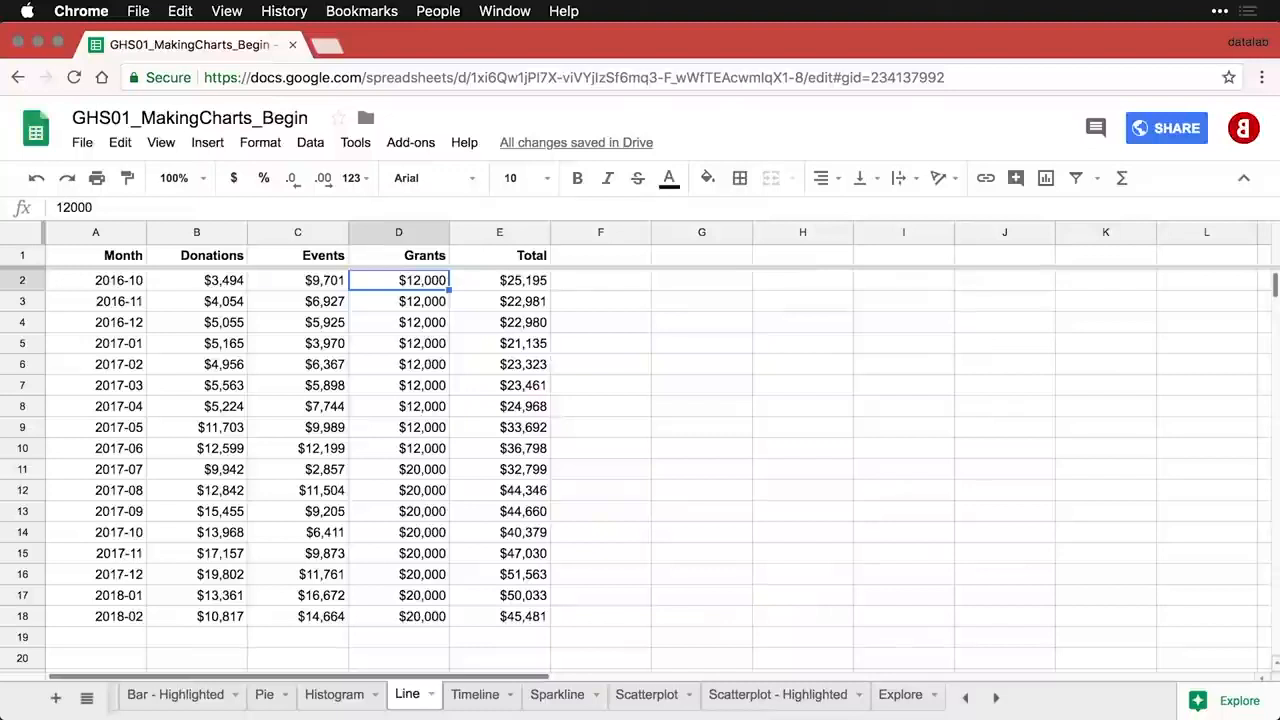
pyautogui.press('Right')
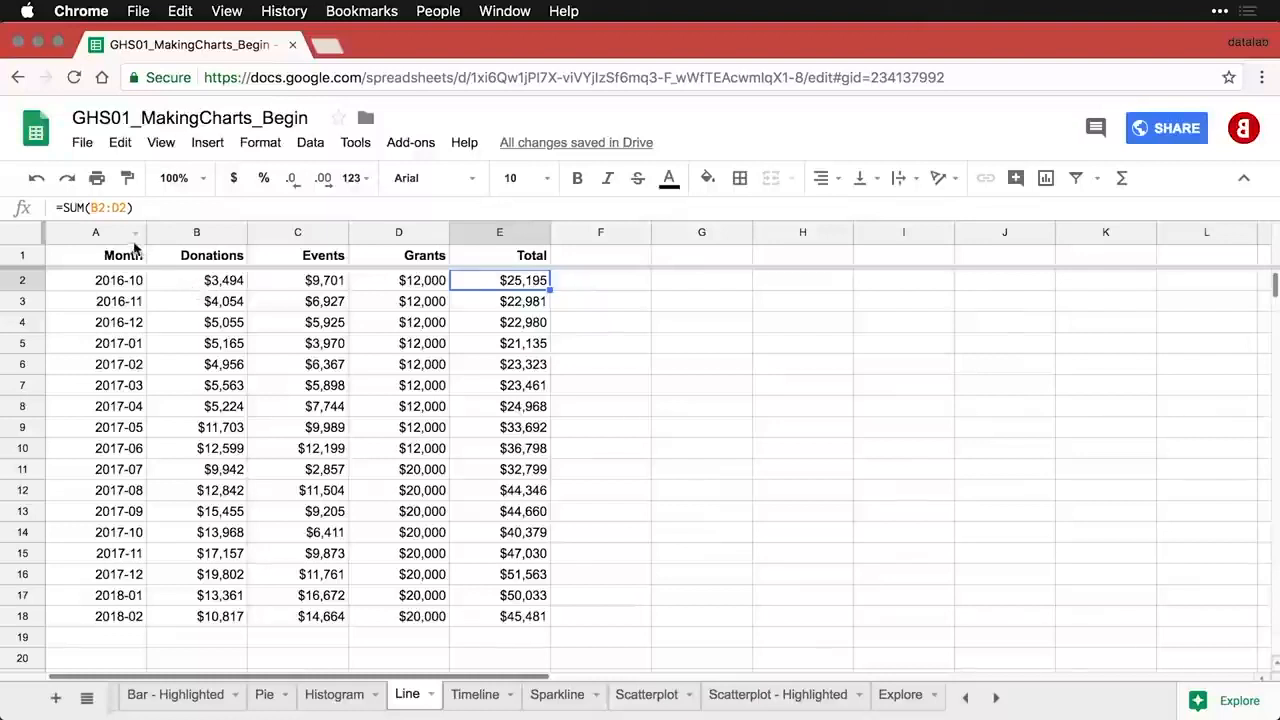
pyautogui.moveTo(110, 234); pyautogui.dragTo(168, 233)
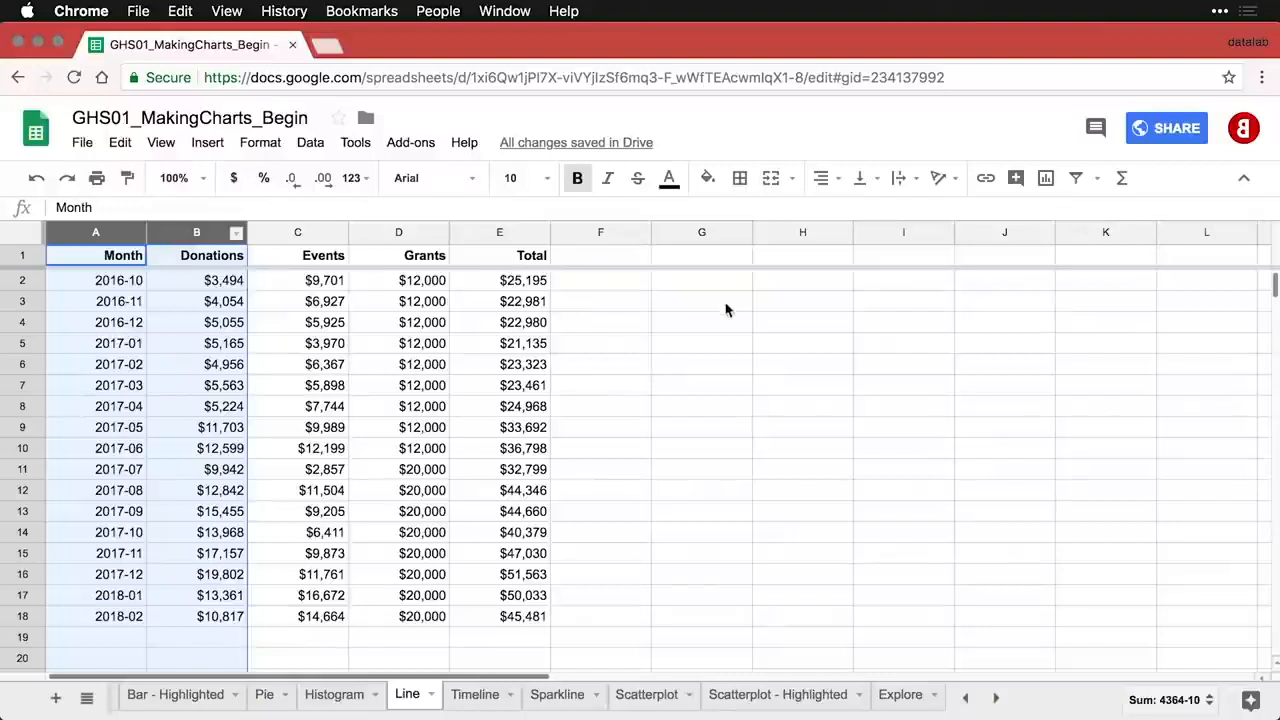
# - Insert a 'Donations vs. Month' line chart from columns A and B
pyautogui.click(1046, 178)
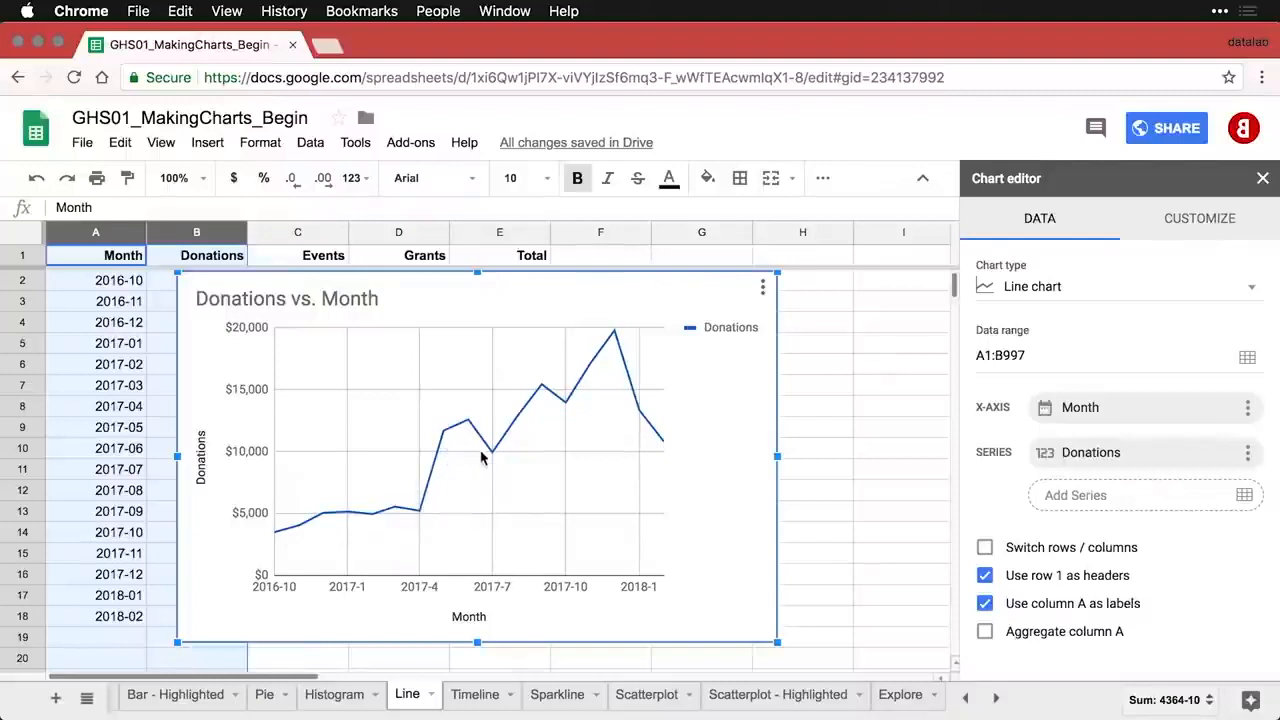
pyautogui.moveTo(494, 458)
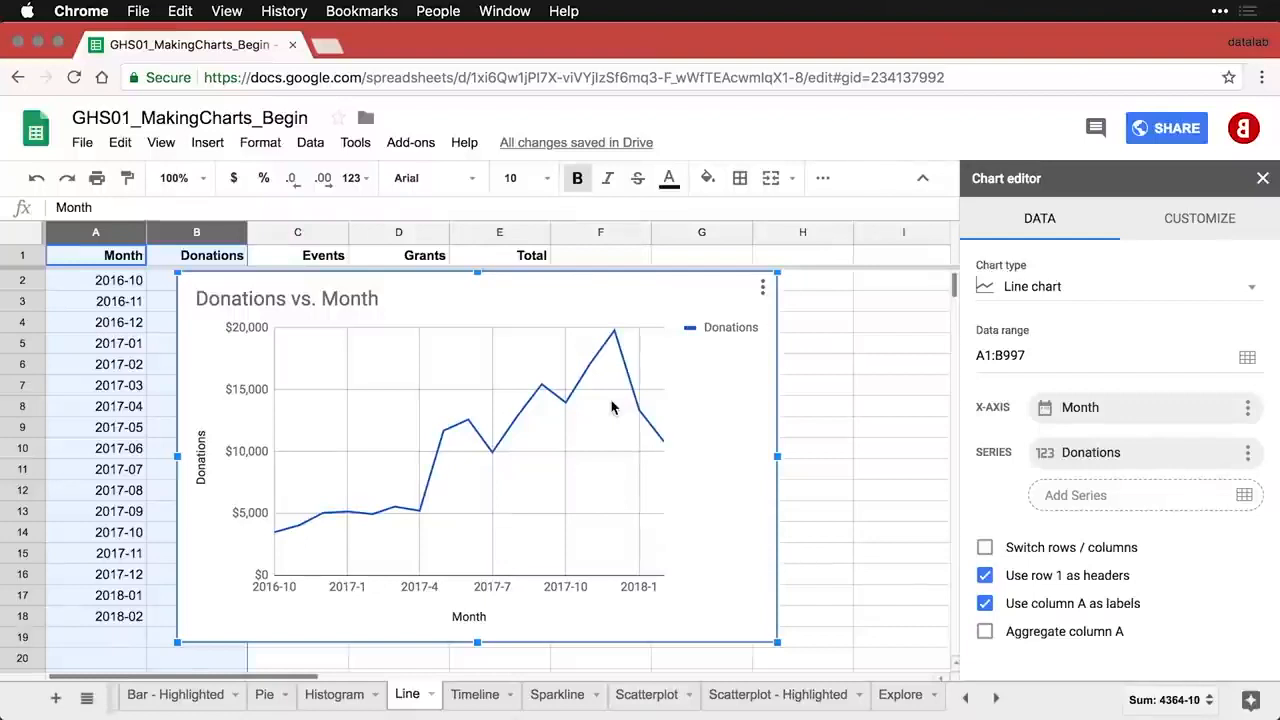
# - Retitle the line chart 'Donations by Month'
pyautogui.doubleClick(323, 300)
pyautogui.click(298, 296)
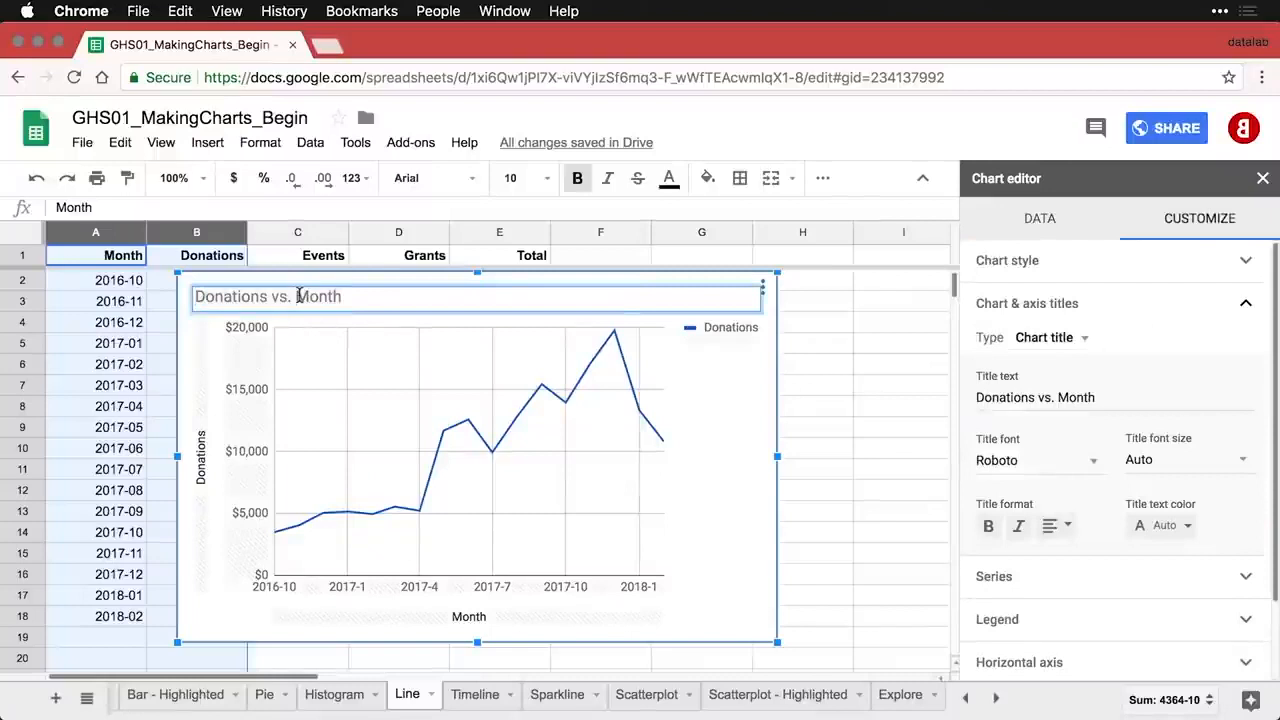
pyautogui.press('BackSpace')
pyautogui.press('BackSpace')
pyautogui.press('BackSpace')
pyautogui.press('BackSpace')
pyautogui.write('by')
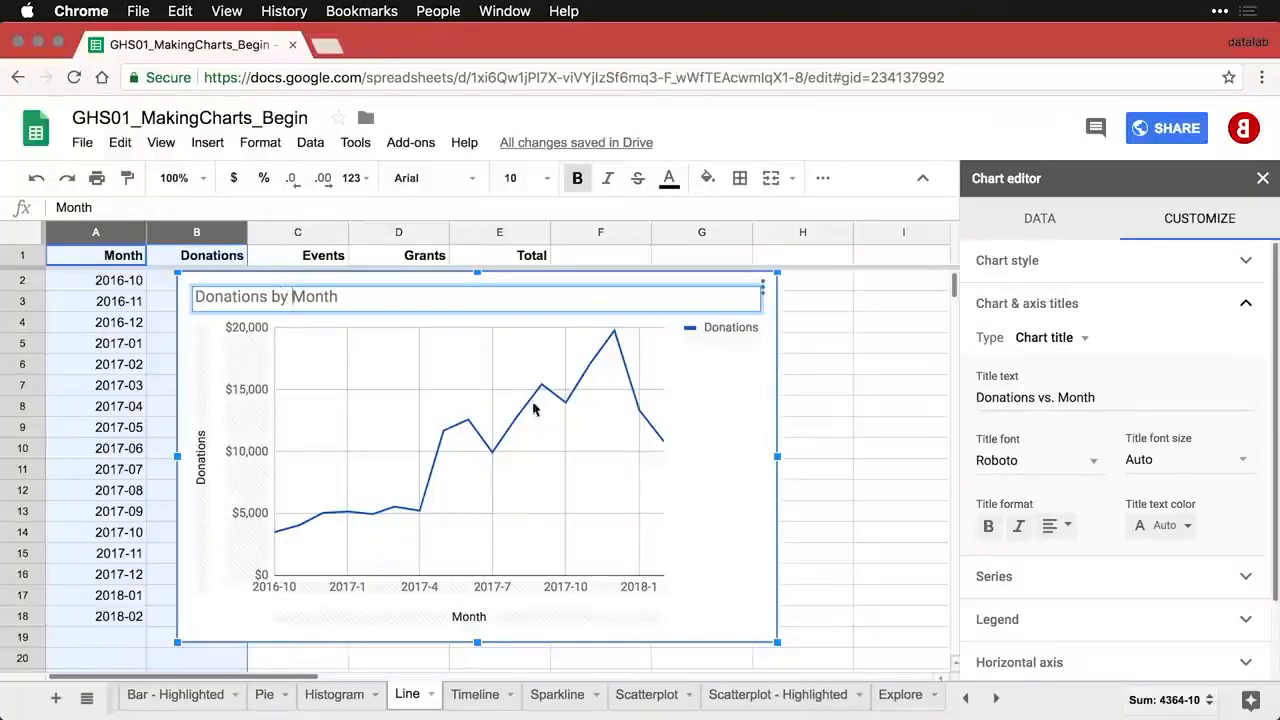
# - Set the line chart's legend position to None
pyautogui.click(727, 341)
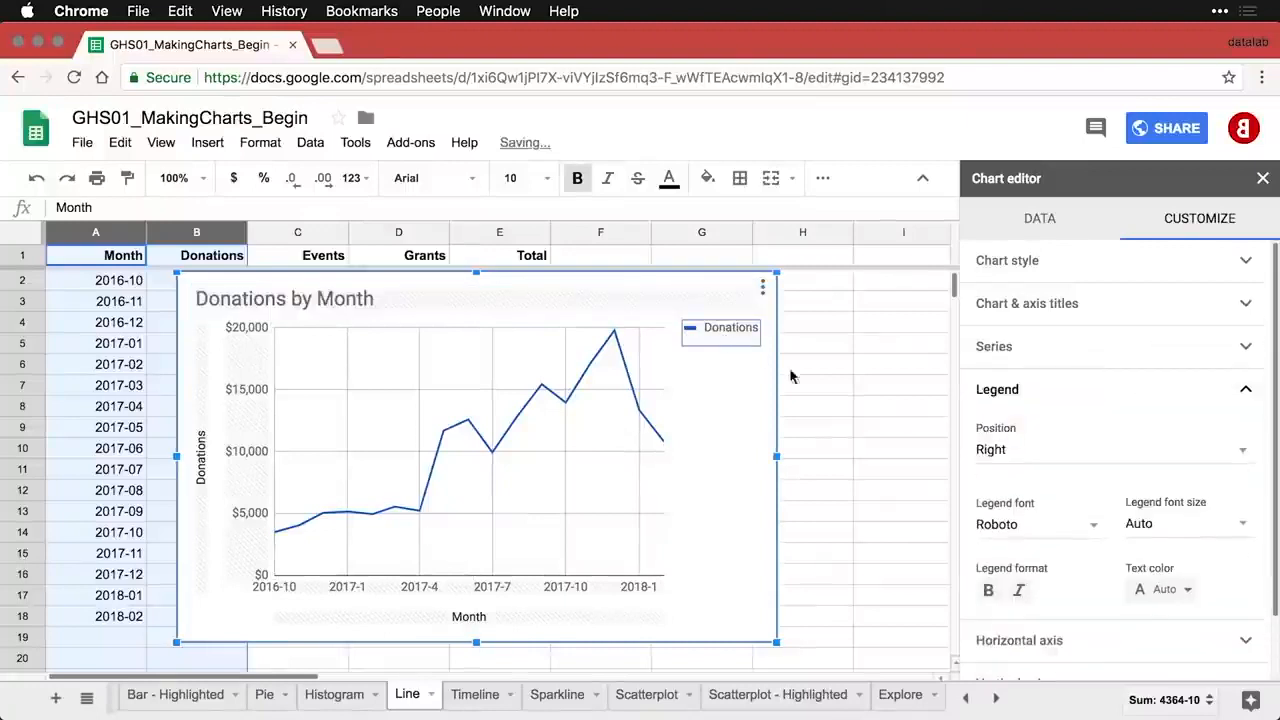
pyautogui.click(1061, 455)
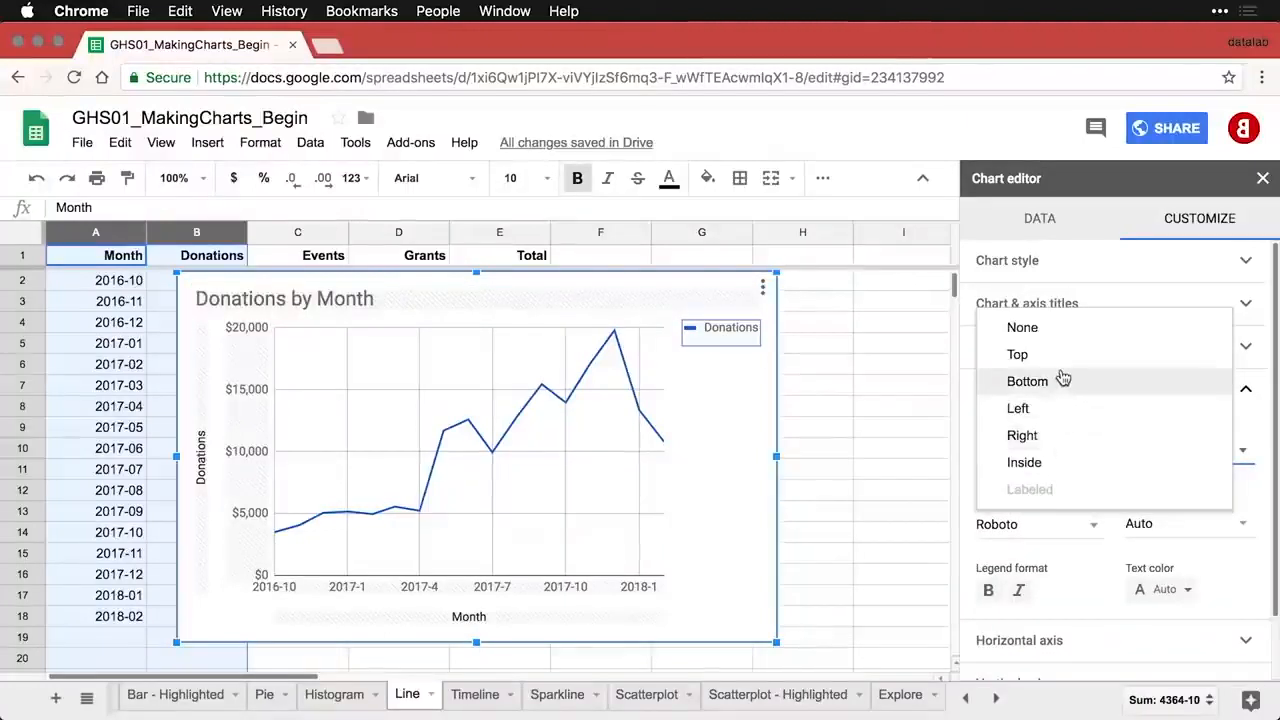
pyautogui.click(1057, 330)
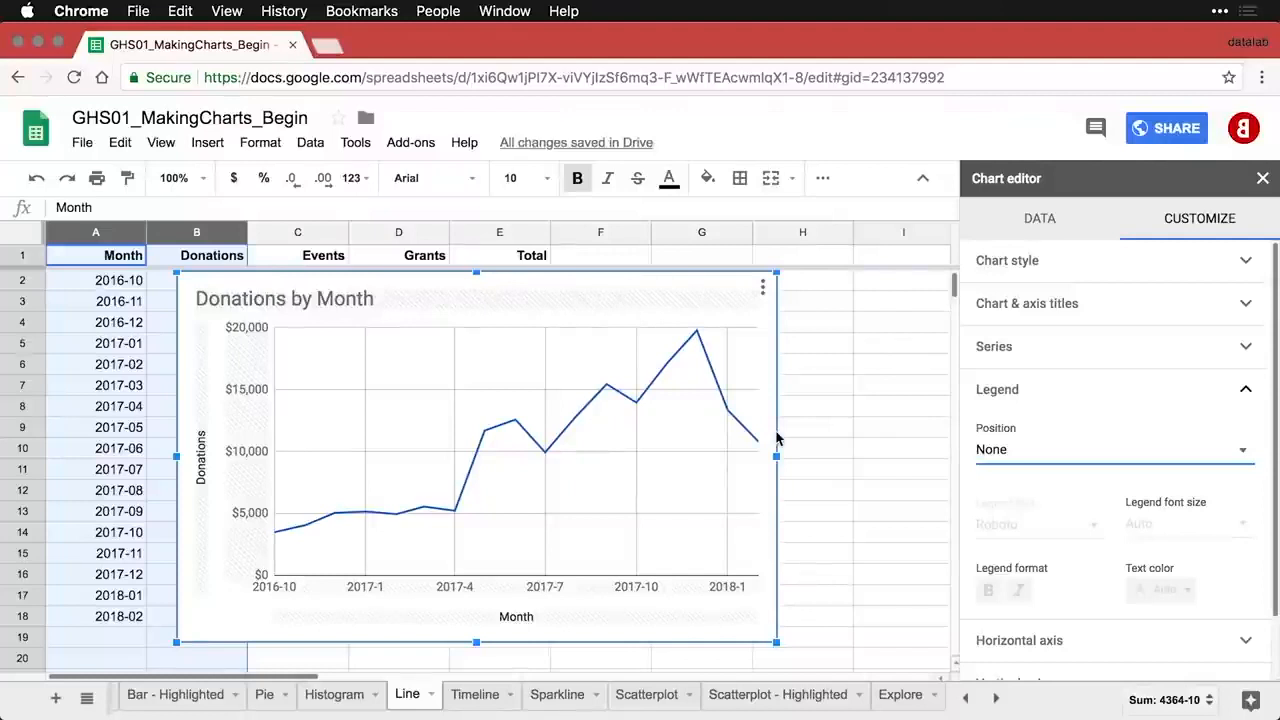
pyautogui.click(624, 400)
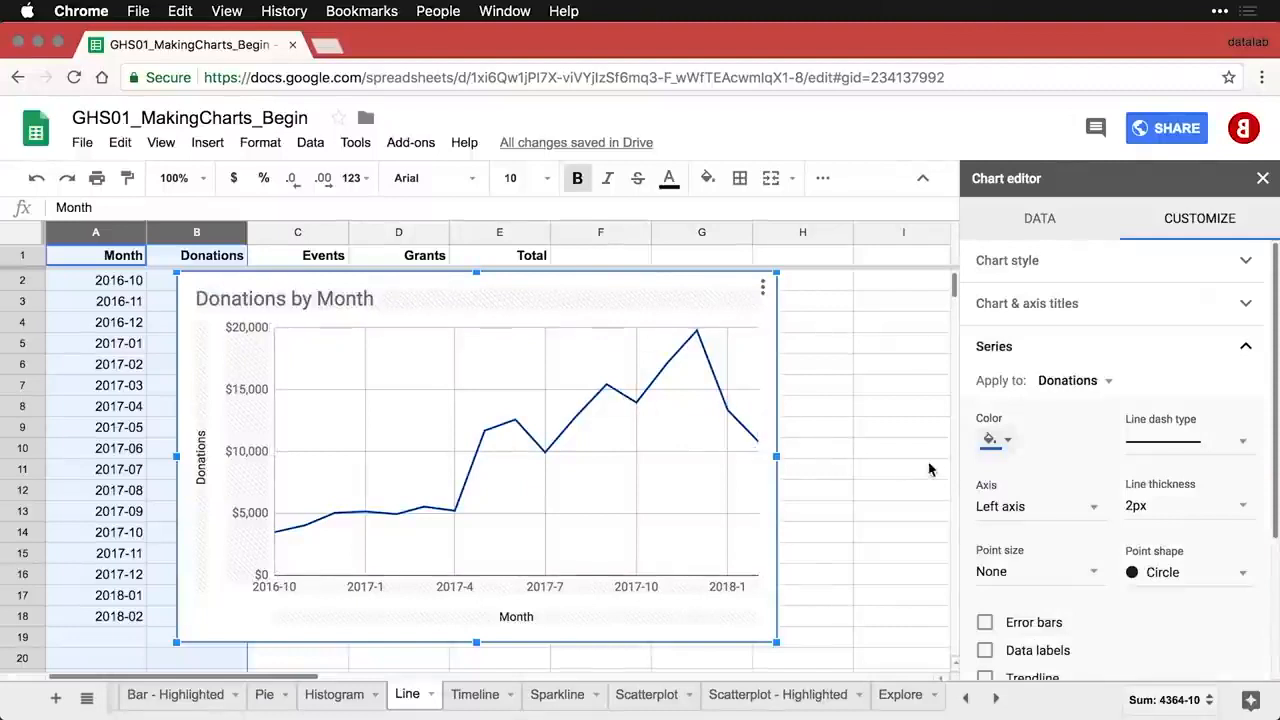
# - Make the Donations line dark red, 4px thick, with 7px point markers
pyautogui.click(998, 440)
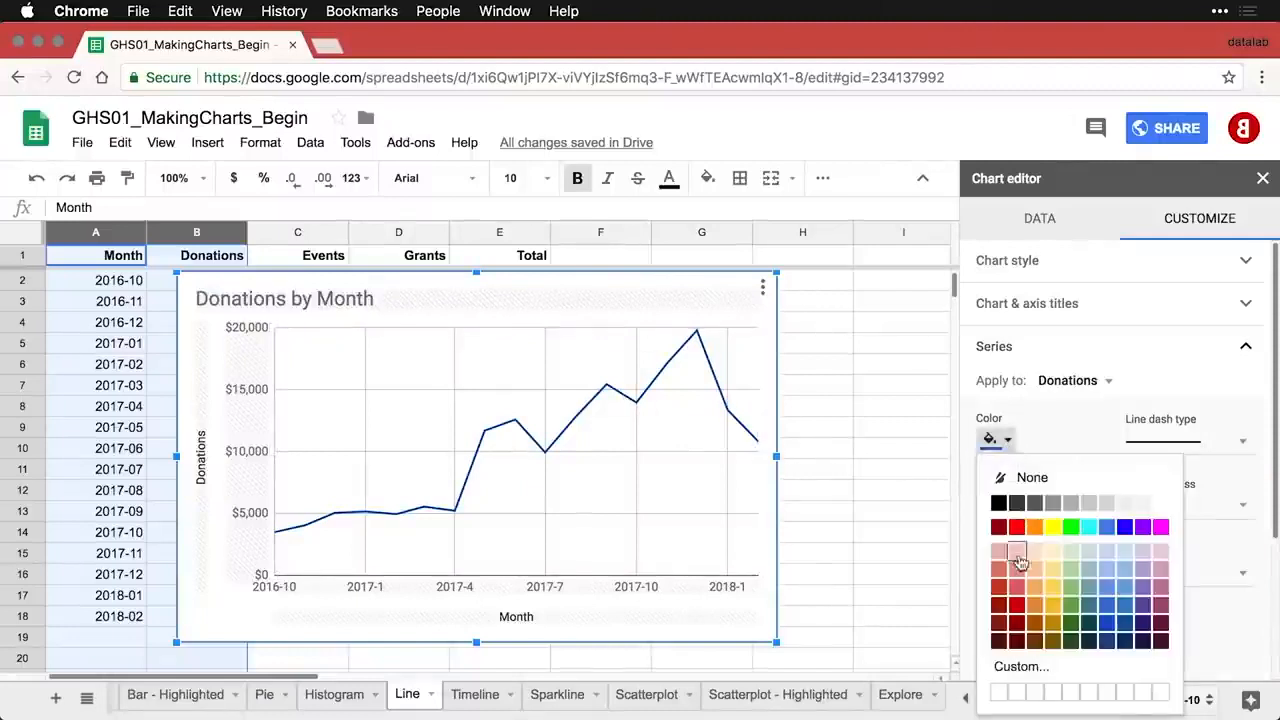
pyautogui.click(1017, 606)
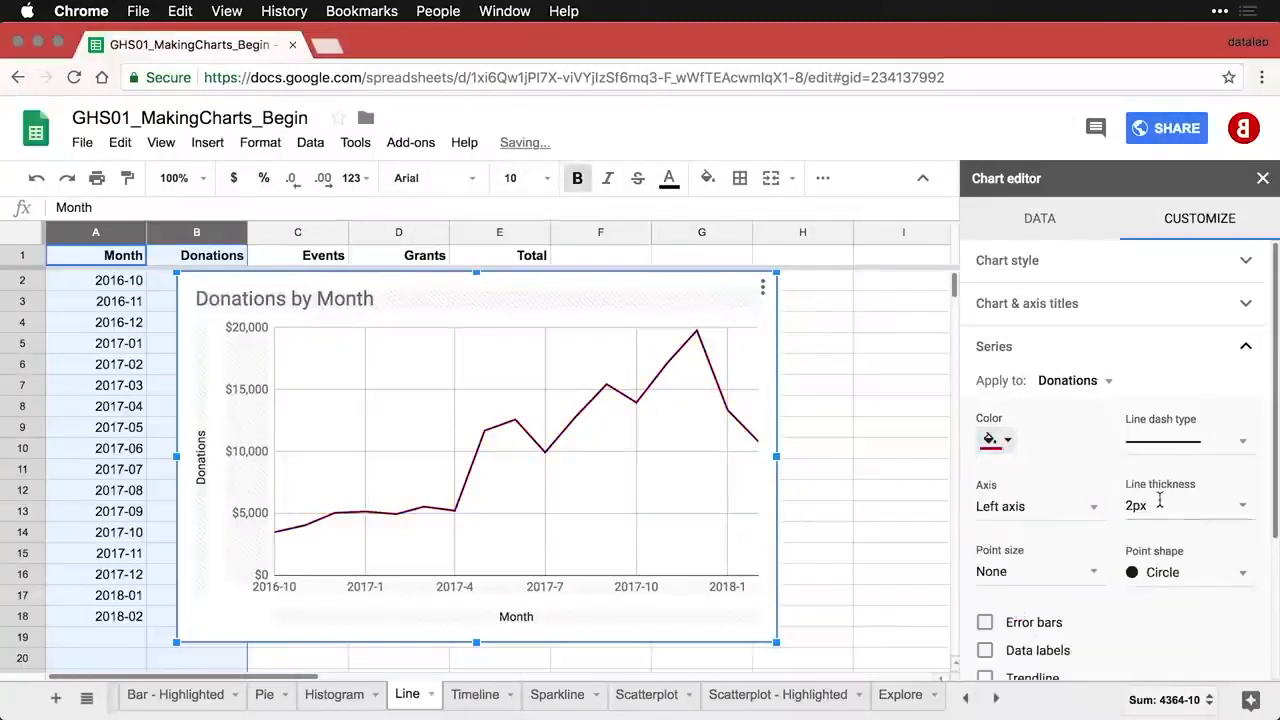
pyautogui.click(1240, 508)
pyautogui.click(1180, 597)
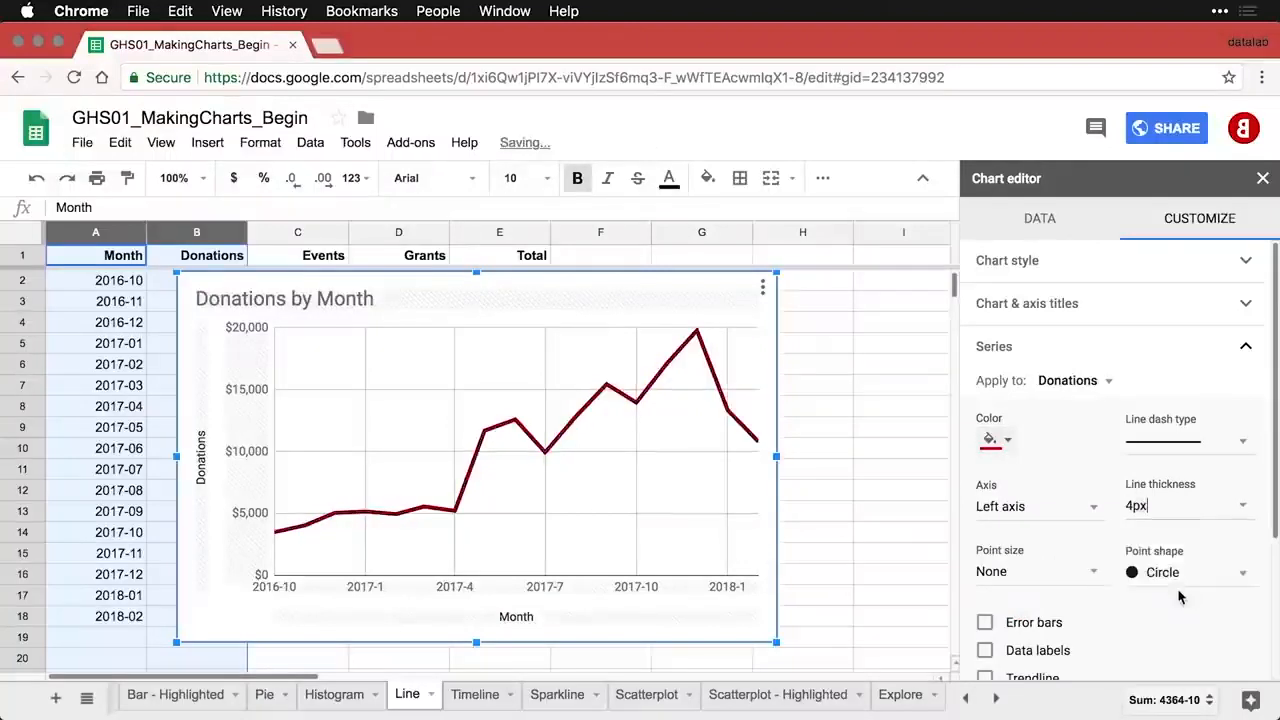
pyautogui.click(1095, 578)
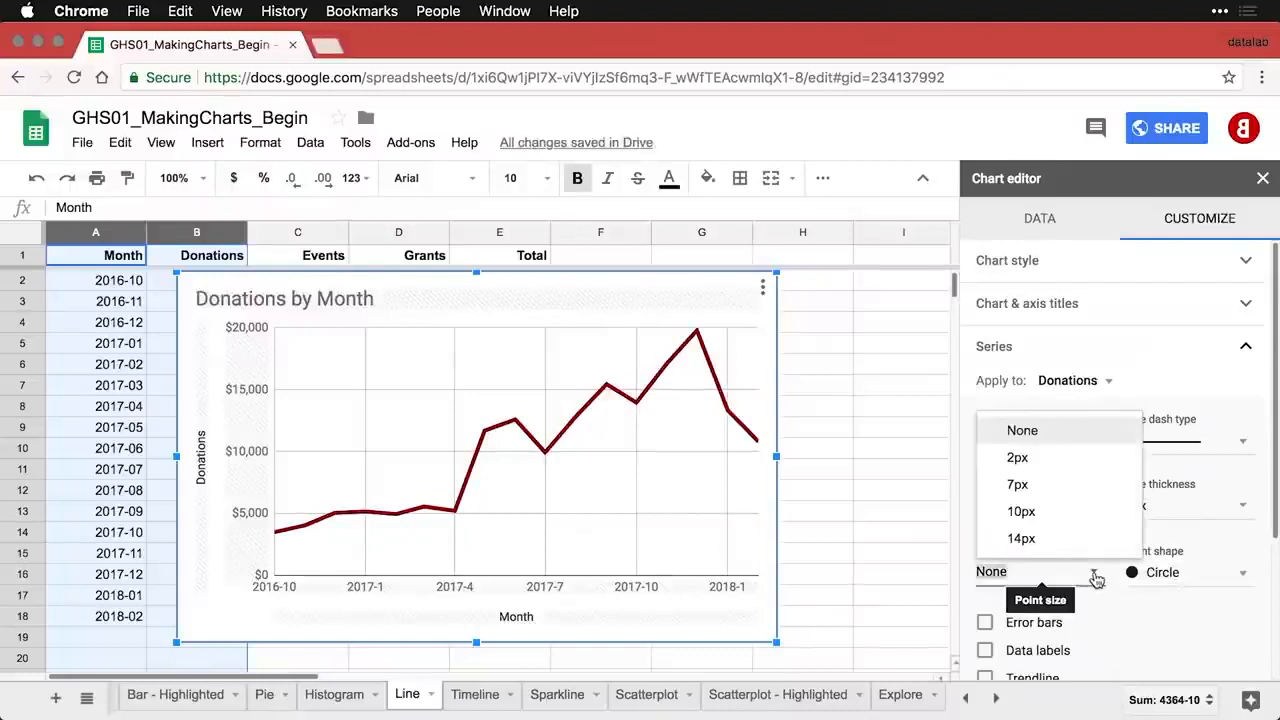
pyautogui.click(1052, 488)
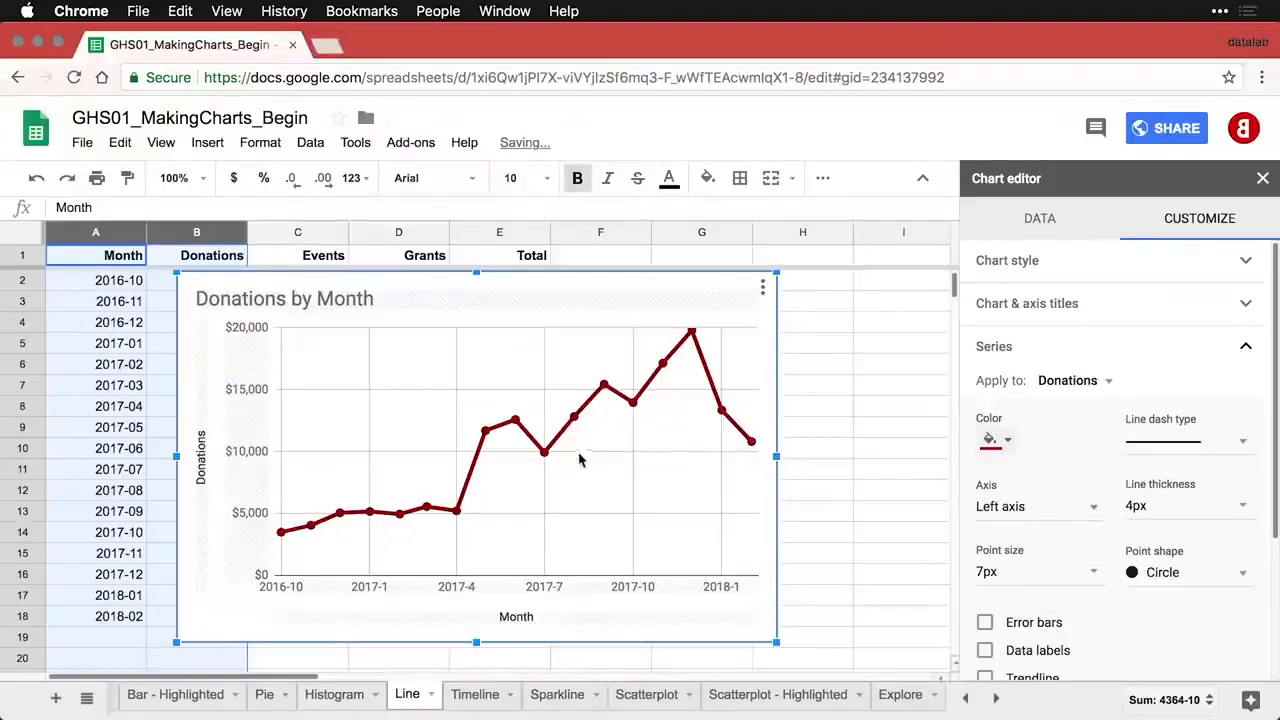
pyautogui.moveTo(601, 395)
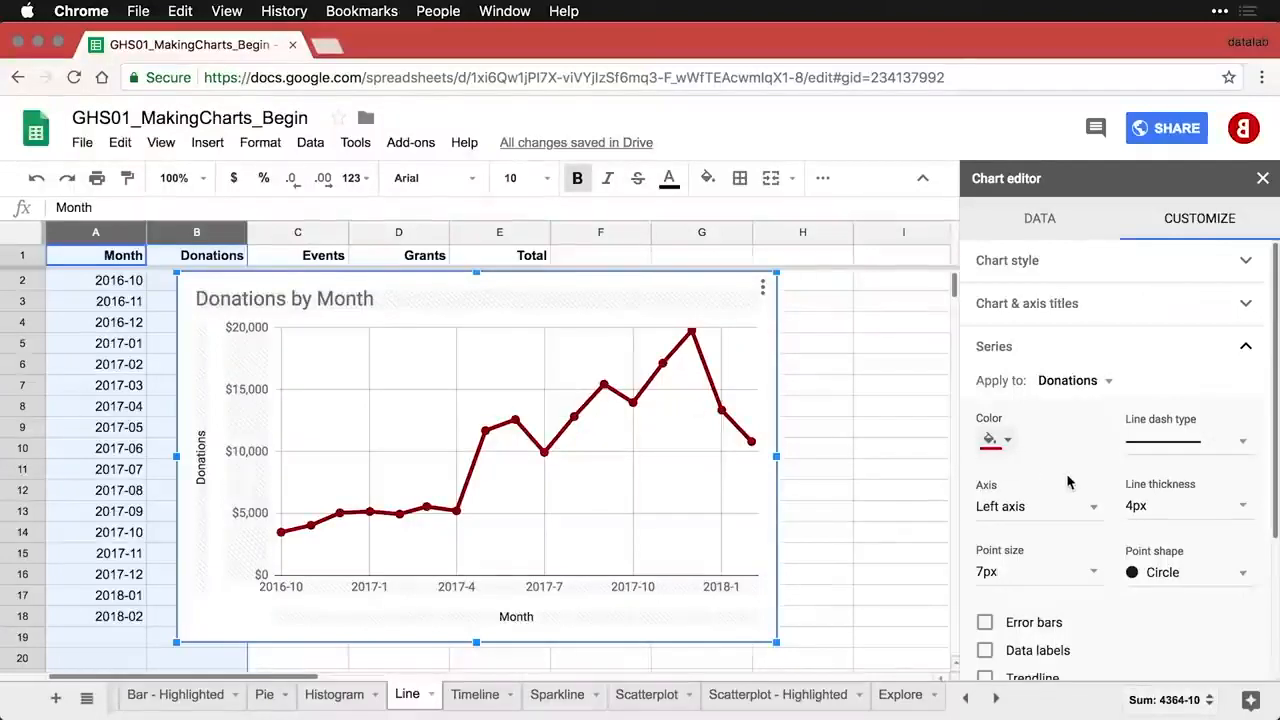
# - Tick Smooth under Chart style and confirm the chart type now reads Smooth line chart
pyautogui.click(1089, 277)
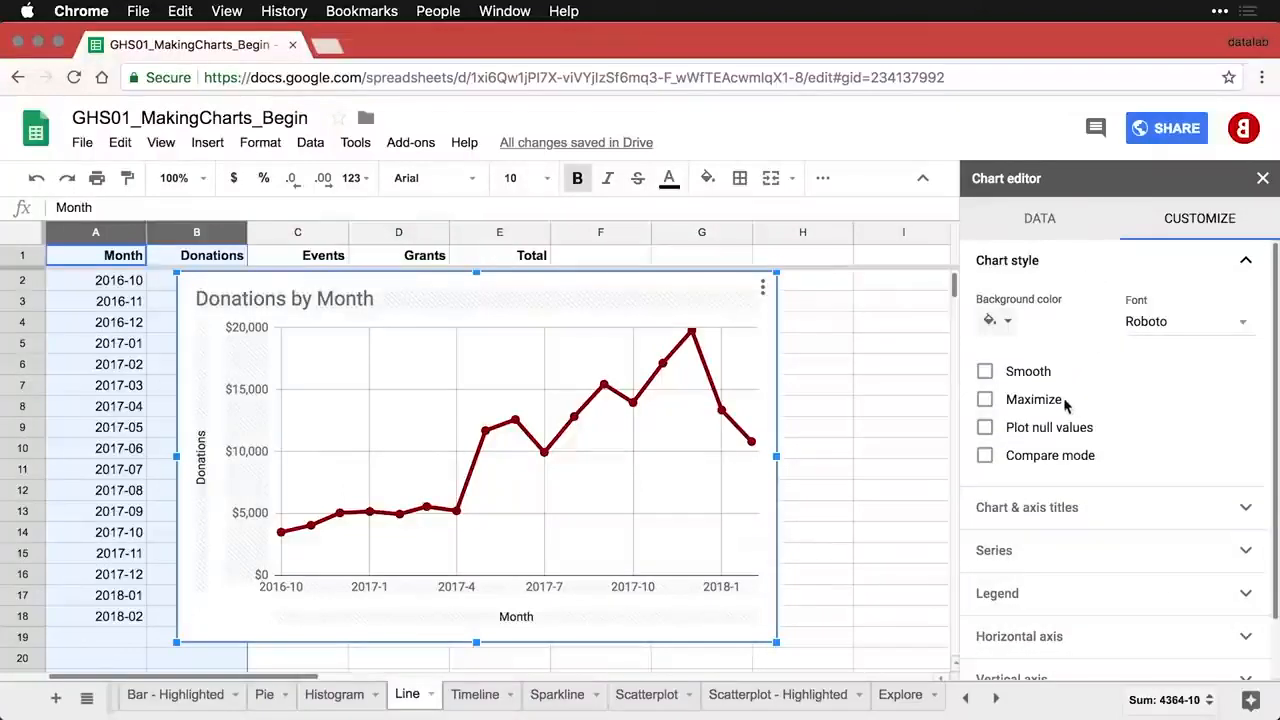
pyautogui.click(985, 372)
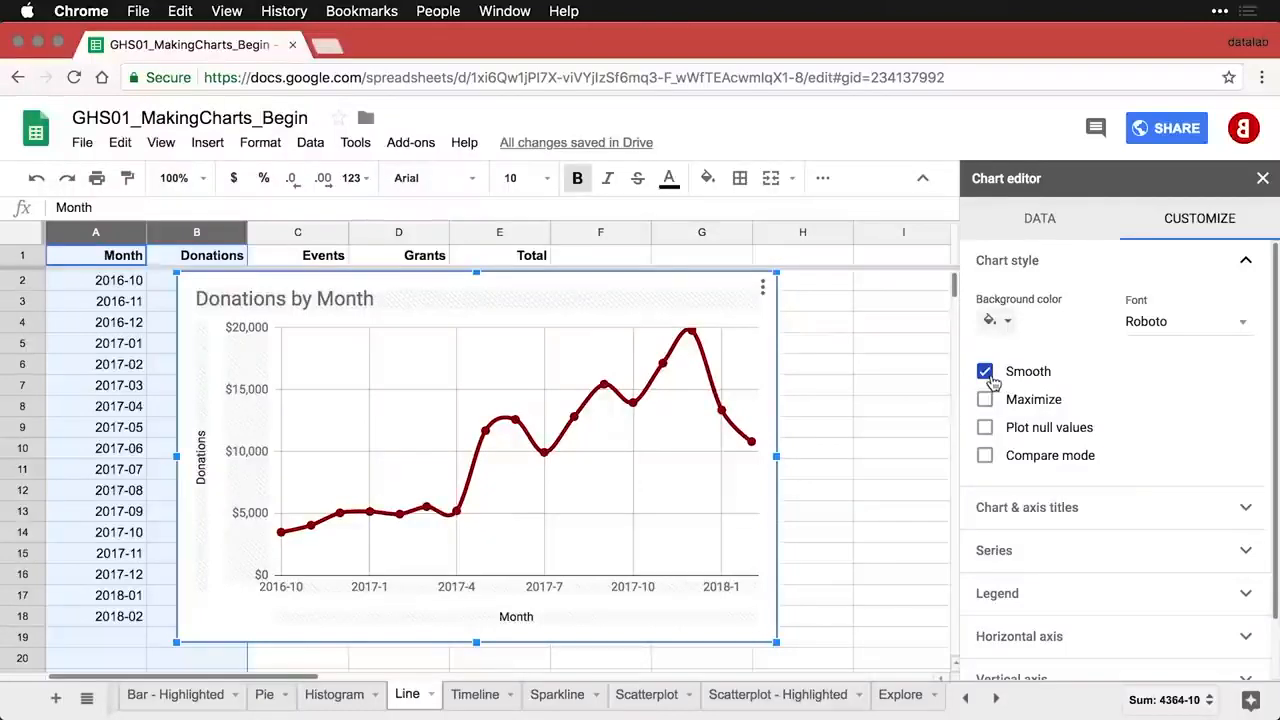
pyautogui.click(1042, 224)
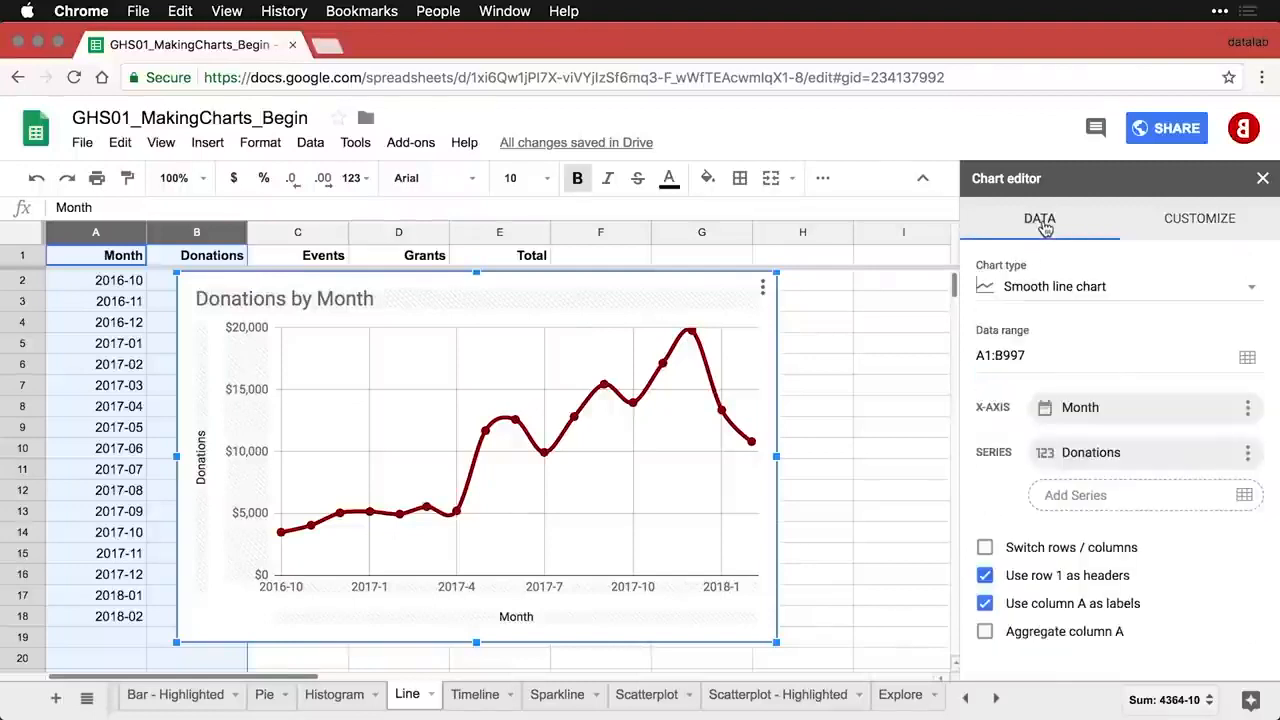
pyautogui.click(1055, 292)
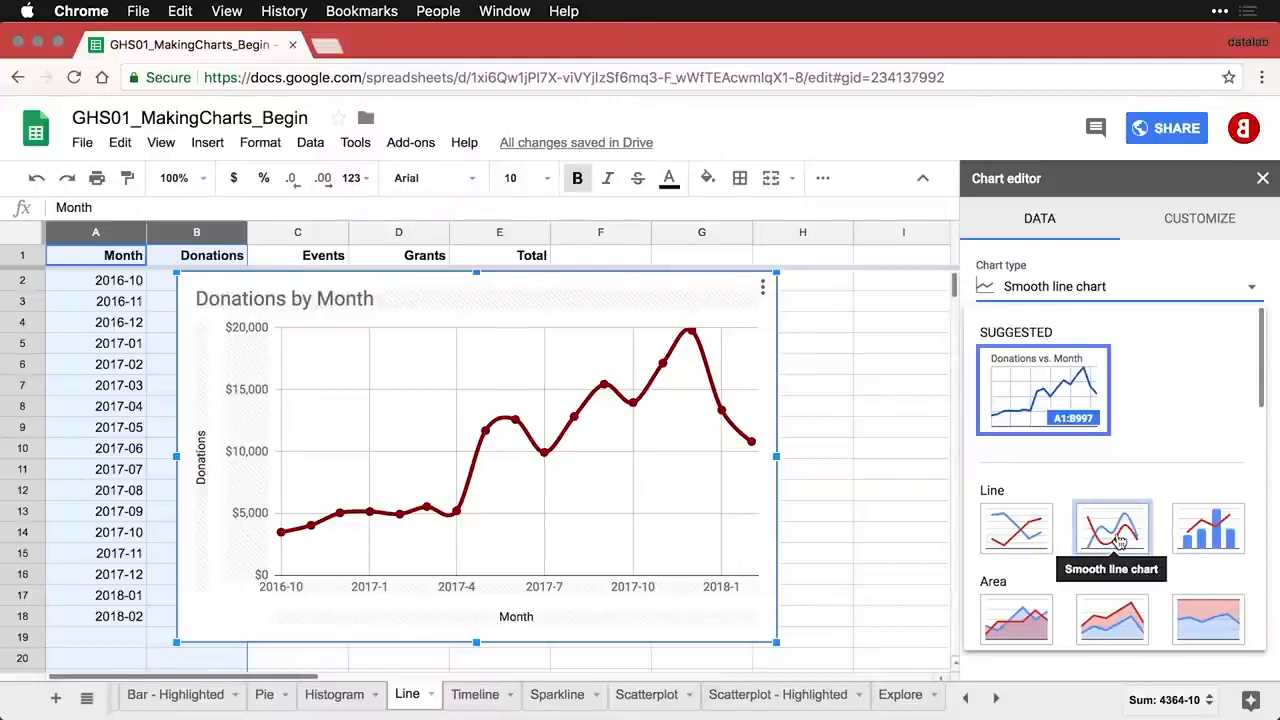
pyautogui.click(1203, 219)
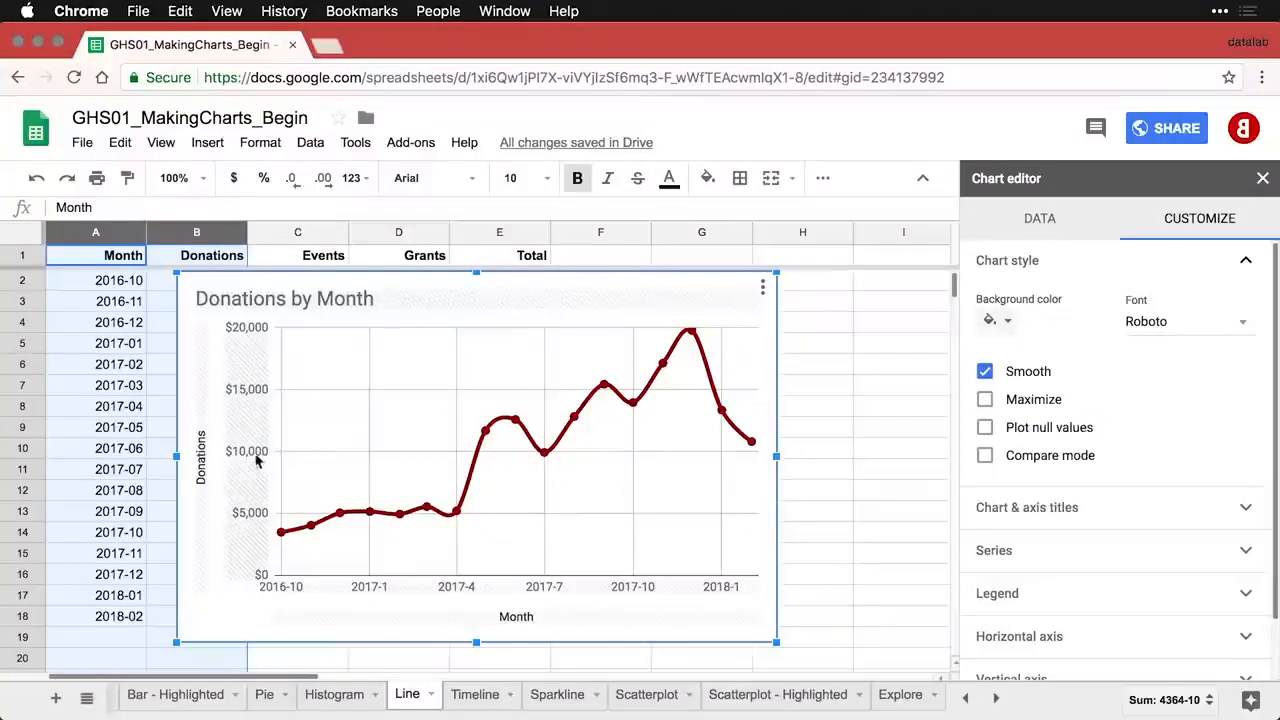
# - Set the vertical axis scale factor to 1,000 so values show in thousands
pyautogui.click(251, 391)
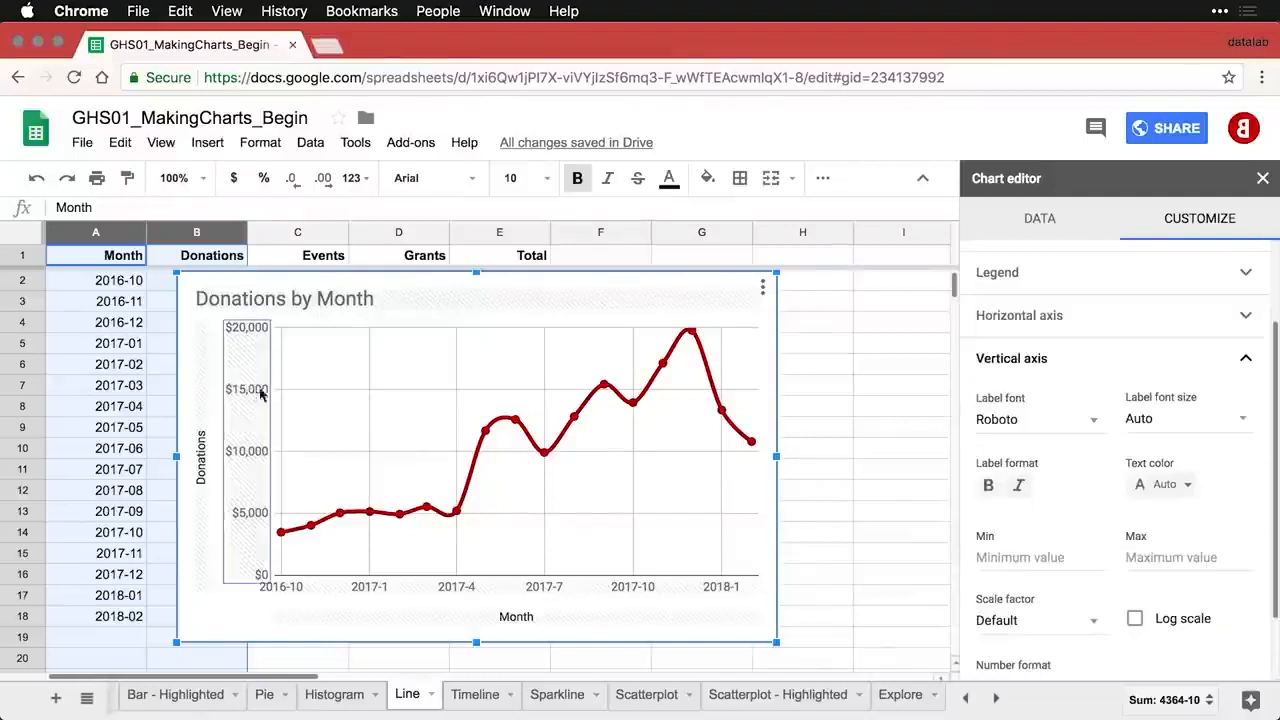
pyautogui.click(1096, 626)
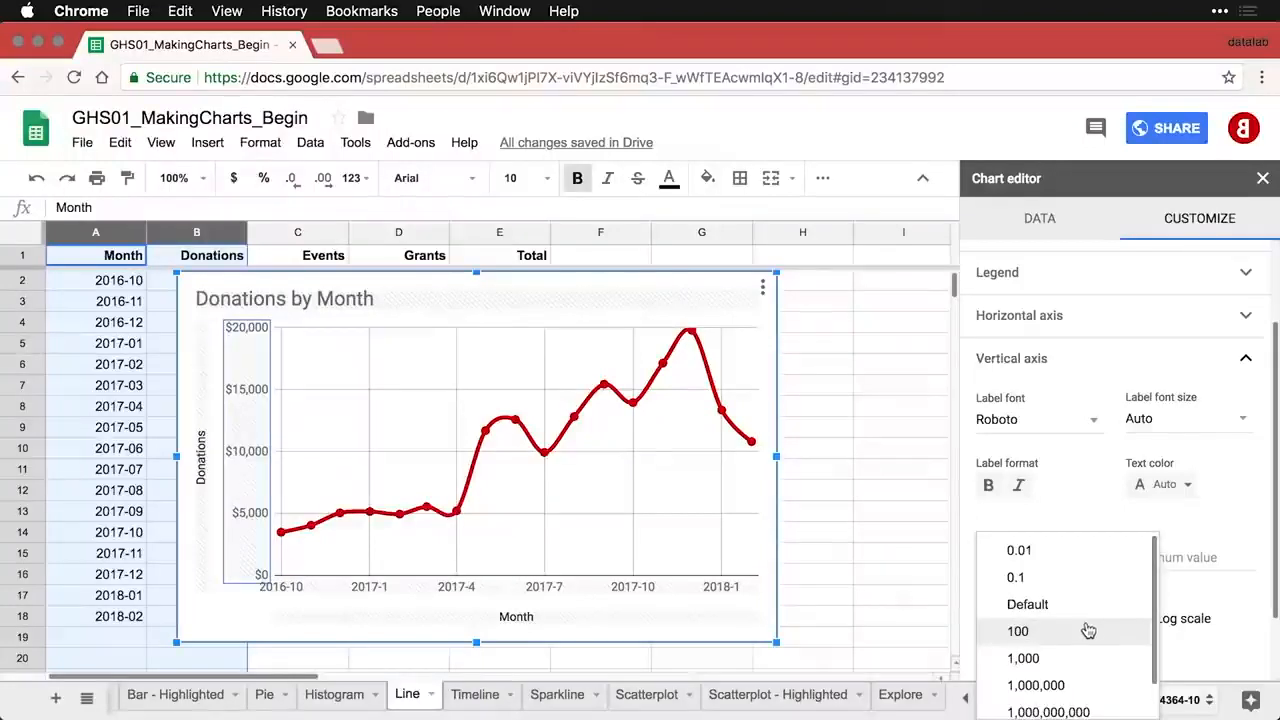
pyautogui.click(1060, 660)
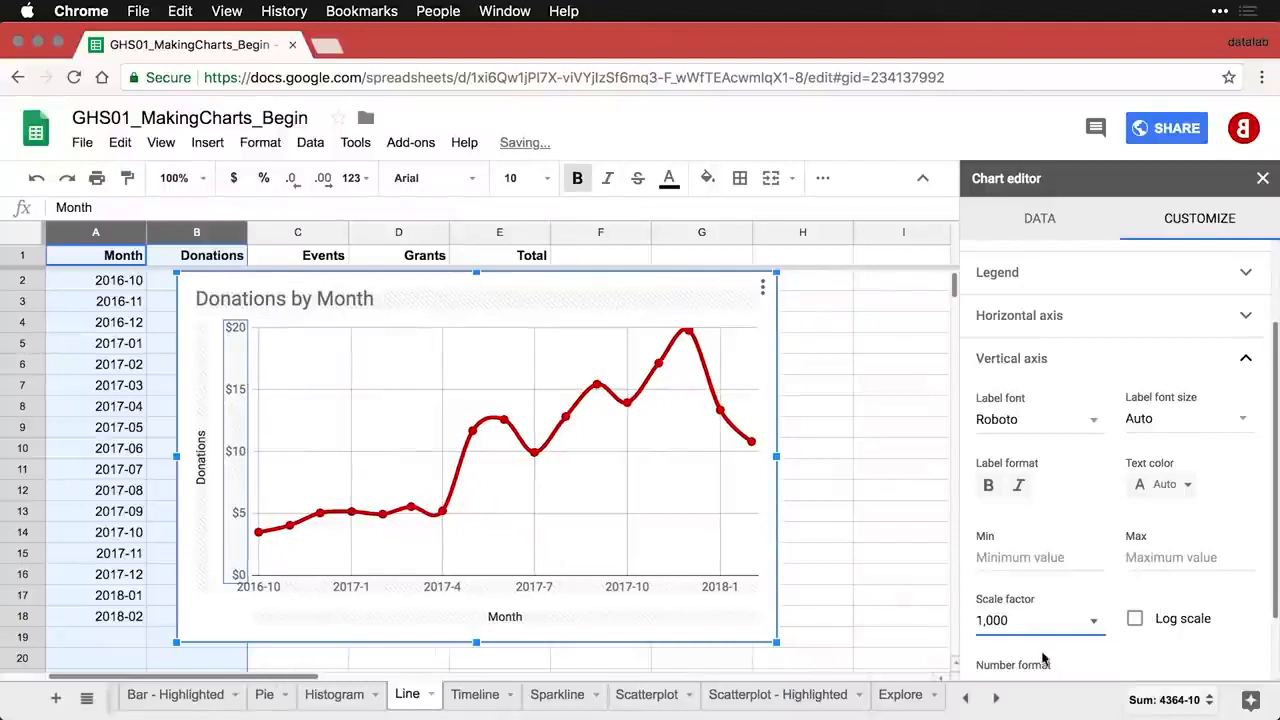
# - Retitle the vertical axis 'Donations ($1000)'
pyautogui.click(201, 466)
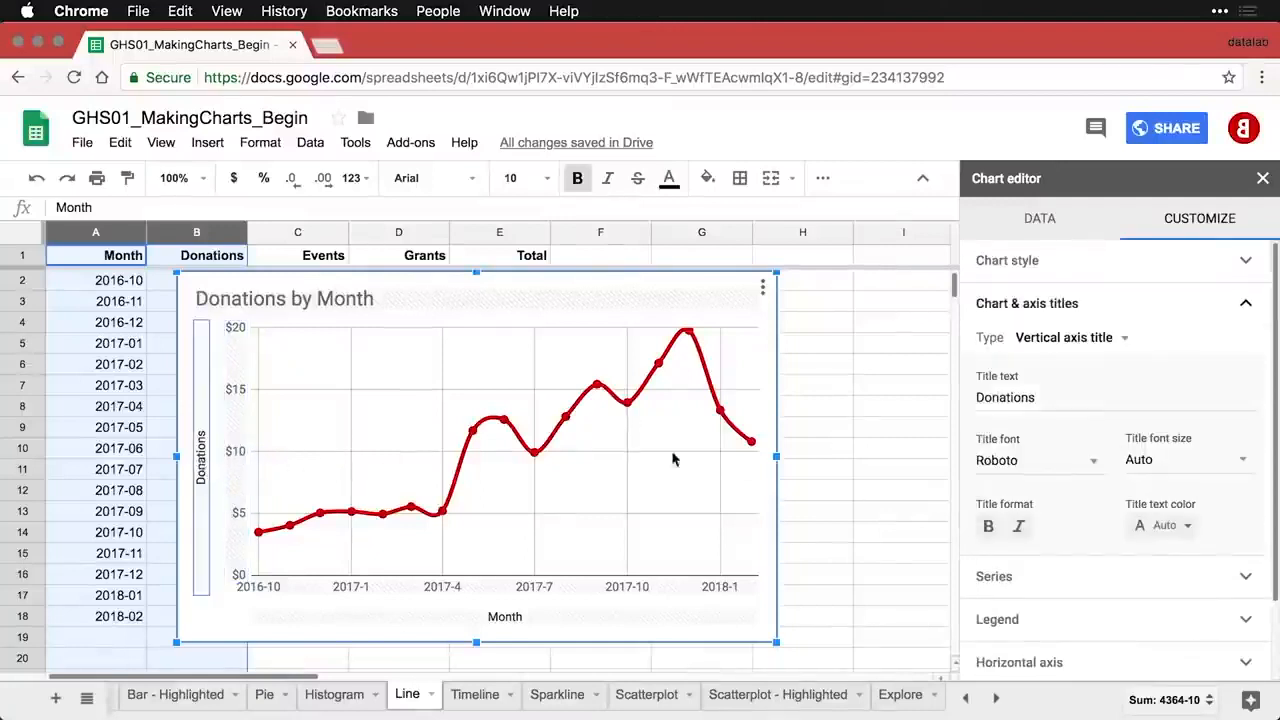
pyautogui.click(1086, 397)
pyautogui.write('(')
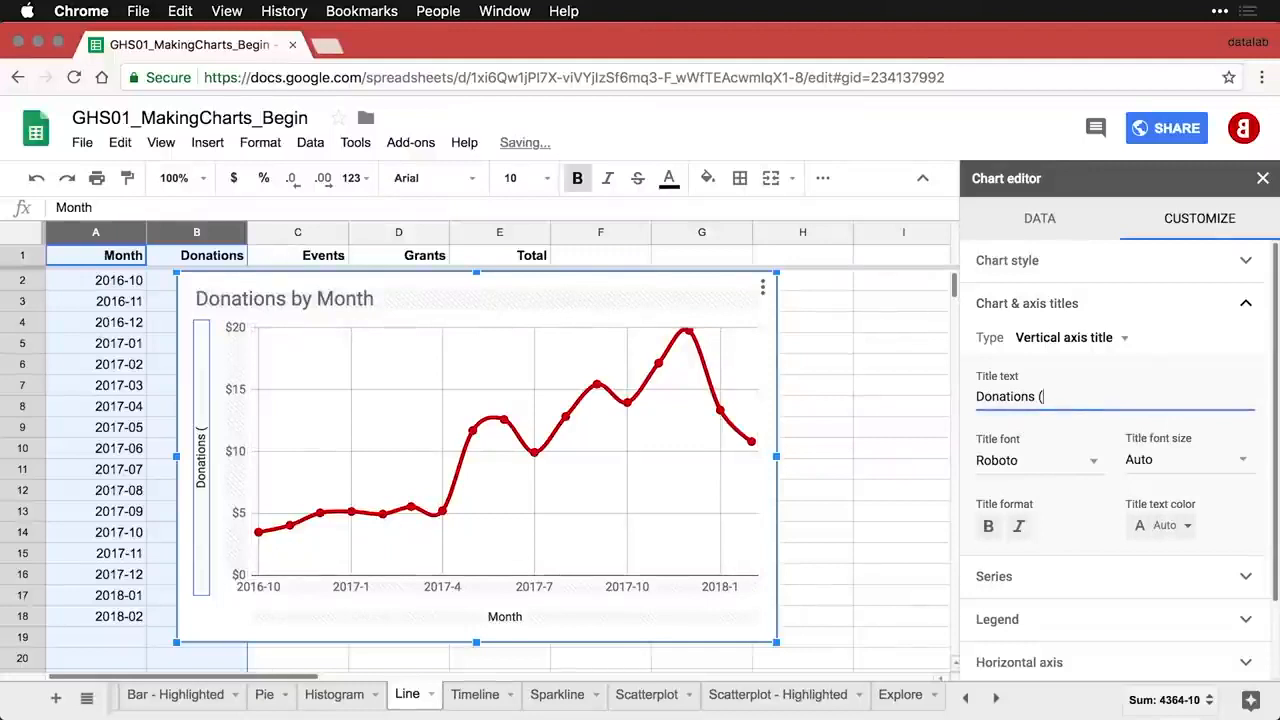
pyautogui.write('$1000)')
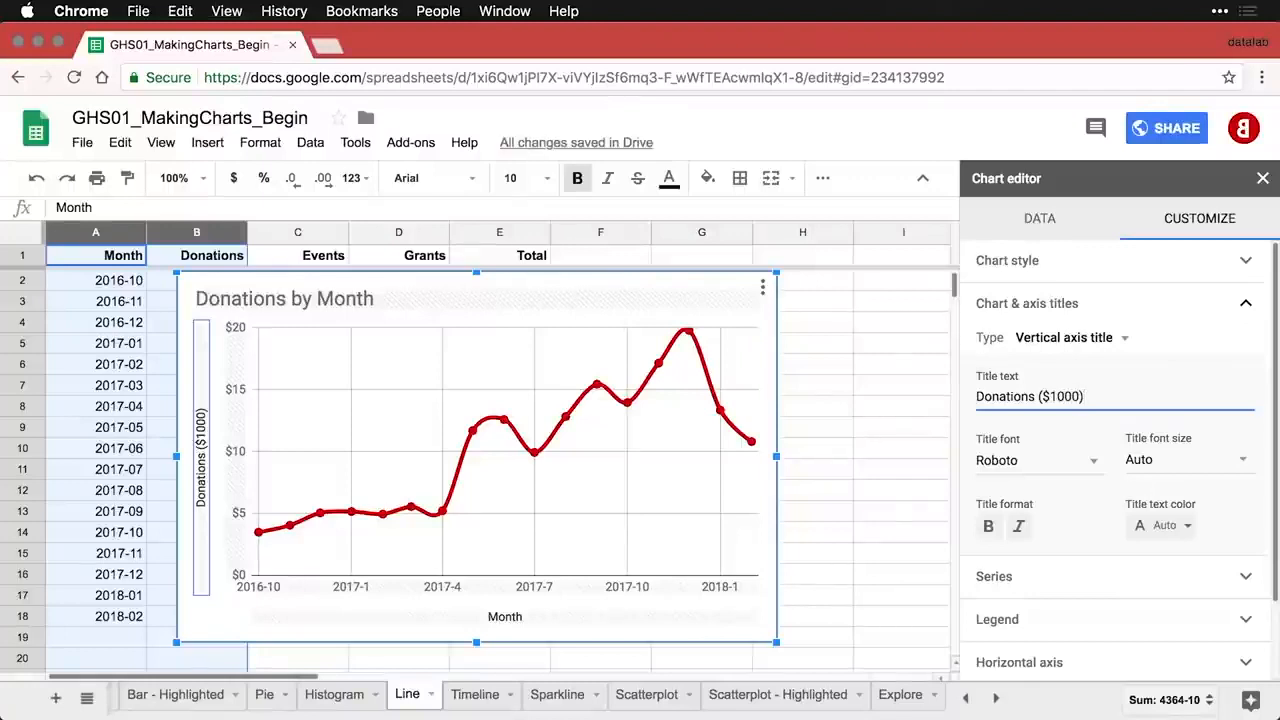
pyautogui.click(632, 593)
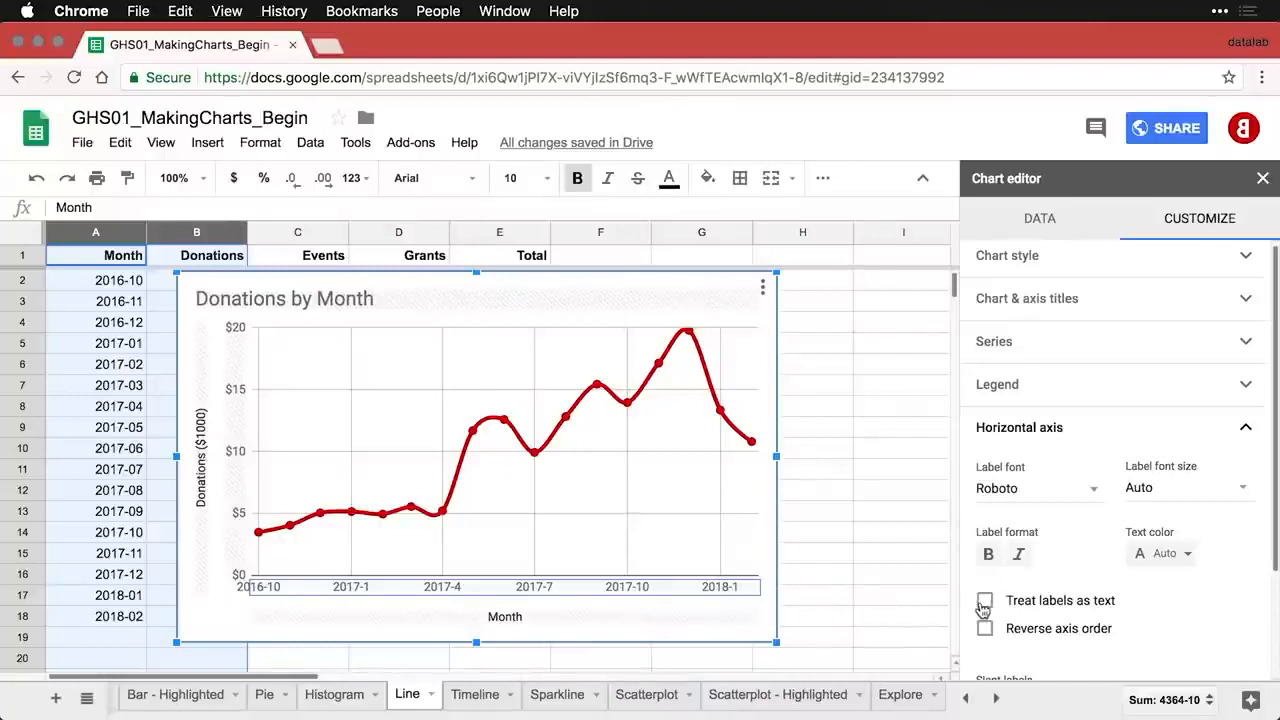
# - Treat the horizontal axis labels as text and slant them at 90°
pyautogui.click(984, 603)
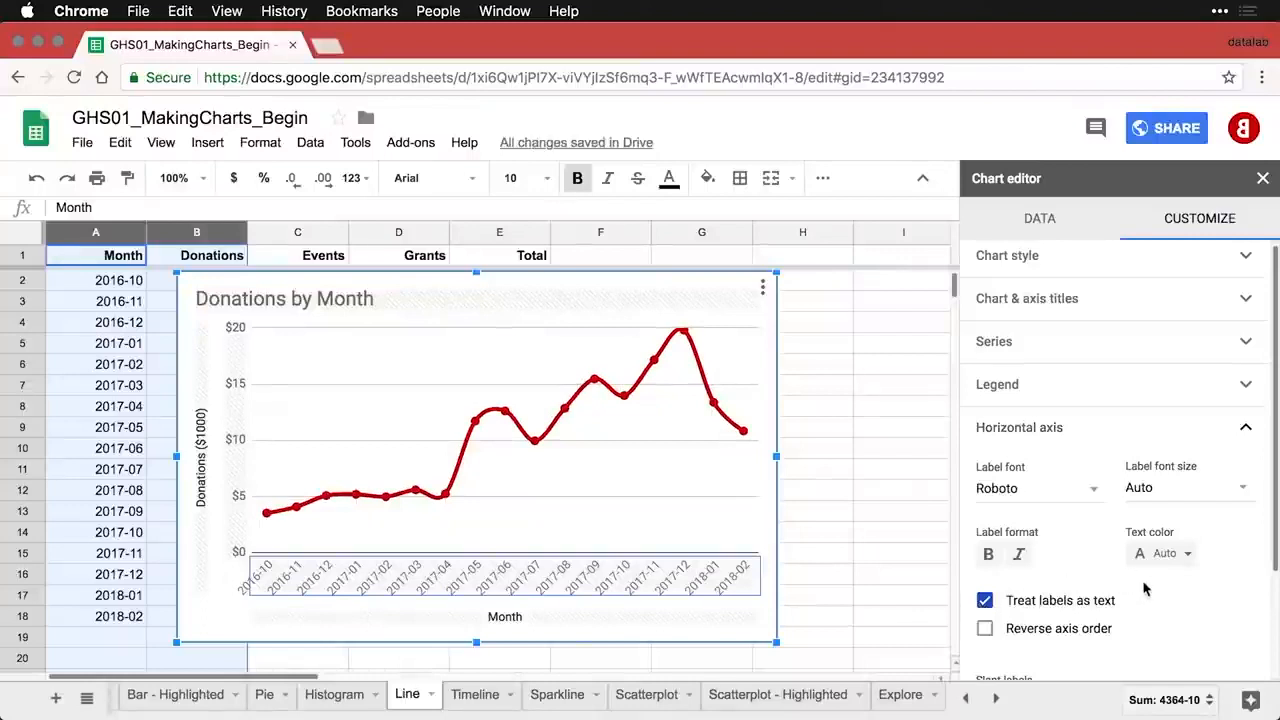
pyautogui.scroll(-3, 1143, 585)
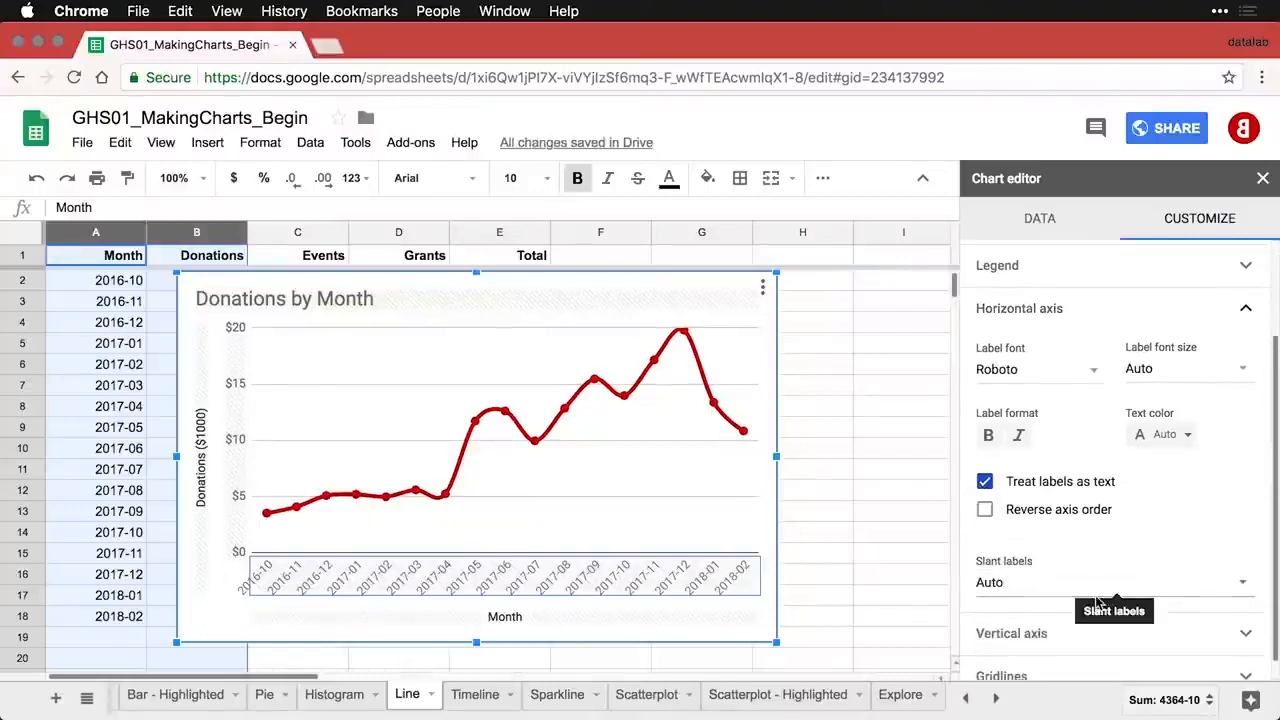
pyautogui.click(1098, 585)
pyautogui.click(1040, 556)
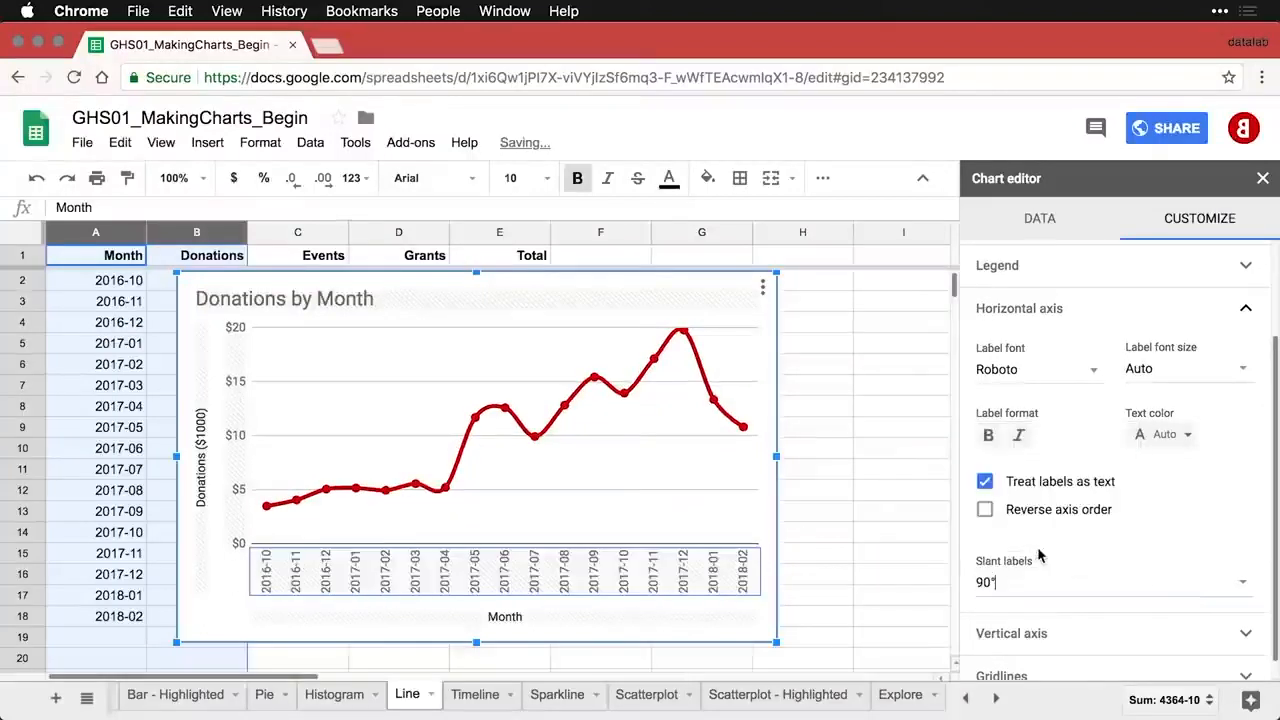
# - Delete the Month horizontal axis title and close the chart editor
pyautogui.click(566, 618)
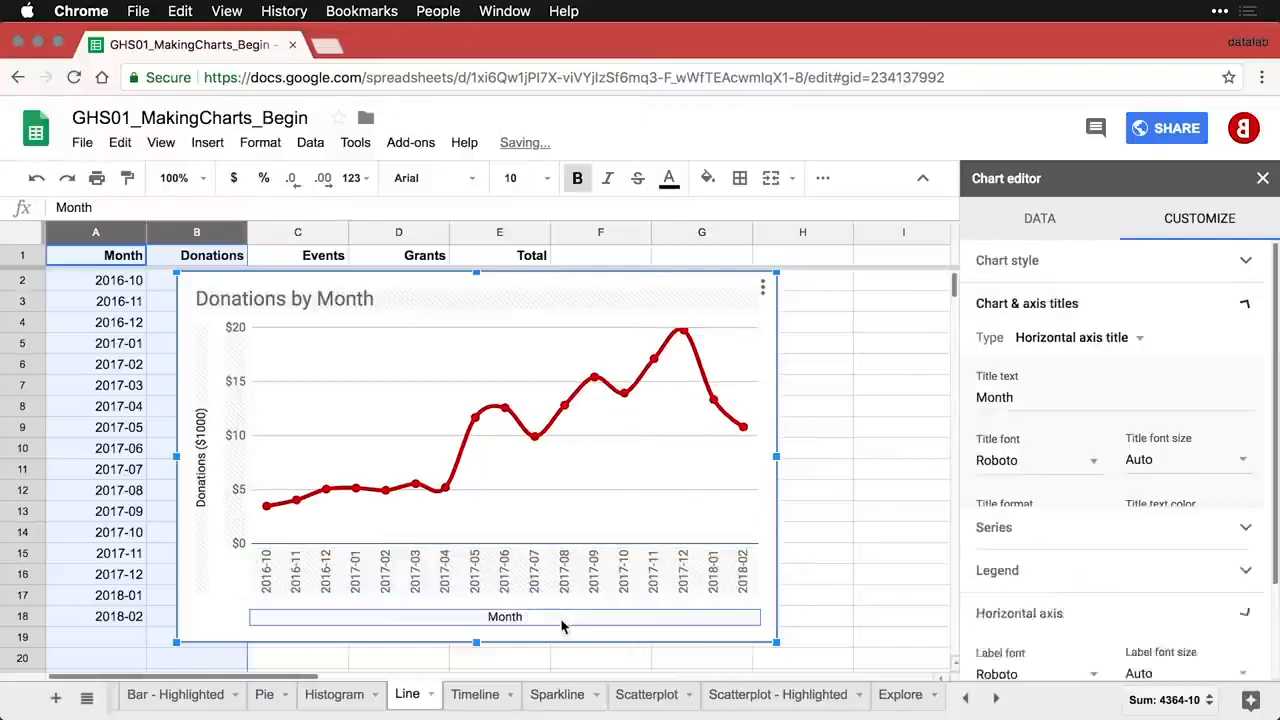
pyautogui.moveTo(1025, 397); pyautogui.dragTo(952, 401)
pyautogui.press('BackSpace')
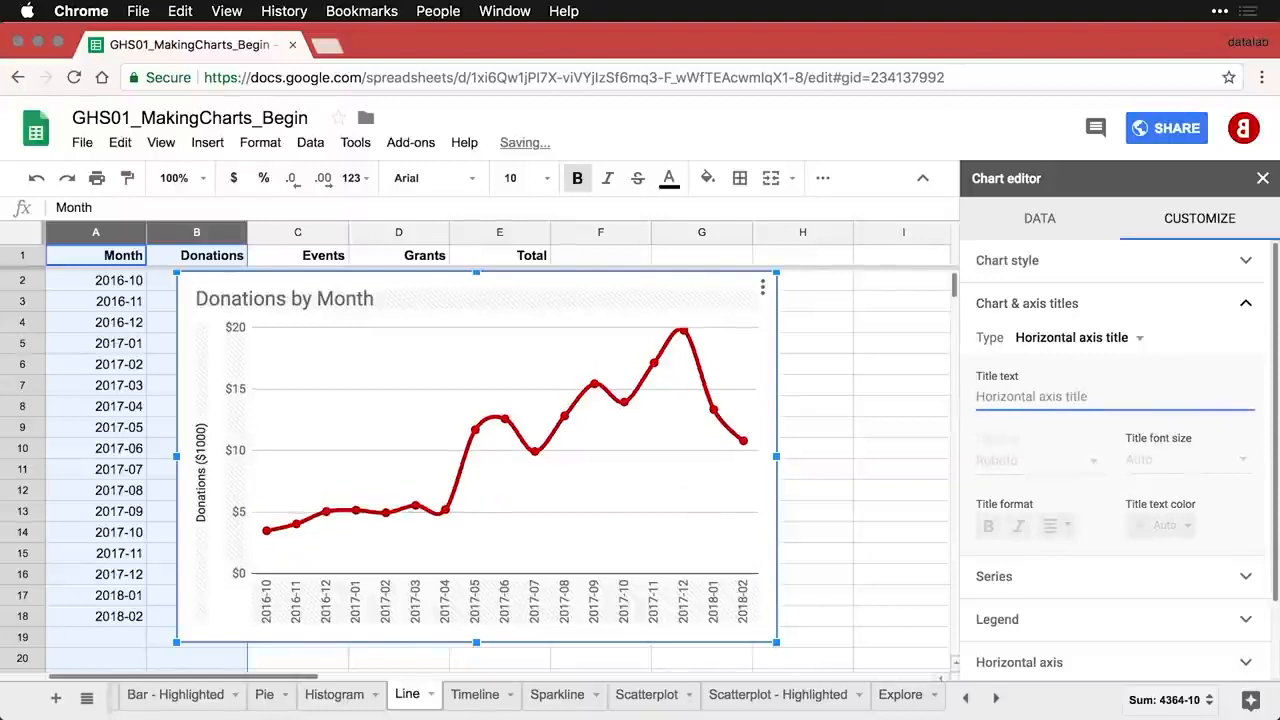
pyautogui.click(839, 385)
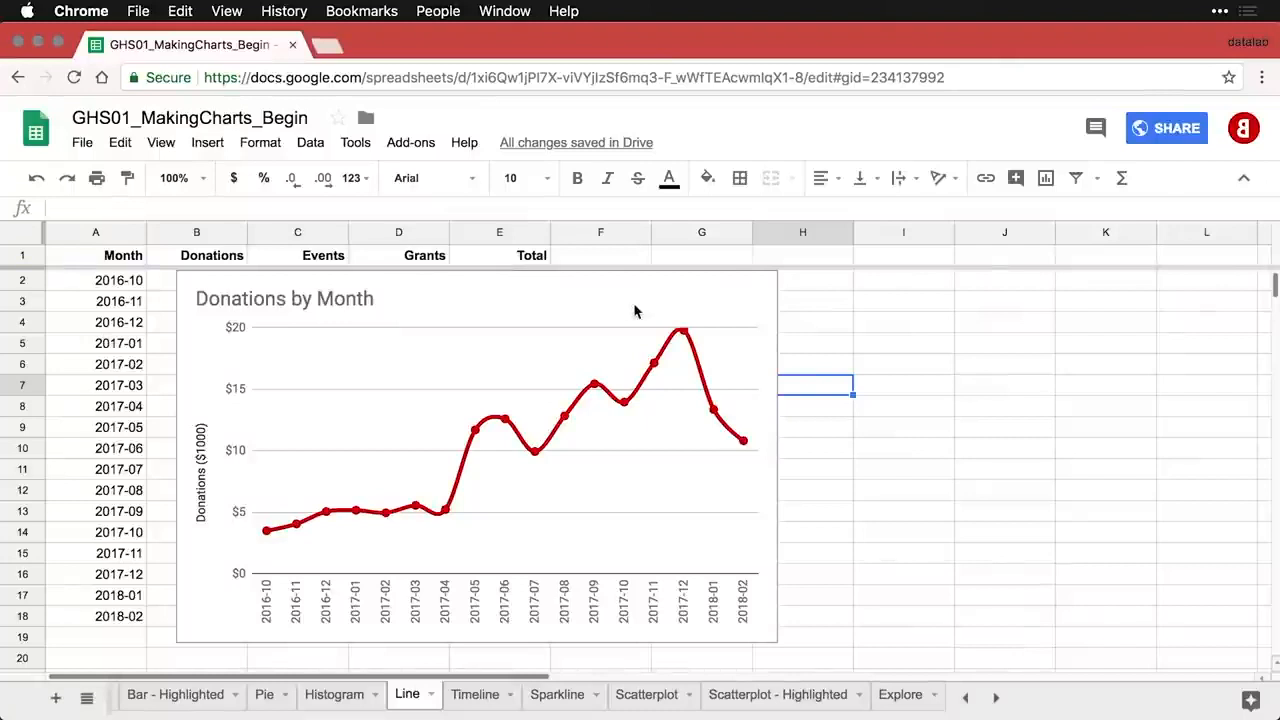
# - Copy the Donations by Month chart, paste it, and drag the copy below the original
pyautogui.click(699, 302)
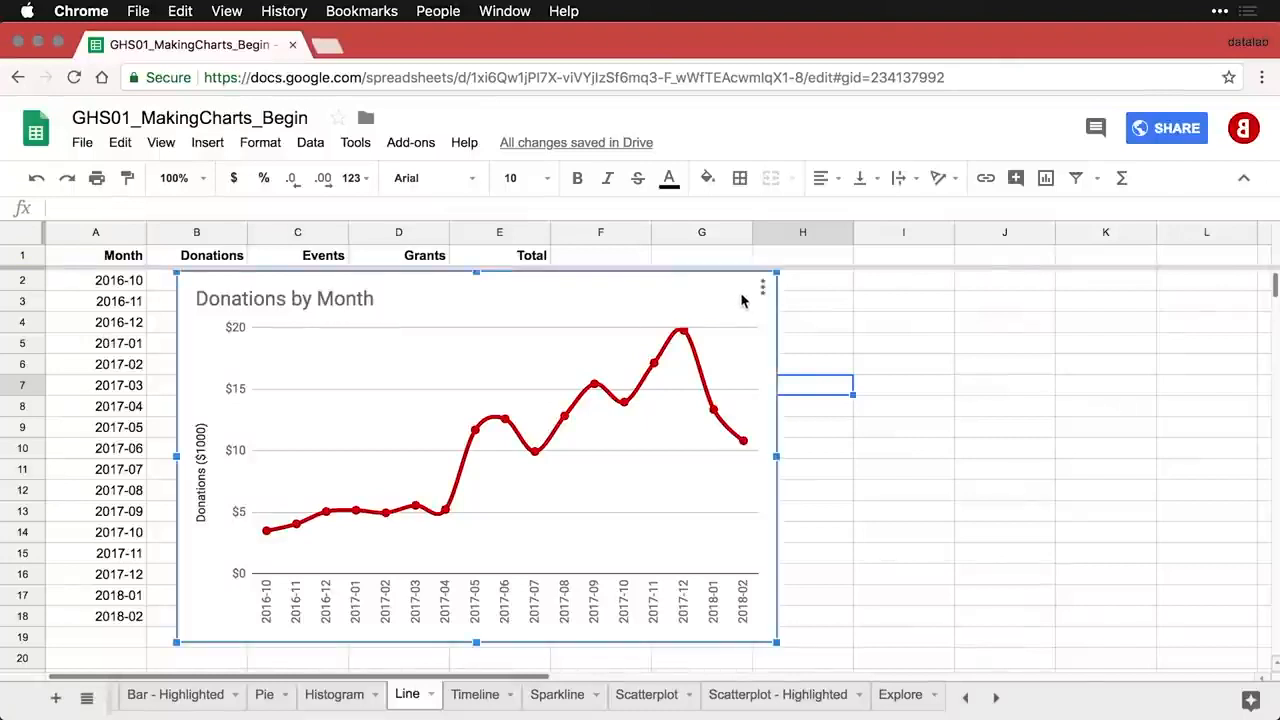
pyautogui.click(763, 289)
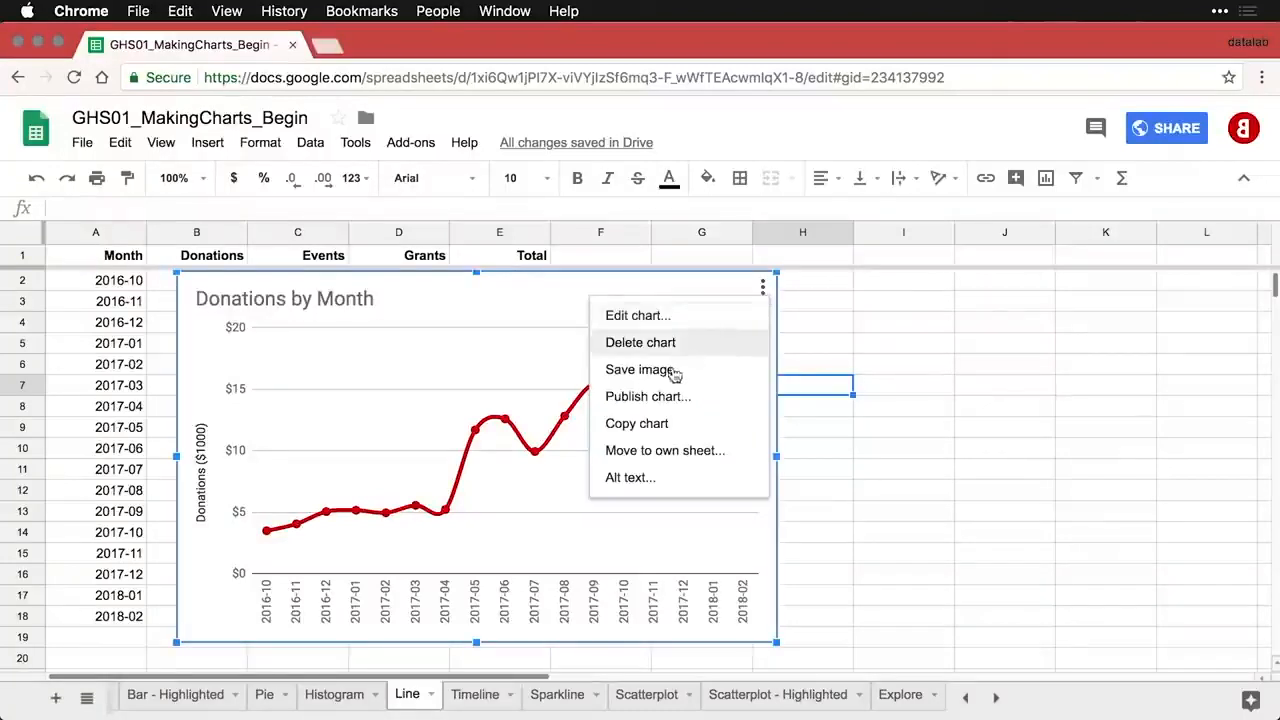
pyautogui.click(661, 425)
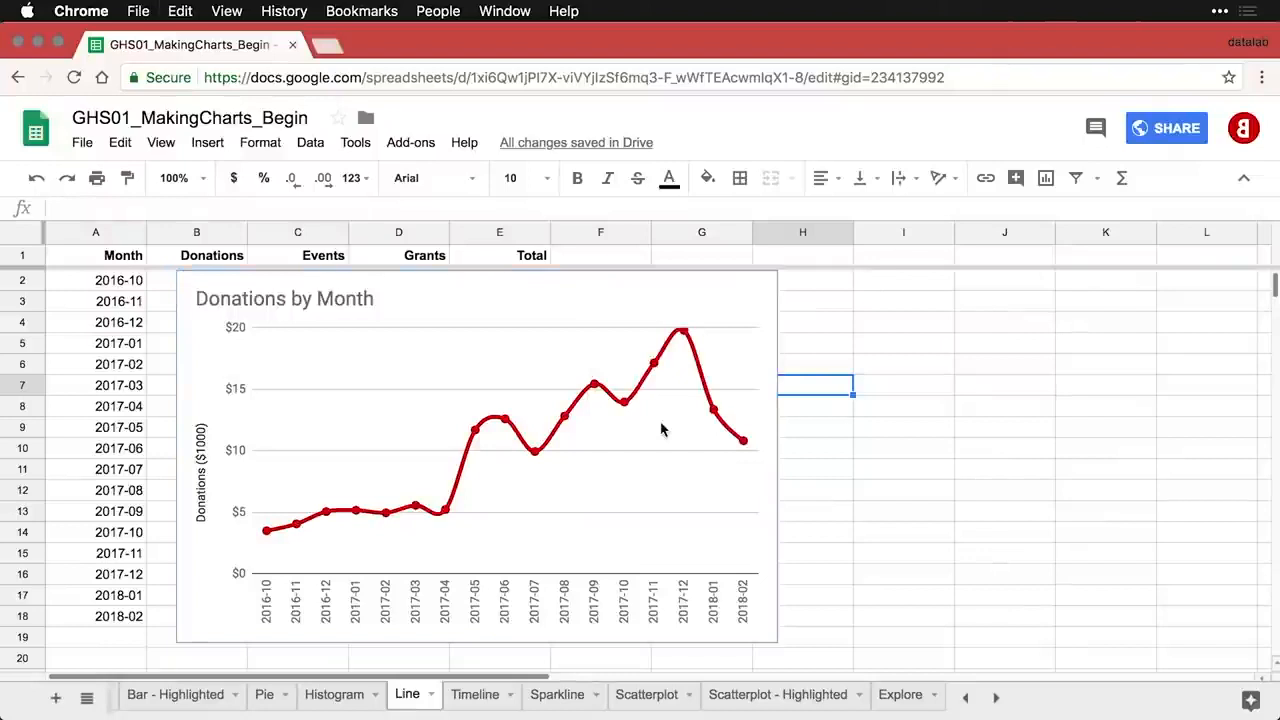
pyautogui.press('super+v')
pyautogui.click(803, 283)
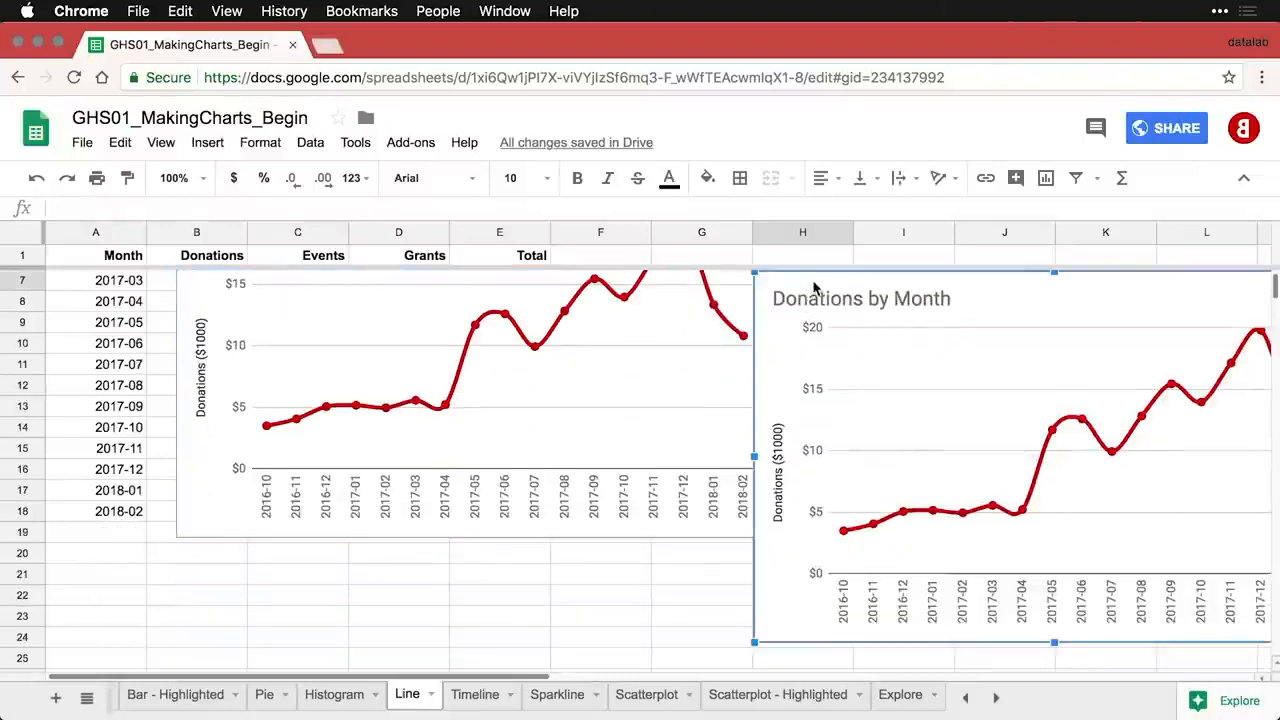
pyautogui.moveTo(806, 283); pyautogui.dragTo(235, 567)
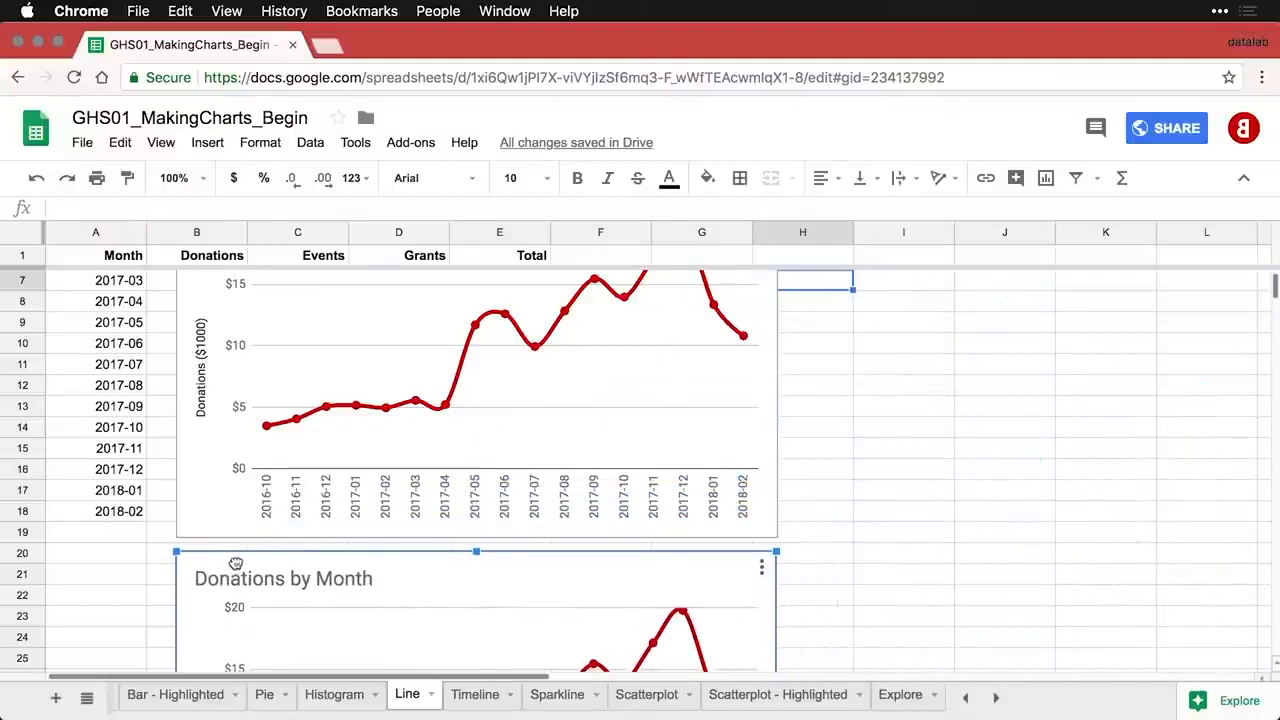
pyautogui.scroll(-3, 236, 568)
pyautogui.scroll(-2, 236, 568)
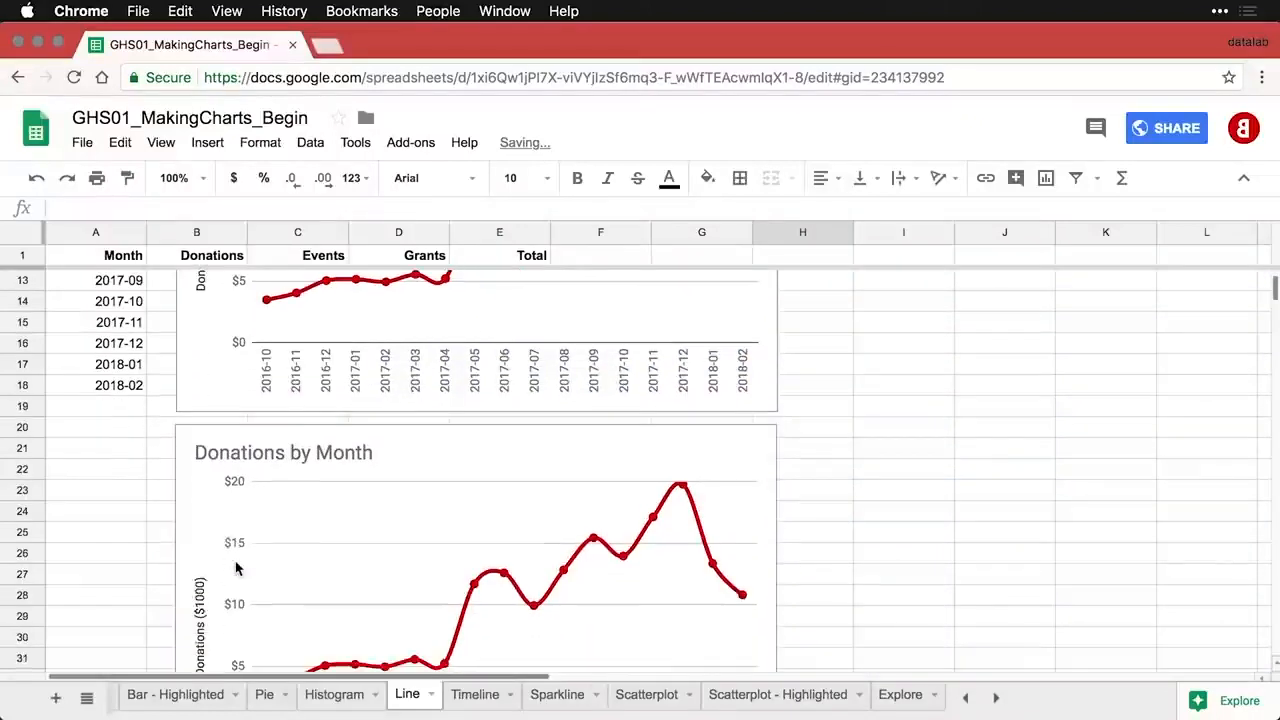
pyautogui.scroll(-3, 236, 568)
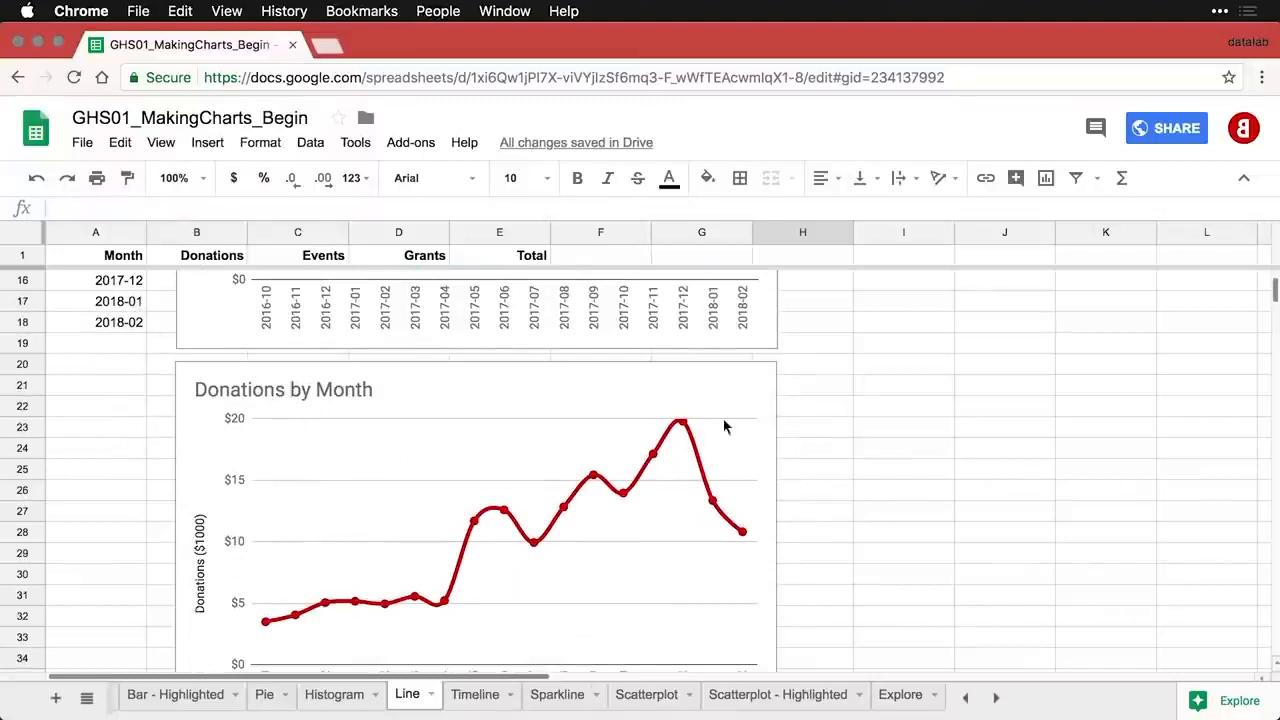
# - Edit the lower chart copy and change its data range to A1:E18
pyautogui.click(759, 386)
pyautogui.click(762, 384)
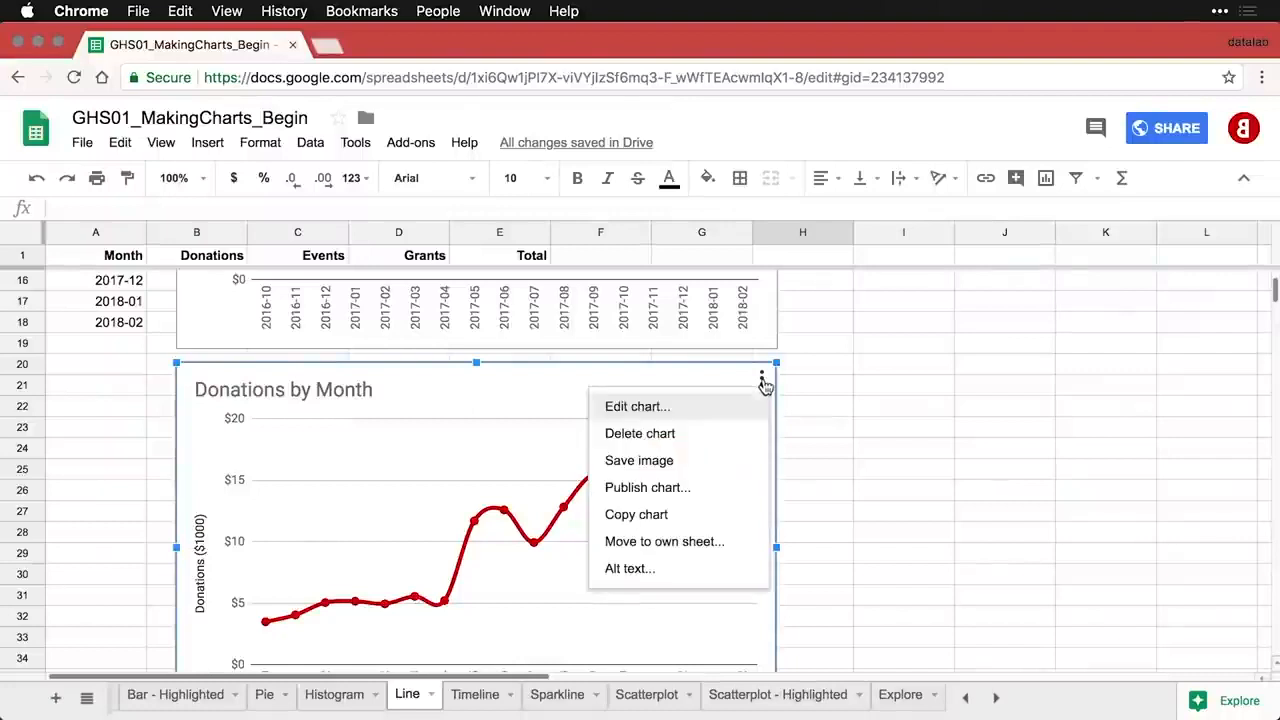
pyautogui.click(714, 411)
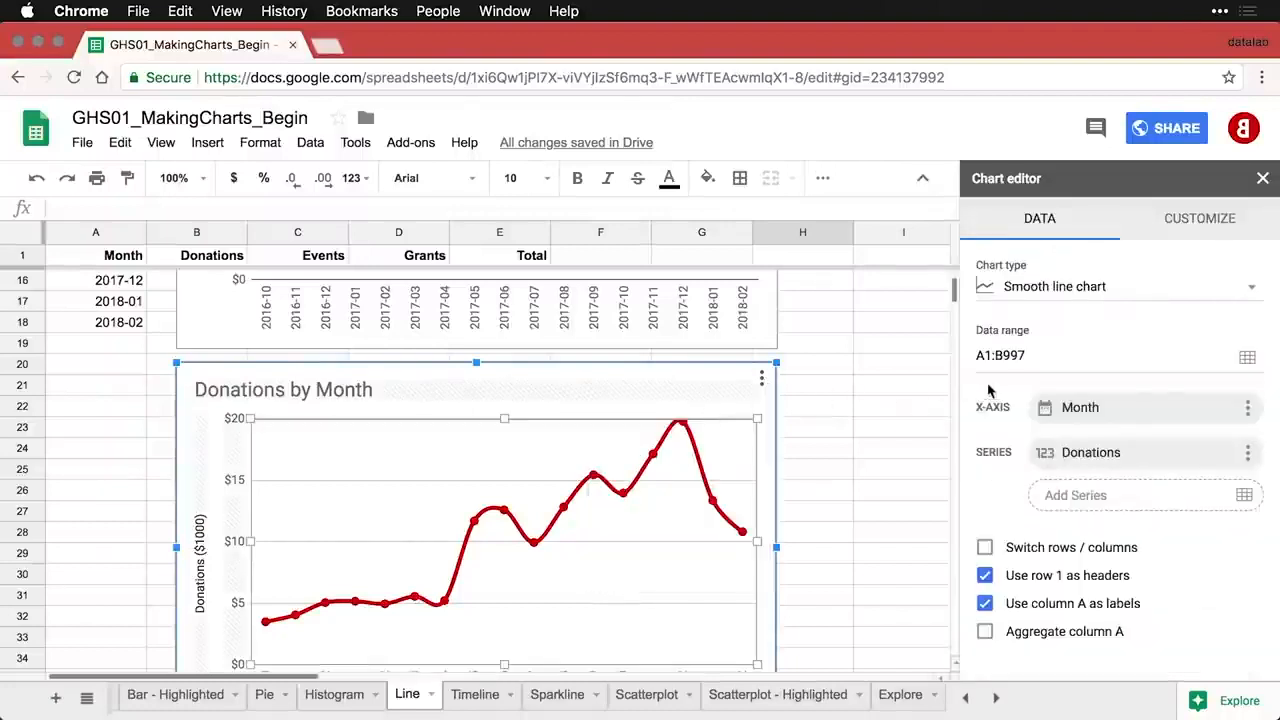
pyautogui.click(1247, 361)
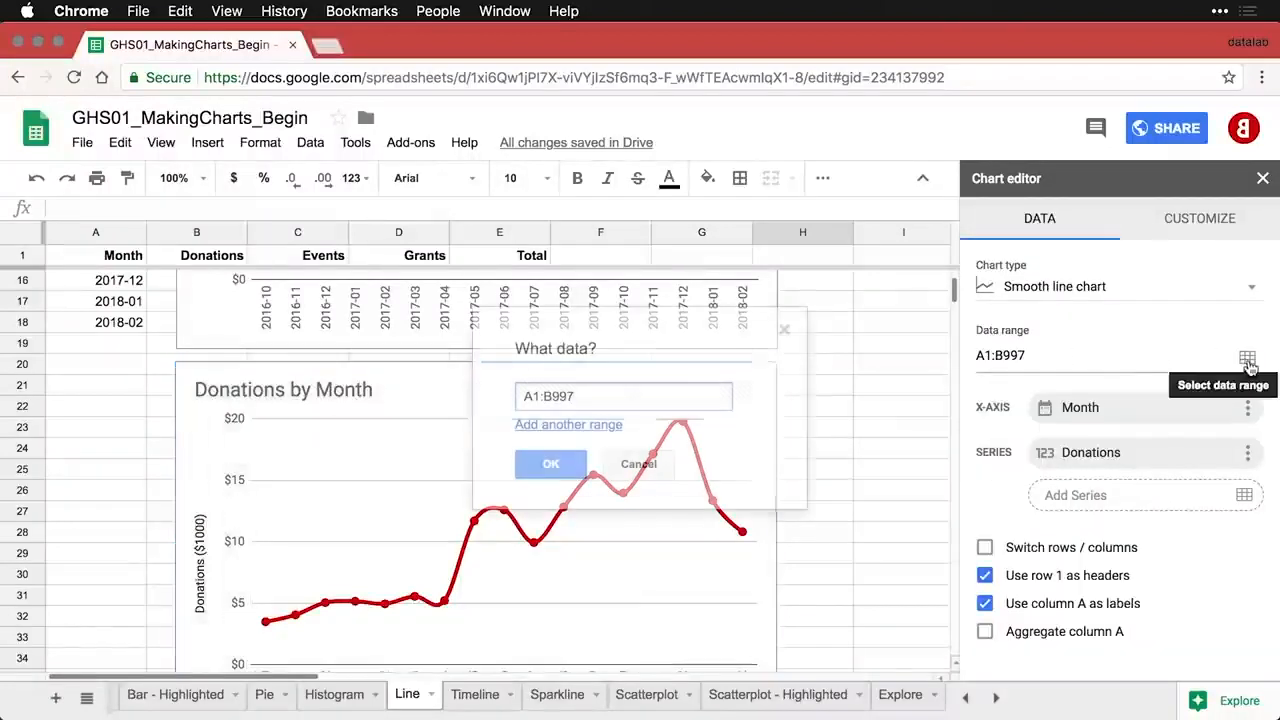
pyautogui.click(113, 284)
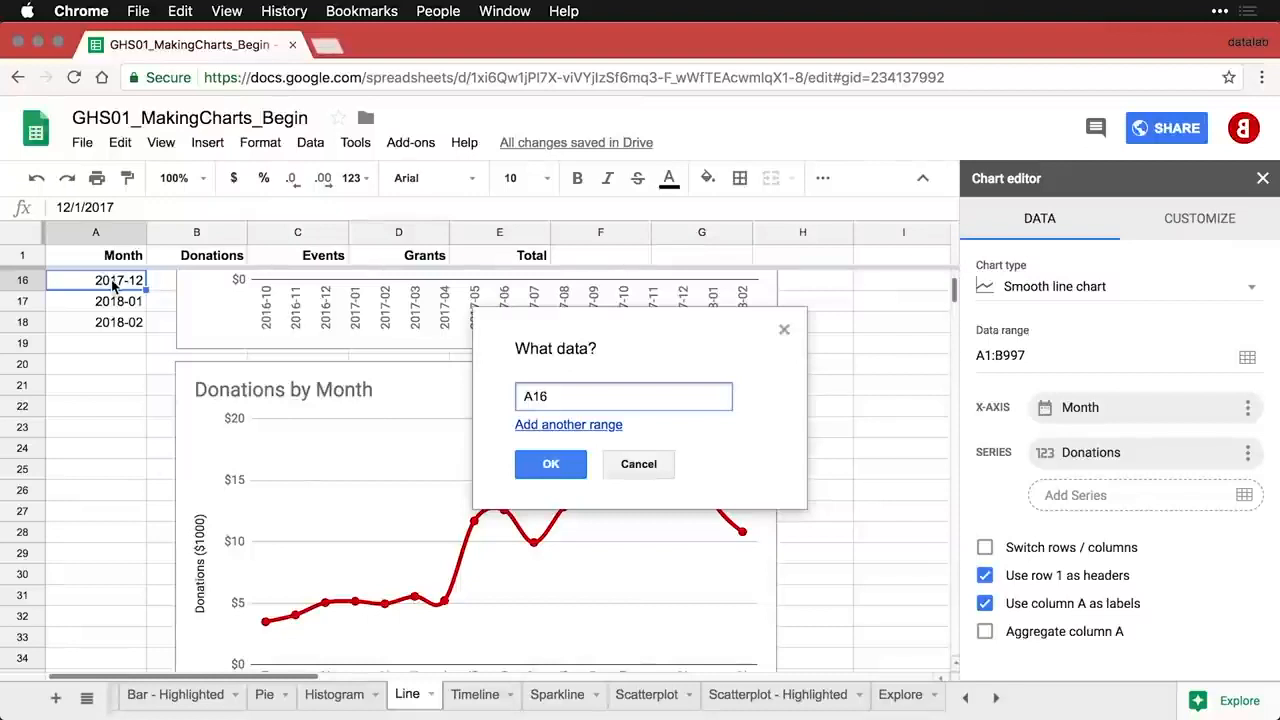
pyautogui.press('super+a')
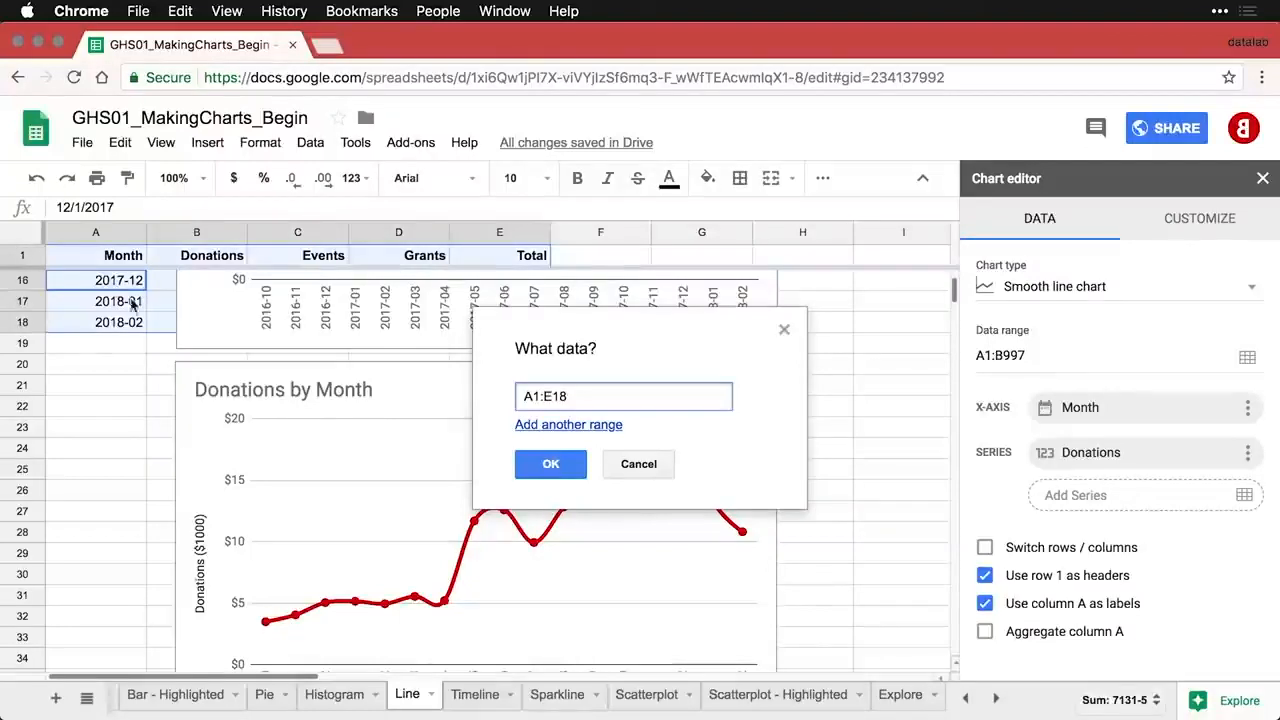
pyautogui.click(551, 466)
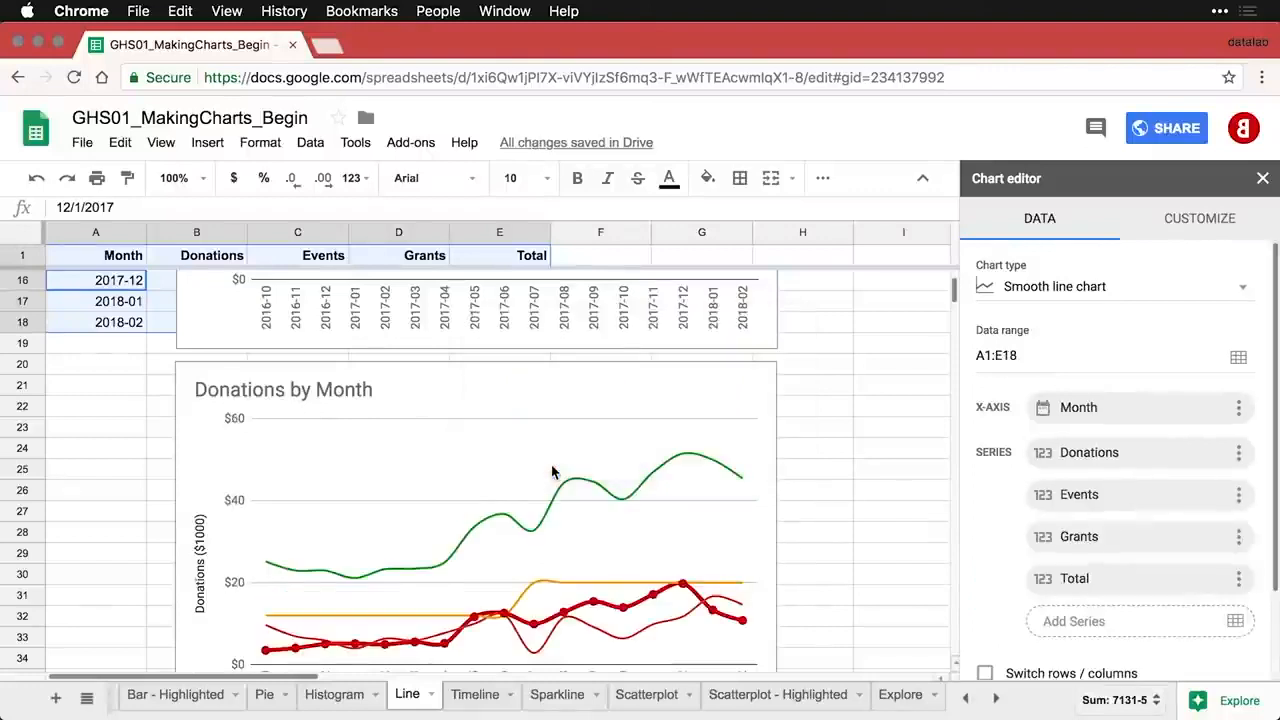
pyautogui.scroll(-3, 551, 472)
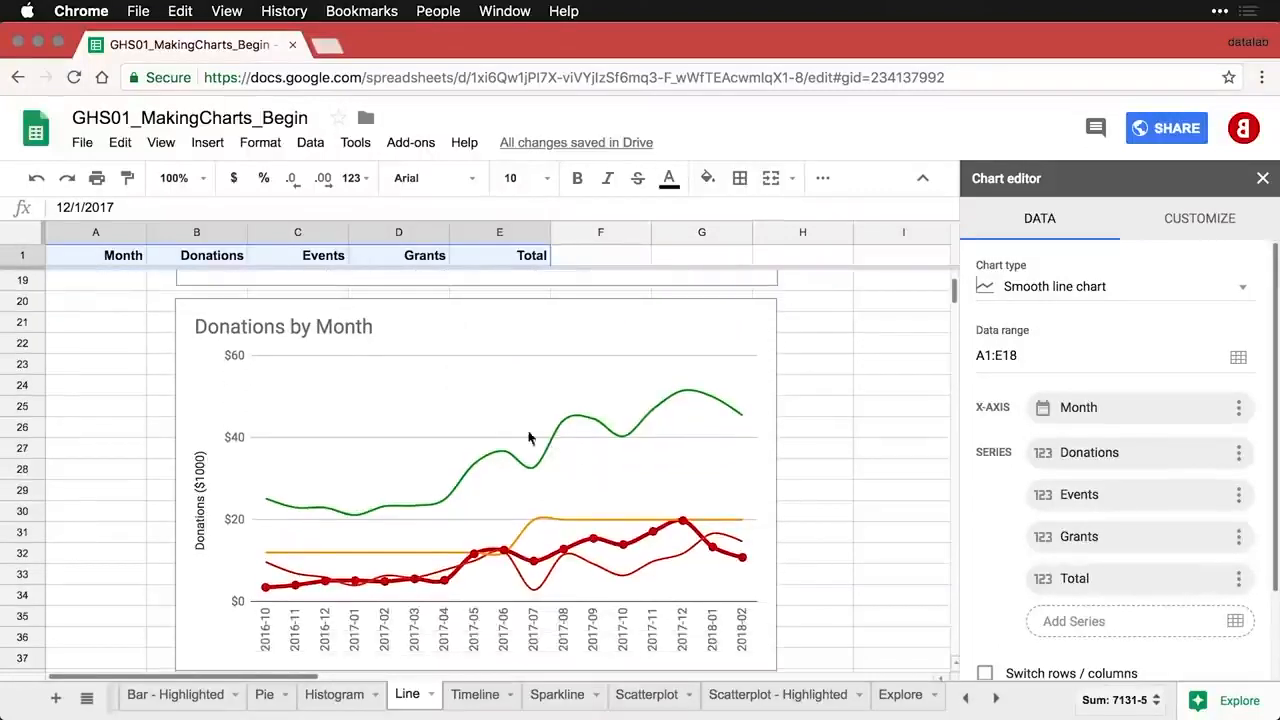
# - Give all series 4px line thickness and 7px points
pyautogui.click(558, 357)
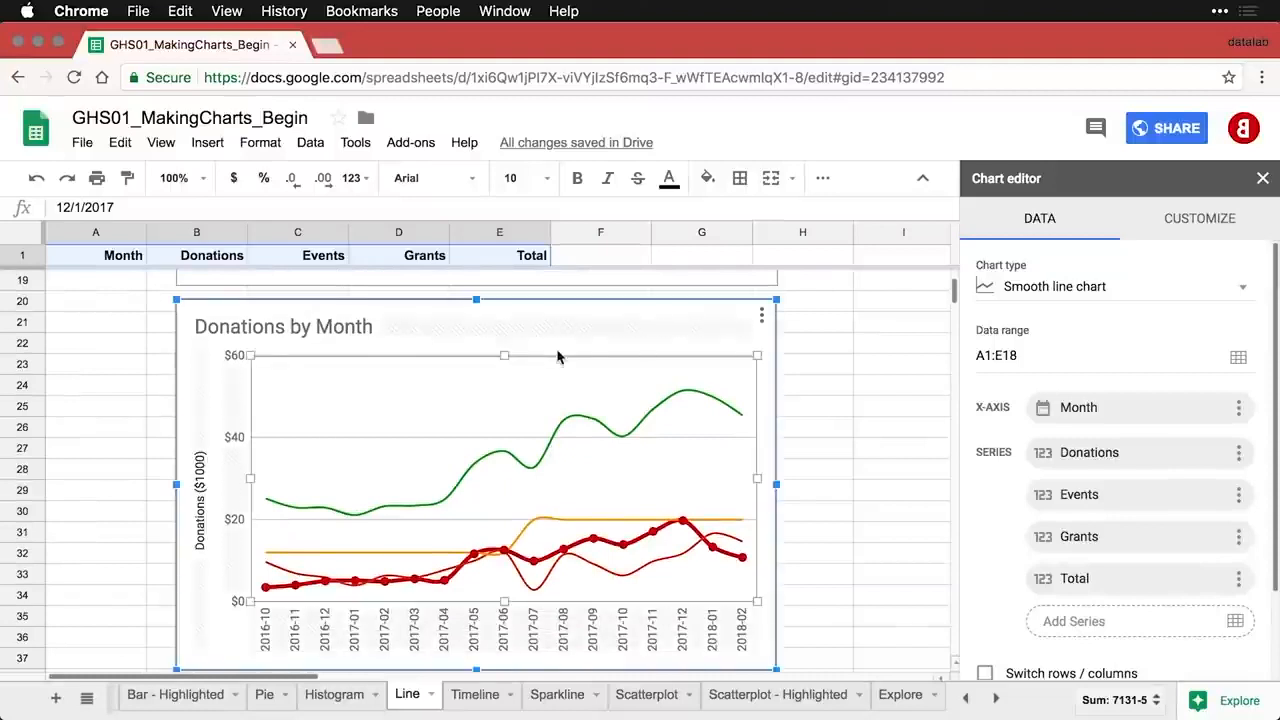
pyautogui.click(671, 405)
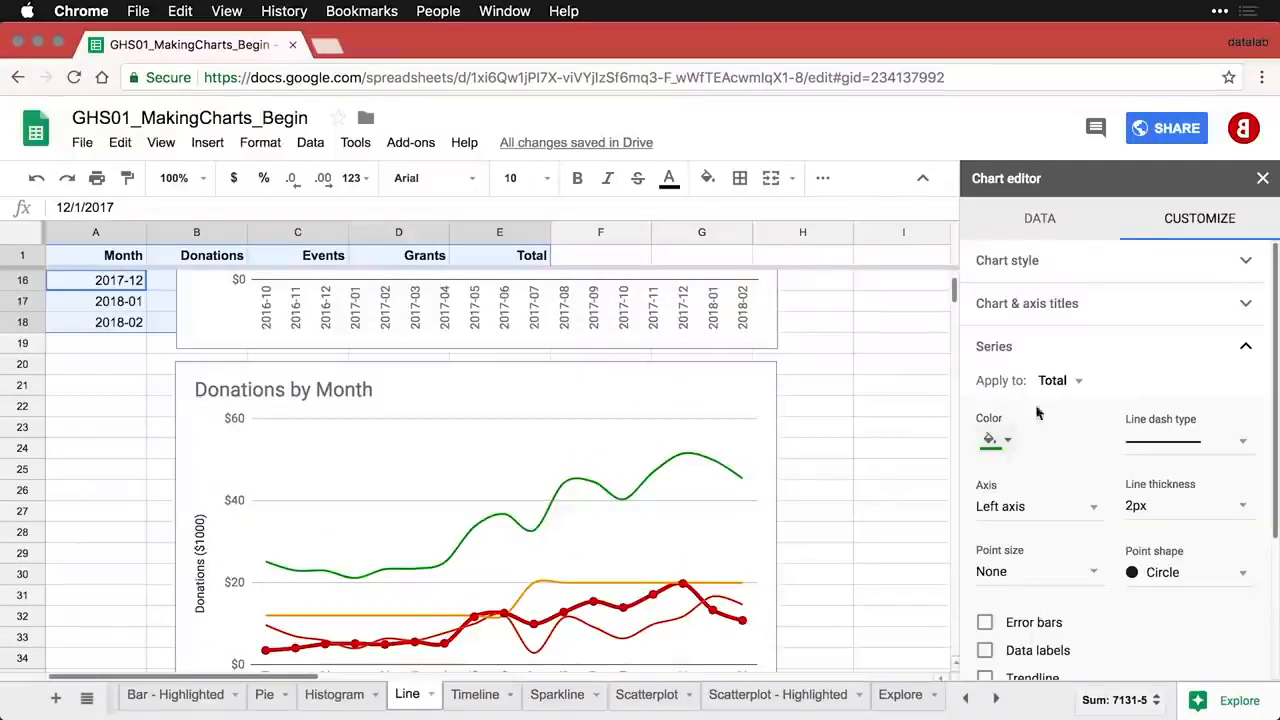
pyautogui.click(1075, 387)
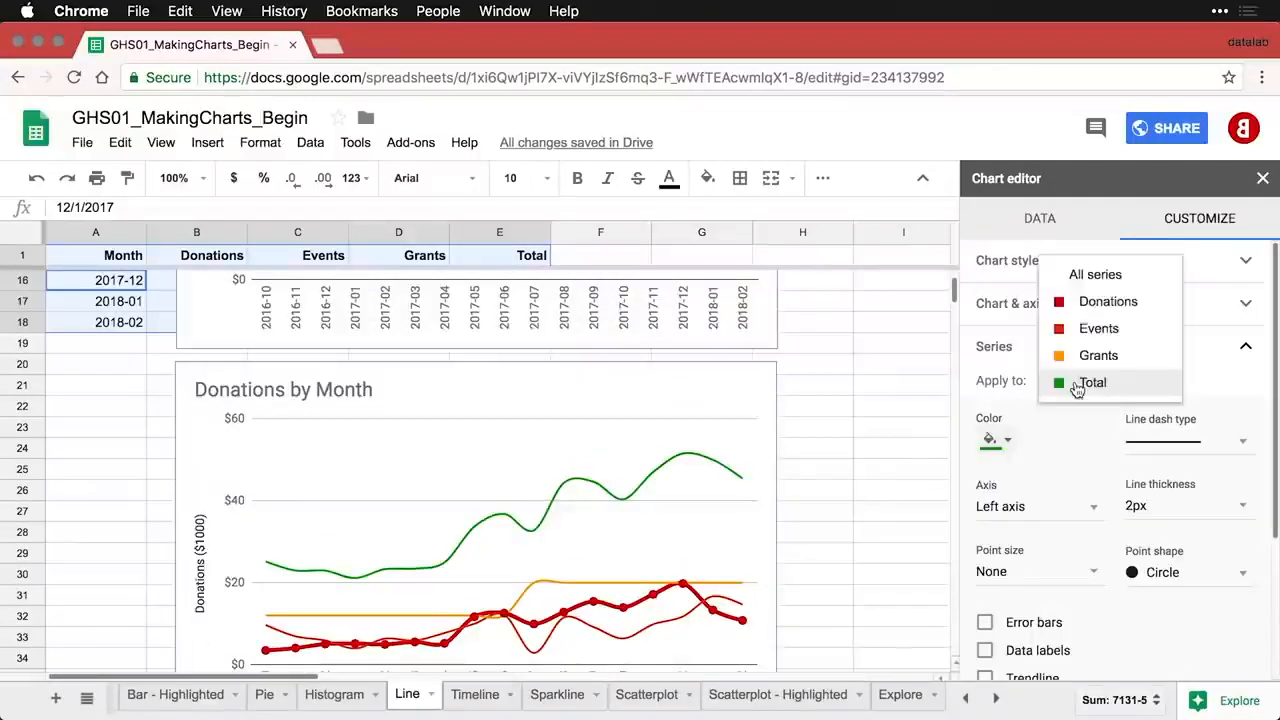
pyautogui.click(1092, 276)
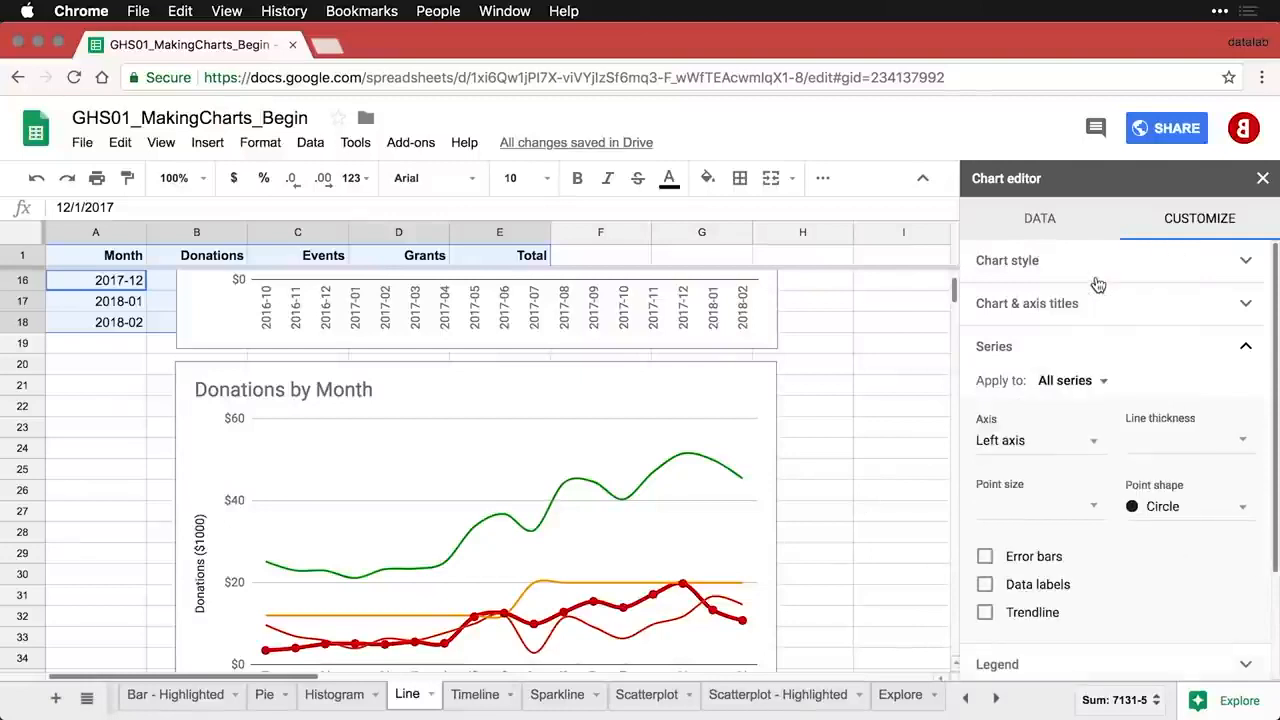
pyautogui.click(1214, 436)
pyautogui.click(1141, 528)
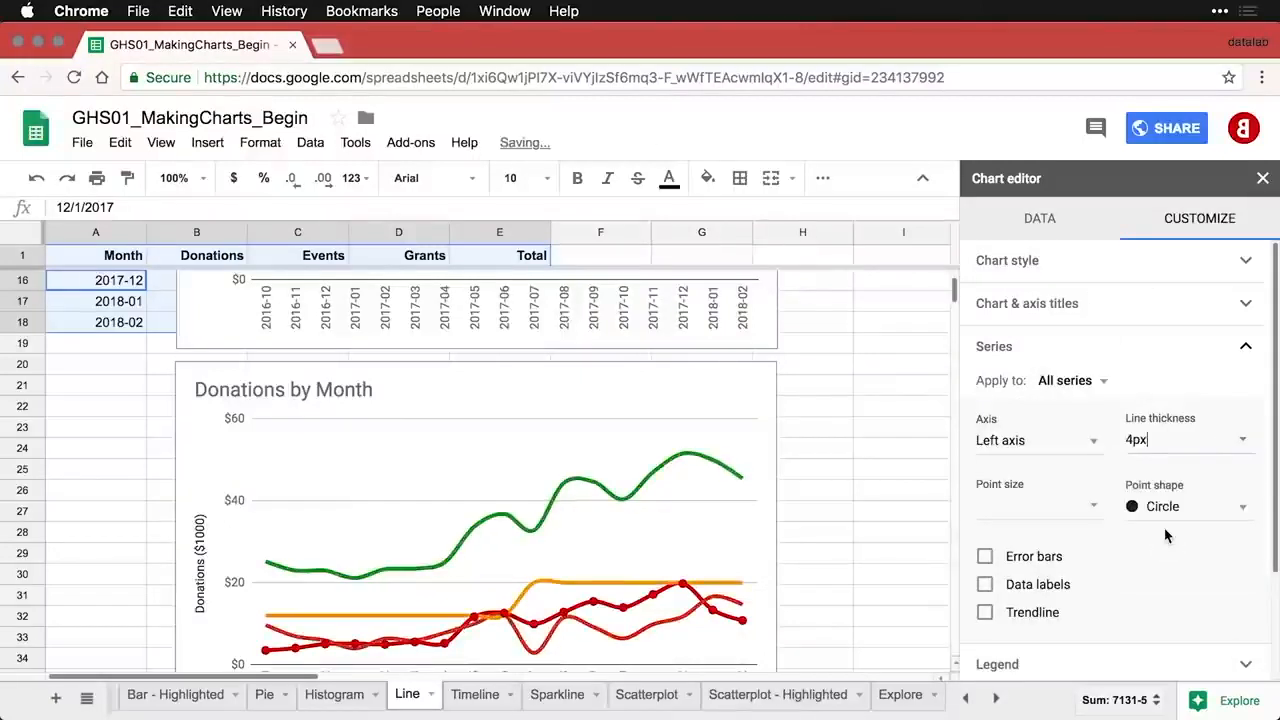
pyautogui.click(1075, 505)
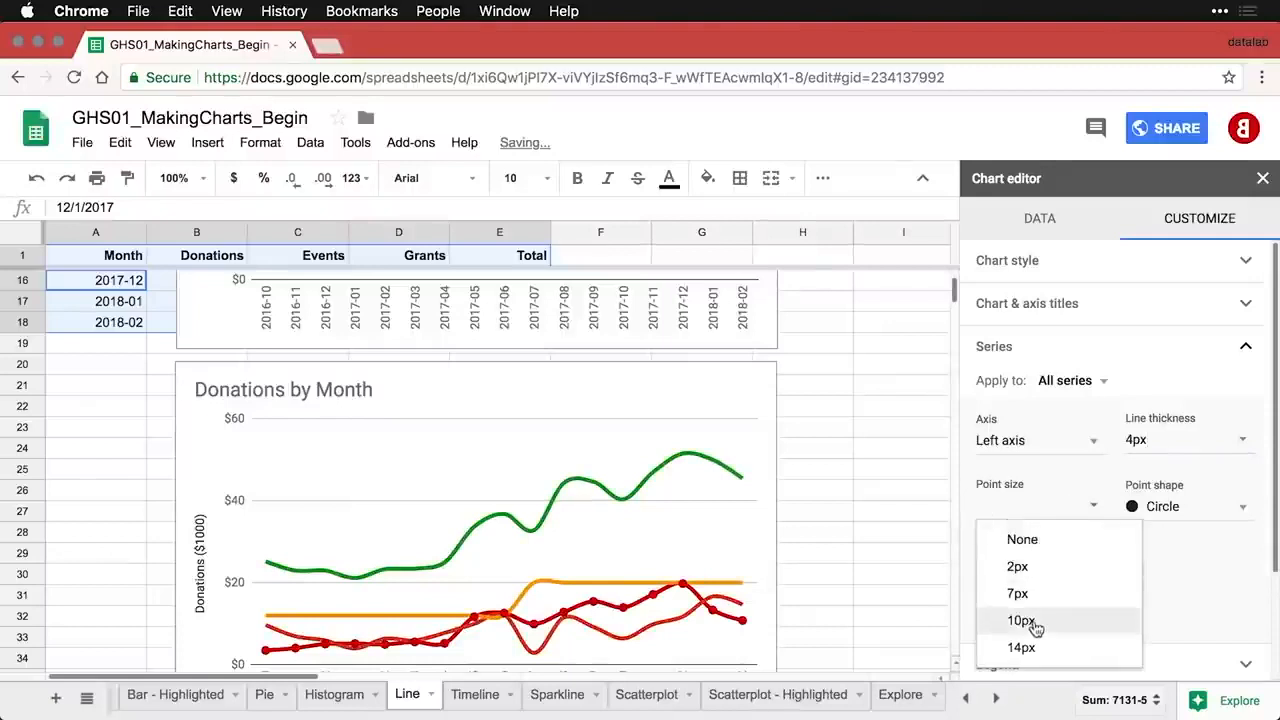
pyautogui.click(1021, 597)
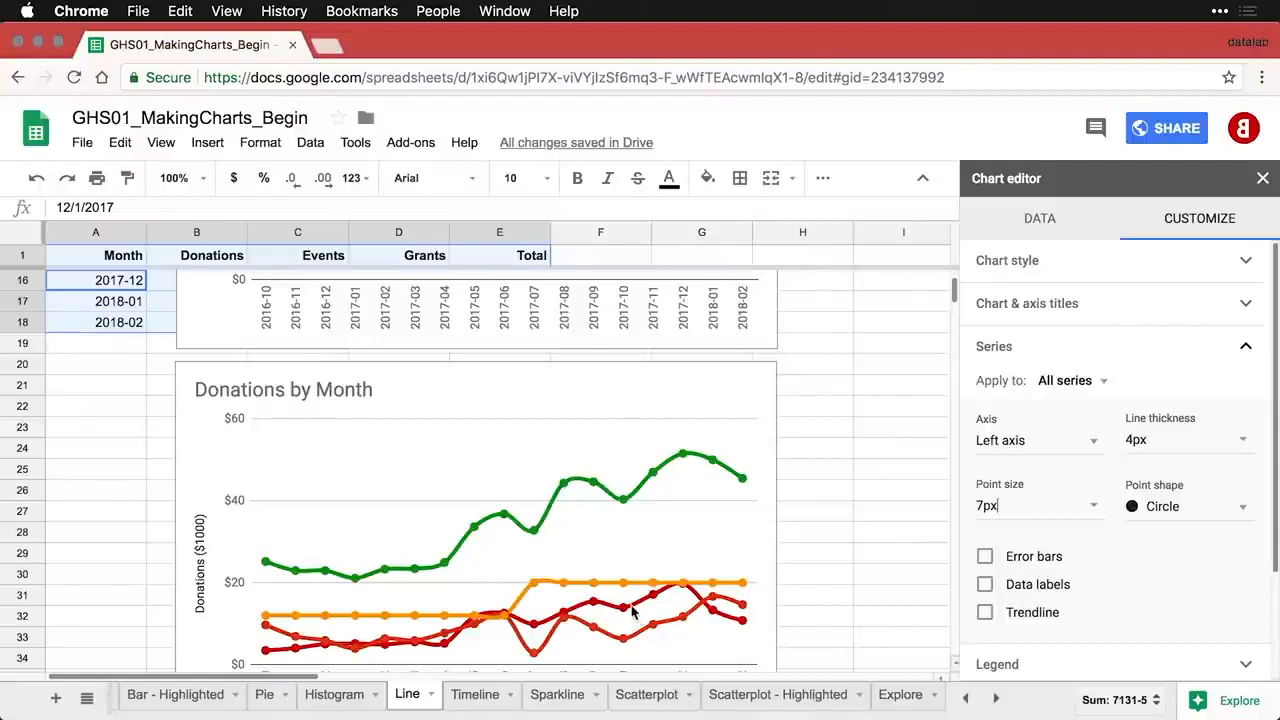
pyautogui.scroll(-1, 640, 640)
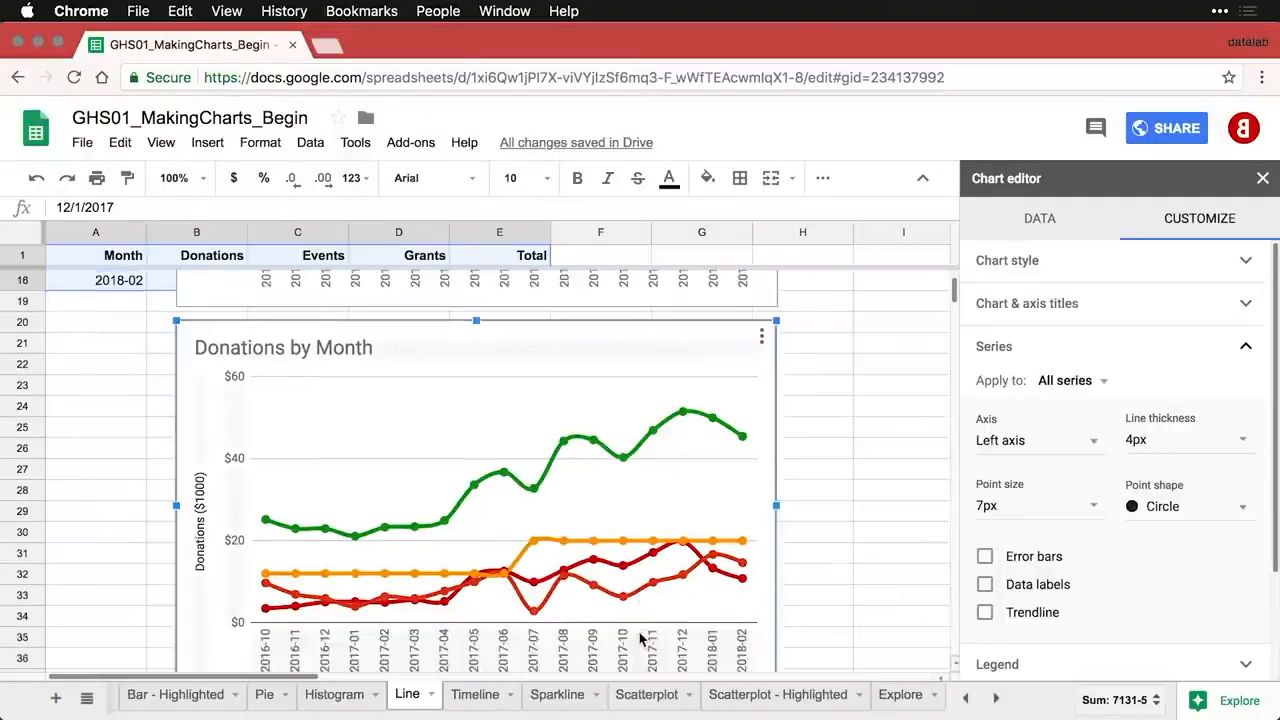
# - Recolour the Events series line blue
pyautogui.click(645, 603)
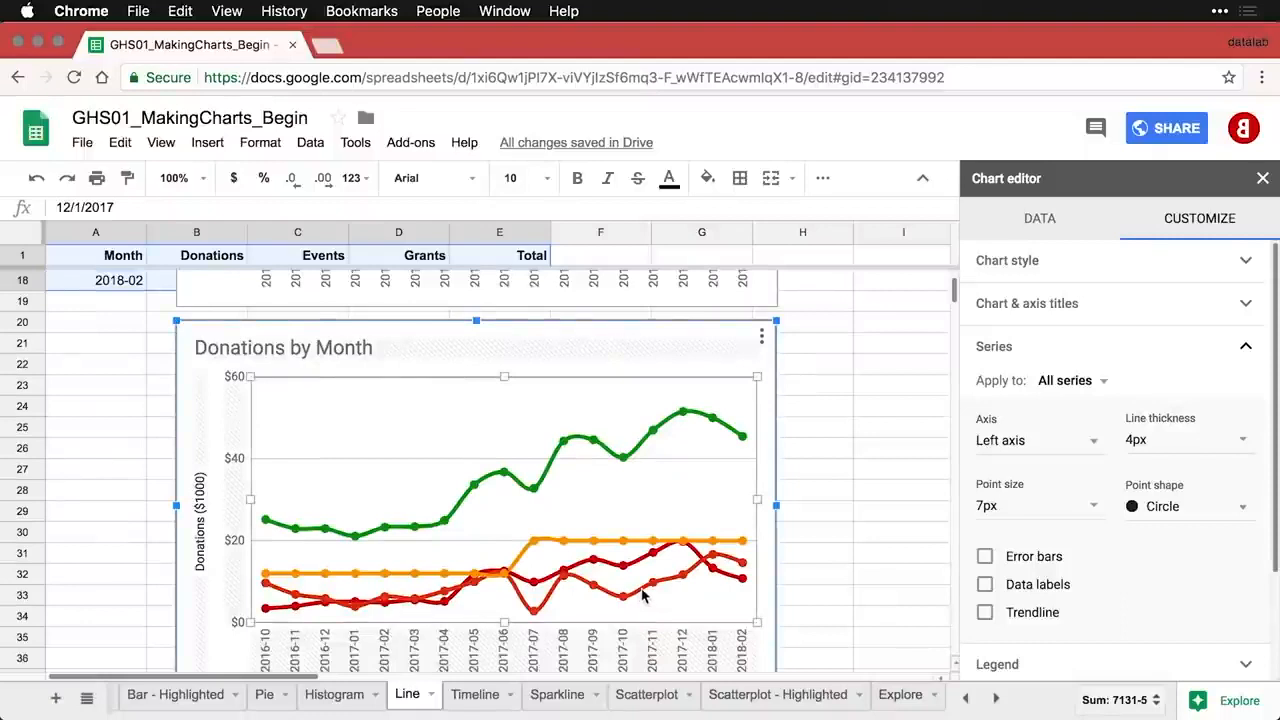
pyautogui.click(1090, 382)
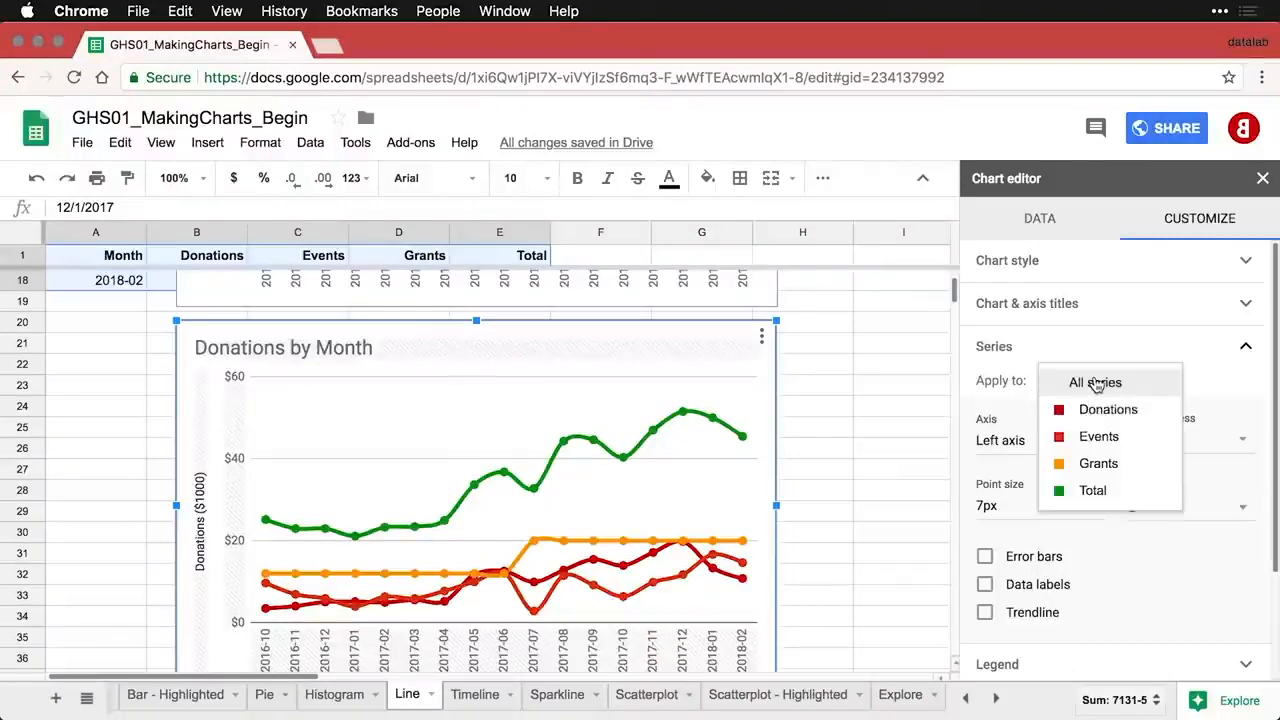
pyautogui.click(1094, 439)
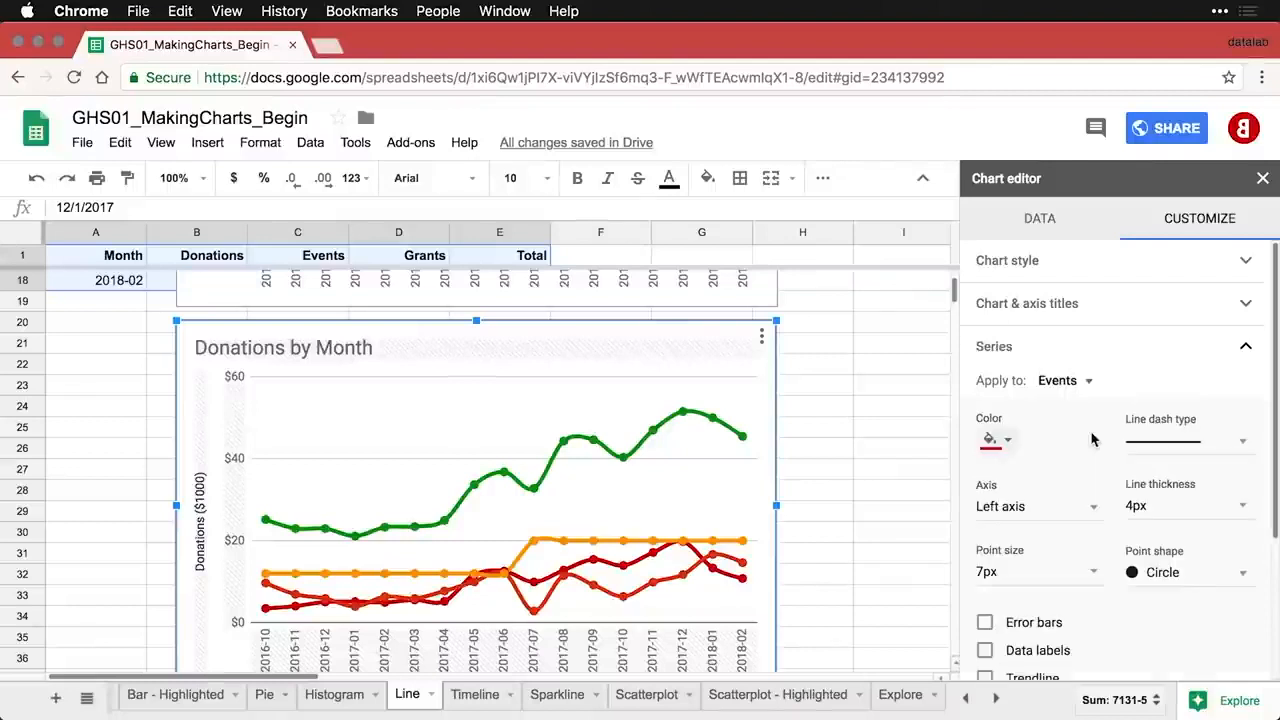
pyautogui.click(998, 440)
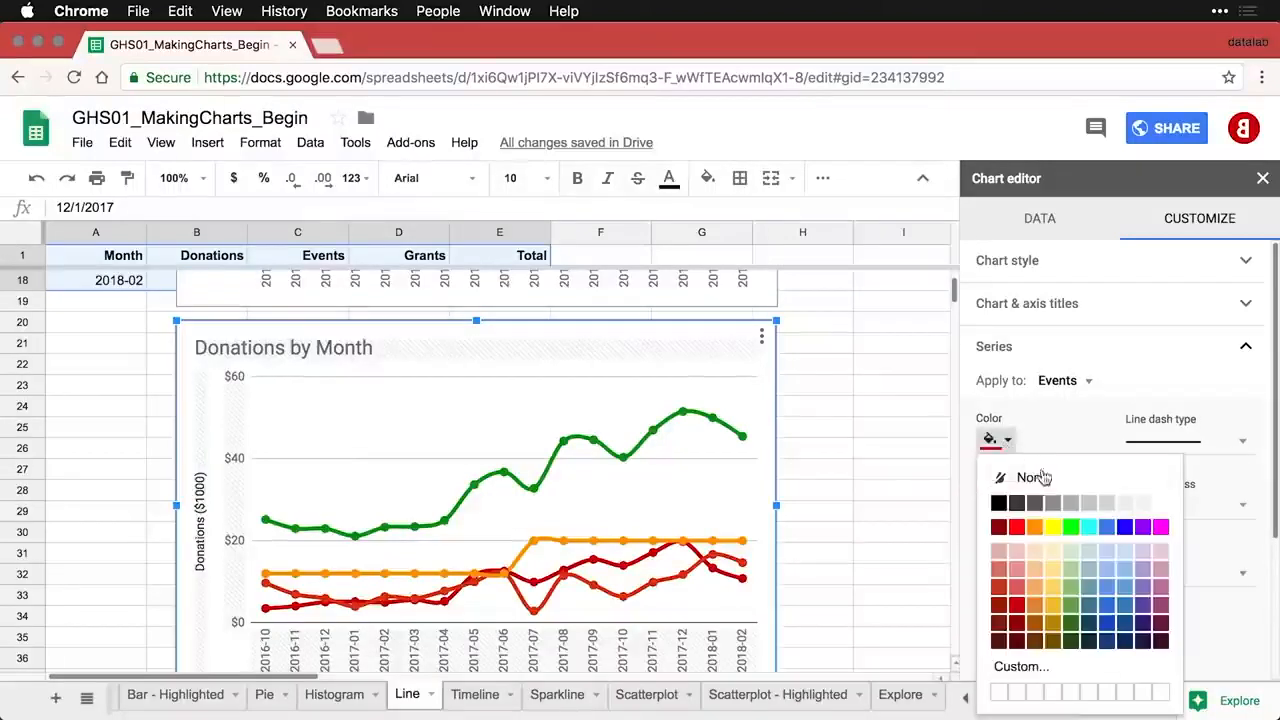
pyautogui.click(1106, 527)
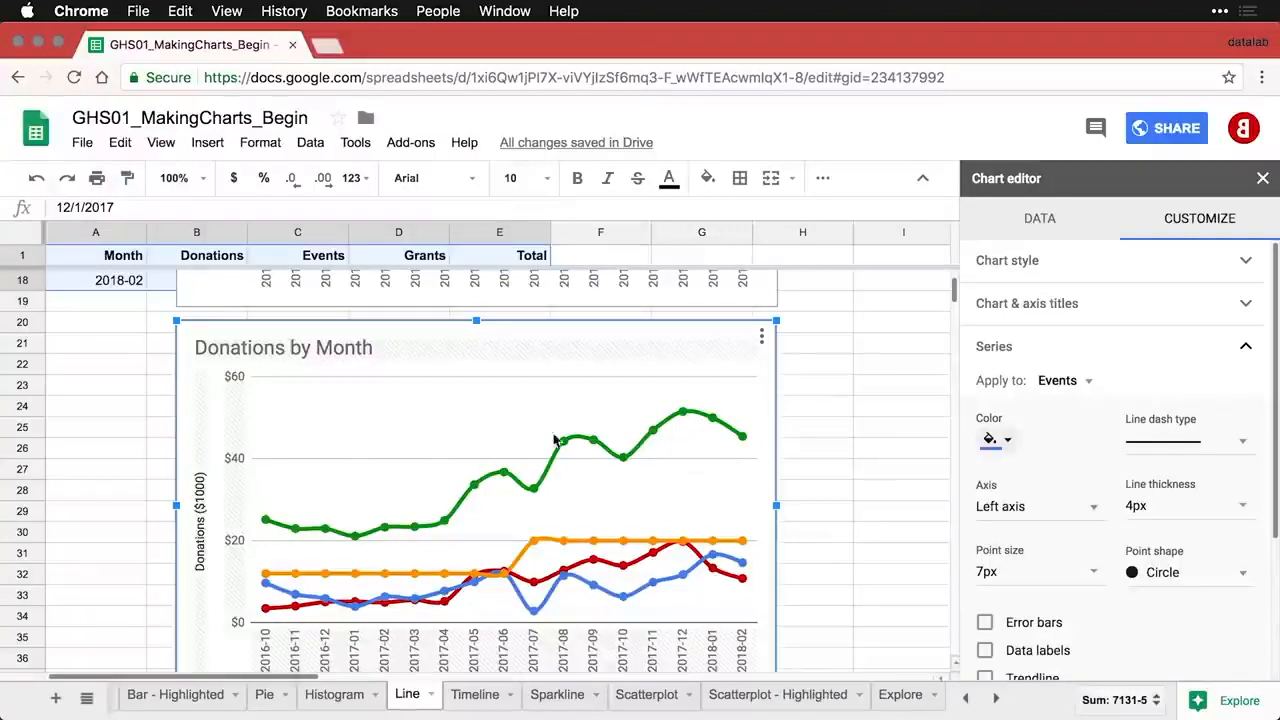
# - Retitle the chart 'Revenue by Source by Month'
pyautogui.click(262, 346)
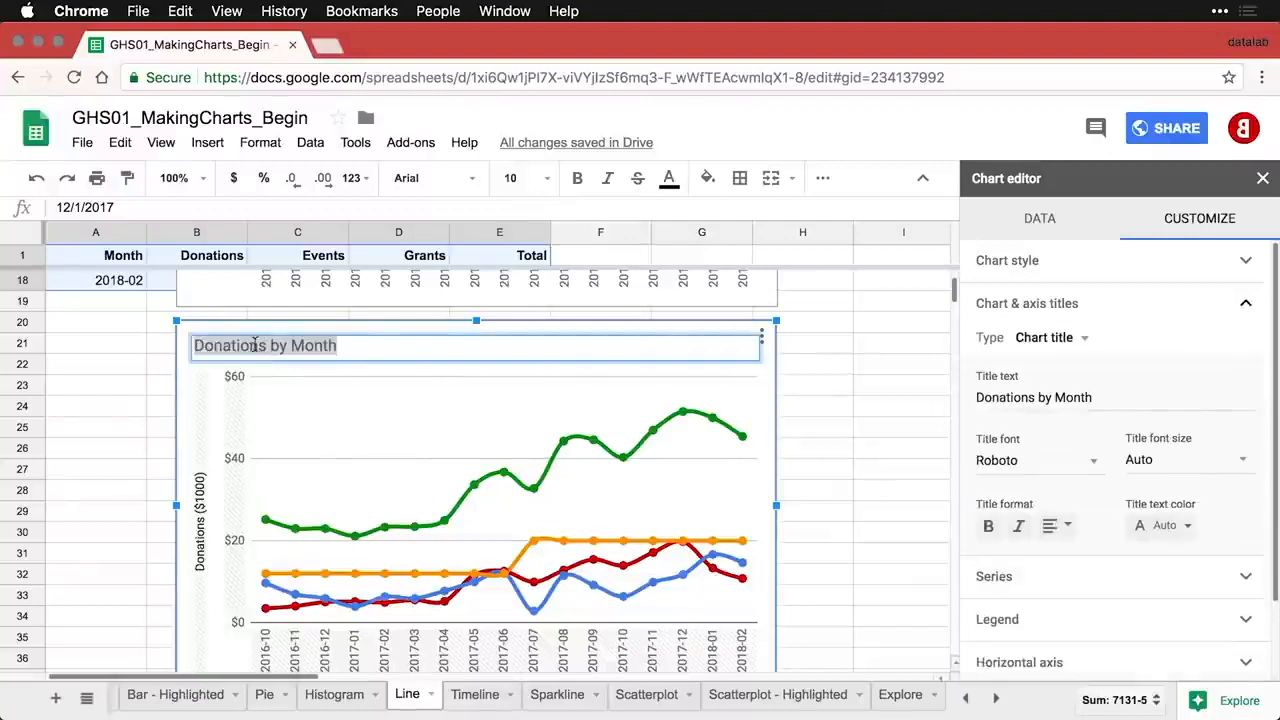
pyautogui.doubleClick(249, 345)
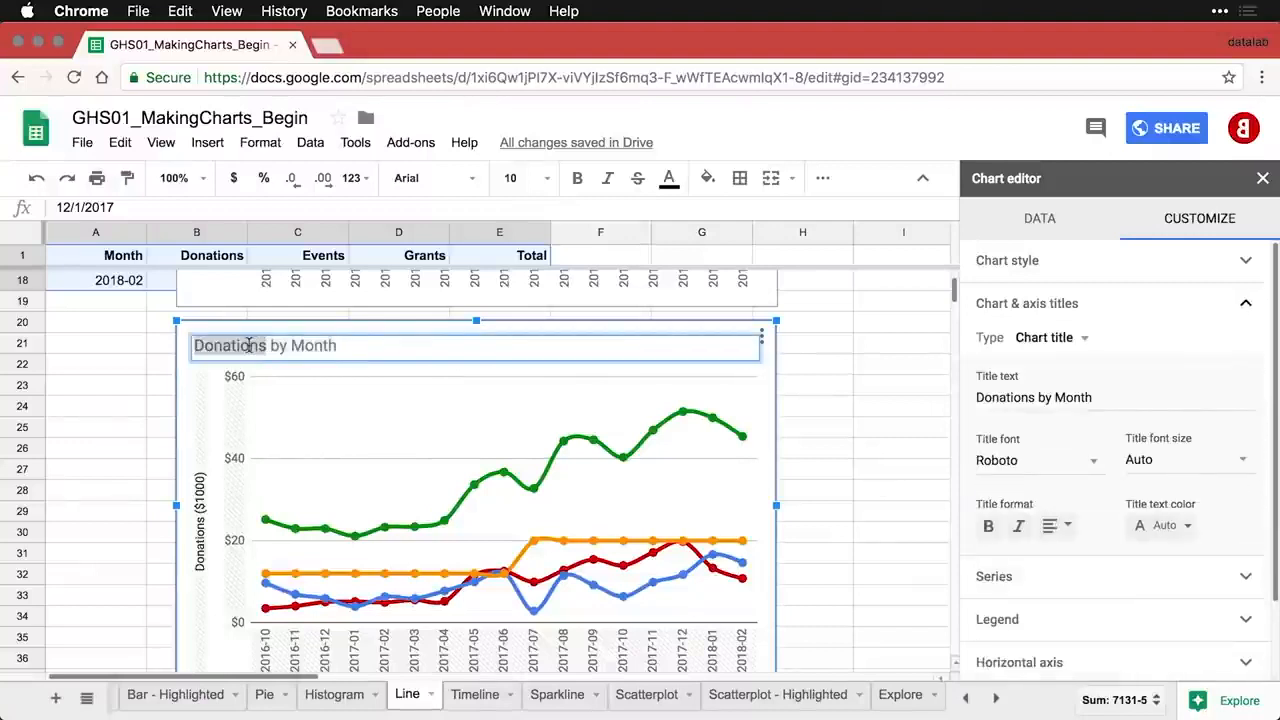
pyautogui.write('Revenue by s')
pyautogui.press('BackSpace')
pyautogui.write('Source')
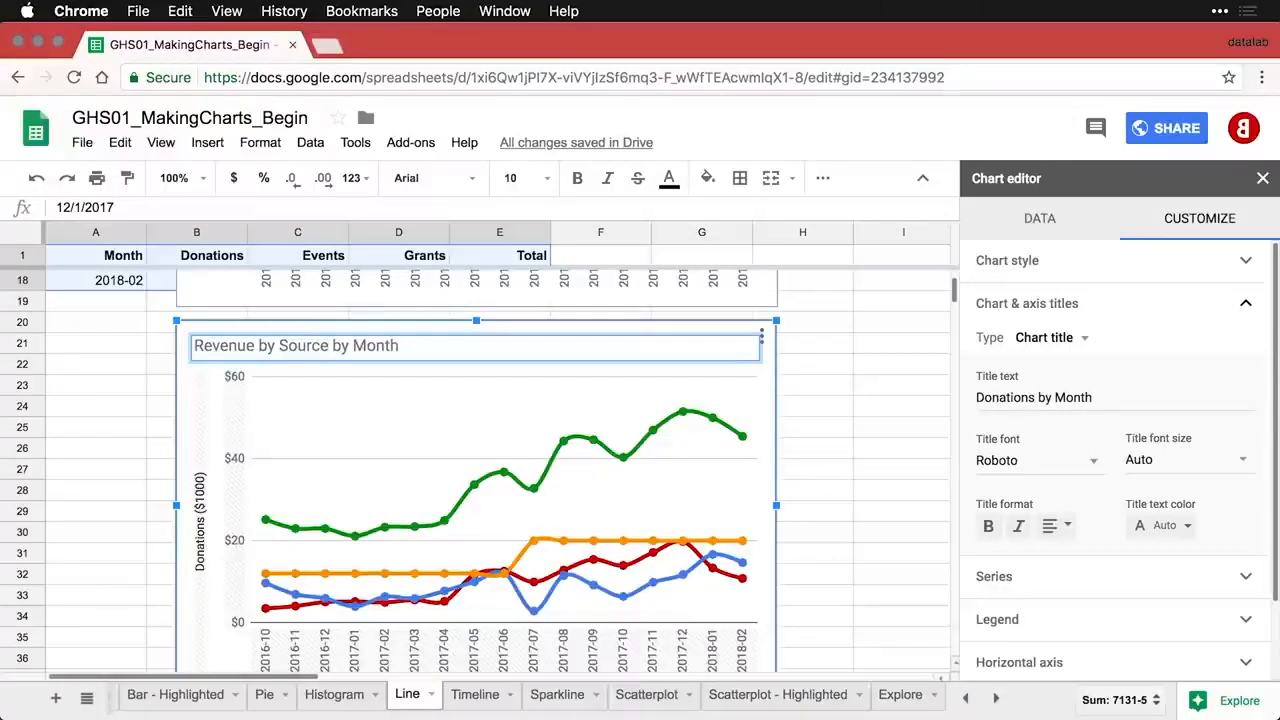
# - Change the vertical axis title to 'Revenue ($1000)'
pyautogui.click(200, 545)
pyautogui.click(1012, 395)
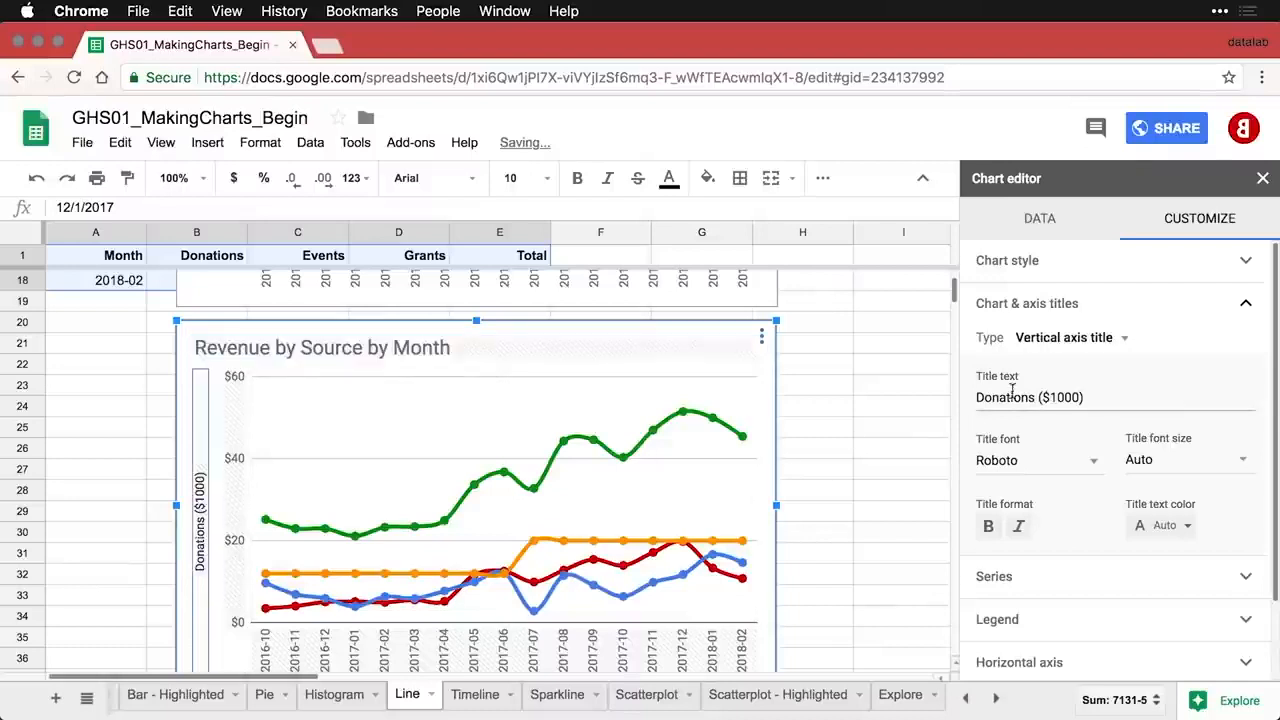
pyautogui.doubleClick(992, 403)
pyautogui.write('Rev')
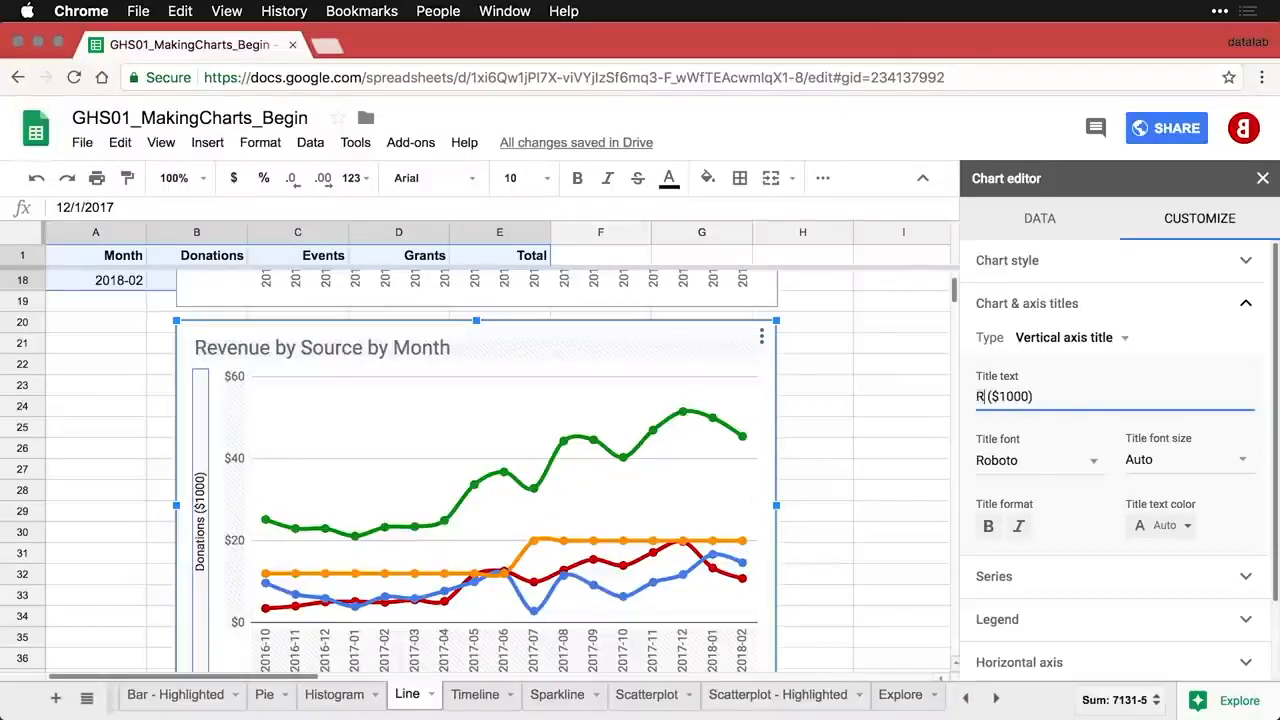
pyautogui.write('enue')
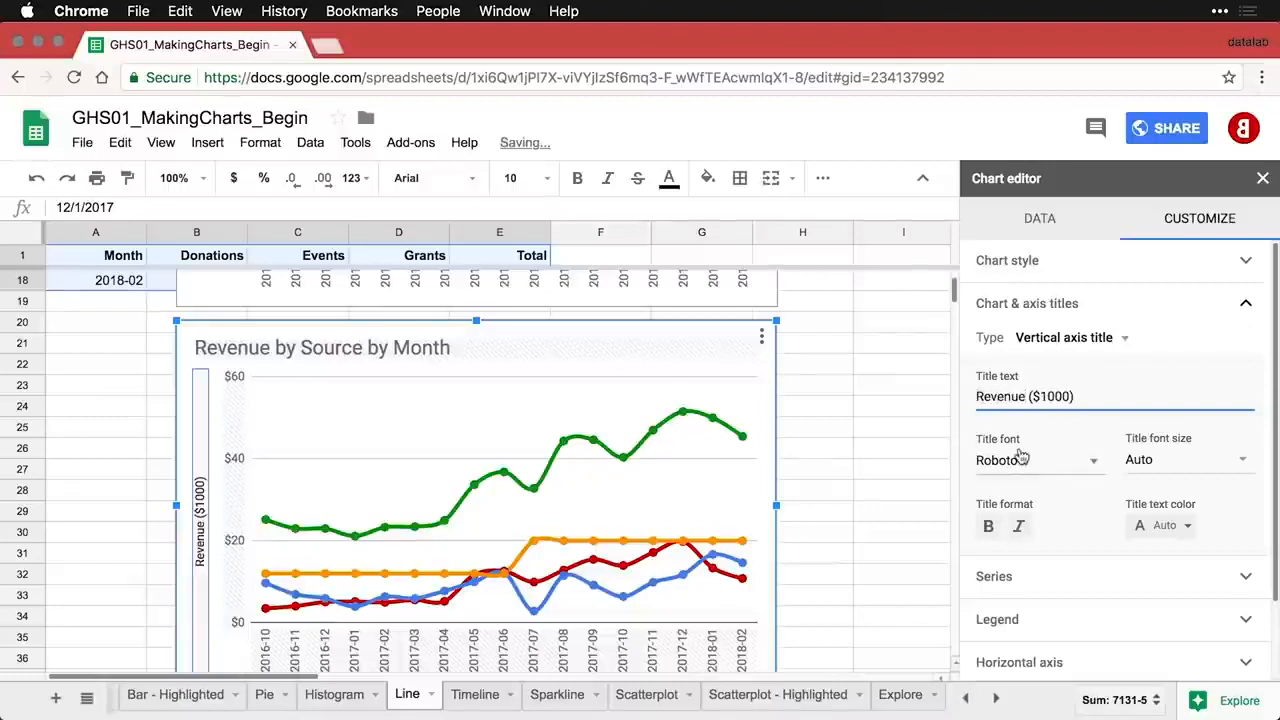
pyautogui.click(873, 434)
pyautogui.scroll(-1, 873, 434)
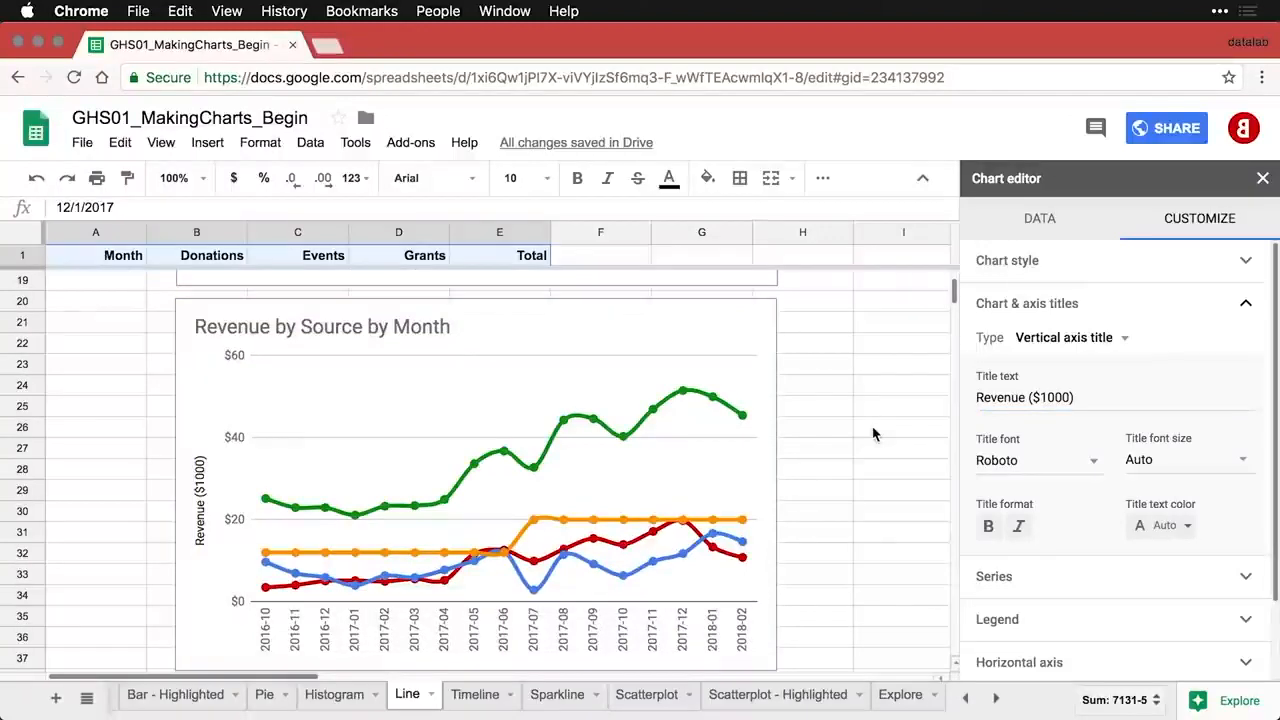
pyautogui.scroll(-2, 1052, 505)
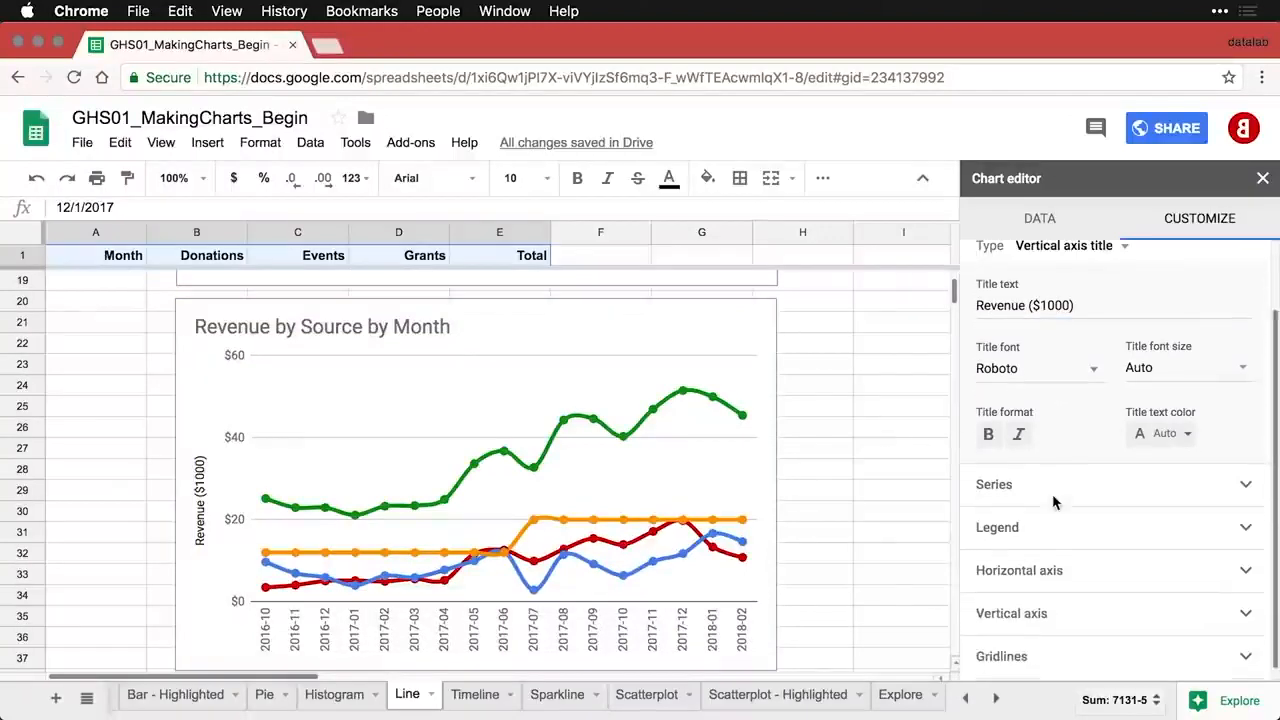
# - Place the revenue chart's legend on the right, then move it to another position
pyautogui.click(1008, 536)
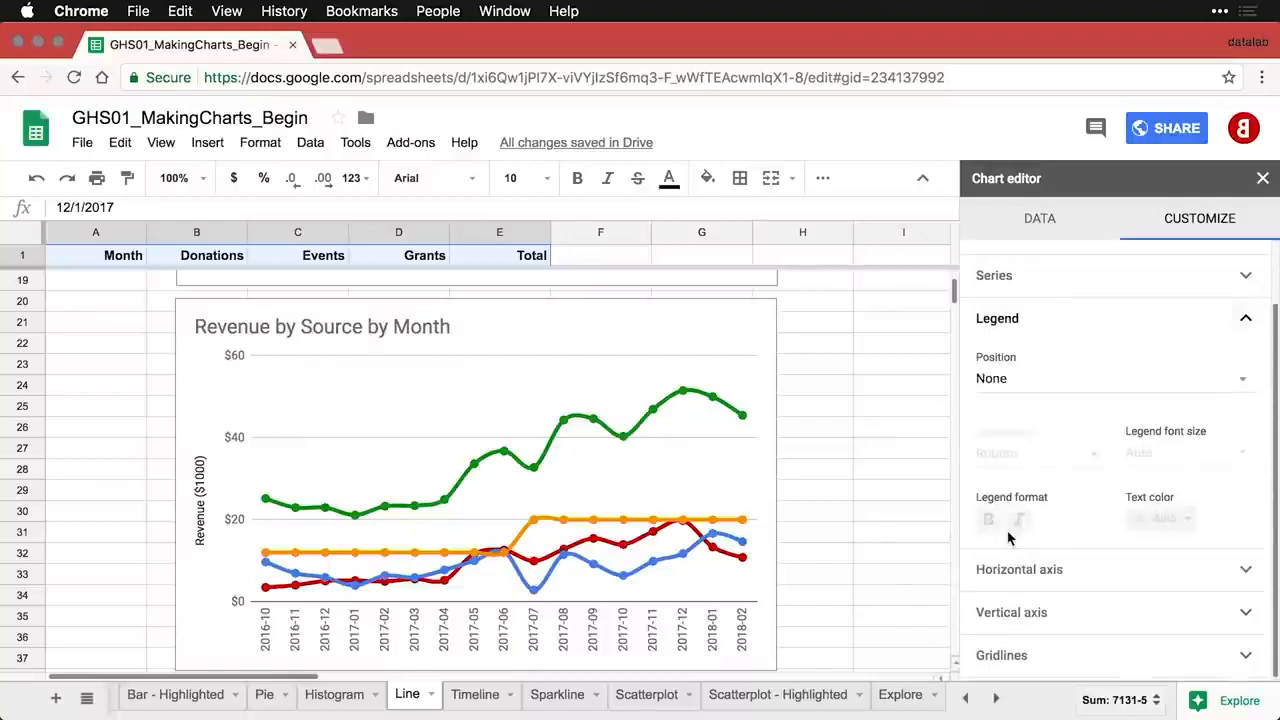
pyautogui.click(1022, 389)
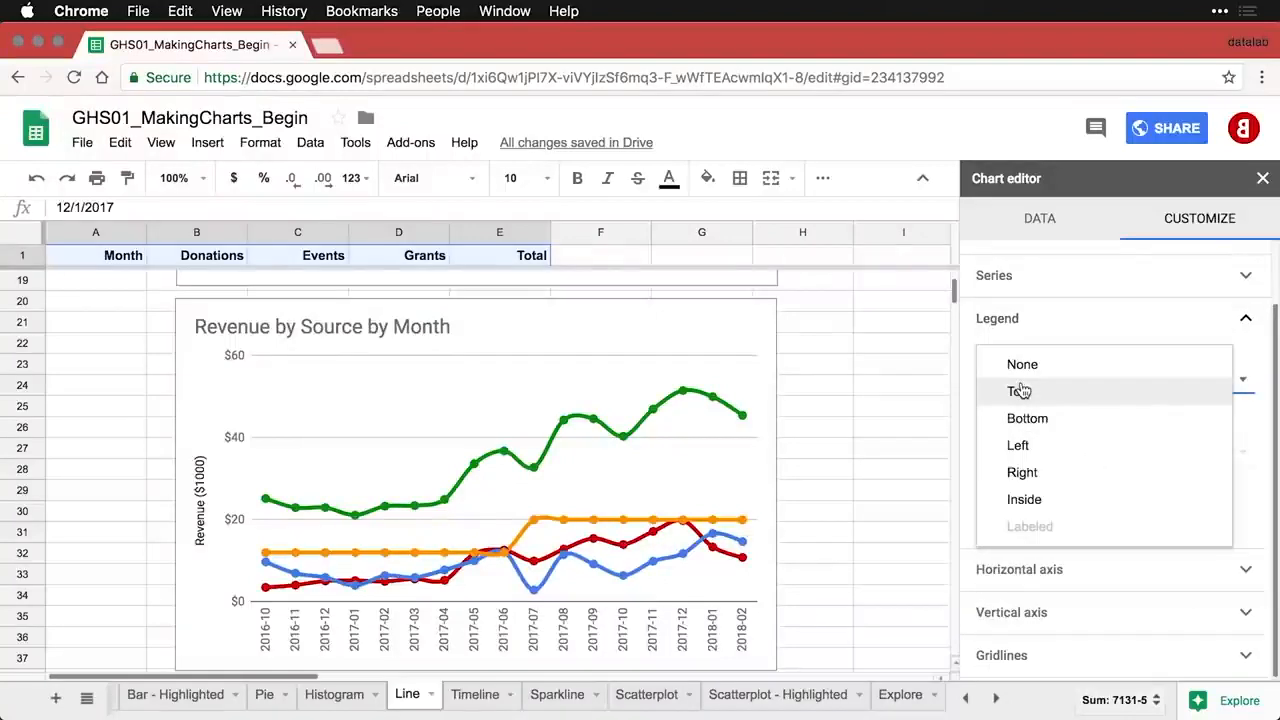
pyautogui.click(1022, 473)
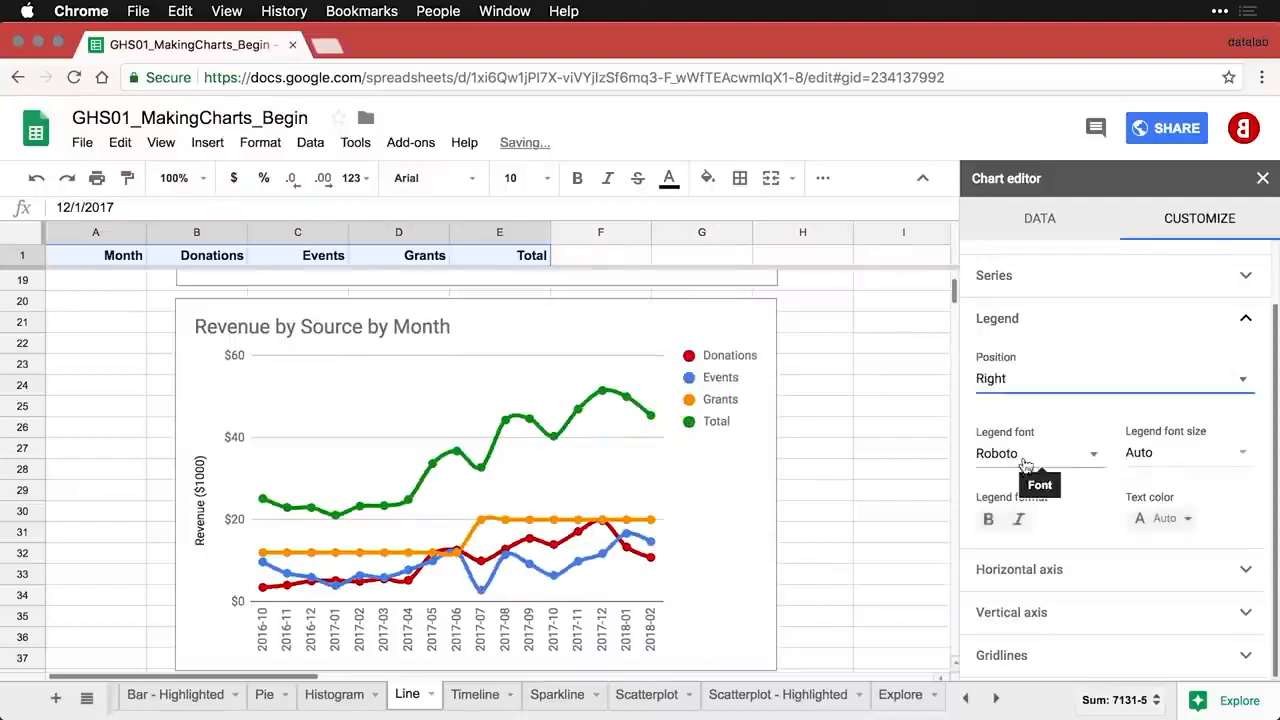
pyautogui.click(1046, 392)
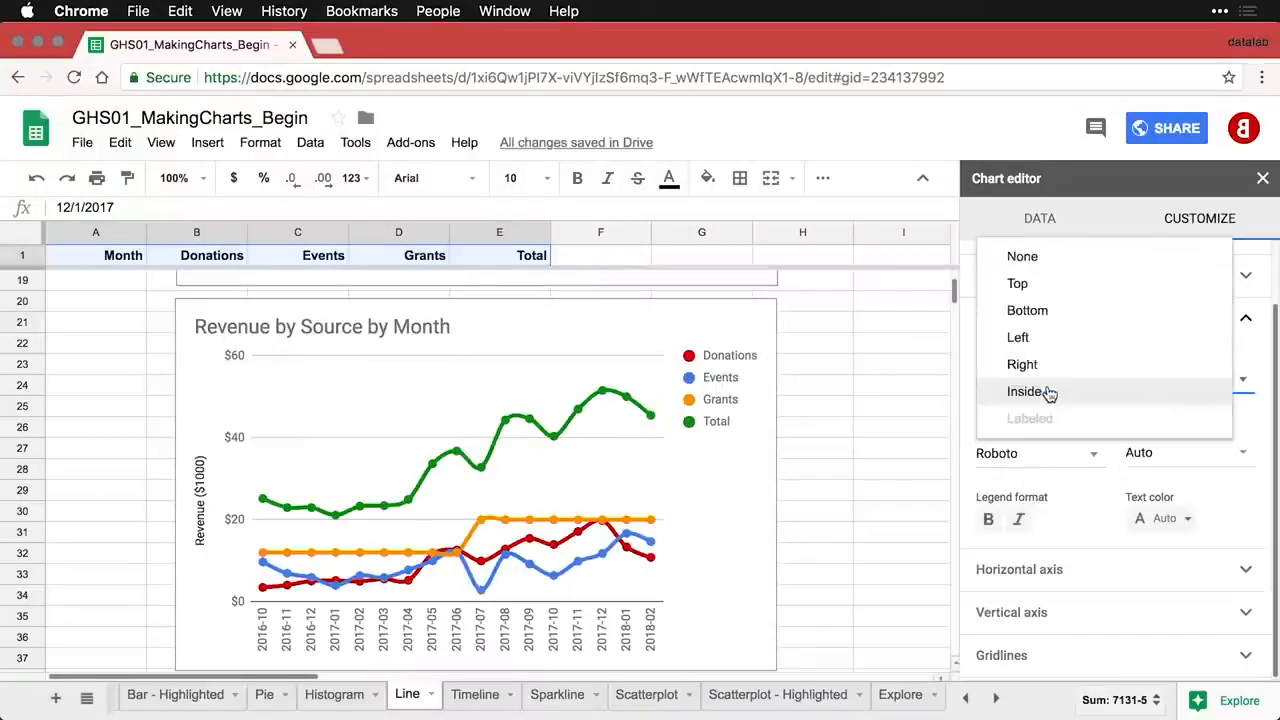
pyautogui.click(1052, 314)
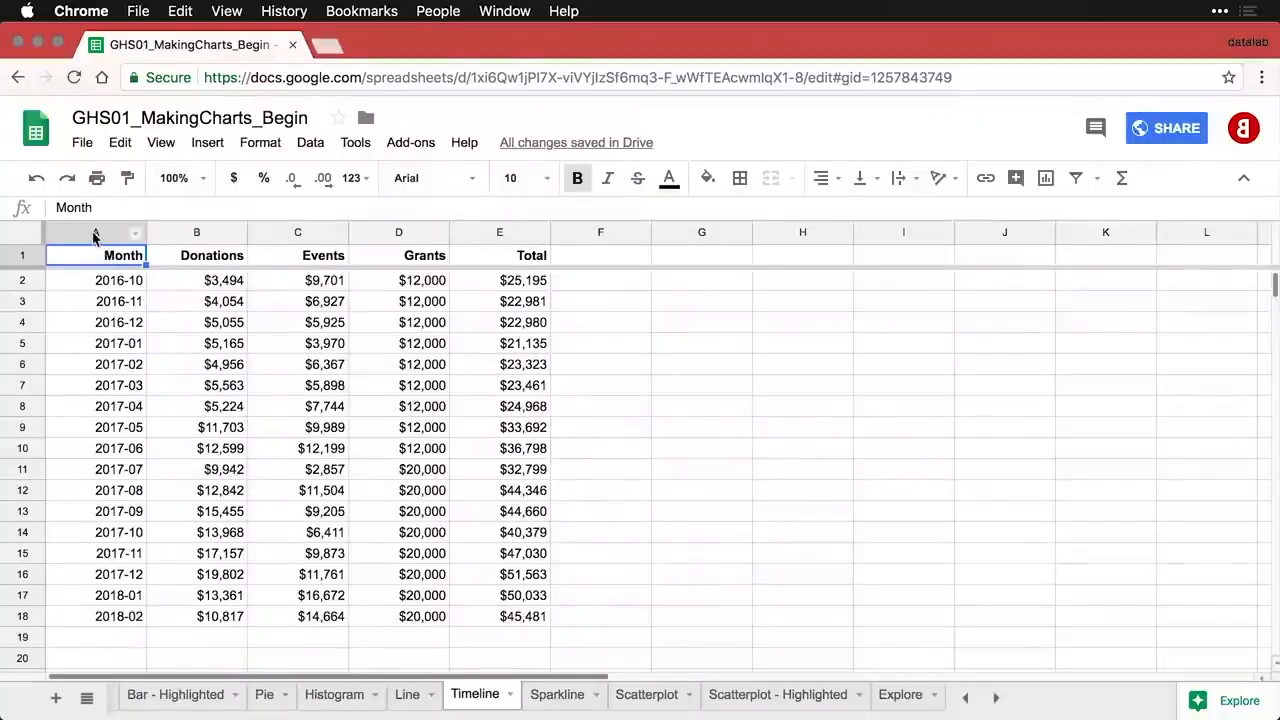
# - Chart the Month and Donations columns and change the chart type to Timeline chart
pyautogui.moveTo(95, 236); pyautogui.dragTo(179, 236)
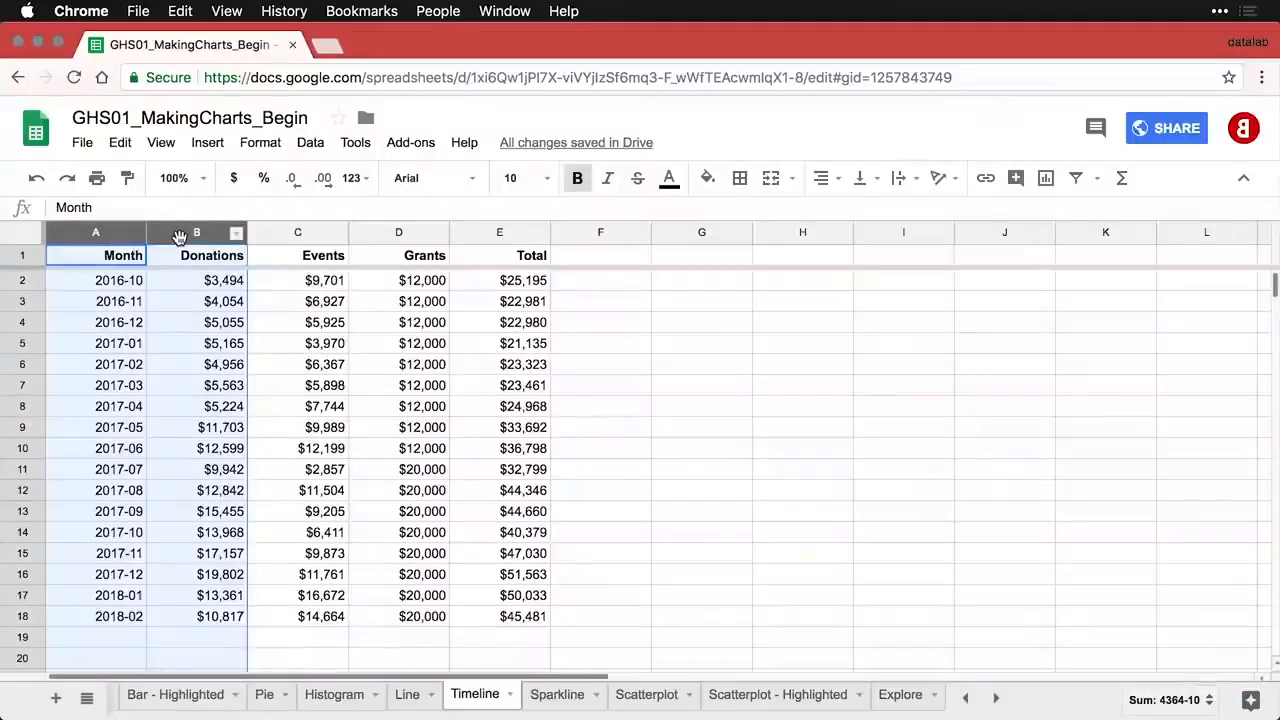
pyautogui.click(1046, 179)
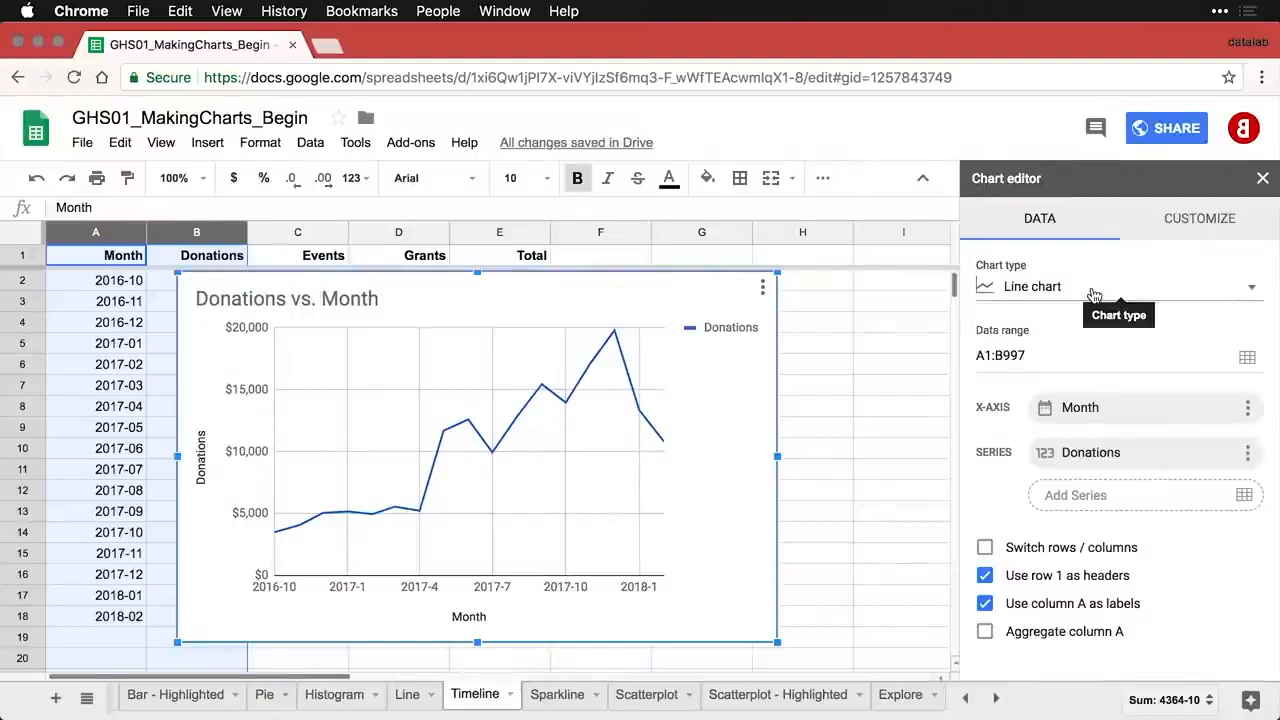
pyautogui.click(1094, 290)
pyautogui.scroll(-3, 1143, 403)
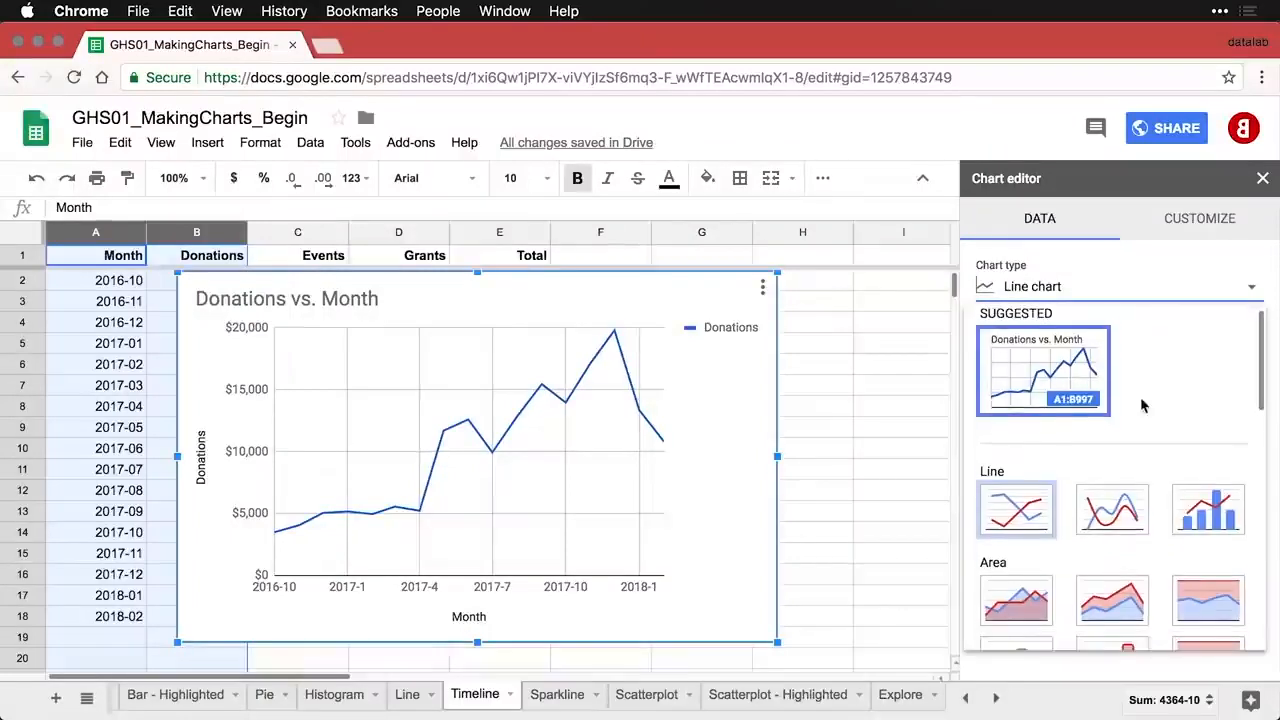
pyautogui.scroll(-10, 1143, 403)
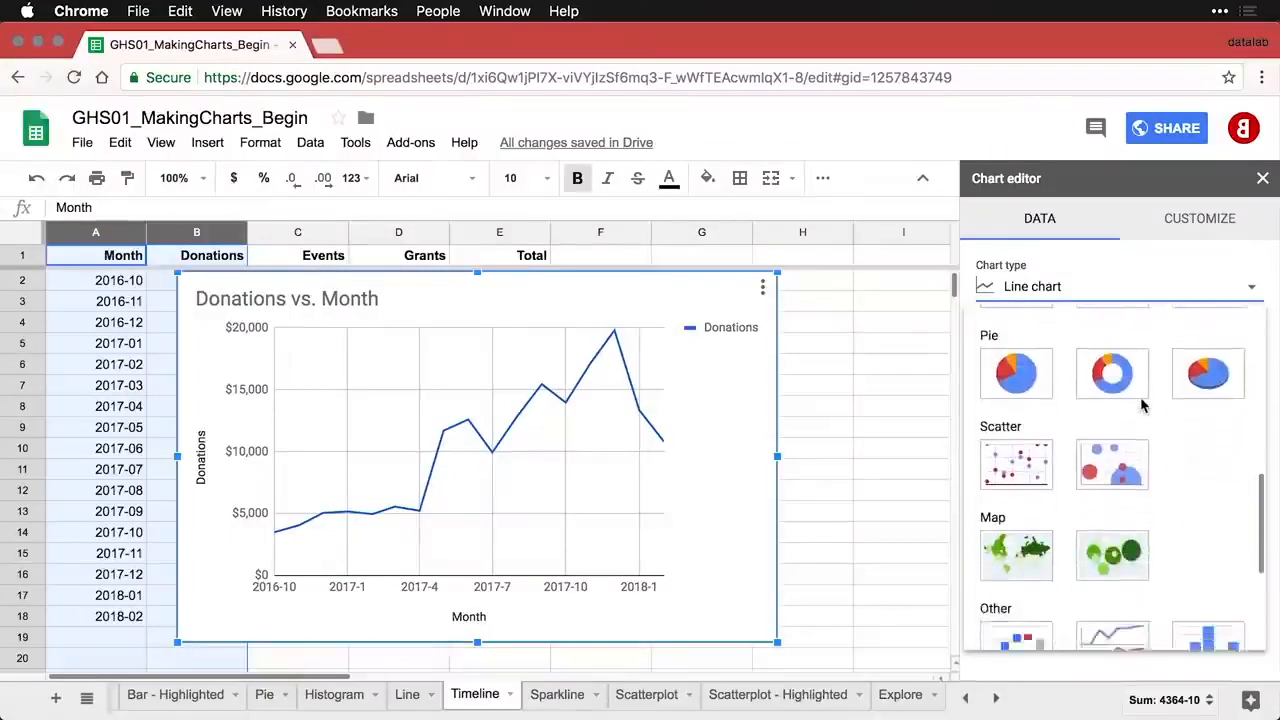
pyautogui.scroll(-3, 1143, 403)
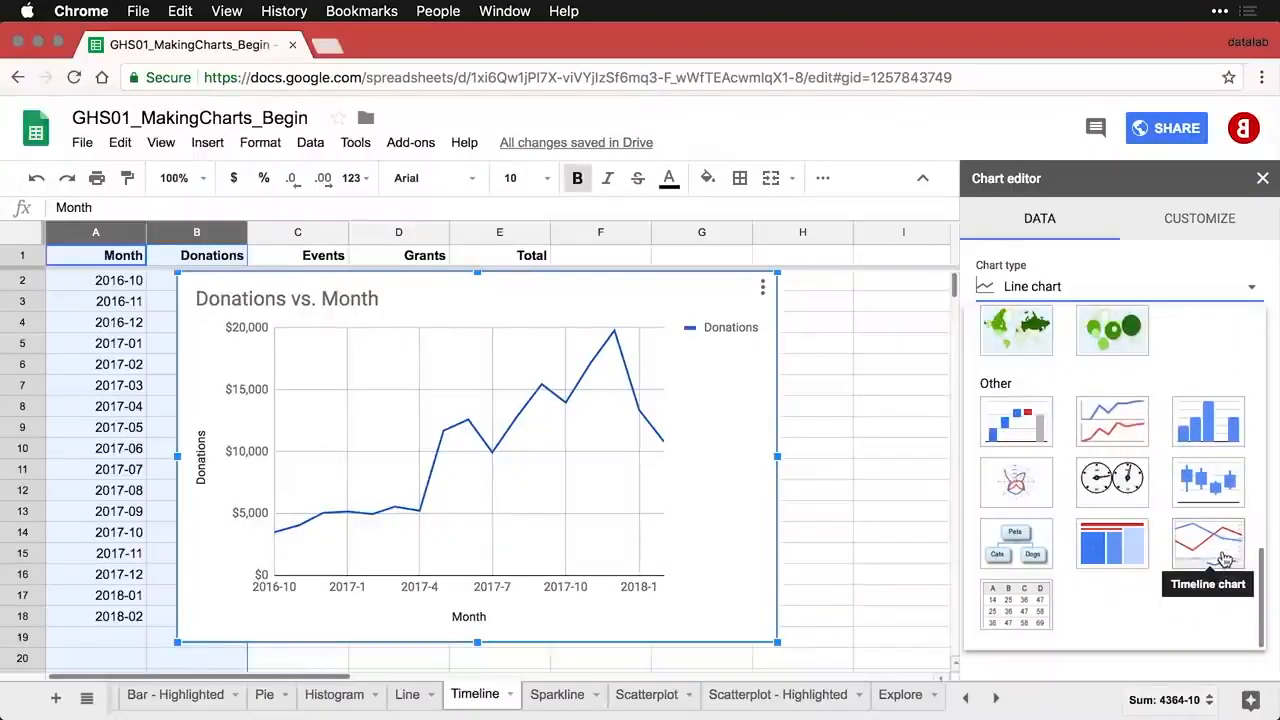
pyautogui.click(1224, 558)
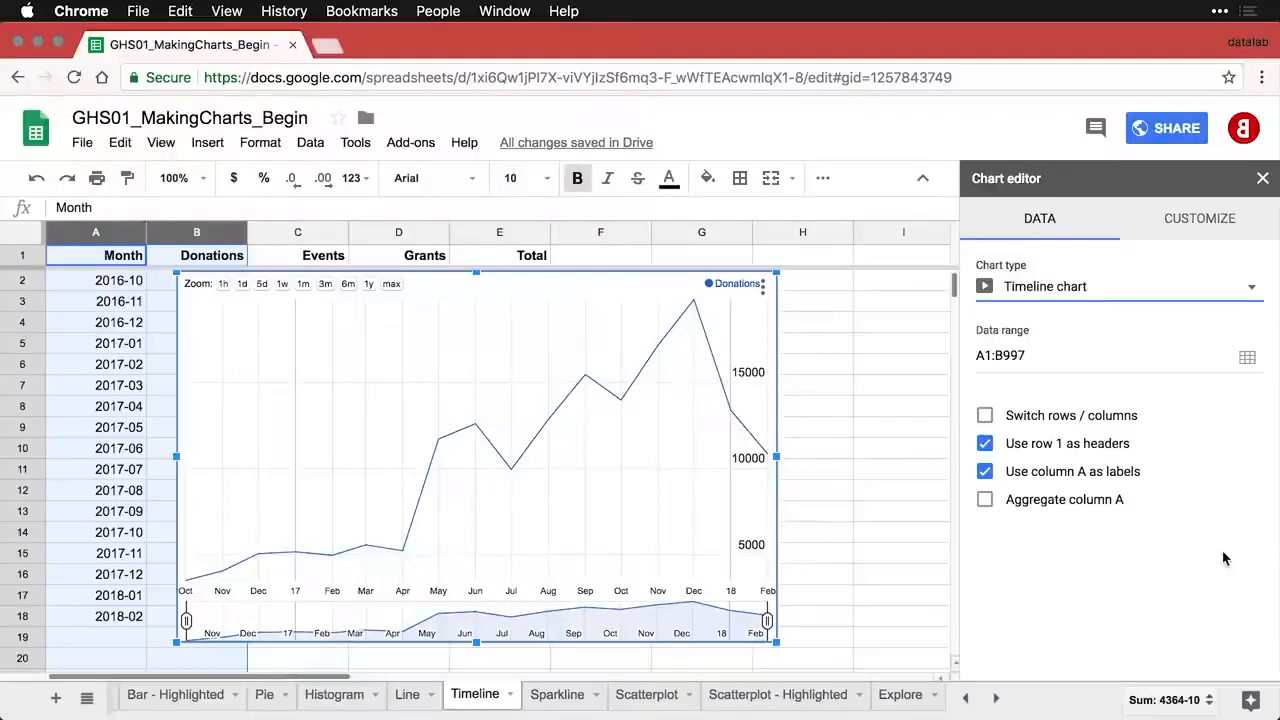
# - Style the timeline with 4px line thickness and 10% fill opacity, expanding the axis to show zero
pyautogui.click(1208, 222)
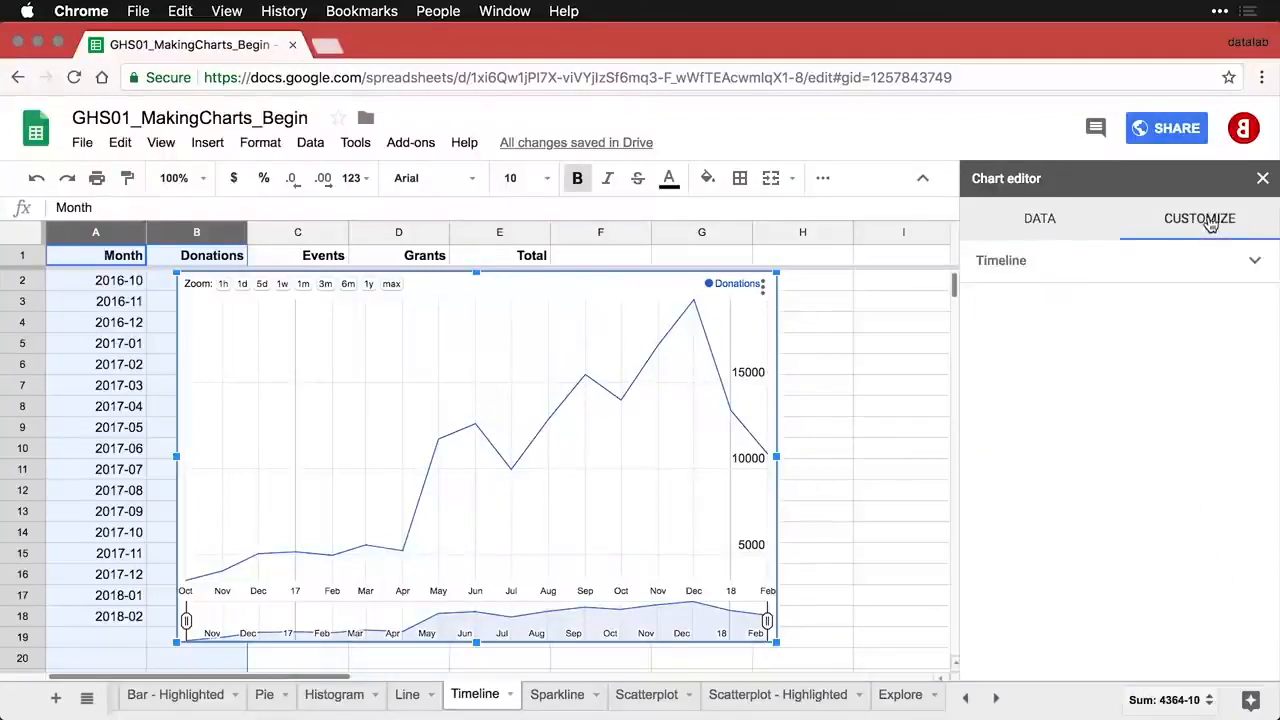
pyautogui.click(1171, 264)
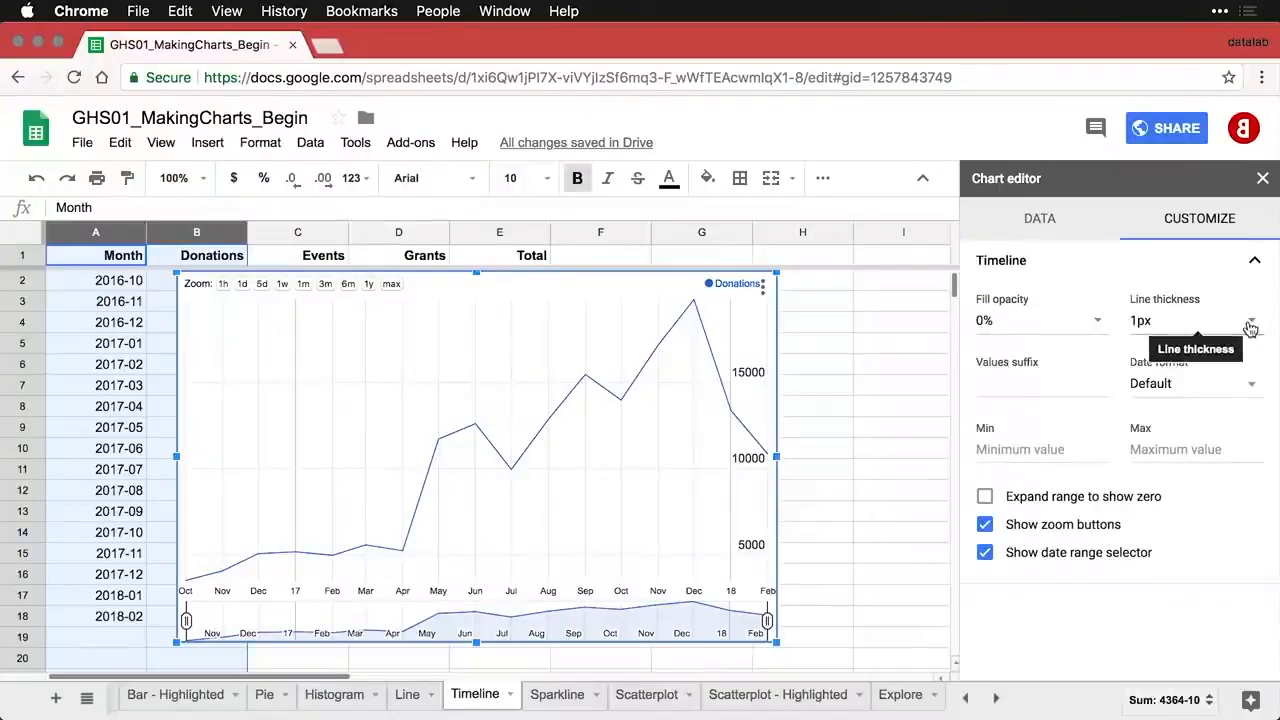
pyautogui.click(1250, 322)
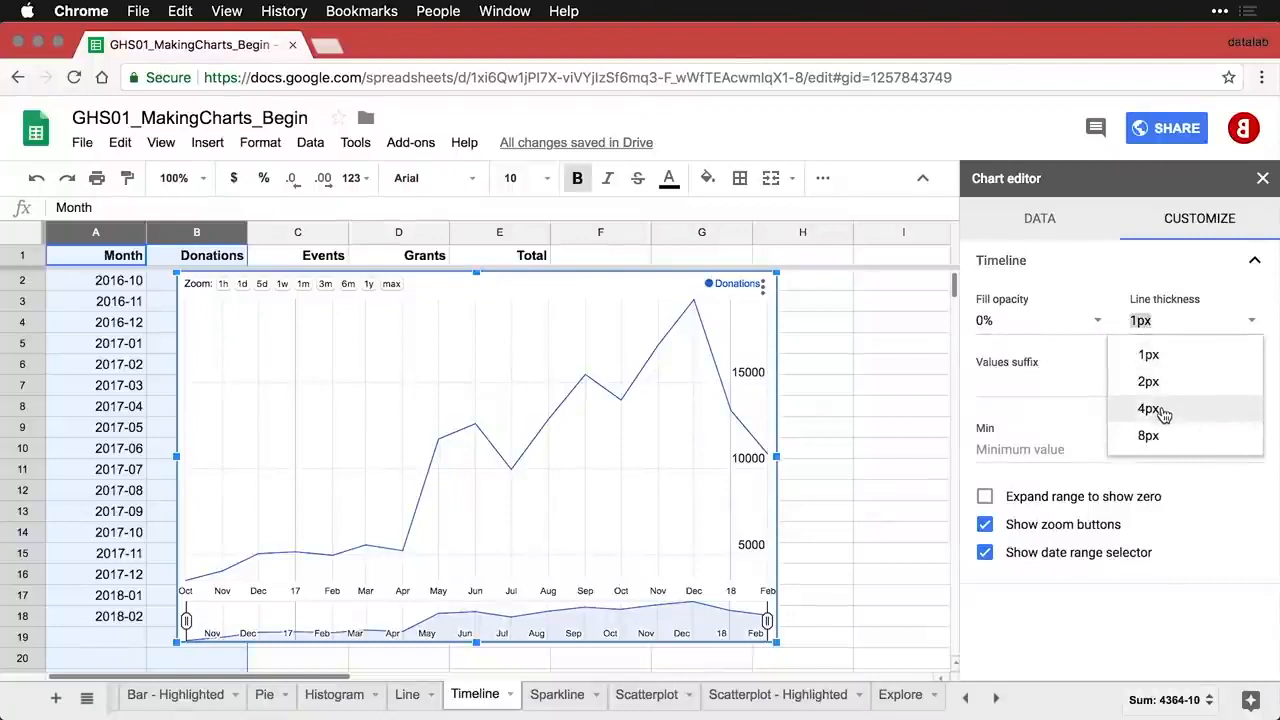
pyautogui.click(1164, 410)
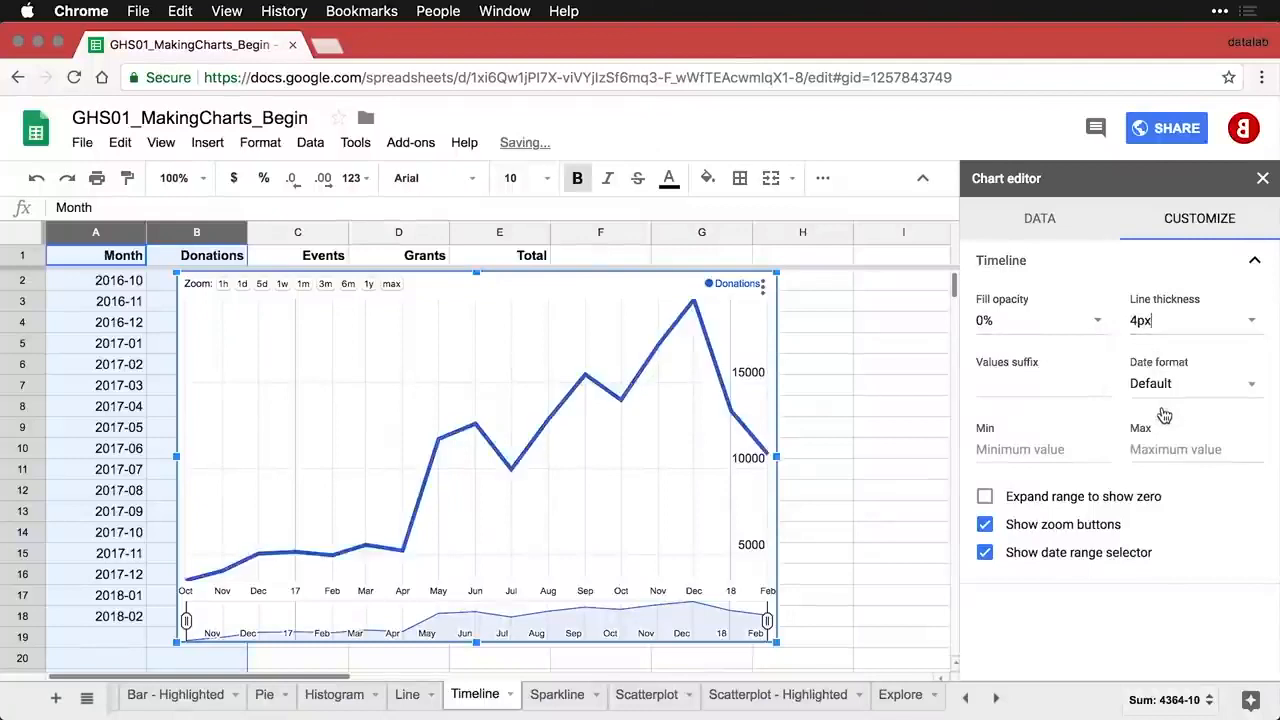
pyautogui.click(1097, 322)
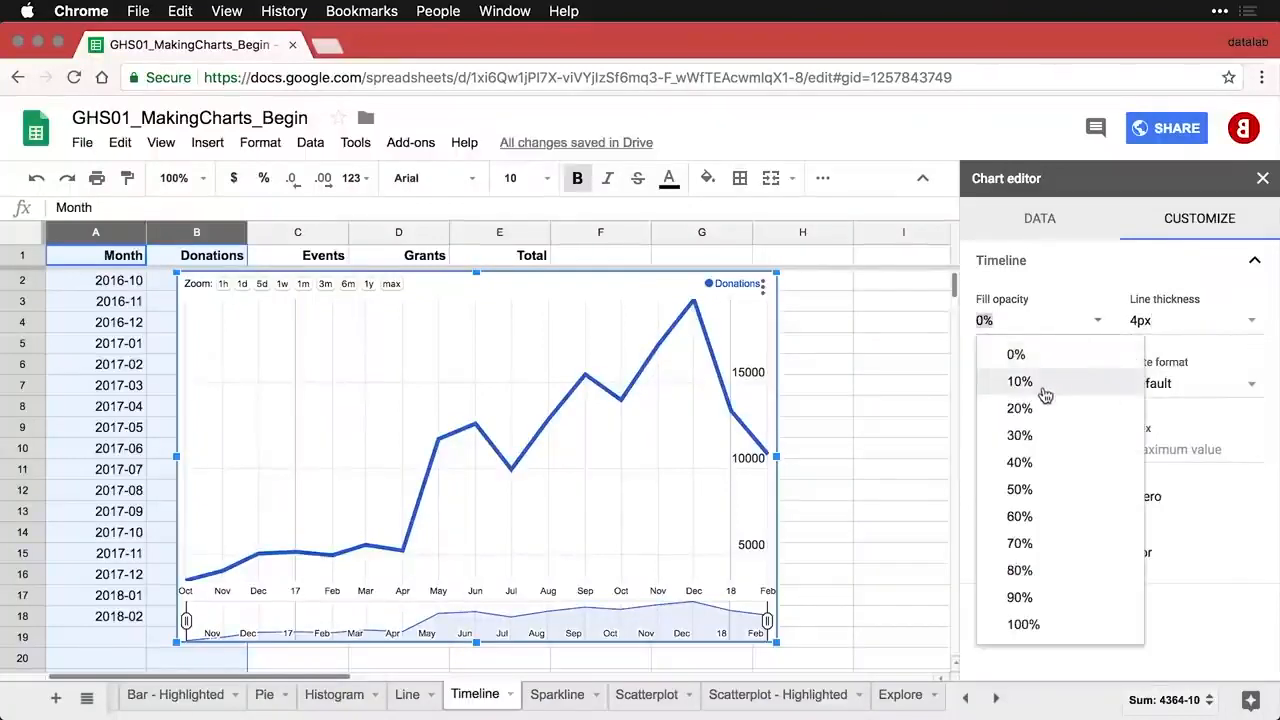
pyautogui.click(1047, 384)
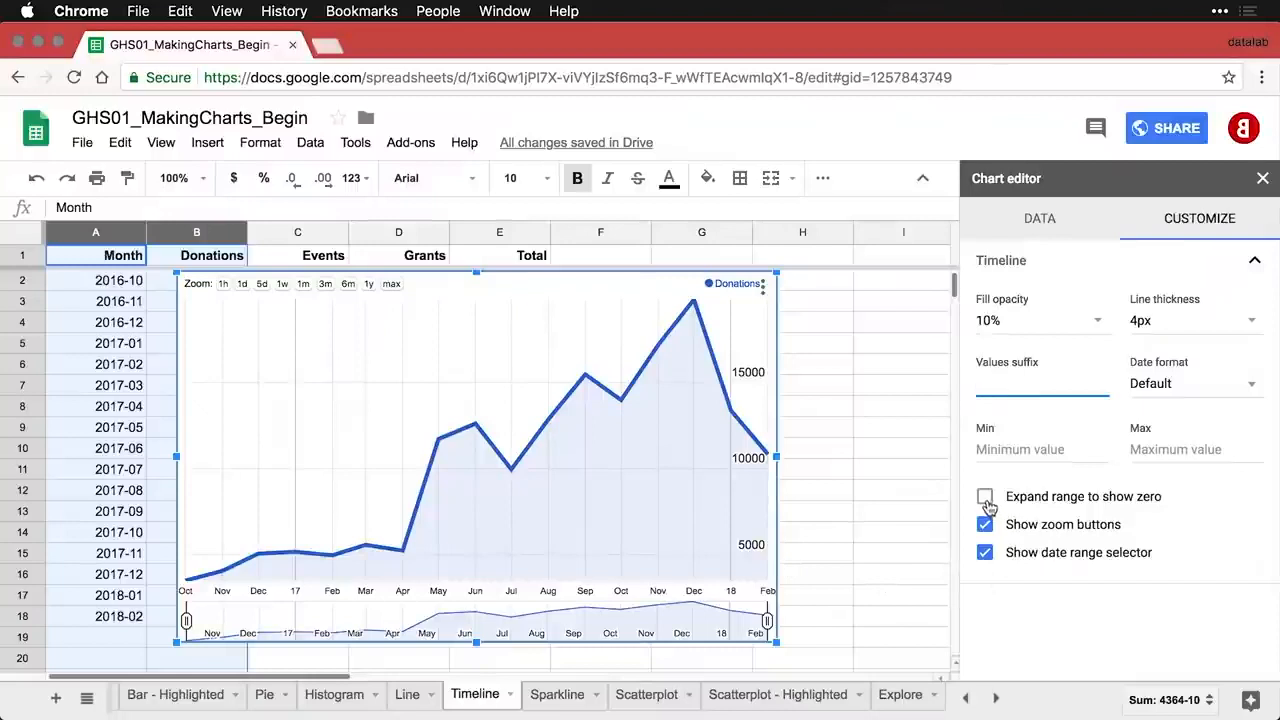
pyautogui.click(986, 498)
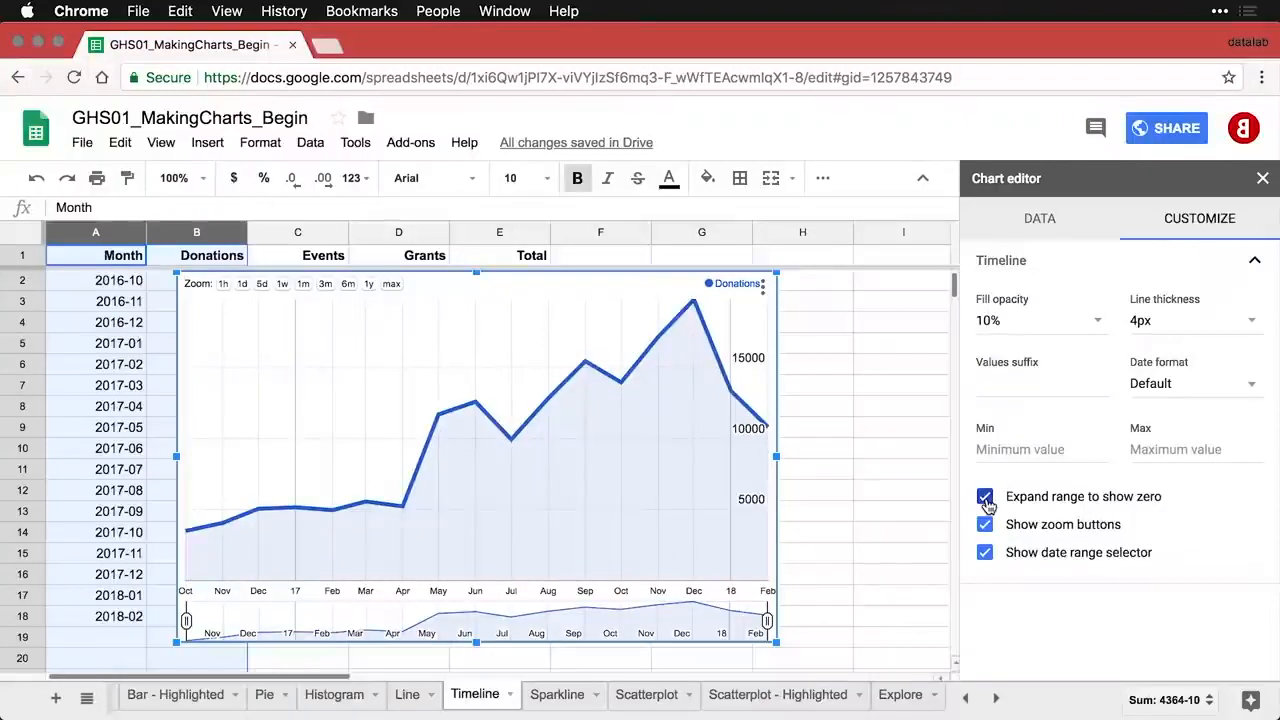
pyautogui.moveTo(733, 396)
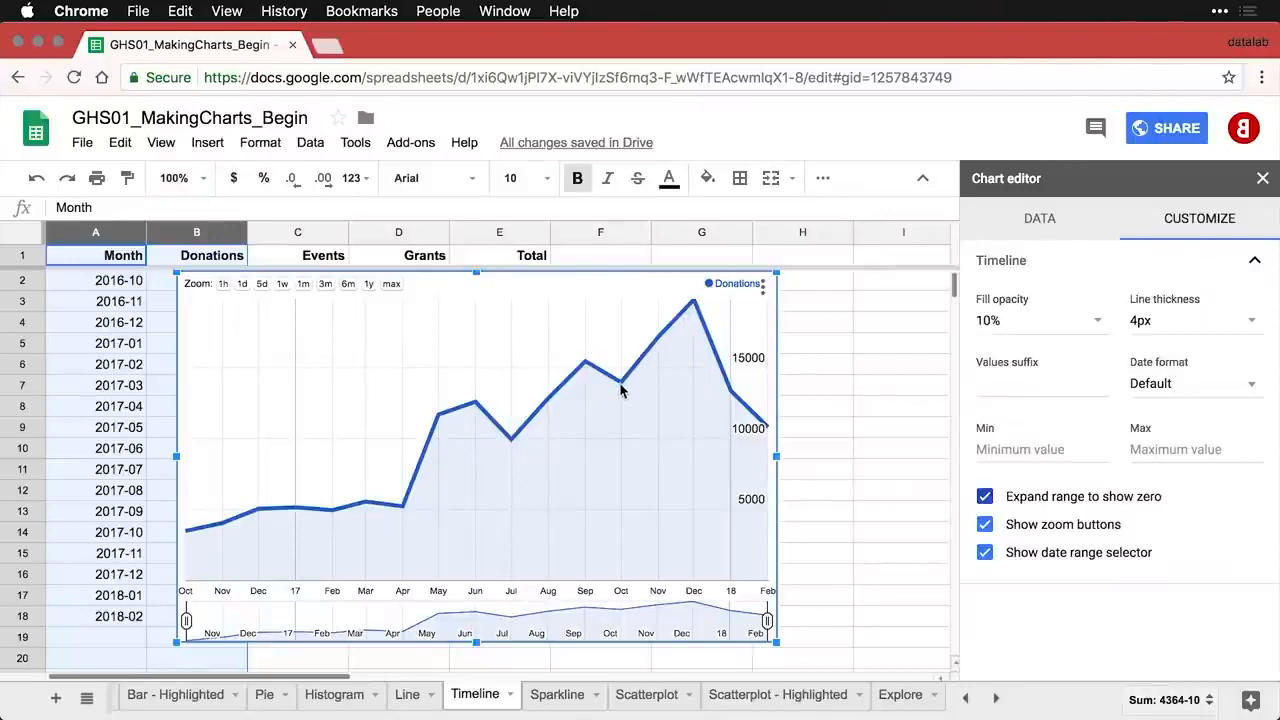
pyautogui.moveTo(586, 365)
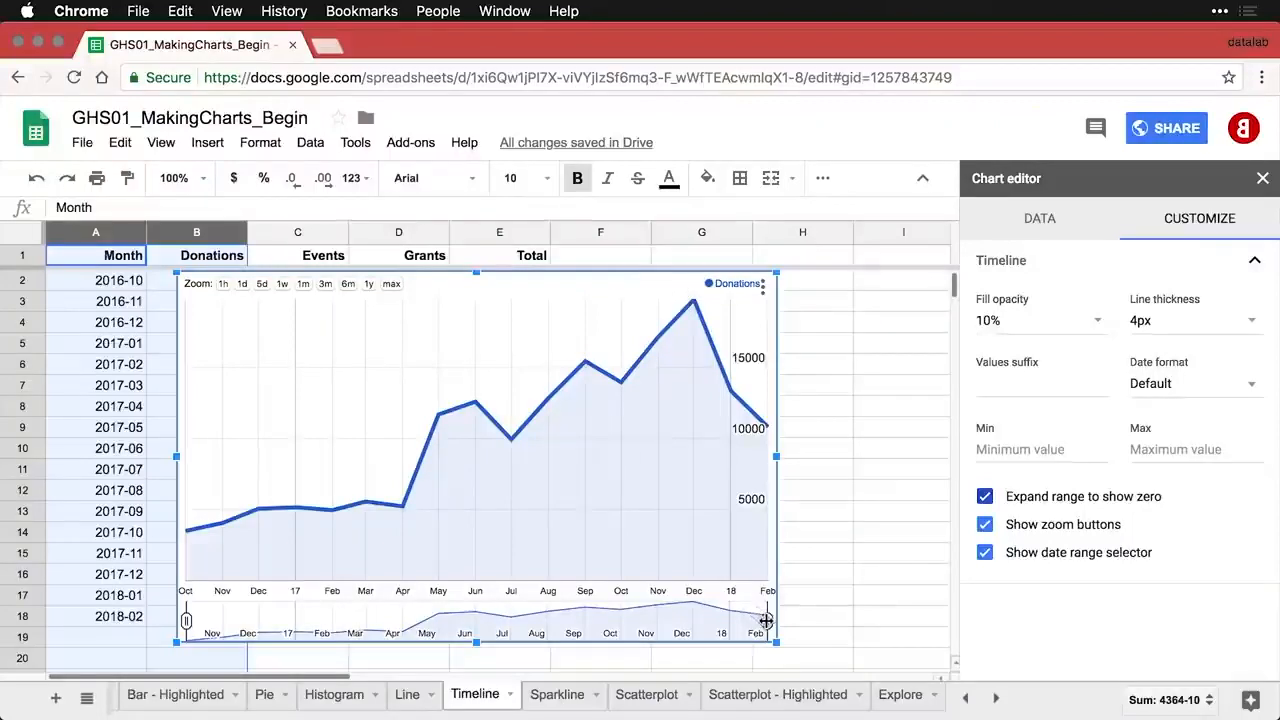
pyautogui.moveTo(766, 621); pyautogui.dragTo(680, 622)
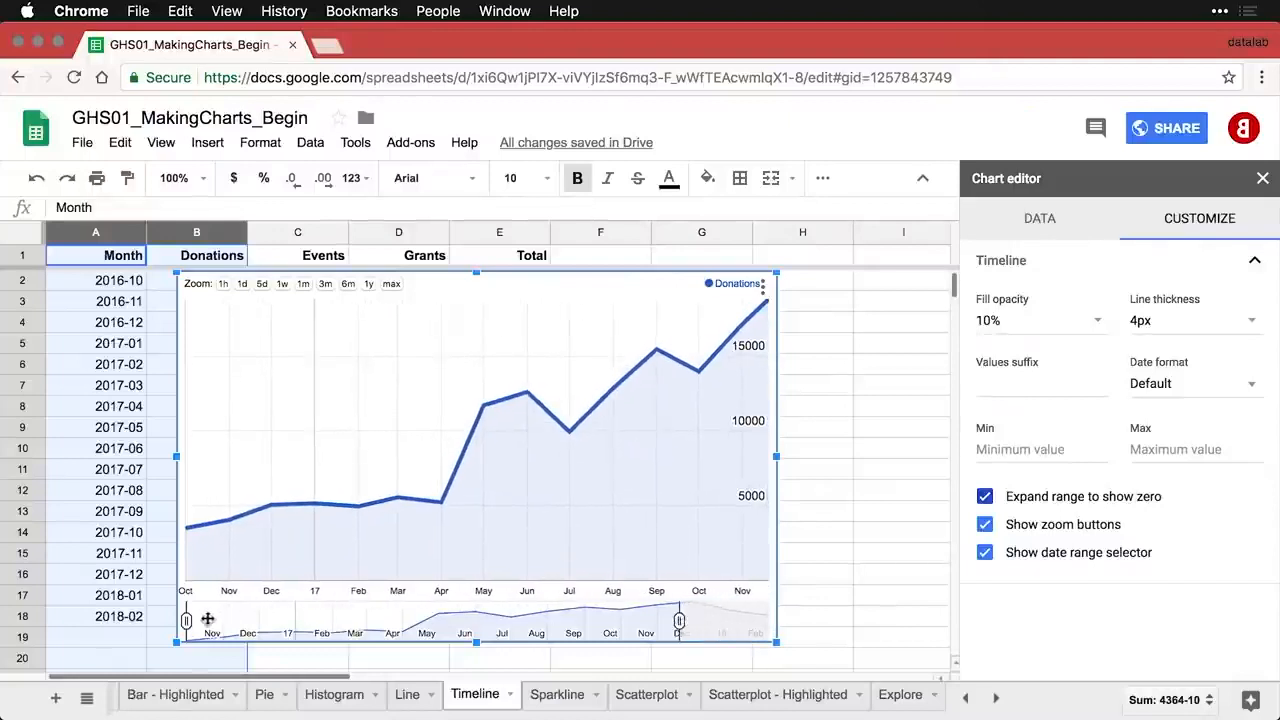
pyautogui.moveTo(188, 620); pyautogui.dragTo(308, 624)
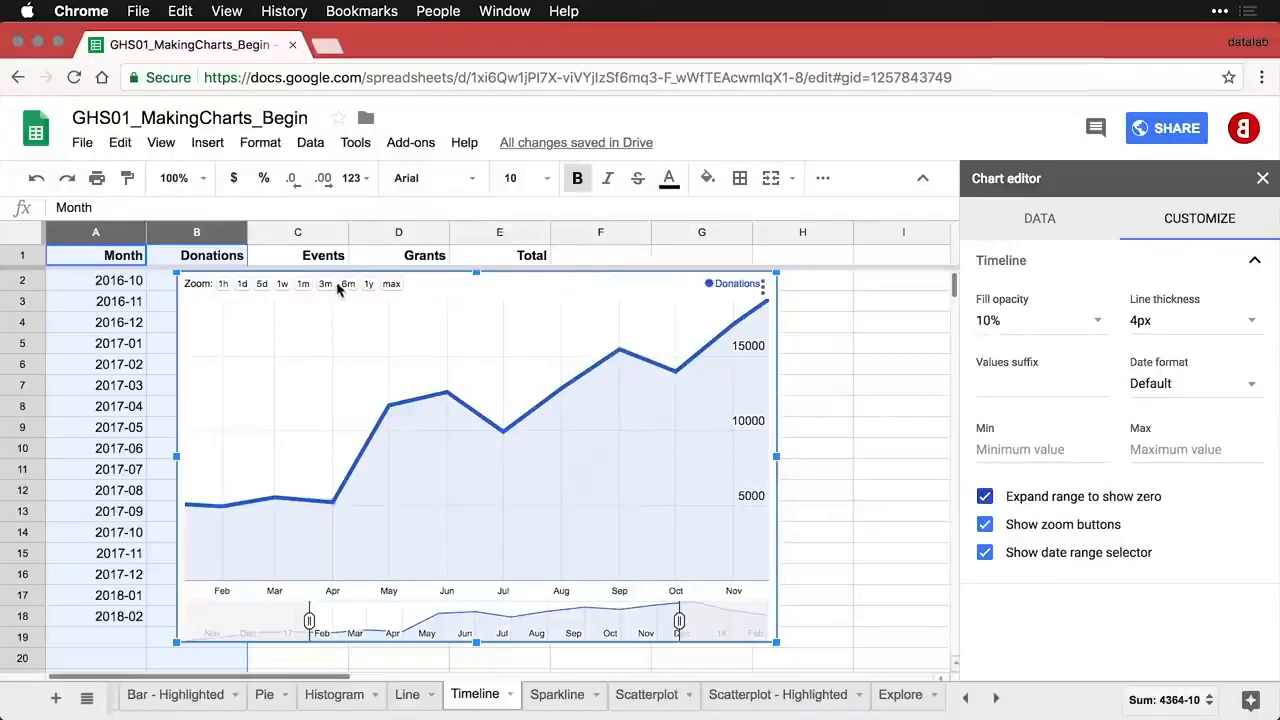
pyautogui.click(390, 285)
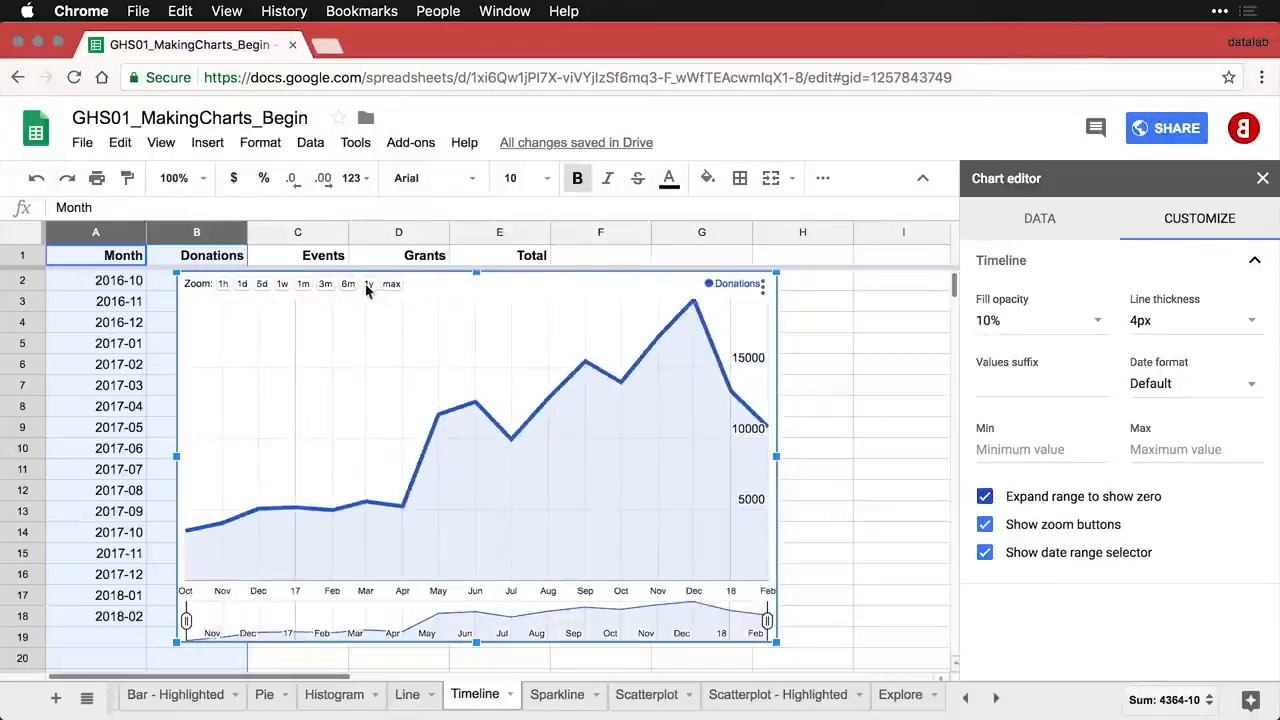
pyautogui.click(367, 286)
pyautogui.click(348, 285)
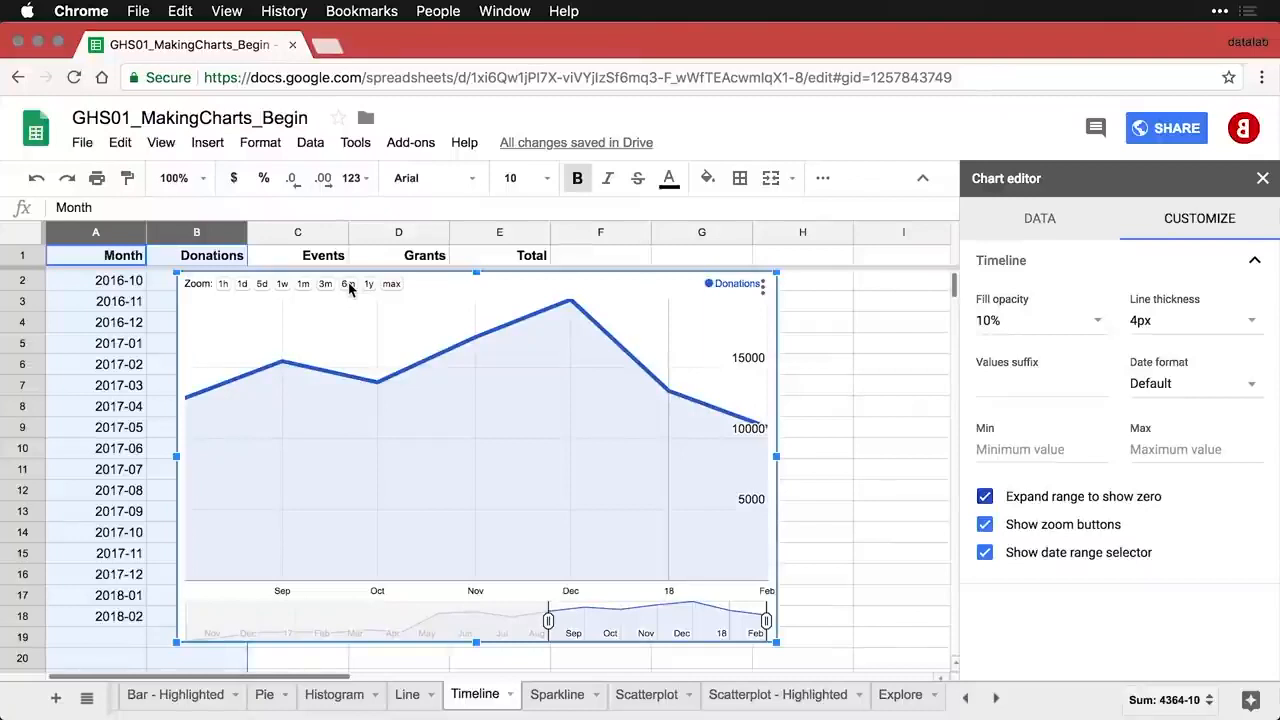
pyautogui.click(390, 285)
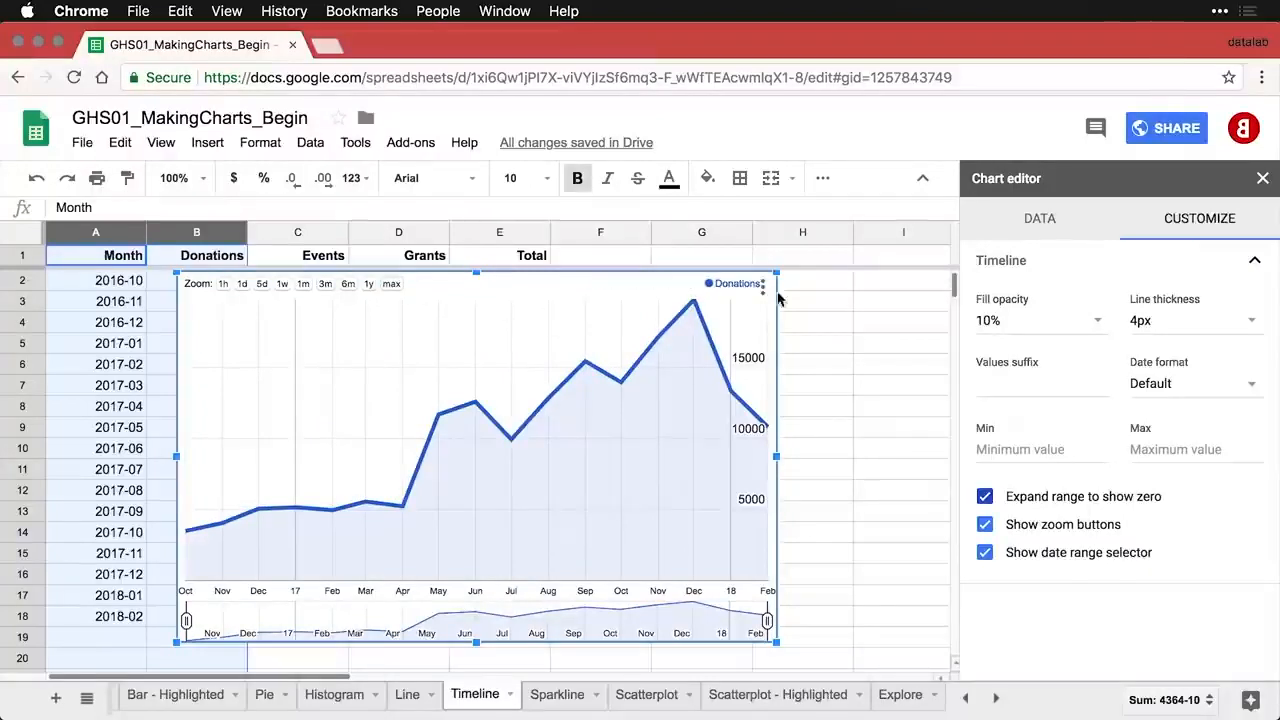
# - Copy and paste the Donations timeline chart, then drag the duplicate down to about row 20
pyautogui.click(765, 292)
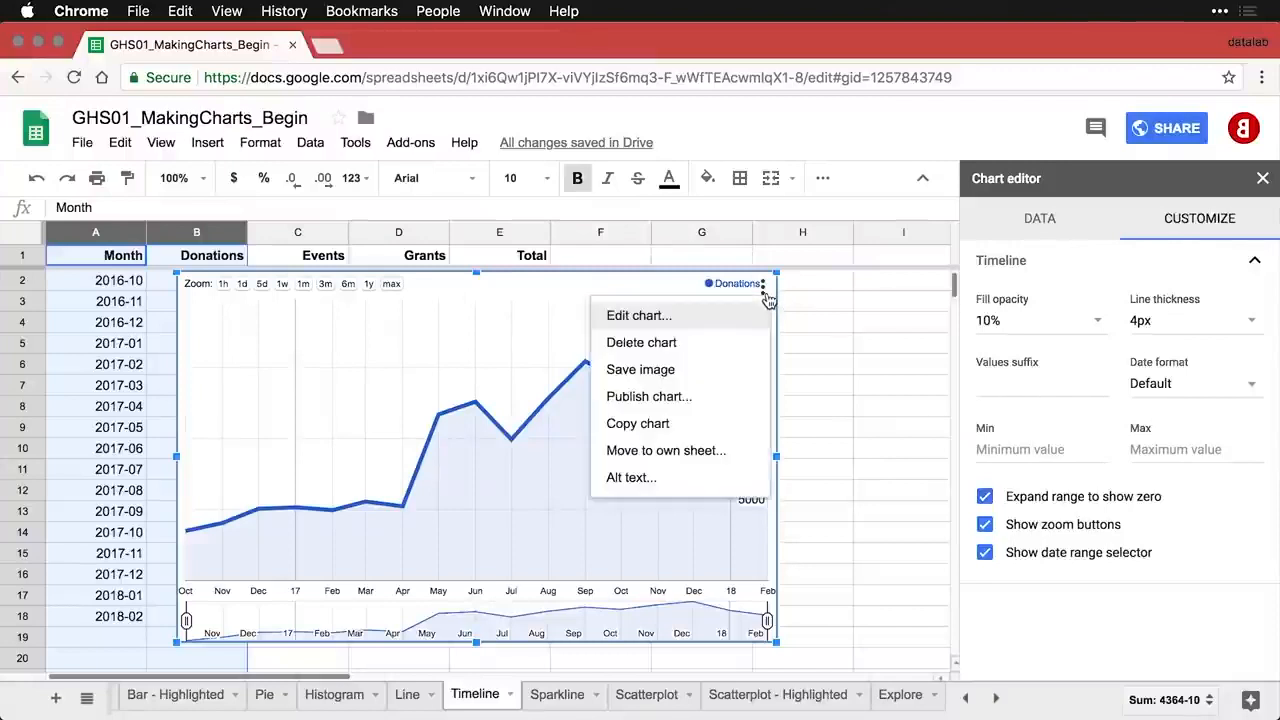
pyautogui.click(697, 426)
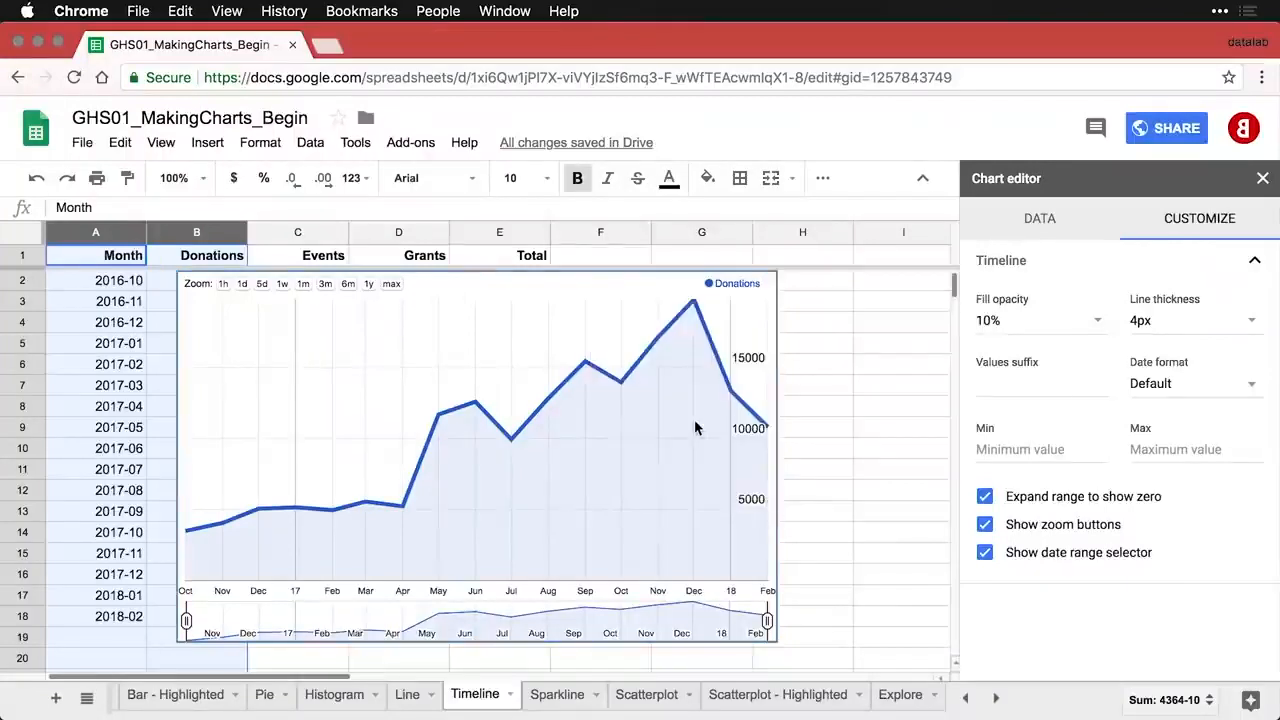
pyautogui.press('super+v')
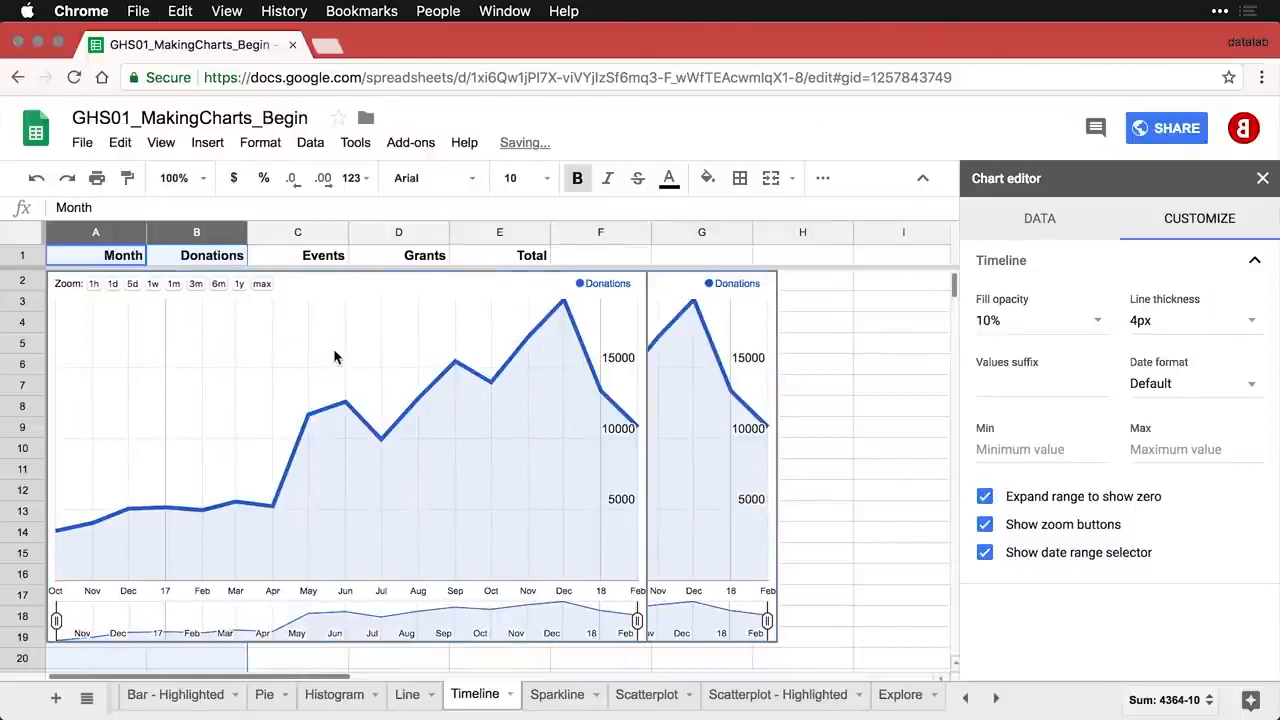
pyautogui.click(317, 284)
pyautogui.moveTo(329, 300); pyautogui.dragTo(447, 661)
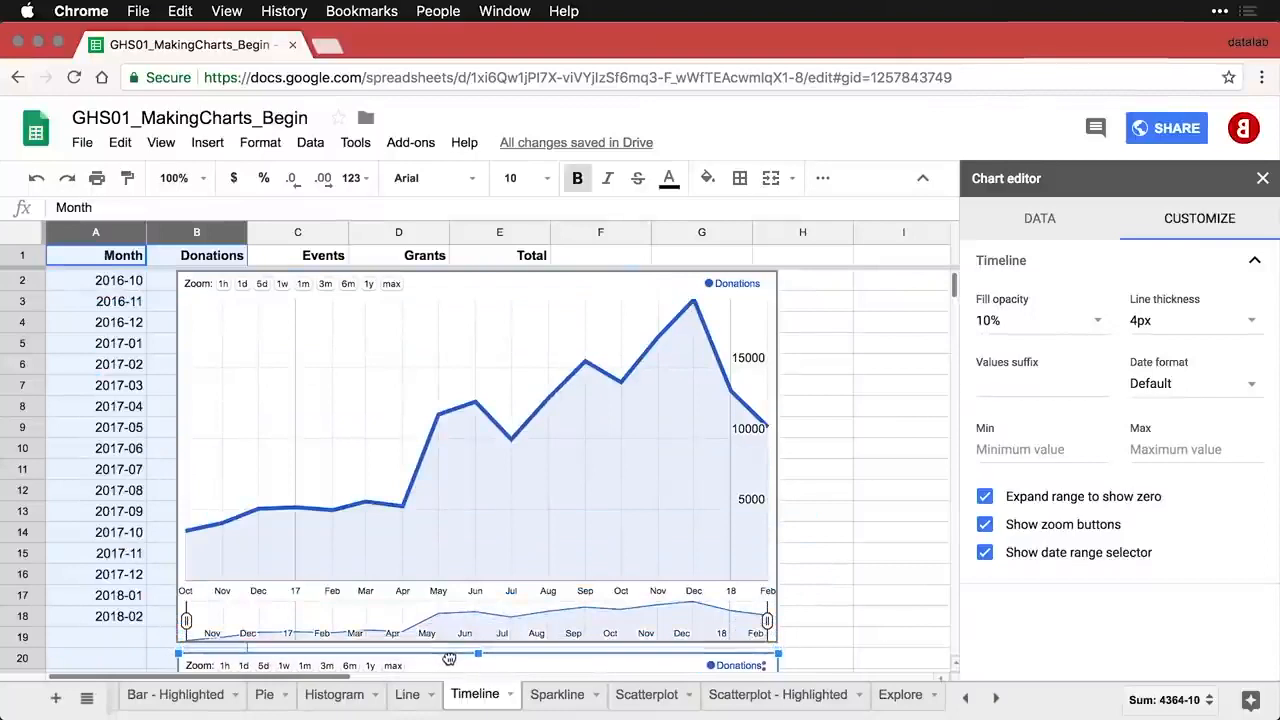
pyautogui.scroll(-6, 544, 563)
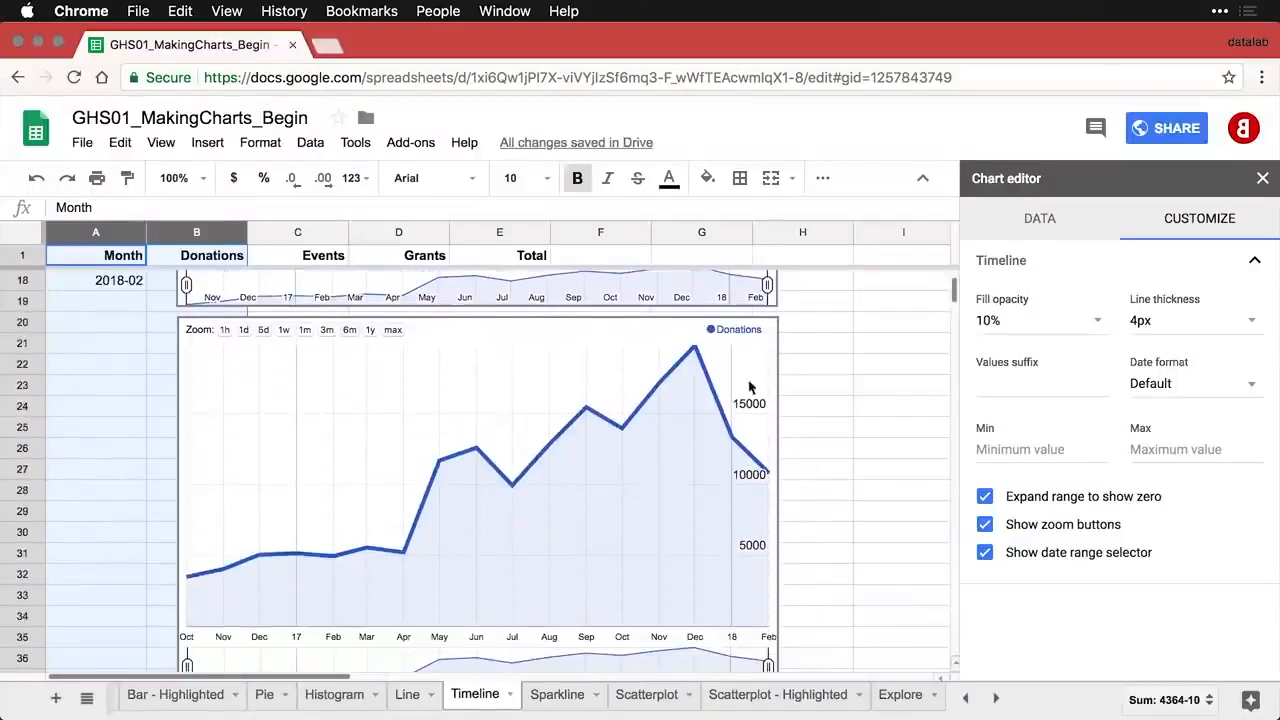
pyautogui.click(766, 350)
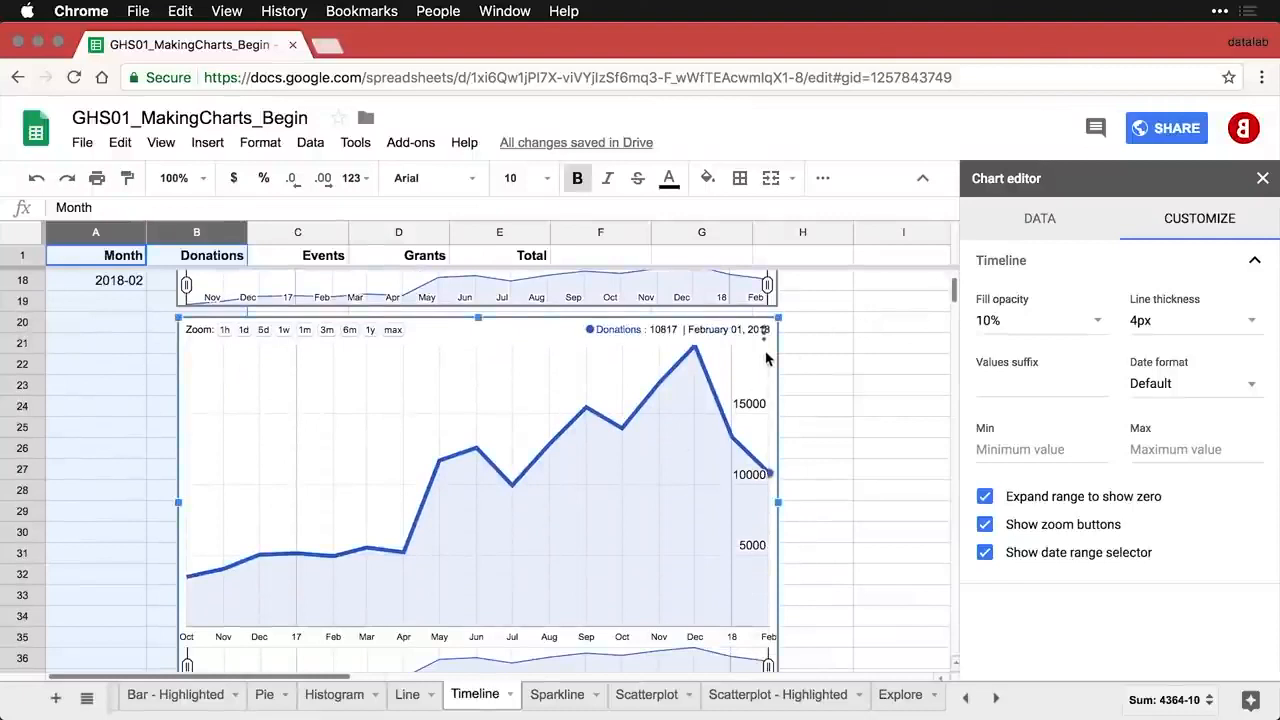
# - Set the copied chart's data range to A1:E18 so it plots Donations, Events, Grants and Total
pyautogui.click(1055, 230)
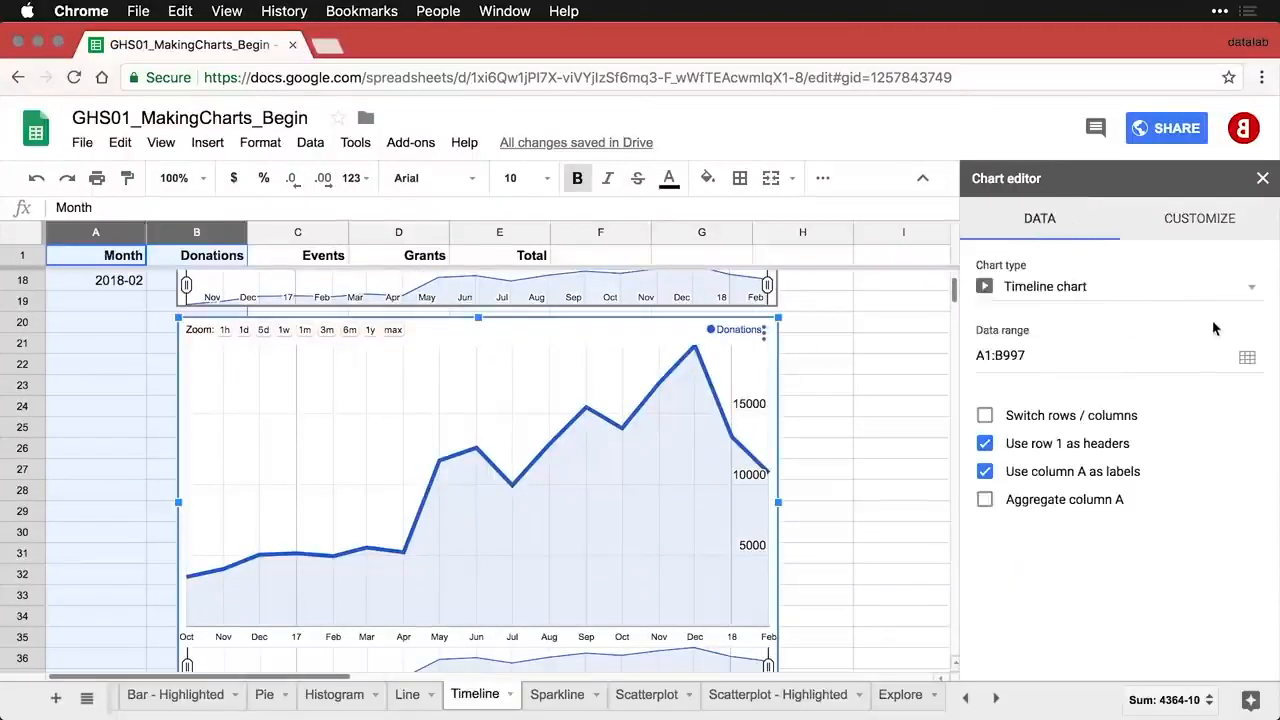
pyautogui.click(1249, 360)
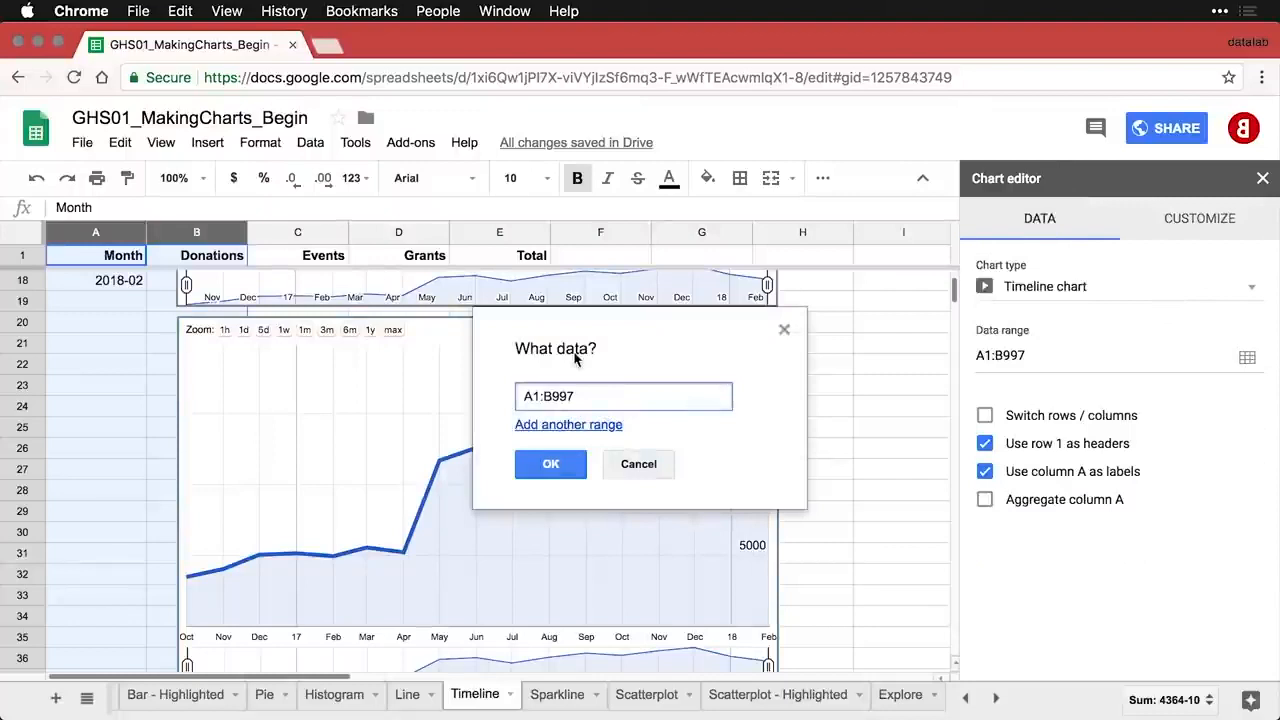
pyautogui.click(100, 284)
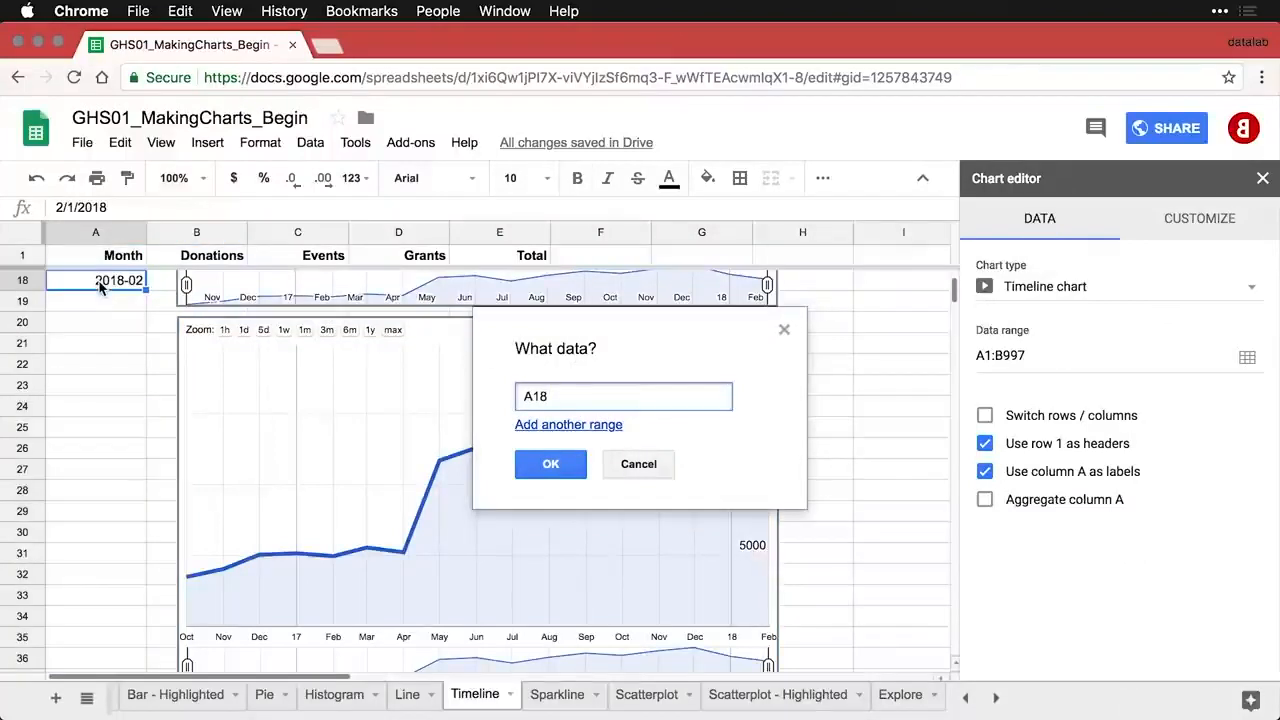
pyautogui.press('super+a')
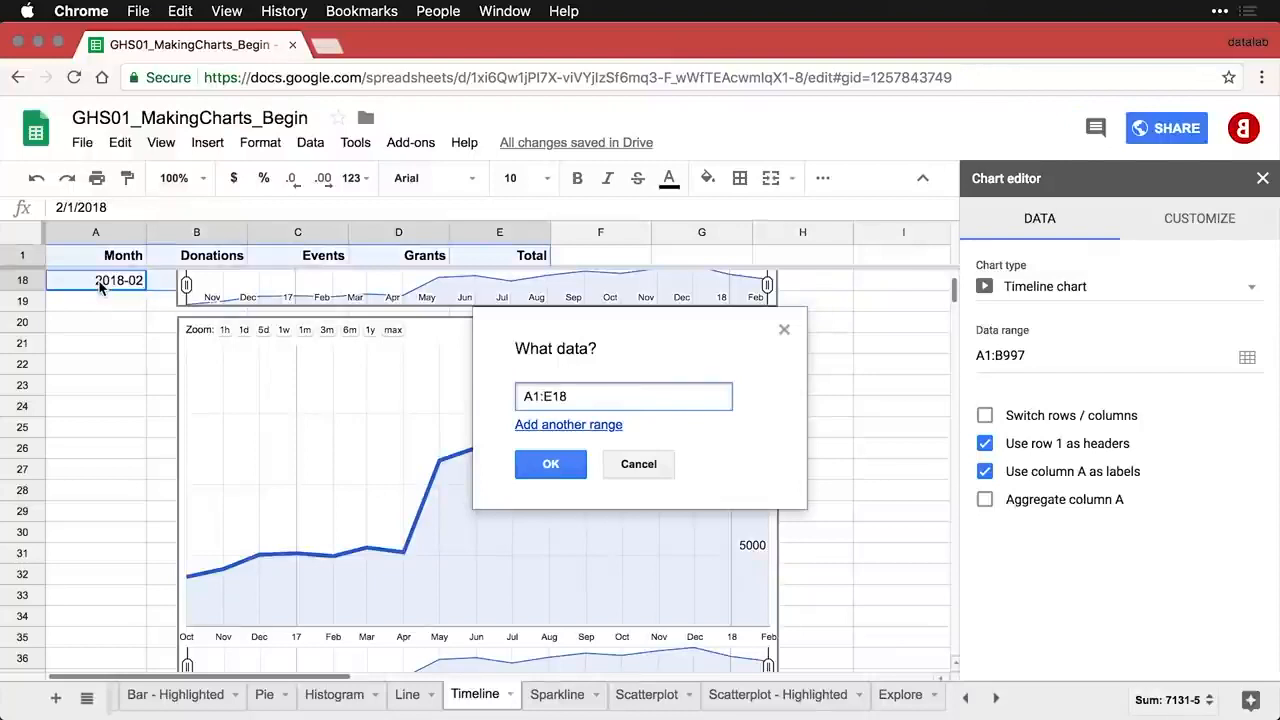
pyautogui.click(553, 464)
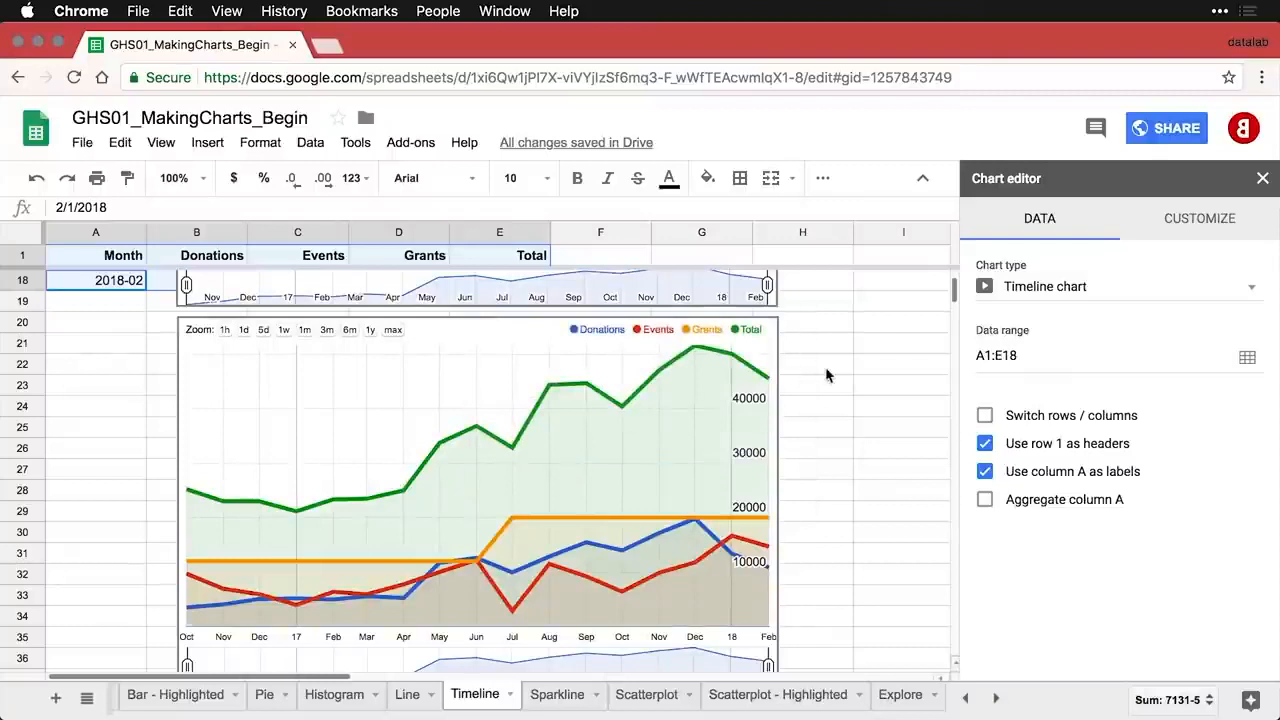
# - Drag the chart's date range selector to cut the last months from the visible range
pyautogui.scroll(-2, 843, 406)
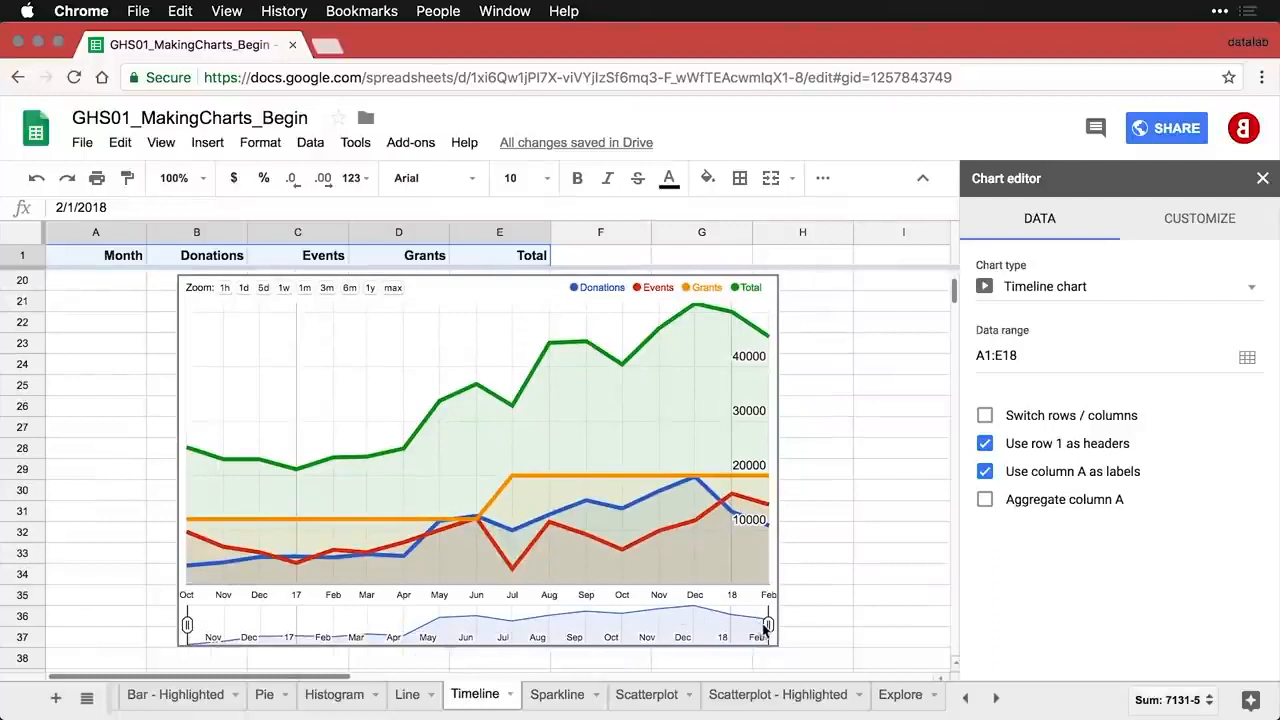
pyautogui.moveTo(768, 626); pyautogui.dragTo(689, 626)
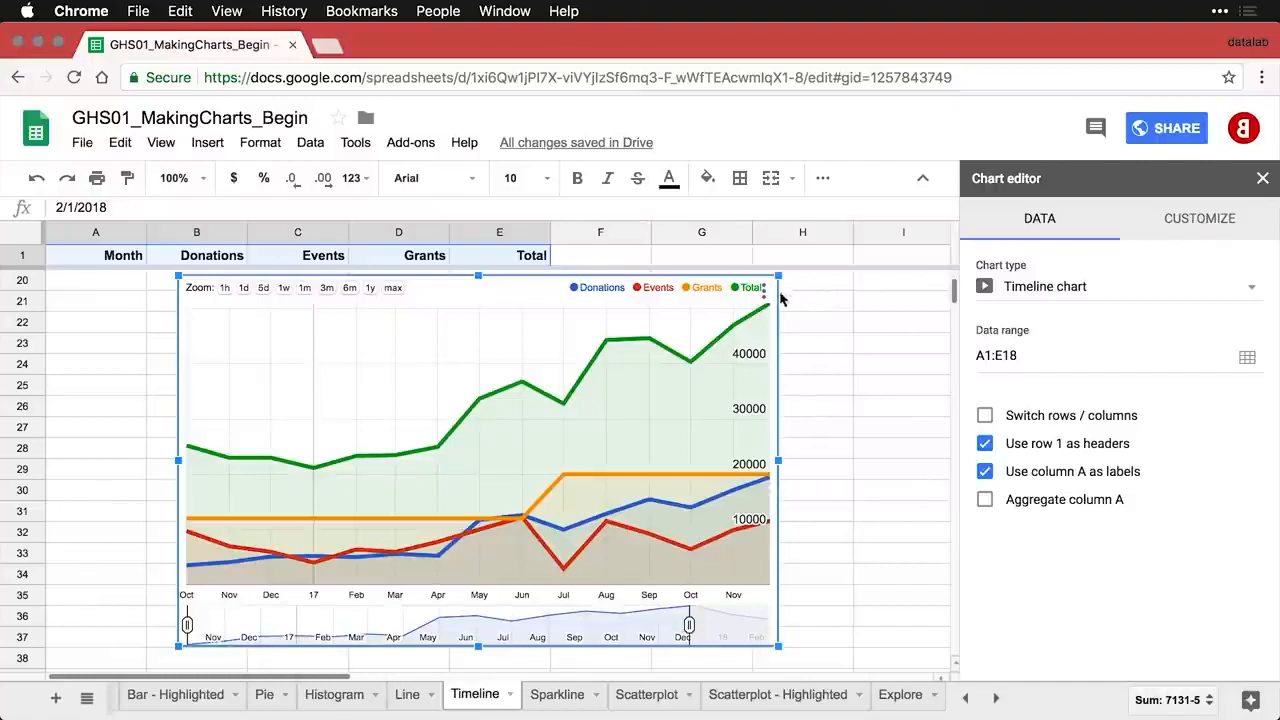
pyautogui.moveTo(690, 364)
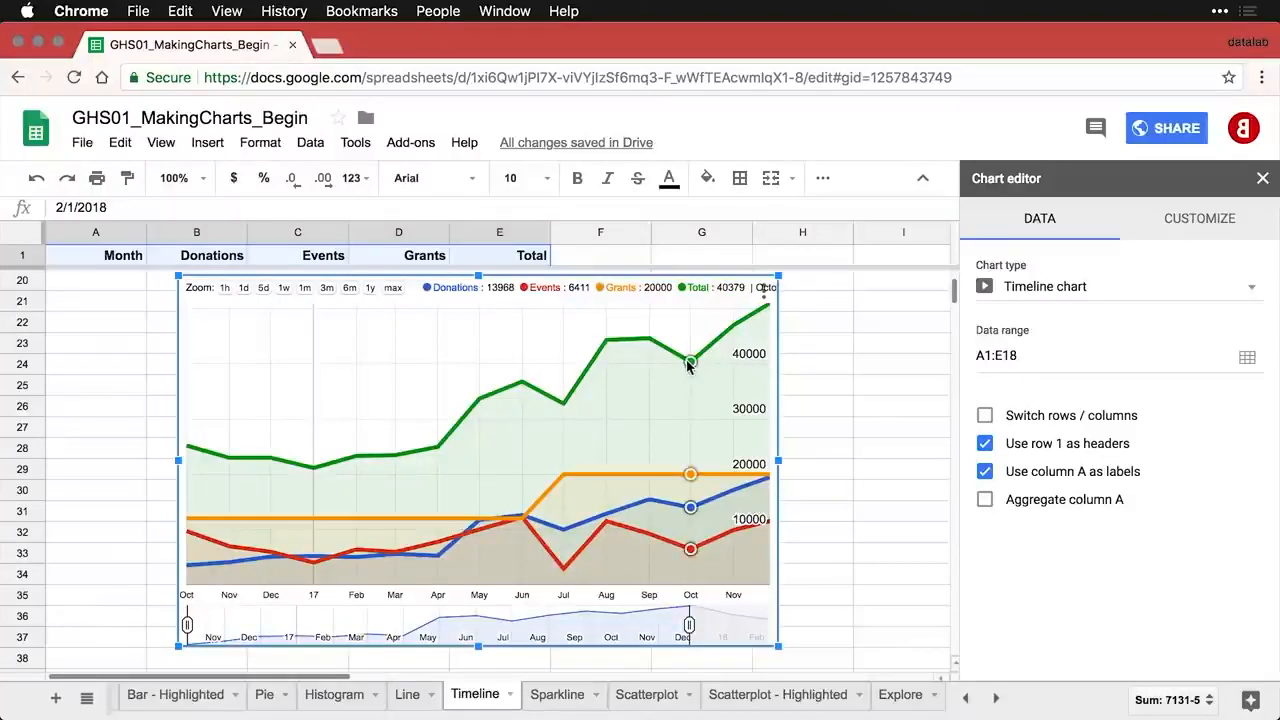
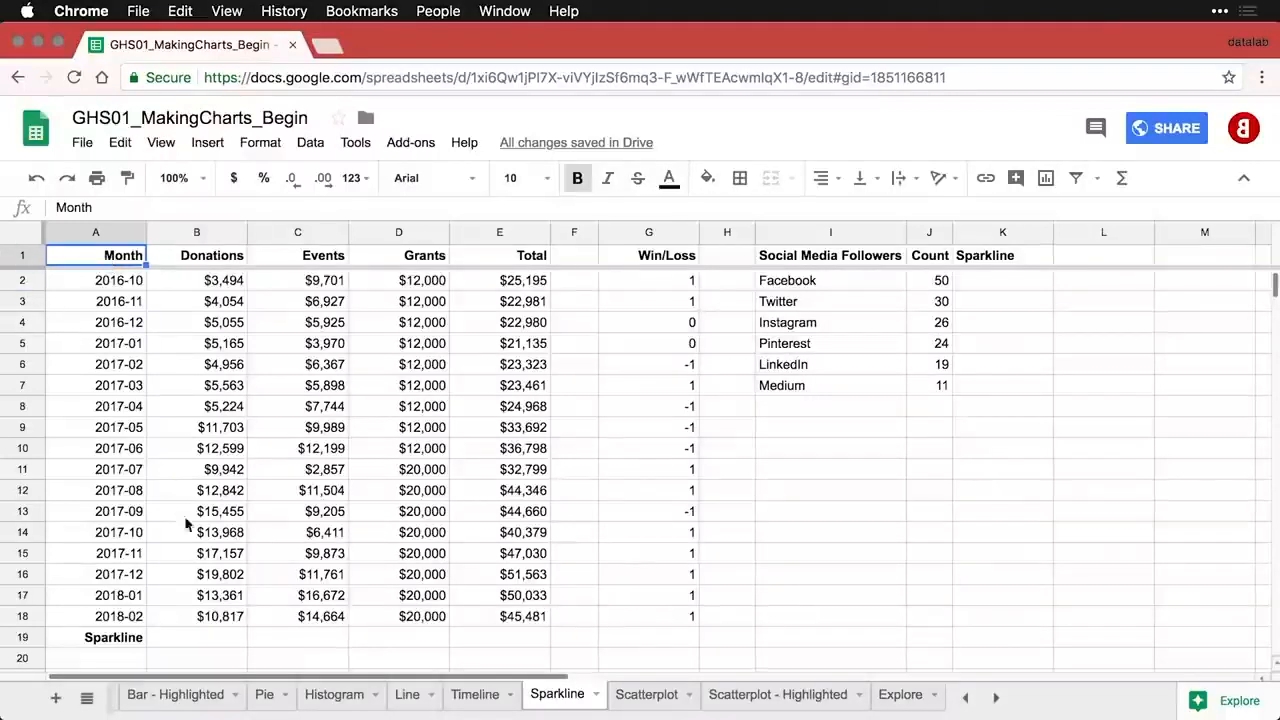
# - Enter =SPARKLINE(B2:B18) in B19 to chart the Donations values as a mini line
pyautogui.click(214, 640)
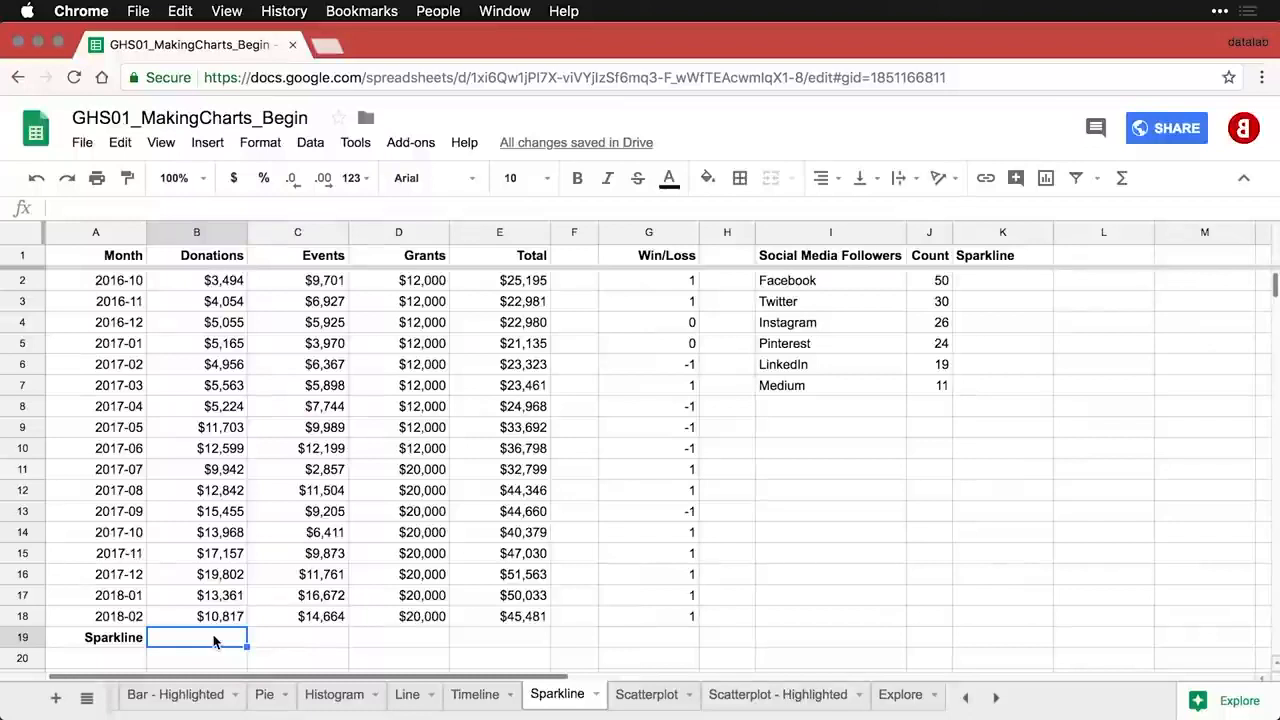
pyautogui.write('=')
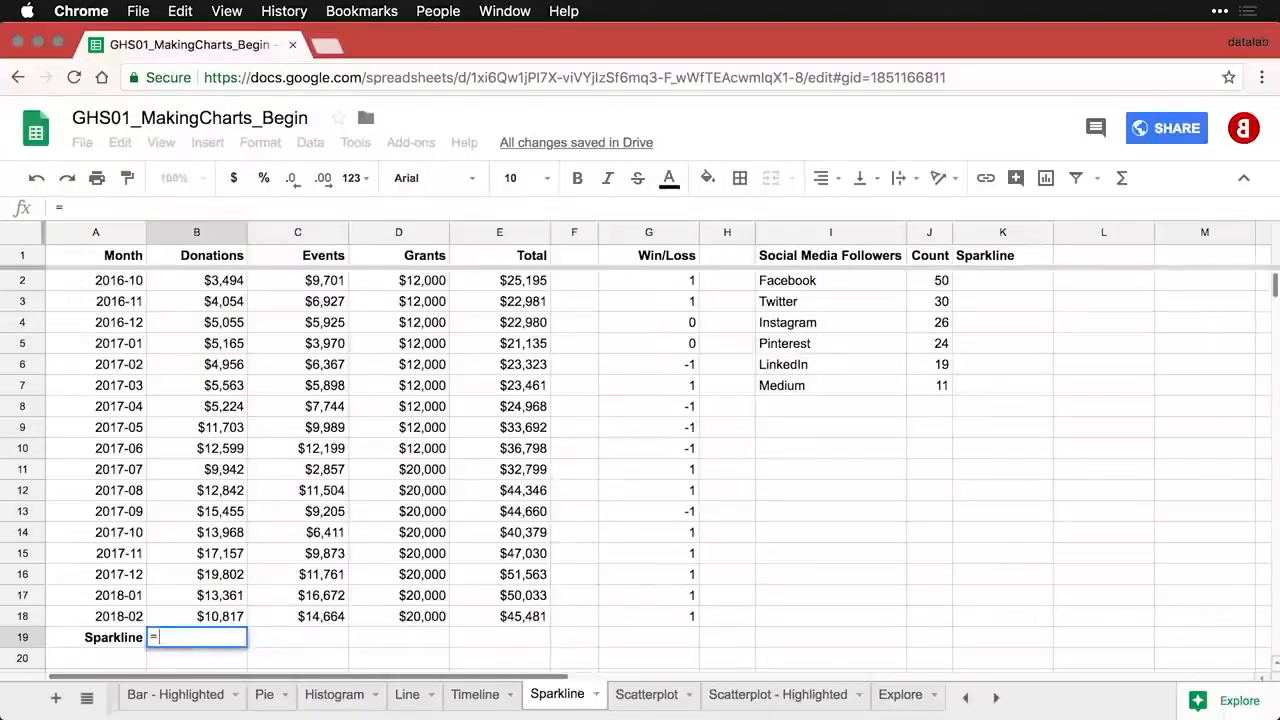
pyautogui.write('spar')
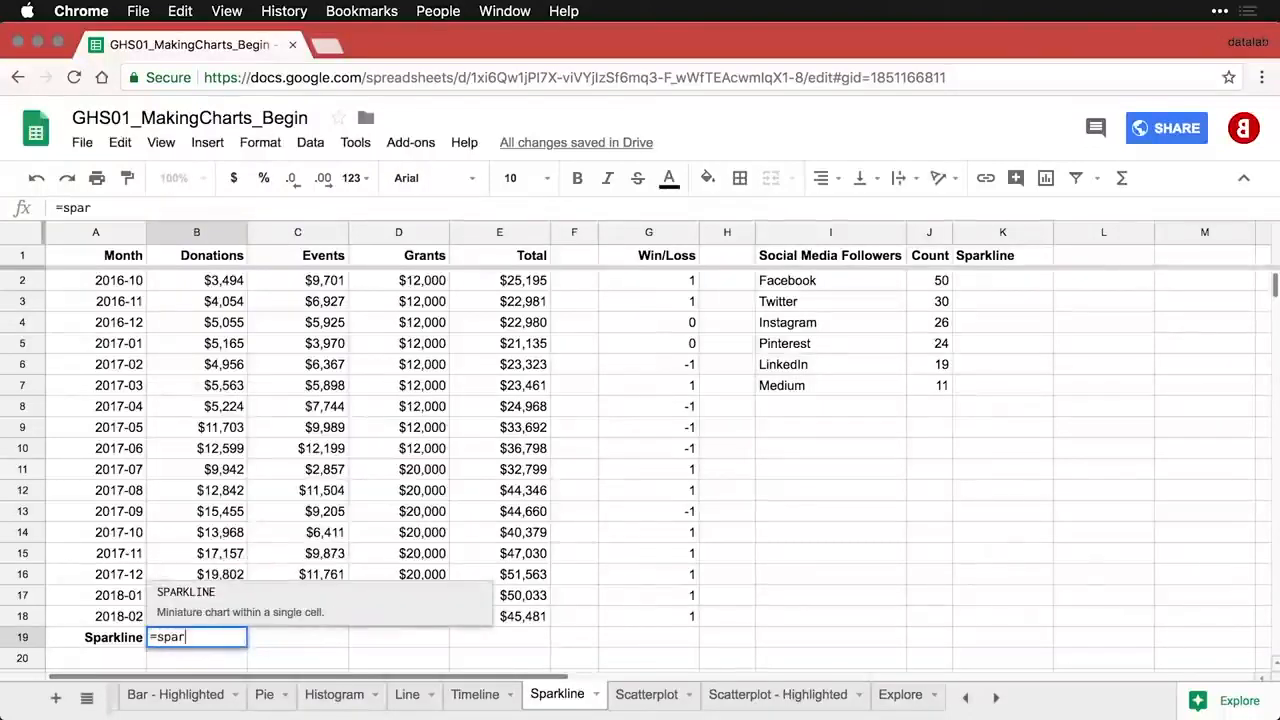
pyautogui.click(199, 592)
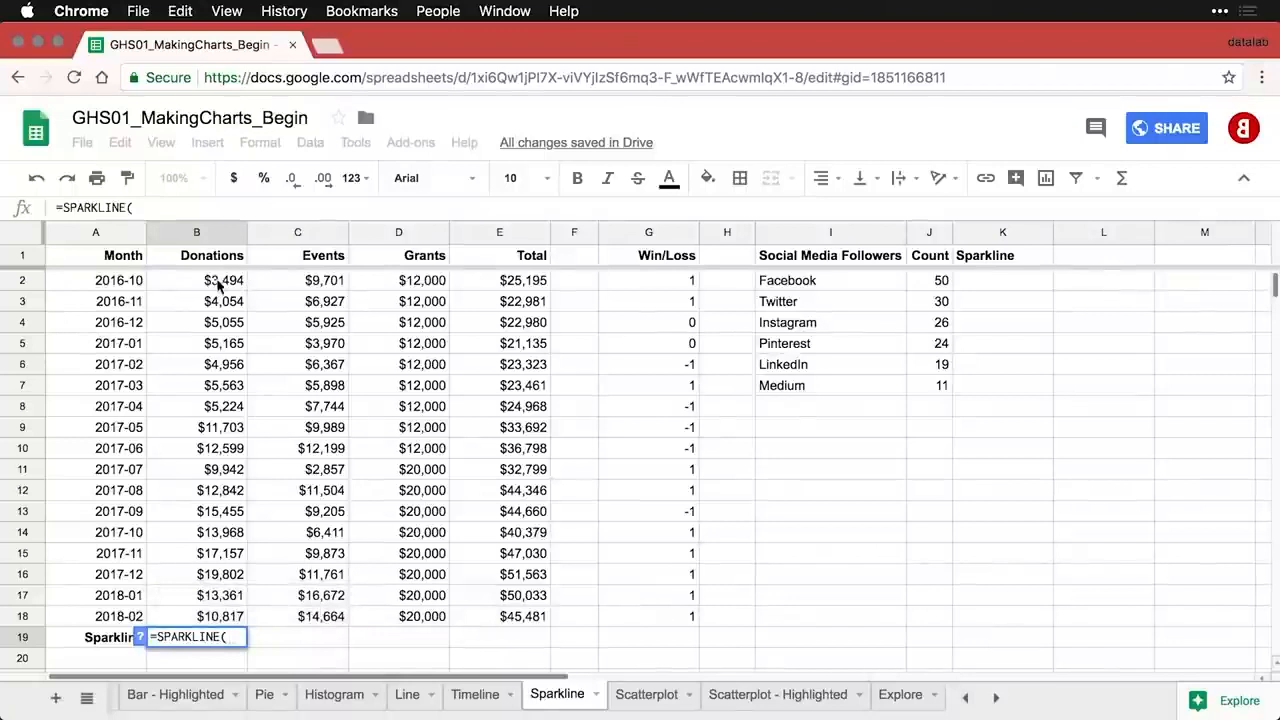
pyautogui.moveTo(217, 281); pyautogui.dragTo(213, 618)
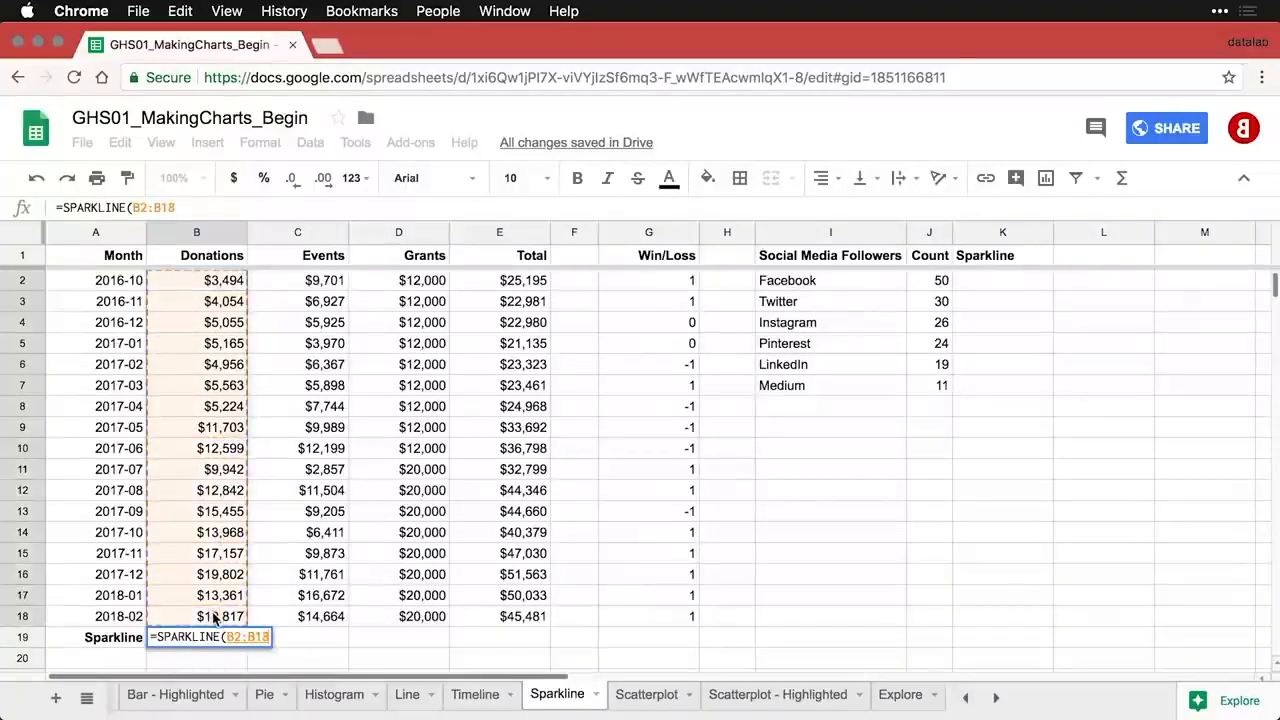
pyautogui.write(')')
pyautogui.press('Return')
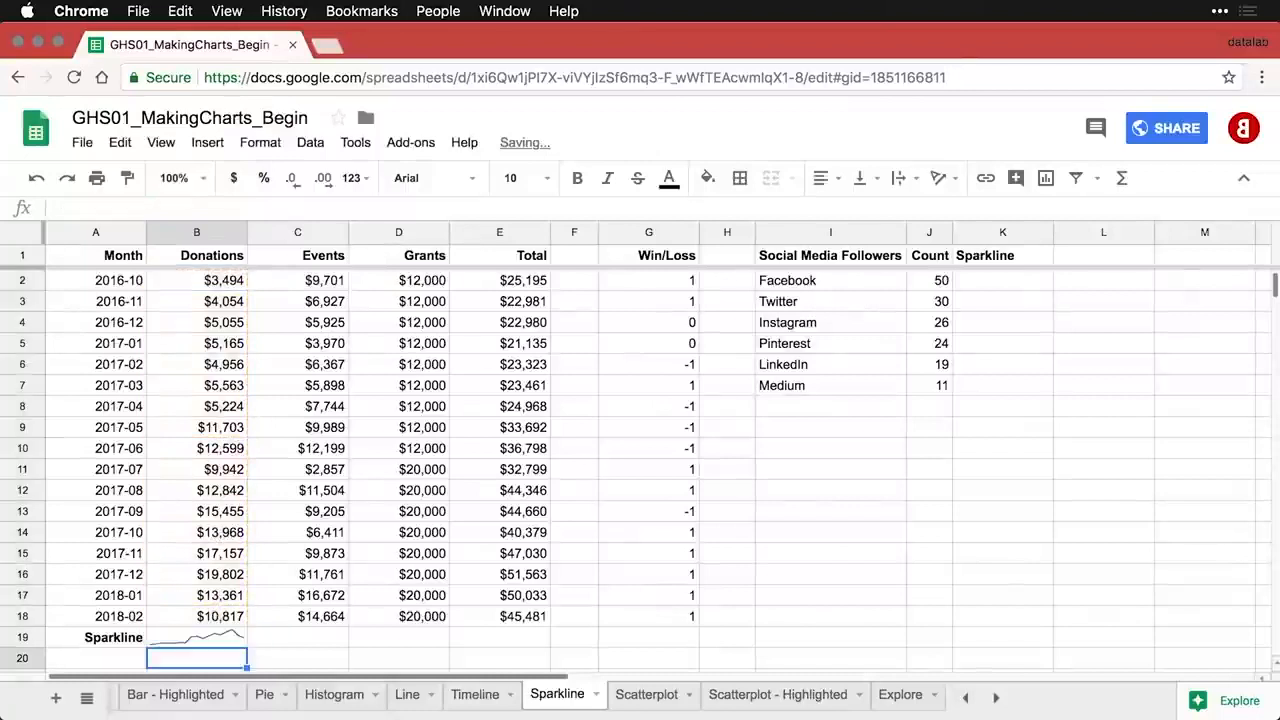
pyautogui.click(226, 642)
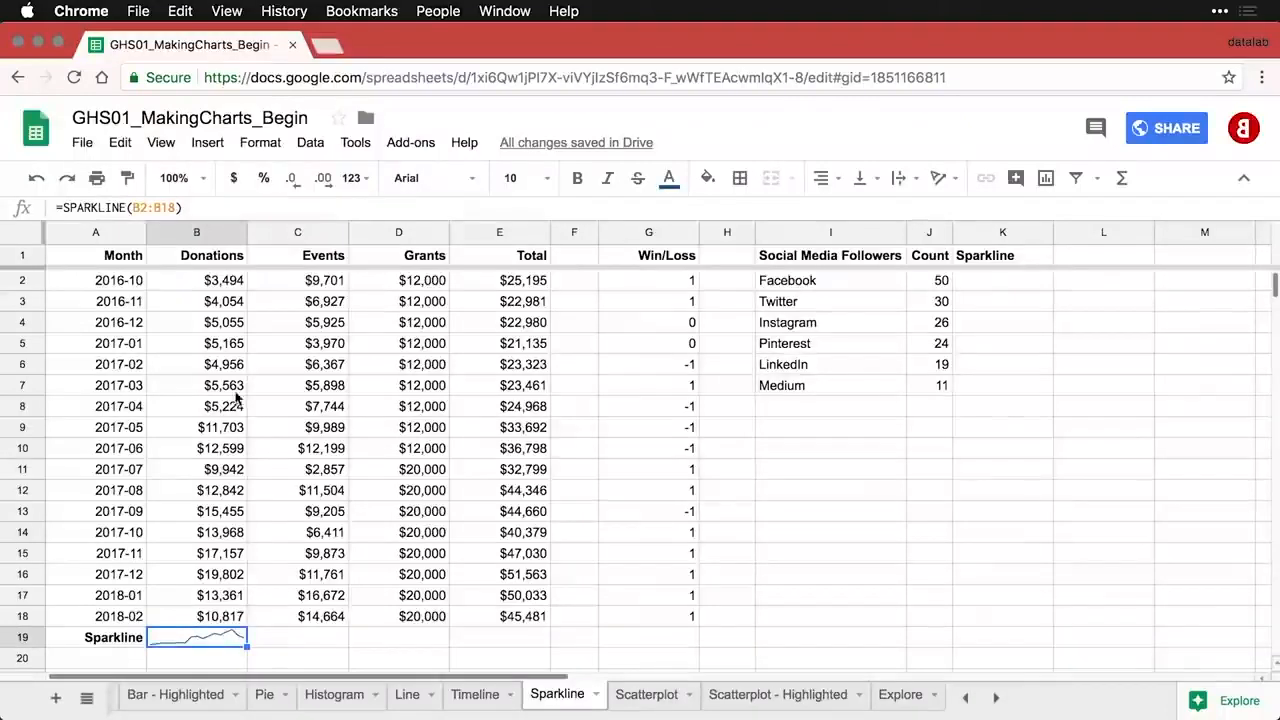
# - Zoom the sheet to 200% and fill the B19 sparkline across C19:E19
pyautogui.click(203, 179)
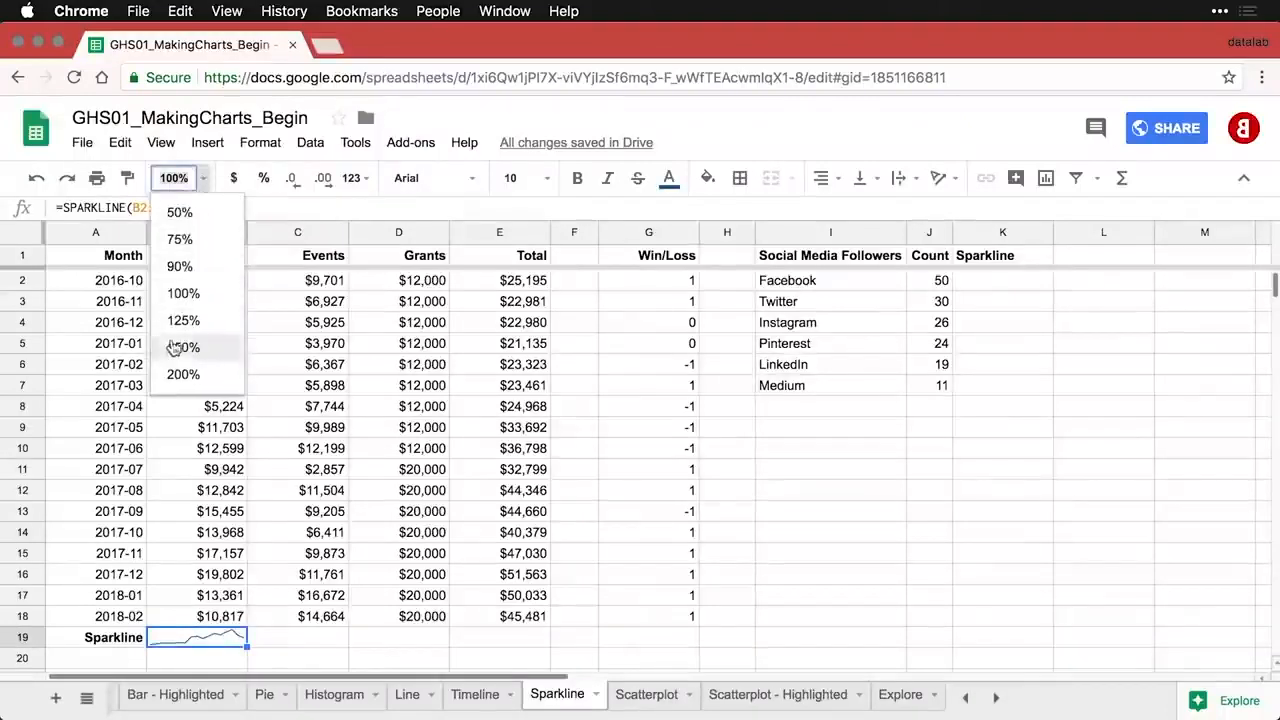
pyautogui.click(183, 374)
pyautogui.scroll(-1, 256, 447)
pyautogui.scroll(-12, 256, 447)
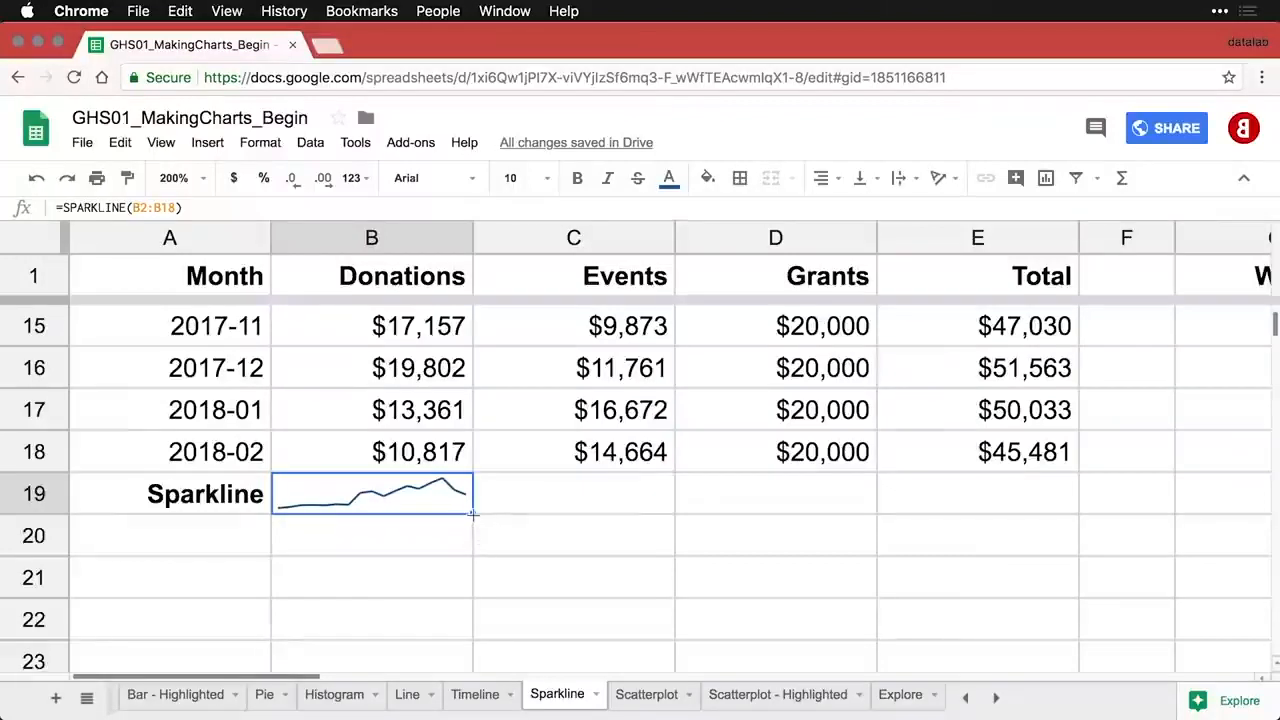
pyautogui.moveTo(473, 514); pyautogui.dragTo(955, 511)
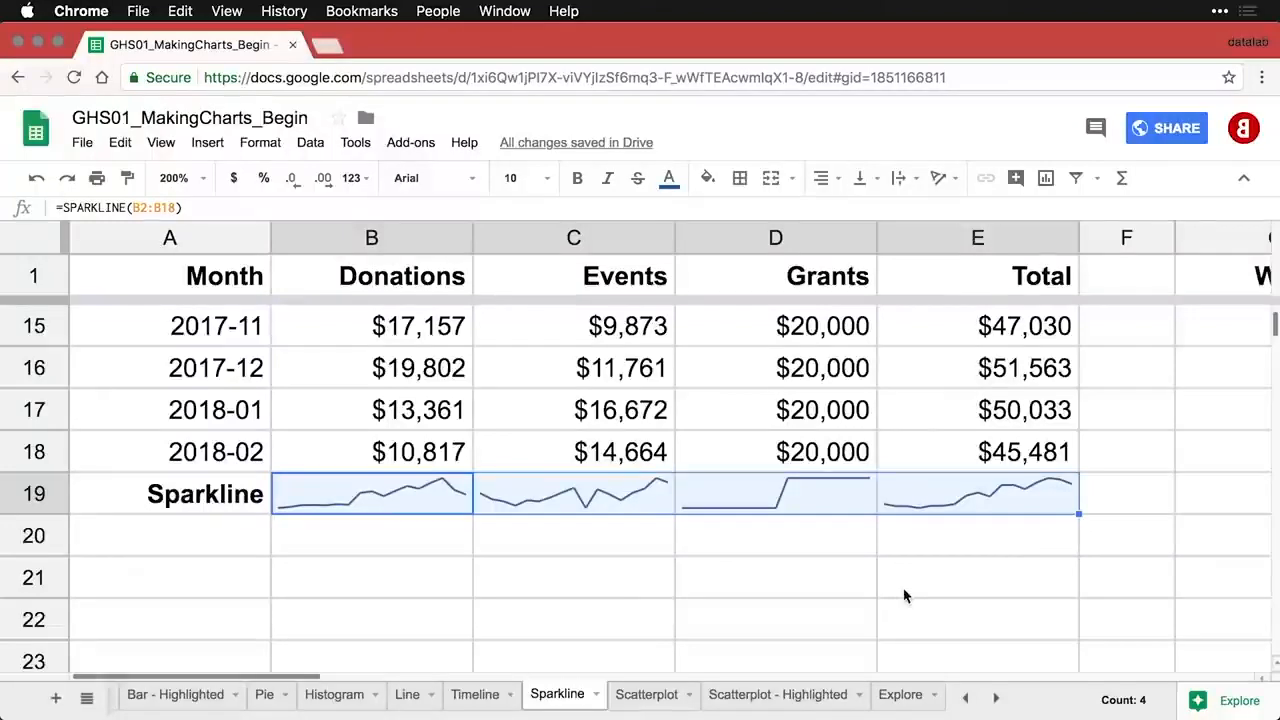
# - Try making row 19 taller, then undo the height change
pyautogui.click(135, 494)
pyautogui.click(52, 500)
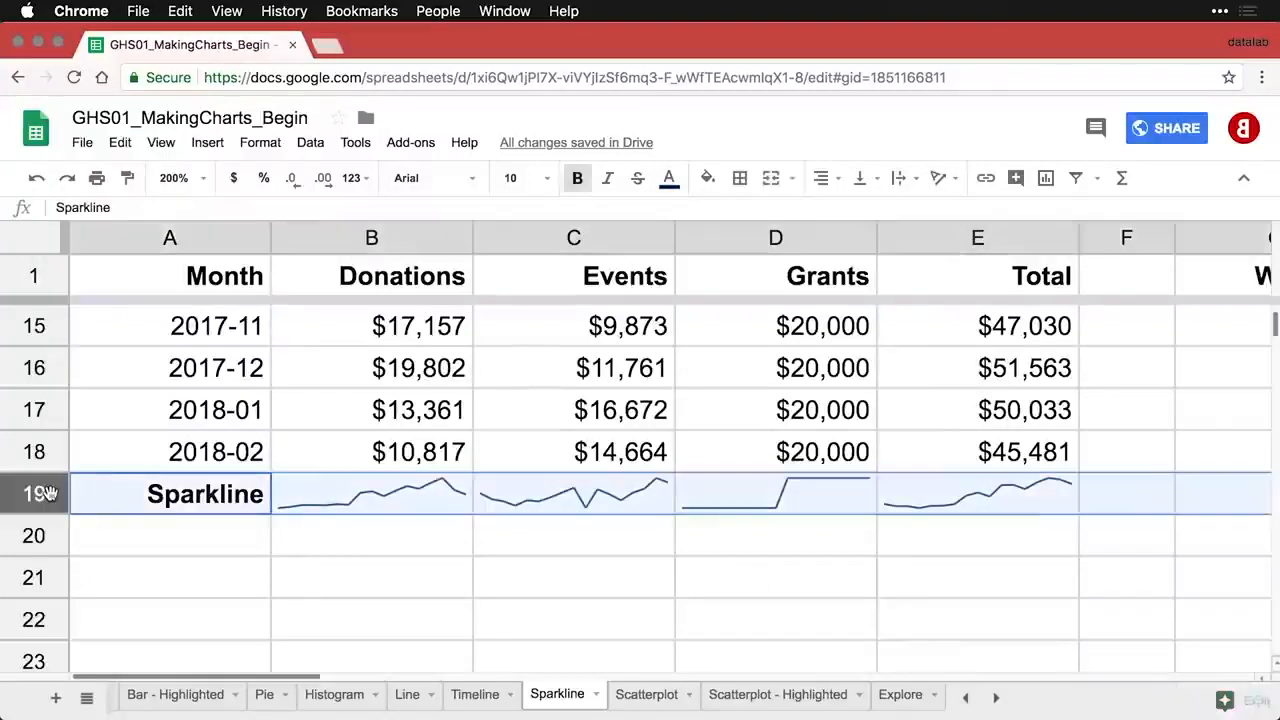
pyautogui.moveTo(45, 503); pyautogui.dragTo(48, 573)
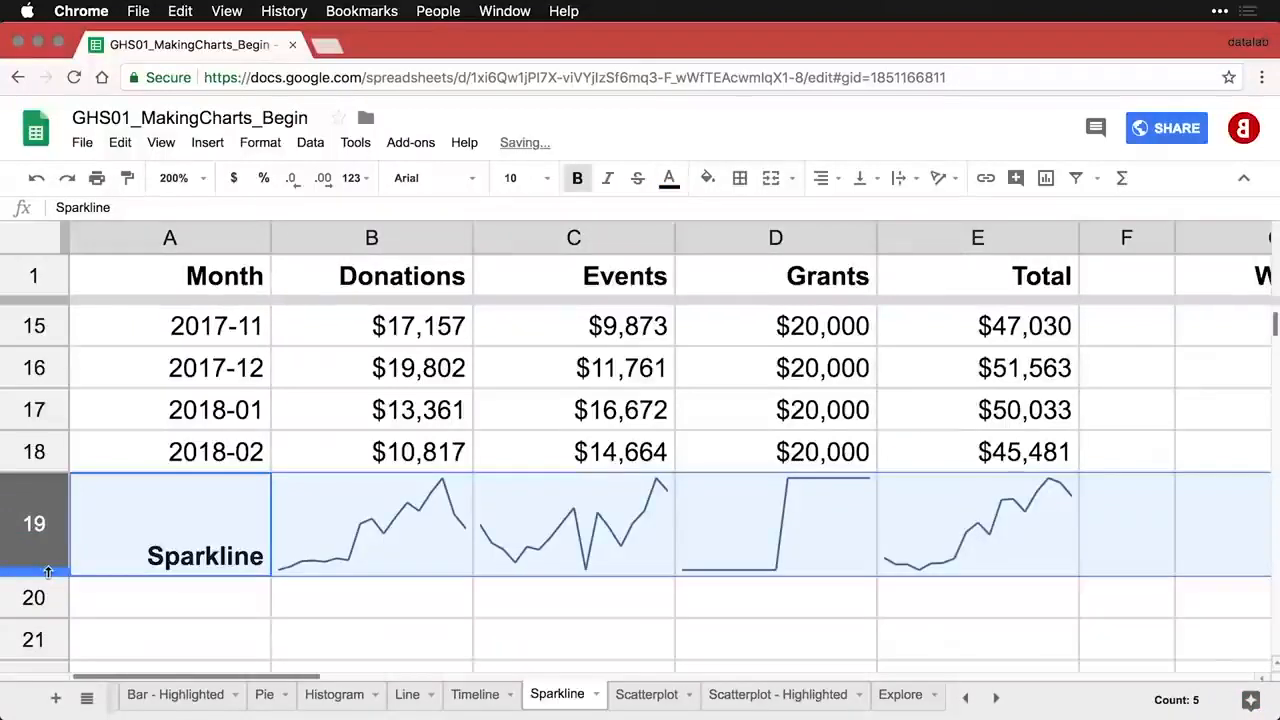
pyautogui.press('super+z')
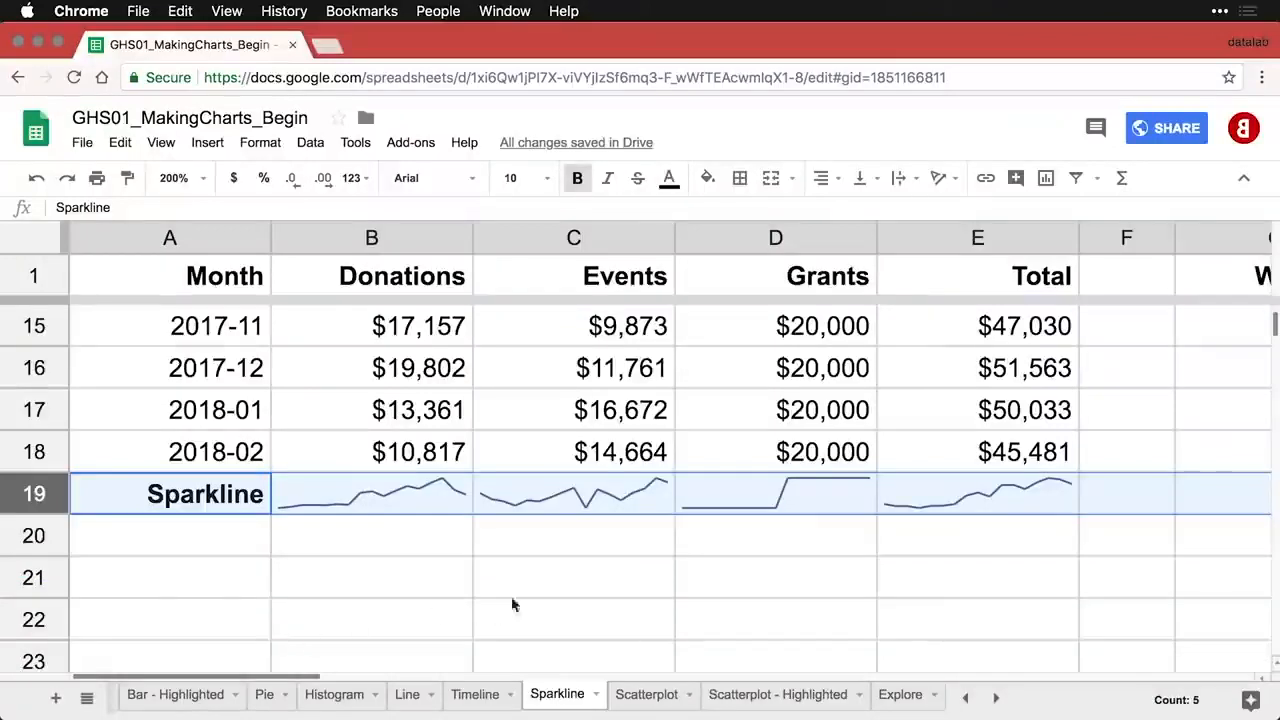
# - Add {"ymin", 0} to the D19 Grants sparkline formula so its axis starts at zero
pyautogui.click(822, 498)
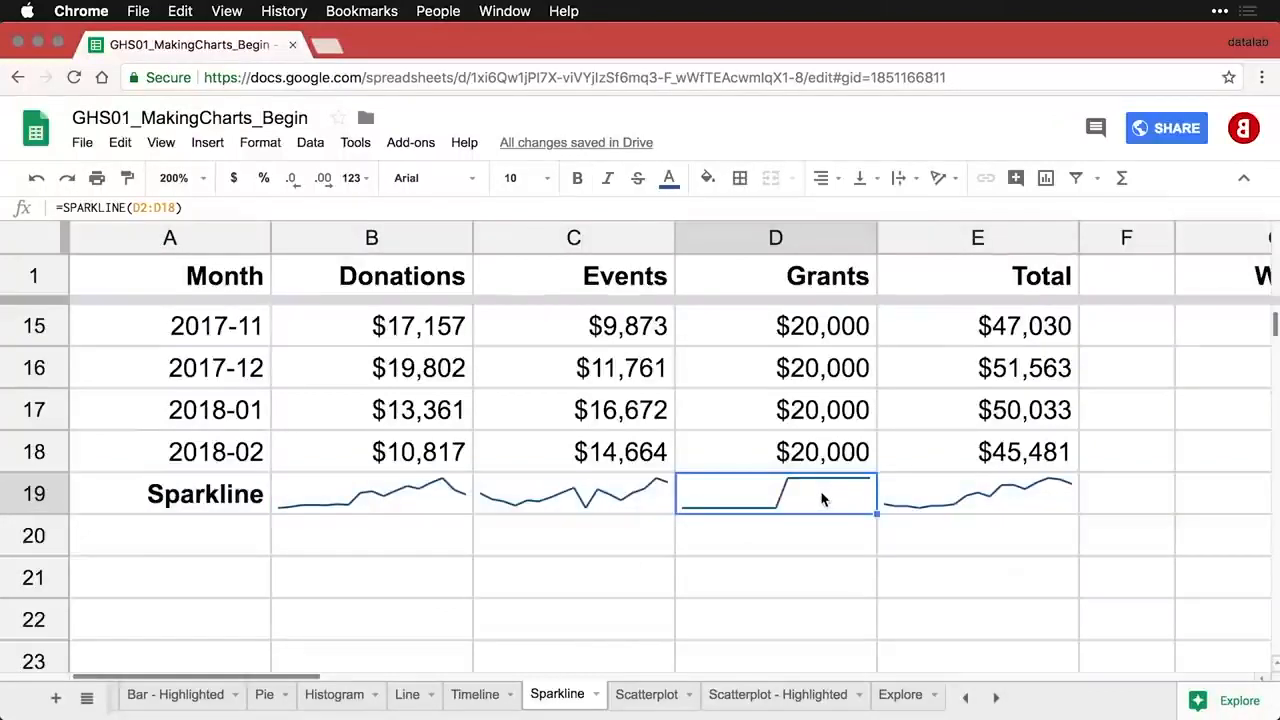
pyautogui.scroll(5, 826, 415)
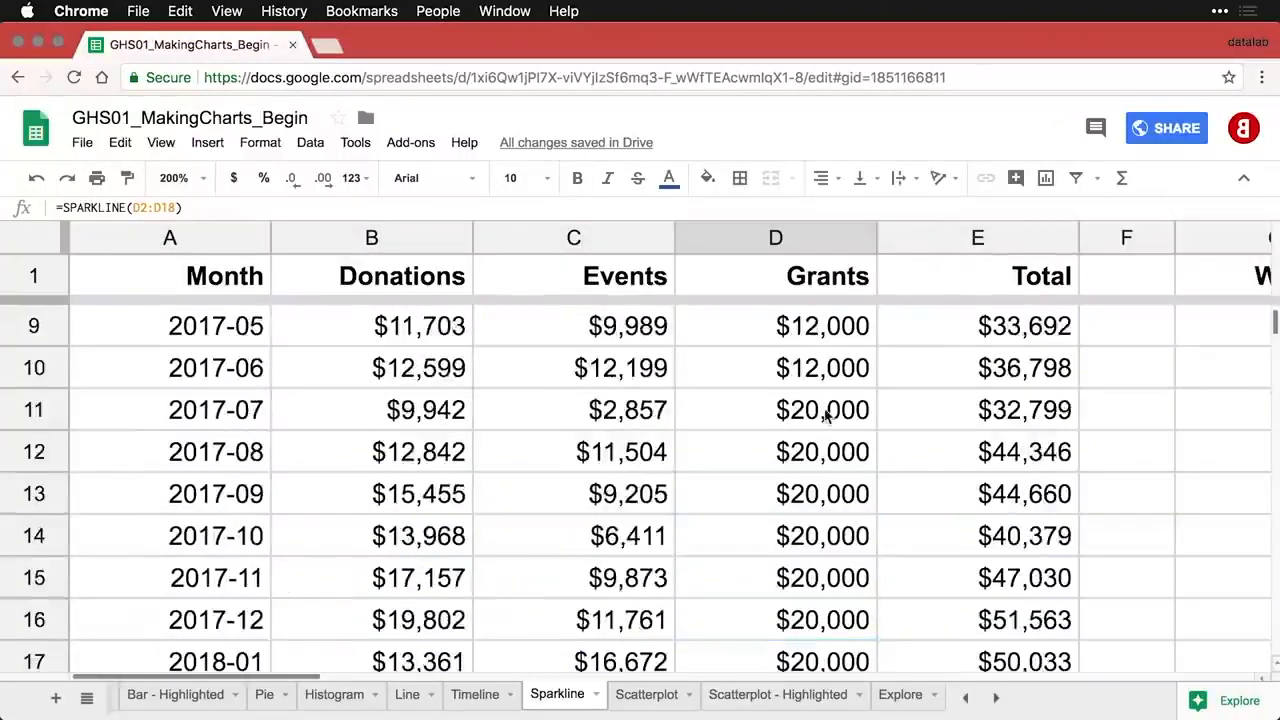
pyautogui.scroll(1, 826, 415)
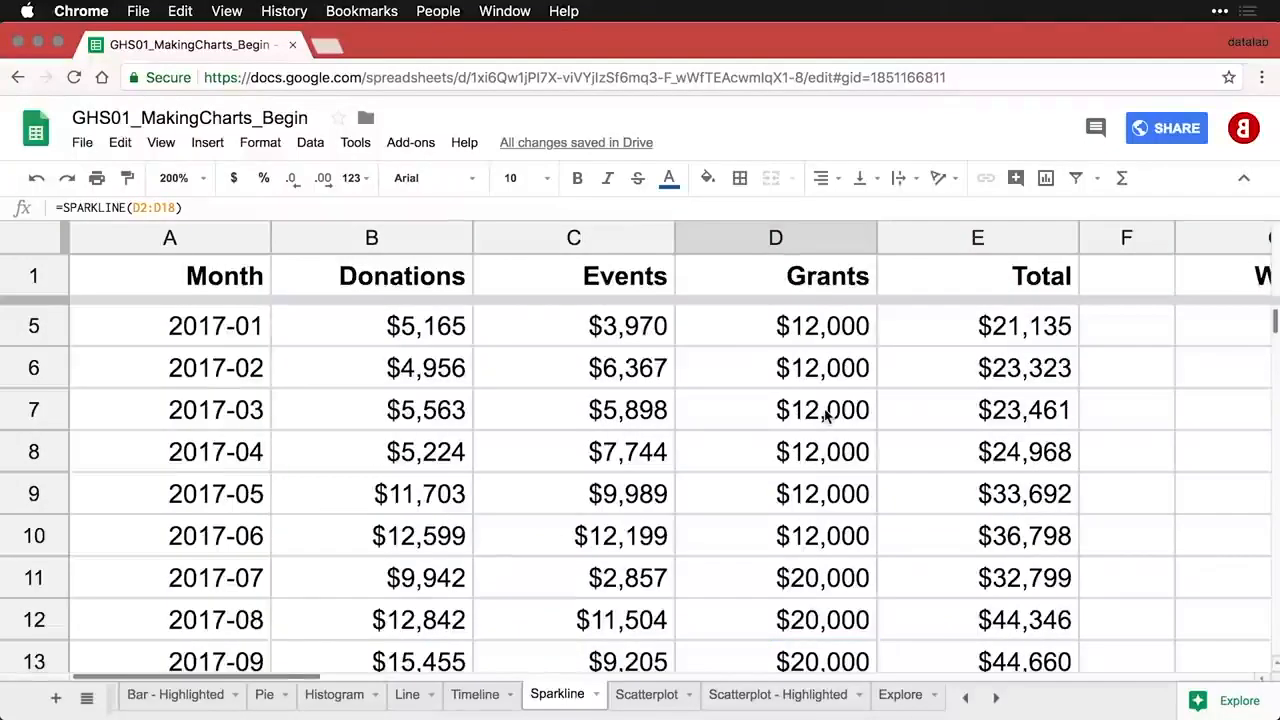
pyautogui.scroll(-5, 826, 415)
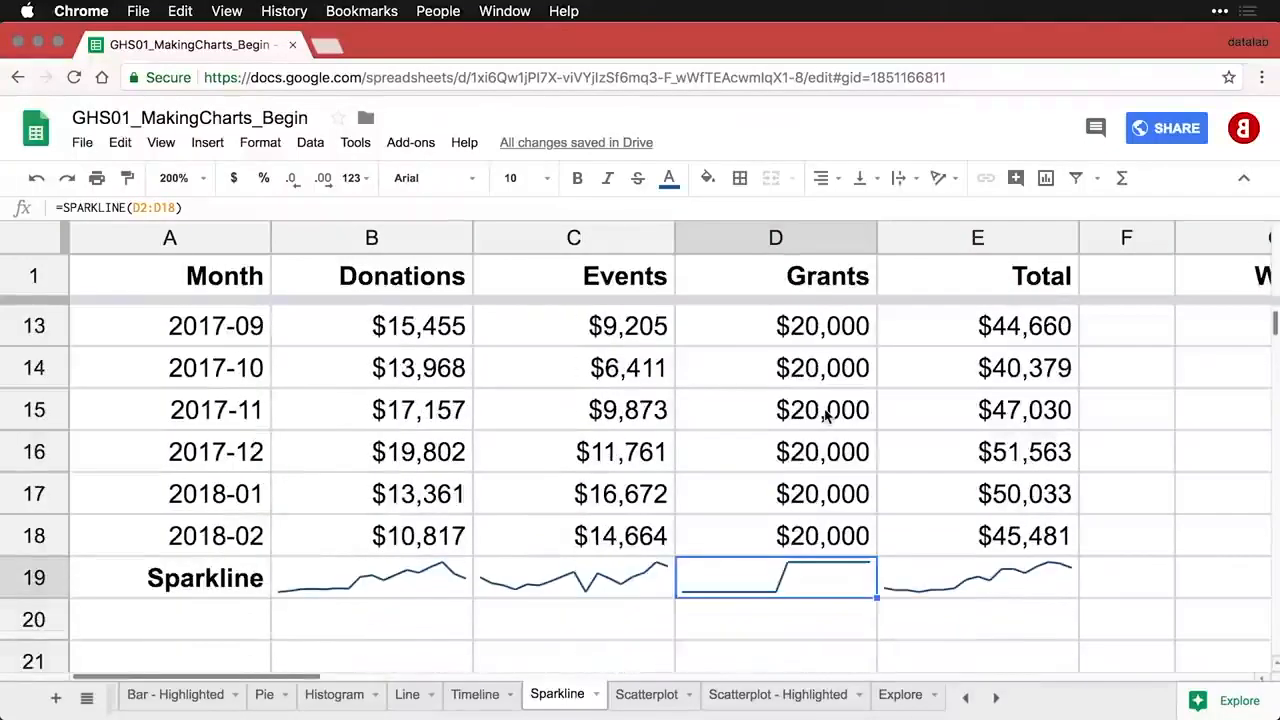
pyautogui.doubleClick(806, 588)
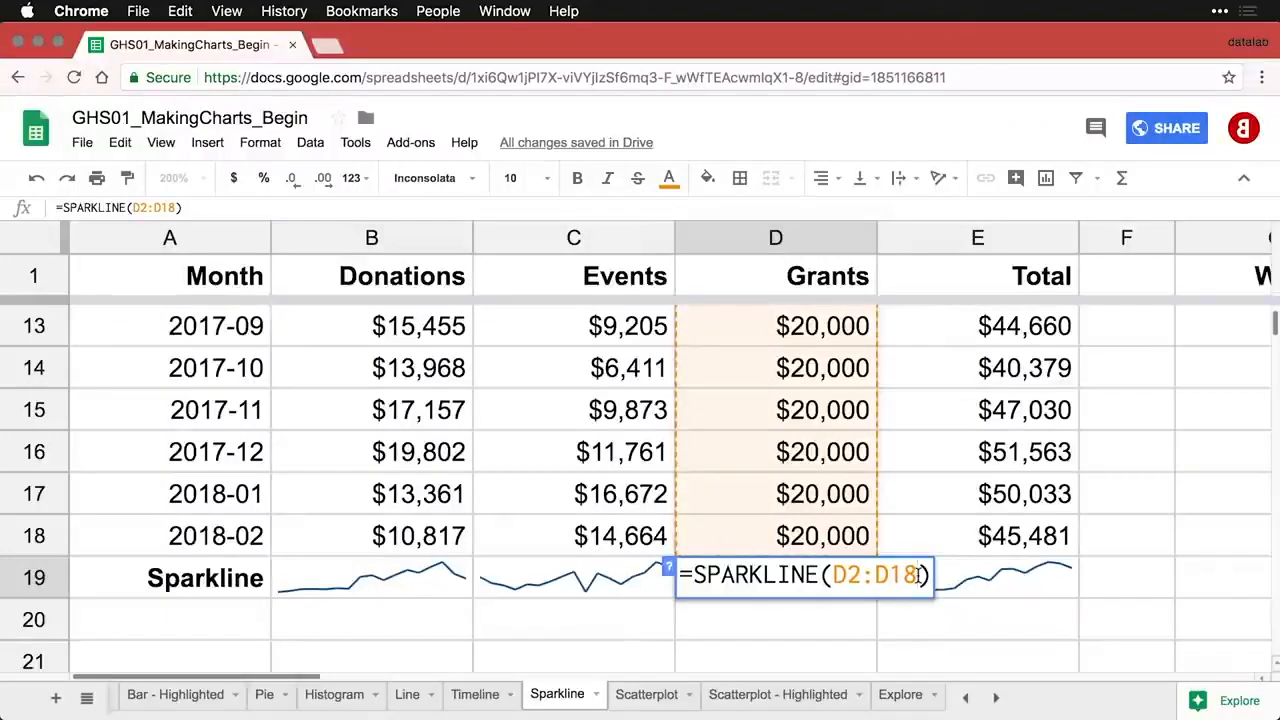
pyautogui.write(', {"ymin", 0}')
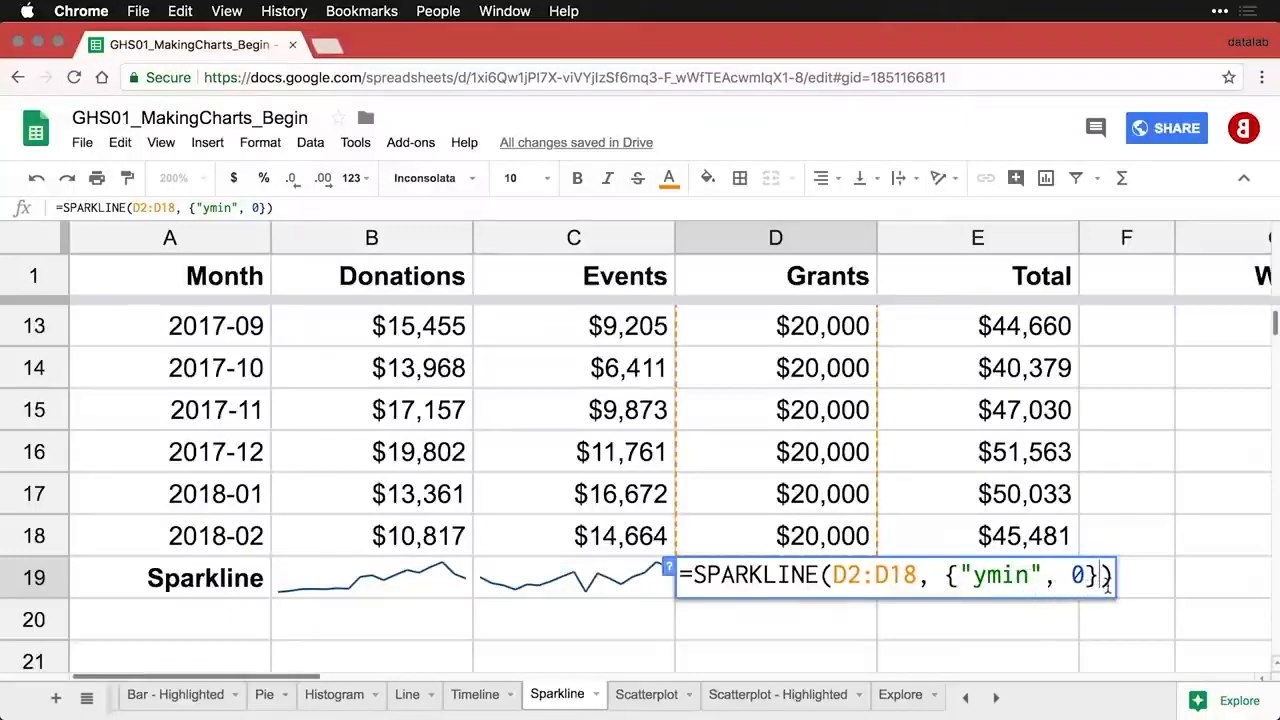
pyautogui.press('Return')
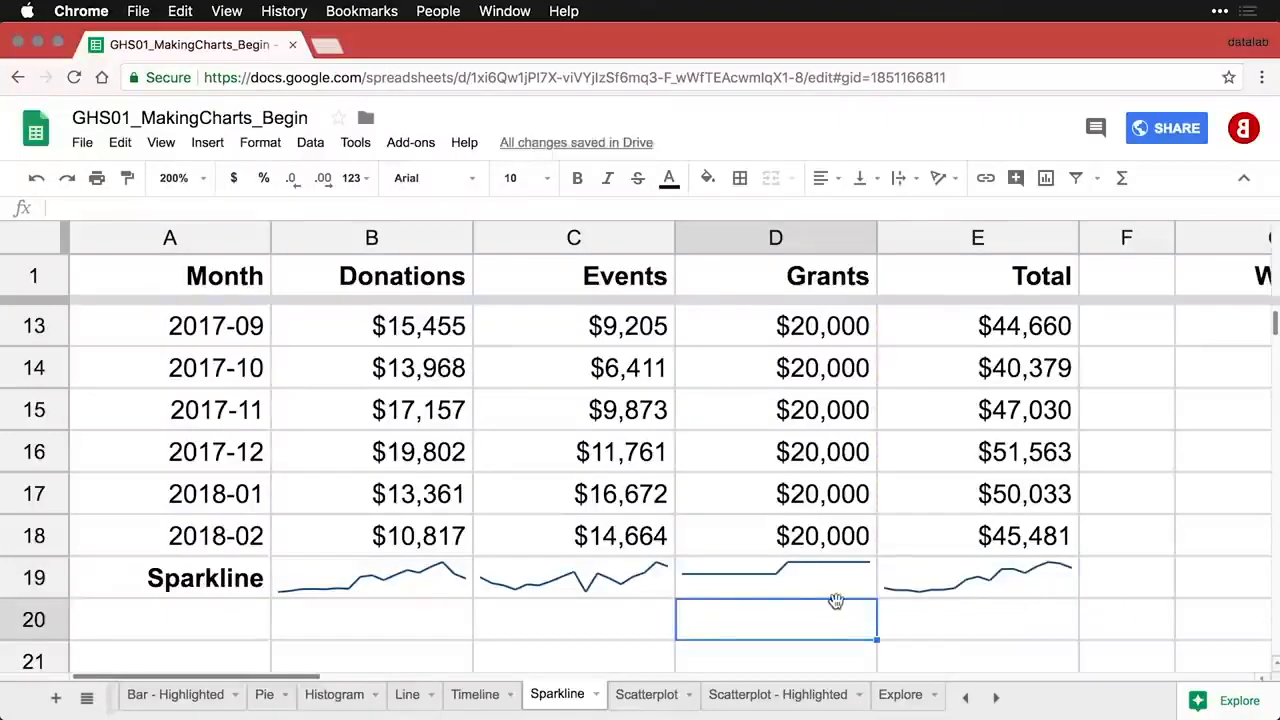
pyautogui.click(757, 584)
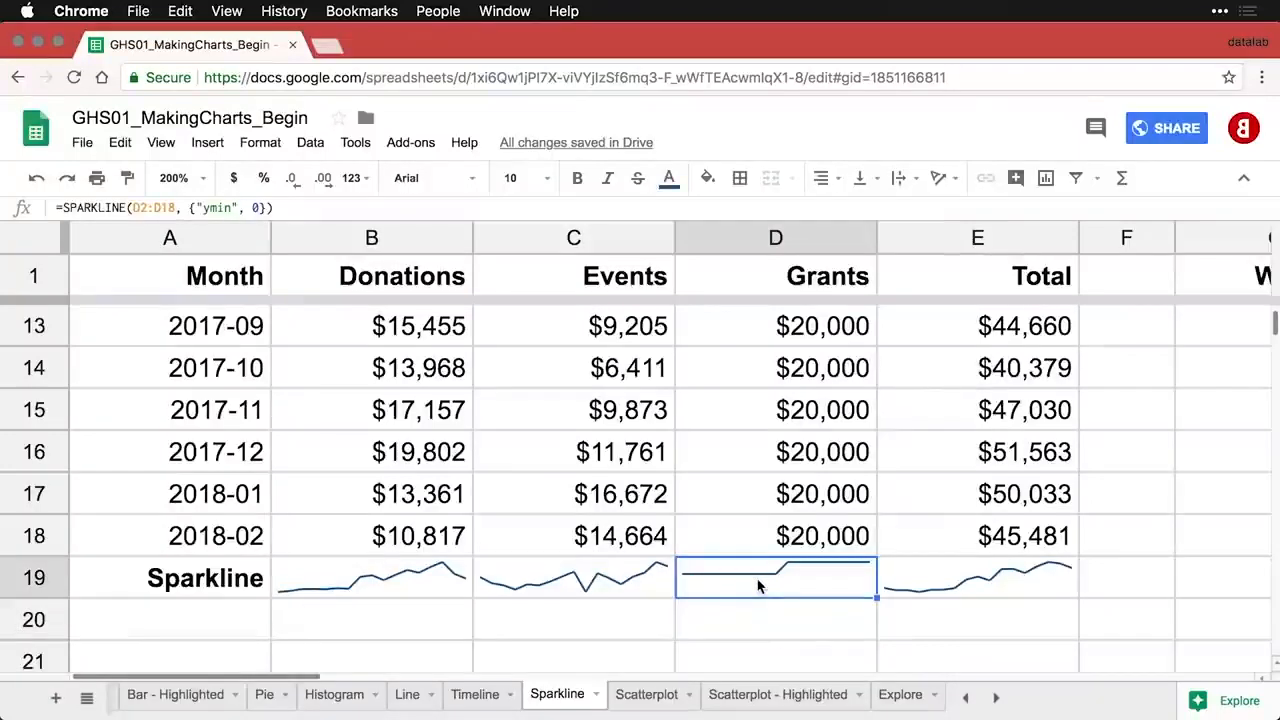
pyautogui.press('Right')
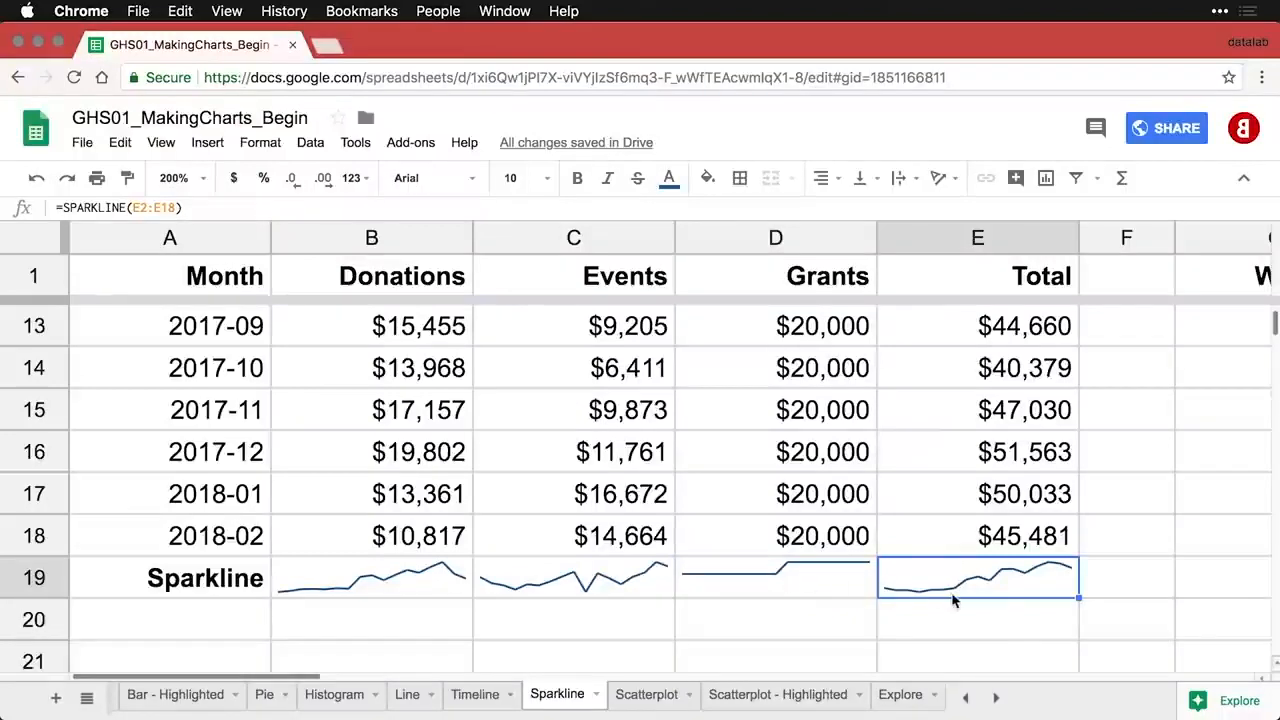
# - Give the E19 Total sparkline {"color", "#CC0000"; "linewidth", 2}, then reset zoom to 100%
pyautogui.doubleClick(999, 583)
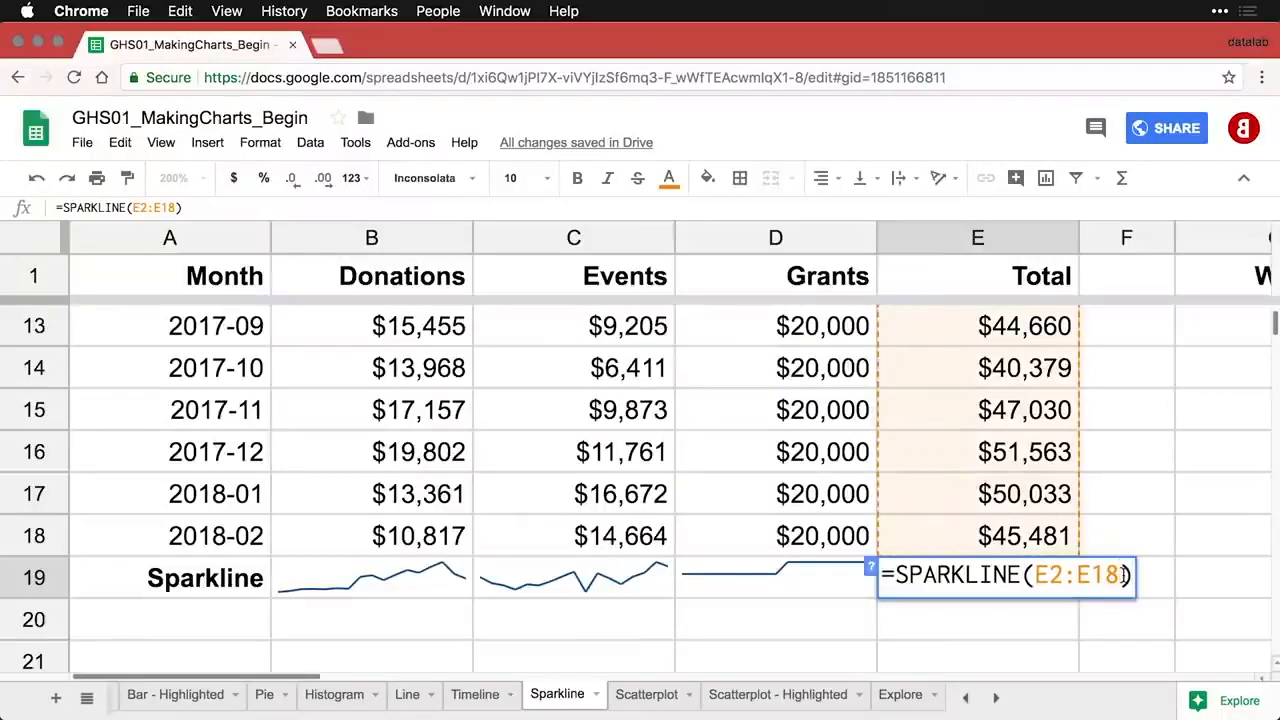
pyautogui.write(', {"color", "#CC0000"; "linewidth", 2}')
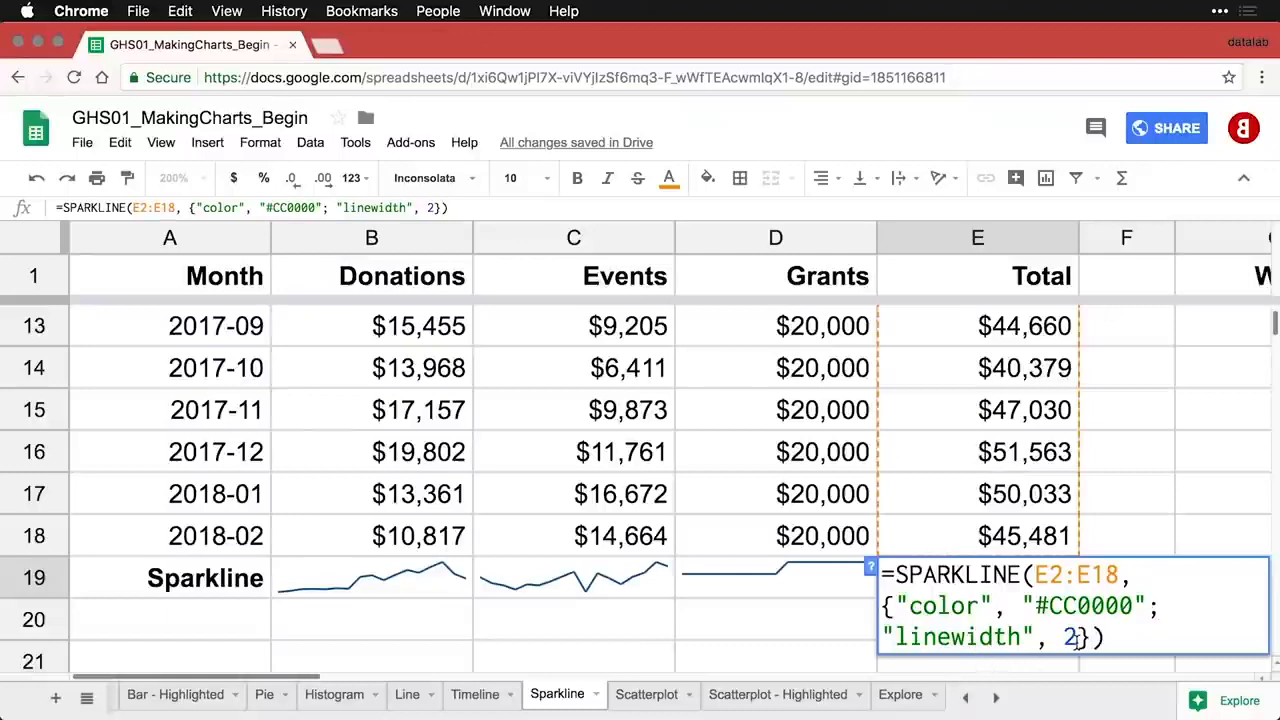
pyautogui.press('Return')
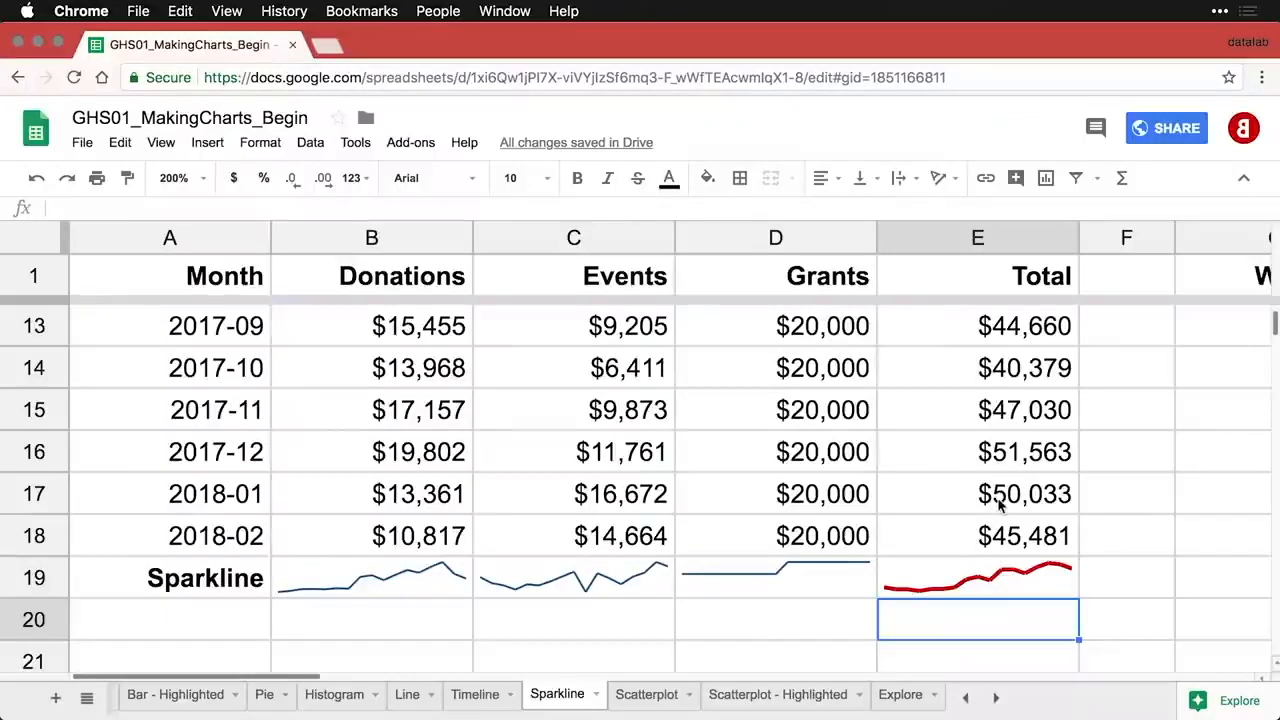
pyautogui.click(200, 179)
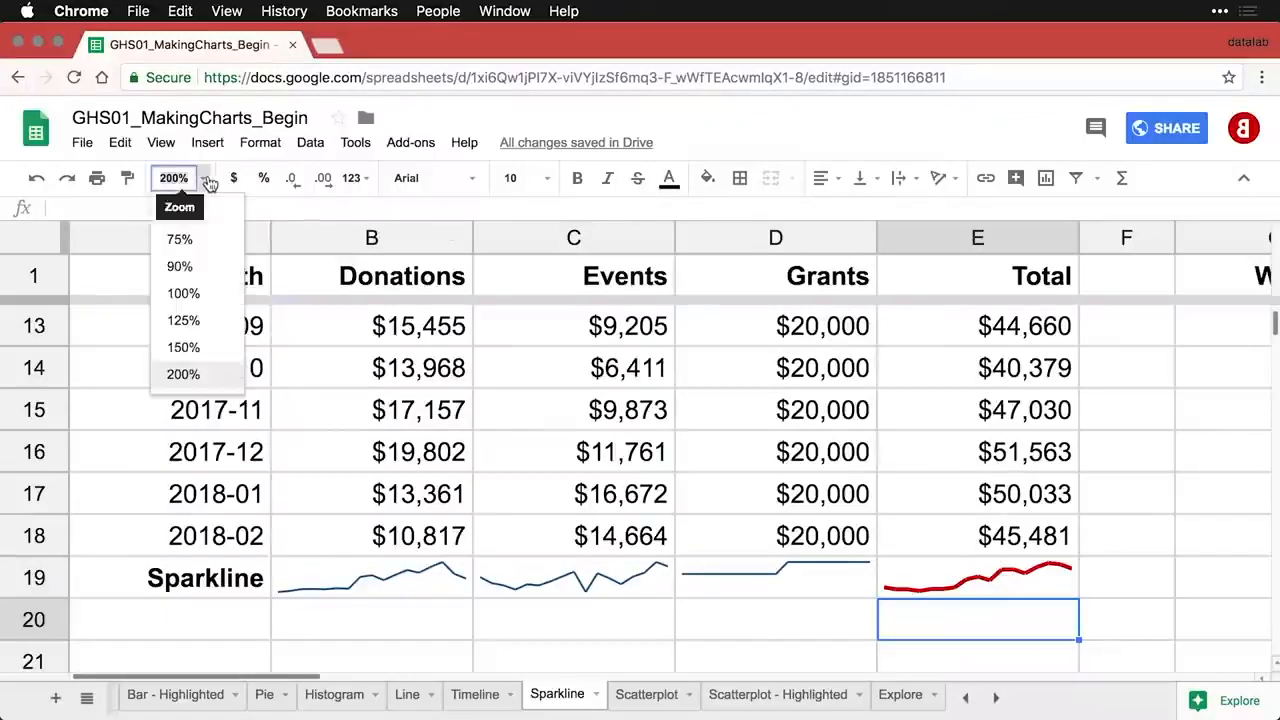
pyautogui.click(196, 294)
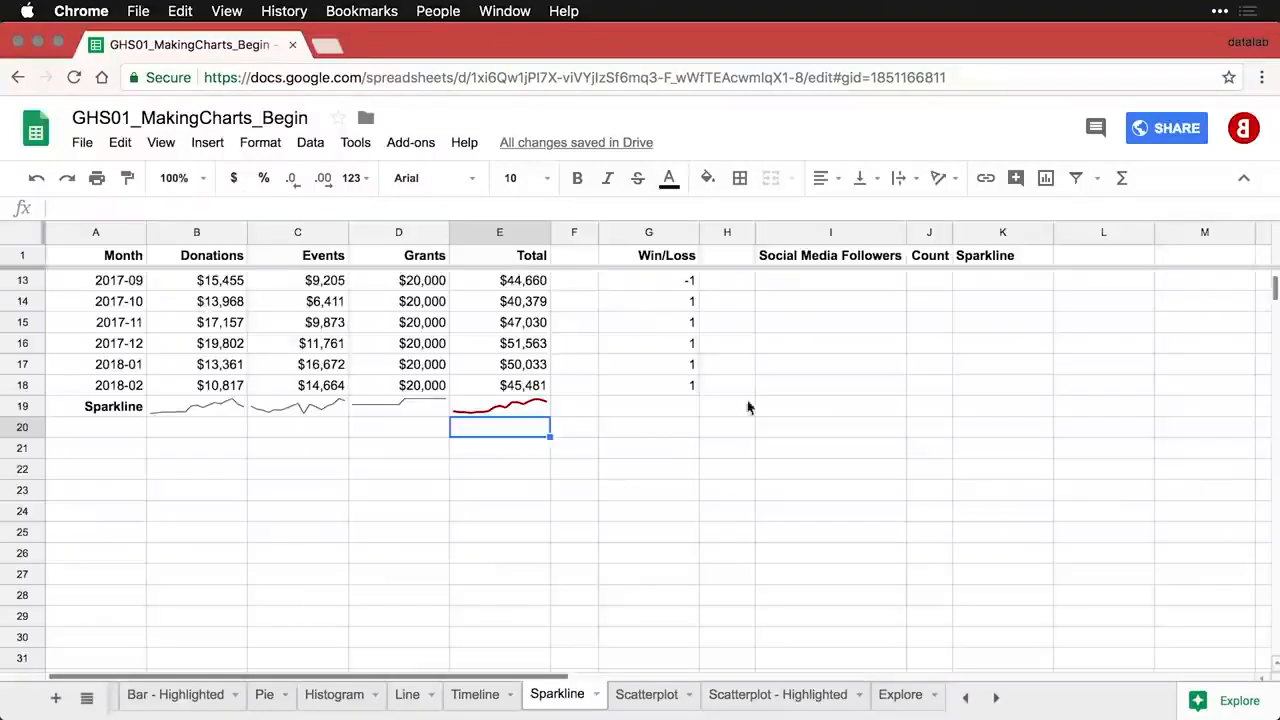
# - Check the Win/Loss values, then enter =SPARKLINE(G2:G18) in G19
pyautogui.scroll(5, 921, 434)
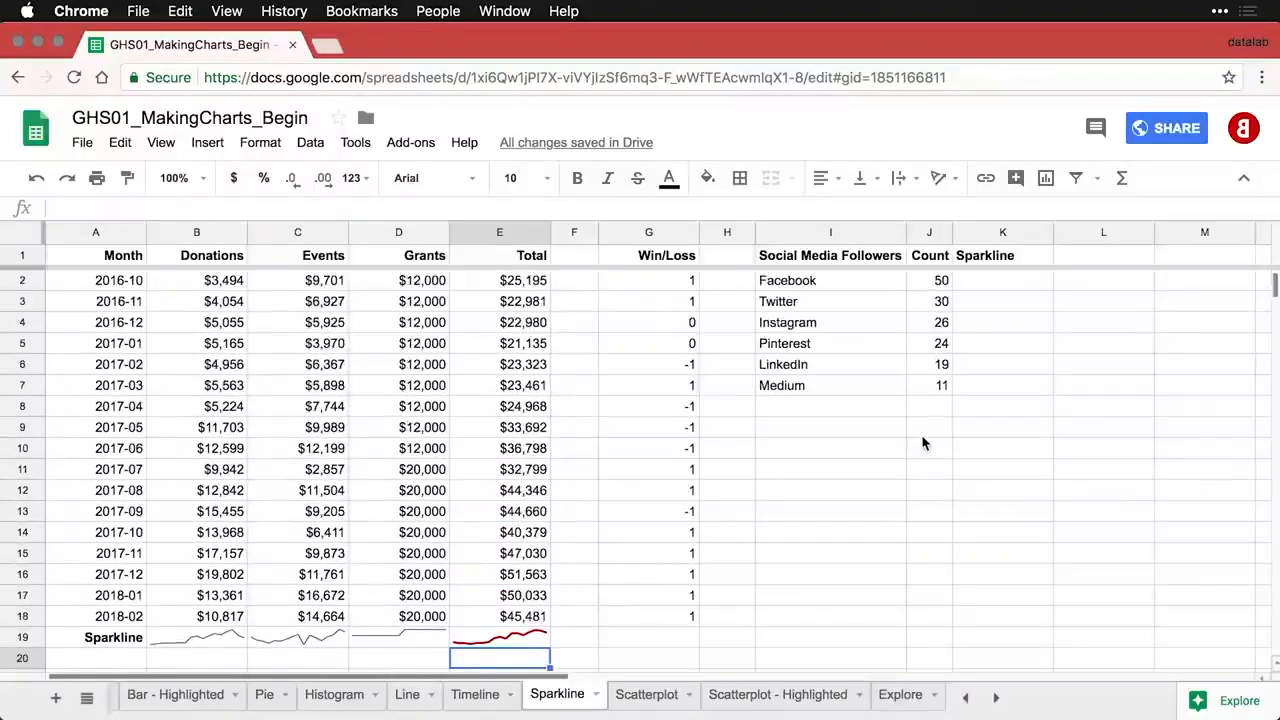
pyautogui.click(660, 282)
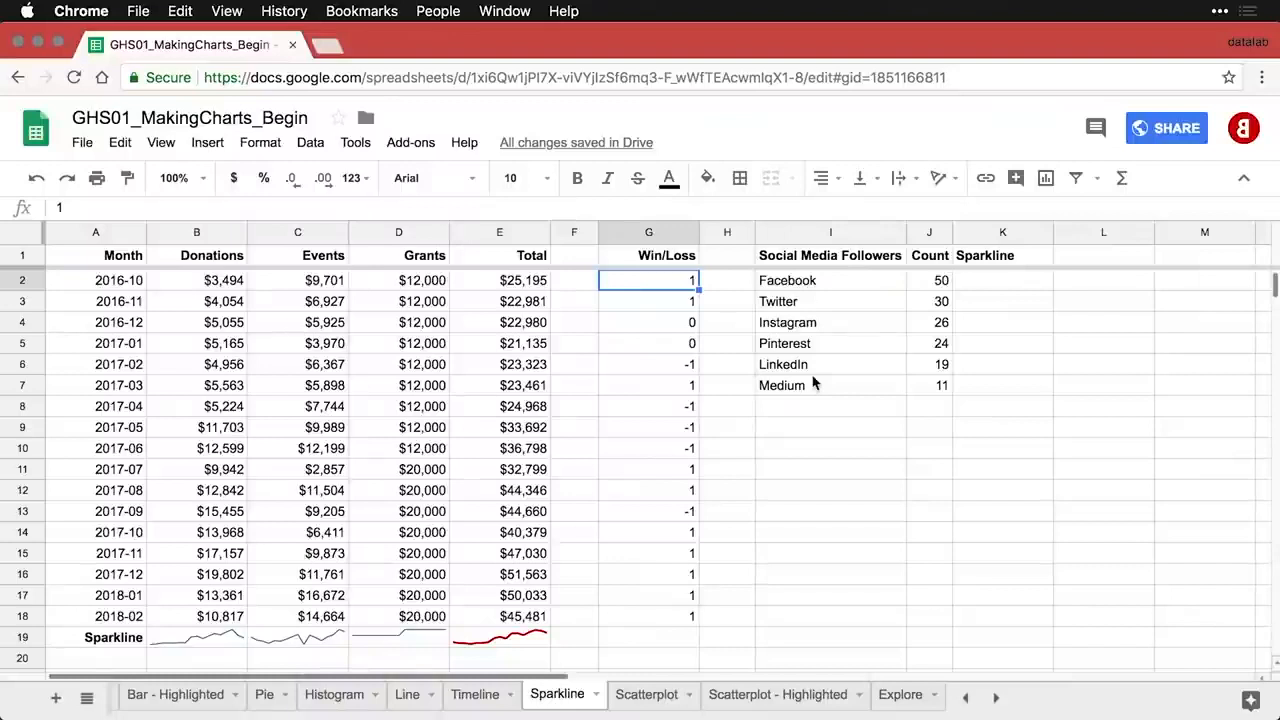
pyautogui.click(670, 326)
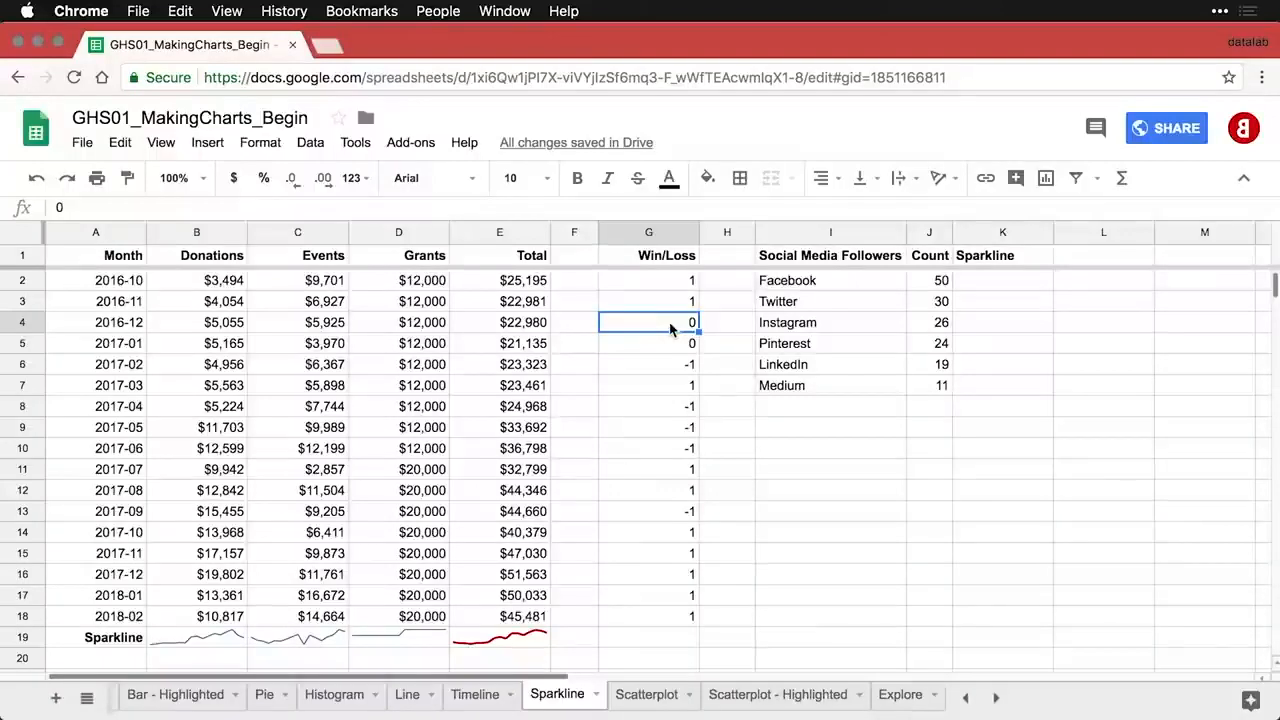
pyautogui.click(665, 641)
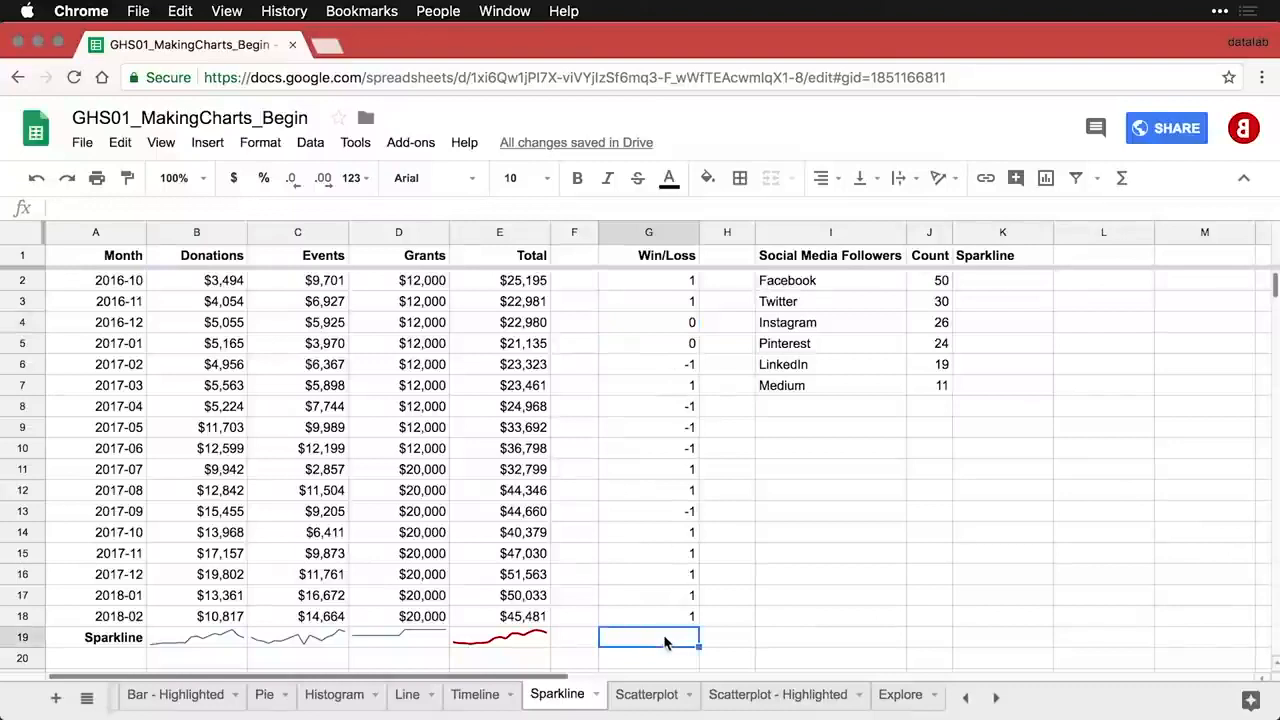
pyautogui.write('=spar')
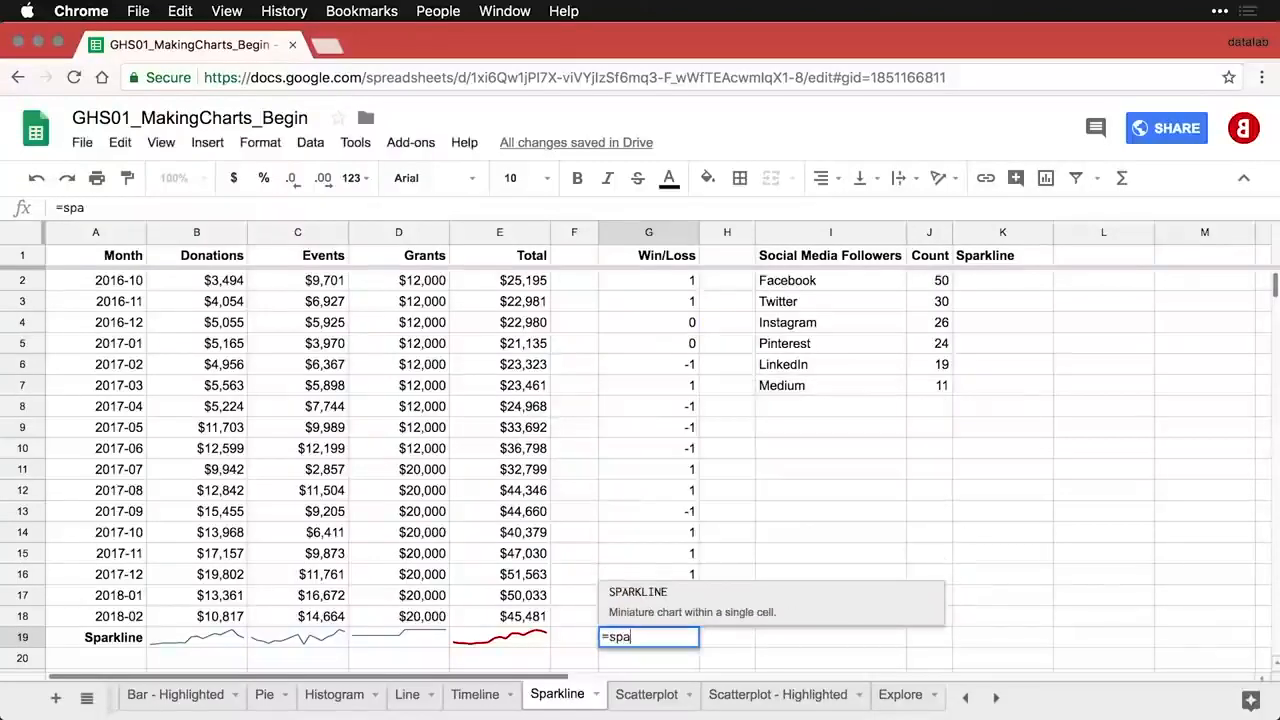
pyautogui.click(645, 591)
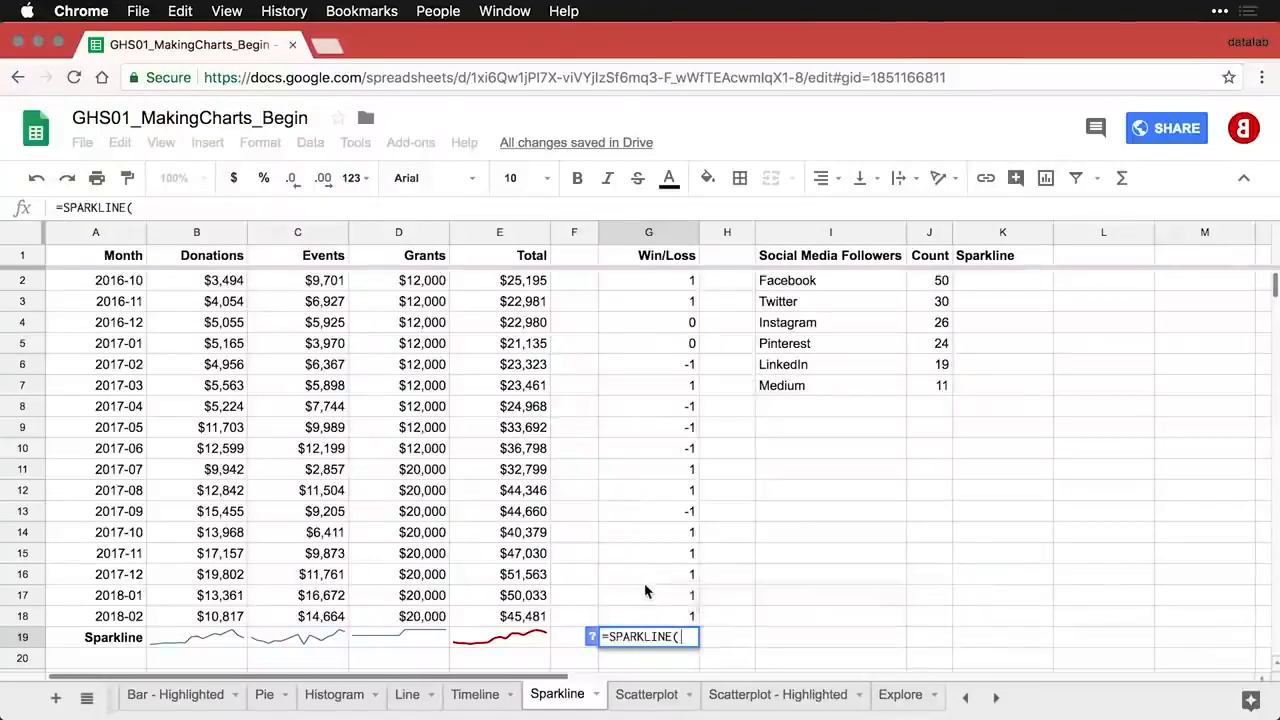
pyautogui.click(664, 285)
pyautogui.moveTo(664, 288); pyautogui.dragTo(646, 617)
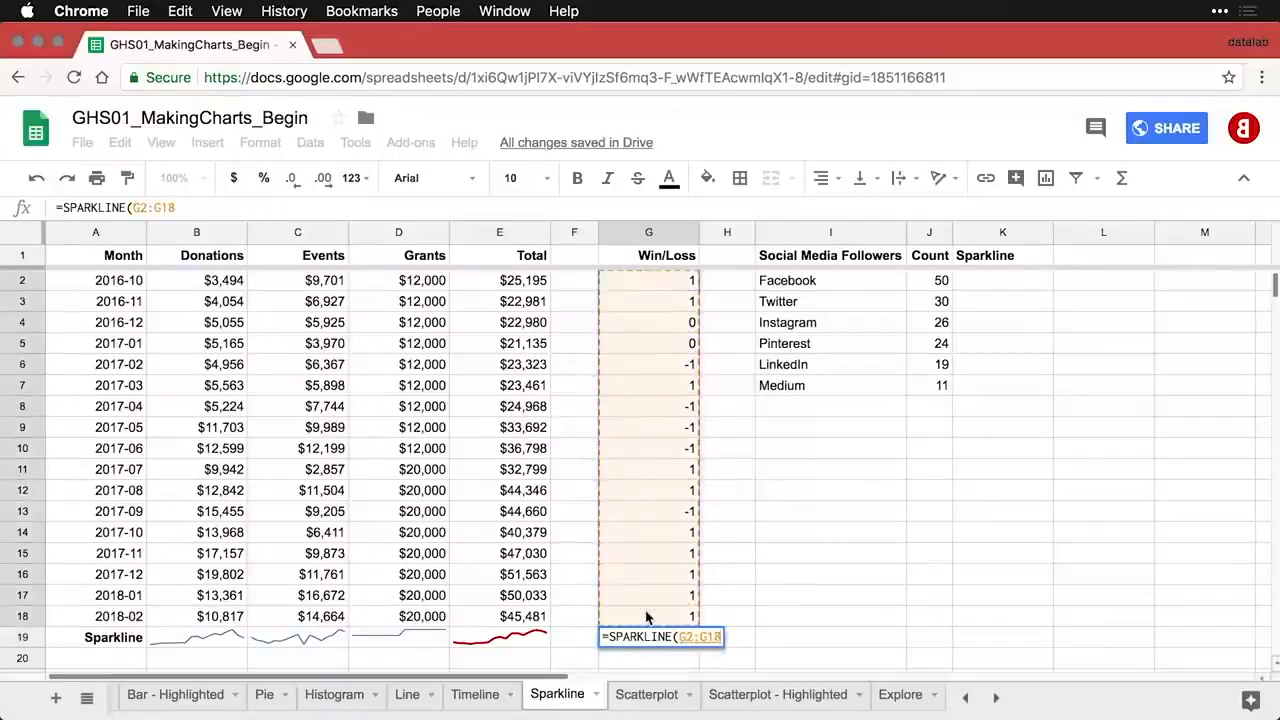
pyautogui.press('Return')
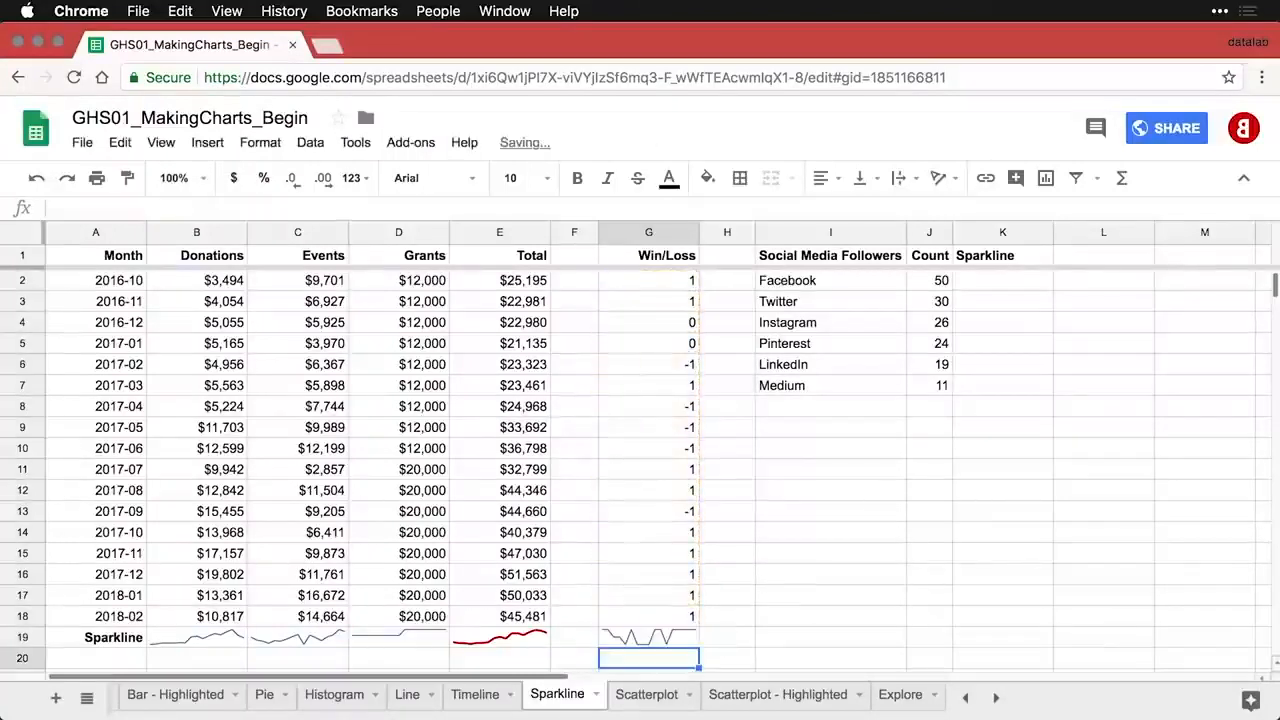
# - Add the {"charttype","winloss"} option to the G19 sparkline formula
pyautogui.doubleClick(652, 637)
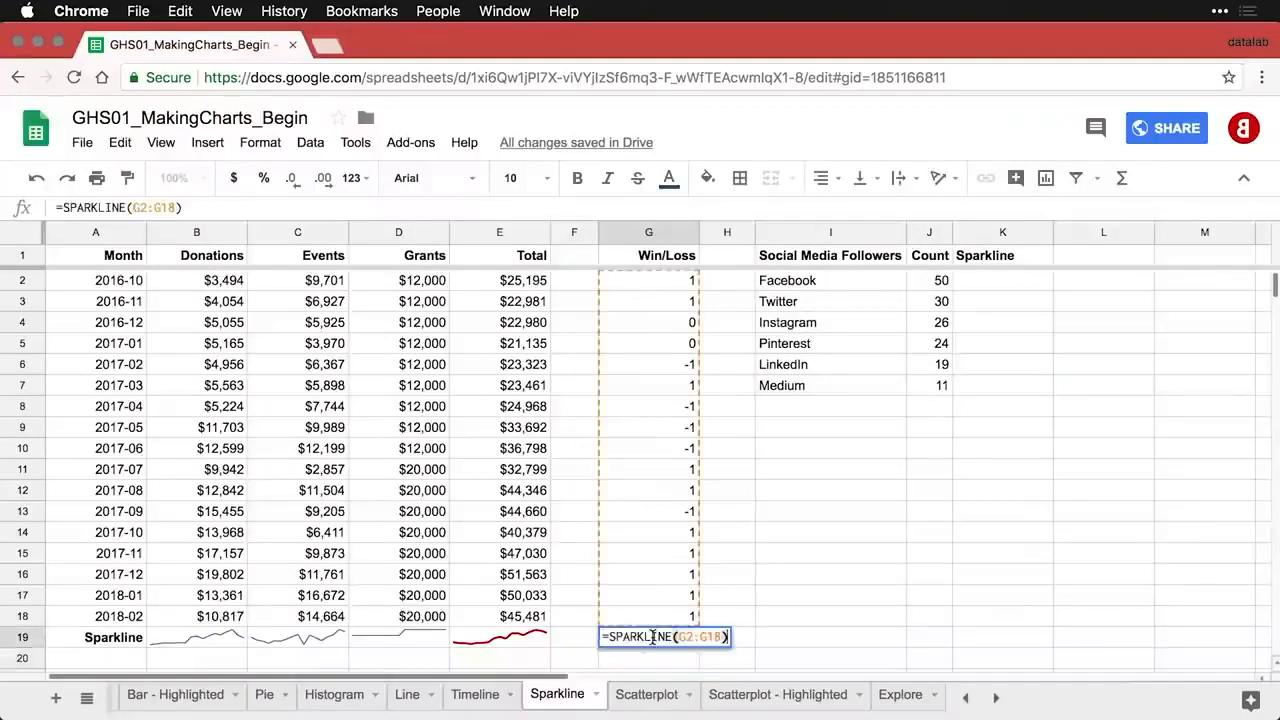
pyautogui.click(722, 637)
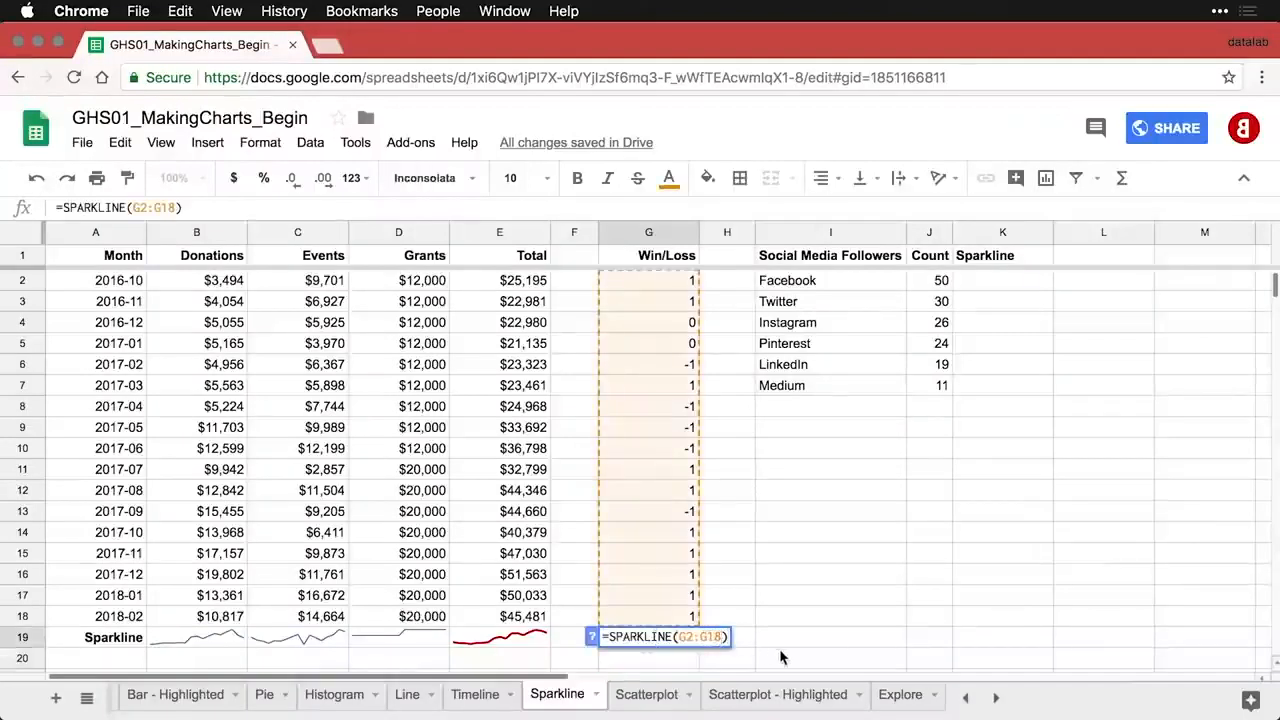
pyautogui.press('super+v')
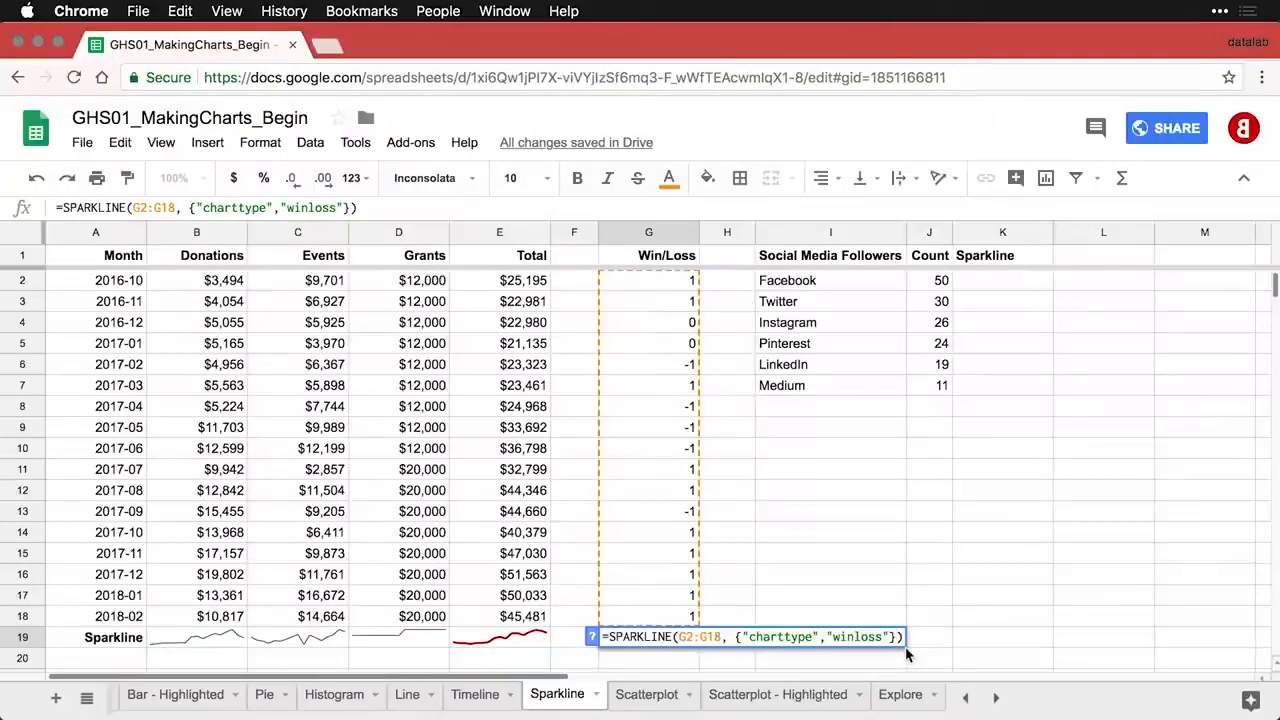
pyautogui.press('Return')
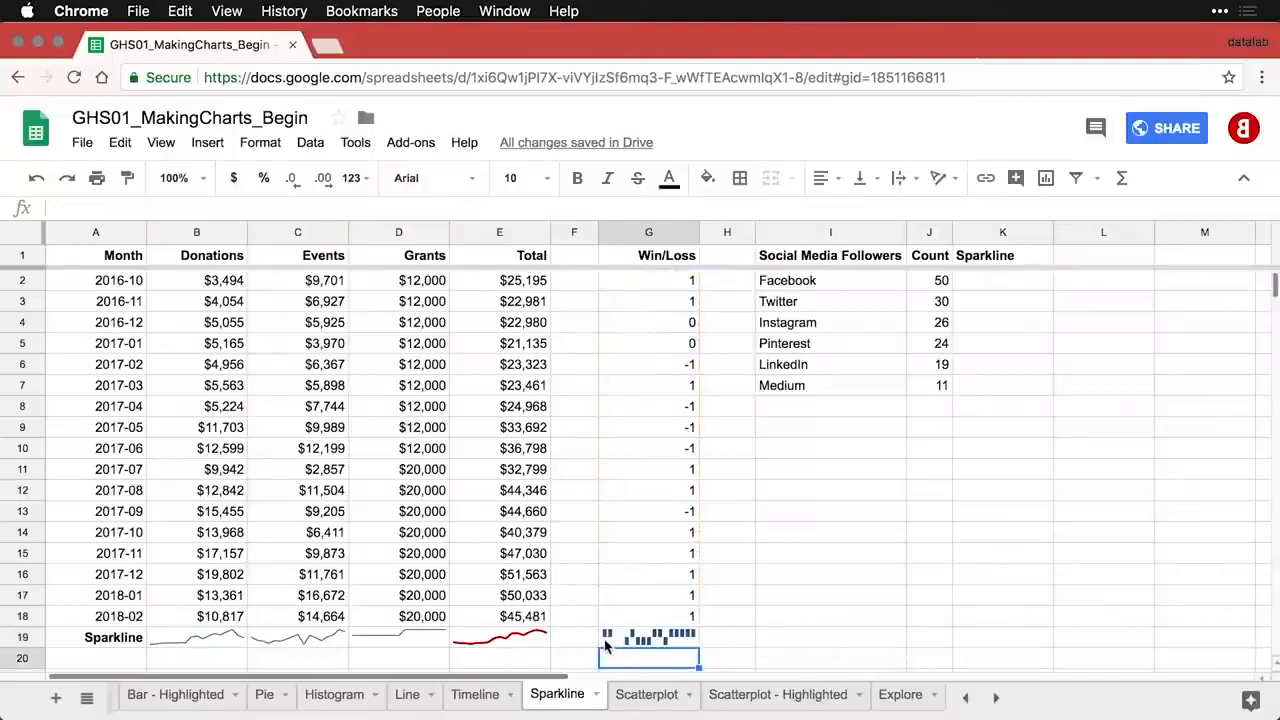
# - Zoom to 200% and inspect the win/loss sparkline formula in G19
pyautogui.click(204, 180)
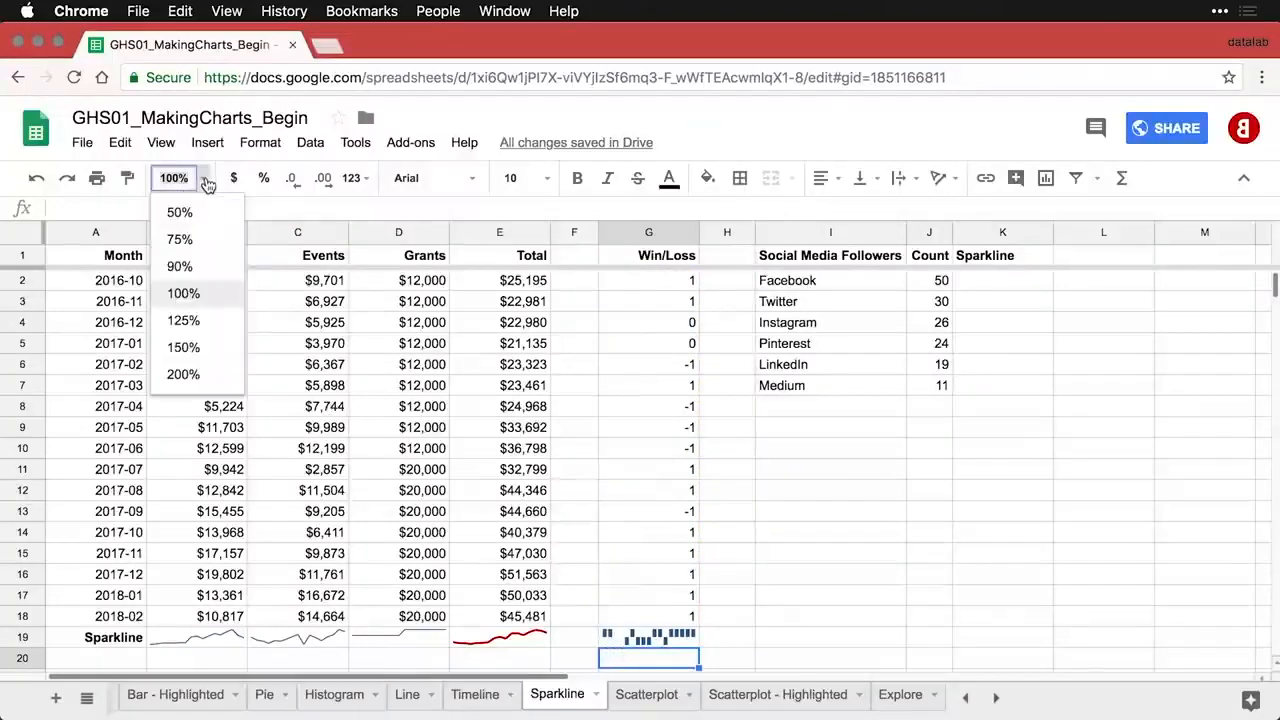
pyautogui.click(184, 373)
pyautogui.scroll(-2, 514, 443)
pyautogui.hscroll(3, 516, 446)
pyautogui.hscroll(2, 516, 446)
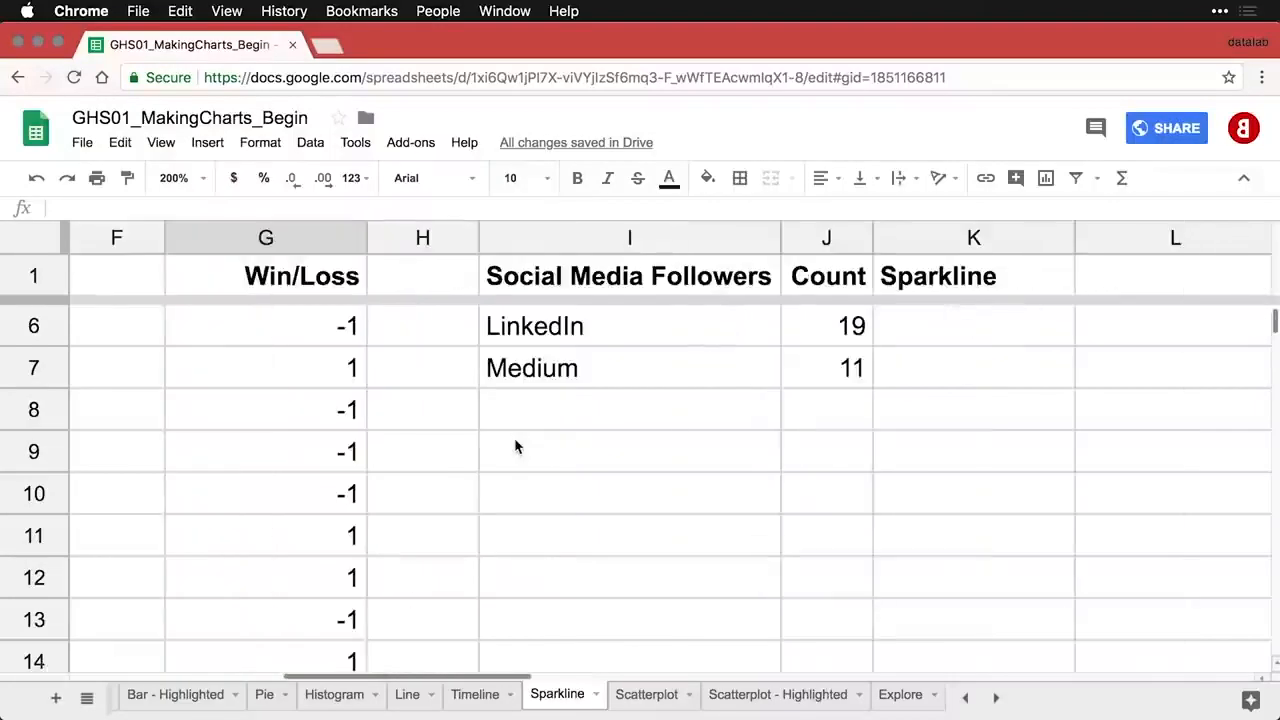
pyautogui.scroll(-5, 516, 446)
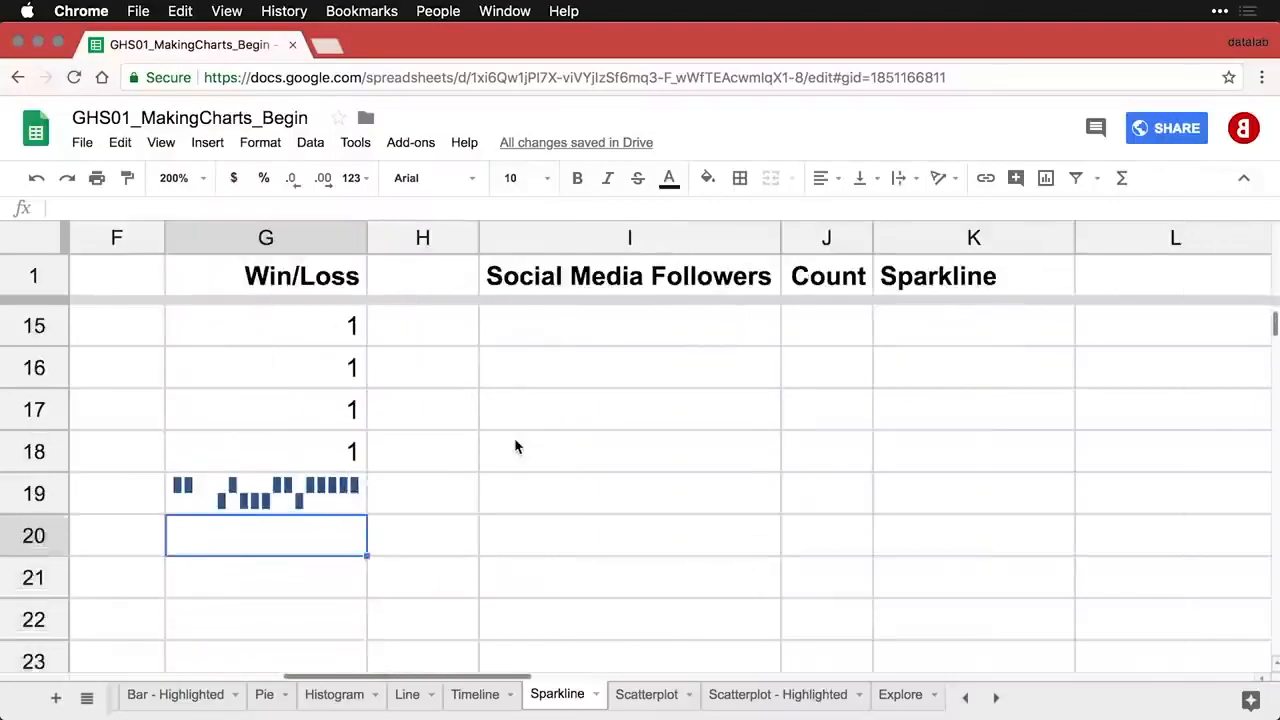
pyautogui.click(297, 447)
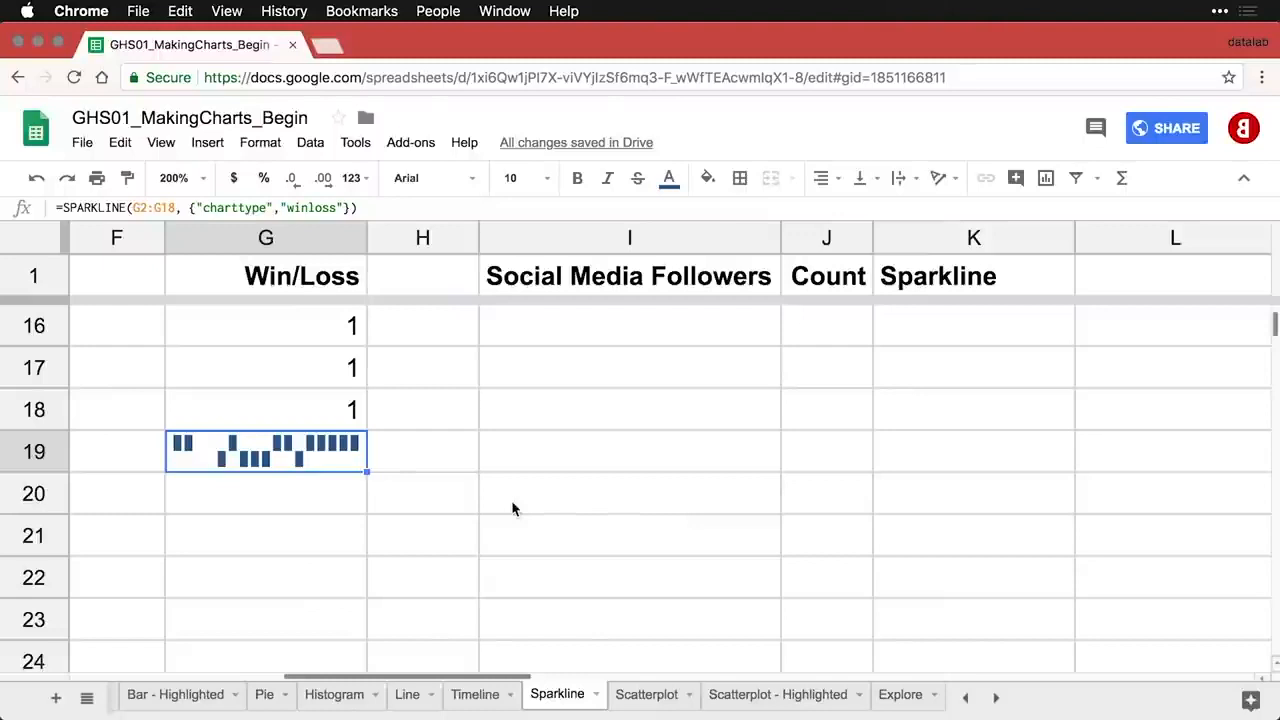
pyautogui.scroll(4, 511, 500)
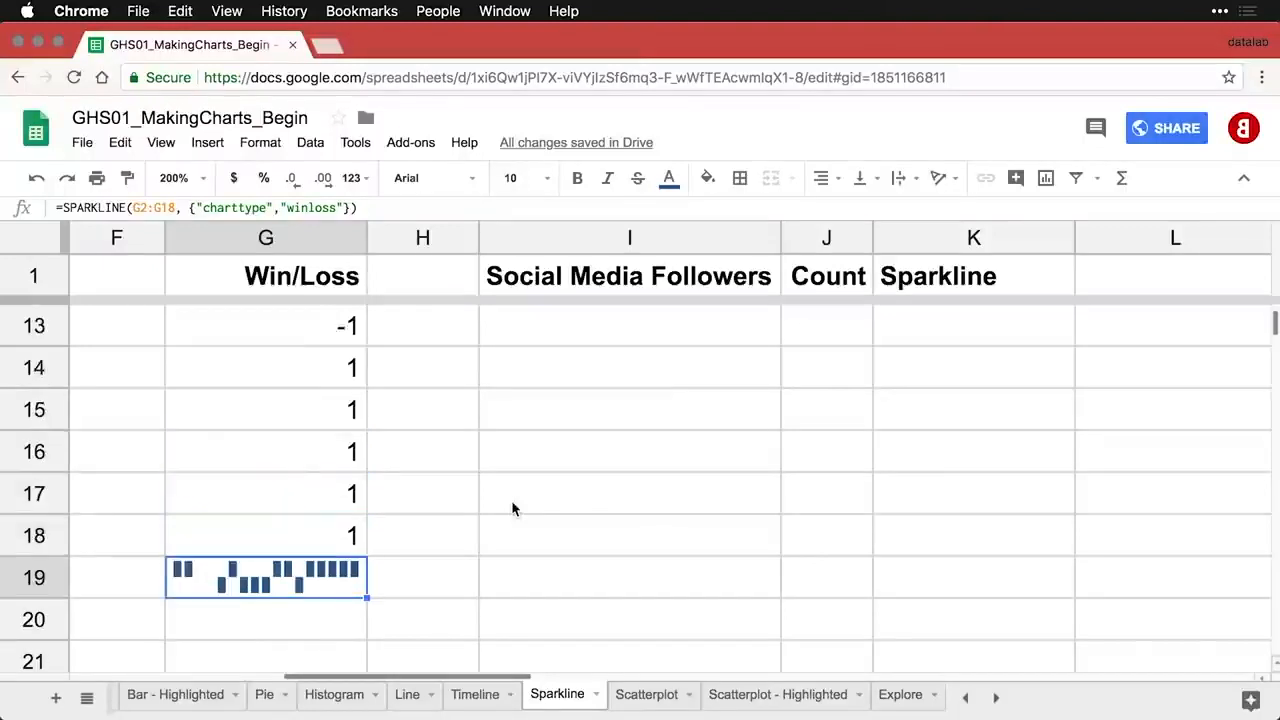
# - Set the zoom to 150% and return to the top of the sheet
pyautogui.click(203, 178)
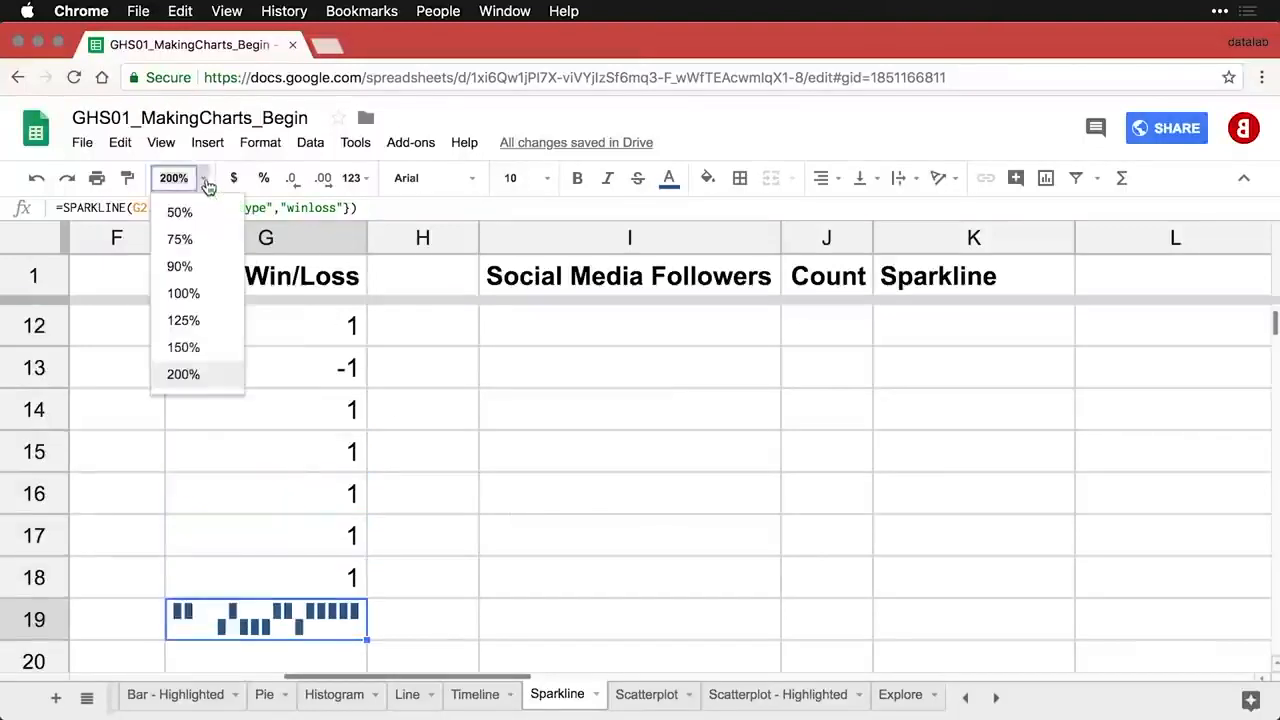
pyautogui.click(200, 352)
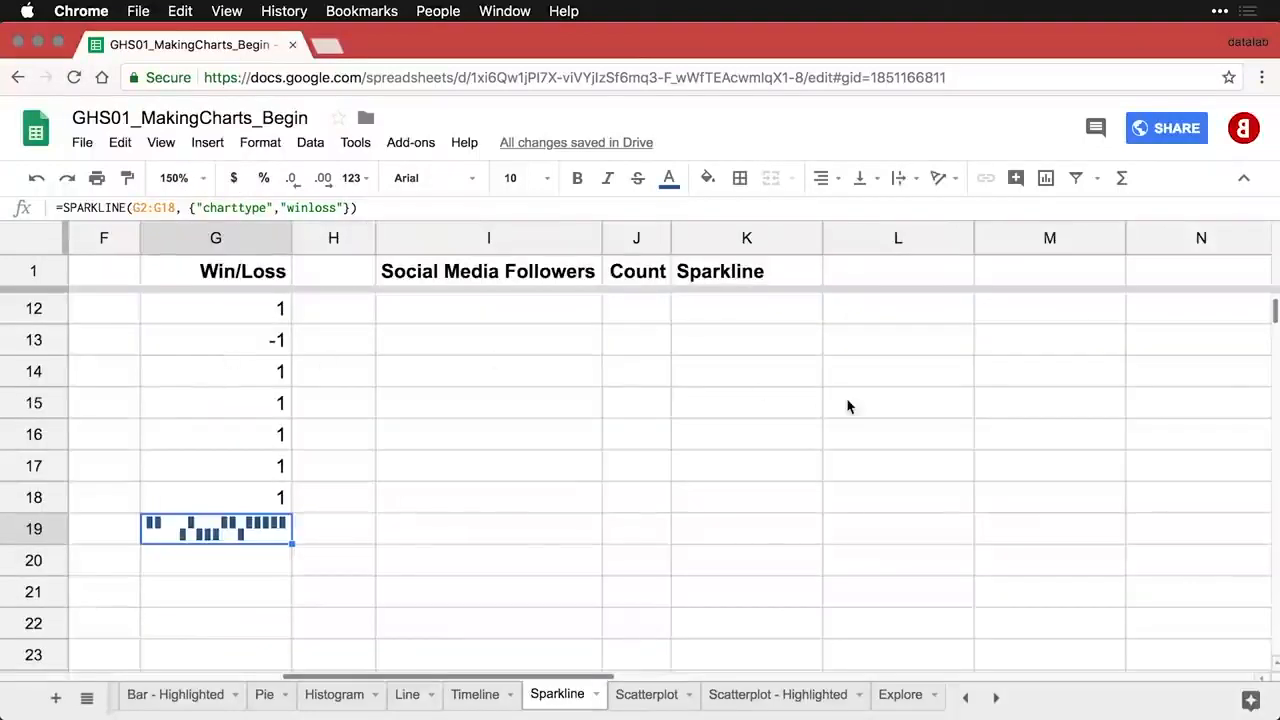
pyautogui.scroll(4, 846, 403)
pyautogui.scroll(3, 847, 406)
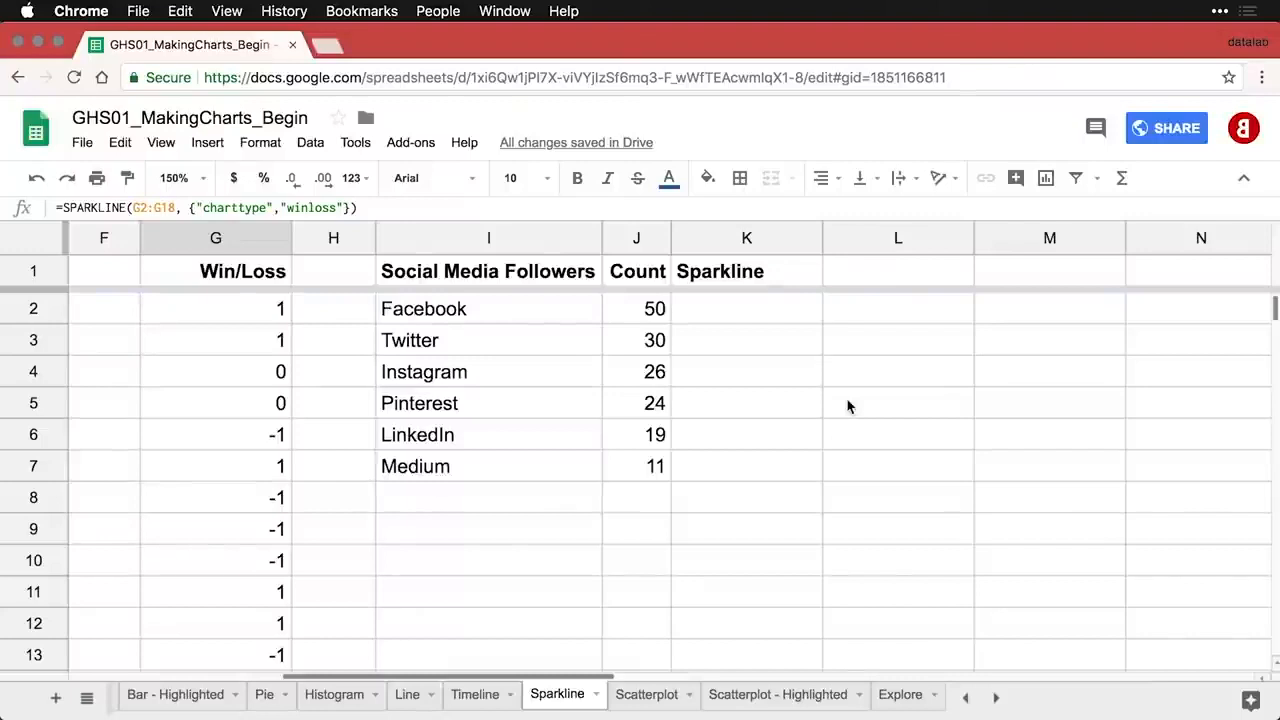
# - Enter =SPARKLINE(J2) in K2, see its #N/A error, and reopen the formula
pyautogui.click(753, 314)
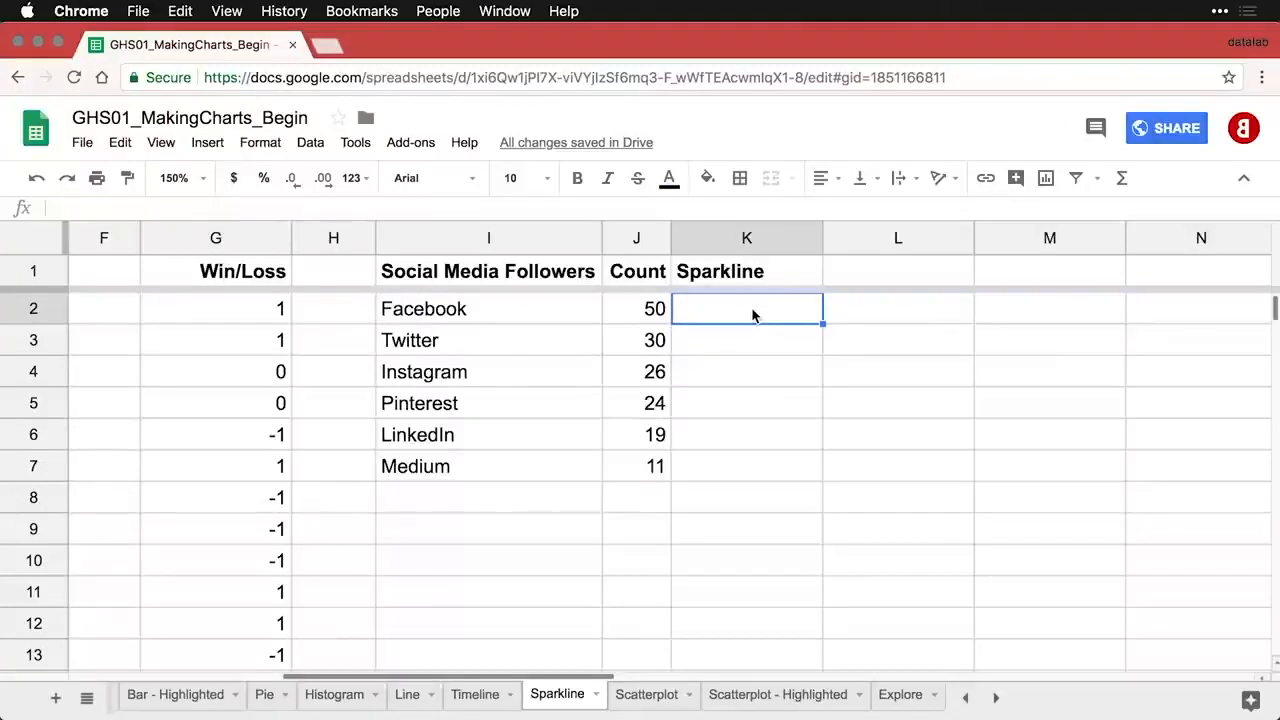
pyautogui.write('=spa')
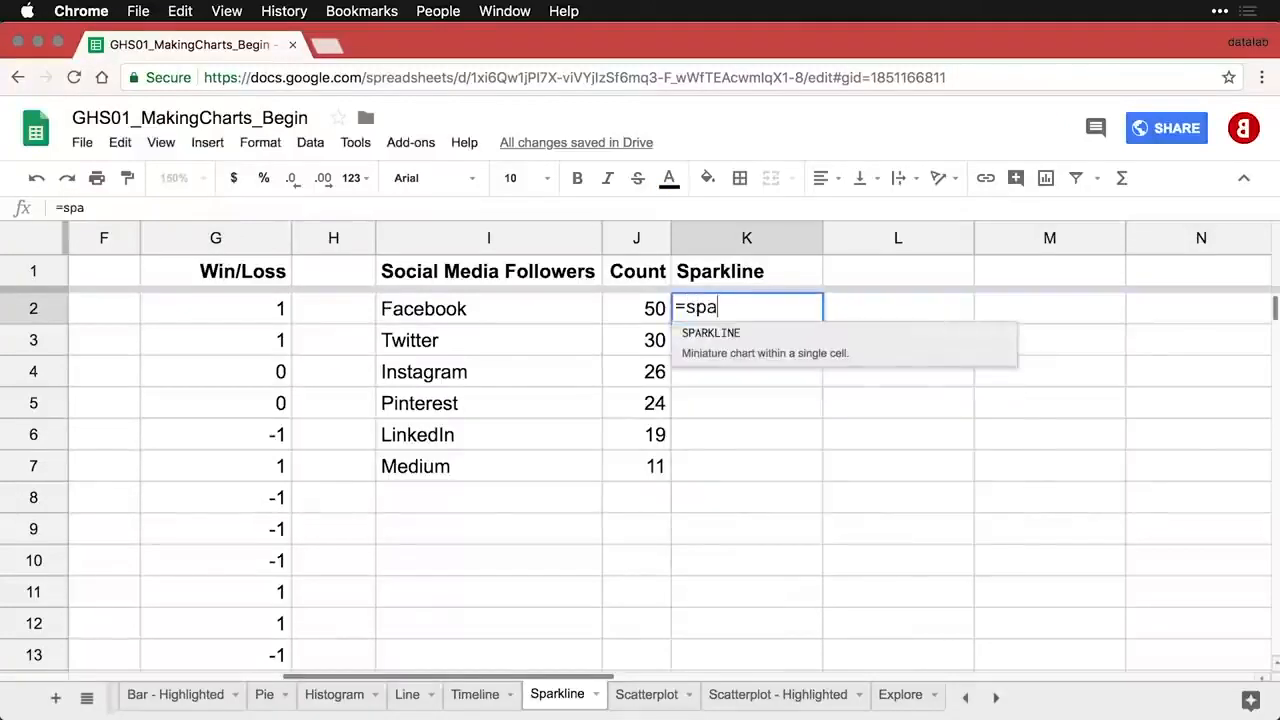
pyautogui.click(757, 338)
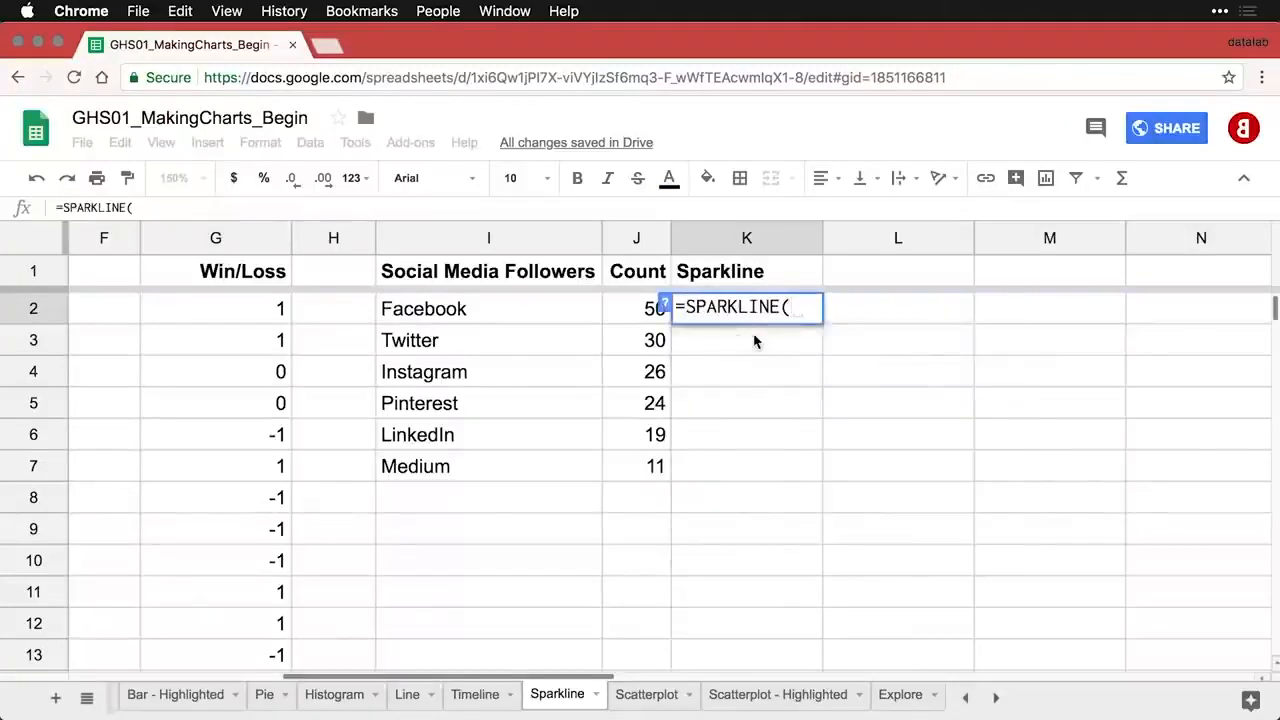
pyautogui.click(643, 315)
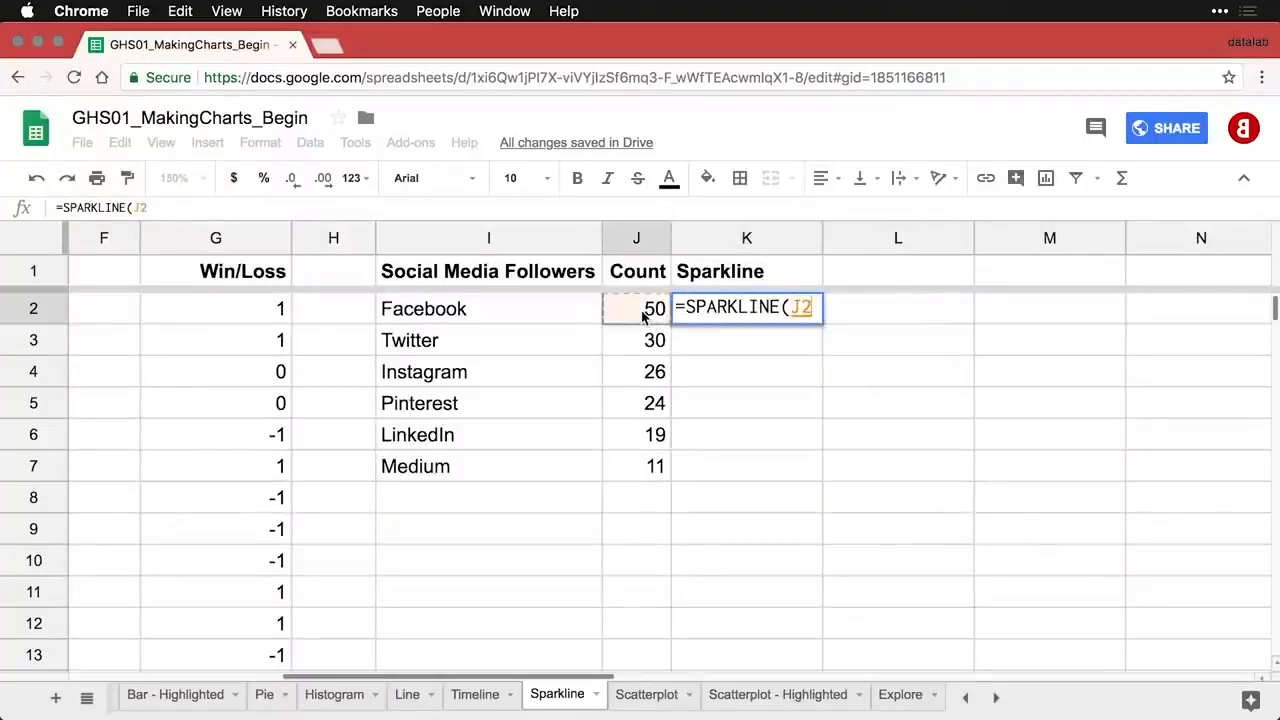
pyautogui.write(')')
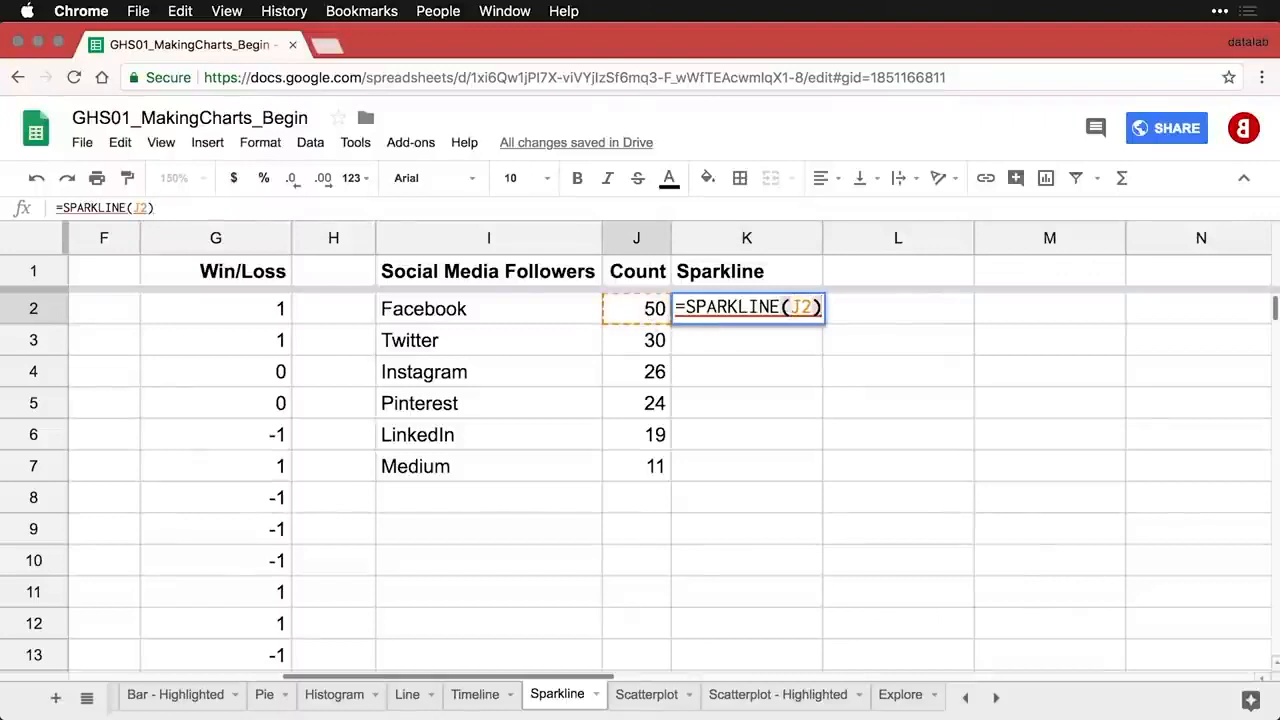
pyautogui.press('Return')
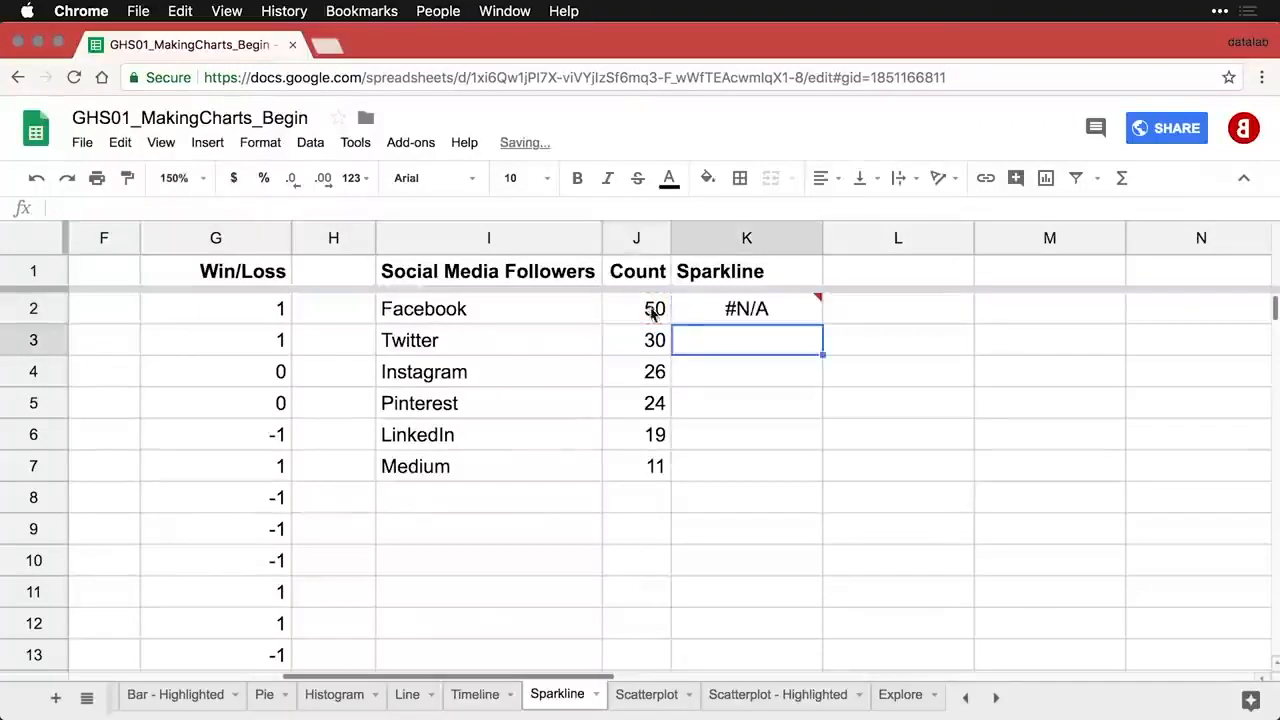
pyautogui.click(740, 313)
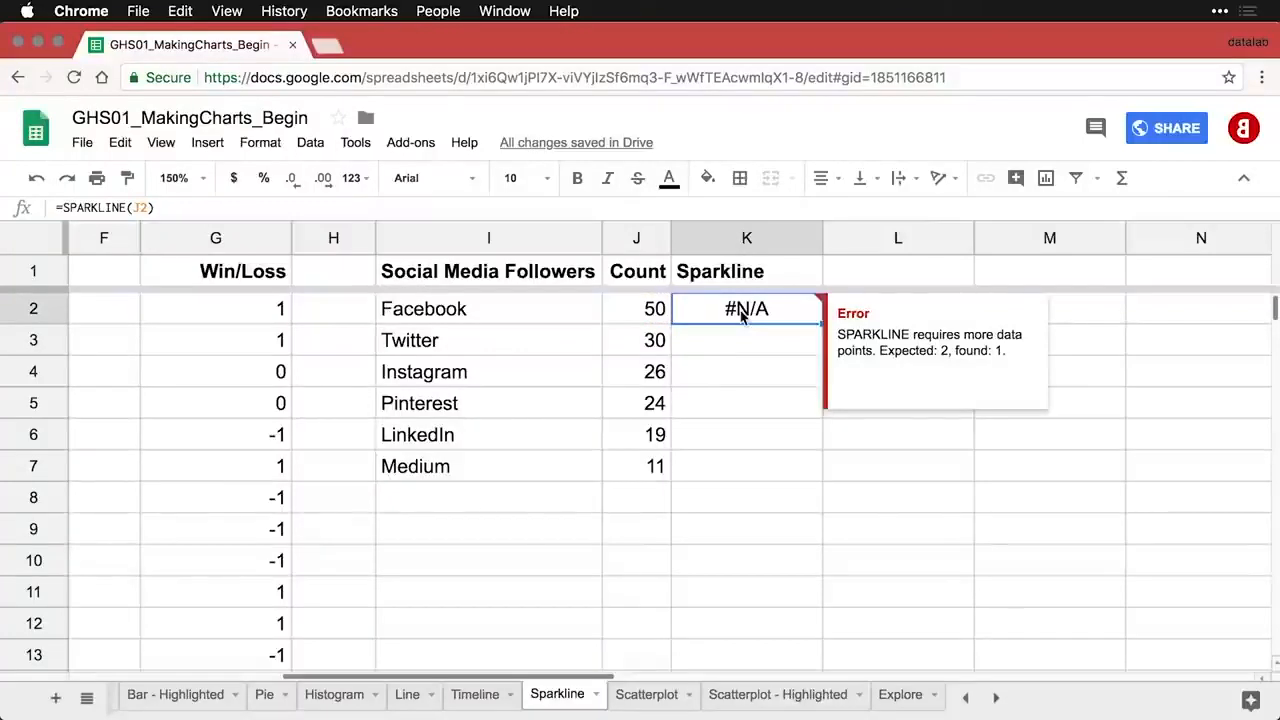
pyautogui.doubleClick(742, 313)
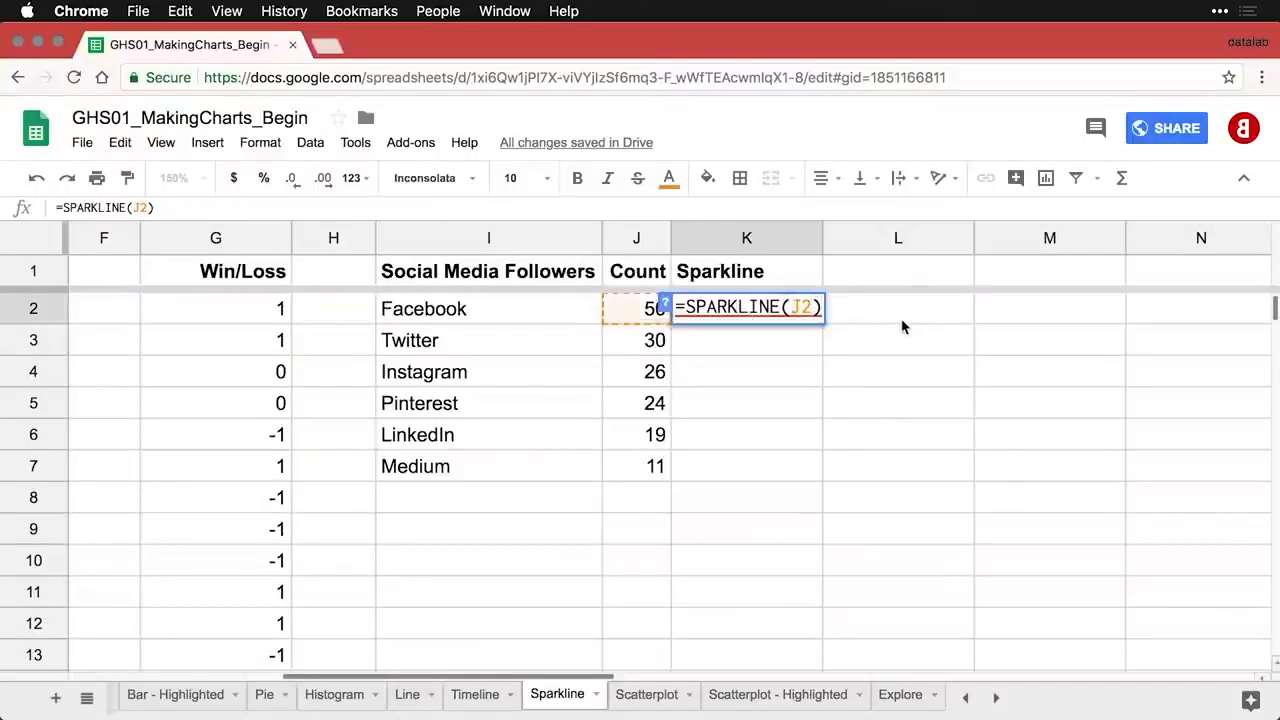
# - Add {"charttype", "bar"} to K2's sparkline and fill it down through K7
pyautogui.write(', {"charttype", "bar"}')
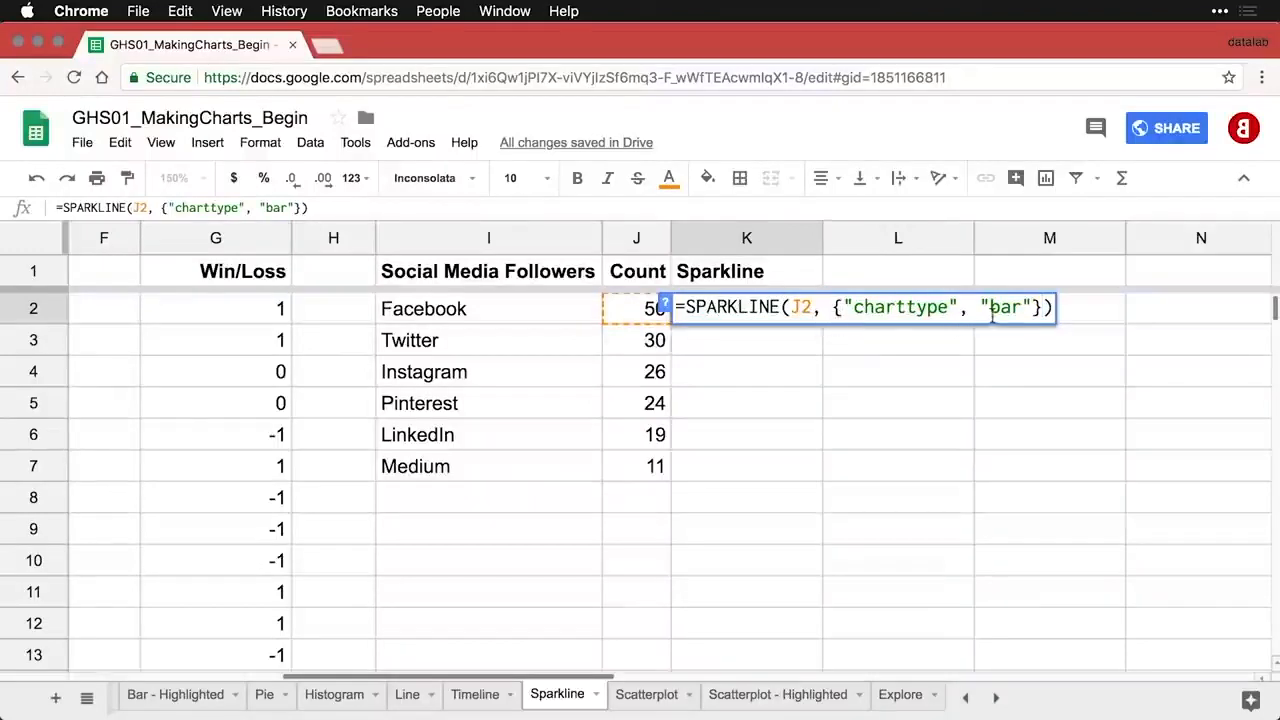
pyautogui.press('Return')
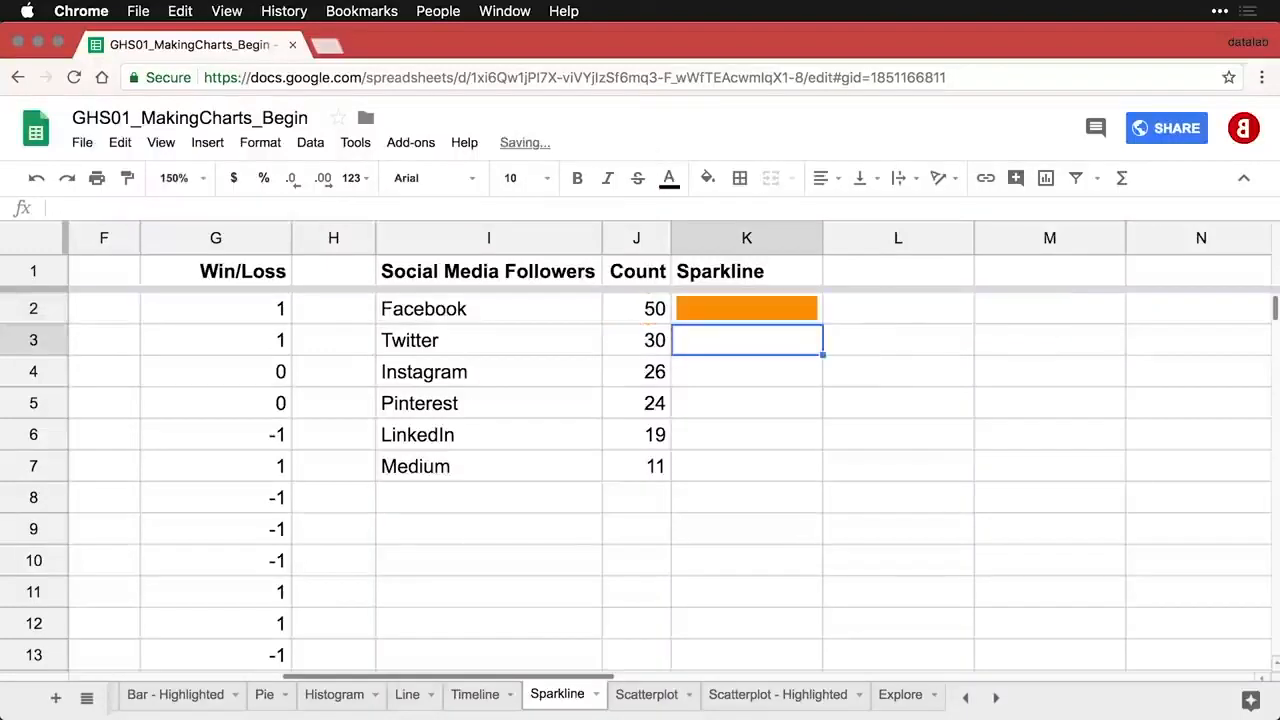
pyautogui.click(790, 313)
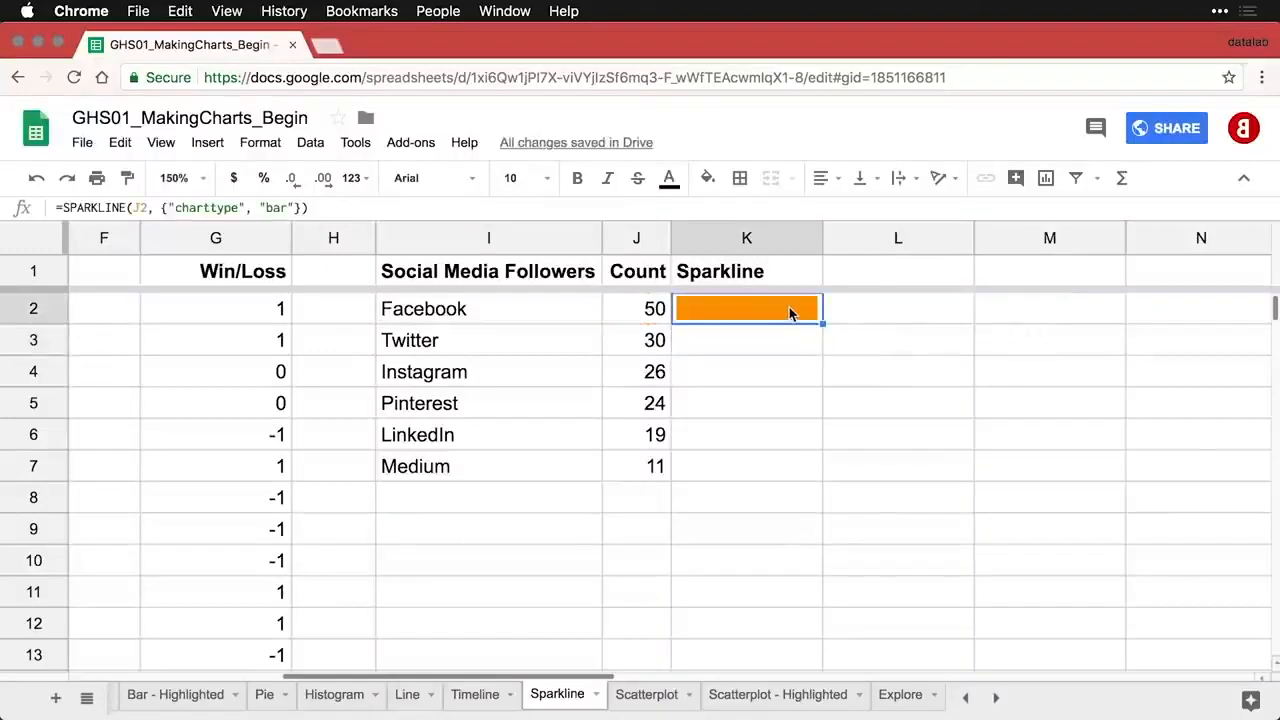
pyautogui.moveTo(822, 323); pyautogui.dragTo(802, 476)
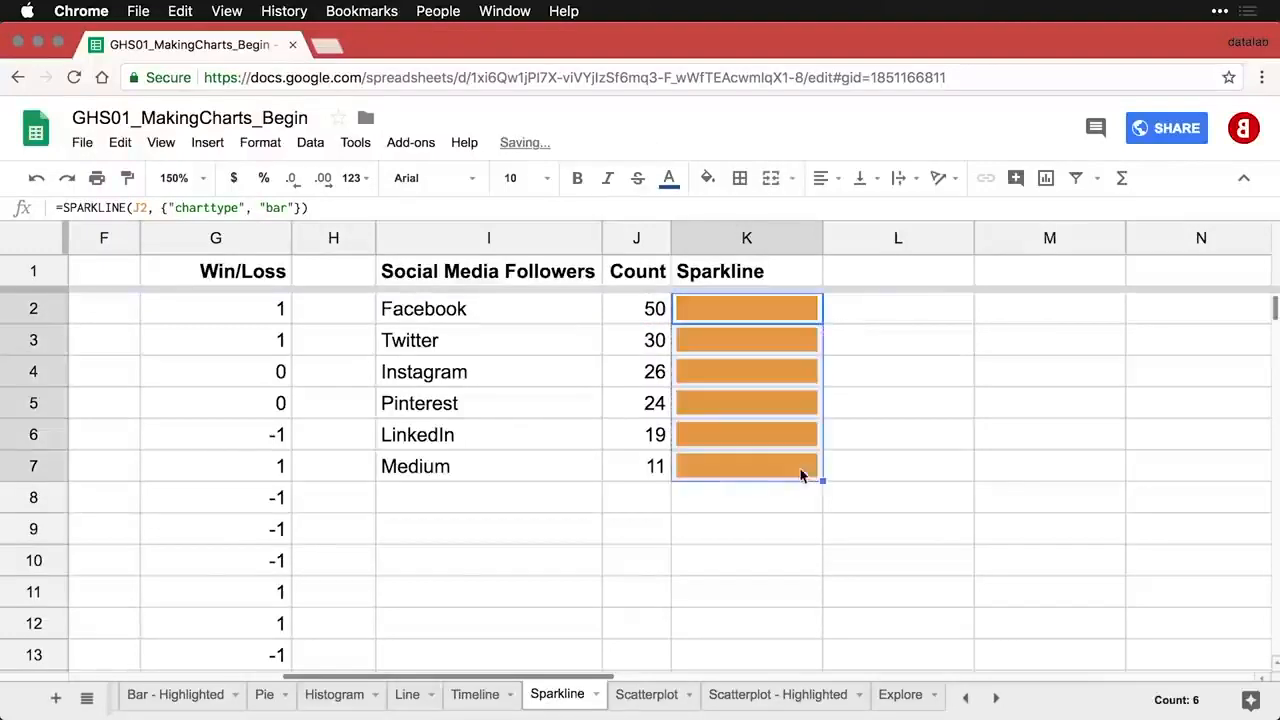
pyautogui.click(785, 341)
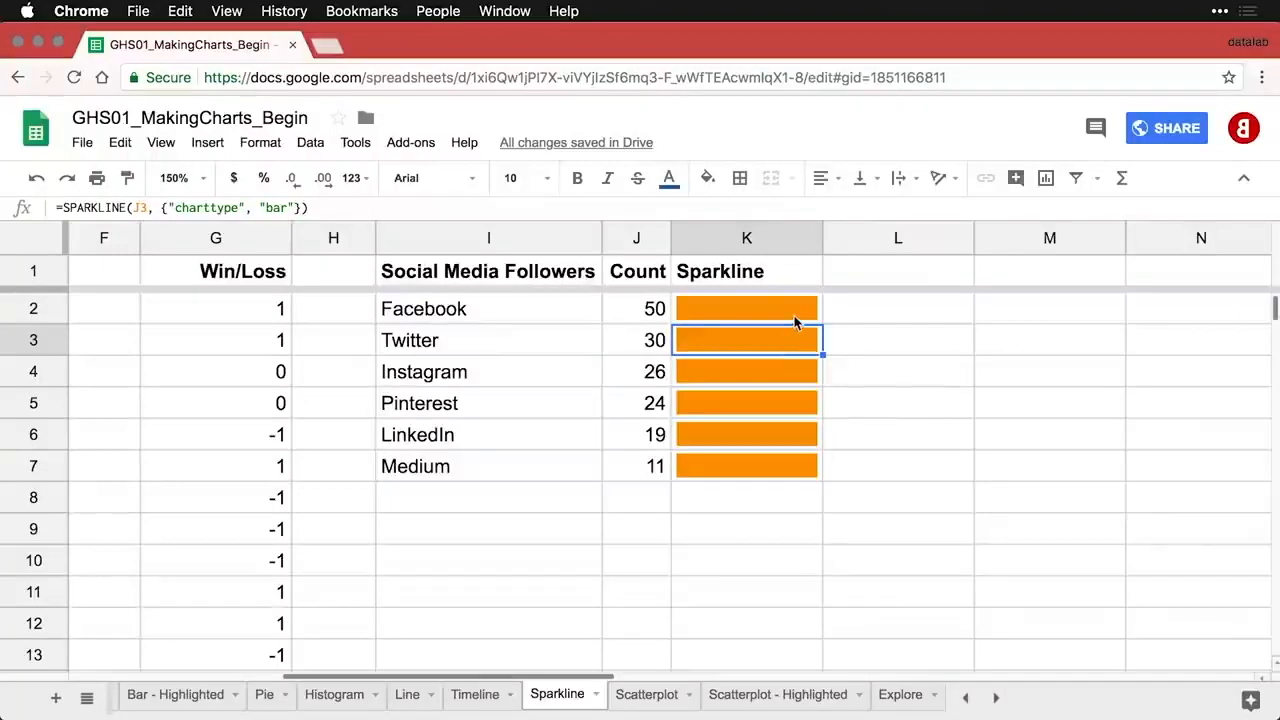
pyautogui.click(795, 321)
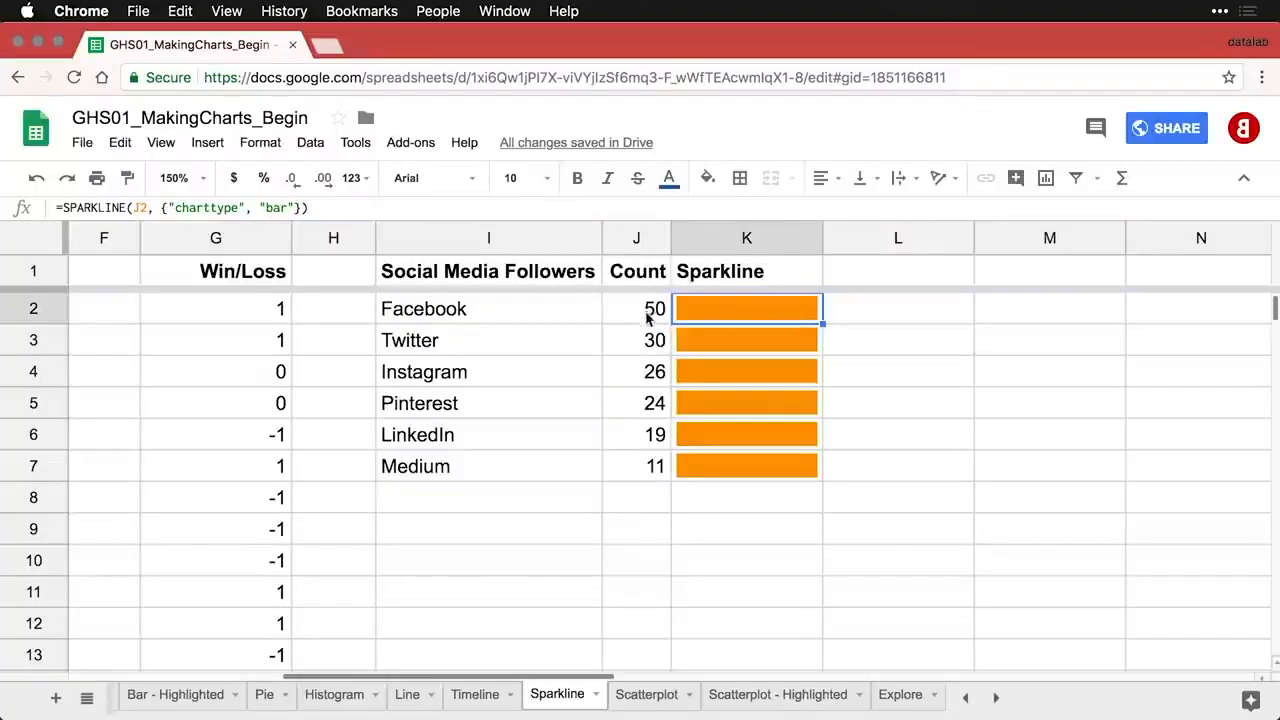
# - Add a "max" of MAX(J$2:J$7) to K2's bar sparkline and fill it down to K7
pyautogui.doubleClick(757, 314)
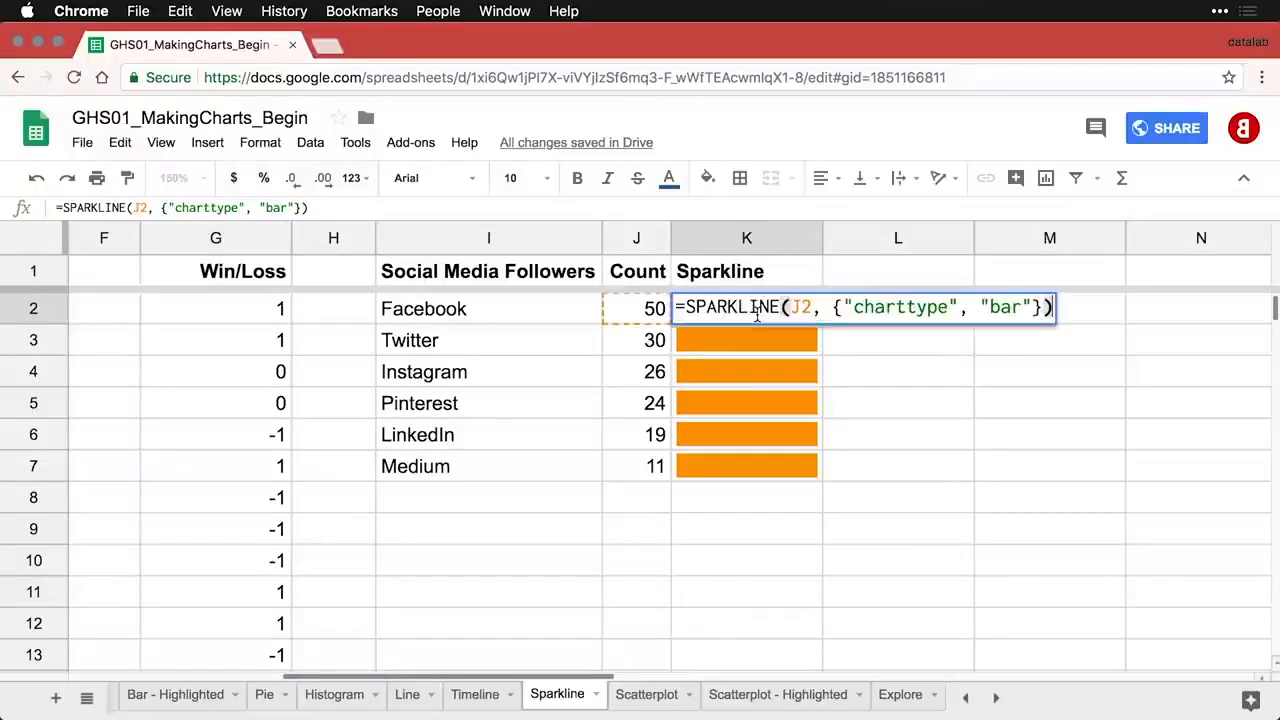
pyautogui.click(1034, 308)
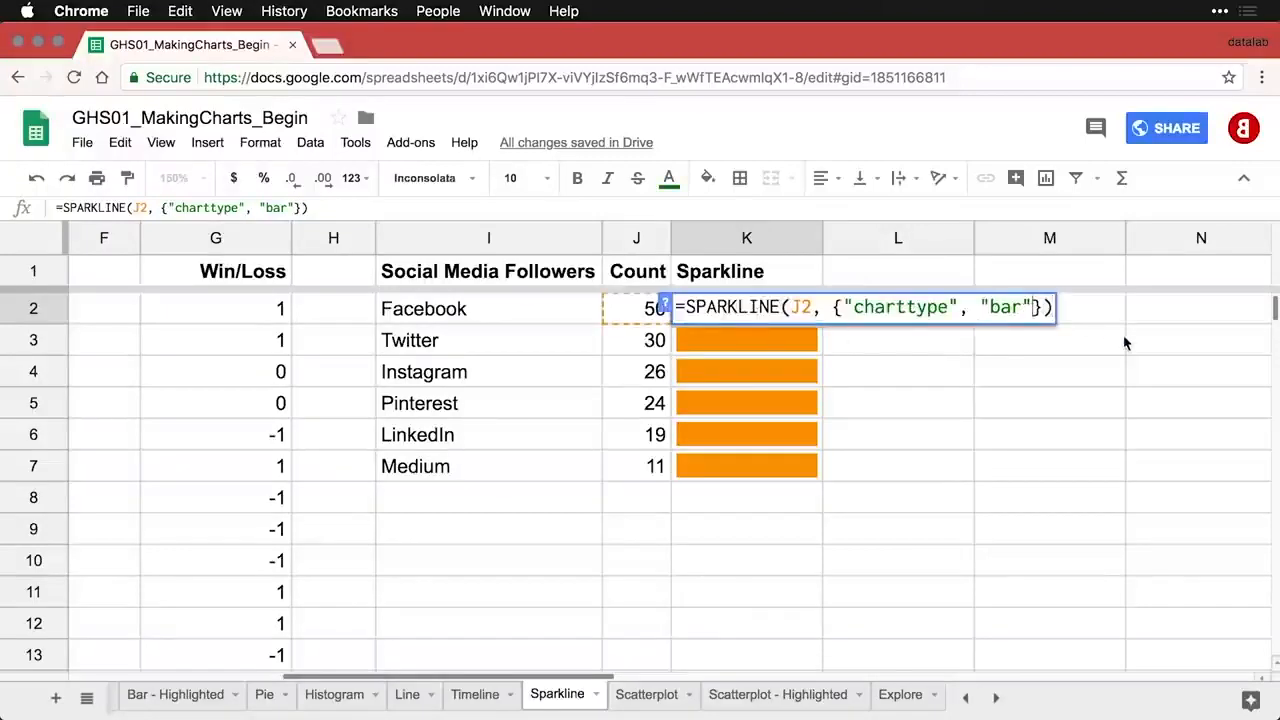
pyautogui.write('; "max", MAX(J$2:J$7)')
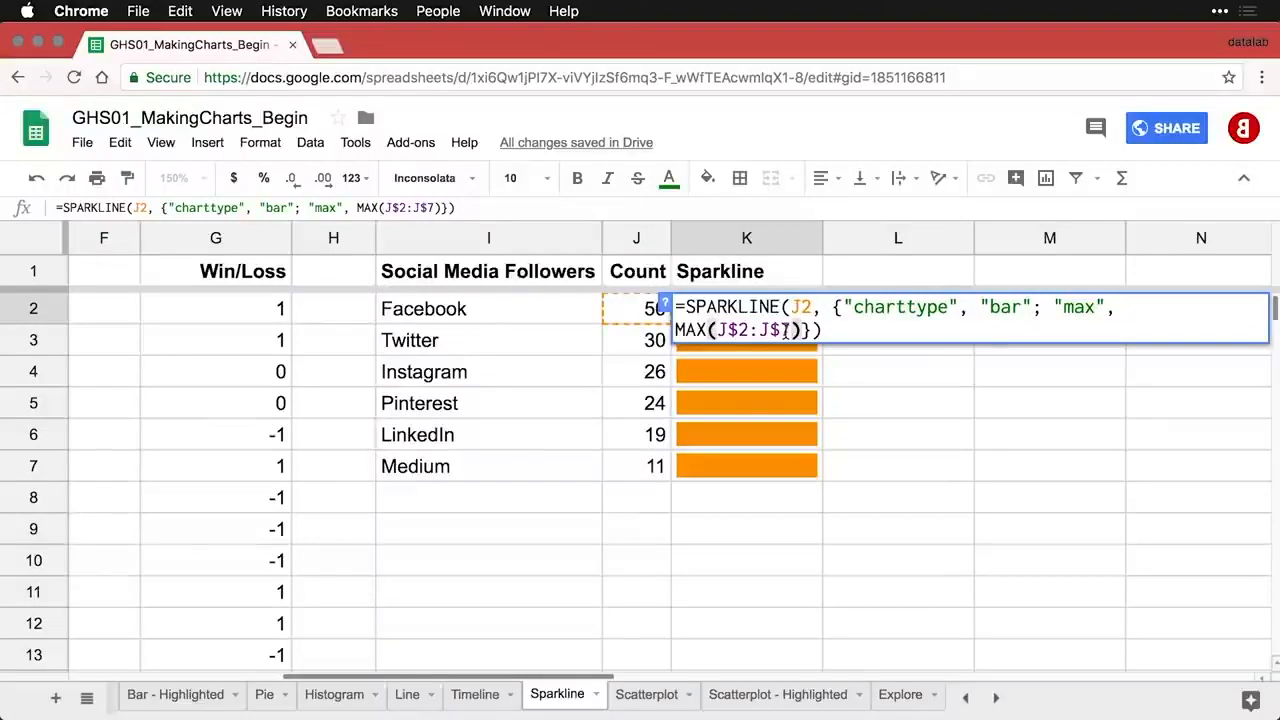
pyautogui.press('Return')
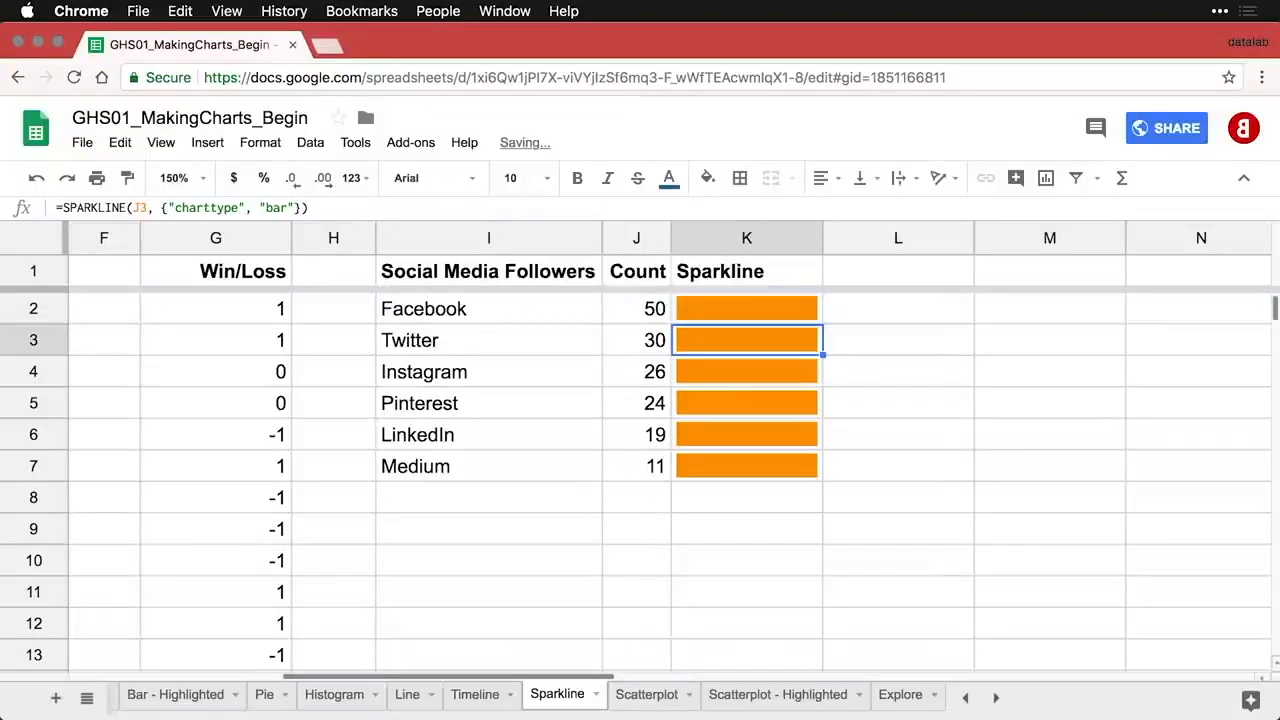
pyautogui.click(798, 310)
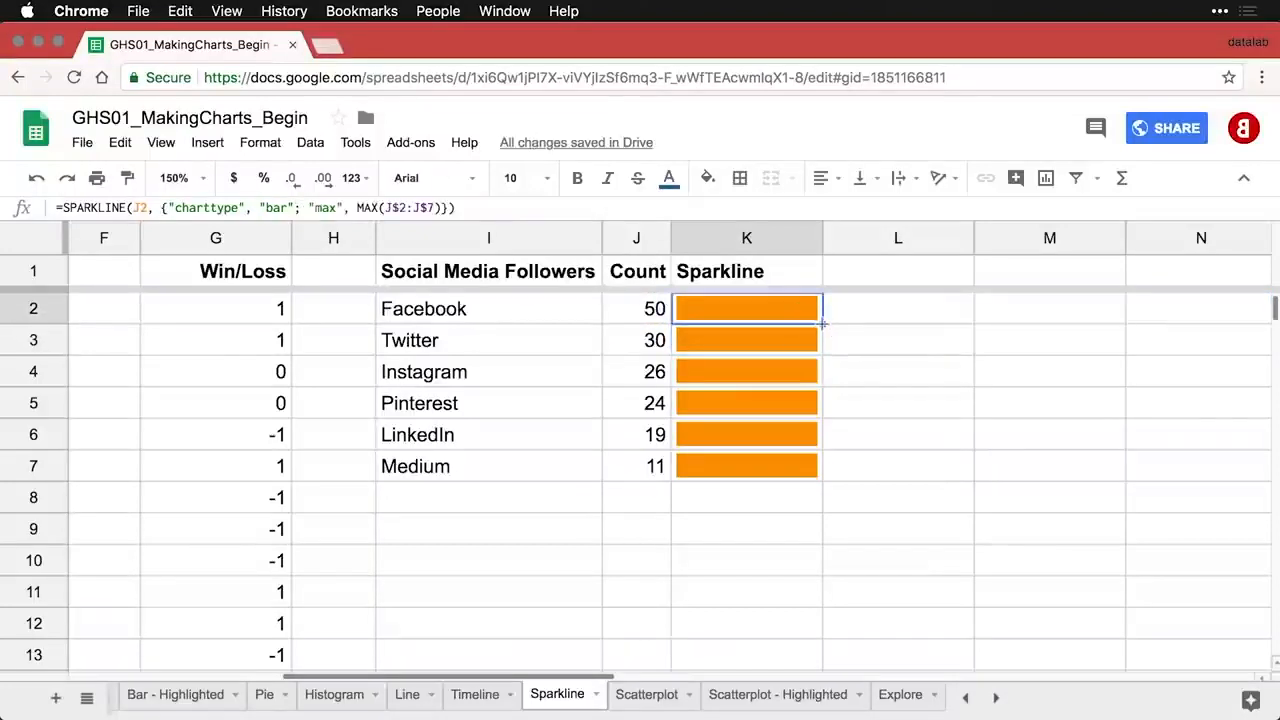
pyautogui.moveTo(822, 323); pyautogui.dragTo(807, 466)
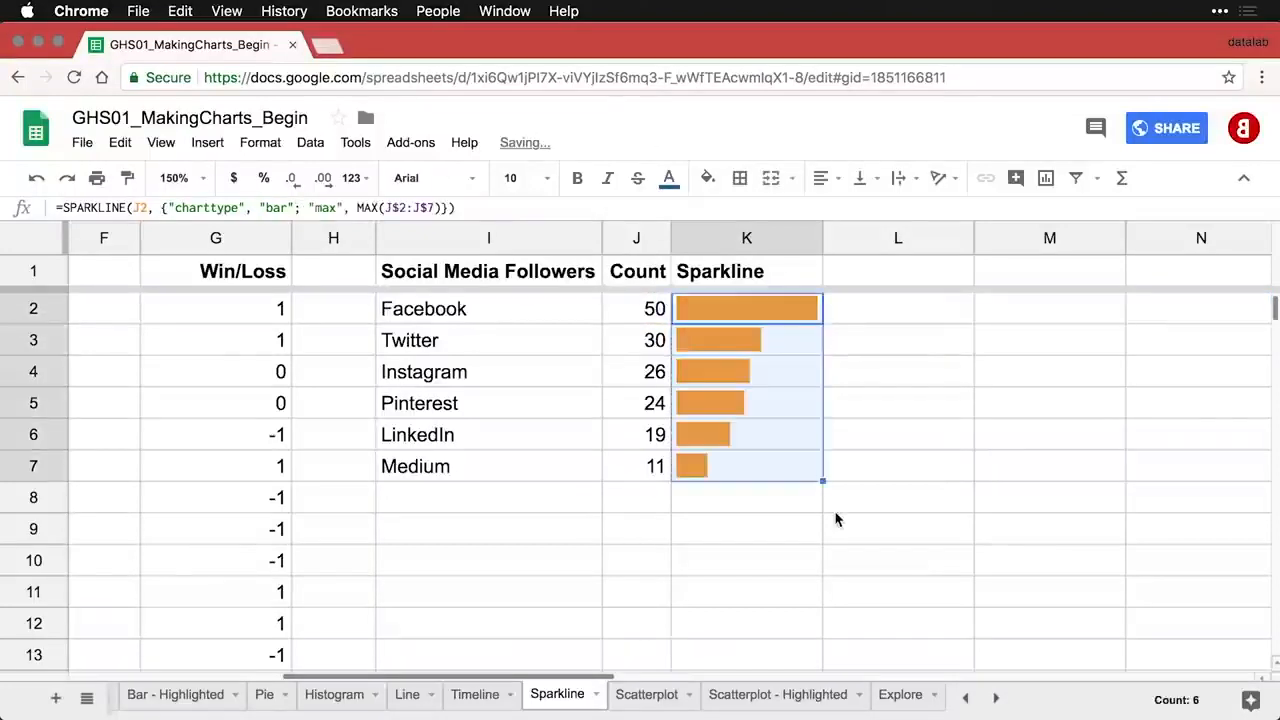
pyautogui.click(727, 492)
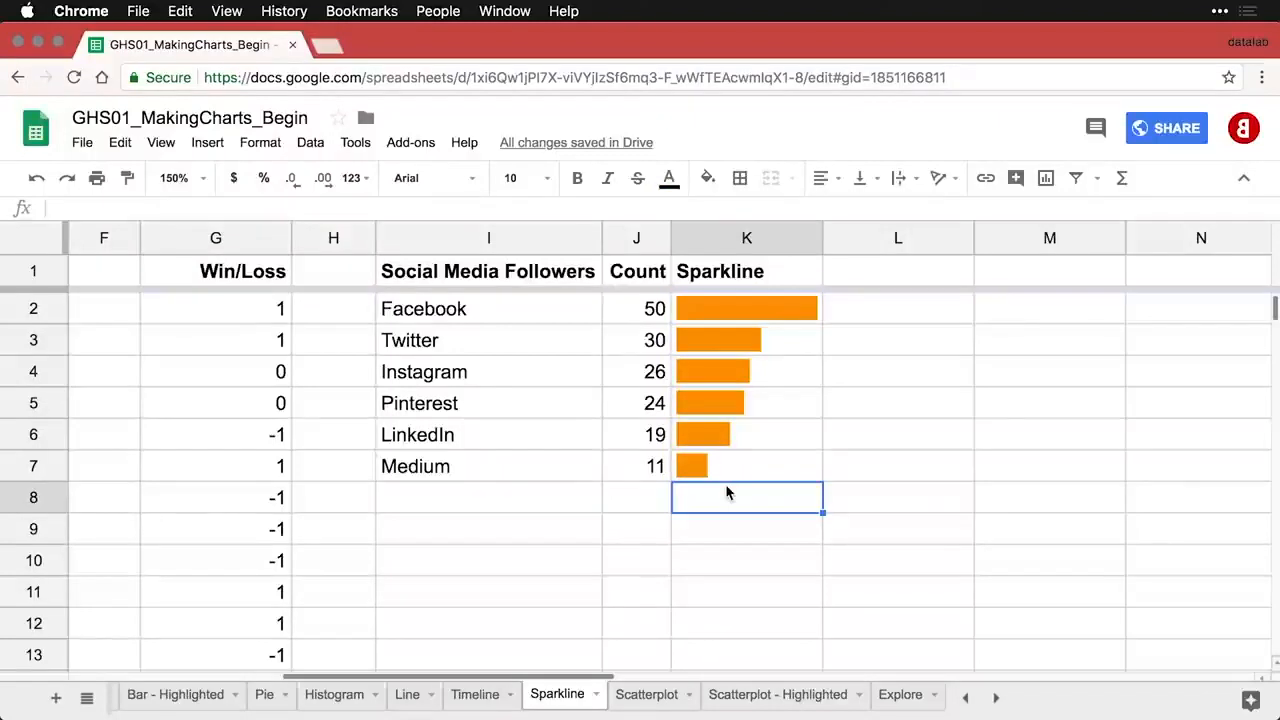
# - Set the zoom back to 100% and scroll to the left edge of the sheet
pyautogui.click(206, 185)
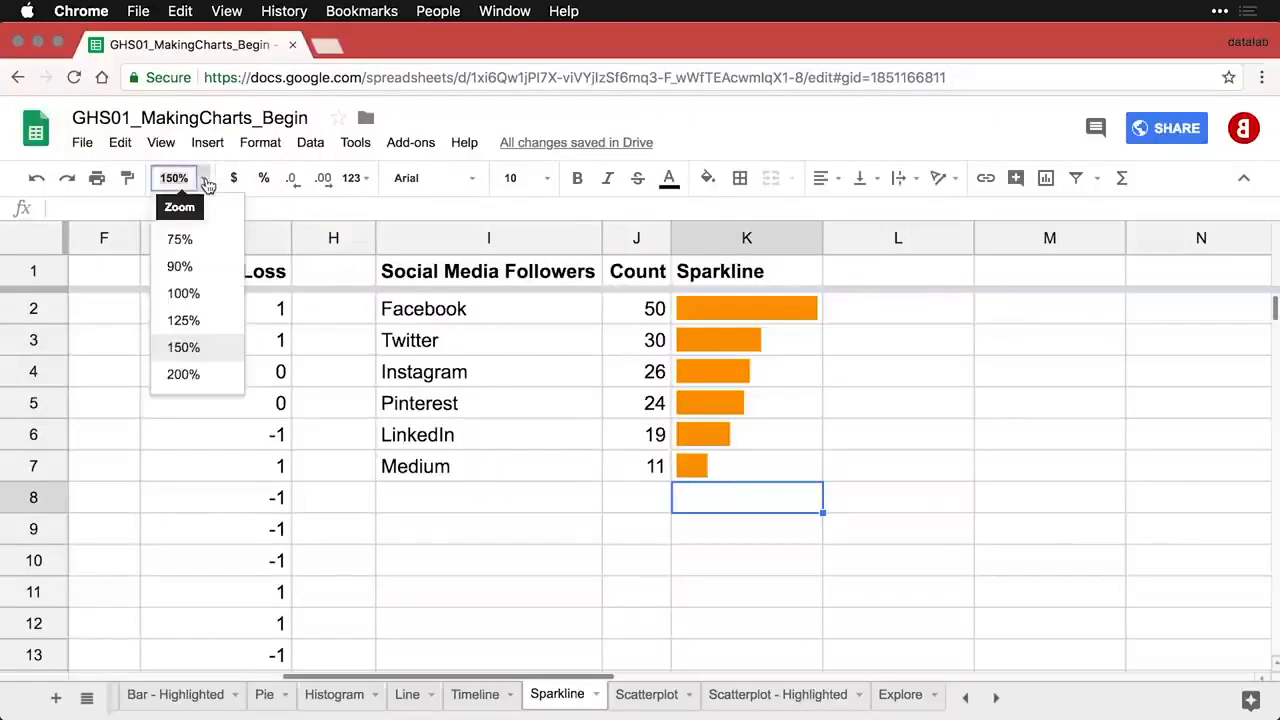
pyautogui.click(187, 296)
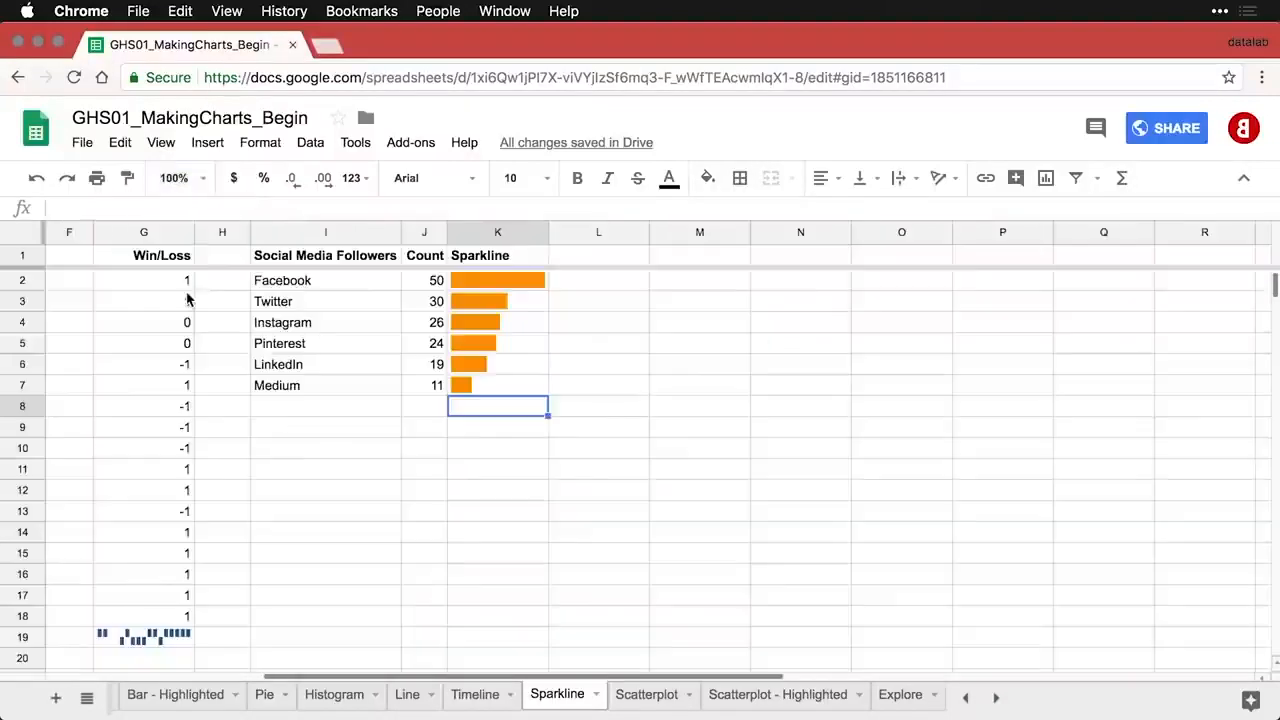
pyautogui.hscroll(-5, 302, 400)
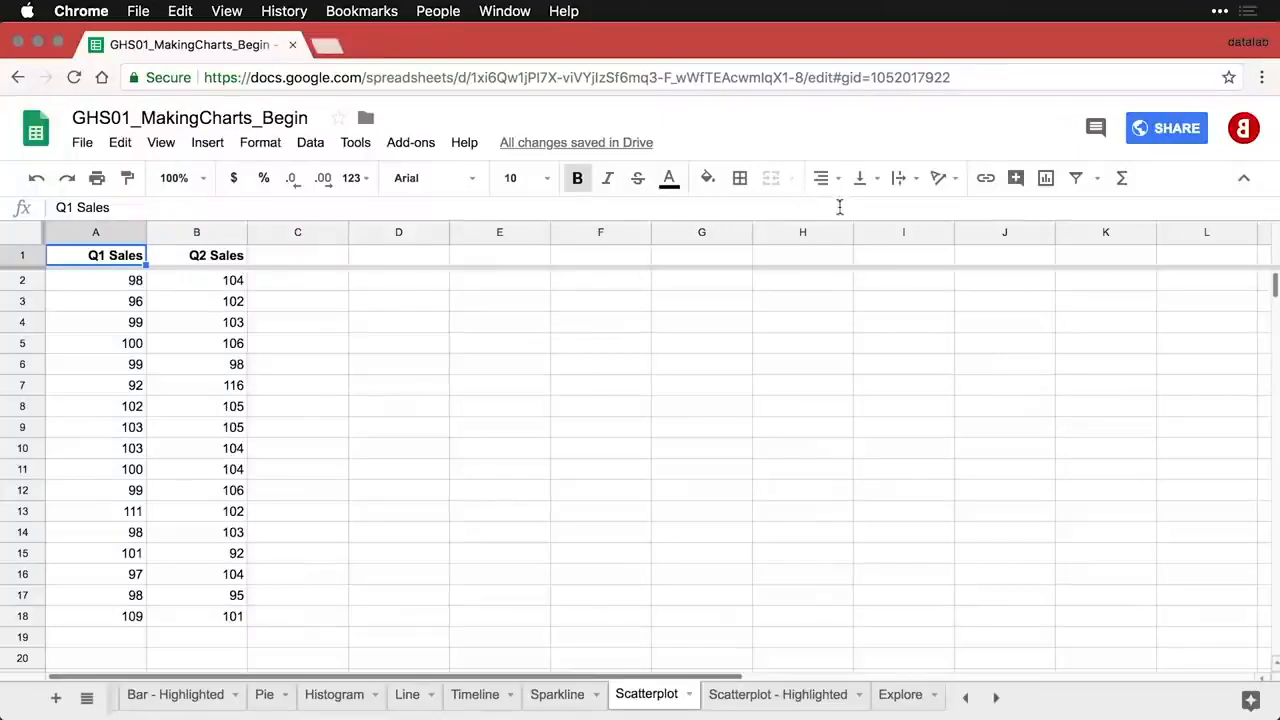
# - Insert a scatter chart of Q2 Sales vs. Q1 Sales from A1:B18 and move it right of column B
pyautogui.click(1052, 185)
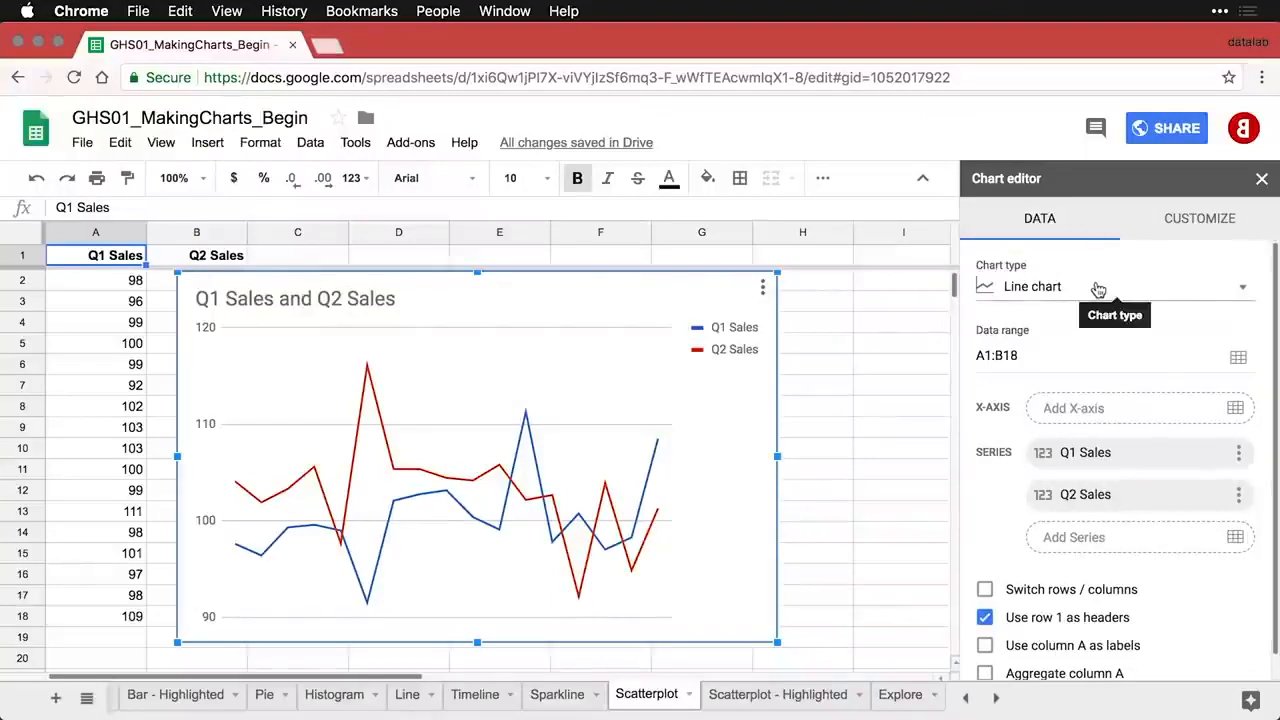
pyautogui.click(1098, 289)
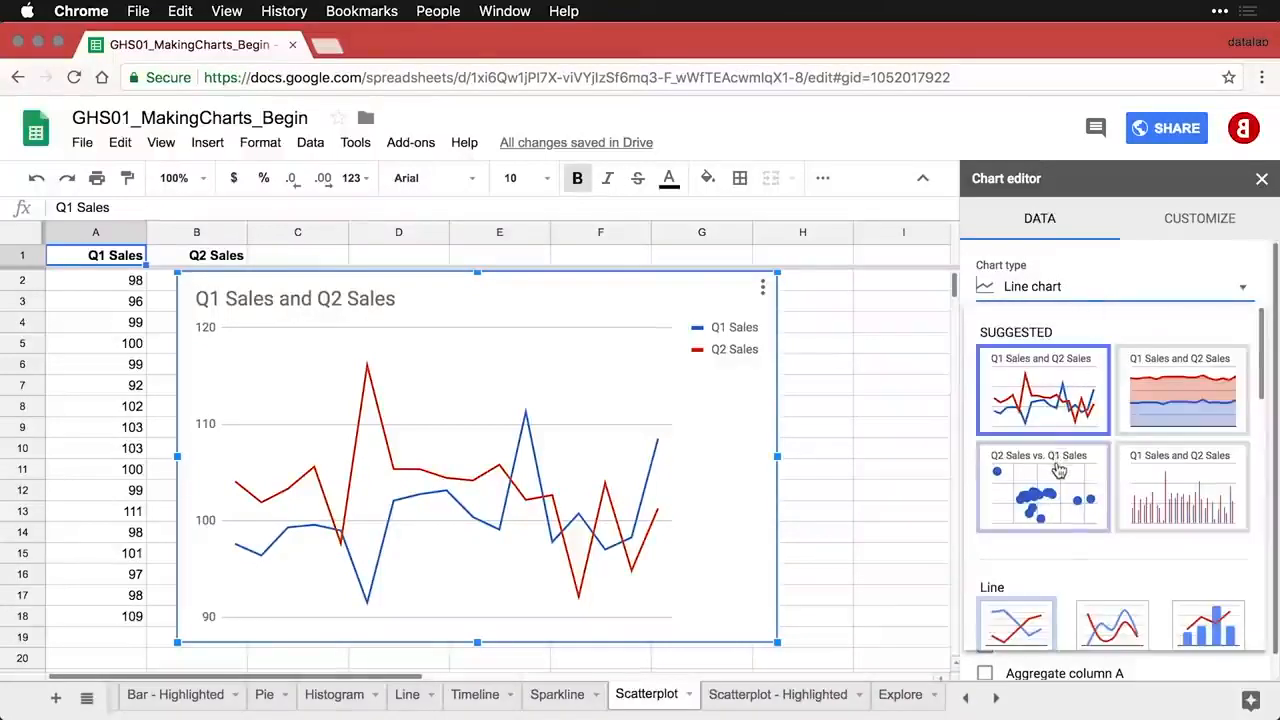
pyautogui.click(1059, 470)
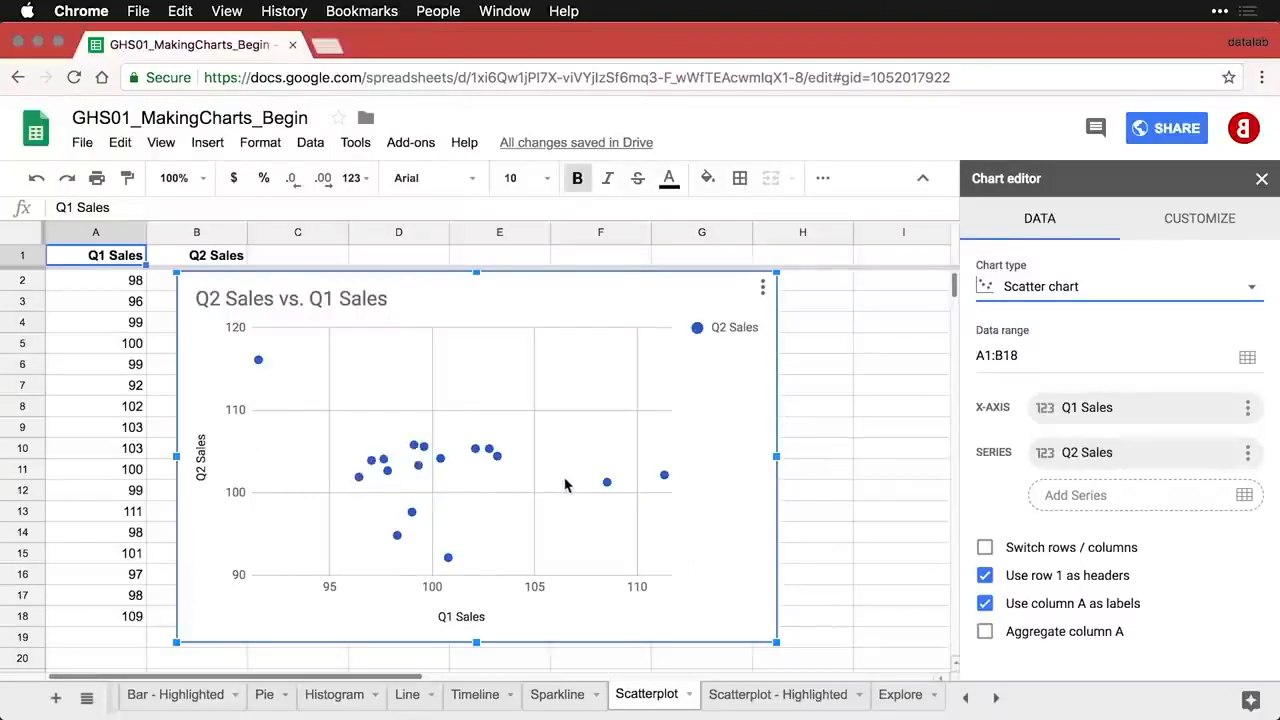
pyautogui.moveTo(607, 487)
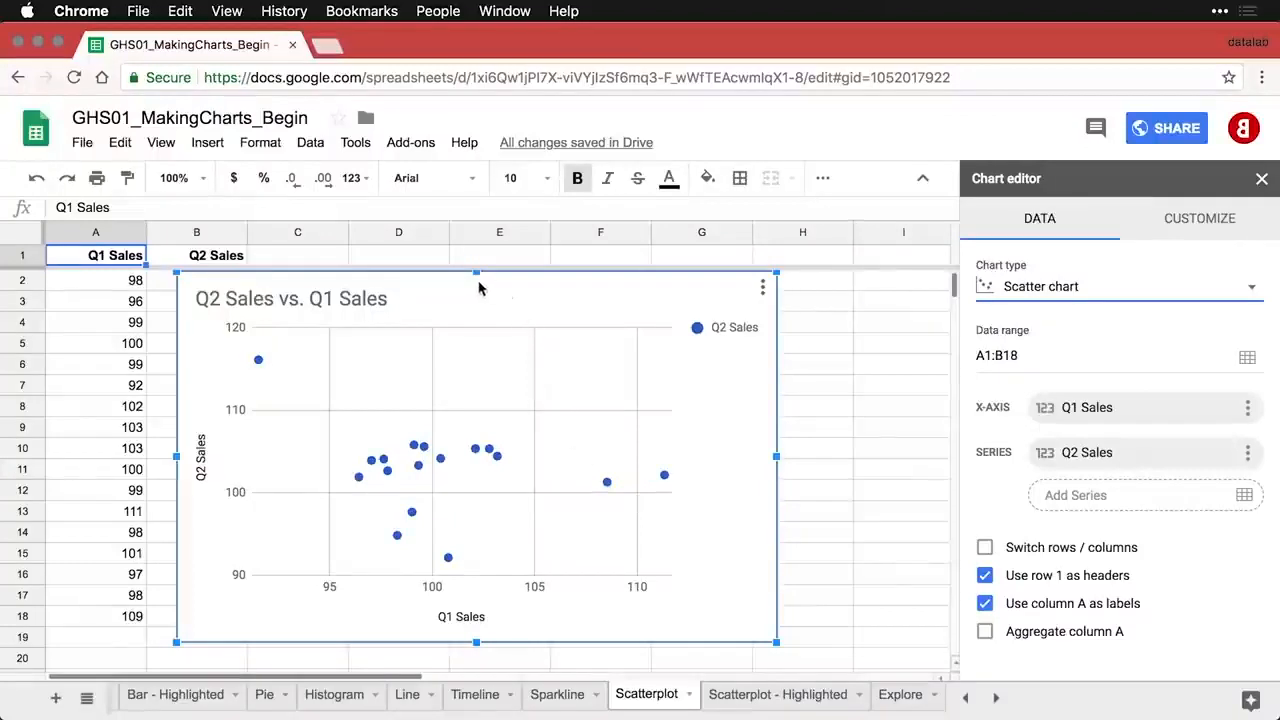
pyautogui.moveTo(476, 288); pyautogui.dragTo(559, 293)
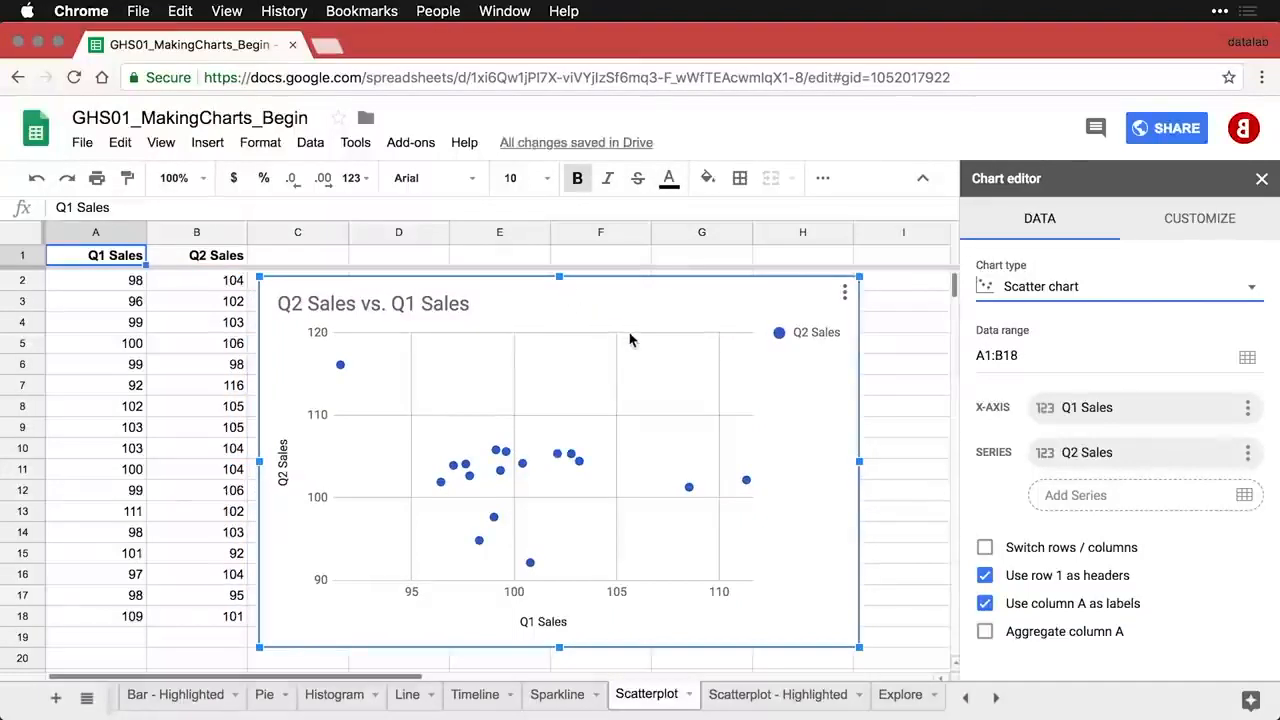
# - Set the Q2 Sales series colour to dark red and turn on a linear trendline
pyautogui.doubleClick(580, 456)
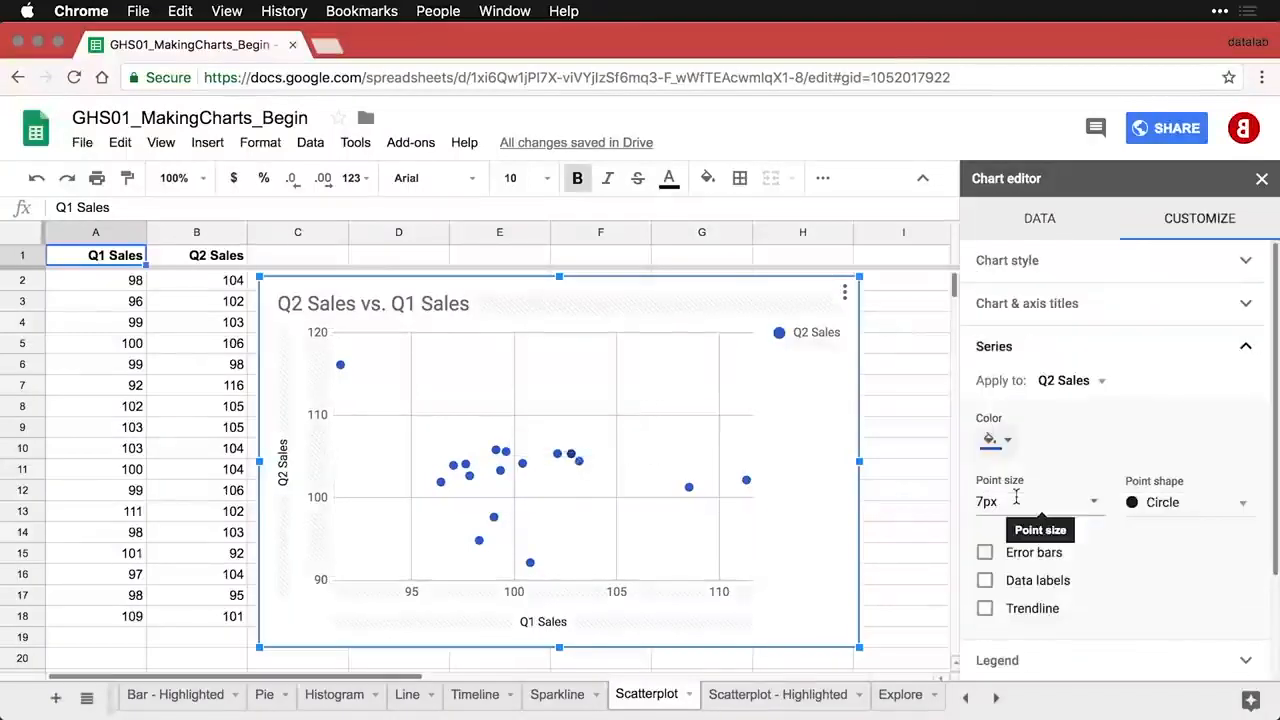
pyautogui.click(1012, 450)
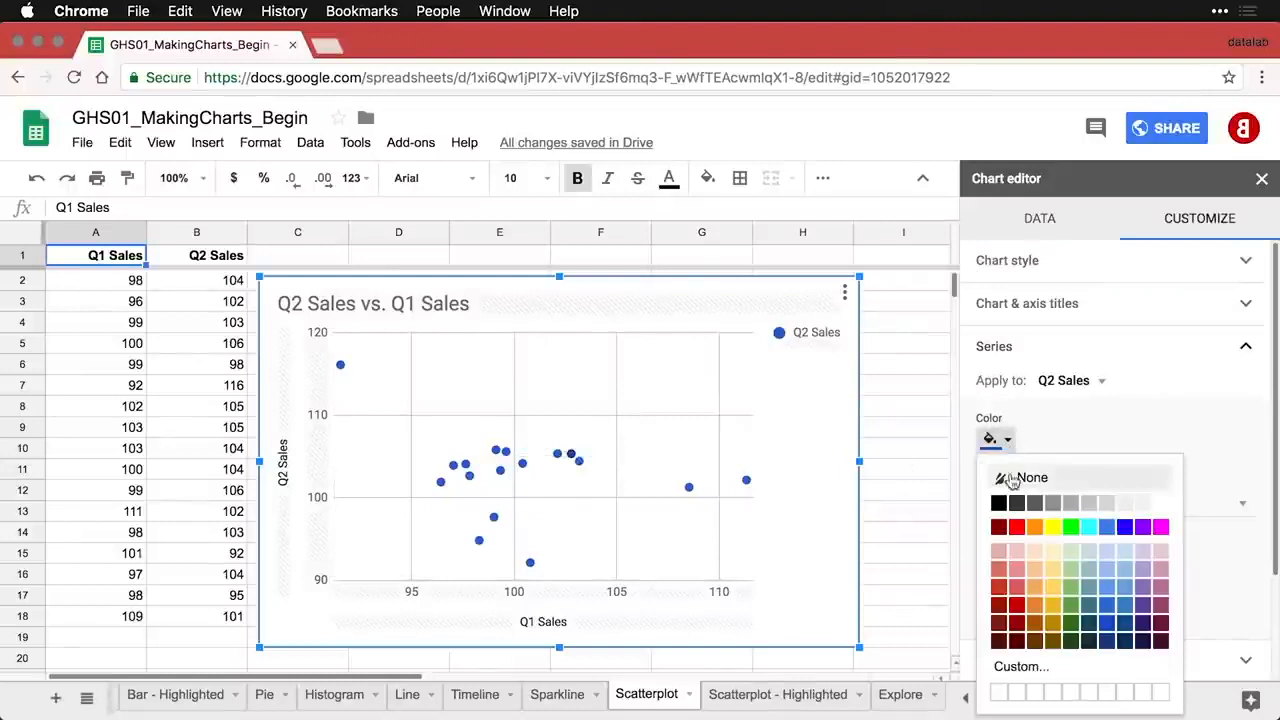
pyautogui.click(1015, 610)
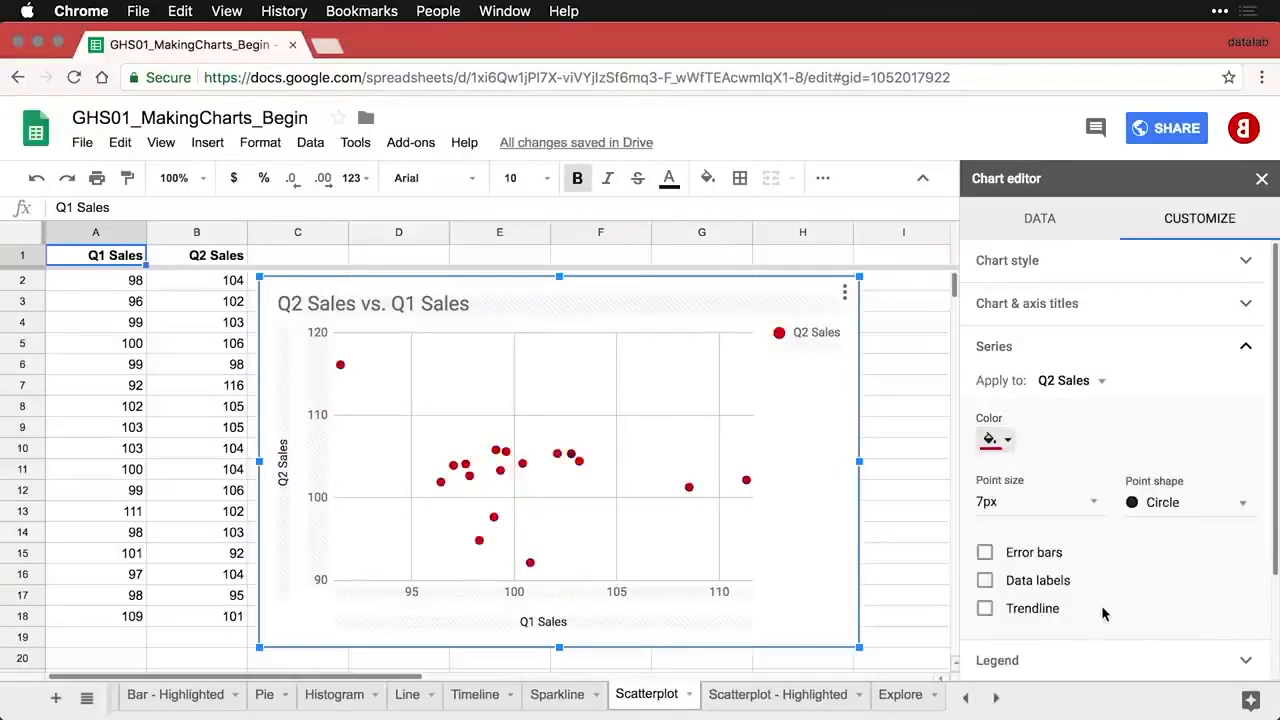
pyautogui.scroll(-2, 1104, 612)
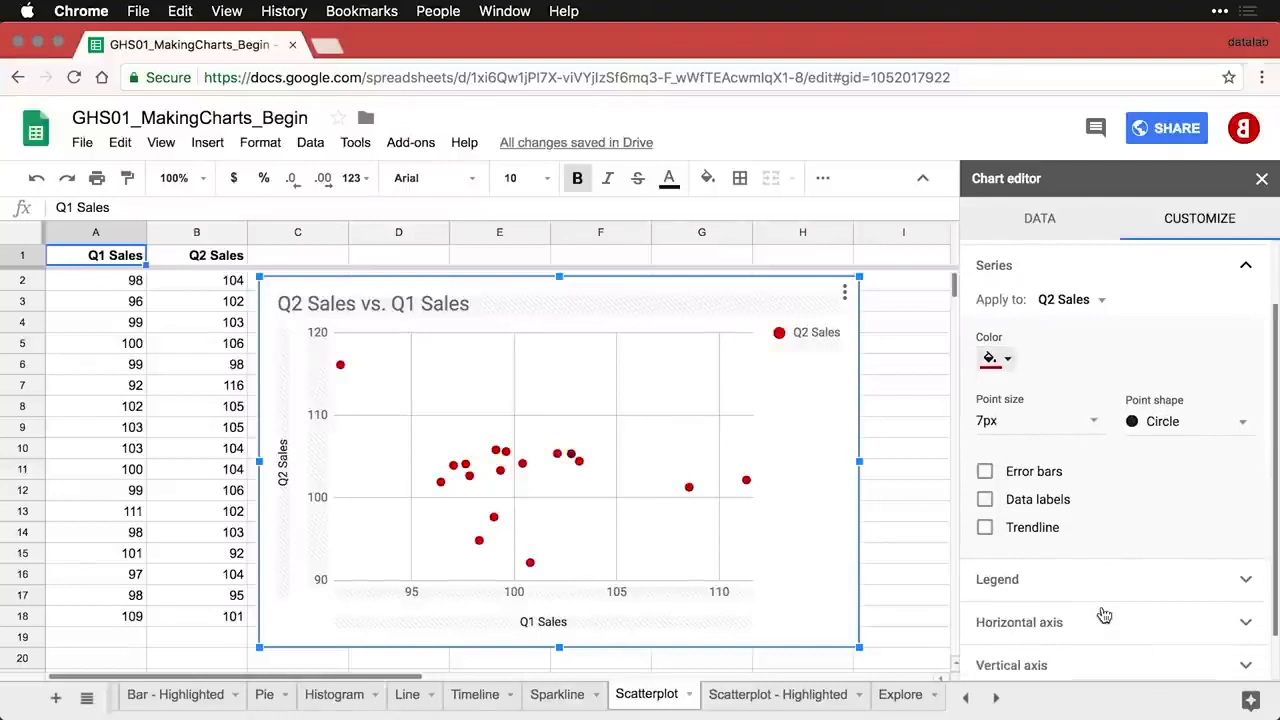
pyautogui.click(985, 528)
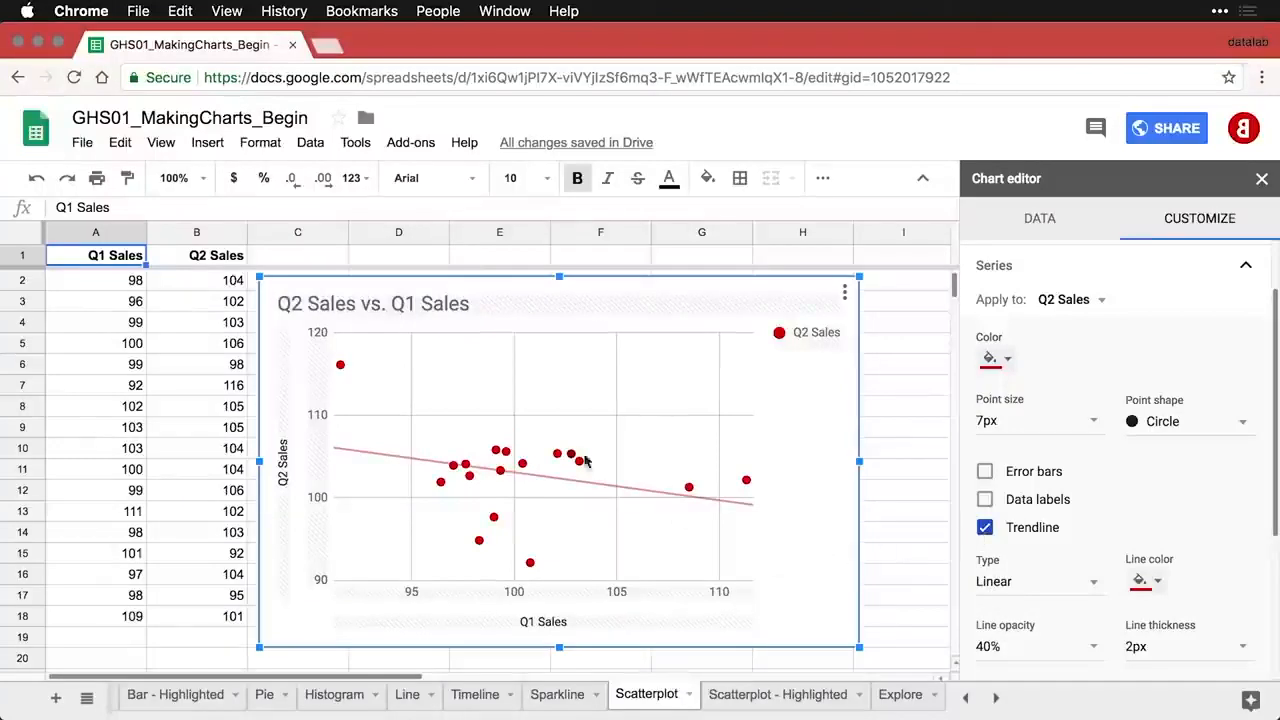
# - Set the trendline thickness to 4px and show its R² (0.091) in the legend
pyautogui.moveTo(340, 368)
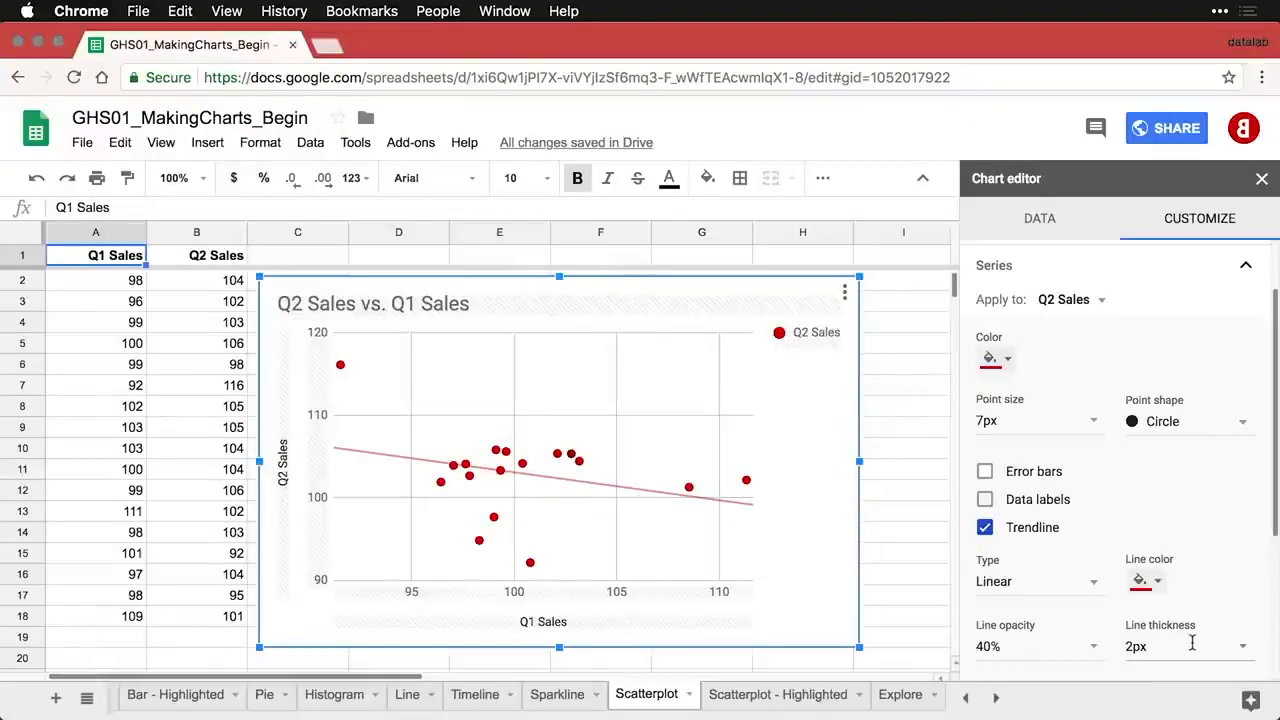
pyautogui.click(1242, 648)
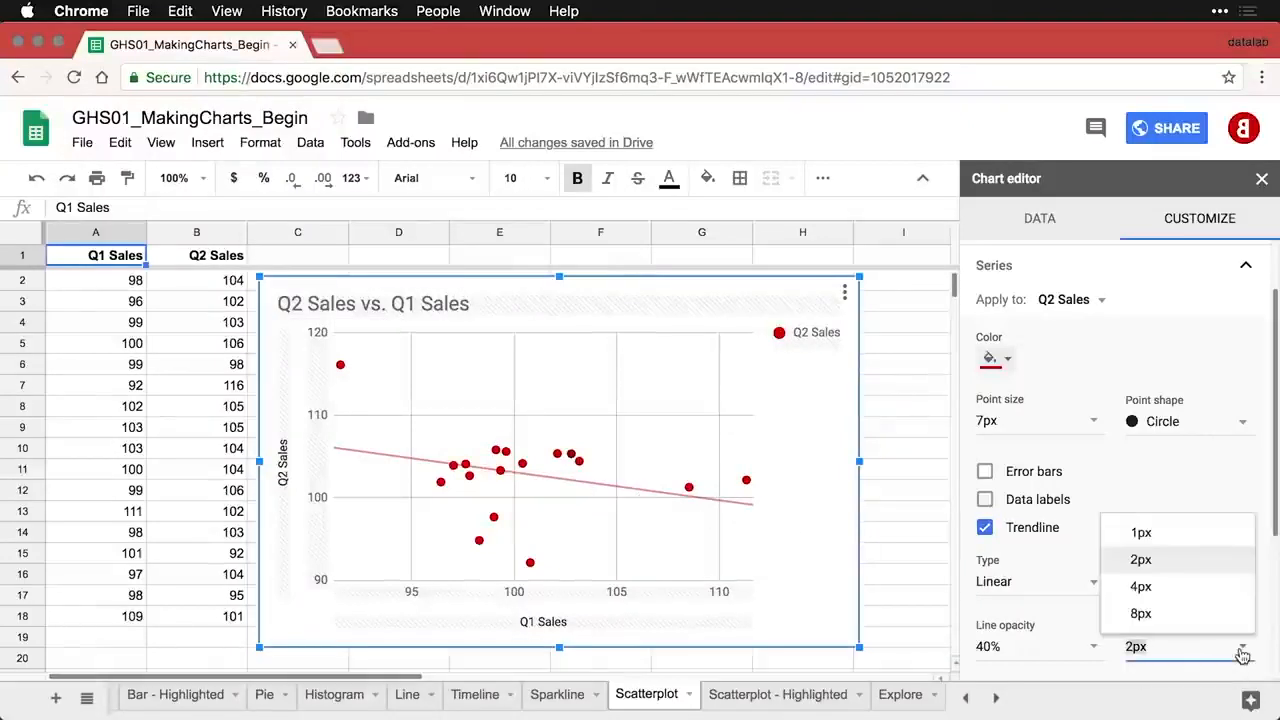
pyautogui.click(1141, 587)
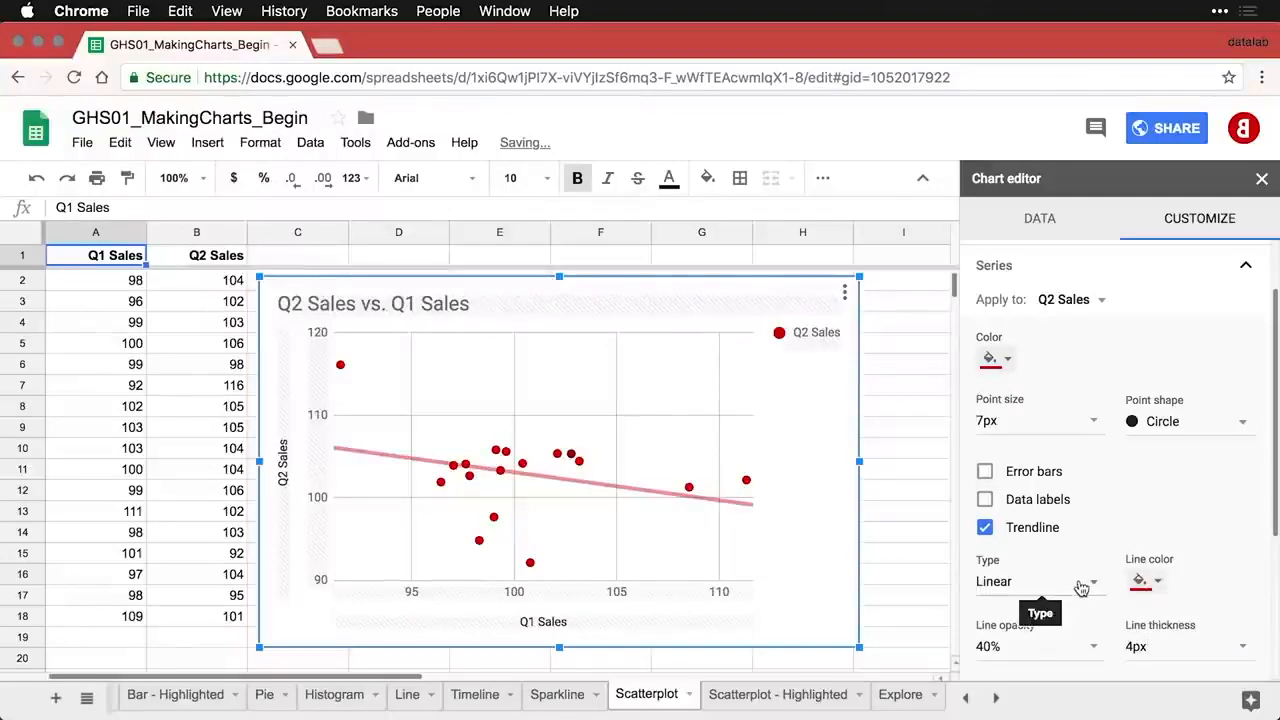
pyautogui.scroll(-3, 1080, 586)
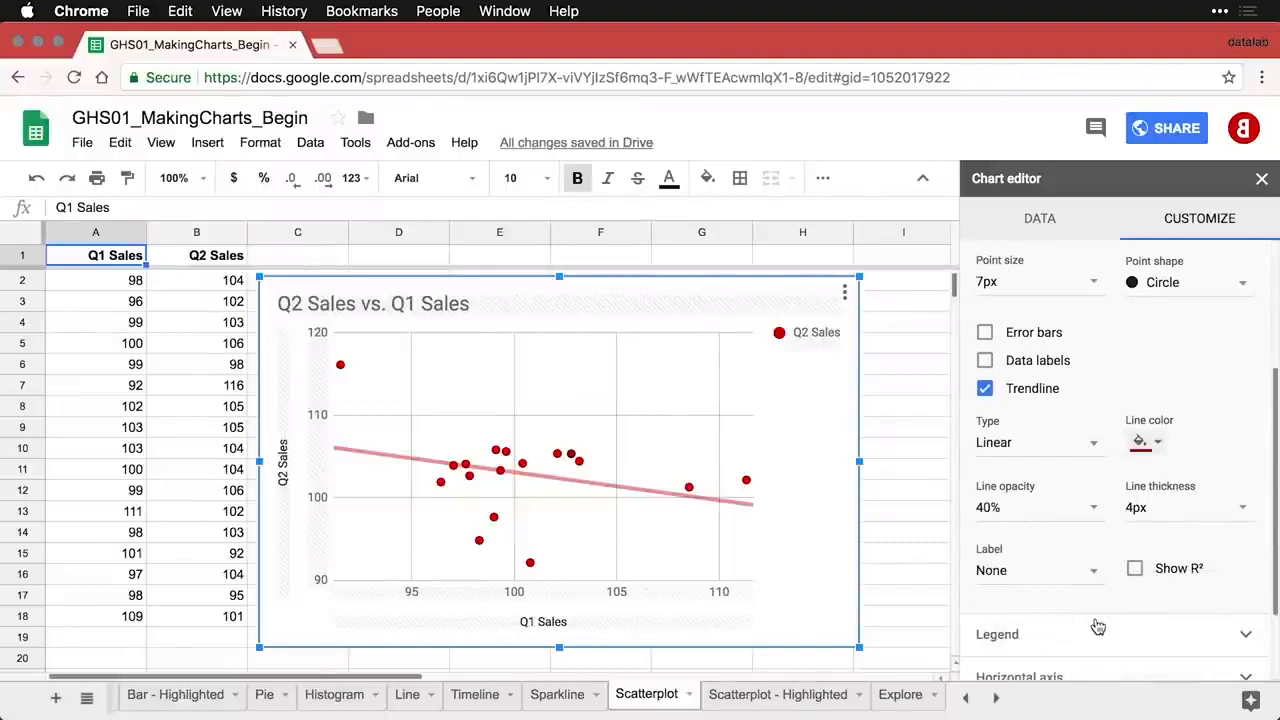
pyautogui.click(1135, 569)
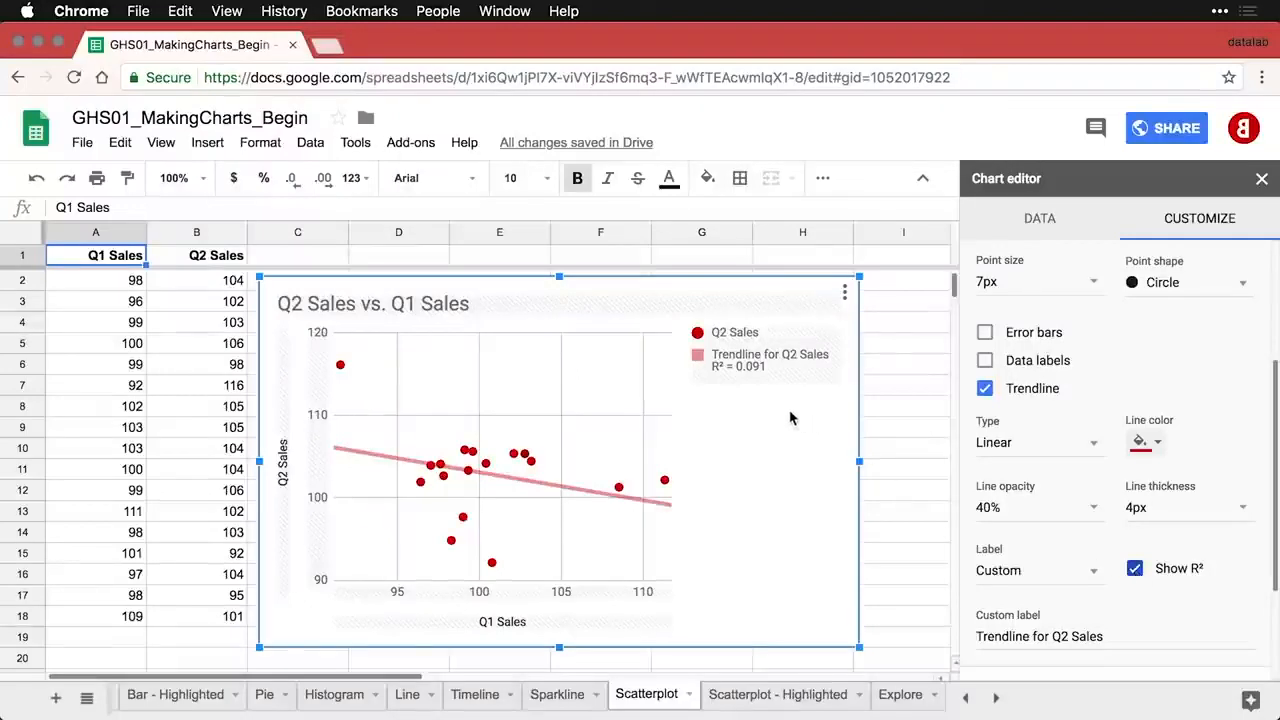
# - Clear the trendline's custom label so the legend shows only R² = 0.091
pyautogui.click(899, 398)
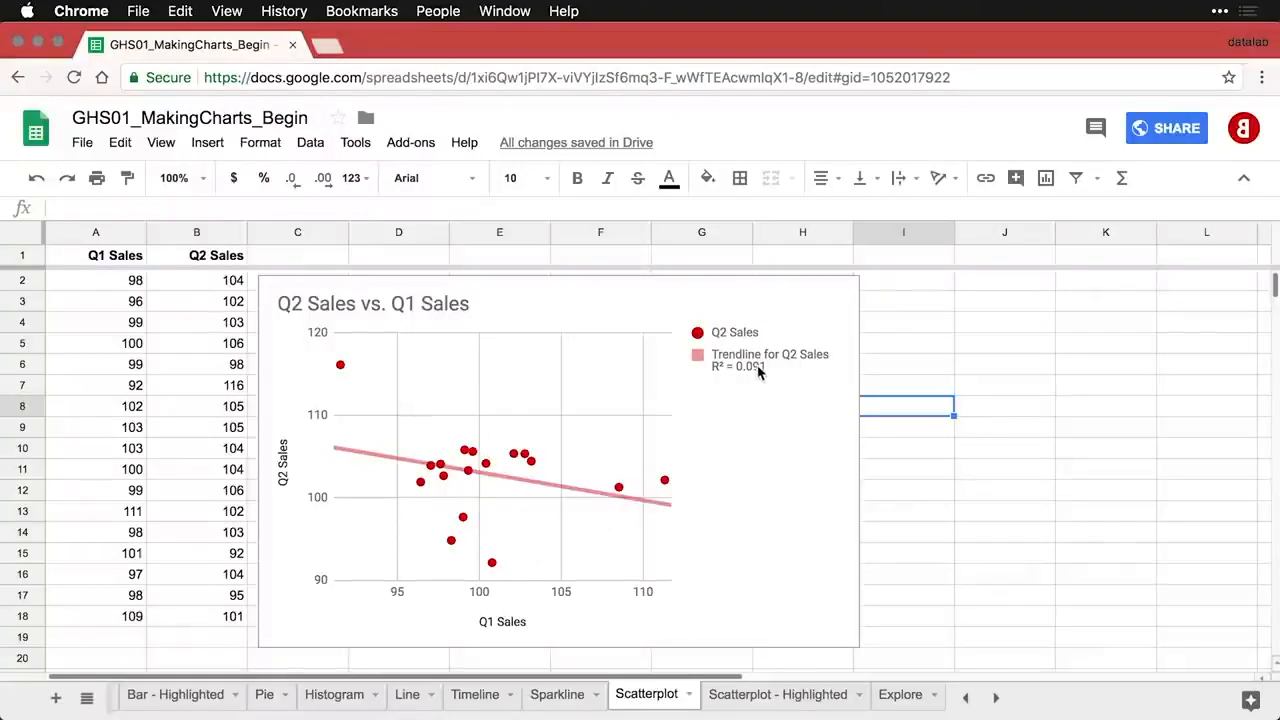
pyautogui.doubleClick(785, 350)
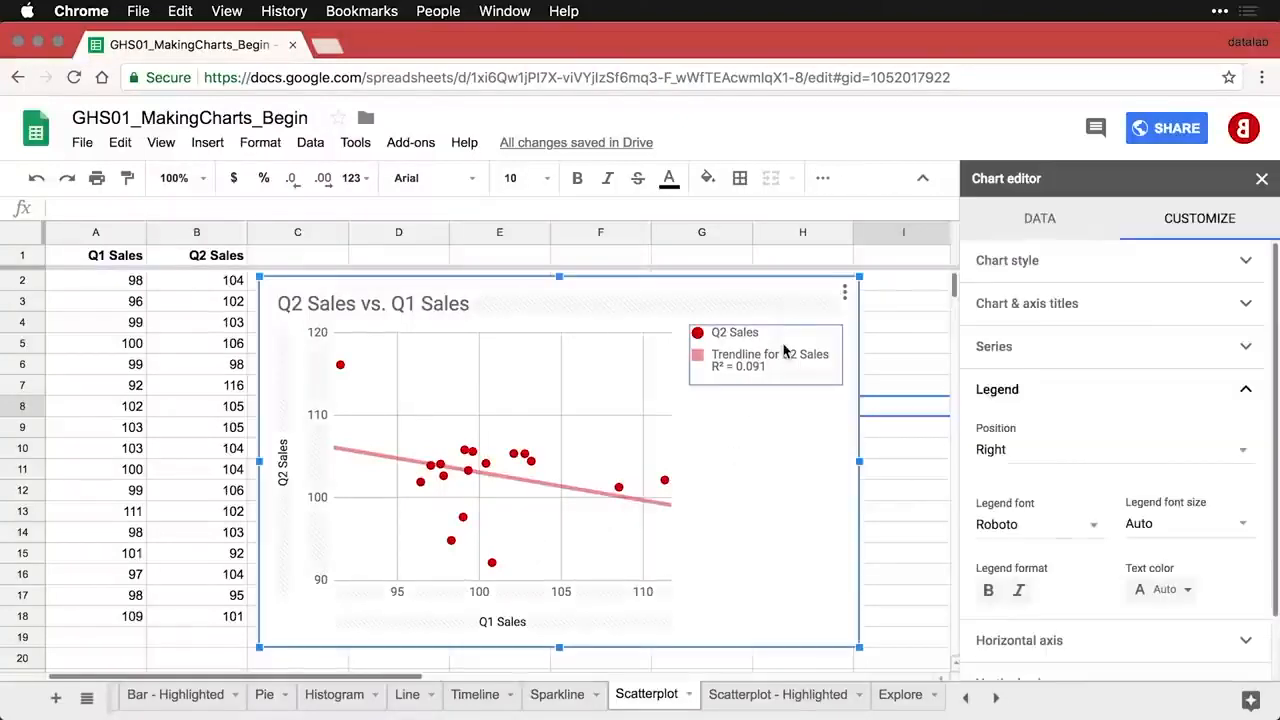
pyautogui.click(1025, 350)
pyautogui.scroll(-5, 1137, 571)
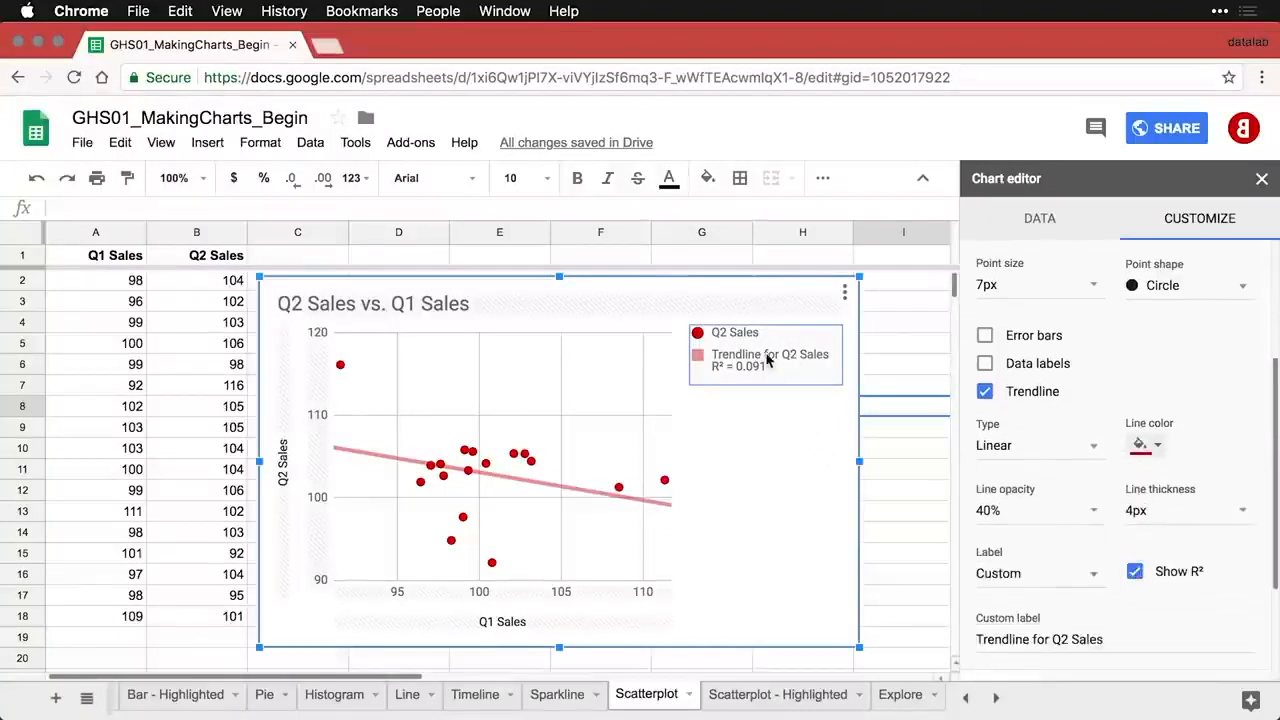
pyautogui.click(1041, 640)
pyautogui.press('BackSpace')
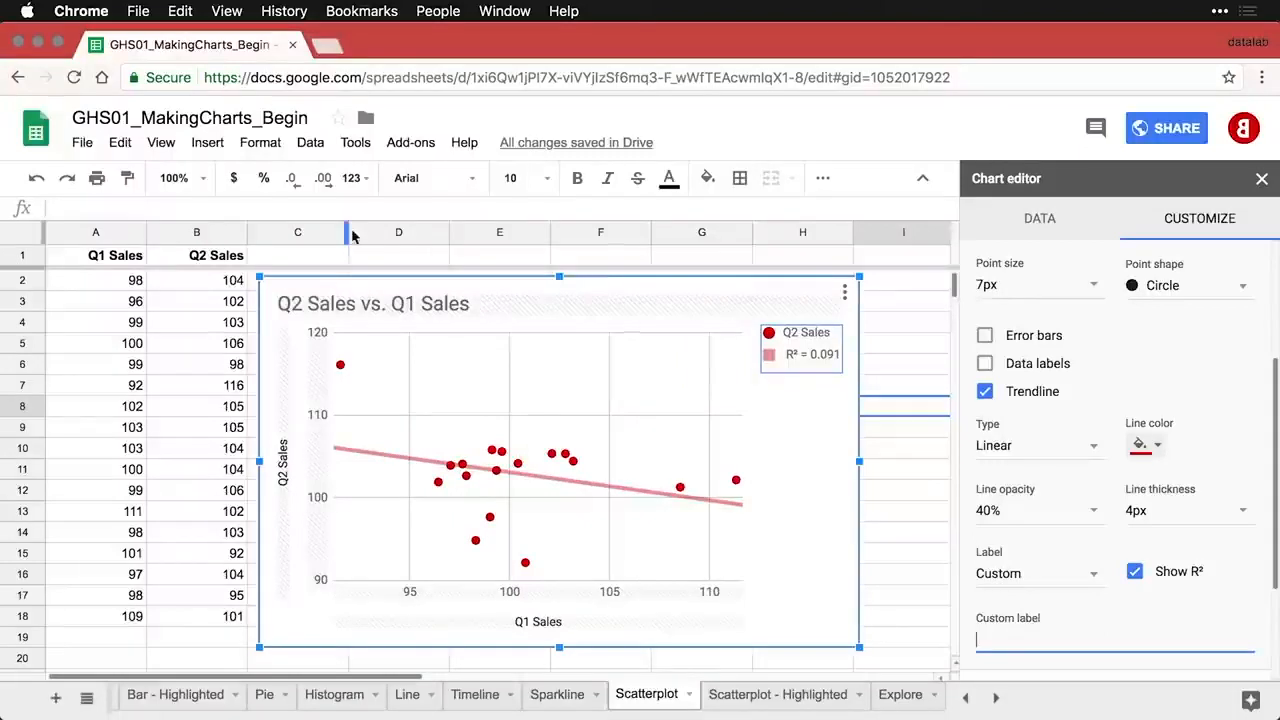
pyautogui.click(125, 259)
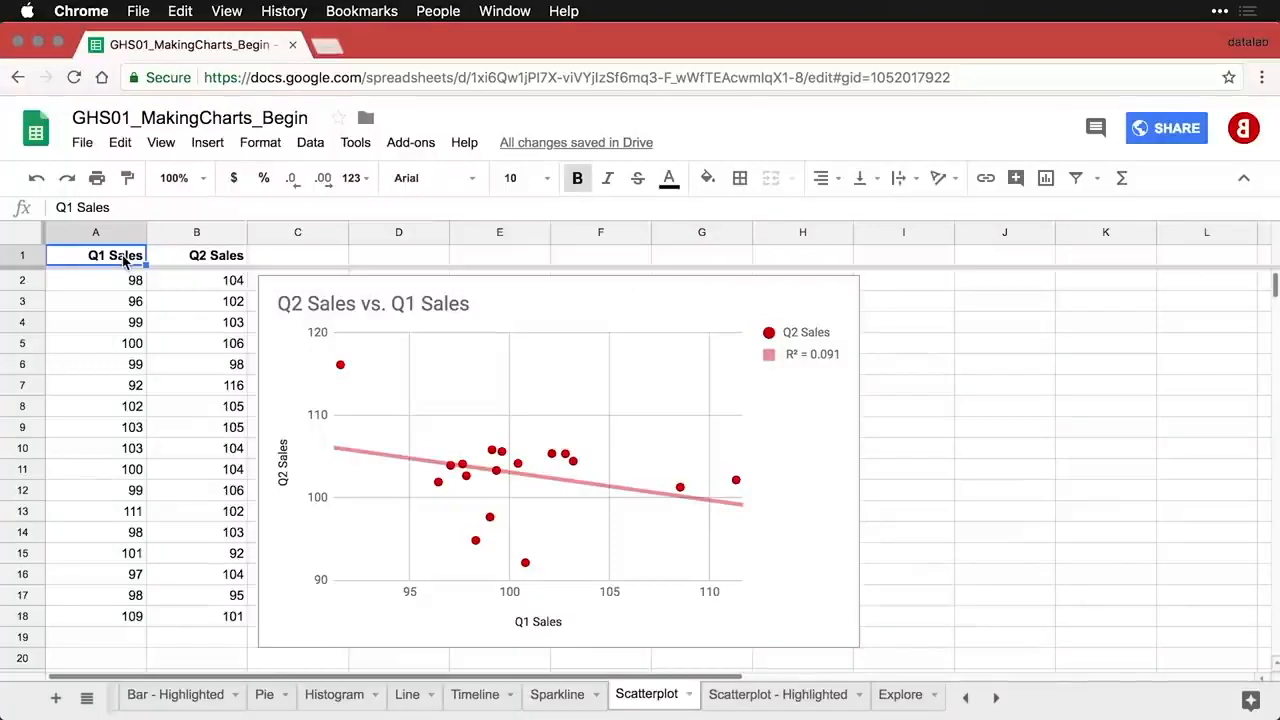
# - Switch to the Scatterplot - Highlighted sheet holding the Q1 and Q2 Sales data
pyautogui.click(777, 694)
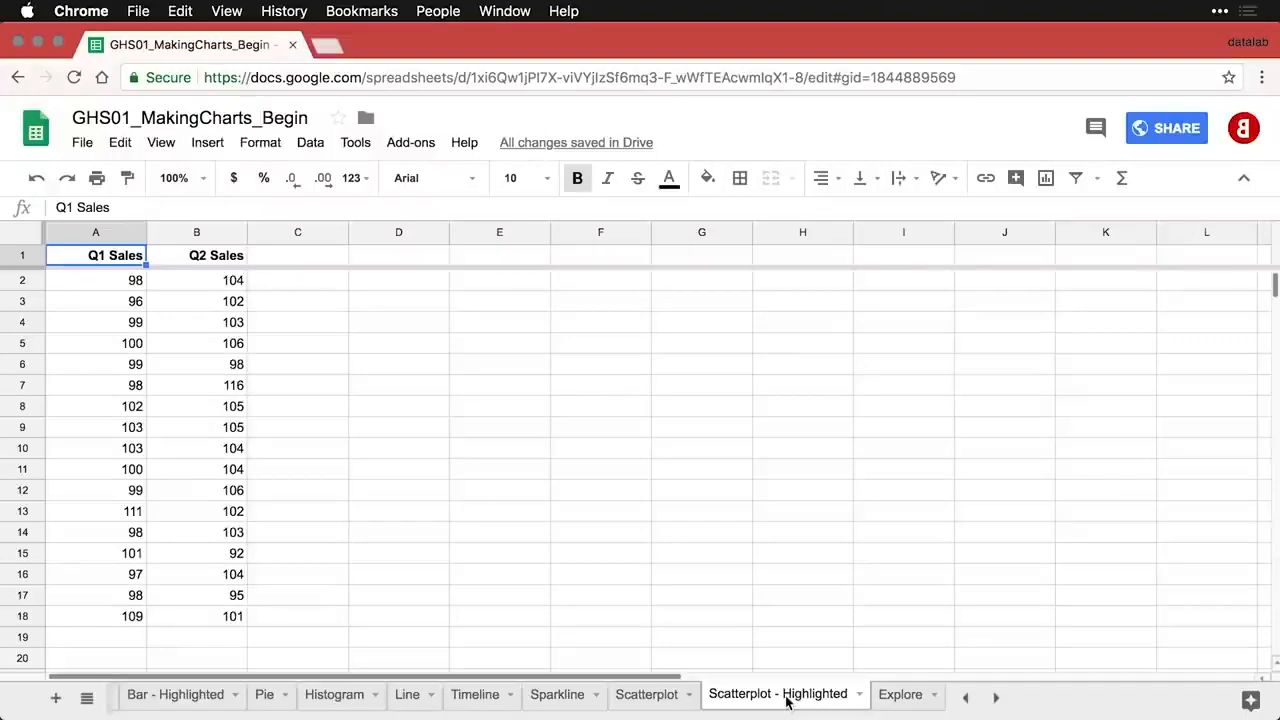
# - Enter the header 'New Channel' in cell C1
pyautogui.click(306, 263)
pyautogui.write('New Cha')
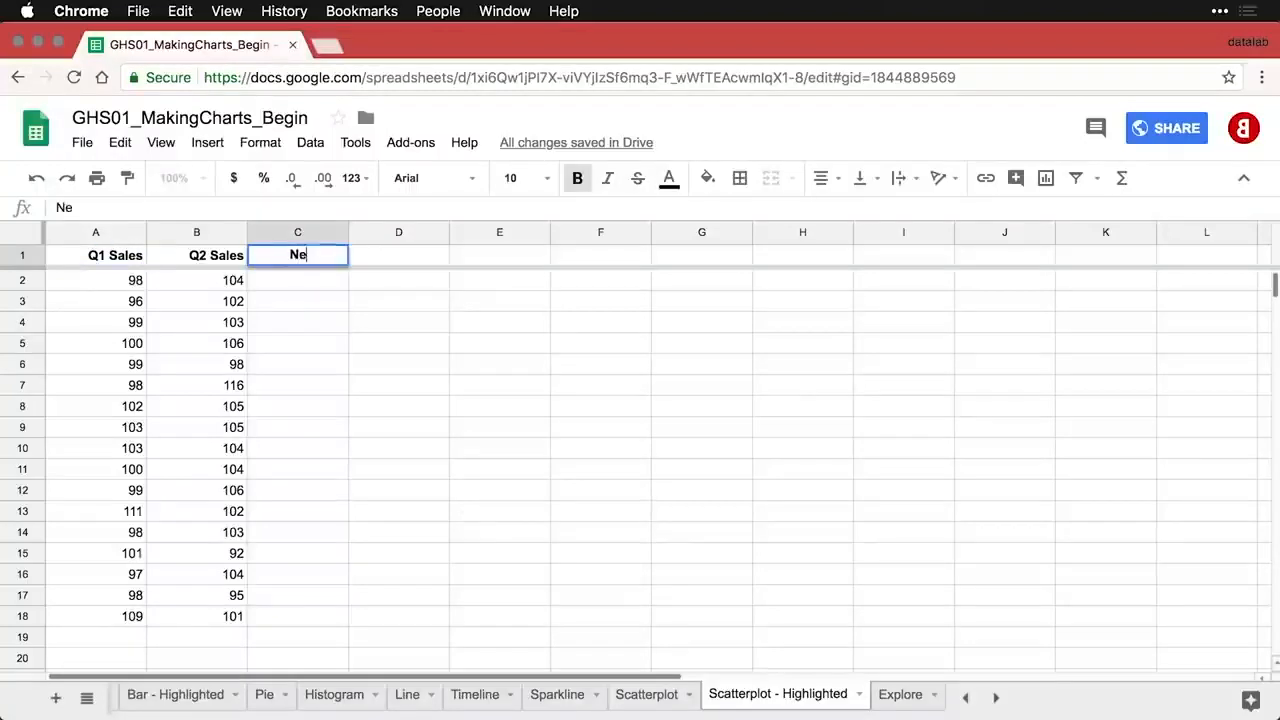
pyautogui.write('nel')
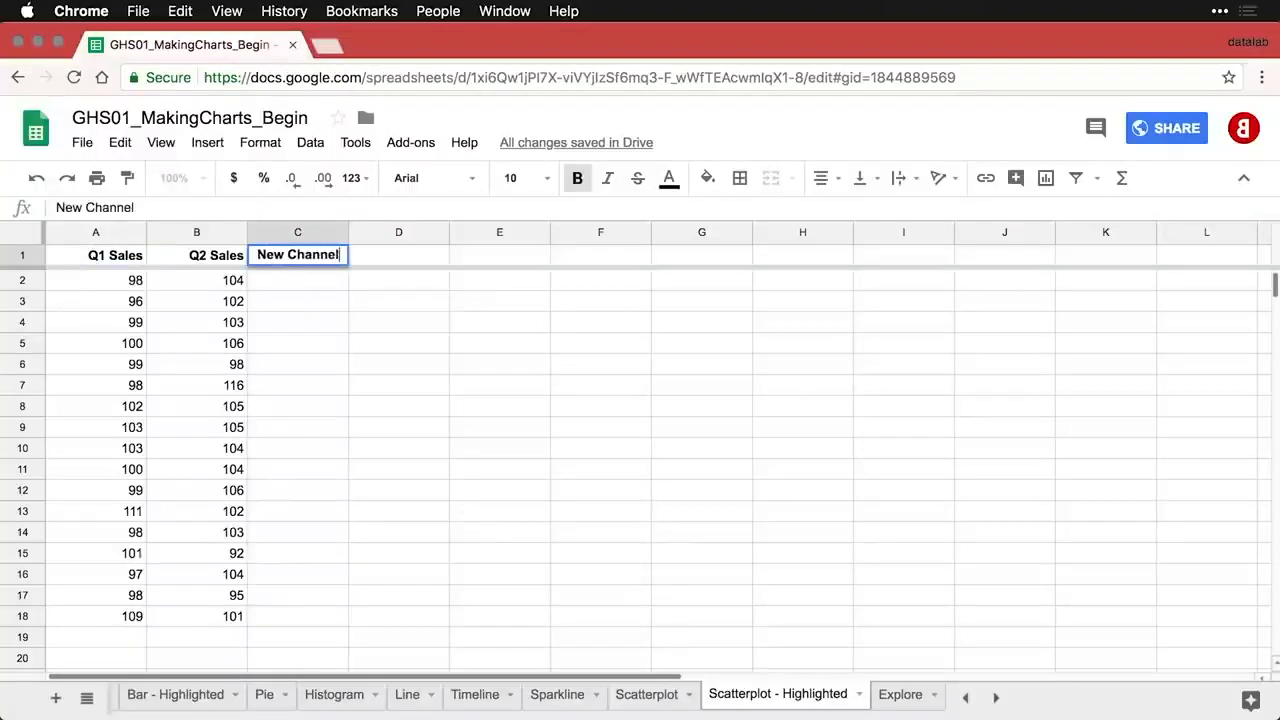
pyautogui.press('Return')
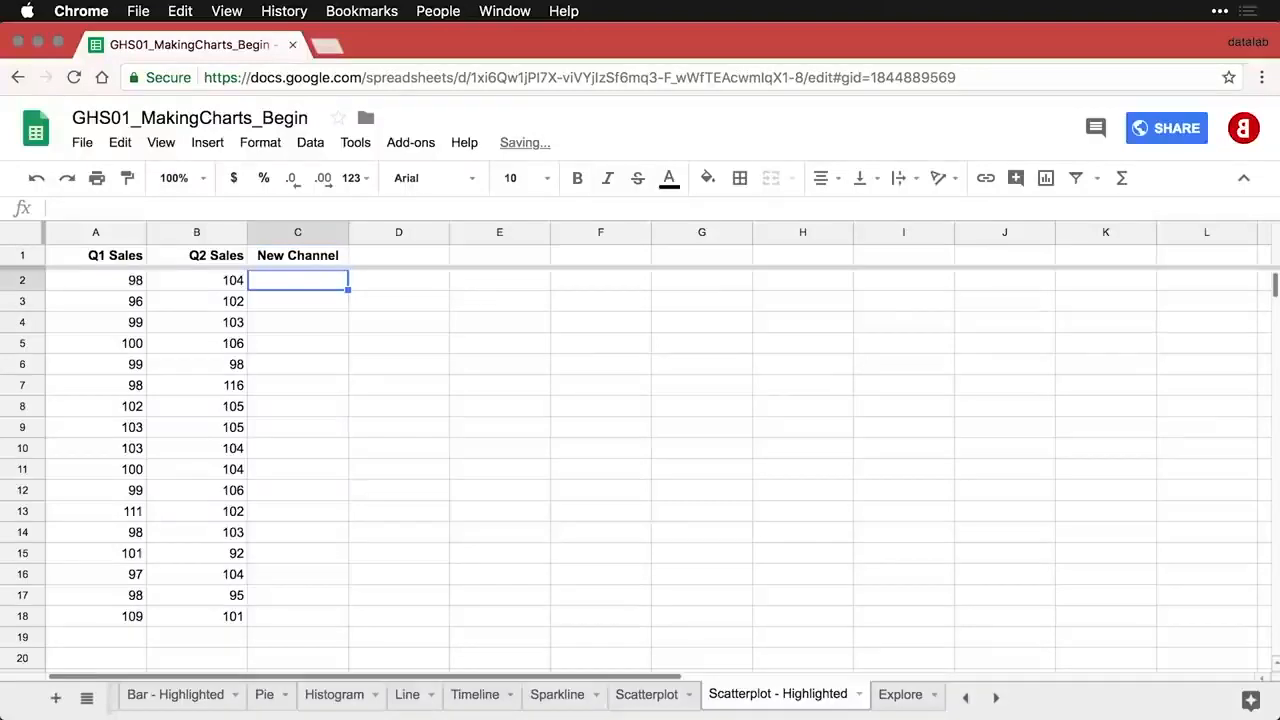
# - Cut the 116 from B7 and paste it into C7 under New Channel
pyautogui.press('Down')
pyautogui.press('Down')
pyautogui.press('Down')
pyautogui.press('Down')
pyautogui.press('Down')
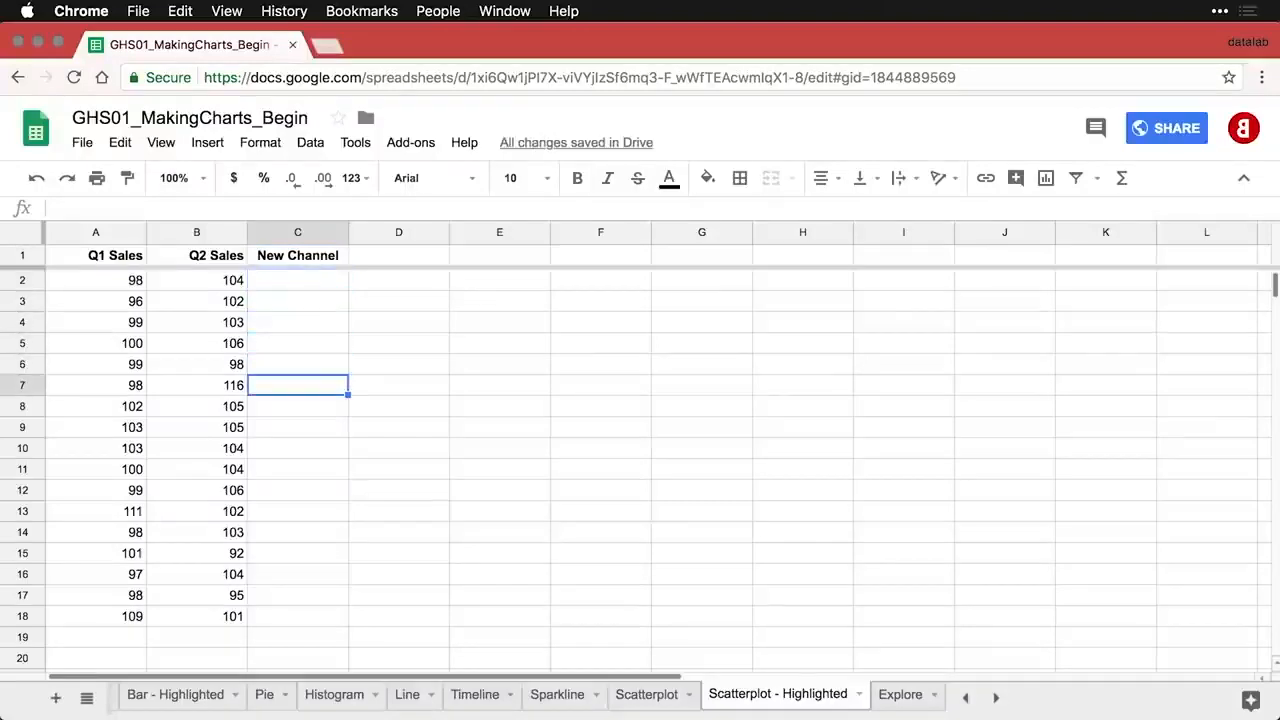
pyautogui.press('Left')
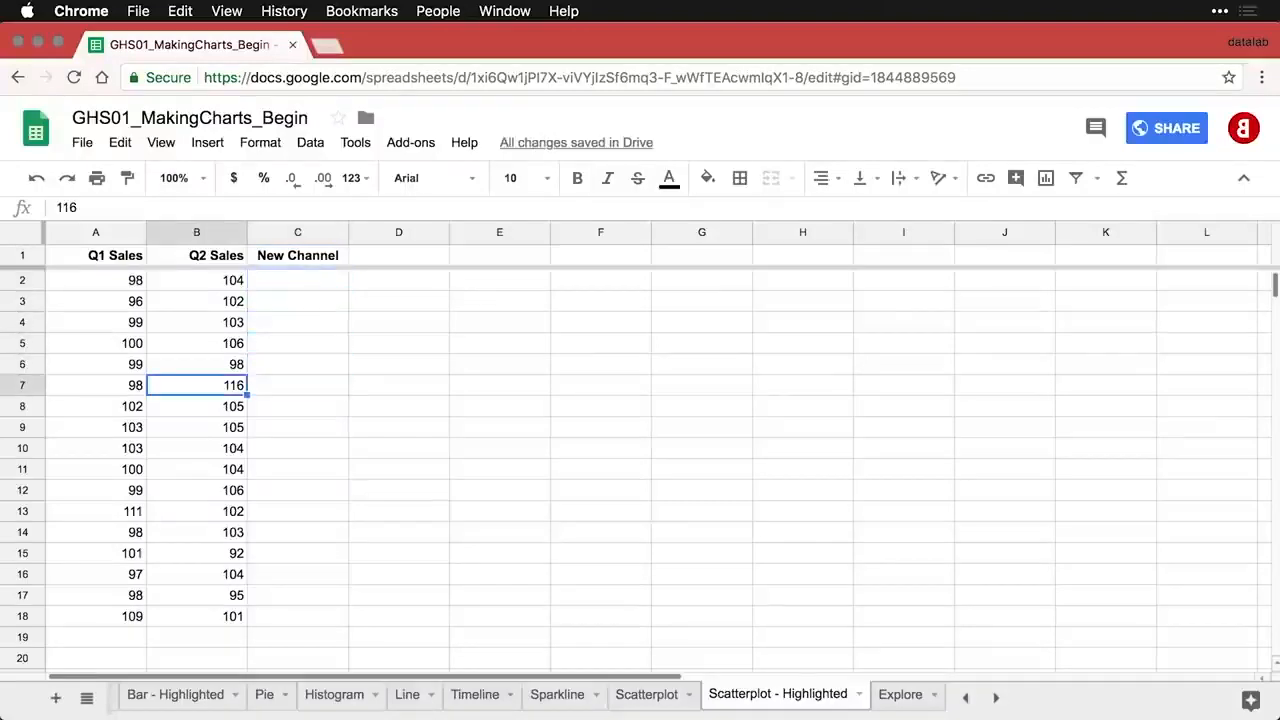
pyautogui.press('super+c')
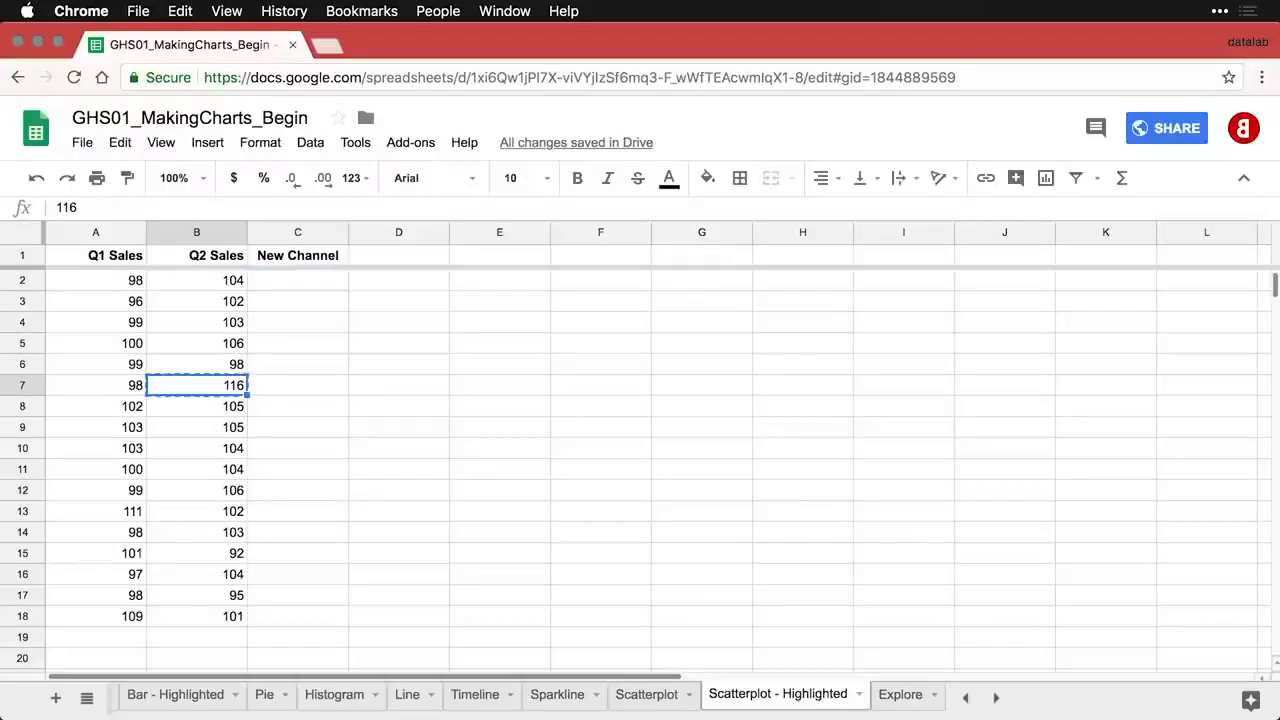
pyautogui.press('Right')
pyautogui.press('super+v')
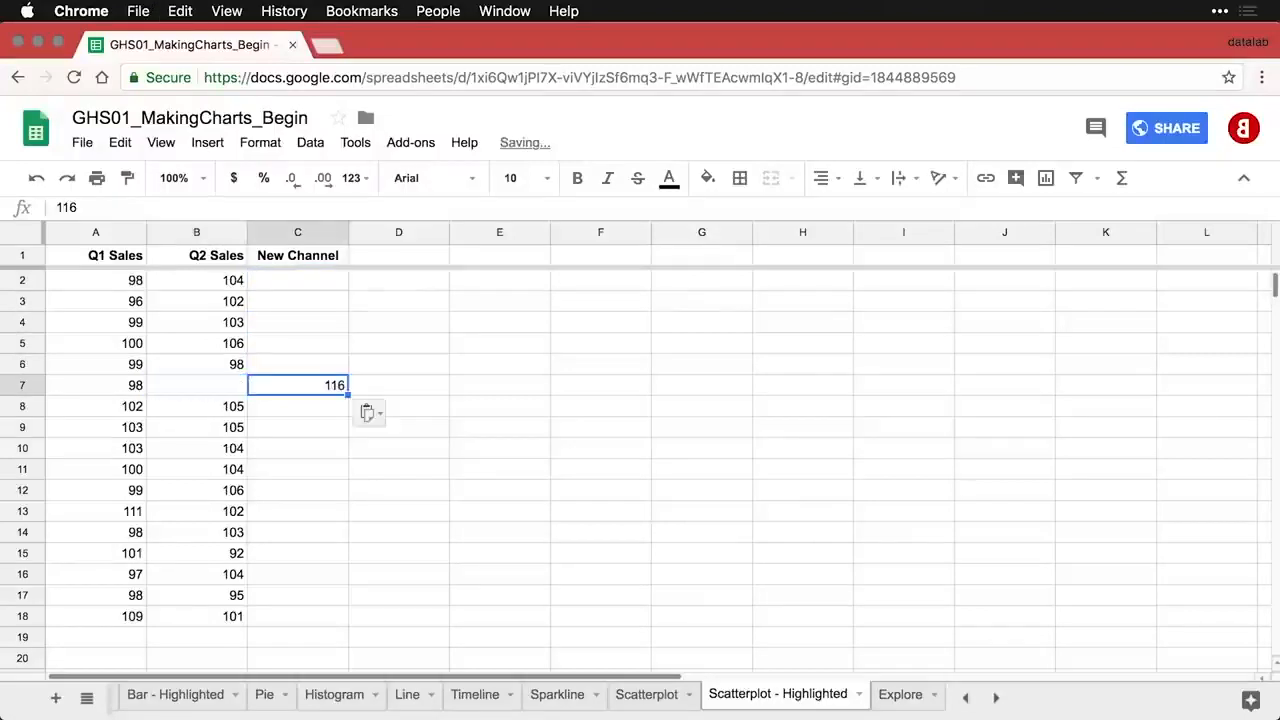
# - Select the whole data table A1:C18
pyautogui.click(291, 287)
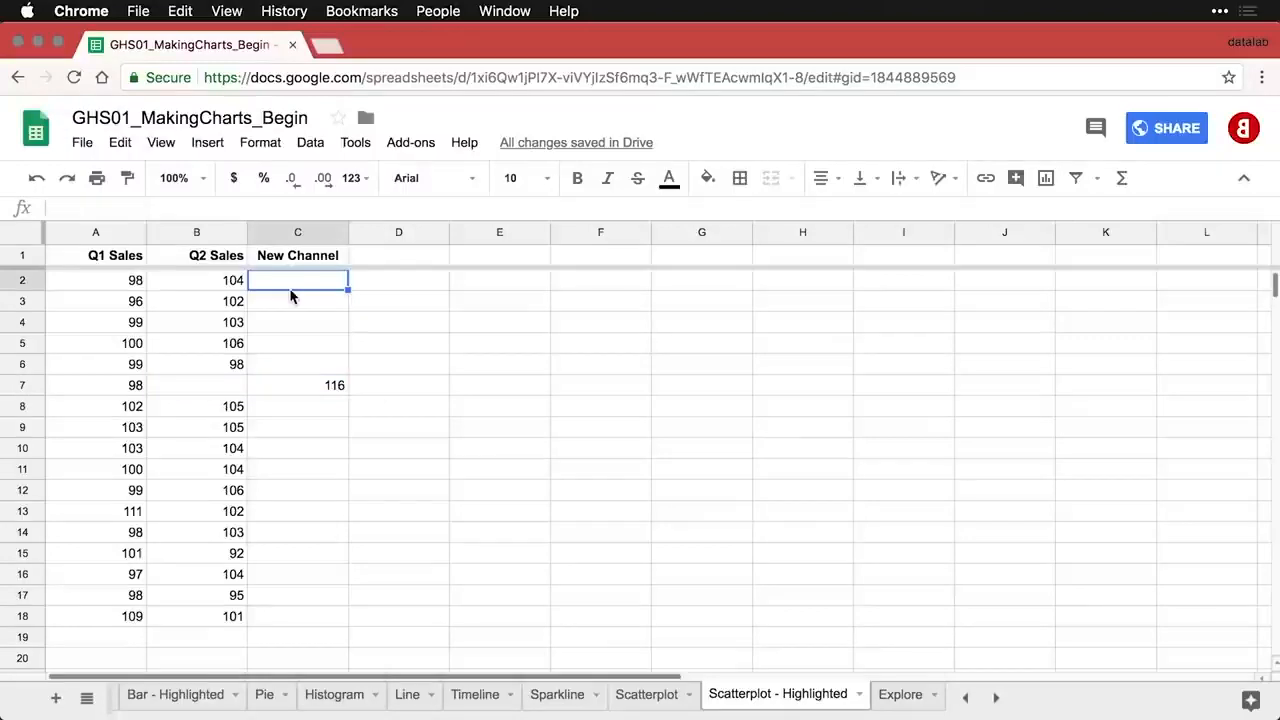
pyautogui.click(221, 313)
pyautogui.press('super+a')
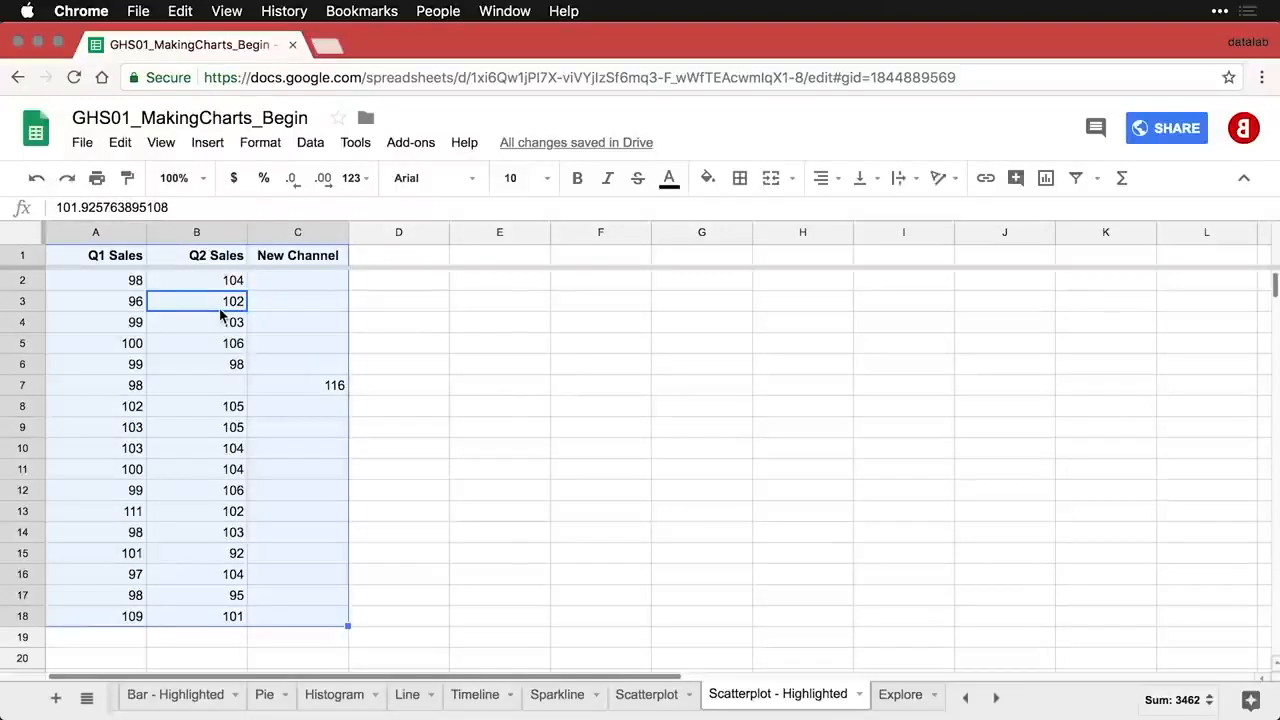
# - Insert a scatter chart of A1:C18 and move it to the right of column C
pyautogui.click(1046, 178)
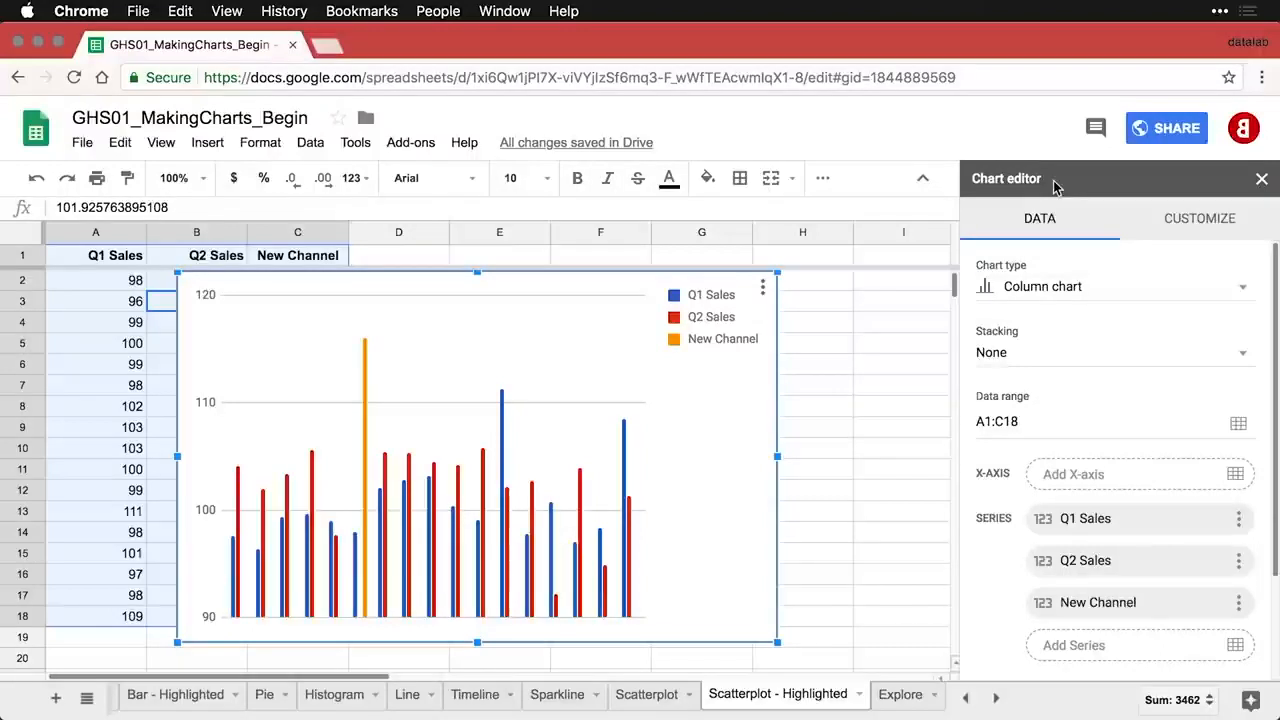
pyautogui.click(1088, 292)
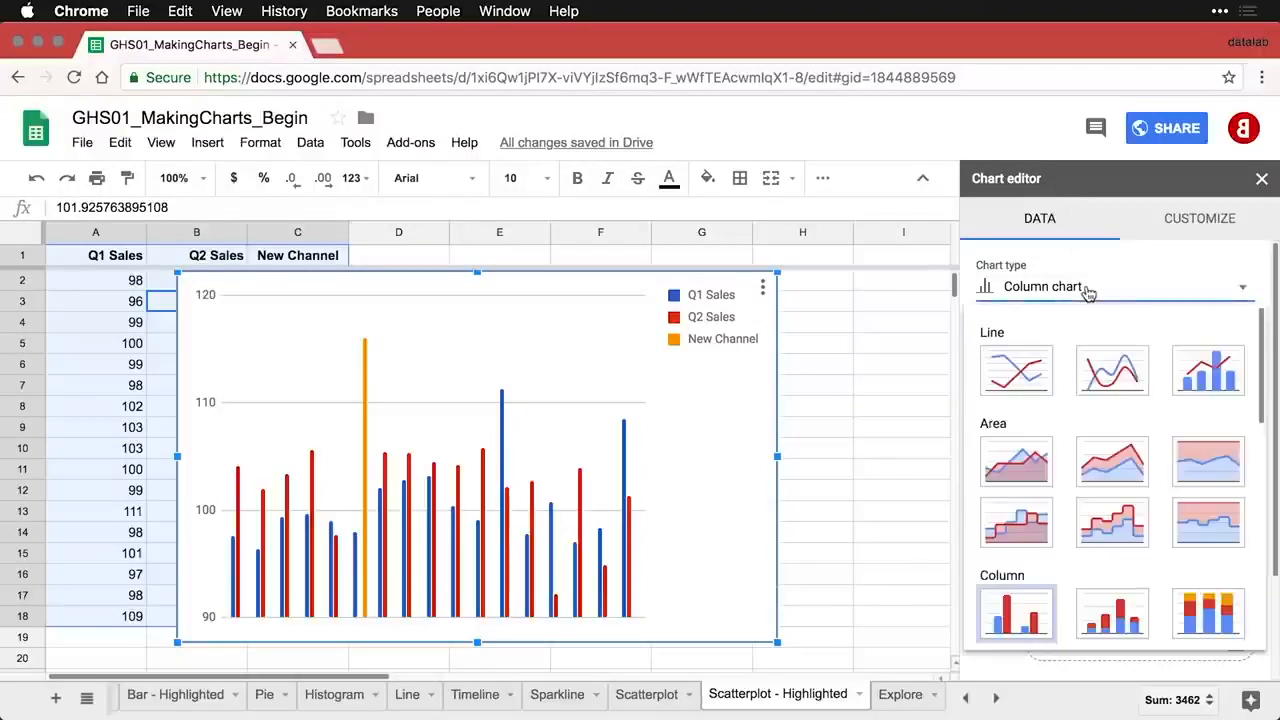
pyautogui.scroll(-3, 1098, 425)
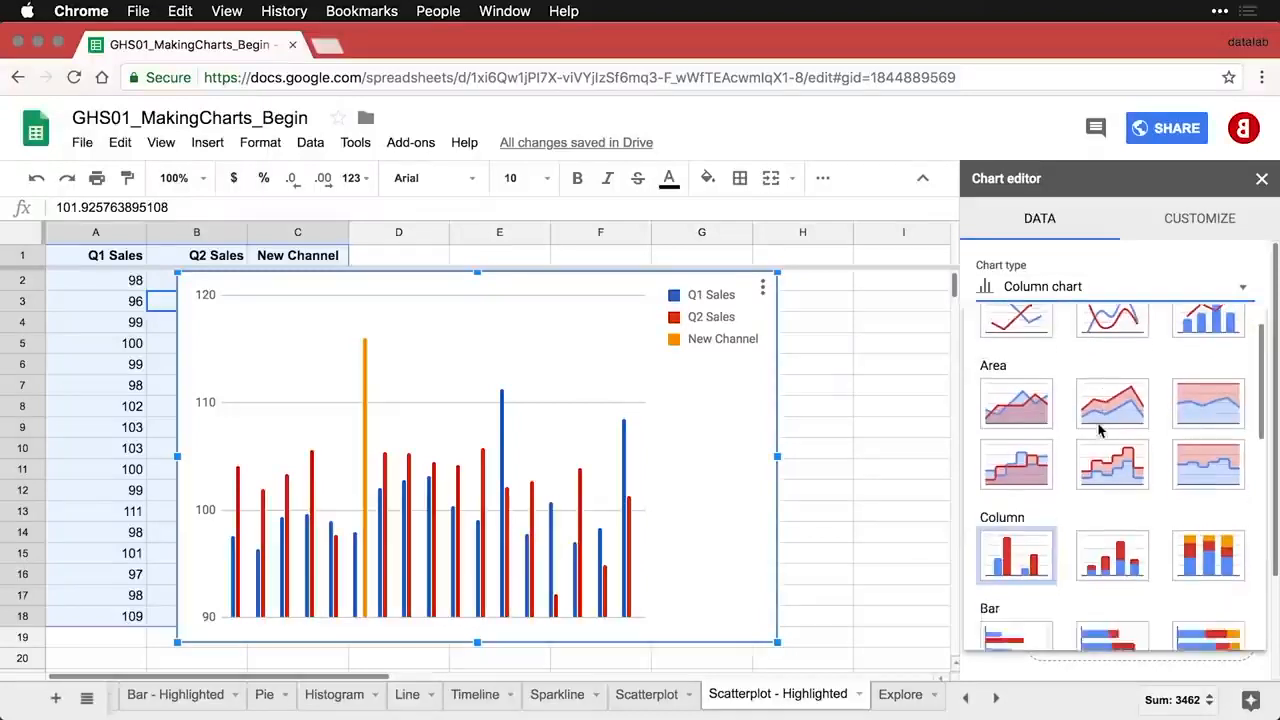
pyautogui.scroll(-5, 1098, 430)
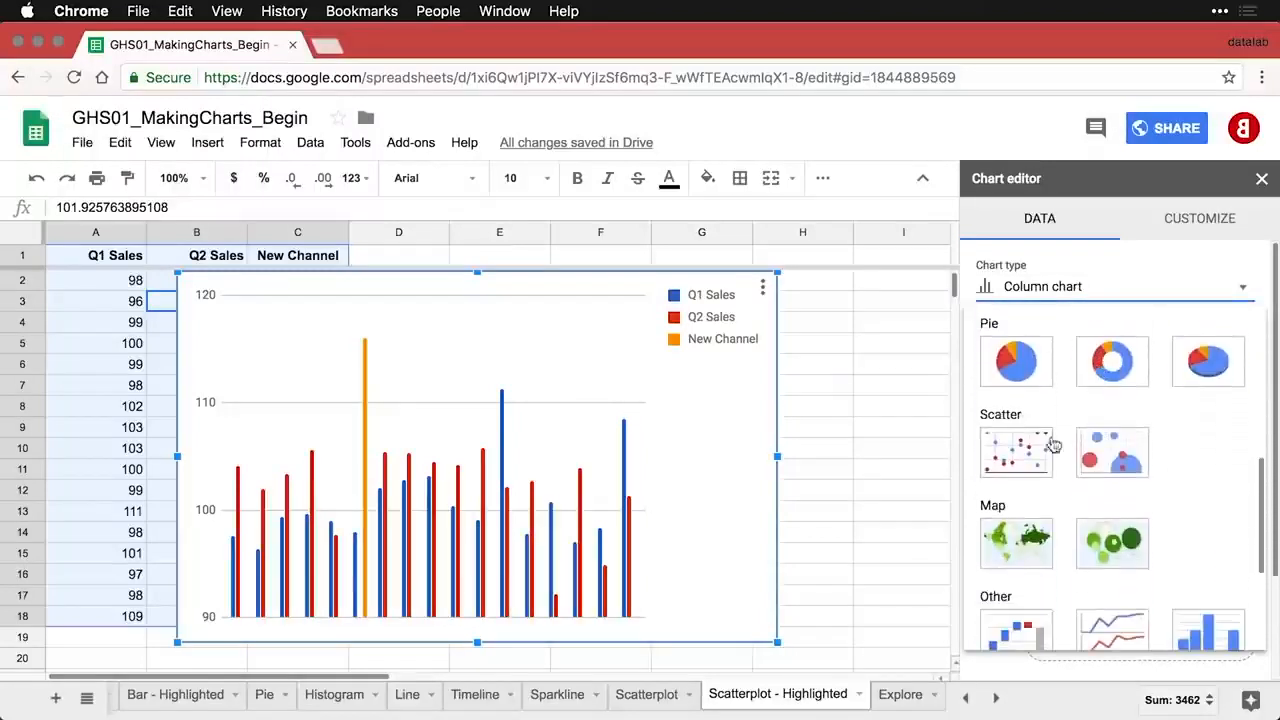
pyautogui.click(1013, 462)
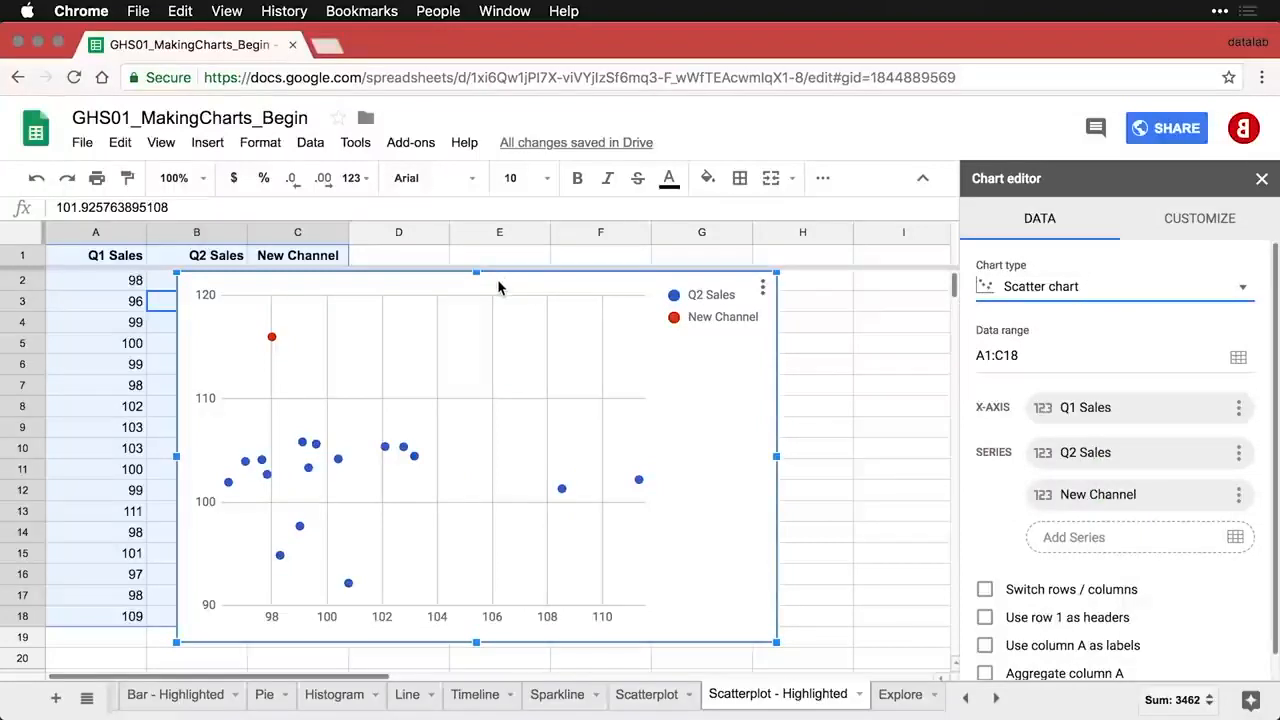
pyautogui.moveTo(497, 279); pyautogui.dragTo(682, 284)
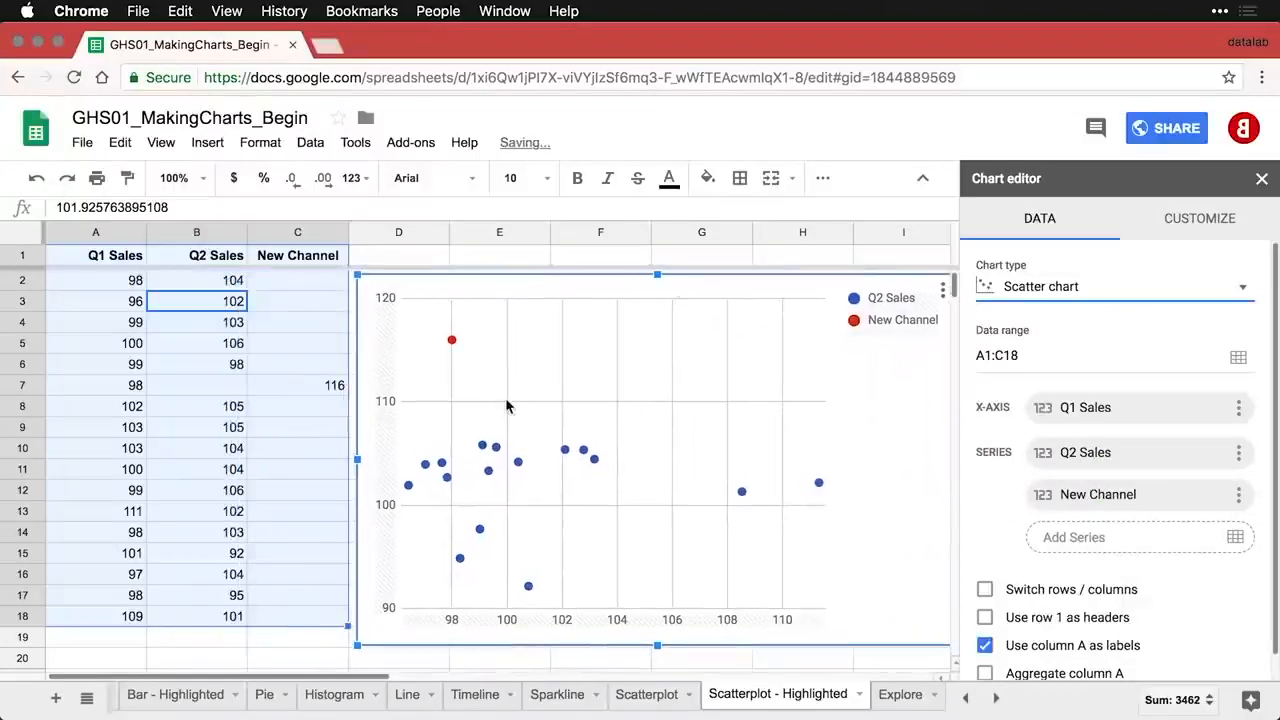
pyautogui.moveTo(454, 346)
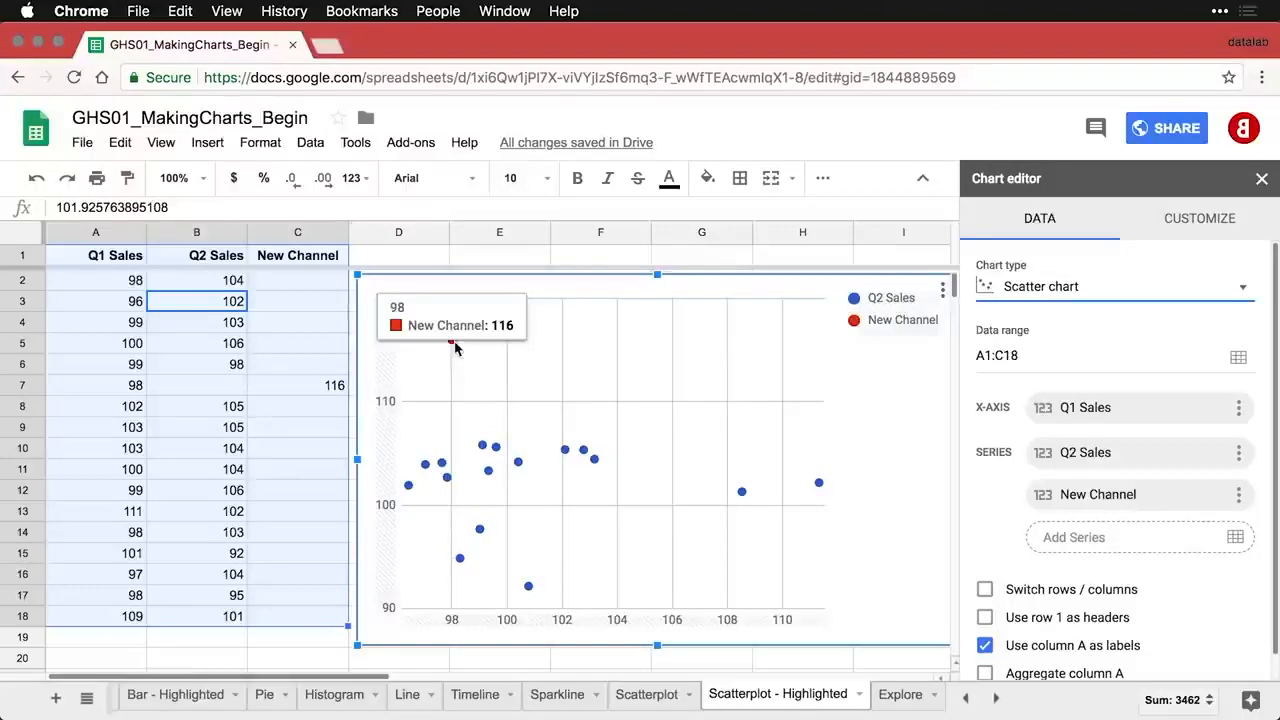
# - Turn on a trendline for the new scatter chart's series
pyautogui.click(1219, 228)
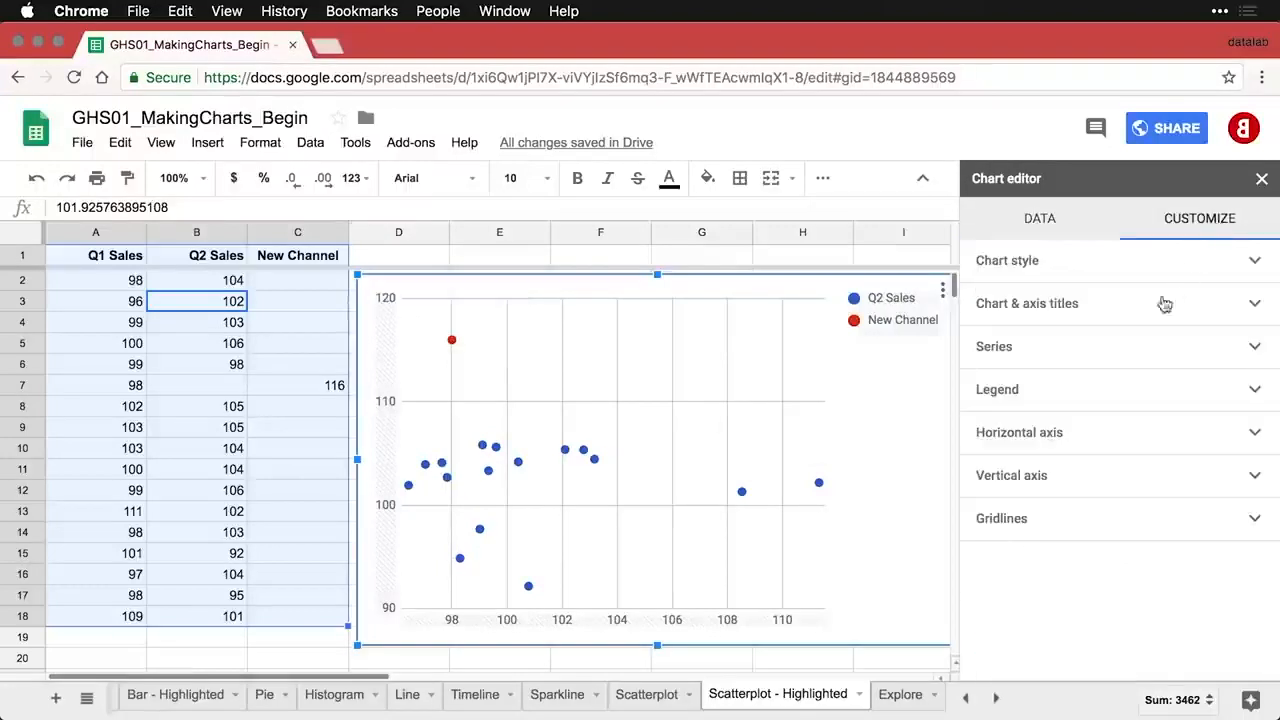
pyautogui.click(1117, 354)
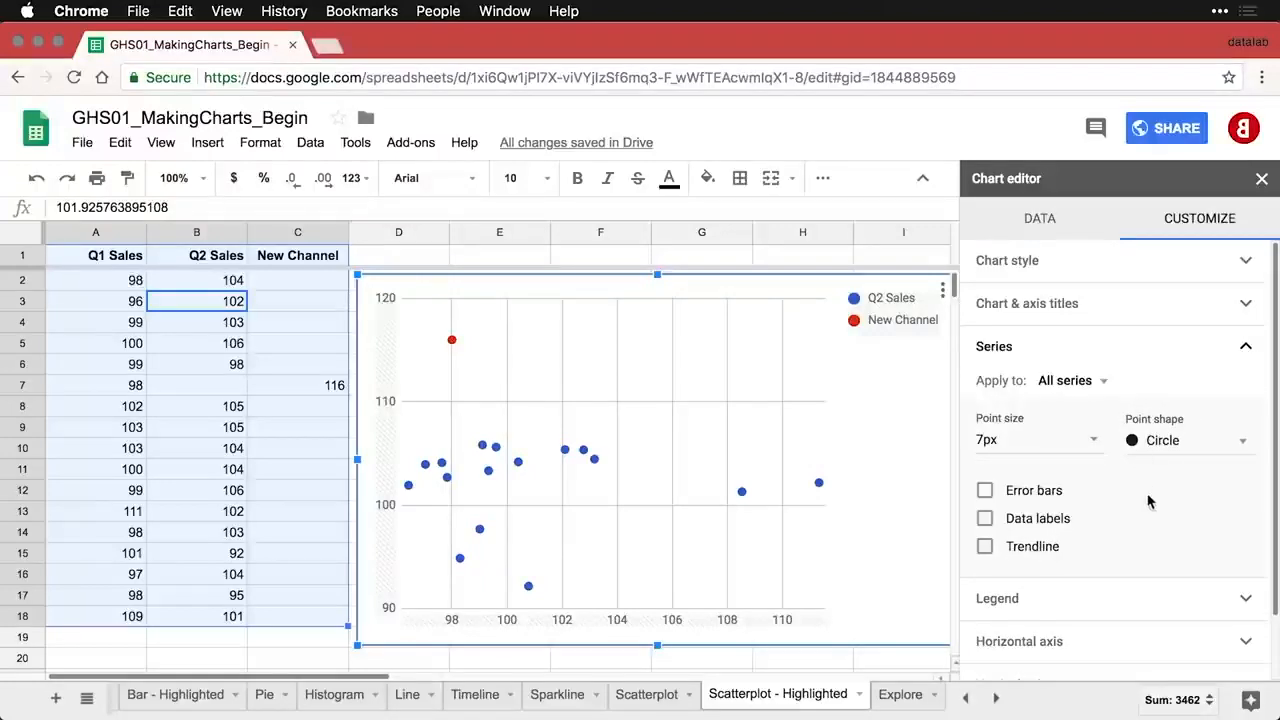
pyautogui.click(985, 547)
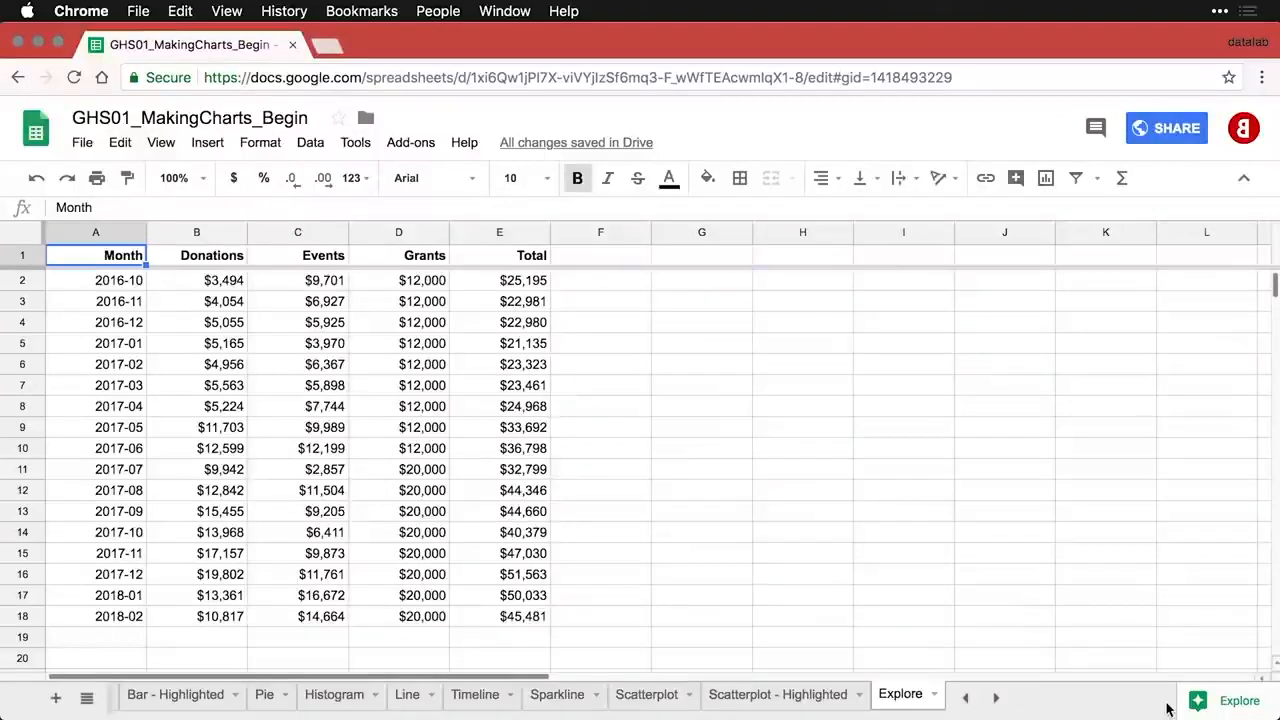
# - Use Explore to get the Events–Donations correlation (0.5053645672) and view its formula
pyautogui.click(1227, 704)
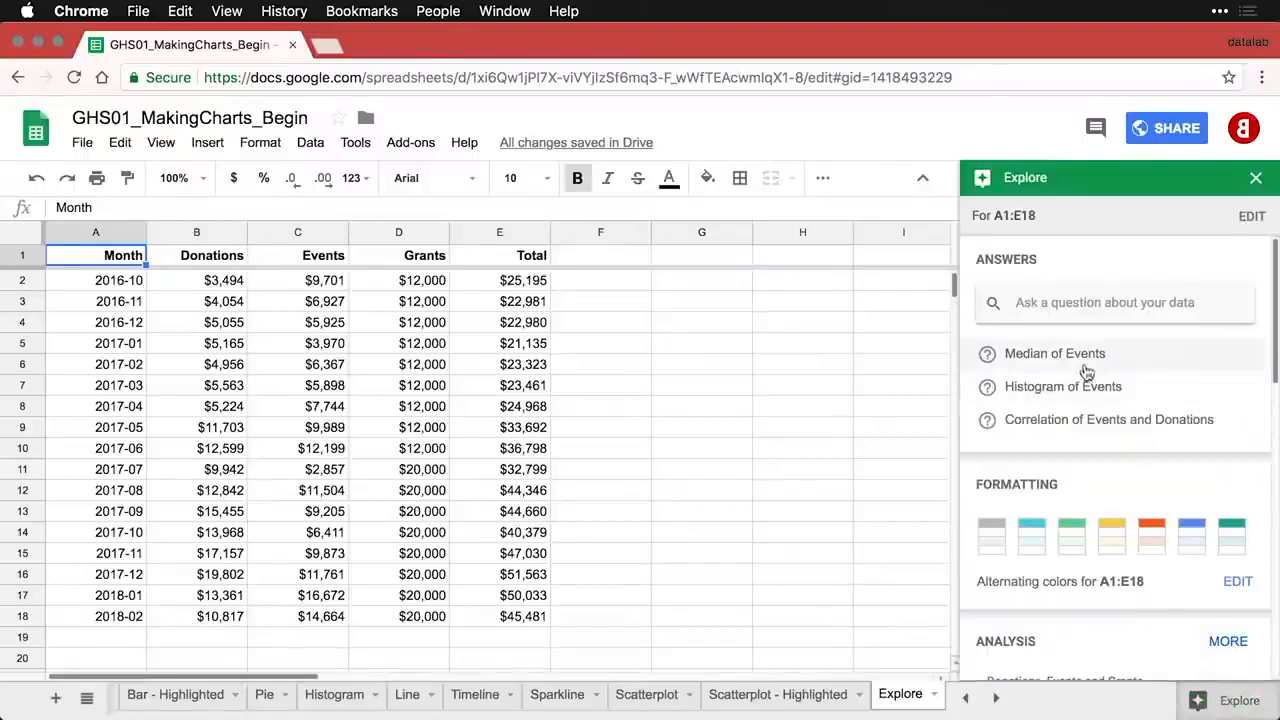
pyautogui.click(1068, 422)
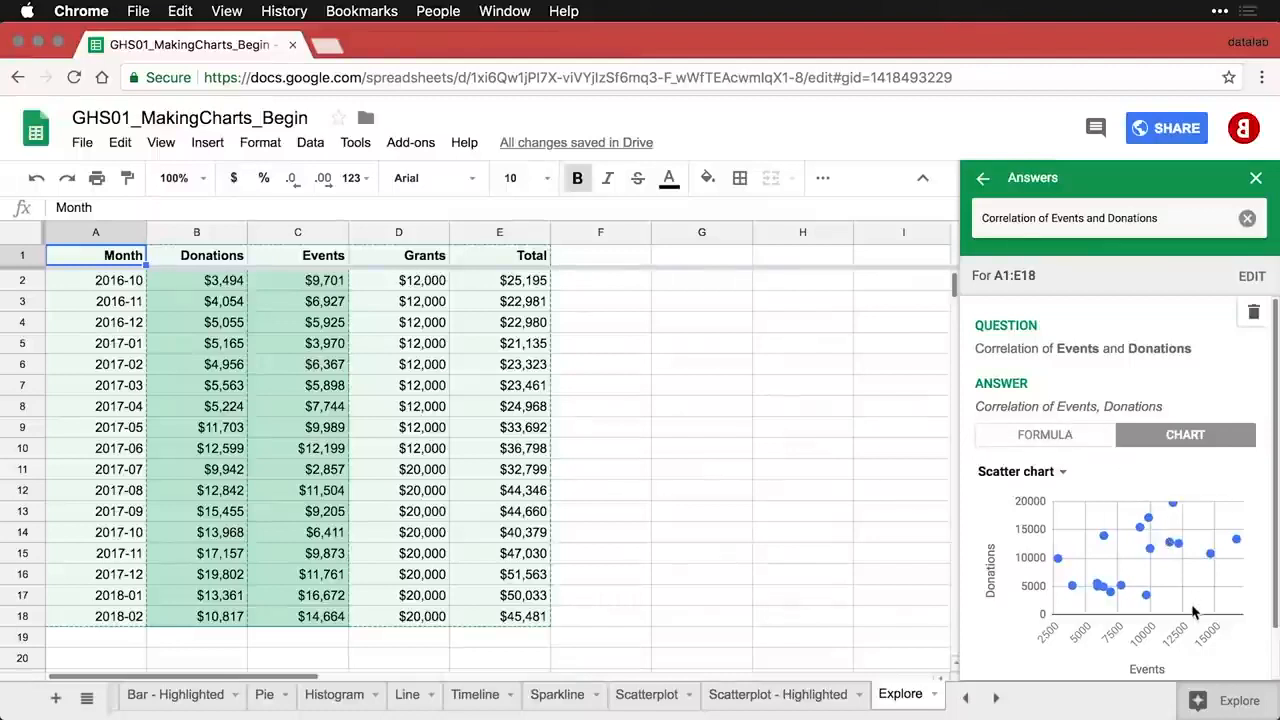
pyautogui.click(1060, 438)
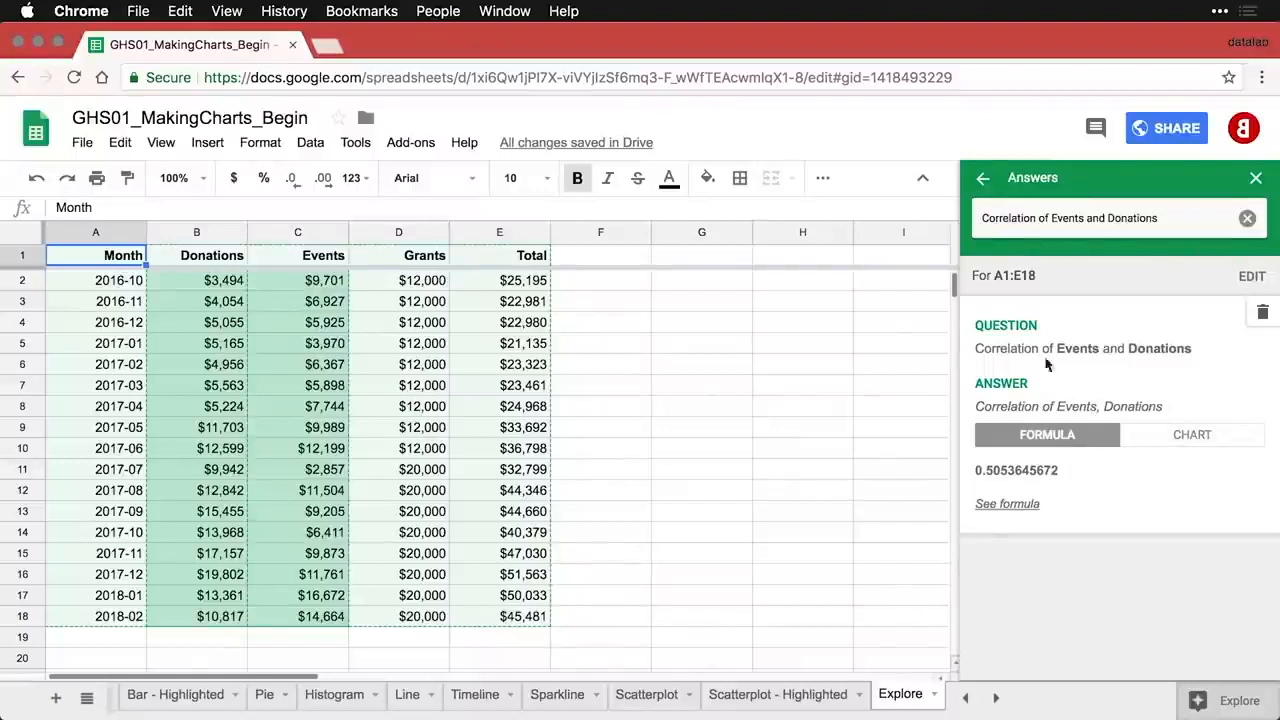
pyautogui.click(982, 177)
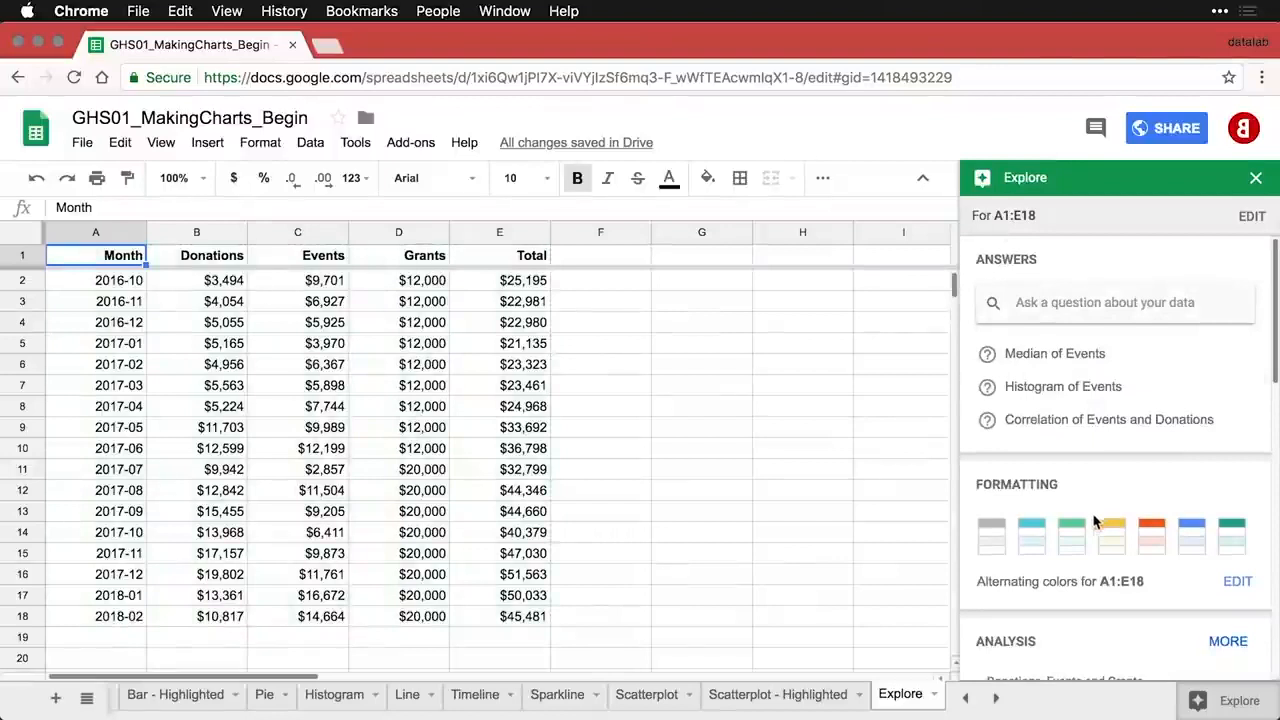
# - Apply green alternating row colours to A1:E18 and browse the Explore analysis suggestions
pyautogui.click(1073, 537)
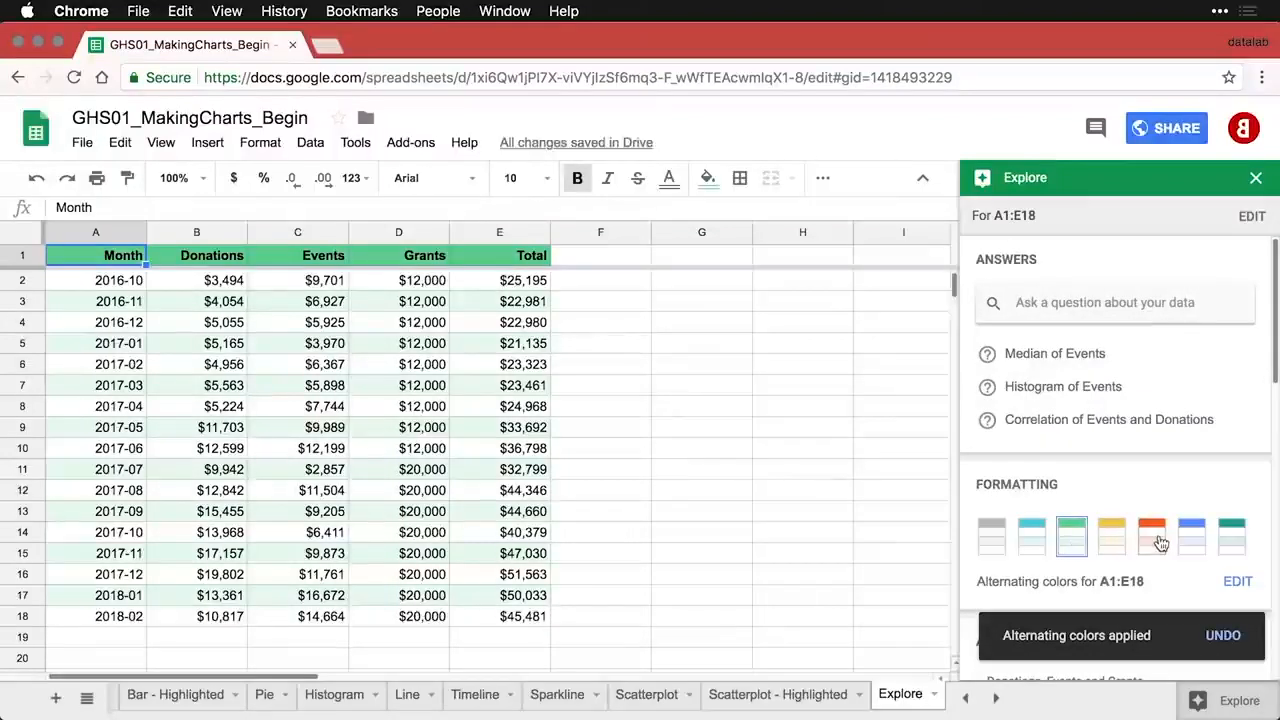
pyautogui.scroll(-1, 1160, 542)
pyautogui.scroll(-5, 1160, 542)
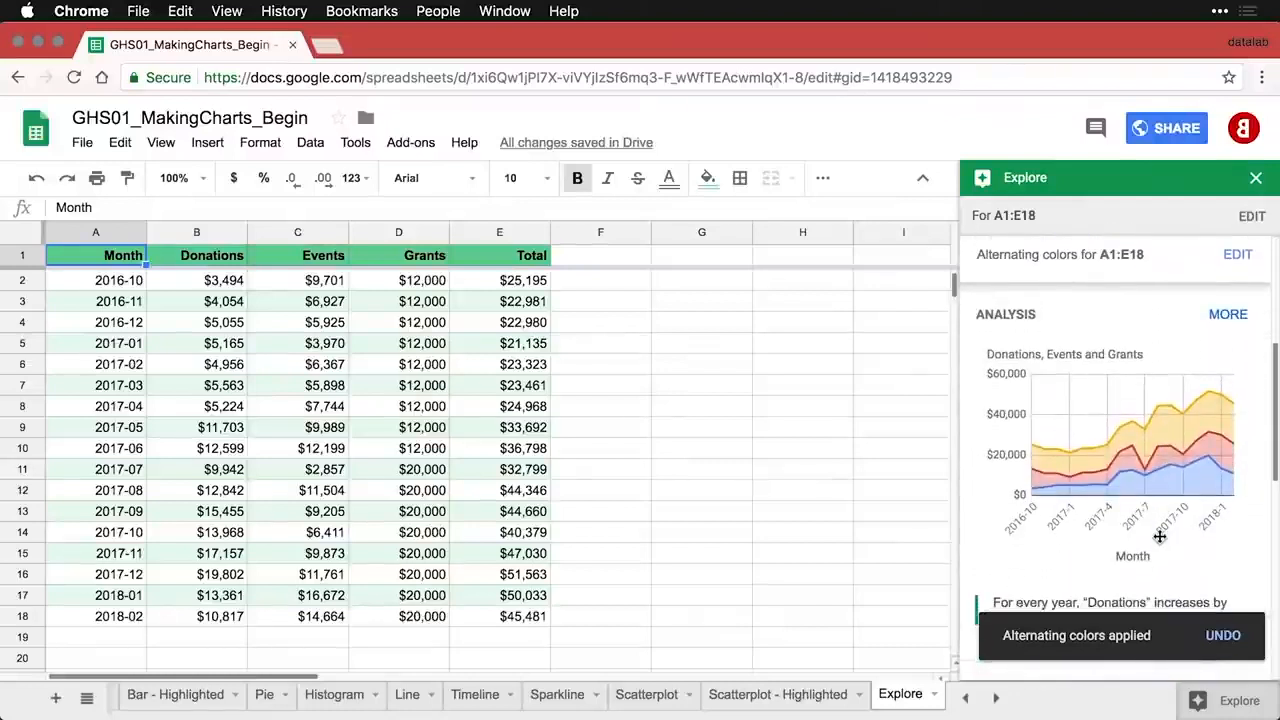
pyautogui.scroll(-1, 1160, 537)
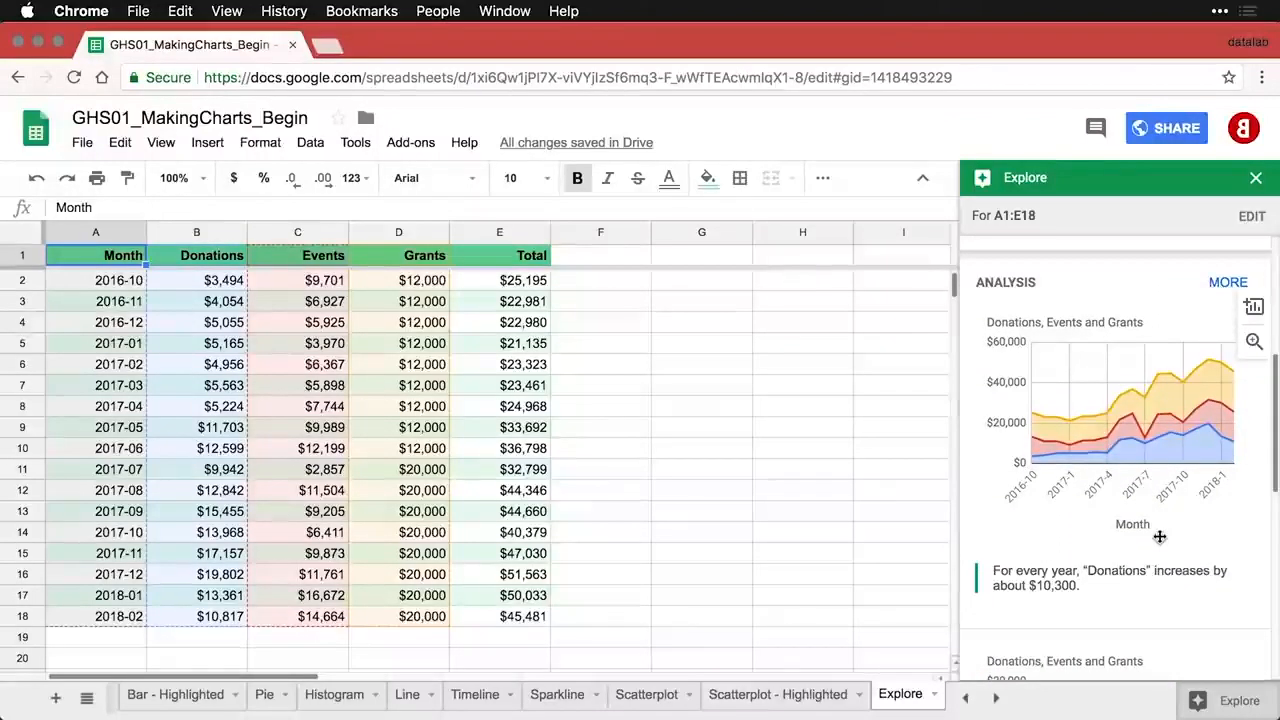
pyautogui.scroll(-6, 1160, 537)
pyautogui.scroll(-6, 1160, 537)
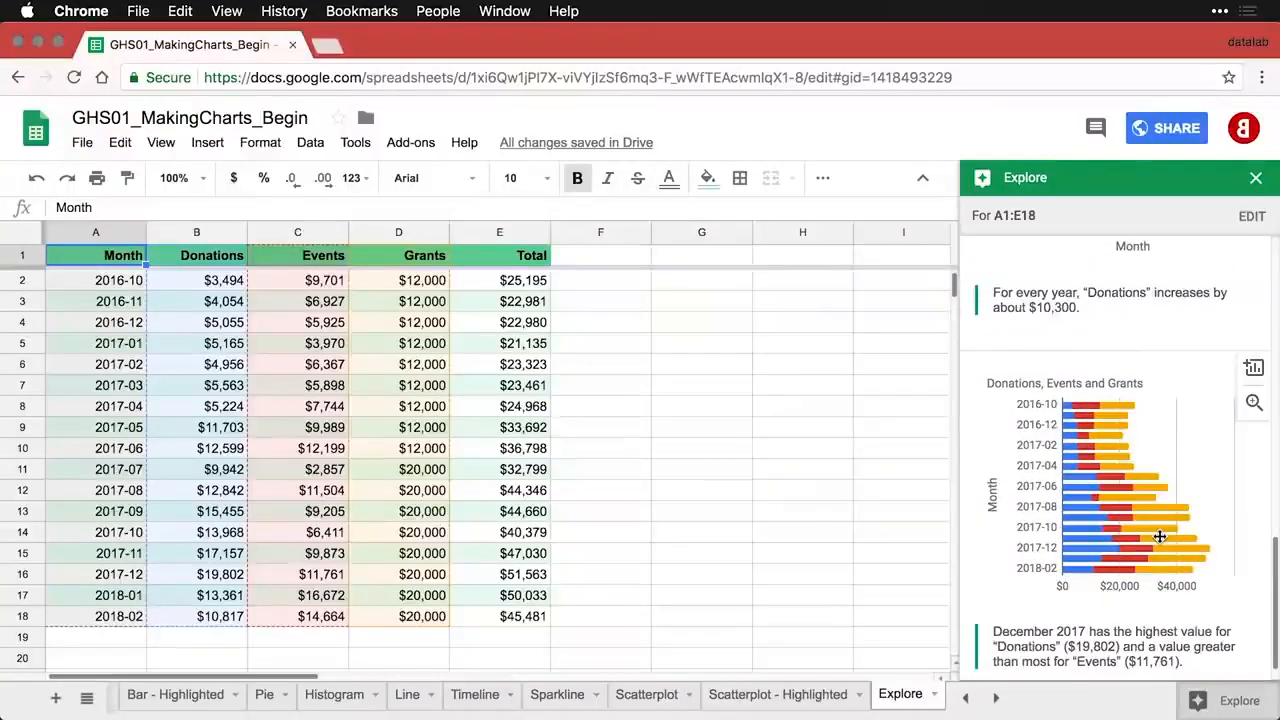
pyautogui.scroll(6, 1160, 537)
pyautogui.scroll(2, 1160, 537)
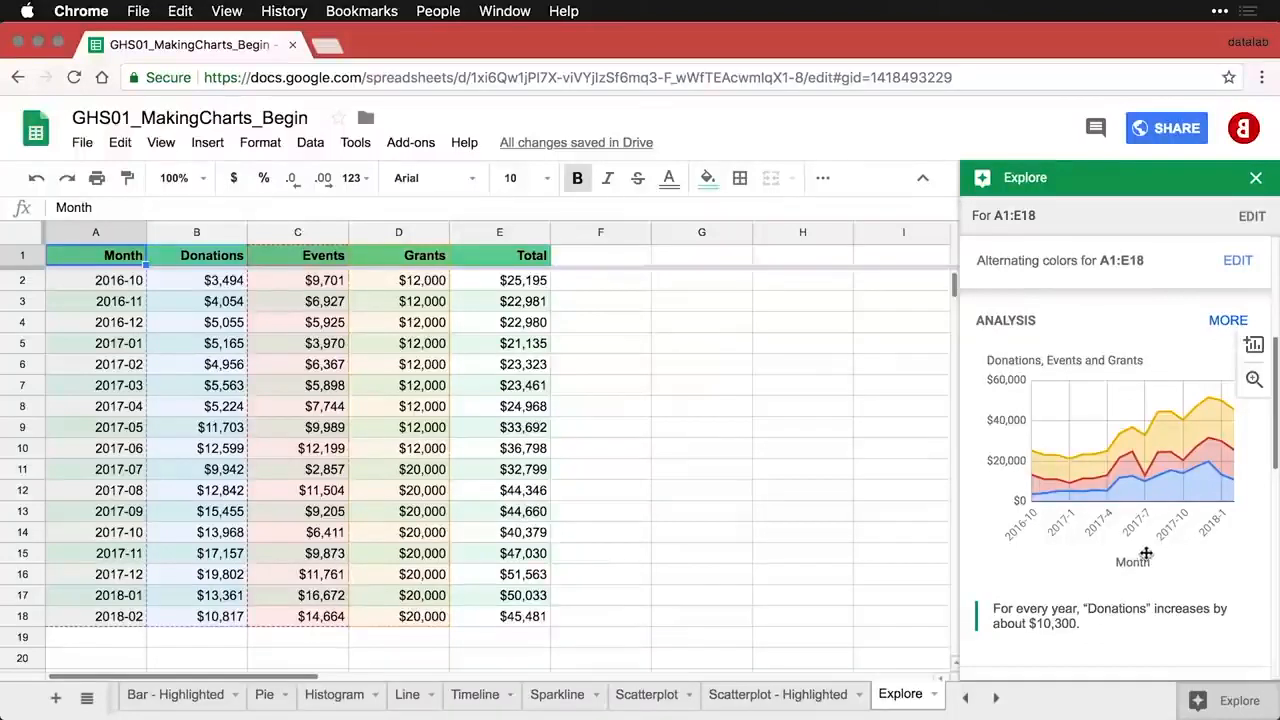
# - Insert the suggested Donations, Events and Grants stacked area chart and place it in columns F–I
pyautogui.click(1253, 380)
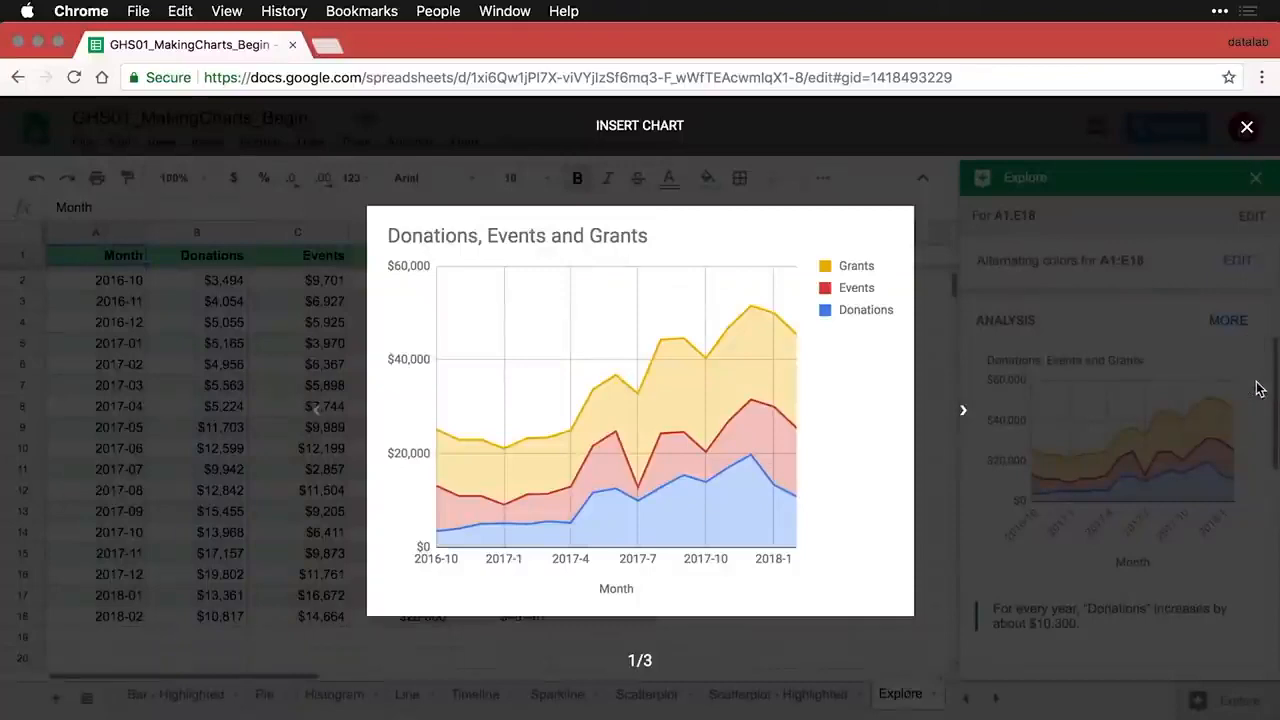
pyautogui.click(1258, 390)
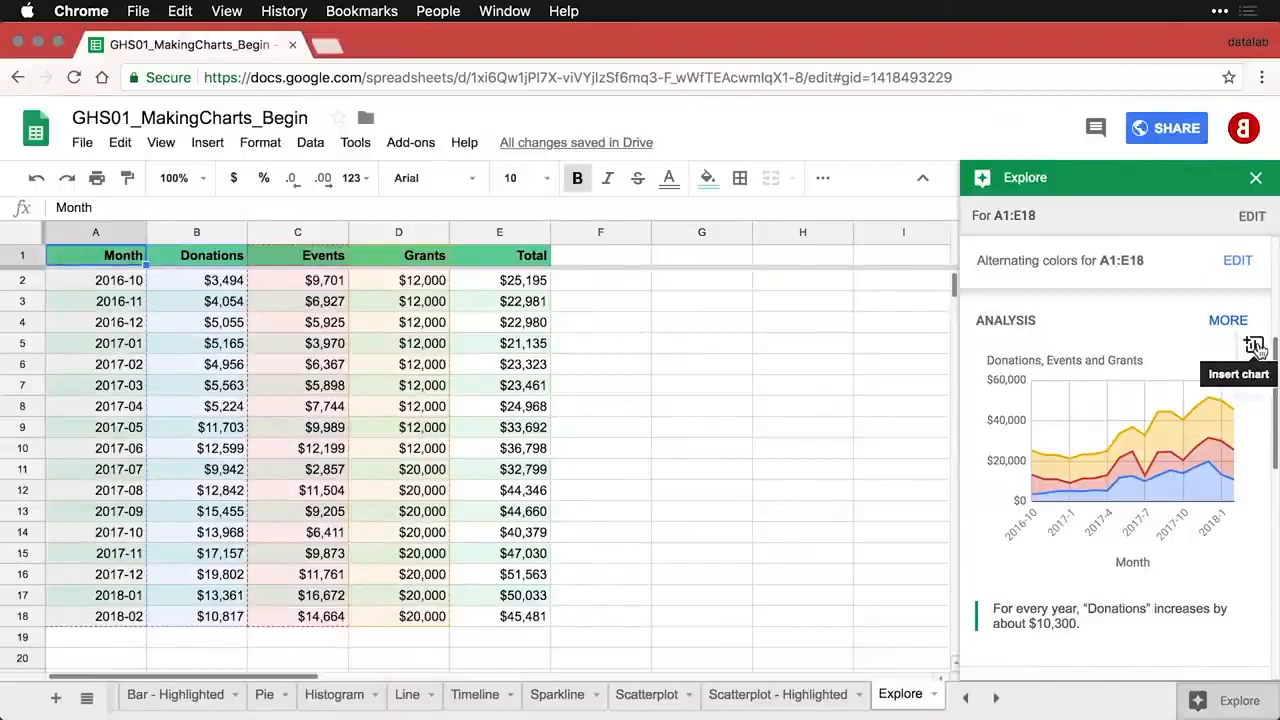
pyautogui.click(1256, 347)
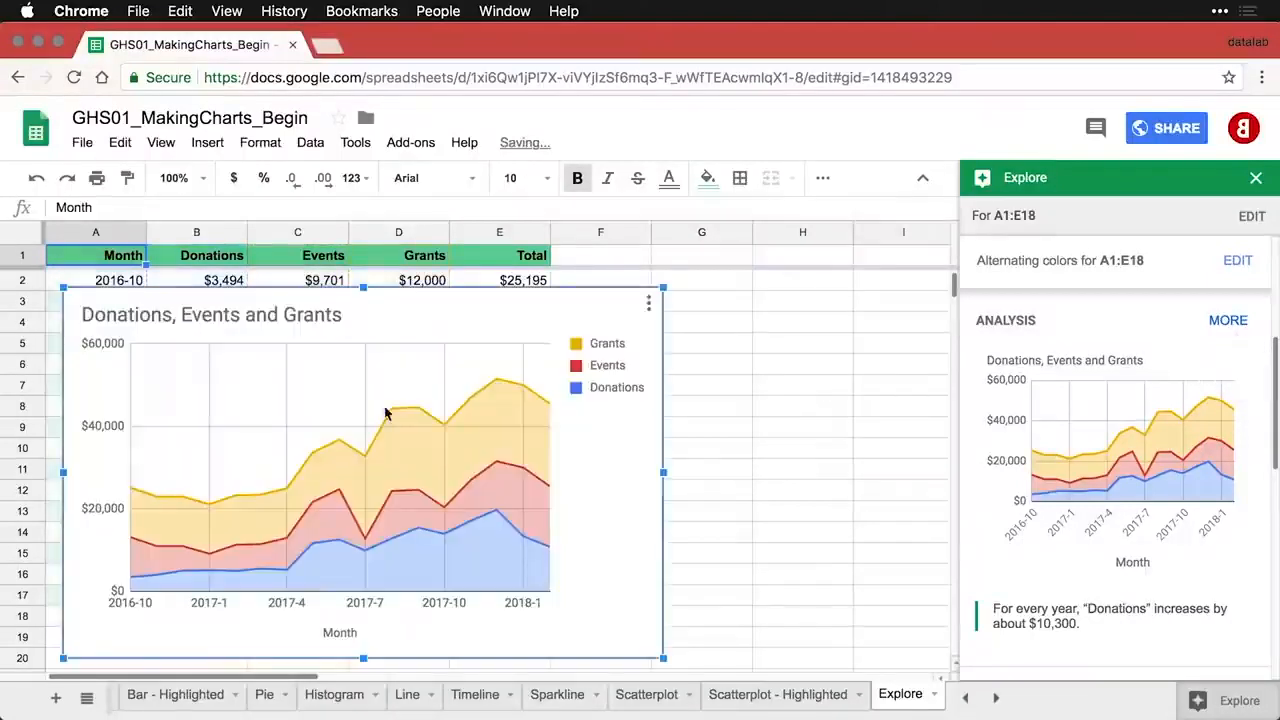
pyautogui.moveTo(205, 305); pyautogui.dragTo(700, 297)
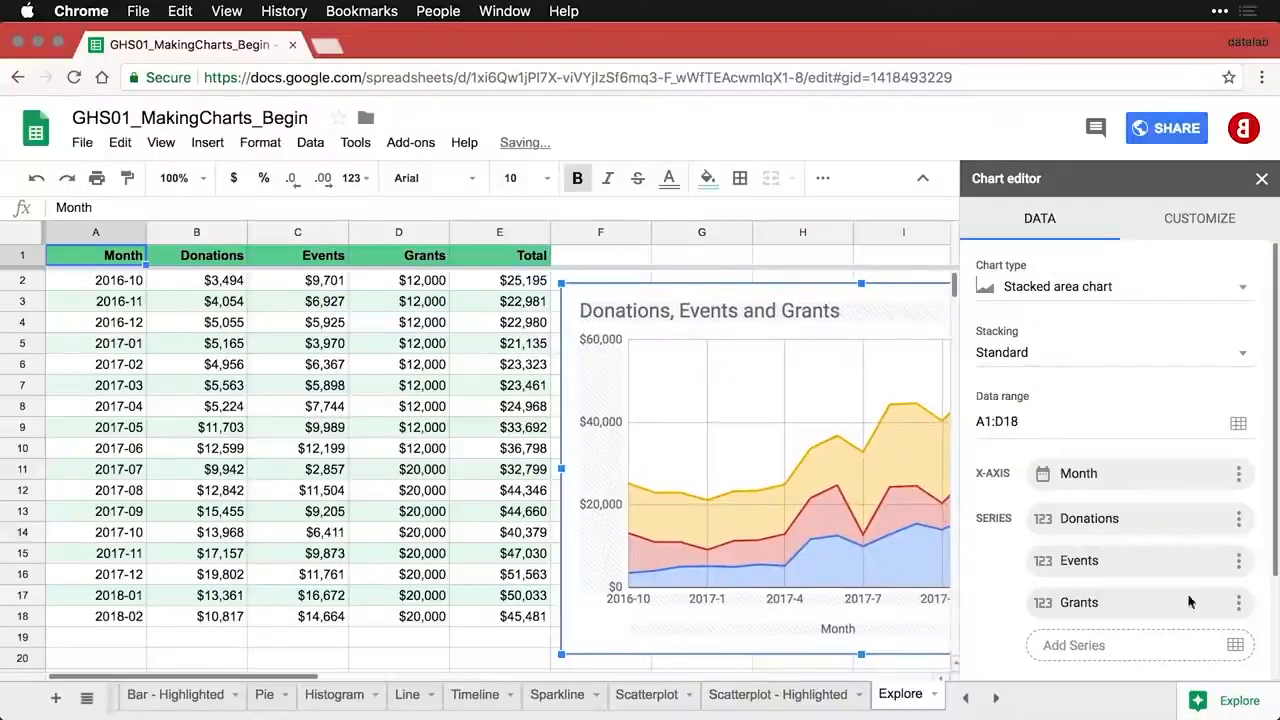
pyautogui.click(591, 261)
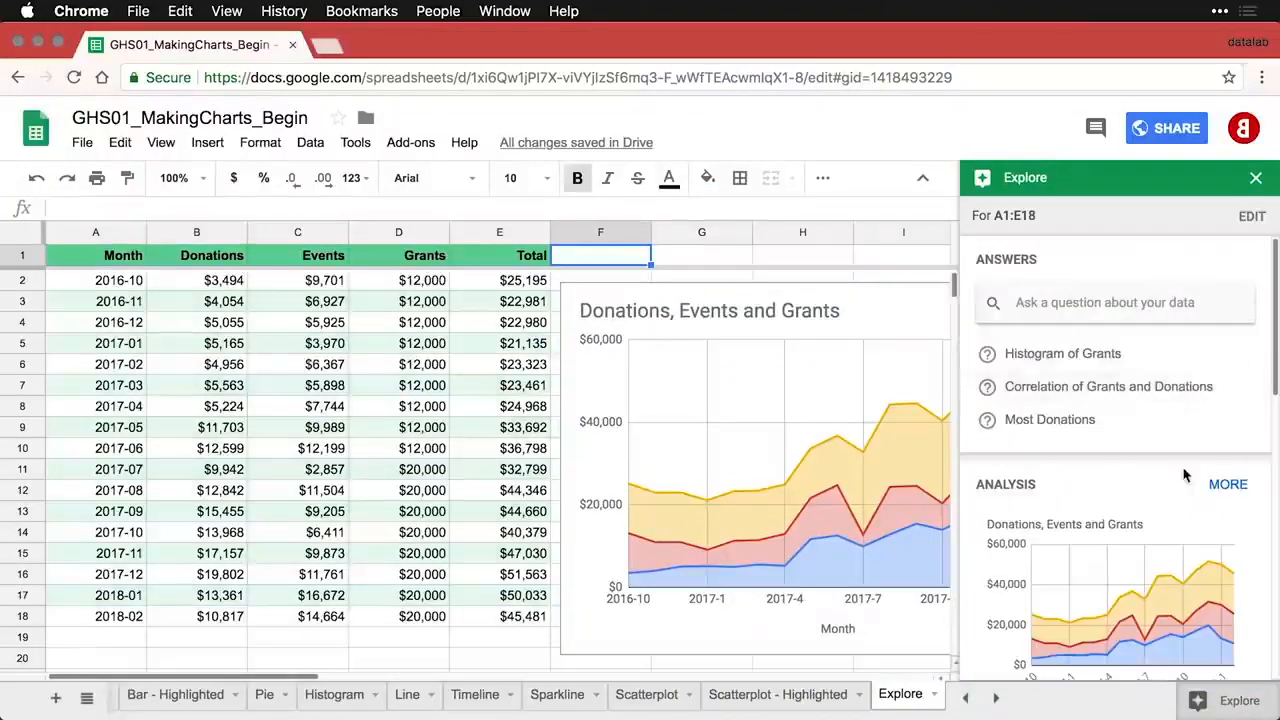
# - Scroll through the Explore panel's suggested analysis charts for the donations data
pyautogui.scroll(-6, 1184, 475)
pyautogui.scroll(-4, 1184, 469)
pyautogui.scroll(-5, 1184, 469)
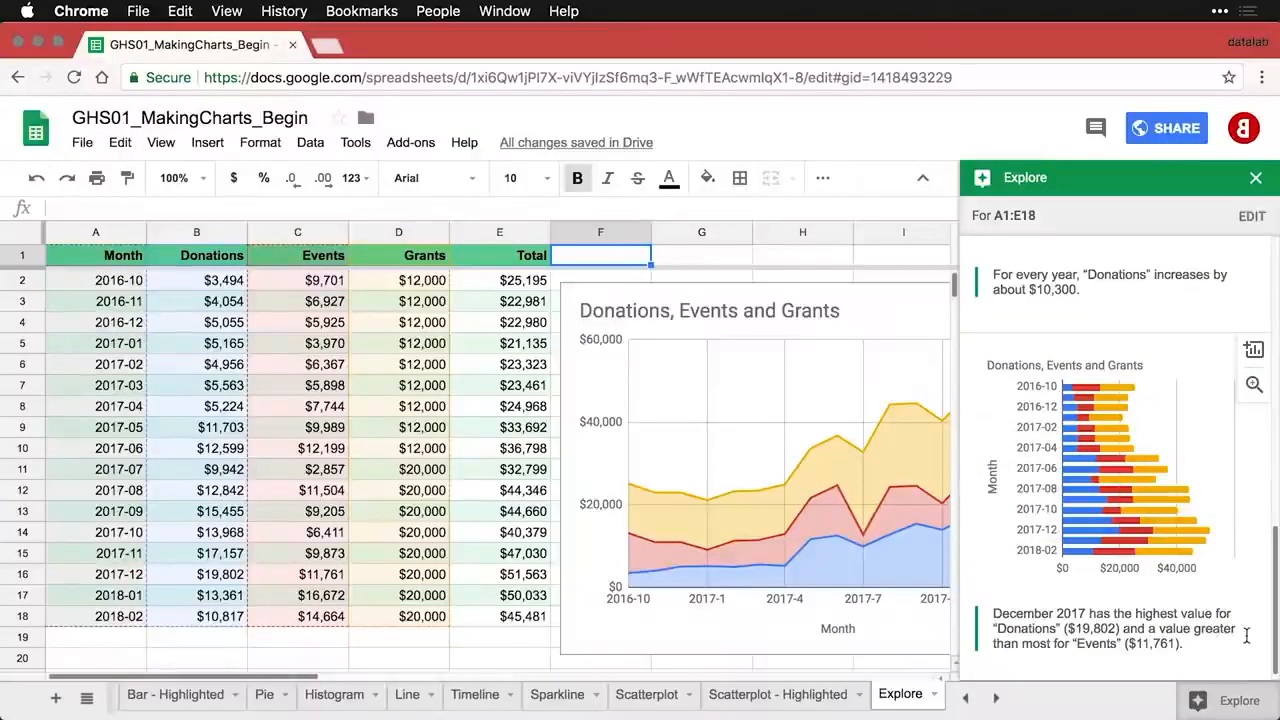
pyautogui.scroll(-1, 1247, 636)
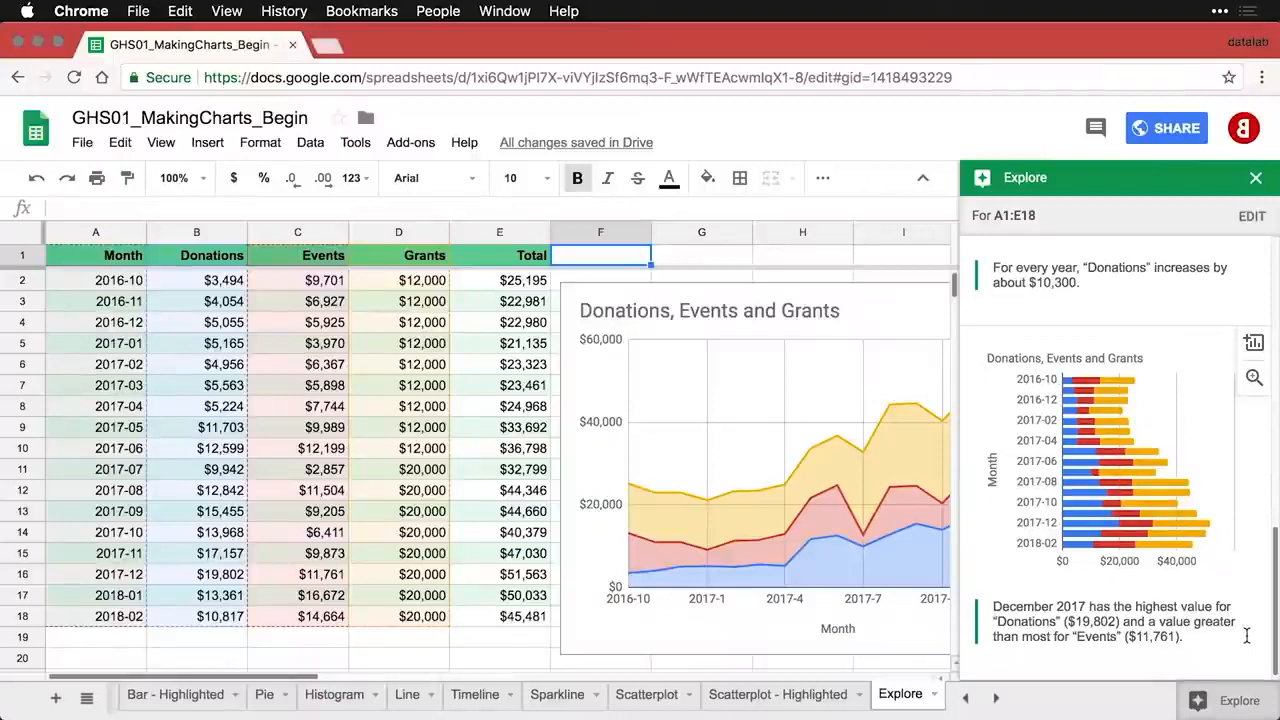
pyautogui.scroll(5, 1249, 638)
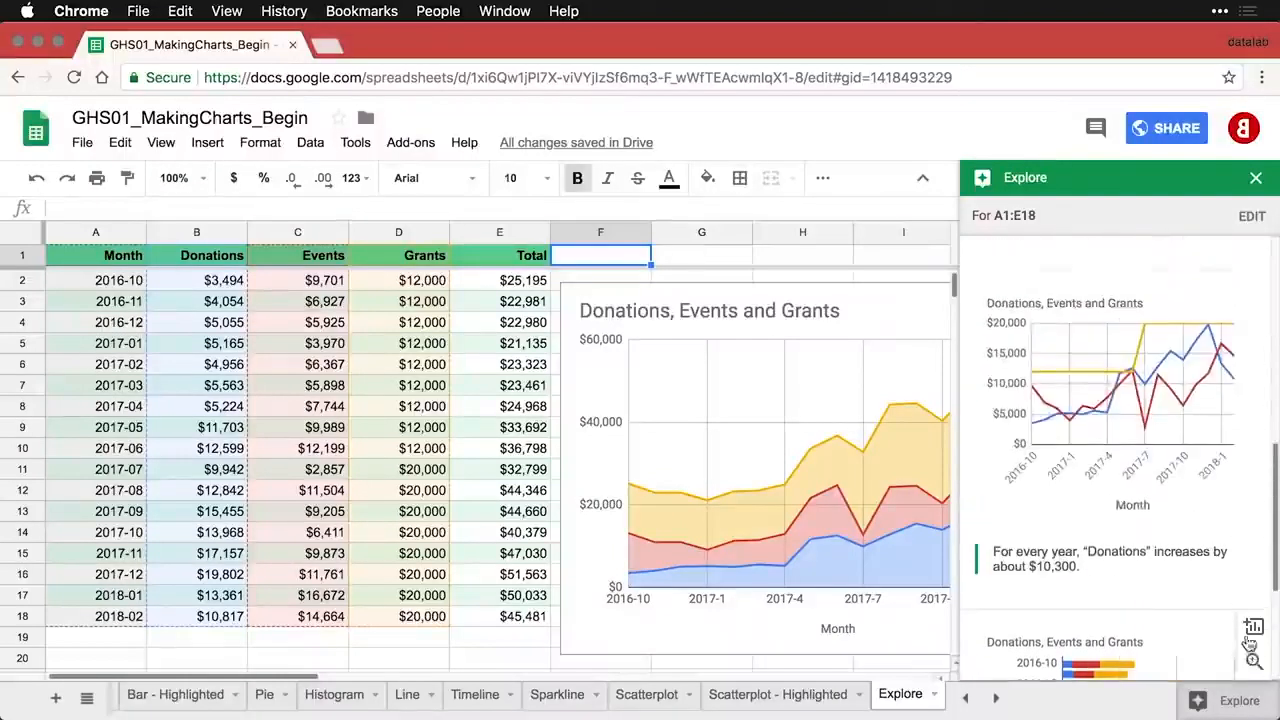
pyautogui.scroll(2, 1251, 642)
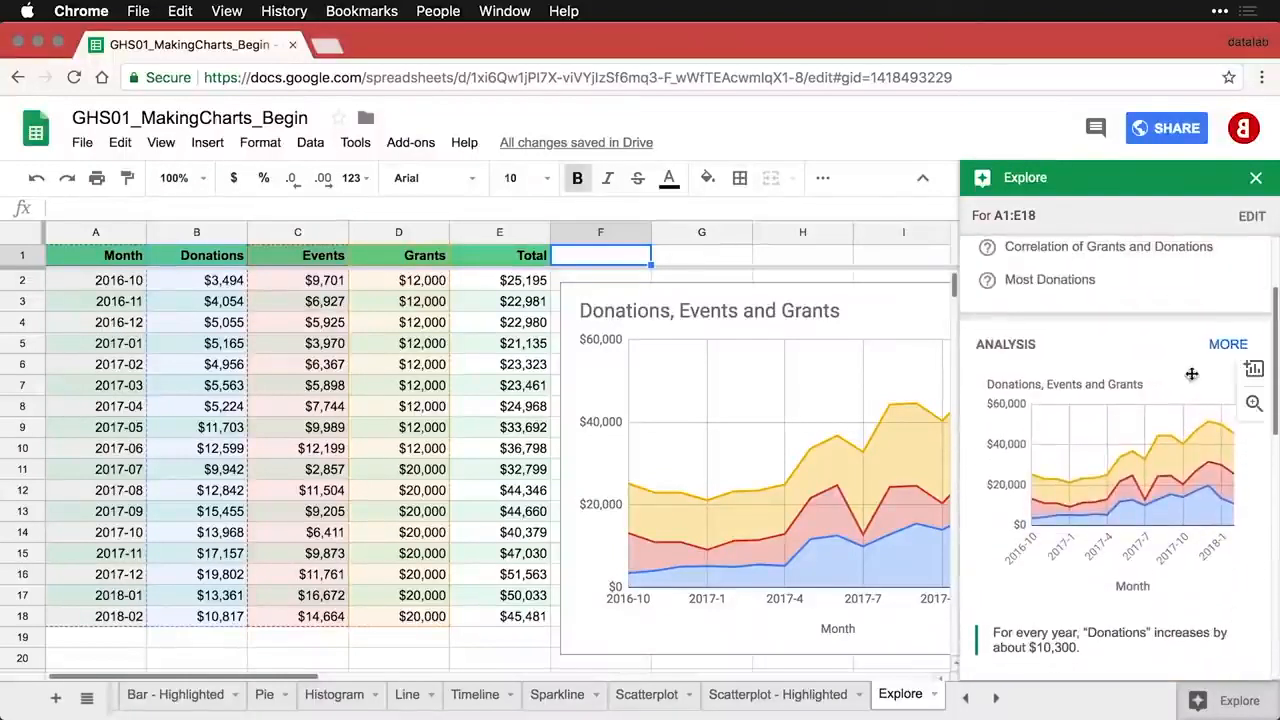
# - Expand MORE in Explore Analysis and browse the additional suggested charts
pyautogui.click(1226, 345)
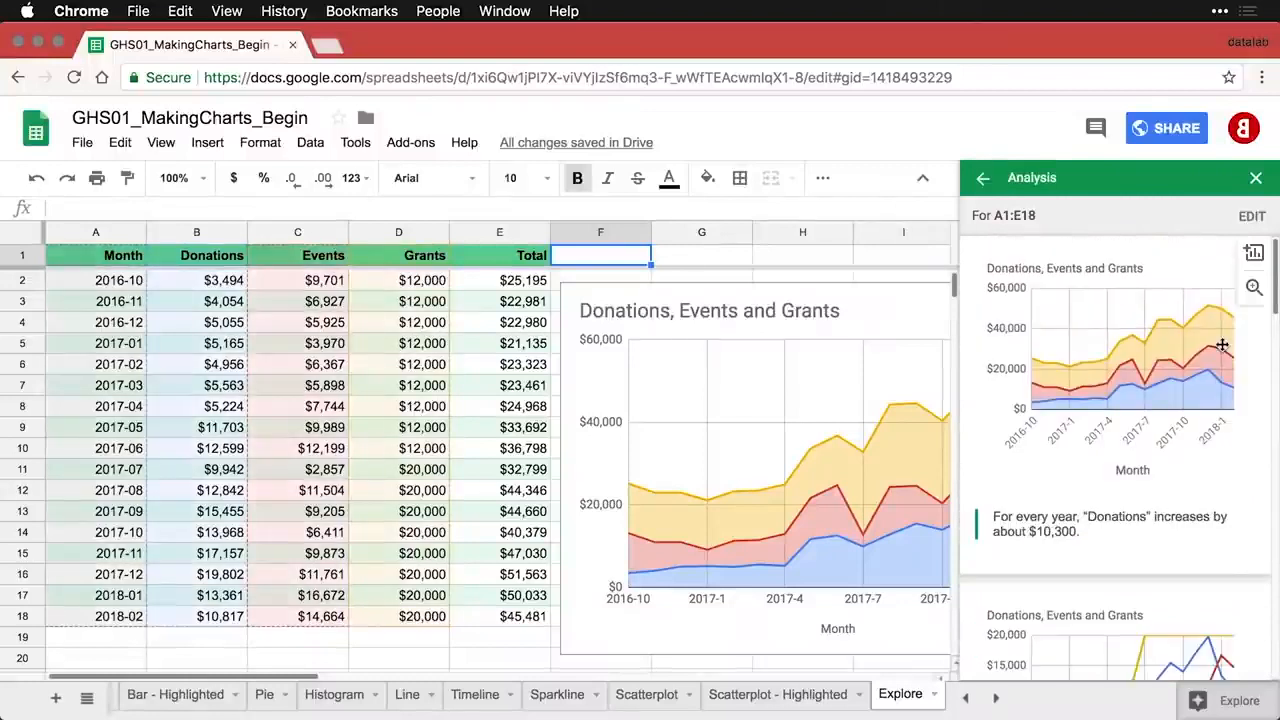
pyautogui.scroll(-4, 1139, 493)
pyautogui.scroll(-8, 1139, 493)
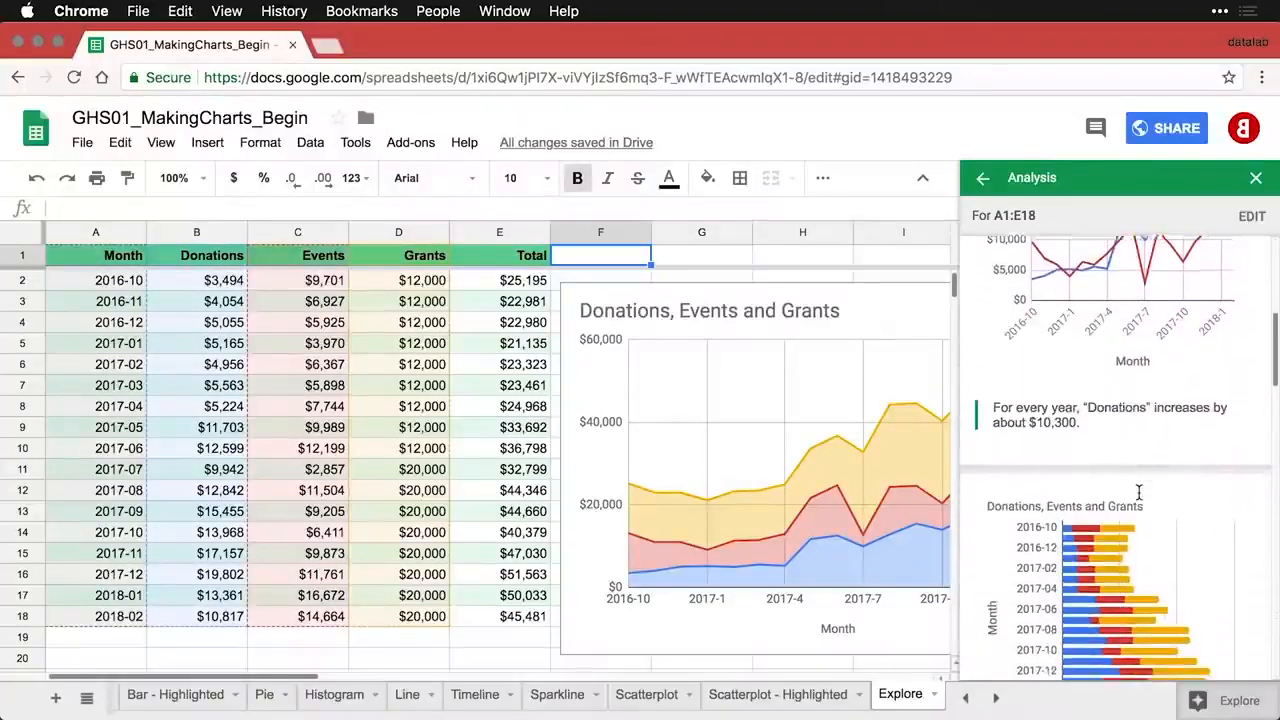
pyautogui.scroll(-5, 1139, 493)
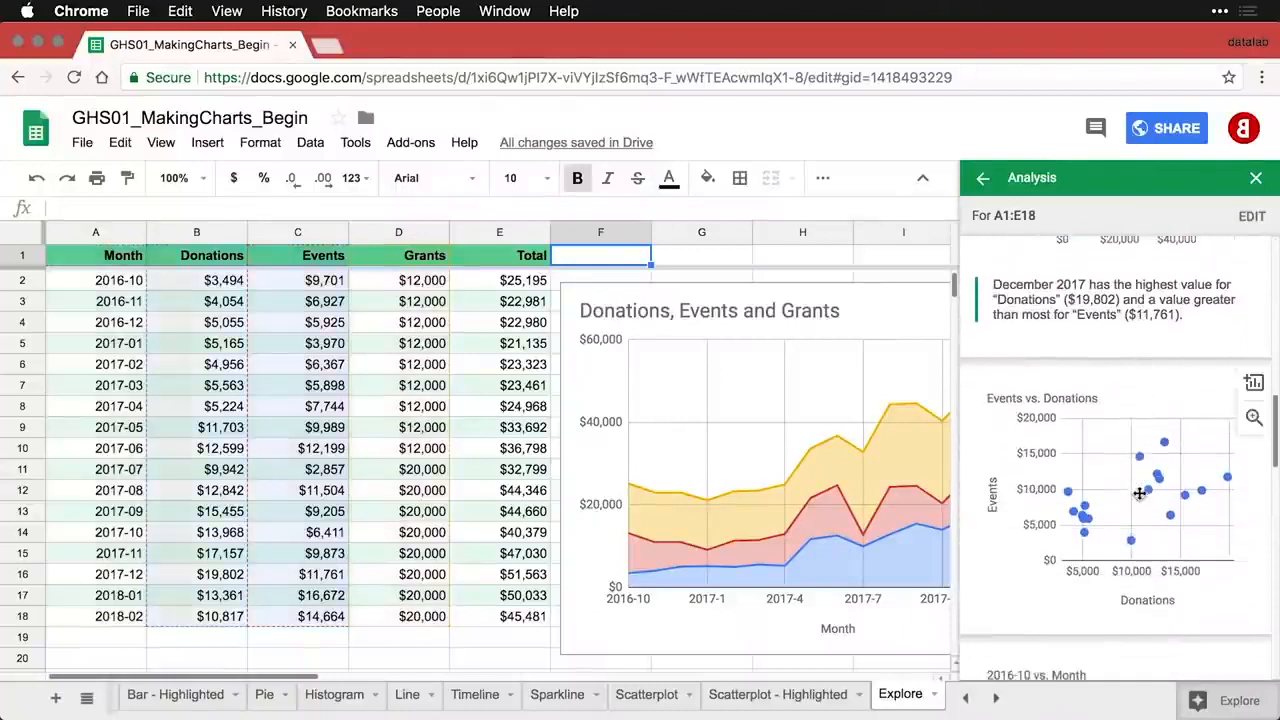
pyautogui.scroll(-4, 1139, 493)
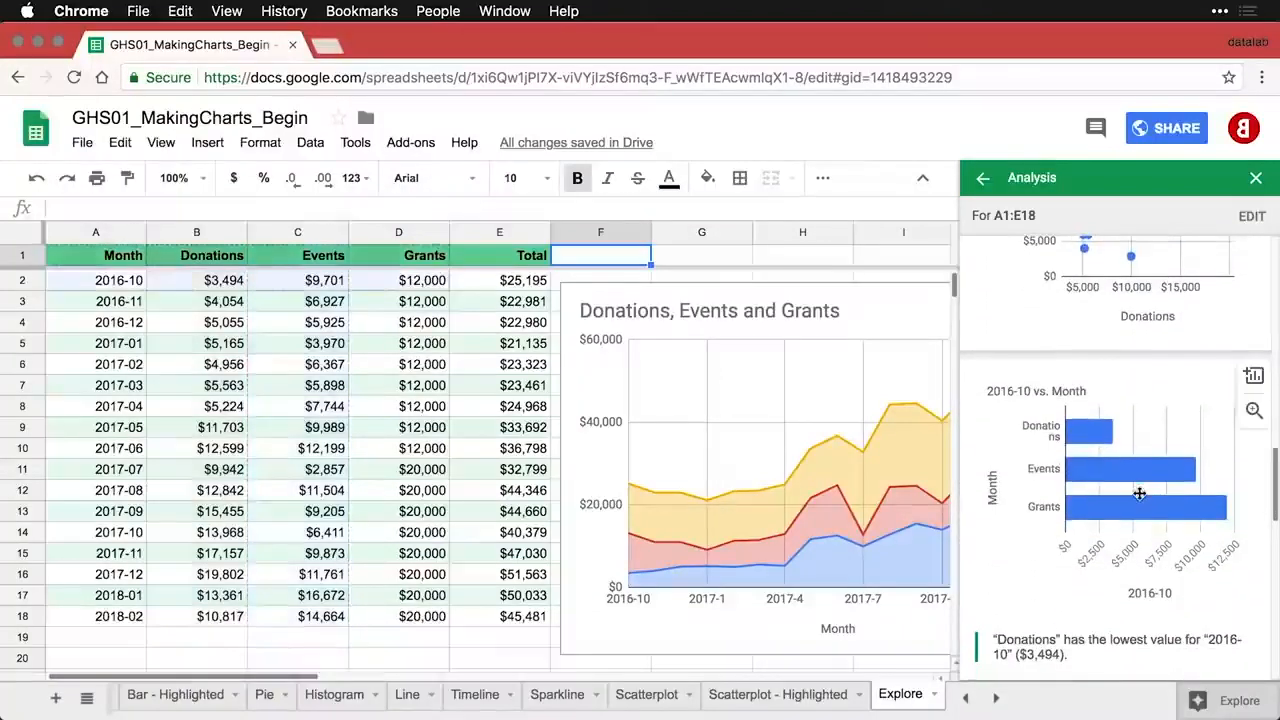
pyautogui.scroll(-4, 1139, 493)
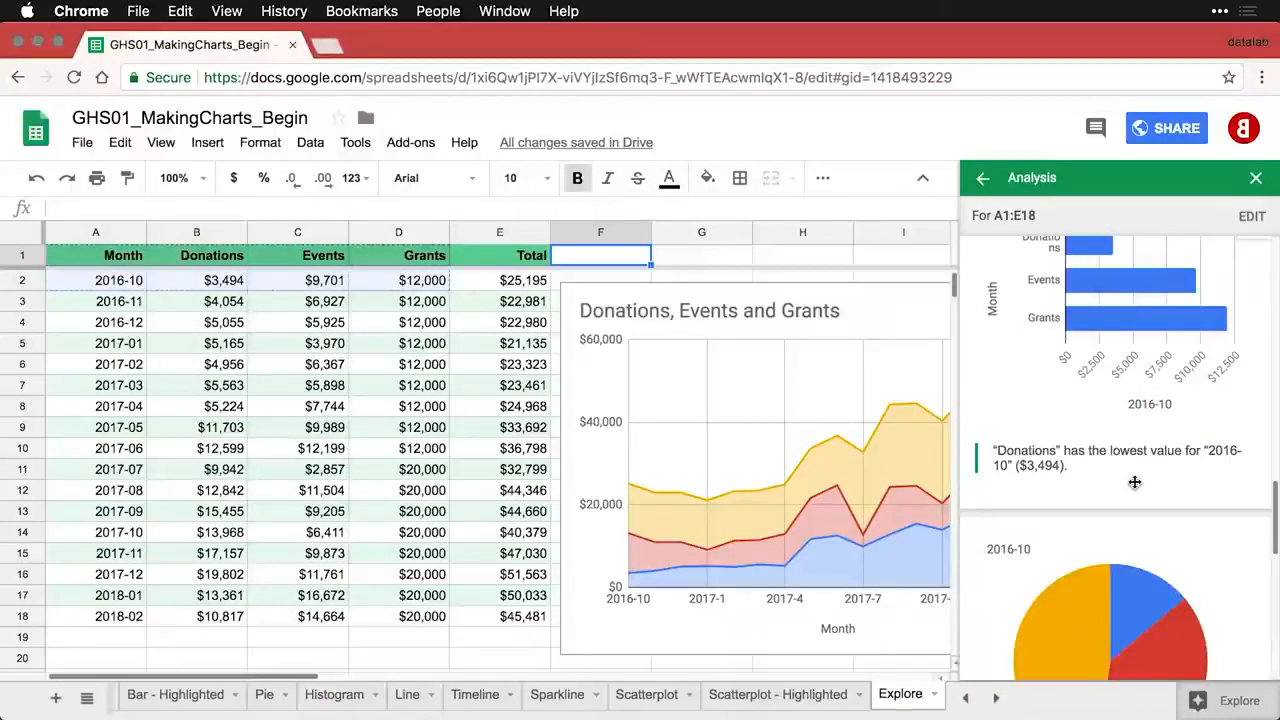
pyautogui.scroll(-5, 1135, 482)
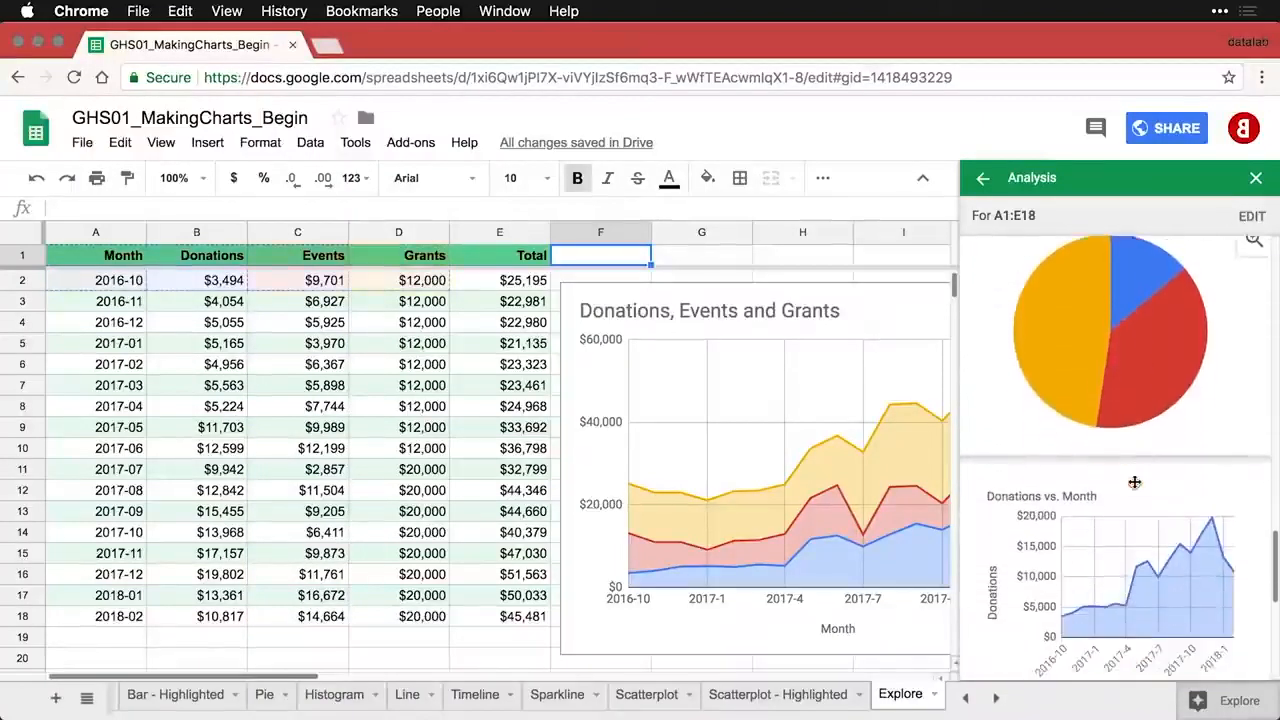
pyautogui.scroll(-5, 1135, 482)
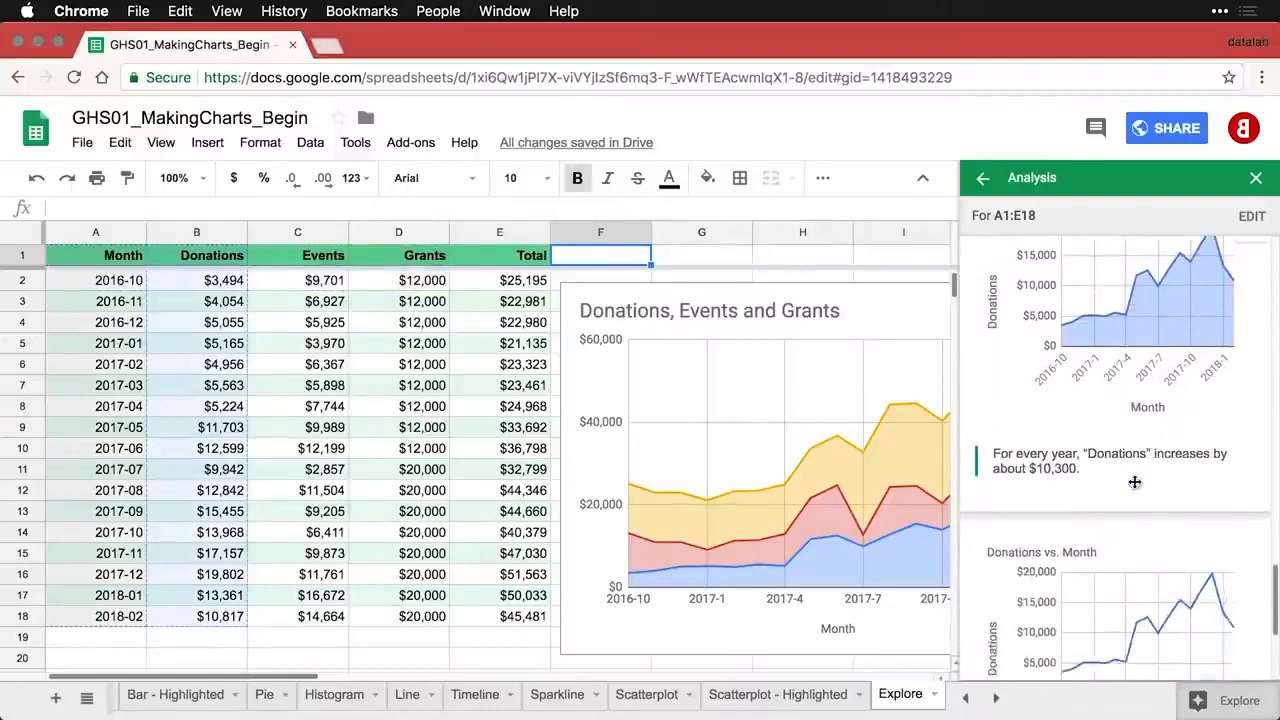
pyautogui.scroll(-2, 1135, 482)
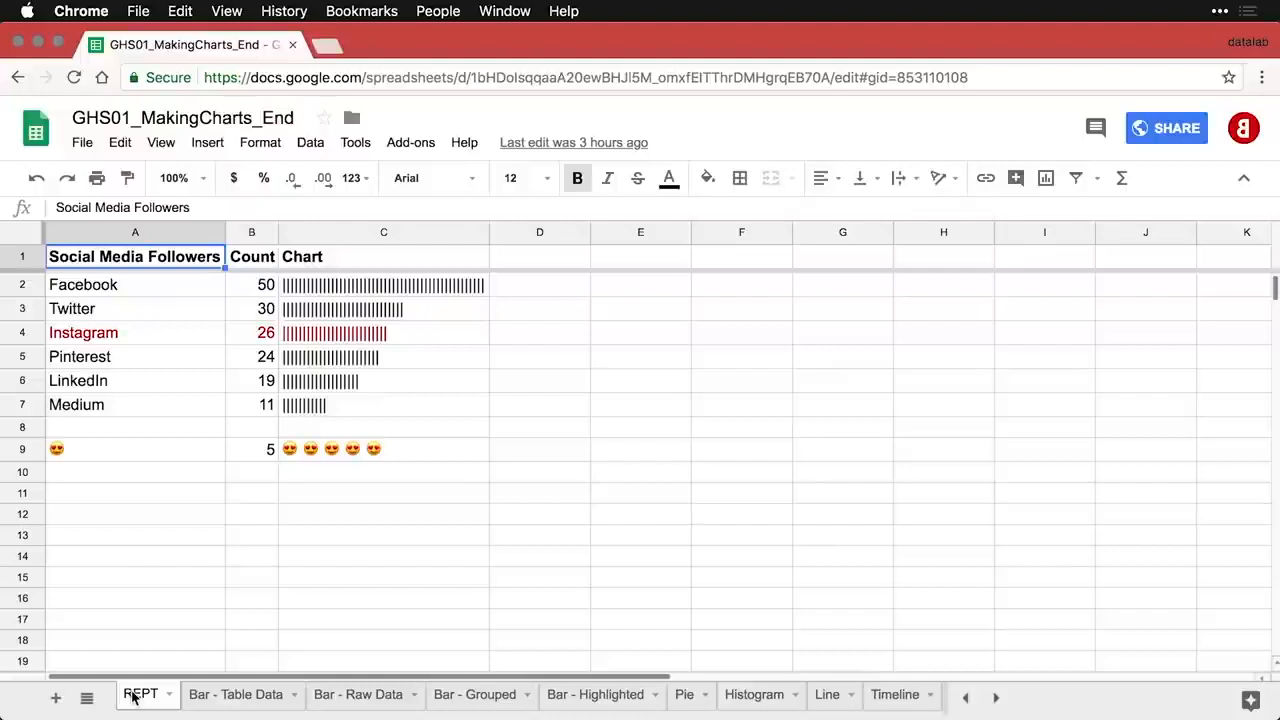
# - Select the REPT table A1:C9, reset the selection to A1, and bring up publish settings
pyautogui.click(432, 453)
pyautogui.moveTo(106, 258); pyautogui.dragTo(373, 452)
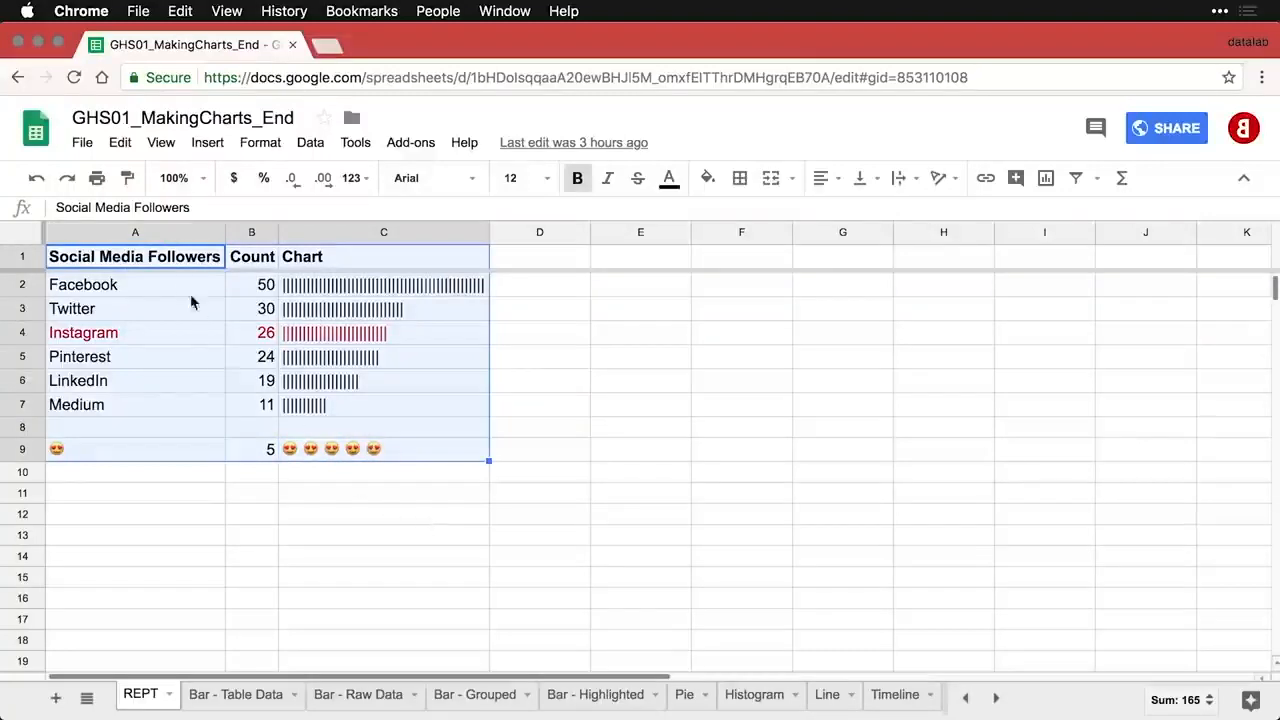
pyautogui.click(171, 258)
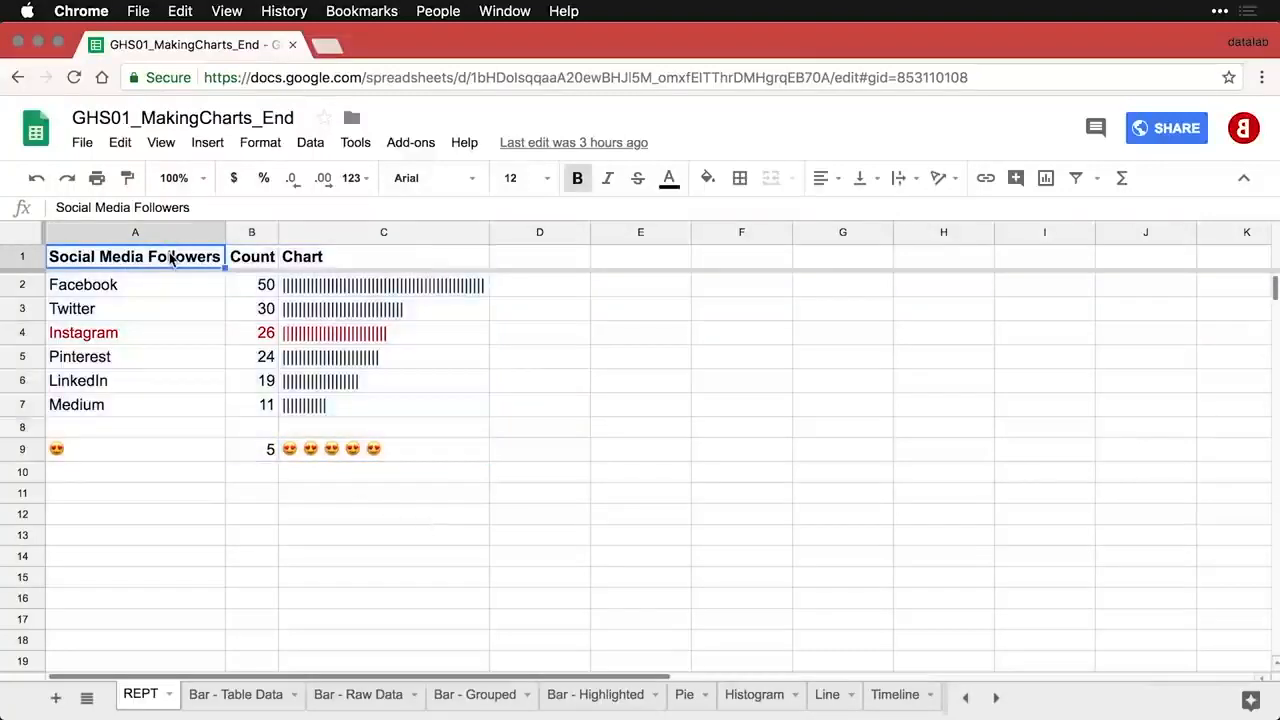
pyautogui.click(83, 145)
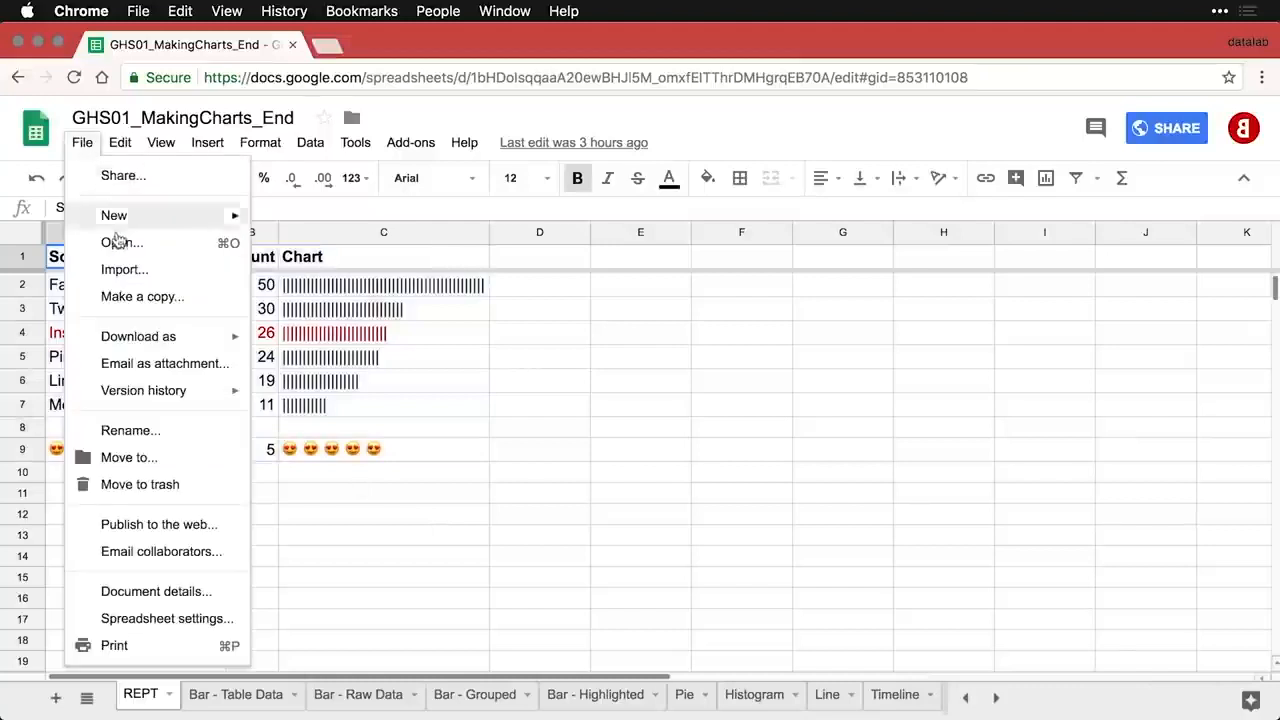
pyautogui.press('Escape')
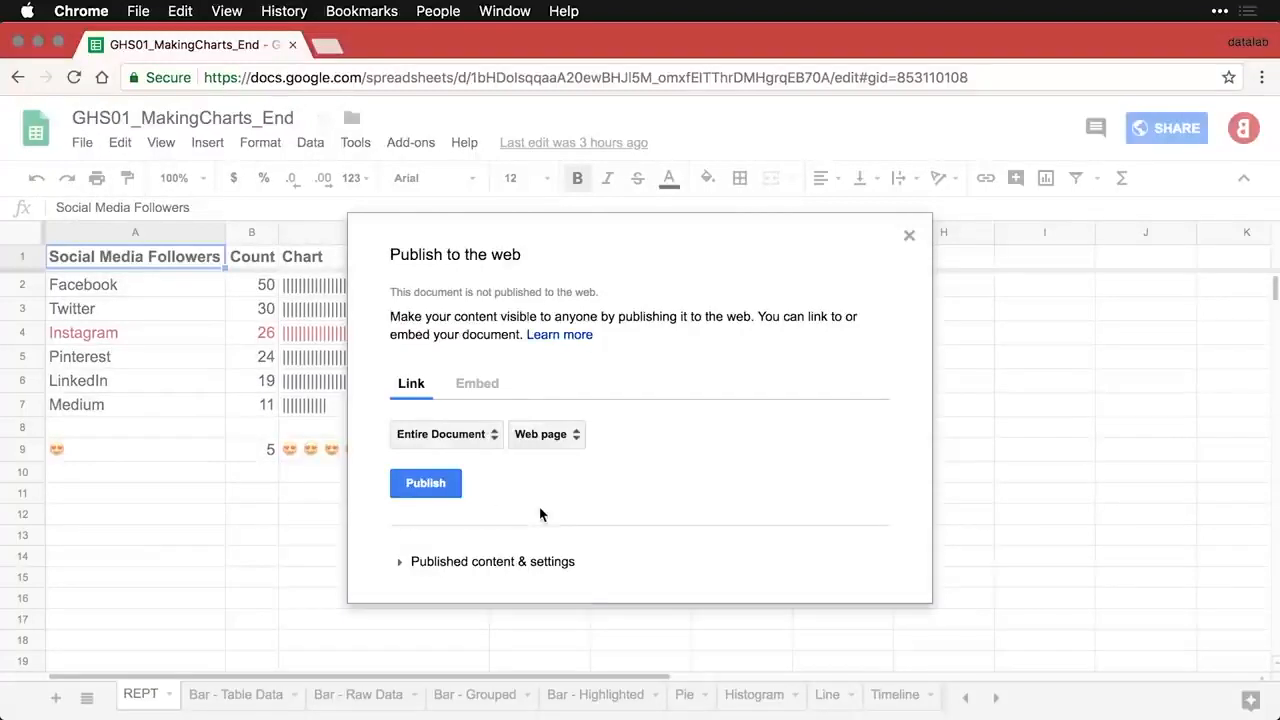
# - Set publishing to the REPT sheet only, in Web page format, and request publishing
pyautogui.click(482, 442)
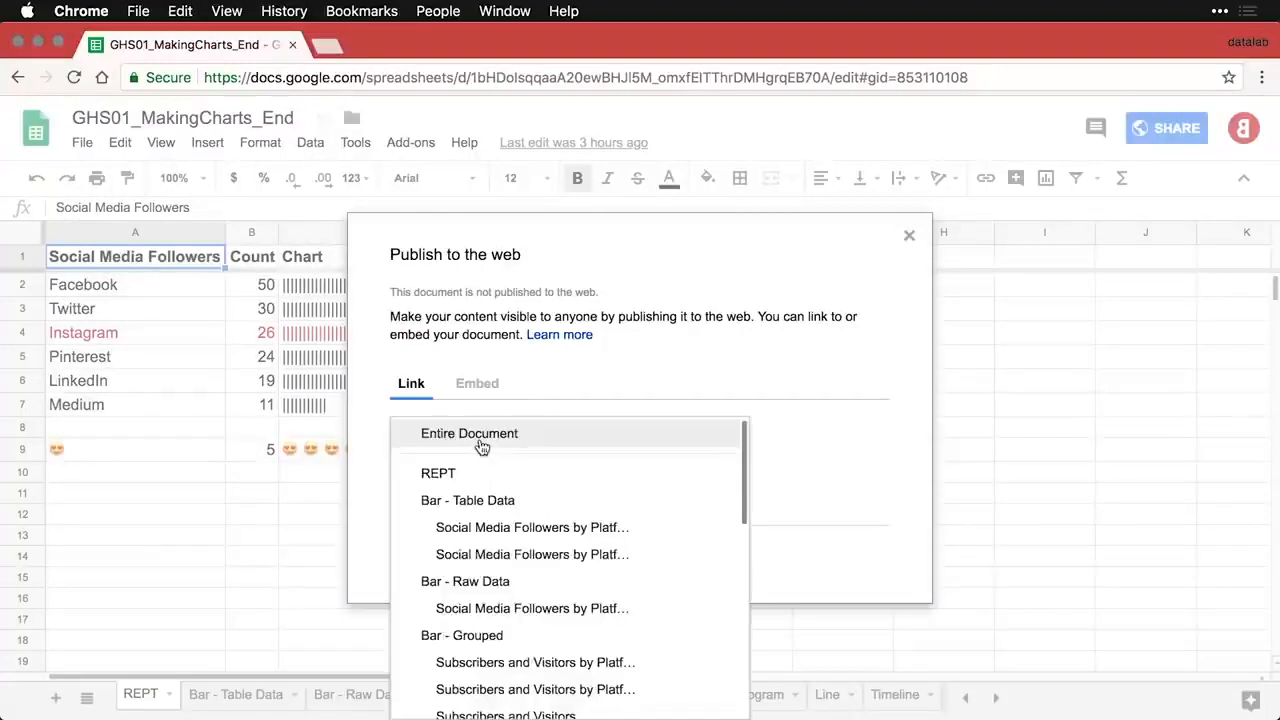
pyautogui.scroll(-5, 490, 518)
pyautogui.scroll(-3, 490, 516)
pyautogui.scroll(2, 490, 514)
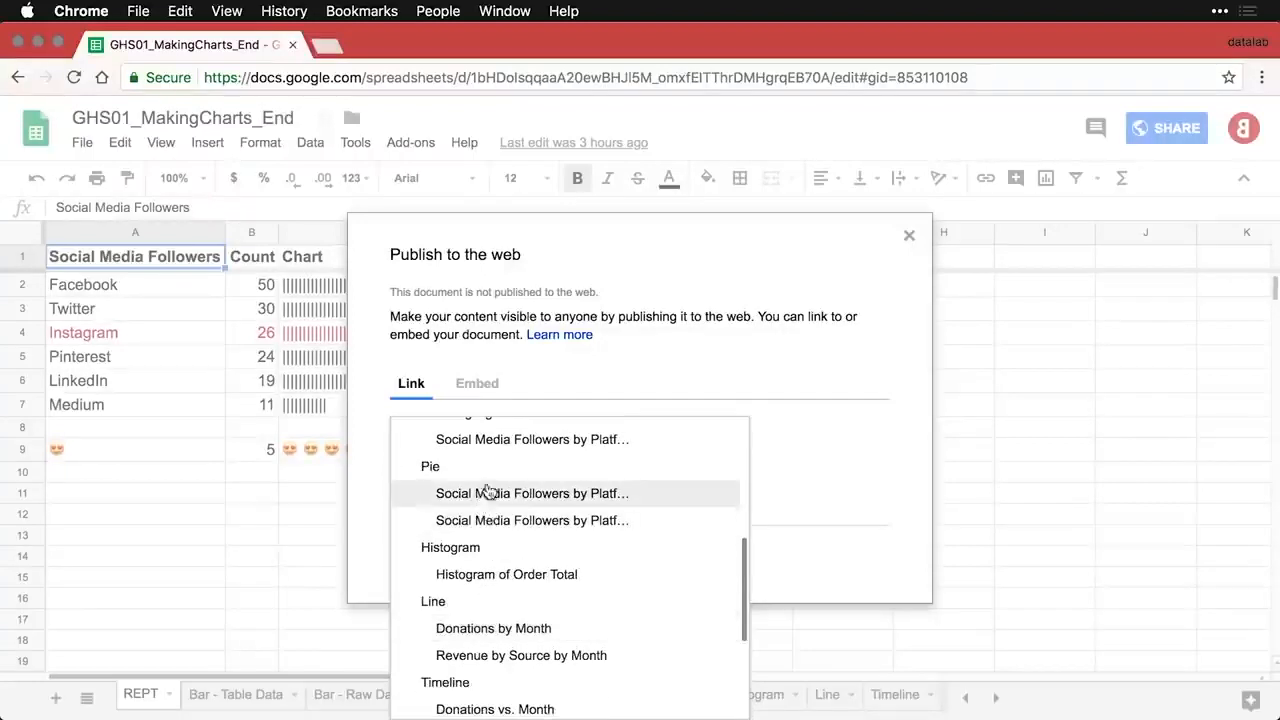
pyautogui.scroll(5, 490, 490)
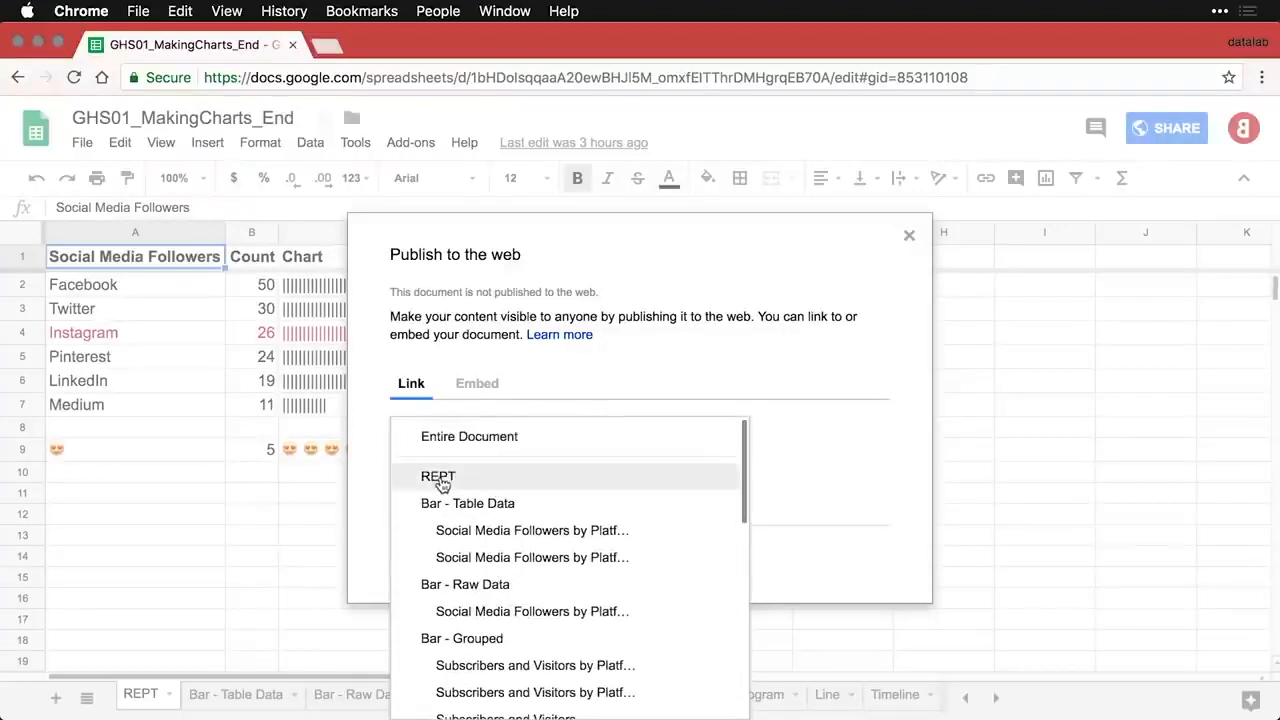
pyautogui.click(440, 477)
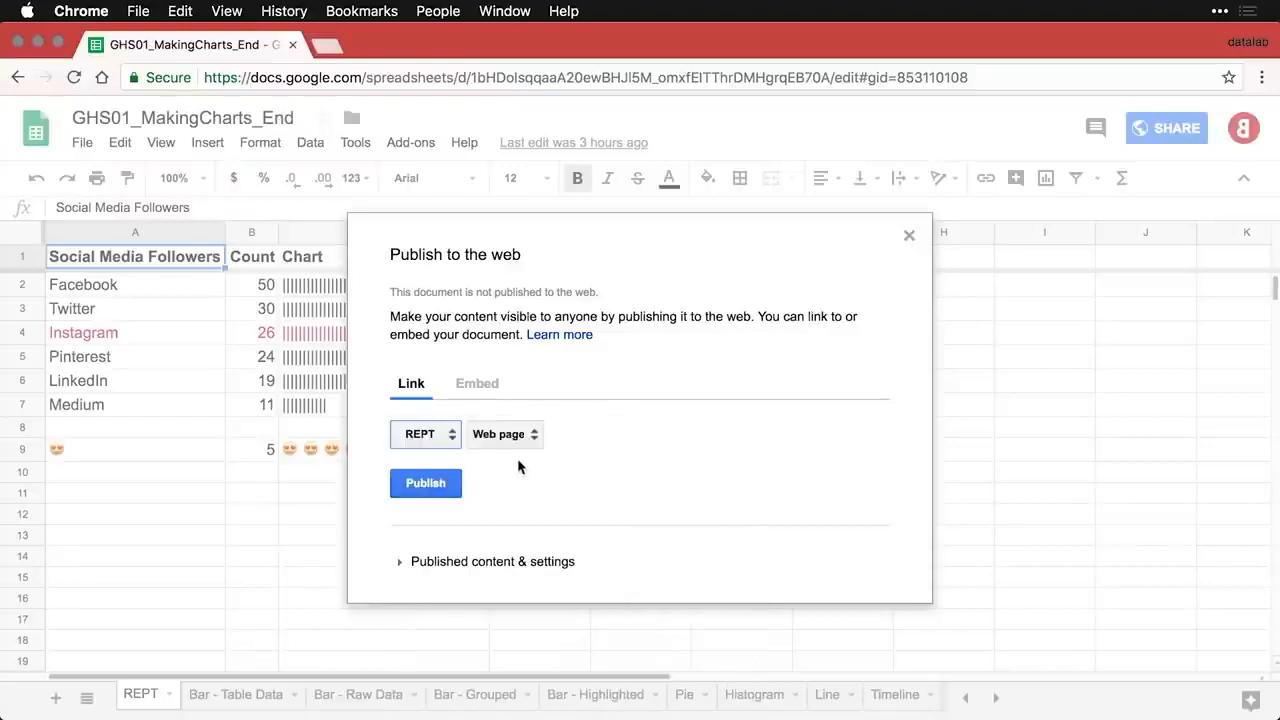
pyautogui.click(531, 437)
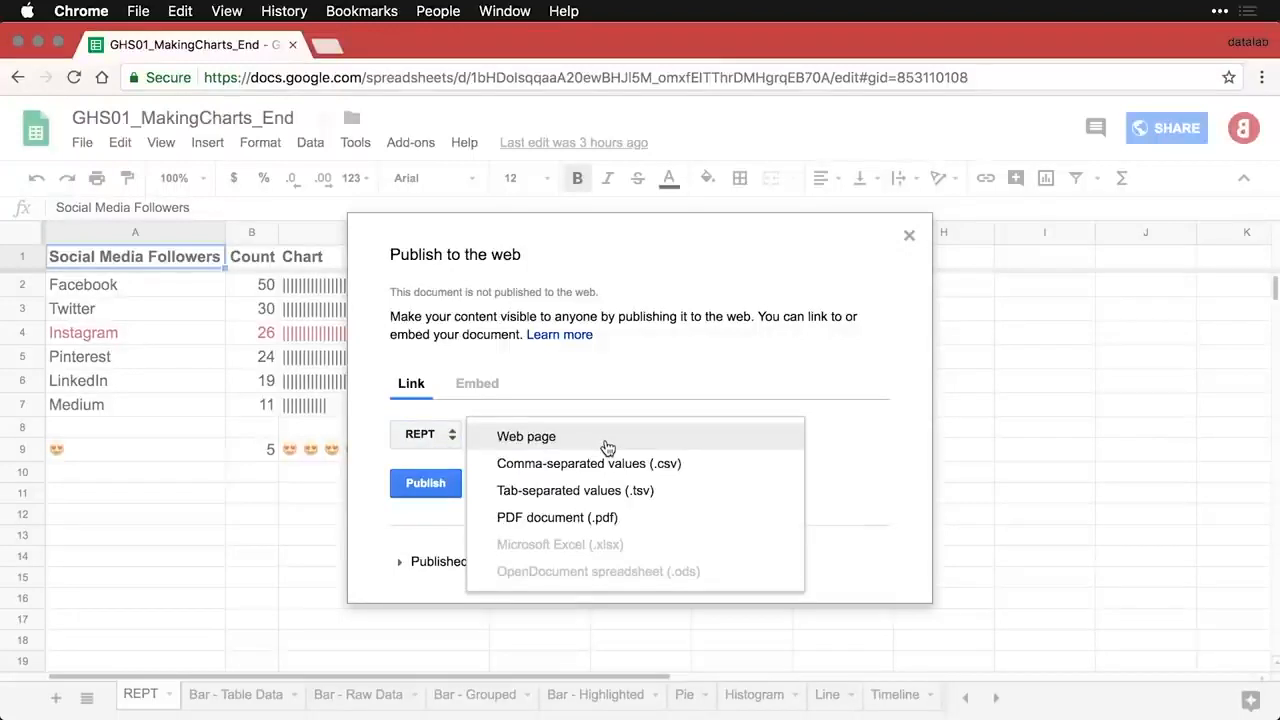
pyautogui.click(544, 436)
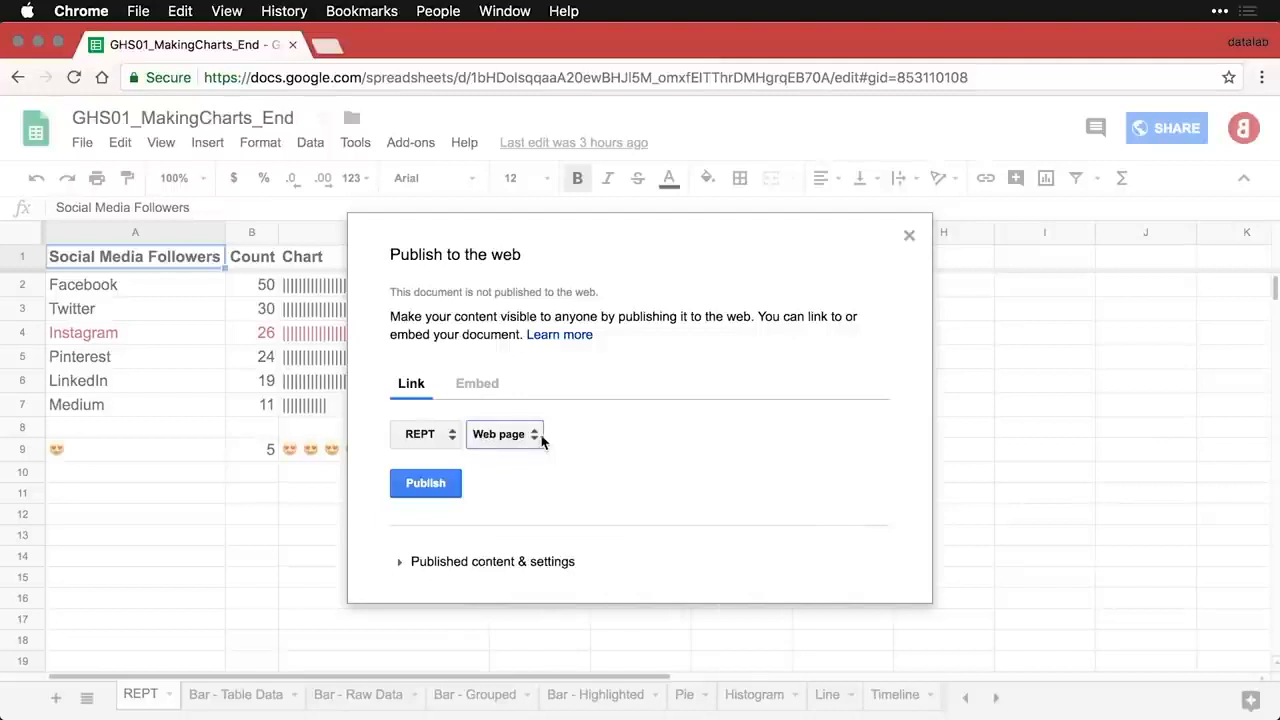
pyautogui.click(437, 487)
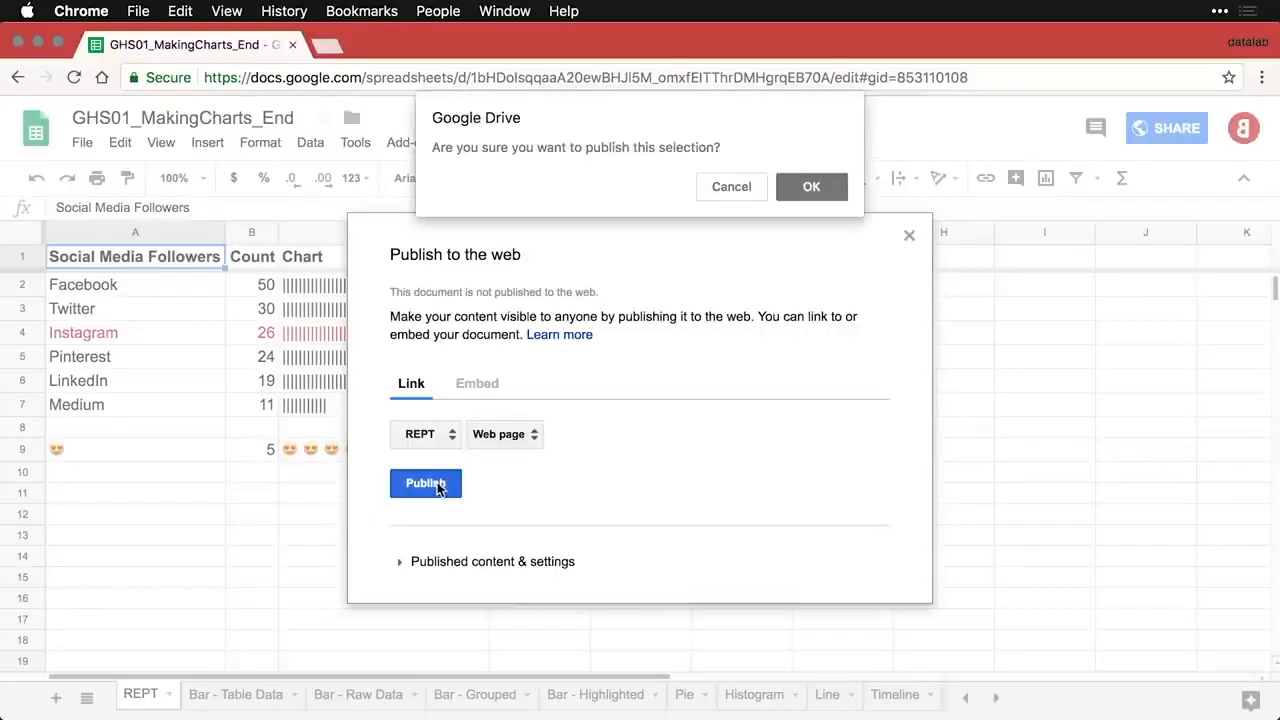
# - Confirm publishing REPT, load its public link in an incognito window, then close the publishing dialog
pyautogui.click(812, 190)
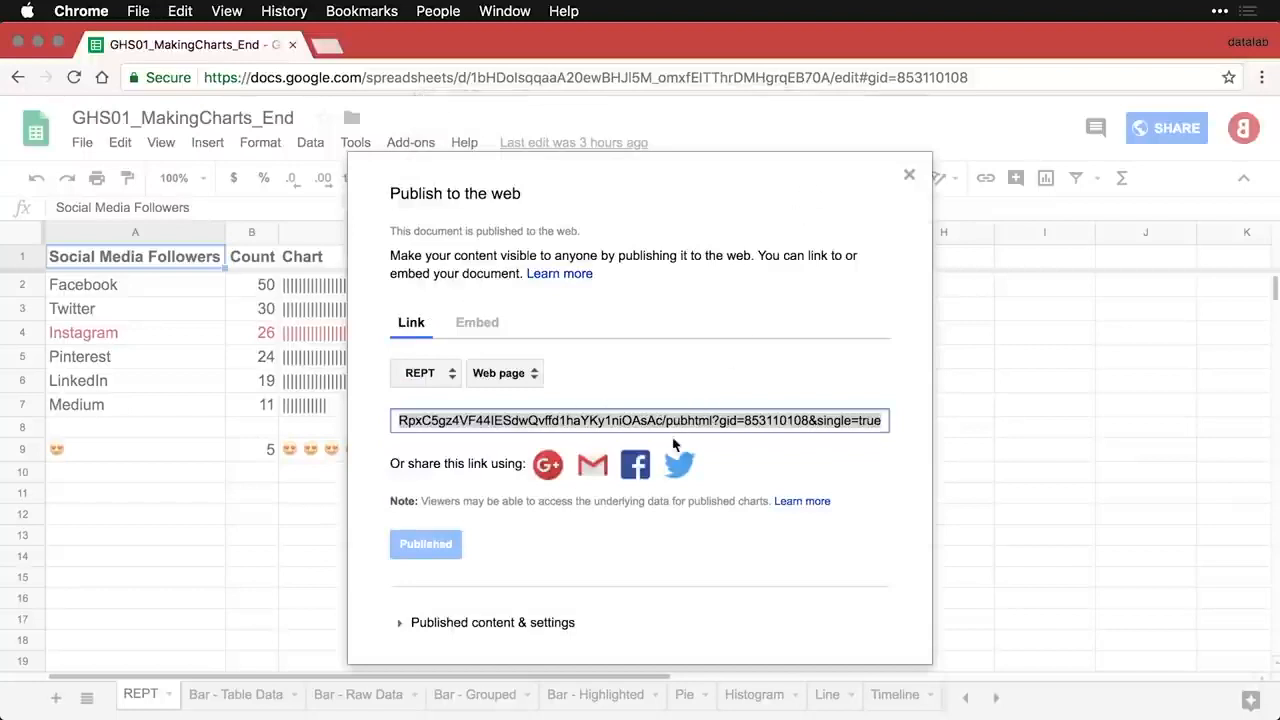
pyautogui.tripleClick(647, 423)
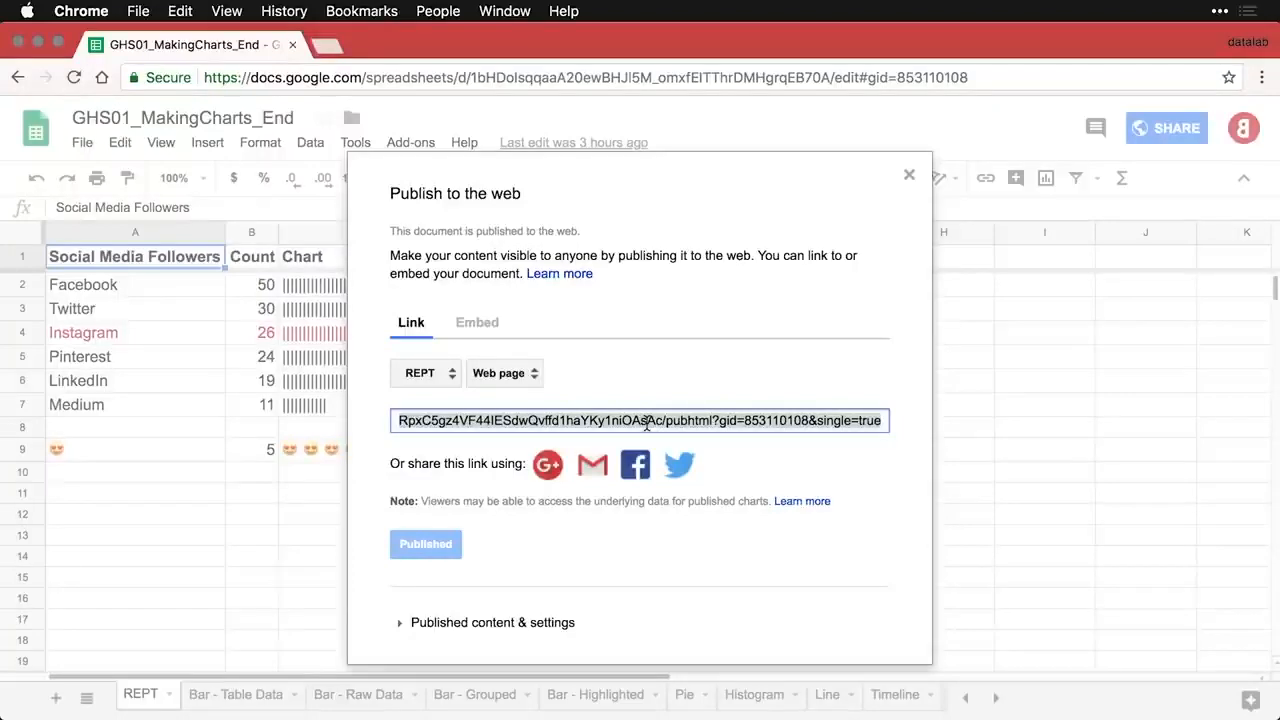
pyautogui.press('super+shift+n')
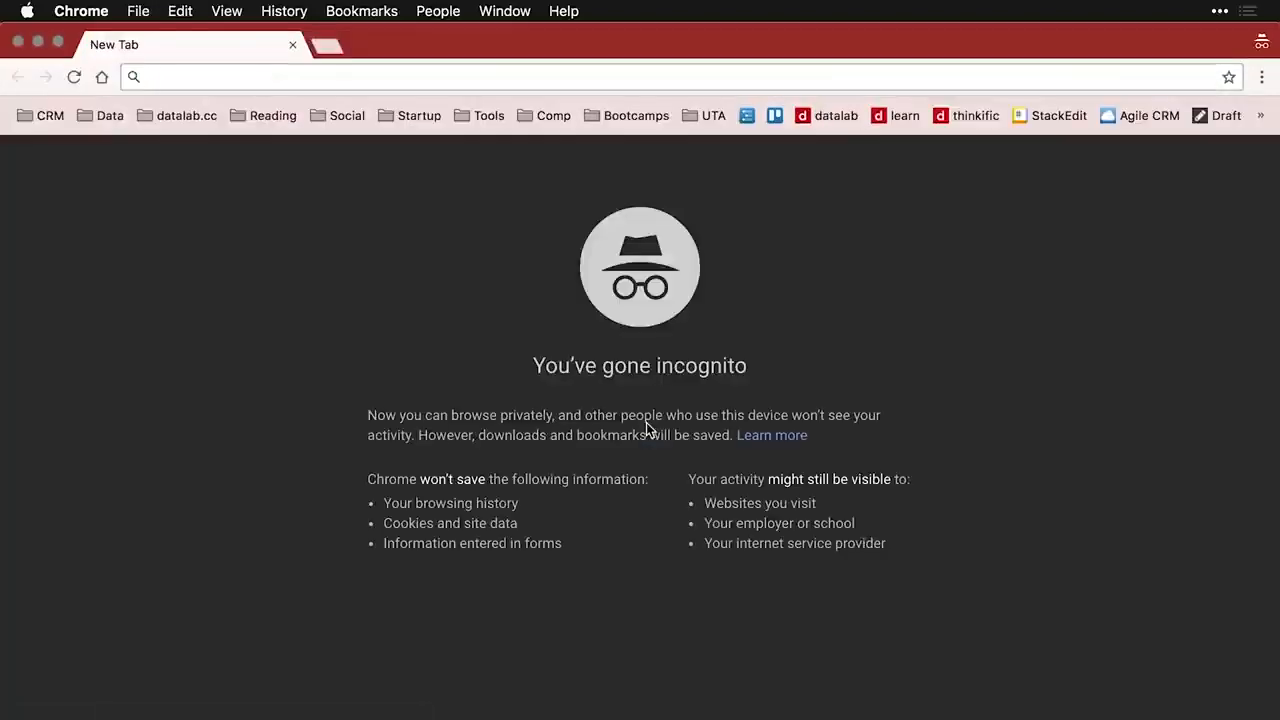
pyautogui.write('https://docs.google.com/spreadsheets/d/e/2PACX-1vTGnP8Bax8WRWGioClOh2RfMRwbnp14itrtVXi7qjhdRpxC5gz4VF44IESdwQvffd1haYKy1niOAsAc/pubhtml?gid=853110108&single=true')
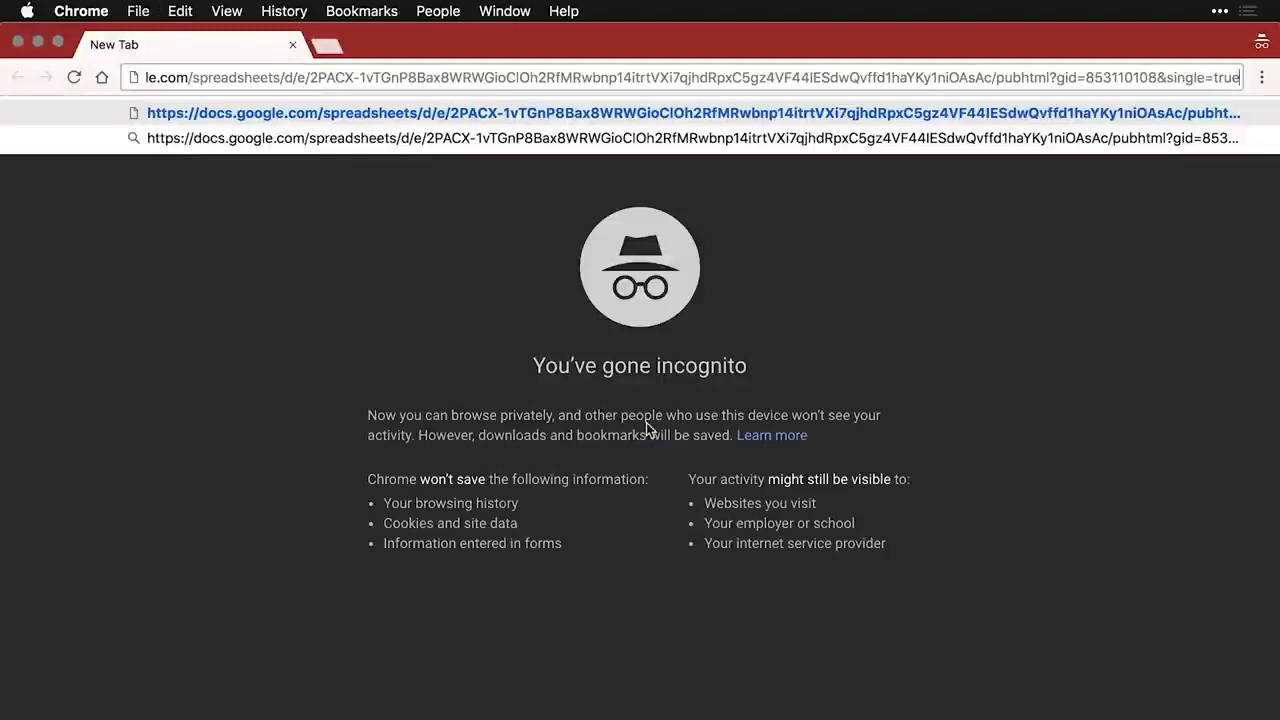
pyautogui.press('Return')
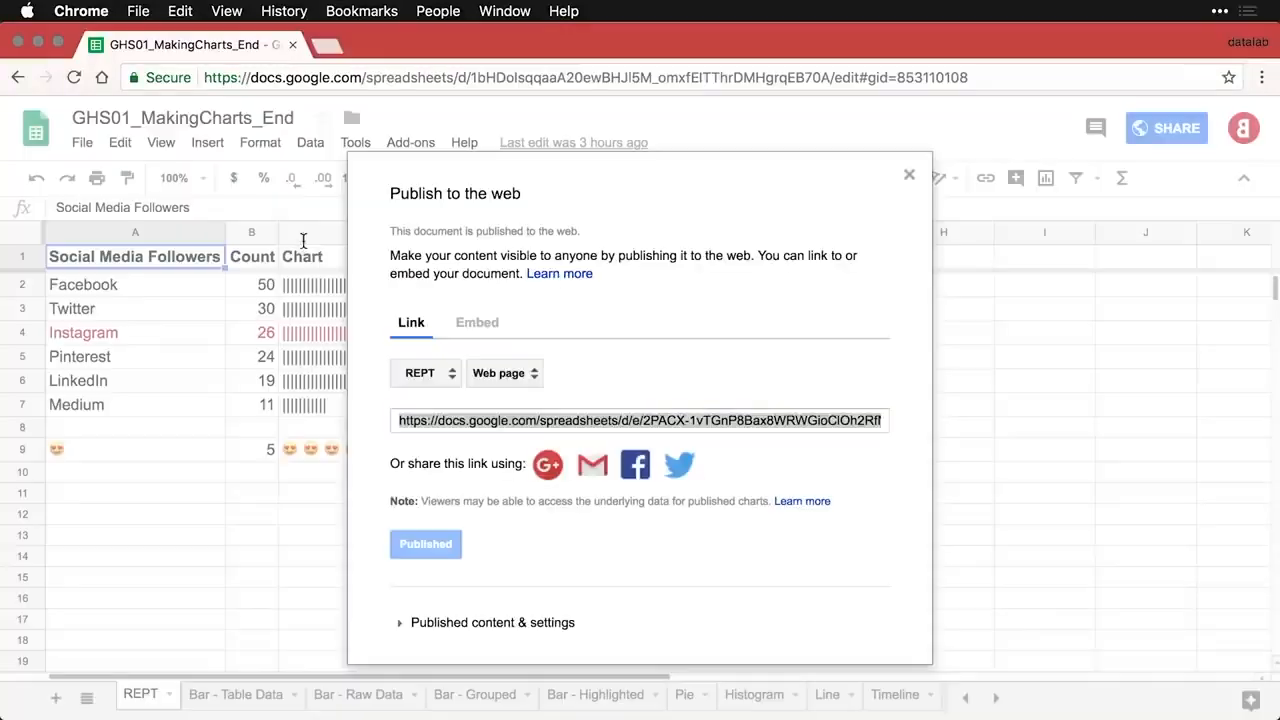
pyautogui.click(909, 175)
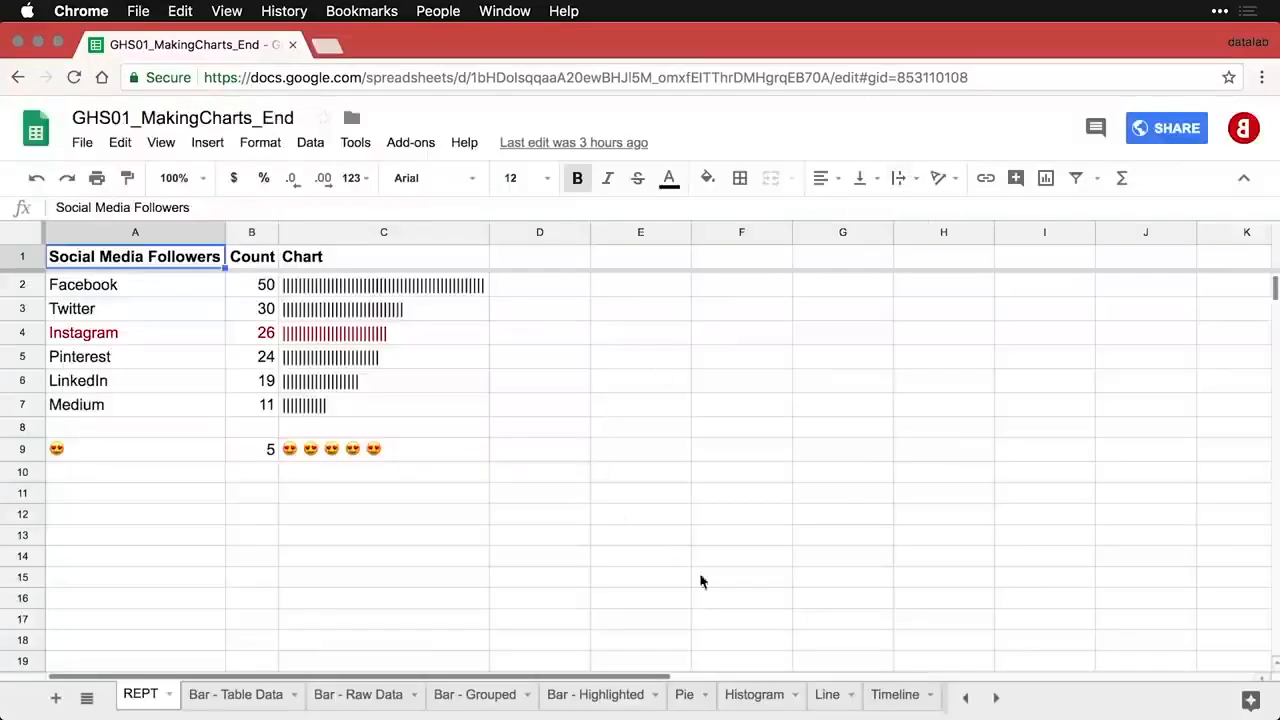
# - On the Line sheet, publish the Revenue by Source by Month chart as an Image and confirm
pyautogui.click(831, 699)
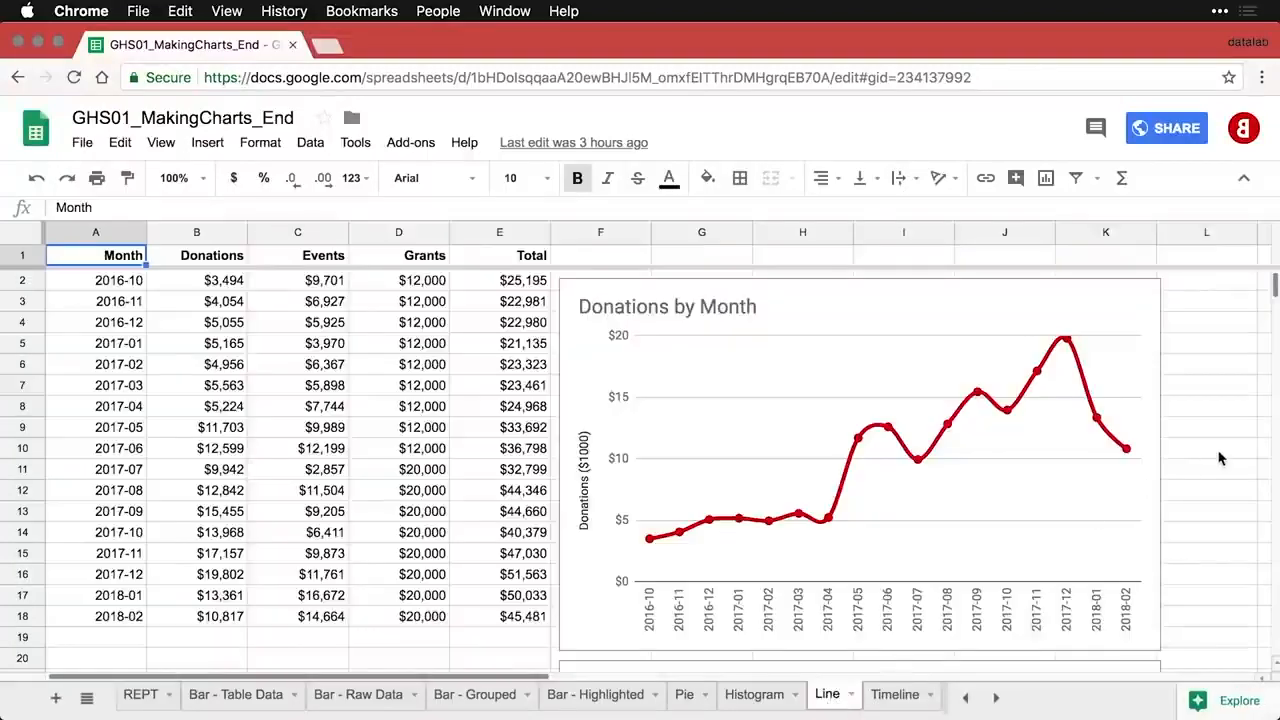
pyautogui.scroll(-5, 1220, 458)
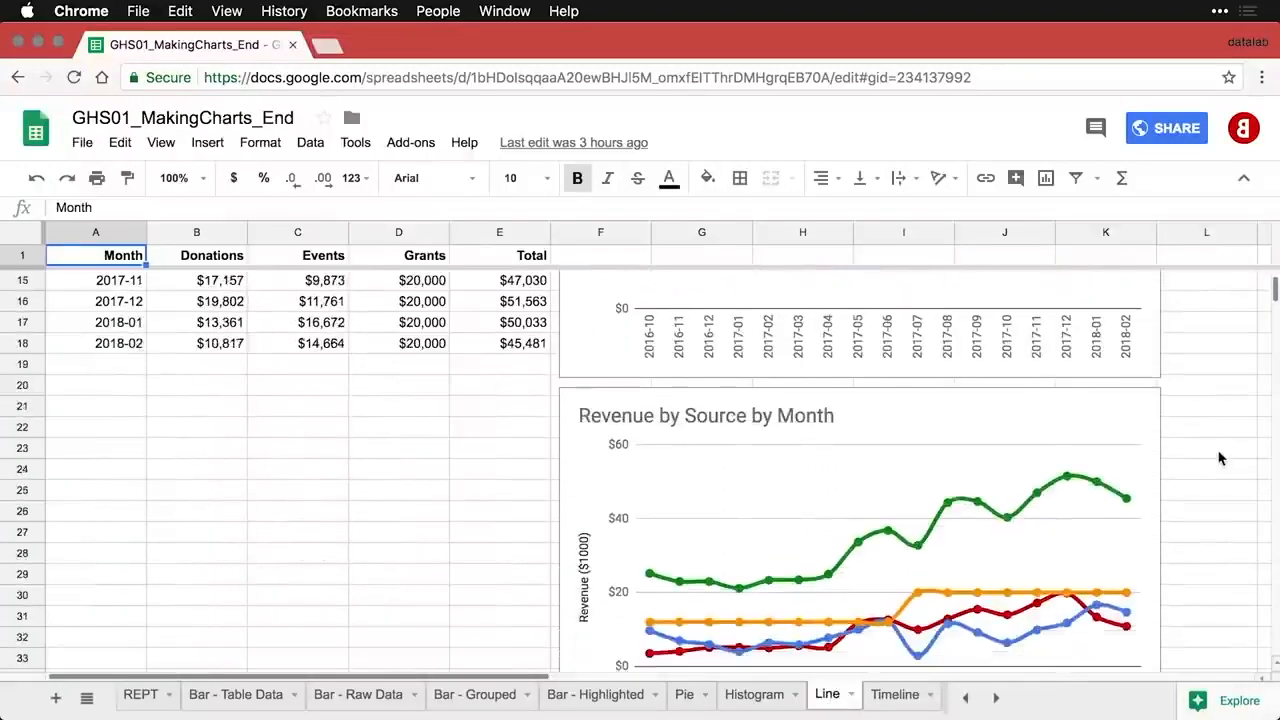
pyautogui.scroll(-1, 1218, 458)
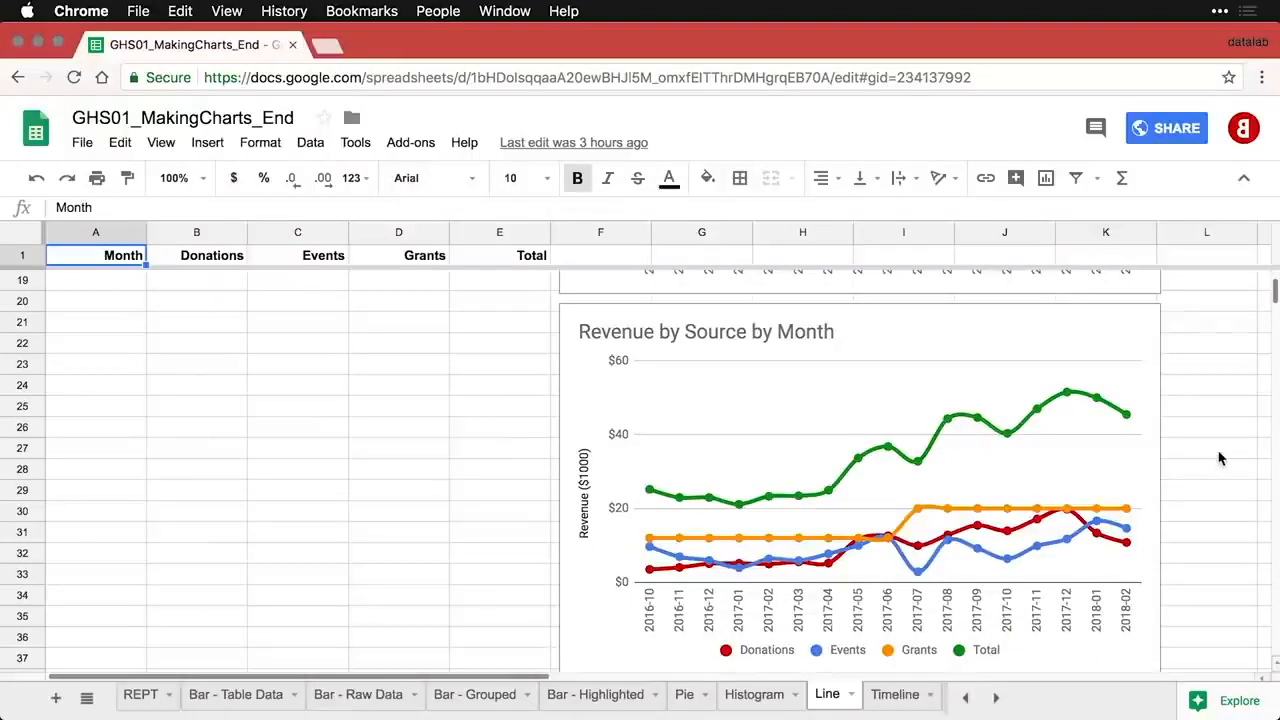
pyautogui.click(1022, 344)
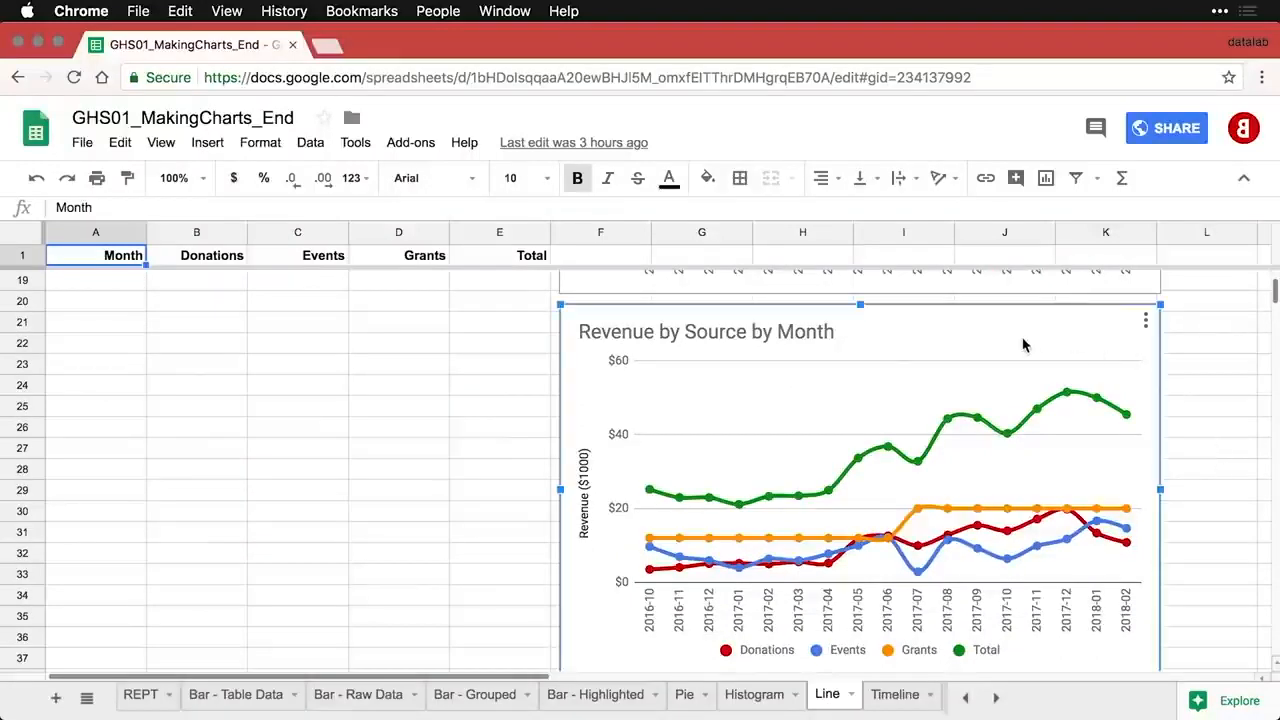
pyautogui.click(1146, 322)
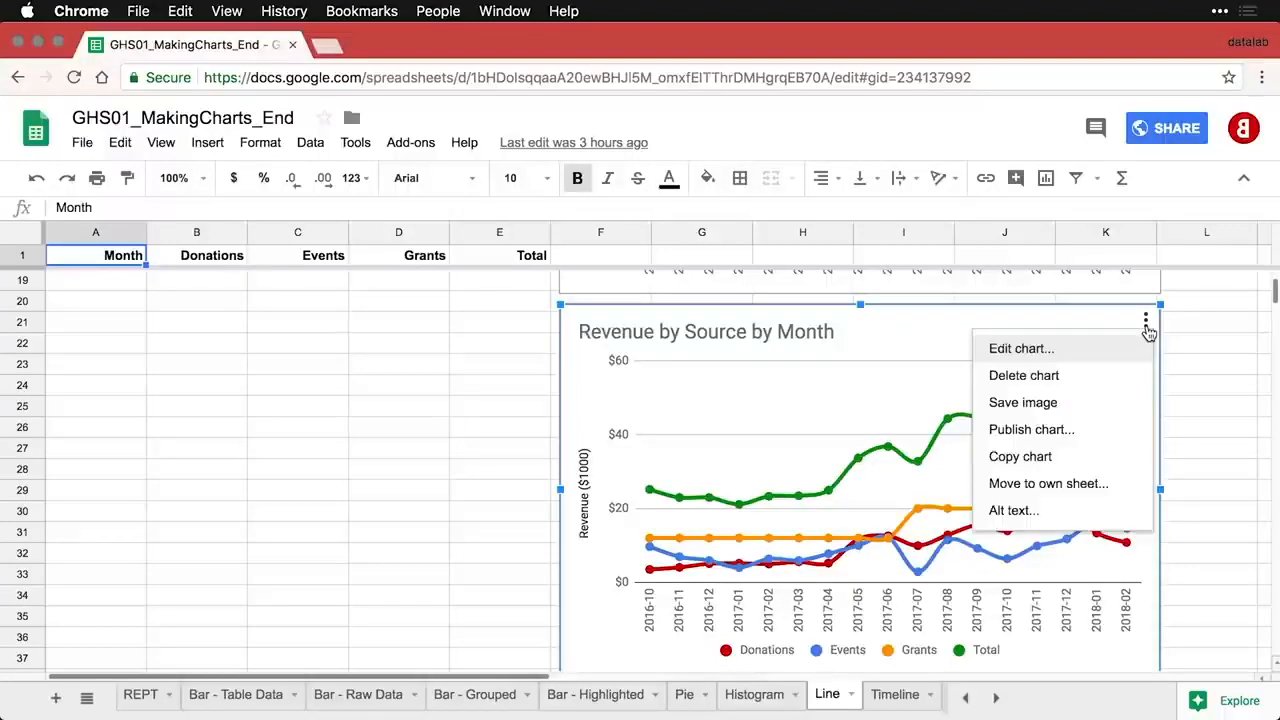
pyautogui.click(1097, 447)
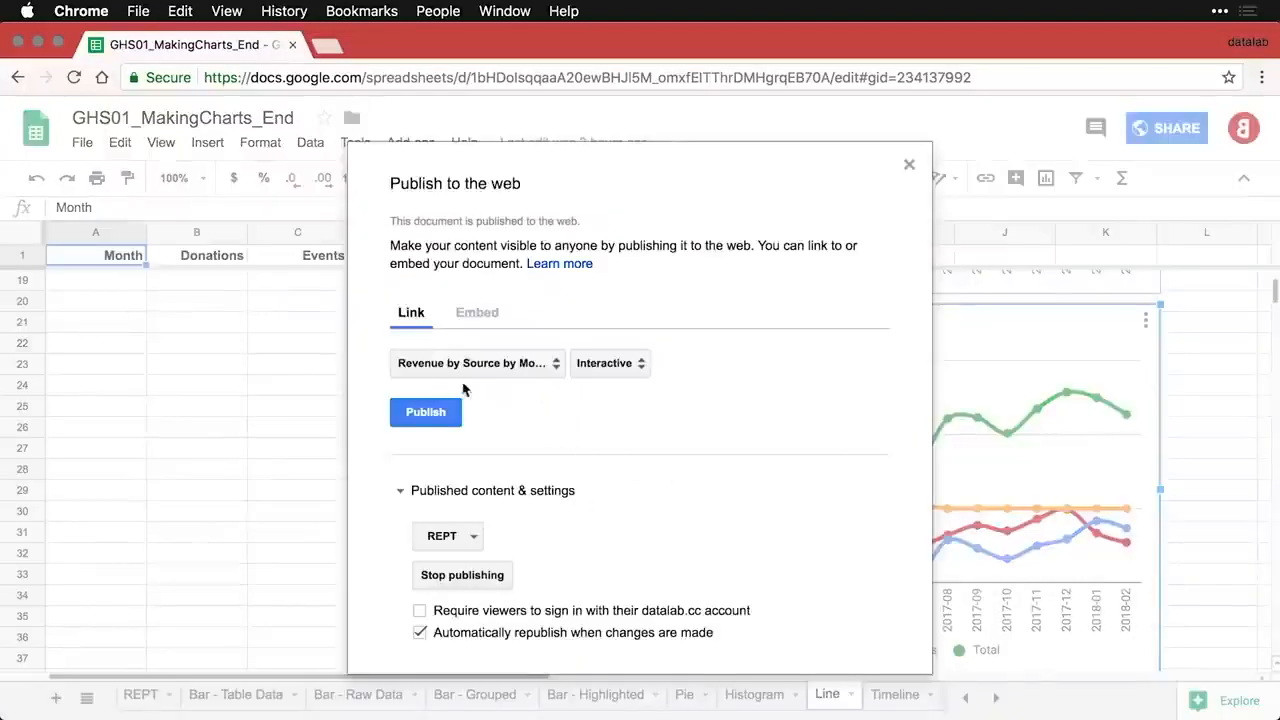
pyautogui.click(632, 368)
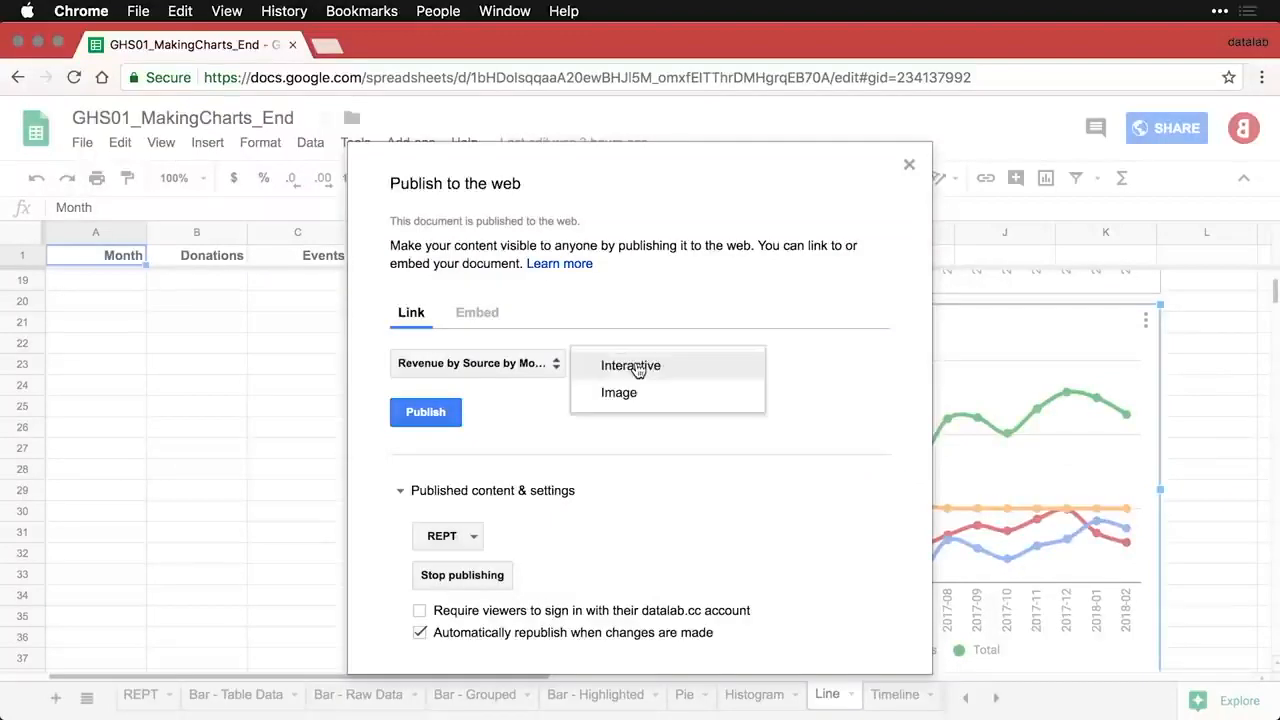
pyautogui.click(640, 393)
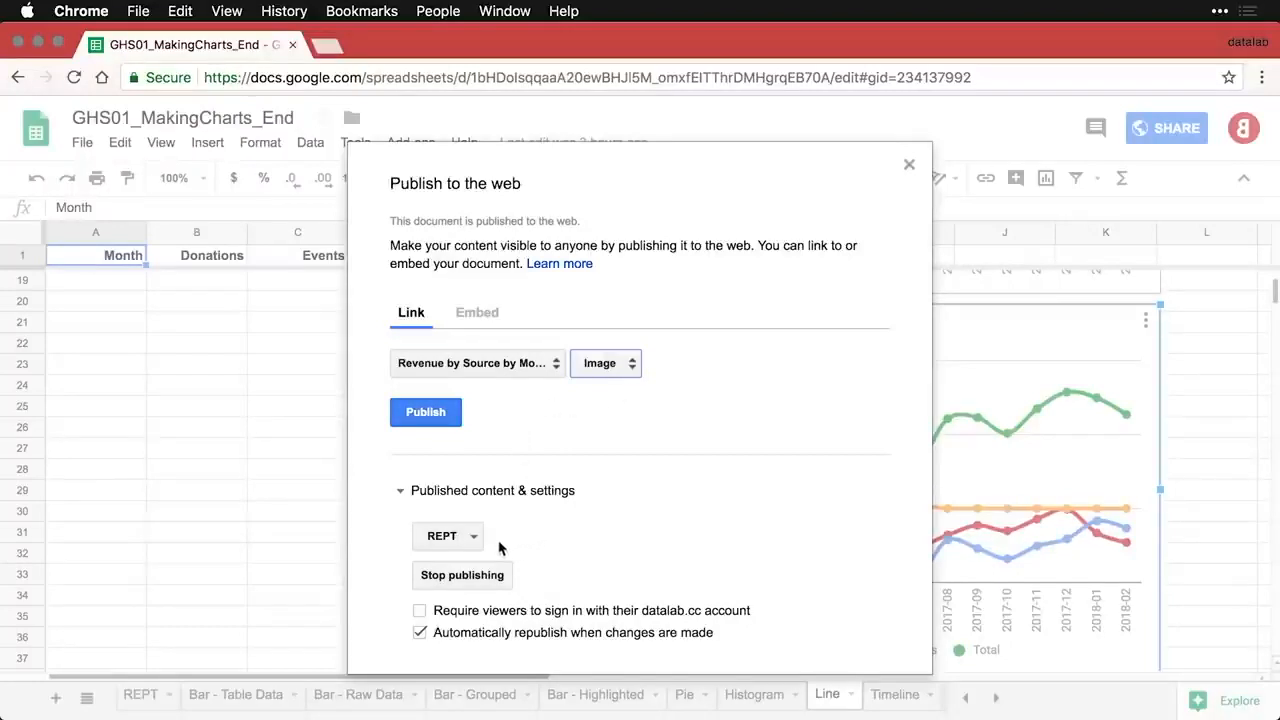
pyautogui.click(433, 421)
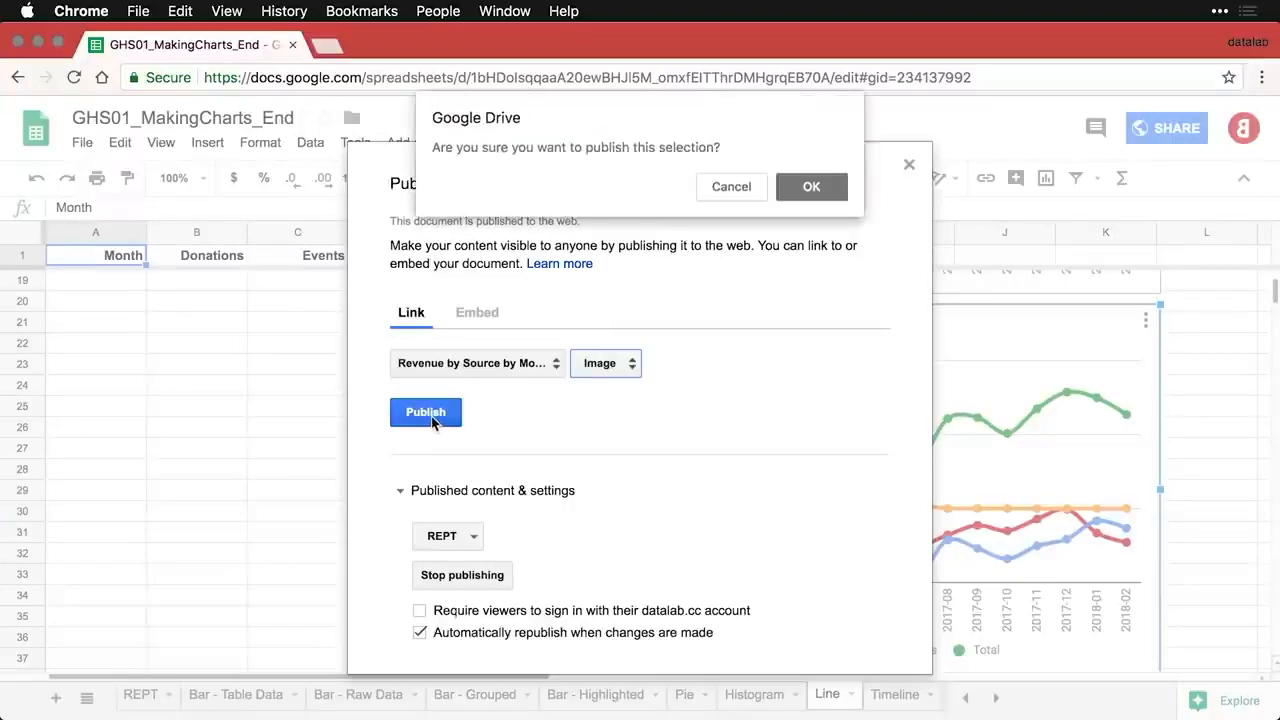
pyautogui.click(812, 188)
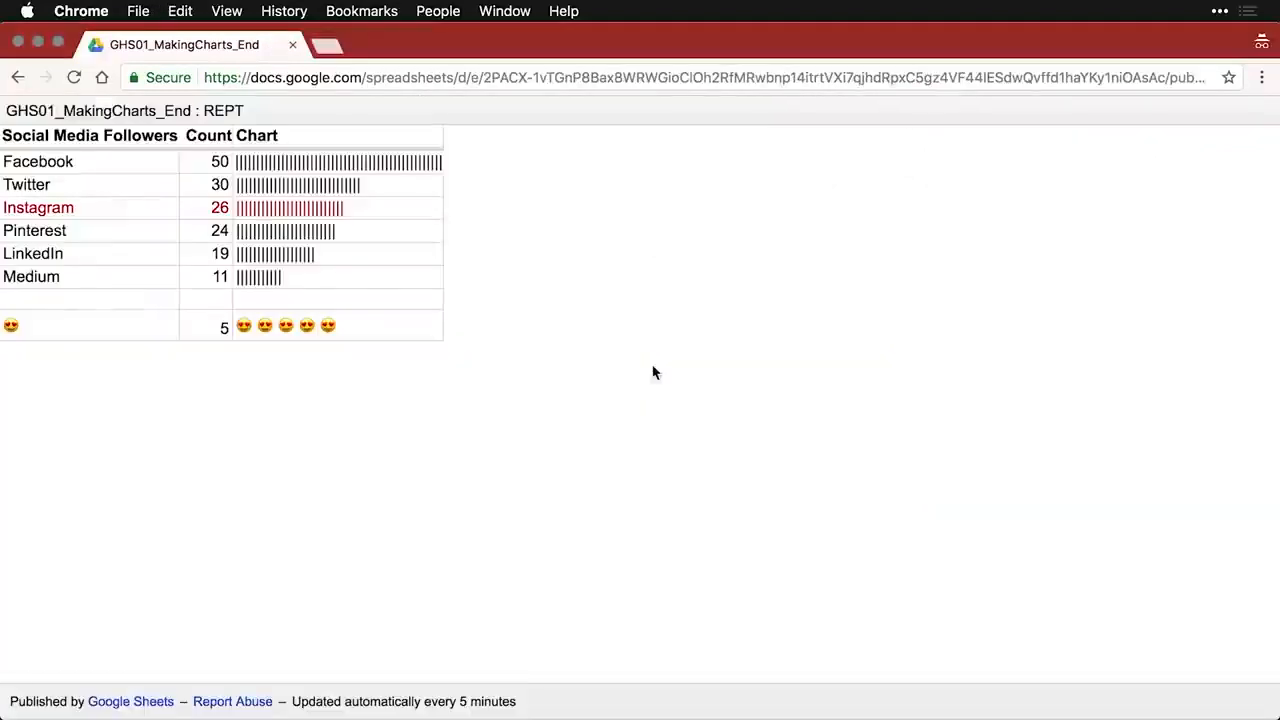
# - Load the published chart image link in a new private tab, then close the tab and publishing dialog
pyautogui.press('super+t')
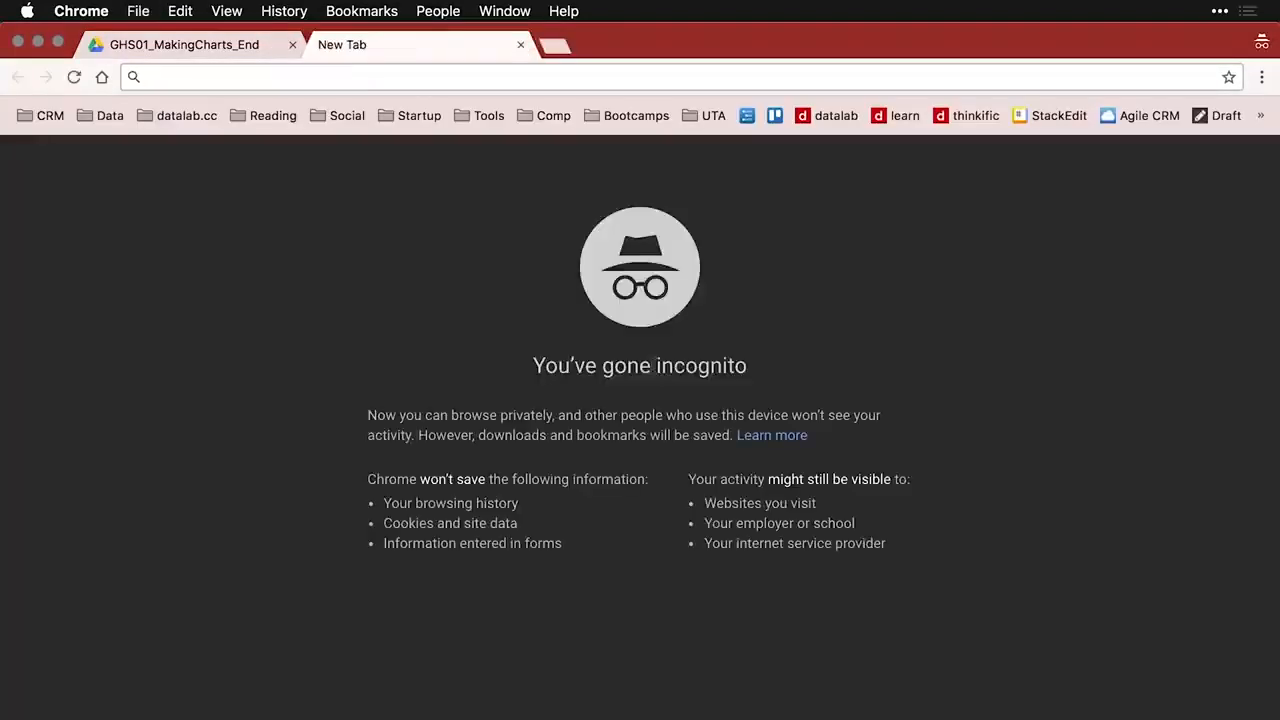
pyautogui.press('super+v')
pyautogui.press('Return')
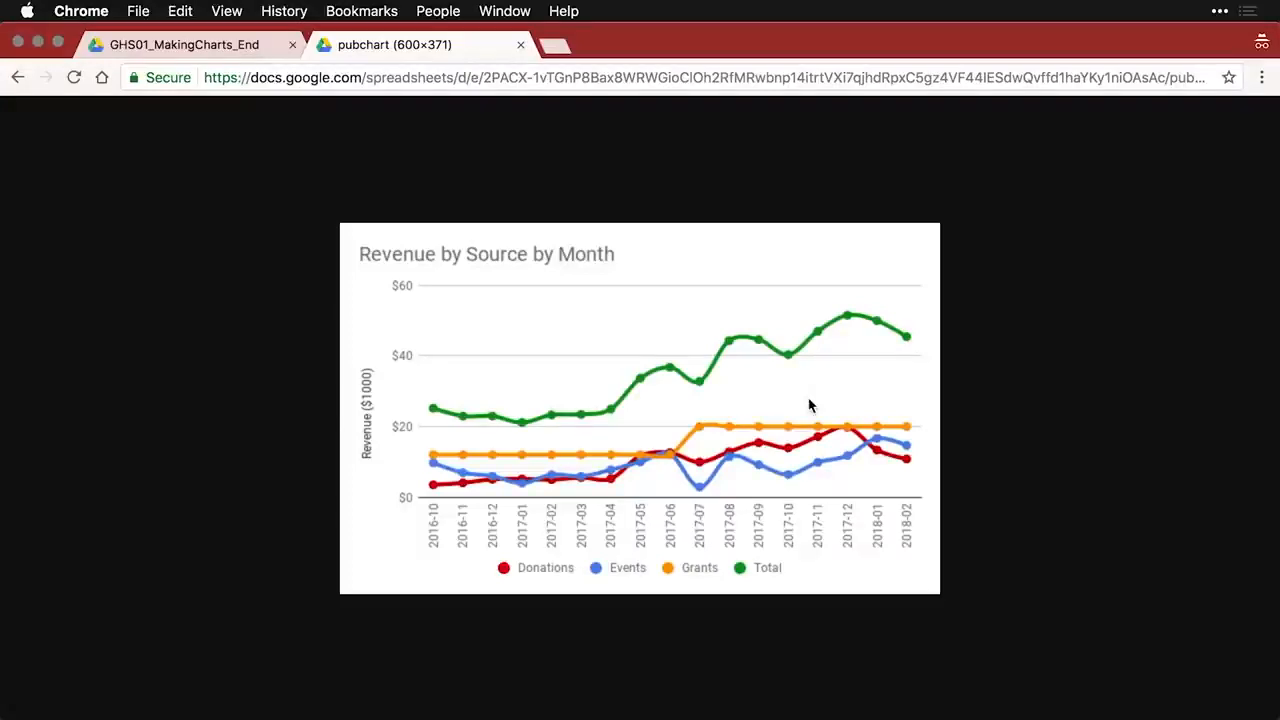
pyautogui.press('super+w')
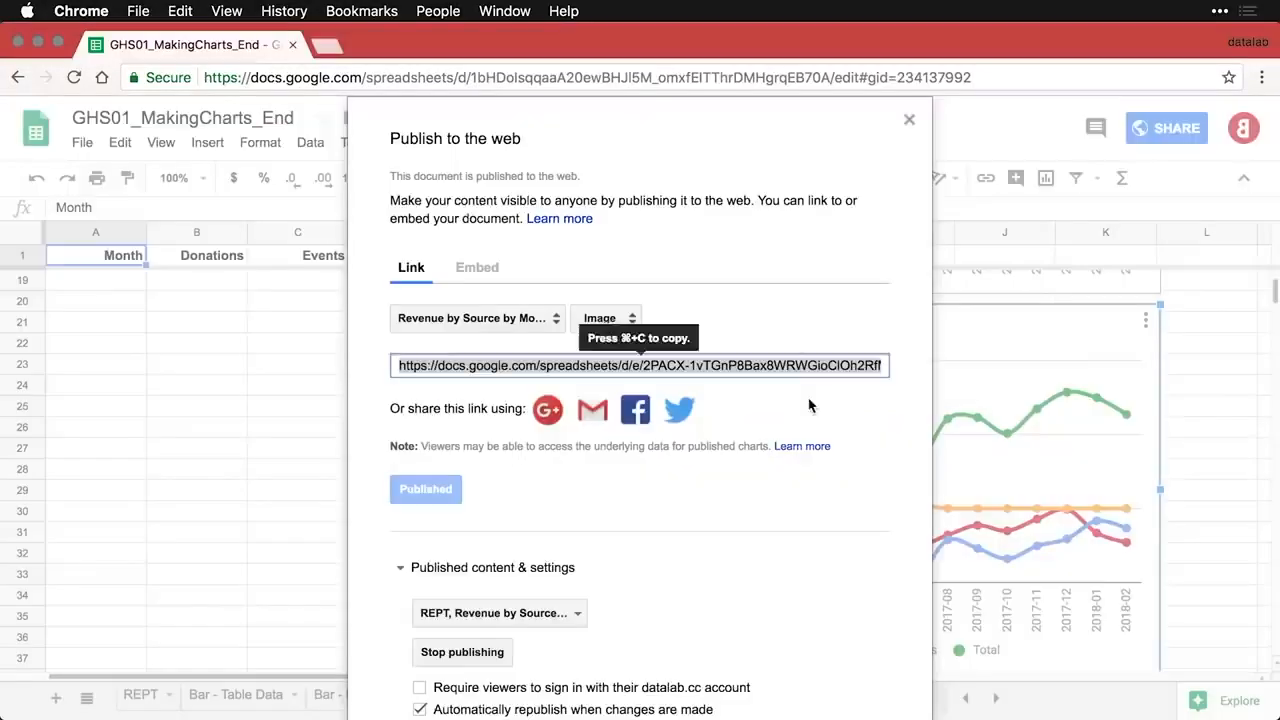
pyautogui.click(909, 119)
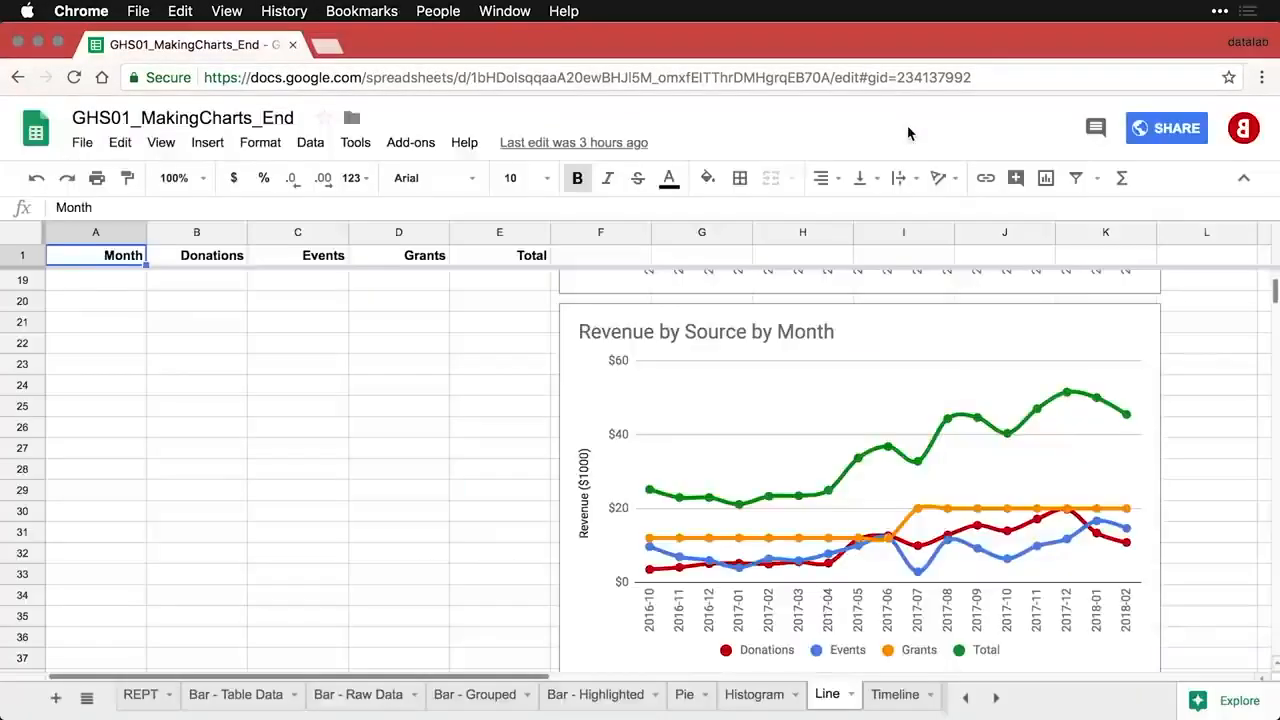
# - Switch to the Timeline sheet and scroll down to the combined timeline chart
pyautogui.click(1196, 499)
pyautogui.click(888, 700)
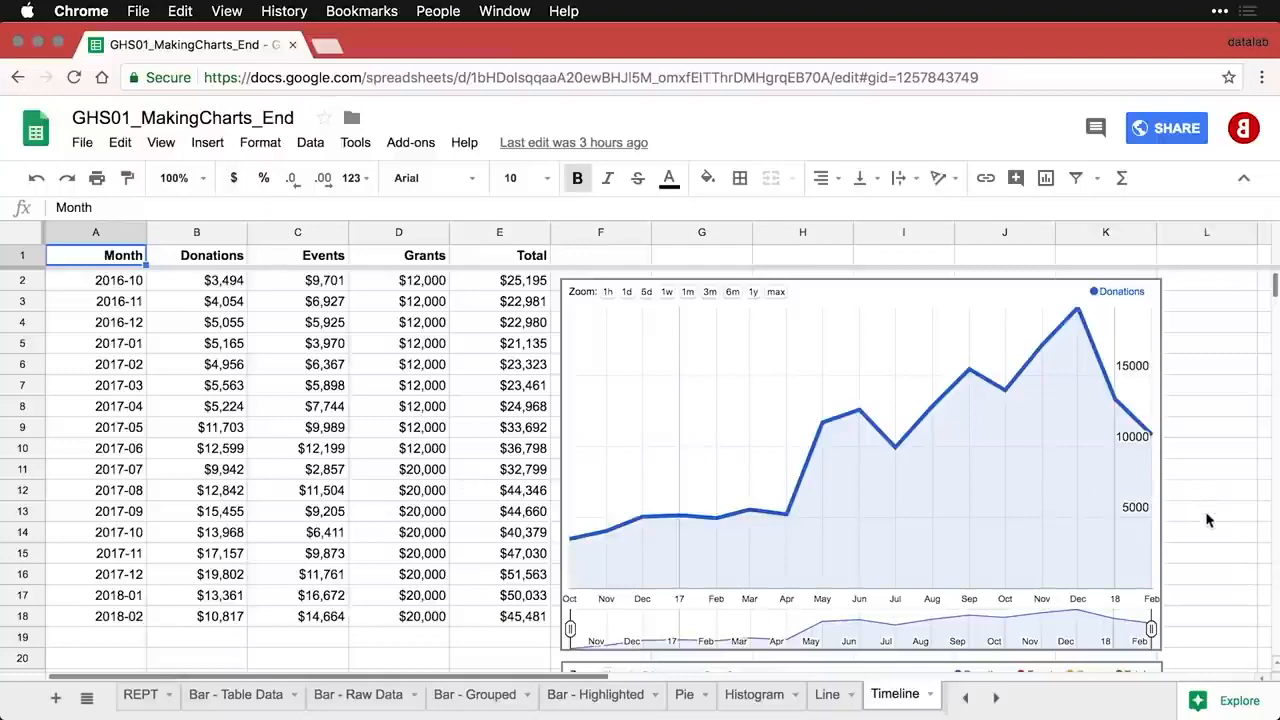
pyautogui.scroll(-5, 1207, 519)
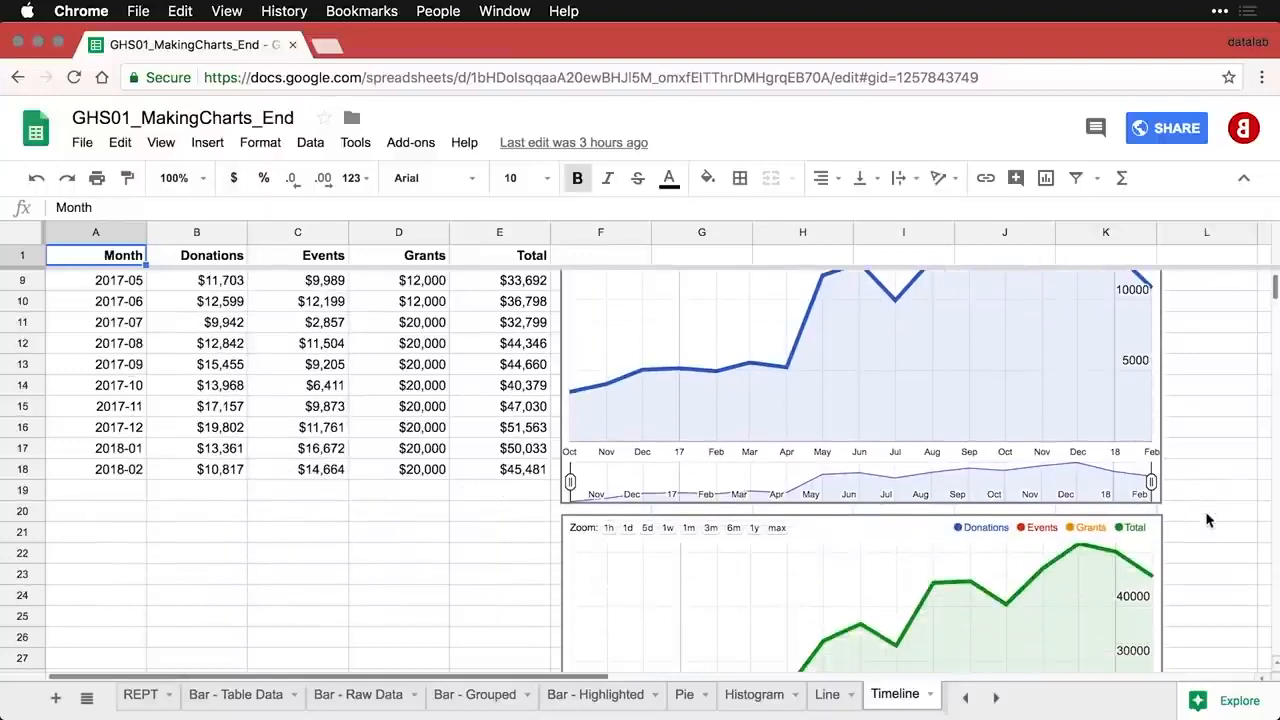
pyautogui.scroll(-6, 1207, 519)
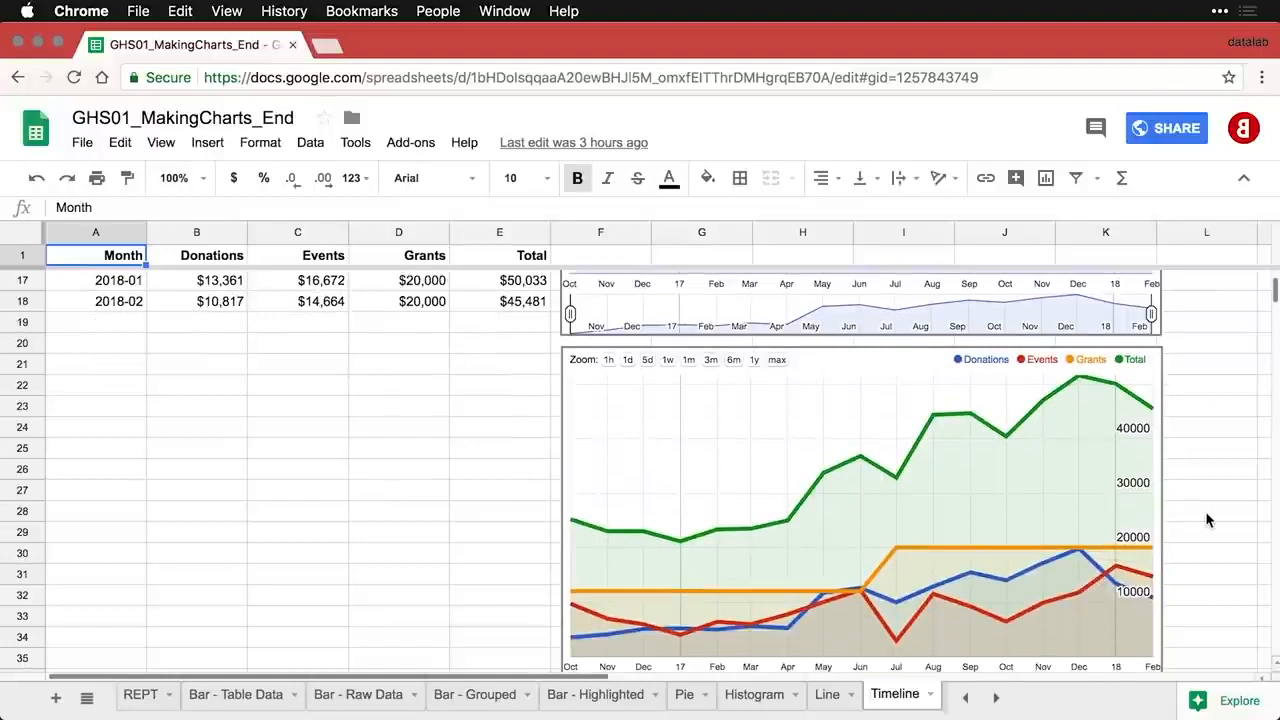
pyautogui.scroll(-1, 1207, 519)
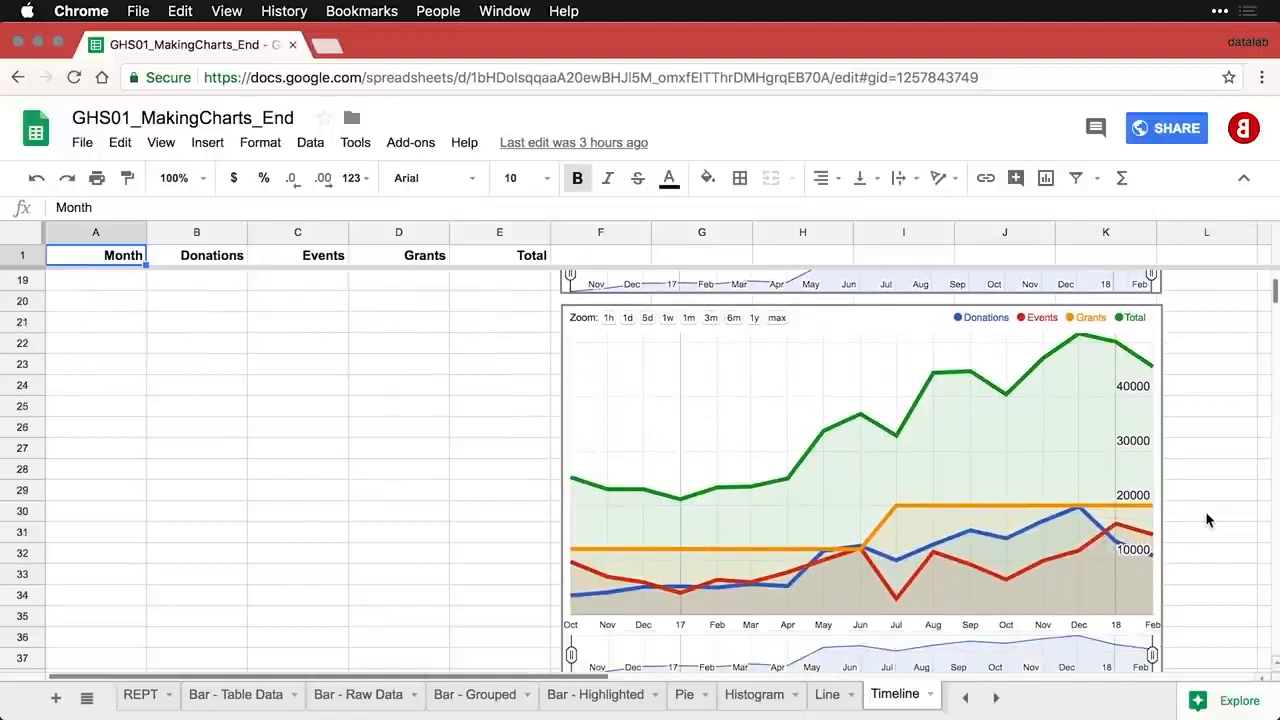
pyautogui.scroll(-1, 1207, 519)
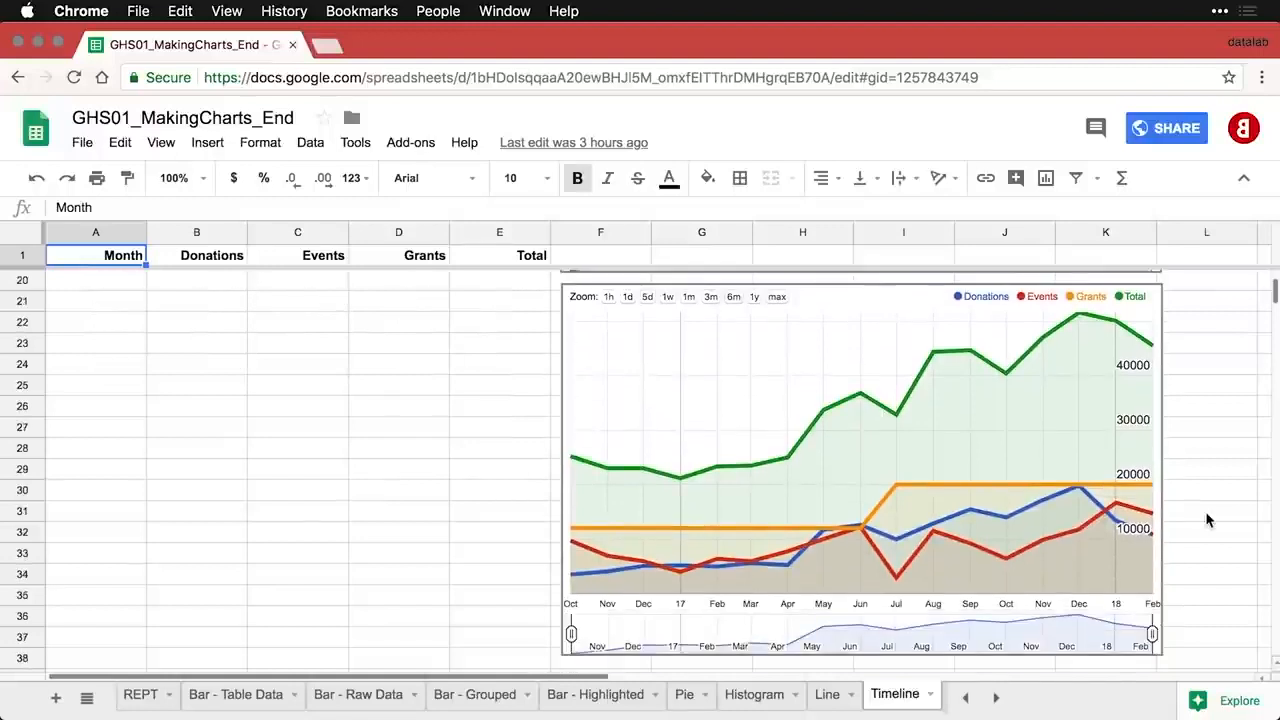
# - Open the timeline chart in the Chart editor and widen its date range to earlier months
pyautogui.click(753, 297)
pyautogui.click(753, 297)
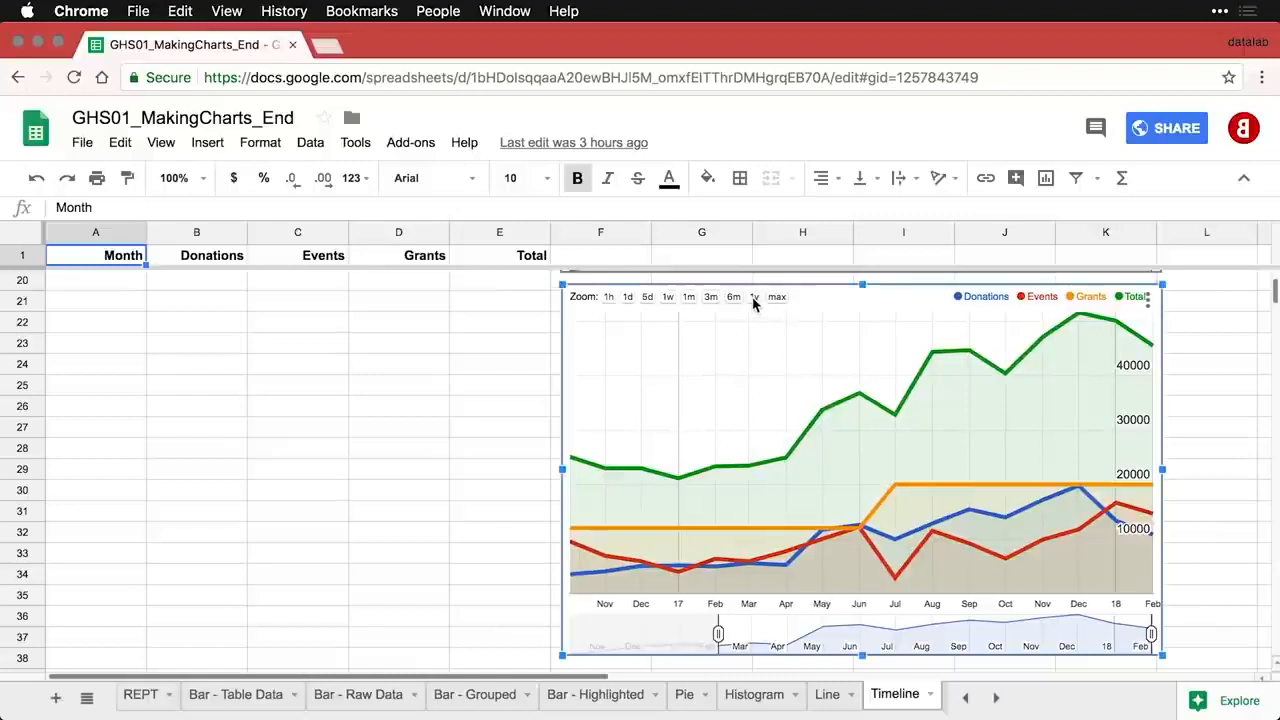
pyautogui.doubleClick(733, 300)
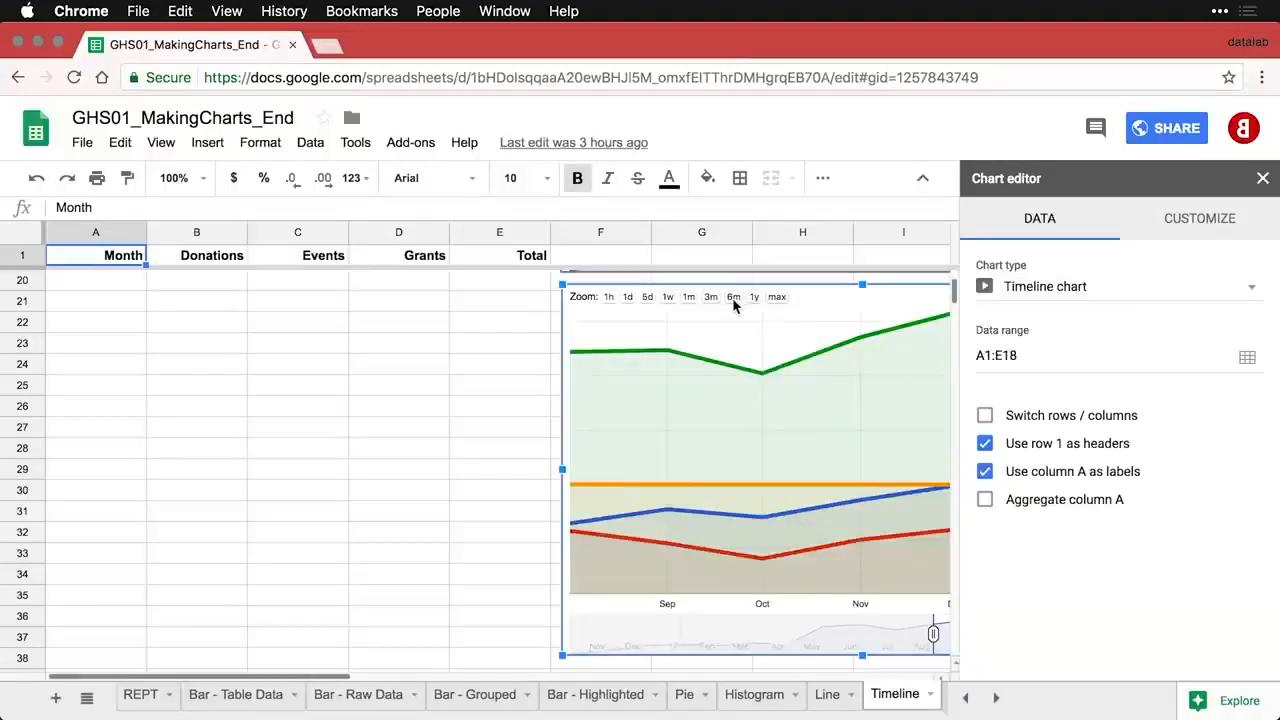
pyautogui.hscroll(5, 472, 446)
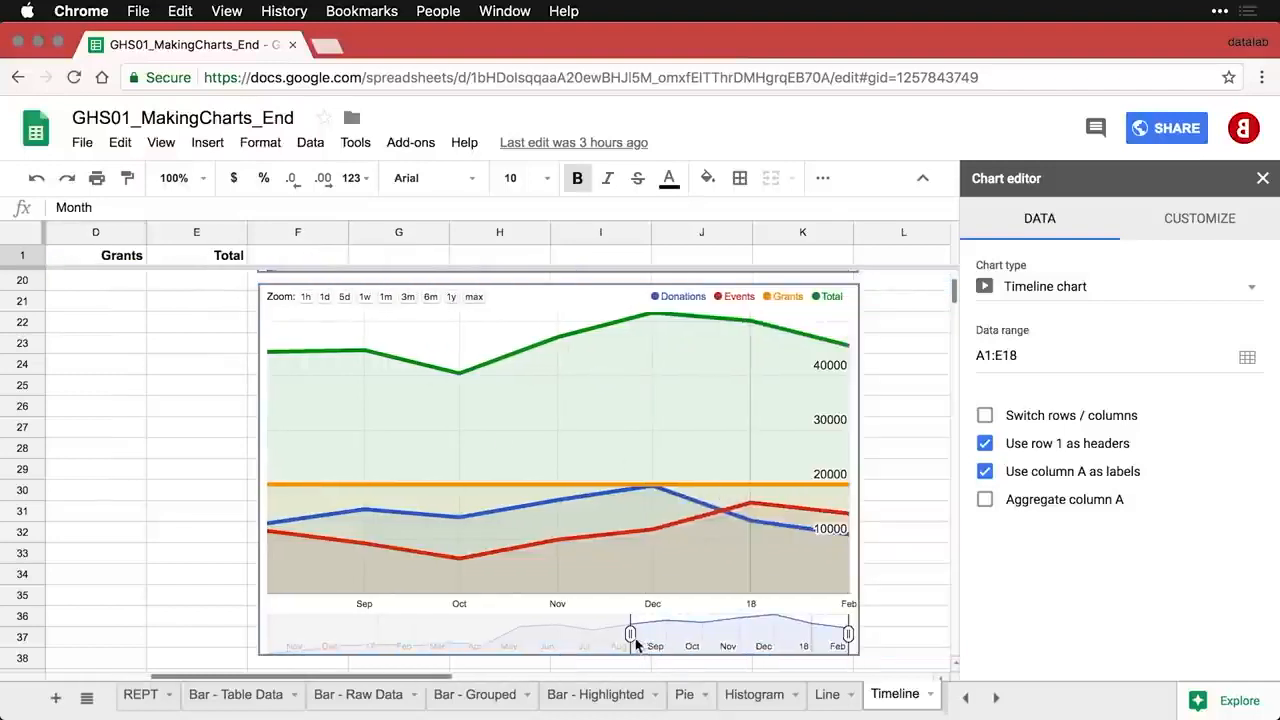
pyautogui.moveTo(629, 638); pyautogui.dragTo(258, 635)
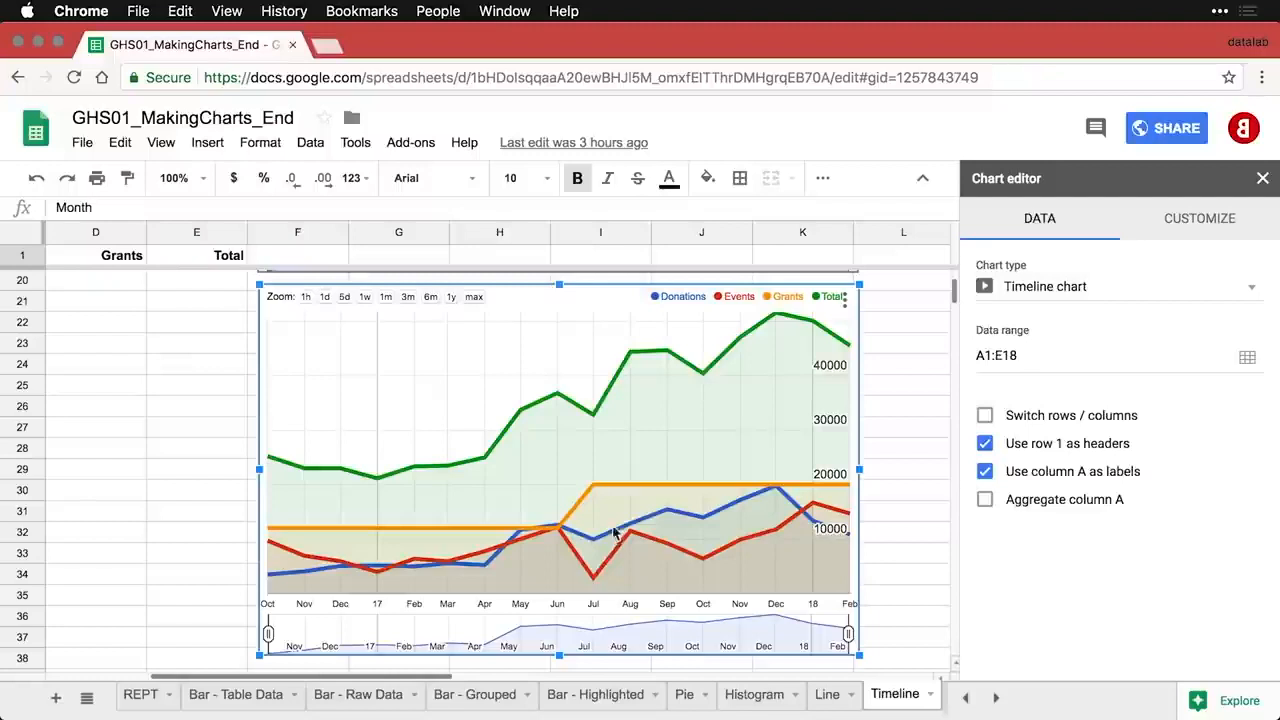
# - Publish the Donations vs. Month timeline chart as an interactive chart and confirm
pyautogui.click(845, 302)
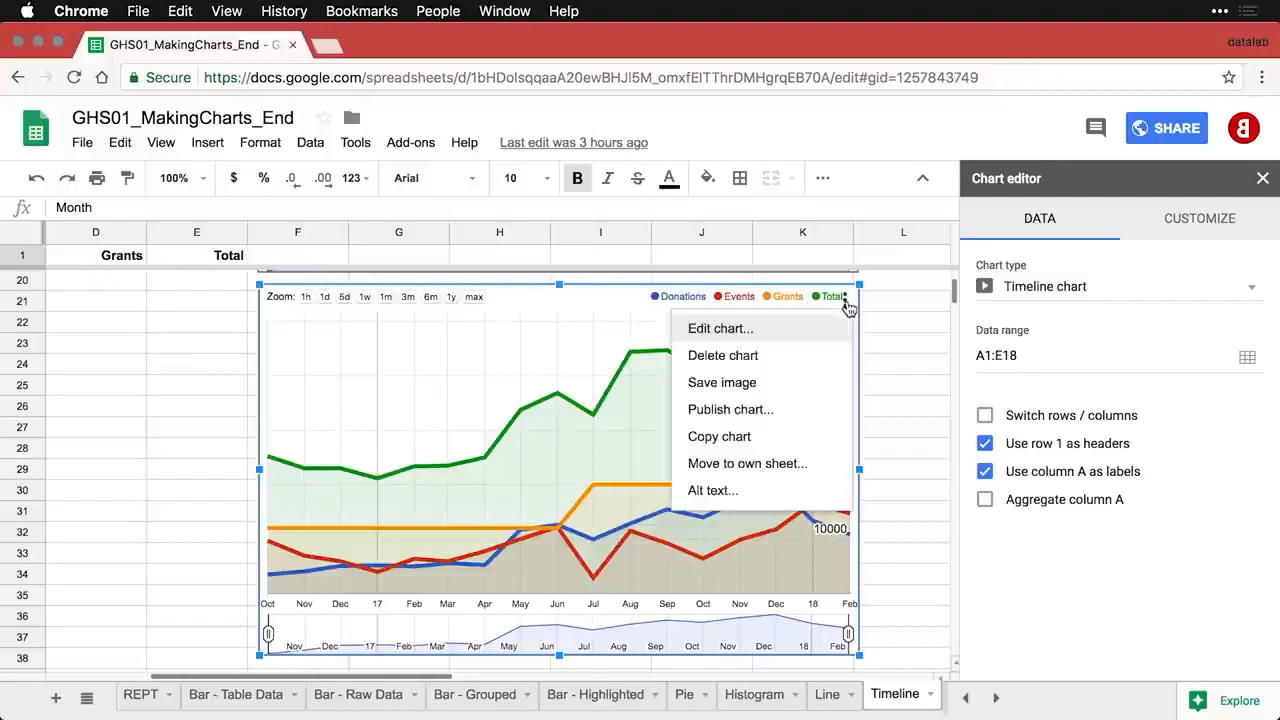
pyautogui.click(792, 411)
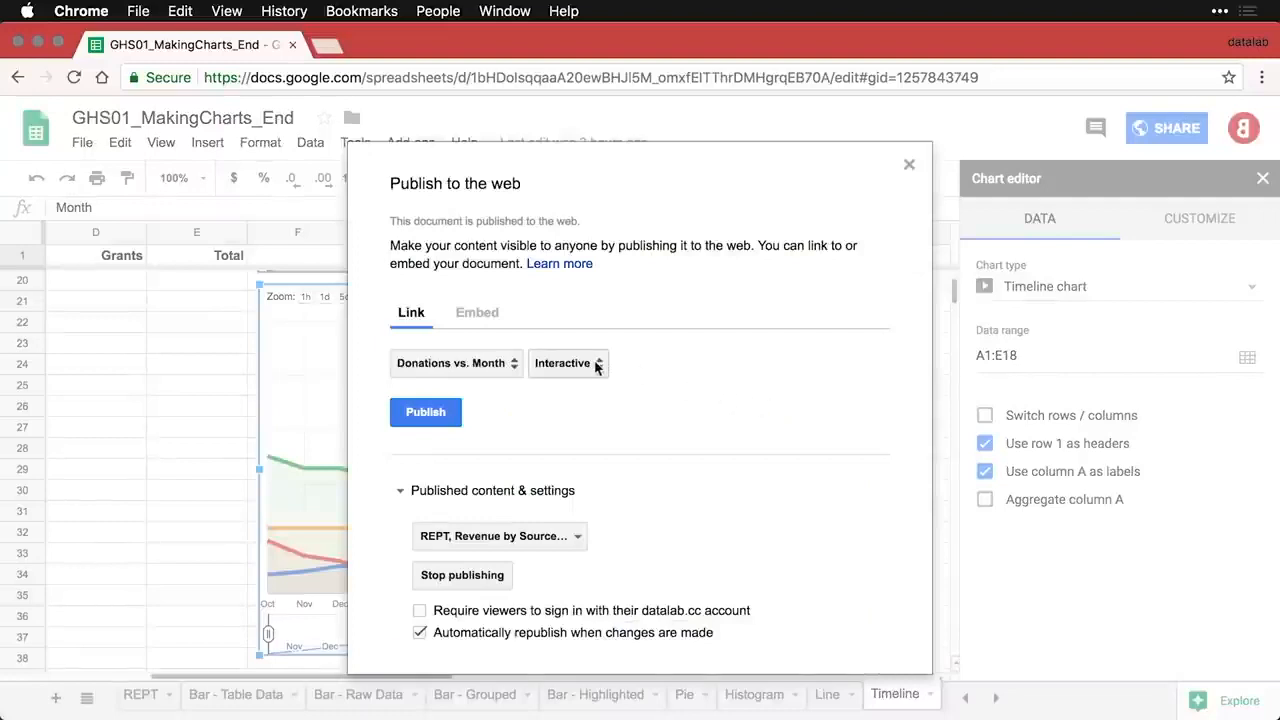
pyautogui.click(434, 418)
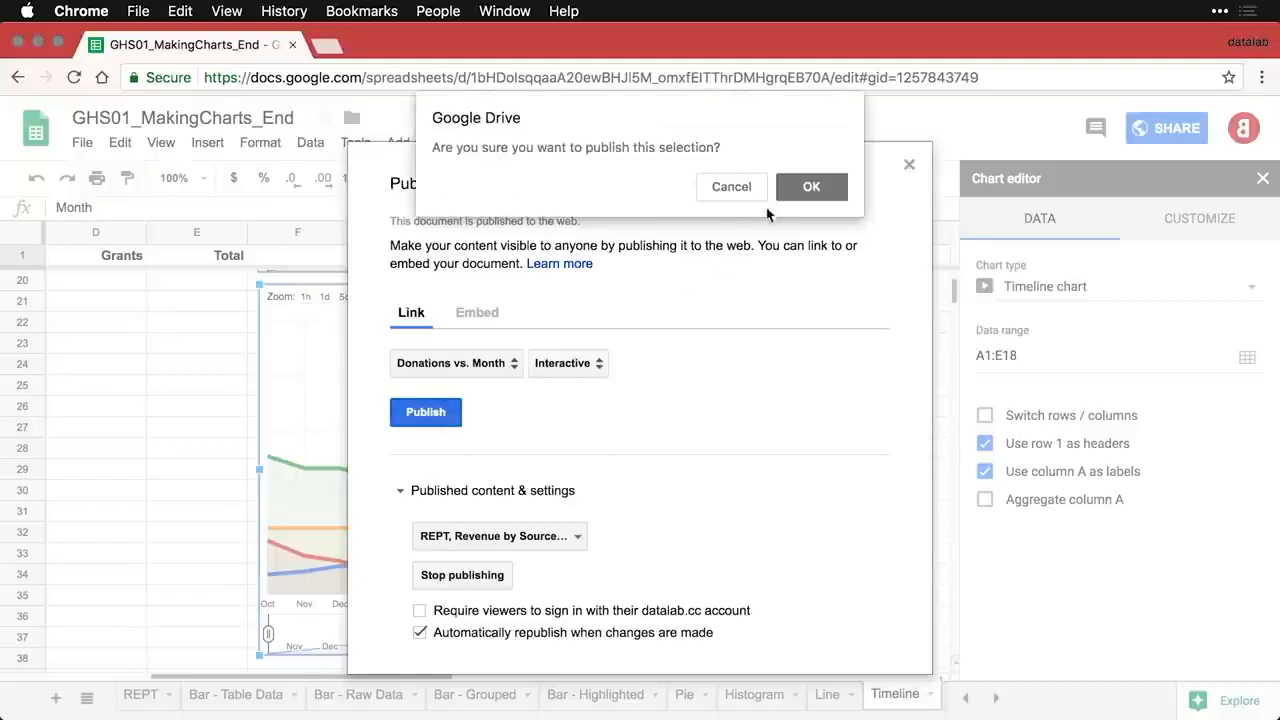
pyautogui.click(810, 188)
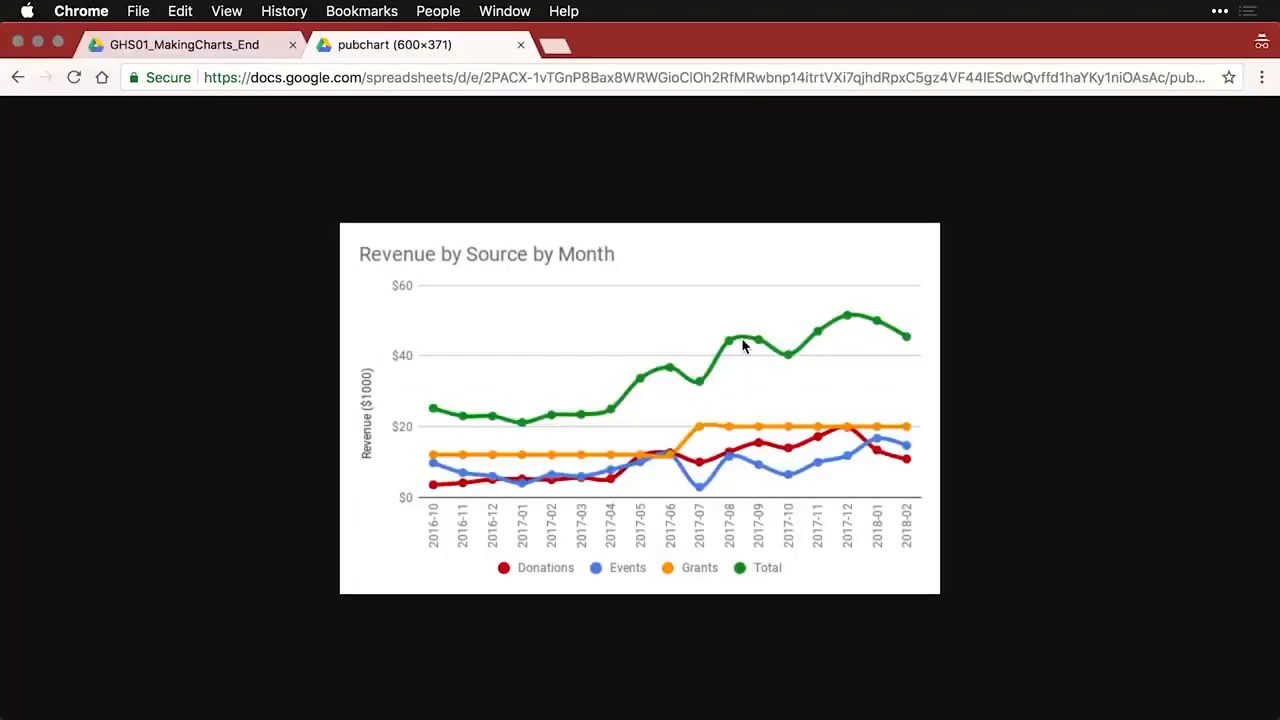
# - Load the published chart link in a new tab, try the 6m, 1y and 3m zooms, then close the window
pyautogui.press('super+t')
pyautogui.press('super+v')
pyautogui.press('Return')
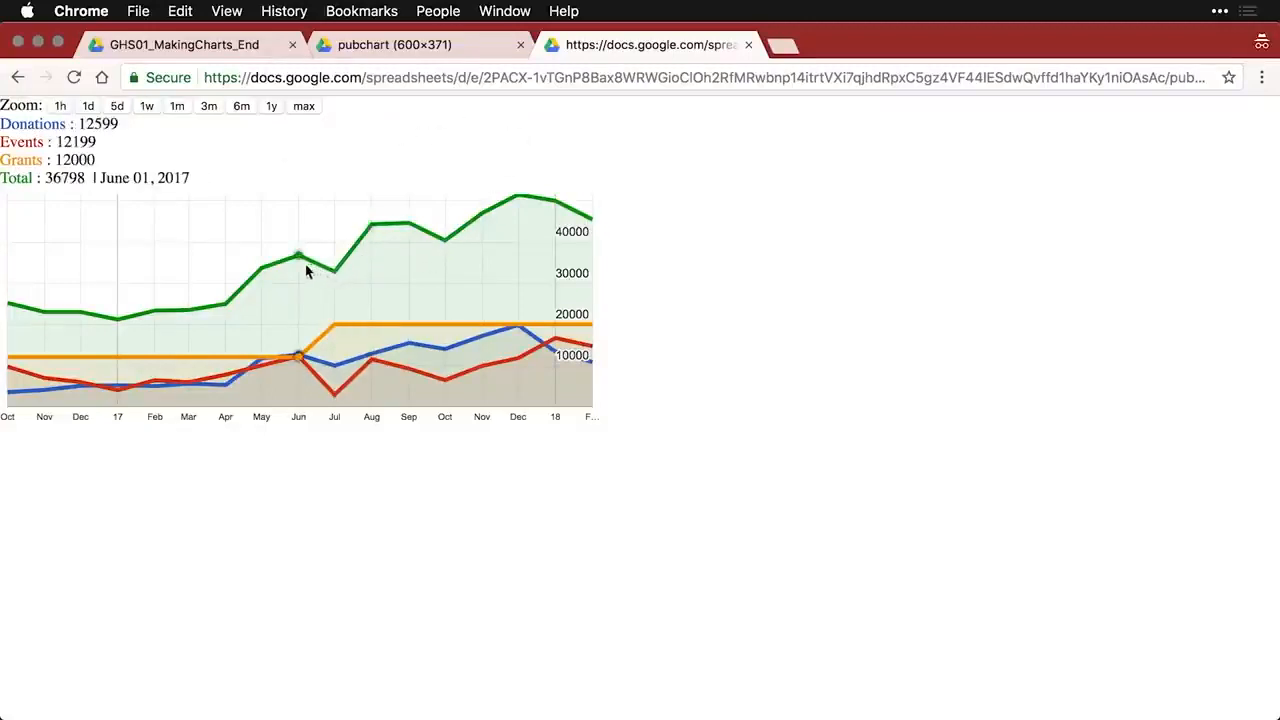
pyautogui.click(241, 106)
pyautogui.click(270, 107)
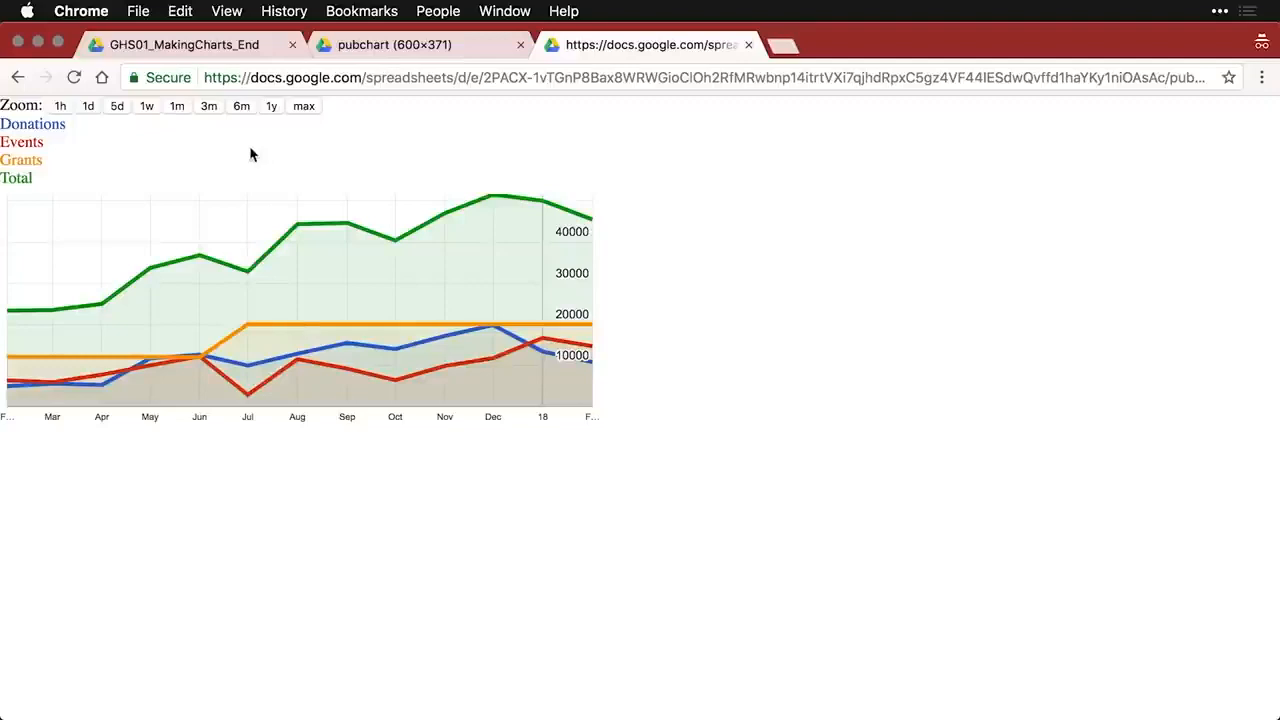
pyautogui.click(211, 110)
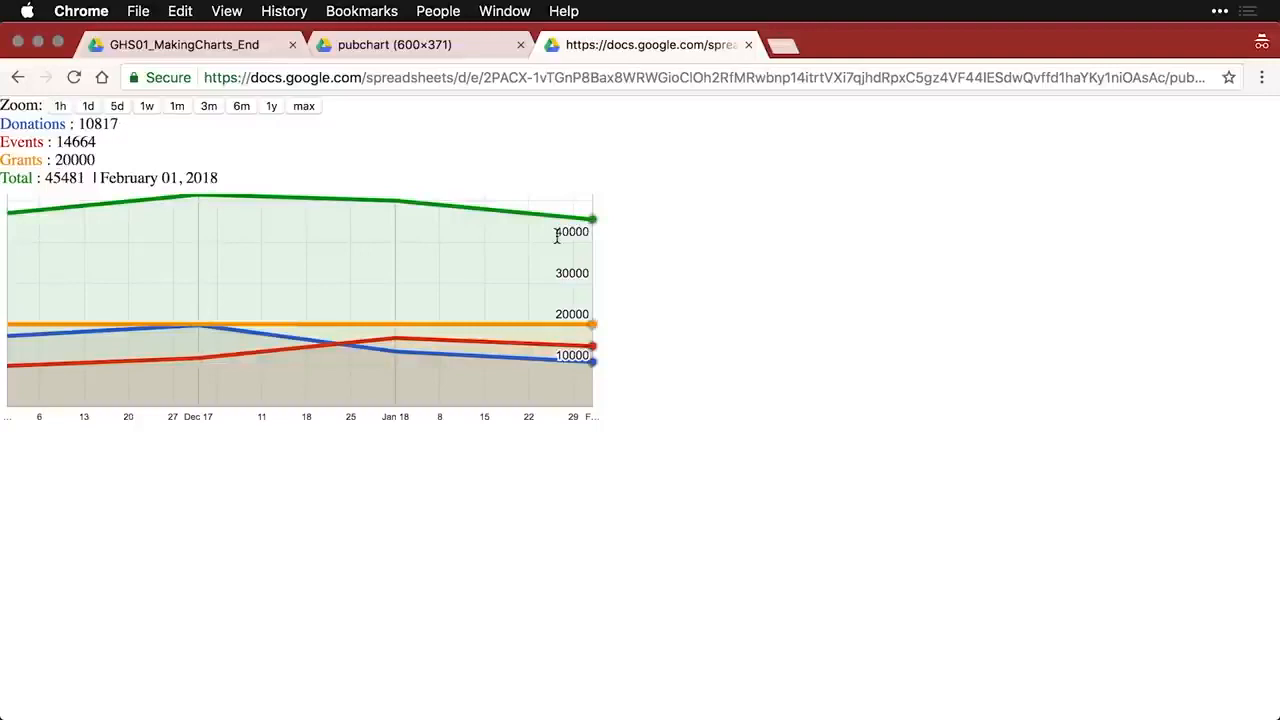
pyautogui.click(18, 42)
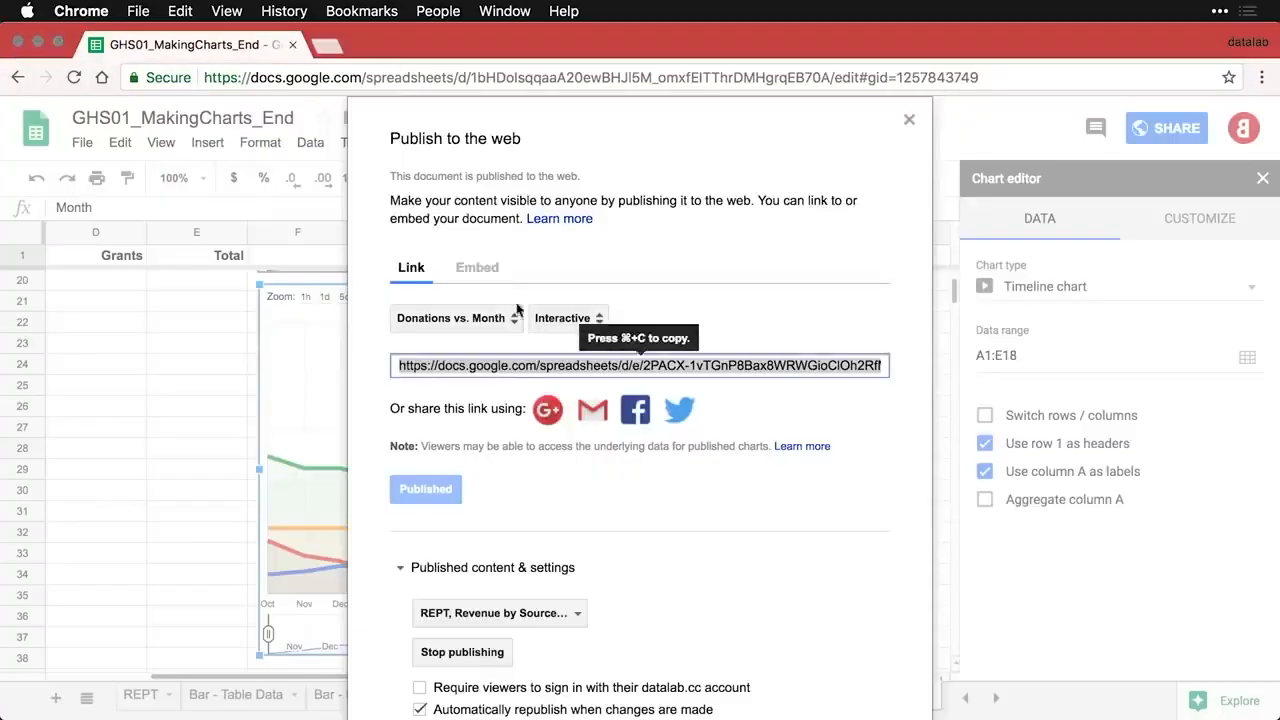
# - Review the list of published sheets and charts, then stop publishing the document and confirm
pyautogui.click(830, 573)
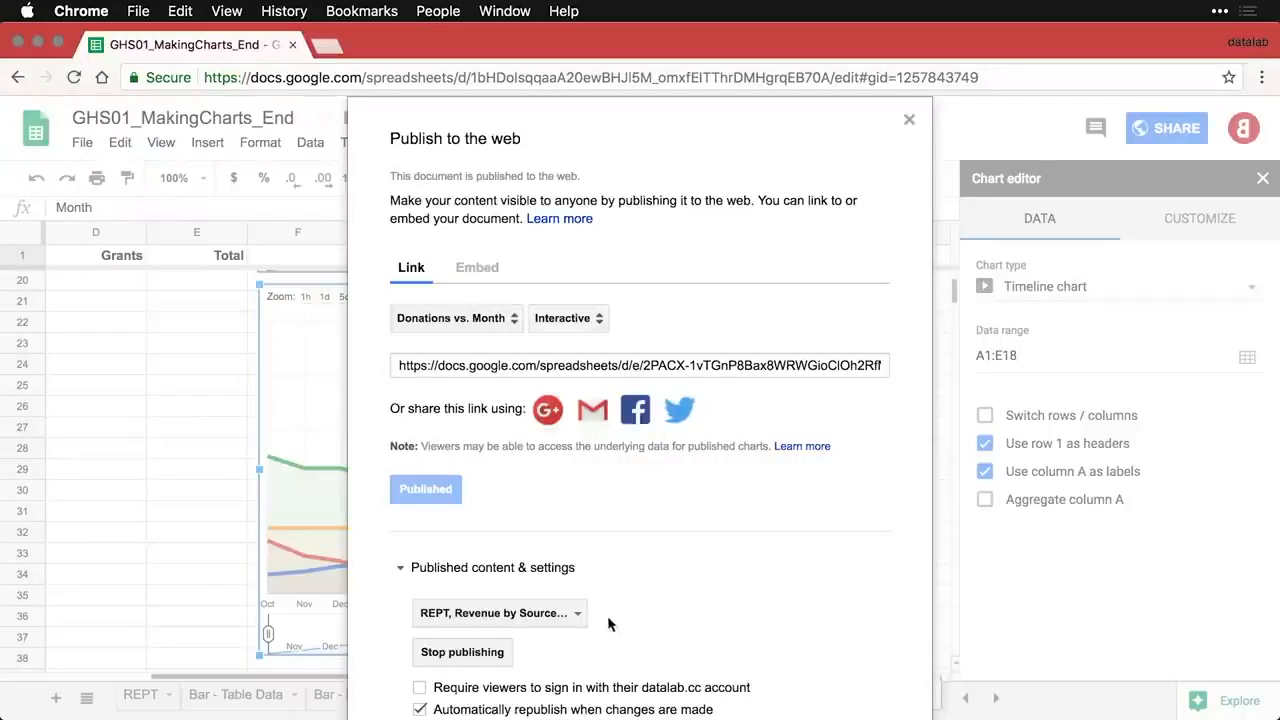
pyautogui.click(577, 615)
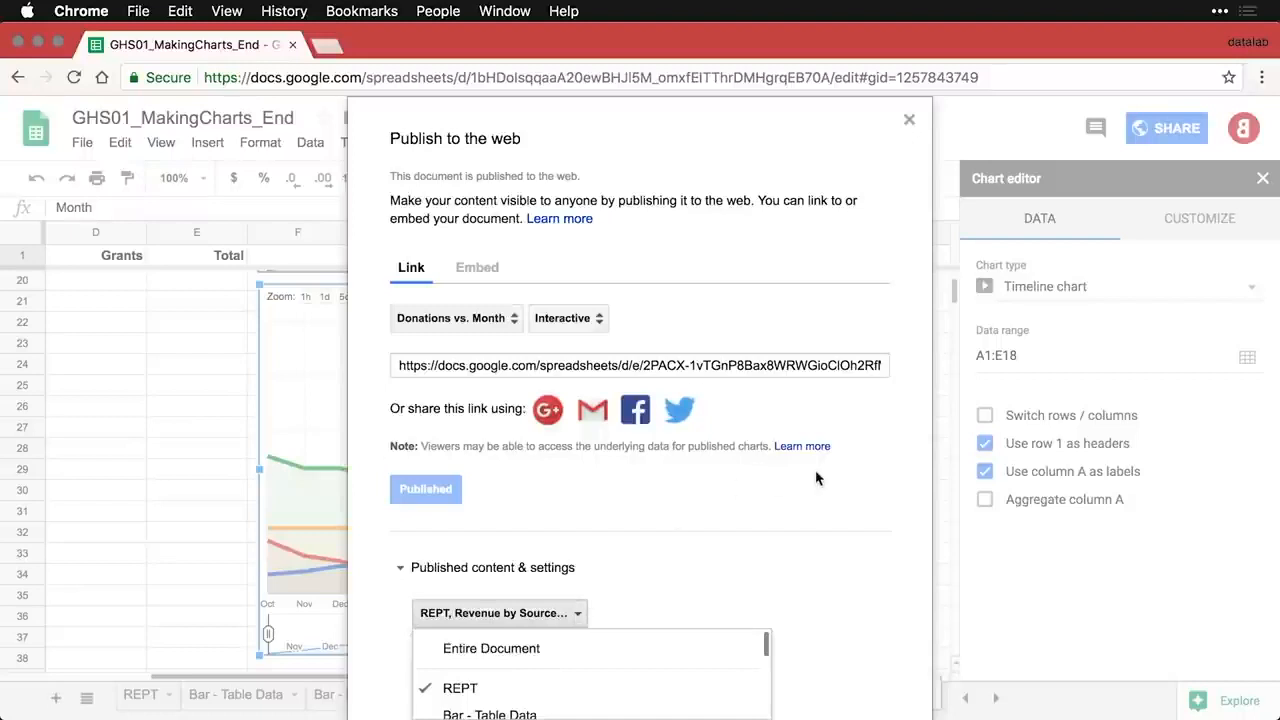
pyautogui.scroll(-5, 745, 668)
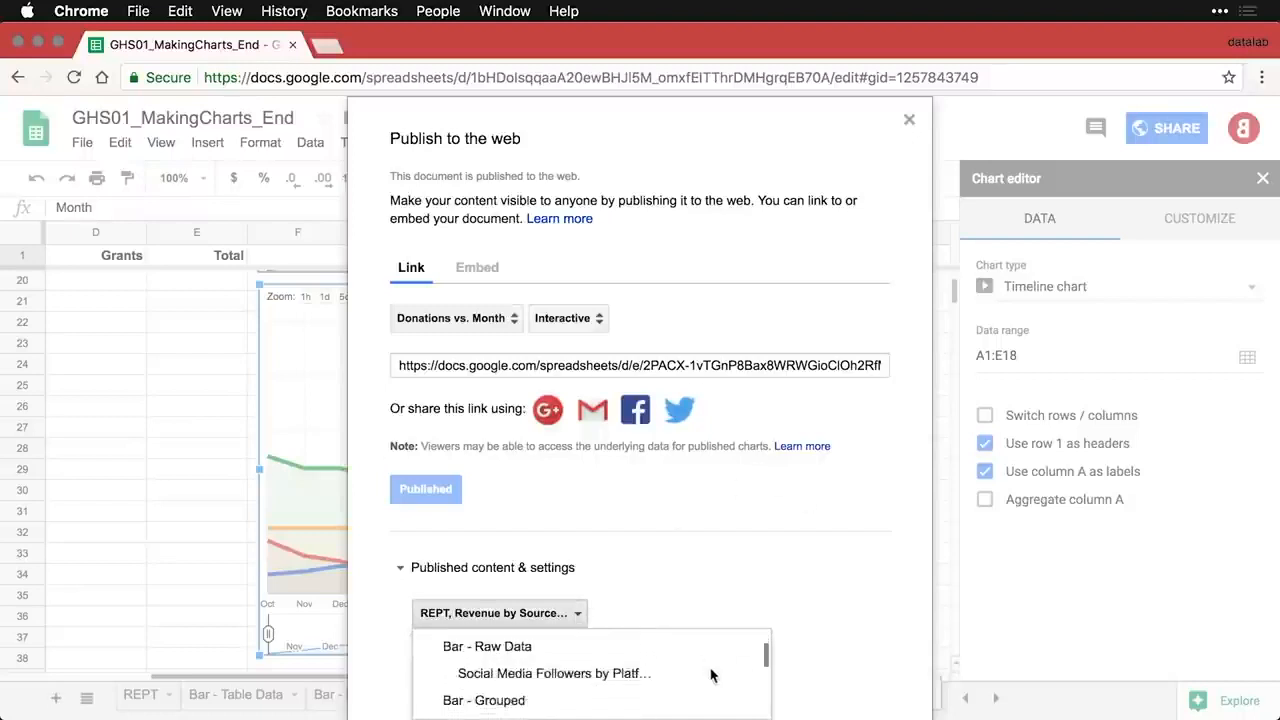
pyautogui.scroll(-10, 711, 676)
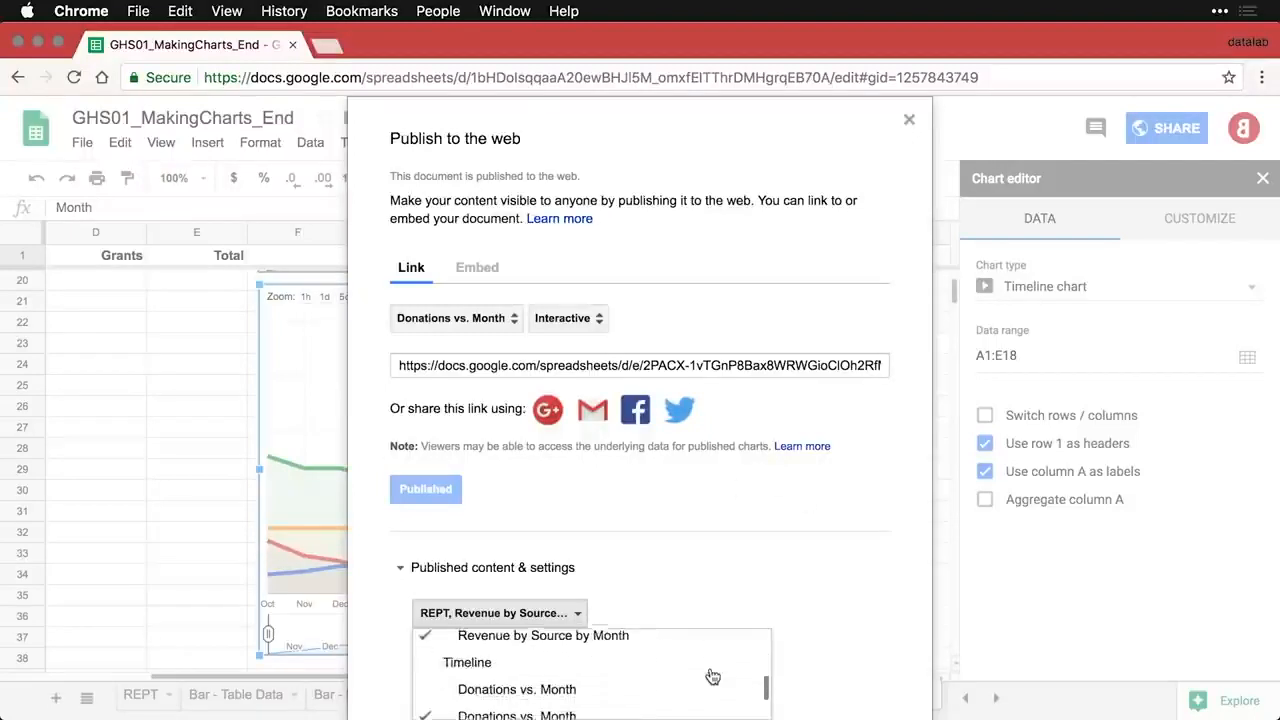
pyautogui.scroll(-3, 712, 677)
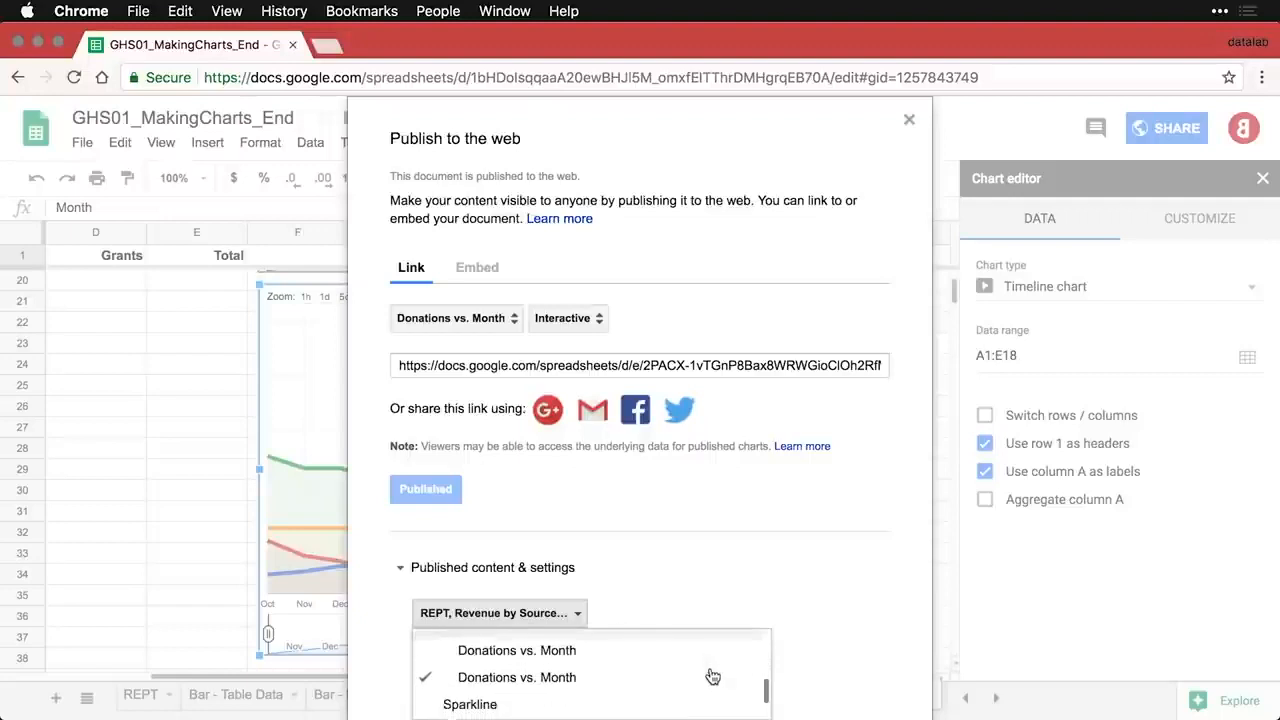
pyautogui.click(733, 580)
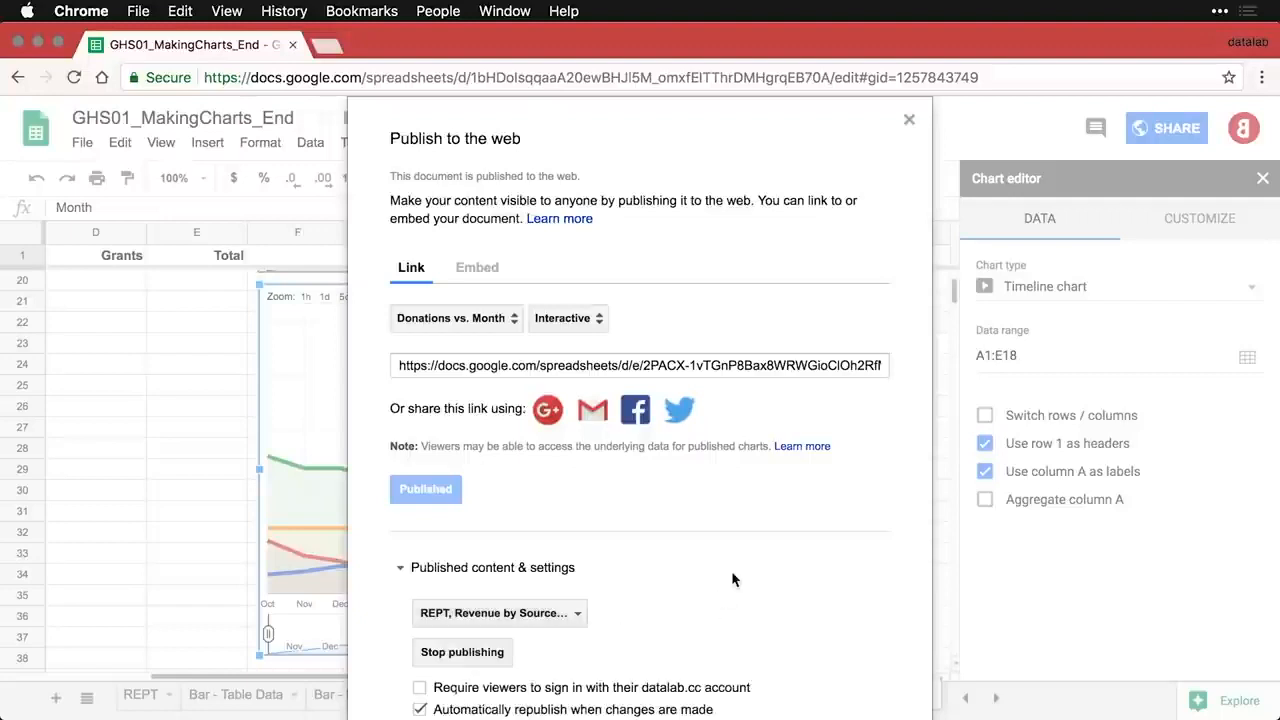
pyautogui.click(459, 655)
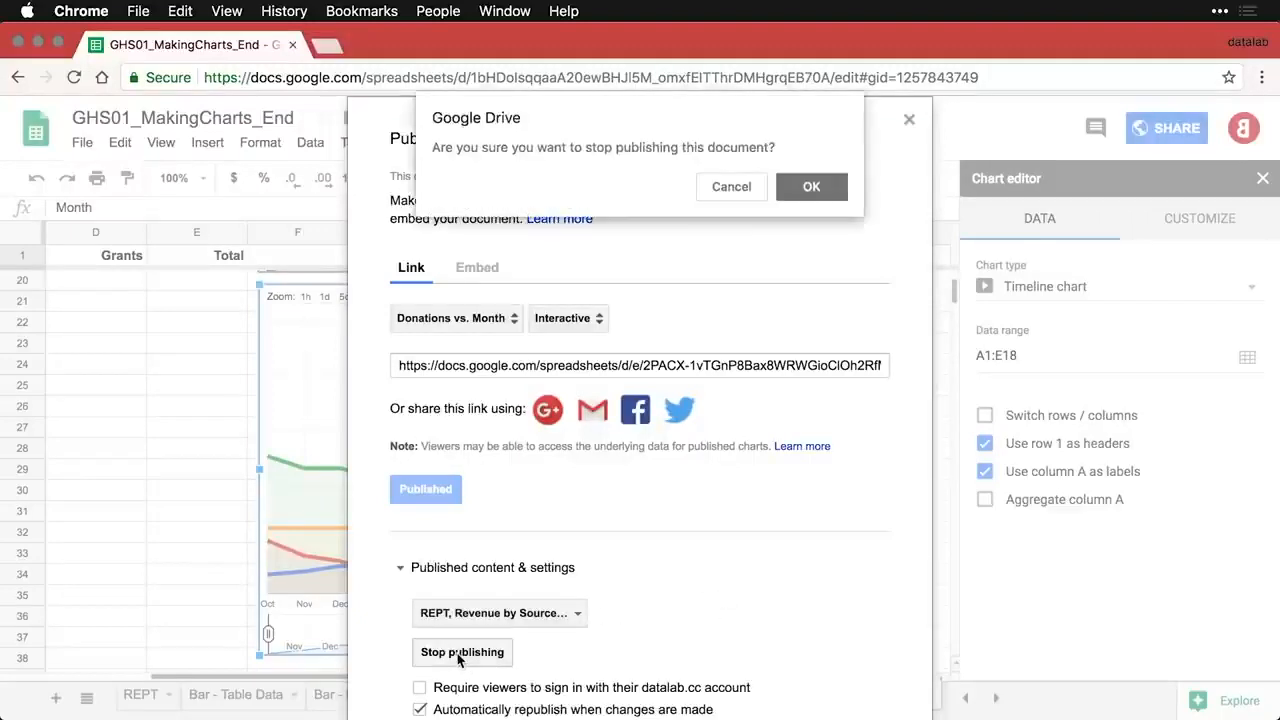
pyautogui.click(817, 185)
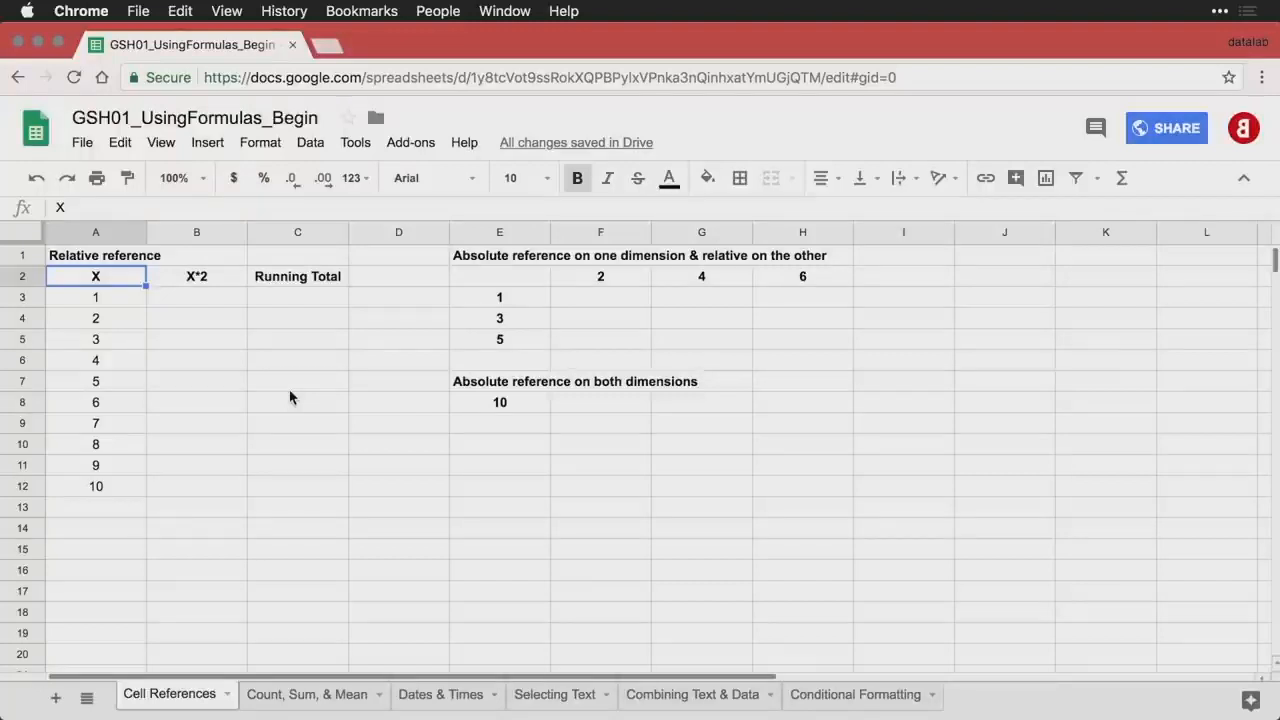
# - Enter the formula =A3*2 in B3 to double the first X value
pyautogui.moveTo(107, 293); pyautogui.dragTo(112, 485)
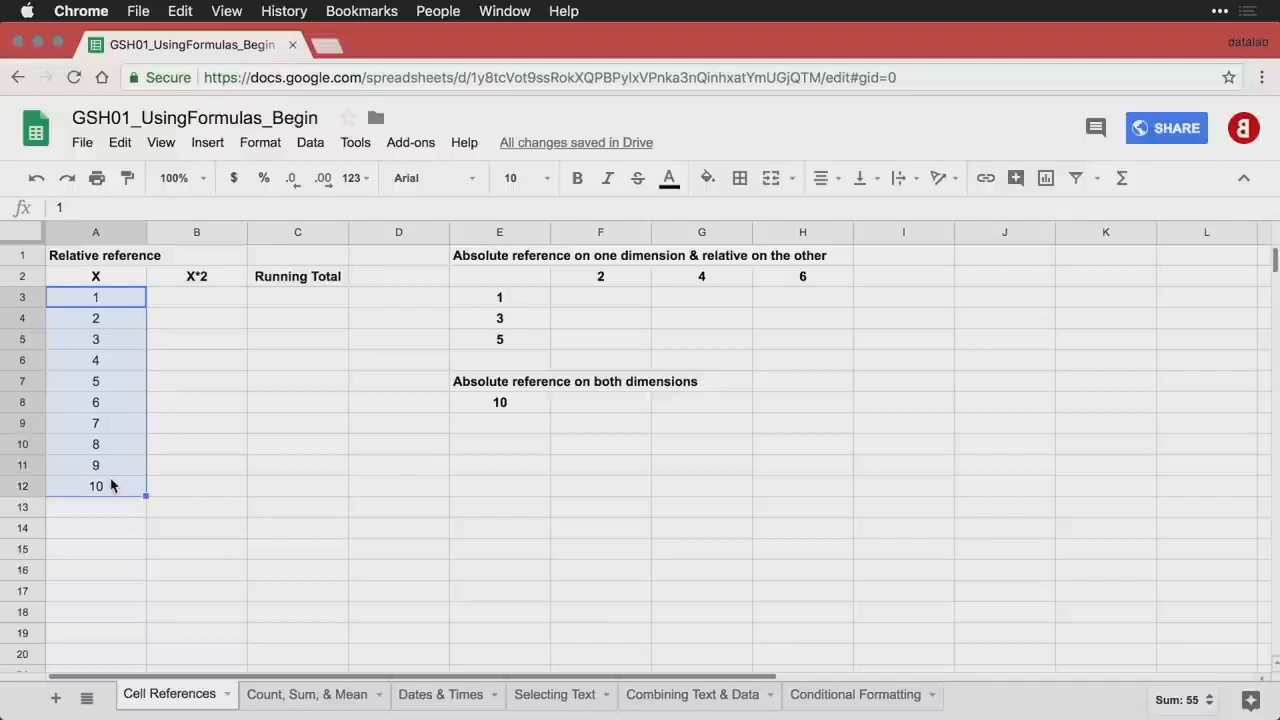
pyautogui.click(210, 307)
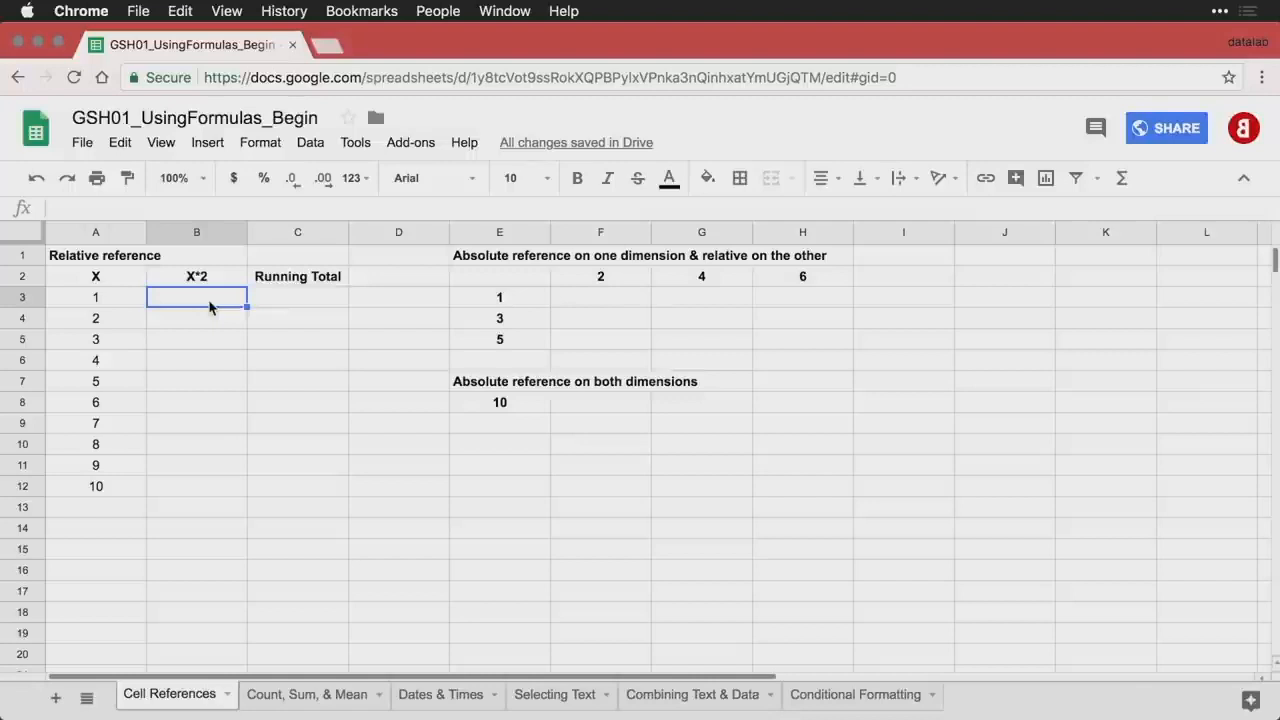
pyautogui.write('=')
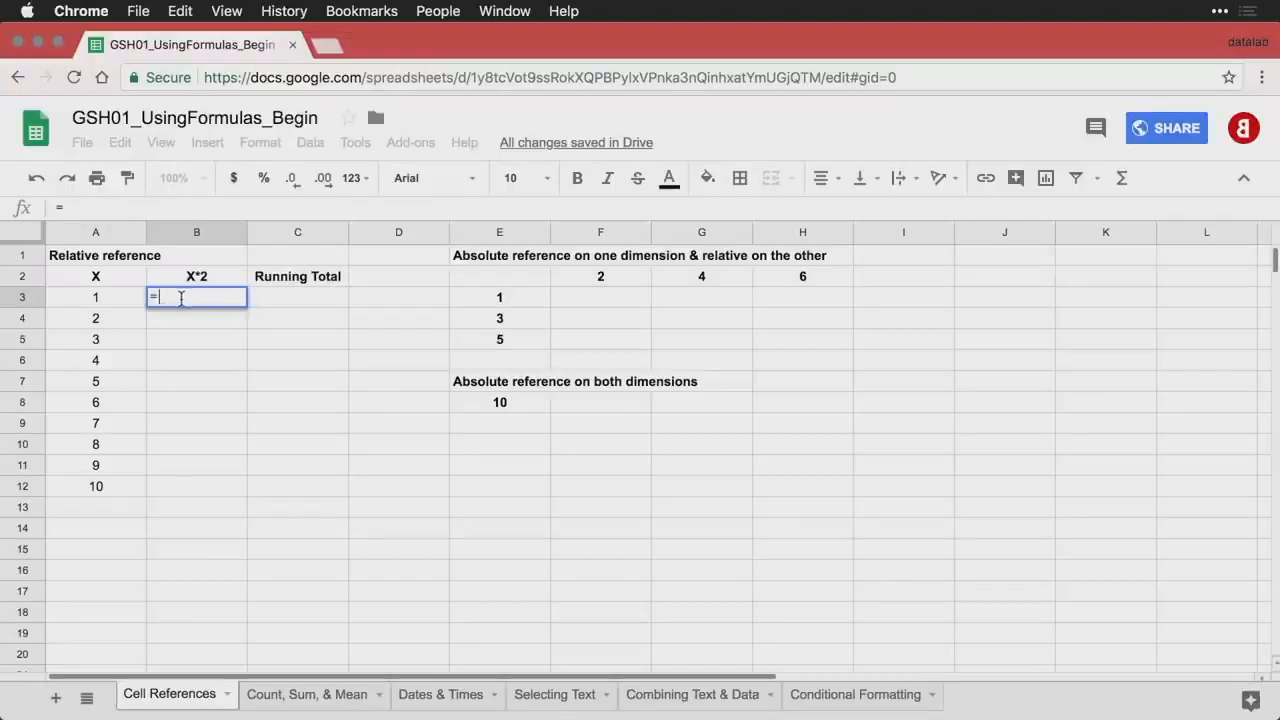
pyautogui.click(103, 302)
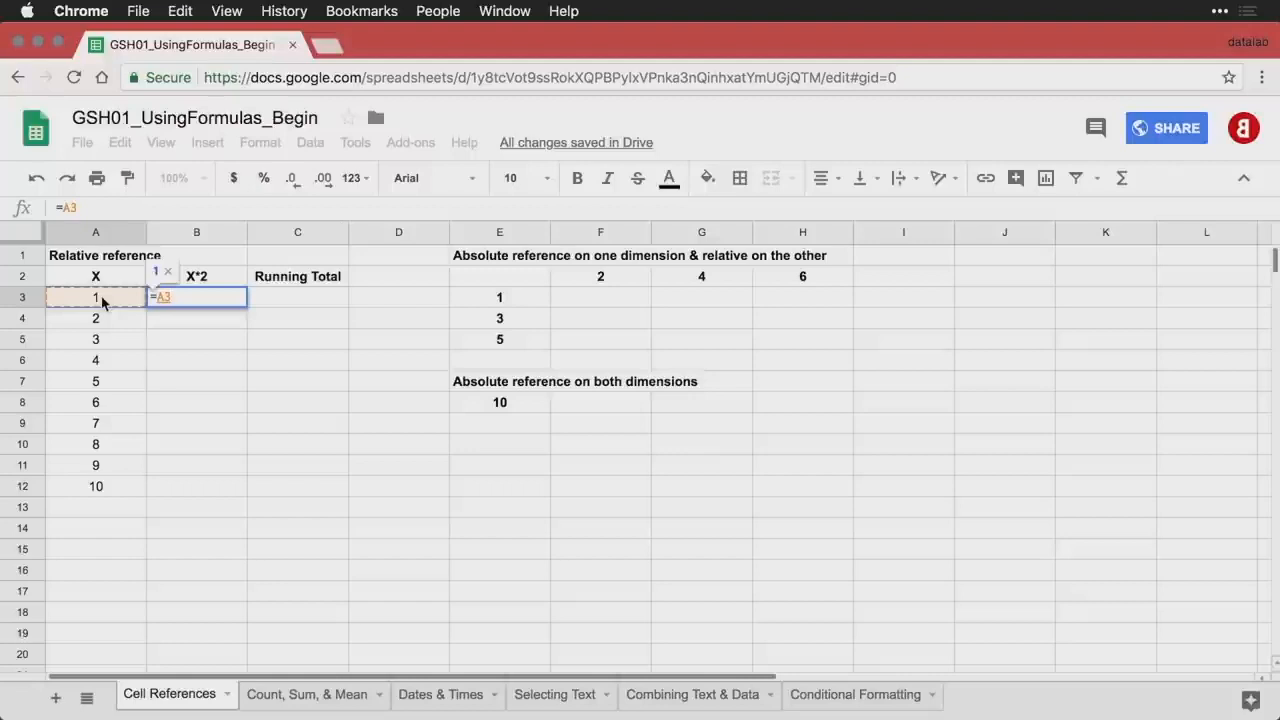
pyautogui.write('*2')
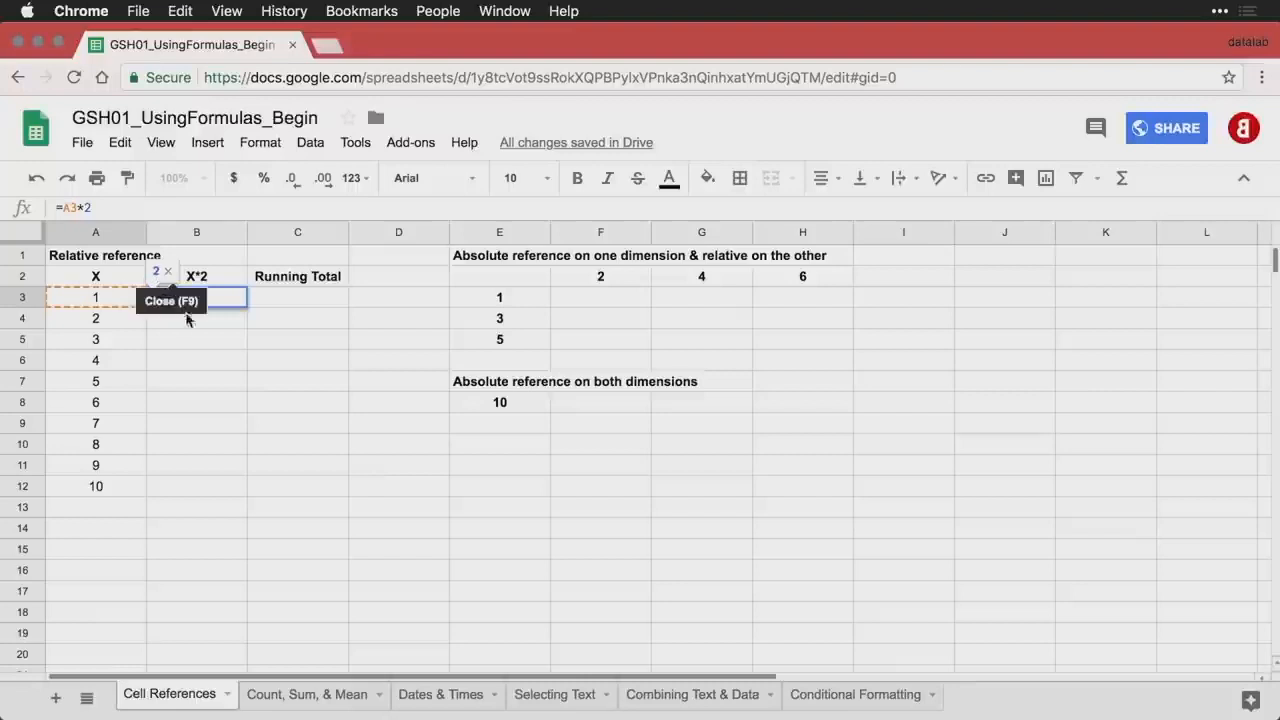
pyautogui.press('Return')
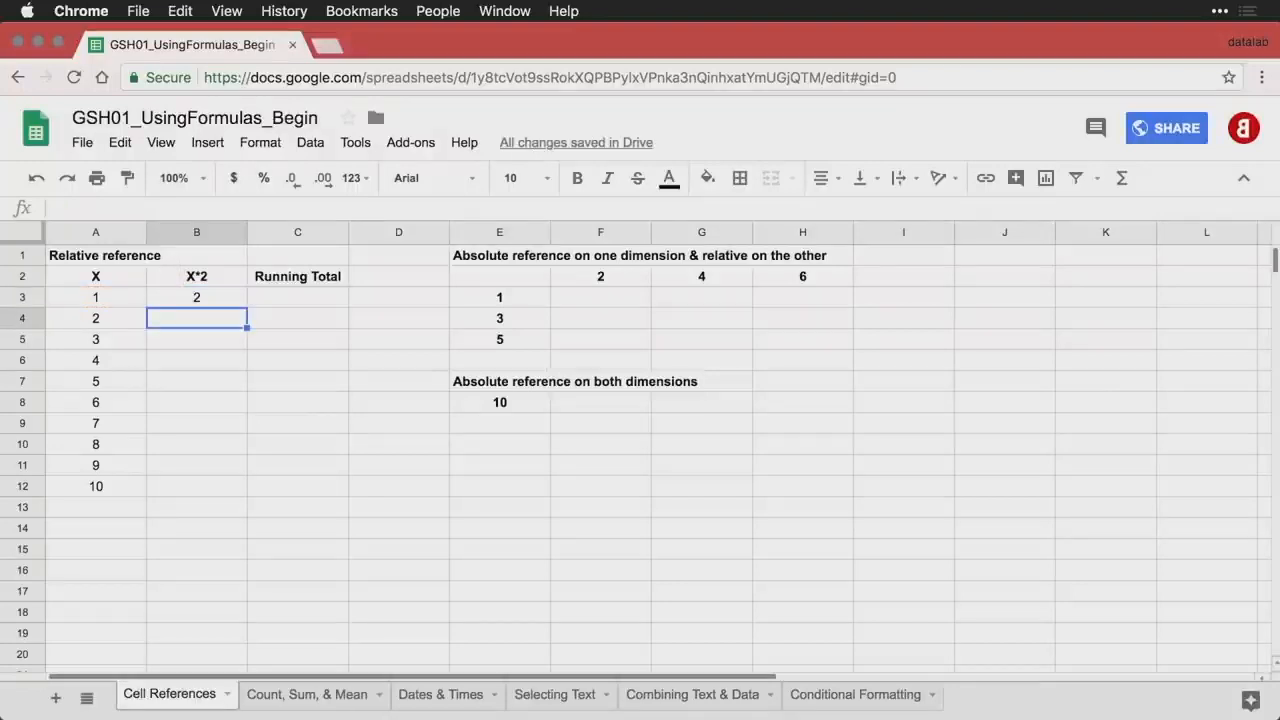
pyautogui.doubleClick(219, 303)
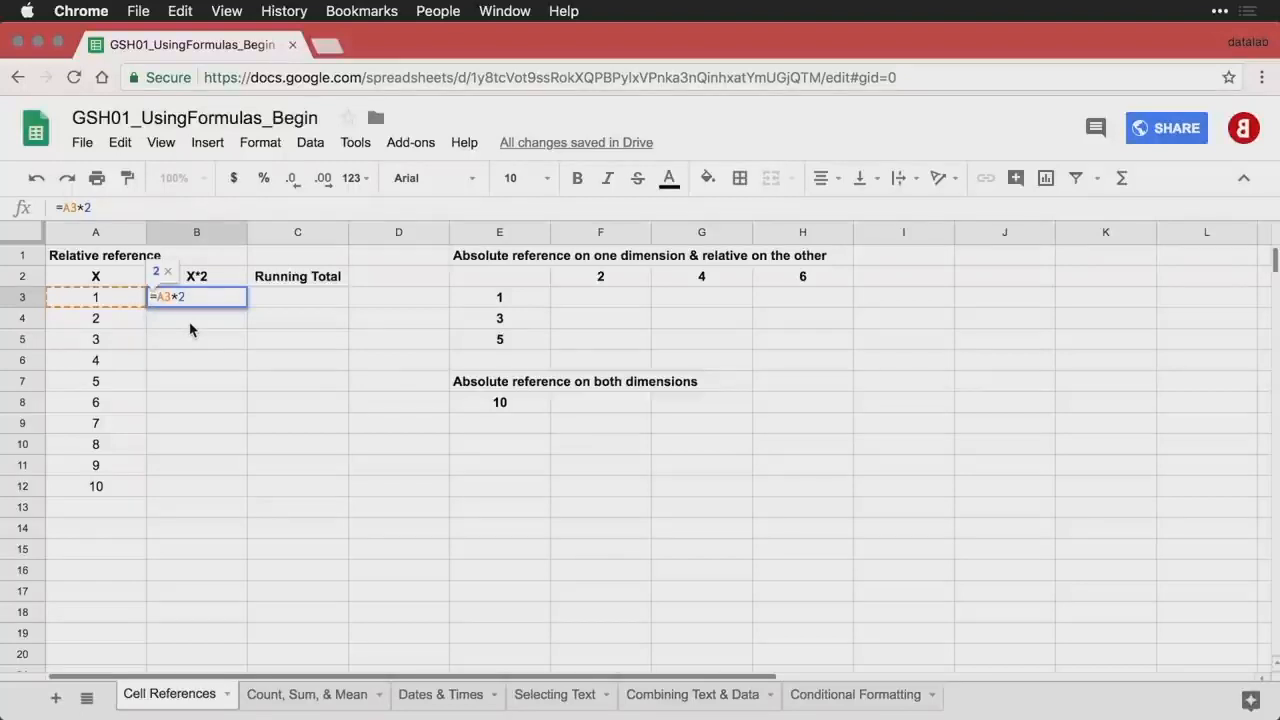
pyautogui.press('Return')
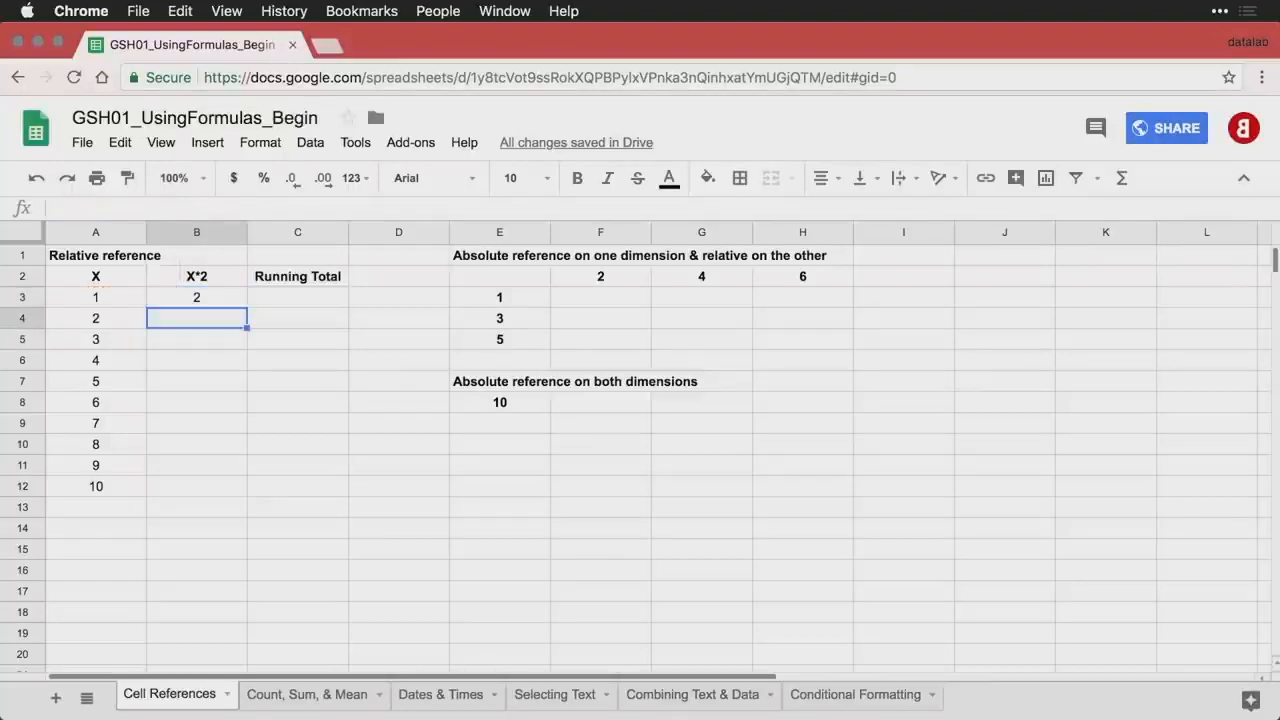
# - Fill the B3 formula down through B12 and show formulas with Ctrl+`
pyautogui.click(204, 300)
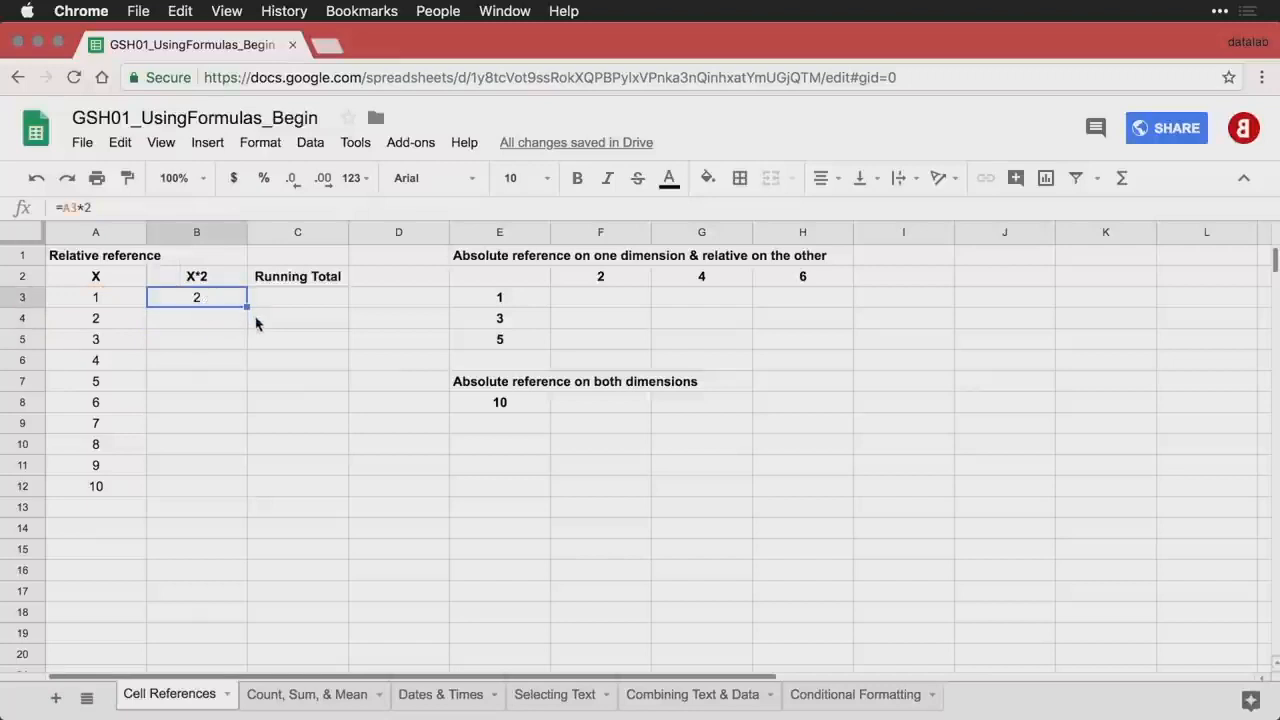
pyautogui.moveTo(247, 305); pyautogui.dragTo(228, 486)
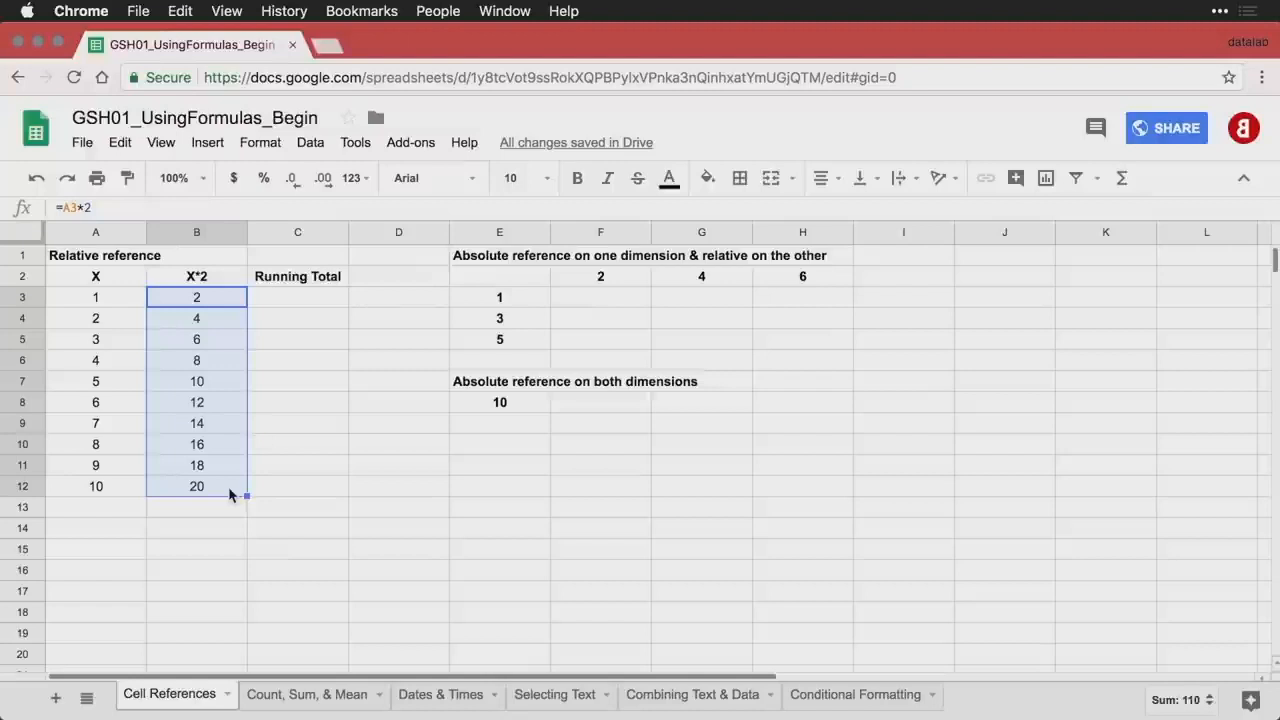
pyautogui.hotkey('ctrl', '`')
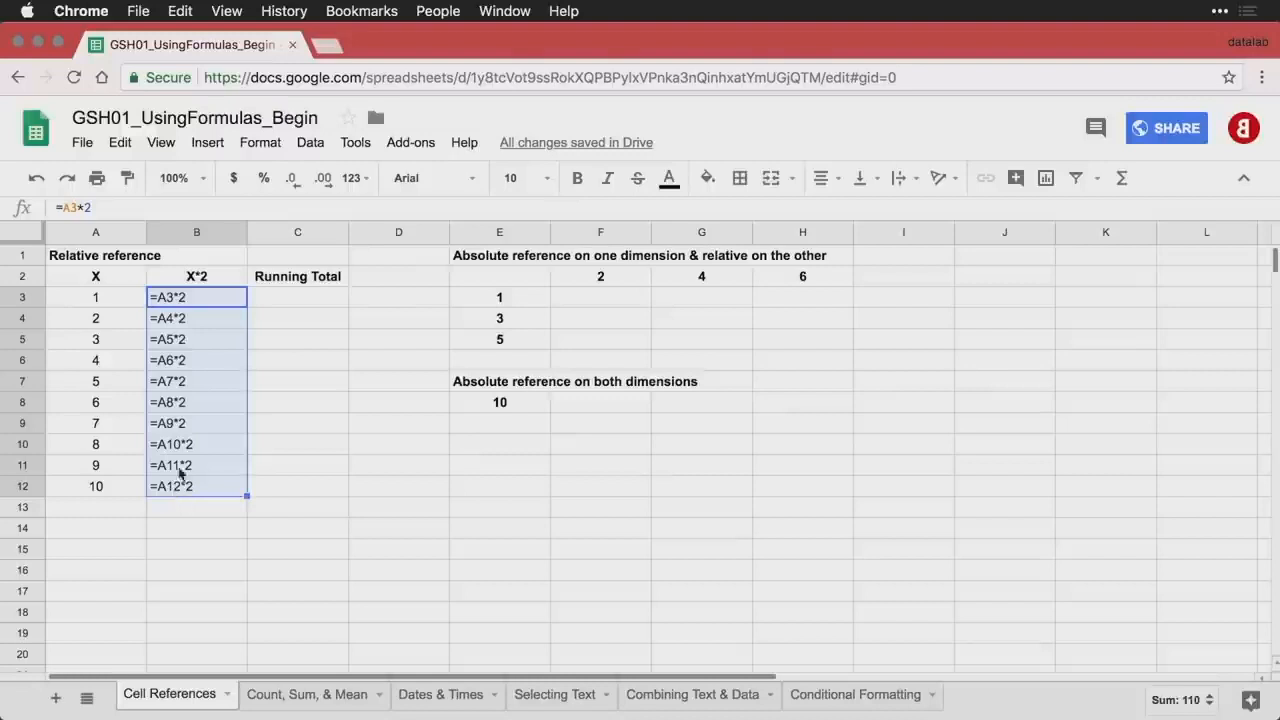
# - Show computed values again and enter =B3 in C3 as the first running total
pyautogui.click(317, 303)
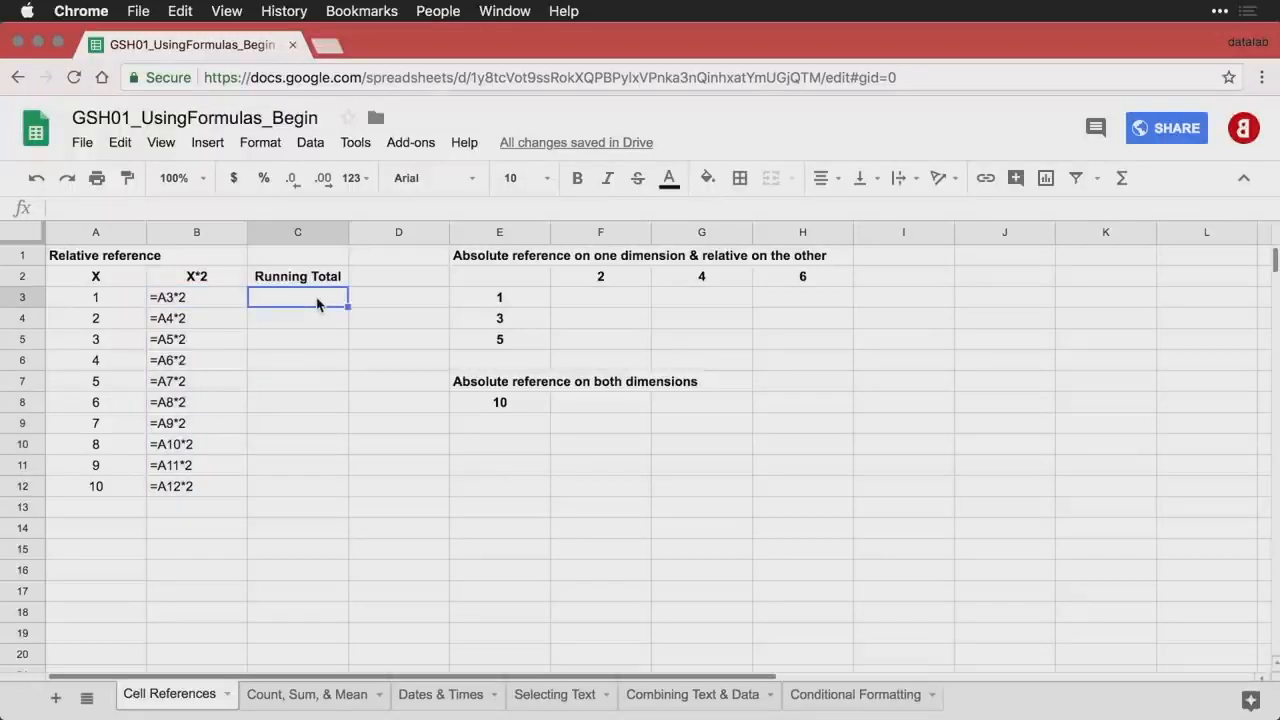
pyautogui.hotkey('ctrl', '`')
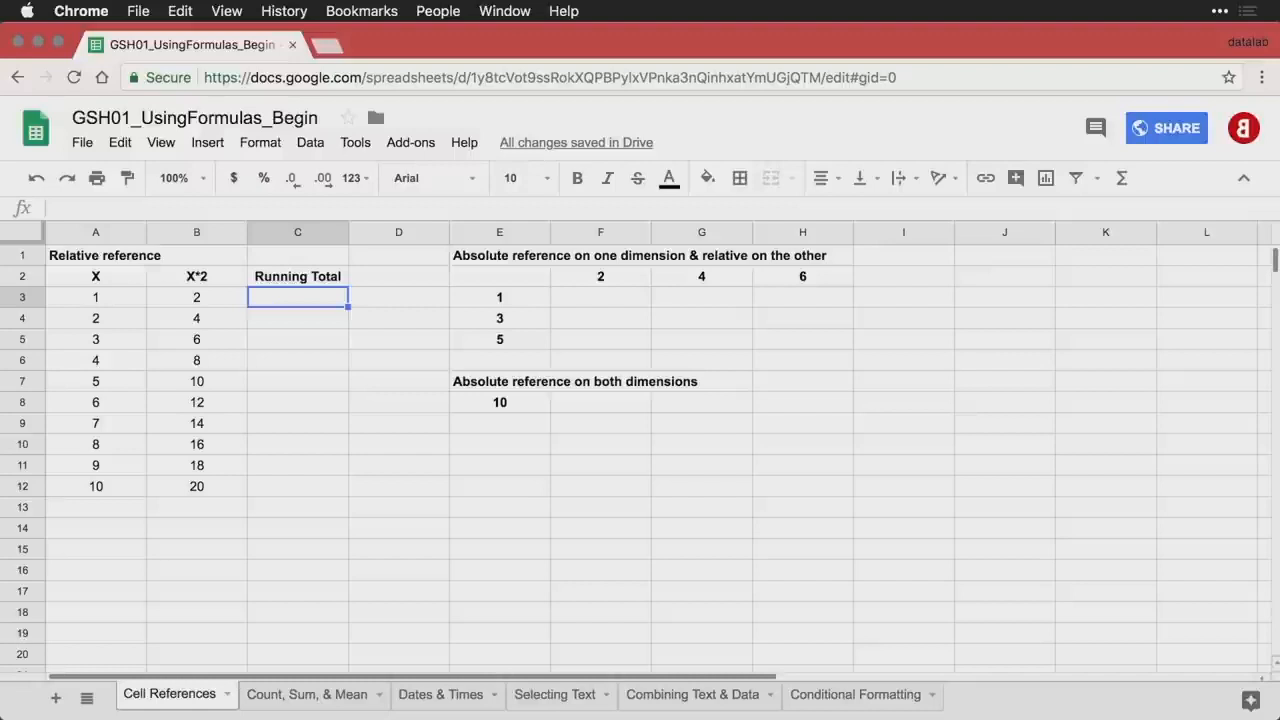
pyautogui.write('=')
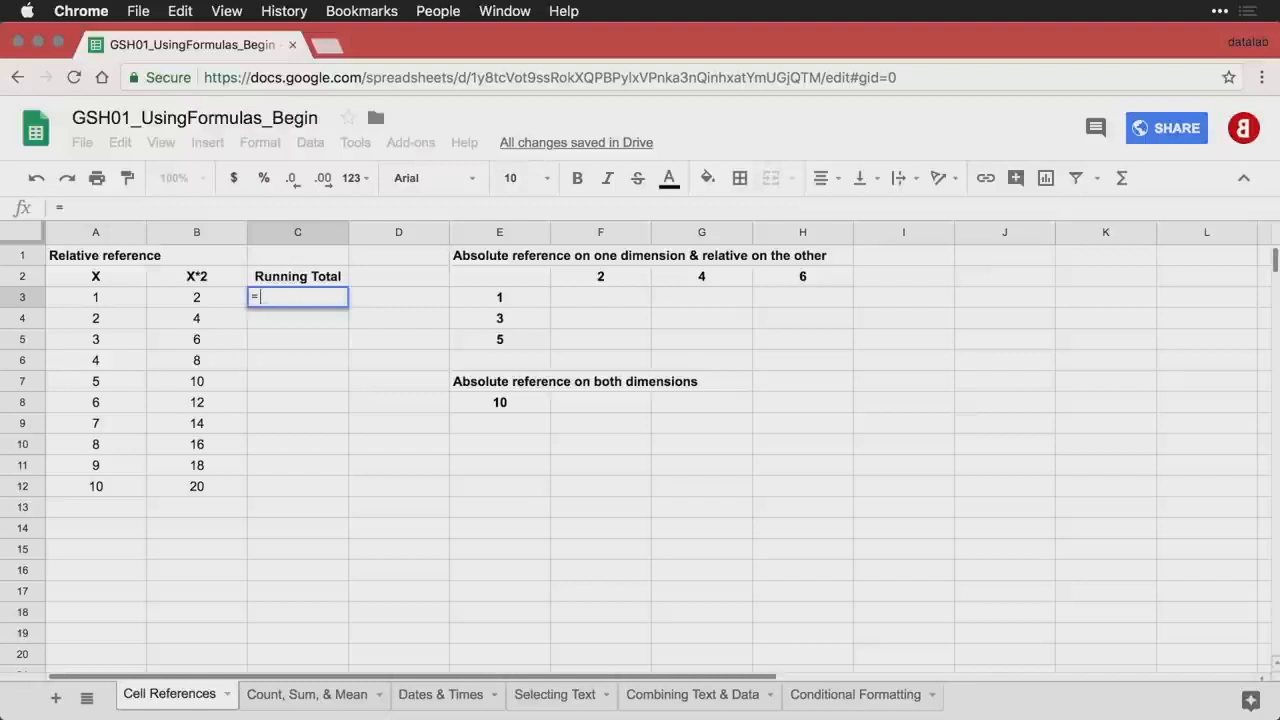
pyautogui.press('Left')
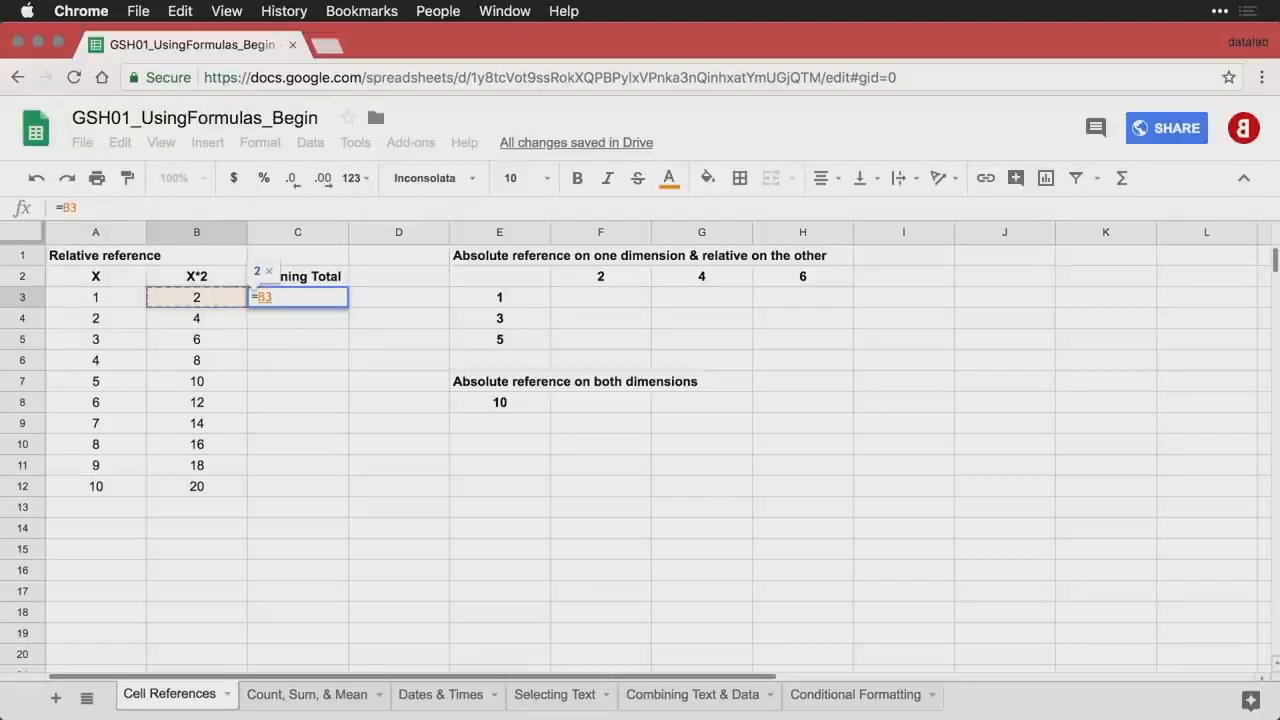
pyautogui.press('Return')
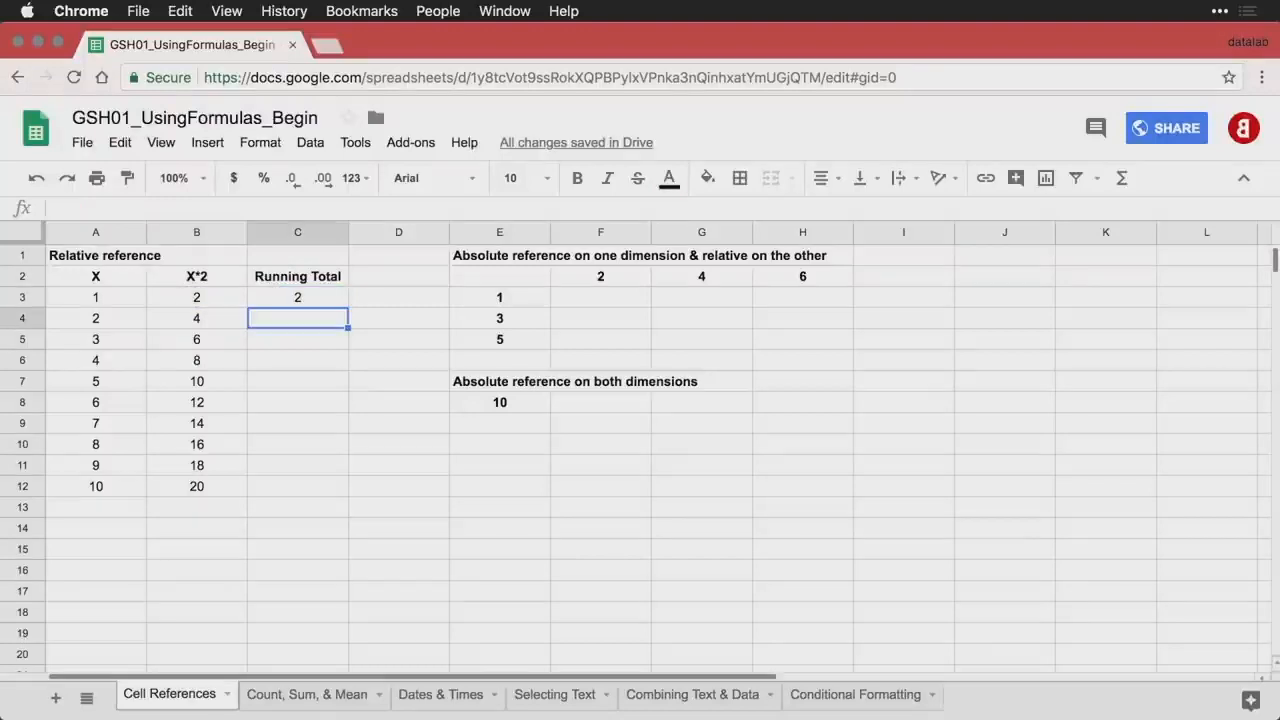
# - Enter the running-total formula =C3+B4 in C4
pyautogui.write('=')
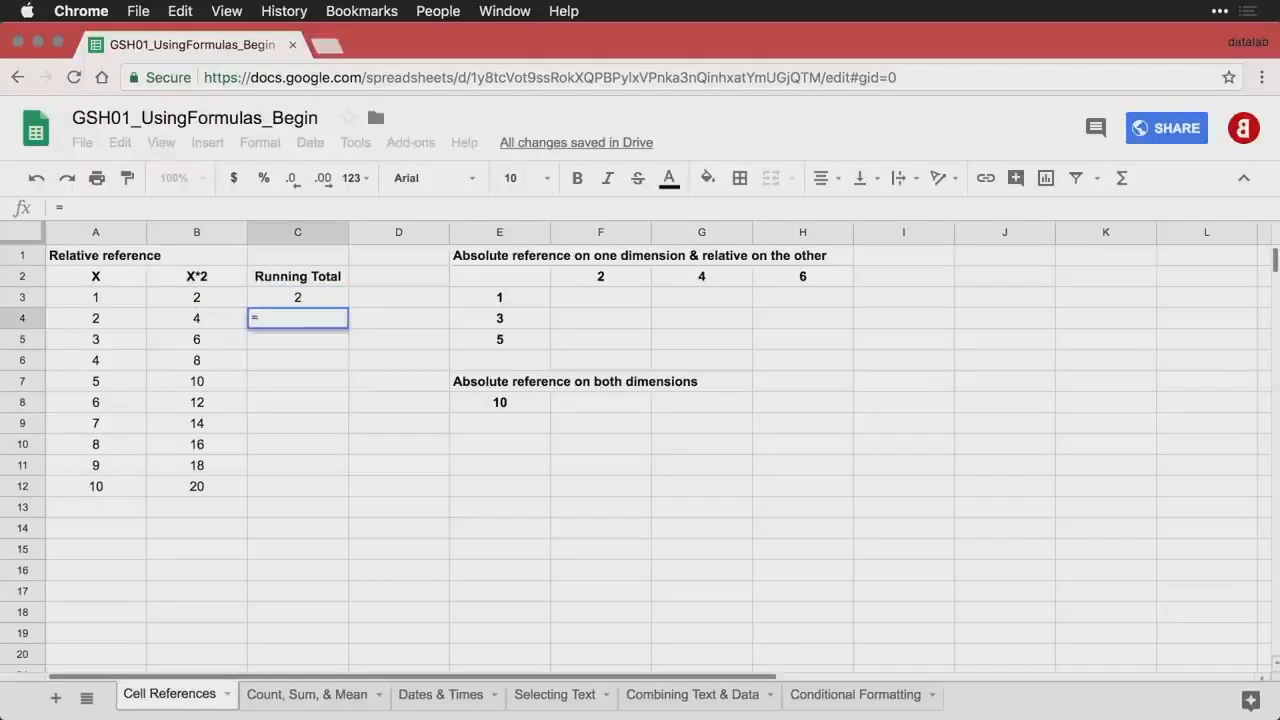
pyautogui.press('Up')
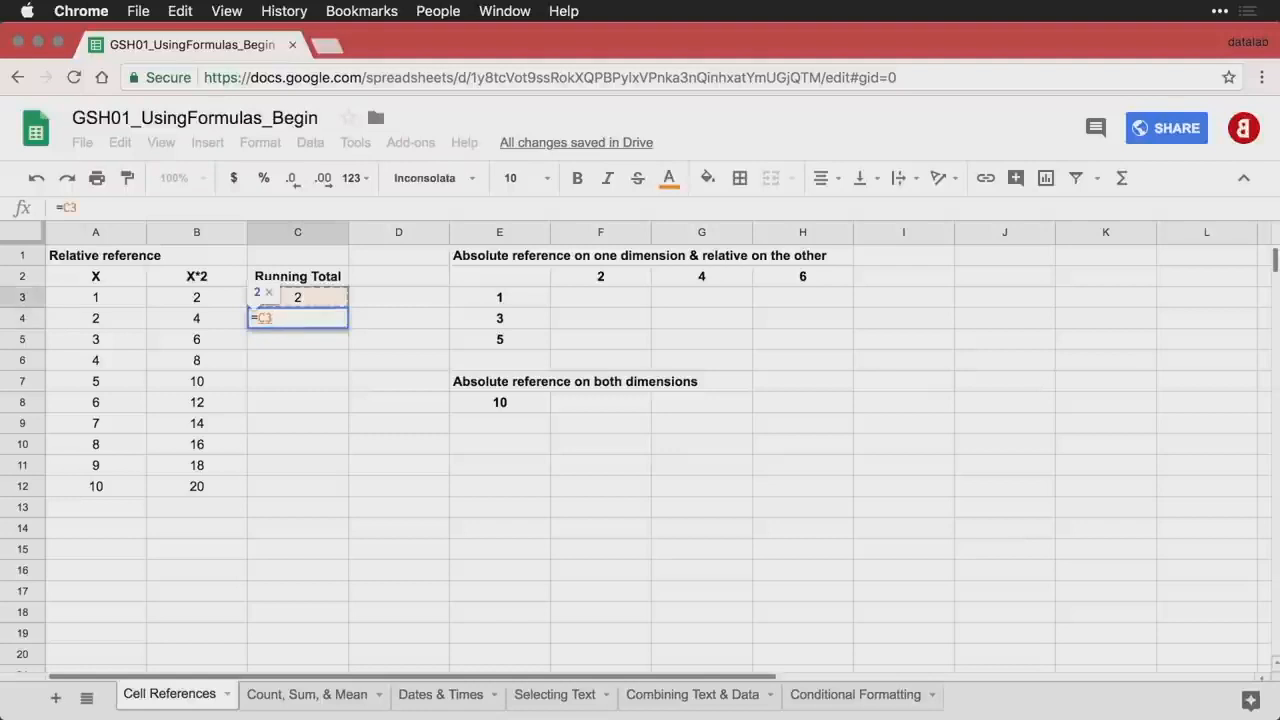
pyautogui.write('+')
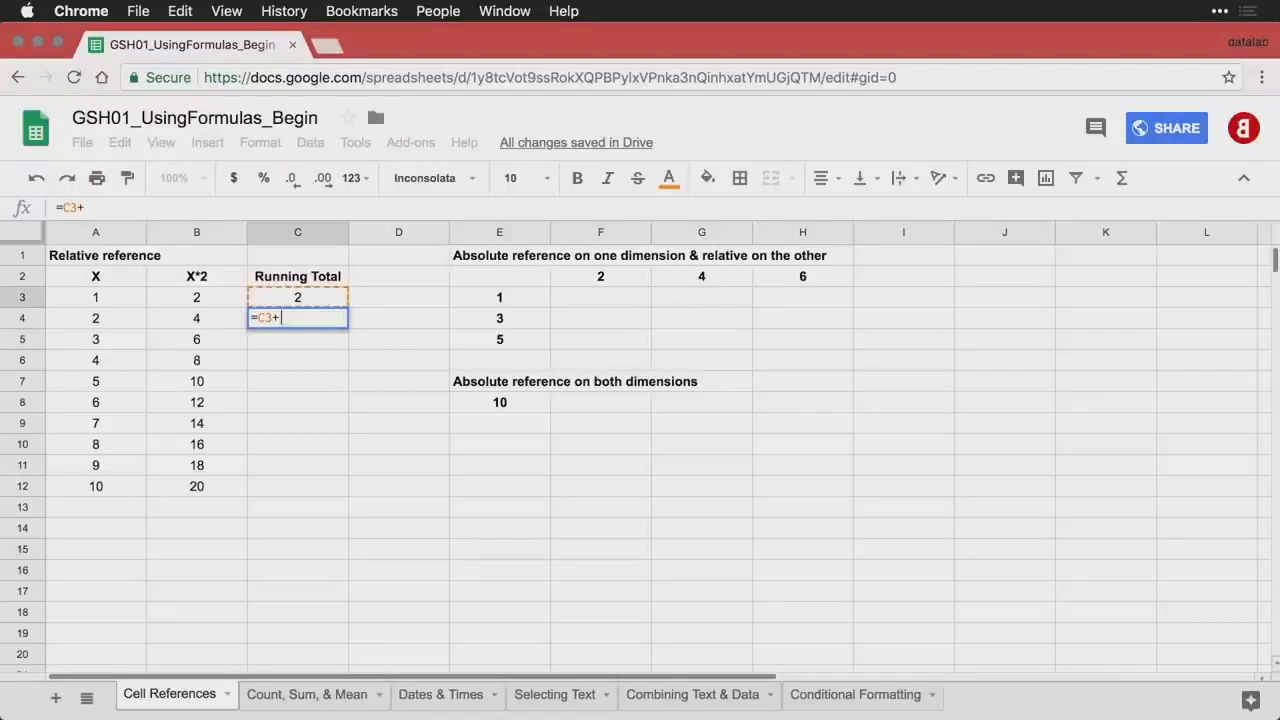
pyautogui.press('Left')
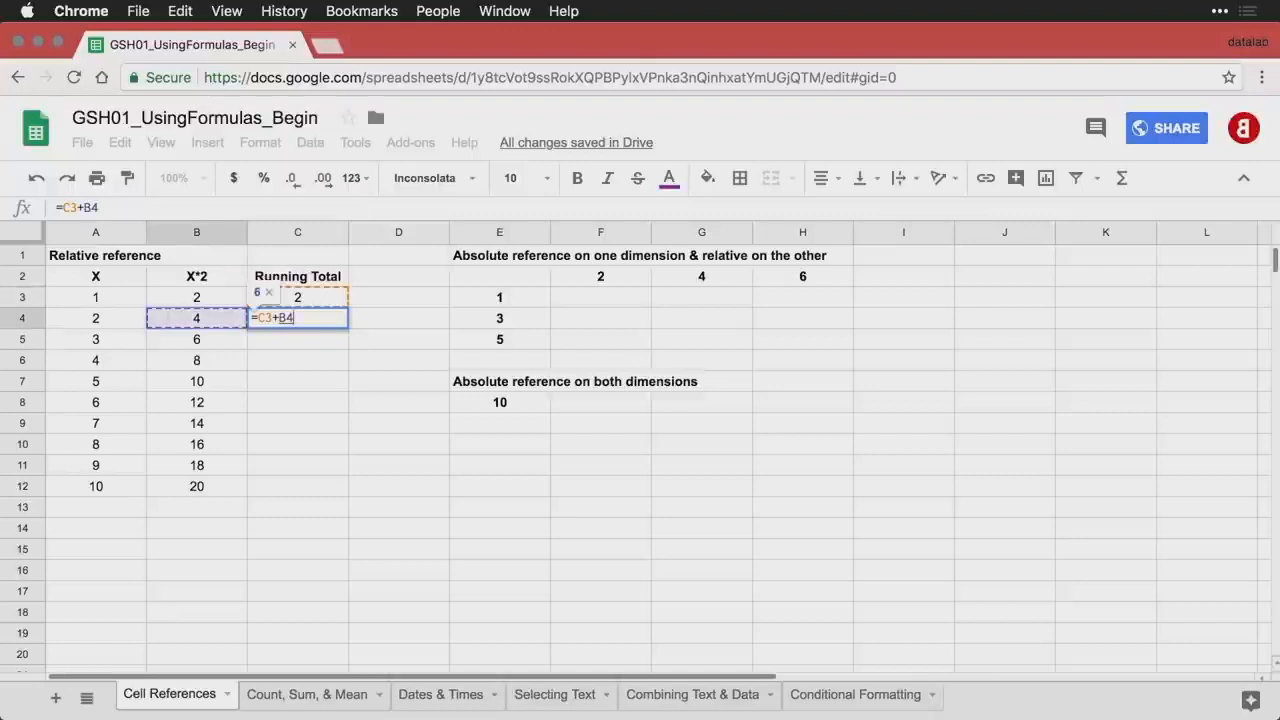
pyautogui.press('Return')
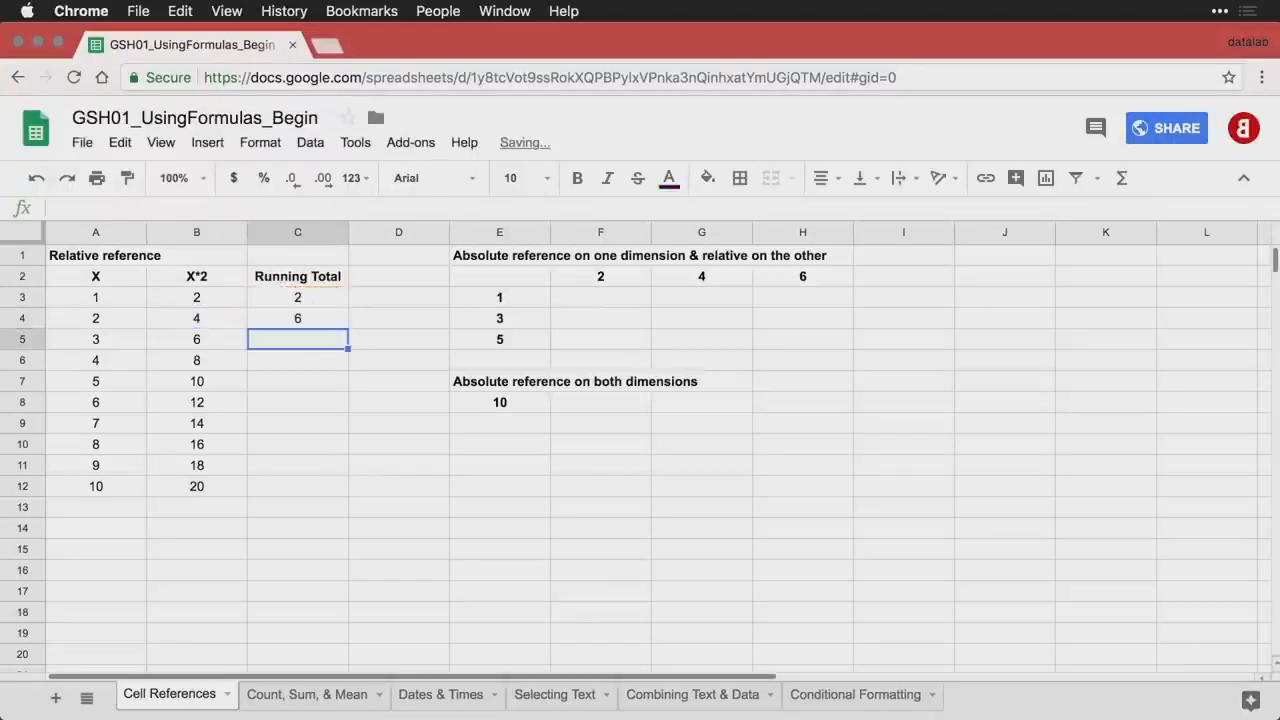
# - Fill the C4 formula down through C12, reaching a total of 110
pyautogui.click(318, 322)
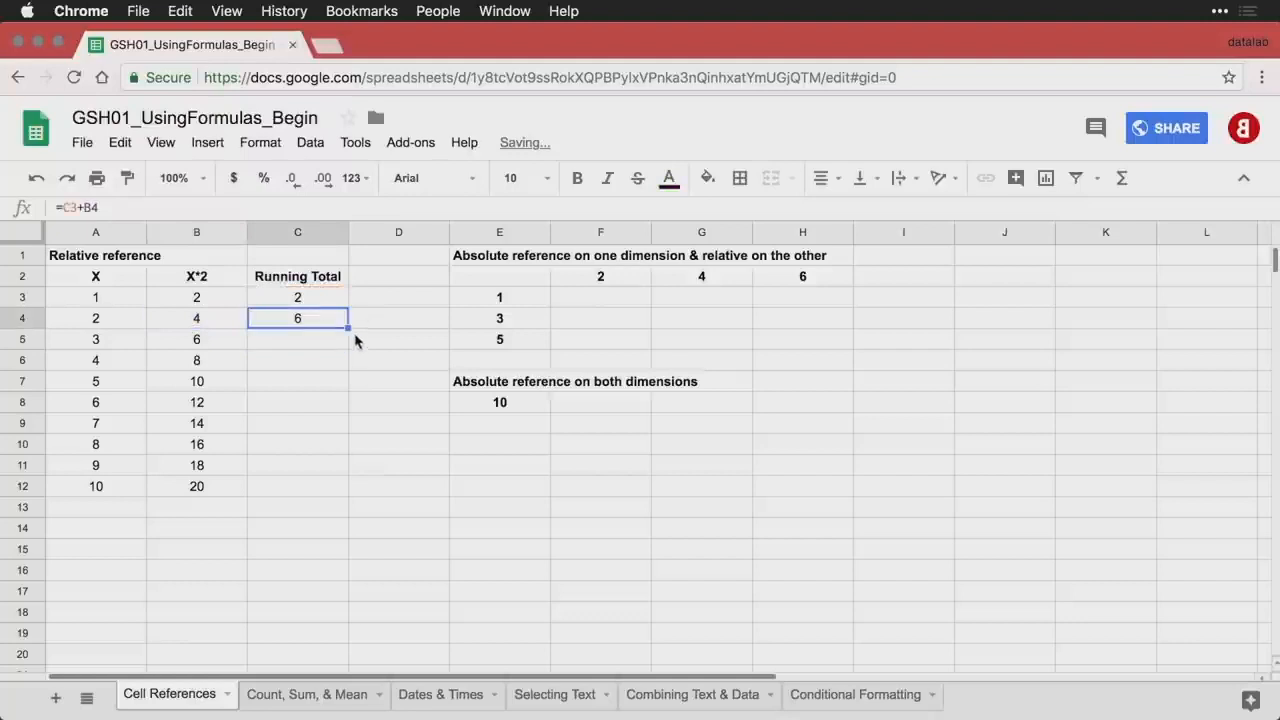
pyautogui.moveTo(348, 328); pyautogui.dragTo(337, 488)
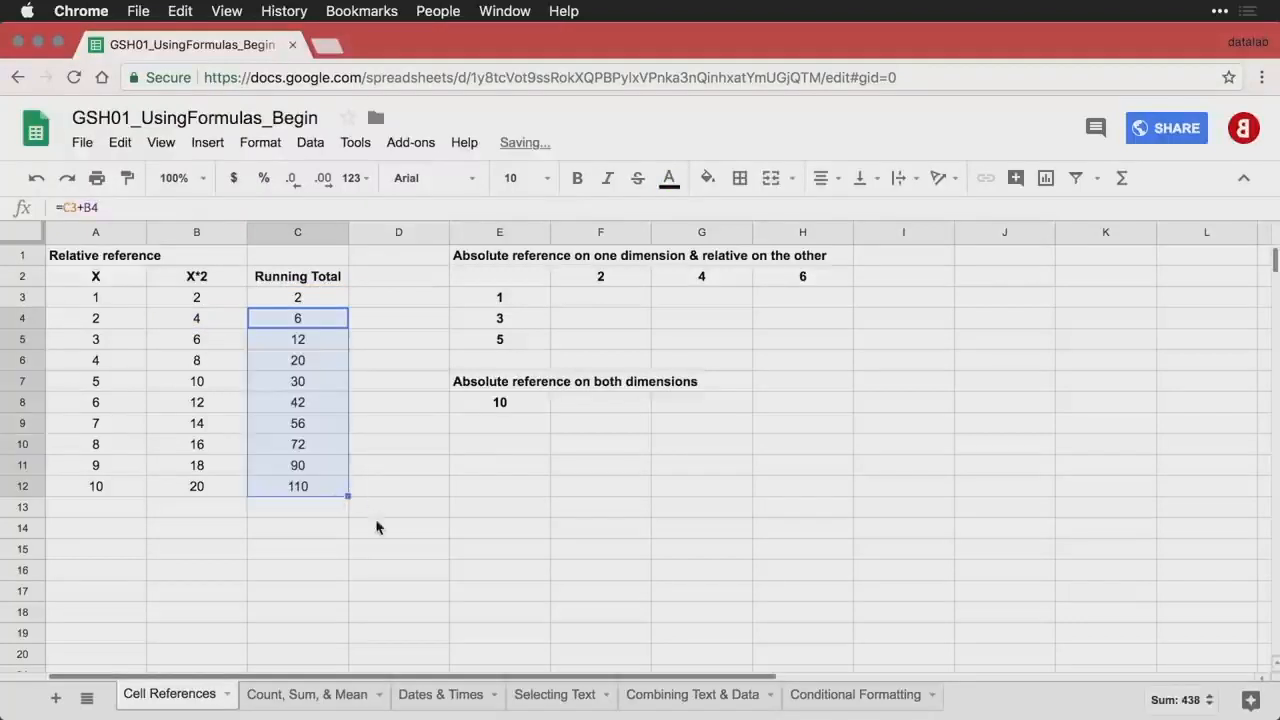
pyautogui.doubleClick(306, 487)
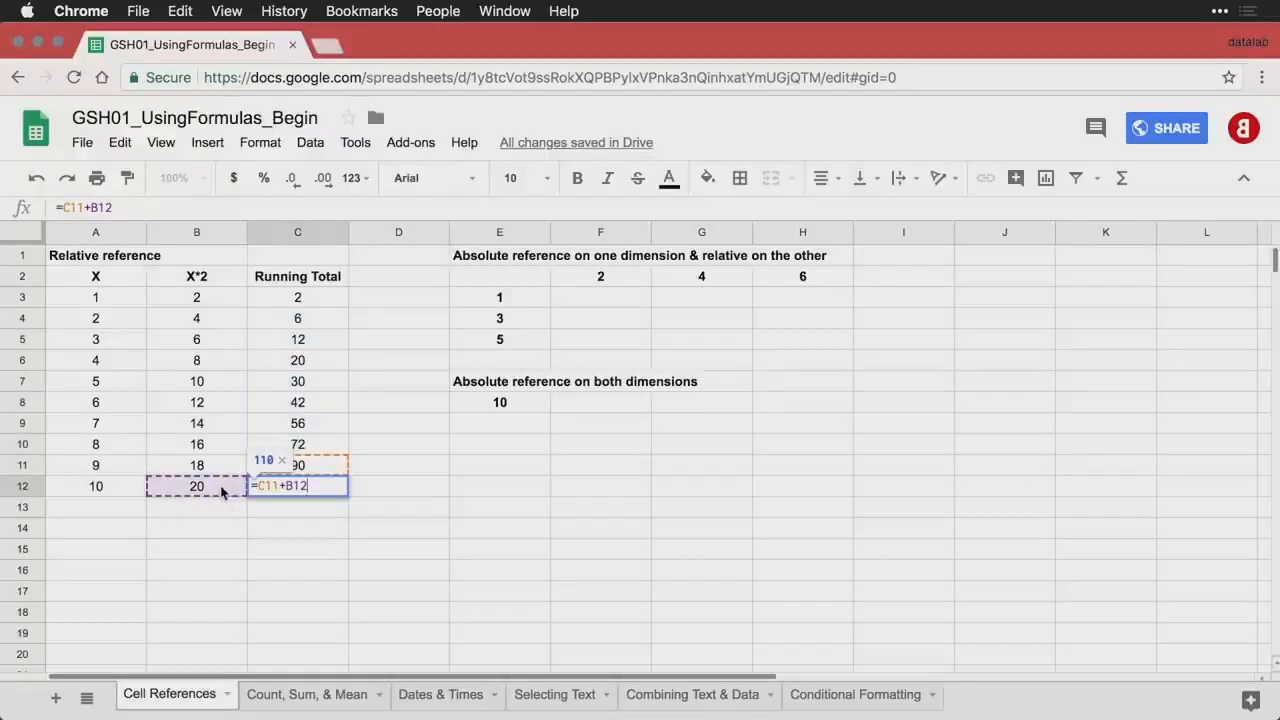
pyautogui.press('Return')
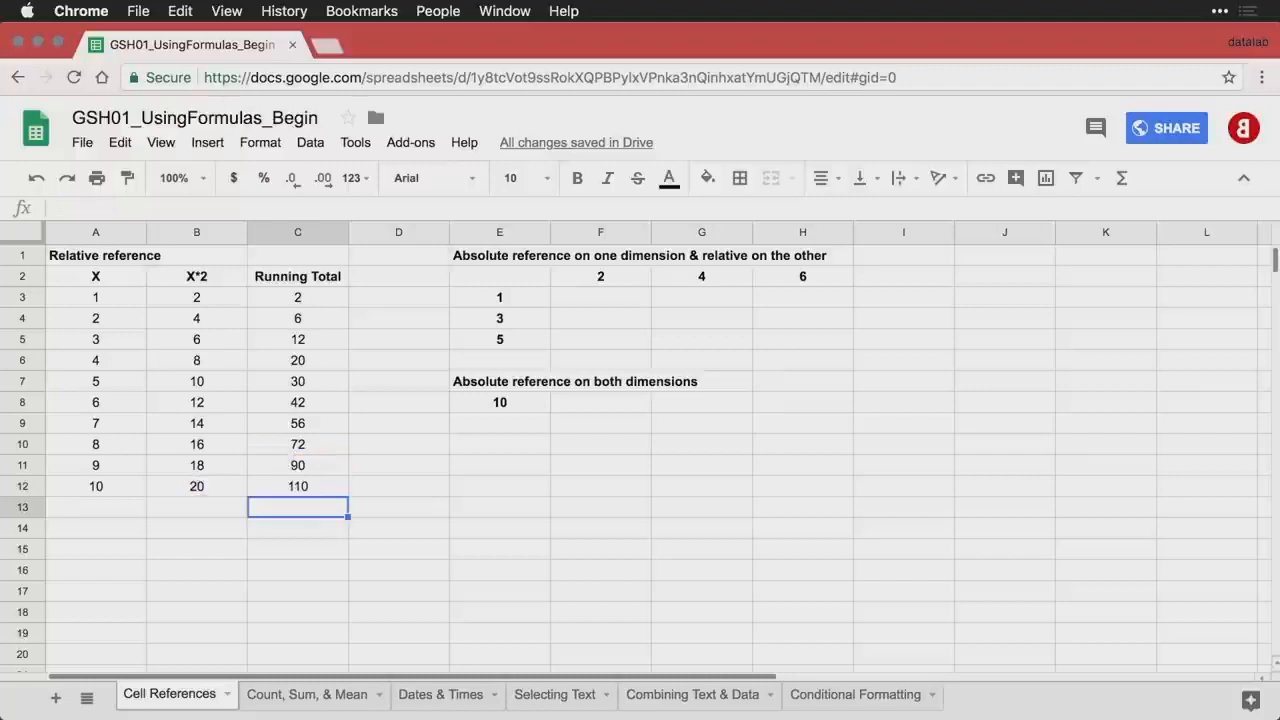
pyautogui.click(320, 487)
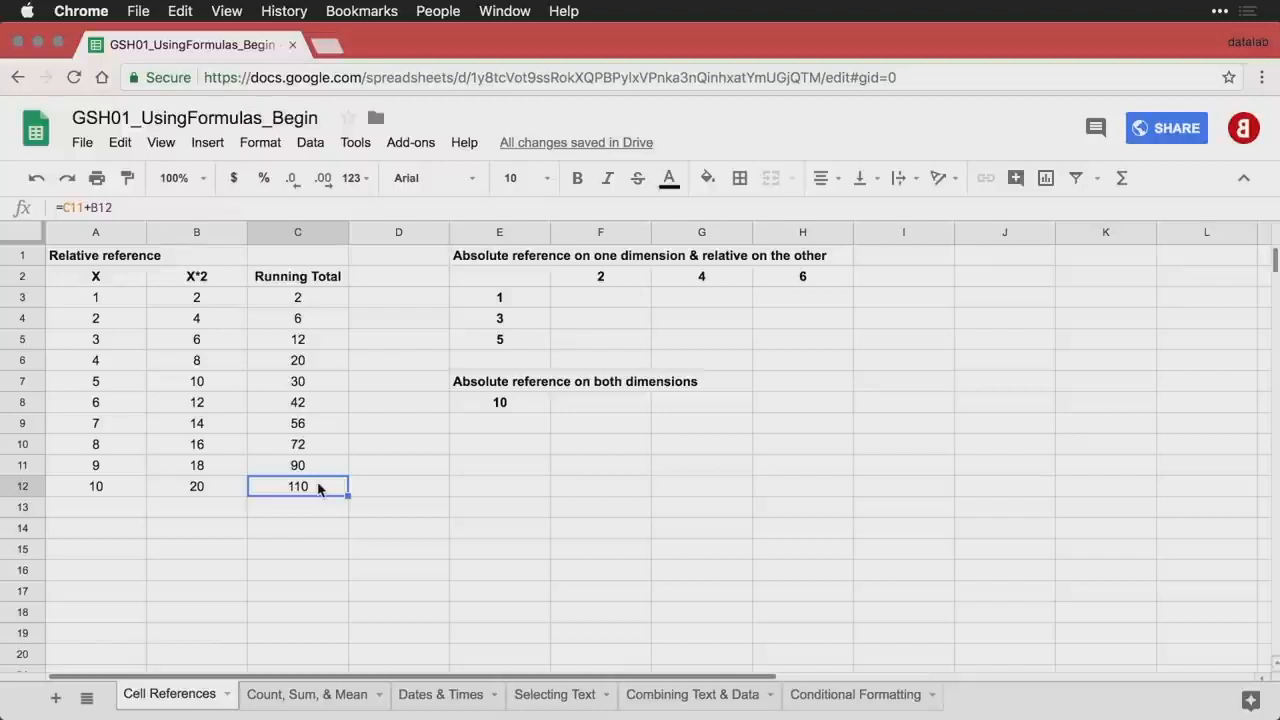
# - Enter =E3*F2 in F3 to multiply the row and column values, giving 2
pyautogui.click(596, 302)
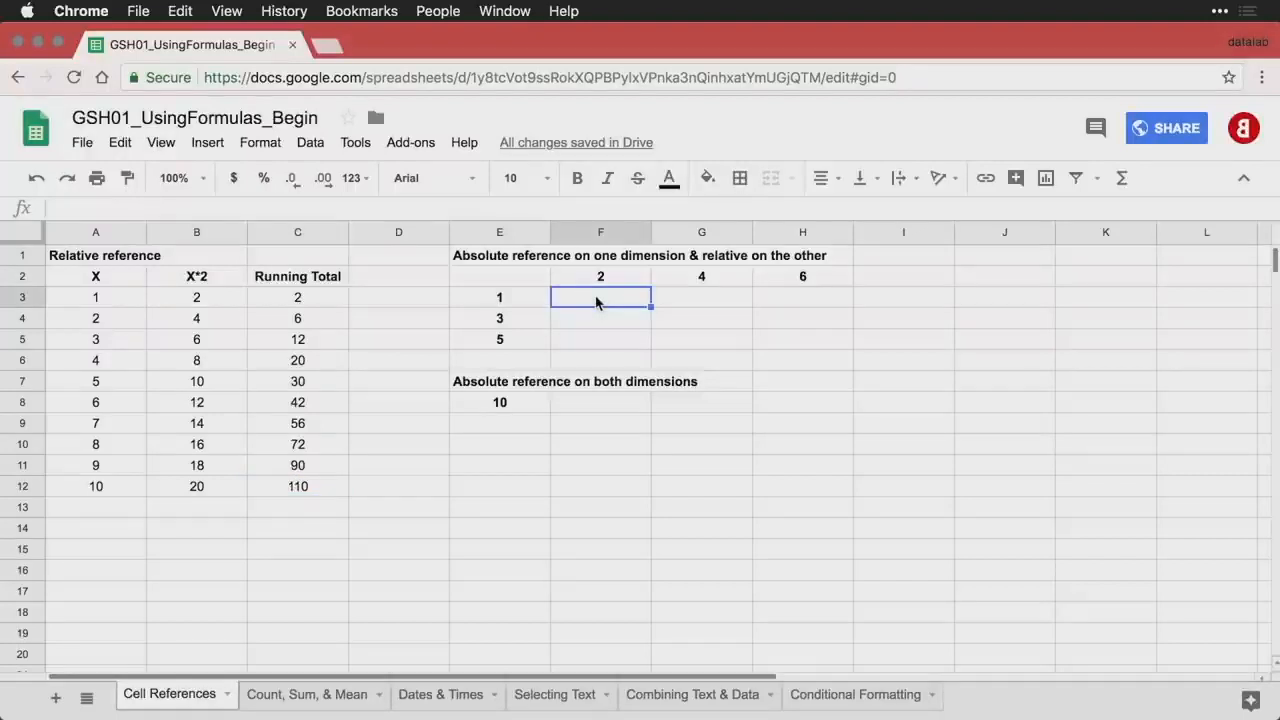
pyautogui.write('=')
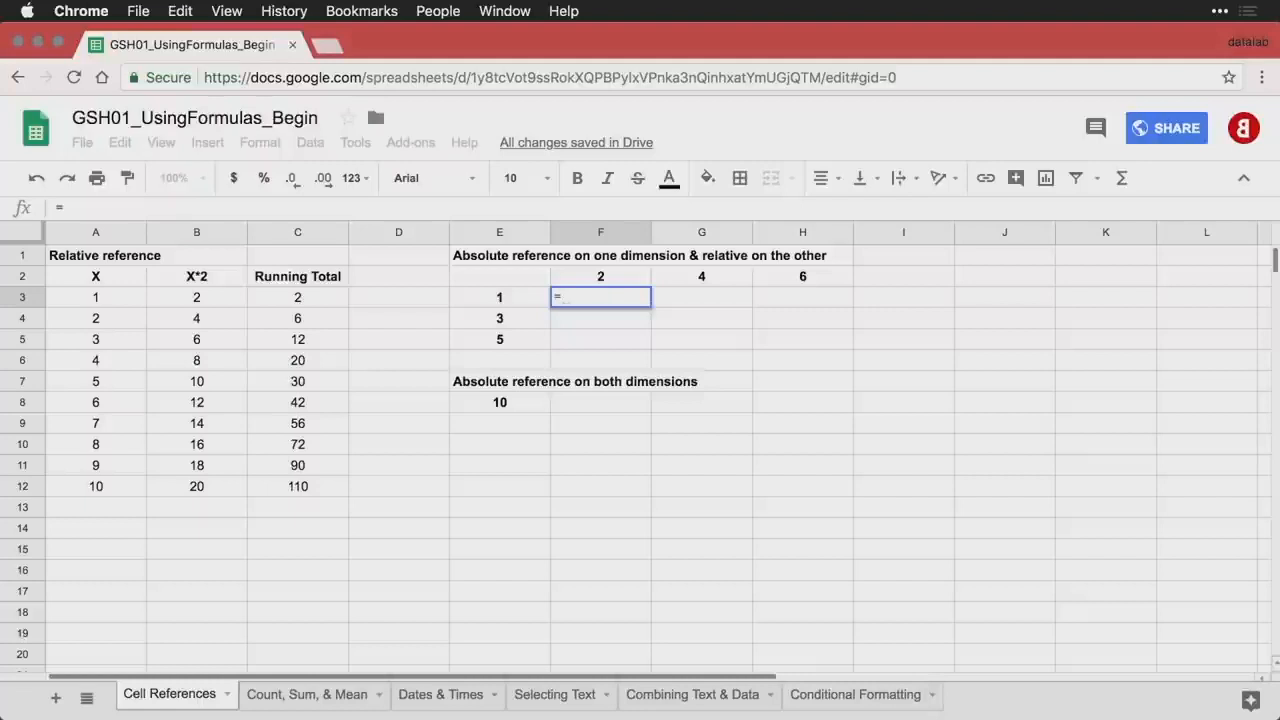
pyautogui.press('Left')
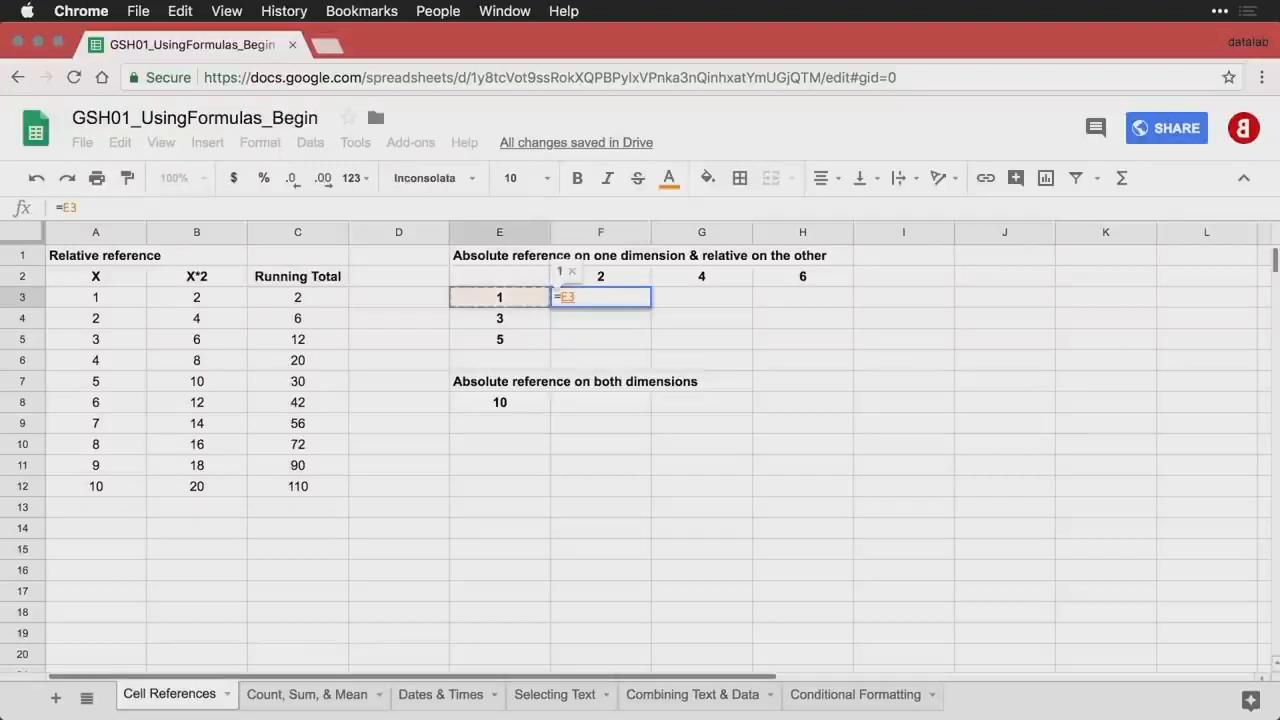
pyautogui.write('*')
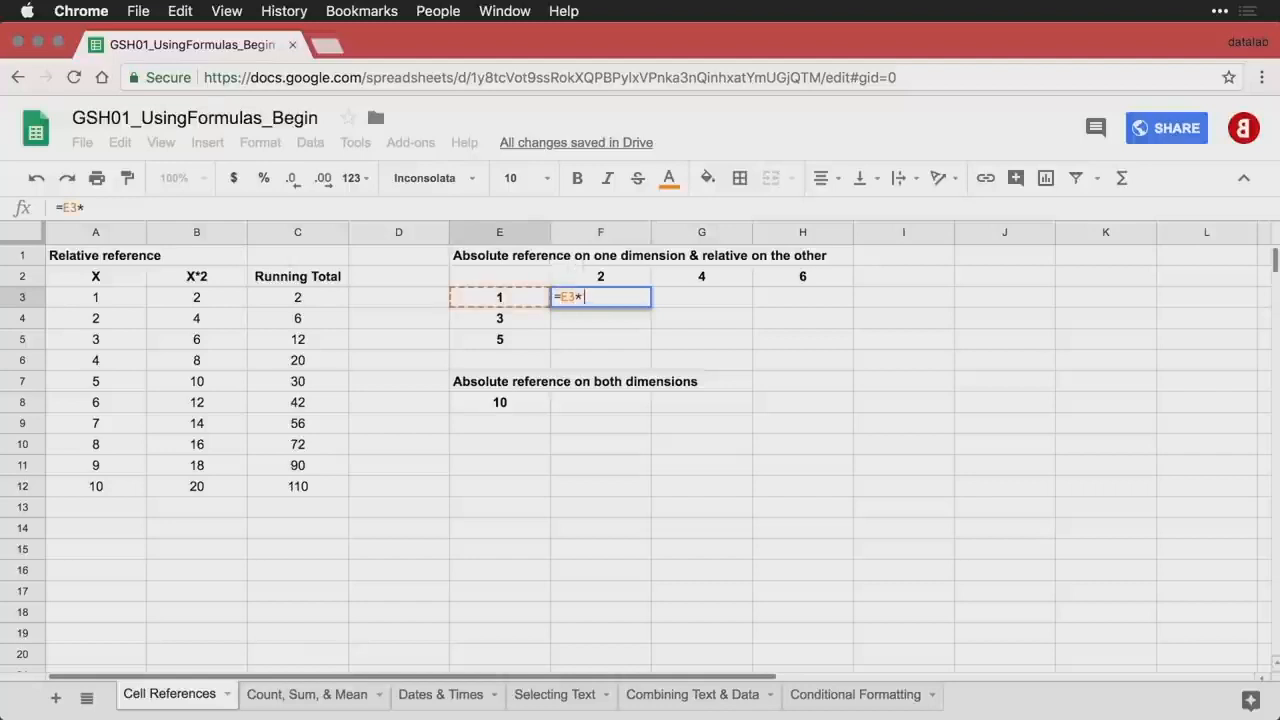
pyautogui.press('Up')
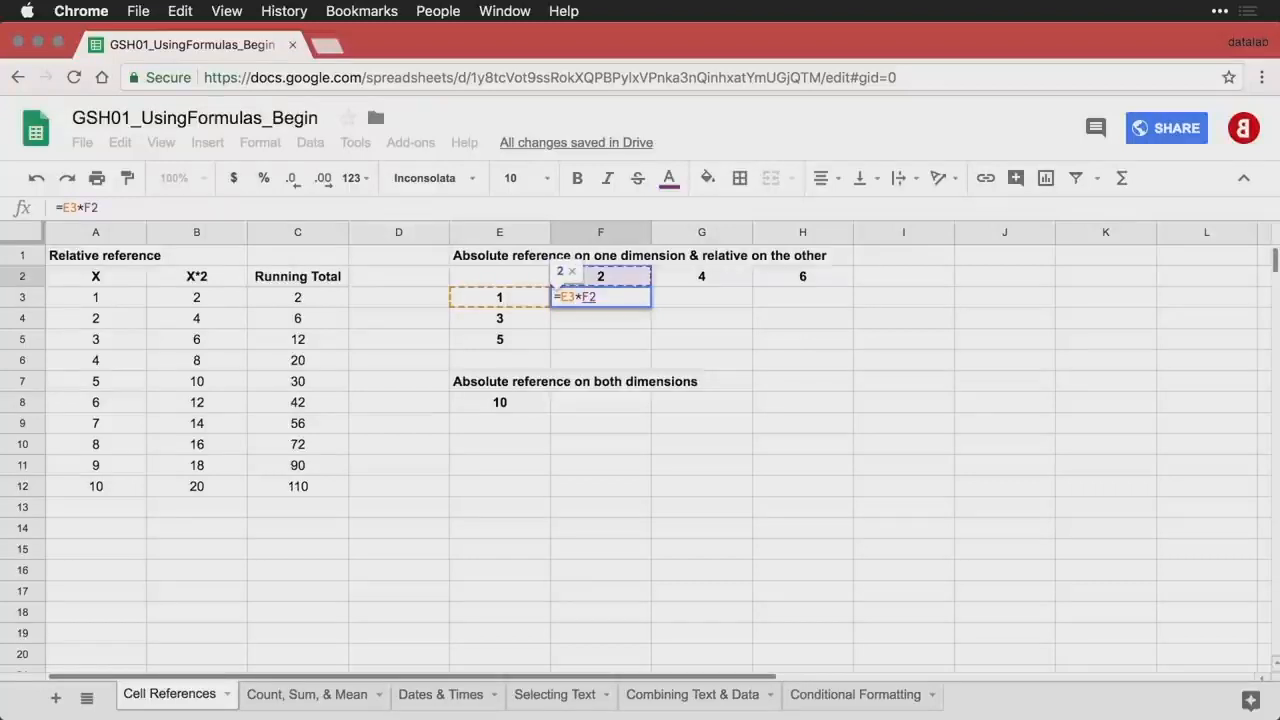
pyautogui.press('Return')
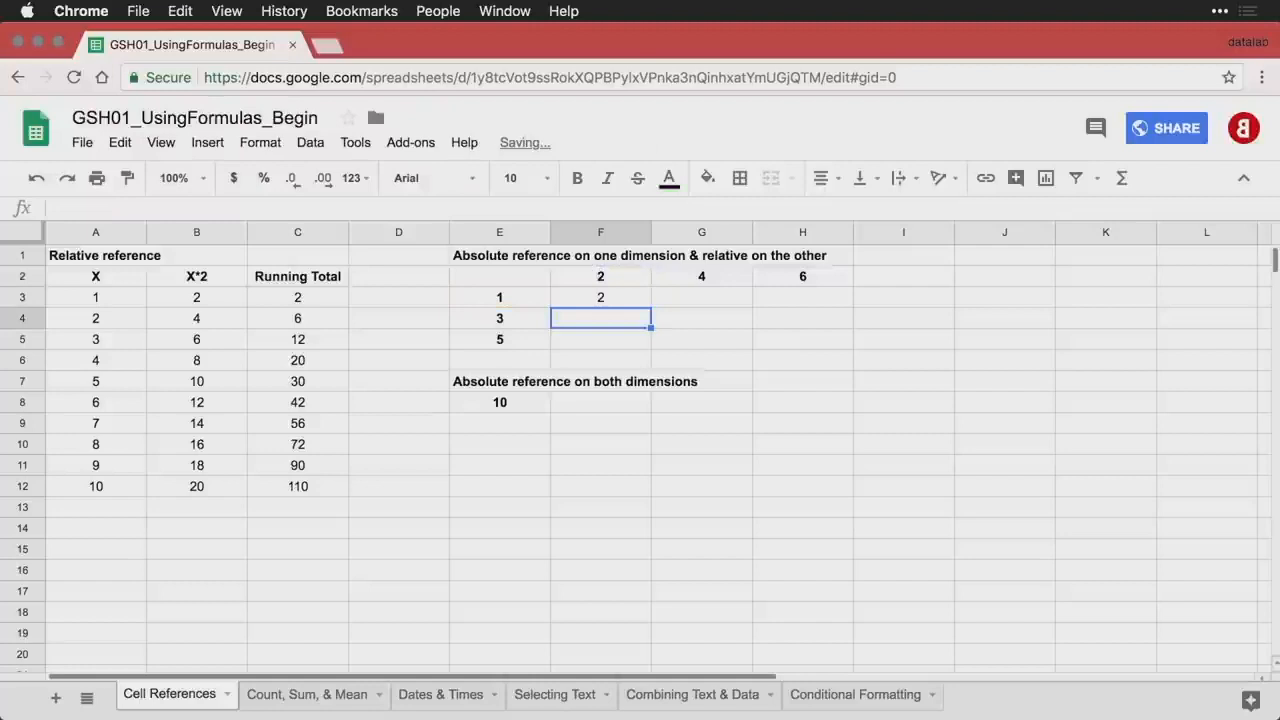
# - Fill F3's formula down and across to column H, then undo the fill
pyautogui.click(612, 300)
pyautogui.moveTo(651, 306); pyautogui.dragTo(640, 349)
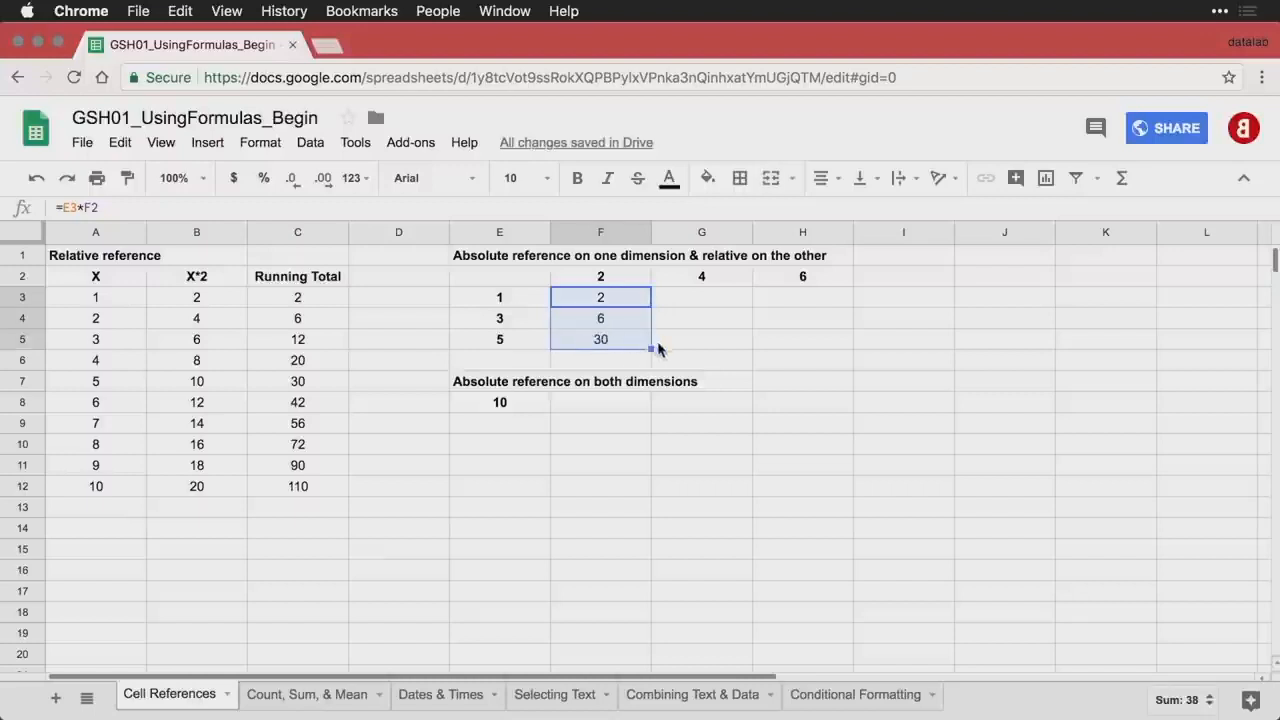
pyautogui.moveTo(651, 349); pyautogui.dragTo(790, 355)
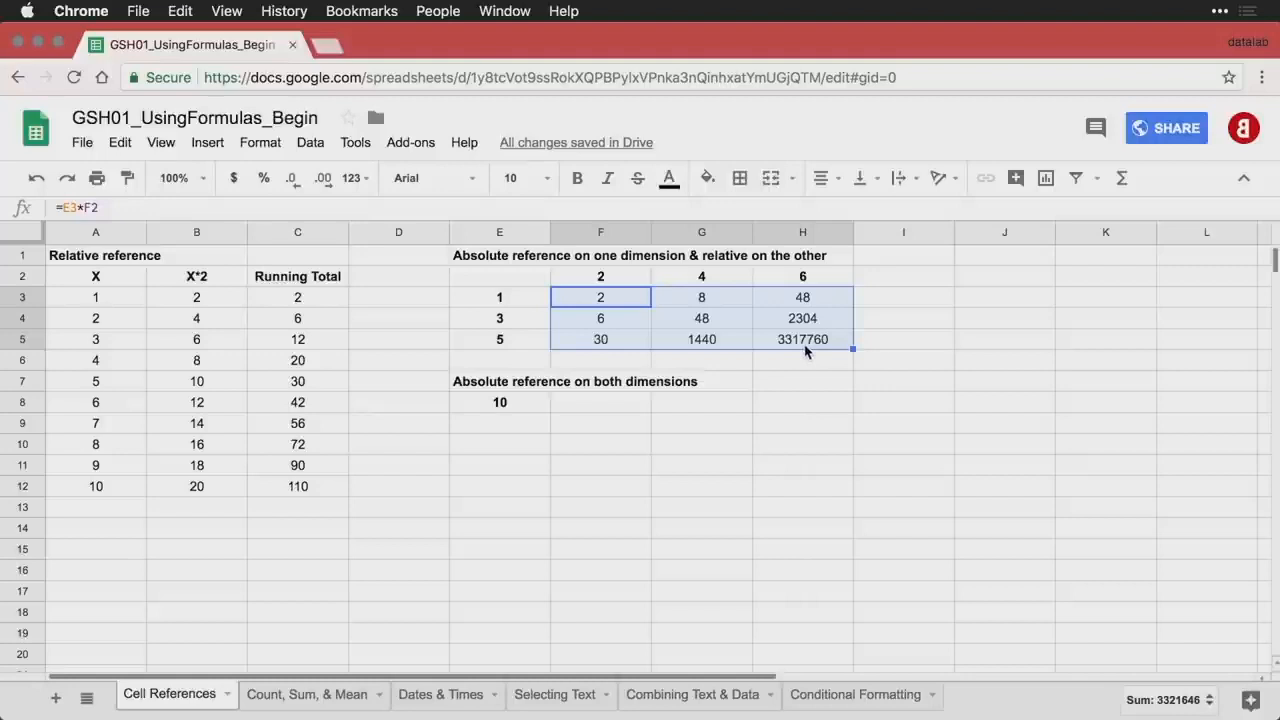
pyautogui.press('super+z')
pyautogui.press('super+z')
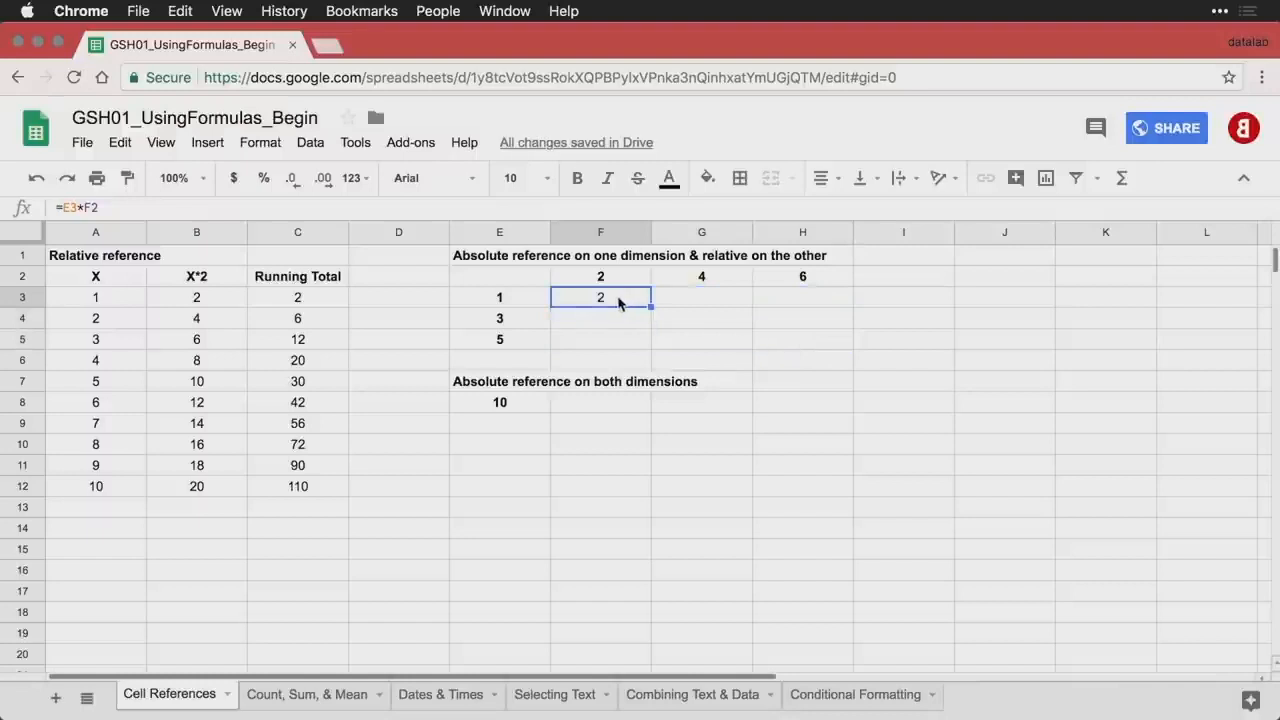
# - Review how F3 uses E3 and F2, and the row values in E3 to E5
pyautogui.click(520, 304)
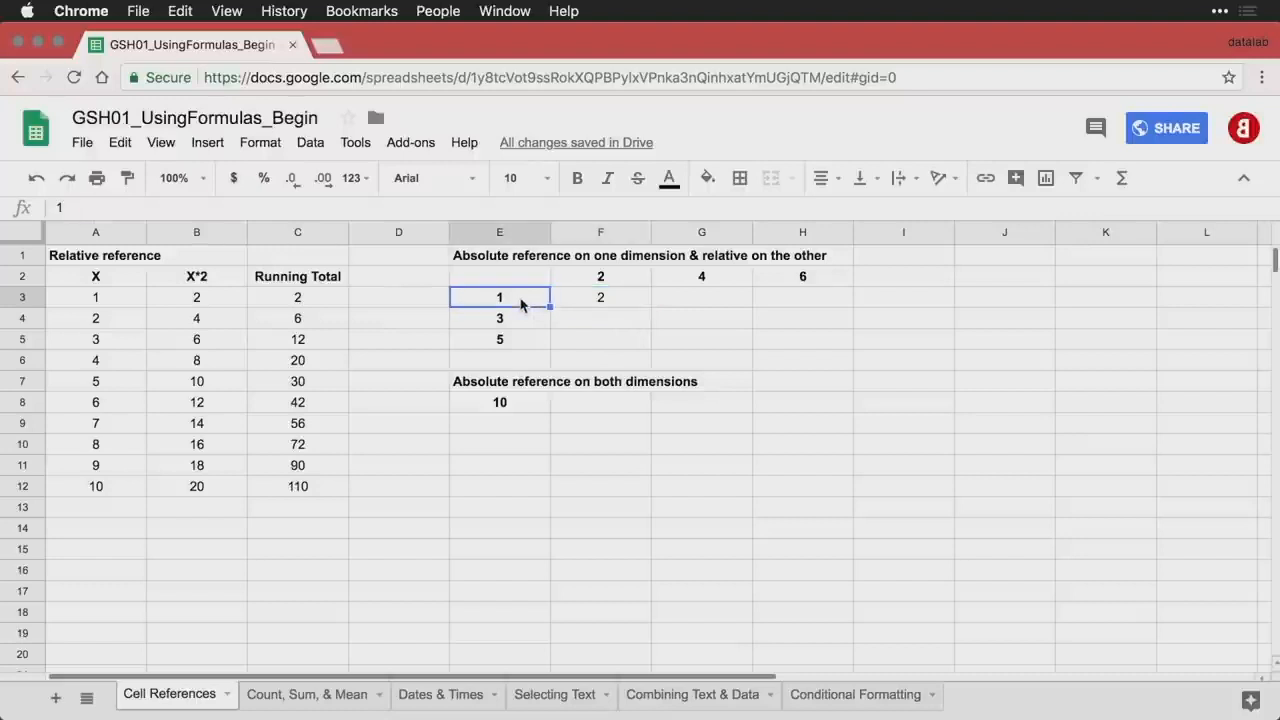
pyautogui.click(603, 307)
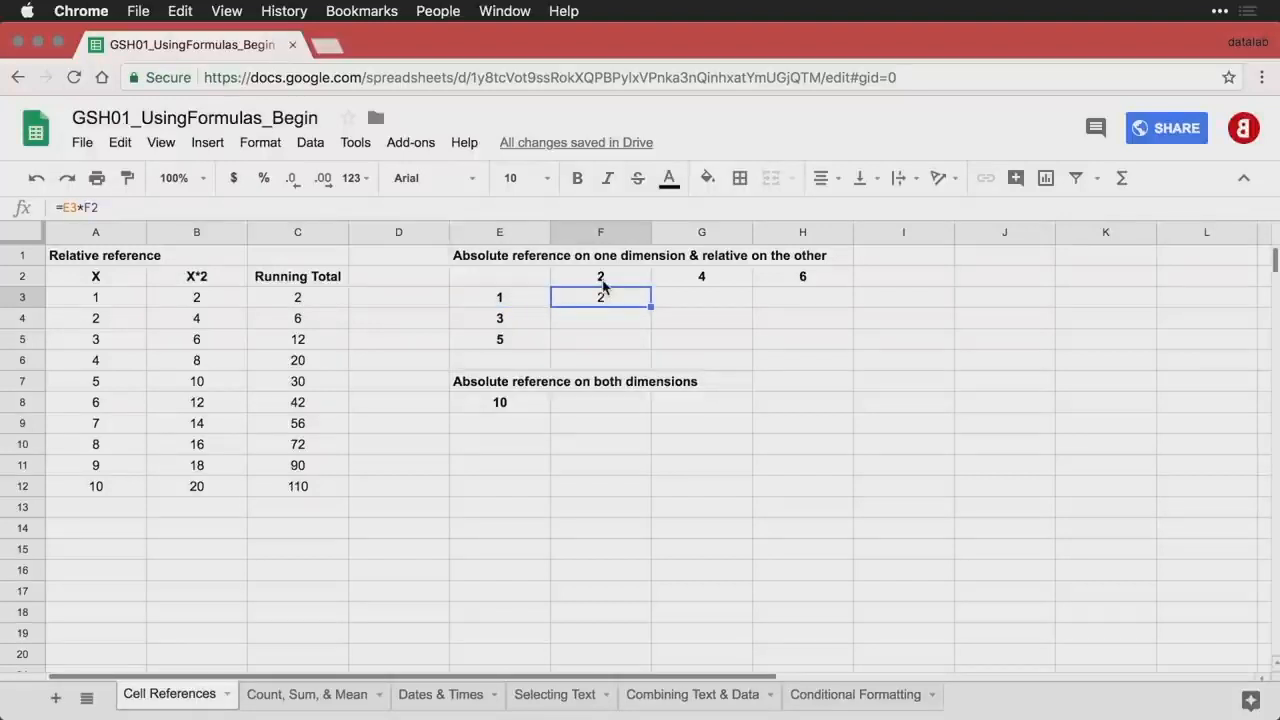
pyautogui.click(603, 280)
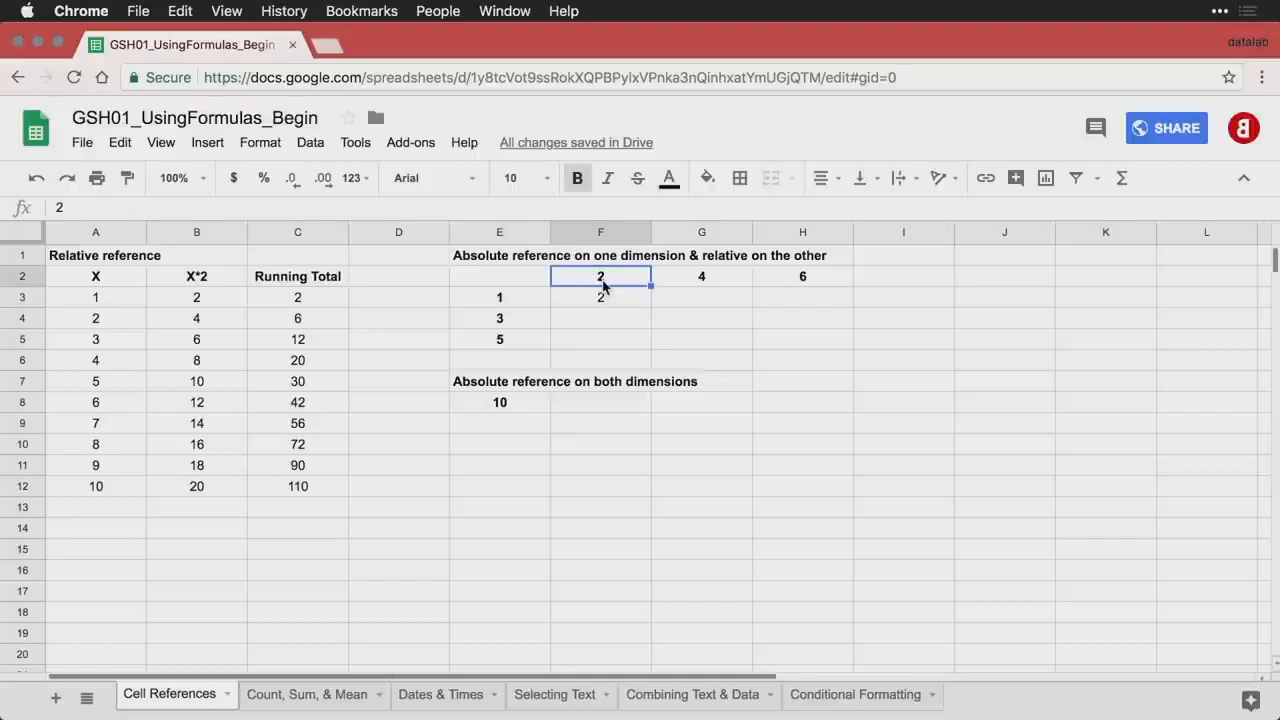
pyautogui.click(524, 300)
pyautogui.click(525, 320)
pyautogui.click(523, 340)
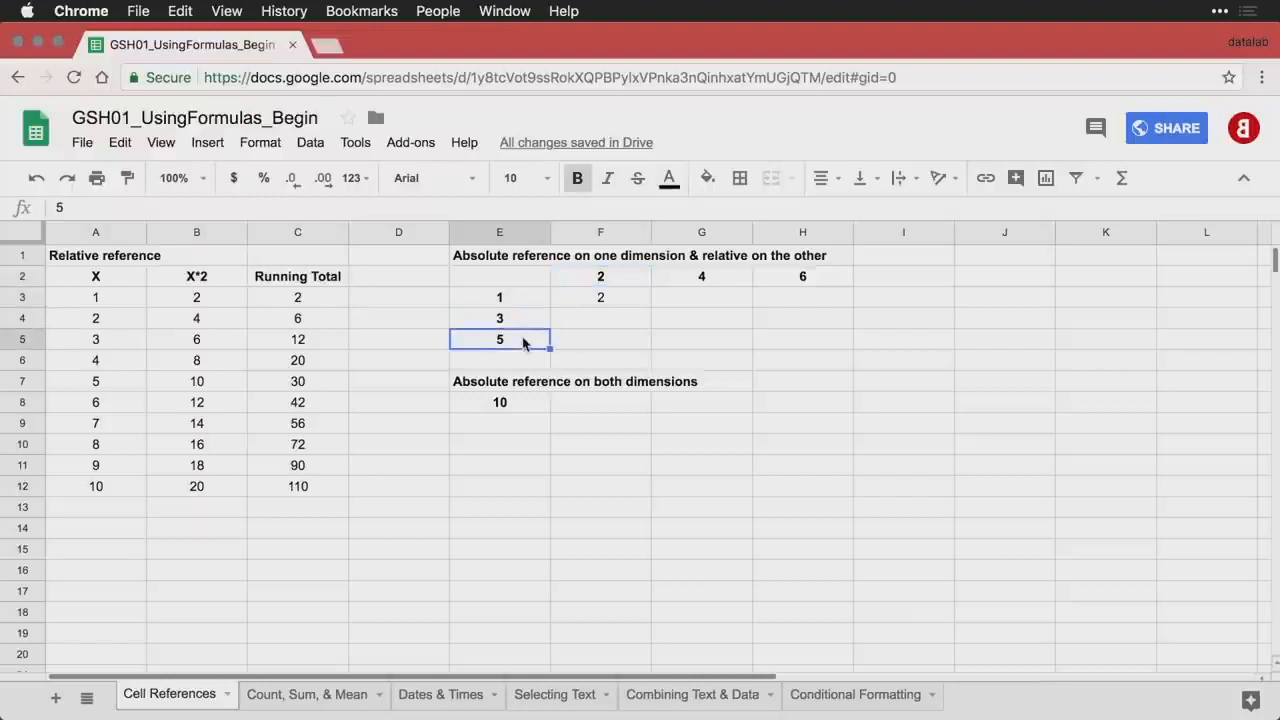
# - Change F3 to =$E3*F$2 and fill it across F3:H5
pyautogui.doubleClick(605, 298)
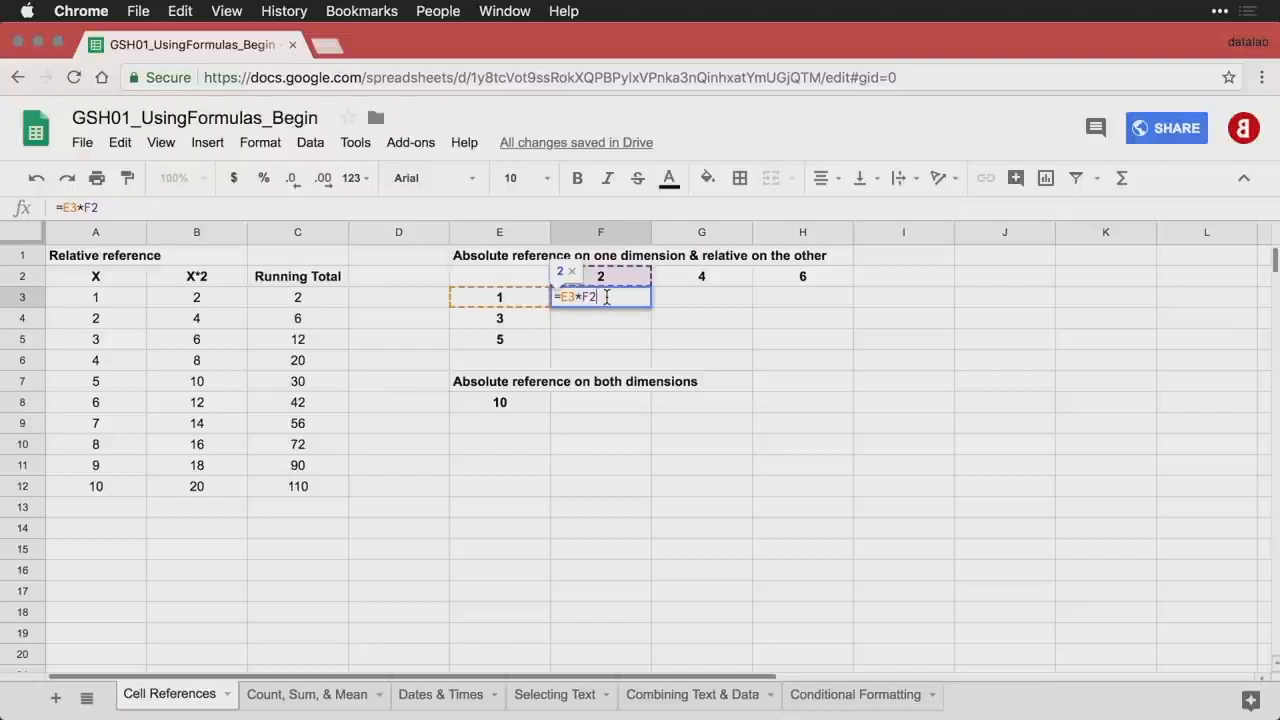
pyautogui.press('Left')
pyautogui.press('Left')
pyautogui.press('Left')
pyautogui.press('Left')
pyautogui.press('Left')
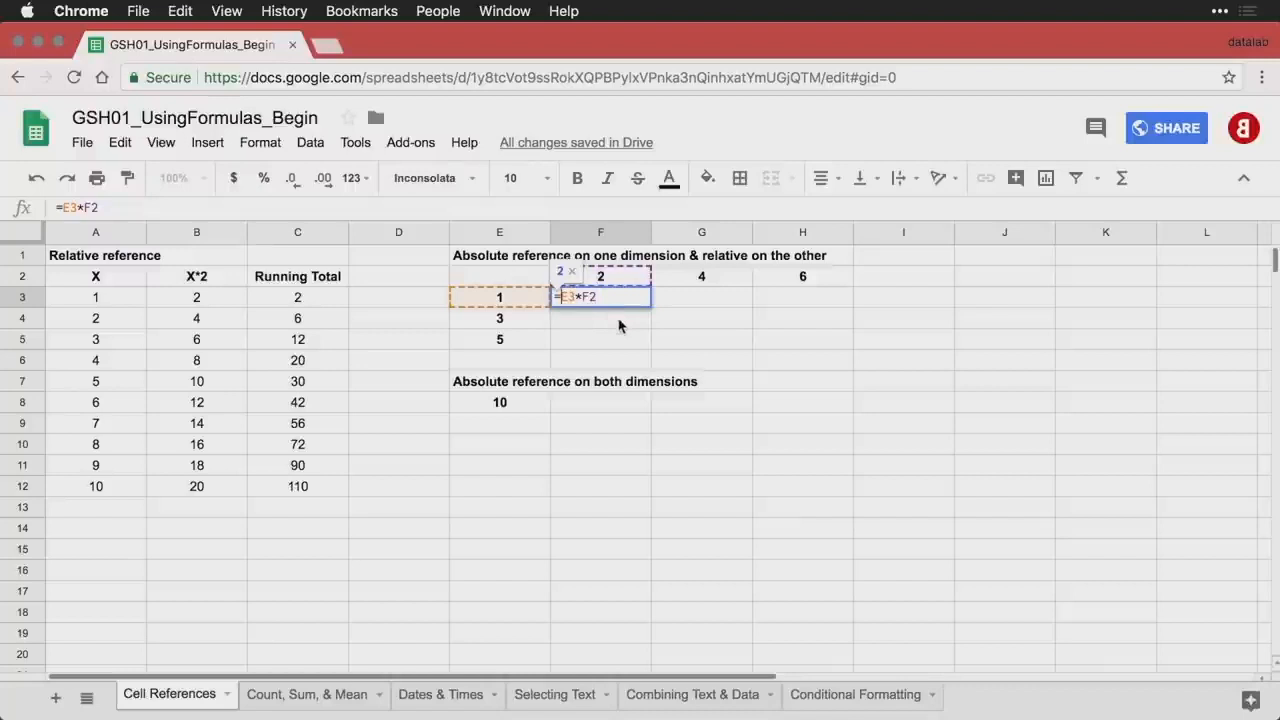
pyautogui.write('$')
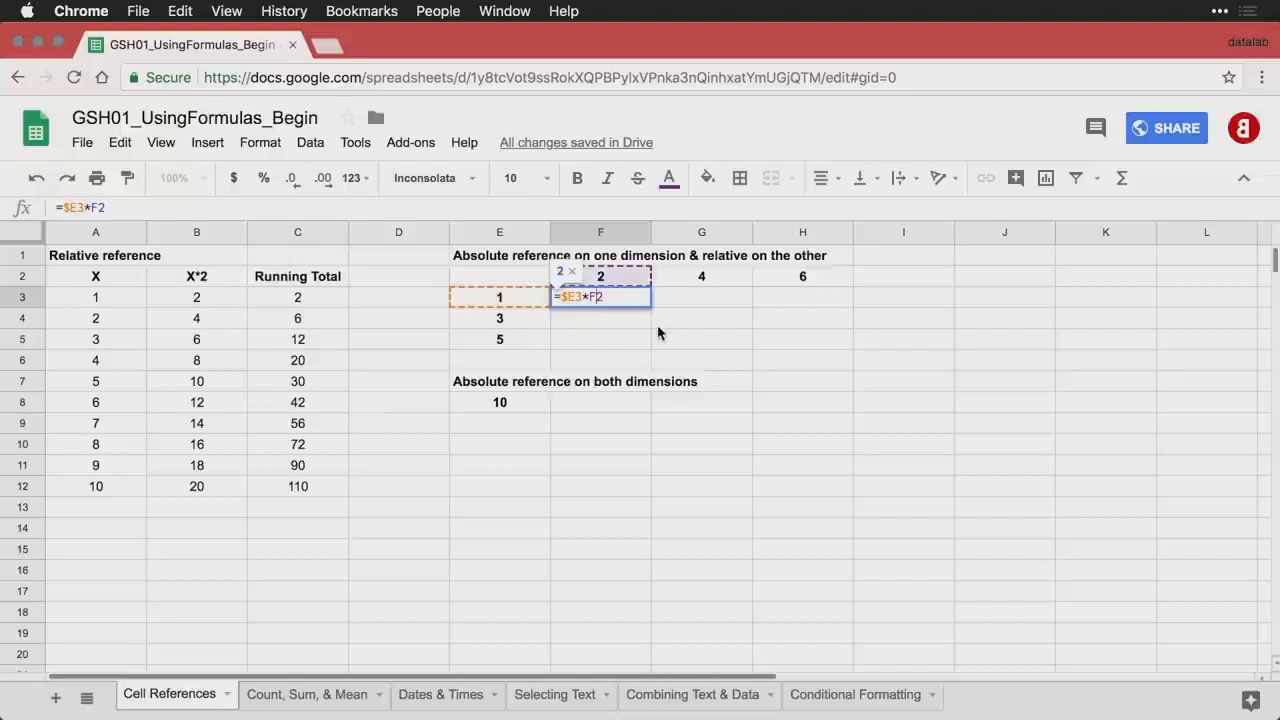
pyautogui.write('$')
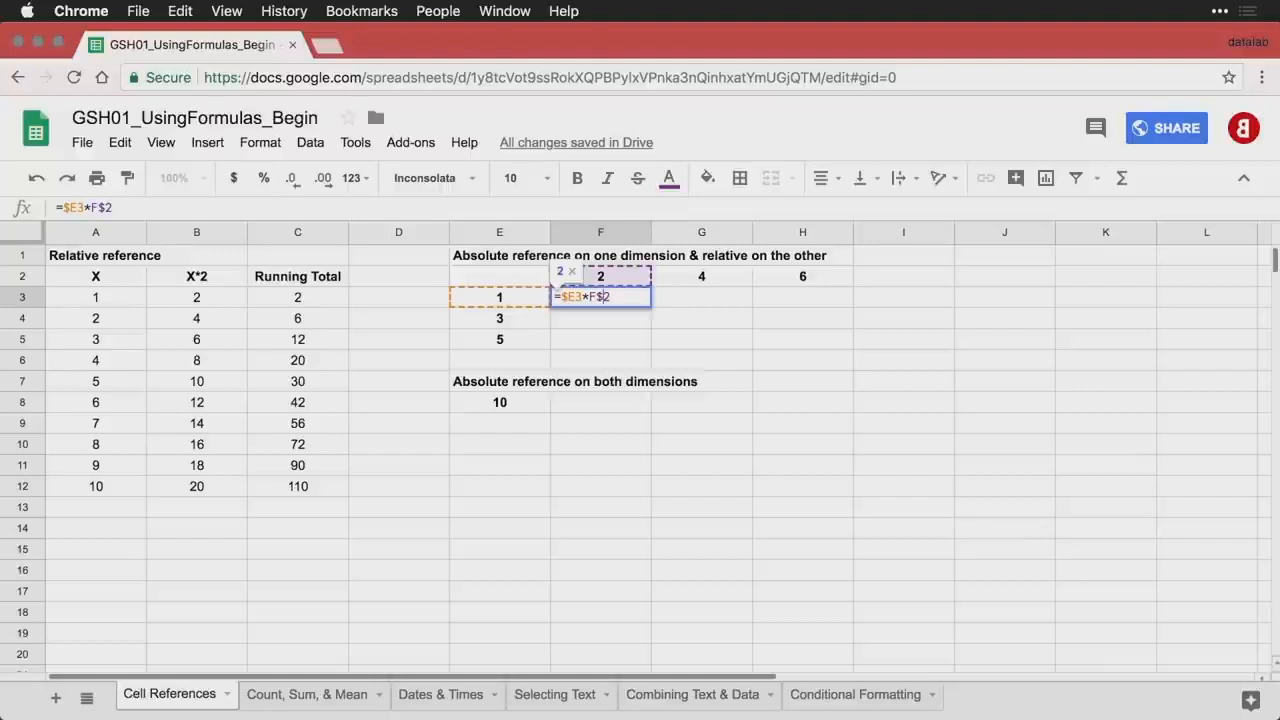
pyautogui.press('Return')
pyautogui.click(617, 302)
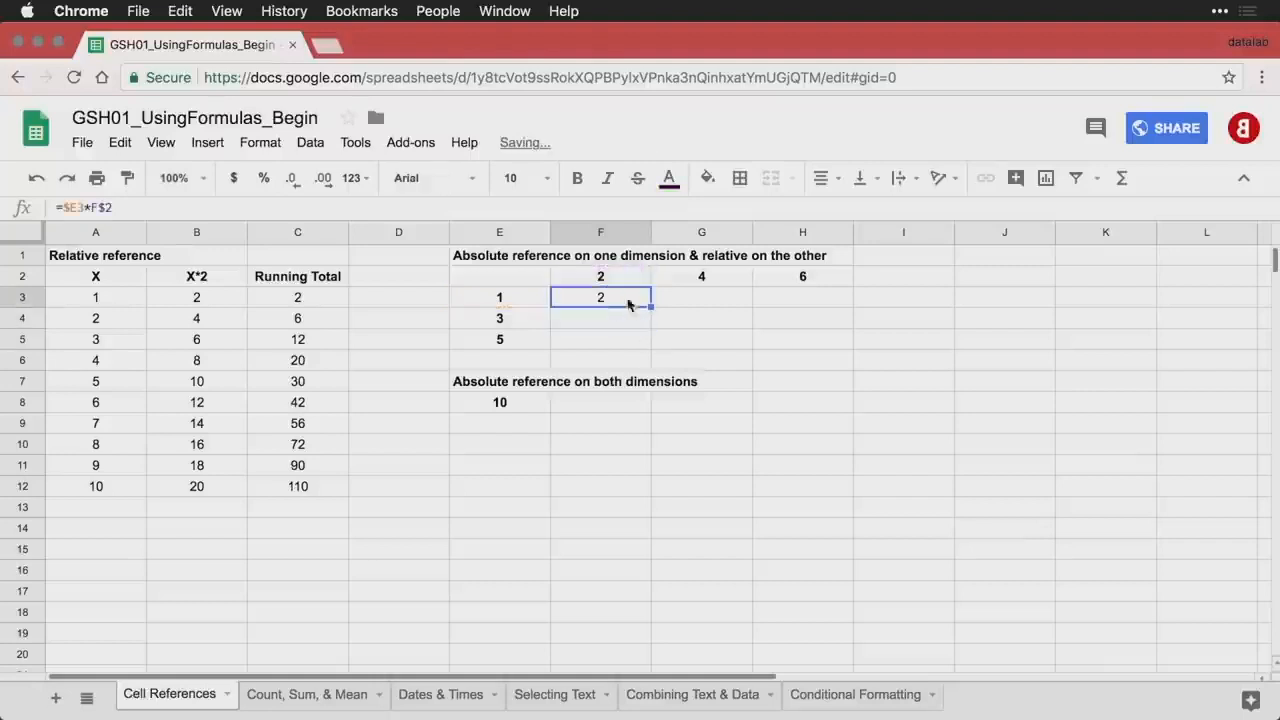
pyautogui.moveTo(651, 306); pyautogui.dragTo(785, 350)
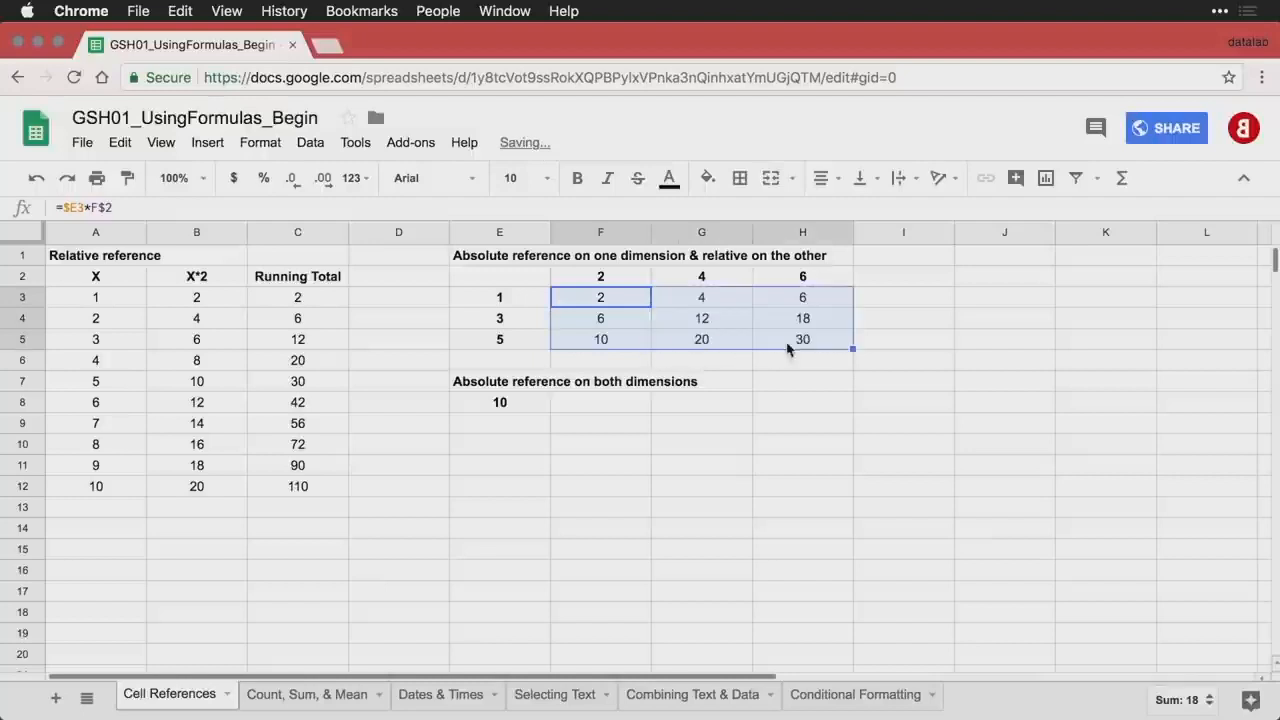
# - Check the copied formulas in F3, G4 and H5
pyautogui.doubleClick(590, 302)
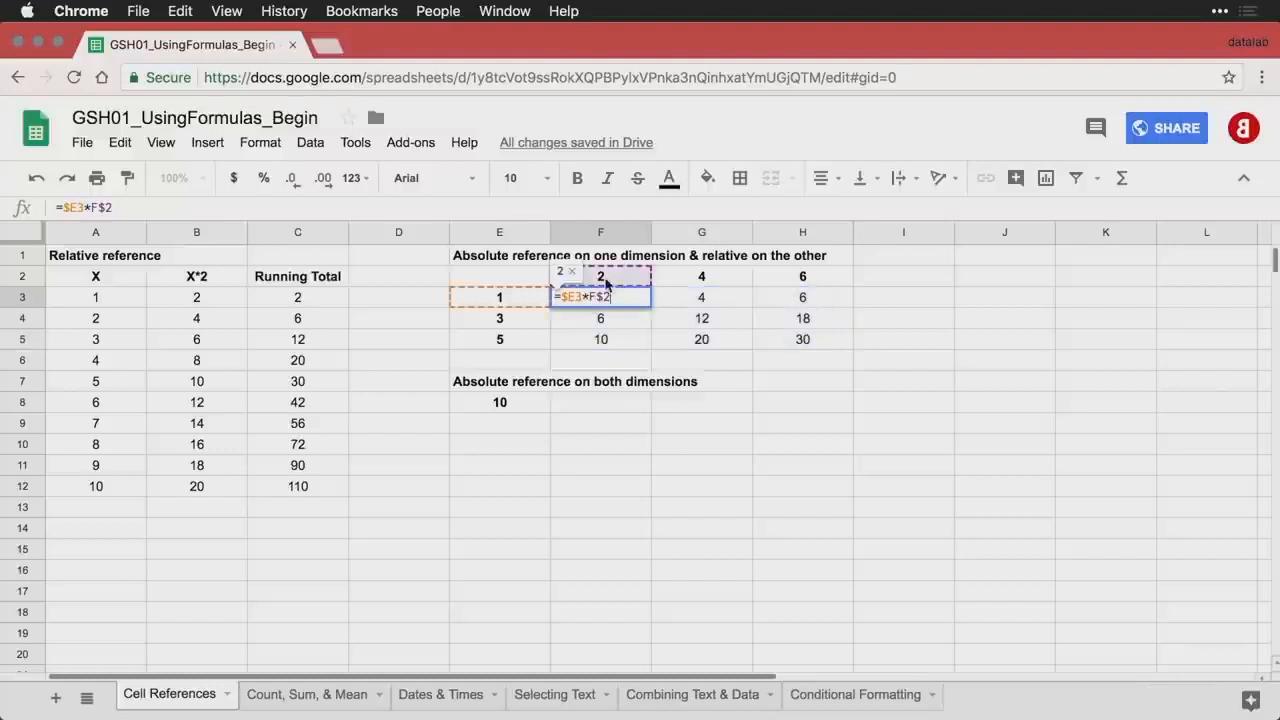
pyautogui.doubleClick(707, 318)
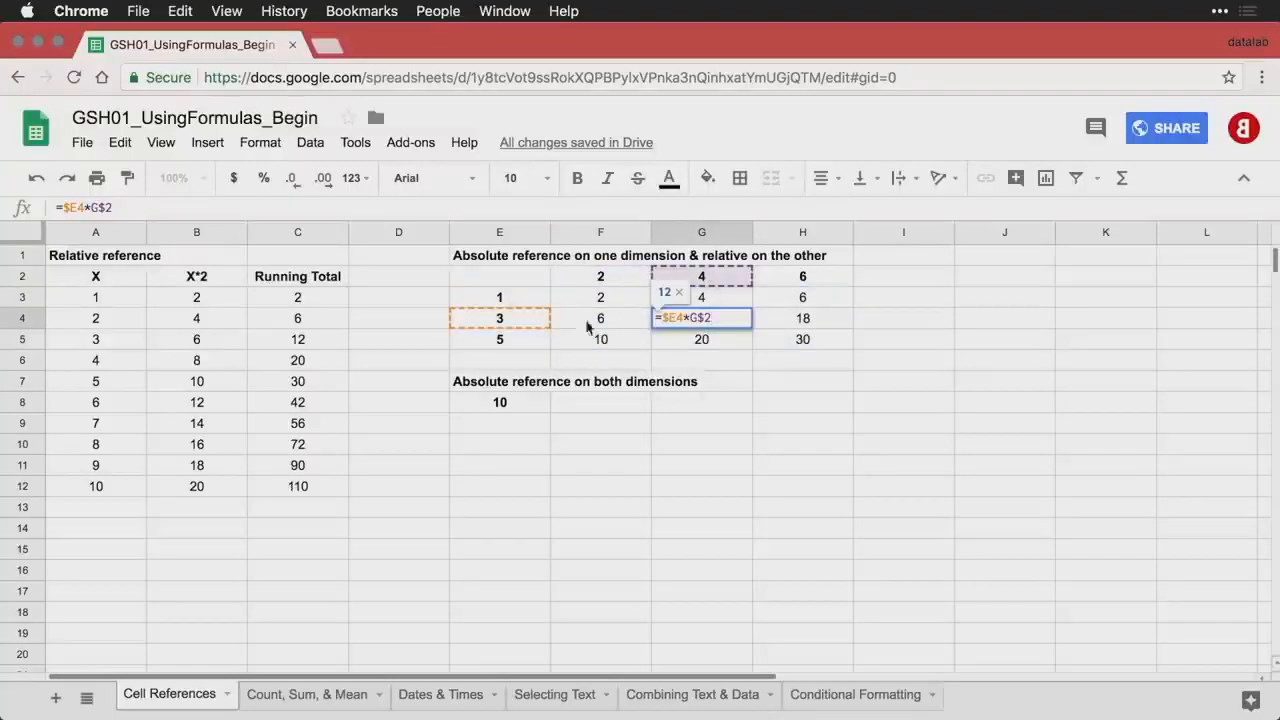
pyautogui.doubleClick(806, 340)
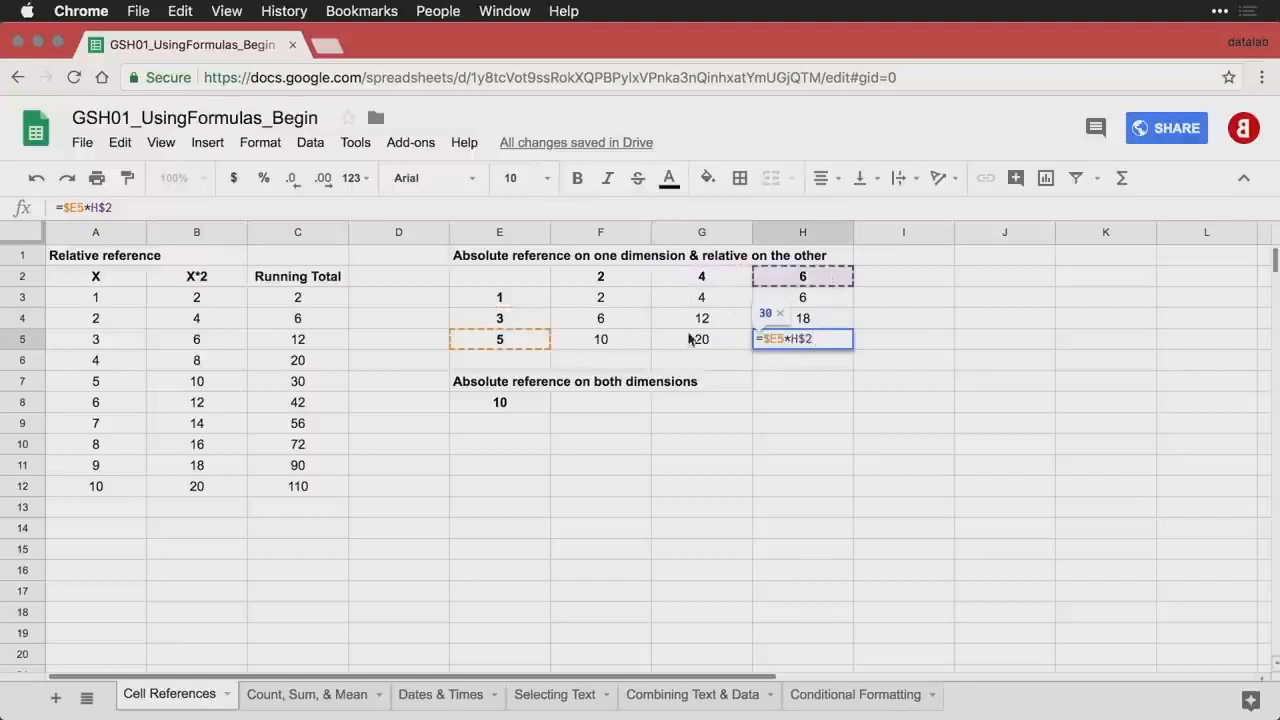
pyautogui.press('Return')
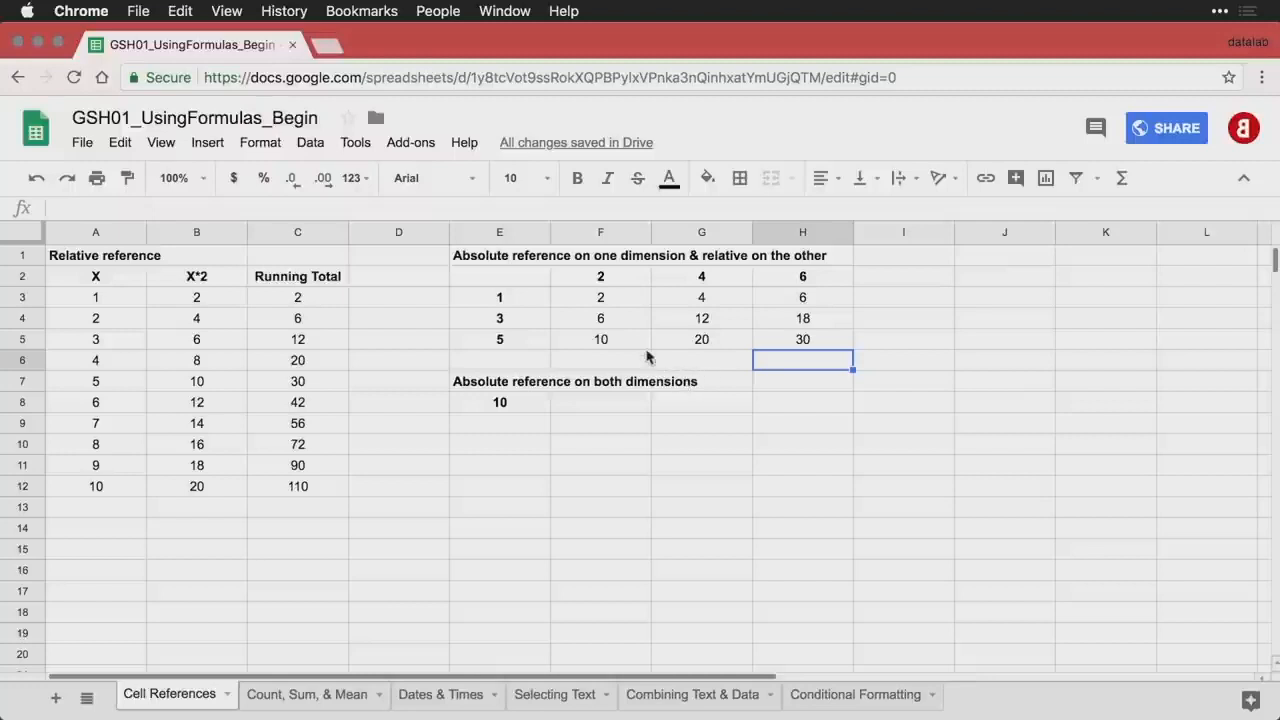
# - Enter =F3 in F9 and fill it over F9:H11, mirroring the products 2 through 30
pyautogui.click(602, 428)
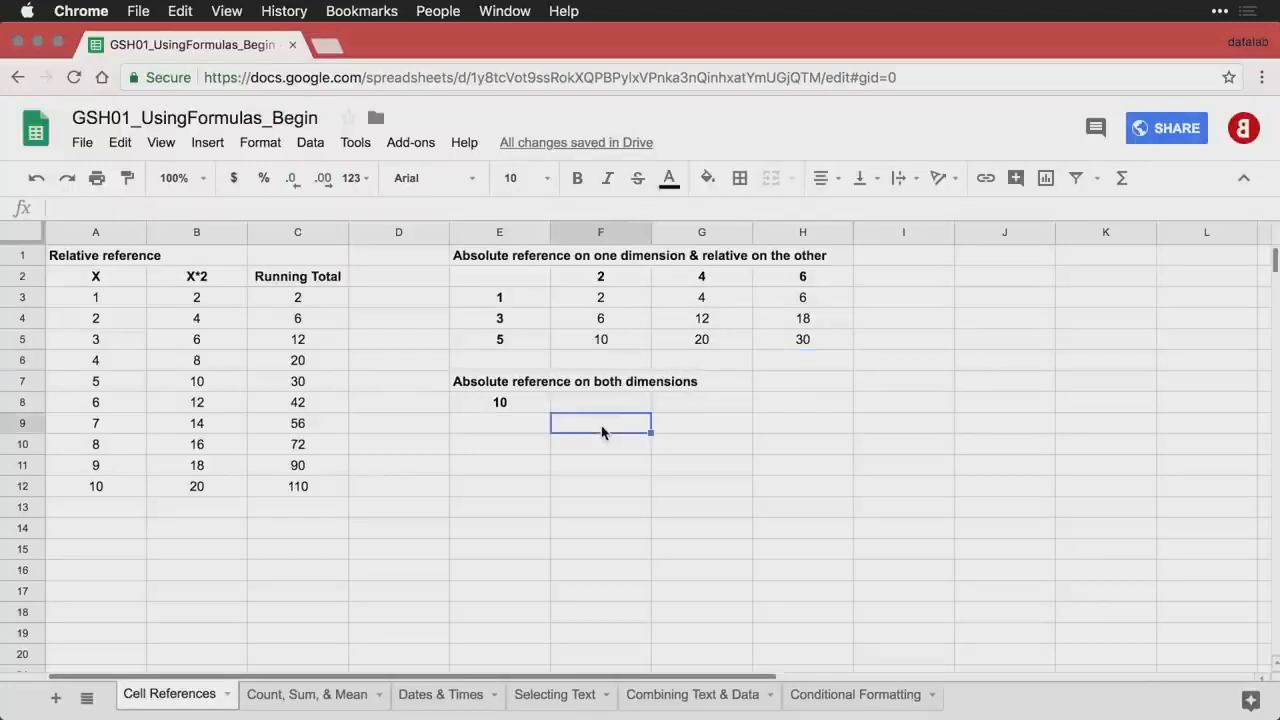
pyautogui.write('=F6')
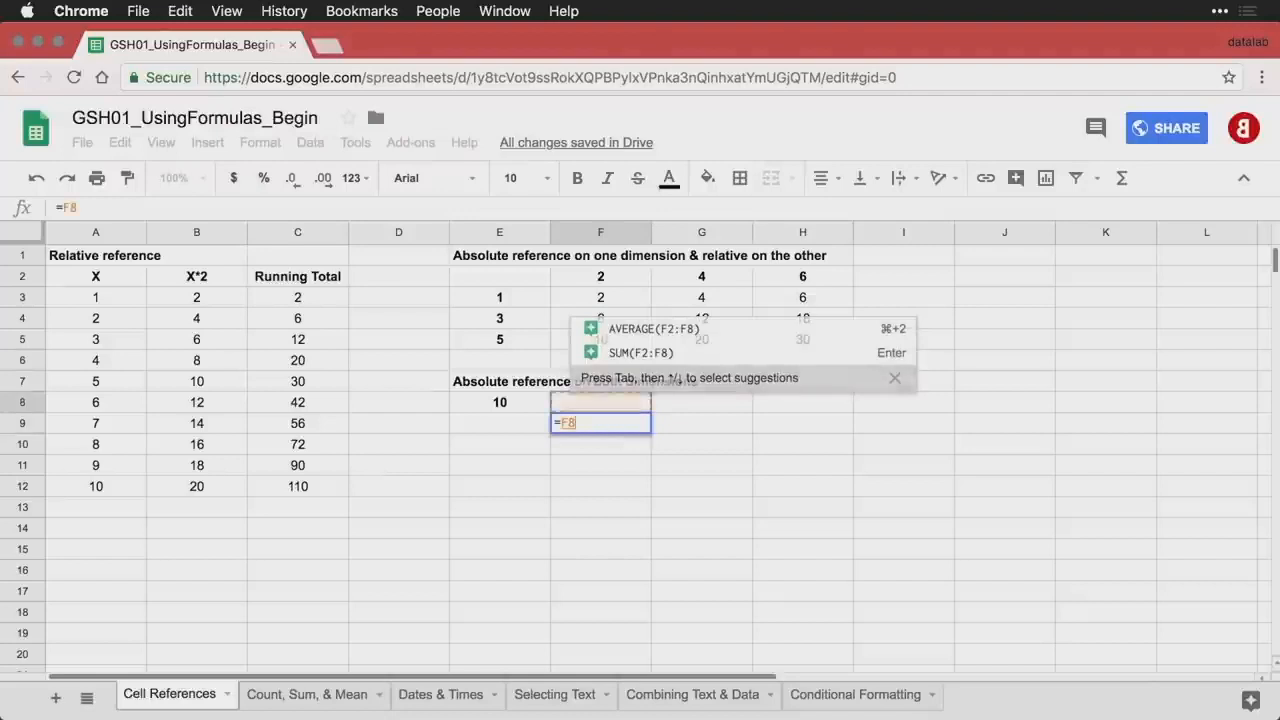
pyautogui.press('Up')
pyautogui.press('Up')
pyautogui.press('Up')
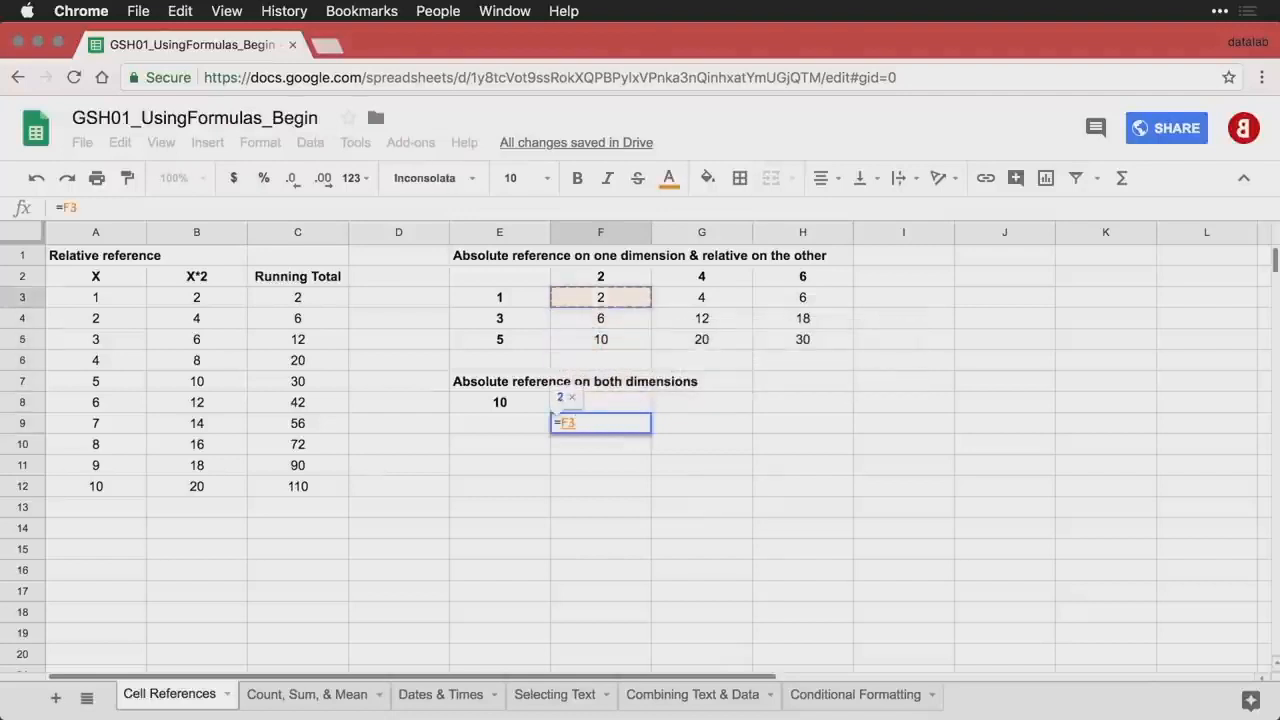
pyautogui.press('Return')
pyautogui.click(636, 430)
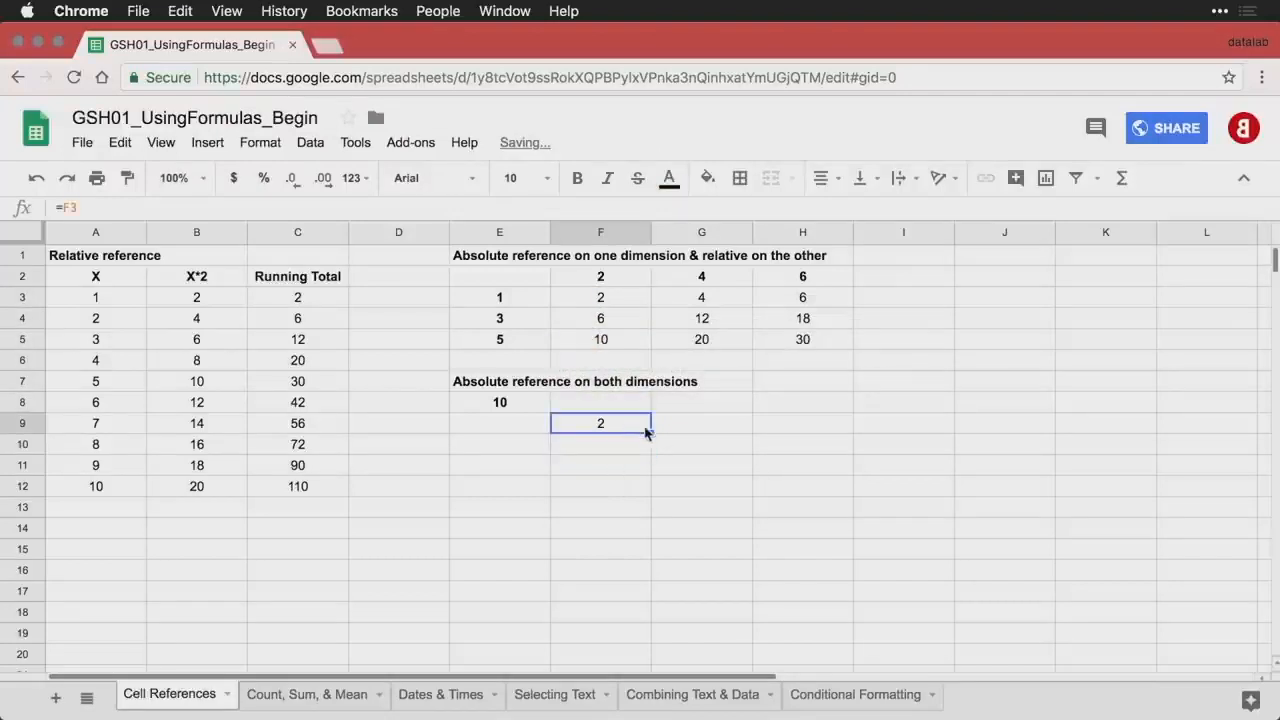
pyautogui.moveTo(650, 432); pyautogui.dragTo(786, 477)
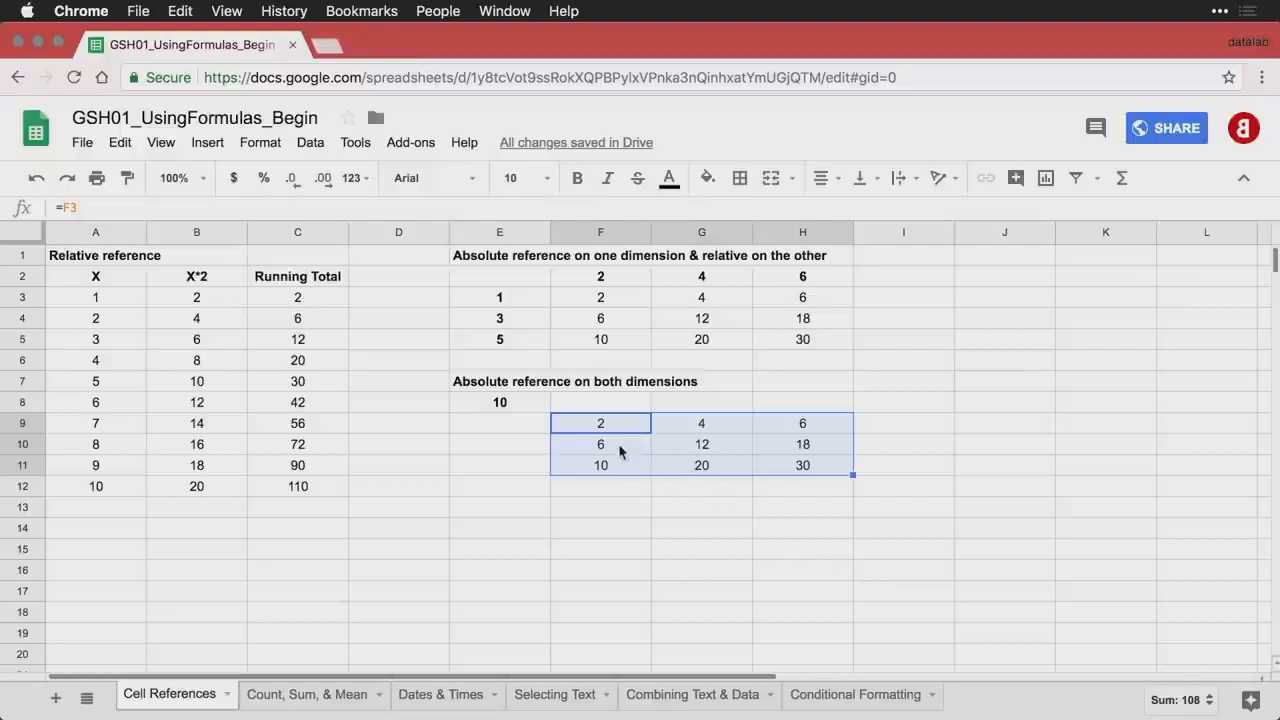
pyautogui.click(517, 403)
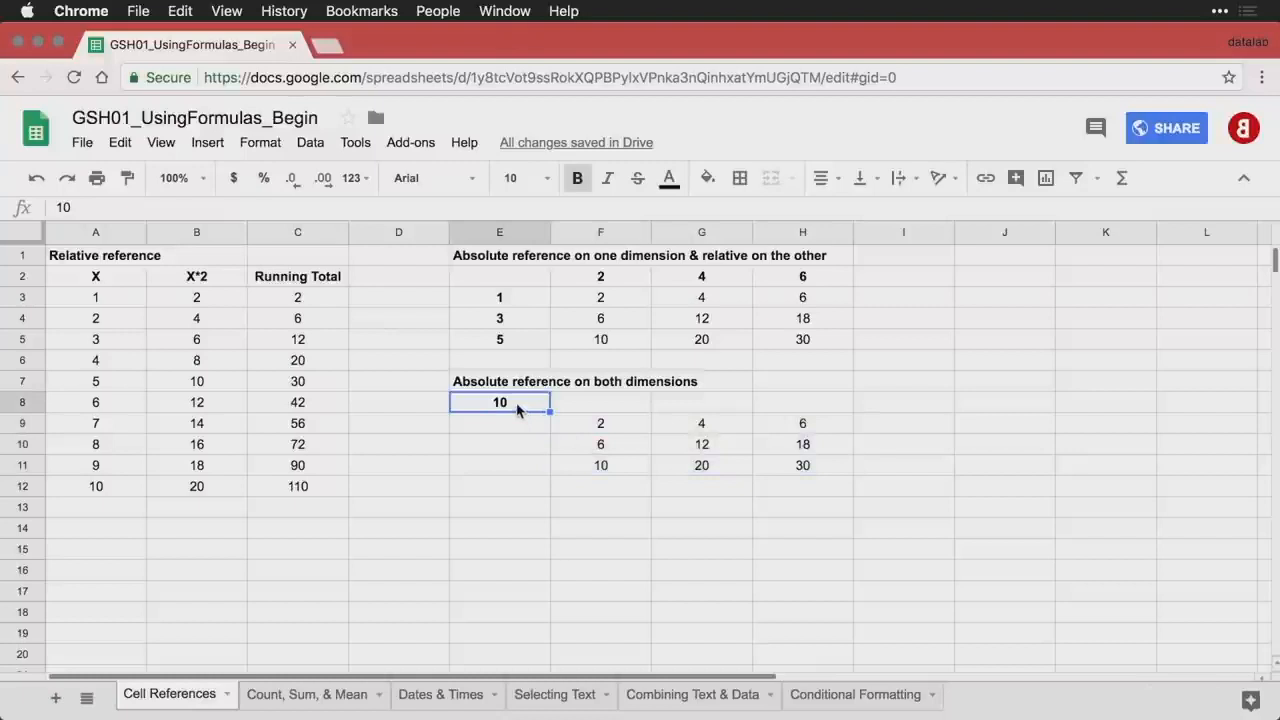
# - Change F9 to =F3*$E$8 and fill it across F9:H11
pyautogui.doubleClick(607, 426)
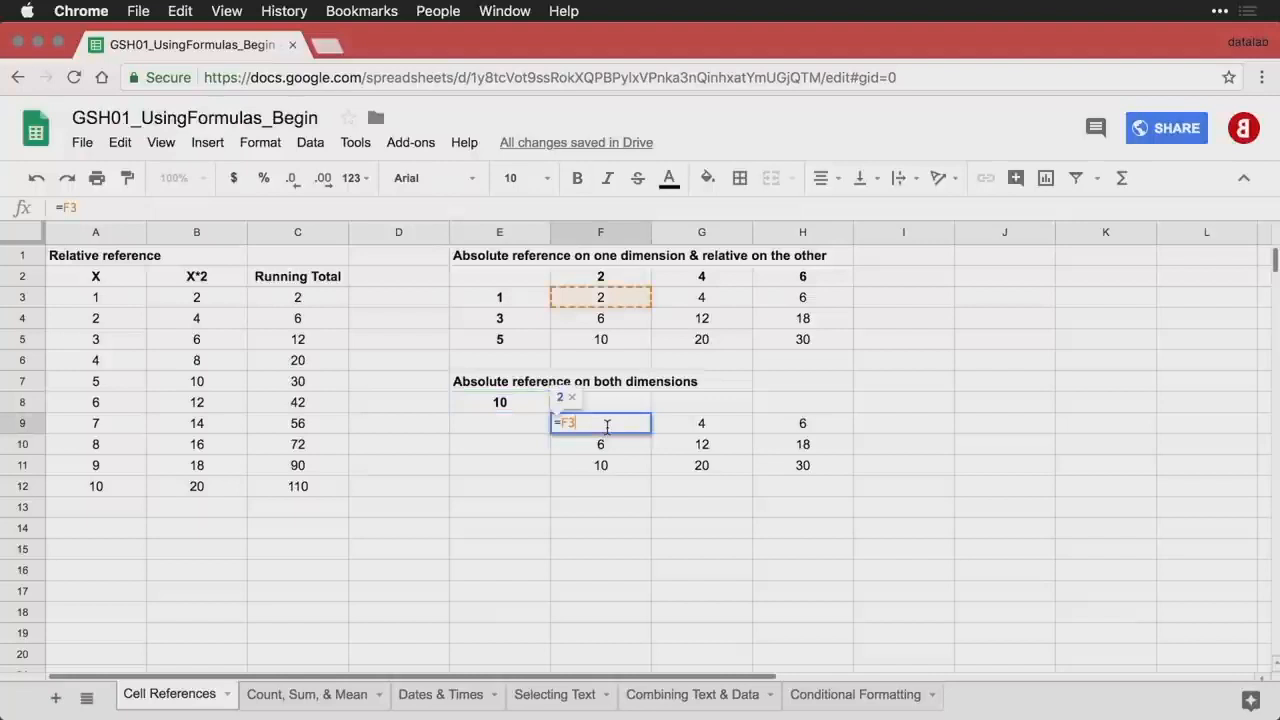
pyautogui.write('*')
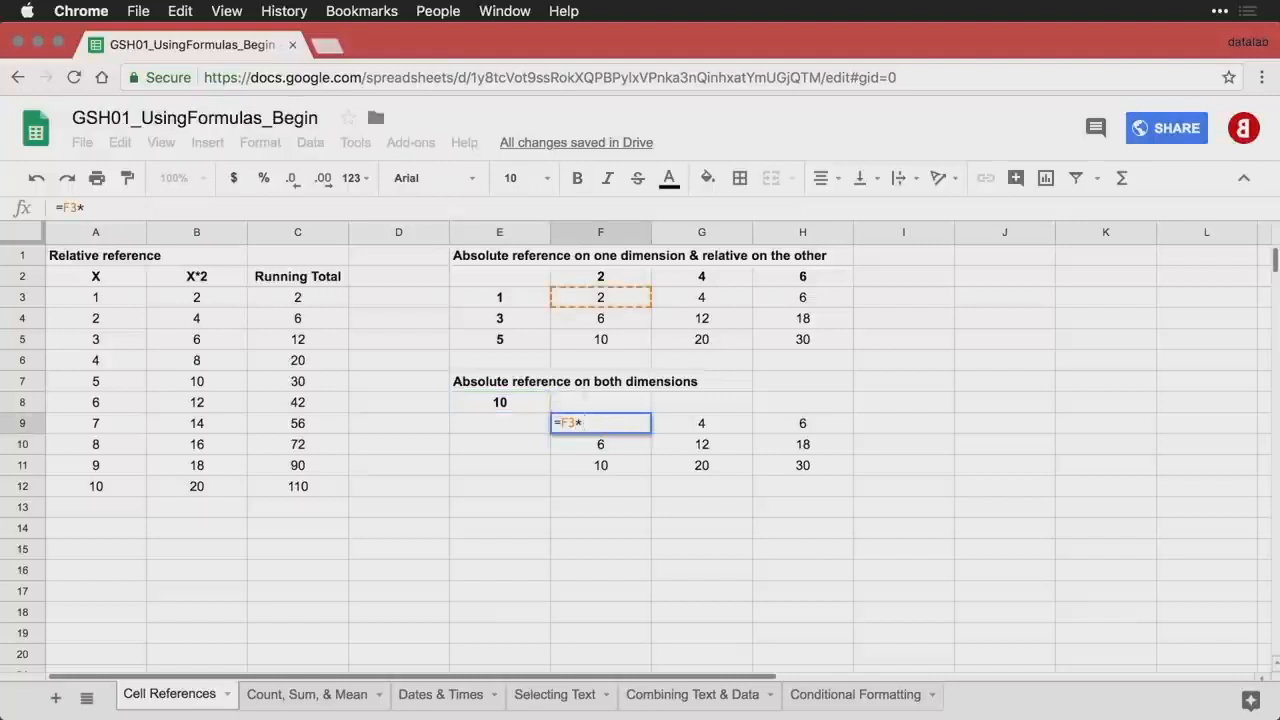
pyautogui.click(520, 408)
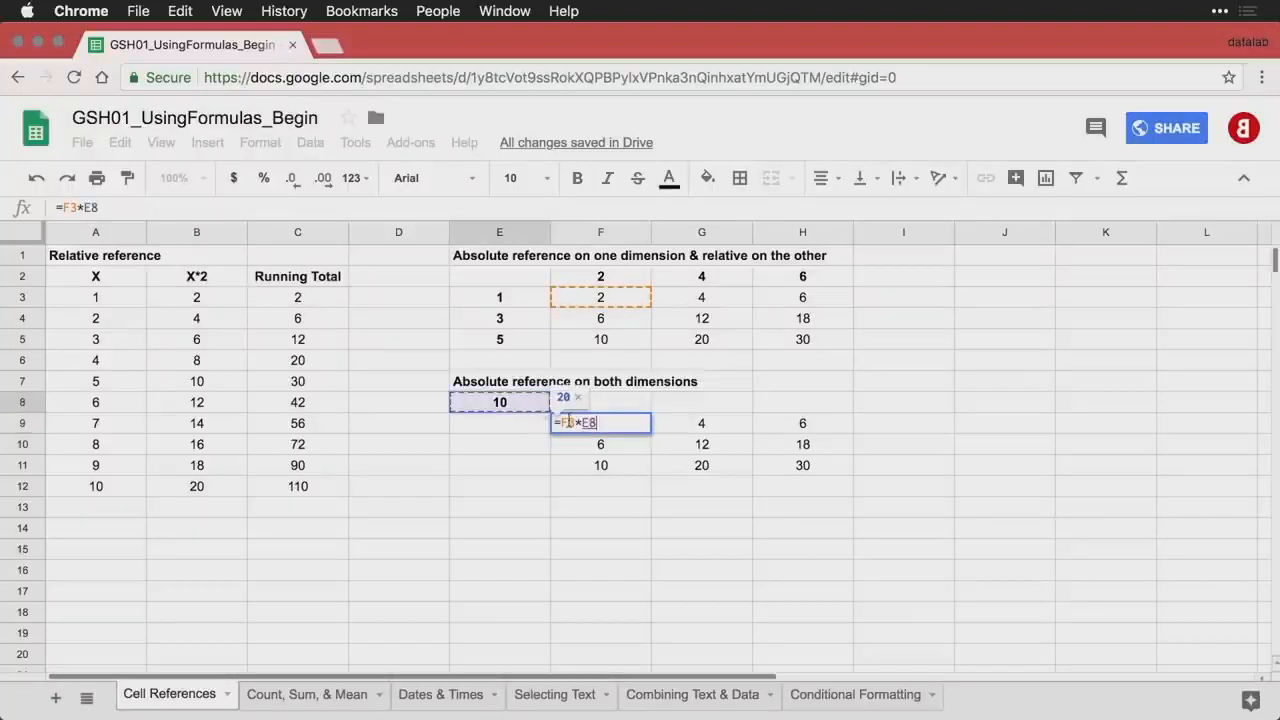
pyautogui.click(581, 424)
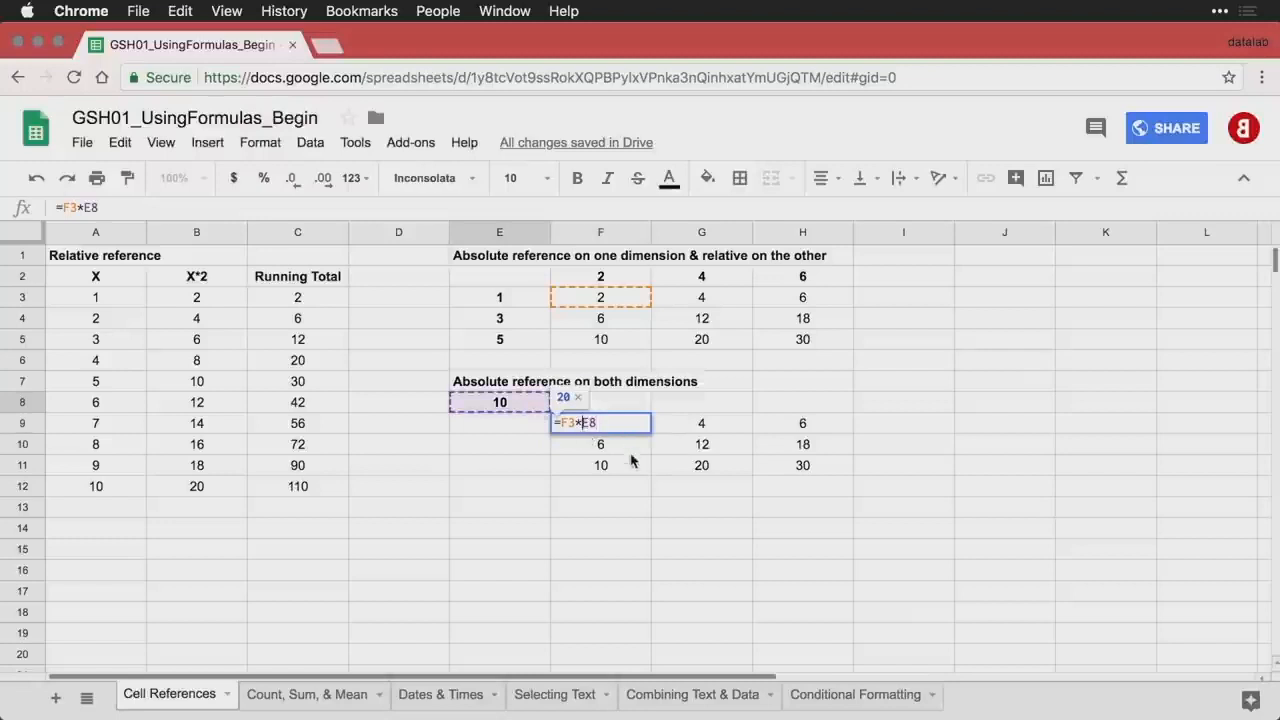
pyautogui.write('$E')
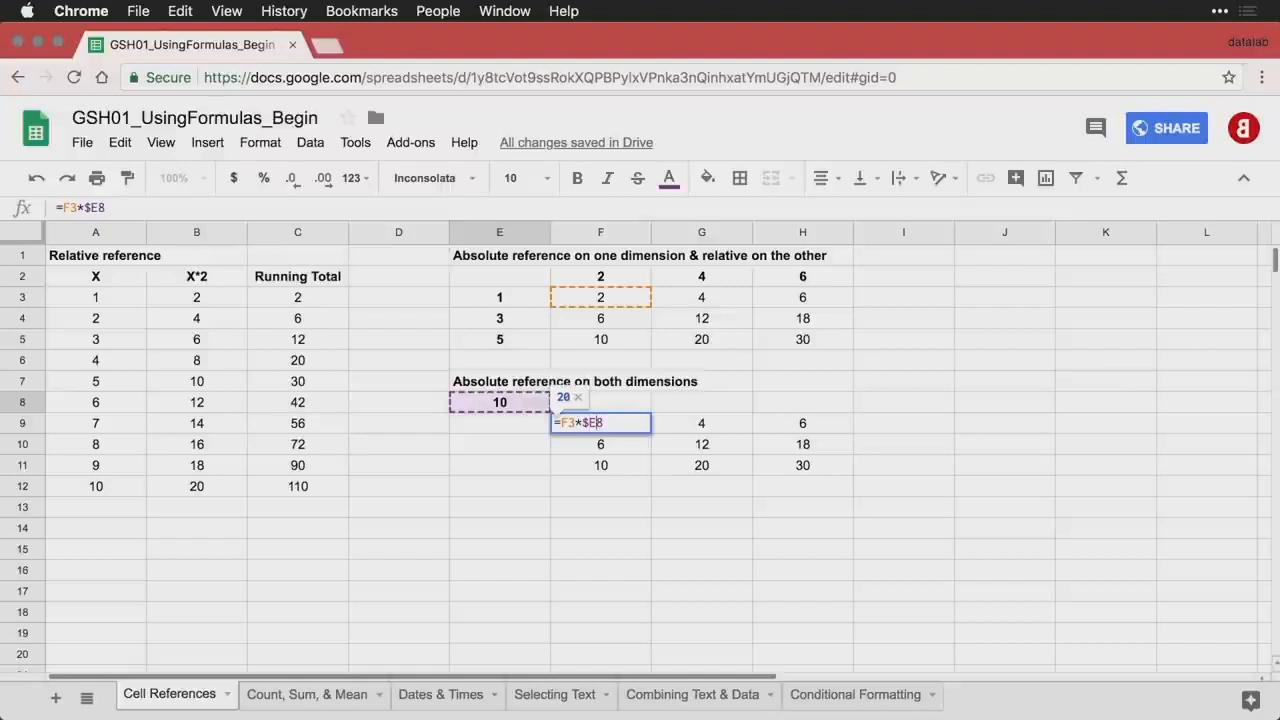
pyautogui.write('$')
pyautogui.press('Return')
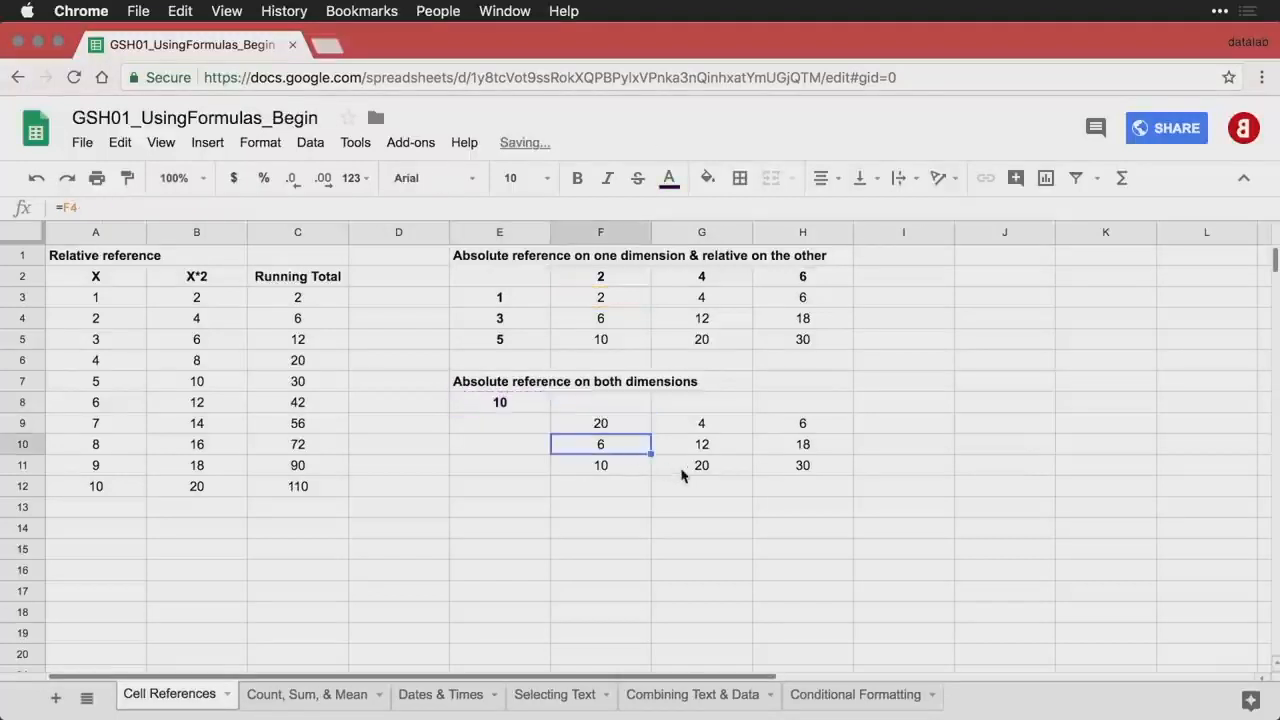
pyautogui.click(621, 427)
pyautogui.moveTo(651, 433); pyautogui.dragTo(791, 473)
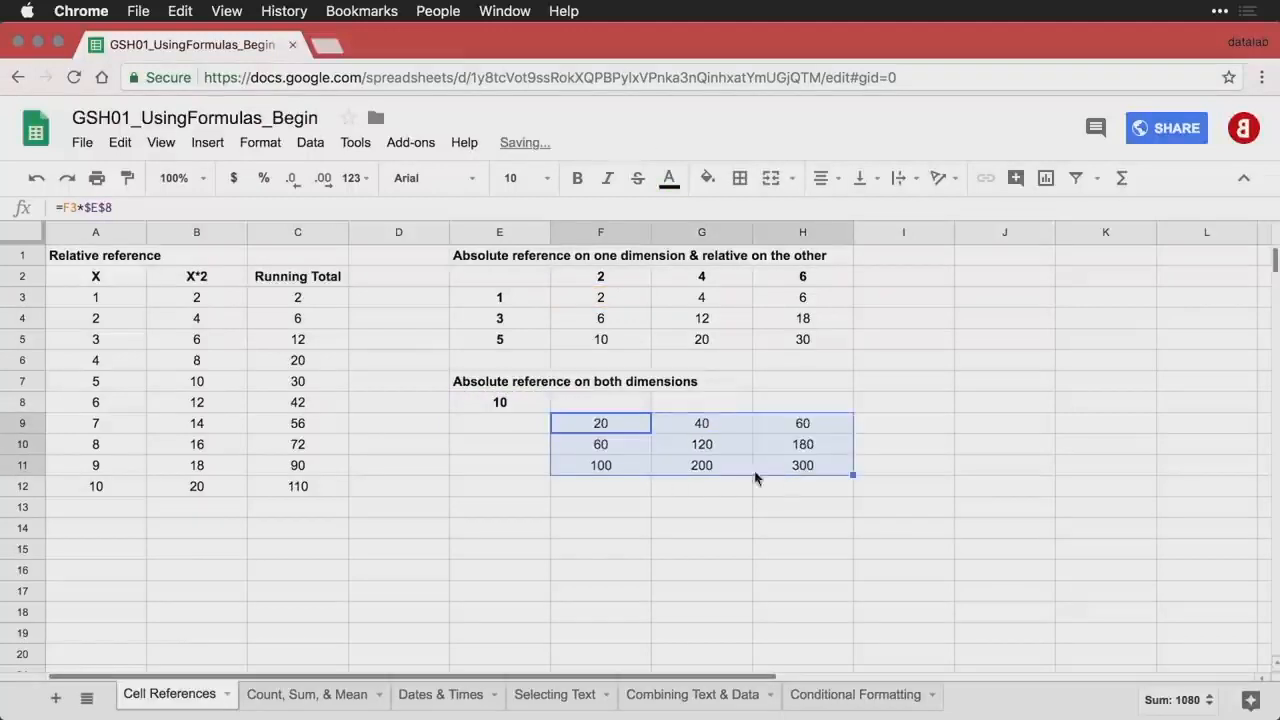
# - Verify F9 and H11 keep E8 fixed, then go to the Count, Sum, & Mean sheet
pyautogui.doubleClick(612, 429)
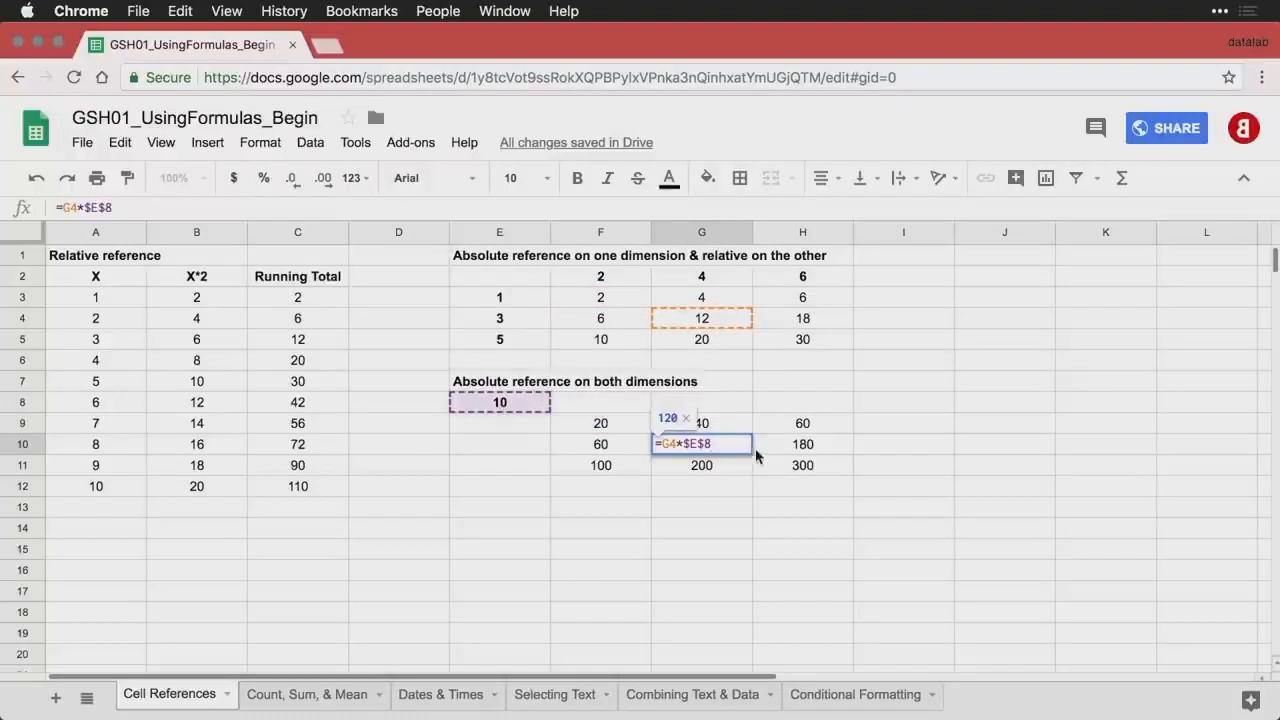
pyautogui.click(818, 466)
pyautogui.doubleClick(816, 464)
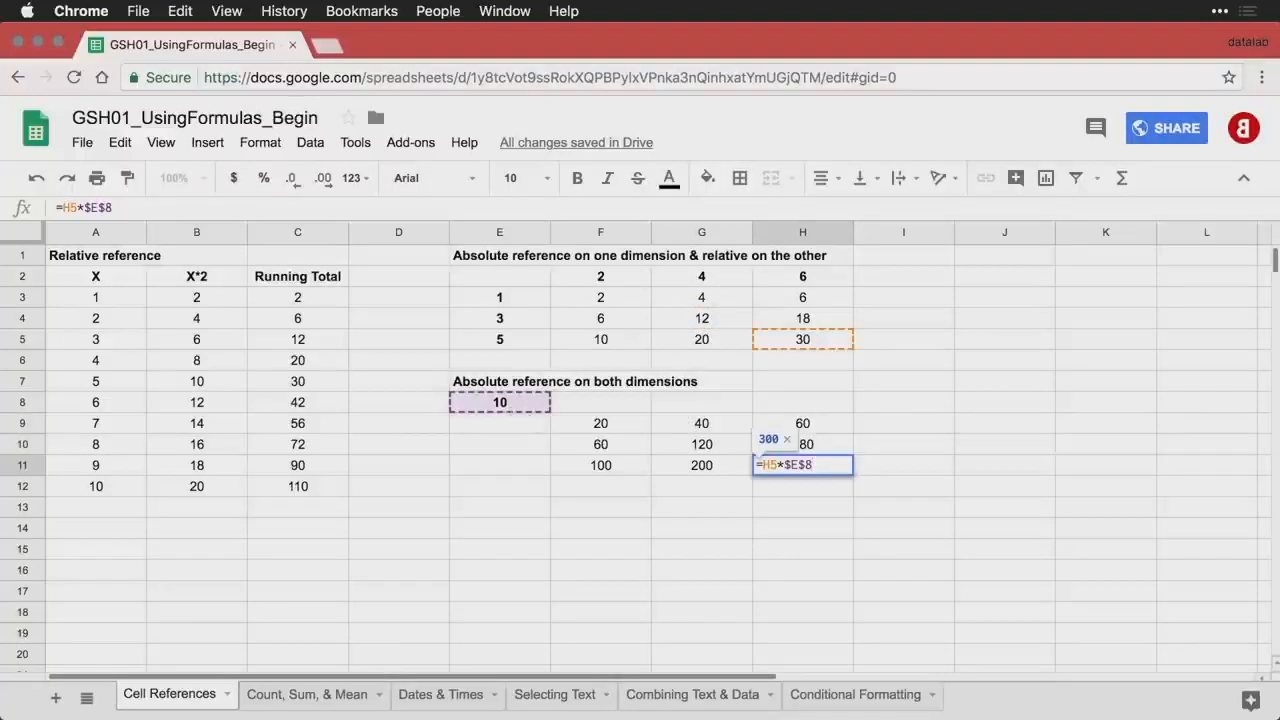
pyautogui.press('Return')
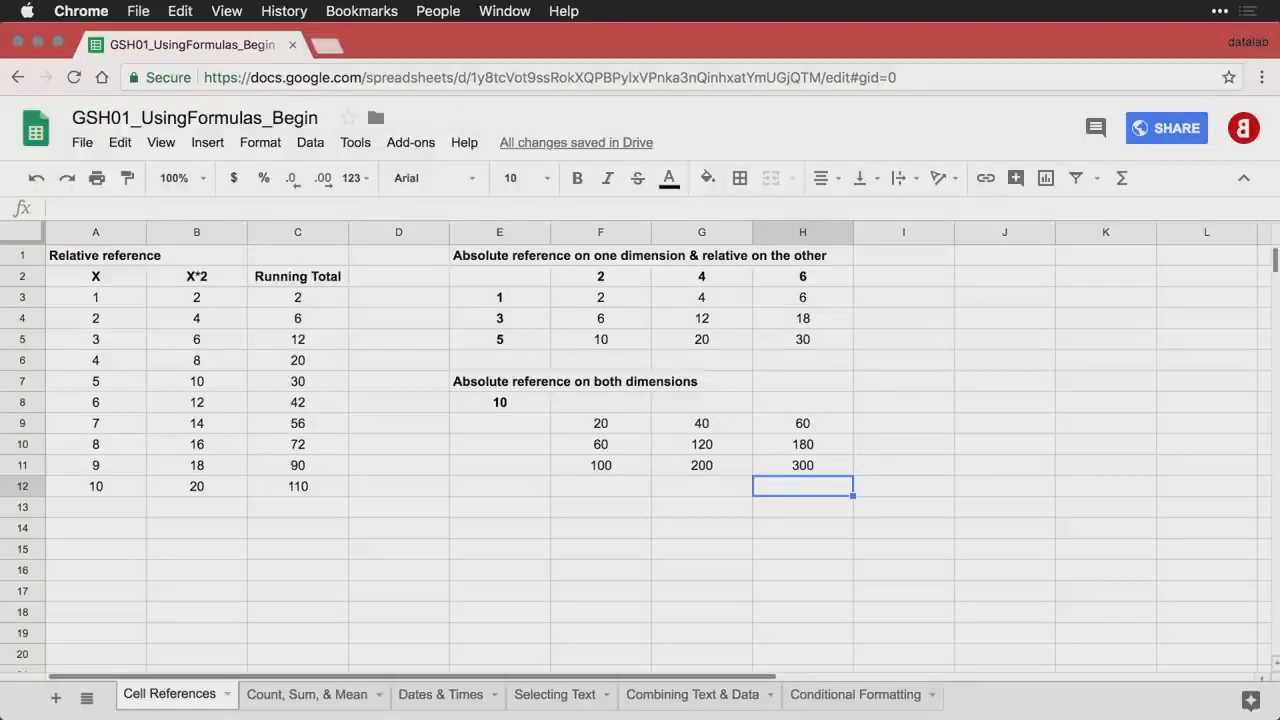
pyautogui.click(261, 700)
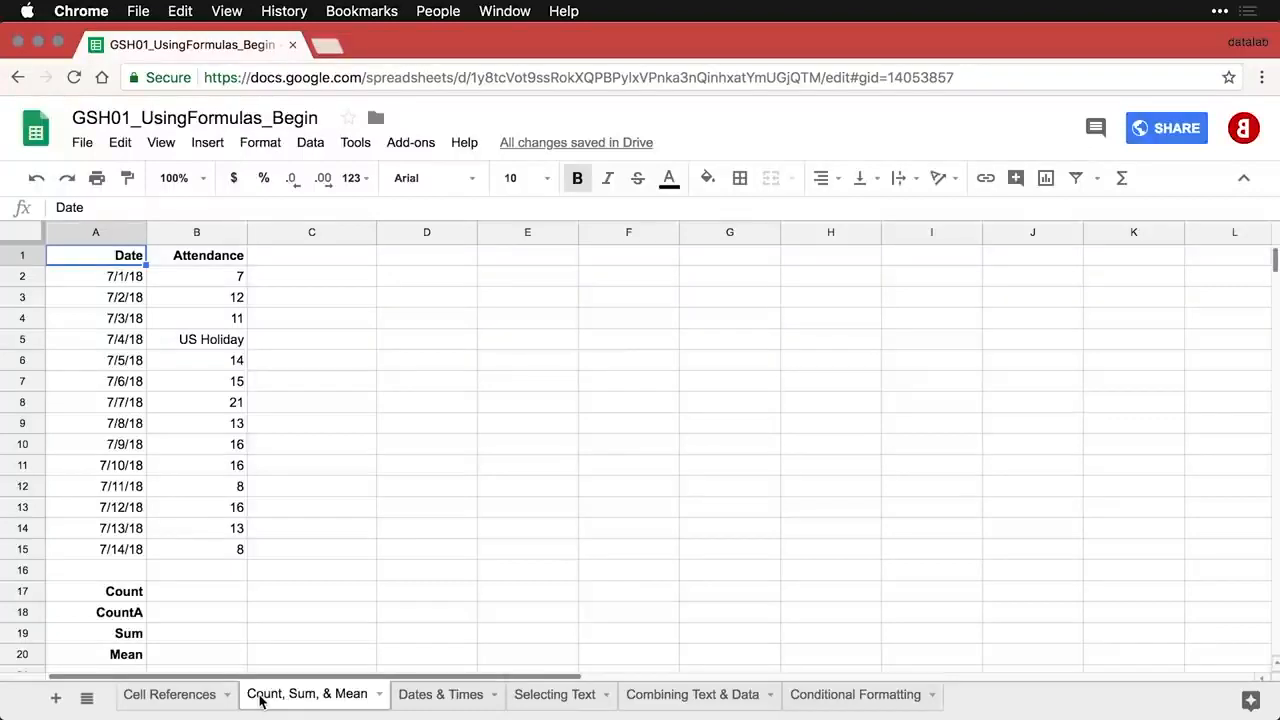
# - Enter =COUNT(B2:B15) in B17 for a count of 13 numeric entries
pyautogui.click(211, 599)
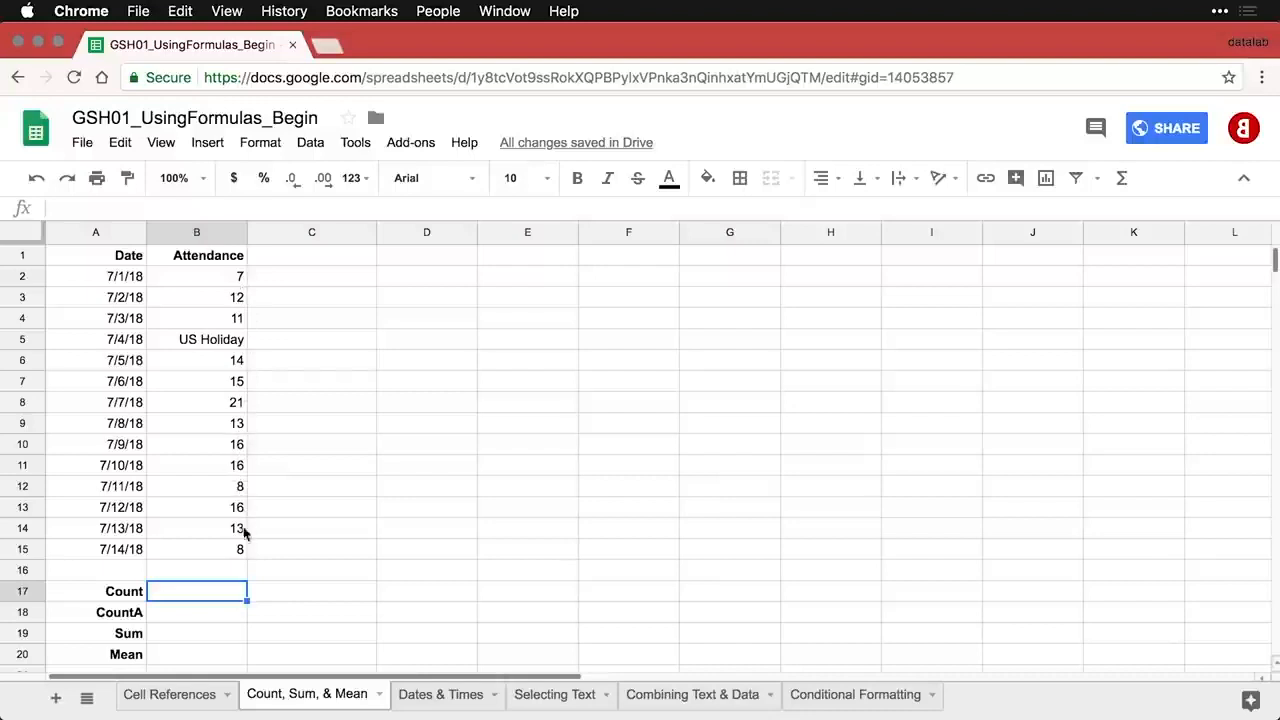
pyautogui.click(231, 346)
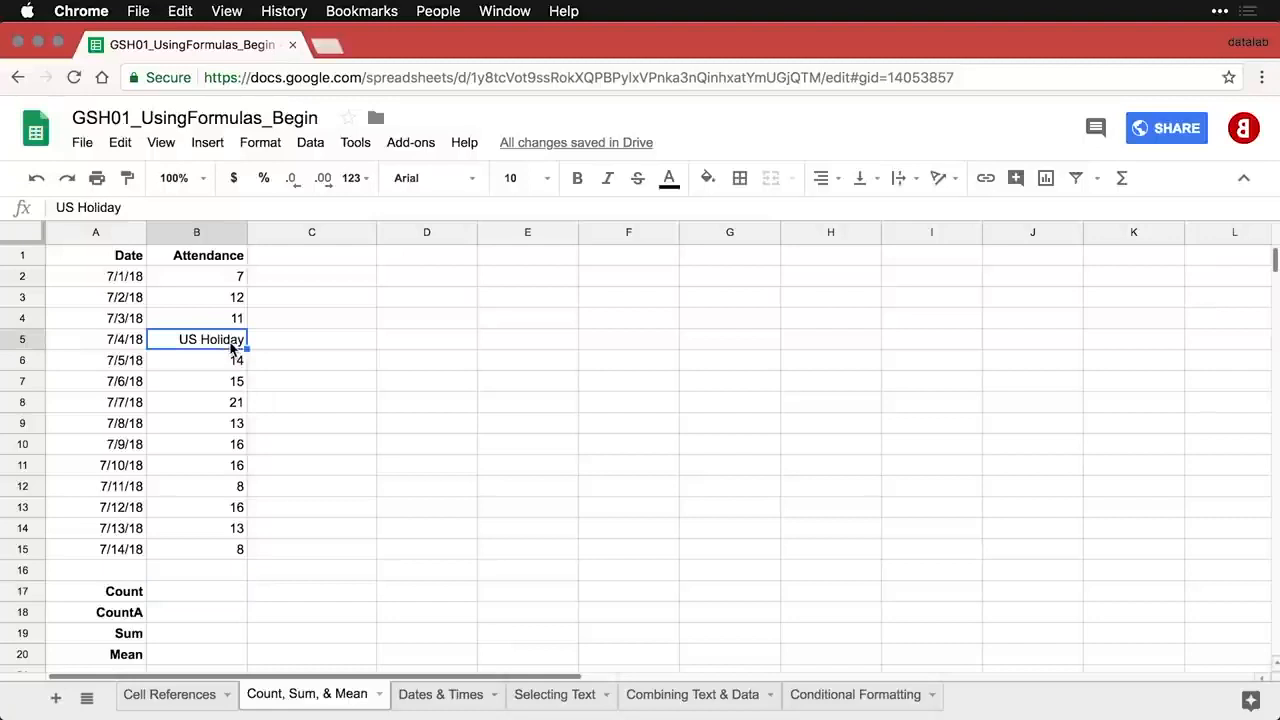
pyautogui.click(222, 600)
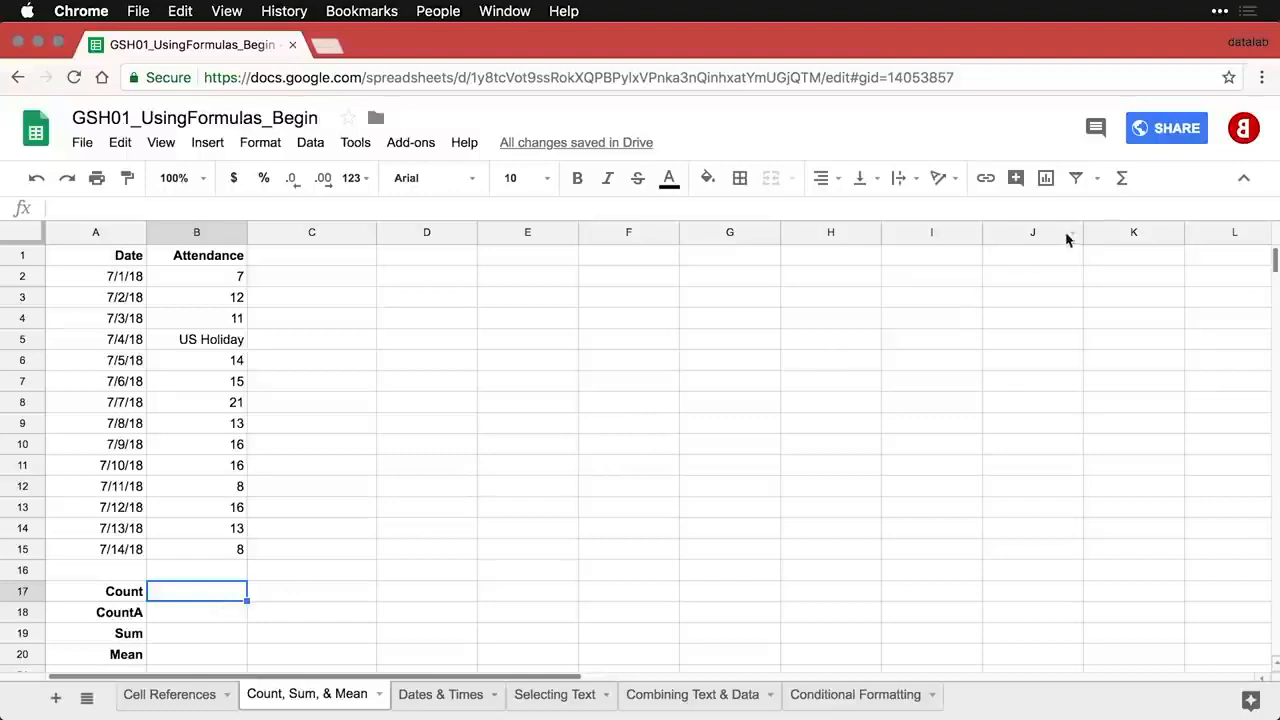
pyautogui.click(1125, 185)
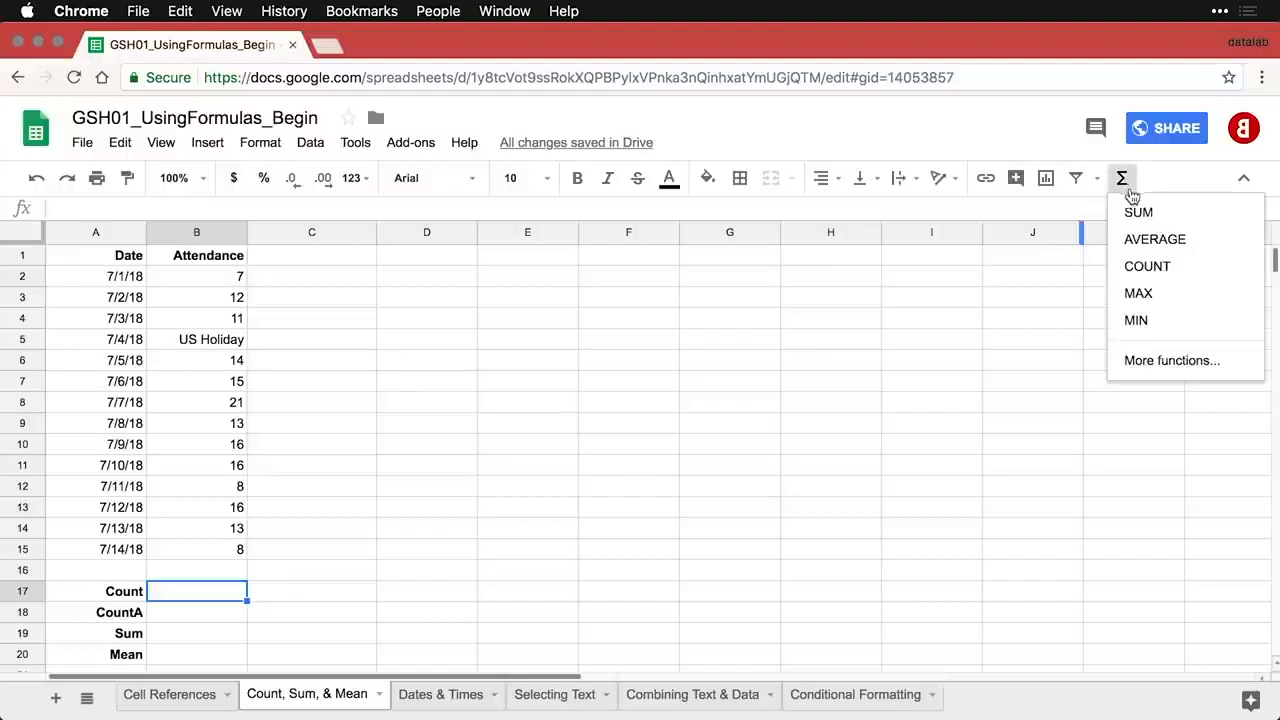
pyautogui.click(1163, 268)
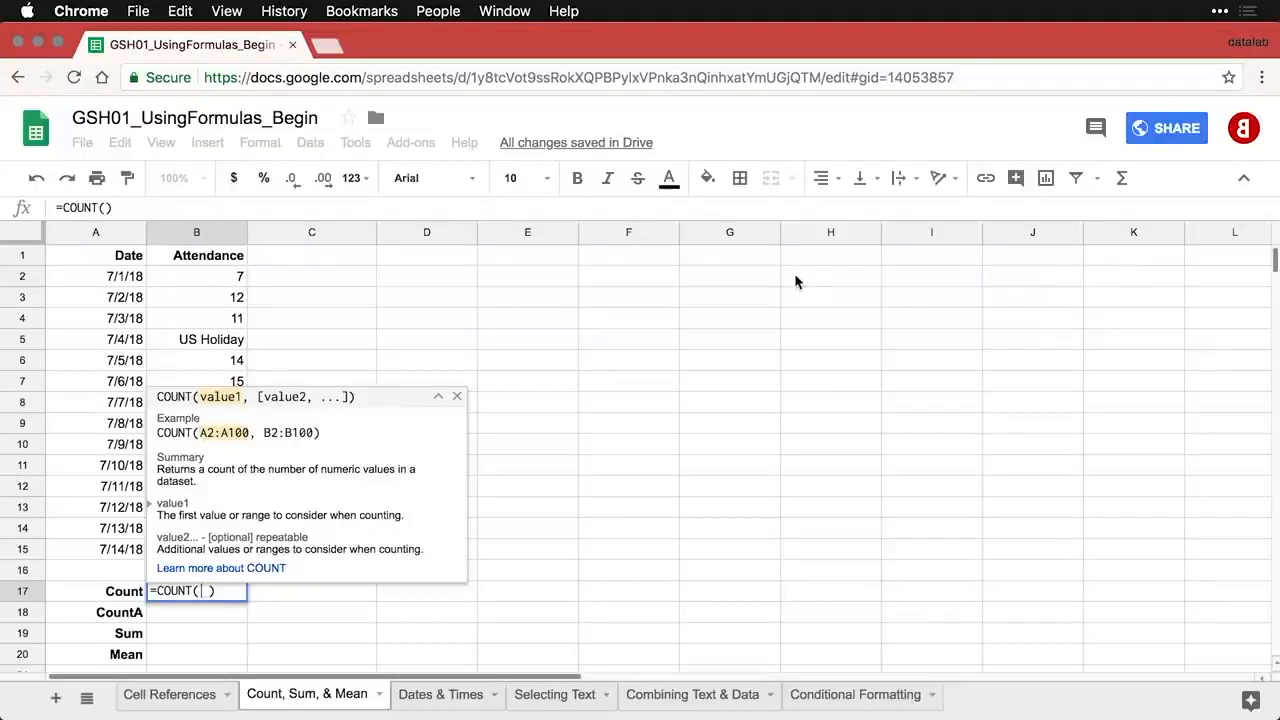
pyautogui.moveTo(217, 274); pyautogui.dragTo(228, 547)
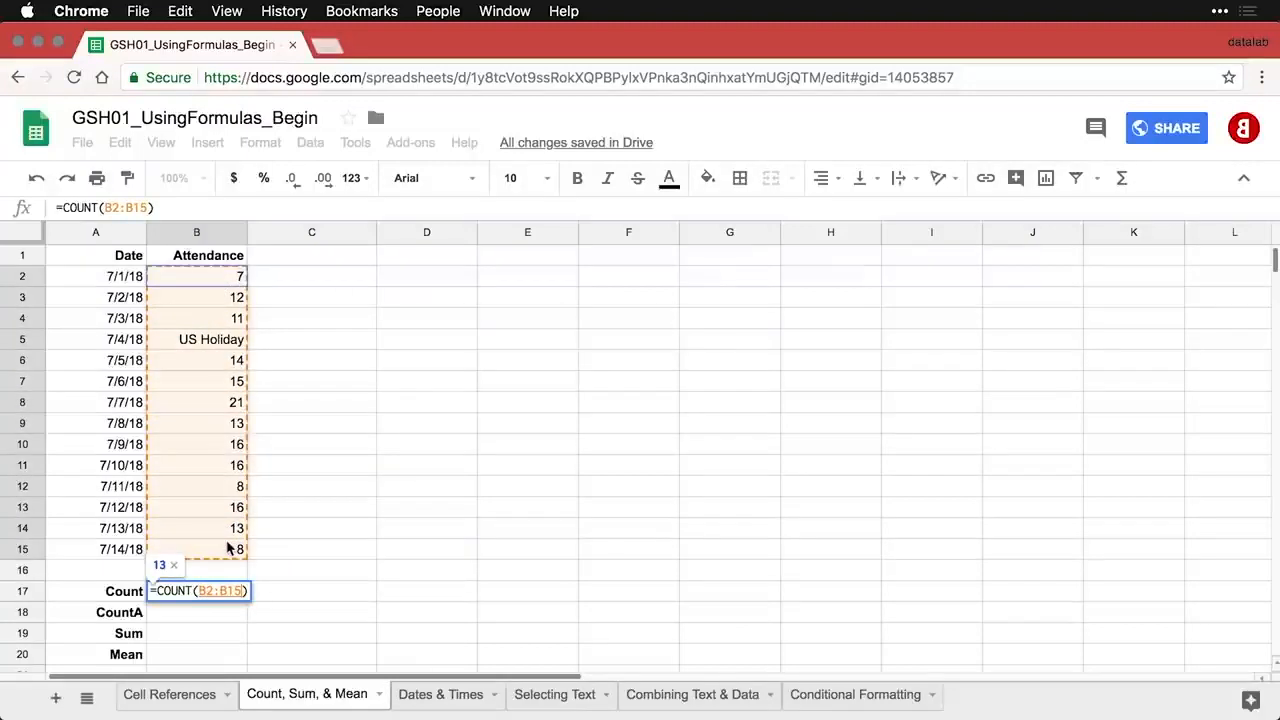
pyautogui.press('Return')
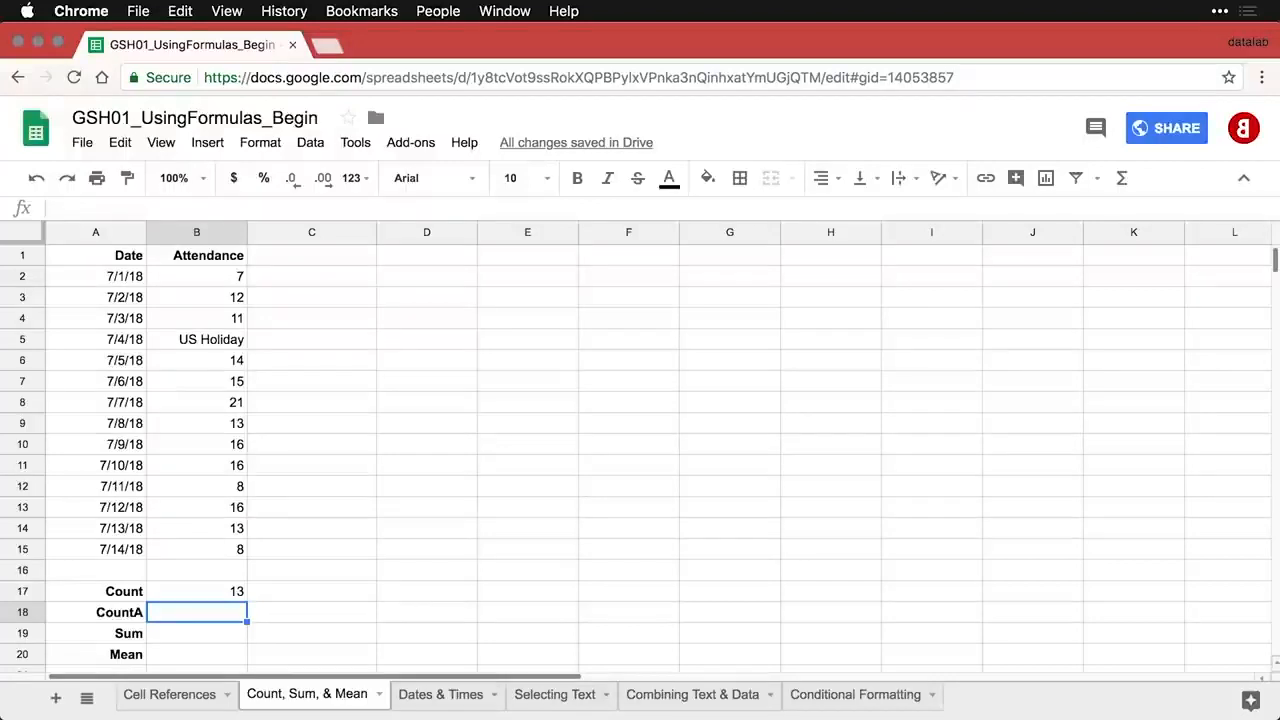
# - Enter =COUNTA(B2:B15) in B18, counting 14 entries including US Holiday
pyautogui.click(215, 345)
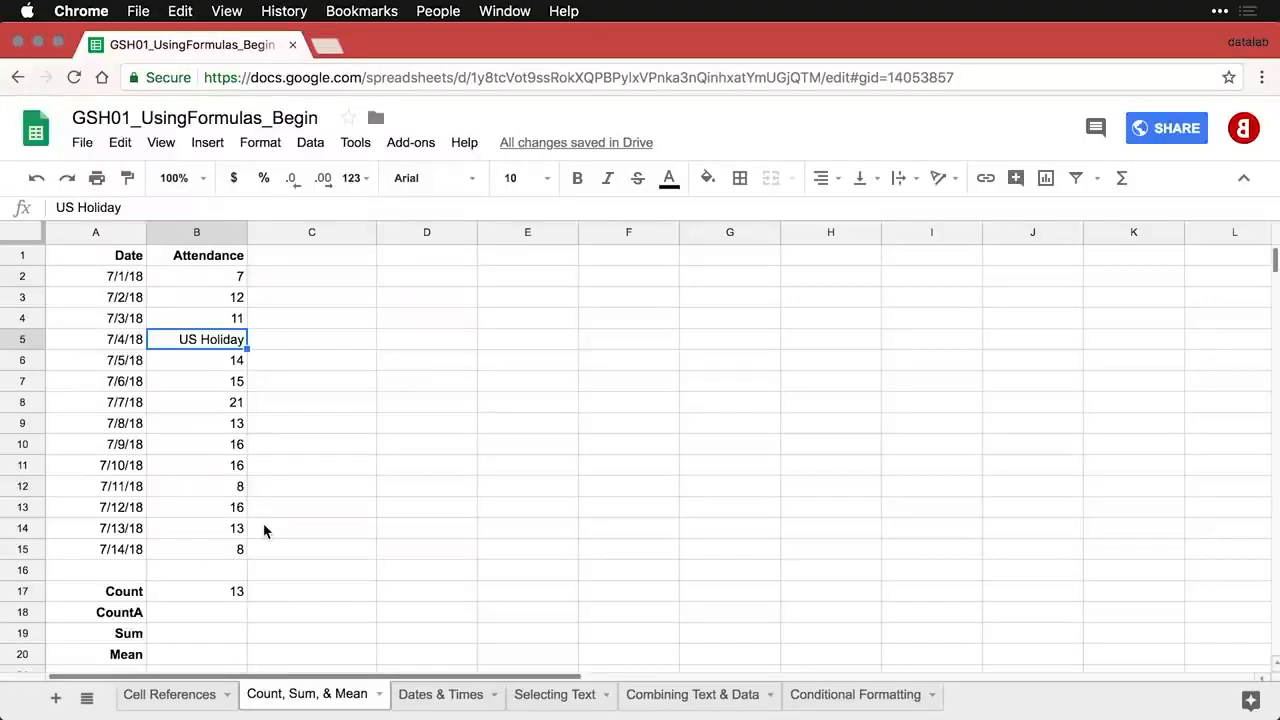
pyautogui.click(215, 615)
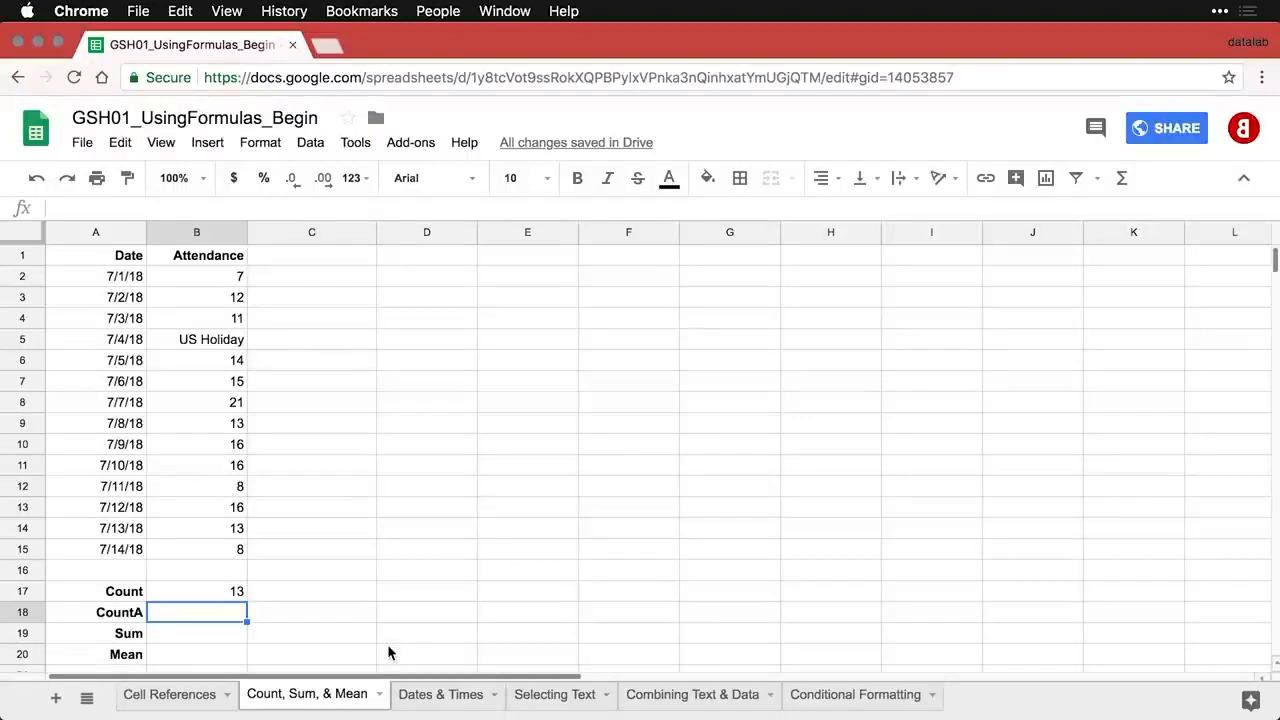
pyautogui.write('=')
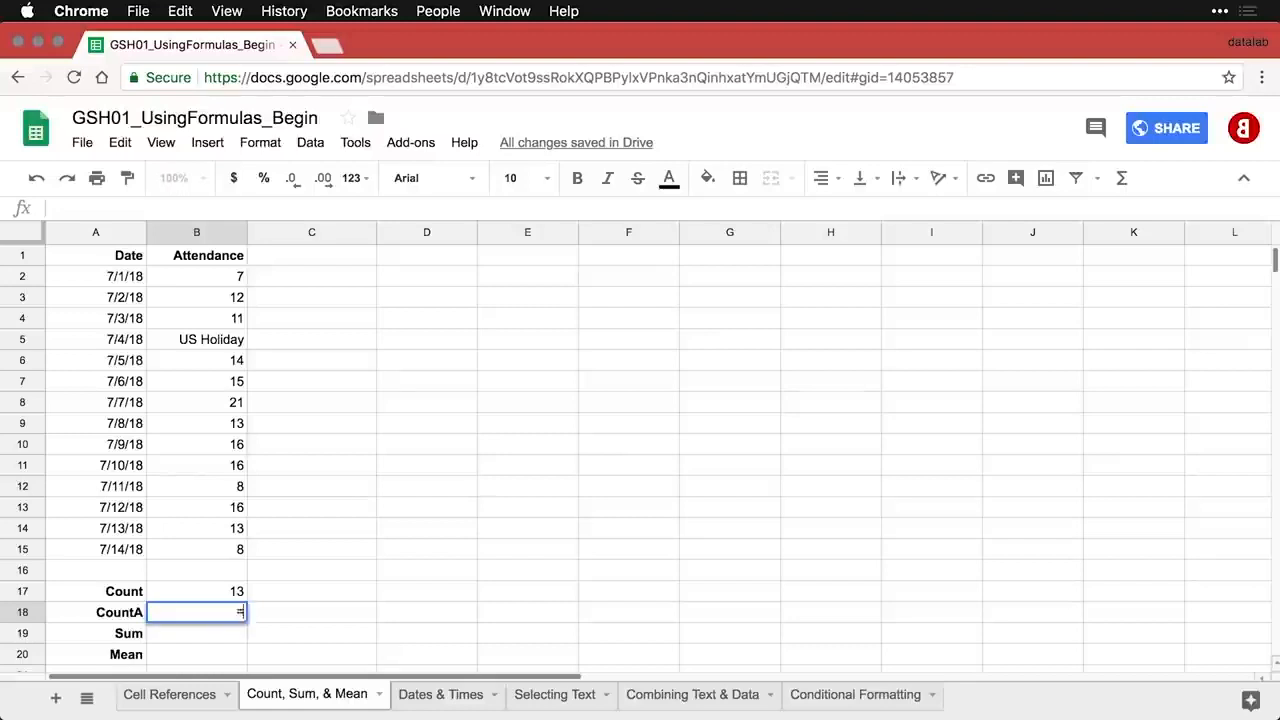
pyautogui.write('COU')
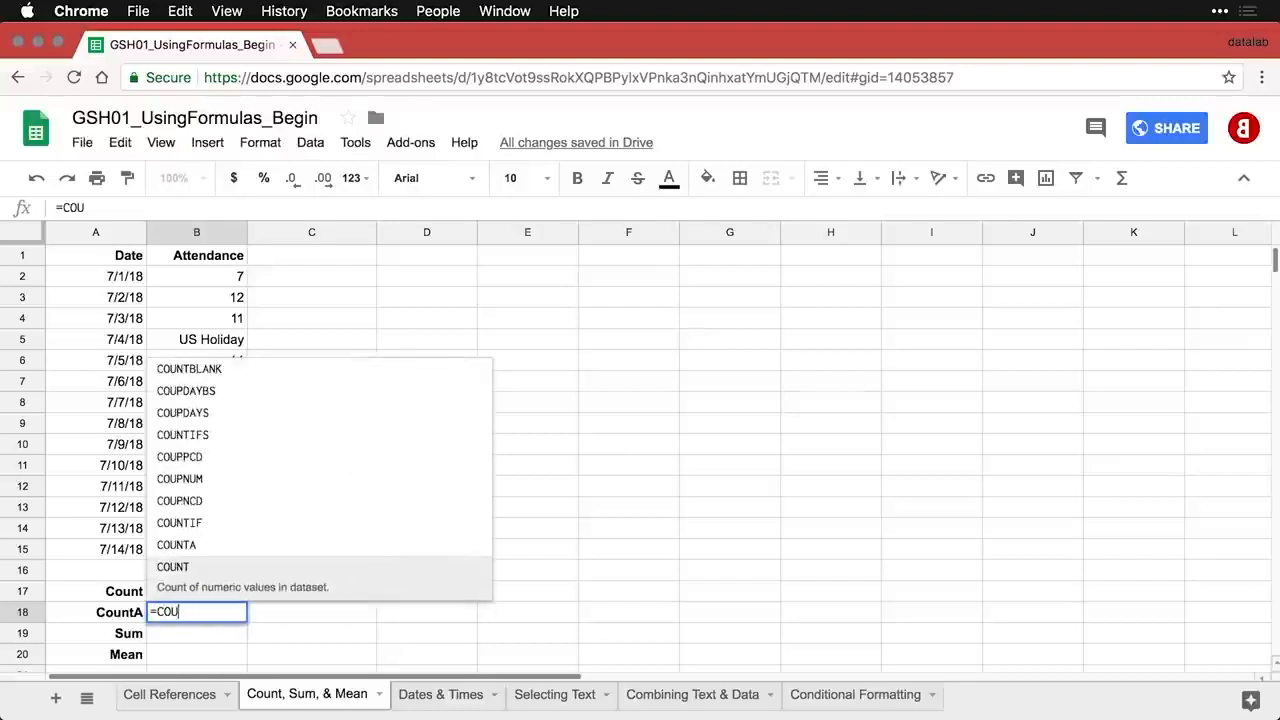
pyautogui.write('NTA')
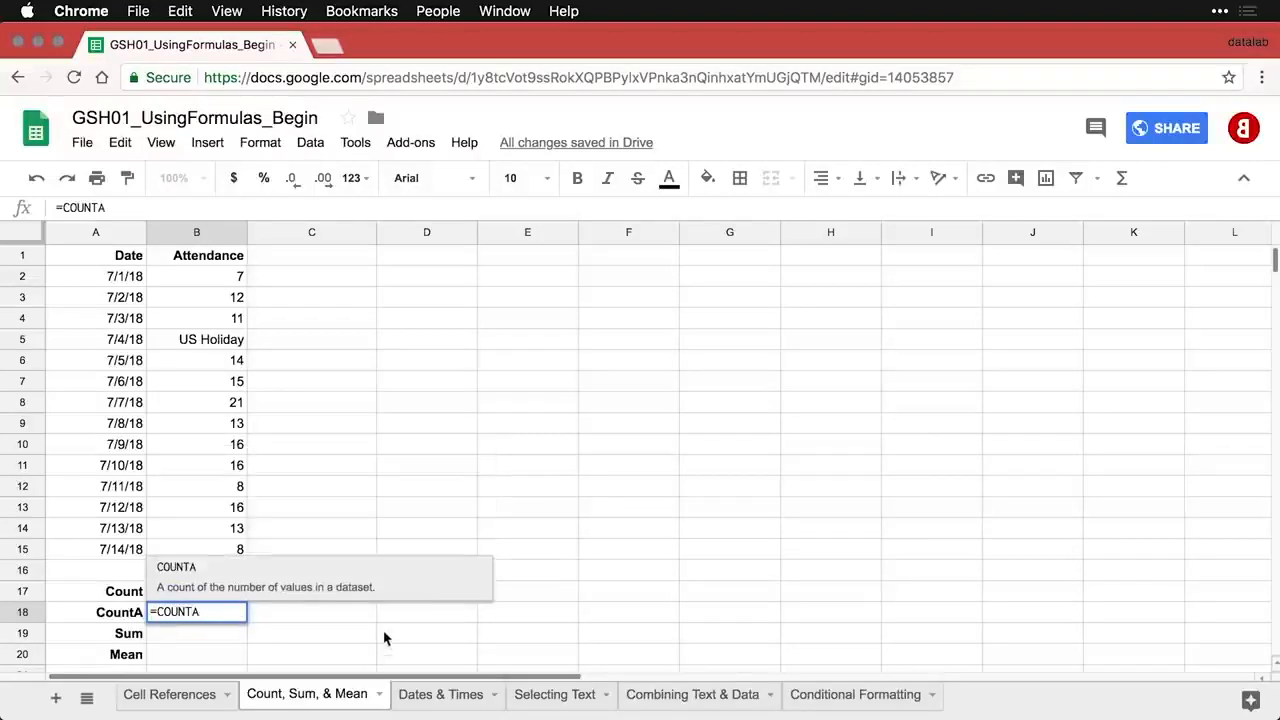
pyautogui.click(187, 577)
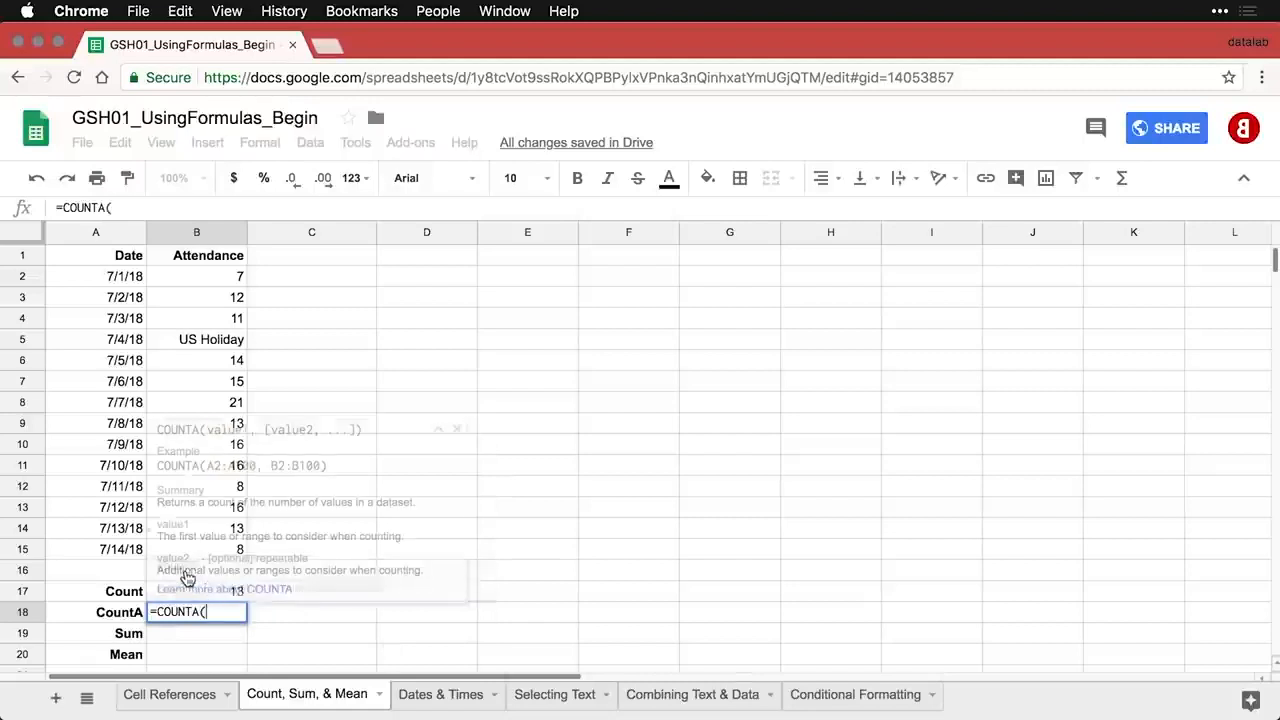
pyautogui.click(222, 282)
pyautogui.moveTo(220, 282); pyautogui.dragTo(218, 553)
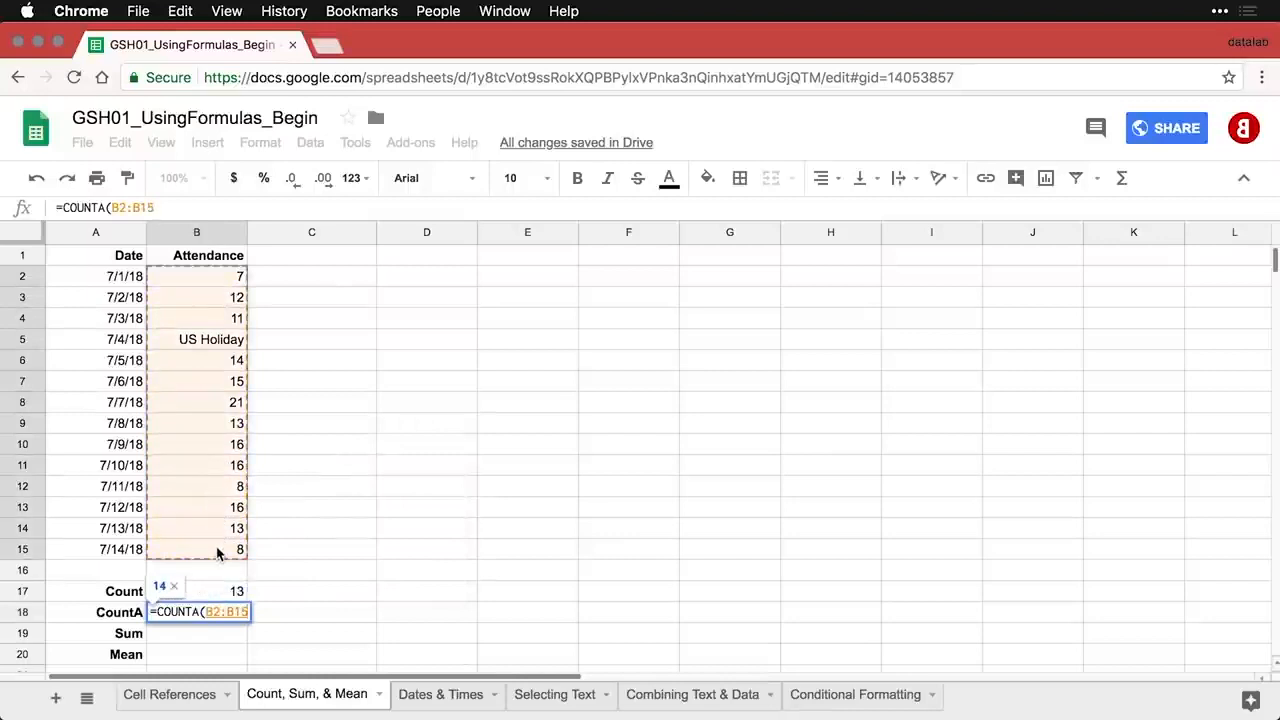
pyautogui.write(')')
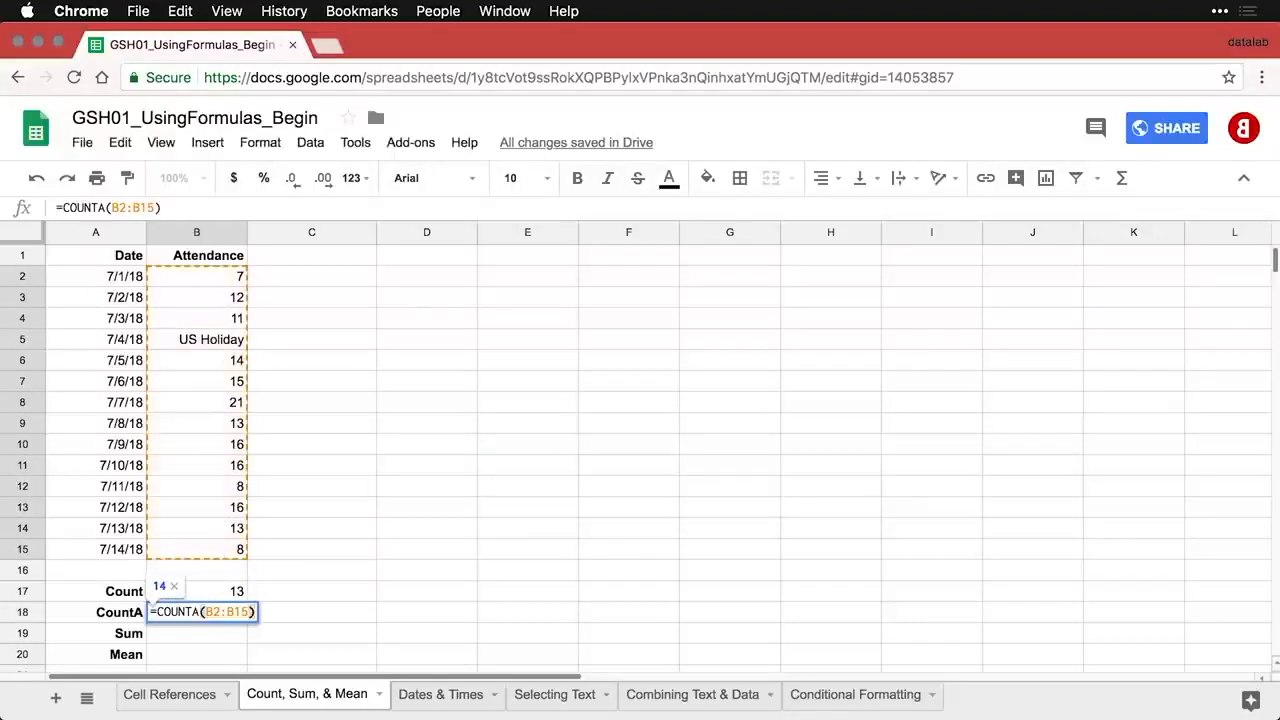
pyautogui.press('Return')
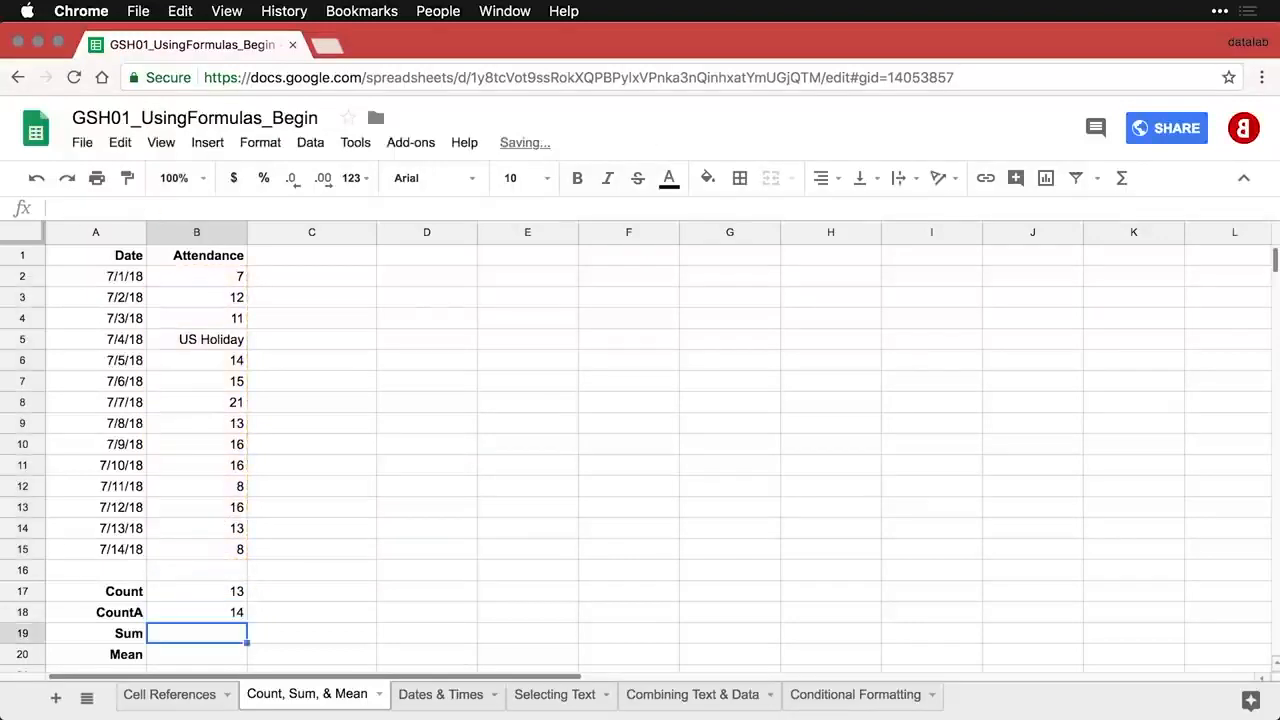
# - Compare the ranges in B18's COUNTA and B17's COUNT formulas
pyautogui.click(226, 614)
pyautogui.doubleClick(226, 612)
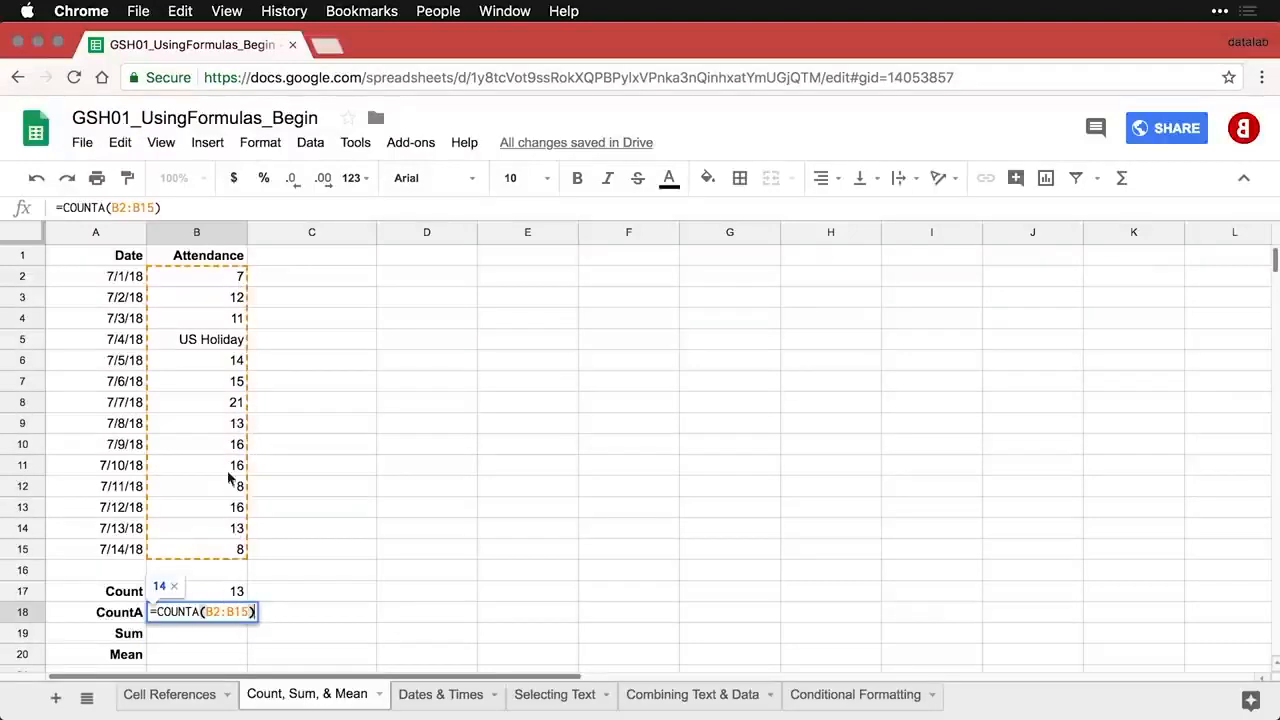
pyautogui.press('Return')
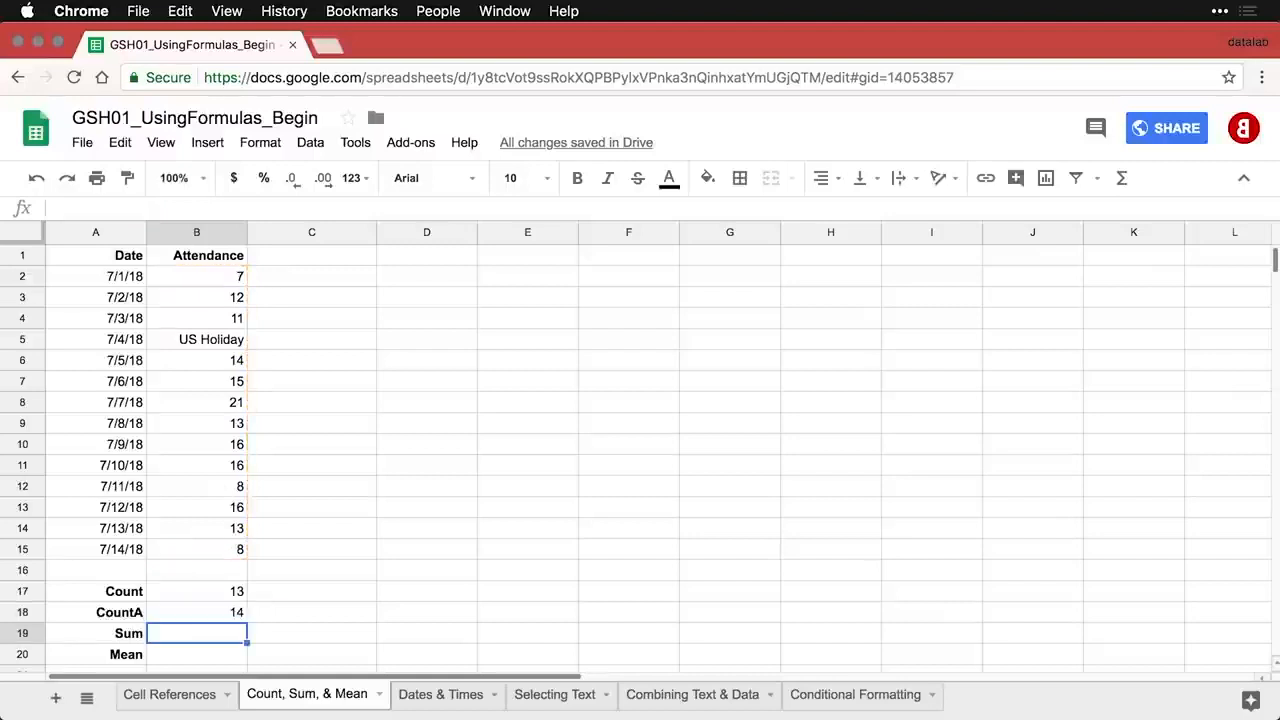
pyautogui.doubleClick(231, 591)
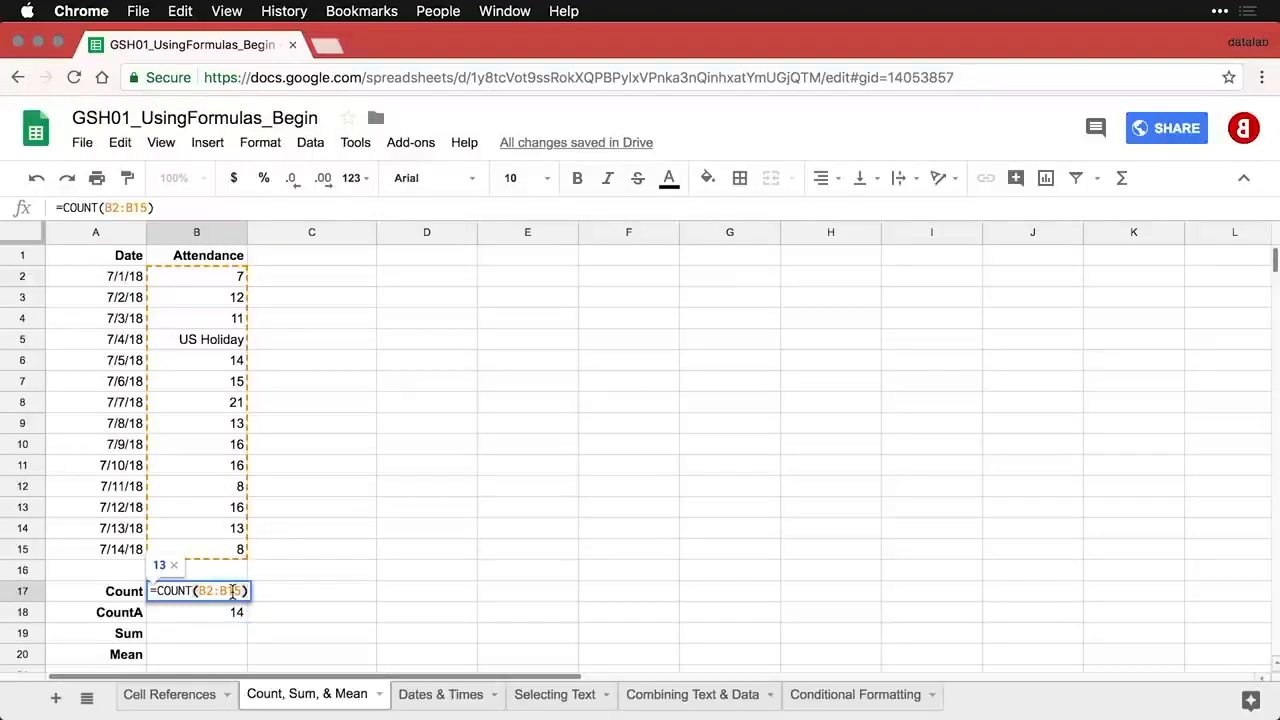
pyautogui.press('Return')
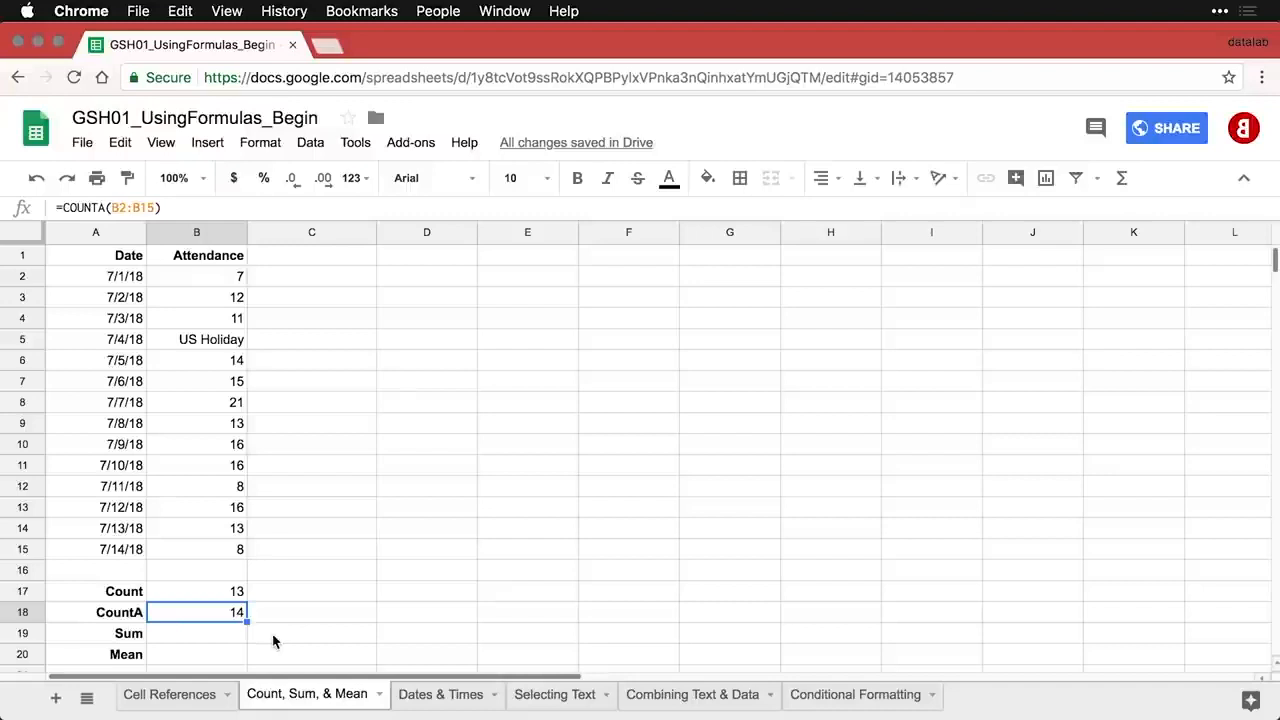
# - Enter =SUM(B2:B15) in B19 for an attendance total of 170
pyautogui.click(226, 633)
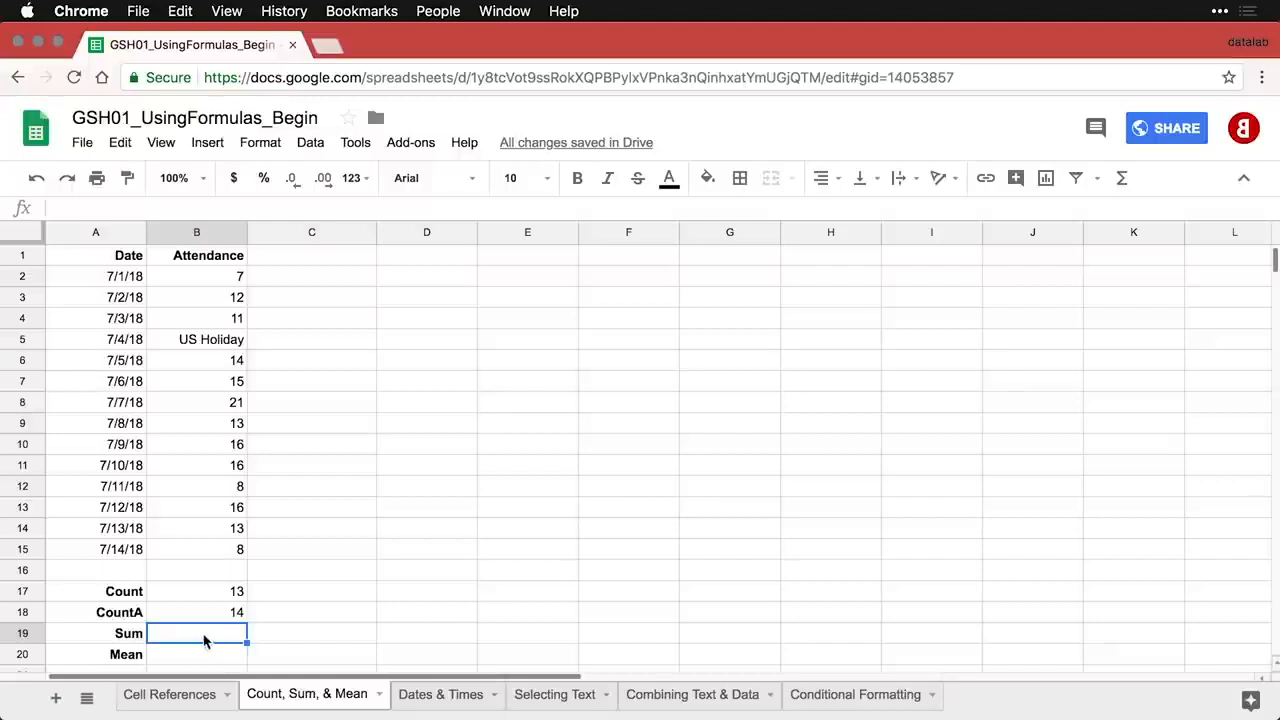
pyautogui.click(1122, 180)
pyautogui.click(1136, 214)
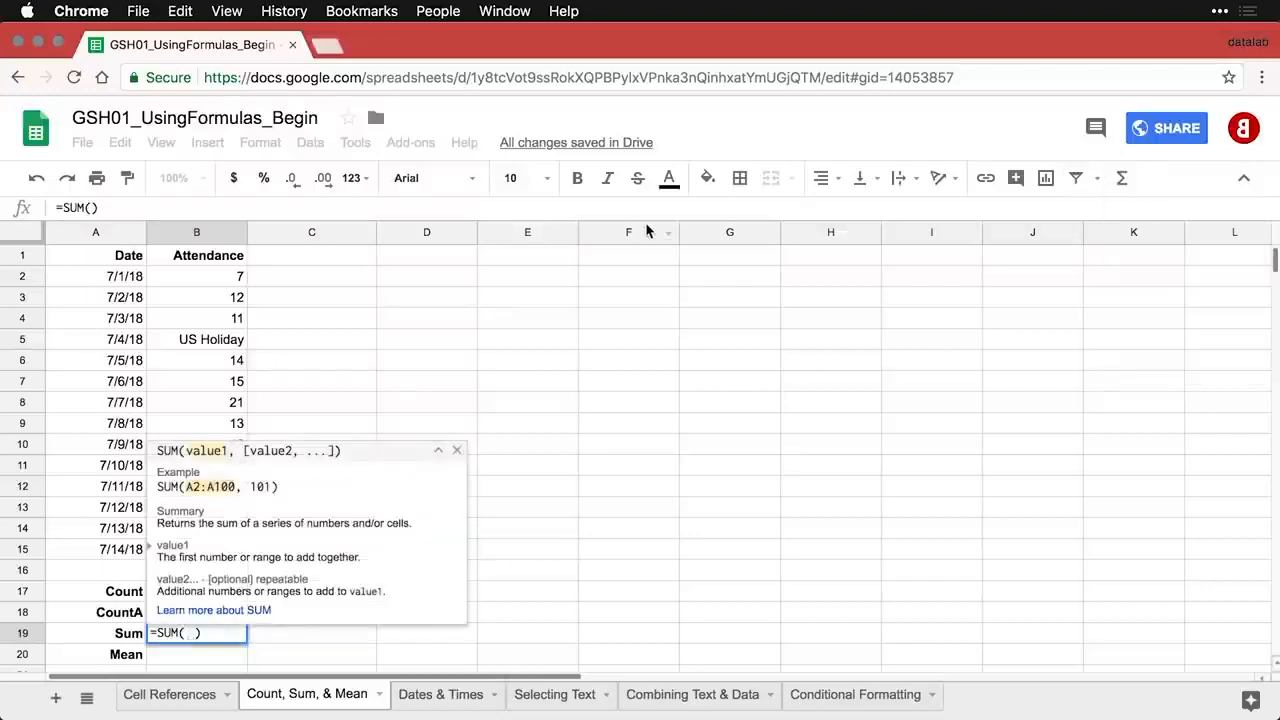
pyautogui.moveTo(210, 278); pyautogui.dragTo(211, 556)
pyautogui.press('Return')
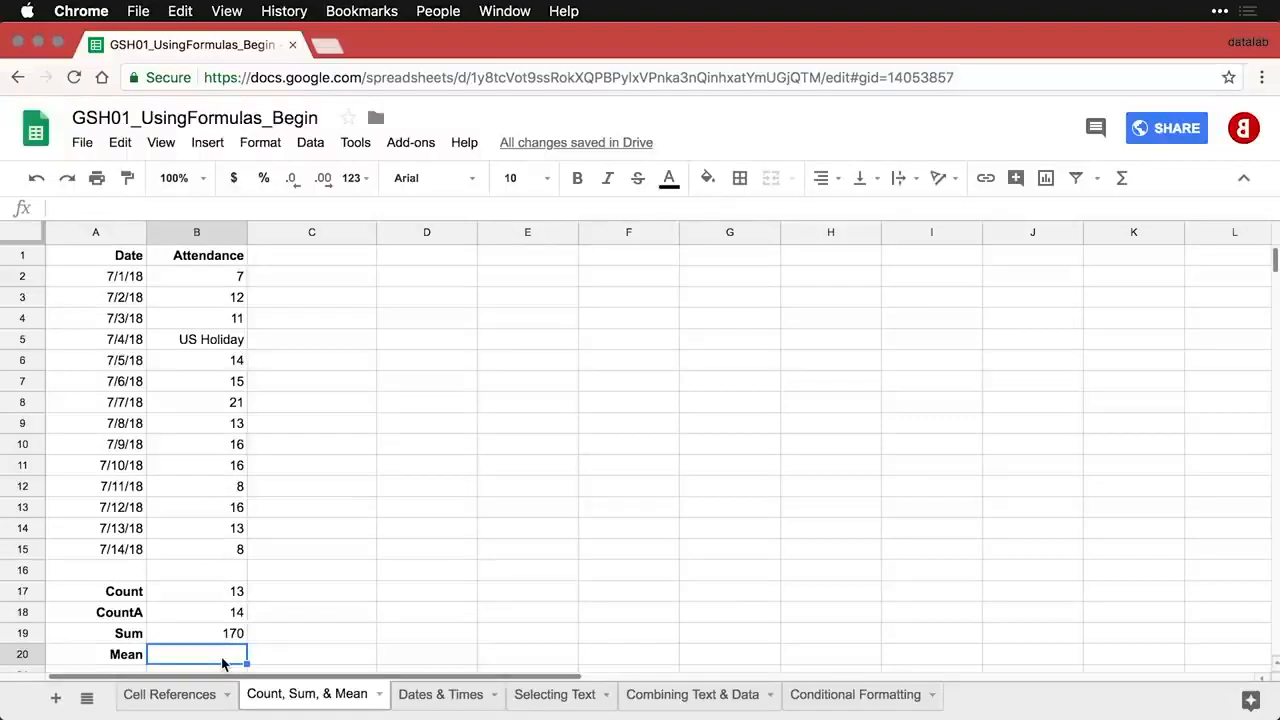
# - Enter =AVERAGE(B2:B15) in B20 for a mean of 13.1, then review B2 and B8
pyautogui.click(1122, 180)
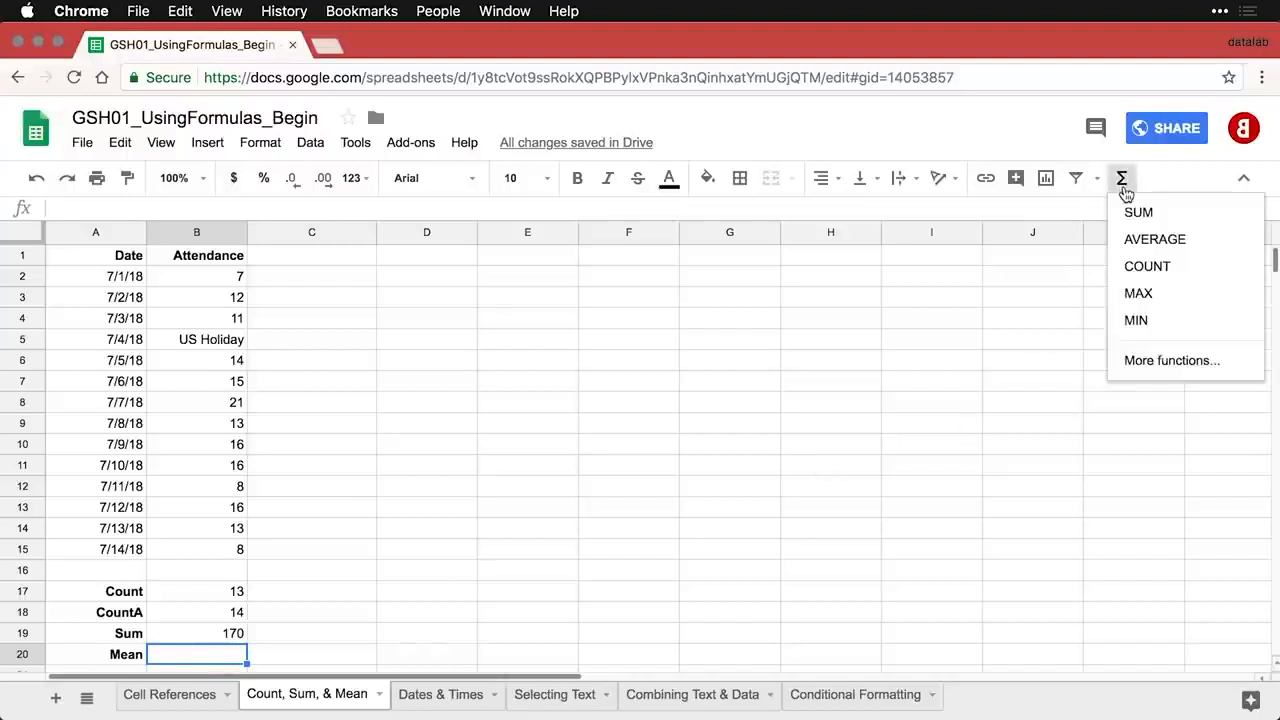
pyautogui.click(1184, 242)
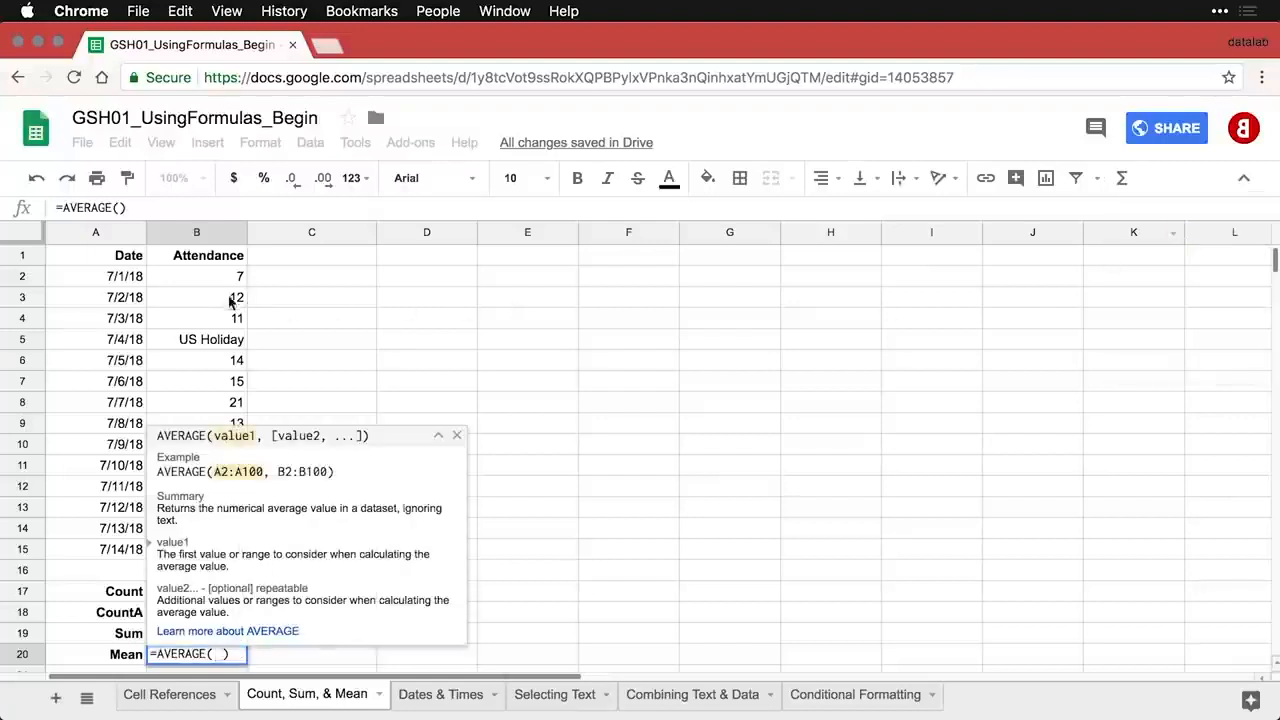
pyautogui.moveTo(209, 278); pyautogui.dragTo(213, 557)
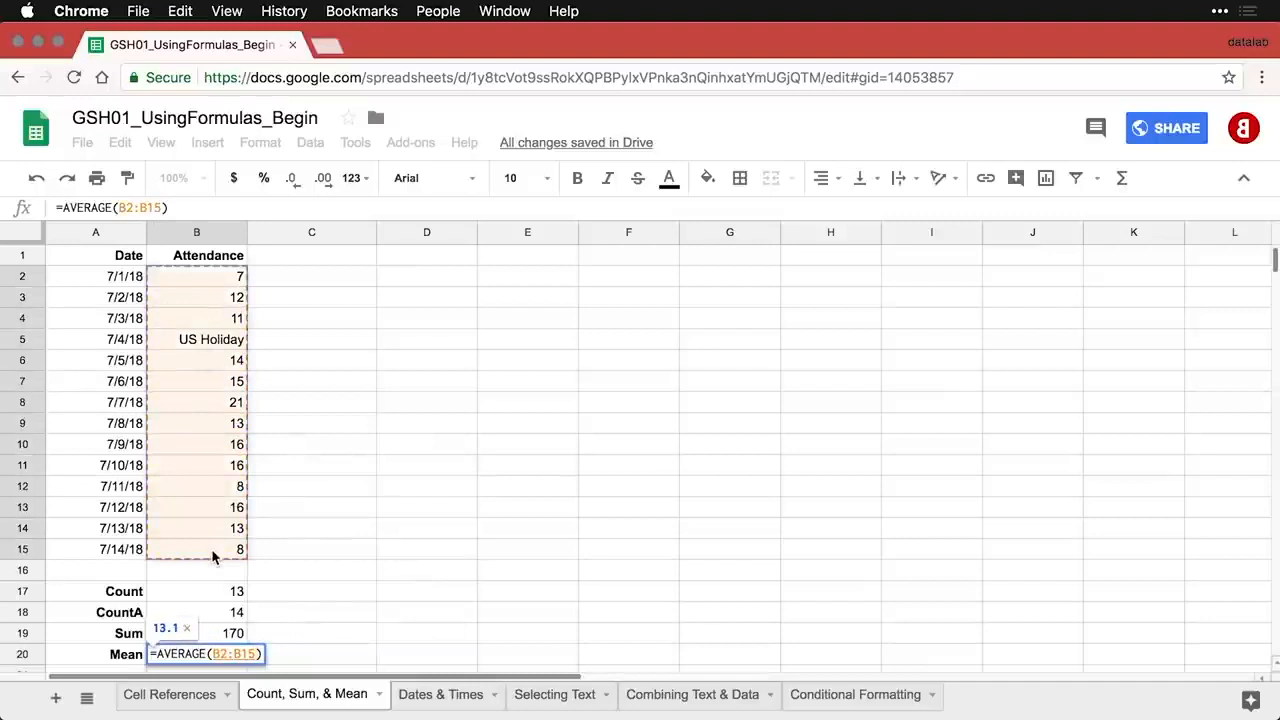
pyautogui.press('Return')
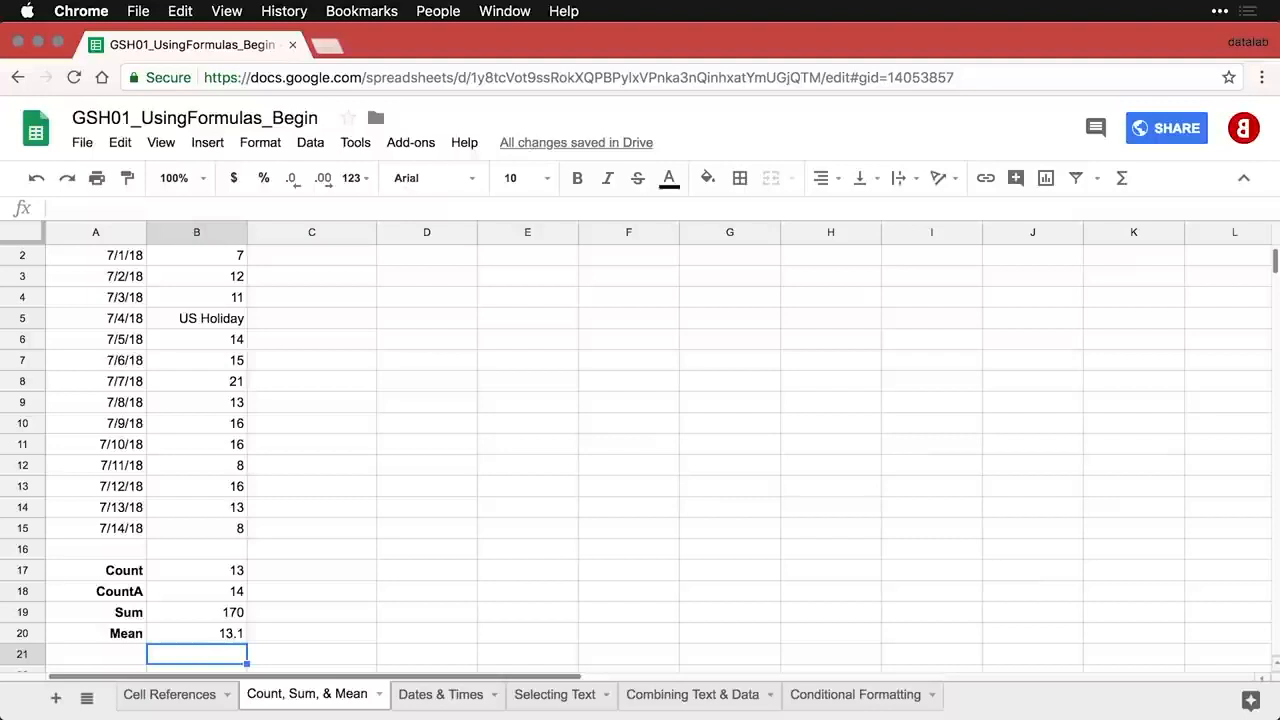
pyautogui.scroll(1, 212, 488)
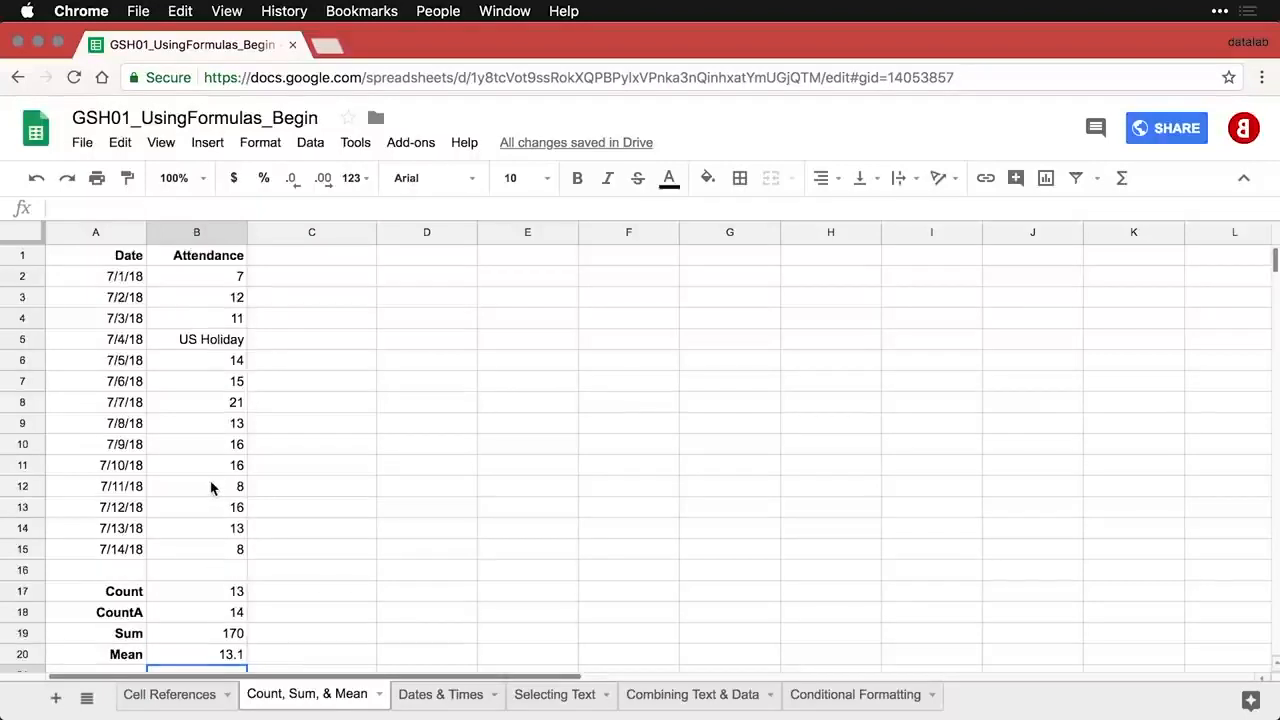
pyautogui.click(232, 281)
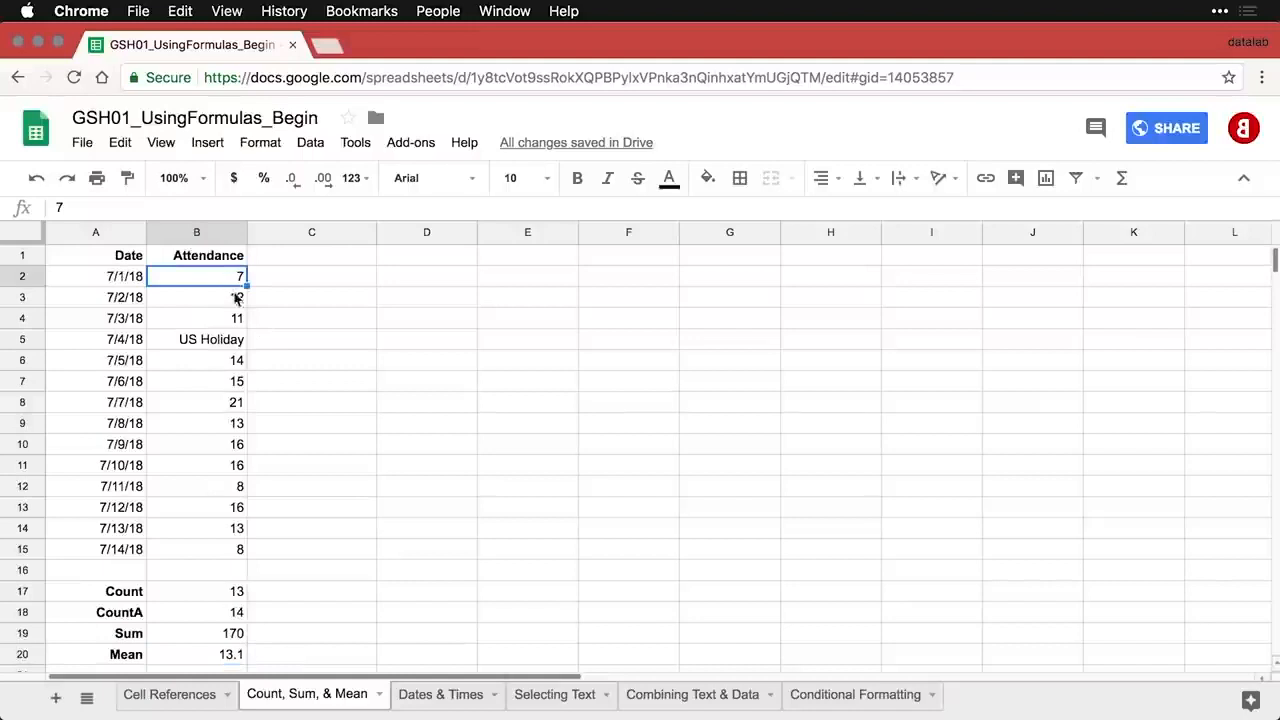
pyautogui.click(233, 407)
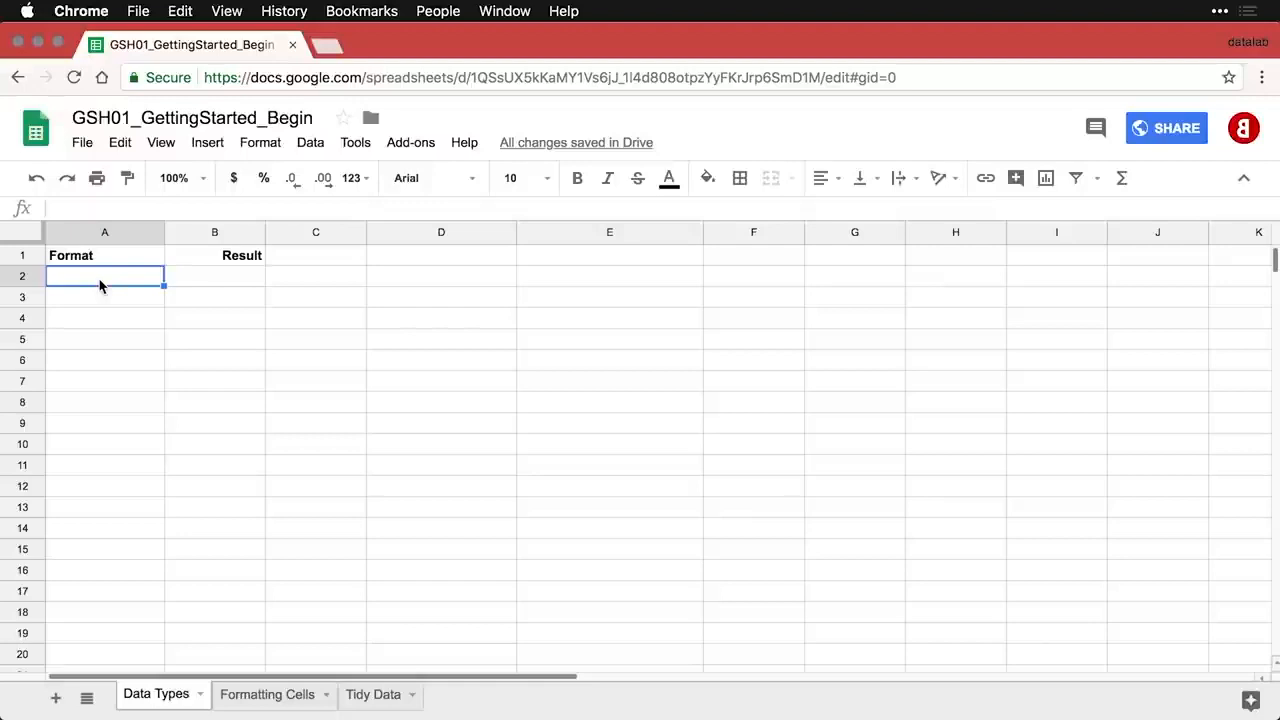
# - Paste the Number 1587, Proportion 0.87 and Percentage 0.87 example rows into A2:B4
pyautogui.write('Number\t1587')
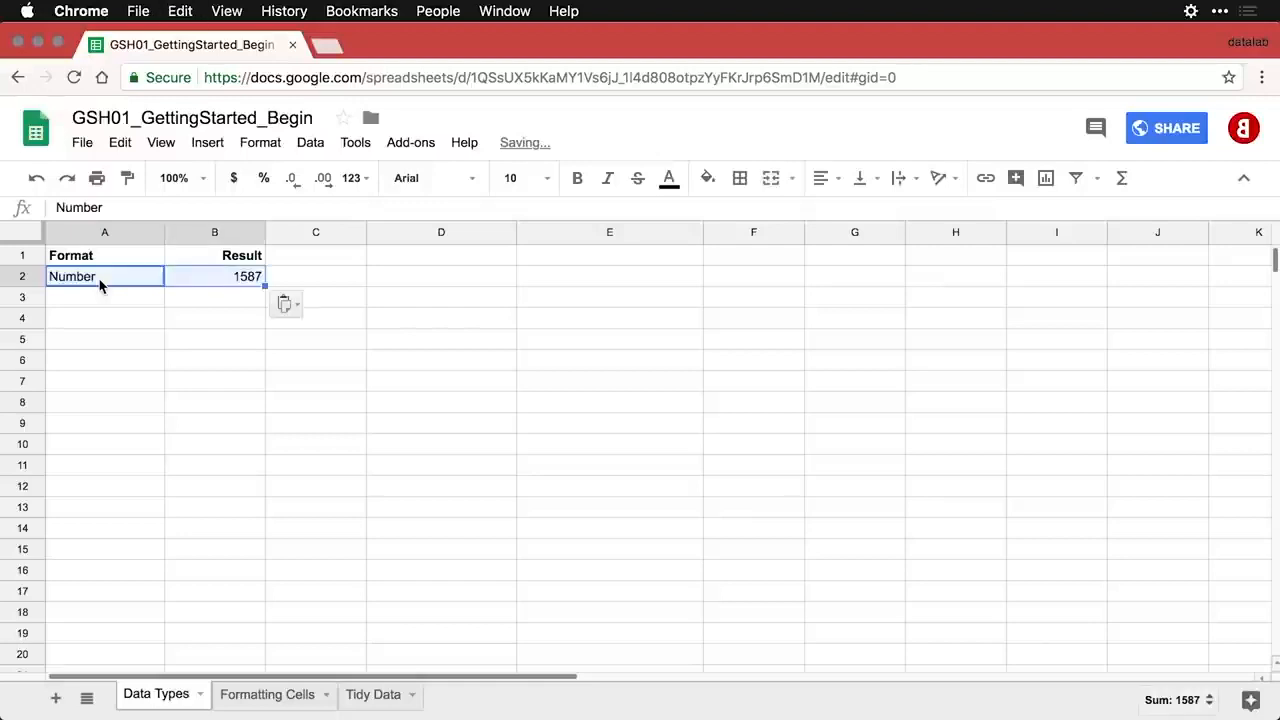
pyautogui.click(211, 280)
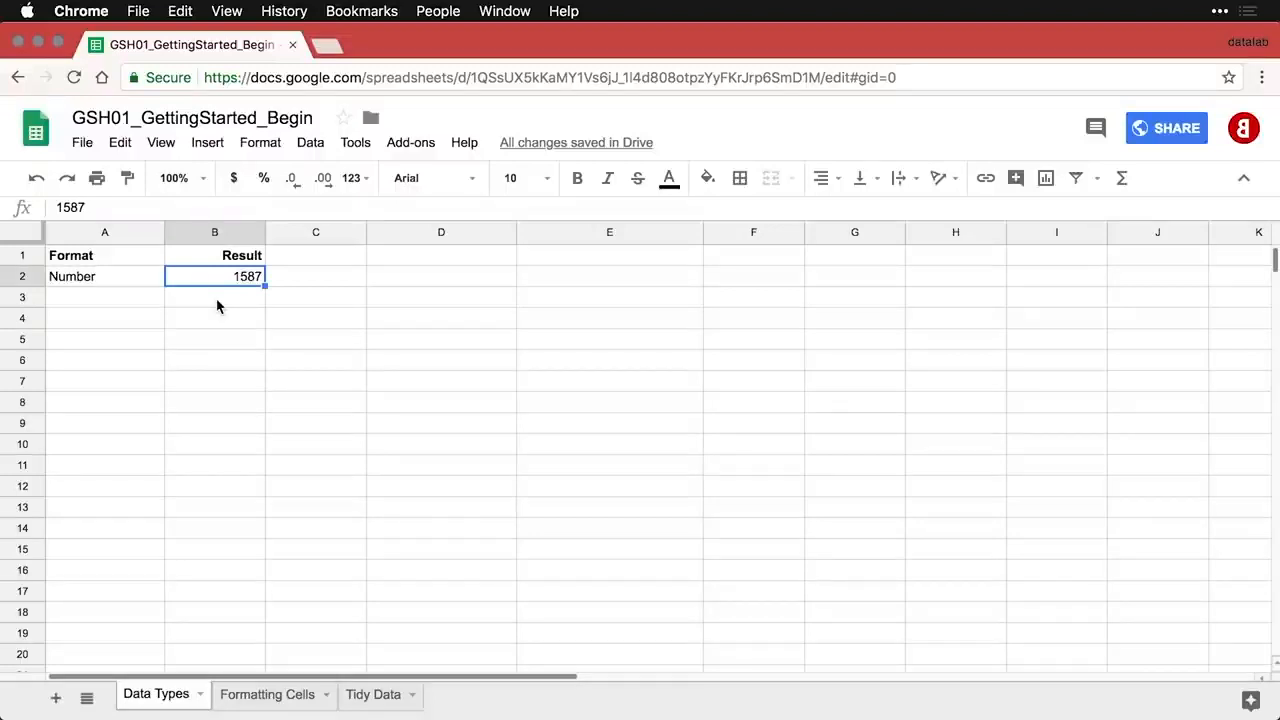
pyautogui.click(123, 300)
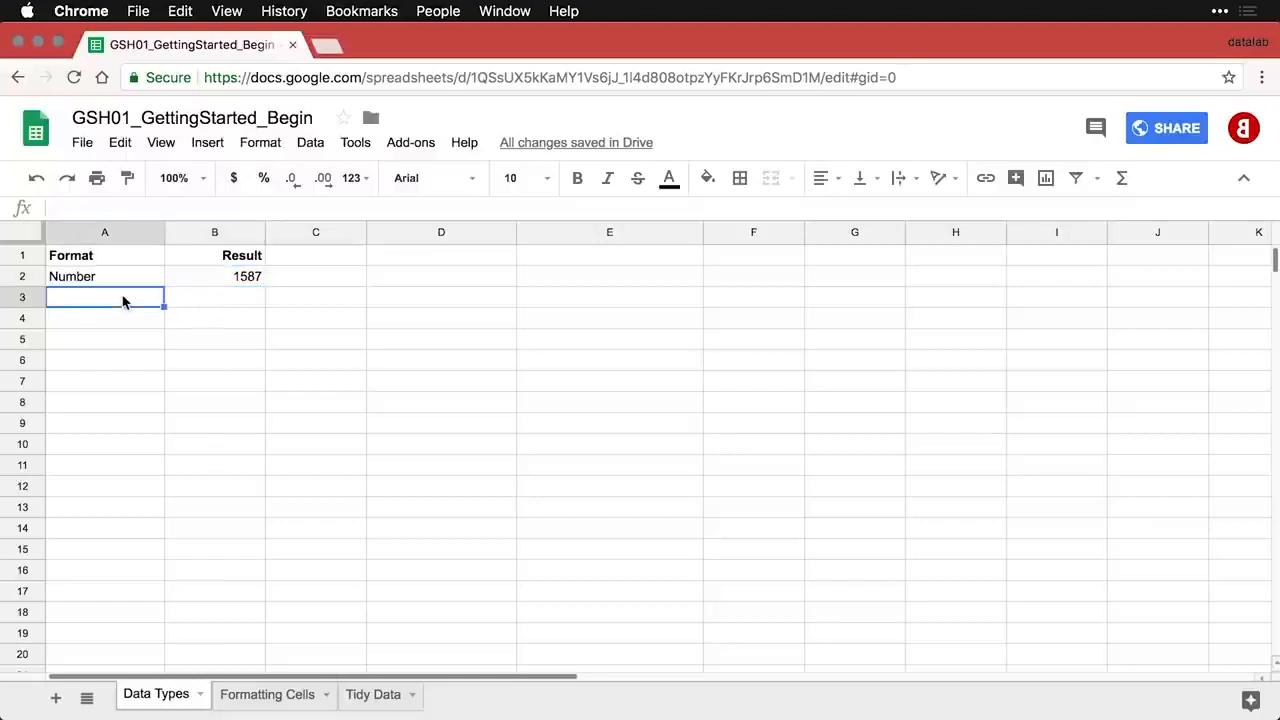
pyautogui.write('Proportion\t0.87')
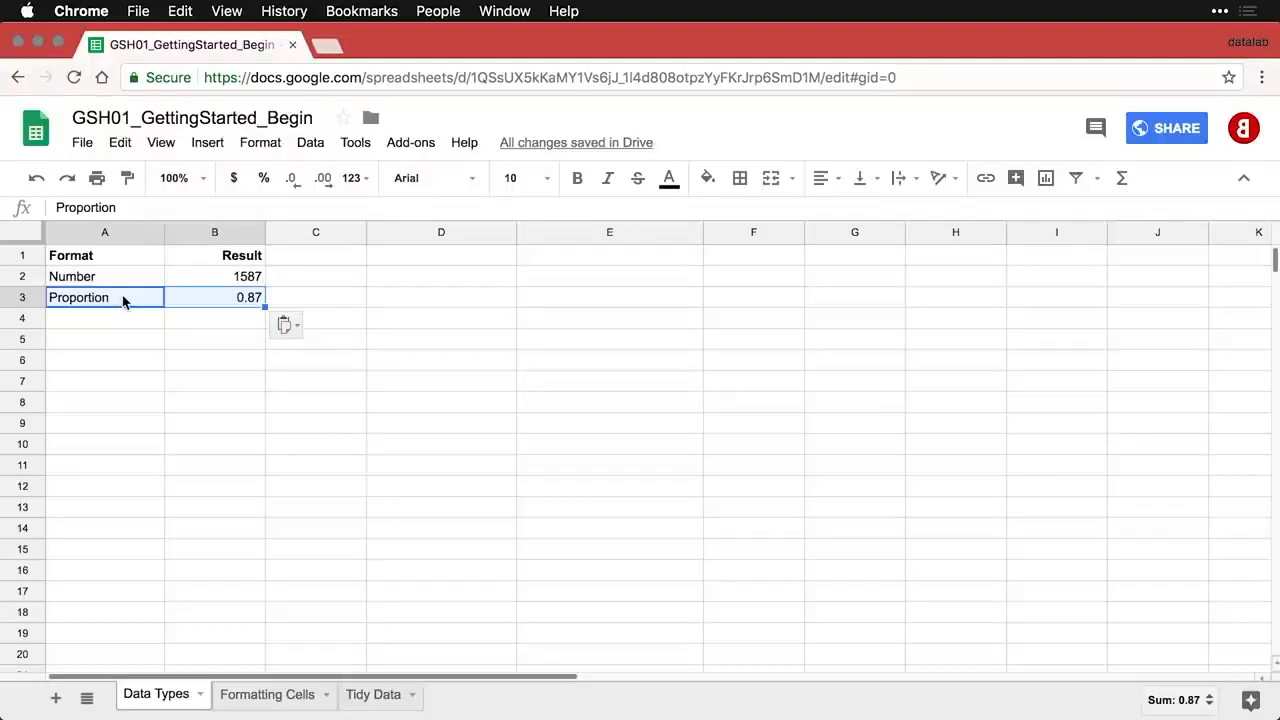
pyautogui.click(120, 318)
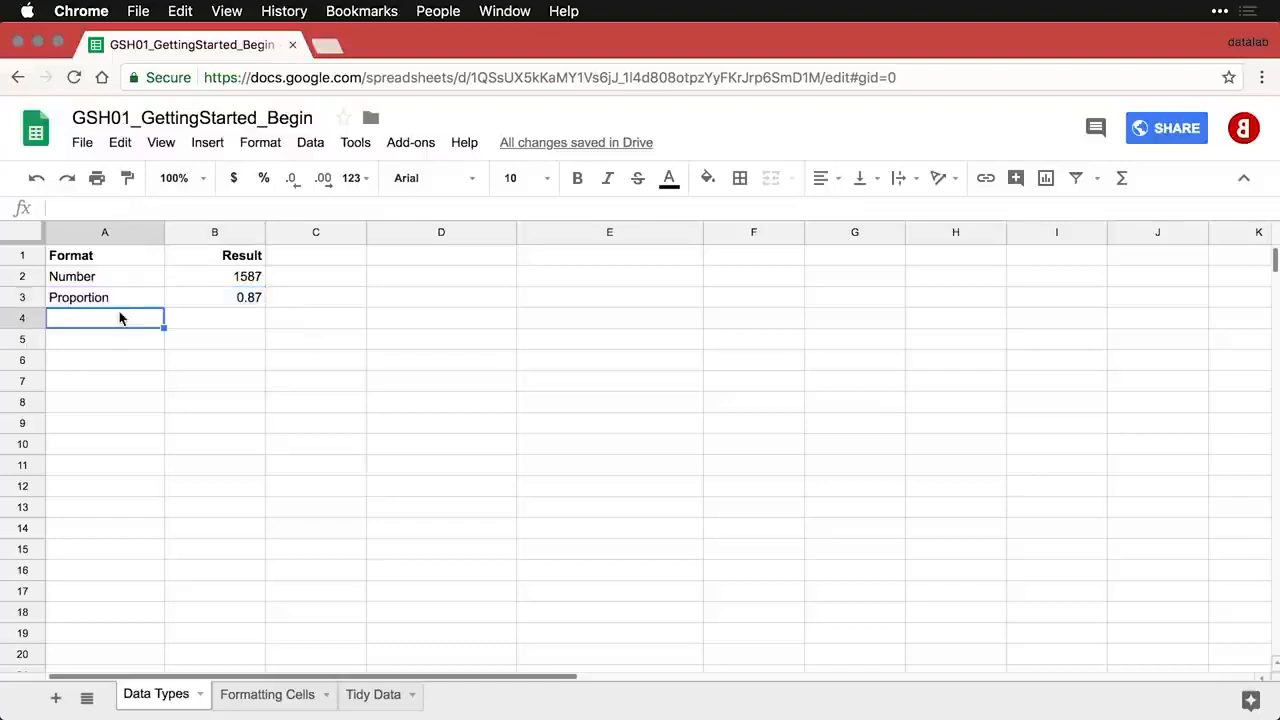
pyautogui.write('Percentage\t0.87')
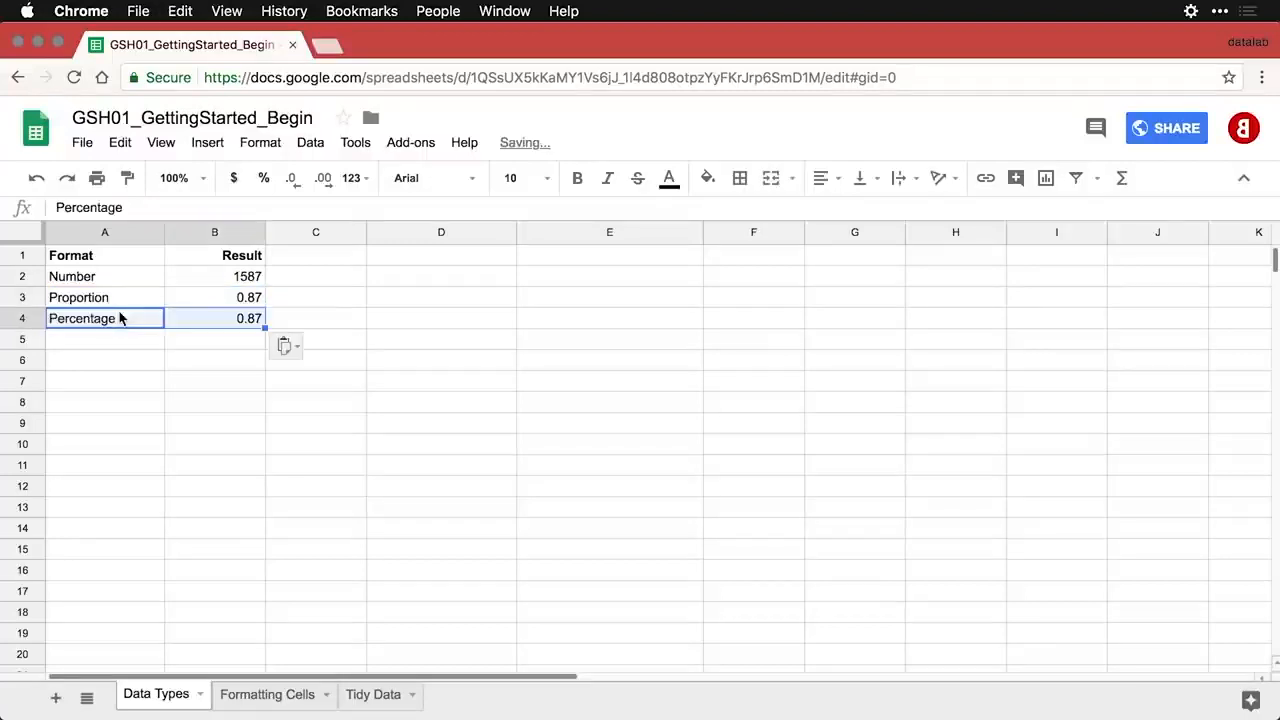
pyautogui.click(232, 320)
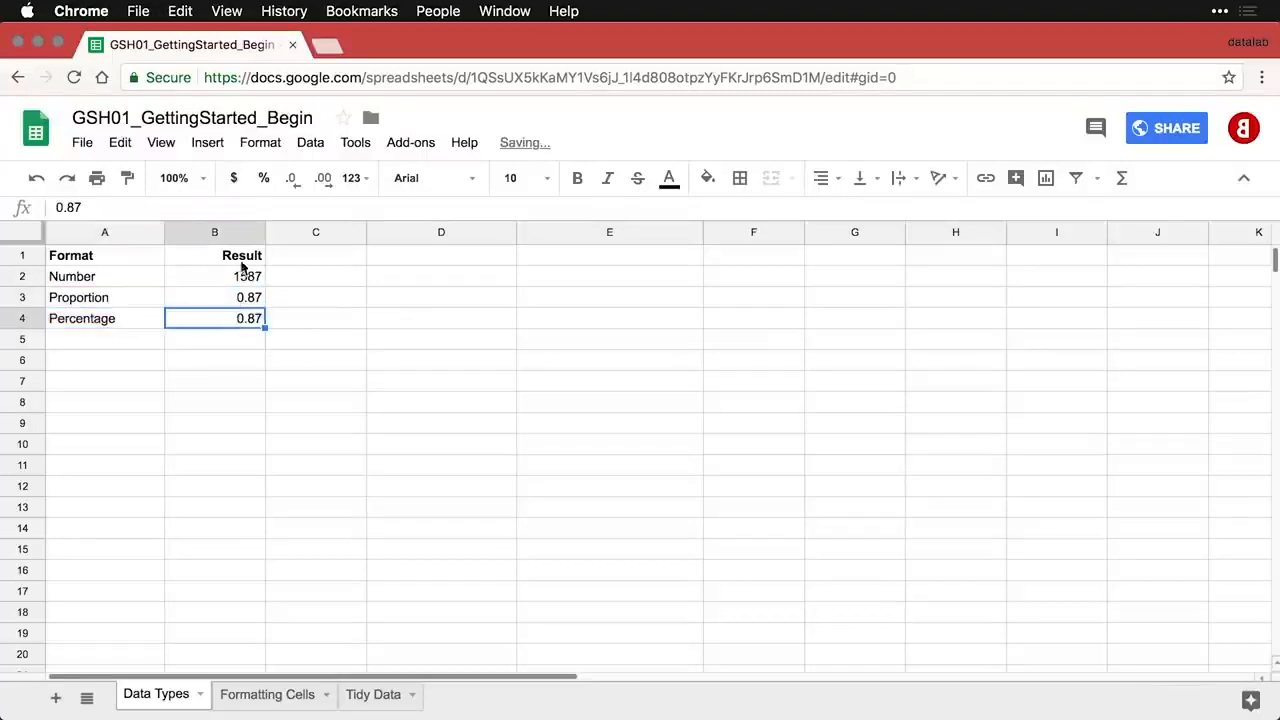
# - Format Percentage as 87.00% and add a Type % row with 87% in B5
pyautogui.click(264, 180)
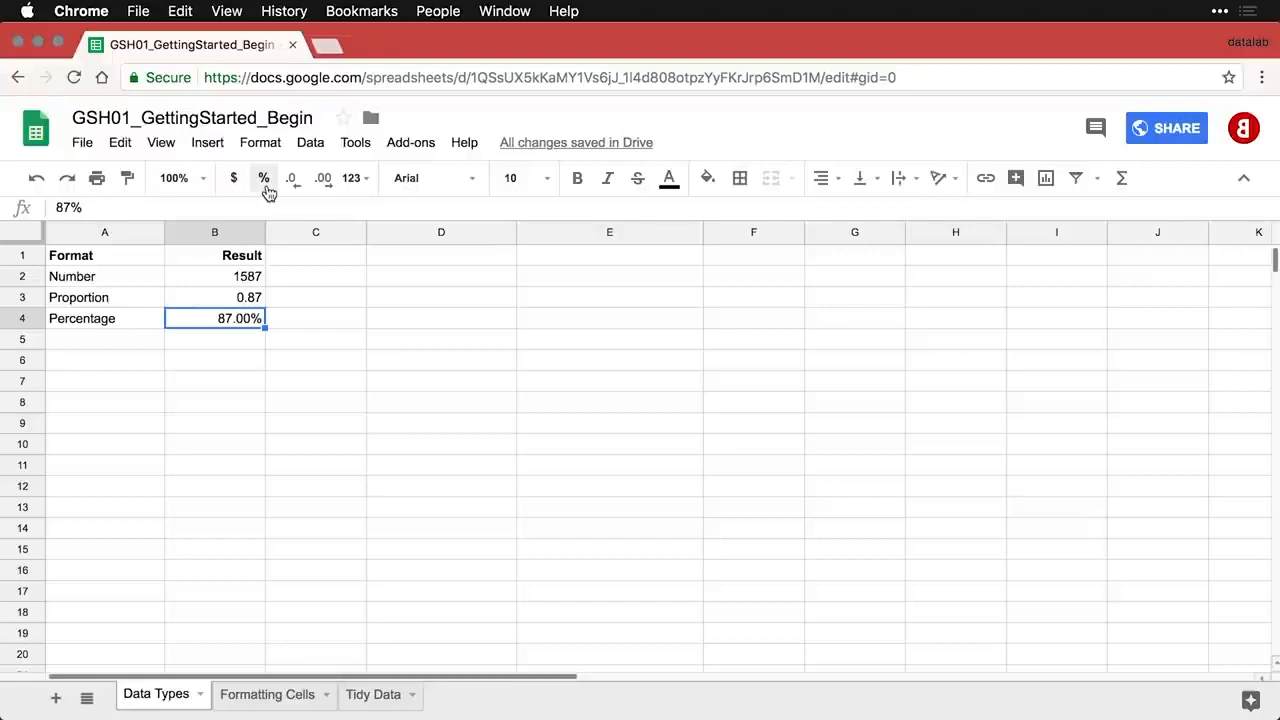
pyautogui.click(125, 346)
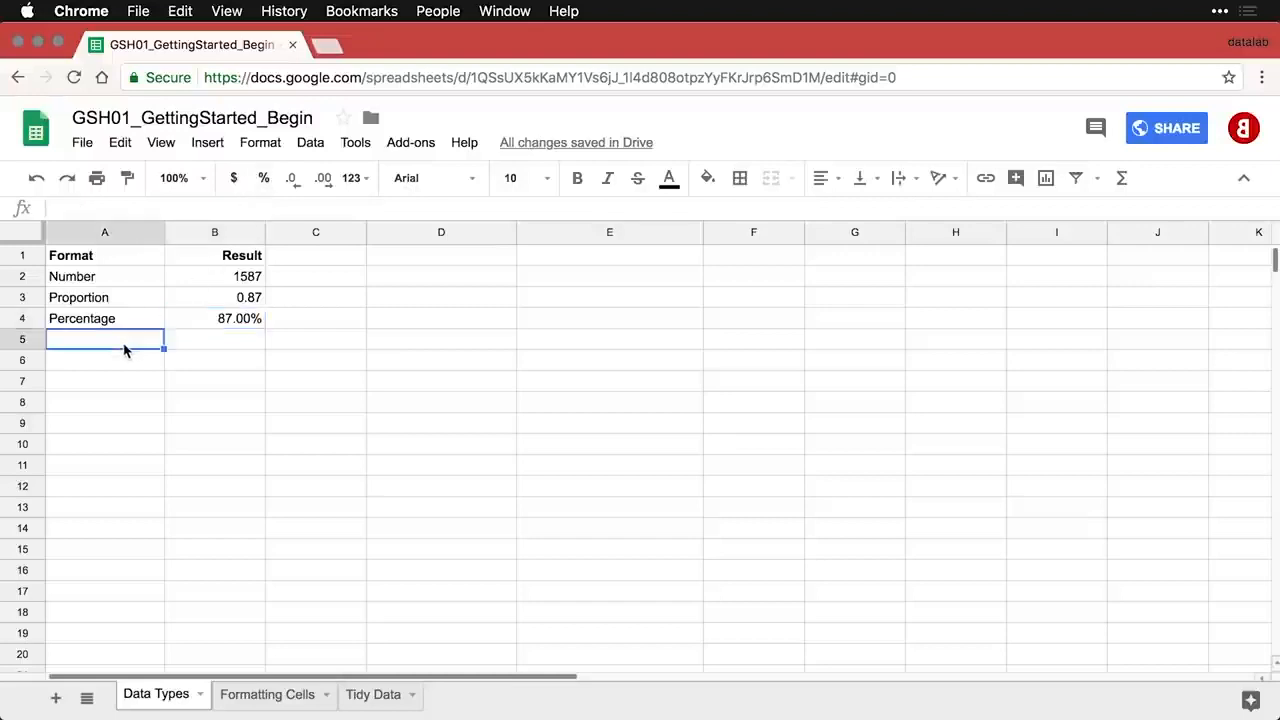
pyautogui.write('Type %\t0.87')
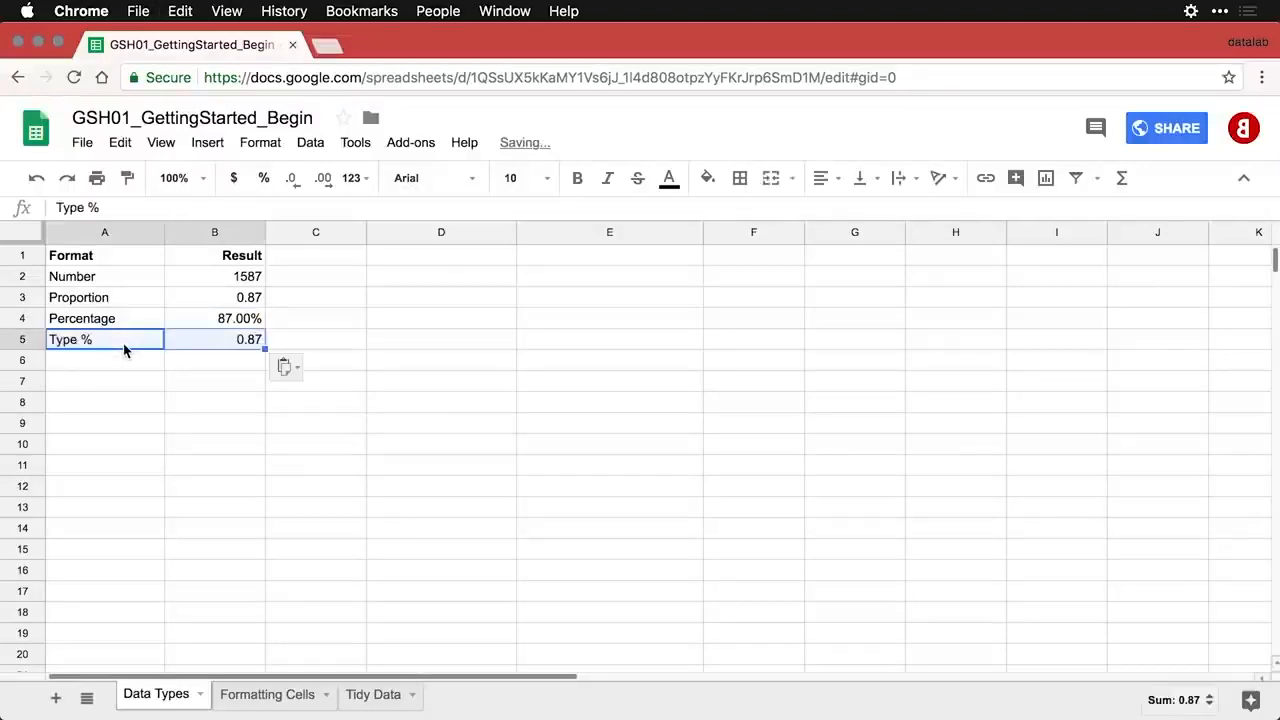
pyautogui.click(215, 347)
pyautogui.write('87/')
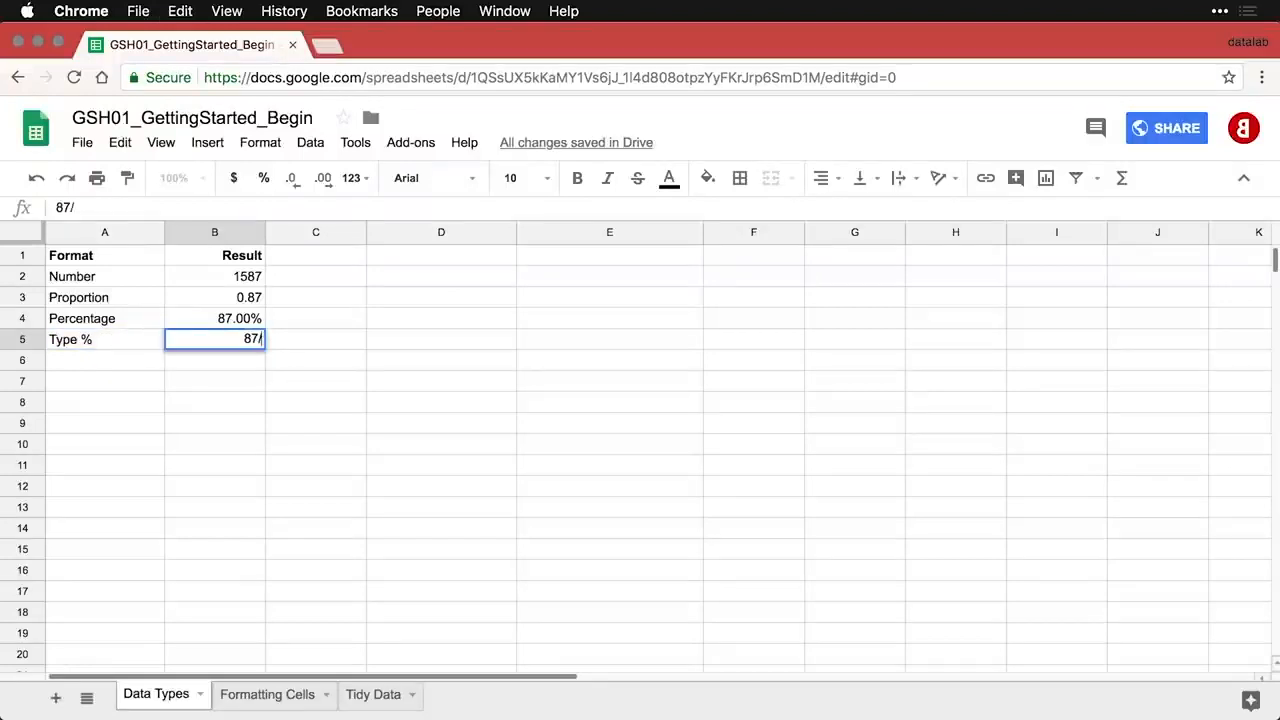
pyautogui.press('BackSpace')
pyautogui.write('%')
pyautogui.press('Return')
pyautogui.click(218, 340)
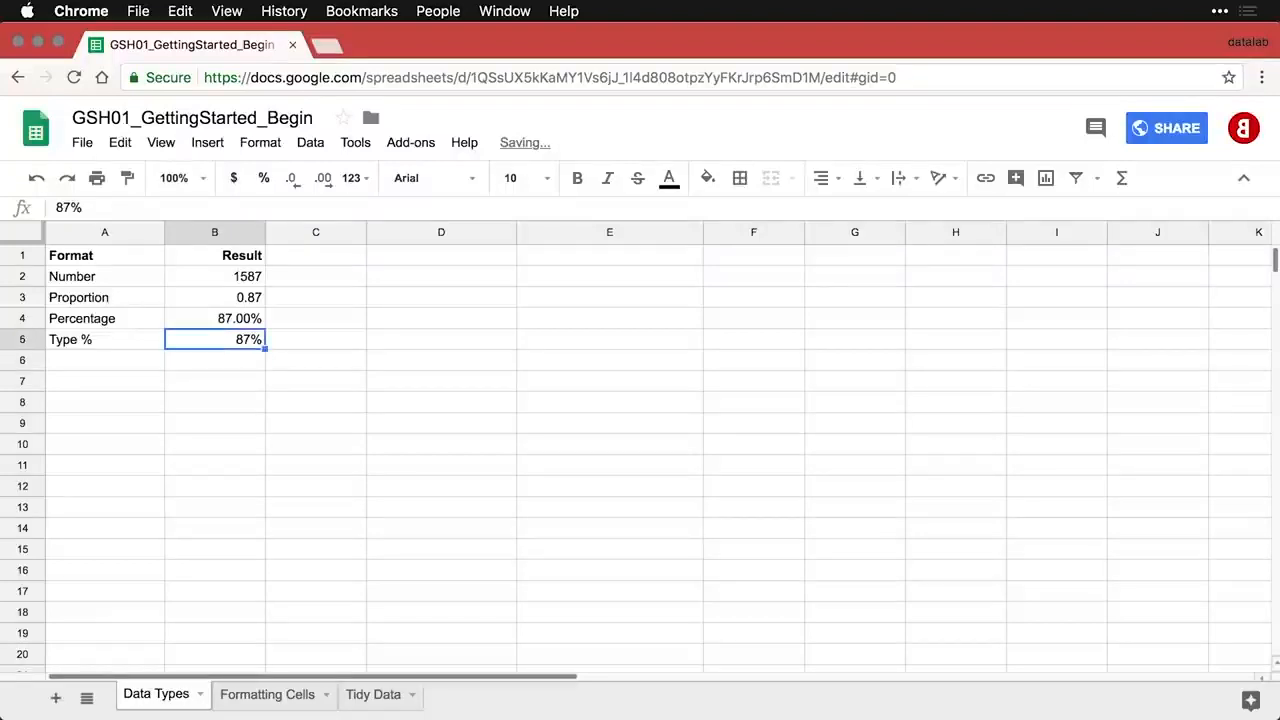
pyautogui.click(265, 179)
# - Add the (Don't do this) row and format its 87 as a percentage, showing 8700.00%
pyautogui.click(113, 372)
pyautogui.write("(Don't do this)\t87")
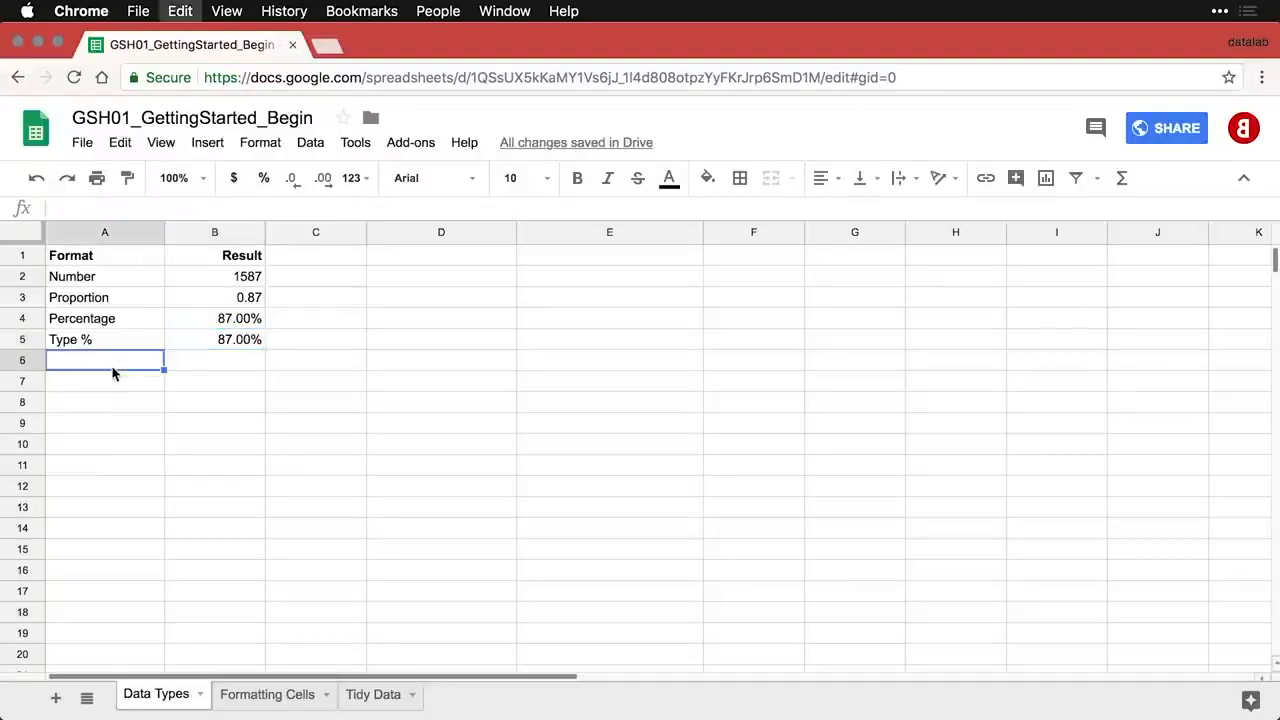
pyautogui.click(233, 366)
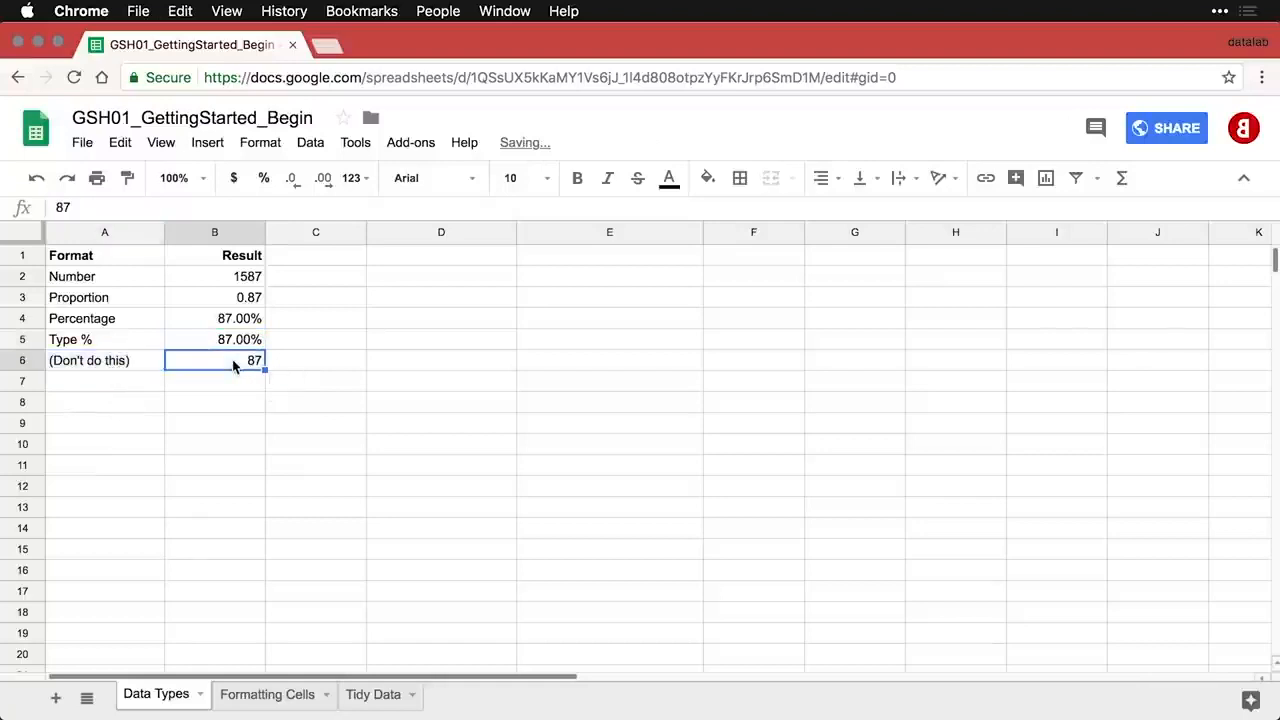
pyautogui.click(264, 180)
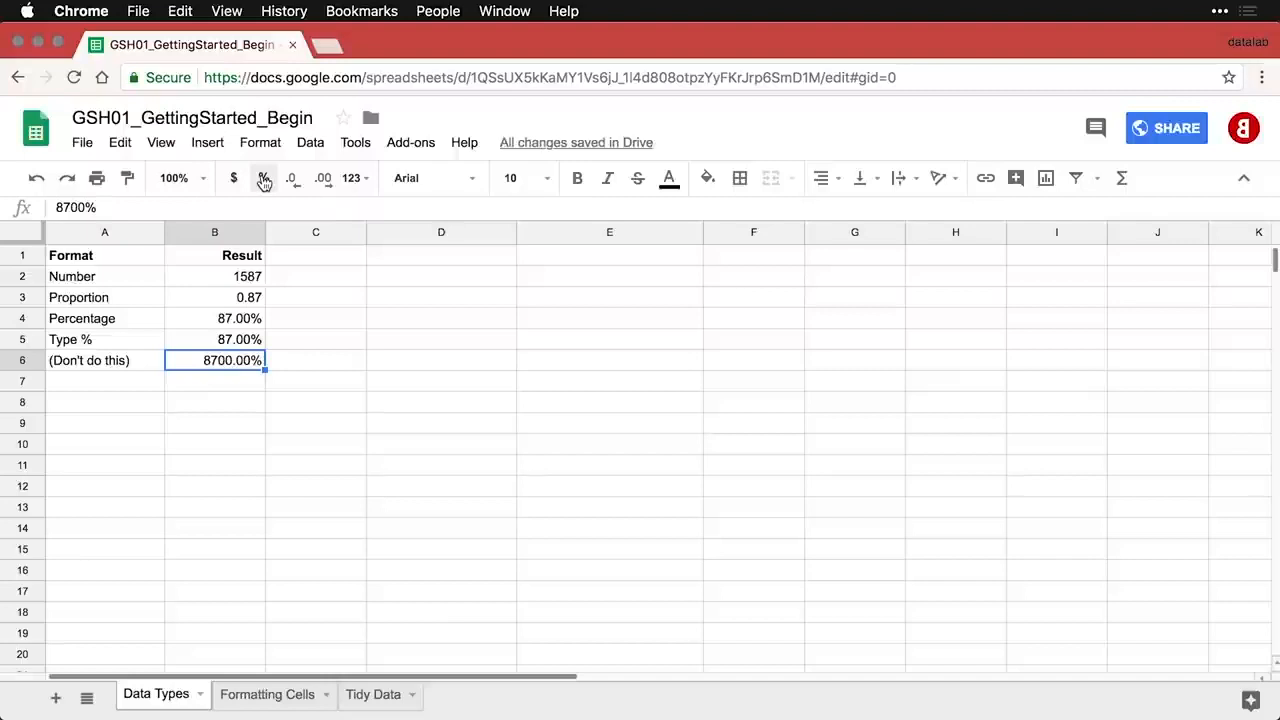
pyautogui.click(143, 388)
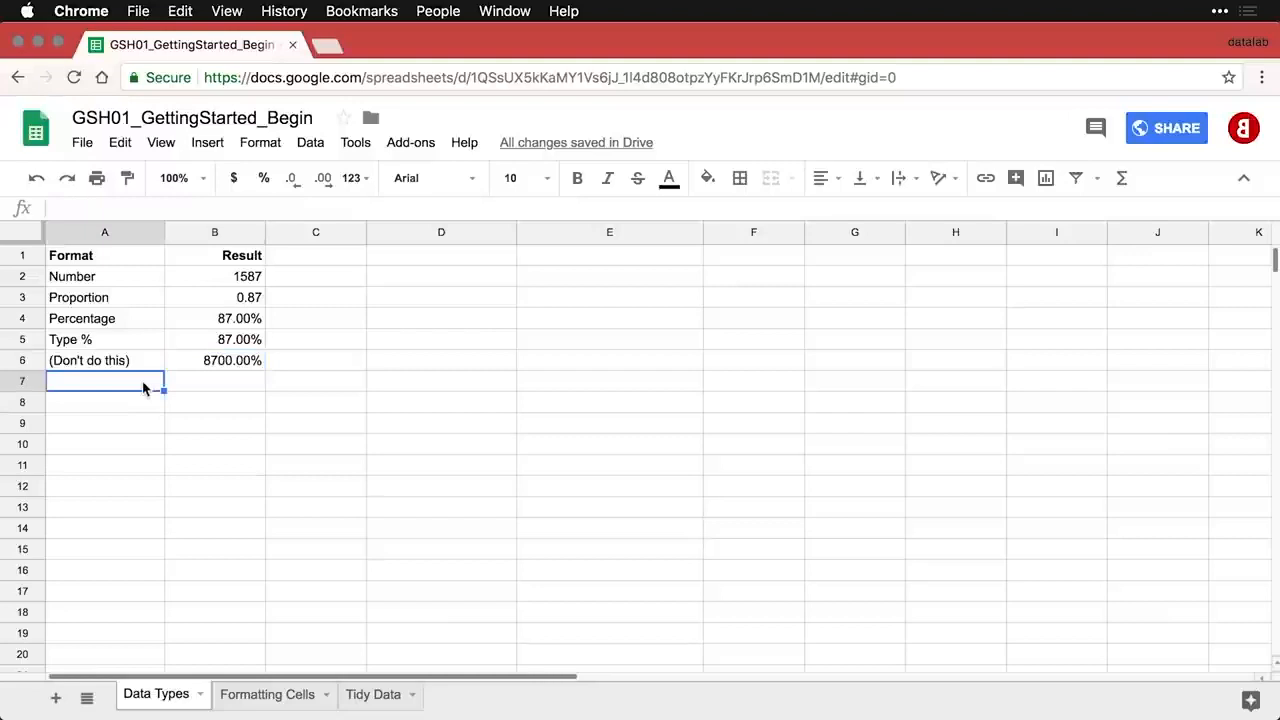
# - Paste the Decrease decimals row and reduce B7's pi value to 3.14
pyautogui.write('Decrease decimals\t3.14159')
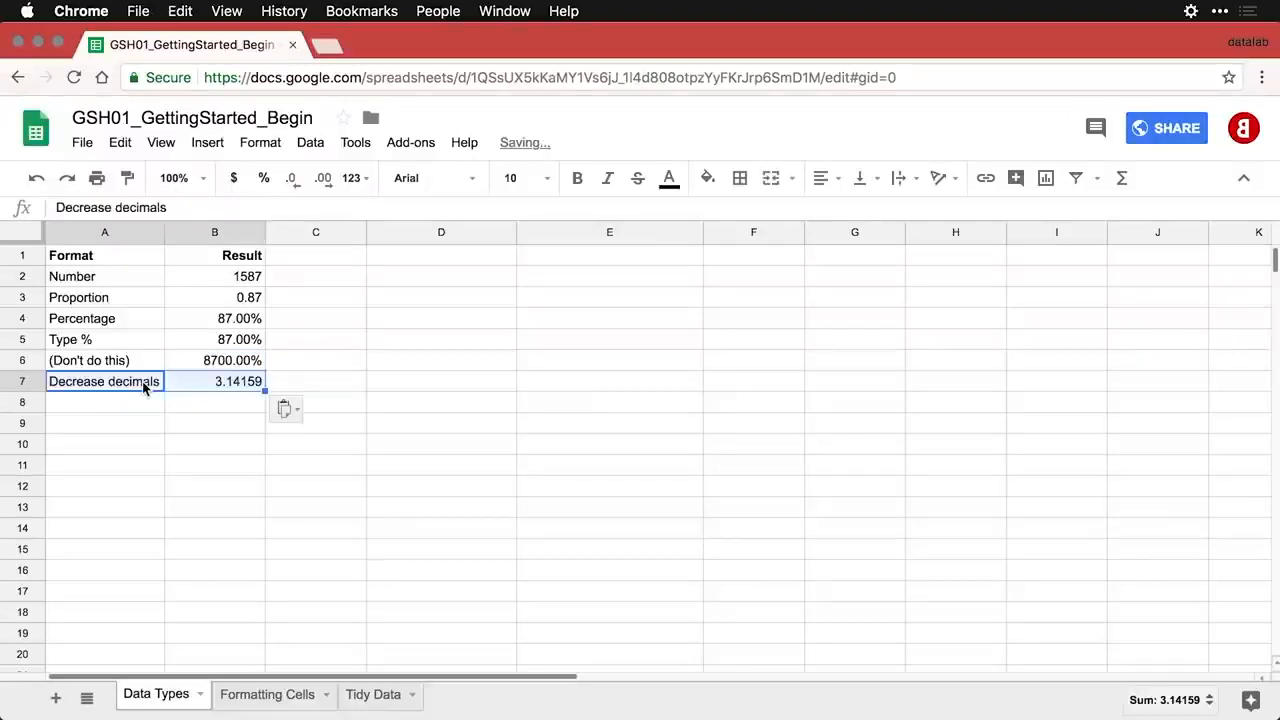
pyautogui.click(227, 388)
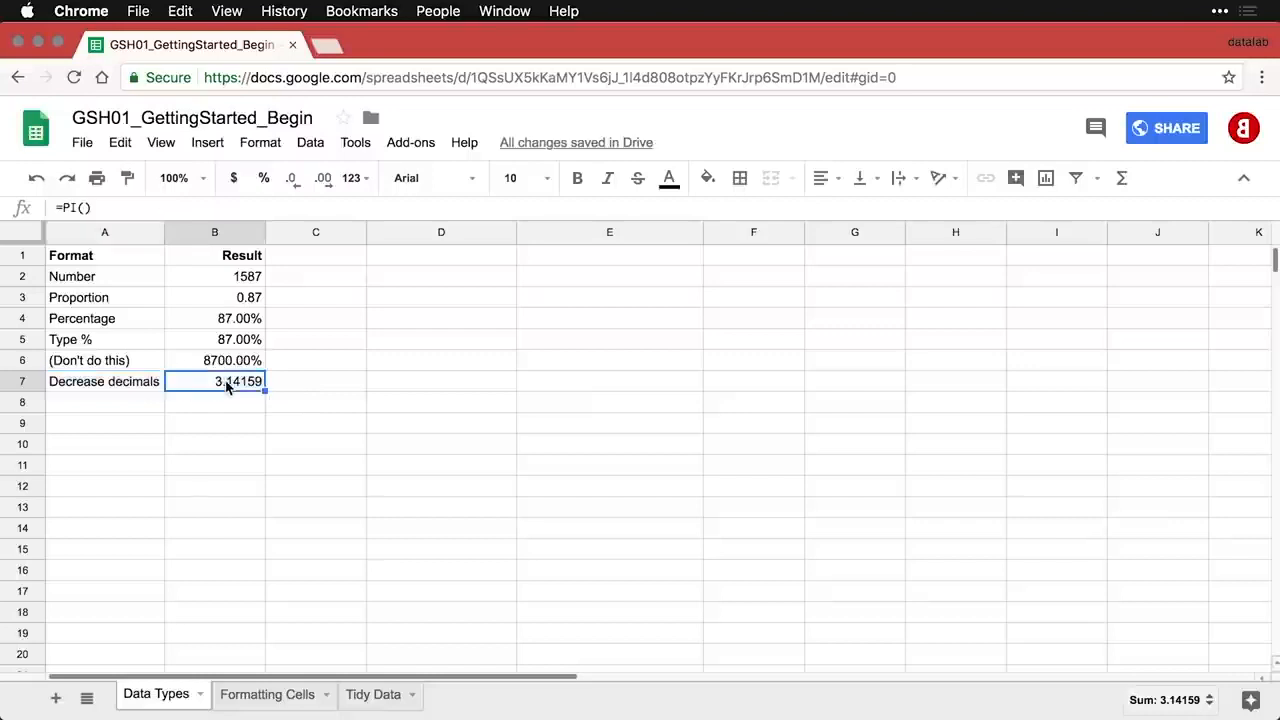
pyautogui.click(293, 180)
pyautogui.click(293, 180)
pyautogui.click(293, 180)
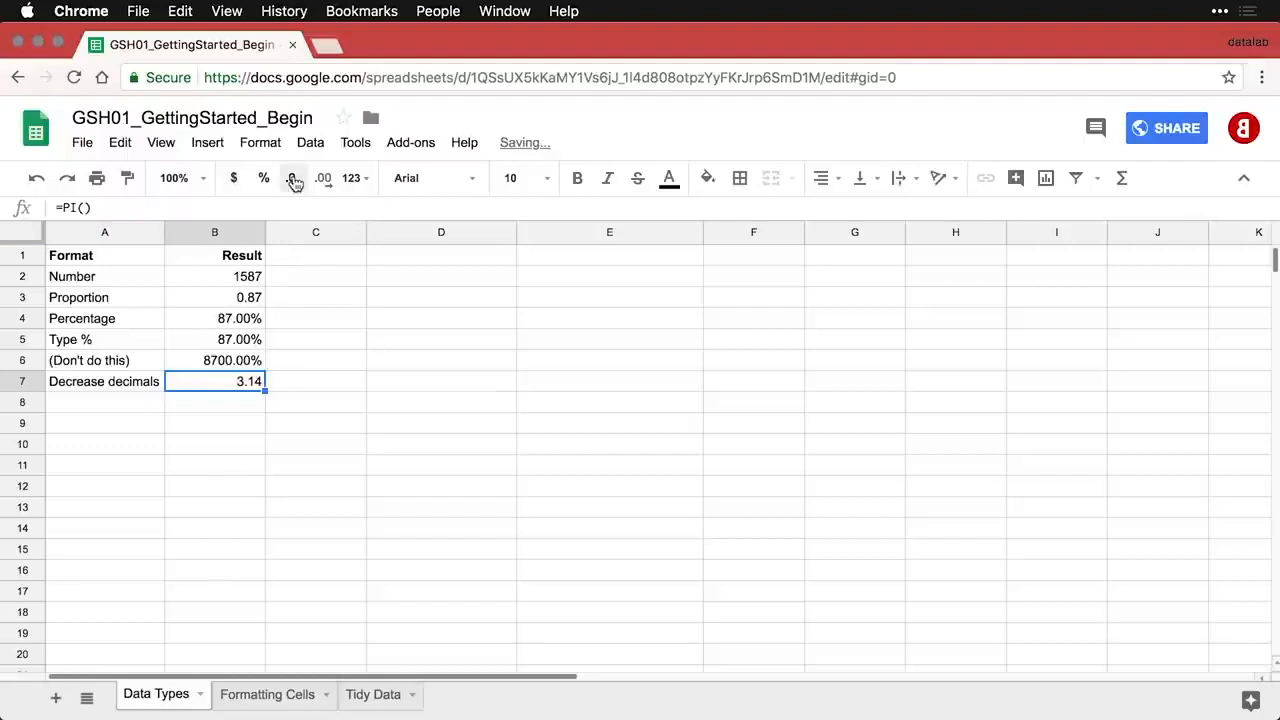
# - Paste the Increase decimals row, extend B8 to 3.141592654, then paste the Accounting row
pyautogui.click(148, 409)
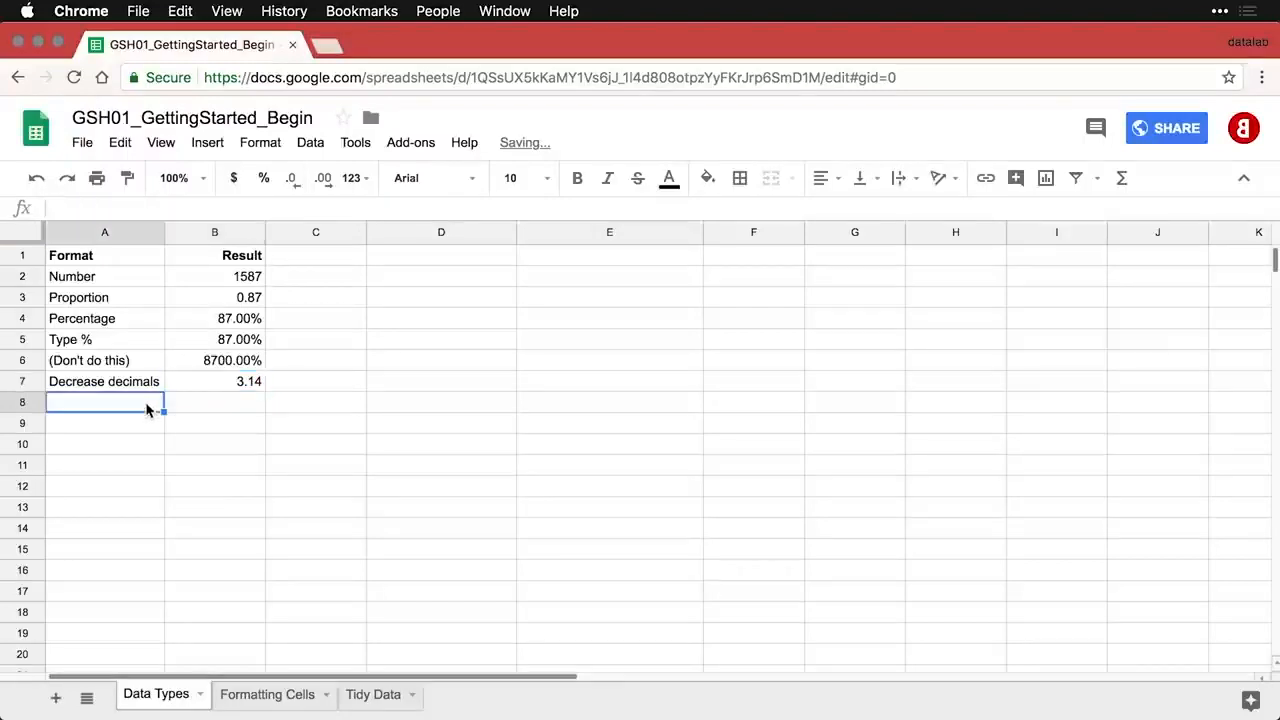
pyautogui.write('Increase decimals\t3.141593')
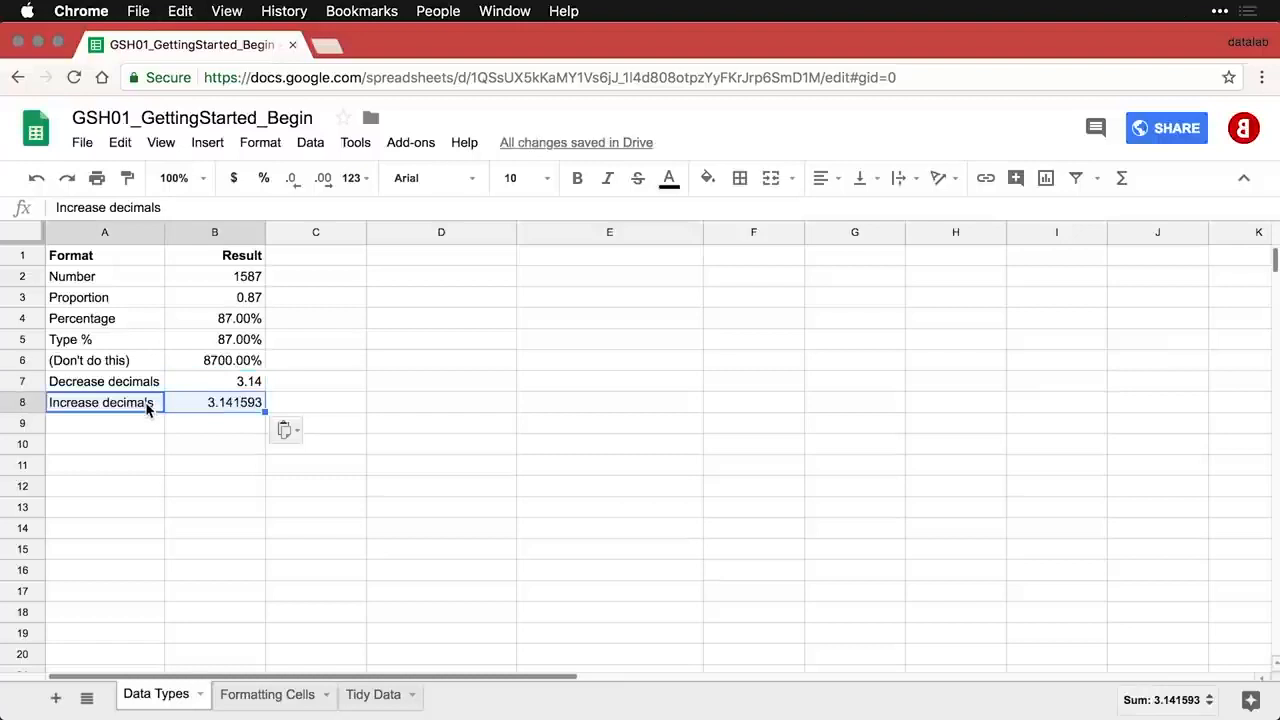
pyautogui.click(222, 405)
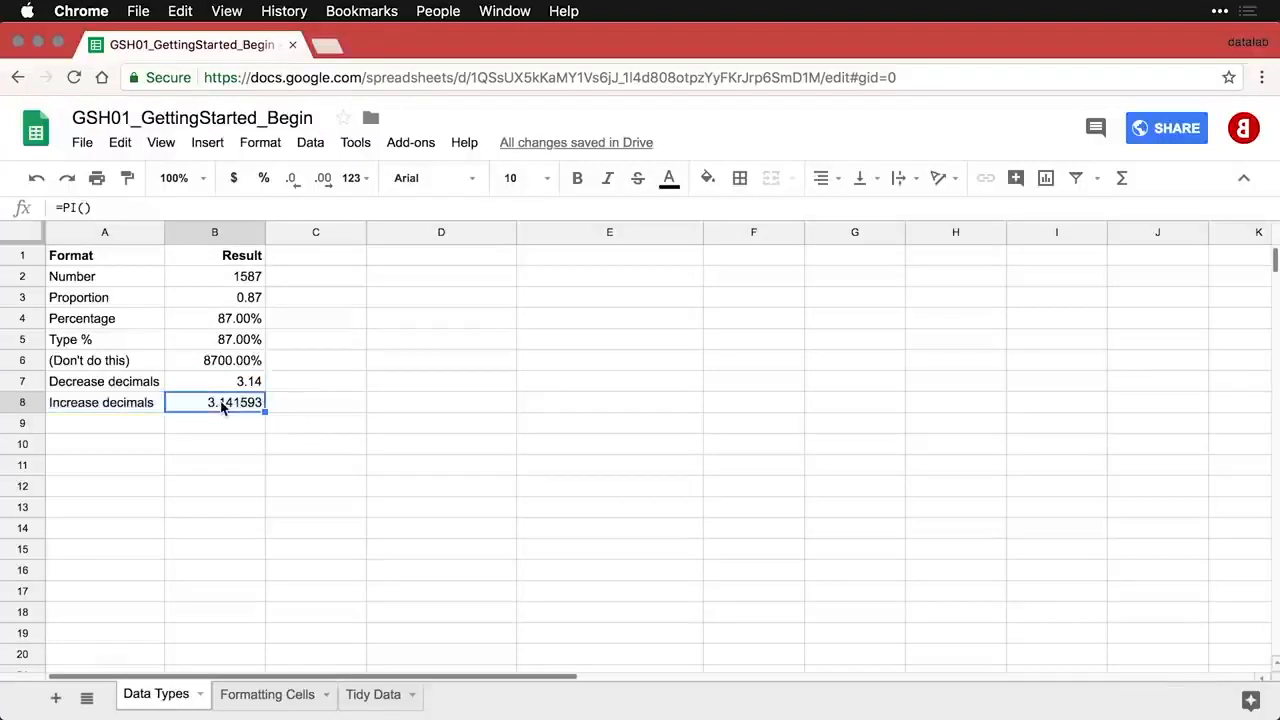
pyautogui.click(325, 185)
pyautogui.click(325, 185)
pyautogui.click(325, 185)
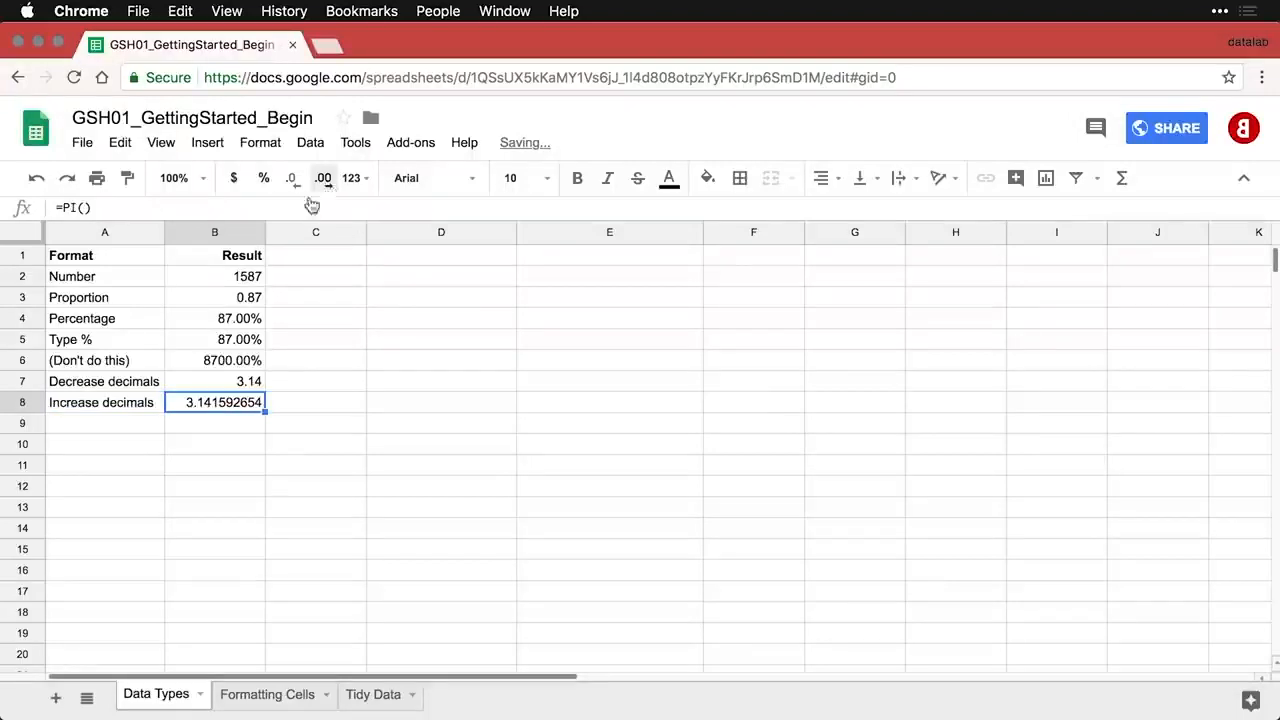
pyautogui.click(151, 422)
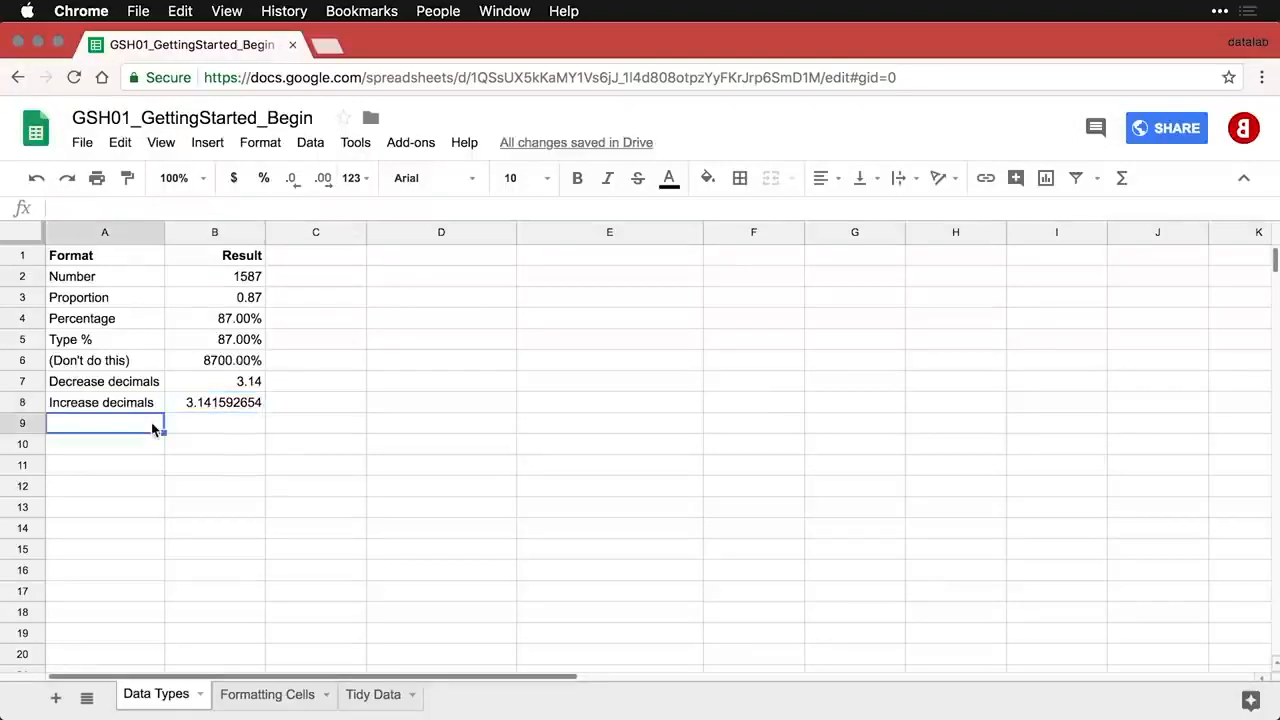
pyautogui.write('Accounting\t1901.59')
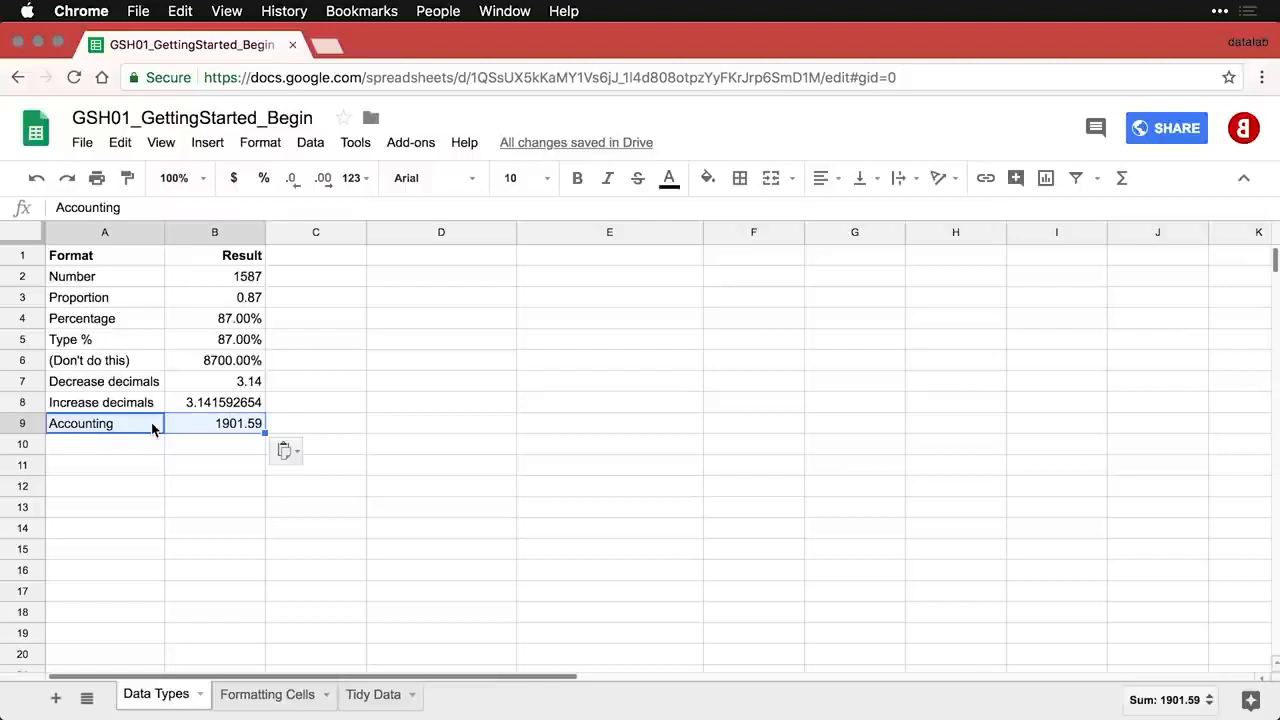
# - Apply Accounting number format to 1901.59 in B9
pyautogui.click(222, 423)
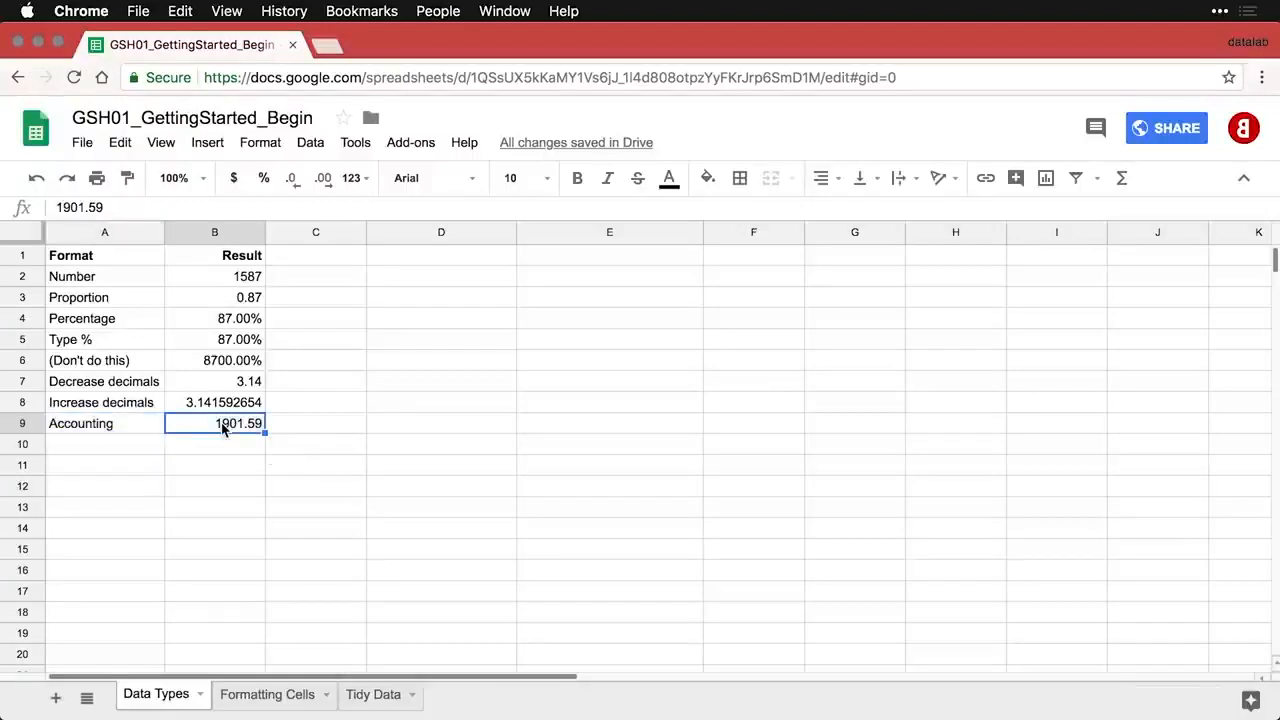
pyautogui.click(268, 150)
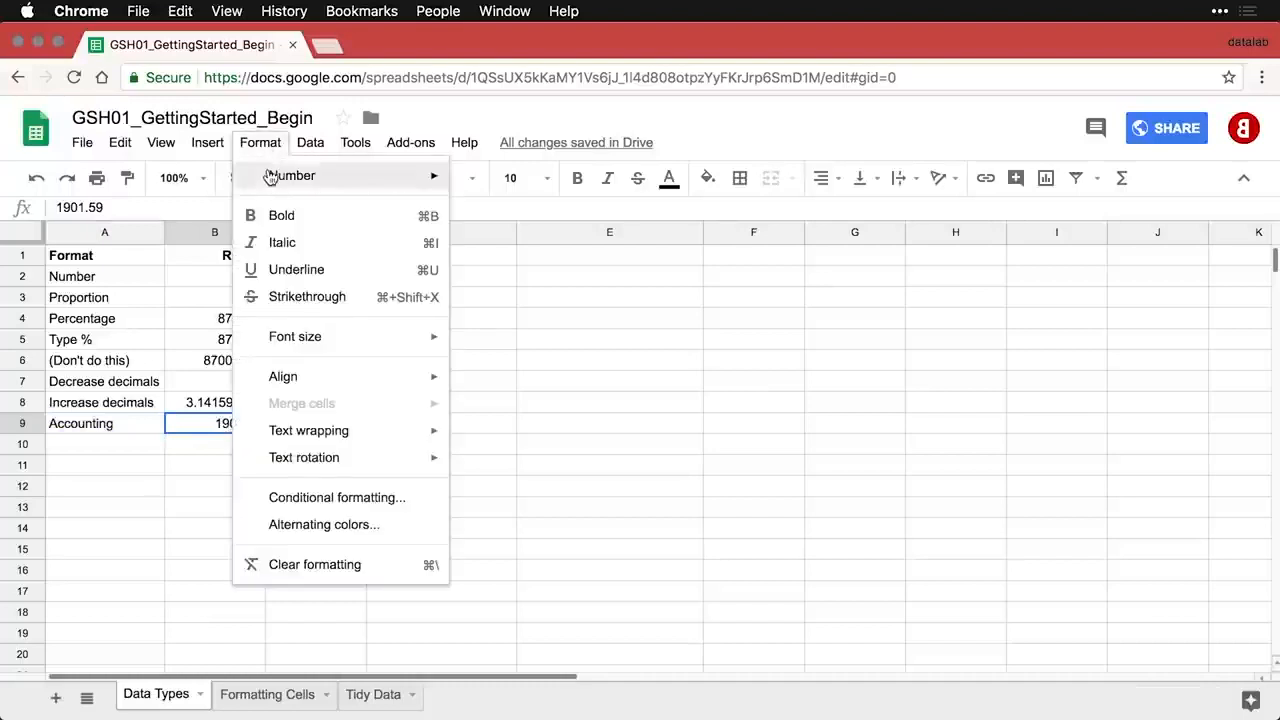
pyautogui.moveTo(272, 175)
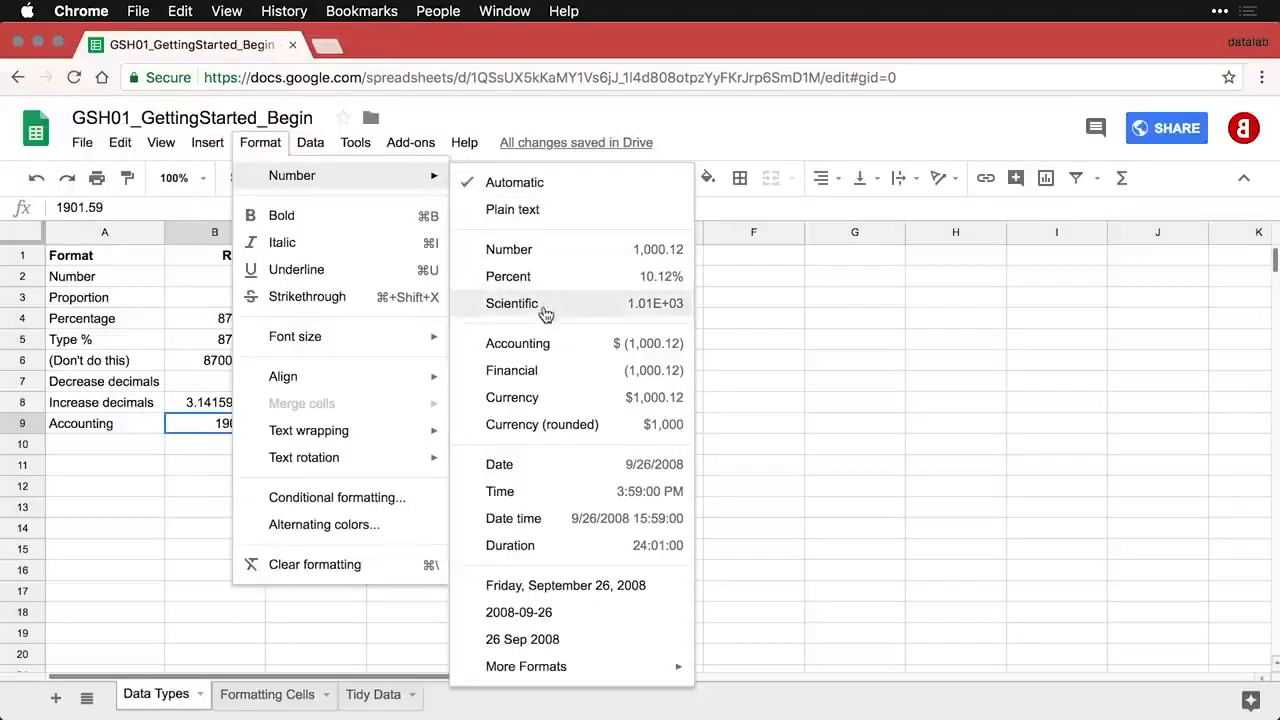
pyautogui.click(547, 345)
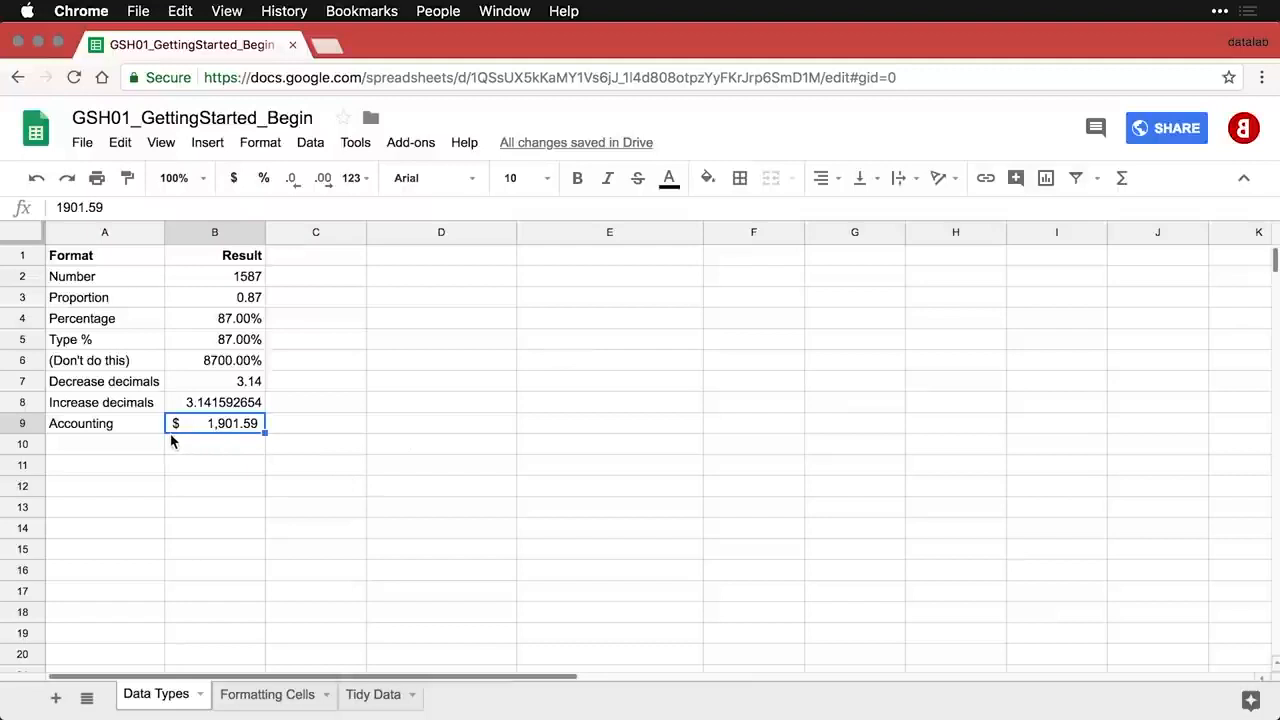
# - Paste the Financial row into row 10 and format B10 as Financial
pyautogui.click(139, 451)
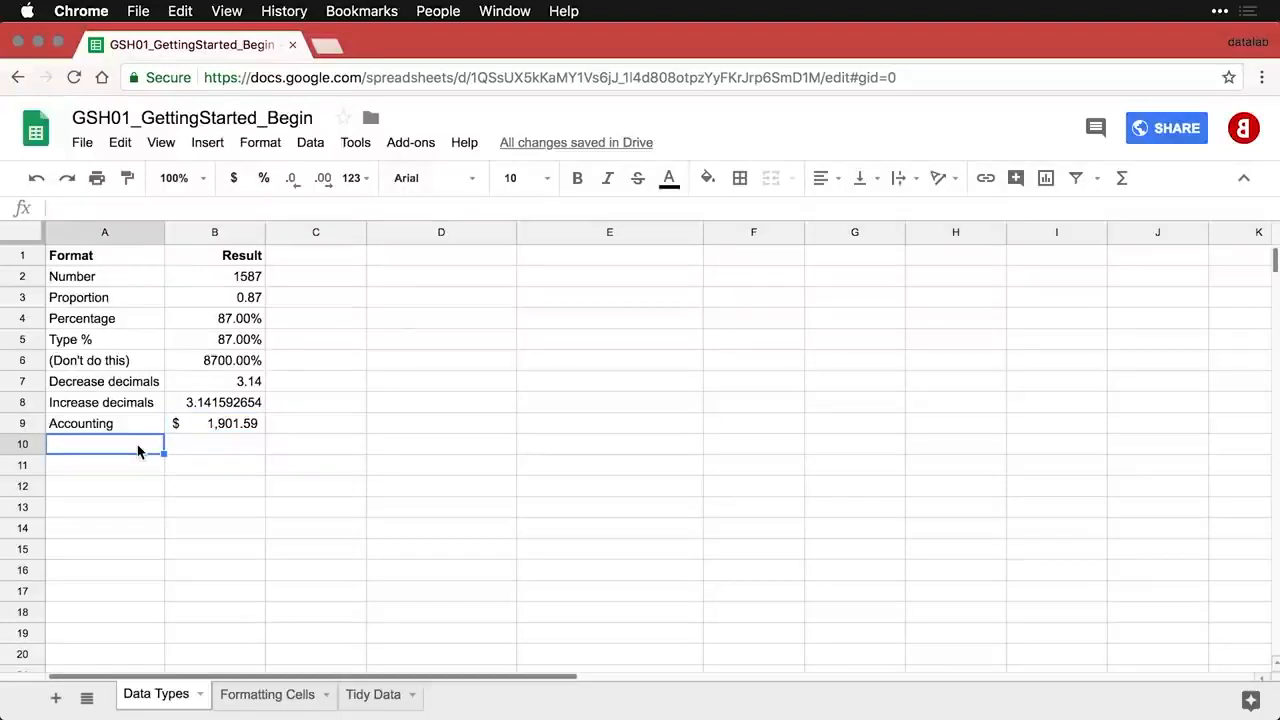
pyautogui.write('Financial\t1901.59')
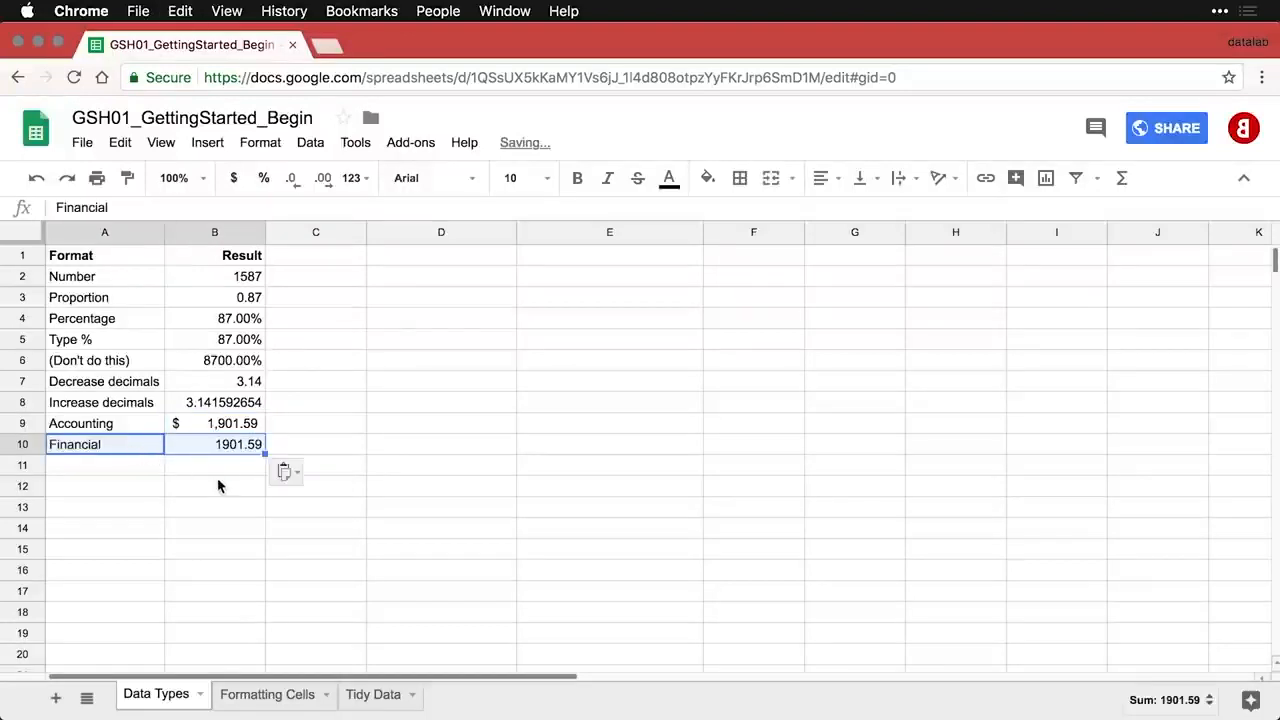
pyautogui.click(250, 447)
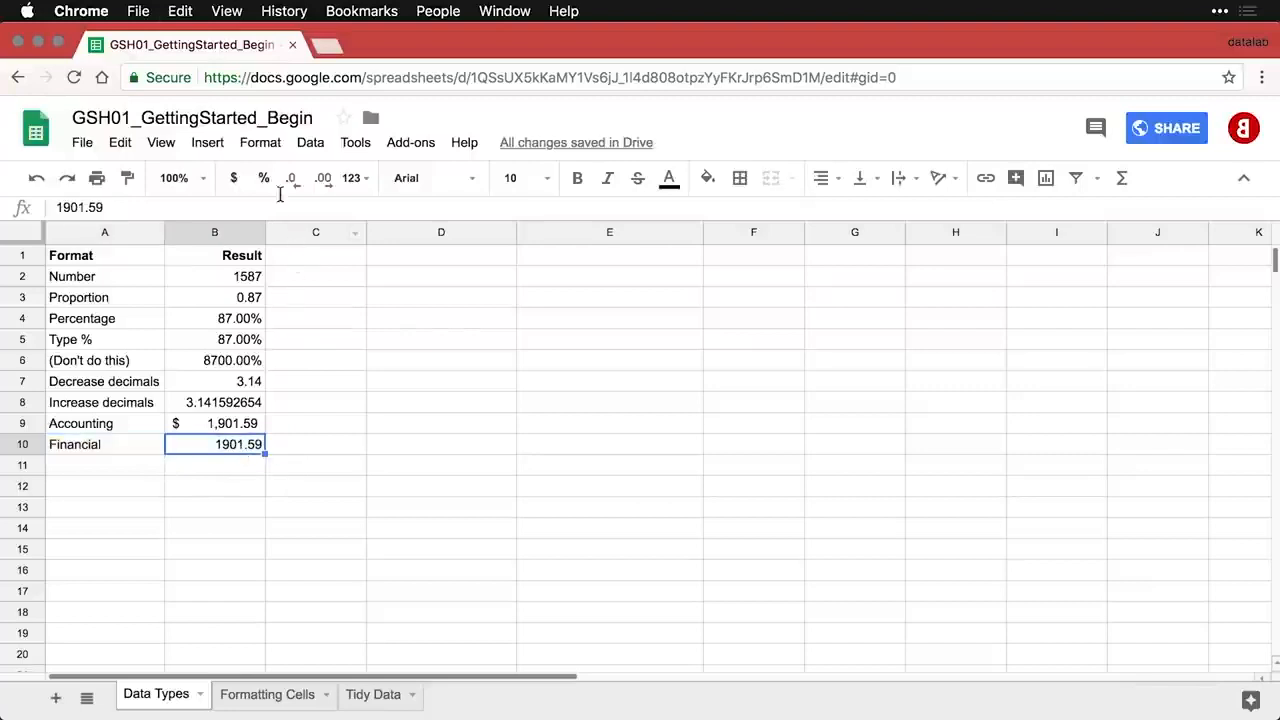
pyautogui.click(269, 148)
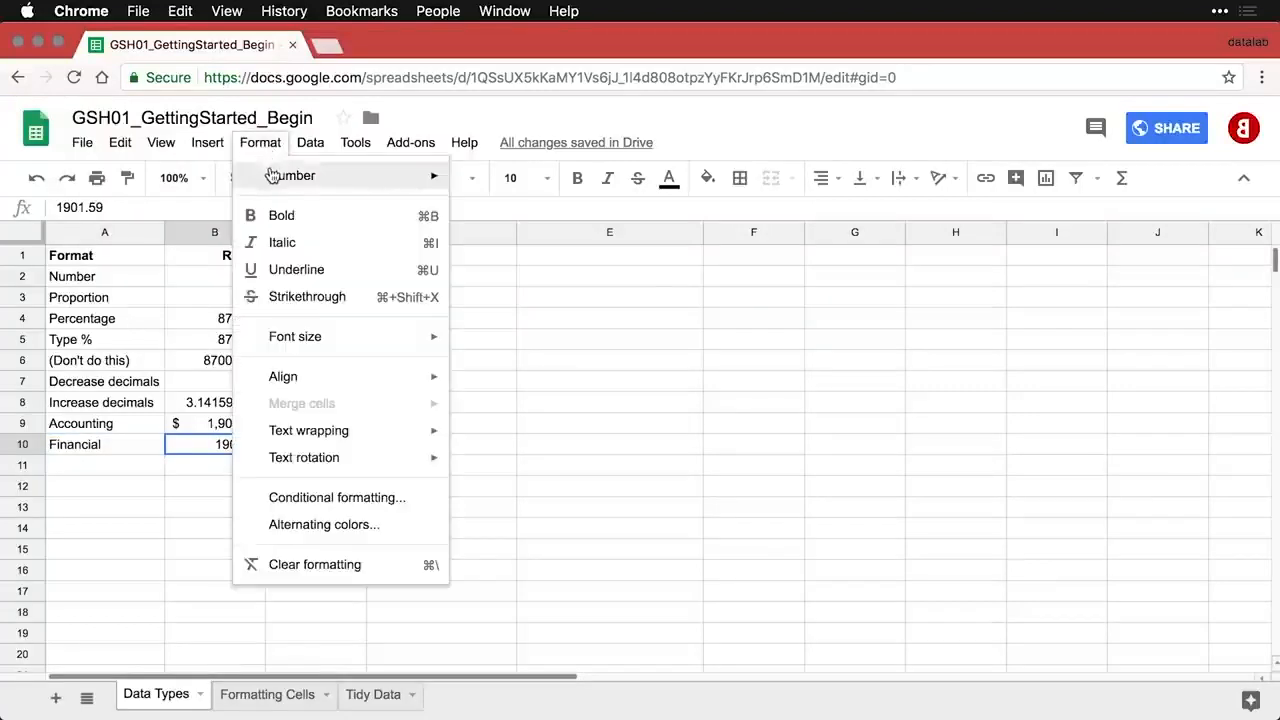
pyautogui.moveTo(420, 184)
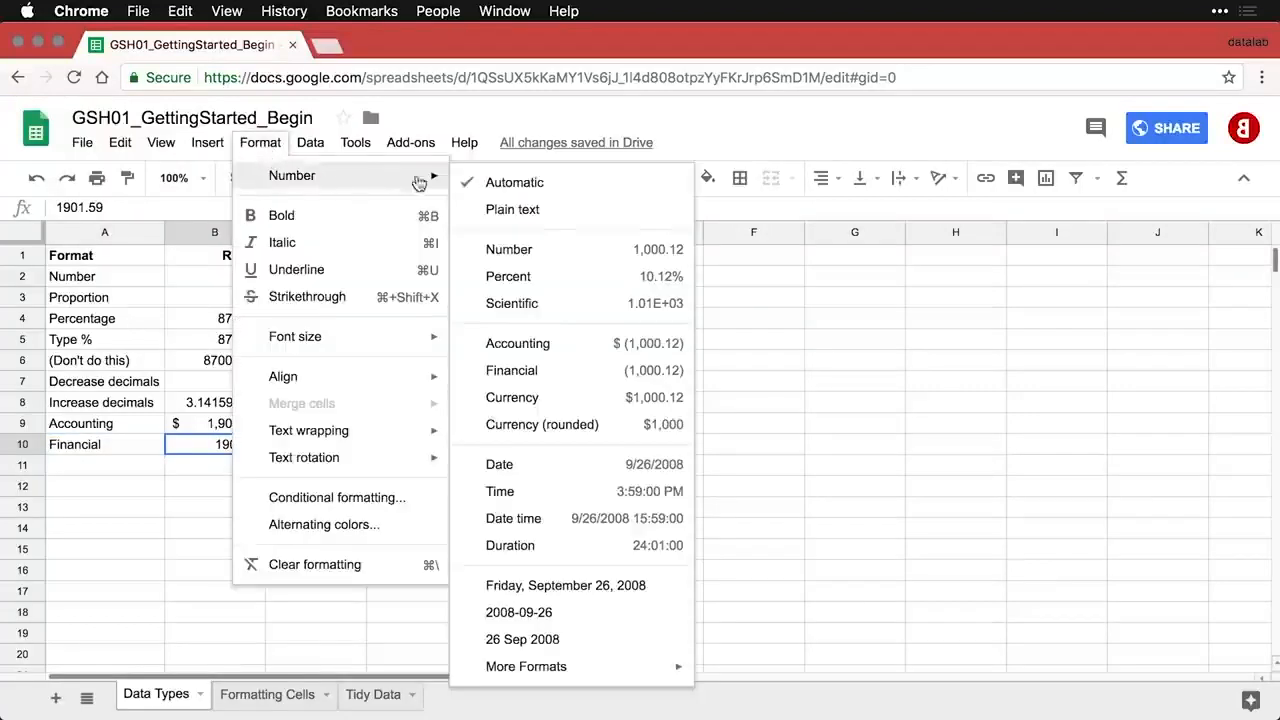
pyautogui.click(573, 373)
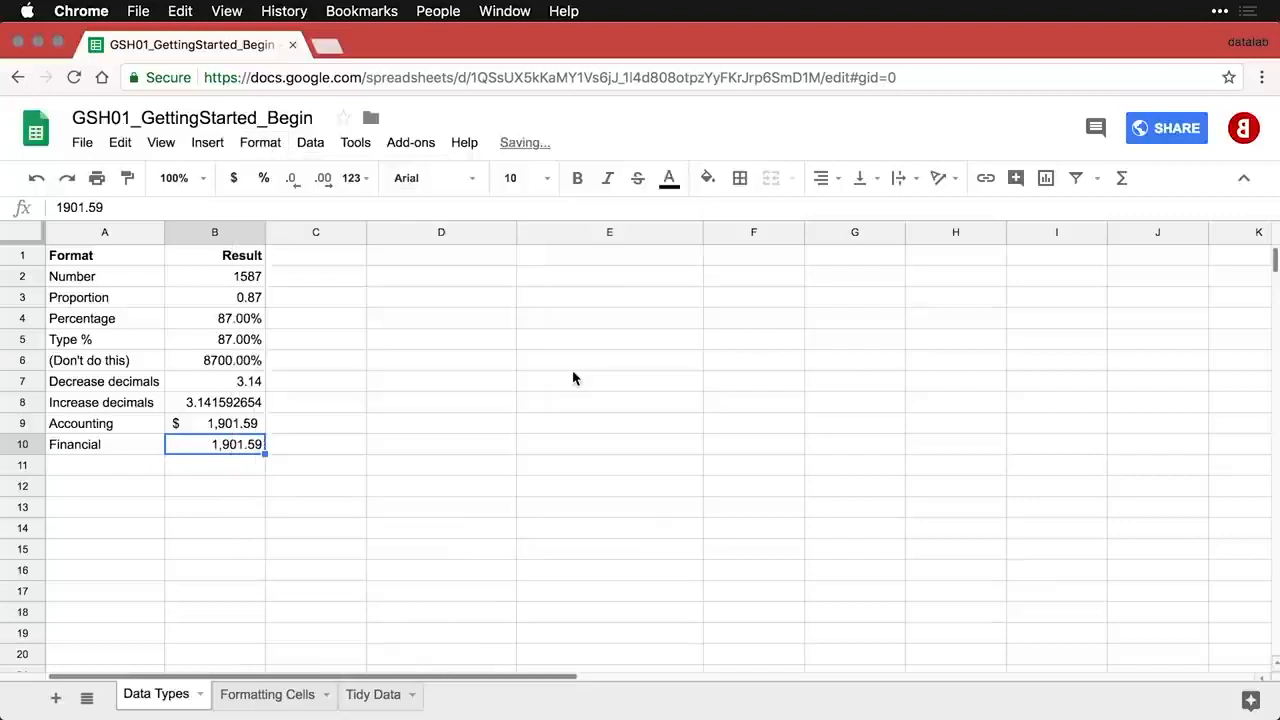
# - Paste the Currency row into row 11 and format B11 as Currency
pyautogui.click(140, 472)
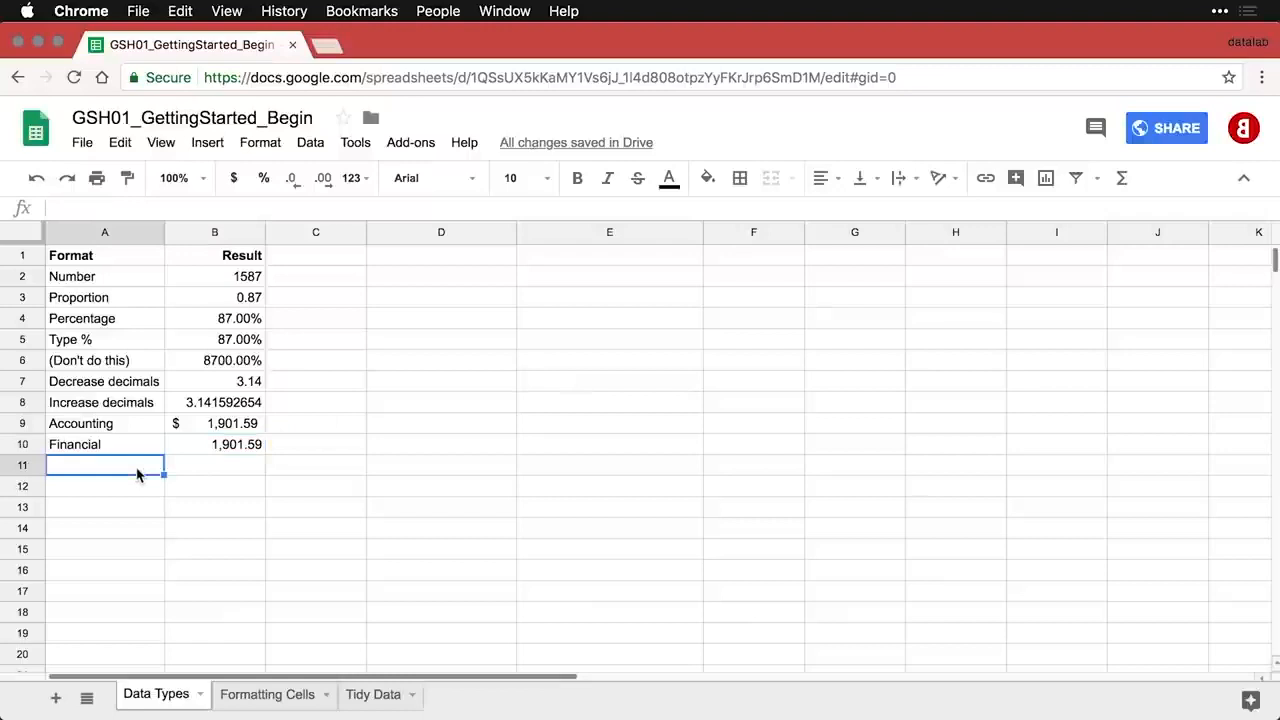
pyautogui.write('Currency\t1901.59')
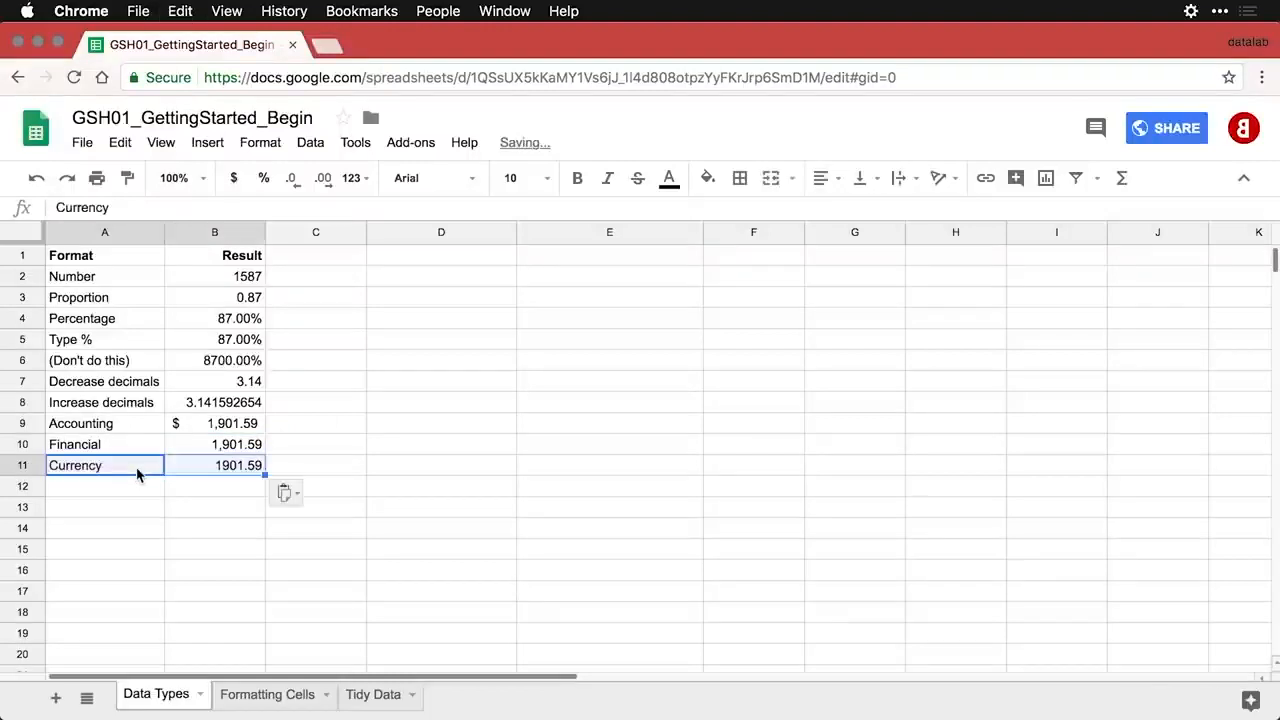
pyautogui.click(213, 472)
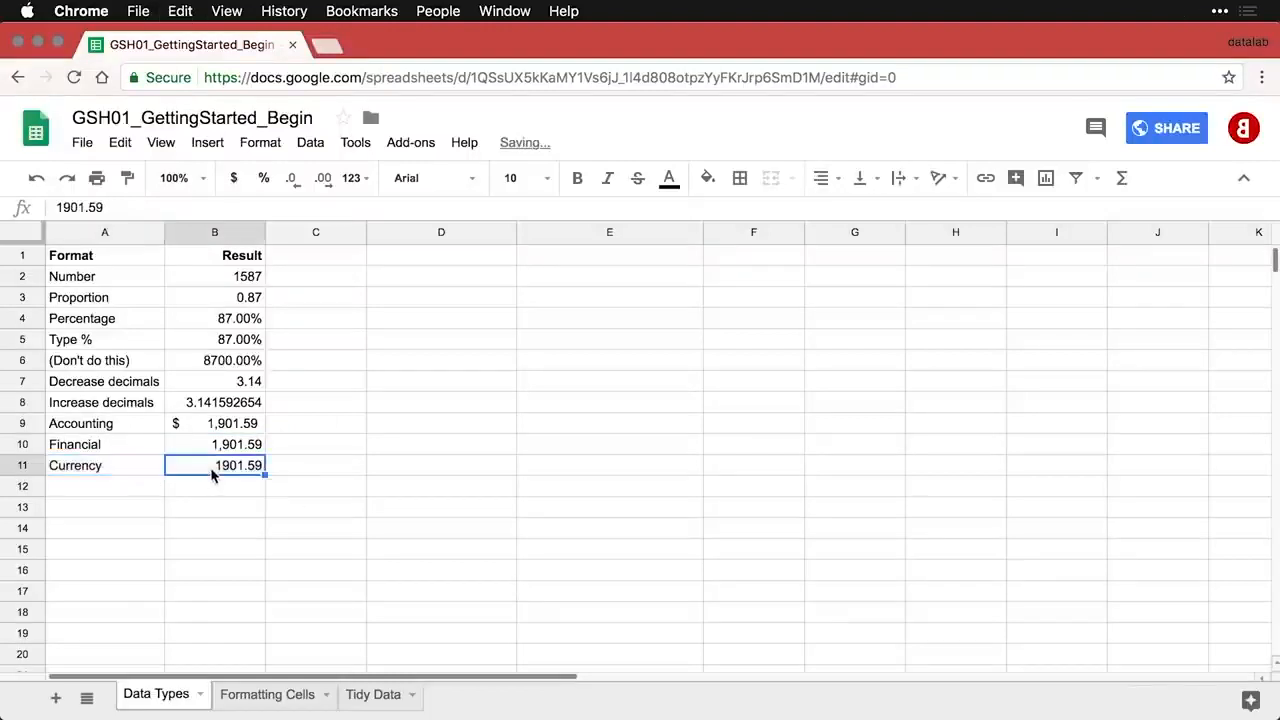
pyautogui.click(269, 150)
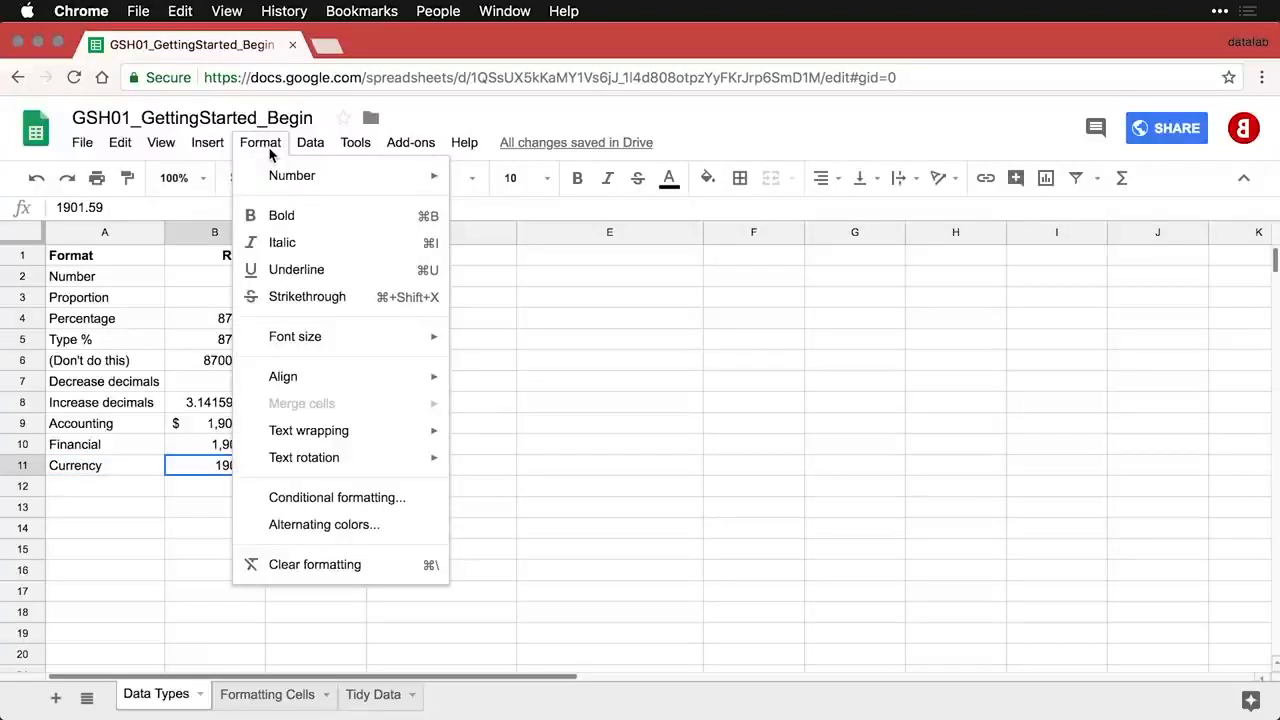
pyautogui.moveTo(271, 175)
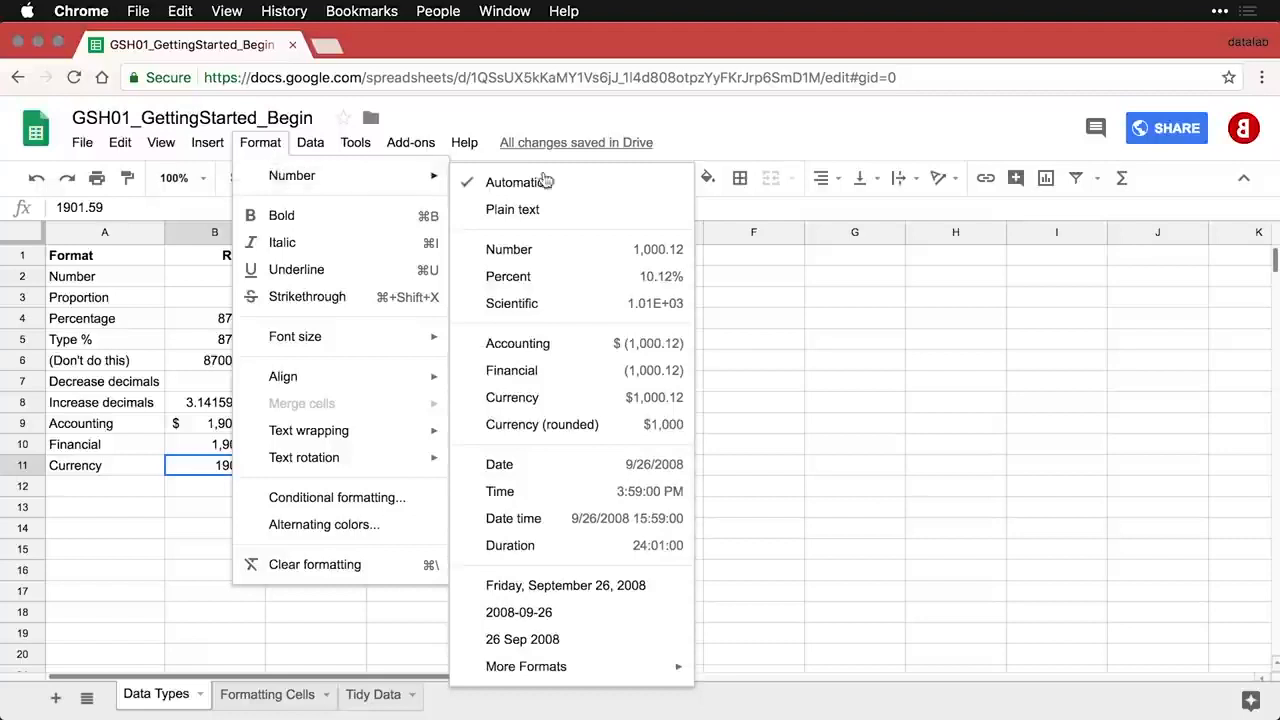
pyautogui.click(585, 403)
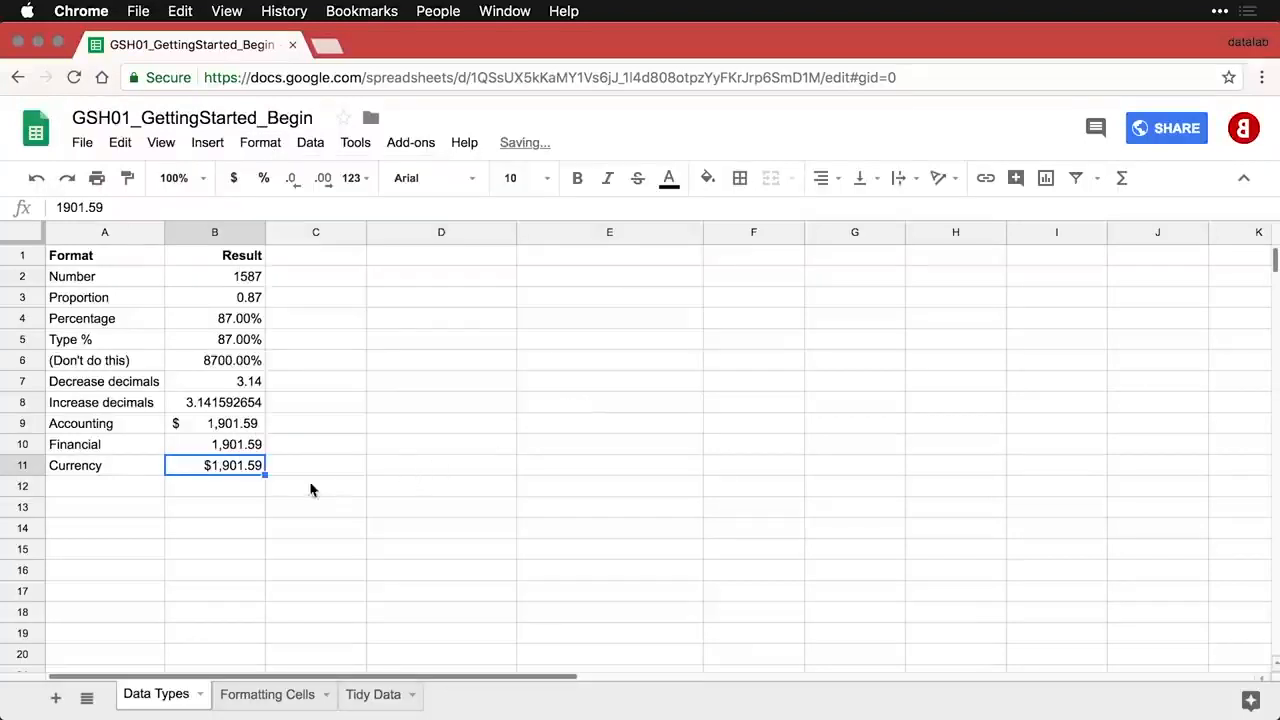
pyautogui.click(234, 489)
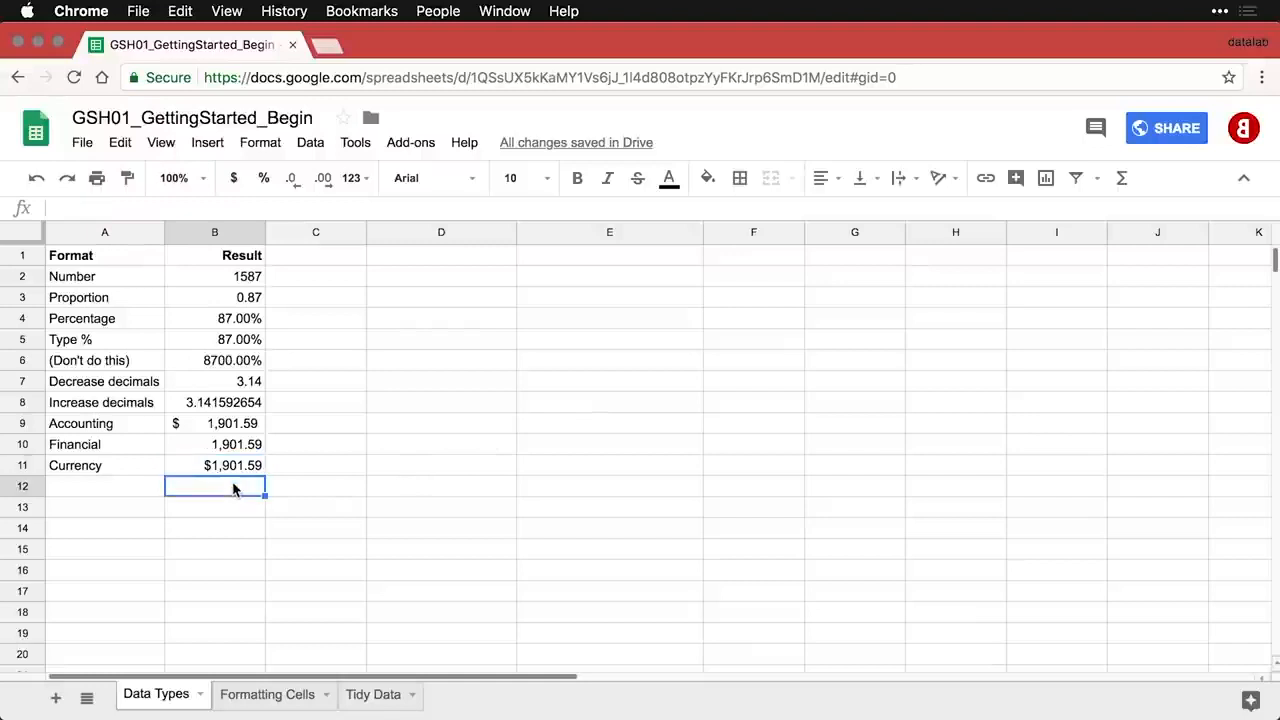
# - Prefix B9, B10 and B11 with a minus sign, giving $ (1,901.59), (1,901.59), -$1,901.59
pyautogui.moveTo(248, 430); pyautogui.dragTo(241, 472)
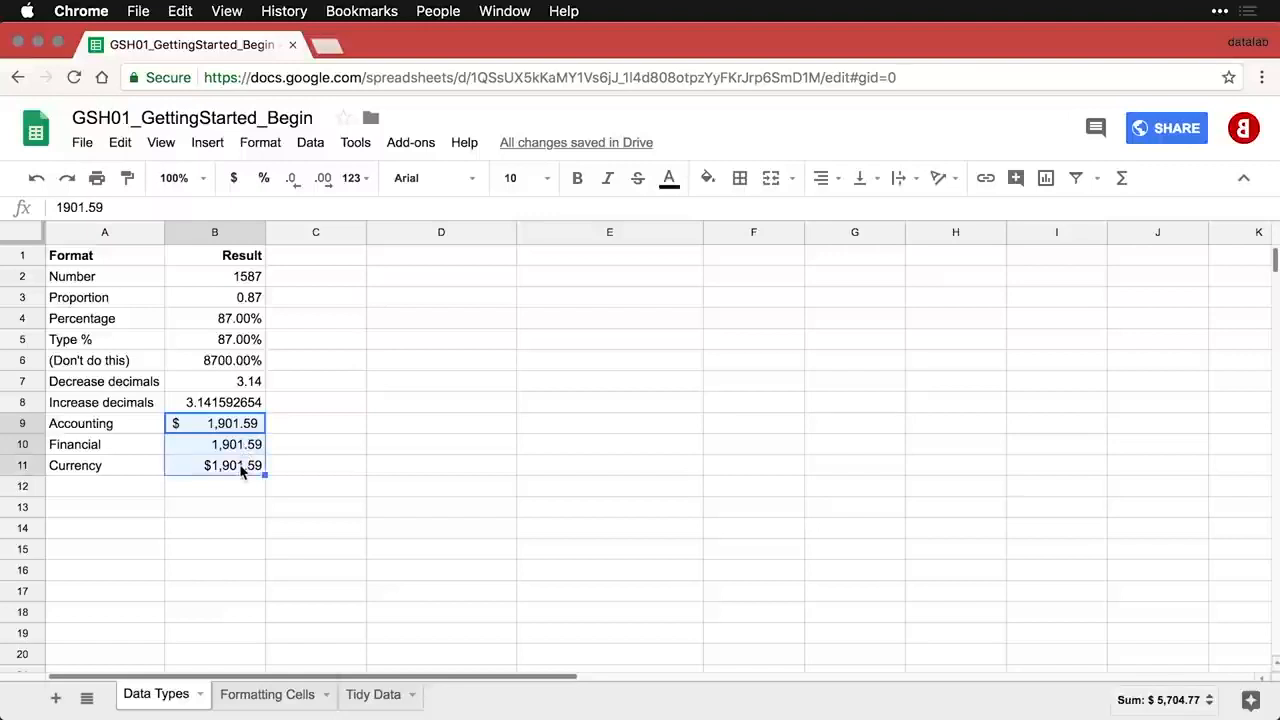
pyautogui.click(208, 425)
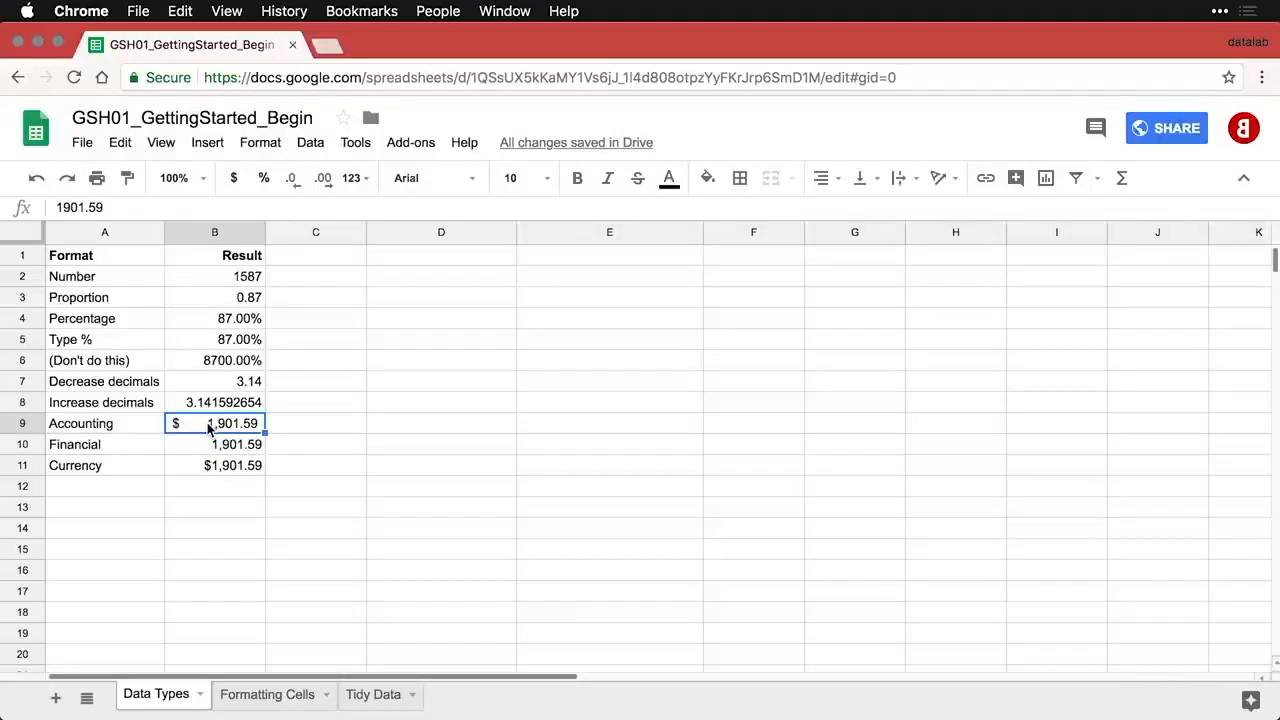
pyautogui.doubleClick(210, 424)
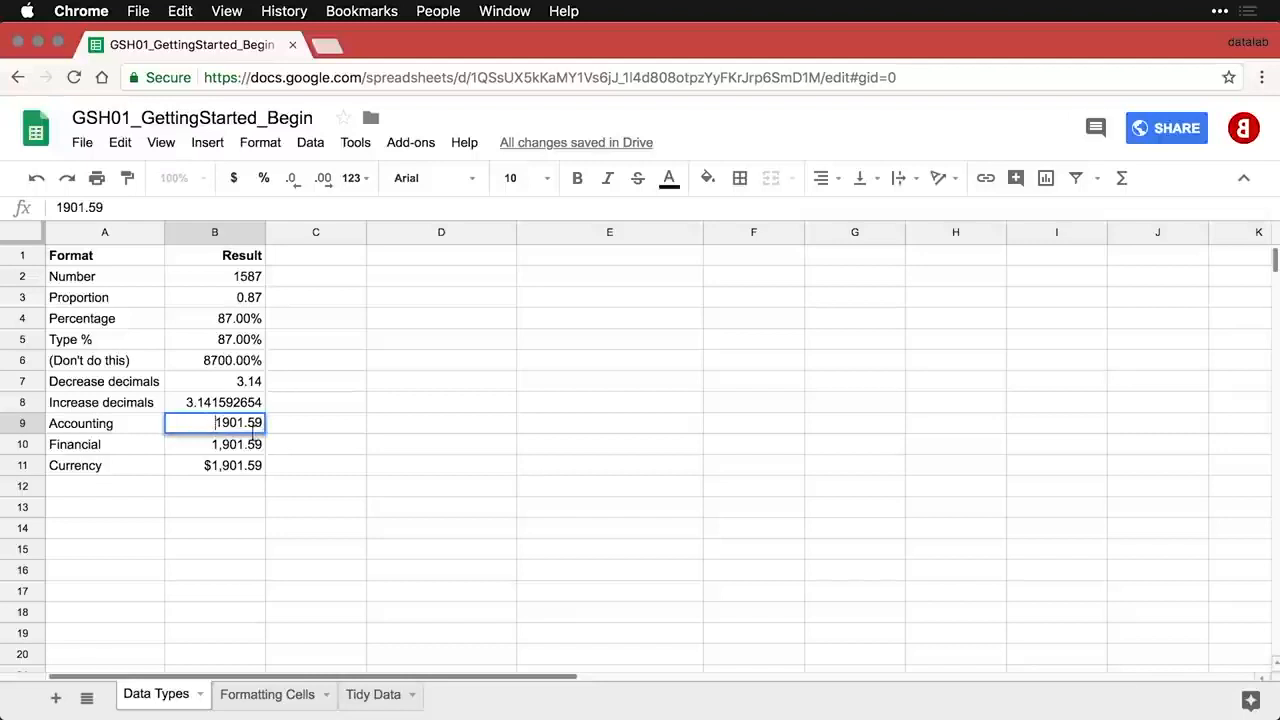
pyautogui.write('-')
pyautogui.press('Return')
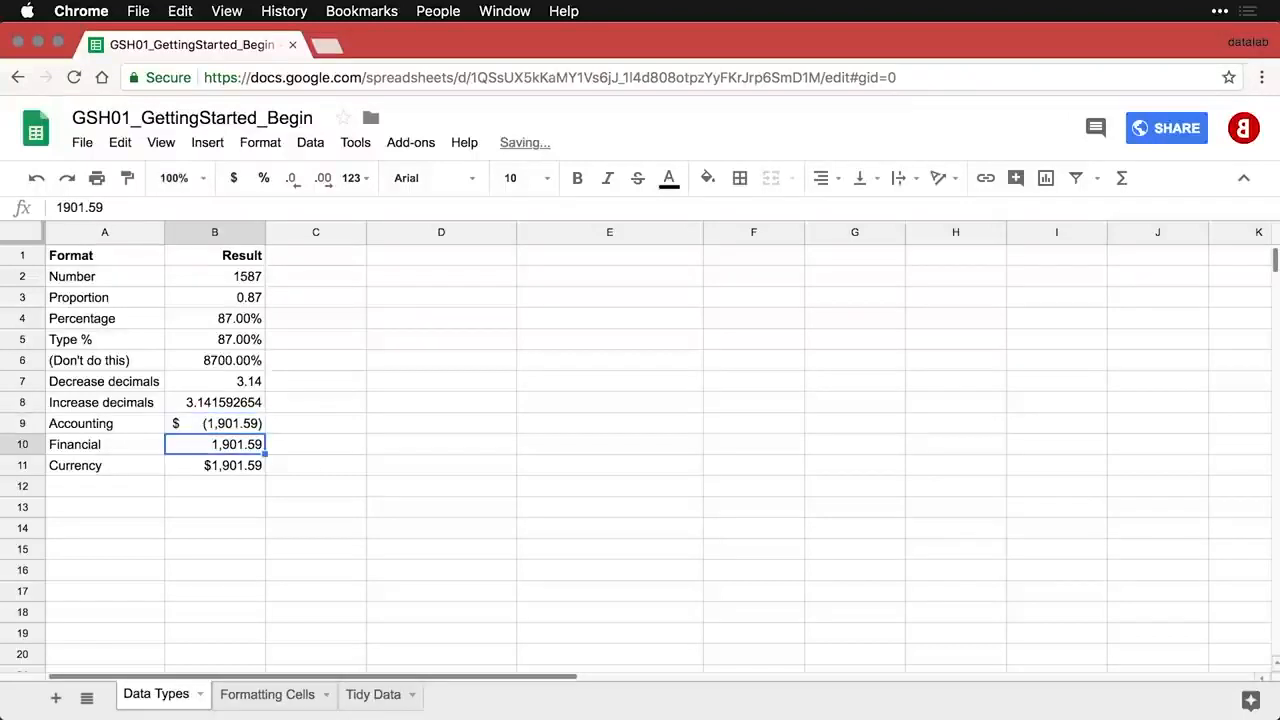
pyautogui.doubleClick(216, 446)
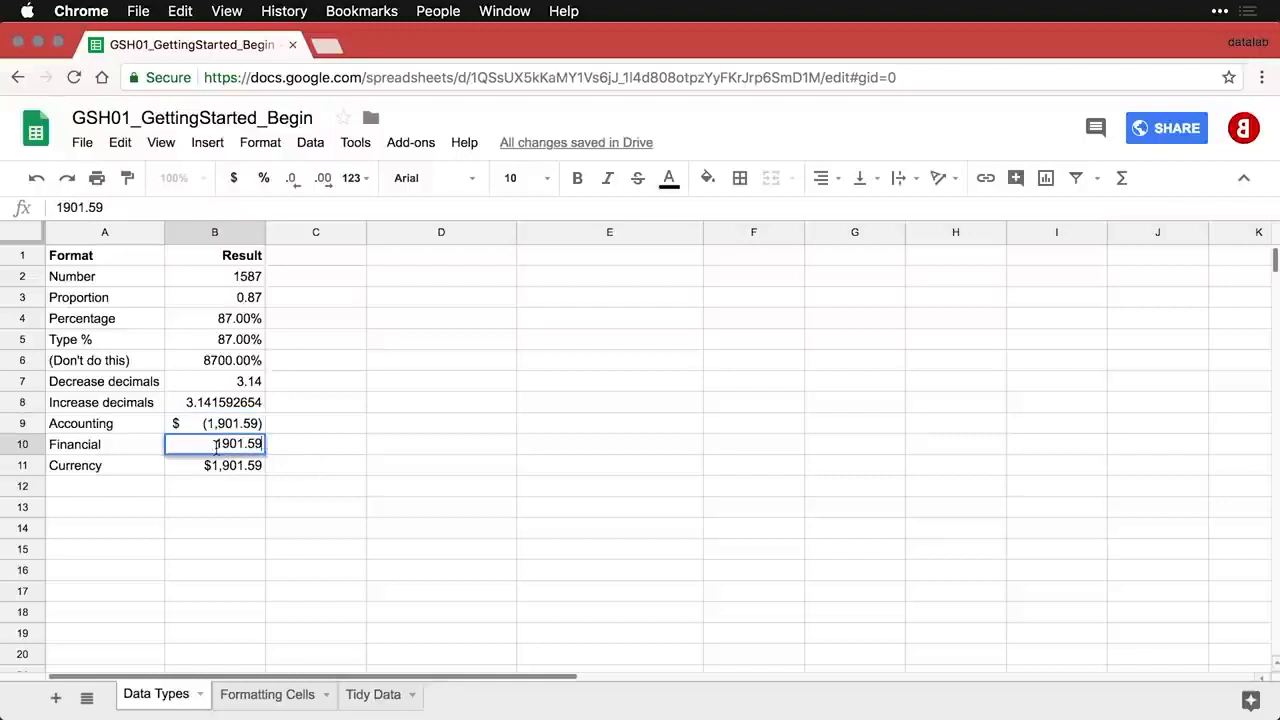
pyautogui.write('-')
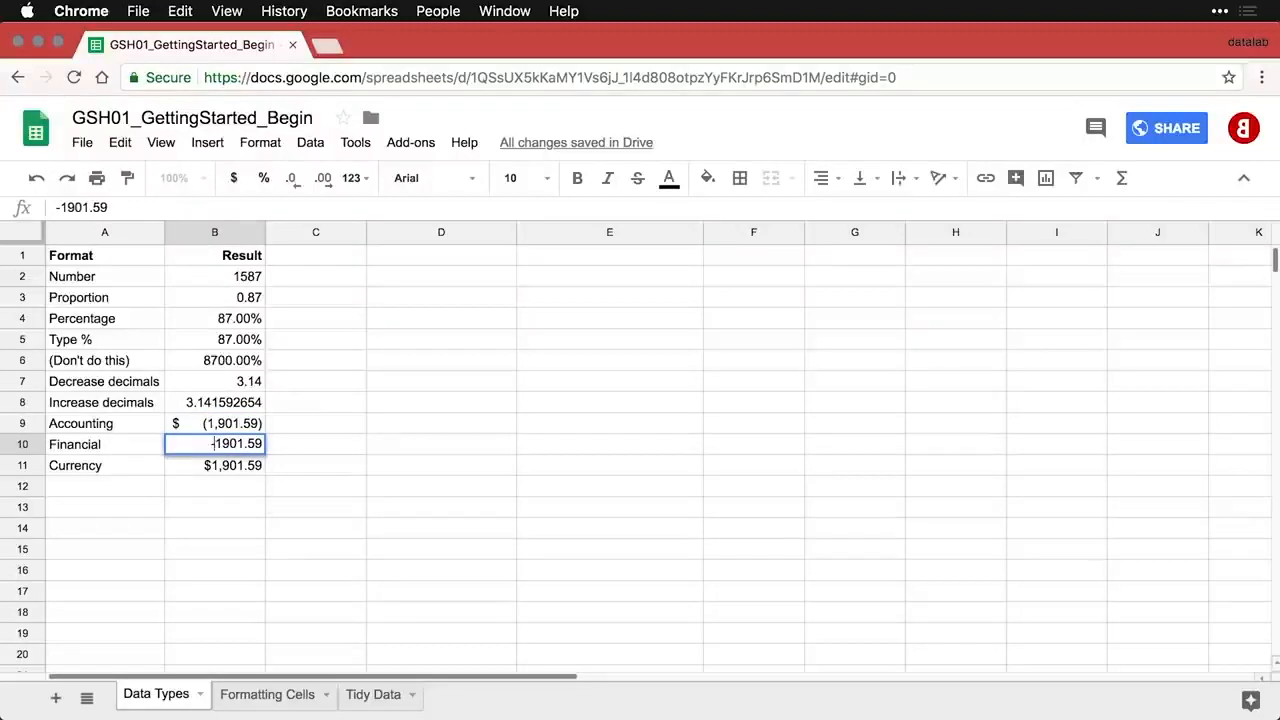
pyautogui.press('Return')
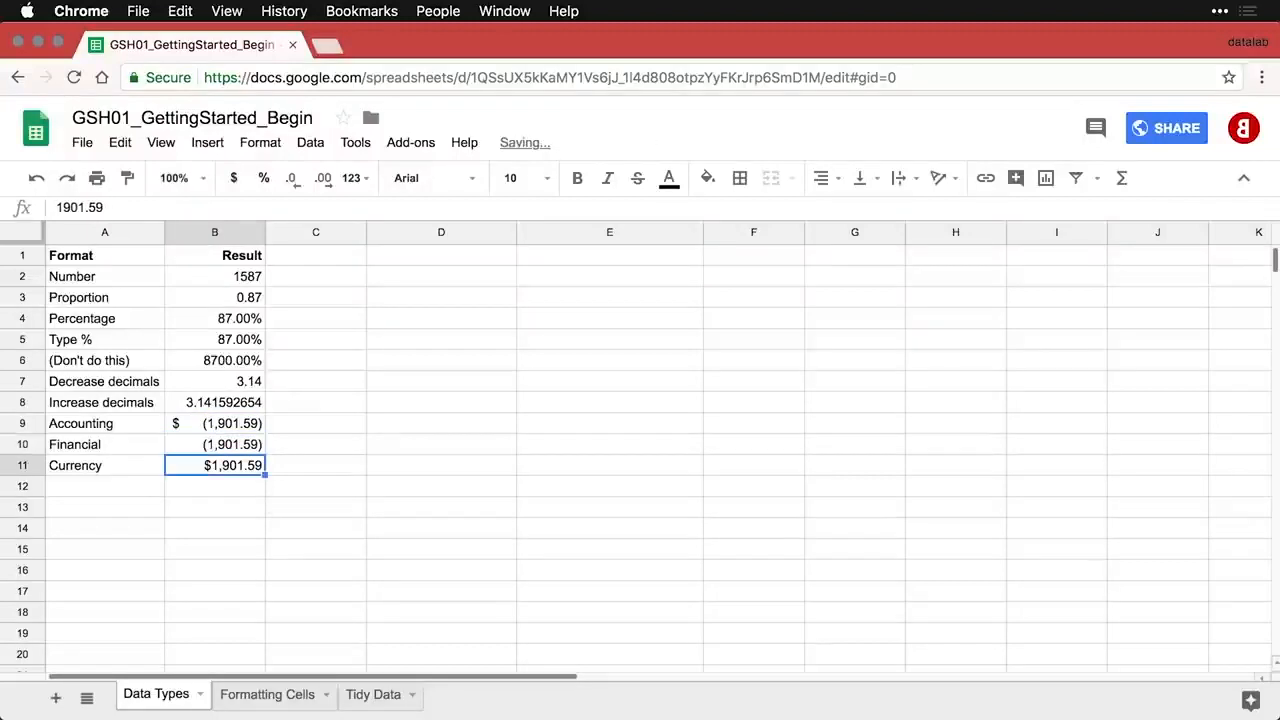
pyautogui.doubleClick(207, 465)
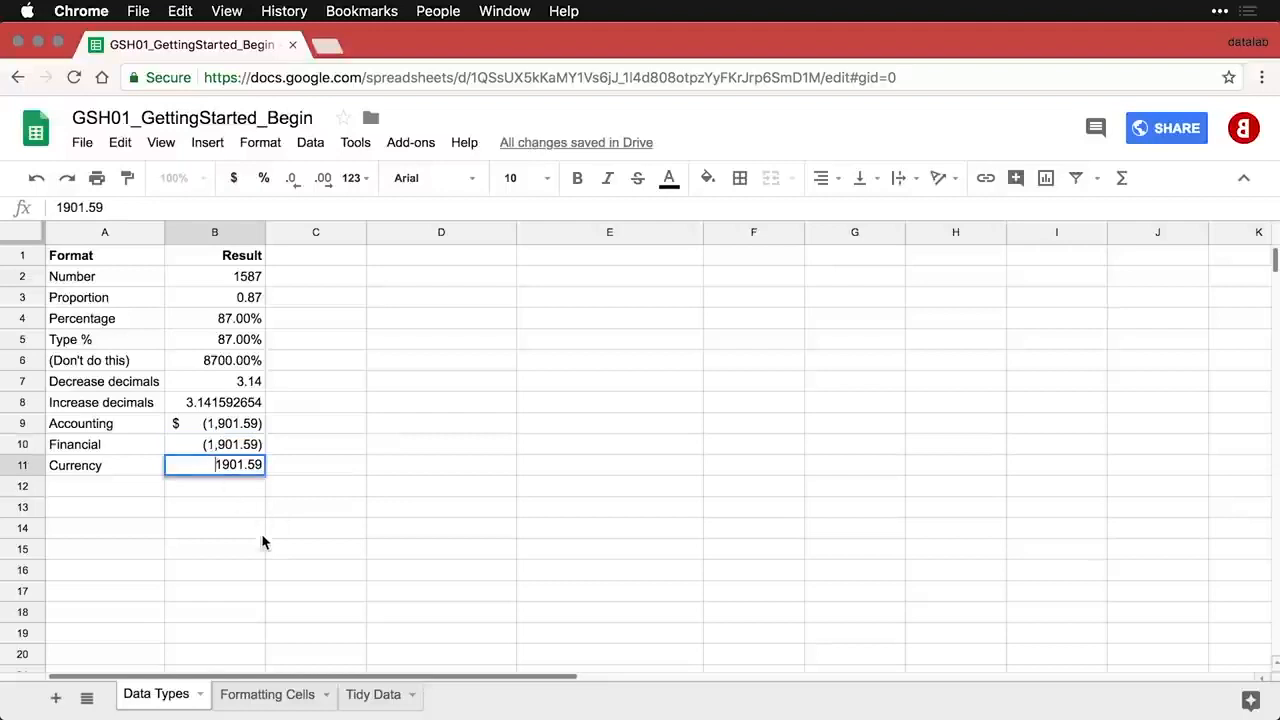
pyautogui.write('-')
pyautogui.press('Return')
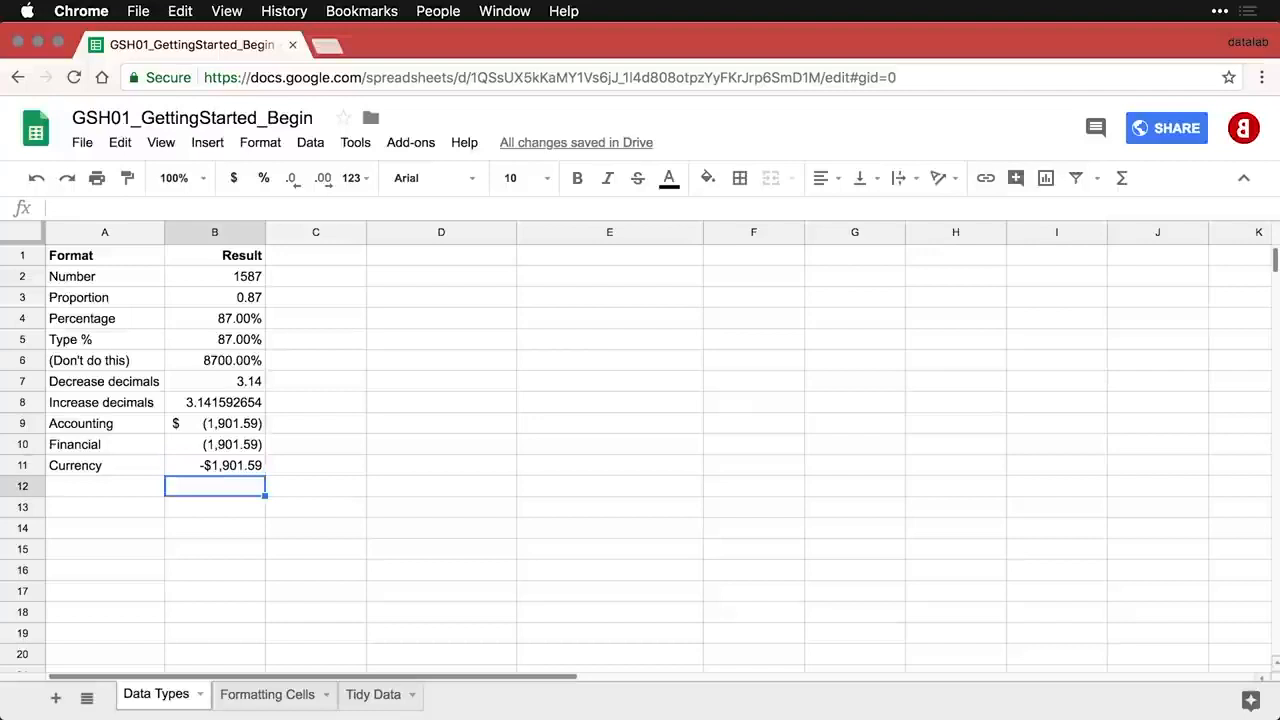
# - Paste the Date row (7/16/2015) into row 12 and the Time row (10:10:31) into row 13
pyautogui.press('Left')
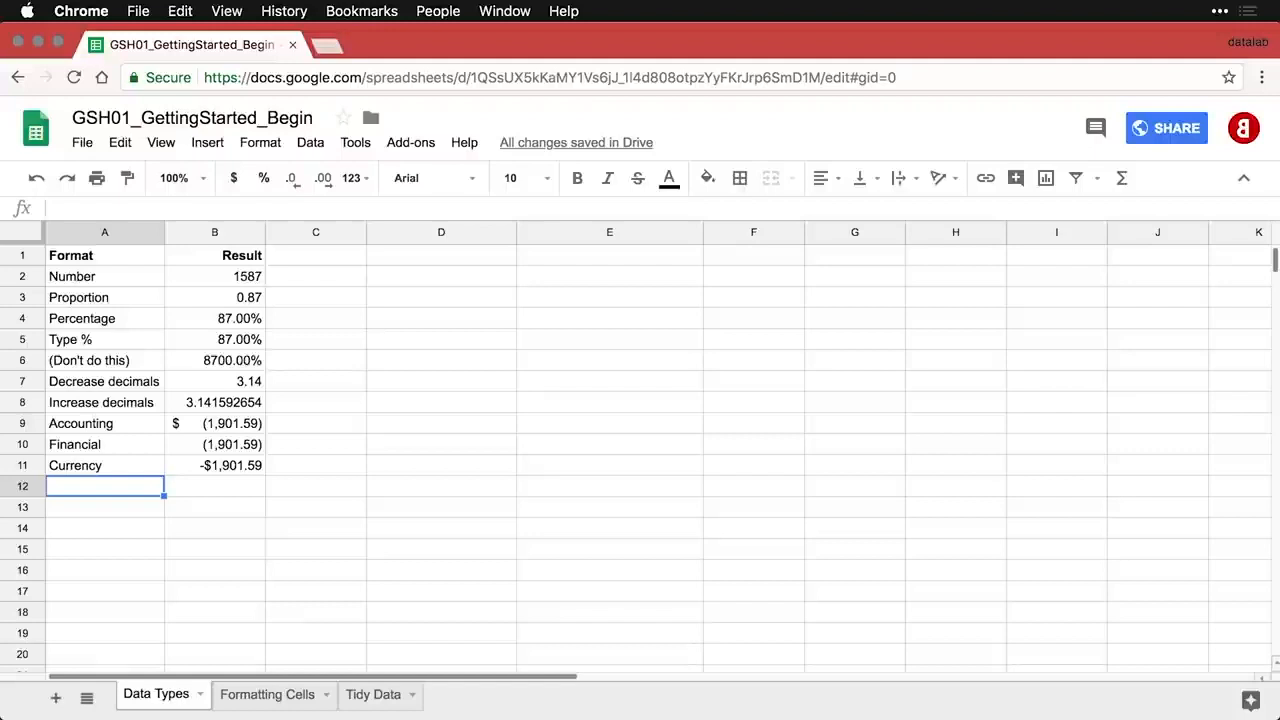
pyautogui.write('Date\t7/16/2015')
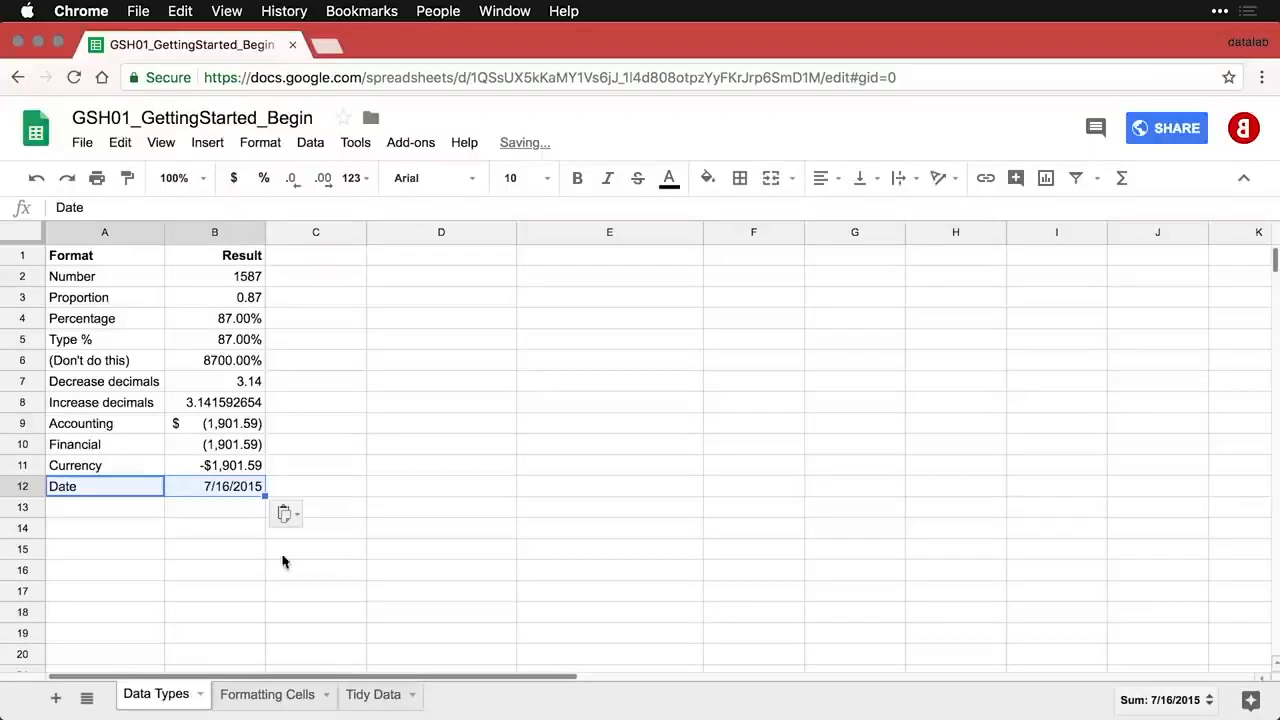
pyautogui.click(233, 489)
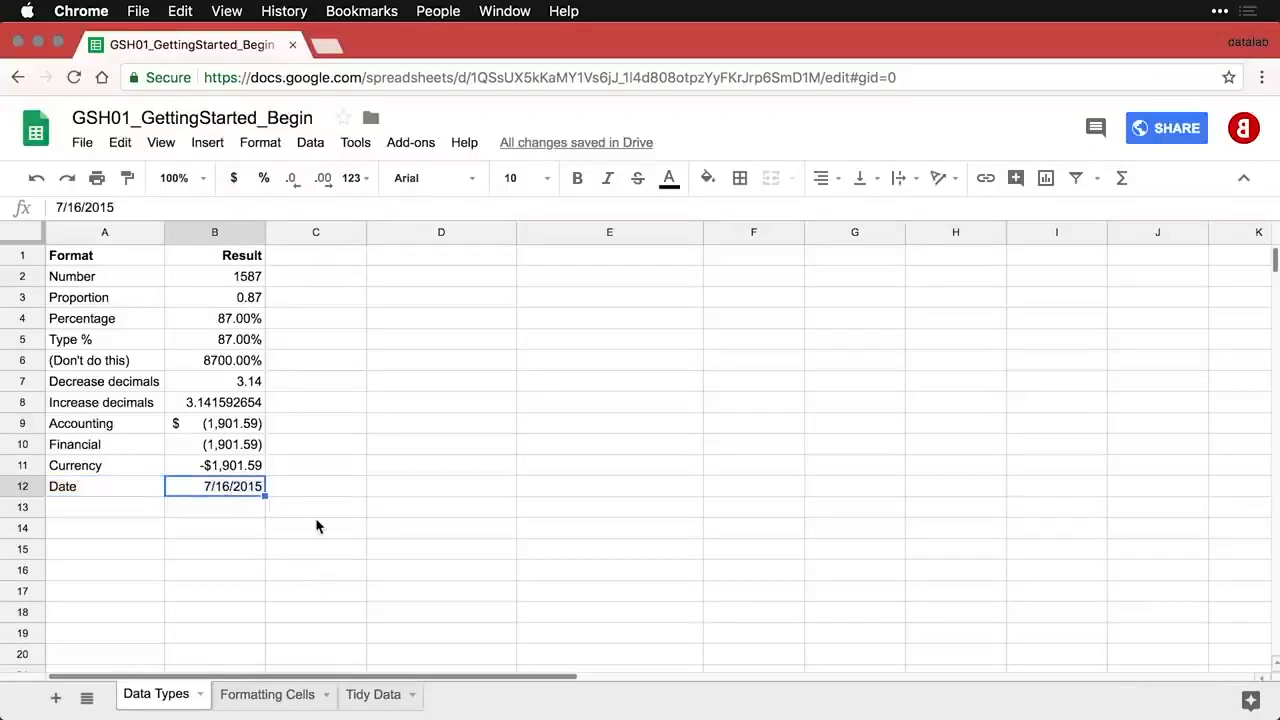
pyautogui.click(141, 511)
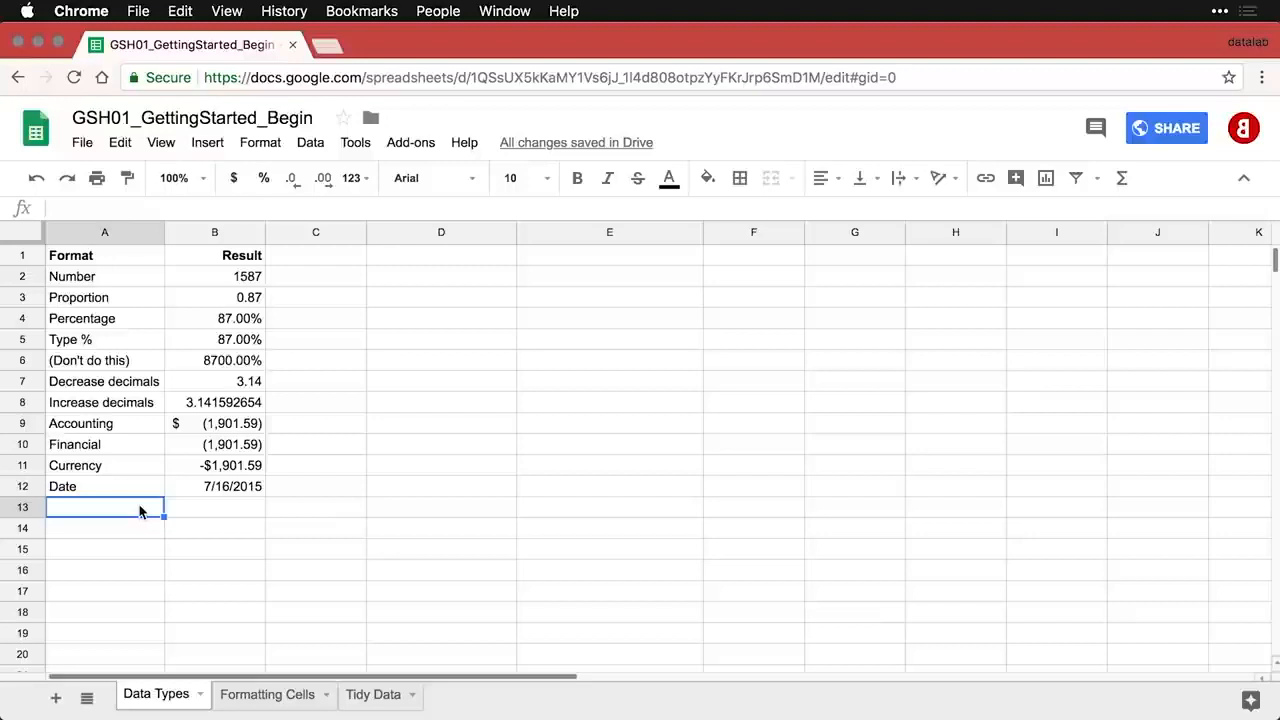
pyautogui.write('Time\t10:10:31')
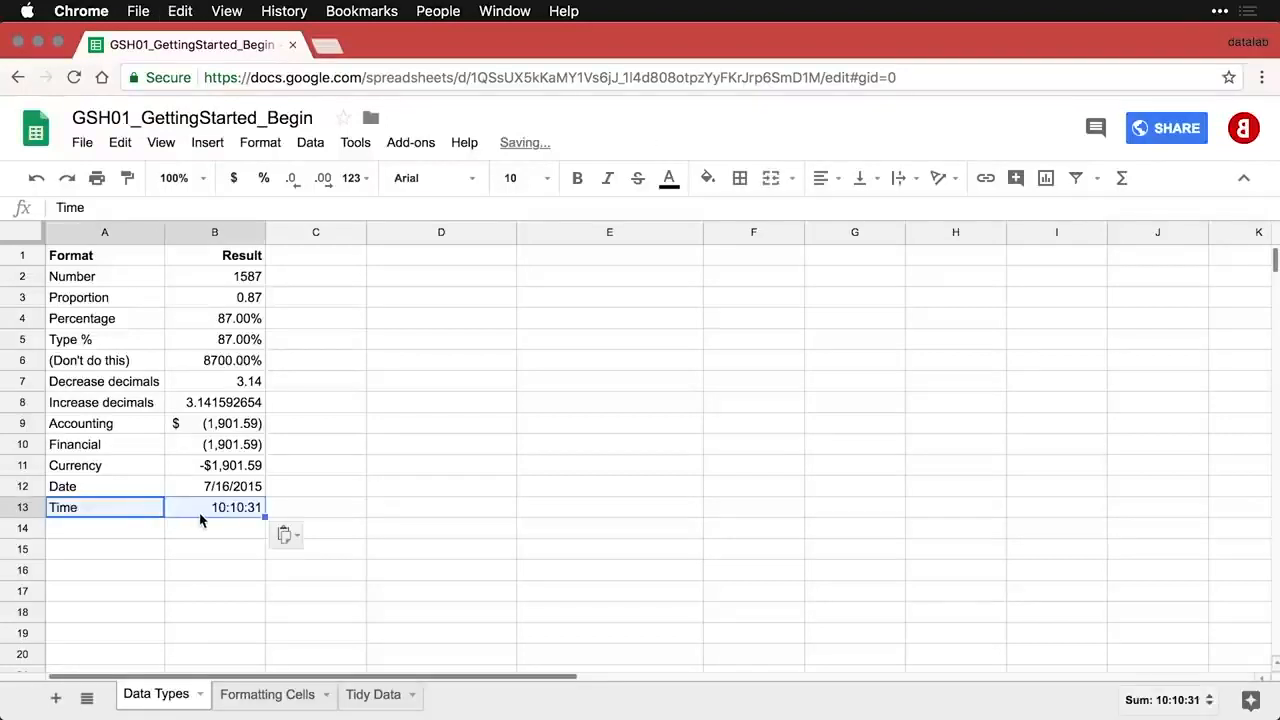
pyautogui.click(200, 519)
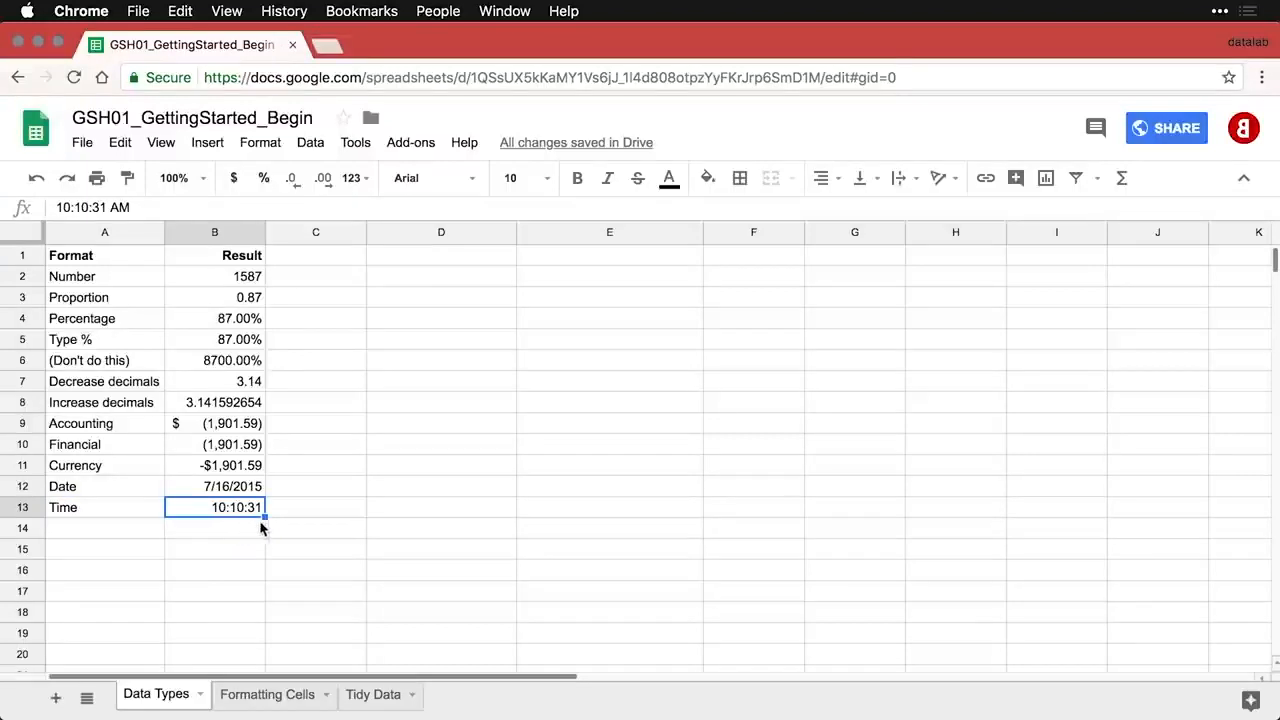
pyautogui.click(396, 261)
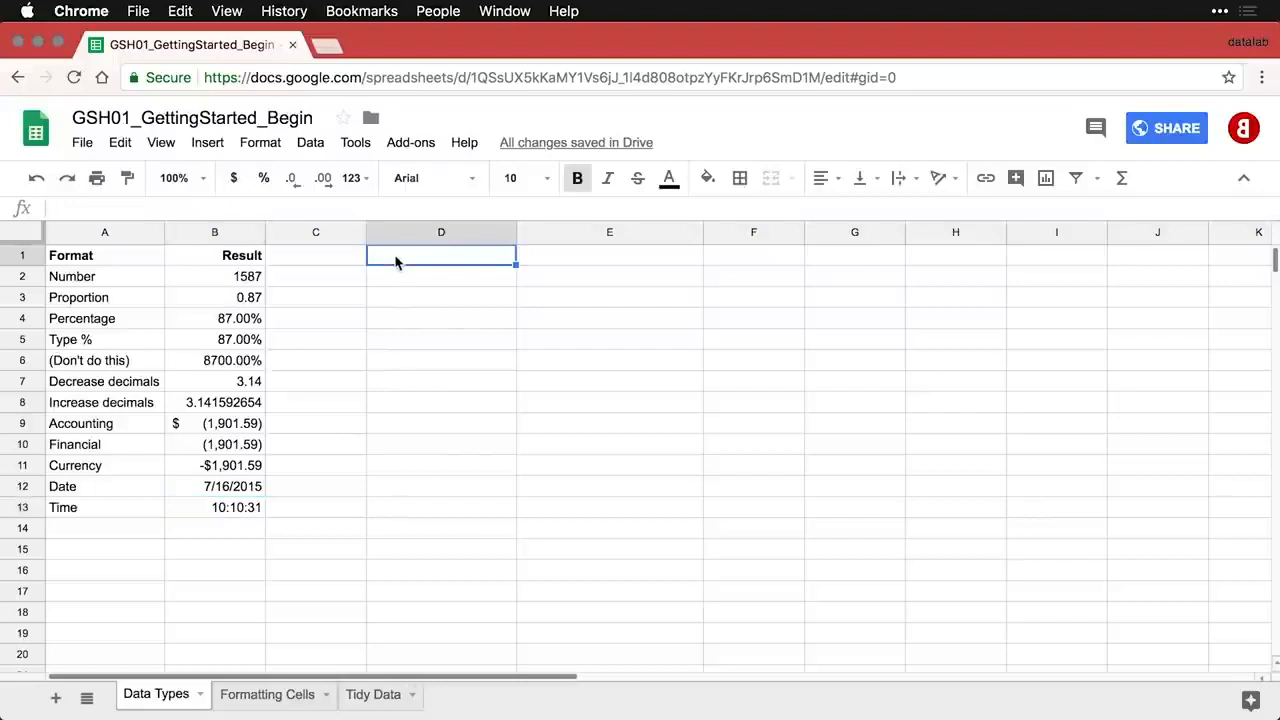
# - Paste Text / Lorem Ipsum into D1:E1 and Links / datalab.cc into D2:E2
pyautogui.write('Text\tLorem Ipsum')
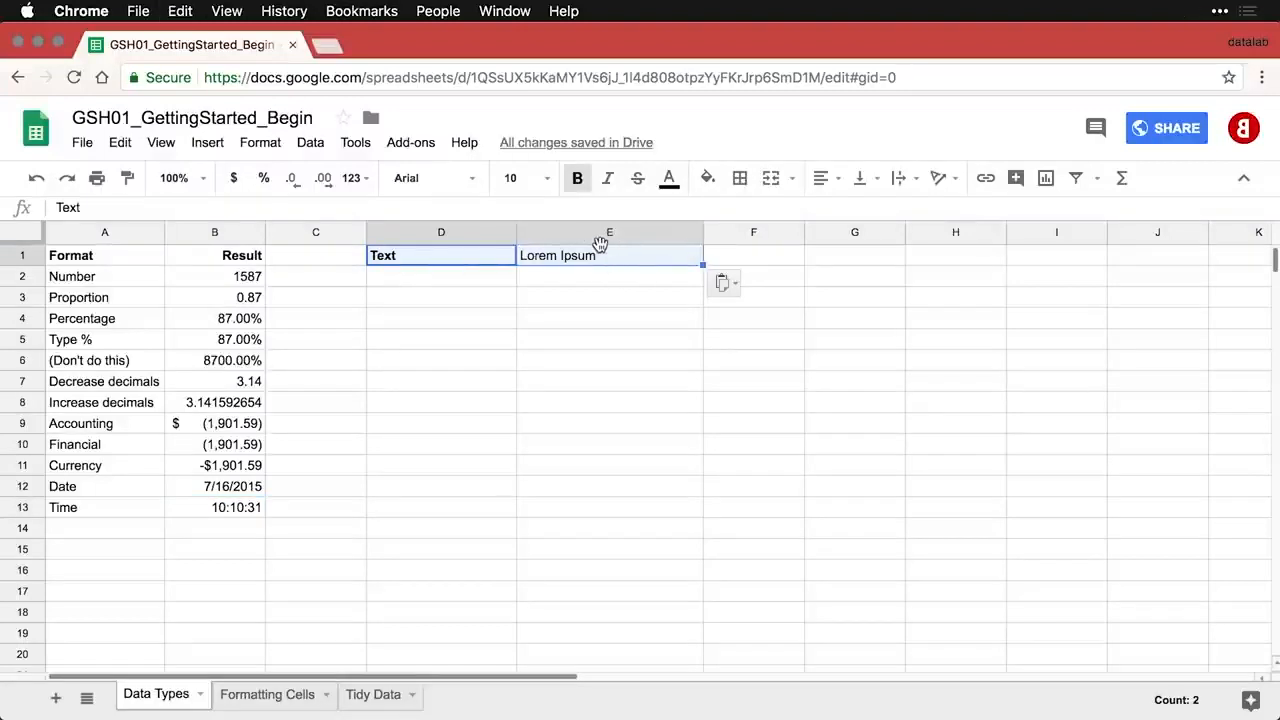
pyautogui.click(600, 262)
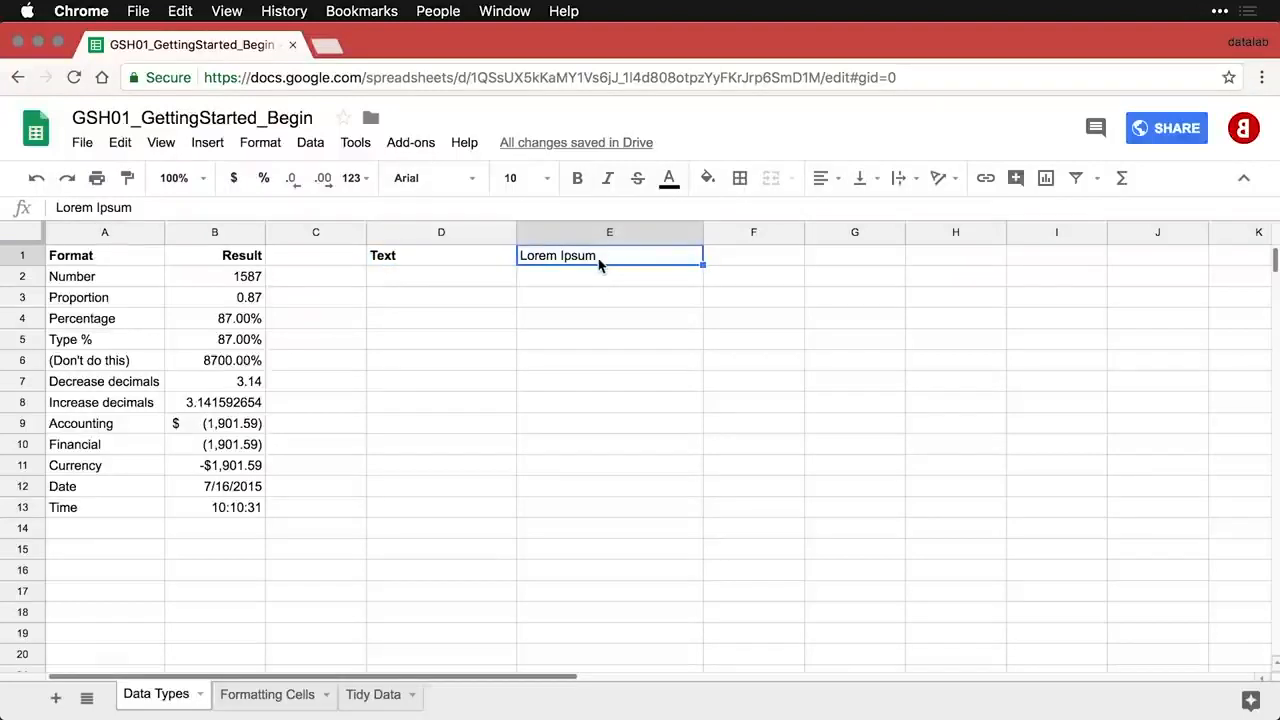
pyautogui.click(463, 287)
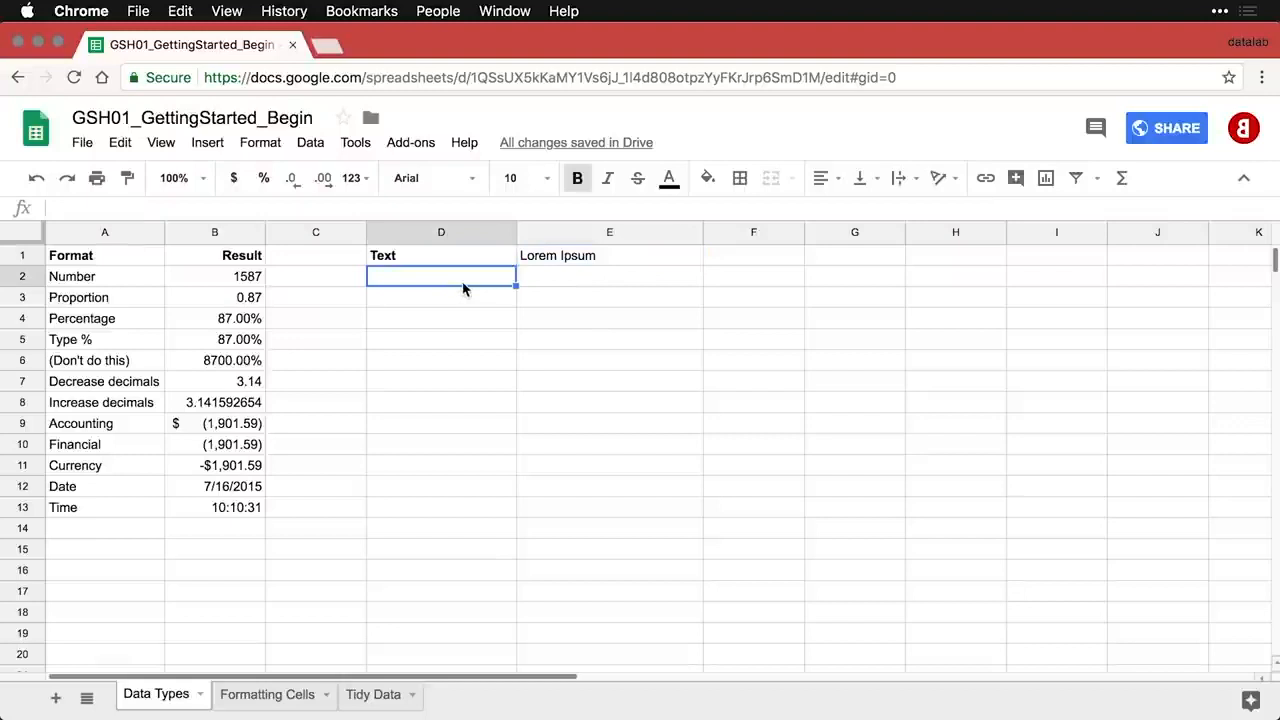
pyautogui.write('Links\tdatalab.cc')
pyautogui.click(463, 285)
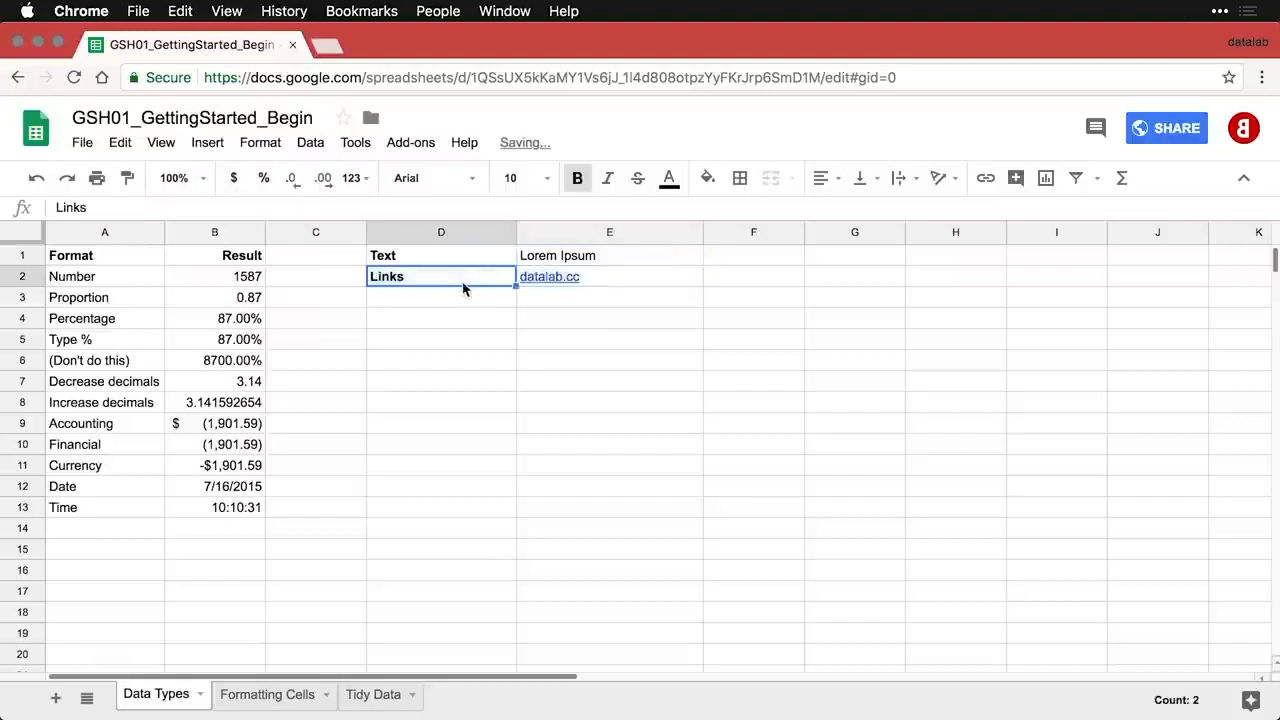
# - Open the datalab.cc link from E2's preview, then close the website tab
pyautogui.moveTo(573, 287)
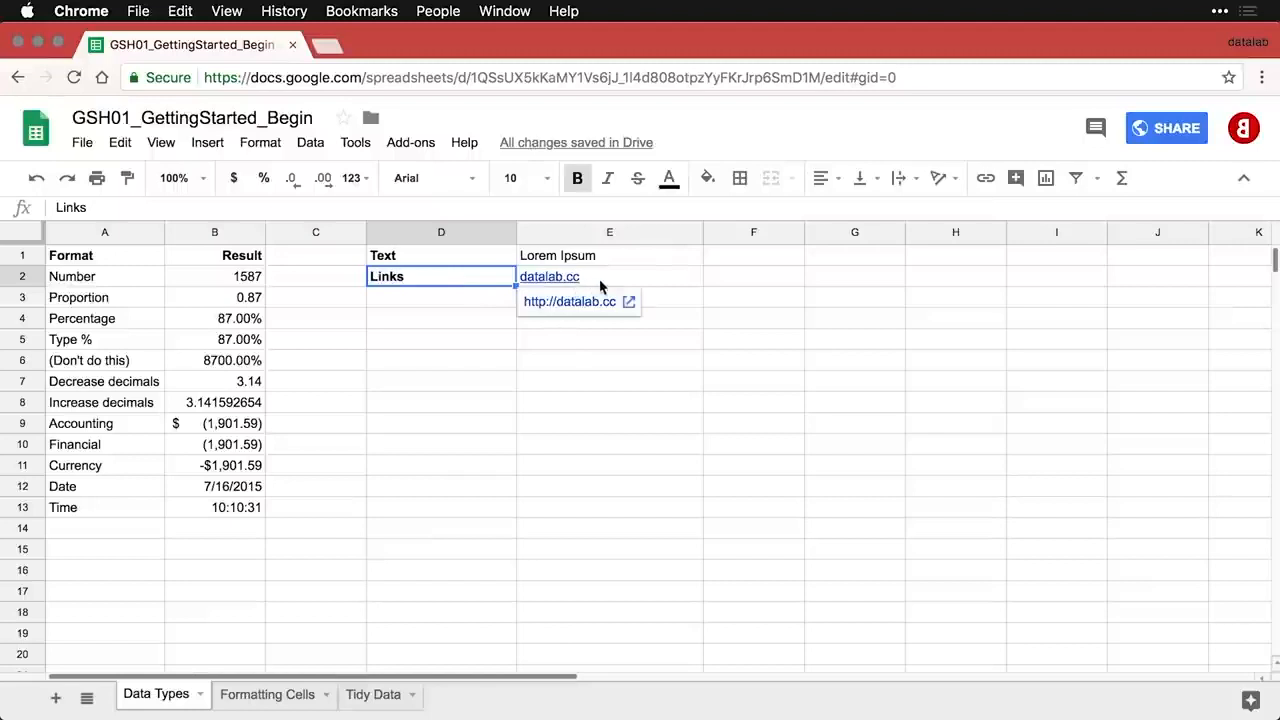
pyautogui.click(600, 285)
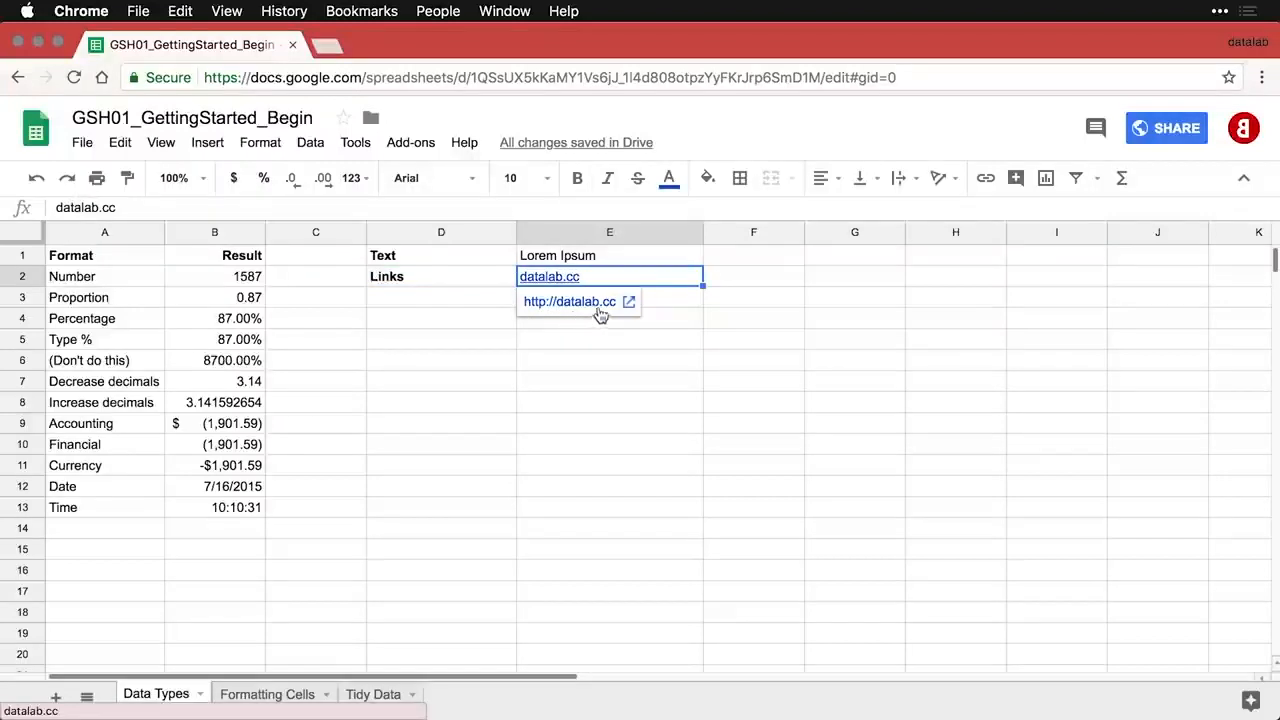
pyautogui.click(674, 304)
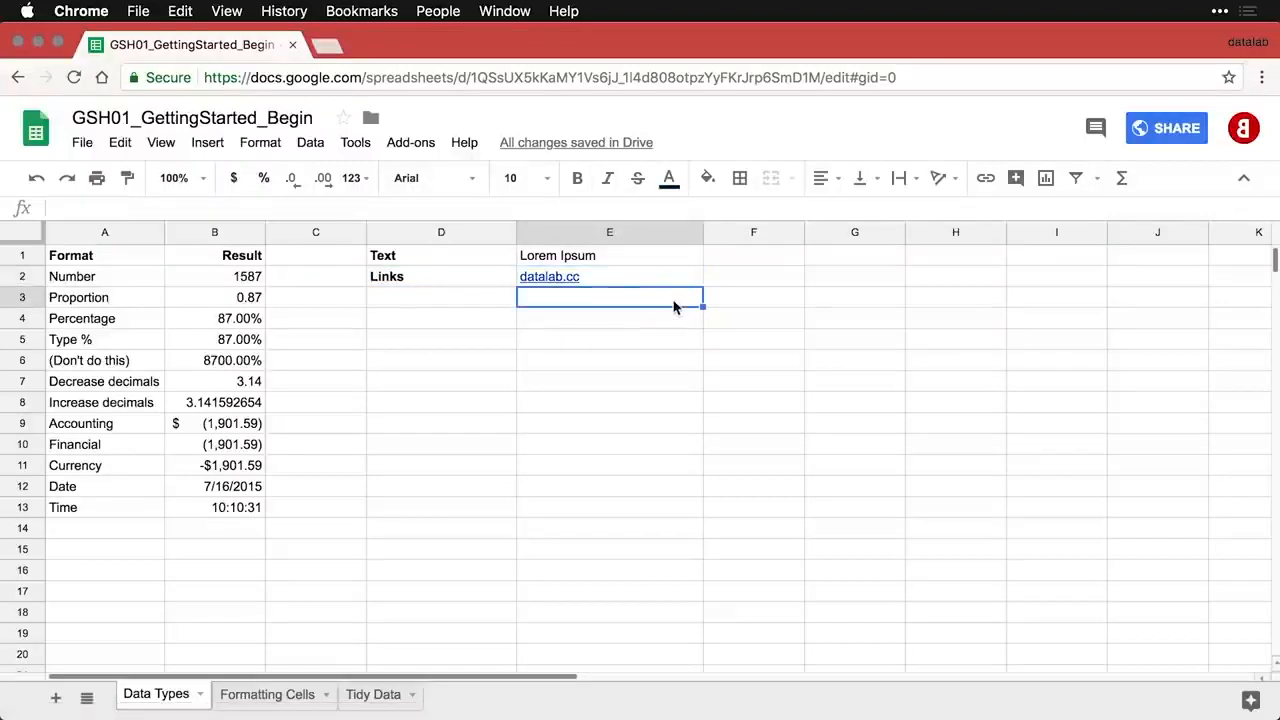
pyautogui.click(571, 281)
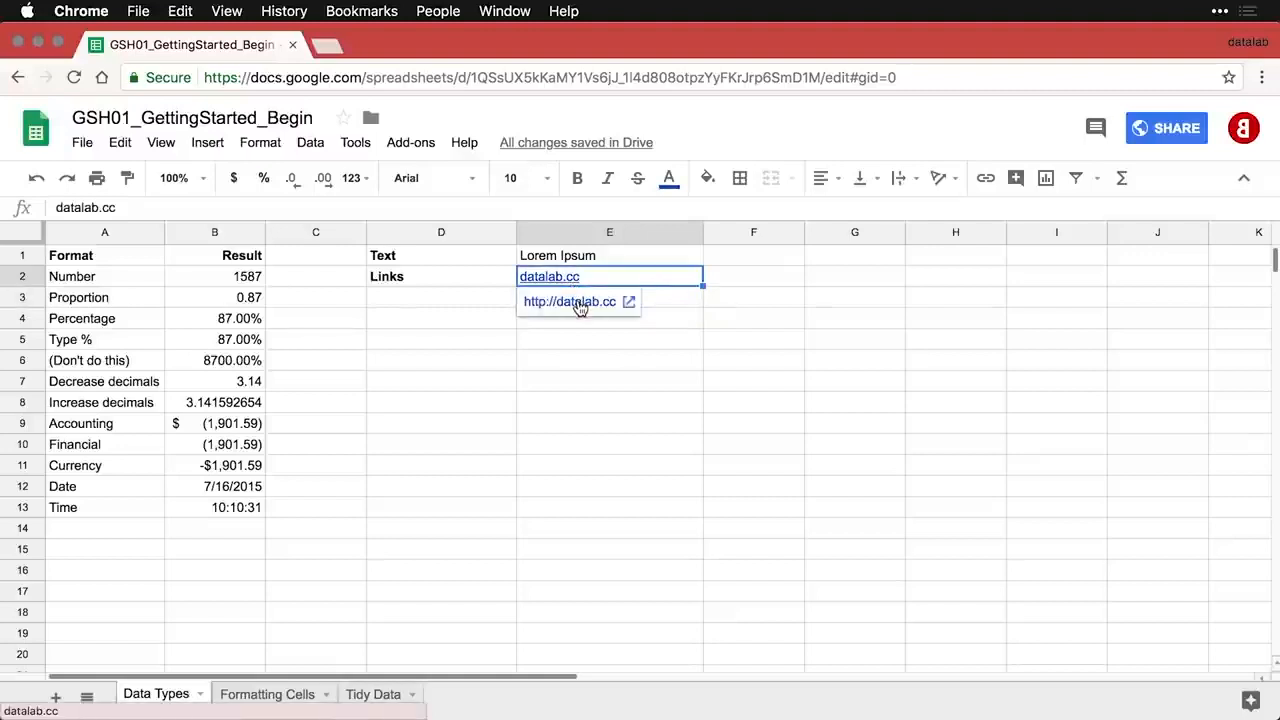
pyautogui.click(579, 303)
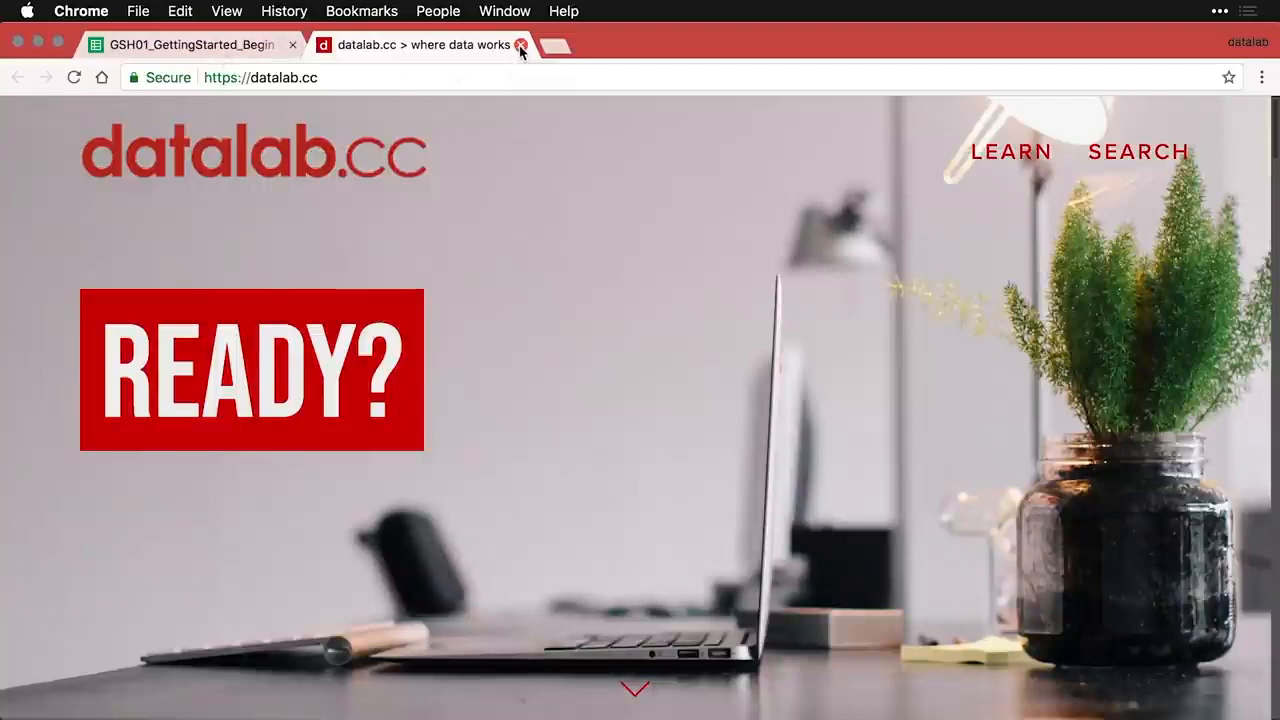
pyautogui.click(520, 45)
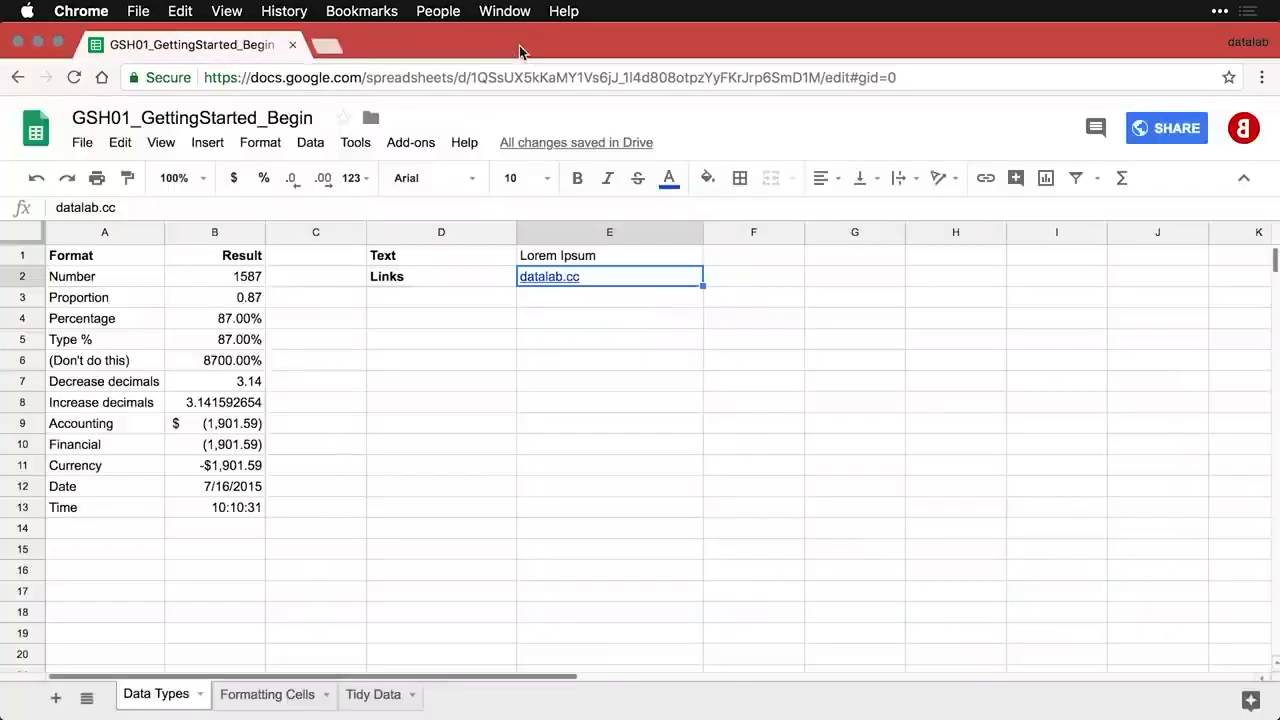
# - Paste the Web data row showing 1066.36 from =GOOGLEFINANCE("GOOG") into D3:E3
pyautogui.click(422, 292)
pyautogui.write('Web data\t1066.36')
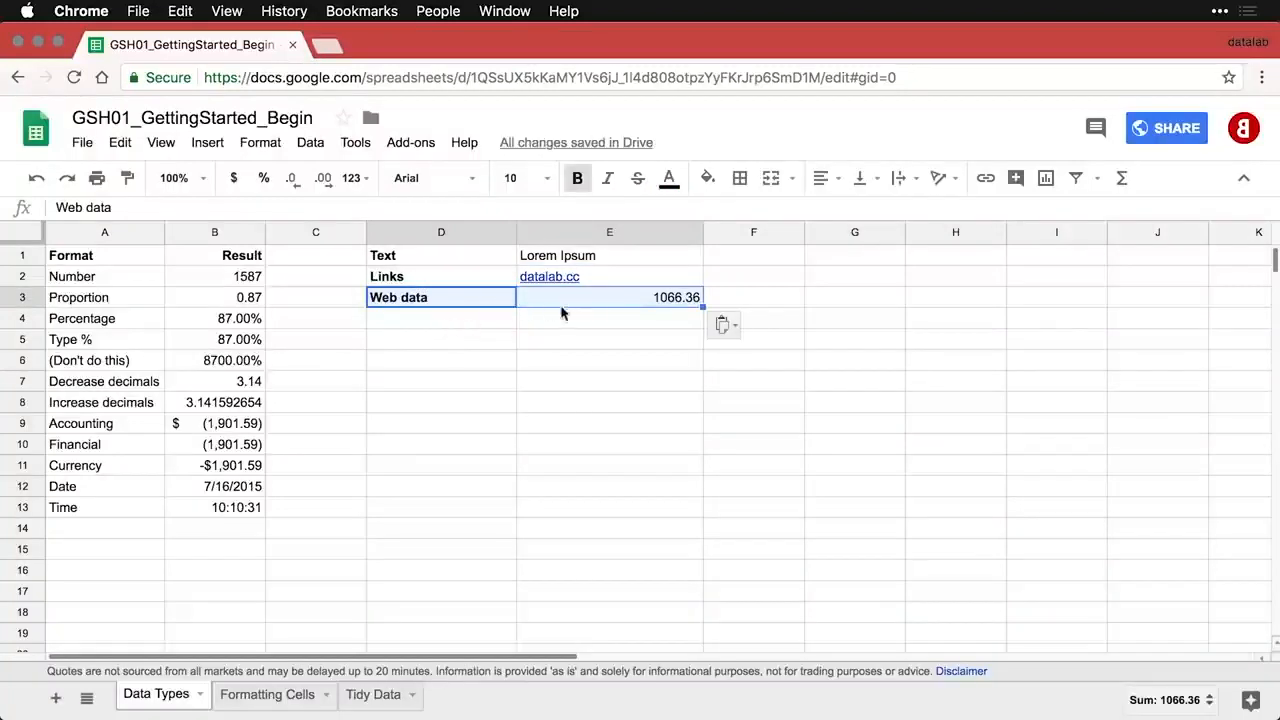
pyautogui.click(635, 302)
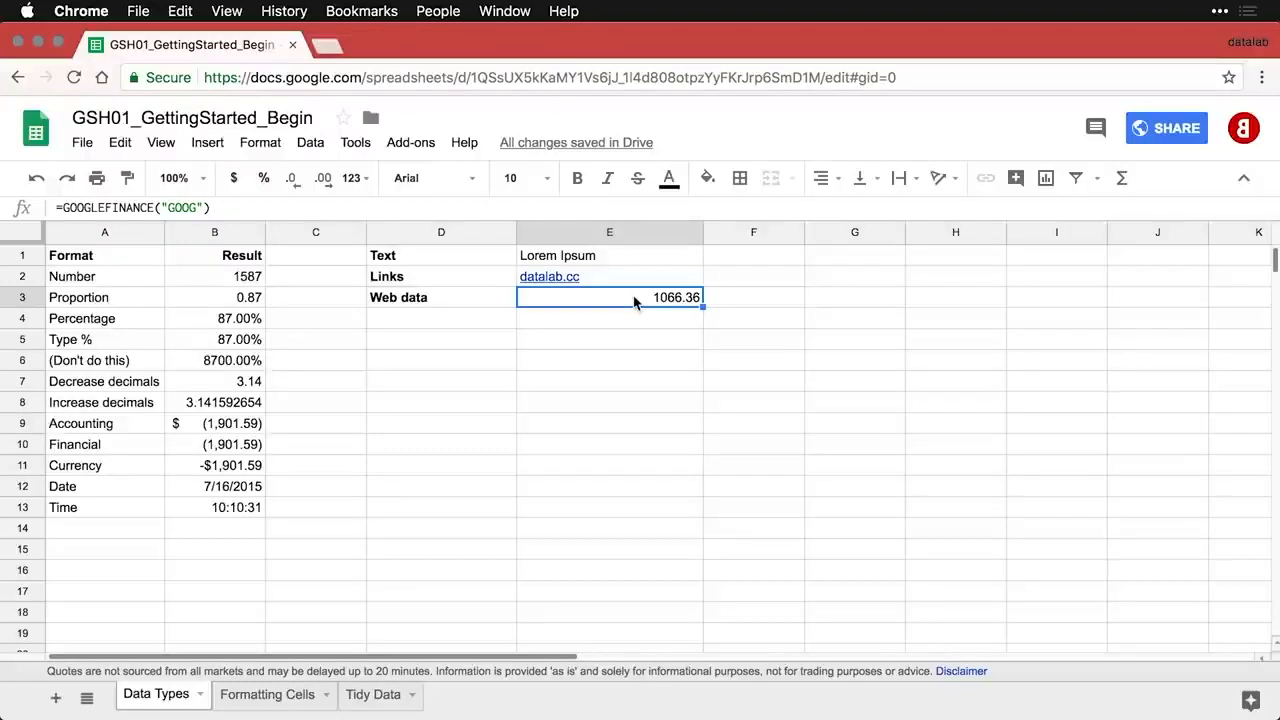
pyautogui.doubleClick(634, 299)
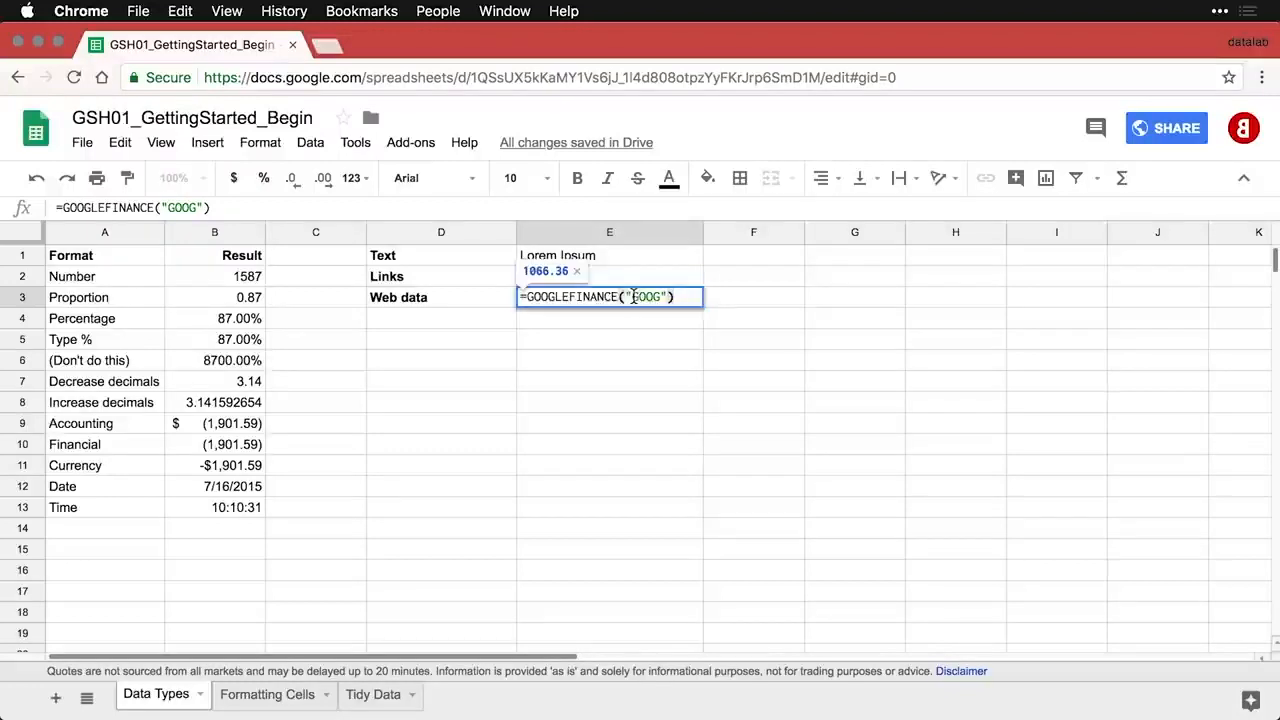
pyautogui.press('Return')
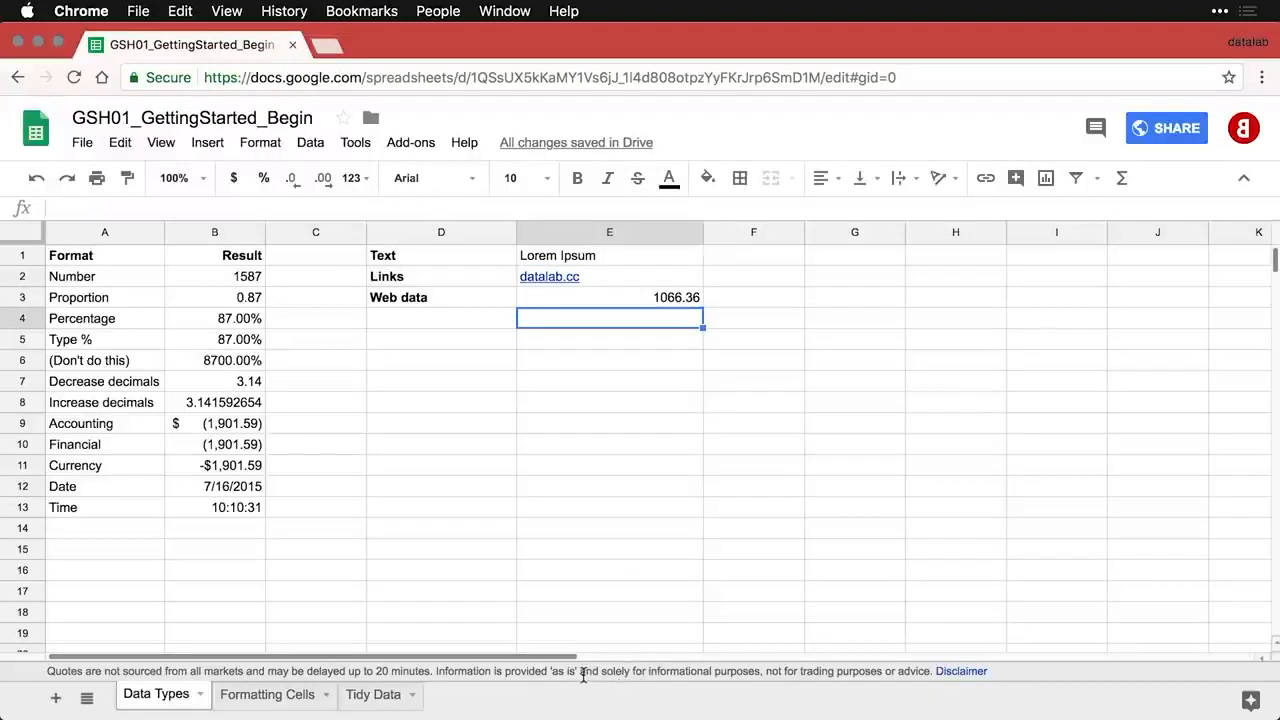
pyautogui.click(647, 302)
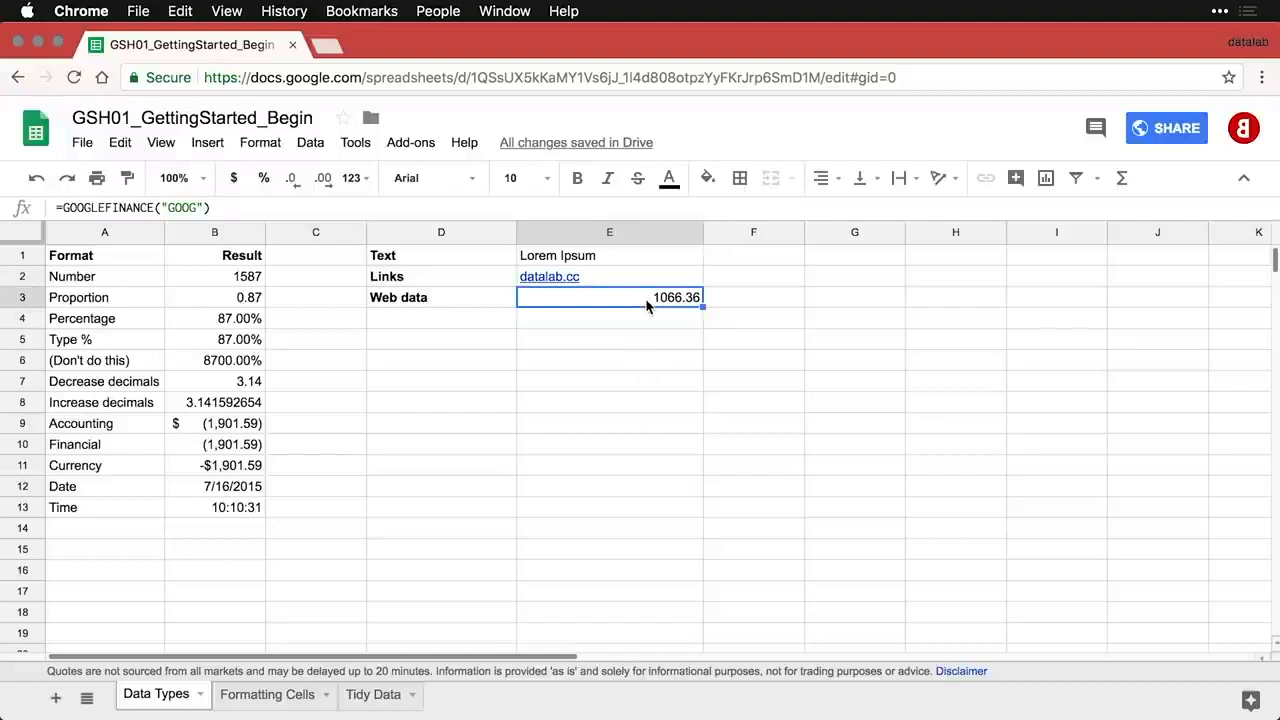
# - Paste the Formulas row showing the GOOGLEFINANCE formula text into D4:E4
pyautogui.click(486, 321)
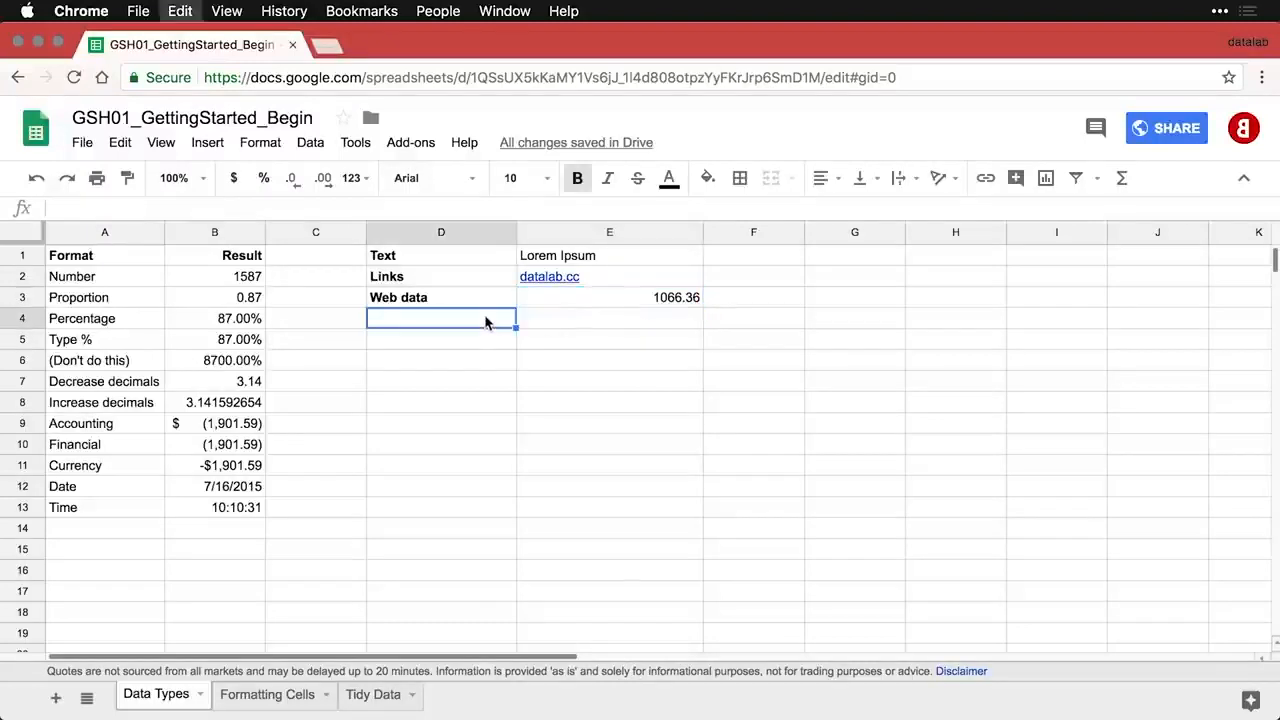
pyautogui.write('Formulas\t=GOOGLEFINANCE("GOOG")')
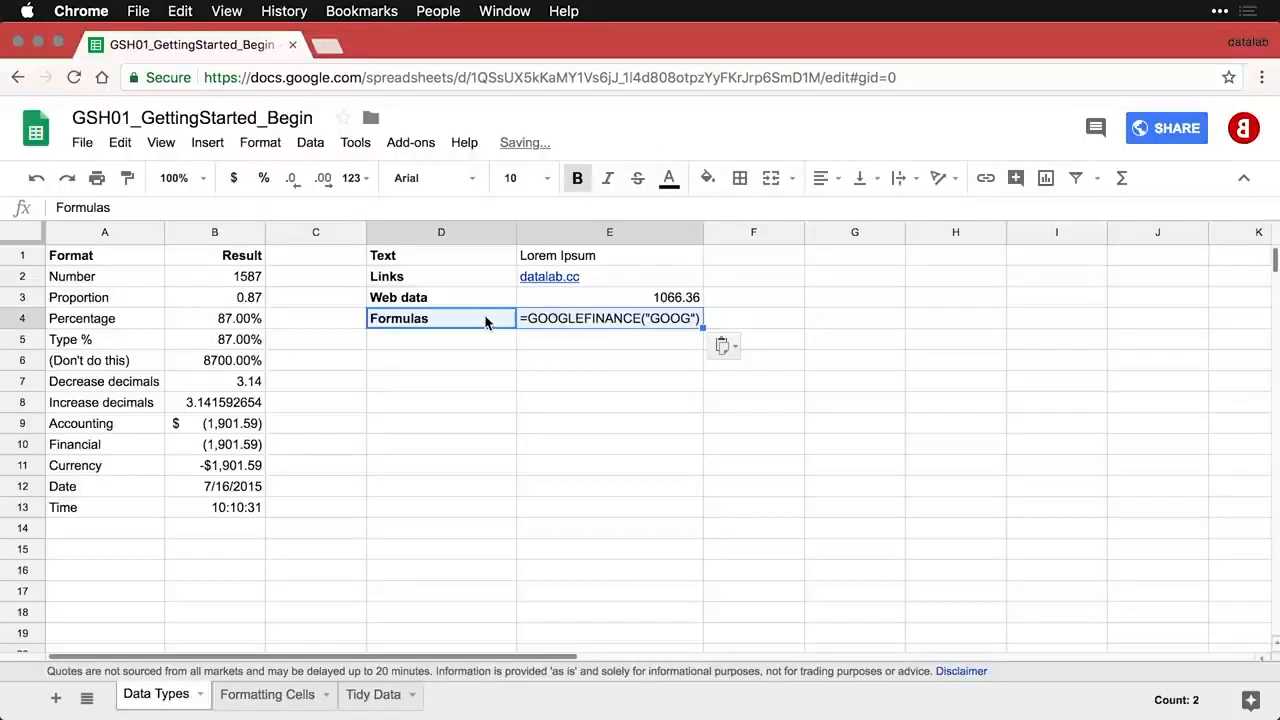
pyautogui.click(632, 298)
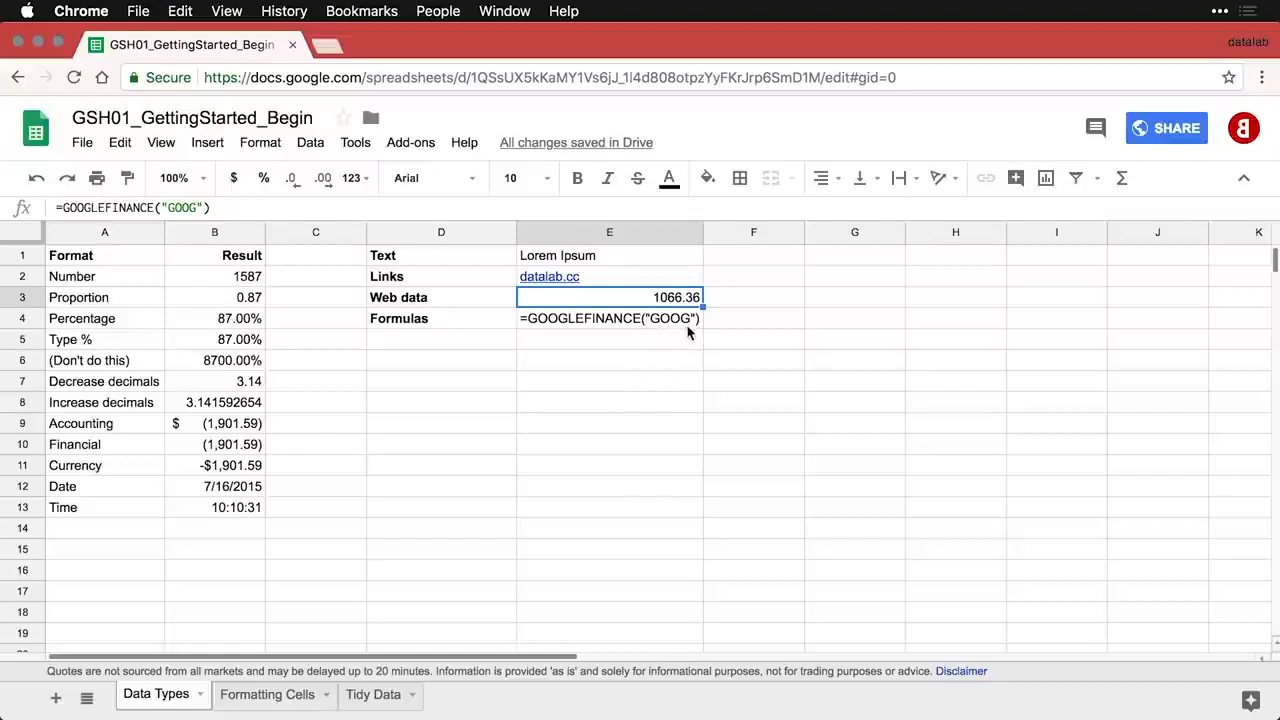
pyautogui.click(458, 347)
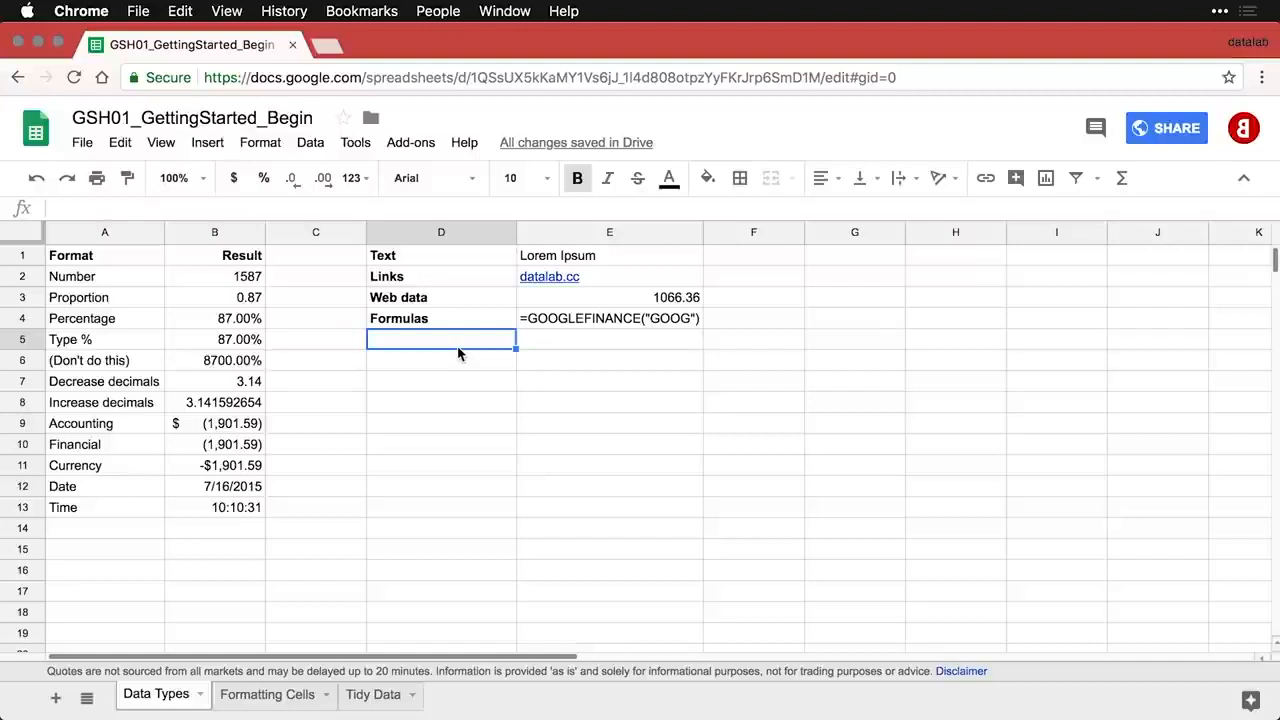
# - Paste the Web images row with the datalab.cc logo into D5:E5
pyautogui.write('Web images')
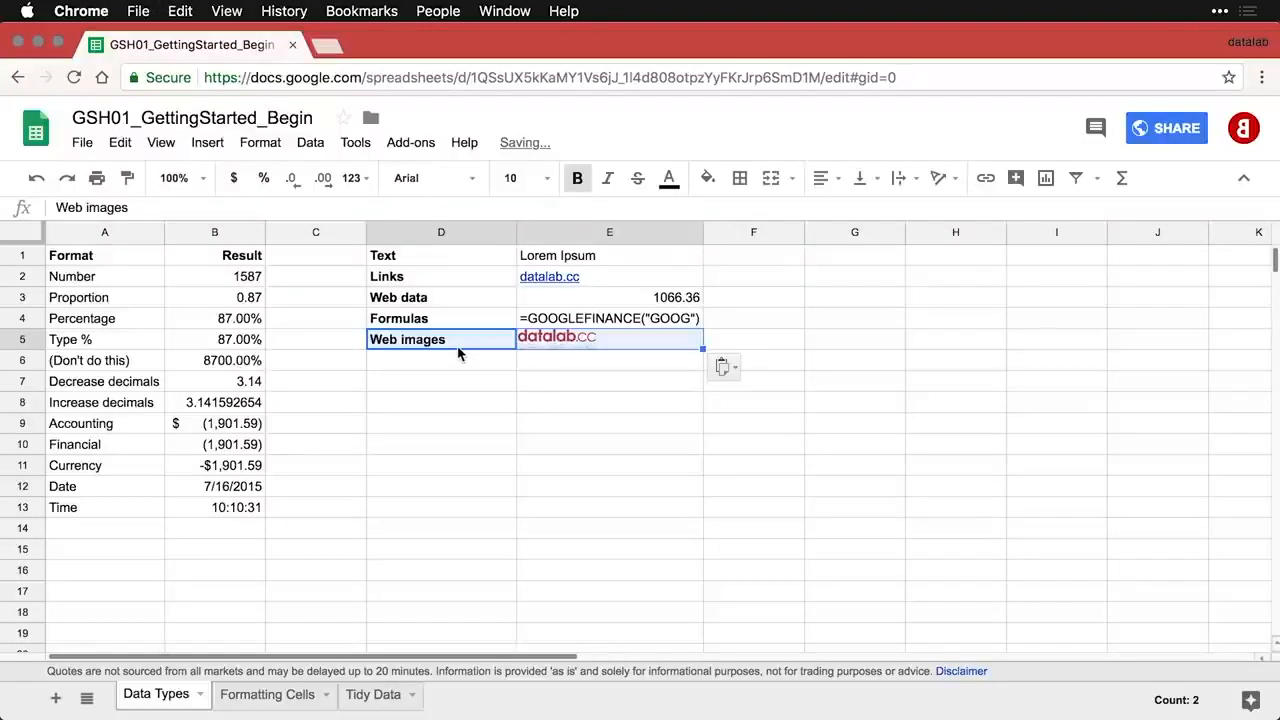
pyautogui.click(656, 362)
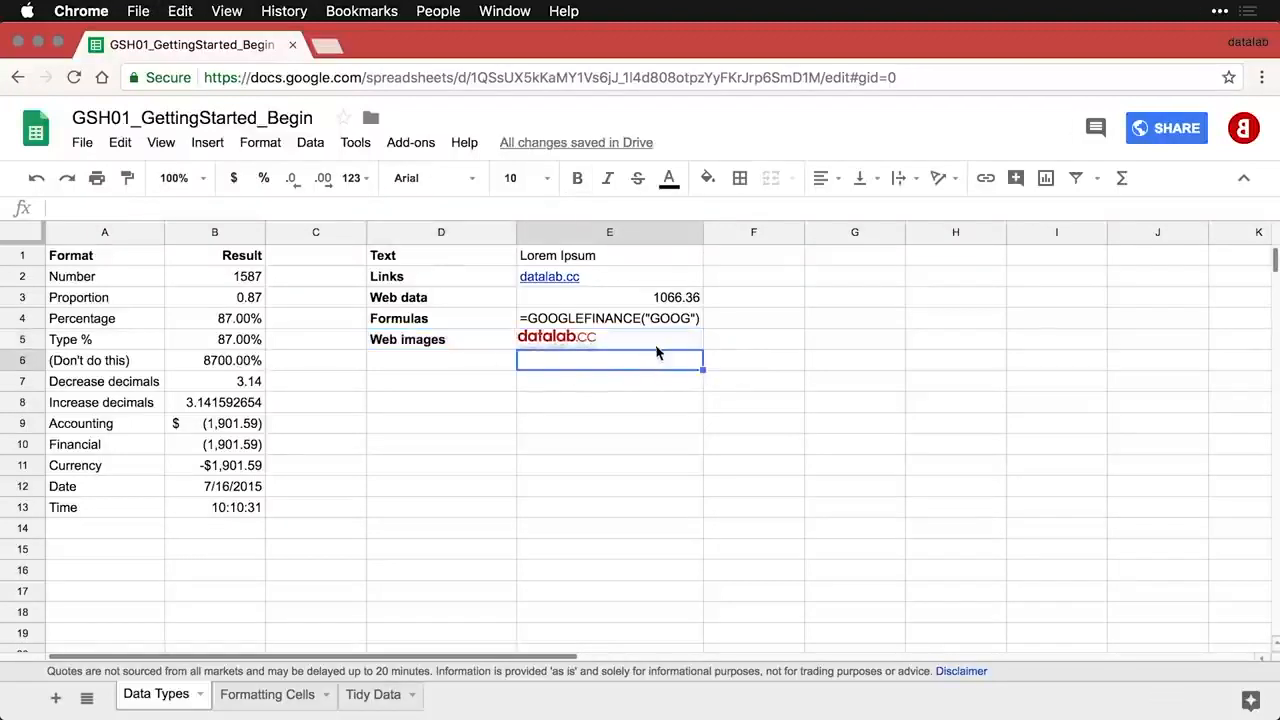
pyautogui.click(673, 347)
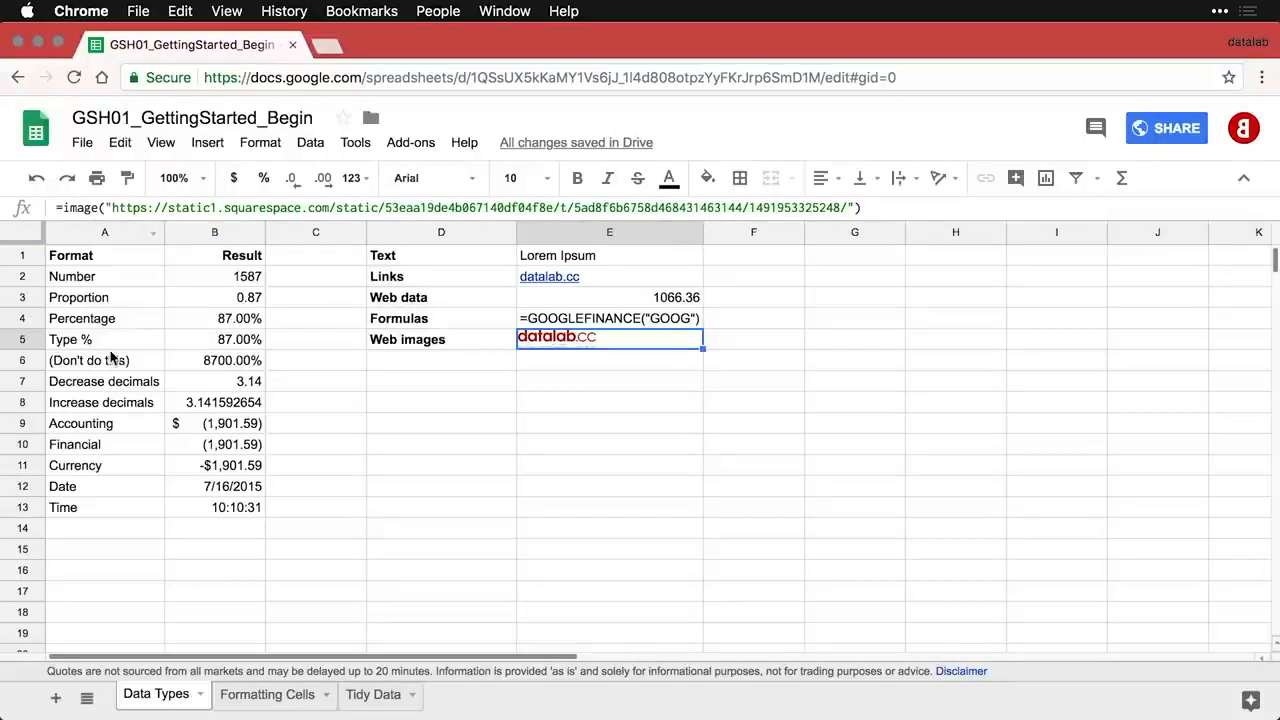
# - Try a taller row 5, undo it, and paste the Local images (floating) label into D6
pyautogui.click(24, 340)
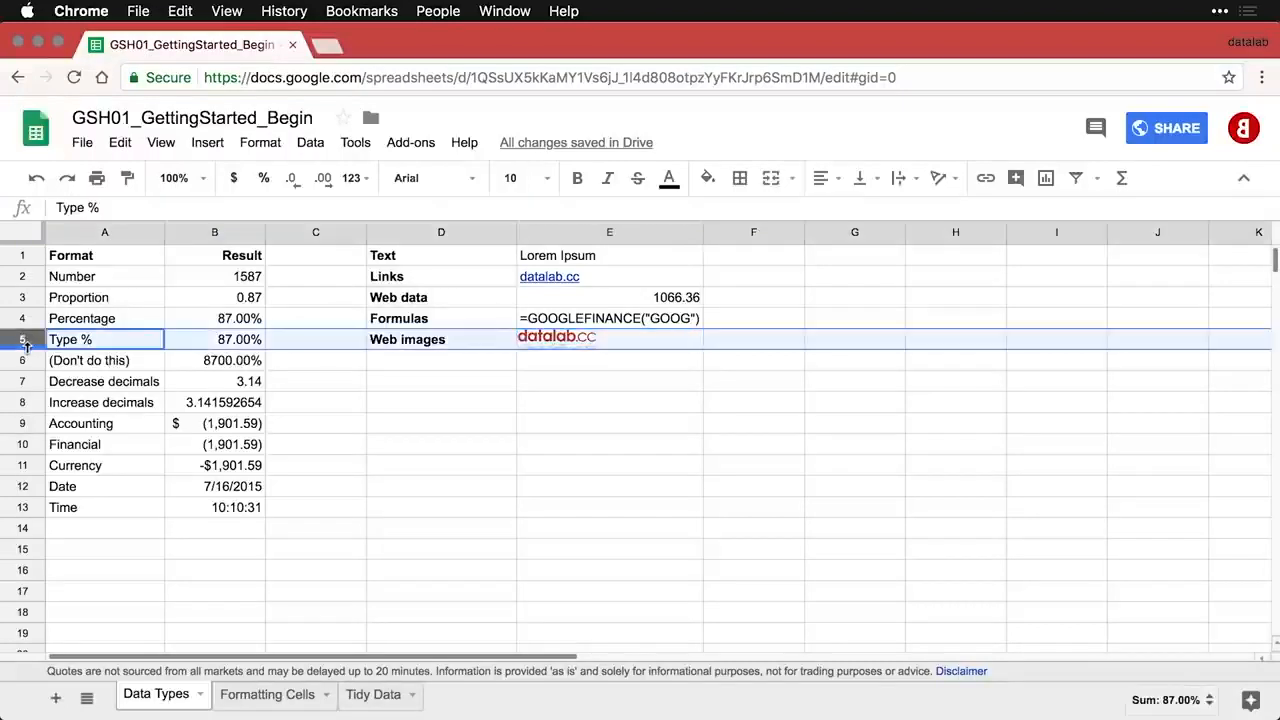
pyautogui.moveTo(25, 349); pyautogui.dragTo(25, 376)
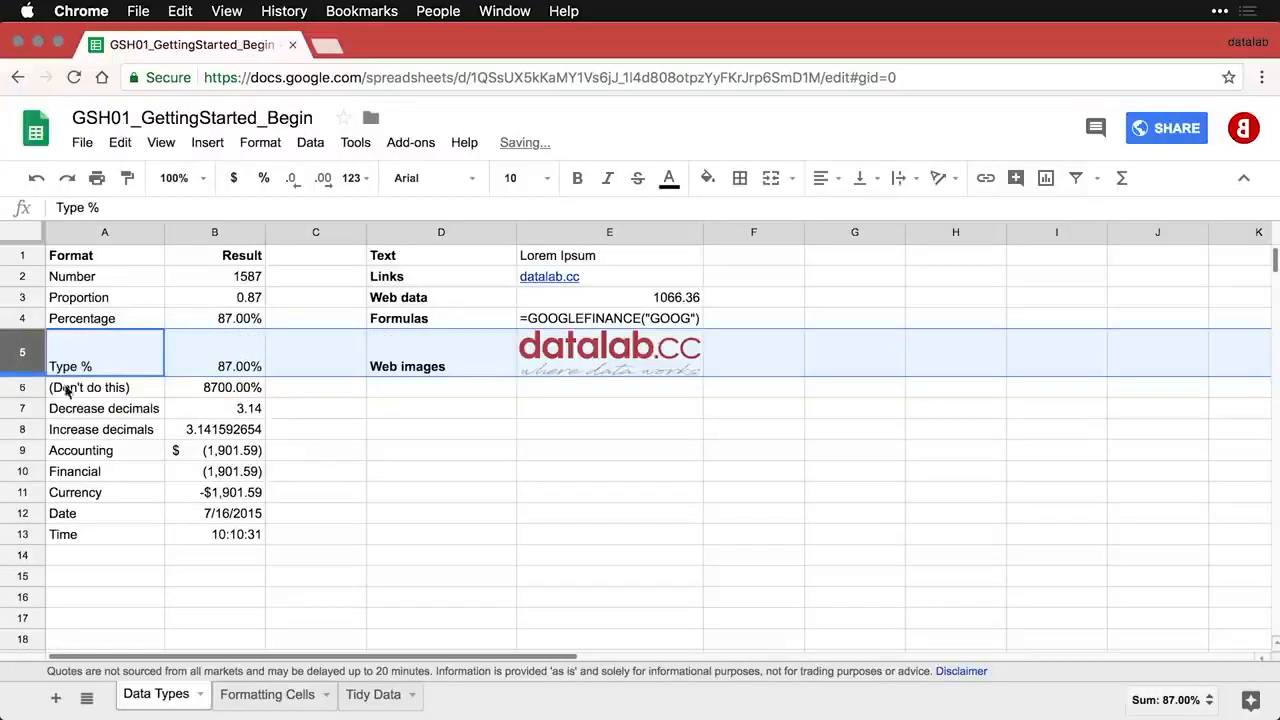
pyautogui.click(553, 420)
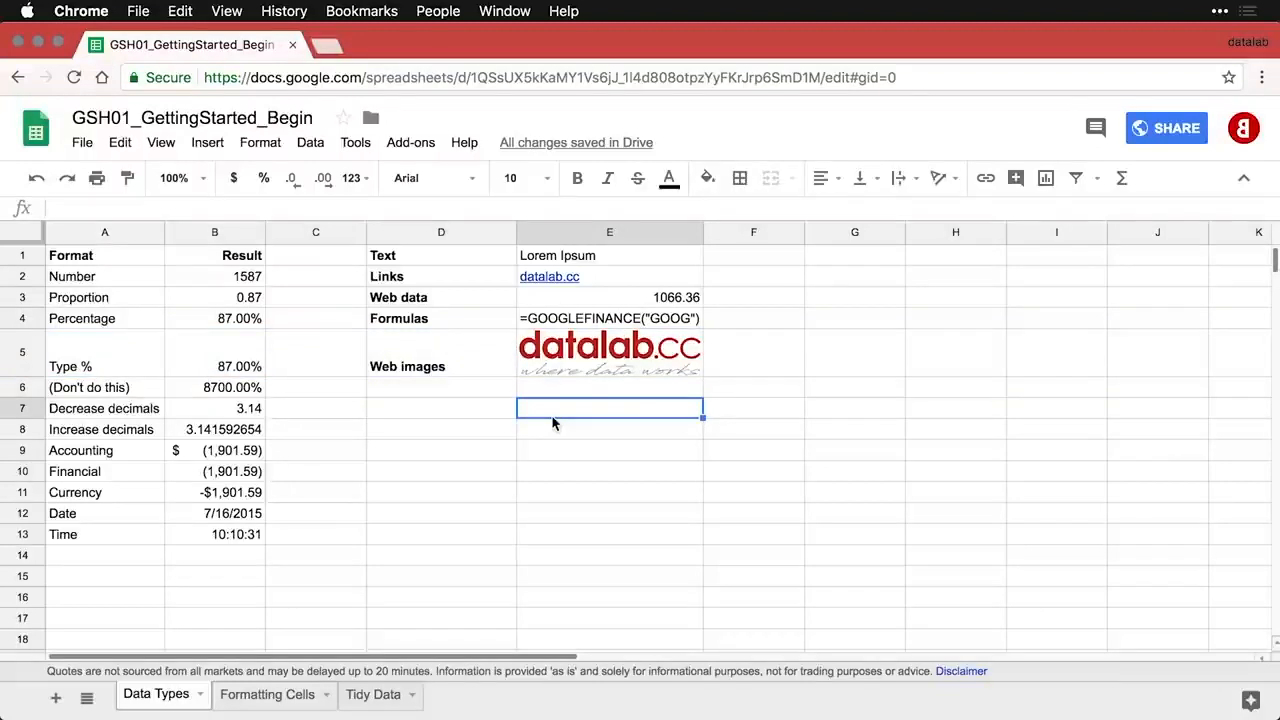
pyautogui.press('super+z')
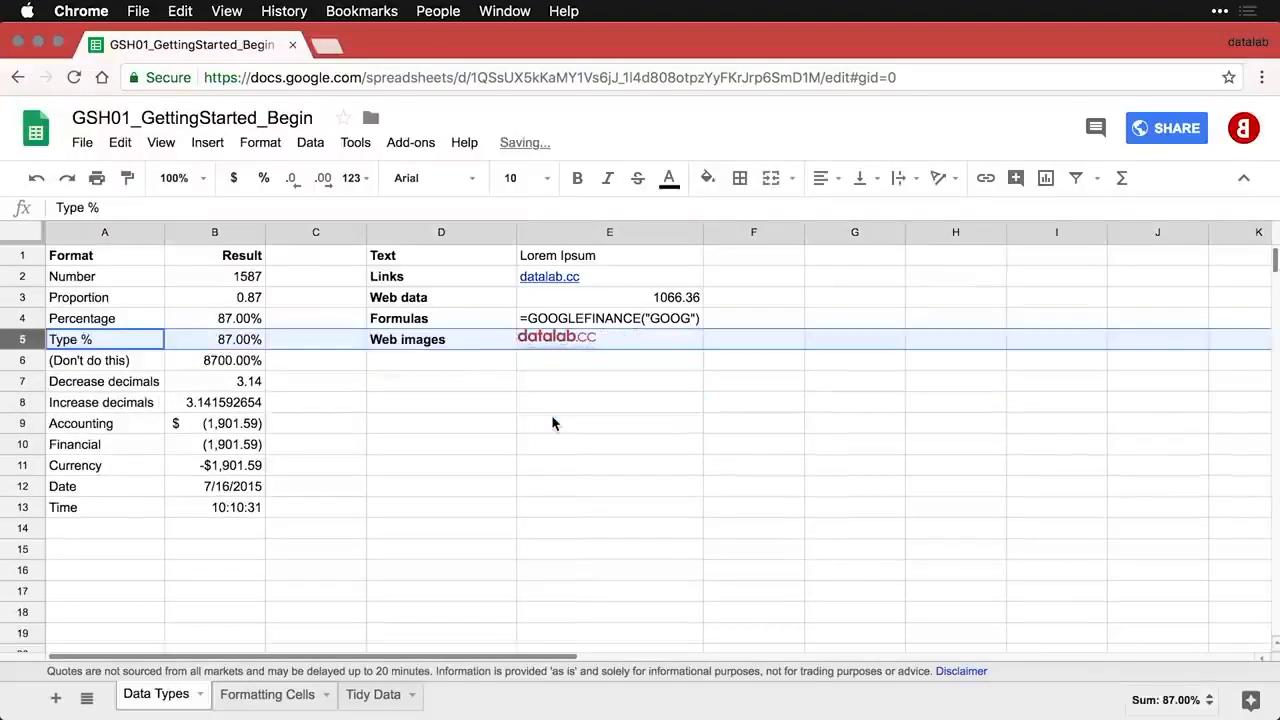
pyautogui.click(447, 366)
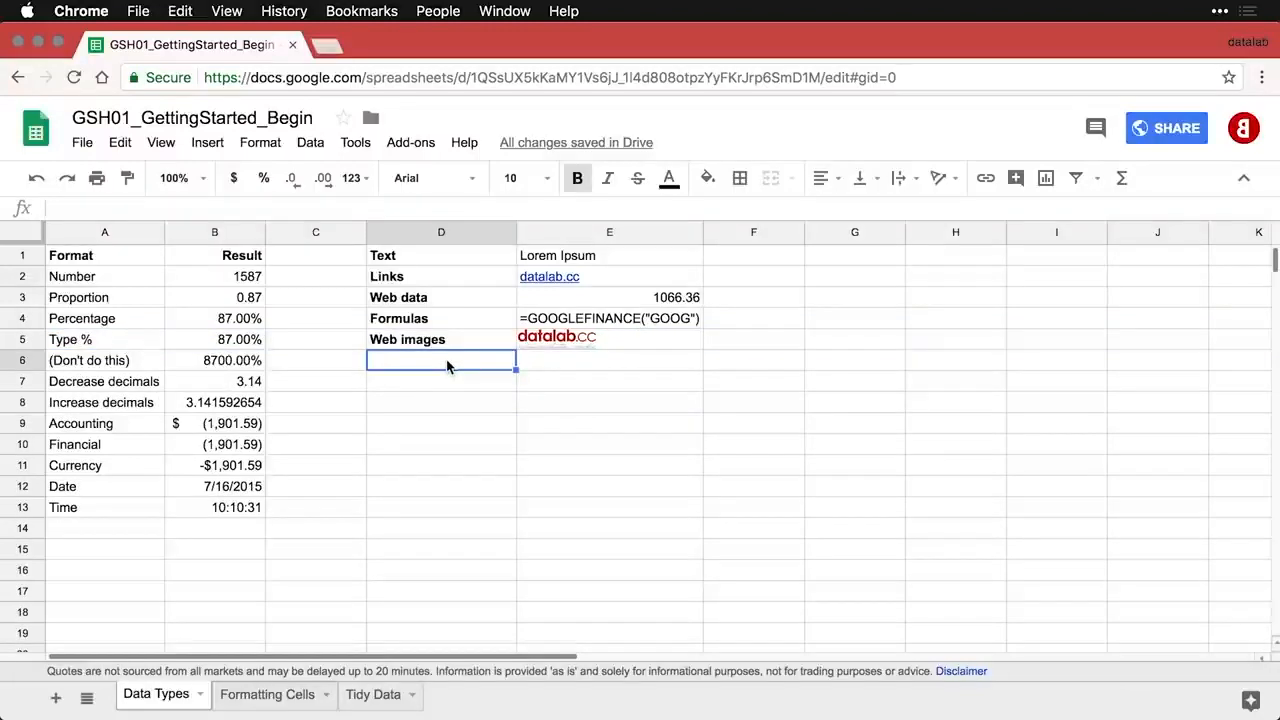
pyautogui.write('Local images (floating)')
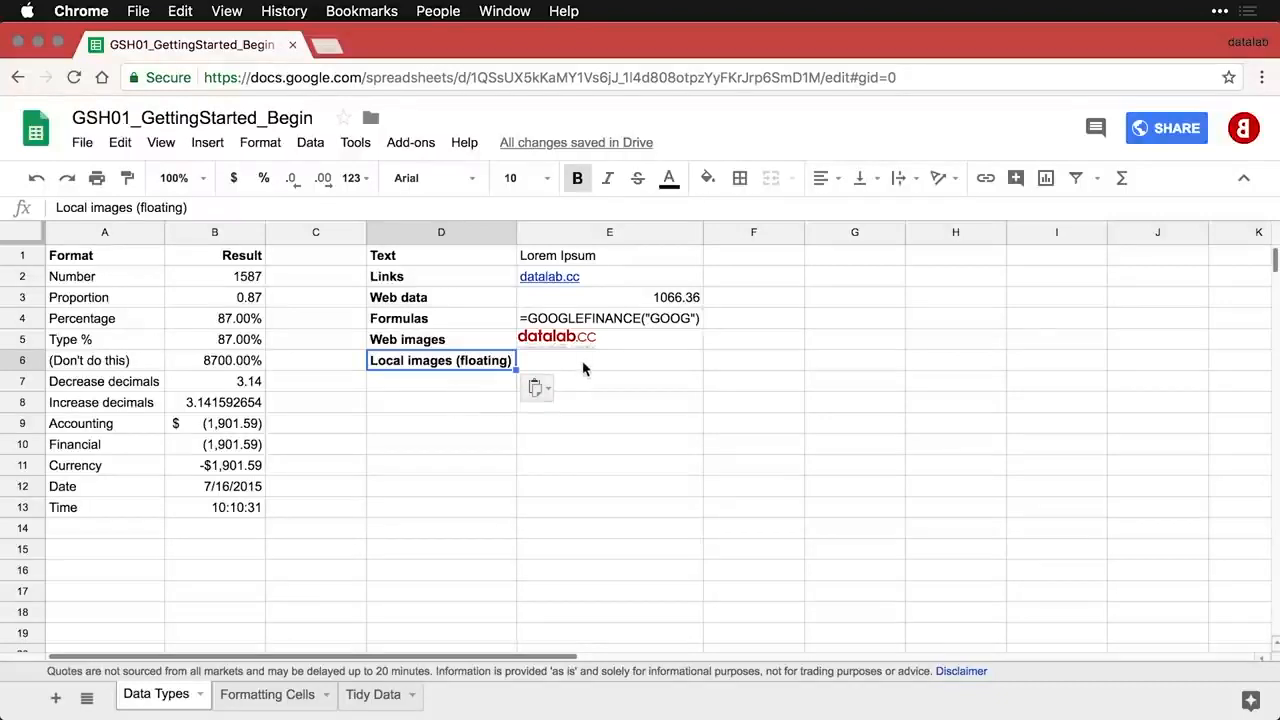
# - Upload the red d logo PNG from the Desktop as an image into the sheet
pyautogui.press('Right')
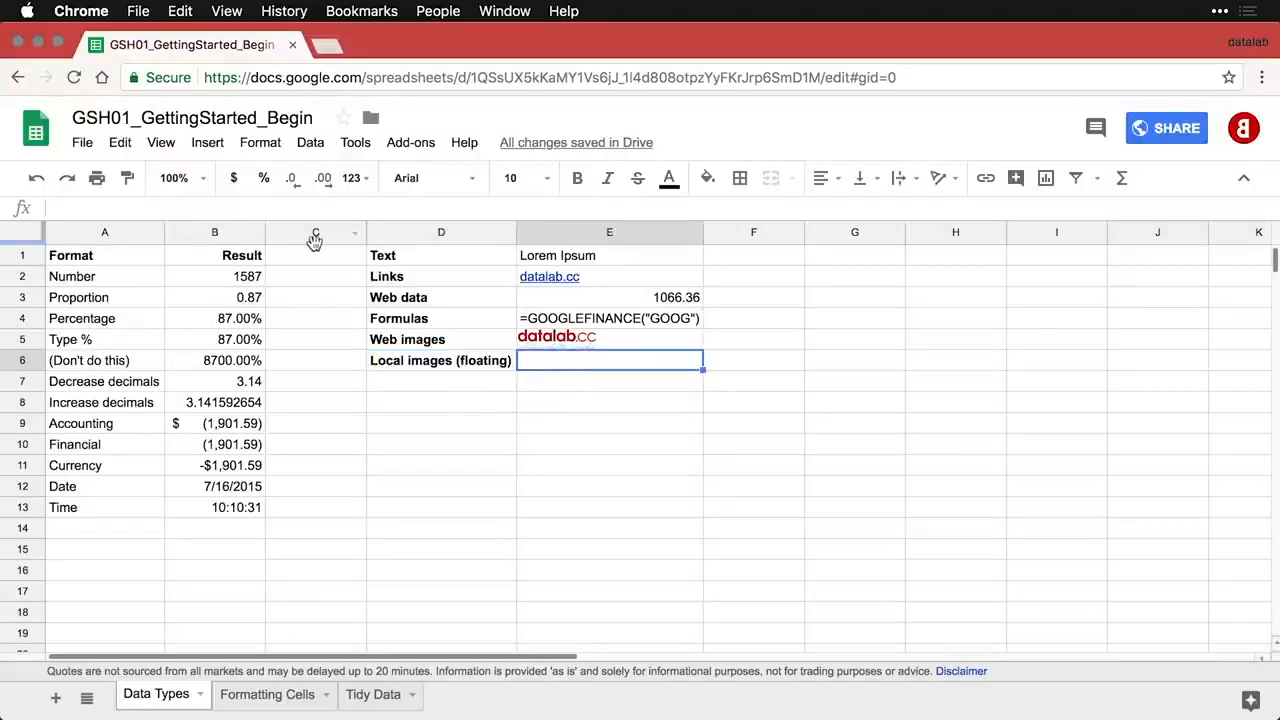
pyautogui.click(214, 146)
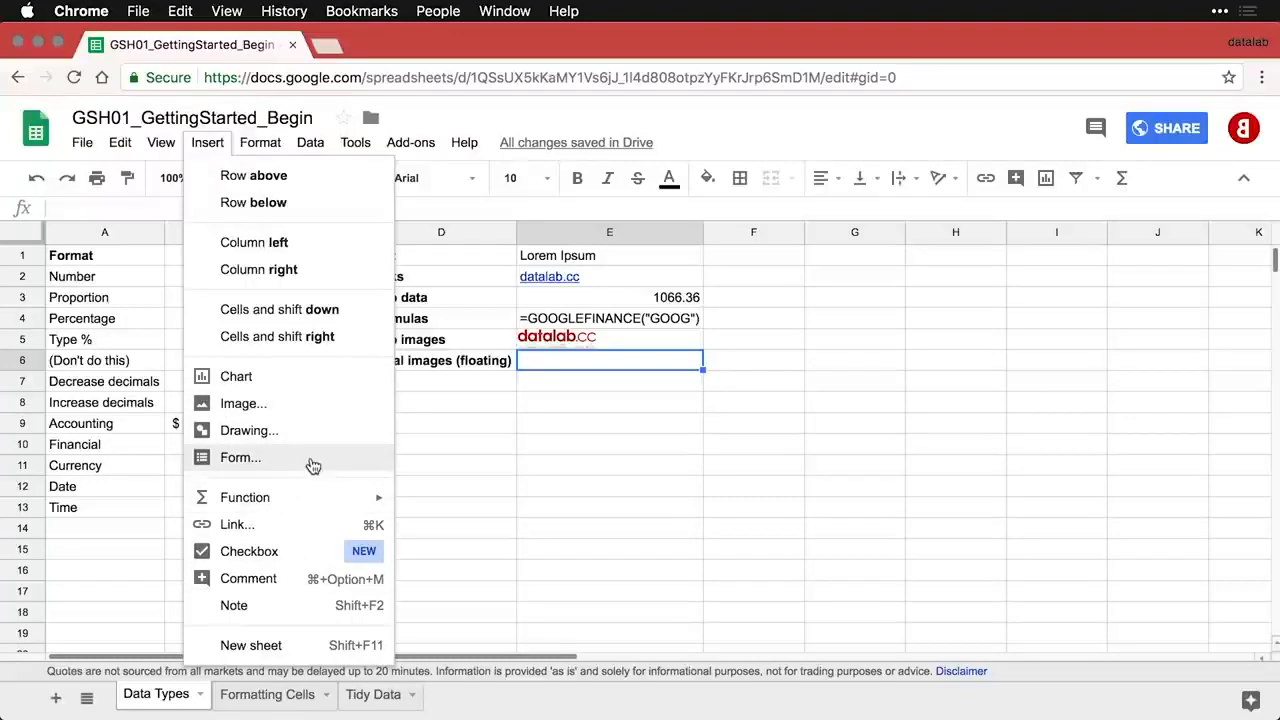
pyautogui.click(311, 408)
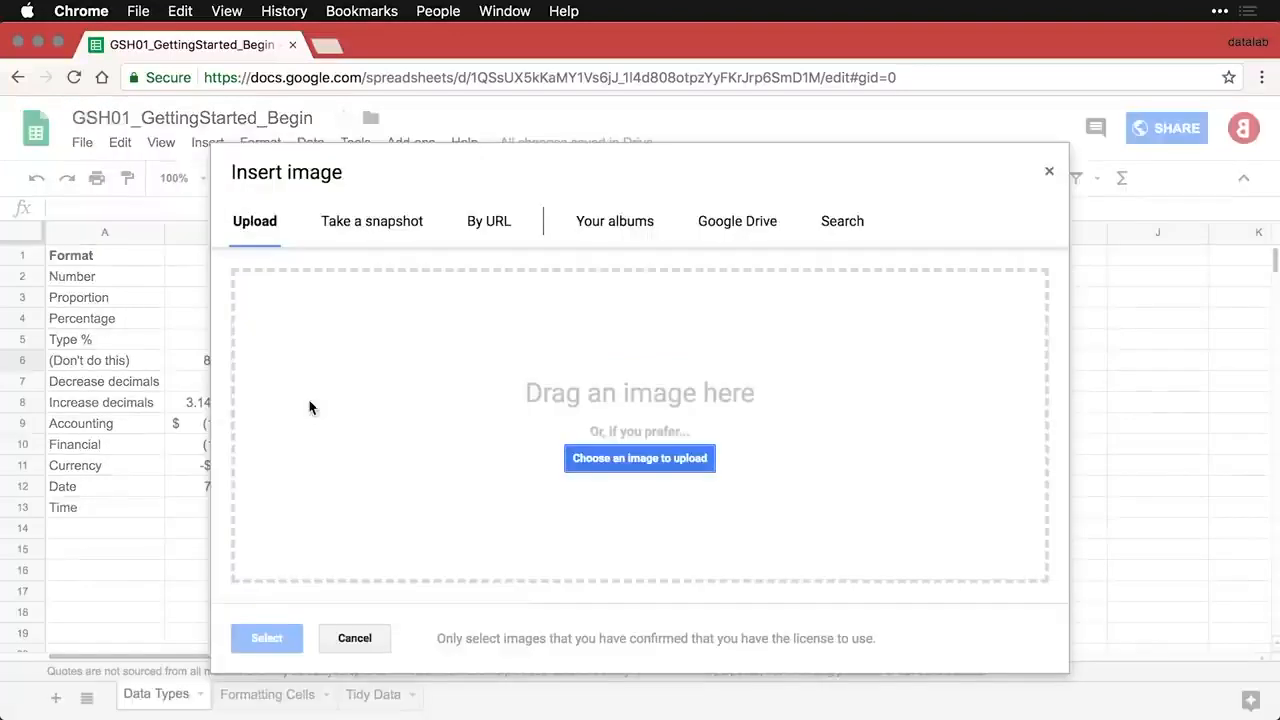
pyautogui.click(636, 462)
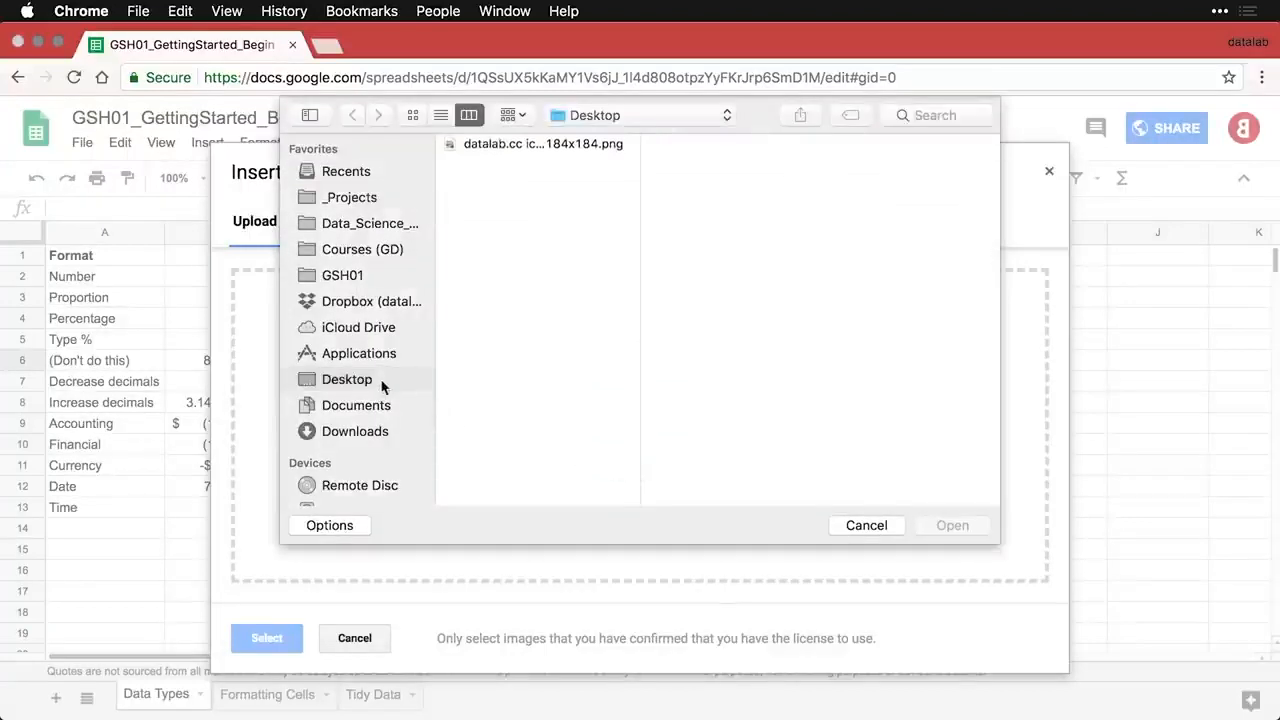
pyautogui.doubleClick(503, 145)
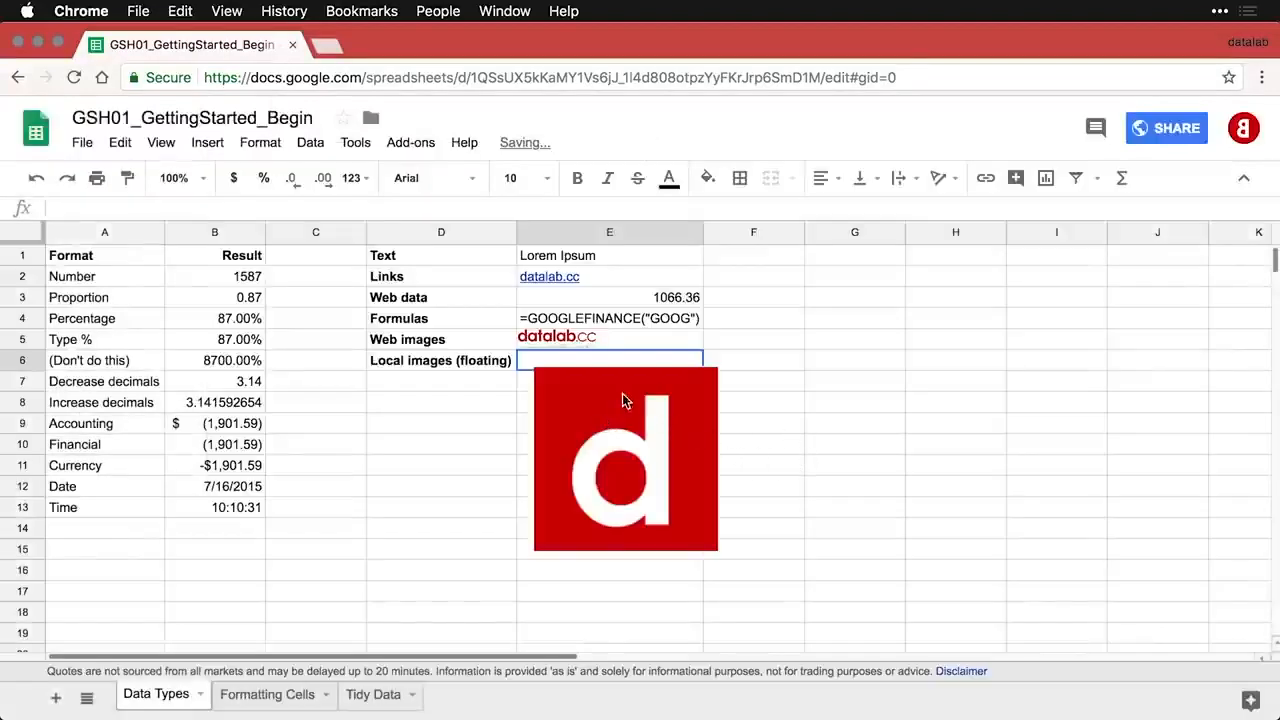
# - Position the floating logo beside the label and shrink it to a small square
pyautogui.click(613, 395)
pyautogui.moveTo(613, 395)
pyautogui.mouseDown()
pyautogui.moveTo(807, 373)
pyautogui.moveTo(678, 401)
pyautogui.moveTo(600, 390)
pyautogui.mouseUp()
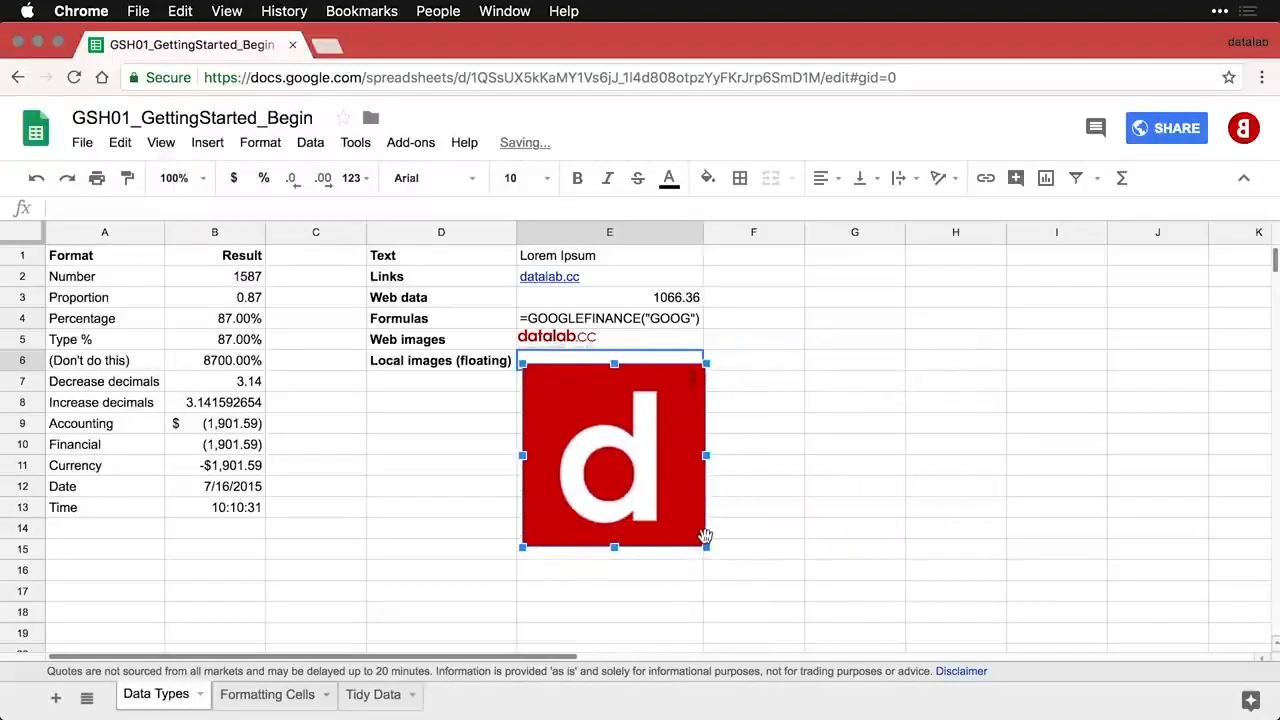
pyautogui.moveTo(706, 547); pyautogui.dragTo(598, 438)
pyautogui.click(632, 411)
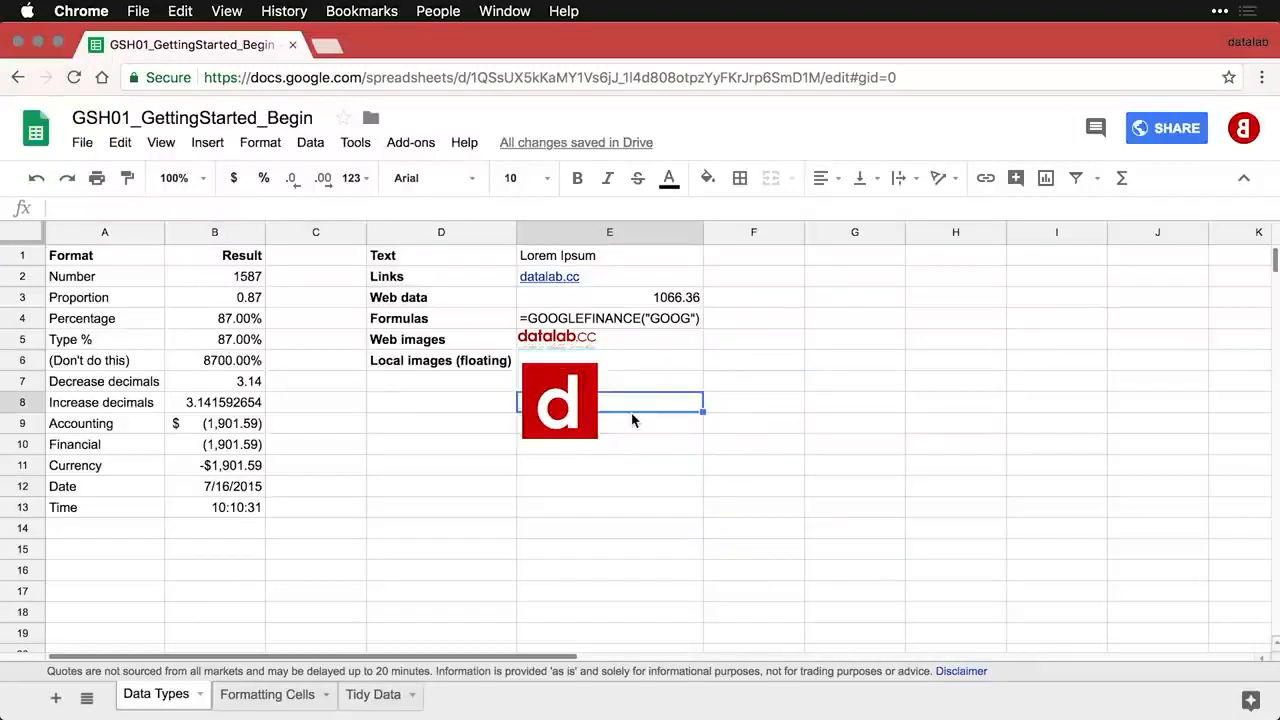
pyautogui.click(626, 346)
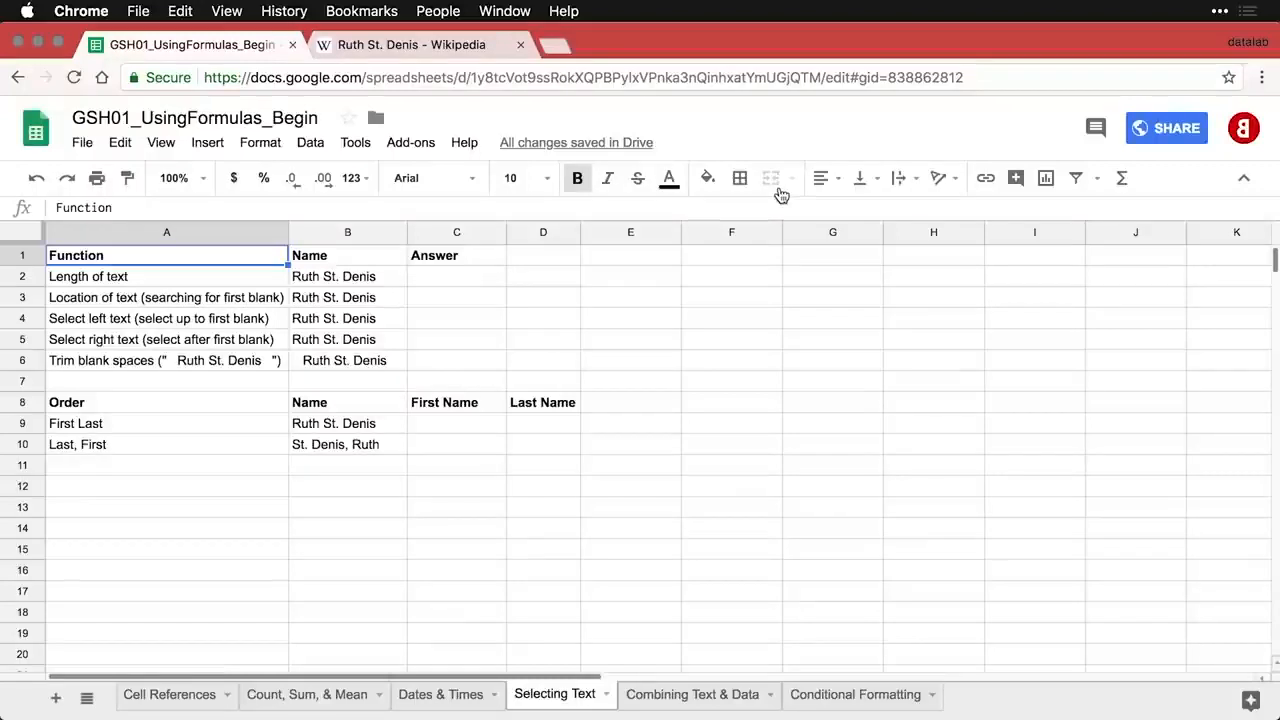
# - Move to the name in B2 and view that person's Wikipedia article
pyautogui.press('Down')
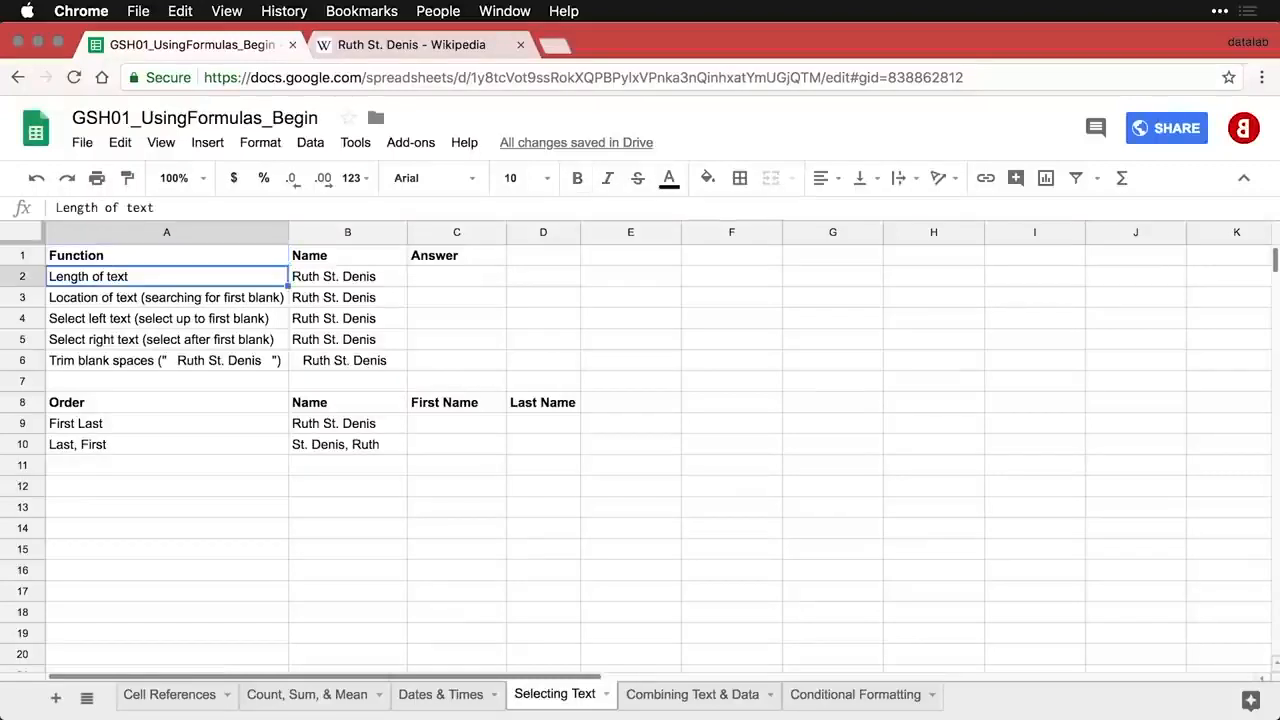
pyautogui.press('Right')
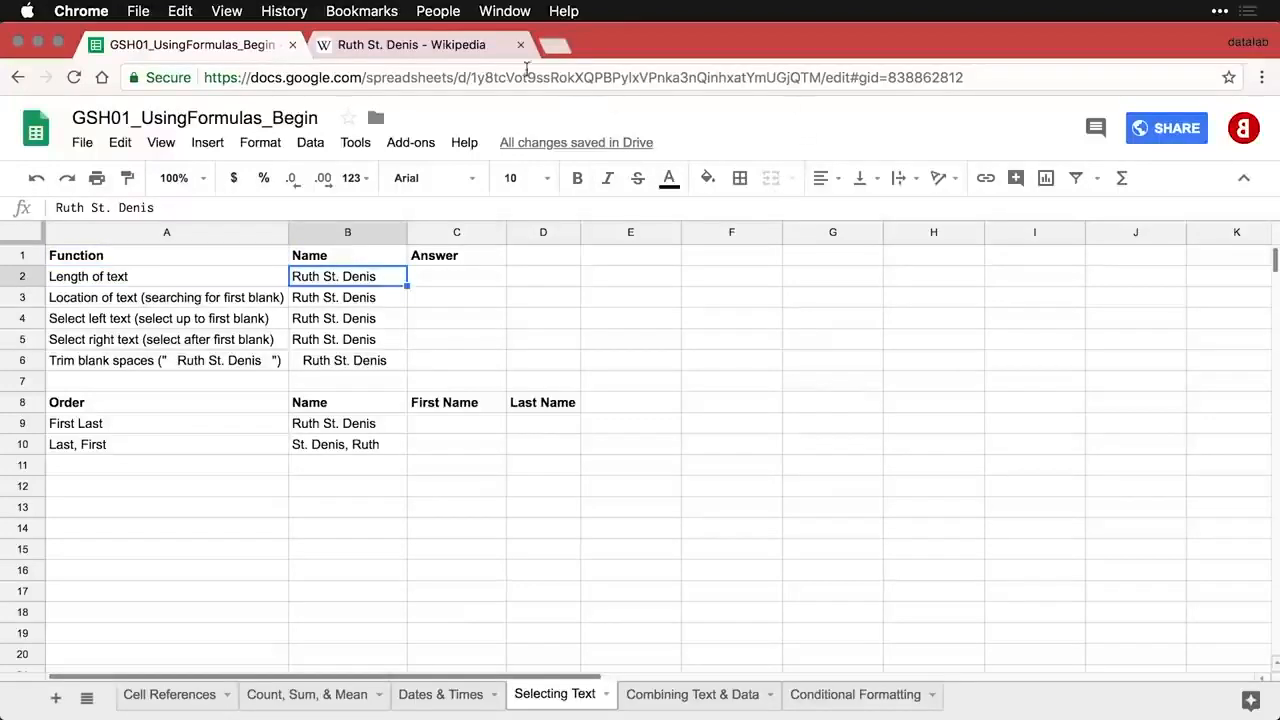
pyautogui.click(440, 46)
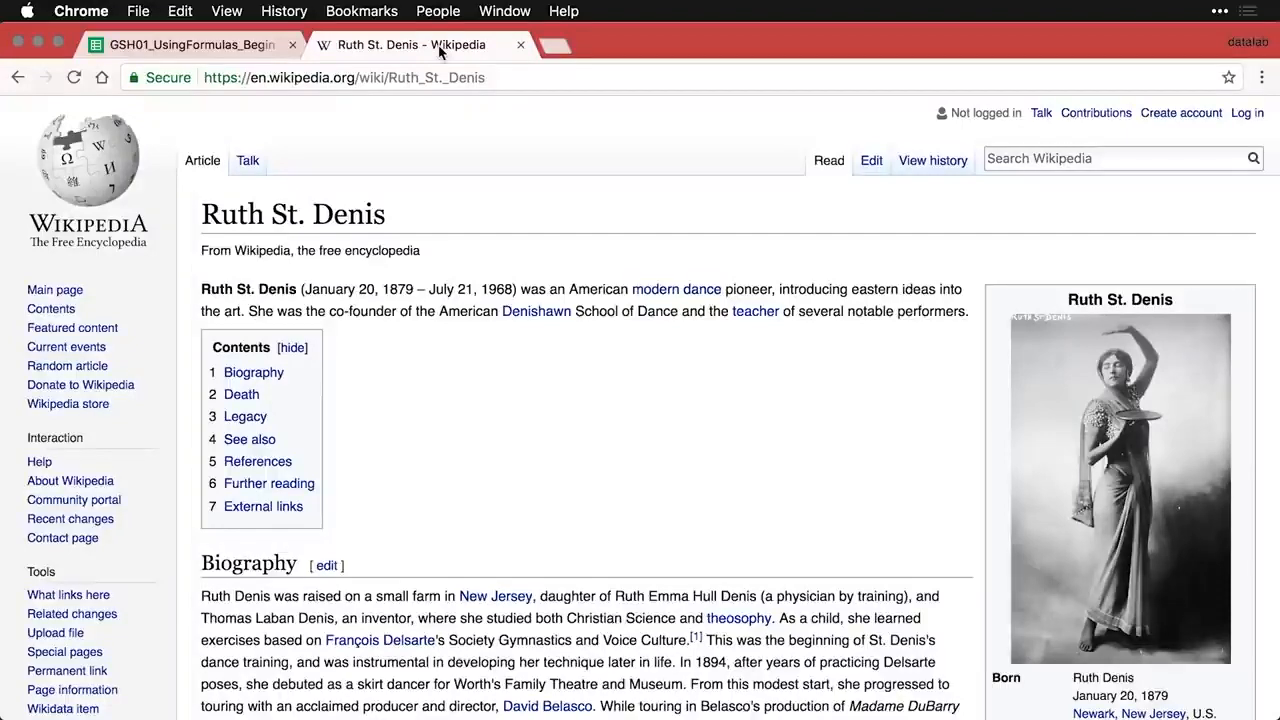
# - Enter =LEN(B2) in C2 so it shows the name length, 14
pyautogui.click(252, 46)
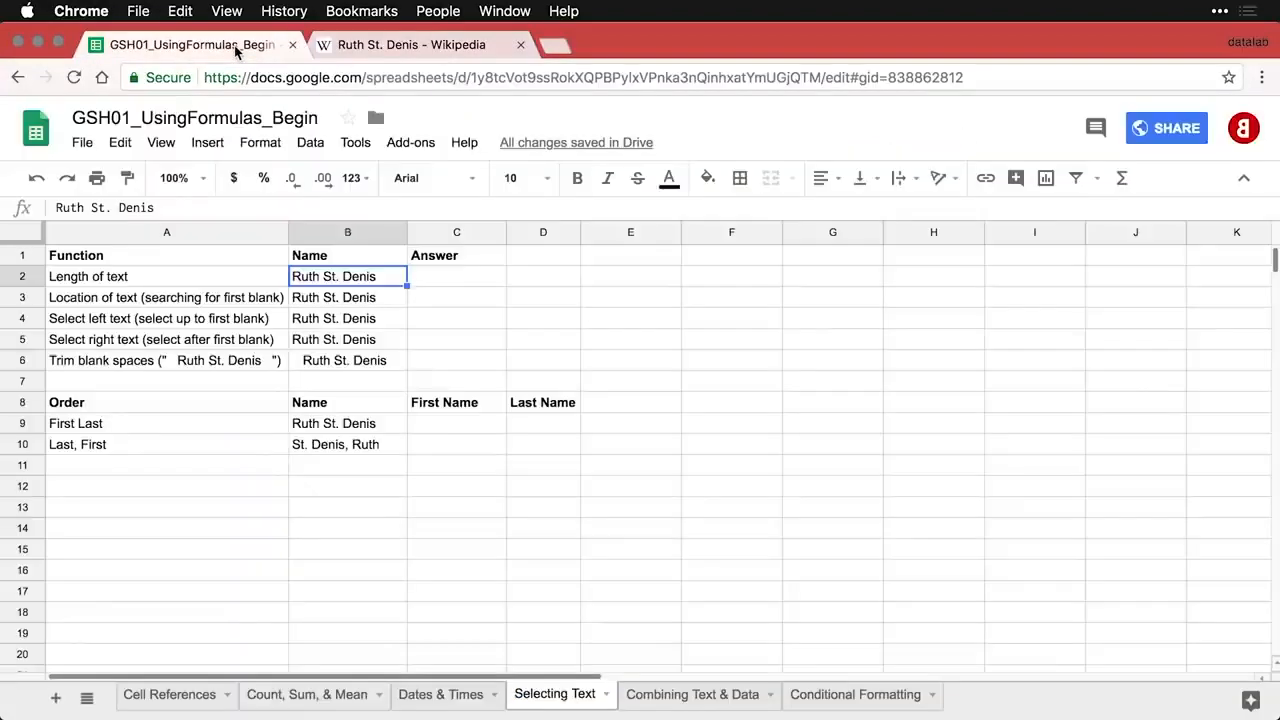
pyautogui.click(442, 282)
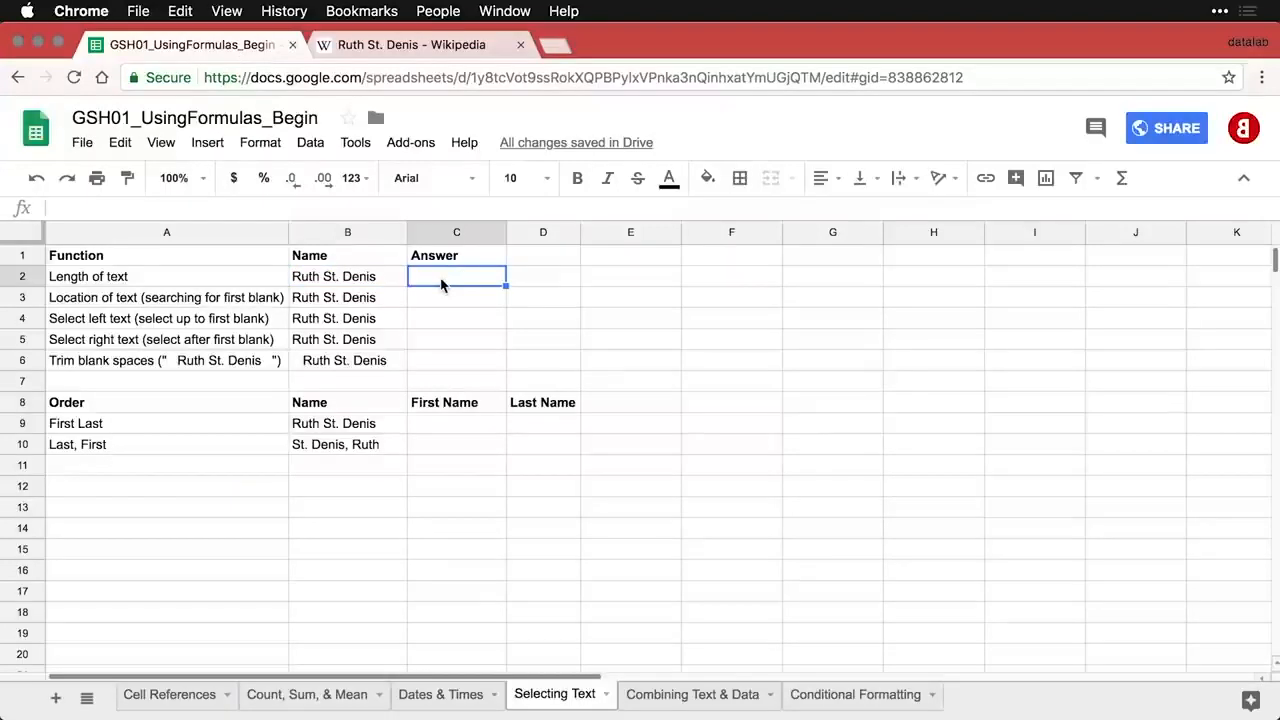
pyautogui.write('=LEN(B2)')
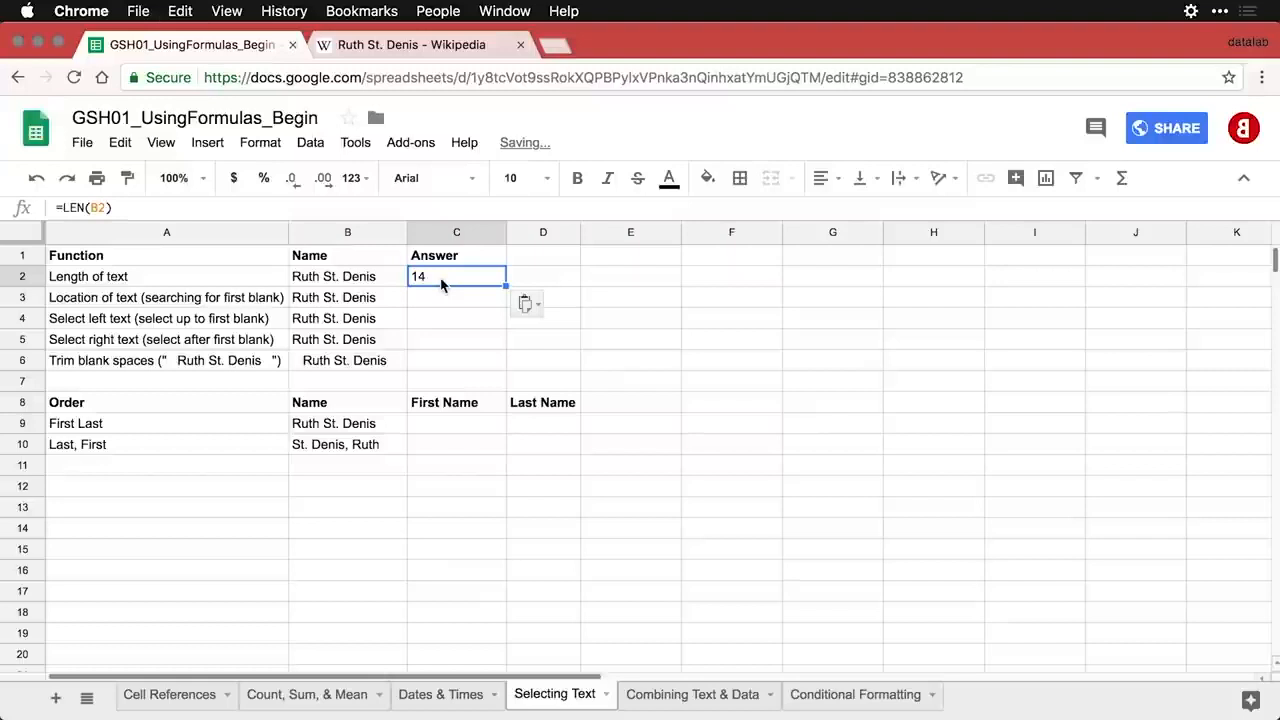
pyautogui.doubleClick(442, 282)
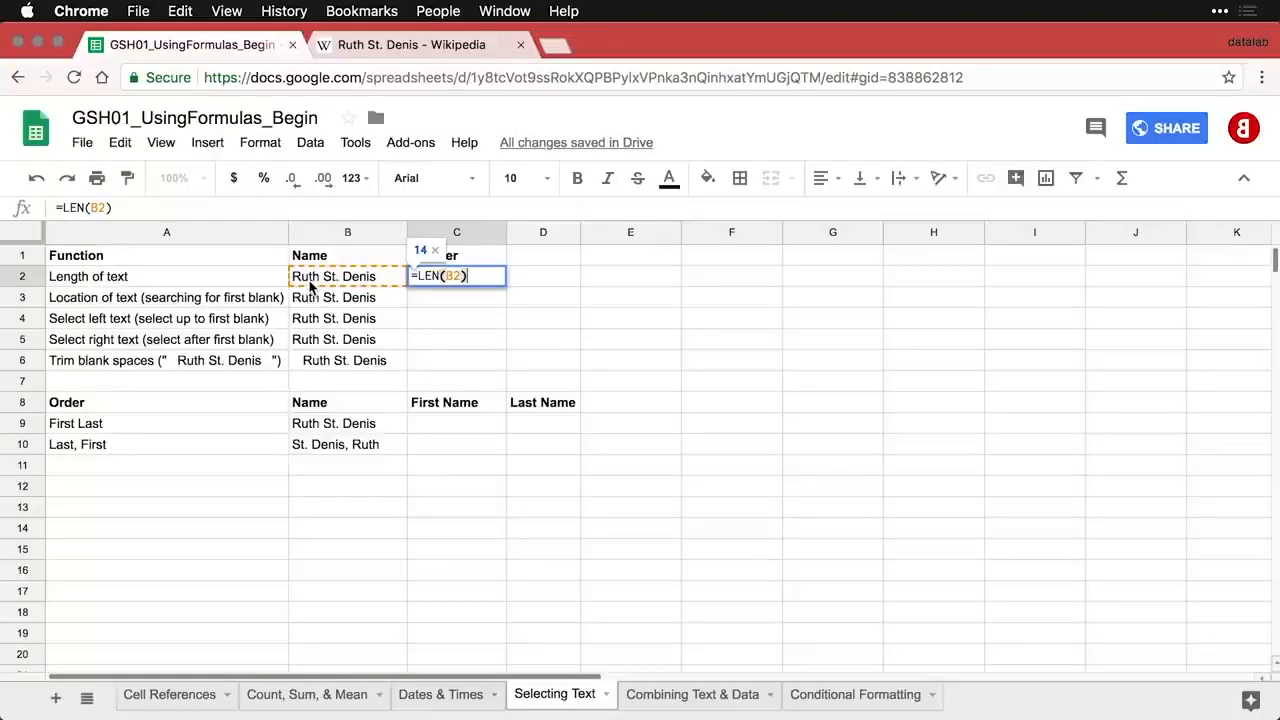
pyautogui.press('Return')
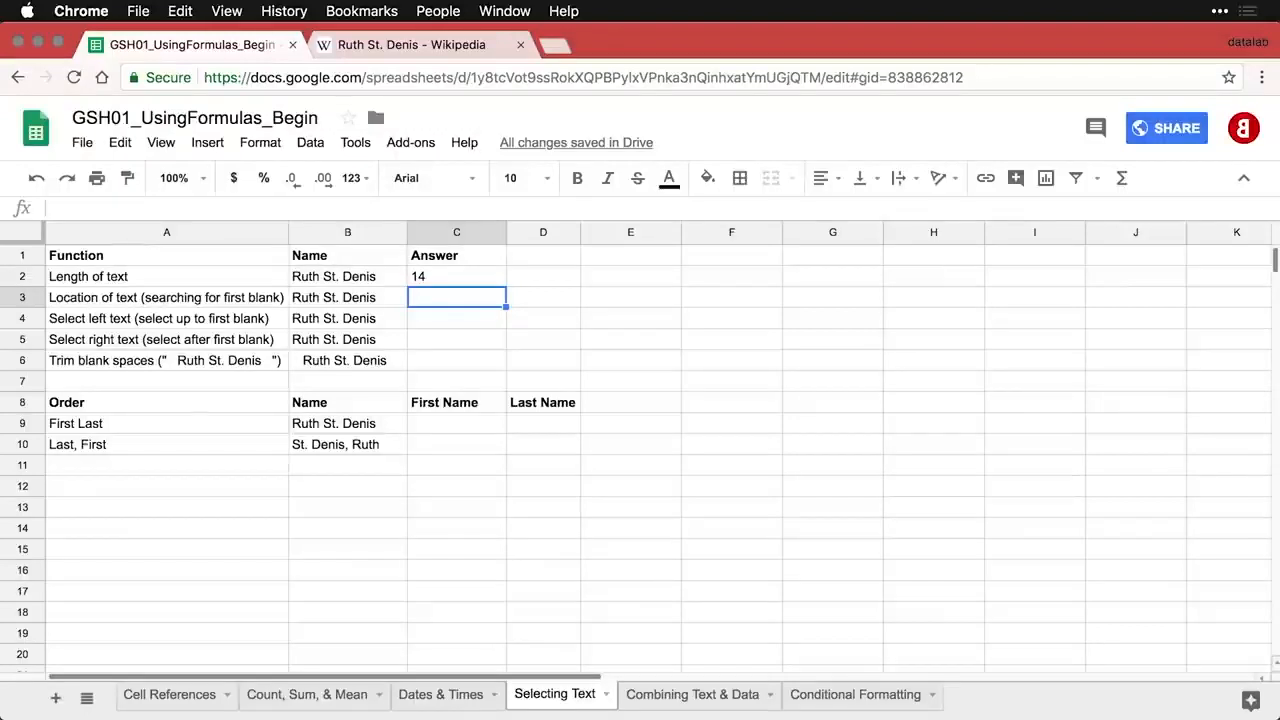
# - Enter =FIND(" ", B3) in C3 to show the first blank at position 5
pyautogui.write('=FIND(" ", B3)')
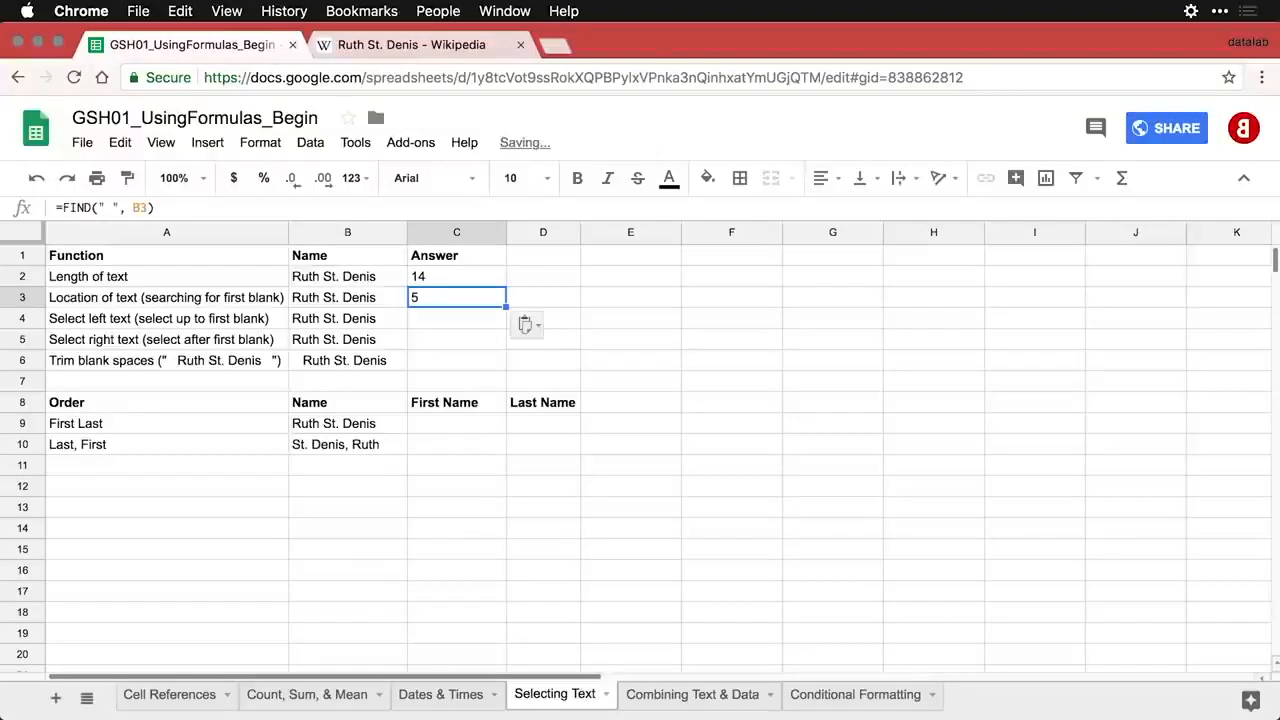
pyautogui.doubleClick(474, 298)
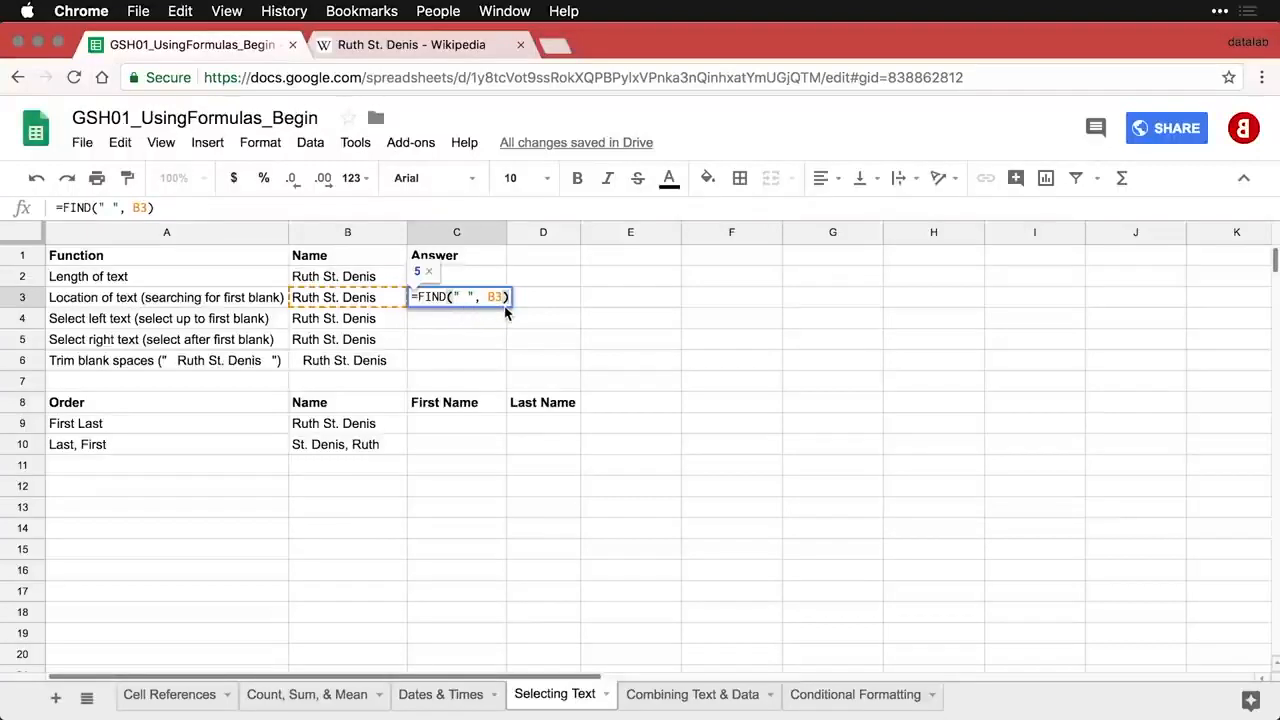
pyautogui.press('Return')
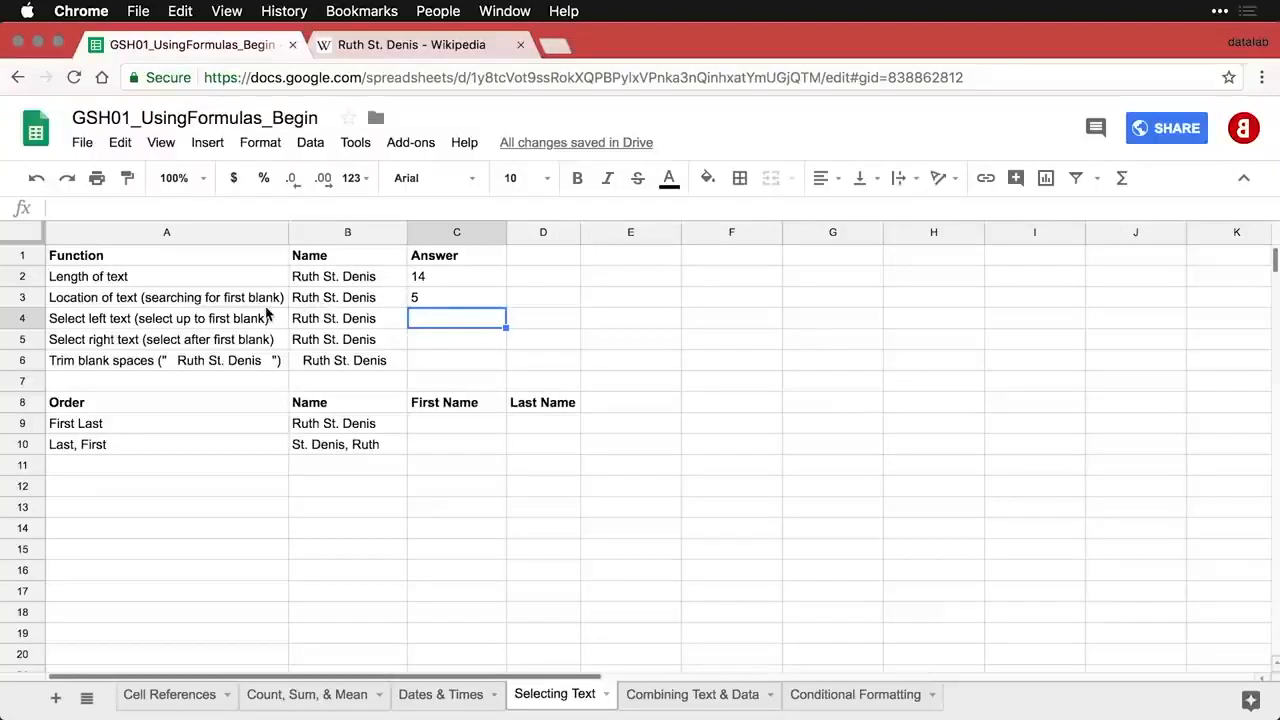
# - Enter =LEFT(B4,5) in C4 to return the first name
pyautogui.write('=LEFT(B4,5)')
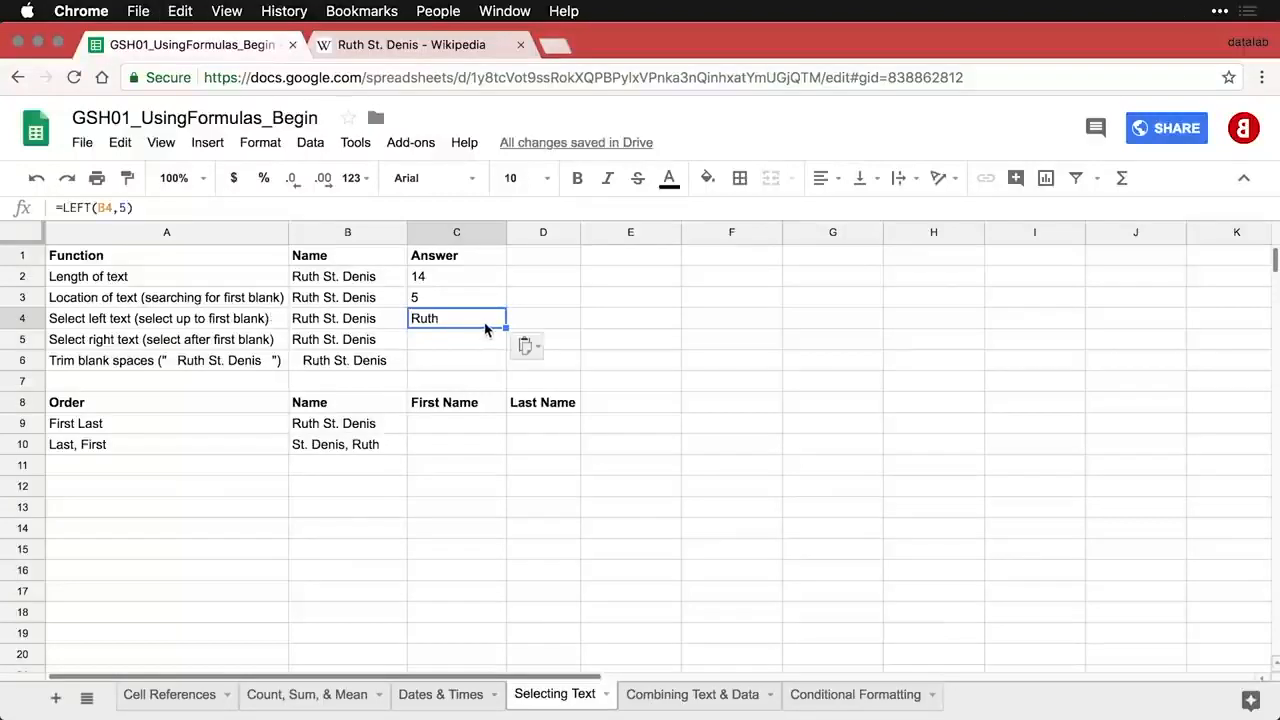
pyautogui.doubleClick(487, 321)
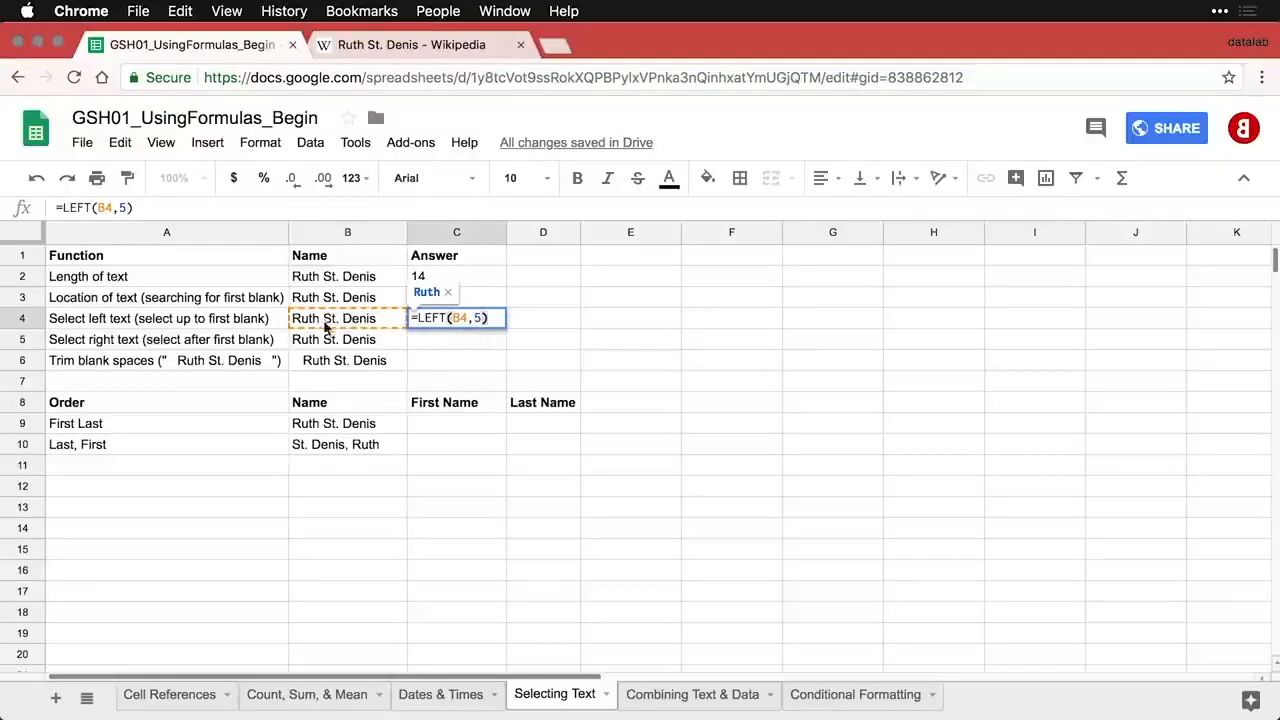
pyautogui.press('Return')
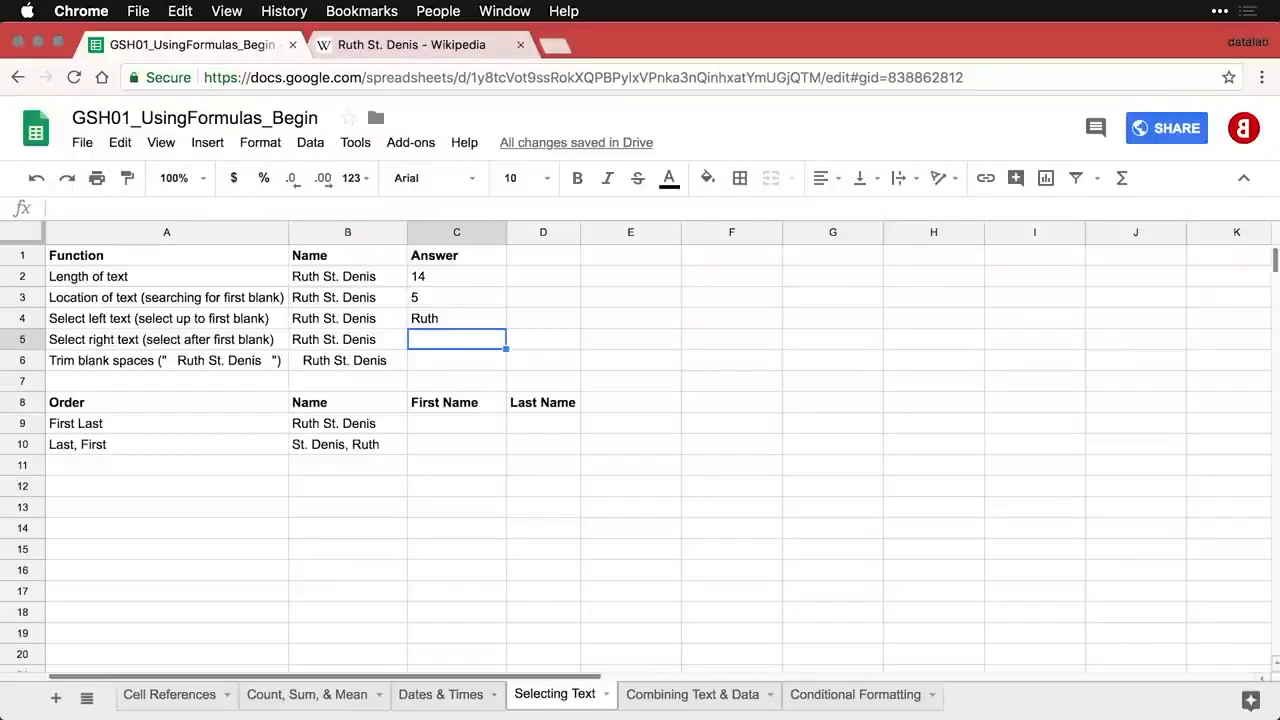
# - Enter =RIGHT(B5,9) in C5 to return the surname
pyautogui.click(431, 280)
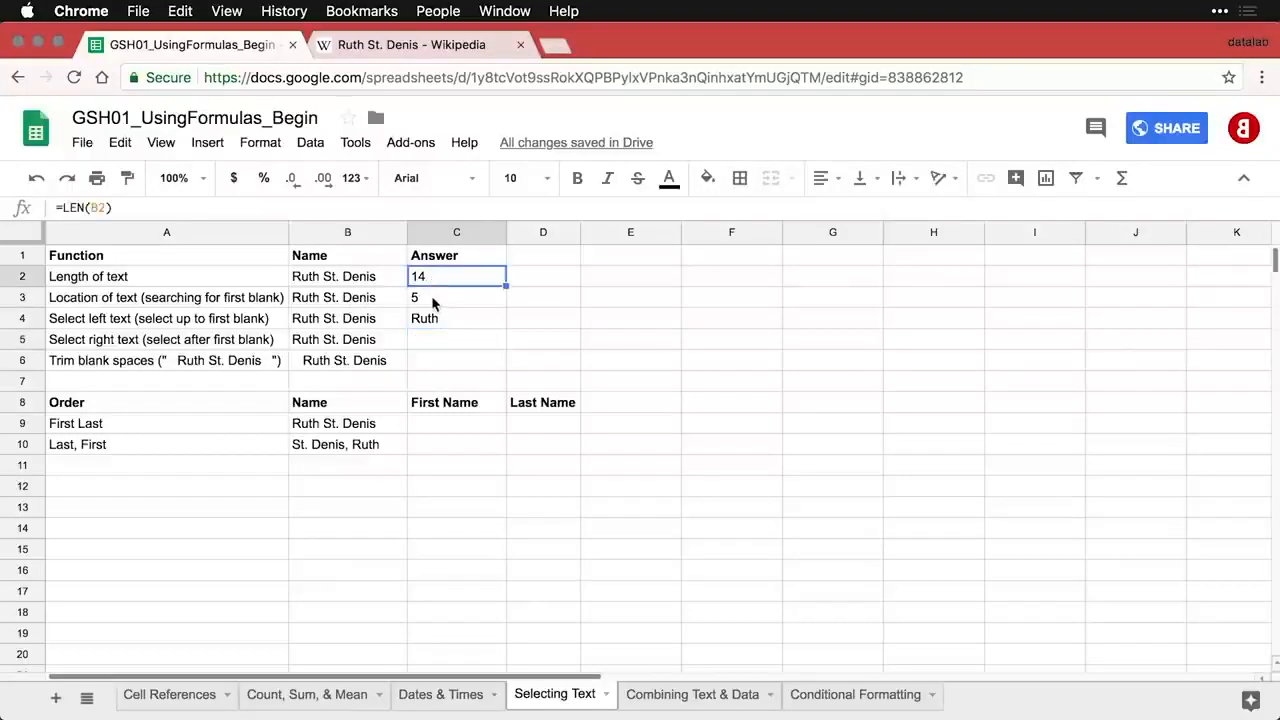
pyautogui.click(433, 303)
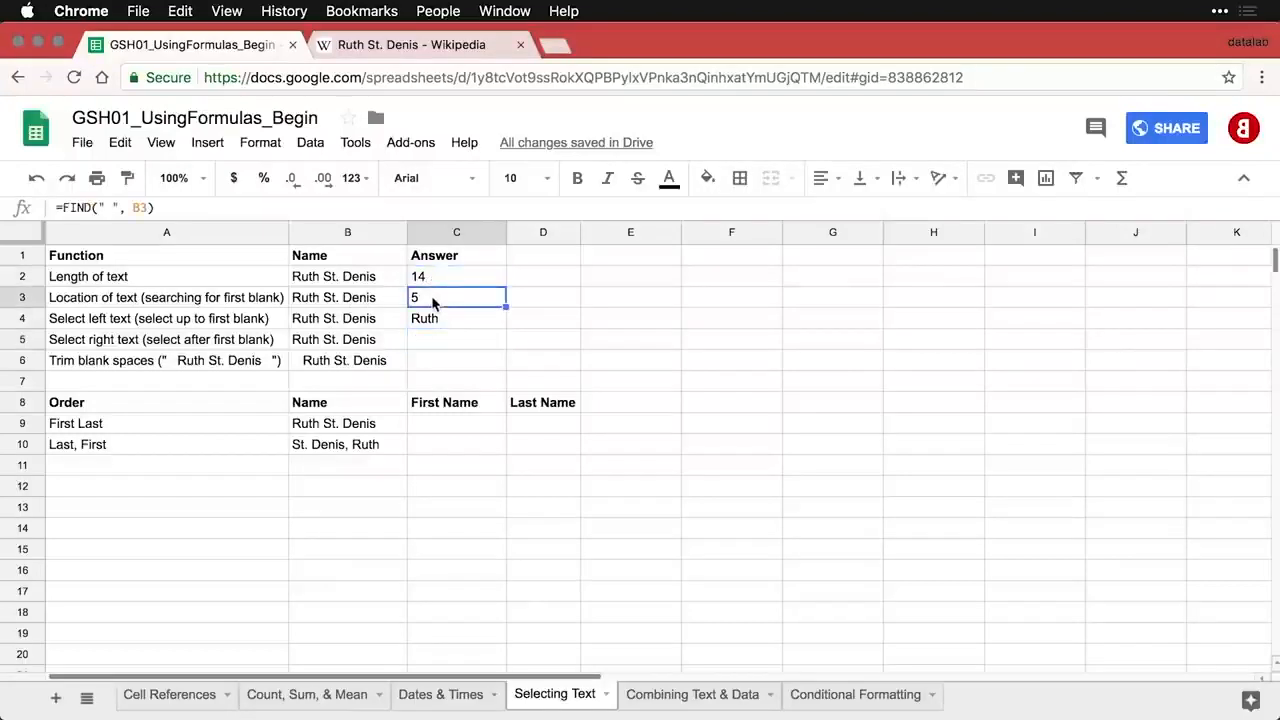
pyautogui.click(444, 345)
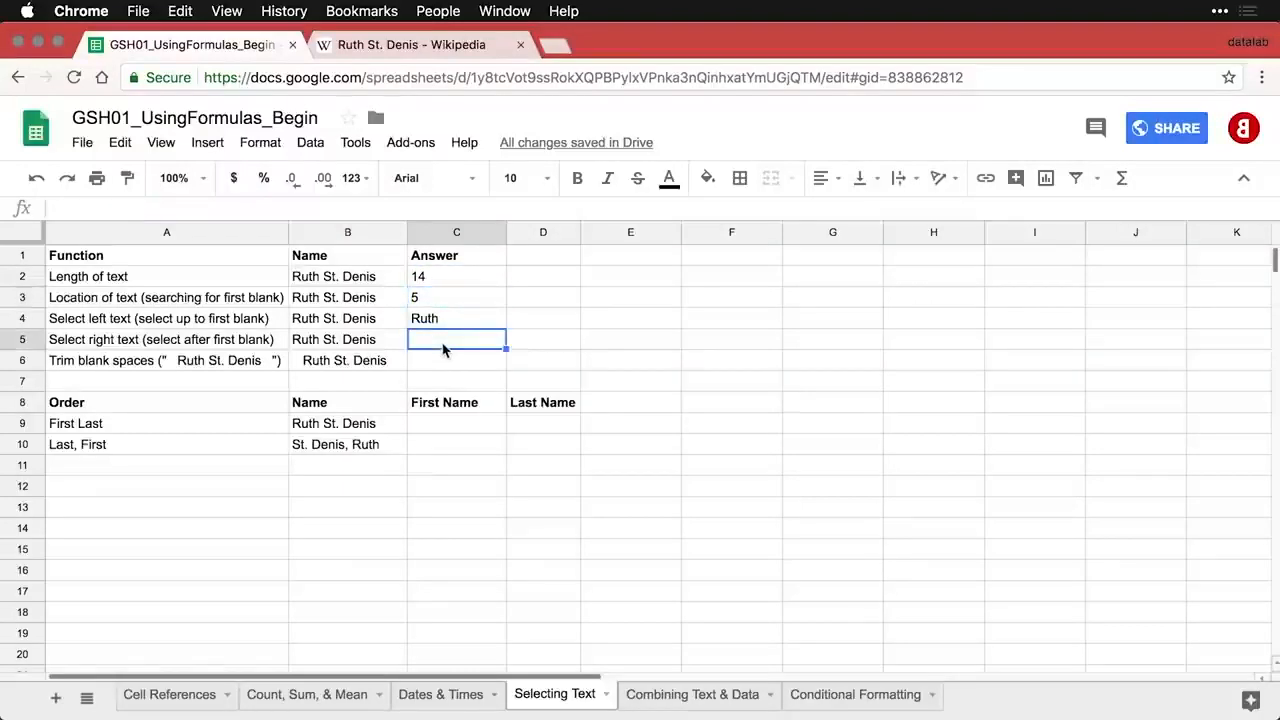
pyautogui.write('=RIGHT(B5,9)')
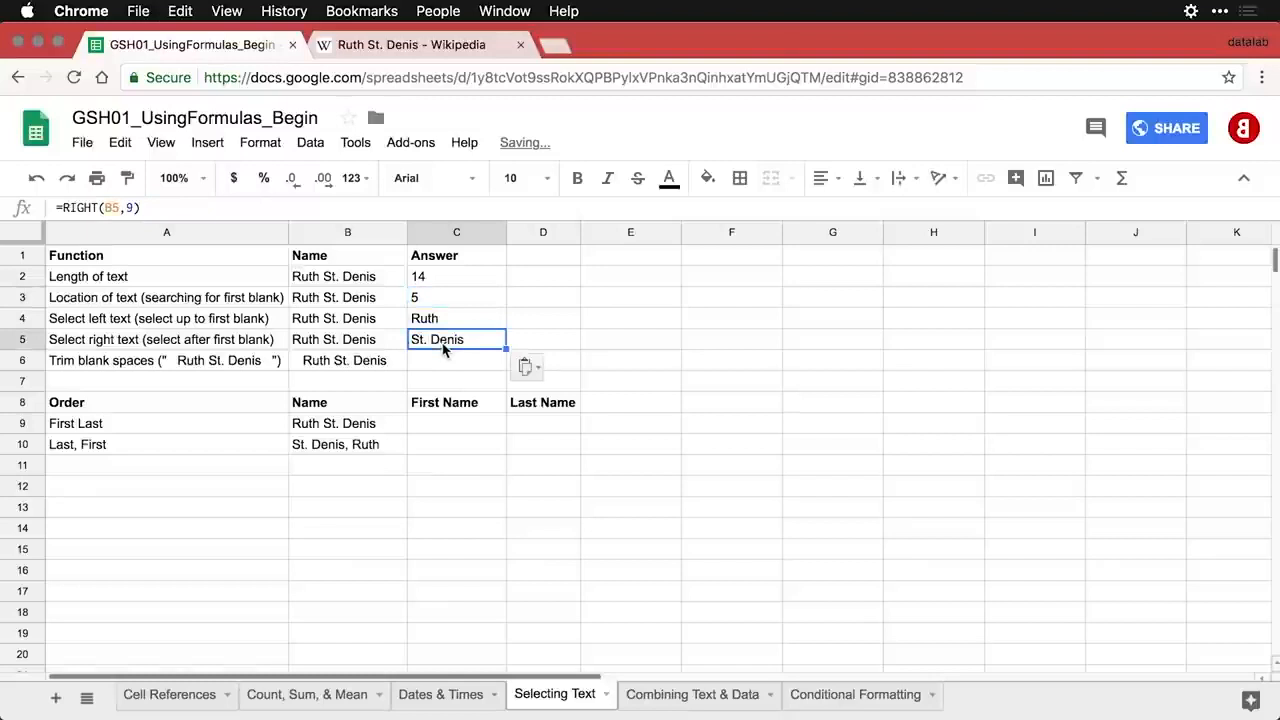
pyautogui.doubleClick(444, 345)
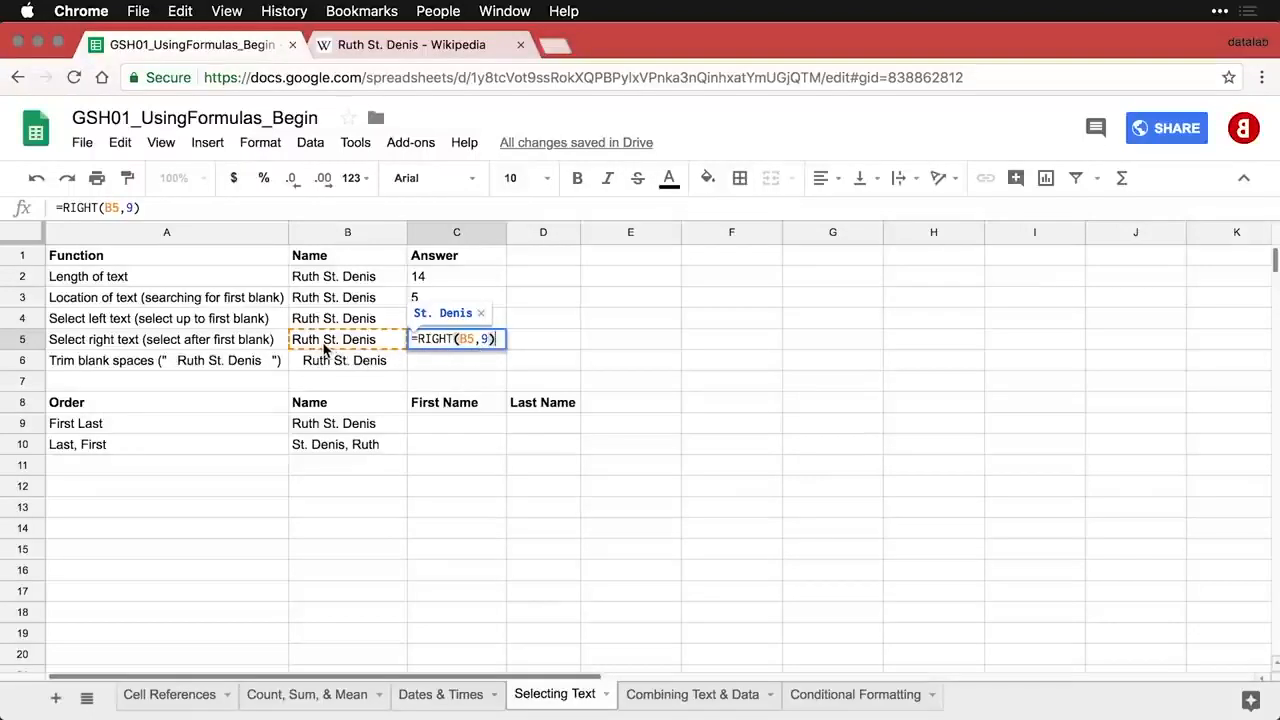
pyautogui.press('Return')
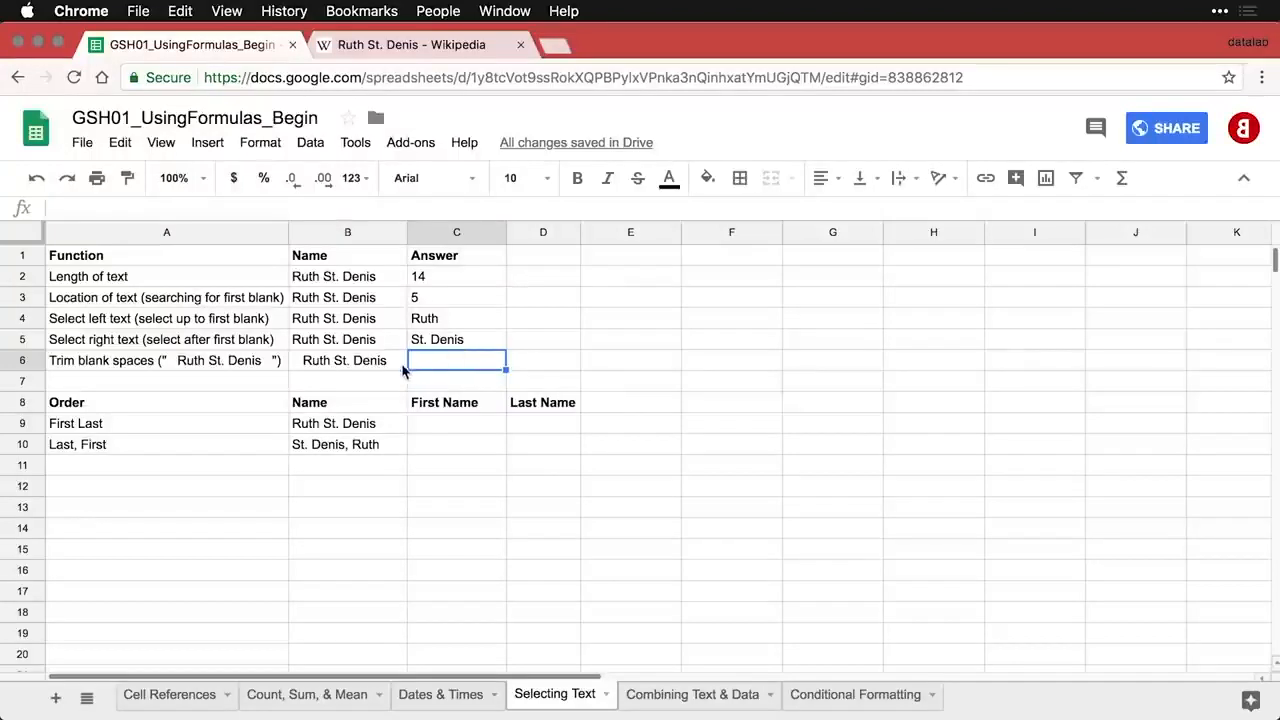
# - Enter =TRIM(B6) in C6 to strip the extra spaces from the padded name in B6
pyautogui.click(355, 365)
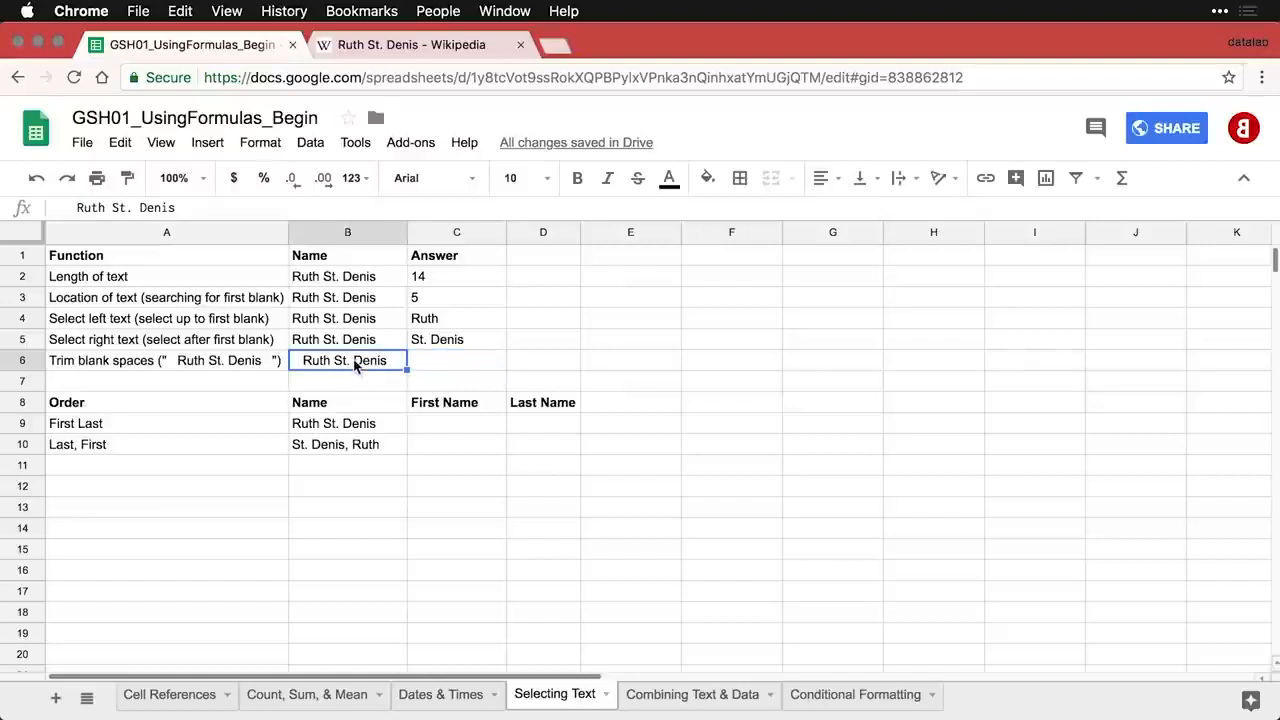
pyautogui.click(76, 207)
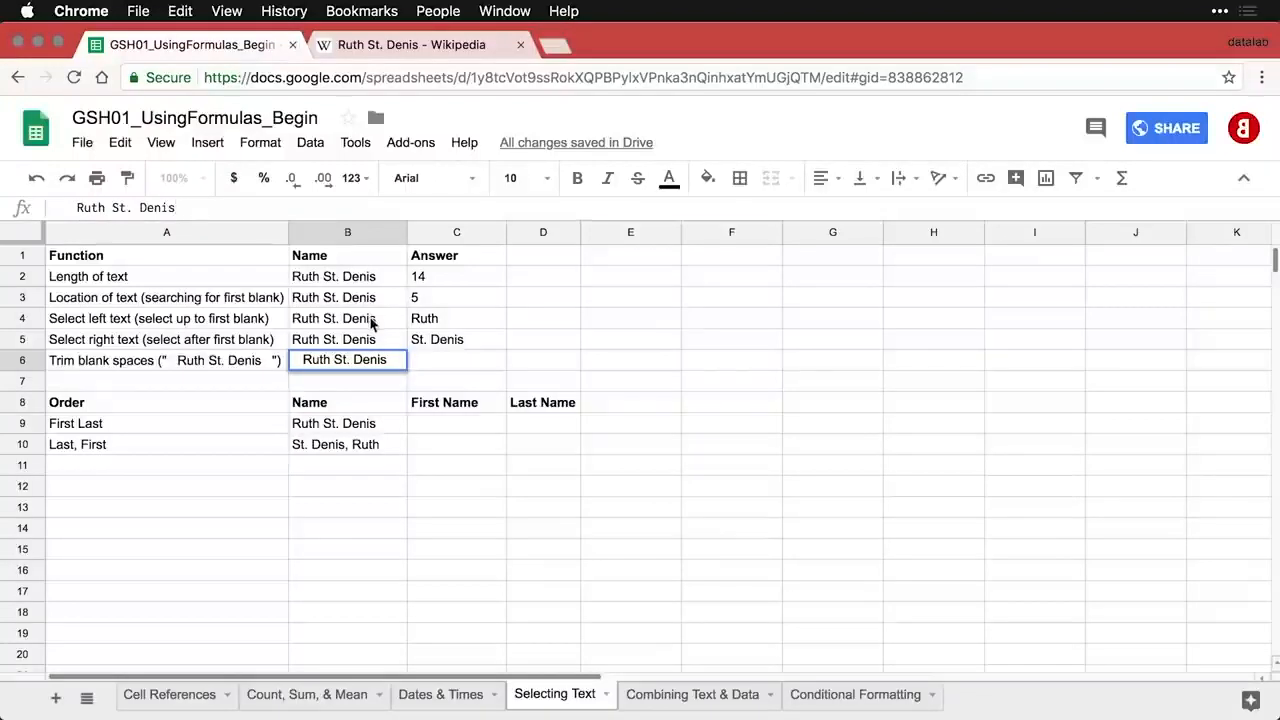
pyautogui.click(432, 361)
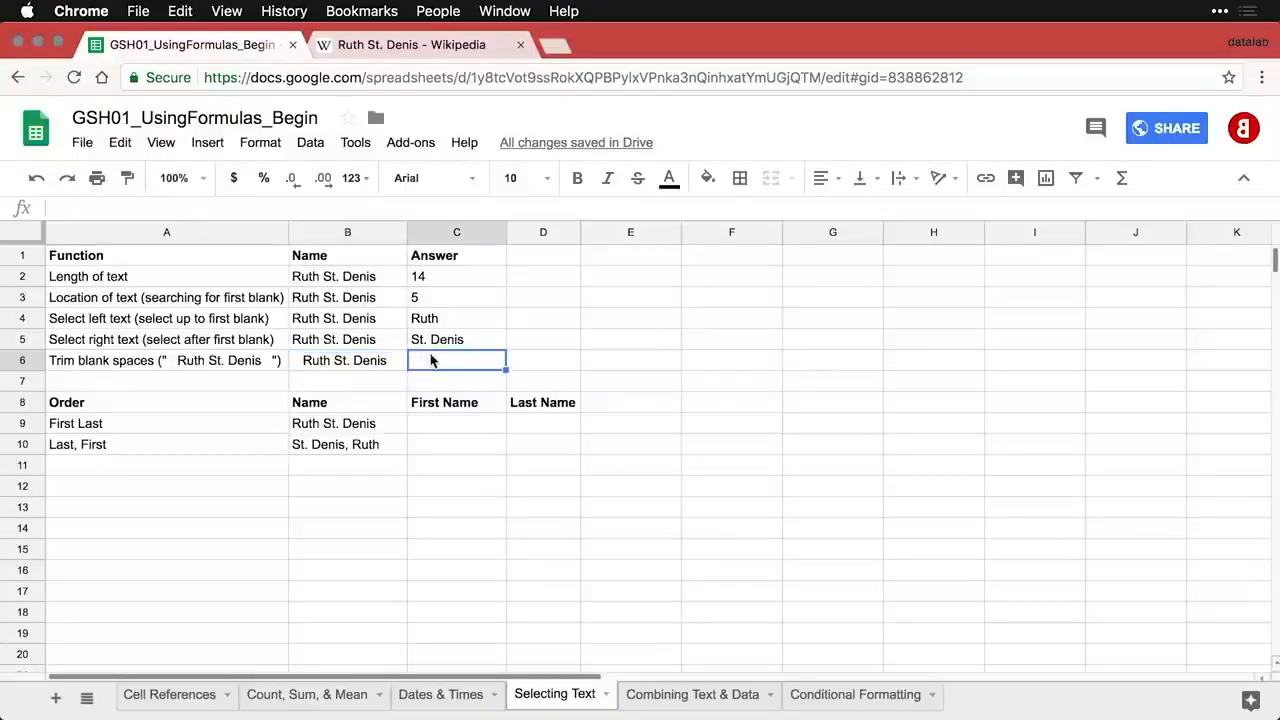
pyautogui.write('=TRIM(B6)')
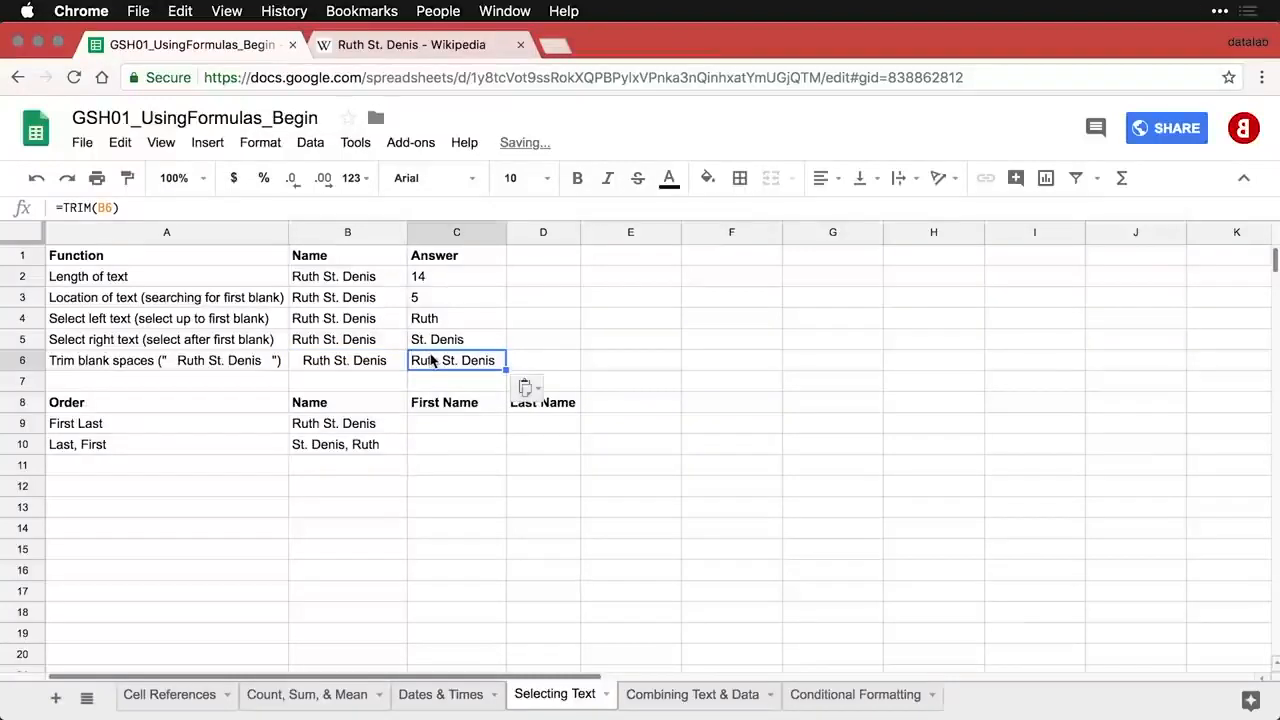
pyautogui.doubleClick(444, 362)
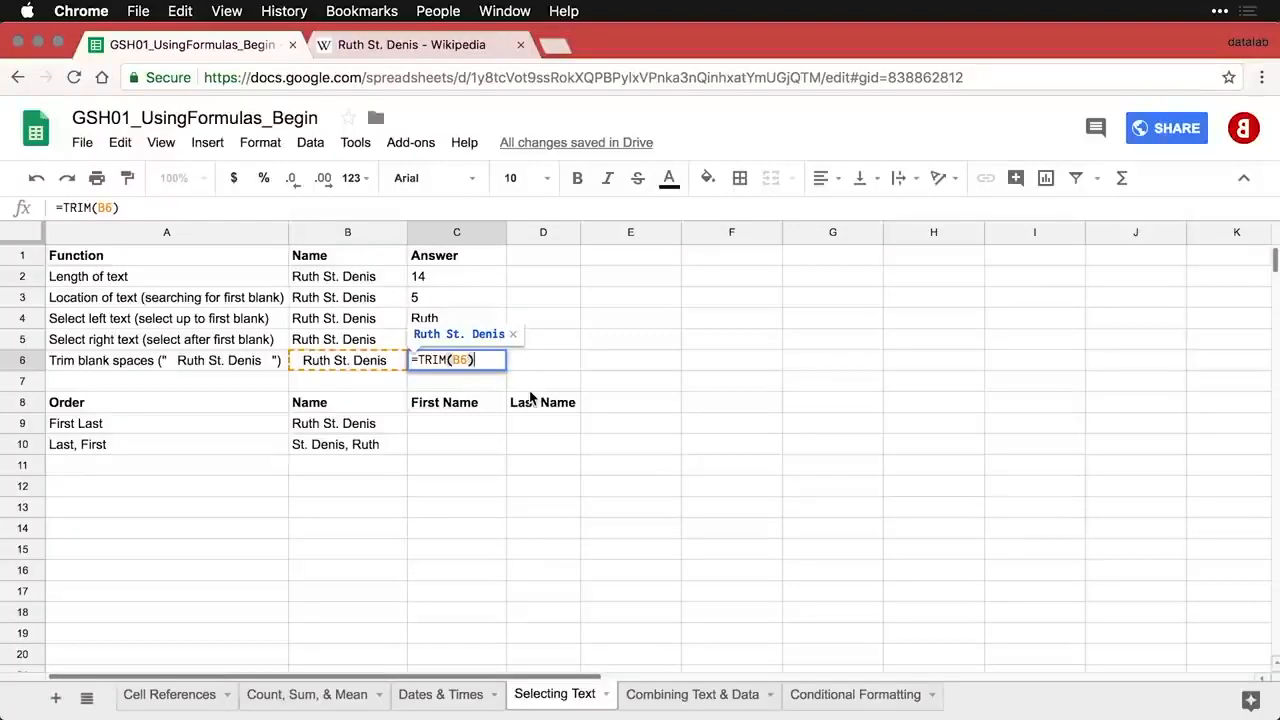
pyautogui.press('Return')
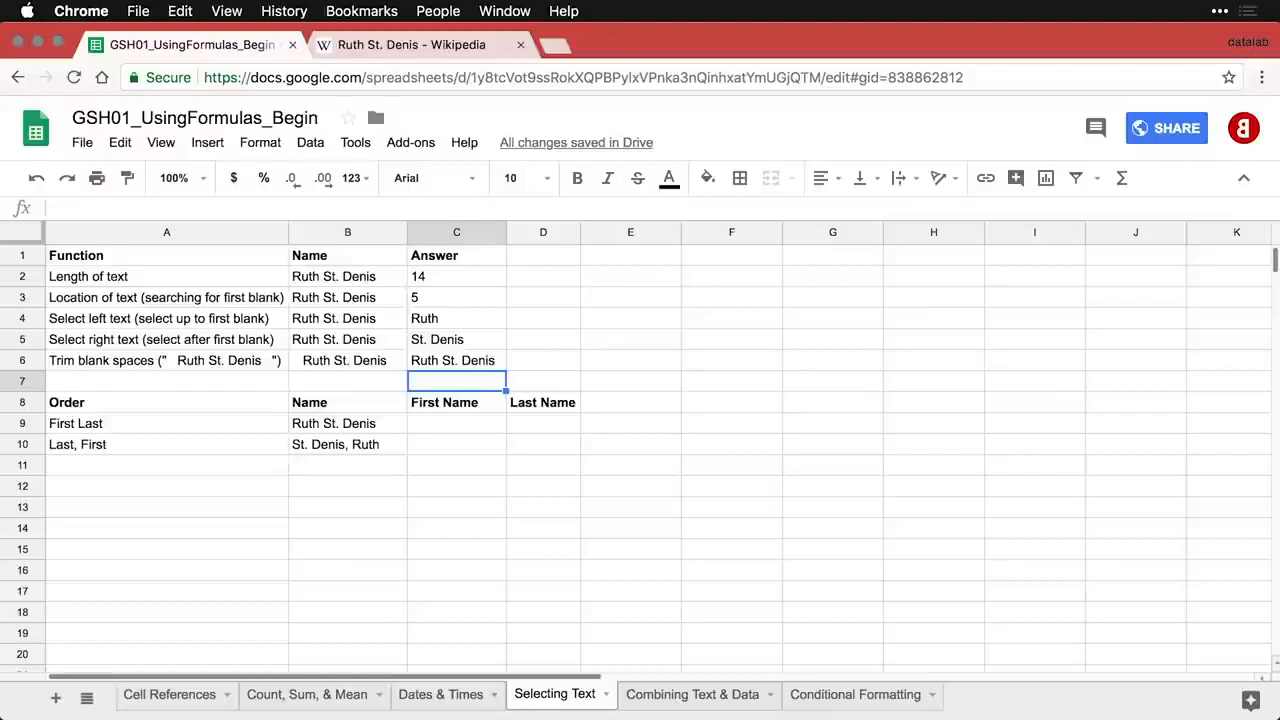
# - Enter the TRIM(LEFT(...FIND(" ")...)) formula in C9 so it returns Ruth
pyautogui.click(470, 423)
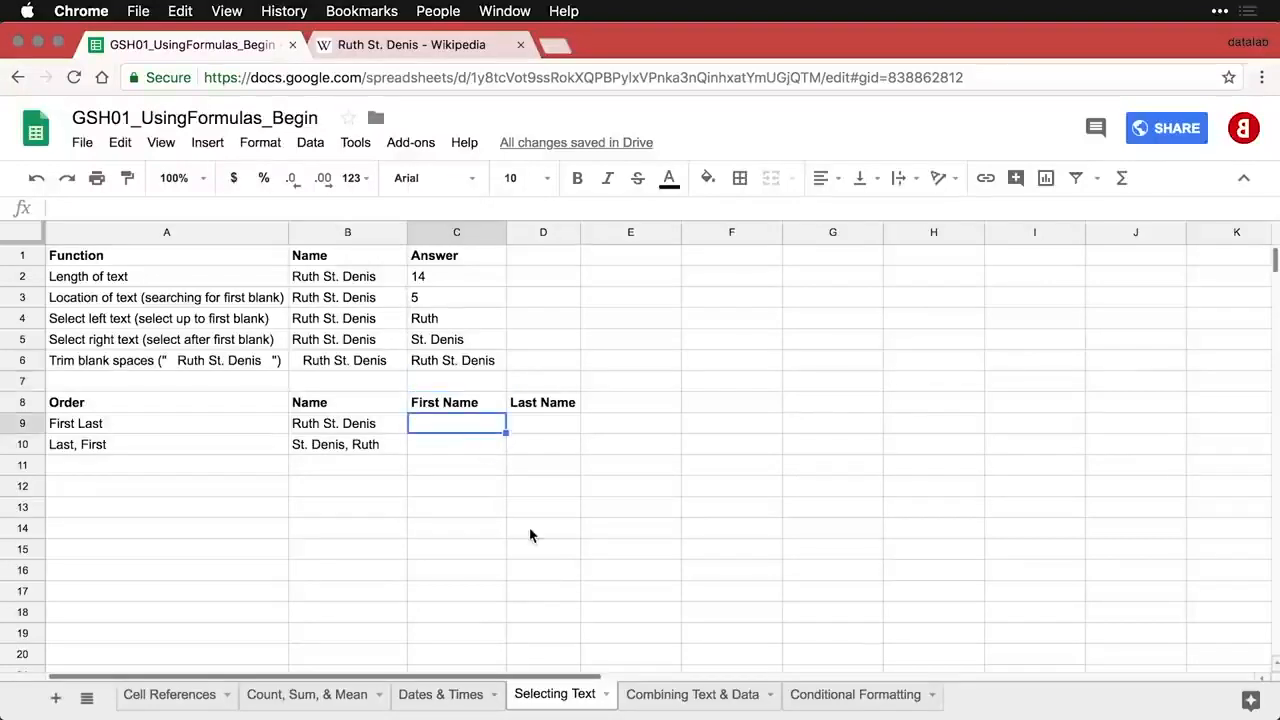
pyautogui.click(366, 430)
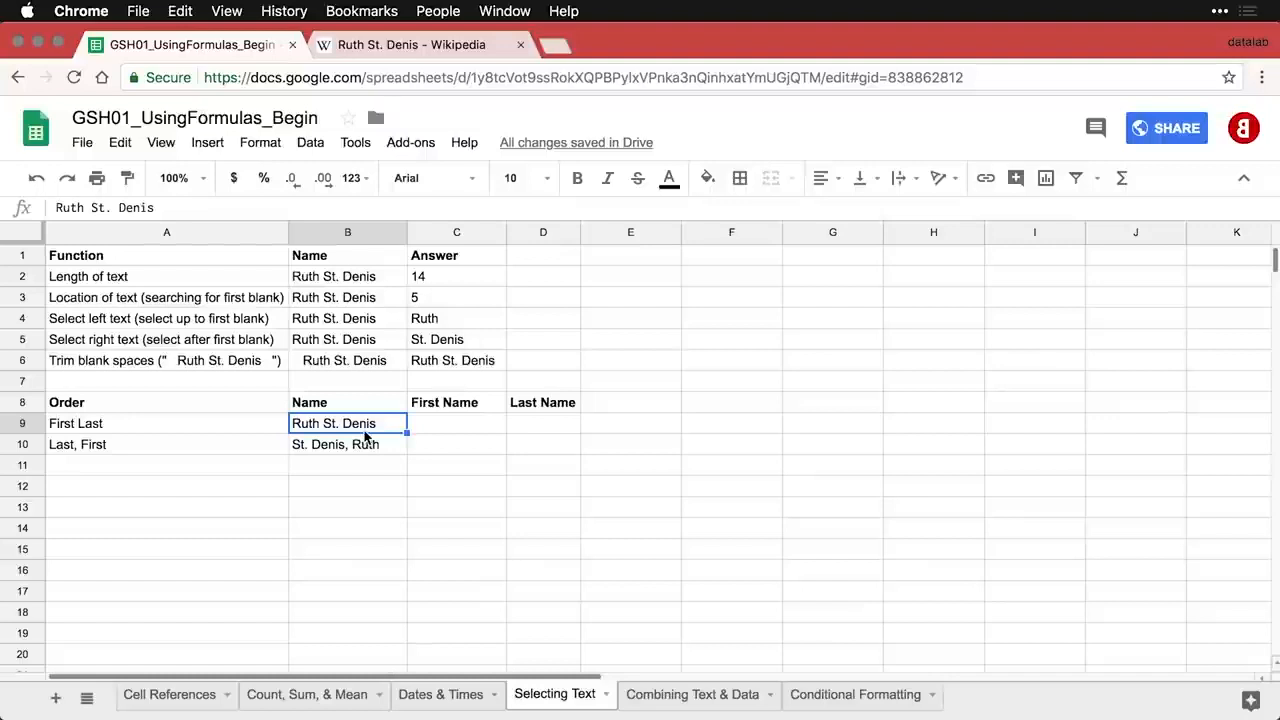
pyautogui.press('Right')
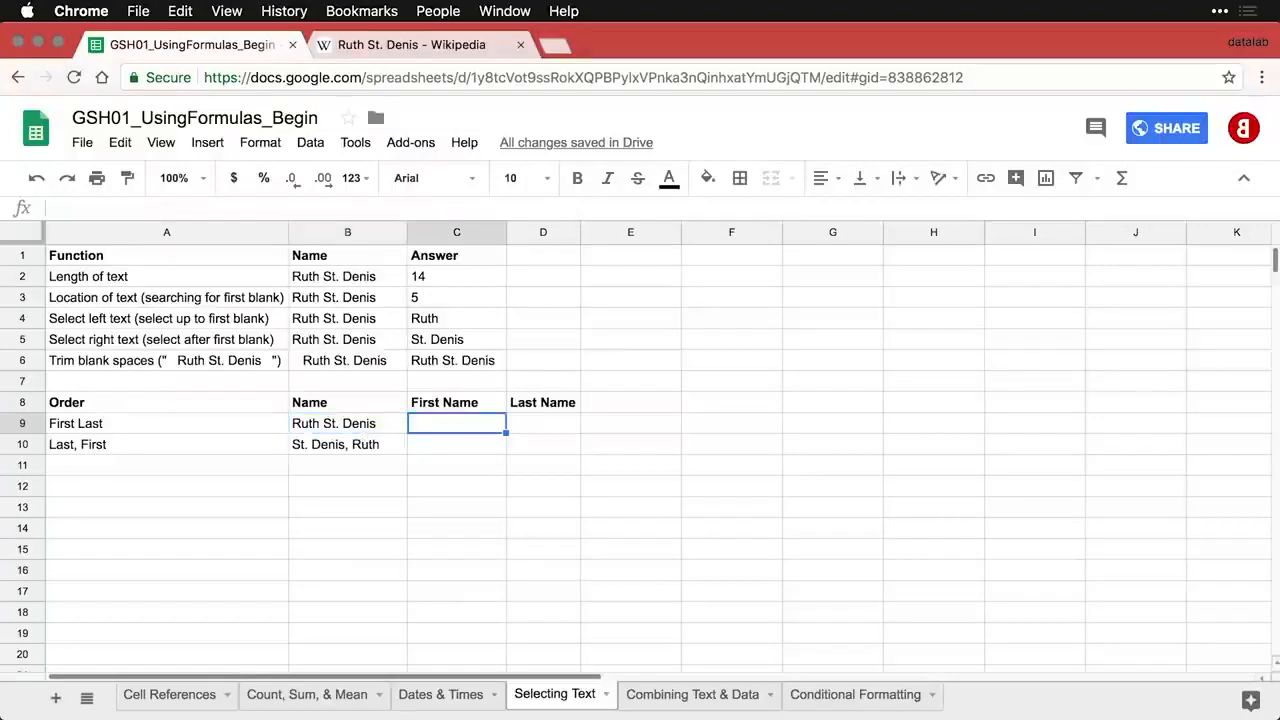
pyautogui.write('=TRIM(LEFT(B9, FIND(" ", B9)))')
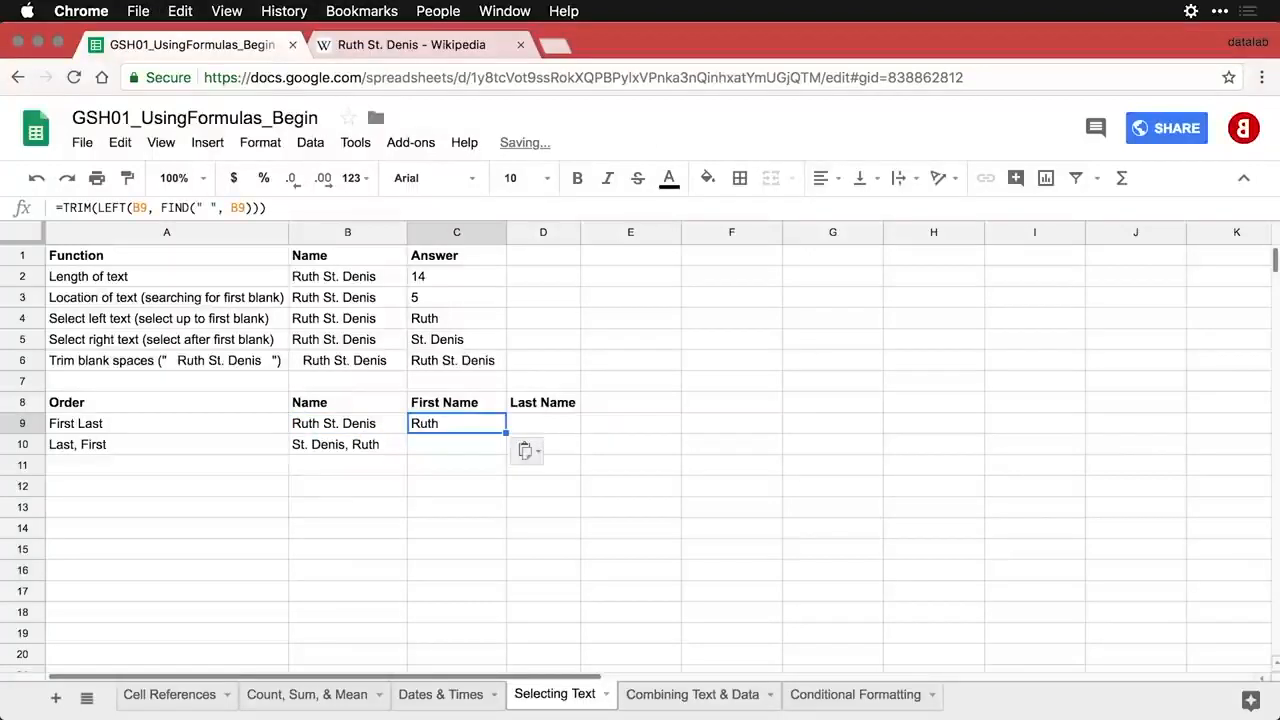
pyautogui.doubleClick(484, 434)
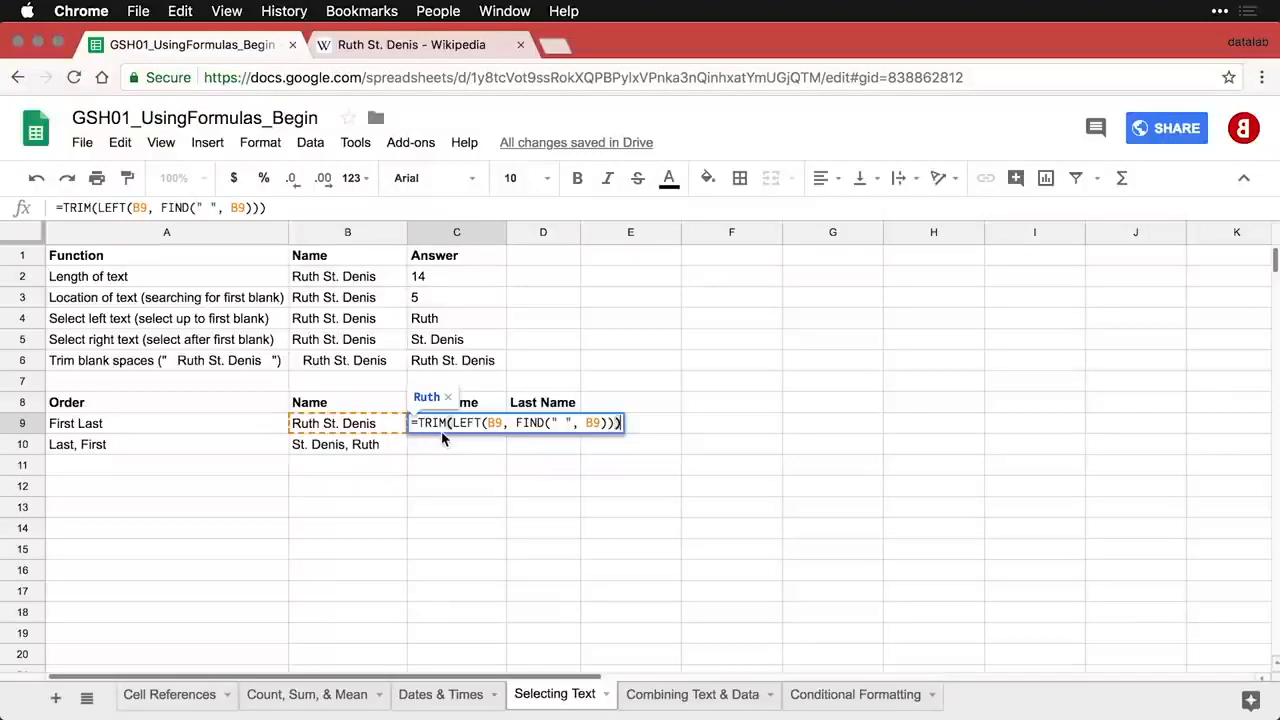
pyautogui.press('Return')
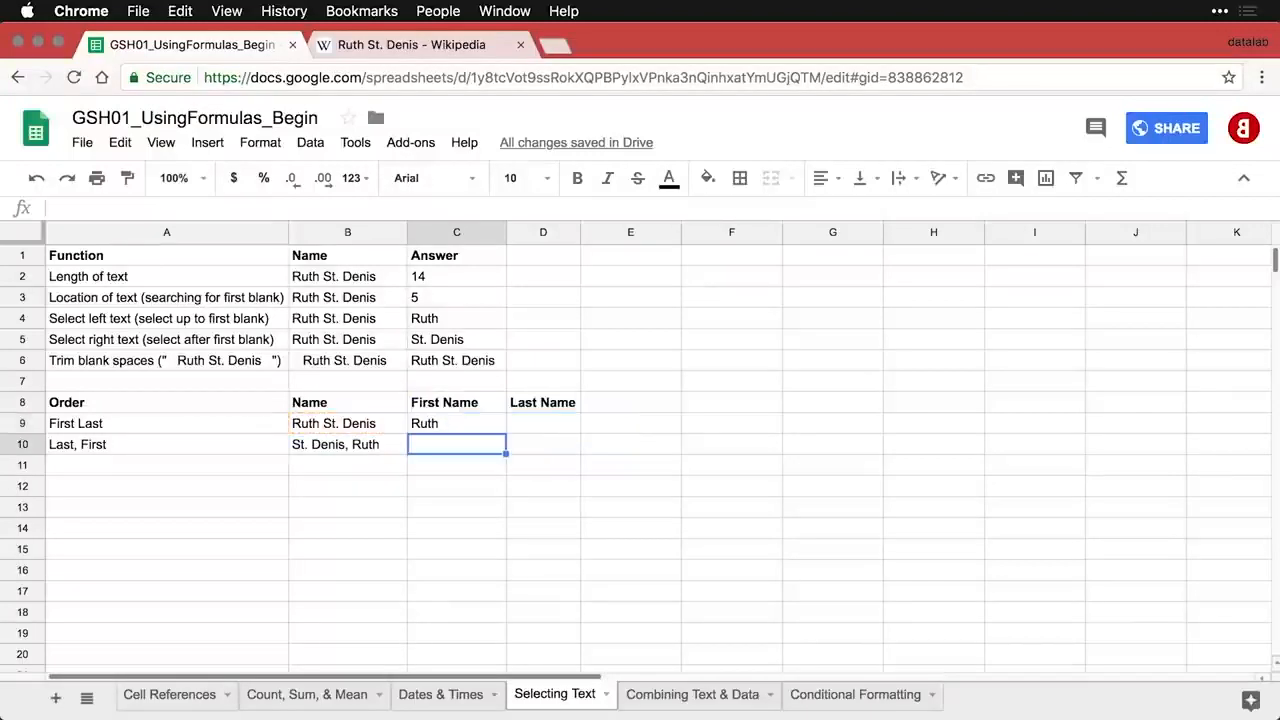
# - Enter the TRIM(RIGHT(...LEN-FIND...)) formula in D9 so it returns St. Denis
pyautogui.click(540, 433)
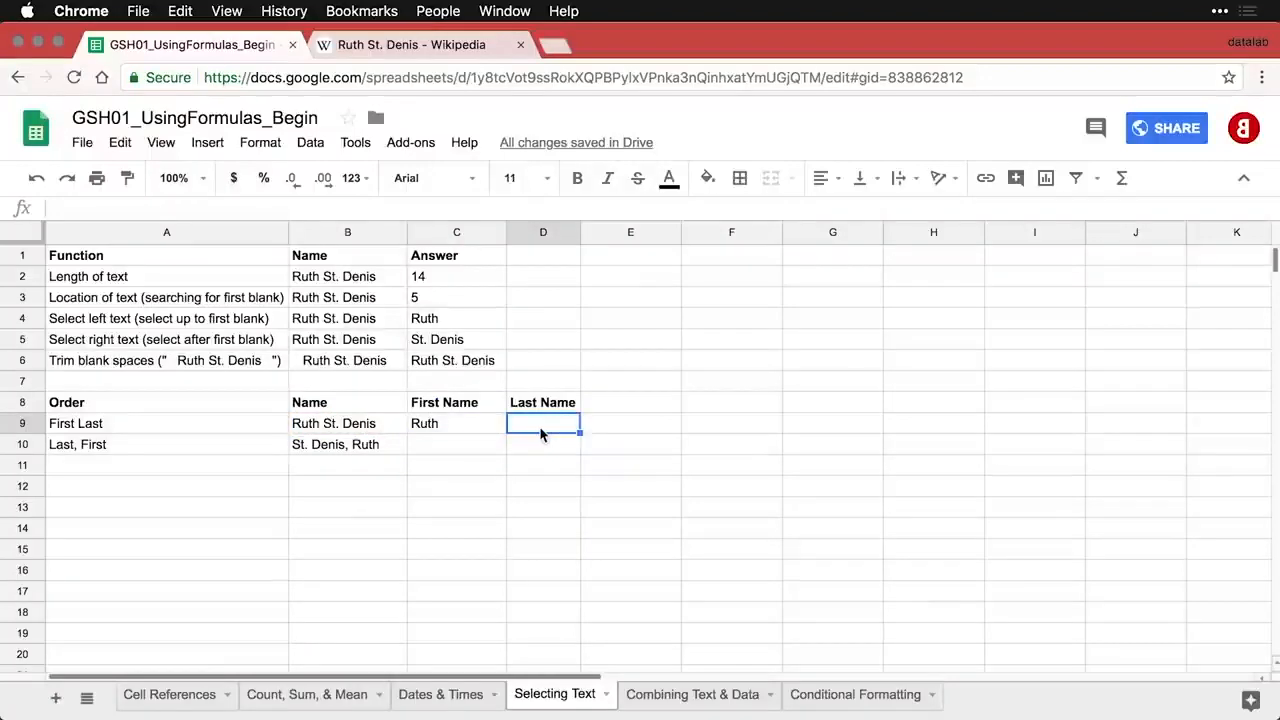
pyautogui.press('super+v')
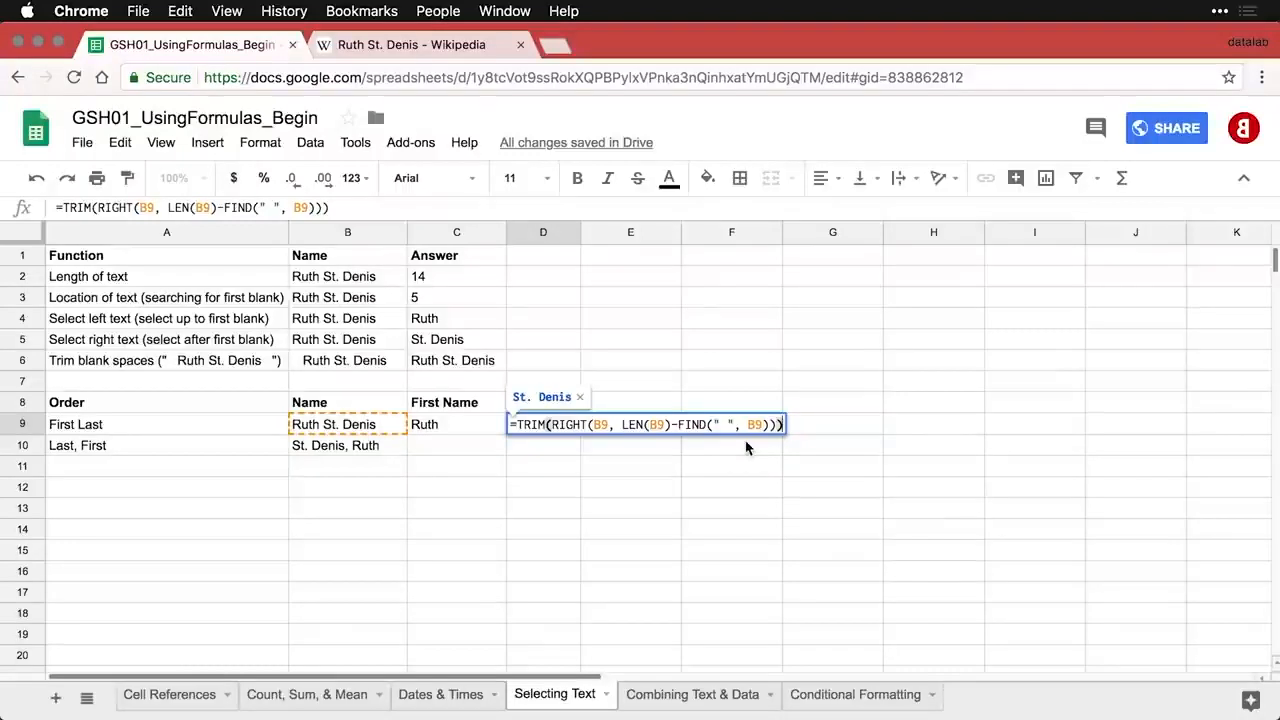
pyautogui.press('Return')
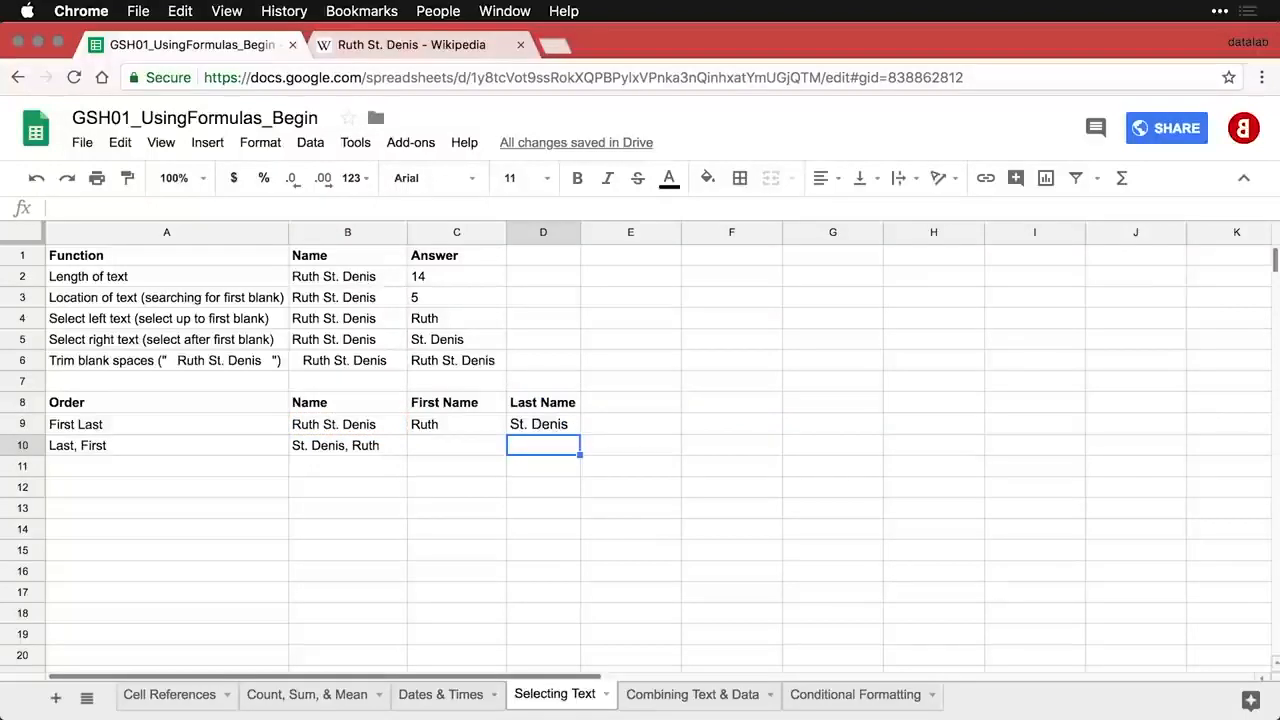
pyautogui.press('Left')
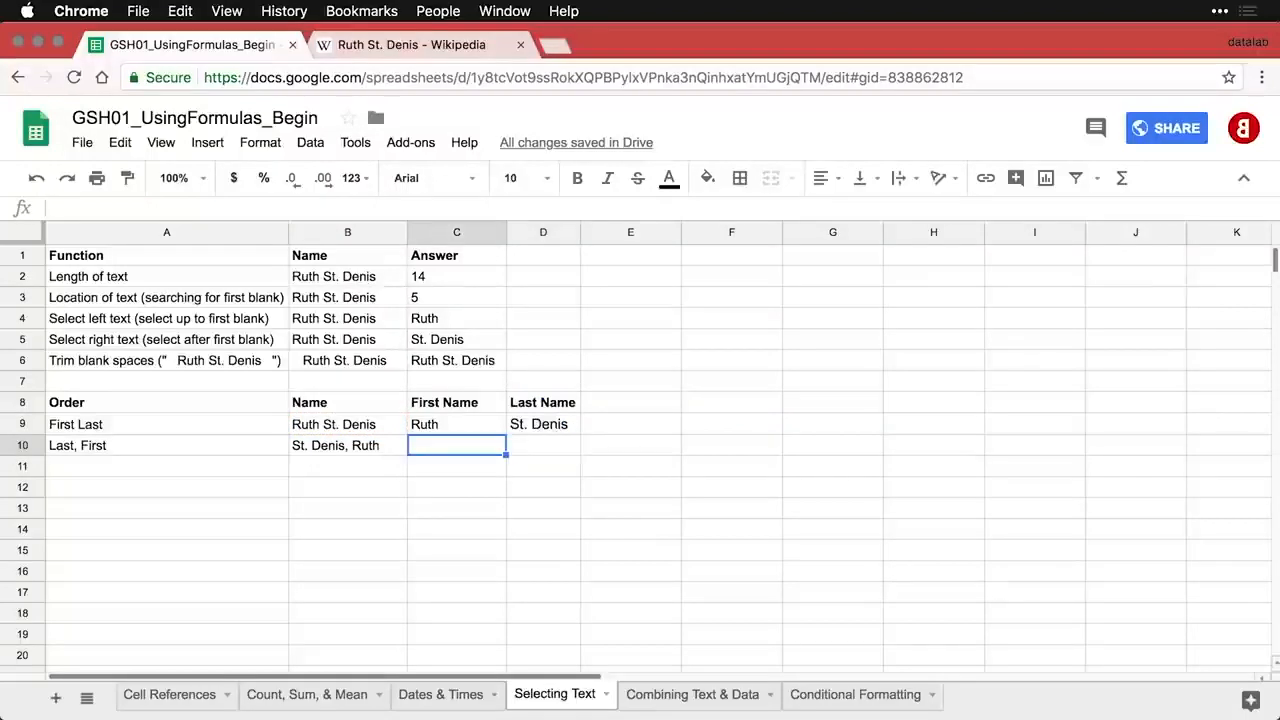
# - Enter the comma-based TRIM(RIGHT(...)) formula in C10 so it returns Ruth
pyautogui.write('=TRIM(RIGHT(B10, LEN(B10)-FIND(",", B10)))')
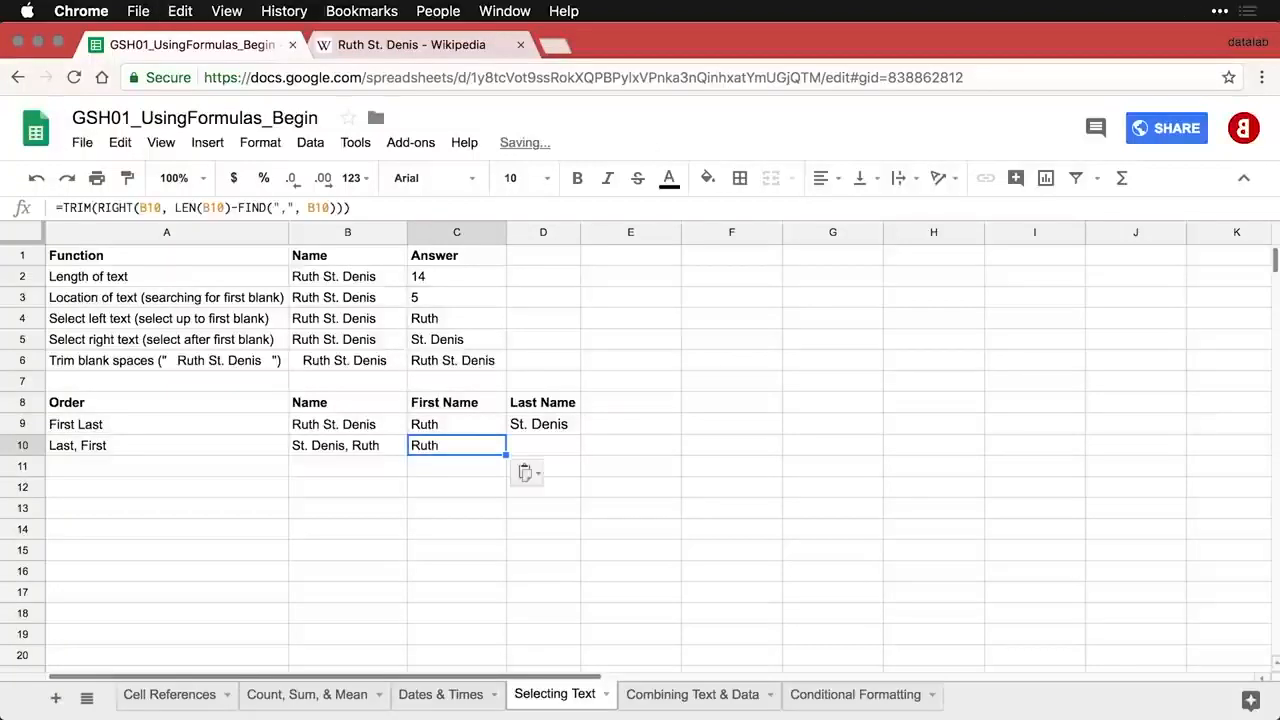
pyautogui.doubleClick(483, 450)
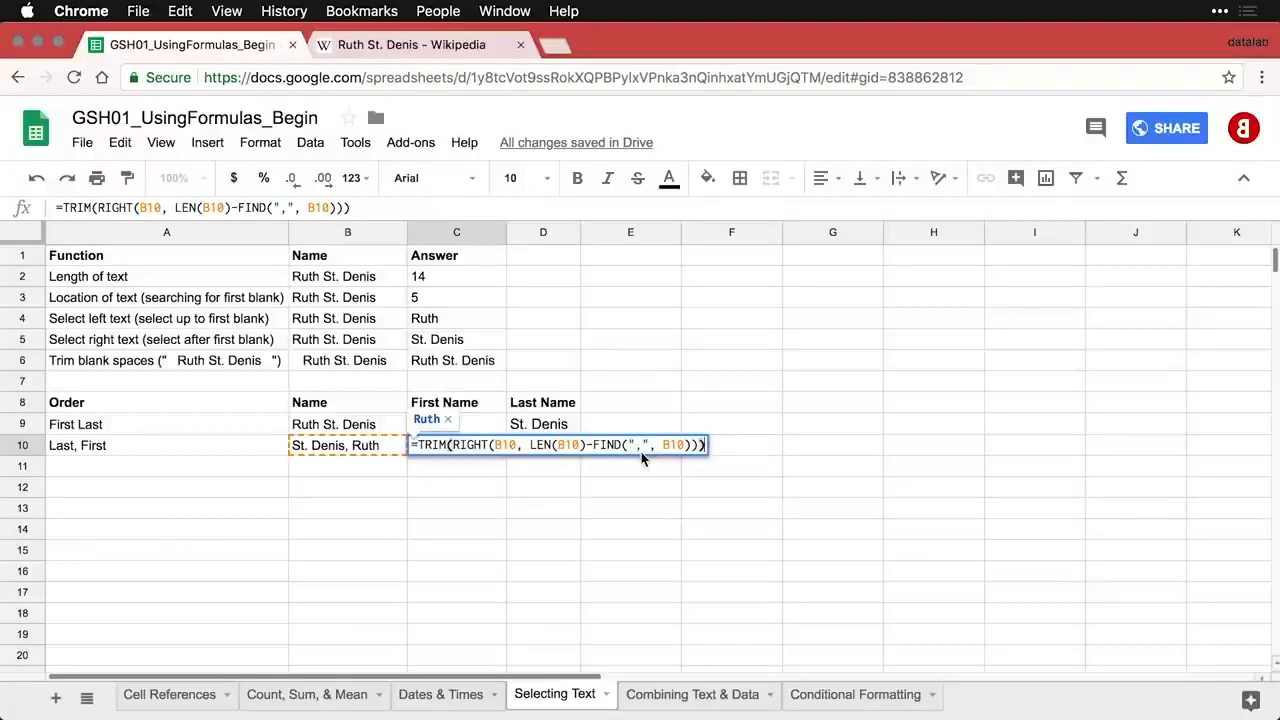
pyautogui.press('Return')
pyautogui.press('Up')
# - Enter the comma-based TRIM(LEFT(...)) formula in D10 for St. Denis and display all formulas
pyautogui.press('Right')
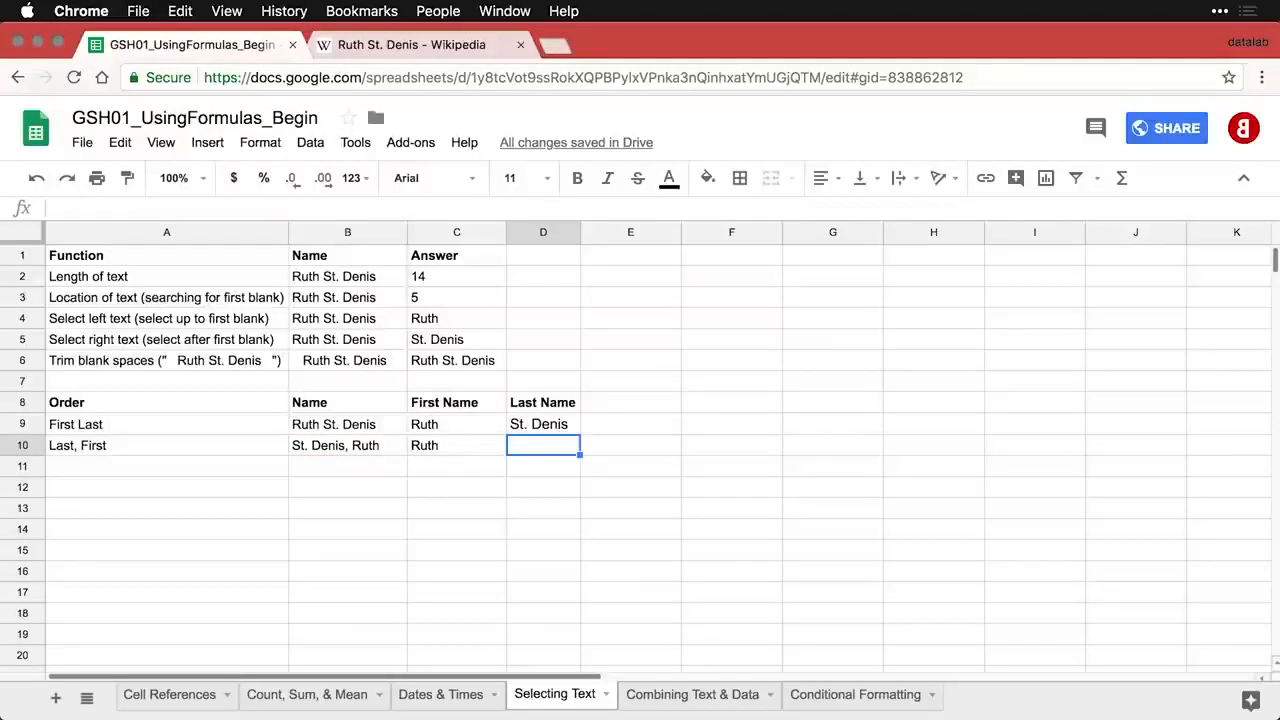
pyautogui.write('=TRIM(LEFT(B10, FIND(",", B10)-1))')
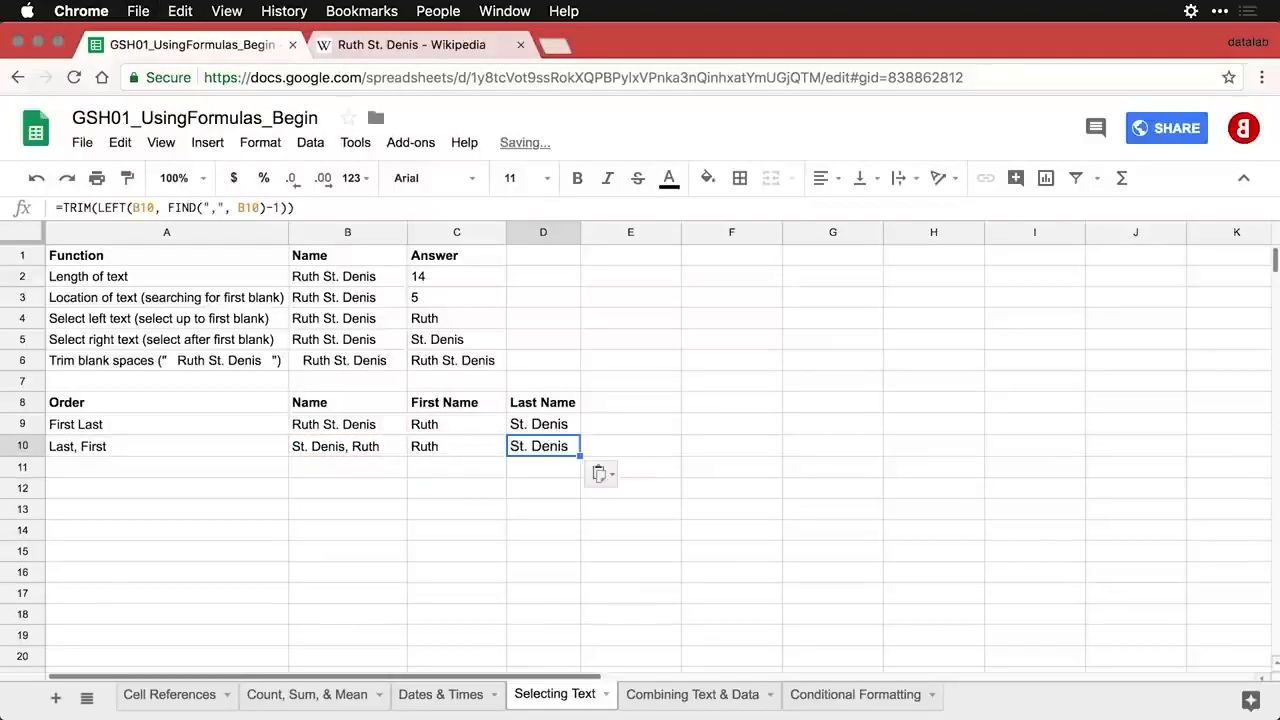
pyautogui.press('Return')
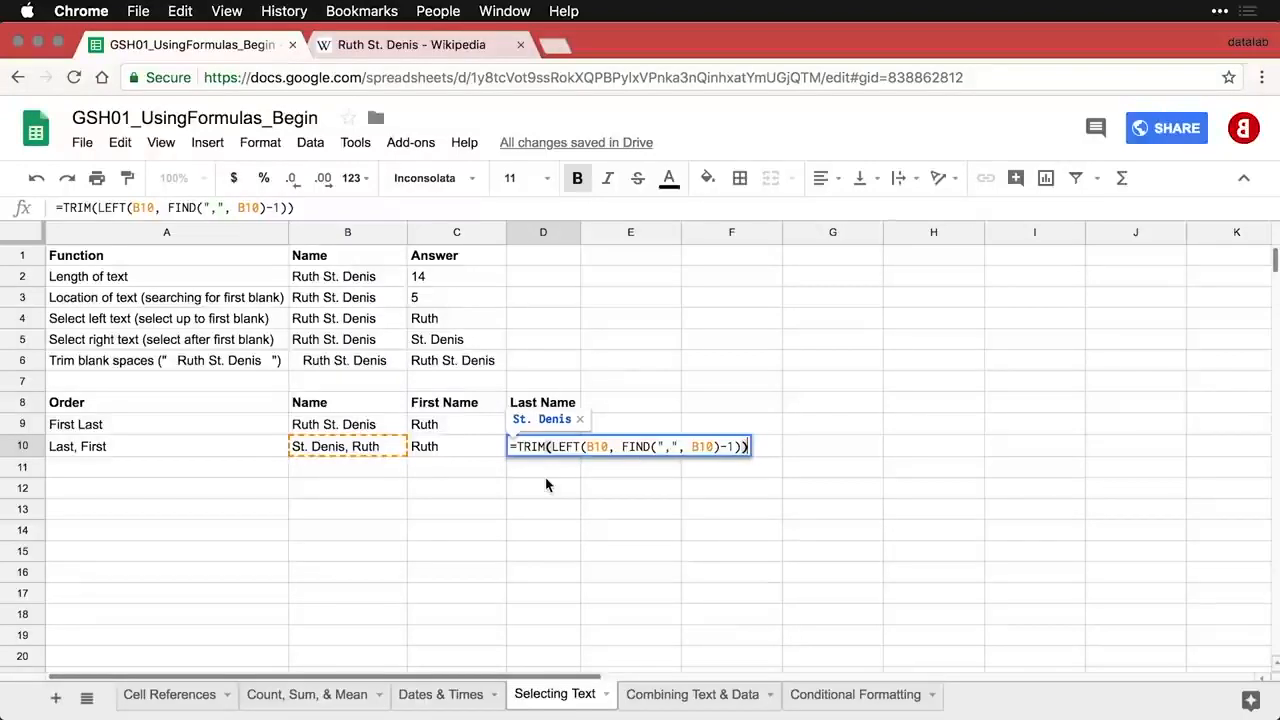
pyautogui.press('Return')
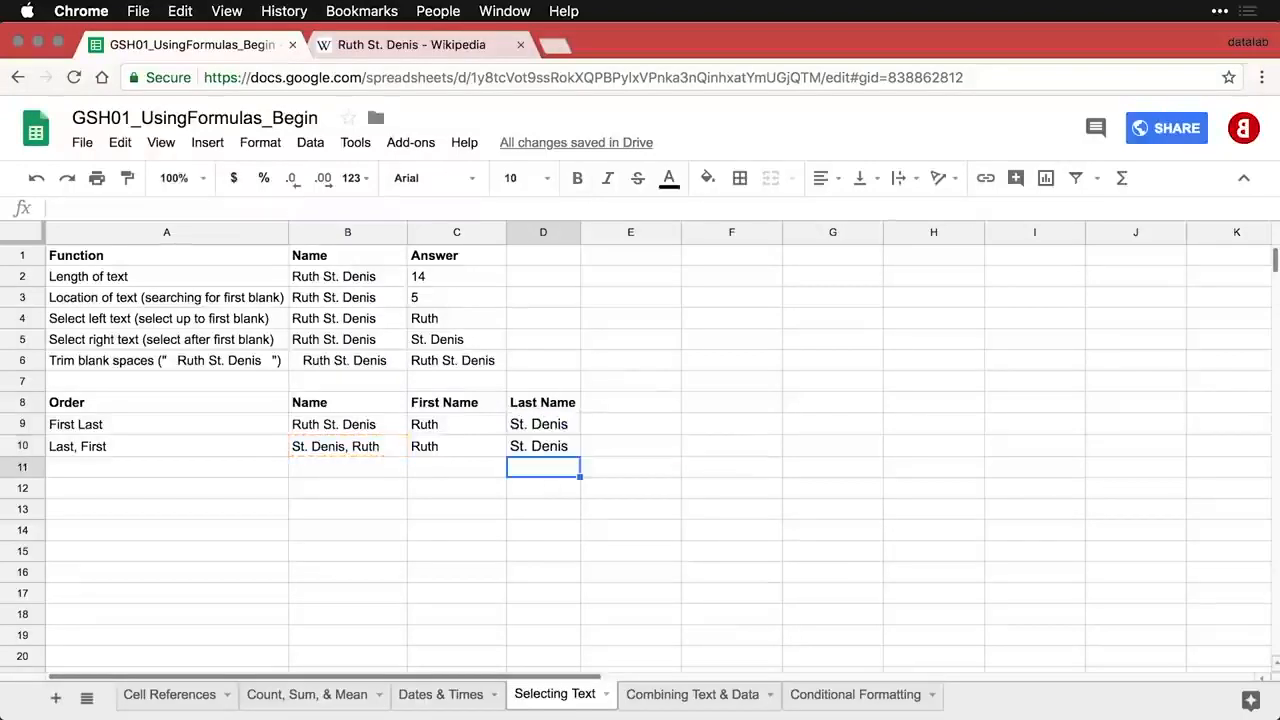
pyautogui.press('Up')
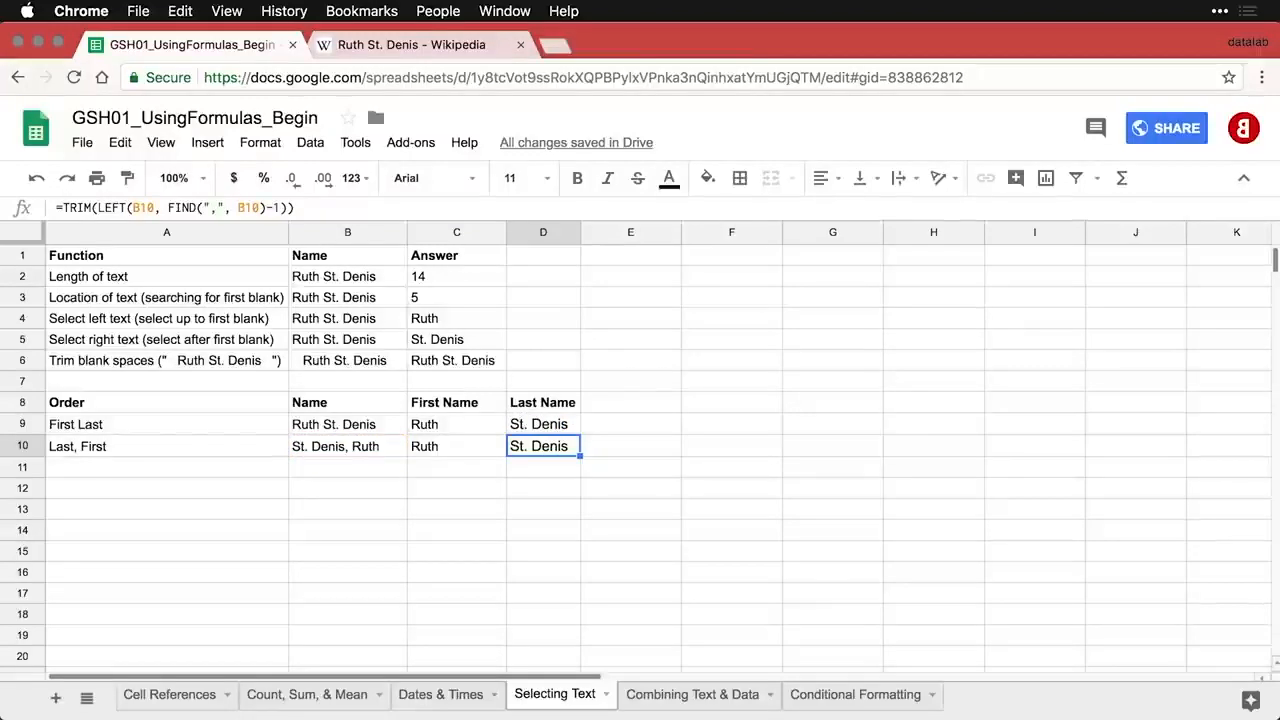
pyautogui.hotkey('ctrl', '`')
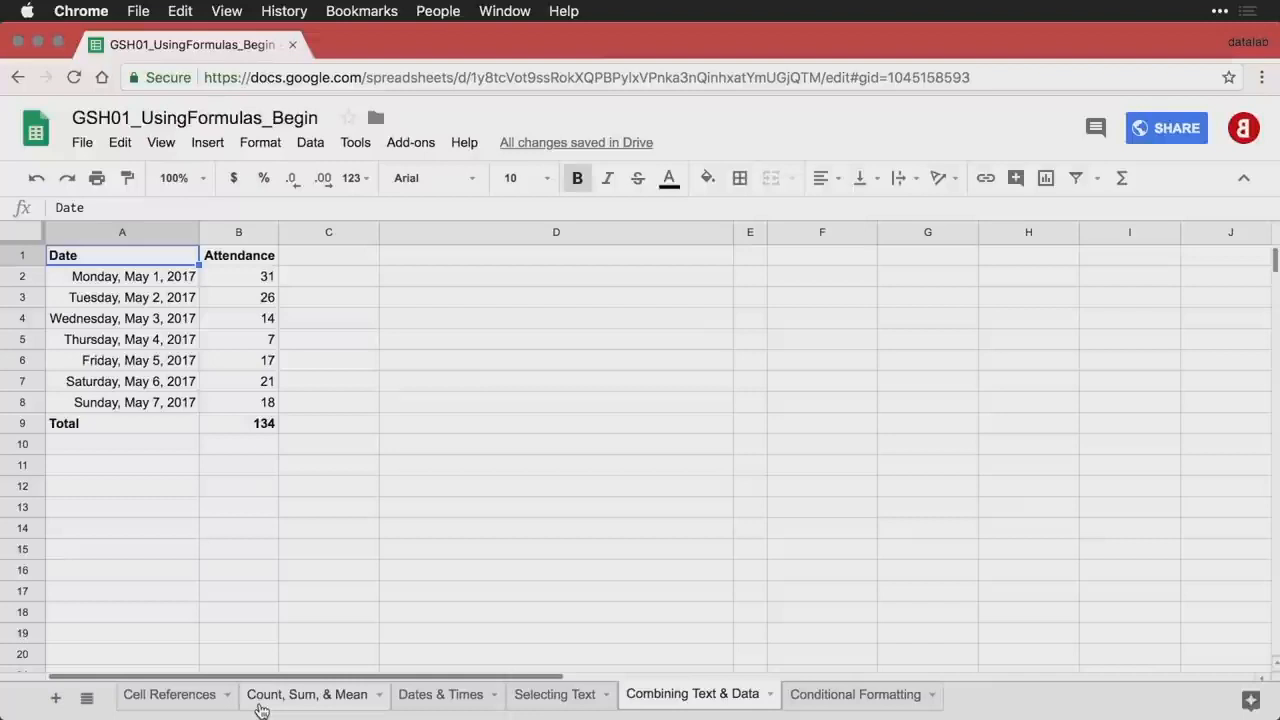
pyautogui.click(178, 285)
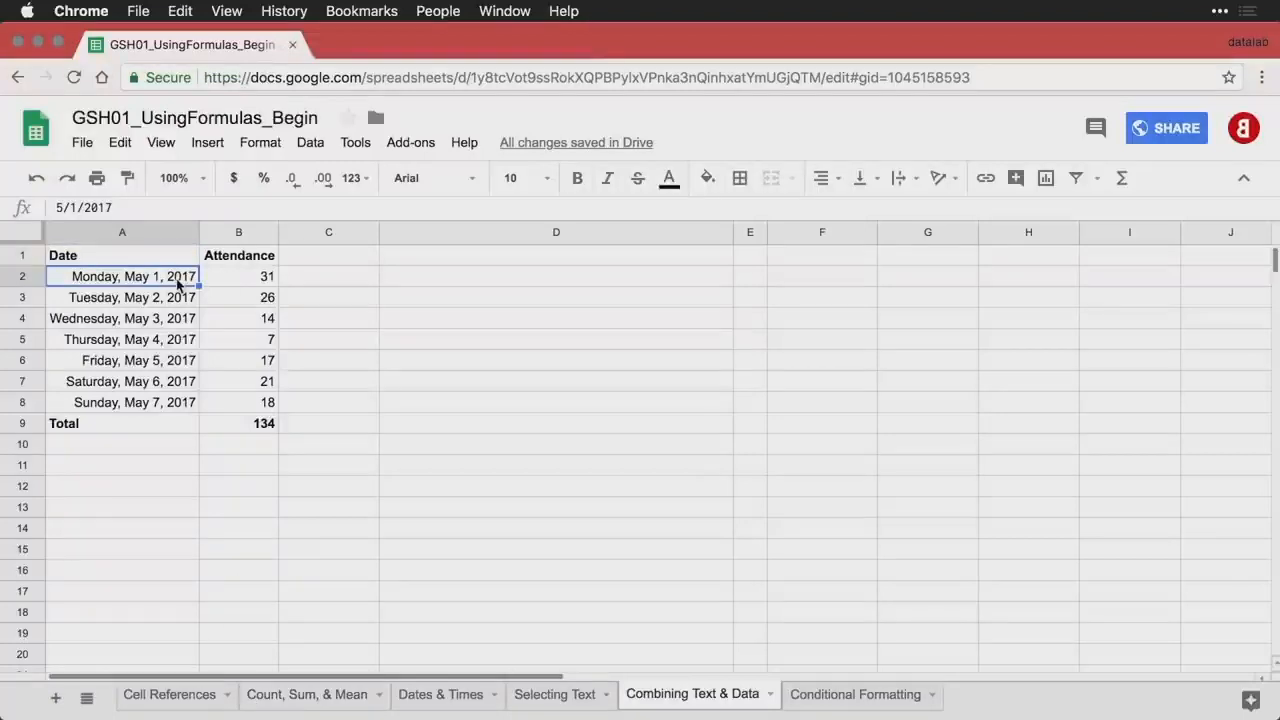
pyautogui.press('Down')
pyautogui.press('Down')
pyautogui.press('Down')
pyautogui.press('Down')
pyautogui.press('Down')
pyautogui.press('Down')
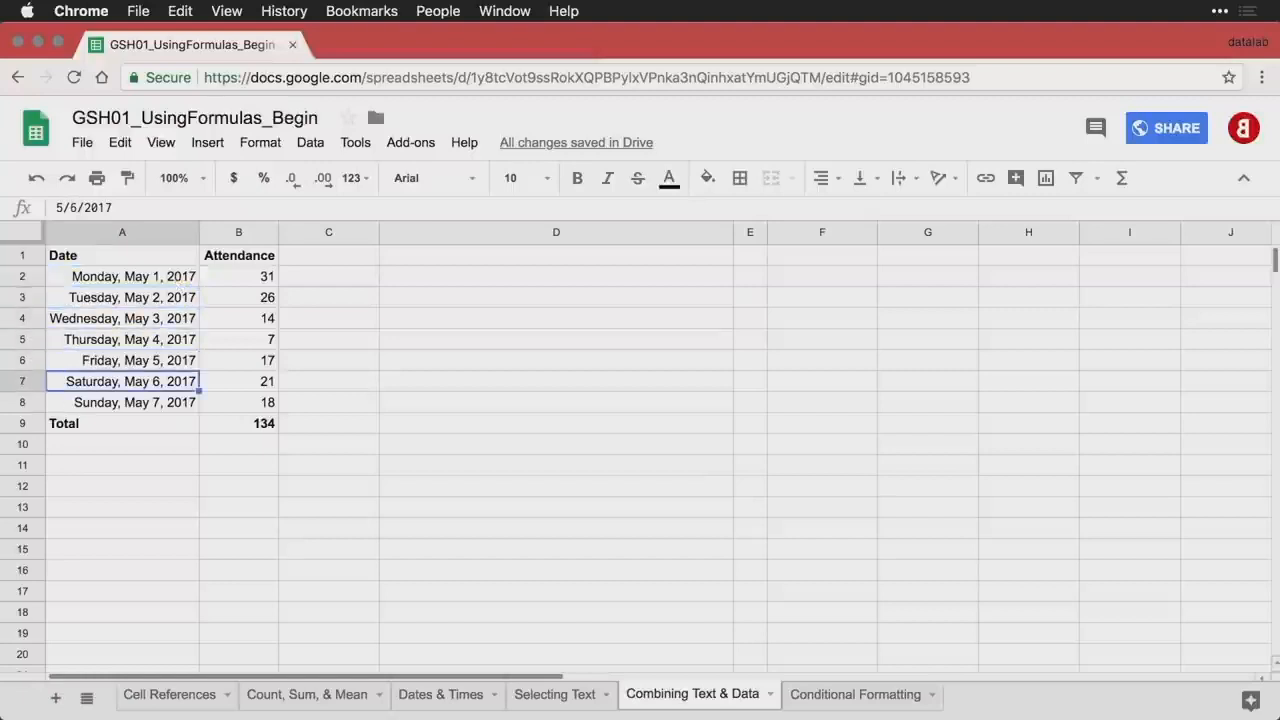
pyautogui.press('Up')
pyautogui.press('Up')
pyautogui.press('Up')
pyautogui.press('Up')
pyautogui.press('Up')
pyautogui.press('Up')
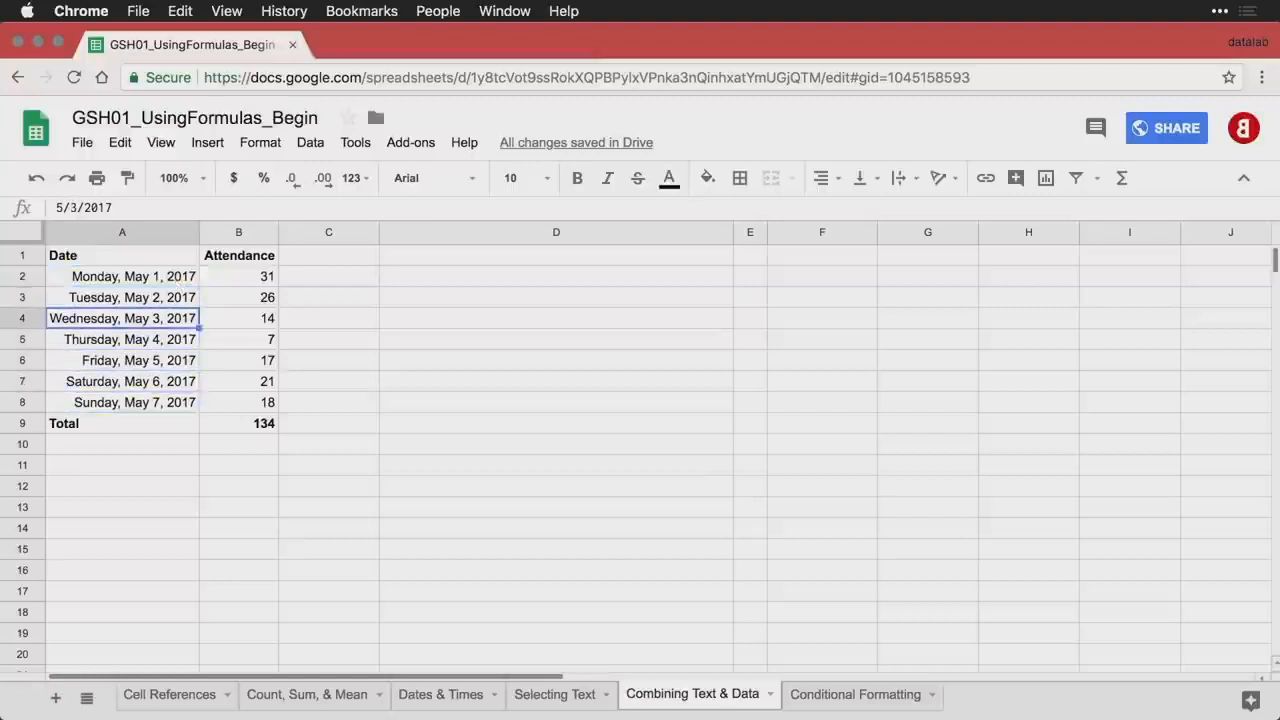
pyautogui.press('Right')
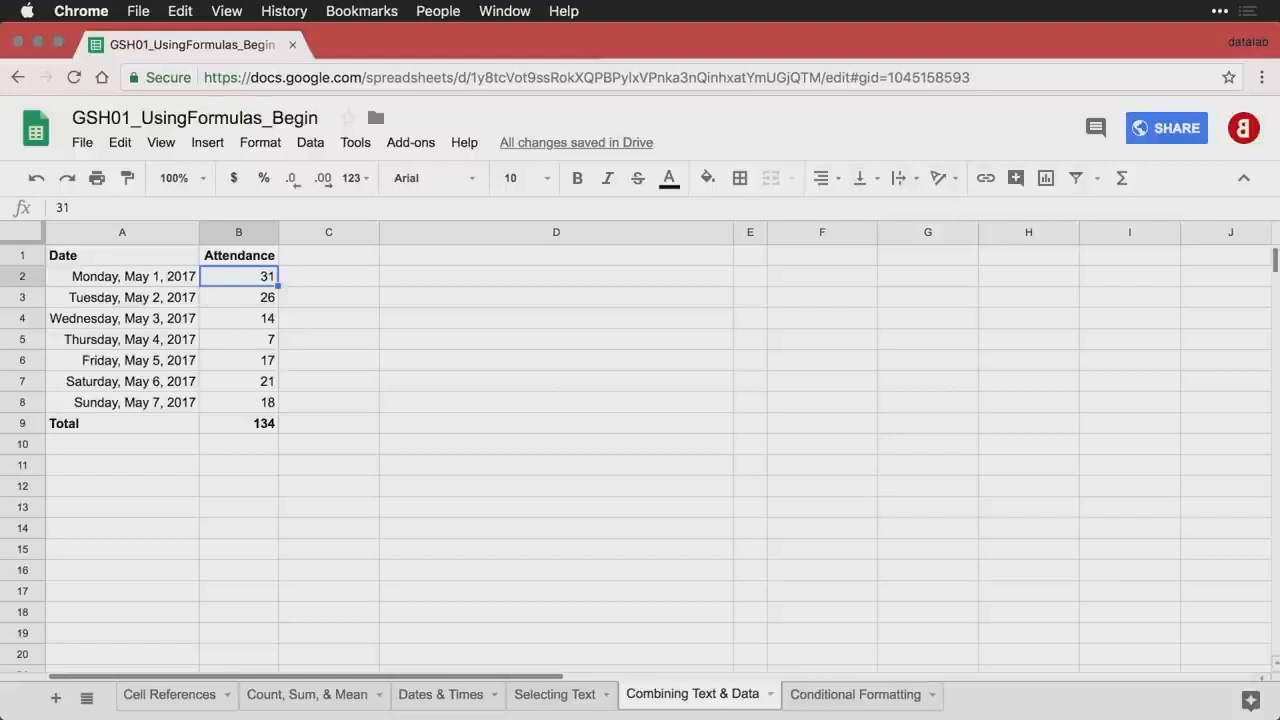
pyautogui.press('Down')
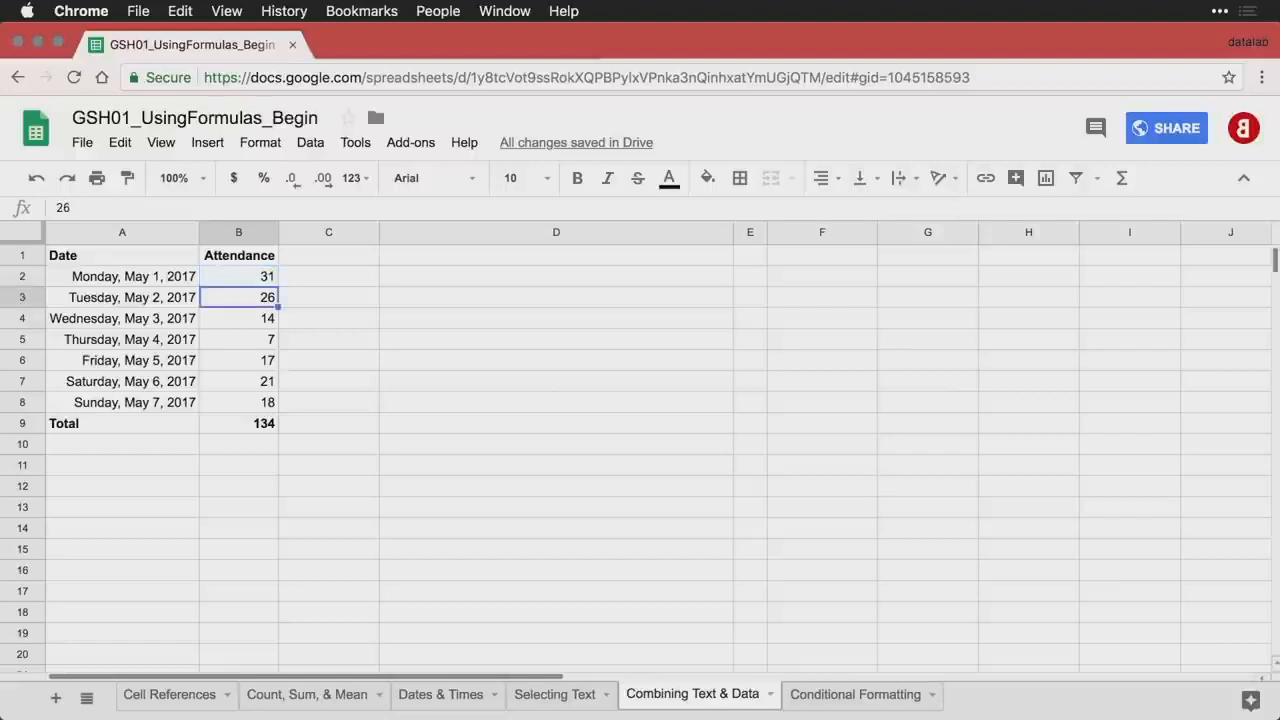
pyautogui.press('Down')
pyautogui.press('Down')
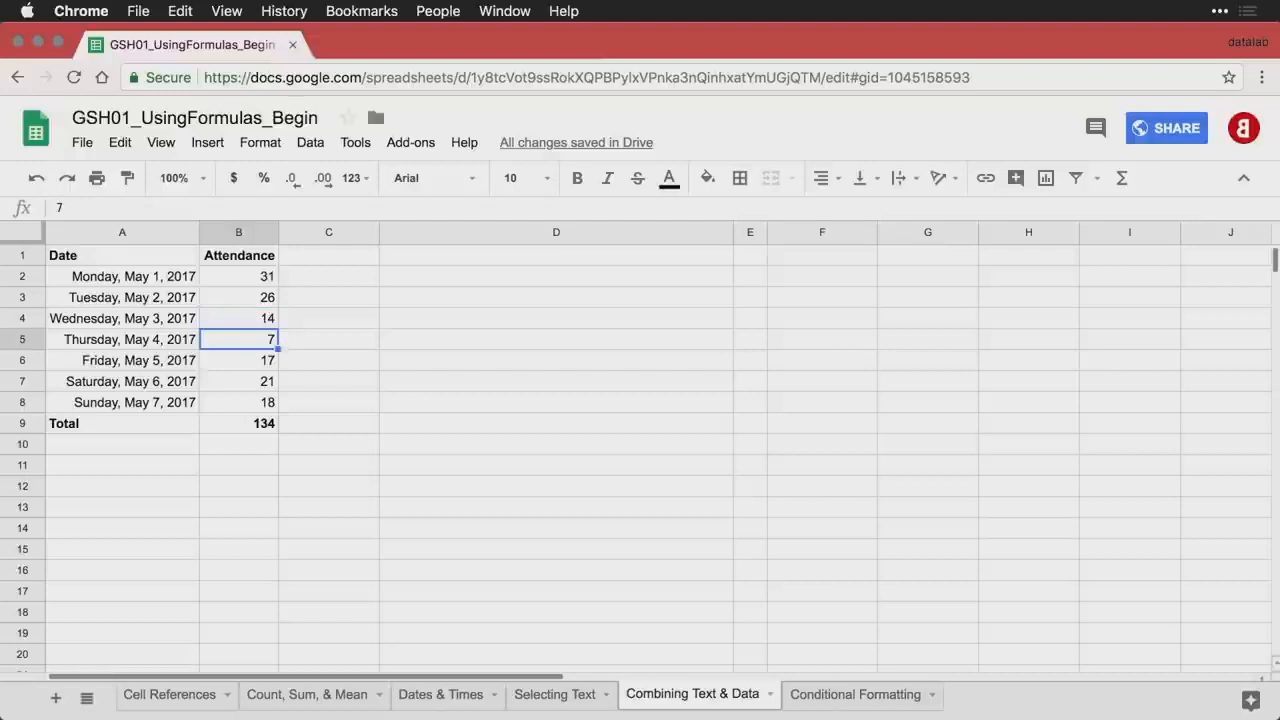
pyautogui.press('Down')
pyautogui.press('Down')
pyautogui.press('Down')
pyautogui.press('Down')
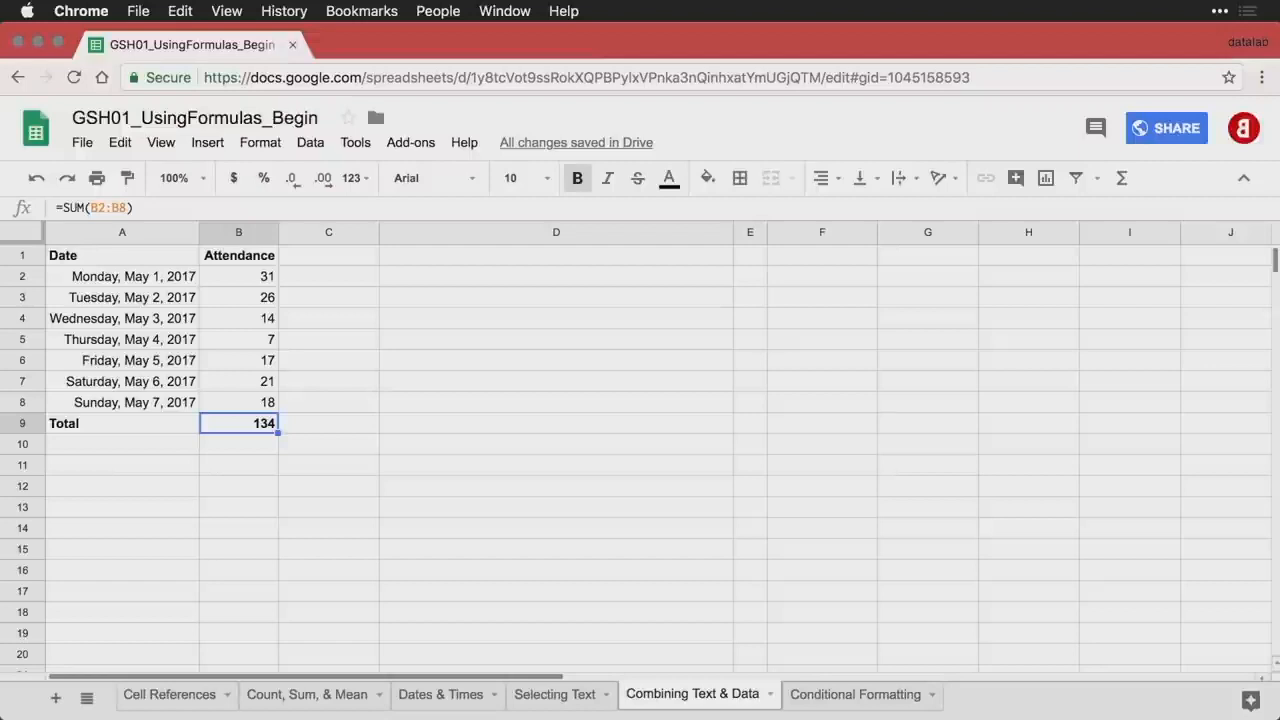
pyautogui.press('Right')
pyautogui.press('Right')
pyautogui.press('Up')
pyautogui.press('Up')
pyautogui.press('Up')
pyautogui.press('Up')
pyautogui.press('Up')
pyautogui.press('Up')
pyautogui.press('Up')
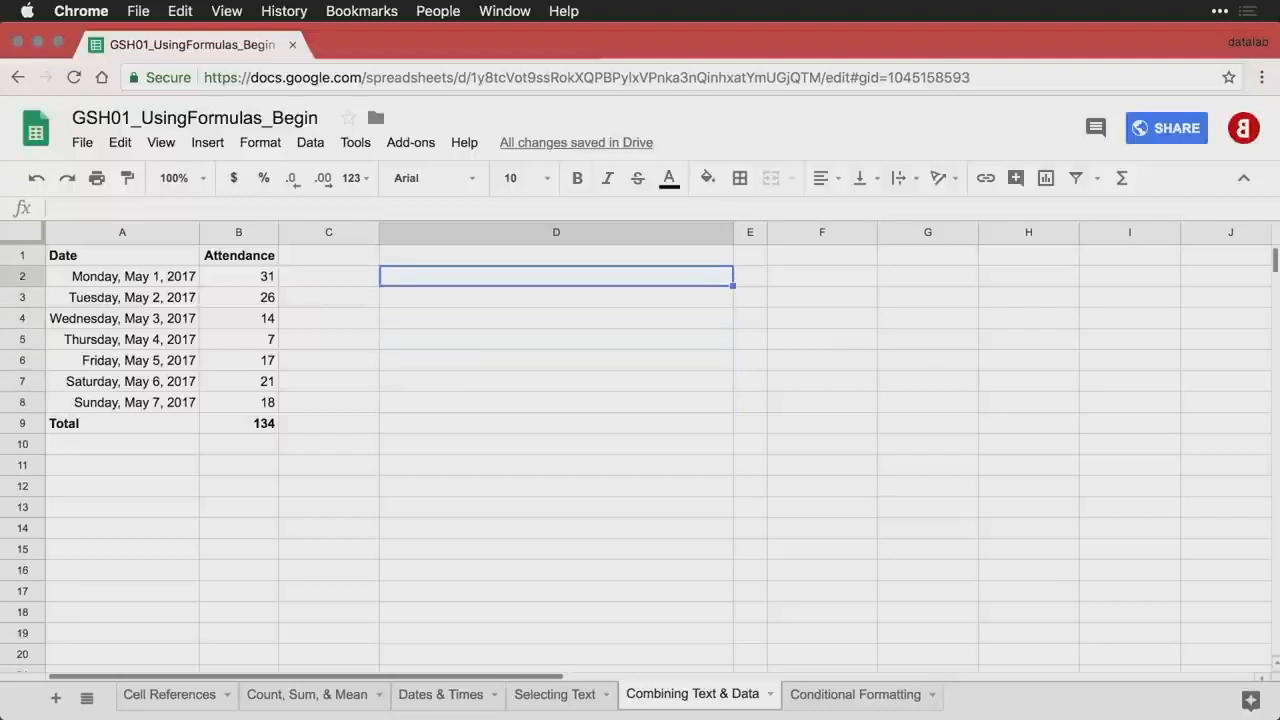
# - Put 'You had a total of' in D2 and =SUM(B2:B8) in E2
pyautogui.write('You had a total of')
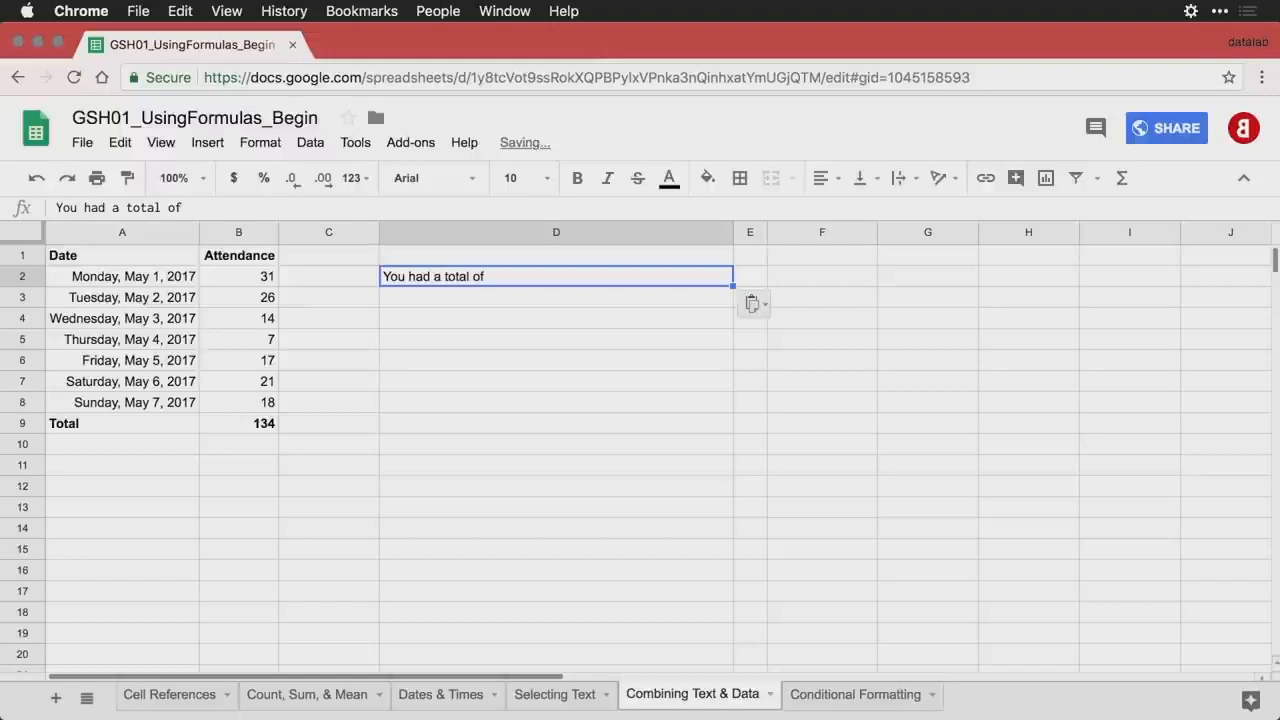
pyautogui.press('Right')
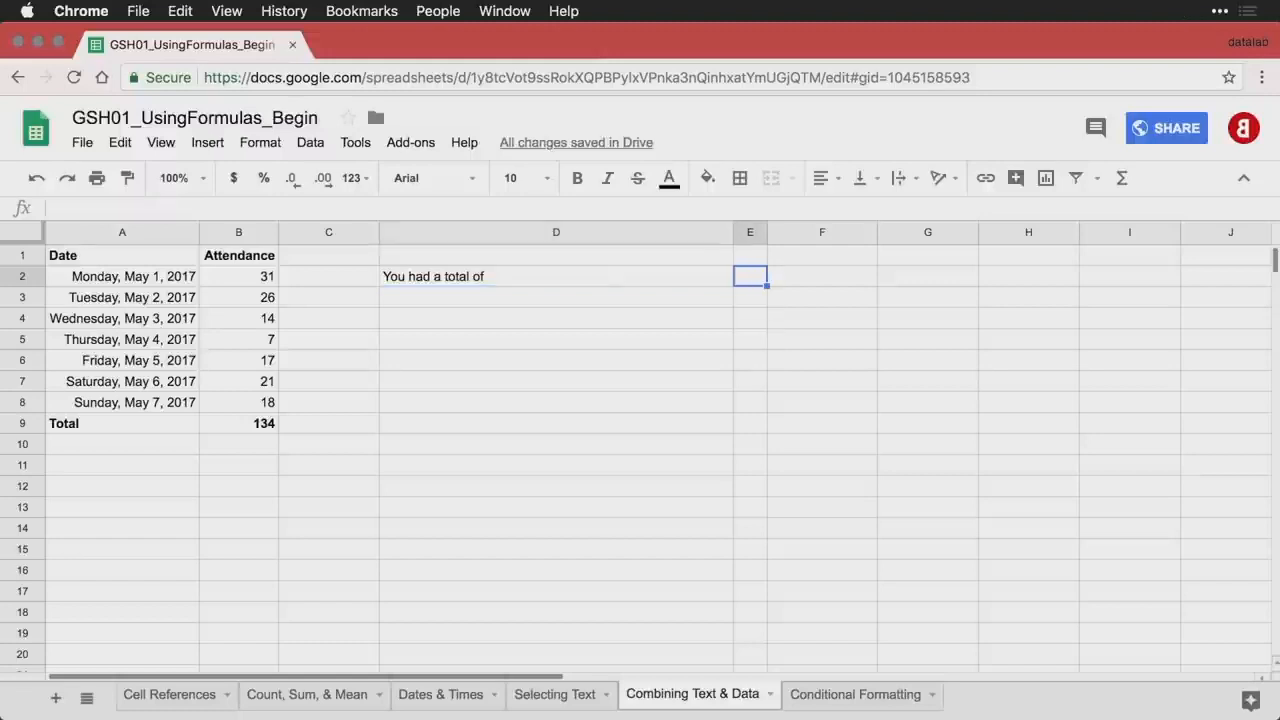
pyautogui.write('=SUM(B2:B8)')
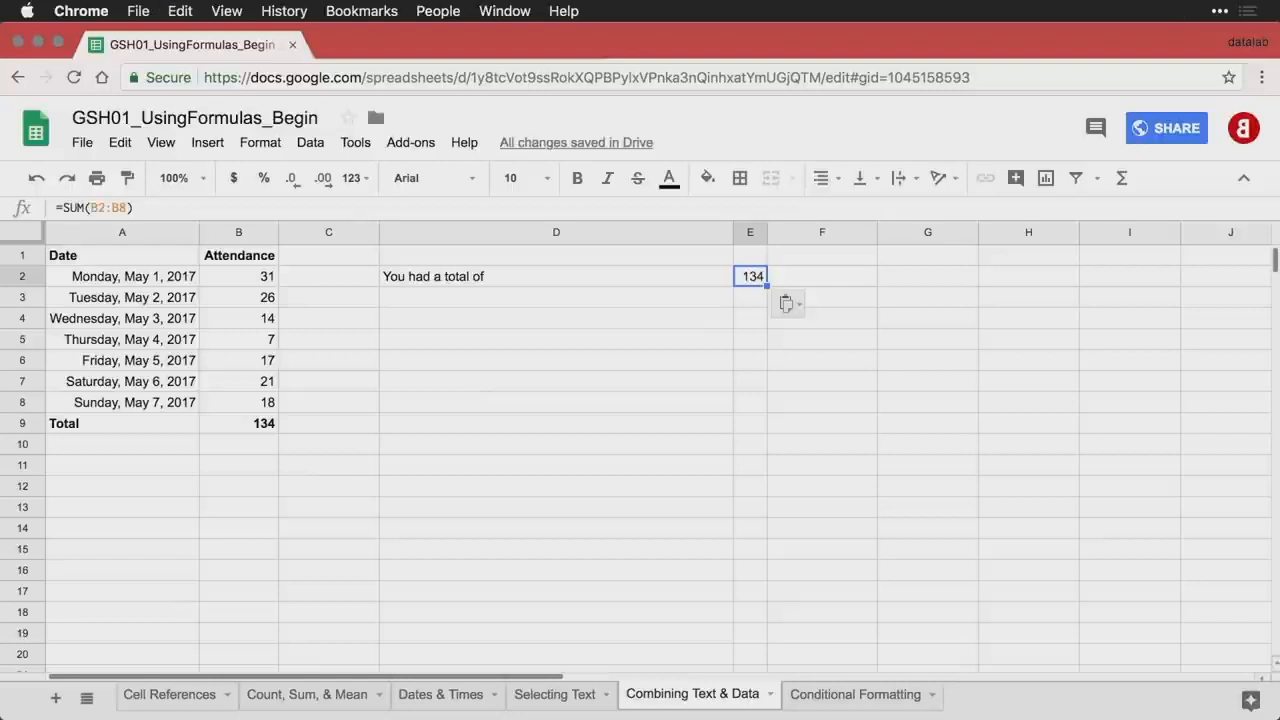
pyautogui.hotkey('ctrl', '`')
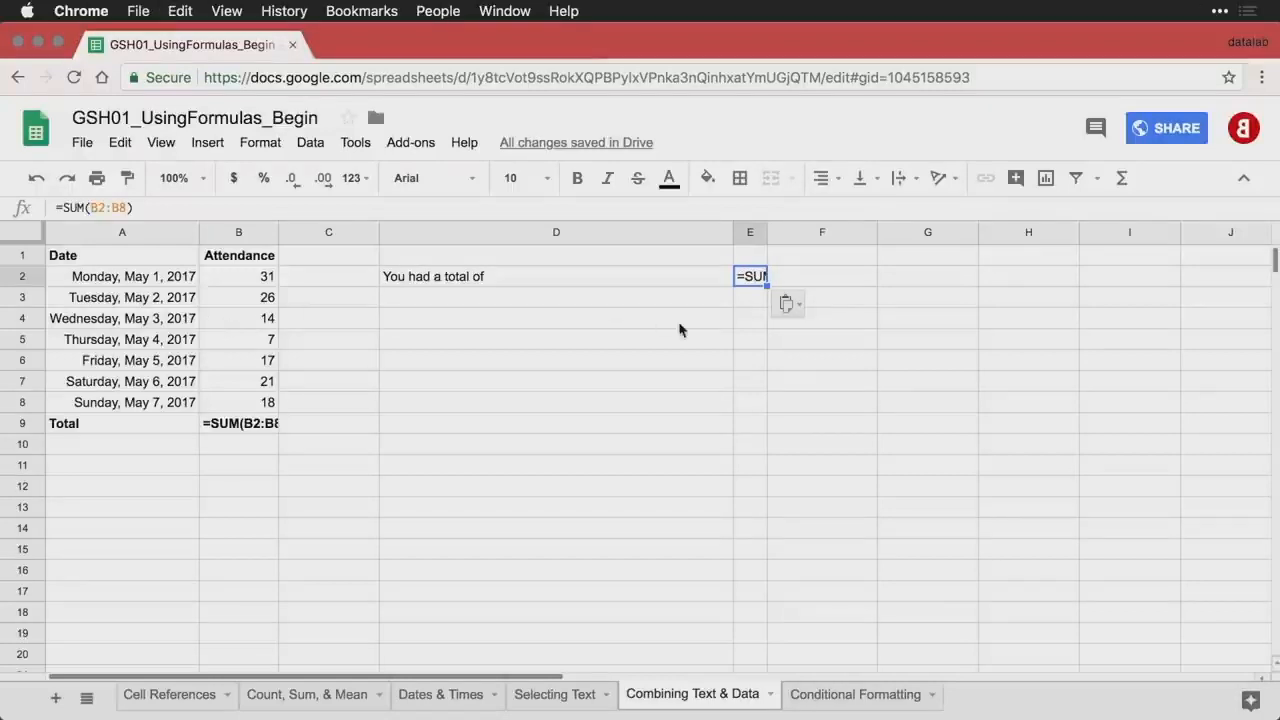
pyautogui.doubleClick(749, 285)
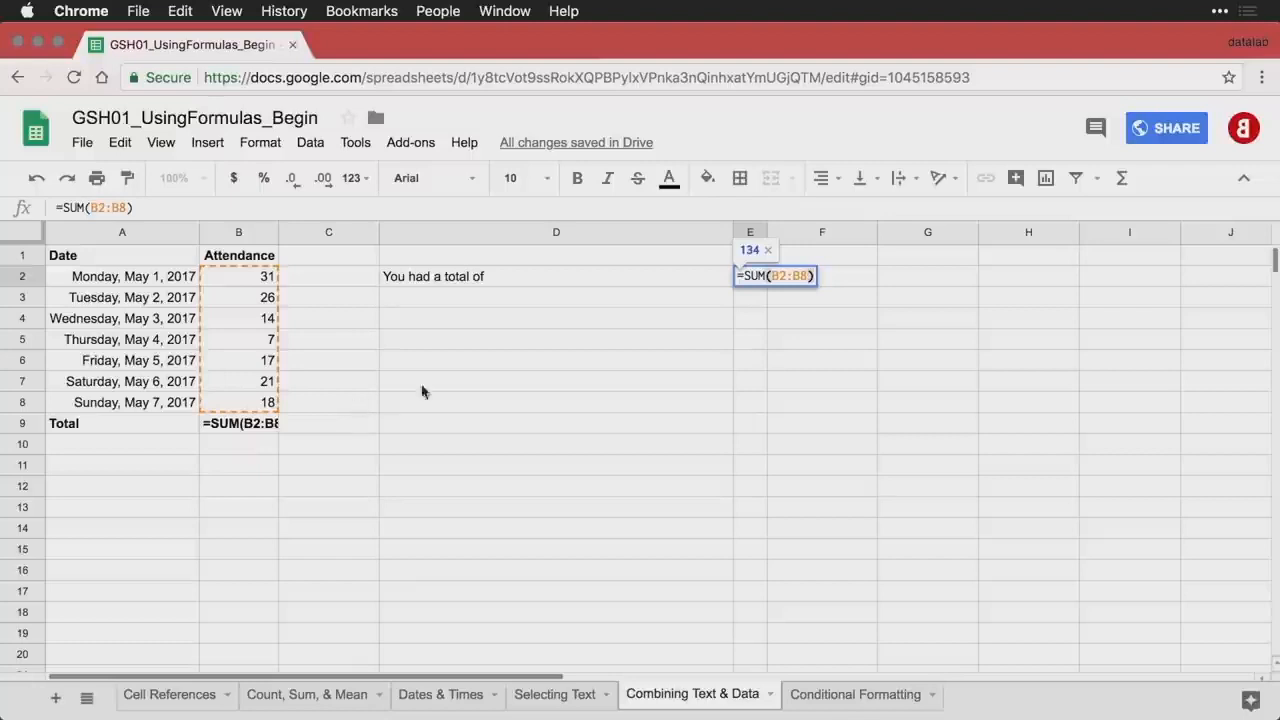
# - Put 'visitors this week.' in F2 and check the three row-2 pieces
pyautogui.click(846, 287)
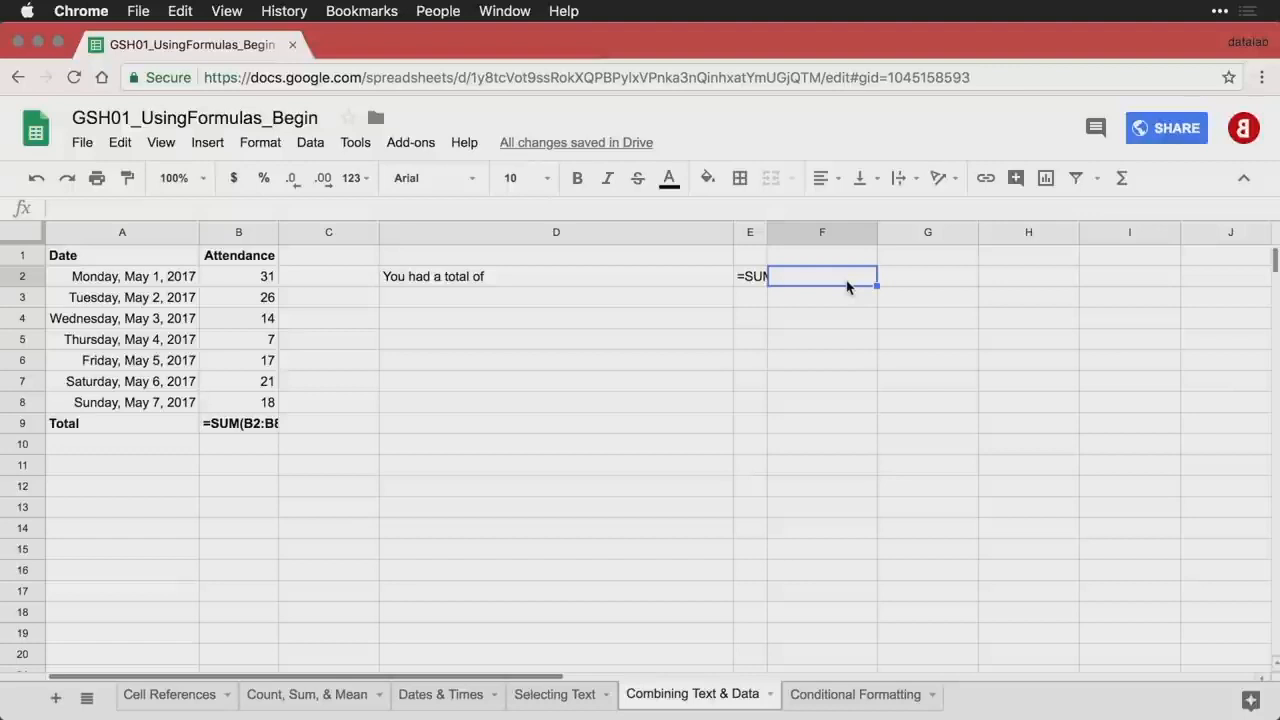
pyautogui.hotkey('ctrl', '`')
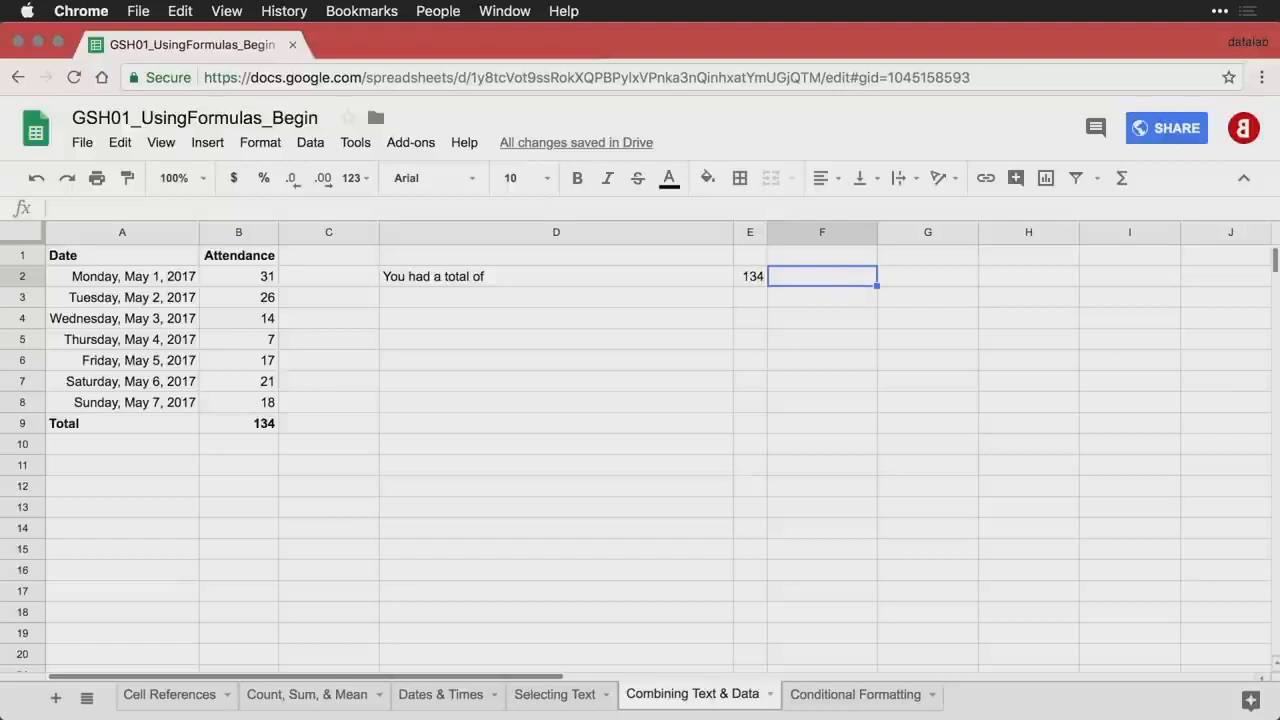
pyautogui.write('visitors this week.')
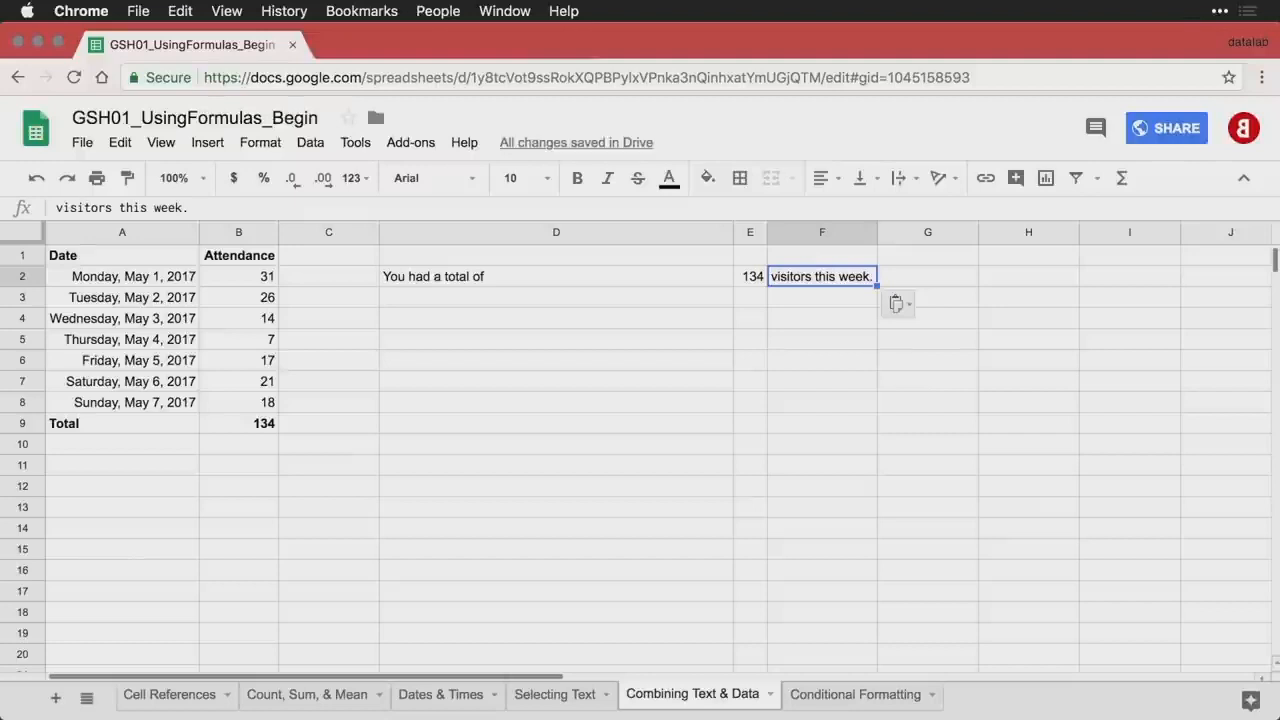
pyautogui.click(659, 285)
pyautogui.press('Right')
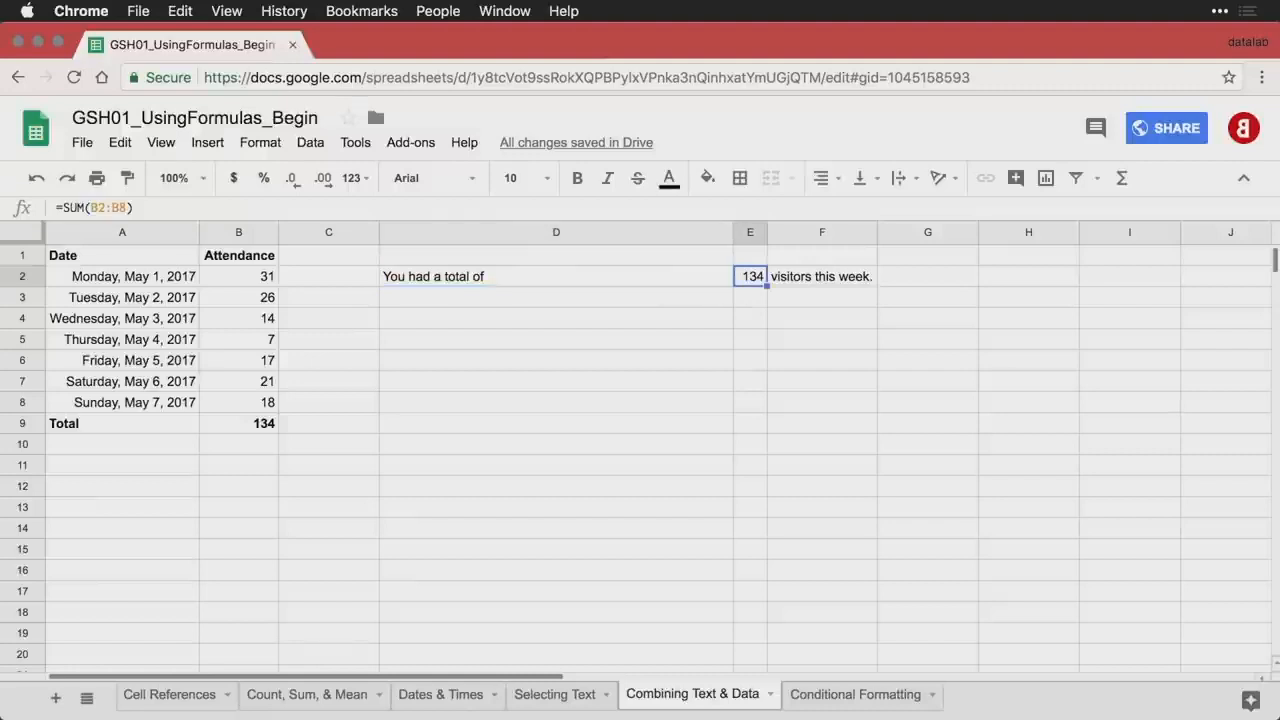
pyautogui.press('Right')
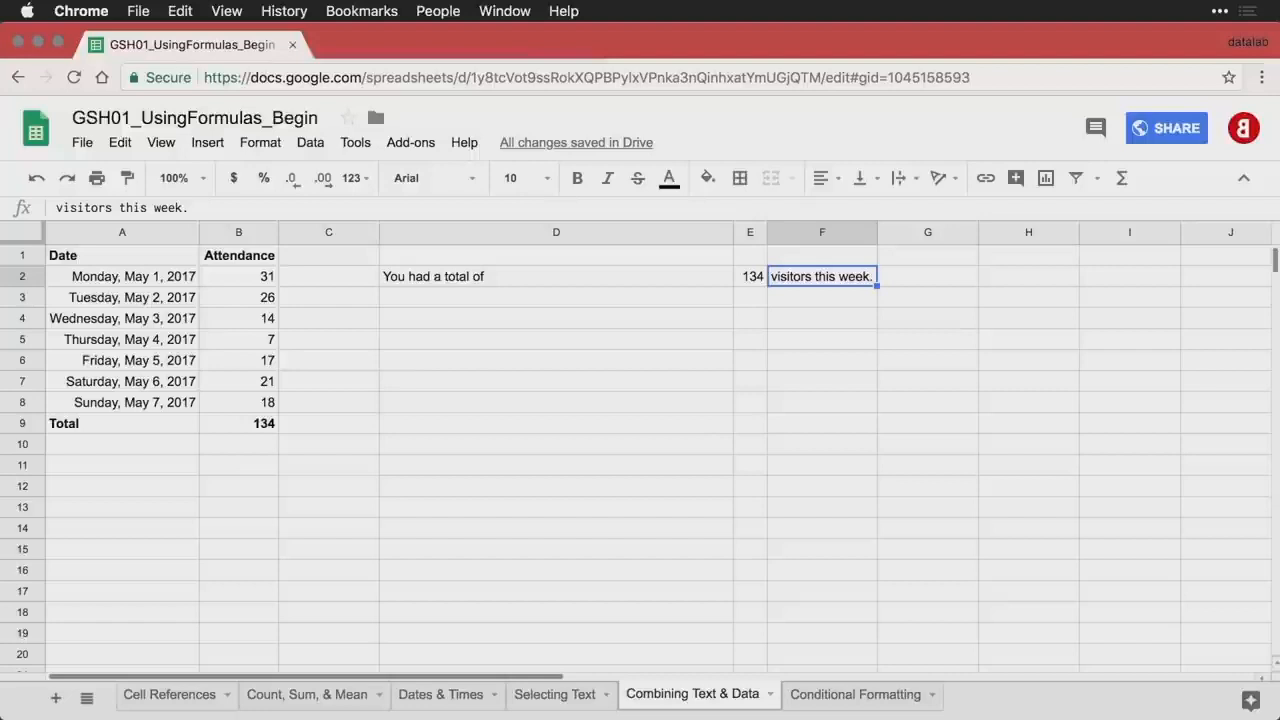
pyautogui.press('Down')
pyautogui.press('Left')
pyautogui.press('Left')
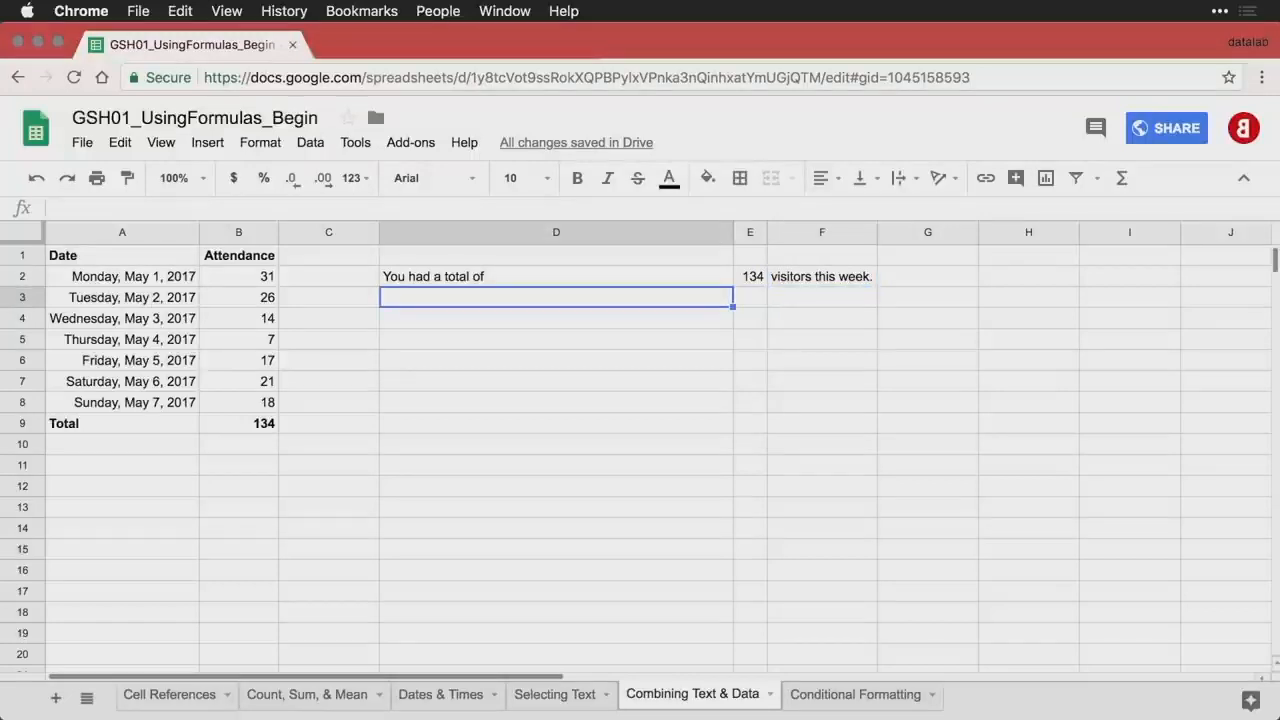
# - Enter =D2 & E2 & F2 in D3 to join the pieces without spaces
pyautogui.write('=D2 & E2 & F2')
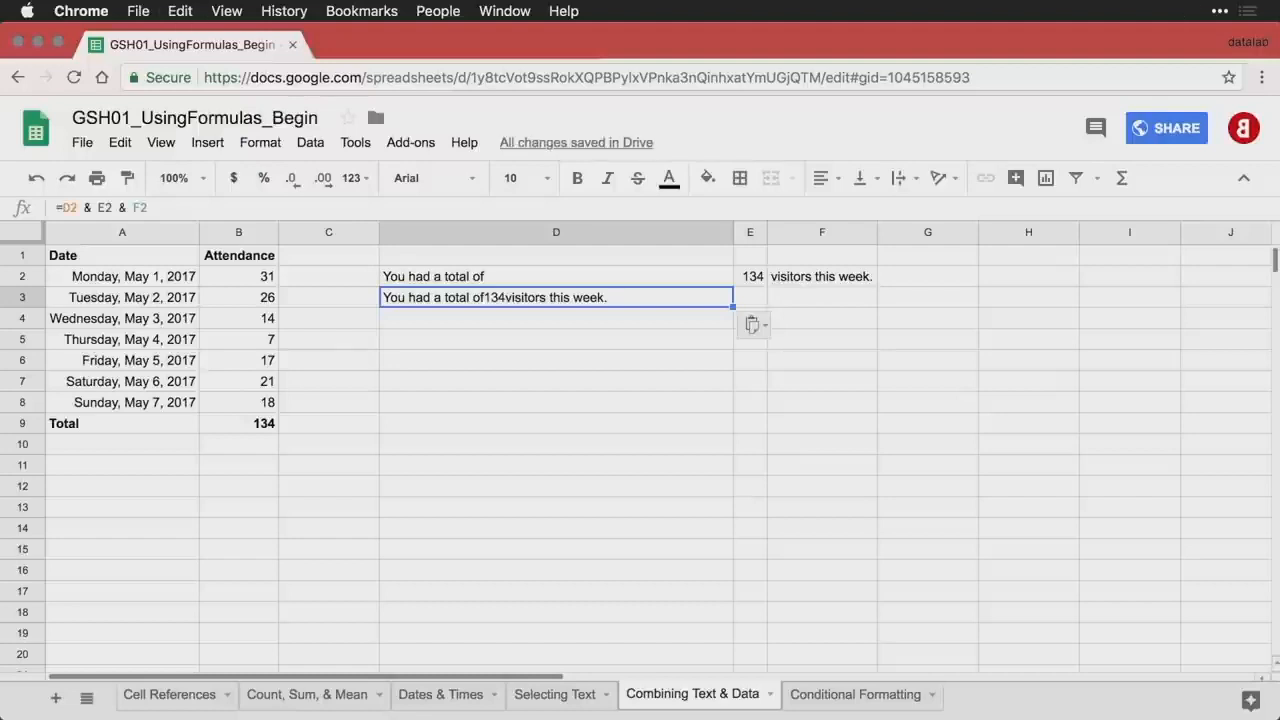
pyautogui.hotkey('ctrl', '`')
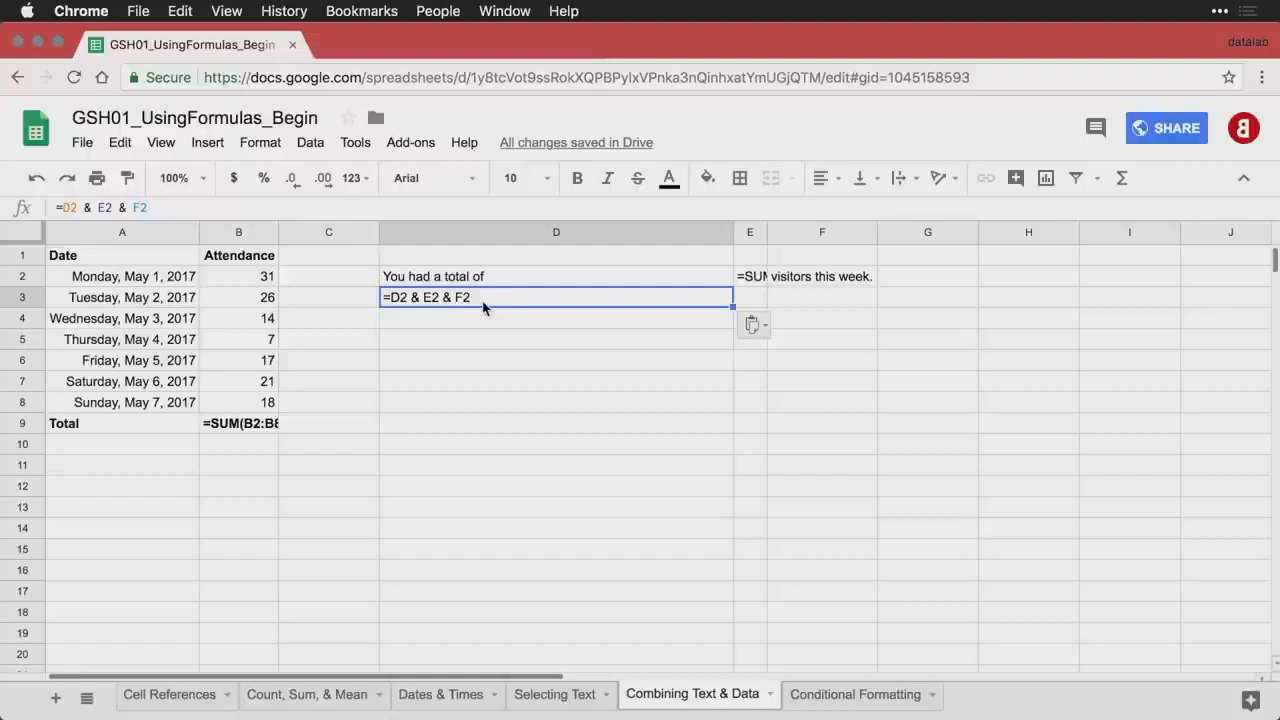
pyautogui.hotkey('ctrl', '`')
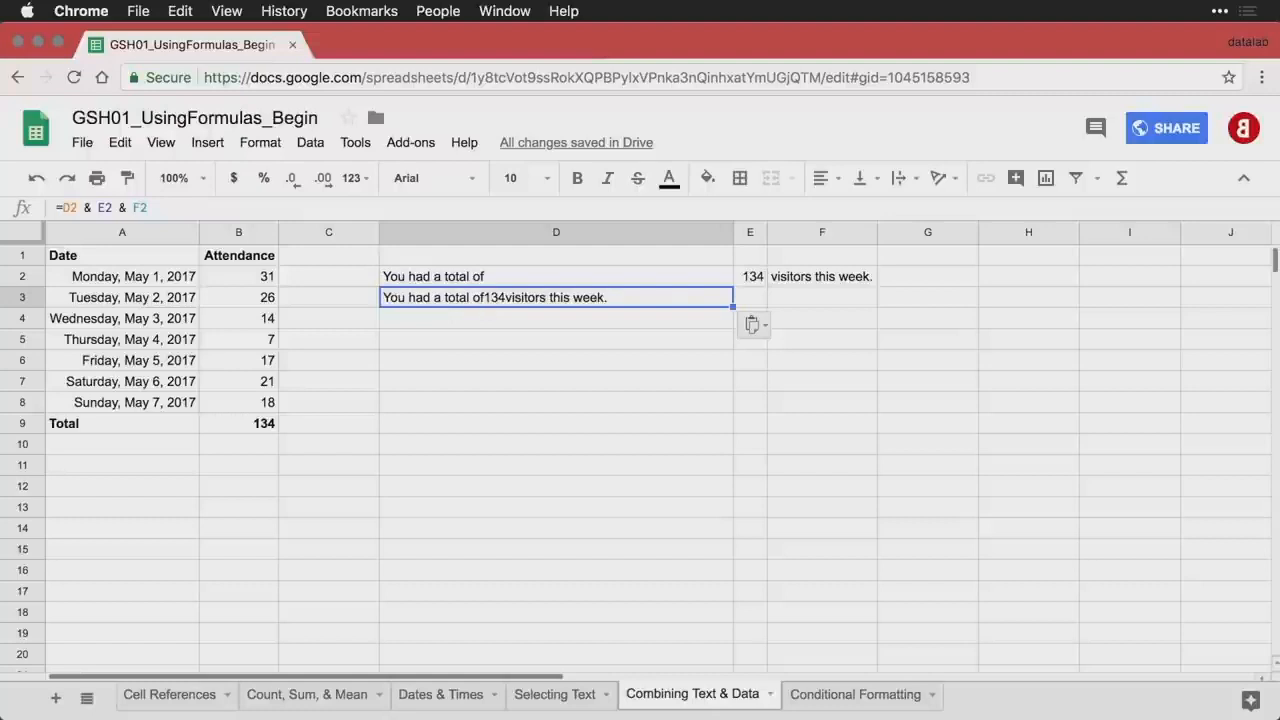
# - Enter =D2 & " " & E2 & " " & F2 in D4 for the spaced sentence
pyautogui.click(492, 325)
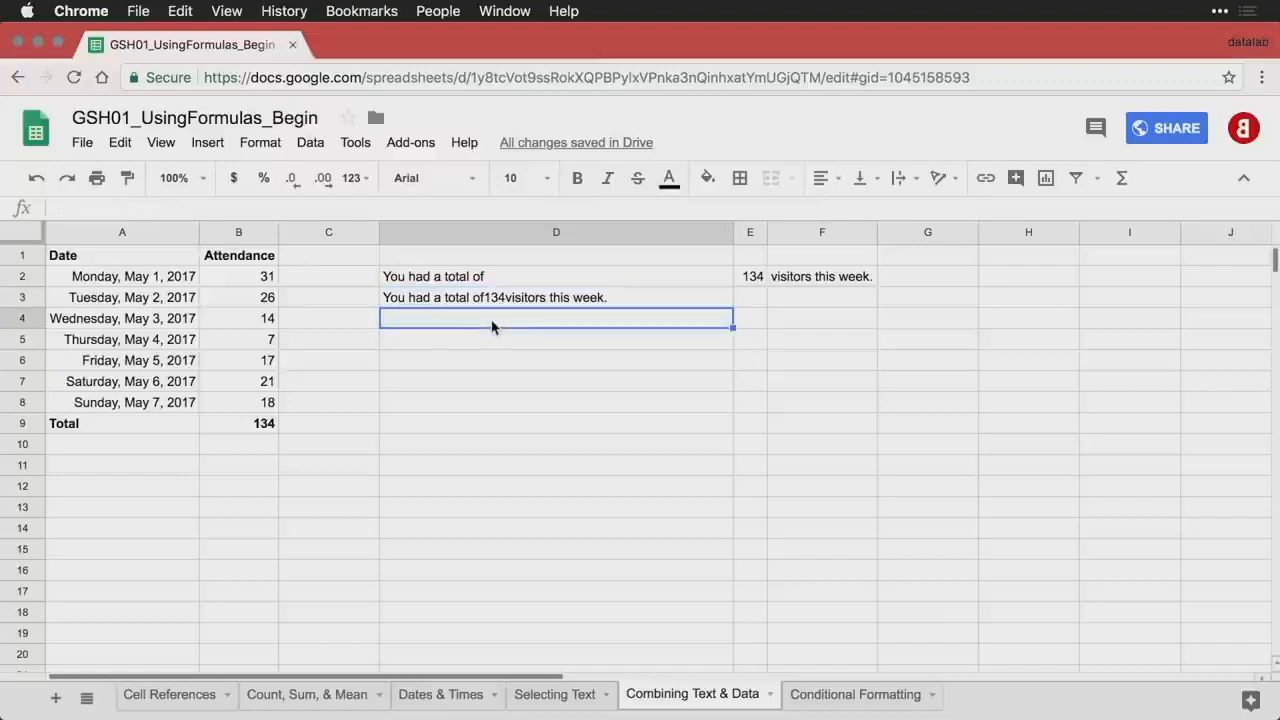
pyautogui.write('=D2 & " " & E2 & " " & F2')
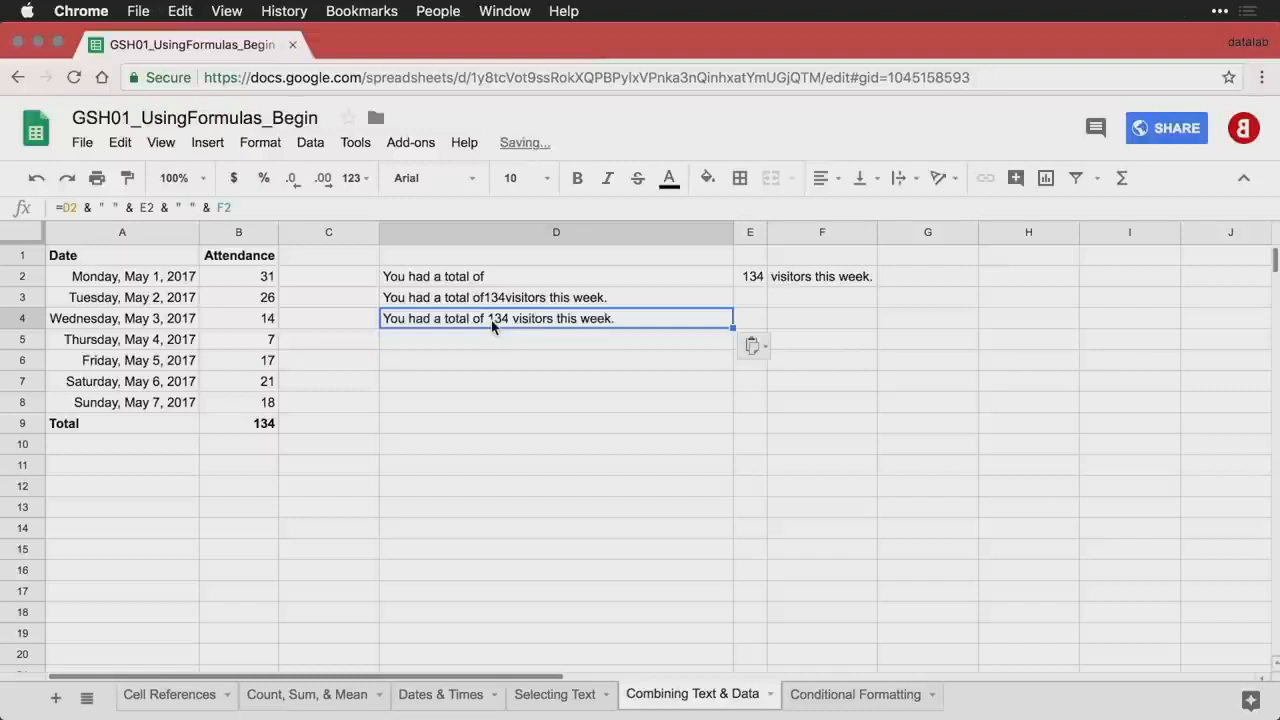
pyautogui.hotkey('ctrl', '`')
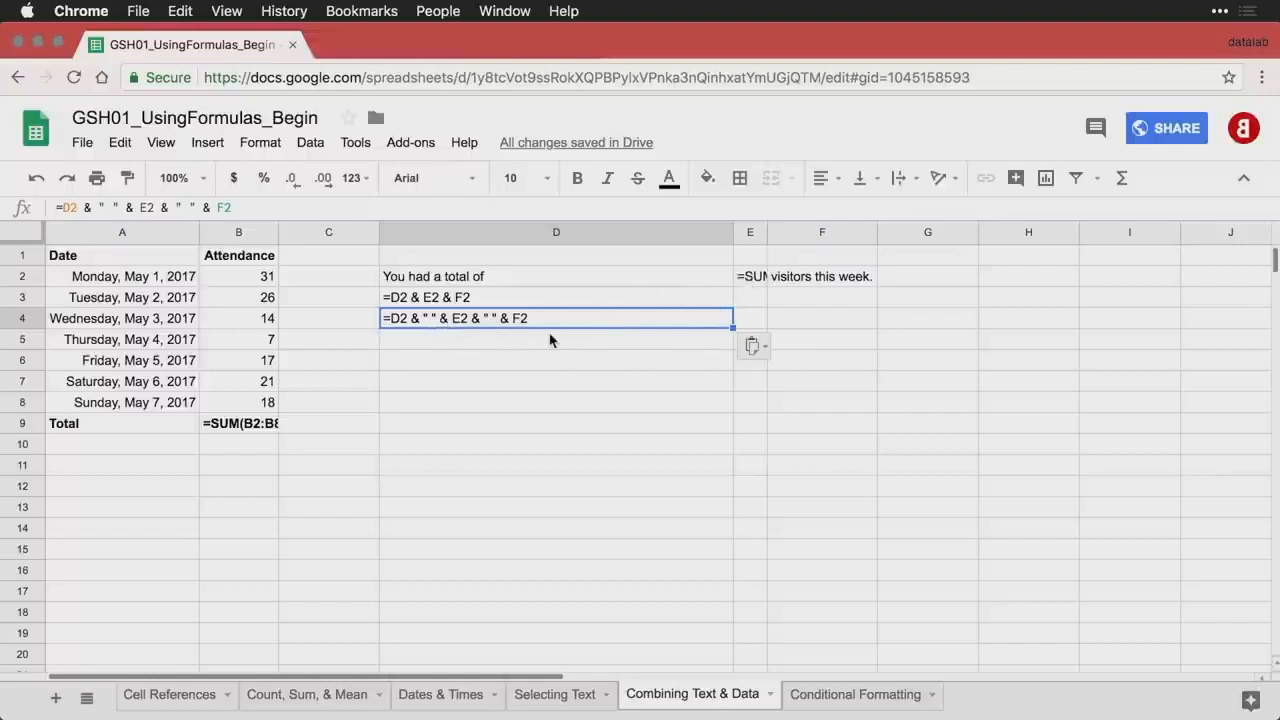
pyautogui.press('Return')
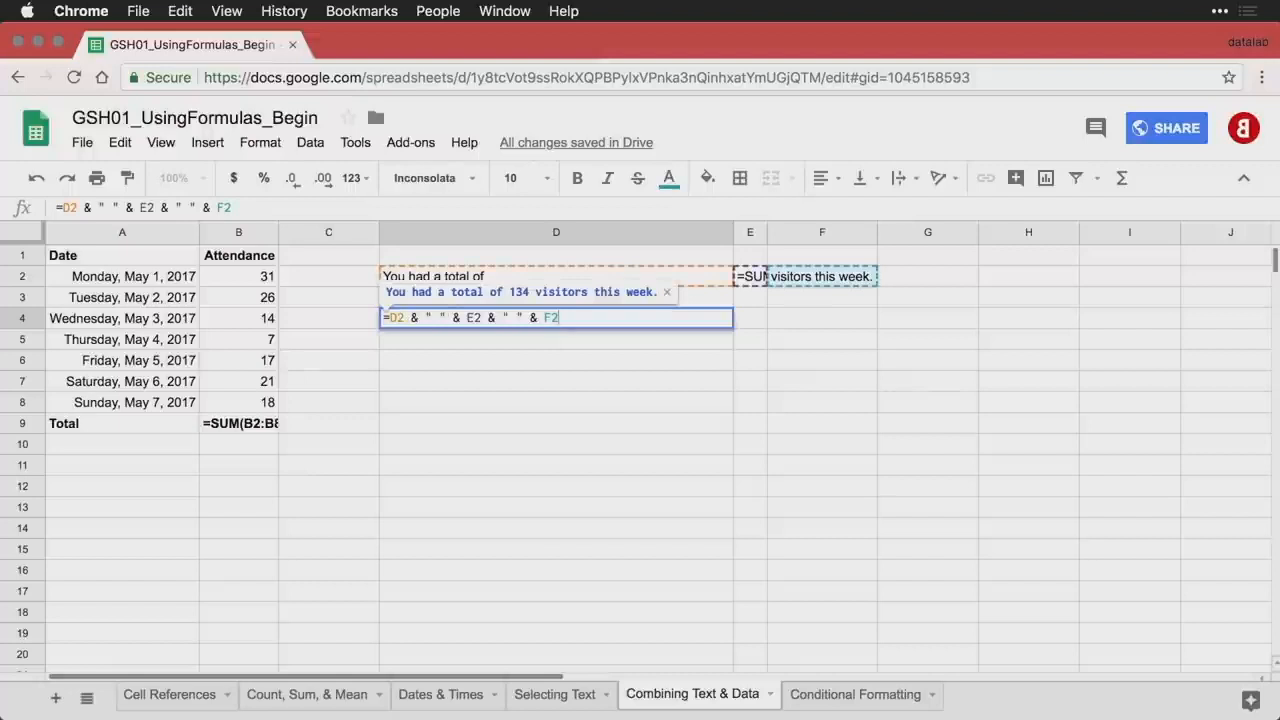
pyautogui.press('Return')
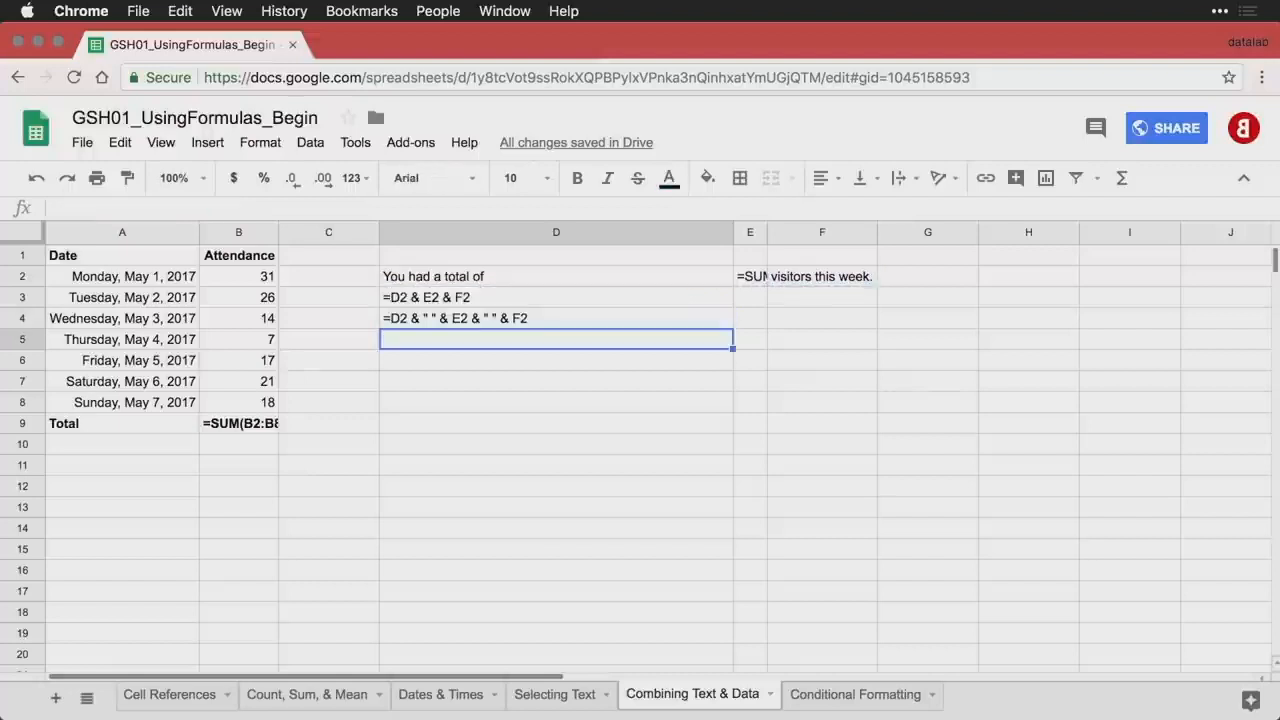
pyautogui.hotkey('ctrl', '`')
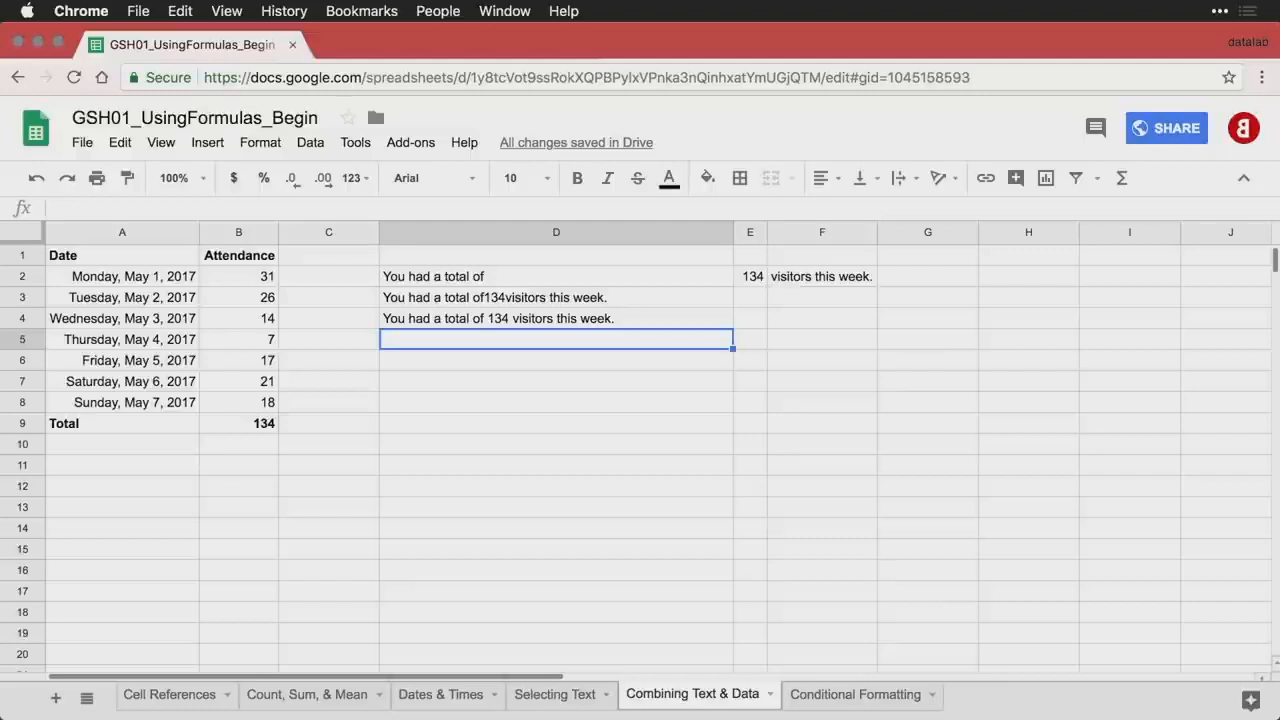
# - Enter =D2 & " " & SUM(B2:B8) & " " & F2 in D5
pyautogui.write('=D2 & " " & SUM(B2:B8) & " " & F2')
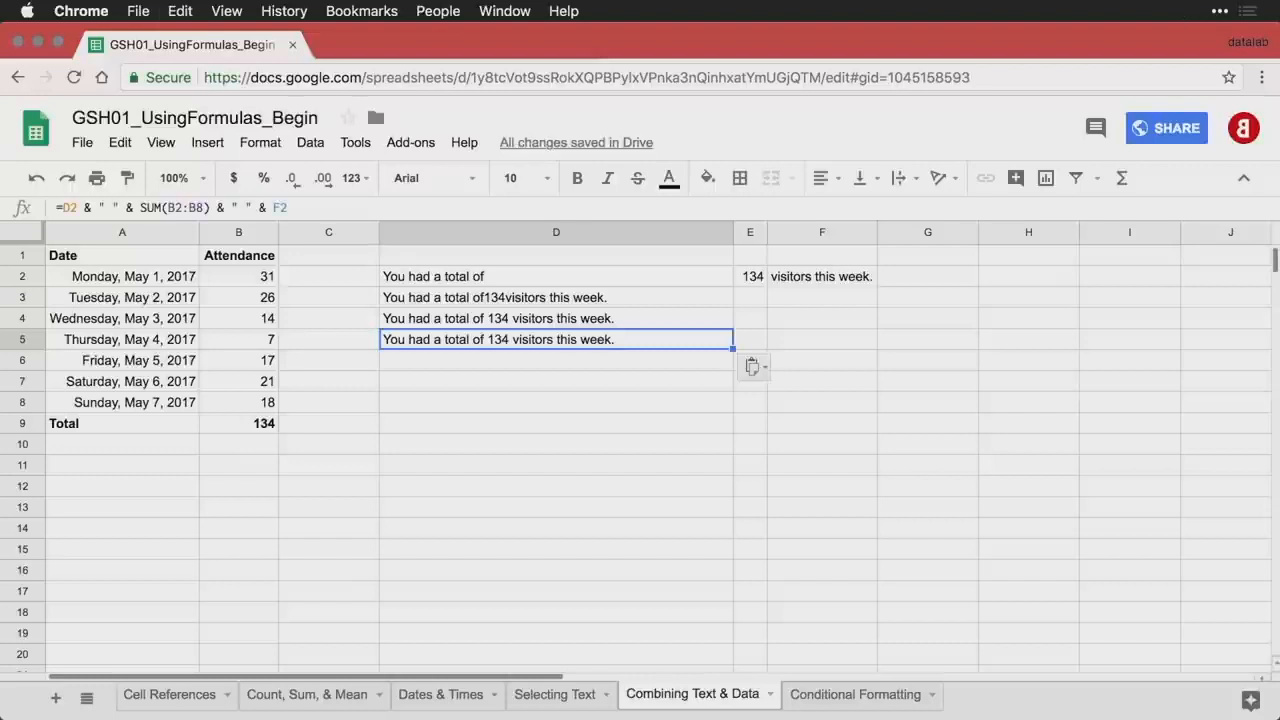
pyautogui.hotkey('ctrl', '`')
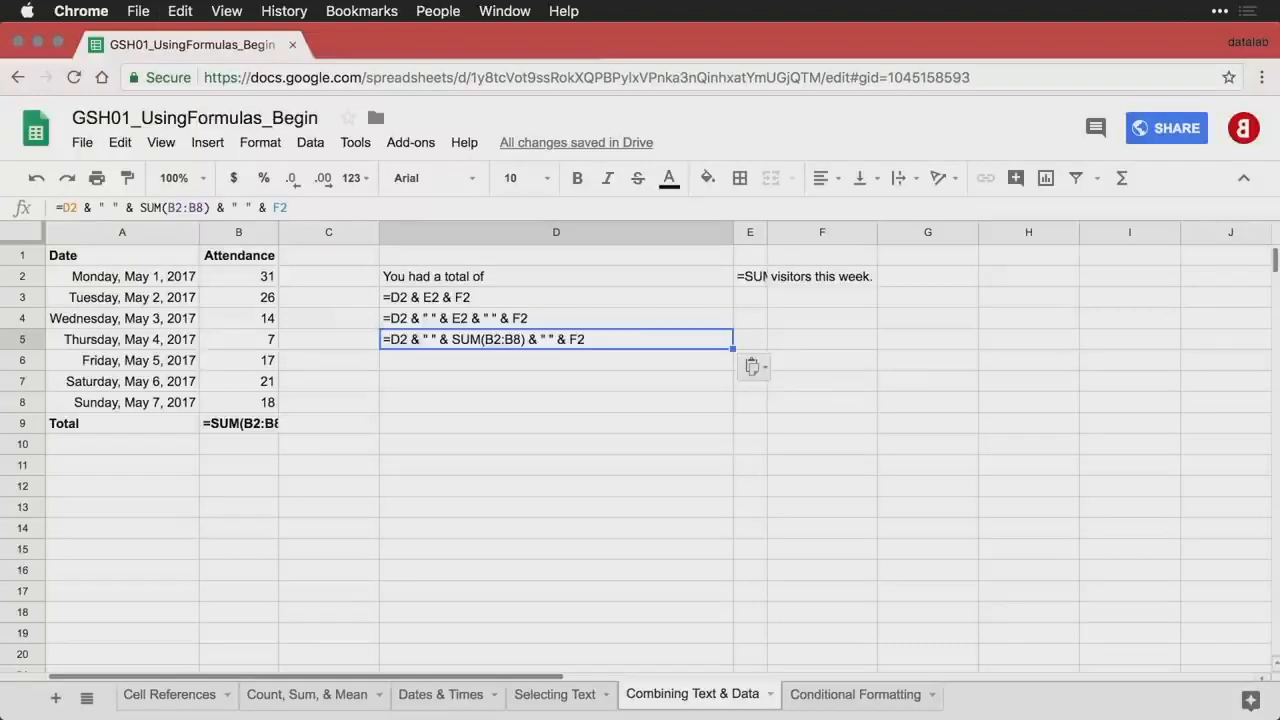
pyautogui.click(466, 321)
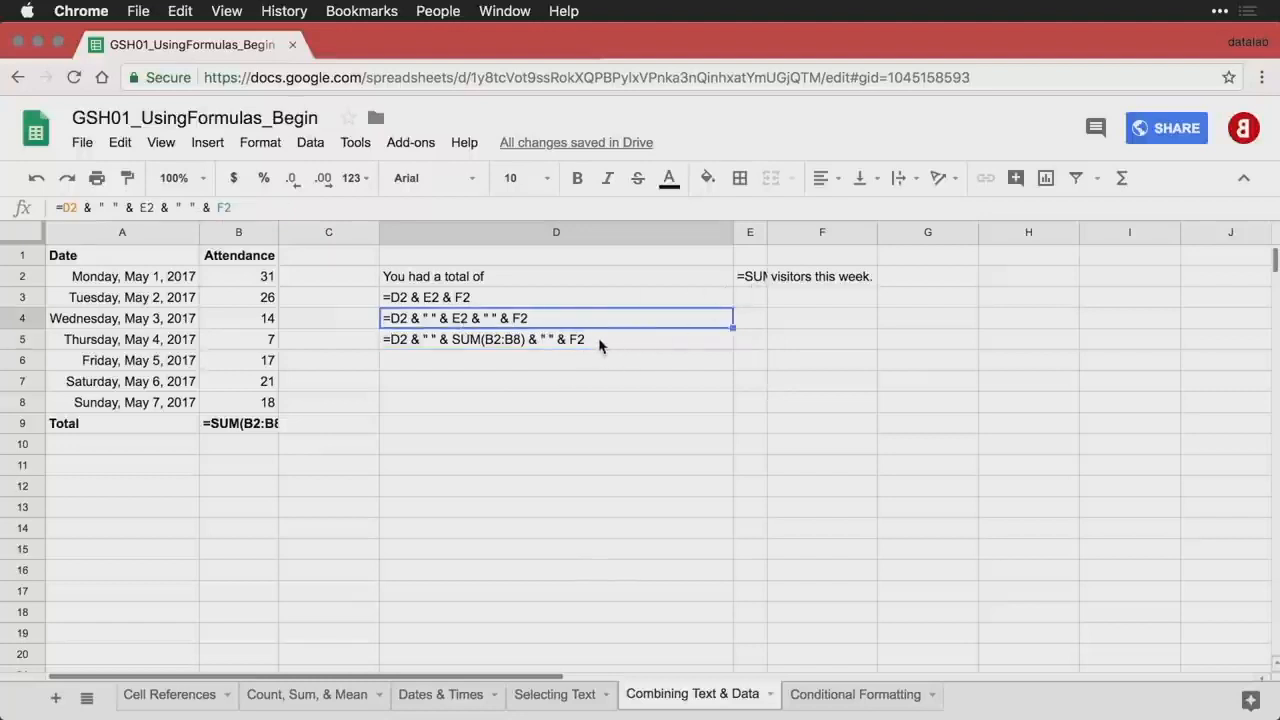
pyautogui.click(603, 345)
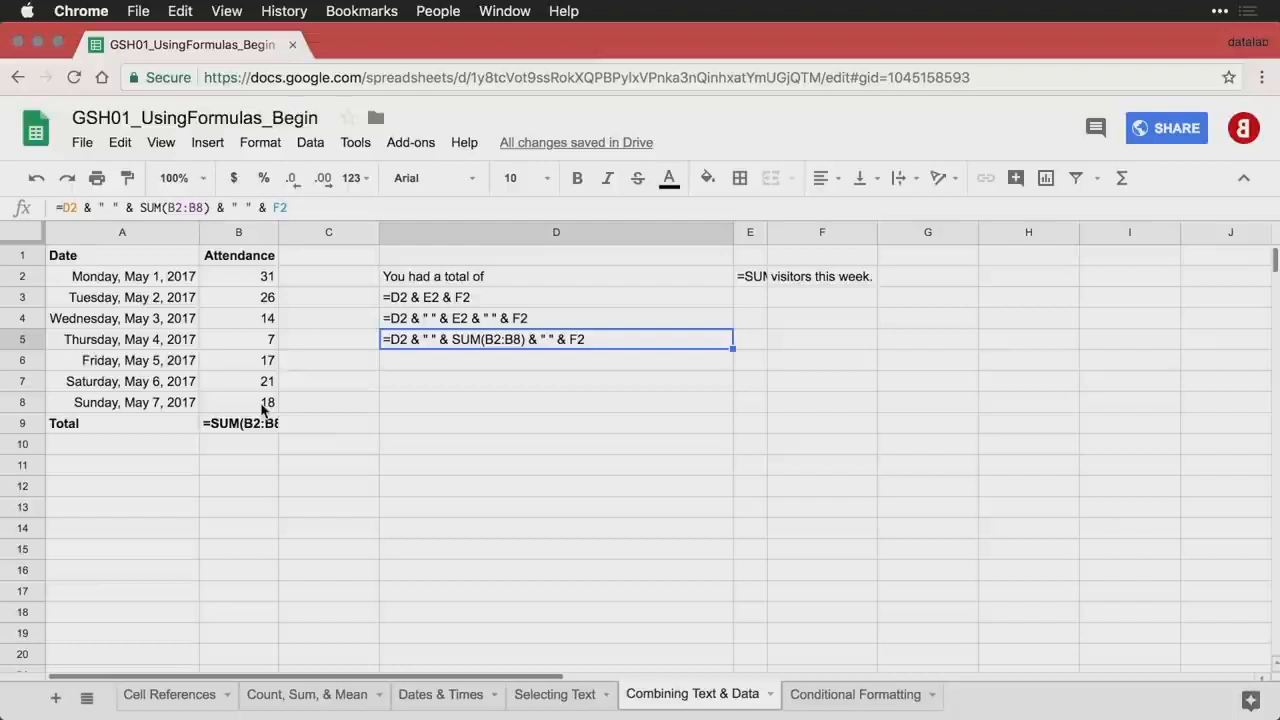
pyautogui.hotkey('ctrl', '`')
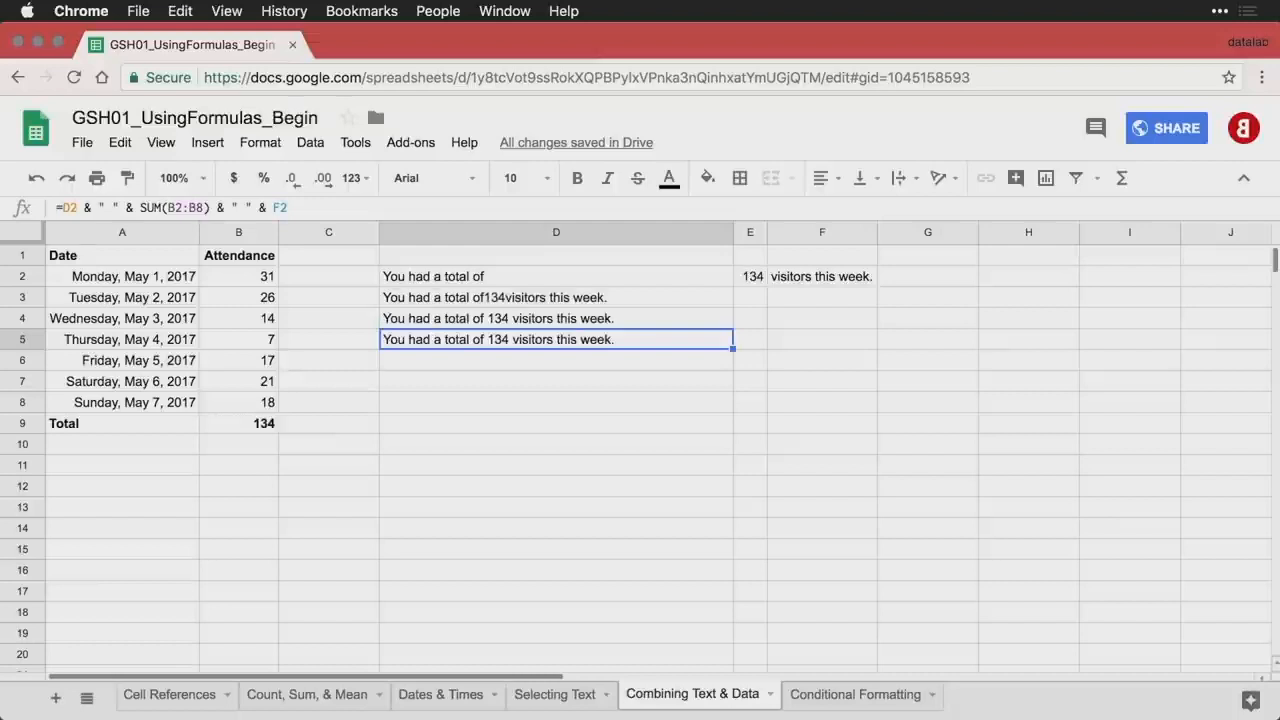
# - Enter ="You had a total of " & SUM(B2:B8) & " visitors this week." in D6
pyautogui.click(524, 356)
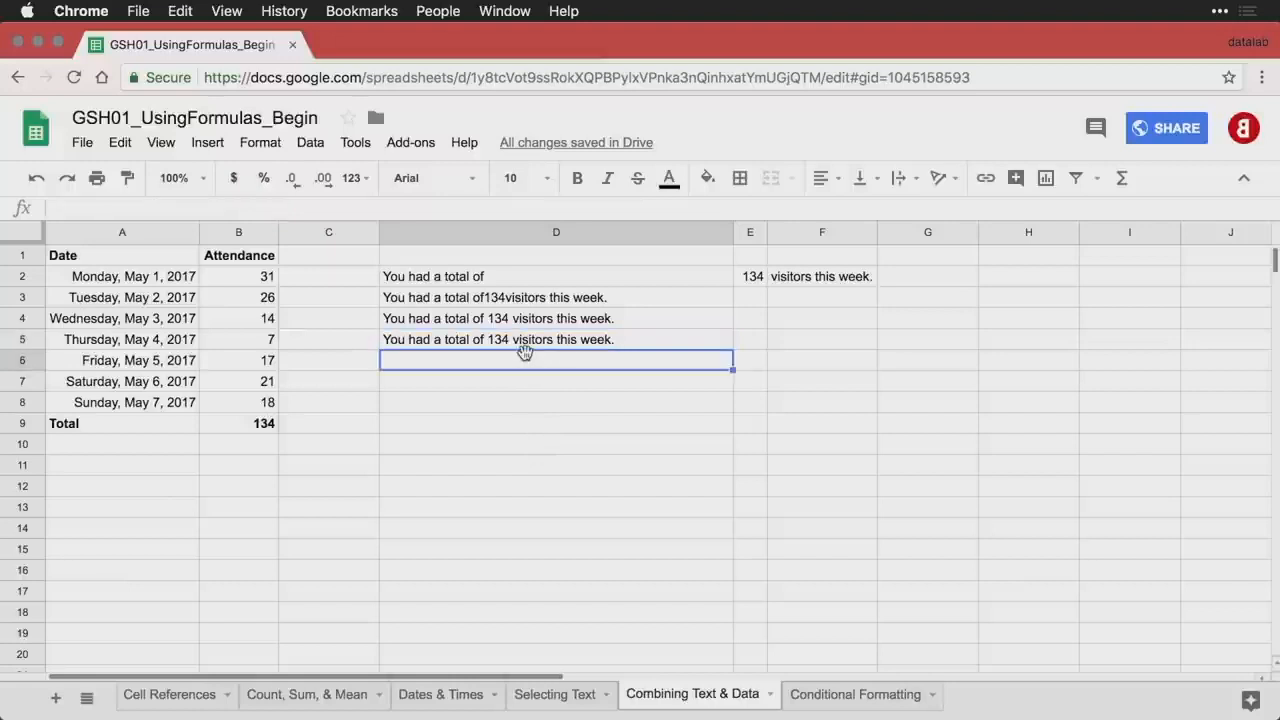
pyautogui.write('="You had a total of " & SUM(B2:B8) & " visitors this week."')
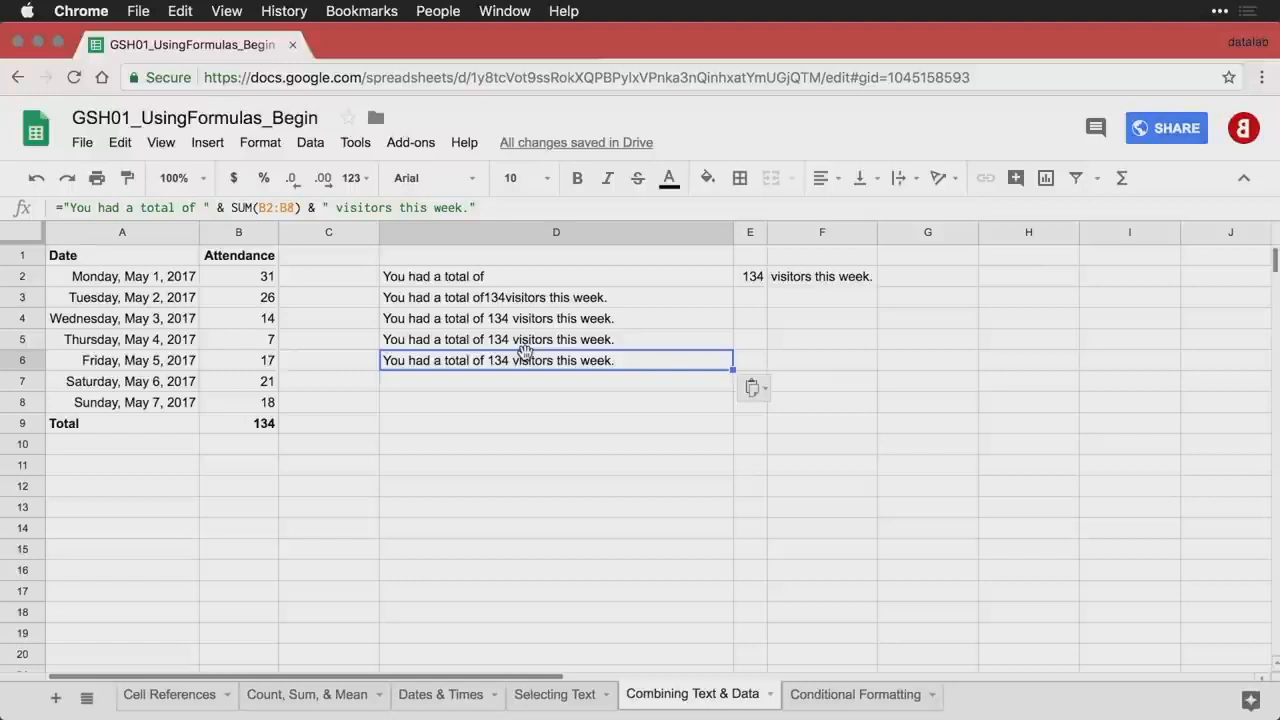
pyautogui.press('Return')
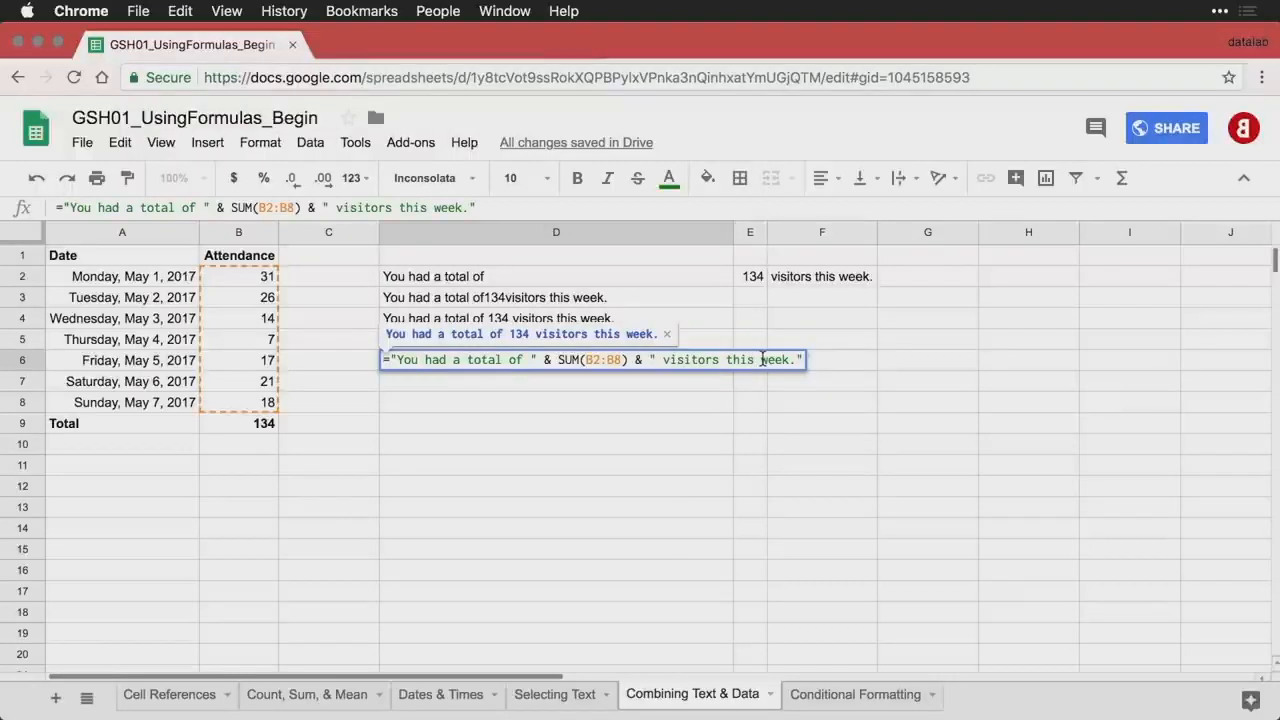
pyautogui.press('Return')
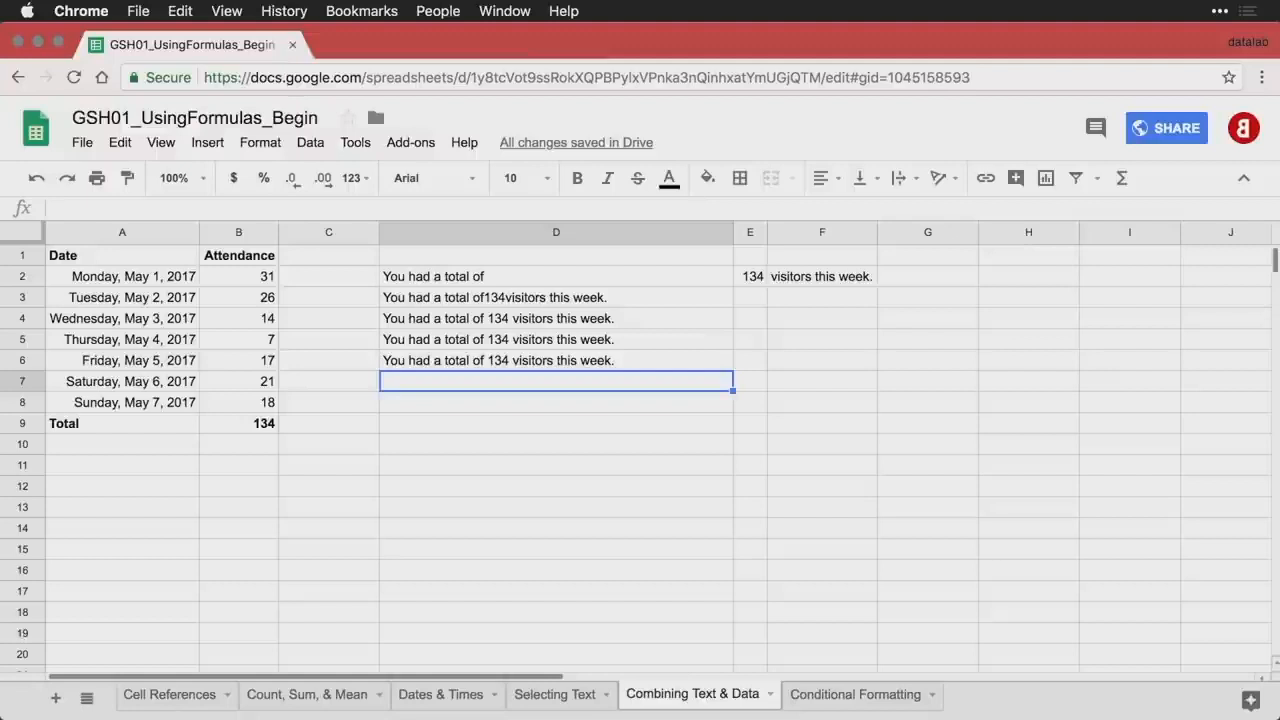
# - Enter =JOIN(" ", D2,E2,F2) in D7
pyautogui.write('=JOIN(" ", D2,E2,F2)')
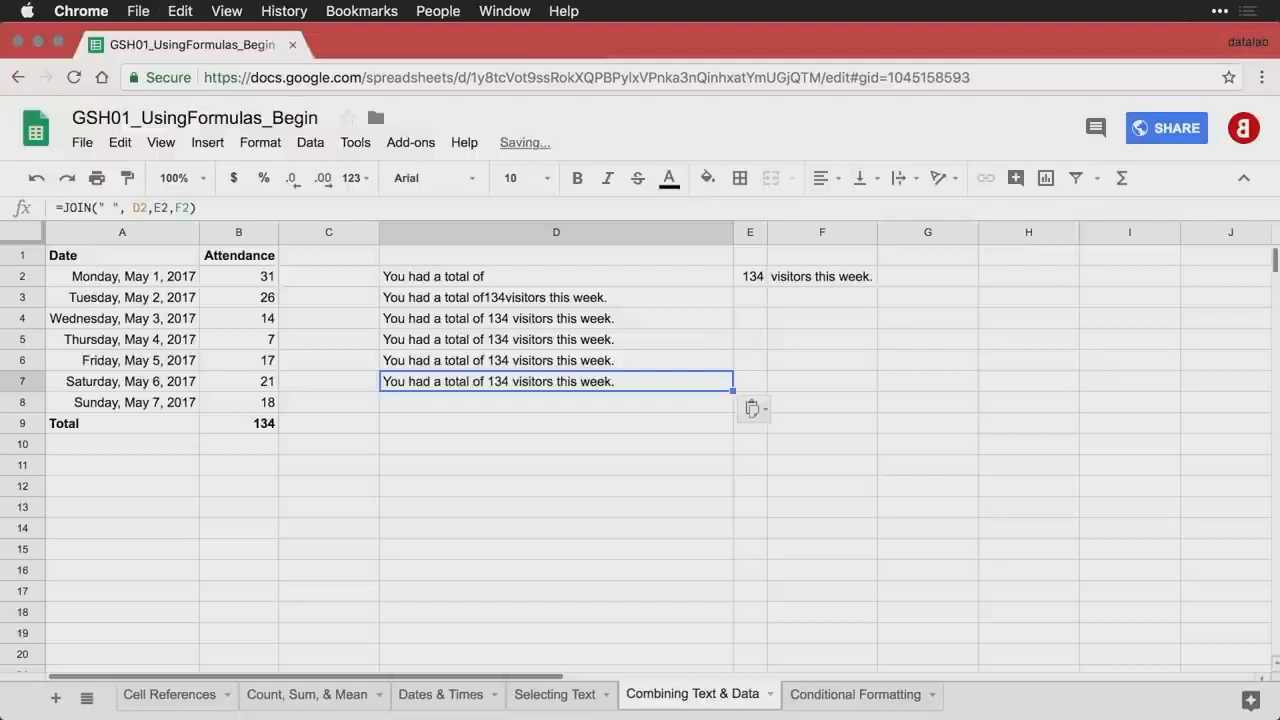
pyautogui.doubleClick(676, 385)
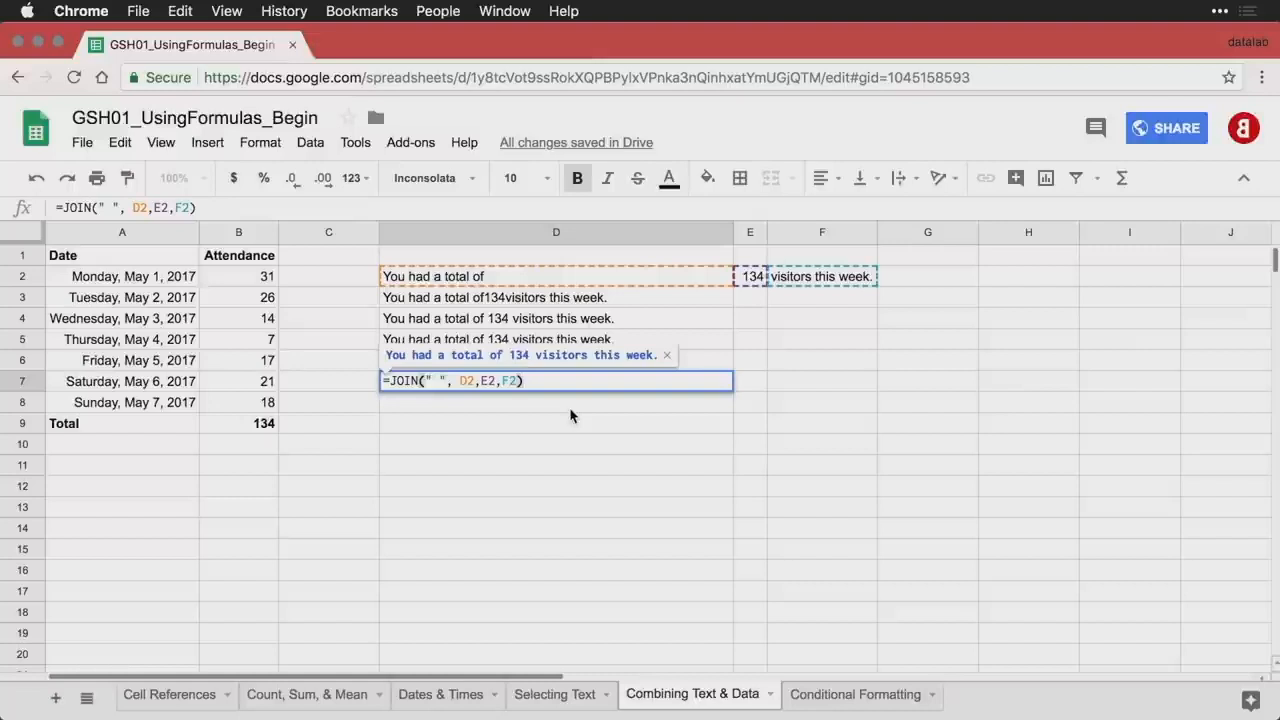
pyautogui.press('Return')
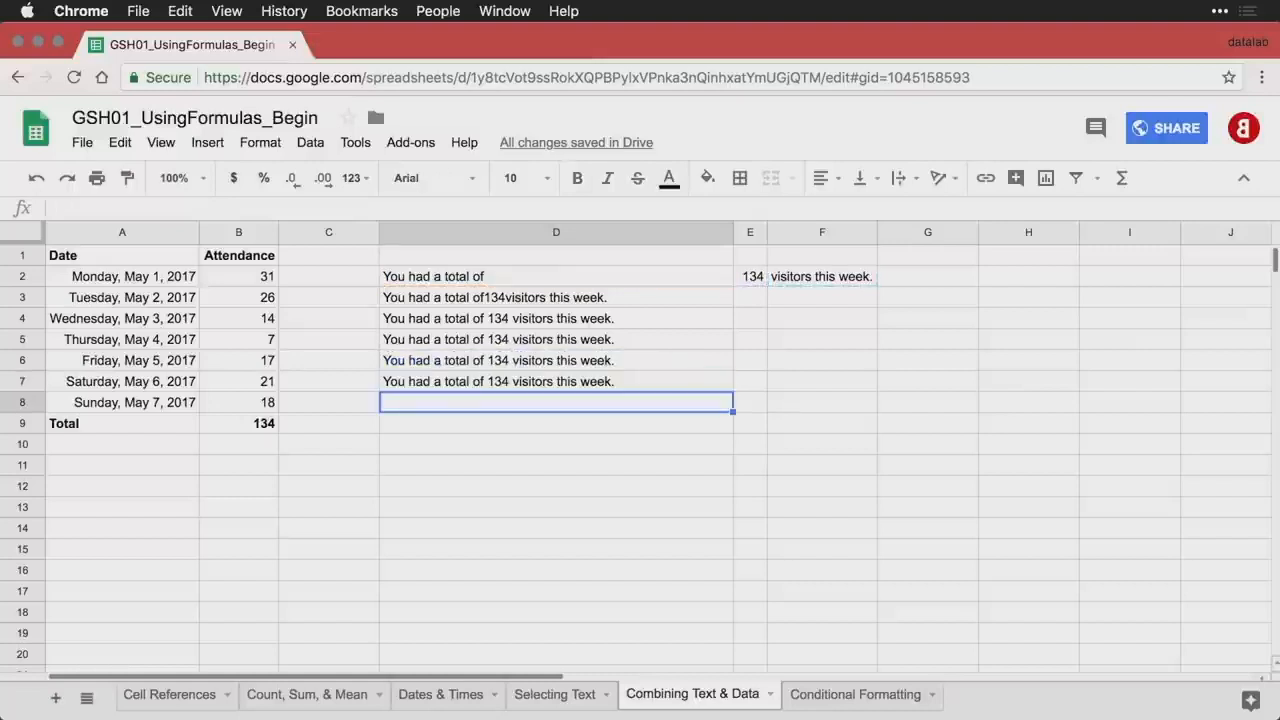
# - Enter =JOIN(" ", D2,SUM(B2:B8),F2) in D8
pyautogui.write('=JOIN(" ", D2,SUM(B2:B8),F2)')
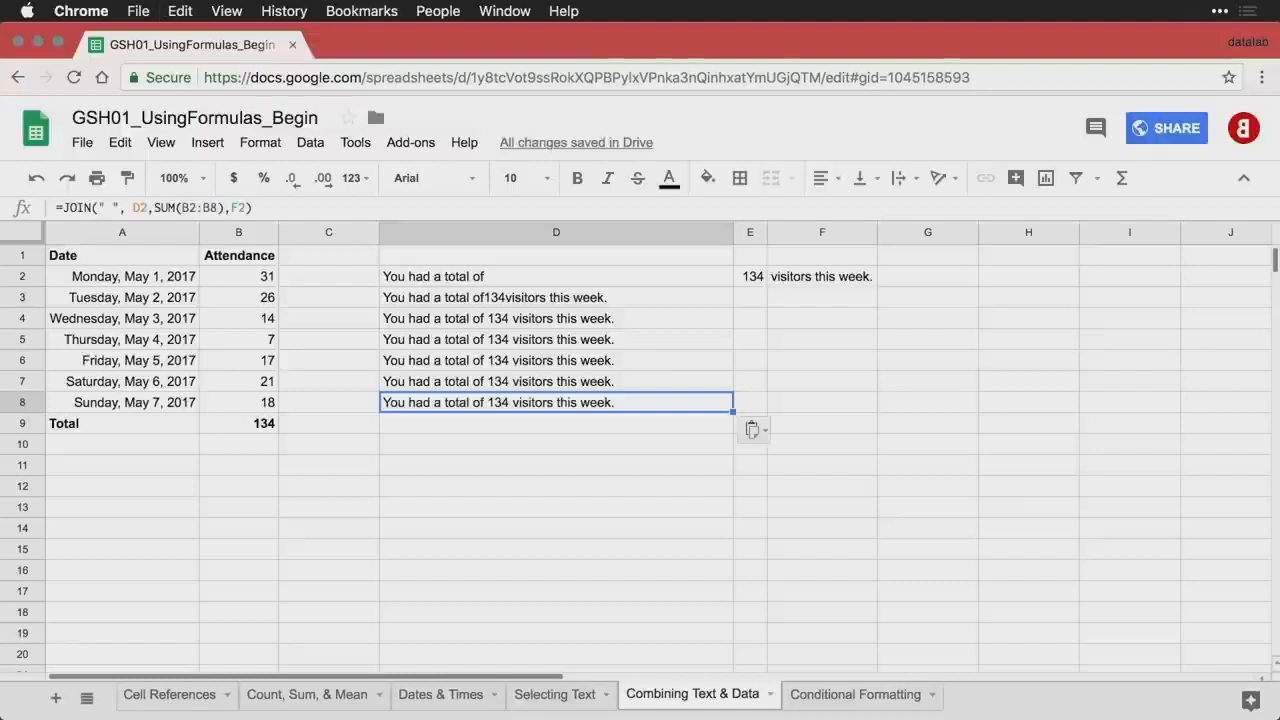
pyautogui.doubleClick(657, 406)
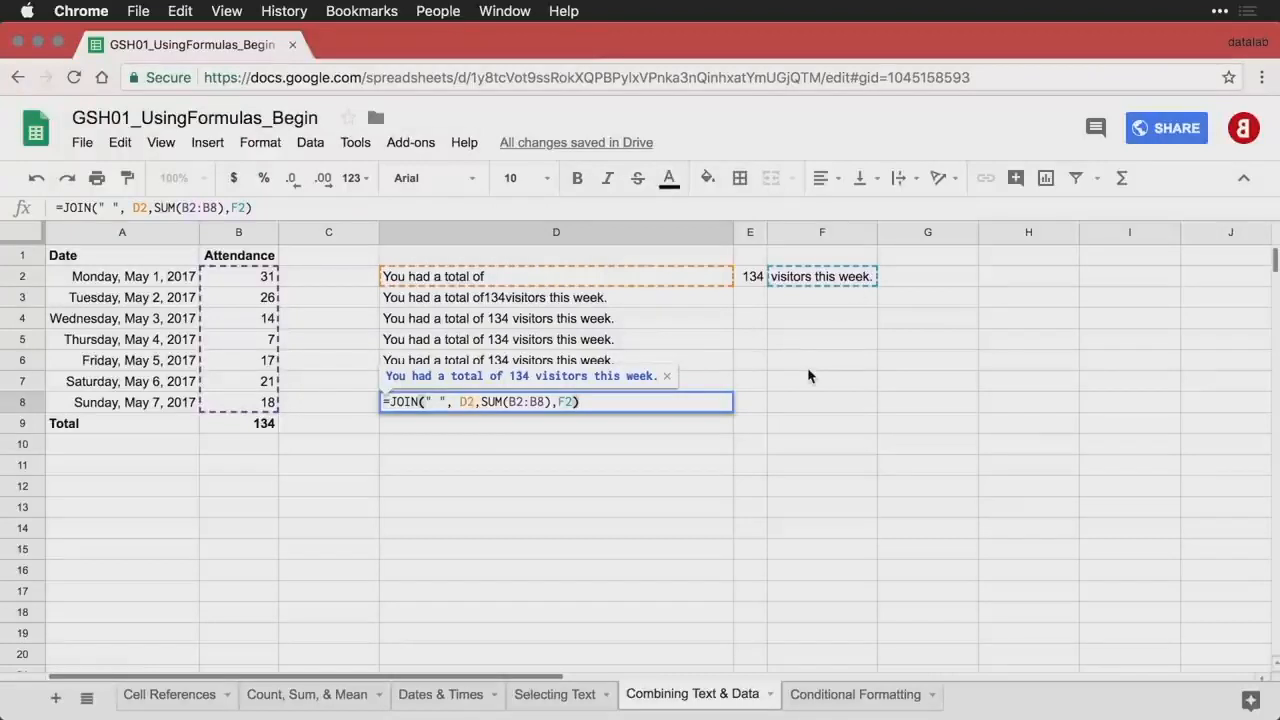
pyautogui.press('Return')
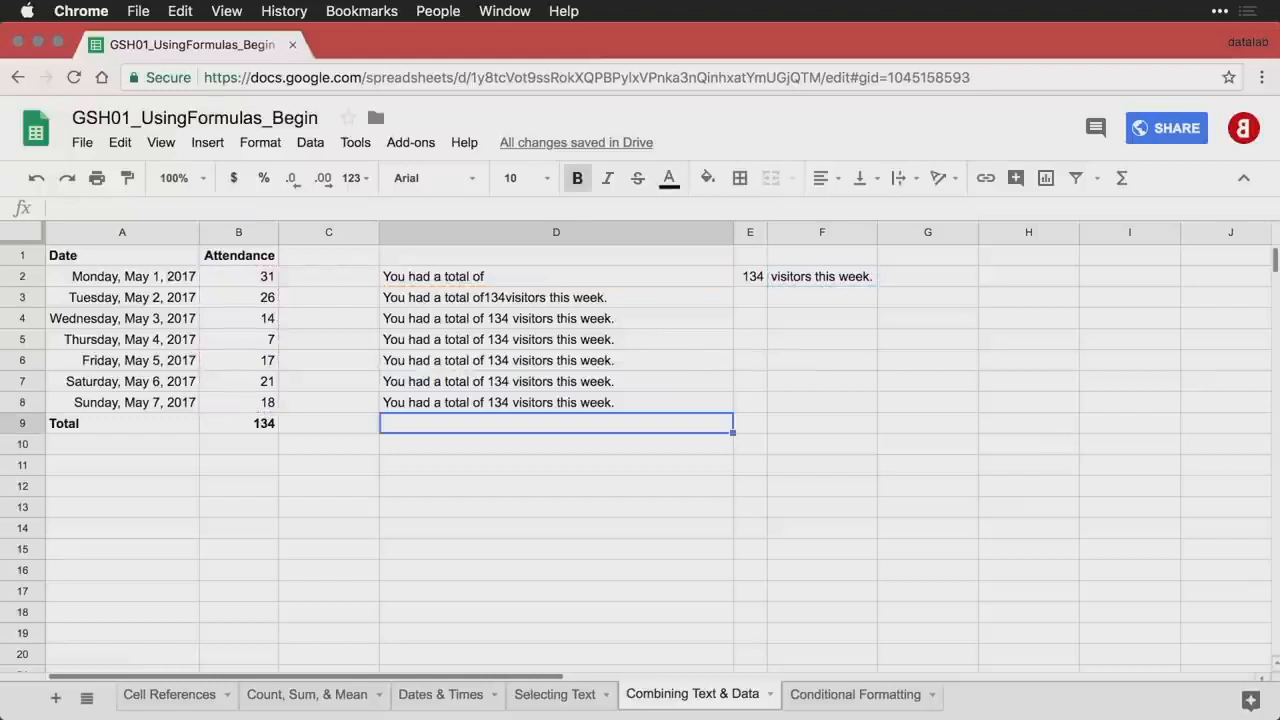
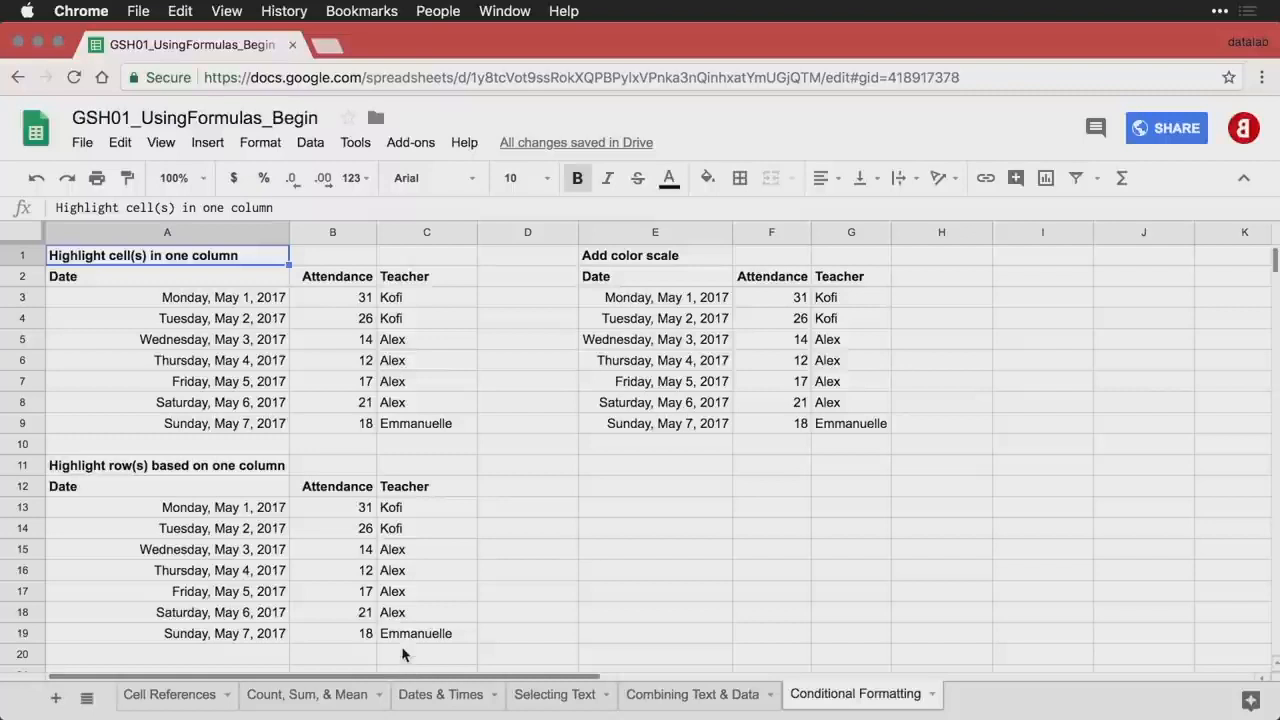
# - Select cells C3 through C9, the seven teacher names of the first table
pyautogui.click(435, 298)
pyautogui.moveTo(435, 298); pyautogui.dragTo(435, 425)
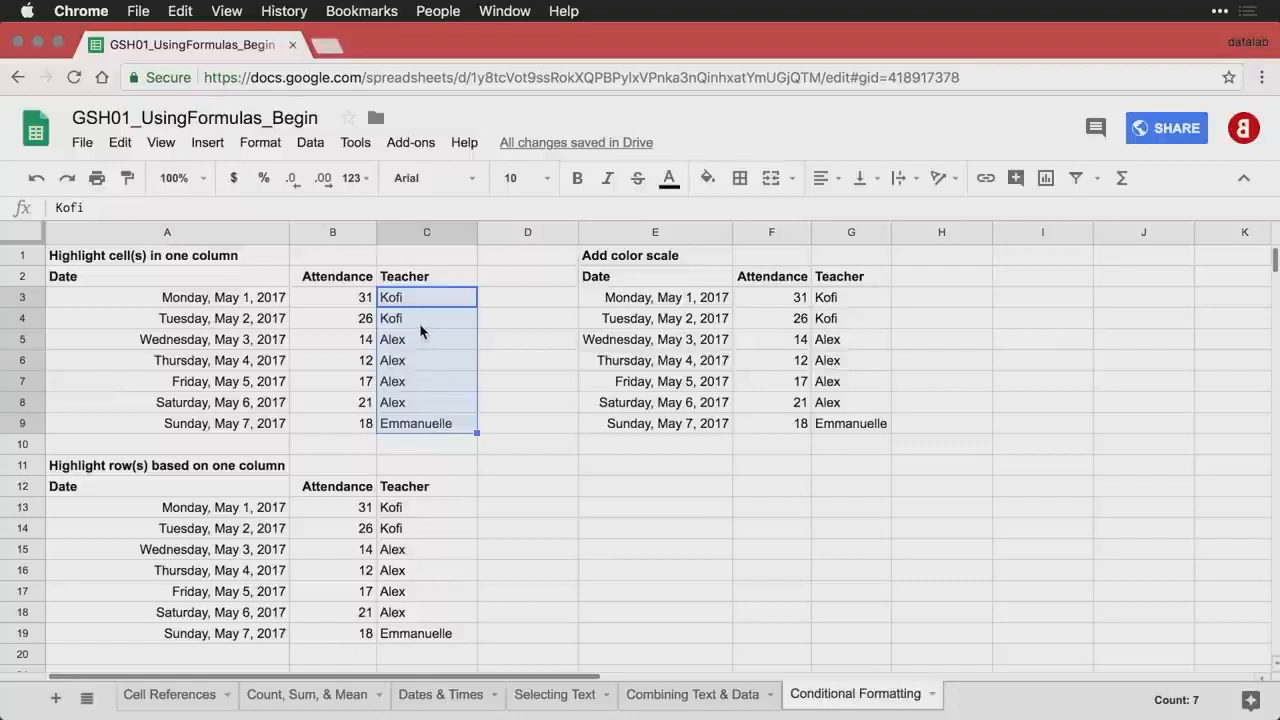
# - Add a 'Text contains' Emmanuelle rule to C3:C9 with the default green highlight
pyautogui.click(262, 145)
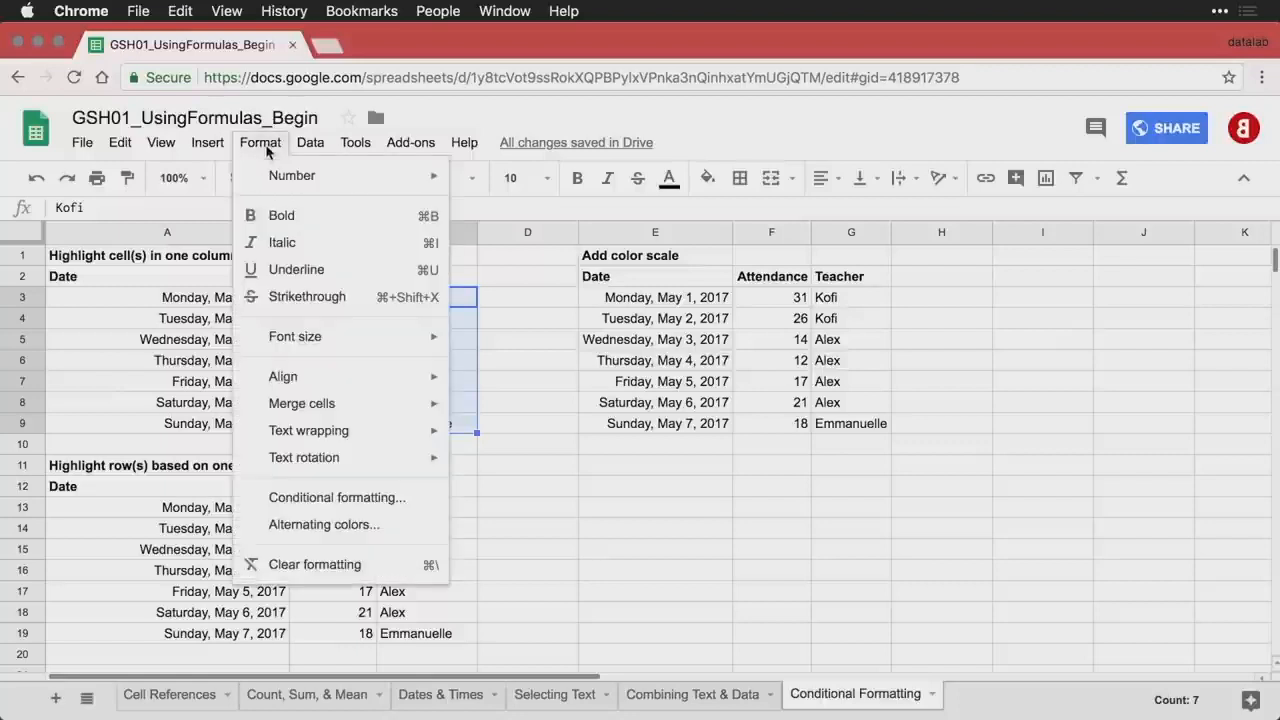
pyautogui.click(410, 508)
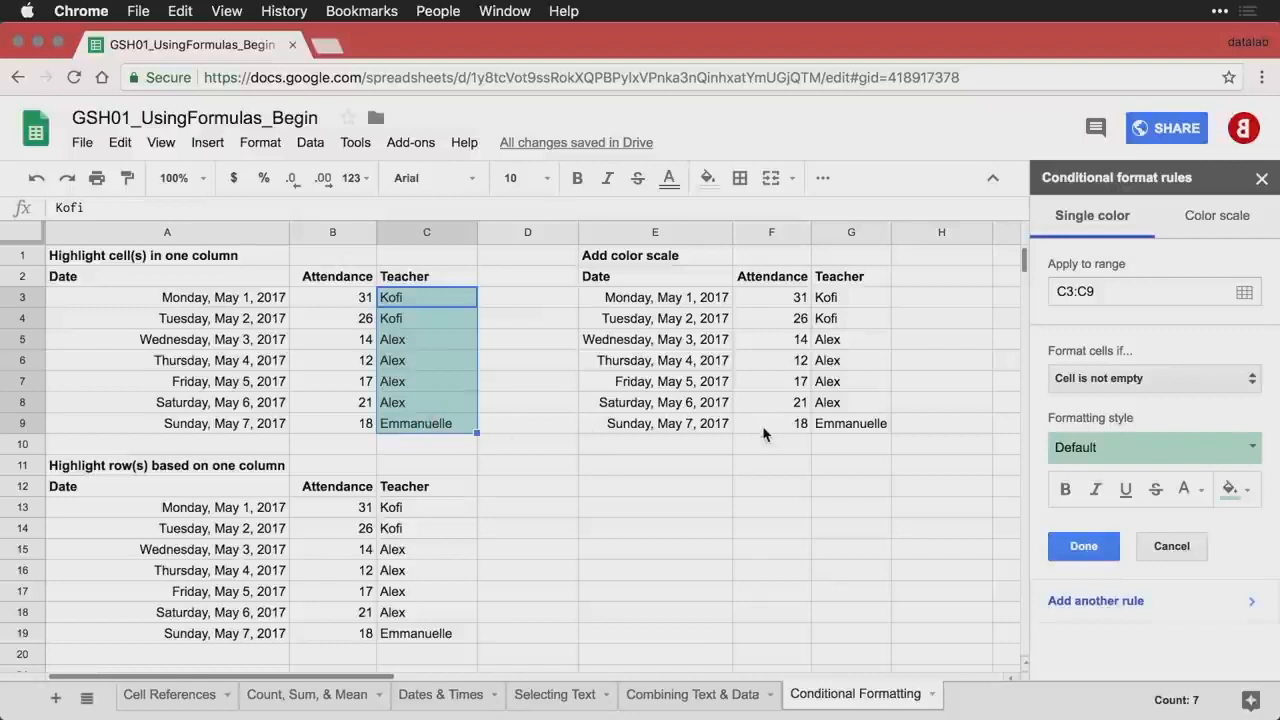
pyautogui.click(1153, 389)
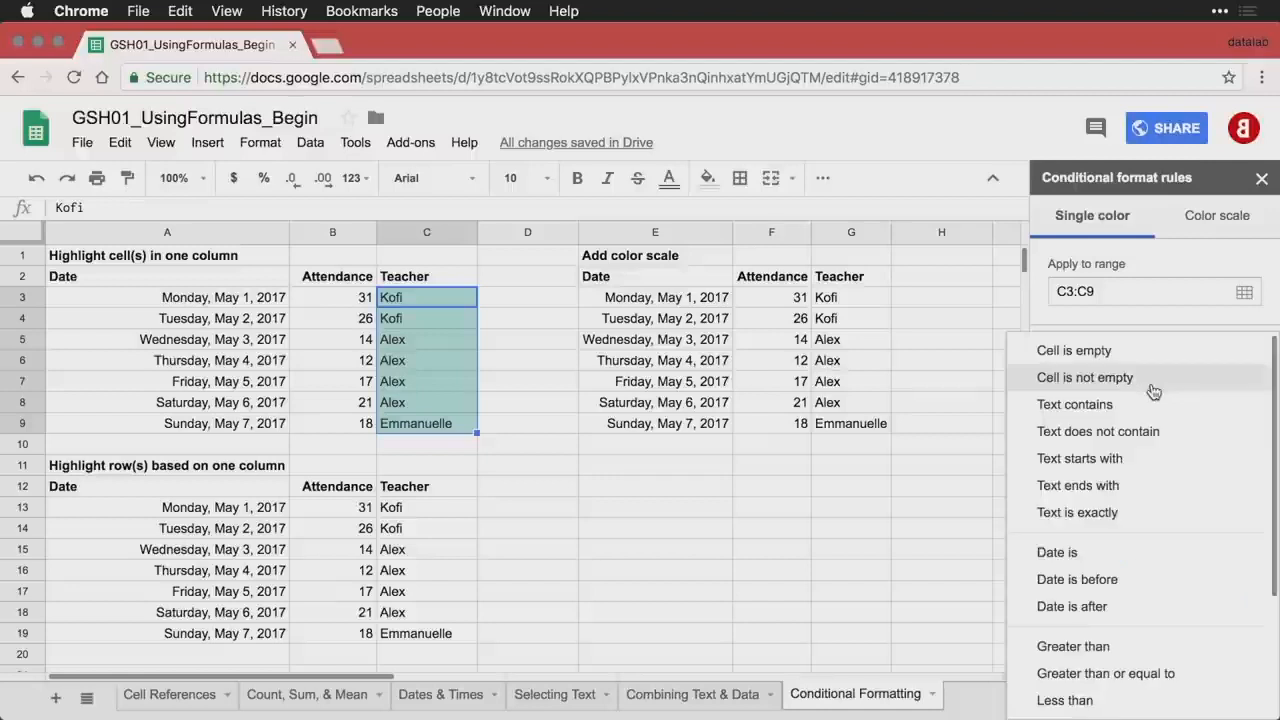
pyautogui.scroll(-1, 1150, 500)
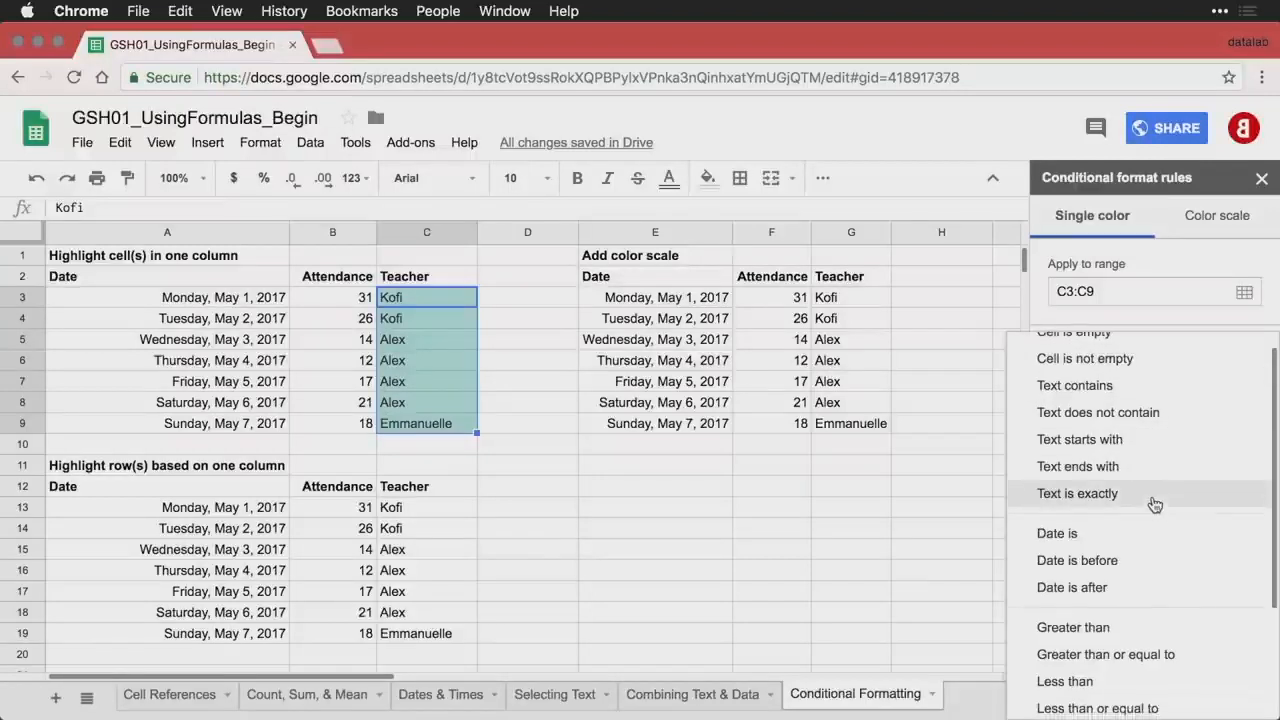
pyautogui.click(1128, 390)
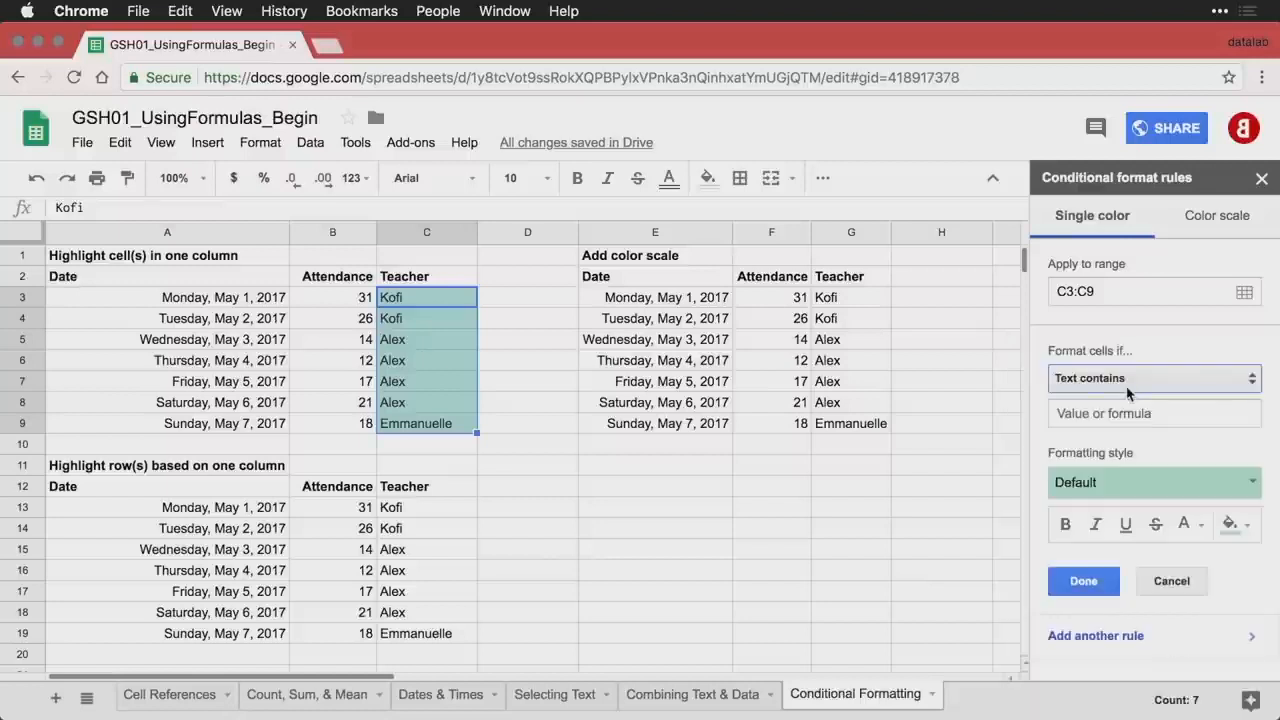
pyautogui.click(1126, 411)
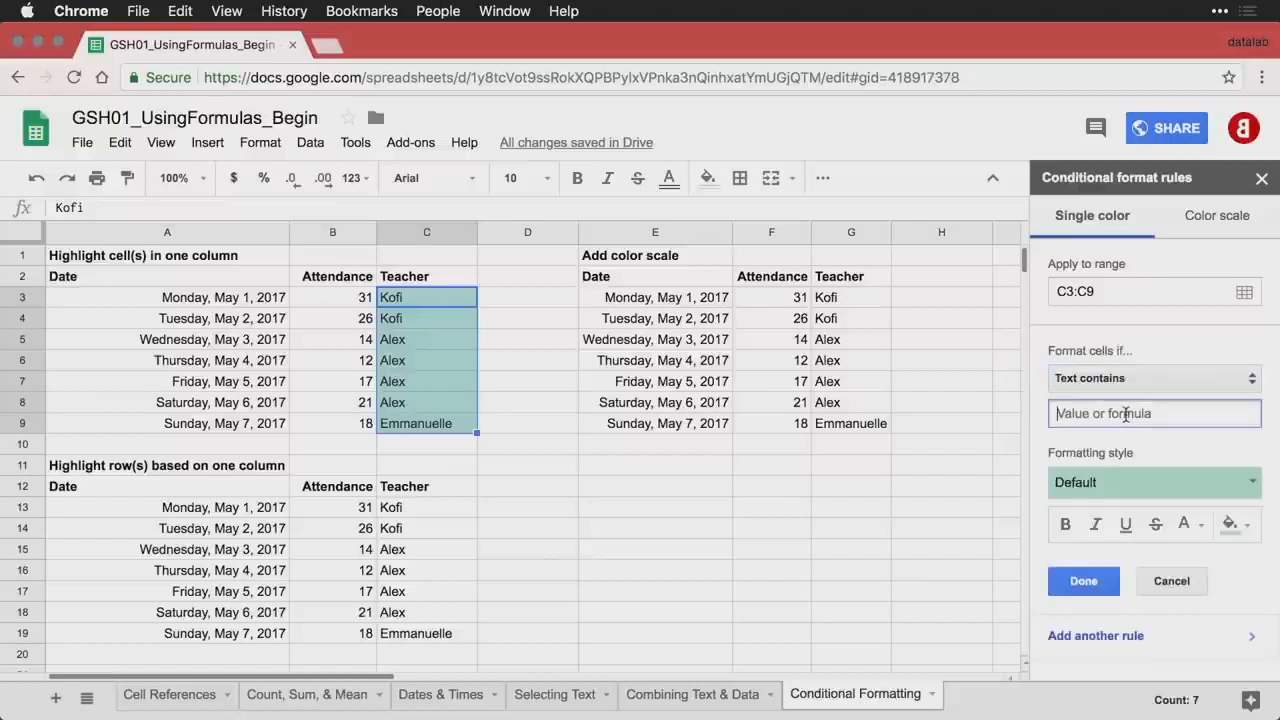
pyautogui.write('Emmanuelle')
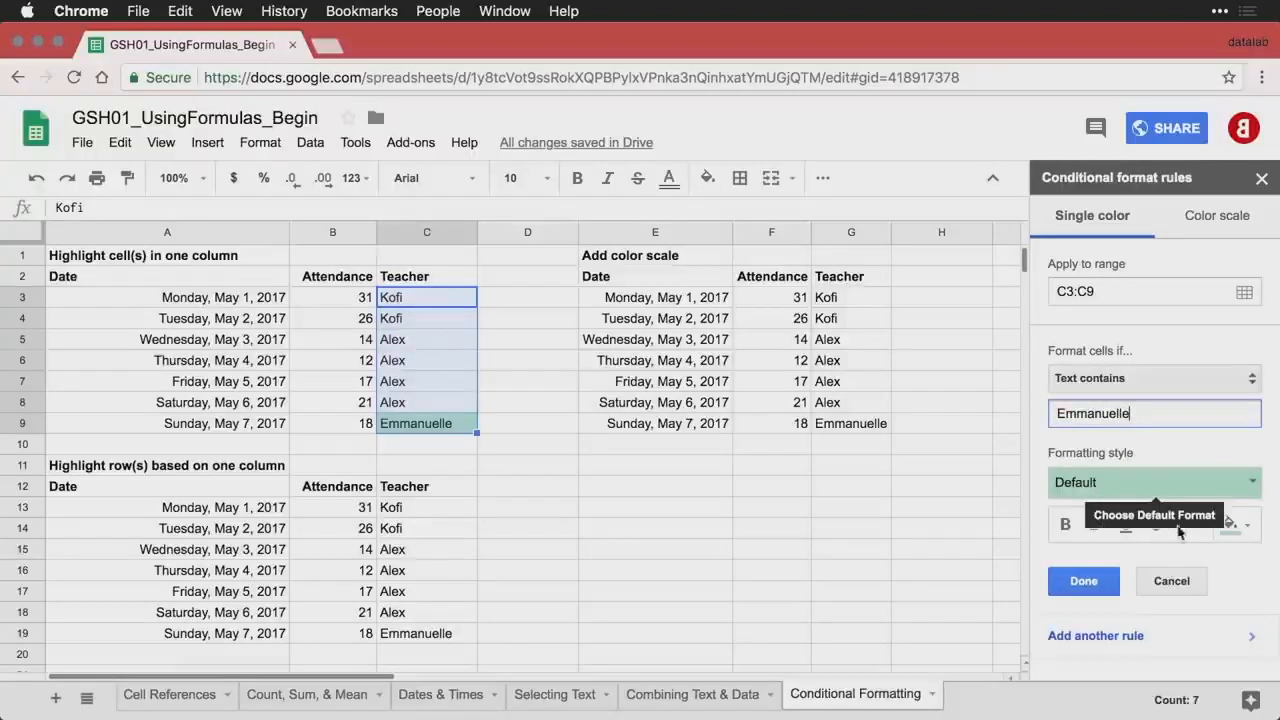
pyautogui.click(1248, 530)
pyautogui.click(1190, 540)
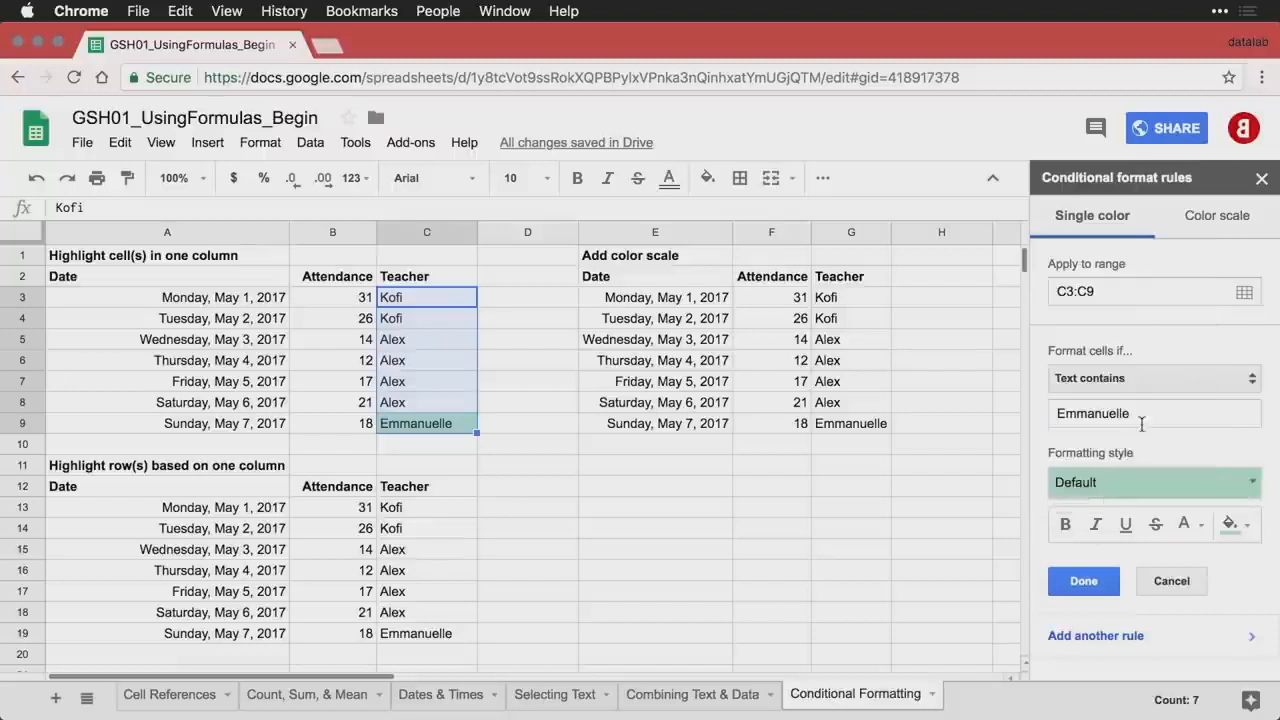
pyautogui.click(1088, 594)
pyautogui.click(505, 387)
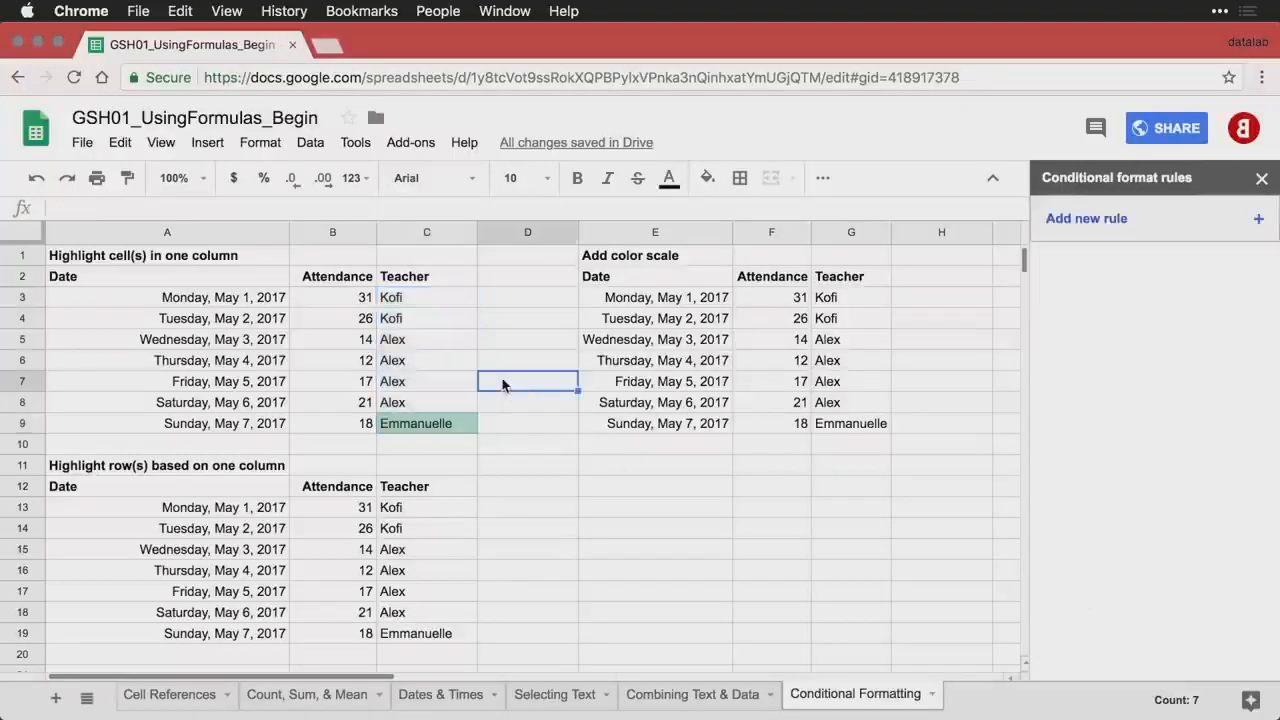
pyautogui.click(413, 406)
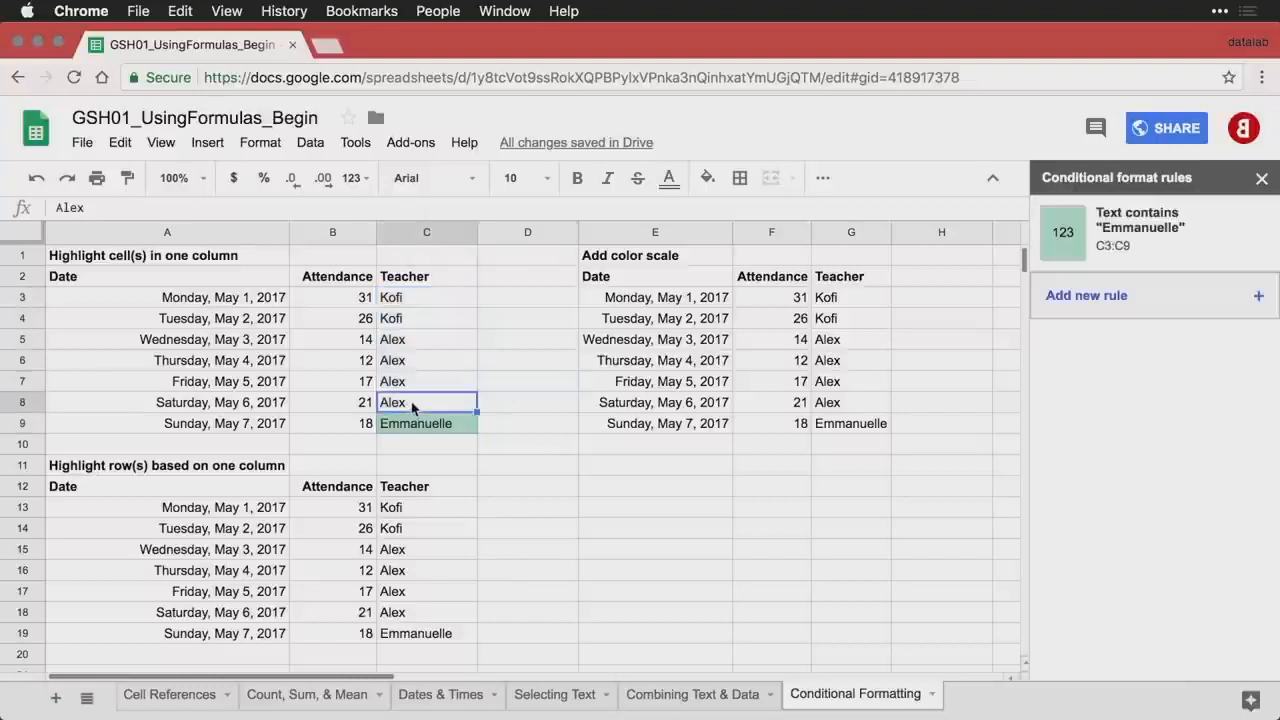
pyautogui.press('Down')
pyautogui.press('Up')
pyautogui.press('Up')
pyautogui.press('Up')
pyautogui.press('Up')
pyautogui.press('Up')
pyautogui.press('Up')
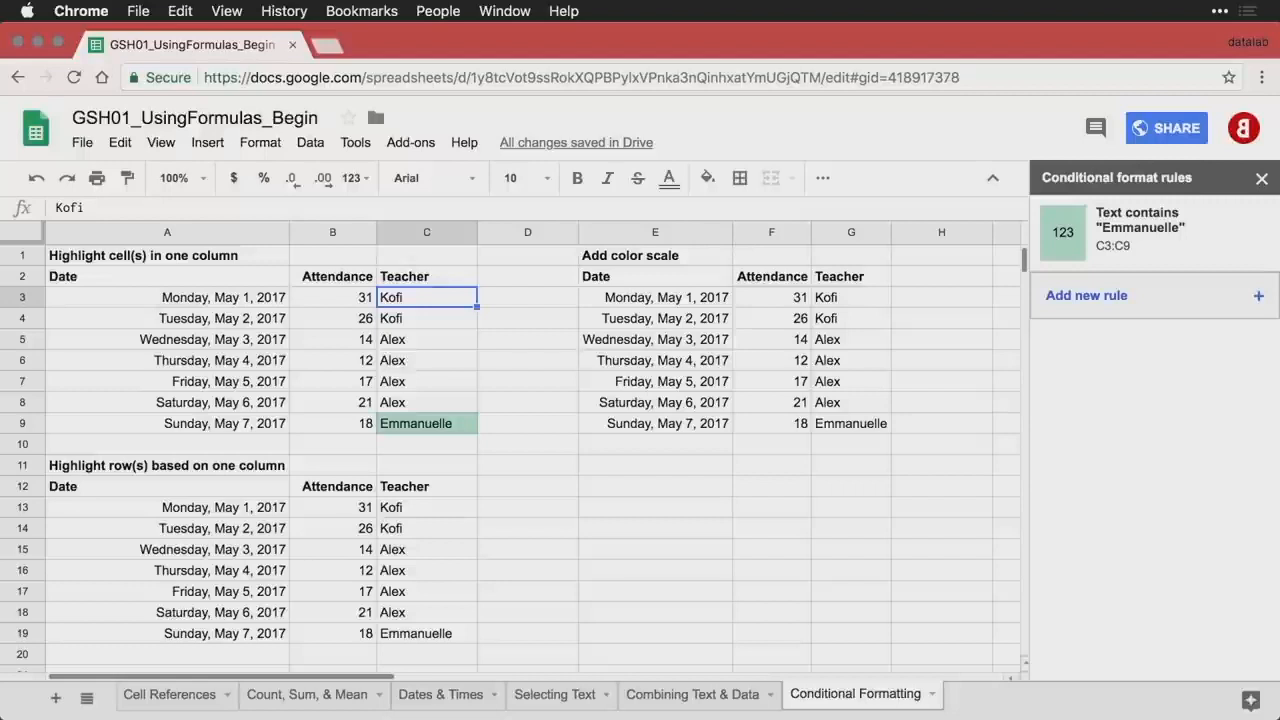
pyautogui.press('Down')
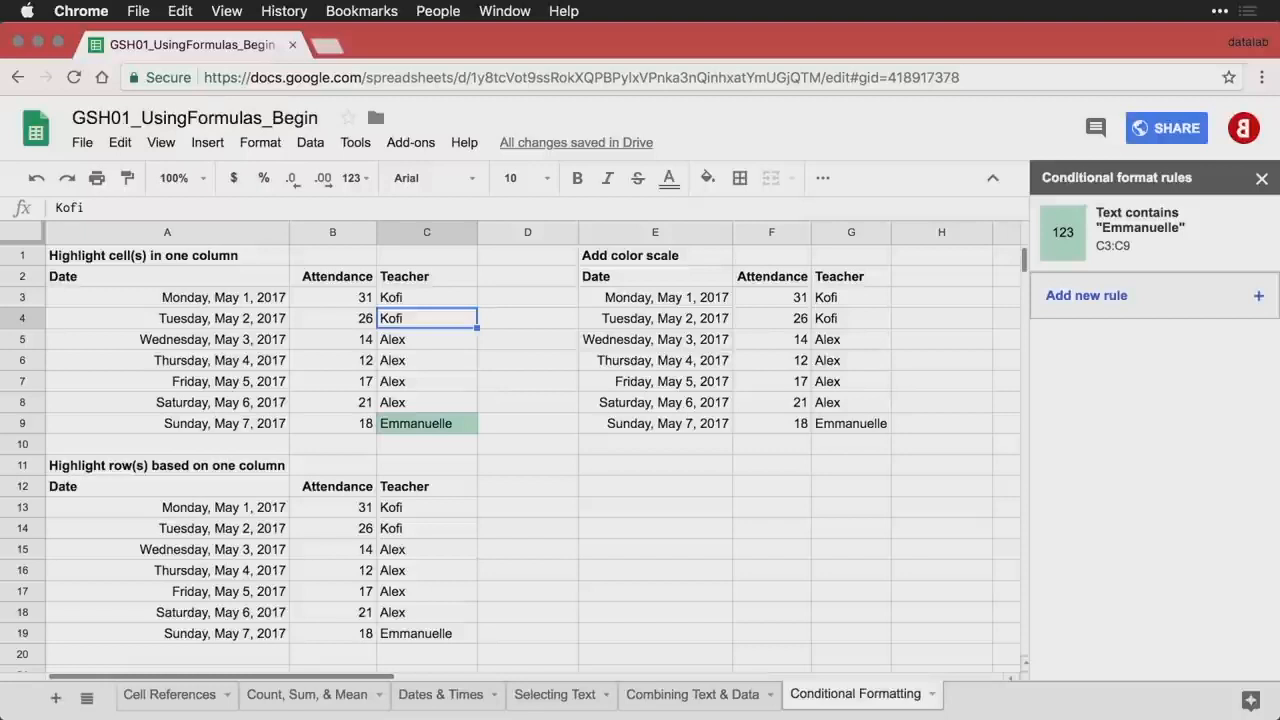
pyautogui.press('Down')
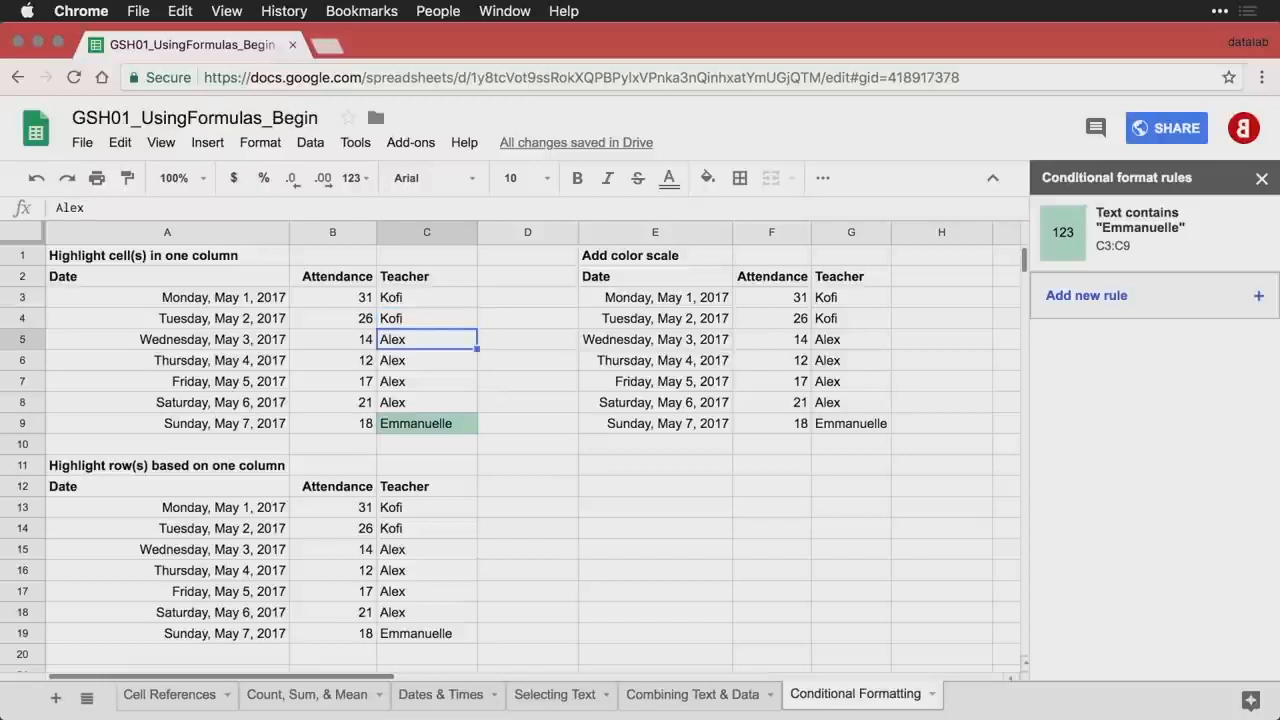
pyautogui.write('Ema')
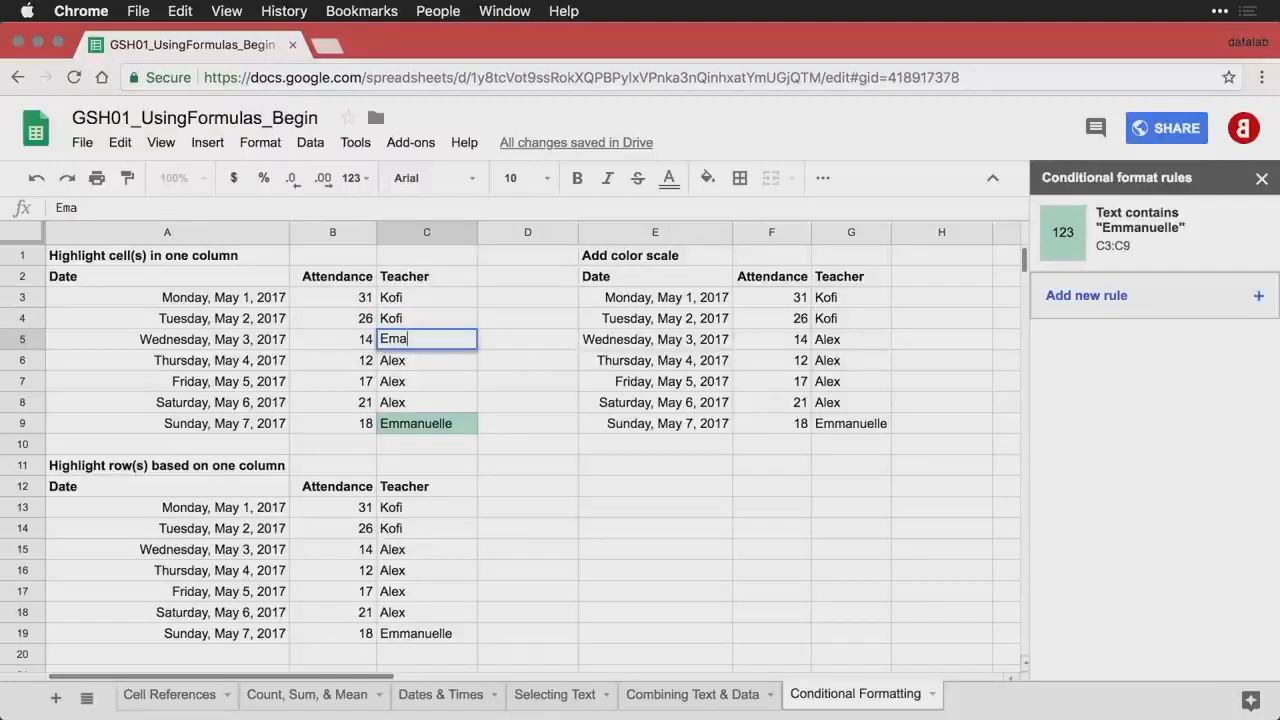
pyautogui.press('BackSpace')
pyautogui.write('manuelle')
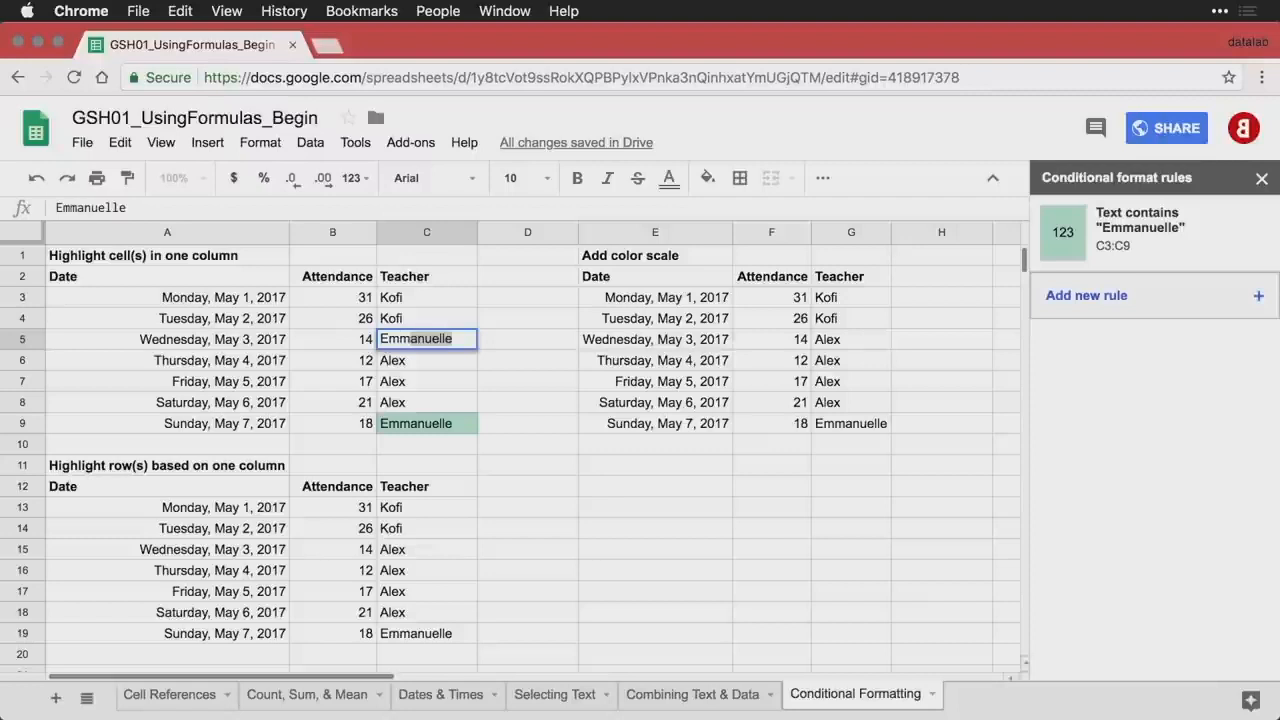
pyautogui.press('Return')
pyautogui.press('Down')
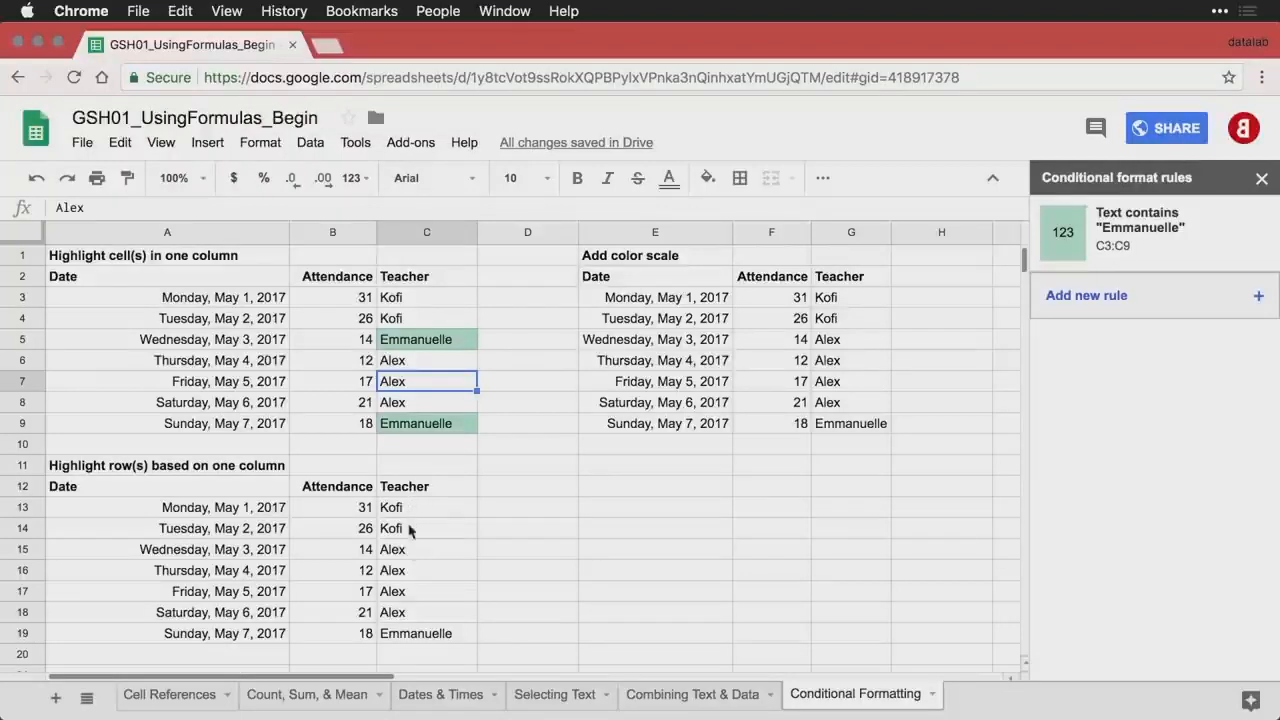
pyautogui.click(426, 635)
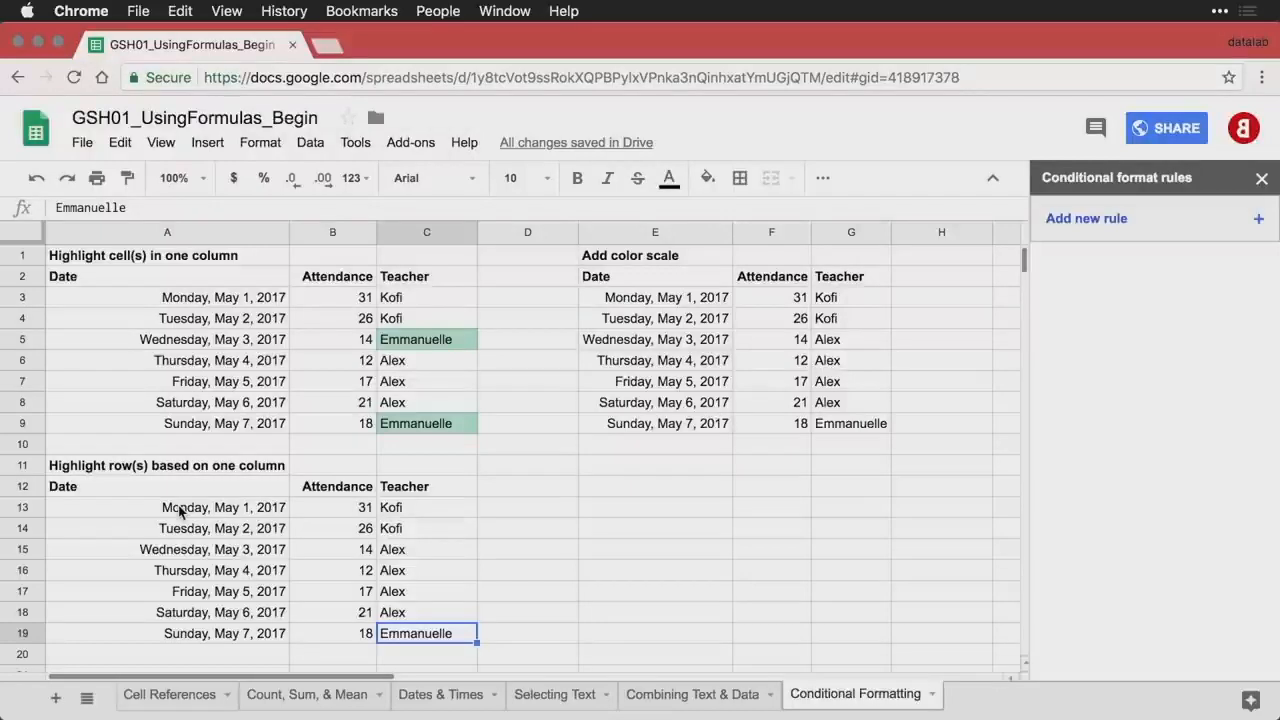
# - Add a custom formula rule =$C13="Emmanuelle" on A13:C19 so row 19 turns green
pyautogui.moveTo(180, 511); pyautogui.dragTo(408, 641)
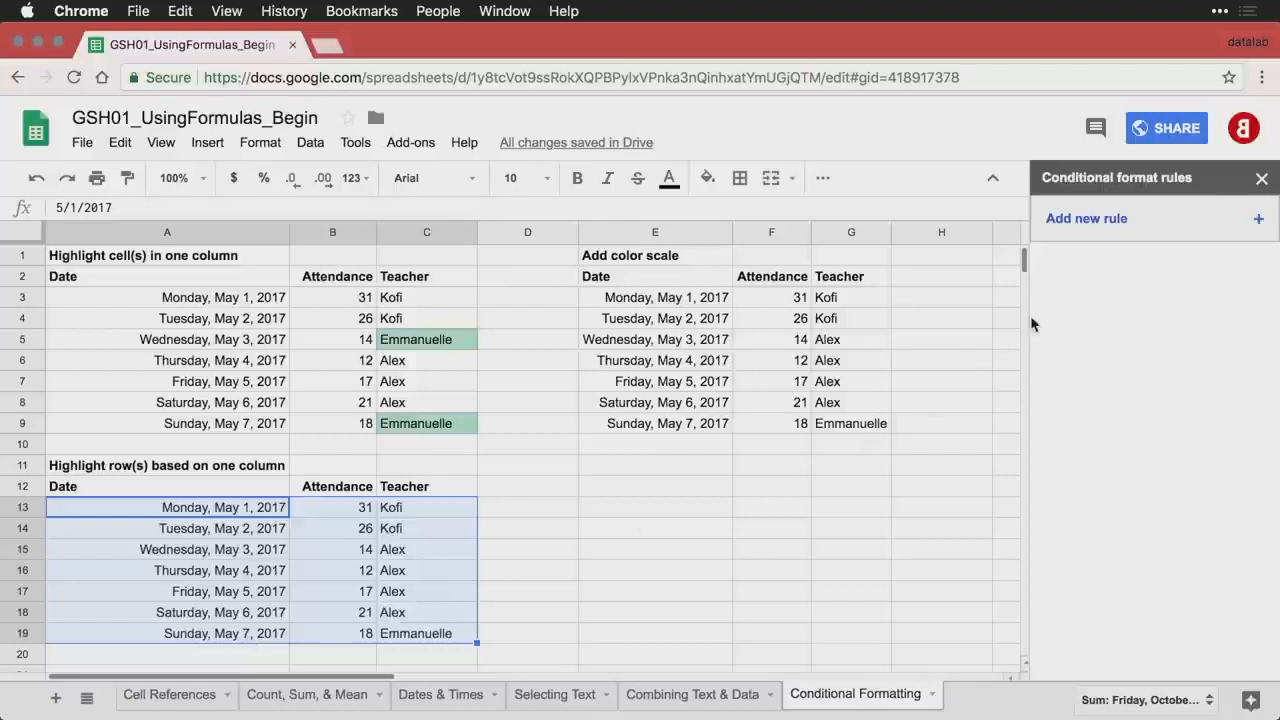
pyautogui.click(1174, 233)
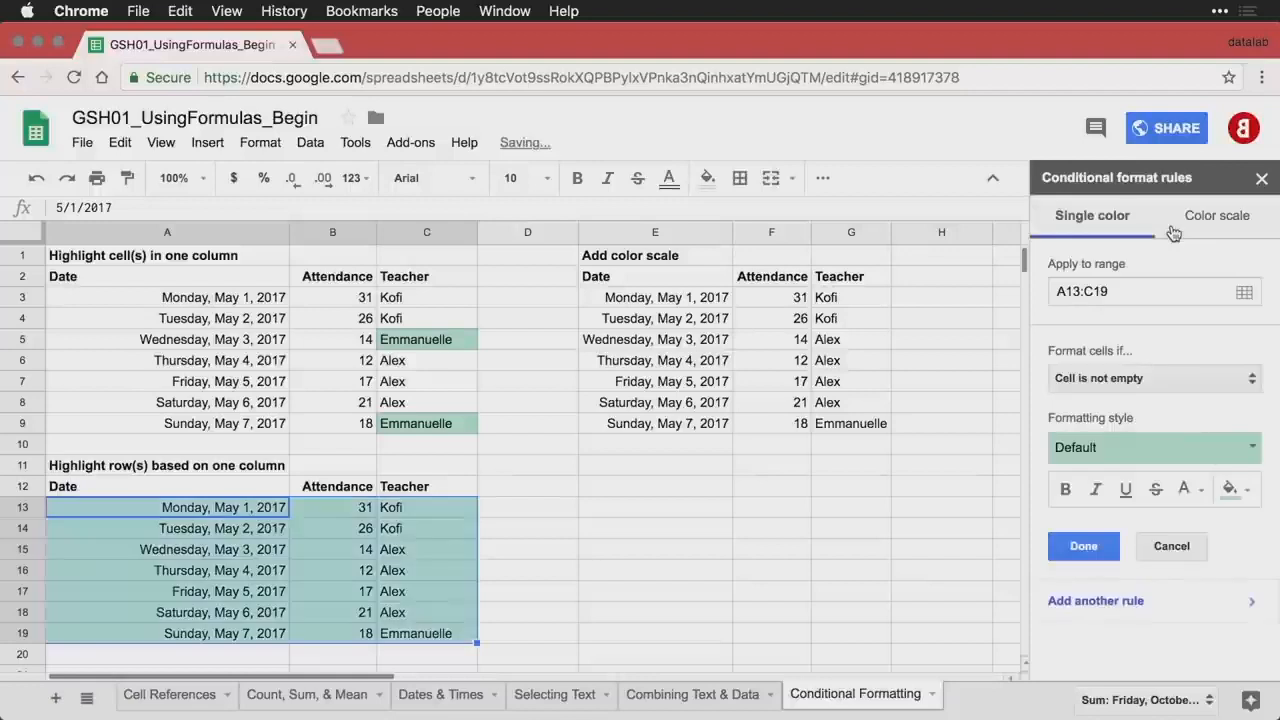
pyautogui.click(1190, 386)
pyautogui.scroll(-1, 1179, 470)
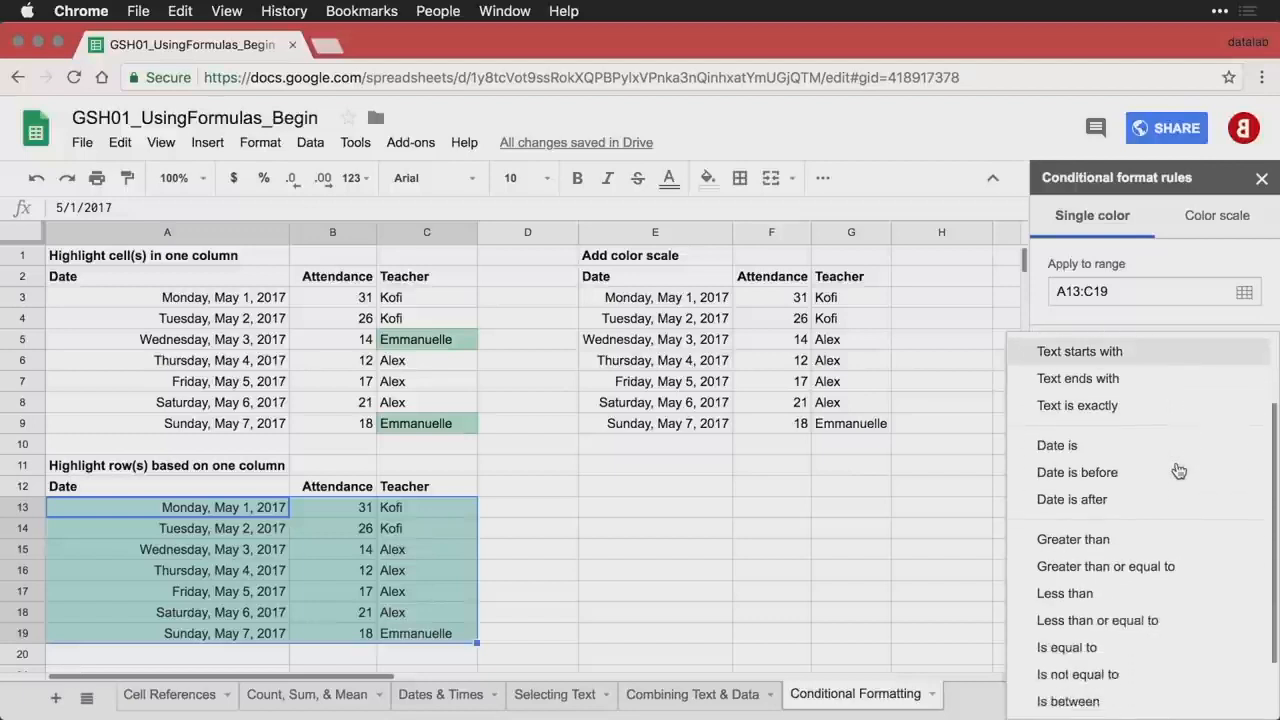
pyautogui.scroll(-1, 1179, 470)
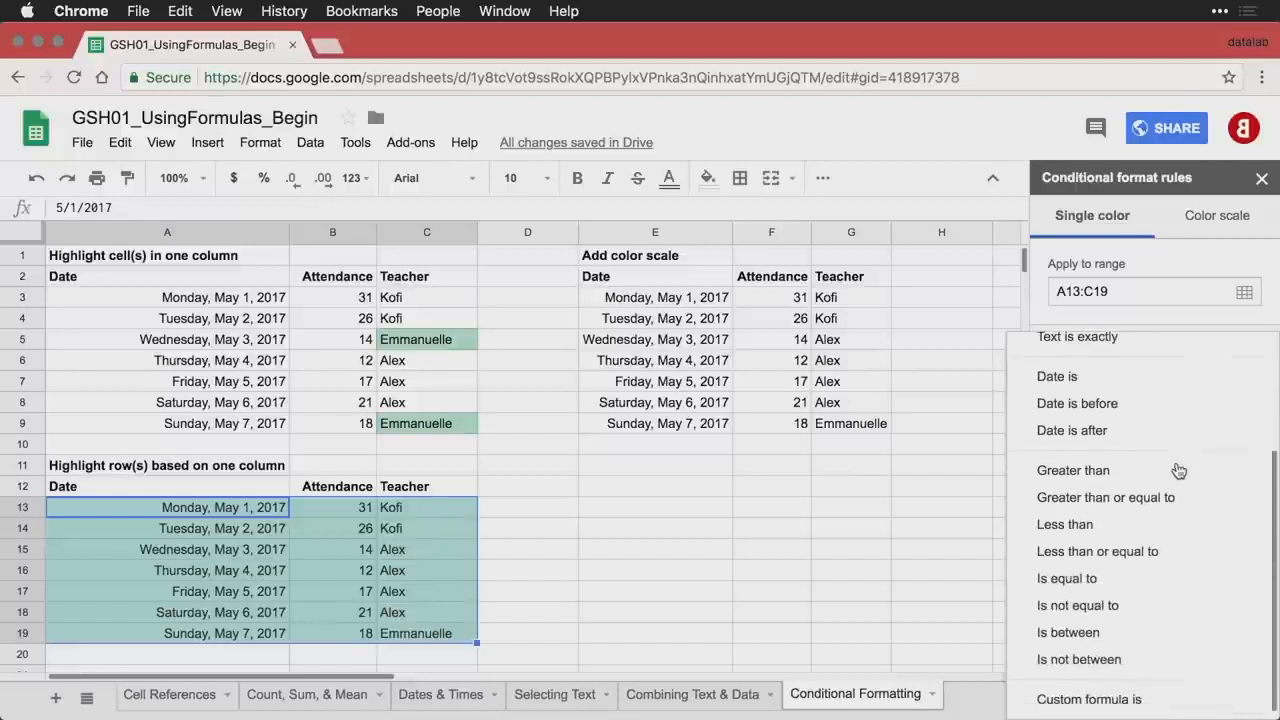
pyautogui.click(1166, 703)
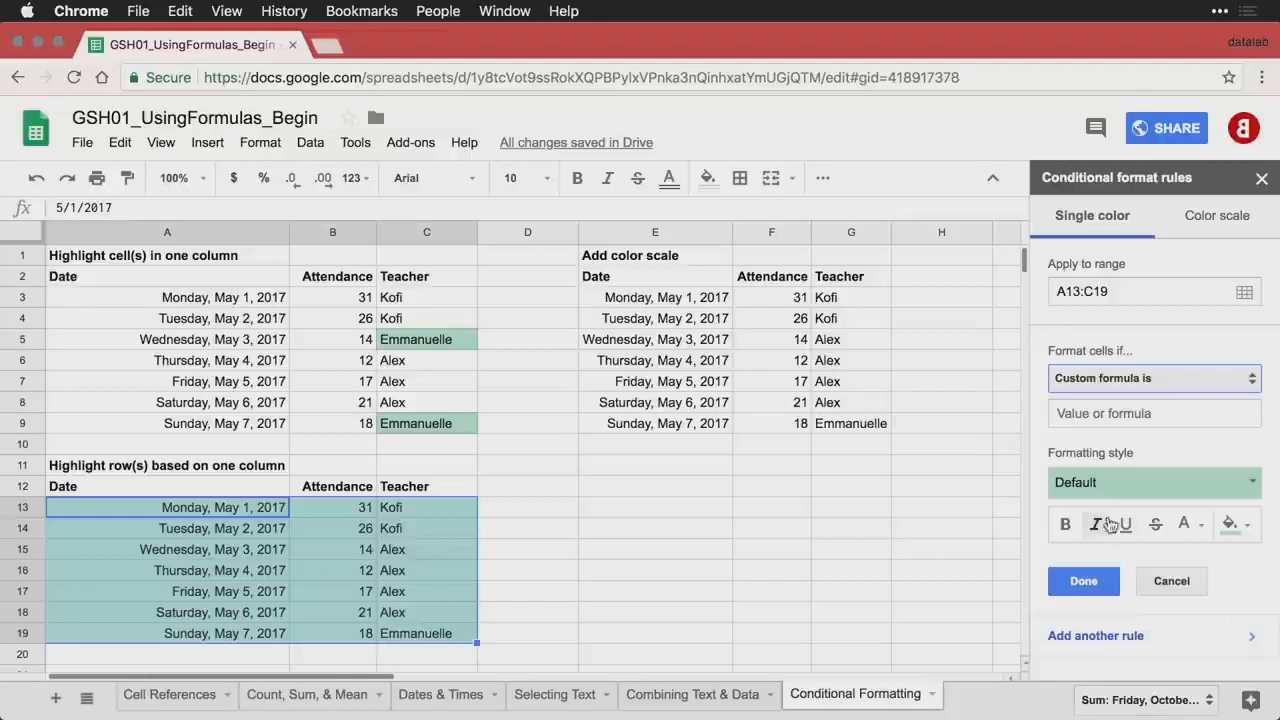
pyautogui.click(1140, 413)
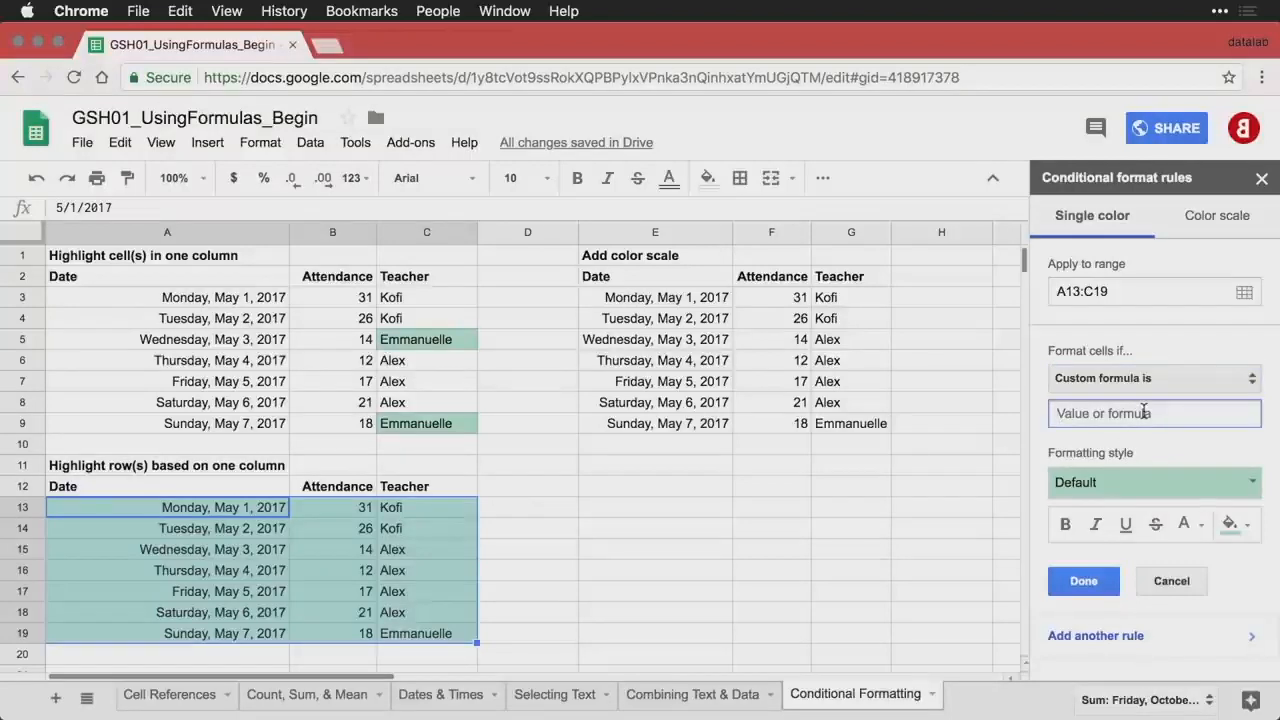
pyautogui.write('=$C13="Emmanuelle"')
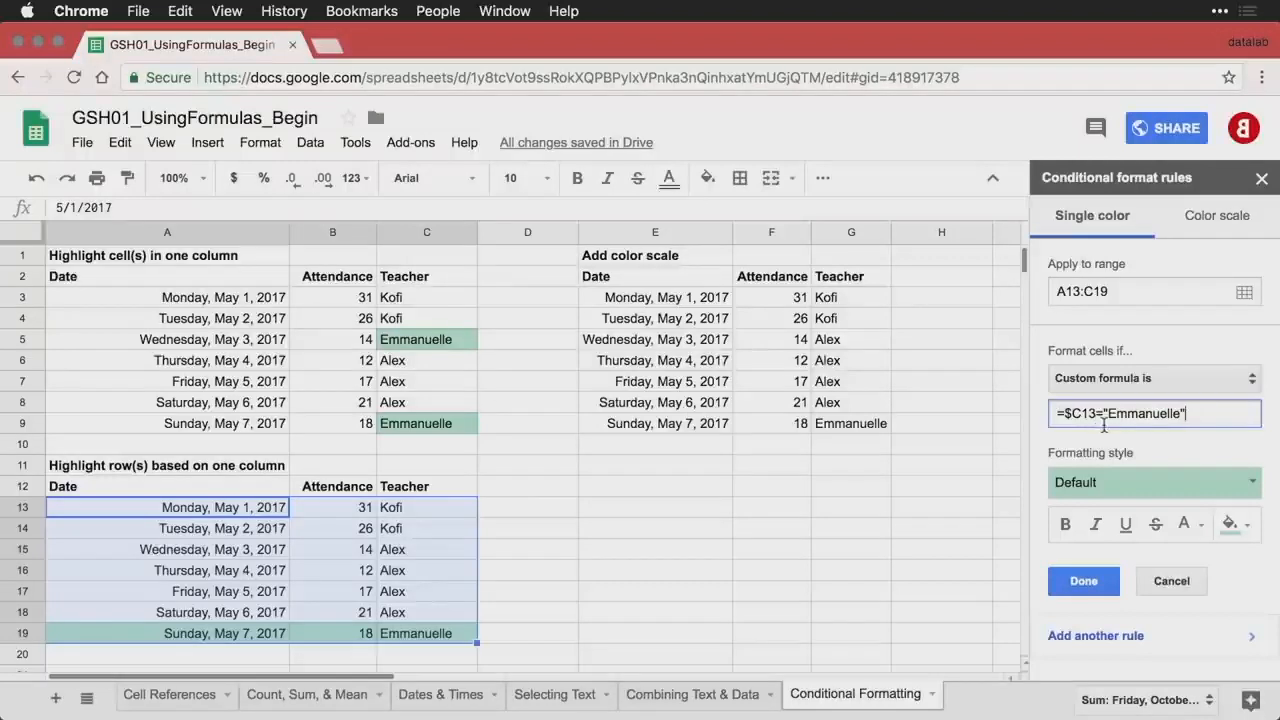
pyautogui.click(1085, 584)
pyautogui.click(581, 559)
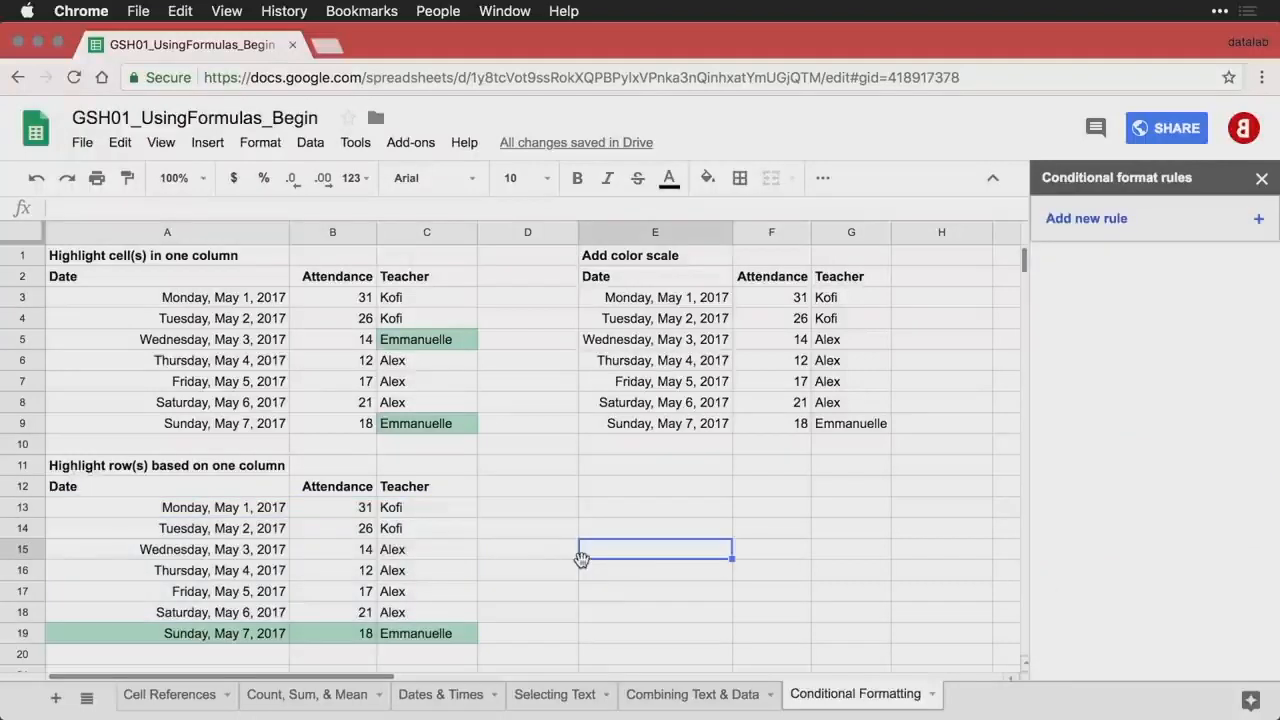
# - Change the teacher in C15 to Emmanuelle so row 15 is also shaded green
pyautogui.click(429, 533)
pyautogui.click(446, 558)
pyautogui.write('Emmanuelle')
pyautogui.press('Return')
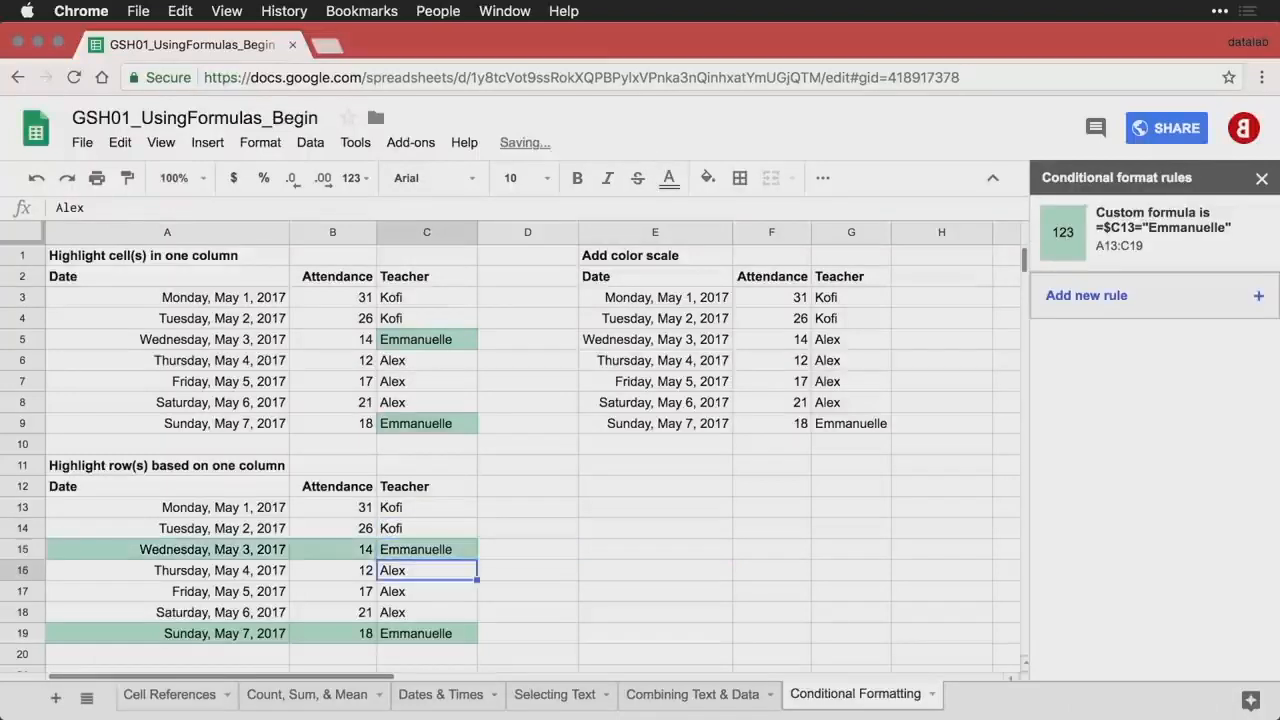
pyautogui.click(501, 514)
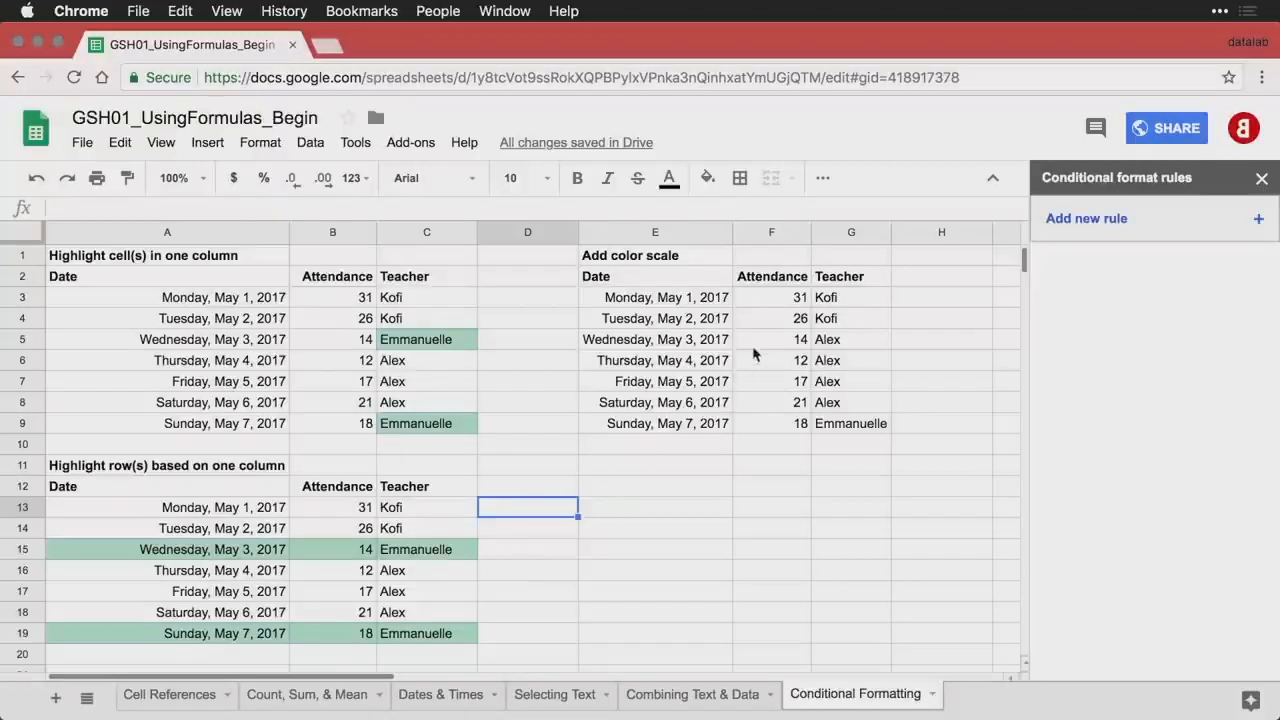
pyautogui.click(793, 305)
# - Apply the White to green colour scale preset to the attendance values F3:F9
pyautogui.moveTo(793, 305); pyautogui.dragTo(789, 421)
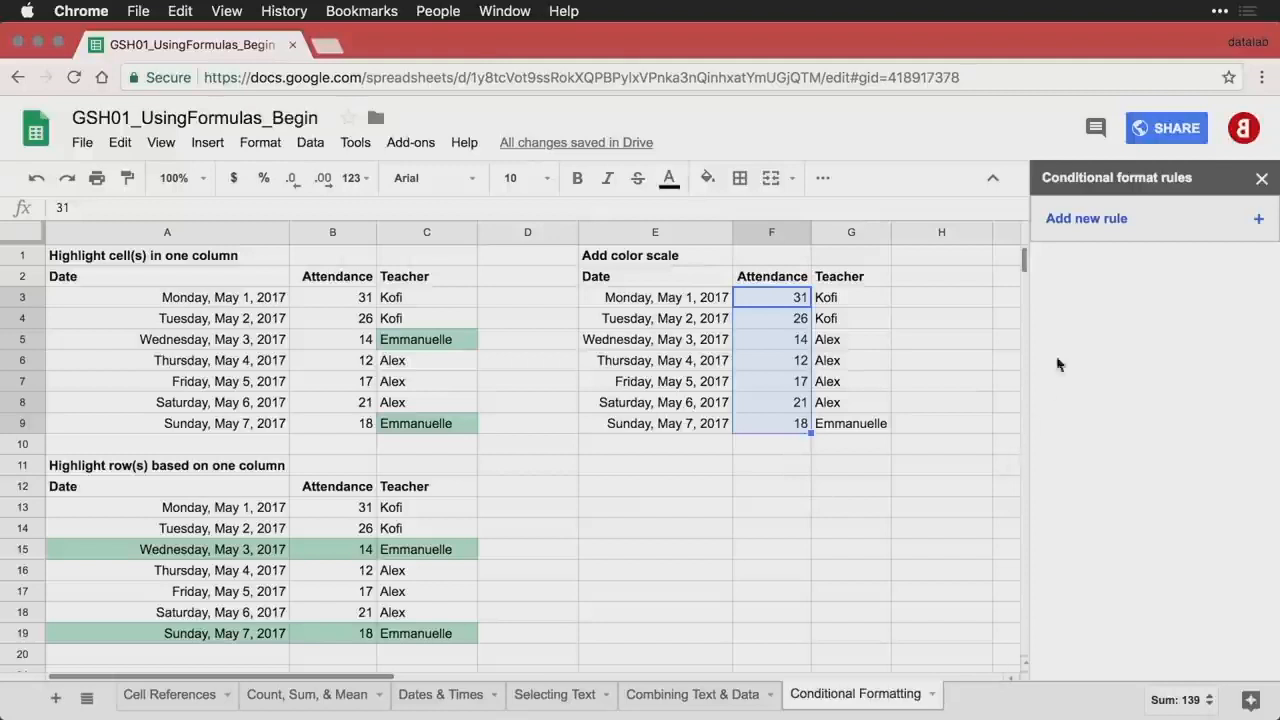
pyautogui.click(1143, 228)
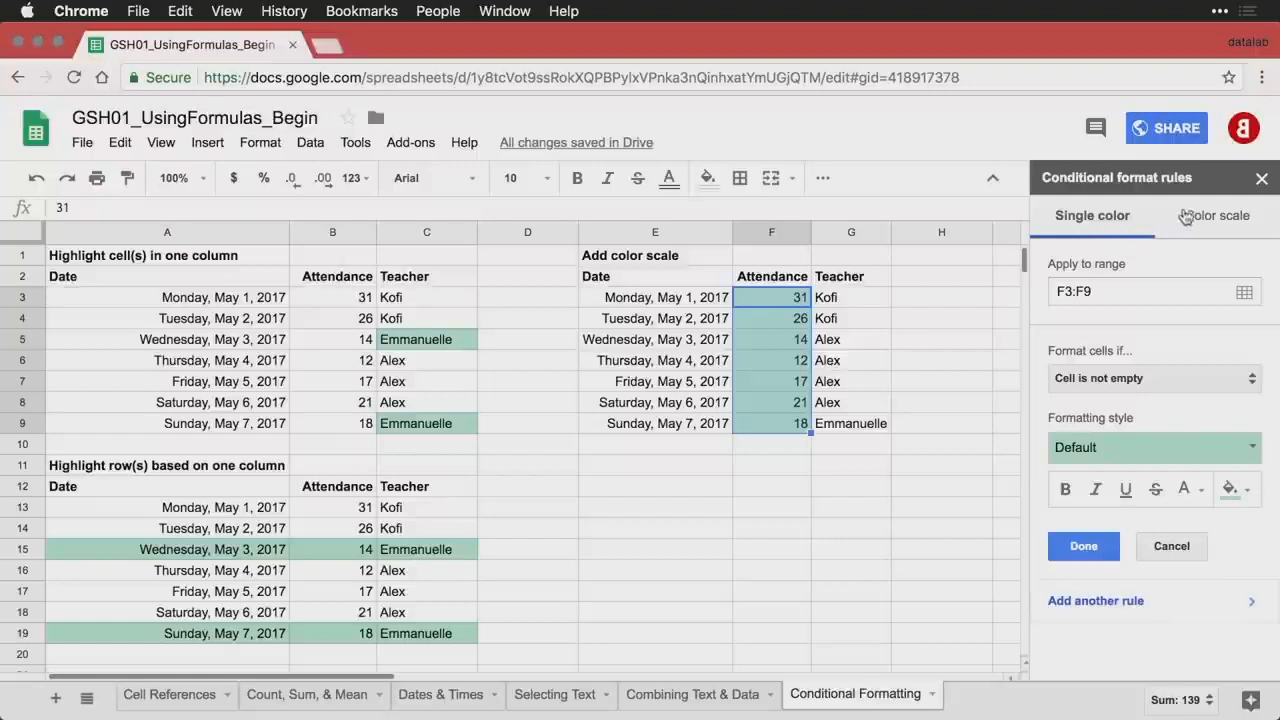
pyautogui.click(1226, 224)
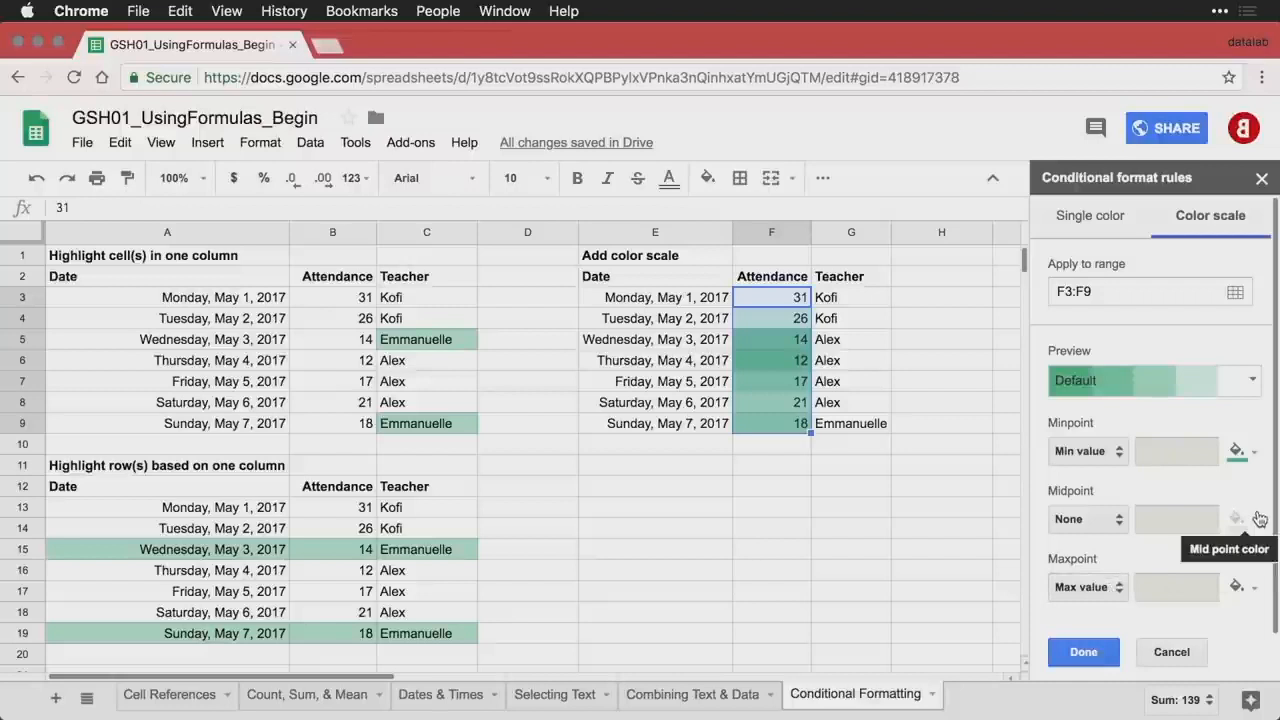
pyautogui.click(1252, 385)
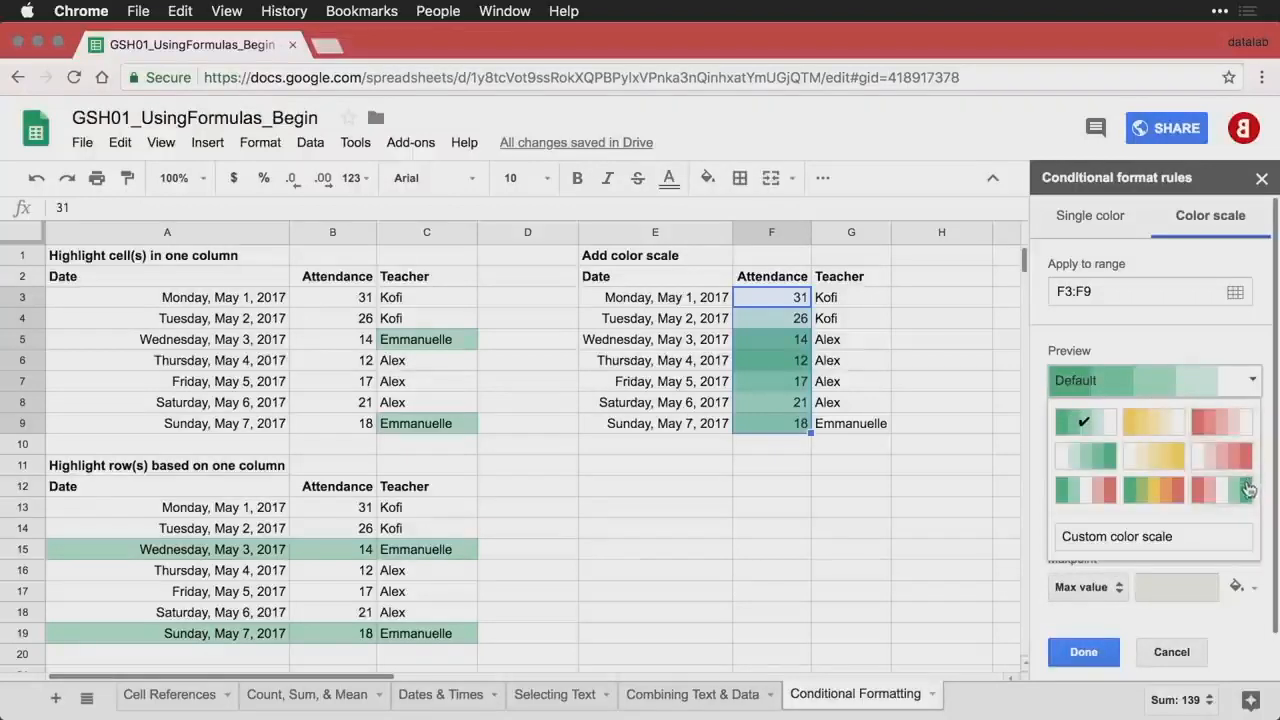
pyautogui.click(1093, 468)
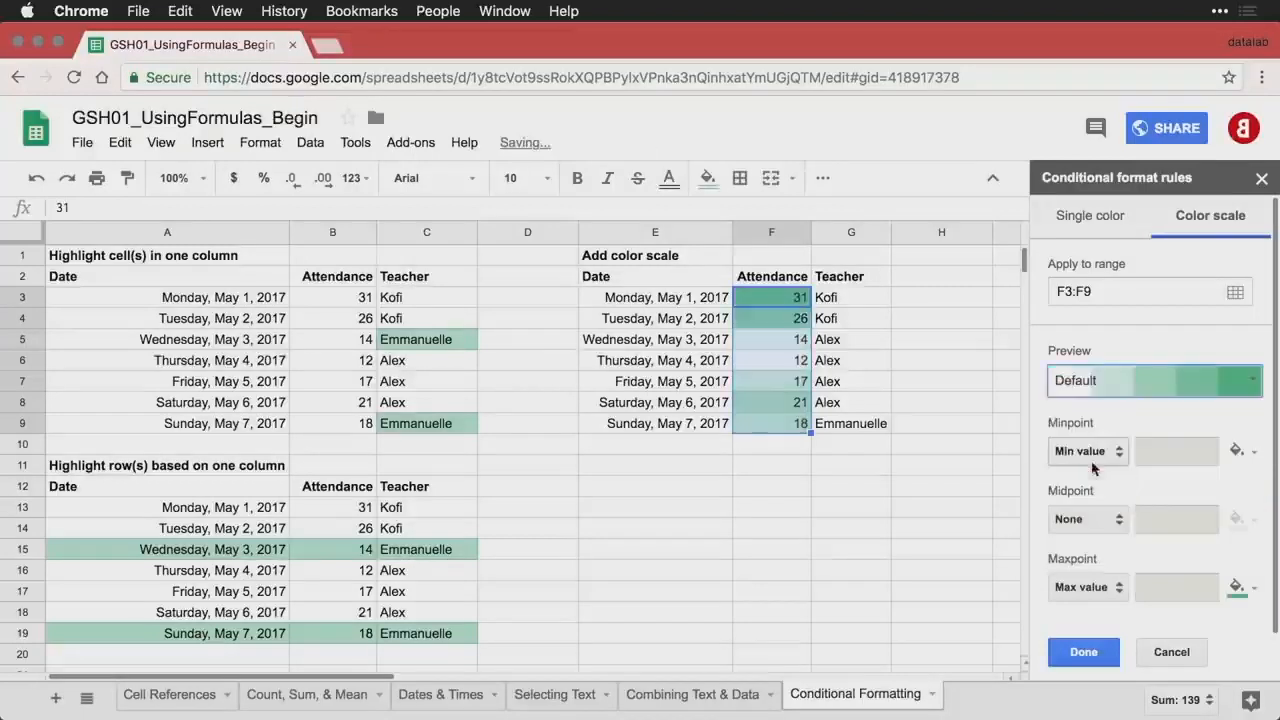
pyautogui.click(1096, 657)
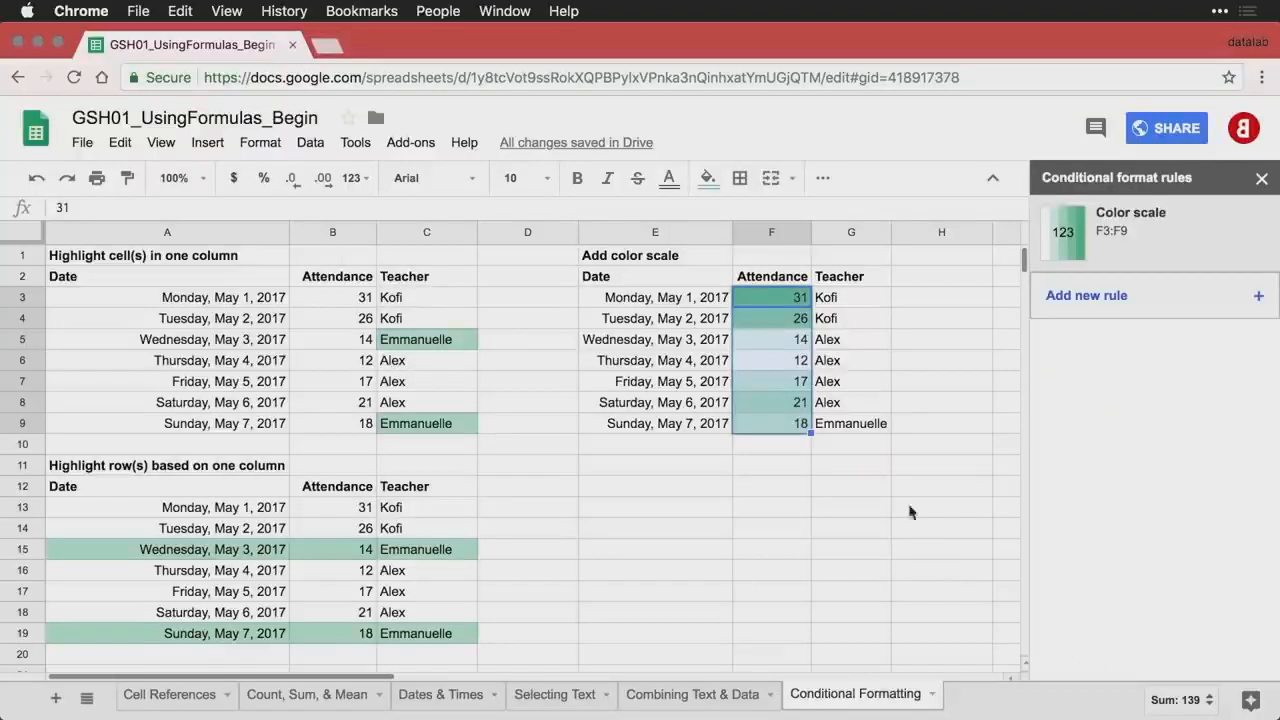
pyautogui.click(872, 408)
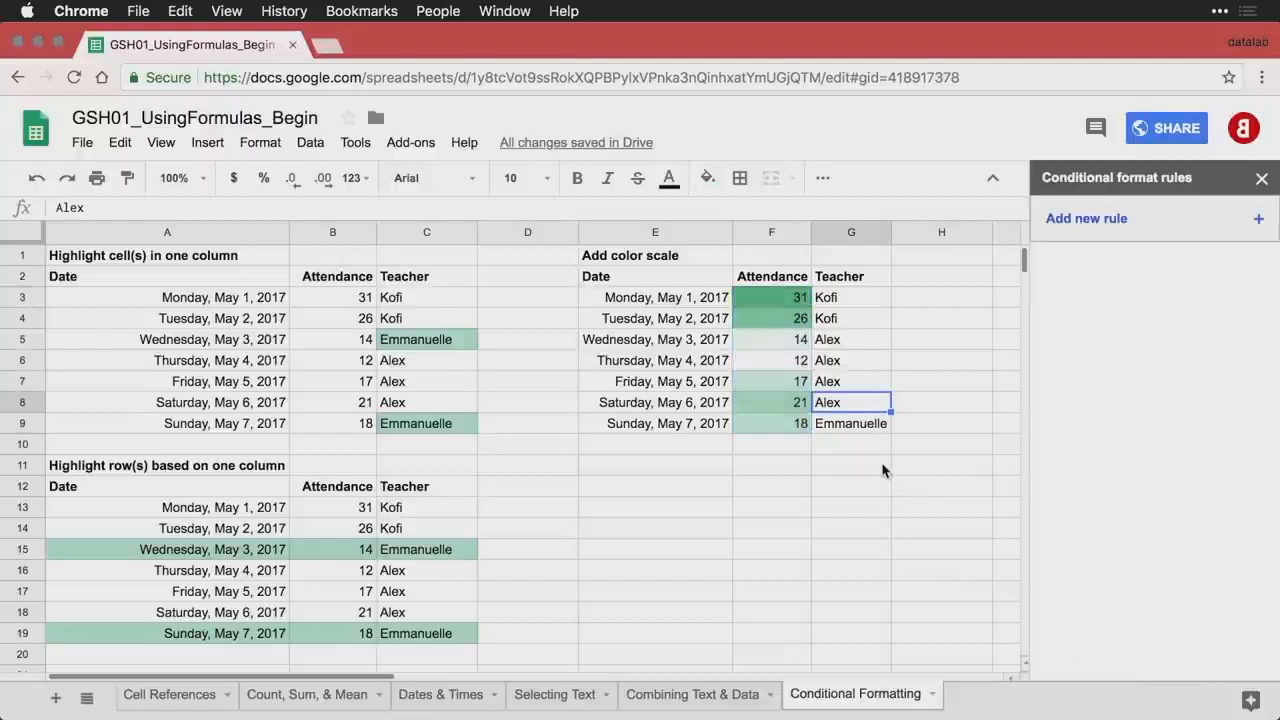